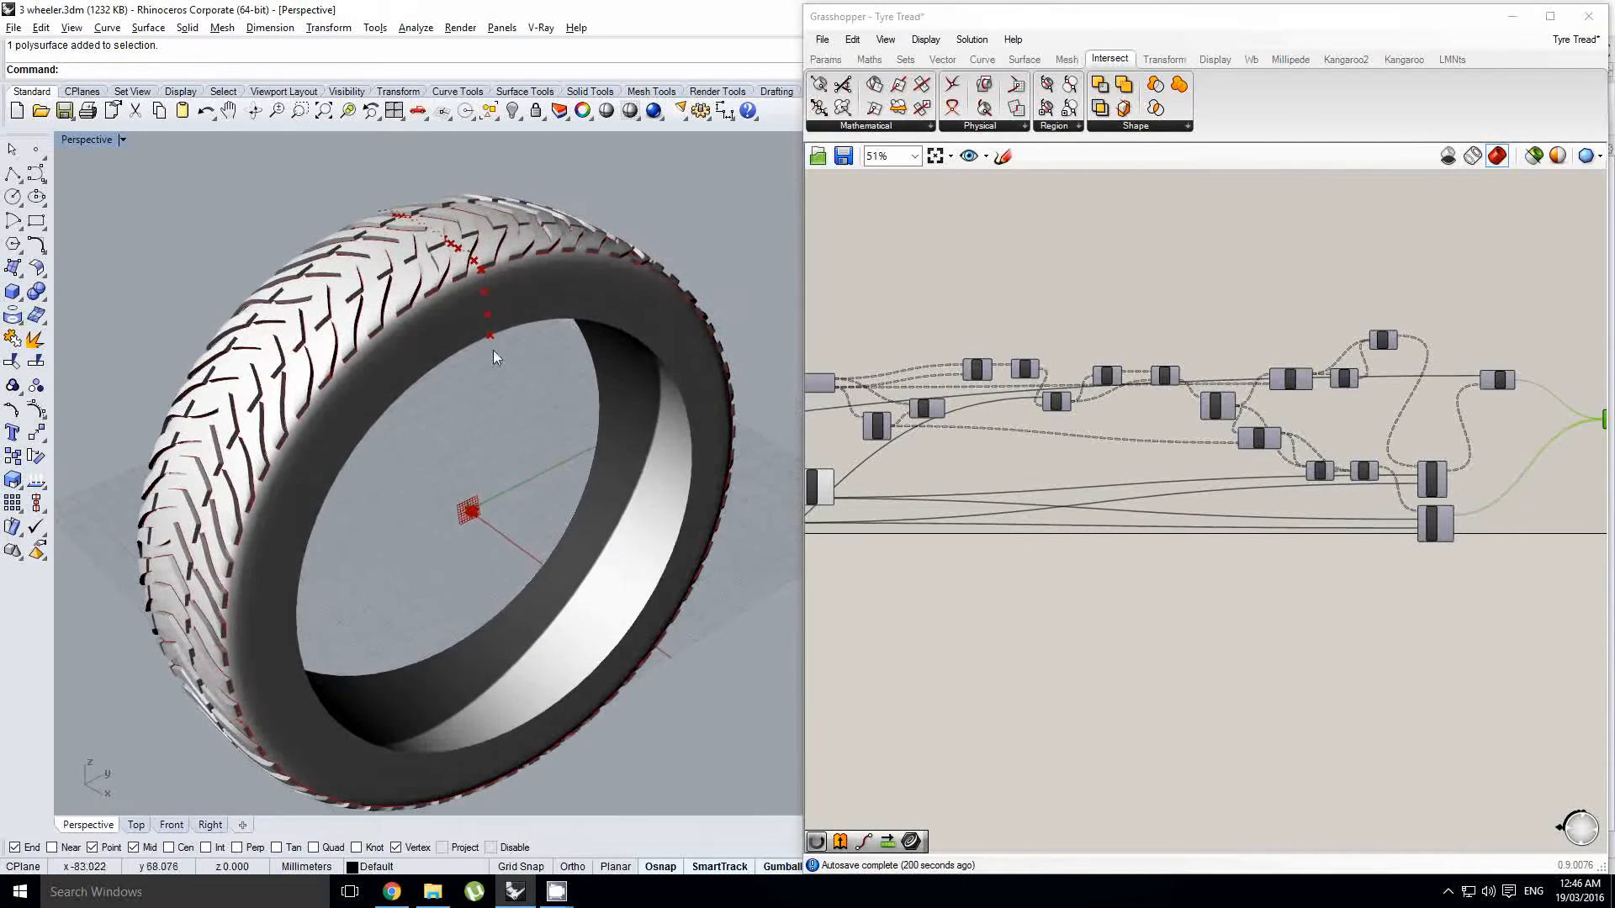
Step: Create a new Grasshopper document and delete the existing tyre model from the Rhino scene
{"action": "right_click_drag", "start_coordinate": [845, 317], "coordinate": [973, 289]}
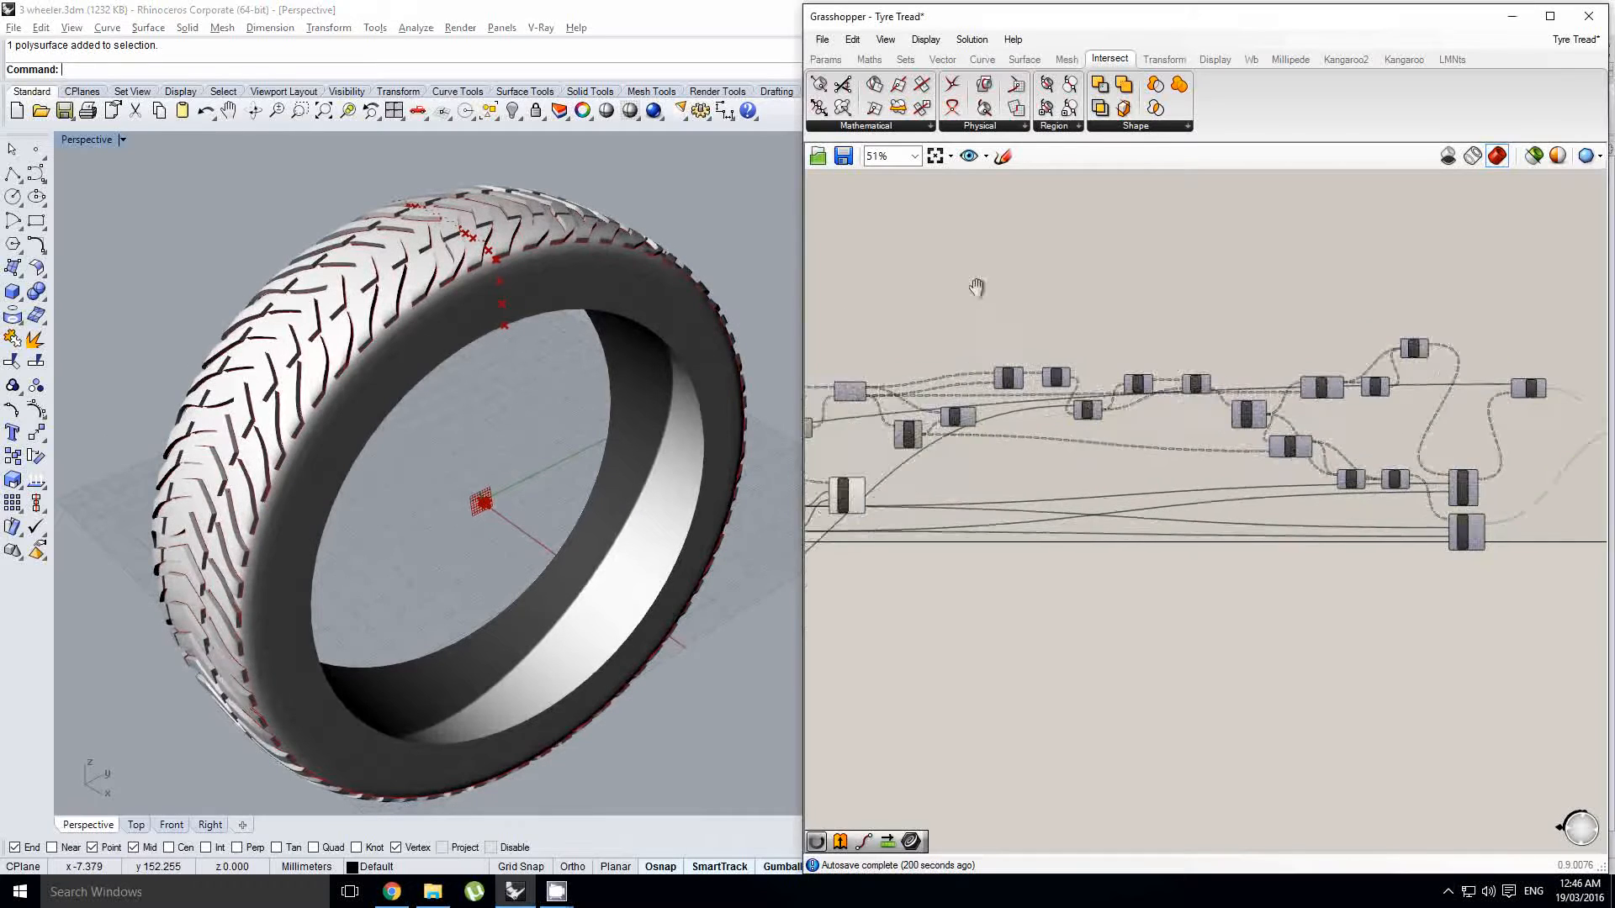
{"action": "right_click", "coordinate": [1020, 244]}
{"action": "left_click", "coordinate": [823, 41]}
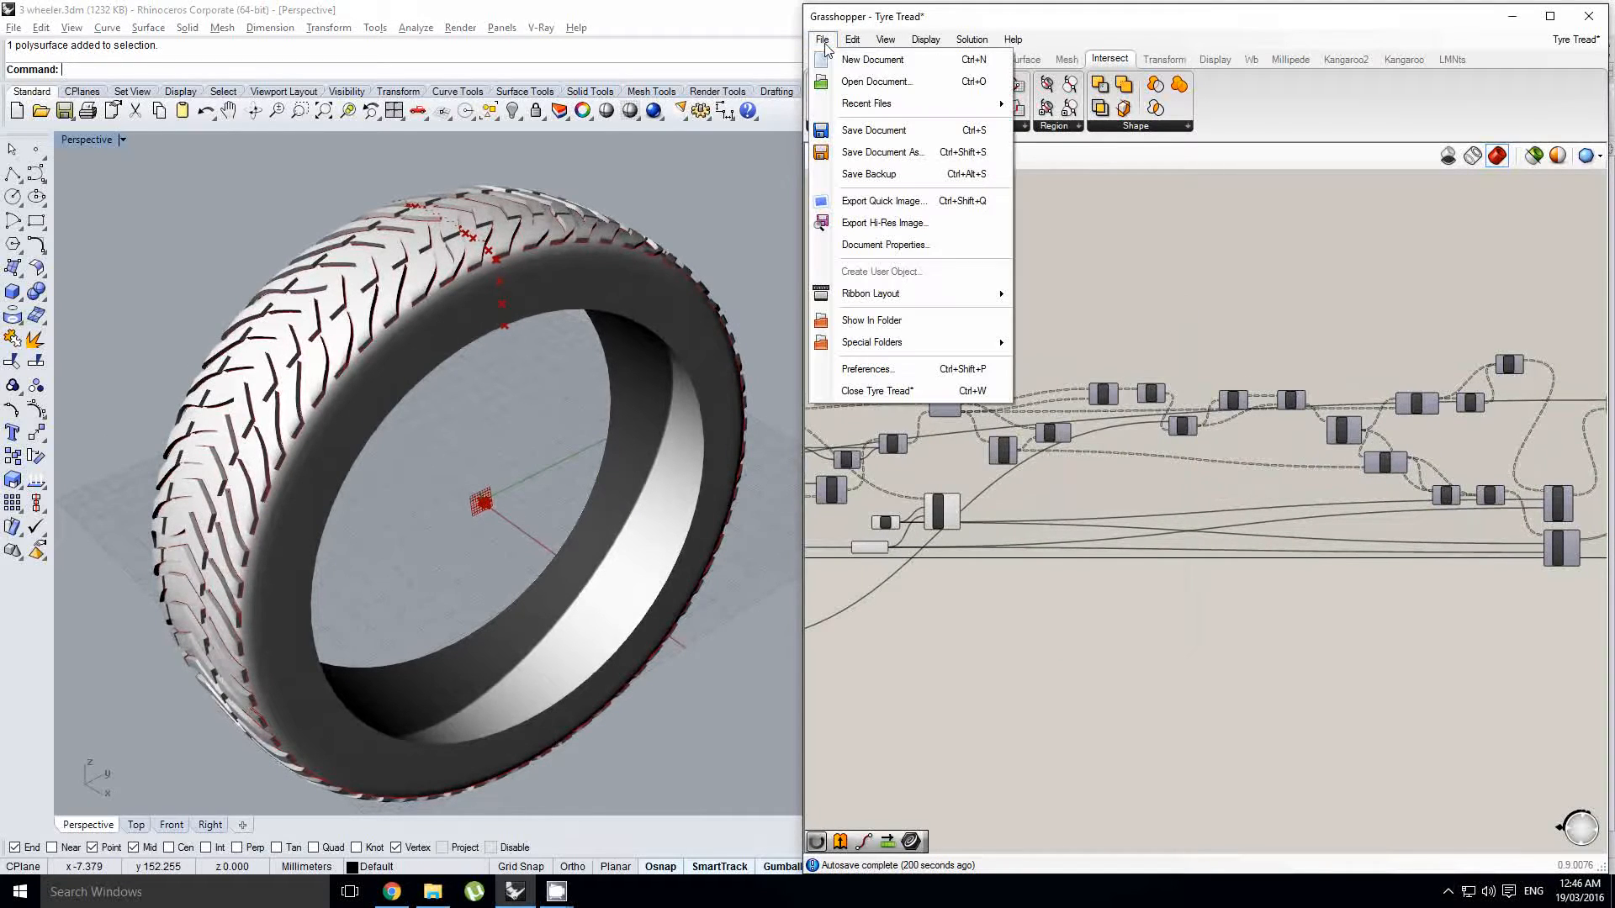
{"action": "left_click", "coordinate": [870, 59]}
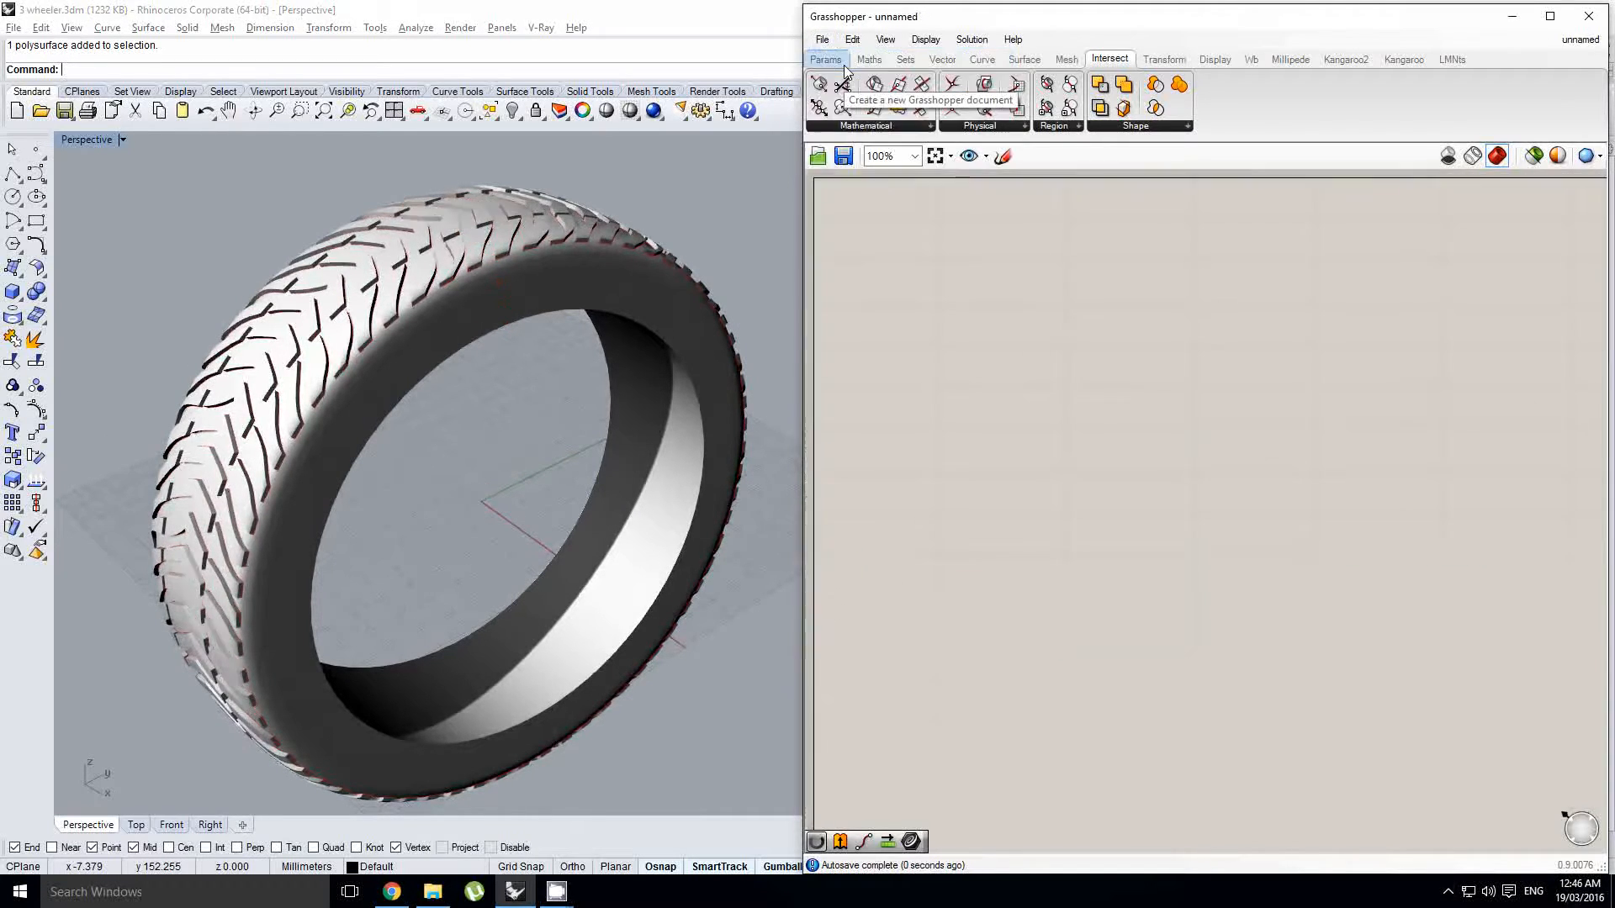
{"action": "left_click", "coordinate": [600, 281]}
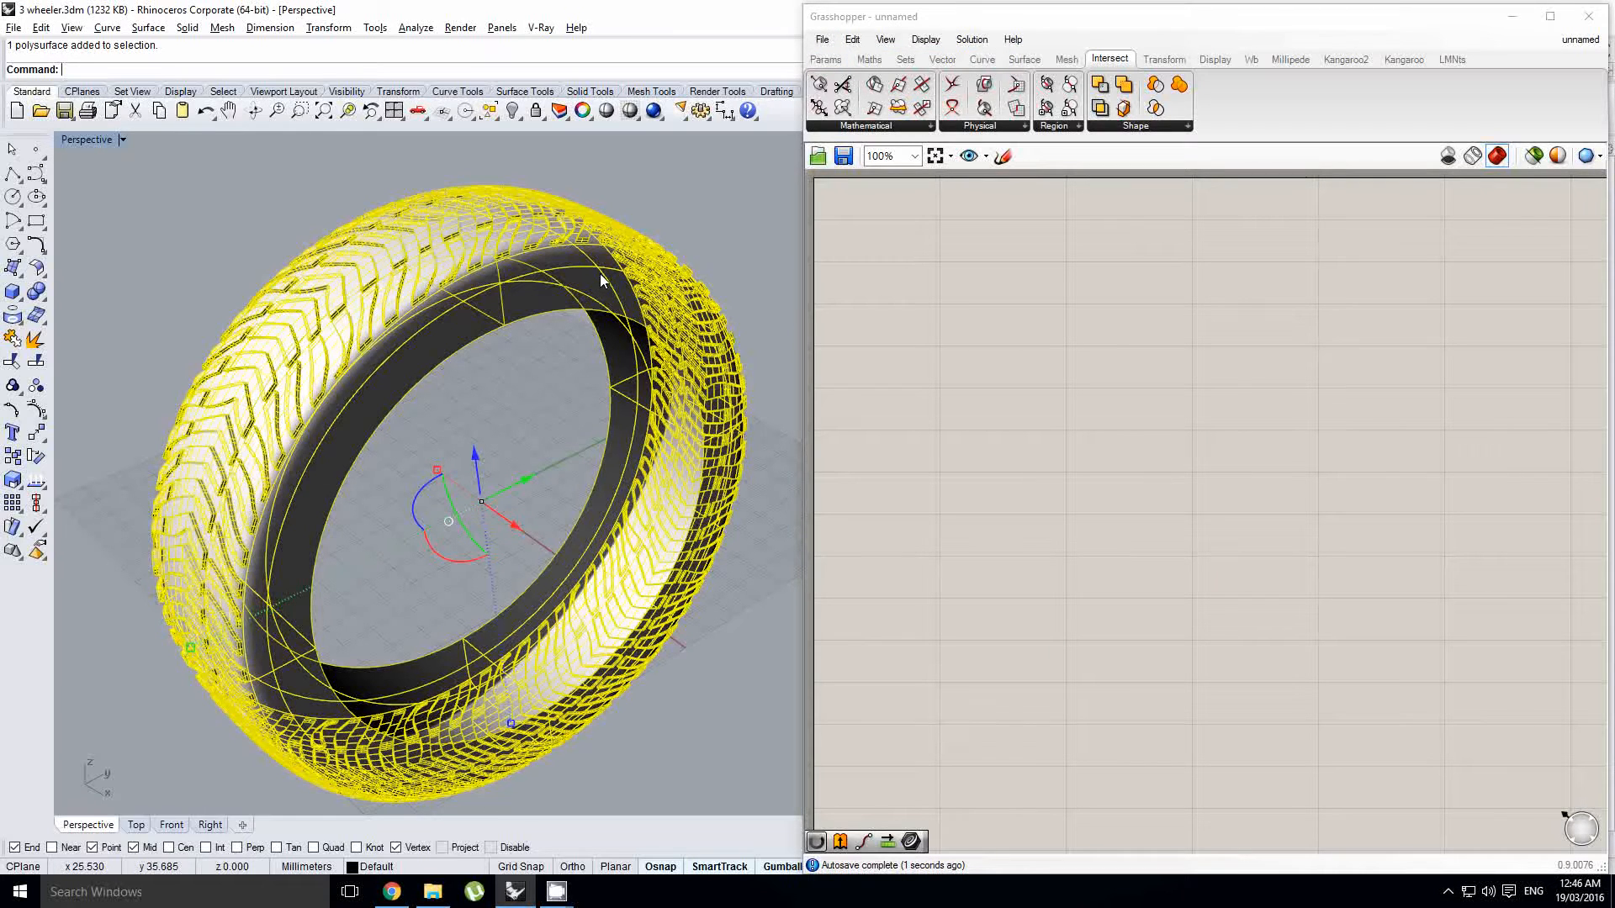
{"action": "key", "text": "Delete"}
Step: Add a Construct Point component to the canvas and make two copies, stacking the three vertically
{"action": "left_click", "coordinate": [1084, 341]}
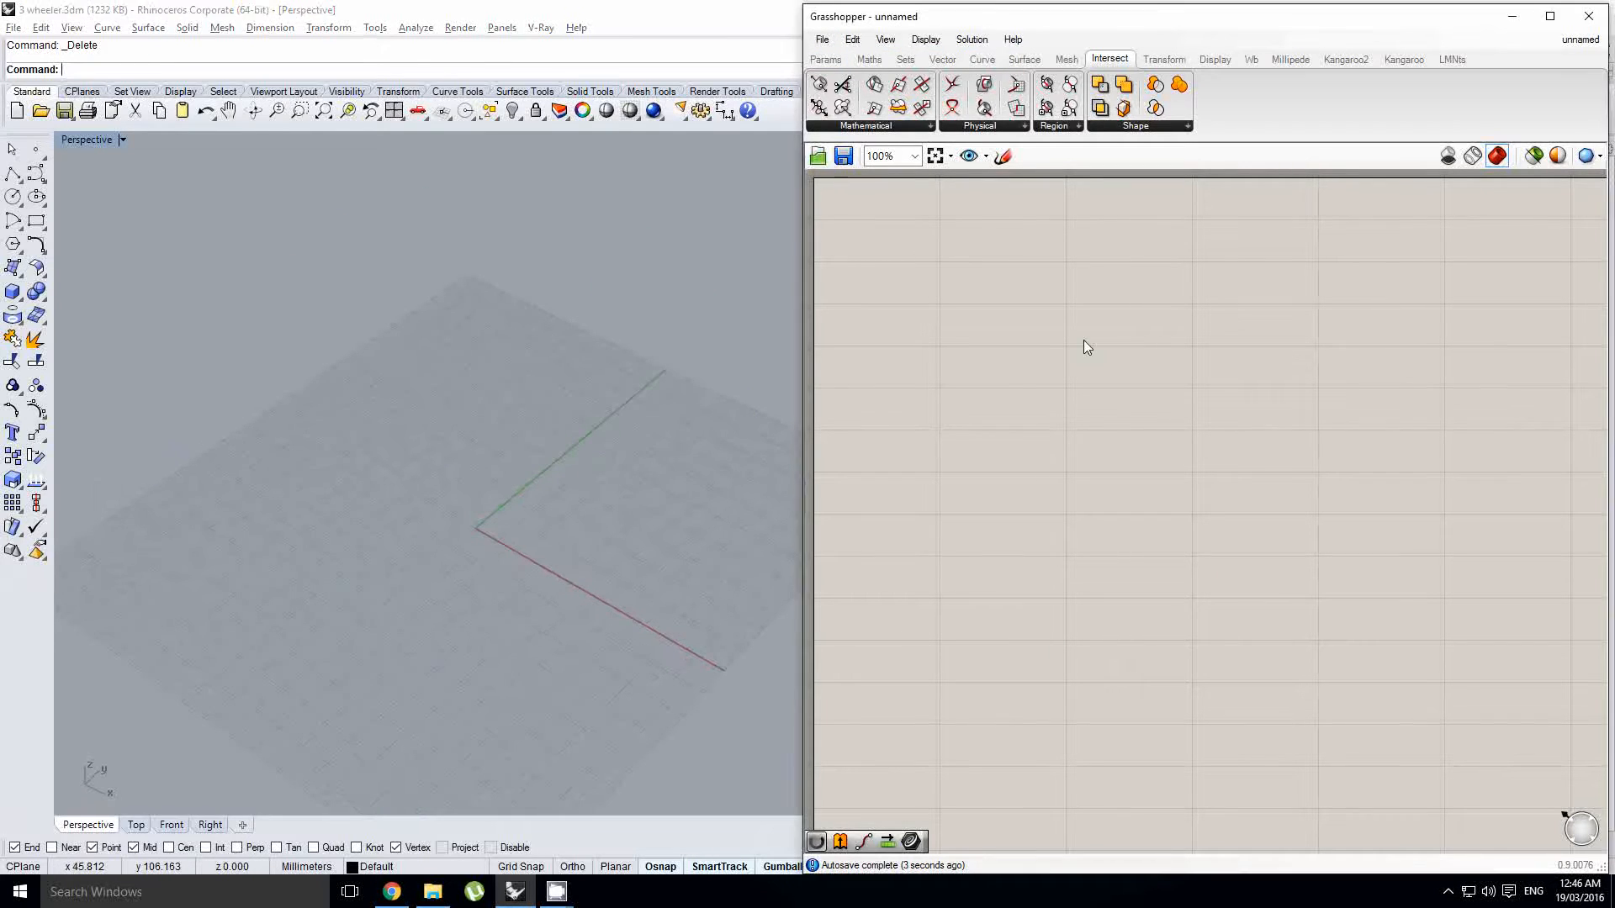
{"action": "double_click", "coordinate": [1084, 341]}
{"action": "type", "text": "con"}
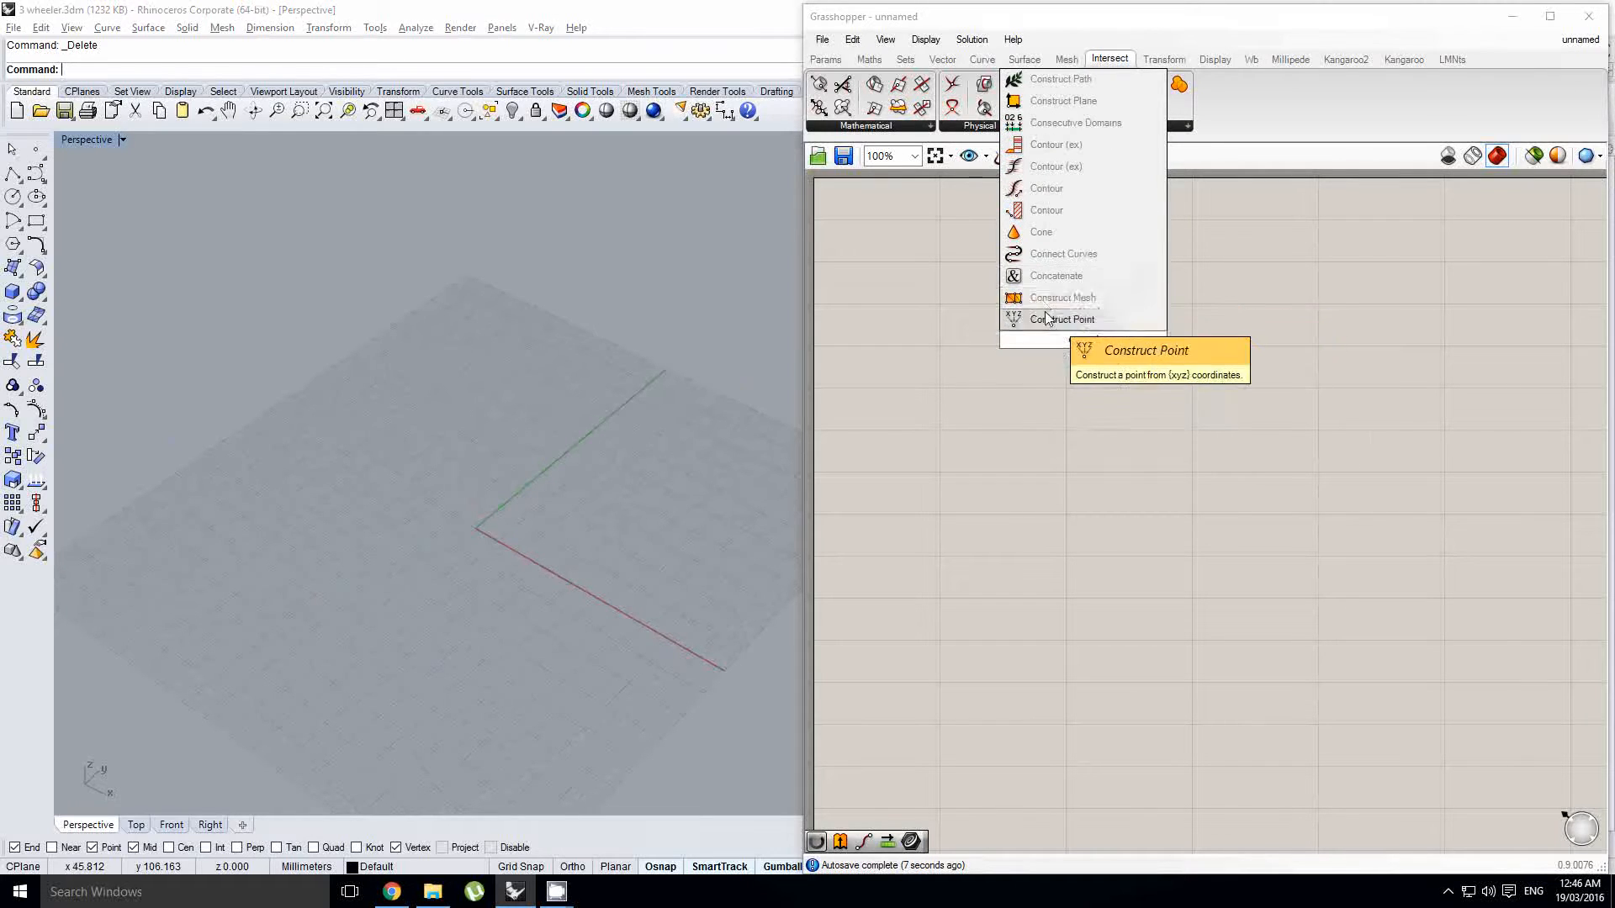
{"action": "left_click", "coordinate": [1050, 319]}
{"action": "left_click_drag", "start_coordinate": [1091, 341], "coordinate": [1140, 343]}
{"action": "left_click_drag", "start_coordinate": [1141, 343], "coordinate": [1140, 502], "text": "alt"}
Step: Place a number slider on the canvas beside the Construct Point components
{"action": "right_click_drag", "start_coordinate": [1029, 365], "coordinate": [1086, 355]}
{"action": "double_click", "coordinate": [1086, 354]}
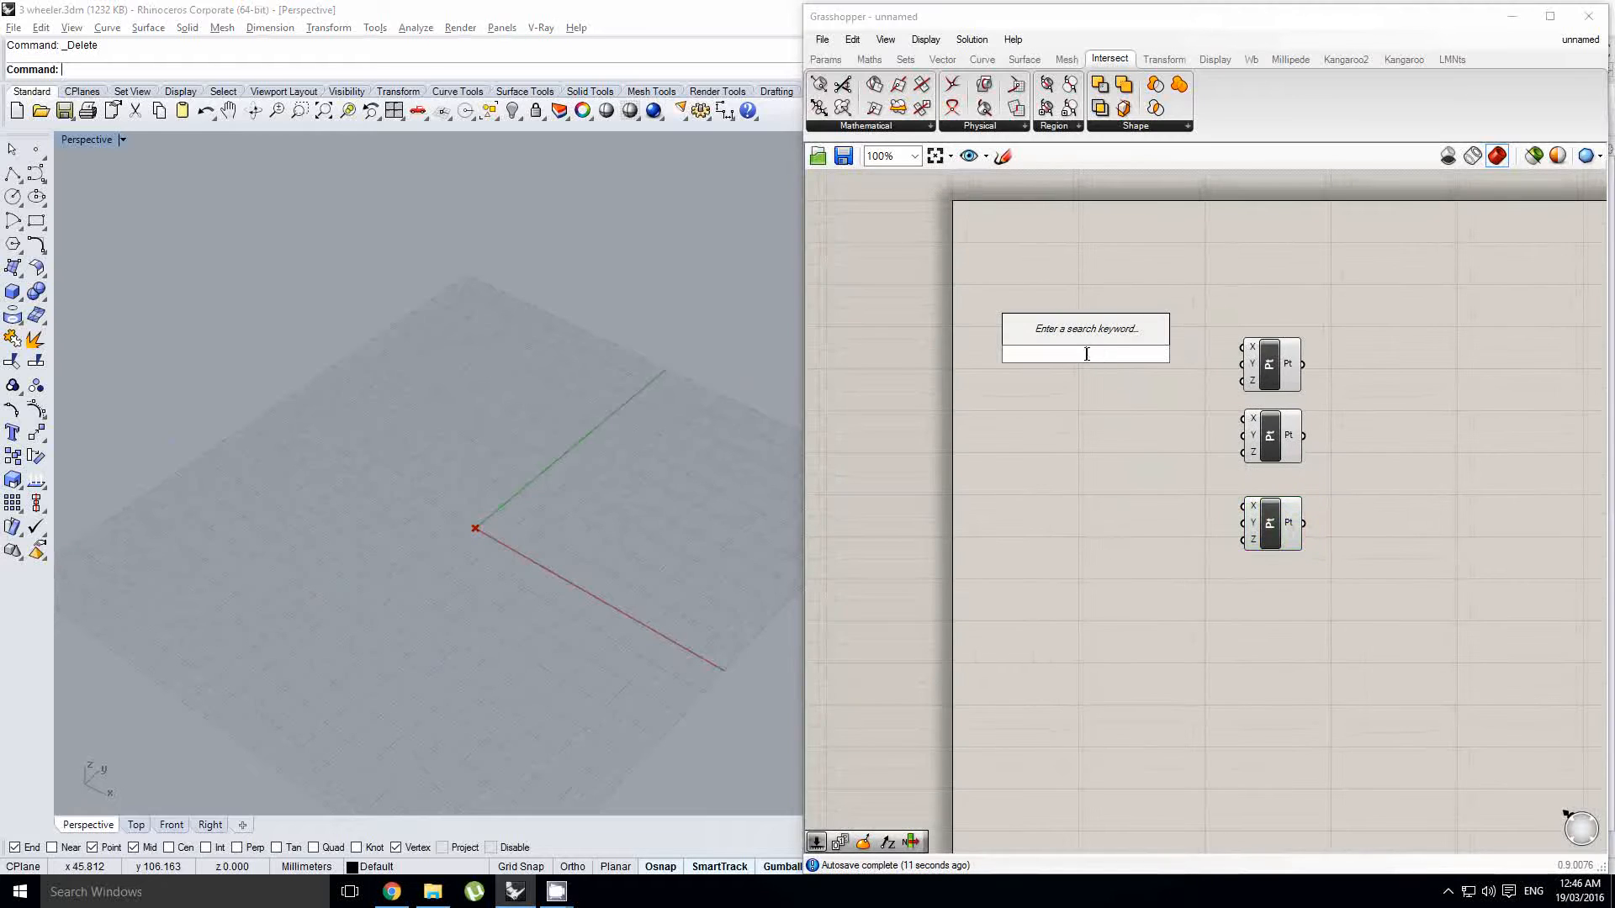
{"action": "left_click", "coordinate": [872, 10]}
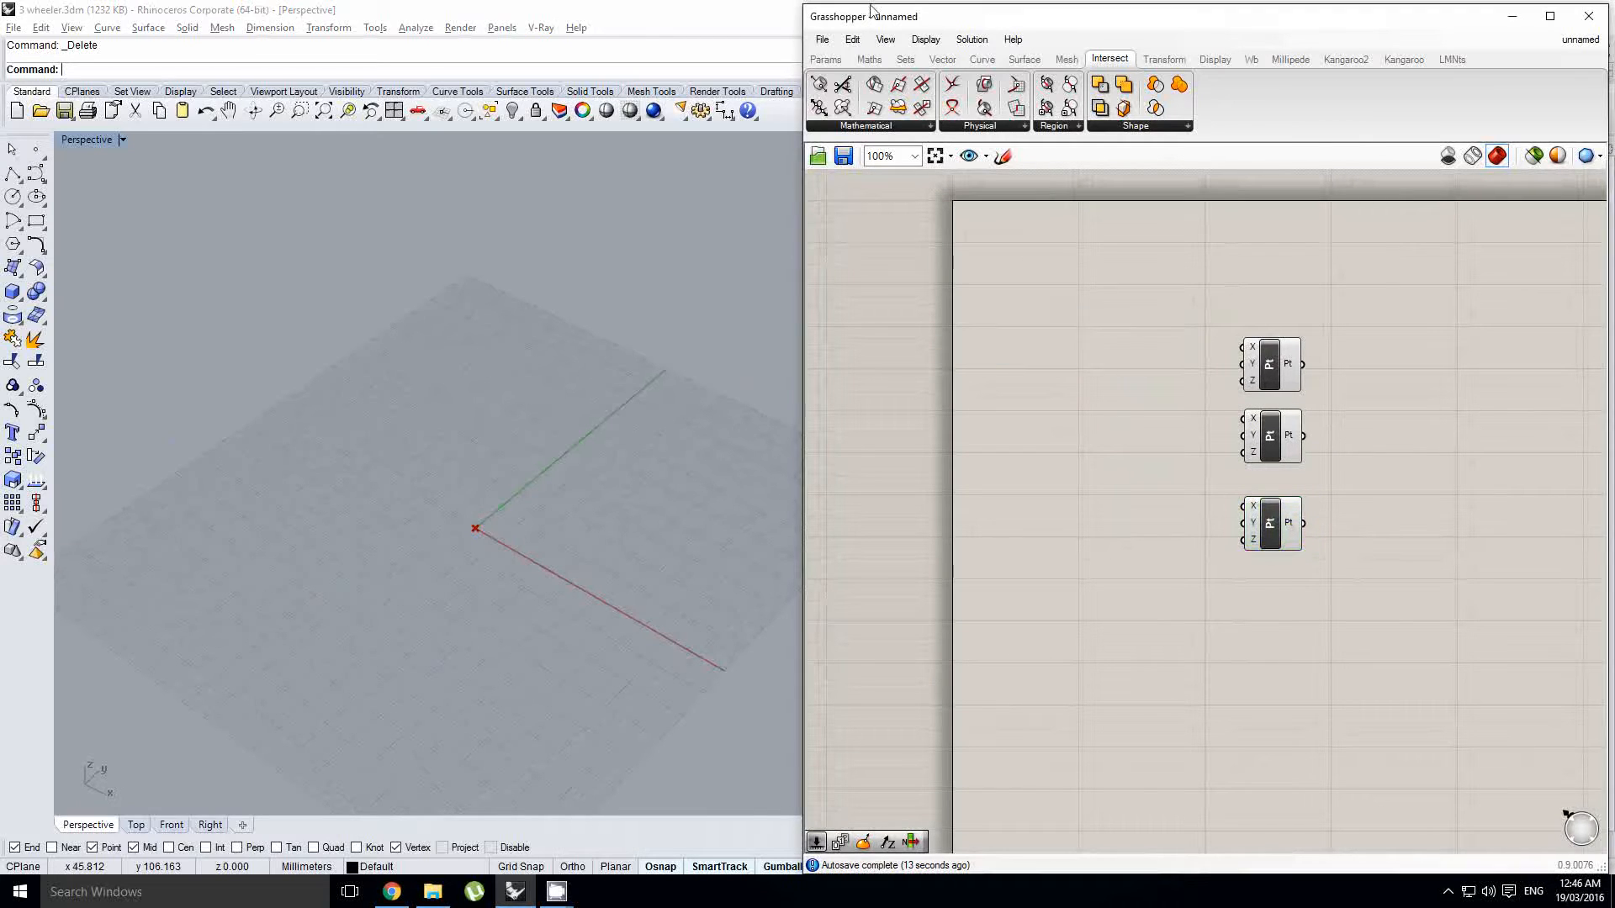
{"action": "left_click", "coordinate": [825, 58]}
{"action": "left_click", "coordinate": [1036, 487]}
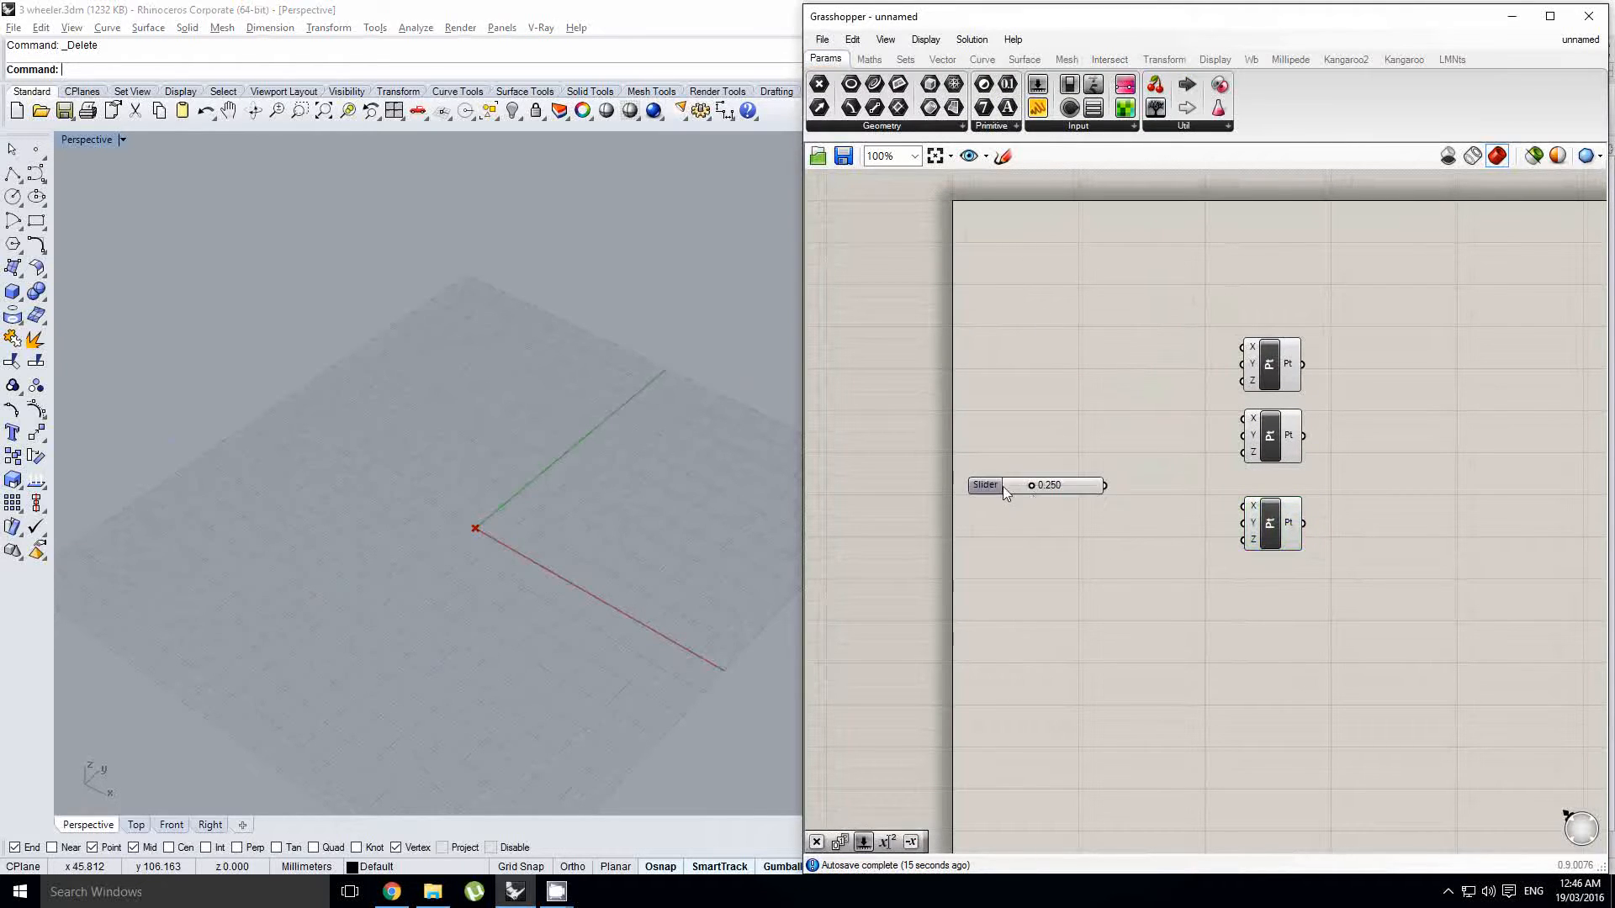
{"action": "left_click_drag", "start_coordinate": [989, 488], "coordinate": [1012, 506]}
Step: Extend the slider's range, set it to 100.000 and connect it to the lowest point's Z input
{"action": "double_click", "coordinate": [1012, 507]}
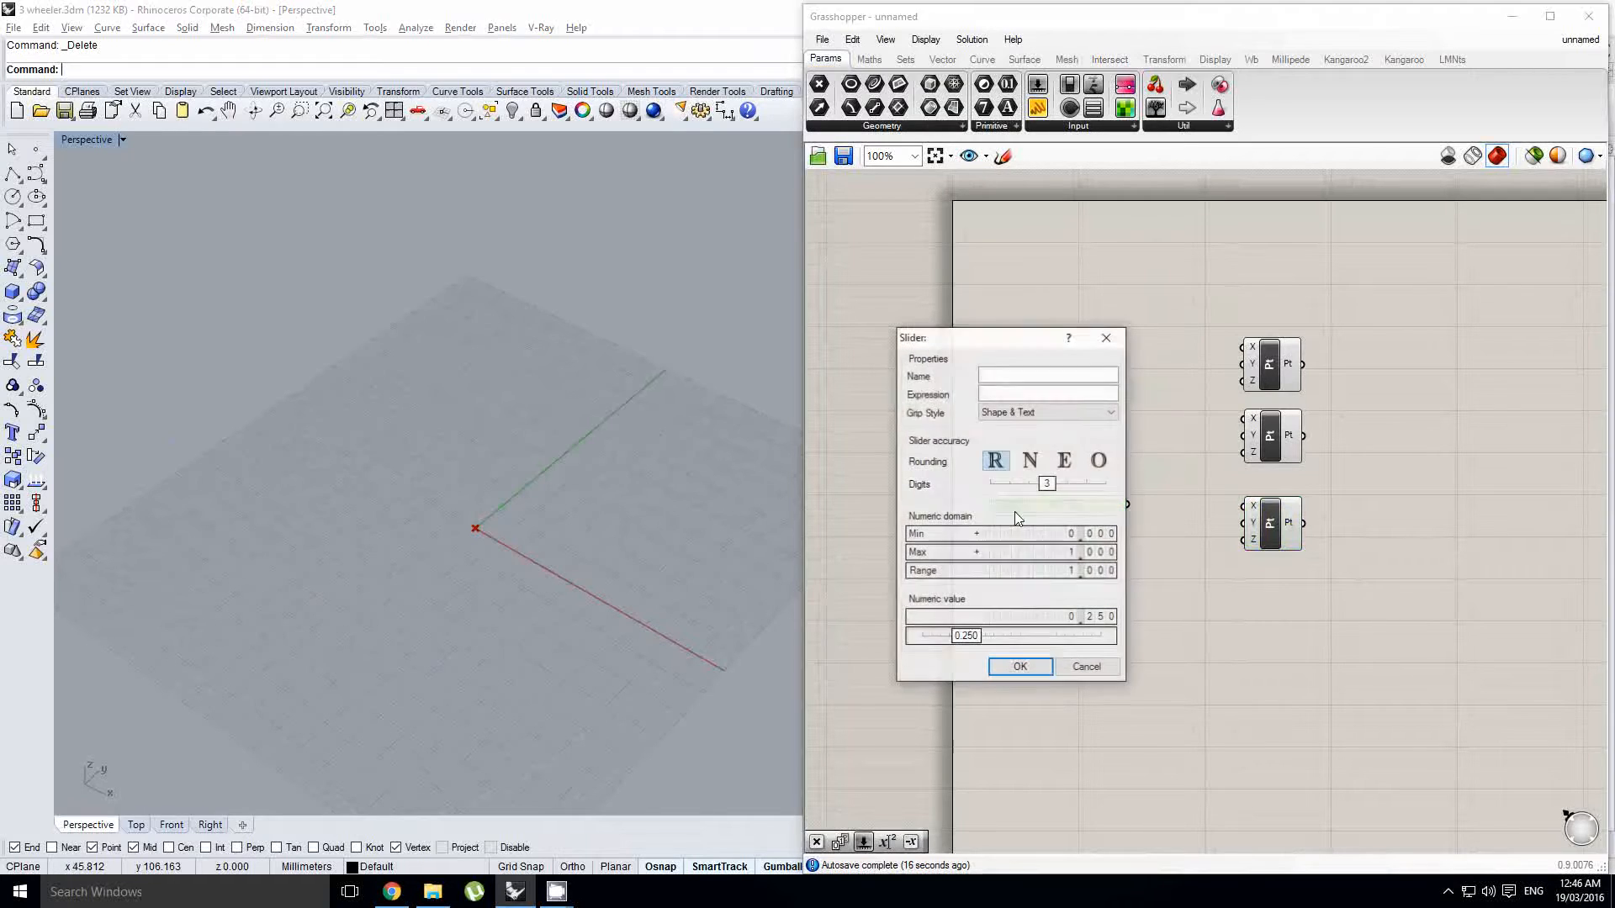
{"action": "double_click", "coordinate": [1026, 552]}
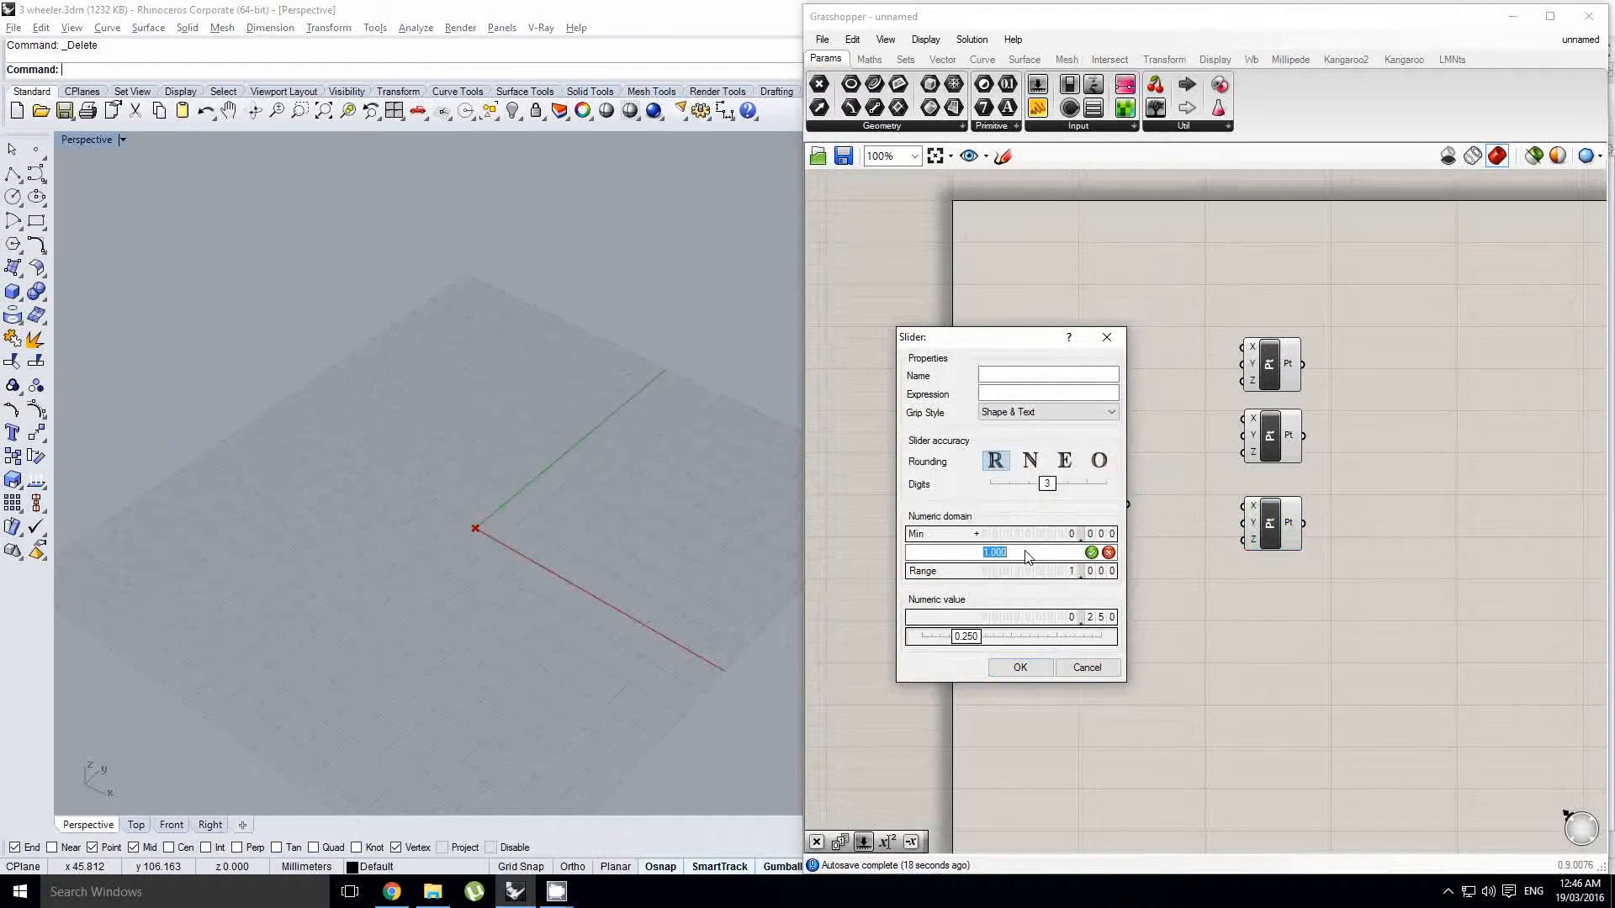
{"action": "left_click", "coordinate": [1020, 667]}
{"action": "scroll", "coordinate": [1083, 524], "scroll_direction": "up", "scroll_amount": 1}
{"action": "left_click_drag", "start_coordinate": [1140, 498], "coordinate": [1102, 551]}
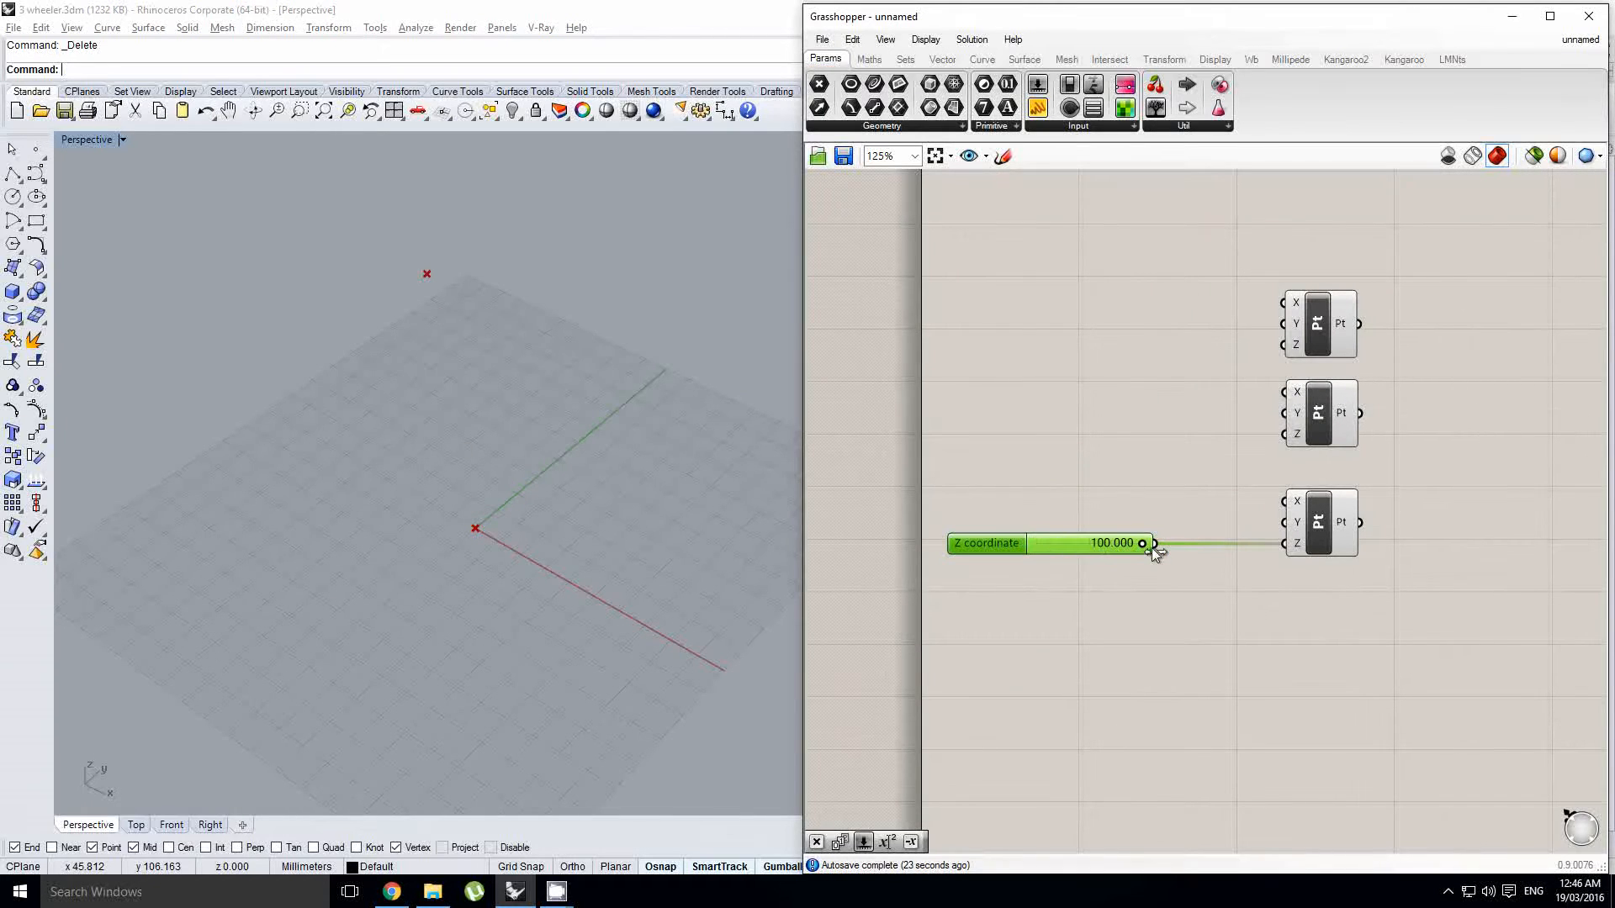
Step: Connect the Z coordinate slider to the middle point's Z input as well
{"action": "right_click_drag", "start_coordinate": [466, 431], "coordinate": [494, 405]}
{"action": "right_click_drag", "start_coordinate": [1089, 486], "coordinate": [1053, 498]}
{"action": "left_click", "coordinate": [1054, 495]}
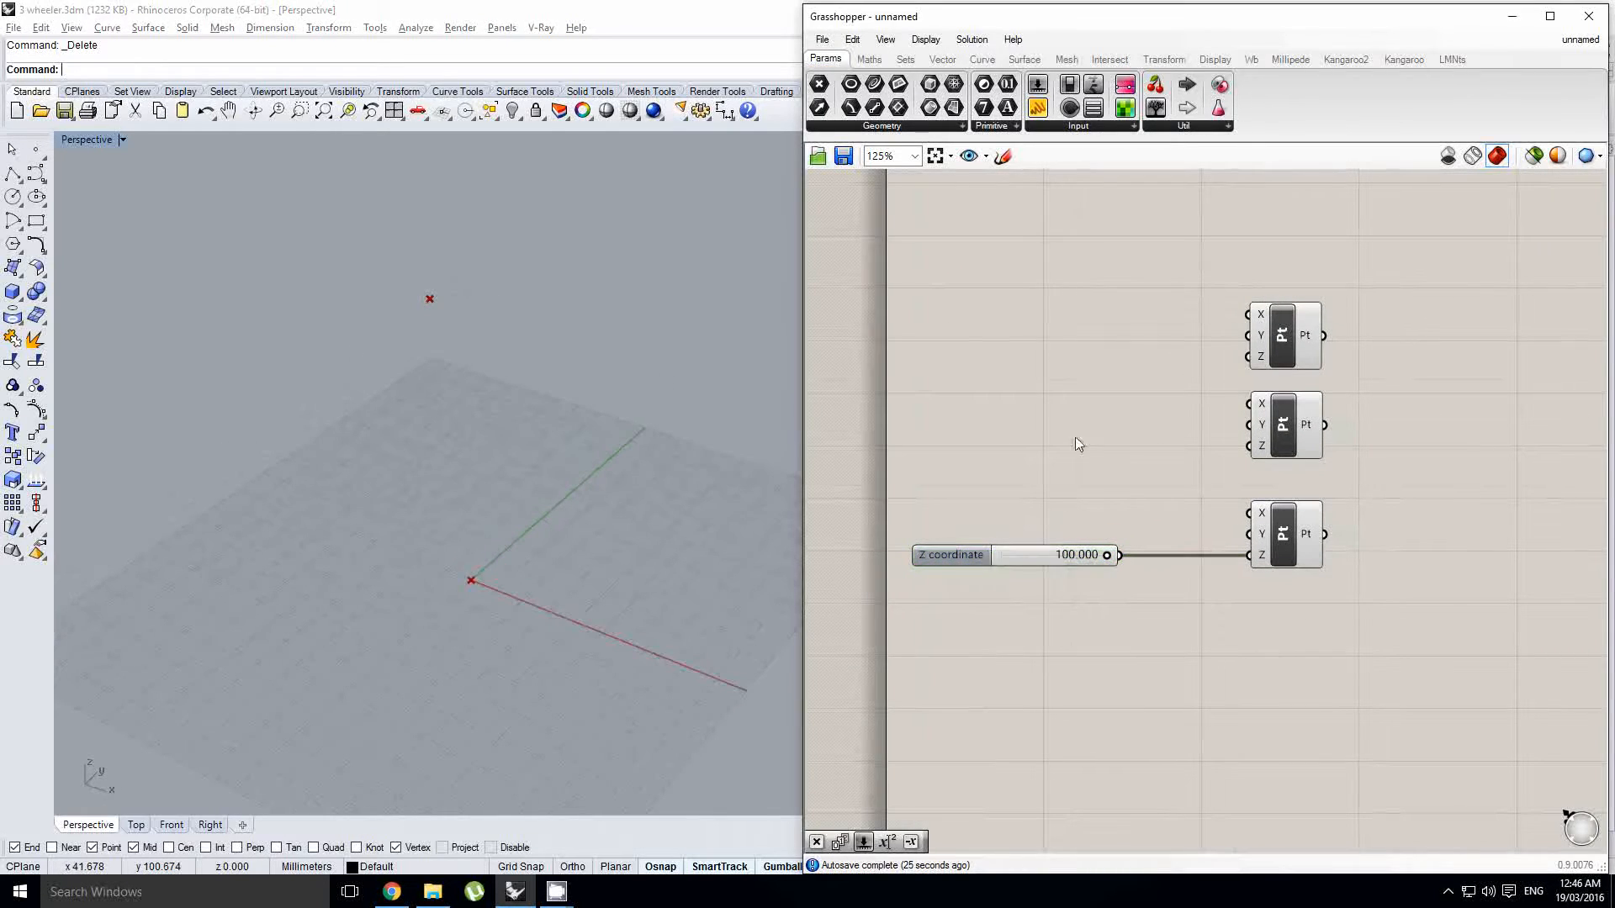
{"action": "left_click_drag", "start_coordinate": [993, 559], "coordinate": [982, 558]}
{"action": "left_click_drag", "start_coordinate": [1107, 553], "coordinate": [1249, 446]}
Step: Add a second number slider above the Z coordinate slider and raise its maximum value
{"action": "right_click_drag", "start_coordinate": [1082, 430], "coordinate": [1146, 454]}
{"action": "left_click", "coordinate": [1147, 454]}
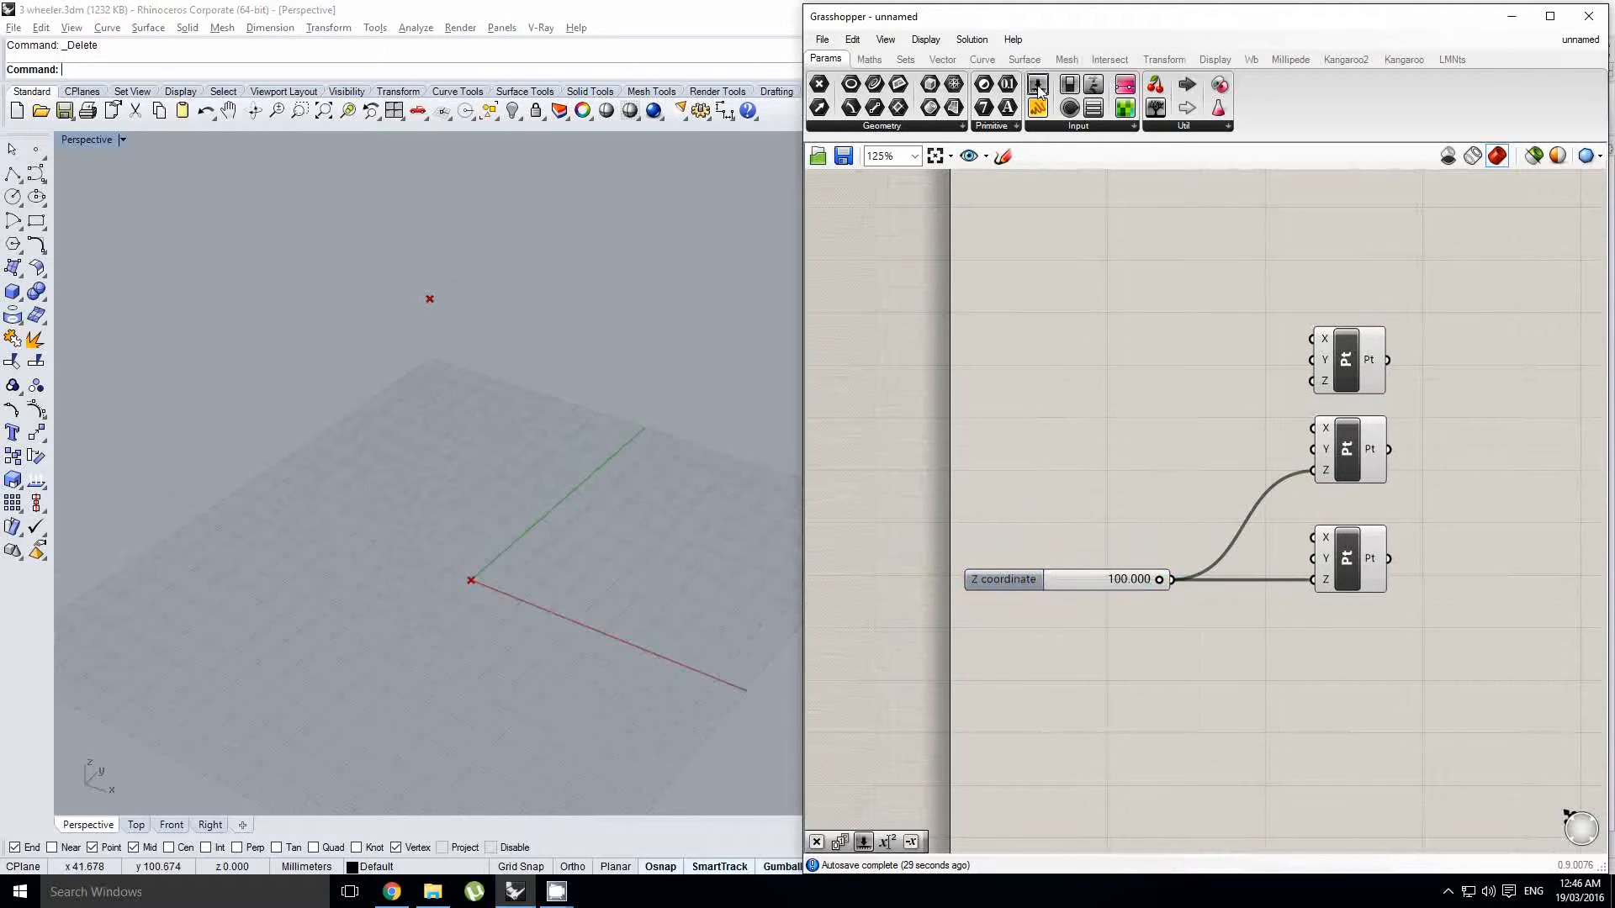
{"action": "left_click_drag", "start_coordinate": [1062, 420], "coordinate": [1056, 424]}
{"action": "scroll", "coordinate": [1001, 425], "scroll_direction": "up", "scroll_amount": 1}
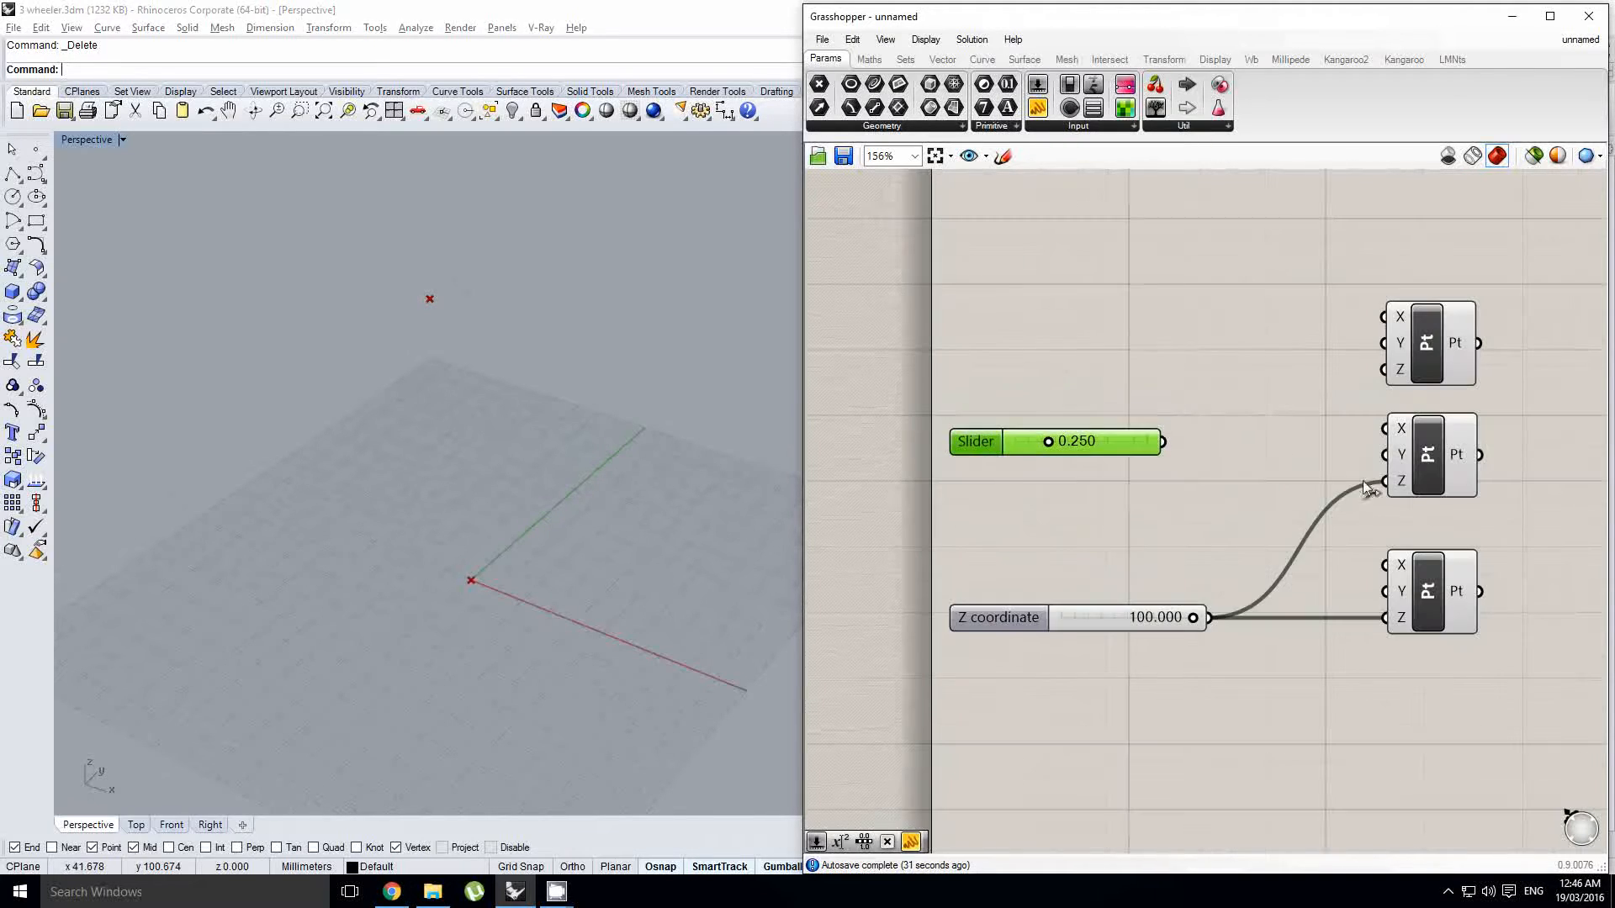
{"action": "double_click", "coordinate": [997, 449]}
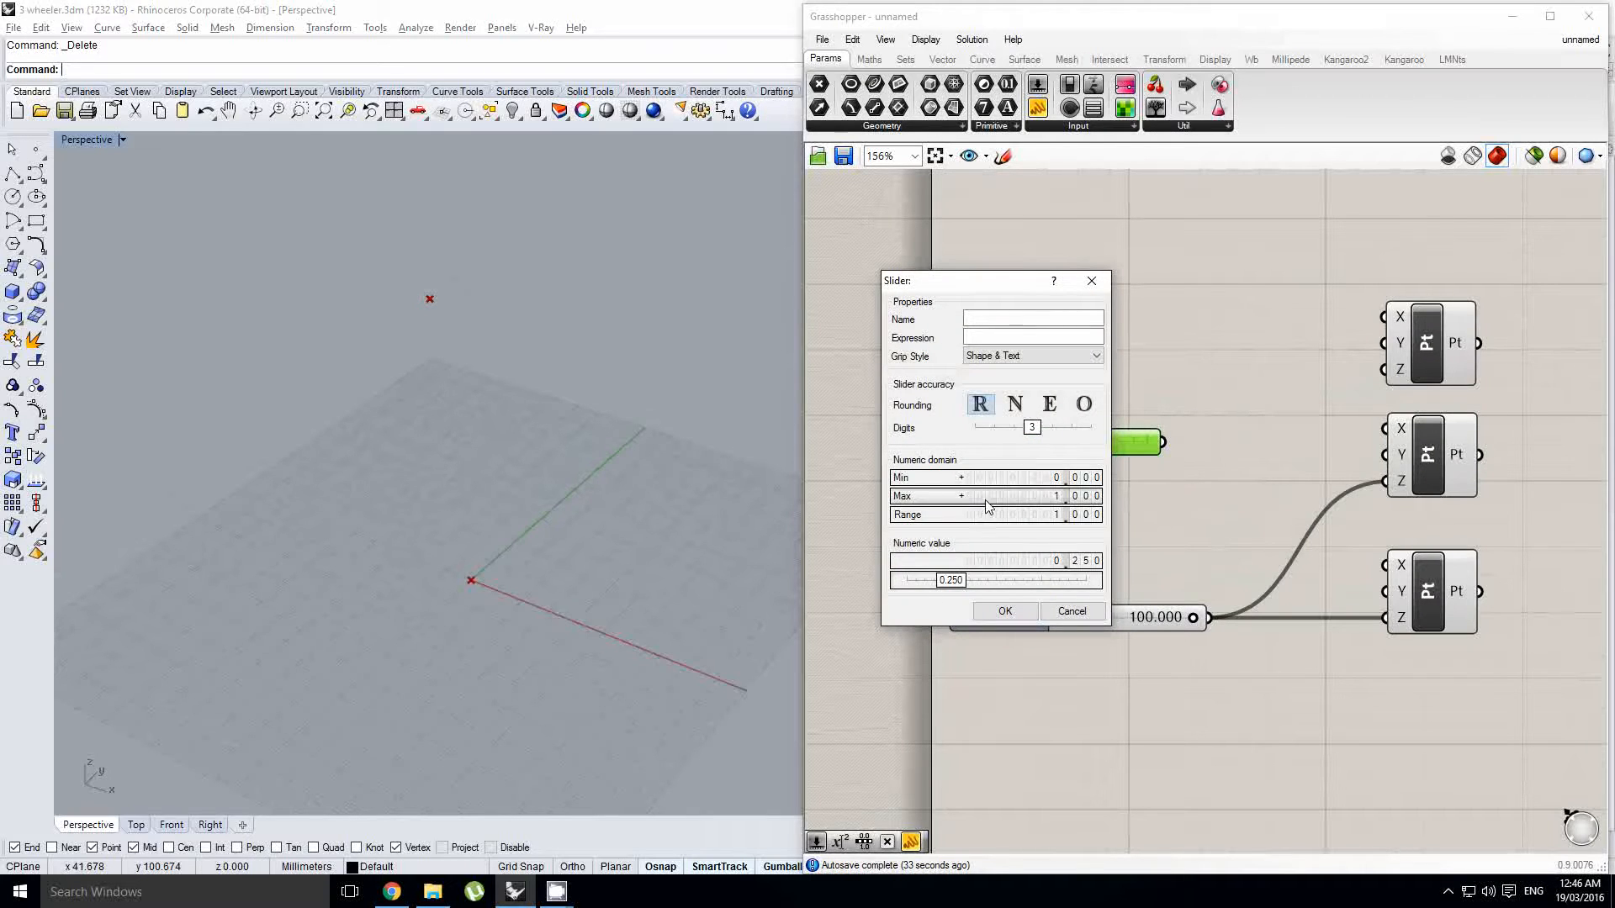
{"action": "double_click", "coordinate": [988, 497]}
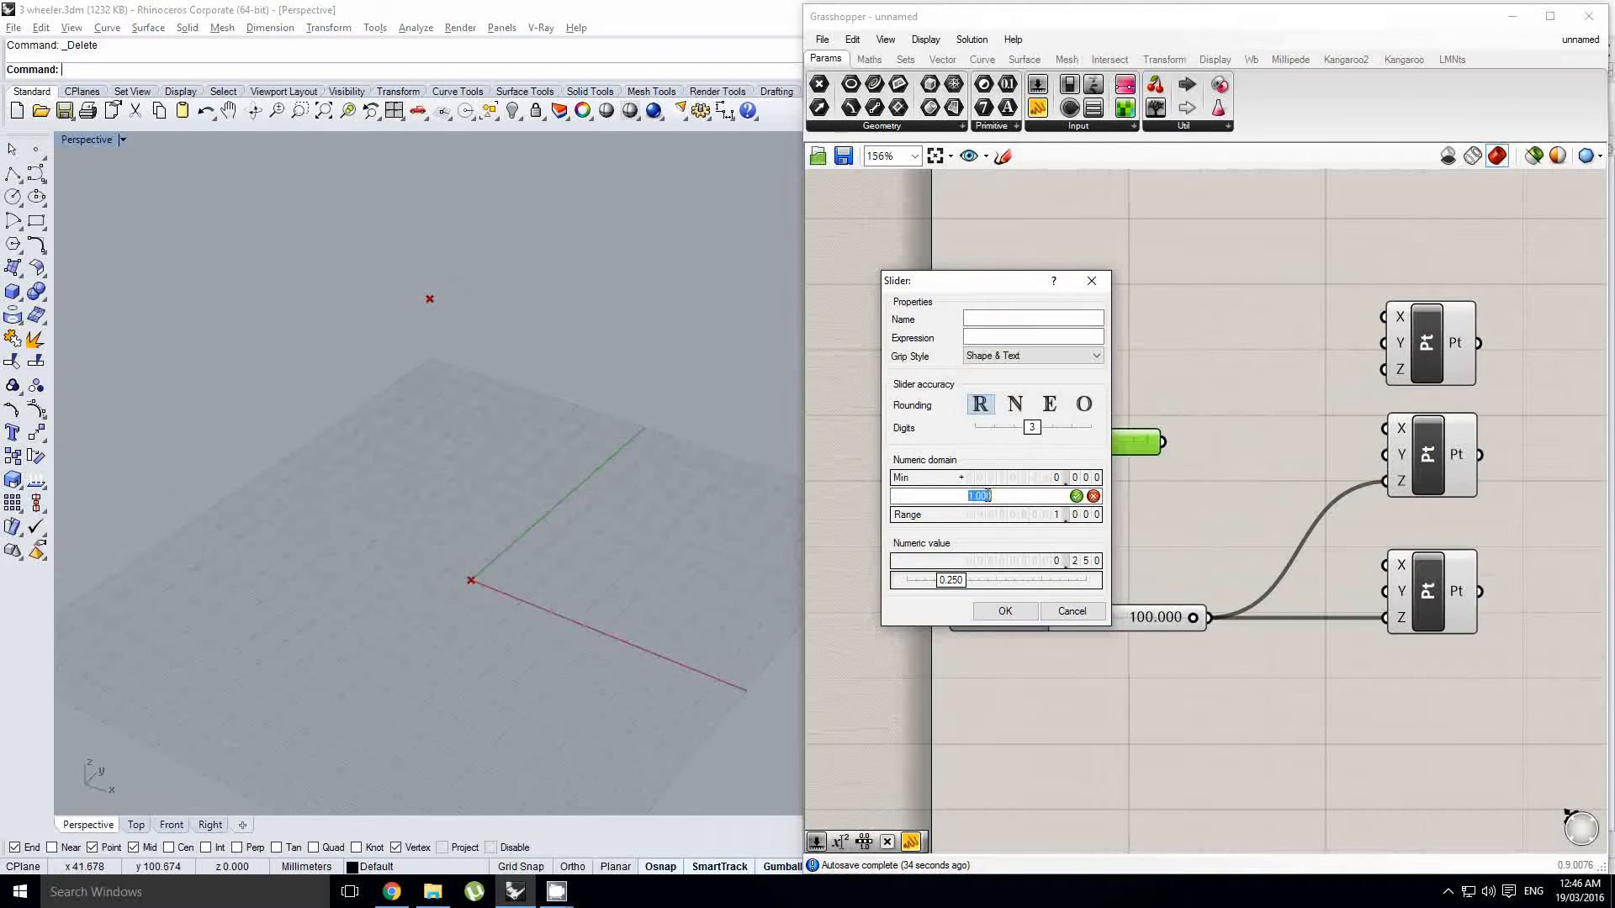
{"action": "left_click", "coordinate": [1004, 611]}
Step: Connect the second slider to the middle point's X input and set it to 49.530
{"action": "left_click_drag", "start_coordinate": [1163, 442], "coordinate": [1384, 429]}
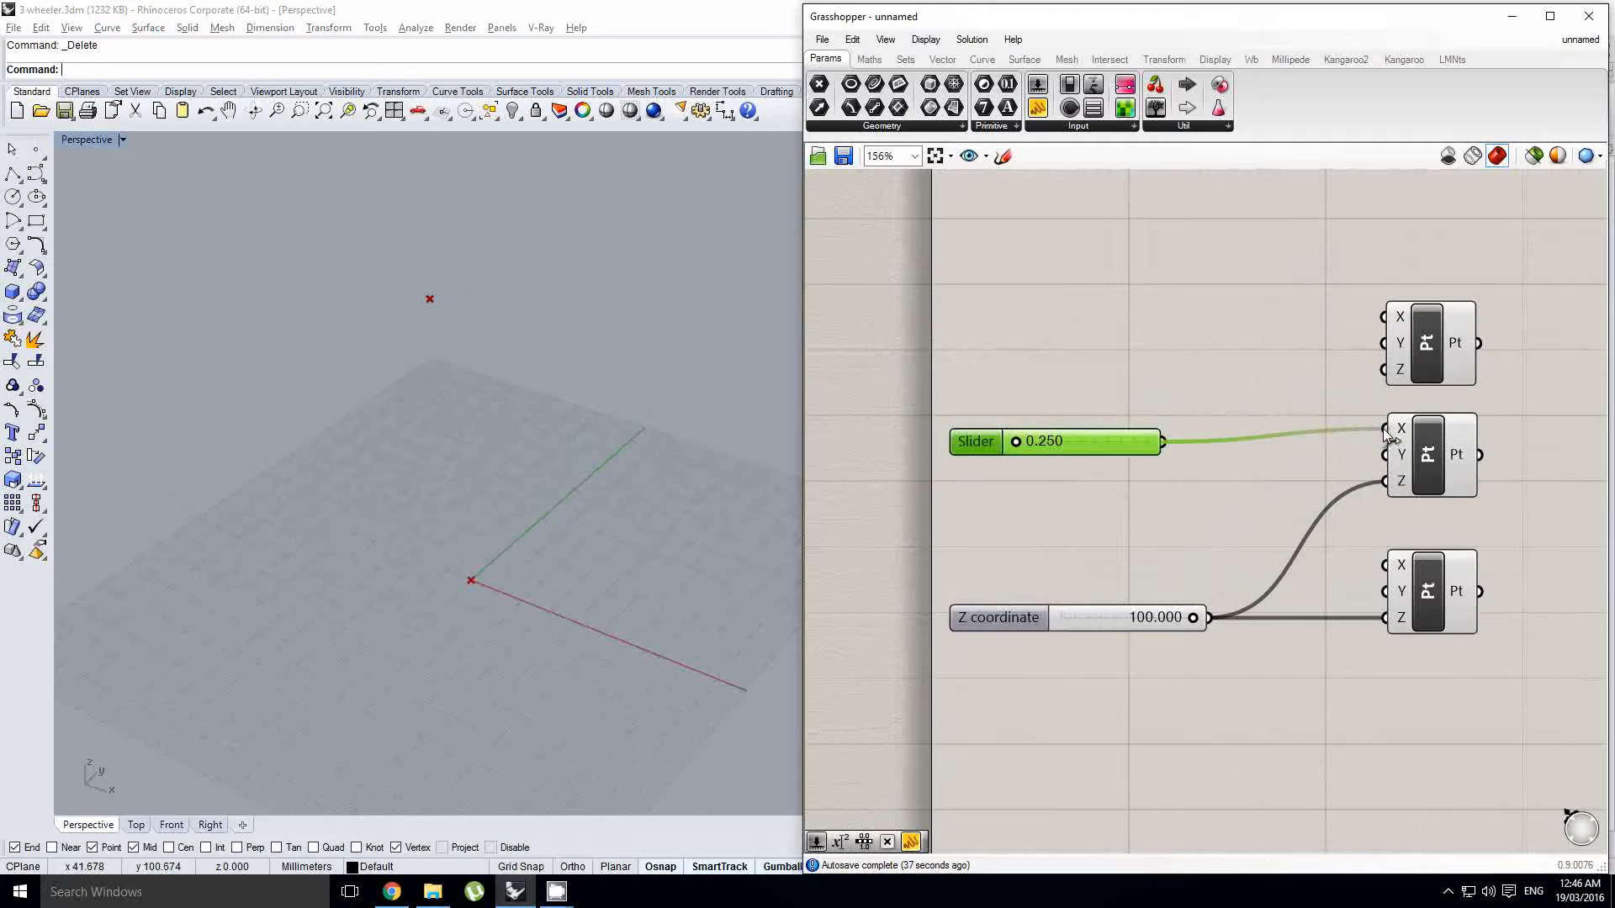
{"action": "left_click_drag", "start_coordinate": [1080, 443], "coordinate": [1067, 430]}
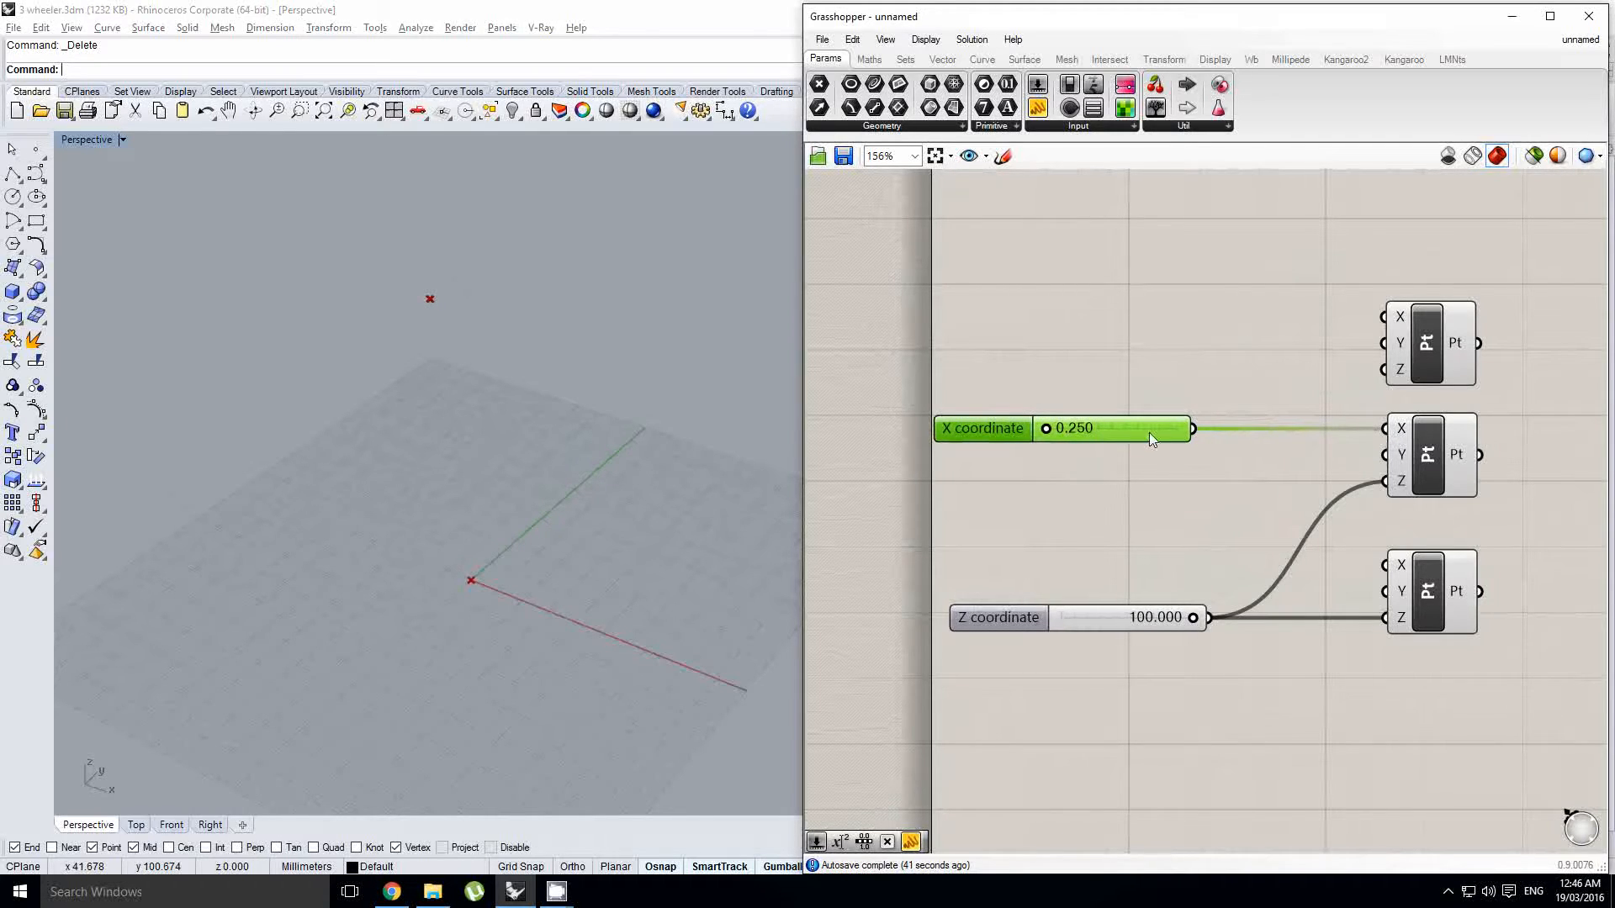
{"action": "left_click_drag", "start_coordinate": [1048, 429], "coordinate": [1111, 436]}
{"action": "right_click_drag", "start_coordinate": [1136, 372], "coordinate": [1114, 404]}
{"action": "right_click_drag", "start_coordinate": [1197, 388], "coordinate": [1160, 411]}
{"action": "left_click", "coordinate": [1121, 382]}
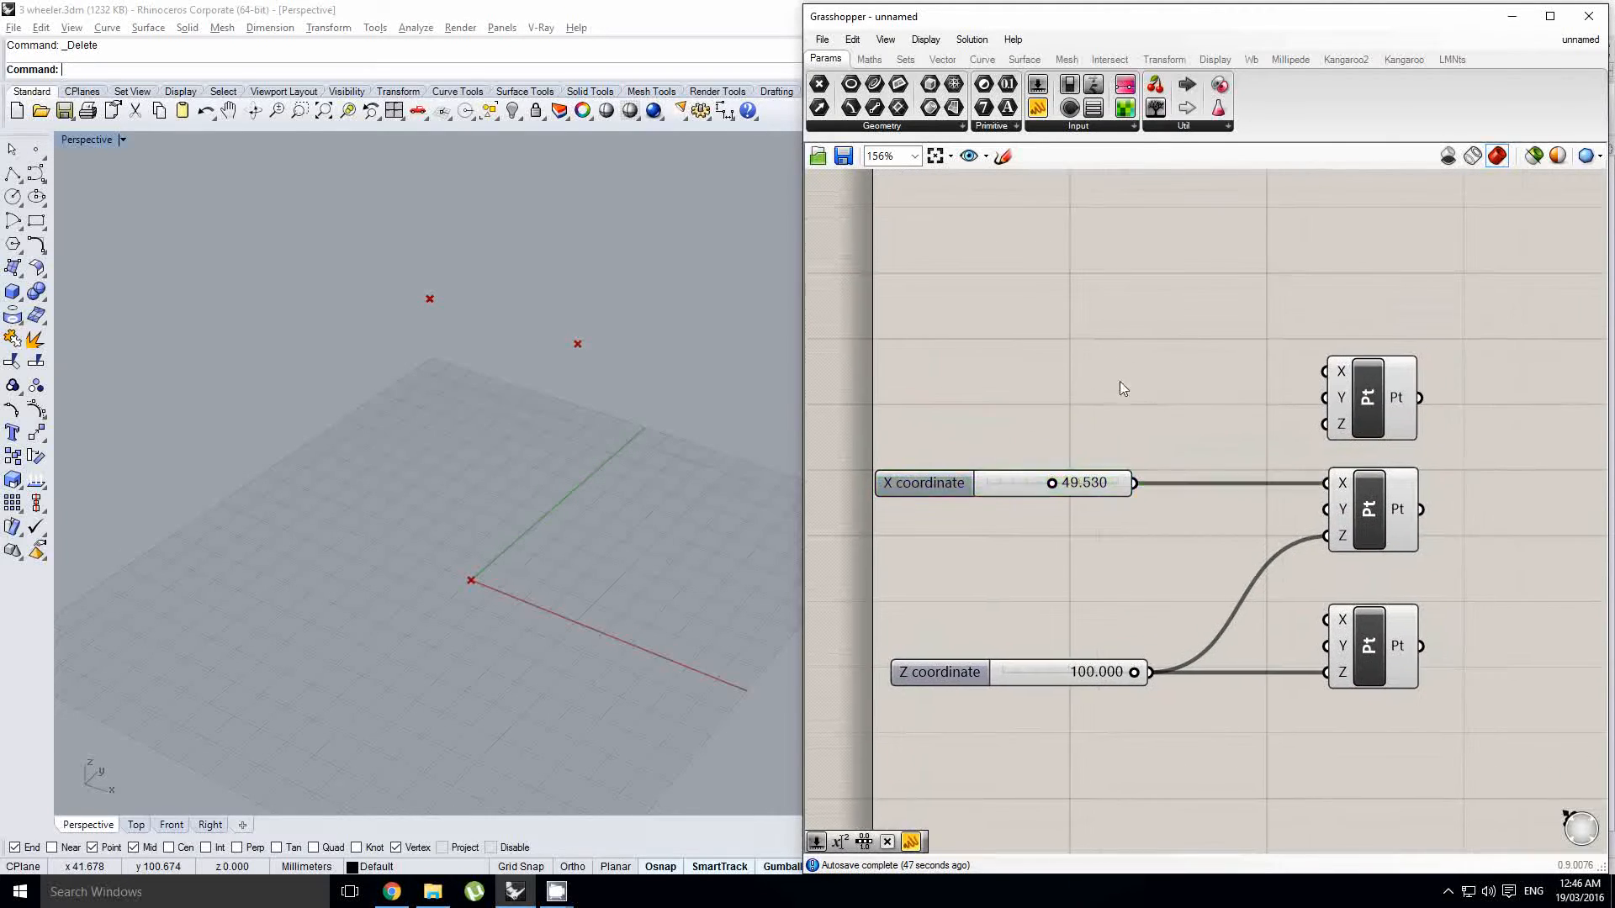
Step: Duplicate the Z coordinate slider beside the top point and add a Subtraction component to the canvas
{"action": "left_click_drag", "start_coordinate": [1011, 668], "coordinate": [993, 379], "text": "alt"}
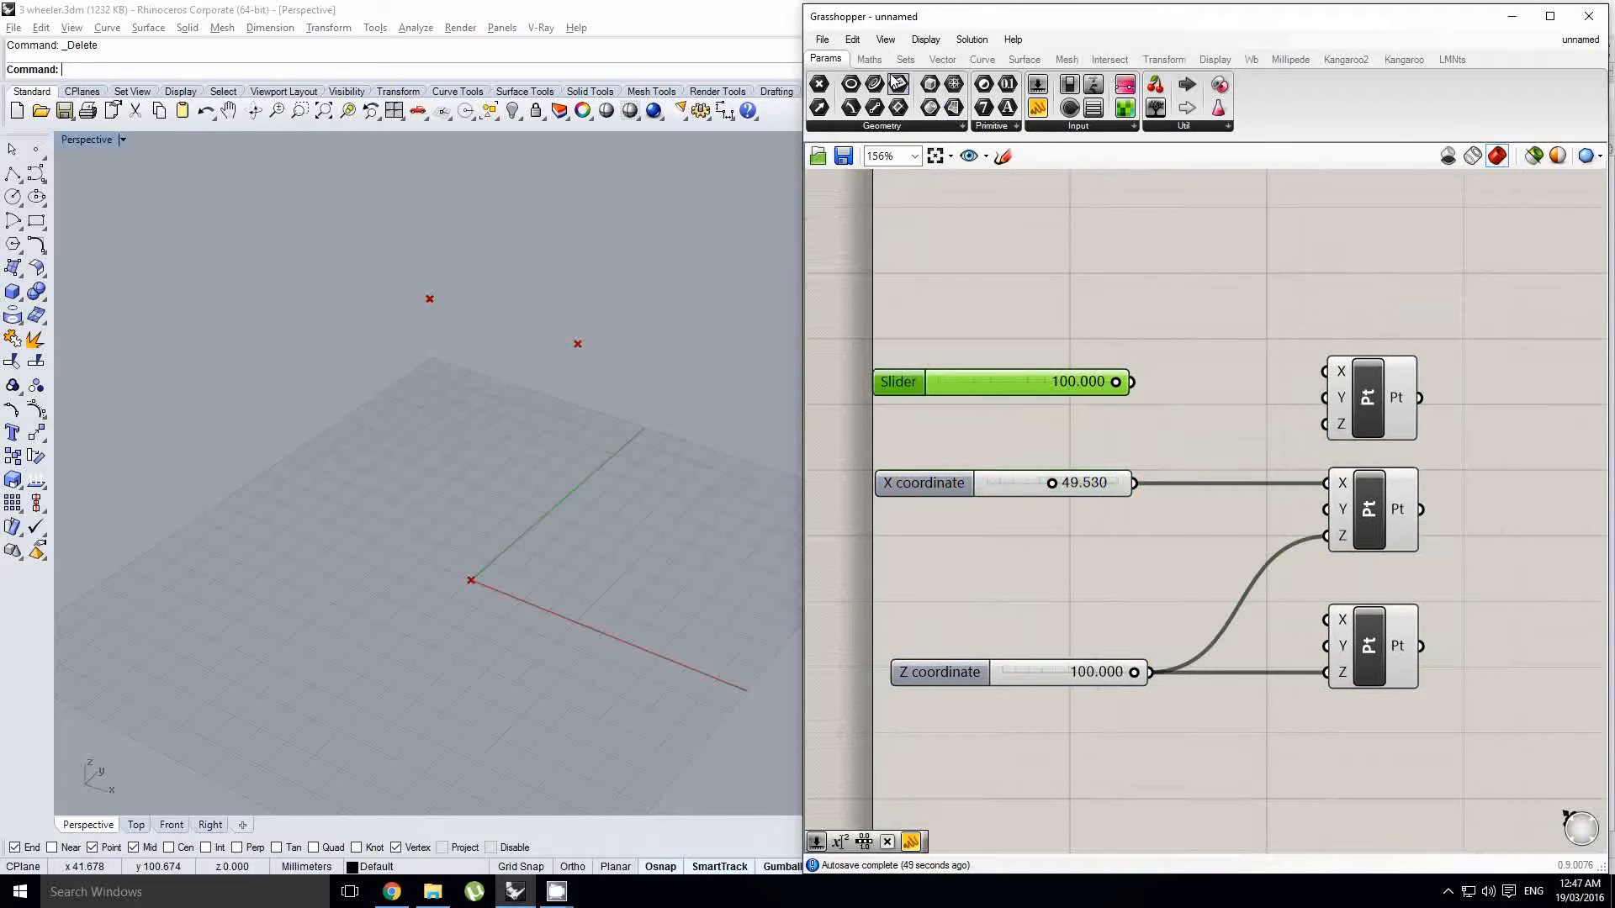
{"action": "left_click", "coordinate": [869, 59]}
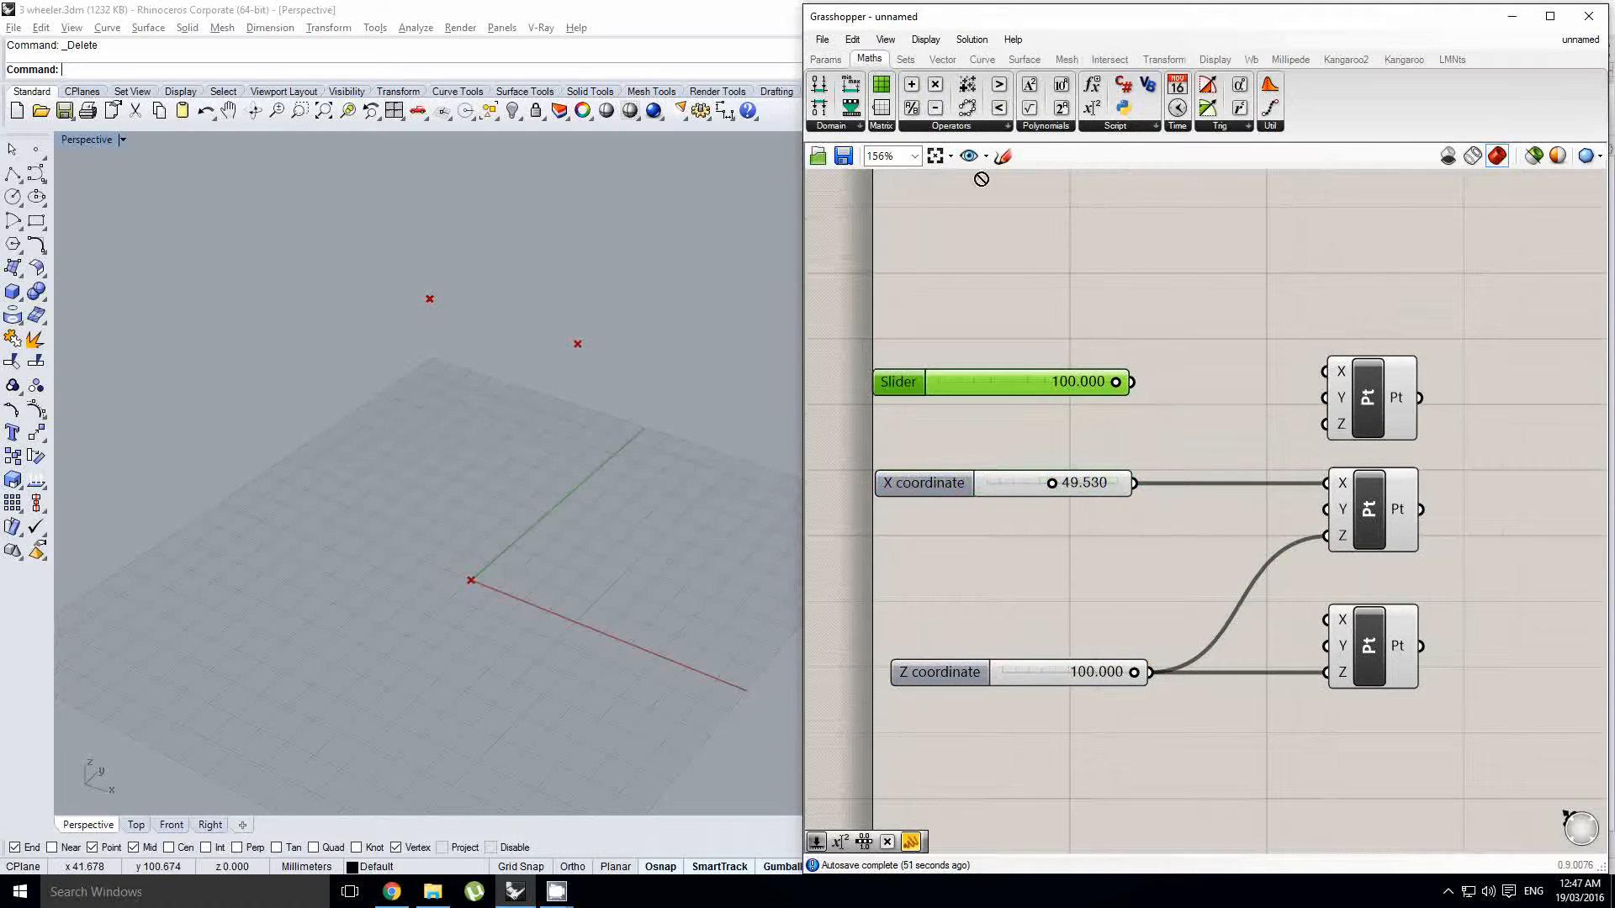
{"action": "left_click_drag", "start_coordinate": [981, 178], "coordinate": [1226, 526]}
Step: Subtract the duplicated slider from the Z coordinate slider and feed the result into the top point's Z input
{"action": "left_click_drag", "start_coordinate": [1143, 673], "coordinate": [1223, 422]}
{"action": "left_click_drag", "start_coordinate": [1132, 382], "coordinate": [1192, 436]}
{"action": "mouse_move", "coordinate": [1224, 448]}
{"action": "left_mouse_down"}
{"action": "mouse_move", "coordinate": [1226, 412]}
{"action": "mouse_move", "coordinate": [1247, 427]}
{"action": "left_mouse_up"}
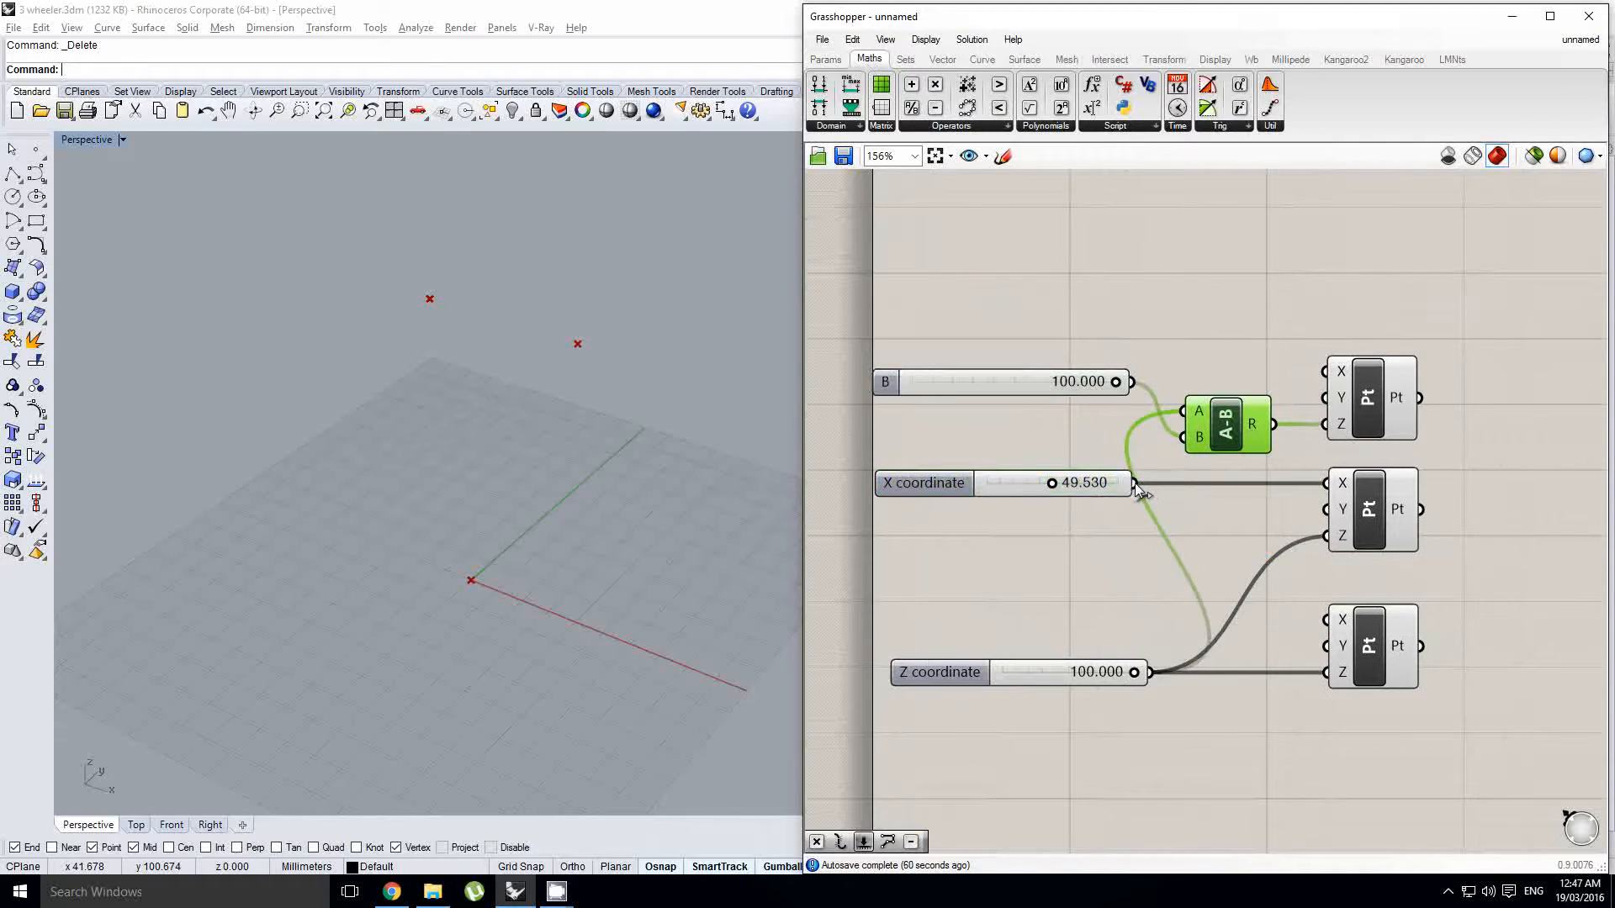
Step: Connect the X coordinate slider to the top point's X input and set the B slider to 20.392
{"action": "left_click_drag", "start_coordinate": [1133, 484], "coordinate": [1326, 371]}
{"action": "scroll", "coordinate": [980, 418], "scroll_direction": "up", "scroll_amount": 1}
{"action": "left_click_drag", "start_coordinate": [1150, 373], "coordinate": [1118, 380]}
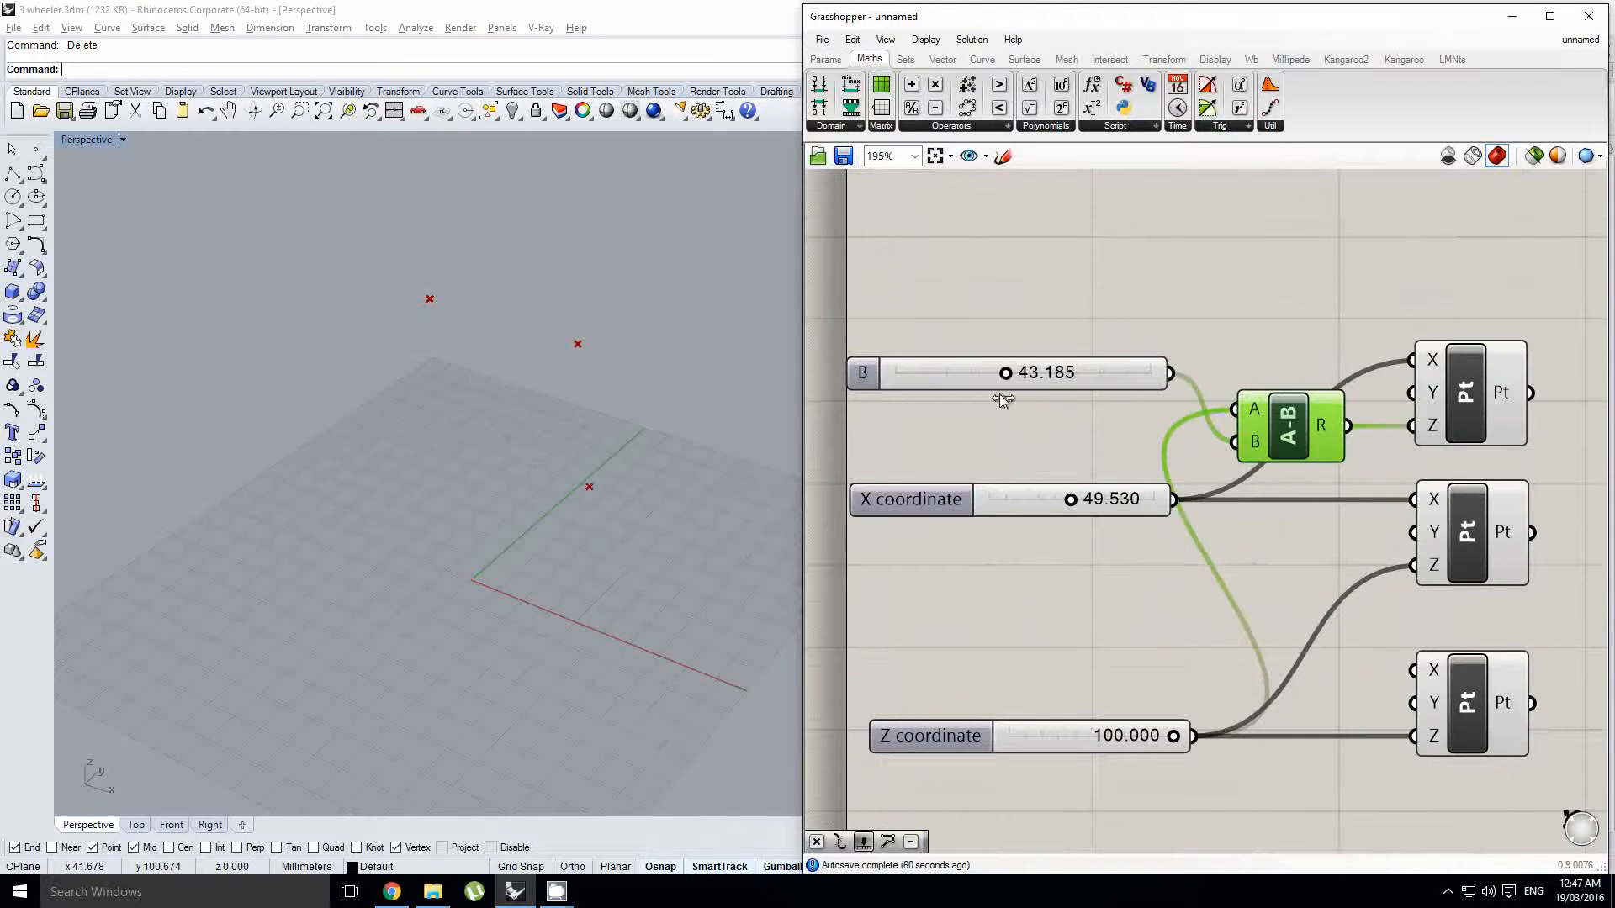
{"action": "left_click_drag", "start_coordinate": [952, 405], "coordinate": [895, 391]}
{"action": "right_click_drag", "start_coordinate": [589, 412], "coordinate": [561, 357]}
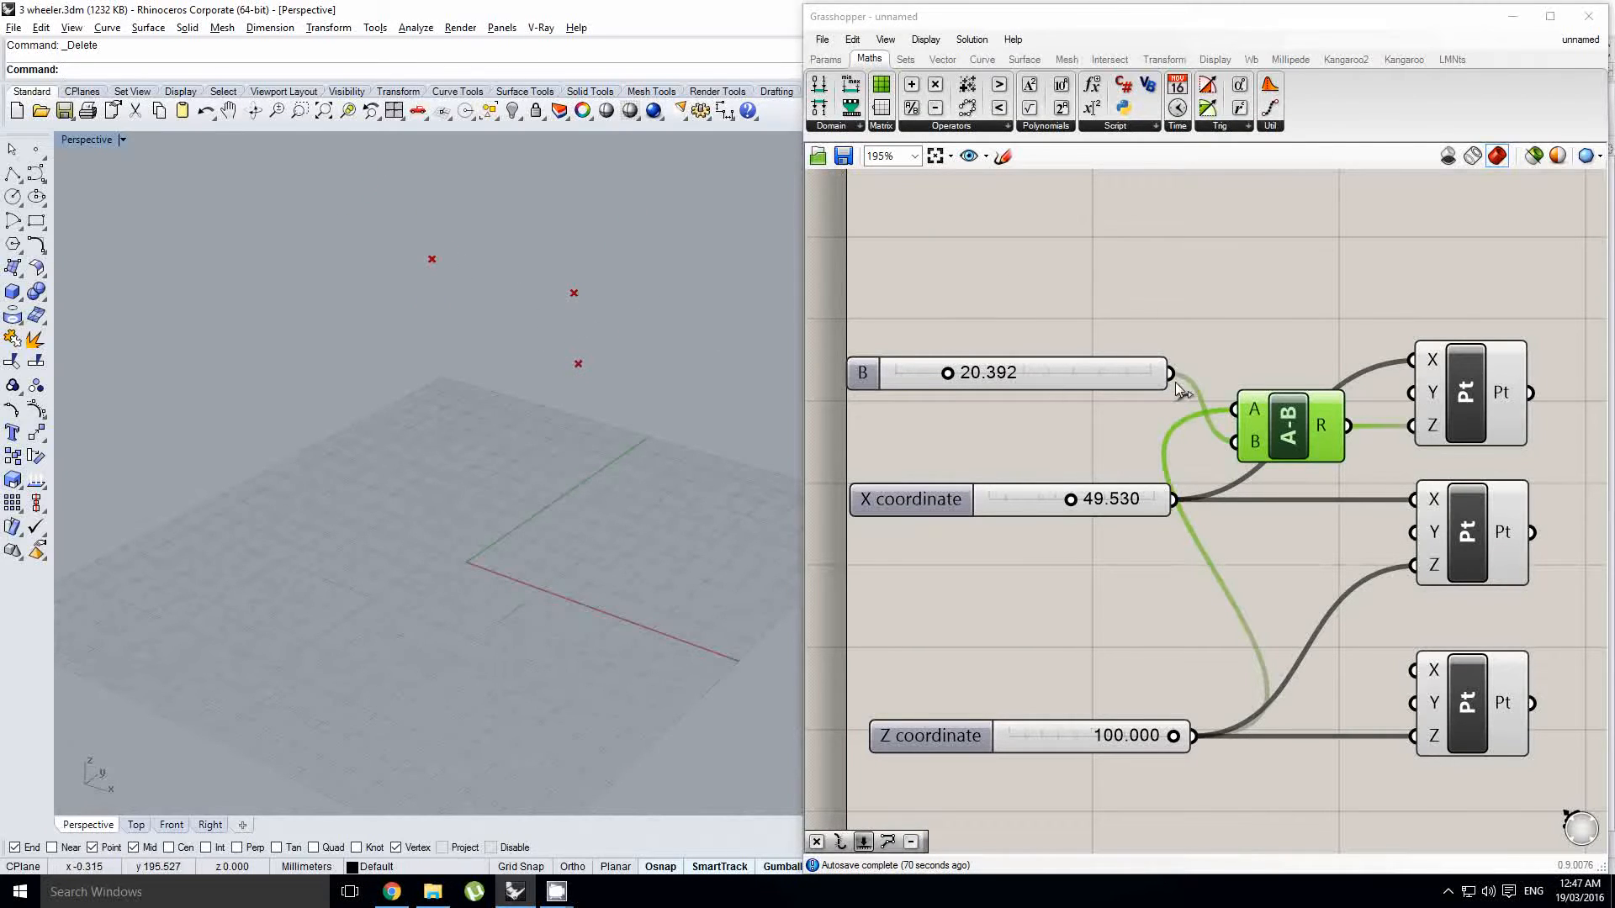
Step: Add a PolyLine component and connect the top, middle and bottom points, in that order, to its vertices input
{"action": "scroll", "coordinate": [1176, 383], "scroll_direction": "down", "scroll_amount": 2}
{"action": "right_click_drag", "start_coordinate": [1138, 401], "coordinate": [1096, 421]}
{"action": "left_click", "coordinate": [1253, 362]}
{"action": "right_click_drag", "start_coordinate": [1339, 365], "coordinate": [1108, 397]}
{"action": "double_click", "coordinate": [1327, 457]}
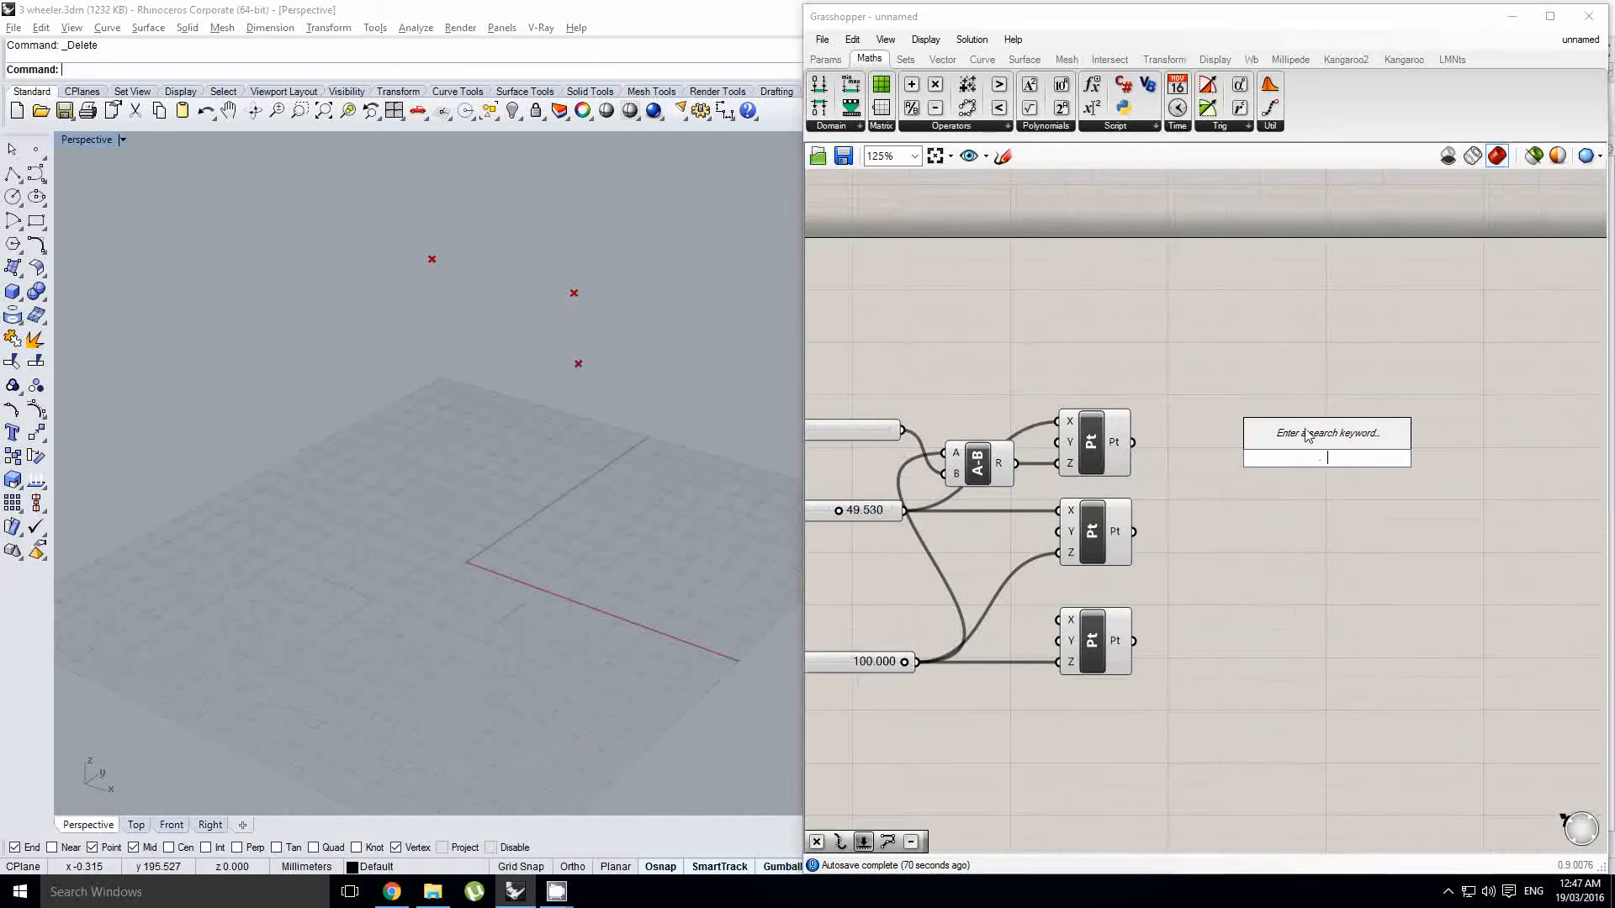
{"action": "type", "text": "poly"}
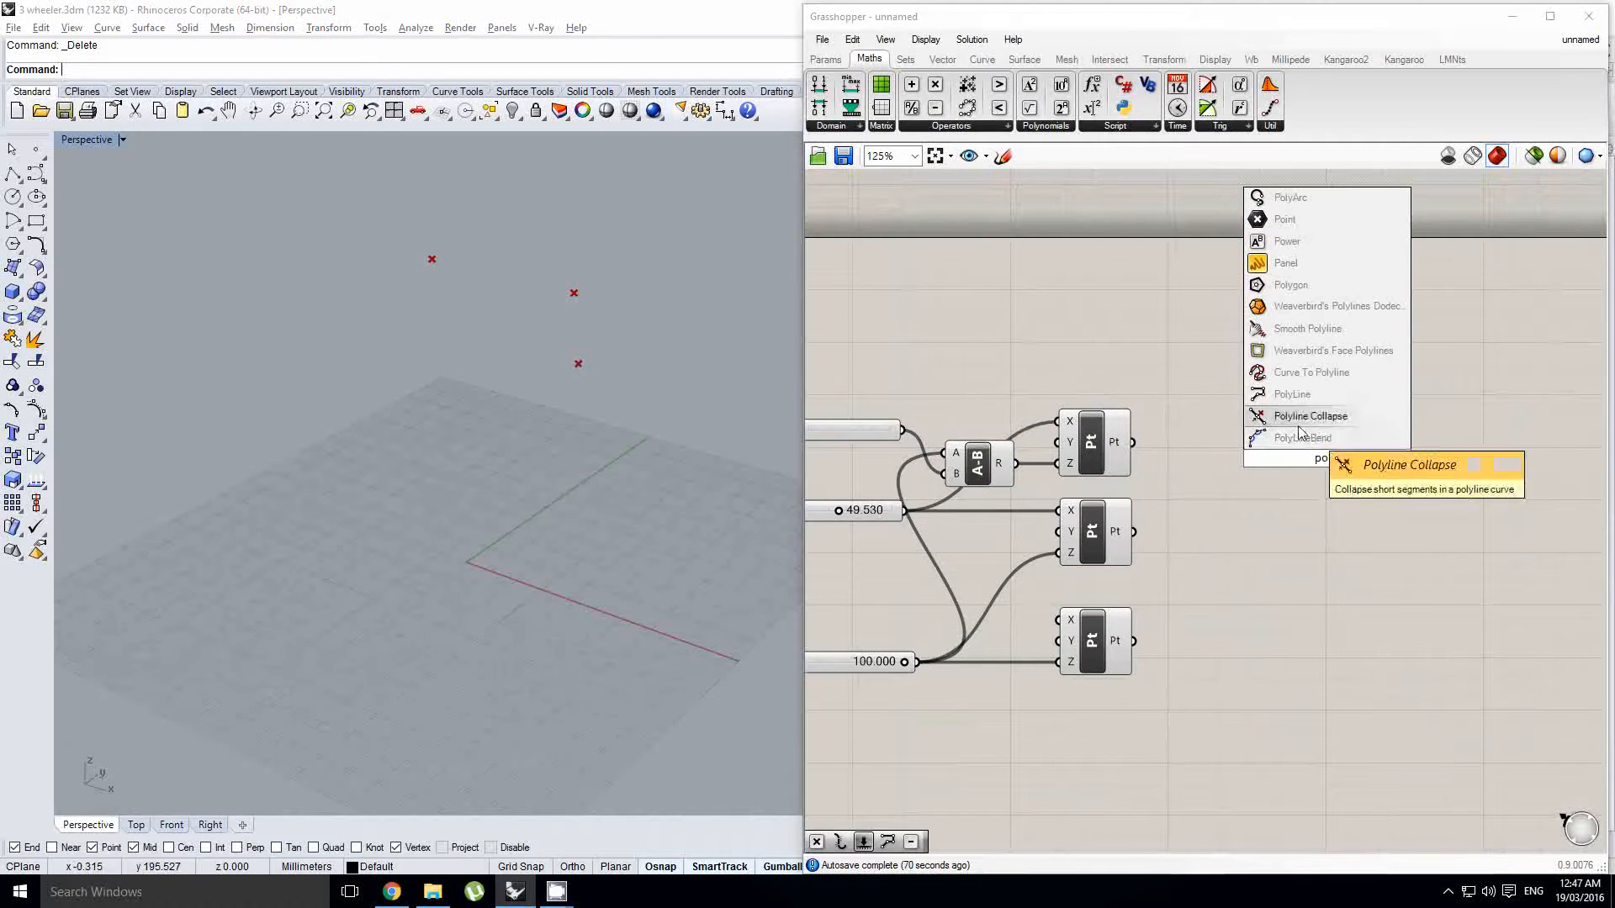
{"action": "left_click", "coordinate": [1326, 395]}
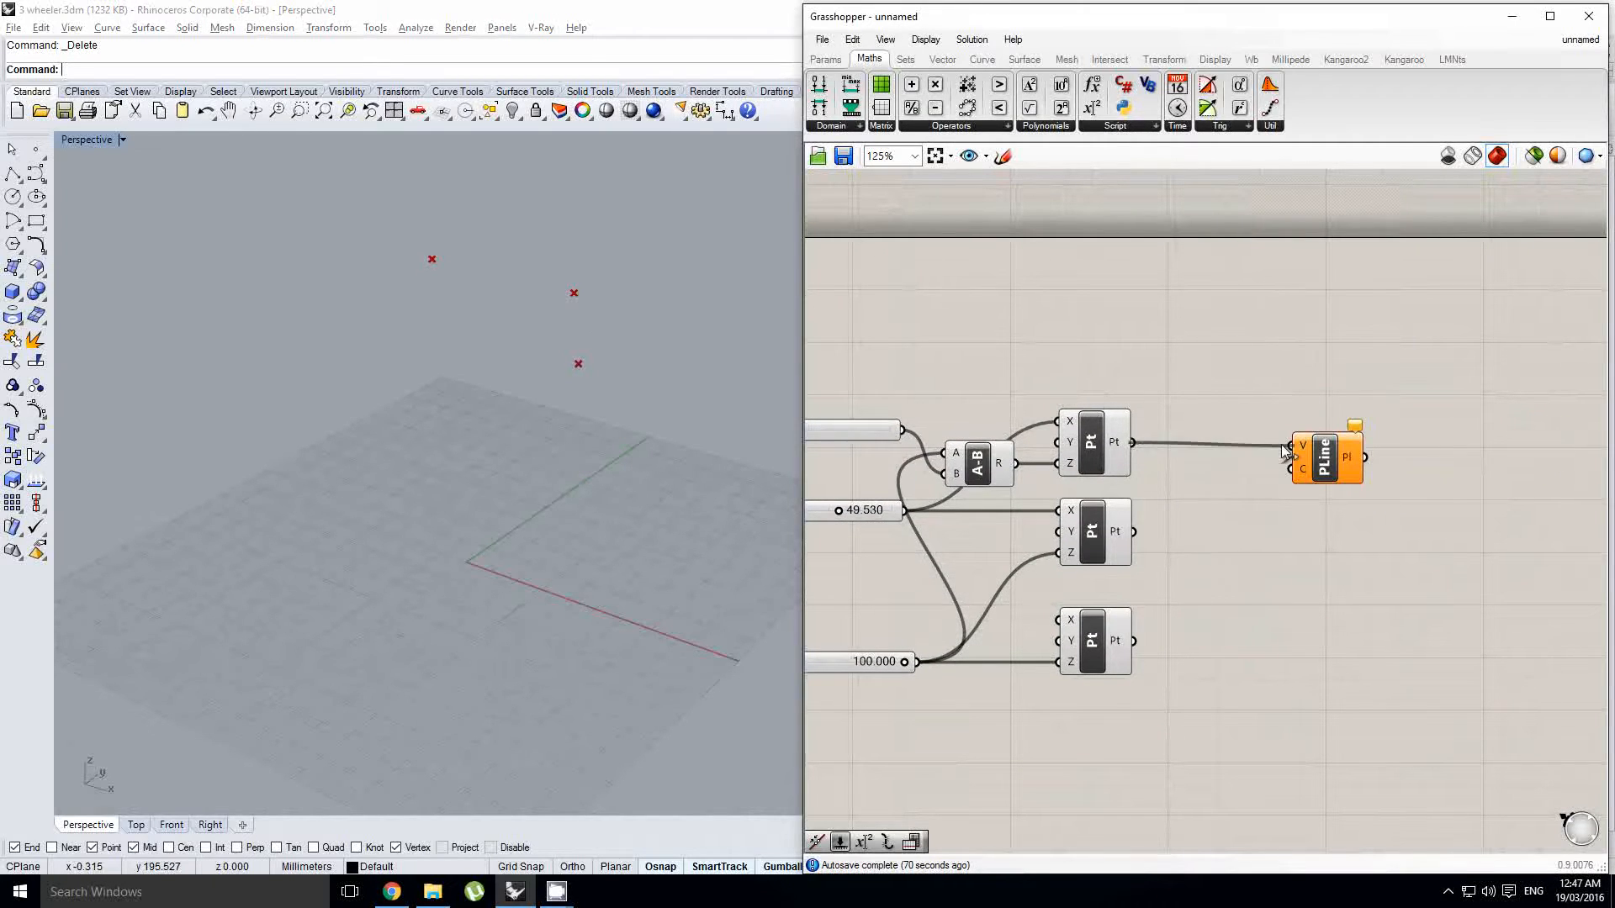
{"action": "left_click_drag", "start_coordinate": [1133, 532], "coordinate": [1292, 446], "text": "shift"}
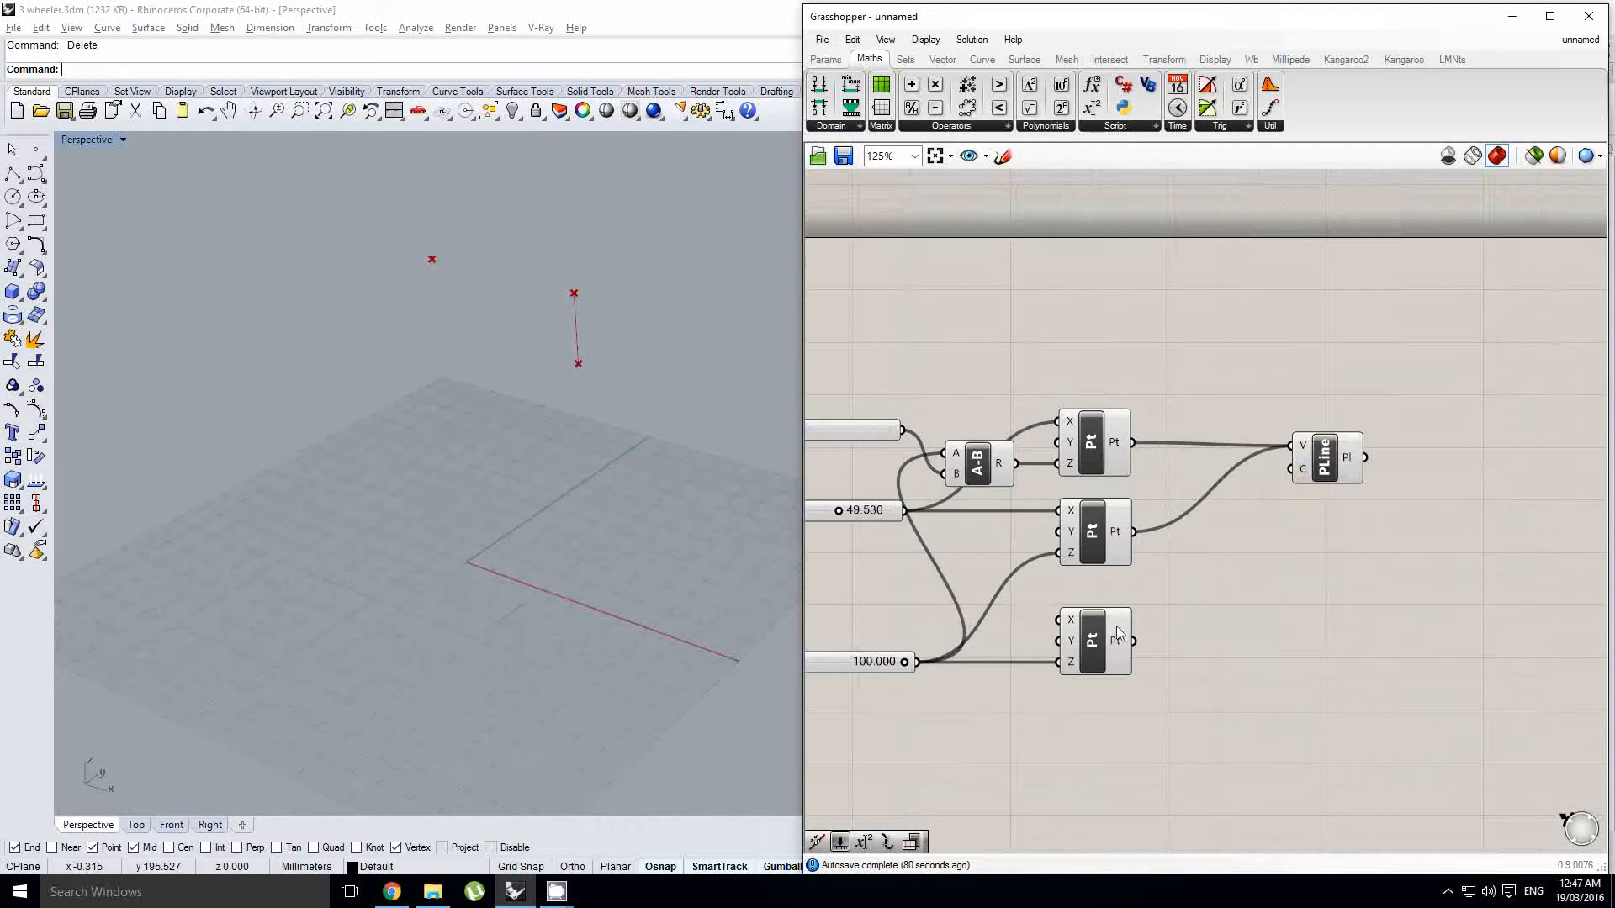
{"action": "left_click_drag", "start_coordinate": [1253, 524], "coordinate": [1292, 446], "text": "shift"}
Step: Add a curve Explode component and connect the polyline output to its curve input
{"action": "right_click_drag", "start_coordinate": [1540, 474], "coordinate": [1351, 493]}
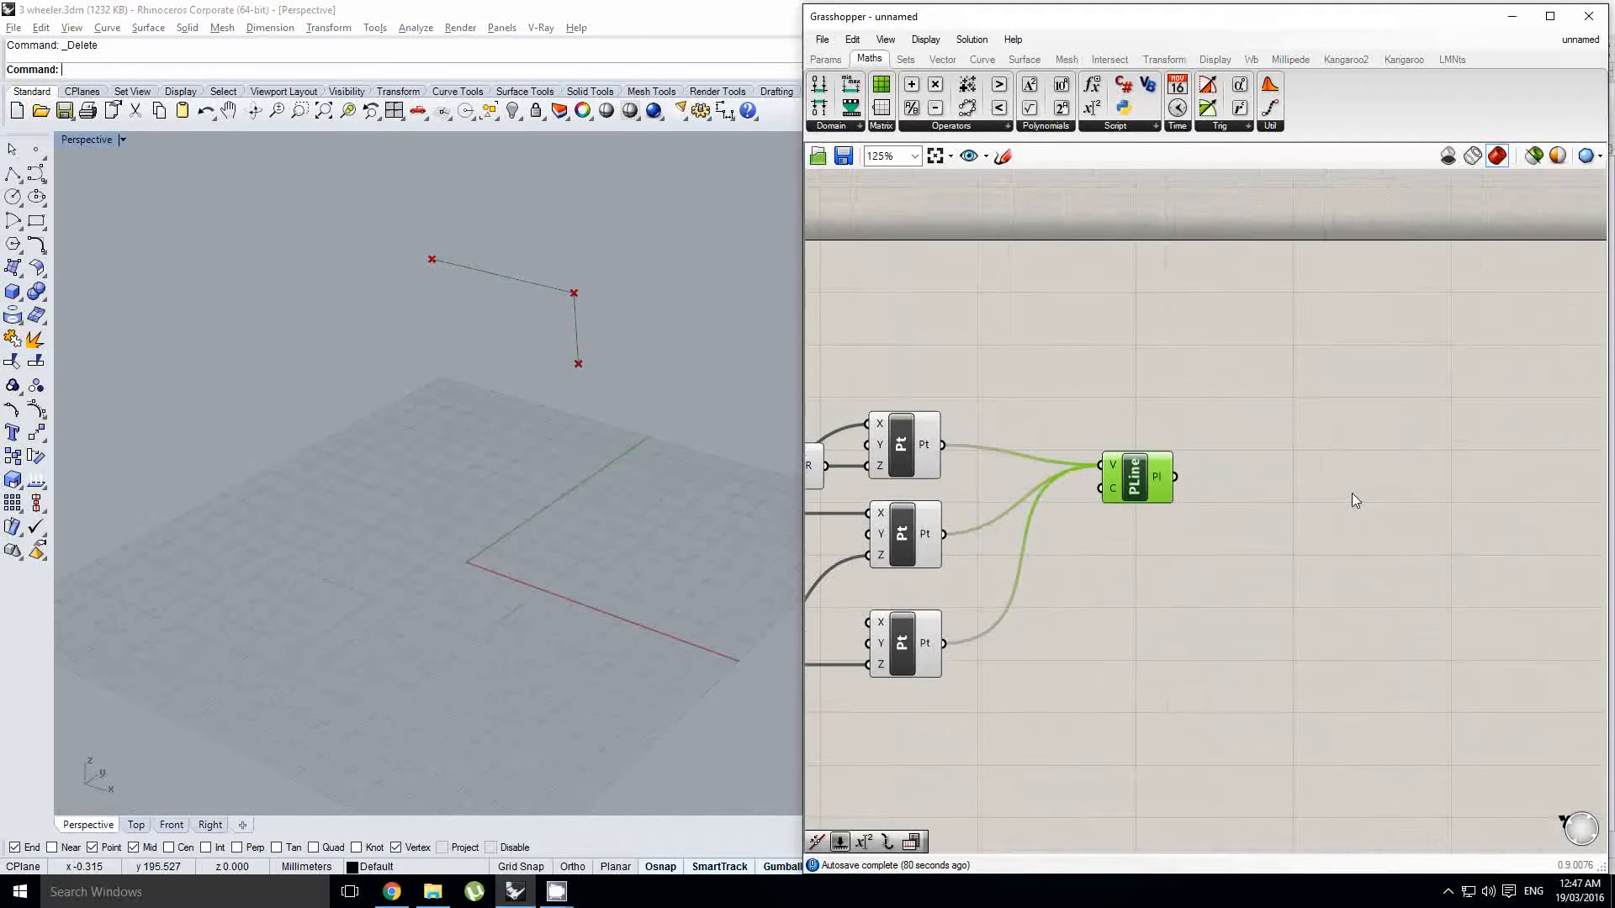
{"action": "double_click", "coordinate": [1350, 492]}
{"action": "type", "text": "expl"}
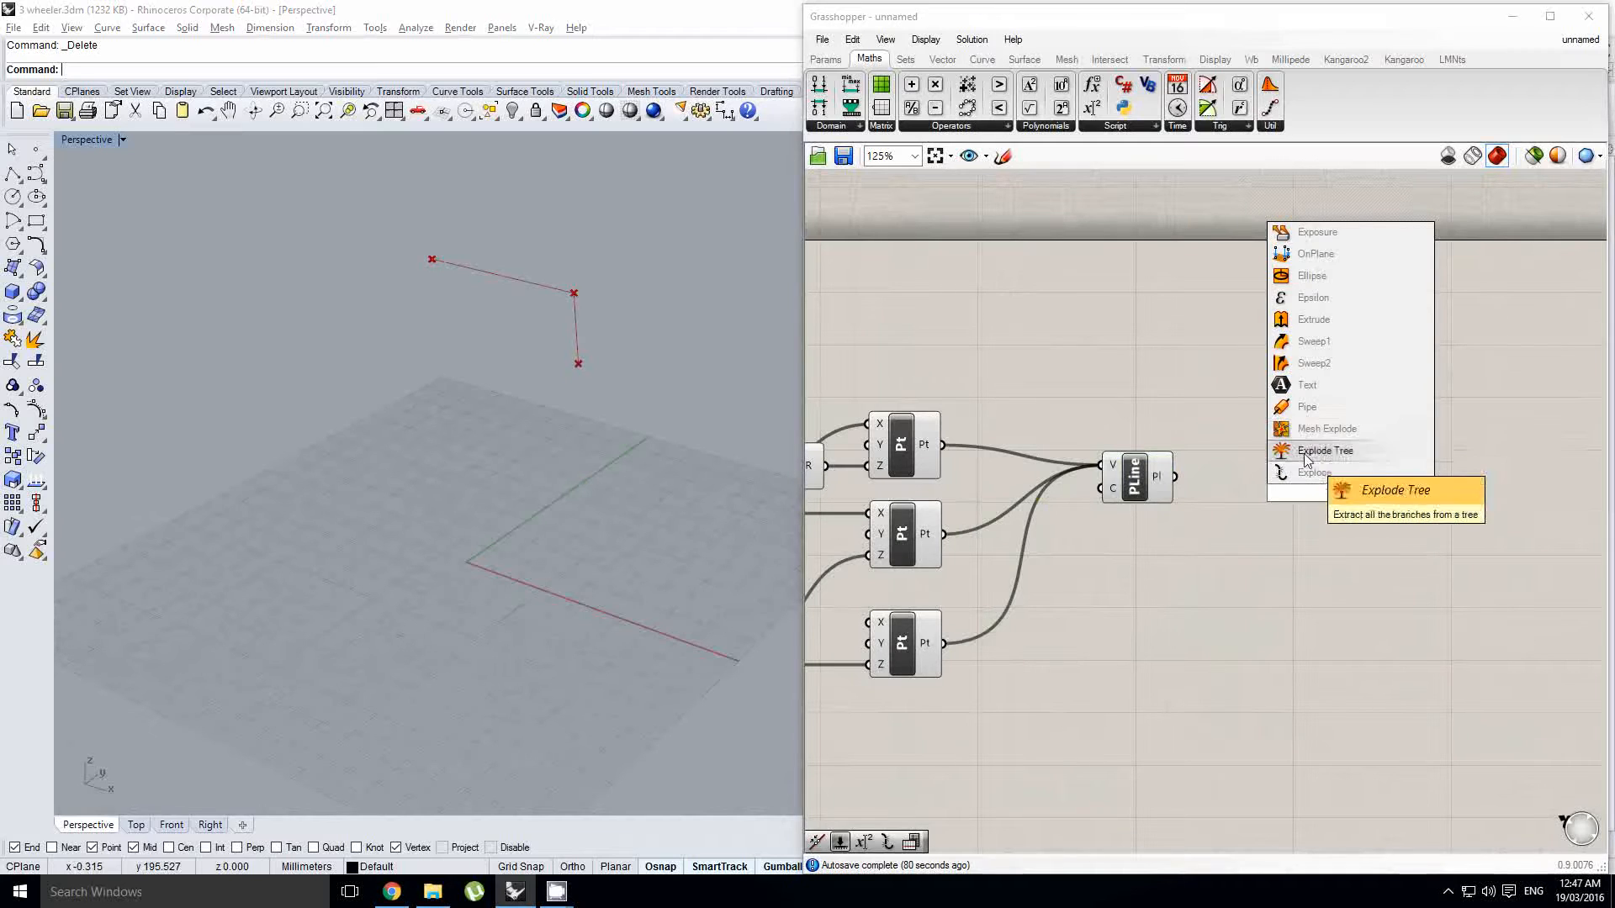
{"action": "left_click", "coordinate": [1307, 472]}
{"action": "left_click_drag", "start_coordinate": [1176, 476], "coordinate": [1316, 476]}
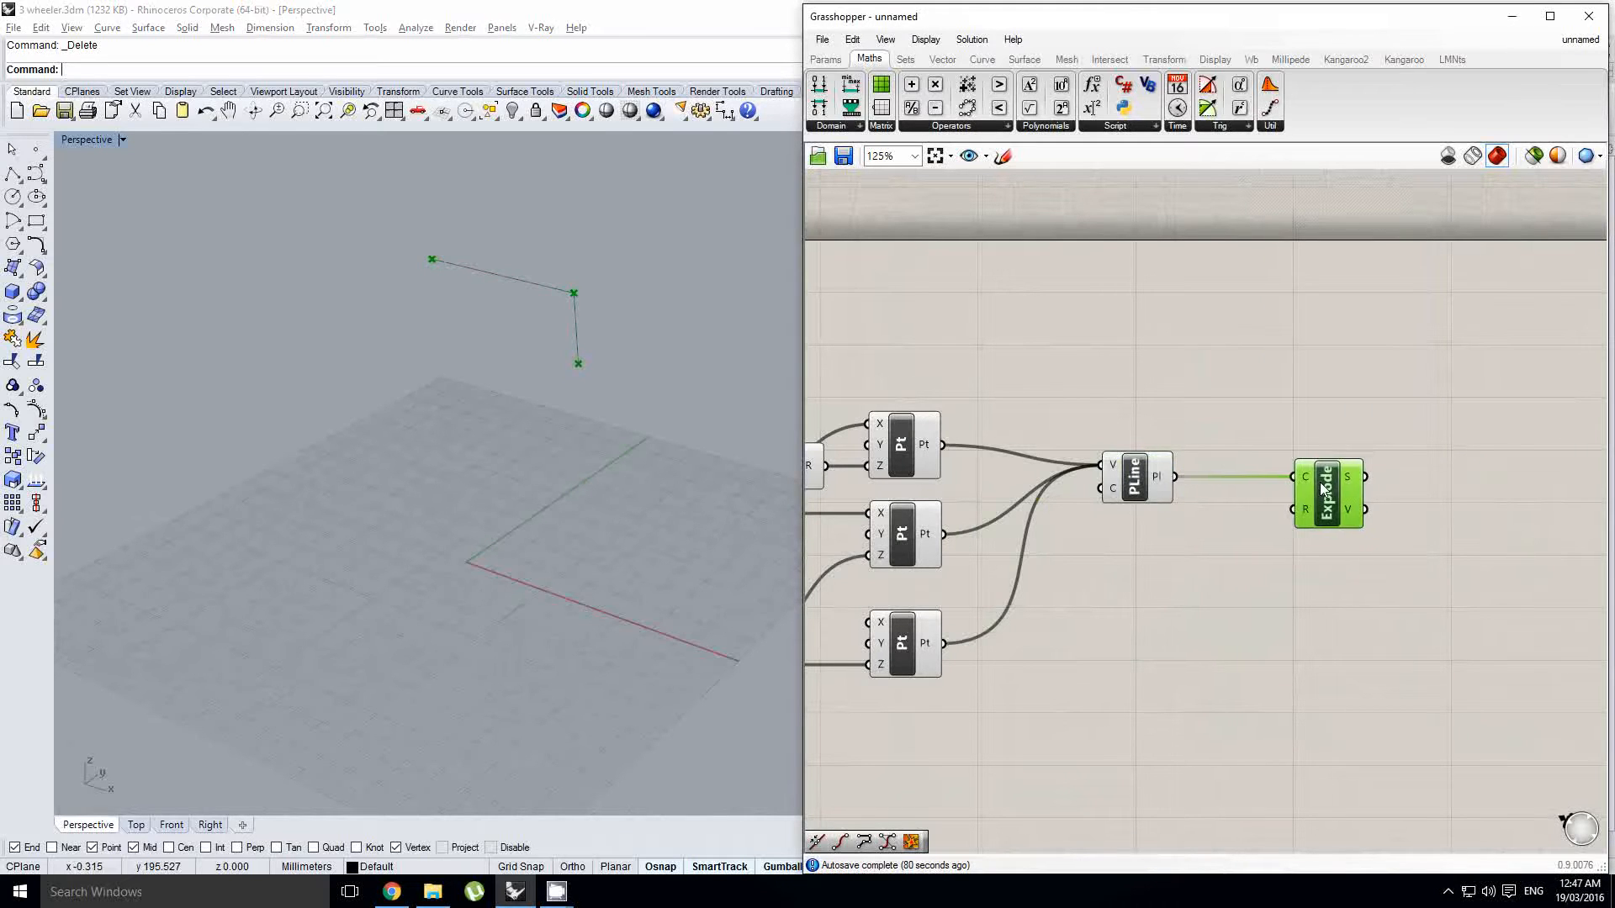
Step: Add a List Item component and connect the Explode component's segments output to its list input
{"action": "right_click_drag", "start_coordinate": [1438, 483], "coordinate": [1317, 497]}
{"action": "double_click", "coordinate": [1375, 497]}
{"action": "right_click_drag", "start_coordinate": [1361, 552], "coordinate": [1295, 546]}
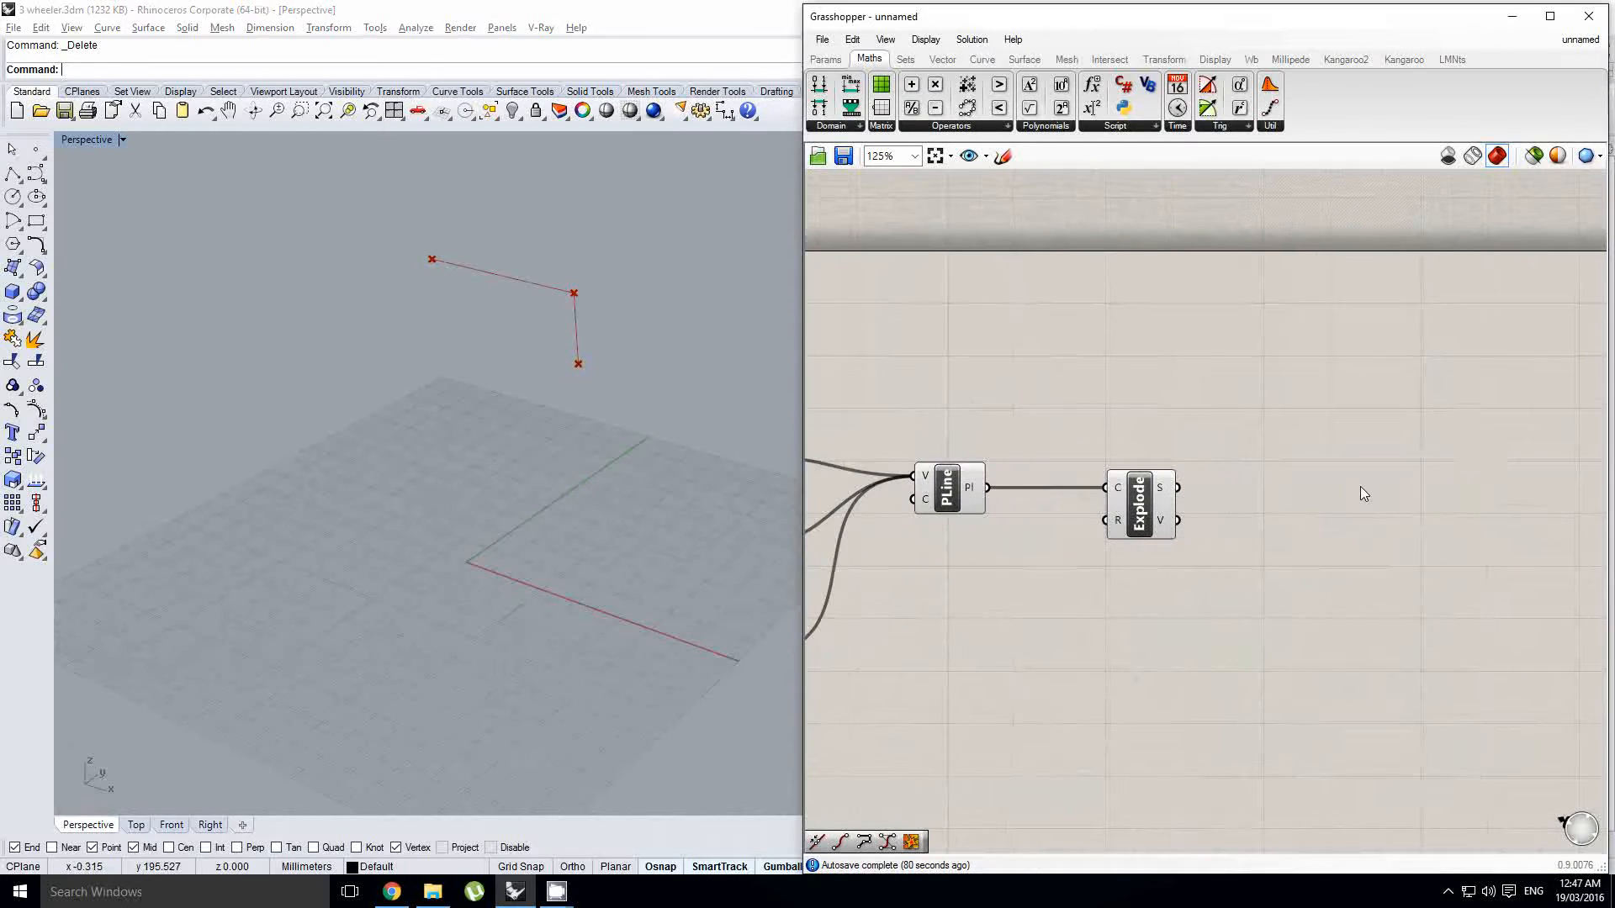
{"action": "double_click", "coordinate": [1360, 486]}
{"action": "type", "text": "list item"}
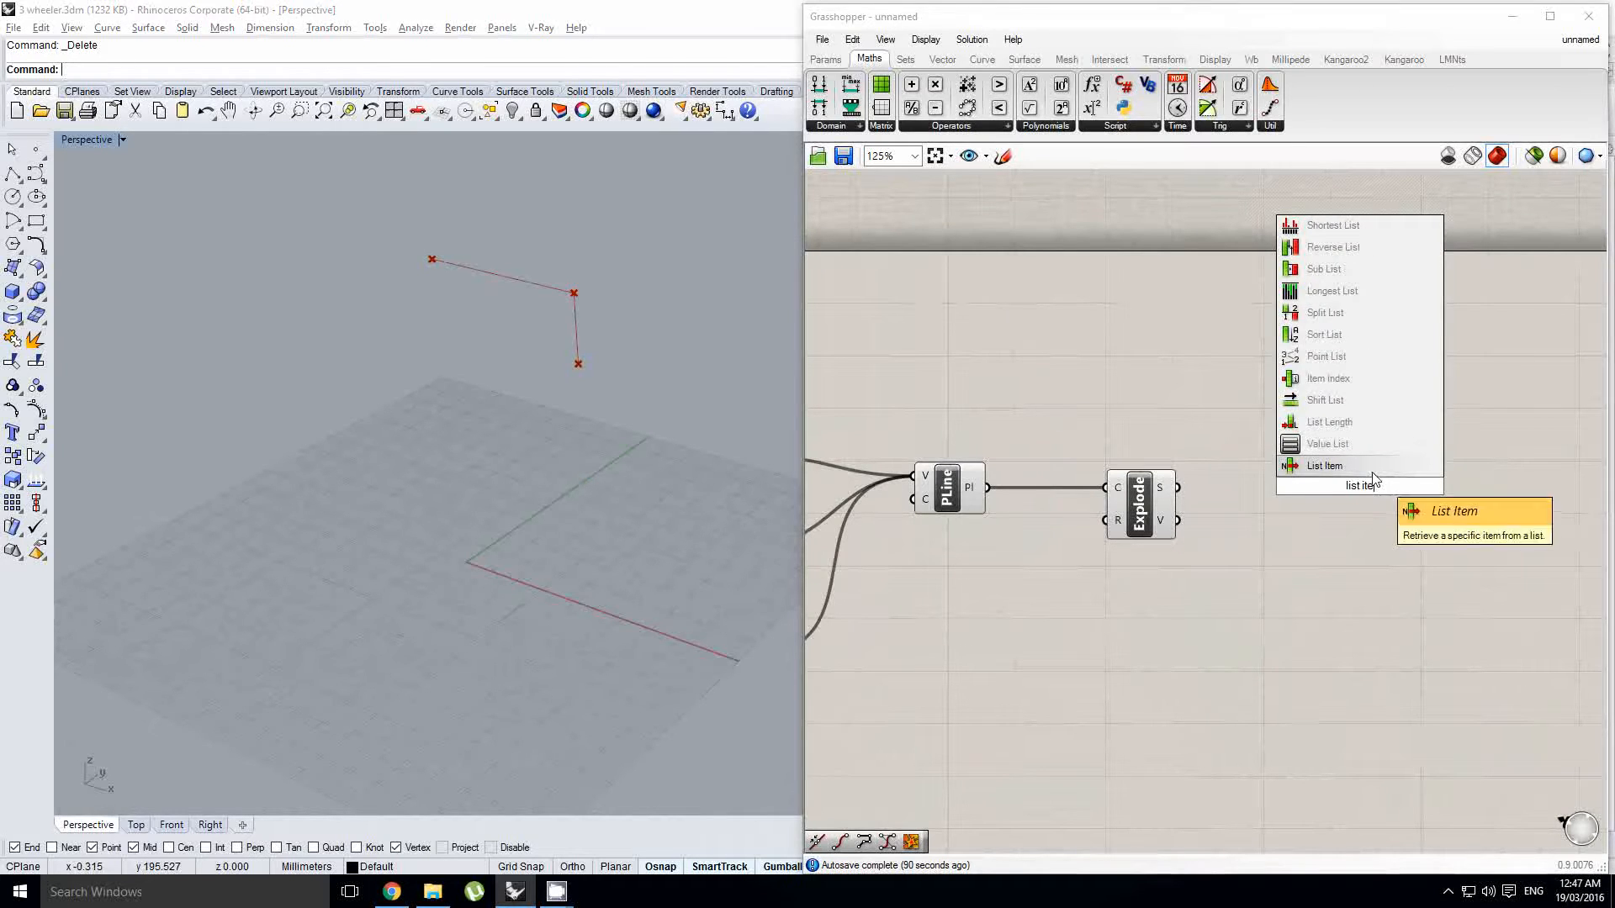
{"action": "key", "text": "Return"}
{"action": "left_click_drag", "start_coordinate": [1178, 520], "coordinate": [1323, 513]}
{"action": "scroll", "coordinate": [1321, 540], "scroll_direction": "up", "scroll_amount": 7}
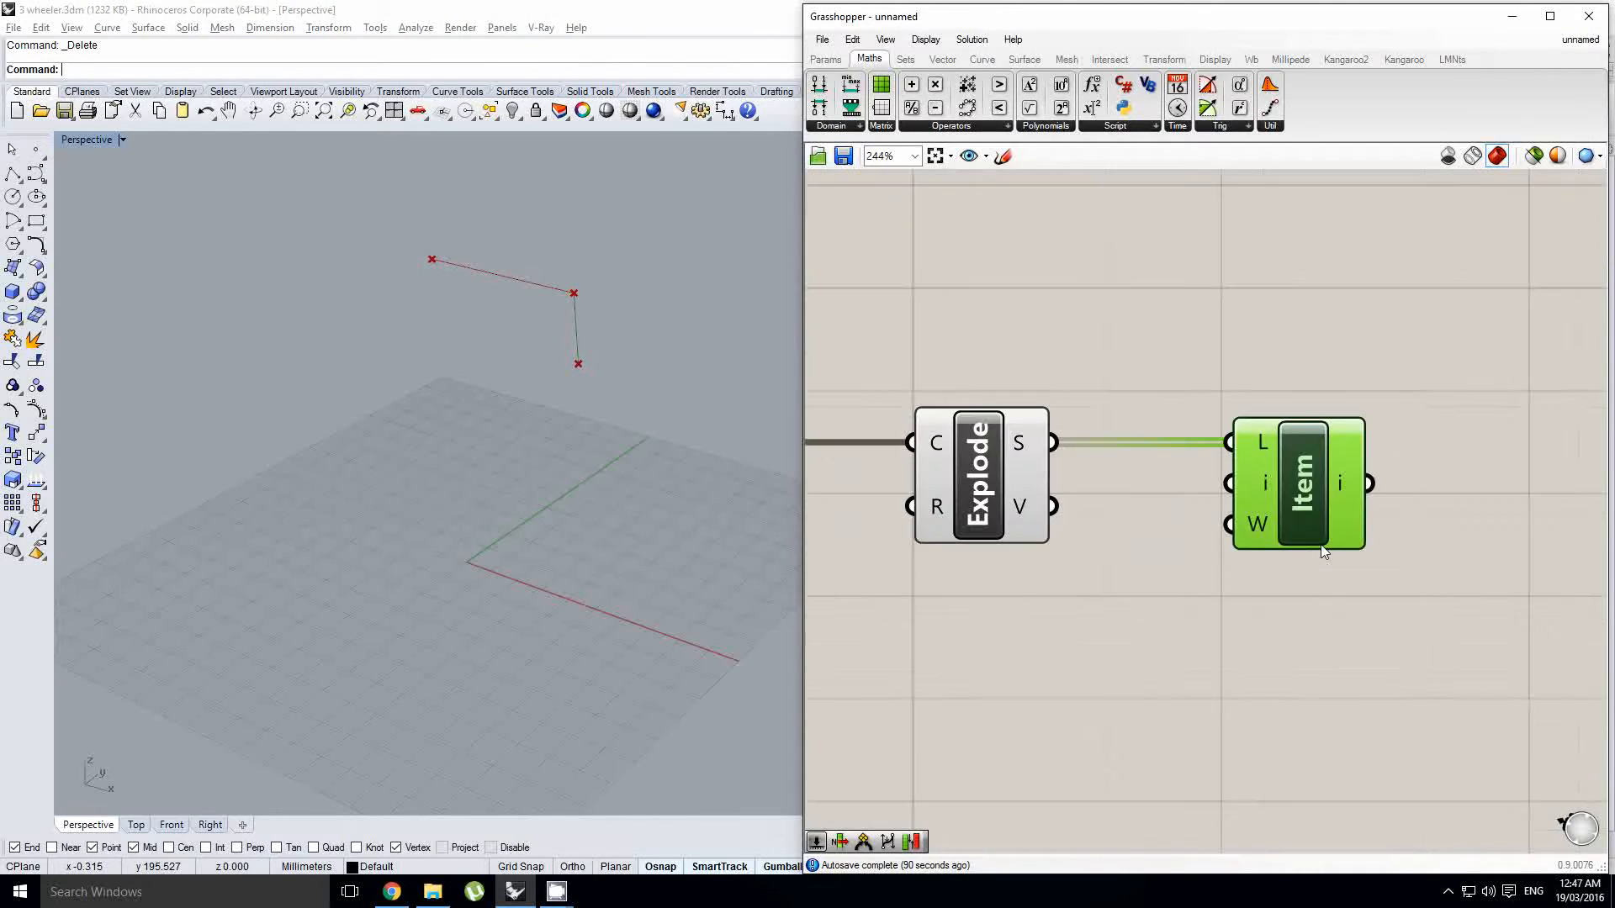
Step: Add a second output, +1, to the List Item component for the next segment
{"action": "left_click", "coordinate": [1323, 551]}
{"action": "scroll", "coordinate": [1329, 530], "scroll_direction": "down", "scroll_amount": 6}
{"action": "right_click_drag", "start_coordinate": [1532, 401], "coordinate": [1333, 459]}
{"action": "left_click", "coordinate": [1328, 457]}
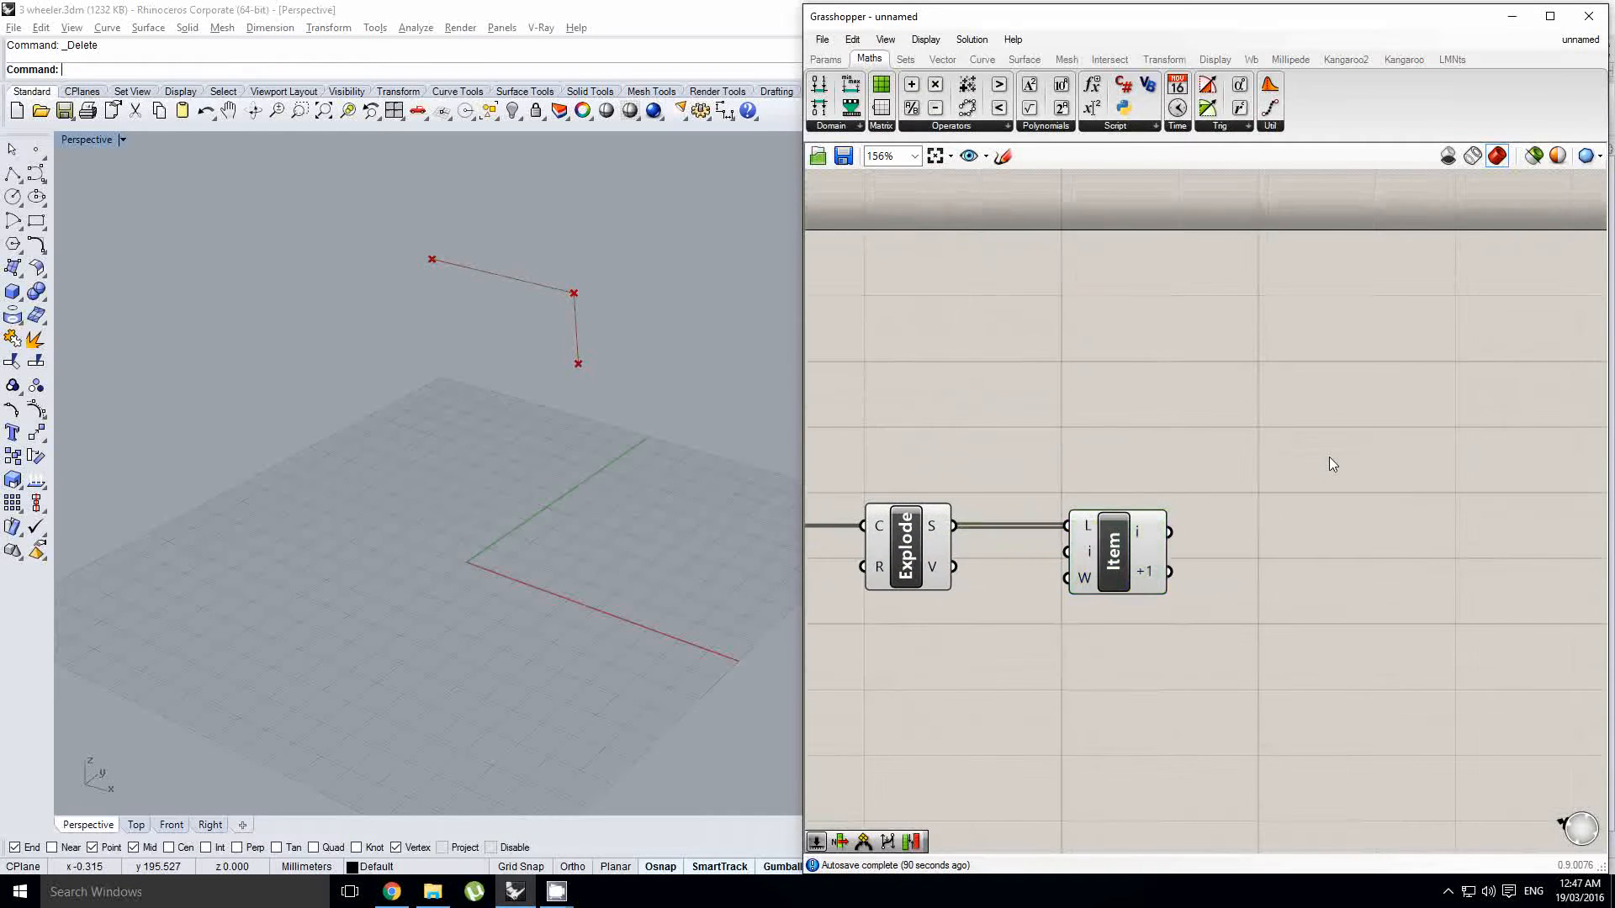
{"action": "double_click", "coordinate": [1372, 477]}
{"action": "type", "text": "divd"}
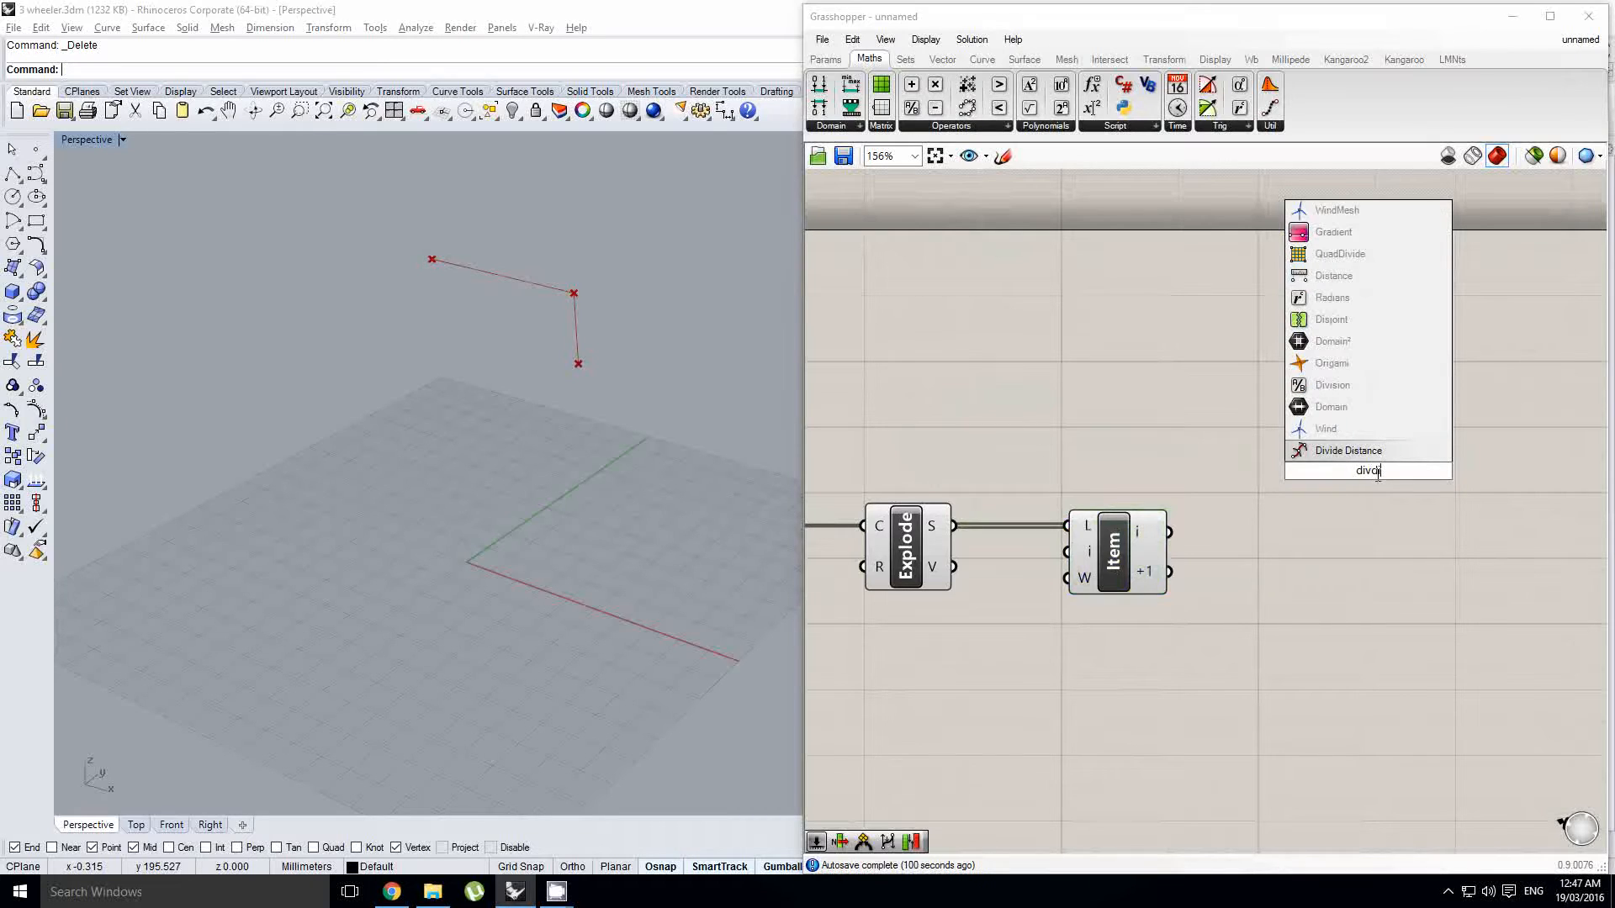
{"action": "type", "text": "i"}
{"action": "key", "text": "BackSpace"}
{"action": "key", "text": "BackSpace"}
{"action": "type", "text": "ide"}
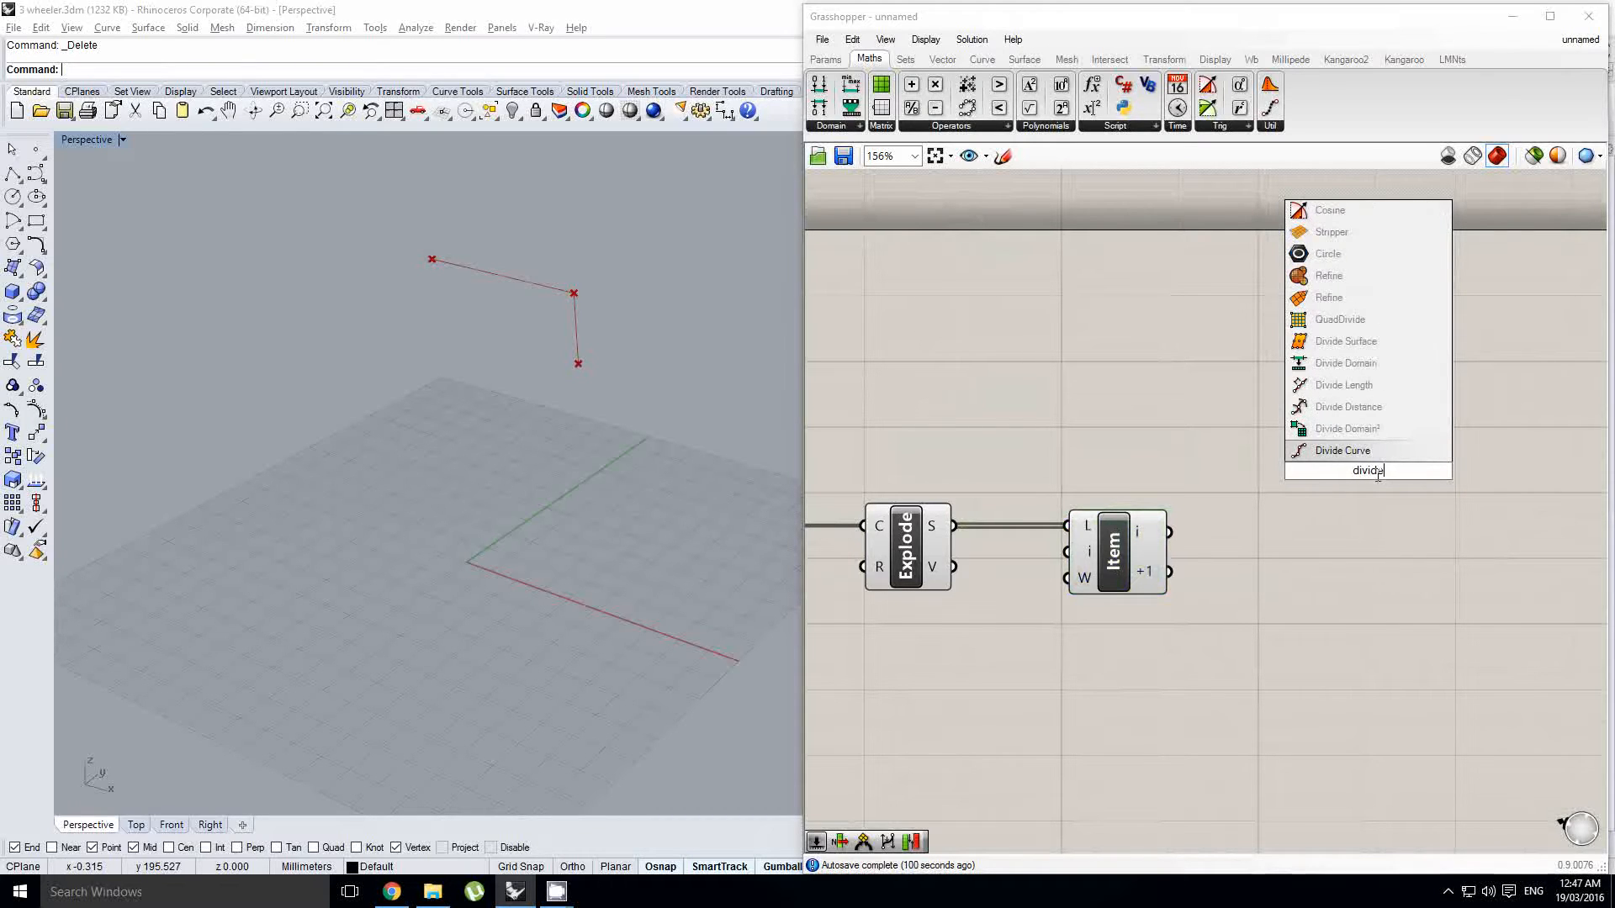
{"action": "left_click", "coordinate": [1382, 437]}
{"action": "key", "text": "ctrl+z"}
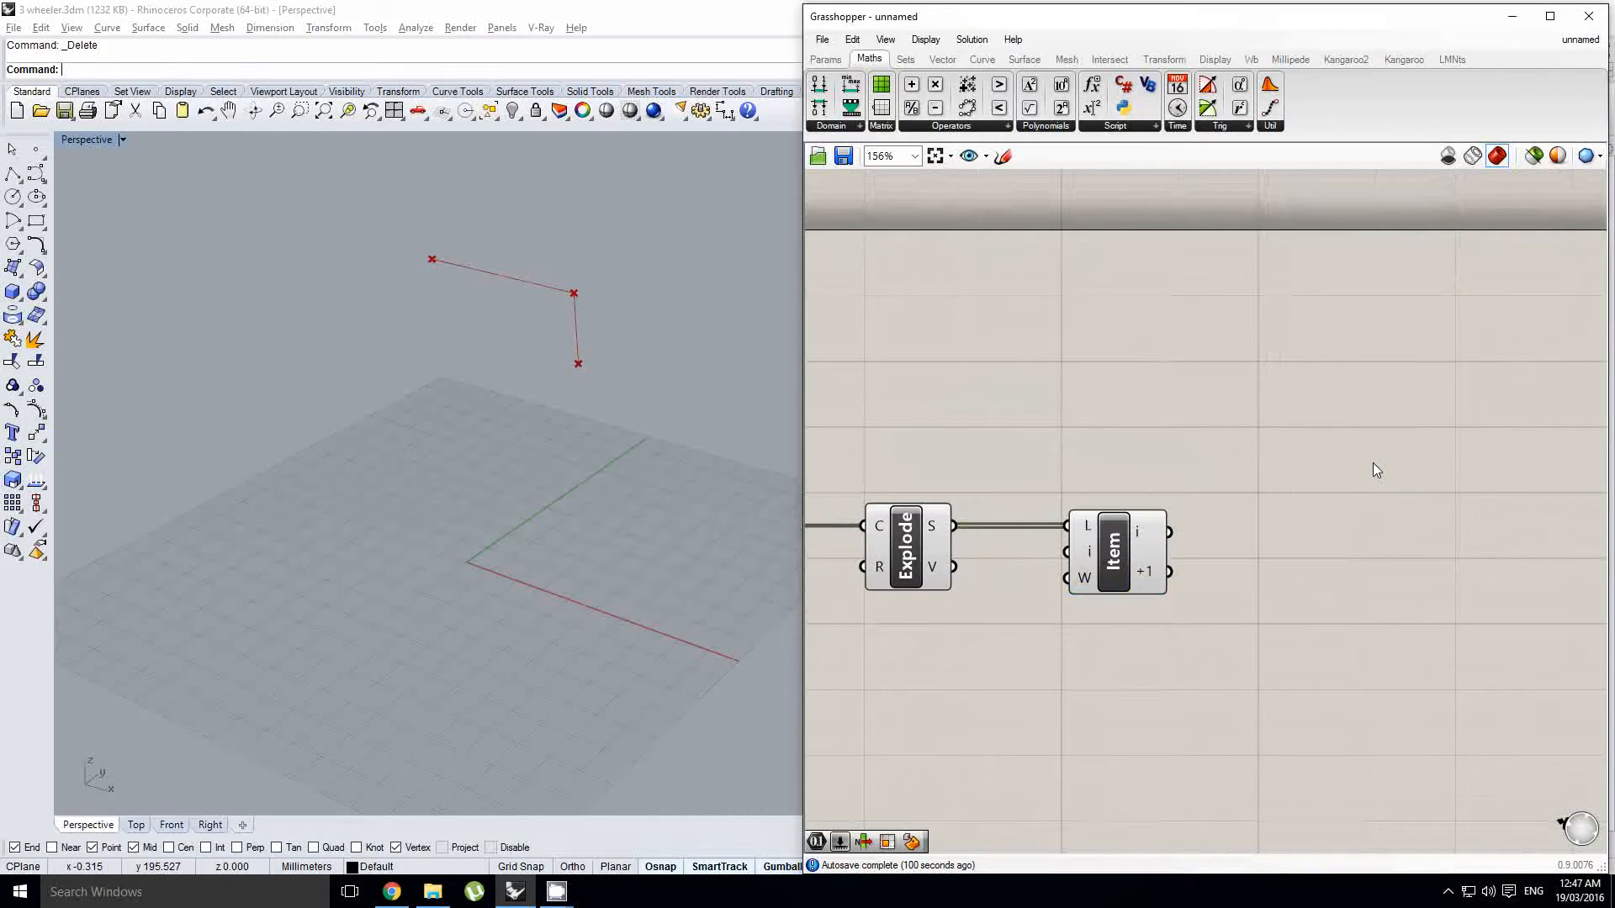
Step: Add a Divide Curve component and connect the List Item's i output to its curve input
{"action": "double_click", "coordinate": [1362, 485]}
{"action": "type", "text": "divide"}
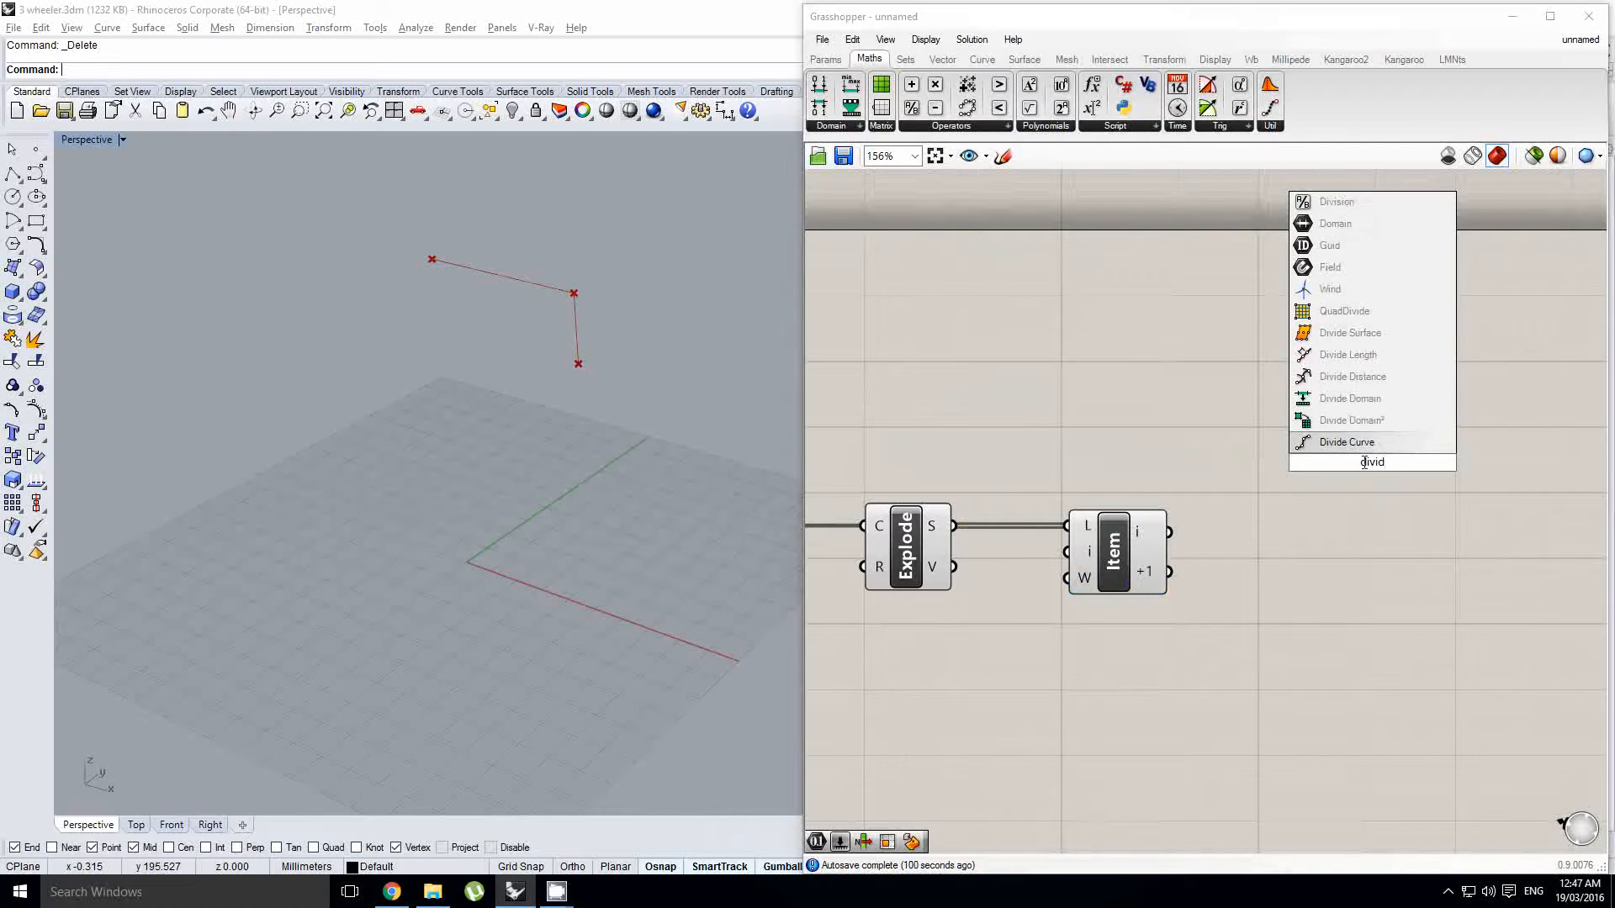
{"action": "key", "text": "Return"}
{"action": "mouse_move", "coordinate": [1168, 532]}
{"action": "left_mouse_down"}
{"action": "mouse_move", "coordinate": [1326, 440]}
{"action": "mouse_move", "coordinate": [1354, 548]}
{"action": "left_mouse_up"}
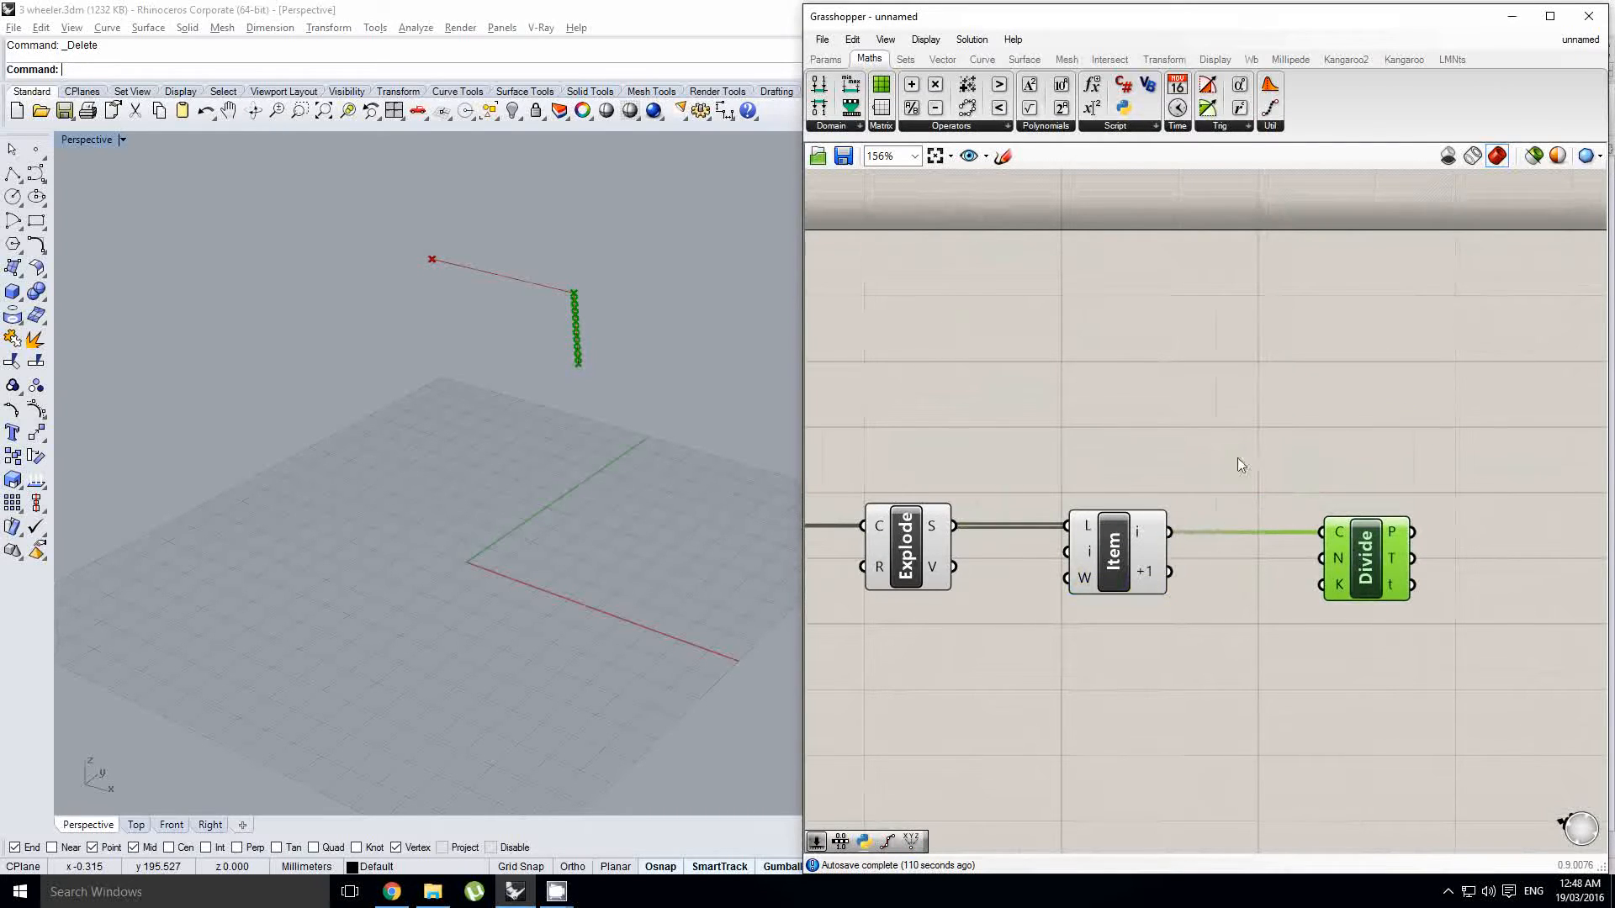
{"action": "right_click_drag", "start_coordinate": [1238, 457], "coordinate": [1196, 452]}
{"action": "left_click", "coordinate": [1236, 496]}
Step: Duplicate the Divide Curve component below the original and connect the List Item's +1 output to the copy's curve input
{"action": "left_click_drag", "start_coordinate": [1305, 545], "coordinate": [1305, 654], "text": "alt"}
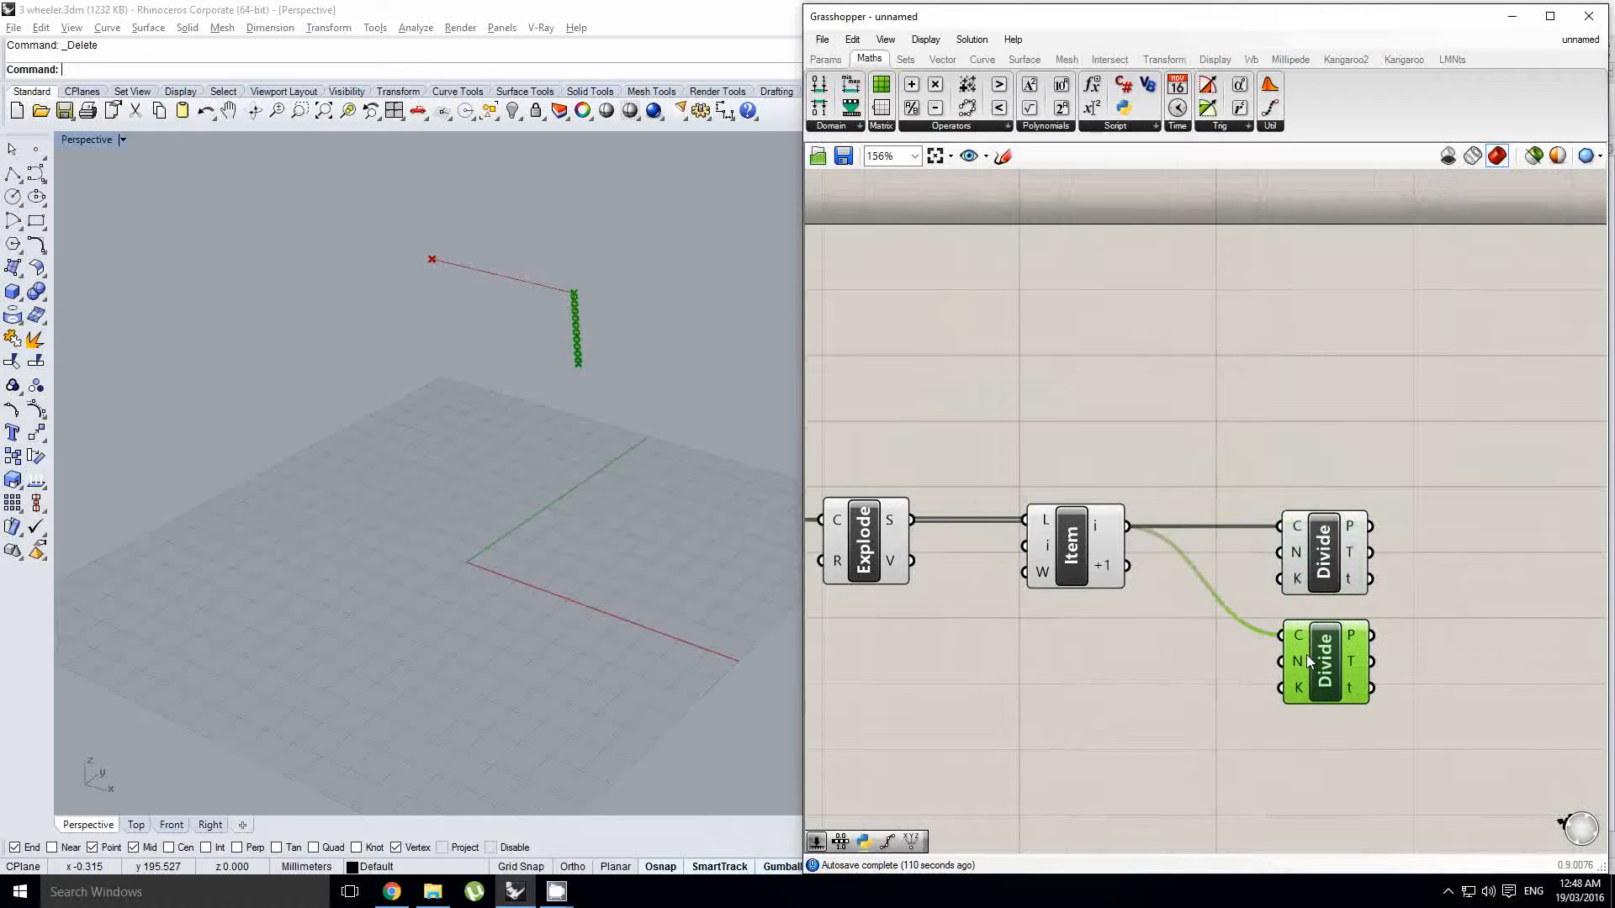
{"action": "left_click_drag", "start_coordinate": [1127, 570], "coordinate": [1280, 637]}
{"action": "left_click_drag", "start_coordinate": [1324, 663], "coordinate": [1328, 663]}
{"action": "right_click_drag", "start_coordinate": [1186, 692], "coordinate": [1161, 637]}
{"action": "left_click", "coordinate": [1215, 649]}
Step: Add a number slider below the List Item with a maximum of 10 and integer rounding
{"action": "double_click", "coordinate": [1133, 655]}
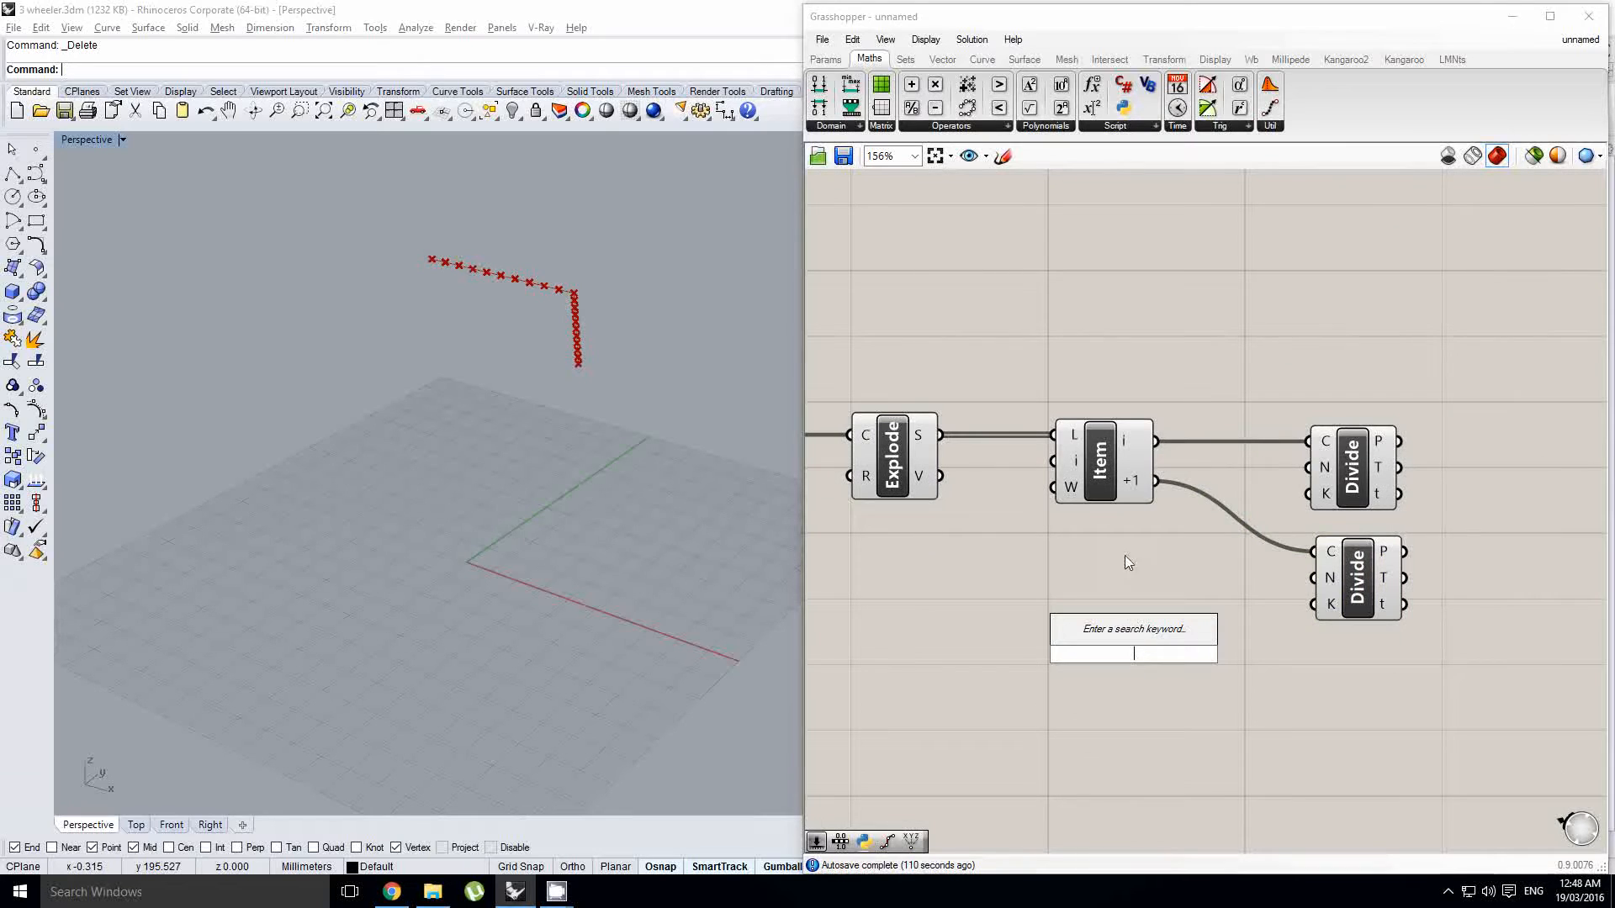
{"action": "type", "text": "slider"}
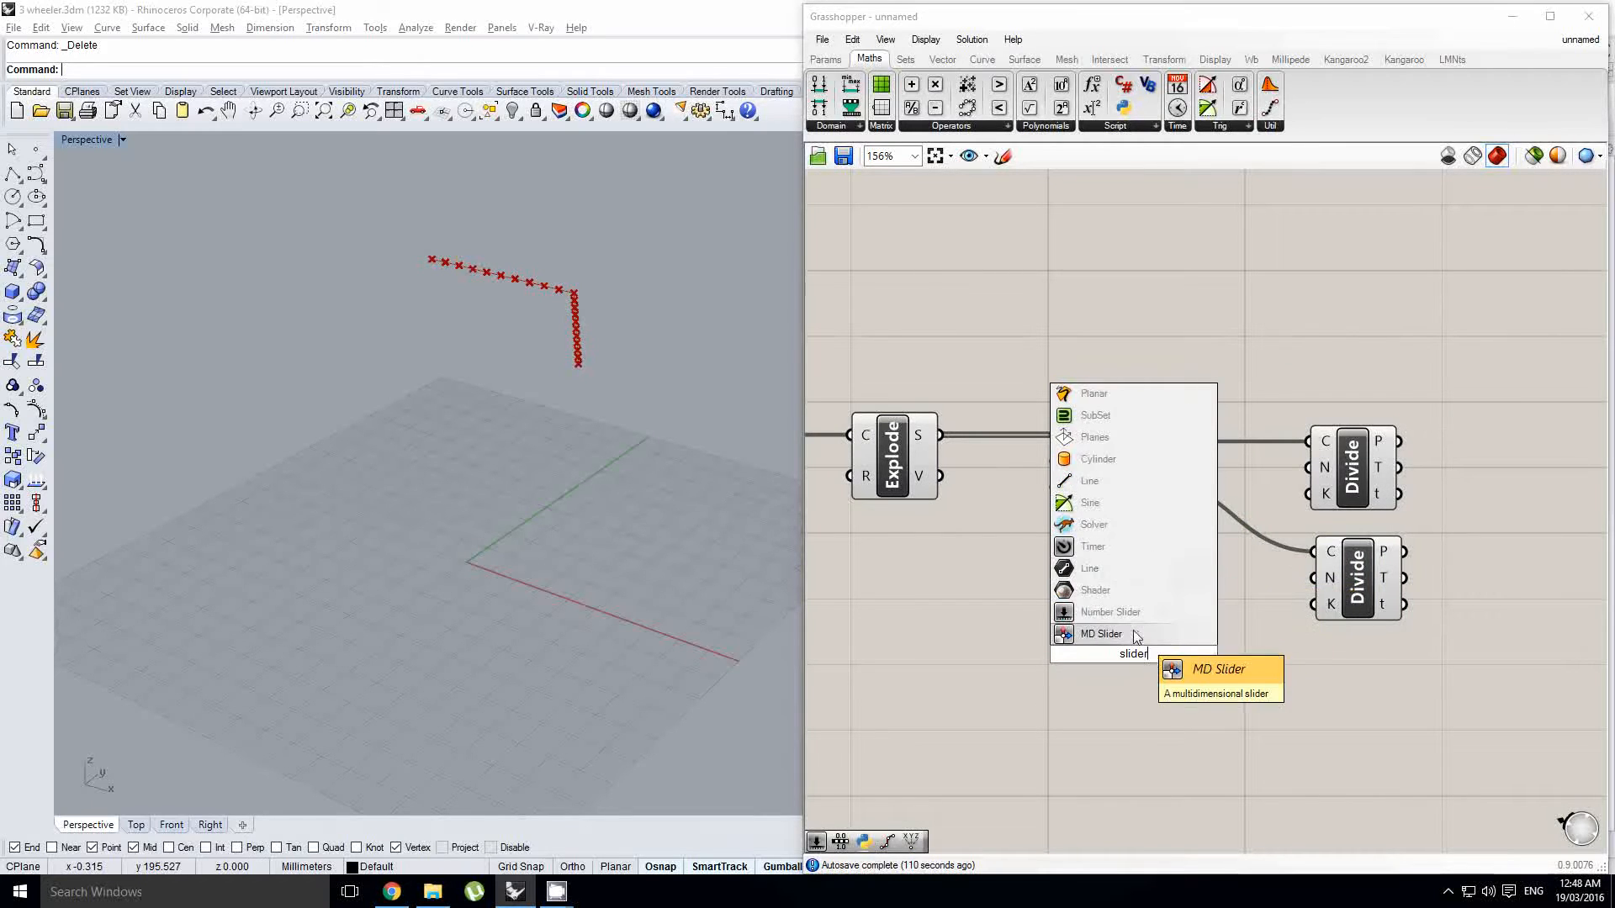
{"action": "left_click", "coordinate": [1131, 615]}
{"action": "left_click_drag", "start_coordinate": [1040, 647], "coordinate": [992, 633]}
{"action": "double_click", "coordinate": [992, 633]}
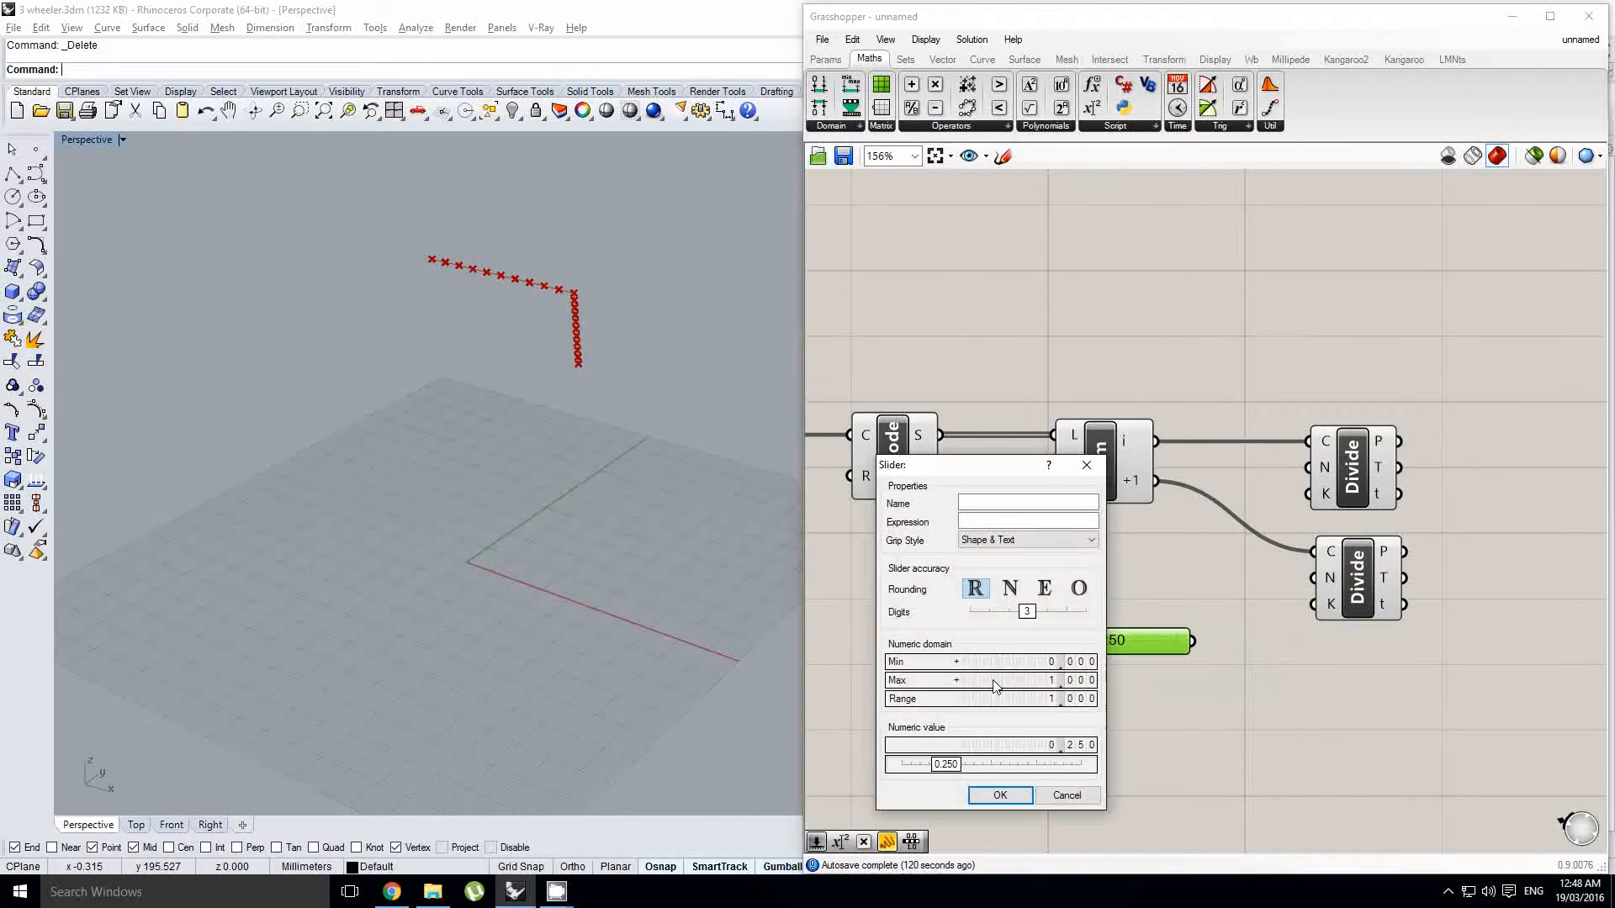
{"action": "double_click", "coordinate": [995, 680]}
{"action": "type", "text": "10"}
{"action": "left_click", "coordinate": [1010, 588]}
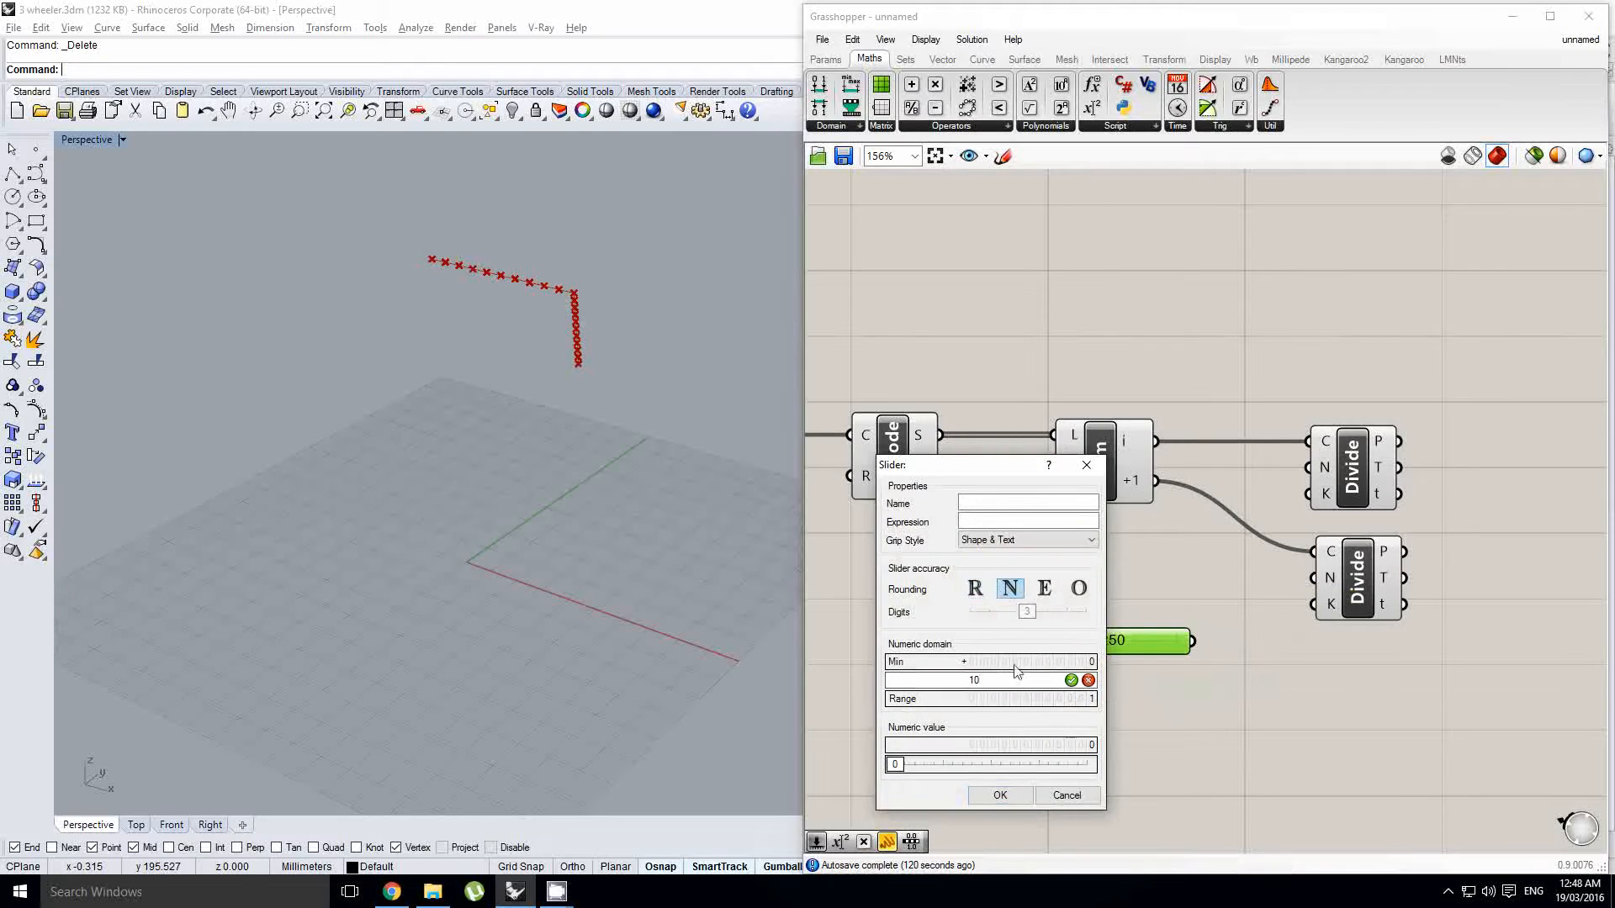
{"action": "left_click", "coordinate": [994, 797]}
Step: Drive the first Divide's count with a slider set to 4 and the second Divide's count with a separate slider set to 9
{"action": "left_click_drag", "start_coordinate": [1164, 640], "coordinate": [1308, 468]}
{"action": "left_click_drag", "start_coordinate": [1170, 650], "coordinate": [1295, 585]}
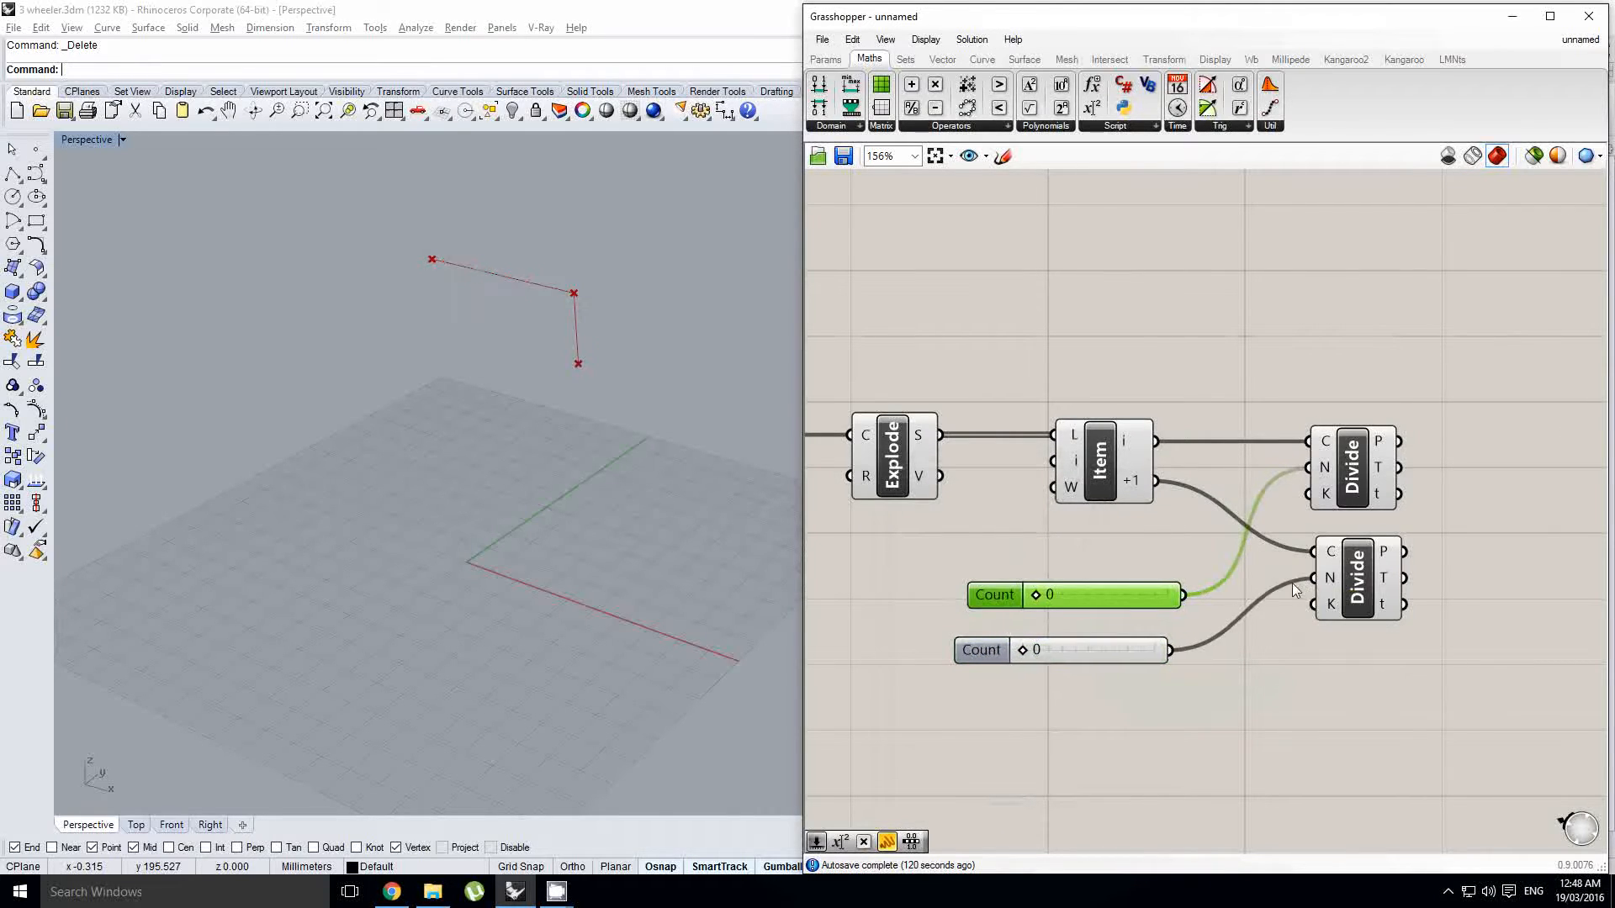
{"action": "left_click_drag", "start_coordinate": [1083, 603], "coordinate": [1094, 605]}
Step: Add a Range component below the Divide components and connect the second Divide's count slider to its N input
{"action": "right_click_drag", "start_coordinate": [1472, 583], "coordinate": [1137, 591]}
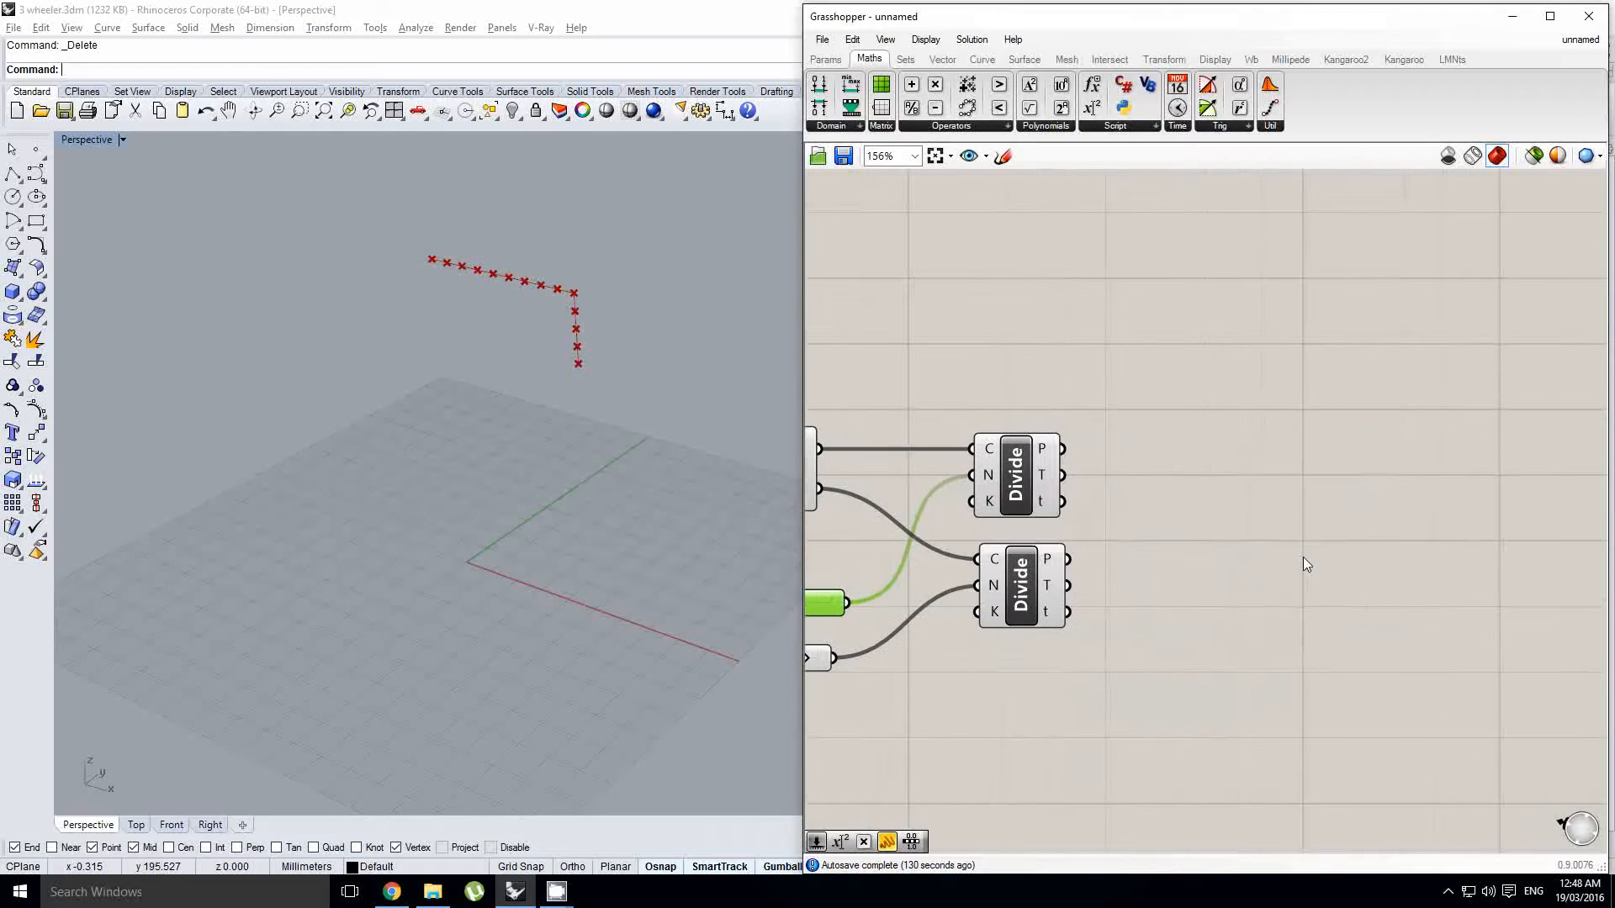
{"action": "double_click", "coordinate": [1302, 557]}
{"action": "type", "text": "range"}
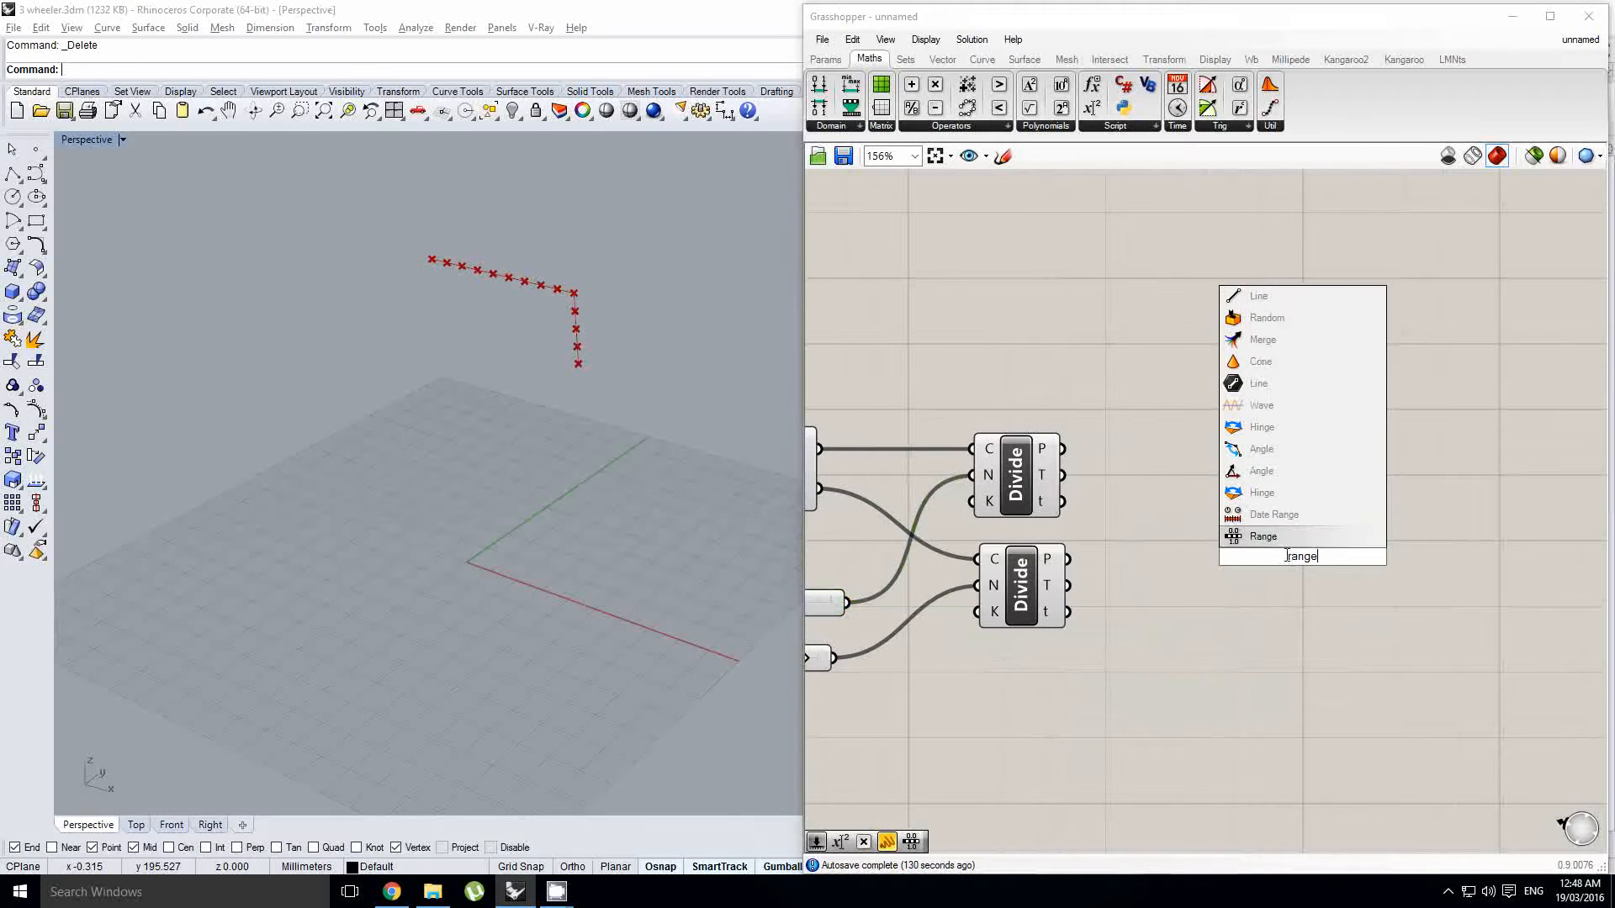
{"action": "left_click", "coordinate": [1279, 536]}
{"action": "right_click_drag", "start_coordinate": [1281, 535], "coordinate": [1316, 521]}
{"action": "left_click_drag", "start_coordinate": [1316, 558], "coordinate": [1004, 734]}
{"action": "right_click_drag", "start_coordinate": [1004, 733], "coordinate": [1116, 691]}
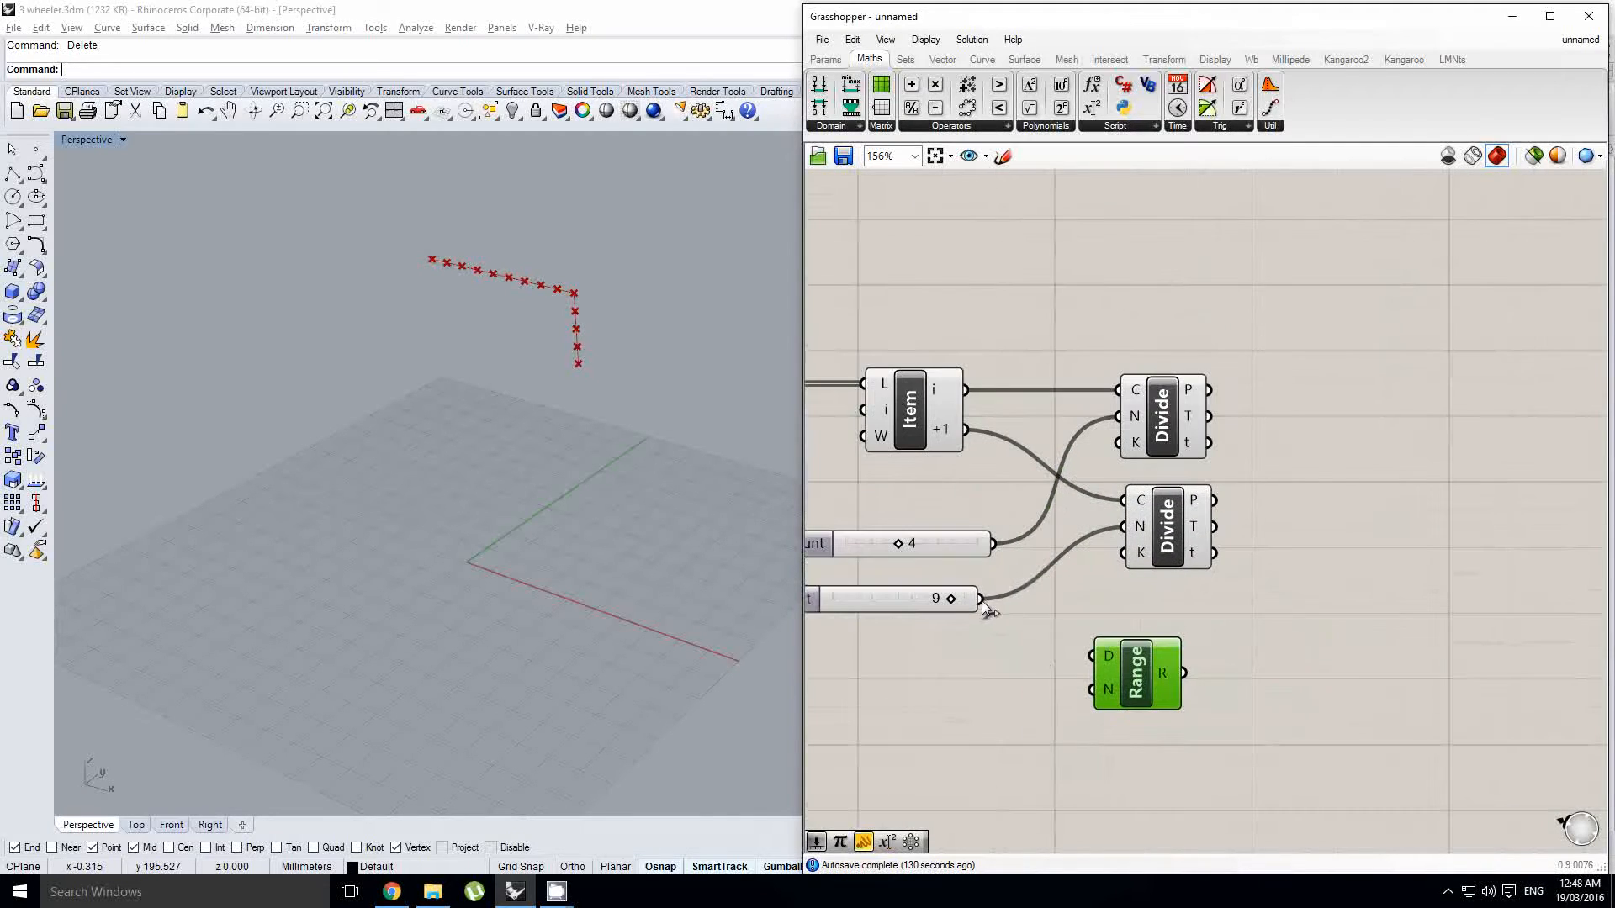
{"action": "left_click_drag", "start_coordinate": [1068, 685], "coordinate": [1091, 689]}
Step: Add a Graph Mapper component beside the Range component and connect the Range output to its input
{"action": "right_click_drag", "start_coordinate": [1388, 651], "coordinate": [1162, 634]}
{"action": "double_click", "coordinate": [1162, 635]}
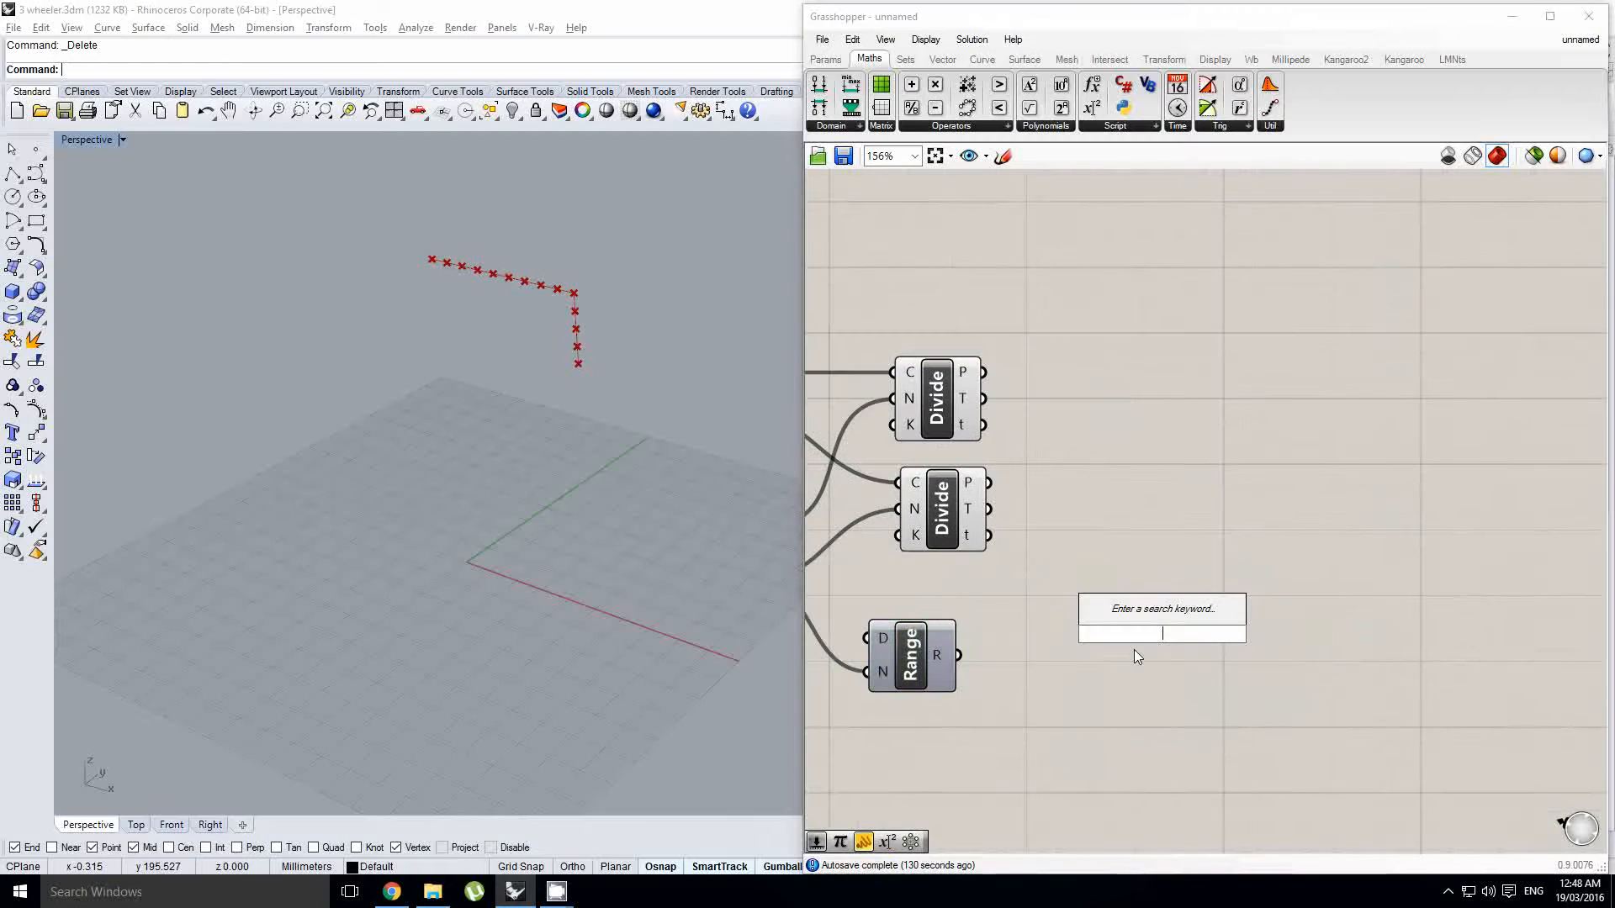
{"action": "type", "text": "graph map"}
{"action": "key", "text": "Return"}
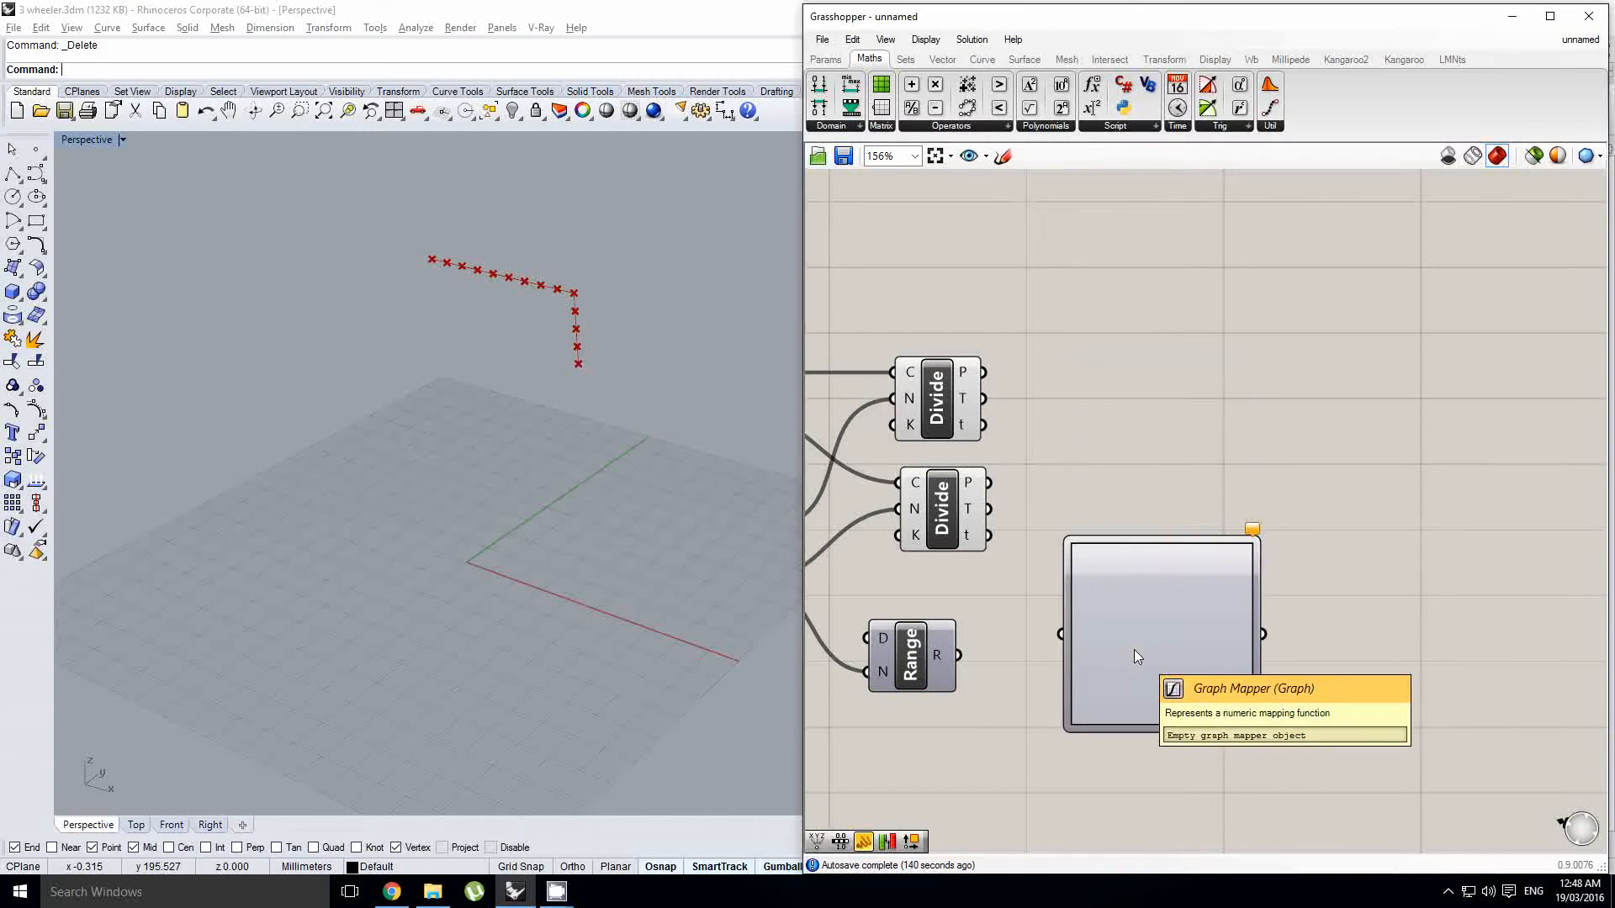
{"action": "left_click_drag", "start_coordinate": [1131, 642], "coordinate": [1242, 558]}
{"action": "right_click_drag", "start_coordinate": [1096, 411], "coordinate": [1069, 437]}
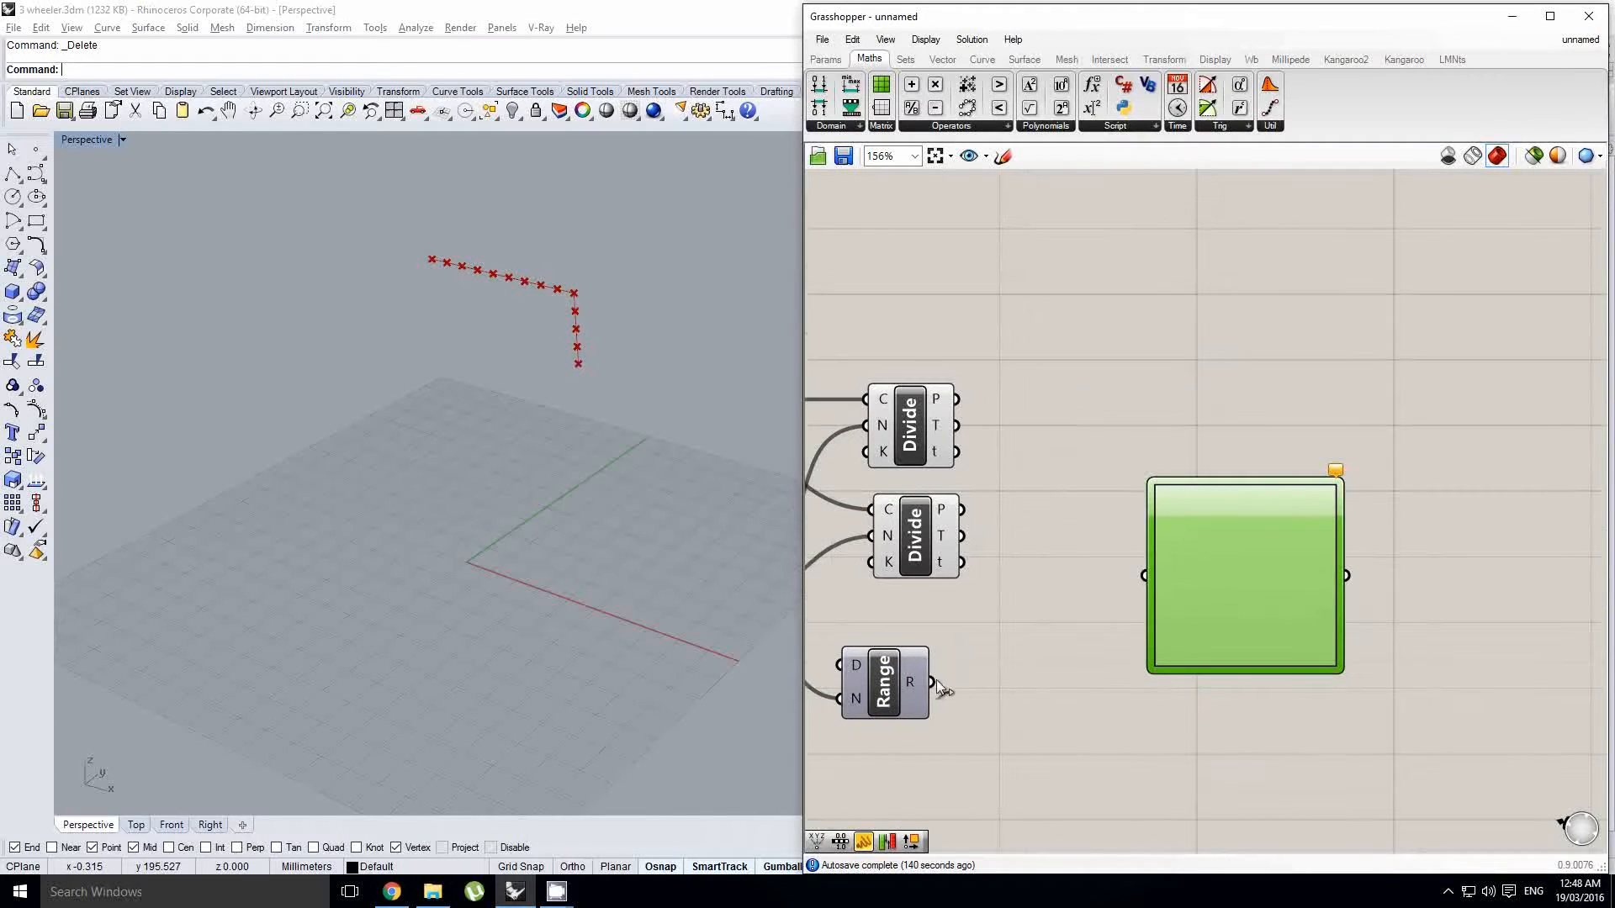
{"action": "left_click_drag", "start_coordinate": [934, 683], "coordinate": [1145, 679]}
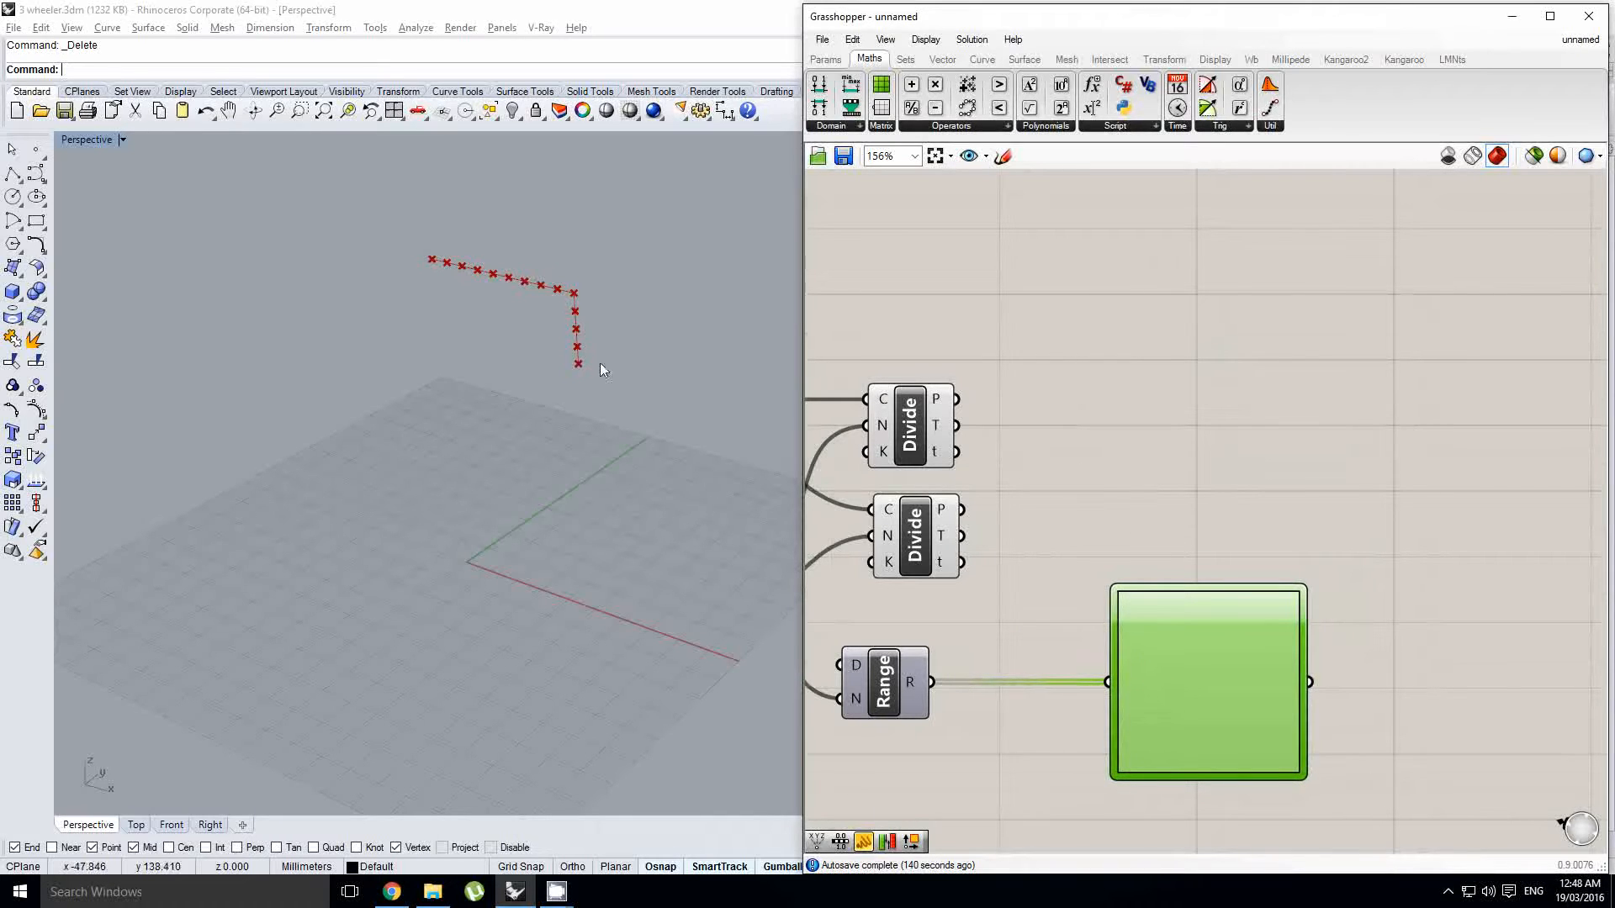
{"action": "right_click_drag", "start_coordinate": [600, 364], "coordinate": [608, 320]}
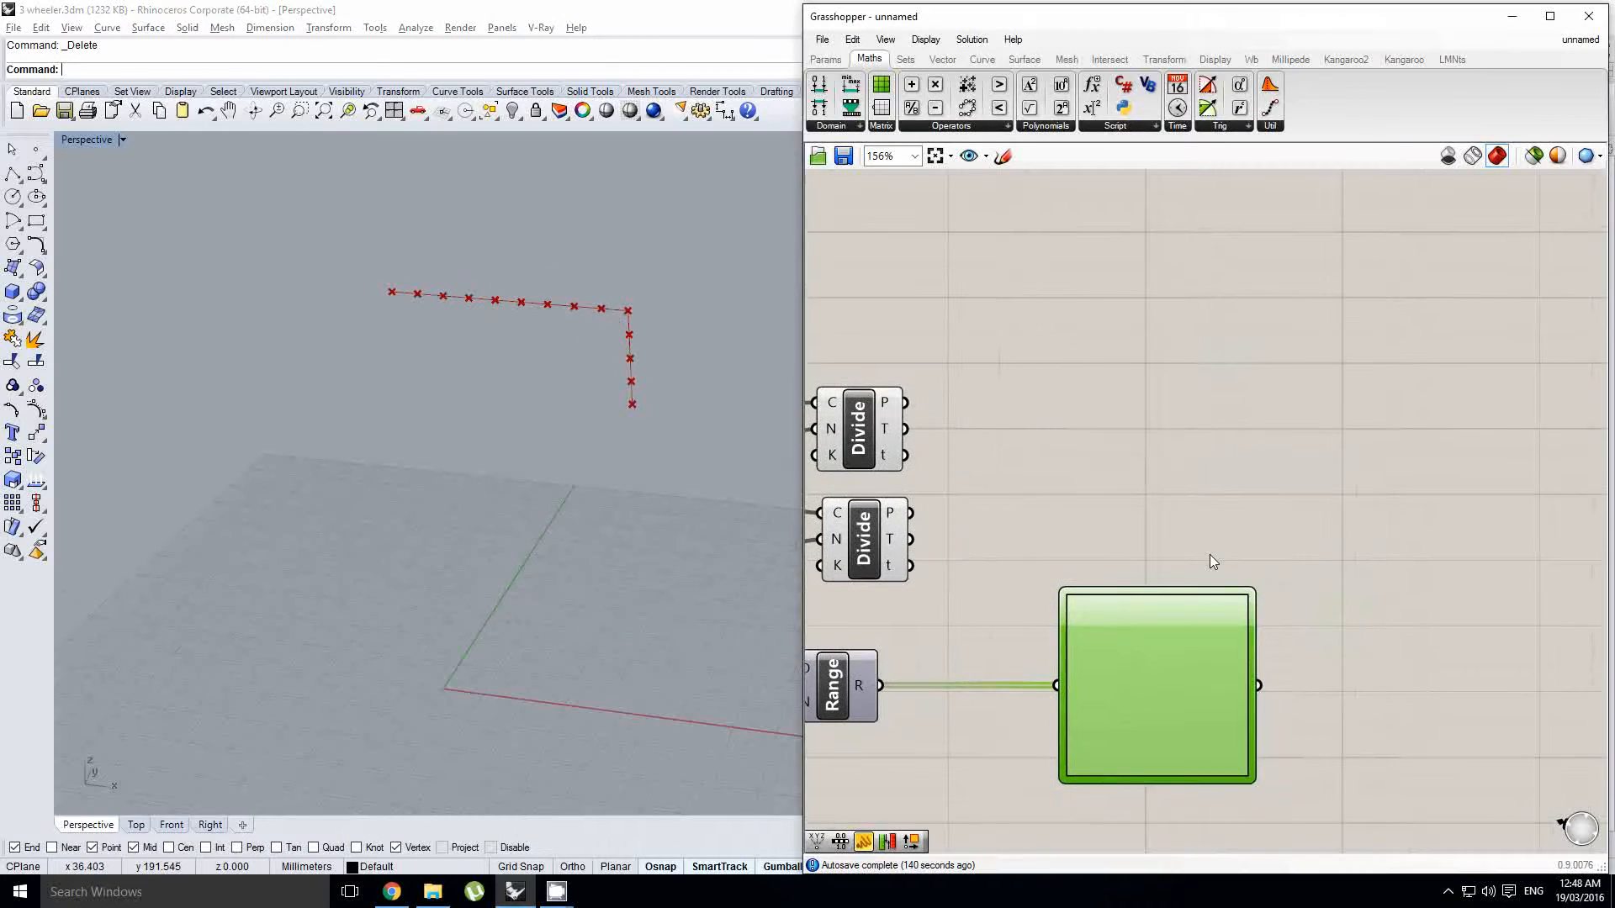
Step: Set the Graph Mapper's graph type to Bezier
{"action": "right_click", "coordinate": [1176, 669]}
{"action": "mouse_move", "coordinate": [1243, 837]}
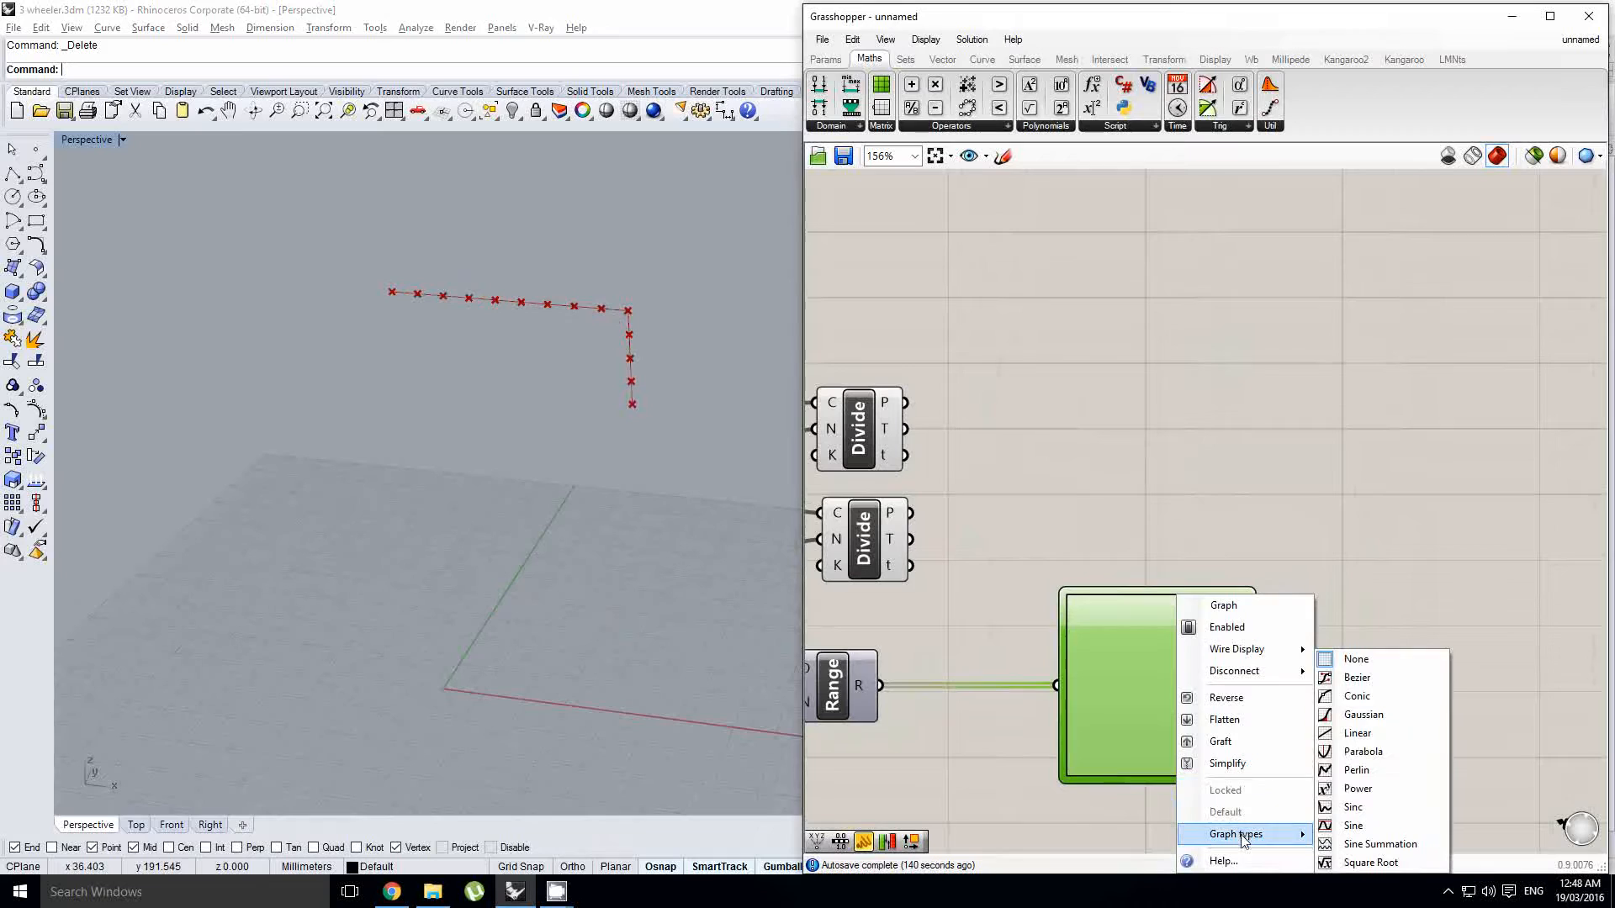
{"action": "left_click", "coordinate": [1356, 677]}
{"action": "scroll", "coordinate": [1280, 653], "scroll_direction": "down", "scroll_amount": 1}
Step: Add a Multiplication component and connect the Graph Mapper output to its A input
{"action": "double_click", "coordinate": [1295, 575]}
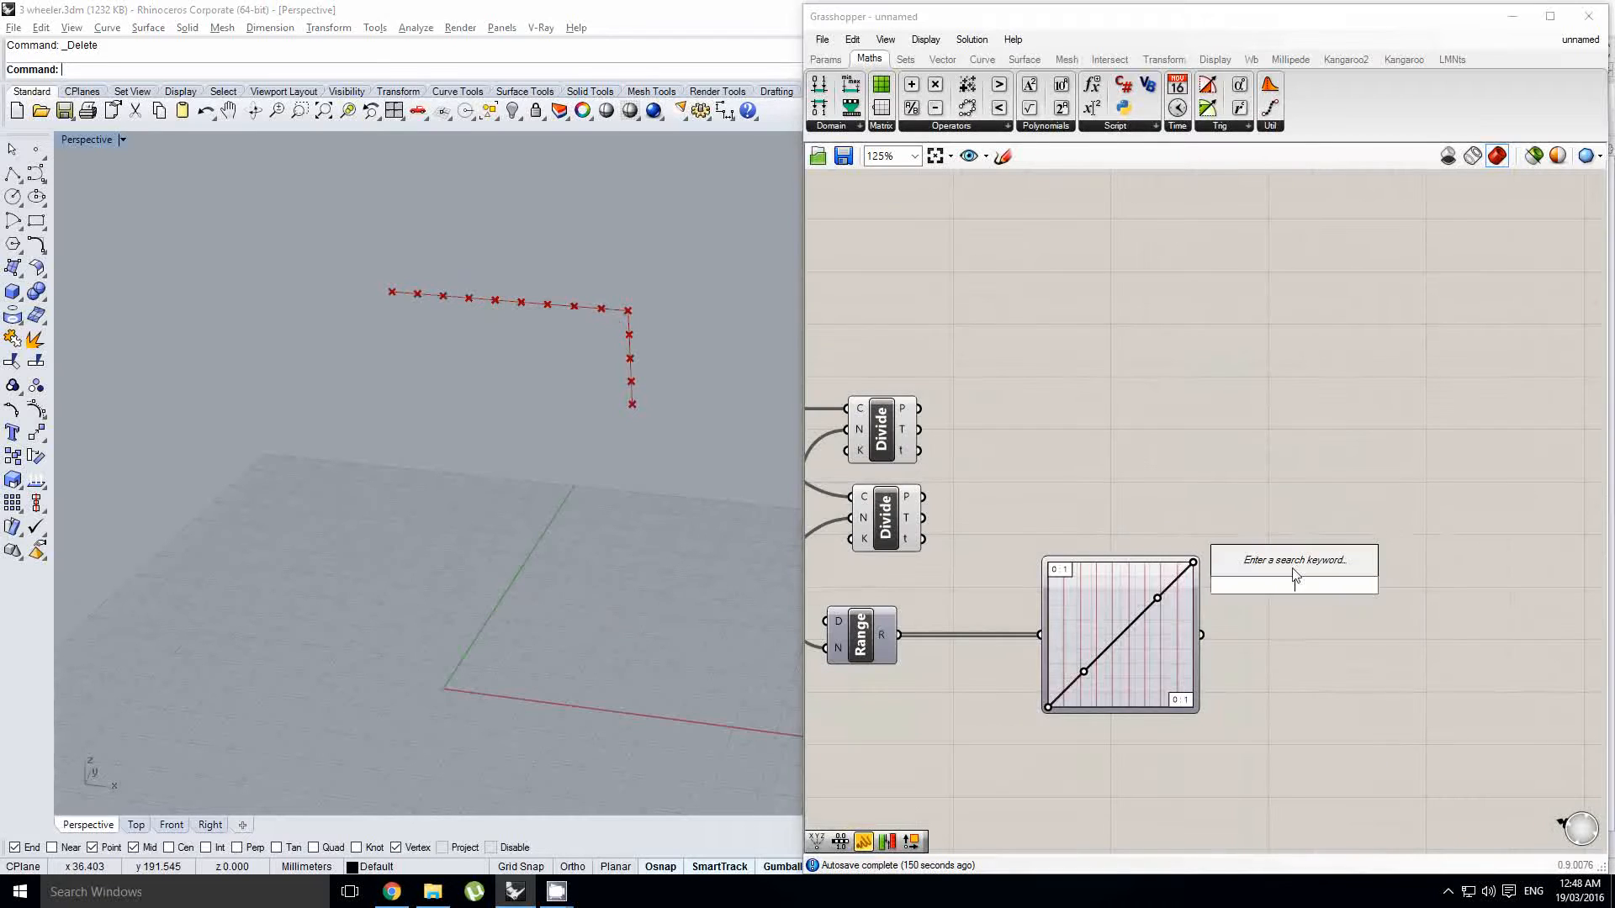
{"action": "type", "text": "*"}
{"action": "key", "text": "Return"}
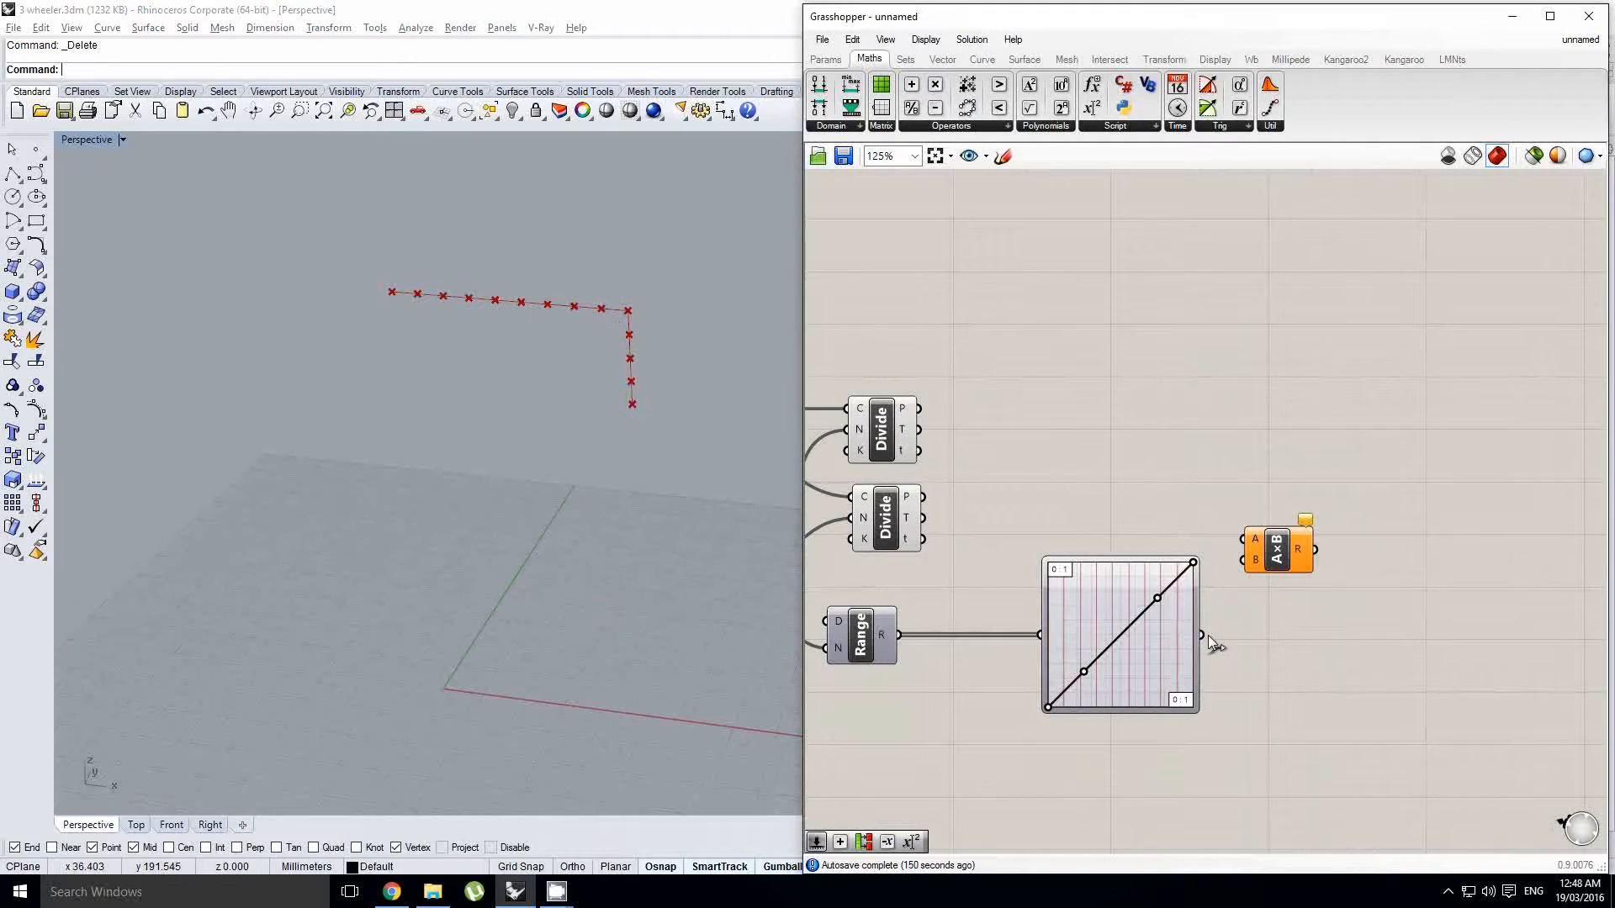
{"action": "left_click_drag", "start_coordinate": [1202, 635], "coordinate": [1287, 664]}
{"action": "scroll", "coordinate": [984, 406], "scroll_direction": "down", "scroll_amount": 1}
{"action": "right_click_drag", "start_coordinate": [984, 407], "coordinate": [1156, 380]}
Step: Copy the steps slider below the Graph Mapper, switch it to floating-point rounding and connect it to the Multiplication's B input
{"action": "middle_click", "coordinate": [1180, 347]}
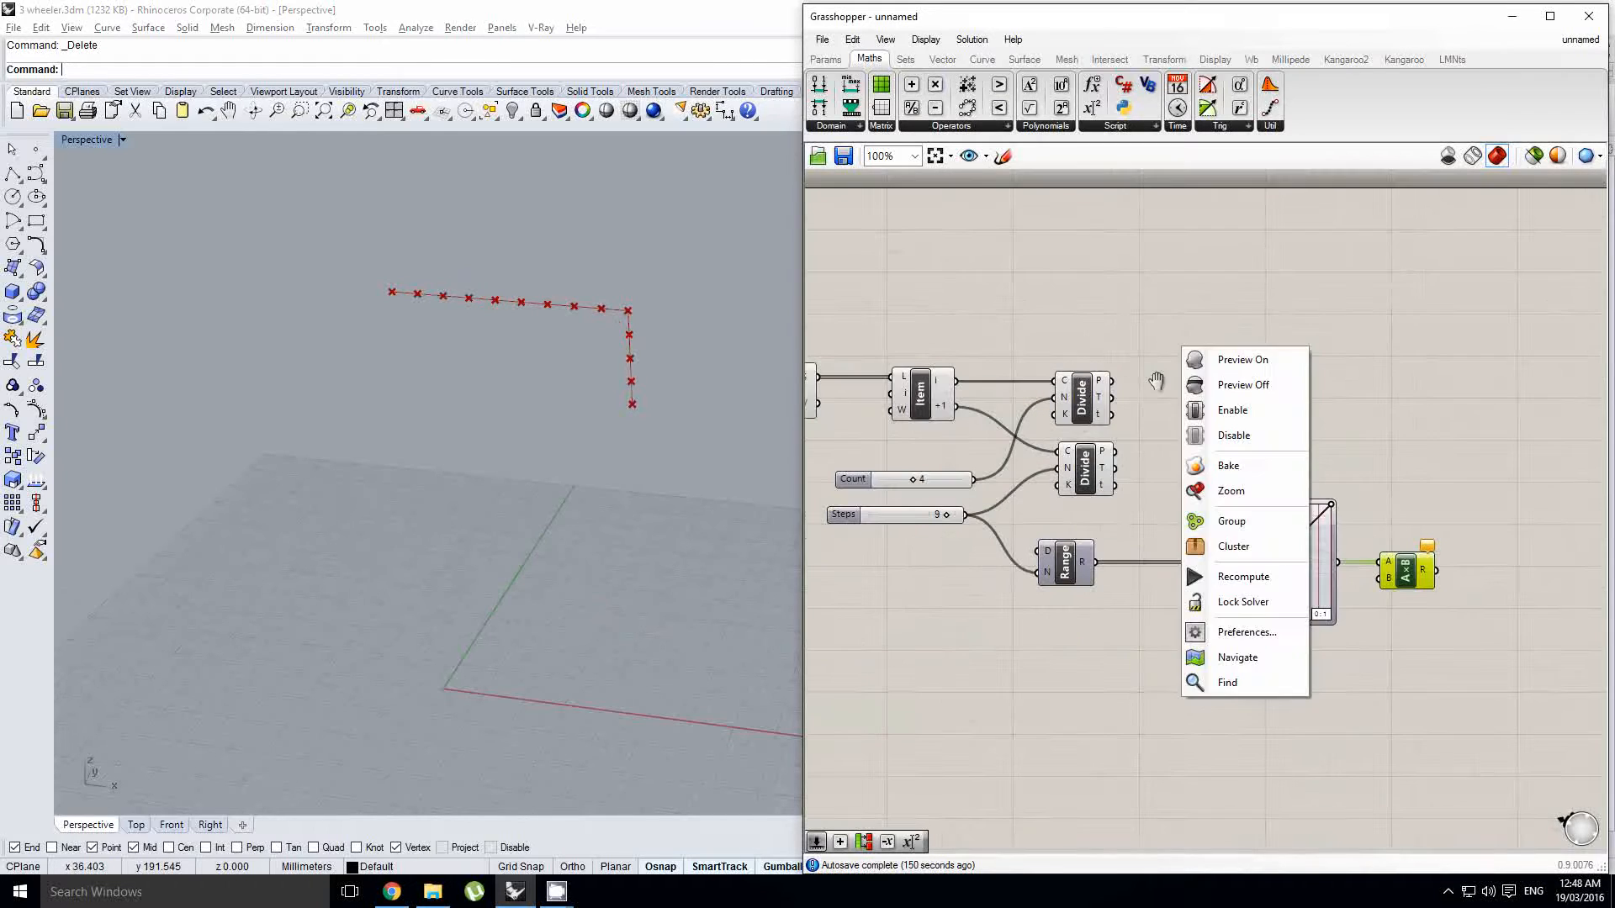
{"action": "left_click", "coordinate": [967, 494]}
{"action": "left_click_drag", "start_coordinate": [919, 517], "coordinate": [1278, 664], "text": "alt"}
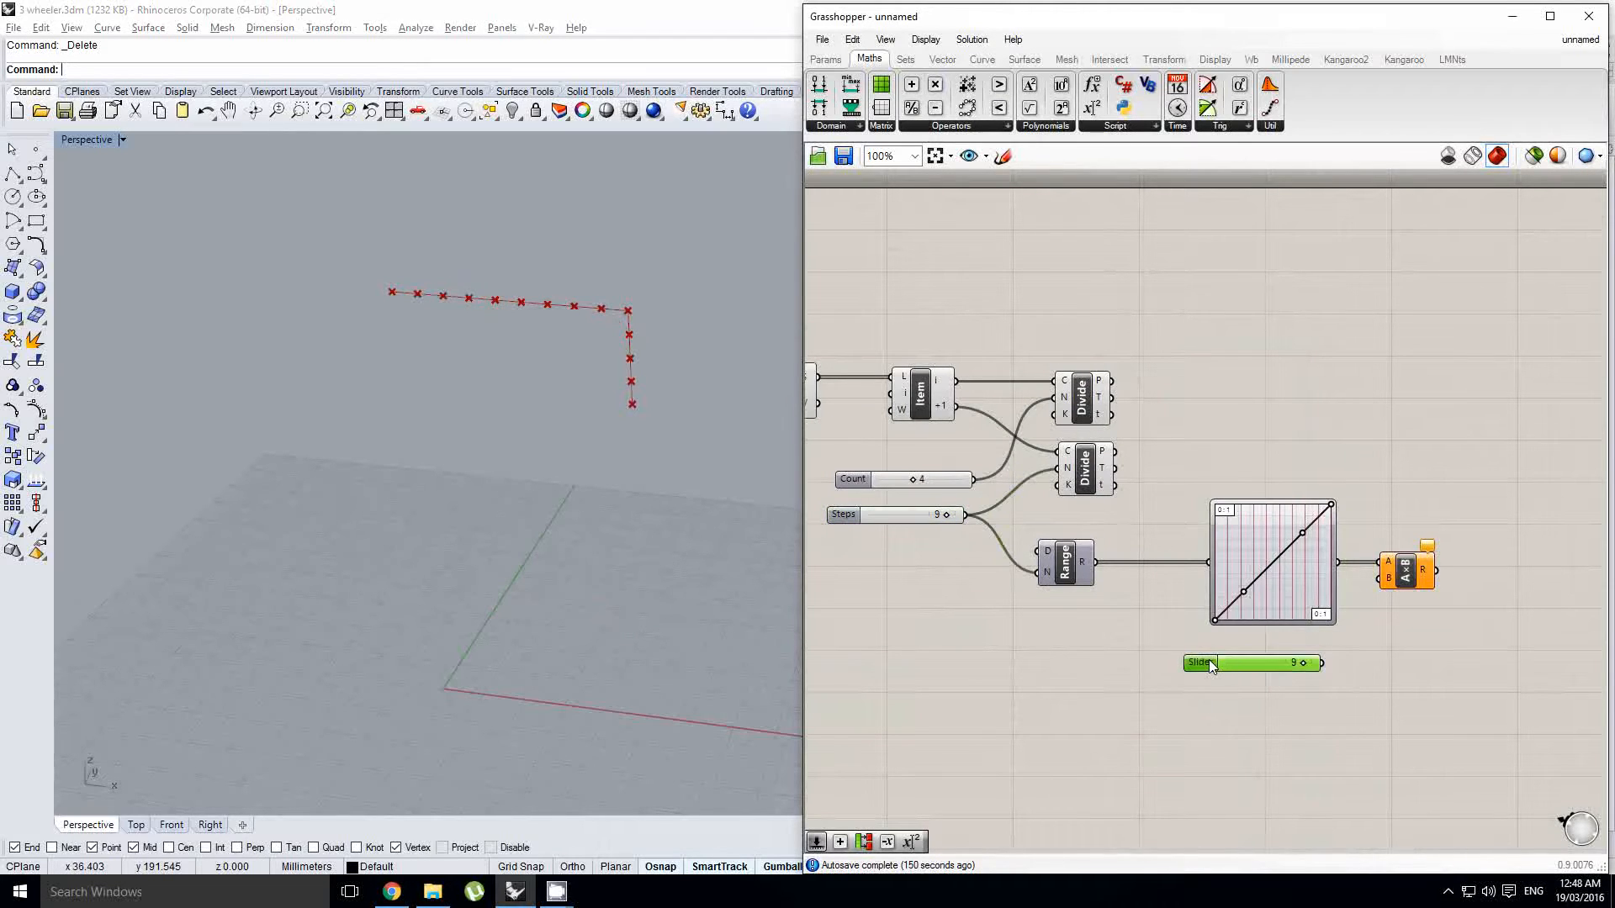
{"action": "double_click", "coordinate": [1208, 662]}
{"action": "left_click", "coordinate": [1191, 615]}
{"action": "left_click", "coordinate": [1217, 819]}
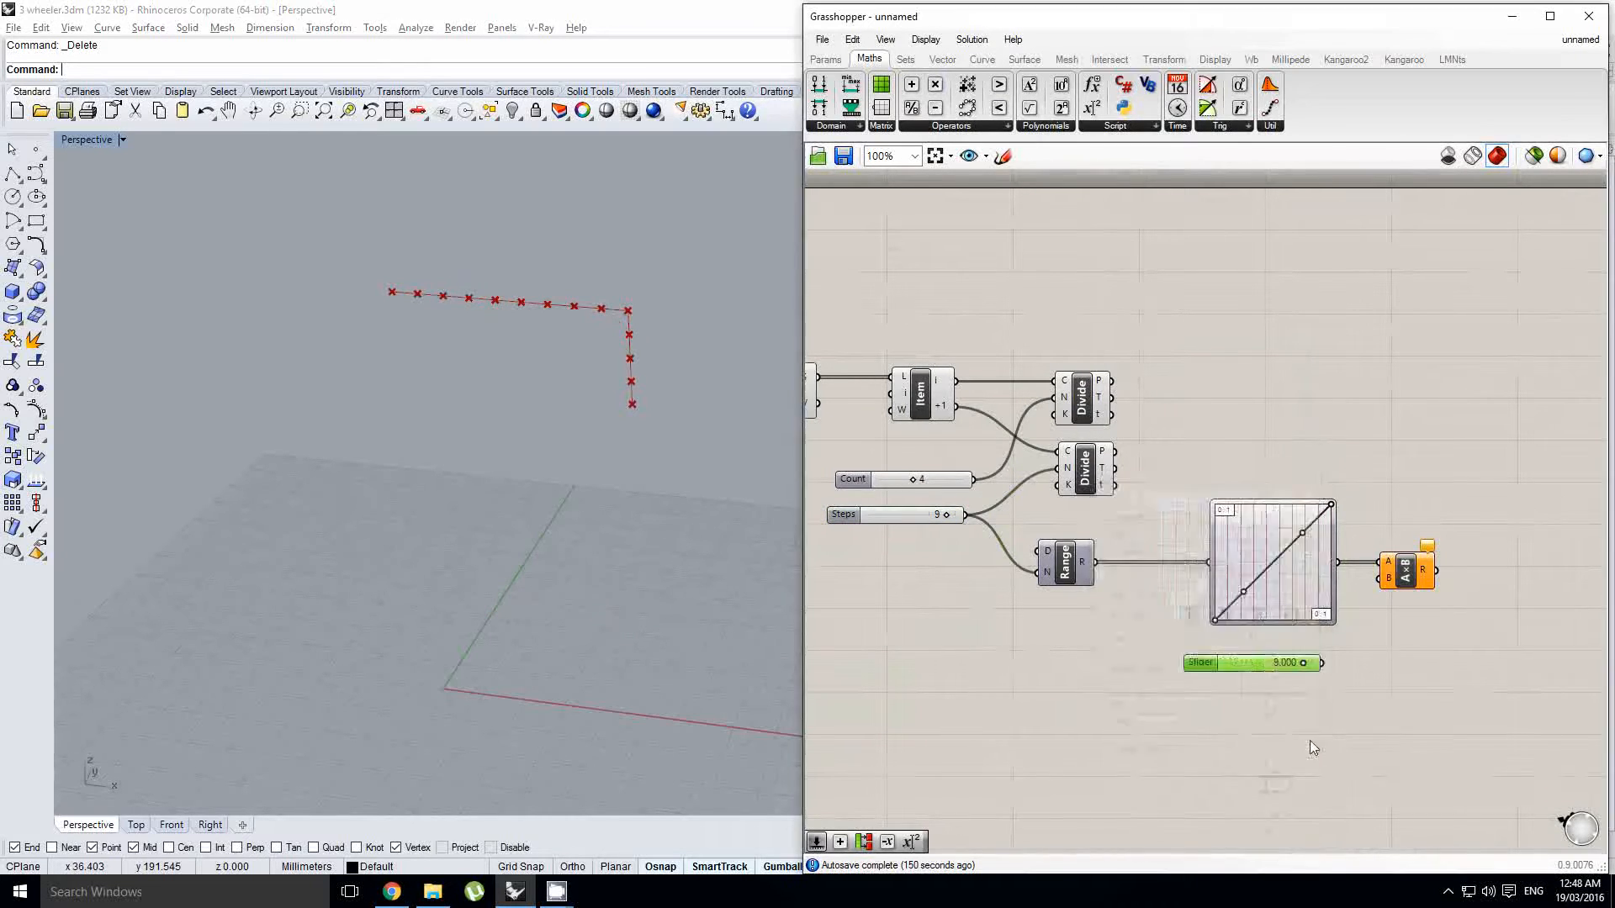
{"action": "scroll", "coordinate": [1310, 740], "scroll_direction": "up", "scroll_amount": 1}
{"action": "left_click_drag", "start_coordinate": [1313, 582], "coordinate": [1323, 549]}
{"action": "right_click_drag", "start_coordinate": [1416, 465], "coordinate": [1215, 523]}
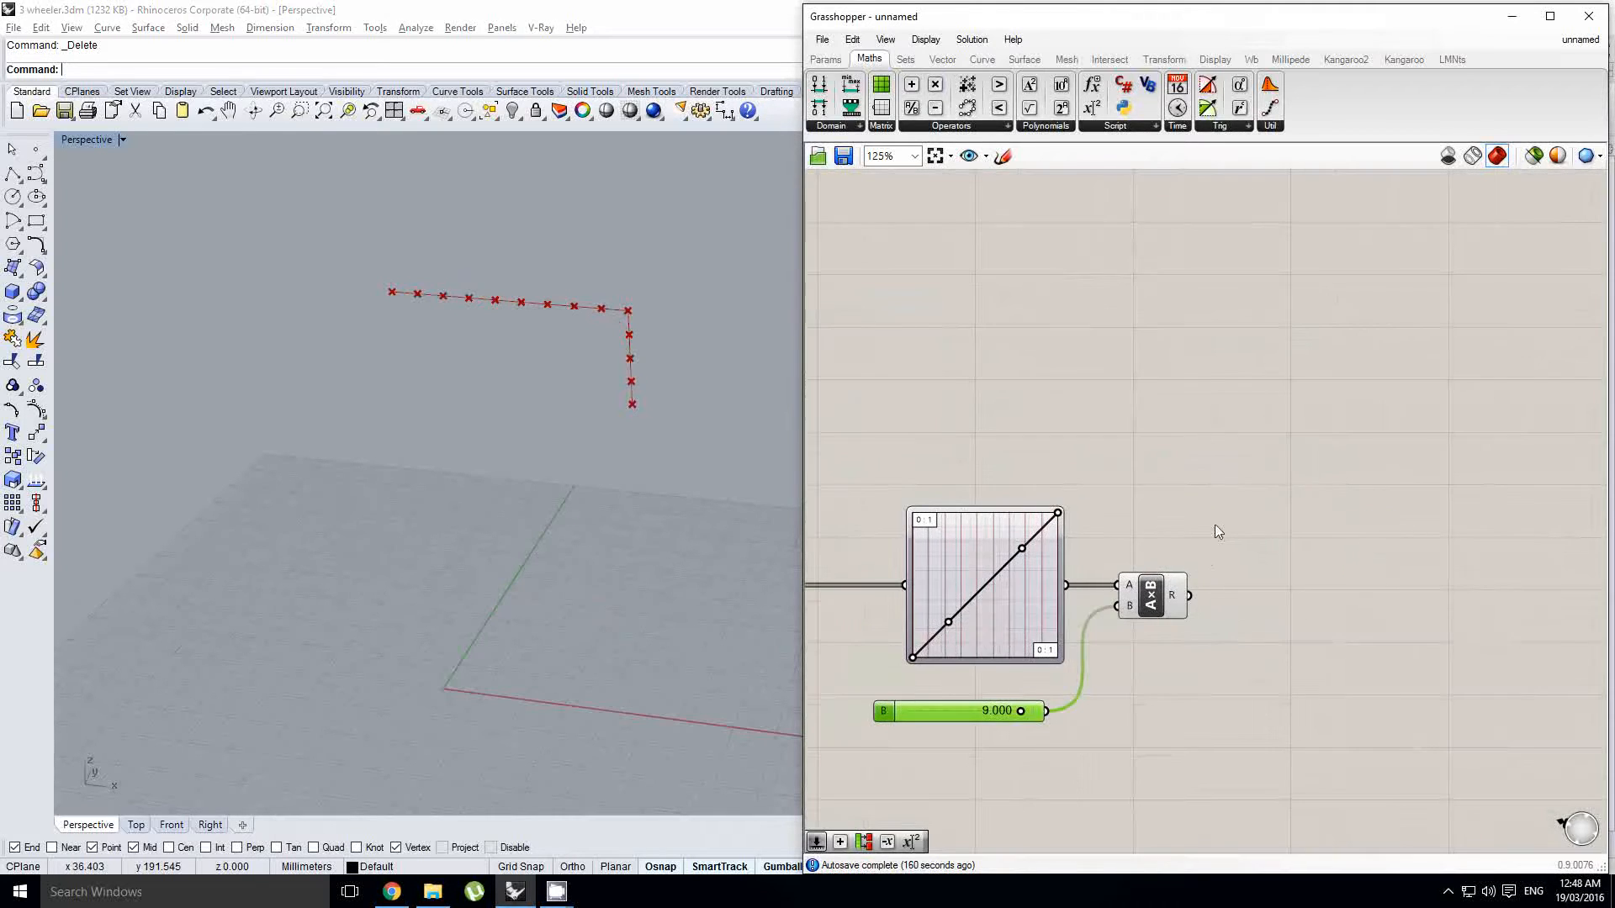
Step: Add a Move component and a Unit Z vector component above the Multiplication component
{"action": "right_click_drag", "start_coordinate": [1278, 449], "coordinate": [1250, 476]}
{"action": "double_click", "coordinate": [1249, 476]}
{"action": "type", "text": "move"}
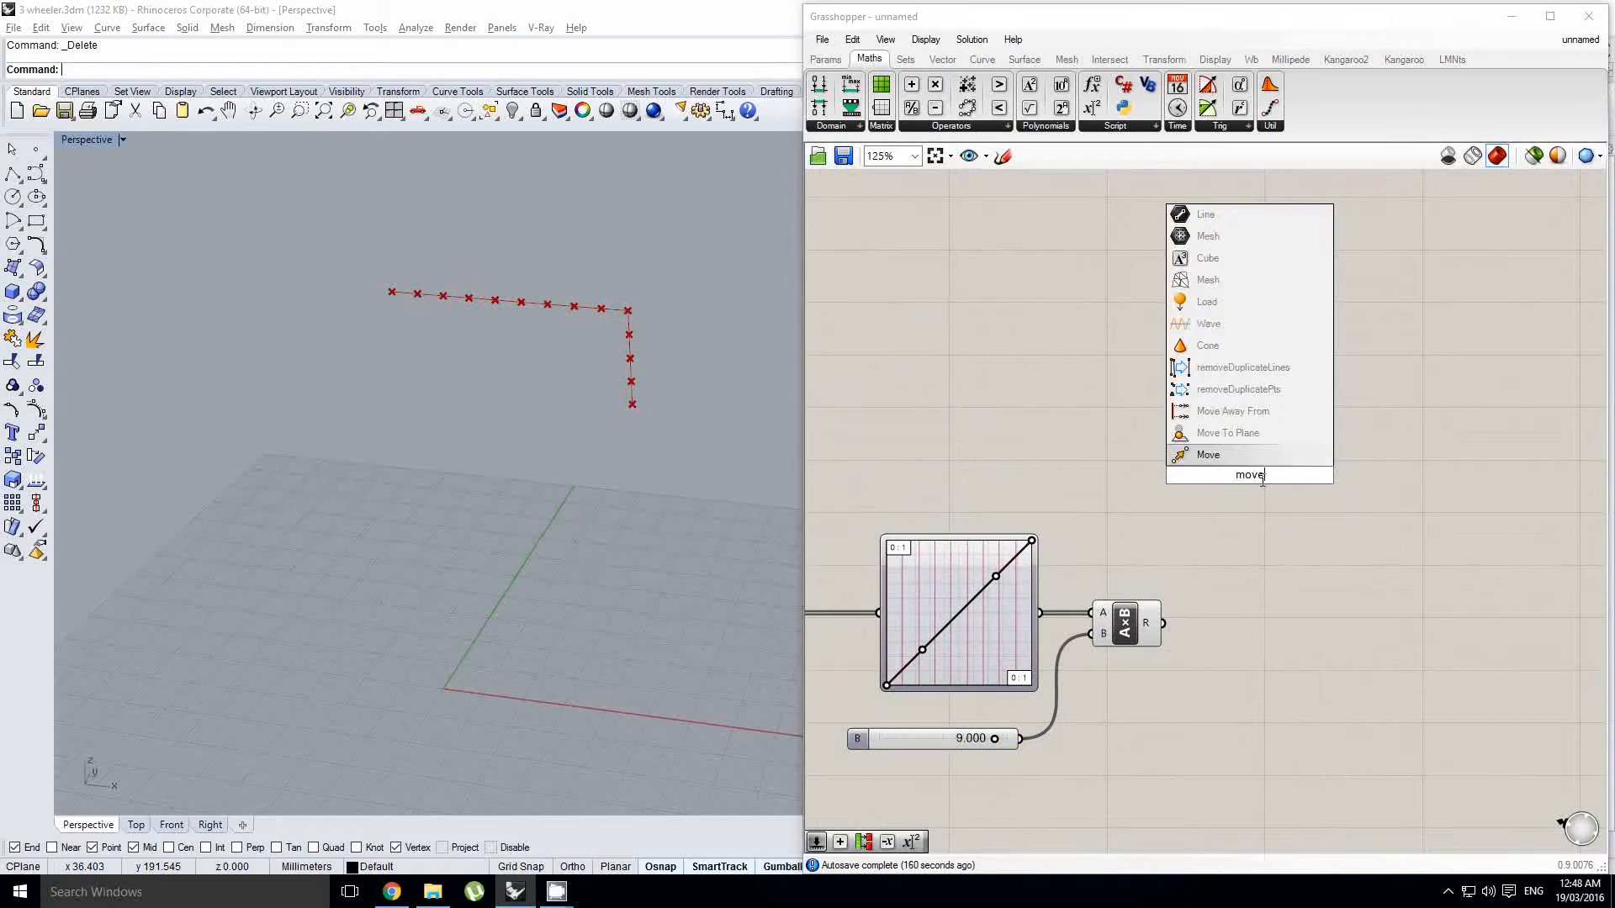
{"action": "key", "text": "Return"}
{"action": "double_click", "coordinate": [1121, 479]}
{"action": "type", "text": "z"}
{"action": "key", "text": "Return"}
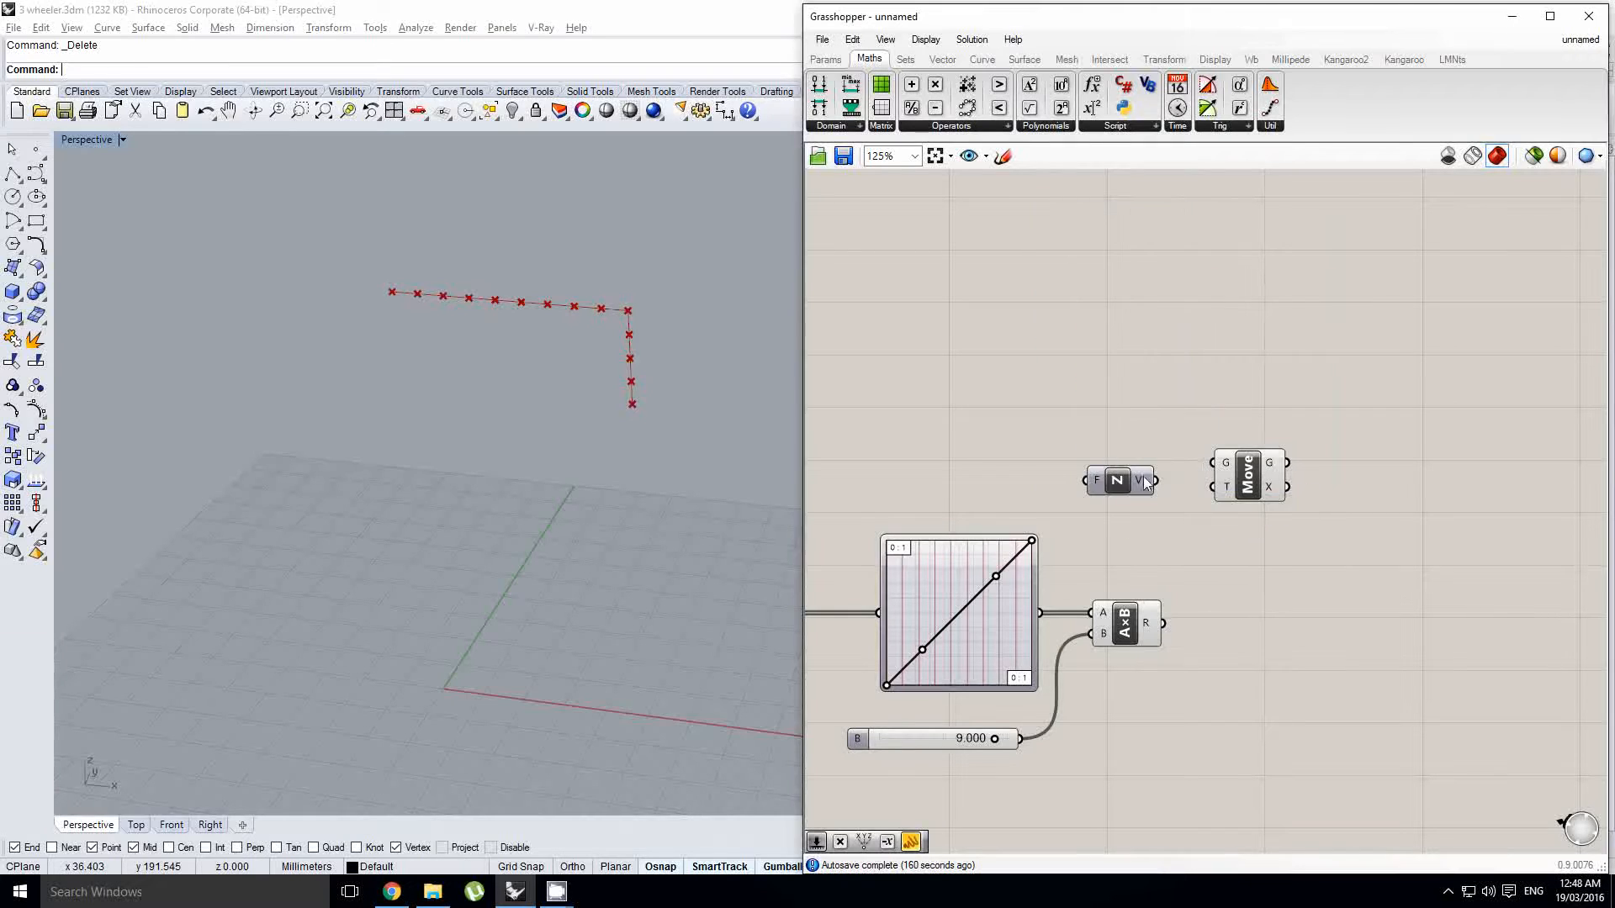
Step: Connect the Multiplication result through Unit Z to the Move's T input, and the second Divide's points to its geometry input
{"action": "left_click_drag", "start_coordinate": [1331, 531], "coordinate": [1115, 443]}
{"action": "left_click_drag", "start_coordinate": [1122, 480], "coordinate": [1275, 480]}
{"action": "left_click", "coordinate": [1189, 615]}
{"action": "left_click_drag", "start_coordinate": [1163, 623], "coordinate": [1237, 481]}
{"action": "left_click_drag", "start_coordinate": [1270, 480], "coordinate": [1366, 487]}
{"action": "scroll", "coordinate": [1178, 488], "scroll_direction": "down", "scroll_amount": 1}
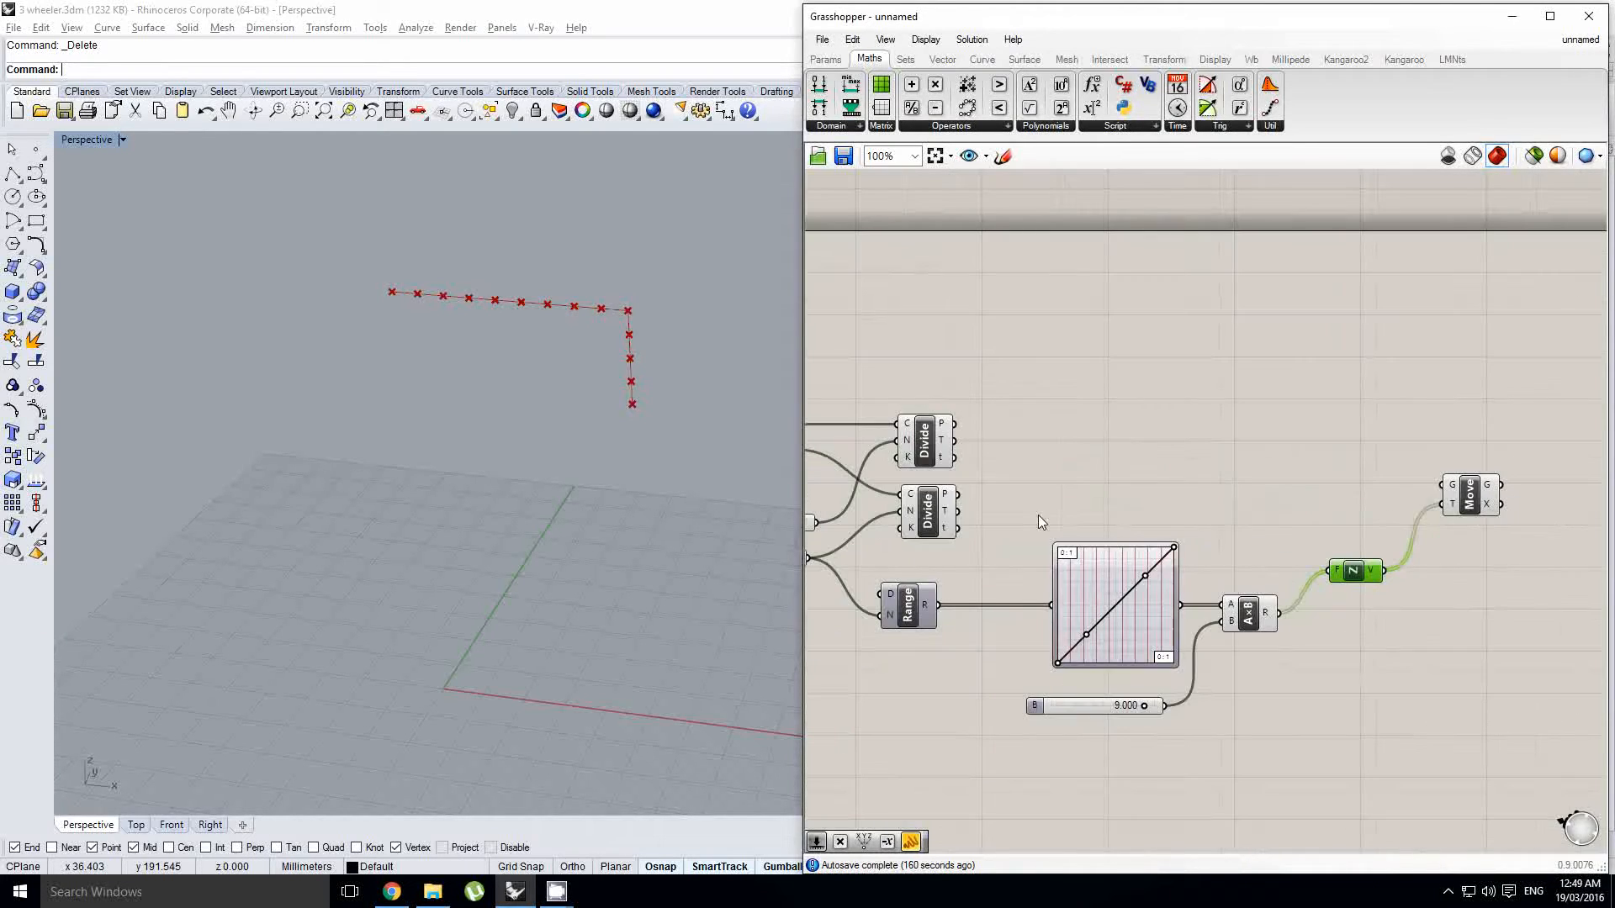
{"action": "left_click_drag", "start_coordinate": [1108, 491], "coordinate": [1443, 486]}
{"action": "left_click_drag", "start_coordinate": [1468, 497], "coordinate": [1469, 507]}
Step: Reshape the Graph Mapper's Bezier curve into a low arc by lowering its end point and adjusting the handles so it flattens out
{"action": "scroll", "coordinate": [1105, 571], "scroll_direction": "up", "scroll_amount": 3}
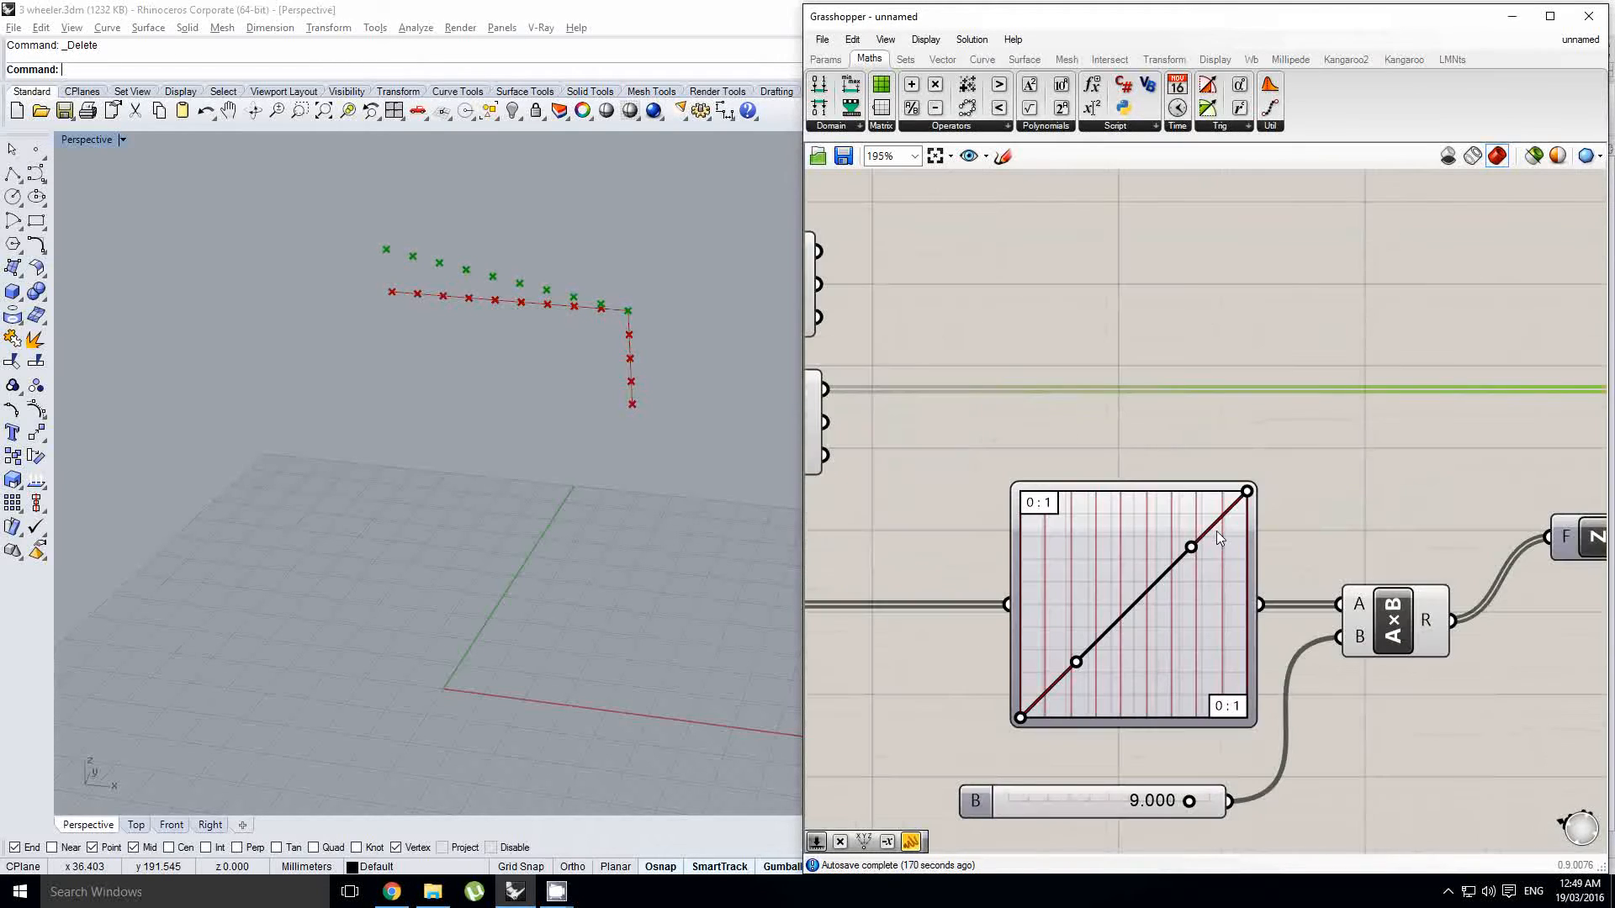
{"action": "left_click_drag", "start_coordinate": [1246, 492], "coordinate": [1247, 651]}
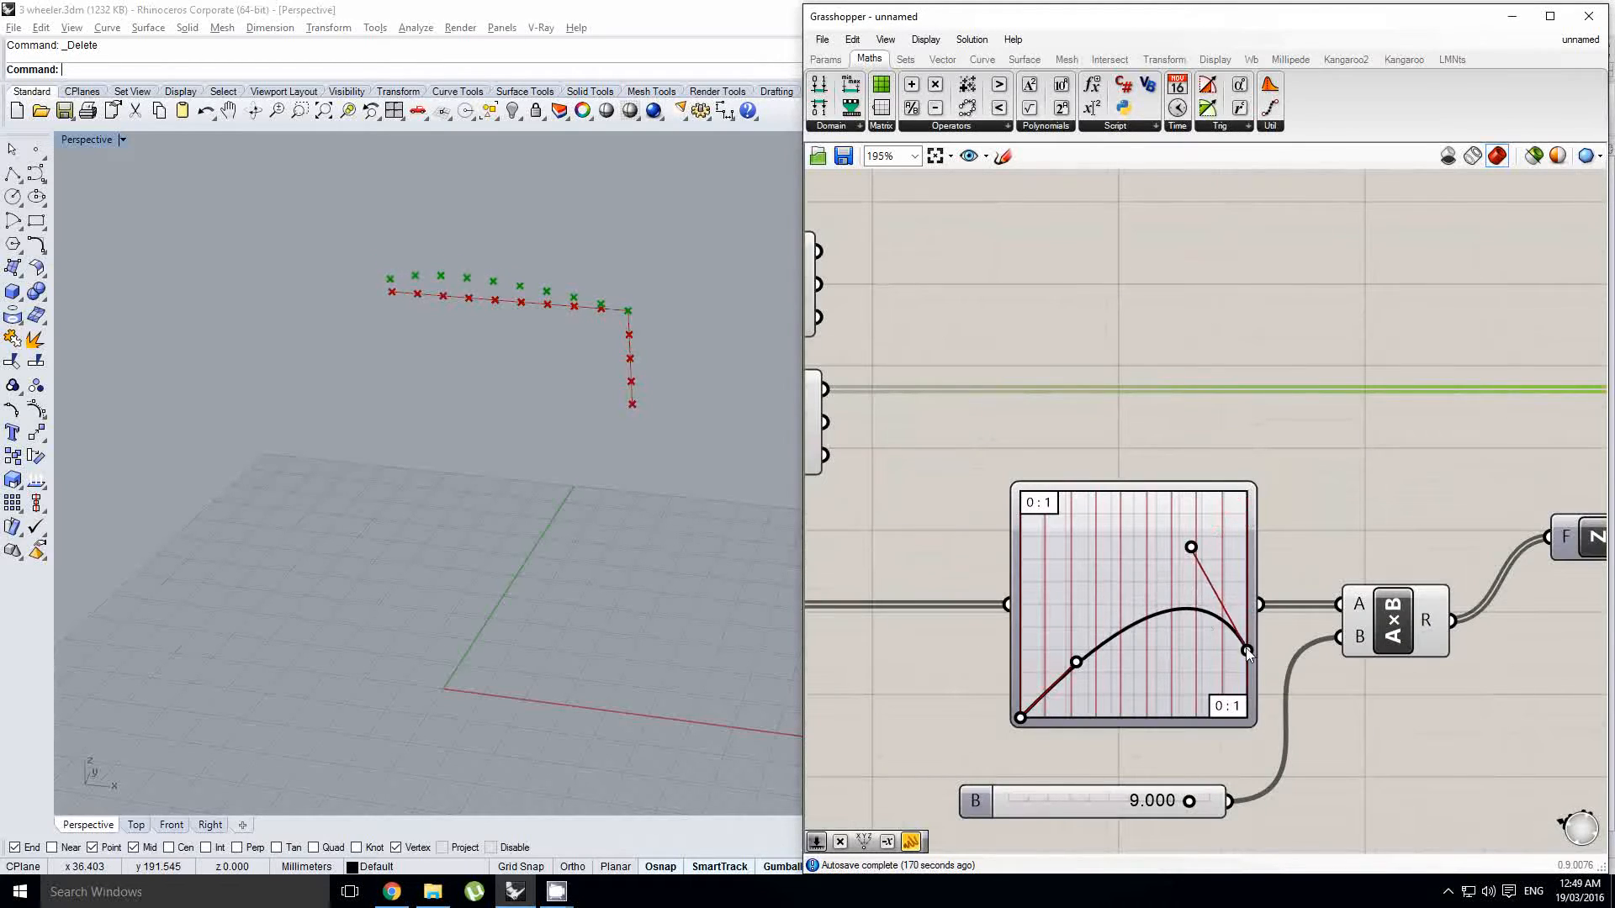
{"action": "left_click_drag", "start_coordinate": [1191, 548], "coordinate": [1060, 670]}
{"action": "scroll", "coordinate": [1060, 671], "scroll_direction": "up", "scroll_amount": 3}
{"action": "scroll", "coordinate": [1134, 616], "scroll_direction": "down", "scroll_amount": 2}
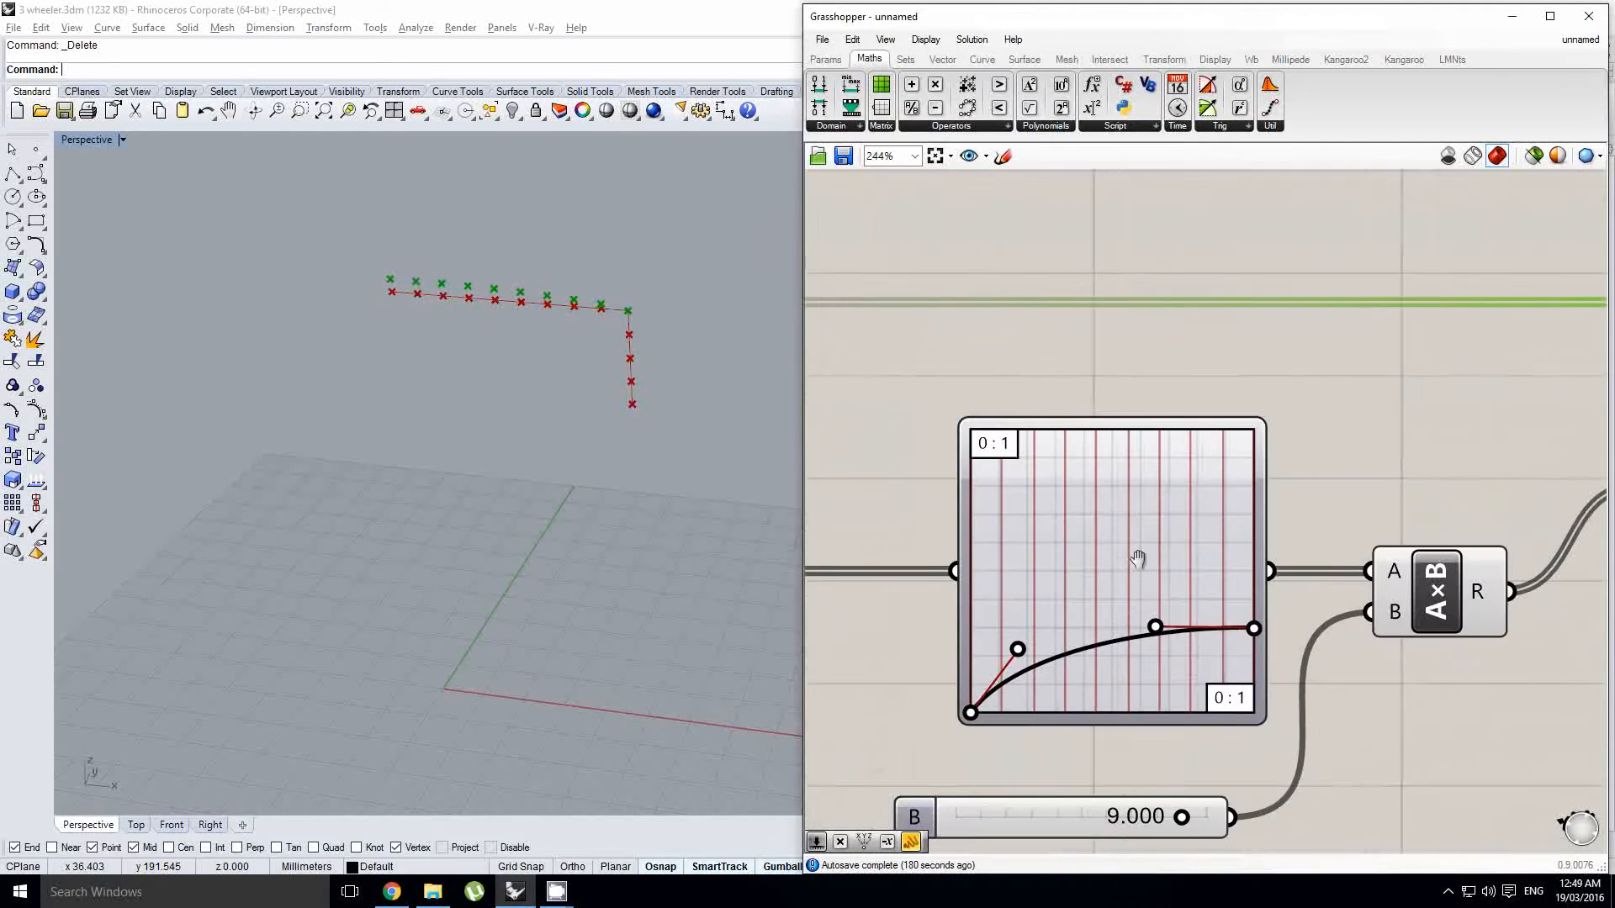
{"action": "scroll", "coordinate": [559, 404], "scroll_direction": "up", "scroll_amount": 3}
{"action": "right_click_drag", "start_coordinate": [568, 276], "coordinate": [484, 335]}
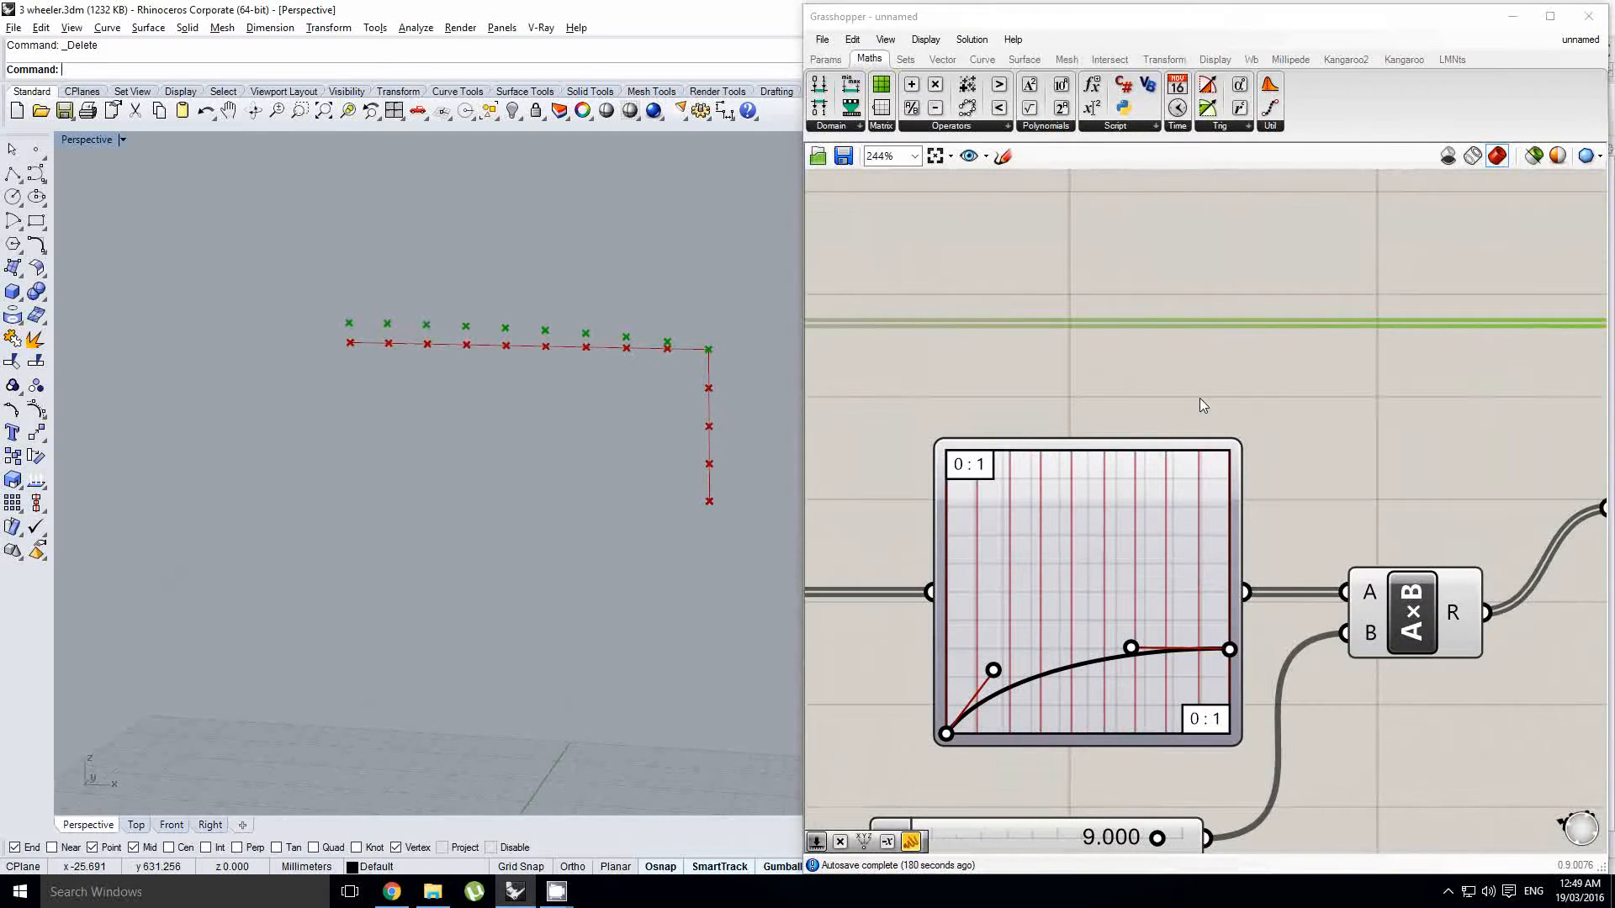
{"action": "scroll", "coordinate": [1201, 400], "scroll_direction": "down", "scroll_amount": 3}
{"action": "right_click_drag", "start_coordinate": [1211, 407], "coordinate": [1186, 491]}
{"action": "scroll", "coordinate": [1193, 439], "scroll_direction": "down", "scroll_amount": 2}
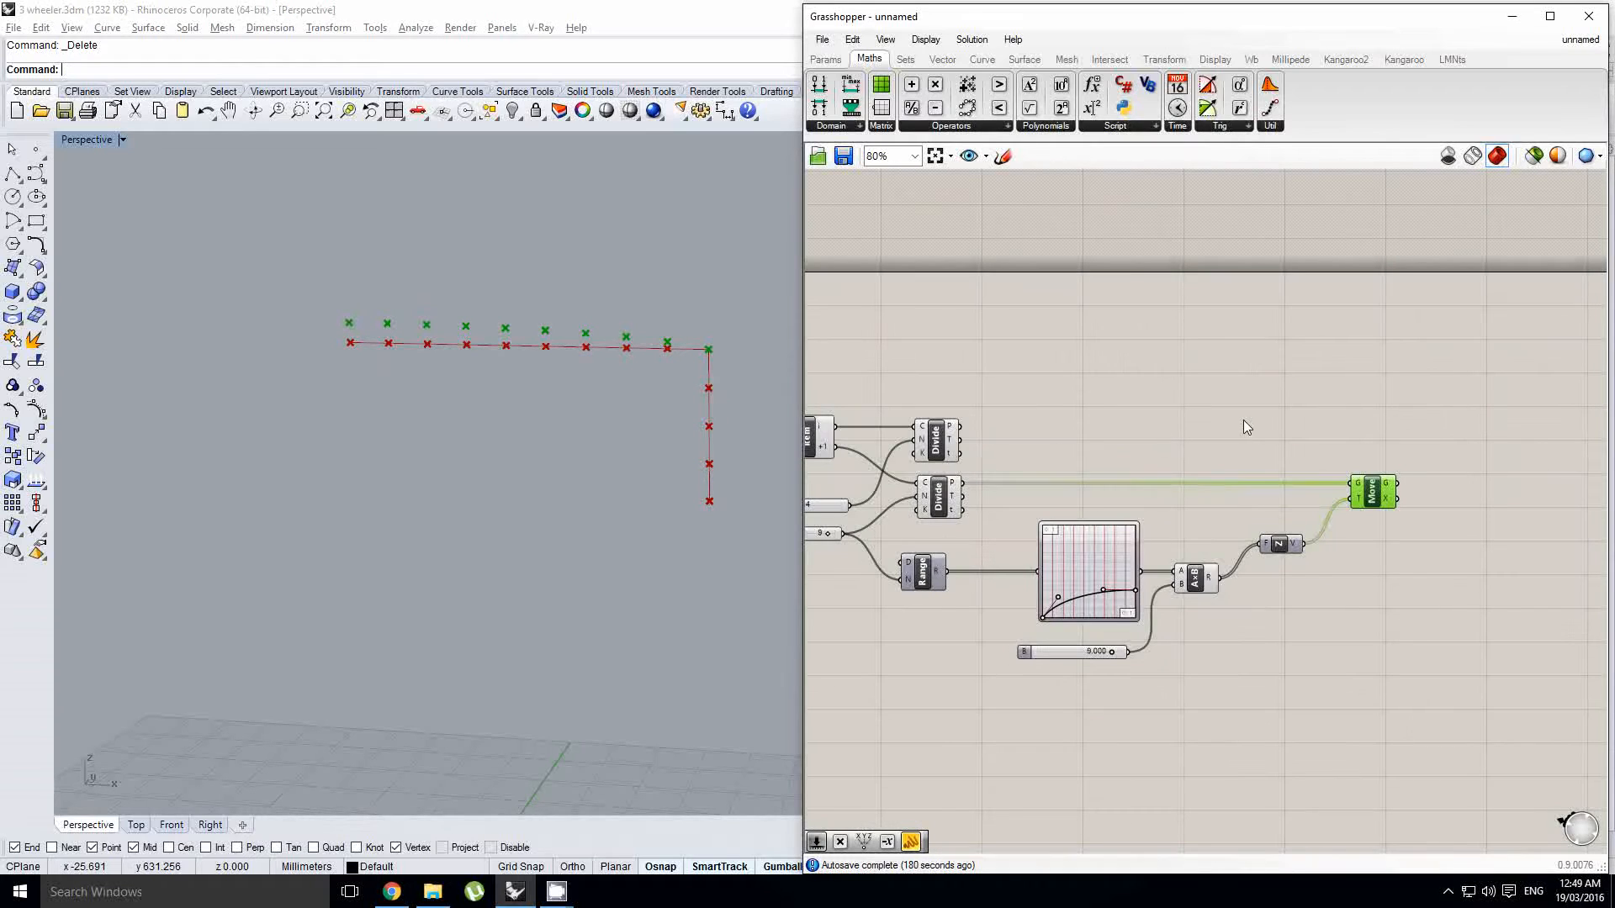
Step: Add a Cull Index component in the empty space above the Graph Mapper
{"action": "left_click", "coordinate": [953, 443]}
{"action": "right_click_drag", "start_coordinate": [1143, 468], "coordinate": [1138, 478]}
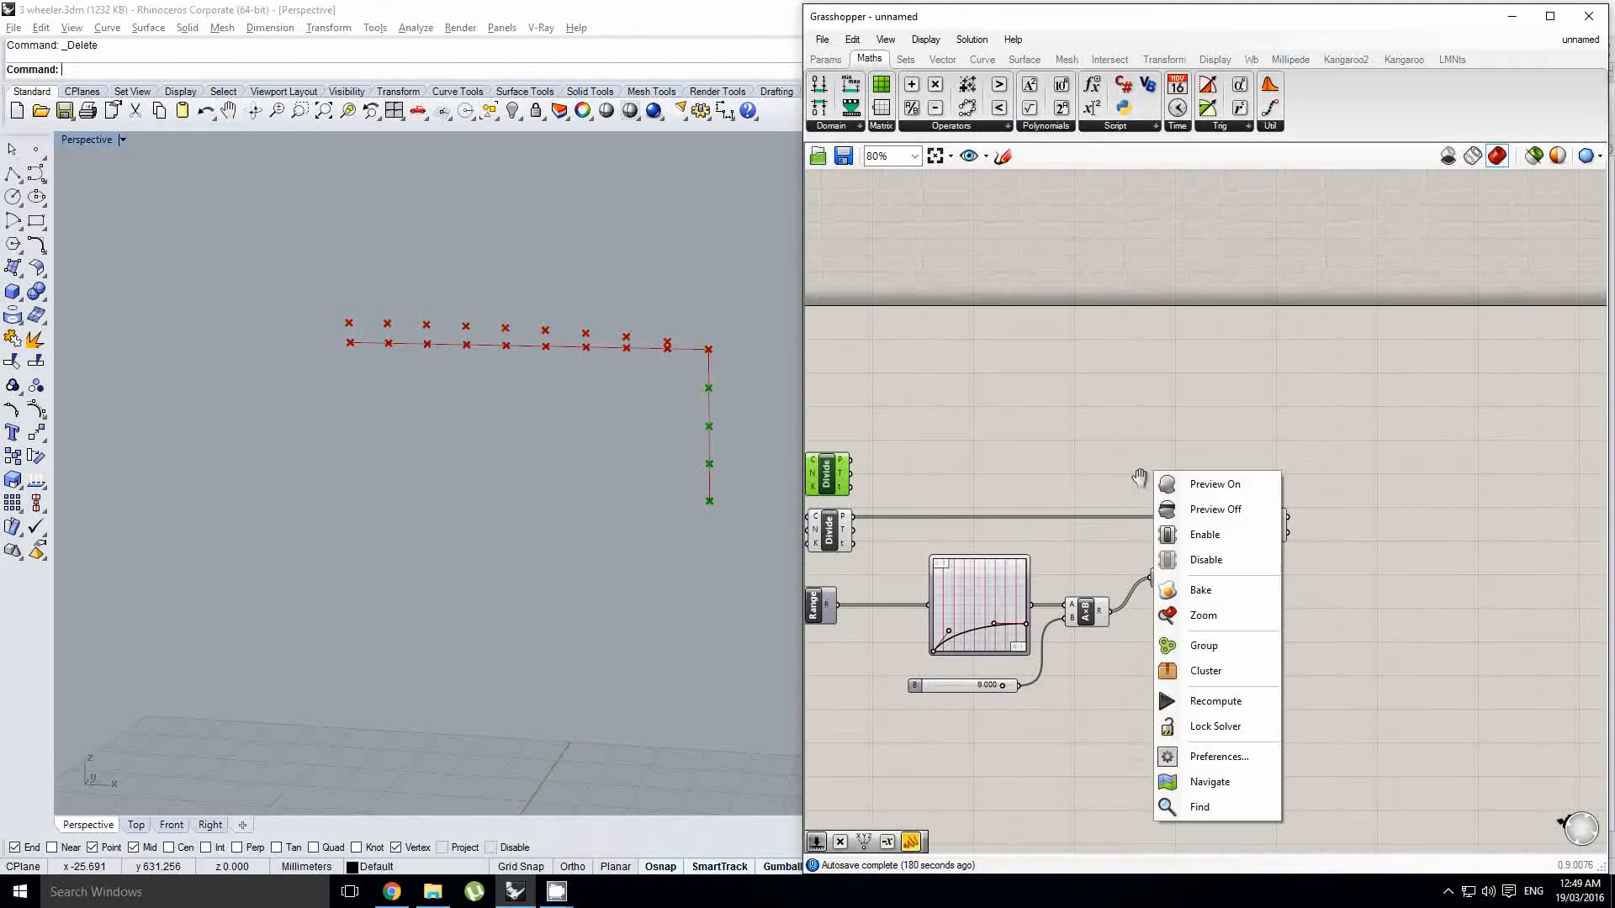
{"action": "right_click_drag", "start_coordinate": [991, 485], "coordinate": [1043, 485]}
{"action": "left_click", "coordinate": [1138, 461]}
{"action": "right_click_drag", "start_coordinate": [1164, 453], "coordinate": [1102, 503]}
{"action": "left_click", "coordinate": [1150, 468]}
{"action": "double_click", "coordinate": [1126, 495]}
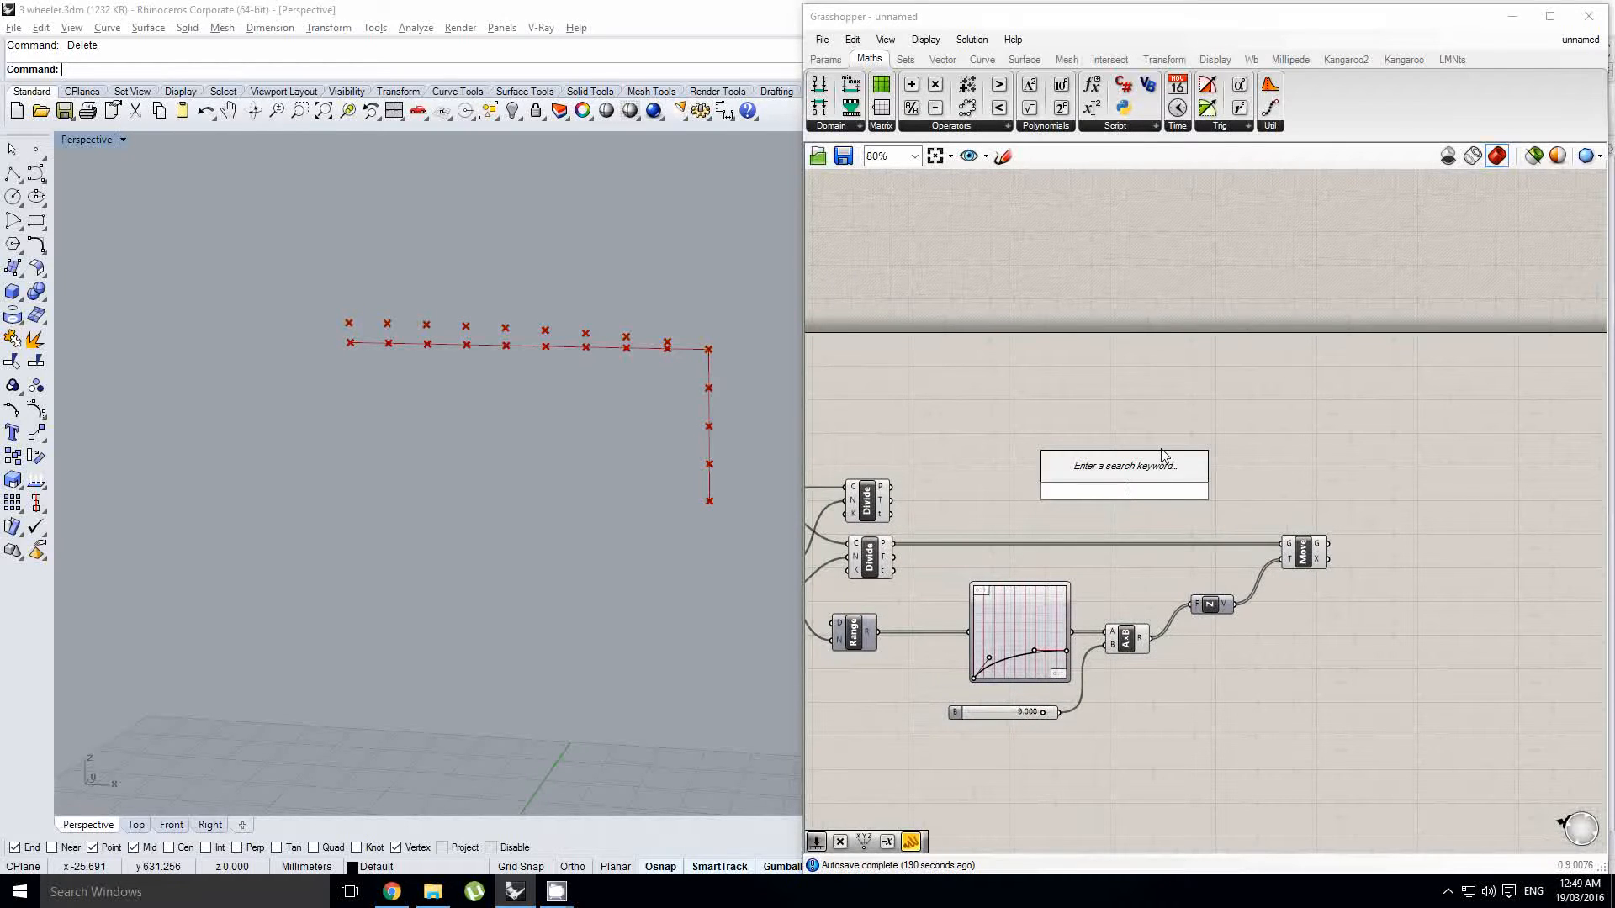
{"action": "type", "text": "cull in"}
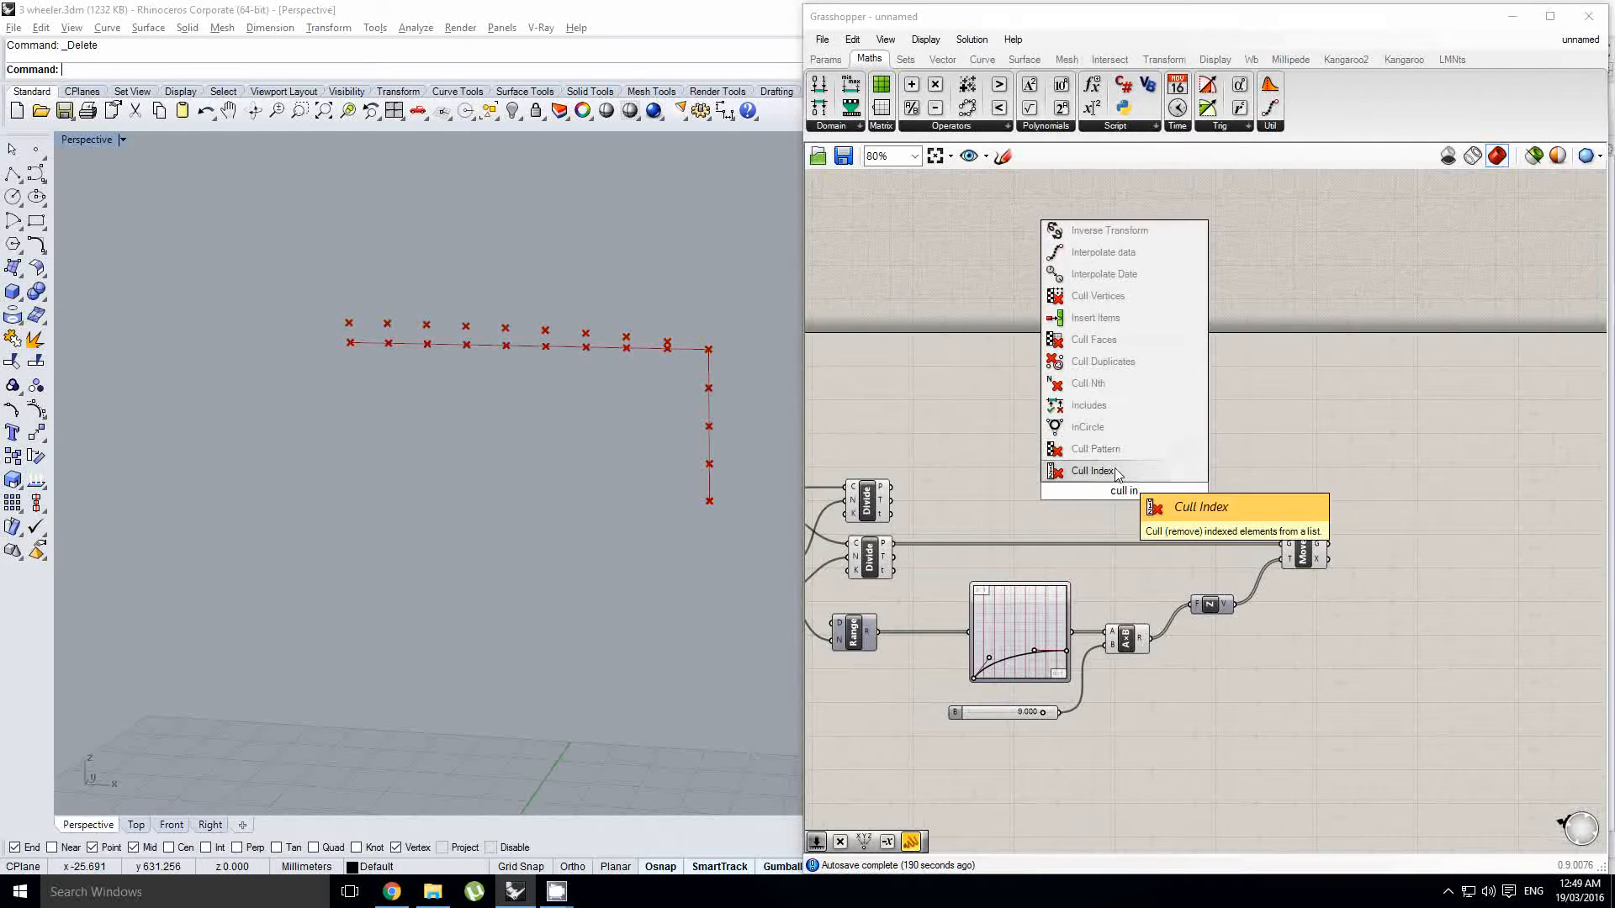
{"action": "left_click", "coordinate": [1093, 471]}
Step: Place the Cull Index component after the Move and connect the Move's geometry output to its list input
{"action": "left_click_drag", "start_coordinate": [891, 486], "coordinate": [1115, 504]}
{"action": "scroll", "coordinate": [1114, 503], "scroll_direction": "up", "scroll_amount": 3}
{"action": "scroll", "coordinate": [1104, 499], "scroll_direction": "down", "scroll_amount": 2}
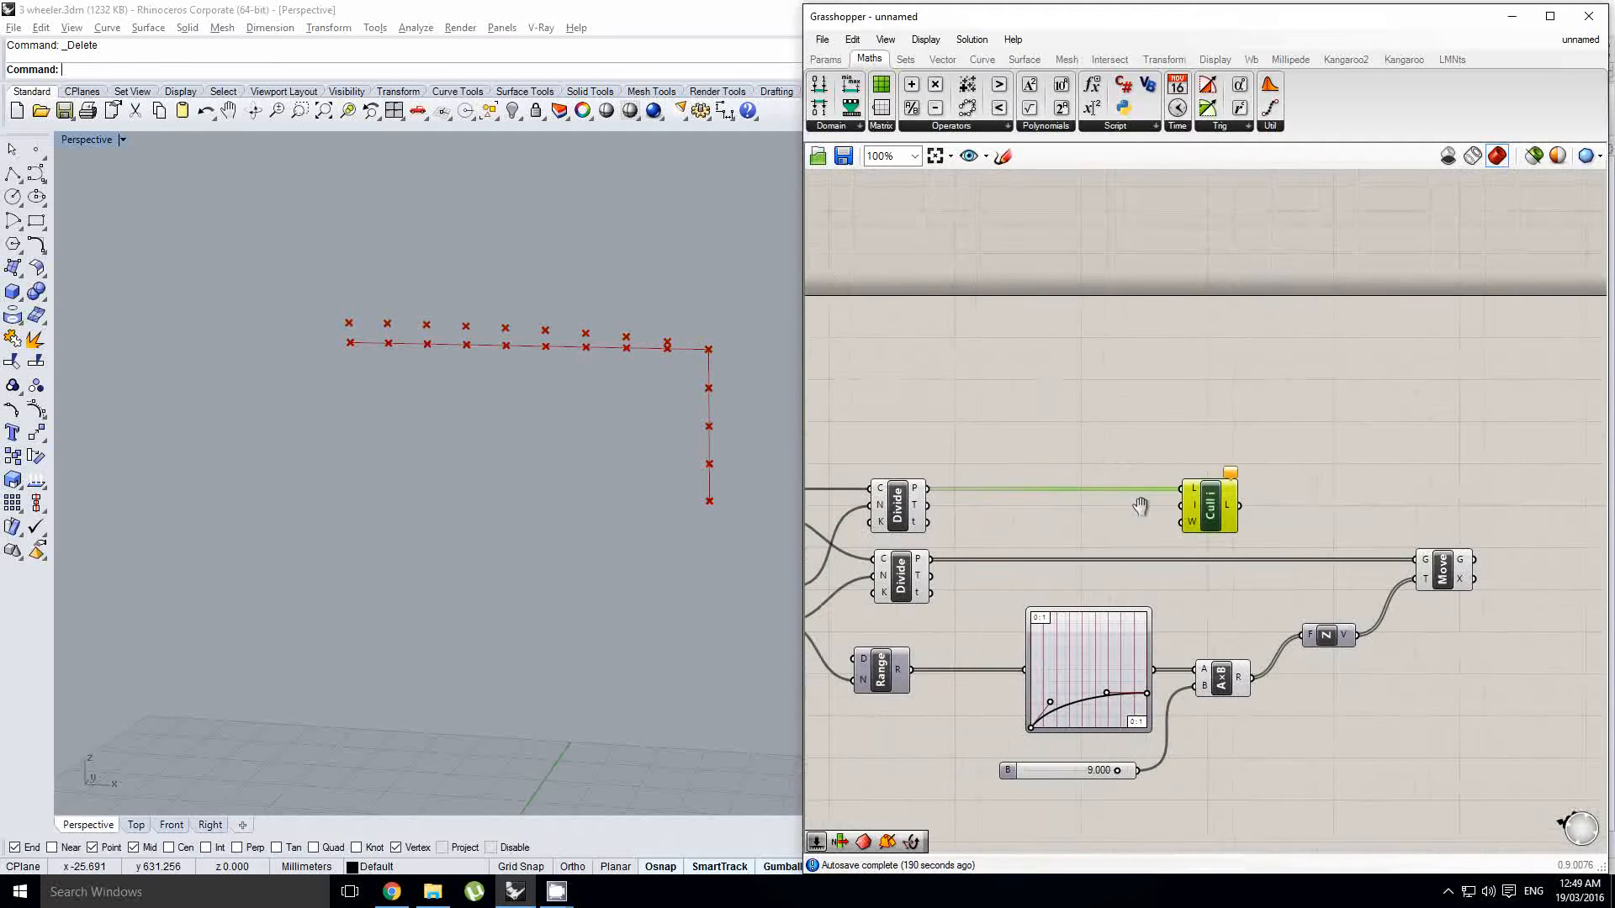
{"action": "right_click_drag", "start_coordinate": [1212, 518], "coordinate": [1115, 539]}
{"action": "left_click_drag", "start_coordinate": [1115, 539], "coordinate": [1418, 543]}
{"action": "scroll", "coordinate": [1418, 543], "scroll_direction": "up", "scroll_amount": 1}
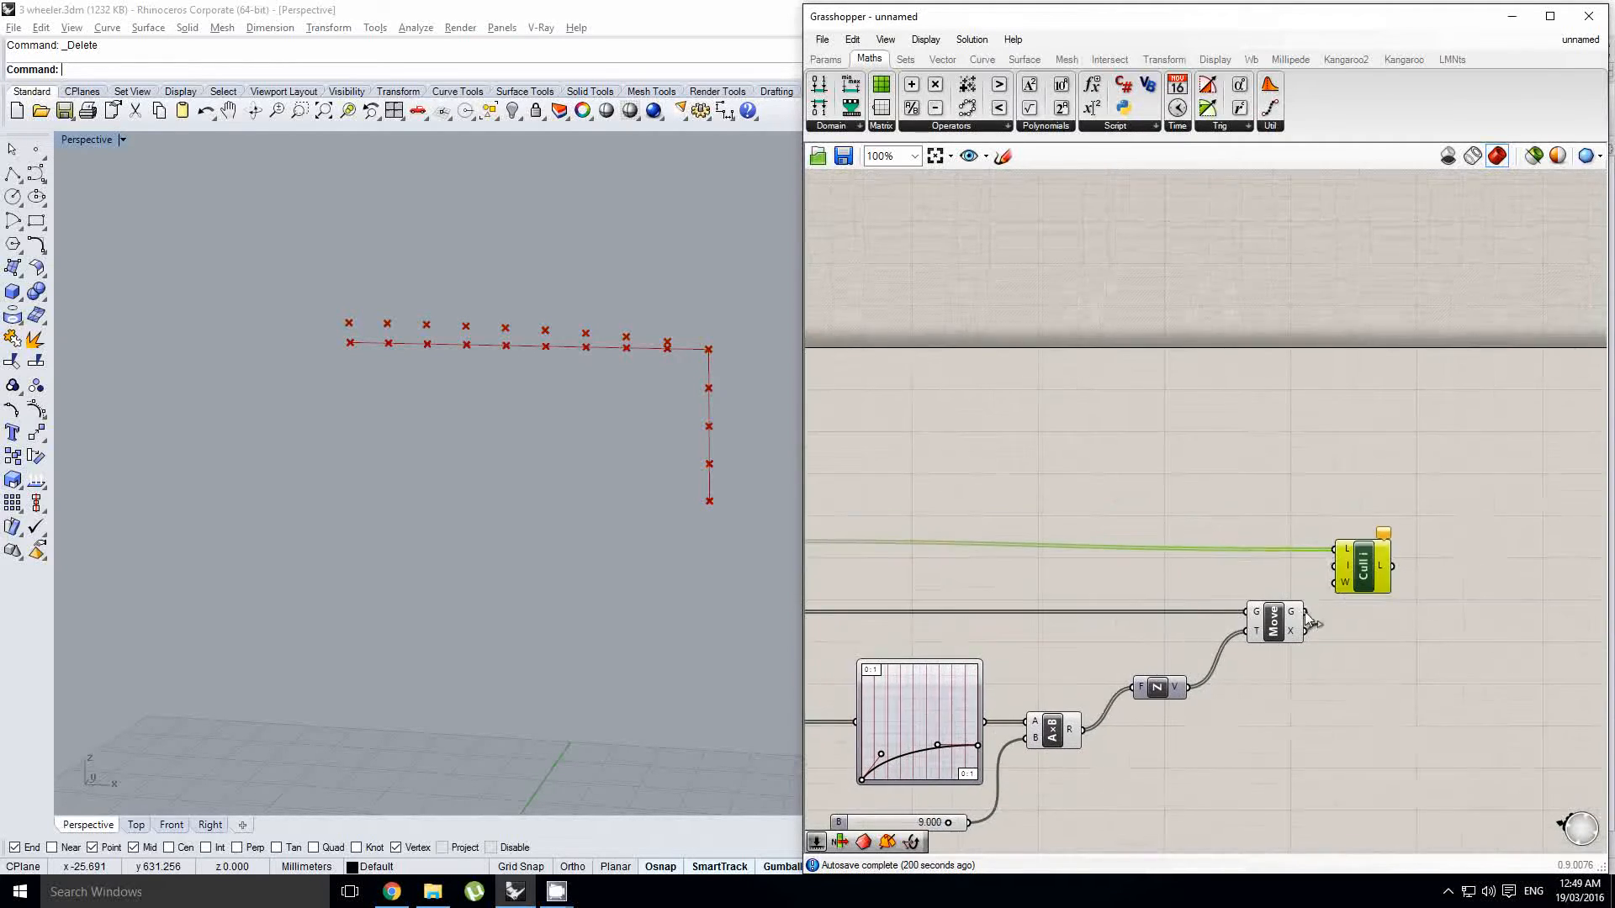
{"action": "left_click_drag", "start_coordinate": [1304, 610], "coordinate": [1367, 542]}
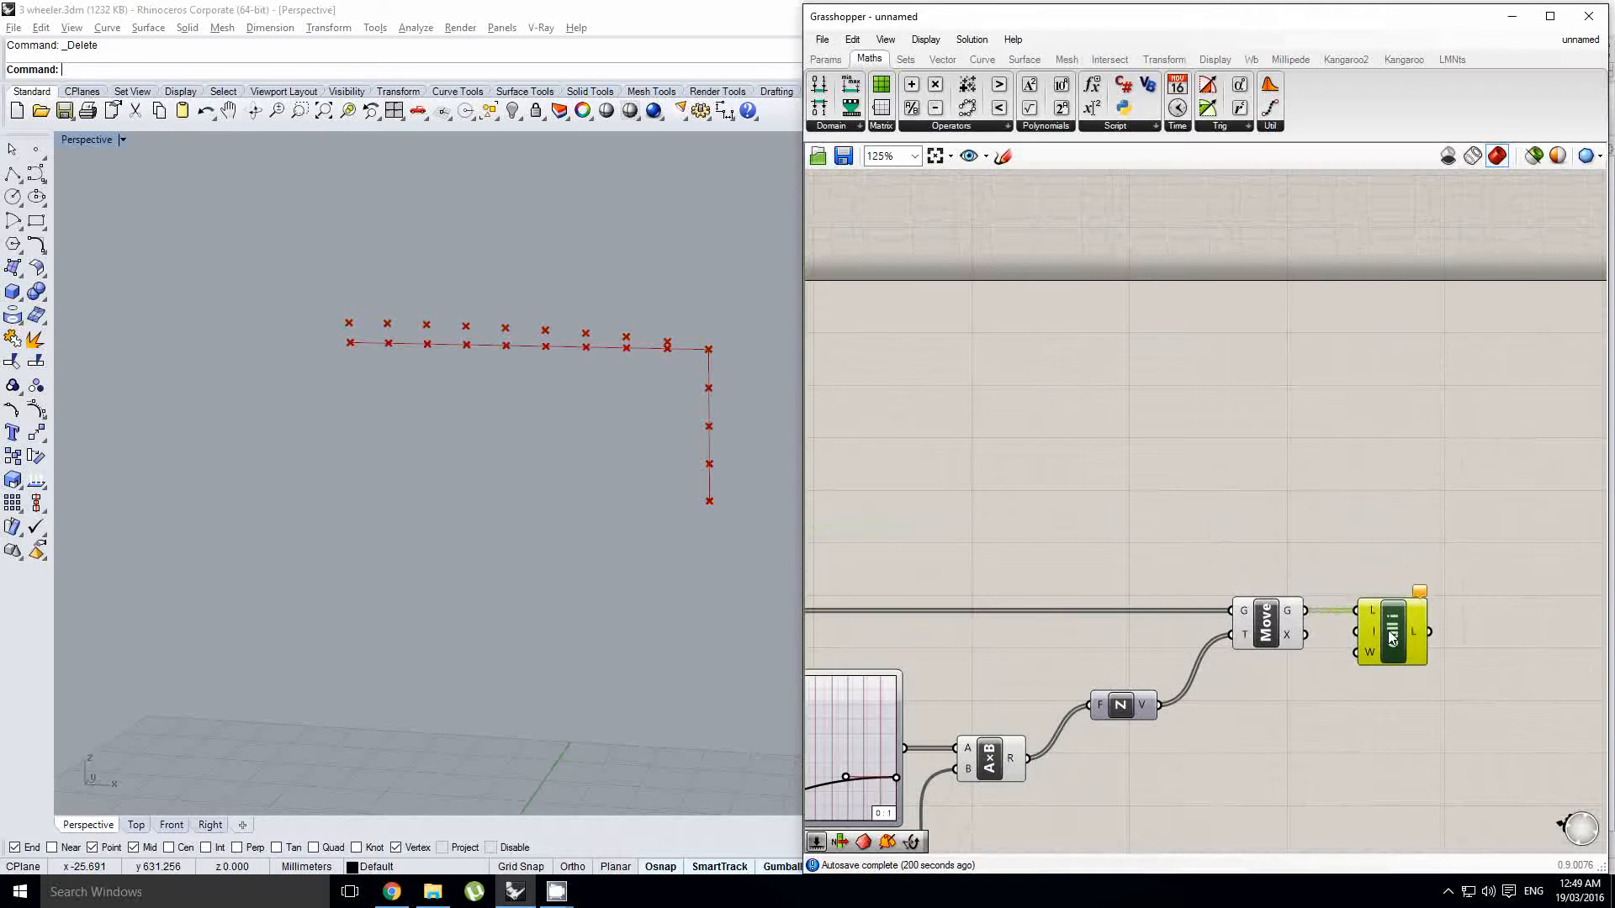
Step: Set the Cull Index component's index input to the integer 0
{"action": "scroll", "coordinate": [1392, 629], "scroll_direction": "up", "scroll_amount": 1}
{"action": "right_click", "coordinate": [1367, 631]}
{"action": "mouse_move", "coordinate": [1430, 720]}
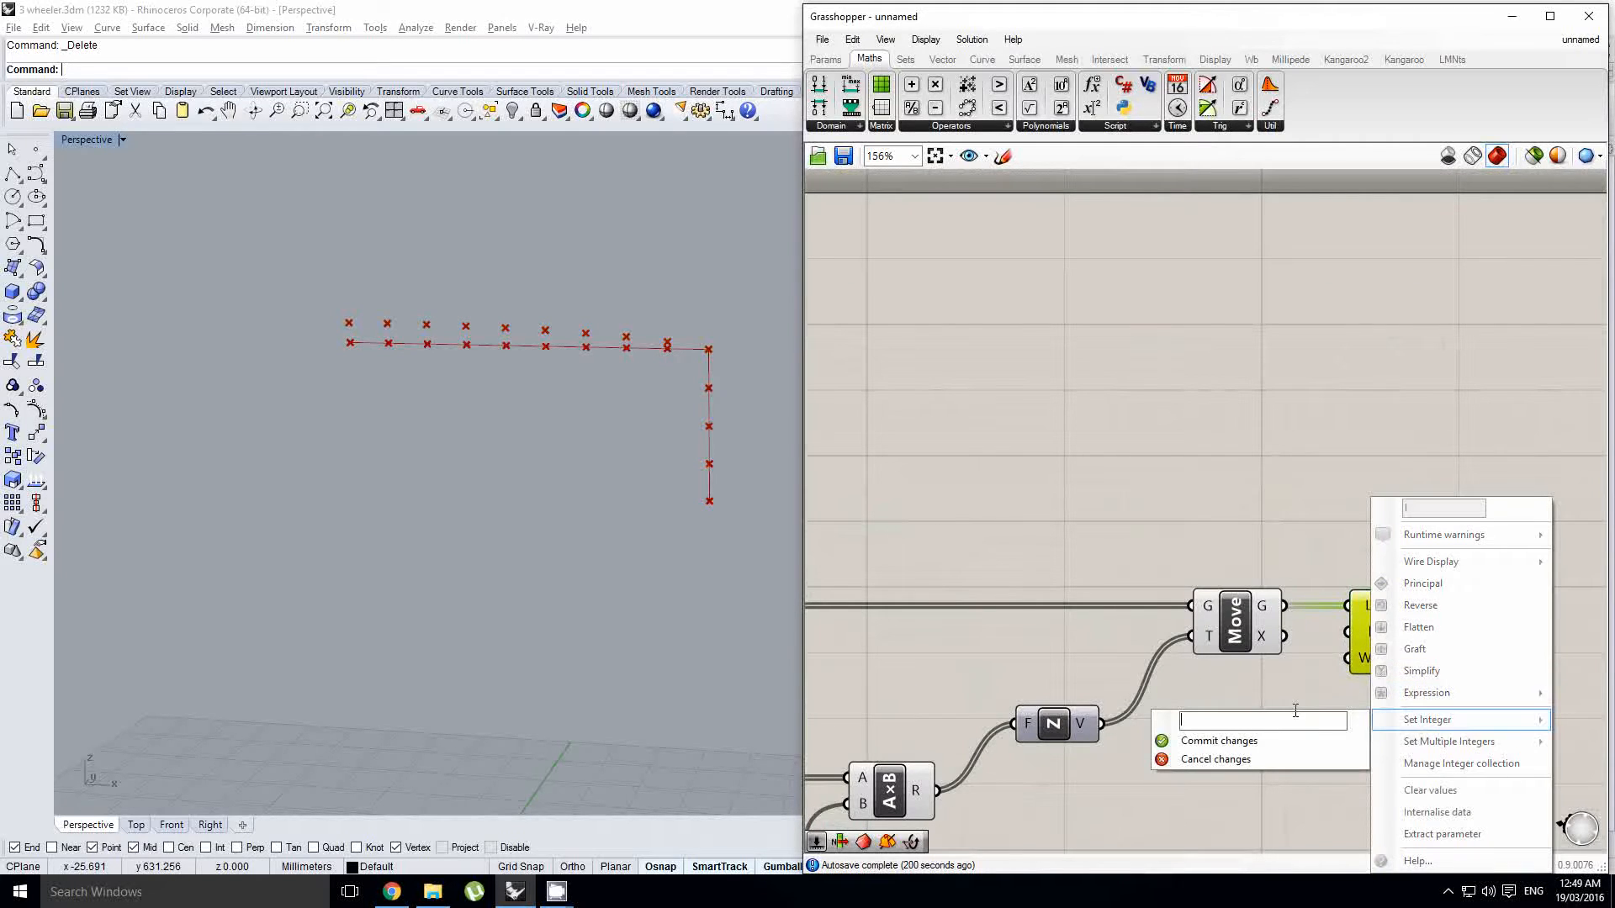
{"action": "type", "text": "0"}
{"action": "left_click", "coordinate": [1218, 740]}
{"action": "scroll", "coordinate": [1368, 595], "scroll_direction": "down", "scroll_amount": 2}
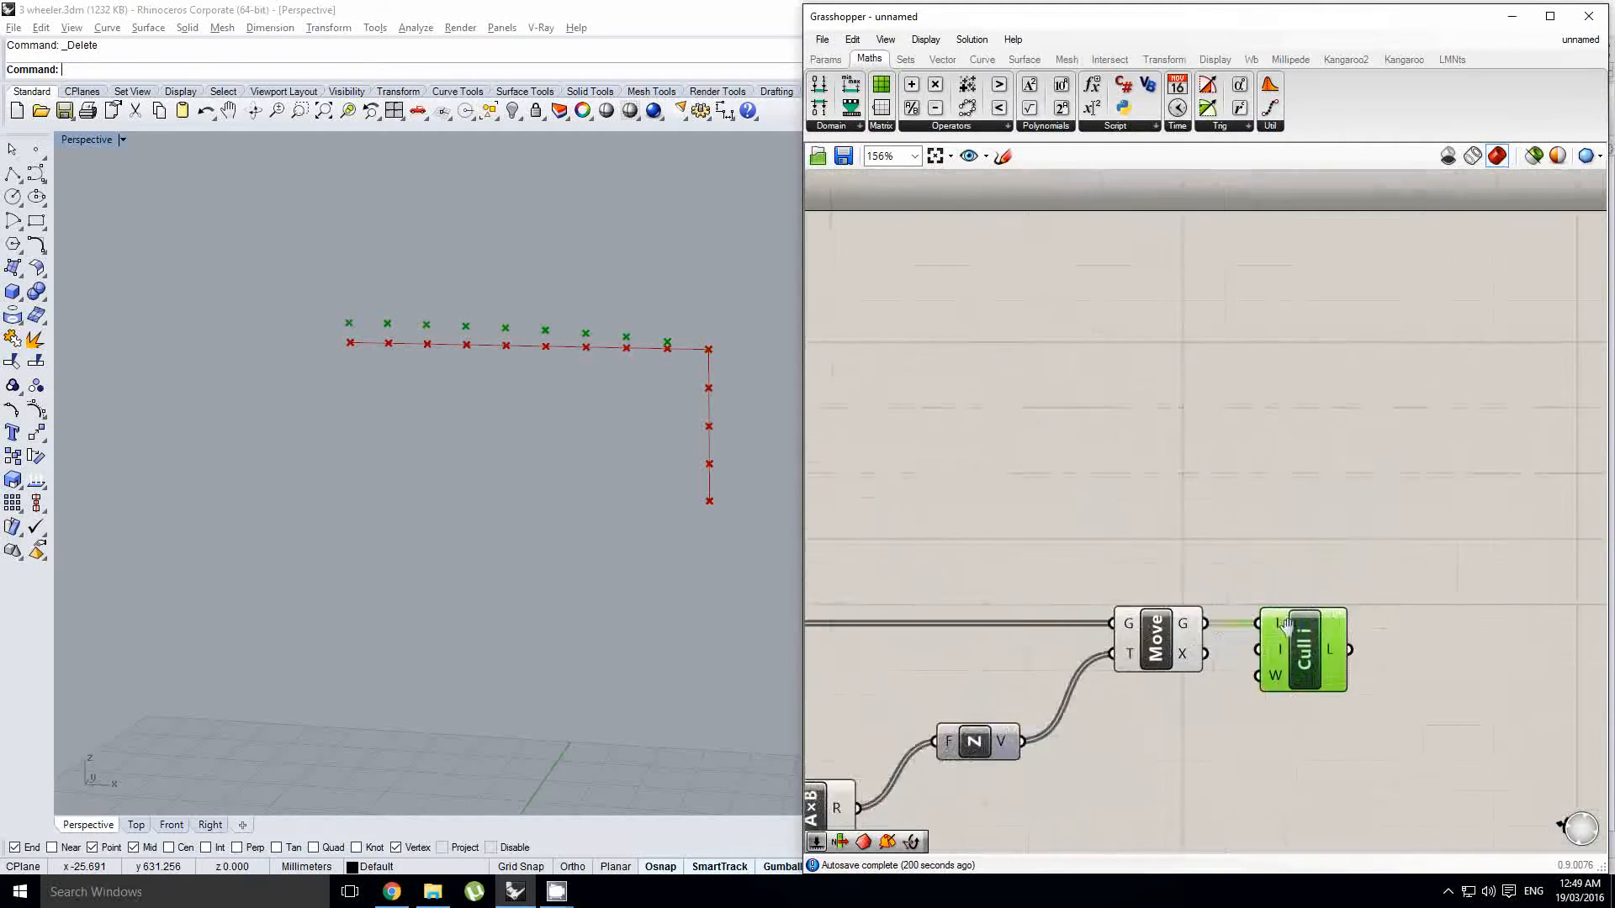
Step: Add a Point parameter just above and beyond the Cull Index component
{"action": "double_click", "coordinate": [1365, 588]}
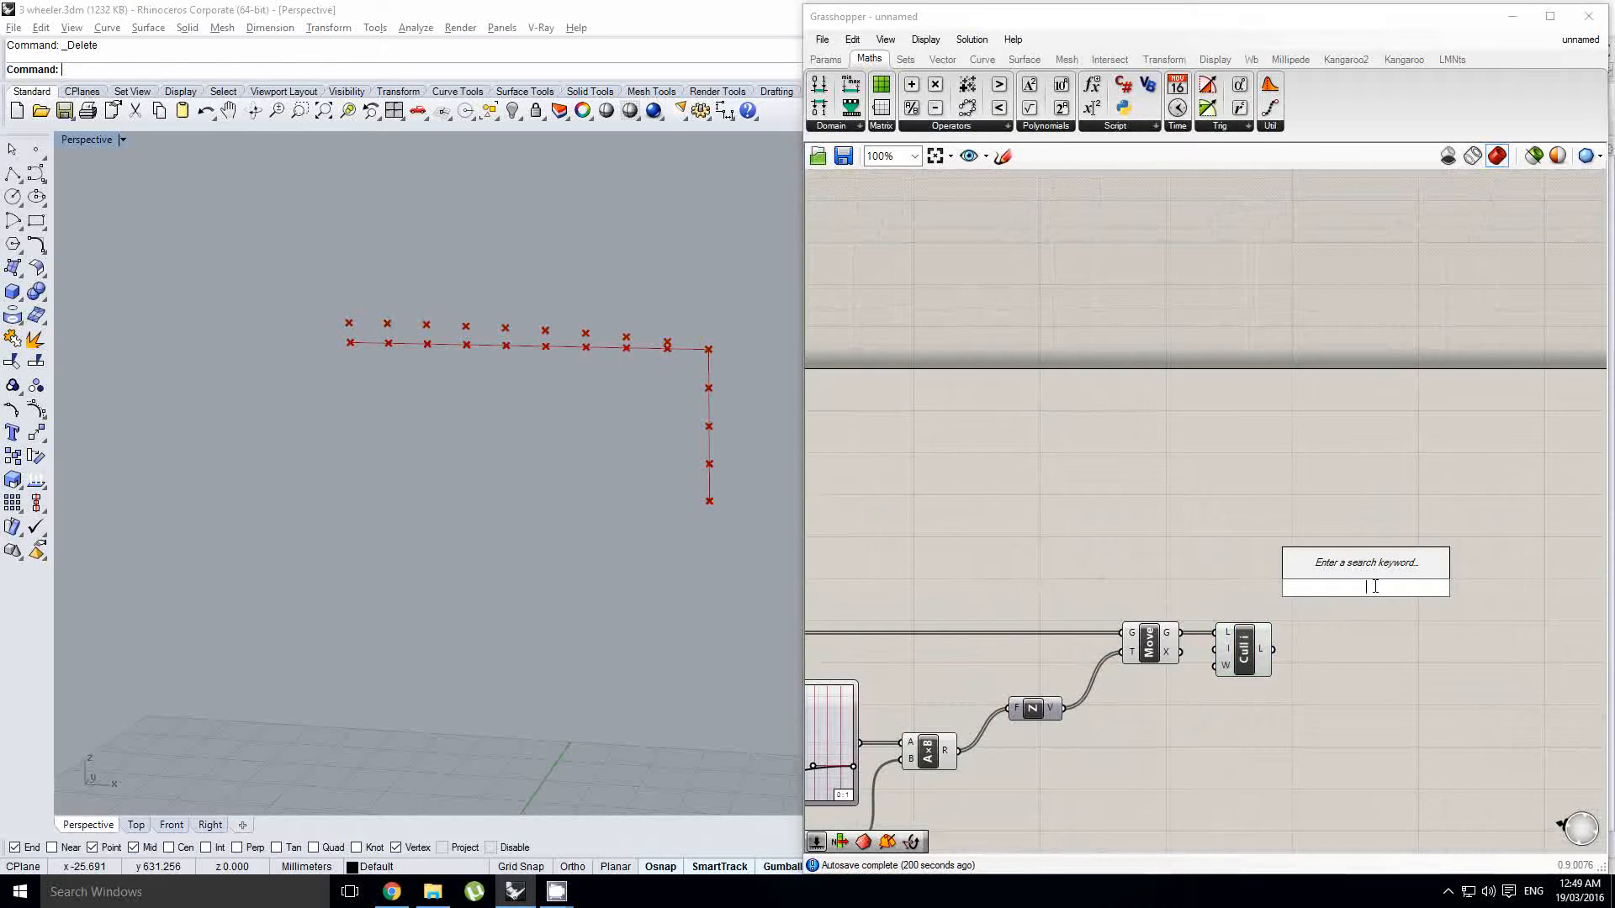
{"action": "type", "text": "point"}
{"action": "key", "text": "Up"}
{"action": "key", "text": "Up"}
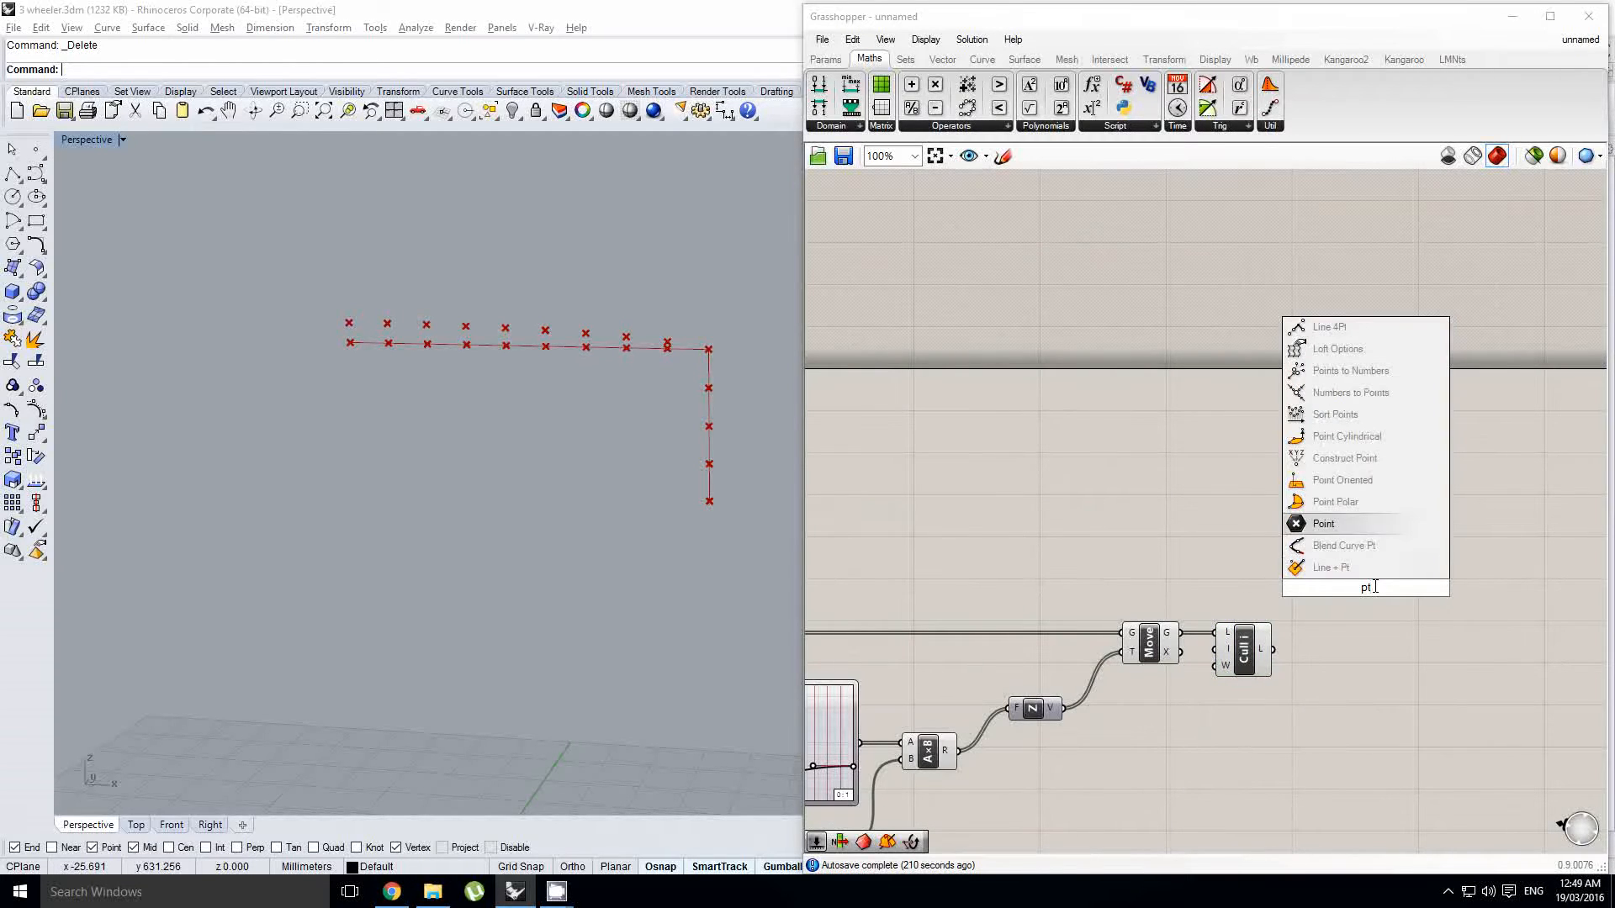
{"action": "key", "text": "Return"}
{"action": "right_click", "coordinate": [1354, 517]}
{"action": "left_click", "coordinate": [1099, 570]}
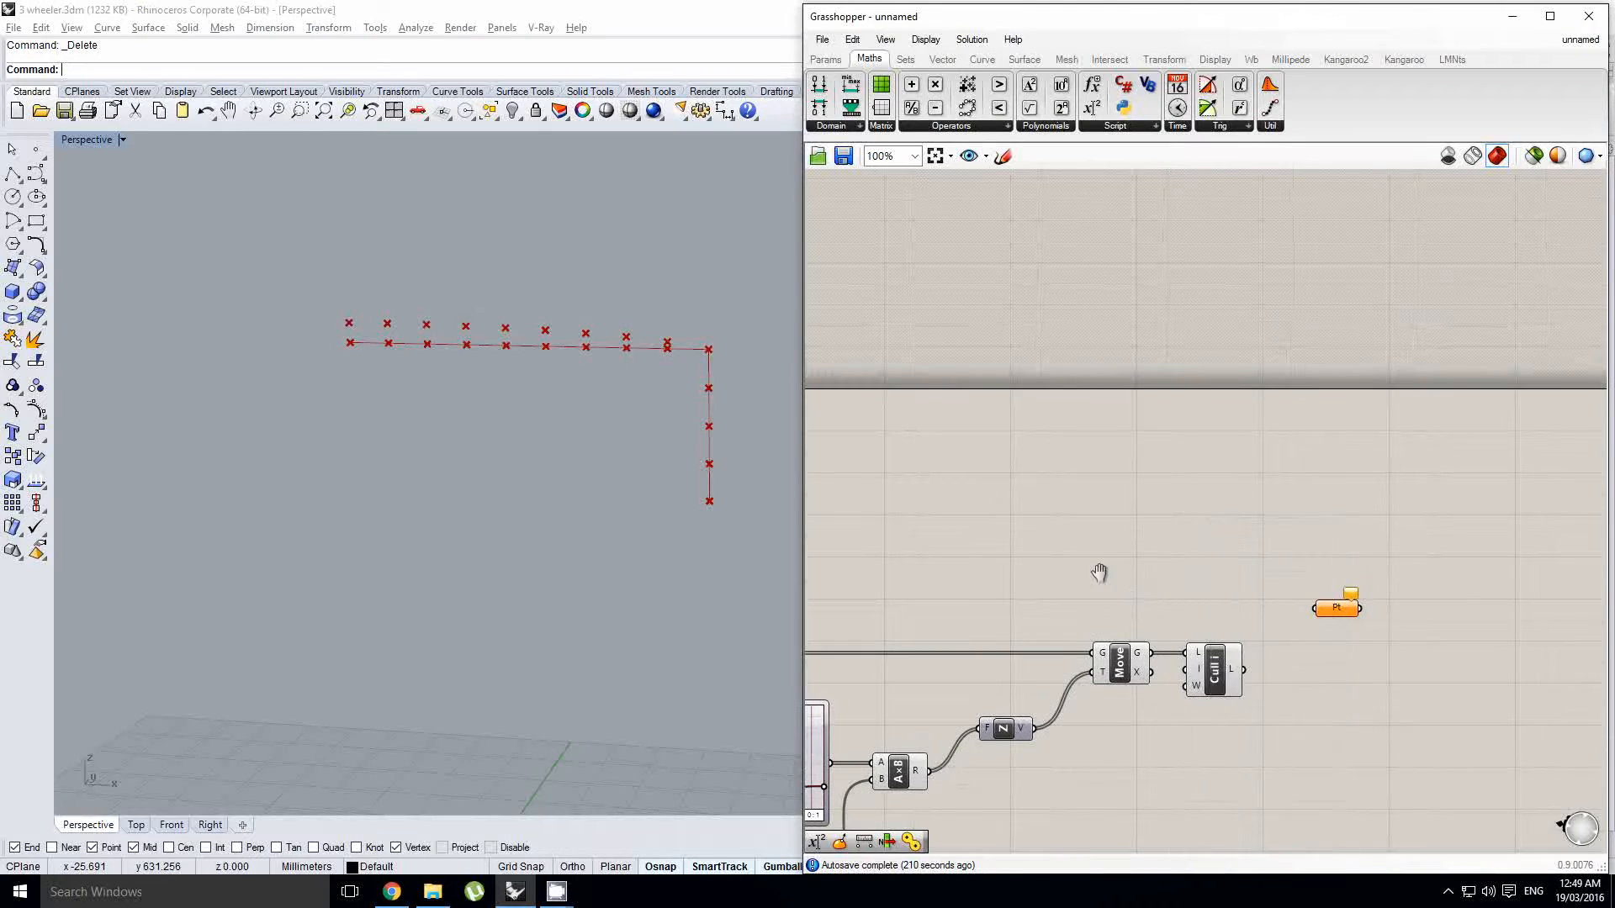
Step: Merge the first Divide's points and the Cull Index output into the Point parameter
{"action": "scroll", "coordinate": [986, 584], "scroll_direction": "down", "scroll_amount": 2}
{"action": "left_click_drag", "start_coordinate": [930, 589], "coordinate": [1369, 599]}
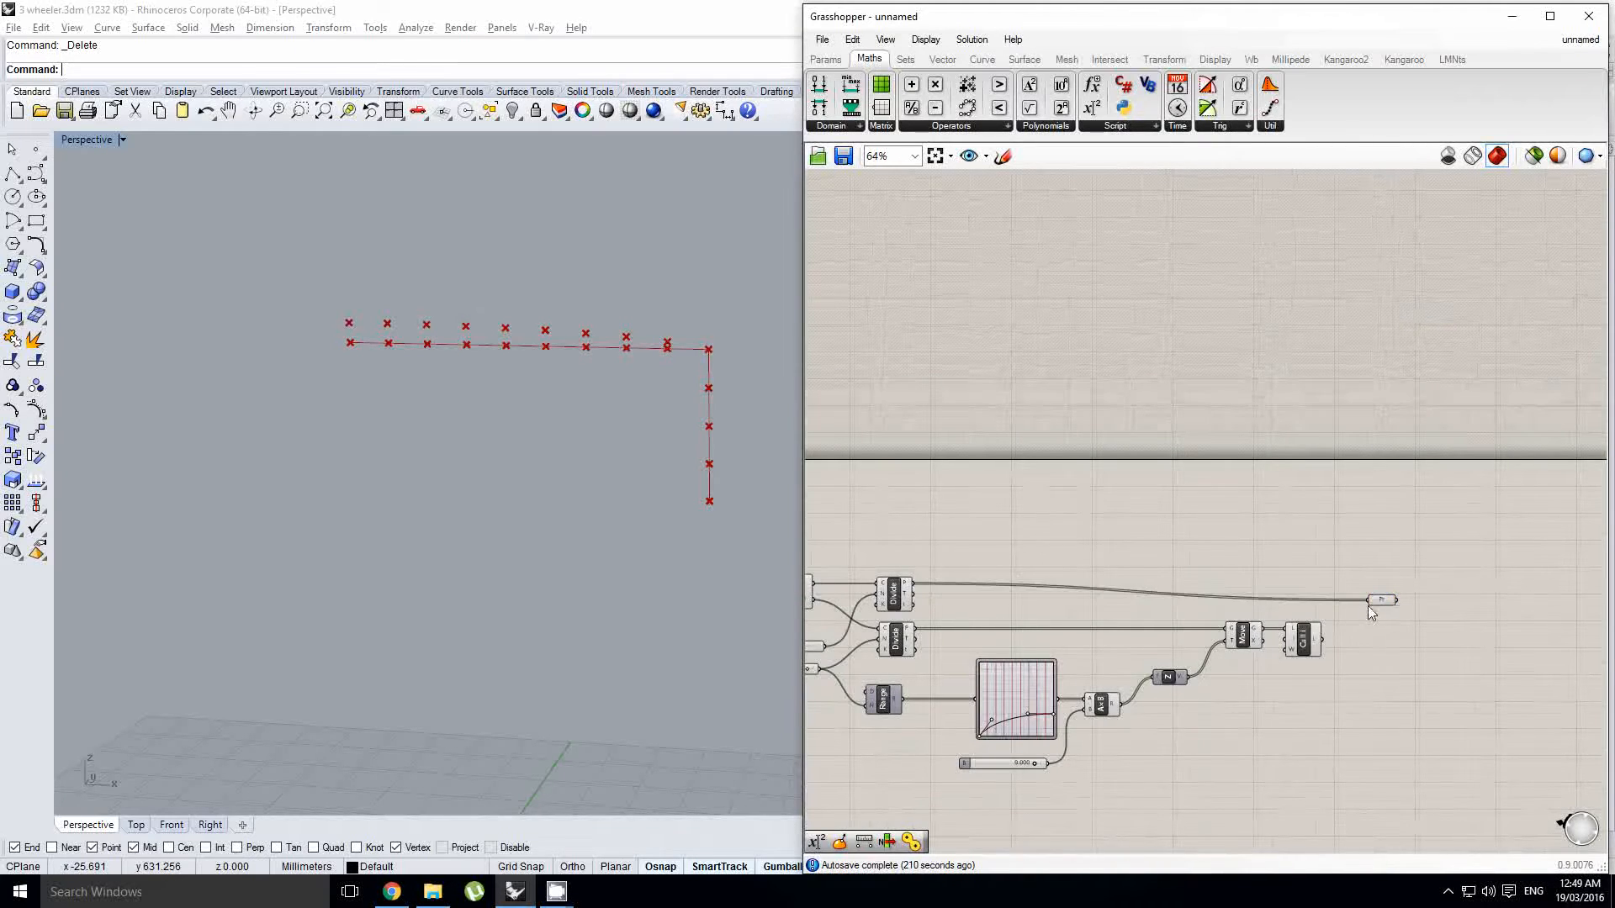
{"action": "scroll", "coordinate": [1245, 634], "scroll_direction": "up", "scroll_amount": 2}
{"action": "left_click_drag", "start_coordinate": [1208, 663], "coordinate": [1269, 593]}
{"action": "left_click", "coordinate": [1290, 593]}
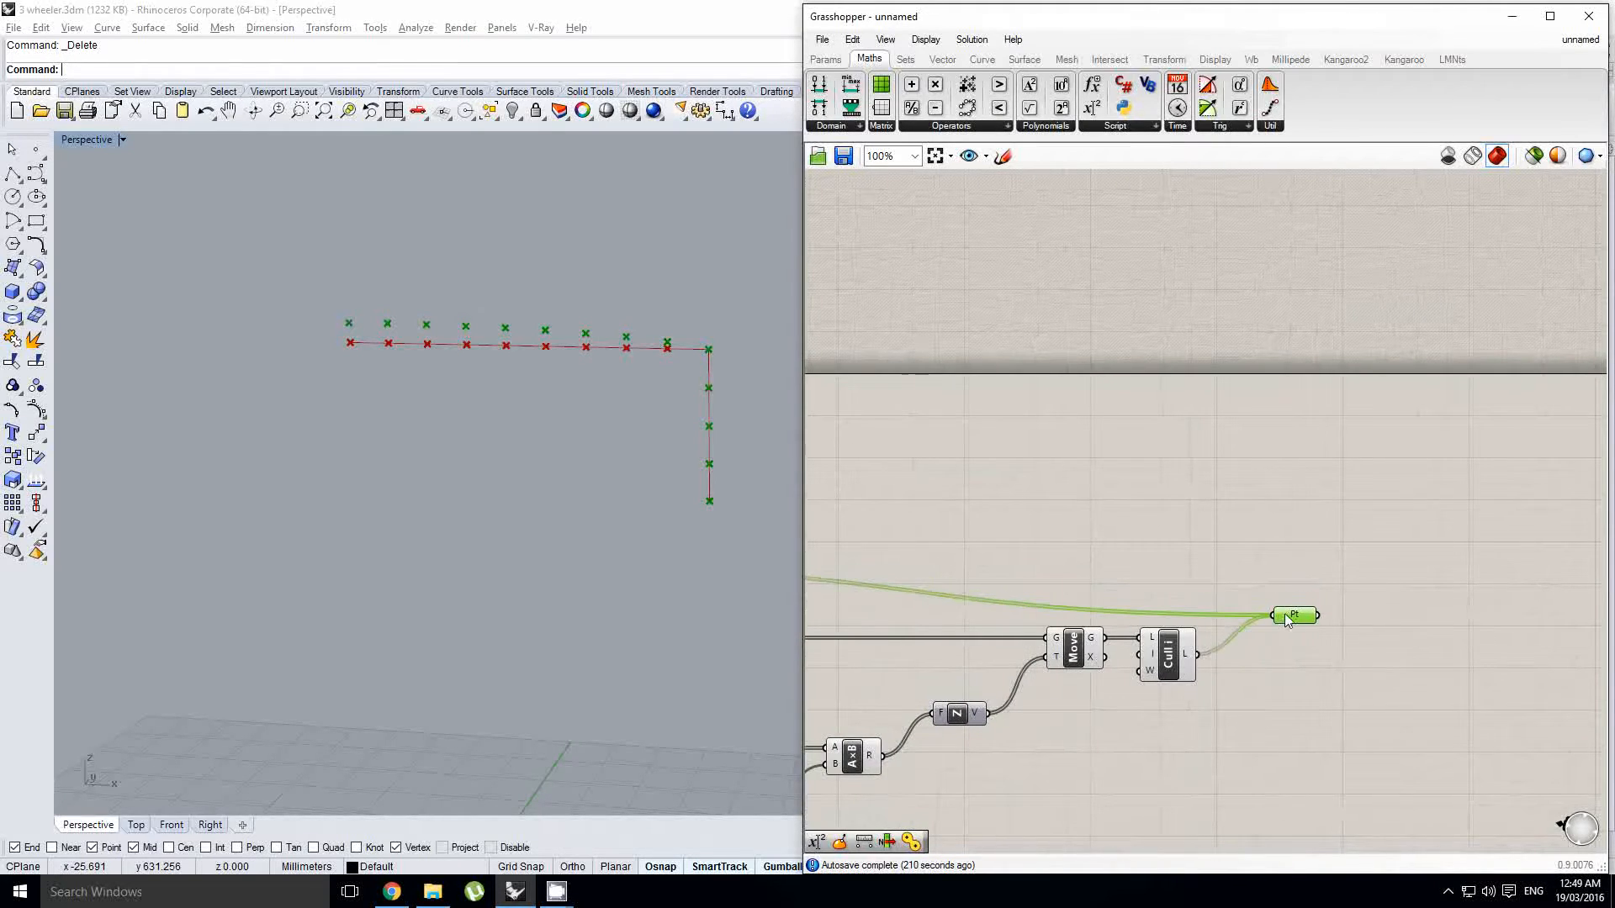
Step: Hide the previews of all components feeding the Point parameter, leaving only its own preview on
{"action": "scroll", "coordinate": [1385, 668], "scroll_direction": "down", "scroll_amount": 3}
{"action": "left_click_drag", "start_coordinate": [1396, 737], "coordinate": [827, 521]}
{"action": "left_click", "coordinate": [951, 466]}
{"action": "right_click_drag", "start_coordinate": [951, 467], "coordinate": [1134, 563]}
{"action": "right_click", "coordinate": [1088, 594]}
{"action": "scroll", "coordinate": [1148, 614], "scroll_direction": "up", "scroll_amount": 3}
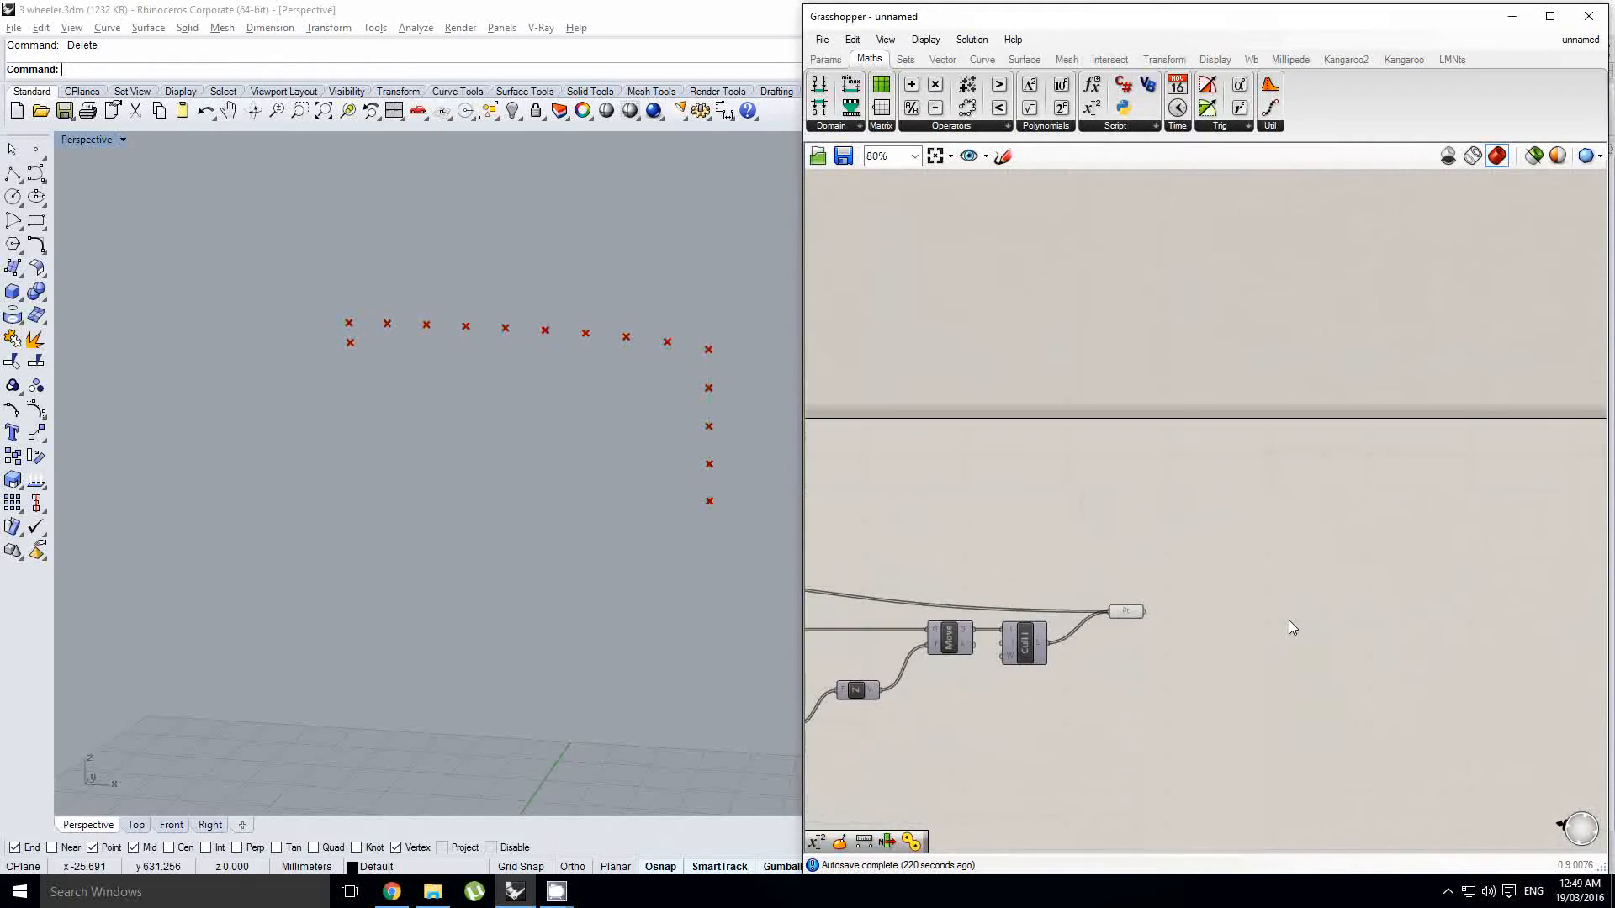
{"action": "double_click", "coordinate": [1289, 619]}
{"action": "type", "text": "inter"}
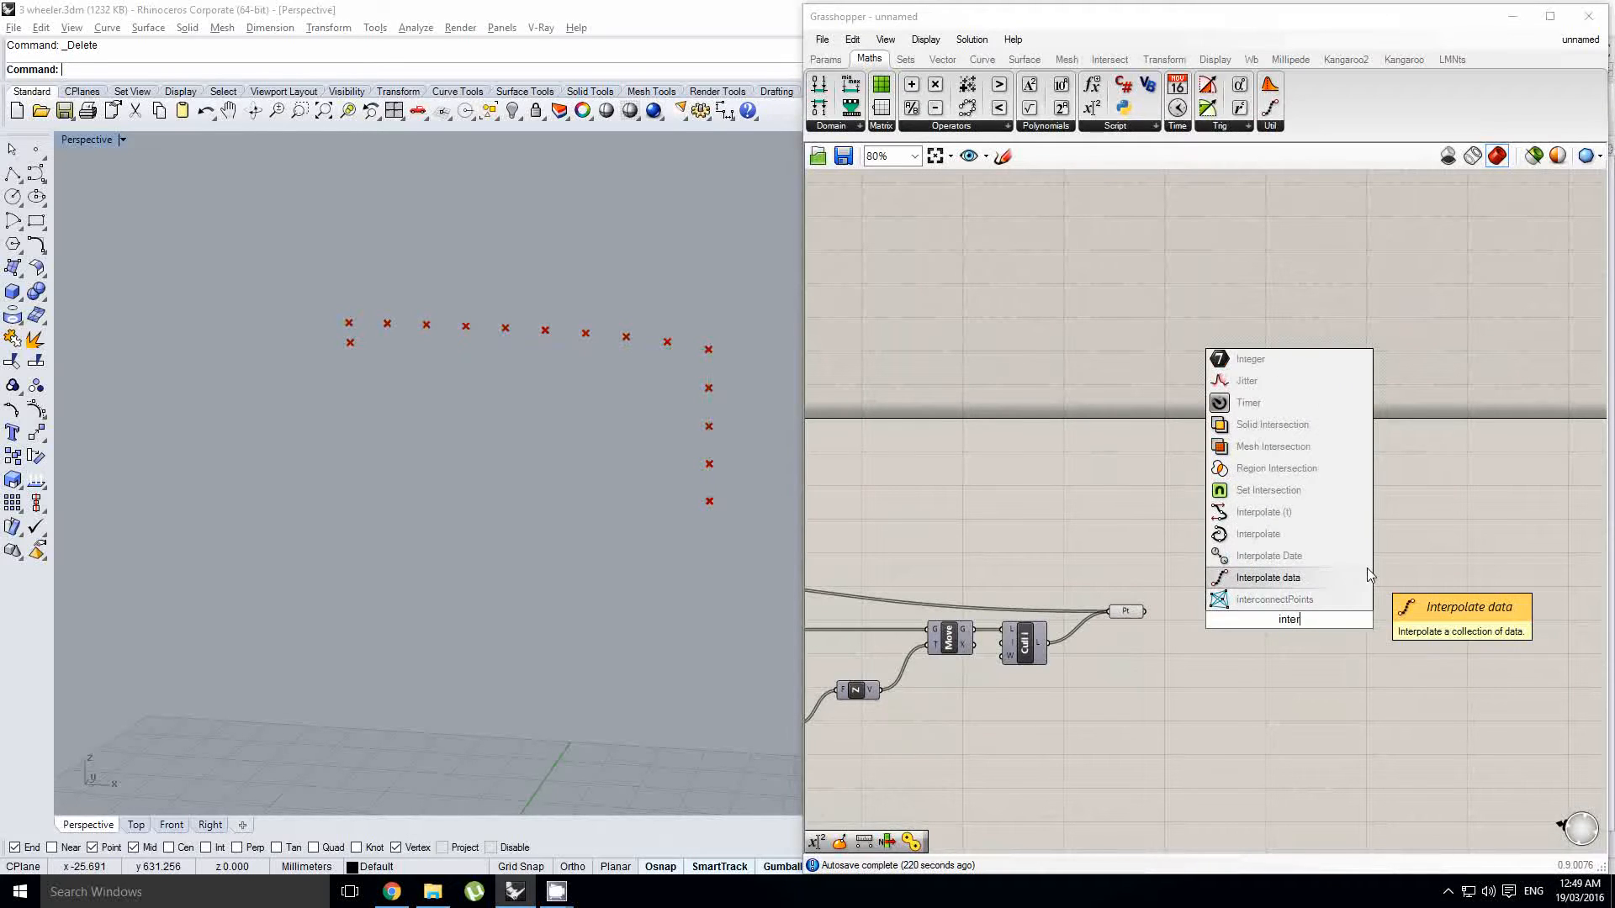
{"action": "key", "text": "Escape"}
Step: Add a Nurbs Curve component after the Point parameter
{"action": "double_click", "coordinate": [1296, 603]}
{"action": "type", "text": "nurbs"}
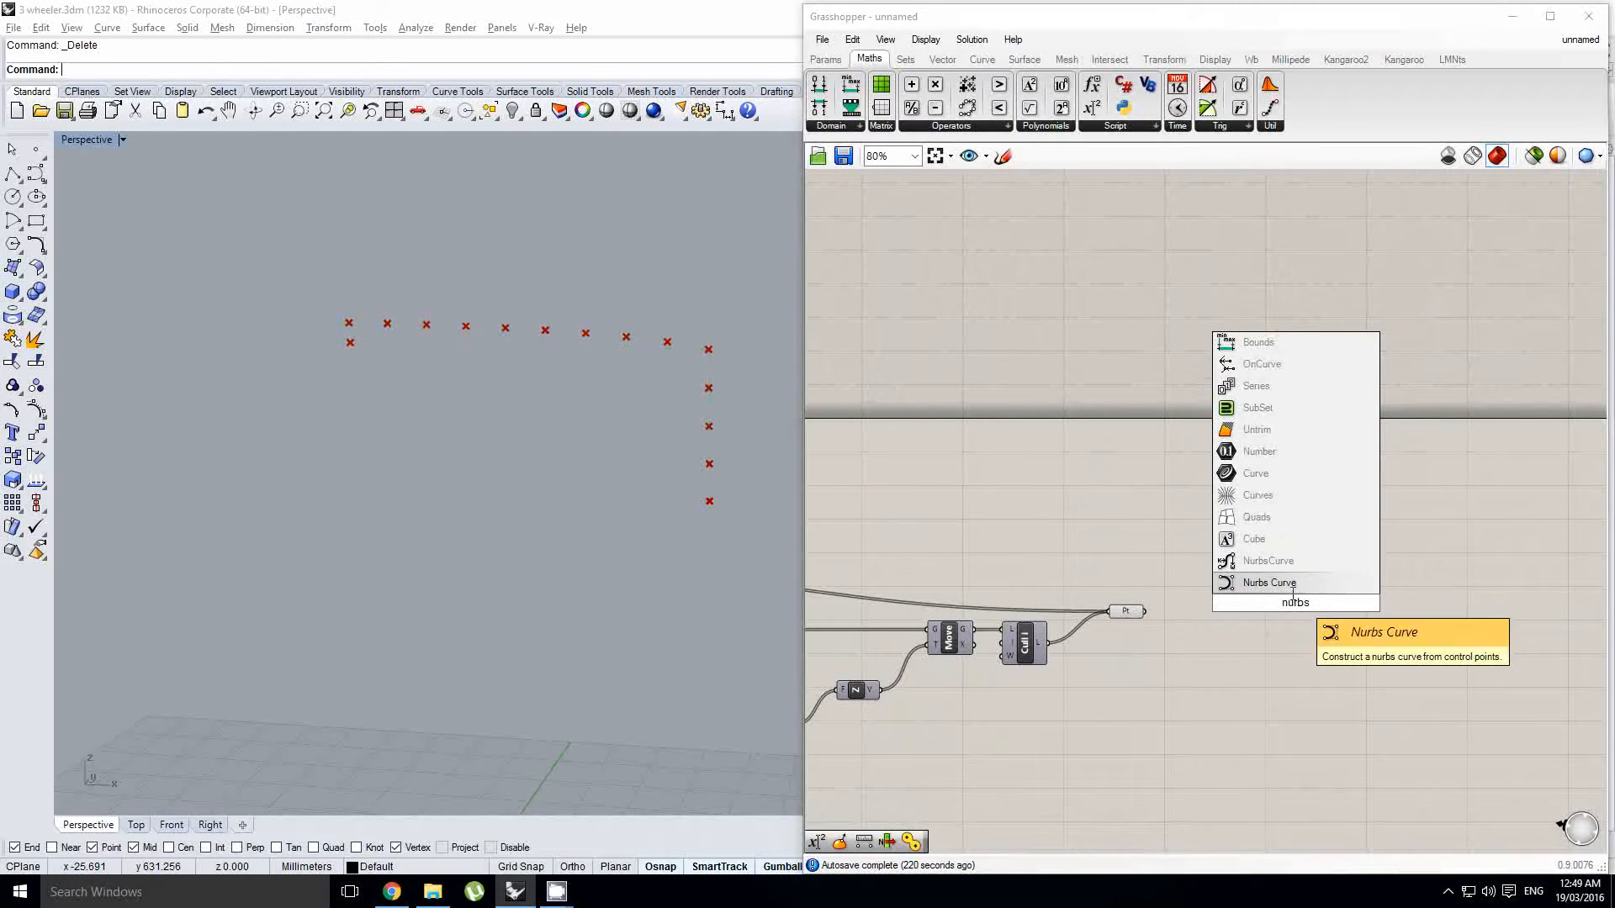
{"action": "left_click", "coordinate": [1270, 582]}
{"action": "scroll", "coordinate": [1224, 629], "scroll_direction": "up", "scroll_amount": 3}
{"action": "scroll", "coordinate": [1312, 671], "scroll_direction": "down", "scroll_amount": 1}
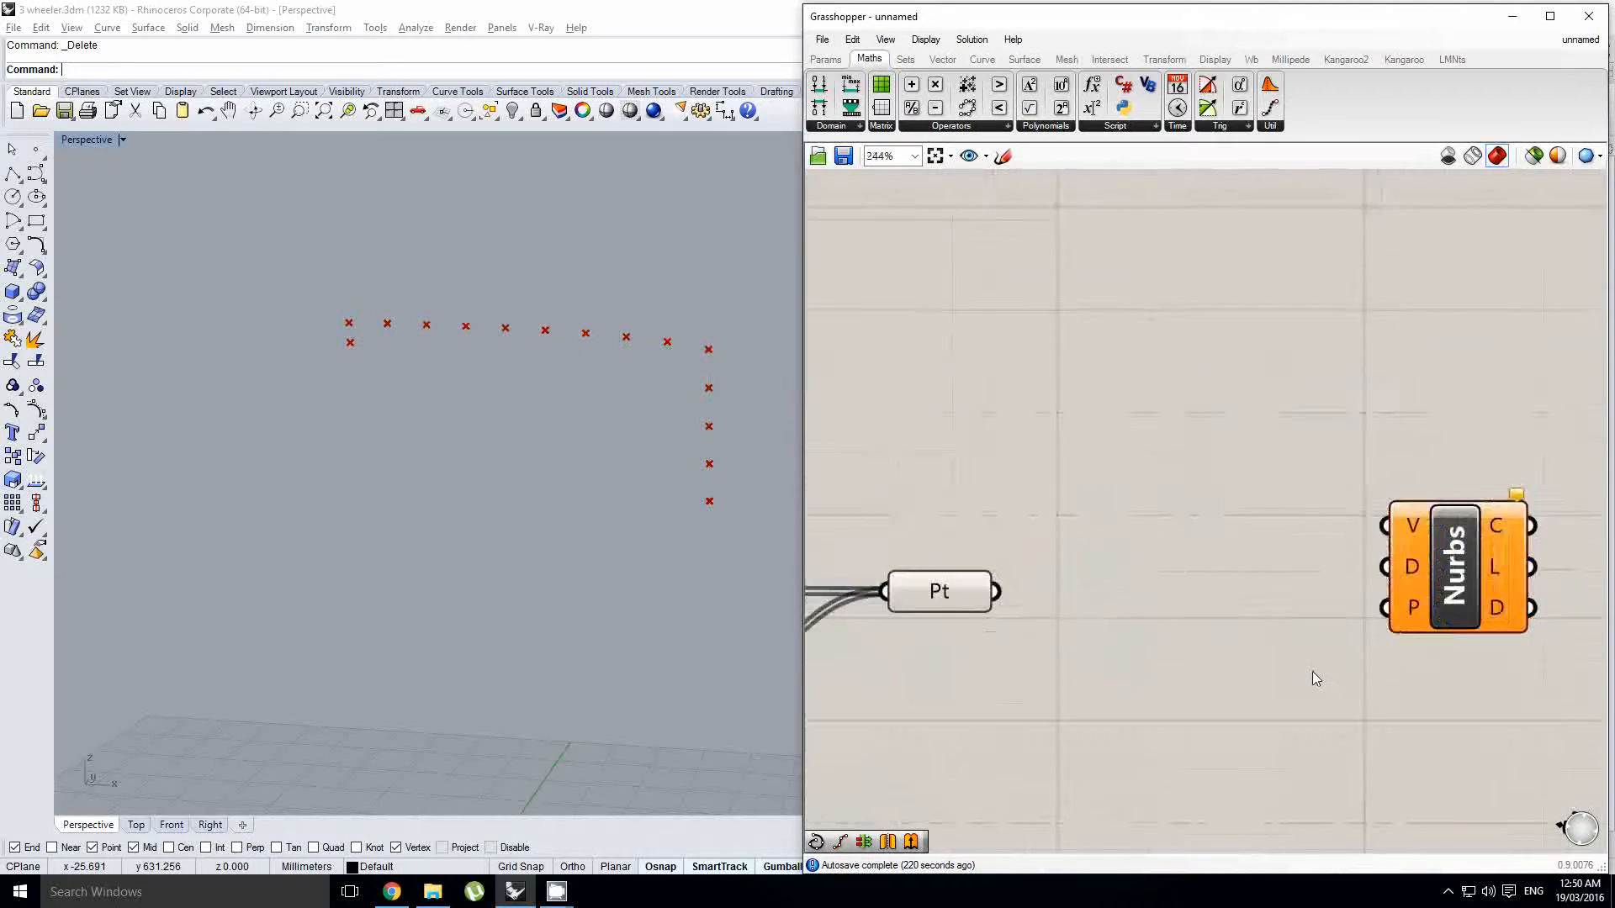
Step: Add an Interpolate curve component and place it directly below the Nurbs Curve component
{"action": "double_click", "coordinate": [1345, 705]}
{"action": "type", "text": "inter"}
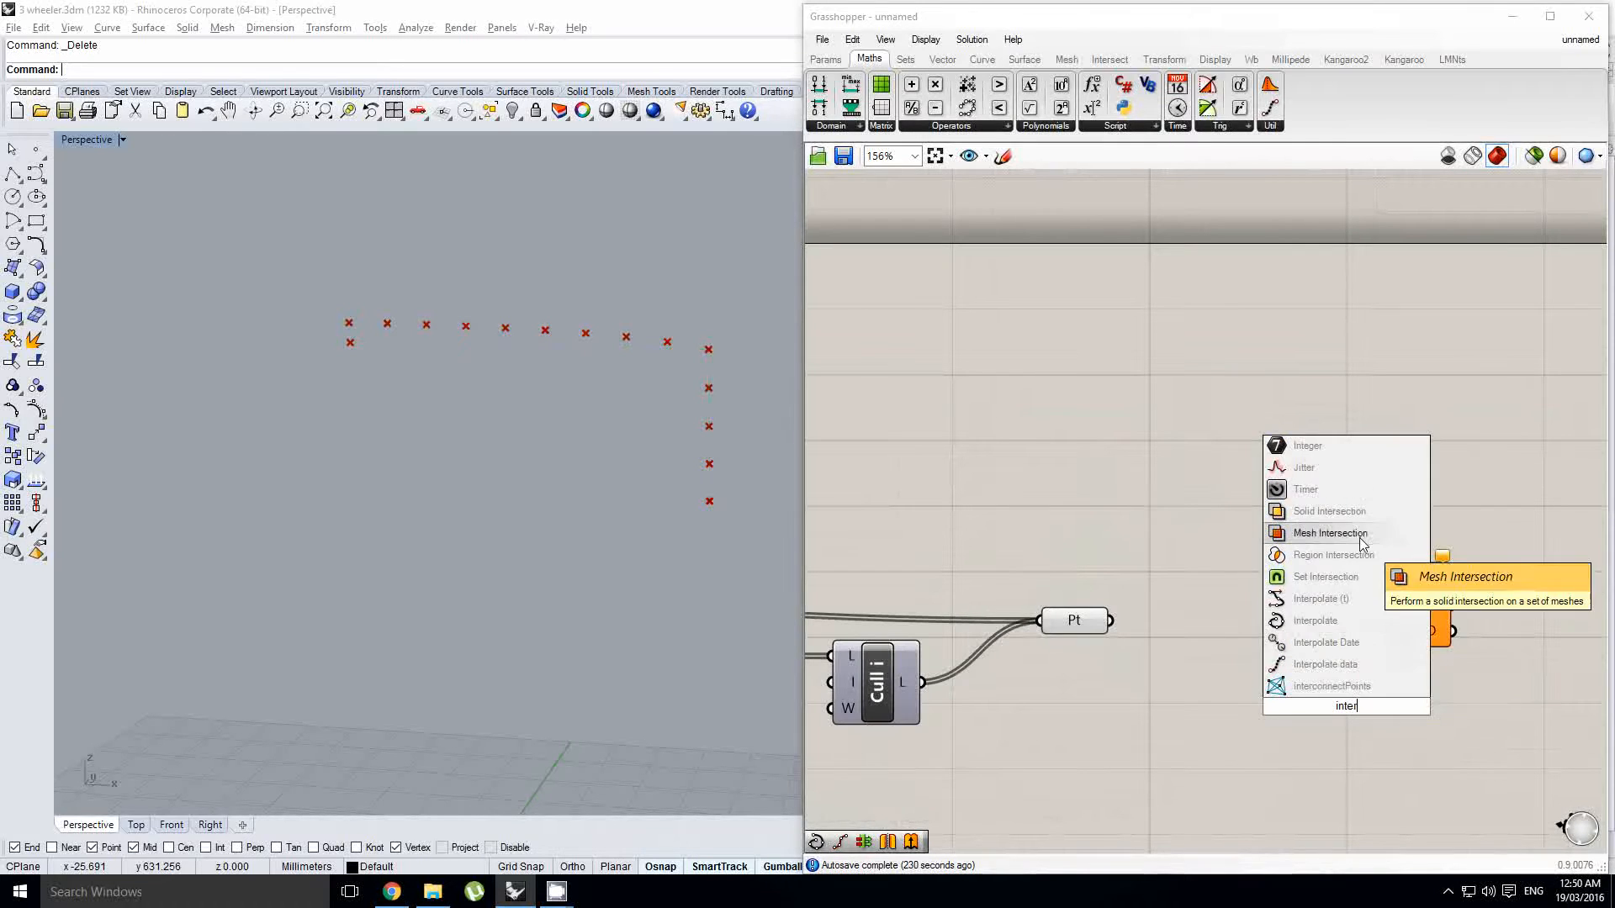
{"action": "left_click", "coordinate": [1376, 622]}
{"action": "left_click_drag", "start_coordinate": [1338, 691], "coordinate": [1402, 744]}
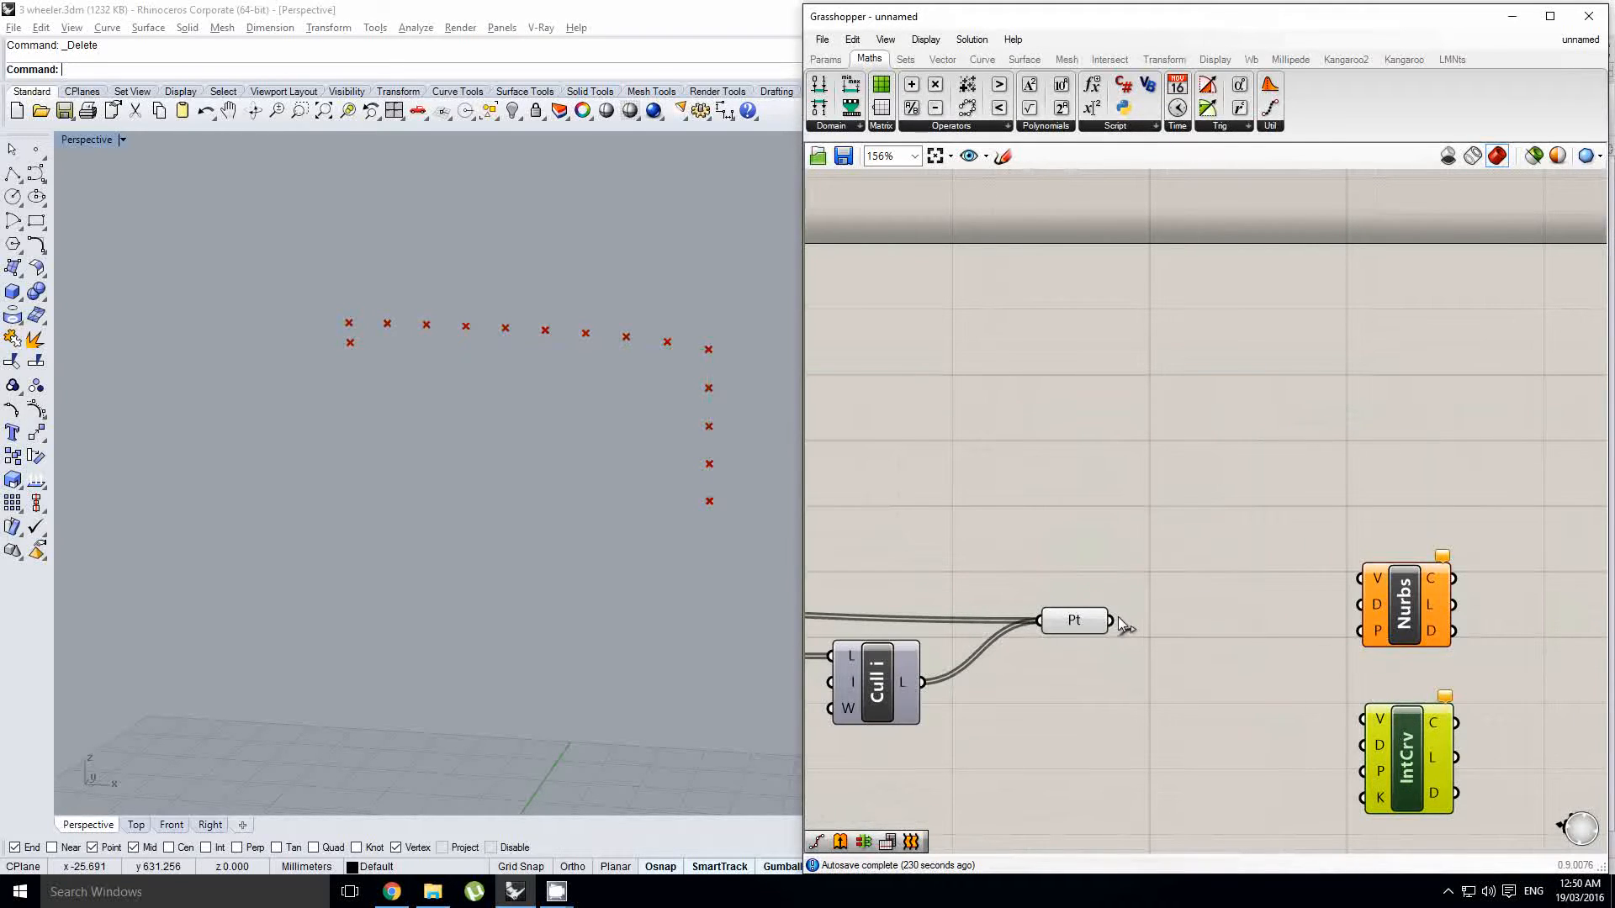
Step: Connect the Point parameter to the Nurbs Curve's vertices input and inspect the curve in the viewport
{"action": "left_click_drag", "start_coordinate": [1123, 624], "coordinate": [1361, 578]}
{"action": "left_click_drag", "start_coordinate": [1403, 603], "coordinate": [1397, 611]}
{"action": "scroll", "coordinate": [578, 379], "scroll_direction": "up", "scroll_amount": 2}
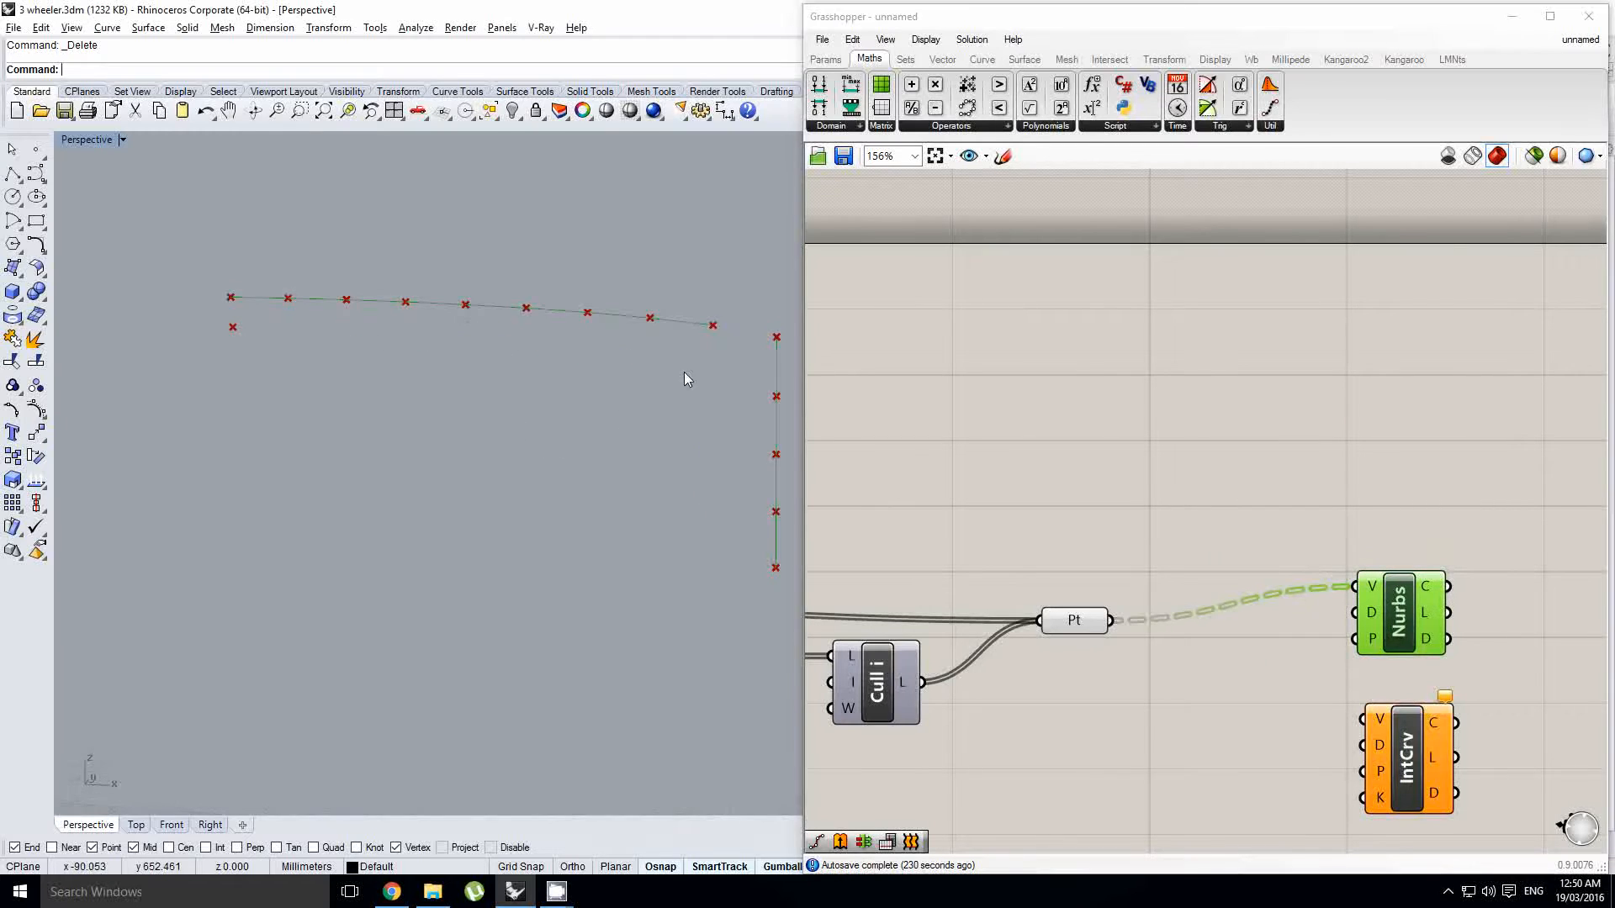
{"action": "right_click_drag", "start_coordinate": [683, 372], "coordinate": [651, 377], "text": "shift"}
Step: Flatten the Point parameter so all points form one list, and inspect the resulting profile curve
{"action": "right_click", "coordinate": [1070, 627]}
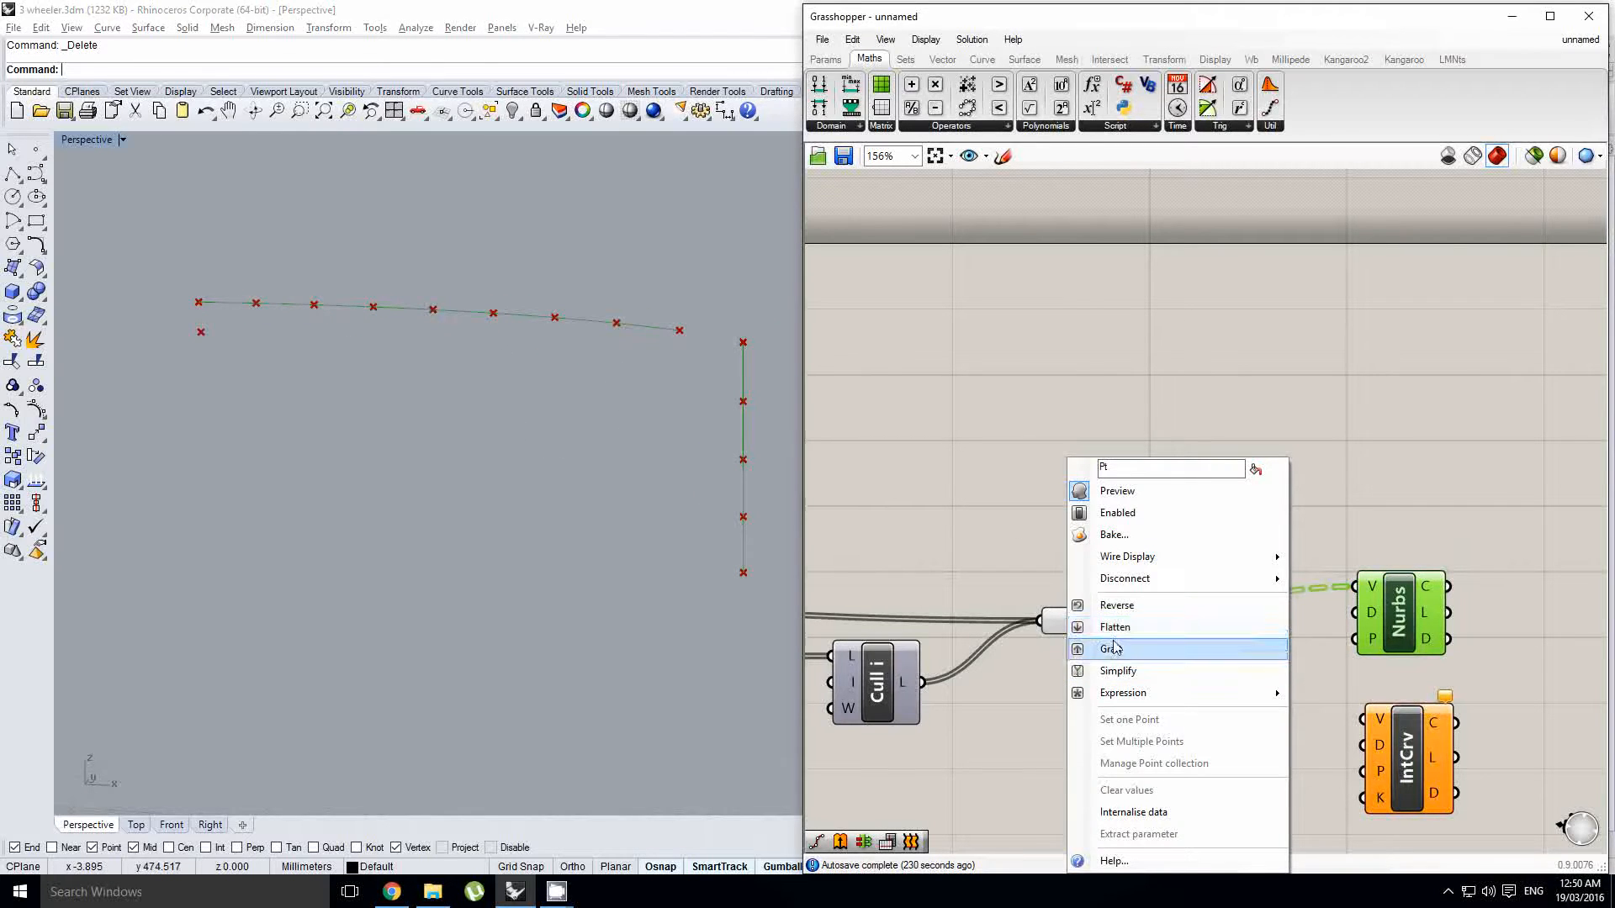
{"action": "left_click", "coordinate": [1110, 645]}
{"action": "right_click_drag", "start_coordinate": [1138, 589], "coordinate": [1095, 578]}
{"action": "right_click_drag", "start_coordinate": [625, 395], "coordinate": [659, 497]}
{"action": "scroll", "coordinate": [573, 400], "scroll_direction": "down", "scroll_amount": 4}
{"action": "scroll", "coordinate": [669, 417], "scroll_direction": "up", "scroll_amount": 4}
{"action": "right_click_drag", "start_coordinate": [668, 417], "coordinate": [682, 442], "text": "shift"}
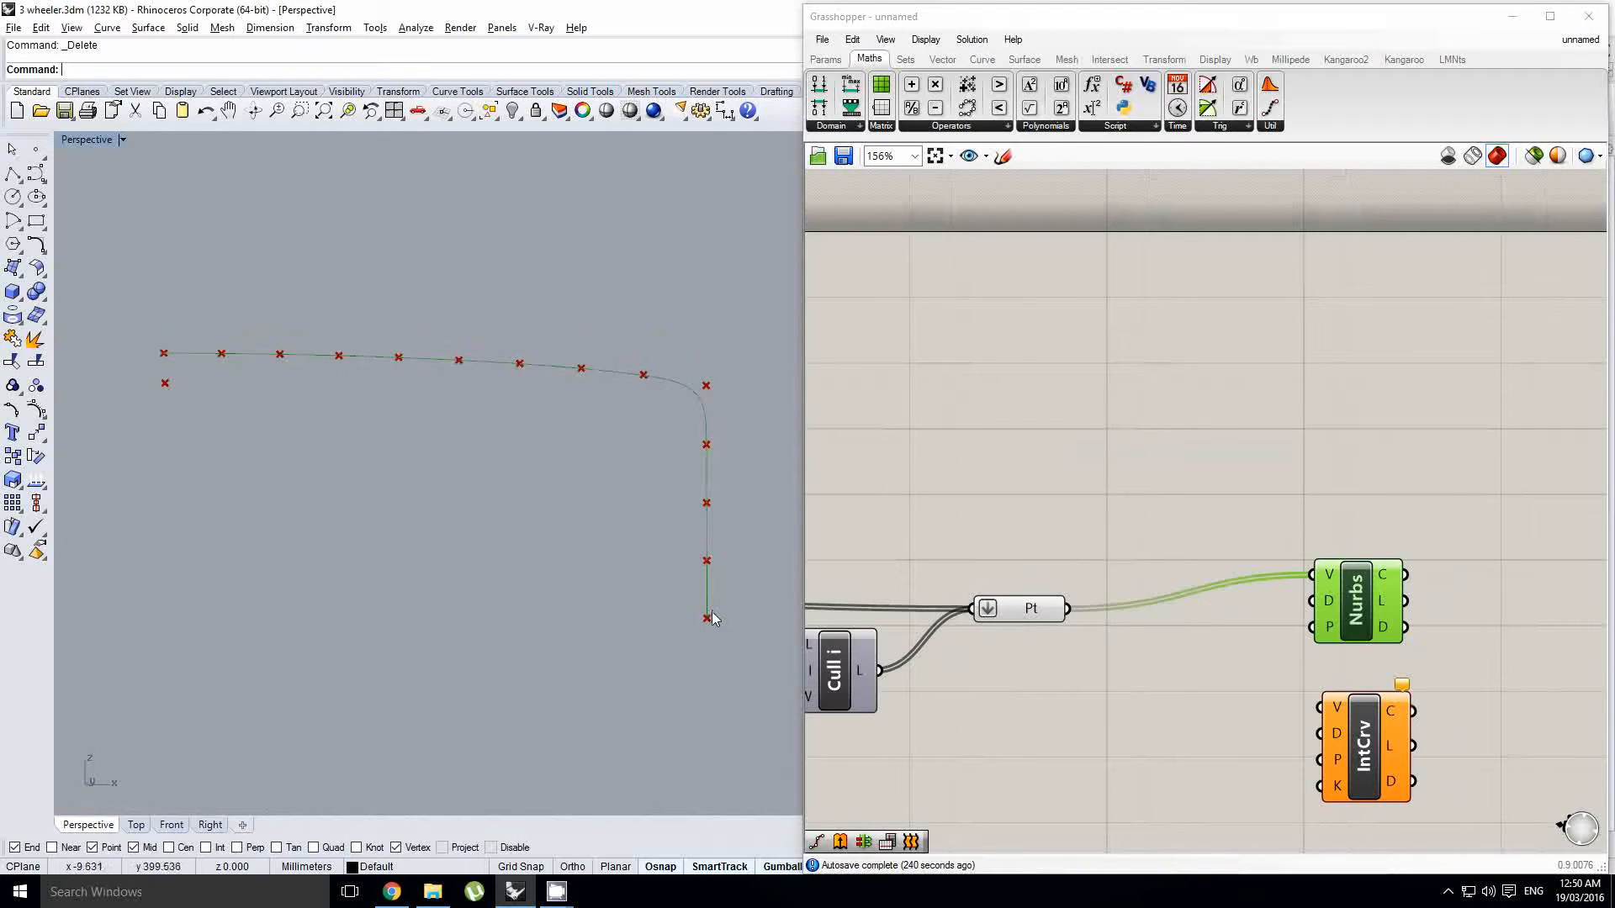
{"action": "right_click_drag", "start_coordinate": [220, 359], "coordinate": [343, 367], "text": "shift"}
{"action": "scroll", "coordinate": [308, 365], "scroll_direction": "down", "scroll_amount": 5}
Step: Connect the Point parameter to the Interpolate component's vertices input and compare both curves at the tyre's corner
{"action": "right_click_drag", "start_coordinate": [1248, 677], "coordinate": [1184, 622]}
{"action": "left_click", "coordinate": [1184, 622]}
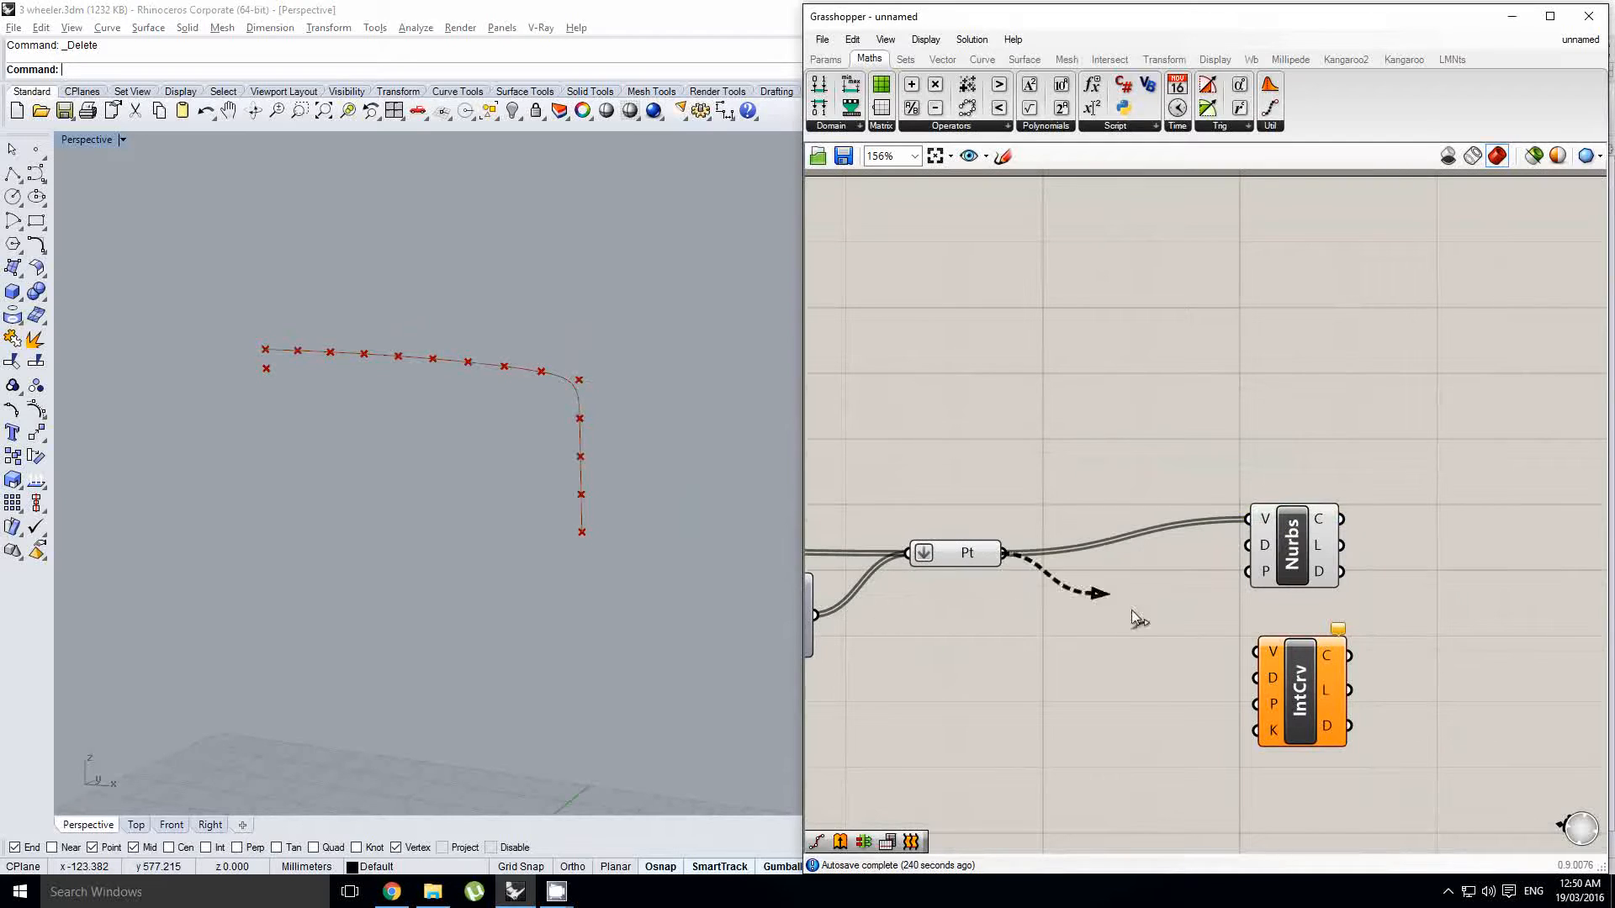
{"action": "left_click_drag", "start_coordinate": [1132, 611], "coordinate": [1255, 653]}
{"action": "scroll", "coordinate": [566, 387], "scroll_direction": "up", "scroll_amount": 3}
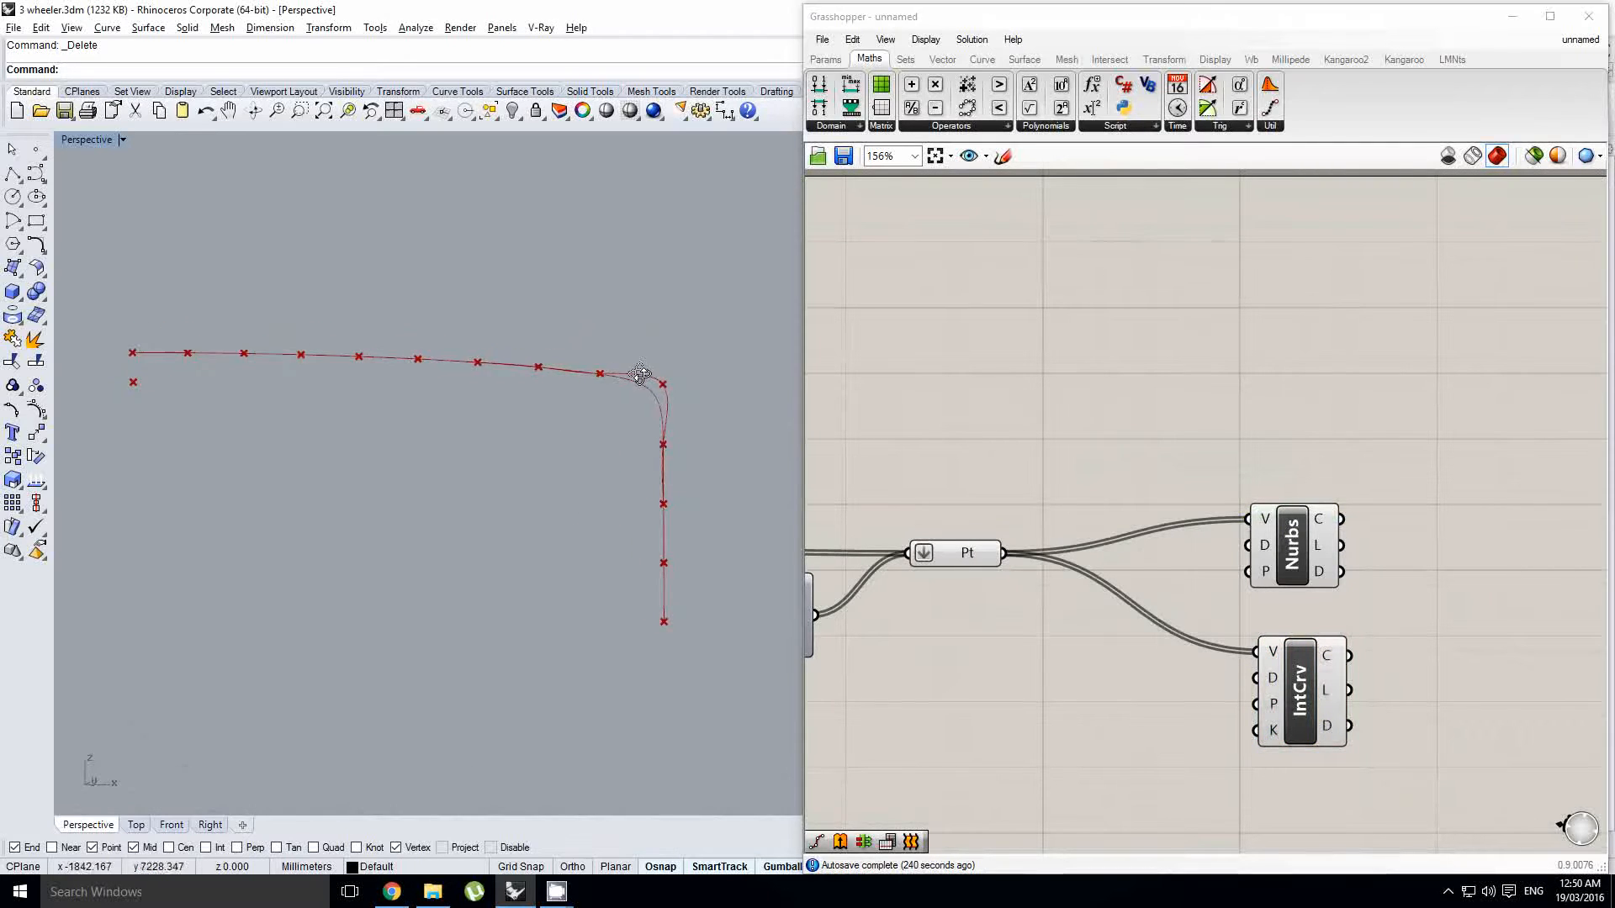
{"action": "scroll", "coordinate": [640, 375], "scroll_direction": "up", "scroll_amount": 2}
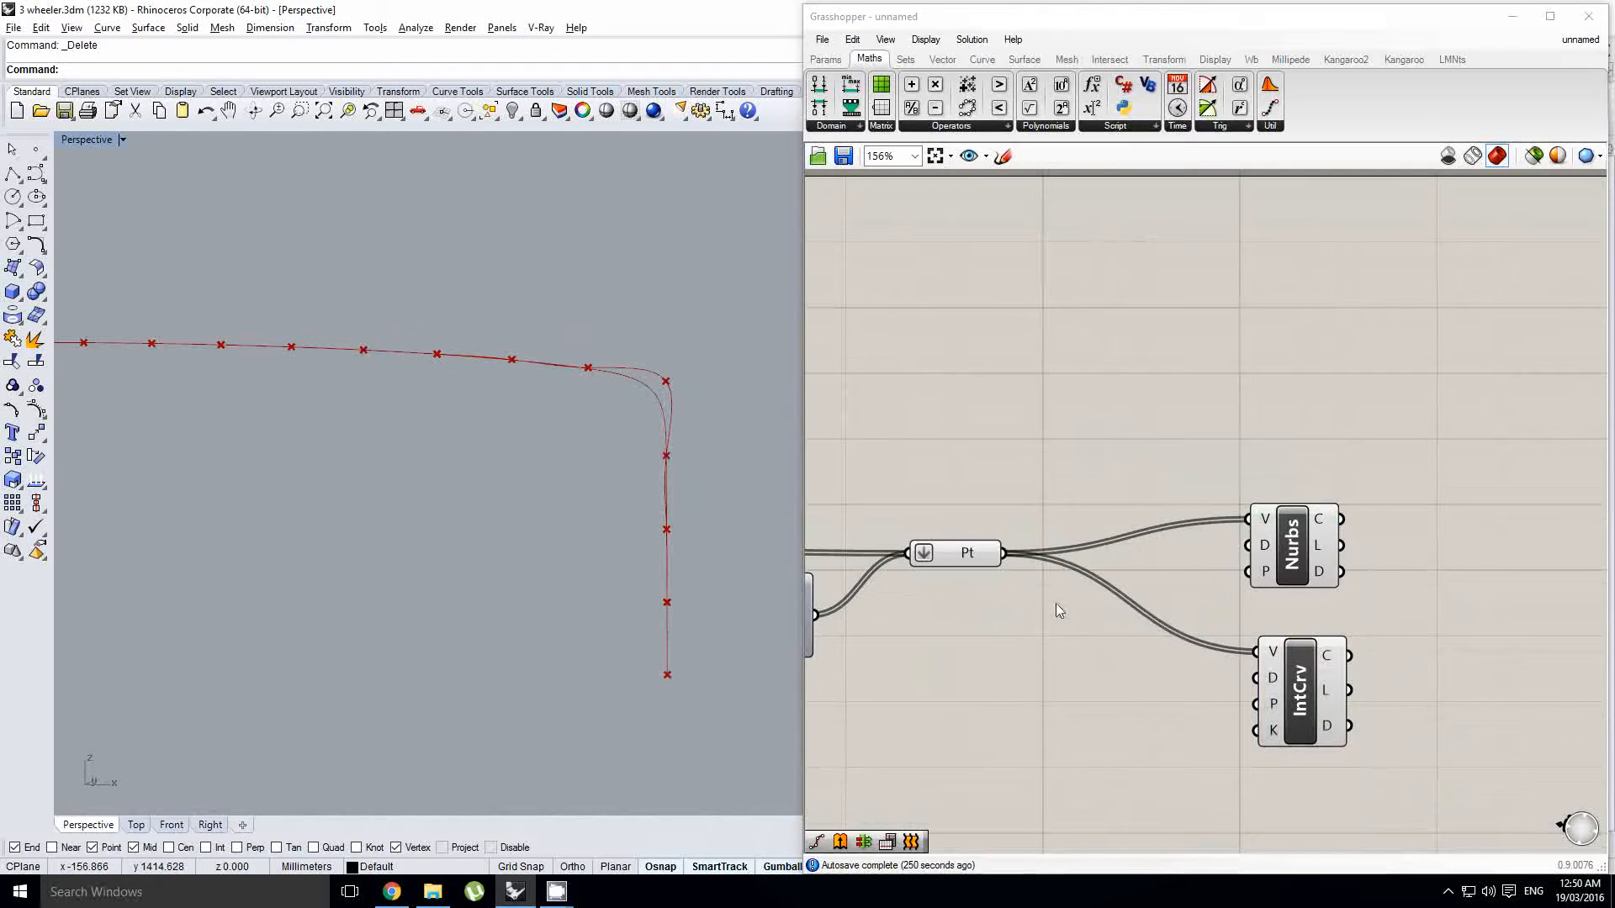
Step: Delete the Interpolate component and line up the Nurbs Curve component with the Point parameter
{"action": "left_click", "coordinate": [1272, 686]}
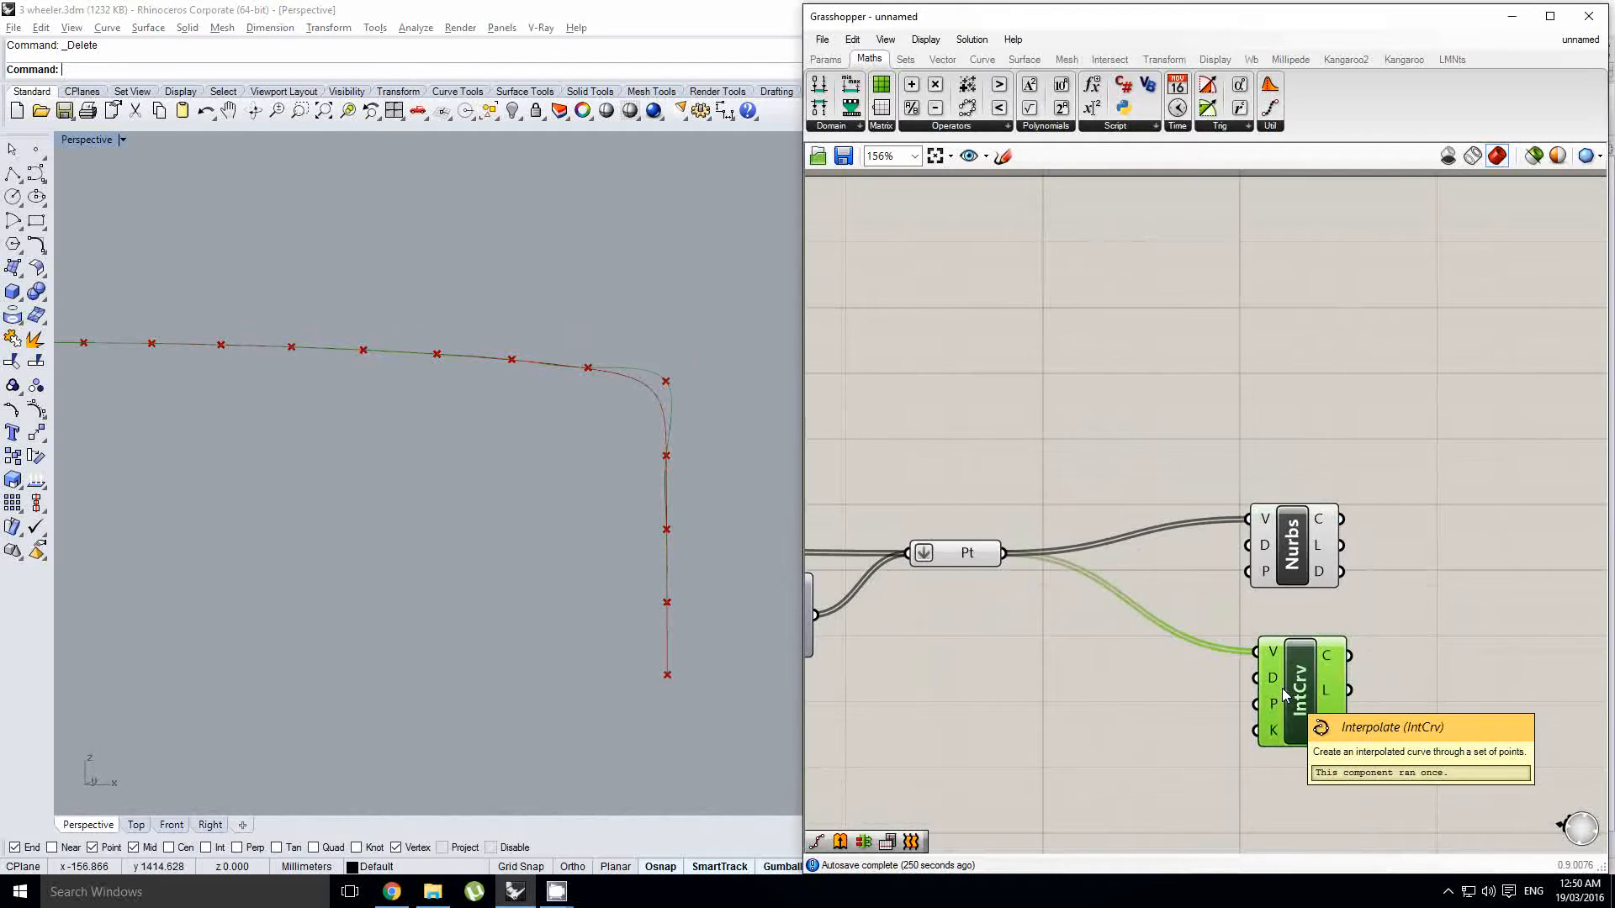
{"action": "key", "text": "Delete"}
{"action": "left_click", "coordinate": [1307, 576]}
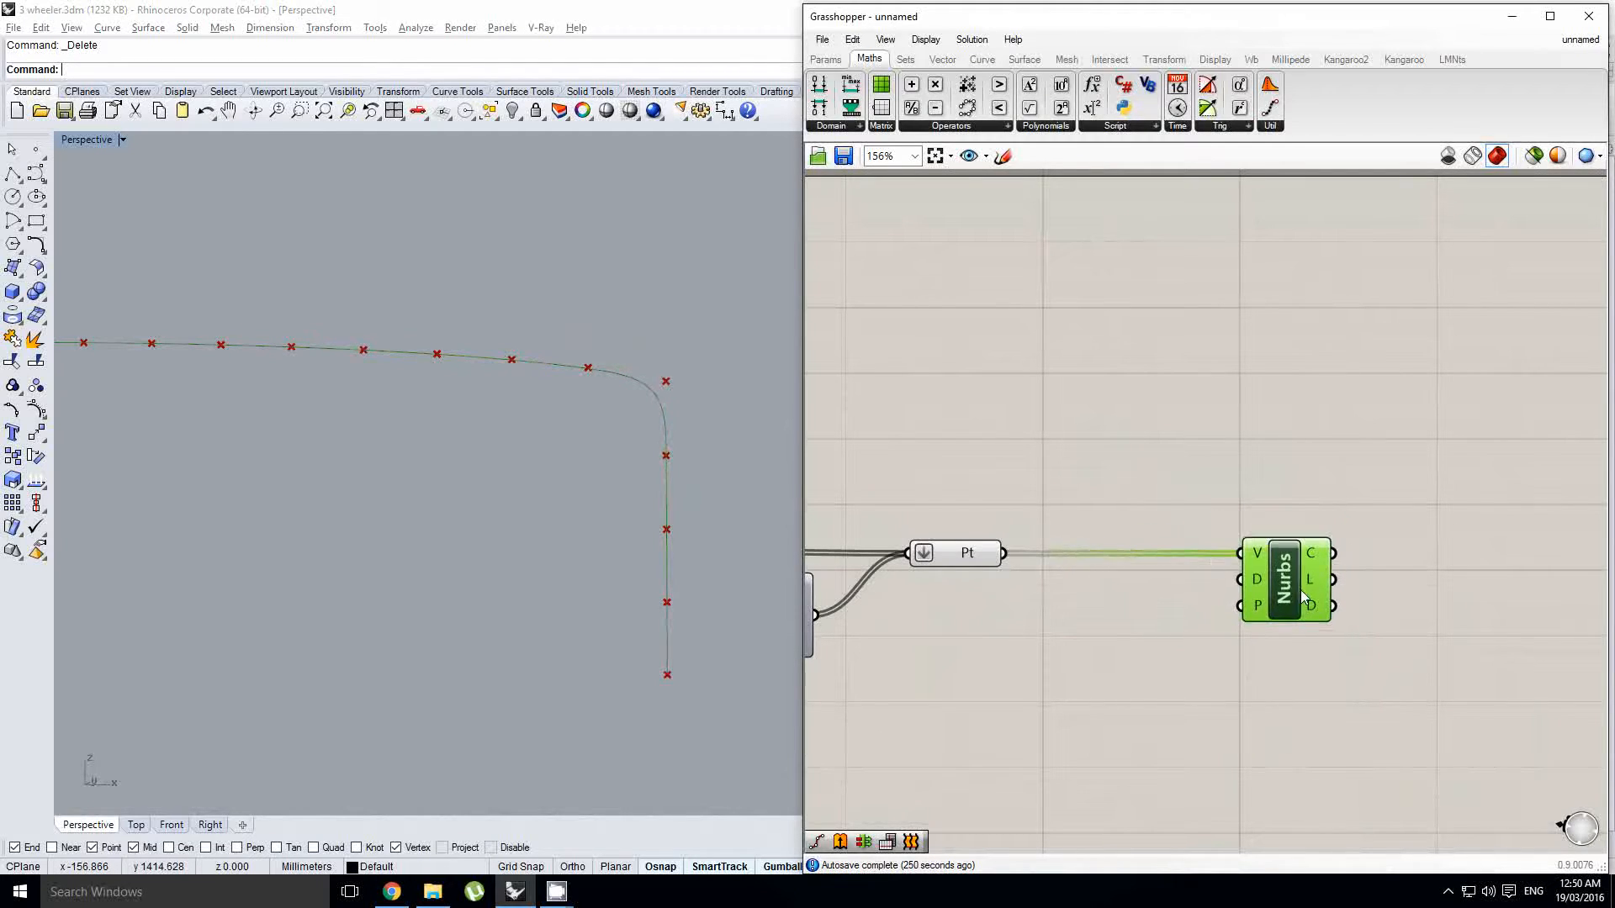
Step: Try a value of 1 on the Count slider that drives the first Divide
{"action": "scroll", "coordinate": [1101, 516], "scroll_direction": "down", "scroll_amount": 3}
{"action": "left_click", "coordinate": [1100, 516]}
{"action": "right_click_drag", "start_coordinate": [1067, 510], "coordinate": [1162, 518]}
{"action": "mouse_move", "coordinate": [857, 508]}
{"action": "right_mouse_down"}
{"action": "mouse_move", "coordinate": [1125, 508]}
{"action": "mouse_move", "coordinate": [1421, 545]}
{"action": "right_mouse_up"}
{"action": "mouse_move", "coordinate": [843, 621]}
{"action": "right_mouse_down"}
{"action": "mouse_move", "coordinate": [1048, 621]}
{"action": "mouse_move", "coordinate": [1157, 587]}
{"action": "right_mouse_up"}
{"action": "scroll", "coordinate": [1157, 587], "scroll_direction": "up", "scroll_amount": 1}
{"action": "left_click", "coordinate": [1251, 532]}
{"action": "scroll", "coordinate": [1048, 621], "scroll_direction": "up", "scroll_amount": 1}
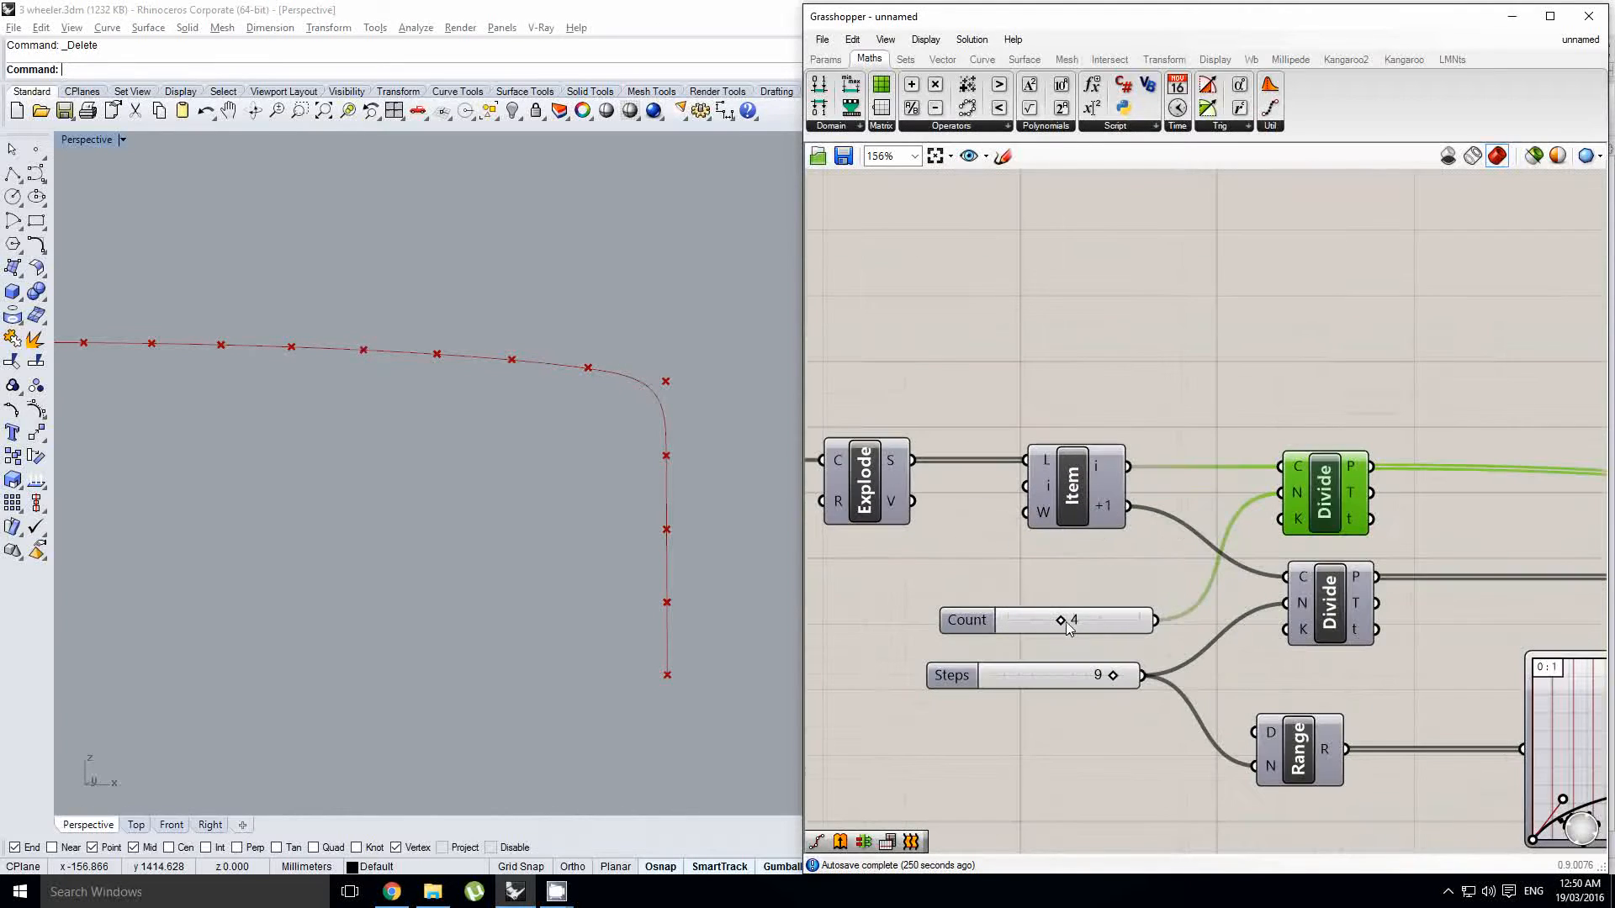
{"action": "left_click", "coordinate": [1025, 596]}
{"action": "right_click_drag", "start_coordinate": [685, 538], "coordinate": [723, 489]}
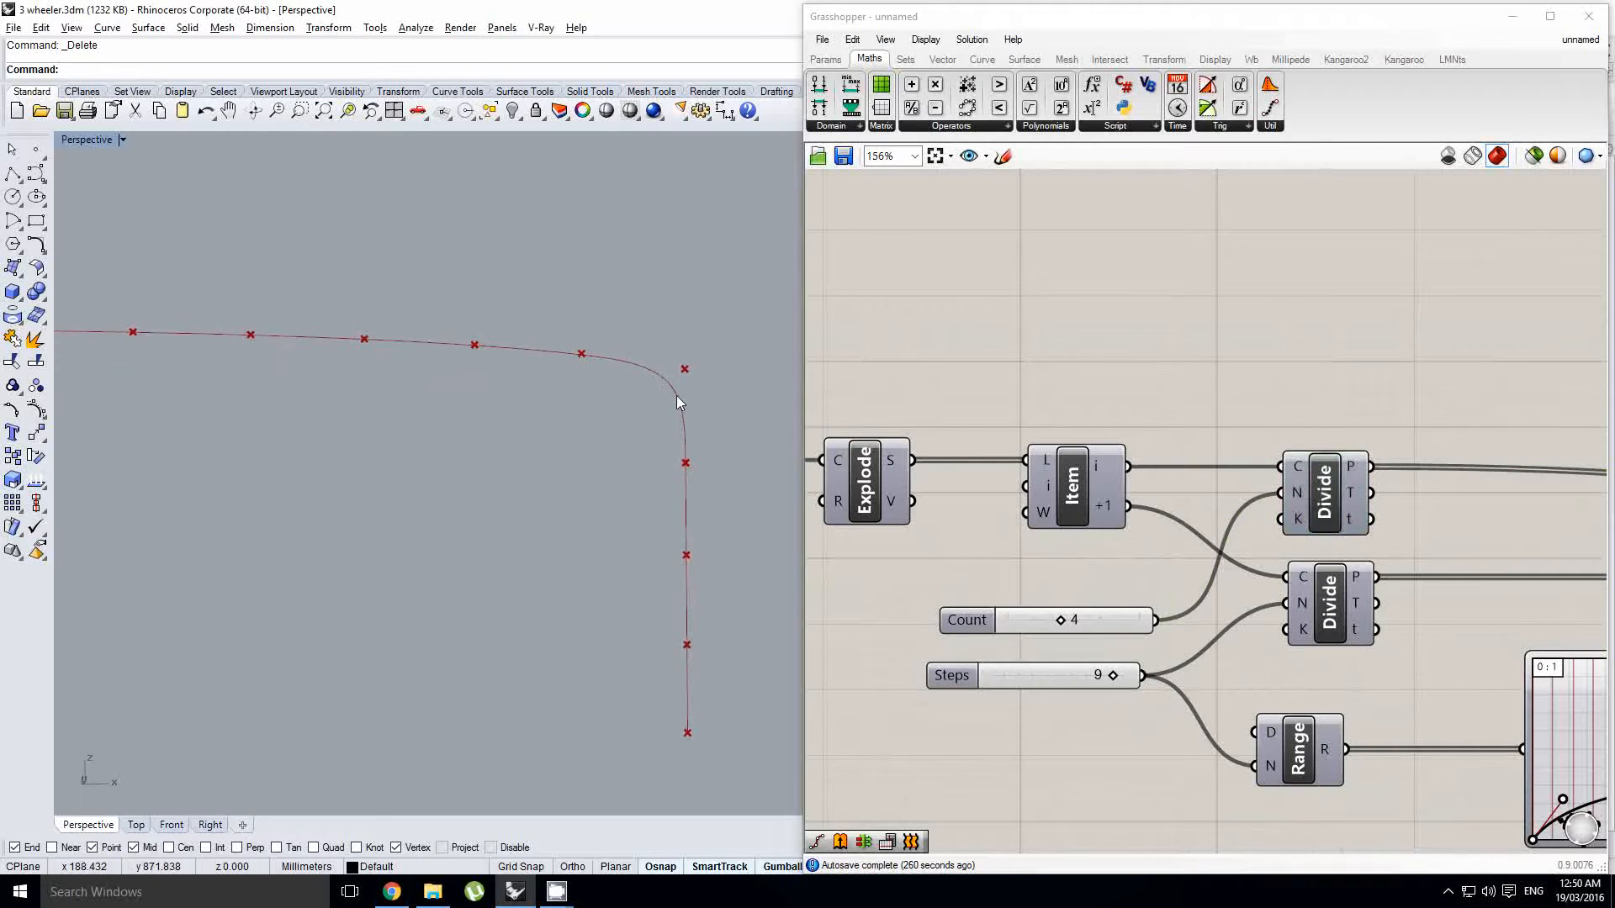
{"action": "scroll", "coordinate": [647, 413], "scroll_direction": "down", "scroll_amount": 4}
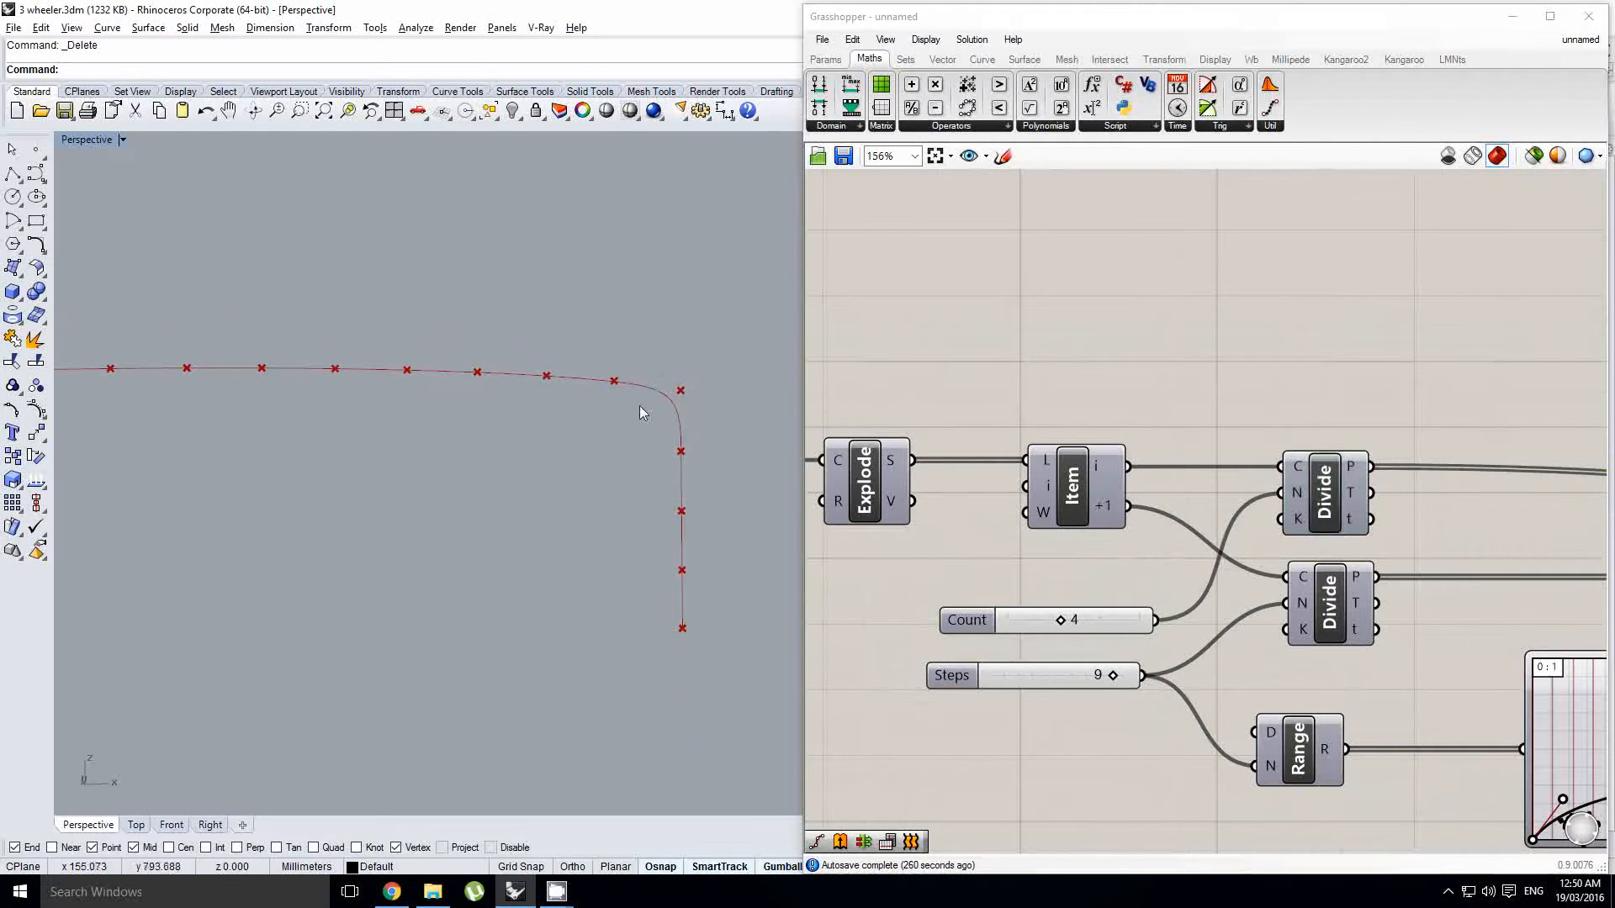
{"action": "left_click_drag", "start_coordinate": [1063, 622], "coordinate": [1024, 624]}
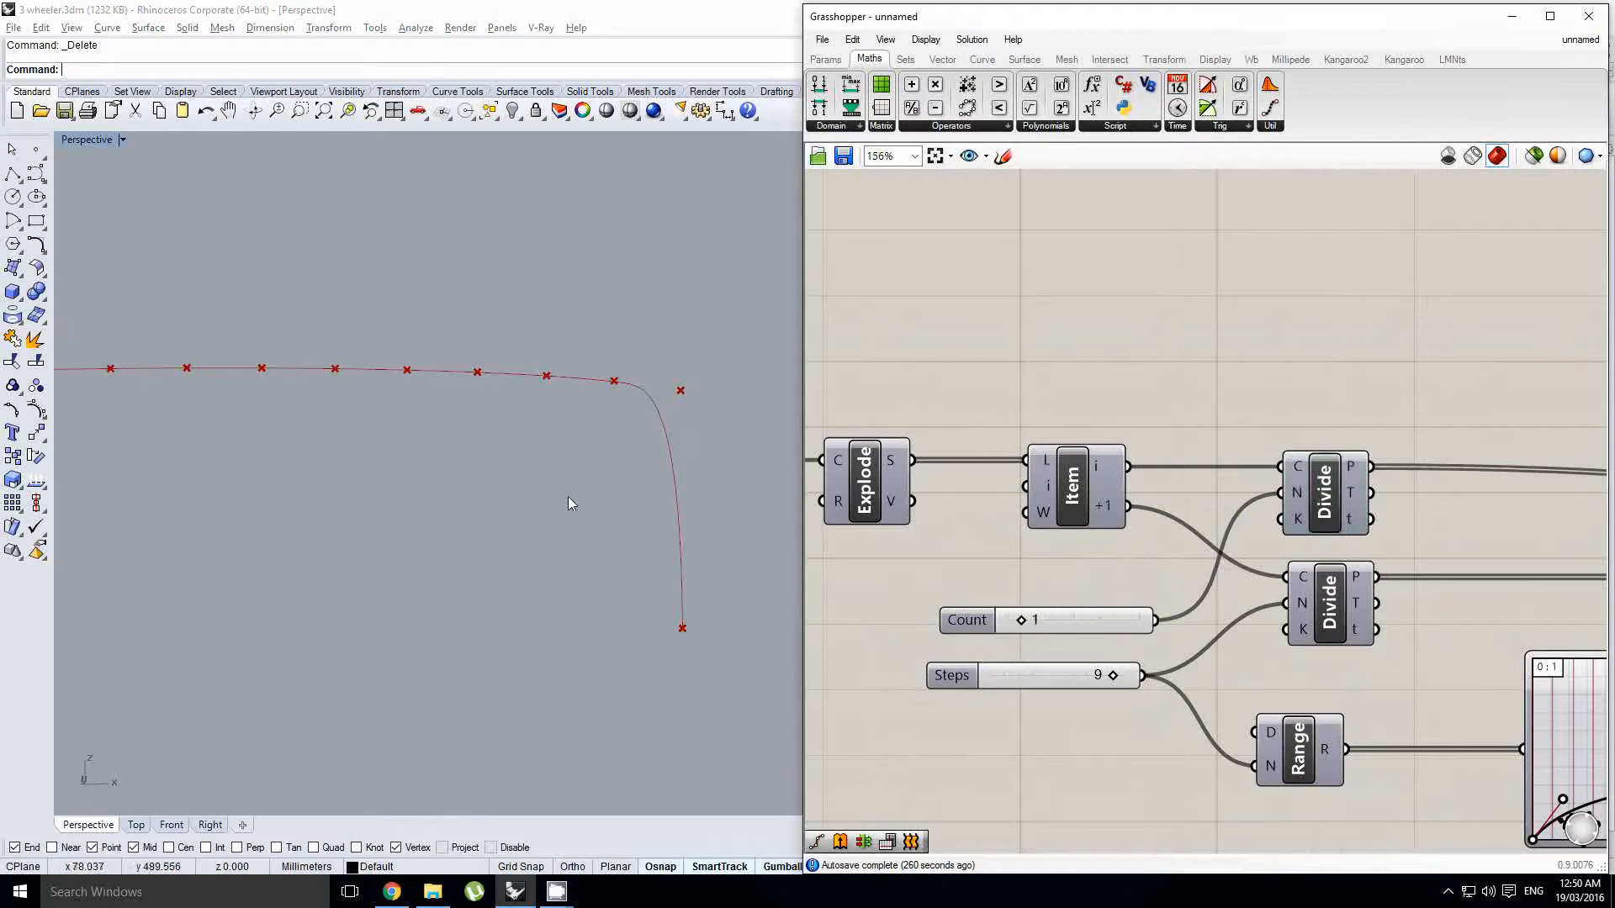
Step: Check the shape of the curve's corner and set the Count slider to 3
{"action": "right_click_drag", "start_coordinate": [570, 498], "coordinate": [587, 505]}
{"action": "right_click_drag", "start_coordinate": [665, 613], "coordinate": [655, 594]}
{"action": "left_click_drag", "start_coordinate": [654, 591], "coordinate": [708, 646]}
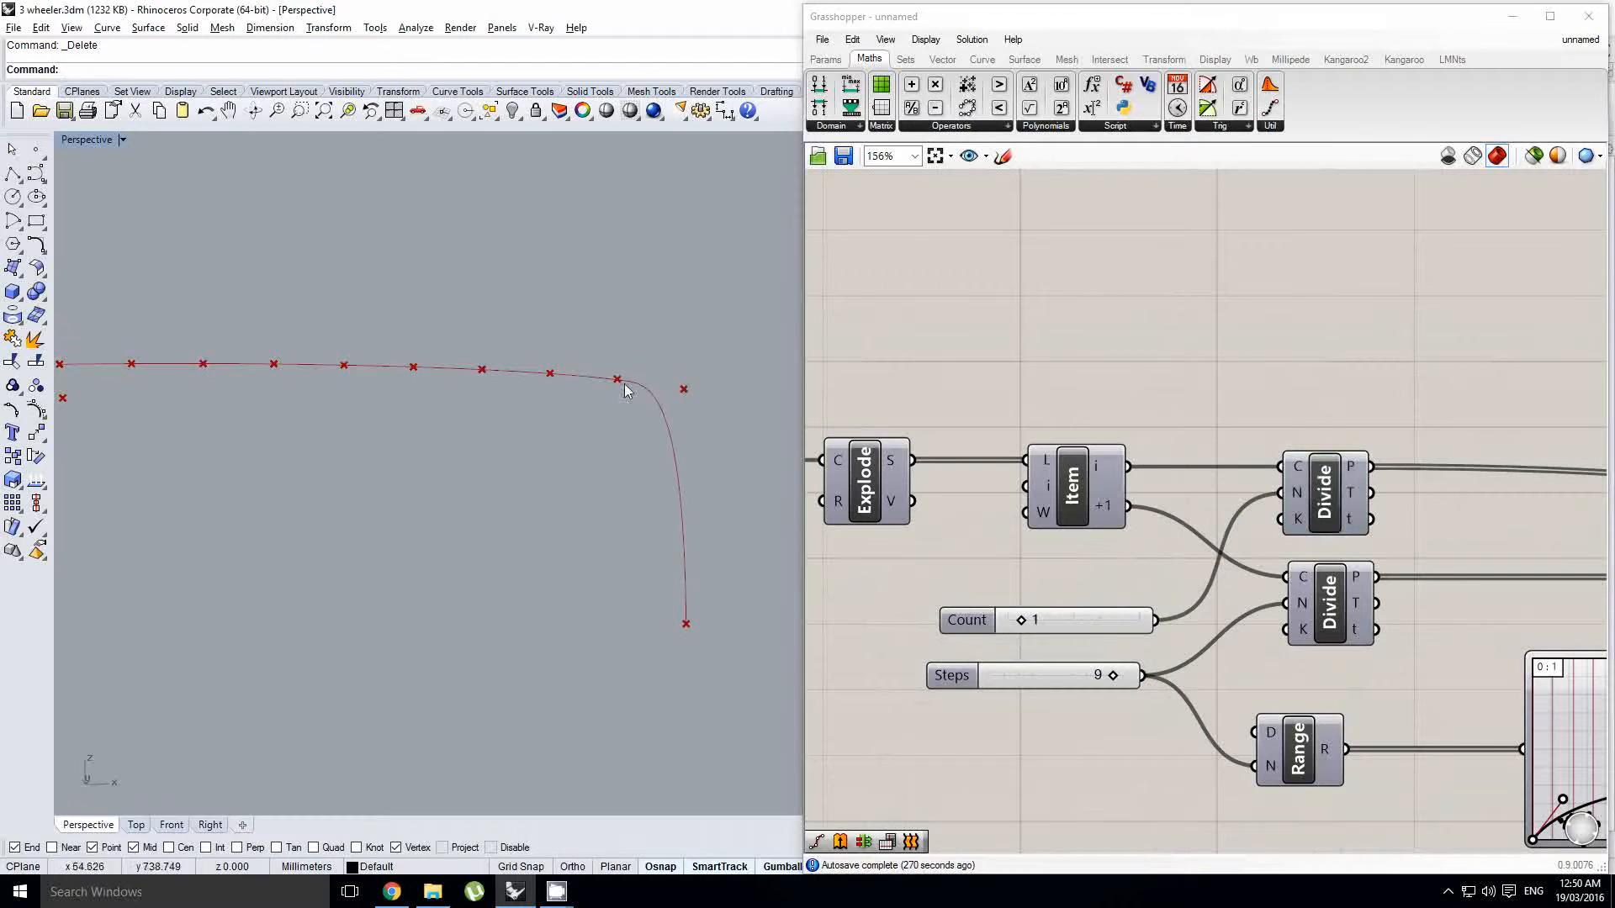
{"action": "left_click_drag", "start_coordinate": [1021, 622], "coordinate": [1052, 625]}
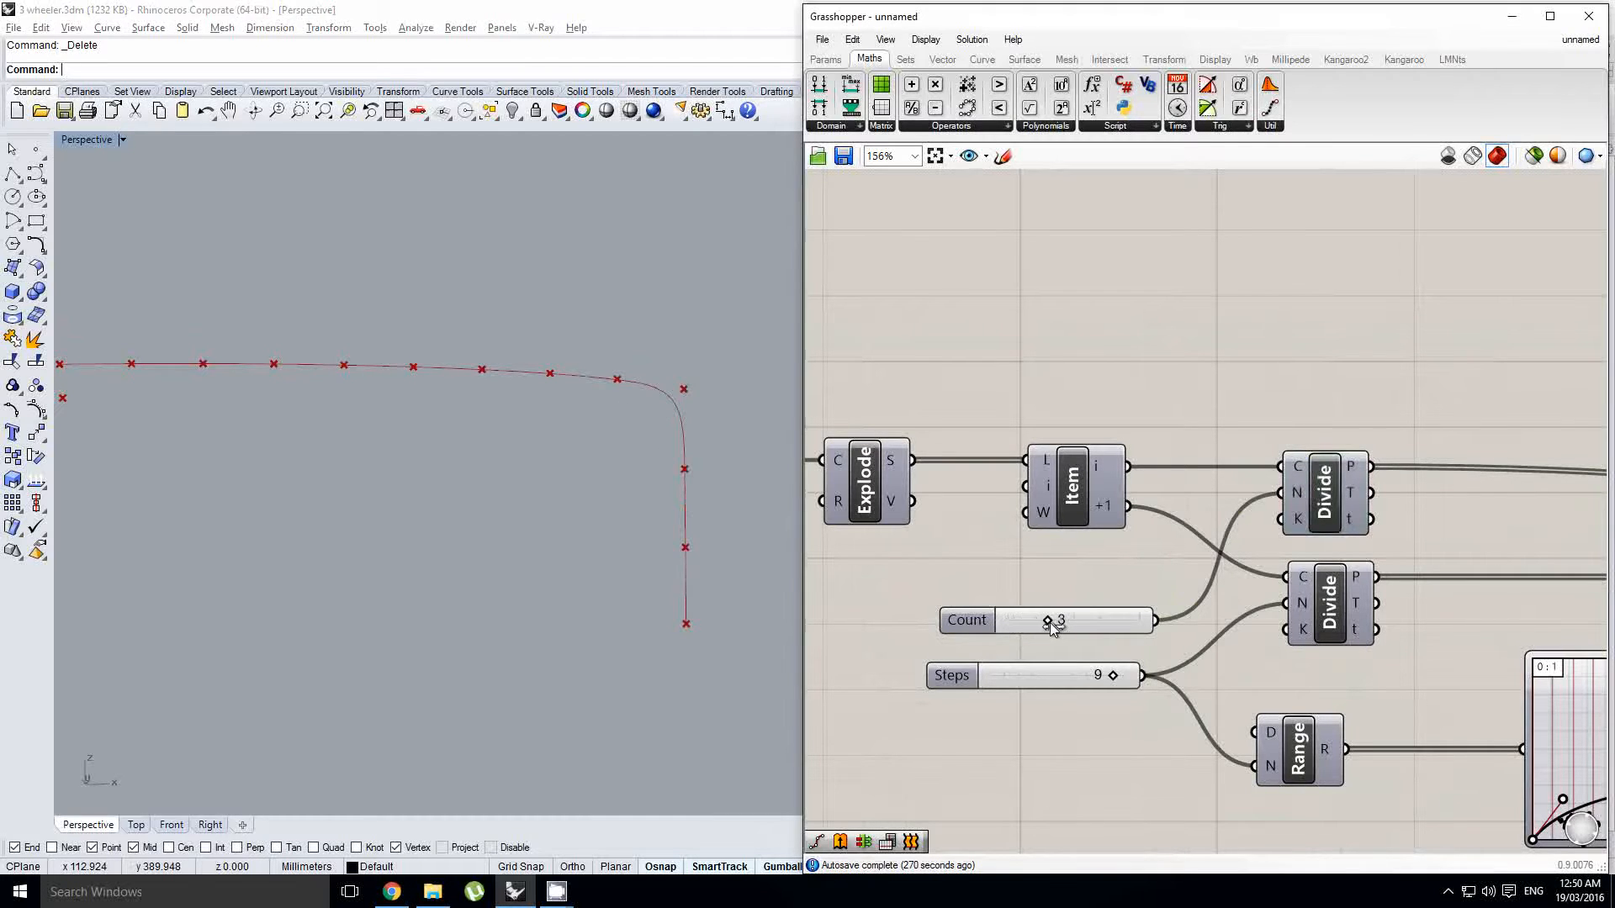
{"action": "right_click_drag", "start_coordinate": [744, 624], "coordinate": [652, 424]}
Step: Set the Steps slider to 8 and check the profile curve in the viewport
{"action": "right_click_drag", "start_coordinate": [1157, 490], "coordinate": [1097, 490]}
{"action": "left_click", "coordinate": [1048, 675]}
{"action": "scroll", "coordinate": [1049, 676], "scroll_direction": "up", "scroll_amount": 1}
{"action": "mouse_move", "coordinate": [1049, 679]}
{"action": "left_mouse_down"}
{"action": "mouse_move", "coordinate": [986, 676]}
{"action": "mouse_move", "coordinate": [1031, 679]}
{"action": "left_mouse_up"}
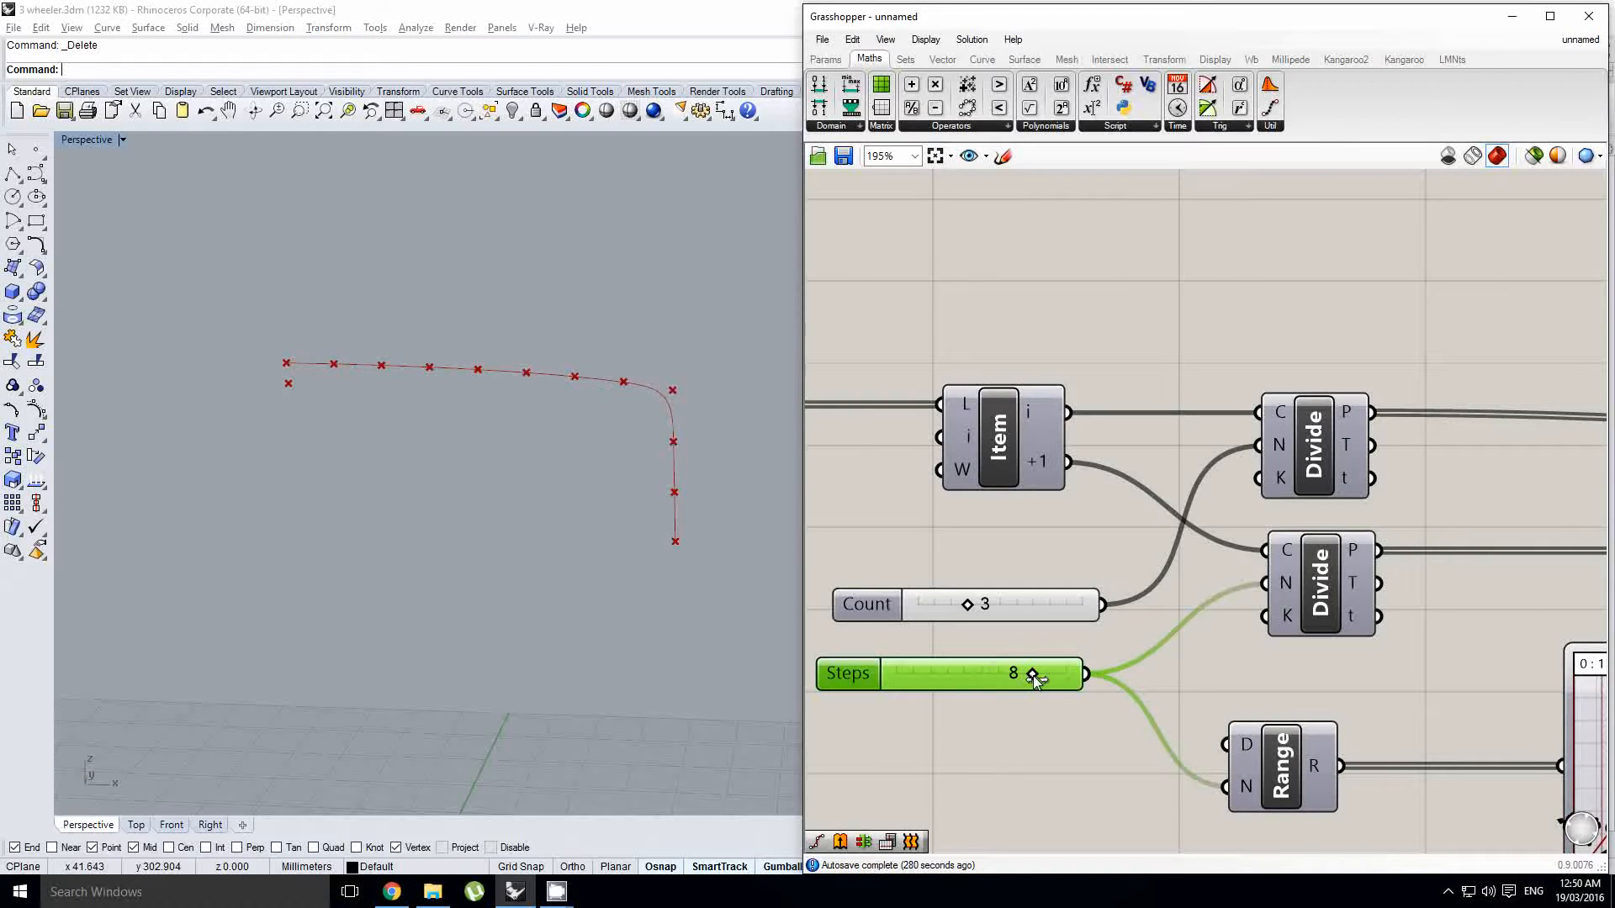
{"action": "scroll", "coordinate": [548, 424], "scroll_direction": "up", "scroll_amount": 2}
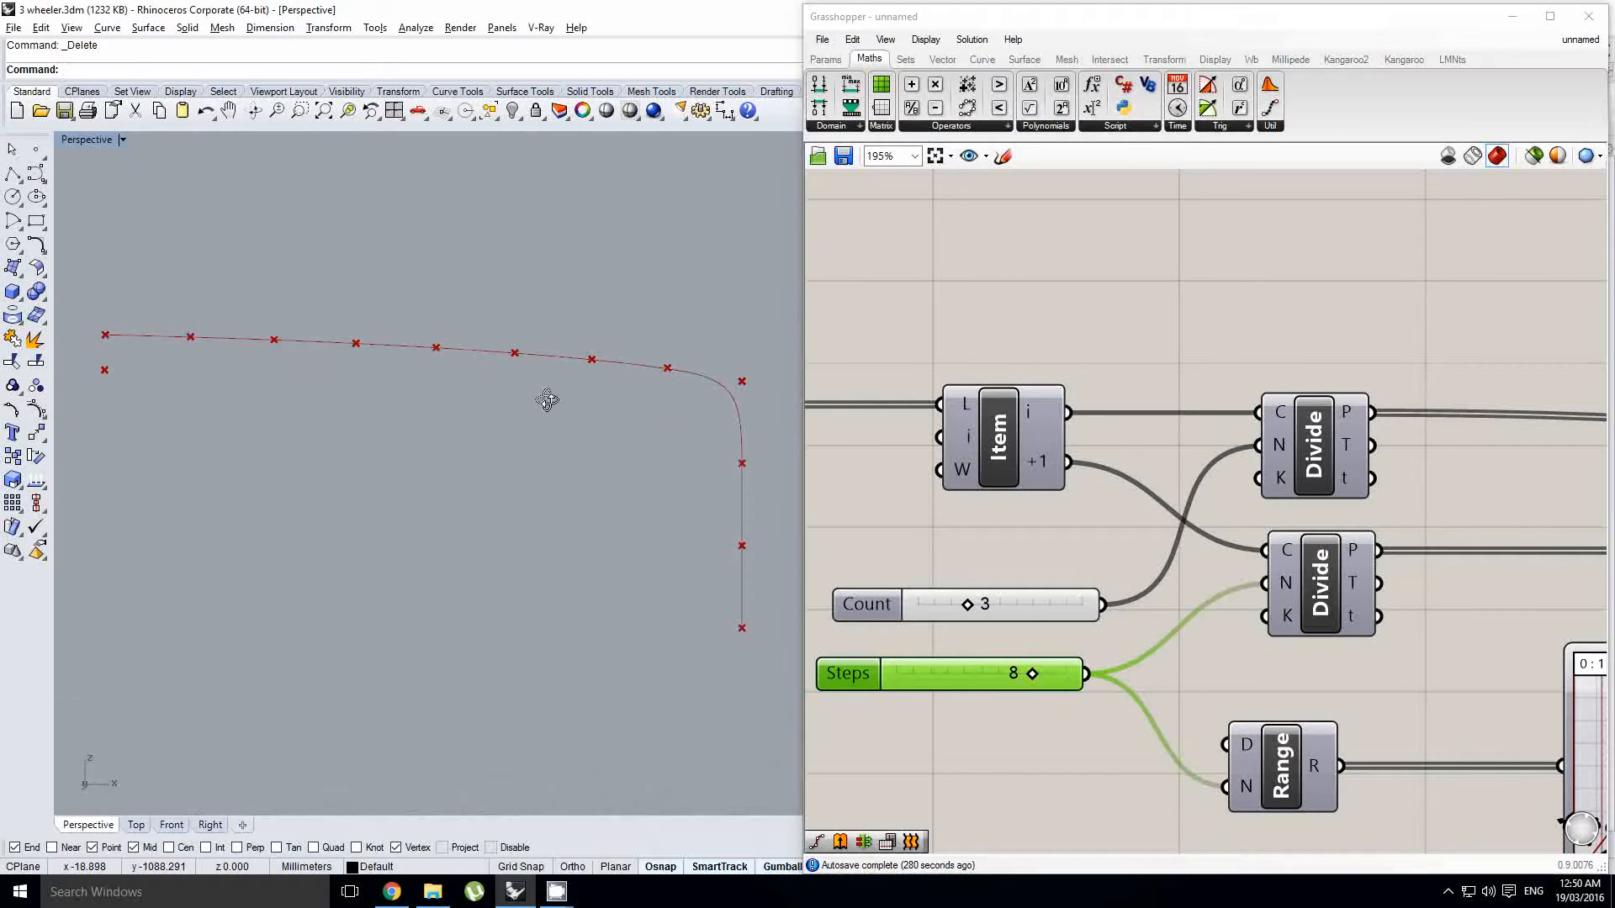
Step: Add a Mirror component between the Point parameter and Nurbs Curve, and feed the profile points into its geometry input
{"action": "scroll", "coordinate": [817, 391], "scroll_direction": "down", "scroll_amount": 1}
{"action": "scroll", "coordinate": [1220, 357], "scroll_direction": "down", "scroll_amount": 3}
{"action": "right_click_drag", "start_coordinate": [1371, 385], "coordinate": [1042, 494]}
{"action": "right_click_drag", "start_coordinate": [1421, 509], "coordinate": [1042, 526]}
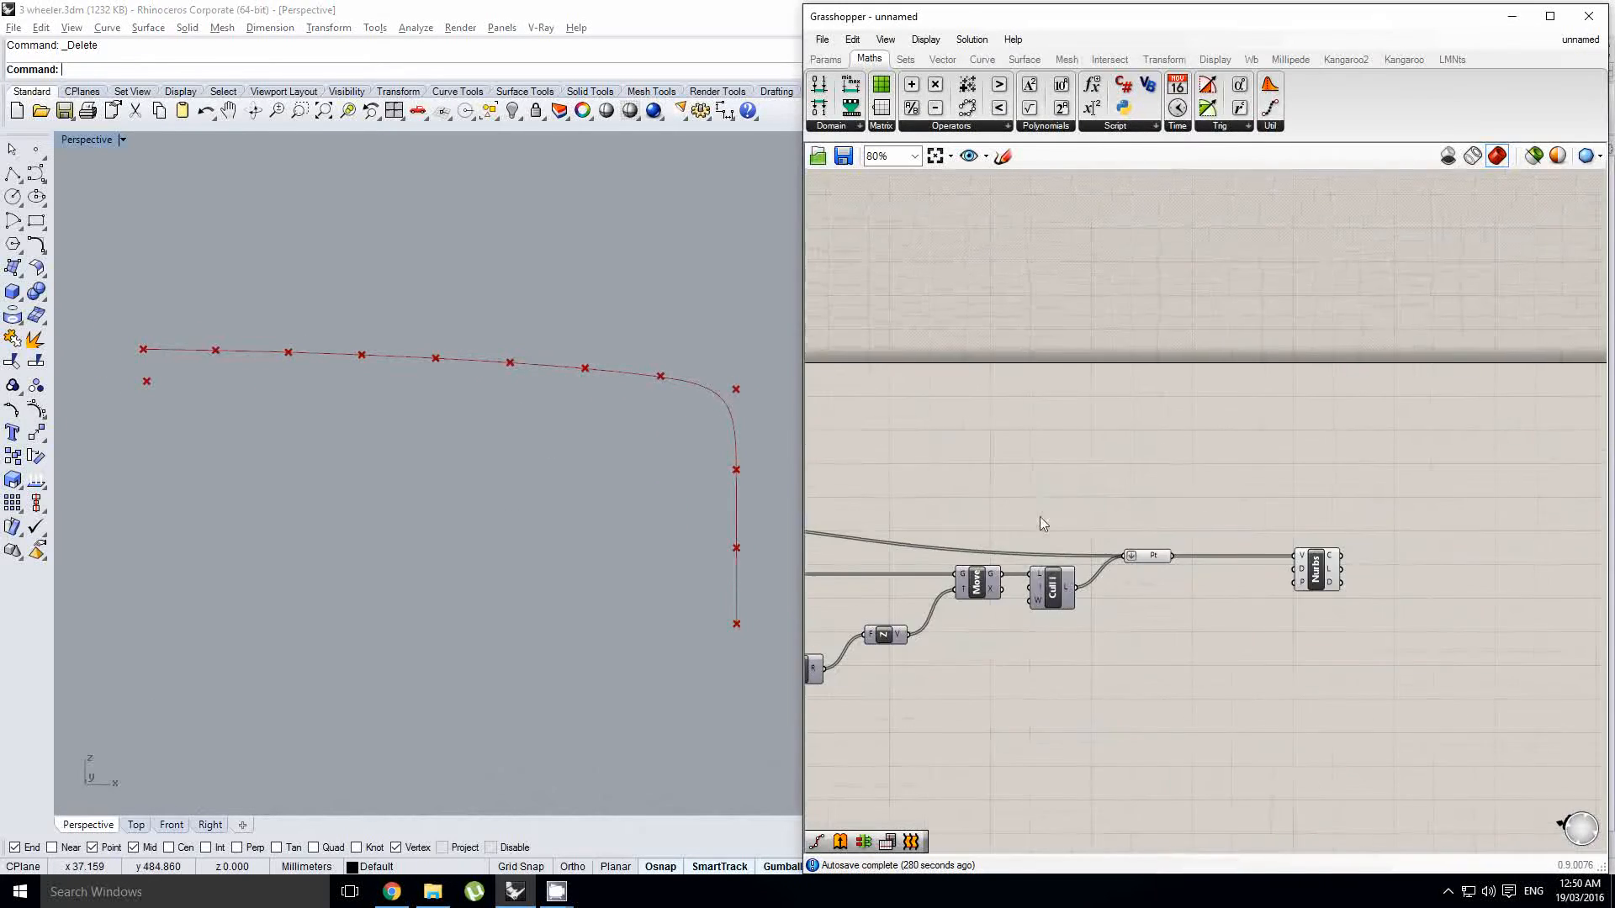
{"action": "scroll", "coordinate": [1228, 521], "scroll_direction": "up", "scroll_amount": 2}
{"action": "right_click_drag", "start_coordinate": [1272, 519], "coordinate": [1094, 507]}
{"action": "right_click_drag", "start_coordinate": [1377, 592], "coordinate": [1315, 592]}
{"action": "double_click", "coordinate": [1335, 607]}
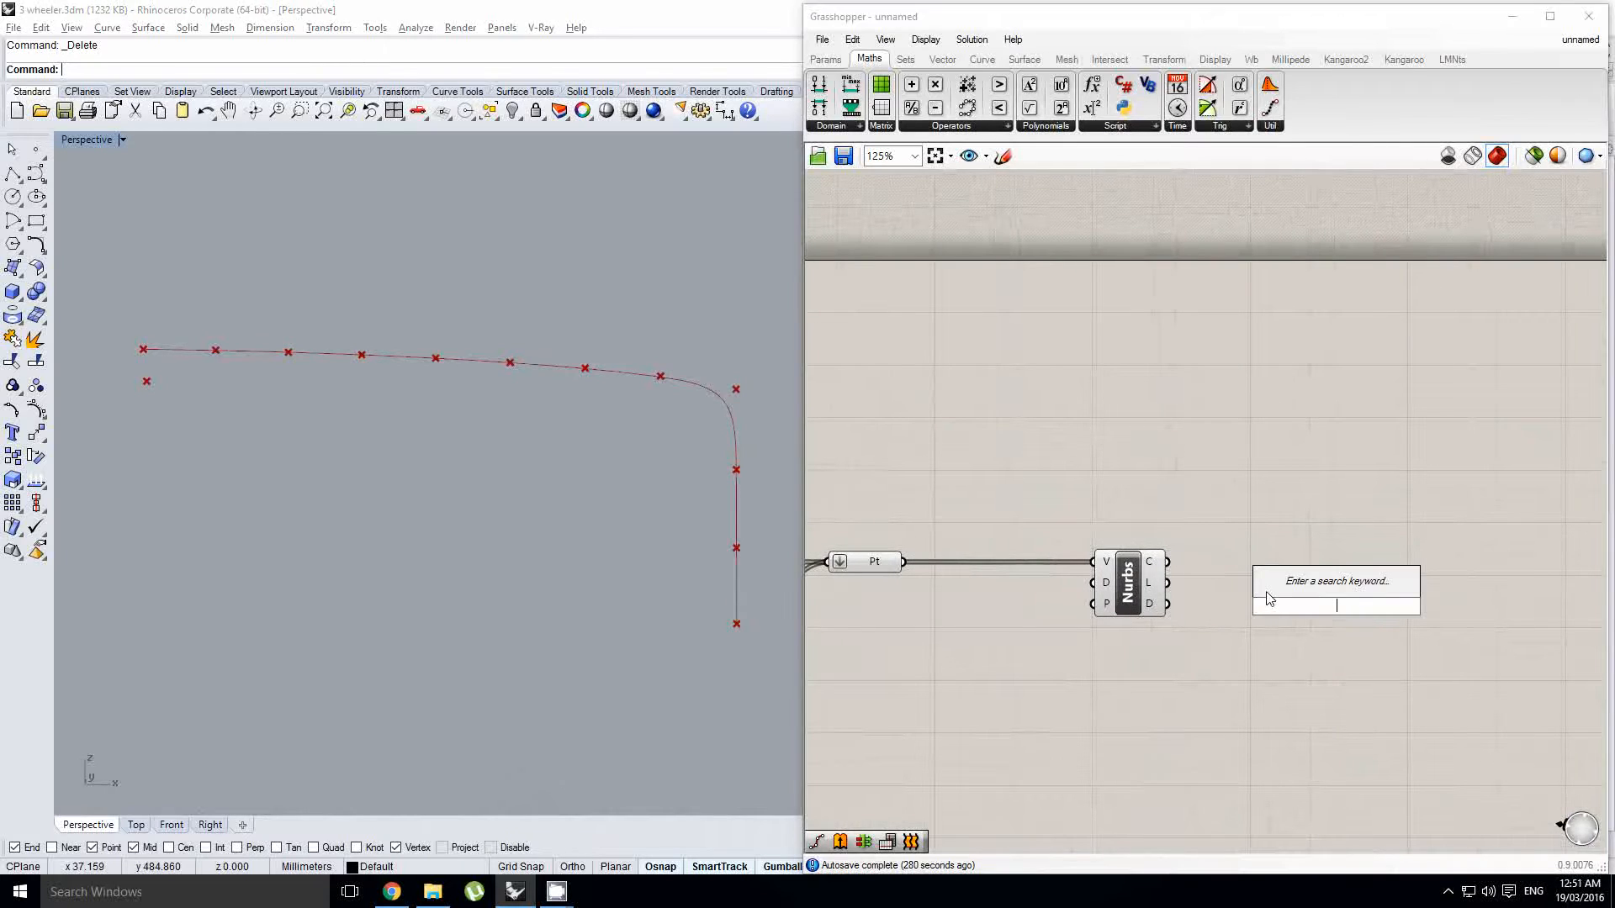
{"action": "left_click", "coordinate": [1123, 577]}
{"action": "right_click_drag", "start_coordinate": [1026, 561], "coordinate": [1269, 583]}
{"action": "left_click", "coordinate": [1275, 574]}
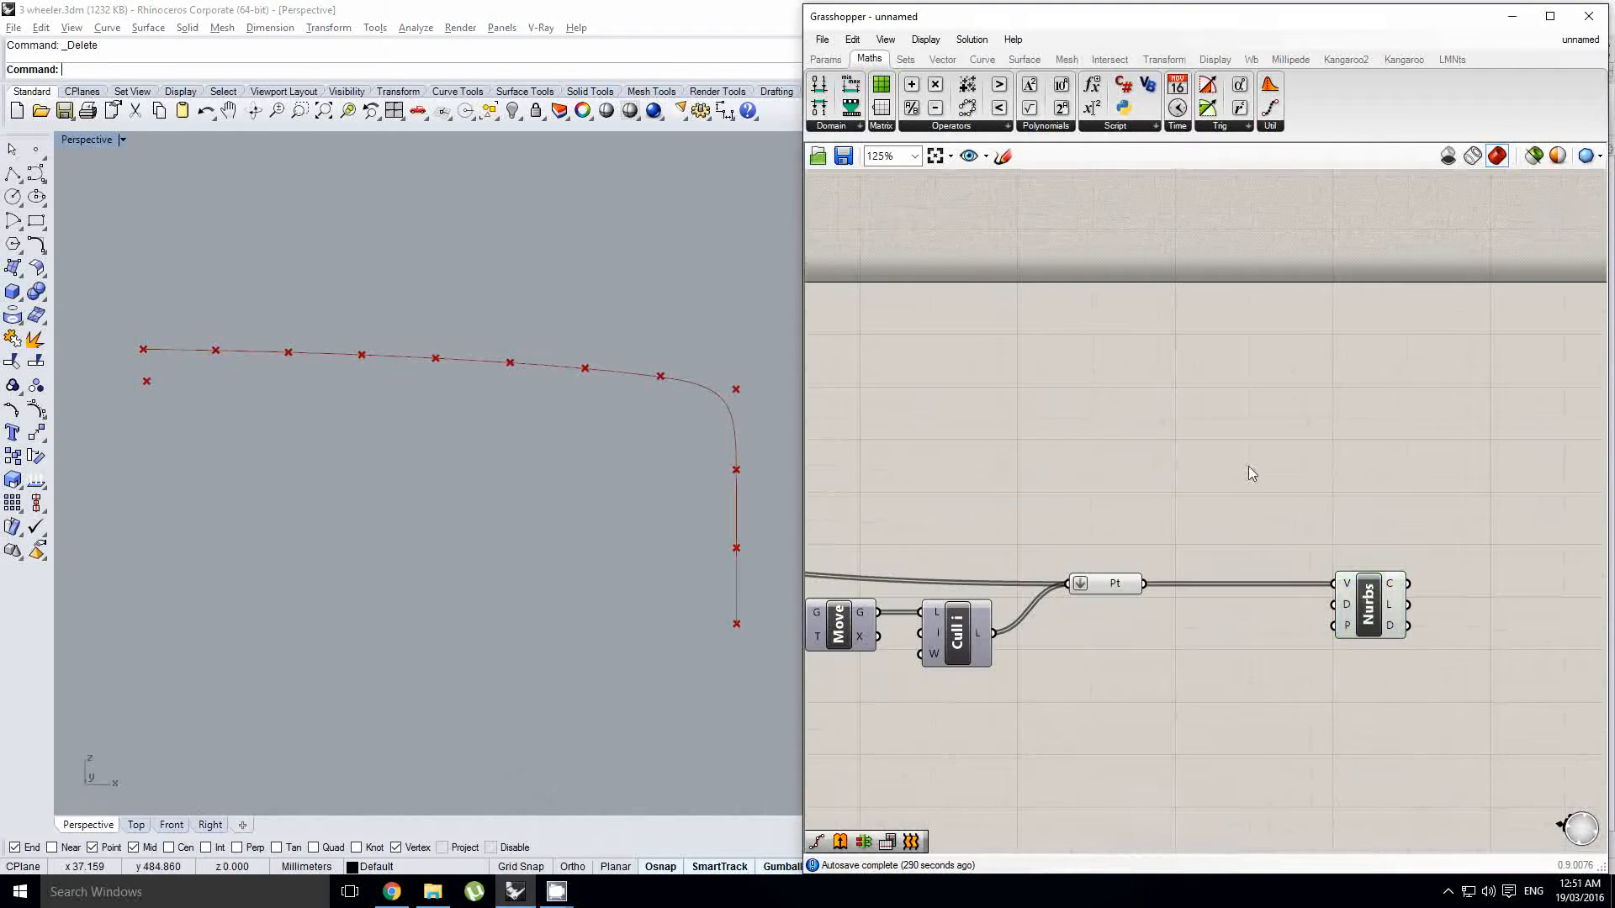
{"action": "double_click", "coordinate": [1308, 509]}
{"action": "type", "text": "mirror"}
{"action": "key", "text": "Return"}
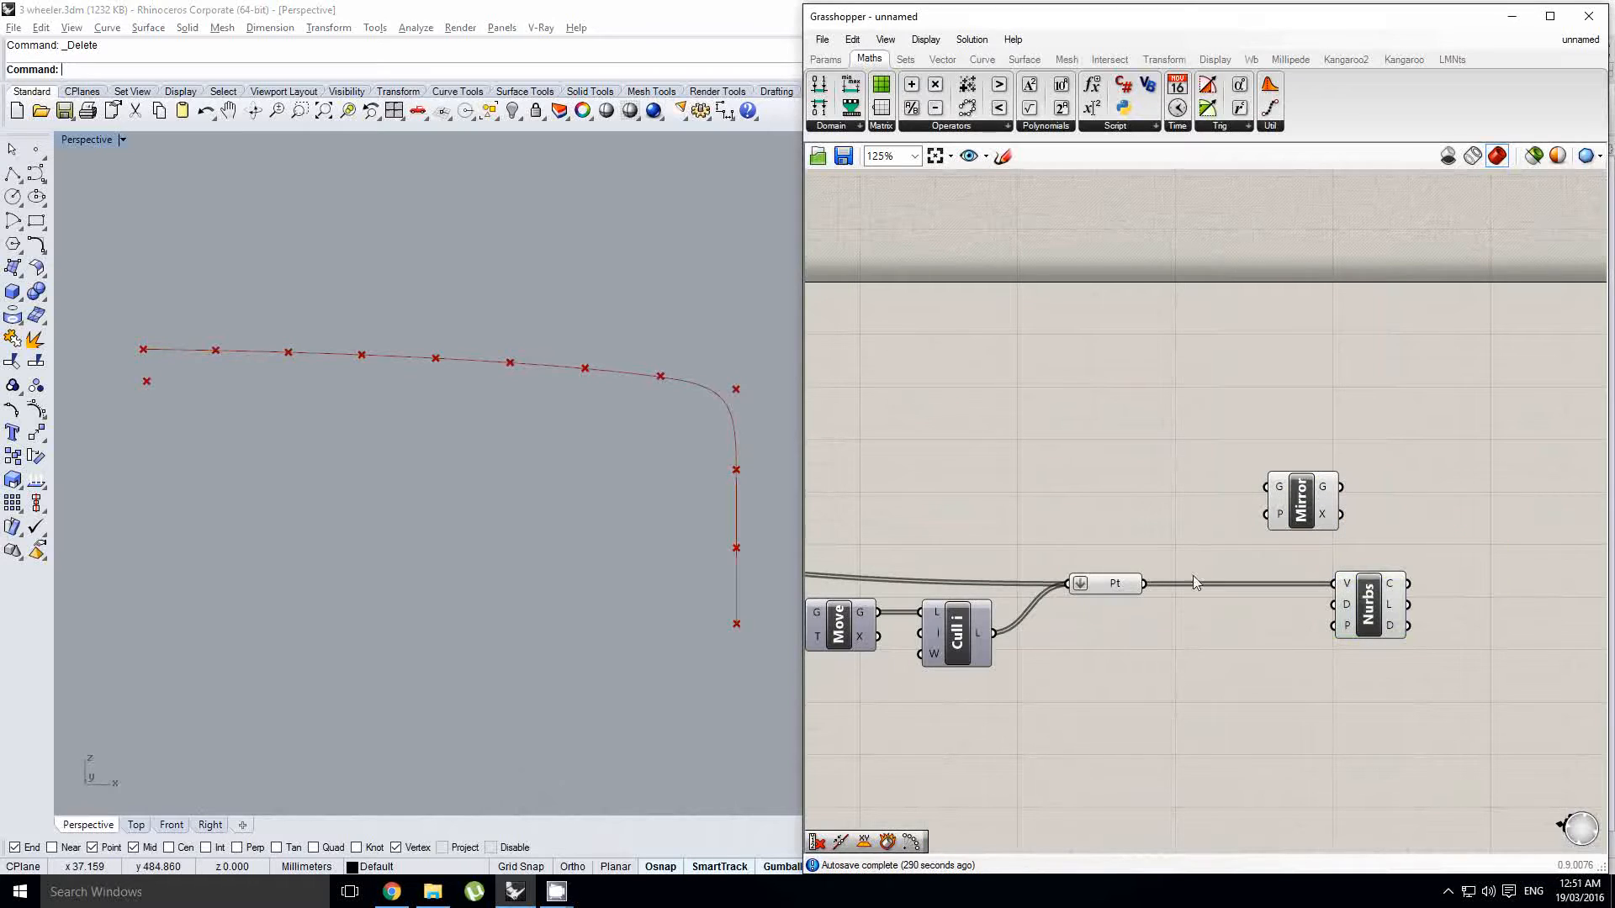
{"action": "left_click_drag", "start_coordinate": [1149, 585], "coordinate": [1270, 490]}
{"action": "left_click_drag", "start_coordinate": [1306, 501], "coordinate": [1223, 522]}
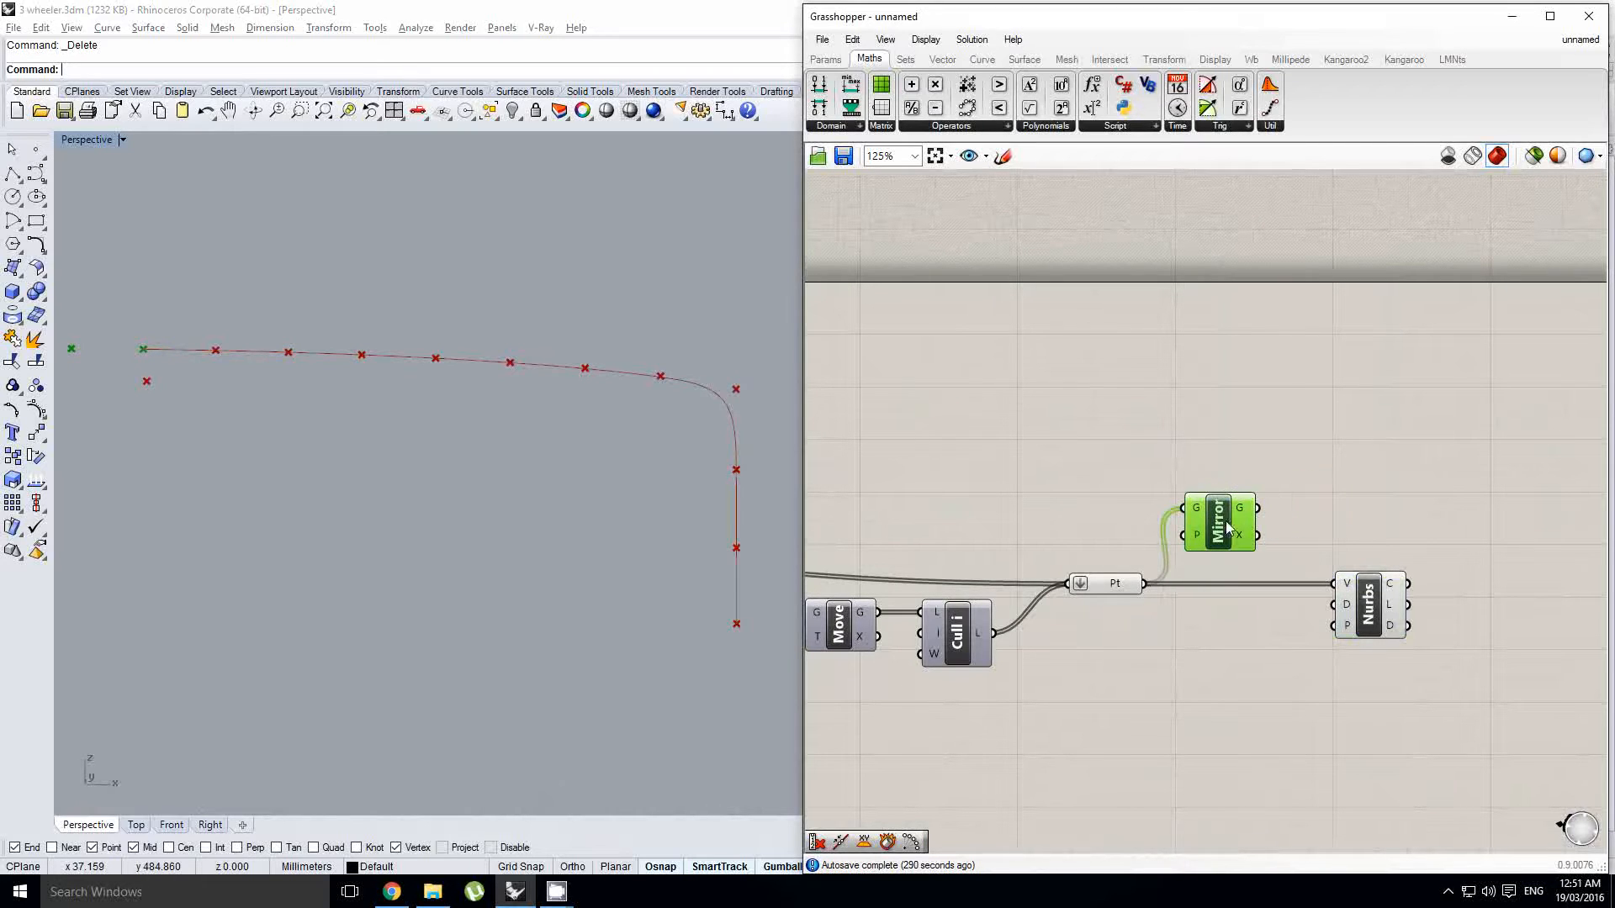
Step: Add a Reverse List component after Mirror and wire the mirrored points into it
{"action": "right_click_drag", "start_coordinate": [425, 468], "coordinate": [545, 483], "text": "shift"}
{"action": "scroll", "coordinate": [534, 480], "scroll_direction": "down", "scroll_amount": 6}
{"action": "right_click_drag", "start_coordinate": [1138, 486], "coordinate": [1074, 490]}
{"action": "double_click", "coordinate": [1256, 507]}
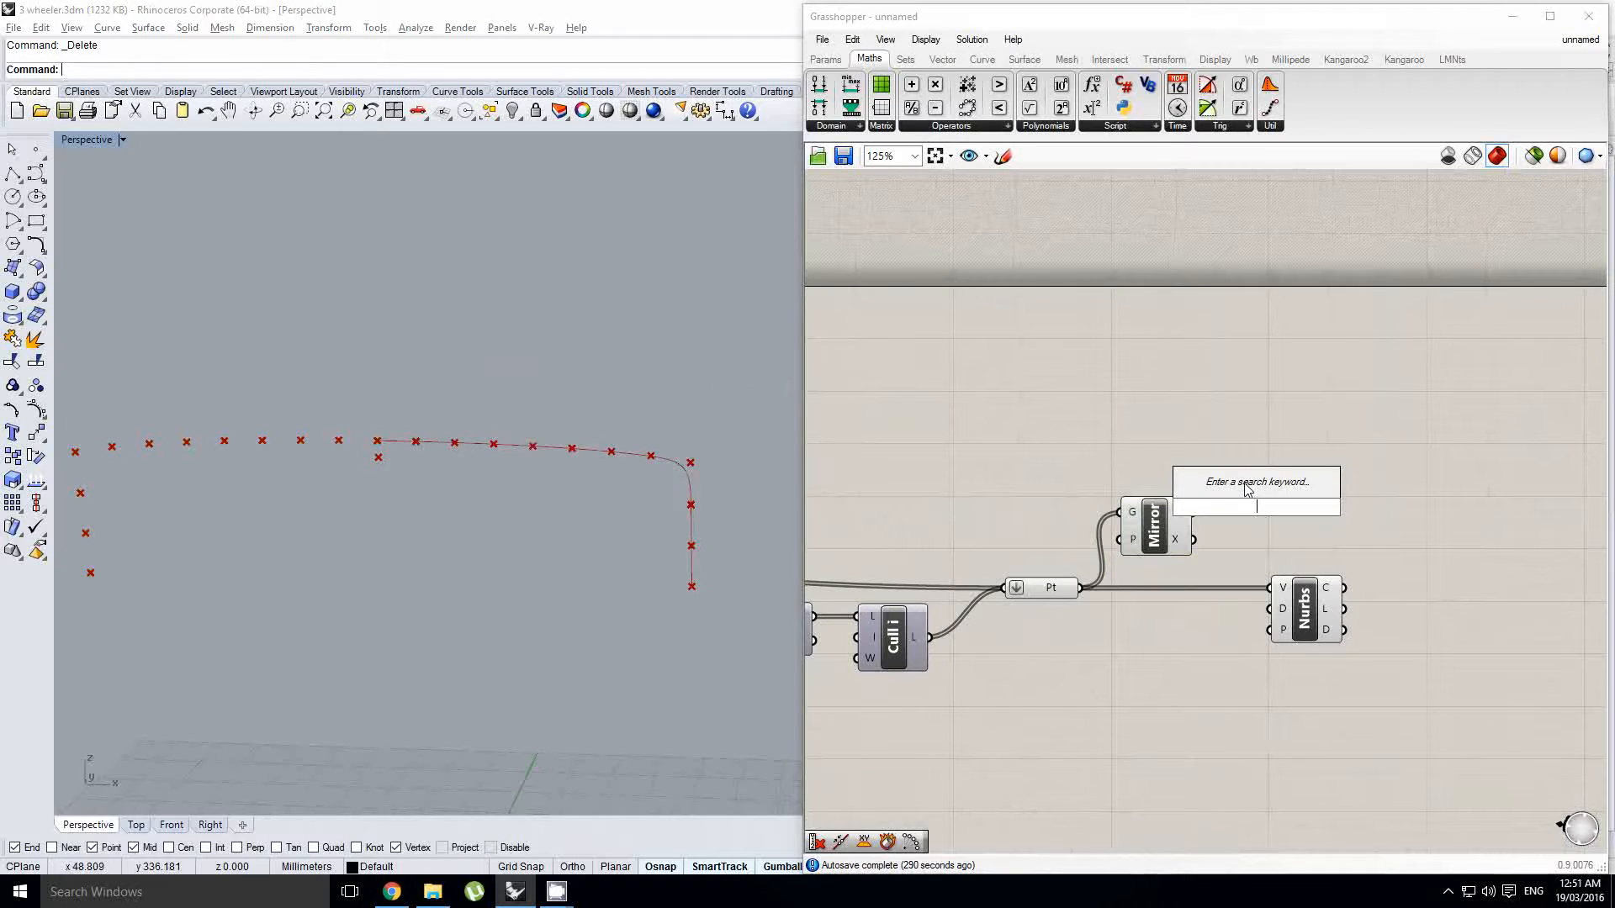
{"action": "type", "text": "revr"}
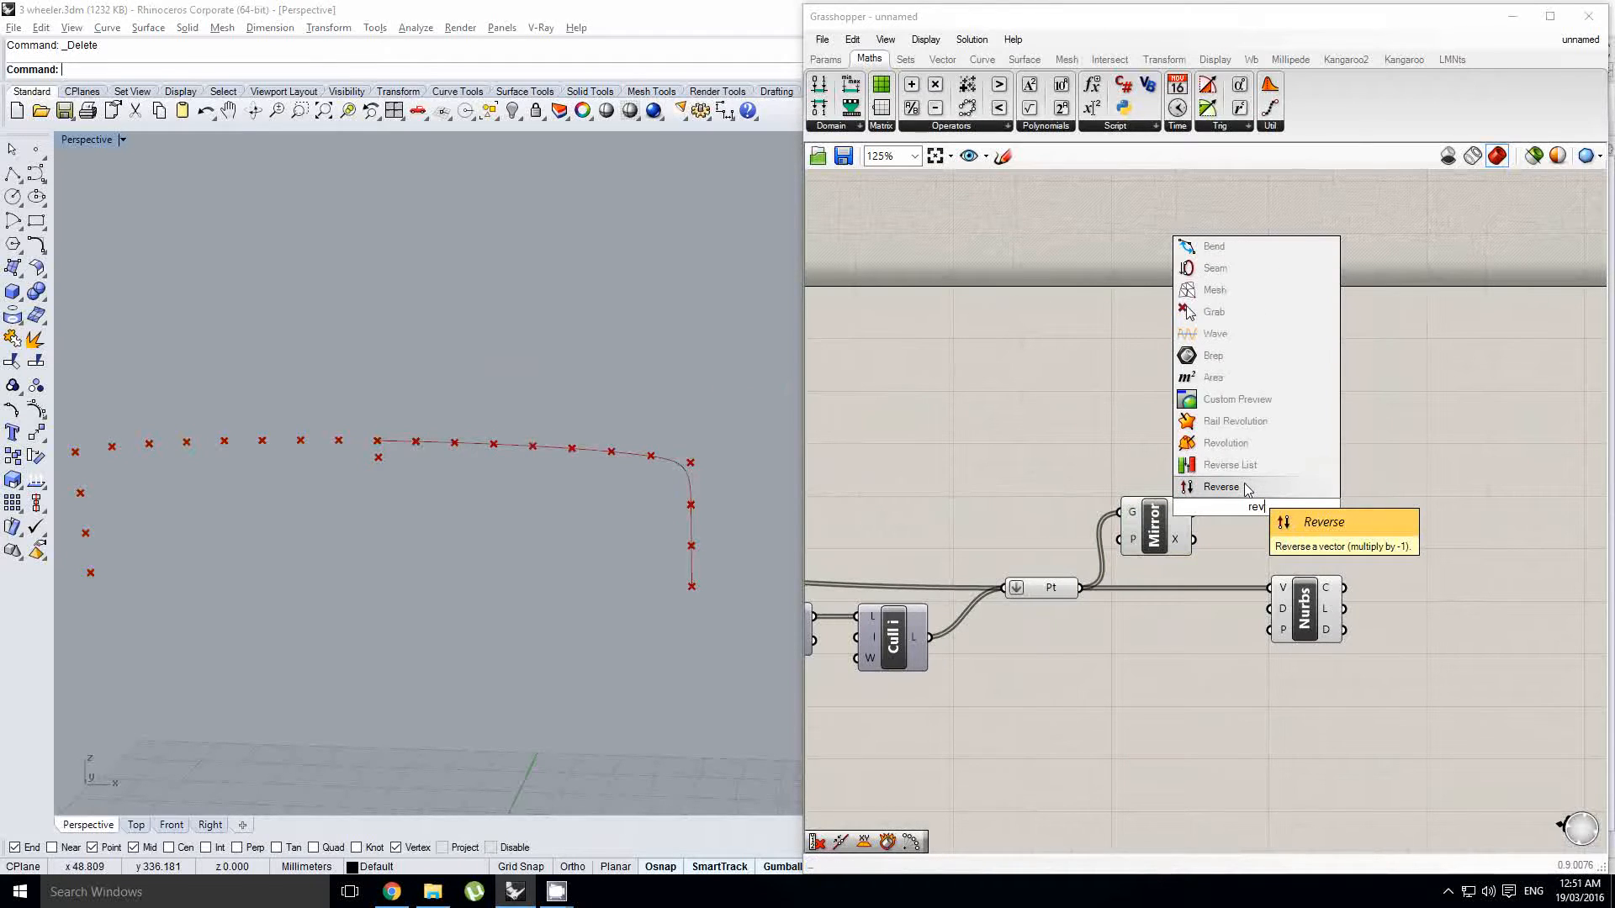
{"action": "left_click", "coordinate": [1237, 486]}
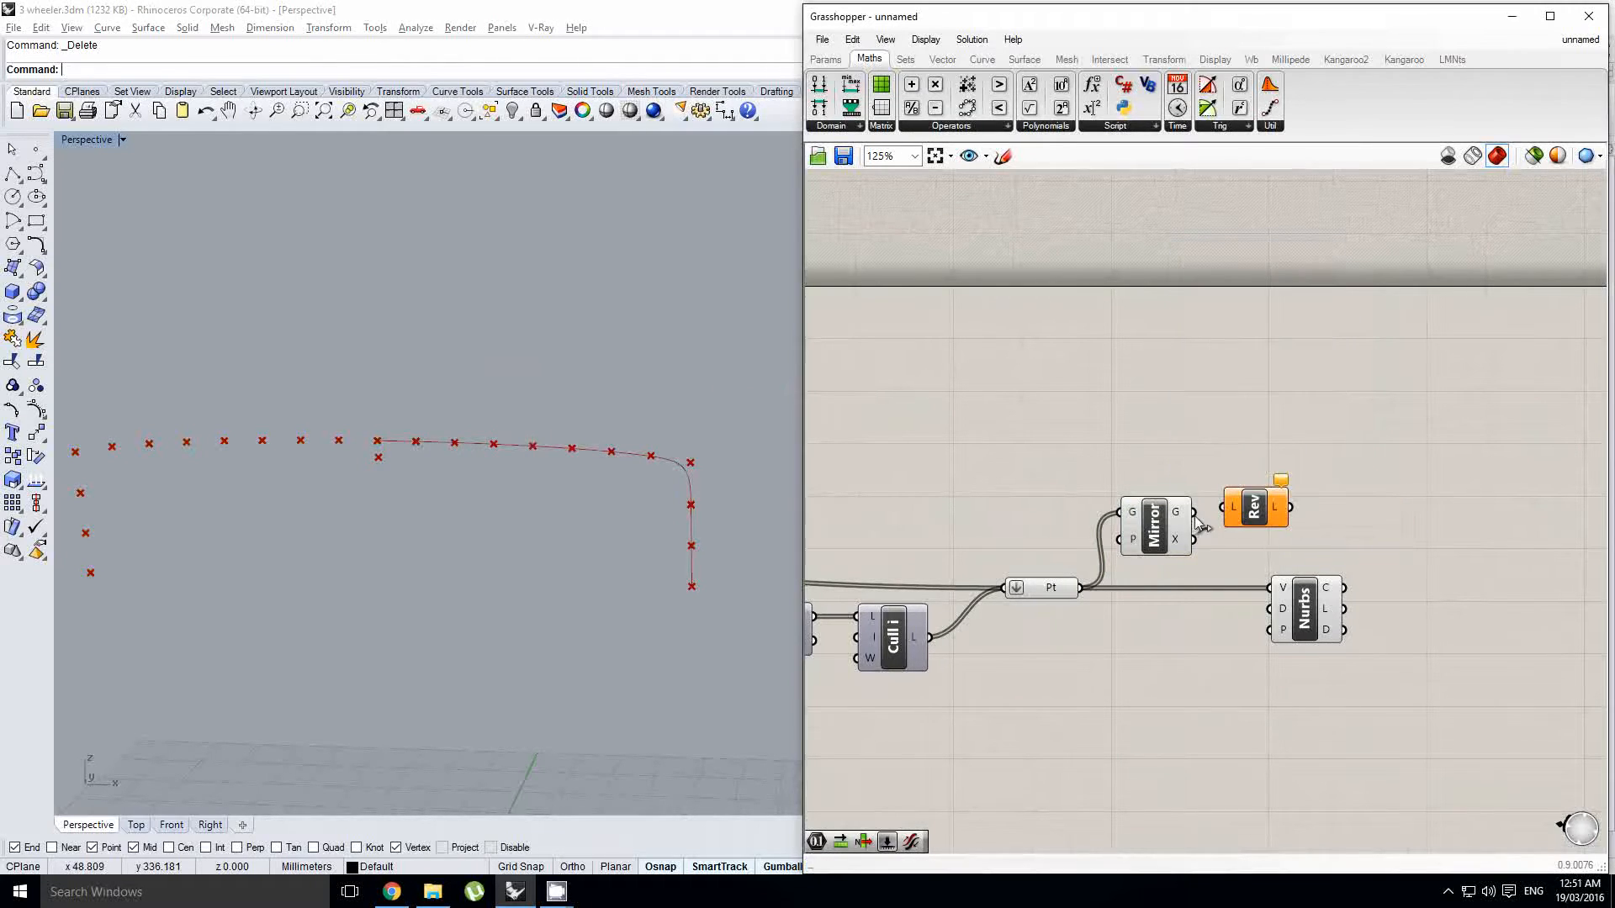
{"action": "mouse_move", "coordinate": [1255, 506]}
{"action": "left_mouse_down"}
{"action": "mouse_move", "coordinate": [1227, 514]}
{"action": "mouse_move", "coordinate": [1257, 514]}
{"action": "left_mouse_up"}
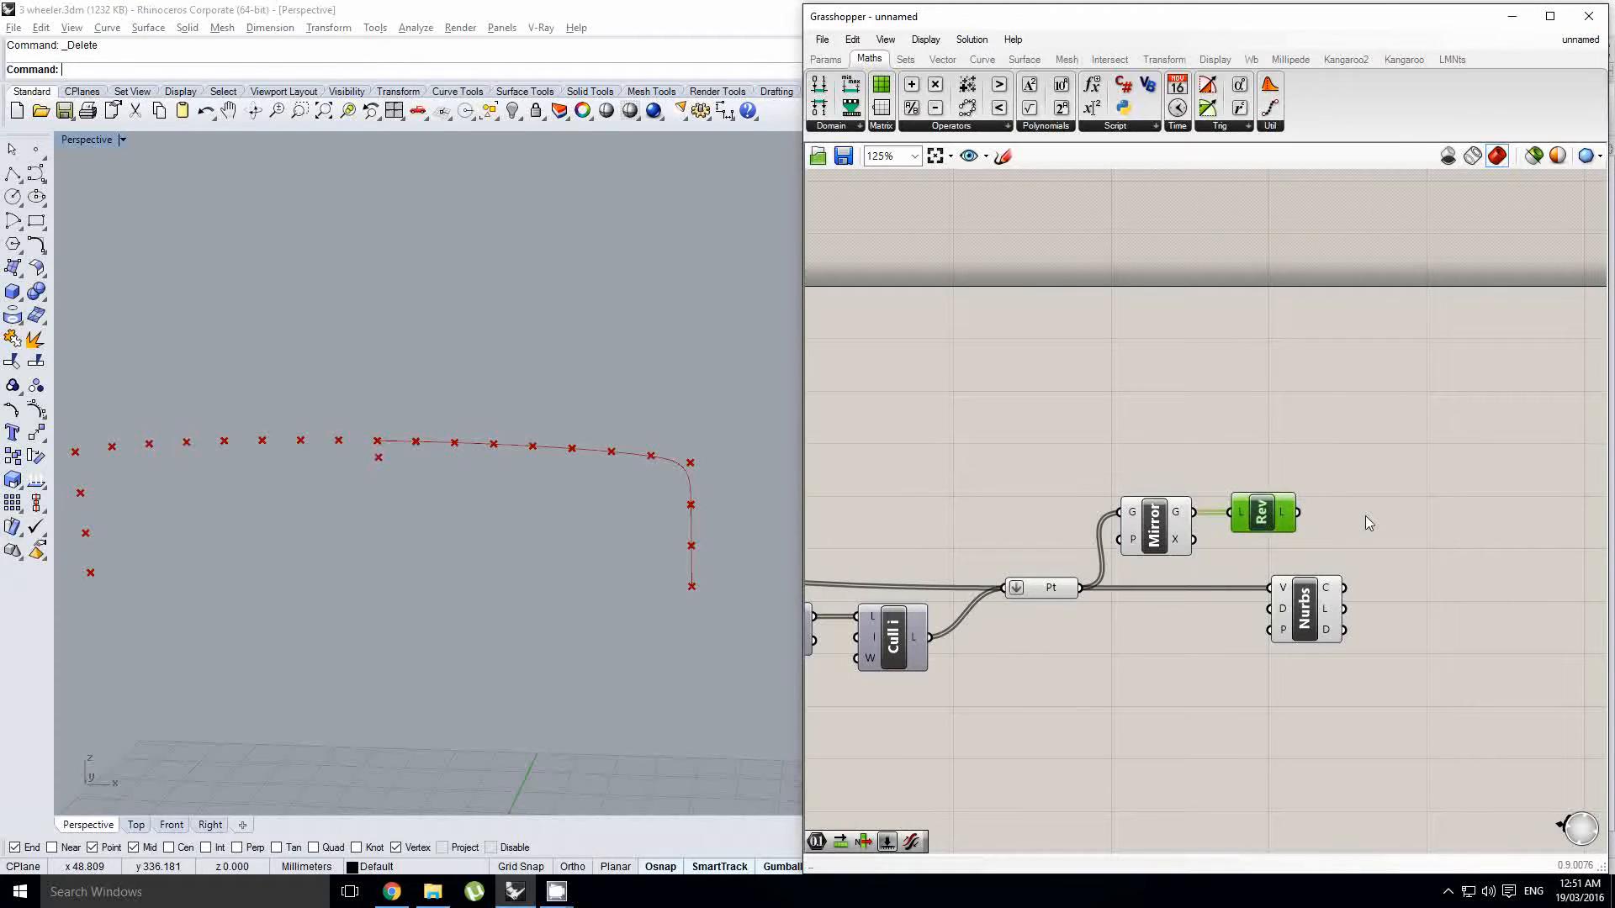
Step: Add a Cull Index component, wire the reversed list into it and set an integer on its index input
{"action": "double_click", "coordinate": [1368, 521]}
{"action": "type", "text": "cull i"}
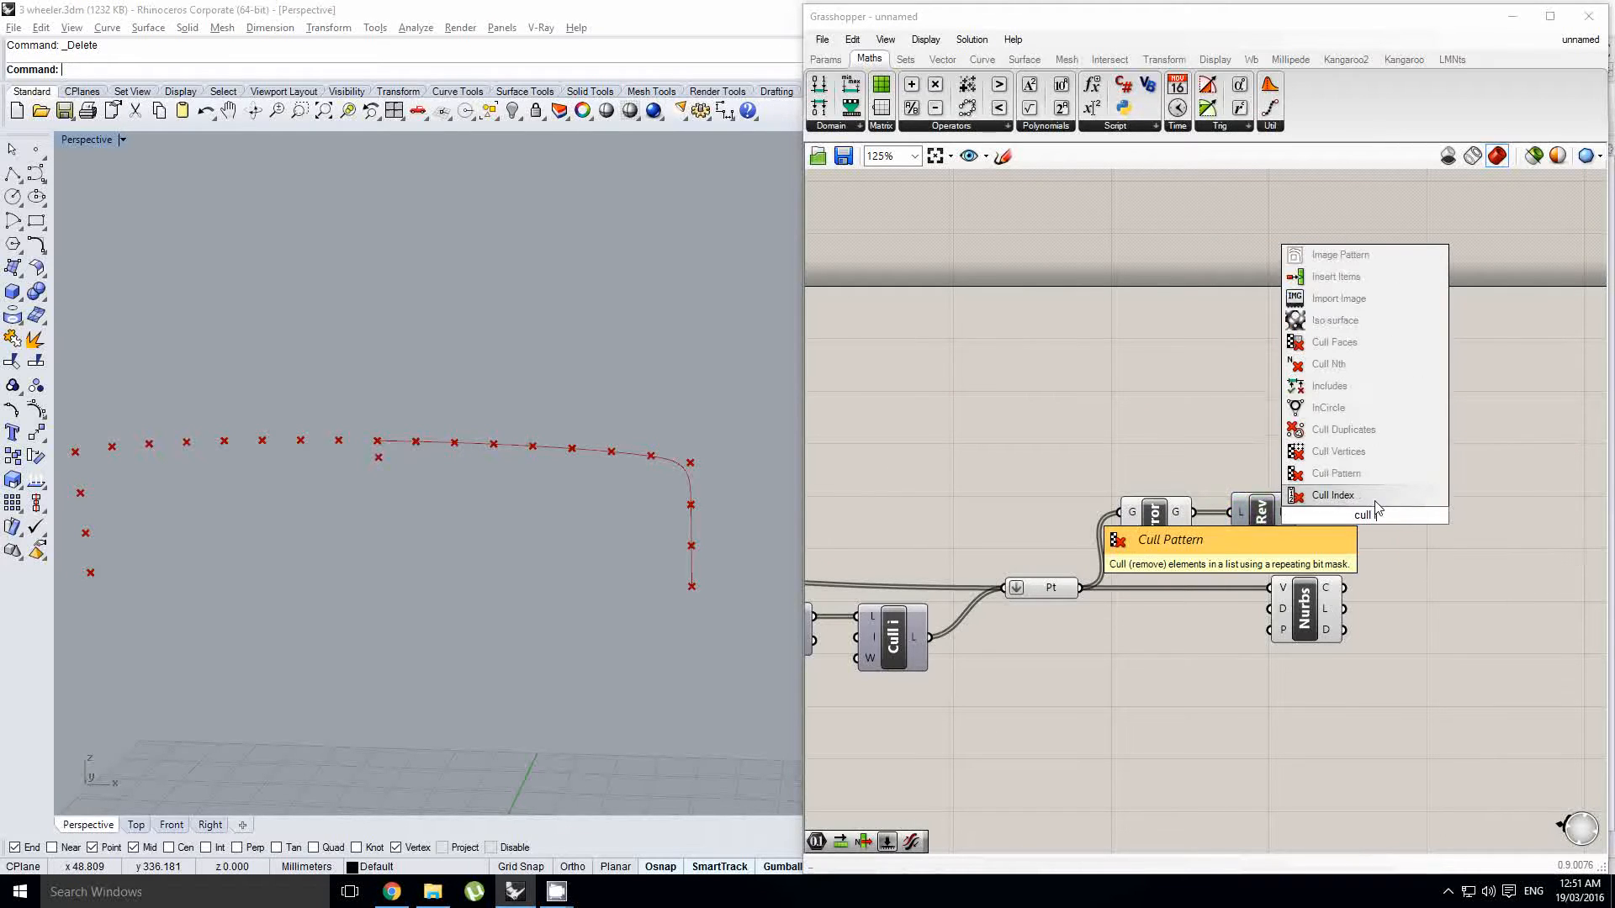
{"action": "type", "text": "n"}
{"action": "key", "text": "Return"}
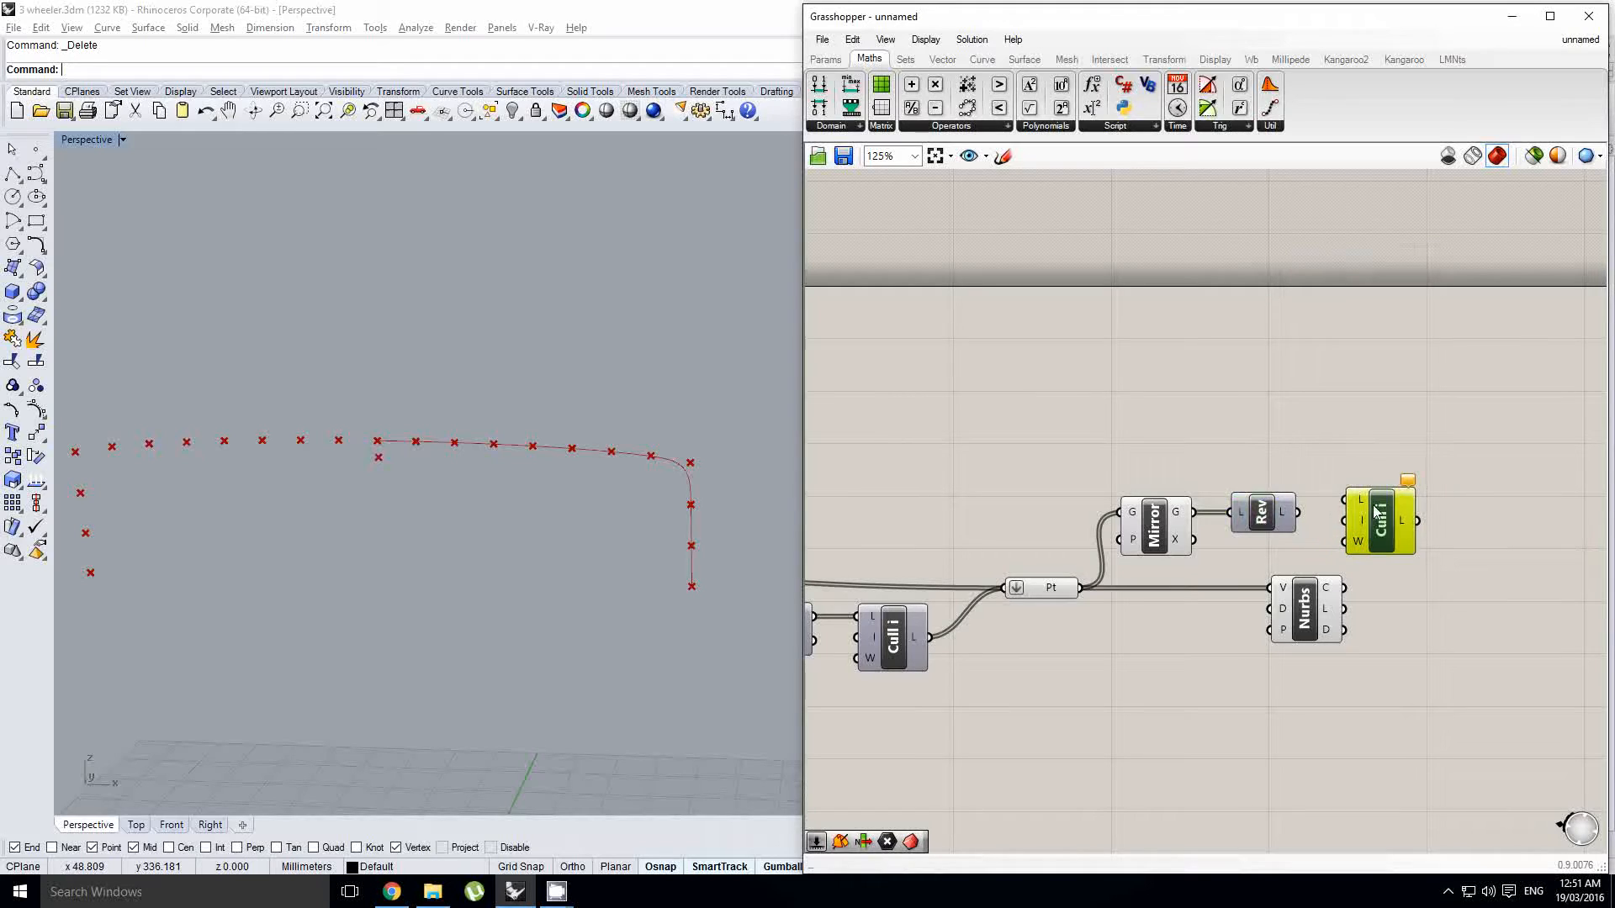
{"action": "left_click_drag", "start_coordinate": [1379, 526], "coordinate": [1393, 538]}
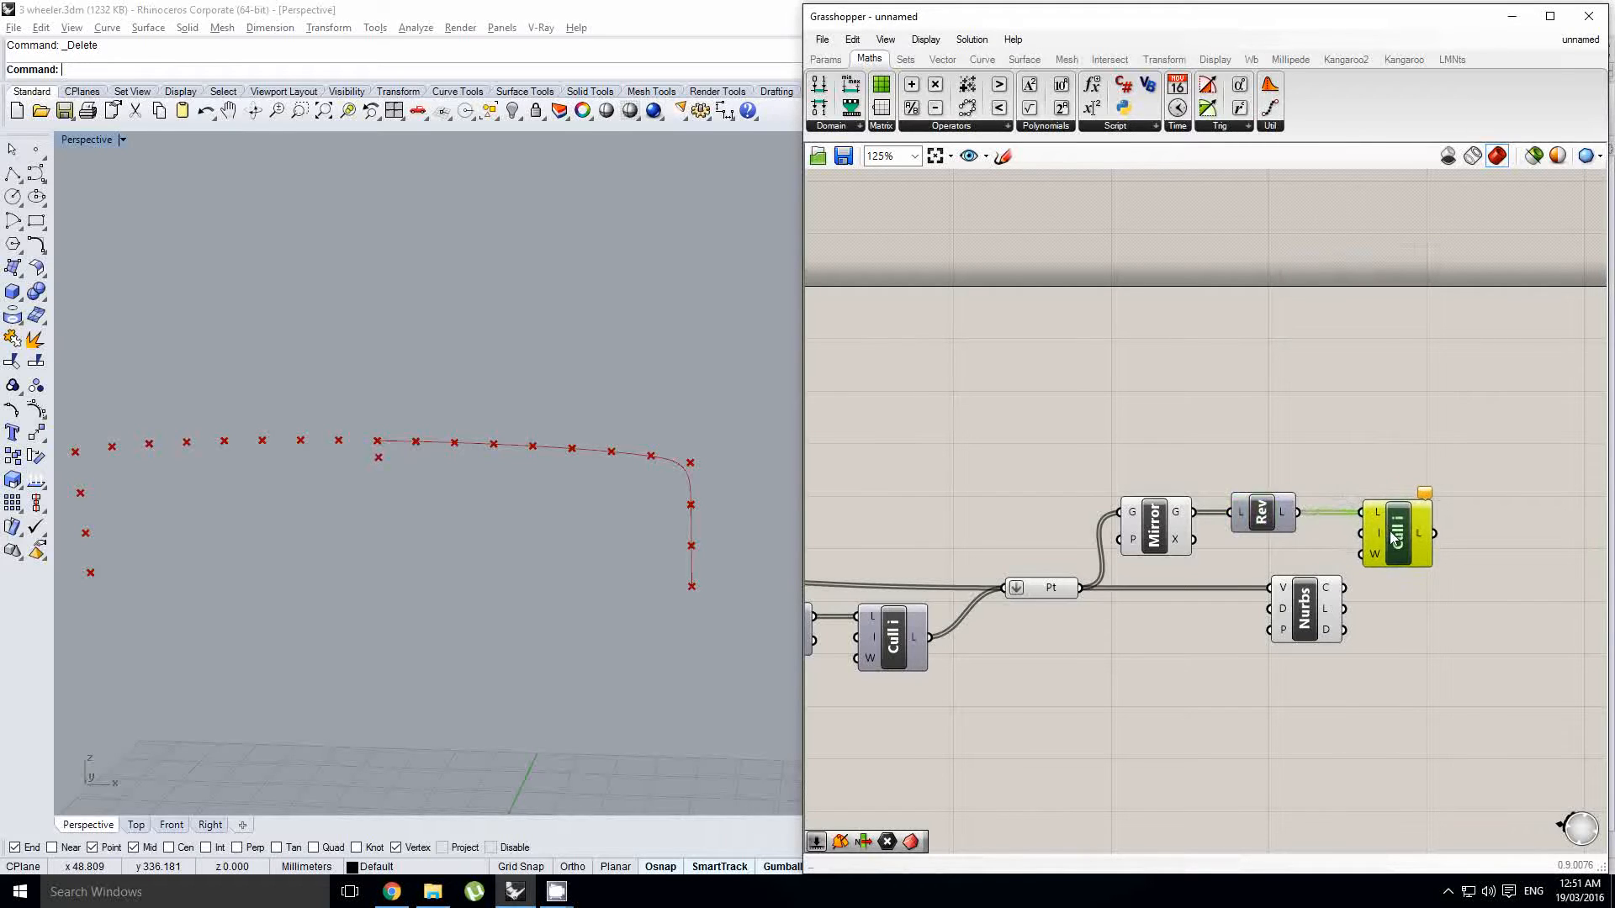
{"action": "right_click", "coordinate": [1367, 539]}
{"action": "mouse_move", "coordinate": [1434, 721]}
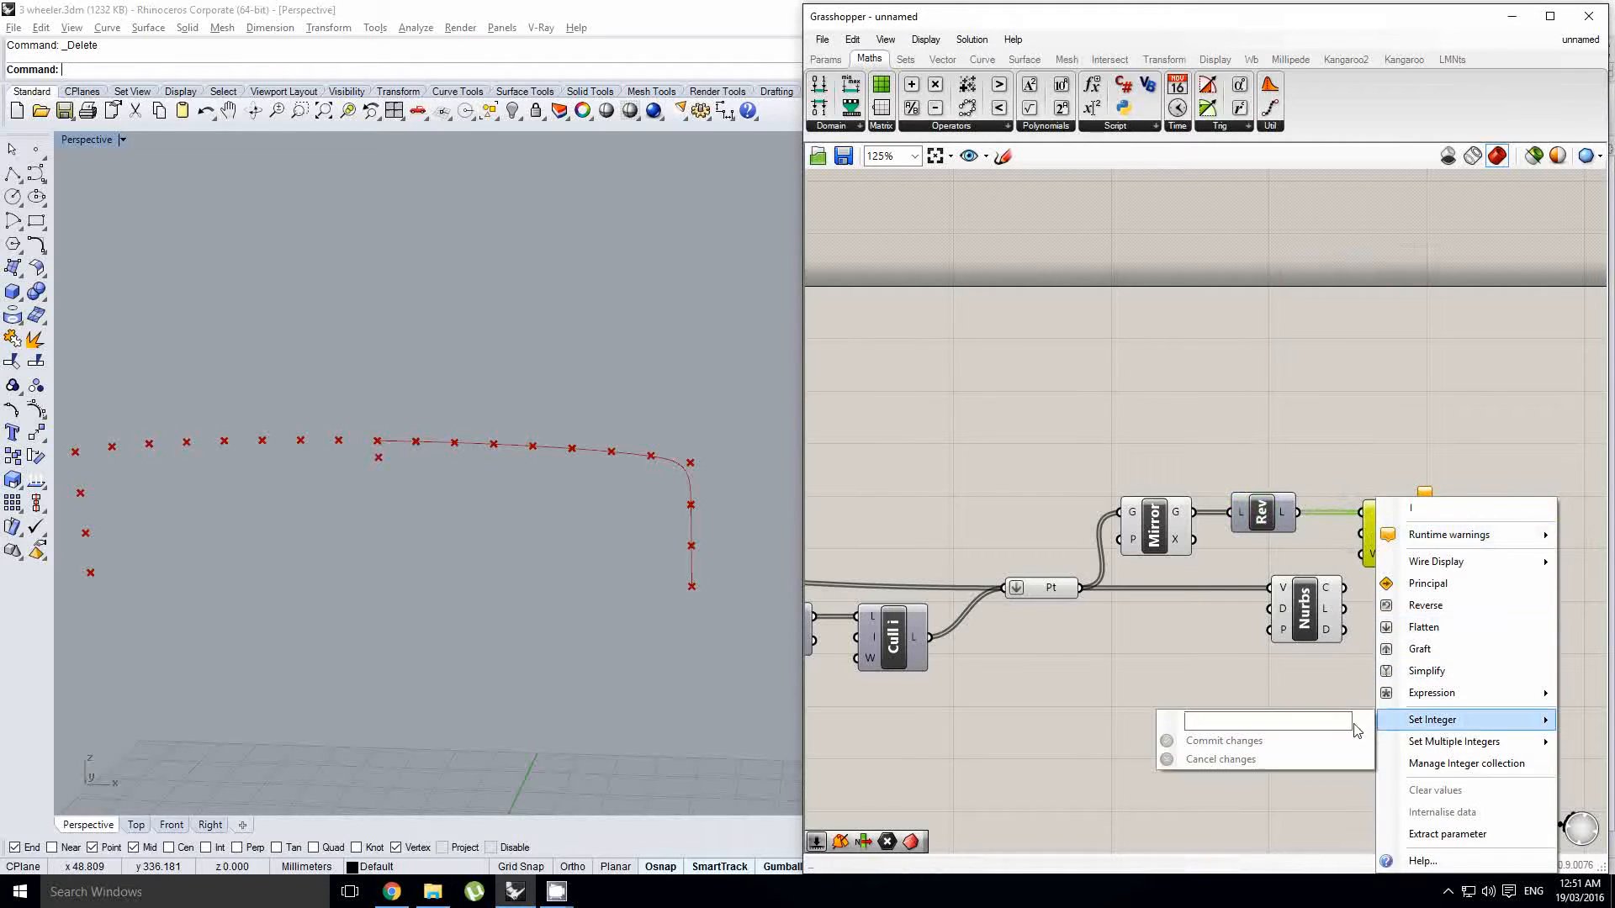
{"action": "key", "text": "Return"}
{"action": "right_click_drag", "start_coordinate": [1356, 720], "coordinate": [1302, 724]}
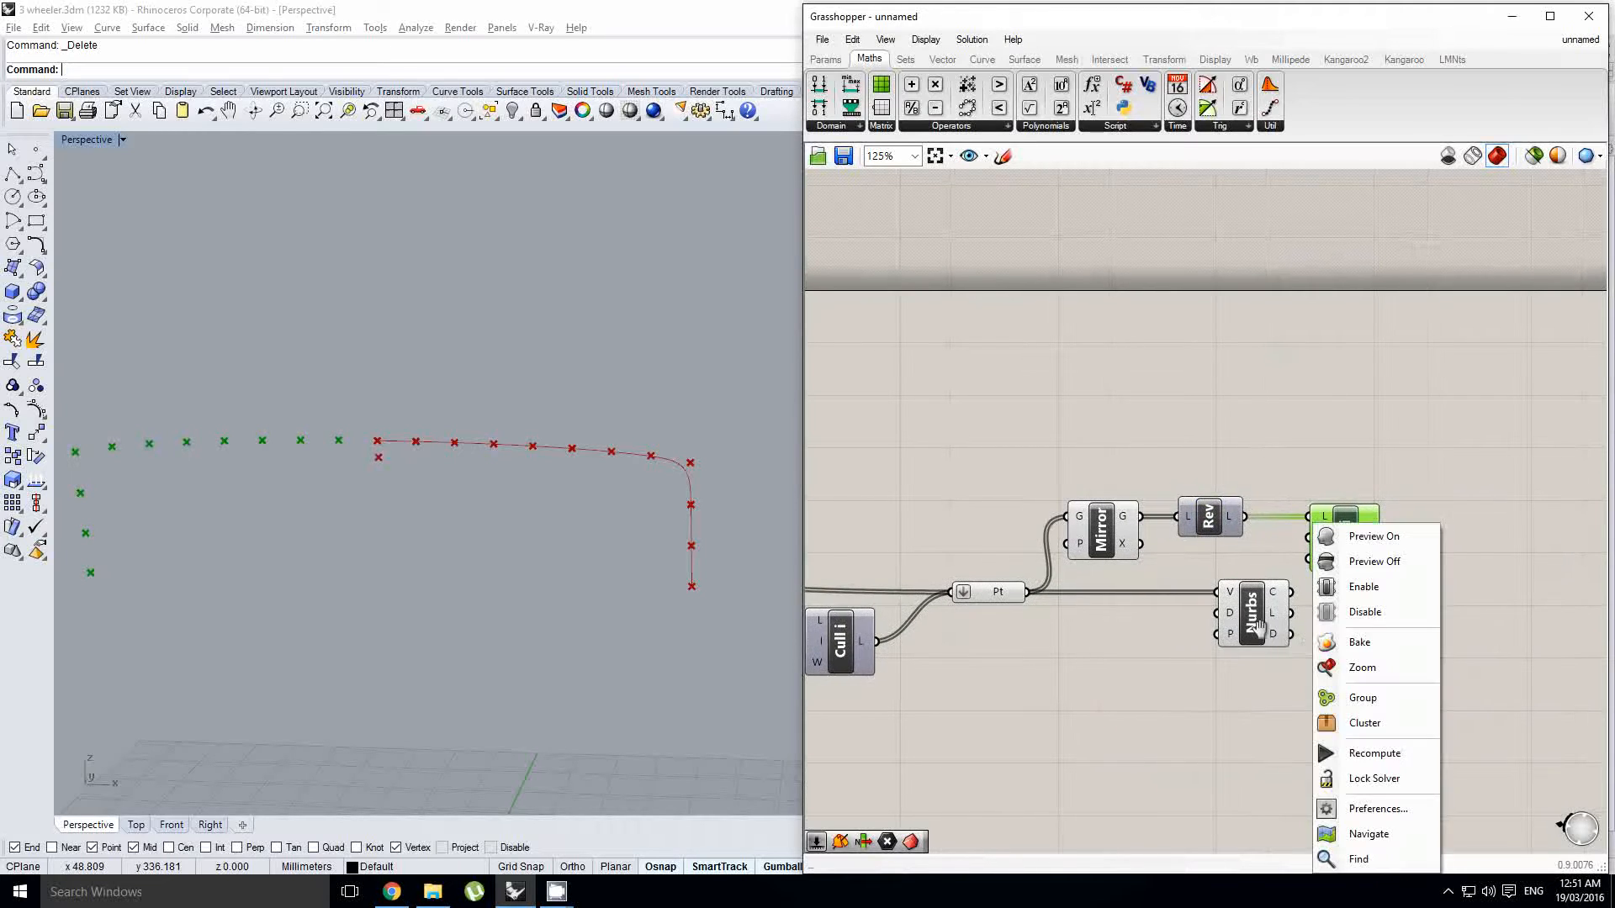
Step: Move Nurbs Curve clear of Cull Index, duplicate the Point parameter beside it and feed the copy from the original Point parameter
{"action": "left_click", "coordinate": [1253, 622]}
{"action": "left_click_drag", "start_coordinate": [1266, 628], "coordinate": [1527, 634]}
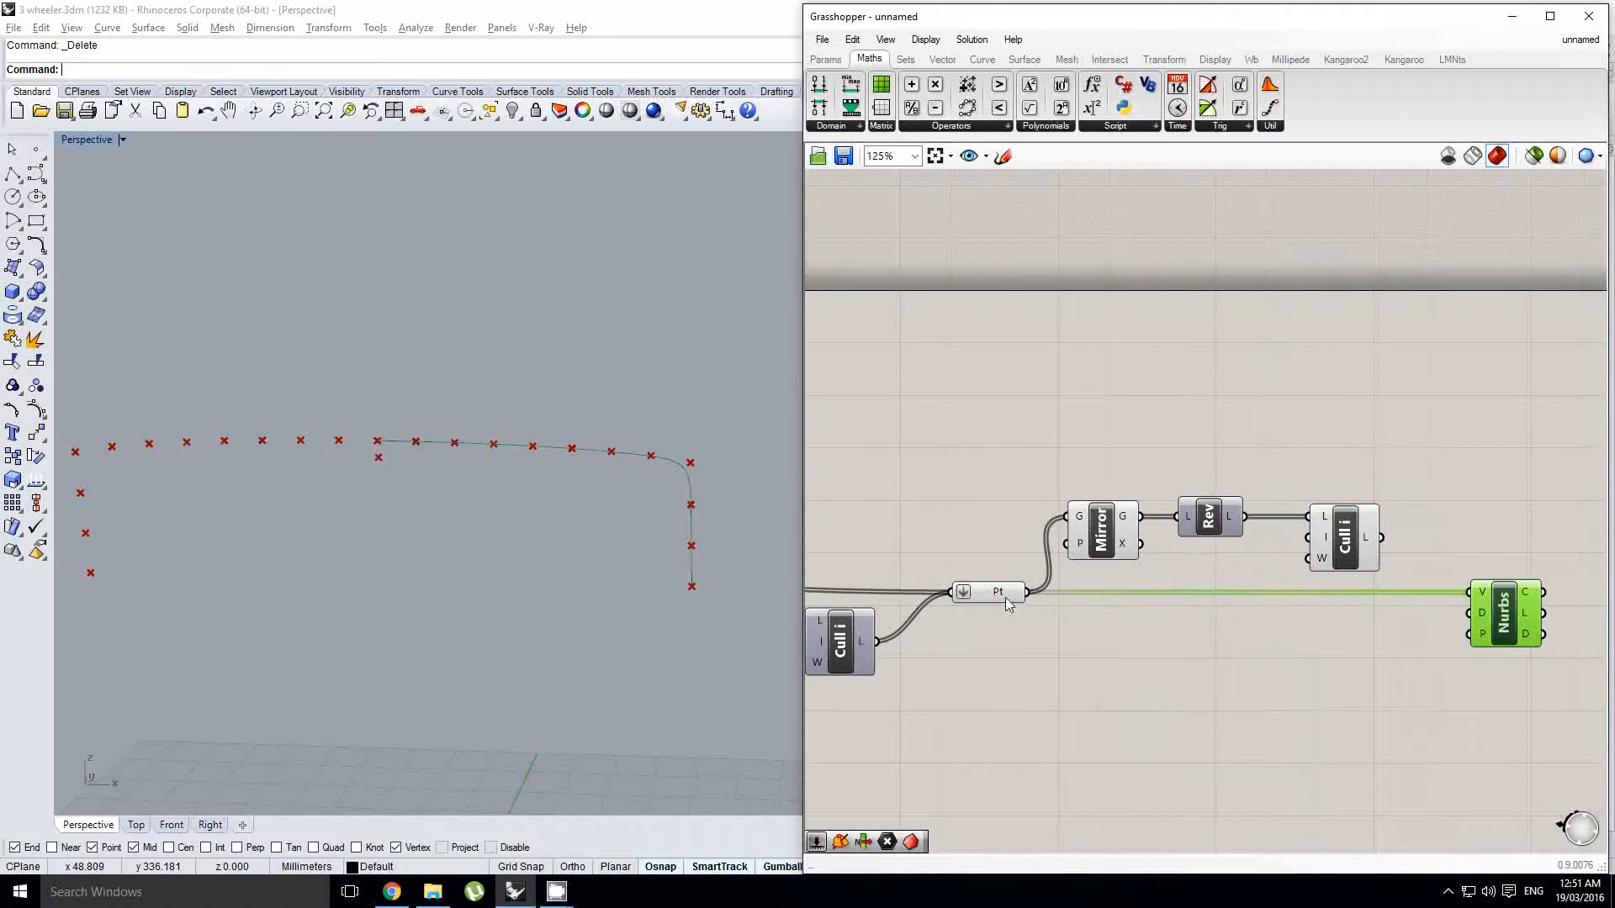
{"action": "left_click_drag", "start_coordinate": [1006, 598], "coordinate": [1343, 619], "text": "alt"}
{"action": "right_click_drag", "start_coordinate": [1387, 637], "coordinate": [1110, 621]}
{"action": "left_click", "coordinate": [1056, 621]}
{"action": "scroll", "coordinate": [1110, 620], "scroll_direction": "down", "scroll_amount": 1}
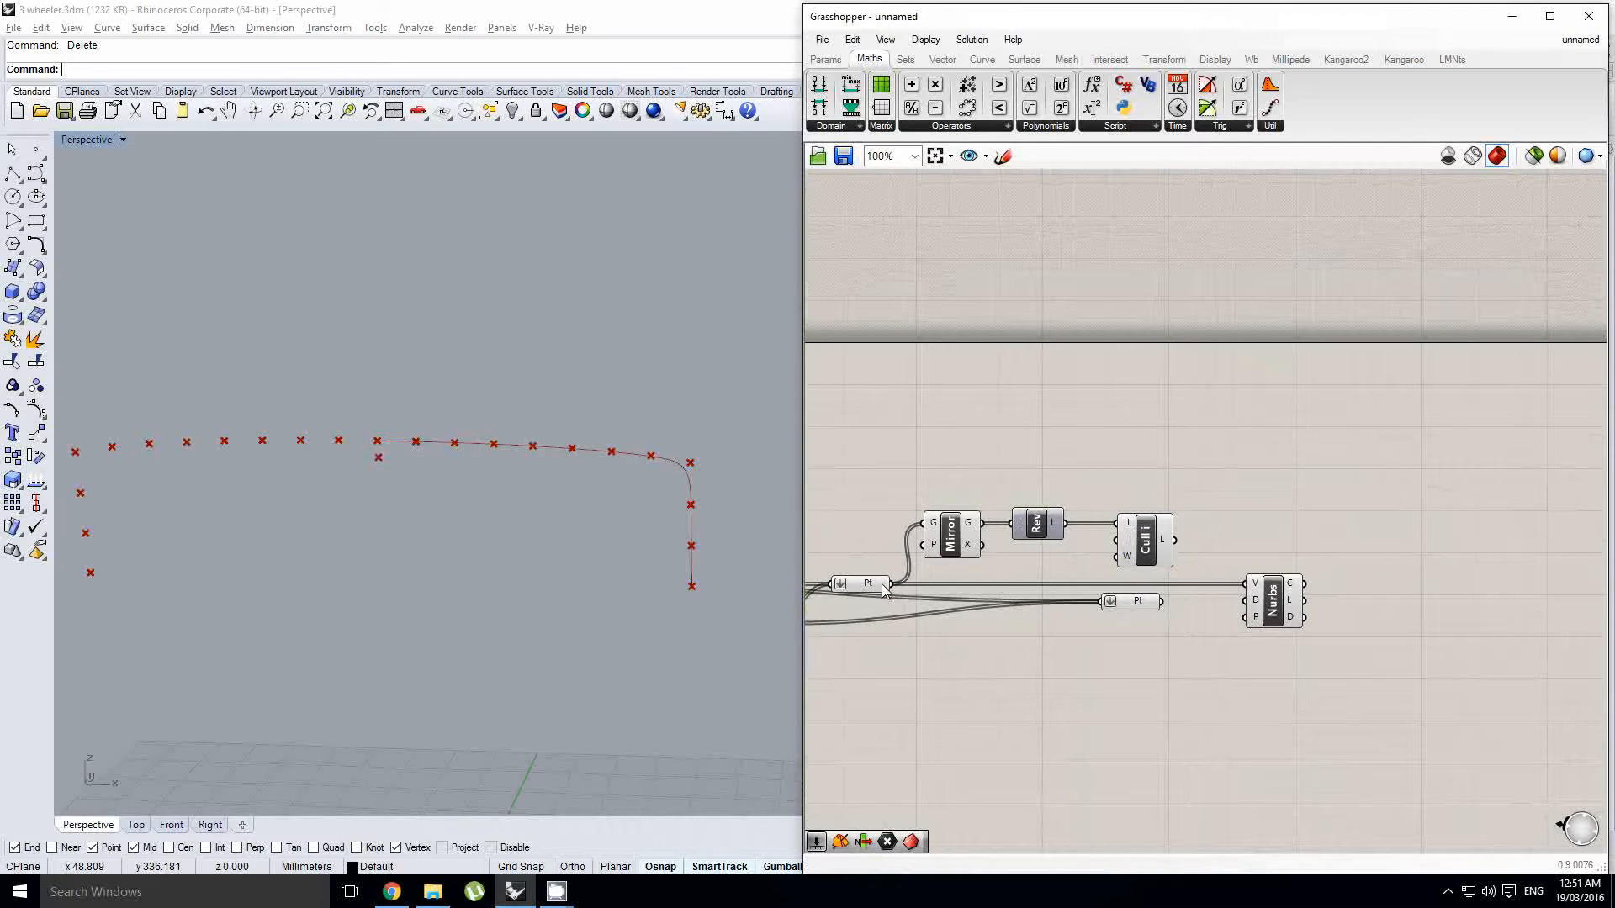
{"action": "left_click_drag", "start_coordinate": [984, 595], "coordinate": [1101, 600]}
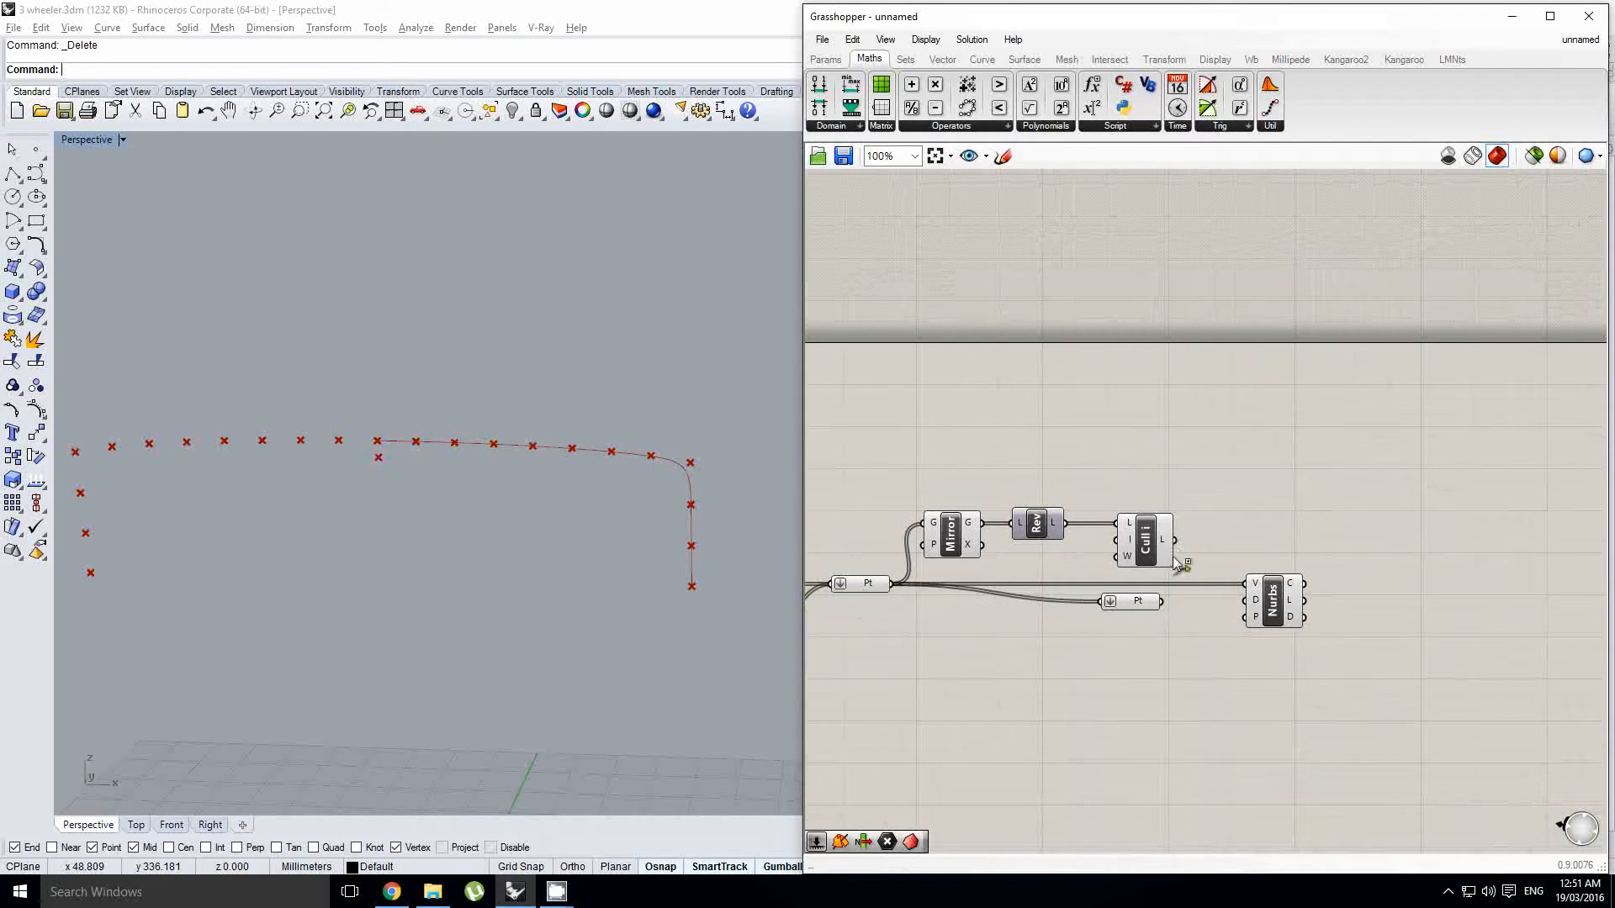
Step: Add the culled mirrored points to the new Point parameter, connect it to Nurbs Curve and place it between both components
{"action": "left_click_drag", "start_coordinate": [1175, 541], "coordinate": [1373, 609], "text": "shift"}
{"action": "scroll", "coordinate": [1205, 603], "scroll_direction": "up", "scroll_amount": 1}
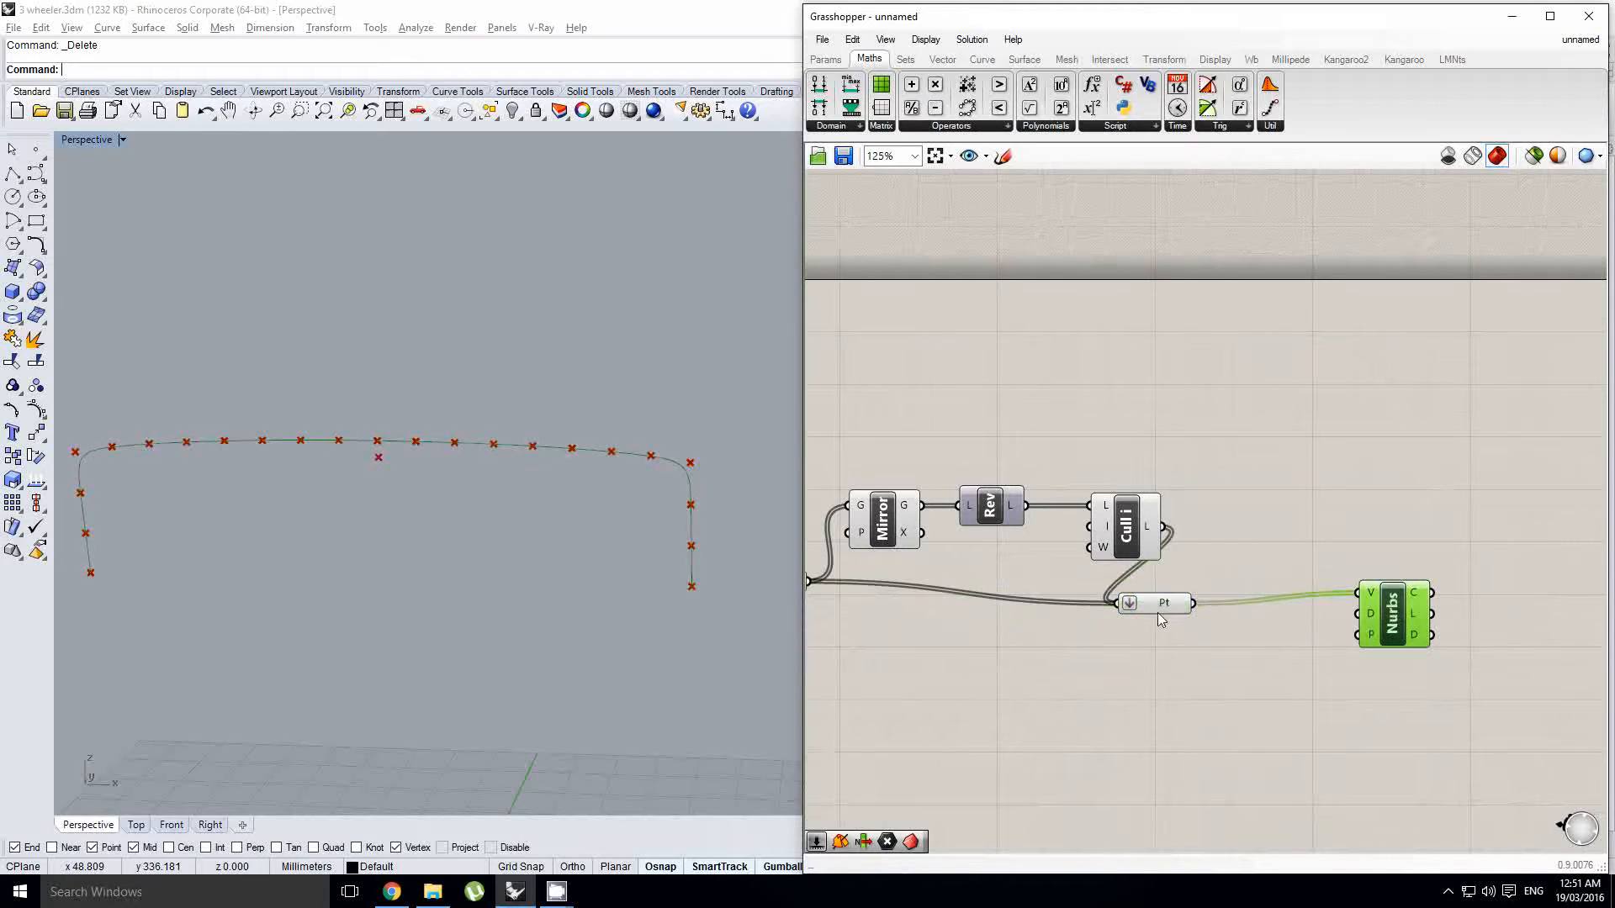
{"action": "left_click_drag", "start_coordinate": [1164, 610], "coordinate": [1270, 602]}
{"action": "right_click_drag", "start_coordinate": [1101, 548], "coordinate": [1202, 552]}
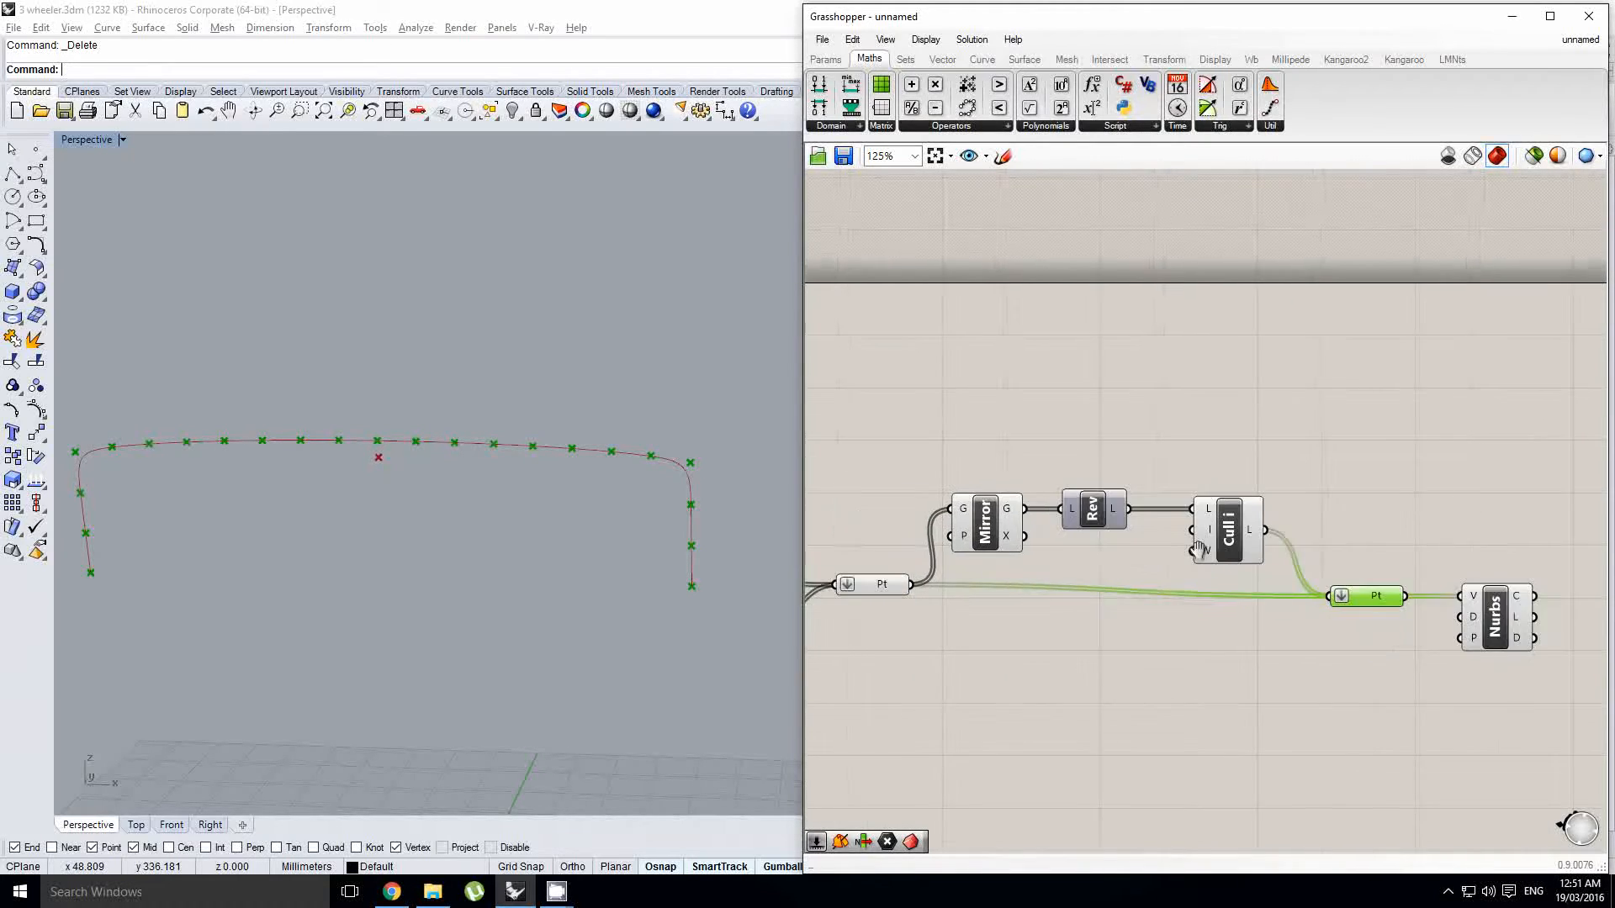
{"action": "scroll", "coordinate": [1203, 552], "scroll_direction": "down", "scroll_amount": 1}
{"action": "left_click_drag", "start_coordinate": [1337, 590], "coordinate": [1328, 582]}
{"action": "right_click_drag", "start_coordinate": [1331, 586], "coordinate": [1192, 581]}
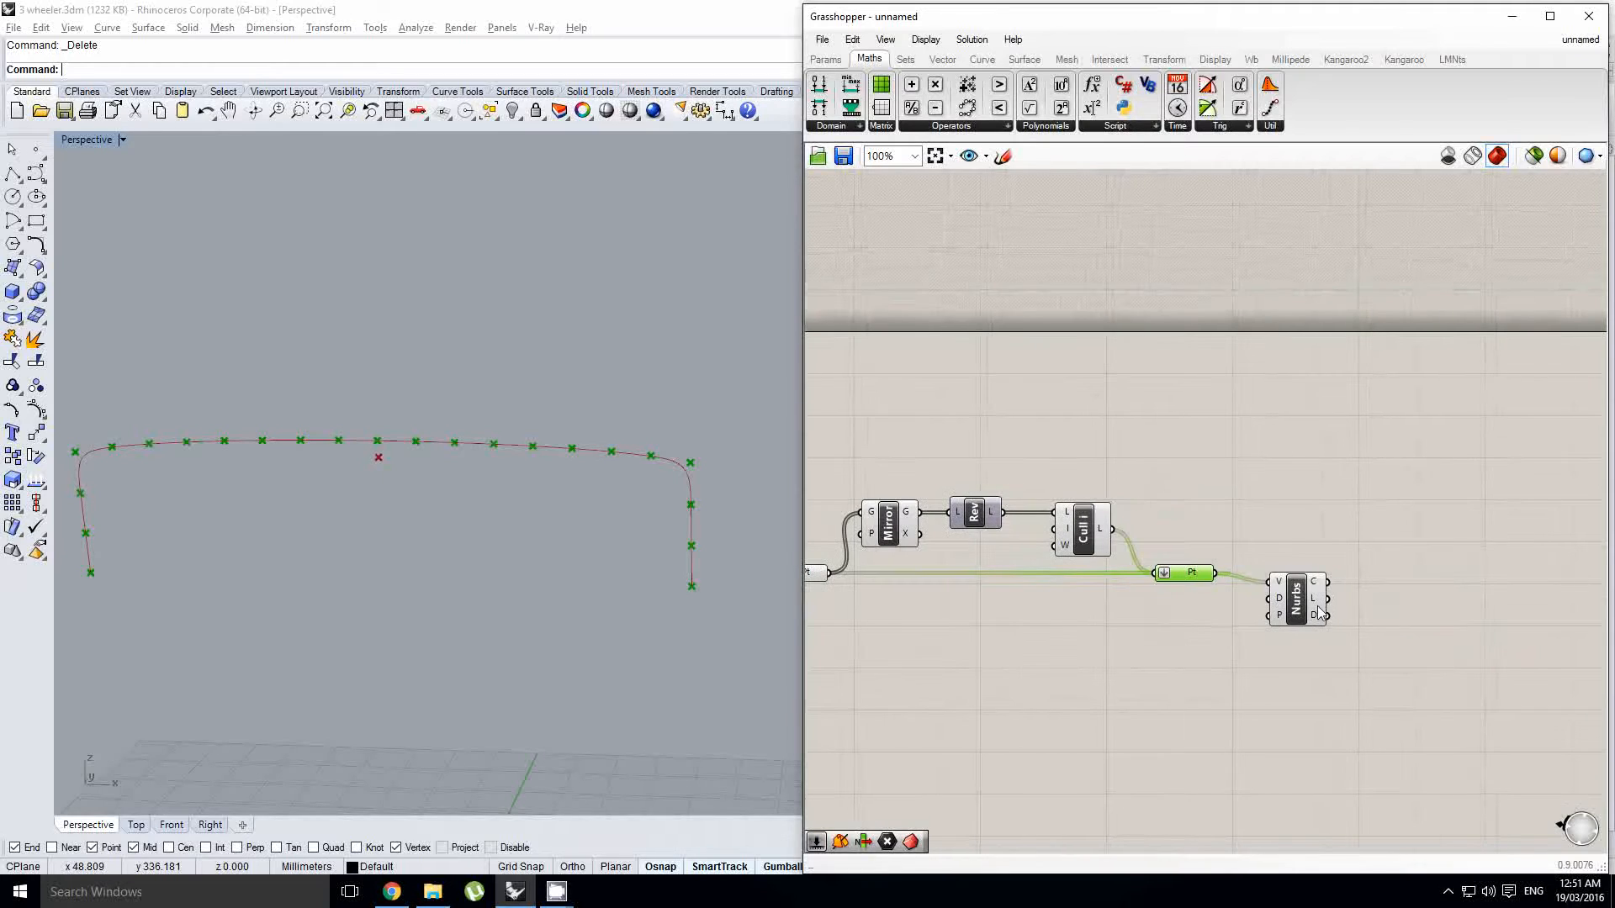
Step: Align Nurbs Curve with the new Point parameter and turn off the preview of the mirroring components and both Point parameters
{"action": "left_click_drag", "start_coordinate": [1314, 609], "coordinate": [1050, 467]}
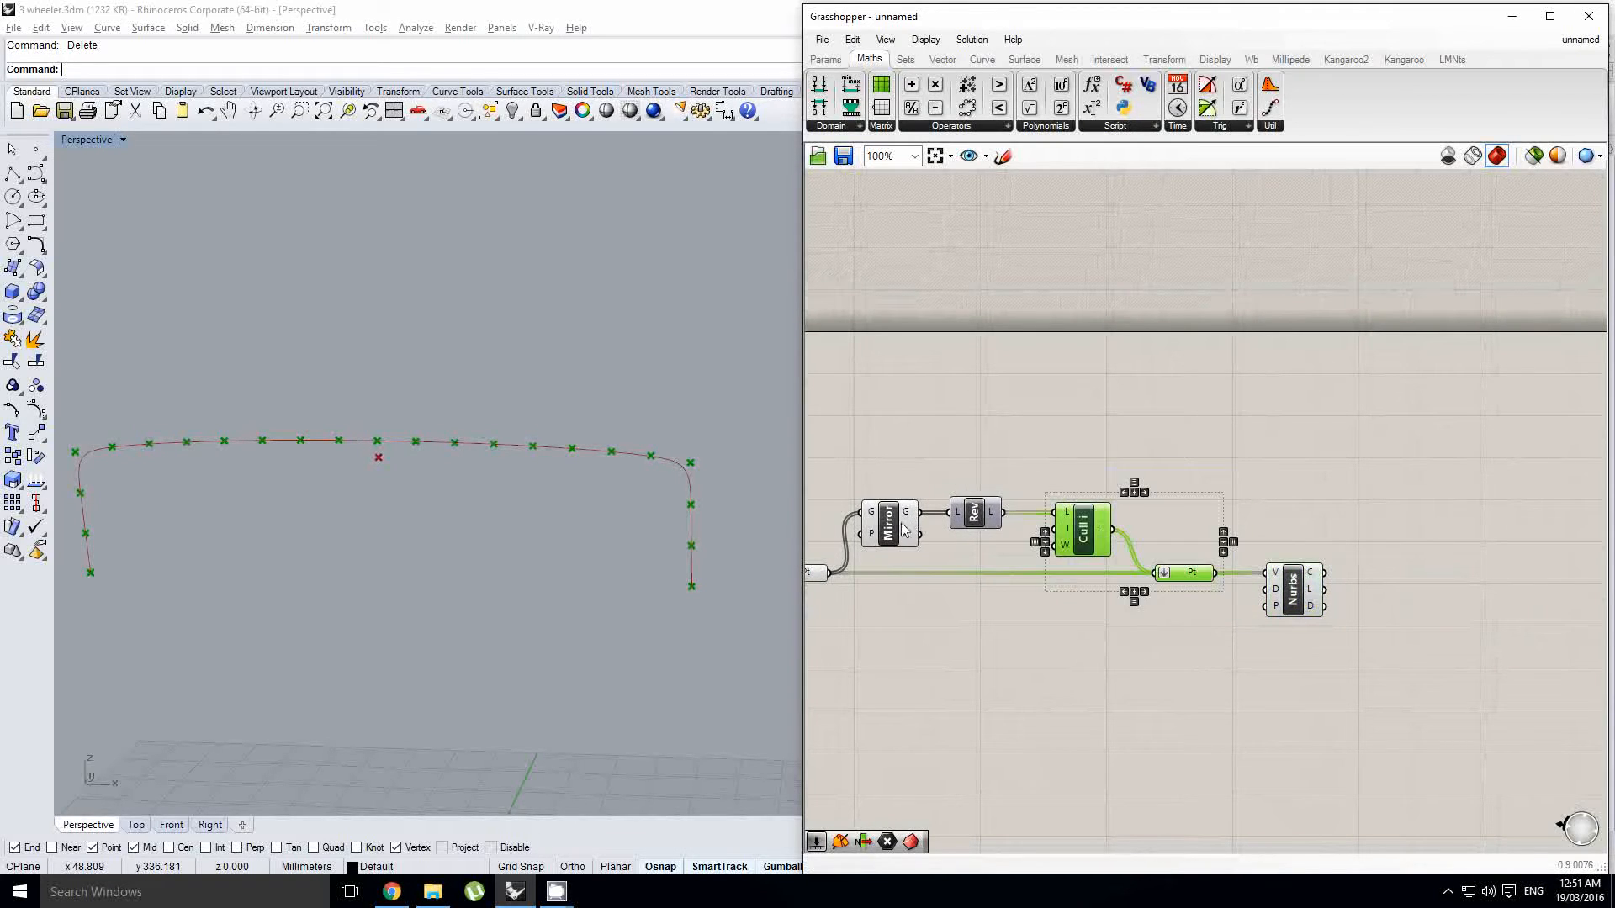
{"action": "right_click_drag", "start_coordinate": [927, 598], "coordinate": [1203, 598]}
{"action": "left_click_drag", "start_coordinate": [1208, 614], "coordinate": [1056, 479]}
{"action": "middle_click", "coordinate": [1057, 479]}
{"action": "left_click", "coordinate": [1117, 427]}
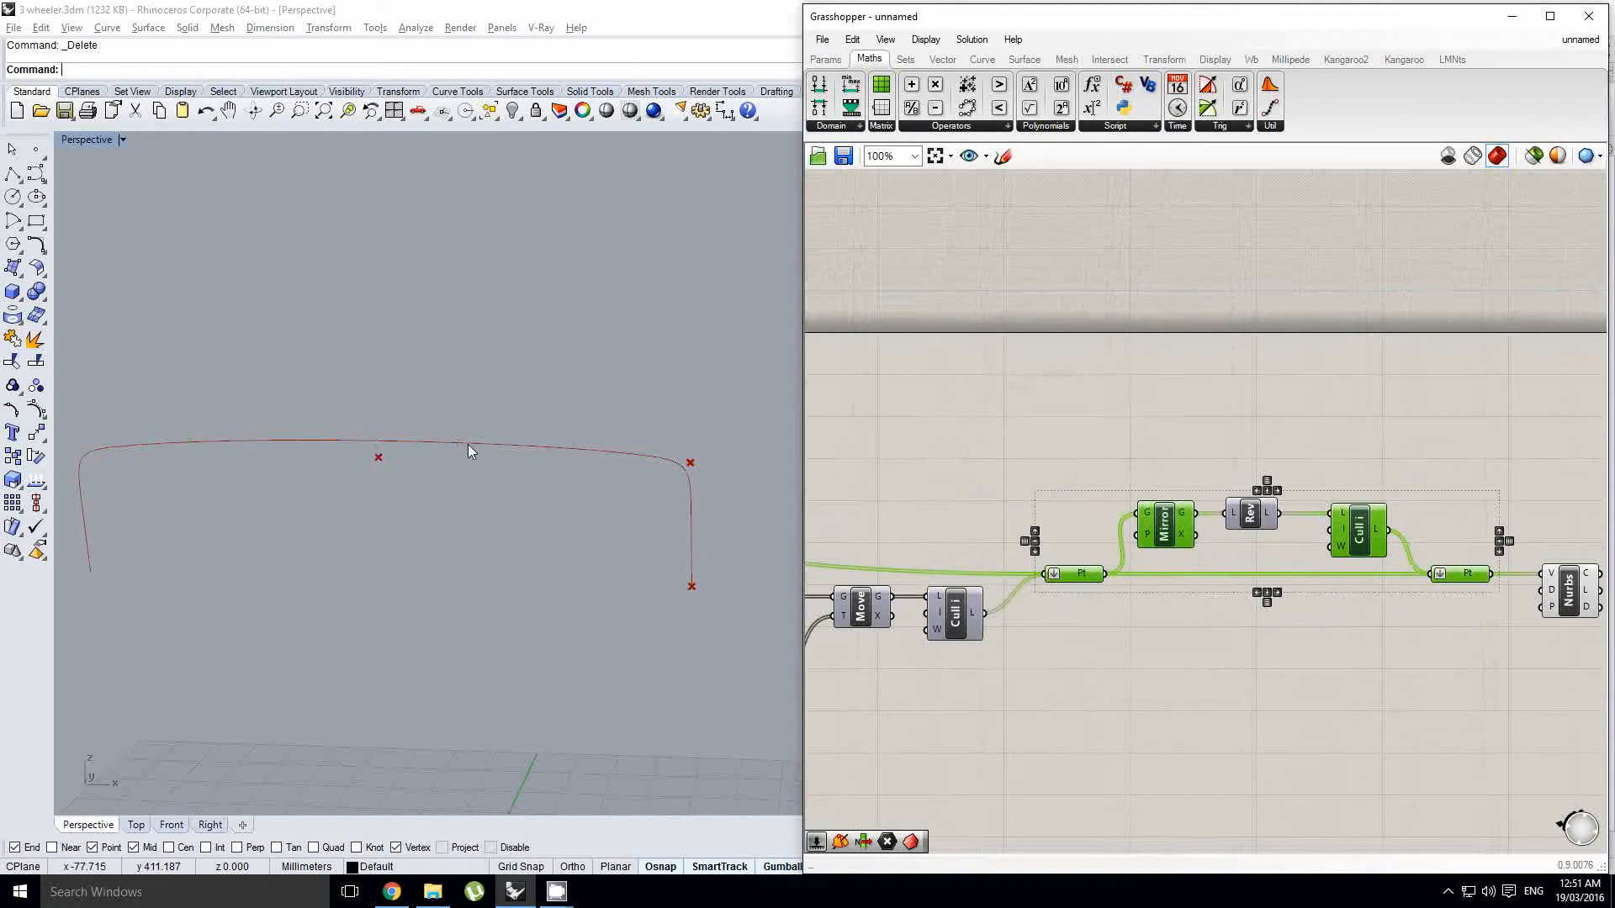
Step: Examine the mirrored profile curve in the viewport and find the Construct Point component that defines its corner
{"action": "right_click_drag", "start_coordinate": [468, 444], "coordinate": [621, 506]}
{"action": "scroll", "coordinate": [487, 446], "scroll_direction": "down", "scroll_amount": 3}
{"action": "scroll", "coordinate": [555, 469], "scroll_direction": "up", "scroll_amount": 4}
{"action": "scroll", "coordinate": [619, 559], "scroll_direction": "down", "scroll_amount": 4}
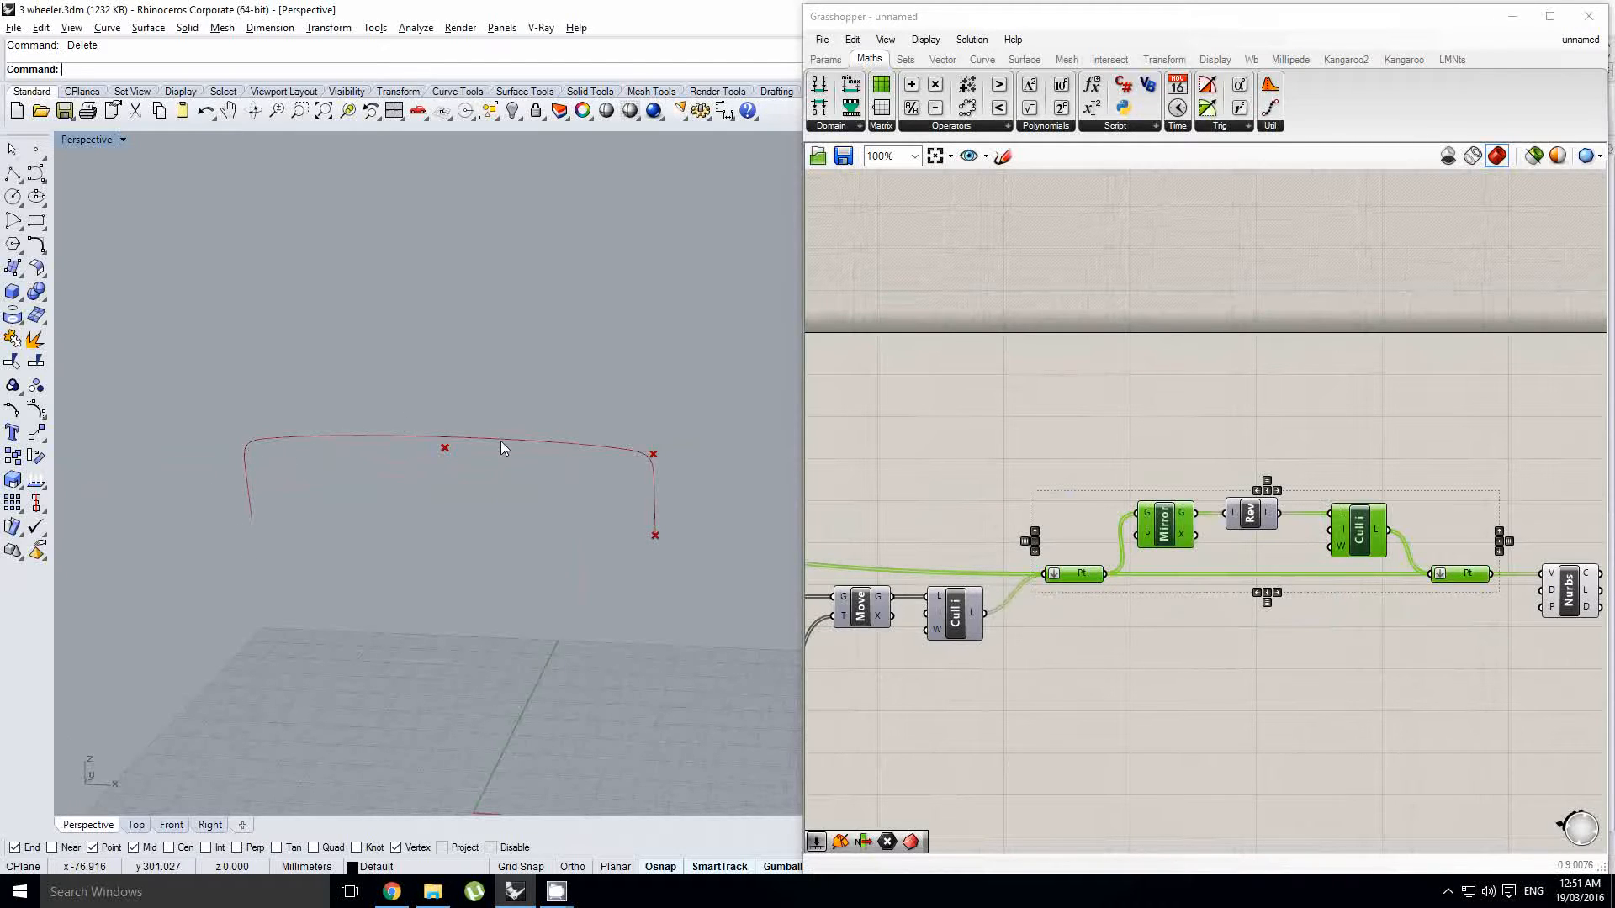
{"action": "right_click_drag", "start_coordinate": [646, 481], "coordinate": [623, 489]}
{"action": "scroll", "coordinate": [640, 459], "scroll_direction": "up", "scroll_amount": 6}
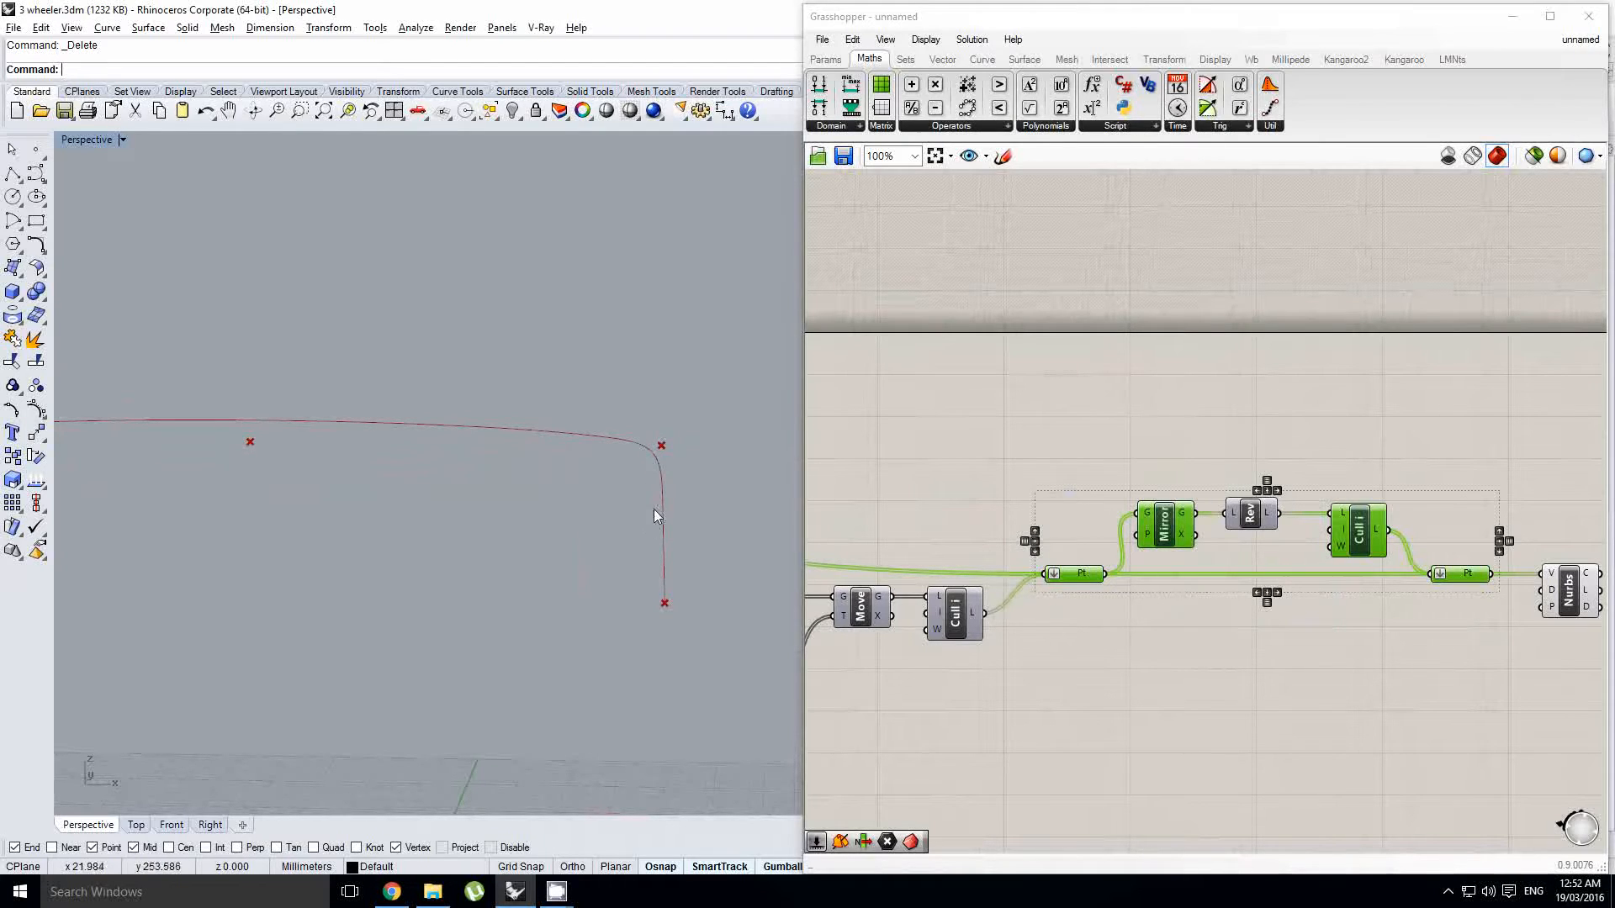
{"action": "left_click", "coordinate": [1034, 470]}
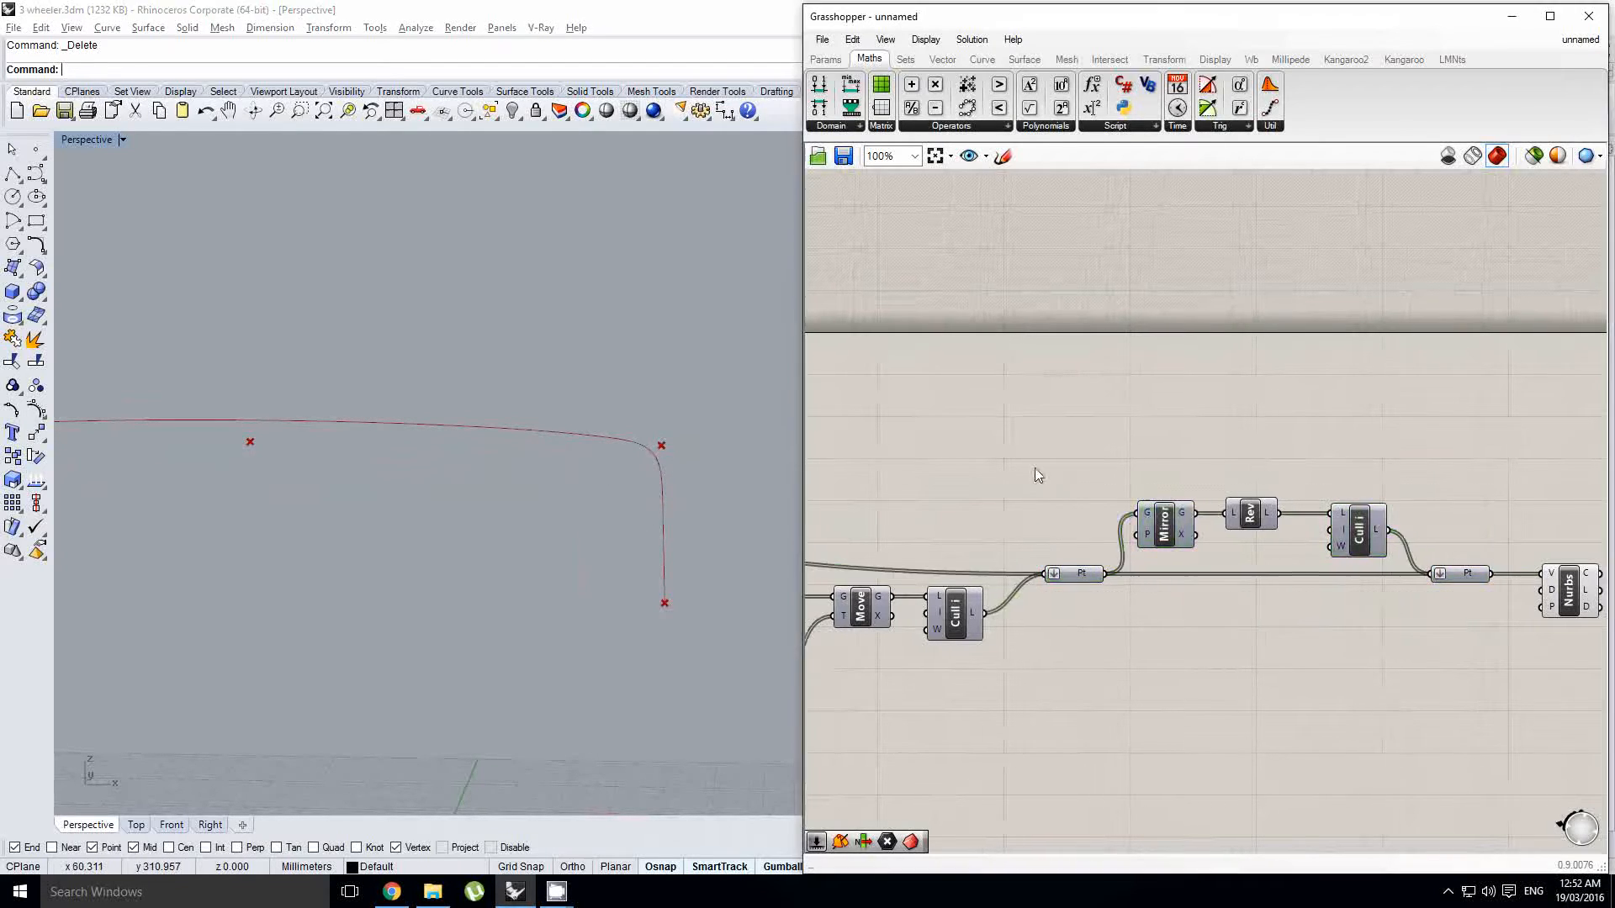
{"action": "scroll", "coordinate": [1035, 472], "scroll_direction": "down", "scroll_amount": 2}
{"action": "right_click_drag", "start_coordinate": [1038, 476], "coordinate": [1286, 461]}
{"action": "right_click_drag", "start_coordinate": [1136, 479], "coordinate": [1580, 464]}
{"action": "right_click_drag", "start_coordinate": [1338, 494], "coordinate": [1602, 492]}
{"action": "scroll", "coordinate": [1148, 496], "scroll_direction": "up", "scroll_amount": 2}
{"action": "left_click", "coordinate": [1123, 513]}
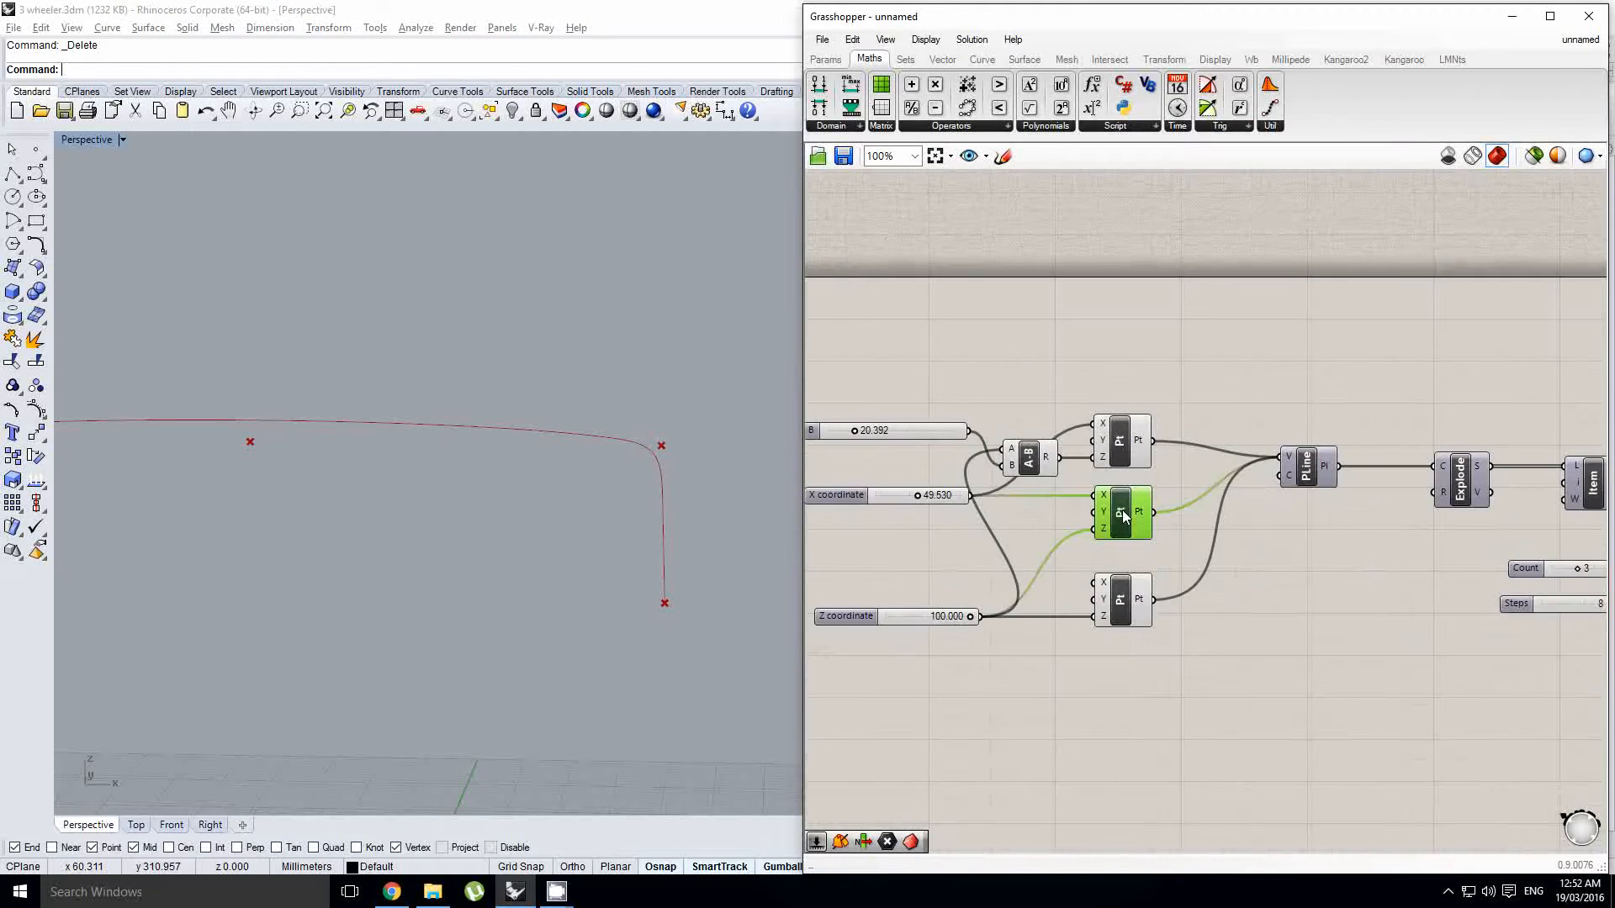
Step: Open up canvas space between the three Construct Point components and the PolyLine component
{"action": "mouse_move", "coordinate": [1103, 517]}
{"action": "right_mouse_down"}
{"action": "mouse_move", "coordinate": [1166, 519]}
{"action": "mouse_move", "coordinate": [1081, 505]}
{"action": "right_mouse_up"}
{"action": "scroll", "coordinate": [1176, 465], "scroll_direction": "down", "scroll_amount": 1}
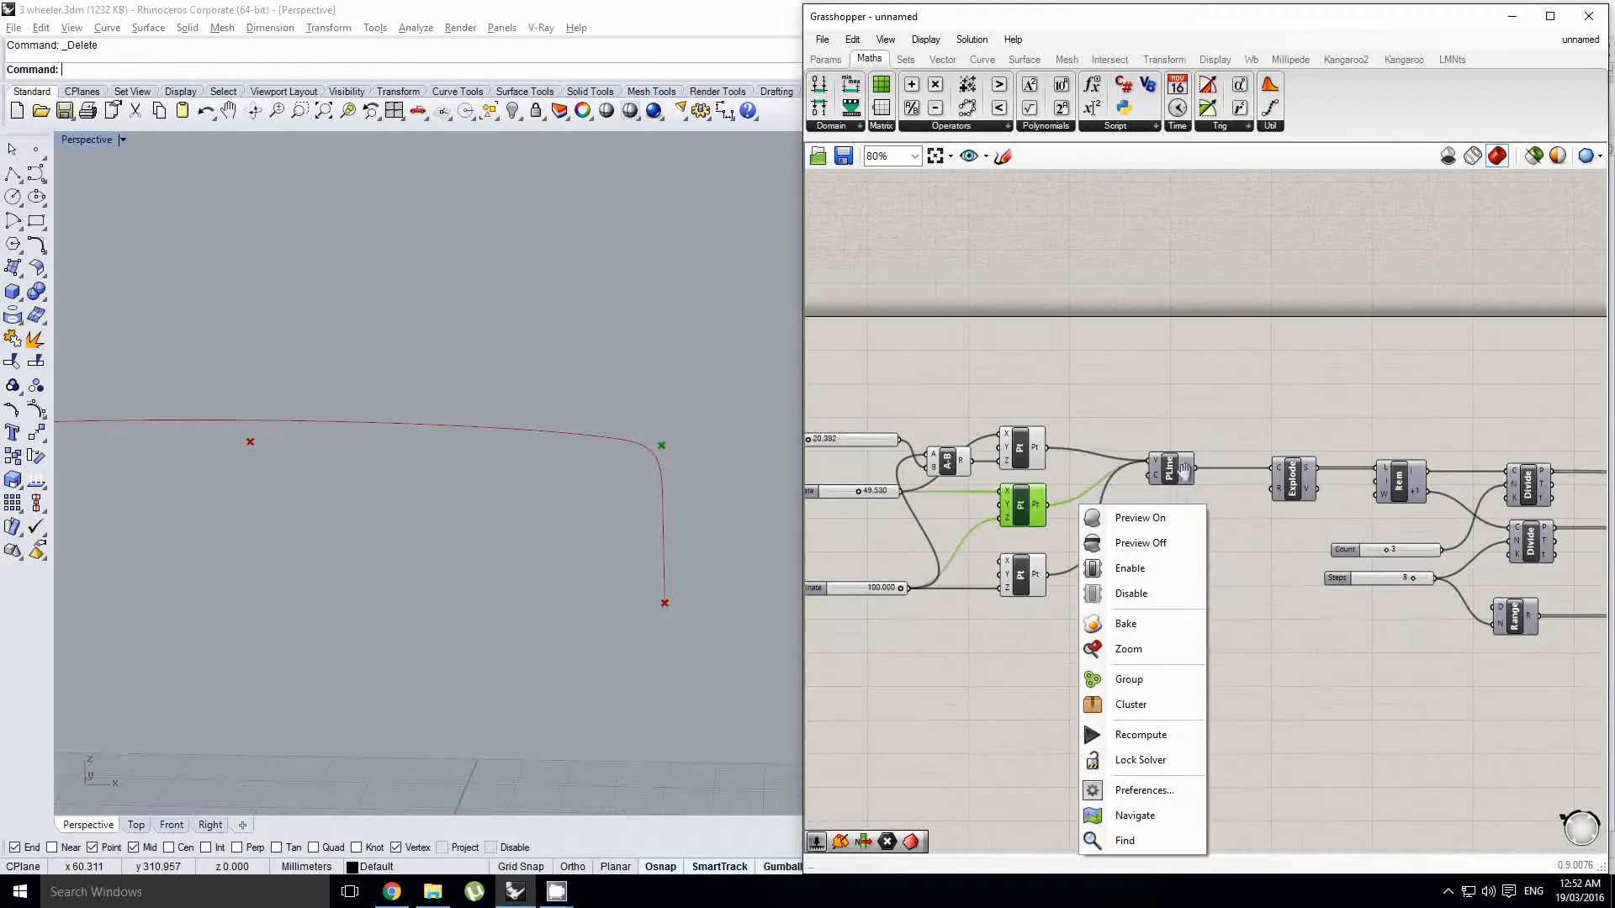
{"action": "left_click", "coordinate": [1120, 462]}
{"action": "left_click_drag", "start_coordinate": [1117, 469], "coordinate": [1293, 481], "text": "alt"}
{"action": "scroll", "coordinate": [1093, 505], "scroll_direction": "up", "scroll_amount": 1}
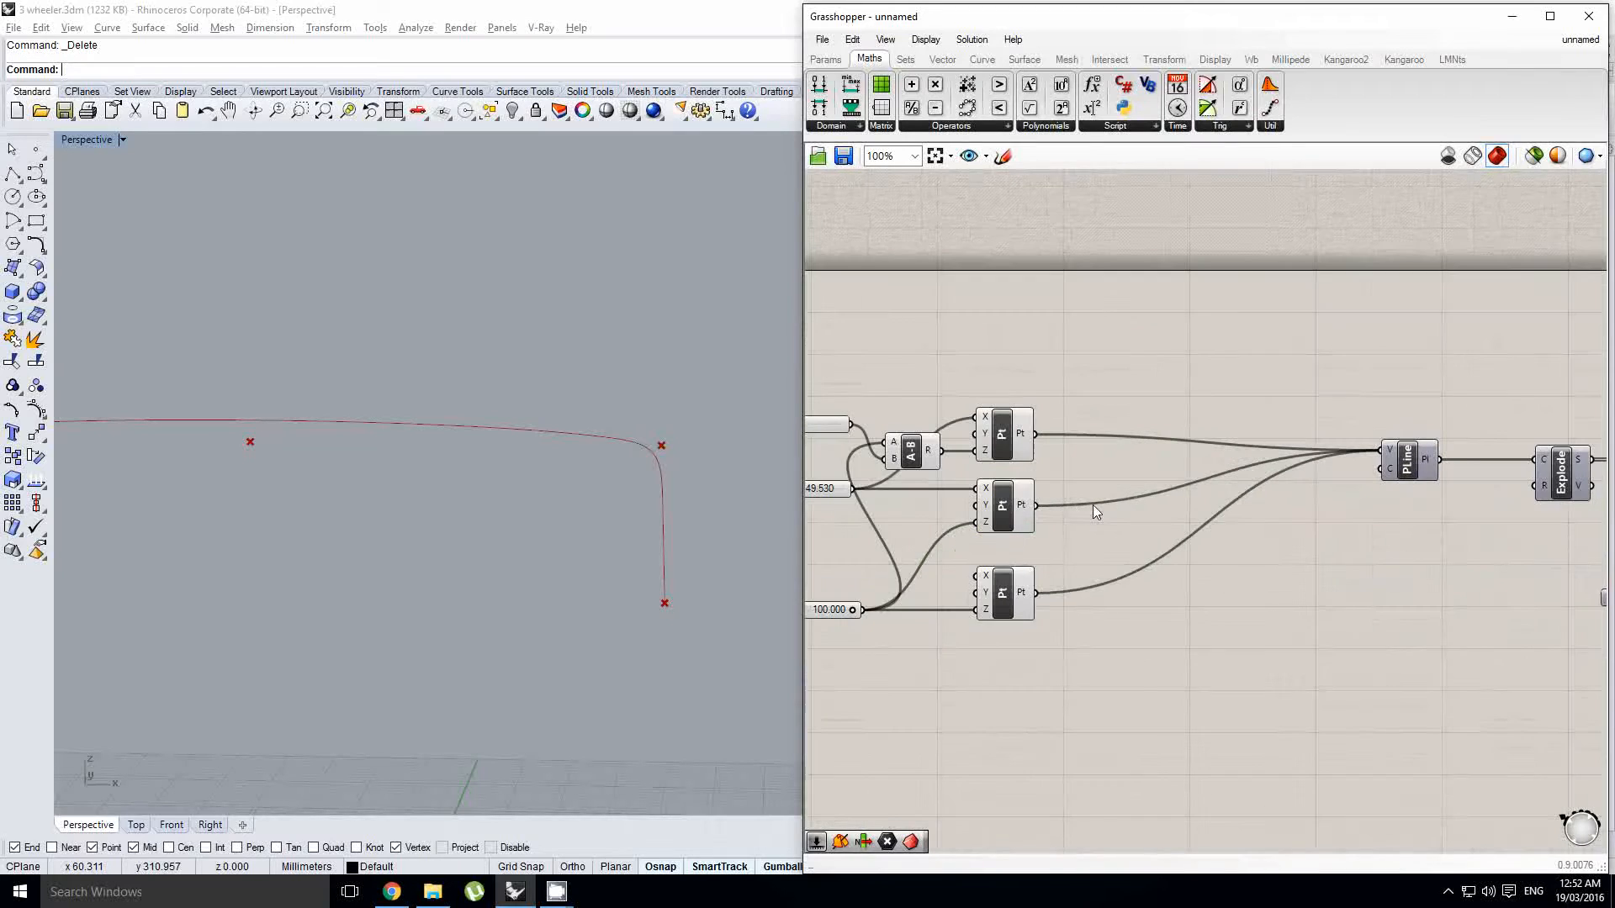
Step: Insert a List Item component between the middle Construct Point and PolyLine, rerouting the corner point through it
{"action": "right_click_drag", "start_coordinate": [1092, 505], "coordinate": [1167, 503]}
{"action": "double_click", "coordinate": [1238, 467]}
{"action": "type", "text": "list item"}
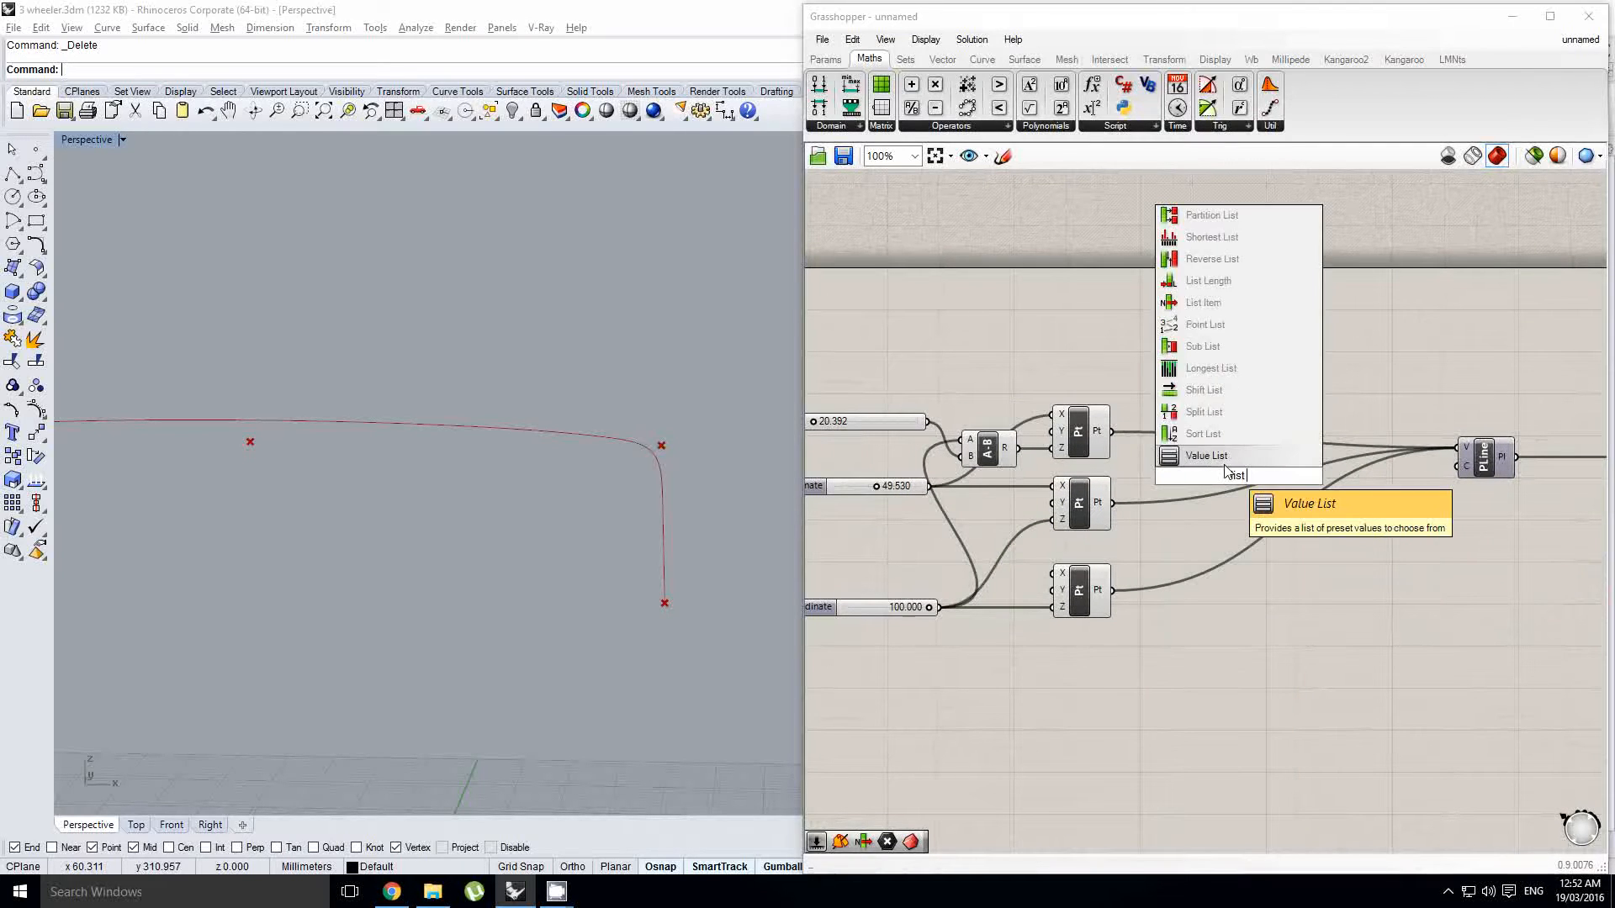
{"action": "key", "text": "Return"}
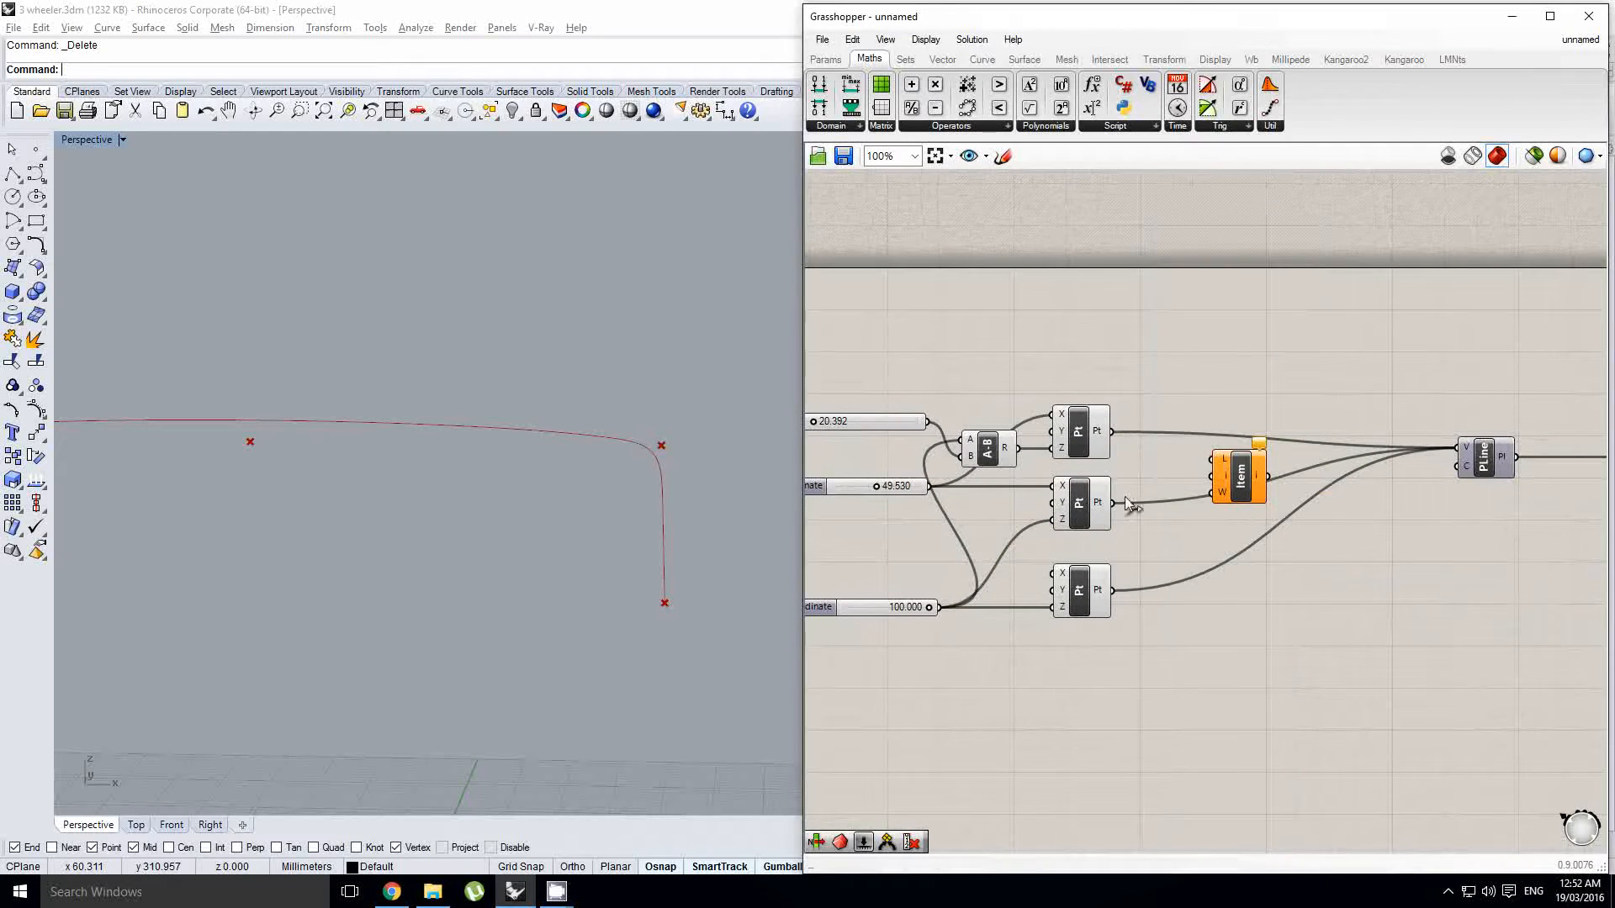
{"action": "left_click_drag", "start_coordinate": [1123, 499], "coordinate": [1211, 518]}
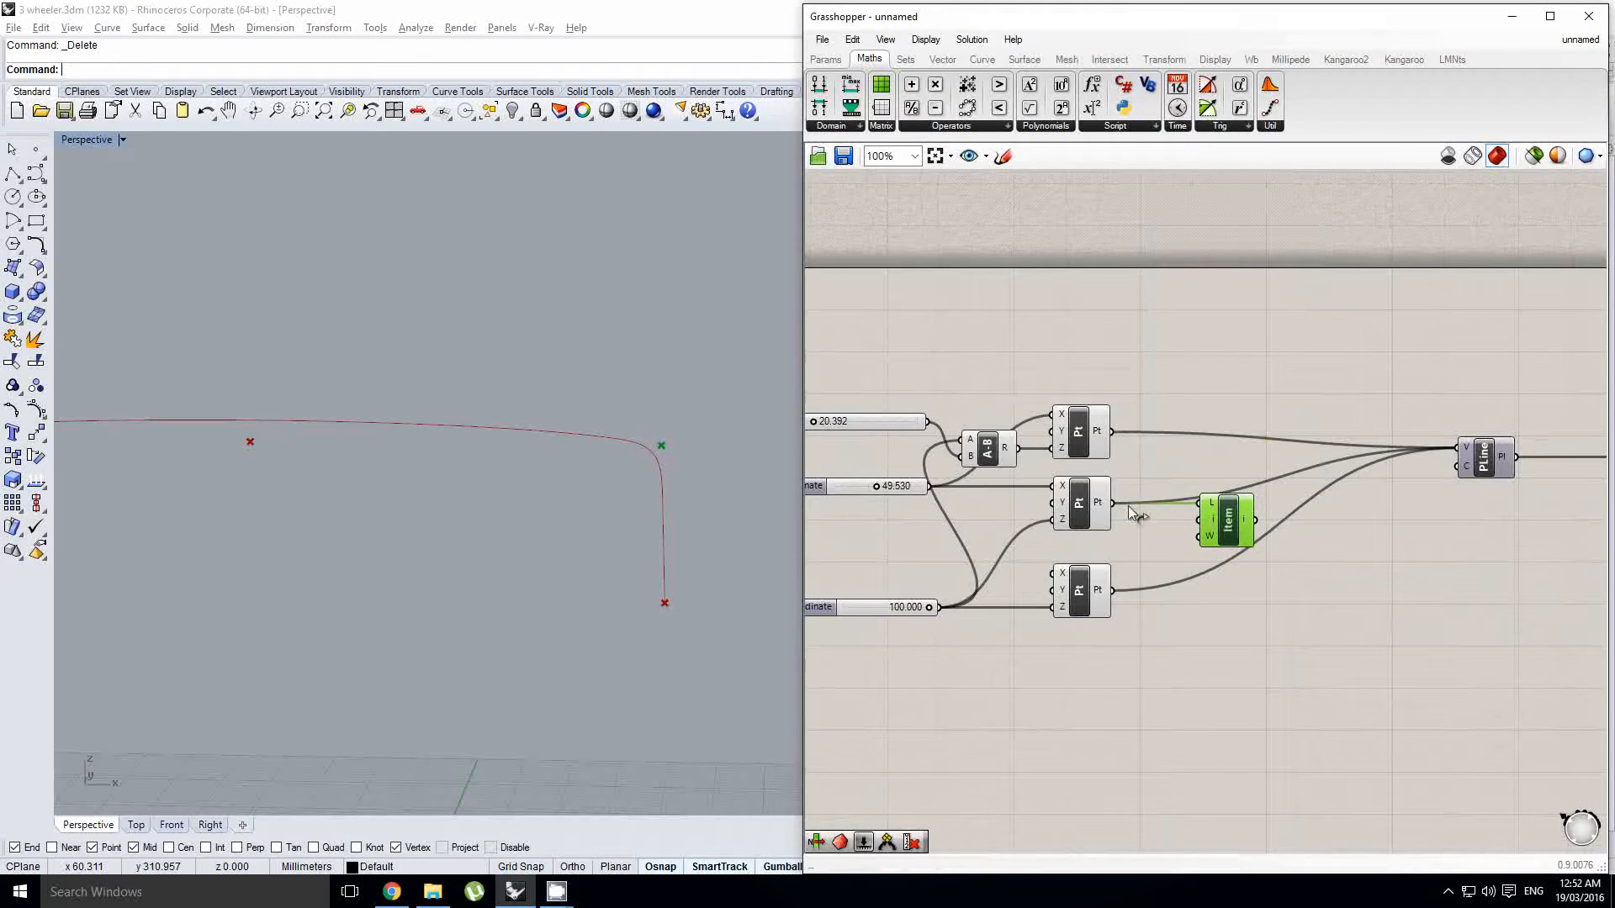
{"action": "left_click_drag", "start_coordinate": [1129, 507], "coordinate": [1267, 522], "text": "ctrl+shift"}
{"action": "left_click_drag", "start_coordinate": [1162, 504], "coordinate": [1108, 504]}
Step: Add a Negative component fed by the X coordinate slider and add its output to the middle Construct Point's X input
{"action": "right_click_drag", "start_coordinate": [1116, 501], "coordinate": [1306, 484]}
{"action": "left_click", "coordinate": [1152, 498]}
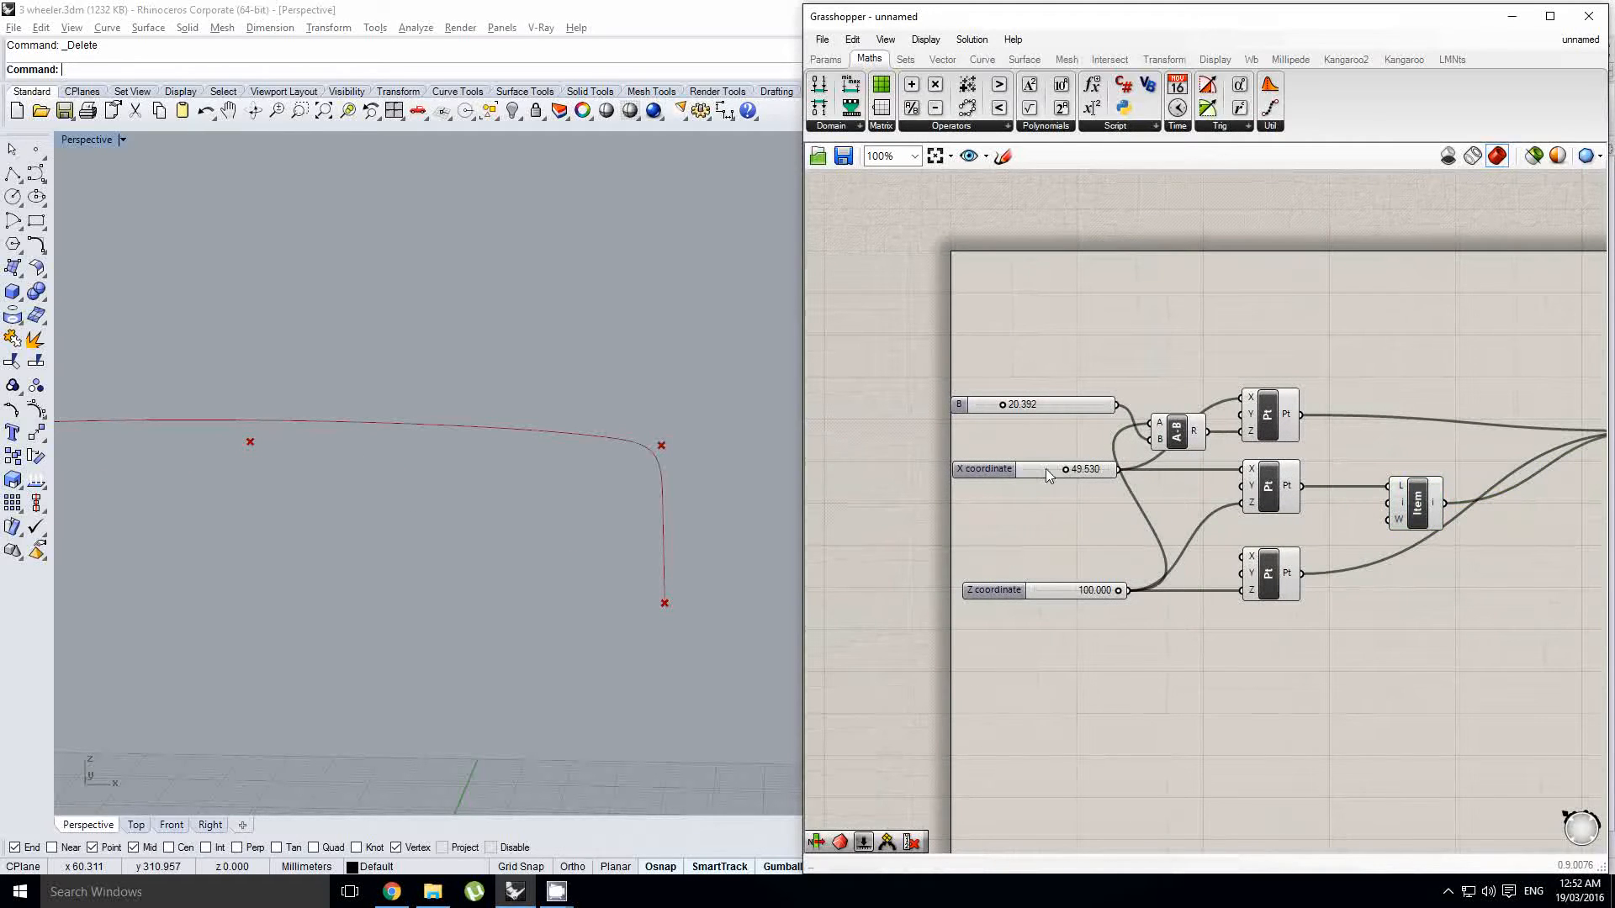
{"action": "left_click_drag", "start_coordinate": [1046, 468], "coordinate": [997, 467]}
{"action": "double_click", "coordinate": [1167, 500]}
{"action": "type", "text": "ne"}
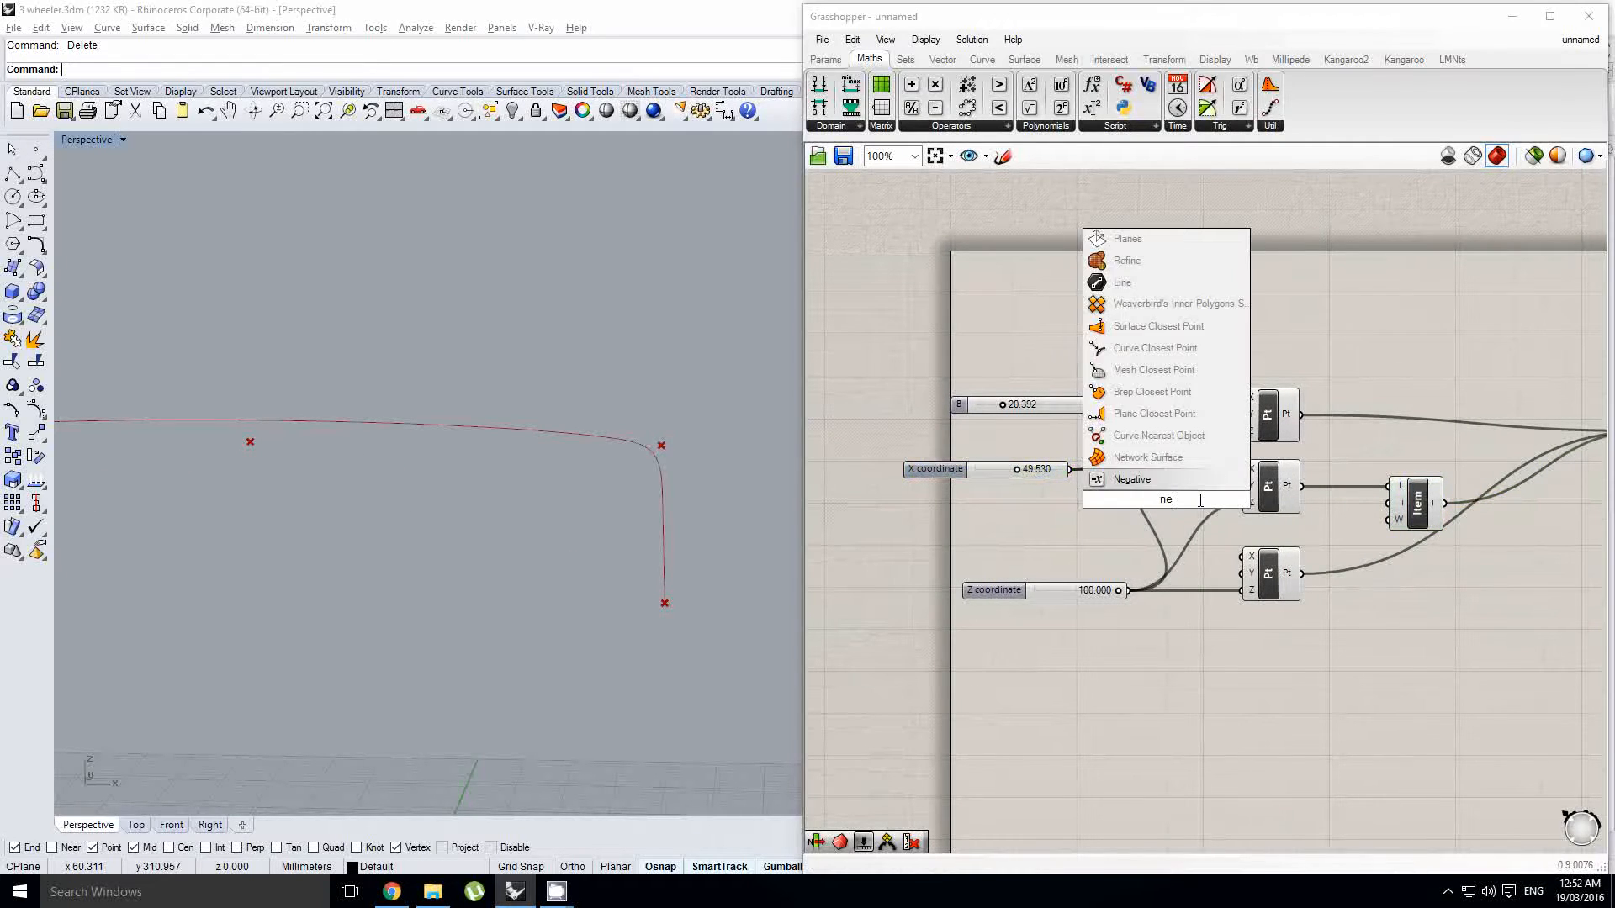
{"action": "type", "text": "g"}
{"action": "left_click", "coordinate": [1200, 482]}
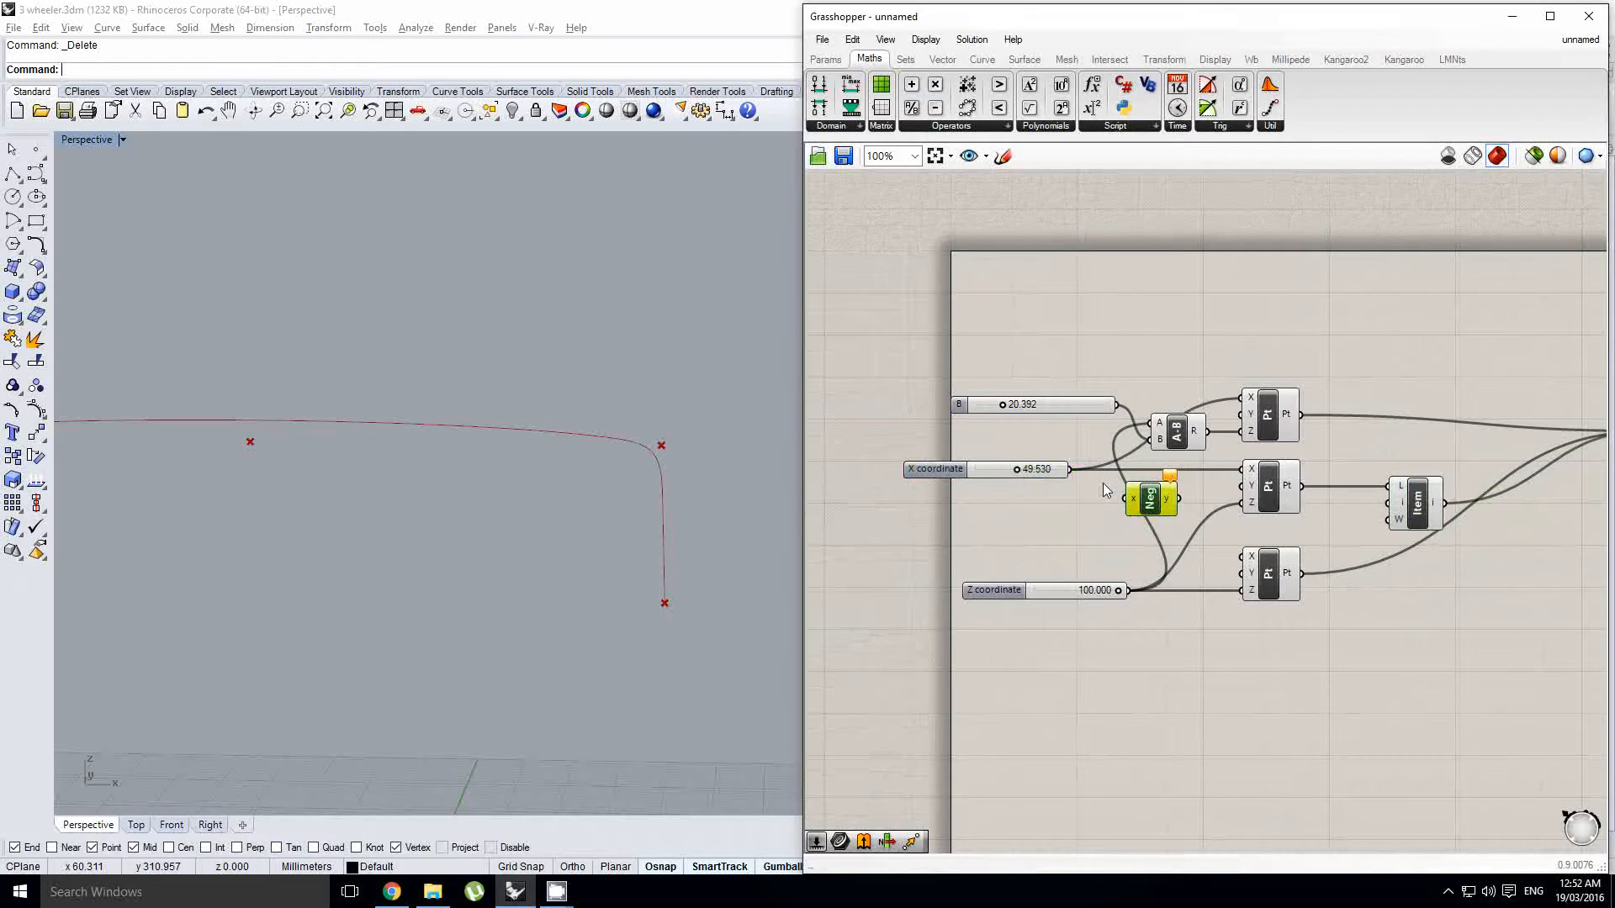
{"action": "left_click_drag", "start_coordinate": [1071, 470], "coordinate": [1243, 486]}
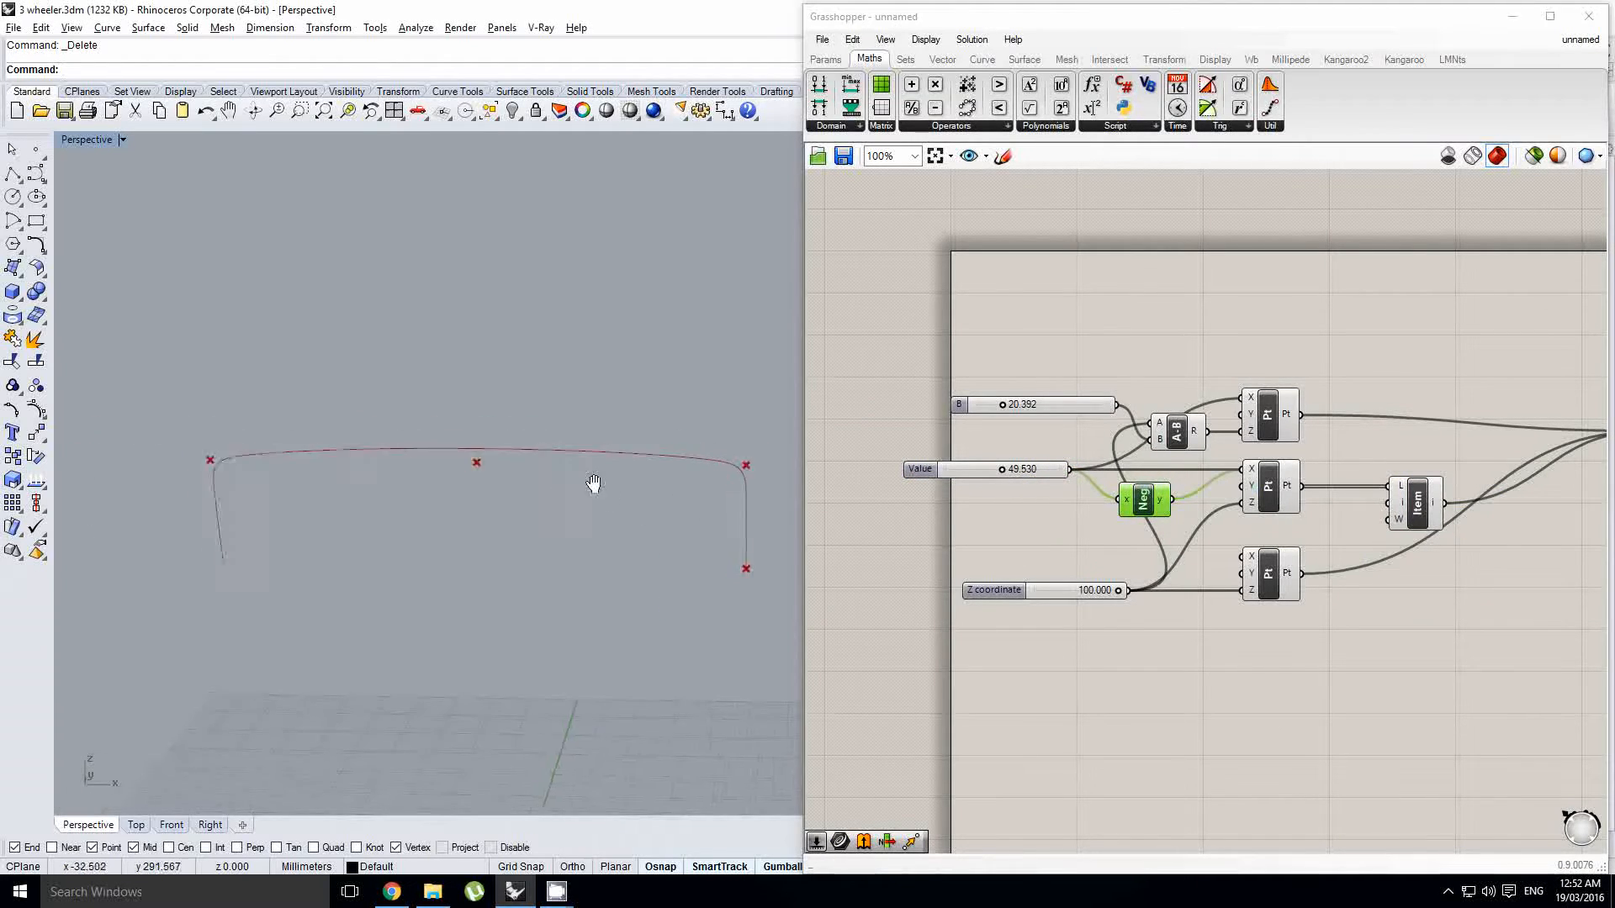
Step: Hide the preview of the List Item component that follows the middle Construct Point
{"action": "left_click", "coordinate": [1288, 494]}
{"action": "right_click_drag", "start_coordinate": [1285, 489], "coordinate": [1110, 479]}
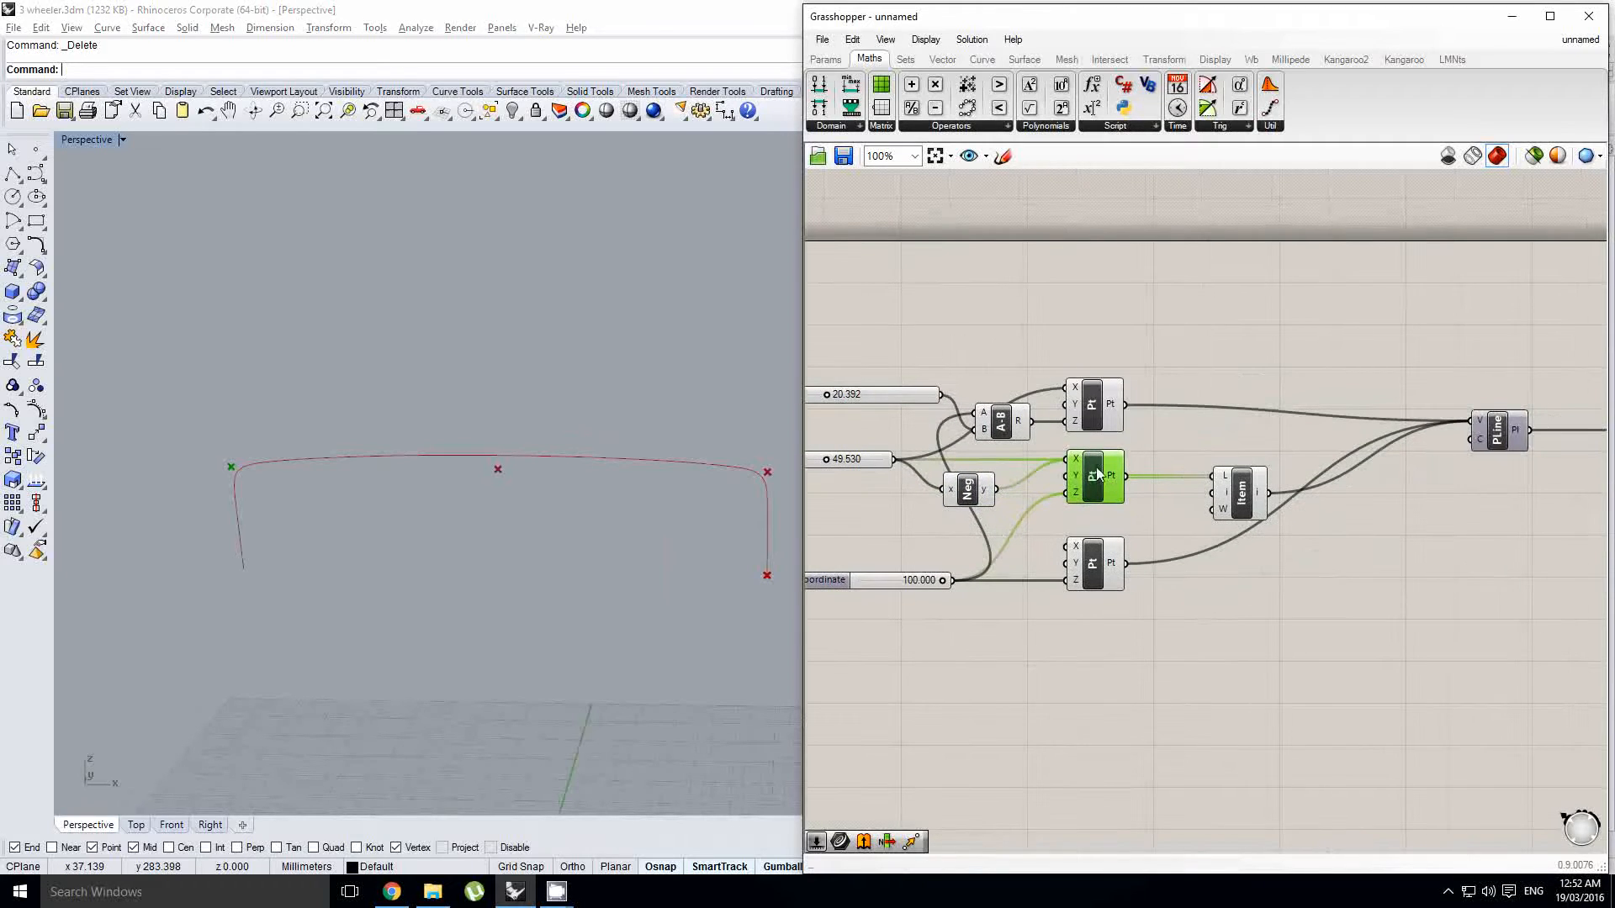
{"action": "left_click", "coordinate": [1249, 485]}
{"action": "middle_click", "coordinate": [1251, 484]}
{"action": "left_click", "coordinate": [1291, 452]}
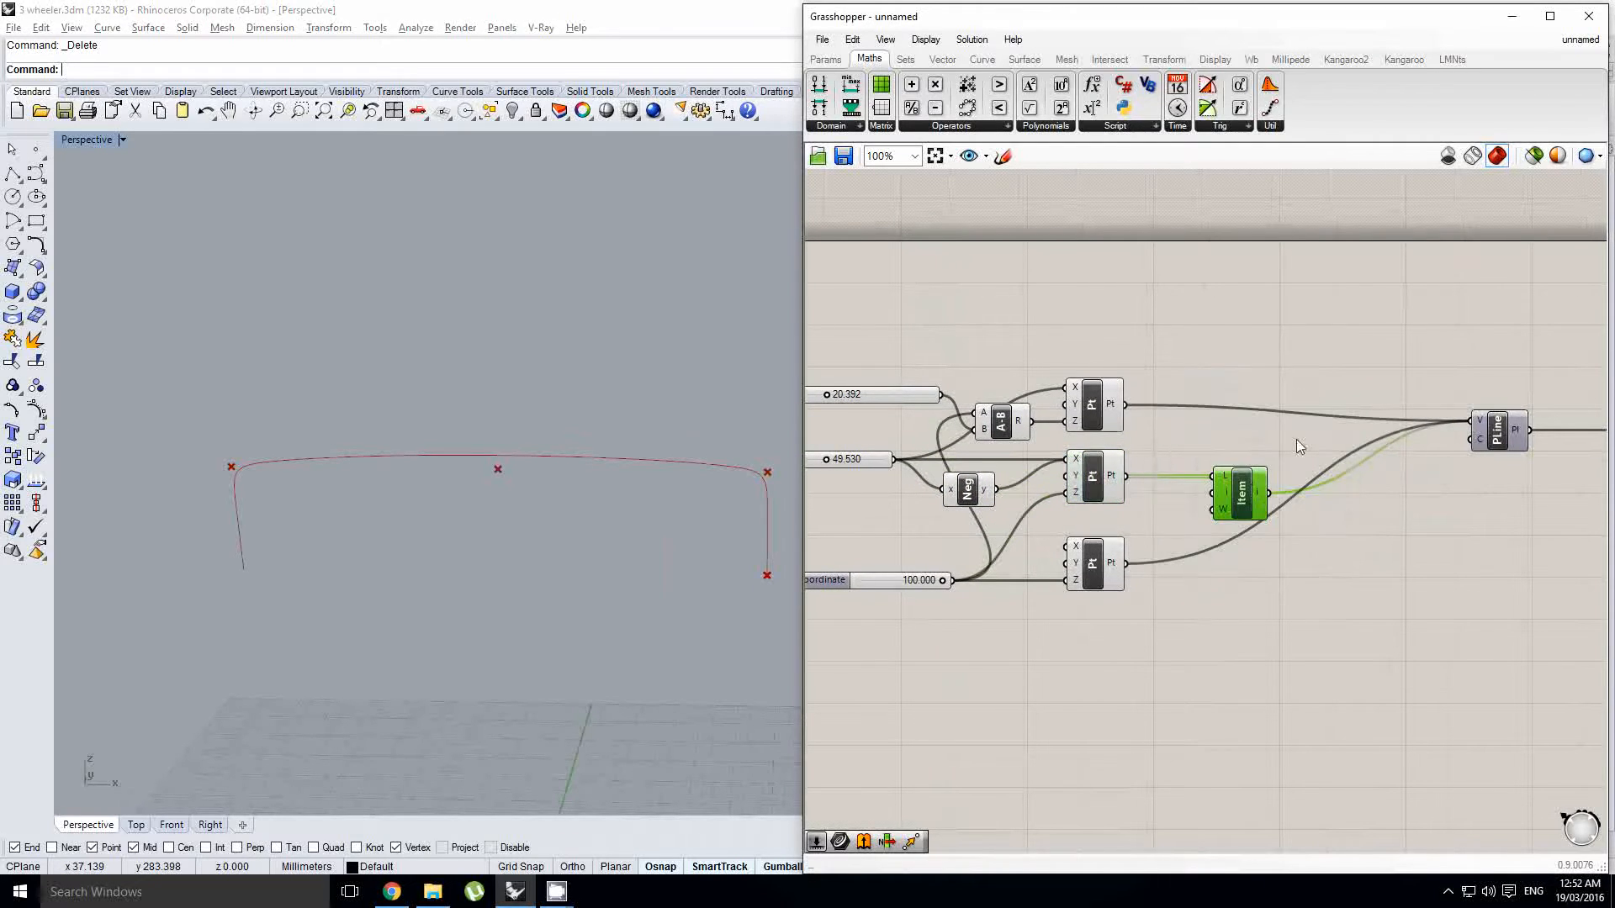
{"action": "left_click", "coordinate": [1091, 477]}
{"action": "left_click", "coordinate": [1159, 522]}
Step: Add a Curve Closest Point component and feed the middle Construct Point's output into its P input
{"action": "right_click_drag", "start_coordinate": [1167, 522], "coordinate": [1132, 517]}
{"action": "scroll", "coordinate": [1130, 515], "scroll_direction": "down", "scroll_amount": 3}
{"action": "right_click_drag", "start_coordinate": [1256, 550], "coordinate": [1240, 552]}
{"action": "double_click", "coordinate": [1227, 572]}
{"action": "type", "text": "curve"}
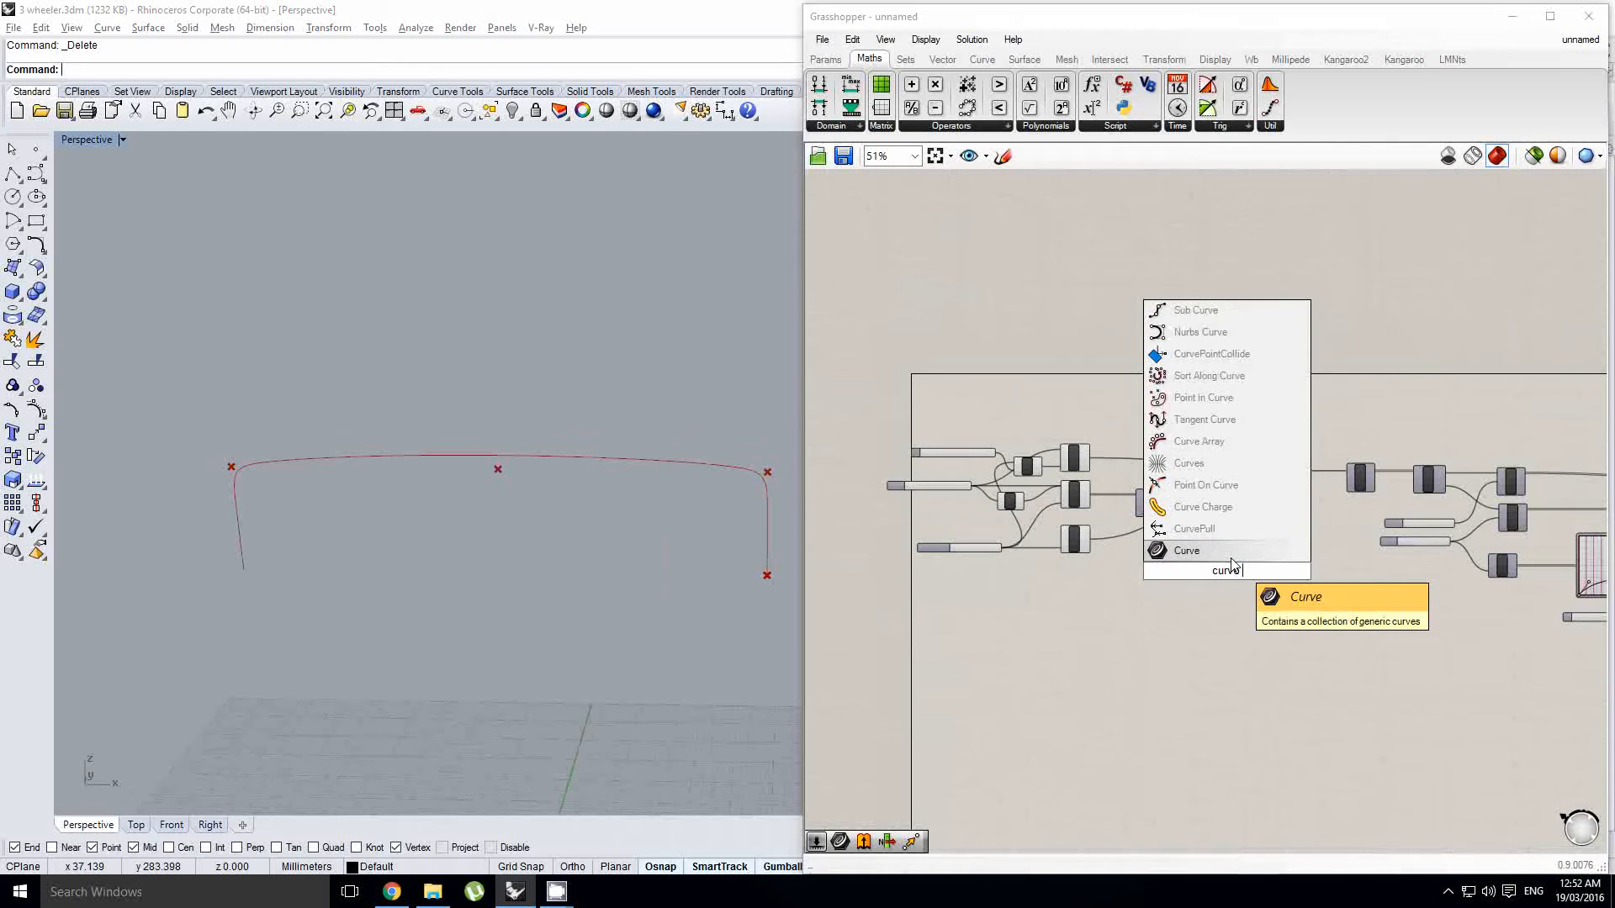
{"action": "type", "text": " cp"}
{"action": "left_click", "coordinate": [1213, 528]}
{"action": "scroll", "coordinate": [1209, 543], "scroll_direction": "up", "scroll_amount": 3}
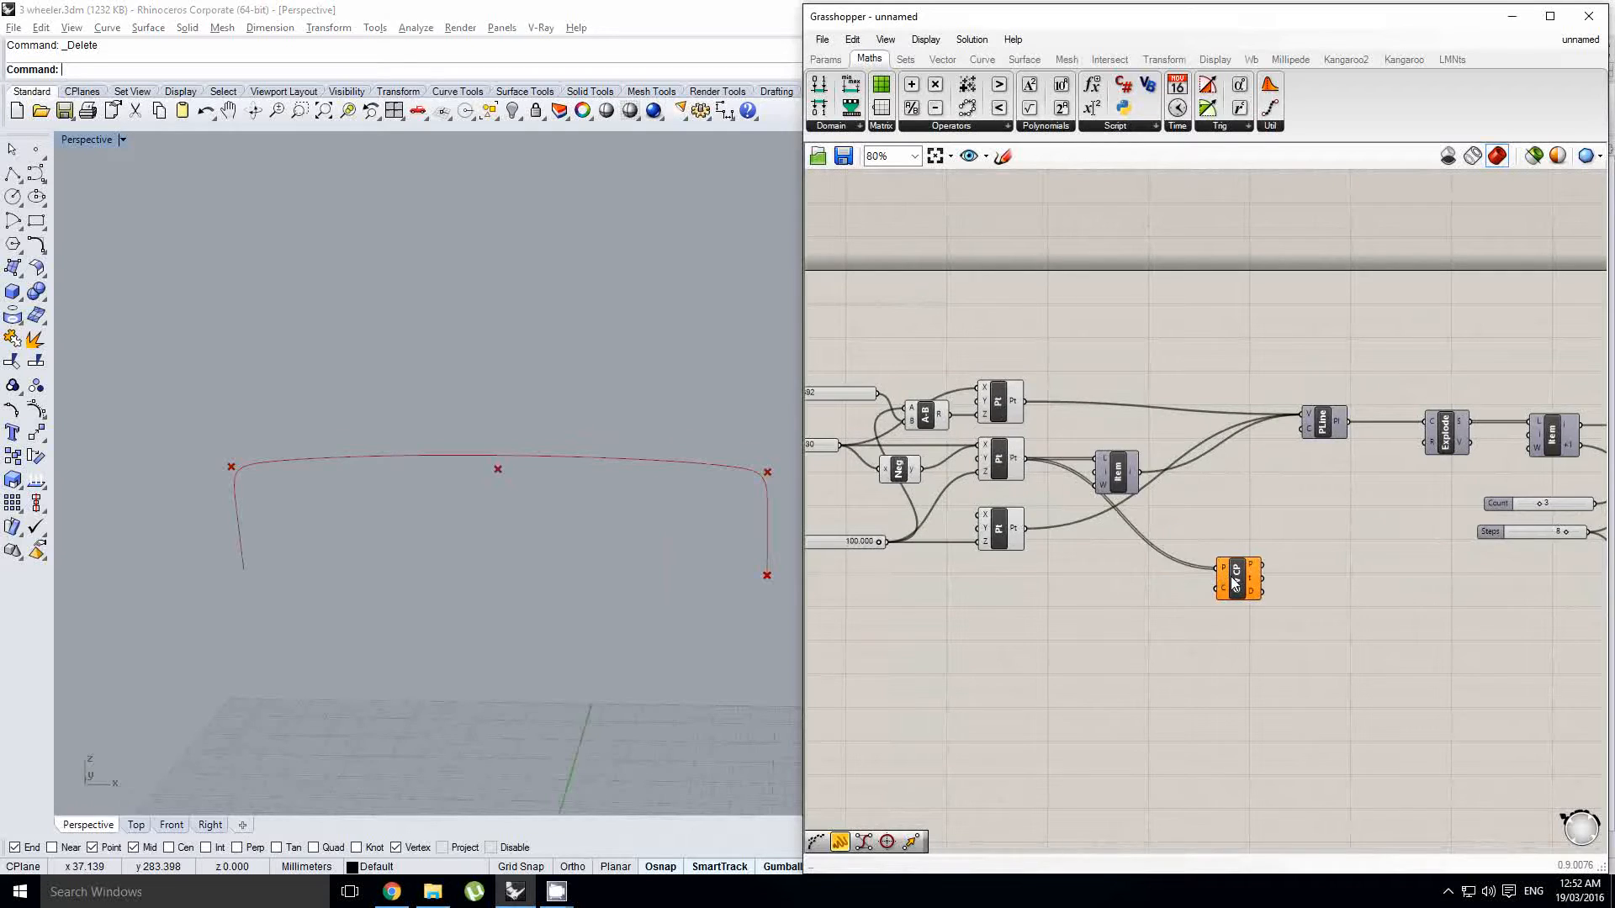
Step: Move Curve Closest Point beyond the Nurbs Curve component, feed it that curve, and hide the Nurbs Curve preview
{"action": "scroll", "coordinate": [1130, 588], "scroll_direction": "down", "scroll_amount": 7}
{"action": "left_click_drag", "start_coordinate": [1231, 577], "coordinate": [1294, 558]}
{"action": "scroll", "coordinate": [1506, 604], "scroll_direction": "up", "scroll_amount": 5}
{"action": "scroll", "coordinate": [1280, 522], "scroll_direction": "up", "scroll_amount": 3}
{"action": "left_click", "coordinate": [1197, 517]}
{"action": "middle_click", "coordinate": [1197, 517]}
{"action": "left_click", "coordinate": [1245, 480]}
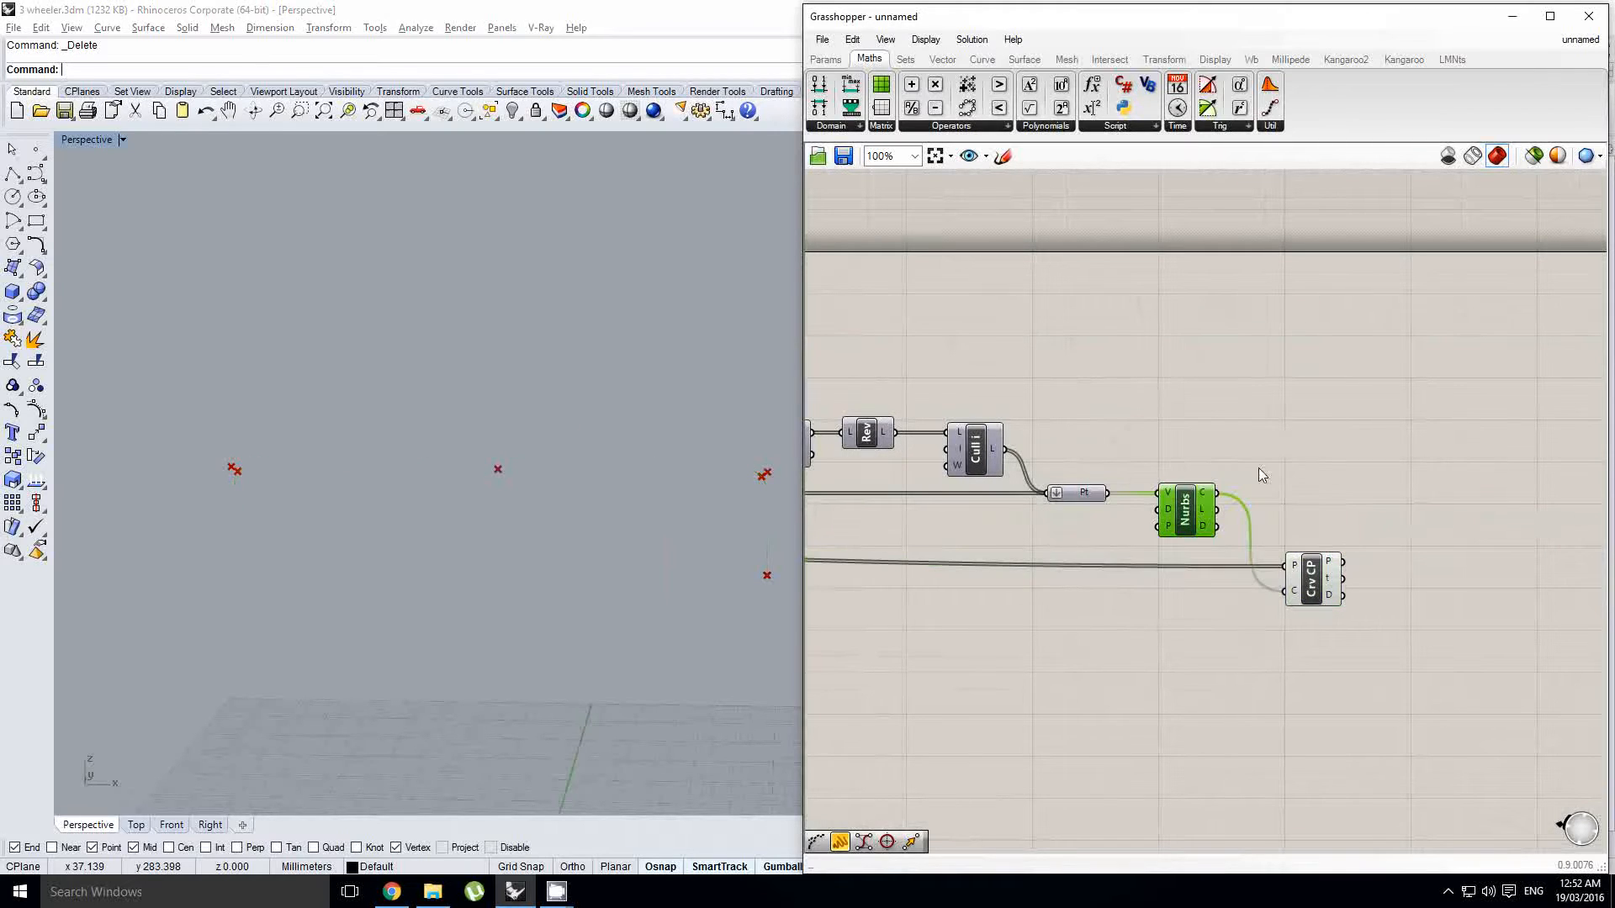
Step: Add a Shatter component and connect the NURBS curve to C and the closest-point parameter to t
{"action": "double_click", "coordinate": [1426, 511]}
{"action": "type", "text": "shatter"}
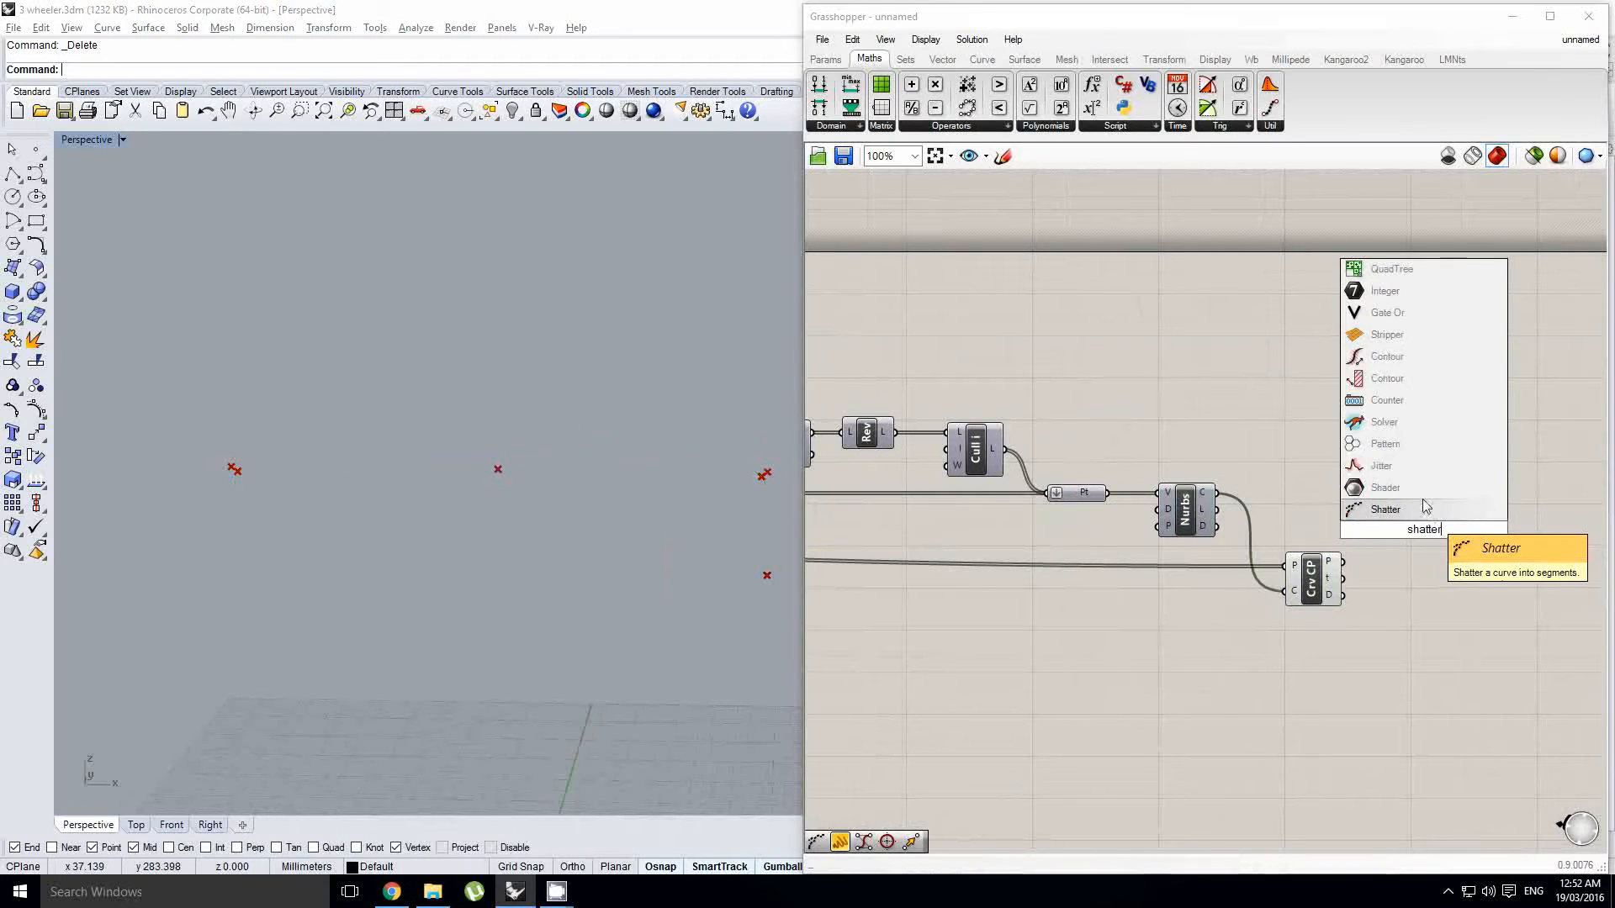
{"action": "left_click", "coordinate": [1423, 497]}
{"action": "scroll", "coordinate": [1419, 515], "scroll_direction": "up", "scroll_amount": 1}
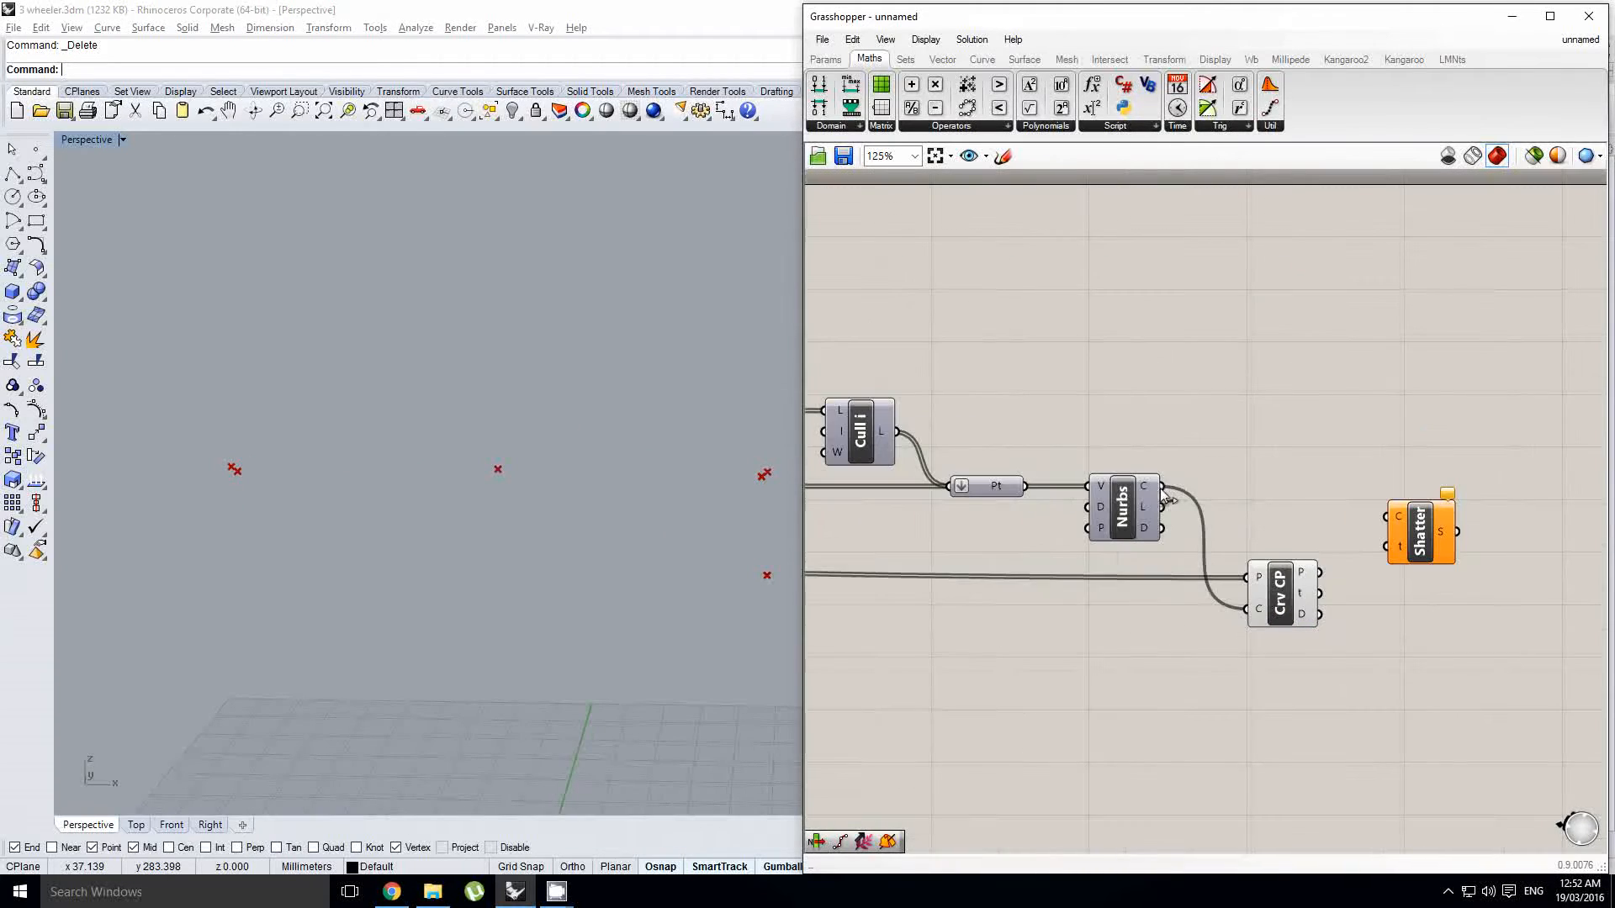
{"action": "left_click_drag", "start_coordinate": [1418, 497], "coordinate": [1414, 491]}
{"action": "left_click_drag", "start_coordinate": [1319, 593], "coordinate": [1415, 516]}
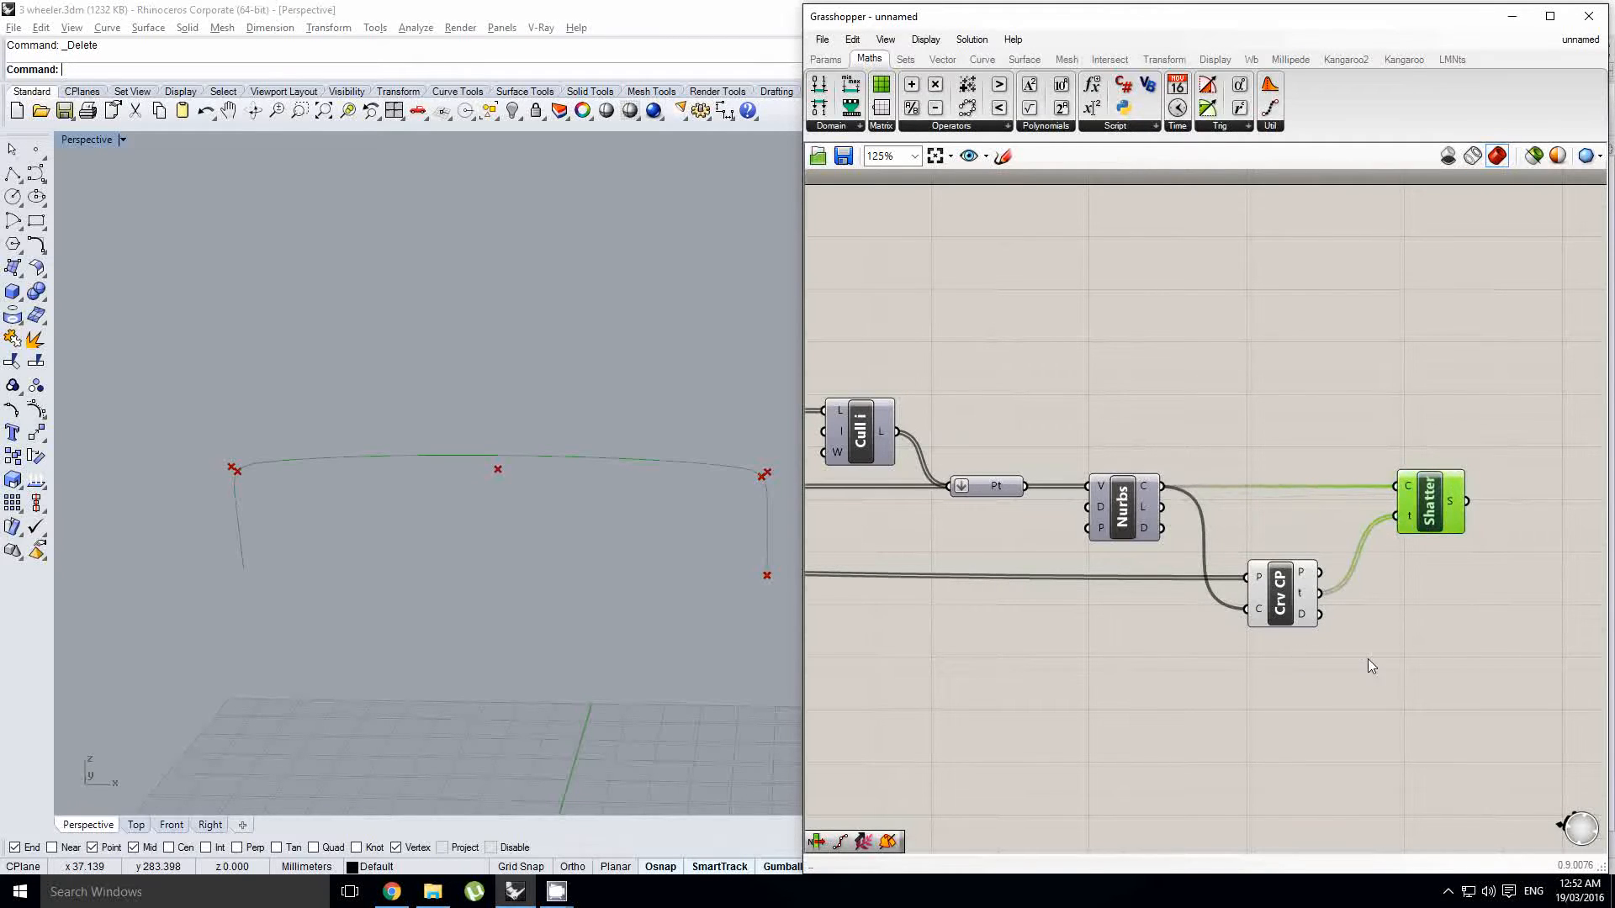
Step: Hide the preview of the Curve Closest Point component and inspect the profile from an angle
{"action": "left_click", "coordinate": [1280, 593]}
{"action": "middle_click", "coordinate": [1228, 483]}
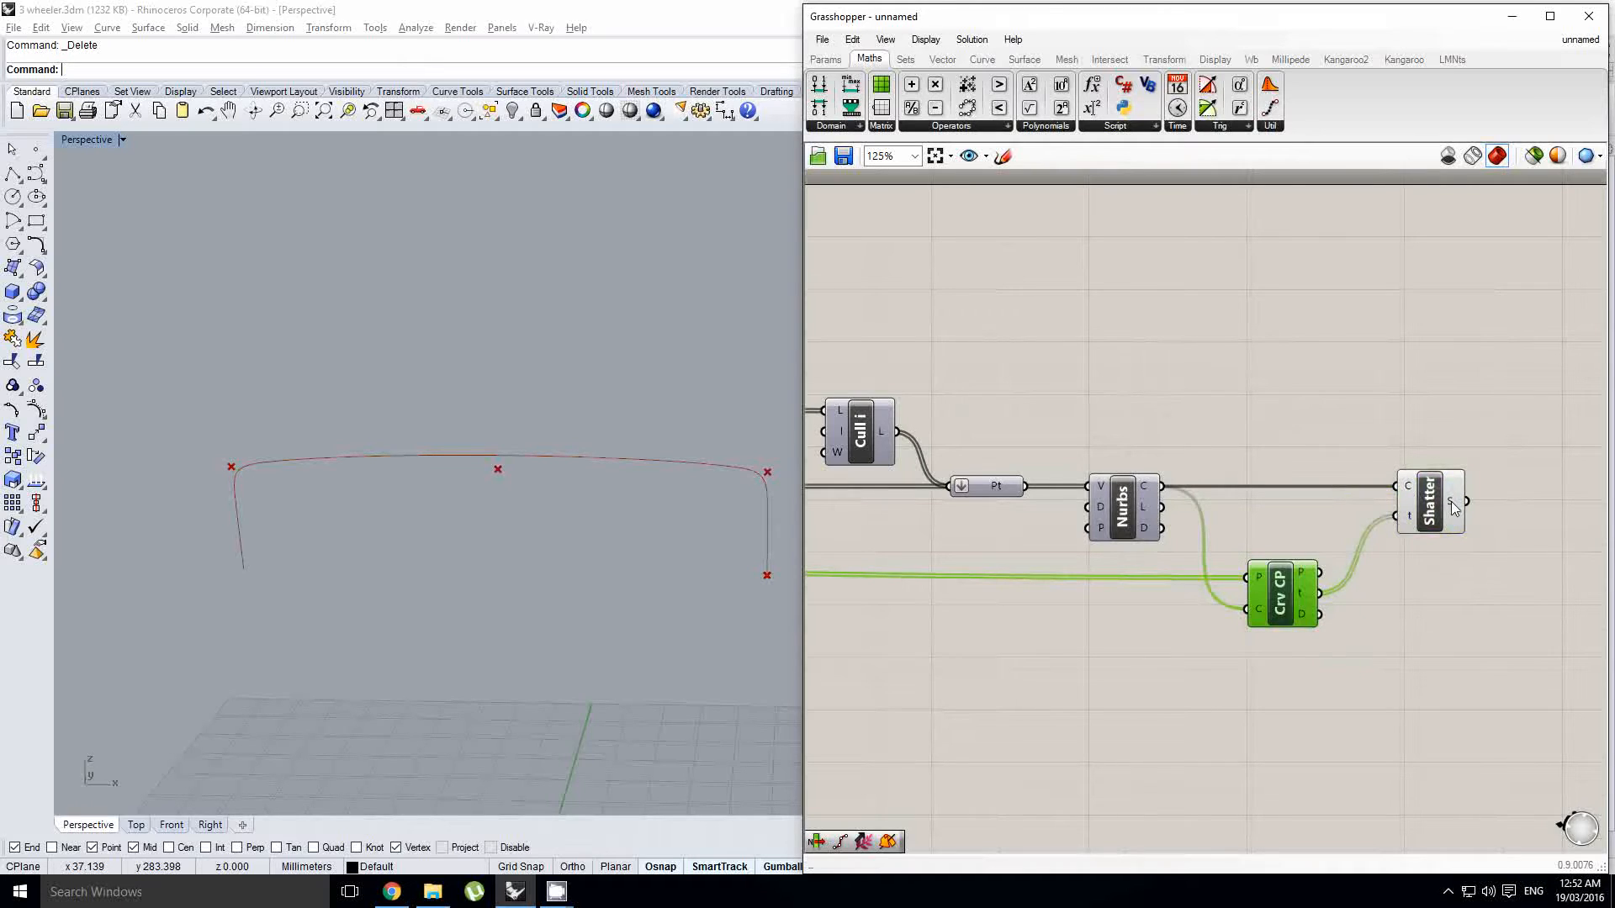
{"action": "right_click_drag", "start_coordinate": [1478, 531], "coordinate": [1416, 538]}
{"action": "left_click", "coordinate": [1457, 537]}
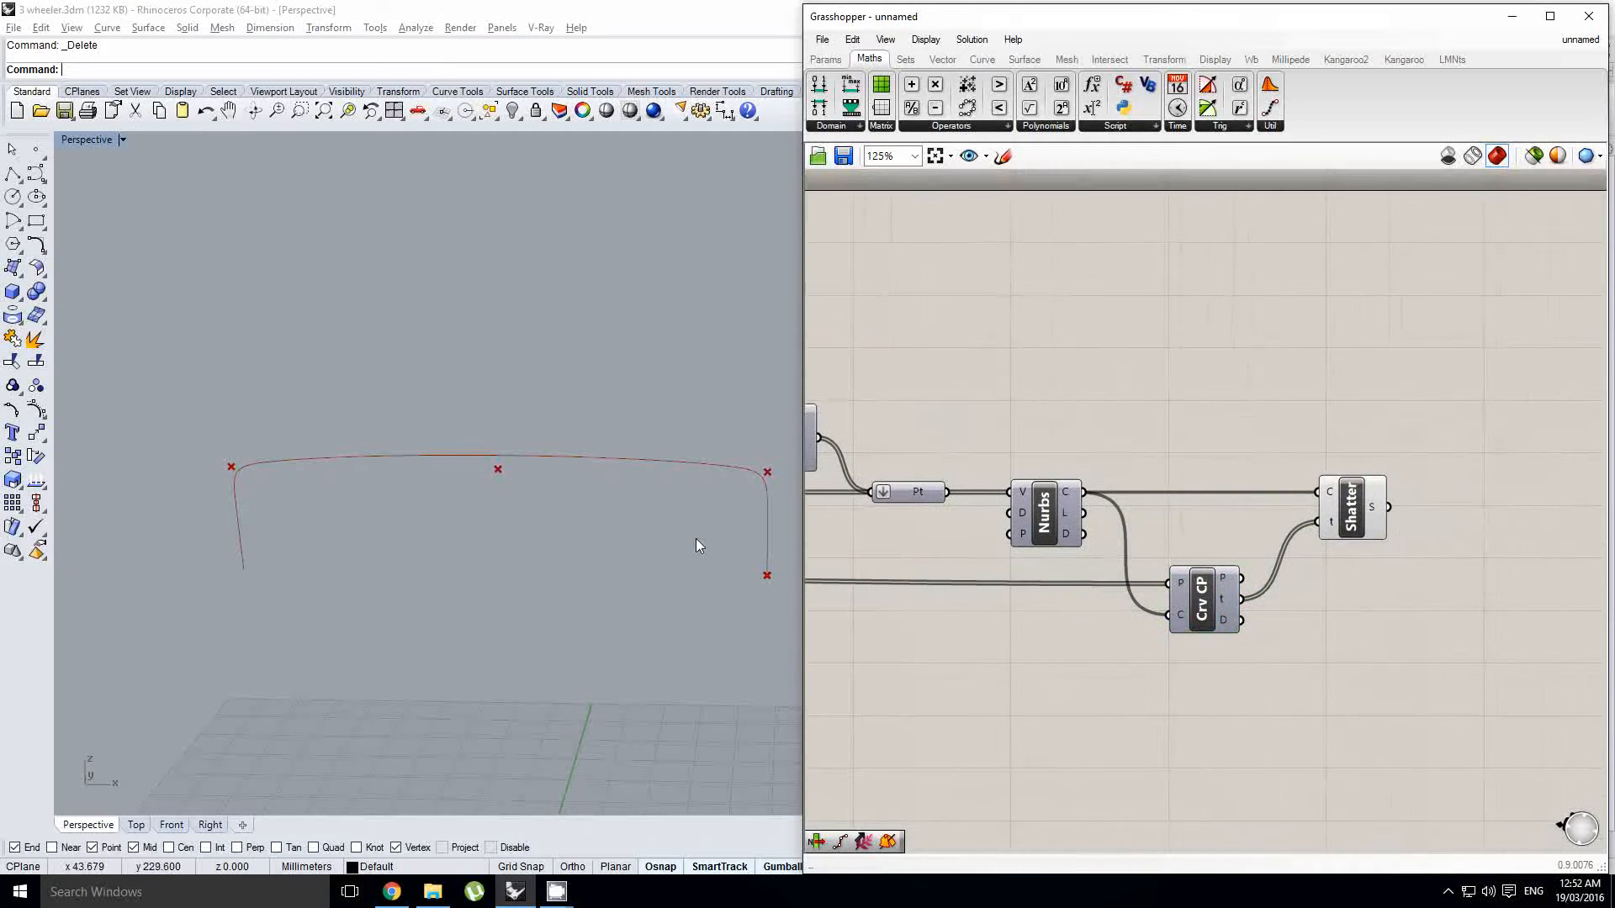
{"action": "right_click_drag", "start_coordinate": [694, 545], "coordinate": [626, 467]}
{"action": "right_click_drag", "start_coordinate": [1495, 603], "coordinate": [1282, 600]}
{"action": "right_click", "coordinate": [1279, 589]}
{"action": "right_click_drag", "start_coordinate": [985, 600], "coordinate": [1140, 605]}
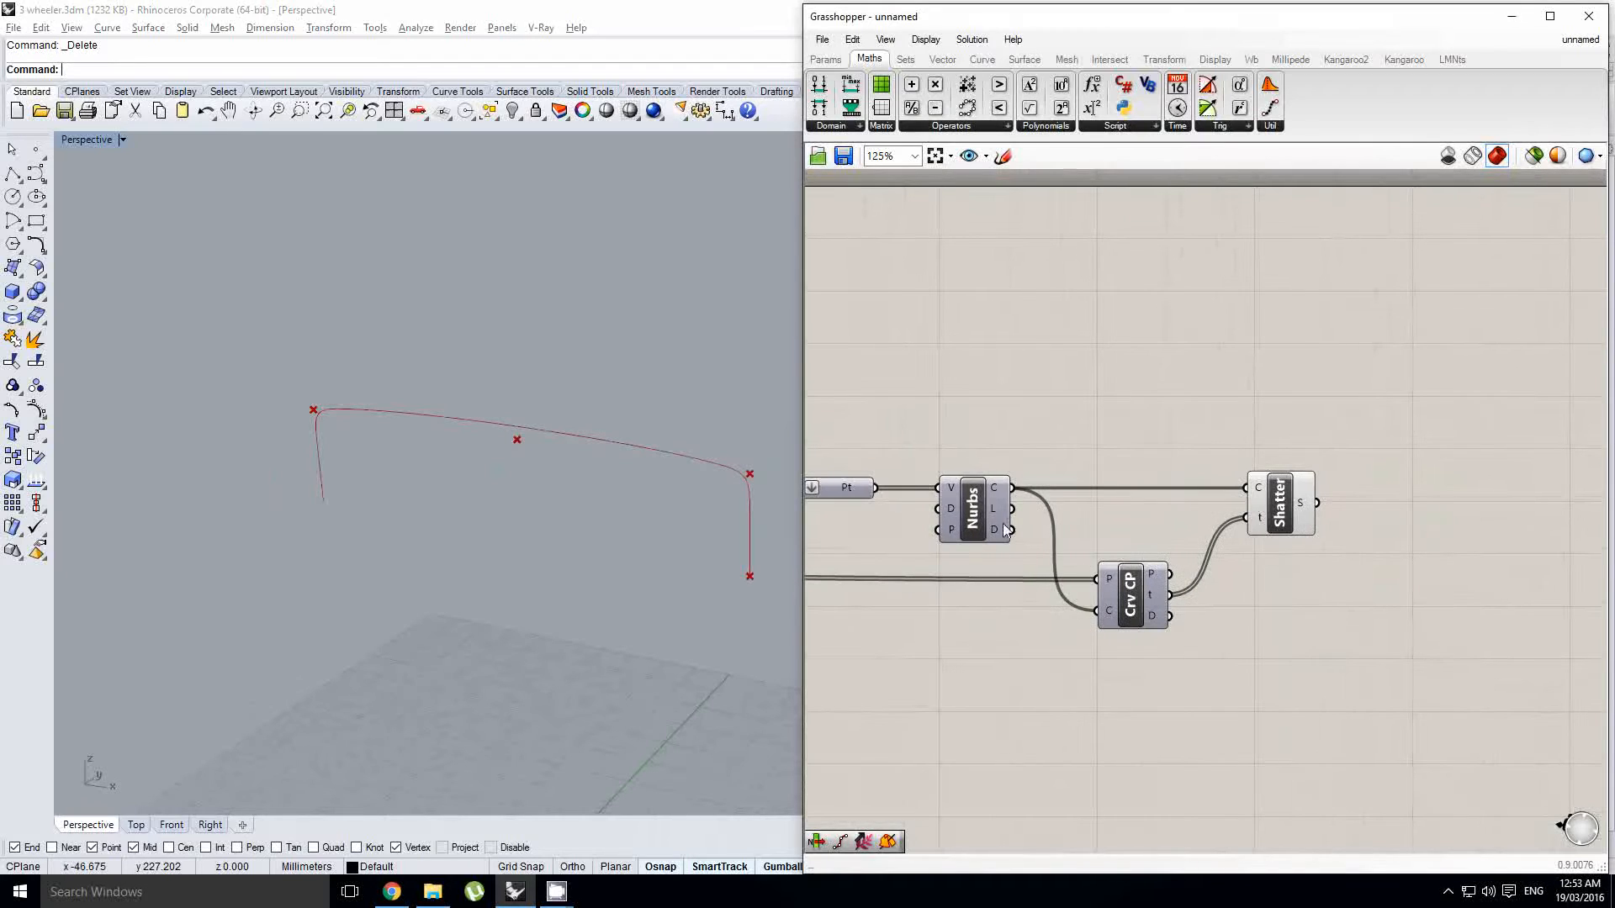
{"action": "left_click", "coordinate": [1002, 523]}
{"action": "left_click", "coordinate": [1167, 803]}
{"action": "double_click", "coordinate": [1169, 799]}
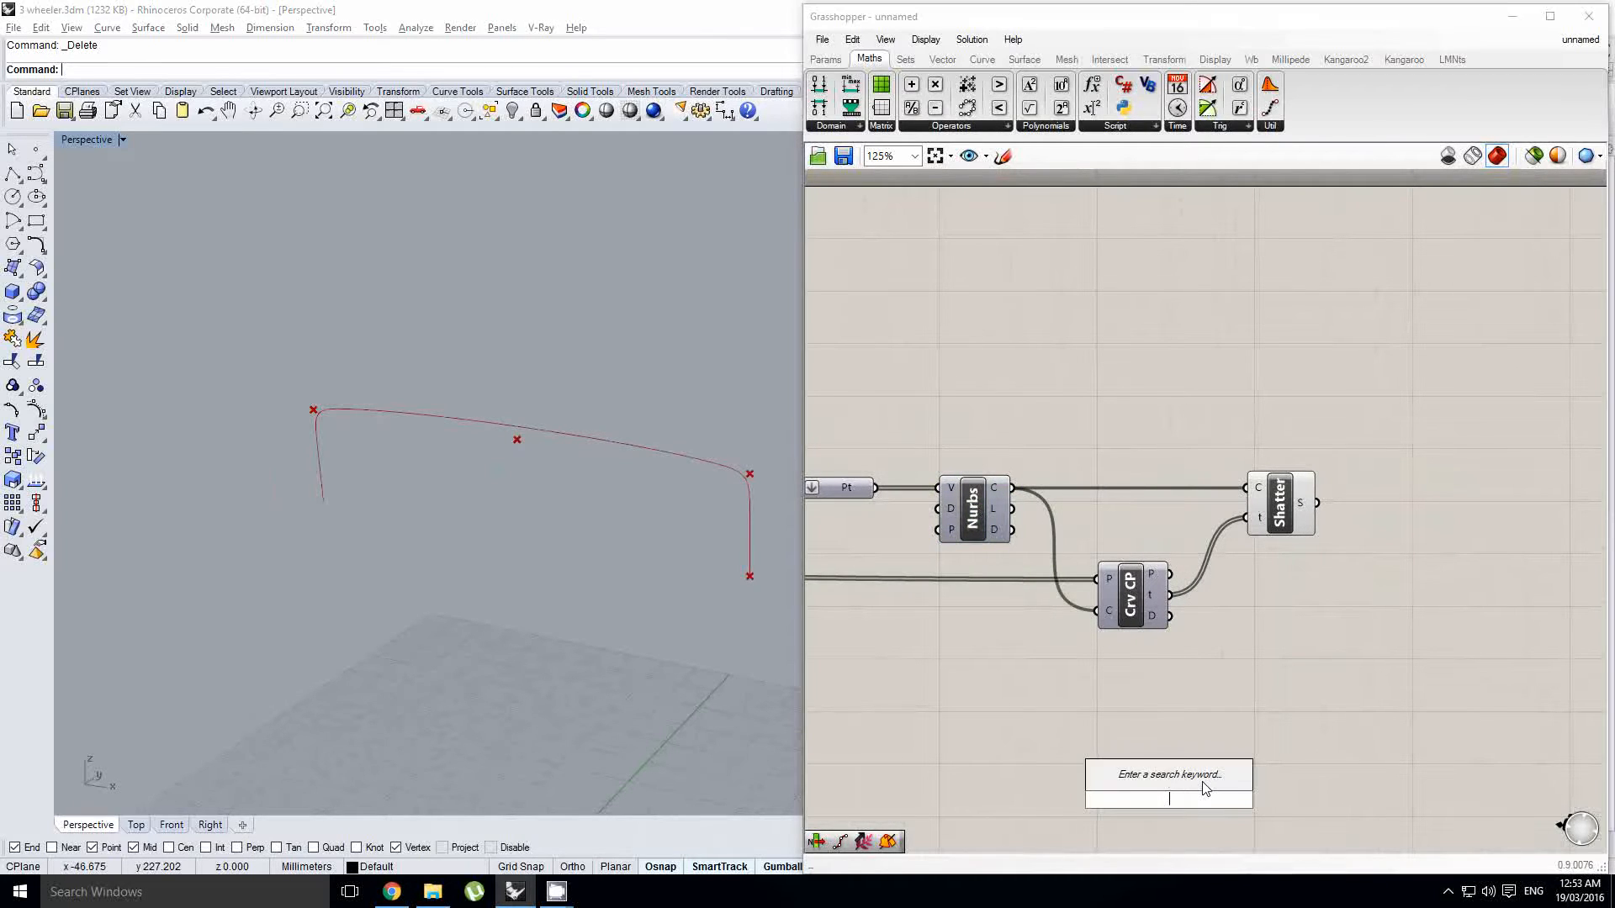
{"action": "type", "text": "end poin"}
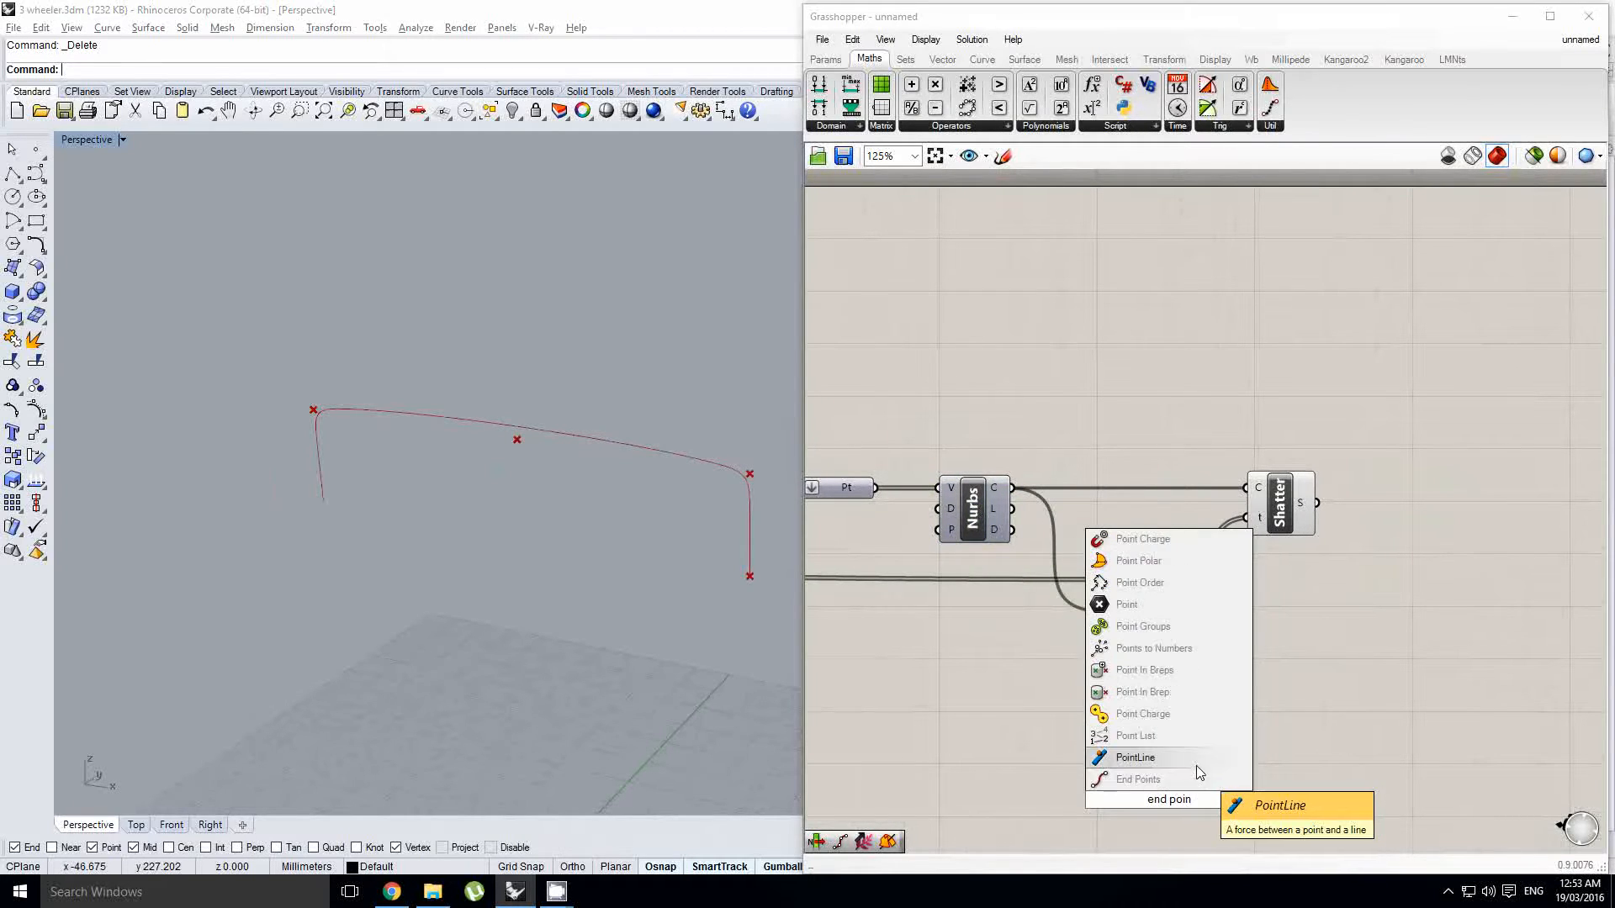
{"action": "left_click", "coordinate": [1195, 778]}
{"action": "left_click_drag", "start_coordinate": [1162, 793], "coordinate": [1118, 718]}
{"action": "right_click_drag", "start_coordinate": [1323, 690], "coordinate": [1300, 684]}
{"action": "double_click", "coordinate": [1303, 683]}
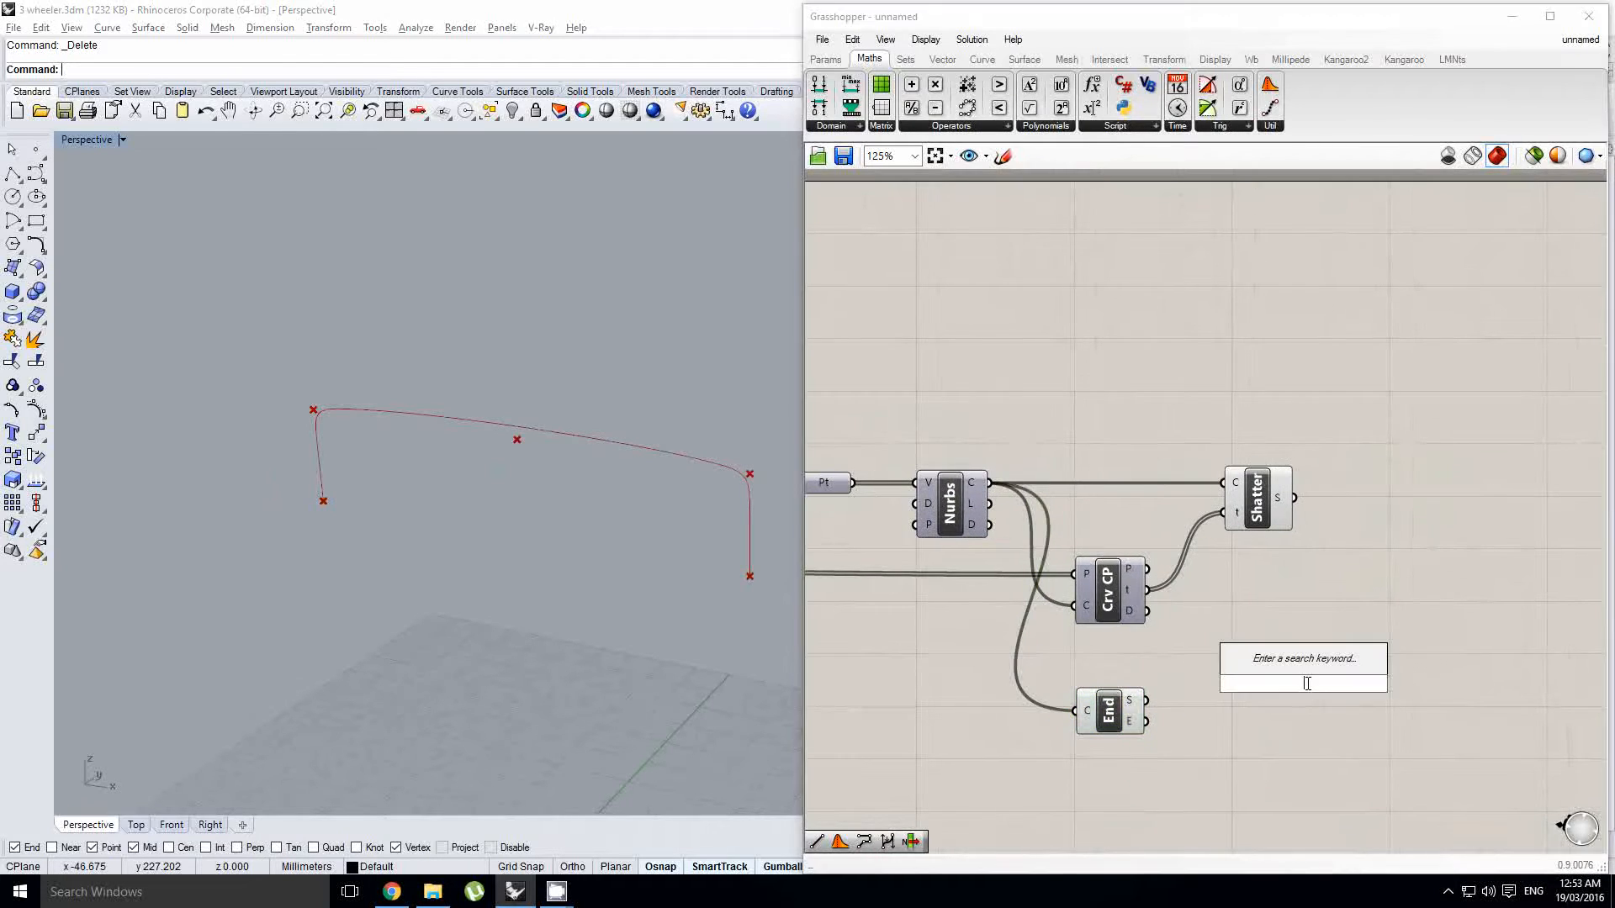
{"action": "type", "text": "line"}
{"action": "key", "text": "Escape"}
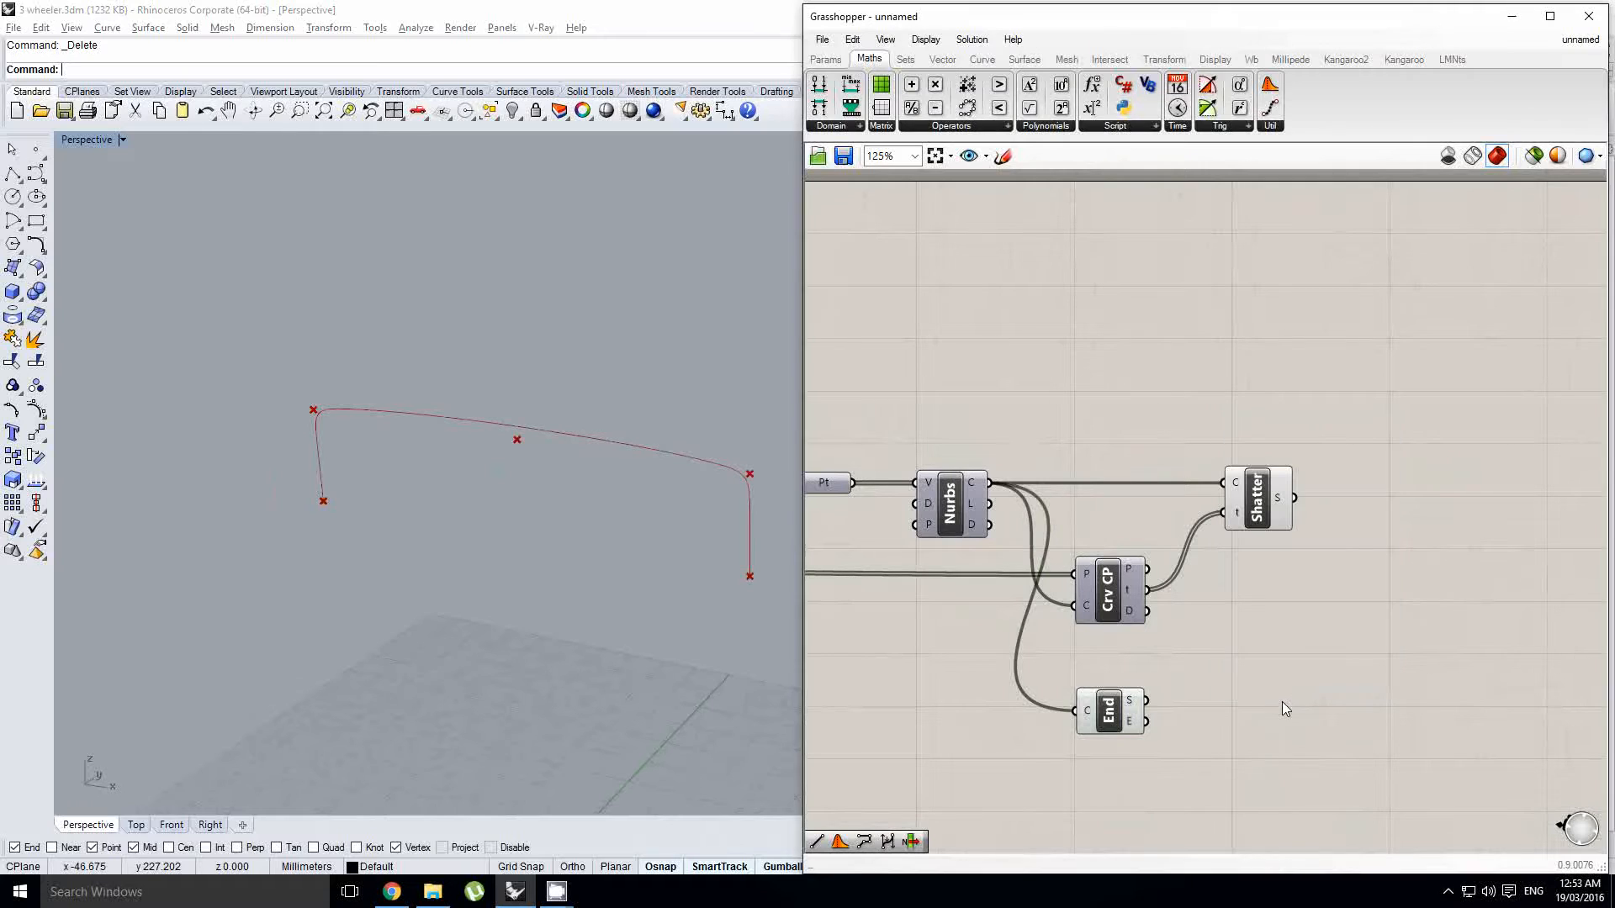
{"action": "double_click", "coordinate": [1282, 701]}
{"action": "key", "text": "Escape"}
{"action": "left_click", "coordinate": [1107, 711]}
{"action": "key", "text": "Delete"}
Step: Add an Explode component below Curve Closest Point and feed it the NURBS curve
{"action": "double_click", "coordinate": [1103, 703]}
{"action": "type", "text": "e"}
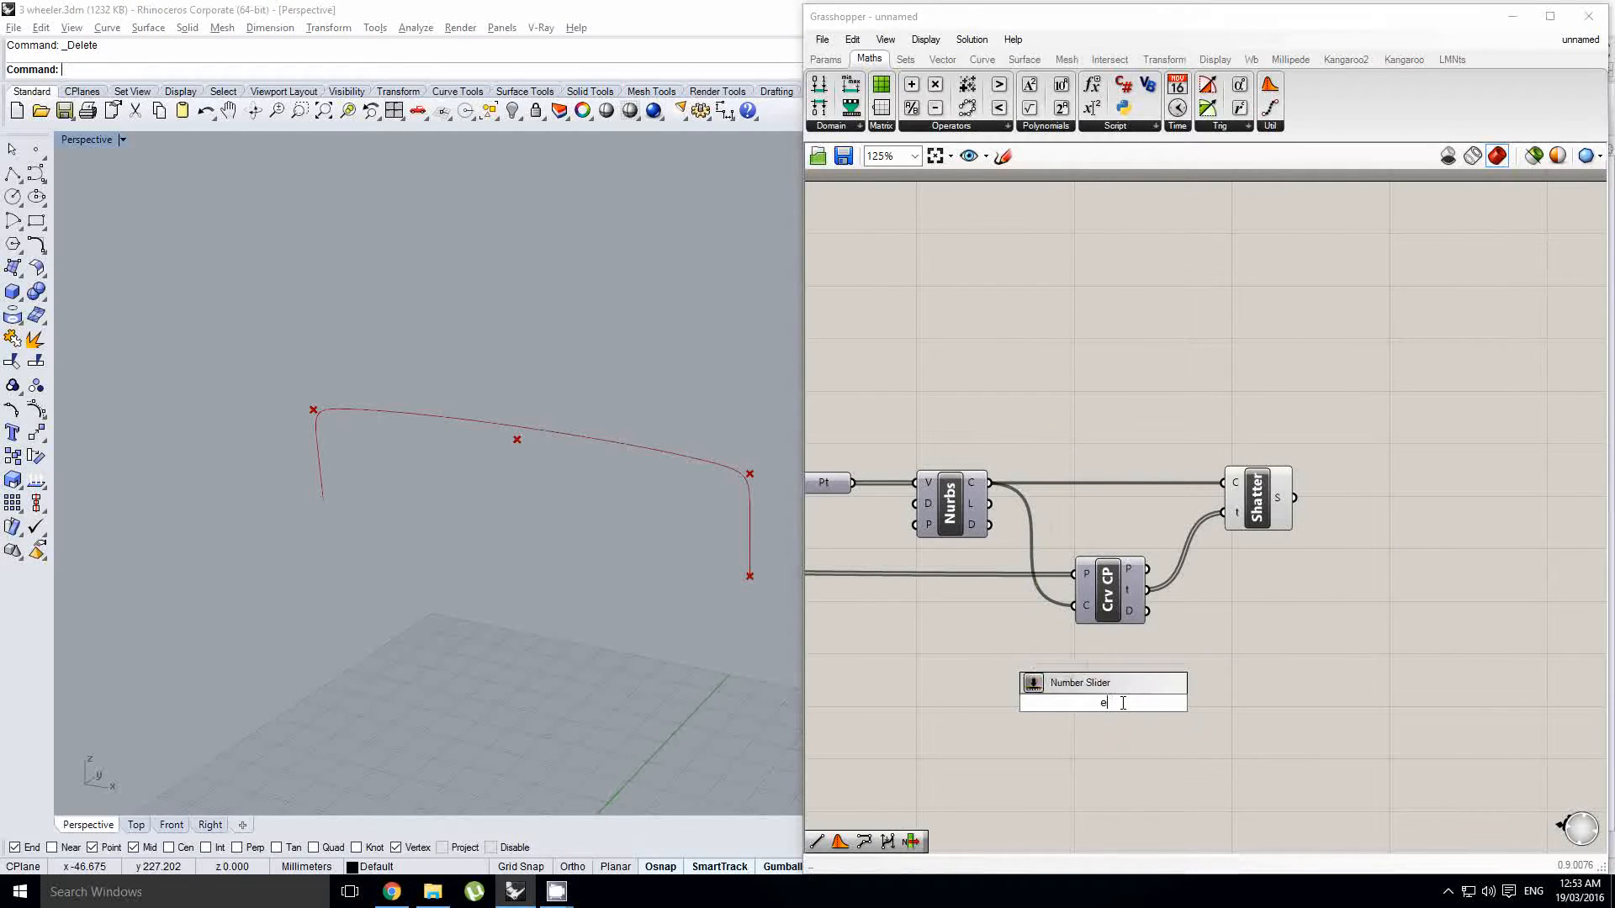
{"action": "type", "text": "xplode"}
{"action": "key", "text": "Return"}
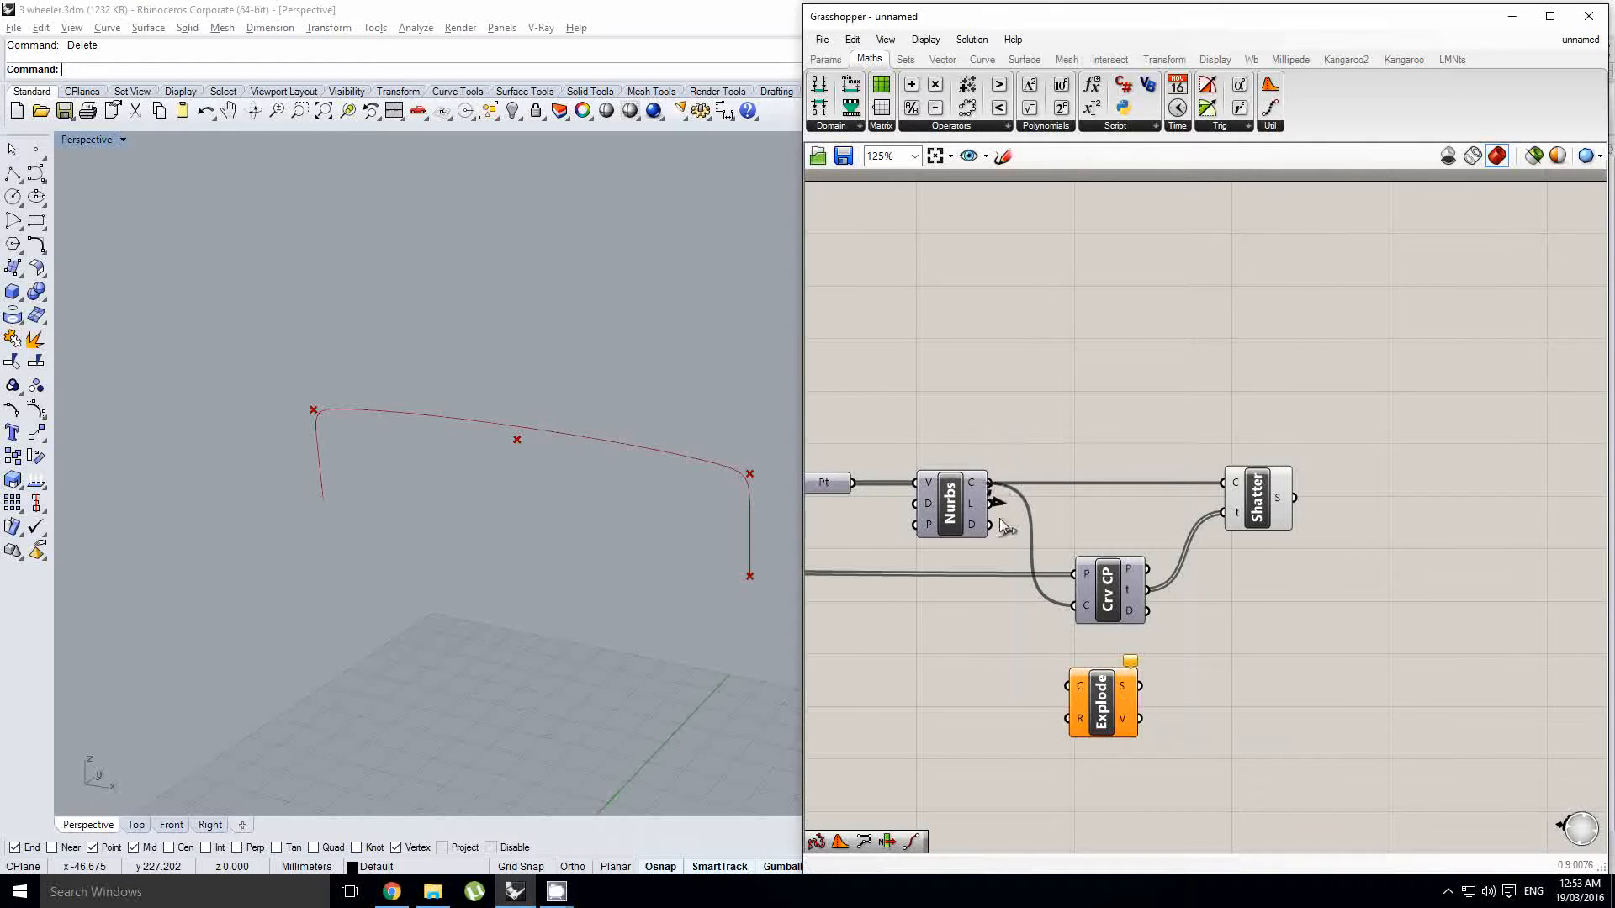
Step: Add a PolyLine component fed by Explode's vertices to close the open base of the profile
{"action": "double_click", "coordinate": [1241, 723]}
{"action": "type", "text": "polyli"}
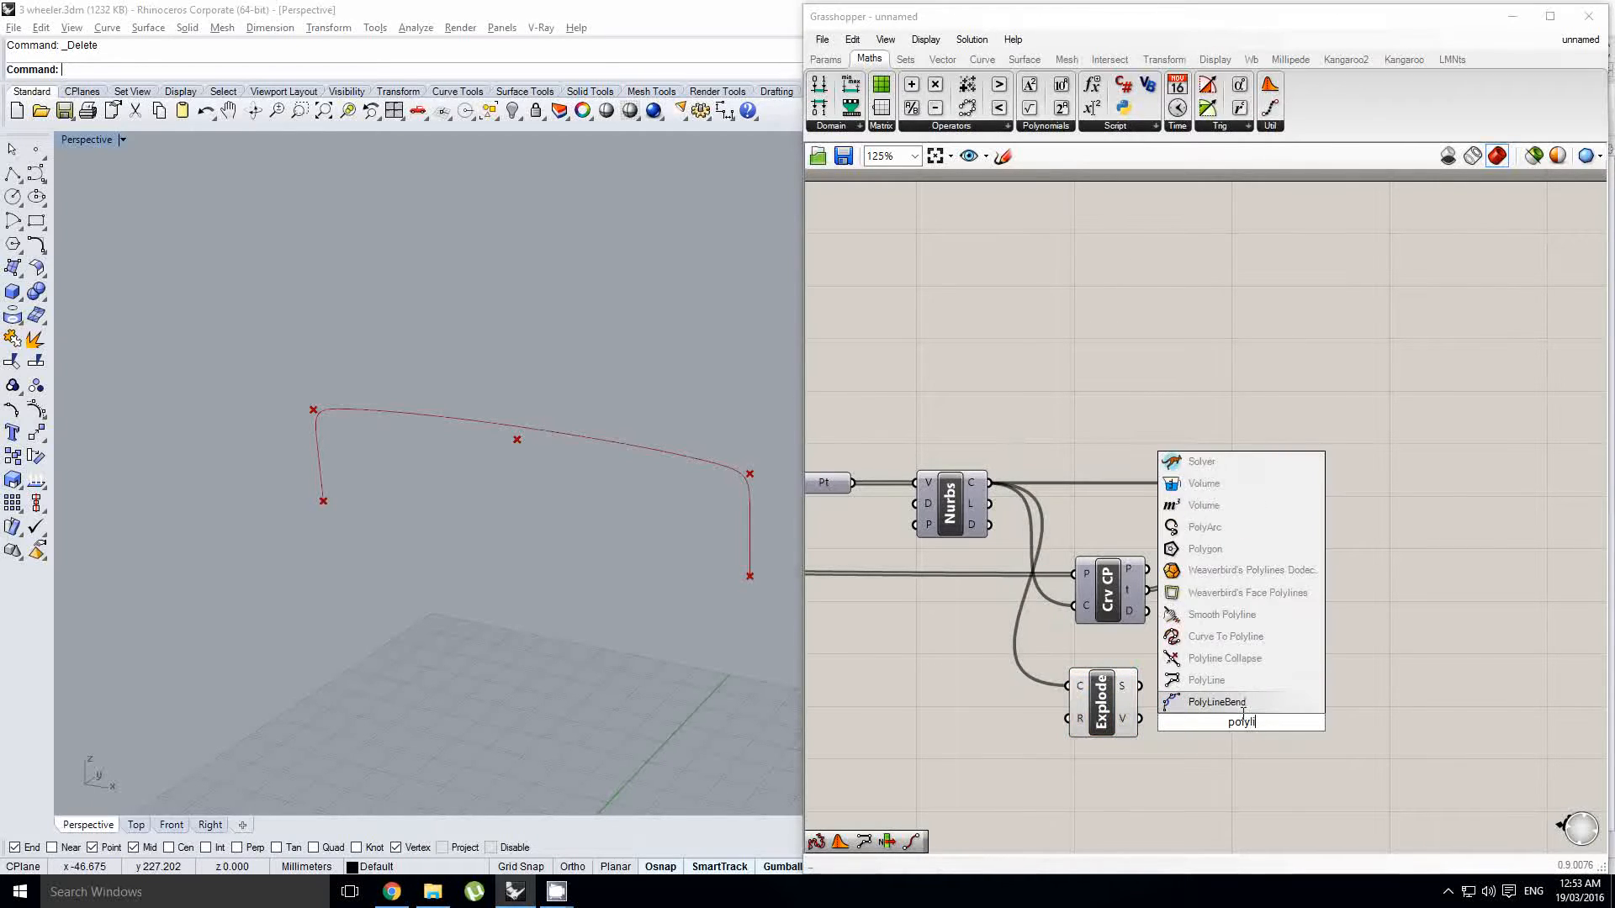
{"action": "key", "text": "Return"}
{"action": "left_click_drag", "start_coordinate": [1216, 716], "coordinate": [1218, 716]}
{"action": "left_click_drag", "start_coordinate": [1240, 723], "coordinate": [1242, 732]}
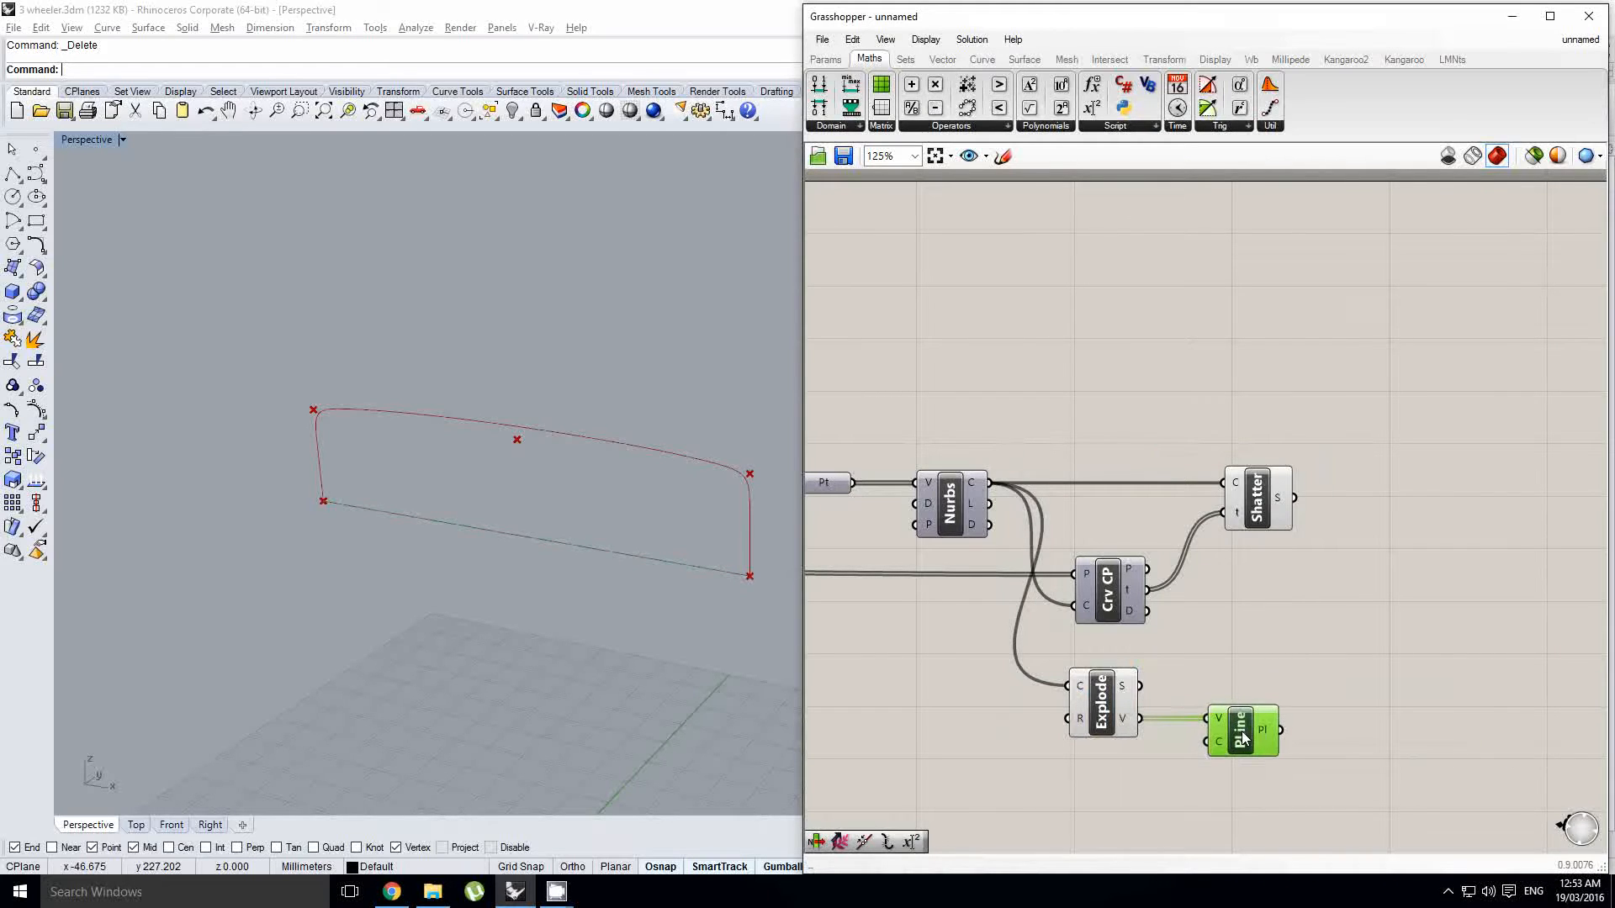
Step: Hide the preview of the Explode component
{"action": "scroll", "coordinate": [1233, 742], "scroll_direction": "down", "scroll_amount": 1}
{"action": "left_click", "coordinate": [1127, 711]}
{"action": "key", "text": "space"}
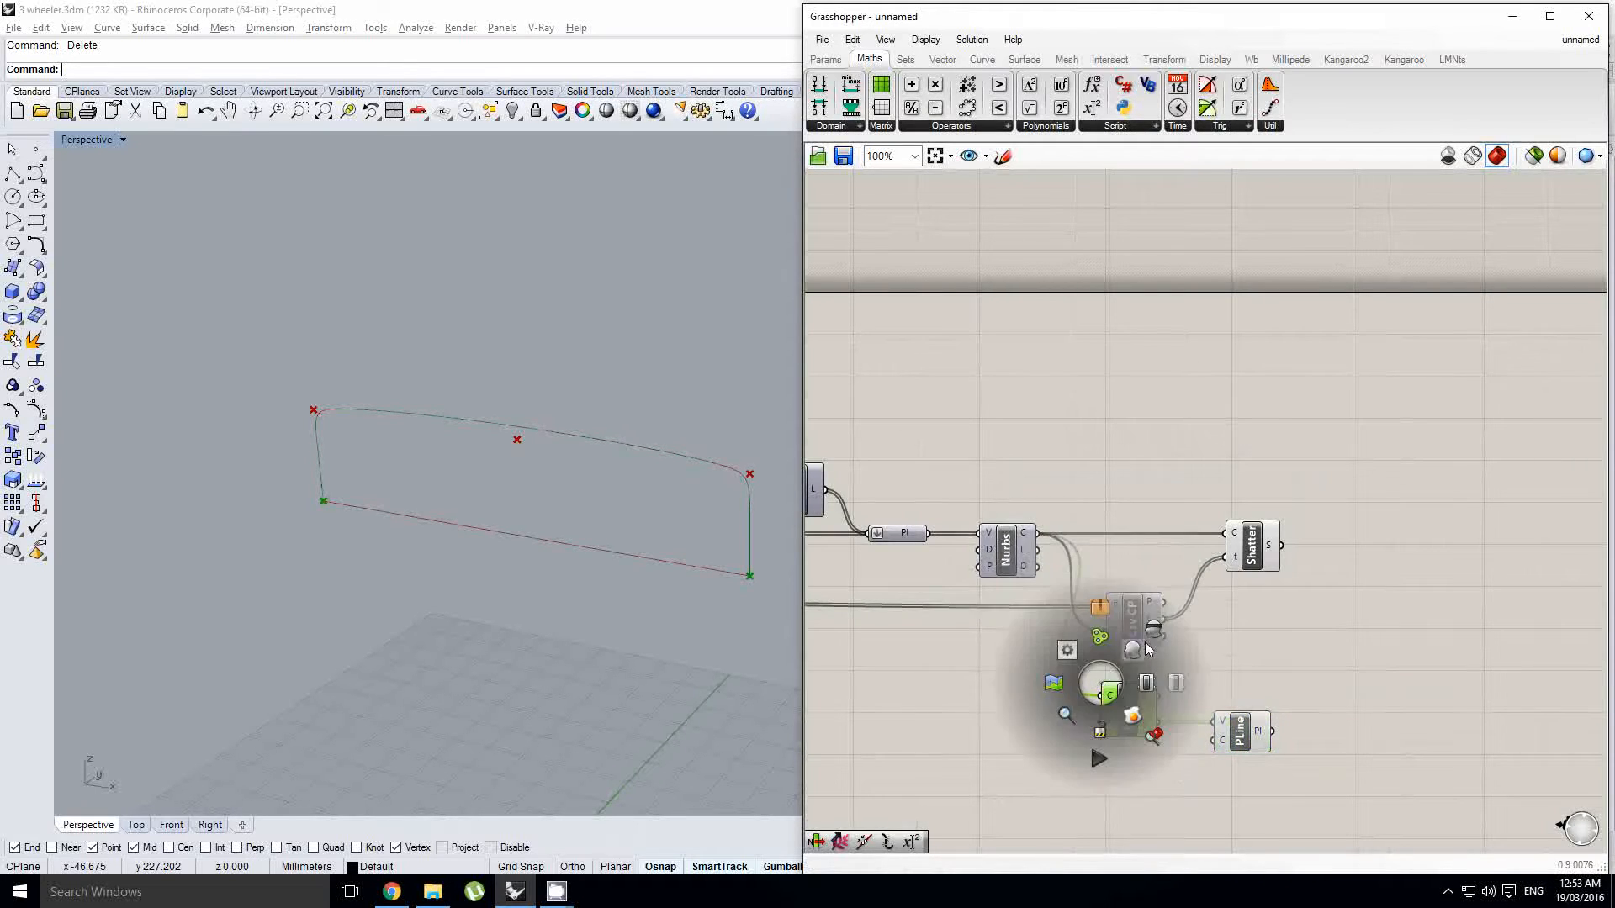
{"action": "right_click_drag", "start_coordinate": [1217, 665], "coordinate": [1166, 642]}
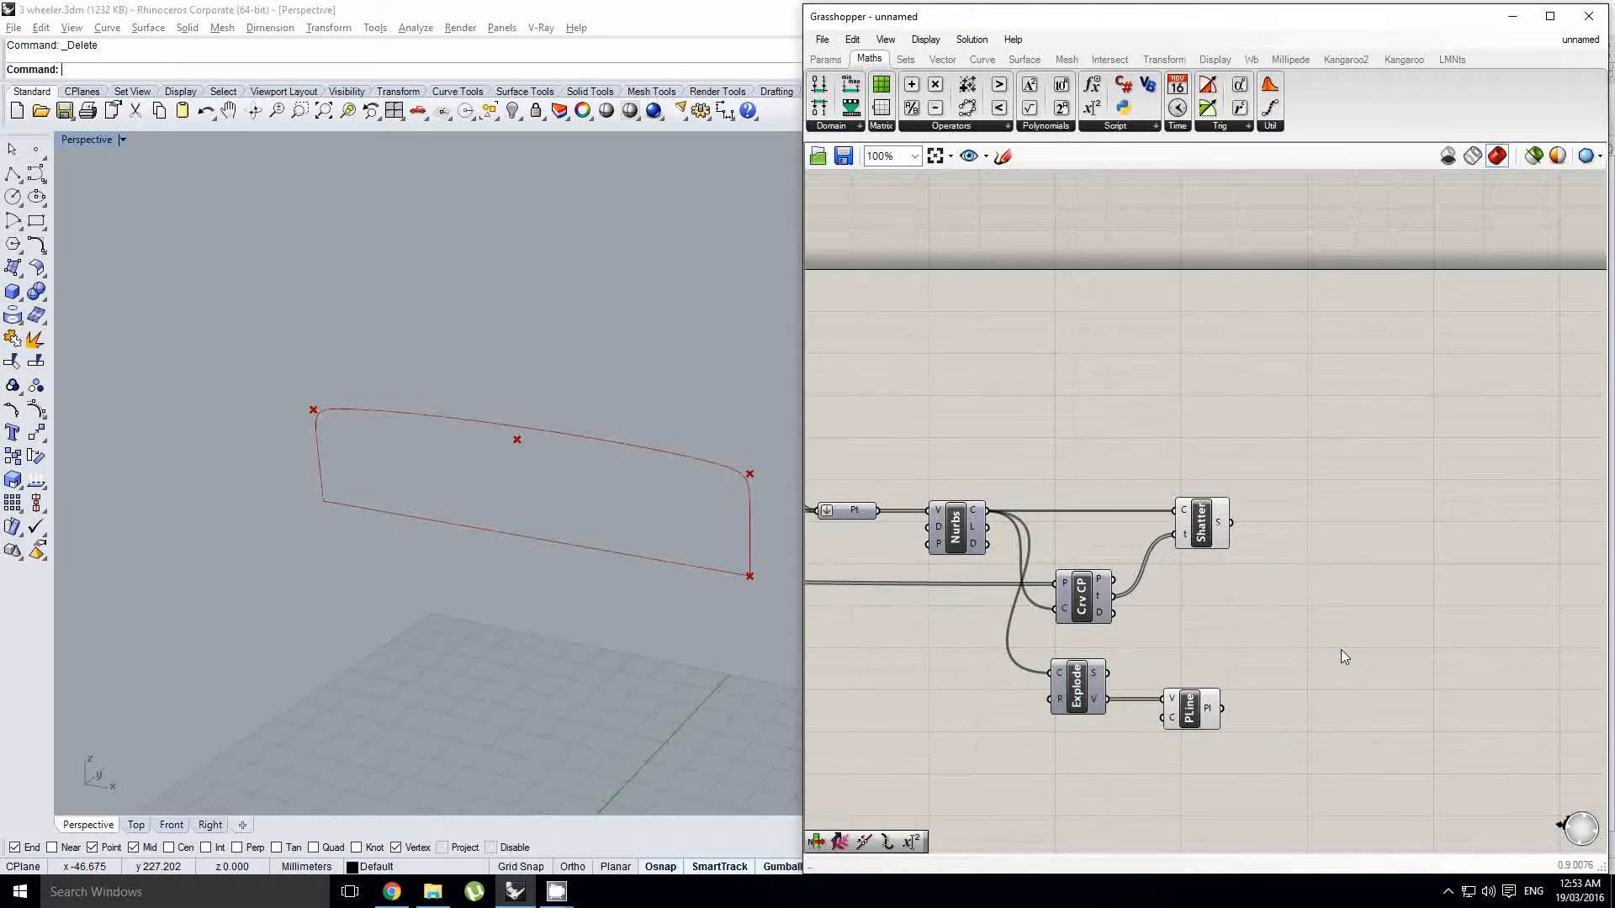
Step: Add a Join Curves component fed by the PolyLine and the NURBS curve, with its curve input flattened
{"action": "double_click", "coordinate": [1329, 657]}
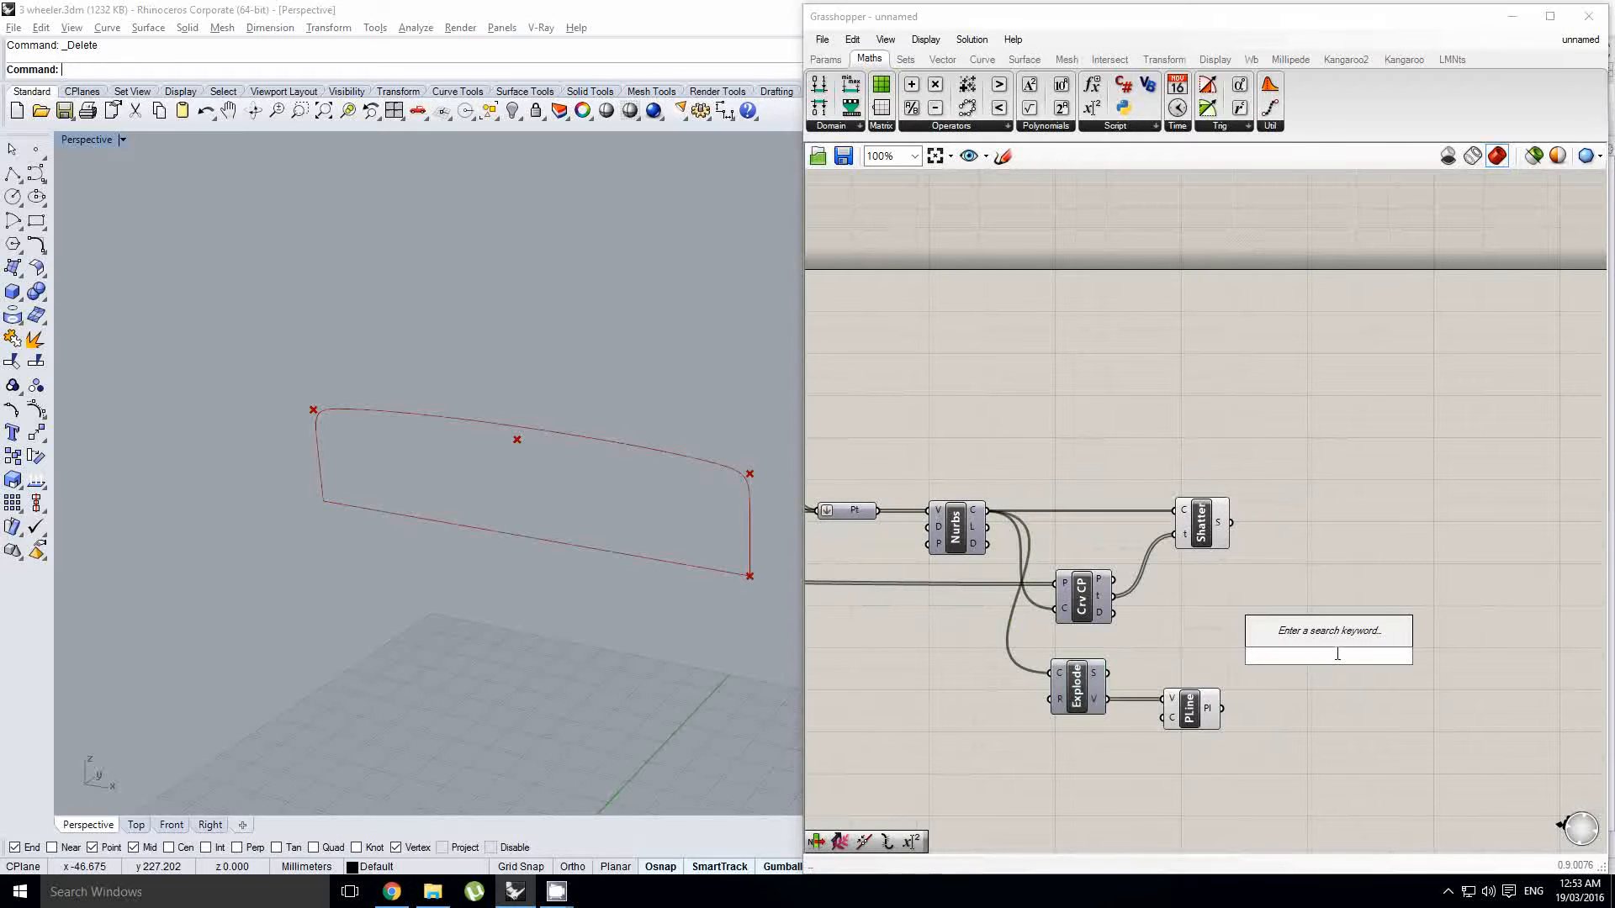
{"action": "type", "text": "join"}
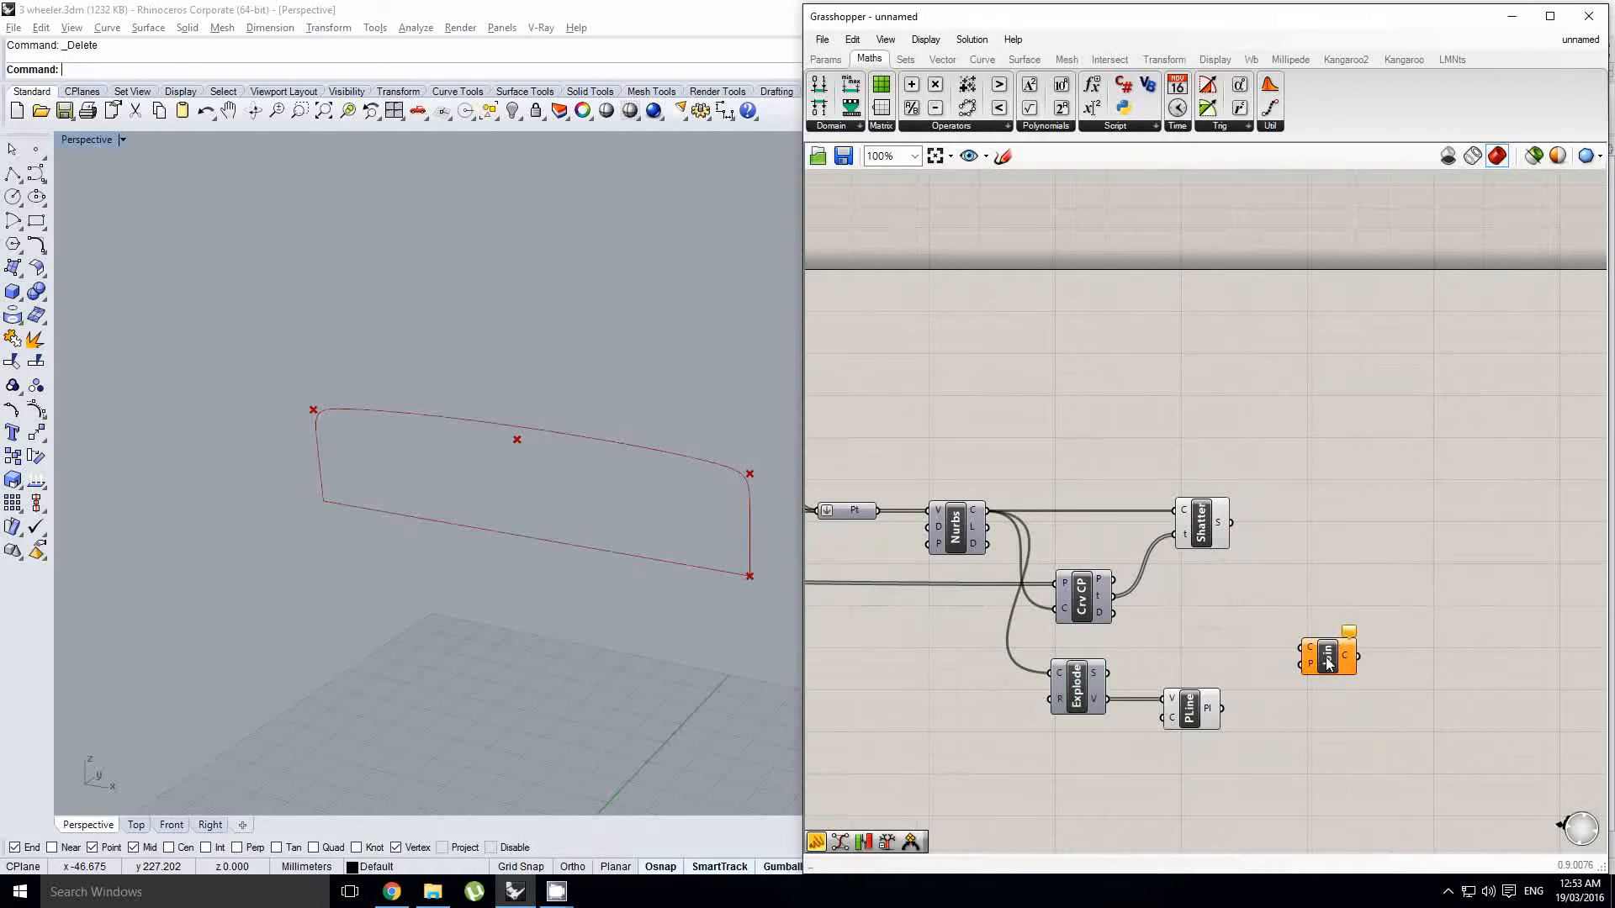
{"action": "key", "text": "Return"}
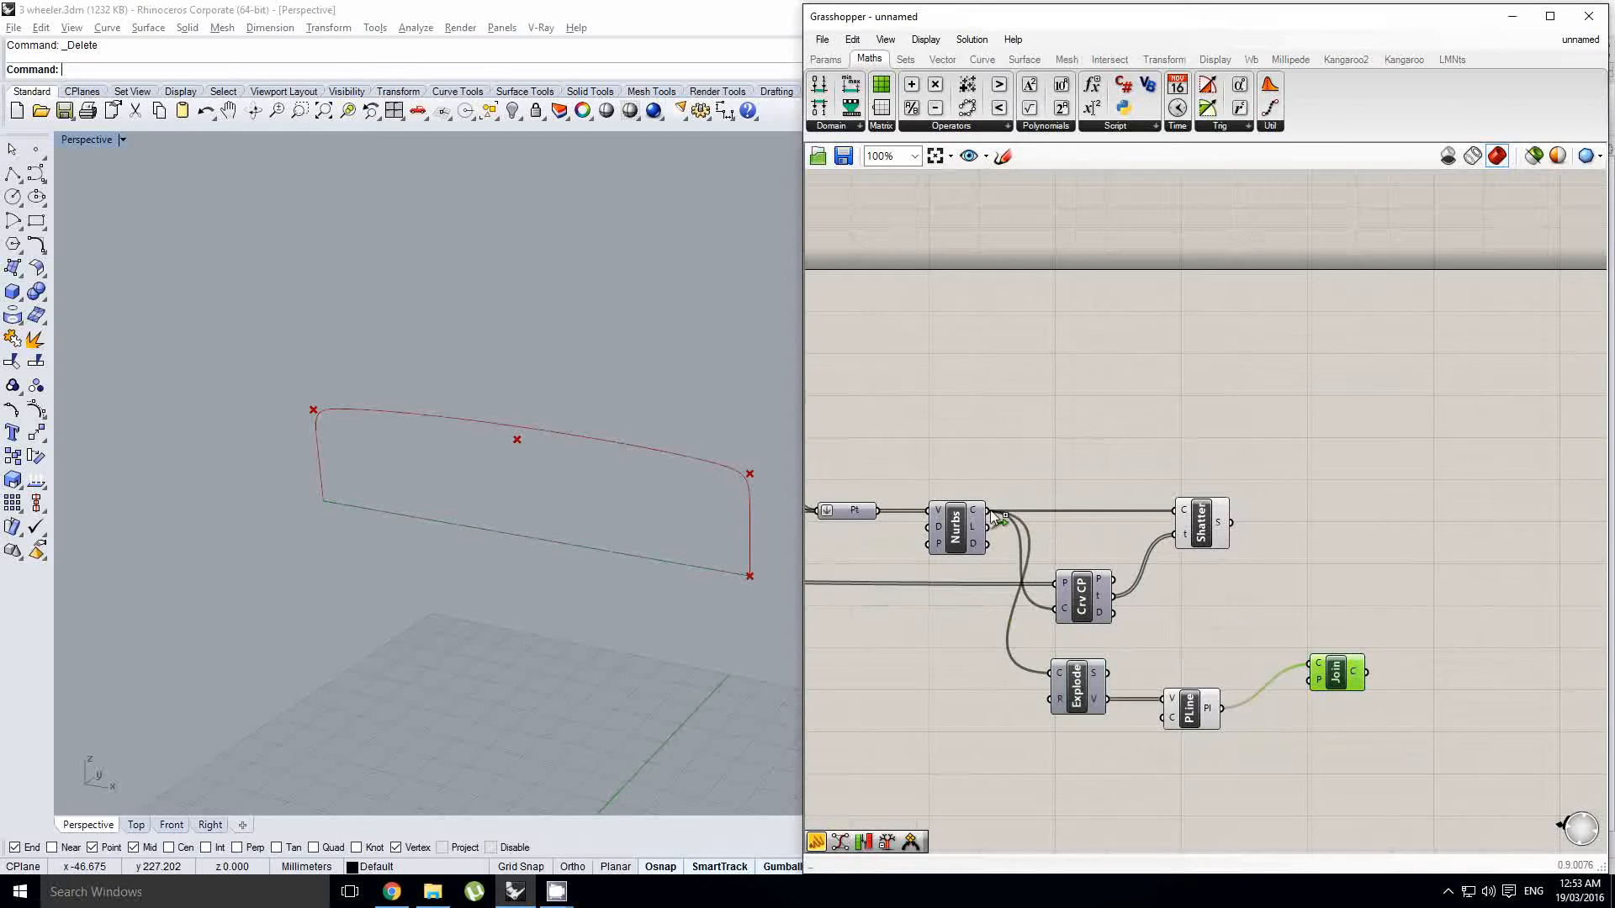
{"action": "left_click_drag", "start_coordinate": [1329, 673], "coordinate": [1293, 715]}
{"action": "scroll", "coordinate": [1293, 715], "scroll_direction": "up", "scroll_amount": 2}
{"action": "right_click", "coordinate": [1284, 708]}
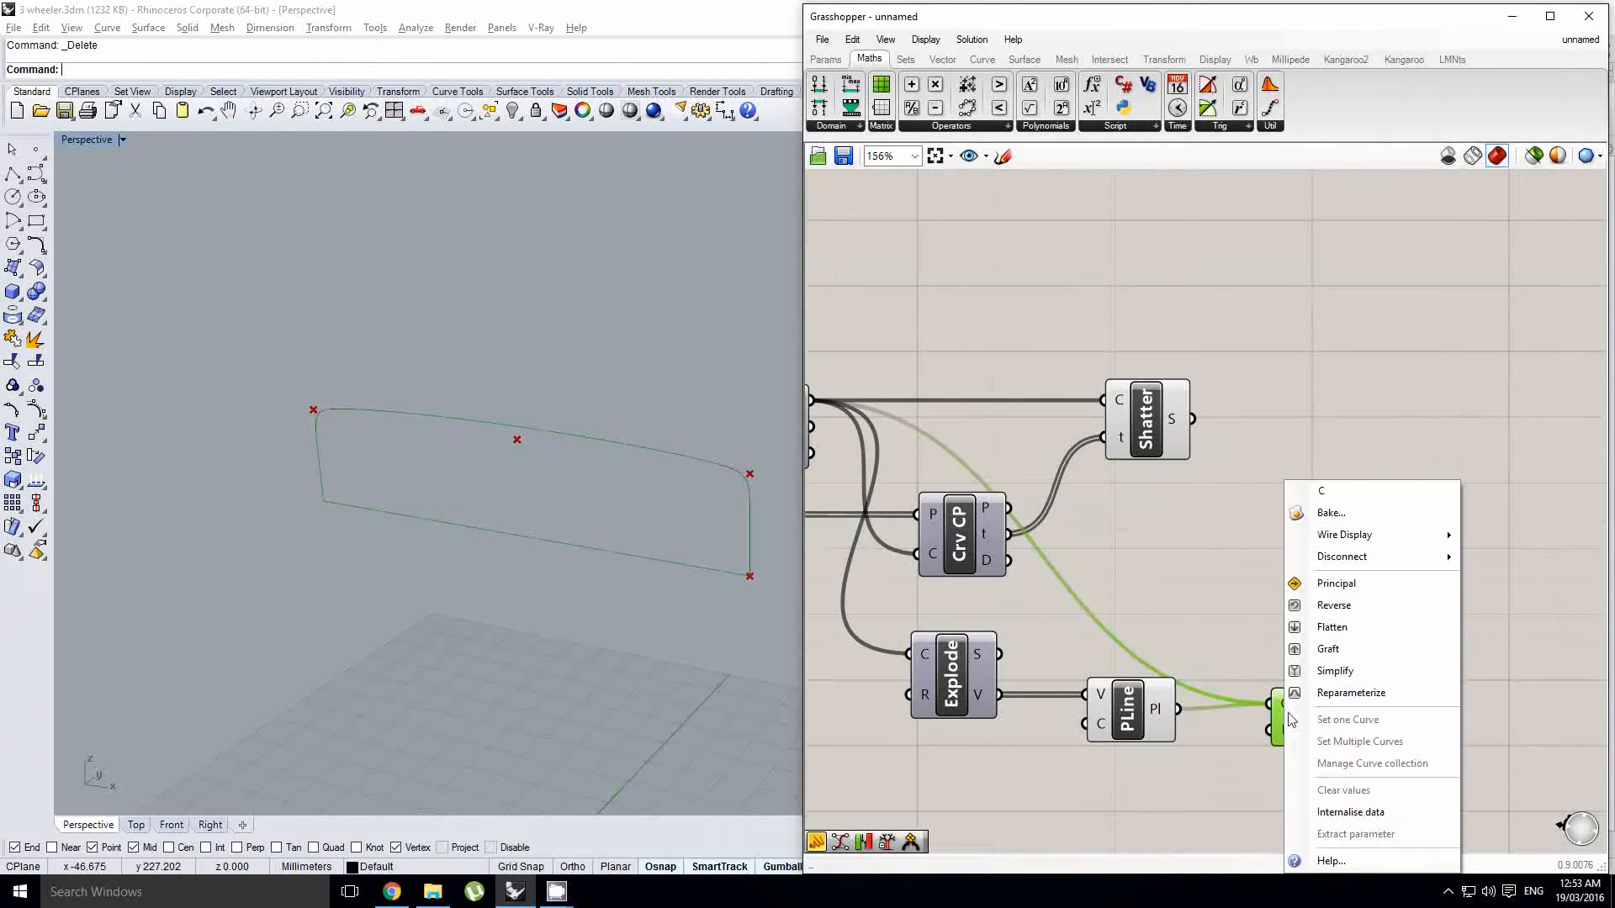
{"action": "left_click", "coordinate": [1333, 627]}
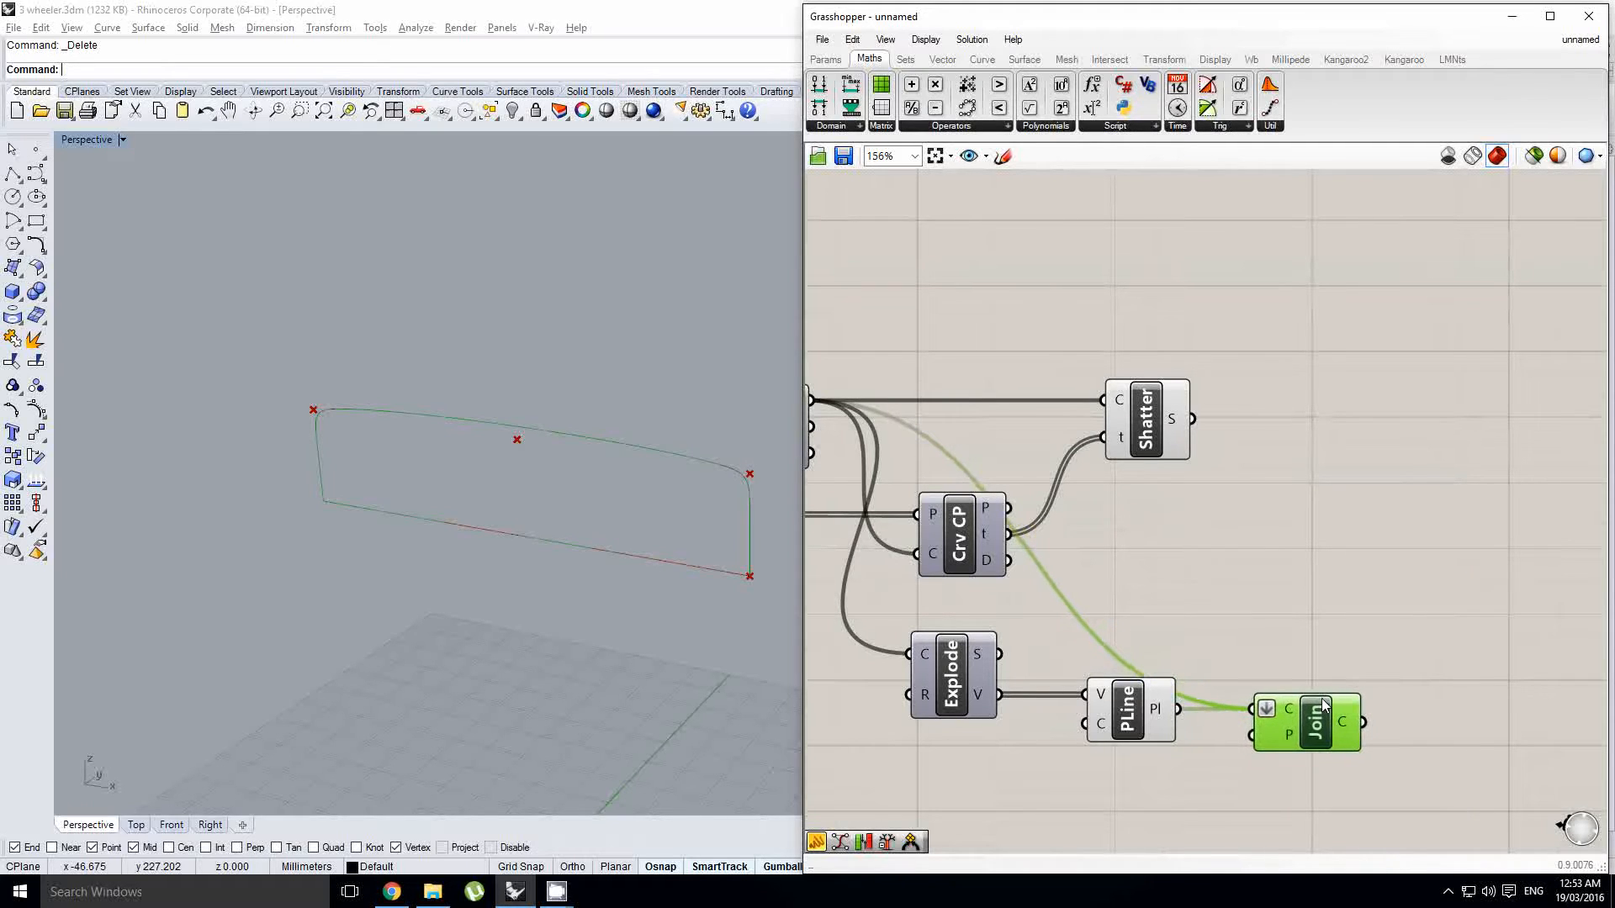
Step: Add a Revolution component, feed the joined curve into its profile input, and align it with the Join component
{"action": "right_click_drag", "start_coordinate": [1371, 715], "coordinate": [1102, 700]}
{"action": "left_click", "coordinate": [1353, 647]}
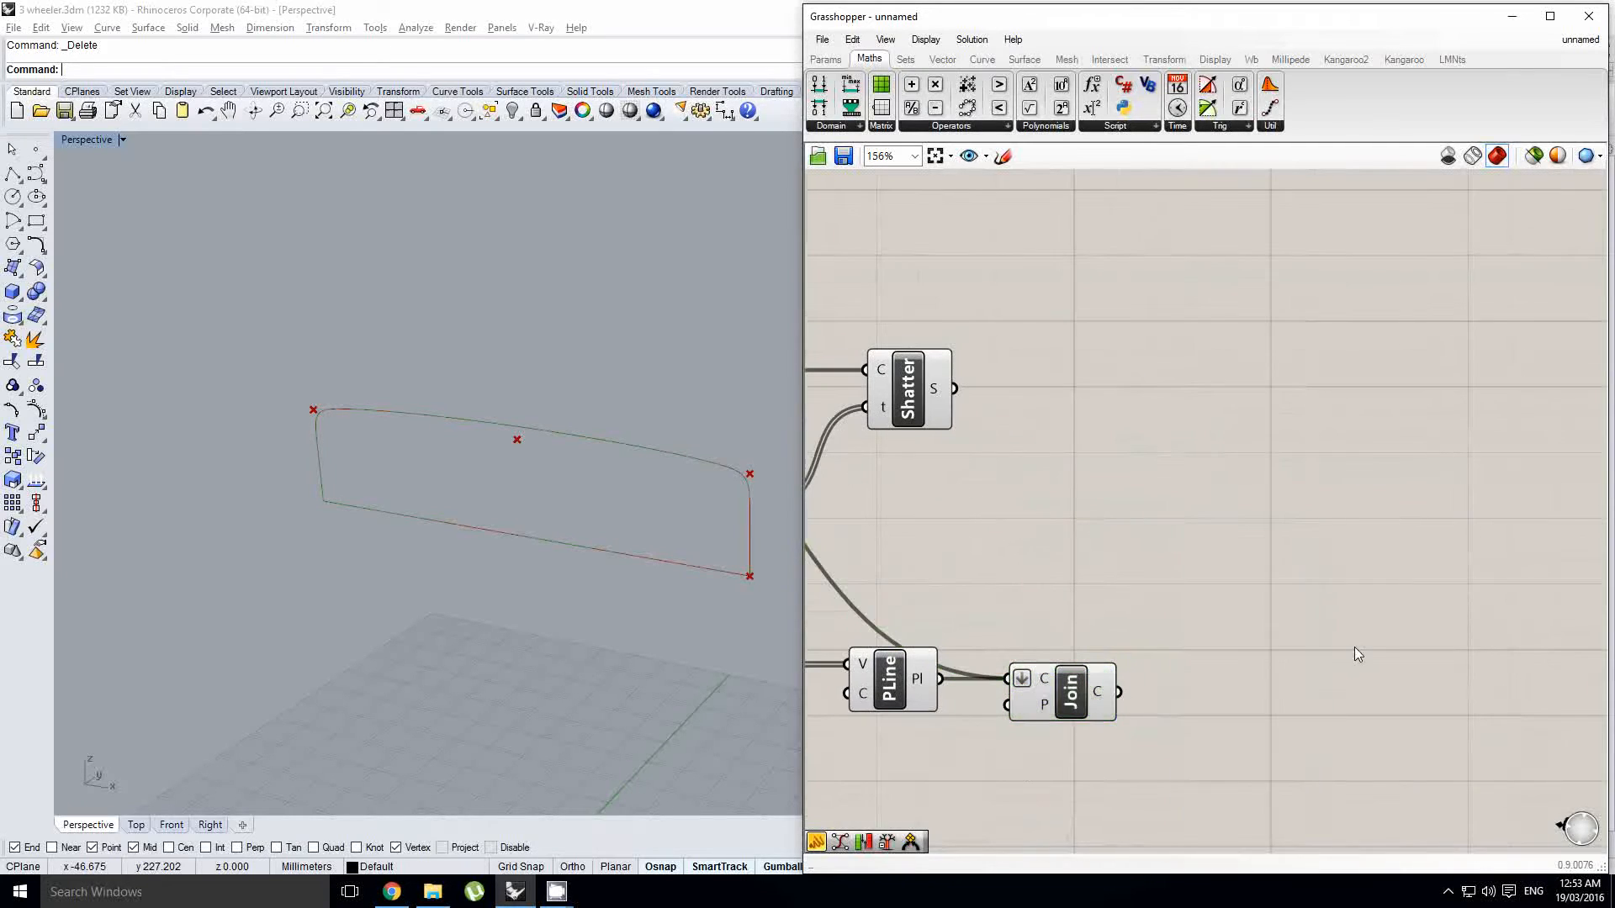
{"action": "double_click", "coordinate": [1354, 647]}
{"action": "type", "text": "revol"}
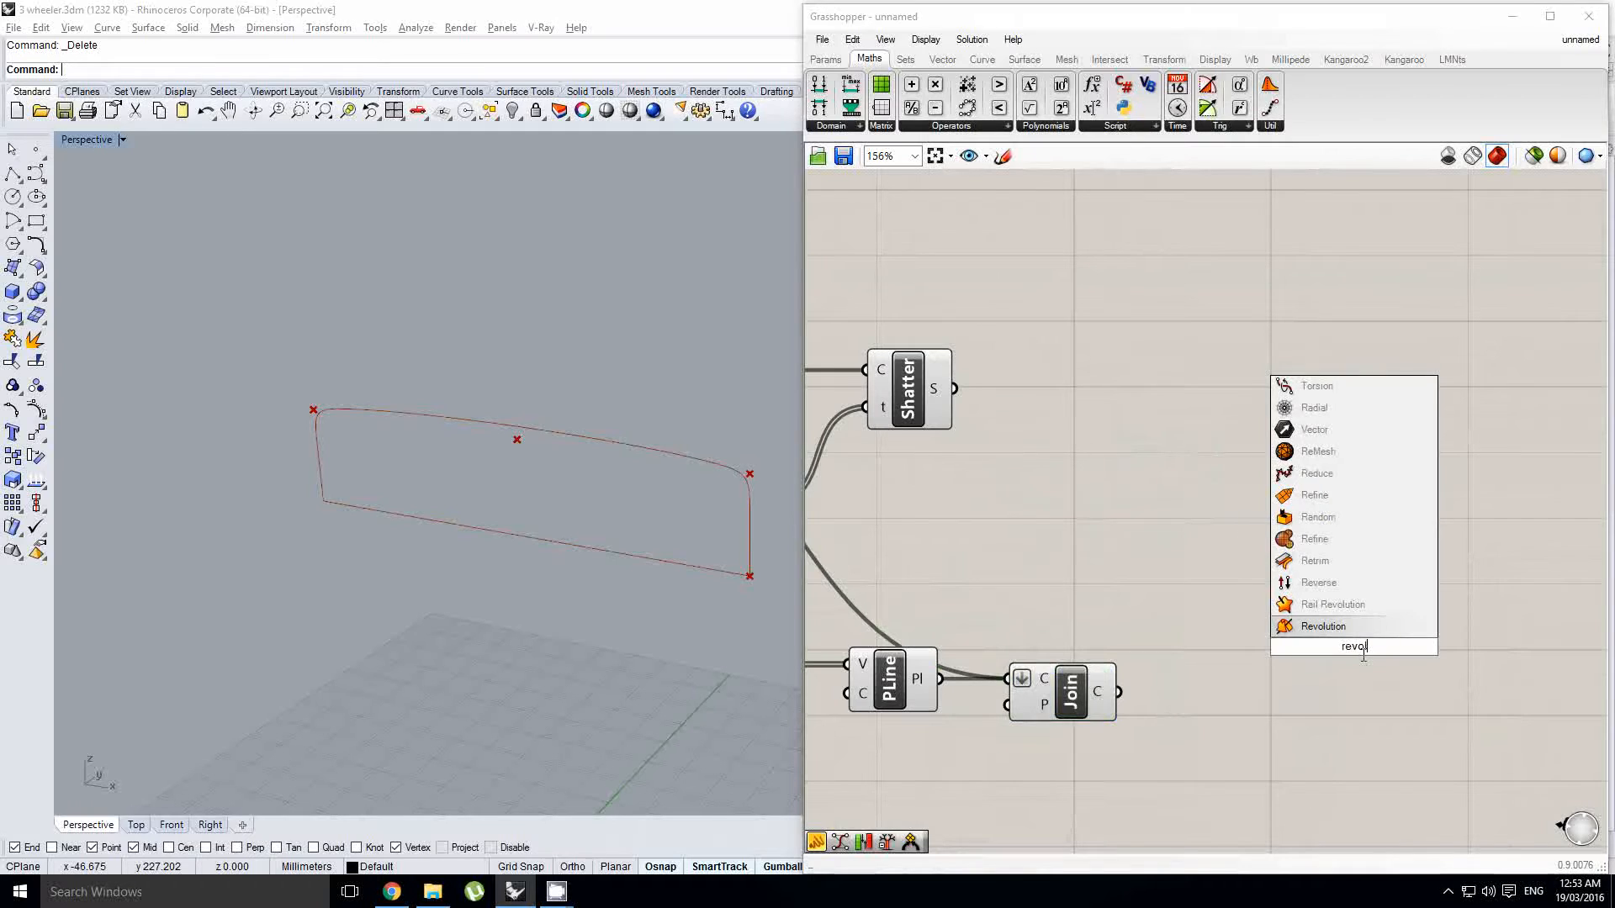
{"action": "key", "text": "Return"}
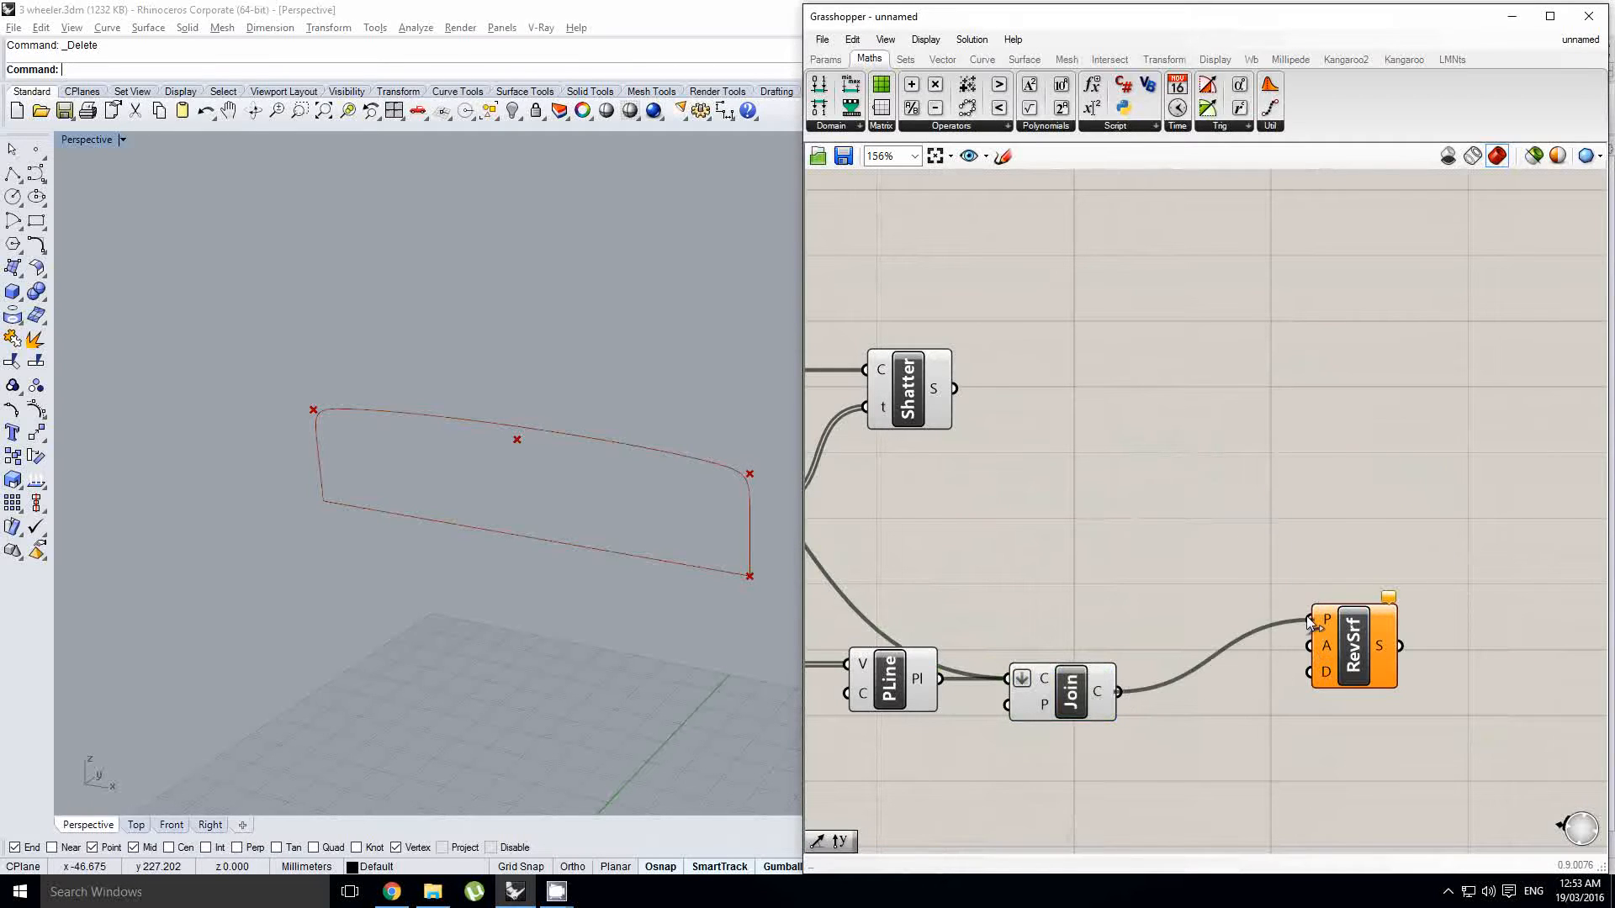
{"action": "left_click_drag", "start_coordinate": [1309, 624], "coordinate": [1309, 624]}
{"action": "left_click_drag", "start_coordinate": [1362, 639], "coordinate": [1369, 703]}
{"action": "left_click", "coordinate": [1265, 633]}
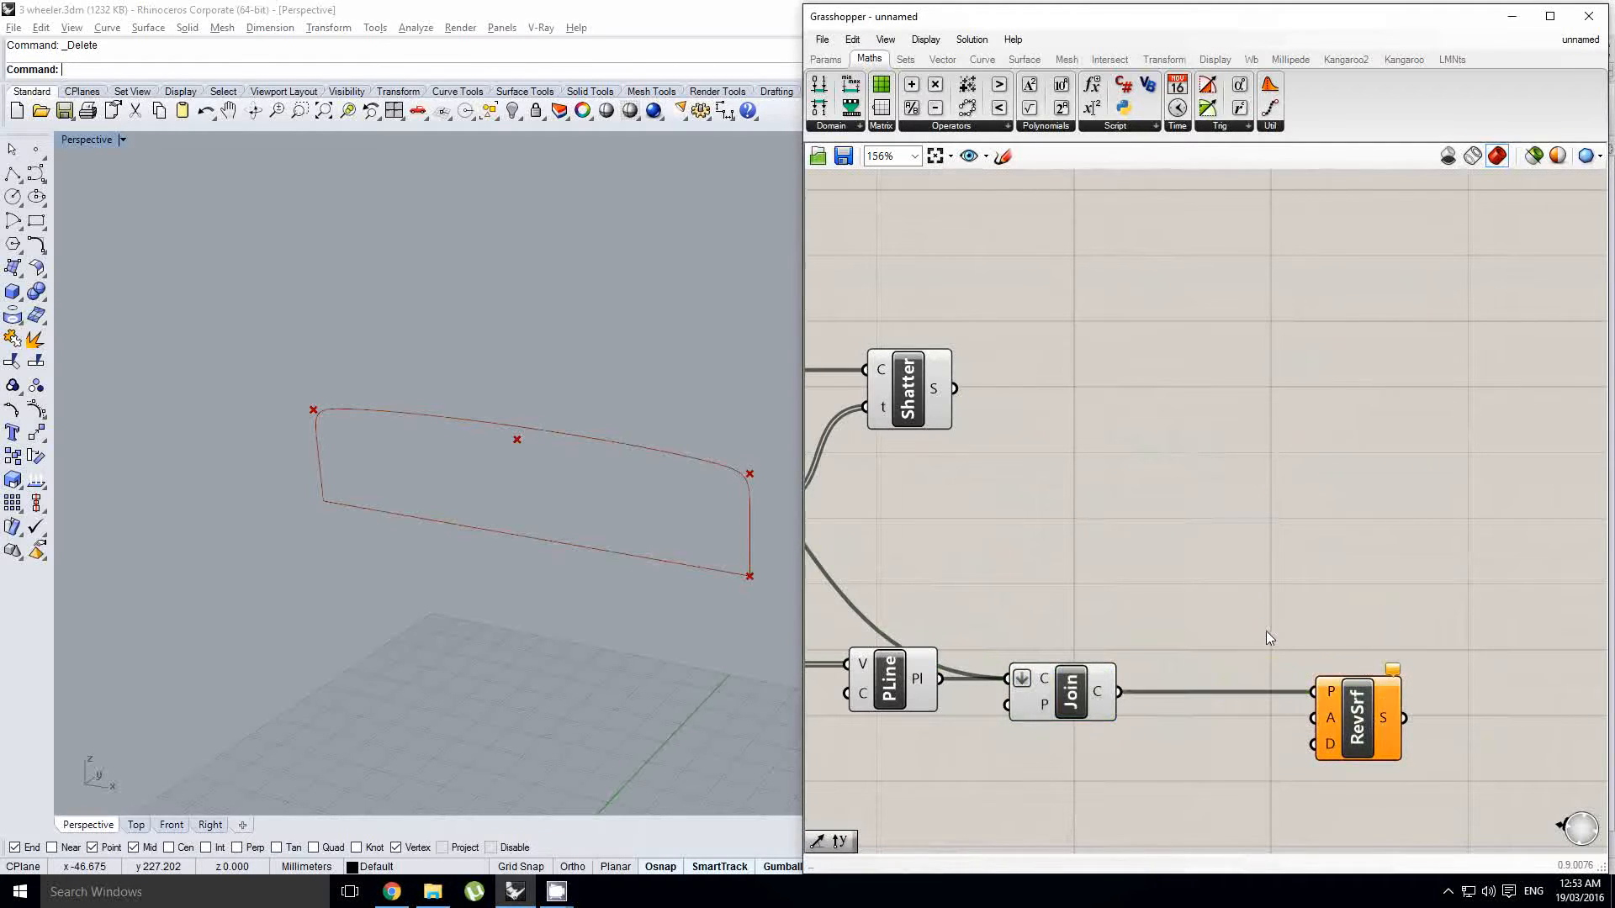
Step: Move the Revolution component farther from Join to make room on the canvas
{"action": "scroll", "coordinate": [1303, 673], "scroll_direction": "down", "scroll_amount": 1}
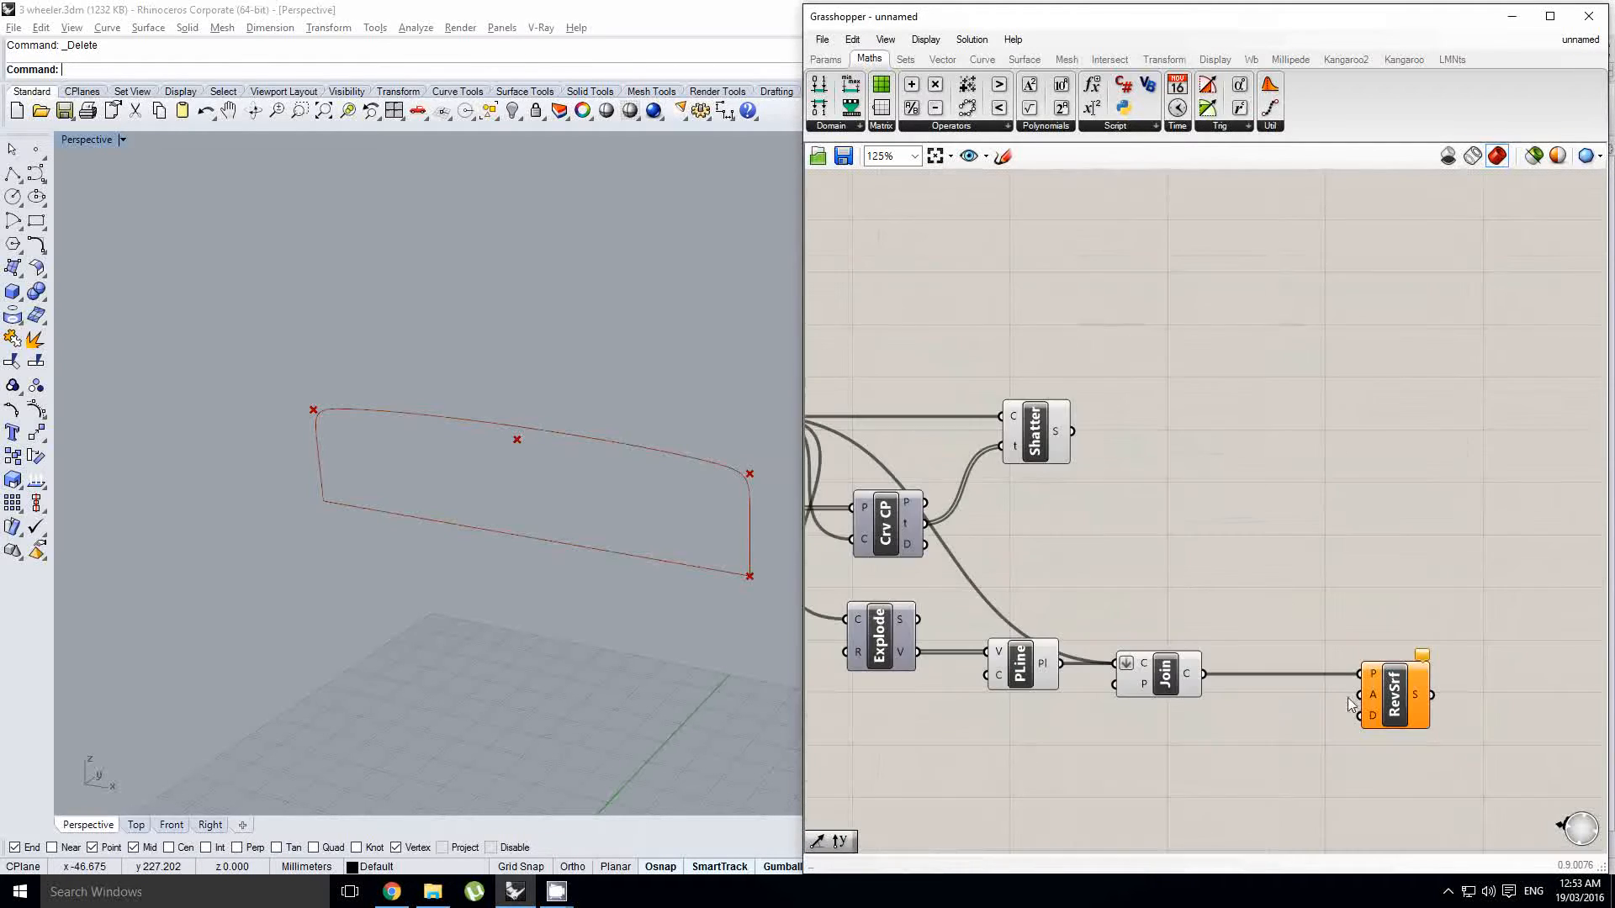
{"action": "right_click_drag", "start_coordinate": [1306, 642], "coordinate": [1284, 634]}
{"action": "left_click", "coordinate": [1389, 683]}
{"action": "left_click_drag", "start_coordinate": [1389, 683], "coordinate": [1449, 683]}
{"action": "left_click", "coordinate": [1228, 566]}
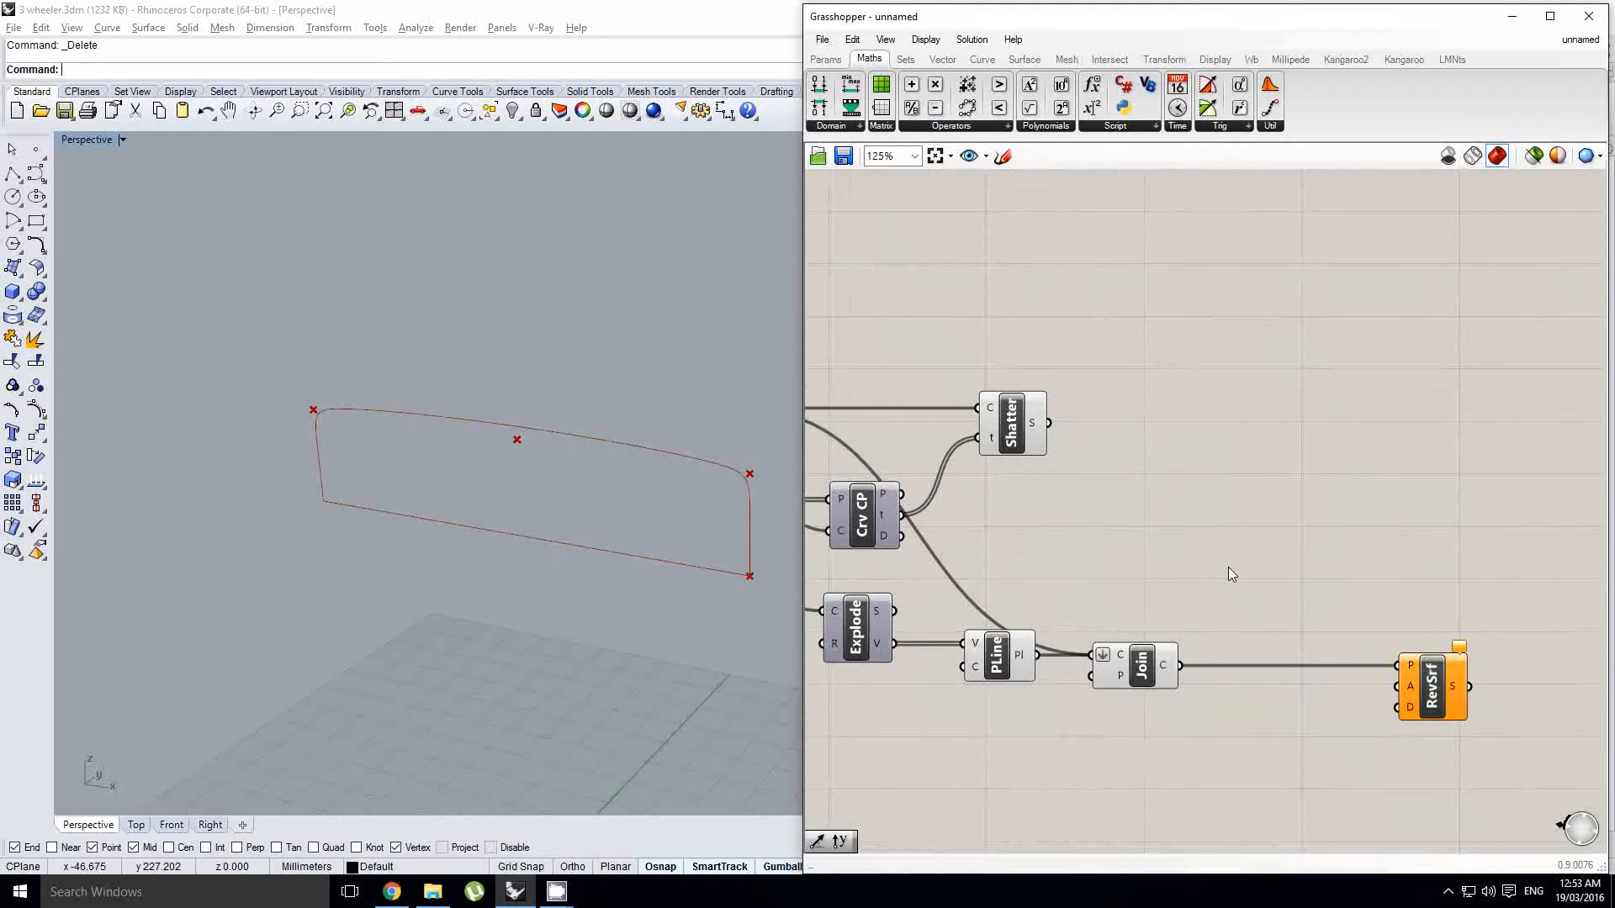
Step: Add a Line SDL component and place it directly below the Join component
{"action": "double_click", "coordinate": [1212, 567]}
{"action": "type", "text": "line sdl"}
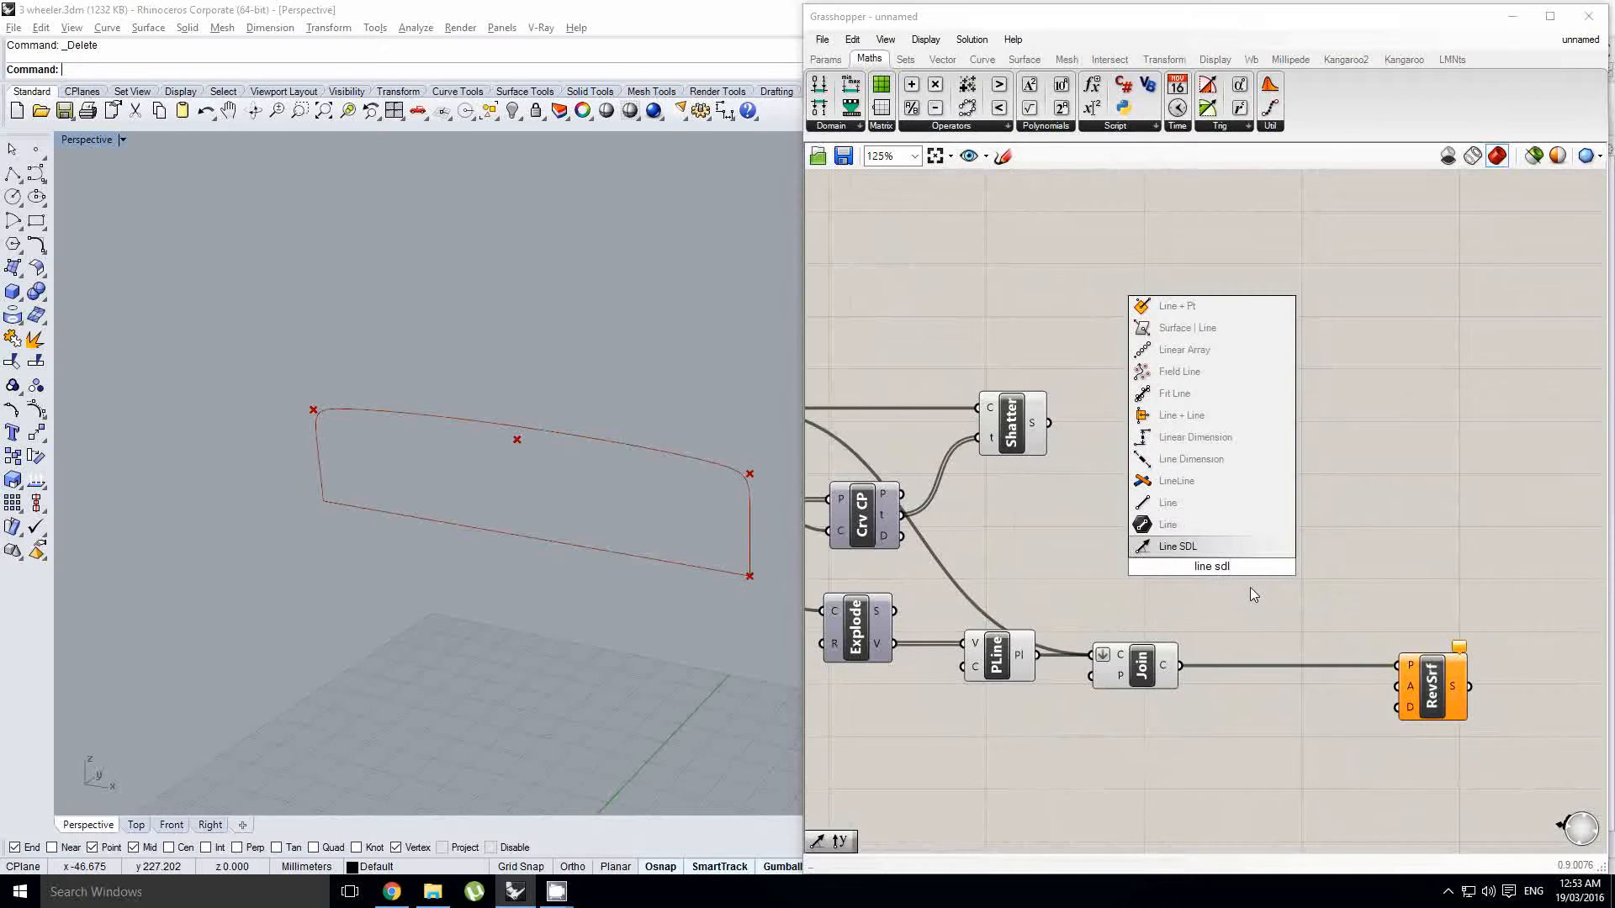
{"action": "key", "text": "Return"}
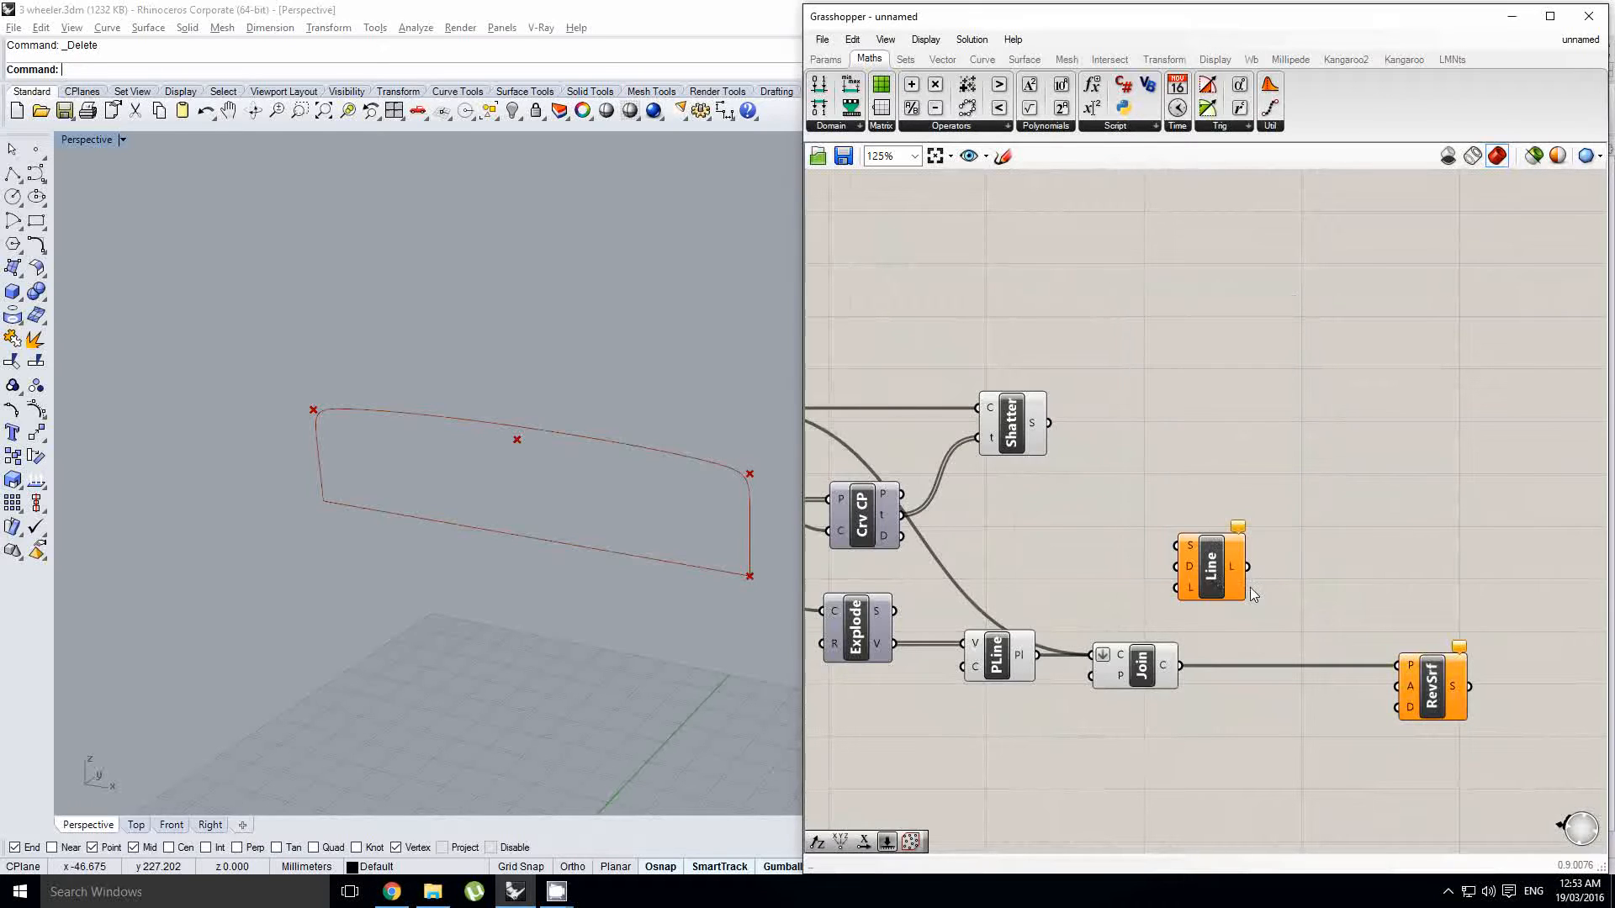
{"action": "left_click_drag", "start_coordinate": [1215, 572], "coordinate": [1156, 717]}
{"action": "right_click_drag", "start_coordinate": [1156, 717], "coordinate": [1156, 664]}
{"action": "right_click", "coordinate": [1156, 665]}
{"action": "left_click_drag", "start_coordinate": [1156, 660], "coordinate": [1135, 675]}
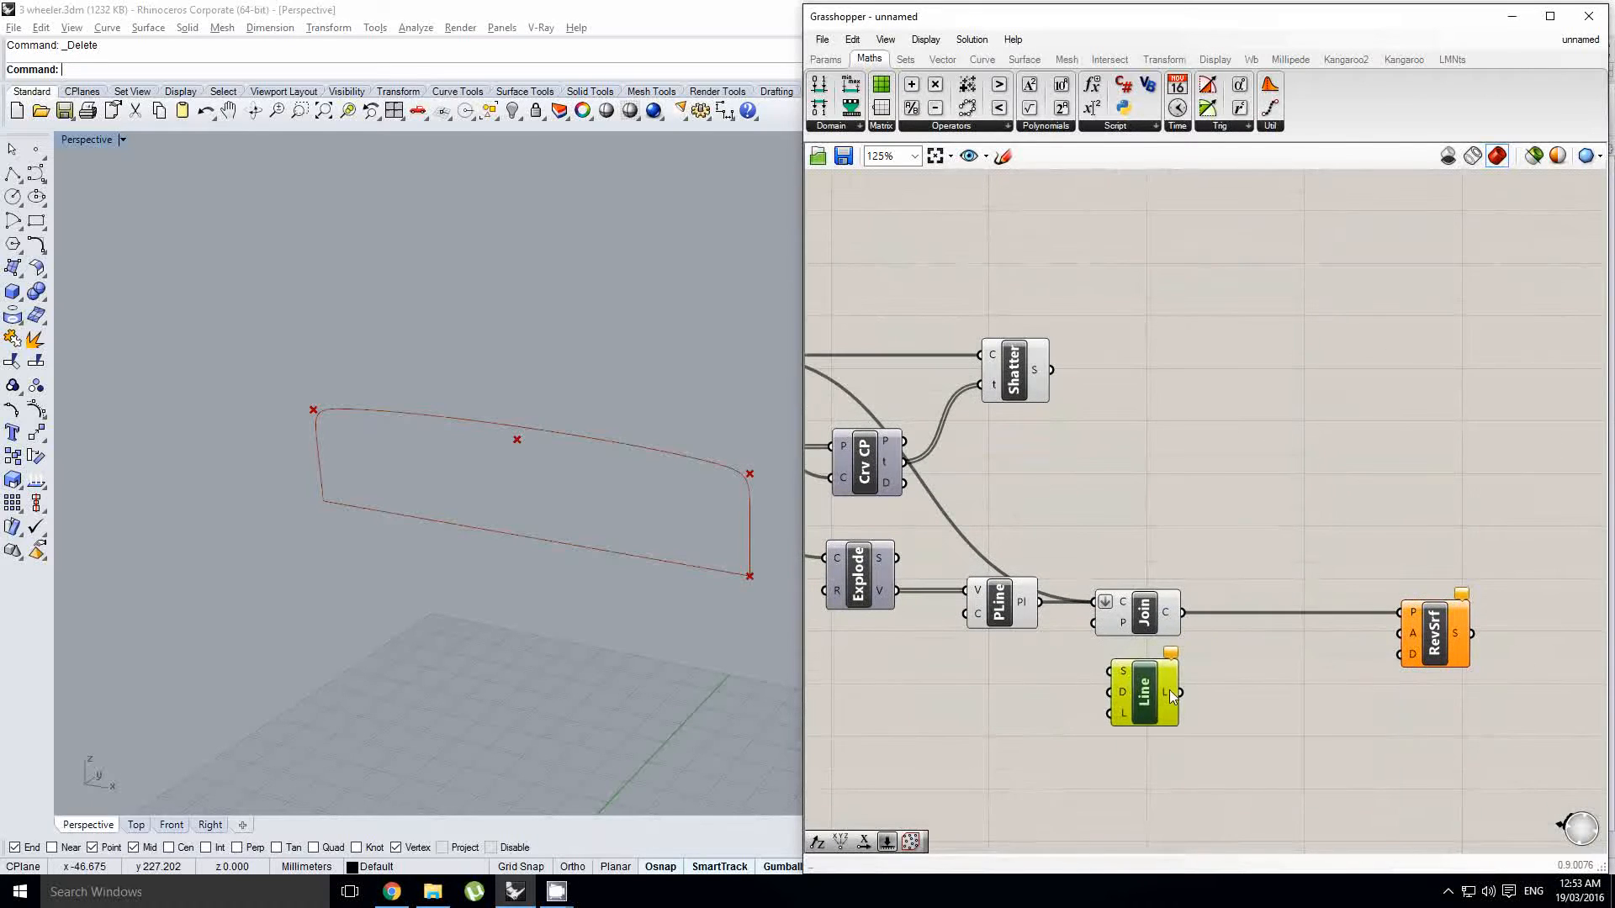
Step: Feed the Line SDL output into the Revolution component's axis input
{"action": "left_click_drag", "start_coordinate": [1390, 634], "coordinate": [1393, 634]}
{"action": "right_click_drag", "start_coordinate": [1259, 648], "coordinate": [1298, 627]}
{"action": "right_click_drag", "start_coordinate": [647, 517], "coordinate": [567, 442]}
{"action": "scroll", "coordinate": [567, 443], "scroll_direction": "down", "scroll_amount": 2}
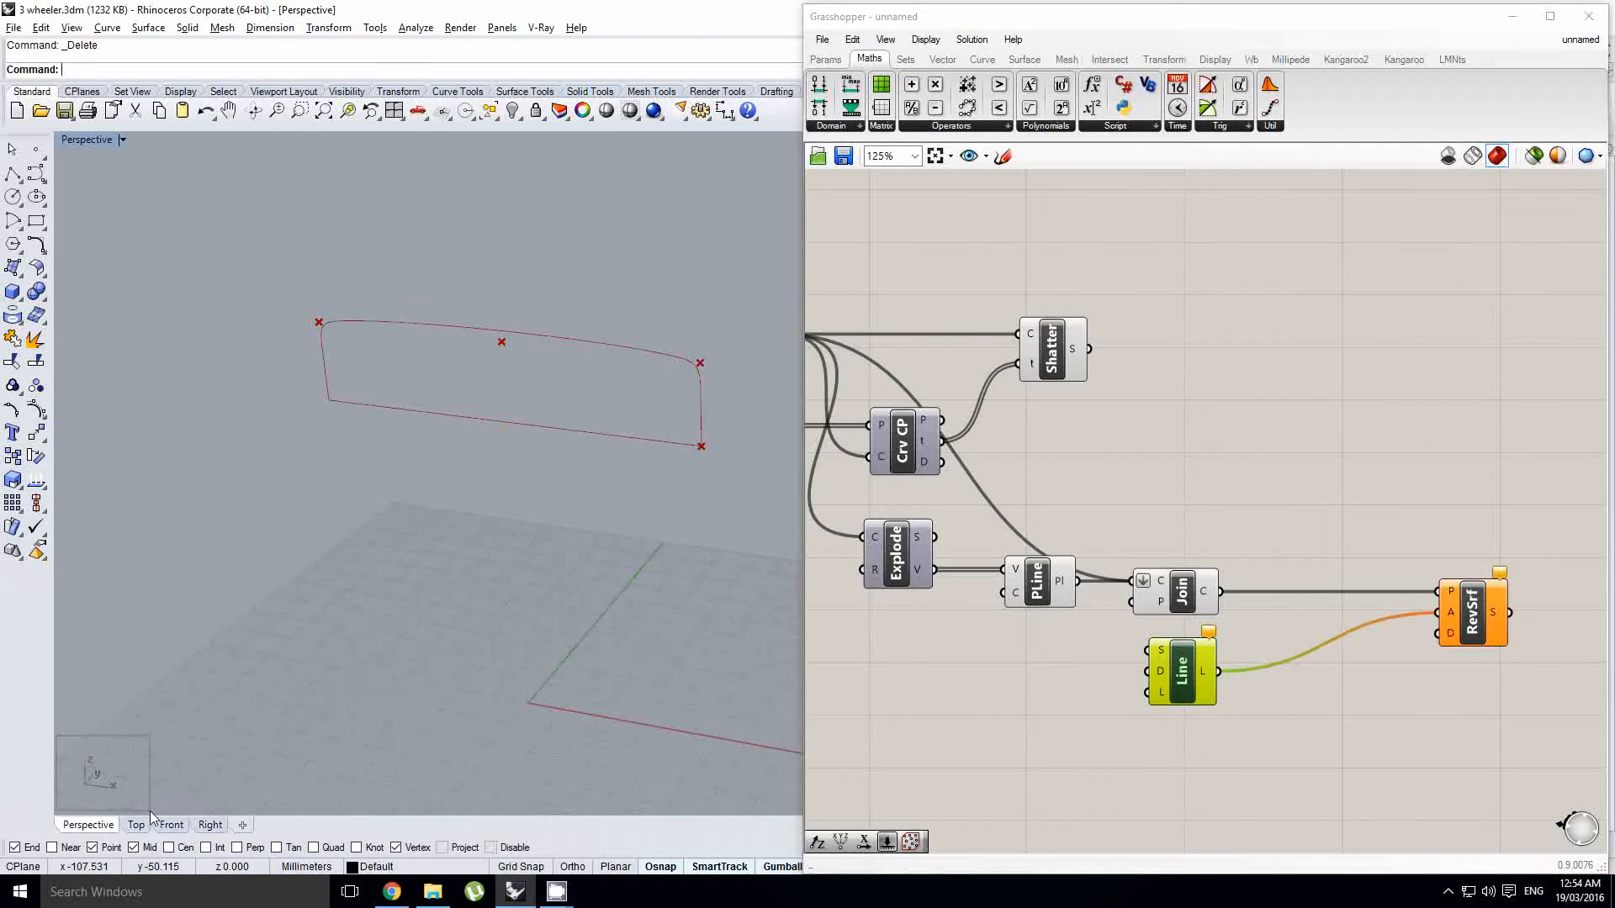
Step: Add a Unit X vector component in front of the Line SDL component and connect it to the line's direction input
{"action": "double_click", "coordinate": [1004, 720]}
{"action": "type", "text": "z"}
{"action": "left_click", "coordinate": [998, 708]}
{"action": "left_click_drag", "start_coordinate": [1000, 716], "coordinate": [1006, 671]}
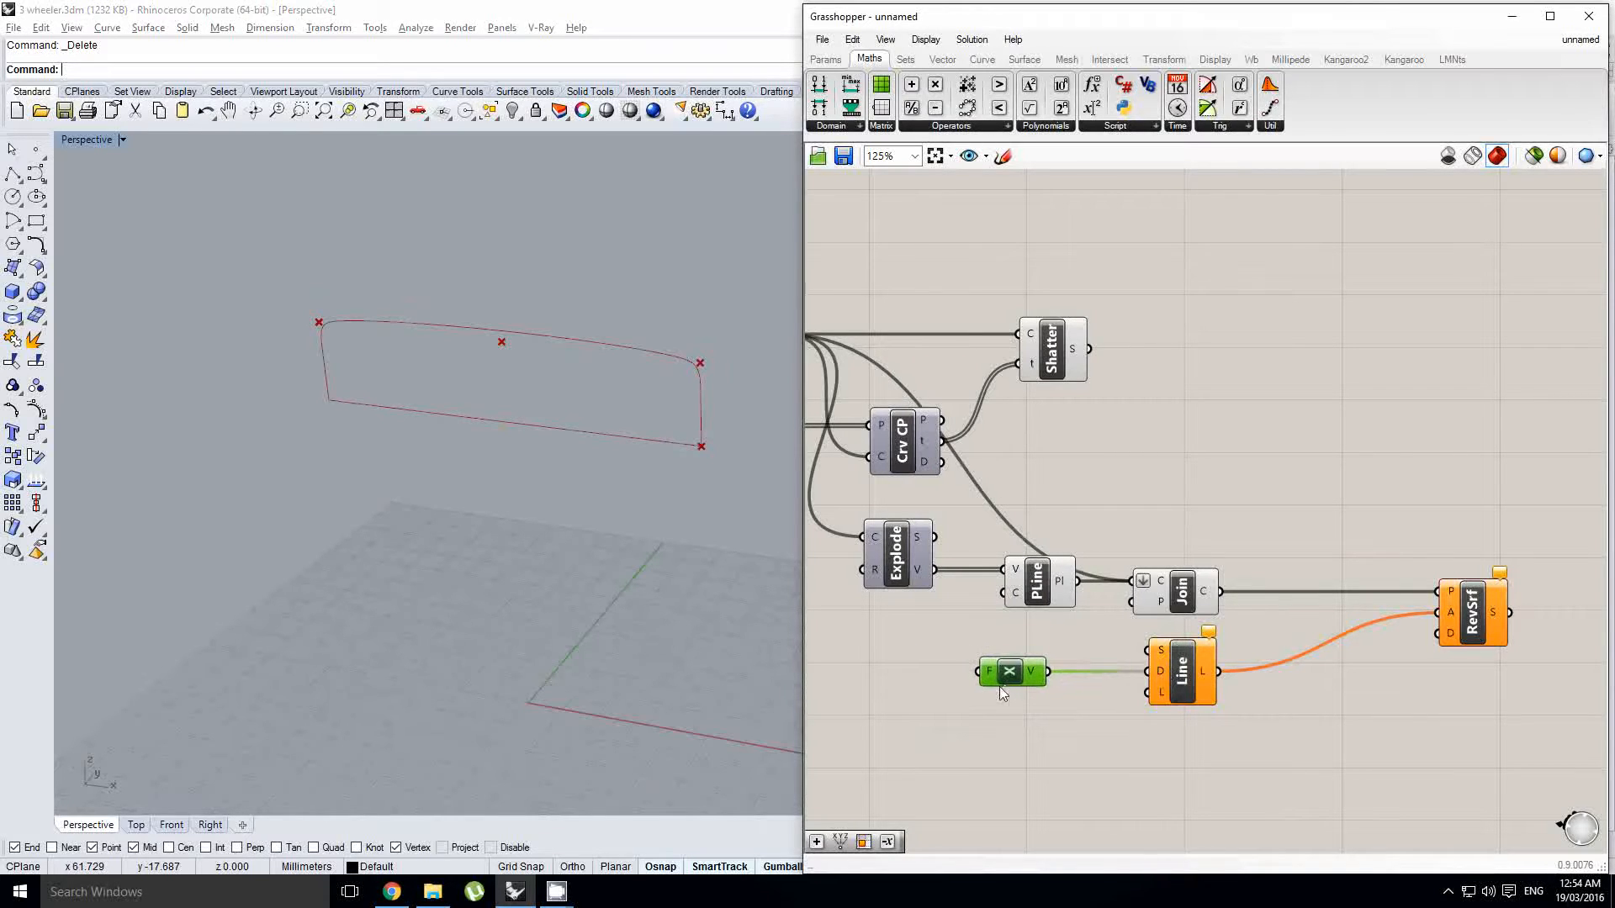
Step: Add a Construct Point component beside the Unit X vector and feed its point into the line's start input
{"action": "double_click", "coordinate": [978, 709]}
{"action": "type", "text": "con pt"}
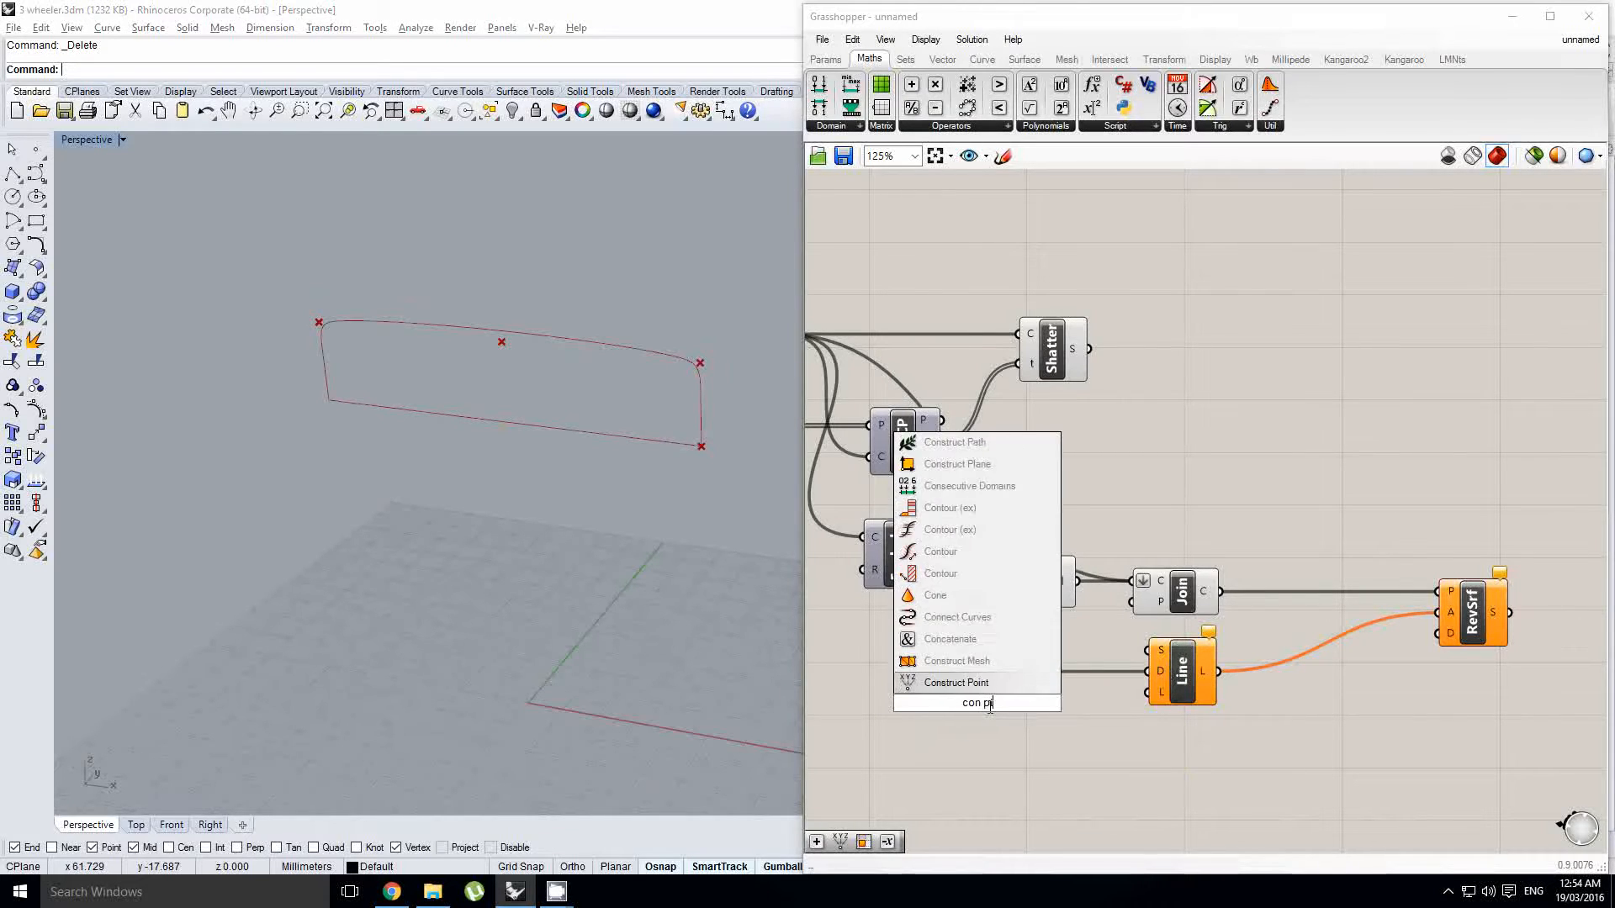
{"action": "key", "text": "Return"}
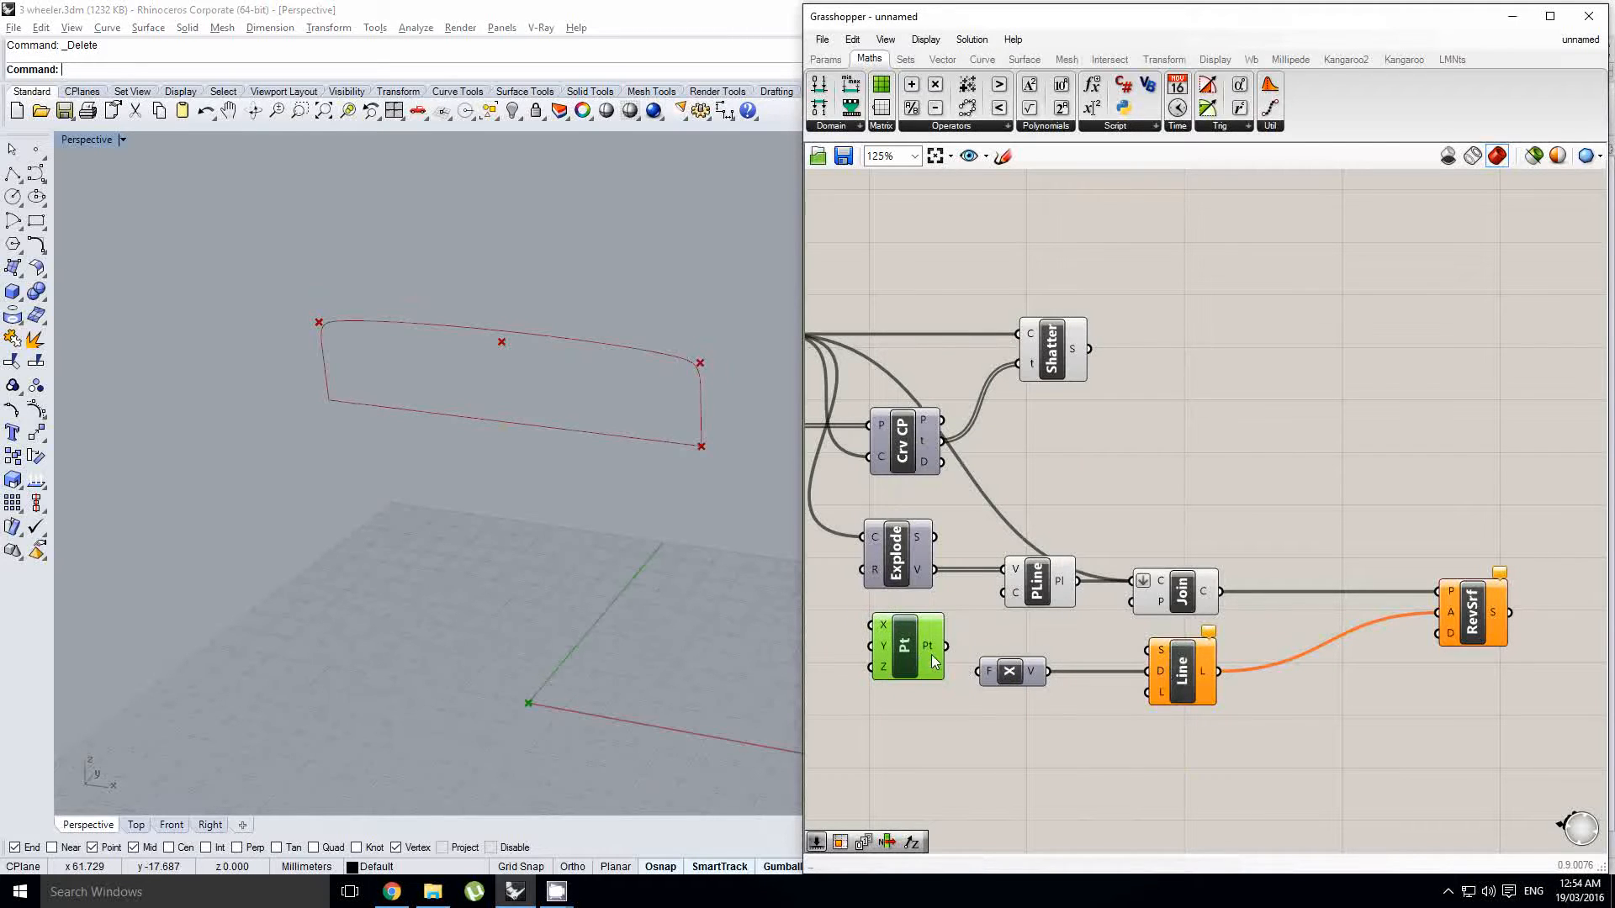
{"action": "left_click_drag", "start_coordinate": [1148, 653], "coordinate": [1150, 651]}
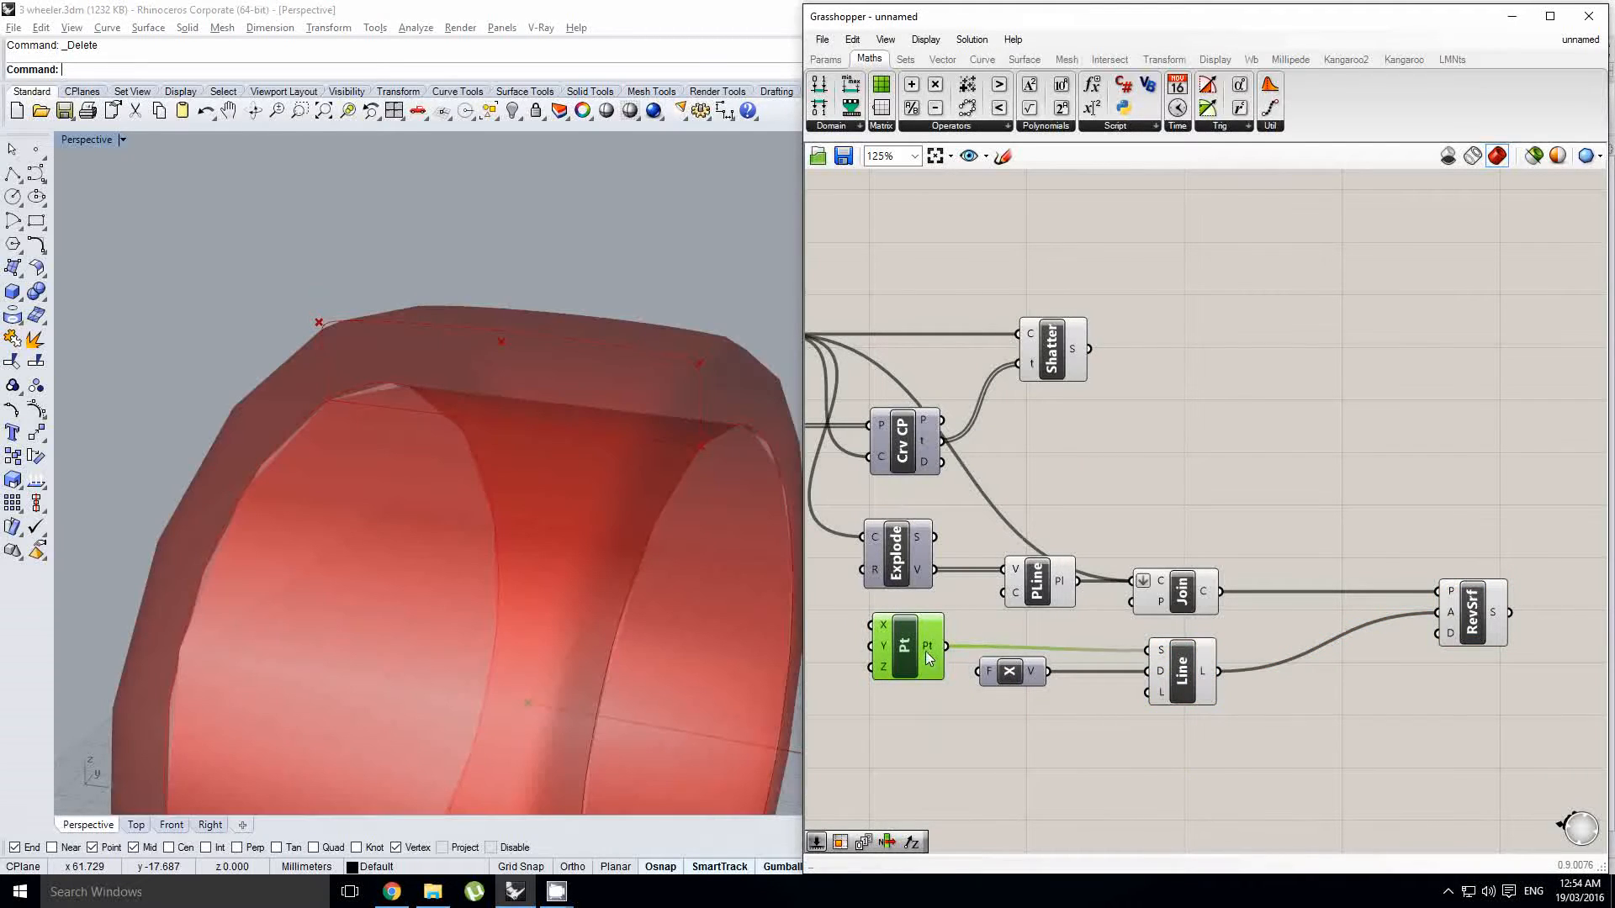
{"action": "left_click_drag", "start_coordinate": [929, 656], "coordinate": [931, 661]}
Step: Set the Value slider that controls the profile's width at the start of the definition to 21.086
{"action": "right_click_drag", "start_coordinate": [791, 635], "coordinate": [626, 471]}
{"action": "right_click_drag", "start_coordinate": [1234, 460], "coordinate": [1271, 475]}
{"action": "left_click", "coordinate": [1291, 451]}
{"action": "right_click_drag", "start_coordinate": [1112, 409], "coordinate": [1200, 431]}
{"action": "left_click", "coordinate": [1420, 479]}
{"action": "scroll", "coordinate": [1386, 497], "scroll_direction": "down", "scroll_amount": 3}
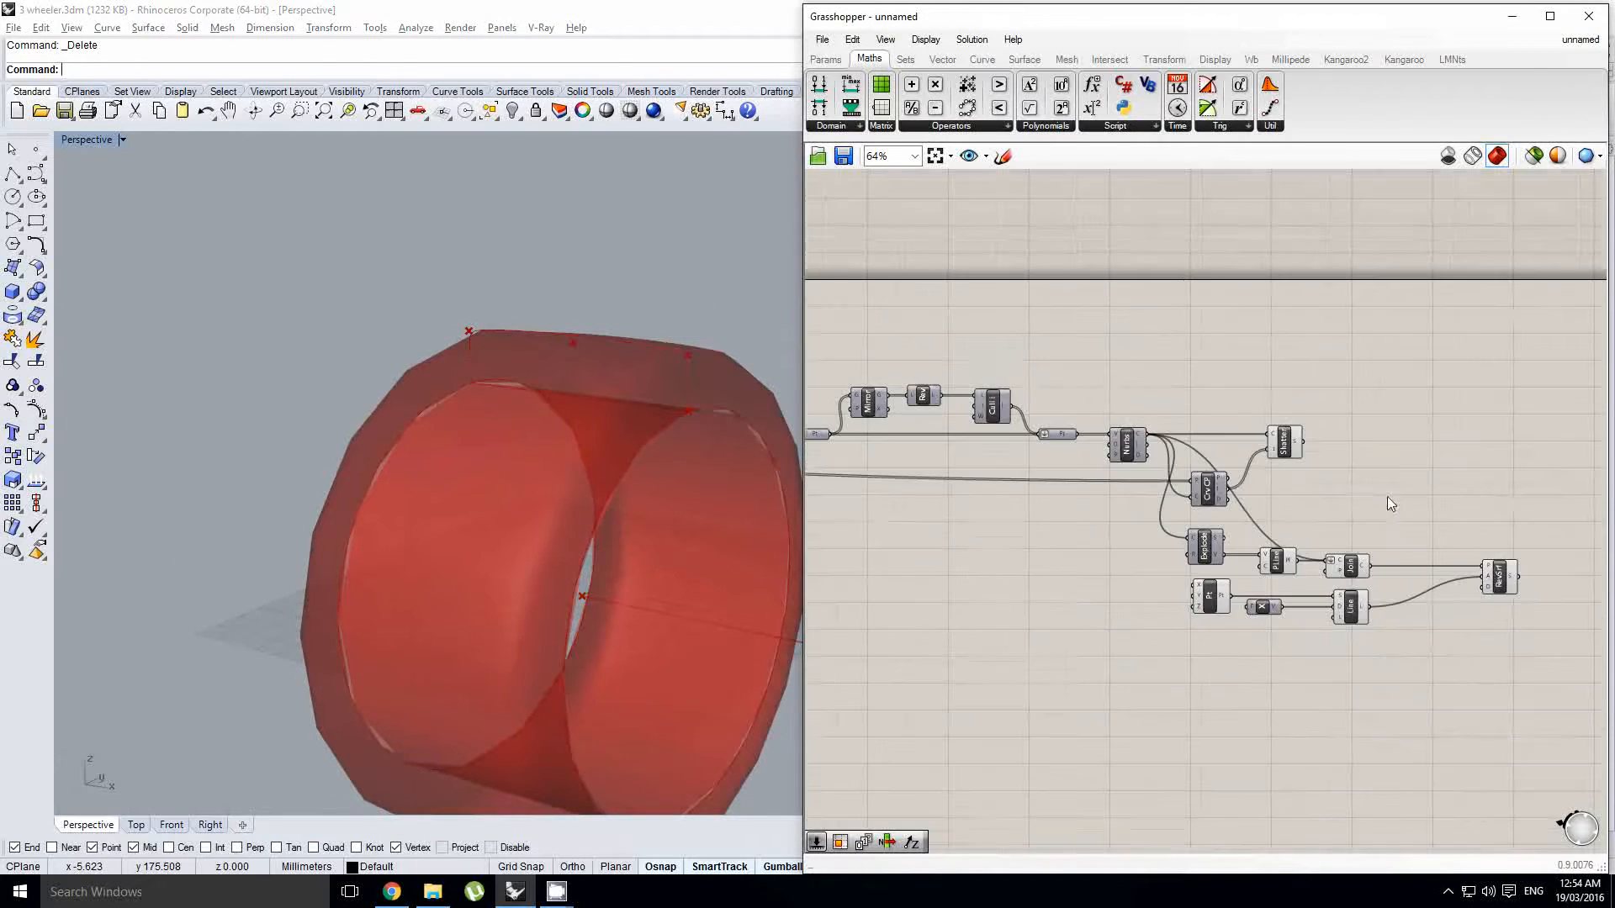
{"action": "right_click_drag", "start_coordinate": [626, 496], "coordinate": [644, 550]}
{"action": "right_click_drag", "start_coordinate": [1223, 459], "coordinate": [1354, 468]}
{"action": "scroll", "coordinate": [1355, 469], "scroll_direction": "down", "scroll_amount": 5}
{"action": "right_click_drag", "start_coordinate": [992, 478], "coordinate": [1276, 484]}
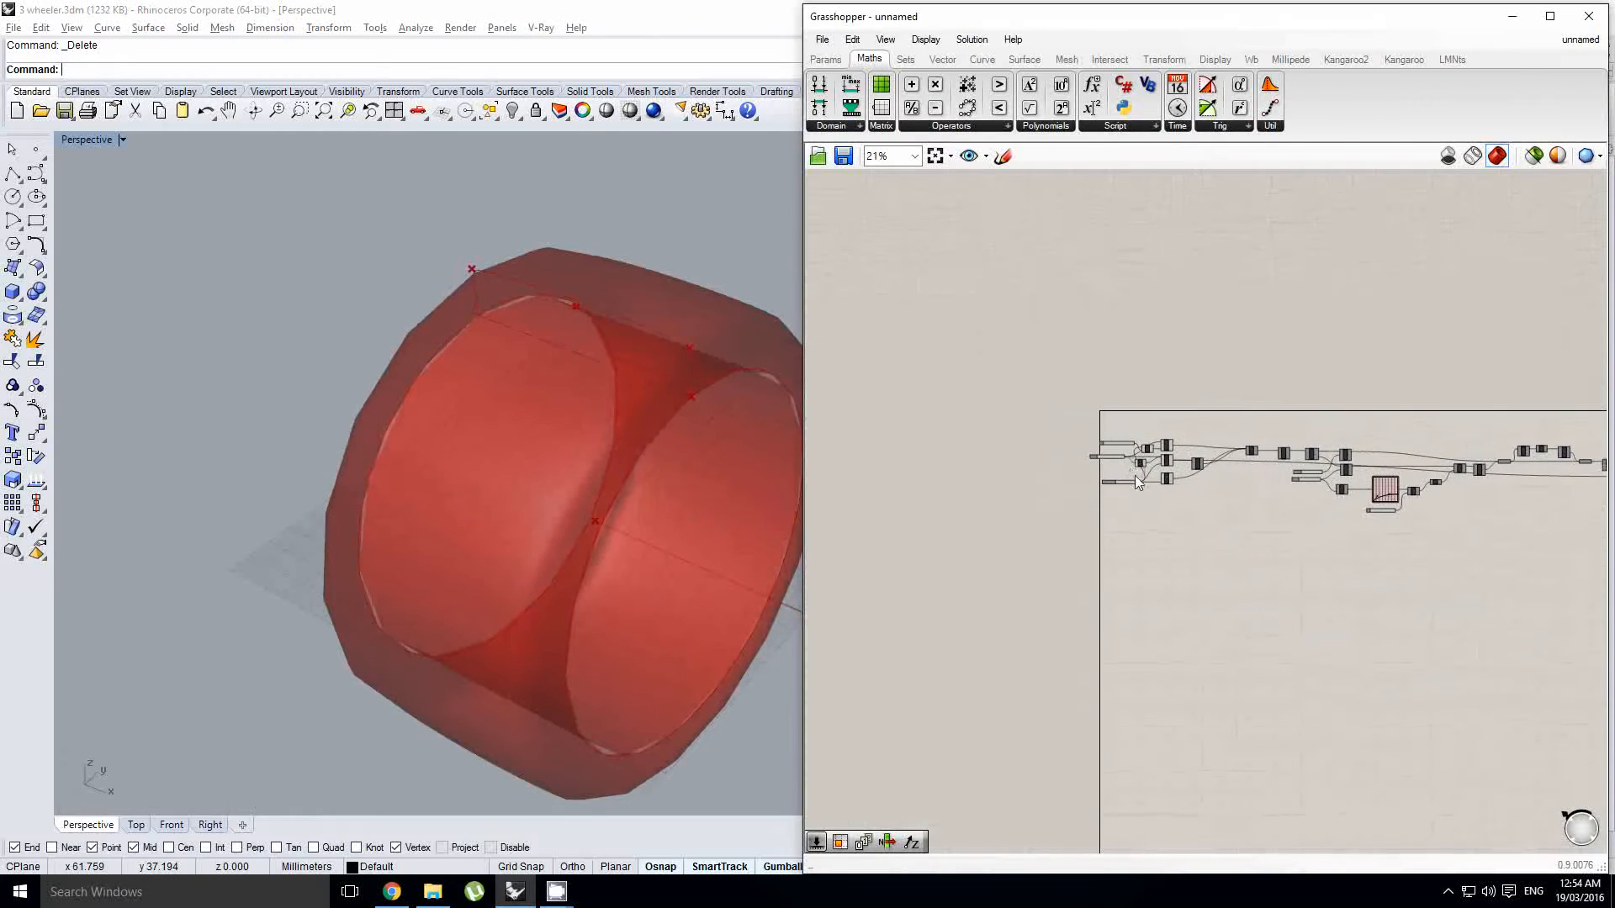
{"action": "scroll", "coordinate": [1133, 476], "scroll_direction": "up", "scroll_amount": 8}
{"action": "left_click_drag", "start_coordinate": [1067, 414], "coordinate": [1027, 417]}
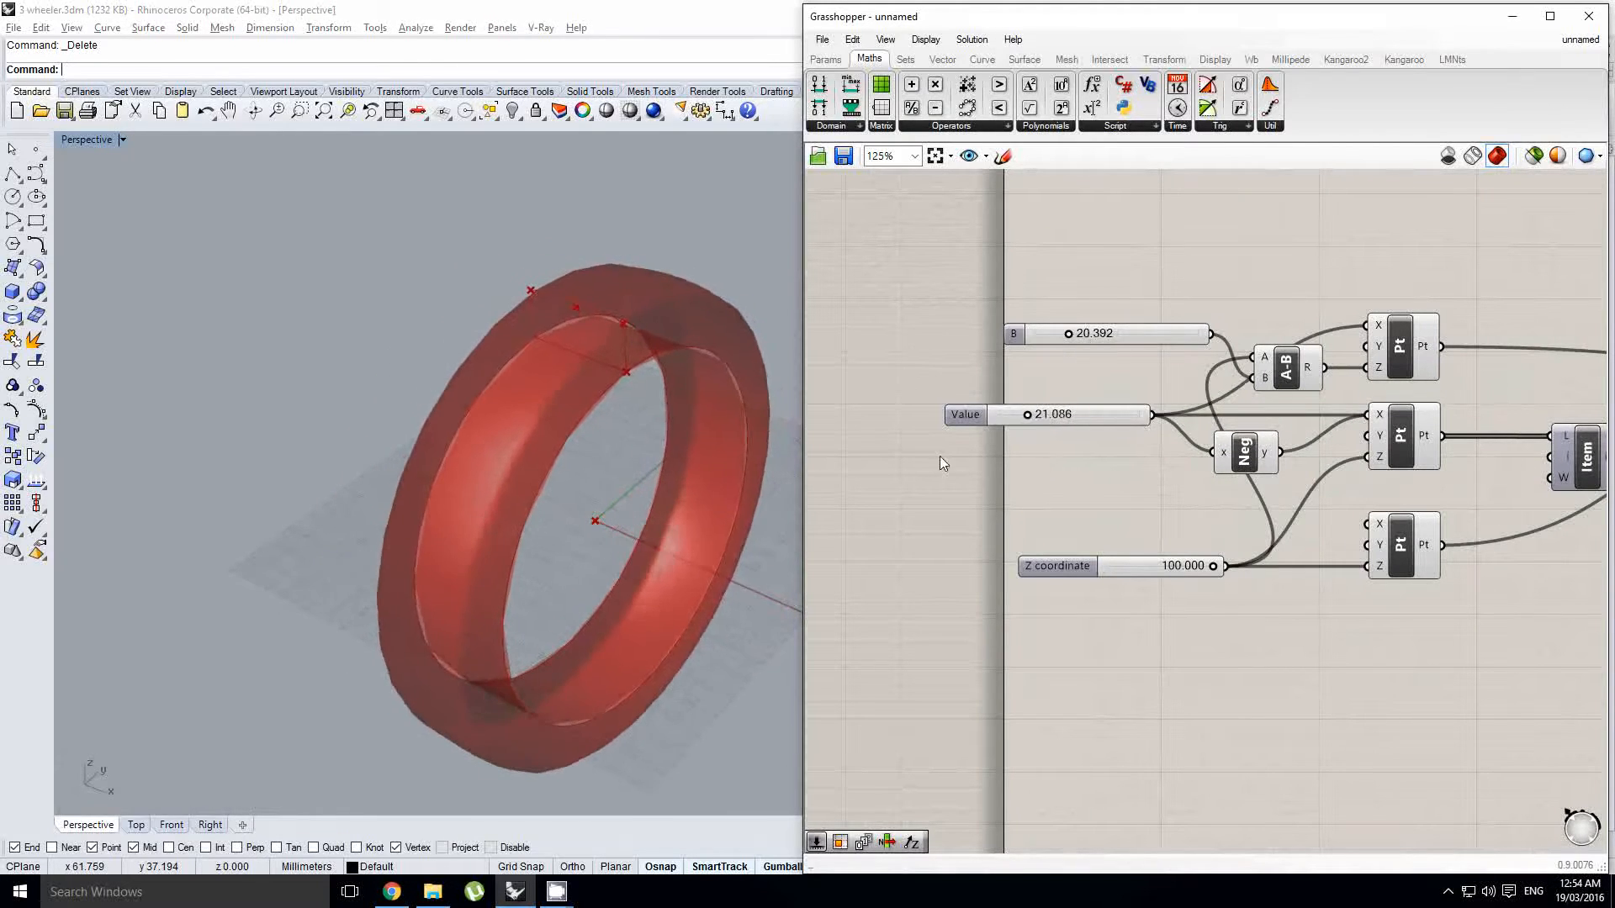
Step: Set the B slider feeding the subtraction component to about 20.062
{"action": "right_click_drag", "start_coordinate": [627, 483], "coordinate": [578, 545]}
{"action": "scroll", "coordinate": [535, 439], "scroll_direction": "up", "scroll_amount": 5}
{"action": "scroll", "coordinate": [537, 445], "scroll_direction": "down", "scroll_amount": 7}
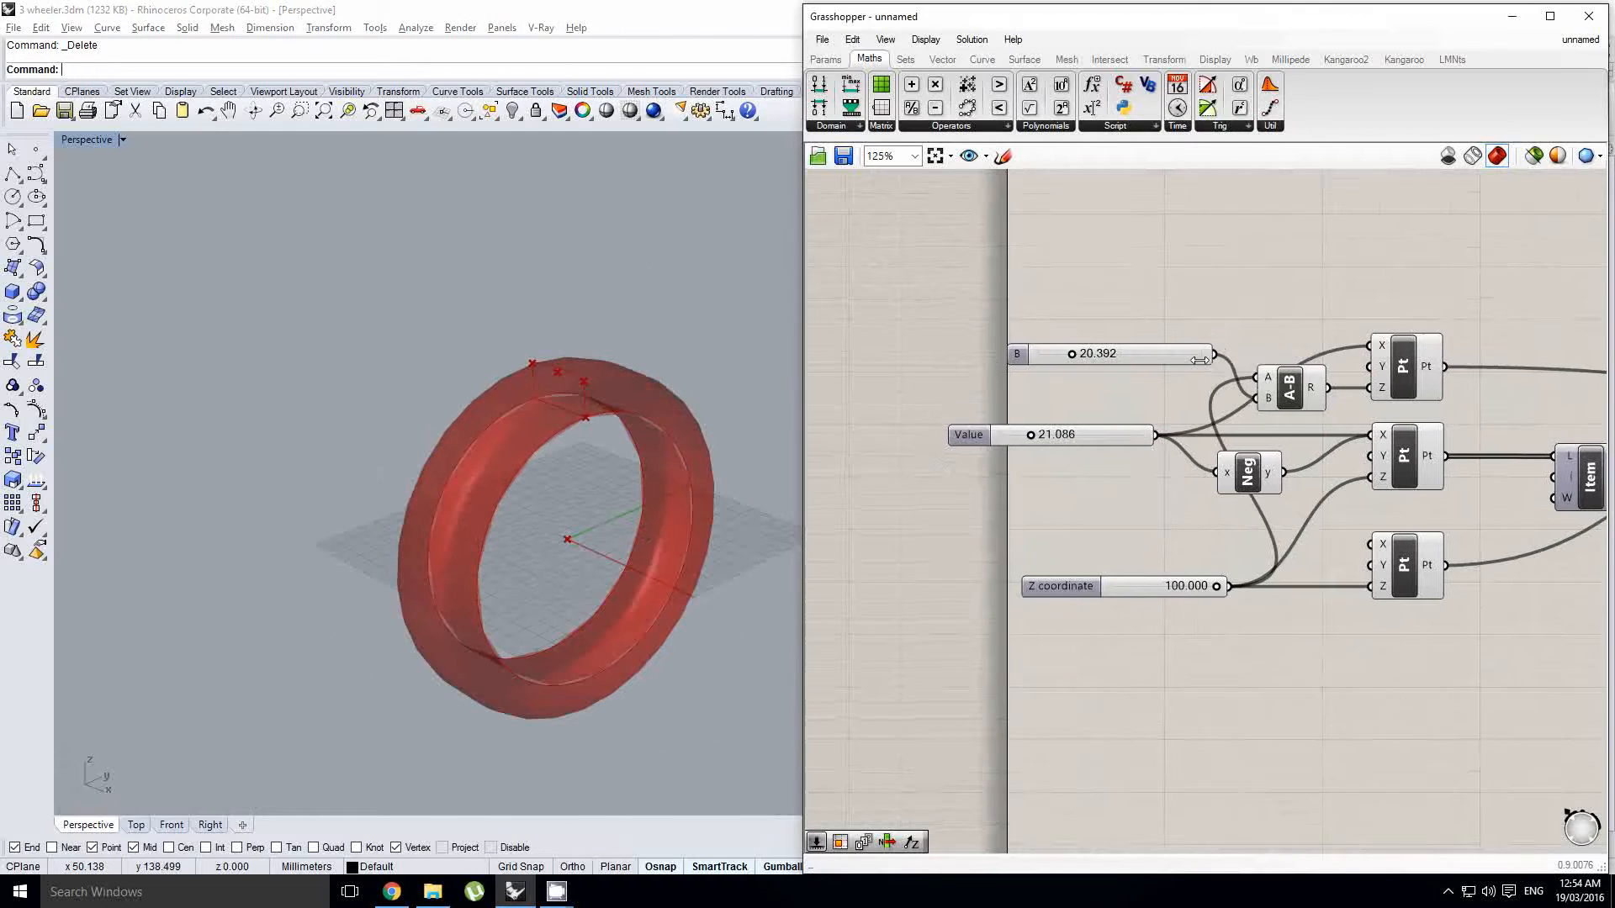
{"action": "scroll", "coordinate": [1085, 303], "scroll_direction": "up", "scroll_amount": 2}
{"action": "left_click_drag", "start_coordinate": [1064, 357], "coordinate": [1064, 357]}
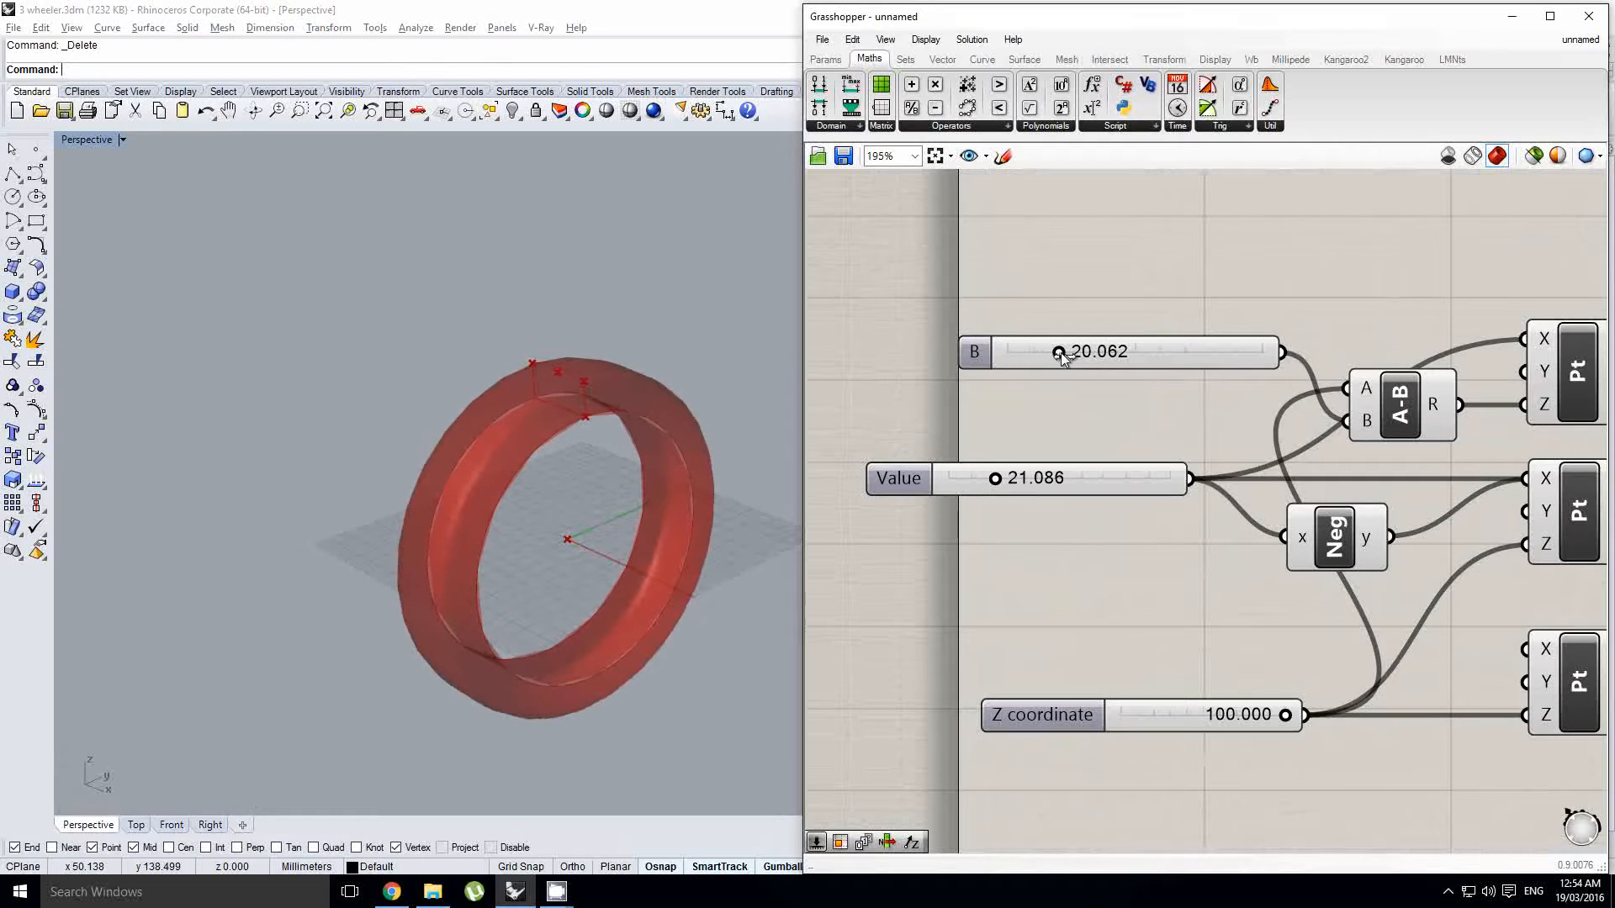
Step: Inspect the revolved tyre ring and the Shatter component that splits its profile
{"action": "scroll", "coordinate": [469, 548], "scroll_direction": "up", "scroll_amount": 5}
{"action": "scroll", "coordinate": [653, 285], "scroll_direction": "down", "scroll_amount": 5}
{"action": "right_click_drag", "start_coordinate": [469, 547], "coordinate": [665, 345]}
{"action": "scroll", "coordinate": [653, 285], "scroll_direction": "up", "scroll_amount": 4}
{"action": "scroll", "coordinate": [1065, 292], "scroll_direction": "down", "scroll_amount": 9}
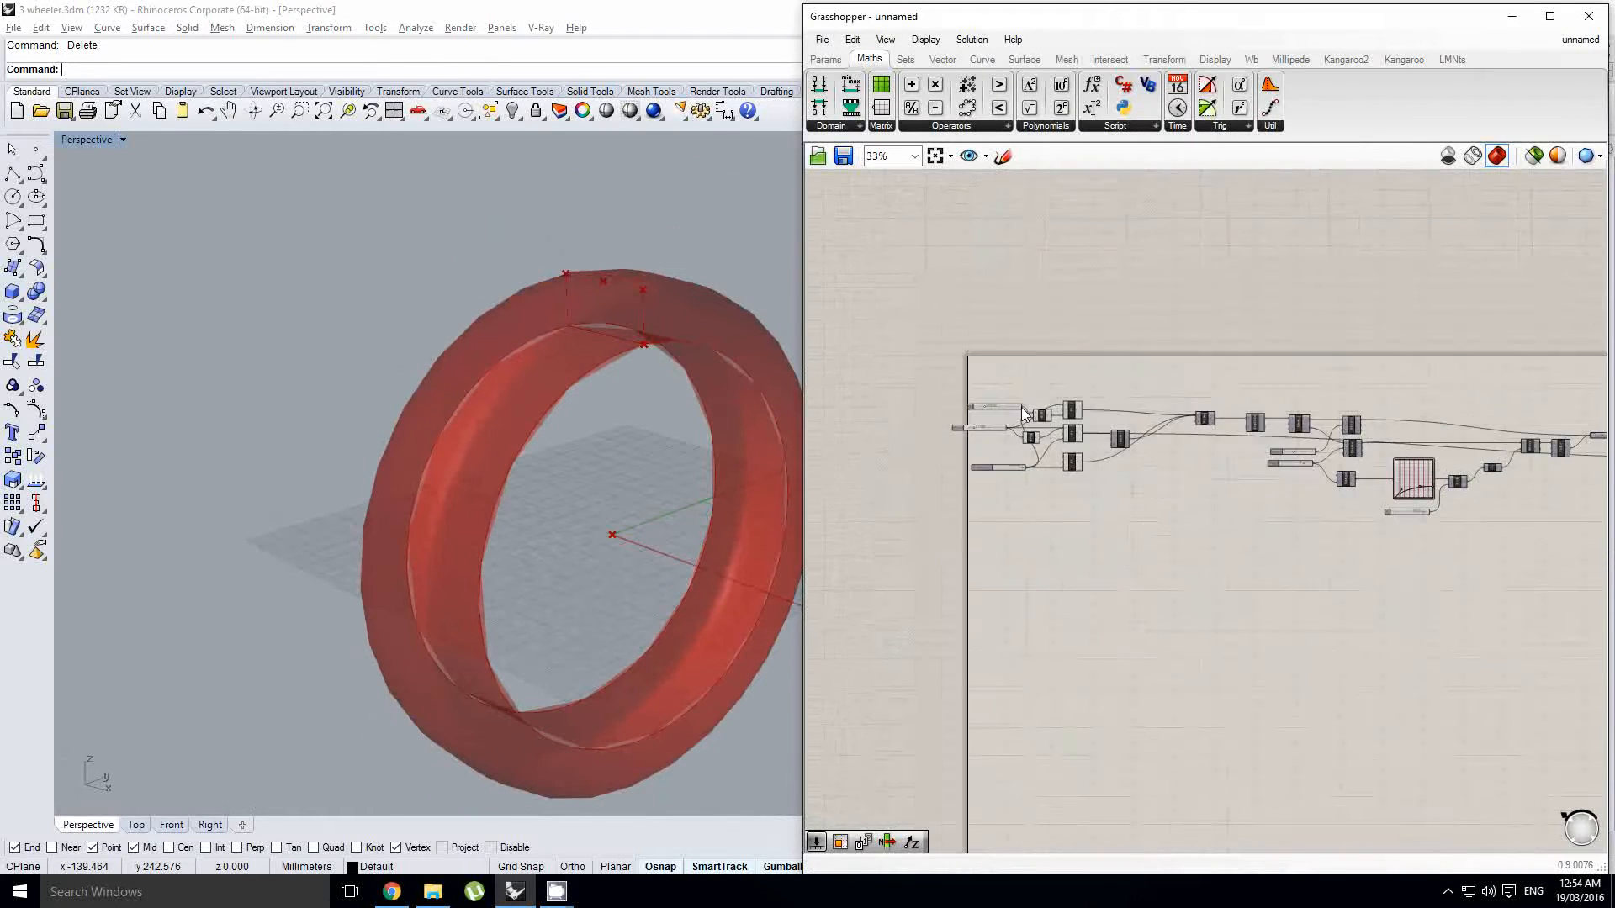
{"action": "right_click_drag", "start_coordinate": [1564, 467], "coordinate": [1305, 492]}
{"action": "right_click_drag", "start_coordinate": [1598, 506], "coordinate": [1289, 514]}
{"action": "scroll", "coordinate": [1258, 513], "scroll_direction": "up", "scroll_amount": 5}
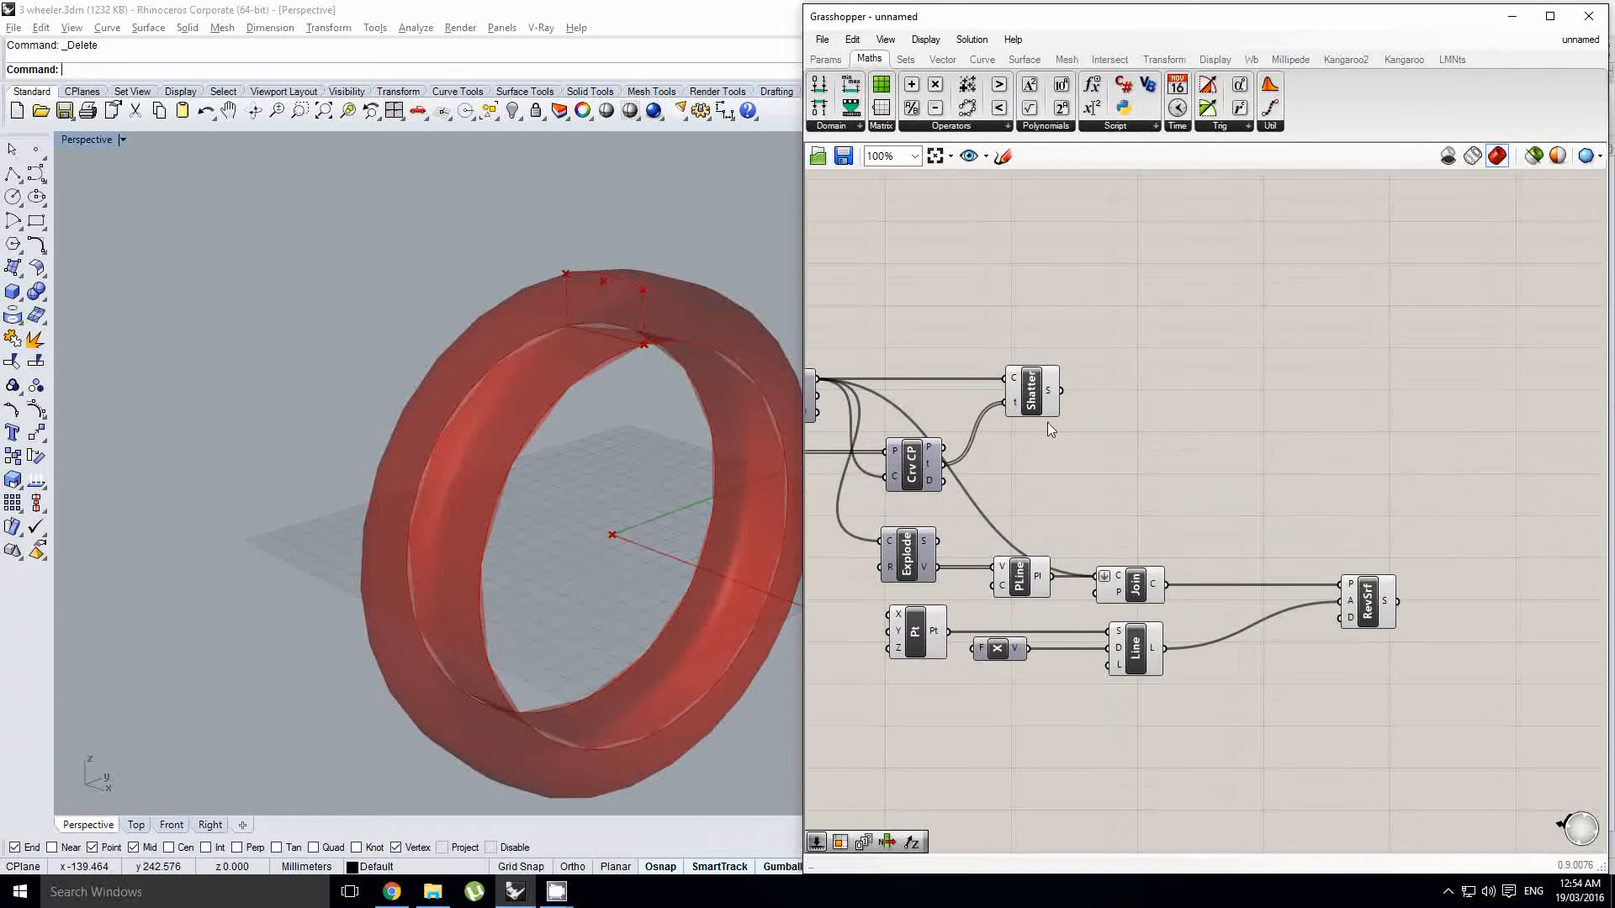
{"action": "left_click", "coordinate": [1031, 395]}
{"action": "right_click_drag", "start_coordinate": [670, 382], "coordinate": [602, 280]}
{"action": "scroll", "coordinate": [594, 303], "scroll_direction": "up", "scroll_amount": 3}
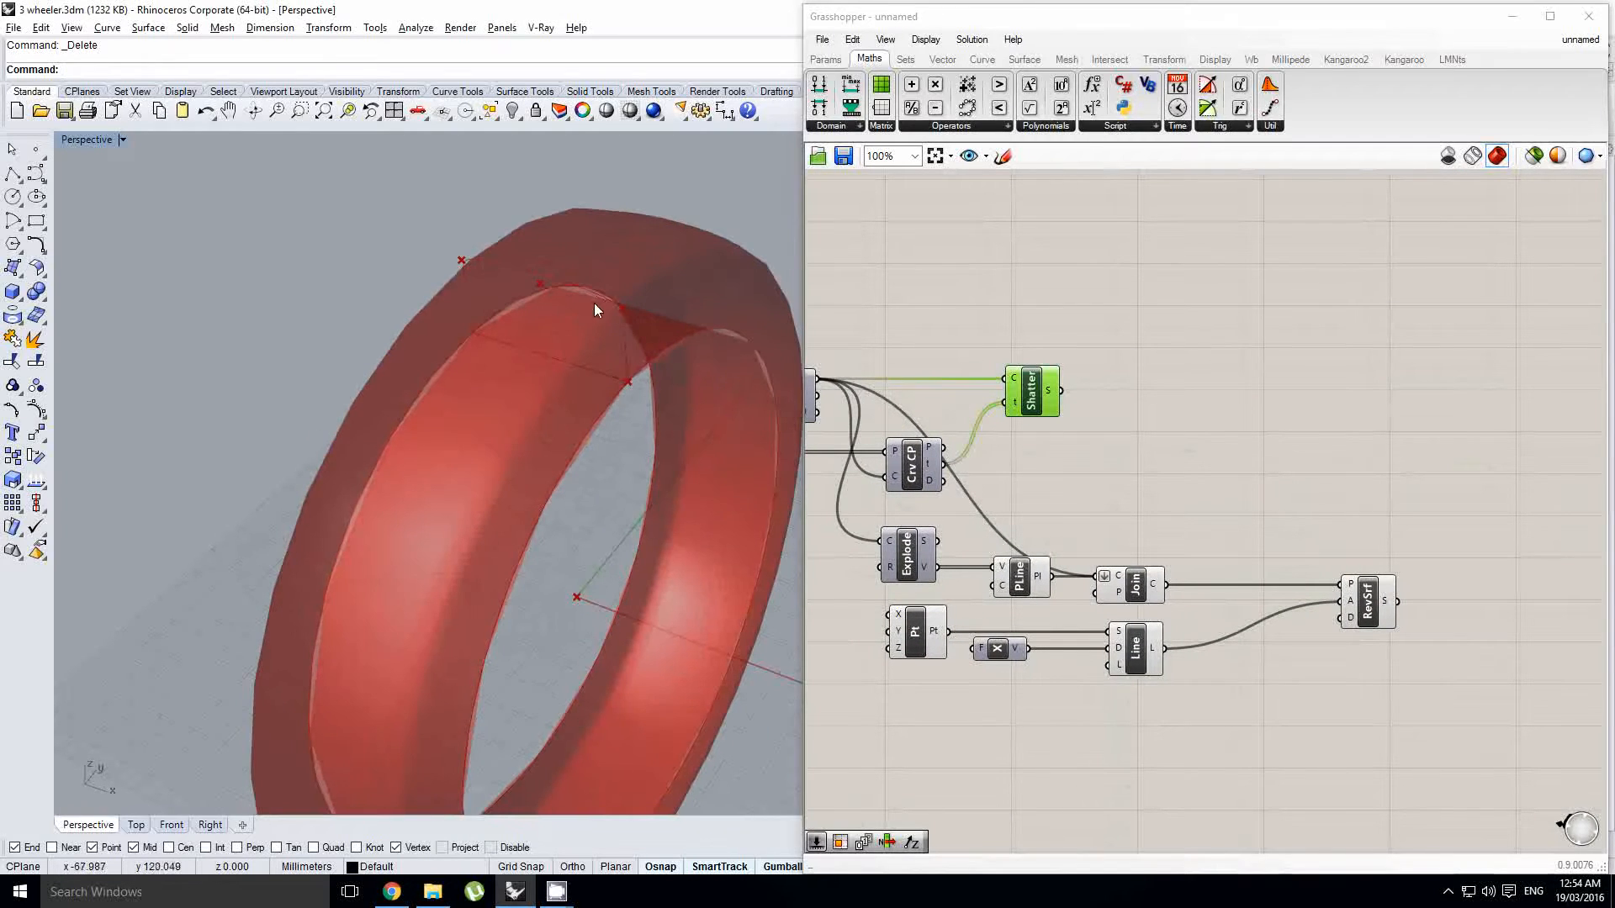
Step: Add a List Item component fed by the Shatter segments and give it an additional +1 output
{"action": "right_click_drag", "start_coordinate": [1162, 429], "coordinate": [1156, 440]}
{"action": "double_click", "coordinate": [1195, 418]}
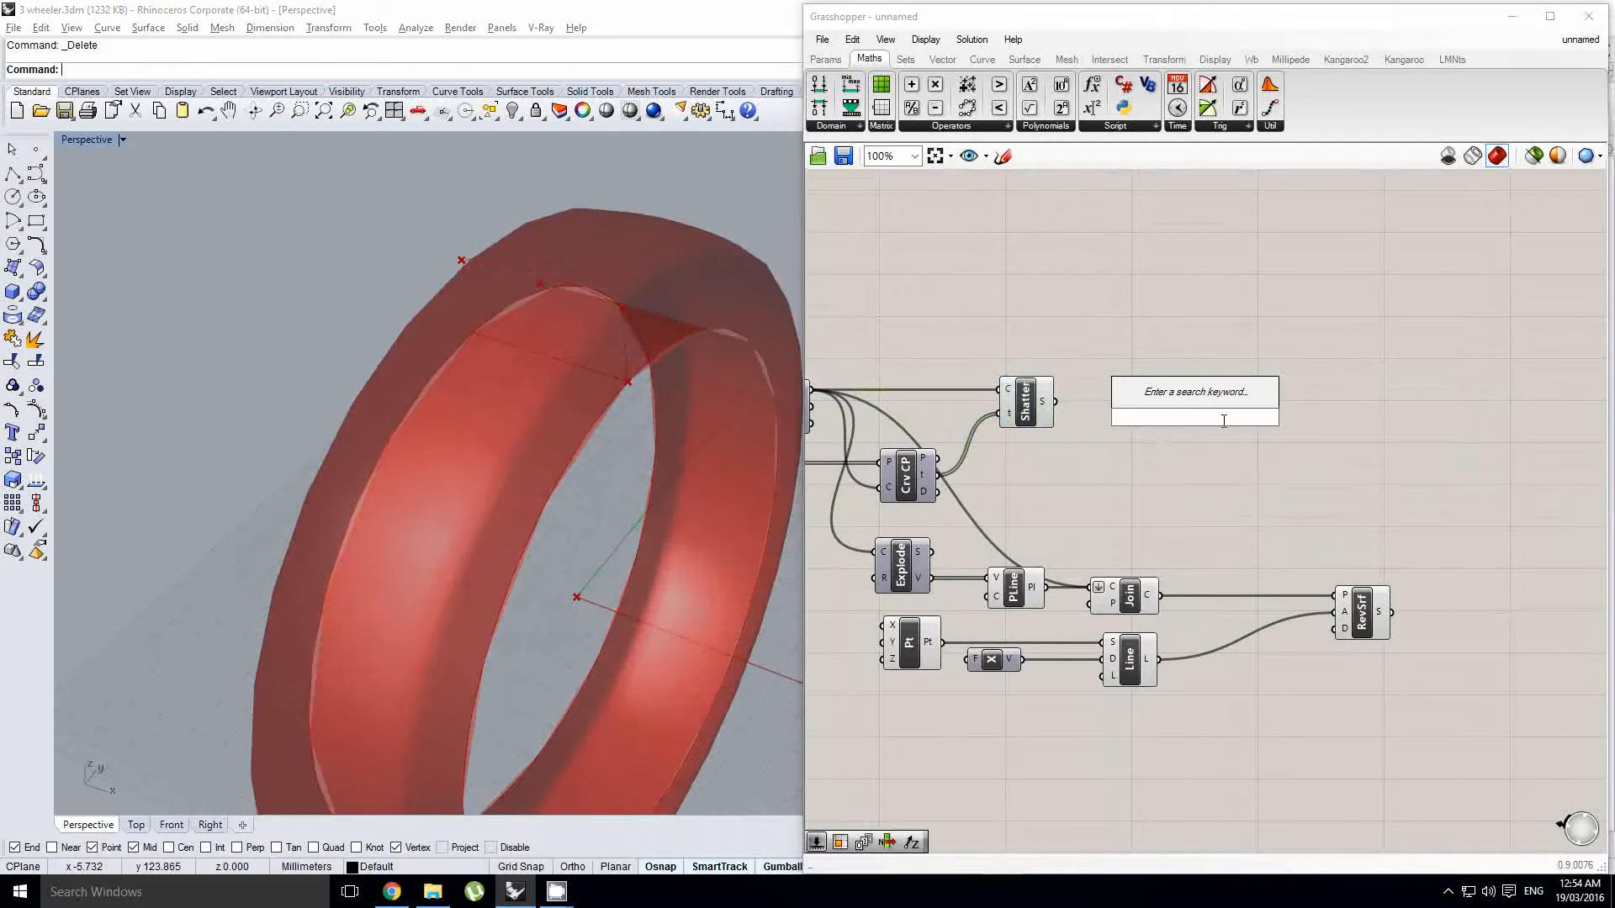
{"action": "type", "text": "list ite"}
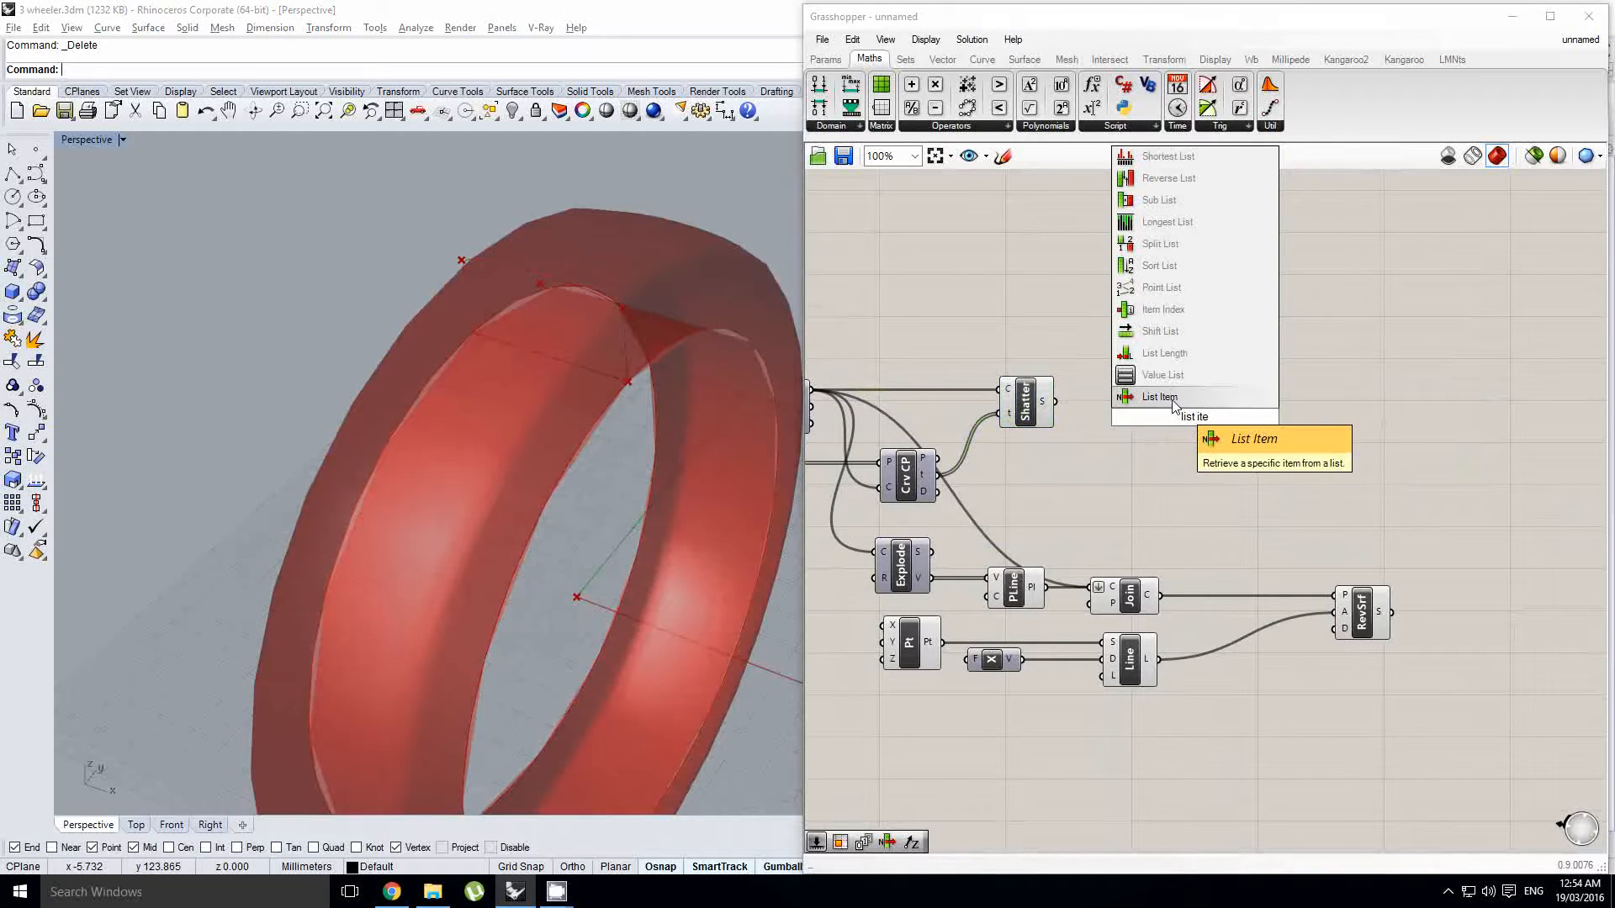
{"action": "left_click", "coordinate": [1174, 402]}
{"action": "left_click_drag", "start_coordinate": [1197, 418], "coordinate": [1176, 418]}
{"action": "scroll", "coordinate": [1187, 412], "scroll_direction": "up", "scroll_amount": 5}
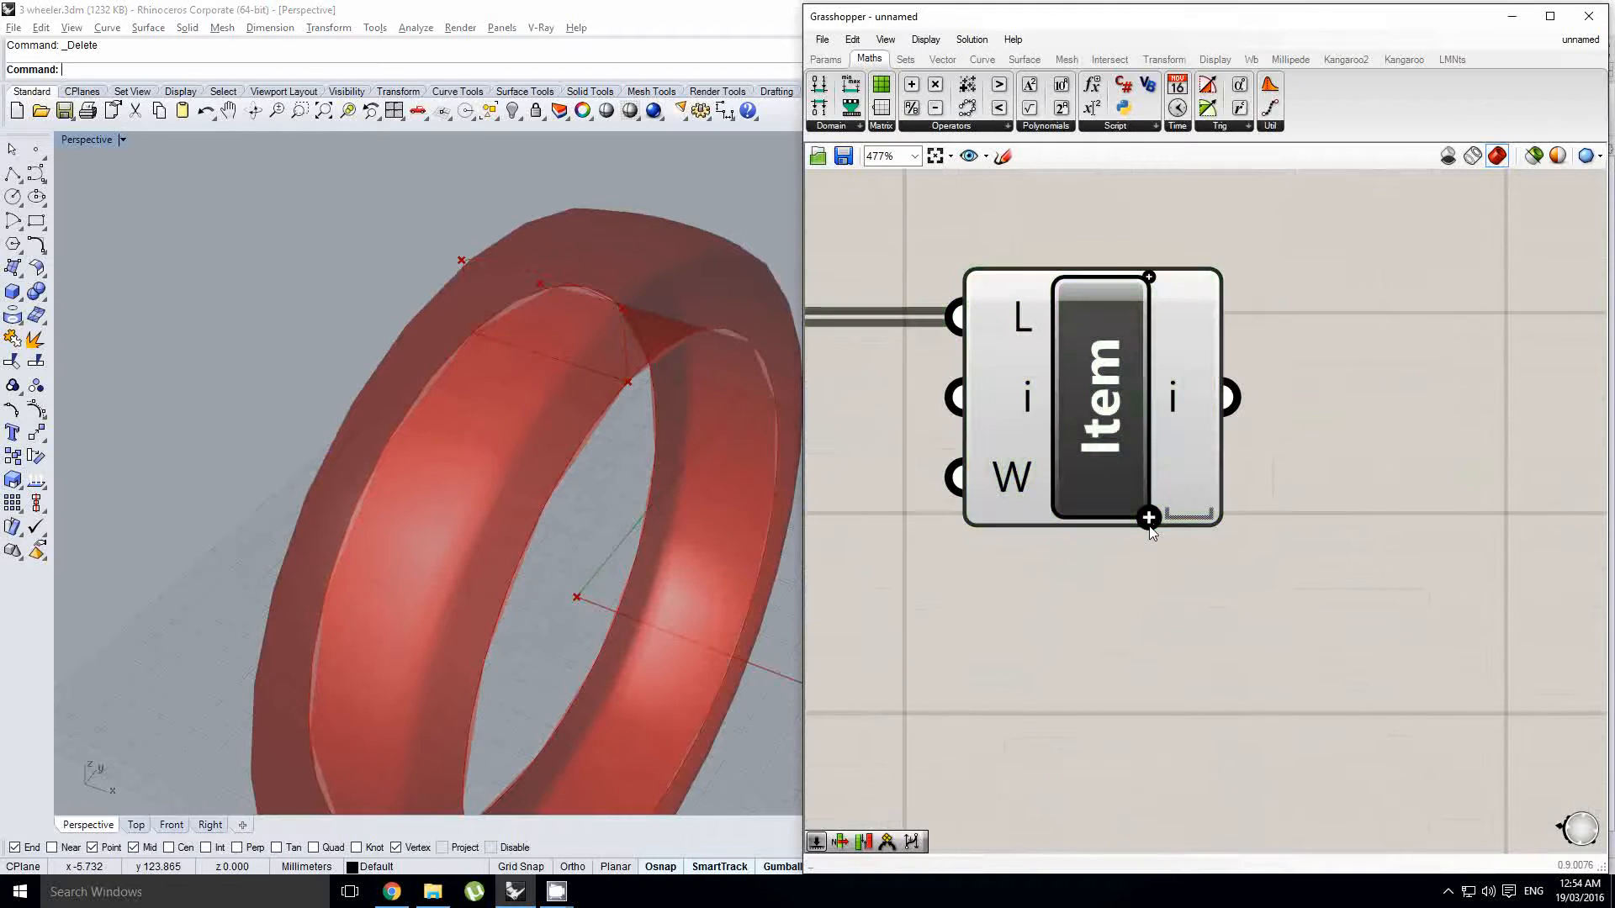
Step: Turn off the preview of the Shatter component
{"action": "scroll", "coordinate": [1184, 458], "scroll_direction": "down", "scroll_amount": 3}
{"action": "right_click_drag", "start_coordinate": [1070, 457], "coordinate": [1153, 454]}
{"action": "left_click", "coordinate": [951, 409]}
{"action": "middle_click", "coordinate": [948, 409]}
{"action": "left_click", "coordinate": [999, 362]}
{"action": "right_click_drag", "start_coordinate": [1096, 375], "coordinate": [1074, 379]}
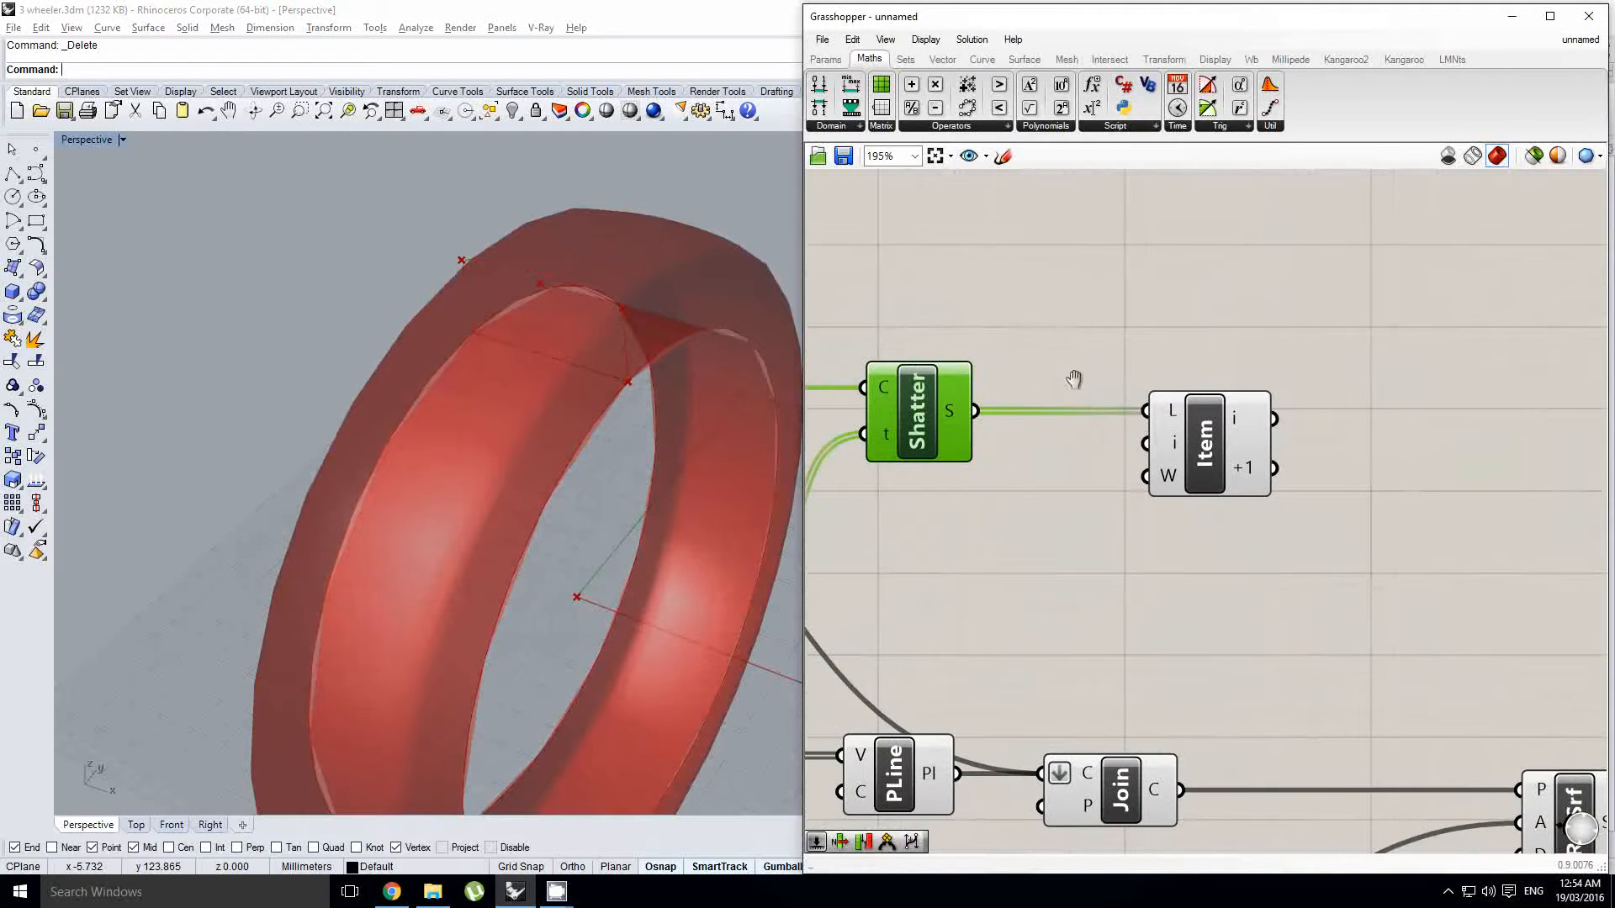
Step: Turn off the previews of the PolyLine, Join Curves, Construct Point, Unit X and Line components
{"action": "left_click", "coordinate": [1245, 442]}
{"action": "scroll", "coordinate": [1245, 443], "scroll_direction": "down", "scroll_amount": 4}
{"action": "left_click_drag", "start_coordinate": [1326, 667], "coordinate": [1001, 439]}
{"action": "middle_click", "coordinate": [1001, 439]}
{"action": "left_click", "coordinate": [1052, 382]}
{"action": "mouse_move", "coordinate": [530, 391]}
{"action": "right_mouse_down"}
{"action": "mouse_move", "coordinate": [652, 333]}
{"action": "mouse_move", "coordinate": [510, 429]}
{"action": "mouse_move", "coordinate": [543, 408]}
{"action": "right_mouse_up"}
{"action": "scroll", "coordinate": [645, 331], "scroll_direction": "up", "scroll_amount": 4}
{"action": "right_click_drag", "start_coordinate": [1171, 390], "coordinate": [1098, 426]}
{"action": "left_click", "coordinate": [1100, 427]}
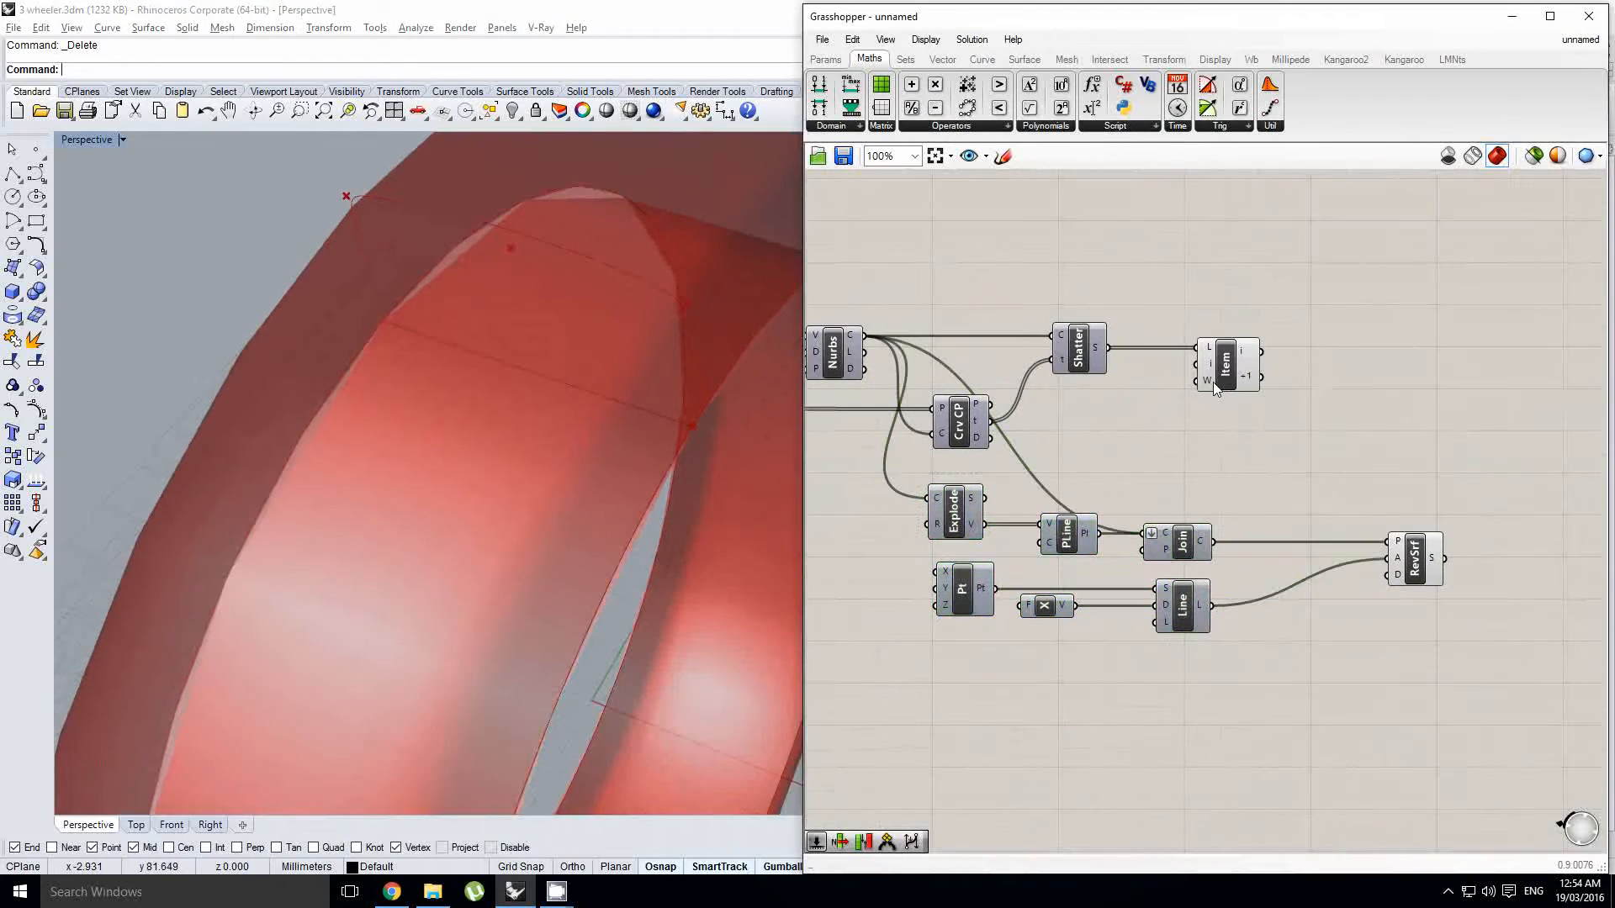
Step: Duplicate the Revolution component above the original and feed its profile from the List Item's +1 output
{"action": "right_click_drag", "start_coordinate": [605, 396], "coordinate": [685, 406]}
{"action": "right_click_drag", "start_coordinate": [1261, 376], "coordinate": [1164, 406]}
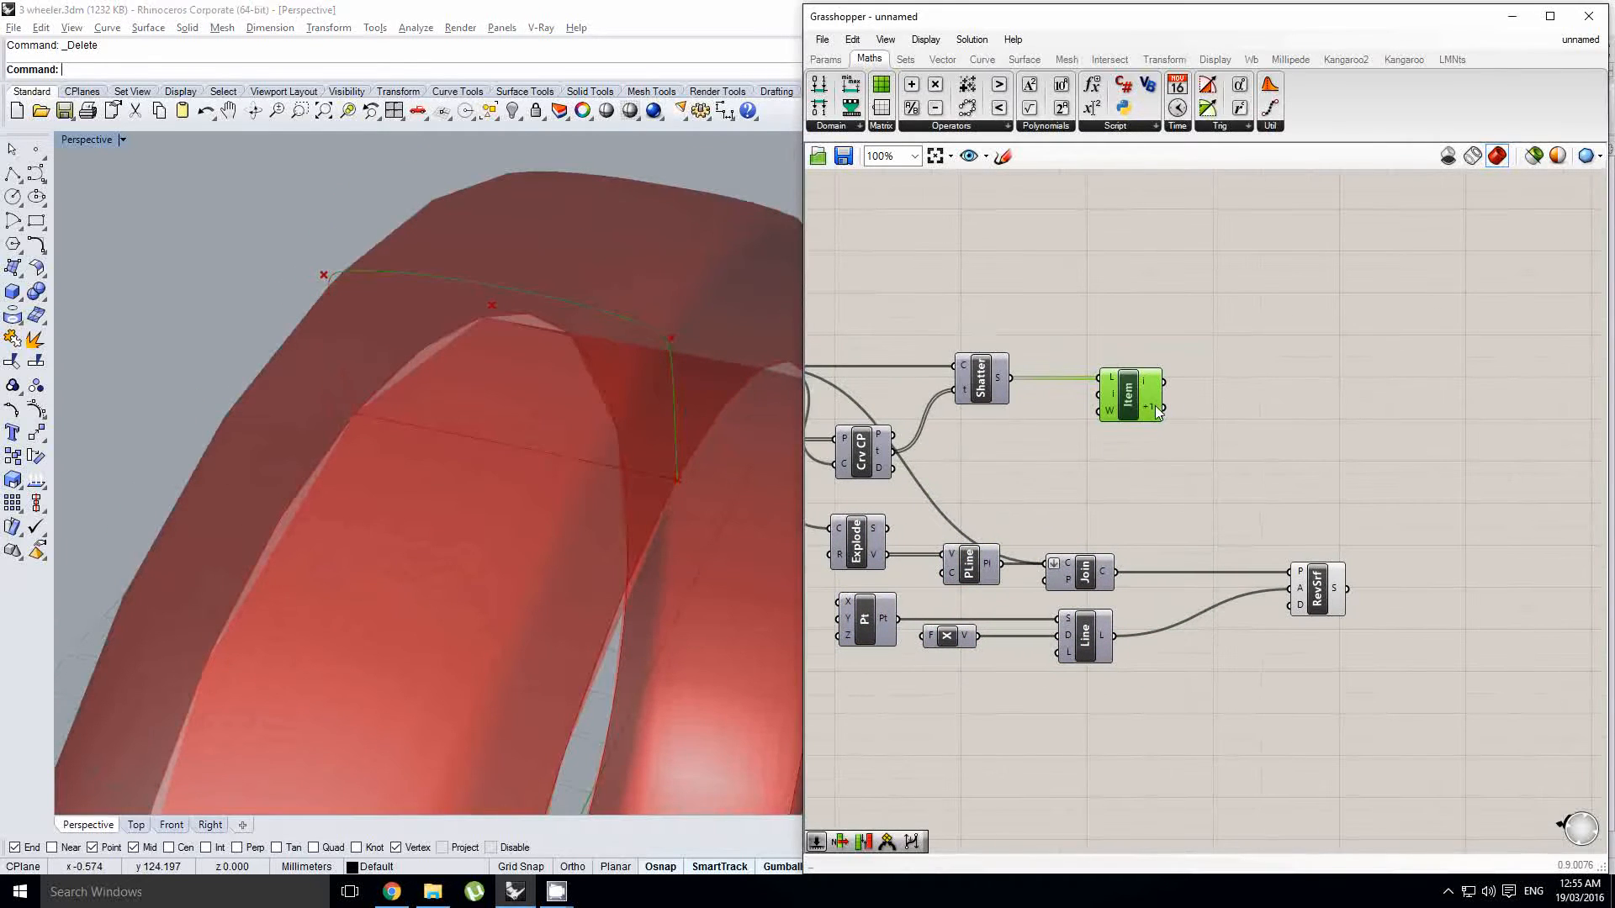
{"action": "right_click_drag", "start_coordinate": [1439, 441], "coordinate": [1311, 484]}
{"action": "double_click", "coordinate": [1310, 484]}
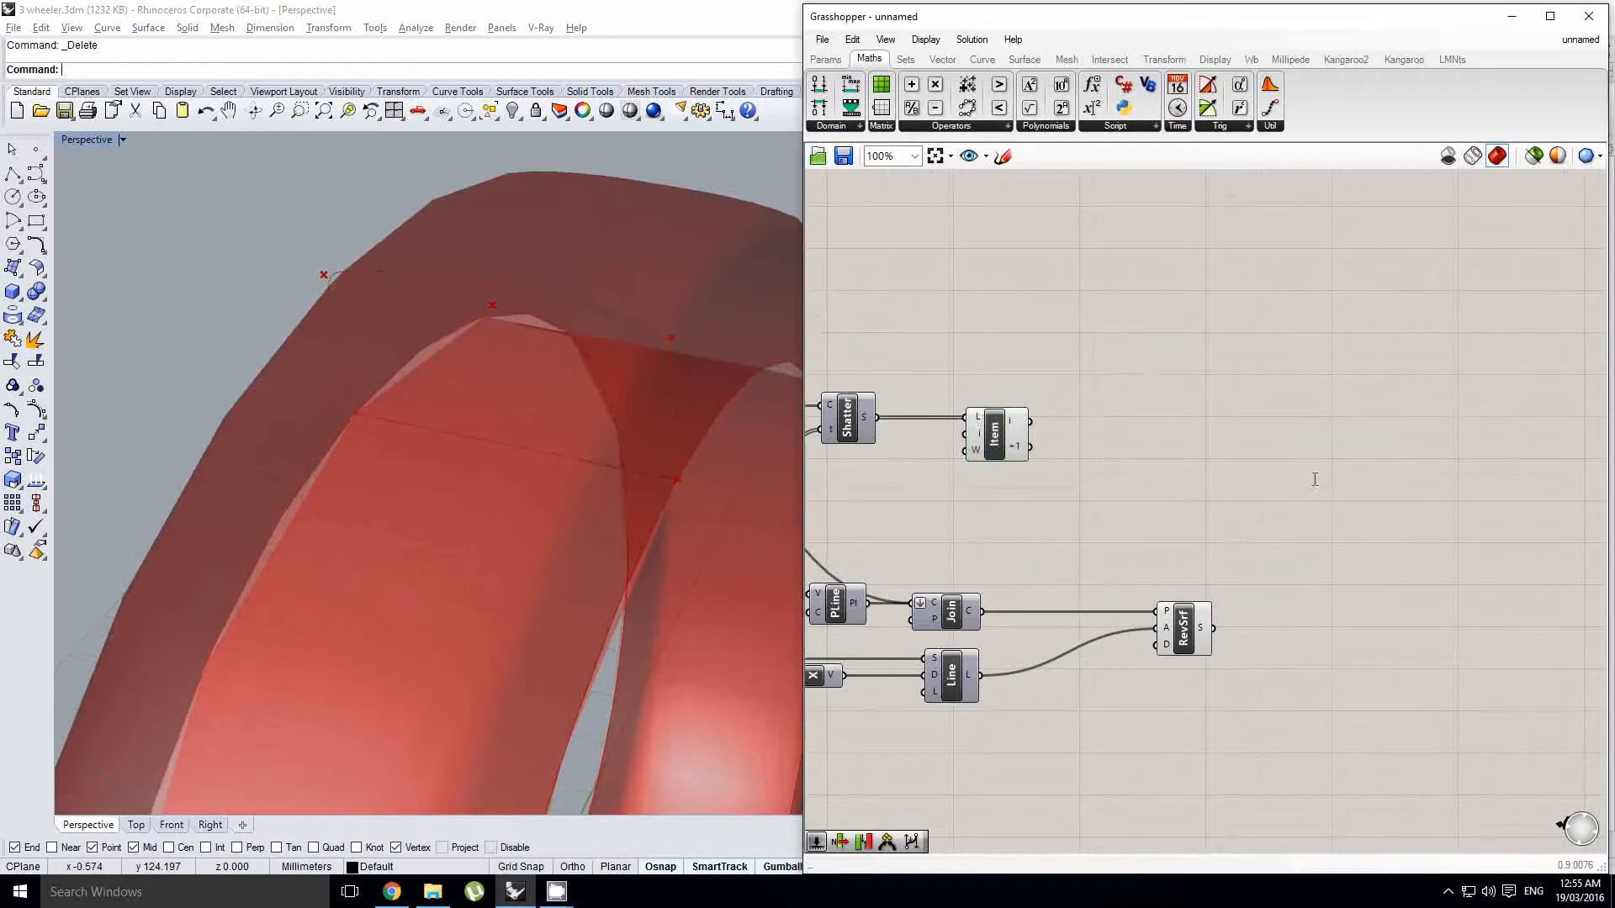
{"action": "left_click_drag", "start_coordinate": [1200, 611], "coordinate": [1185, 467], "text": "alt"}
{"action": "left_click_drag", "start_coordinate": [1198, 481], "coordinate": [1179, 461]}
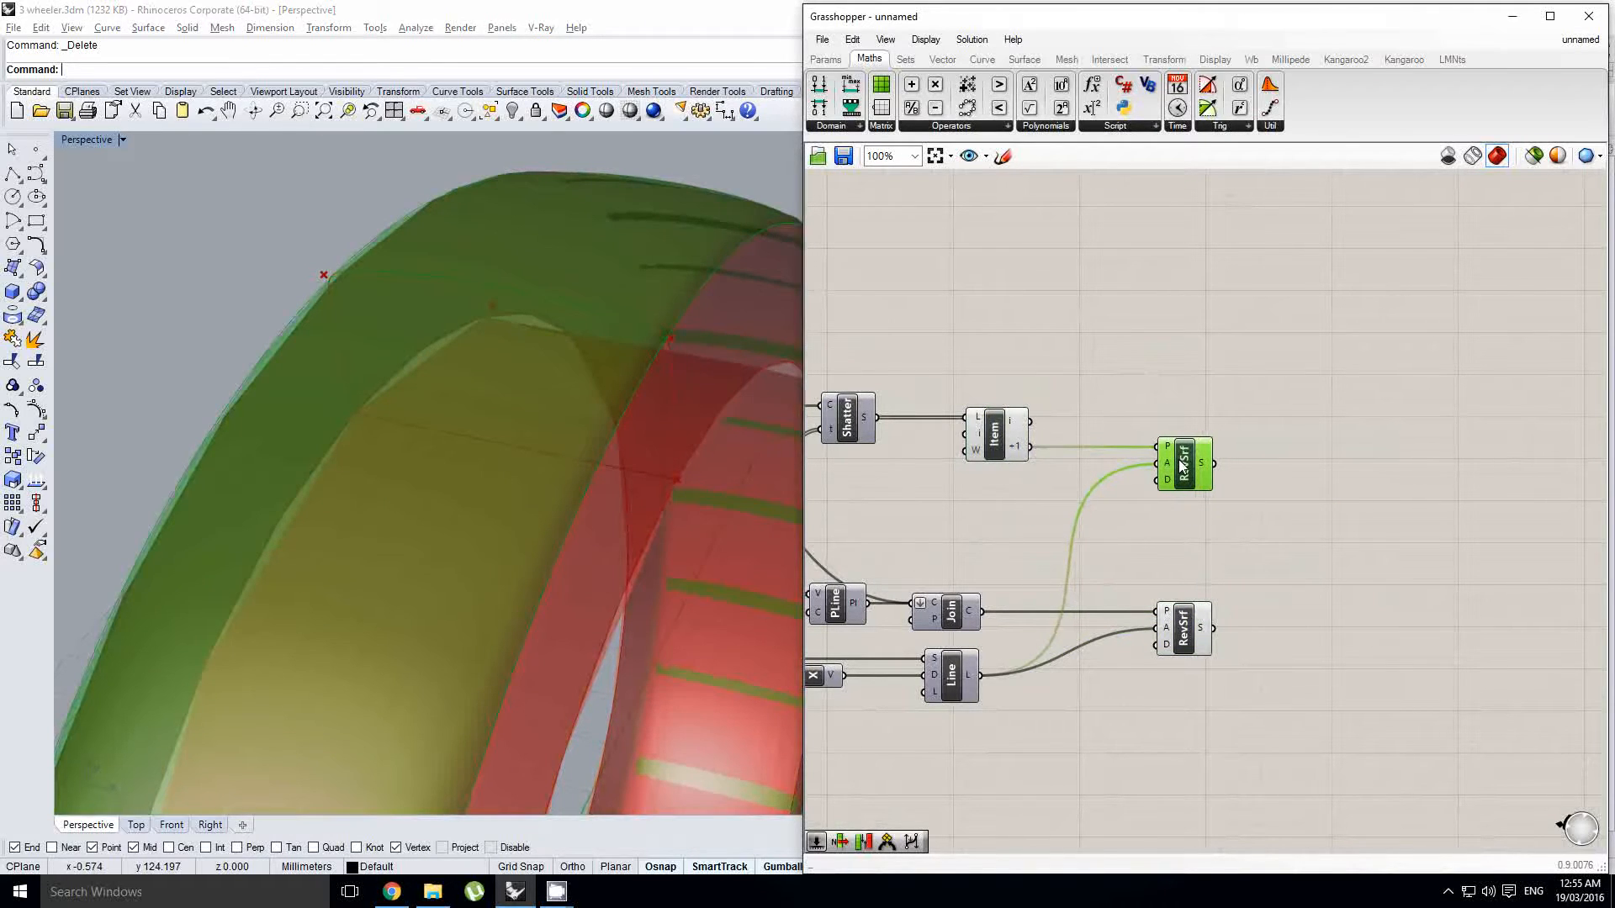
{"action": "mouse_move", "coordinate": [1124, 525]}
{"action": "right_mouse_down"}
{"action": "mouse_move", "coordinate": [1251, 527]}
{"action": "mouse_move", "coordinate": [1121, 536]}
{"action": "right_mouse_up"}
{"action": "left_click", "coordinate": [1154, 504]}
Step: Try to duplicate the NURBS curve component directly above the original
{"action": "scroll", "coordinate": [1251, 528], "scroll_direction": "down", "scroll_amount": 2}
{"action": "scroll", "coordinate": [1080, 511], "scroll_direction": "up", "scroll_amount": 1}
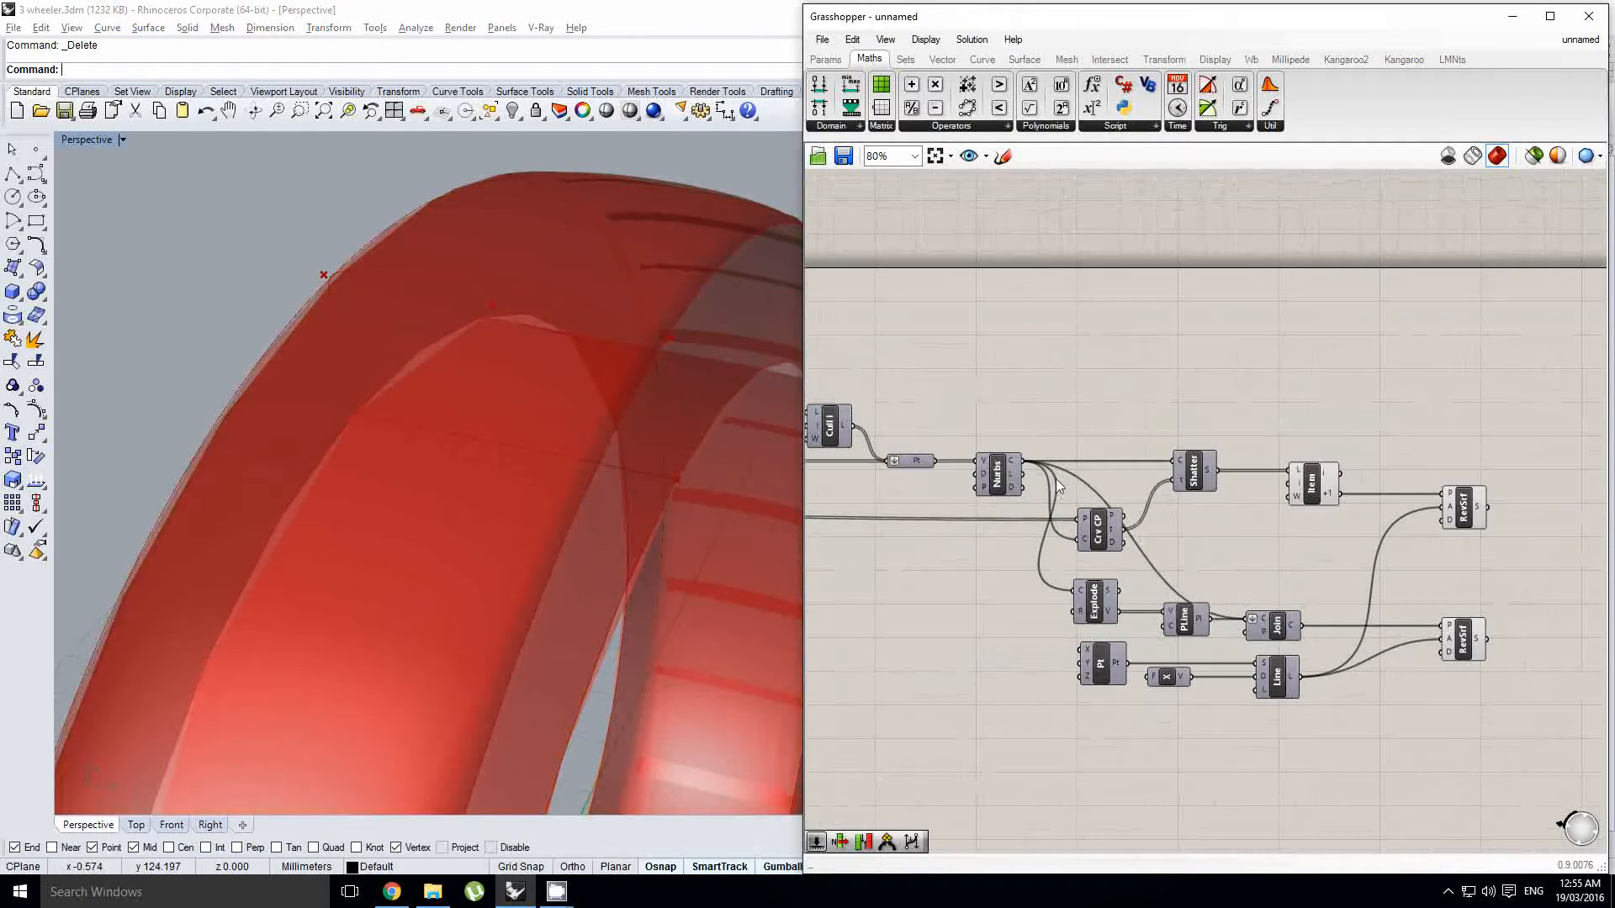
{"action": "right_click_drag", "start_coordinate": [1056, 477], "coordinate": [1177, 528]}
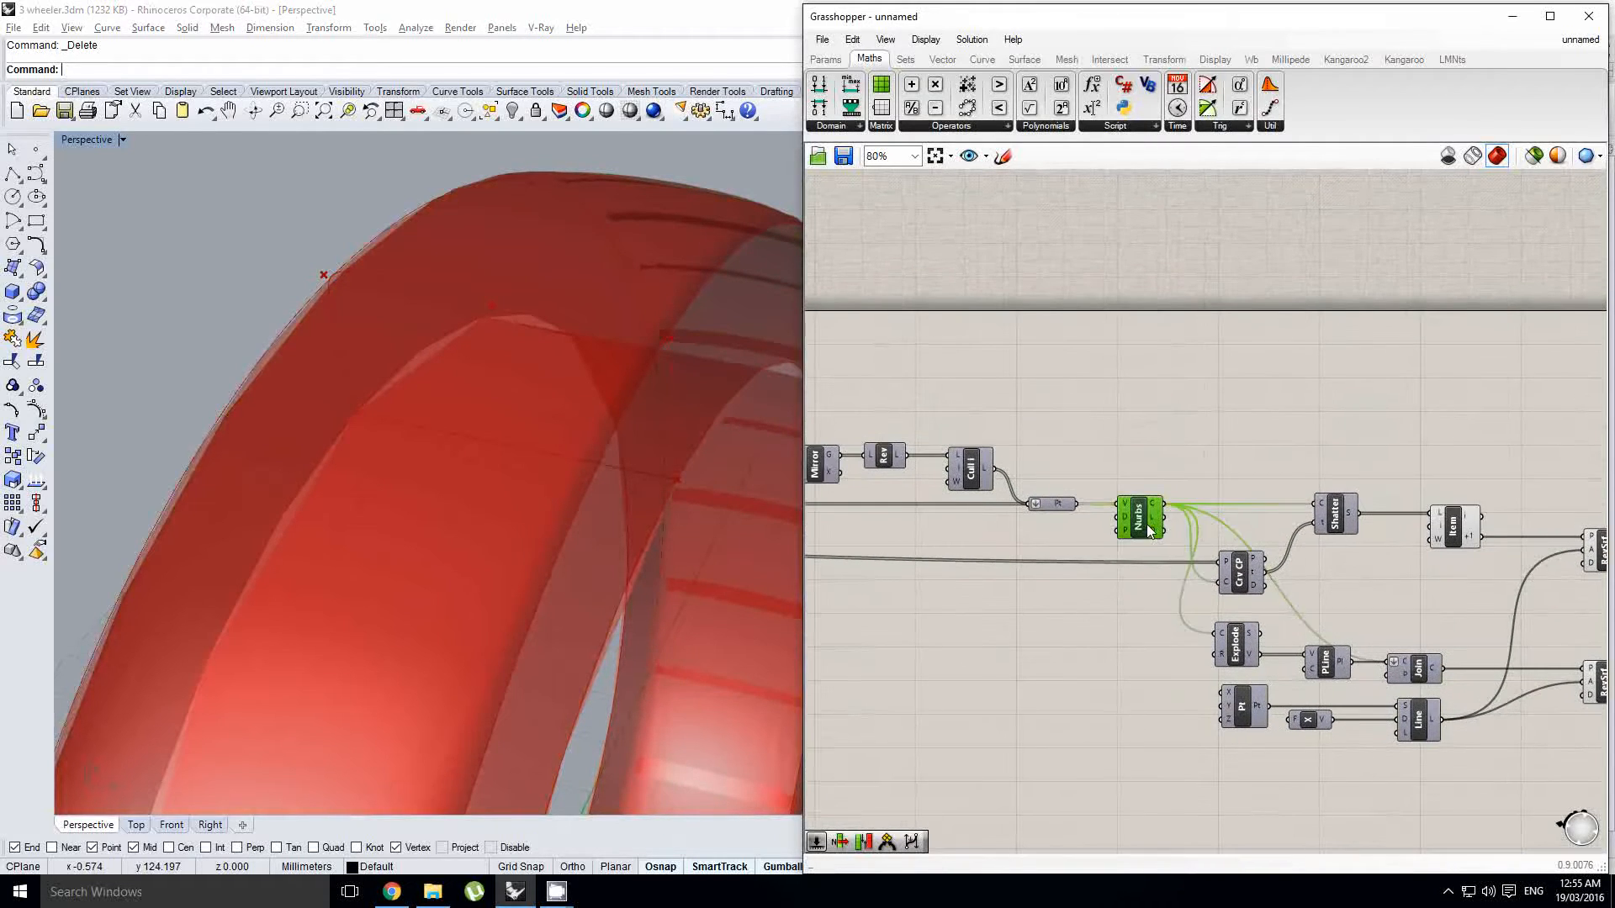
{"action": "left_click_drag", "start_coordinate": [1147, 525], "coordinate": [1147, 453], "text": "alt"}
{"action": "right_click_drag", "start_coordinate": [1013, 458], "coordinate": [1190, 476]}
{"action": "right_click_drag", "start_coordinate": [952, 525], "coordinate": [1040, 517]}
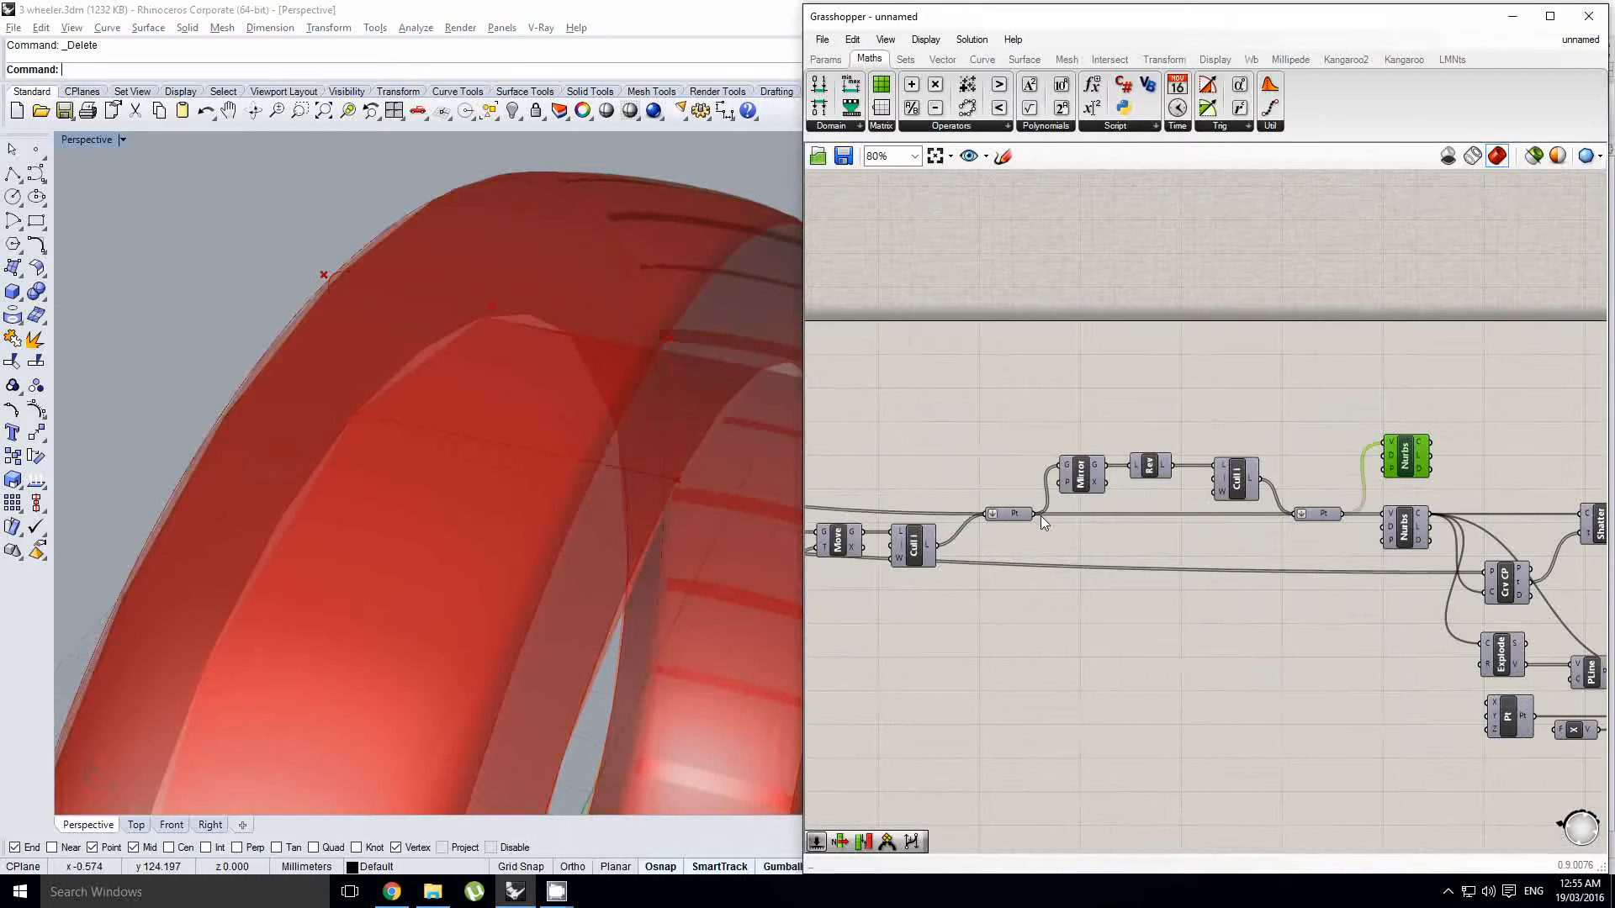
{"action": "right_click_drag", "start_coordinate": [938, 546], "coordinate": [971, 546]}
{"action": "right_click_drag", "start_coordinate": [1436, 466], "coordinate": [1112, 481]}
{"action": "right_click_drag", "start_coordinate": [1290, 526], "coordinate": [1015, 516]}
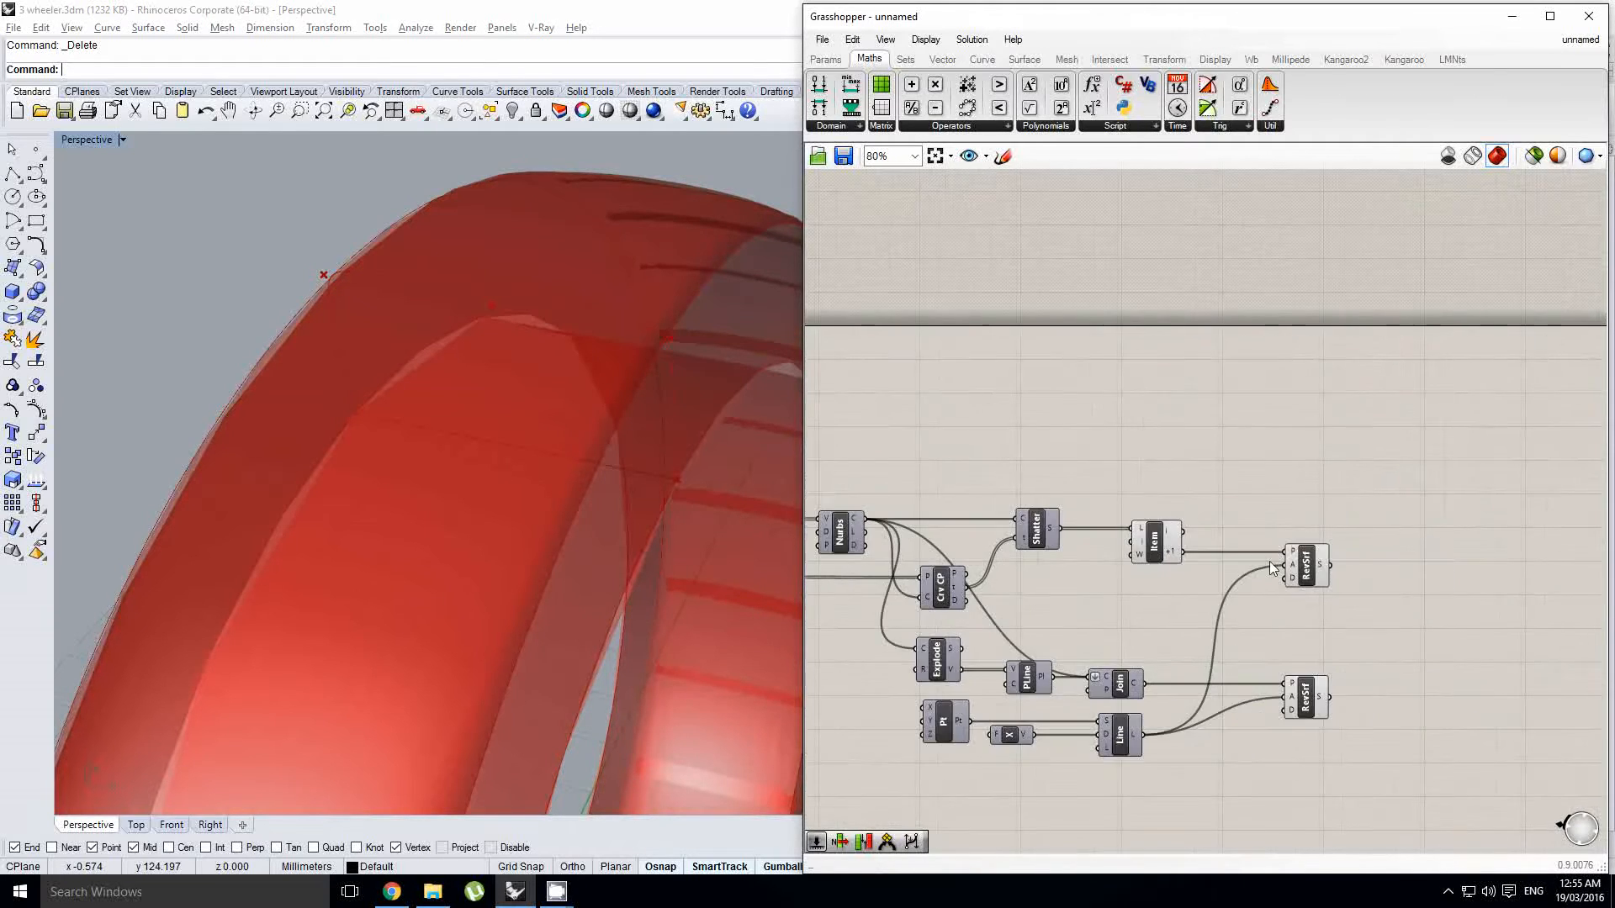
Step: Examine the surface produced by the upper Revolution component in relation to the List Item segment and the full tyre
{"action": "scroll", "coordinate": [1310, 561], "scroll_direction": "up", "scroll_amount": 3}
{"action": "left_click", "coordinate": [1324, 561]}
{"action": "scroll", "coordinate": [1324, 561], "scroll_direction": "down", "scroll_amount": 1}
{"action": "right_click_drag", "start_coordinate": [1322, 559], "coordinate": [1257, 546]}
{"action": "right_click", "coordinate": [1255, 544]}
{"action": "left_click", "coordinate": [1233, 542]}
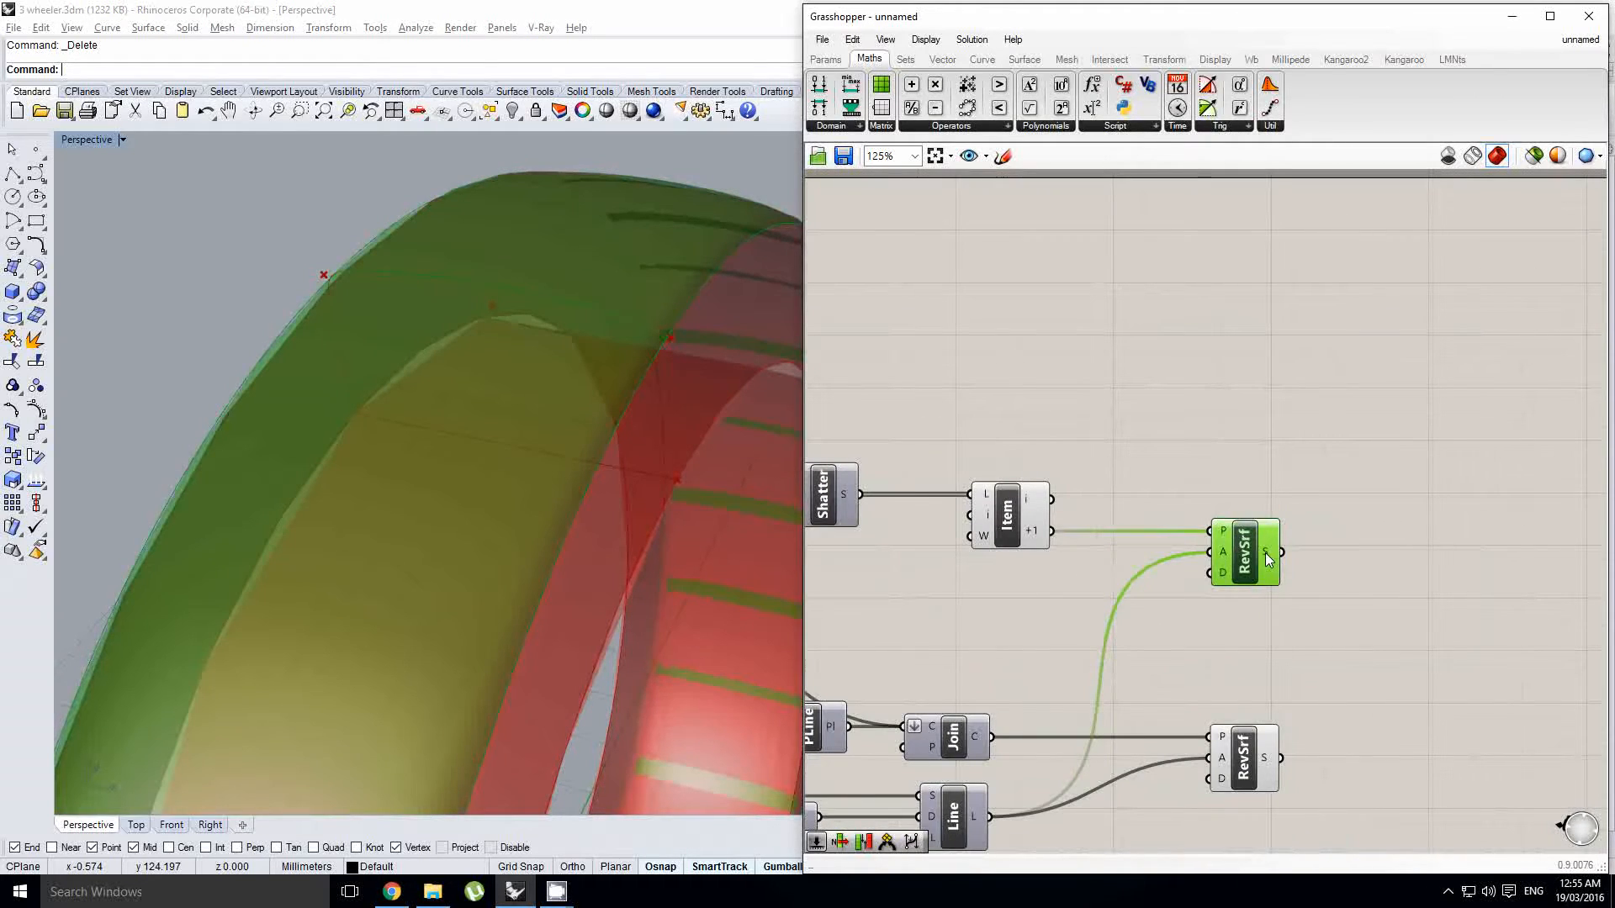
{"action": "right_click_drag", "start_coordinate": [1139, 561], "coordinate": [1216, 523]}
{"action": "left_click", "coordinate": [1072, 508]}
{"action": "left_click", "coordinate": [1258, 532]}
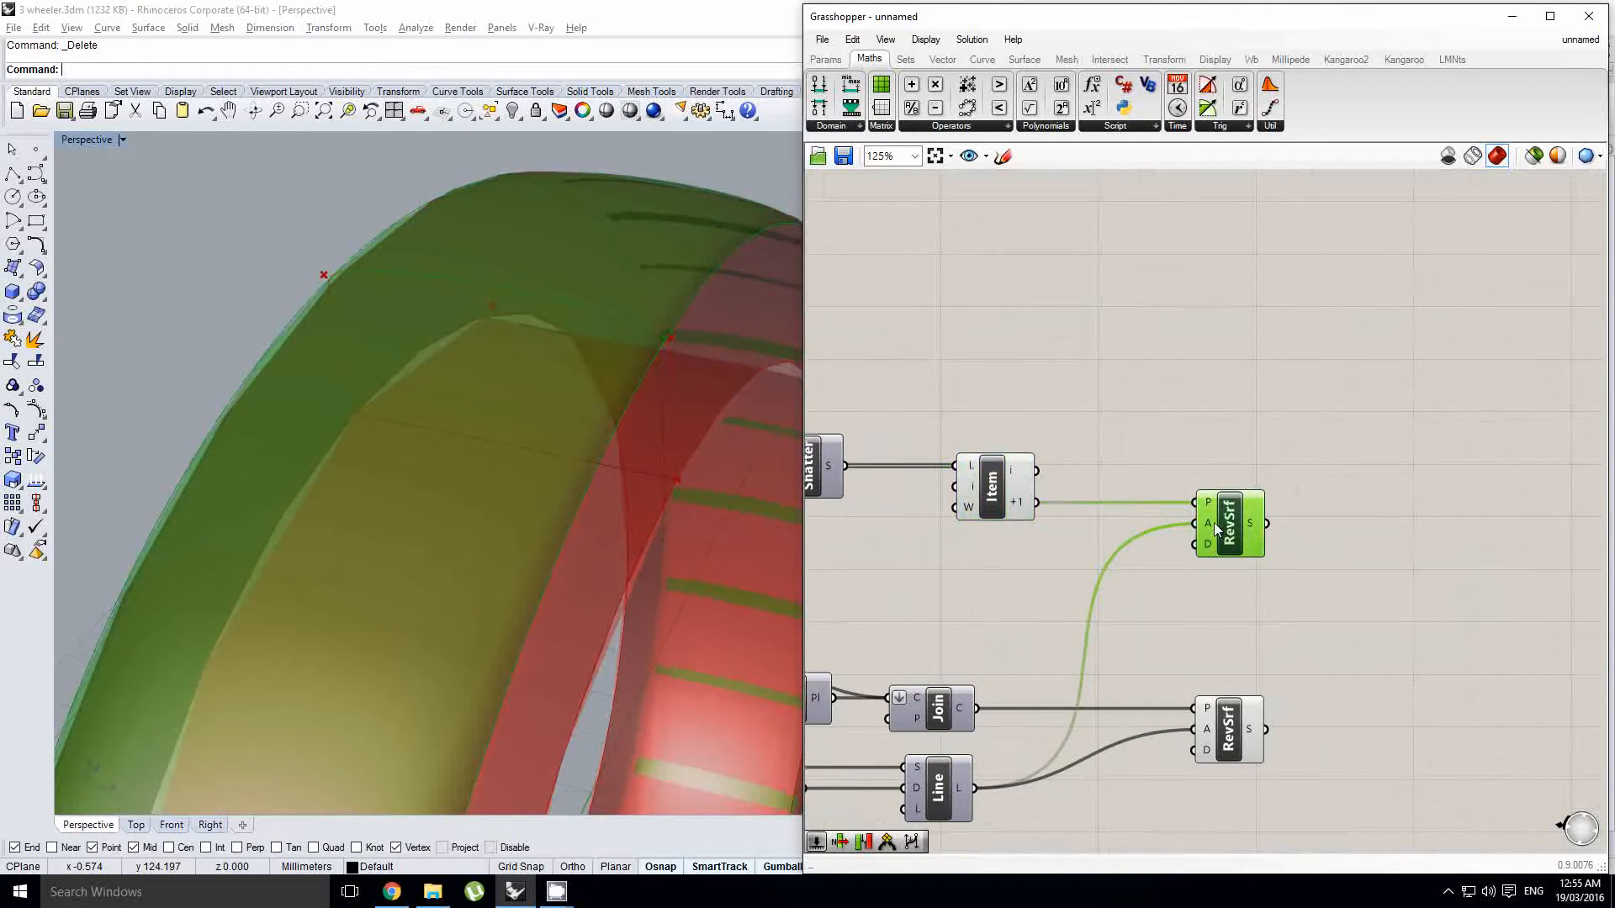
{"action": "right_click_drag", "start_coordinate": [1460, 524], "coordinate": [1346, 525]}
{"action": "right_click_drag", "start_coordinate": [509, 458], "coordinate": [573, 427]}
Step: Add an Isotrim component well beyond the upper Revolution component and feed the revolved surface into its surface input
{"action": "right_click_drag", "start_coordinate": [1271, 515], "coordinate": [1182, 526]}
{"action": "left_click", "coordinate": [1324, 551]}
{"action": "double_click", "coordinate": [1299, 558]}
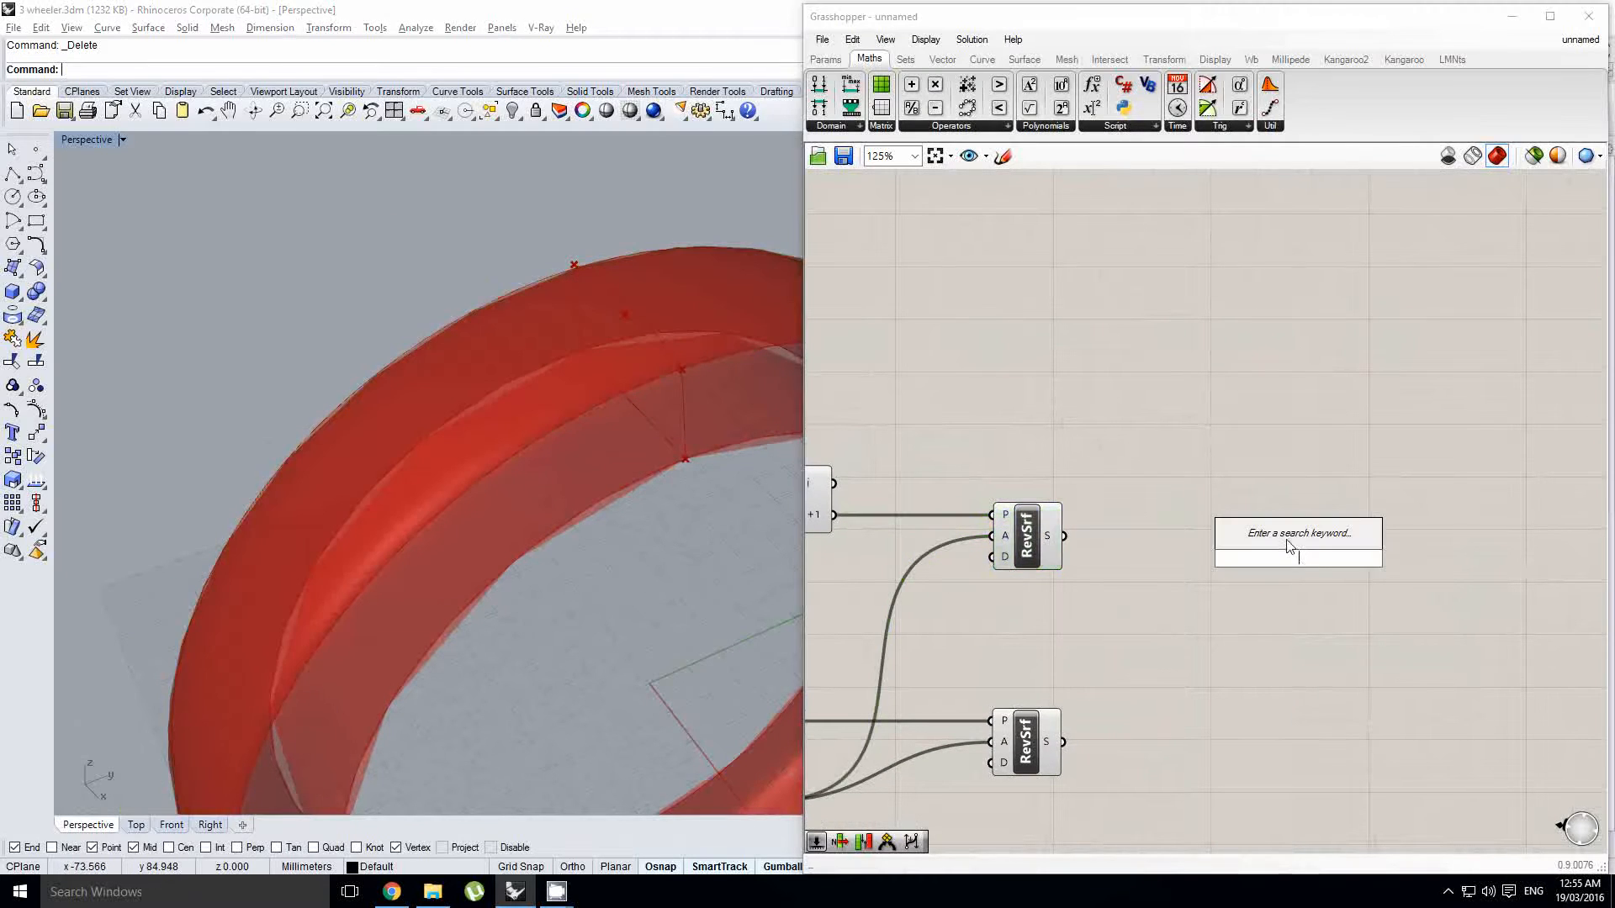
{"action": "type", "text": "ev"}
{"action": "key", "text": "BackSpace"}
{"action": "key", "text": "BackSpace"}
{"action": "type", "text": "i"}
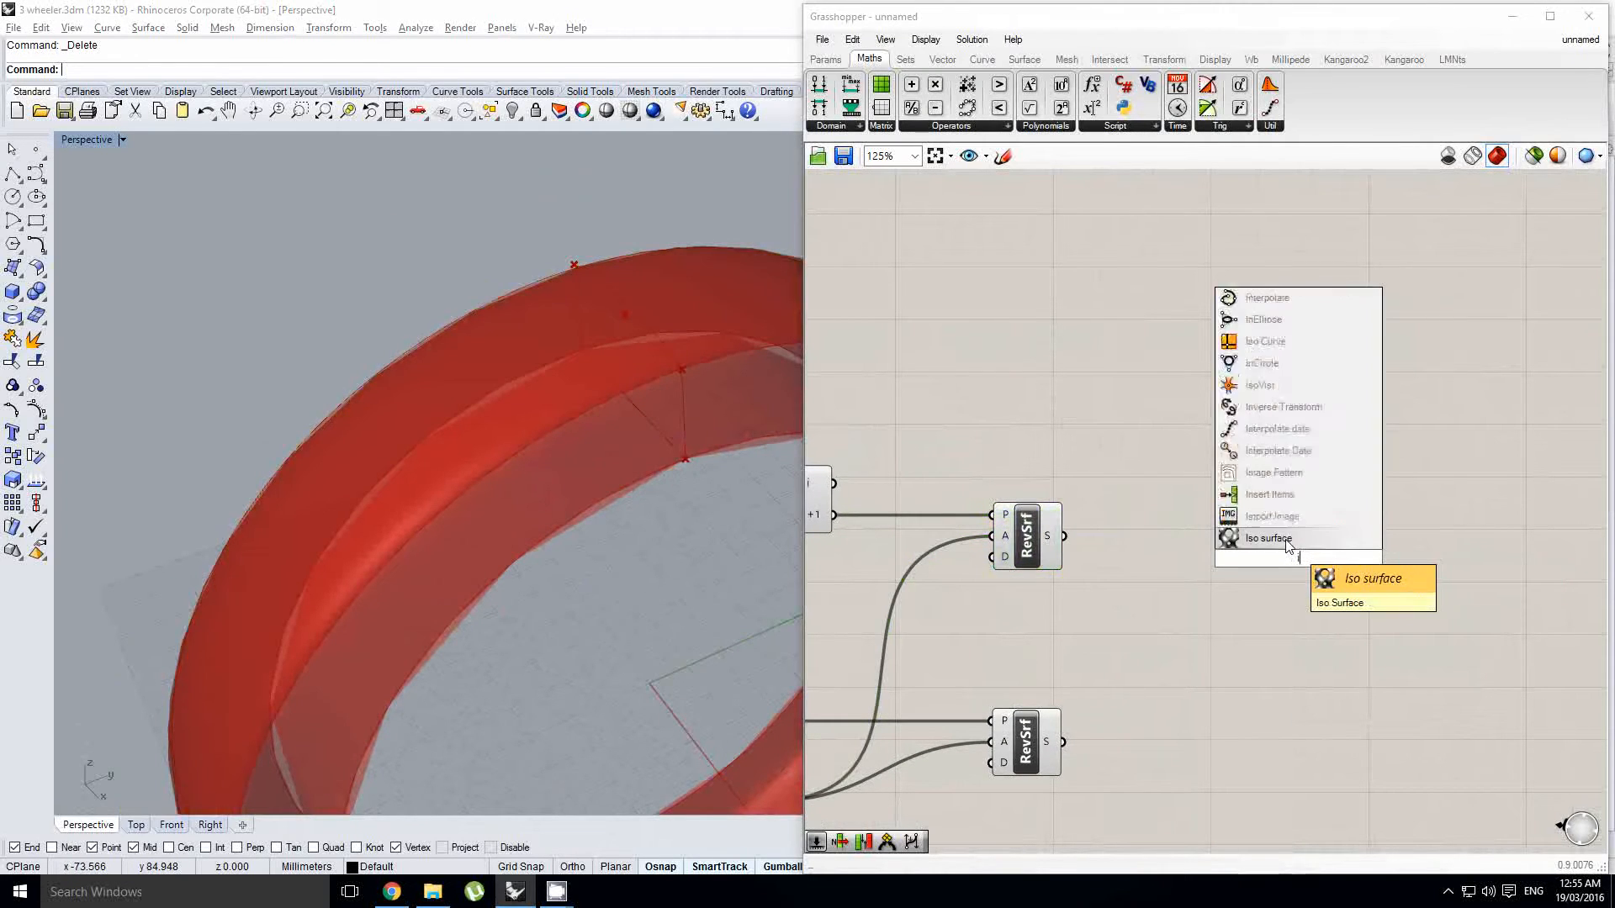
{"action": "type", "text": "sotrim"}
{"action": "left_click", "coordinate": [1287, 545]}
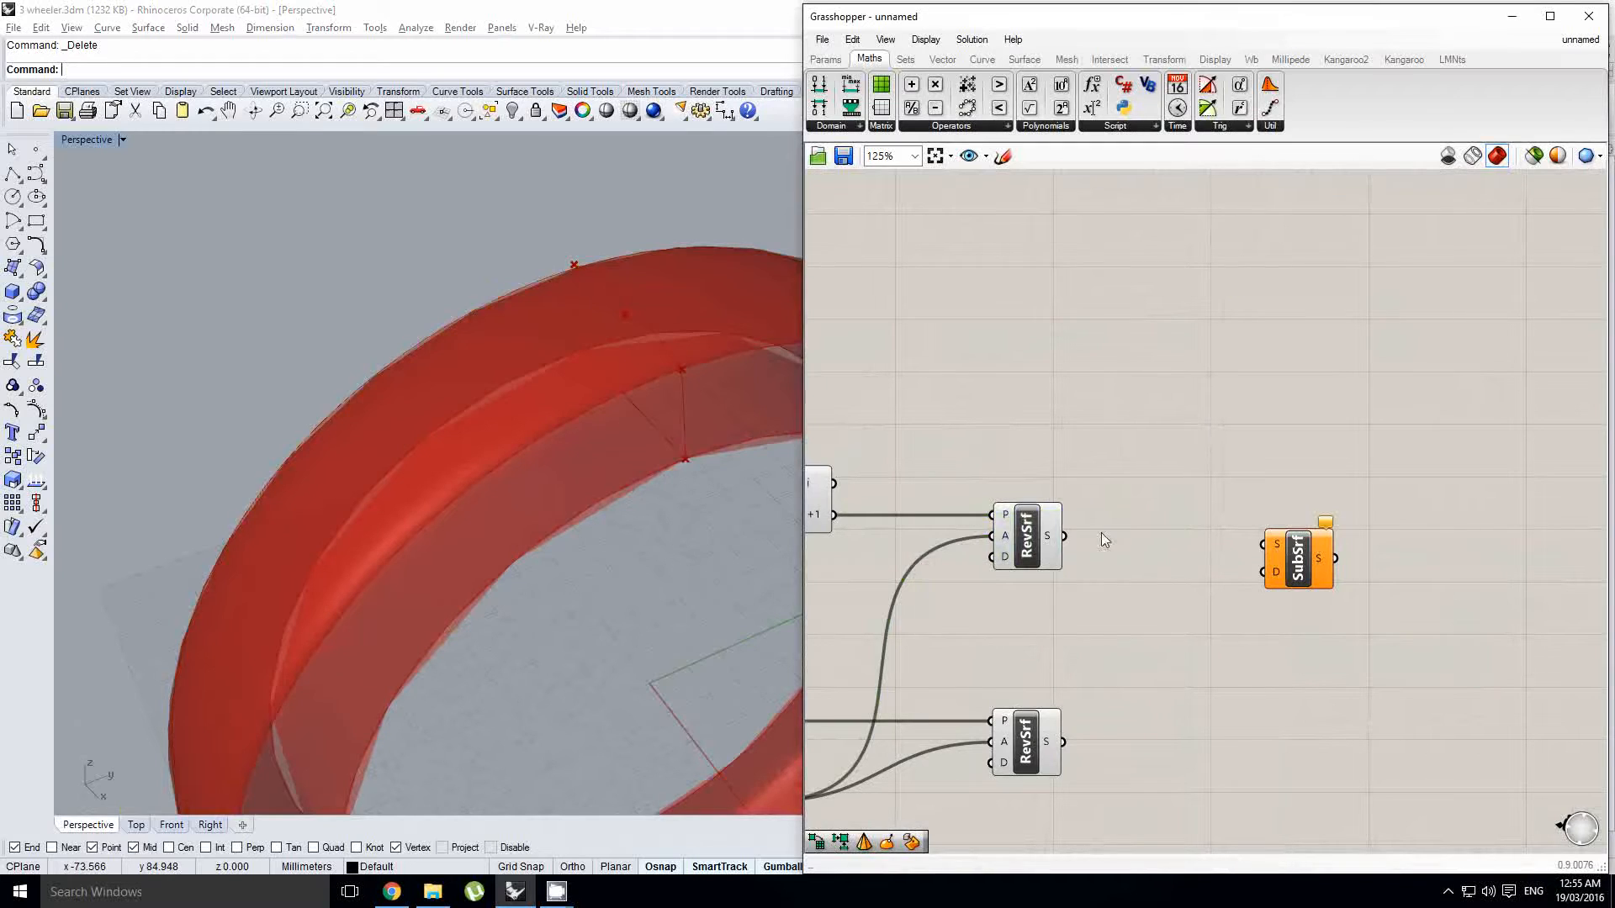
{"action": "left_click_drag", "start_coordinate": [1295, 560], "coordinate": [1429, 552]}
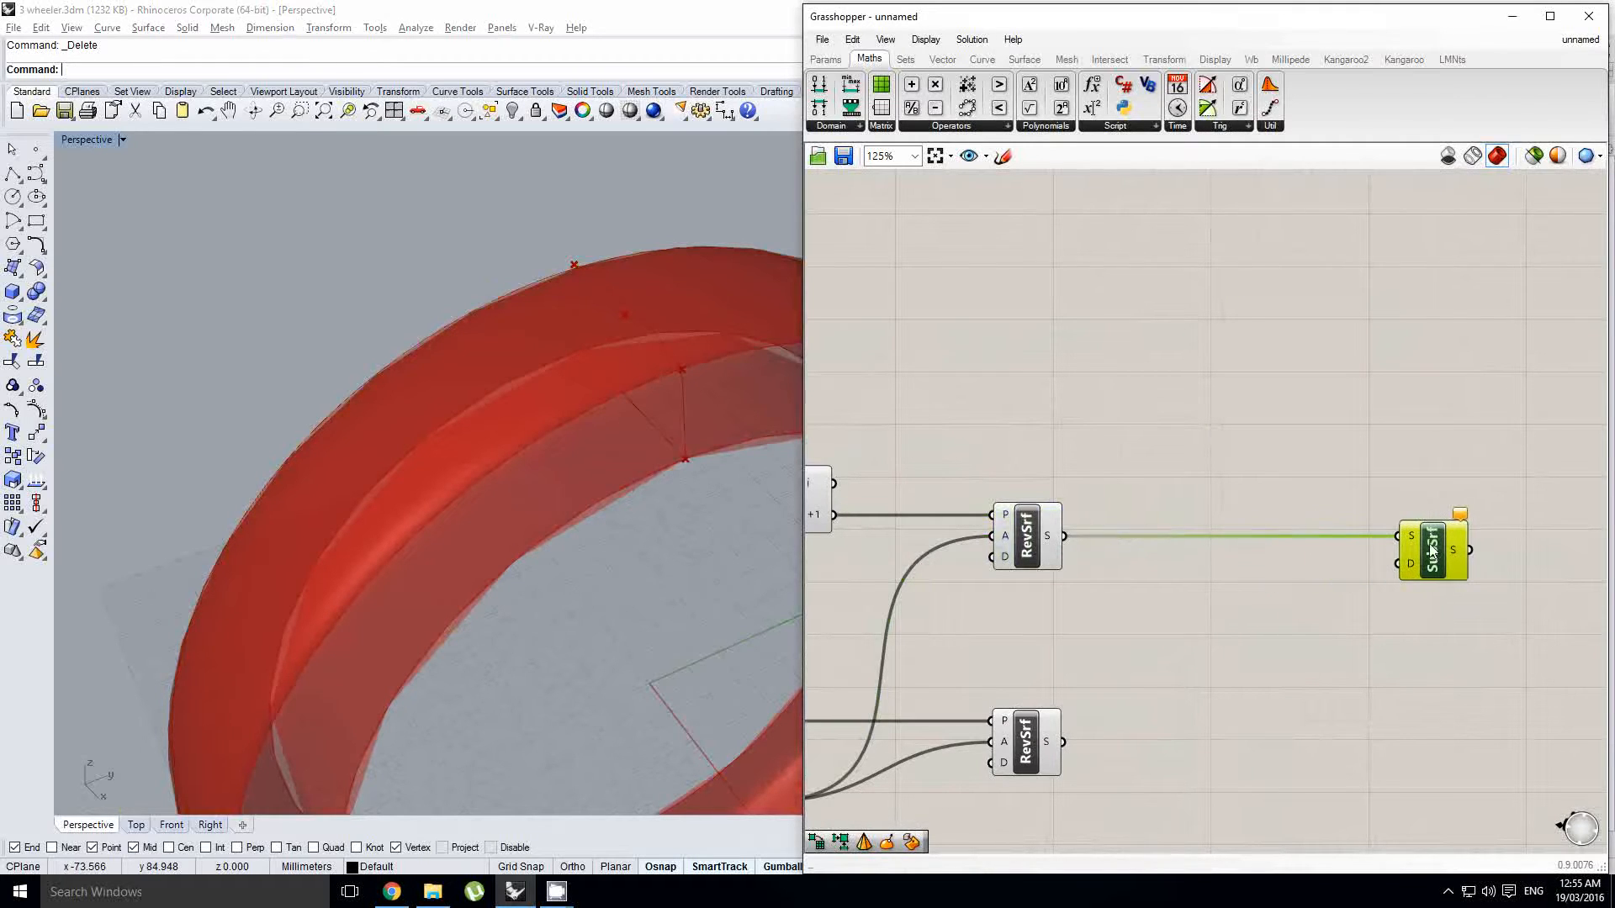
{"action": "double_click", "coordinate": [1251, 598]}
{"action": "key", "text": "Escape"}
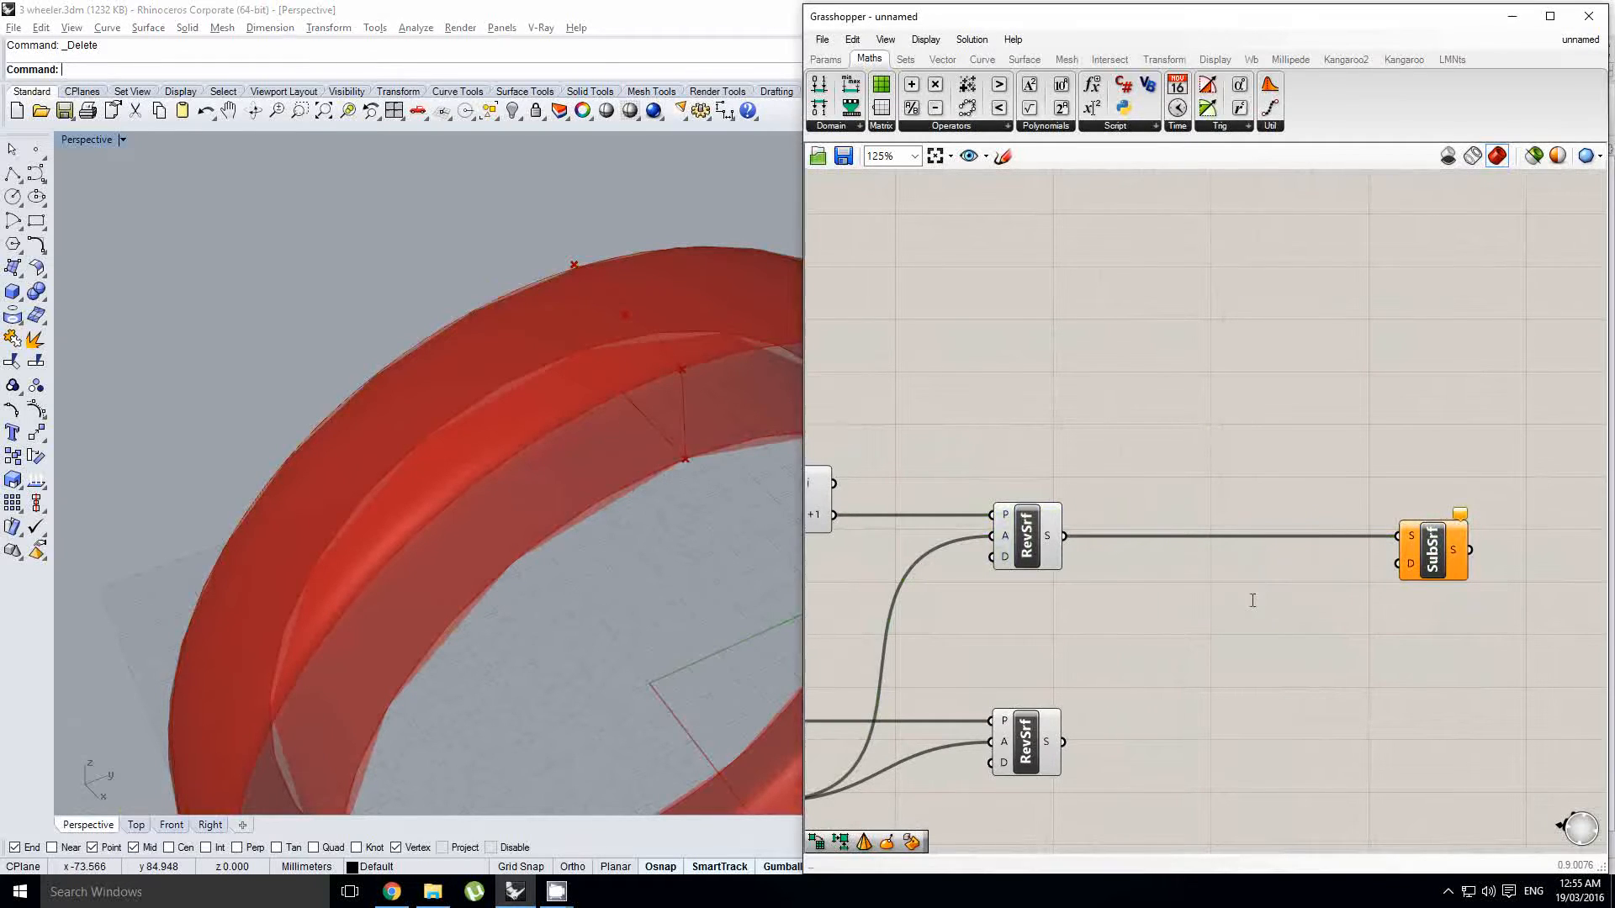
{"action": "scroll", "coordinate": [1122, 636], "scroll_direction": "down", "scroll_amount": 2}
{"action": "left_click", "coordinate": [1091, 627]}
{"action": "right_click_drag", "start_coordinate": [1113, 622], "coordinate": [1135, 613]}
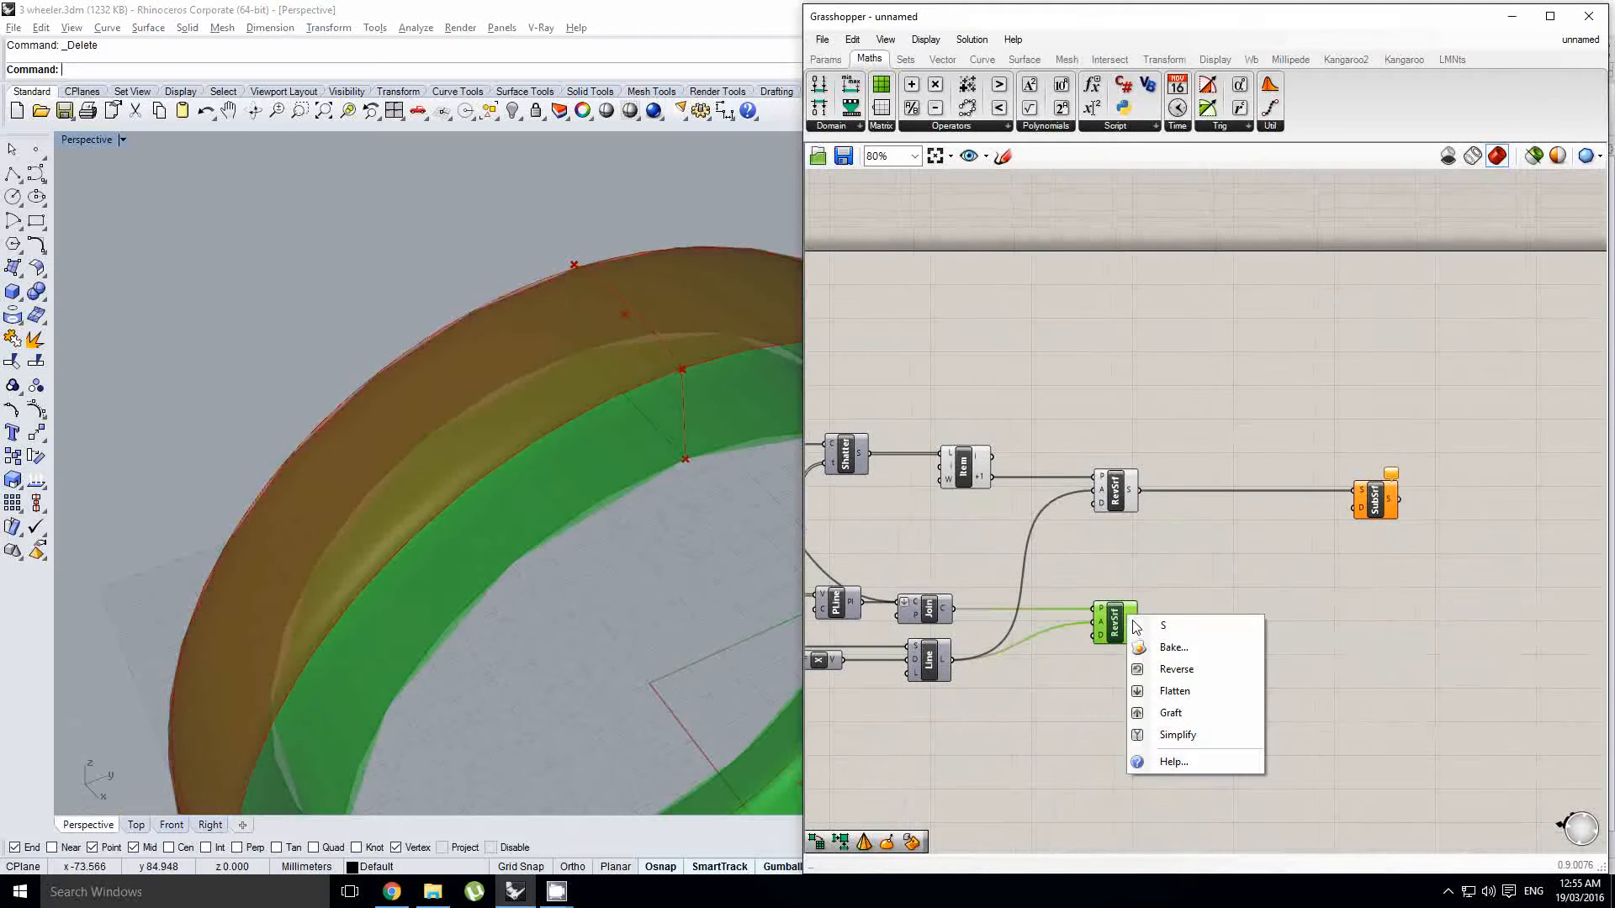
{"action": "left_click", "coordinate": [1121, 622]}
{"action": "scroll", "coordinate": [1177, 671], "scroll_direction": "down", "scroll_amount": 2}
{"action": "left_click_drag", "start_coordinate": [1238, 660], "coordinate": [956, 680]}
{"action": "scroll", "coordinate": [1148, 568], "scroll_direction": "up", "scroll_amount": 3}
{"action": "right_click_drag", "start_coordinate": [1180, 561], "coordinate": [1124, 576]}
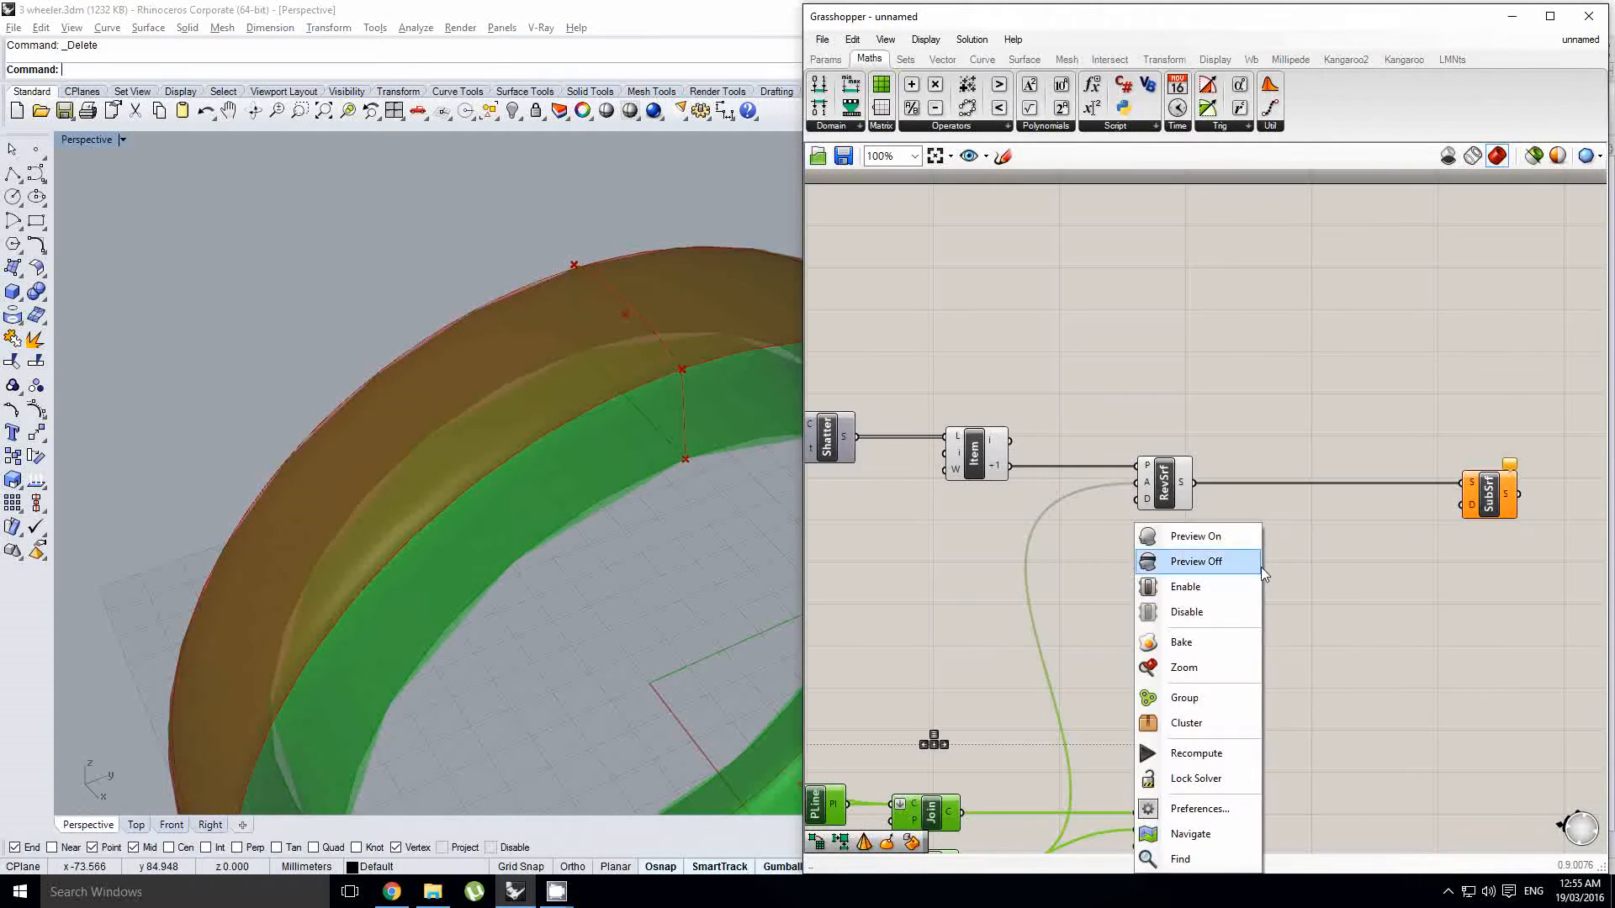
{"action": "left_click", "coordinate": [1355, 582]}
Step: Add a Construct Domain² component beneath the Isotrim wire and feed its output into Isotrim's domain input
{"action": "right_click_drag", "start_coordinate": [1351, 580], "coordinate": [1251, 591]}
{"action": "double_click", "coordinate": [1252, 591]}
{"action": "type", "text": "con doma"}
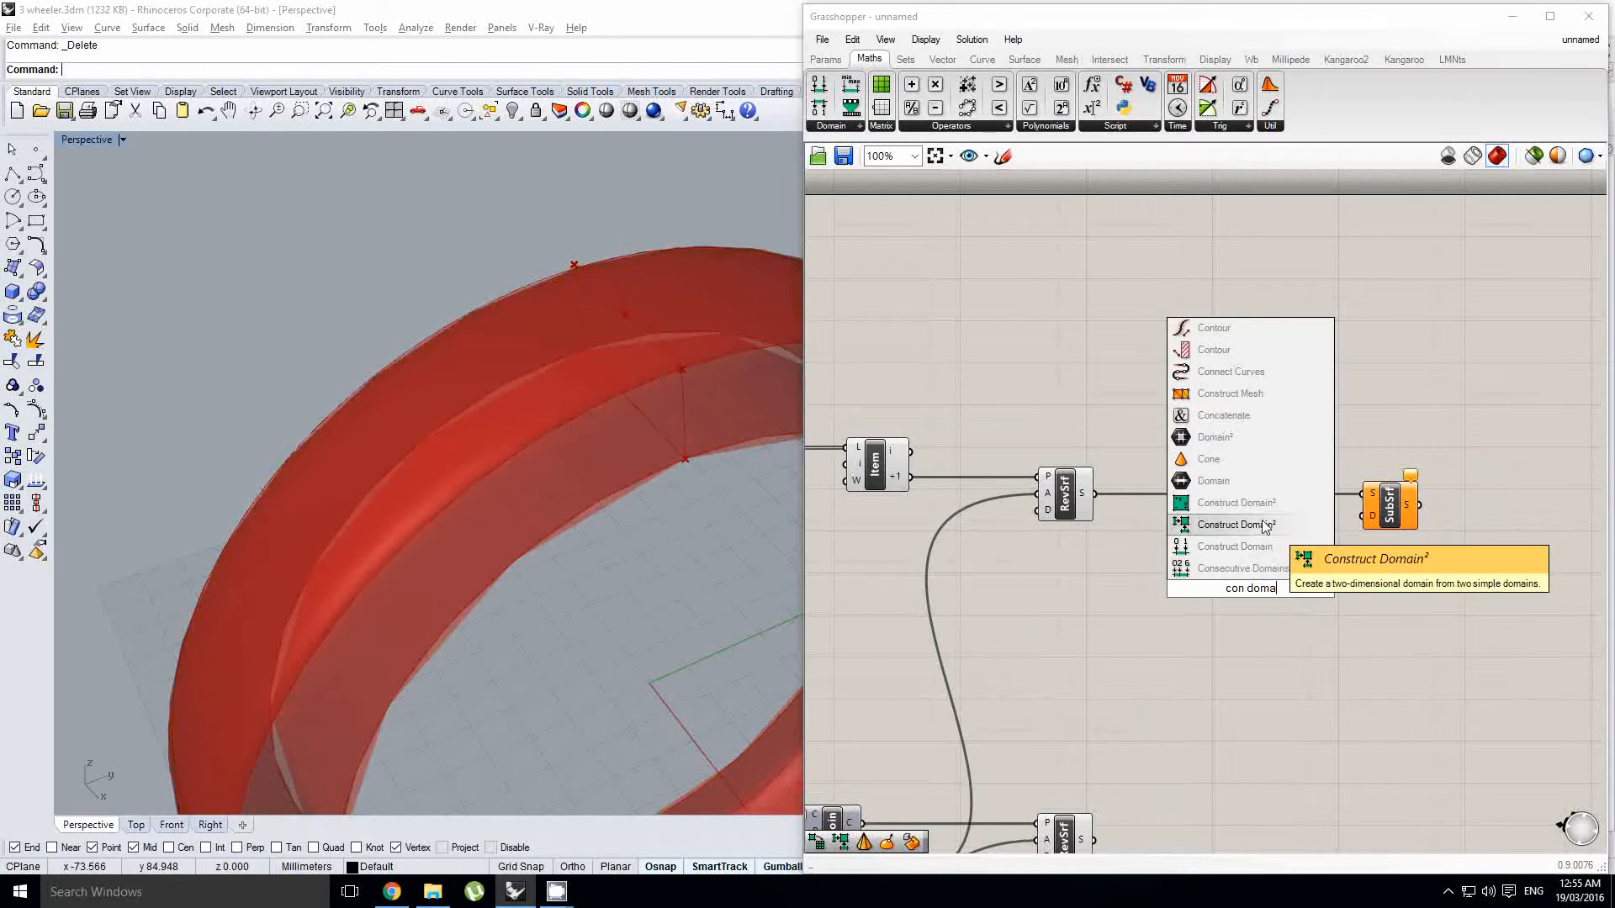
{"action": "left_click", "coordinate": [1234, 524]}
{"action": "mouse_move", "coordinate": [1273, 580]}
{"action": "left_mouse_down"}
{"action": "mouse_move", "coordinate": [1340, 540]}
{"action": "mouse_move", "coordinate": [1254, 580]}
{"action": "left_mouse_up"}
{"action": "scroll", "coordinate": [1283, 509], "scroll_direction": "up", "scroll_amount": 3}
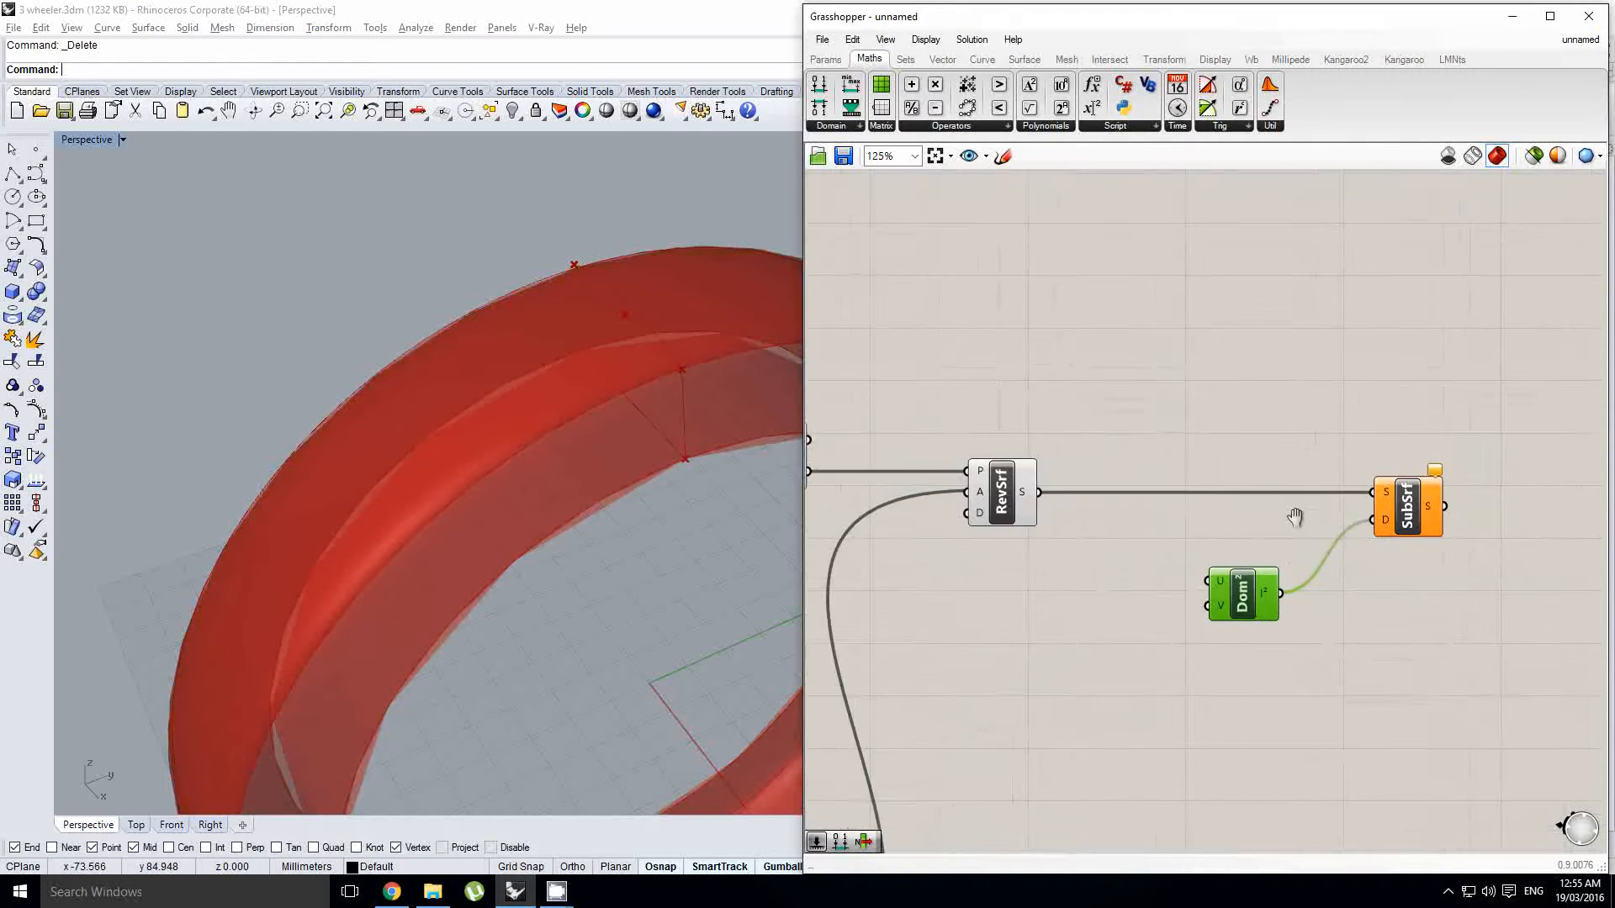
Step: Reparameterize the surface input of the Isotrim component
{"action": "right_click", "coordinate": [1371, 488]}
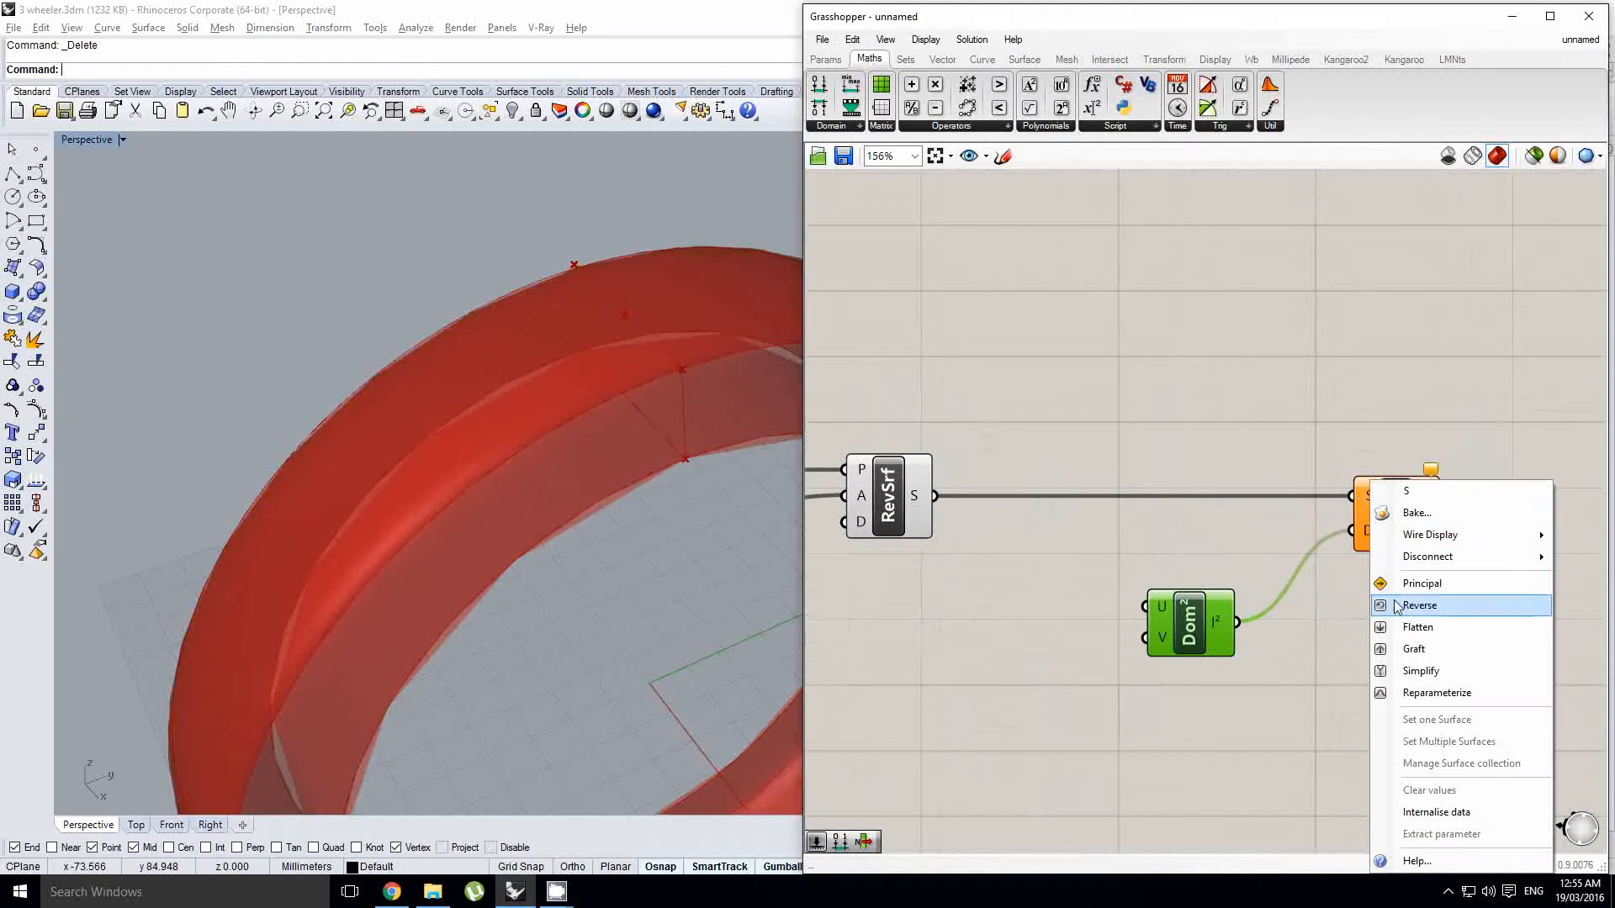
{"action": "left_click", "coordinate": [1430, 692]}
{"action": "right_click_drag", "start_coordinate": [1162, 612], "coordinate": [1249, 587]}
{"action": "scroll", "coordinate": [1248, 589], "scroll_direction": "down", "scroll_amount": 1}
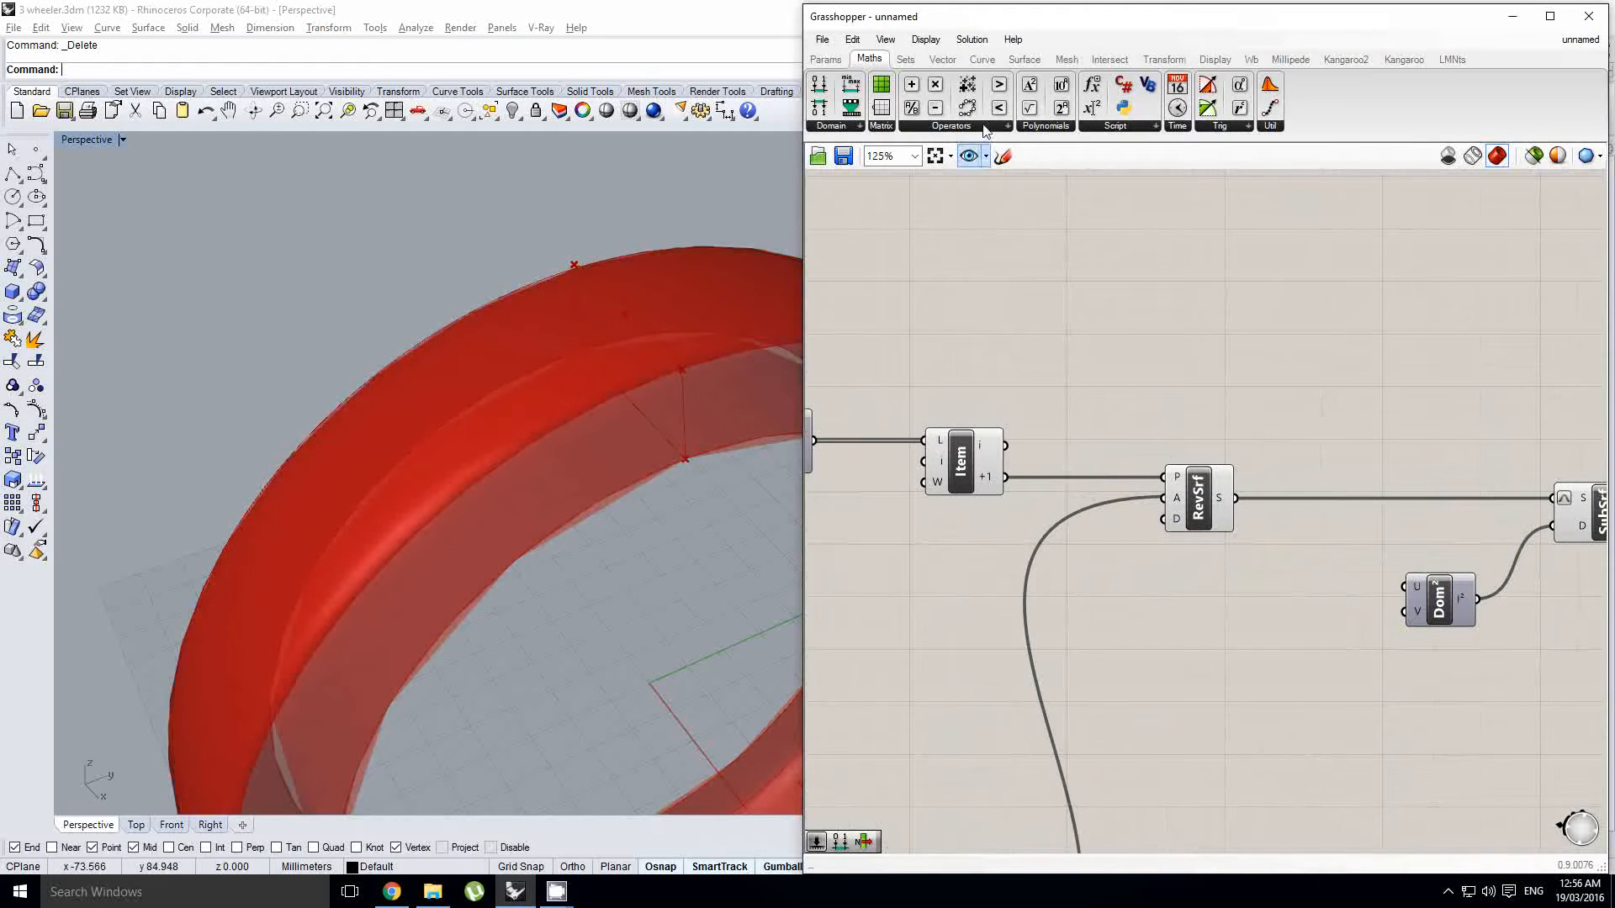
Step: Turn off the preview of the List Item and upper Revolution components
{"action": "right_click_drag", "start_coordinate": [1164, 477], "coordinate": [1183, 446]}
{"action": "right_click_drag", "start_coordinate": [390, 580], "coordinate": [466, 436]}
{"action": "scroll", "coordinate": [466, 436], "scroll_direction": "down", "scroll_amount": 5}
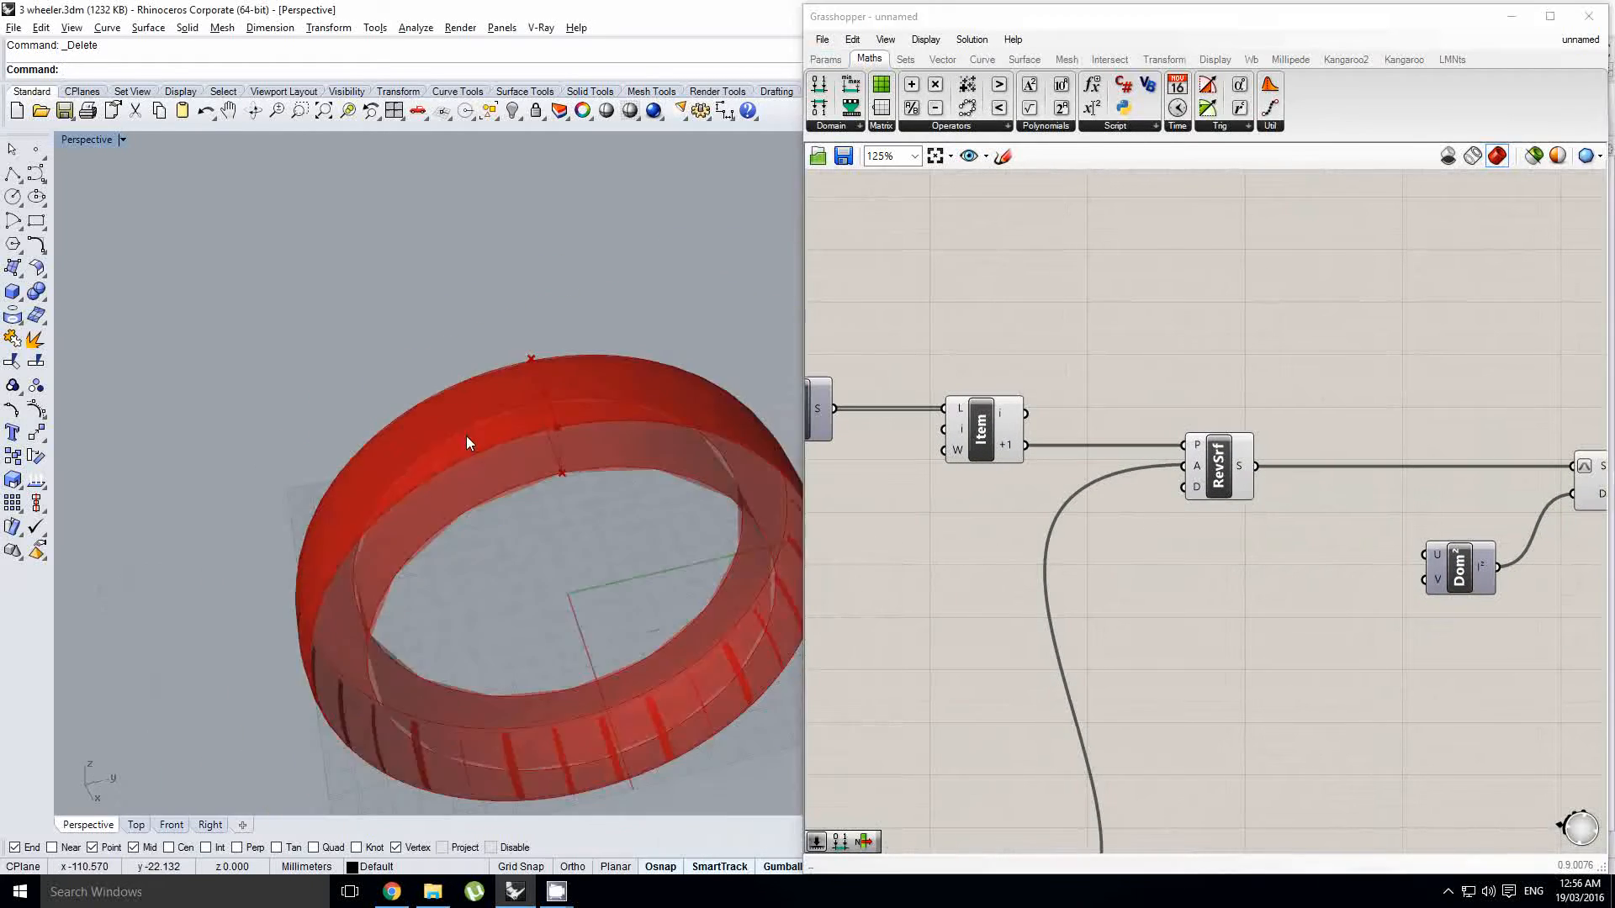
{"action": "scroll", "coordinate": [466, 435], "scroll_direction": "up", "scroll_amount": 2}
{"action": "right_click_drag", "start_coordinate": [1048, 517], "coordinate": [990, 522]}
{"action": "left_click", "coordinate": [1277, 537]}
{"action": "left_click_drag", "start_coordinate": [1276, 537], "coordinate": [835, 340]}
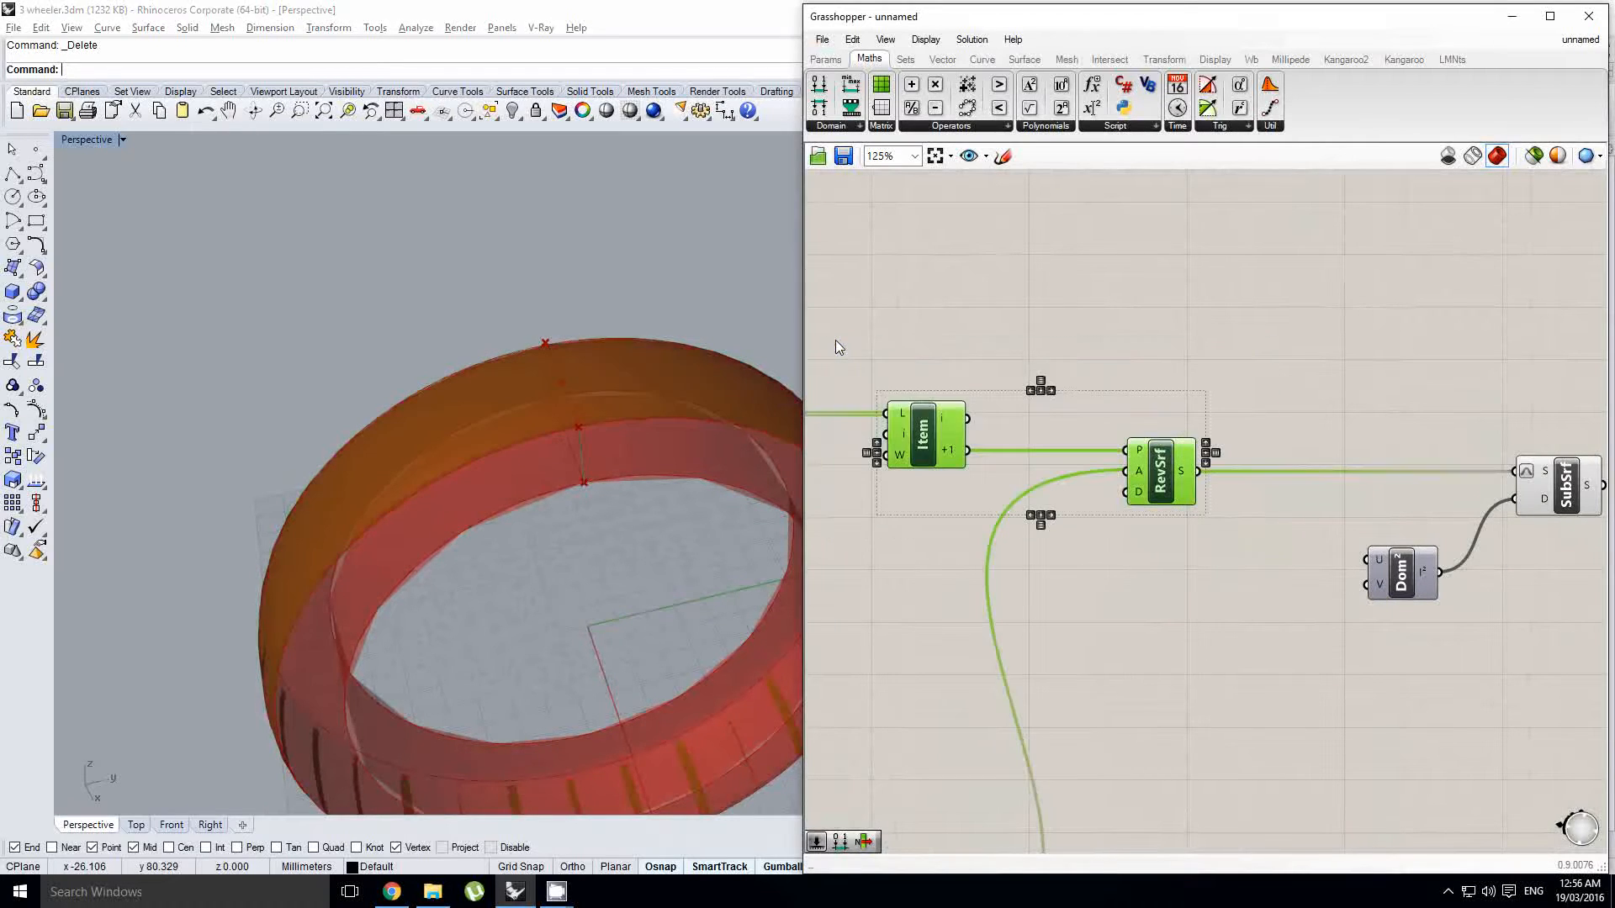
{"action": "key", "text": "ctrl+g"}
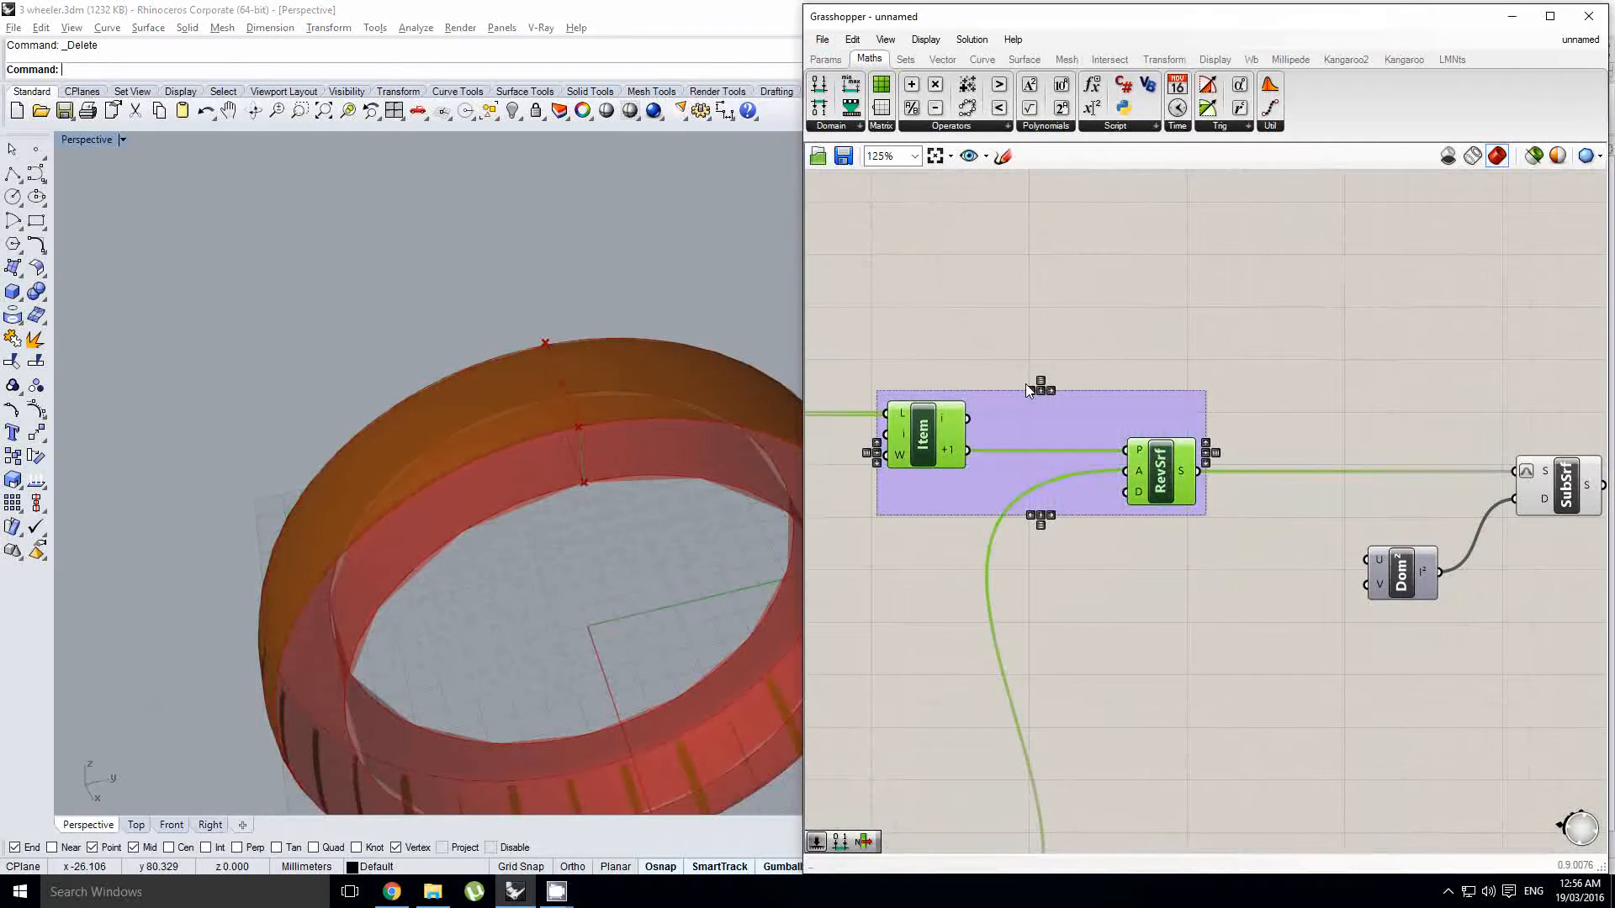
{"action": "middle_click", "coordinate": [1030, 346]}
{"action": "left_click", "coordinate": [1091, 284]}
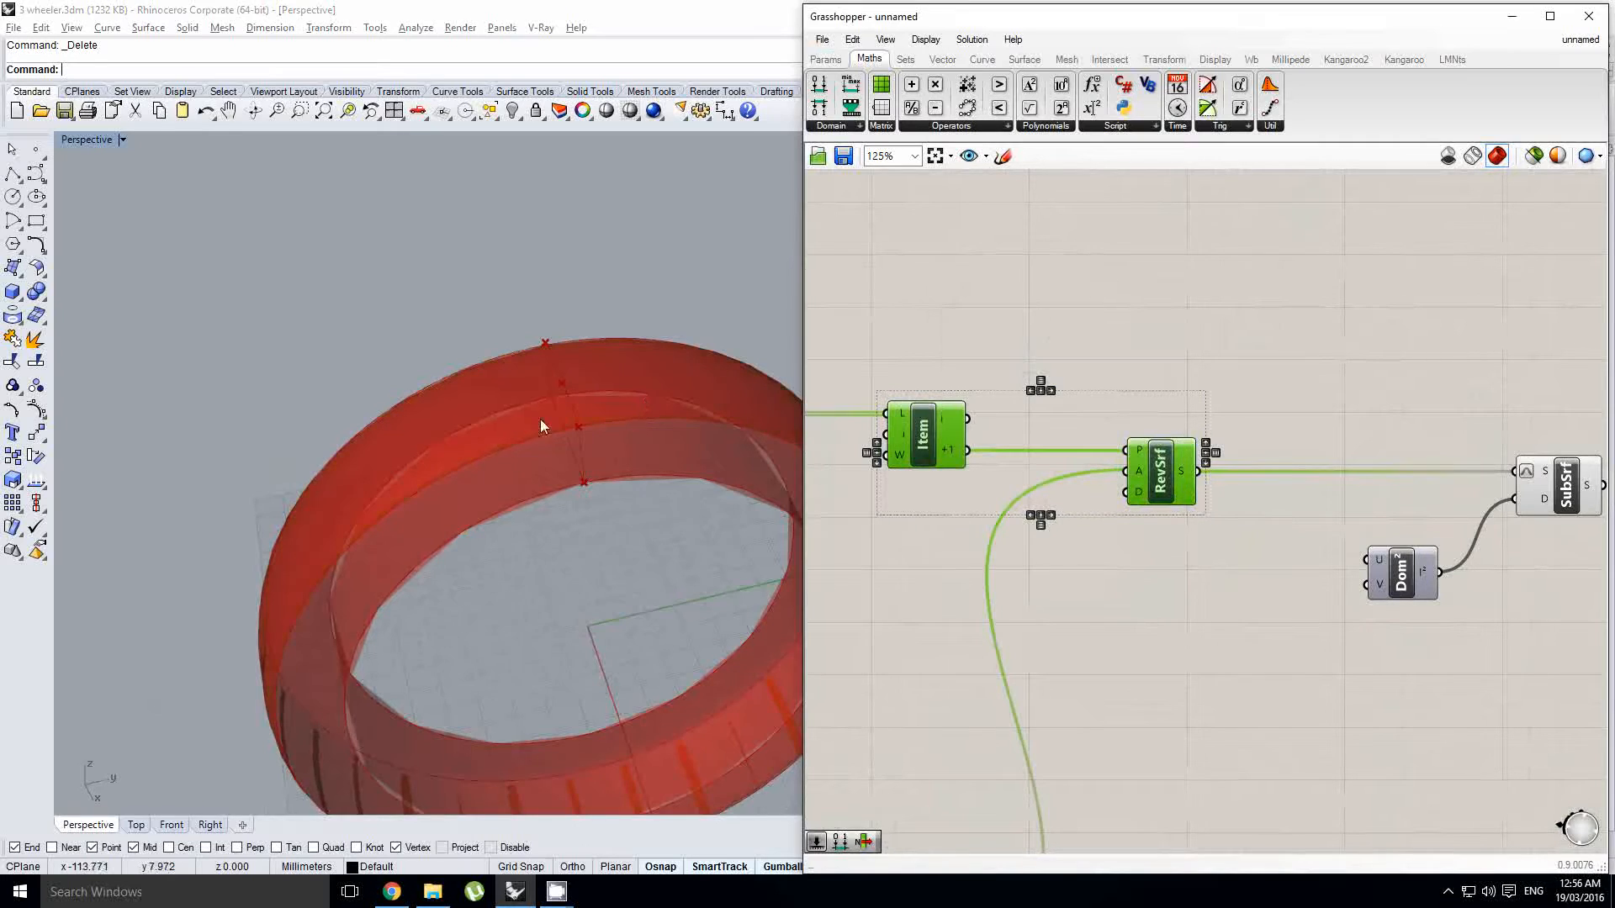
Step: Examine the Isotrim surface against the full tyre from several angles
{"action": "mouse_move", "coordinate": [541, 421]}
{"action": "right_mouse_down"}
{"action": "mouse_move", "coordinate": [629, 386]}
{"action": "mouse_move", "coordinate": [600, 425]}
{"action": "mouse_move", "coordinate": [620, 382]}
{"action": "mouse_move", "coordinate": [545, 451]}
{"action": "right_mouse_up"}
{"action": "left_click", "coordinate": [1023, 355]}
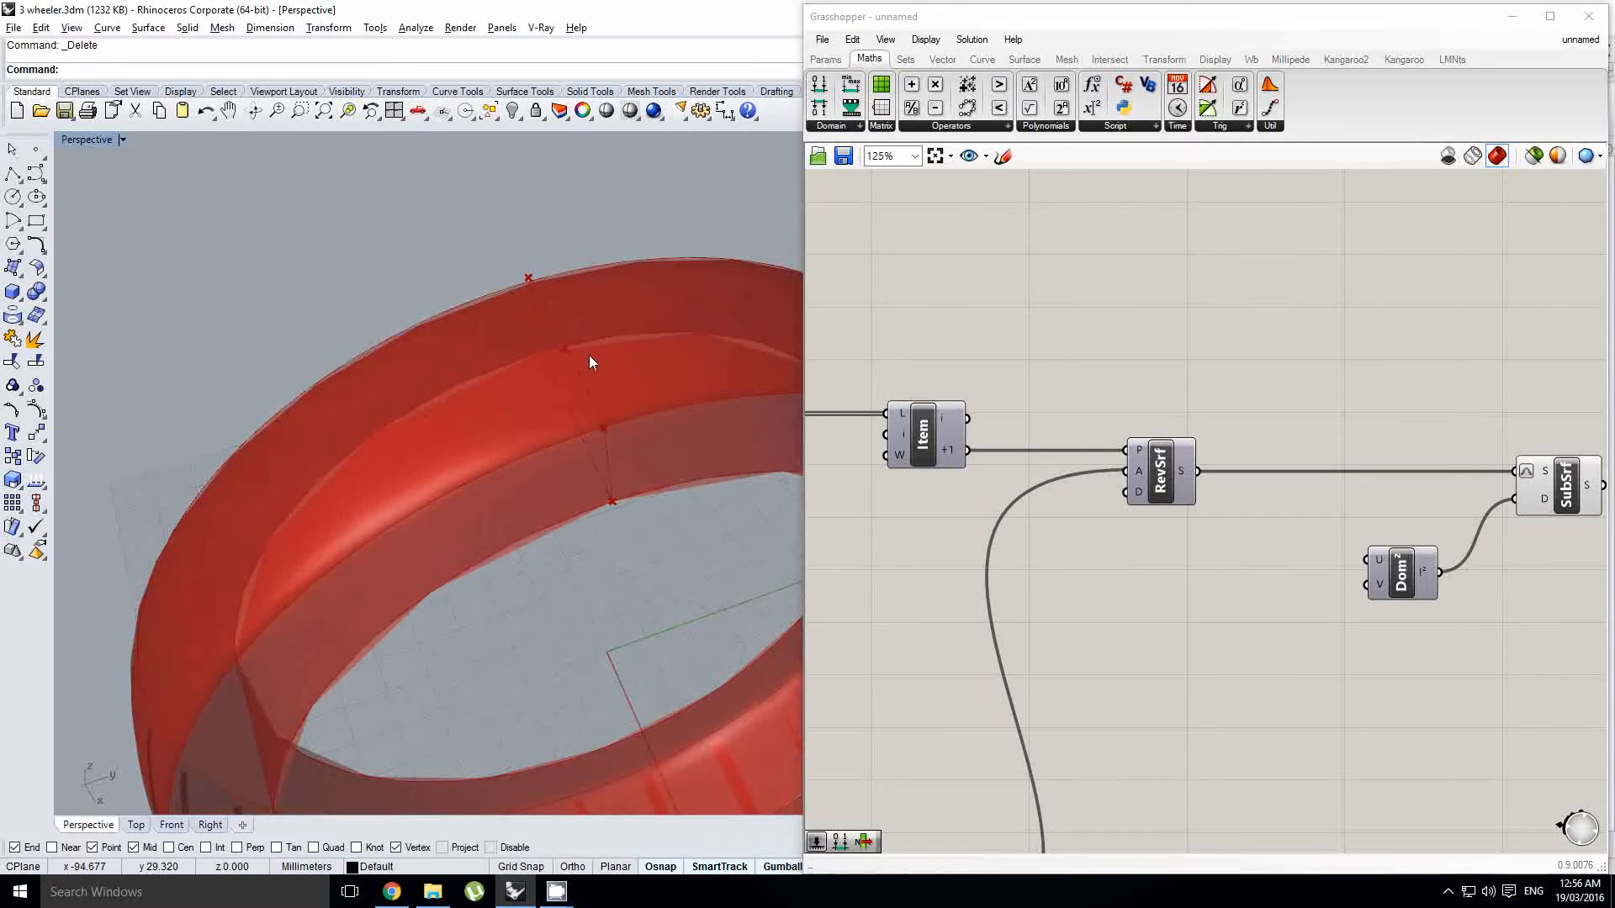
{"action": "right_click_drag", "start_coordinate": [589, 355], "coordinate": [513, 373]}
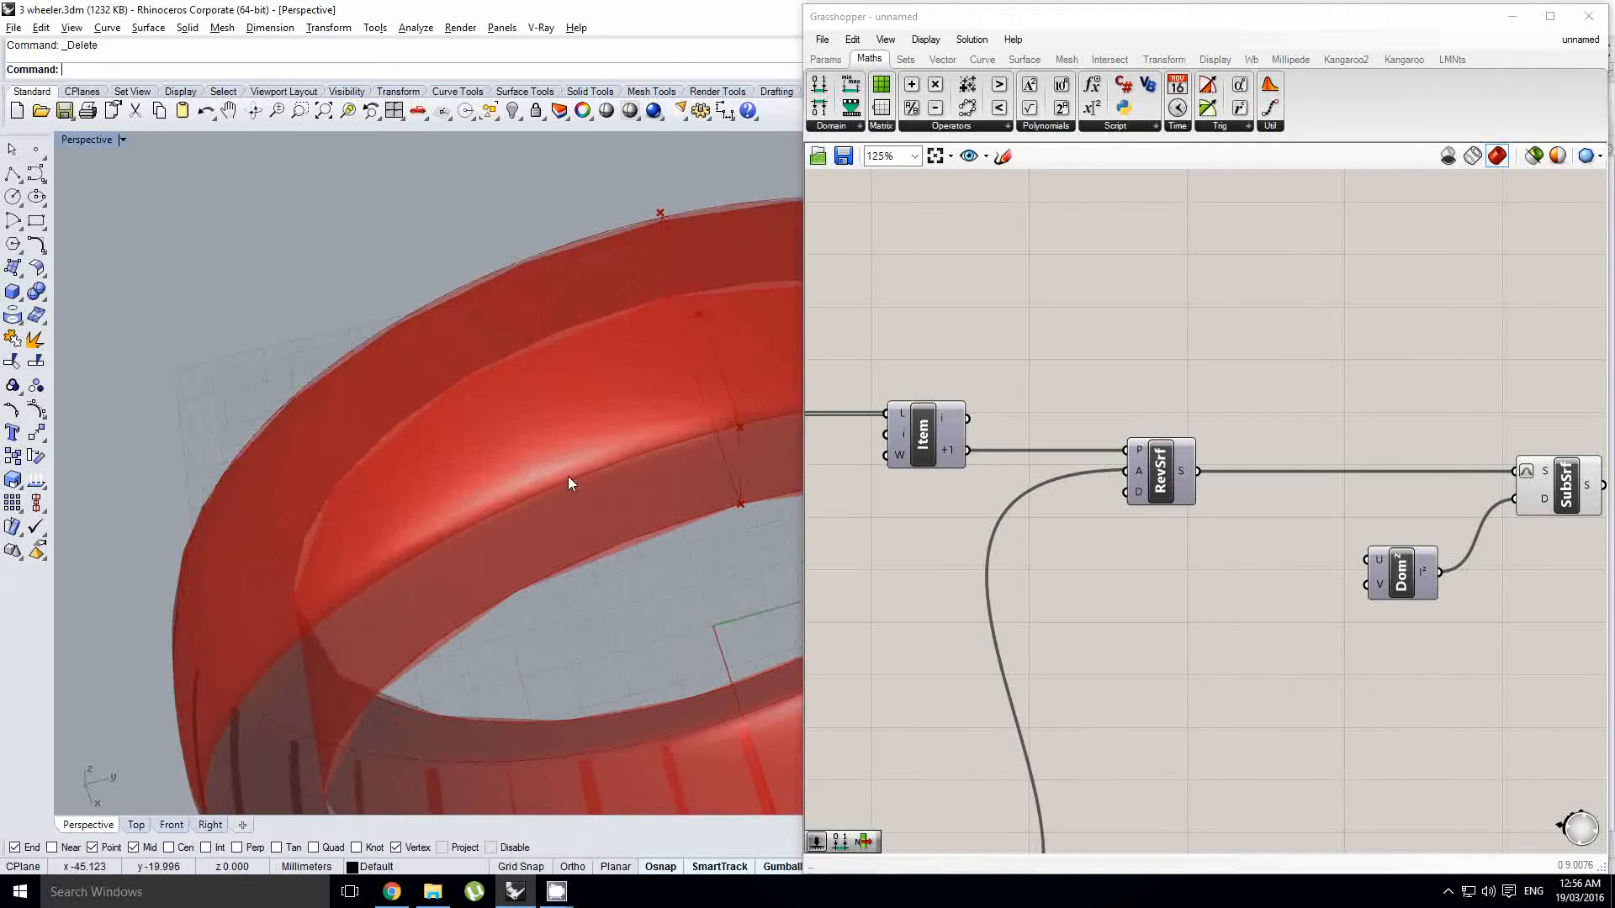
{"action": "right_click_drag", "start_coordinate": [568, 476], "coordinate": [533, 471]}
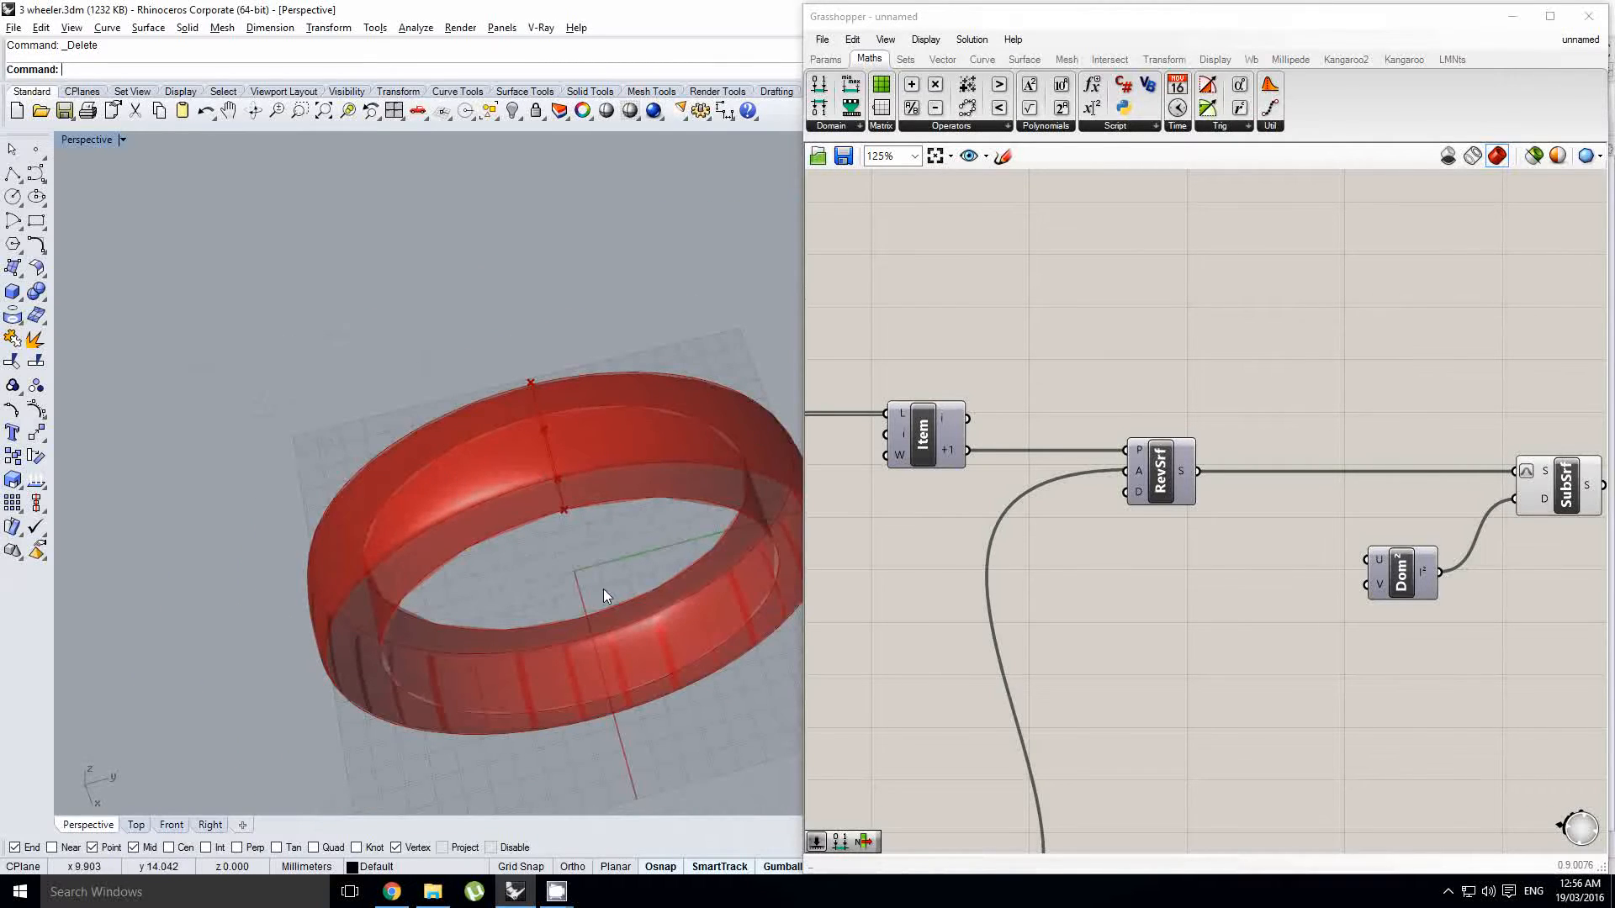
{"action": "scroll", "coordinate": [544, 497], "scroll_direction": "up", "scroll_amount": 3}
{"action": "right_click_drag", "start_coordinate": [1143, 432], "coordinate": [1107, 449]}
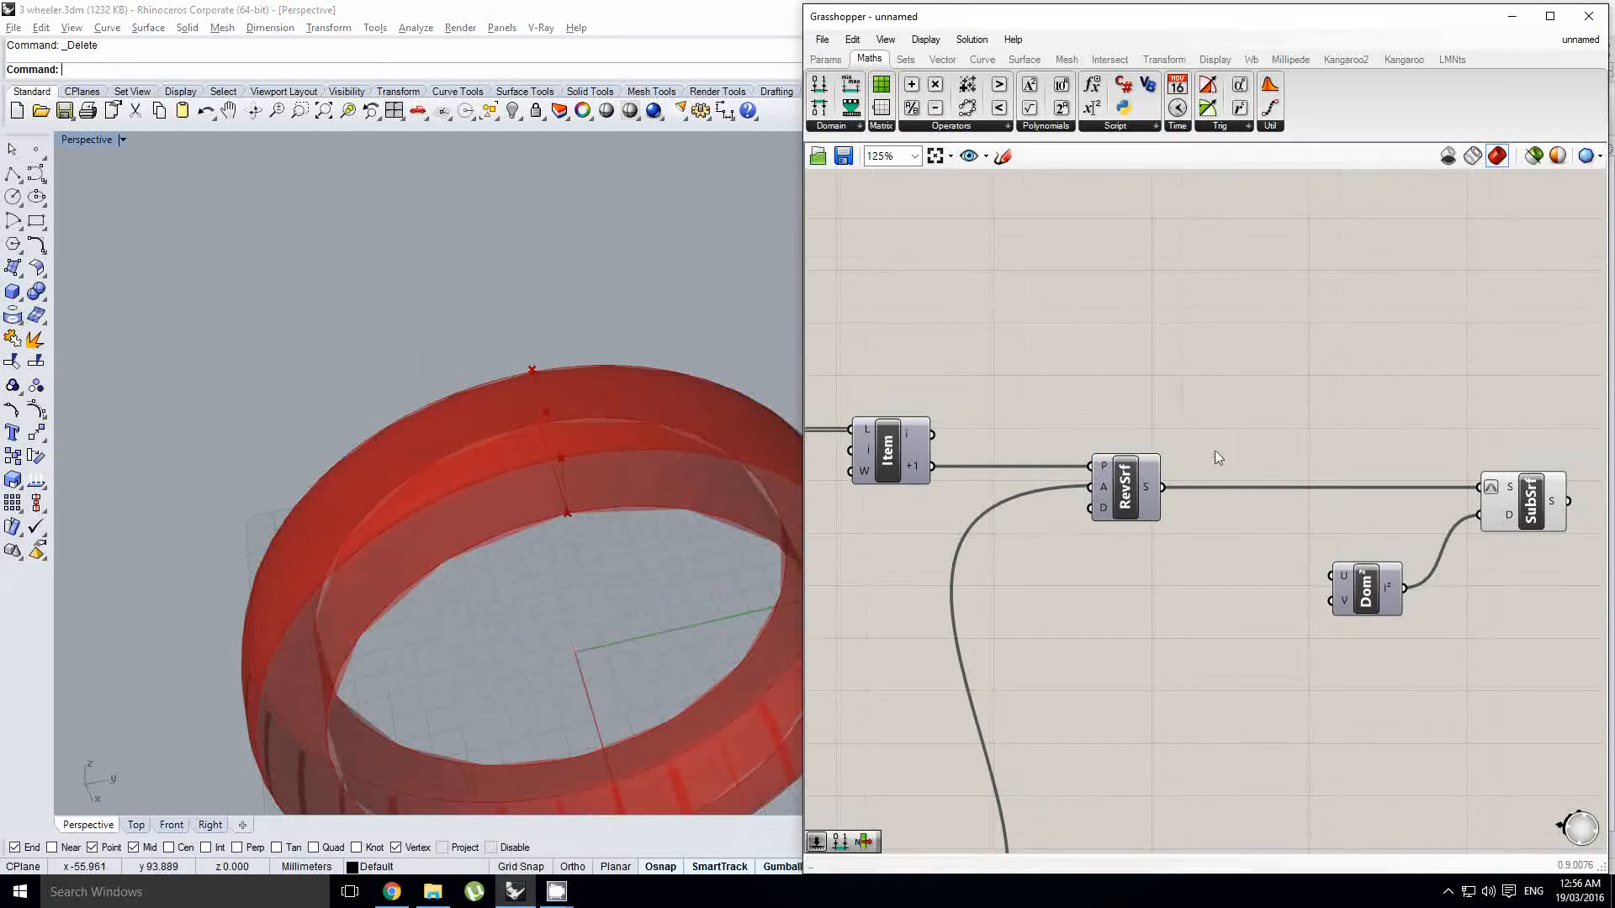
{"action": "right_click_drag", "start_coordinate": [1214, 458], "coordinate": [1200, 505]}
{"action": "left_click", "coordinate": [1184, 586]}
Step: Add a number slider to the canvas below the List Item and upper Revolution components
{"action": "right_click_drag", "start_coordinate": [1115, 618], "coordinate": [1148, 597]}
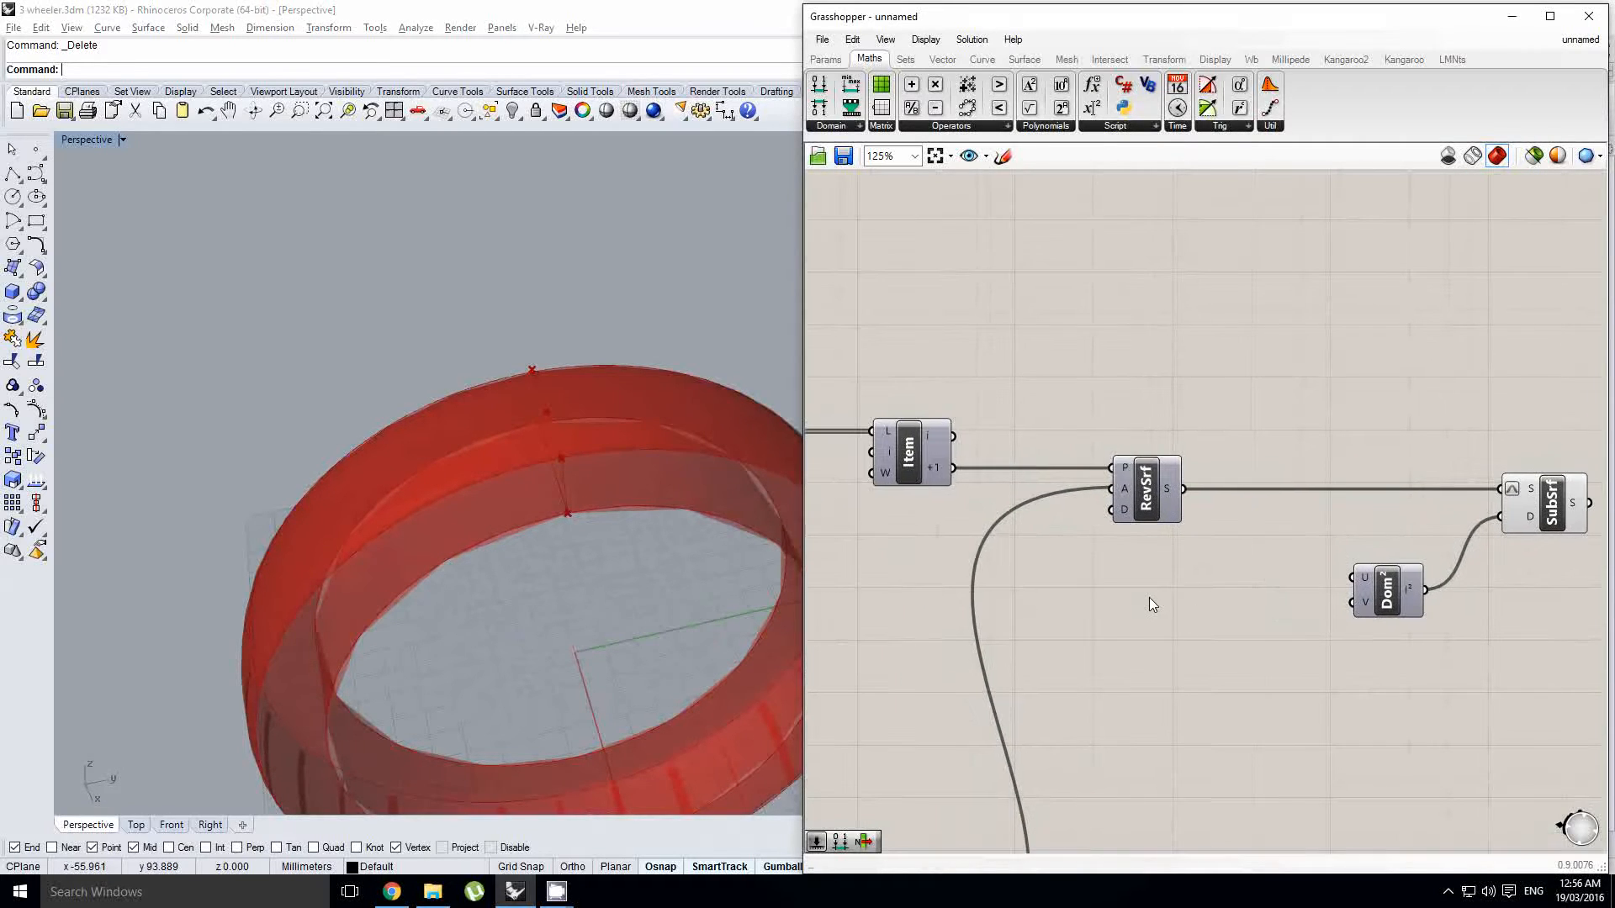
{"action": "double_click", "coordinate": [1149, 597]}
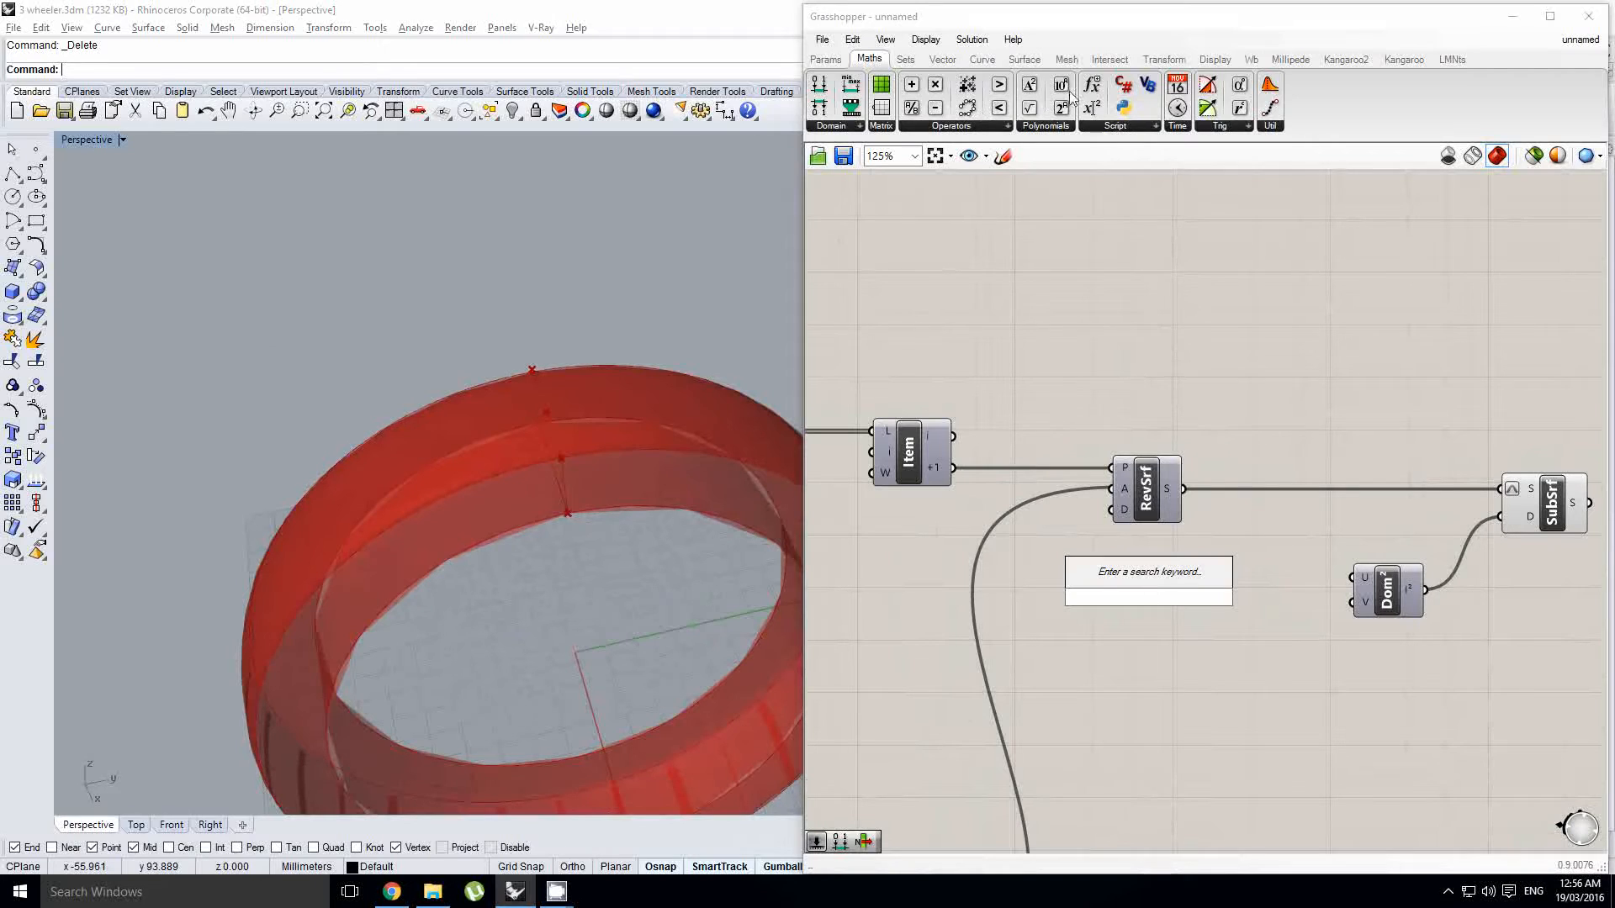
{"action": "left_click", "coordinate": [825, 59]}
{"action": "left_click_drag", "start_coordinate": [1037, 108], "coordinate": [981, 577]}
{"action": "scroll", "coordinate": [925, 579], "scroll_direction": "up", "scroll_amount": 1}
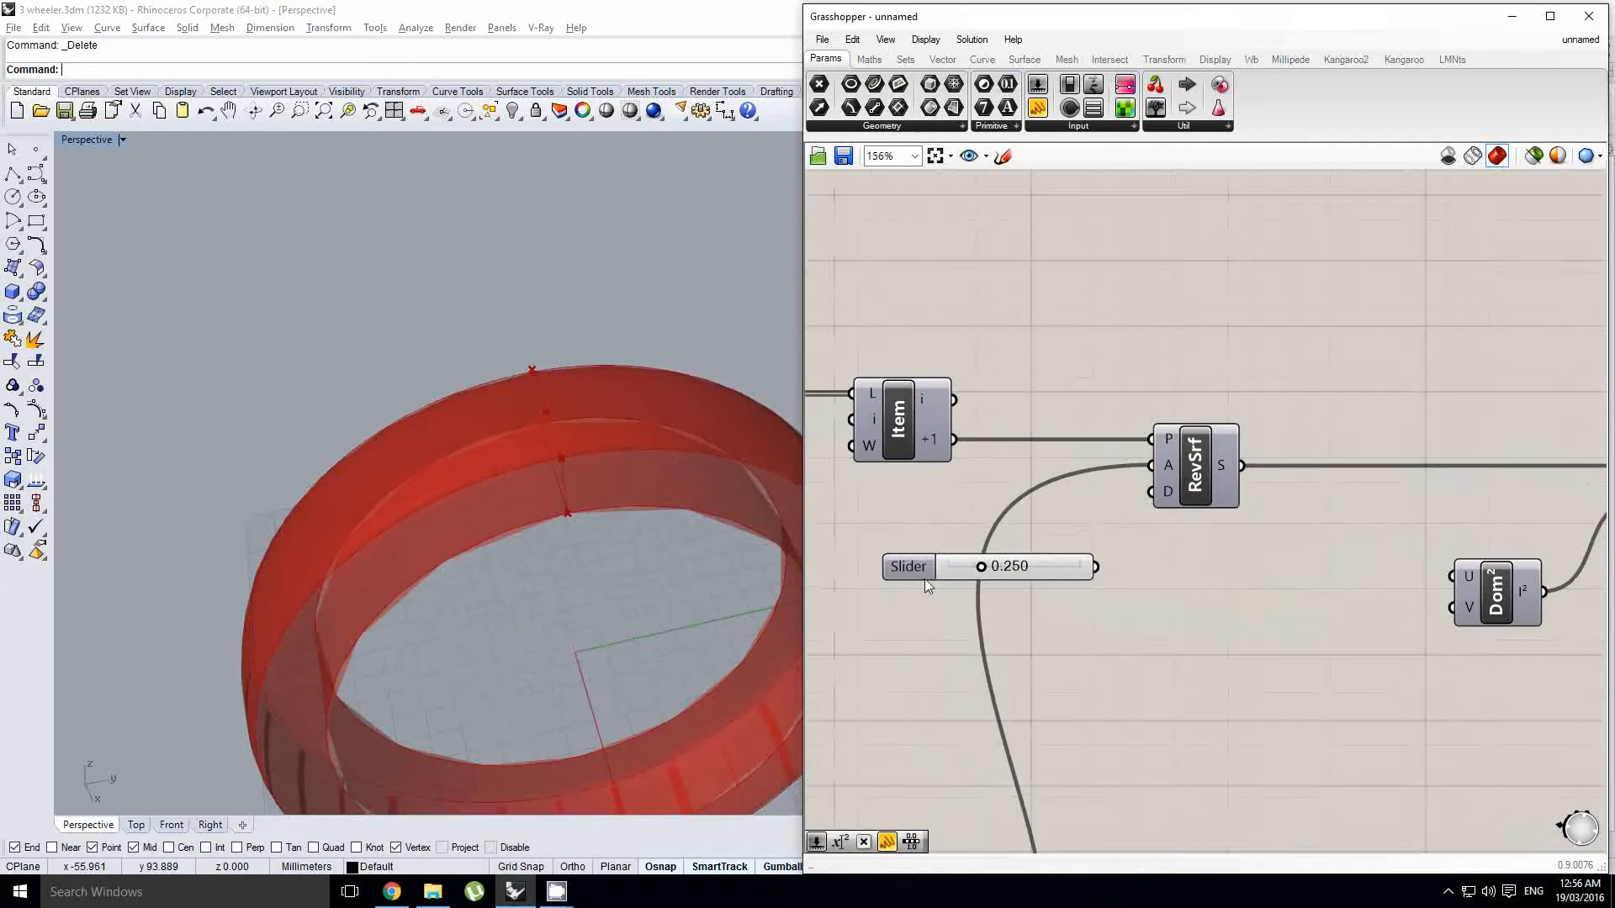
Step: Configure the new slider for integers with a maximum of 64 and set its value to 32
{"action": "double_click", "coordinate": [925, 578]}
{"action": "double_click", "coordinate": [925, 620]}
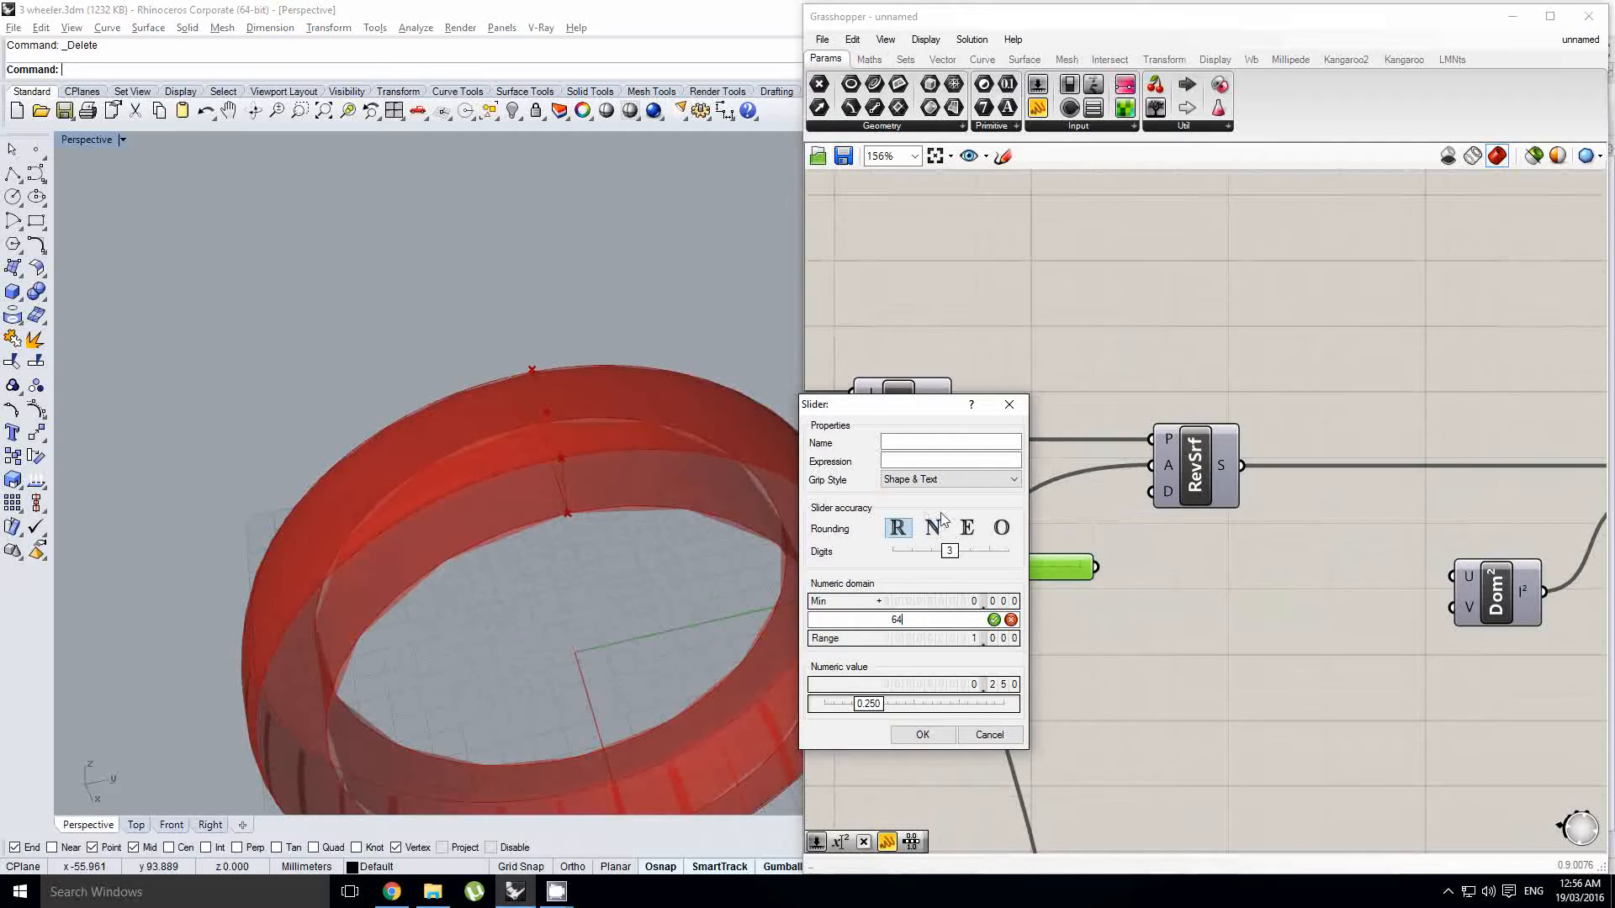
{"action": "type", "text": "64"}
{"action": "left_click", "coordinate": [923, 735]}
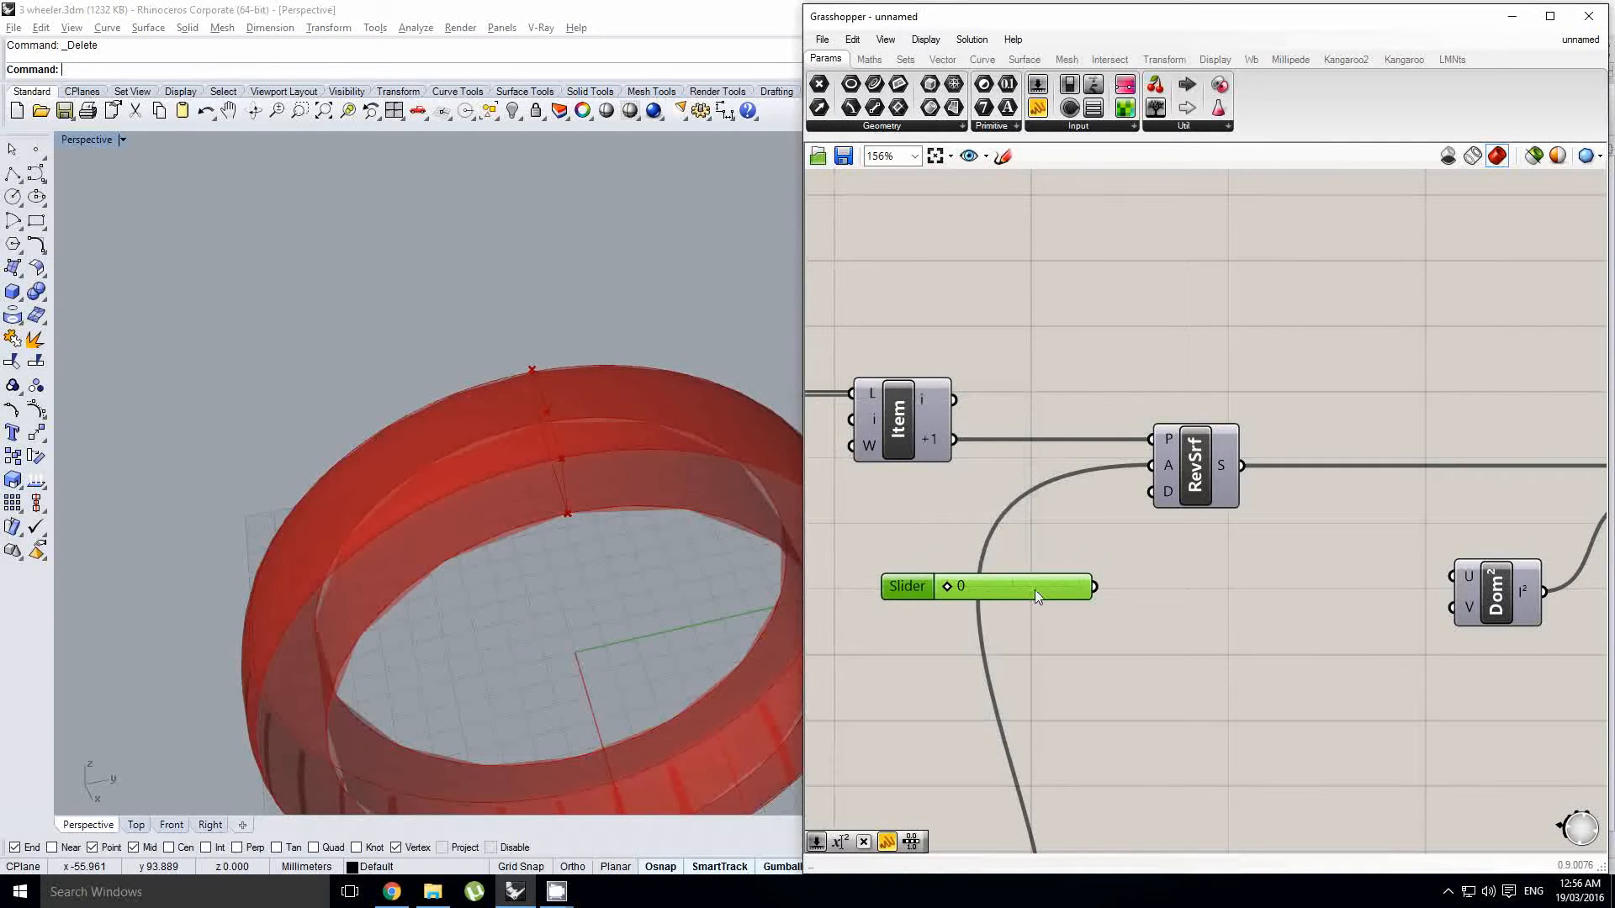
{"action": "double_click", "coordinate": [989, 592]}
{"action": "key", "text": "Return"}
Step: Add a One Over X component beside the integer slider and feed the slider into its x input
{"action": "scroll", "coordinate": [1013, 592], "scroll_direction": "up", "scroll_amount": 2}
{"action": "double_click", "coordinate": [1169, 538]}
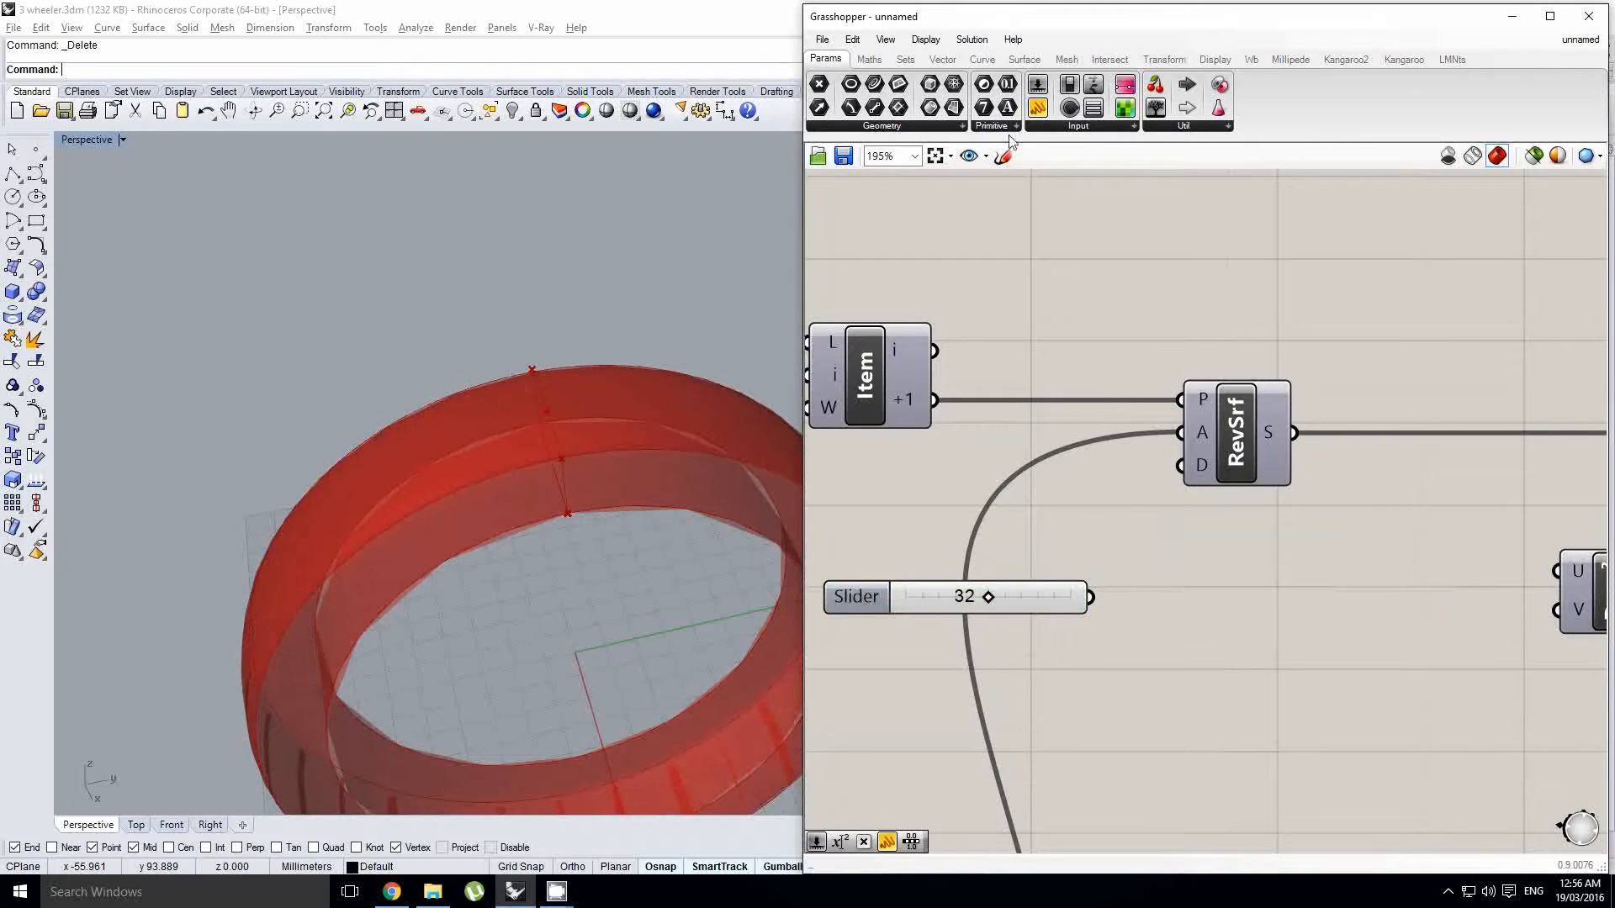
{"action": "left_click", "coordinate": [869, 59]}
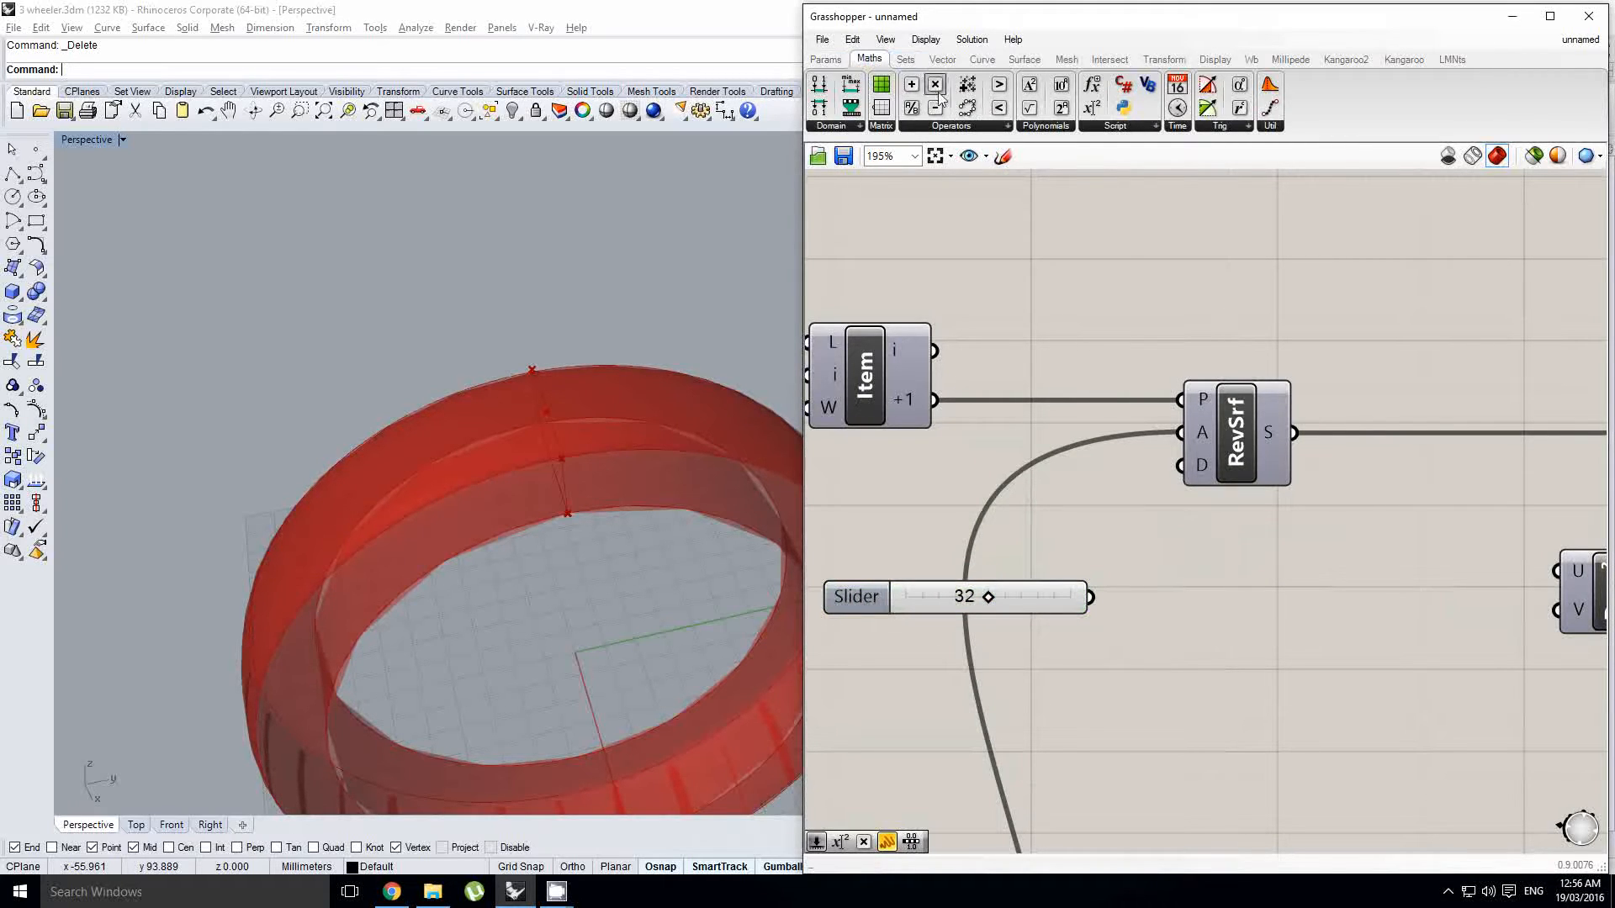
{"action": "left_click", "coordinate": [1051, 127]}
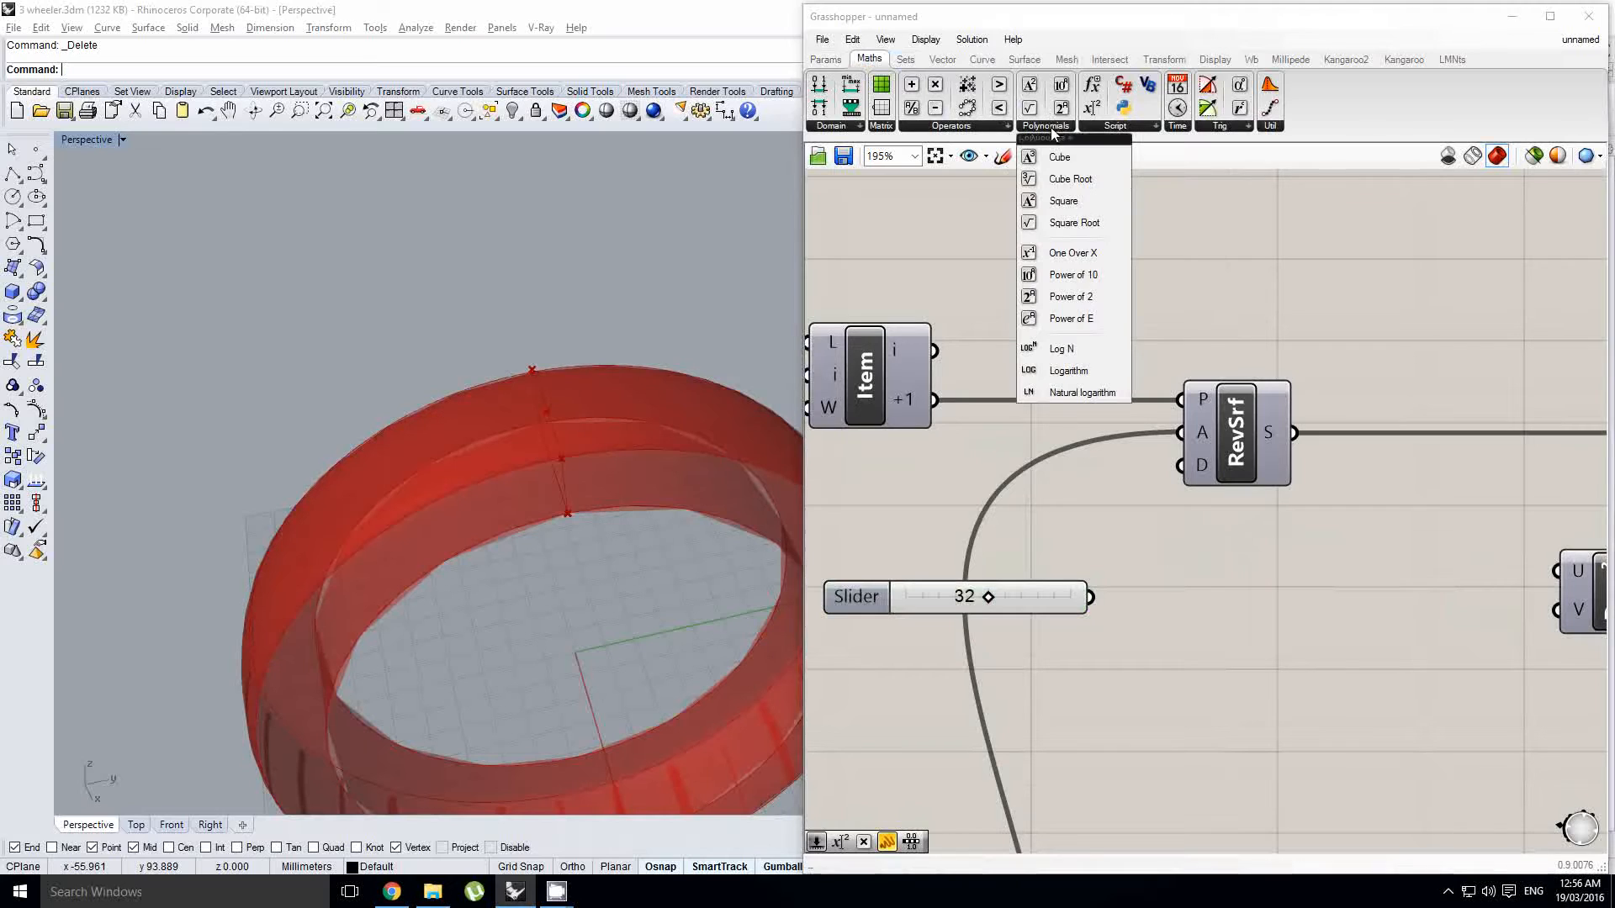
{"action": "left_click_drag", "start_coordinate": [1082, 227], "coordinate": [1259, 562]}
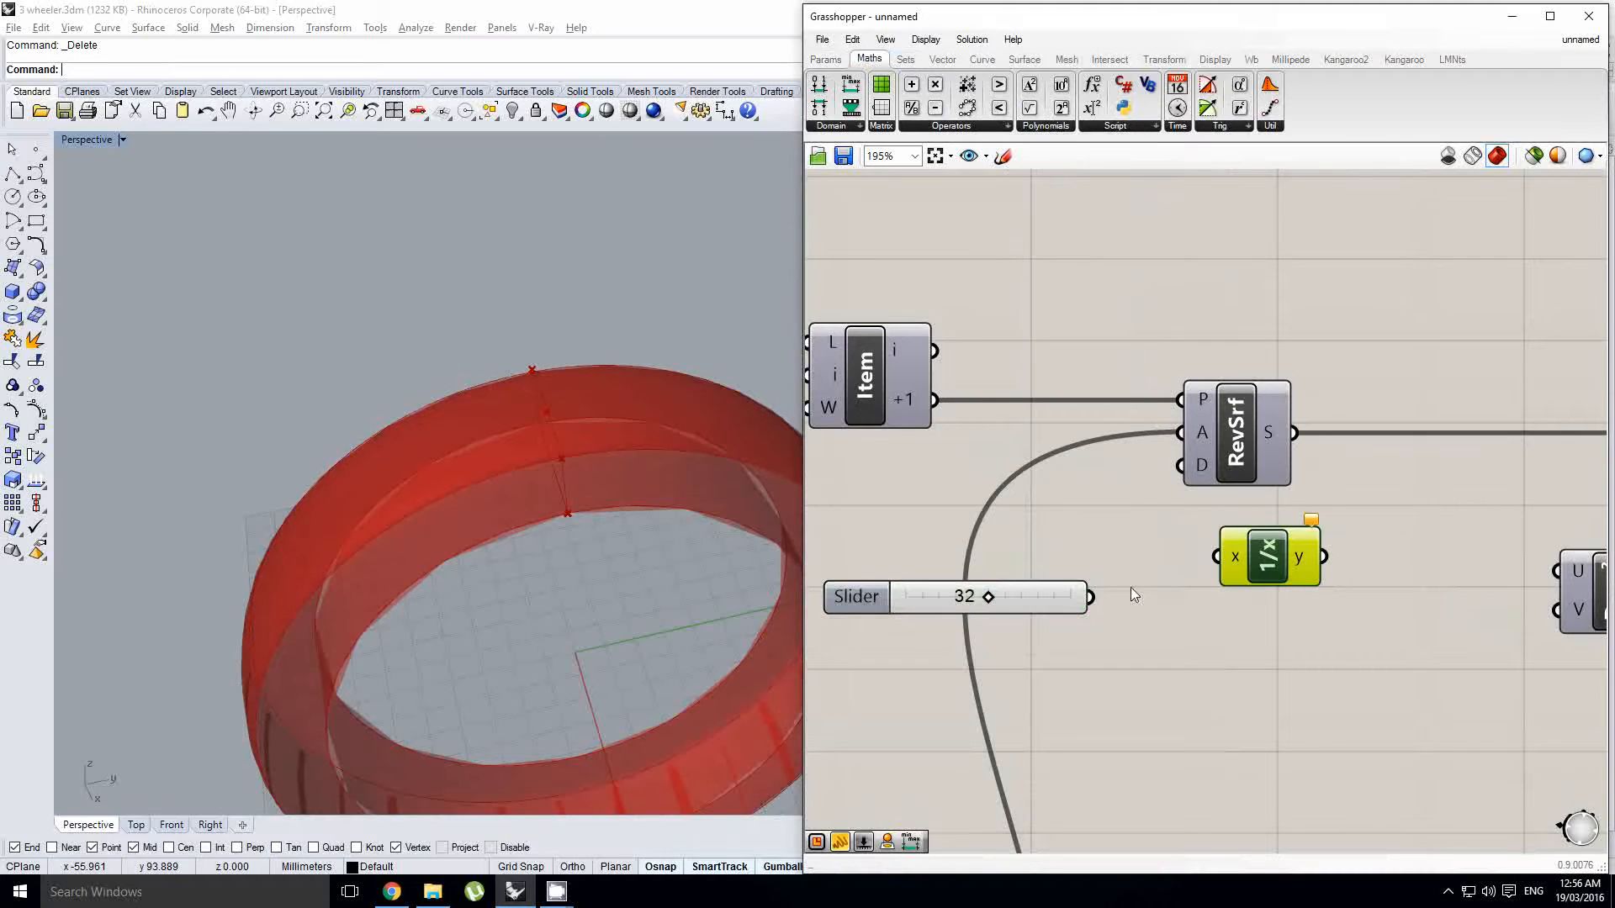
{"action": "left_click_drag", "start_coordinate": [1109, 597], "coordinate": [1253, 602]}
{"action": "right_click_drag", "start_coordinate": [1333, 597], "coordinate": [1157, 576]}
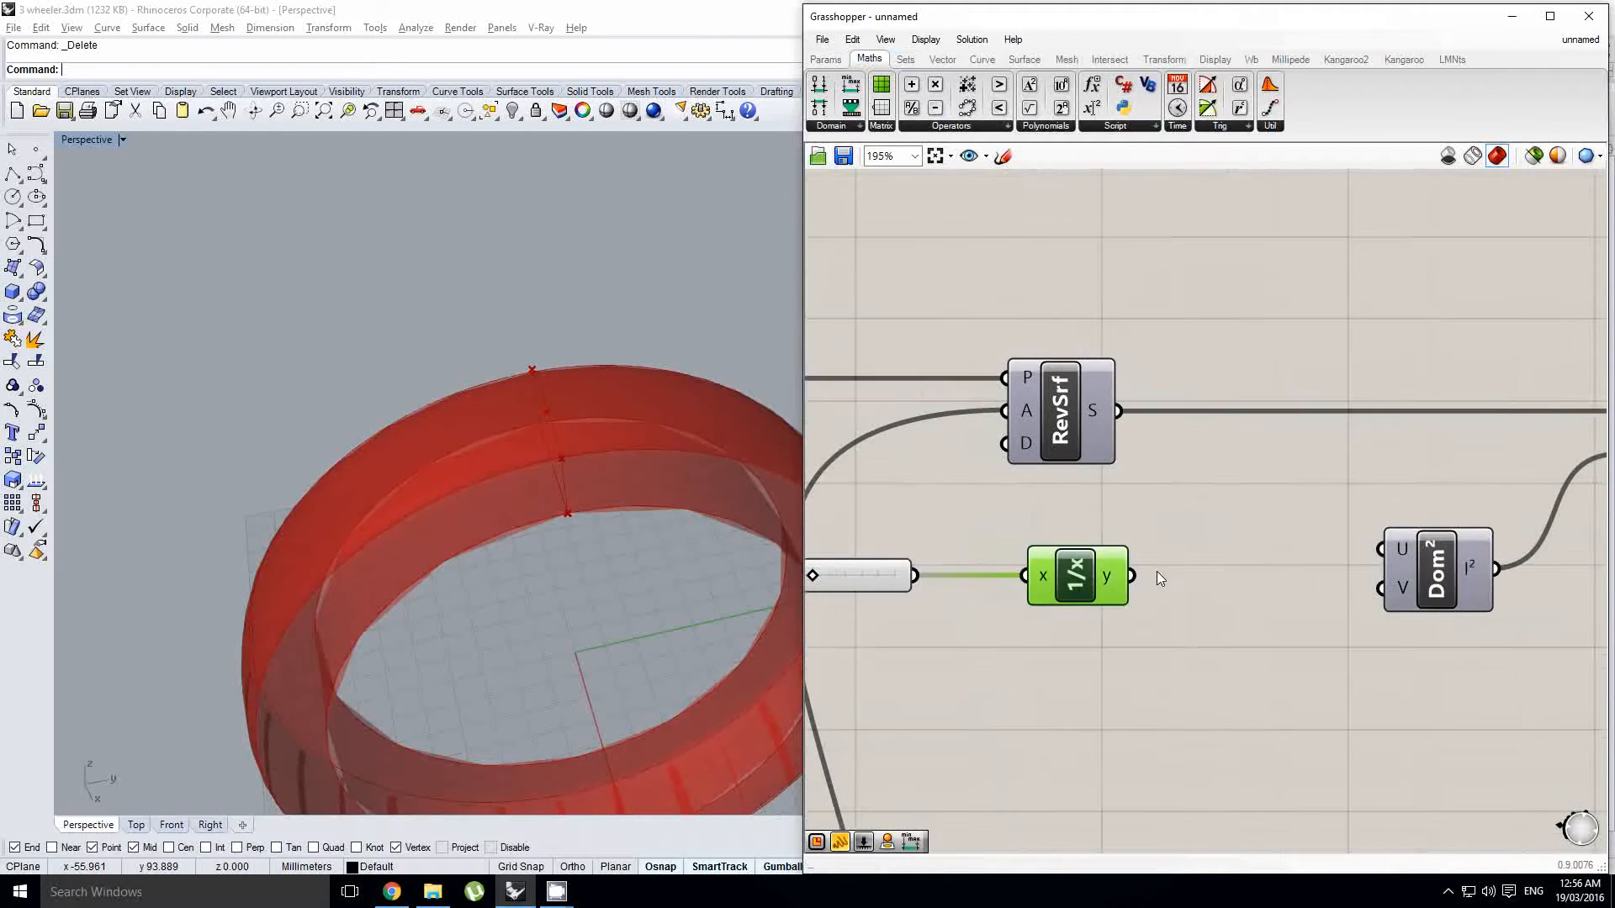
Step: Feed the One Over X result into the U input of Construct Domain² and line the component up between its neighbours
{"action": "left_click", "coordinate": [1157, 576]}
{"action": "left_click_drag", "start_coordinate": [1132, 577], "coordinate": [1381, 548]}
{"action": "right_click_drag", "start_coordinate": [1197, 618], "coordinate": [1307, 573]}
{"action": "left_click_drag", "start_coordinate": [1316, 643], "coordinate": [812, 523]}
{"action": "left_click_drag", "start_coordinate": [1205, 555], "coordinate": [1227, 523]}
{"action": "left_click", "coordinate": [1223, 589]}
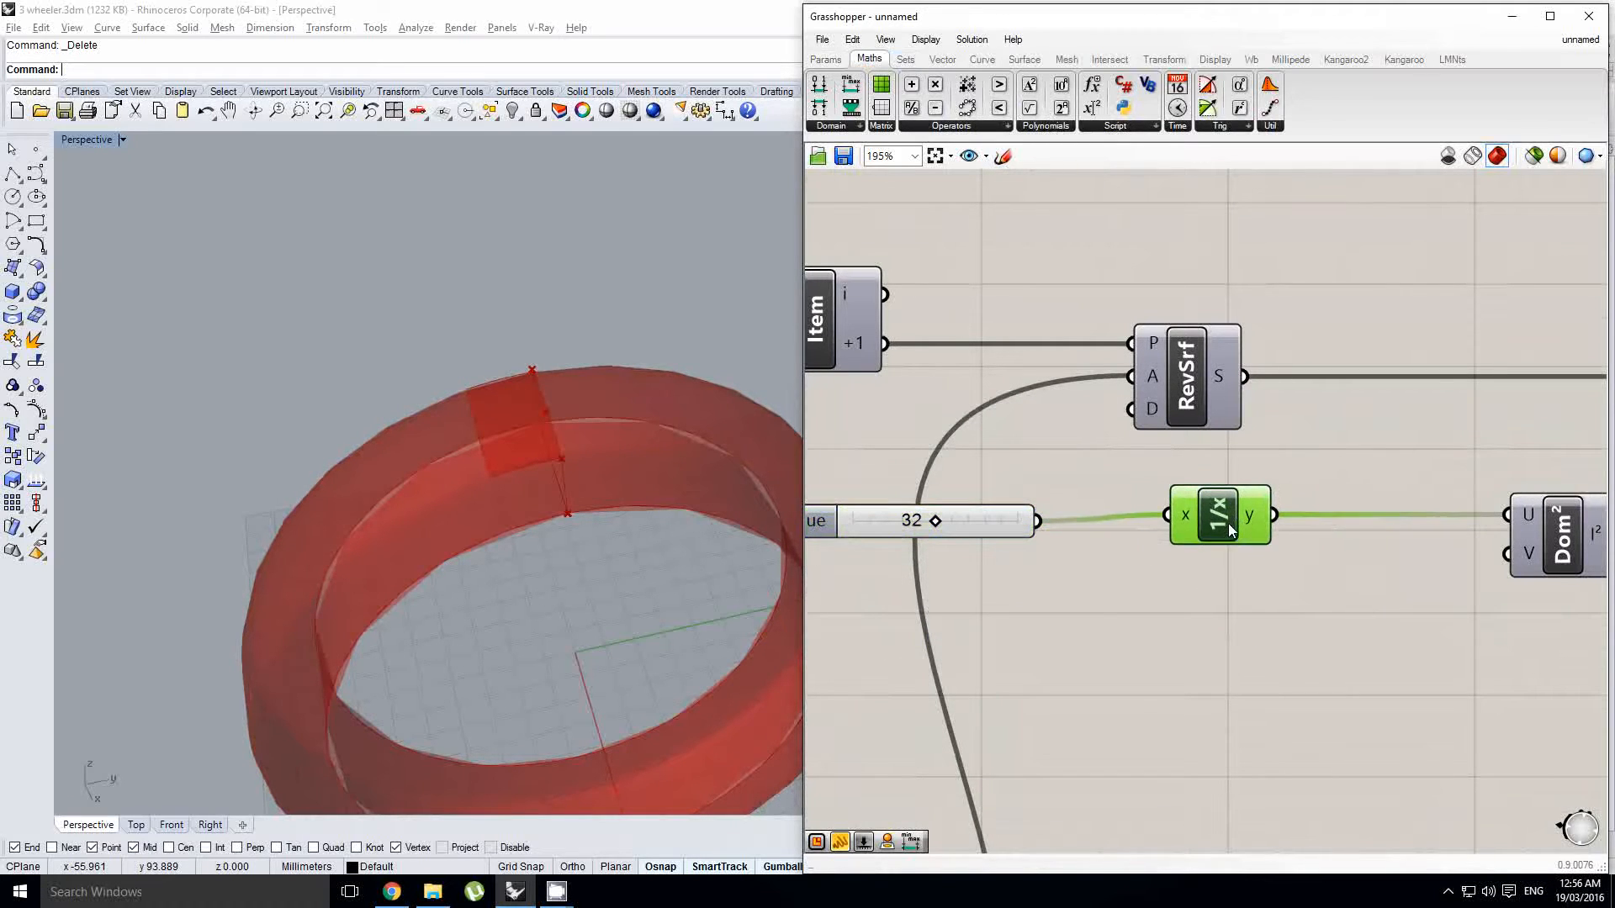
{"action": "left_click", "coordinate": [984, 520]}
{"action": "scroll", "coordinate": [1270, 578], "scroll_direction": "down", "scroll_amount": 2}
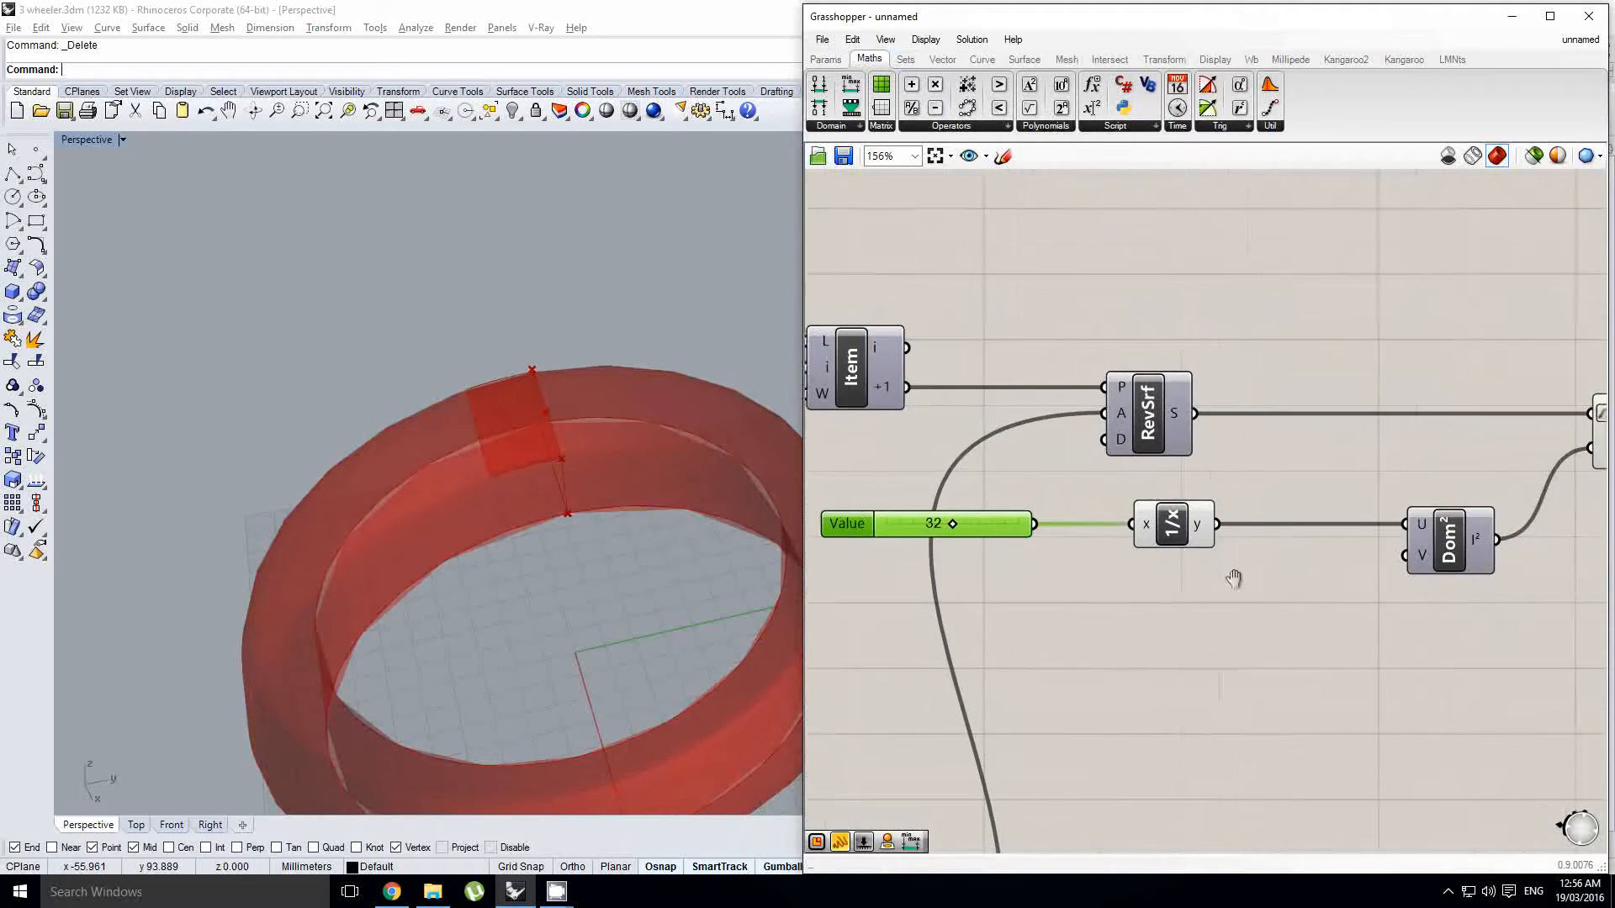
Step: Add a second number slider, connect it to the V input of Construct Domain² and set it to 0.5
{"action": "left_click", "coordinate": [1217, 597]}
{"action": "right_click_drag", "start_coordinate": [1219, 599], "coordinate": [1201, 587]}
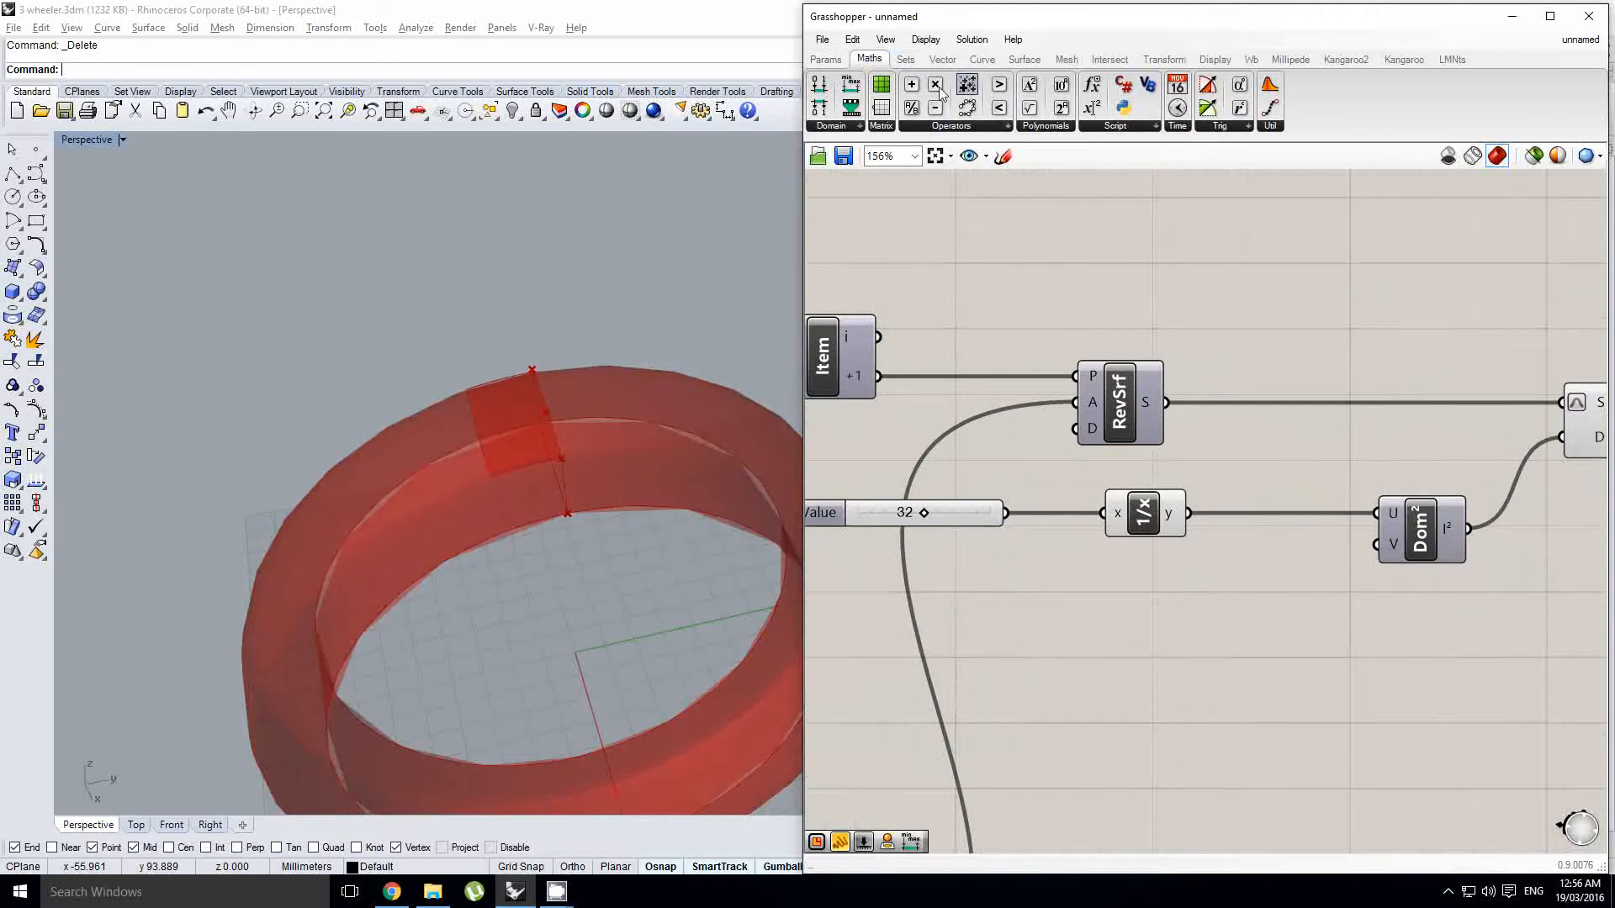
{"action": "left_click", "coordinate": [825, 59]}
{"action": "left_click_drag", "start_coordinate": [1038, 87], "coordinate": [1038, 282]}
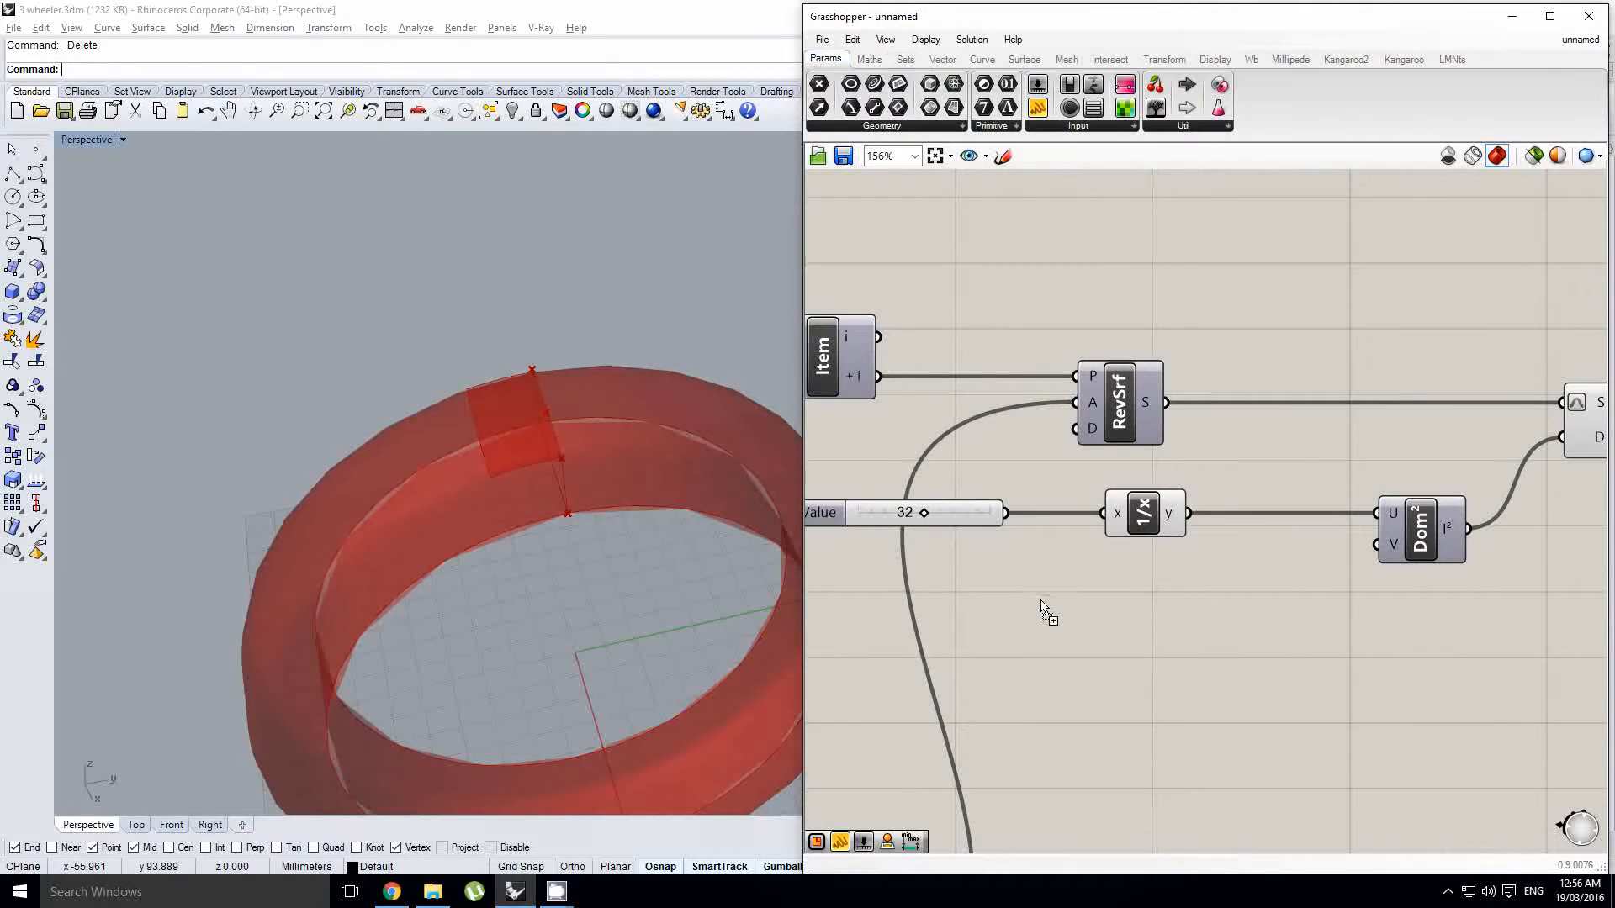
{"action": "left_click_drag", "start_coordinate": [1041, 600], "coordinate": [1040, 600]}
{"action": "left_click_drag", "start_coordinate": [1142, 604], "coordinate": [1376, 544]}
{"action": "double_click", "coordinate": [1104, 593]}
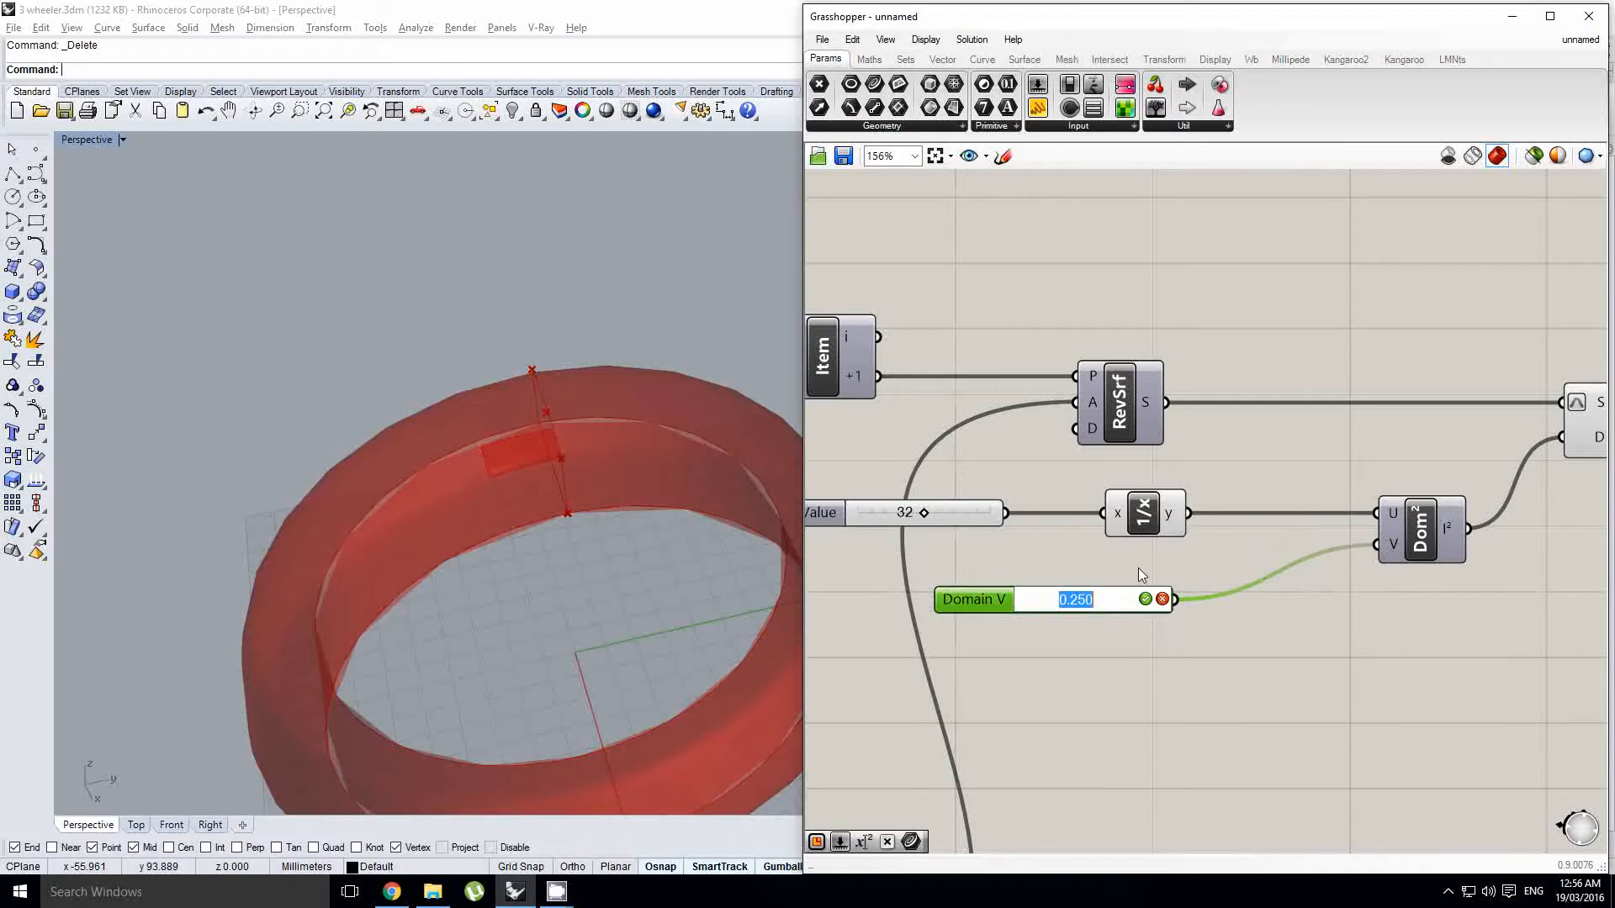
{"action": "type", "text": "0.5"}
{"action": "key", "text": "Return"}
Step: Examine the surface patch that Isotrim cuts from the tyre's outer surface from several angles
{"action": "right_click_drag", "start_coordinate": [505, 395], "coordinate": [557, 328]}
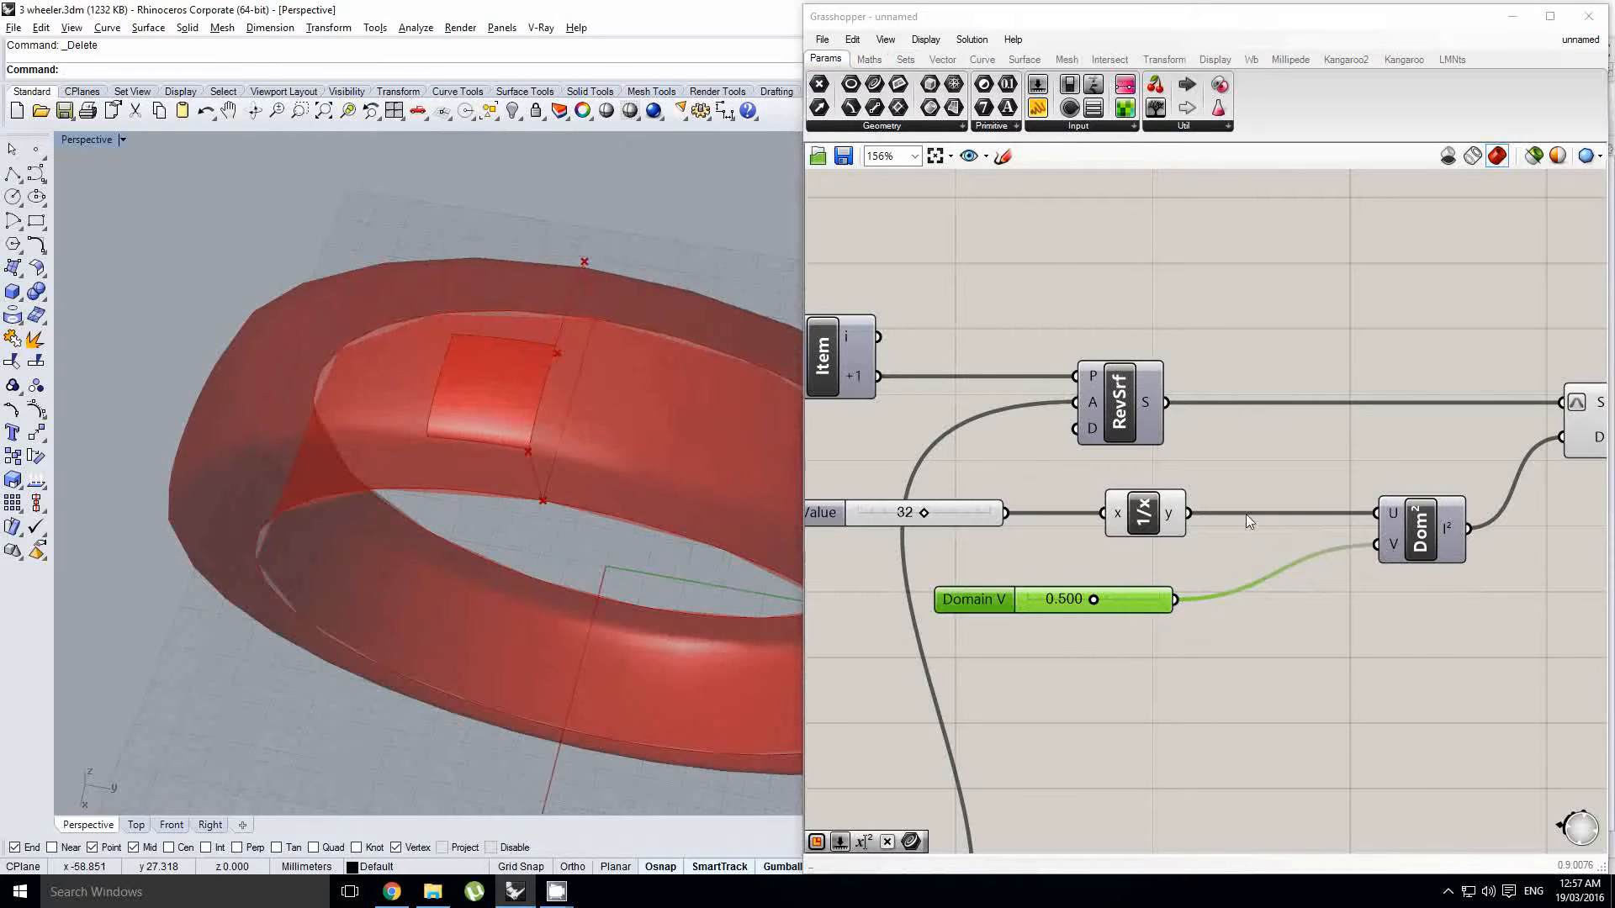
{"action": "scroll", "coordinate": [1236, 525], "scroll_direction": "down", "scroll_amount": 3}
{"action": "left_click_drag", "start_coordinate": [1230, 623], "coordinate": [907, 481]}
{"action": "middle_click", "coordinate": [992, 492]}
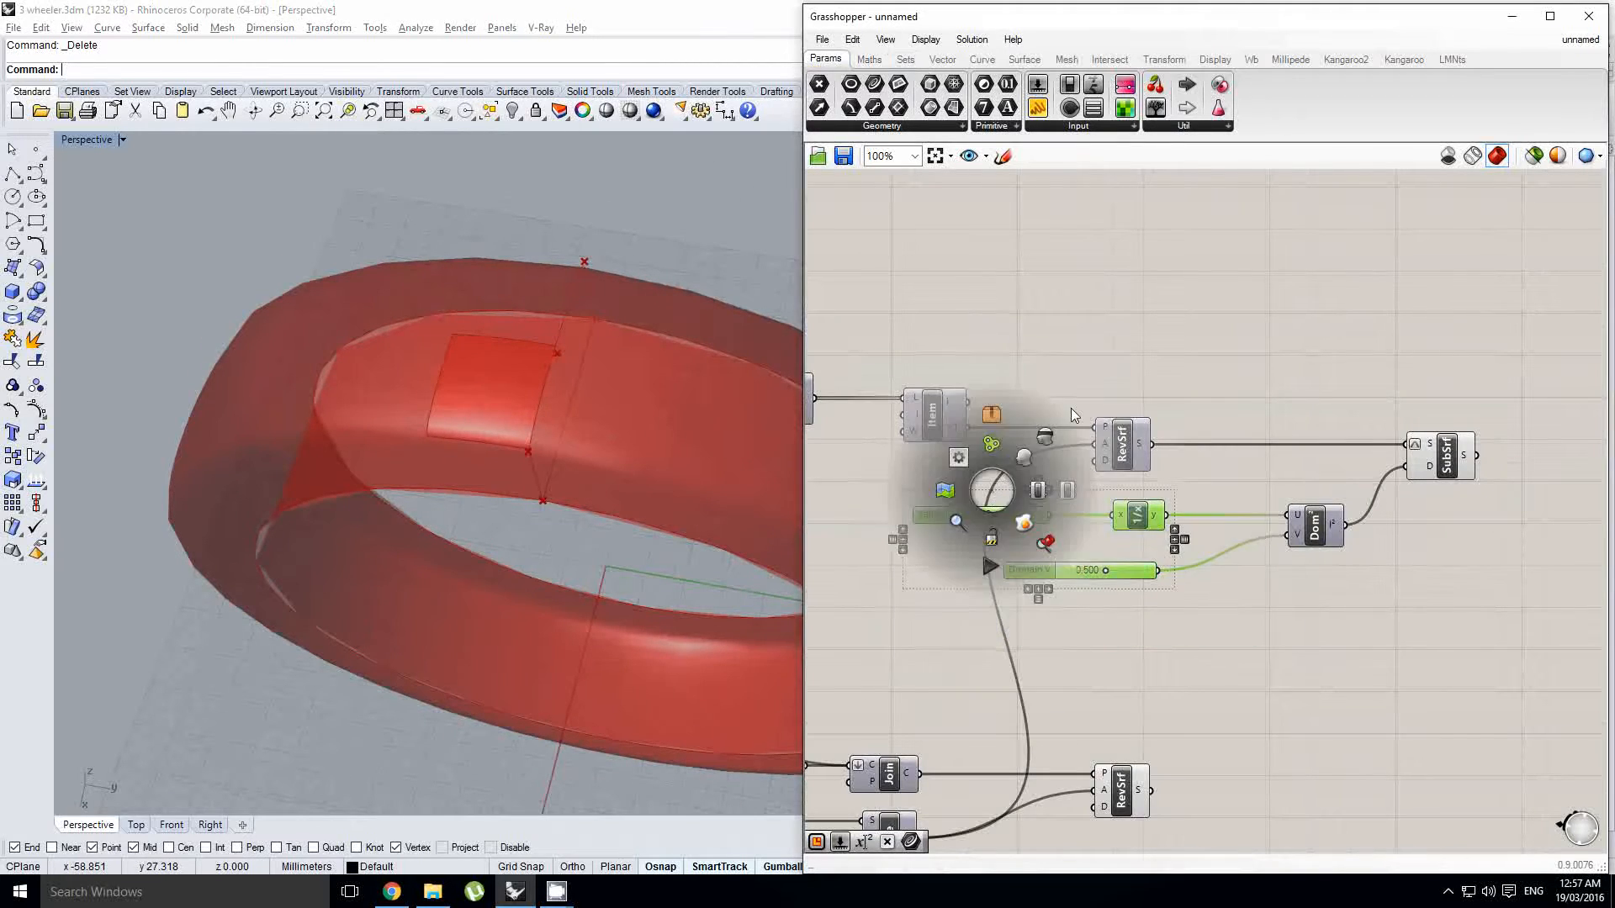
{"action": "left_click", "coordinate": [1132, 383]}
{"action": "right_click_drag", "start_coordinate": [1365, 428], "coordinate": [1277, 450]}
{"action": "left_click", "coordinate": [1383, 439]}
{"action": "left_click", "coordinate": [1358, 481]}
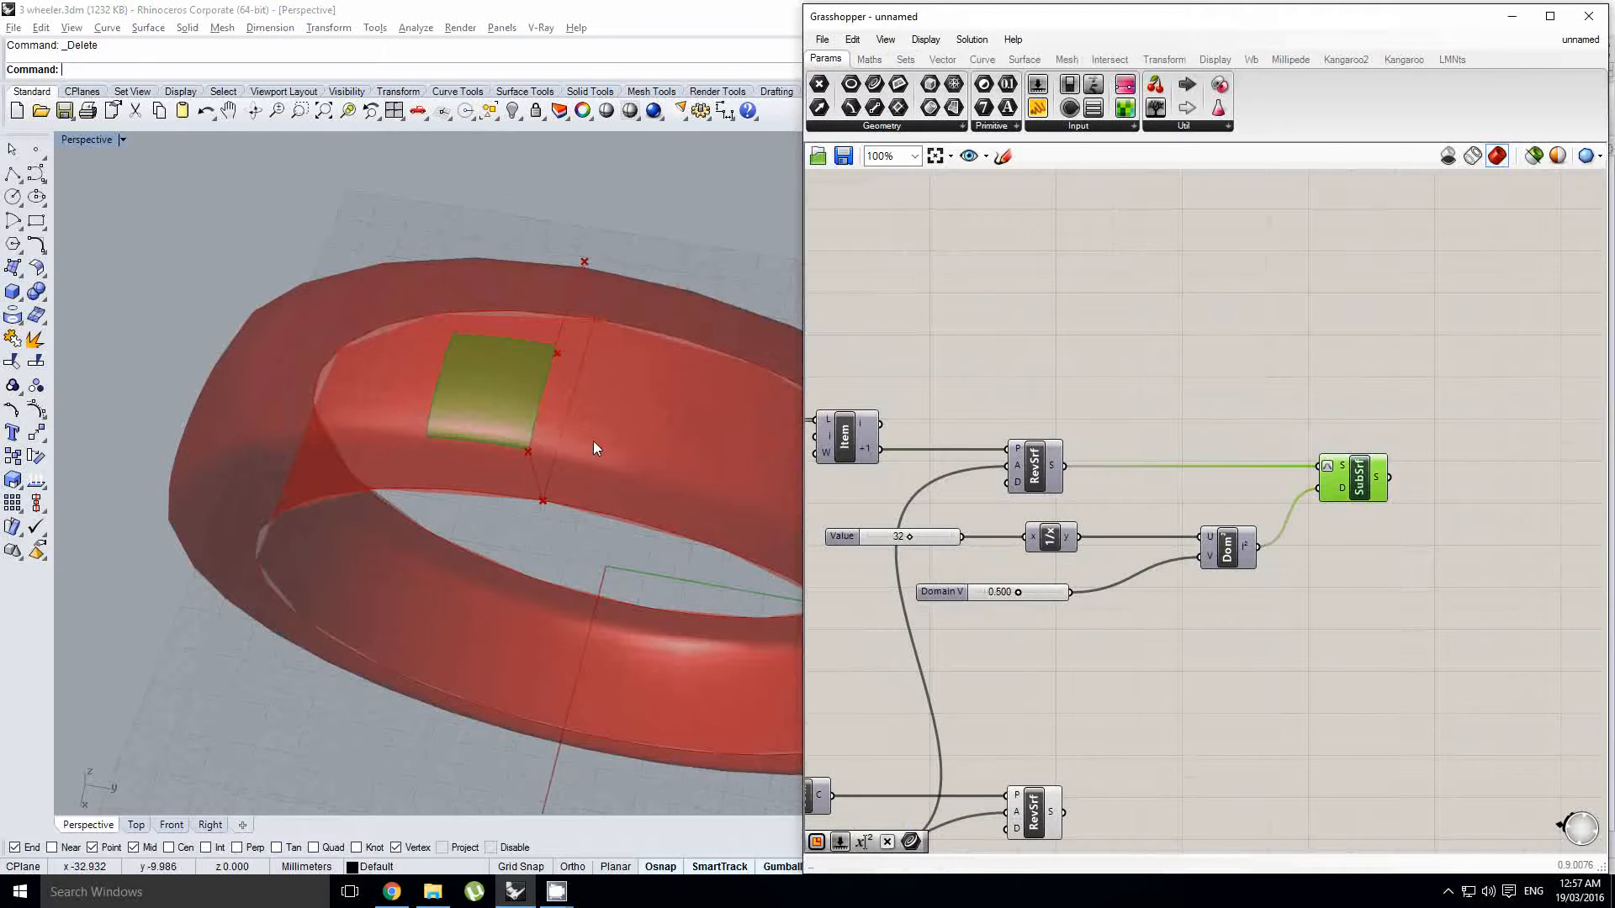
{"action": "right_click_drag", "start_coordinate": [593, 448], "coordinate": [552, 317]}
{"action": "right_click_drag", "start_coordinate": [1359, 409], "coordinate": [1309, 414]}
{"action": "middle_click", "coordinate": [1302, 484]}
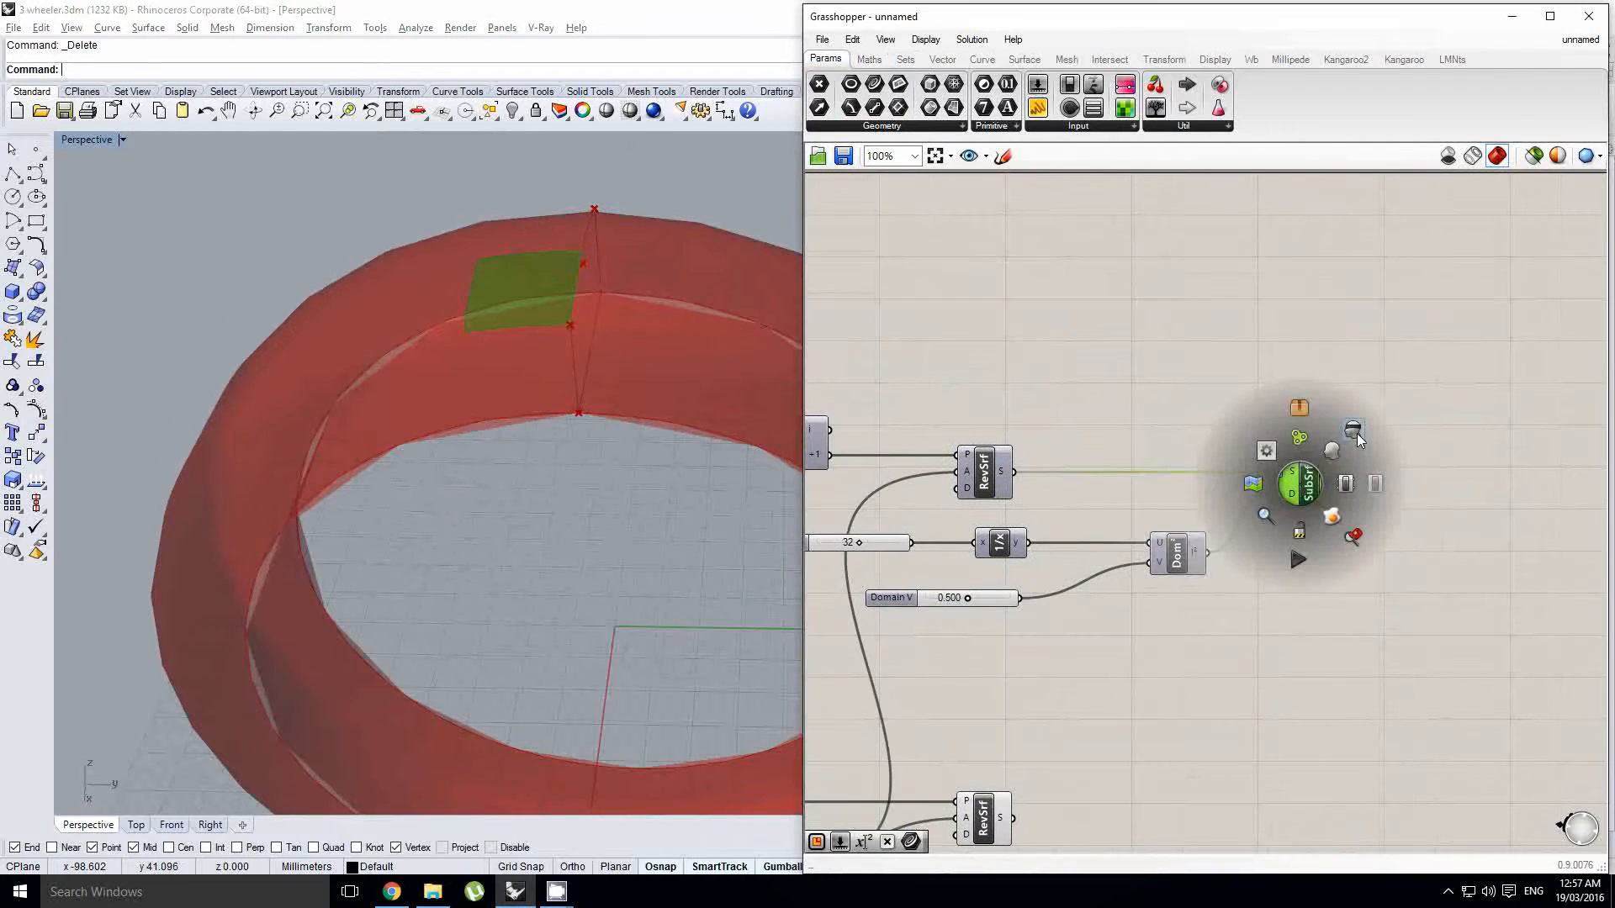
{"action": "right_click_drag", "start_coordinate": [1274, 608], "coordinate": [1346, 483]}
{"action": "right_click", "coordinate": [1321, 496]}
{"action": "left_click", "coordinate": [1149, 646]}
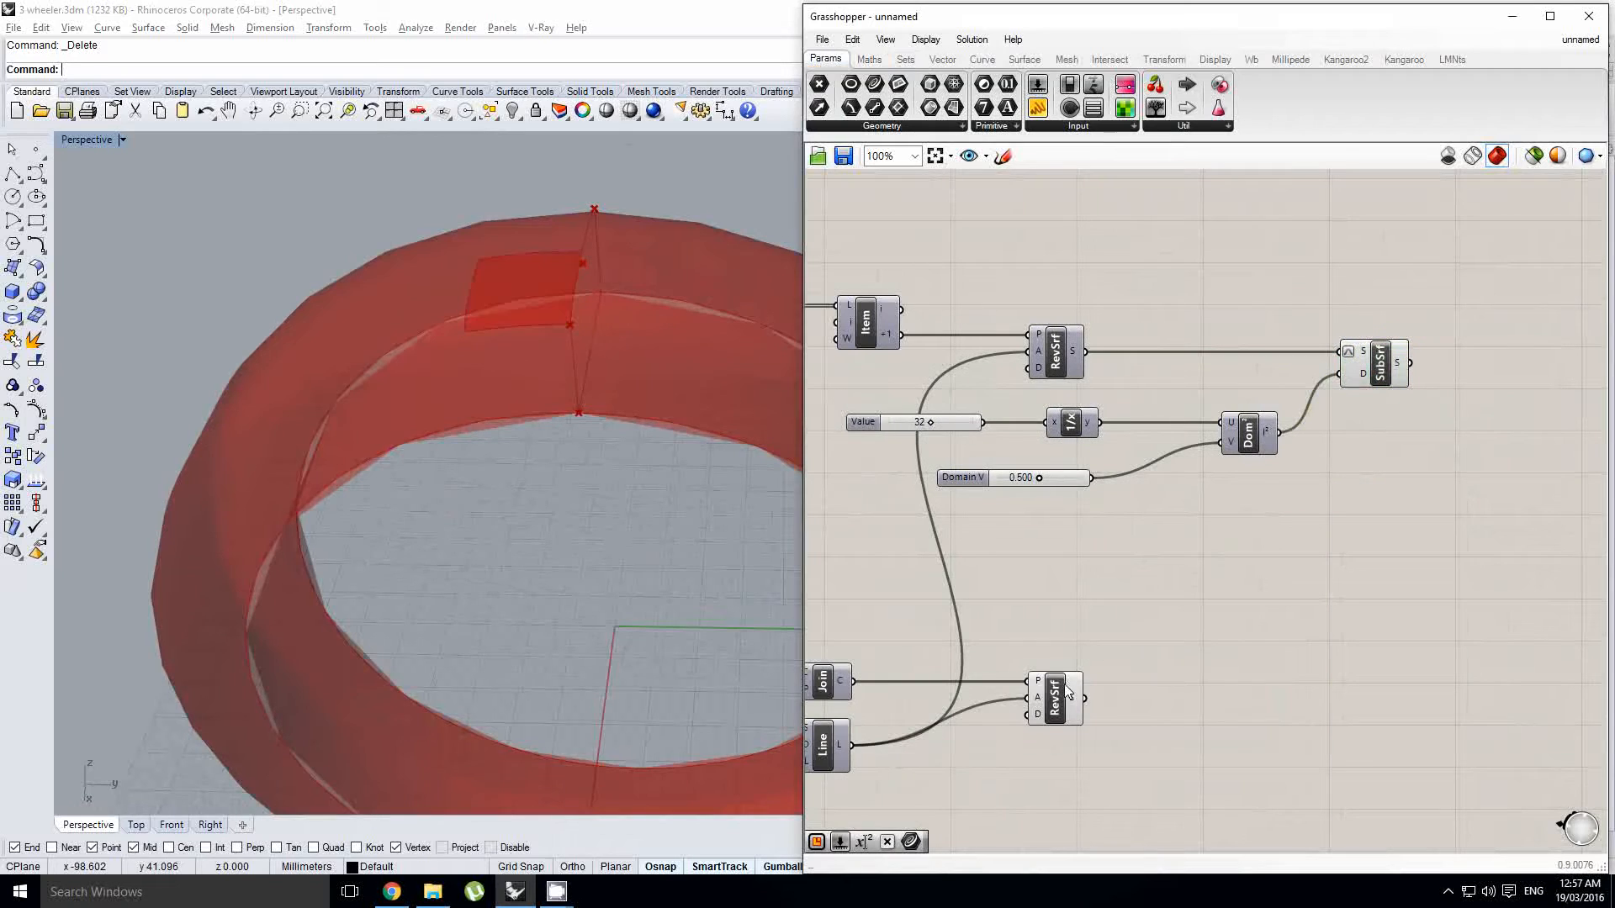
Step: Turn the preview of the lower Revolution and Isotrim components off and back on
{"action": "left_click", "coordinate": [1061, 693]}
{"action": "left_click", "coordinate": [1367, 376], "text": "shift"}
{"action": "middle_click", "coordinate": [1334, 443]}
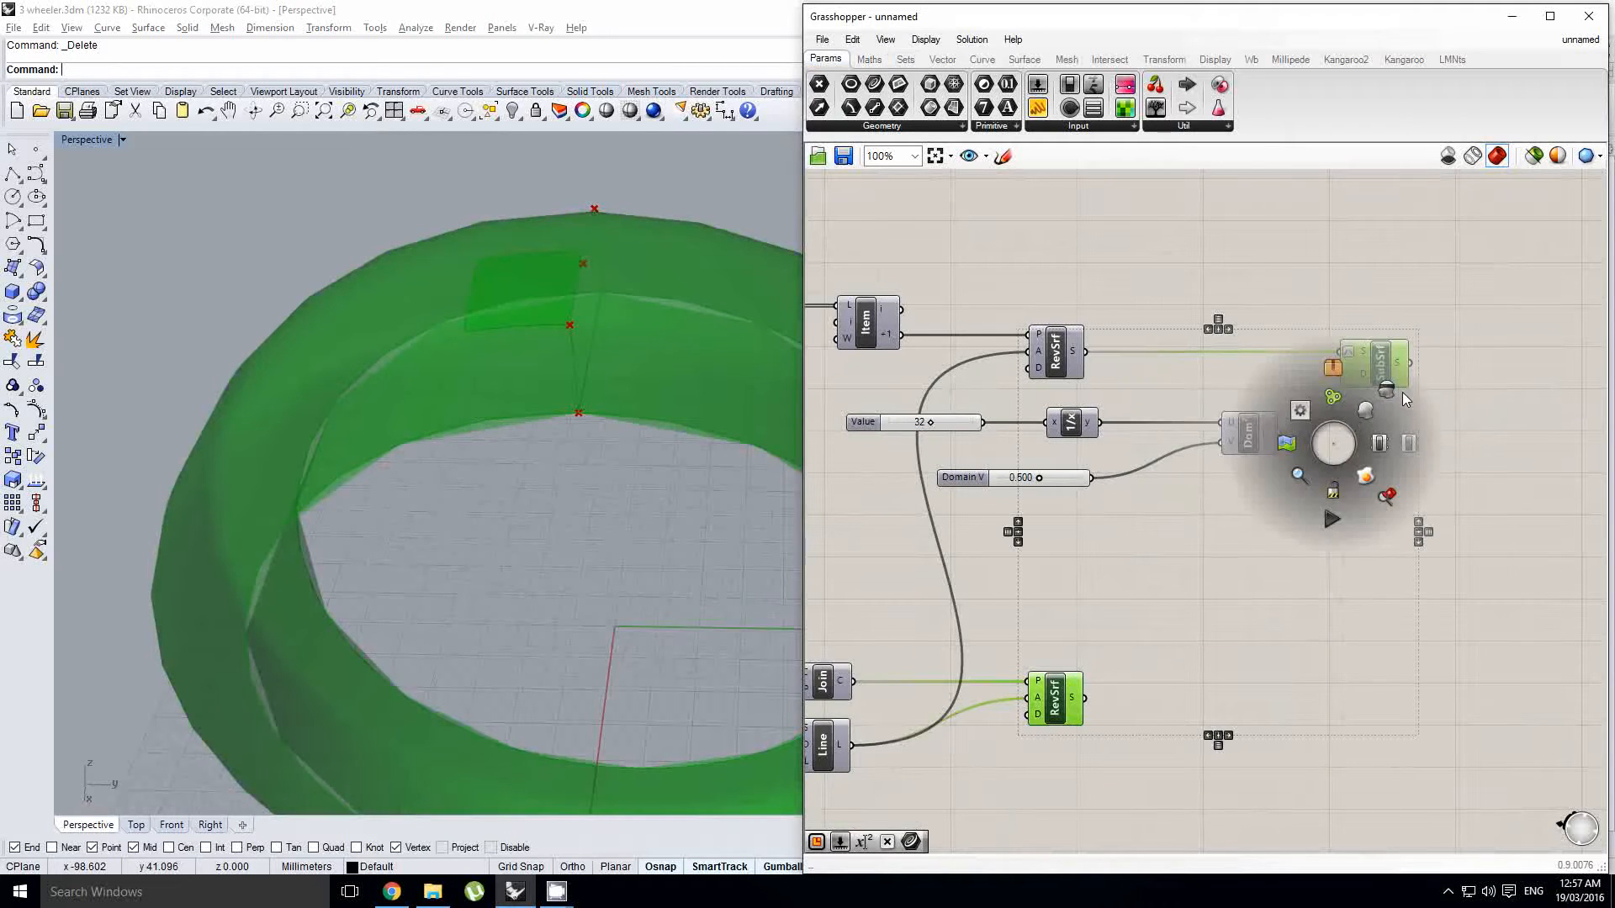
{"action": "left_click", "coordinate": [1398, 392]}
{"action": "middle_click", "coordinate": [1367, 374]}
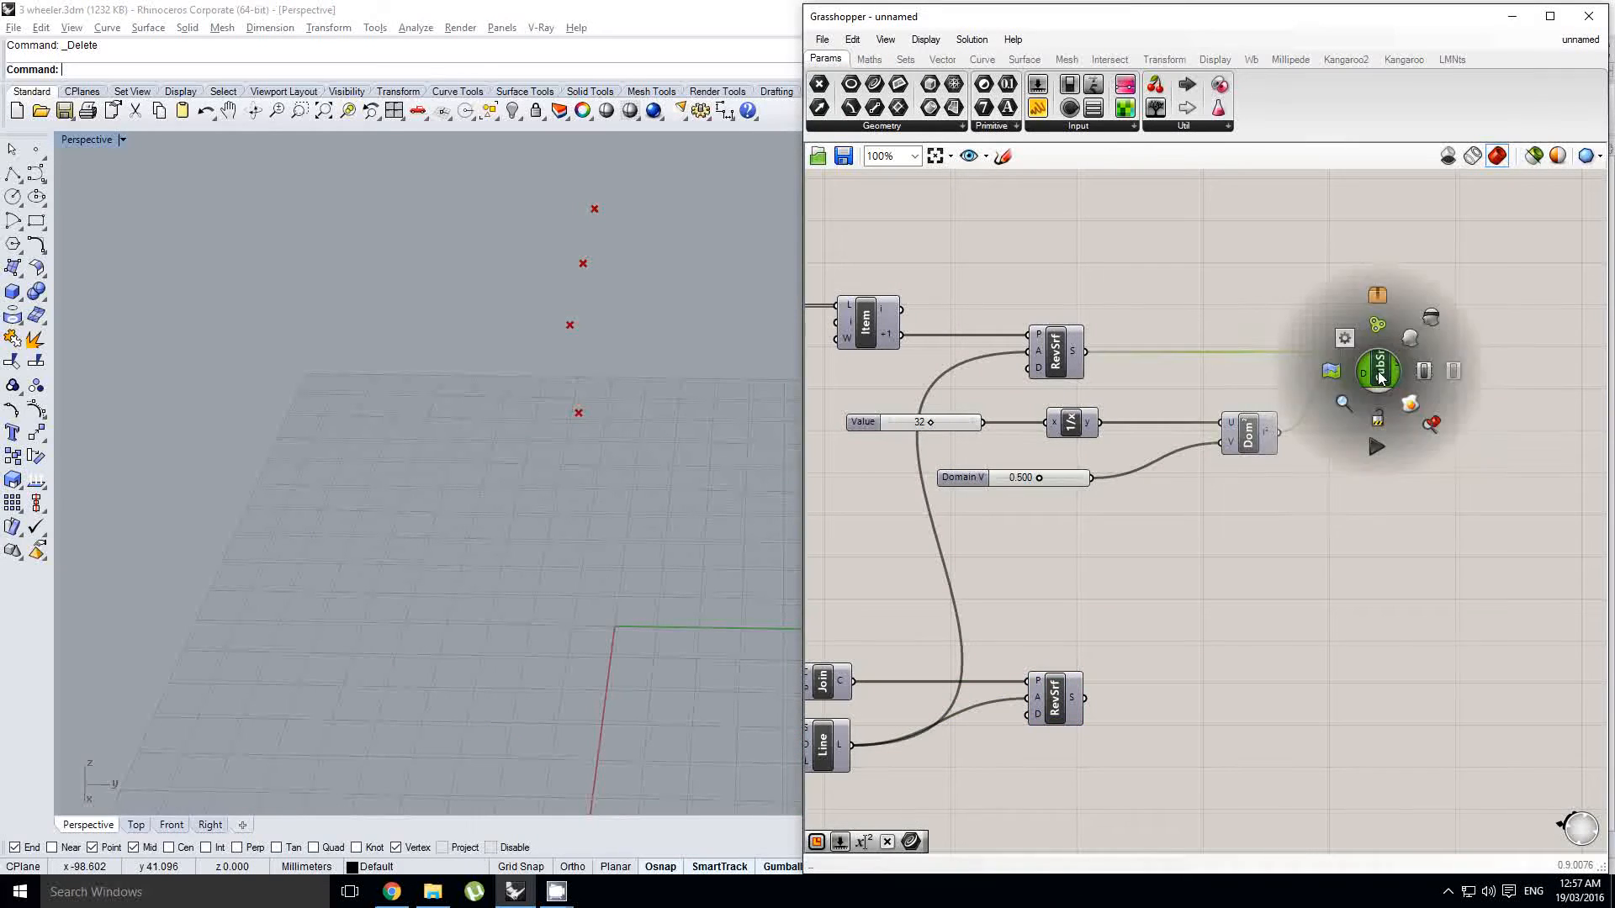
{"action": "middle_click", "coordinate": [1097, 670]}
{"action": "left_click", "coordinate": [1127, 637]}
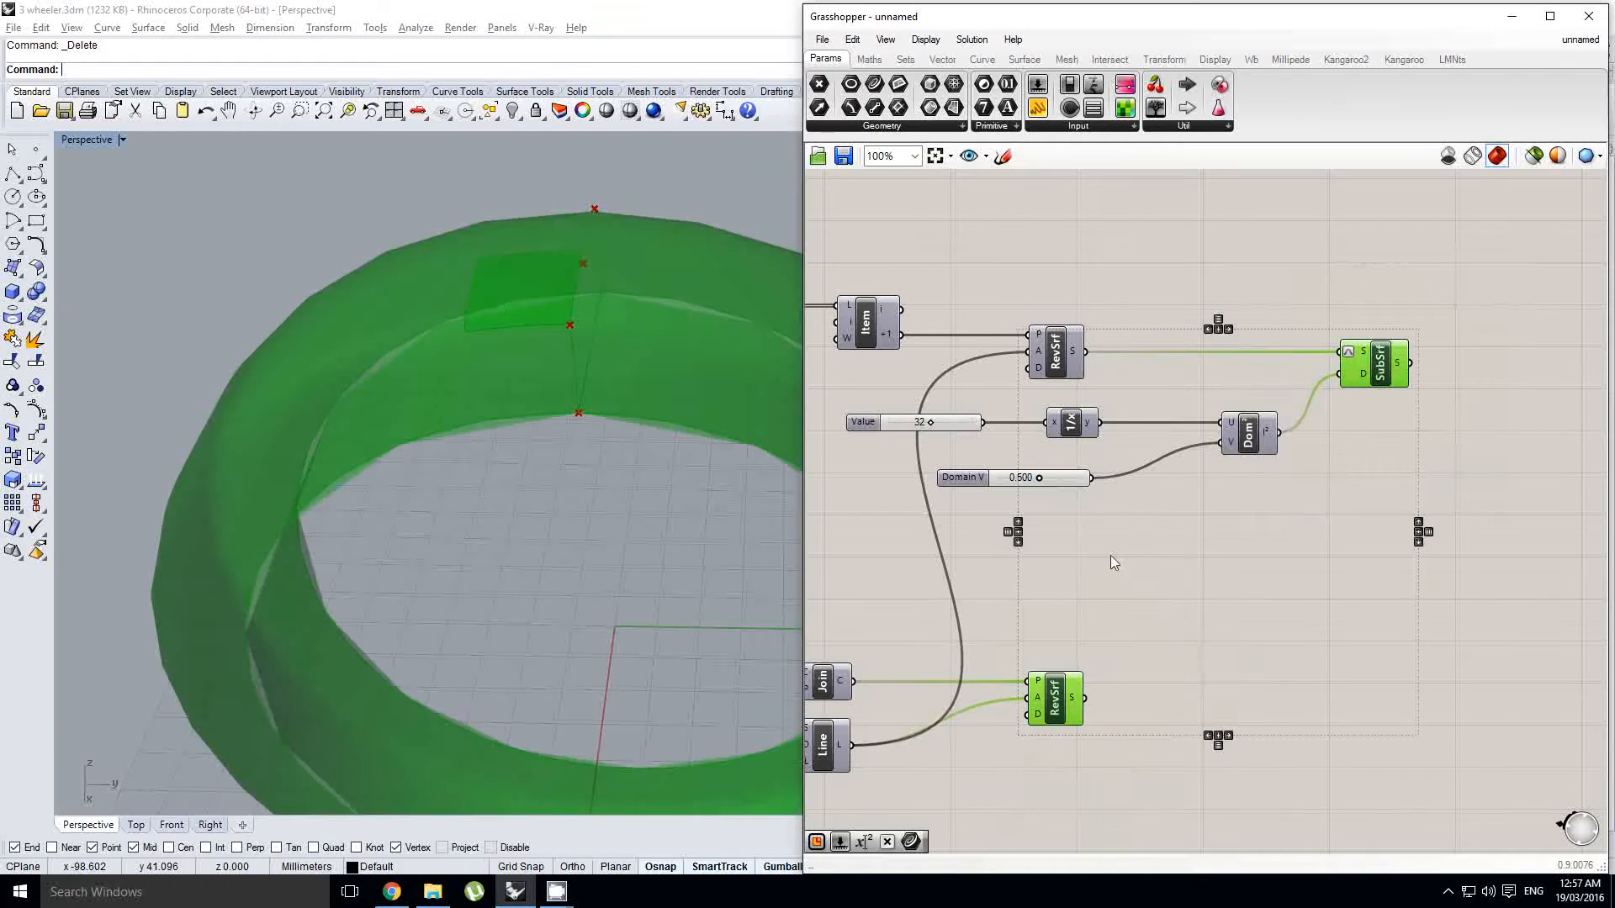
Step: Switch the Rhino viewport from the perspective view to the maximised Top view around the origin
{"action": "left_click", "coordinate": [1110, 555]}
{"action": "right_click_drag", "start_coordinate": [673, 526], "coordinate": [611, 543]}
{"action": "key", "text": "ctrl+F1"}
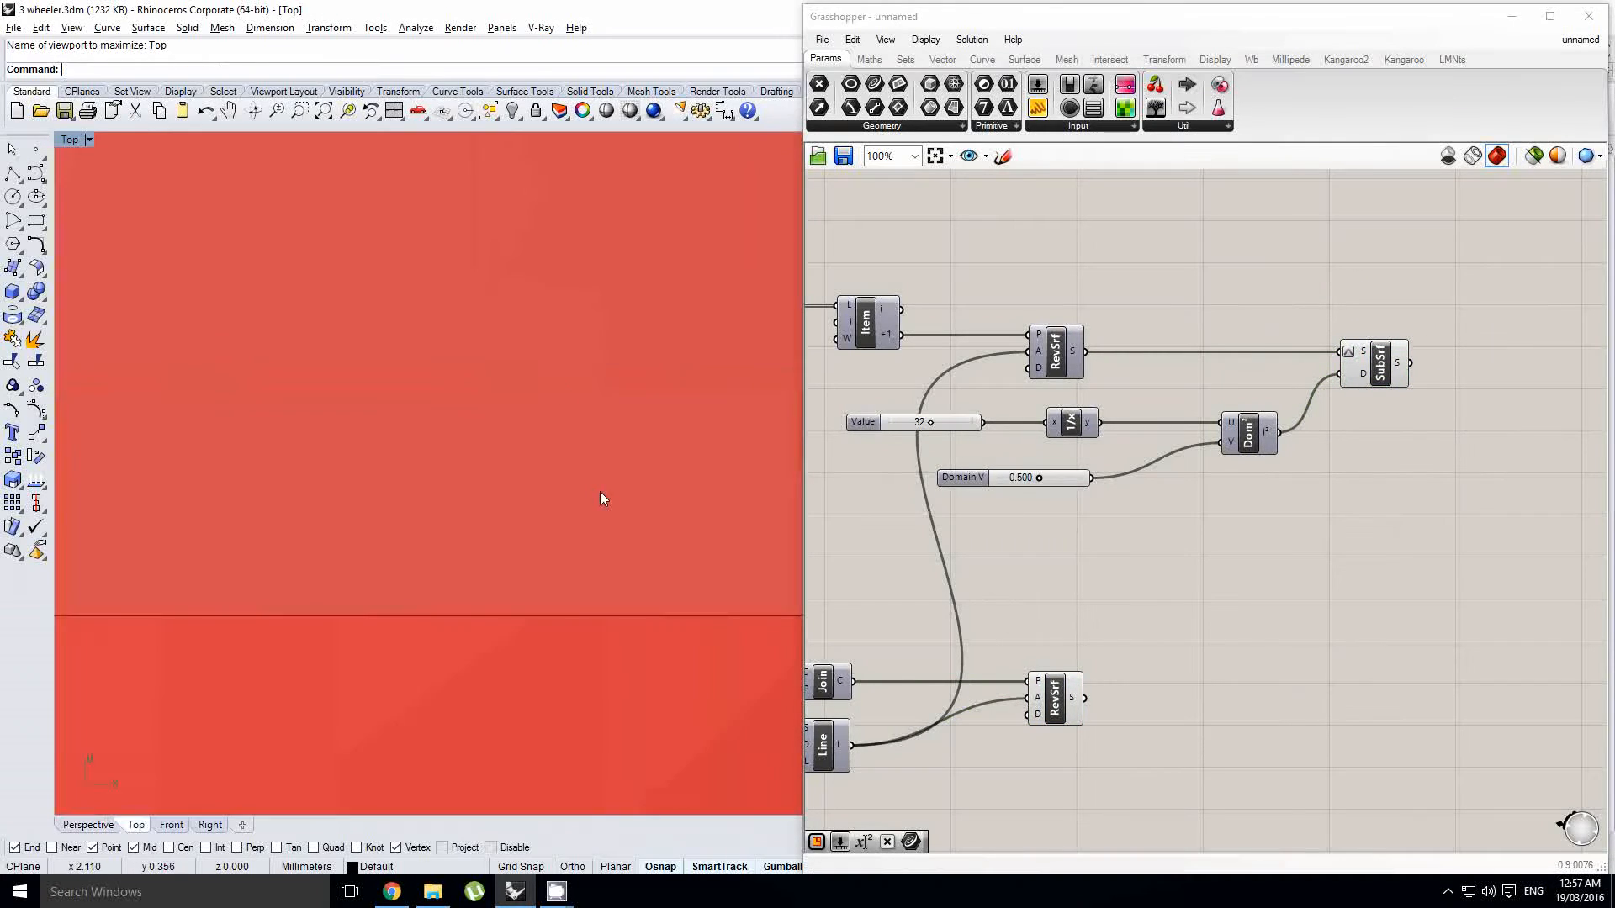
{"action": "scroll", "coordinate": [529, 442], "scroll_direction": "down", "scroll_amount": 5}
{"action": "right_click_drag", "start_coordinate": [582, 429], "coordinate": [532, 451]}
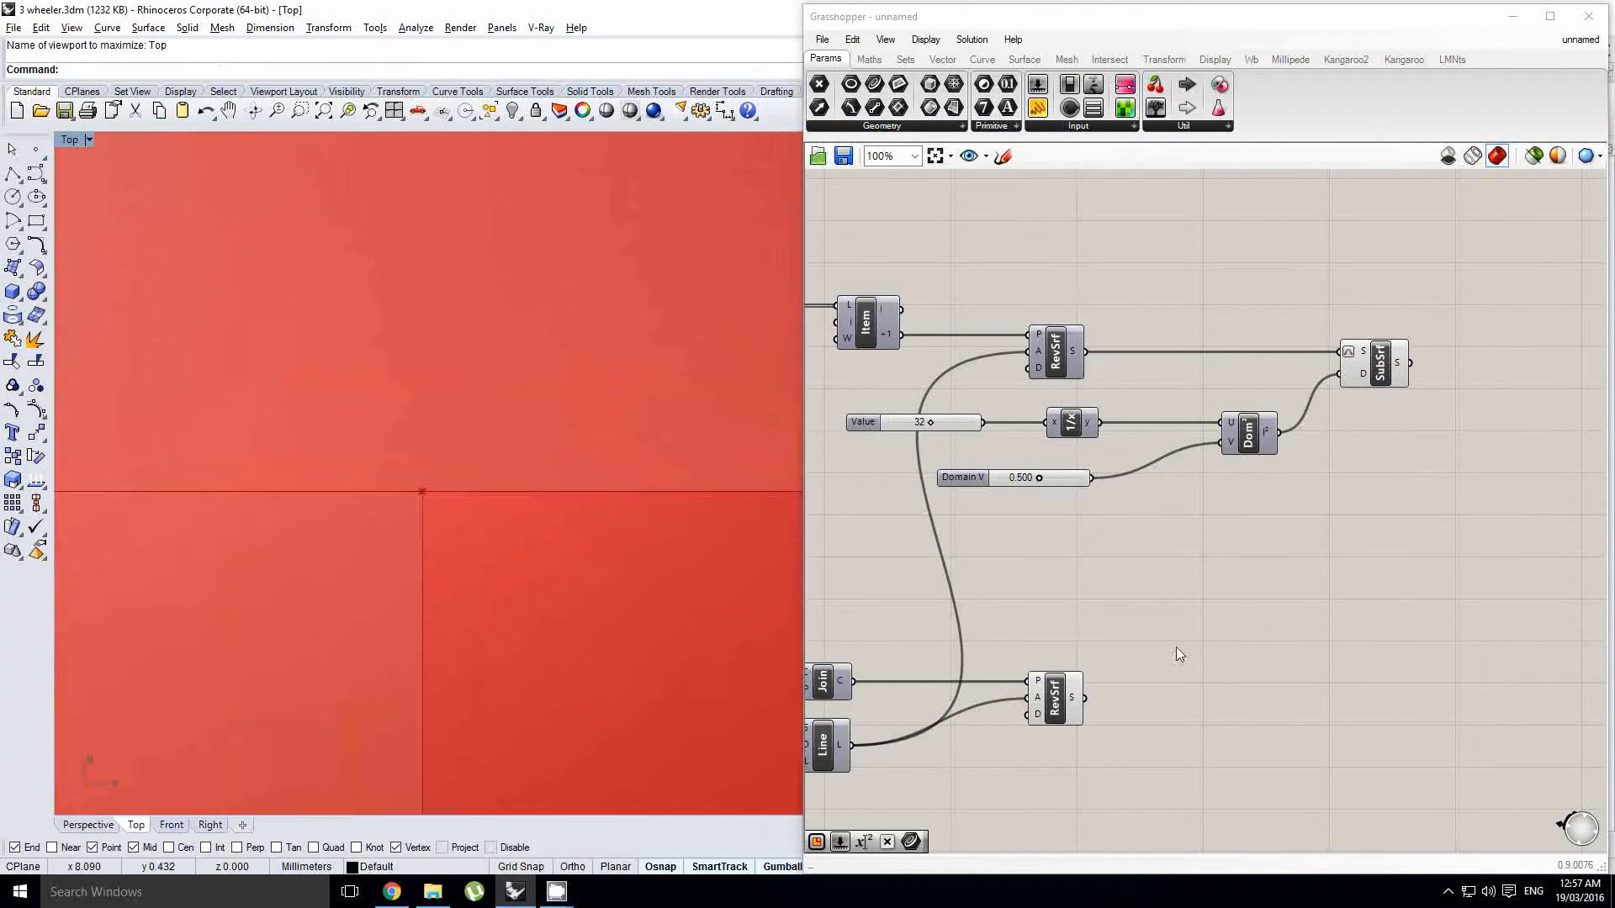
Step: Turn off the preview of the lower Revolution and the Isotrim components
{"action": "left_click", "coordinate": [1068, 713]}
{"action": "left_click", "coordinate": [1364, 358], "text": "shift"}
{"action": "middle_click", "coordinate": [1362, 358]}
{"action": "left_click", "coordinate": [1393, 331]}
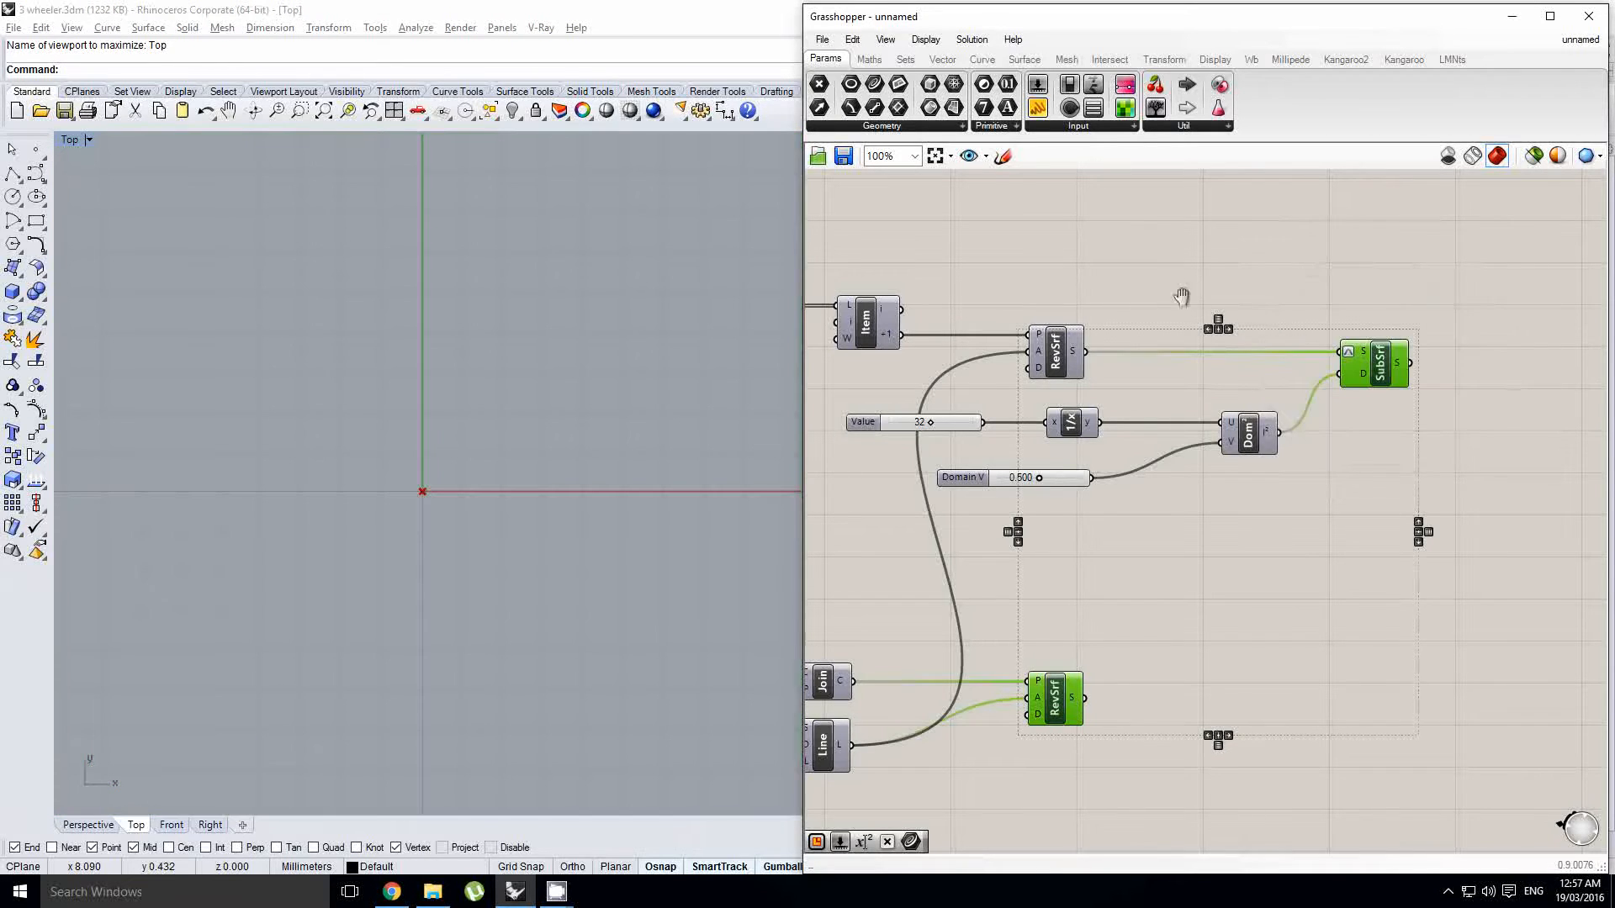
Step: Place a Rectangle component on the empty canvas area above the Isotrim definition
{"action": "right_click_drag", "start_coordinate": [1181, 296], "coordinate": [1233, 412]}
{"action": "left_click", "coordinate": [1239, 356]}
{"action": "scroll", "coordinate": [1255, 356], "scroll_direction": "down", "scroll_amount": 1}
{"action": "right_click_drag", "start_coordinate": [1260, 357], "coordinate": [984, 546]}
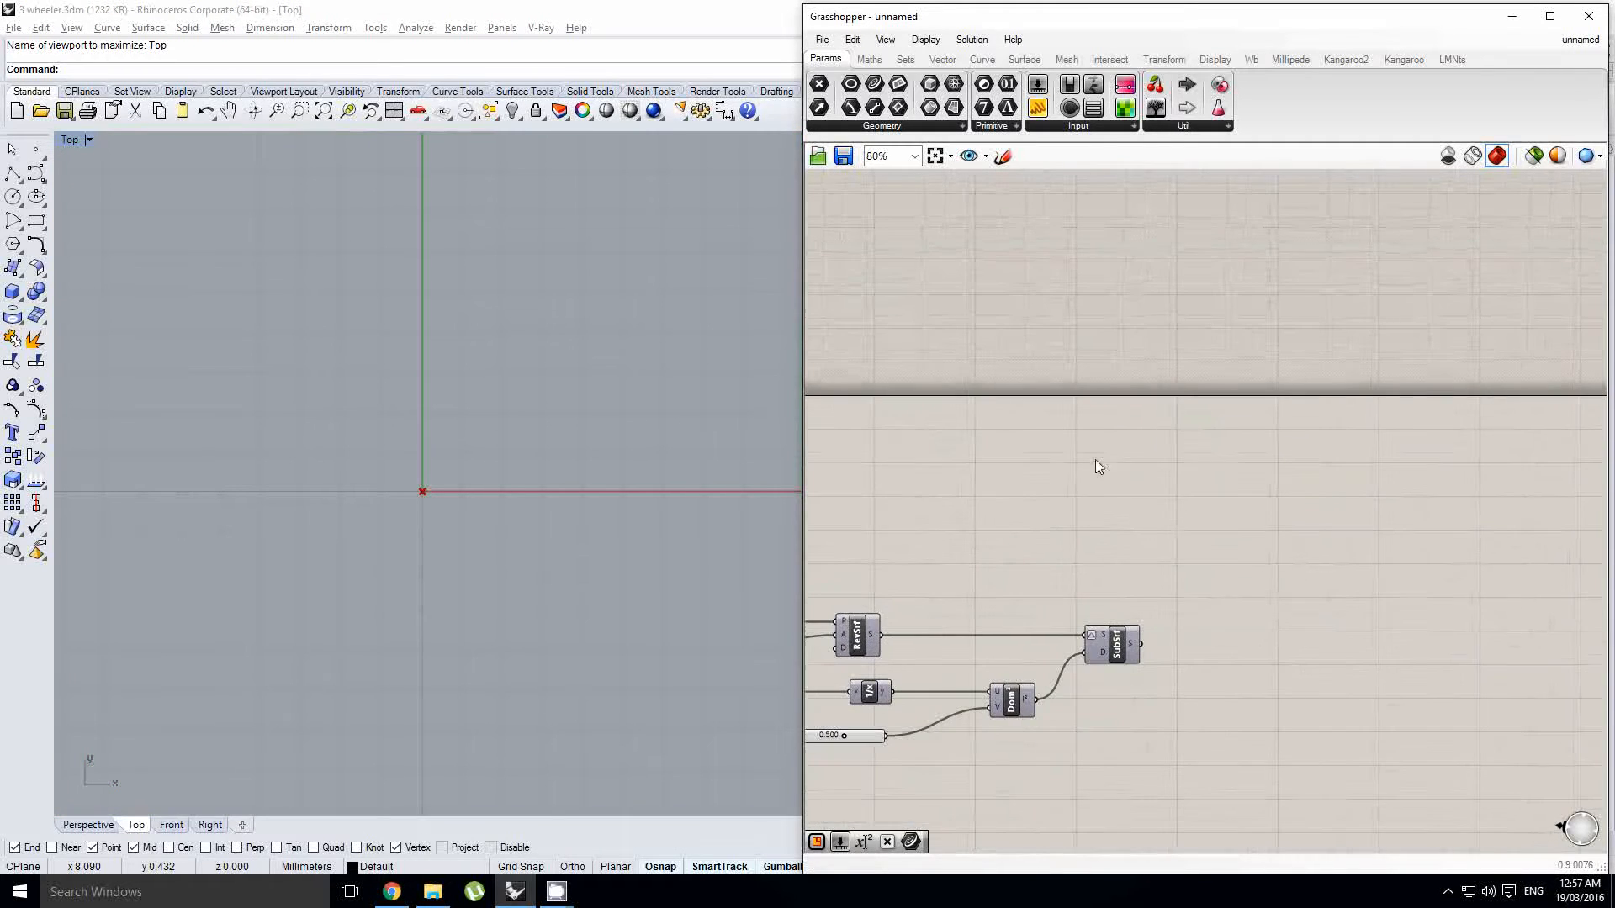
{"action": "double_click", "coordinate": [1195, 476]}
{"action": "type", "text": "rec"}
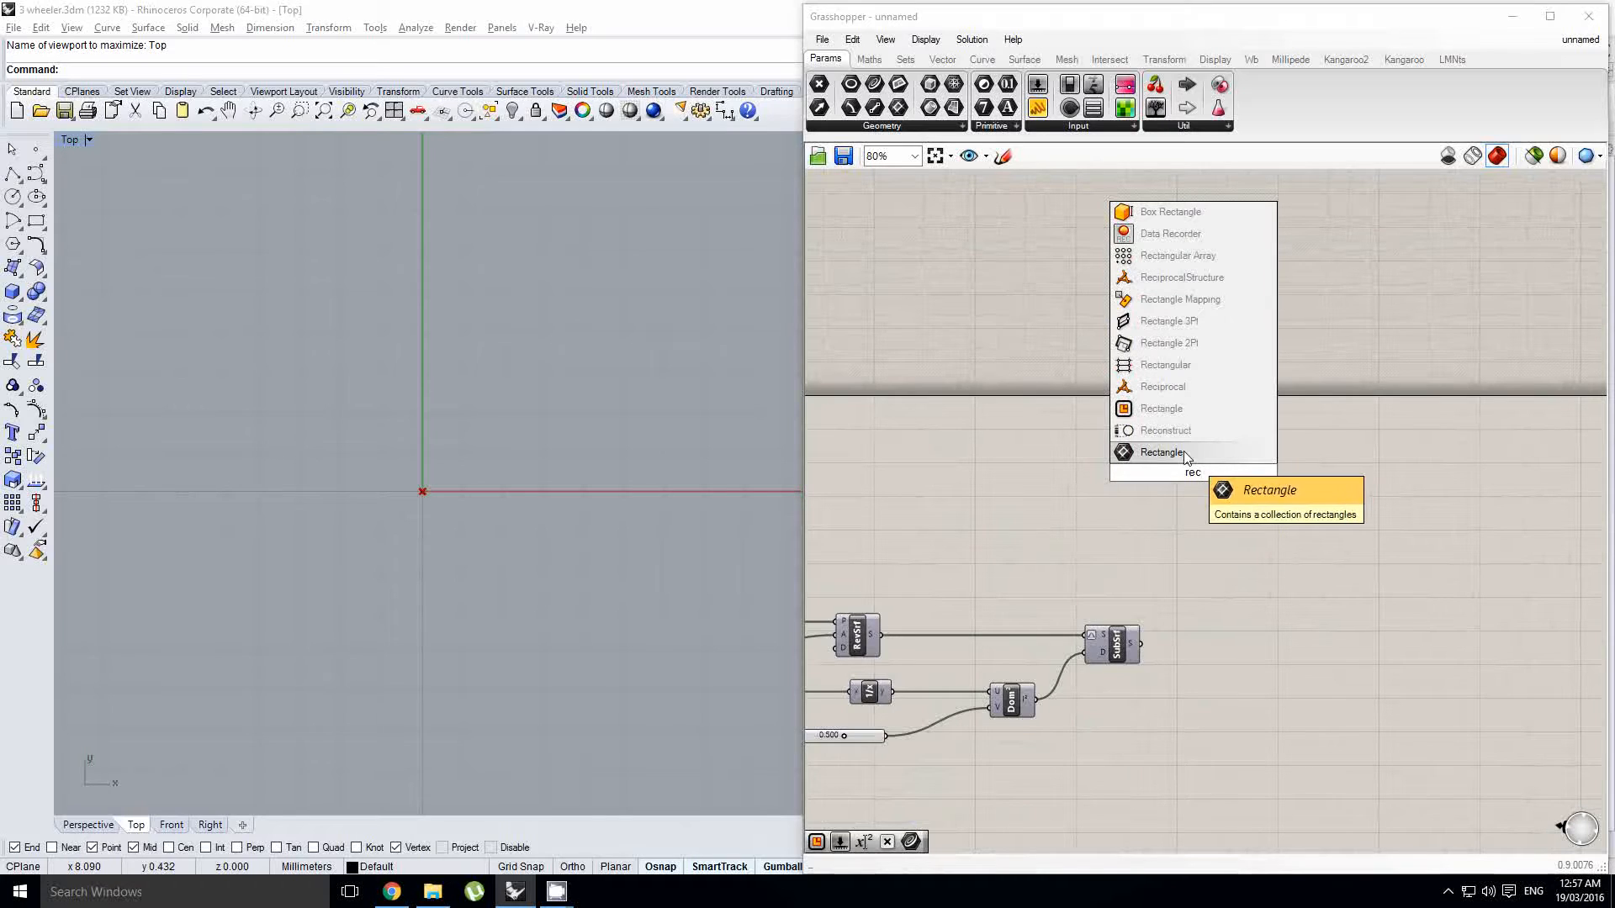
{"action": "left_click", "coordinate": [1182, 409]}
{"action": "left_click_drag", "start_coordinate": [1183, 465], "coordinate": [1141, 450]}
{"action": "right_click_drag", "start_coordinate": [1130, 477], "coordinate": [1207, 478]}
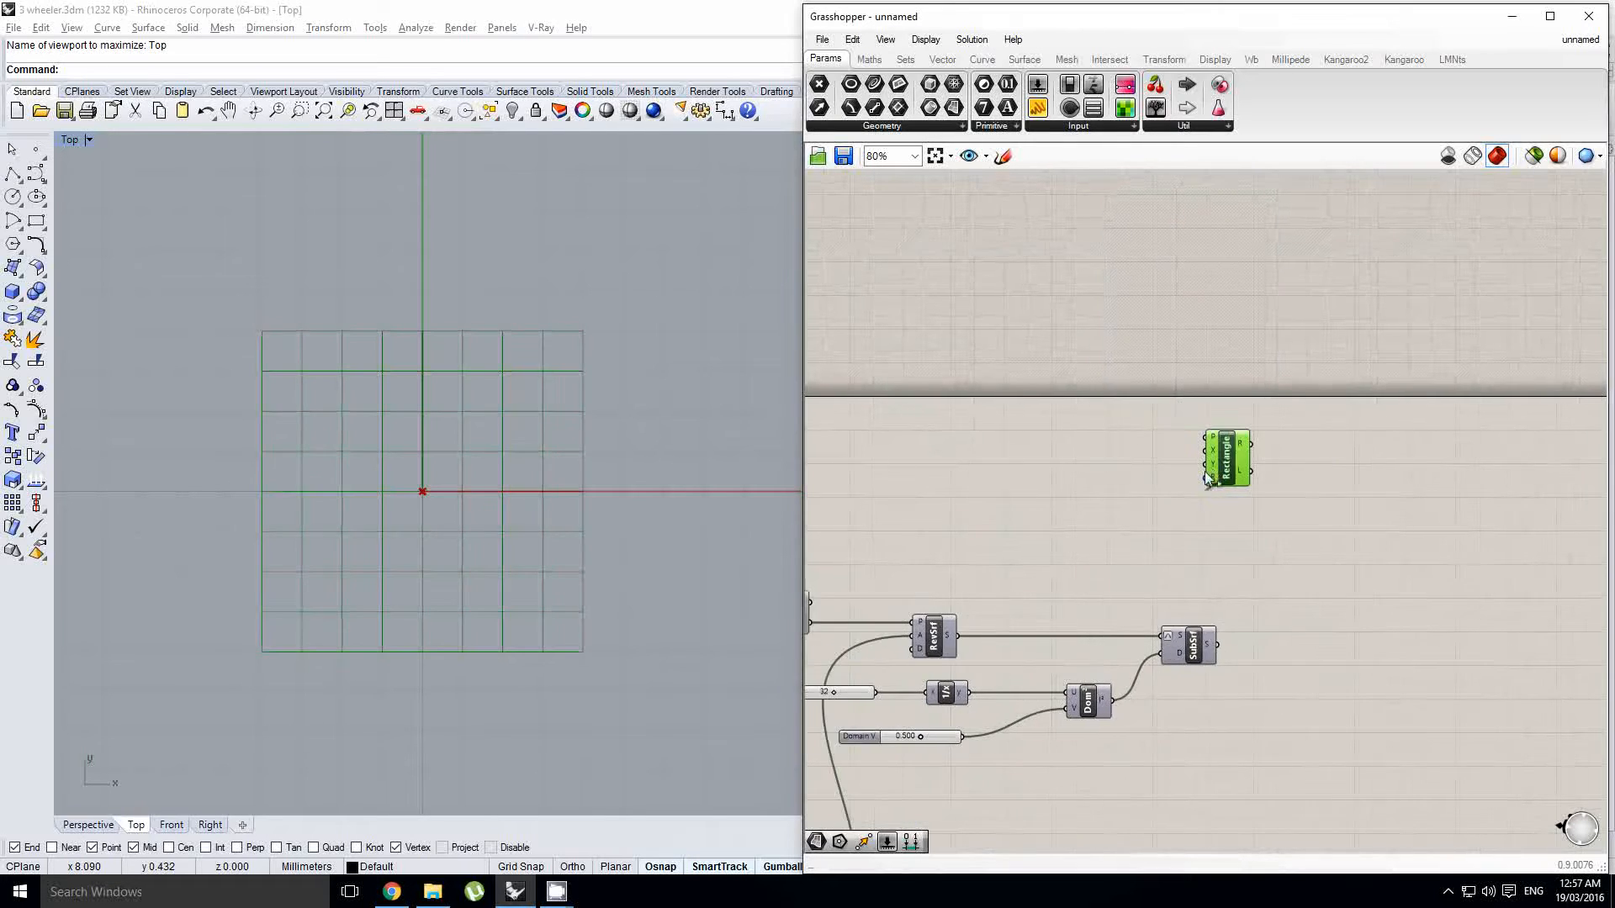
{"action": "scroll", "coordinate": [1225, 461], "scroll_direction": "up", "scroll_amount": 3}
{"action": "left_click_drag", "start_coordinate": [1229, 465], "coordinate": [1184, 427]}
Step: Add a number slider and connect it to both the X and Y inputs of the Rectangle
{"action": "scroll", "coordinate": [1114, 418], "scroll_direction": "down", "scroll_amount": 2}
{"action": "right_click_drag", "start_coordinate": [1038, 440], "coordinate": [1171, 485]}
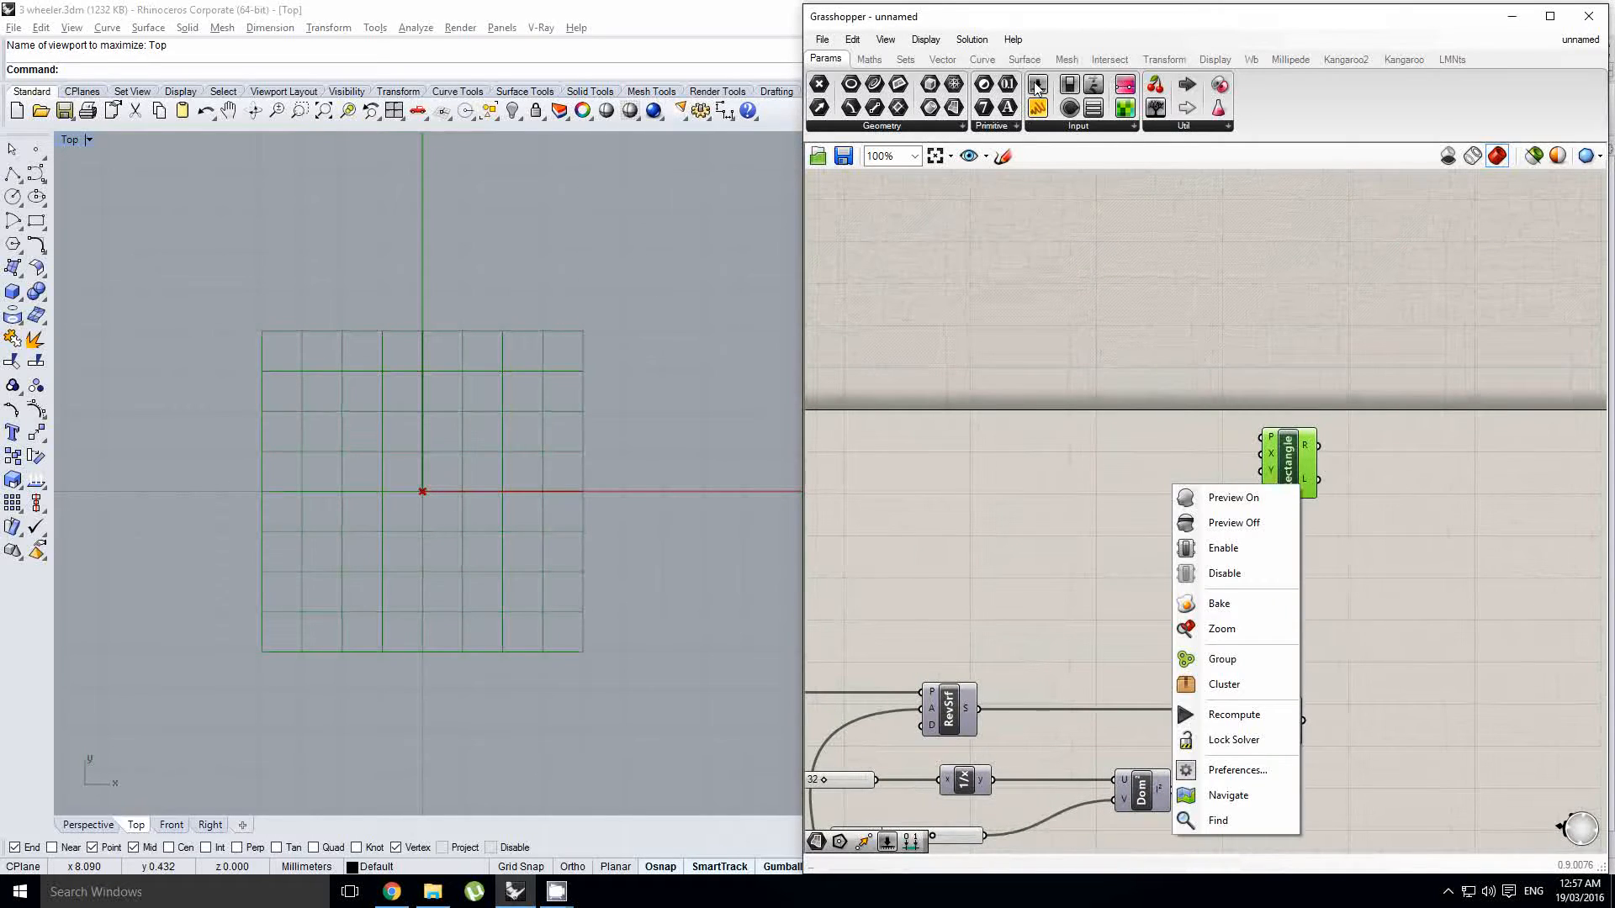
{"action": "left_click_drag", "start_coordinate": [1036, 88], "coordinate": [1085, 471]}
{"action": "scroll", "coordinate": [1107, 483], "scroll_direction": "up", "scroll_amount": 3}
{"action": "left_click_drag", "start_coordinate": [1201, 458], "coordinate": [1409, 431]}
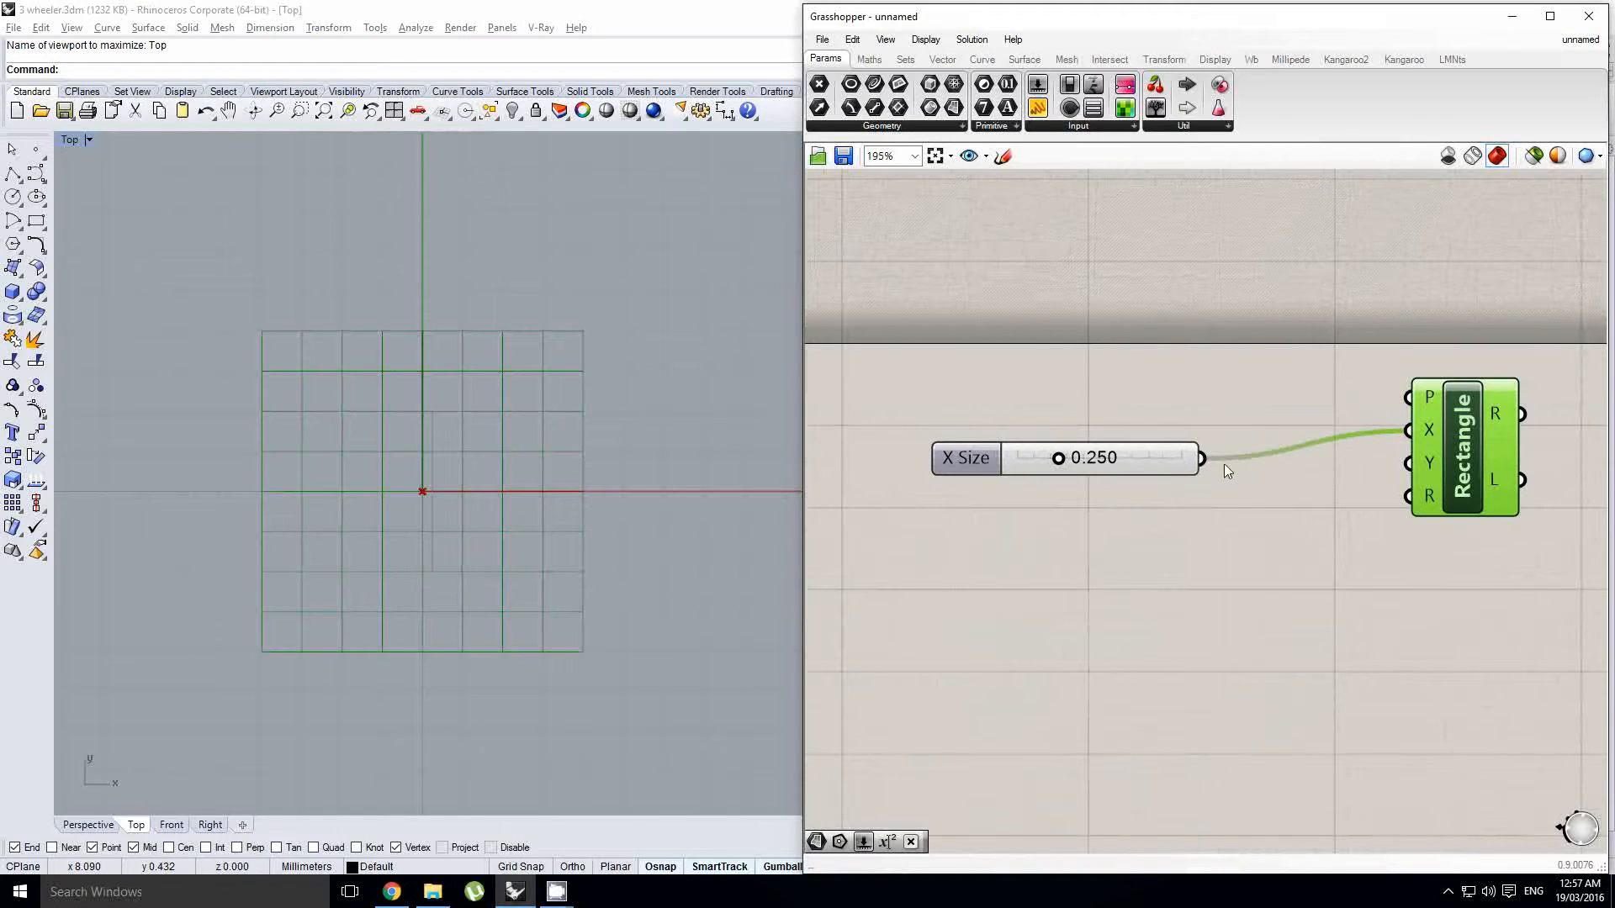
{"action": "left_click_drag", "start_coordinate": [1202, 459], "coordinate": [1408, 464]}
{"action": "mouse_move", "coordinate": [1144, 463]}
{"action": "left_mouse_down"}
{"action": "mouse_move", "coordinate": [1154, 478]}
{"action": "mouse_move", "coordinate": [1140, 467]}
{"action": "left_mouse_up"}
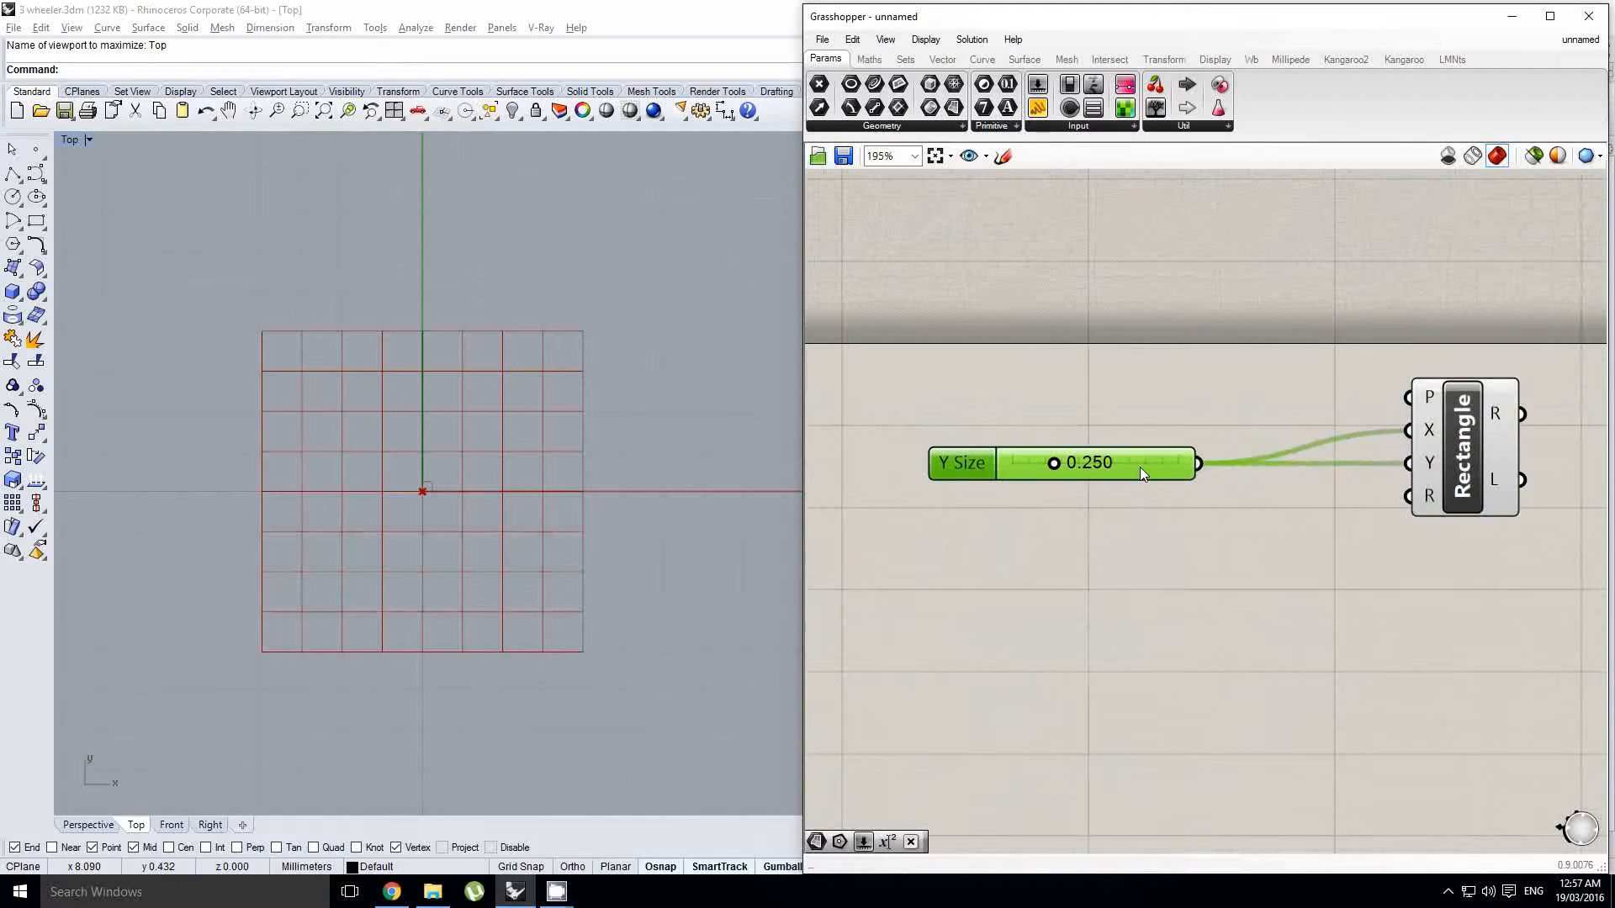
Step: Add a Surface parameter fed by the Rectangle's R output and set the rectangle size slider to 1.000
{"action": "right_click_drag", "start_coordinate": [1328, 418], "coordinate": [894, 441]}
{"action": "double_click", "coordinate": [1251, 468]}
{"action": "type", "text": "so"}
{"action": "key", "text": "BackSpace"}
{"action": "type", "text": "ur"}
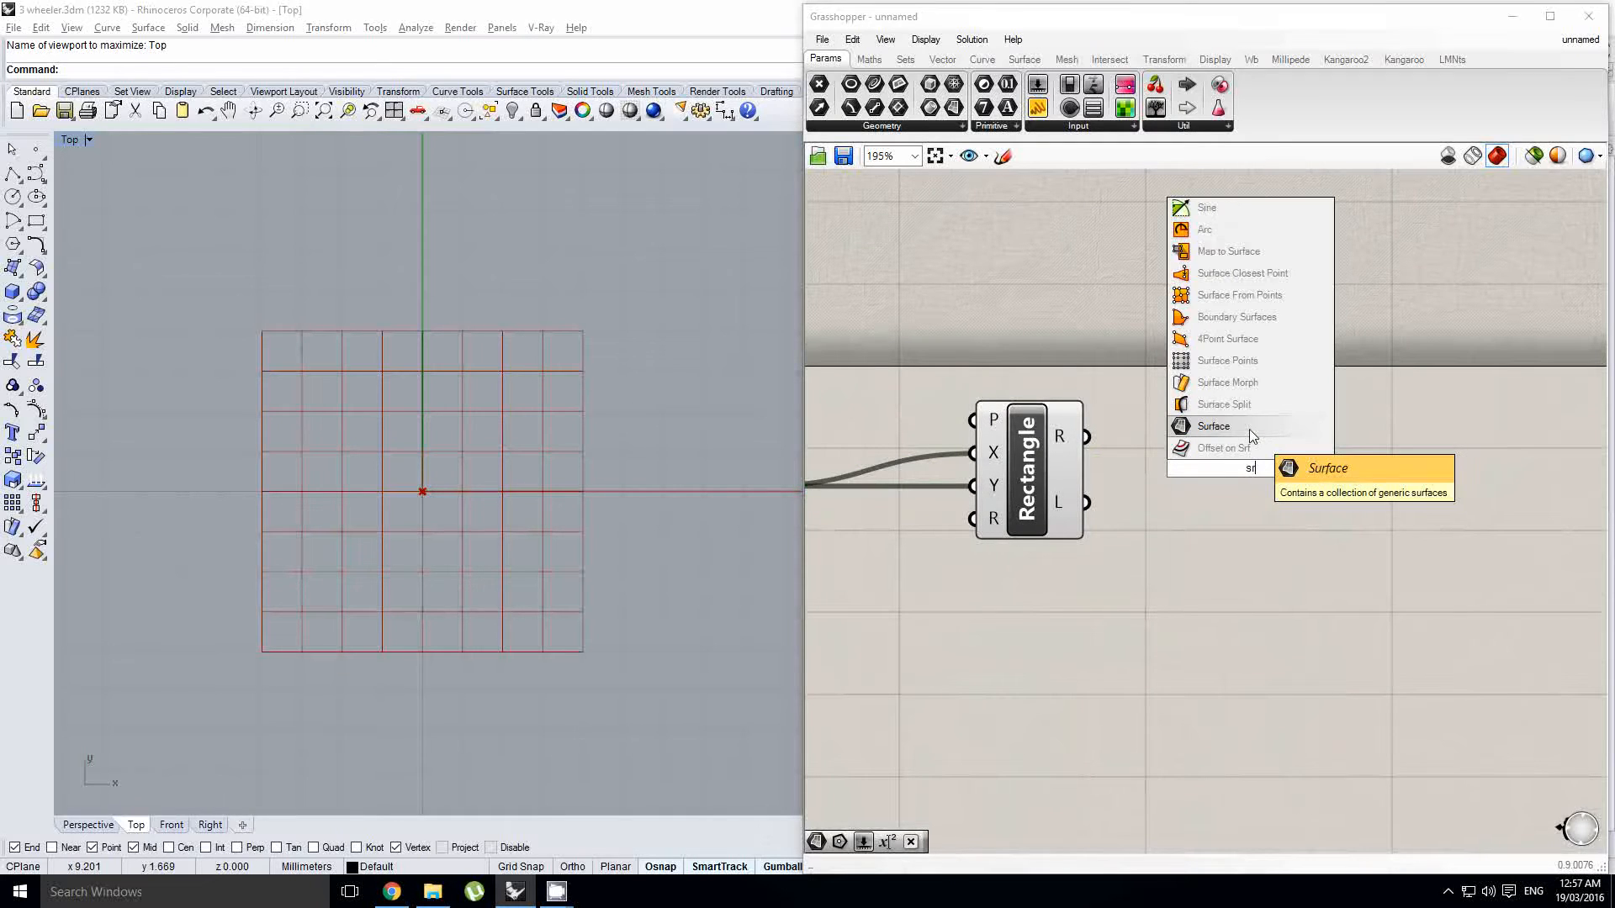
{"action": "left_click", "coordinate": [1250, 433]}
{"action": "left_click_drag", "start_coordinate": [1086, 437], "coordinate": [1258, 439]}
{"action": "right_click_drag", "start_coordinate": [1261, 437], "coordinate": [1135, 457]}
{"action": "scroll", "coordinate": [1134, 457], "scroll_direction": "down", "scroll_amount": 1}
{"action": "right_click_drag", "start_coordinate": [811, 453], "coordinate": [1083, 427]}
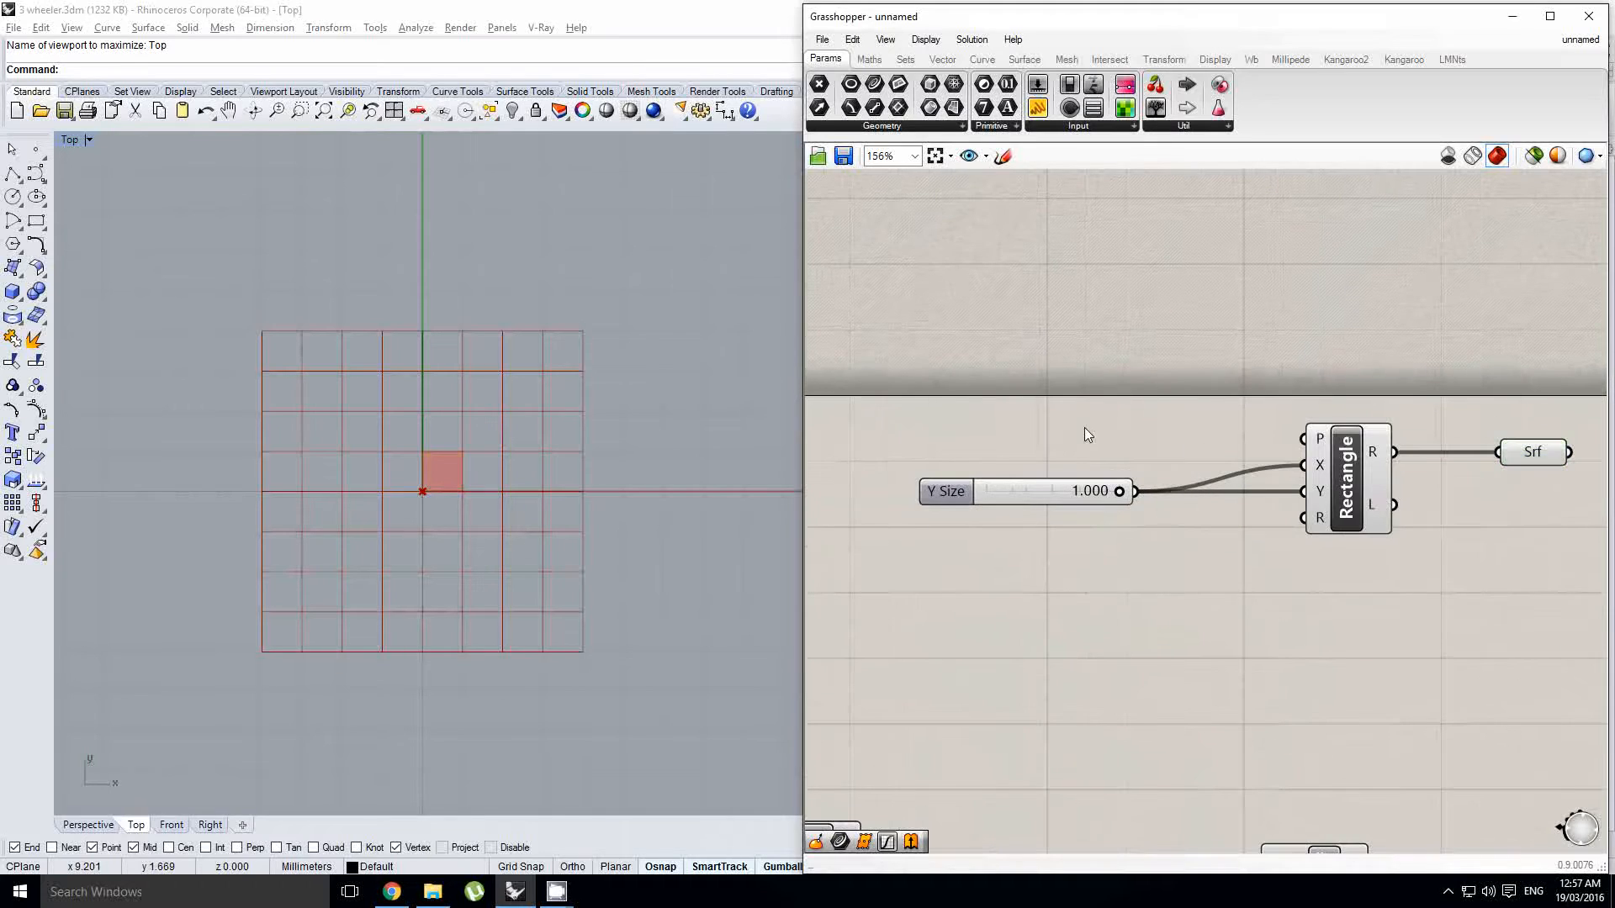
Step: Add a Construct Point component, connect it to the Rectangle's P input and place it just before the Rectangle
{"action": "double_click", "coordinate": [1083, 428]}
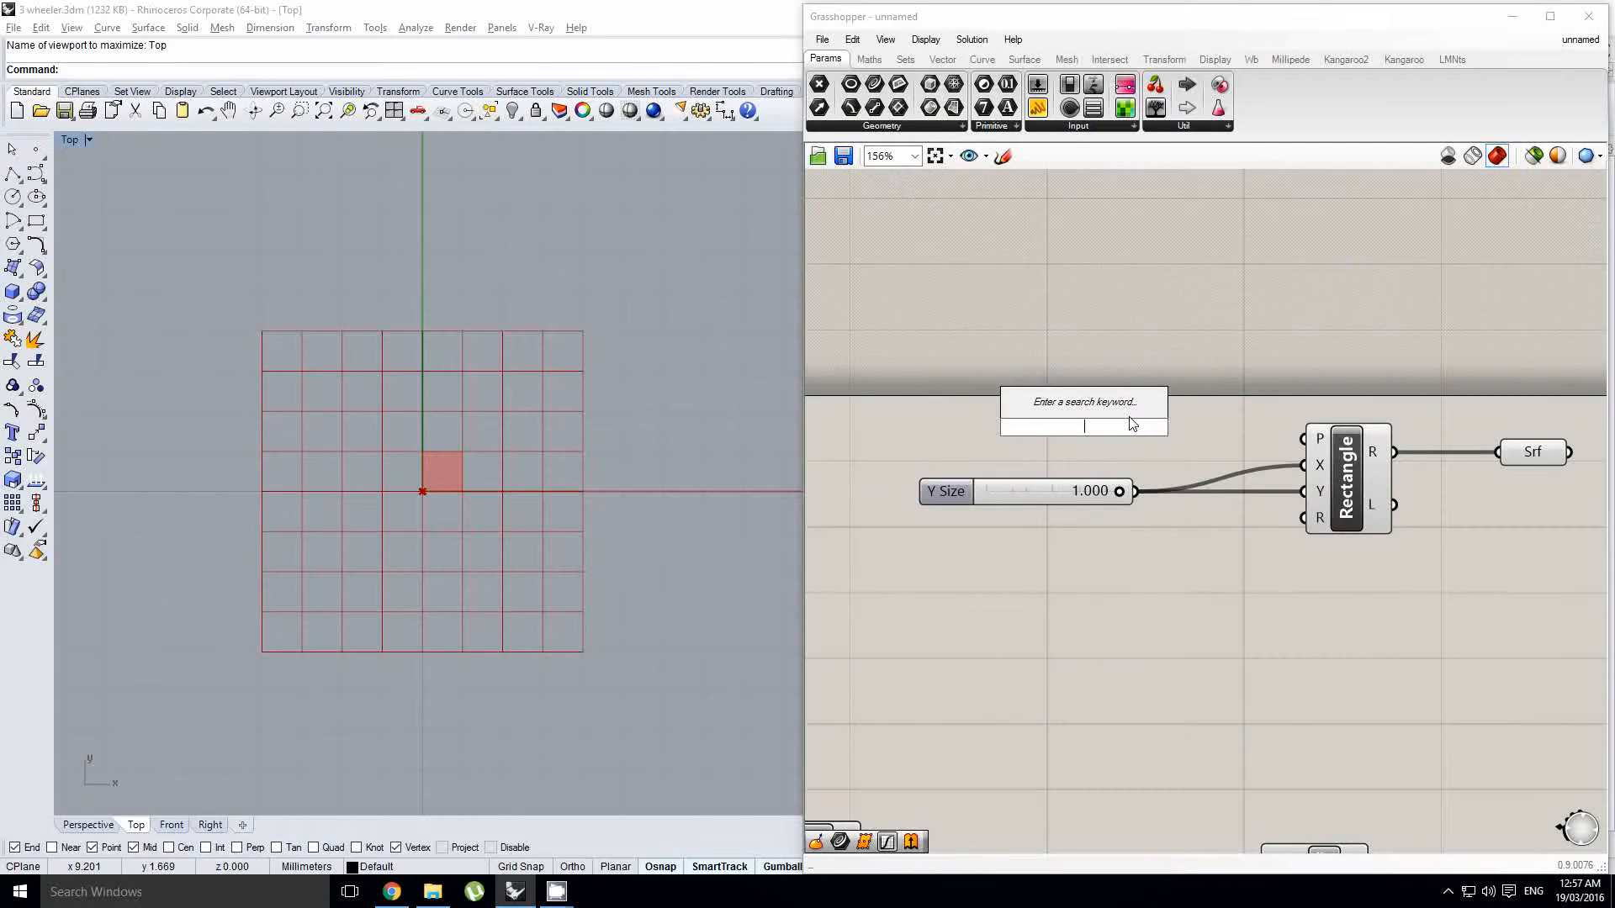
{"action": "type", "text": "con"}
{"action": "type", "text": "st p"}
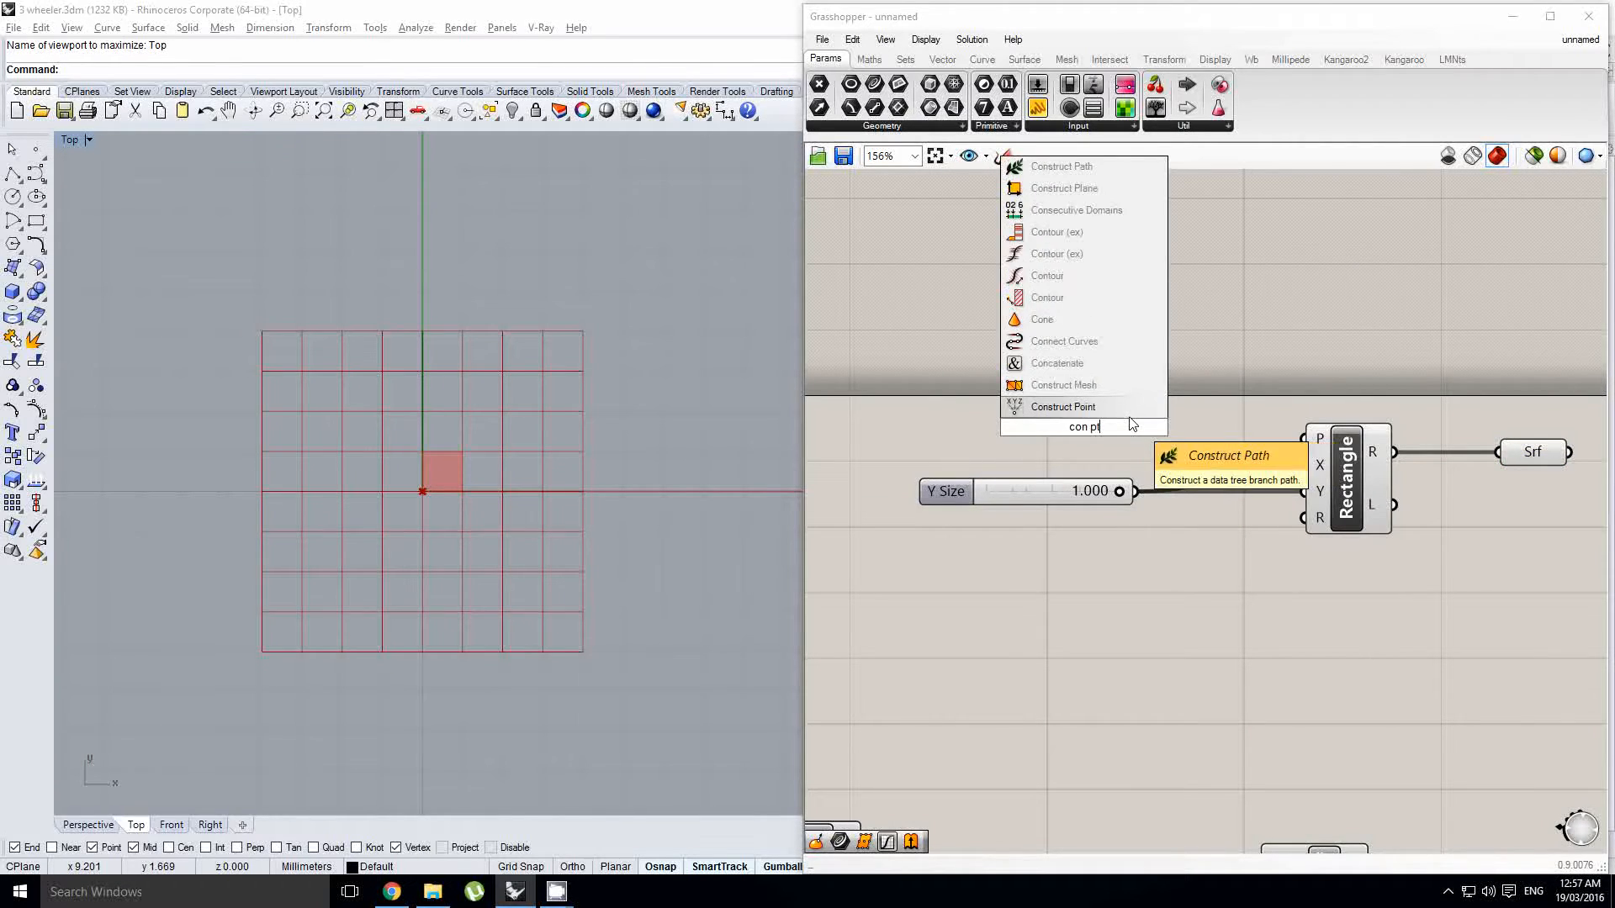
{"action": "key", "text": "Return"}
{"action": "right_click_drag", "start_coordinate": [1067, 417], "coordinate": [1126, 415]}
{"action": "left_click_drag", "start_coordinate": [1190, 429], "coordinate": [1364, 437]}
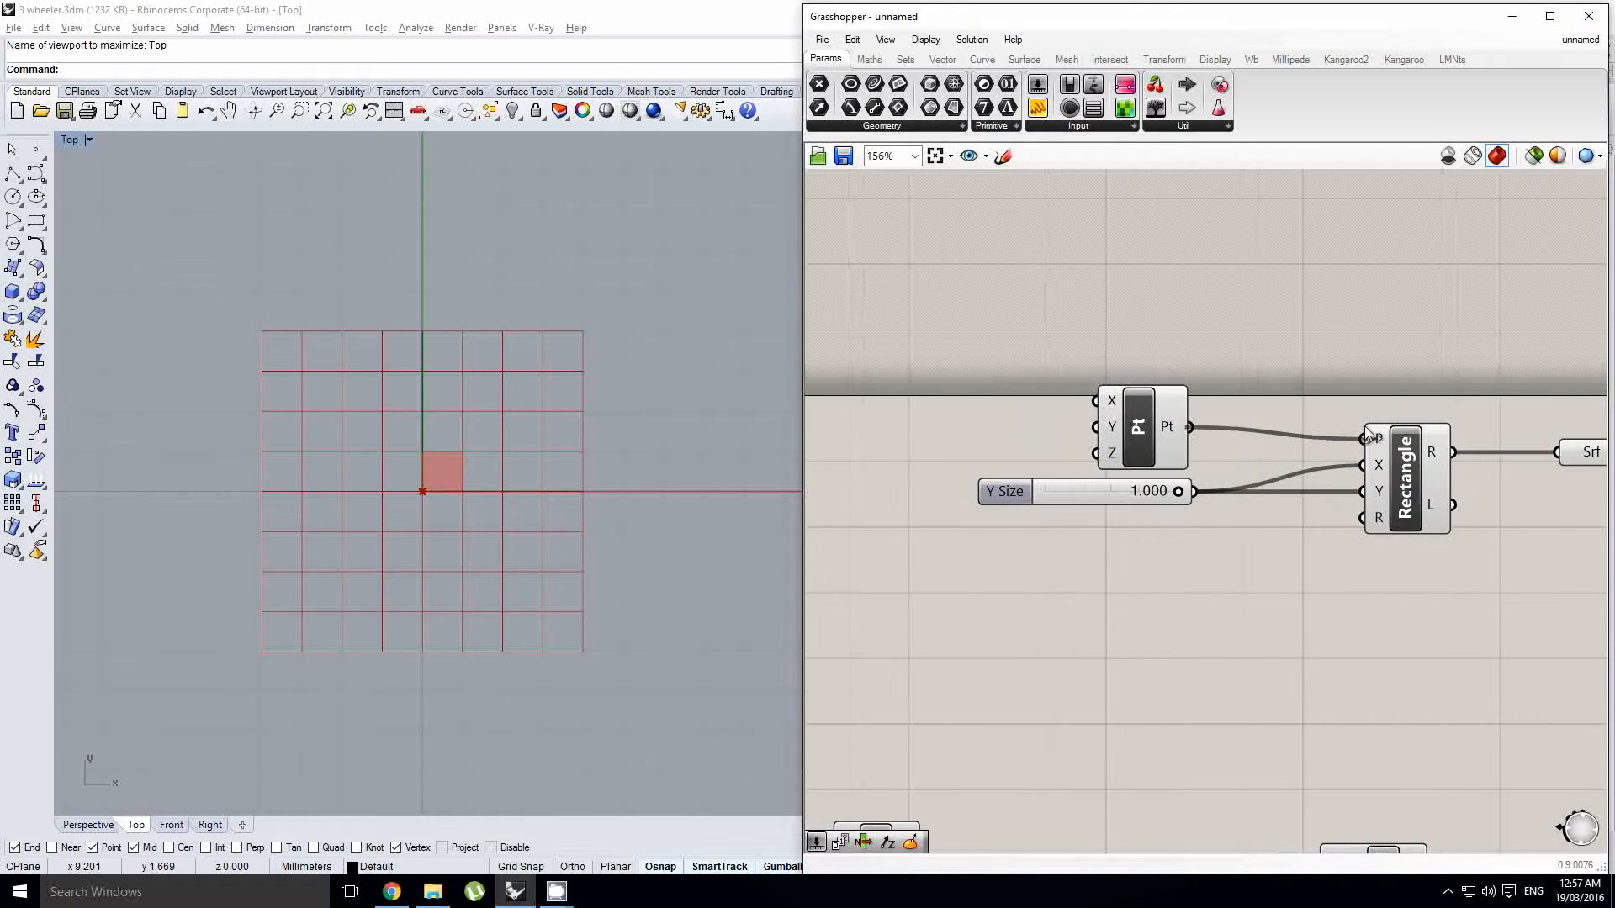
{"action": "left_click_drag", "start_coordinate": [1141, 434], "coordinate": [1228, 446]}
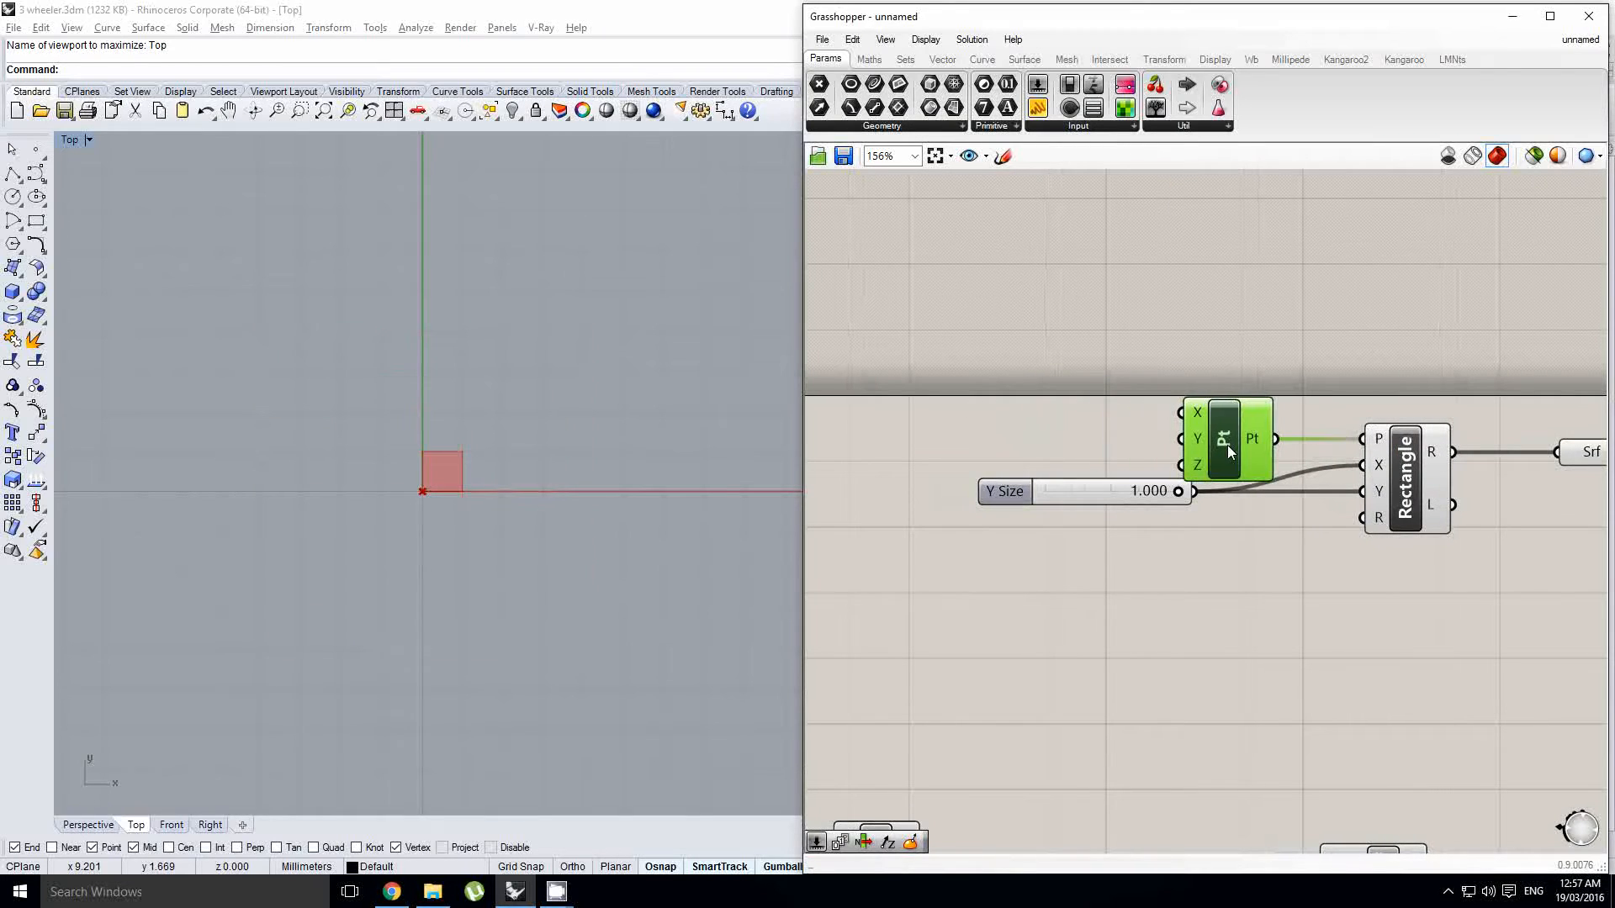
{"action": "left_click", "coordinate": [1127, 496]}
Step: Add a Series component, feed it into the X input of Construct Point and line it up before that component
{"action": "right_click_drag", "start_coordinate": [1006, 409], "coordinate": [1096, 416]}
{"action": "double_click", "coordinate": [1090, 424]}
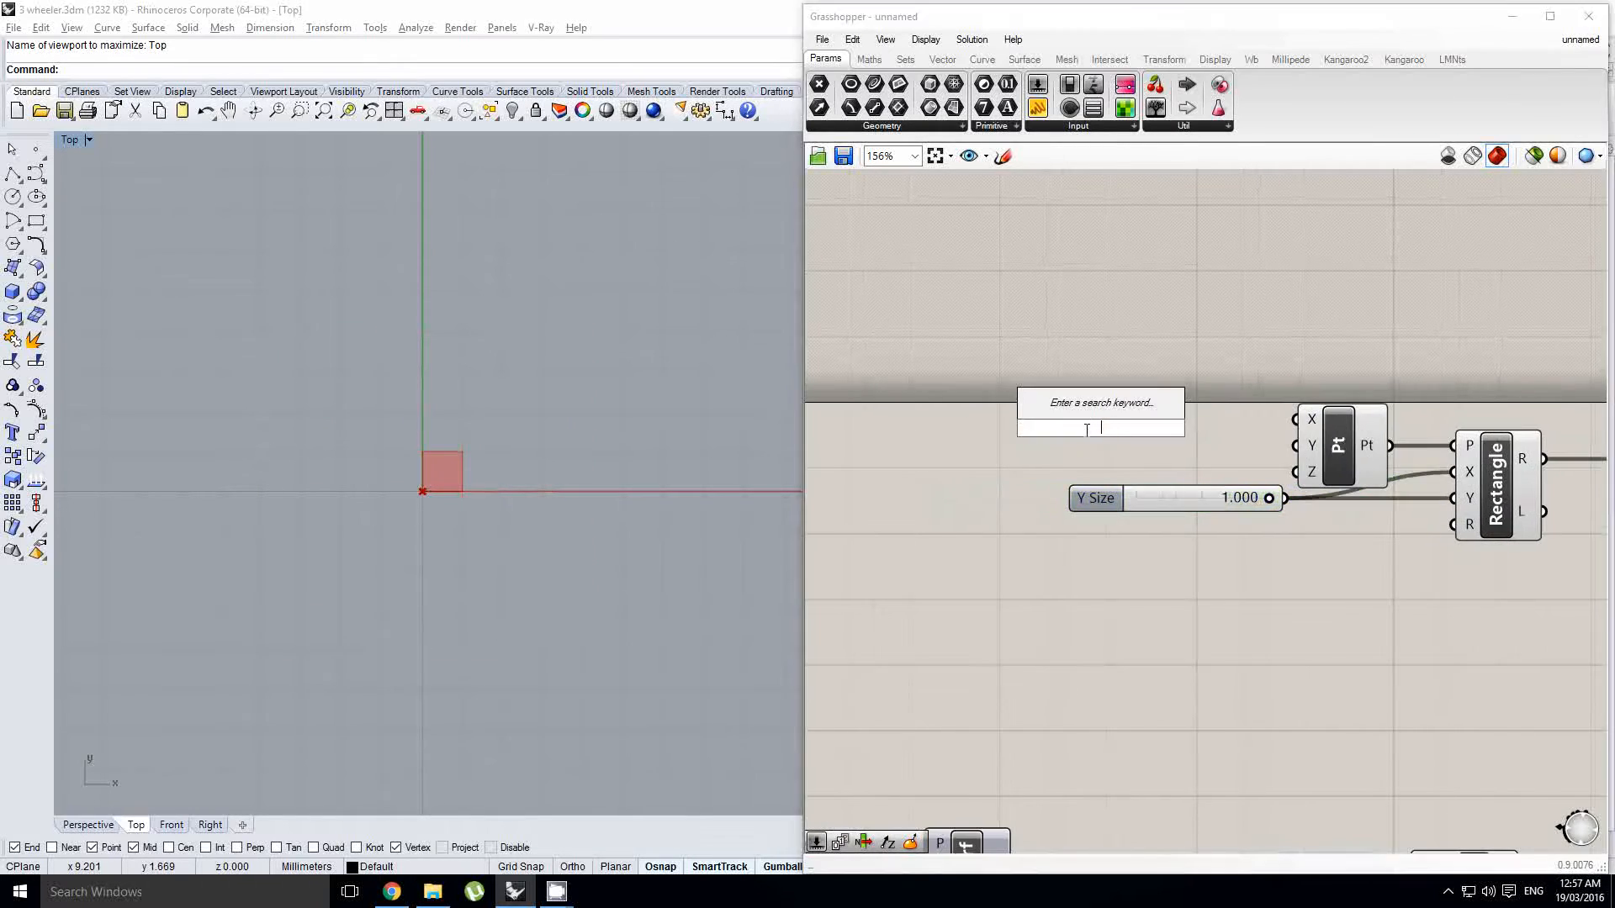
{"action": "type", "text": "Series"}
{"action": "left_click", "coordinate": [1062, 409]}
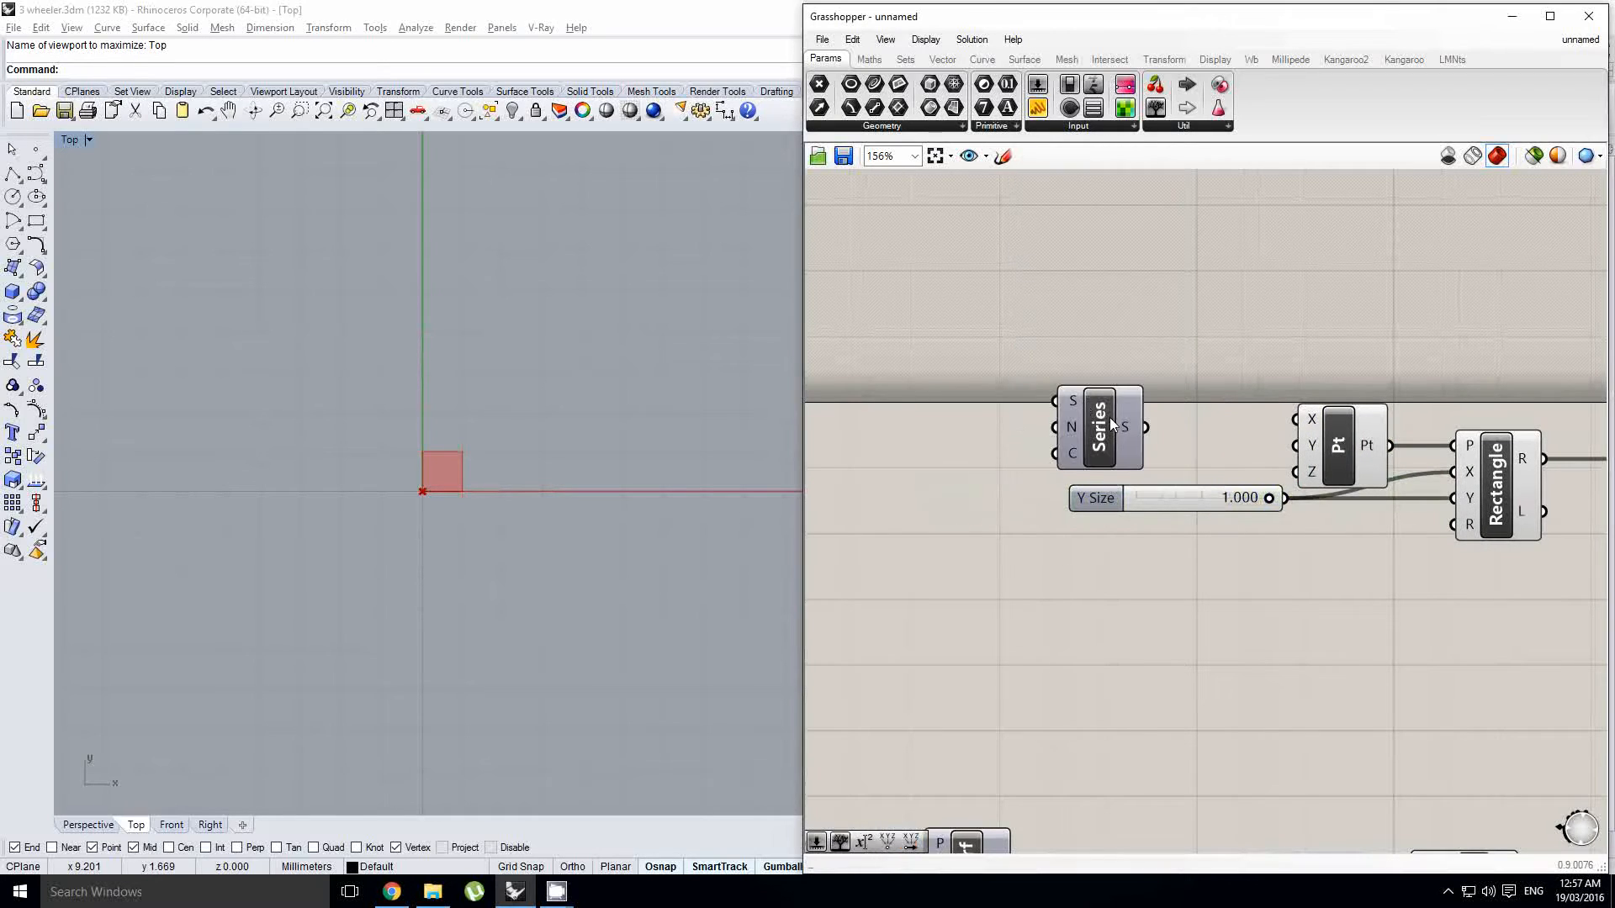
{"action": "left_click", "coordinate": [1108, 417]}
{"action": "left_click_drag", "start_coordinate": [1166, 434], "coordinate": [1293, 421]}
{"action": "left_click_drag", "start_coordinate": [1108, 441], "coordinate": [1153, 428]}
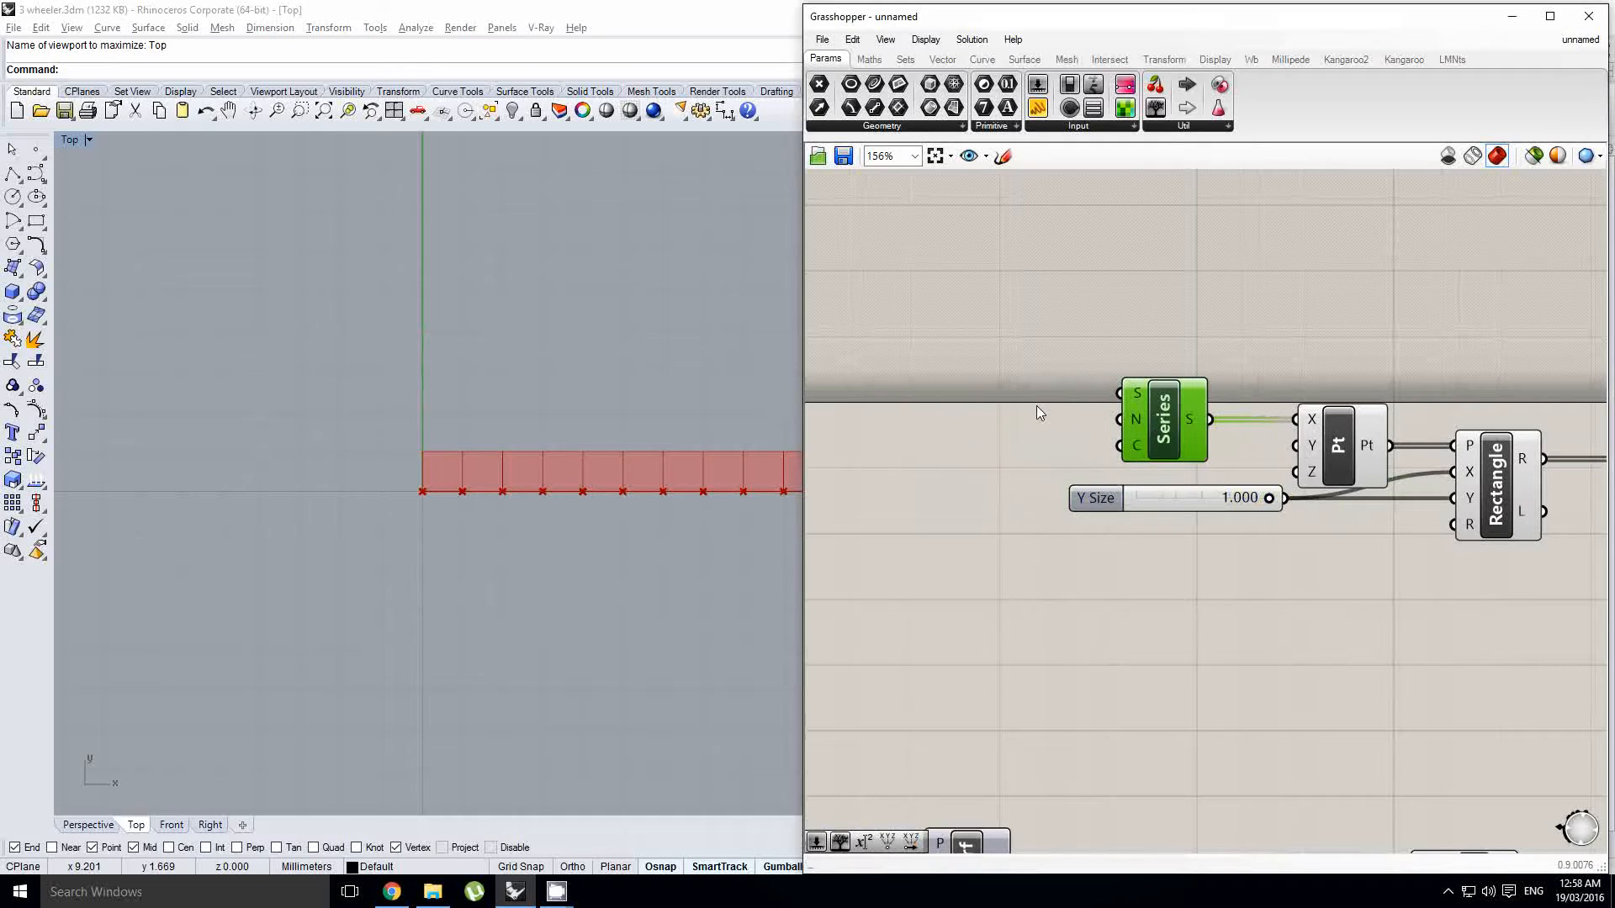
Step: Add a number slider before the Series and configure it for integers with a maximum of 10
{"action": "left_click_drag", "start_coordinate": [1037, 85], "coordinate": [1012, 475]}
{"action": "right_click_drag", "start_coordinate": [1013, 481], "coordinate": [1117, 450]}
{"action": "left_click_drag", "start_coordinate": [1021, 442], "coordinate": [994, 424]}
{"action": "double_click", "coordinate": [994, 424]}
{"action": "left_click", "coordinate": [1014, 472]}
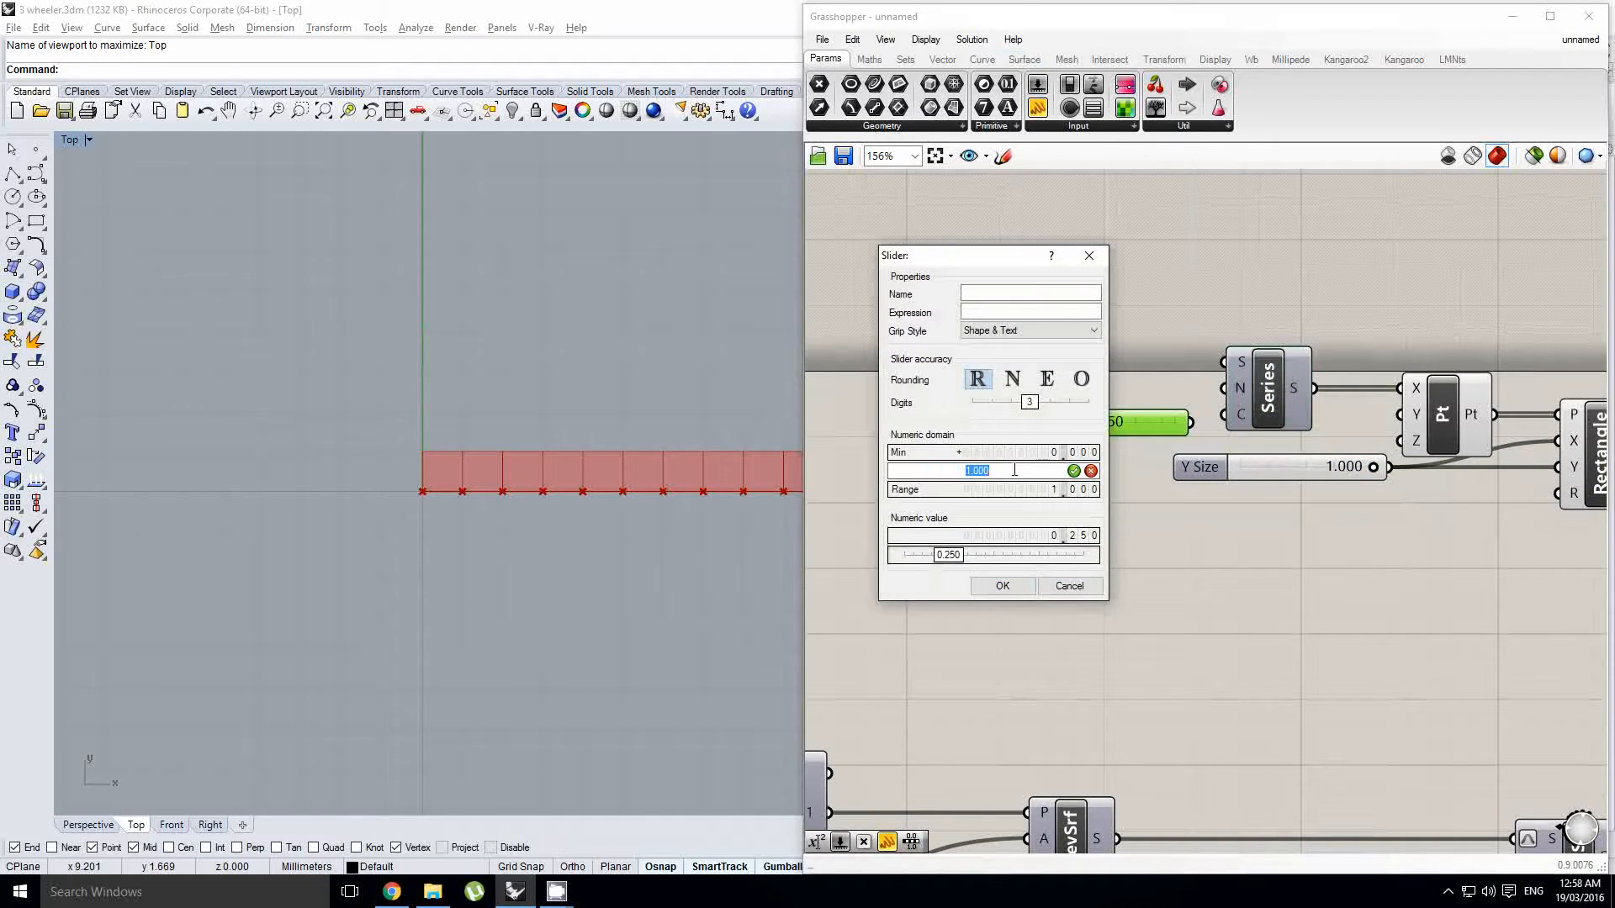
{"action": "type", "text": "10"}
{"action": "left_click", "coordinate": [1013, 379]}
{"action": "left_click", "coordinate": [1002, 585]}
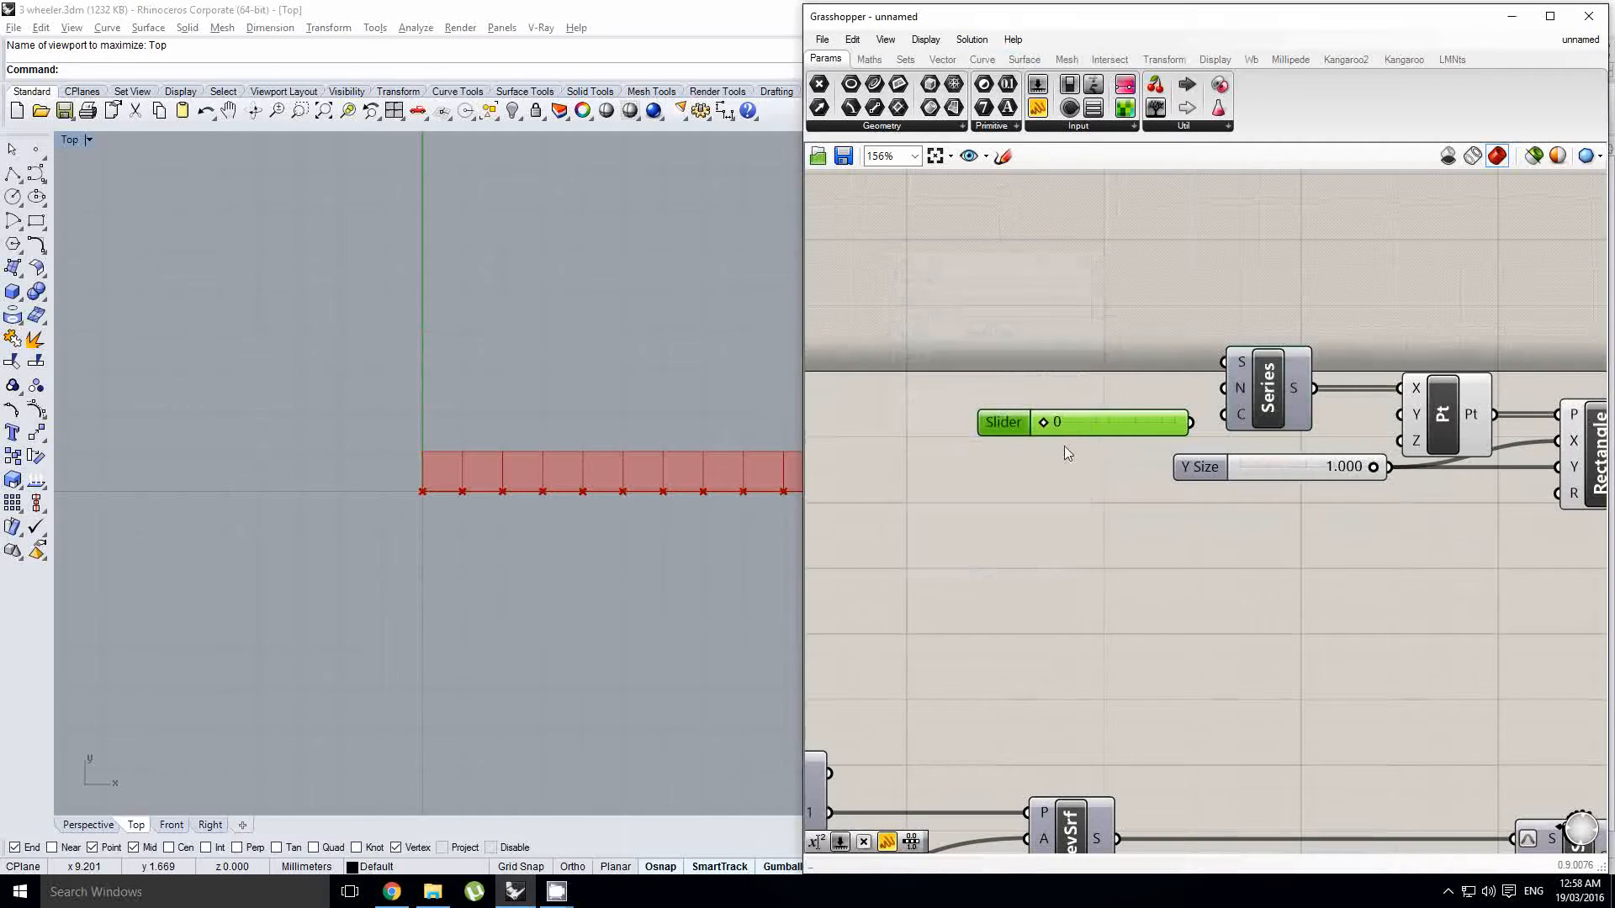
Step: Connect the integer slider to the Series count input and set it to 3
{"action": "left_click_drag", "start_coordinate": [1054, 422], "coordinate": [1085, 424]}
{"action": "scroll", "coordinate": [1131, 399], "scroll_direction": "down", "scroll_amount": 1}
{"action": "right_click_drag", "start_coordinate": [1131, 396], "coordinate": [1072, 400]}
{"action": "scroll", "coordinate": [1071, 400], "scroll_direction": "up", "scroll_amount": 1}
{"action": "left_click_drag", "start_coordinate": [1155, 418], "coordinate": [1155, 419]}
{"action": "left_click_drag", "start_coordinate": [1085, 430], "coordinate": [1063, 422]}
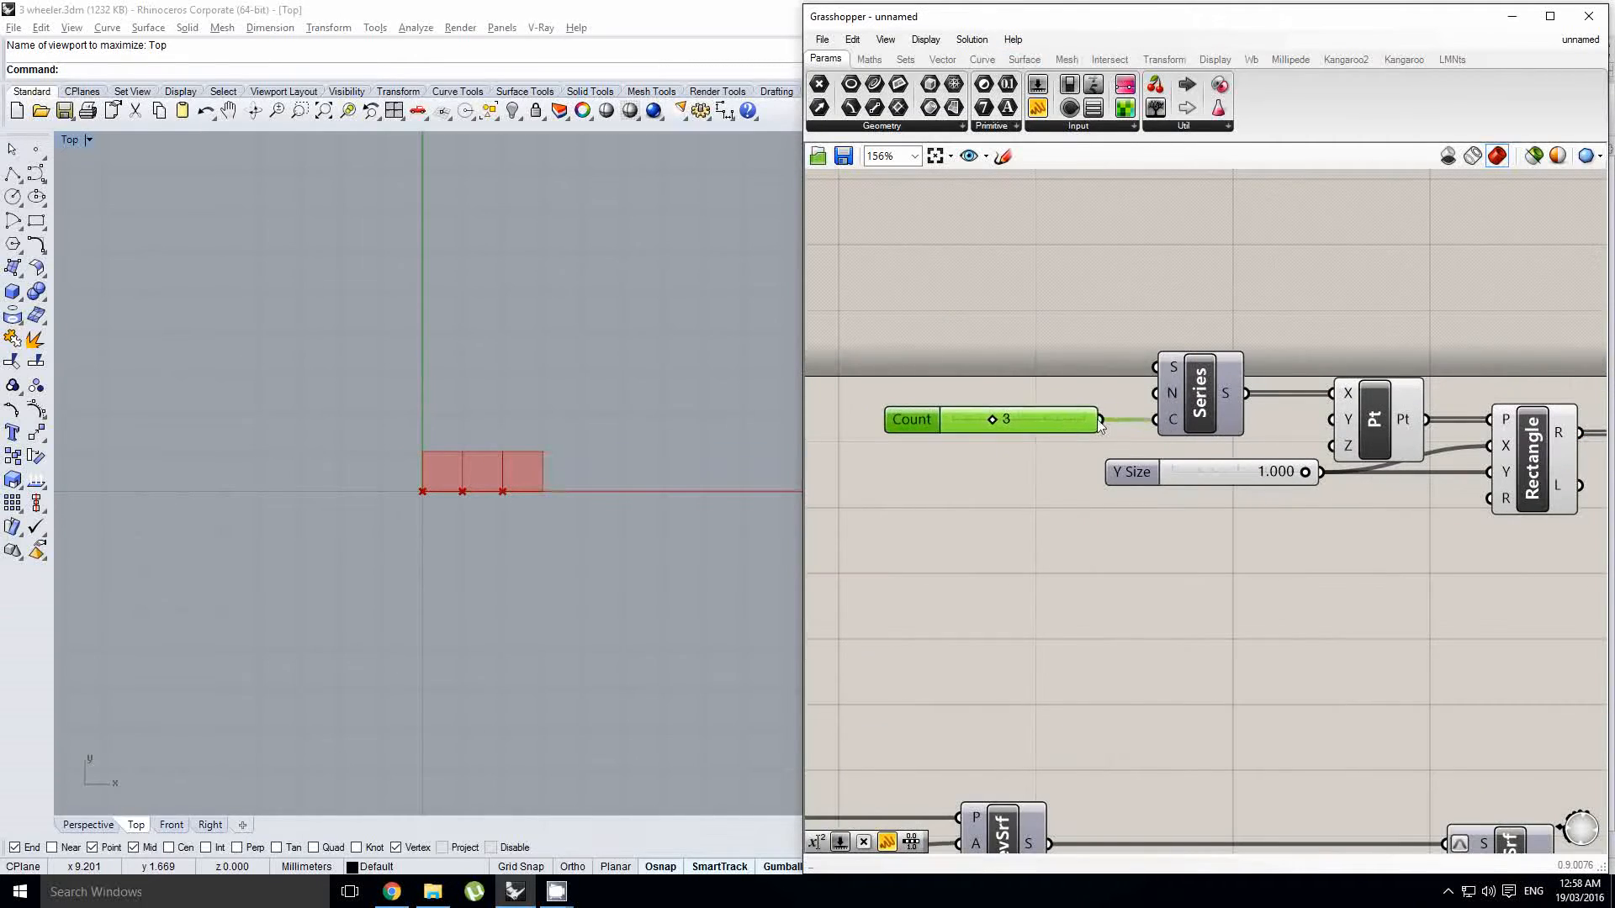
Step: Add an Evaluate Surface component and connect the Surface parameter to its S input
{"action": "scroll", "coordinate": [1413, 366], "scroll_direction": "down", "scroll_amount": 2}
{"action": "right_click_drag", "start_coordinate": [1412, 366], "coordinate": [1112, 412]}
{"action": "left_click", "coordinate": [1259, 384]}
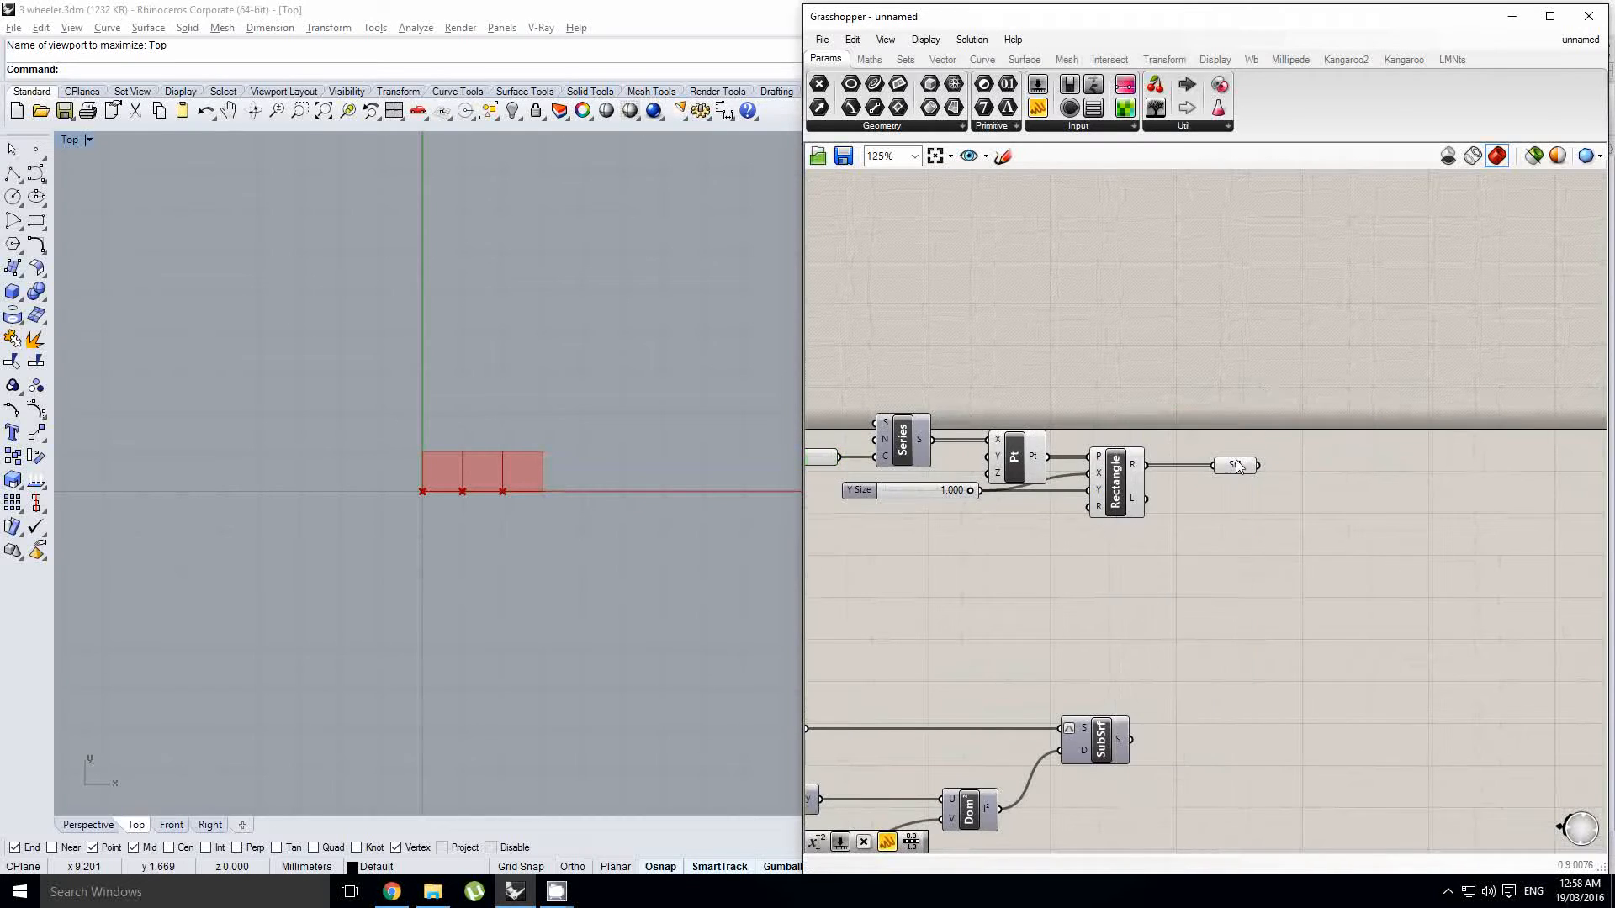
{"action": "scroll", "coordinate": [1236, 460], "scroll_direction": "up", "scroll_amount": 3}
{"action": "left_click", "coordinate": [1233, 465]}
{"action": "scroll", "coordinate": [1288, 512], "scroll_direction": "down", "scroll_amount": 2}
{"action": "right_click_drag", "start_coordinate": [1288, 511], "coordinate": [1148, 484]}
{"action": "right_click", "coordinate": [1148, 485]}
{"action": "scroll", "coordinate": [1160, 485], "scroll_direction": "up", "scroll_amount": 1}
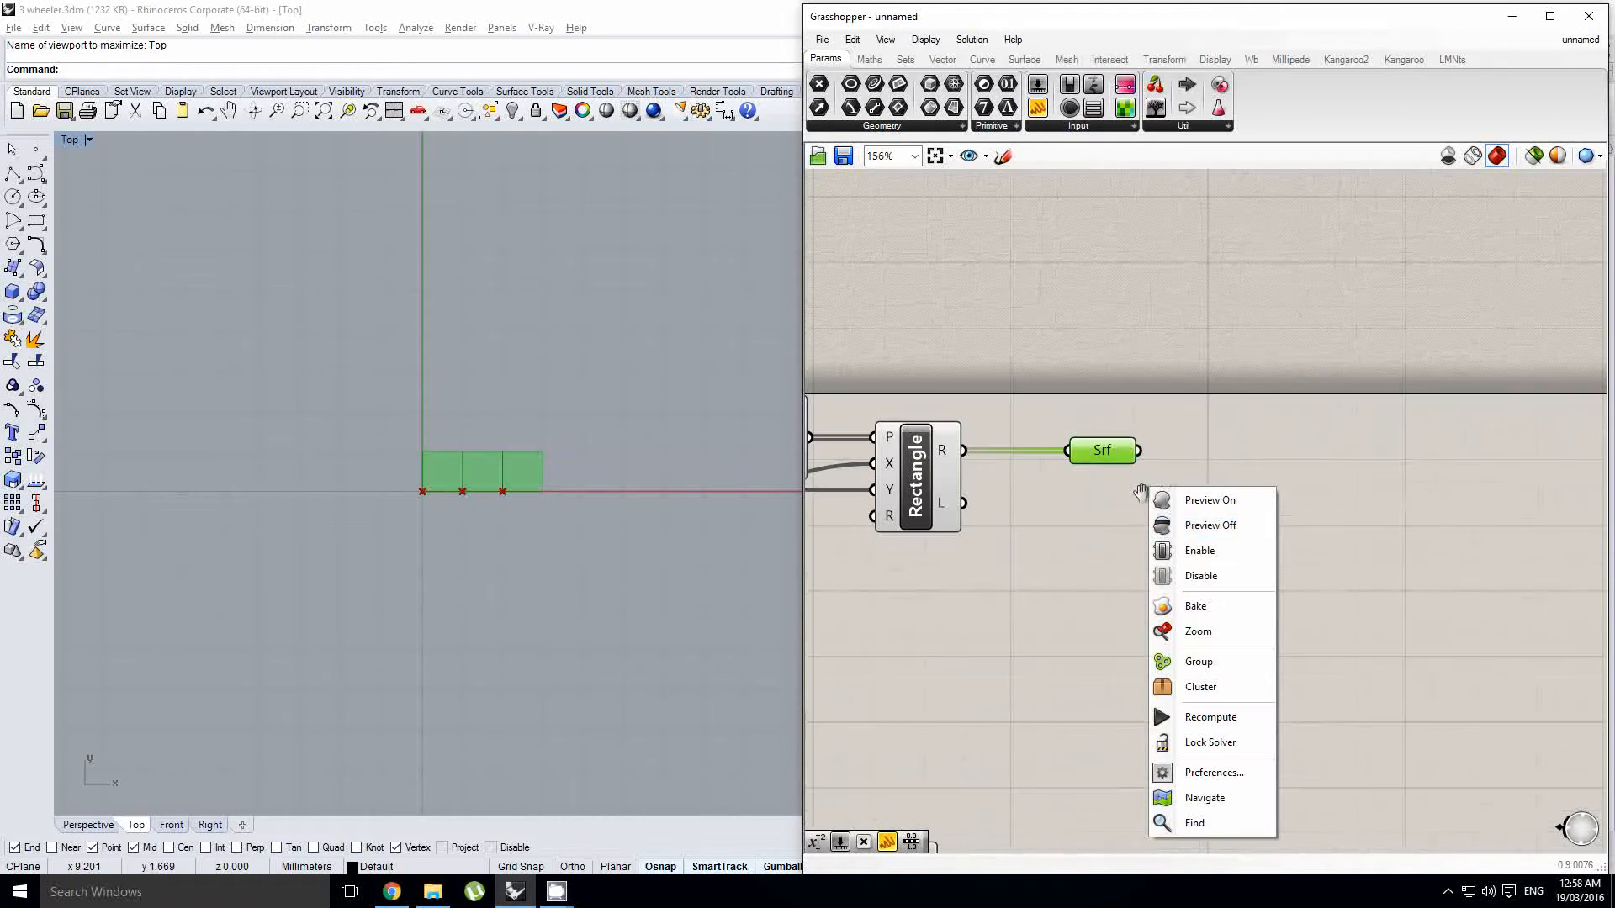
{"action": "left_click", "coordinate": [1270, 532]}
{"action": "double_click", "coordinate": [1269, 523]}
{"action": "type", "text": "eva"}
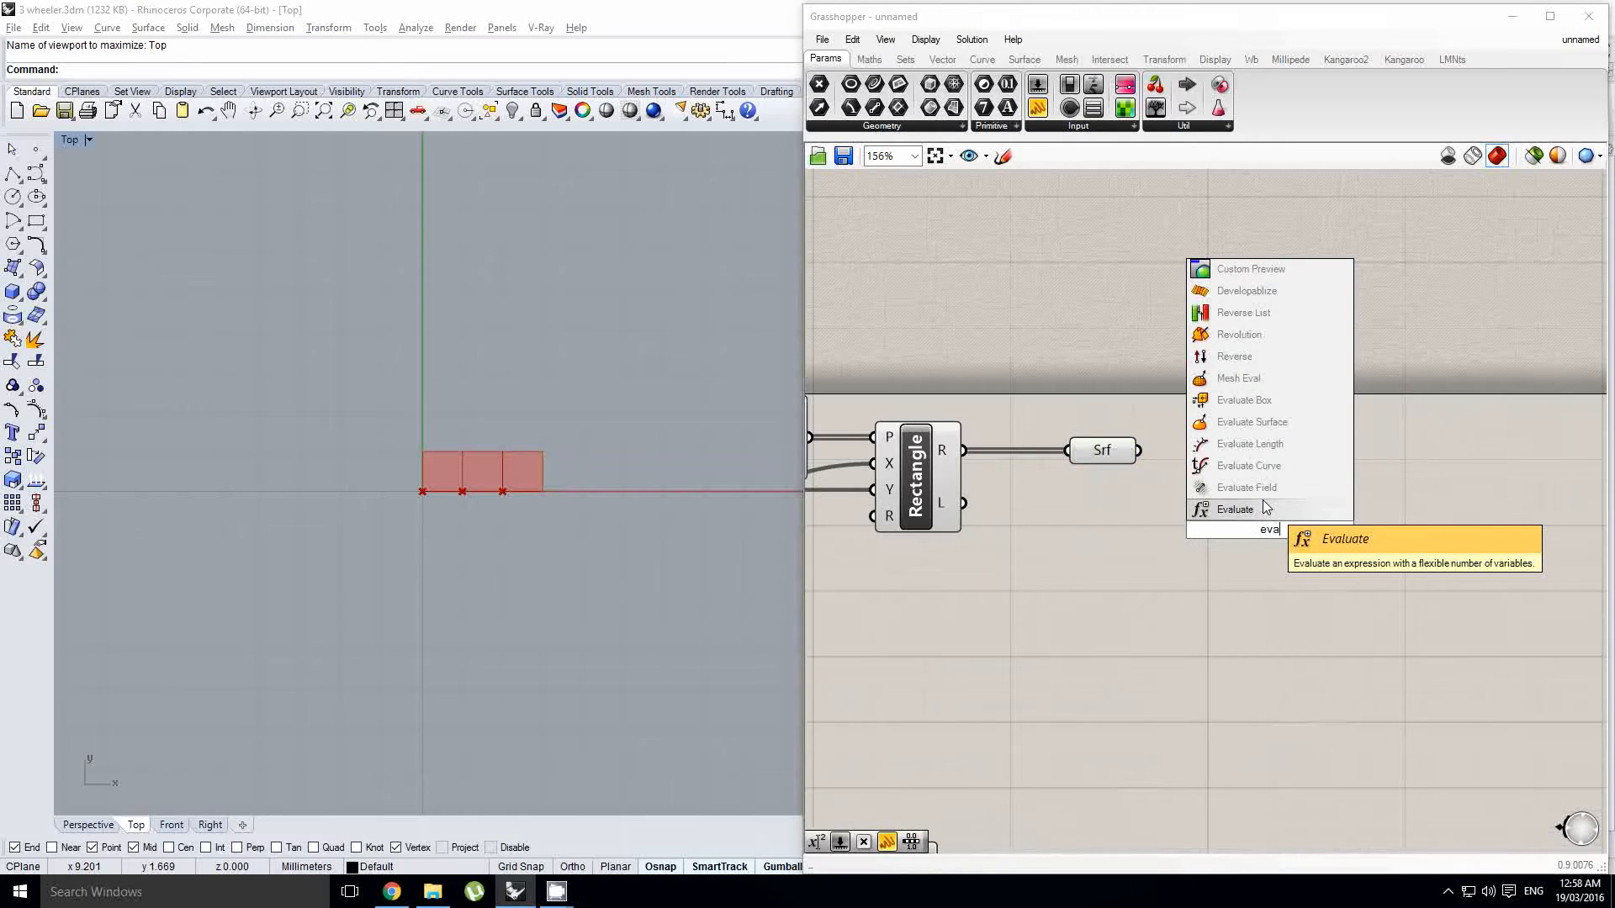
{"action": "type", "text": "luat"}
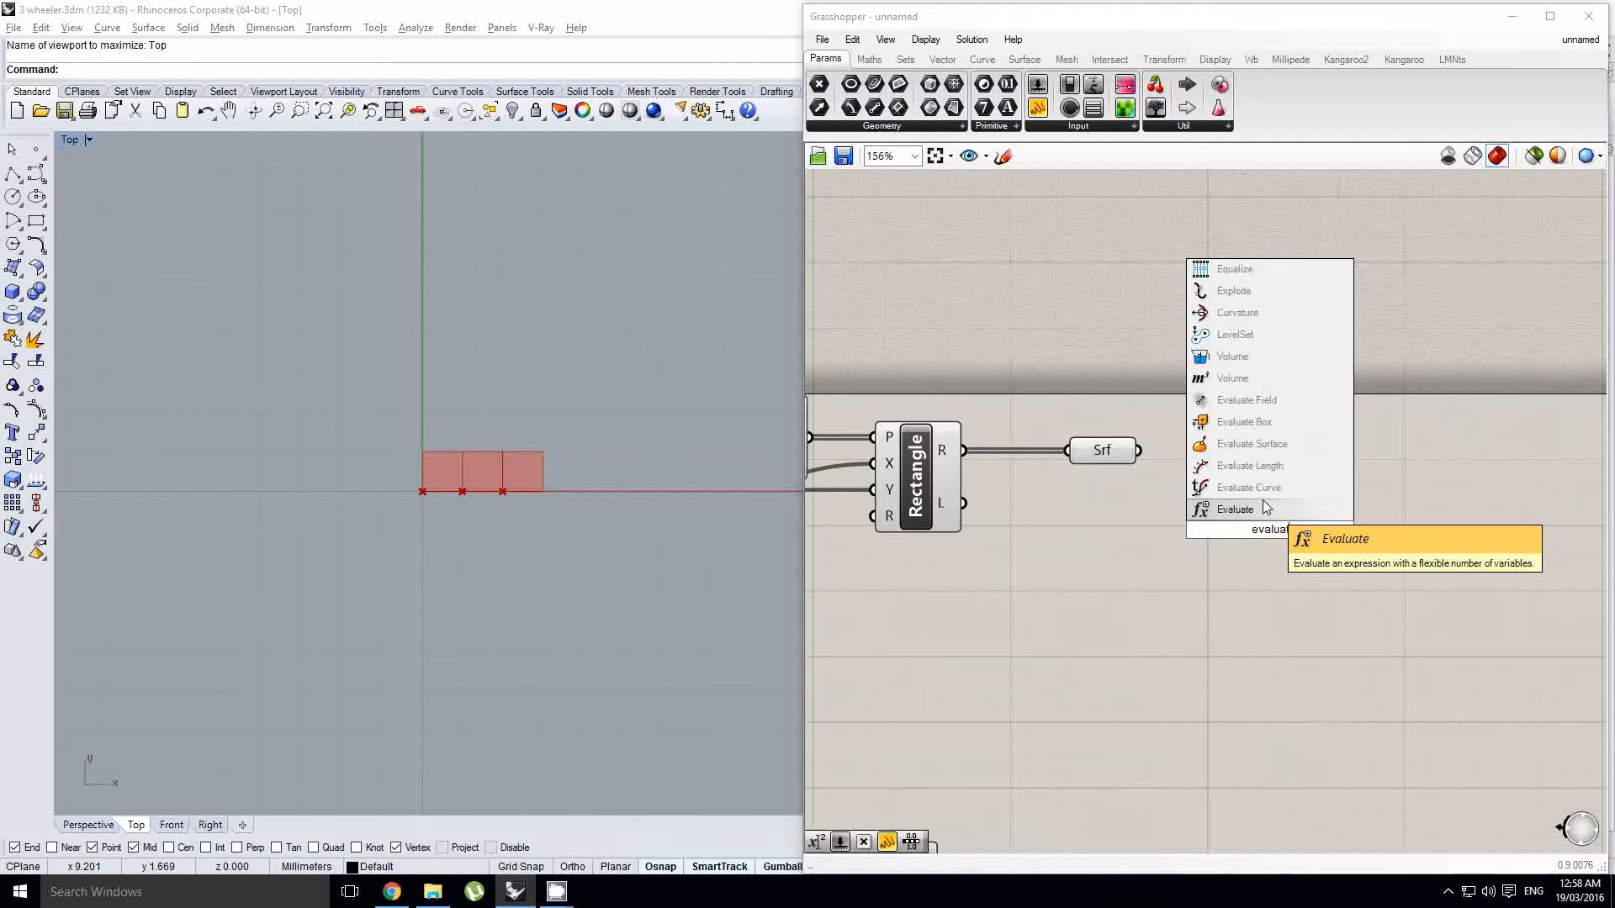
{"action": "left_click", "coordinate": [1266, 444]}
{"action": "left_click_drag", "start_coordinate": [1141, 451], "coordinate": [1305, 461]}
{"action": "right_click_drag", "start_coordinate": [1118, 481], "coordinate": [1285, 462]}
{"action": "scroll", "coordinate": [1295, 475], "scroll_direction": "down", "scroll_amount": 1}
Step: Turn off the preview of the Construct Point, Rectangle and Surface components
{"action": "left_click_drag", "start_coordinate": [1311, 522], "coordinate": [963, 391]}
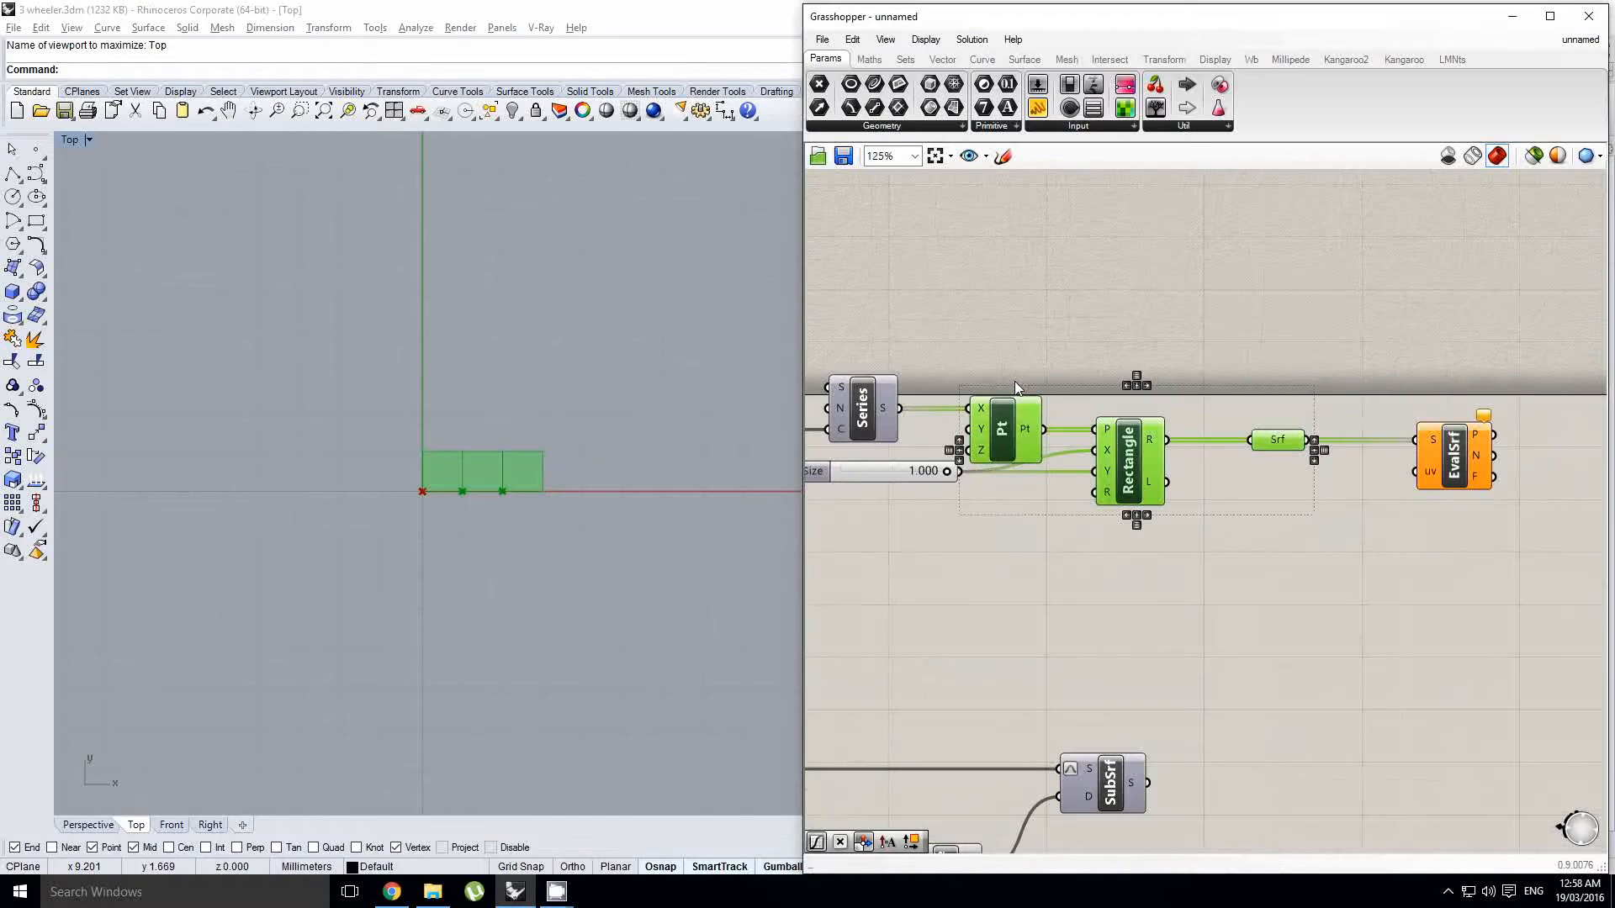
{"action": "middle_click", "coordinate": [1167, 439]}
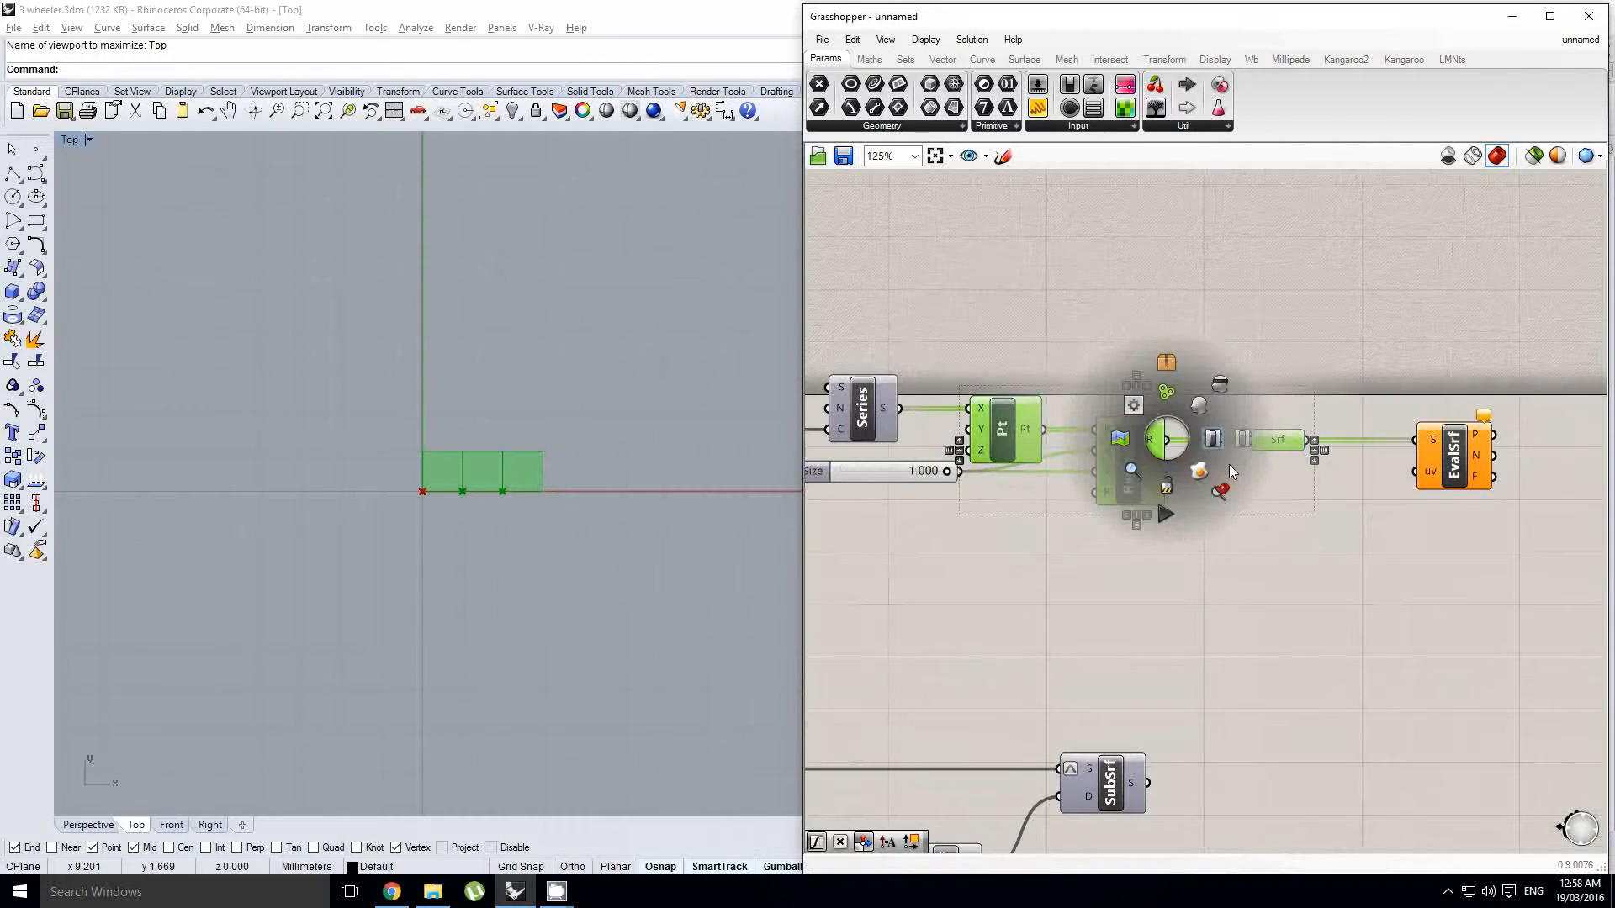
{"action": "left_click_drag", "start_coordinate": [1198, 537], "coordinate": [971, 335]}
{"action": "middle_click", "coordinate": [971, 334]}
{"action": "left_click", "coordinate": [1024, 281]}
Step: Turn the preview of the Surface parameter back on
{"action": "right_click_drag", "start_coordinate": [1266, 446], "coordinate": [1180, 440]}
{"action": "scroll", "coordinate": [1215, 427], "scroll_direction": "up", "scroll_amount": 3}
{"action": "left_click", "coordinate": [1234, 427]}
{"action": "scroll", "coordinate": [1233, 423], "scroll_direction": "down", "scroll_amount": 2}
{"action": "right_click", "coordinate": [1171, 440]}
{"action": "left_click", "coordinate": [1194, 469]}
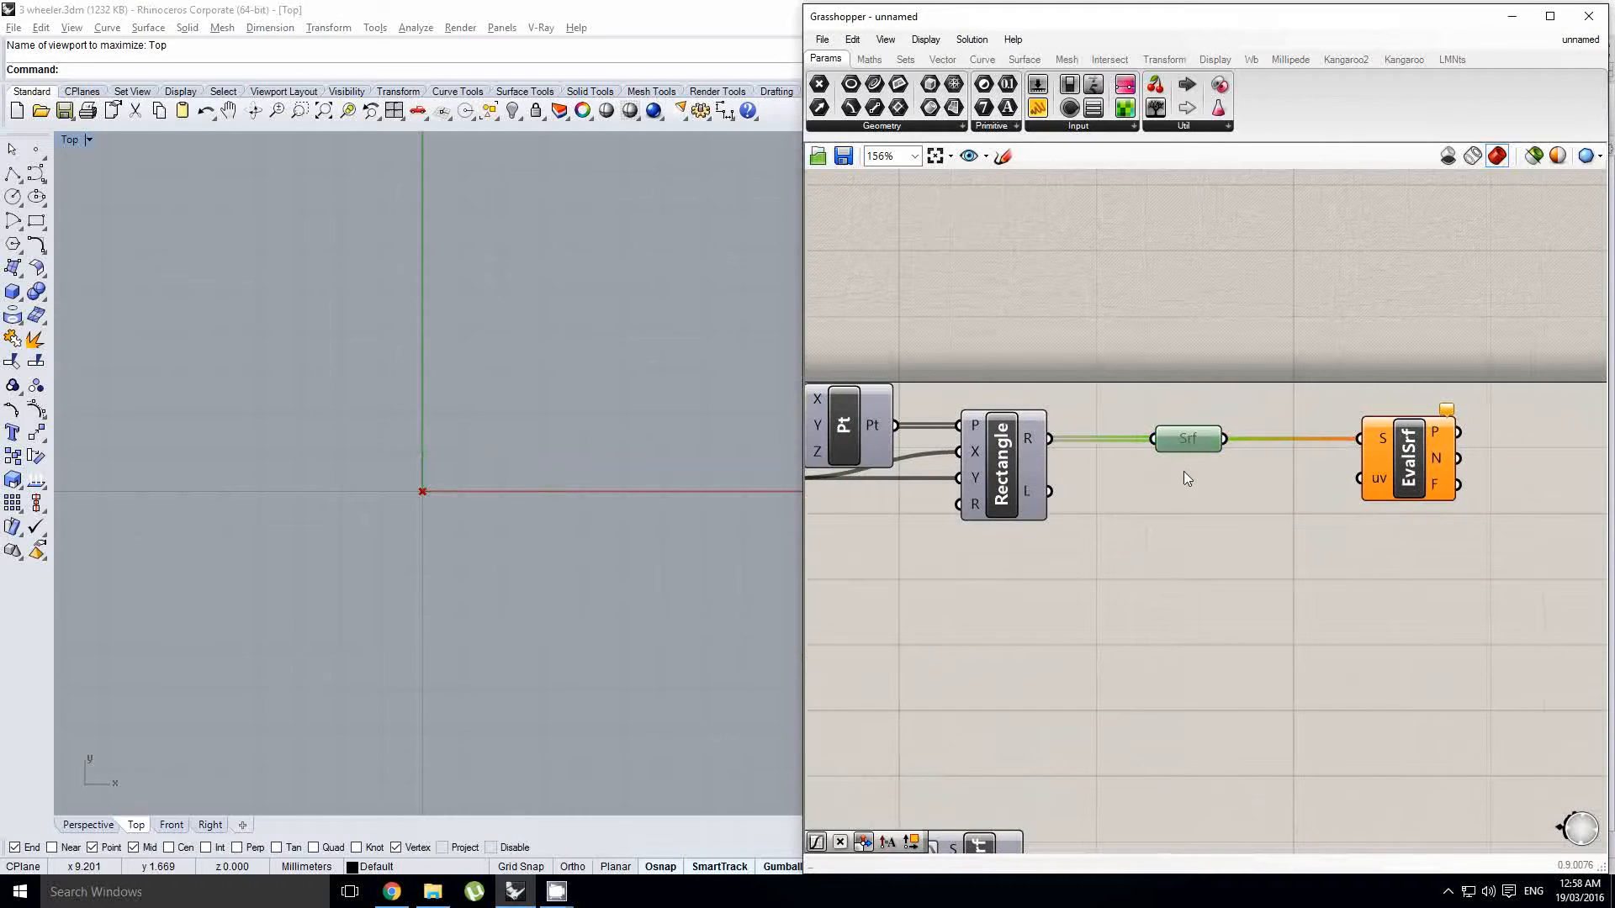
{"action": "middle_click", "coordinate": [1188, 452]}
{"action": "left_click", "coordinate": [1232, 457]}
{"action": "right_click_drag", "start_coordinate": [1042, 594], "coordinate": [1131, 551]}
{"action": "left_click", "coordinate": [1115, 531]}
{"action": "scroll", "coordinate": [1132, 552], "scroll_direction": "down", "scroll_amount": 2}
{"action": "right_click_drag", "start_coordinate": [1101, 484], "coordinate": [1174, 511]}
Step: Duplicate the Rectangle and its Surface parameter above the originals and connect the Count slider to the copy's X input
{"action": "left_click", "coordinate": [1364, 479]}
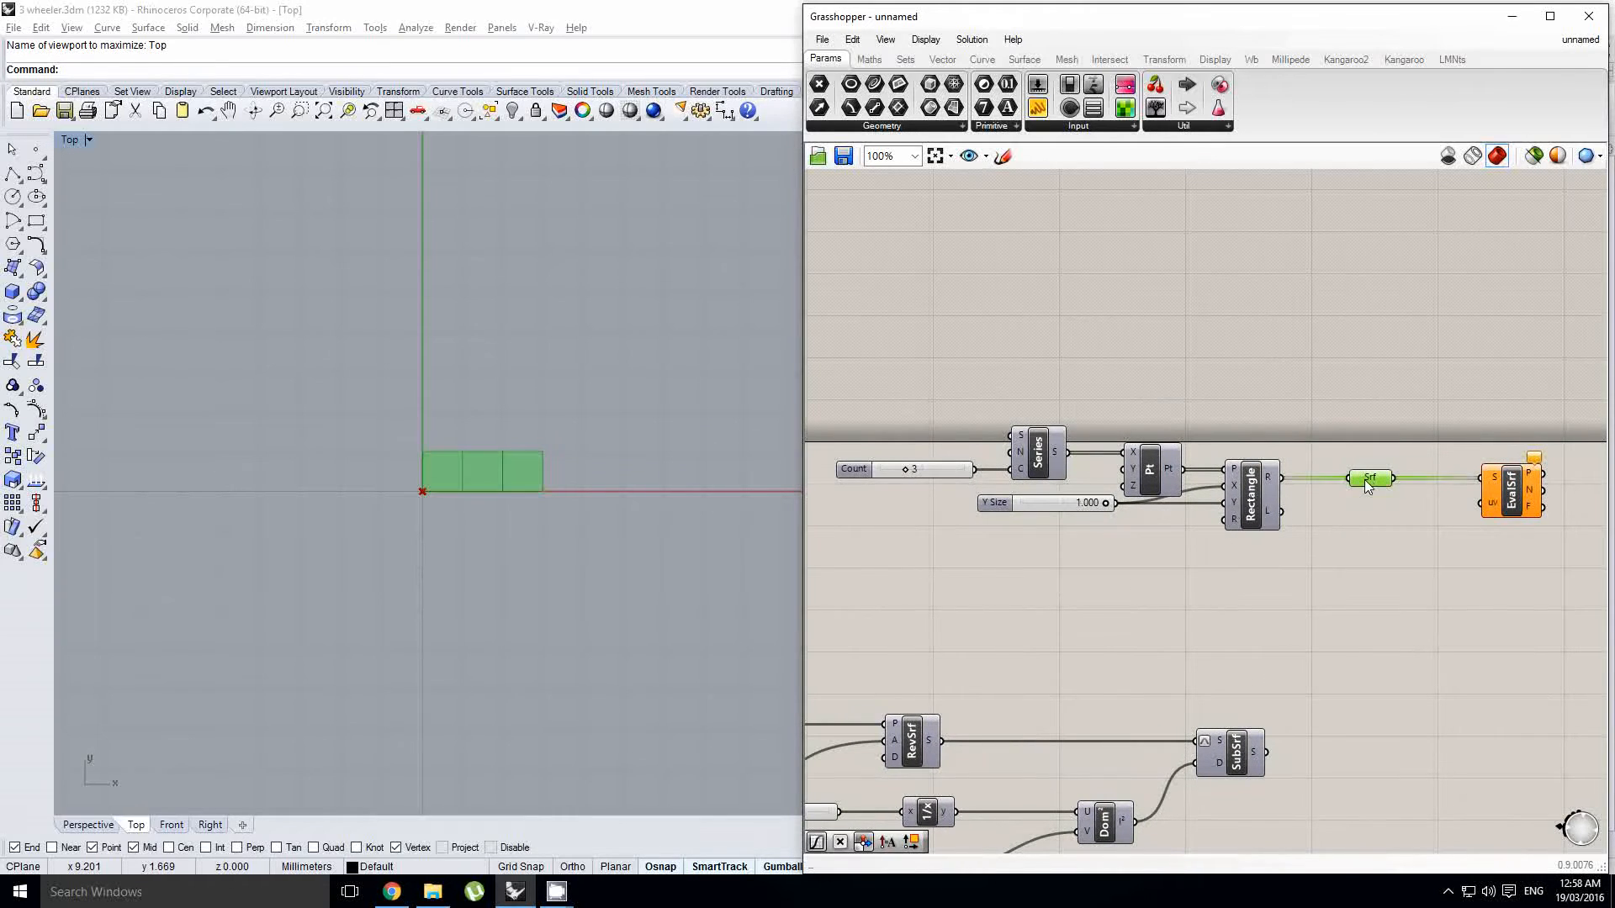
{"action": "left_click", "coordinate": [1362, 427]}
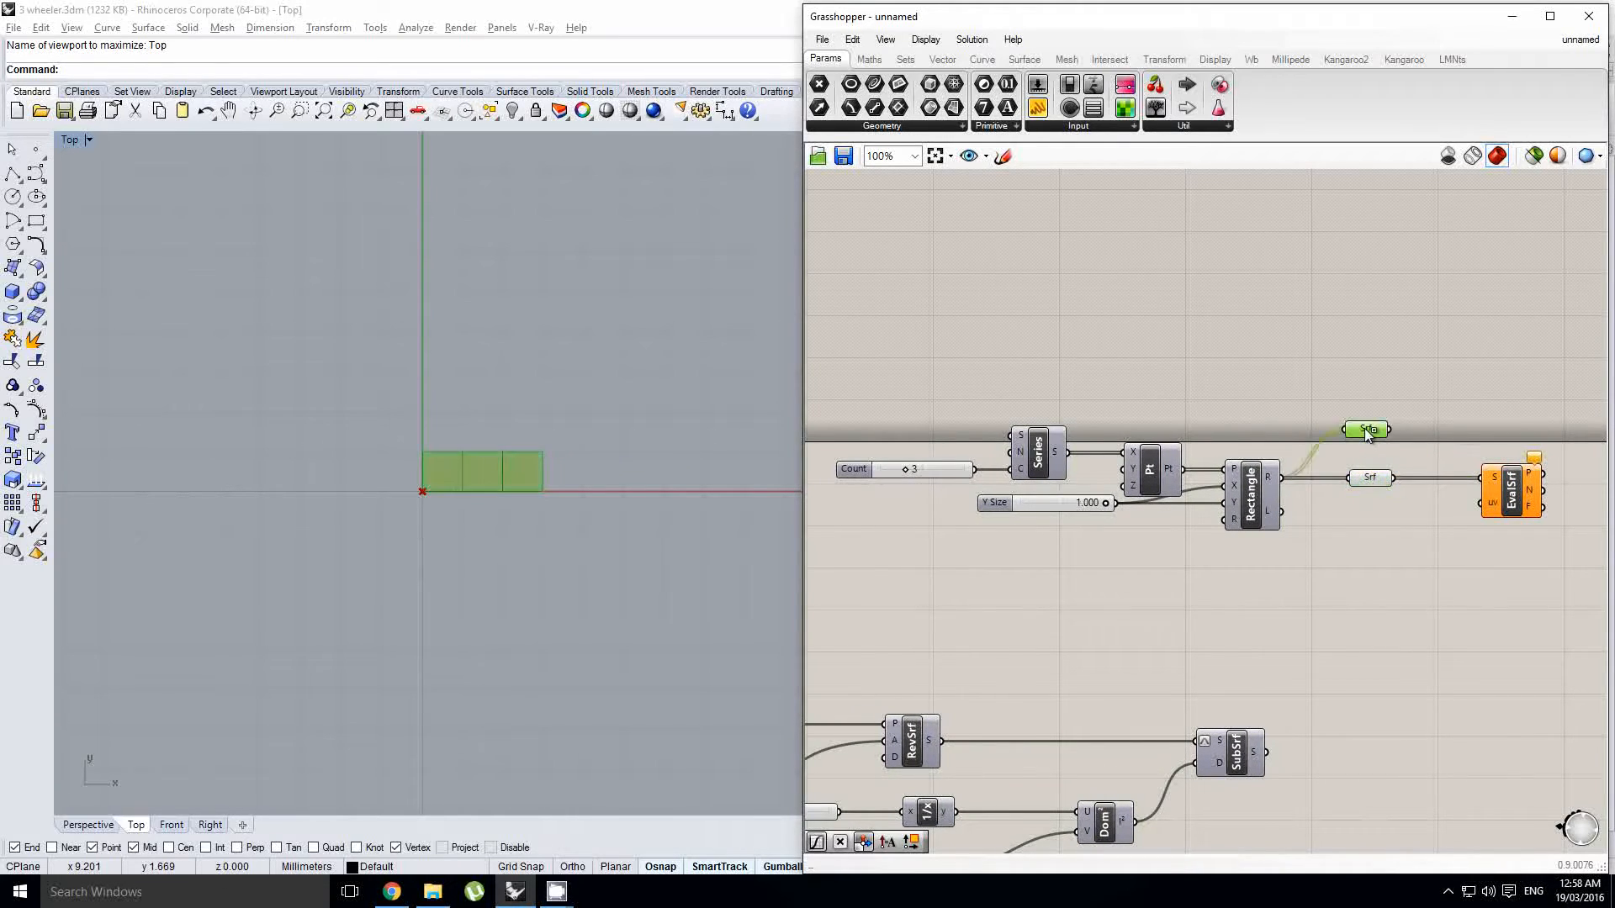
{"action": "left_click_drag", "start_coordinate": [1392, 544], "coordinate": [1157, 431]}
{"action": "left_click_drag", "start_coordinate": [1258, 476], "coordinate": [1261, 375], "text": "alt"}
{"action": "scroll", "coordinate": [1229, 400], "scroll_direction": "up", "scroll_amount": 1}
{"action": "left_click", "coordinate": [1132, 413]}
{"action": "right_click_drag", "start_coordinate": [1024, 488], "coordinate": [1063, 487]}
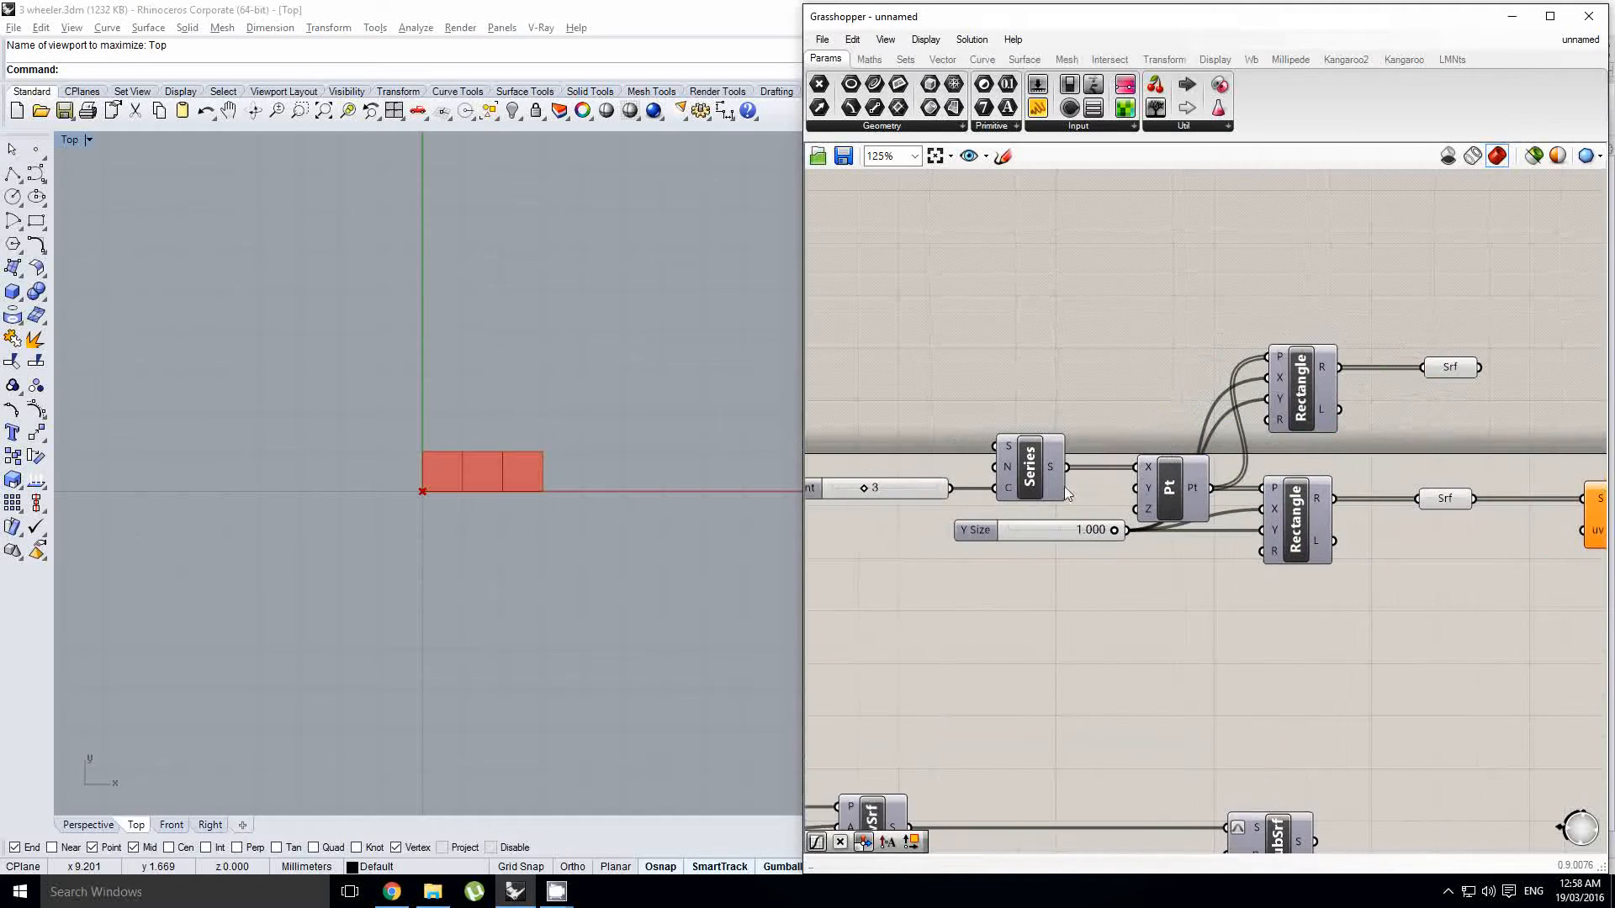
{"action": "left_click_drag", "start_coordinate": [951, 489], "coordinate": [1272, 379]}
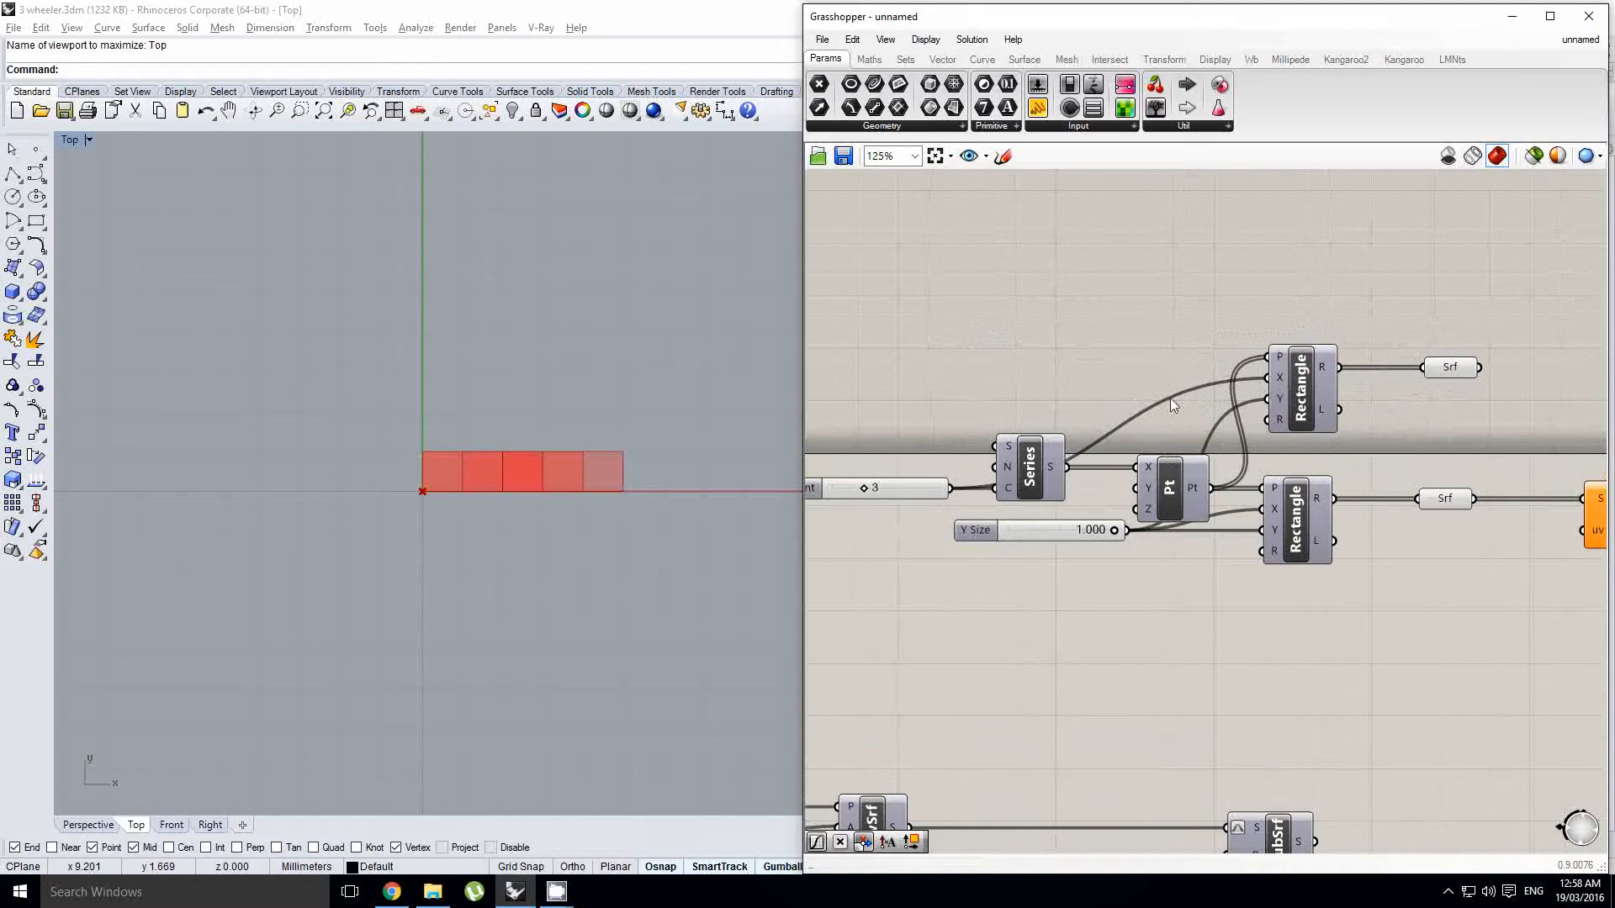
Step: Insert a List Item component between the Construct Point output and the upper Rectangle's P input
{"action": "double_click", "coordinate": [1127, 378]}
{"action": "type", "text": "list ite"}
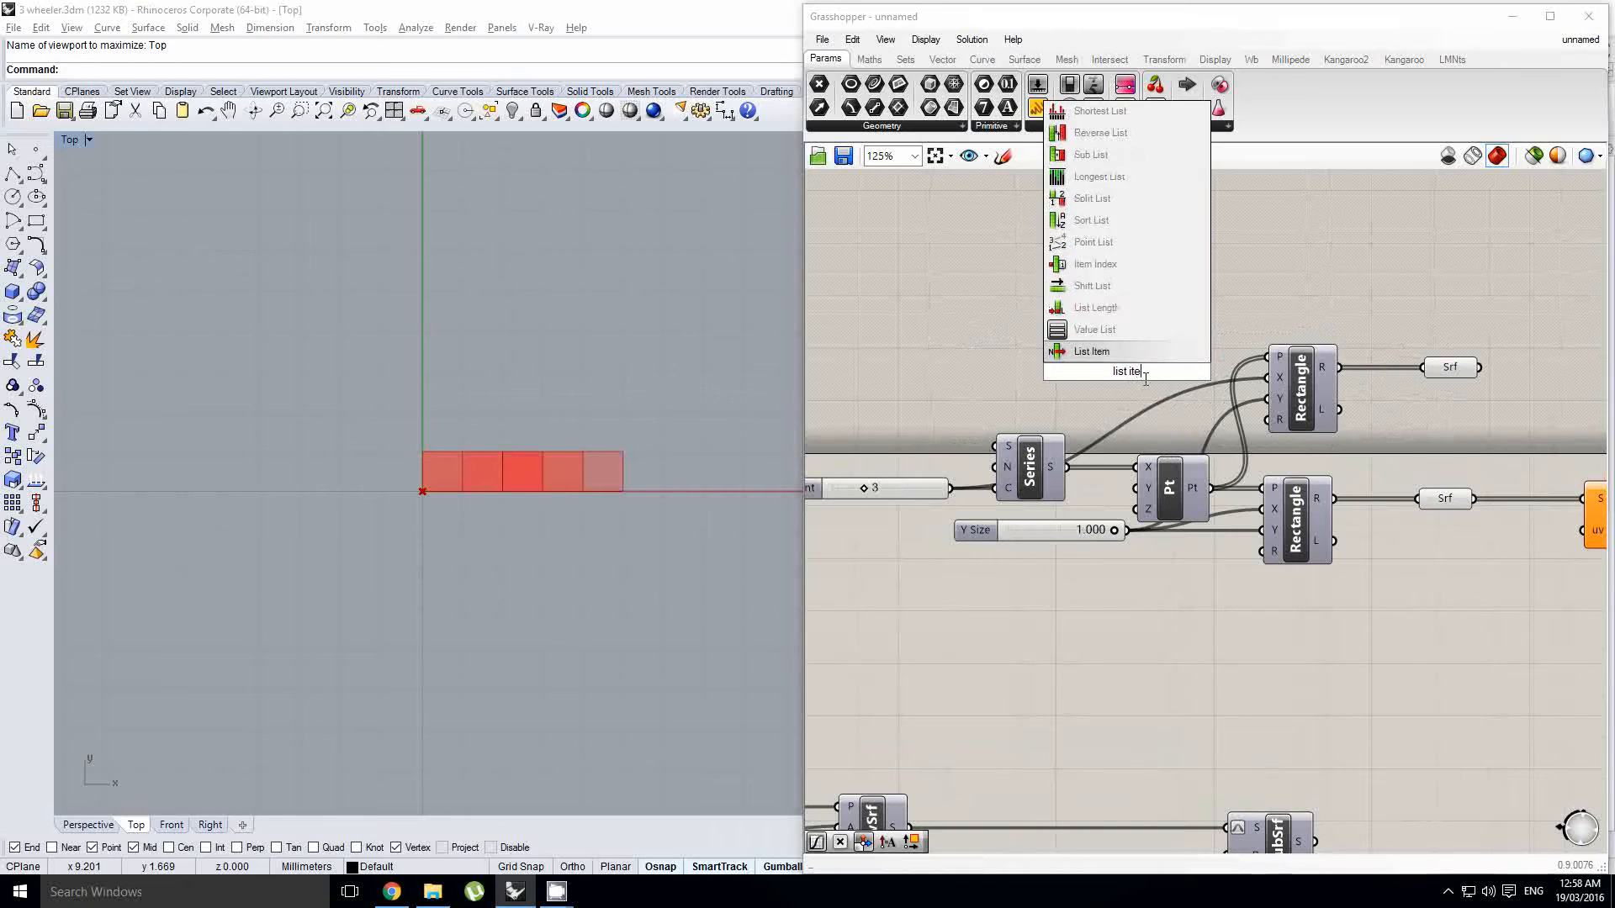
{"action": "key", "text": "Return"}
{"action": "left_click_drag", "start_coordinate": [1209, 483], "coordinate": [1093, 351]}
{"action": "left_click_drag", "start_coordinate": [1288, 360], "coordinate": [1288, 360]}
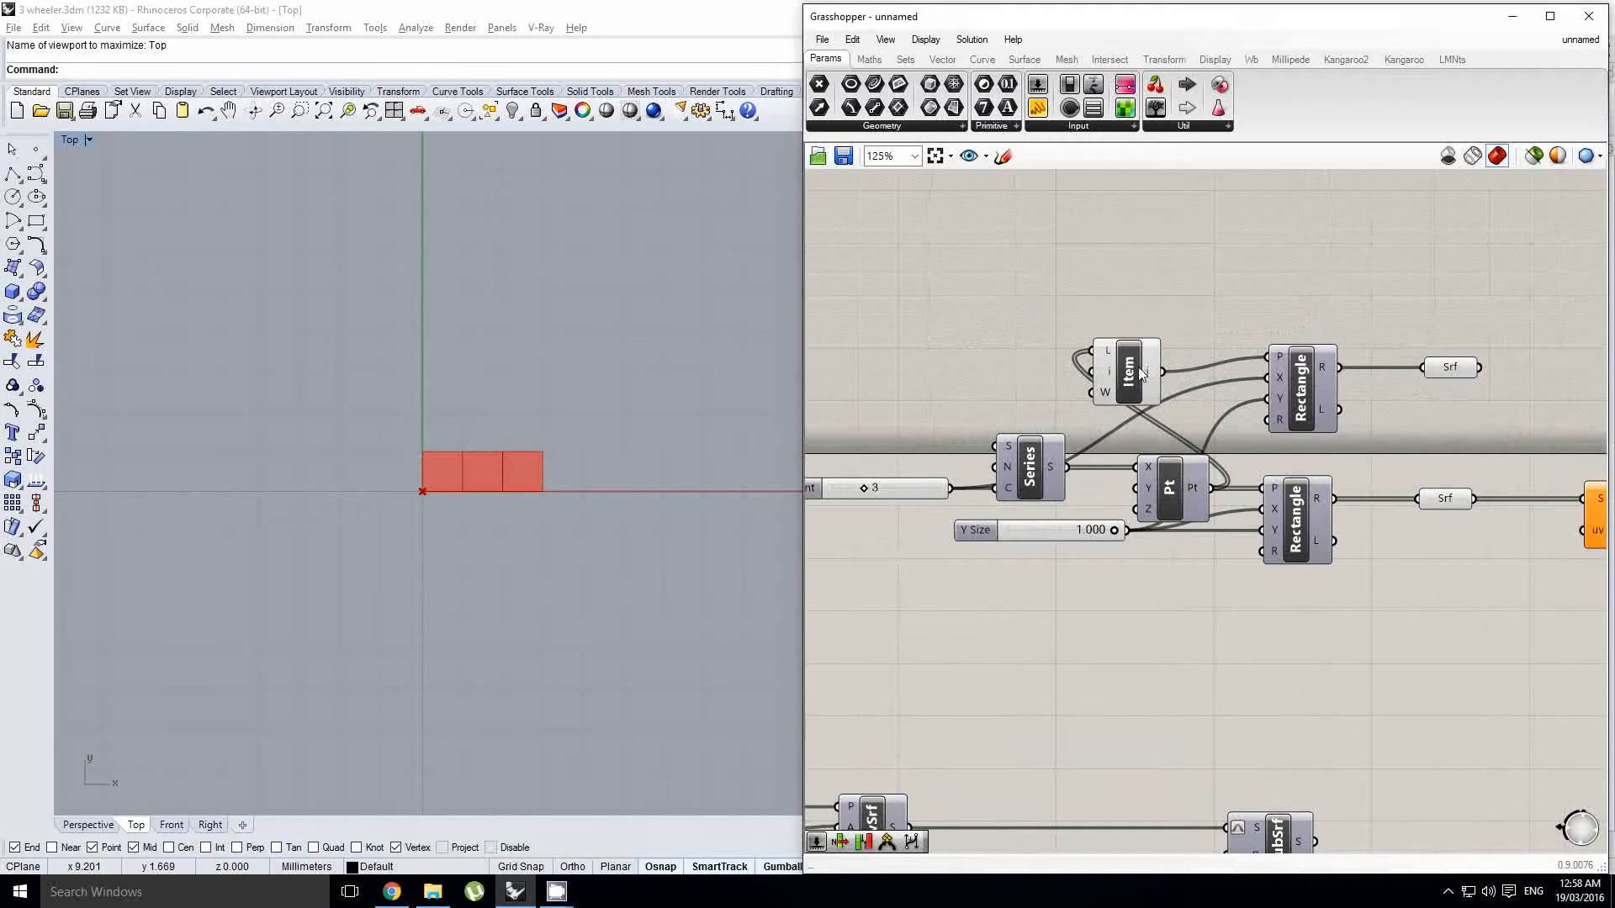
{"action": "left_click_drag", "start_coordinate": [1127, 376], "coordinate": [1186, 362]}
{"action": "right_click_drag", "start_coordinate": [1240, 370], "coordinate": [1081, 383]}
{"action": "left_click", "coordinate": [1289, 379]}
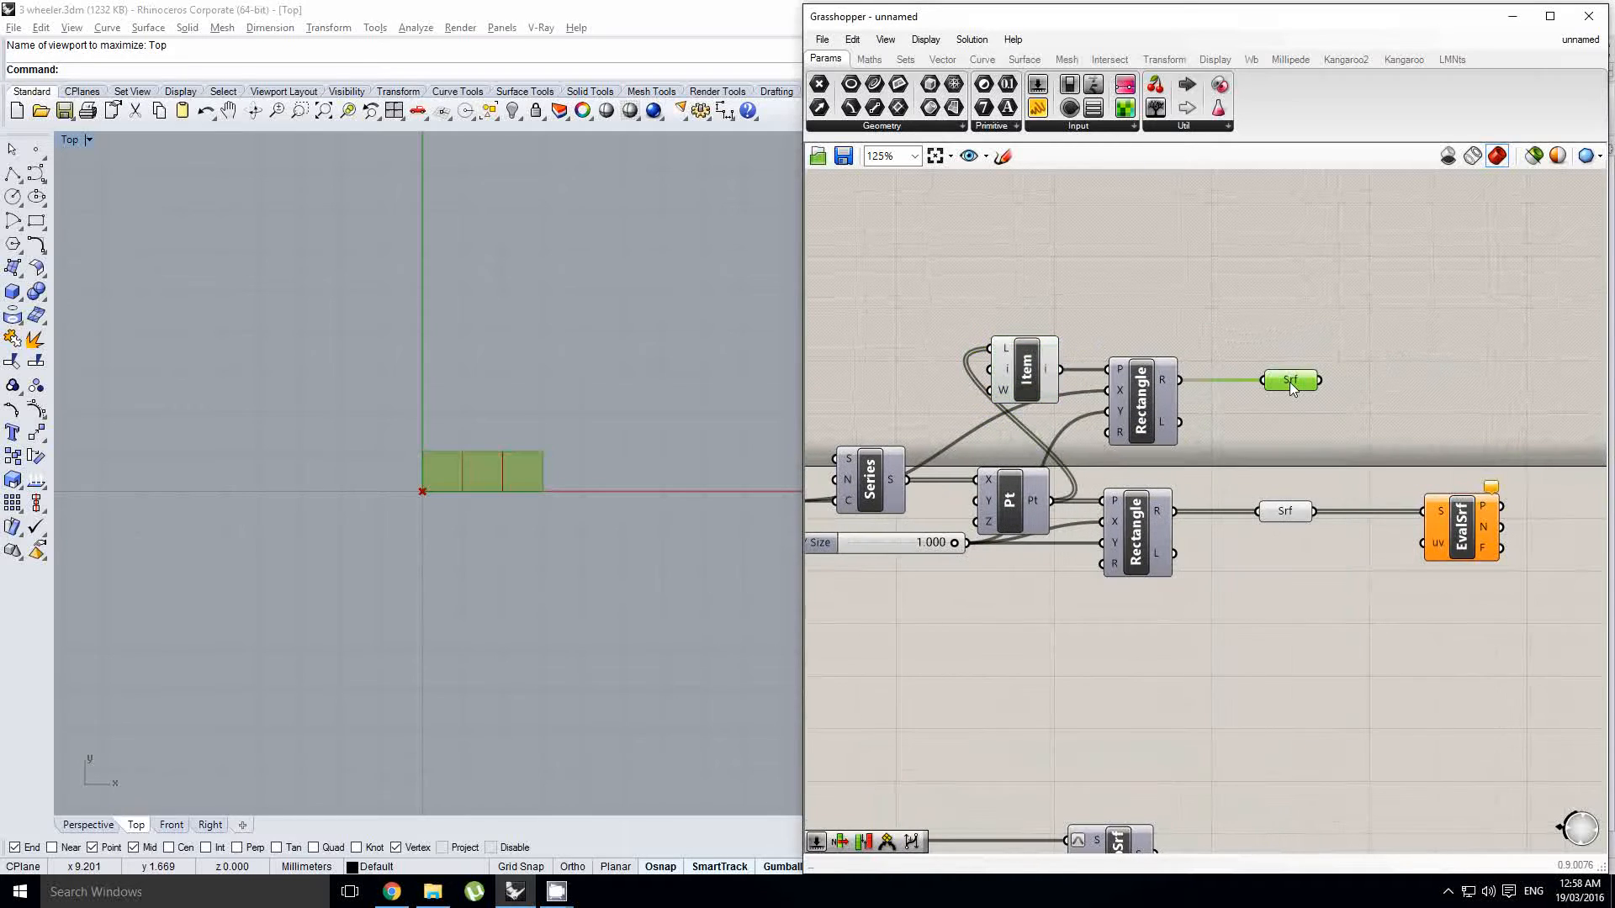
Step: Select the lower Surface parameter to highlight its geometry for comparison with the upper one
{"action": "left_click", "coordinate": [1287, 509]}
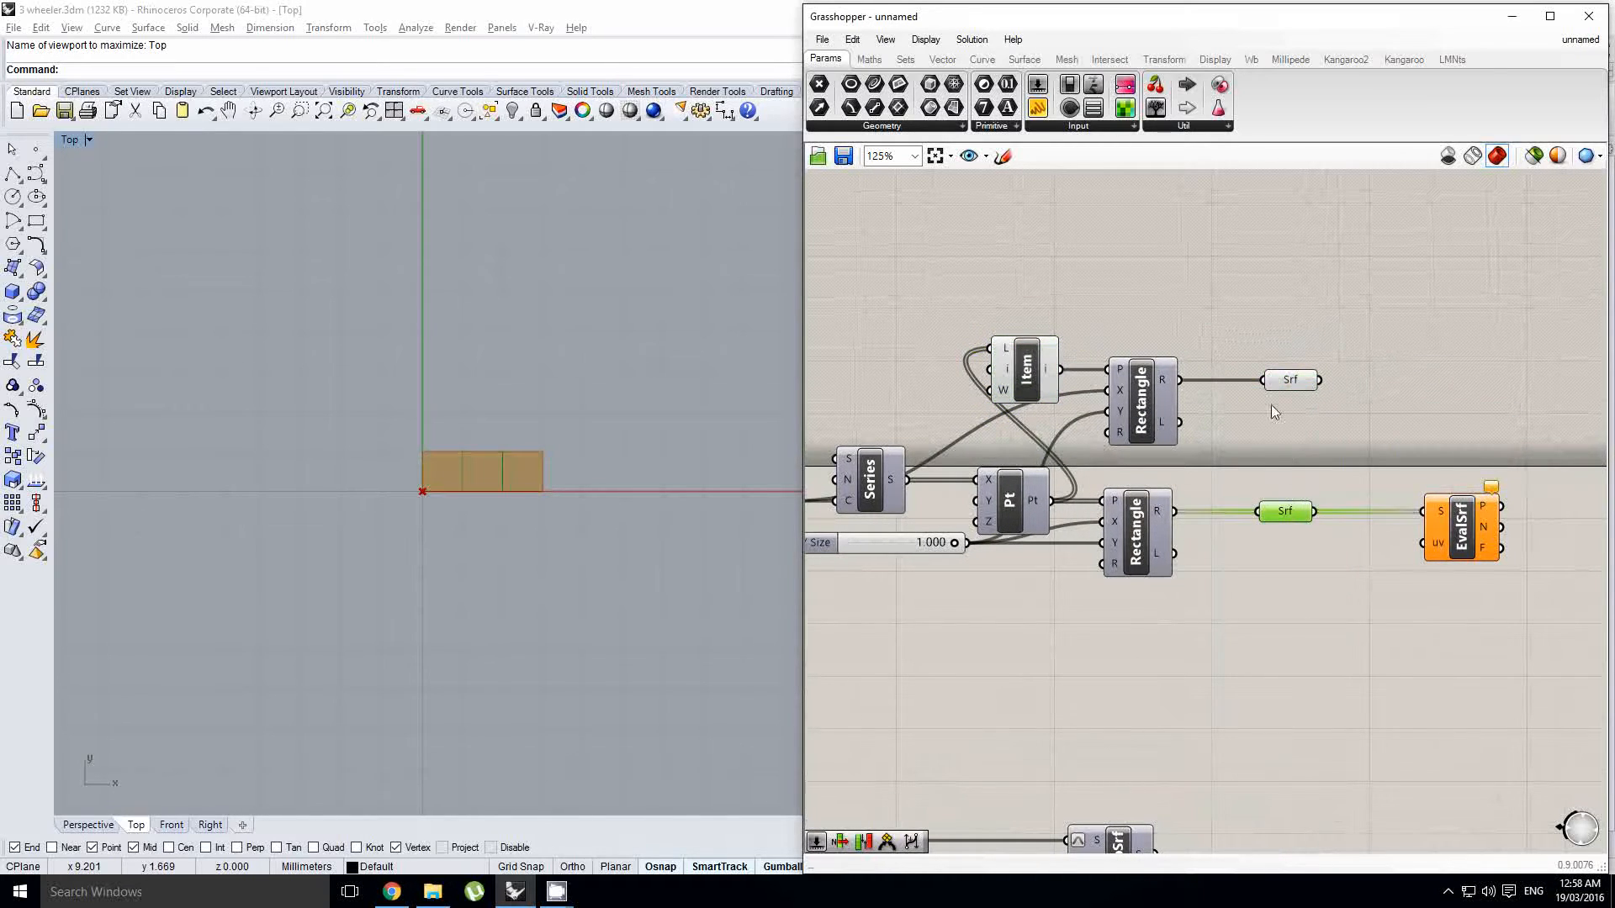
{"action": "right_click_drag", "start_coordinate": [1275, 437], "coordinate": [1335, 445]}
{"action": "left_click", "coordinate": [1314, 466]}
{"action": "scroll", "coordinate": [1313, 467], "scroll_direction": "down", "scroll_amount": 1}
{"action": "right_click_drag", "start_coordinate": [1407, 519], "coordinate": [1308, 537]}
{"action": "mouse_move", "coordinate": [1435, 607]}
{"action": "left_mouse_down"}
{"action": "mouse_move", "coordinate": [1081, 492]}
{"action": "mouse_move", "coordinate": [993, 381]}
{"action": "mouse_move", "coordinate": [1176, 420]}
{"action": "left_mouse_up"}
{"action": "left_click", "coordinate": [1129, 483]}
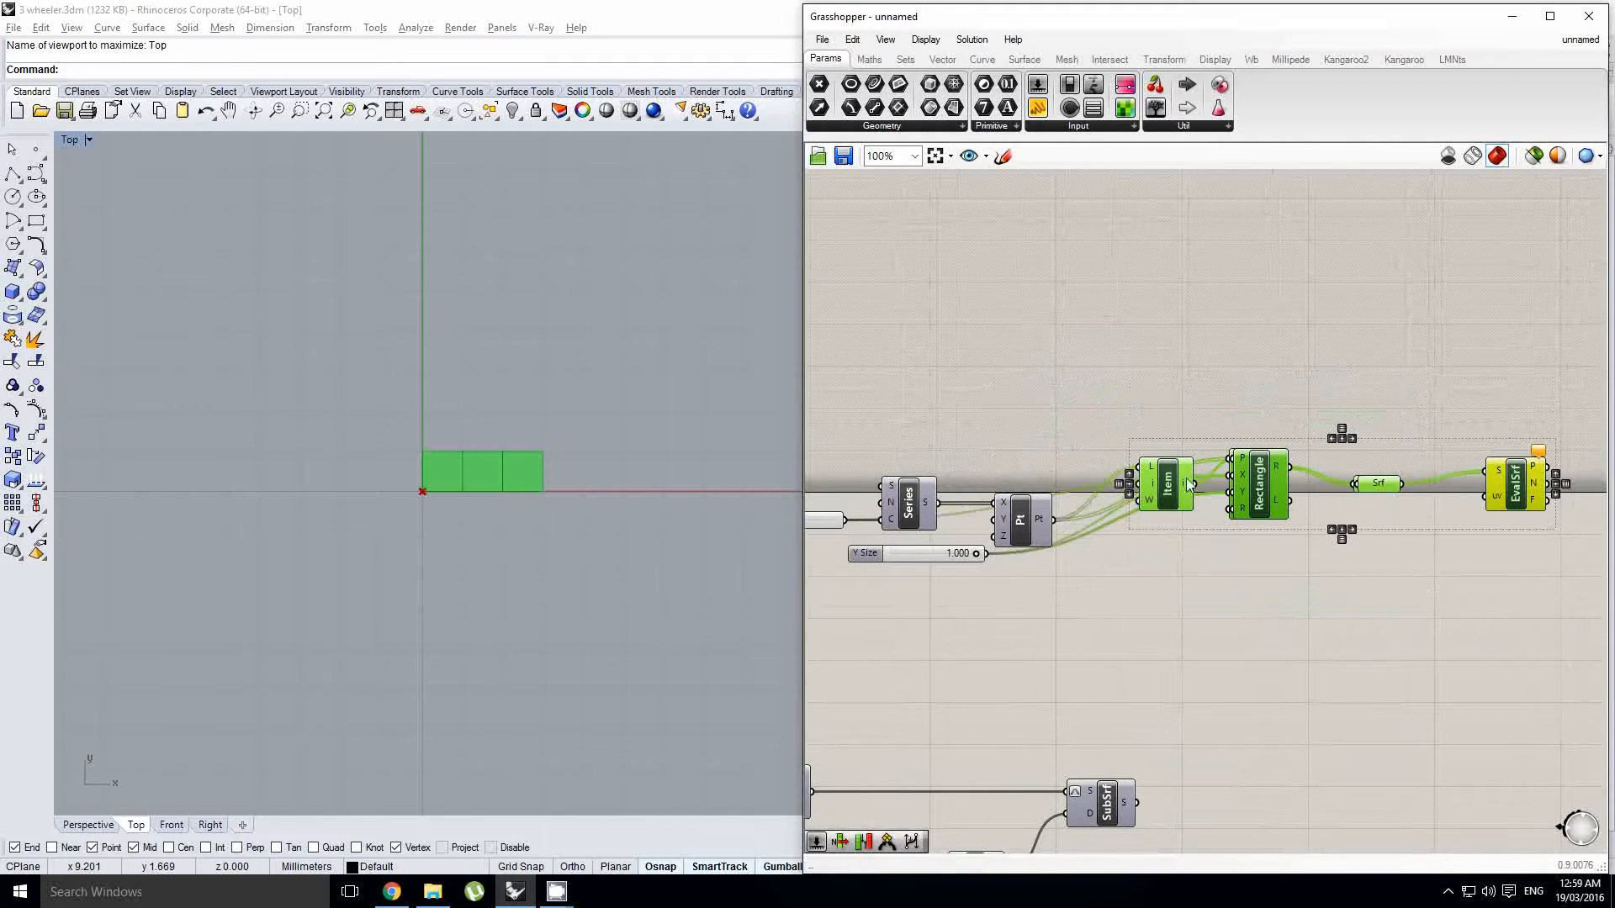
{"action": "right_click_drag", "start_coordinate": [1131, 485], "coordinate": [1124, 485]}
{"action": "key", "text": "ctrl+z"}
Step: Turn off the preview of the List Item component
{"action": "left_click", "coordinate": [1320, 455]}
{"action": "right_click_drag", "start_coordinate": [1327, 455], "coordinate": [1142, 445]}
{"action": "scroll", "coordinate": [1183, 472], "scroll_direction": "up", "scroll_amount": 2}
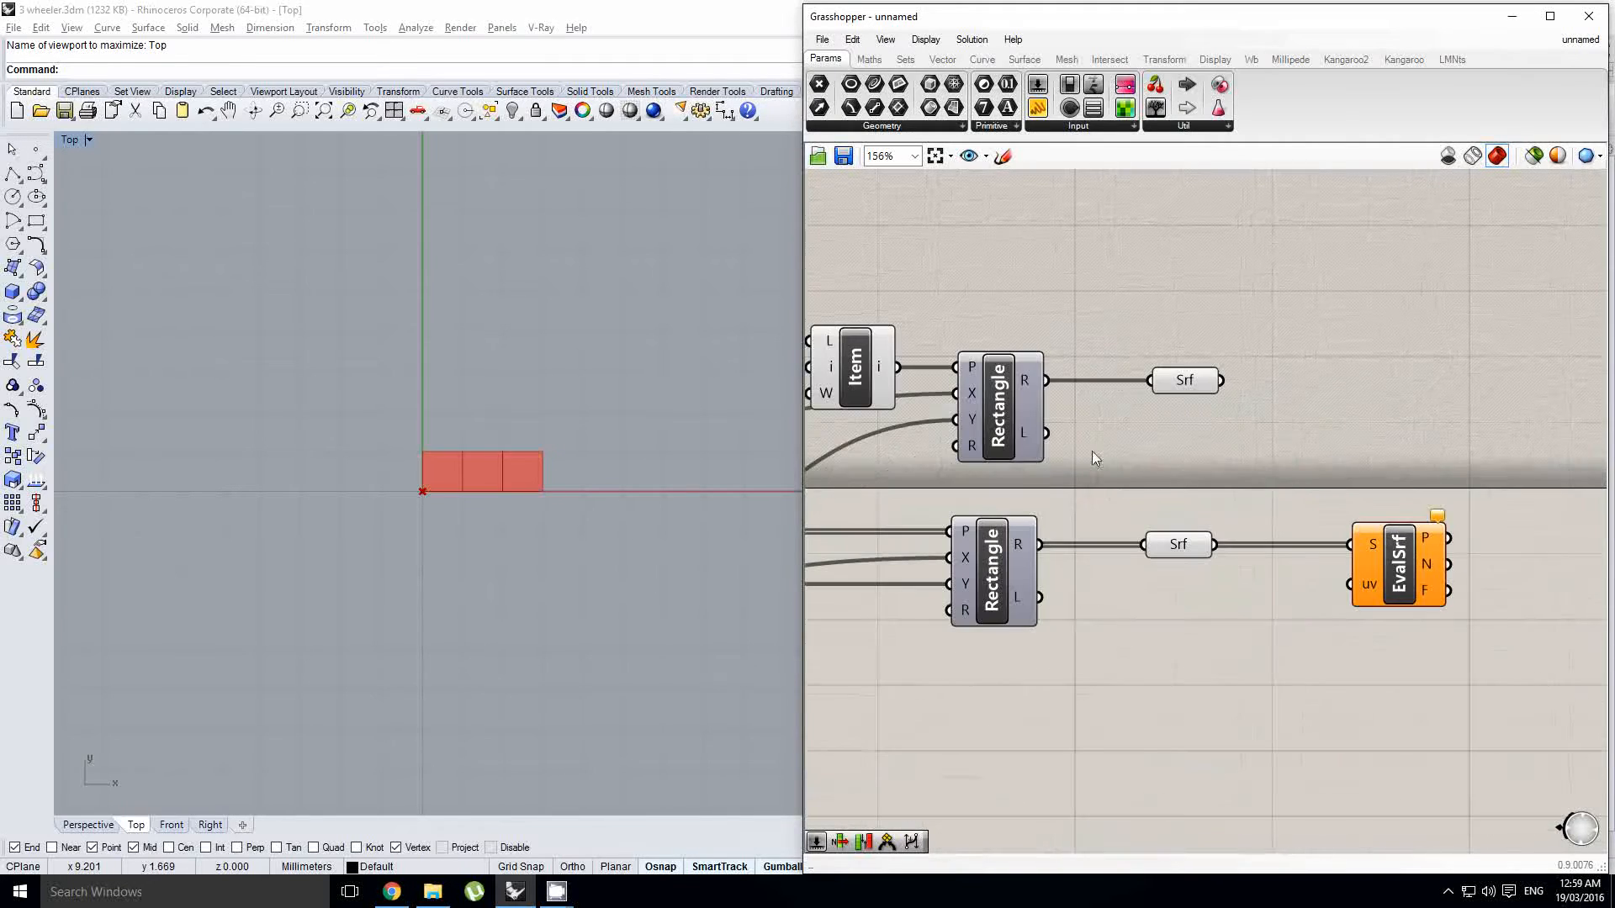
{"action": "left_click", "coordinate": [874, 369]}
{"action": "middle_click", "coordinate": [899, 368]}
{"action": "left_click", "coordinate": [853, 367]}
{"action": "middle_click", "coordinate": [964, 257]}
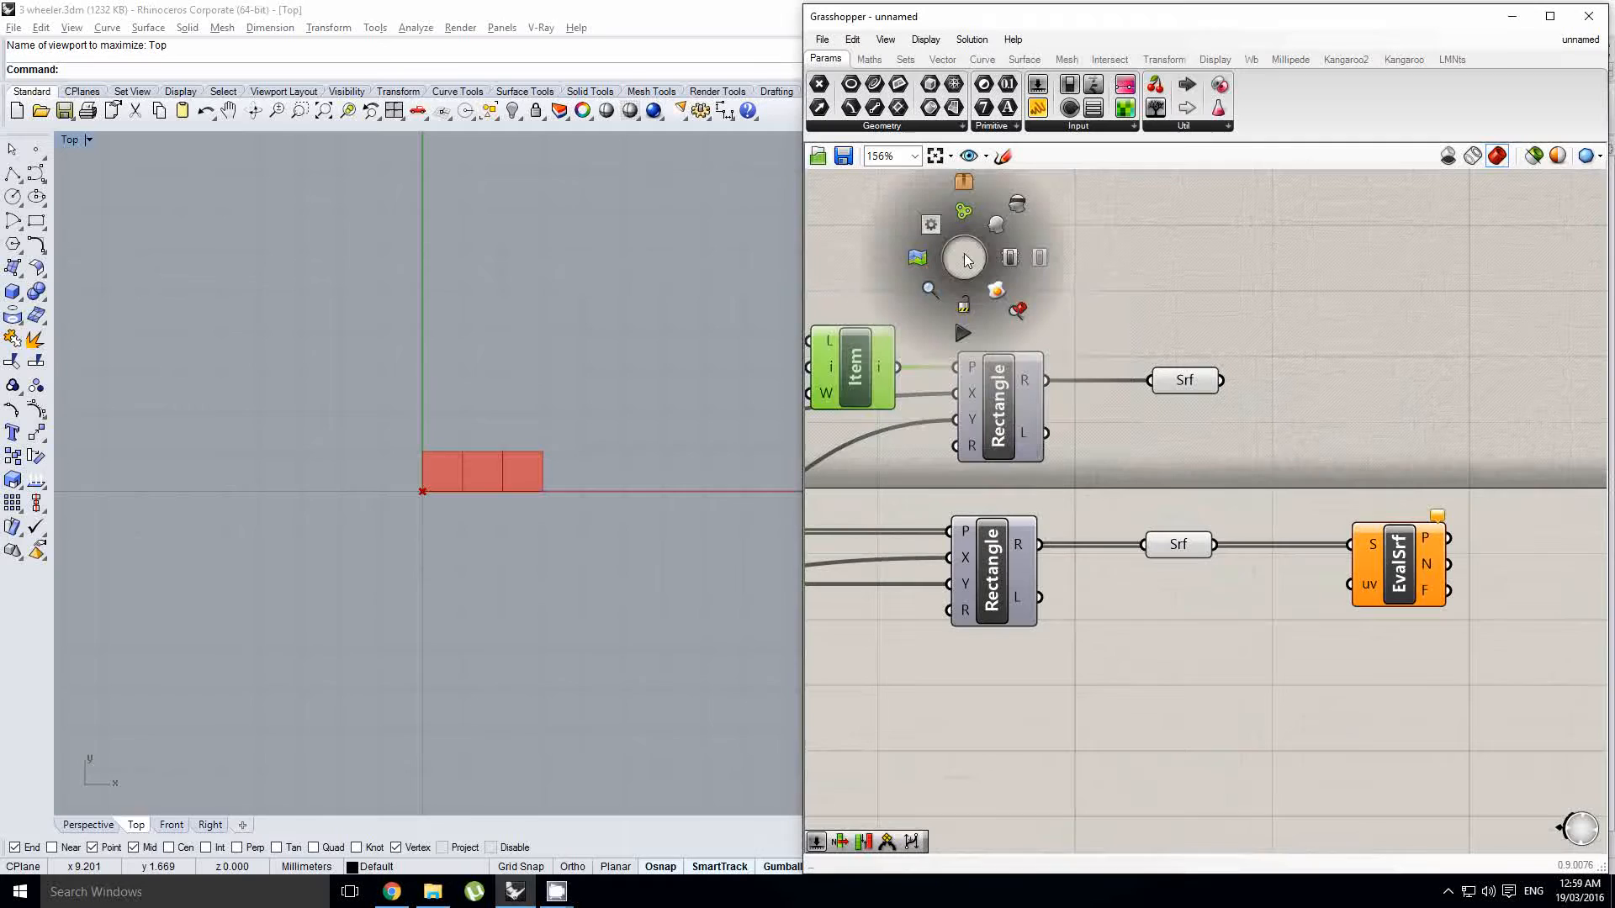
{"action": "left_click", "coordinate": [1015, 205]}
{"action": "right_click_drag", "start_coordinate": [1335, 397], "coordinate": [1186, 465]}
Step: Select the upper and lower Surface parameters in turn to compare the geometry they hold
{"action": "left_click", "coordinate": [1042, 419]}
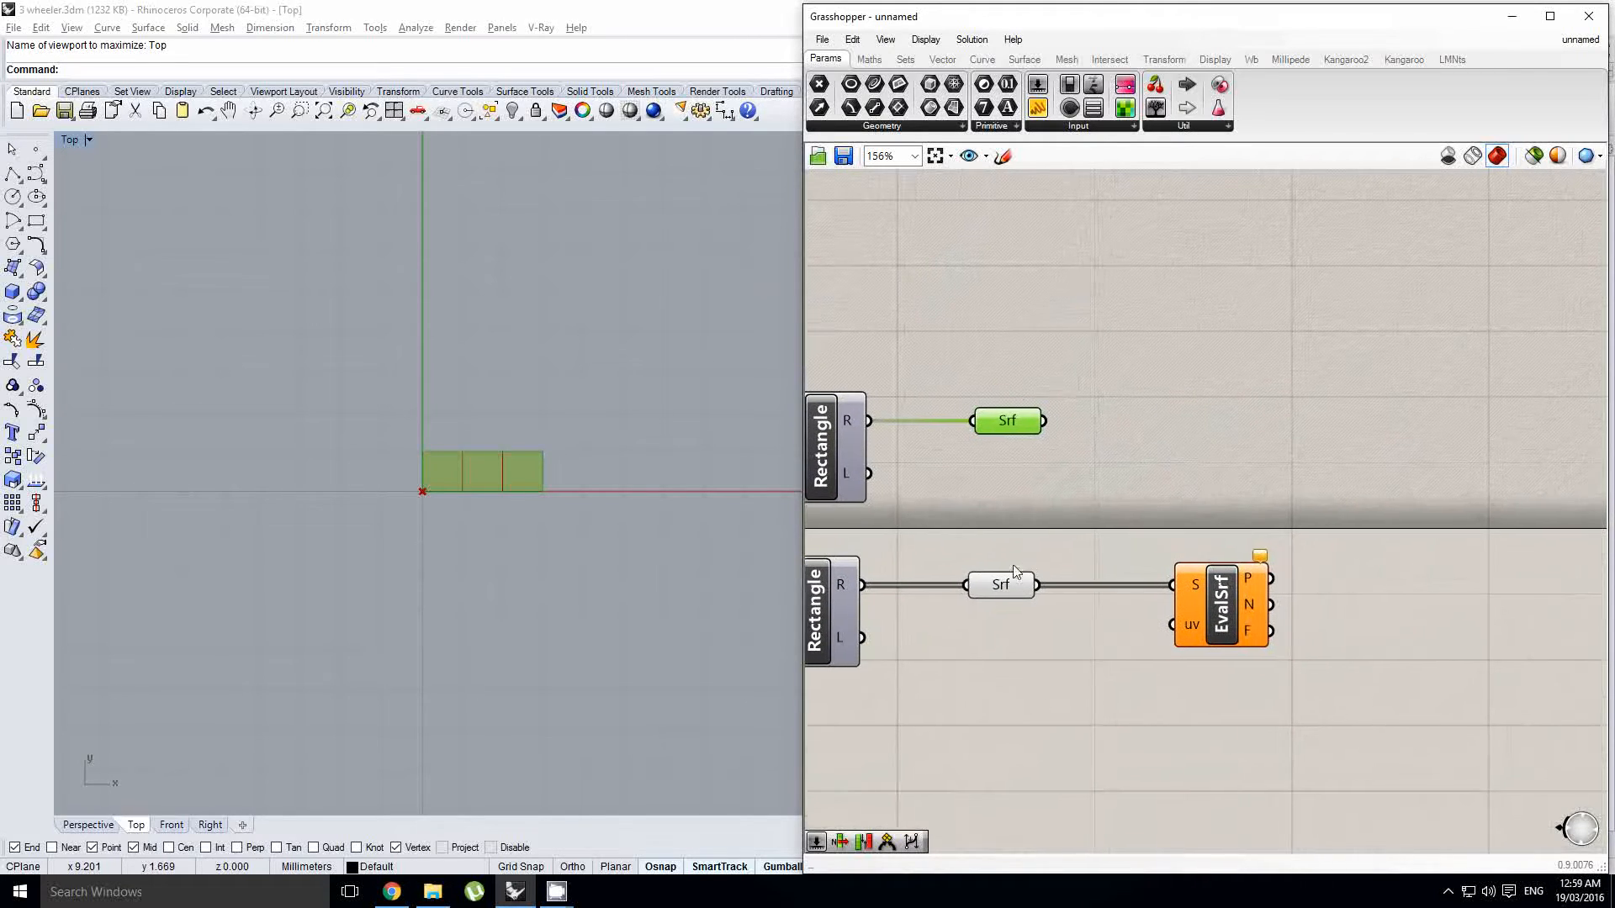
{"action": "left_click", "coordinate": [1005, 581]}
{"action": "right_click_drag", "start_coordinate": [1233, 588], "coordinate": [1307, 506]}
{"action": "left_click", "coordinate": [1103, 578]}
Step: Add a Graph Mapper below the lower Rectangle component and set its graph type to Bezier
{"action": "scroll", "coordinate": [1306, 507], "scroll_direction": "down", "scroll_amount": 1}
{"action": "scroll", "coordinate": [1307, 506], "scroll_direction": "down", "scroll_amount": 1}
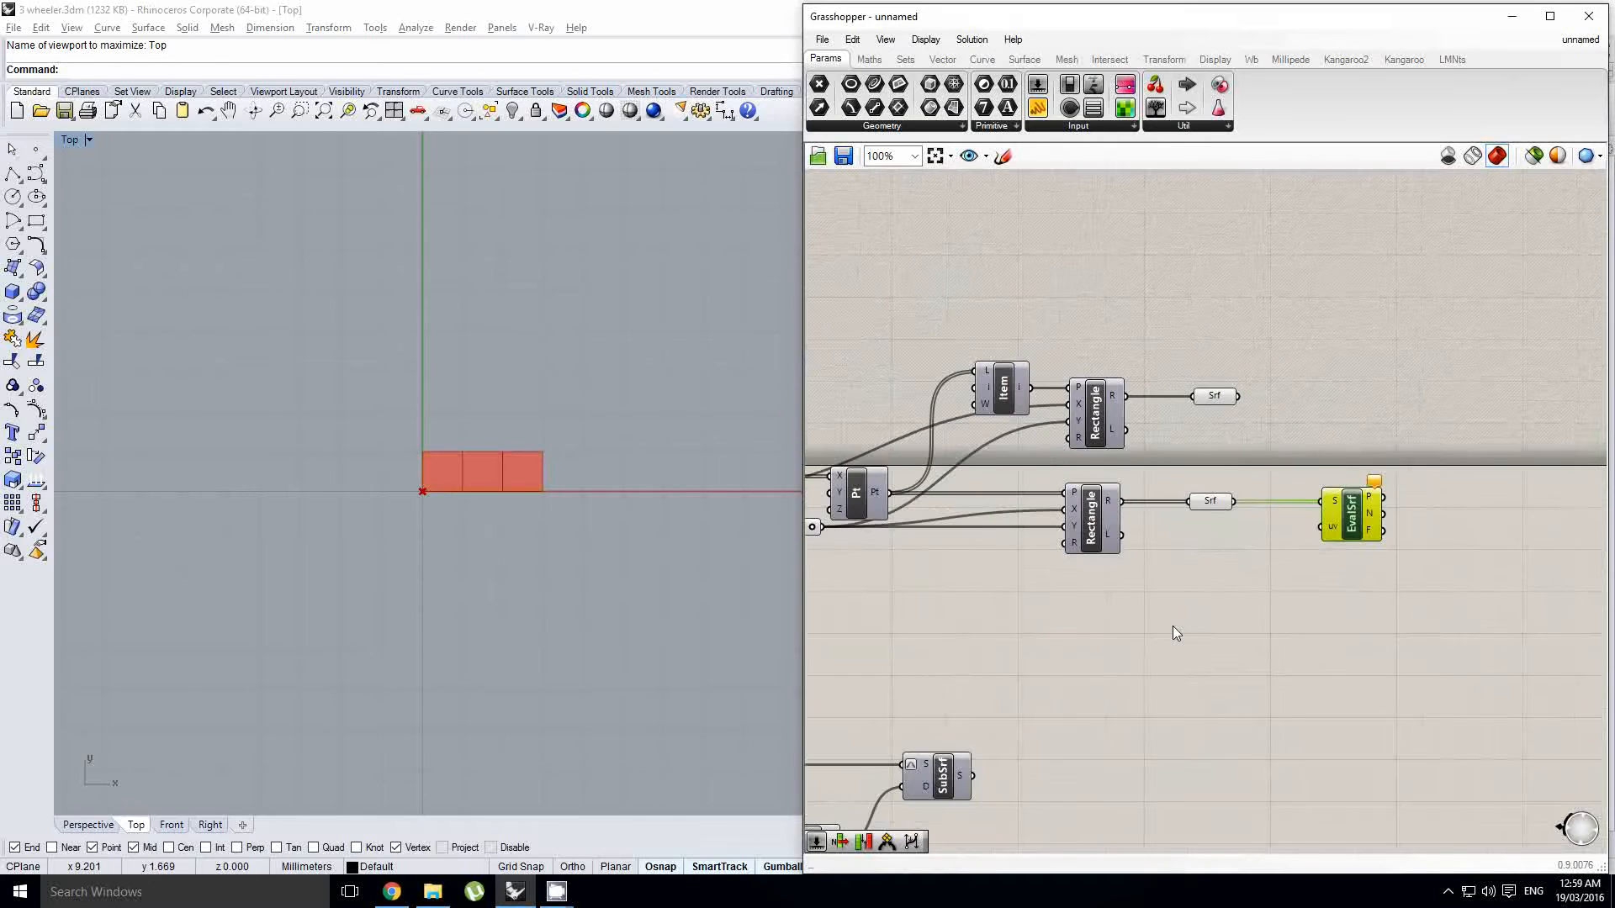
{"action": "scroll", "coordinate": [1172, 625], "scroll_direction": "up", "scroll_amount": 1}
{"action": "double_click", "coordinate": [1172, 626]}
{"action": "type", "text": "graph"}
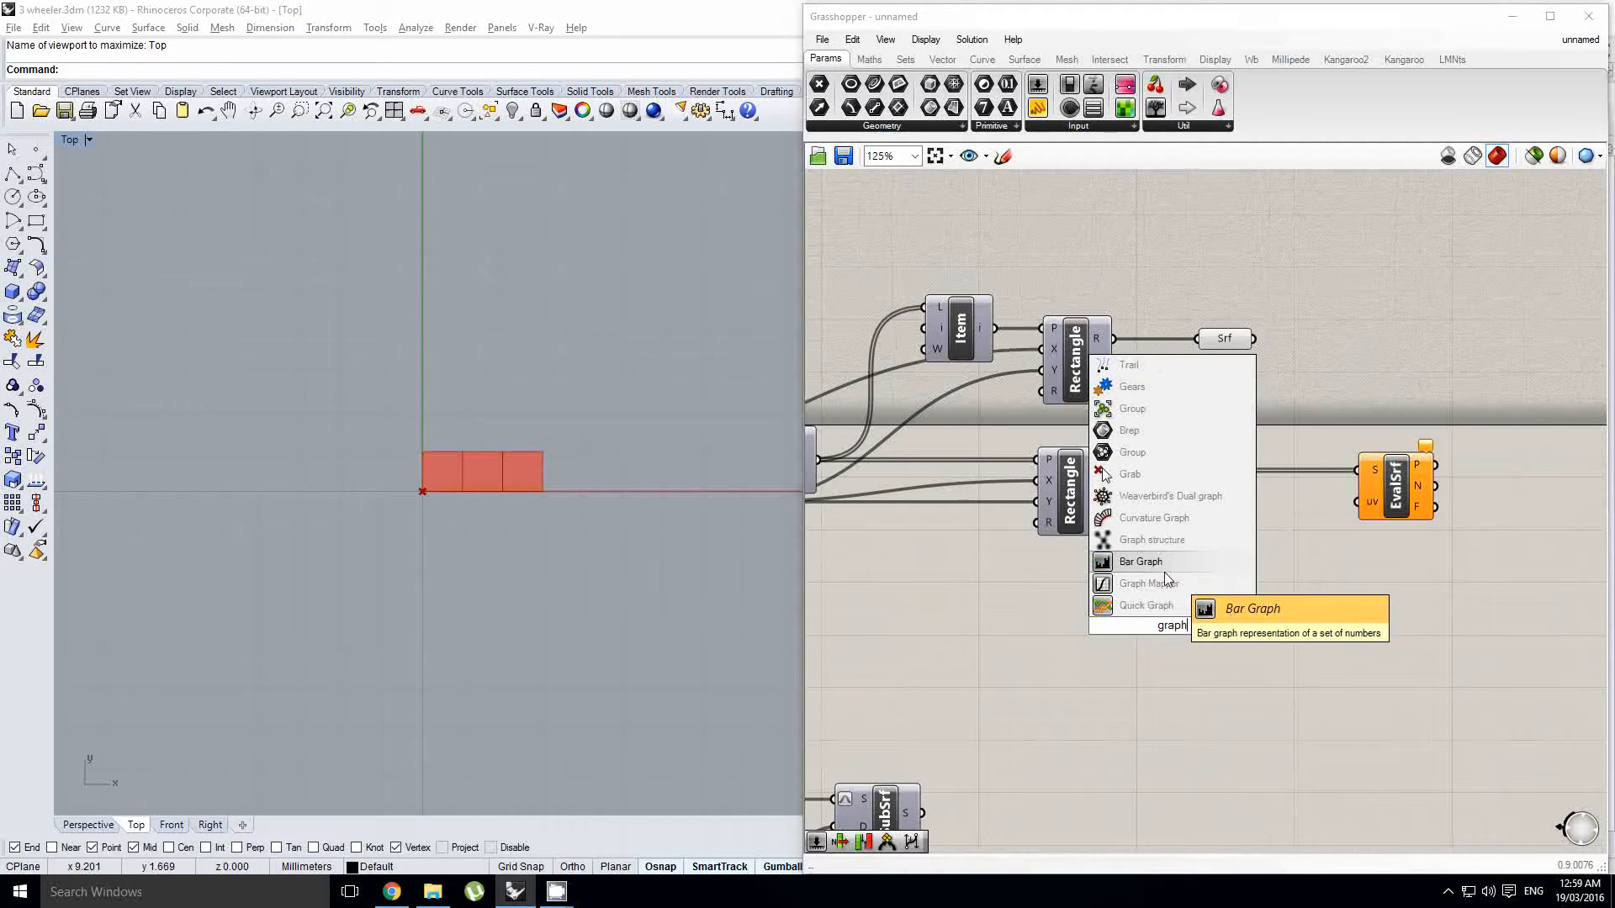
{"action": "left_click", "coordinate": [1166, 571]}
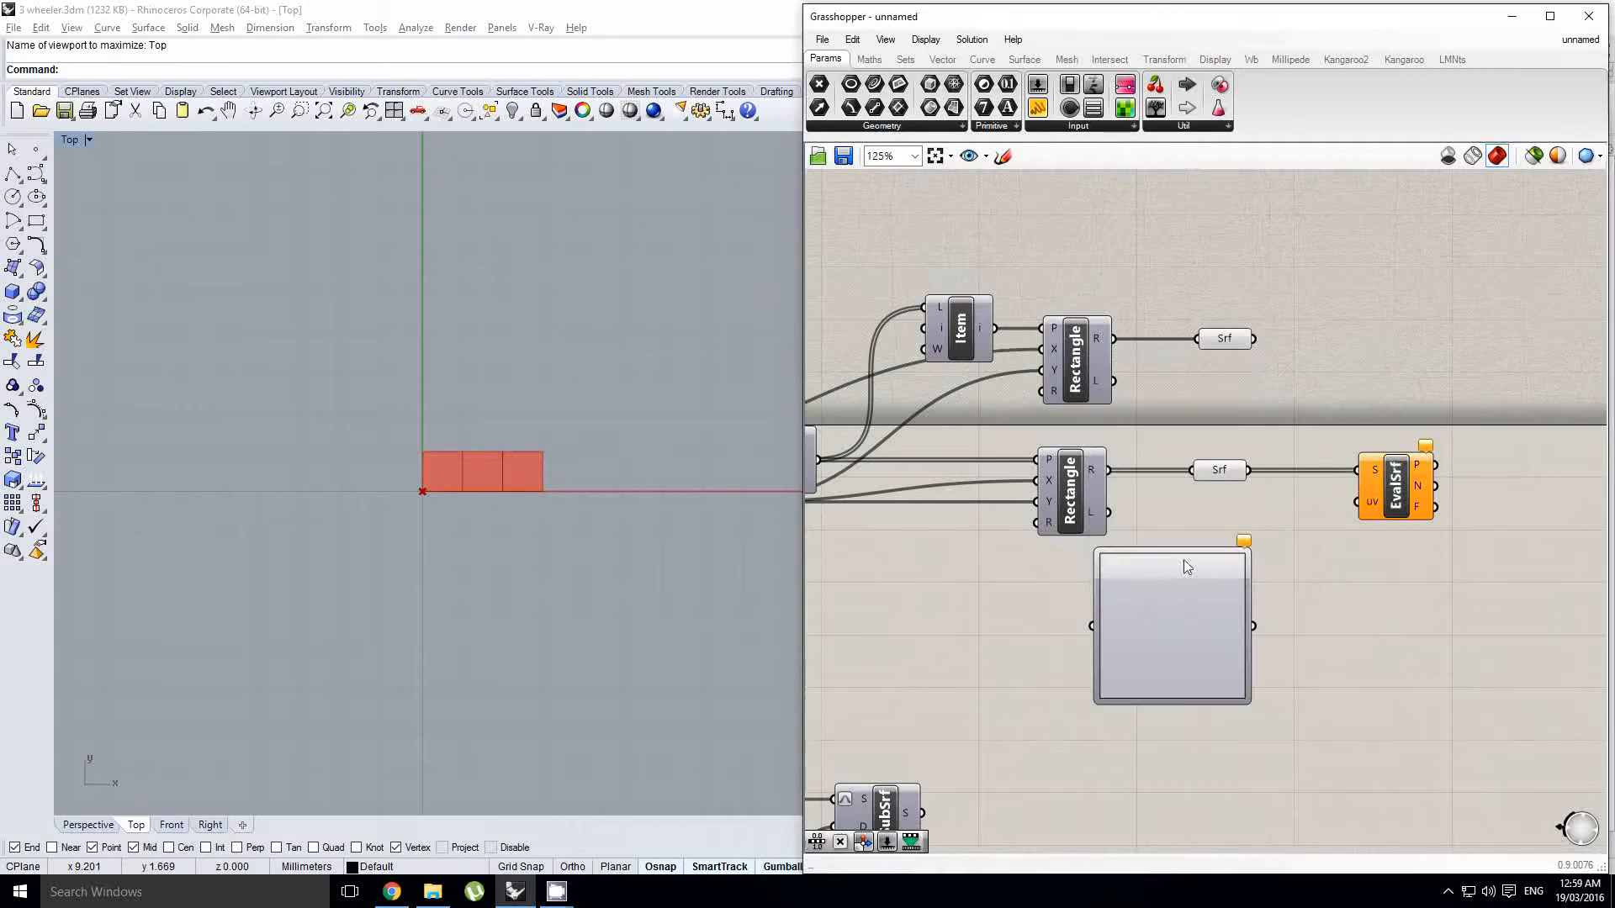
{"action": "scroll", "coordinate": [1235, 445], "scroll_direction": "down", "scroll_amount": 3}
{"action": "left_click_drag", "start_coordinate": [1251, 517], "coordinate": [1234, 513]}
{"action": "scroll", "coordinate": [1231, 518], "scroll_direction": "up", "scroll_amount": 1}
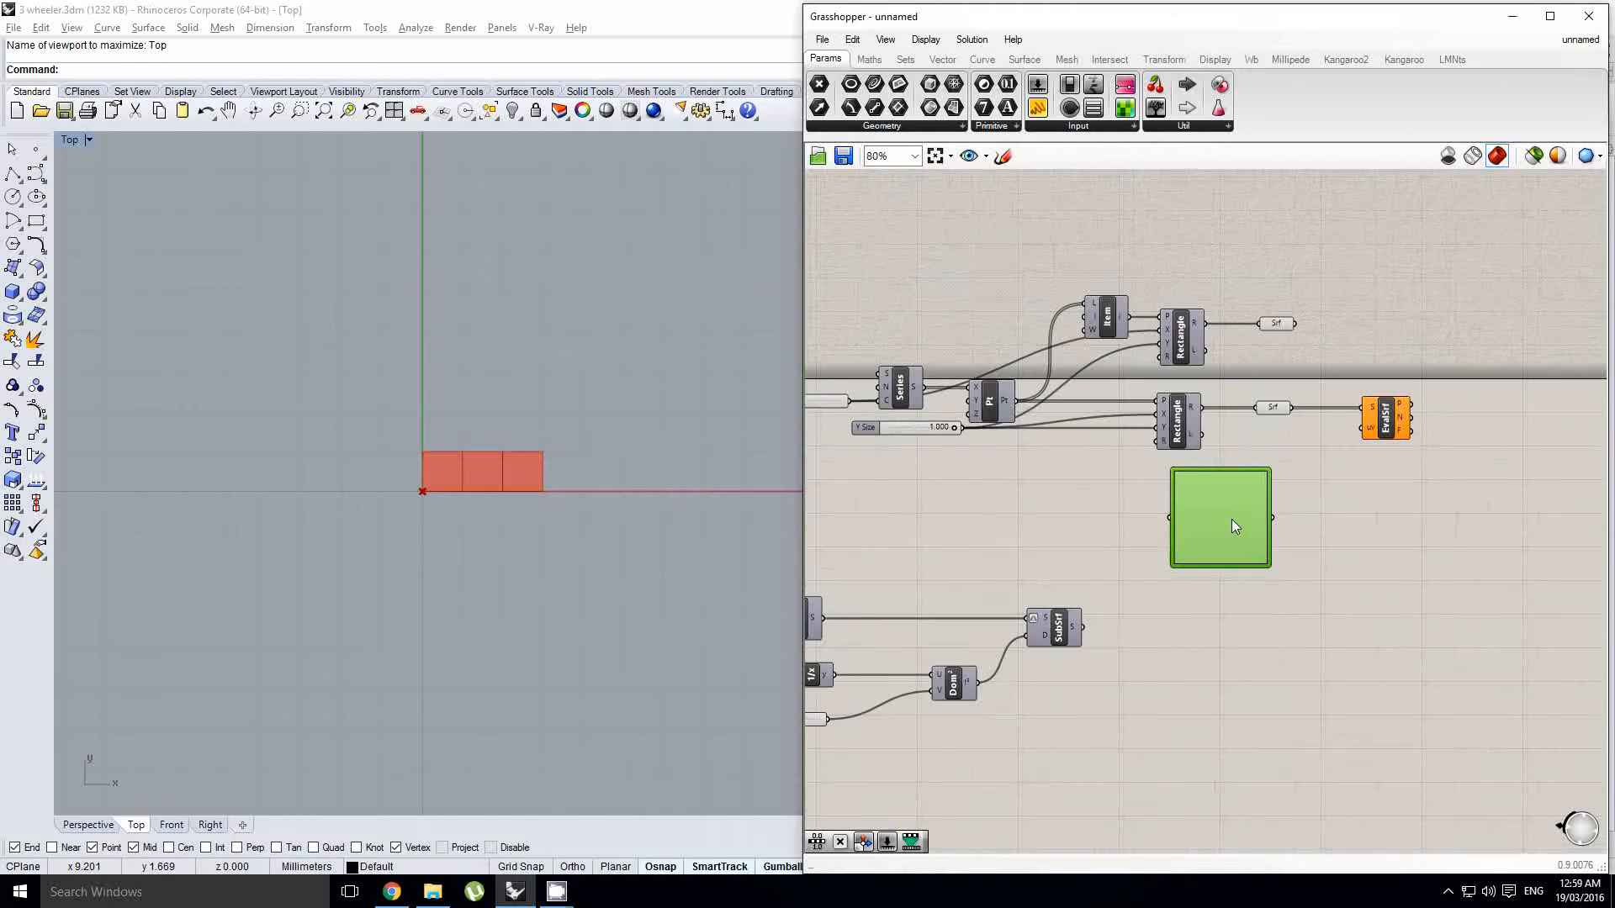
{"action": "right_click", "coordinate": [1231, 519]}
{"action": "mouse_move", "coordinate": [1292, 771]}
{"action": "left_click", "coordinate": [1413, 683]}
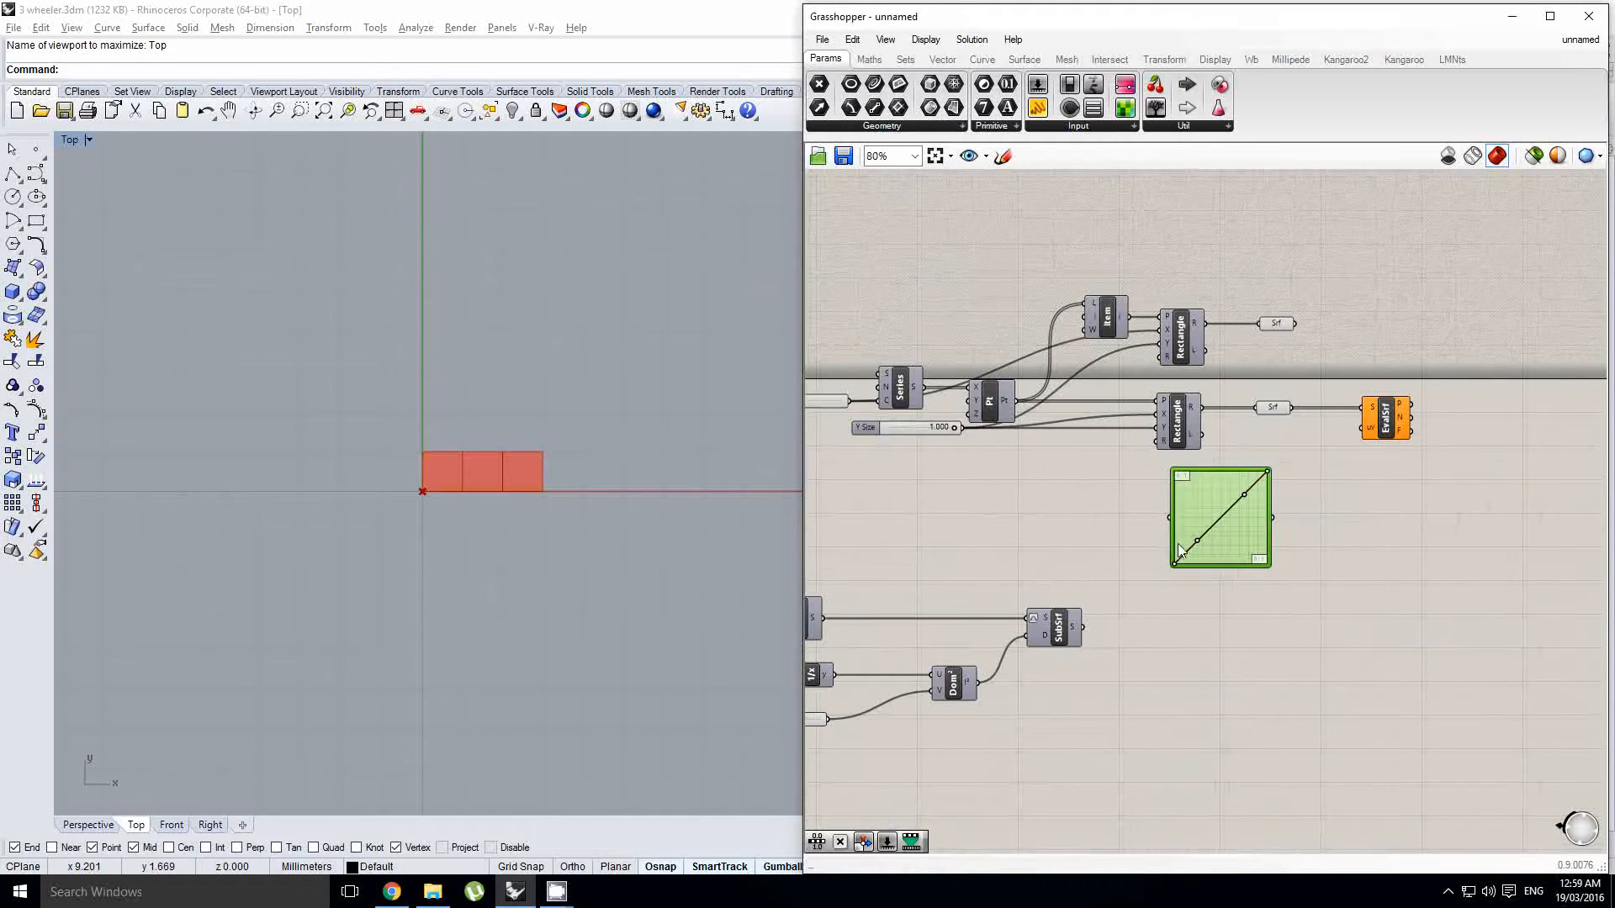
Step: Add a Range component beside the Graph Mapper and connect its R output to the Graph Mapper's input
{"action": "scroll", "coordinate": [1217, 526], "scroll_direction": "up", "scroll_amount": 1}
{"action": "right_click_drag", "start_coordinate": [1133, 507], "coordinate": [1123, 508]}
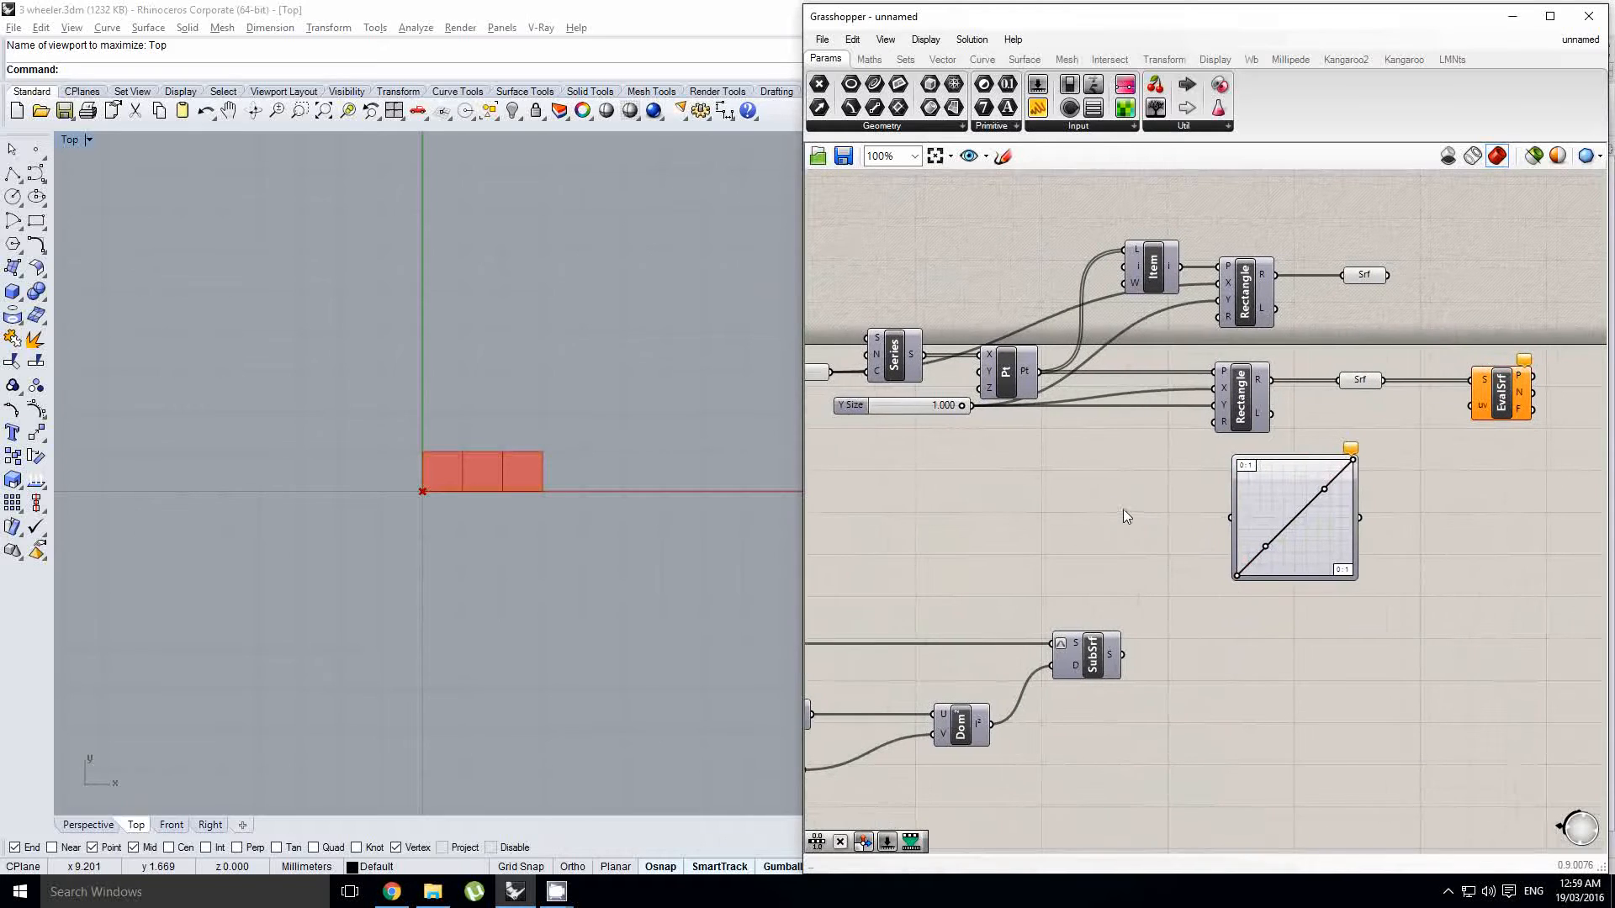
{"action": "double_click", "coordinate": [1117, 509]}
{"action": "type", "text": "range"}
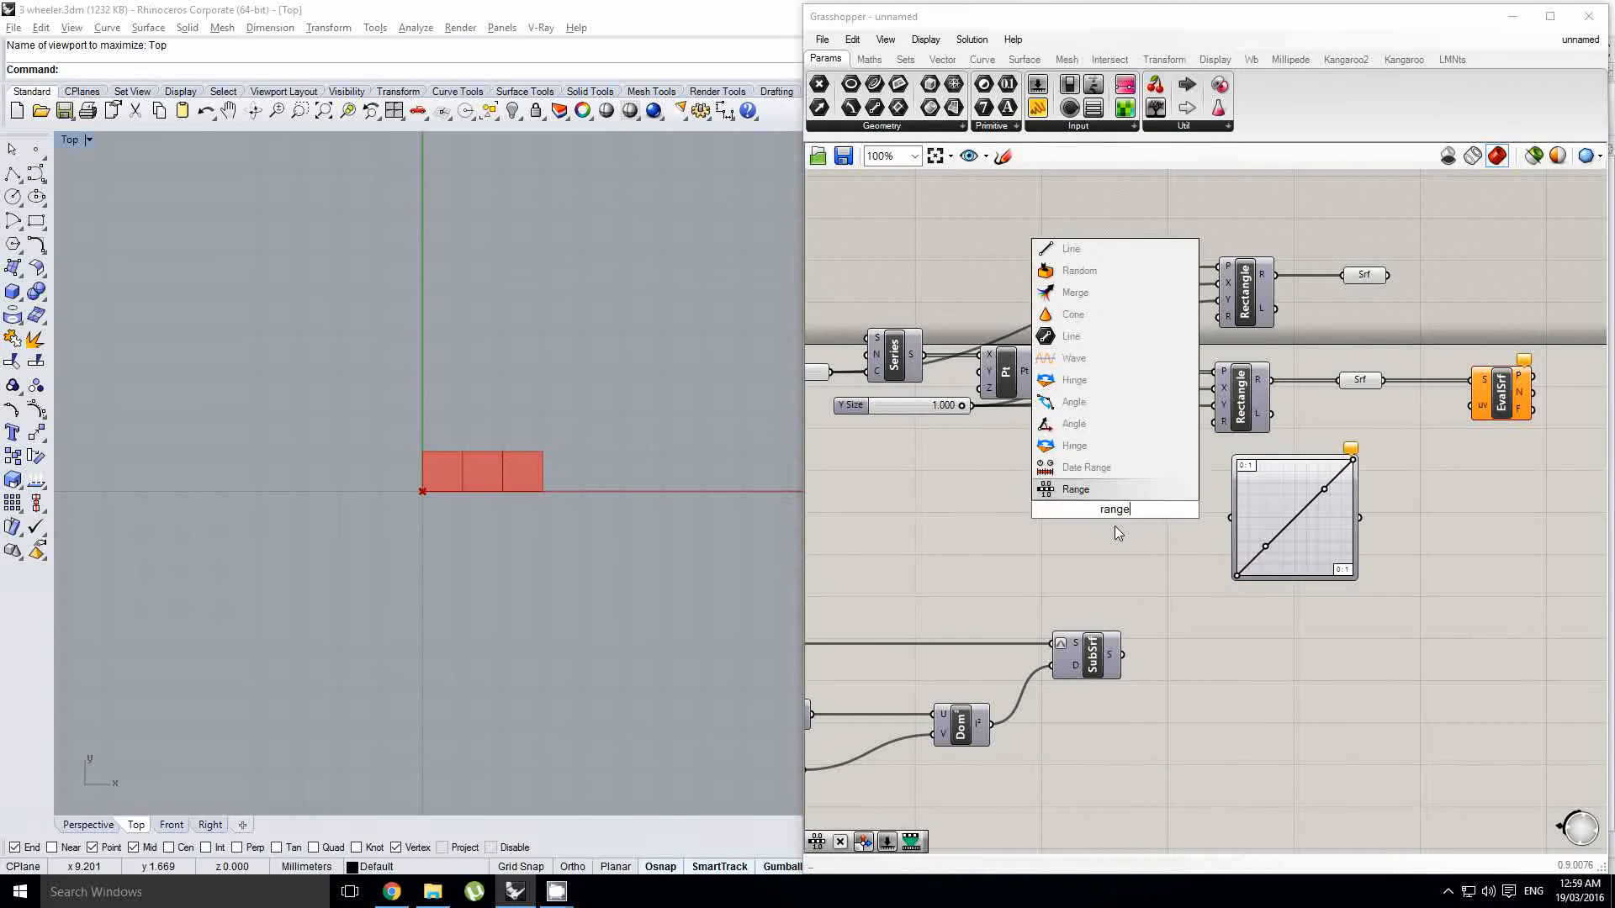
{"action": "left_click", "coordinate": [1105, 491]}
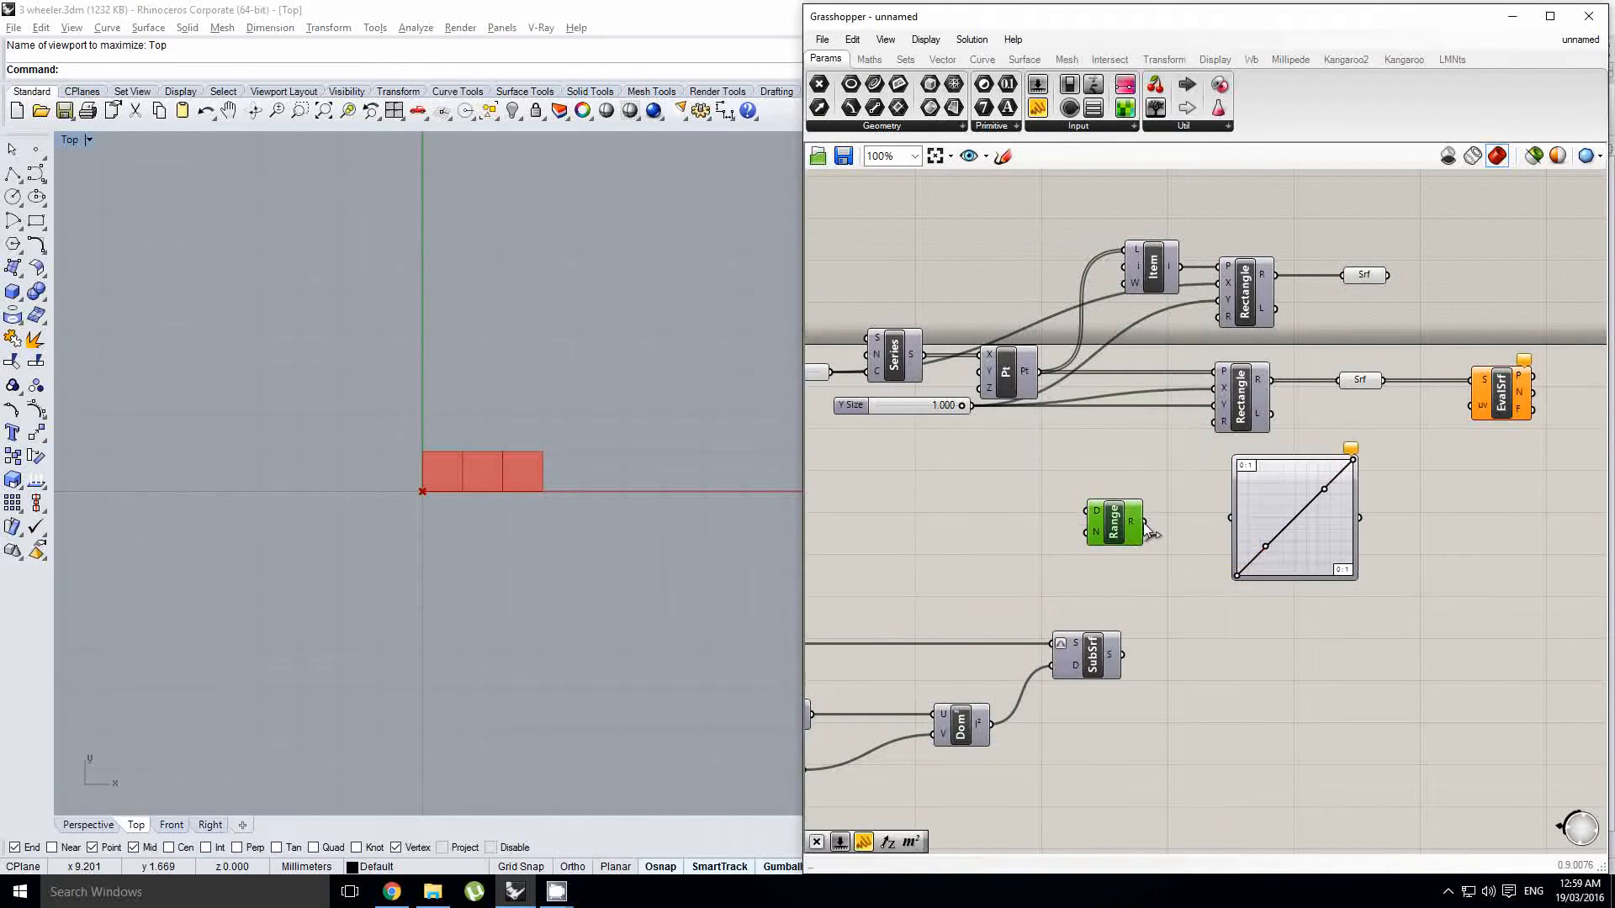
{"action": "left_click_drag", "start_coordinate": [1118, 526], "coordinate": [1130, 525]}
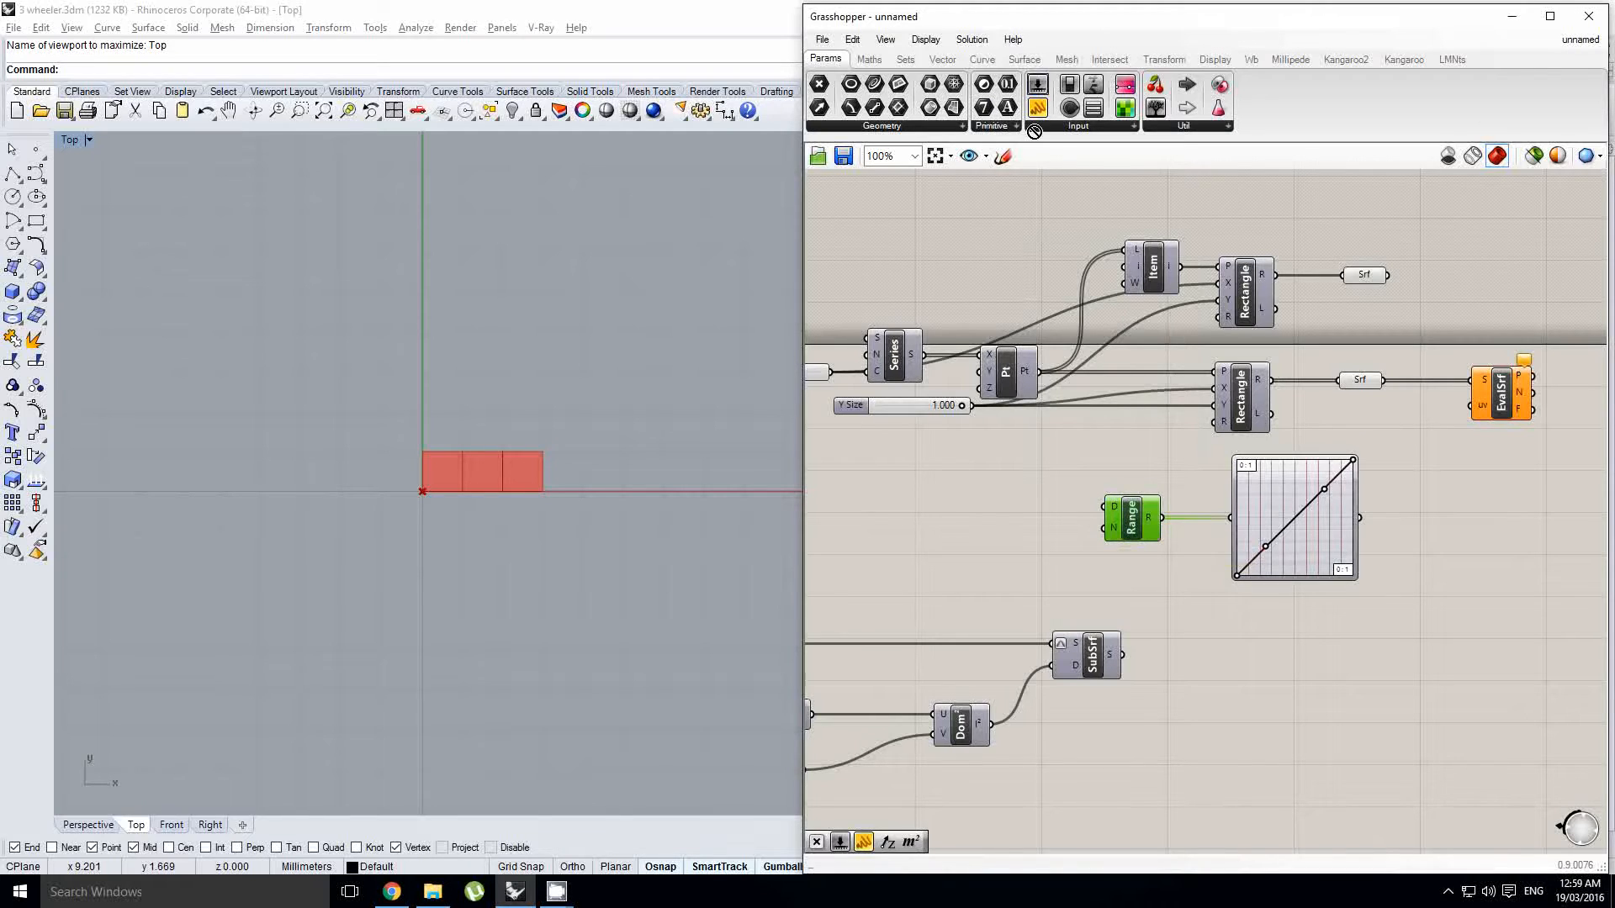
Step: Add a Number Slider with integer rounding and a maximum of 20, and connect it to the Range's N input
{"action": "scroll", "coordinate": [960, 519], "scroll_direction": "up", "scroll_amount": 2}
{"action": "double_click", "coordinate": [900, 517]}
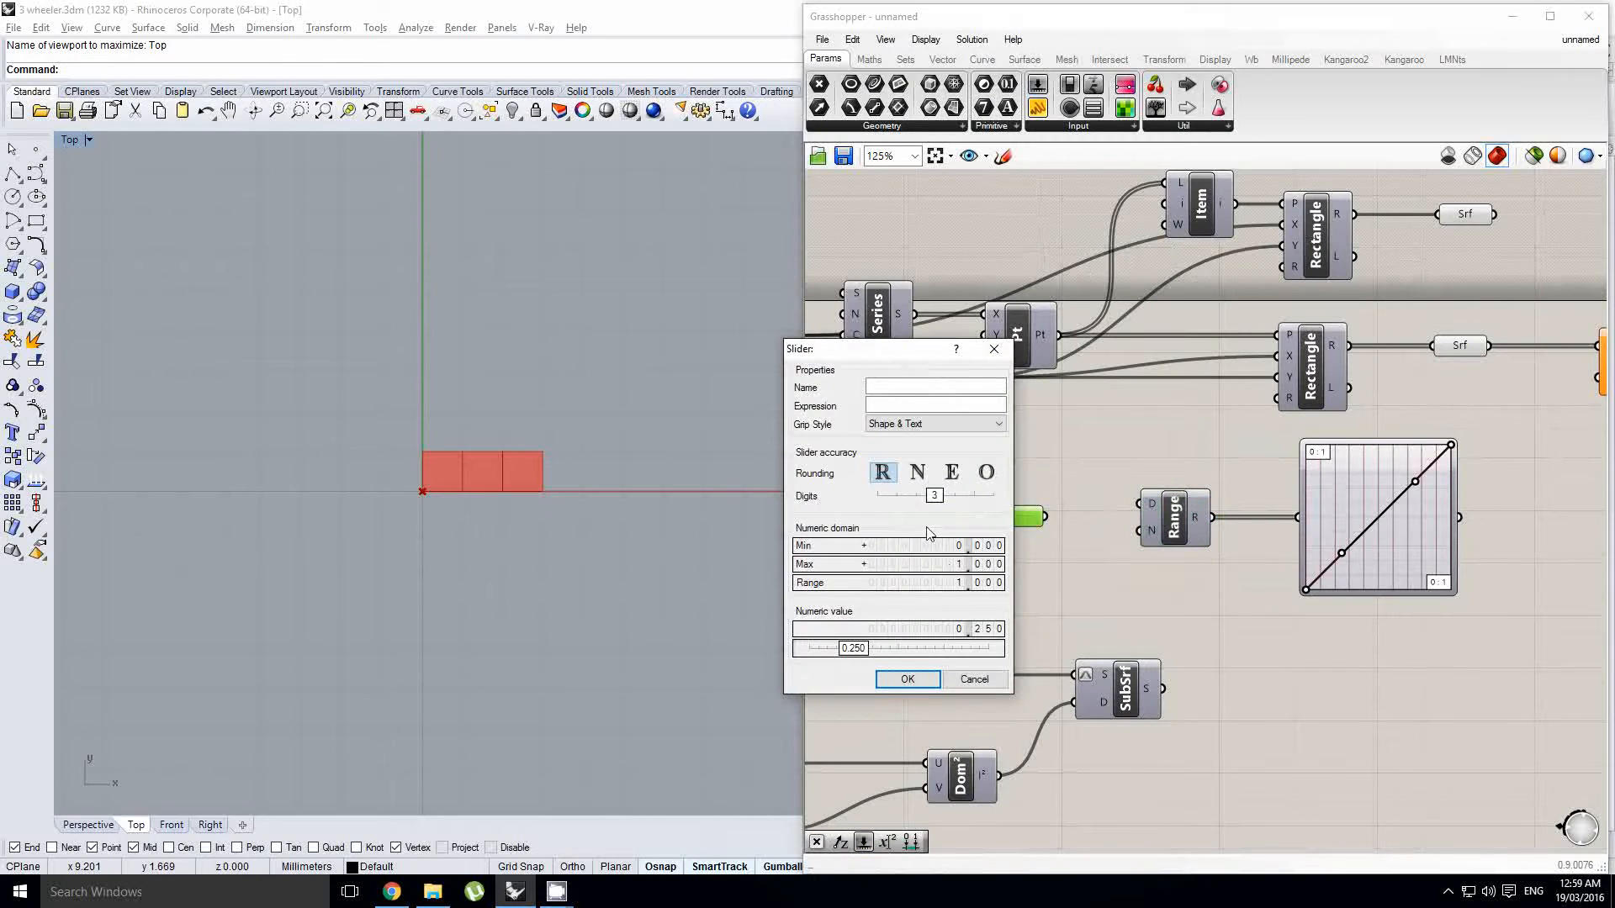
{"action": "left_click", "coordinate": [915, 473]}
{"action": "double_click", "coordinate": [928, 564]}
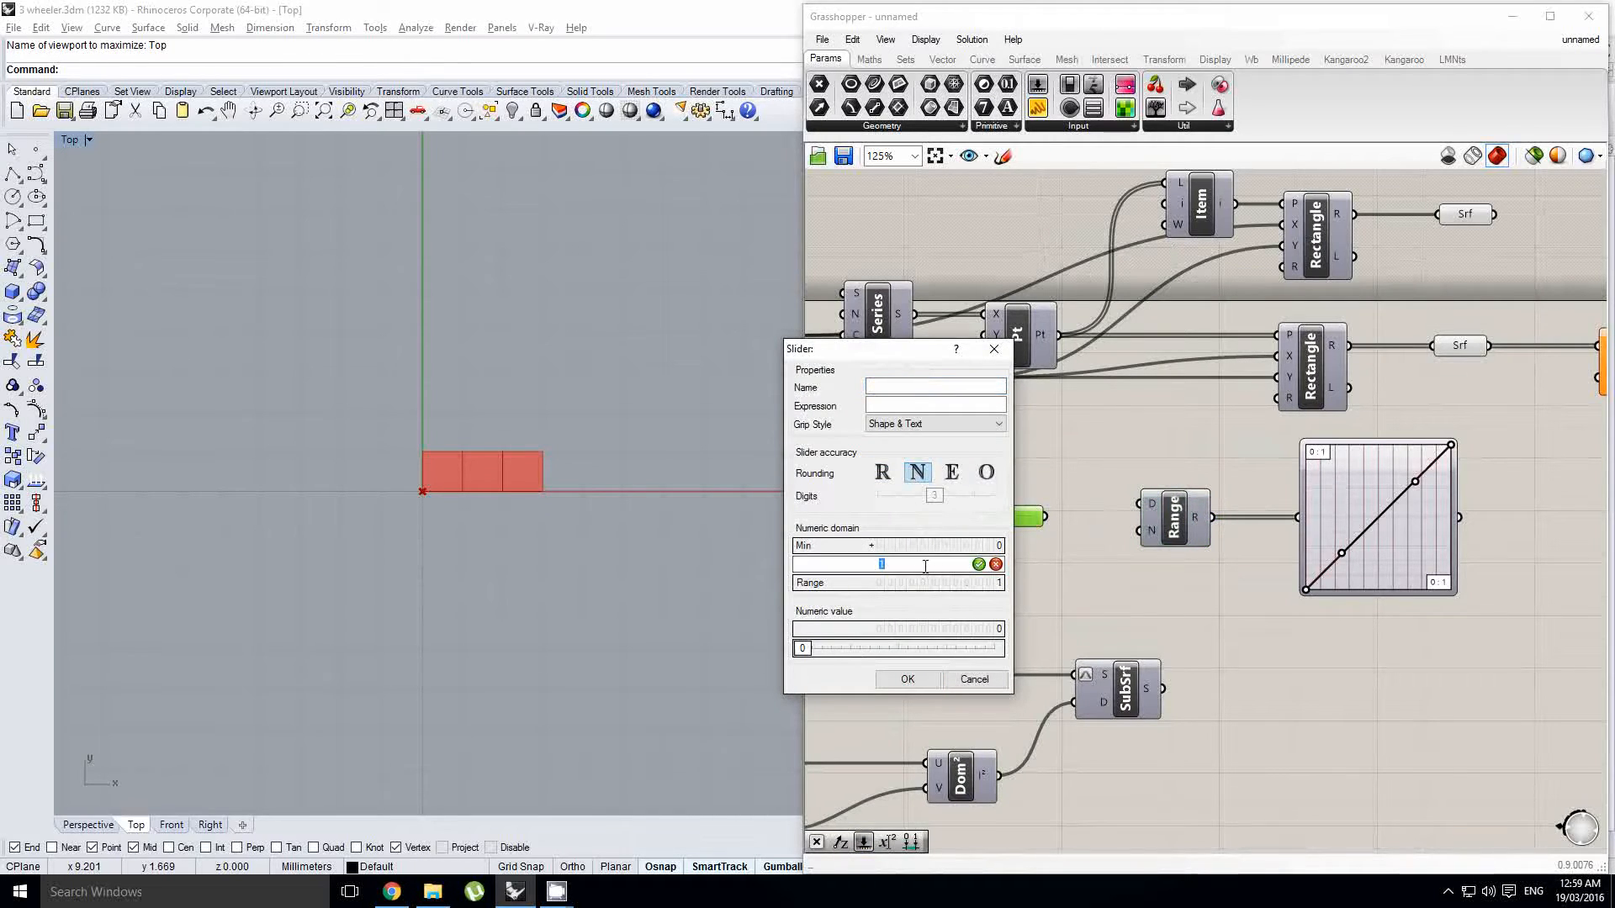
{"action": "type", "text": "20"}
{"action": "left_click", "coordinate": [907, 679]}
{"action": "scroll", "coordinate": [1047, 521], "scroll_direction": "up", "scroll_amount": 1}
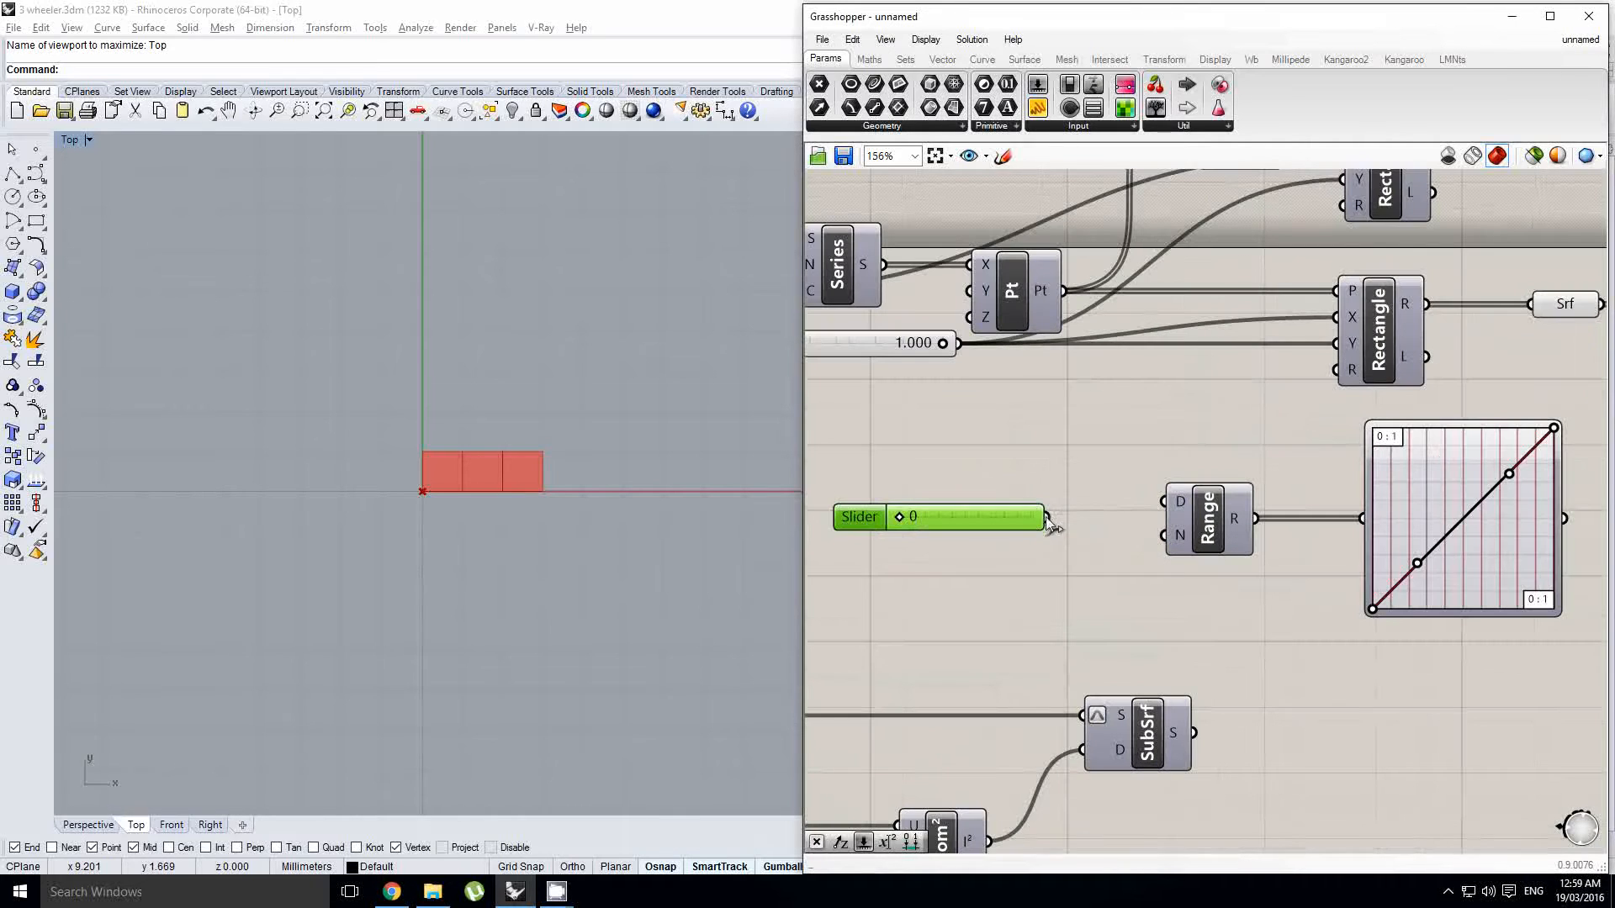
{"action": "left_click_drag", "start_coordinate": [1159, 539], "coordinate": [1163, 535]}
{"action": "mouse_move", "coordinate": [979, 519]}
{"action": "left_mouse_down"}
{"action": "mouse_move", "coordinate": [997, 538]}
{"action": "mouse_move", "coordinate": [975, 544]}
{"action": "left_mouse_up"}
Step: Duplicate the Graph Mapper directly below the original, keeping its connection to the Range output
{"action": "right_click_drag", "start_coordinate": [1597, 538], "coordinate": [1159, 542]}
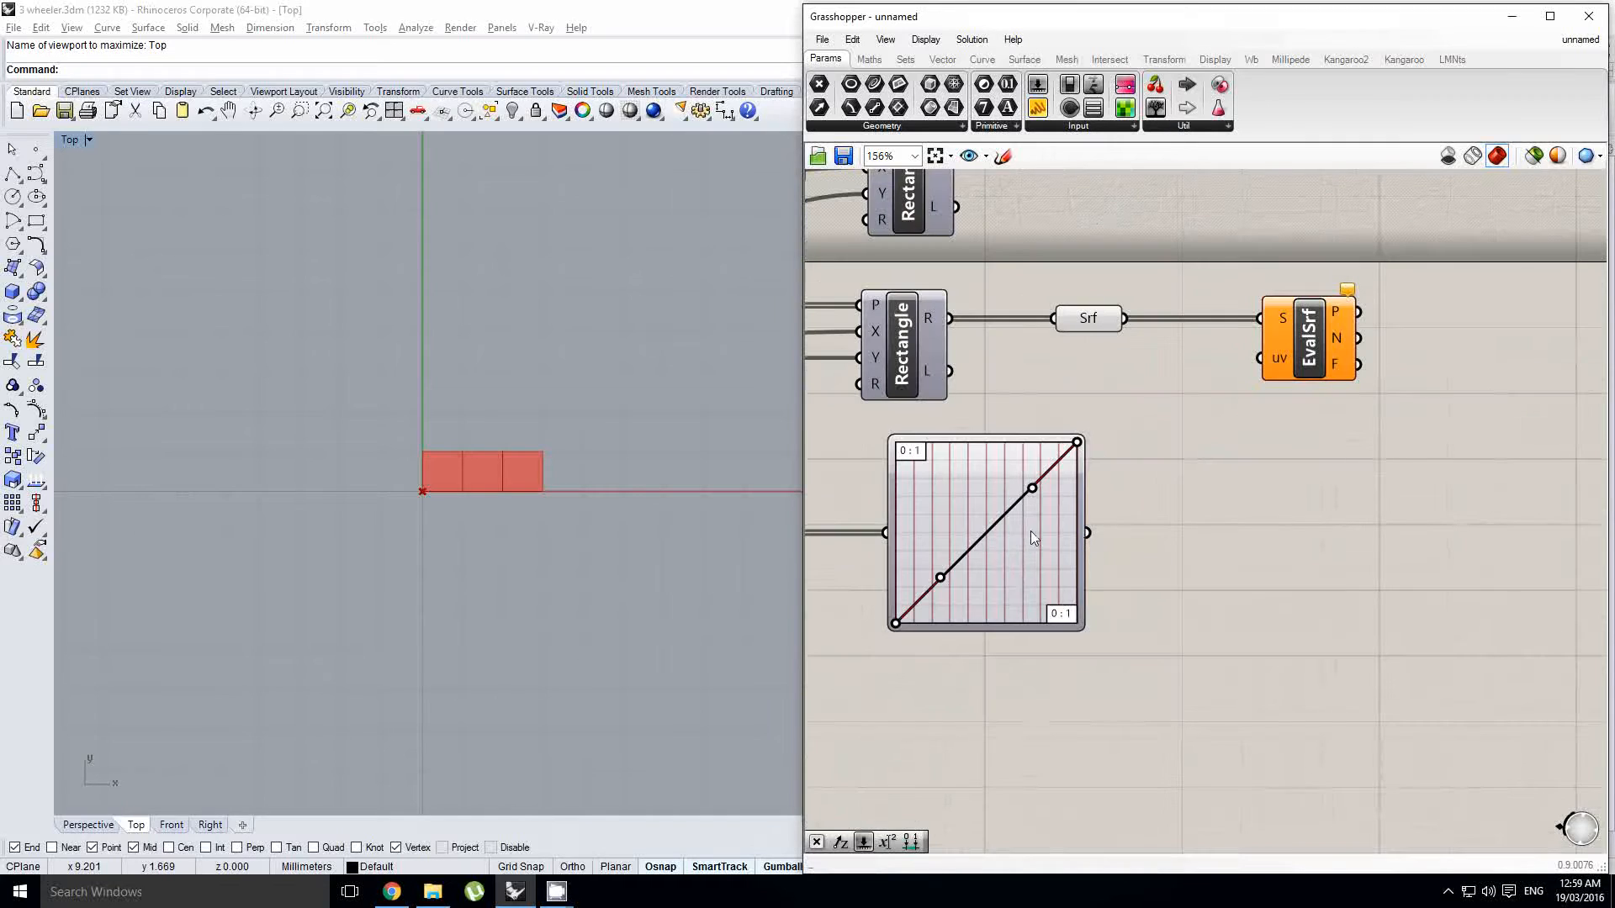
{"action": "right_click", "coordinate": [1033, 537]}
{"action": "left_click", "coordinate": [1183, 532]}
{"action": "scroll", "coordinate": [1107, 563], "scroll_direction": "down", "scroll_amount": 2}
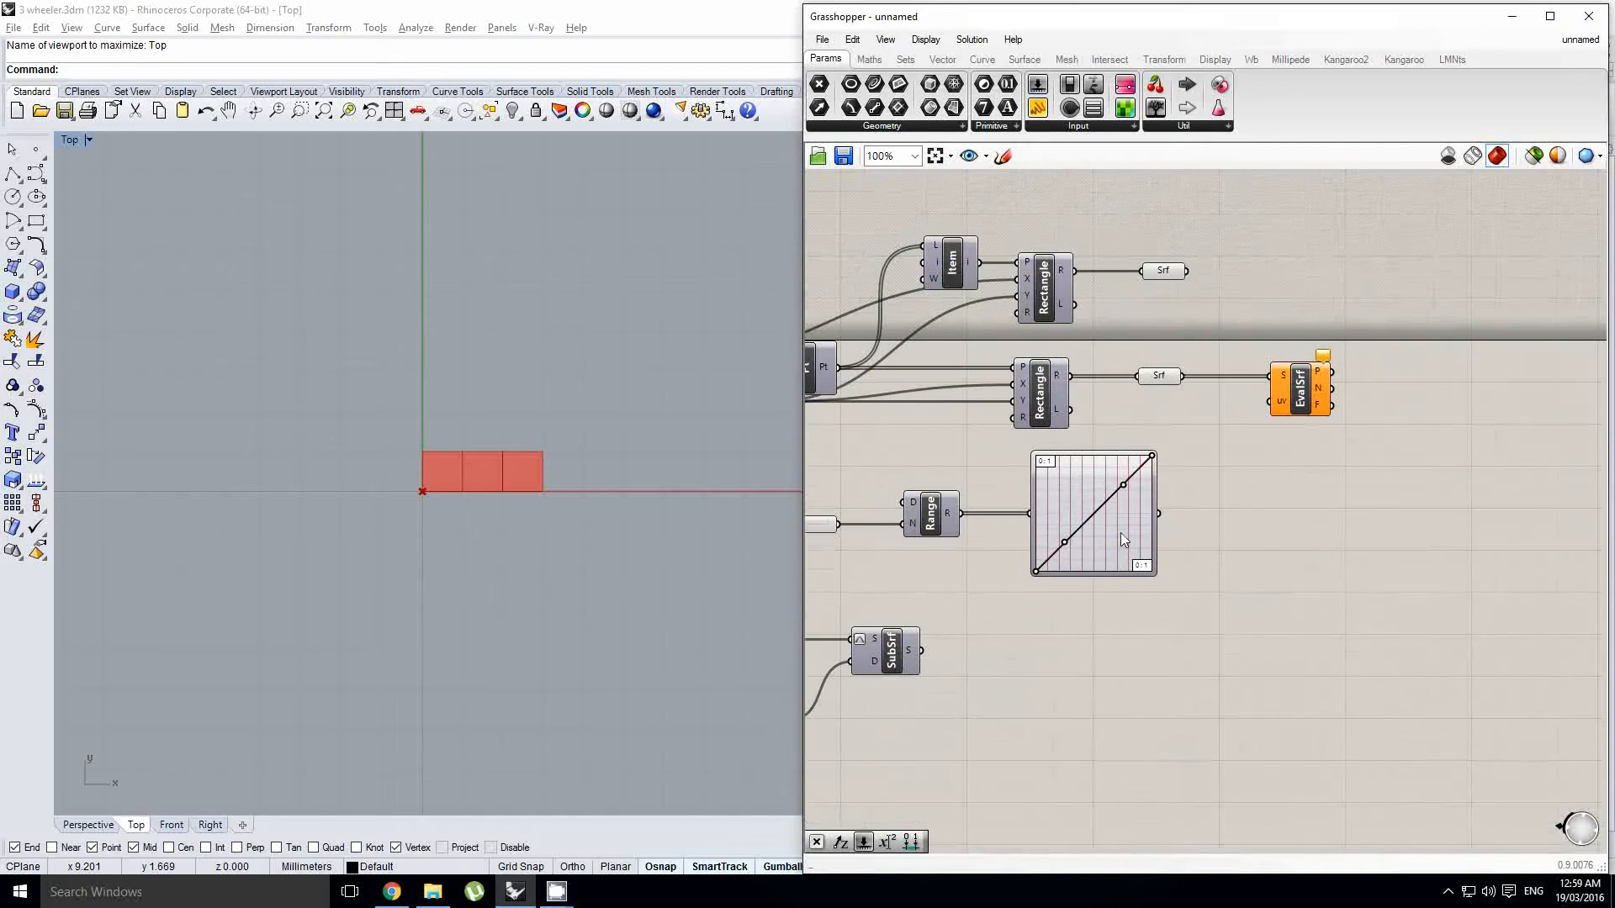
{"action": "left_click_drag", "start_coordinate": [1123, 538], "coordinate": [1120, 668], "text": "alt"}
Step: Add a Merge component and connect the upper Graph Mapper to D1 and the lower one to D2
{"action": "right_click_drag", "start_coordinate": [1253, 583], "coordinate": [1142, 605]}
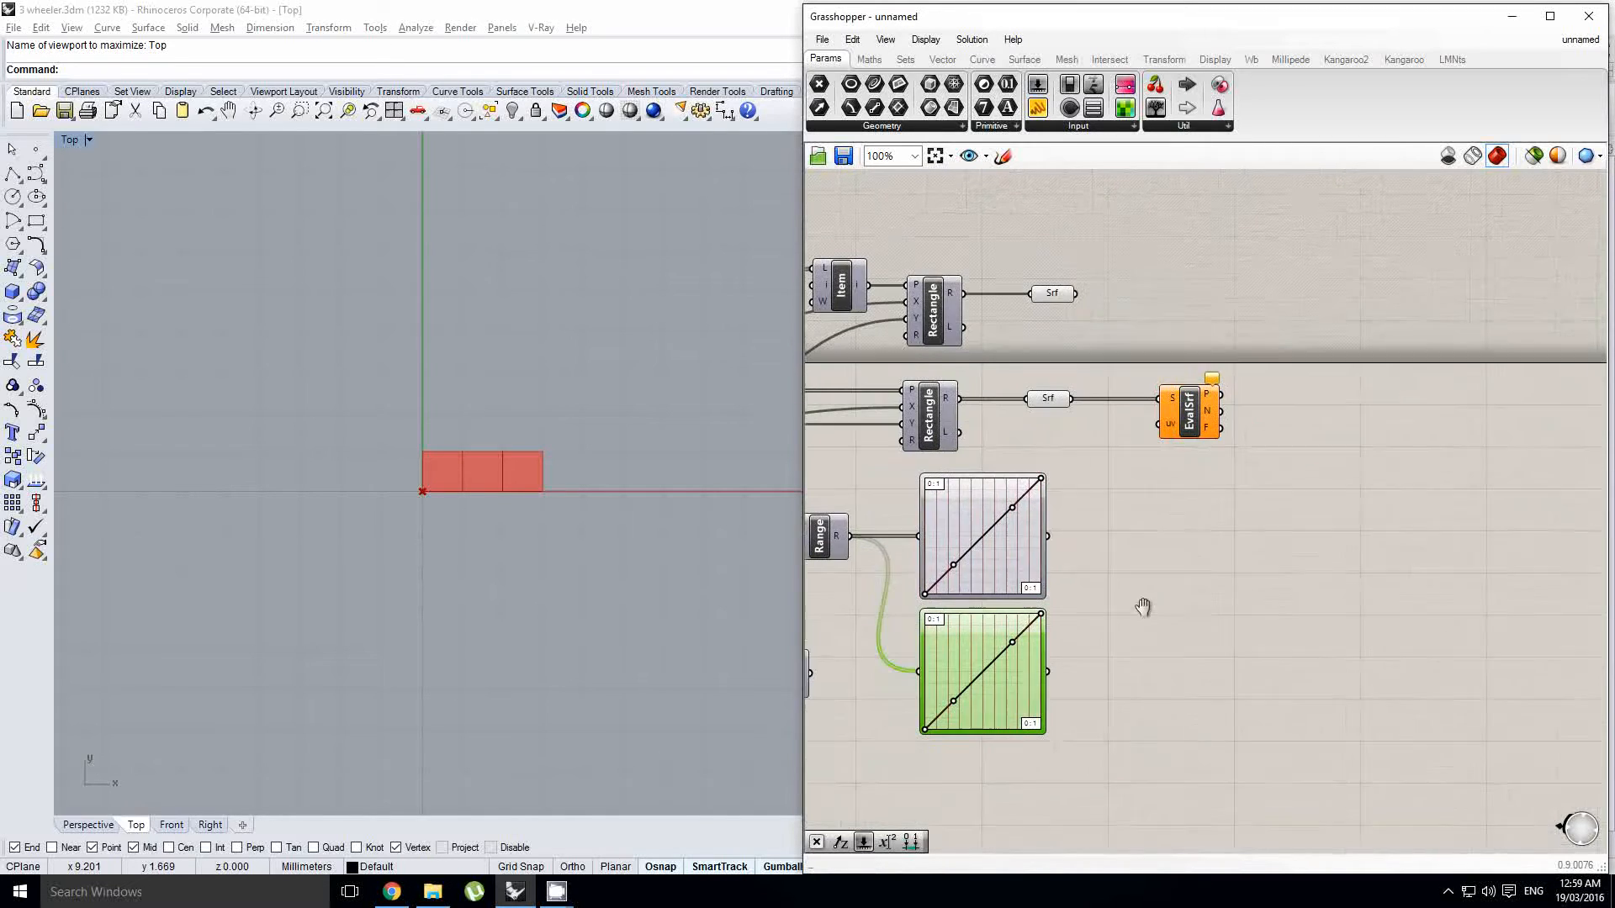
{"action": "double_click", "coordinate": [1177, 557]}
{"action": "type", "text": "merge"}
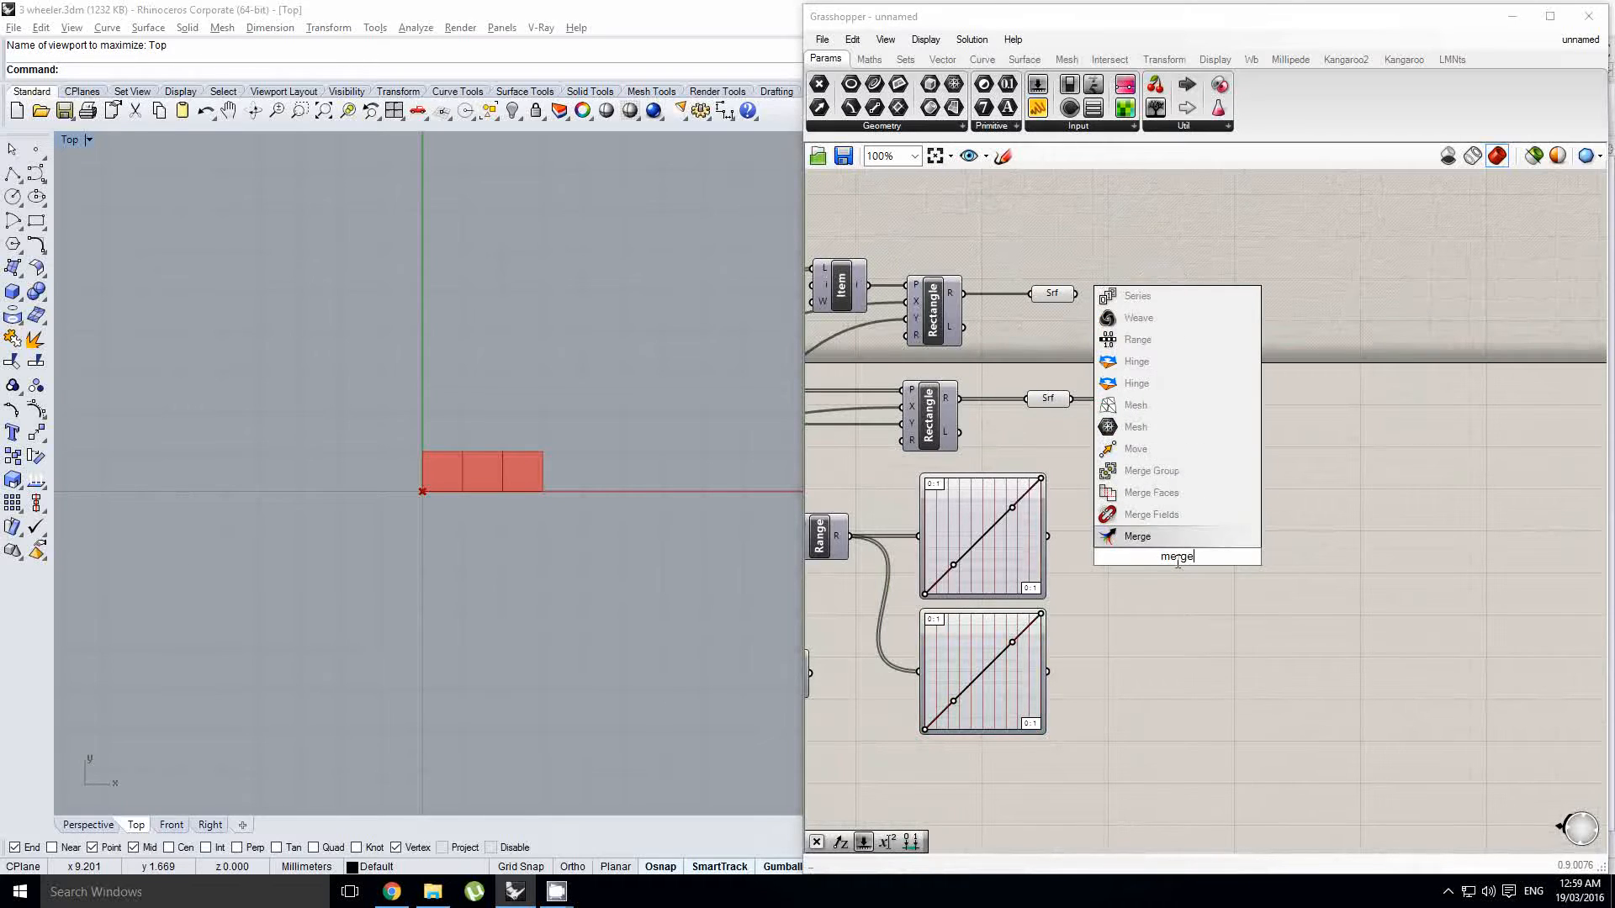
{"action": "left_click", "coordinate": [1150, 547]}
{"action": "scroll", "coordinate": [1112, 533], "scroll_direction": "up", "scroll_amount": 3}
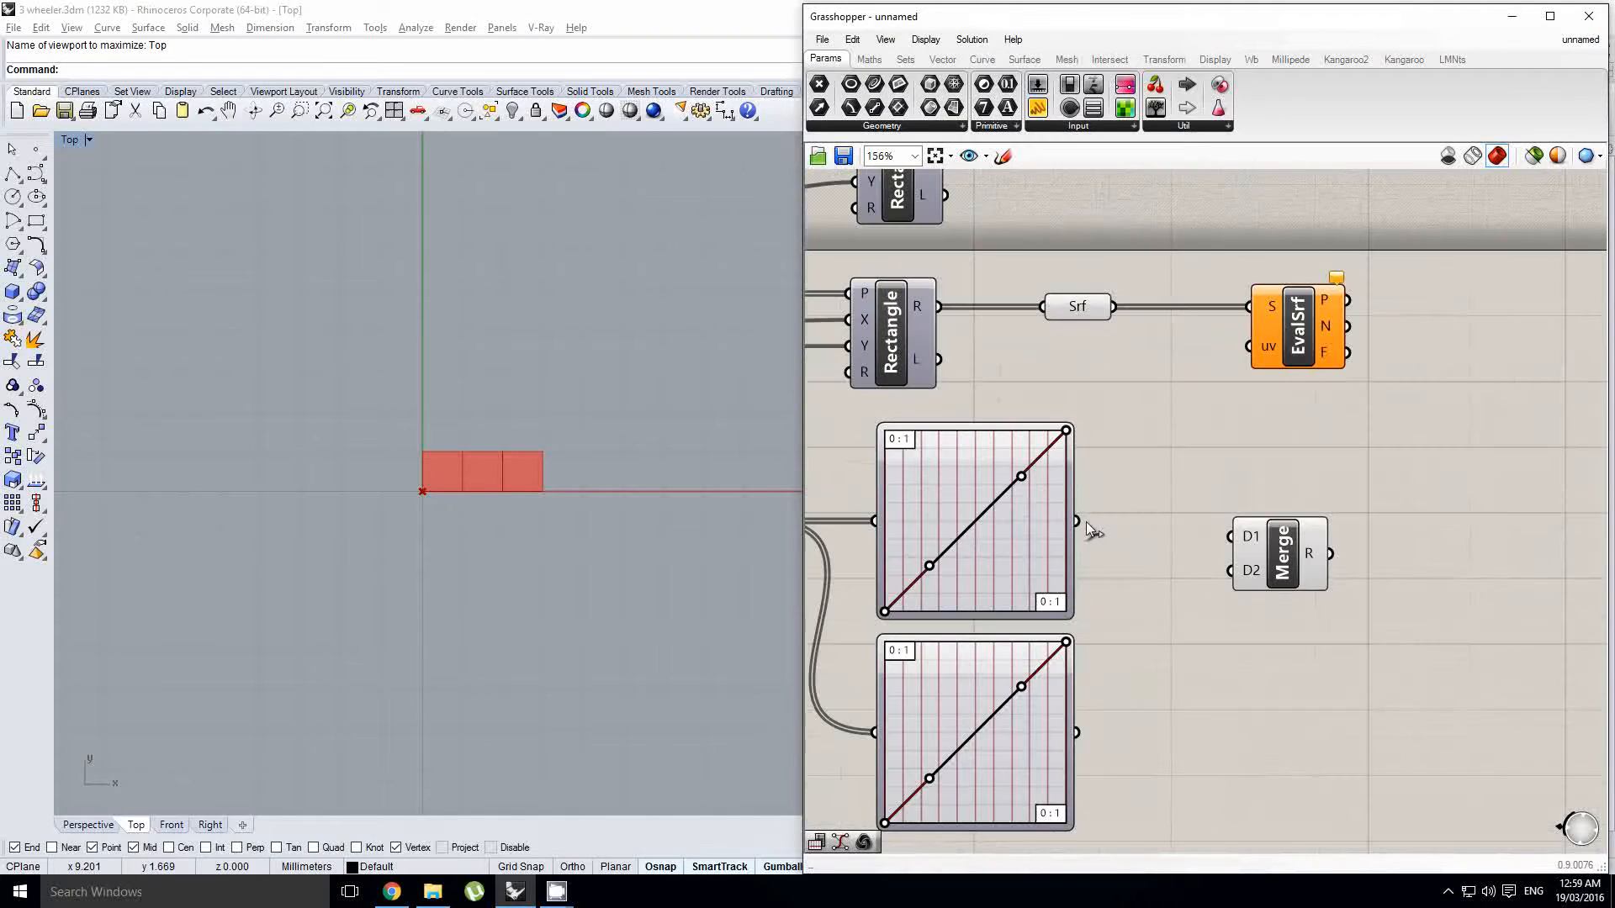
{"action": "left_click_drag", "start_coordinate": [1076, 521], "coordinate": [1293, 535]}
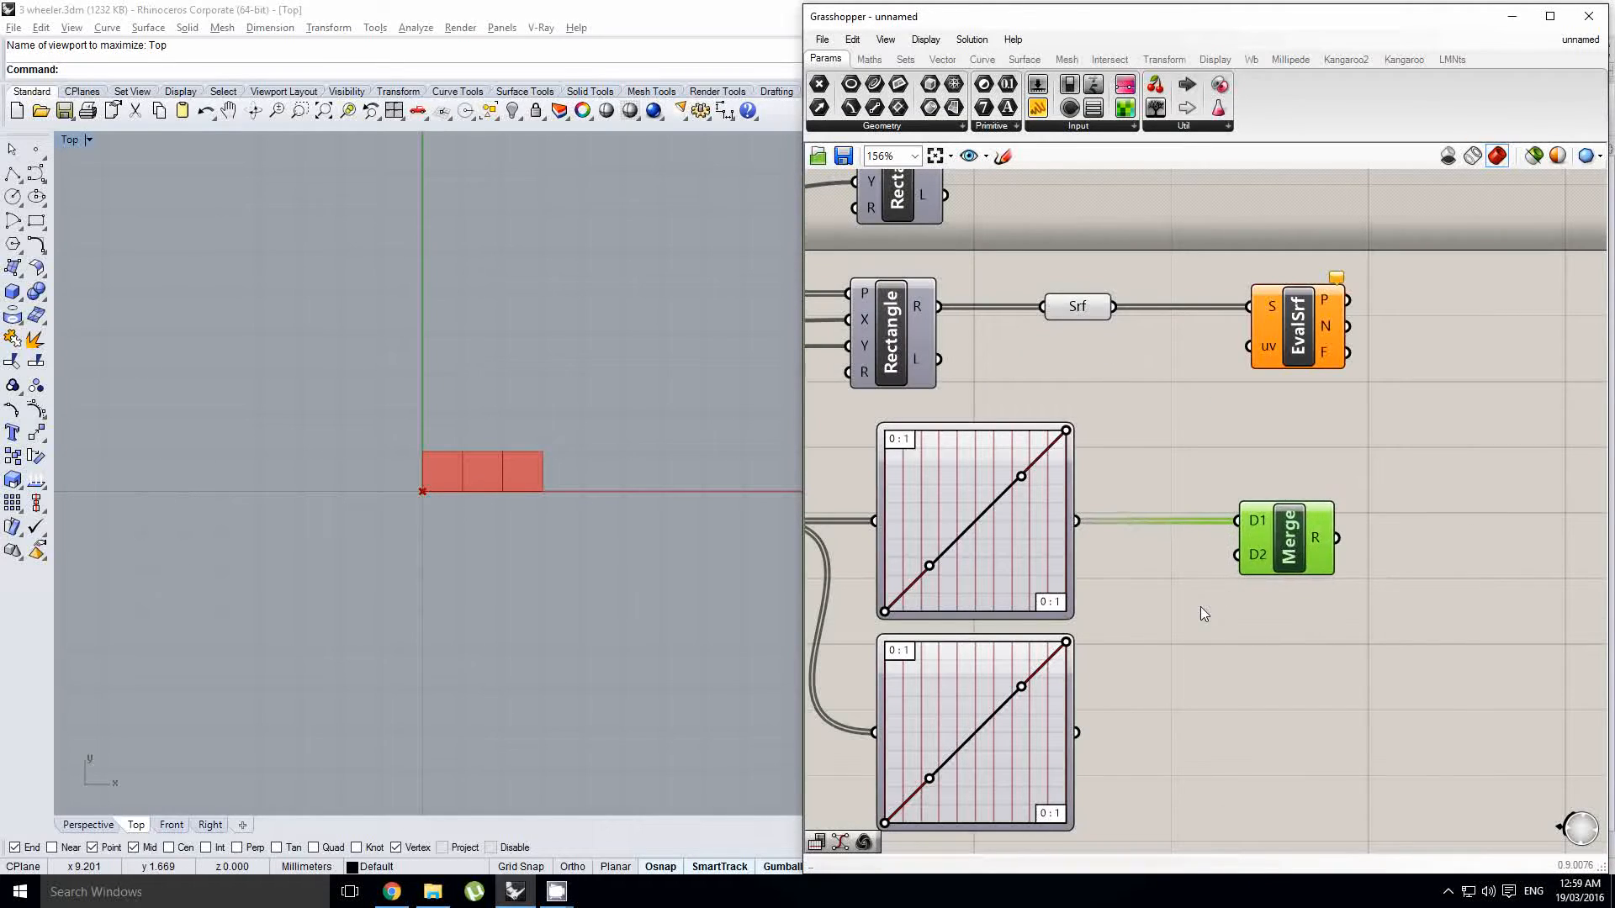
{"action": "left_click_drag", "start_coordinate": [1076, 732], "coordinate": [1237, 554]}
Step: Connect the upper Graph Mapper to the Merge's D3 input as well and remove the unused D4 input
{"action": "scroll", "coordinate": [1258, 580], "scroll_direction": "up", "scroll_amount": 3}
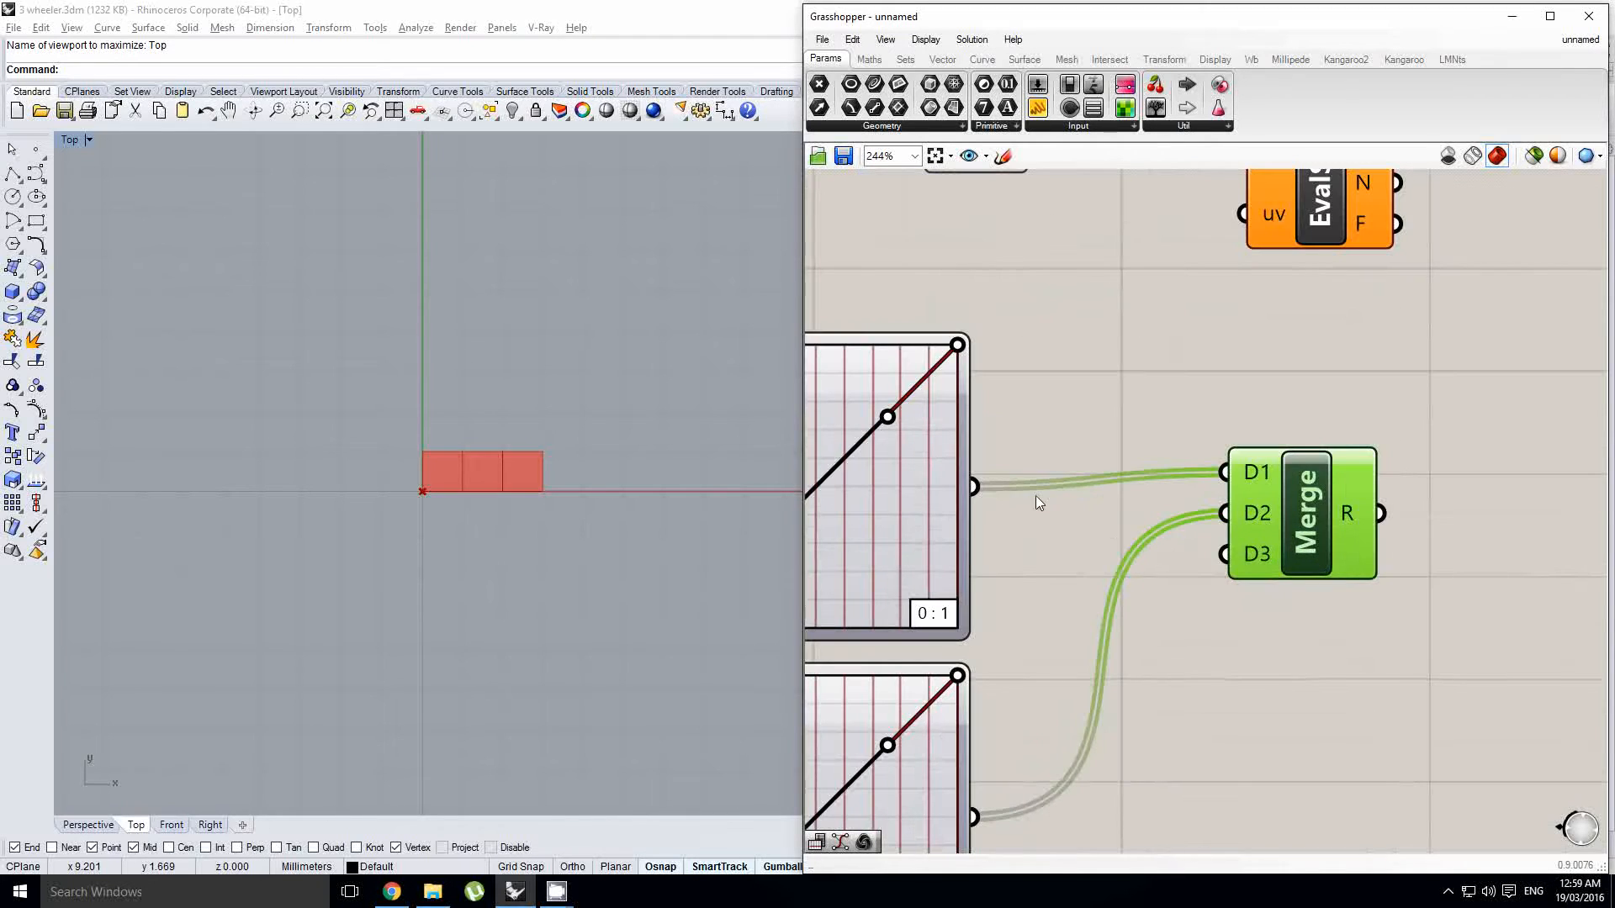
{"action": "scroll", "coordinate": [1149, 545], "scroll_direction": "down", "scroll_amount": 3}
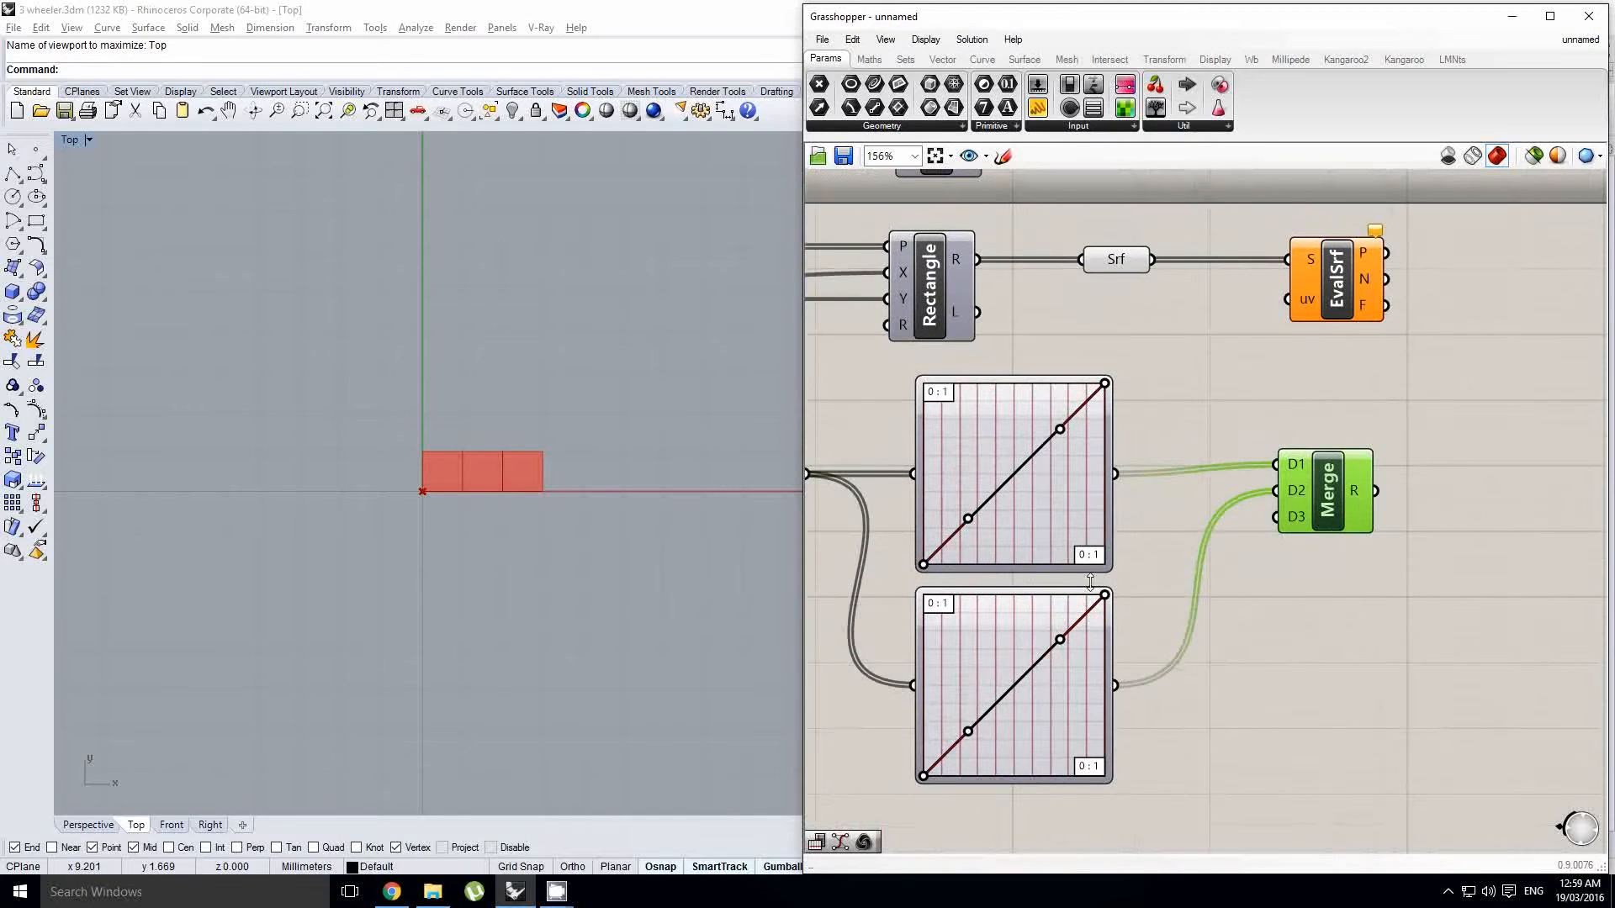
{"action": "left_click_drag", "start_coordinate": [1298, 525], "coordinate": [1300, 528]}
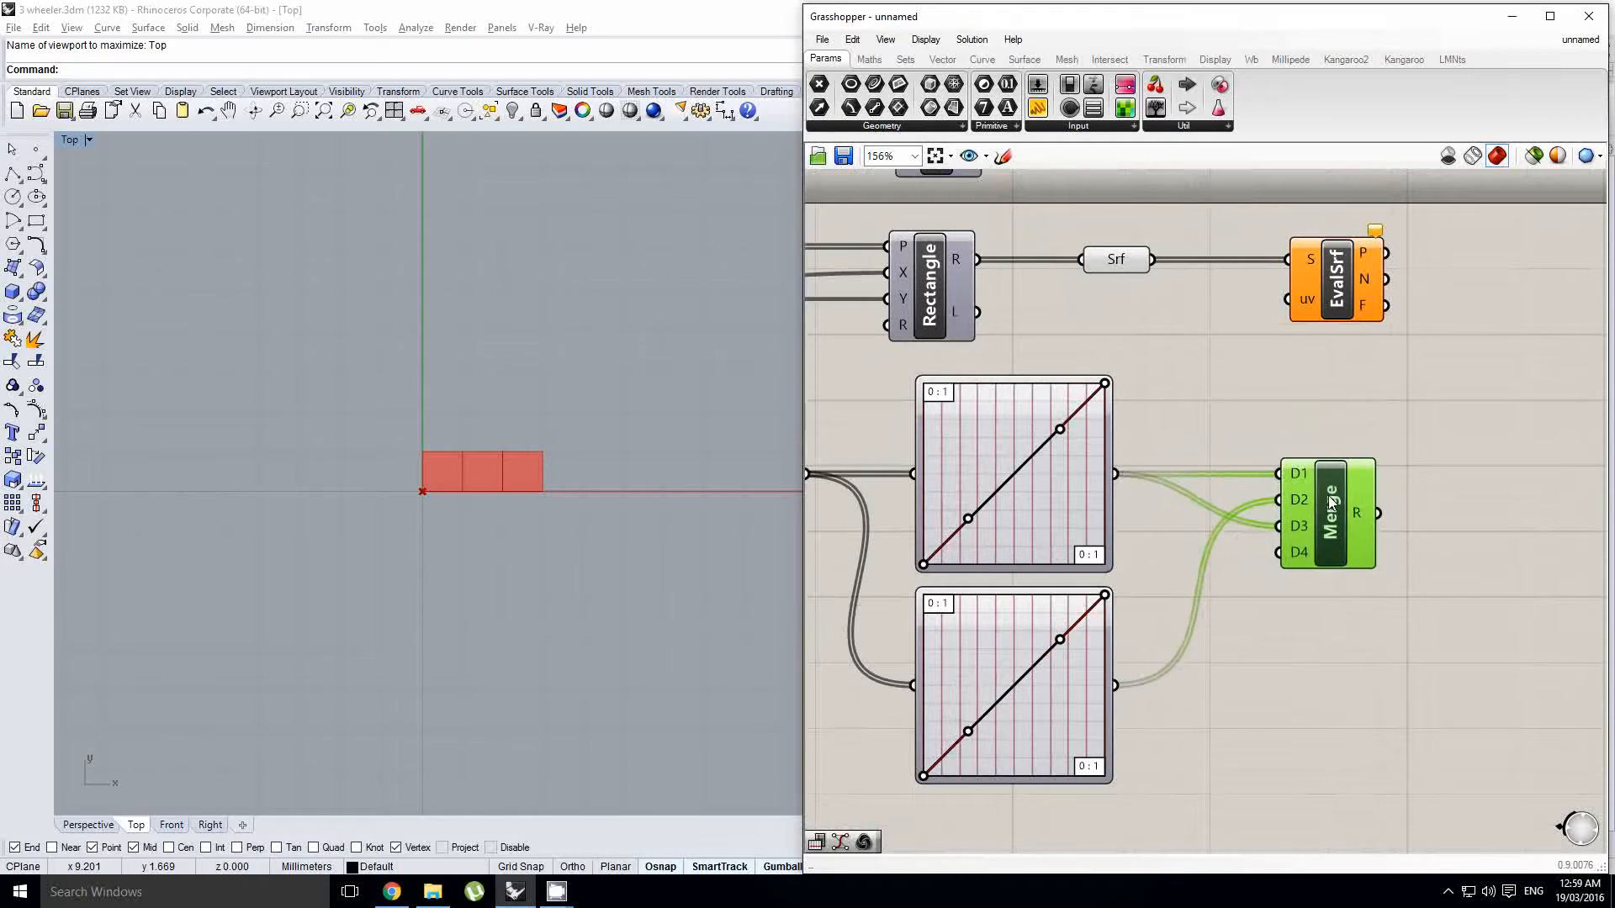
{"action": "scroll", "coordinate": [1314, 551], "scroll_direction": "up", "scroll_amount": 4}
{"action": "left_click", "coordinate": [1309, 561]}
{"action": "scroll", "coordinate": [1364, 502], "scroll_direction": "down", "scroll_amount": 3}
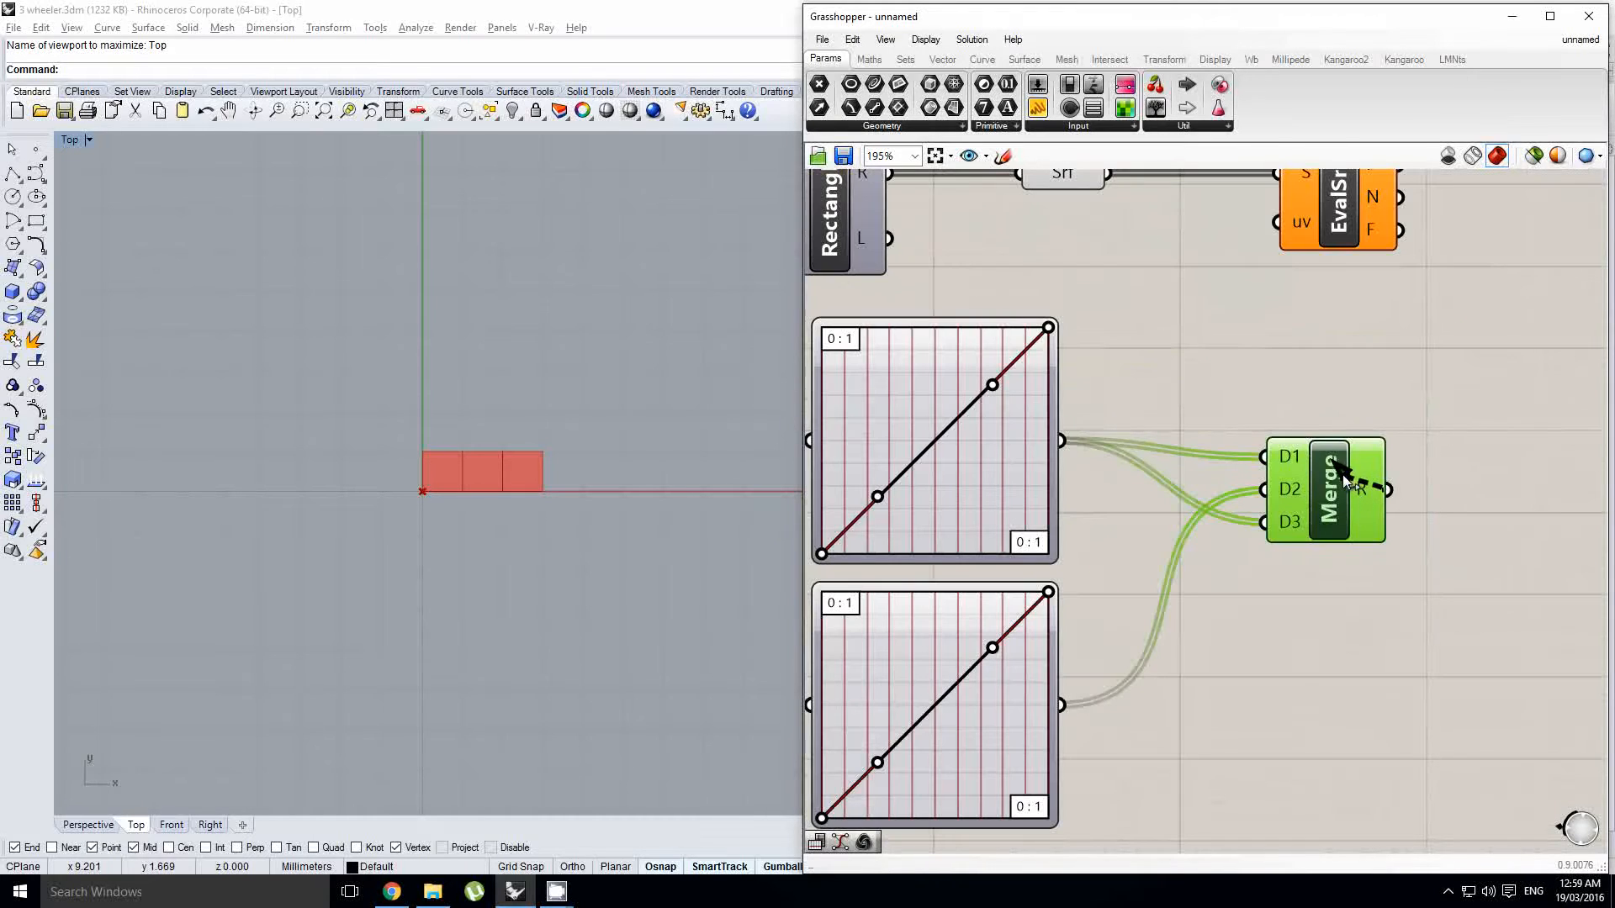
{"action": "scroll", "coordinate": [1163, 420], "scroll_direction": "down", "scroll_amount": 1}
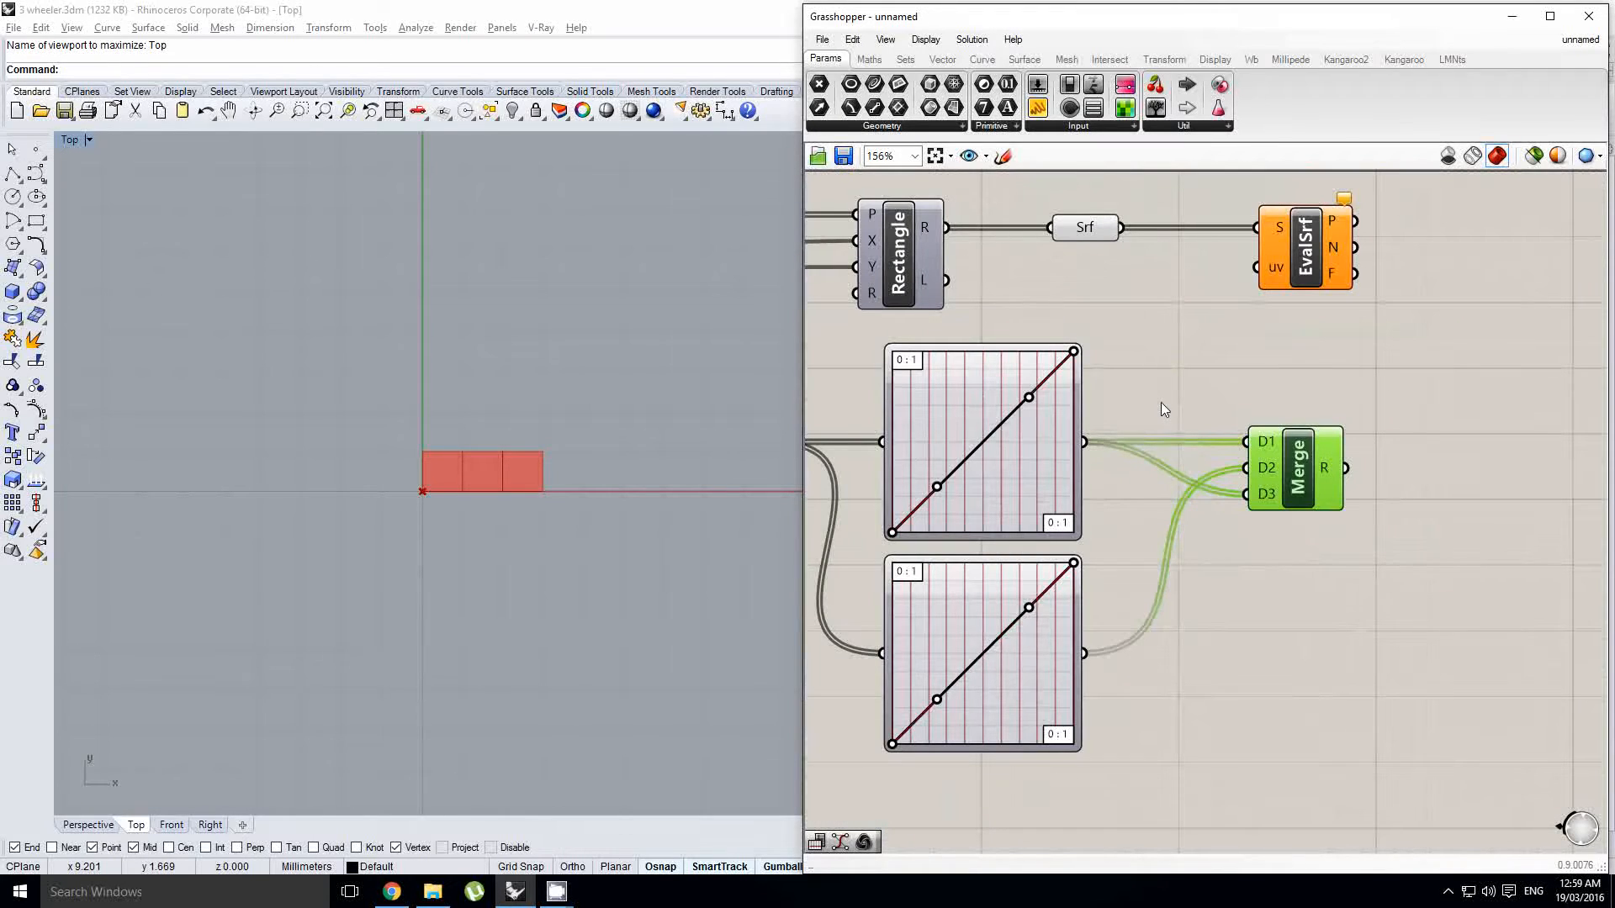
Step: Graft the R output of the Range component
{"action": "right_click_drag", "start_coordinate": [1019, 437], "coordinate": [1194, 394]}
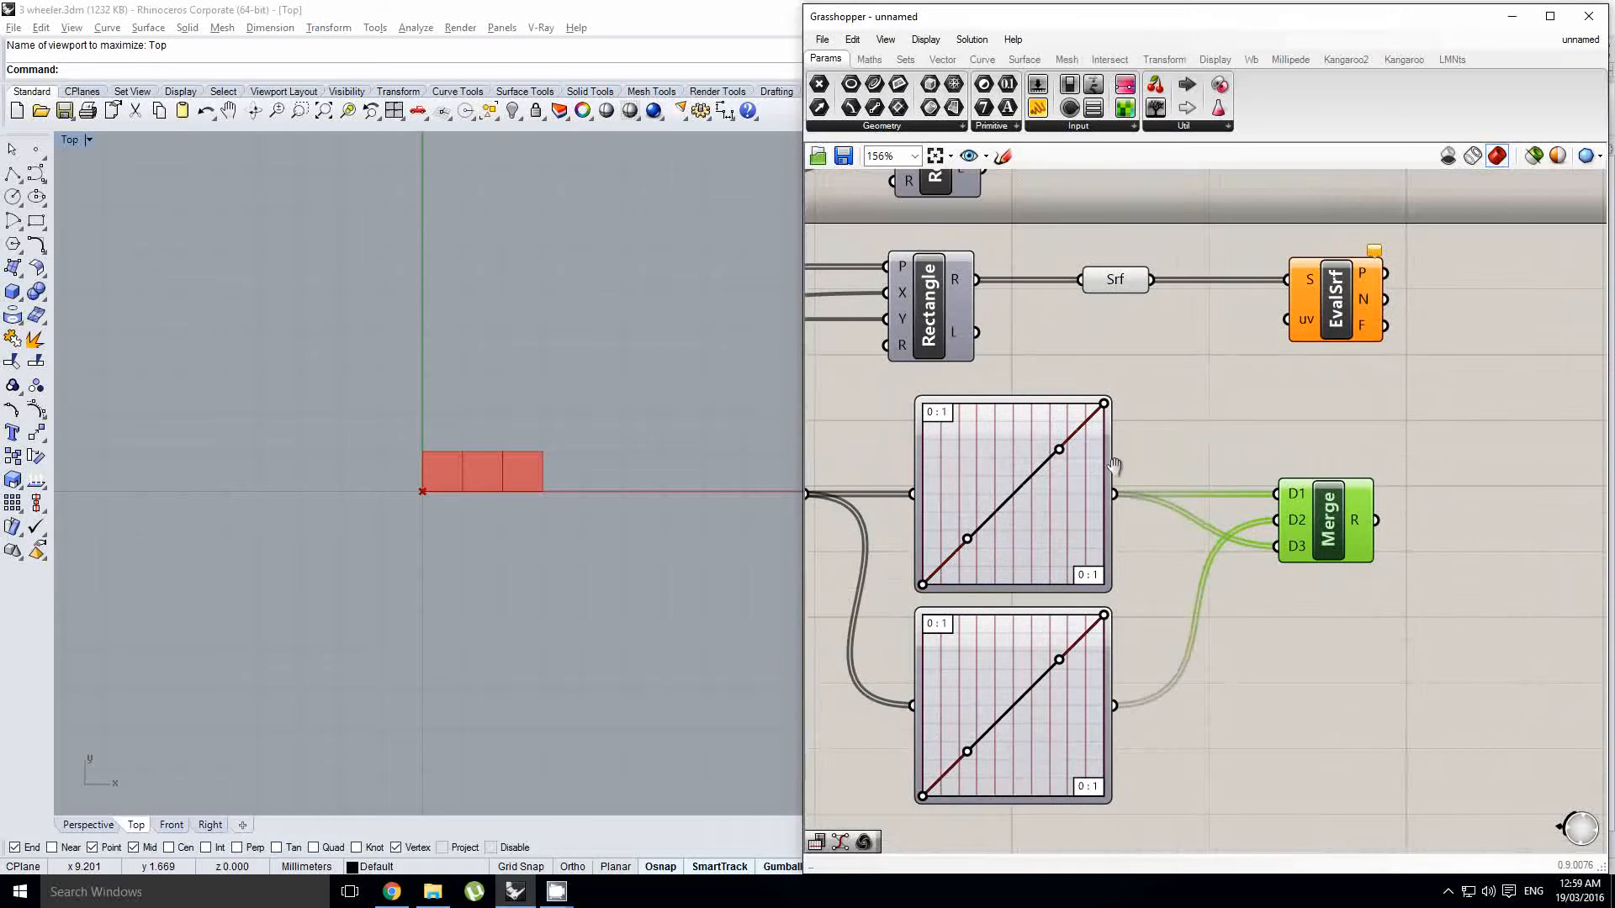
{"action": "right_click_drag", "start_coordinate": [1113, 465], "coordinate": [1016, 453]}
{"action": "left_click", "coordinate": [1194, 424]}
{"action": "scroll", "coordinate": [990, 452], "scroll_direction": "up", "scroll_amount": 1}
{"action": "left_click", "coordinate": [1011, 450]}
{"action": "right_click", "coordinate": [978, 468]}
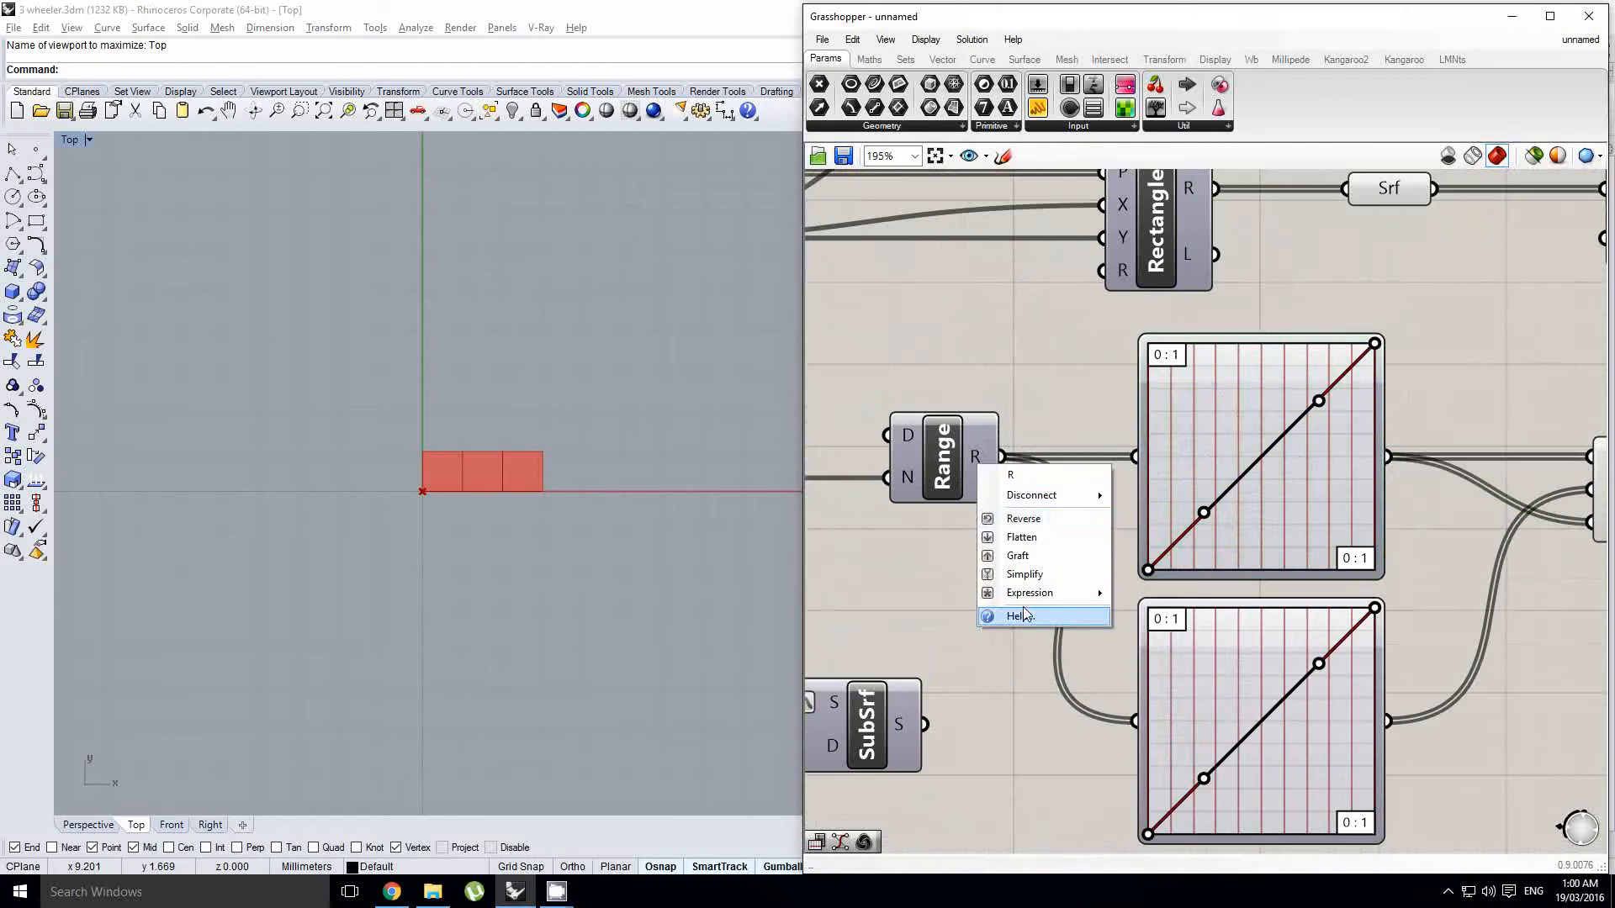
{"action": "left_click", "coordinate": [1032, 436]}
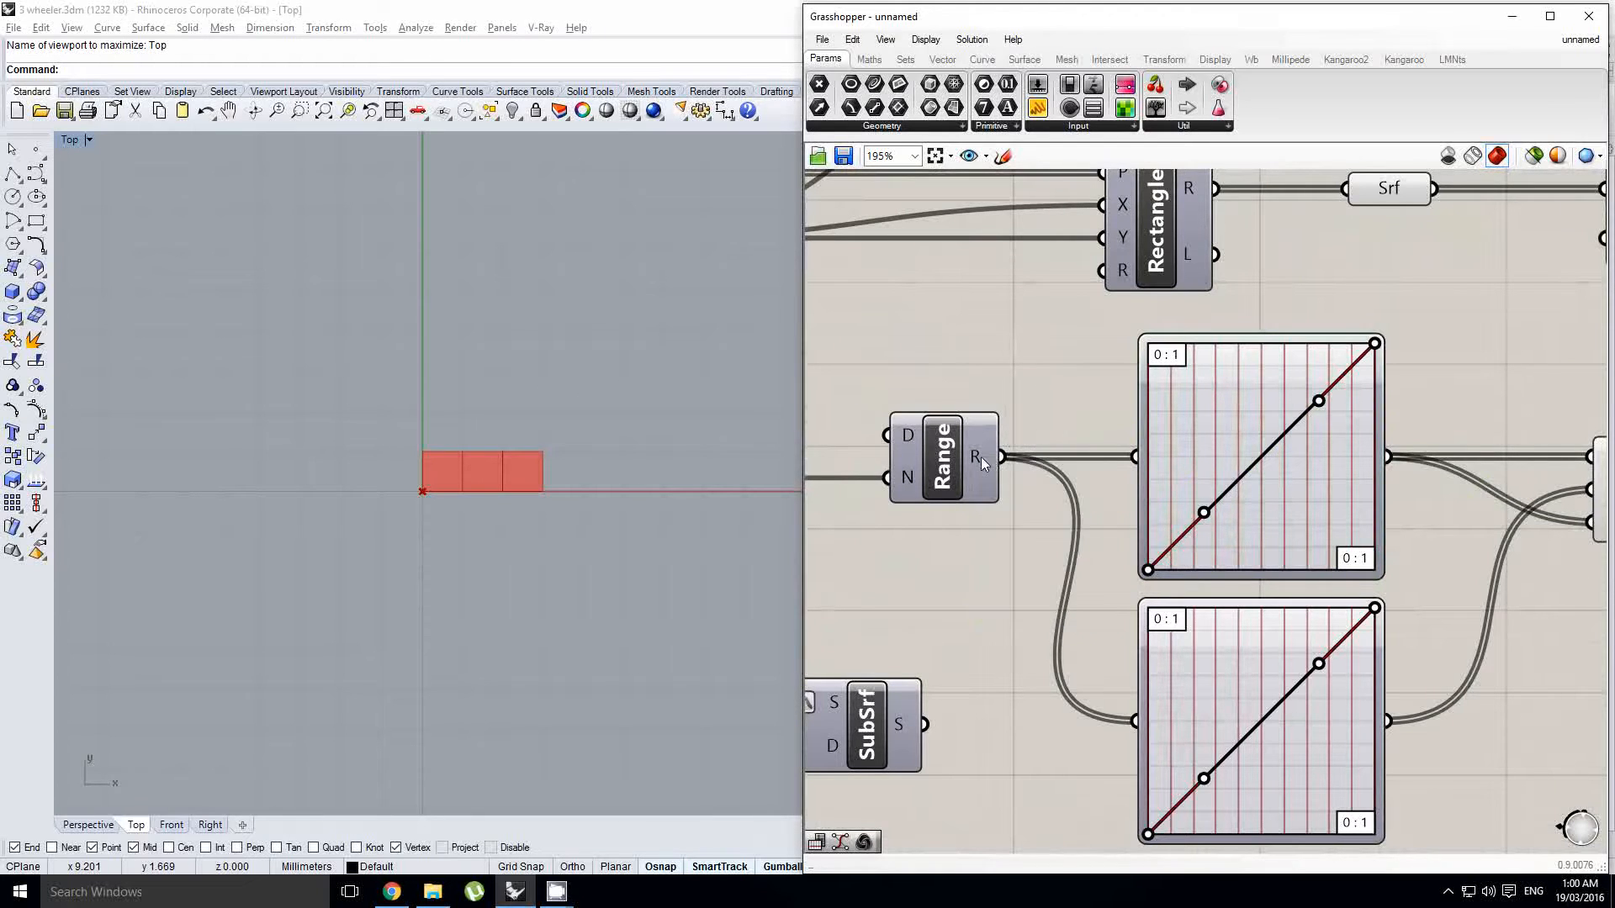
{"action": "right_click", "coordinate": [982, 461]}
{"action": "left_click", "coordinate": [1022, 548]}
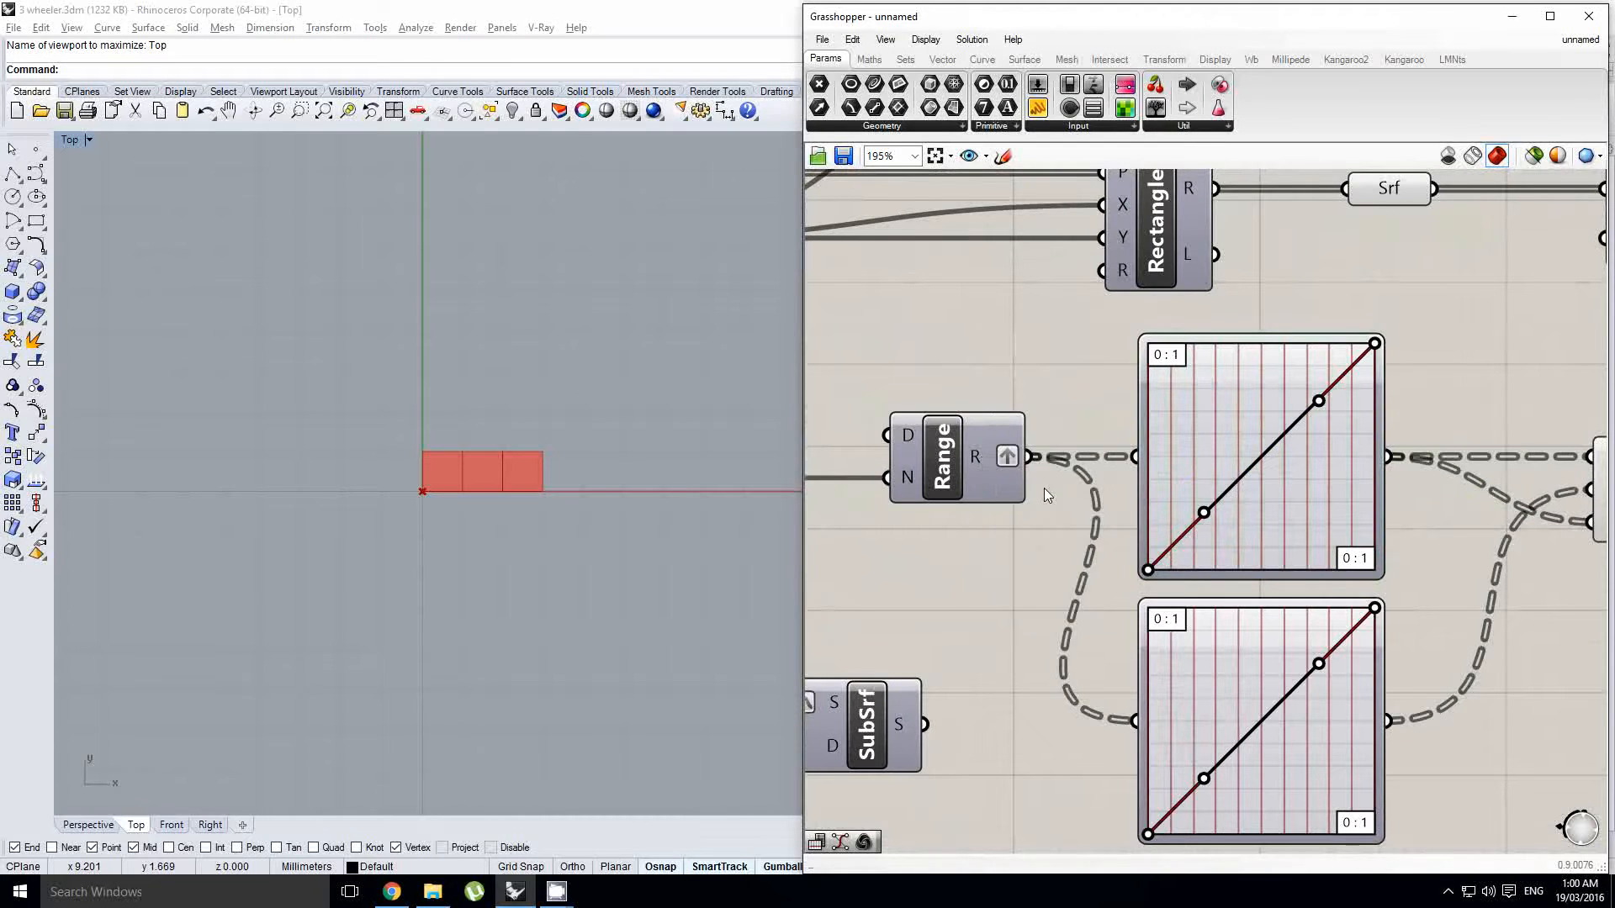
Step: Add a Flip Matrix component after the Merge and connect the Merge's R output to its D input
{"action": "right_click_drag", "start_coordinate": [1043, 487], "coordinate": [1165, 523]}
{"action": "left_click", "coordinate": [1256, 511]}
{"action": "left_click", "coordinate": [1308, 543]}
{"action": "double_click", "coordinate": [1308, 542]}
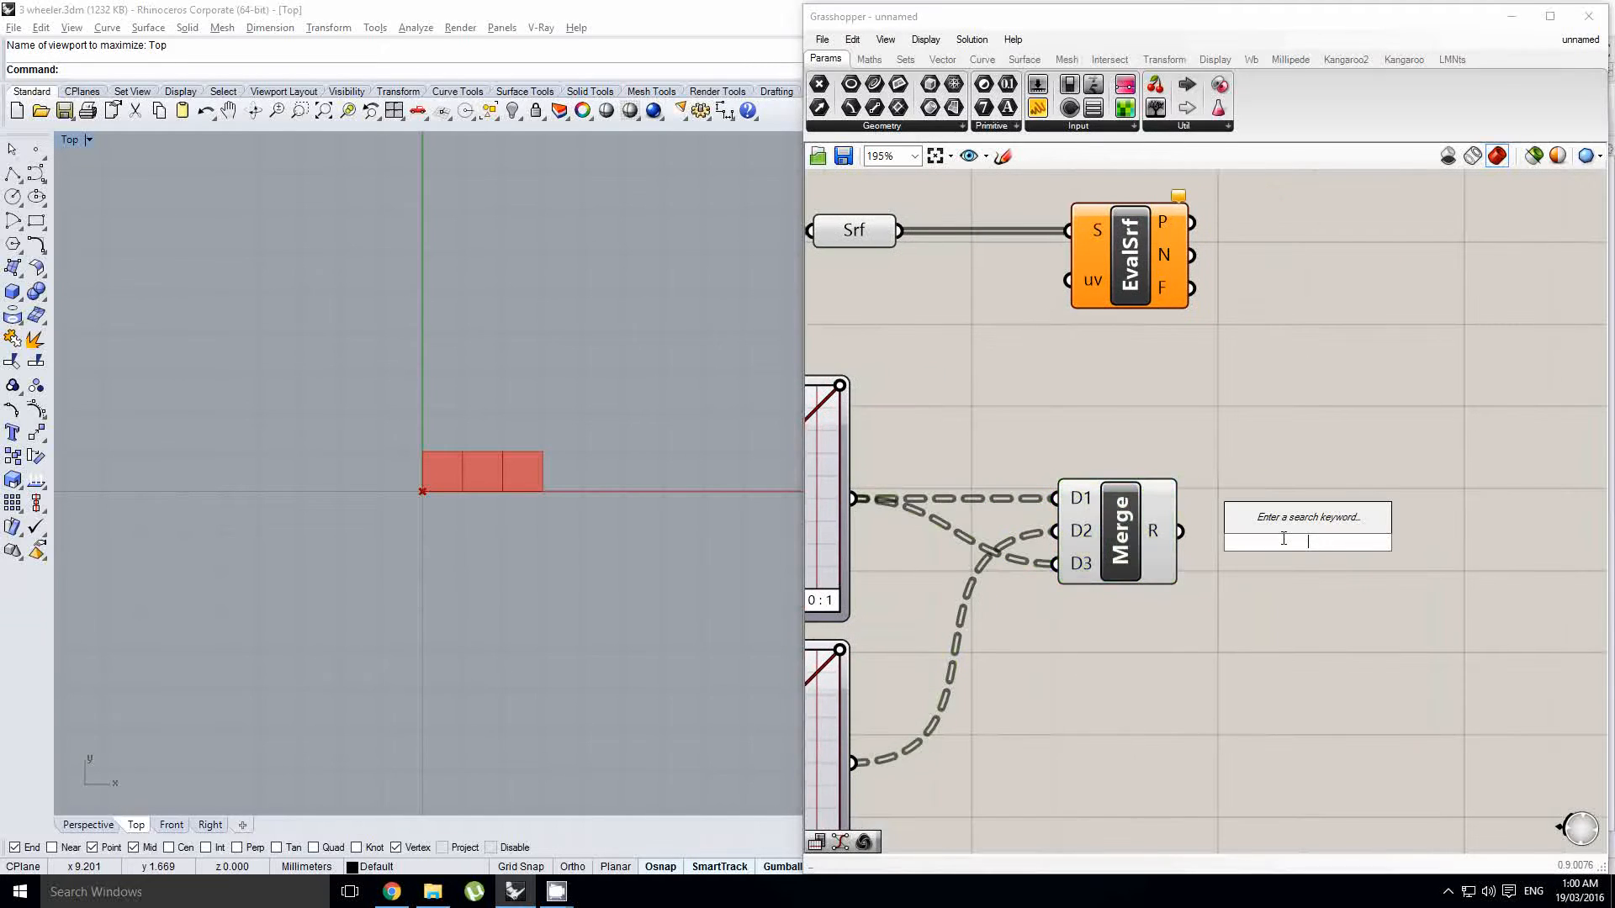
{"action": "type", "text": "flip"}
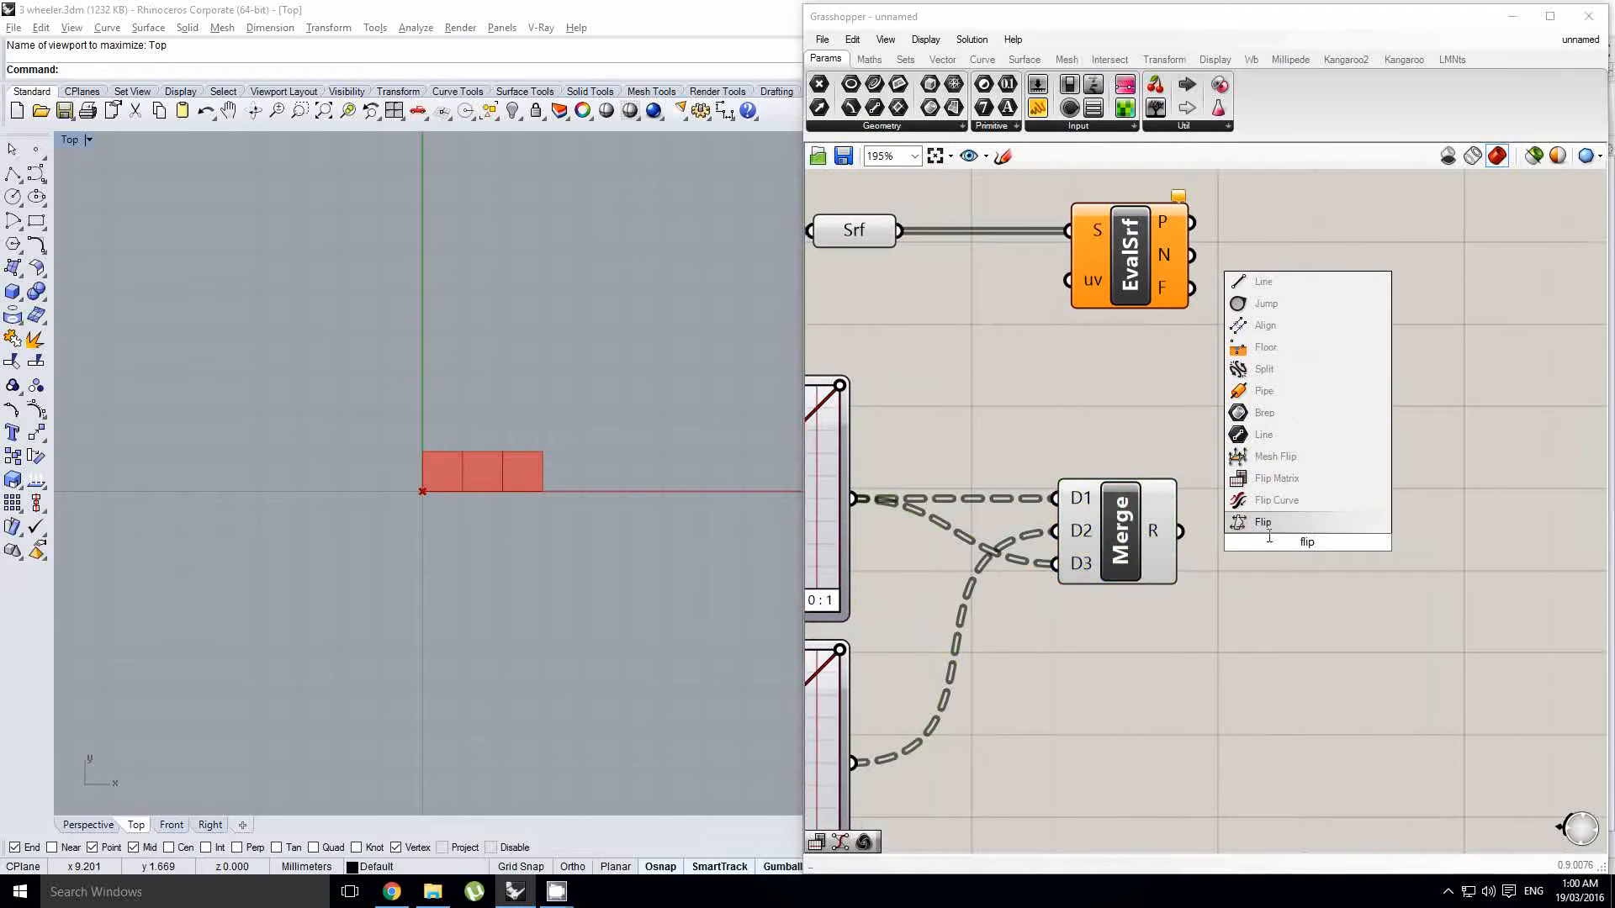
{"action": "left_click", "coordinate": [1278, 480]}
{"action": "left_click_drag", "start_coordinate": [1179, 531], "coordinate": [1290, 532]}
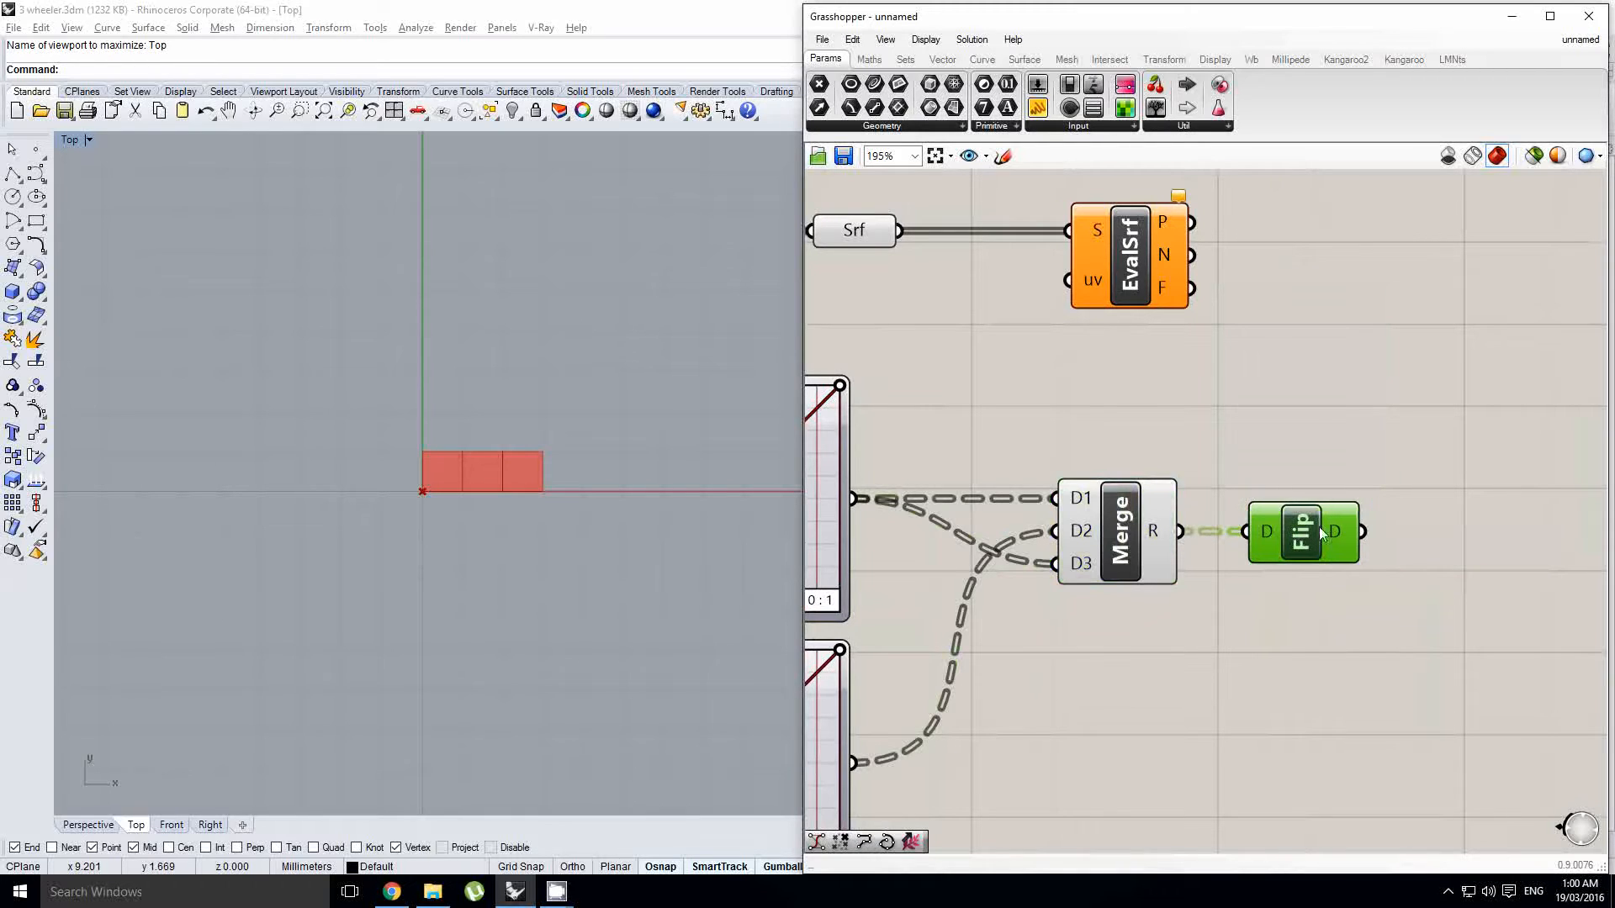
{"action": "right_click_drag", "start_coordinate": [1336, 526], "coordinate": [1298, 527]}
{"action": "scroll", "coordinate": [1291, 510], "scroll_direction": "down", "scroll_amount": 2}
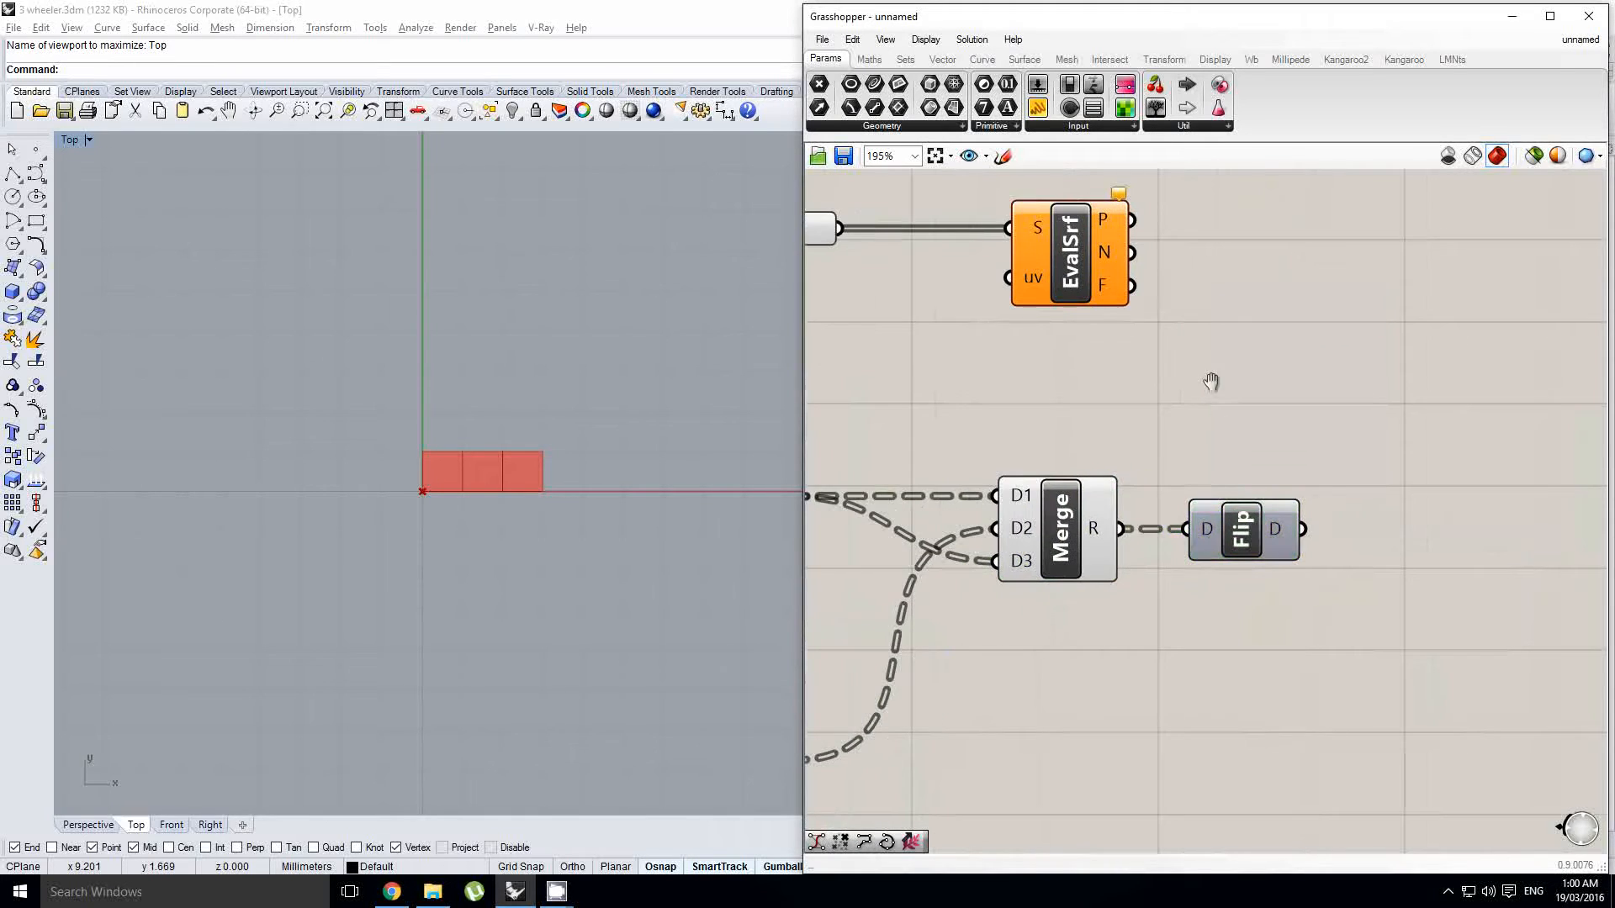
Step: Move Evaluate Surface farther along the canvas and add a Construct Point component below it
{"action": "left_click_drag", "start_coordinate": [1073, 351], "coordinate": [1401, 352]}
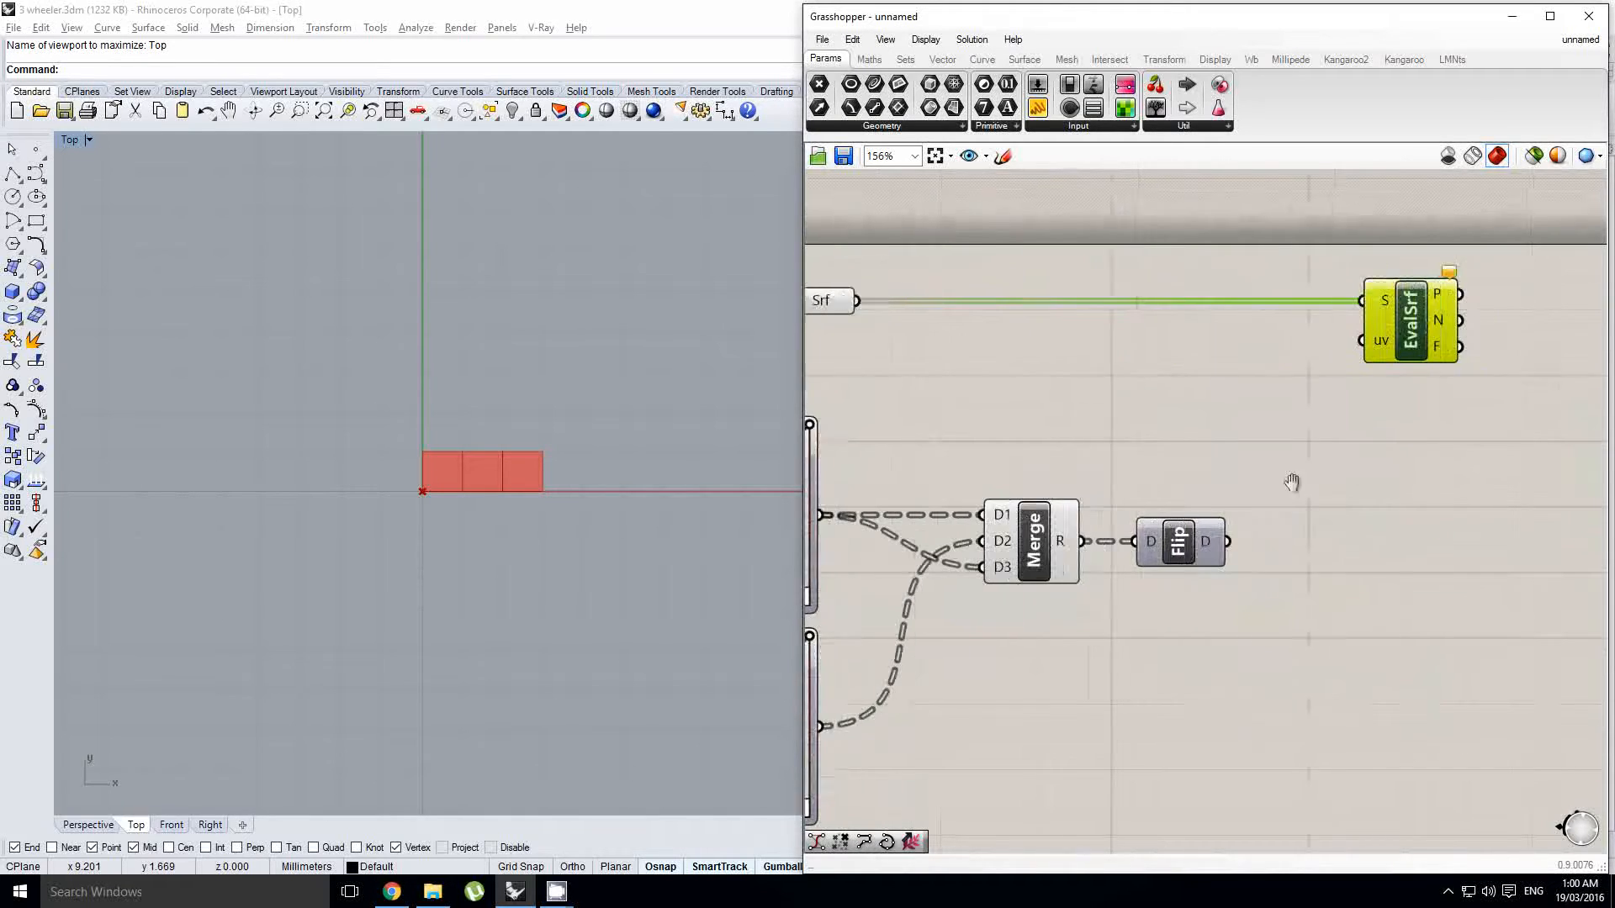
{"action": "double_click", "coordinate": [1288, 481]}
{"action": "type", "text": "con pt"}
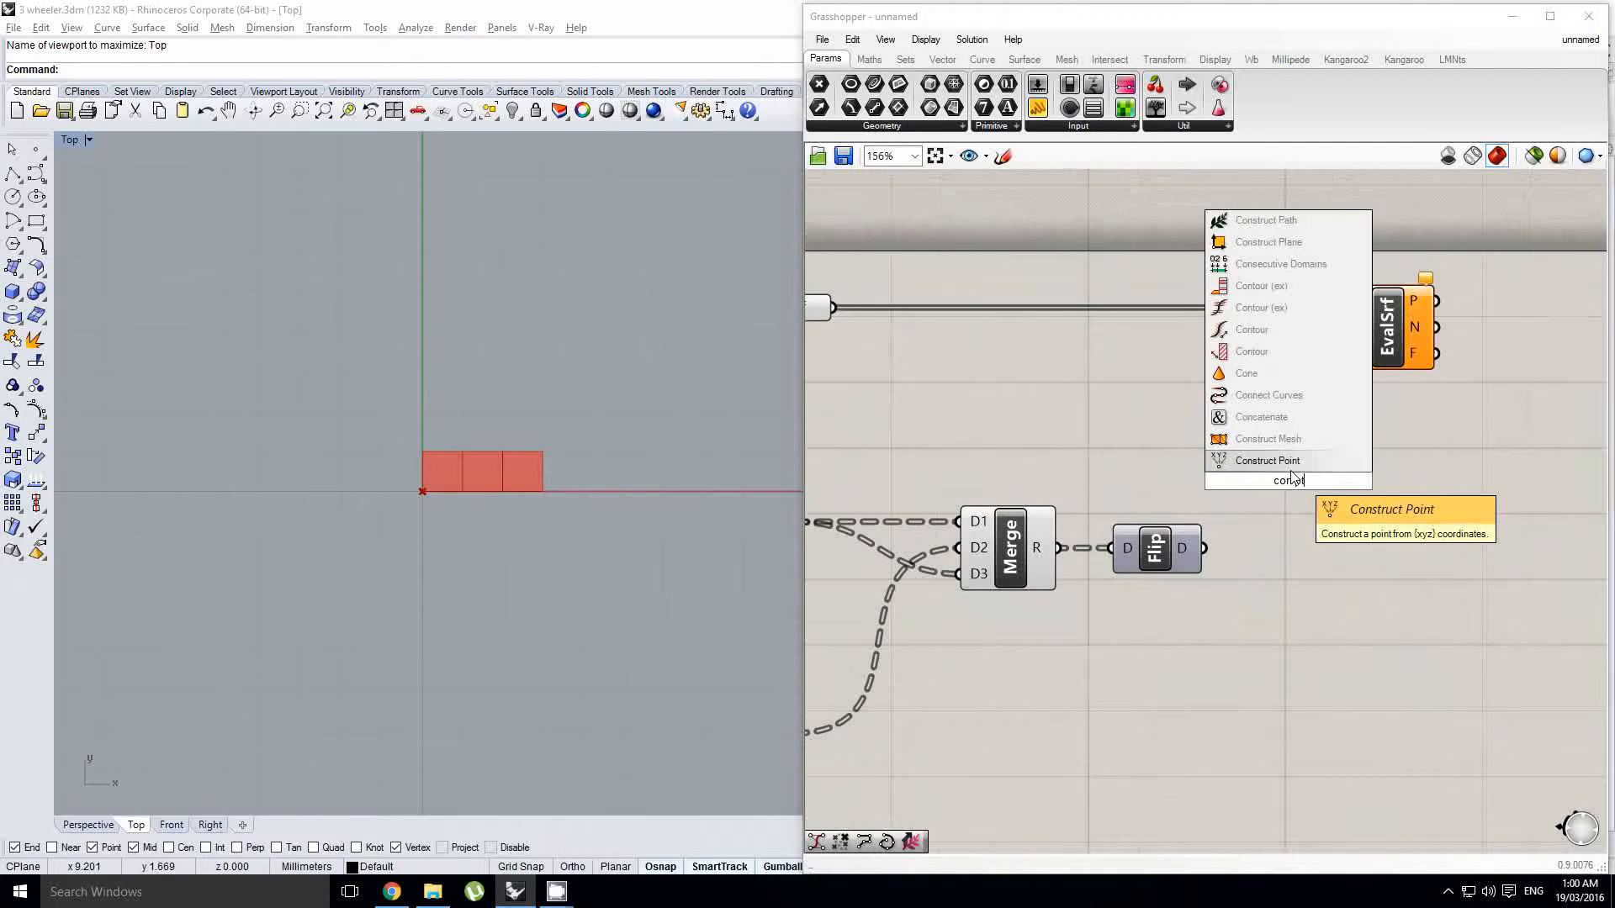
{"action": "key", "text": "Return"}
{"action": "left_click_drag", "start_coordinate": [1291, 472], "coordinate": [1360, 480]}
Step: Wire the upper graph mapper into Construct Point's X and the Merge result into its Y, placing the component beside Merge
{"action": "scroll", "coordinate": [1283, 471], "scroll_direction": "down", "scroll_amount": 3}
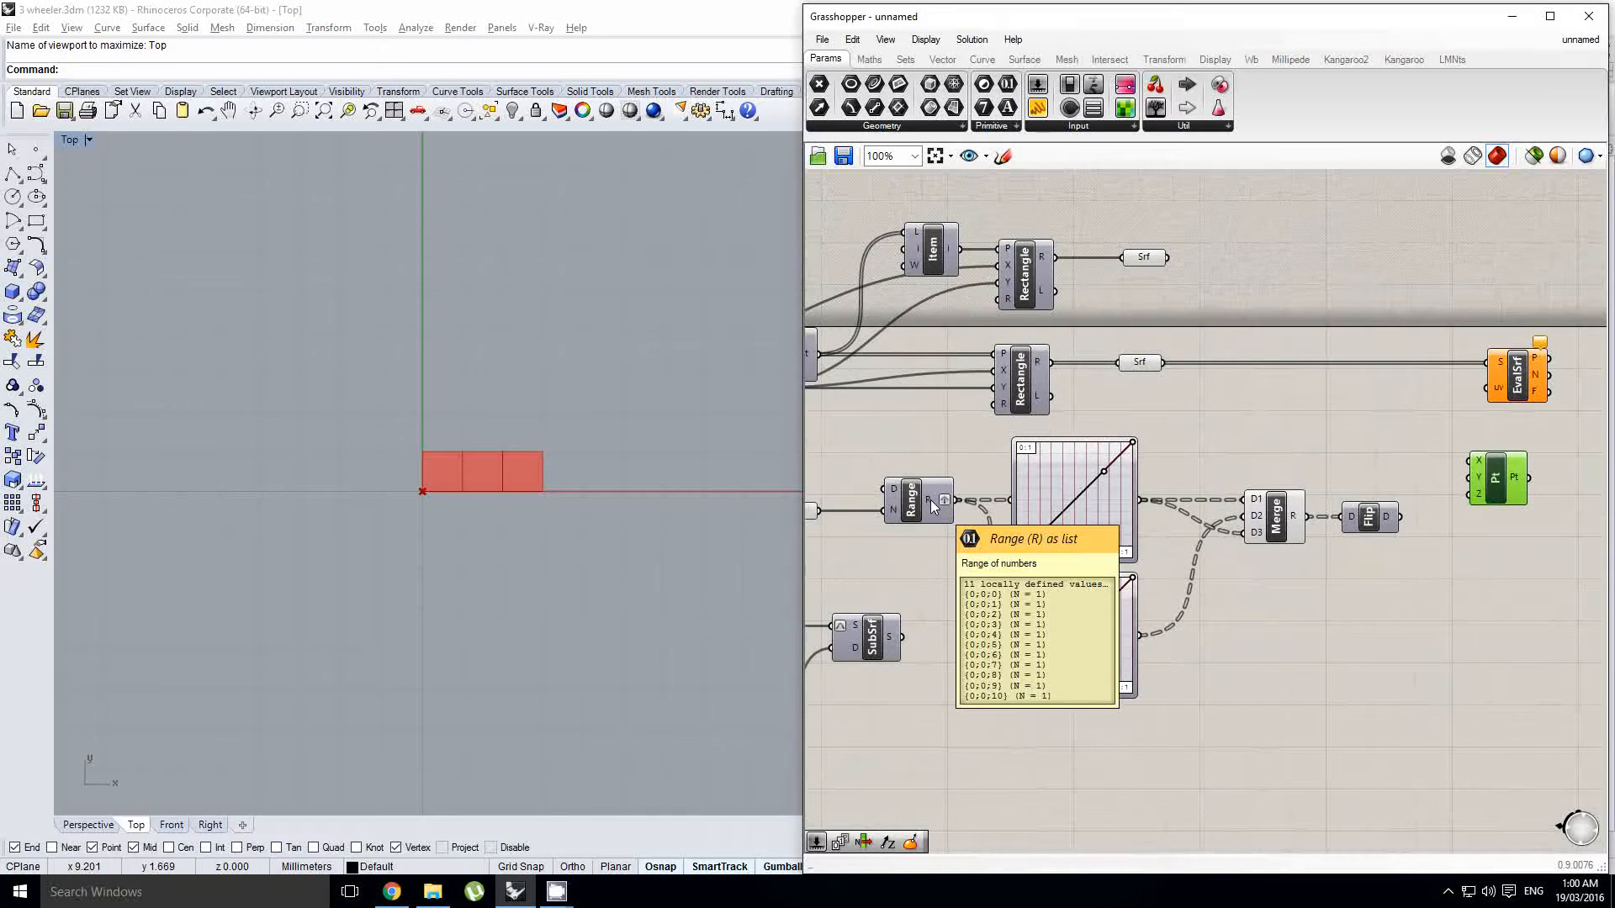
{"action": "right_click_drag", "start_coordinate": [977, 476], "coordinate": [958, 477]}
{"action": "left_click", "coordinate": [1244, 451]}
{"action": "double_click", "coordinate": [1244, 451]}
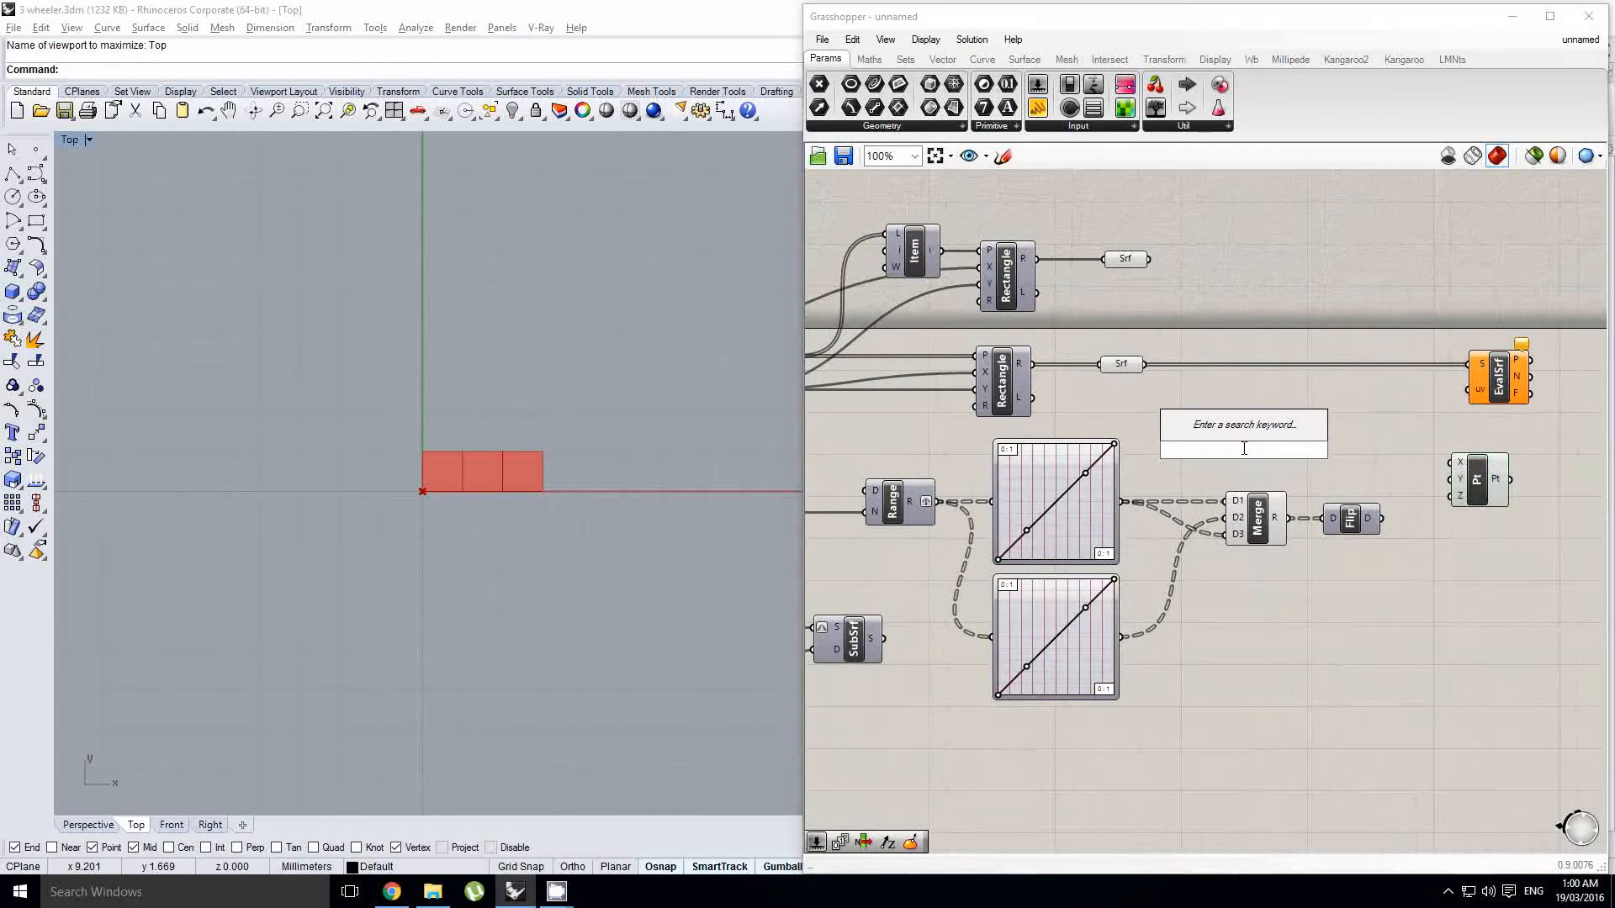
{"action": "key", "text": "Escape"}
{"action": "mouse_move", "coordinate": [1353, 519]}
{"action": "left_mouse_down"}
{"action": "mouse_move", "coordinate": [1465, 519]}
{"action": "mouse_move", "coordinate": [1357, 492]}
{"action": "left_mouse_up"}
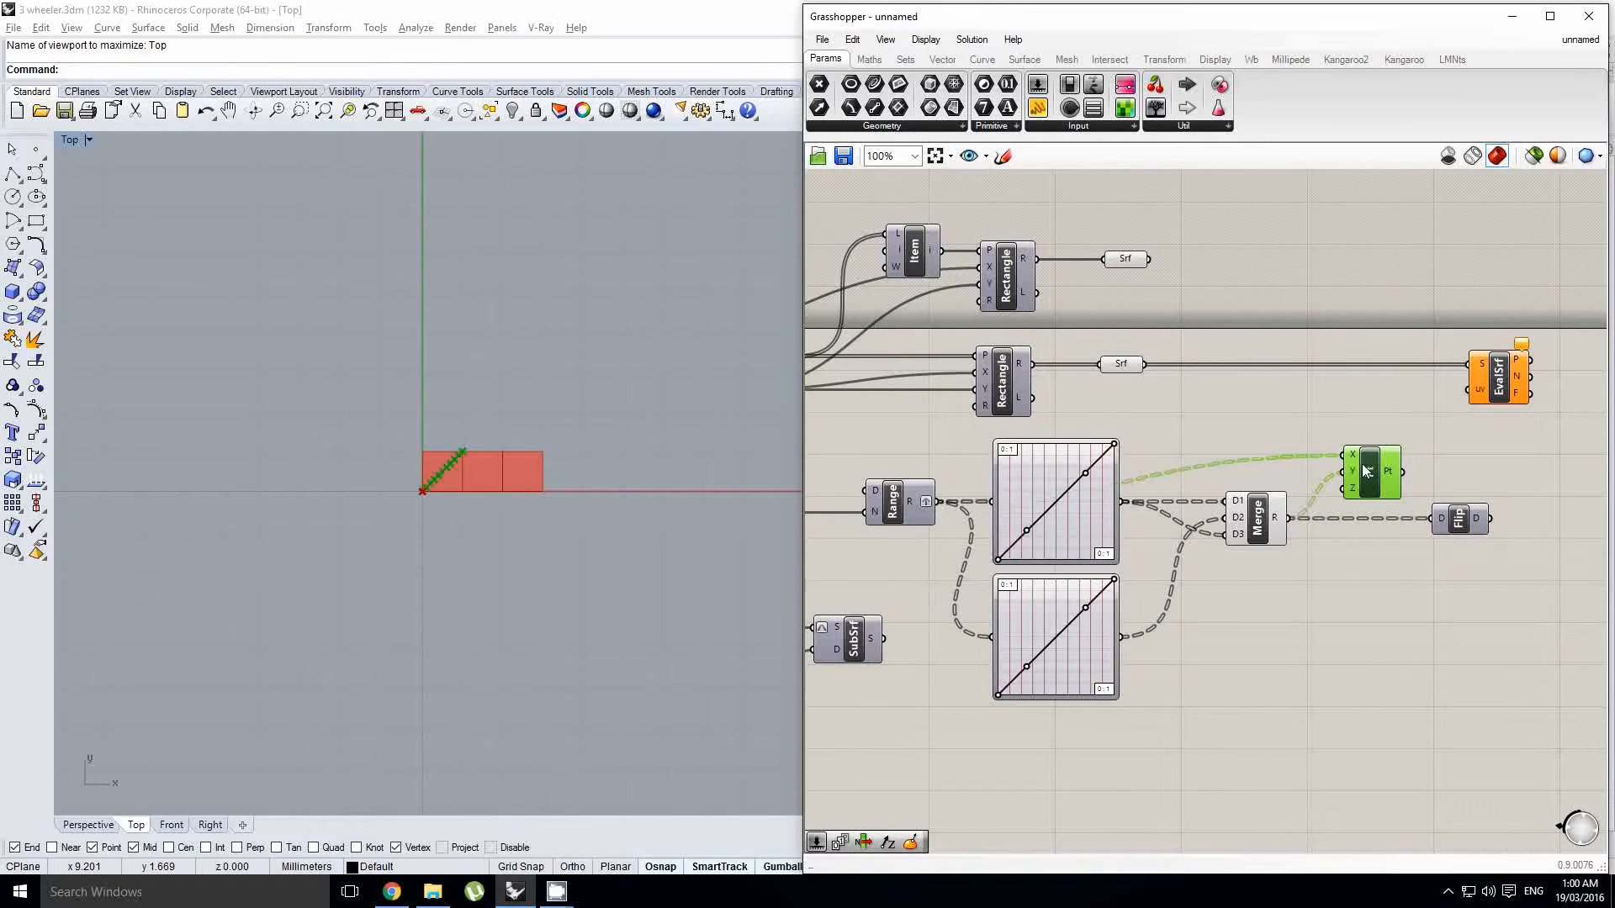
Step: Connect the Construct Point output to the uv input of Evaluate Surface
{"action": "scroll", "coordinate": [1292, 497], "scroll_direction": "up", "scroll_amount": 2}
{"action": "mouse_move", "coordinate": [1243, 502]}
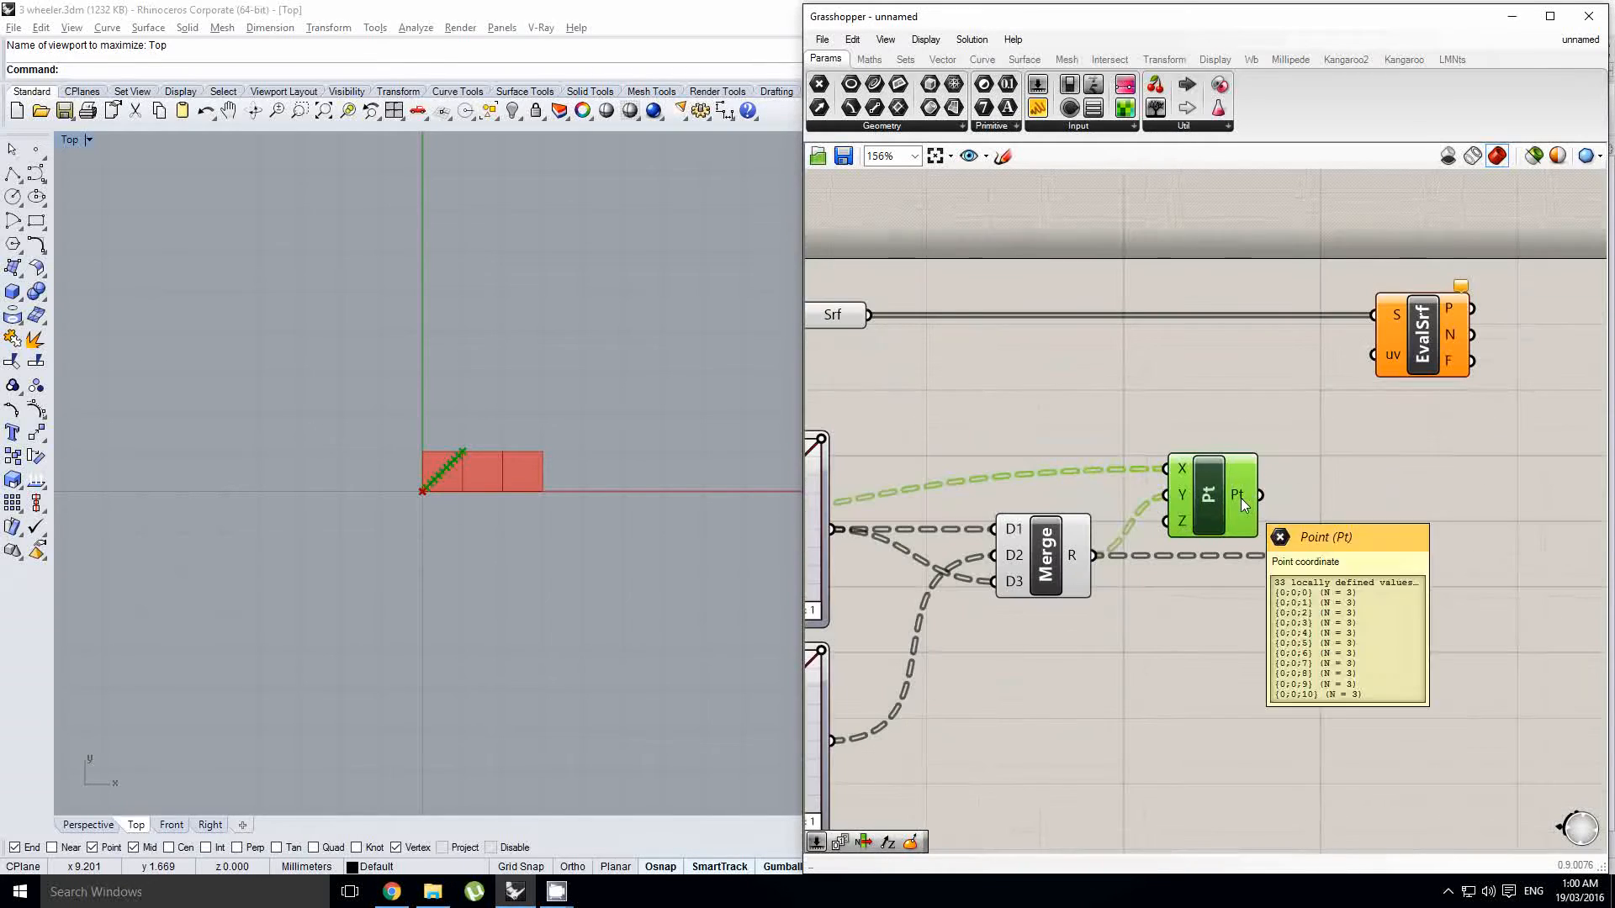
{"action": "left_click_drag", "start_coordinate": [1306, 340], "coordinate": [1371, 354]}
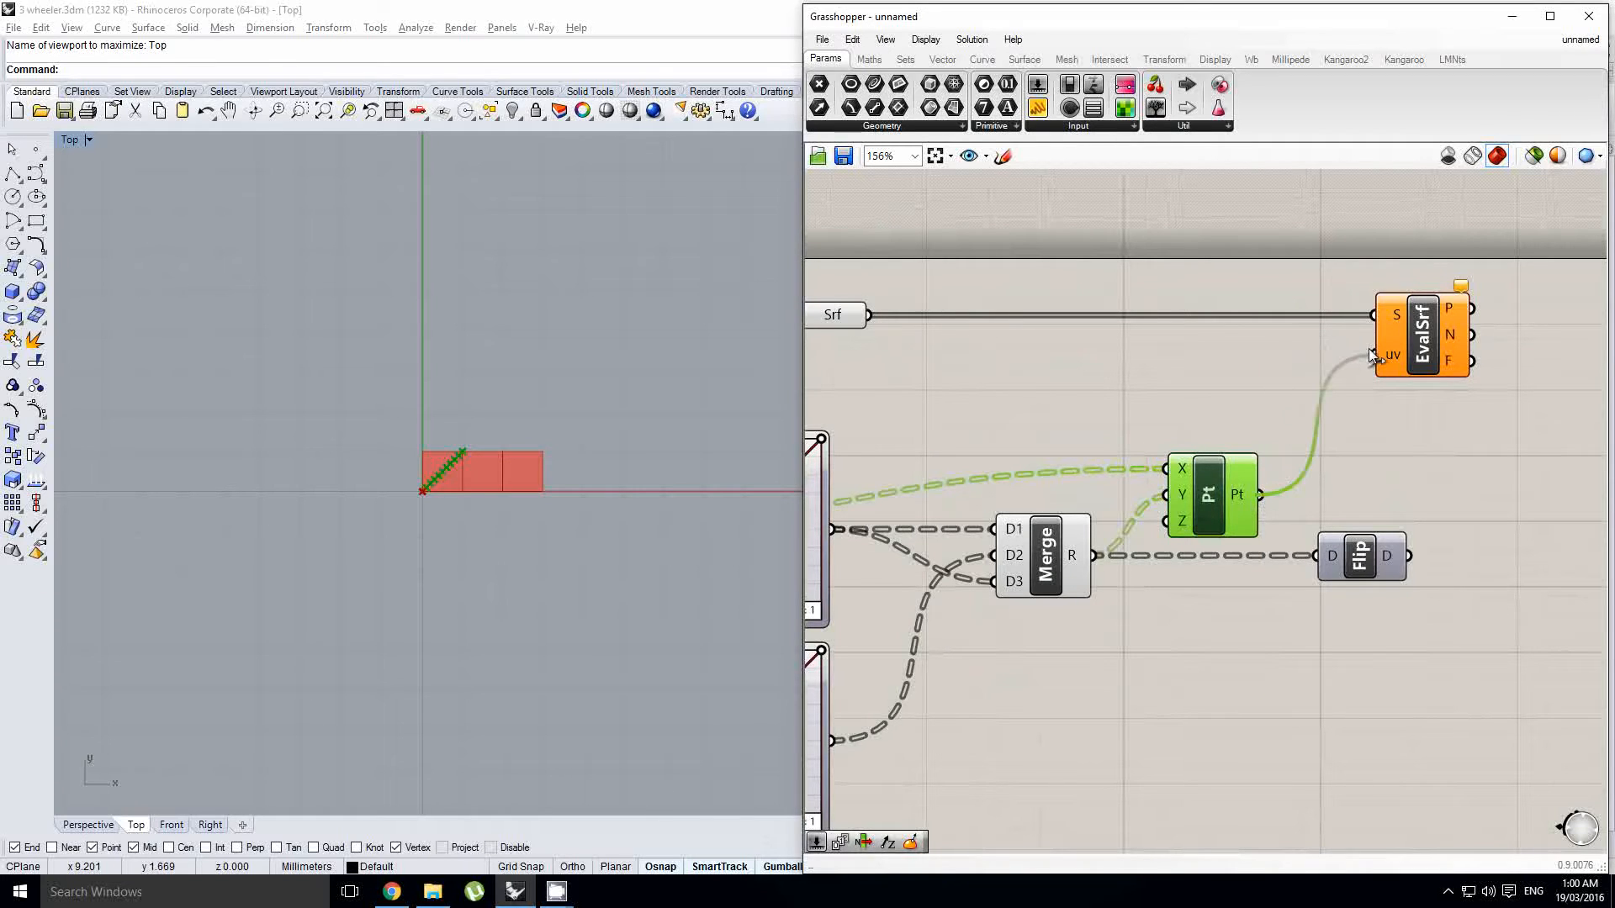
{"action": "scroll", "coordinate": [1287, 419], "scroll_direction": "up", "scroll_amount": 1}
{"action": "right_click_drag", "start_coordinate": [1287, 419], "coordinate": [1008, 539]}
{"action": "scroll", "coordinate": [1008, 538], "scroll_direction": "down", "scroll_amount": 1}
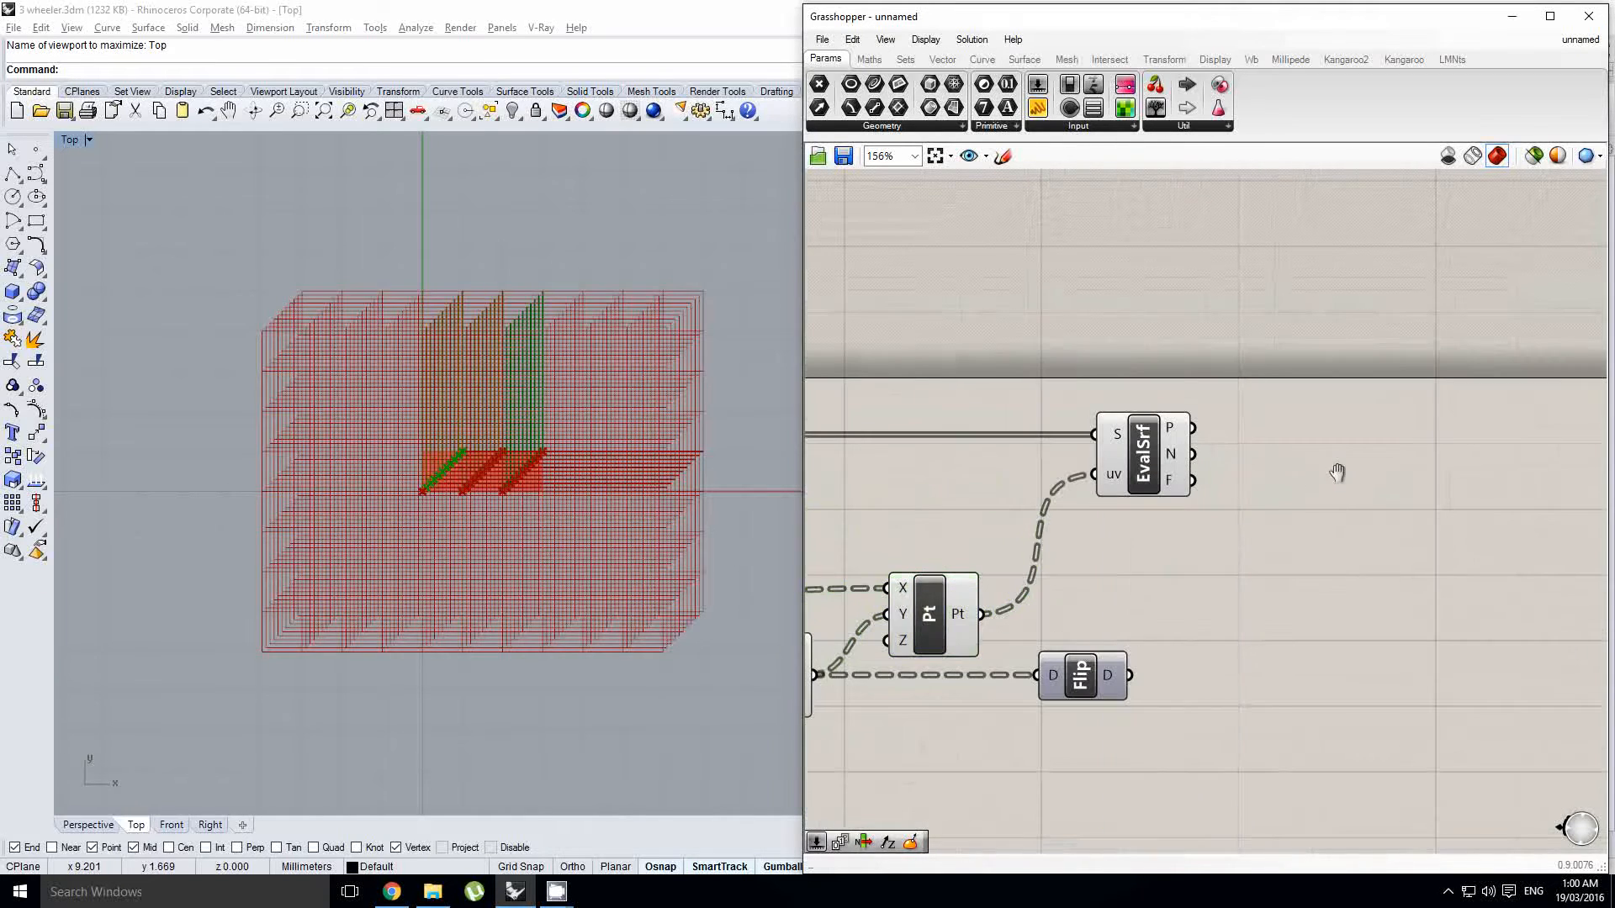
Step: Add an Interpolate curve component and feed Evaluate Surface's points into its vertices input
{"action": "double_click", "coordinate": [1336, 474]}
{"action": "type", "text": "inter"}
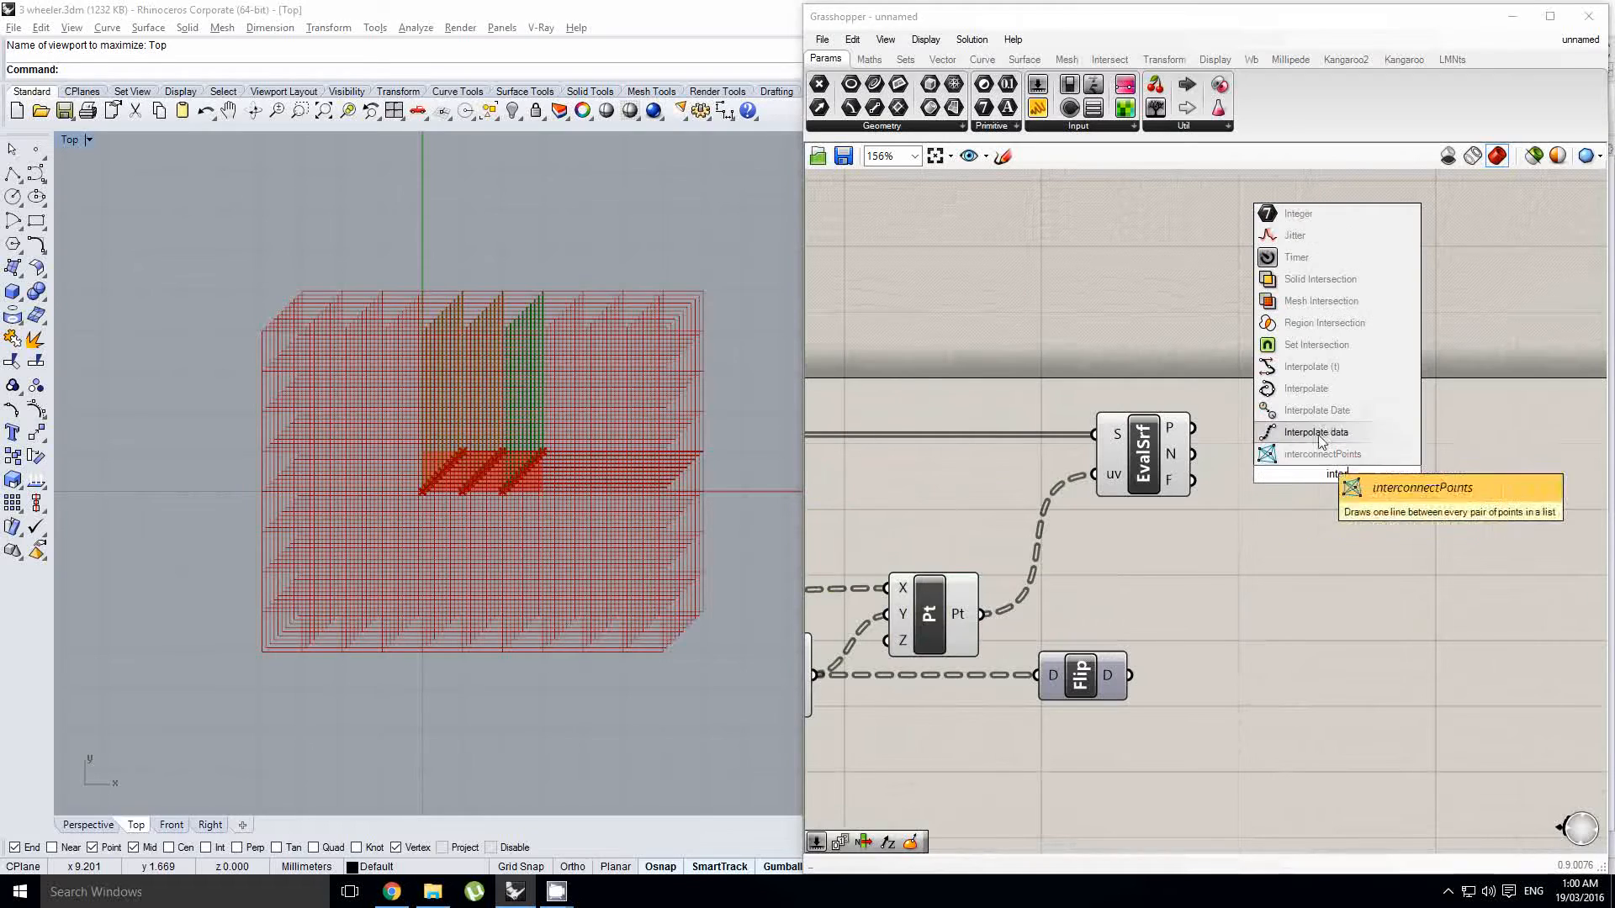
{"action": "left_click", "coordinate": [1308, 393]}
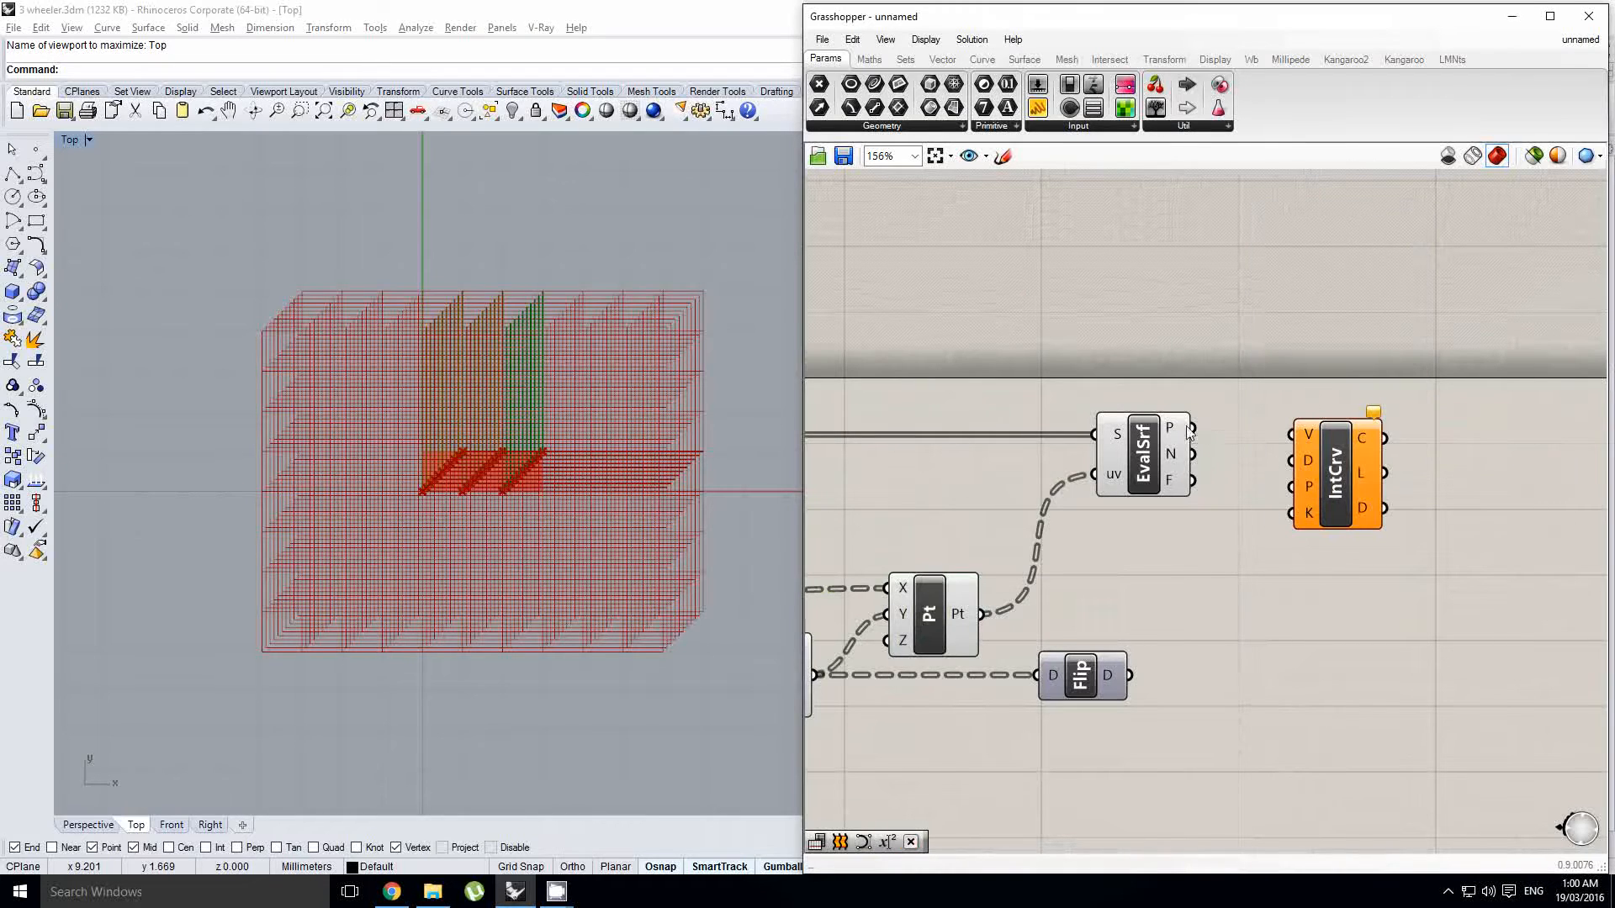
{"action": "left_click_drag", "start_coordinate": [1191, 428], "coordinate": [1339, 468]}
{"action": "left_click", "coordinate": [1320, 453]}
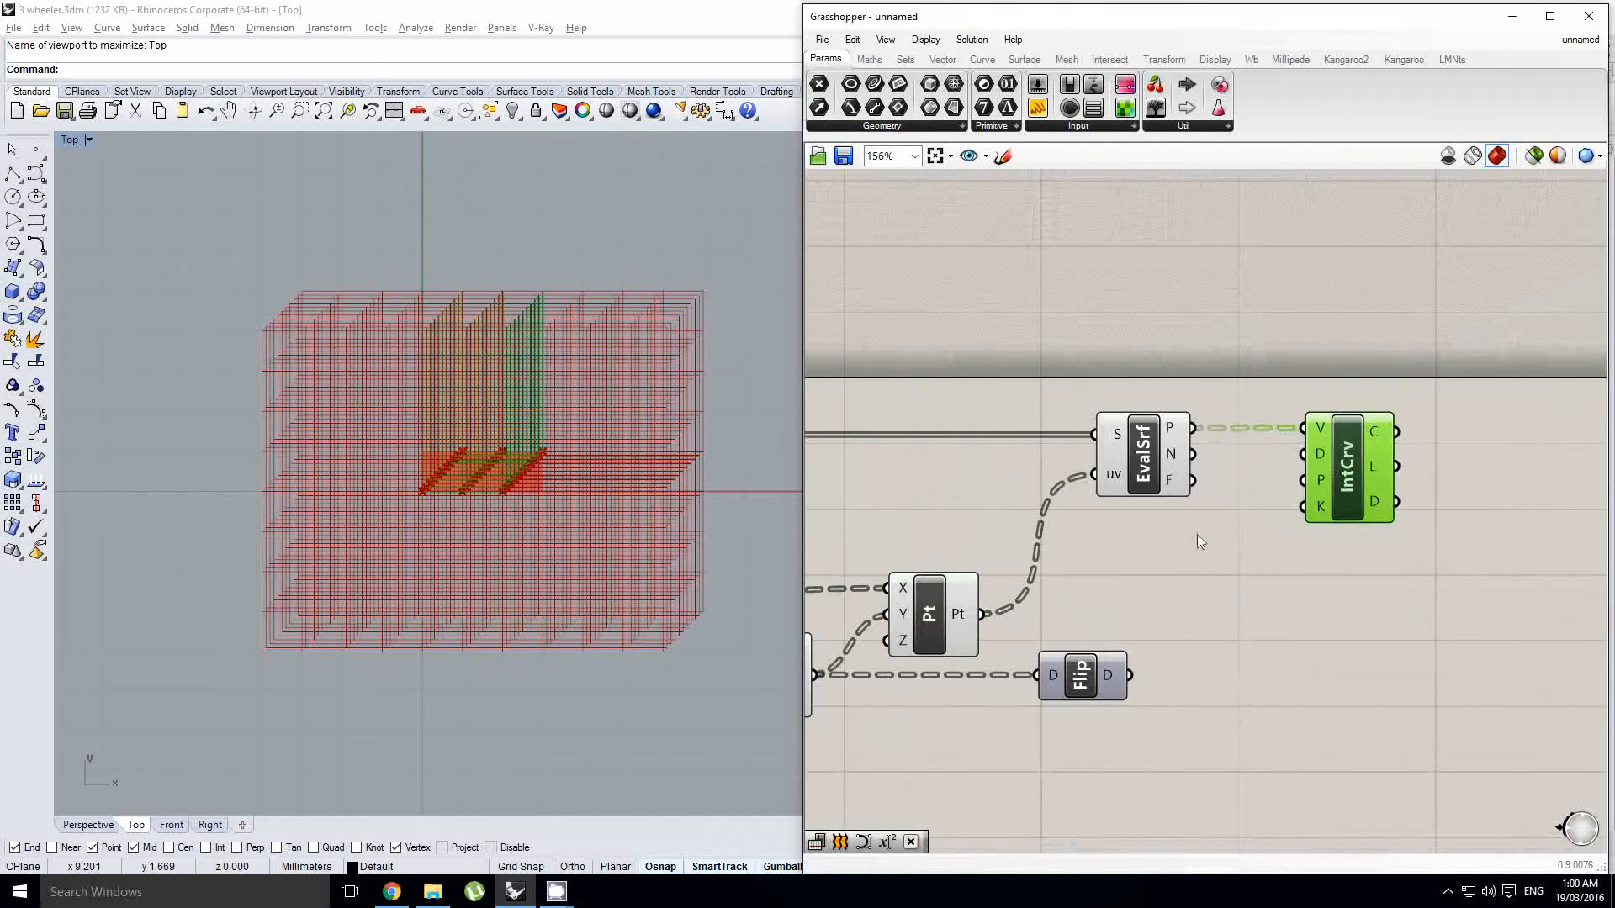
Step: Reroute the Construct Point output through the Flip Matrix component into Evaluate Surface's uv input
{"action": "left_click", "coordinate": [1120, 590]}
{"action": "left_click_drag", "start_coordinate": [981, 615], "coordinate": [1040, 675]}
{"action": "left_click_drag", "start_coordinate": [1077, 677], "coordinate": [1060, 616]}
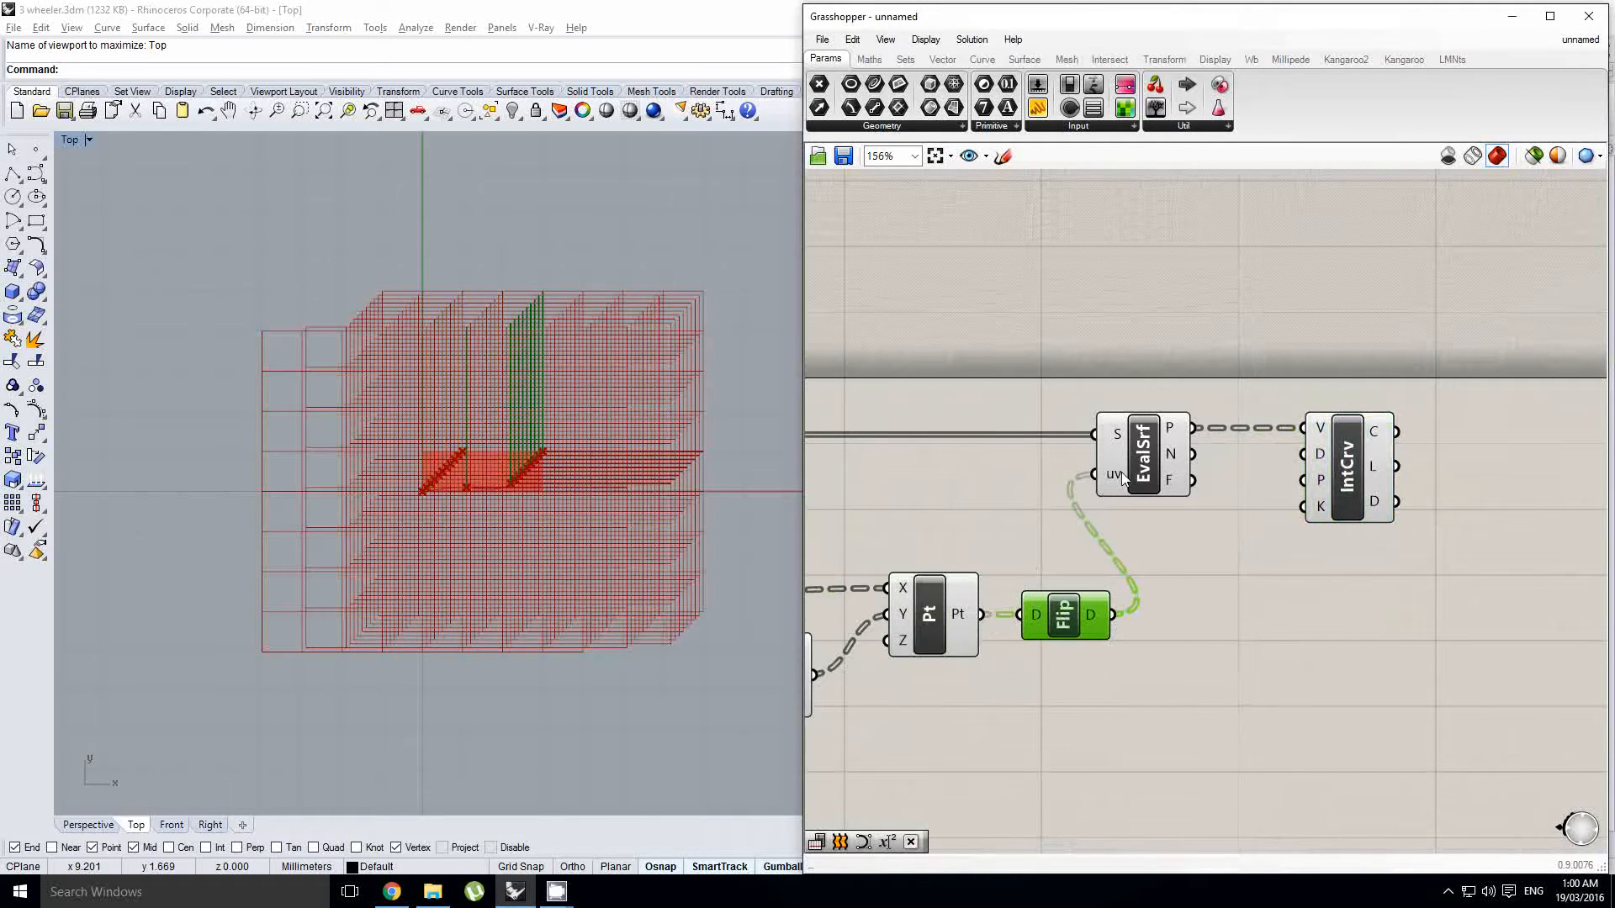
{"action": "left_click_drag", "start_coordinate": [1121, 472], "coordinate": [1187, 469]}
Step: Turn off the preview of Merge, Construct Point, Flip Matrix and Evaluate Surface together
{"action": "scroll", "coordinate": [1203, 537], "scroll_direction": "down", "scroll_amount": 2}
{"action": "scroll", "coordinate": [1158, 697], "scroll_direction": "down", "scroll_amount": 2}
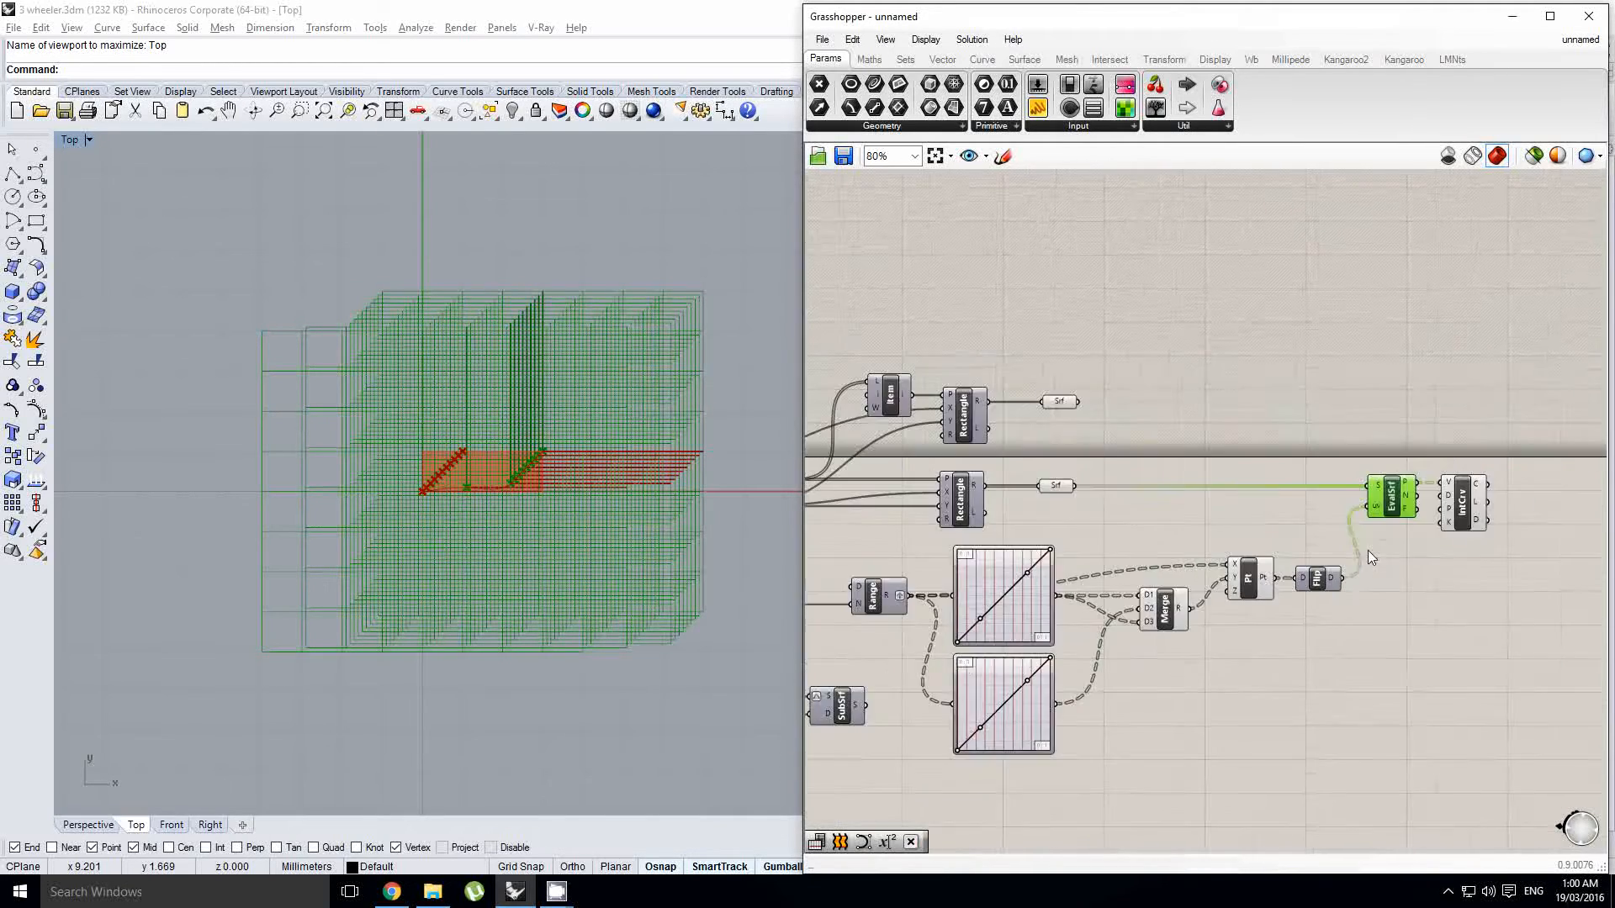
{"action": "left_click_drag", "start_coordinate": [1433, 696], "coordinate": [1125, 443]}
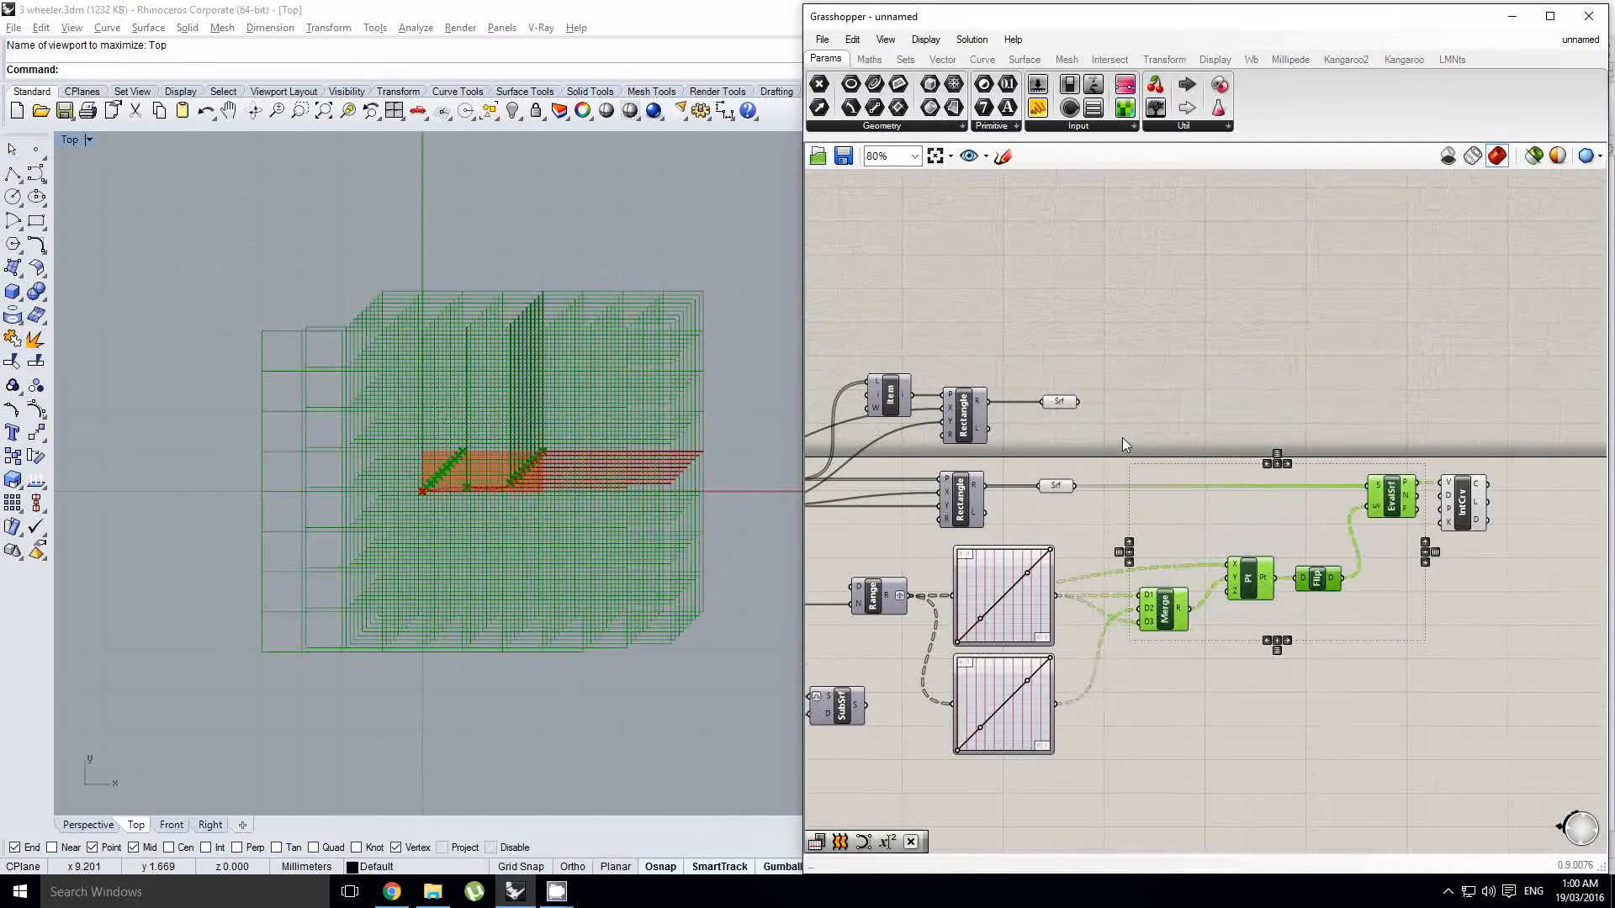
{"action": "middle_click", "coordinate": [1146, 490]}
{"action": "left_click", "coordinate": [1191, 437]}
{"action": "scroll", "coordinate": [446, 483], "scroll_direction": "up", "scroll_amount": 8}
{"action": "scroll", "coordinate": [482, 453], "scroll_direction": "up", "scroll_amount": 6}
{"action": "right_click_drag", "start_coordinate": [694, 484], "coordinate": [646, 493]}
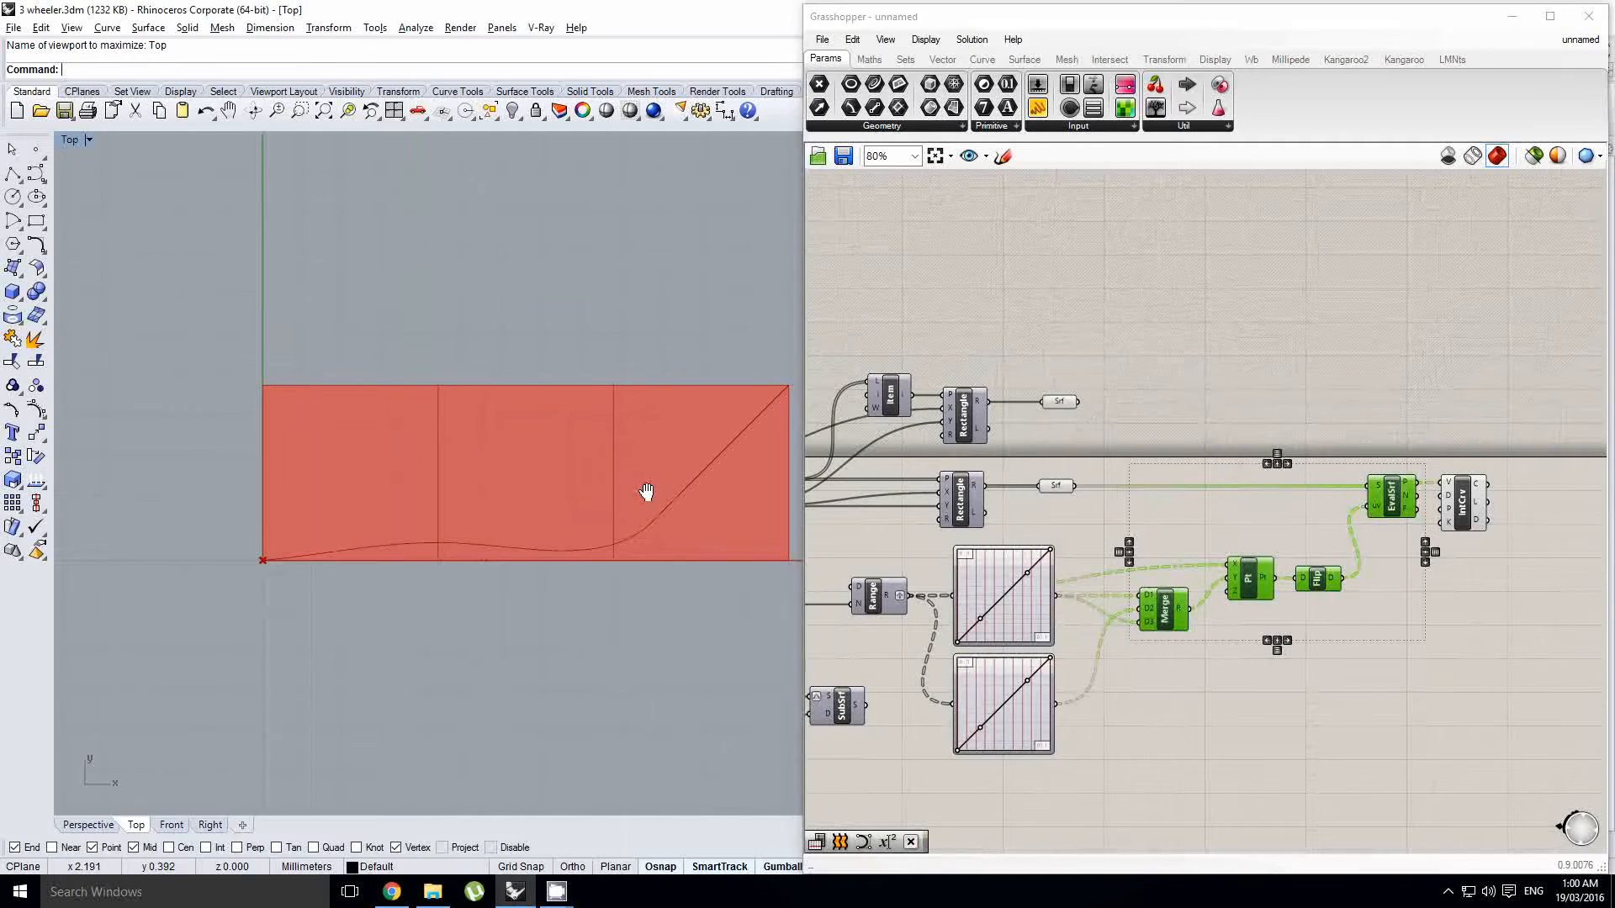
Step: Examine the output data structure of Evaluate Surface, Construct Point and Merge
{"action": "left_click", "coordinate": [1118, 507]}
{"action": "mouse_move", "coordinate": [1184, 516]}
{"action": "right_mouse_down"}
{"action": "mouse_move", "coordinate": [1245, 517]}
{"action": "mouse_move", "coordinate": [1183, 539]}
{"action": "right_mouse_up"}
{"action": "left_click", "coordinate": [1390, 580]}
{"action": "scroll", "coordinate": [1387, 538], "scroll_direction": "up", "scroll_amount": 1}
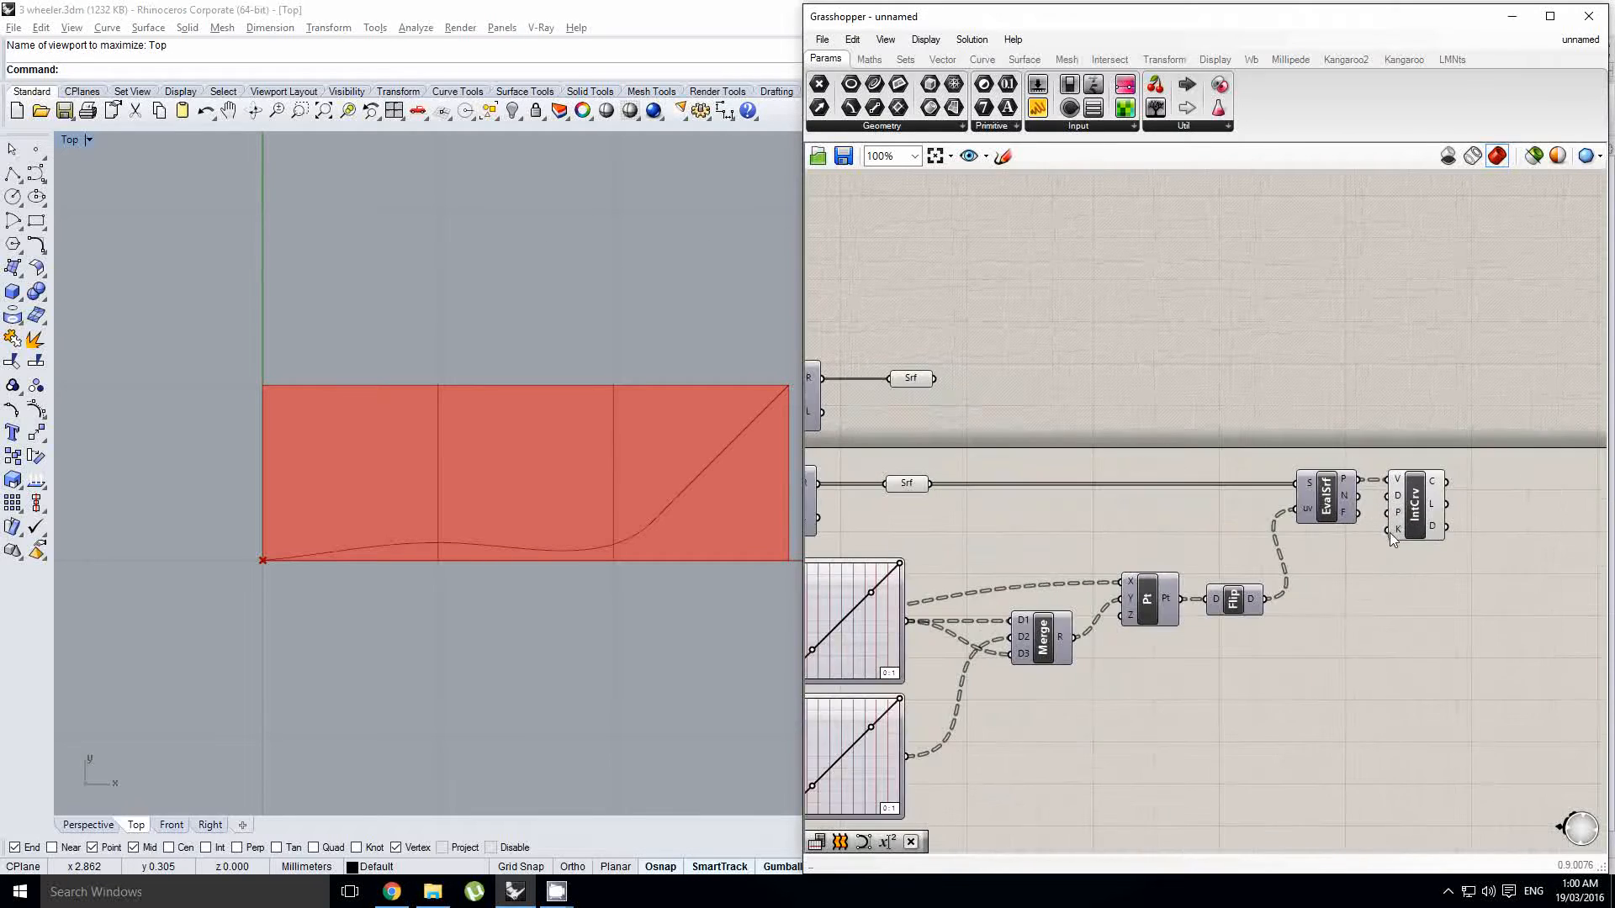
{"action": "left_click", "coordinate": [1331, 496]}
{"action": "scroll", "coordinate": [1345, 479], "scroll_direction": "up", "scroll_amount": 1}
{"action": "mouse_move", "coordinate": [1352, 477]}
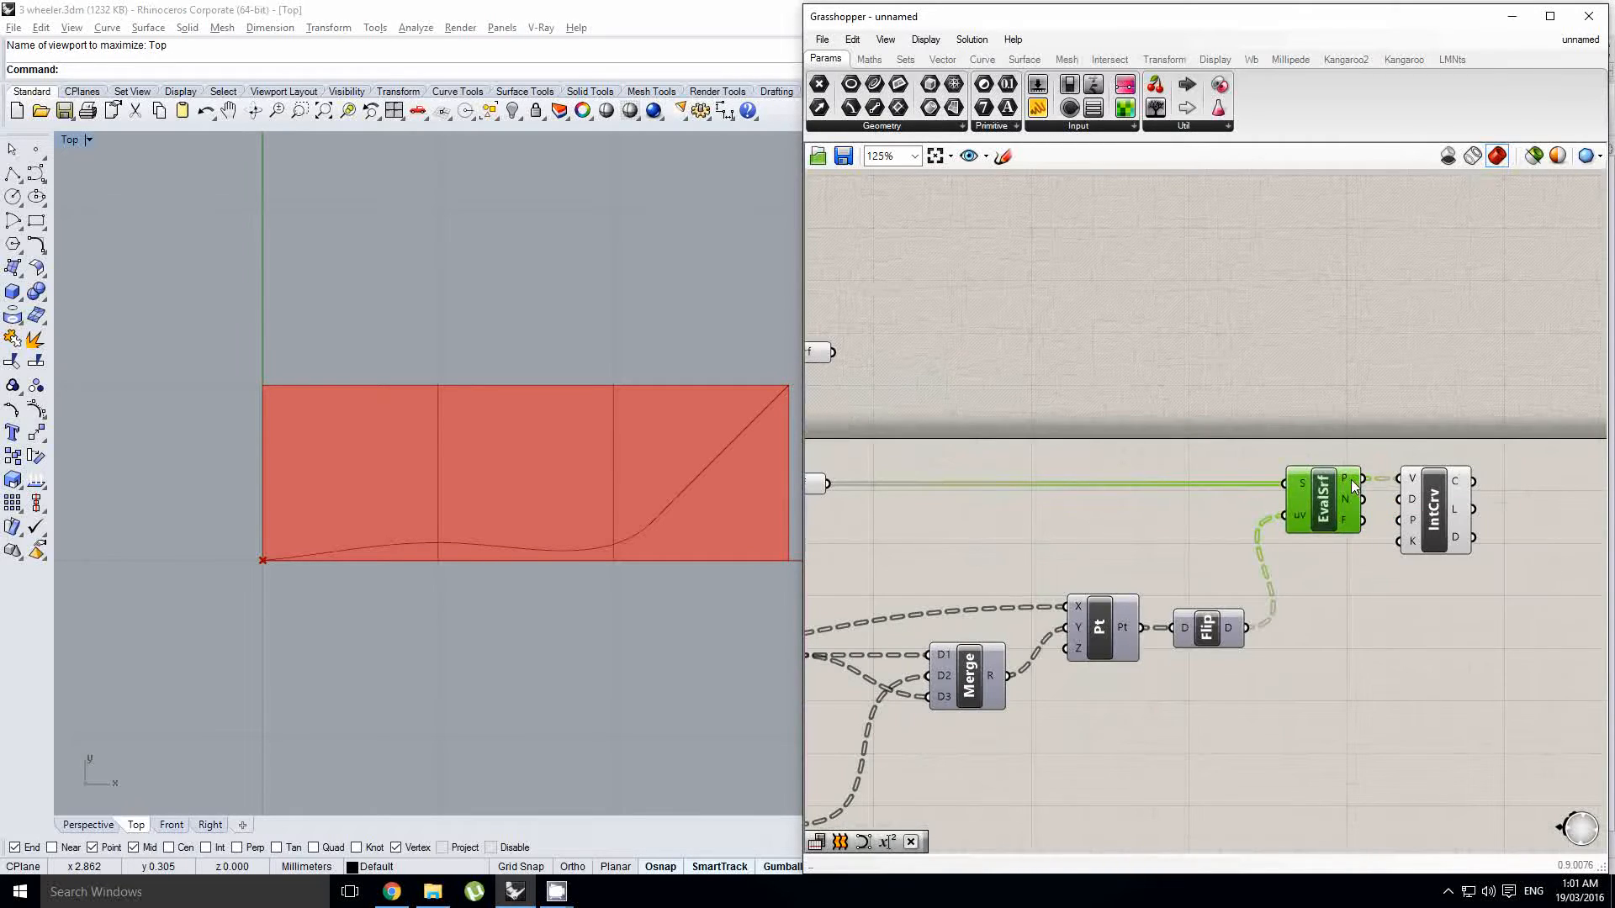
{"action": "right_click_drag", "start_coordinate": [1181, 546], "coordinate": [1402, 507]}
{"action": "left_click", "coordinate": [1299, 523]}
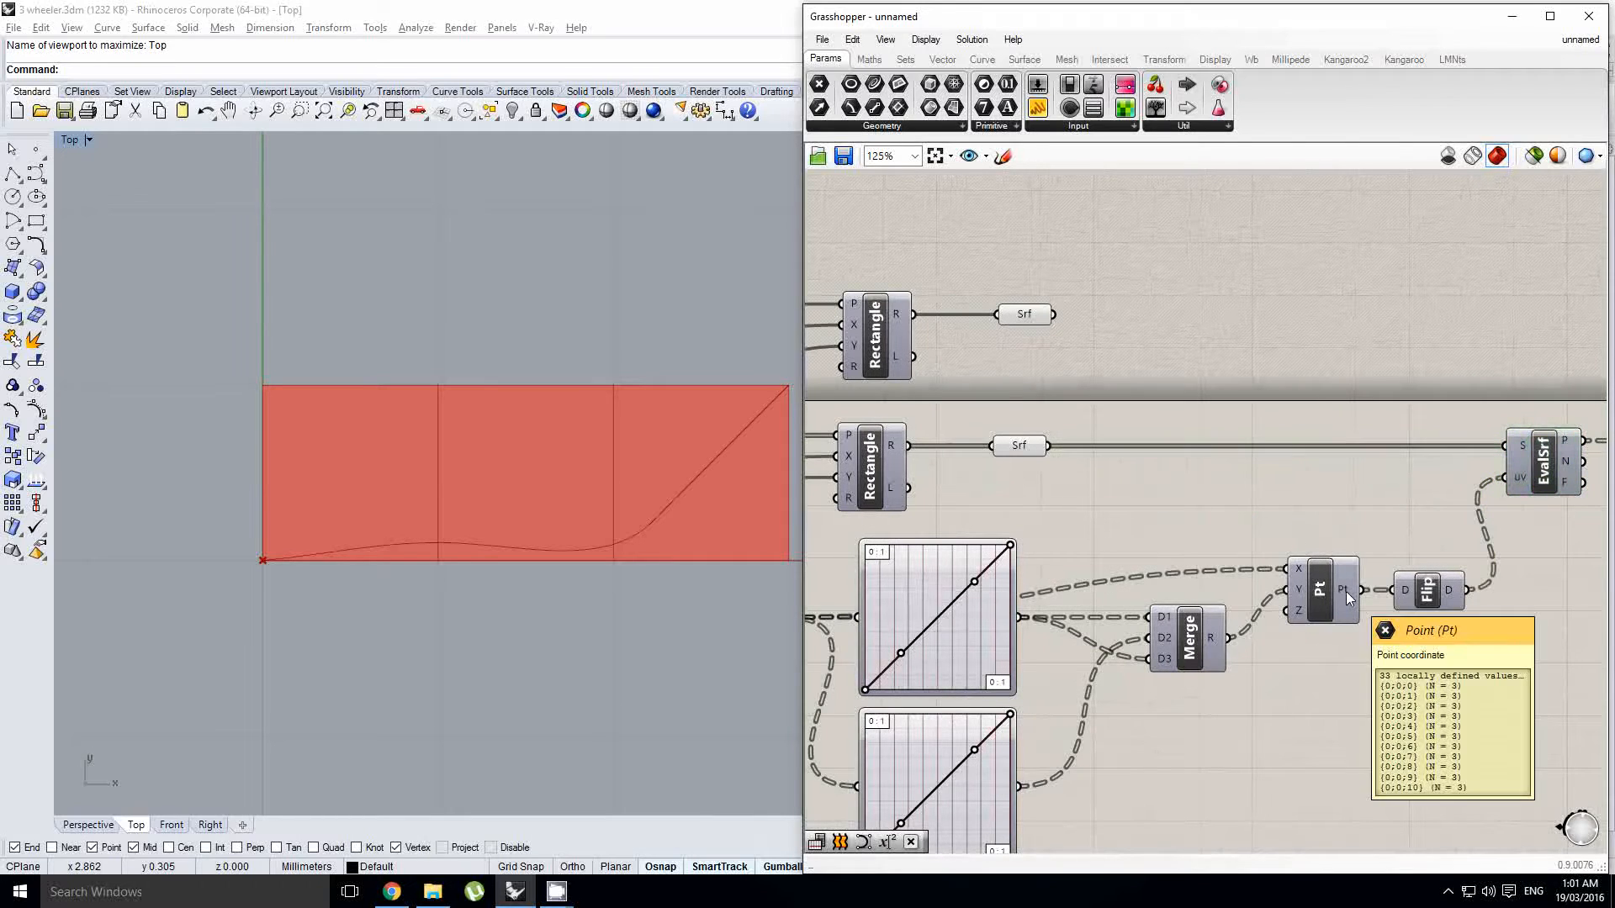
{"action": "right_click_drag", "start_coordinate": [1339, 594], "coordinate": [1404, 561]}
{"action": "left_click", "coordinate": [1254, 612]}
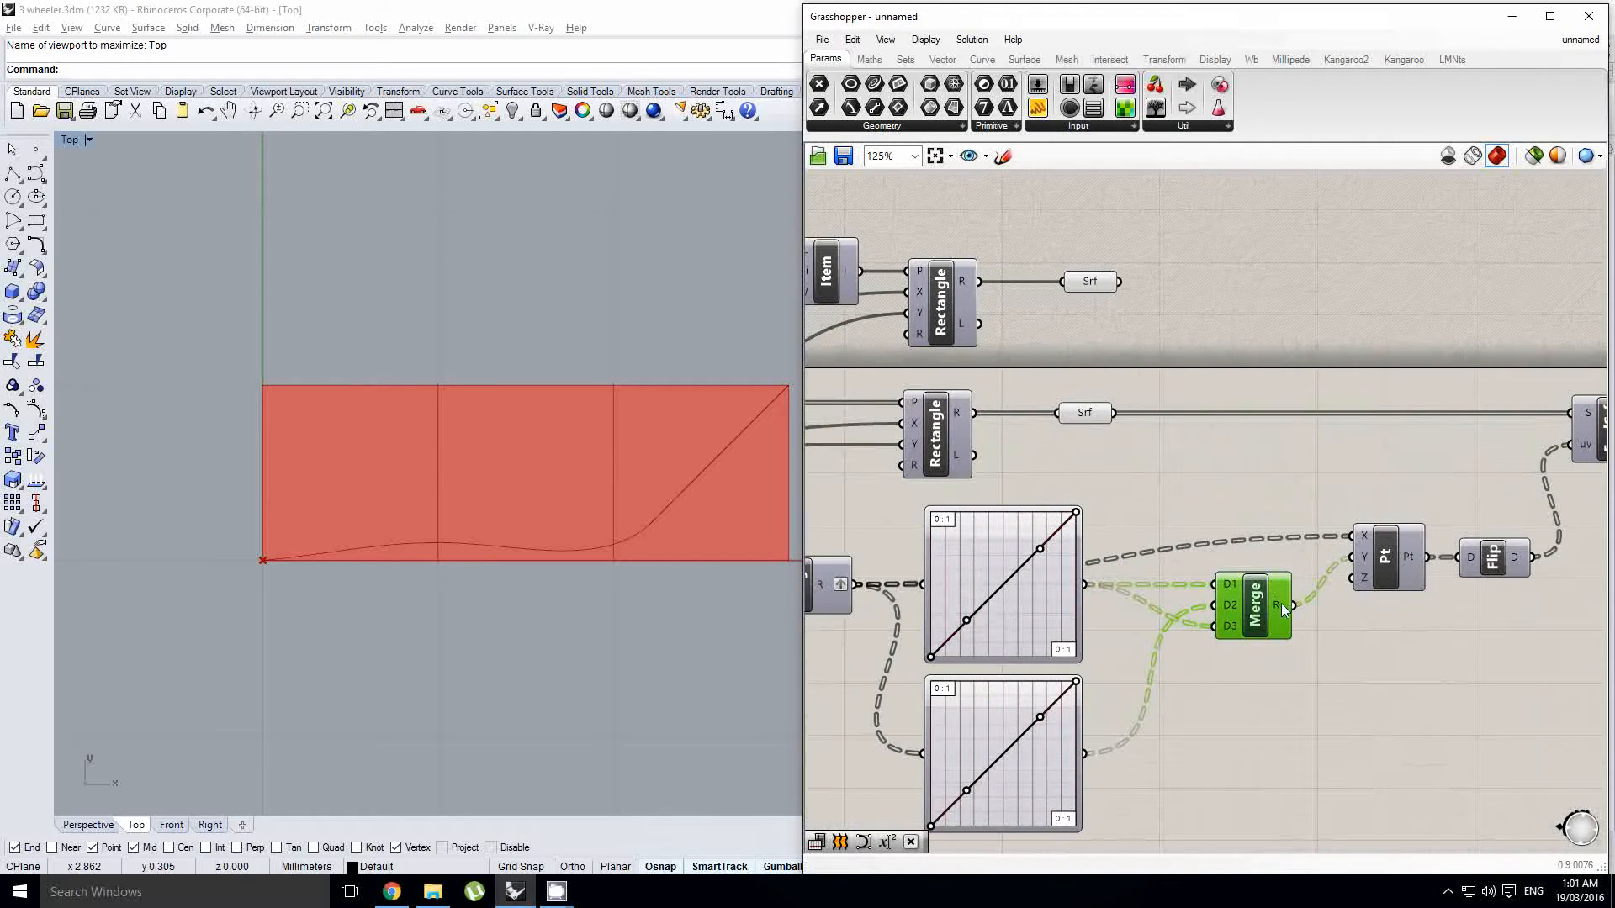
Step: Graft the surface input of Evaluate Surface
{"action": "right_click_drag", "start_coordinate": [1522, 467], "coordinate": [1164, 548]}
{"action": "scroll", "coordinate": [1310, 500], "scroll_direction": "up", "scroll_amount": 1}
{"action": "left_click", "coordinate": [1165, 546]}
{"action": "right_click", "coordinate": [1243, 490]}
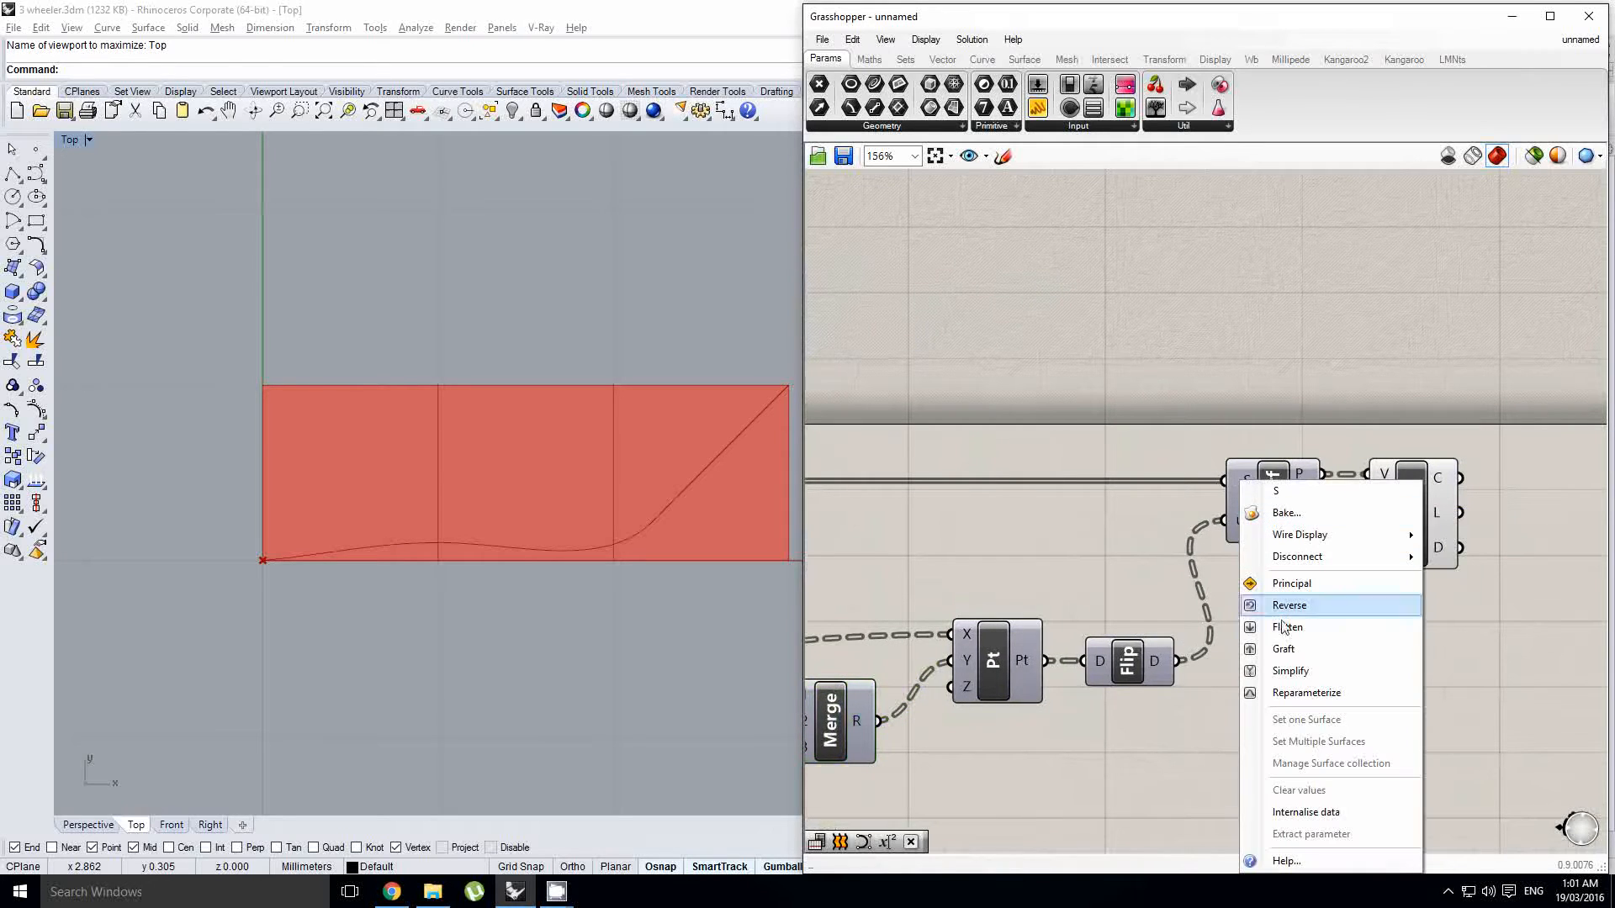
{"action": "left_click", "coordinate": [1293, 654]}
{"action": "right_click_drag", "start_coordinate": [1309, 612], "coordinate": [1369, 621]}
{"action": "right_click_drag", "start_coordinate": [610, 558], "coordinate": [551, 547]}
{"action": "scroll", "coordinate": [520, 506], "scroll_direction": "up", "scroll_amount": 4}
{"action": "scroll", "coordinate": [520, 512], "scroll_direction": "down", "scroll_amount": 3}
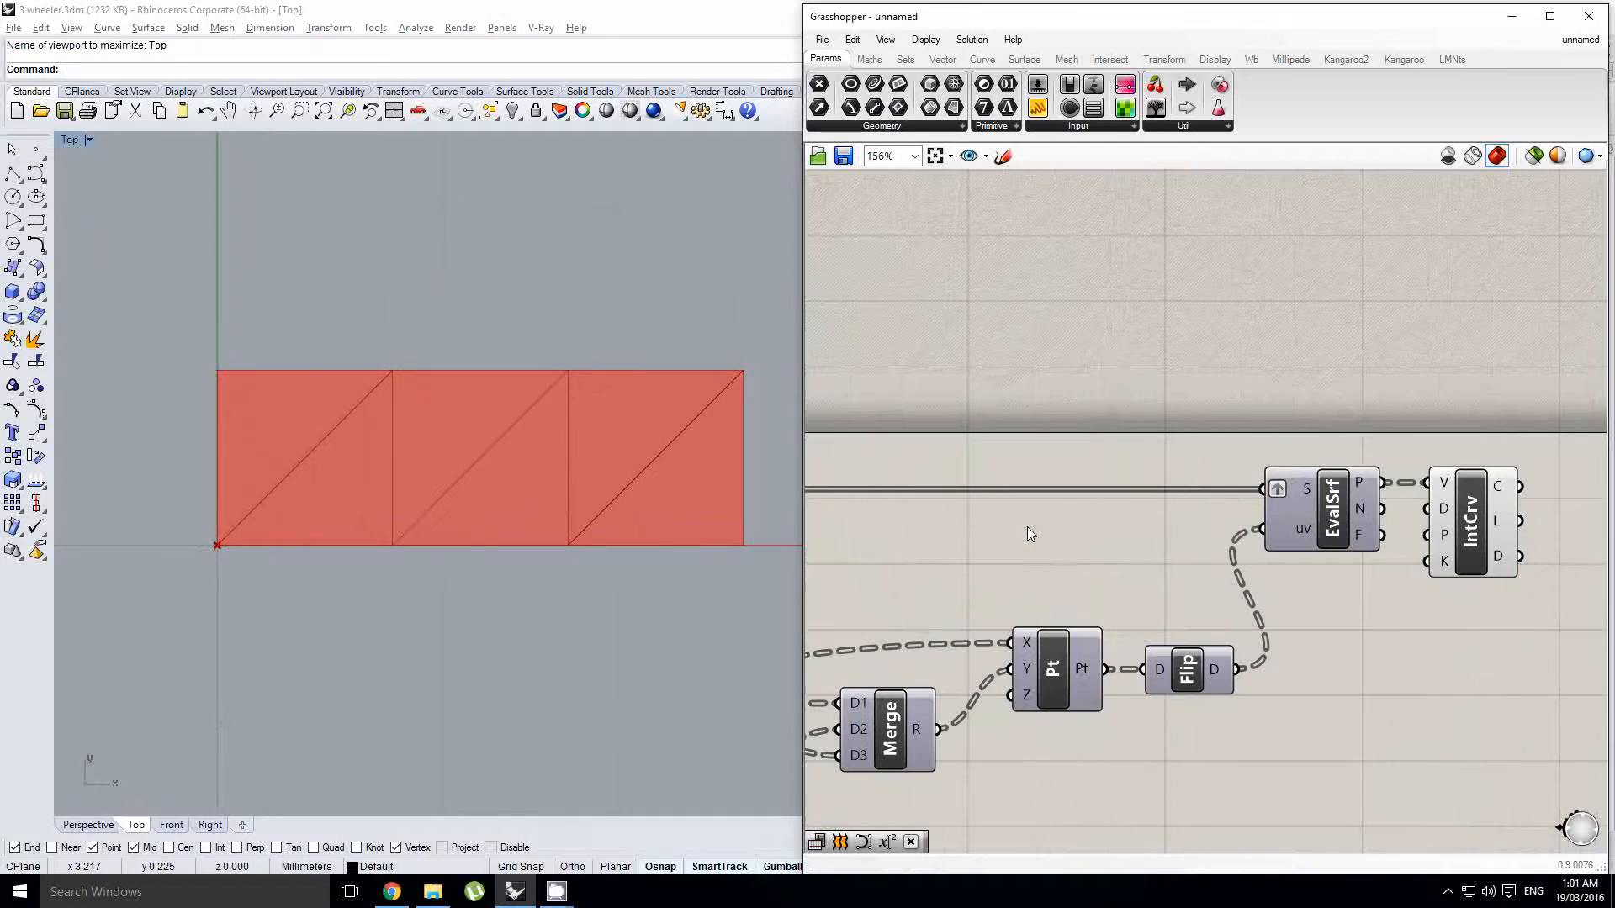
Step: Bend the upper graph mapper's Bezier into an S-curve by moving both handles to about mid-height
{"action": "right_click", "coordinate": [1108, 522]}
{"action": "right_click_drag", "start_coordinate": [963, 554], "coordinate": [1181, 522]}
{"action": "scroll", "coordinate": [1181, 522], "scroll_direction": "down", "scroll_amount": 2}
{"action": "right_click_drag", "start_coordinate": [943, 607], "coordinate": [1127, 538]}
{"action": "scroll", "coordinate": [1035, 588], "scroll_direction": "up", "scroll_amount": 3}
{"action": "right_click", "coordinate": [1128, 538]}
{"action": "left_click", "coordinate": [1124, 529]}
{"action": "left_click_drag", "start_coordinate": [1114, 518], "coordinate": [1144, 573]}
{"action": "left_click_drag", "start_coordinate": [998, 630], "coordinate": [966, 575]}
Step: Reshape the lower graph mapper's Bezier by raising both handles near the graph's upper edge, so the curve rises early
{"action": "right_click_drag", "start_coordinate": [1017, 600], "coordinate": [1032, 431]}
{"action": "scroll", "coordinate": [1035, 437], "scroll_direction": "down", "scroll_amount": 1}
{"action": "scroll", "coordinate": [1102, 579], "scroll_direction": "up", "scroll_amount": 1}
{"action": "left_click_drag", "start_coordinate": [1113, 576], "coordinate": [1011, 570]}
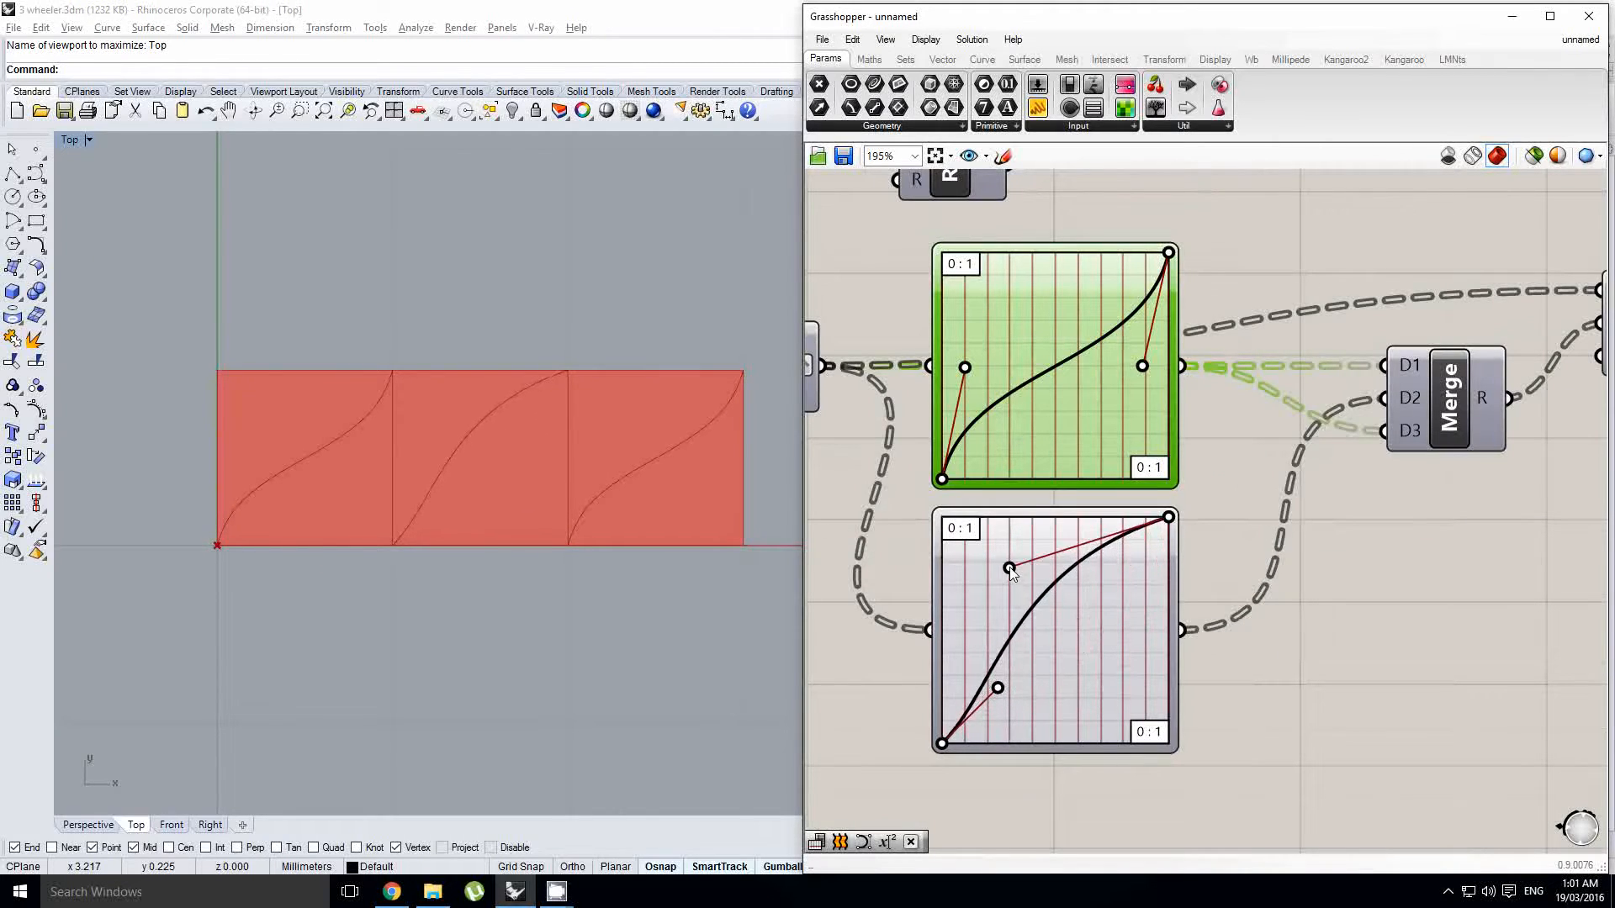
{"action": "left_click_drag", "start_coordinate": [997, 688], "coordinate": [1065, 577]}
{"action": "scroll", "coordinate": [1051, 698], "scroll_direction": "down", "scroll_amount": 2}
{"action": "scroll", "coordinate": [1038, 662], "scroll_direction": "up", "scroll_amount": 1}
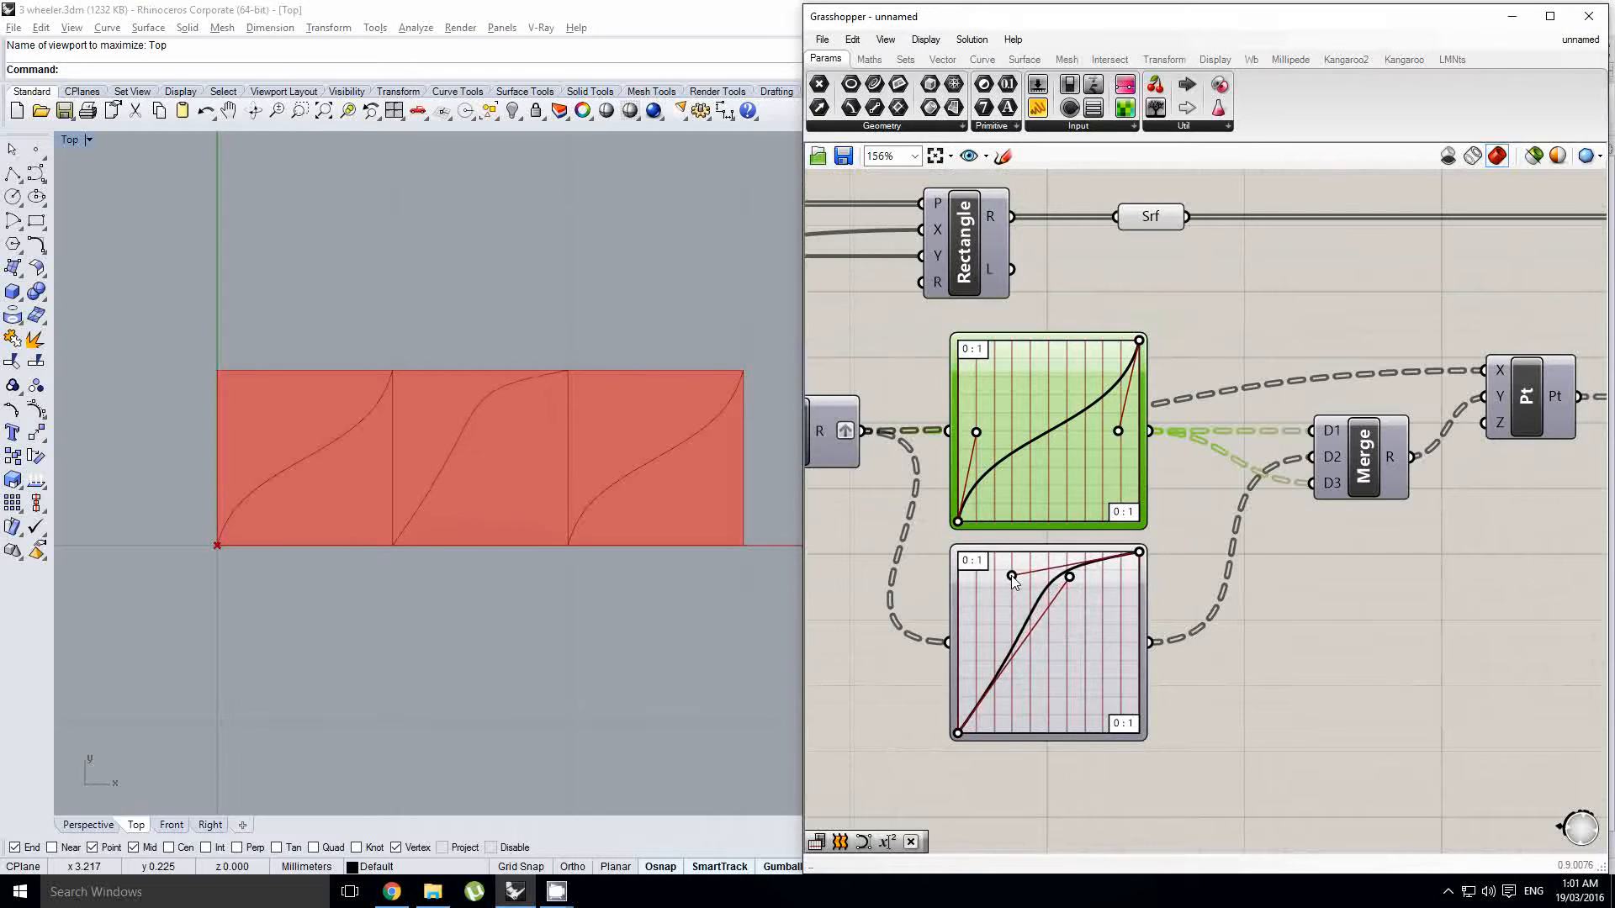
{"action": "scroll", "coordinate": [552, 445], "scroll_direction": "down", "scroll_amount": 2}
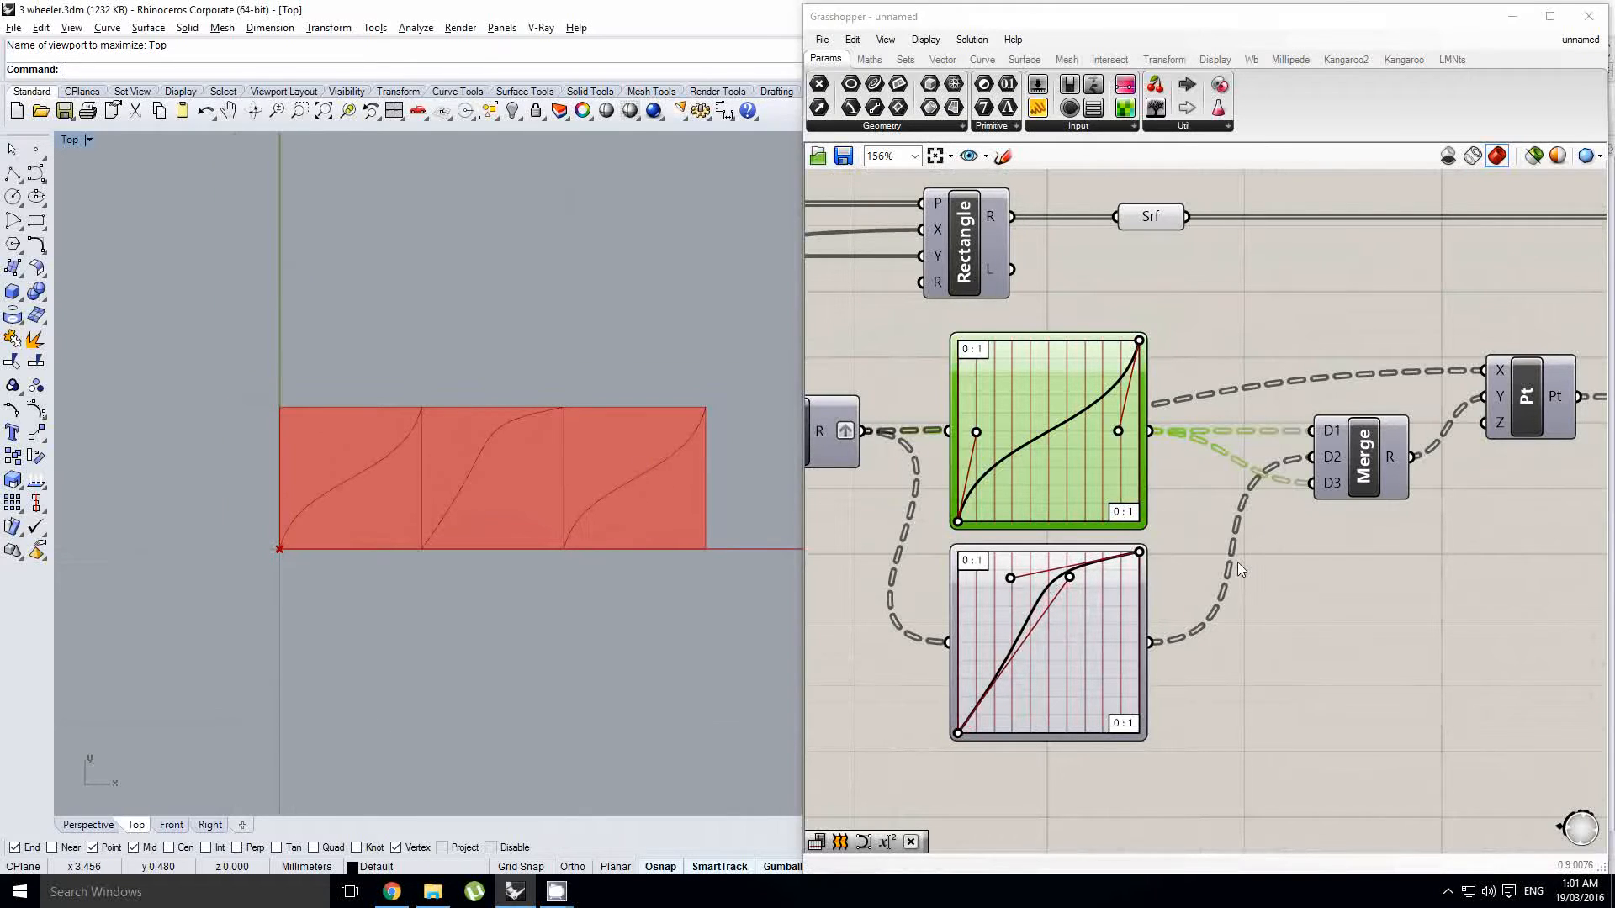
Step: Add a Divide Curve component and feed it the curves from the Interpolate component
{"action": "right_click_drag", "start_coordinate": [1238, 561], "coordinate": [1182, 577]}
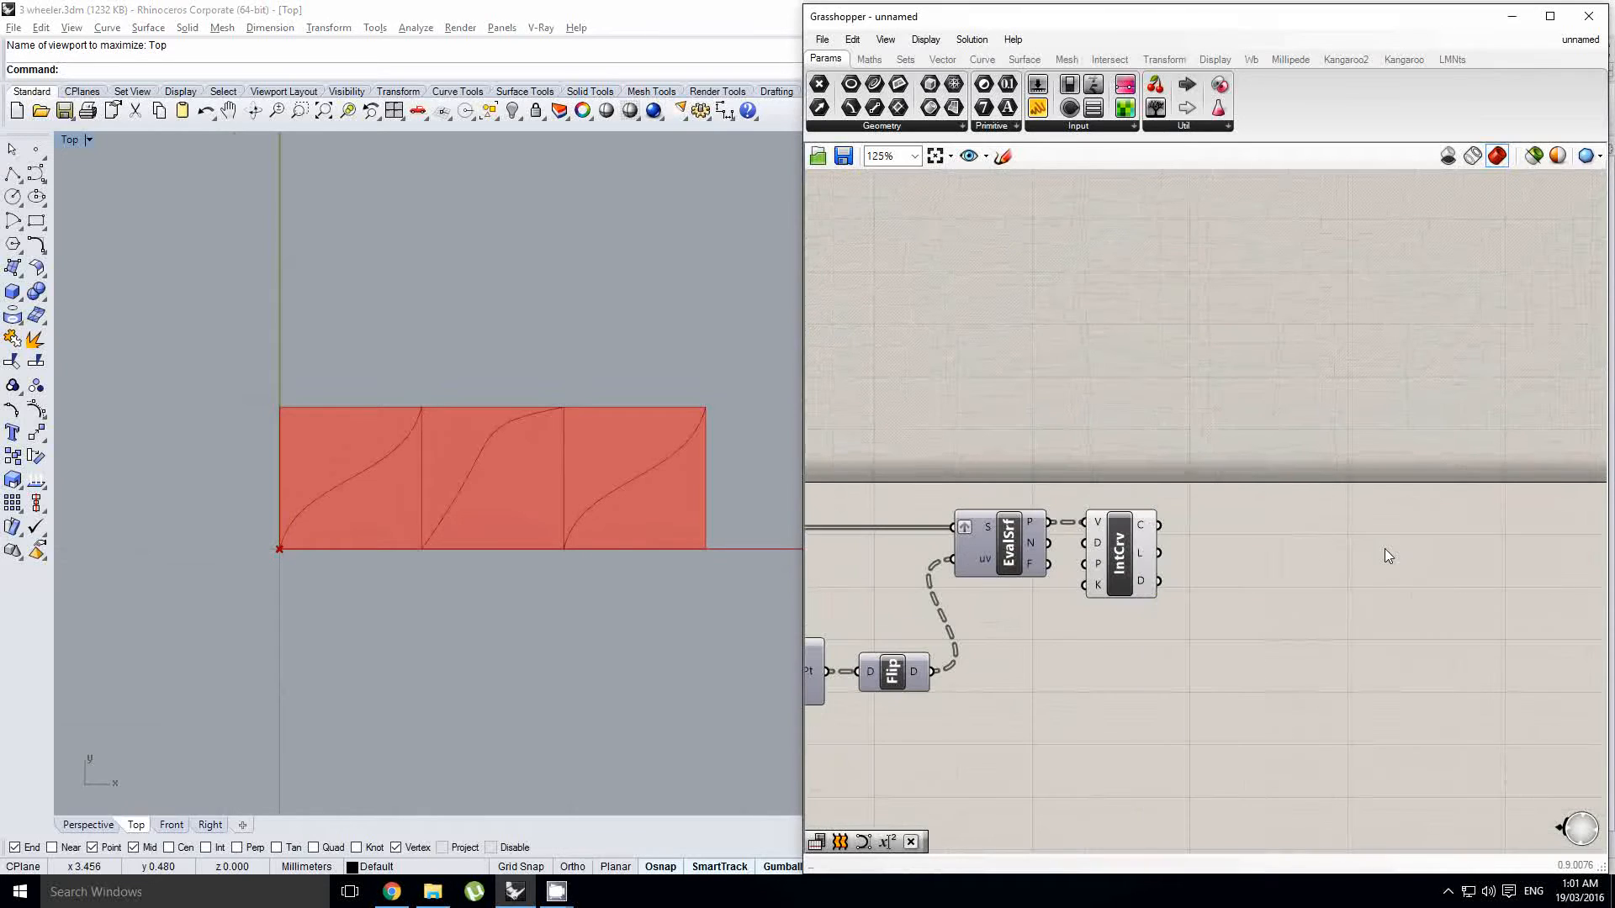
{"action": "double_click", "coordinate": [1386, 551]}
{"action": "type", "text": "divide"}
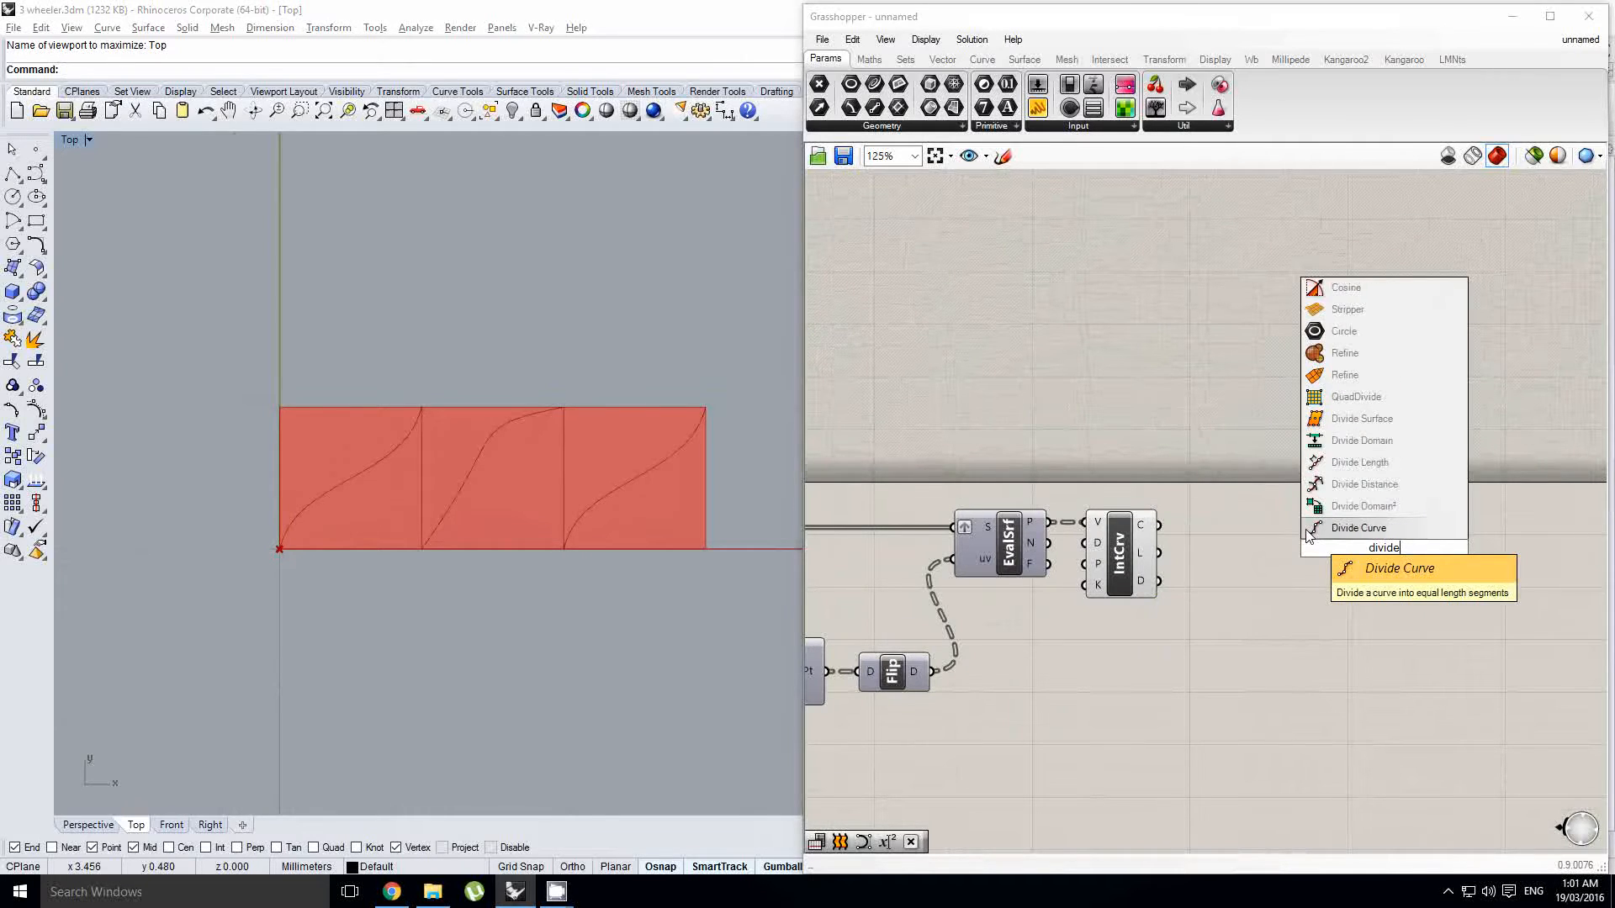
{"action": "left_click", "coordinate": [1308, 529]}
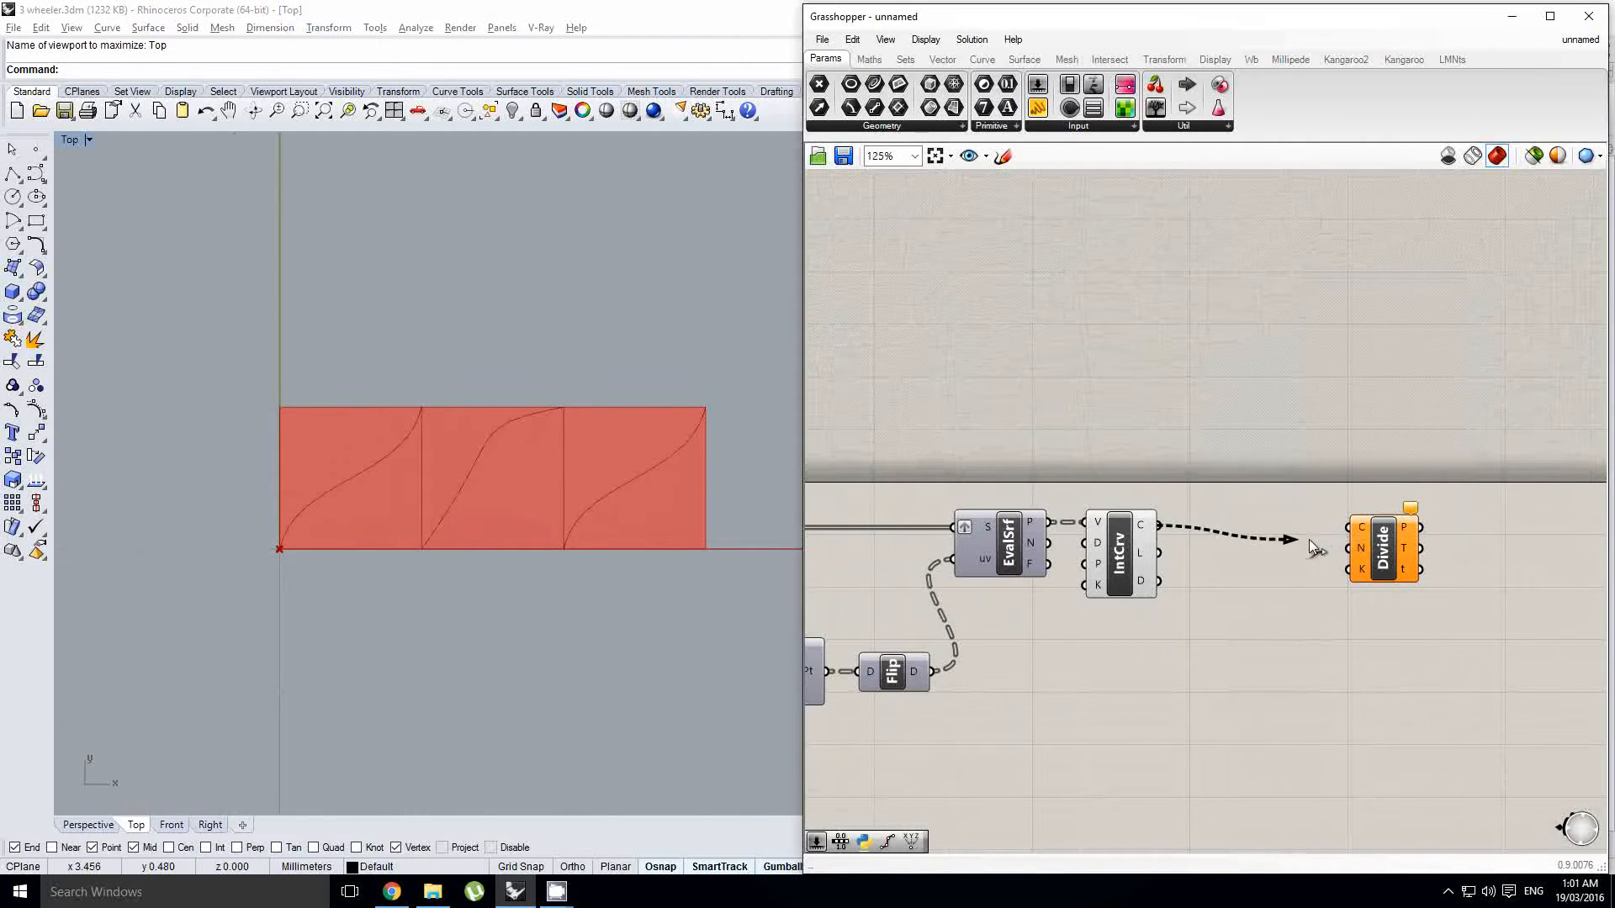
{"action": "left_click_drag", "start_coordinate": [1309, 539], "coordinate": [1339, 535]}
{"action": "right_click_drag", "start_coordinate": [1398, 552], "coordinate": [1207, 555]}
Step: Add a second Interpolate curve component after Divide Curve
{"action": "left_click", "coordinate": [1413, 551]}
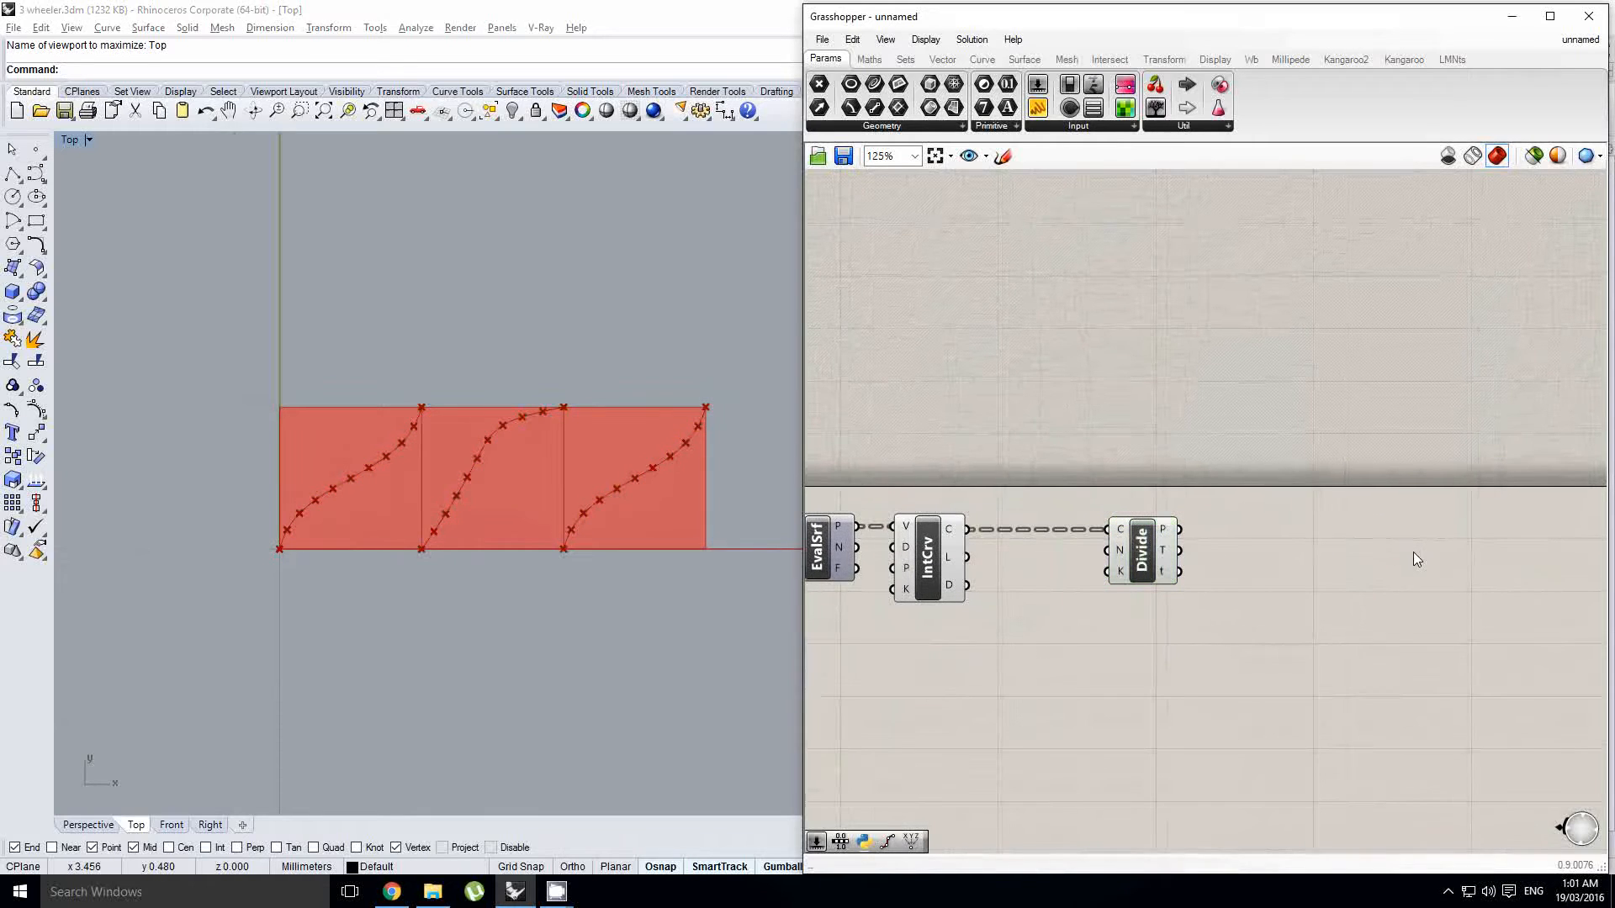
{"action": "double_click", "coordinate": [1413, 552]}
{"action": "type", "text": "inter"}
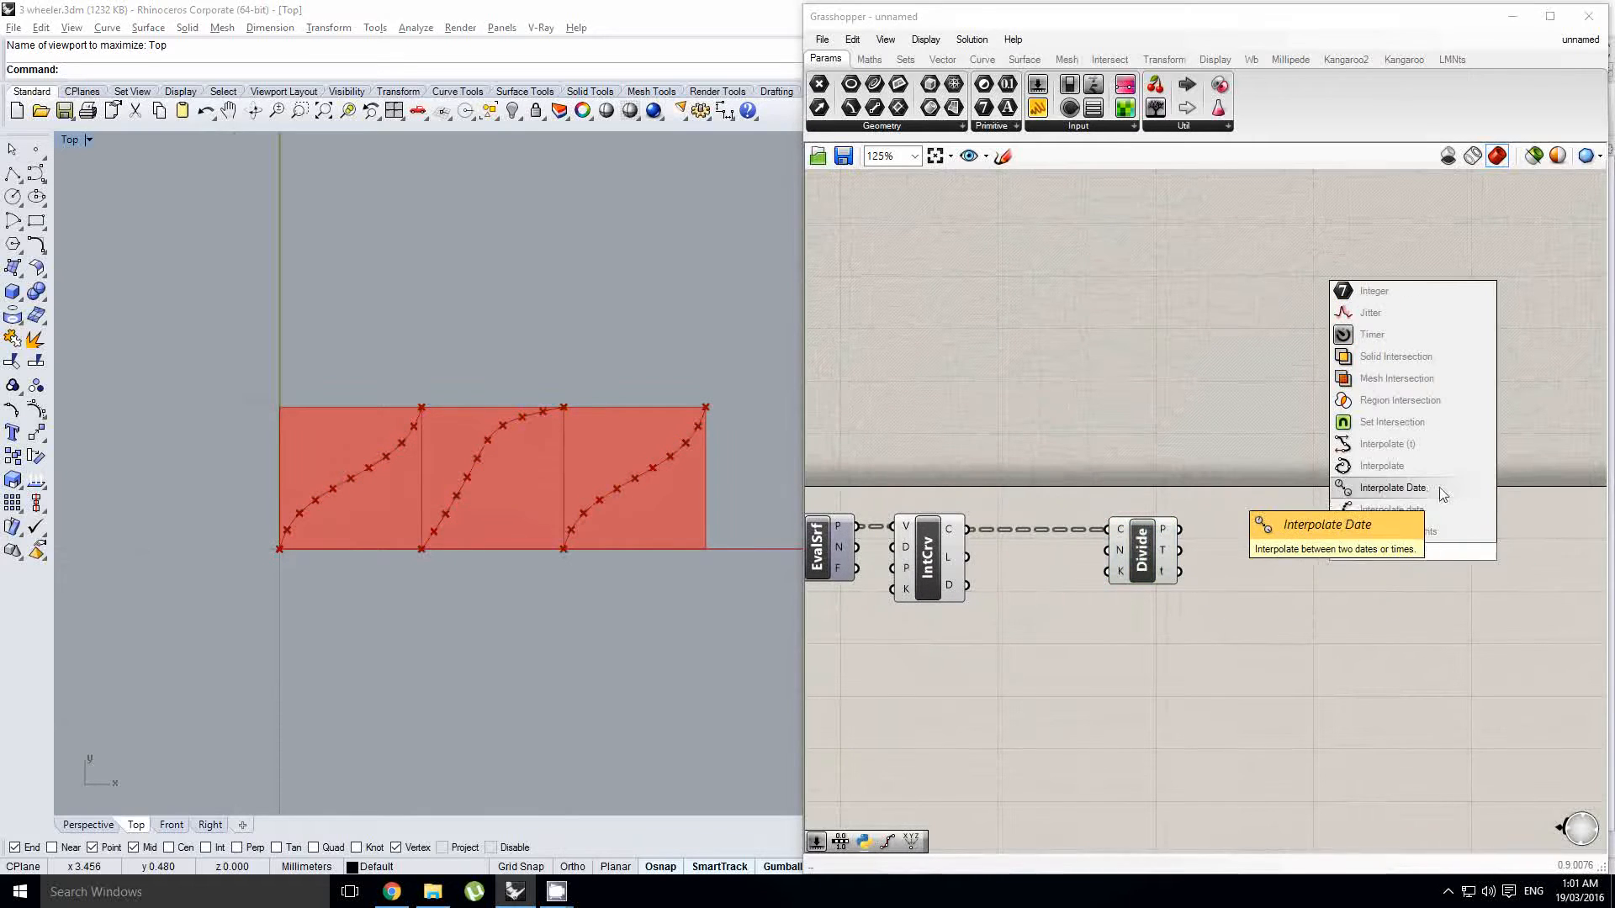
{"action": "left_click", "coordinate": [1396, 465]}
Step: Add a Flip Matrix component and wire it between Divide Curve's points and the second Interpolate component's vertices
{"action": "double_click", "coordinate": [1266, 553]}
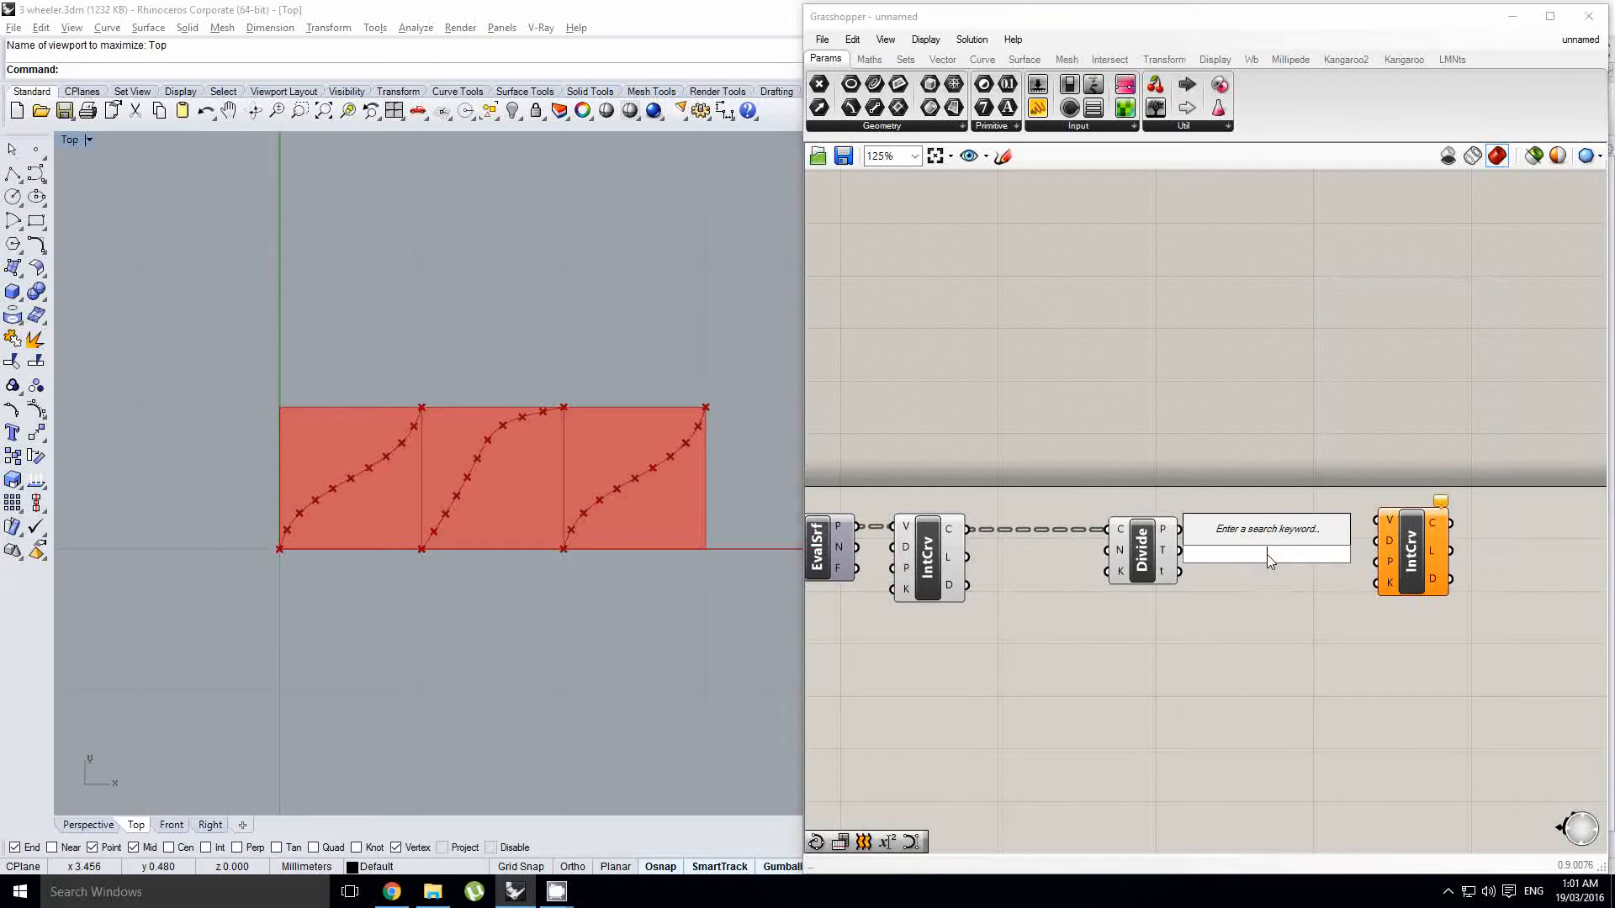
{"action": "type", "text": "flip m"}
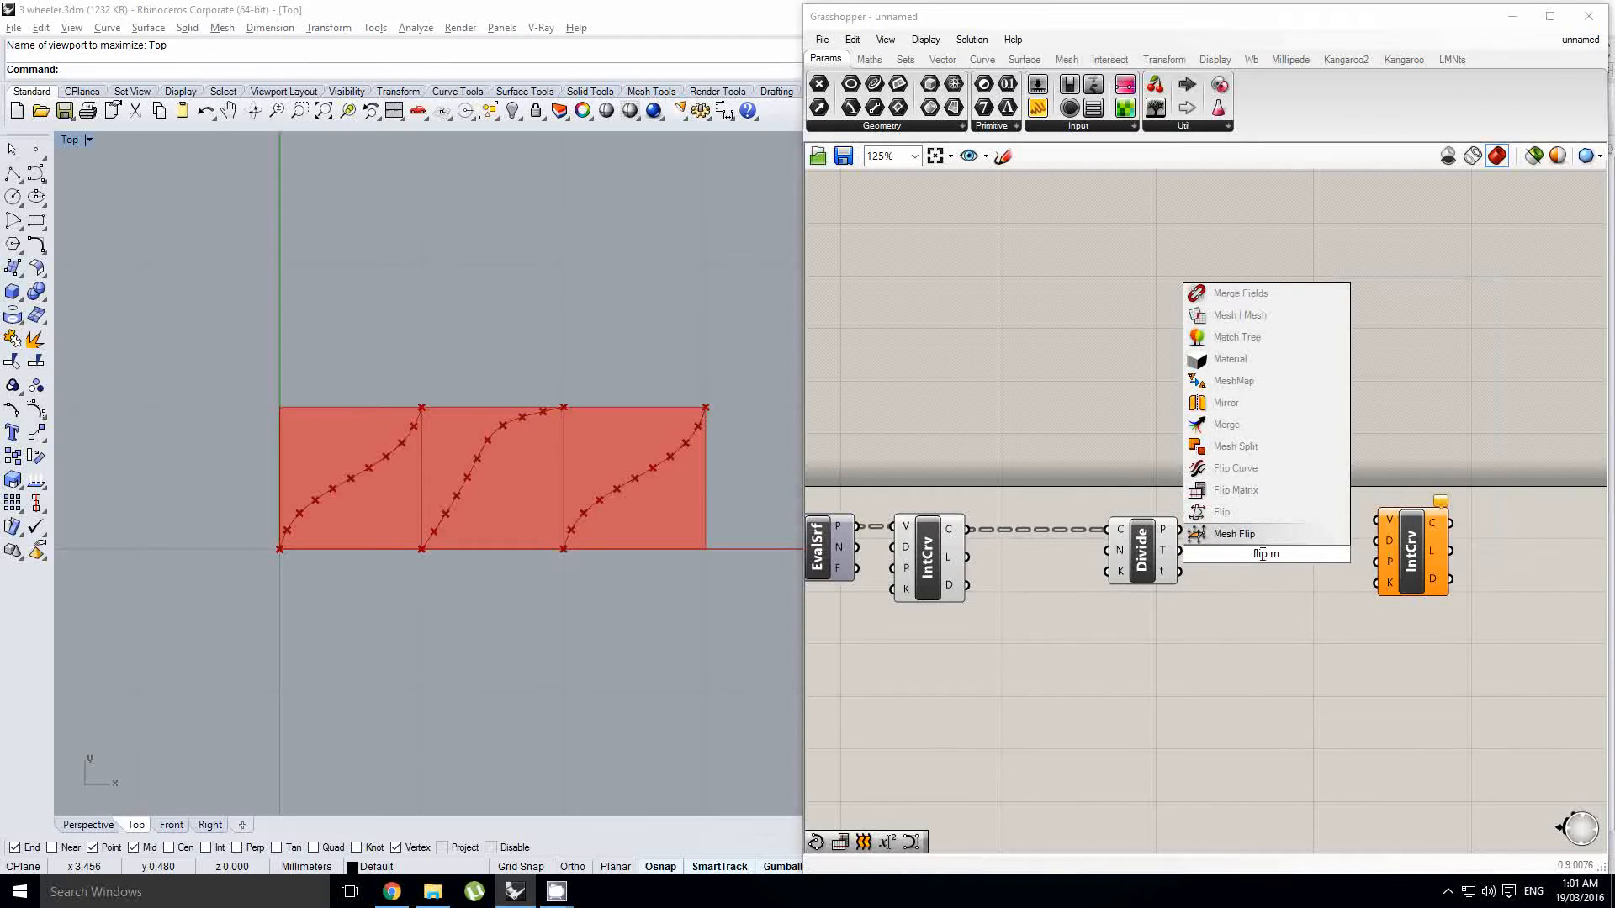
{"action": "left_click", "coordinate": [1235, 489]}
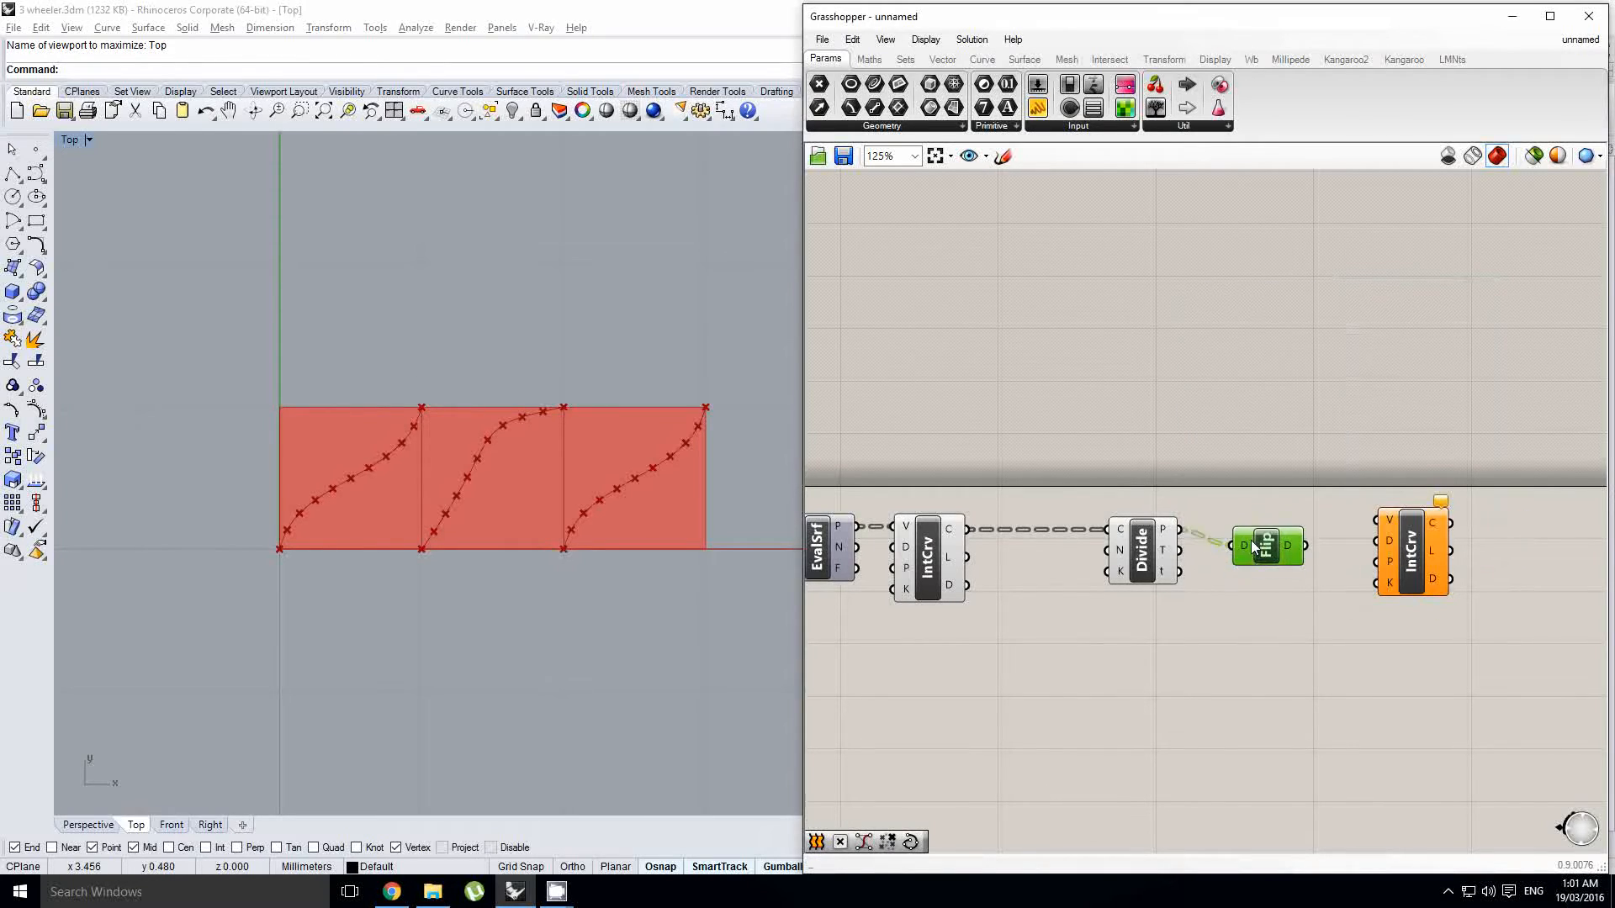
{"action": "scroll", "coordinate": [1220, 535], "scroll_direction": "up", "scroll_amount": 3}
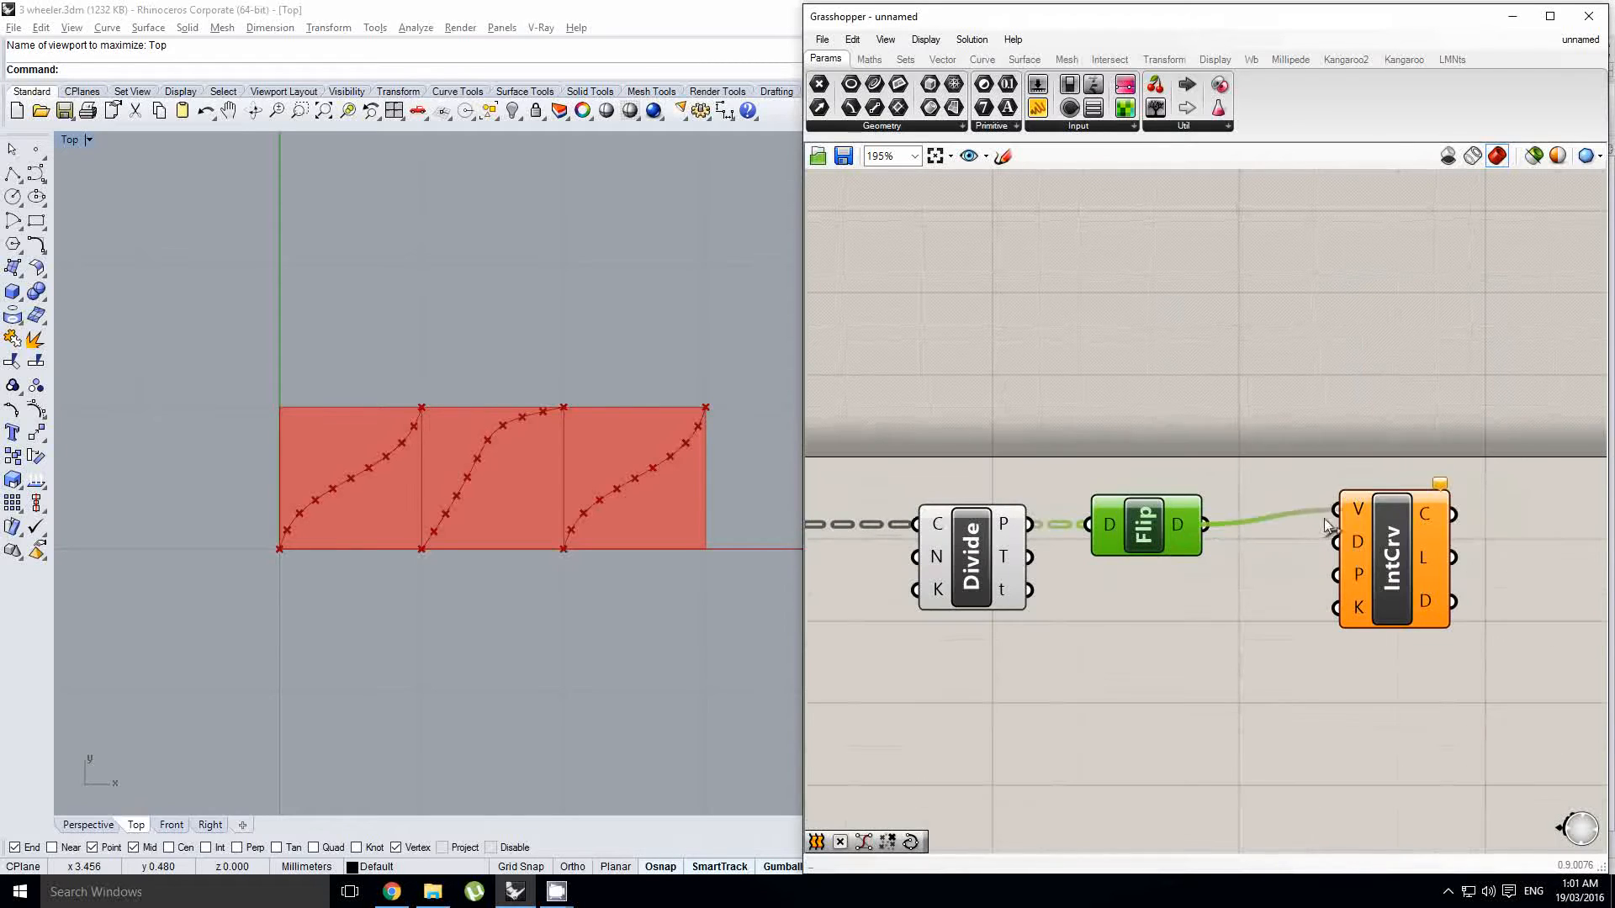
{"action": "left_click_drag", "start_coordinate": [1325, 526], "coordinate": [1336, 510]}
{"action": "right_click_drag", "start_coordinate": [1374, 552], "coordinate": [1415, 545]}
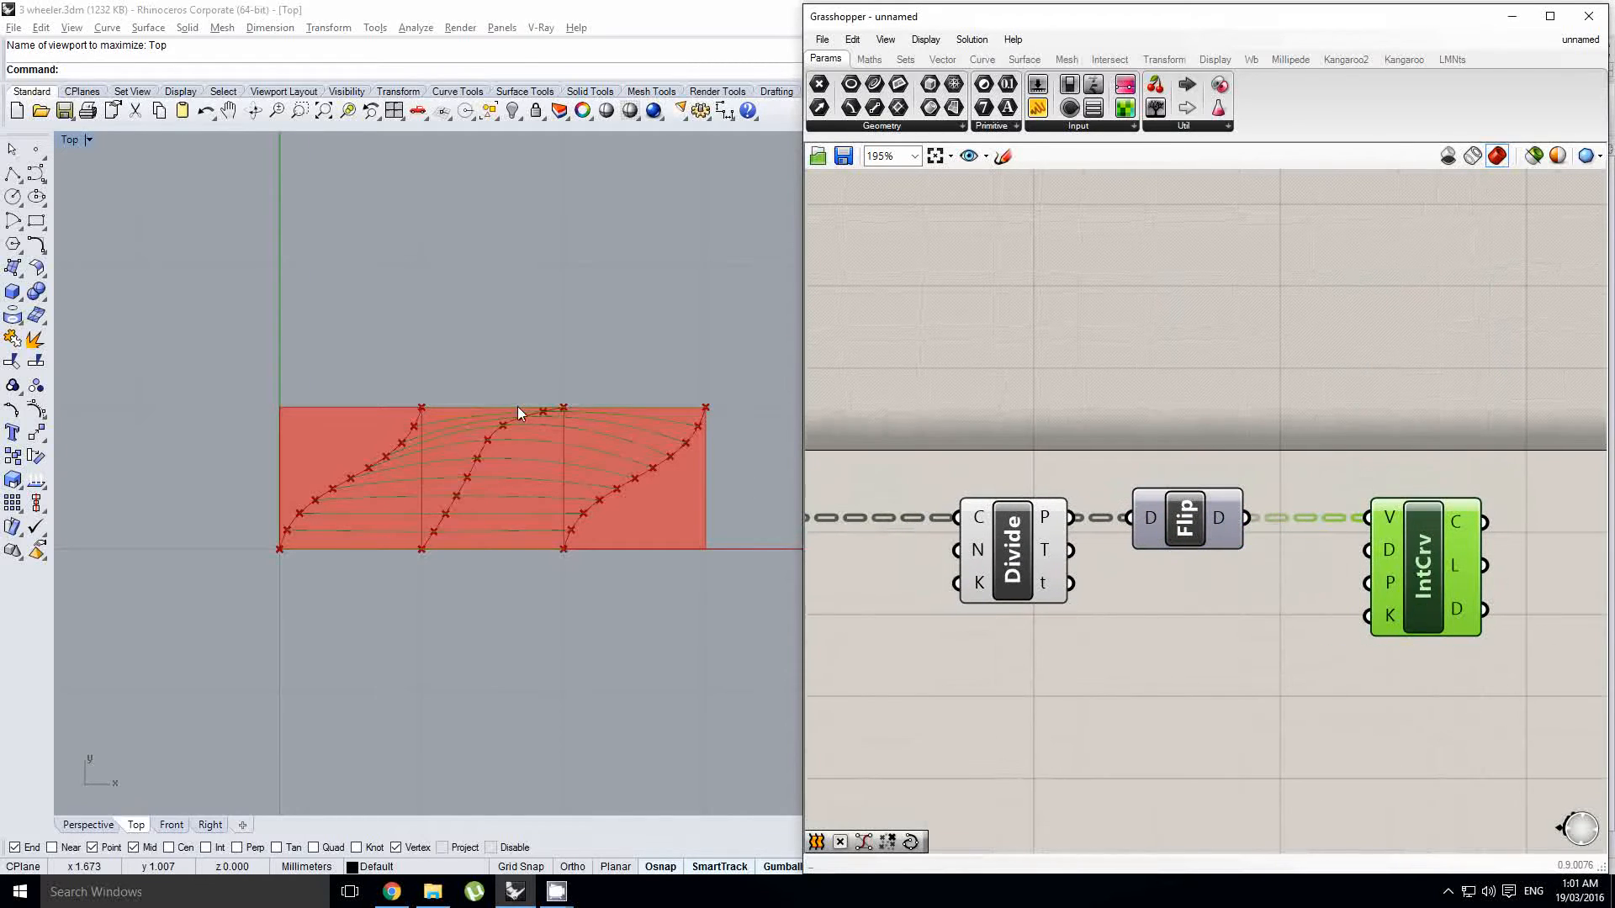
{"action": "scroll", "coordinate": [518, 412], "scroll_direction": "up", "scroll_amount": 2}
{"action": "scroll", "coordinate": [577, 425], "scroll_direction": "down", "scroll_amount": 2}
{"action": "scroll", "coordinate": [1223, 563], "scroll_direction": "down", "scroll_amount": 1}
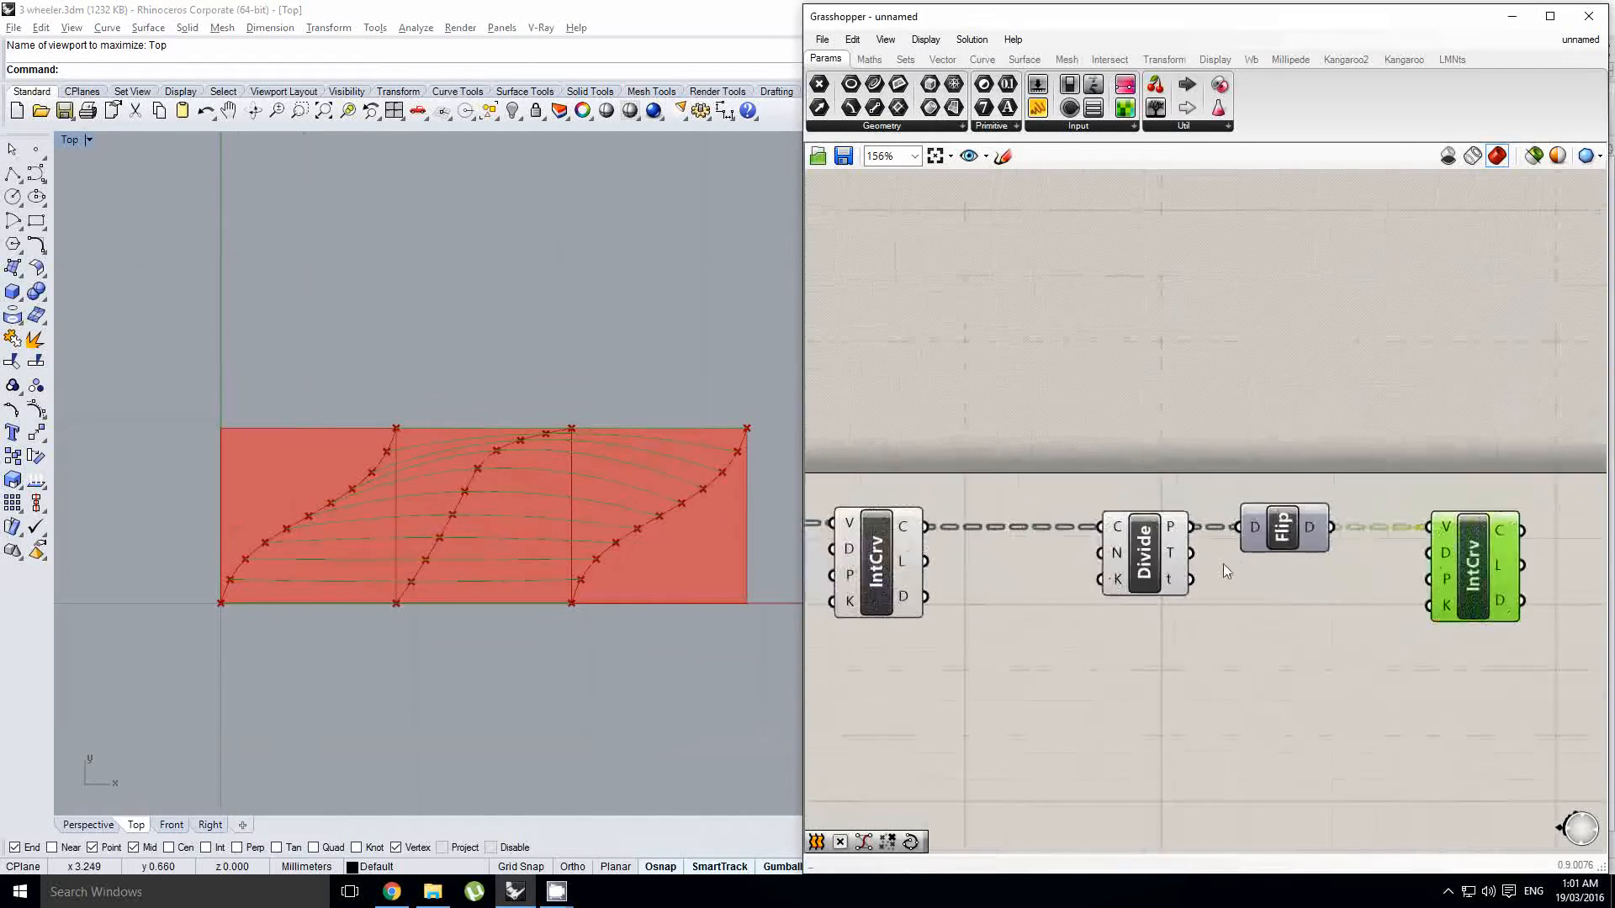
Step: Turn off the preview of the first Interpolate component and of Divide Curve
{"action": "scroll", "coordinate": [1223, 564], "scroll_direction": "down", "scroll_amount": 1}
{"action": "left_click", "coordinate": [1161, 557]}
{"action": "right_click_drag", "start_coordinate": [1155, 622], "coordinate": [1240, 598]}
{"action": "left_click_drag", "start_coordinate": [1293, 635], "coordinate": [1002, 477]}
{"action": "middle_click", "coordinate": [1003, 477]}
{"action": "left_click", "coordinate": [1062, 430]}
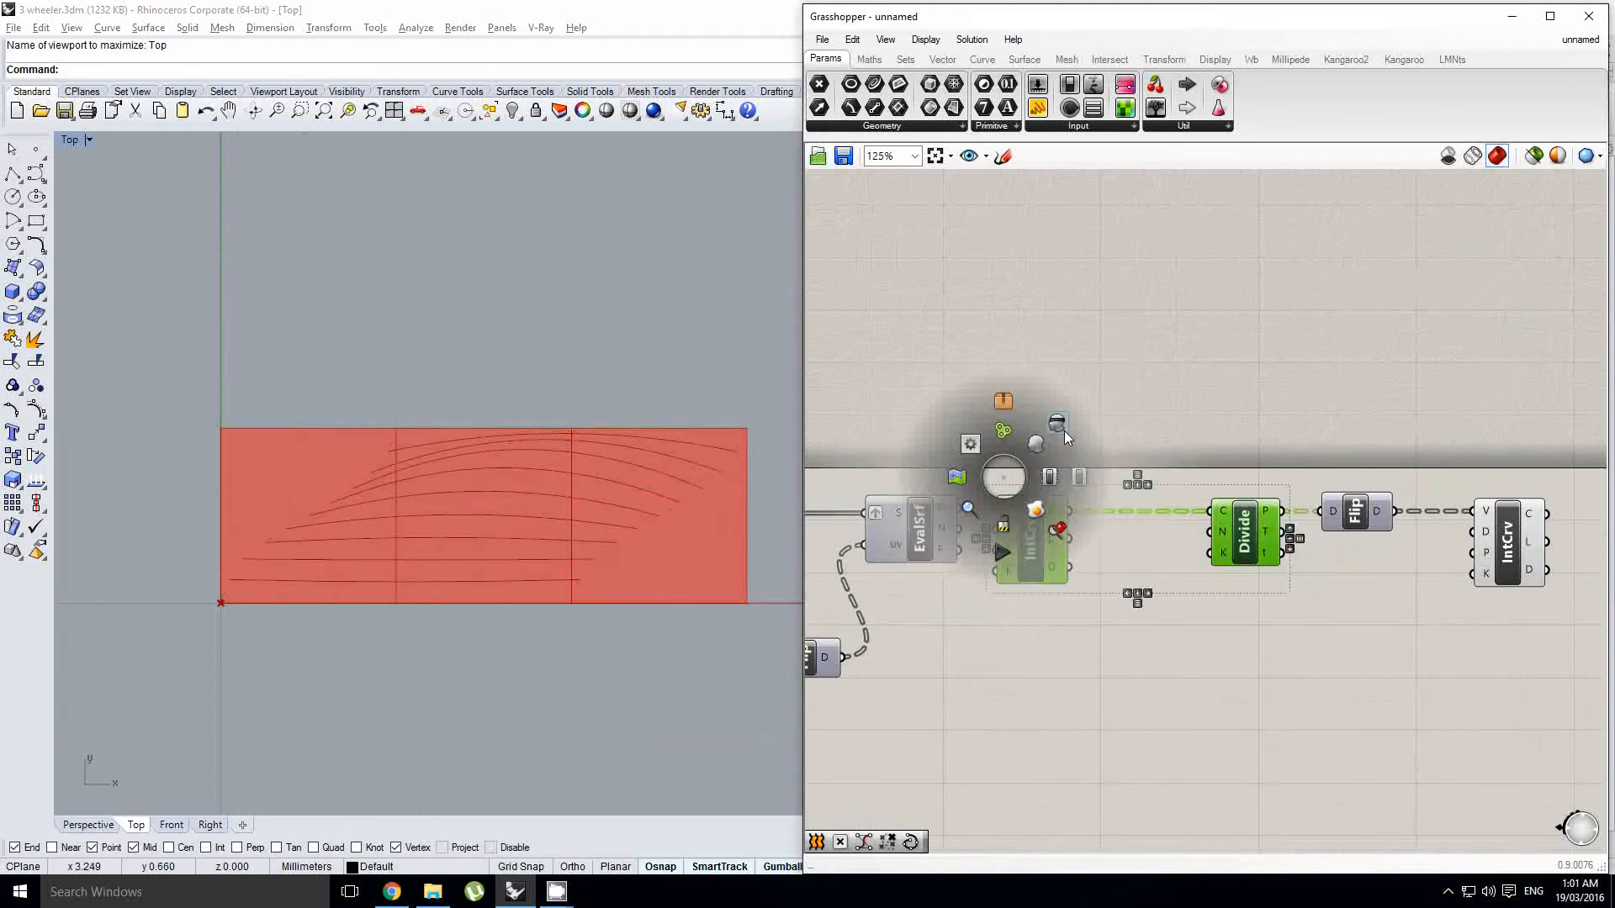
{"action": "right_click_drag", "start_coordinate": [1352, 573], "coordinate": [1233, 573]}
{"action": "right_click", "coordinate": [1151, 559]}
{"action": "left_click", "coordinate": [1268, 549]}
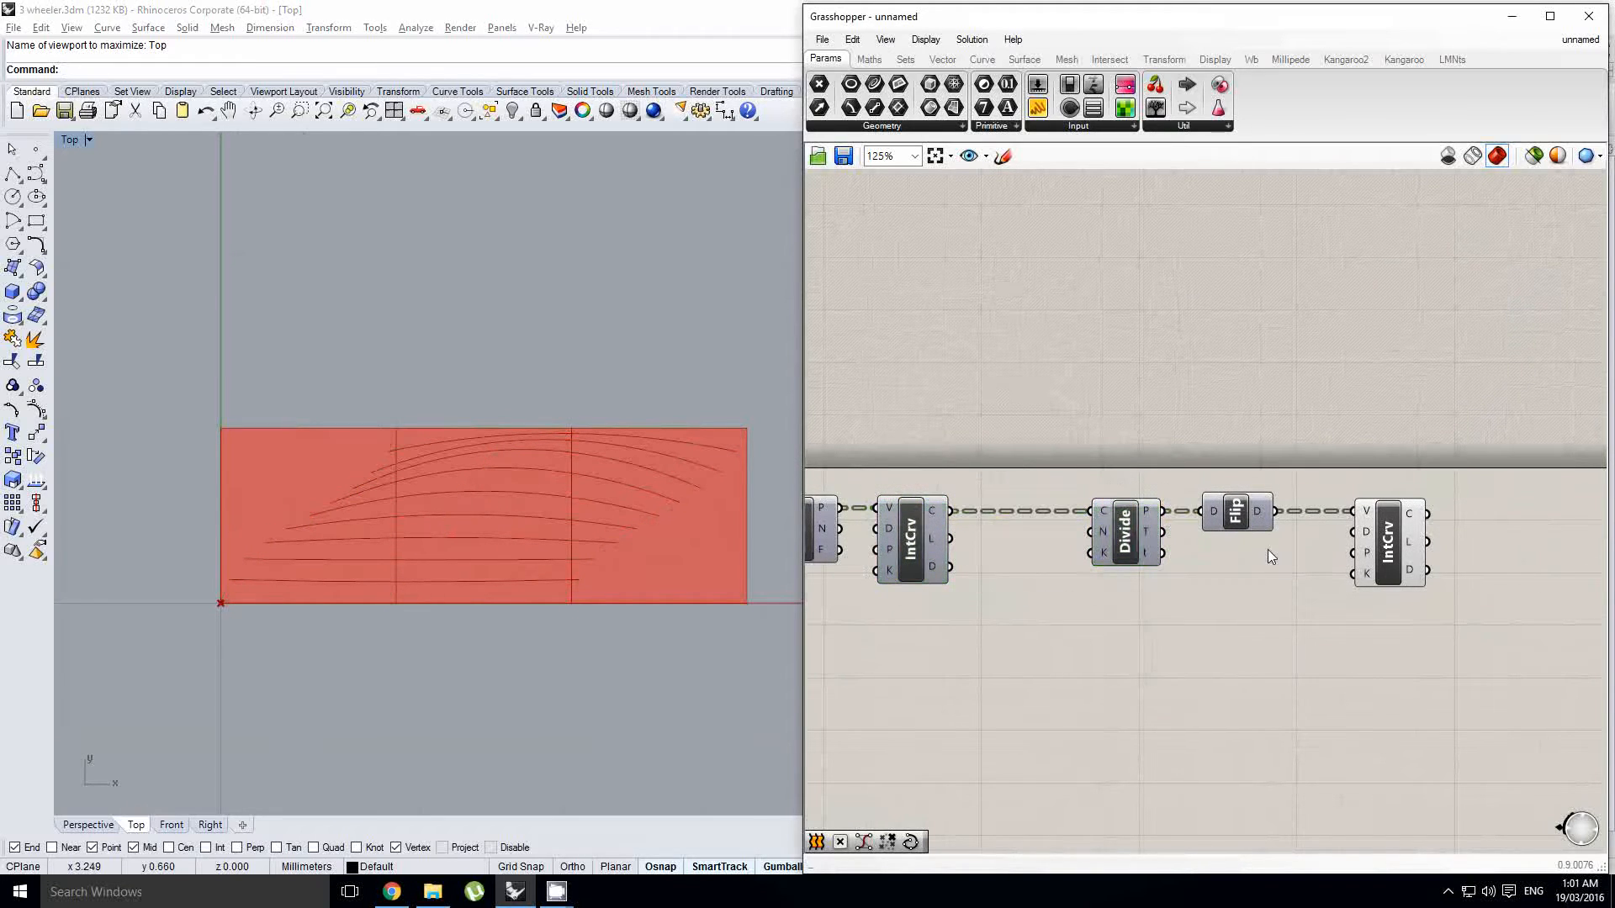
Step: Add a number slider above the first Interpolate component and configure it for integers with a maximum of 20
{"action": "right_click_drag", "start_coordinate": [1107, 533], "coordinate": [1147, 531]}
{"action": "right_click_drag", "start_coordinate": [681, 496], "coordinate": [719, 496]}
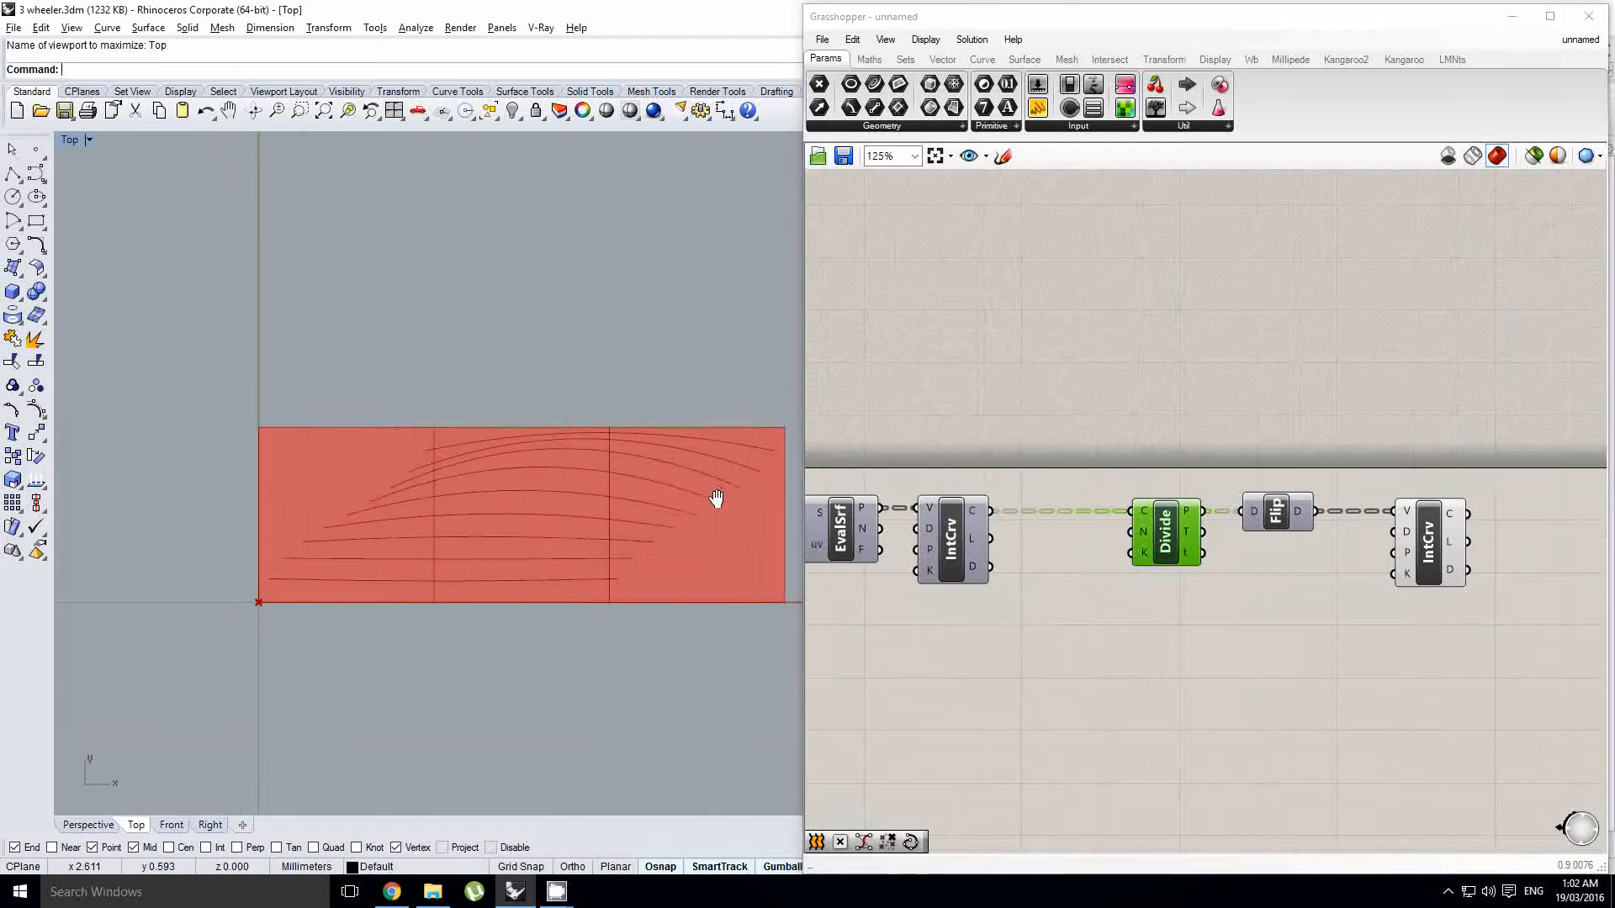
{"action": "right_click_drag", "start_coordinate": [1101, 511], "coordinate": [1223, 518]}
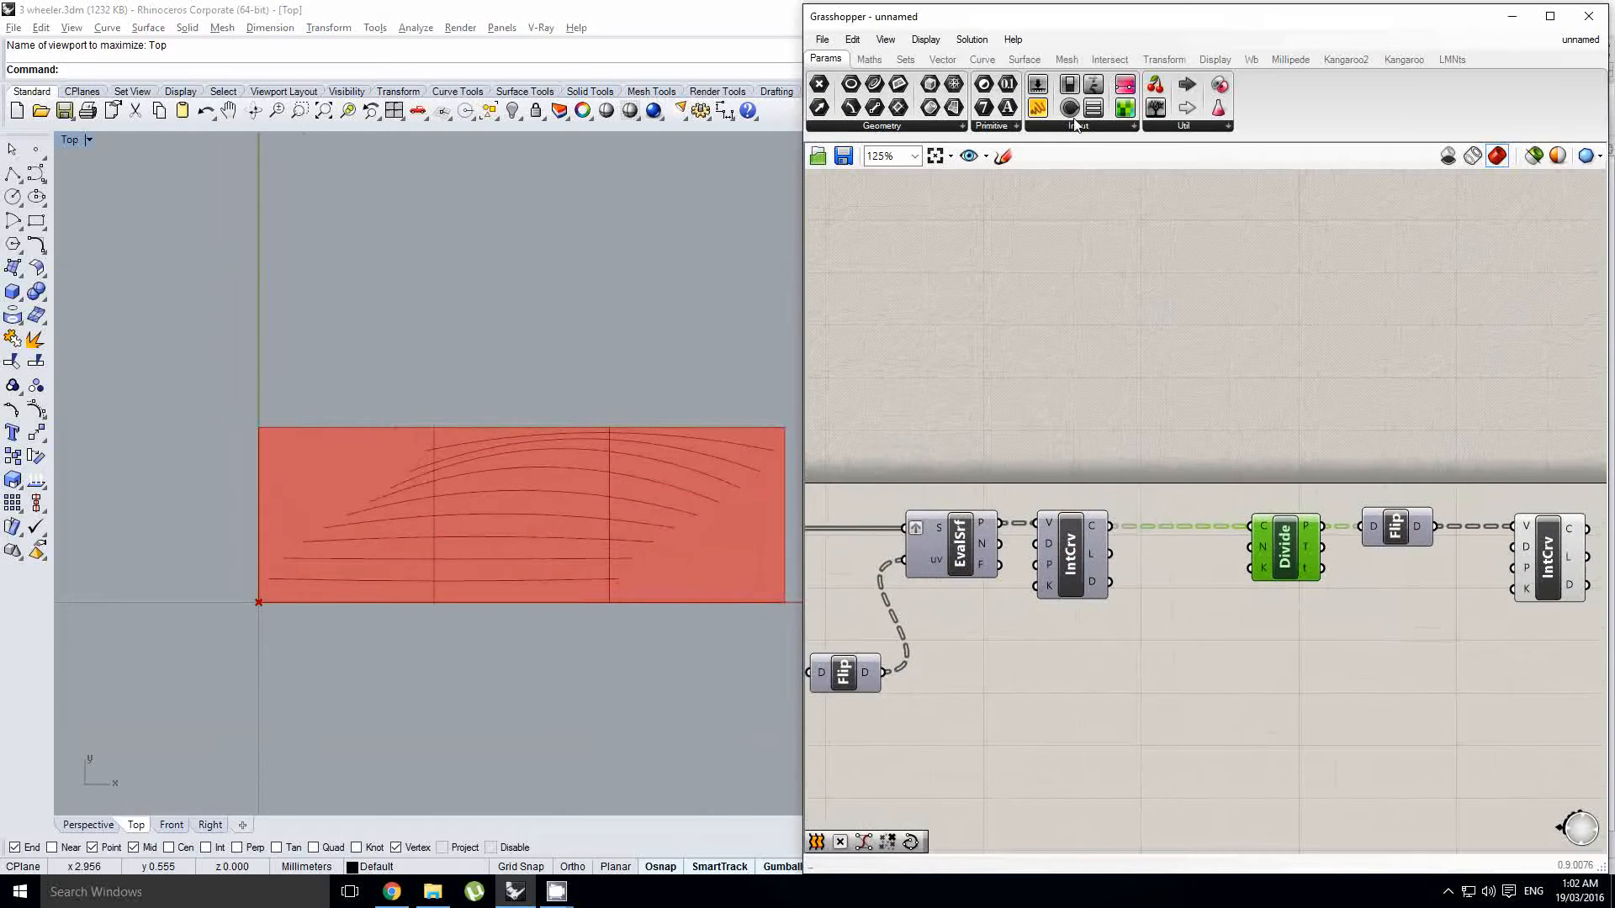
{"action": "left_click_drag", "start_coordinate": [1043, 144], "coordinate": [1062, 446]}
{"action": "scroll", "coordinate": [975, 445], "scroll_direction": "up", "scroll_amount": 3}
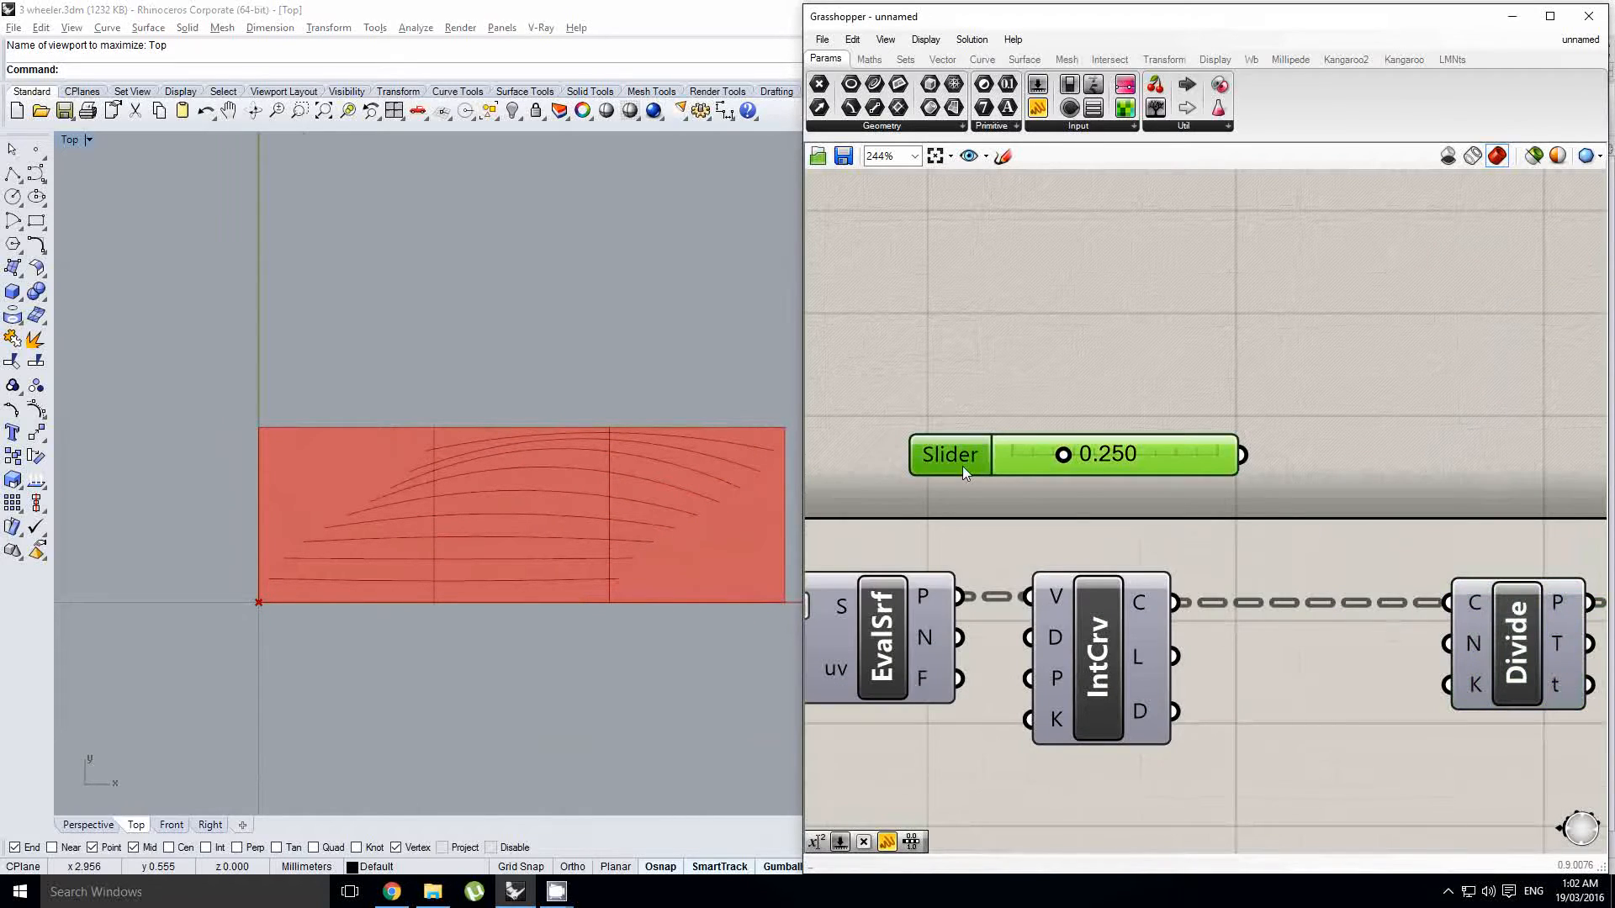
{"action": "double_click", "coordinate": [962, 466]}
{"action": "double_click", "coordinate": [987, 515]}
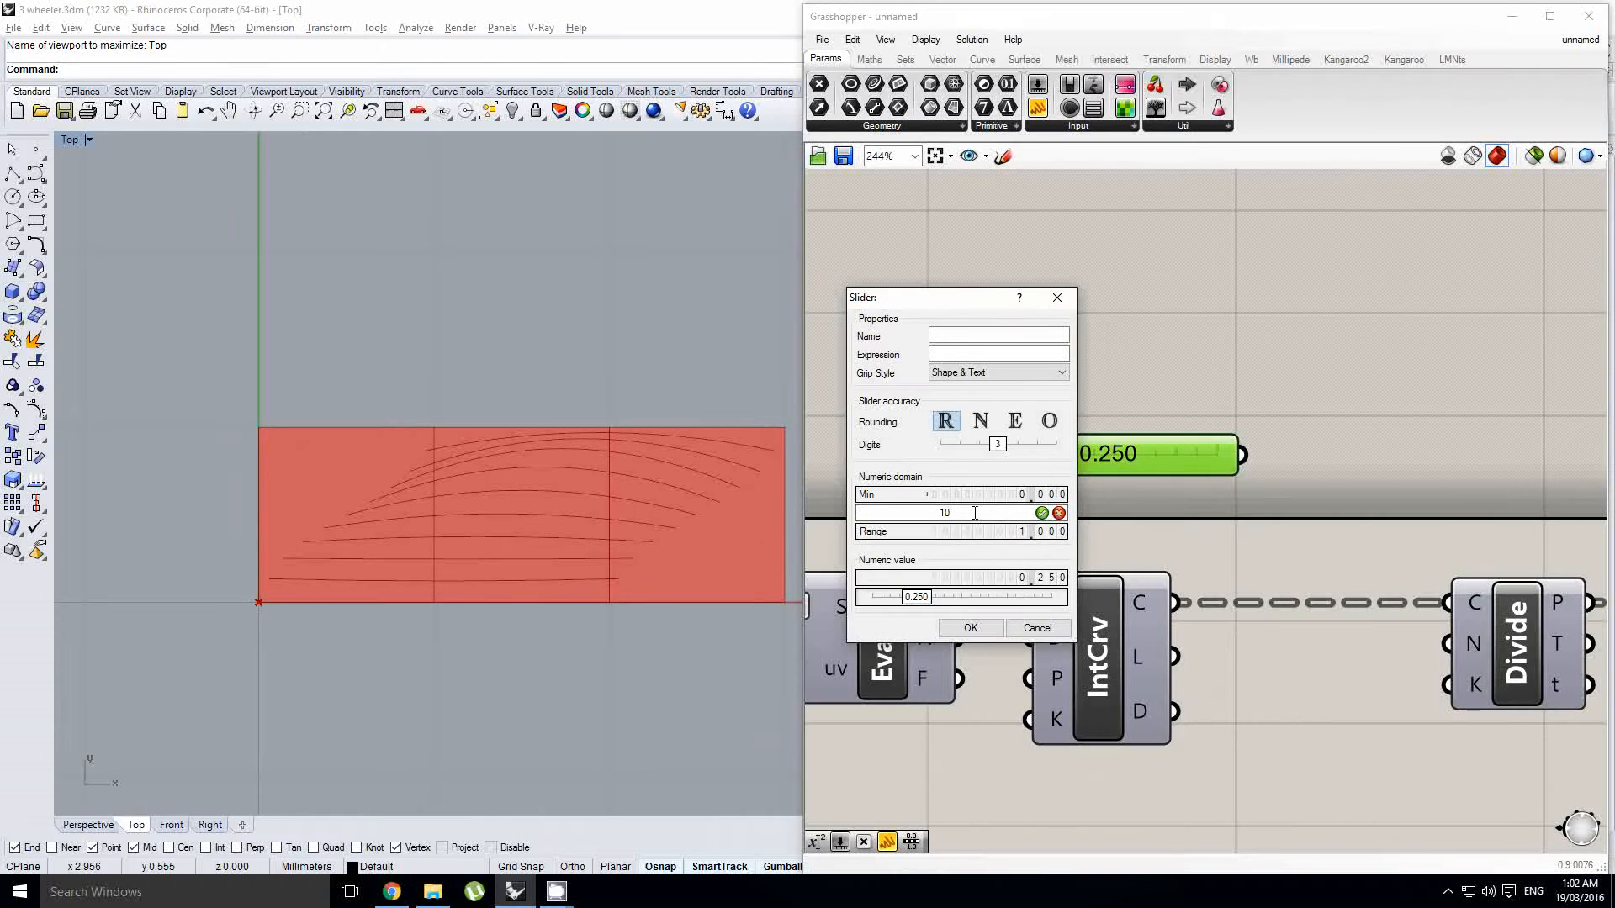
{"action": "left_click", "coordinate": [980, 422]}
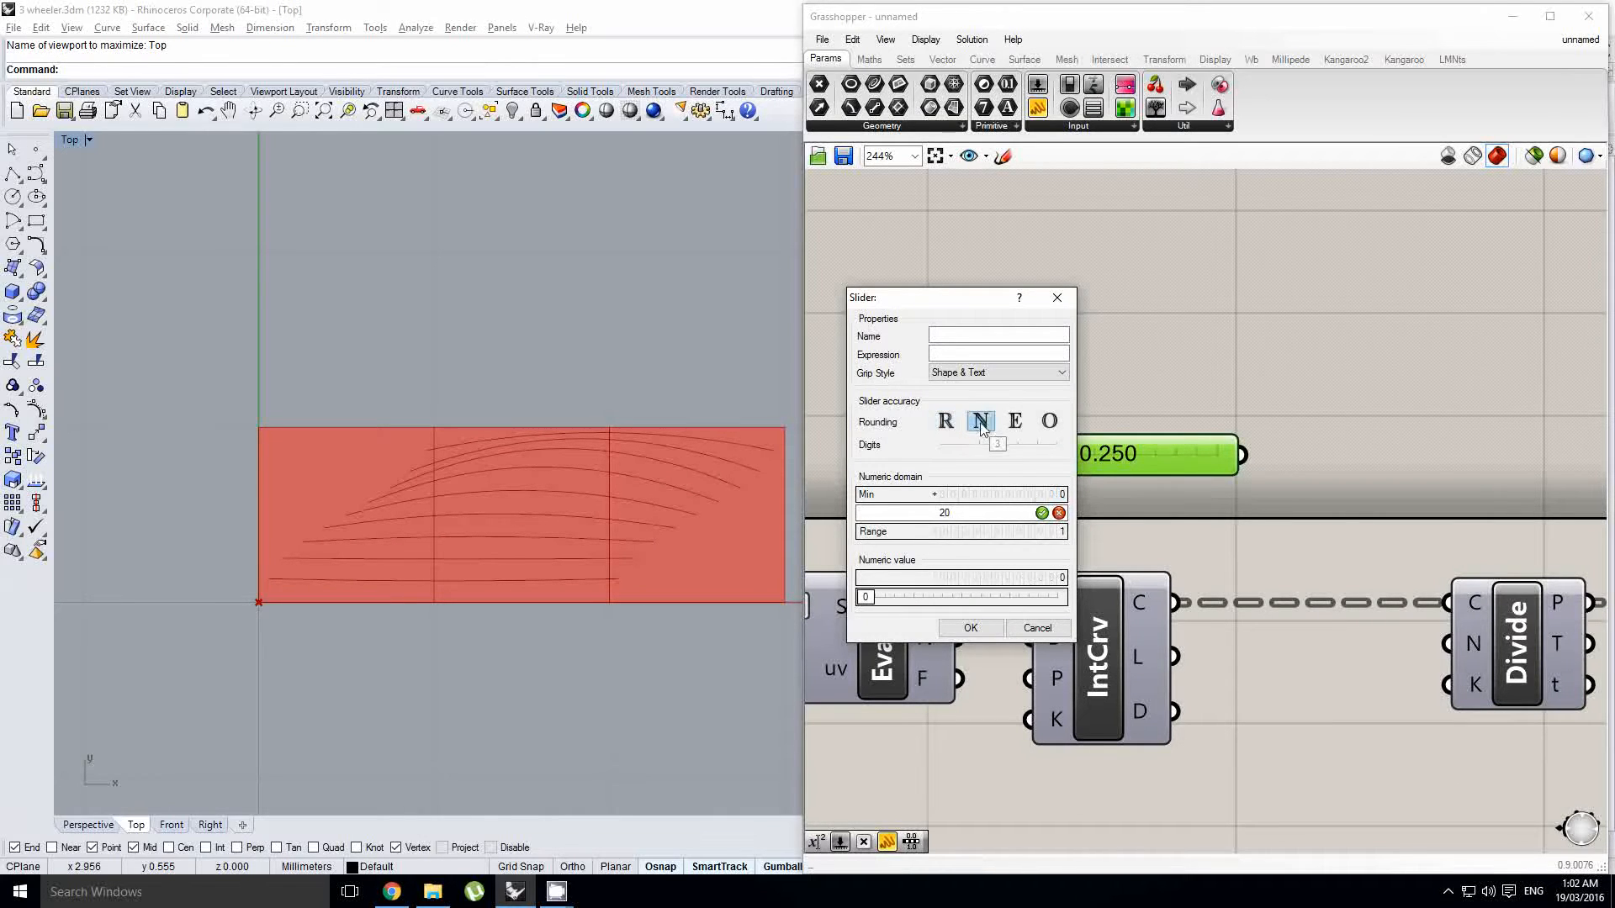
{"action": "left_click", "coordinate": [984, 622]}
Step: Wire the slider into Divide Curve's count input and set it to 9
{"action": "scroll", "coordinate": [1132, 498], "scroll_direction": "down", "scroll_amount": 2}
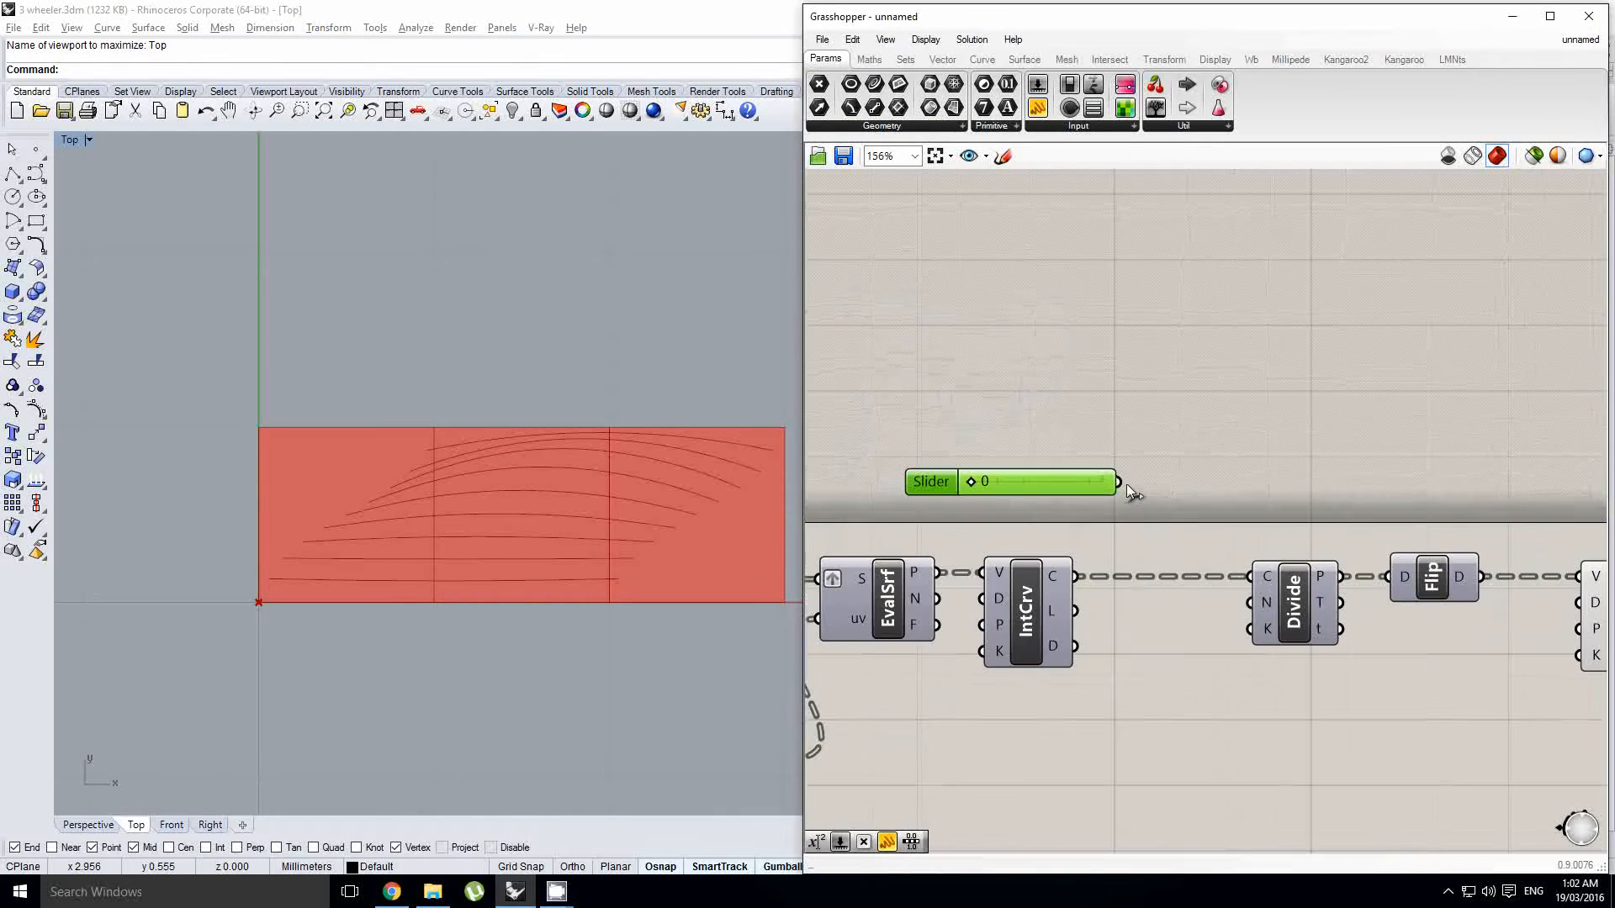
{"action": "left_click_drag", "start_coordinate": [1234, 601], "coordinate": [1248, 602]}
{"action": "scroll", "coordinate": [1062, 522], "scroll_direction": "up", "scroll_amount": 1}
{"action": "left_click_drag", "start_coordinate": [953, 475], "coordinate": [1026, 485]}
{"action": "scroll", "coordinate": [1027, 486], "scroll_direction": "down", "scroll_amount": 3}
{"action": "right_click_drag", "start_coordinate": [1284, 512], "coordinate": [1182, 533]}
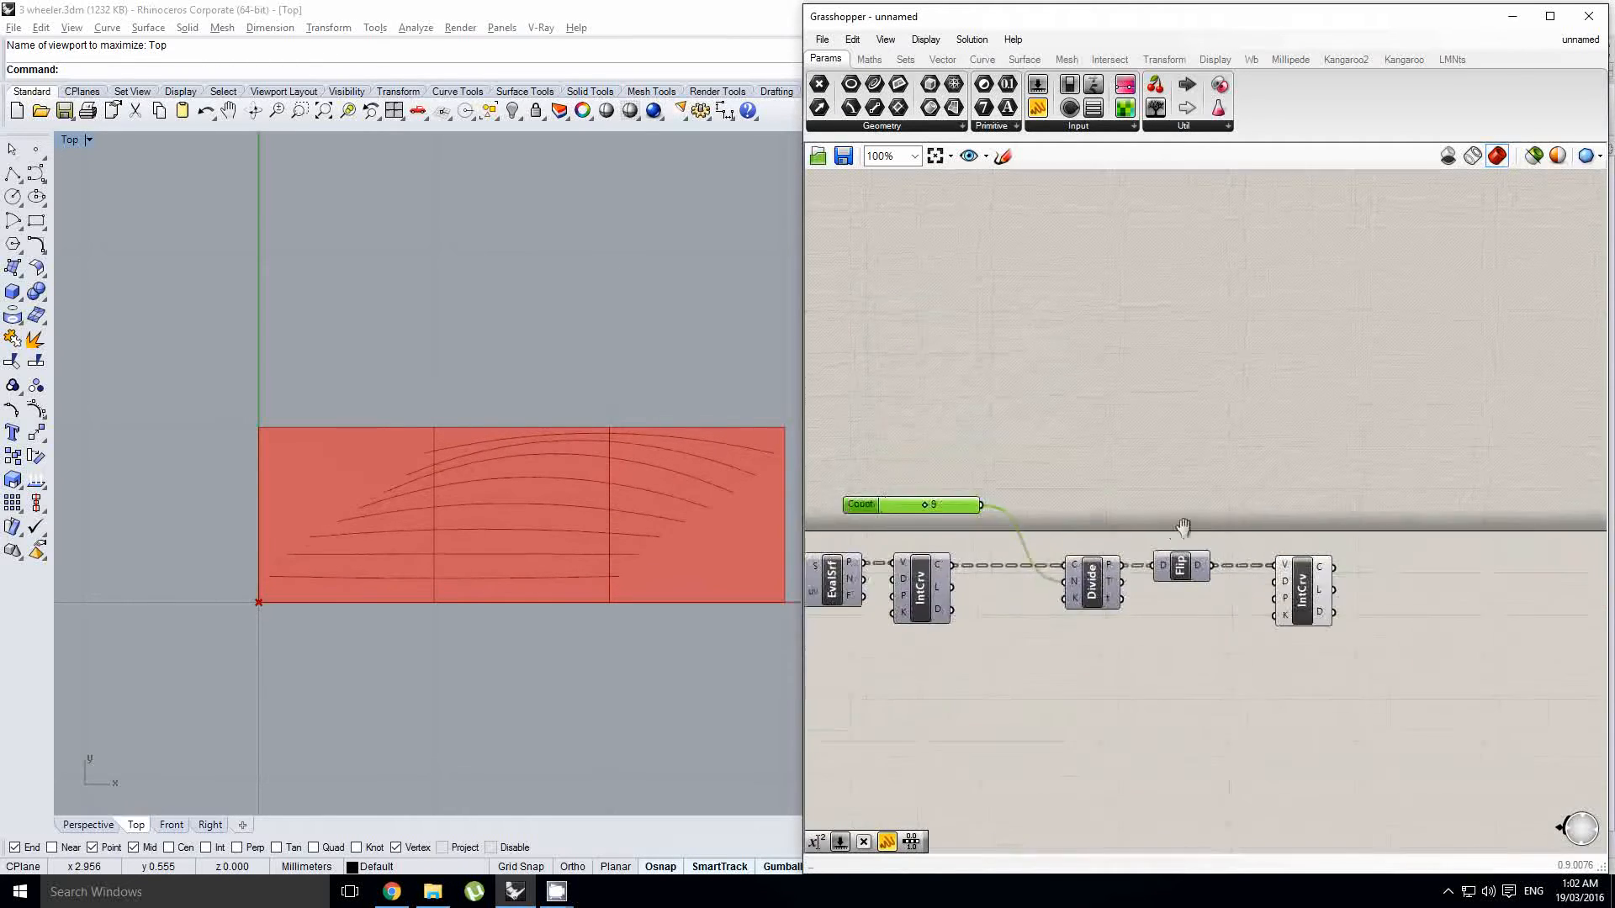
Step: Move the second Interpolate component closer to the Flip Matrix component
{"action": "scroll", "coordinate": [1199, 526], "scroll_direction": "up", "scroll_amount": 1}
{"action": "scroll", "coordinate": [1299, 588], "scroll_direction": "down", "scroll_amount": 1}
{"action": "right_click_drag", "start_coordinate": [1209, 620], "coordinate": [1115, 613]}
{"action": "left_click_drag", "start_coordinate": [1221, 620], "coordinate": [1194, 620]}
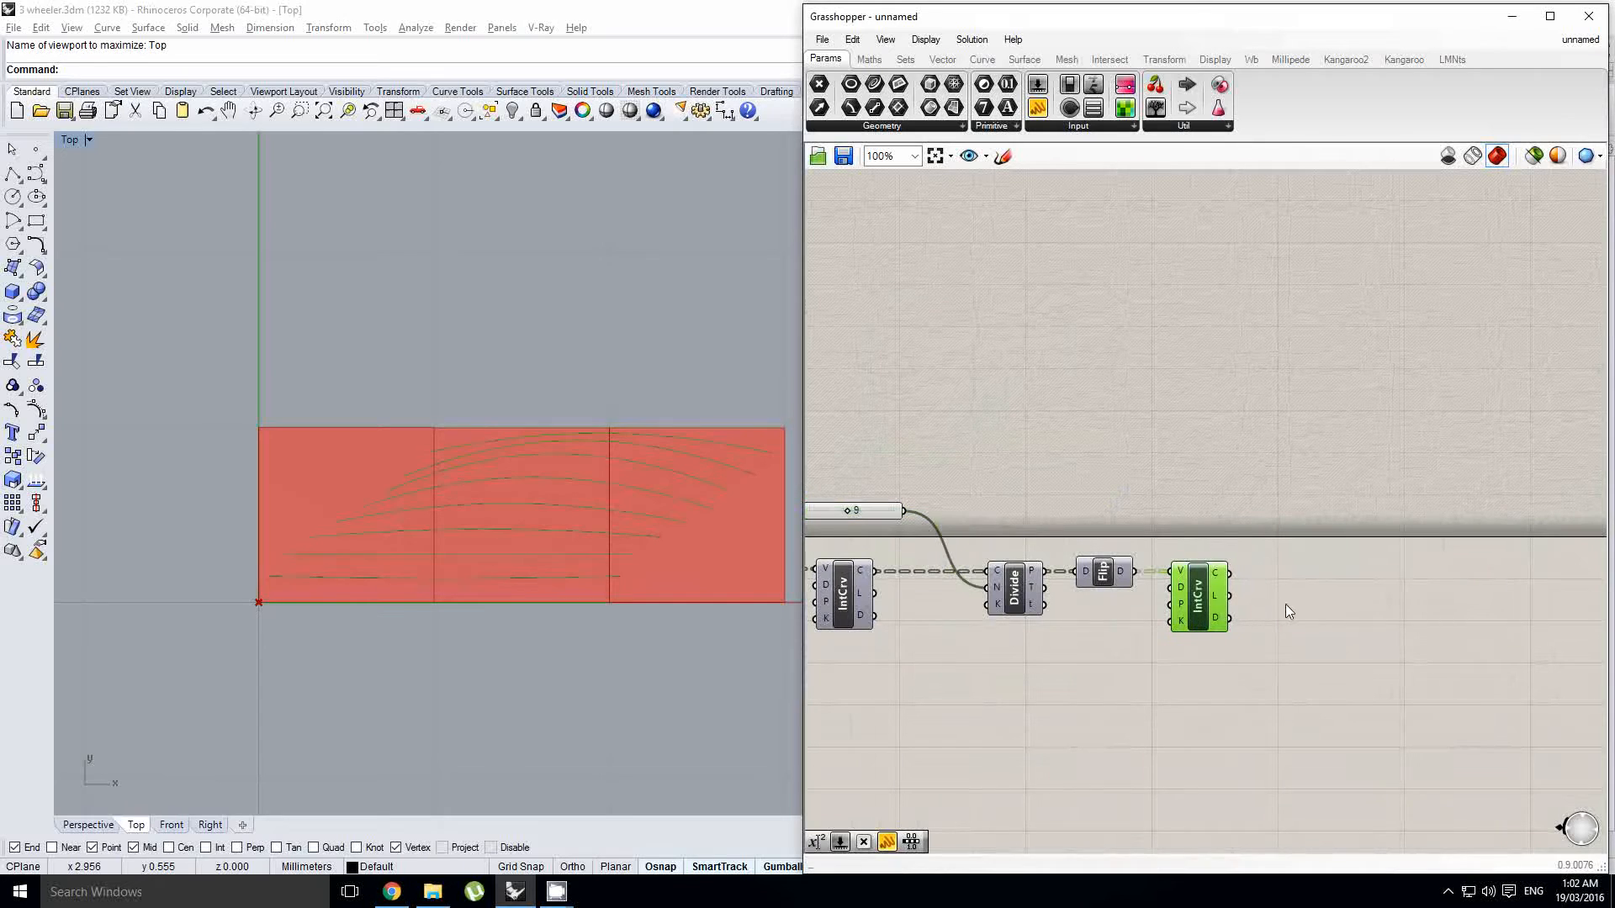
Step: Duplicate the Count slider and Divide Curve beyond the second Interpolate component and feed that component's curves into the copied Divide Curve
{"action": "left_click", "coordinate": [1017, 597]}
{"action": "left_click_drag", "start_coordinate": [1075, 648], "coordinate": [889, 488]}
{"action": "left_click", "coordinate": [1019, 628]}
{"action": "left_click_drag", "start_coordinate": [1026, 643], "coordinate": [1257, 494]}
{"action": "scroll", "coordinate": [1232, 537], "scroll_direction": "up", "scroll_amount": 1}
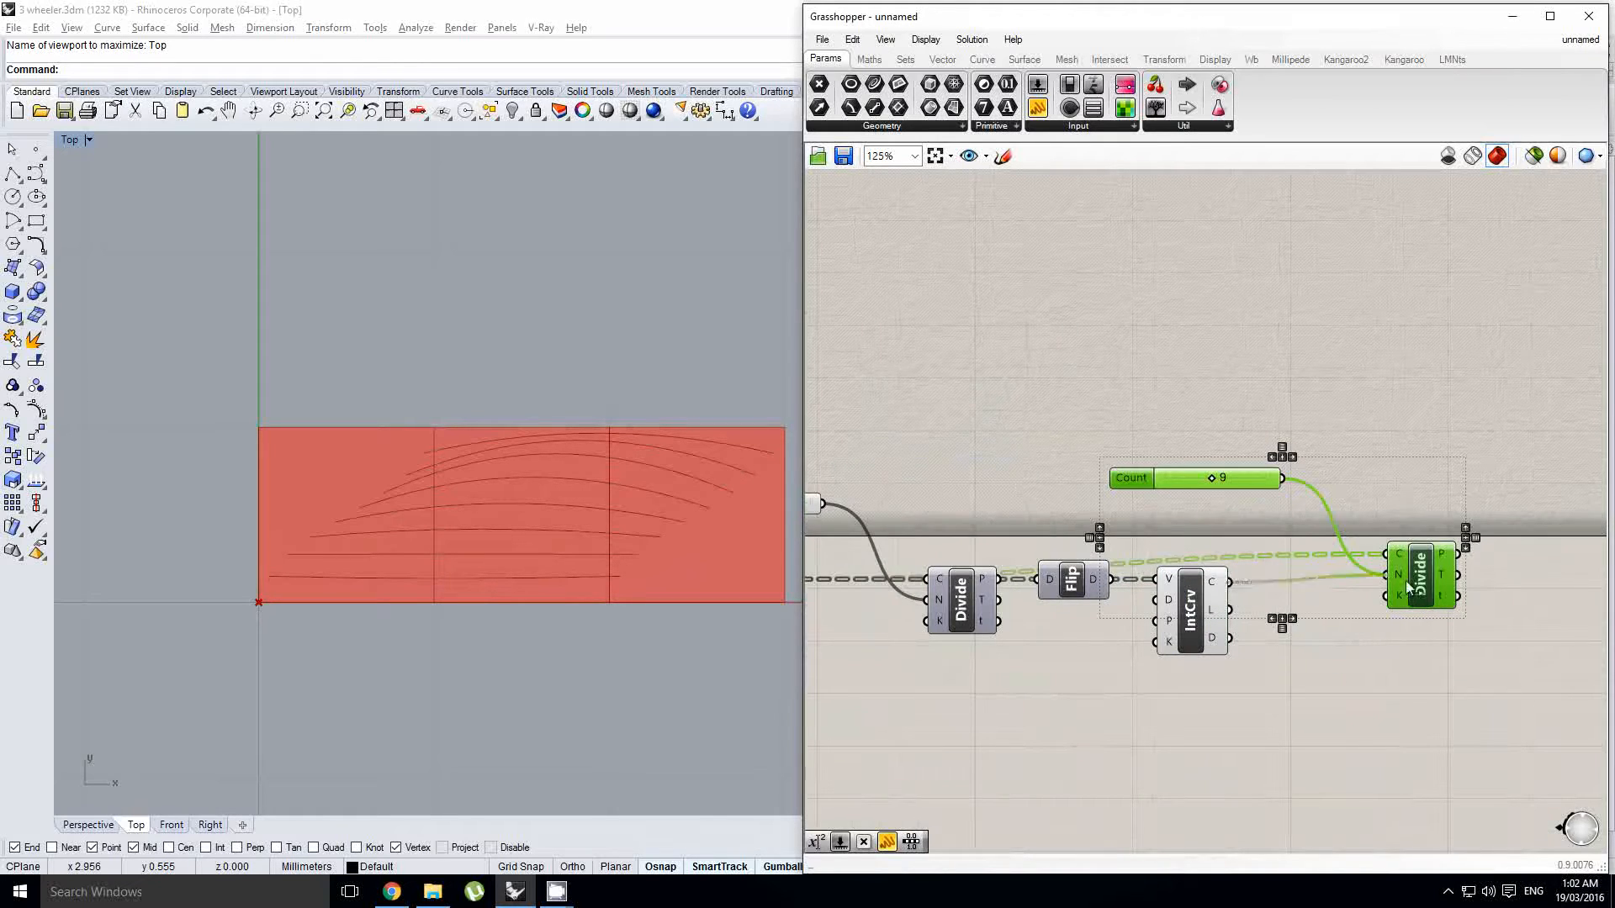
{"action": "left_click_drag", "start_coordinate": [1407, 586], "coordinate": [1395, 601]}
{"action": "left_click", "coordinate": [1396, 598]}
{"action": "right_click_drag", "start_coordinate": [1393, 596], "coordinate": [1322, 603]}
{"action": "left_click", "coordinate": [1245, 547]}
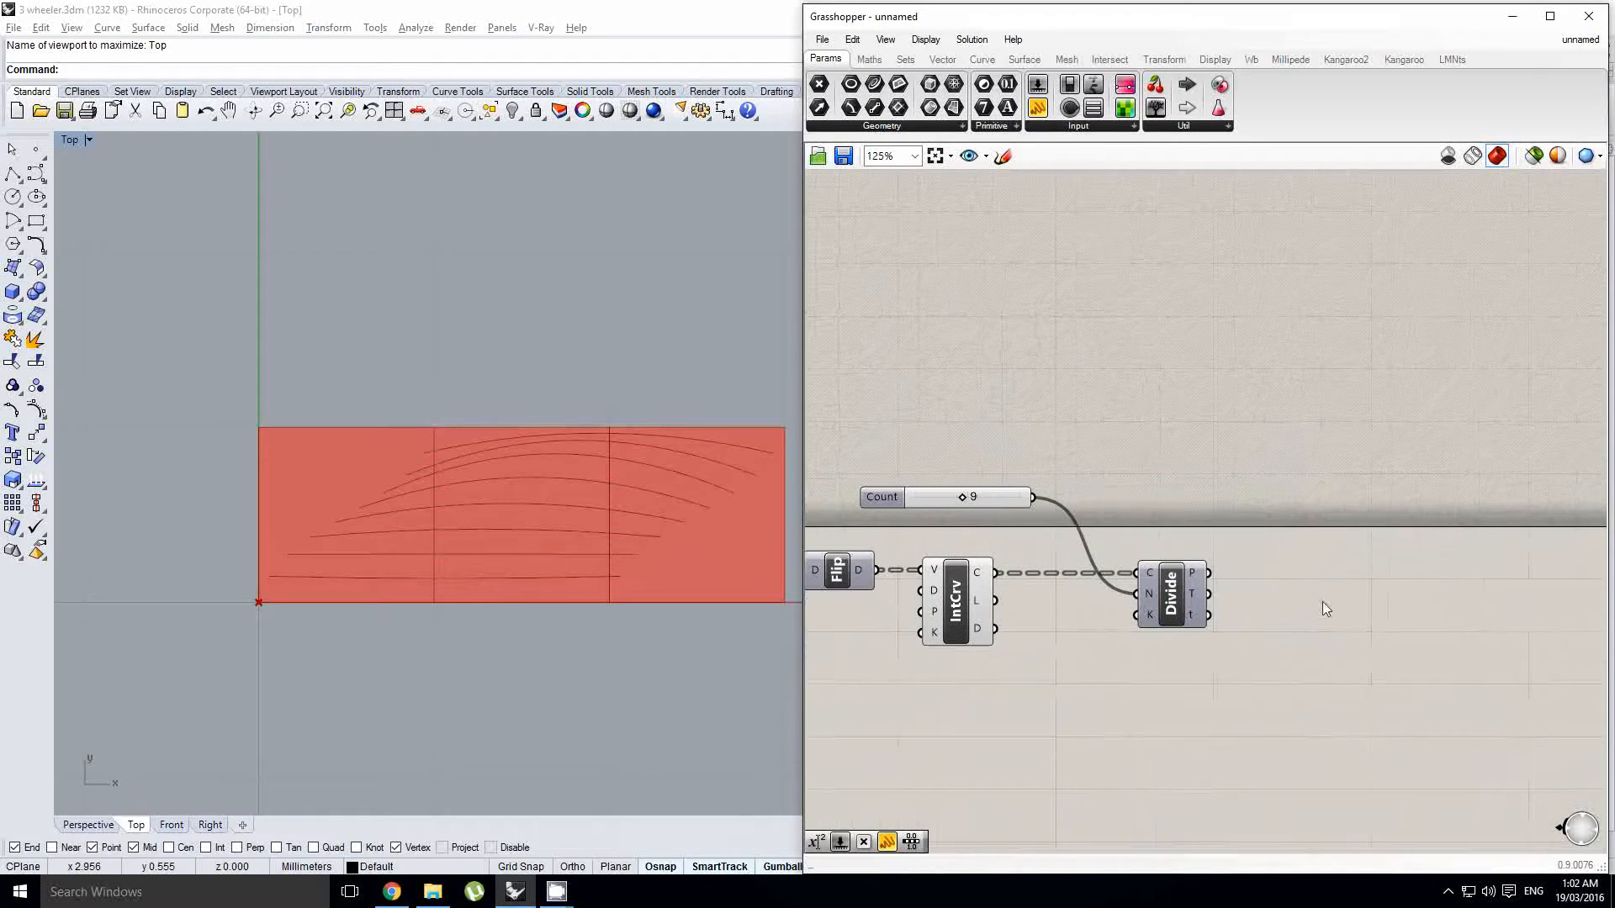
Step: Duplicate the Flip Matrix and second Interpolate components at the chain's end and wire the second Divide Curve's points into the copied Flip Matrix
{"action": "right_click_drag", "start_coordinate": [999, 618], "coordinate": [1066, 618]}
{"action": "left_click_drag", "start_coordinate": [1088, 648], "coordinate": [1369, 578]}
{"action": "scroll", "coordinate": [1362, 578], "scroll_direction": "up", "scroll_amount": 1}
{"action": "left_click_drag", "start_coordinate": [1253, 575], "coordinate": [1337, 576]}
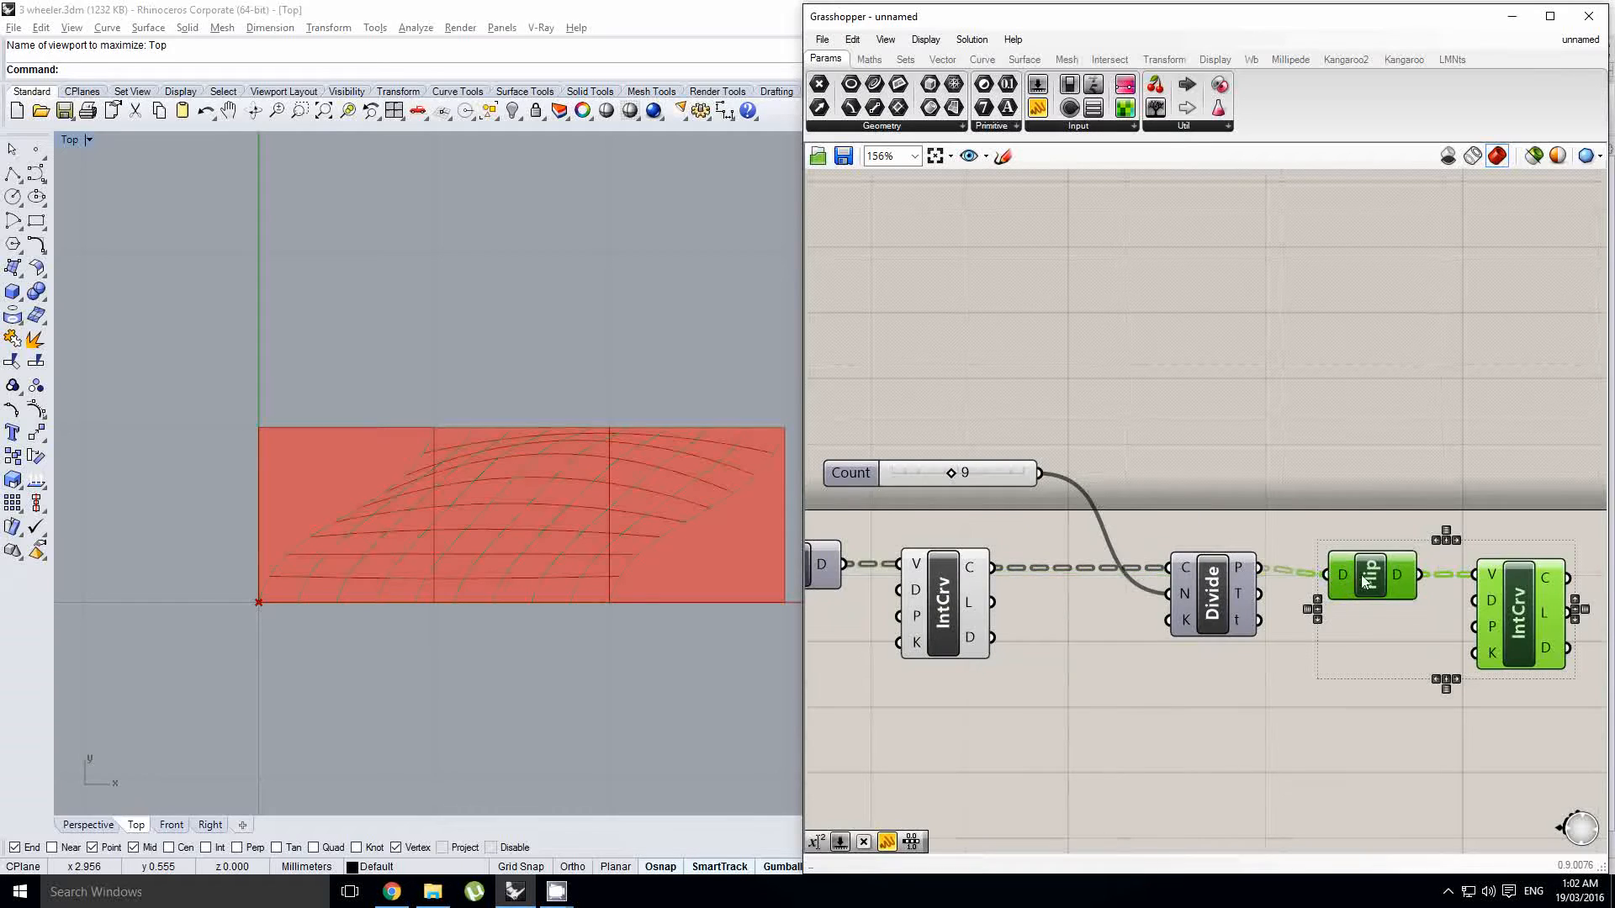
{"action": "left_click", "coordinate": [1366, 638]}
{"action": "left_click_drag", "start_coordinate": [1514, 604], "coordinate": [1516, 597]}
Step: Turn off the preview of the second Interpolate component
{"action": "right_click_drag", "start_coordinate": [1048, 576], "coordinate": [1167, 571]}
{"action": "left_click", "coordinate": [1057, 581]}
{"action": "middle_click", "coordinate": [1057, 578]}
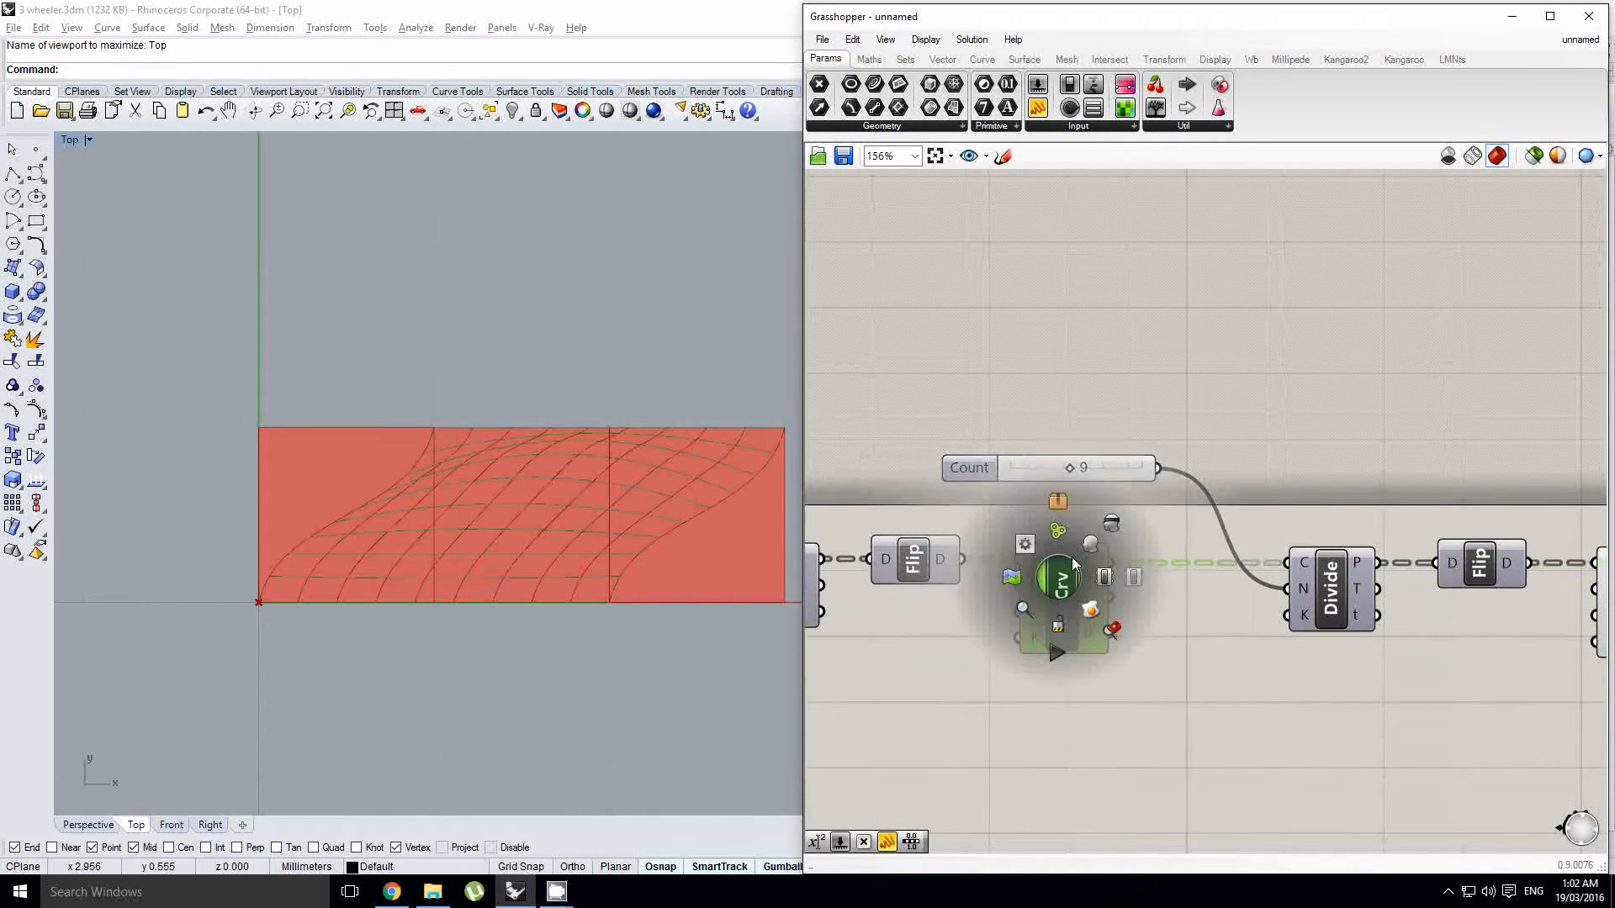
{"action": "left_click", "coordinate": [1108, 522]}
Step: Set the second Divide Curve's Count slider to 13
{"action": "right_click_drag", "start_coordinate": [629, 518], "coordinate": [622, 518]}
{"action": "scroll", "coordinate": [515, 479], "scroll_direction": "up", "scroll_amount": 2}
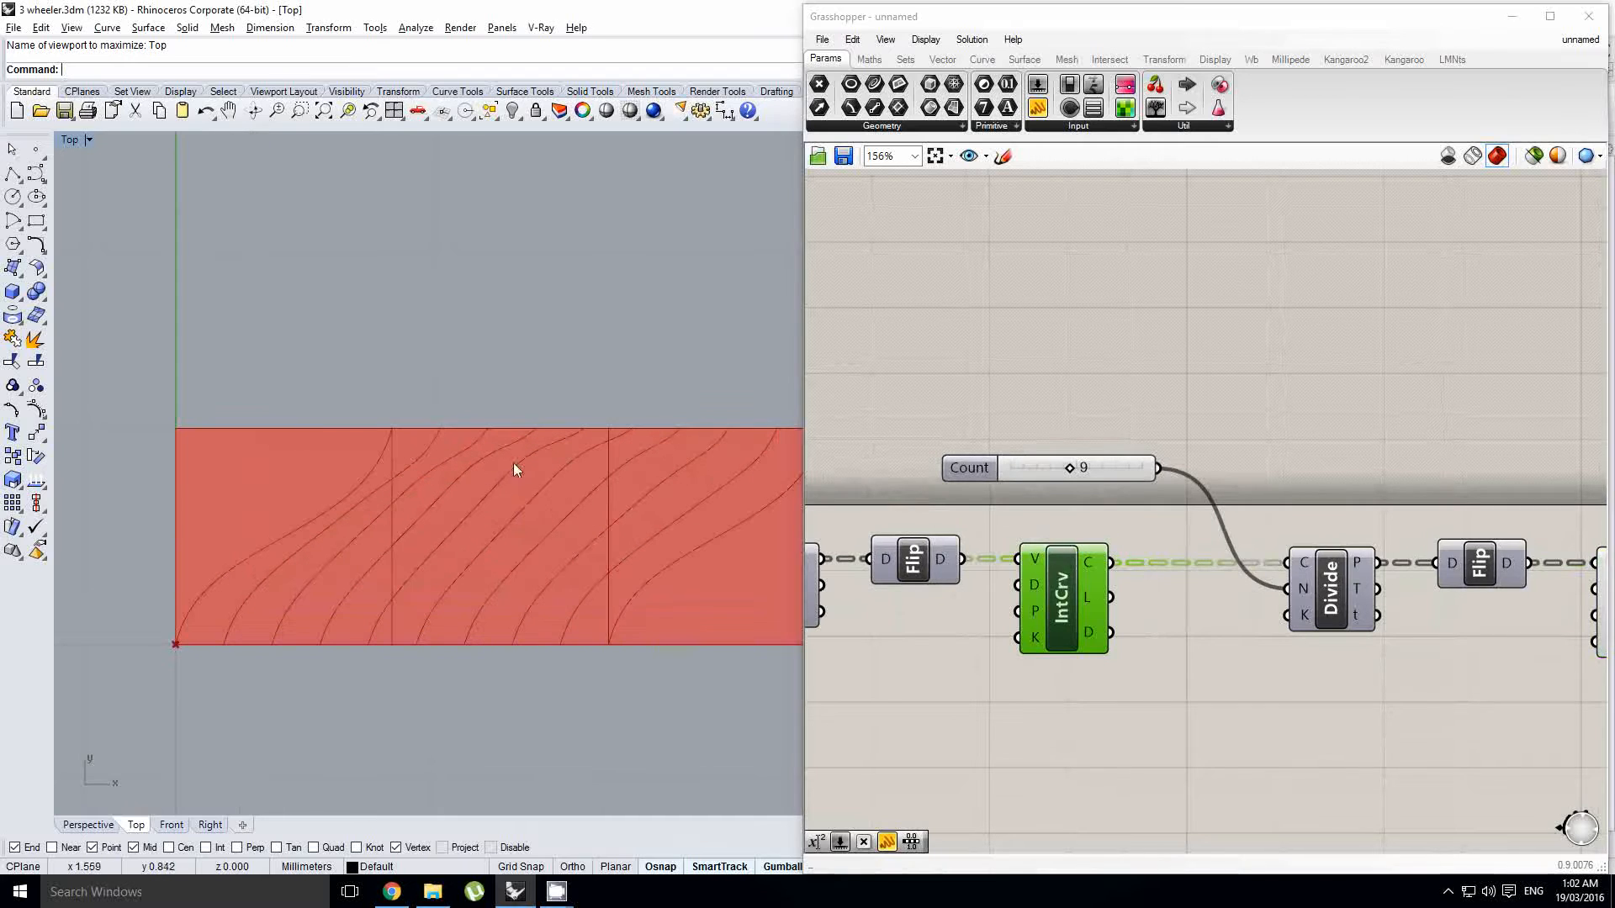
{"action": "scroll", "coordinate": [1142, 518], "scroll_direction": "up", "scroll_amount": 2}
{"action": "mouse_move", "coordinate": [1155, 470]}
{"action": "left_mouse_down"}
{"action": "mouse_move", "coordinate": [1232, 469]}
{"action": "mouse_move", "coordinate": [1131, 471]}
{"action": "mouse_move", "coordinate": [1185, 475]}
{"action": "left_mouse_up"}
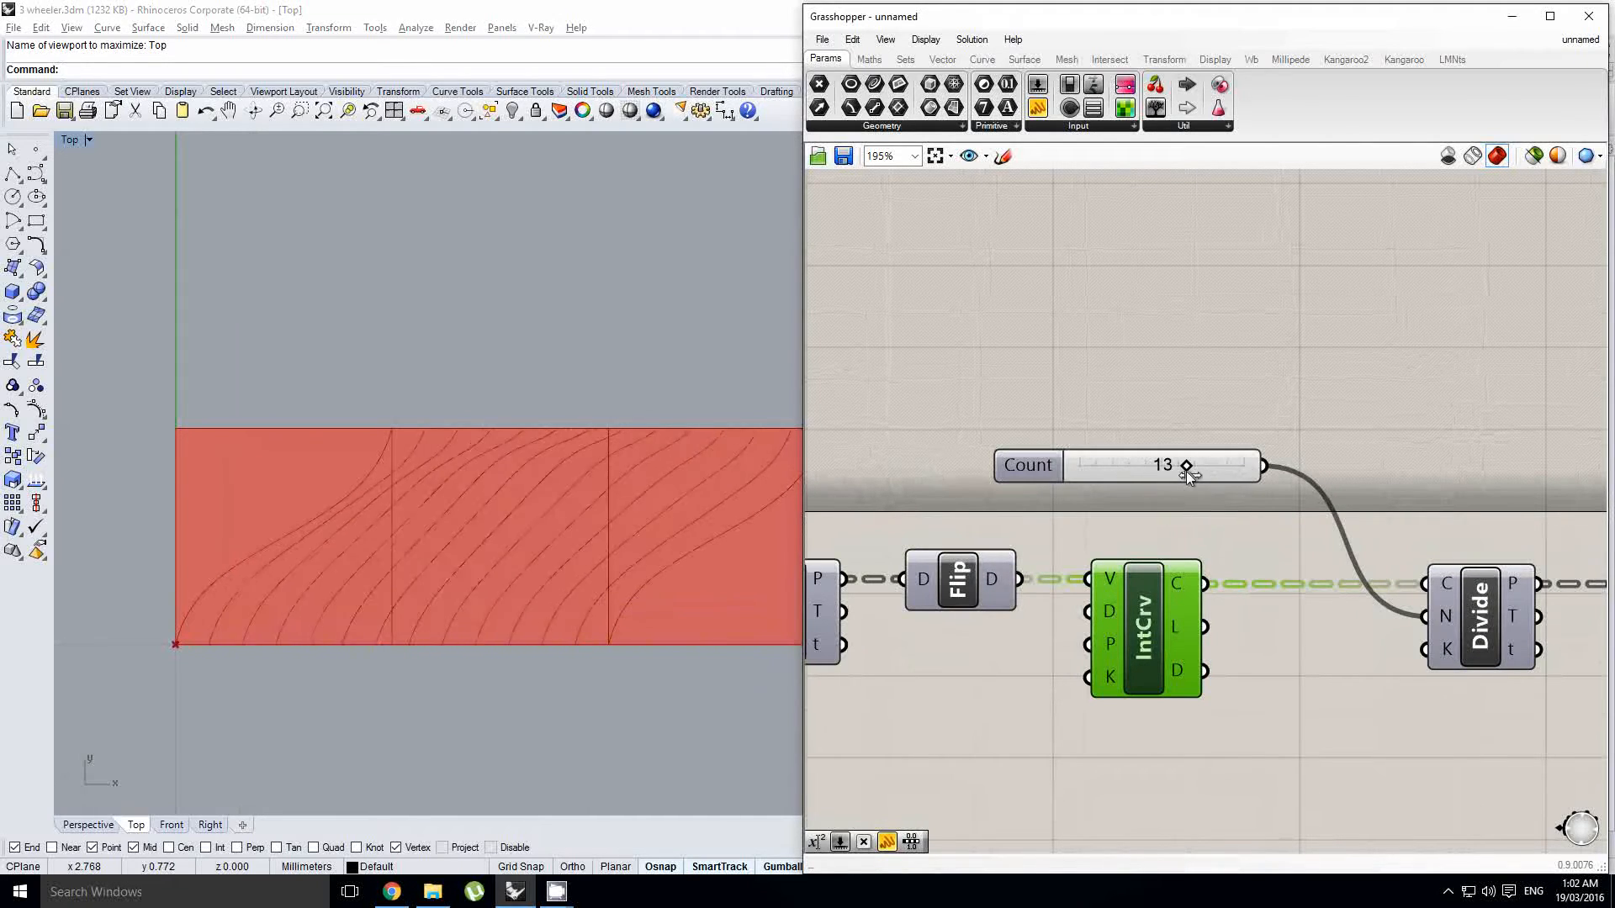
{"action": "scroll", "coordinate": [1254, 496], "scroll_direction": "down", "scroll_amount": 3}
{"action": "right_click", "coordinate": [1262, 502]}
{"action": "scroll", "coordinate": [1122, 523], "scroll_direction": "up", "scroll_amount": 3}
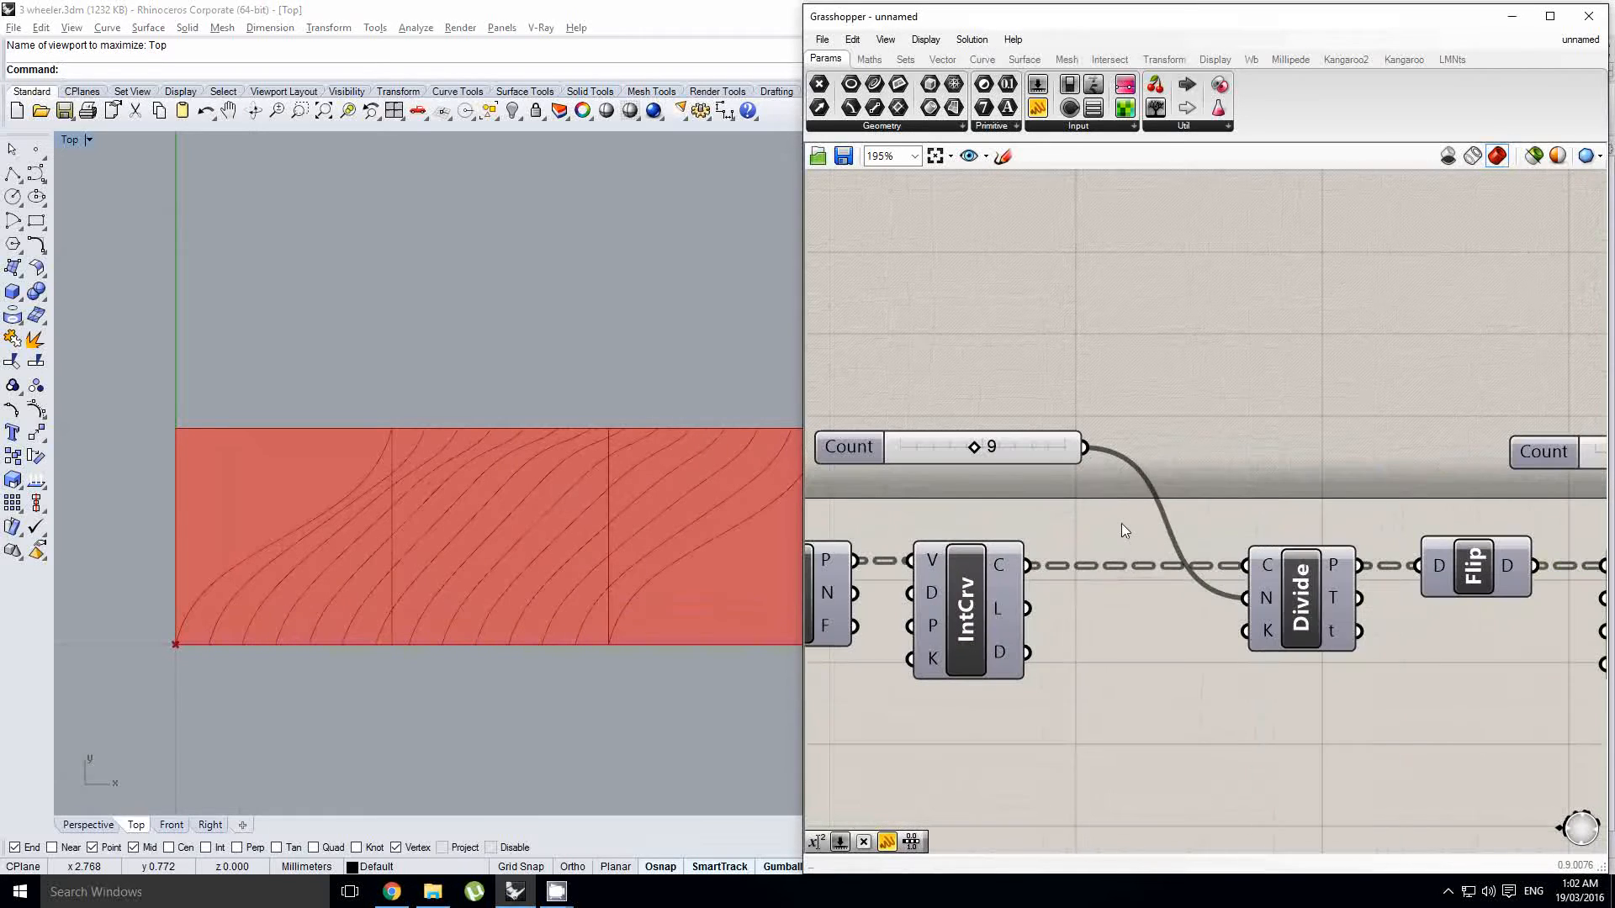
Step: Add a Rebuild Curve component and wire it between the first Interpolate component's curves and the first Divide Curve
{"action": "double_click", "coordinate": [1122, 524]}
{"action": "type", "text": "rebui"}
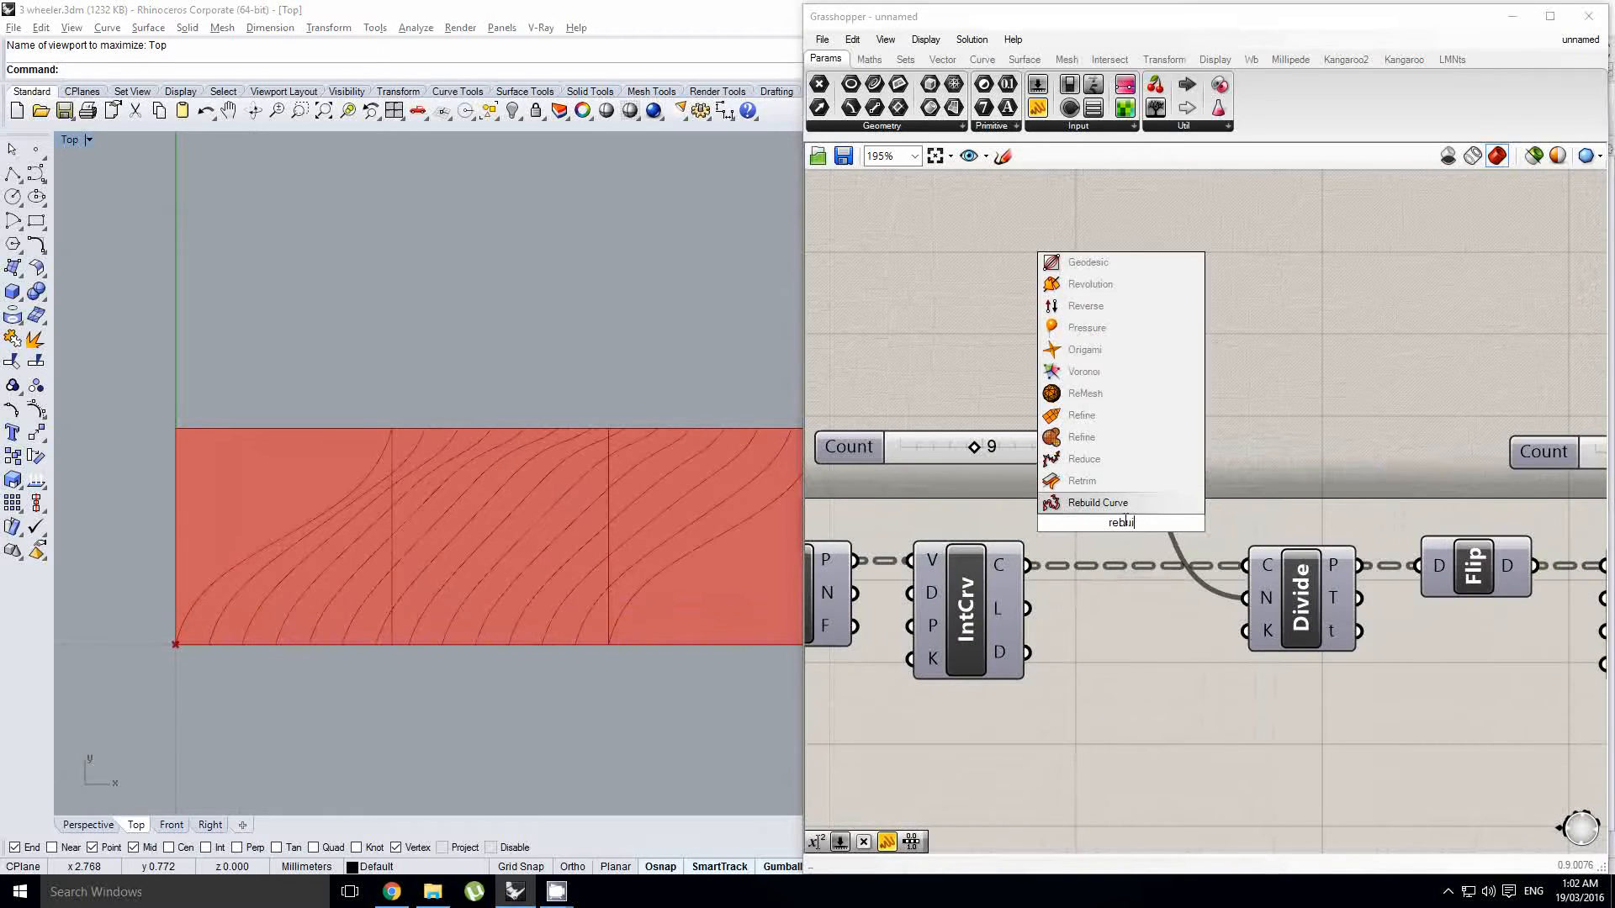
{"action": "key", "text": "Return"}
{"action": "left_click", "coordinate": [1122, 555]}
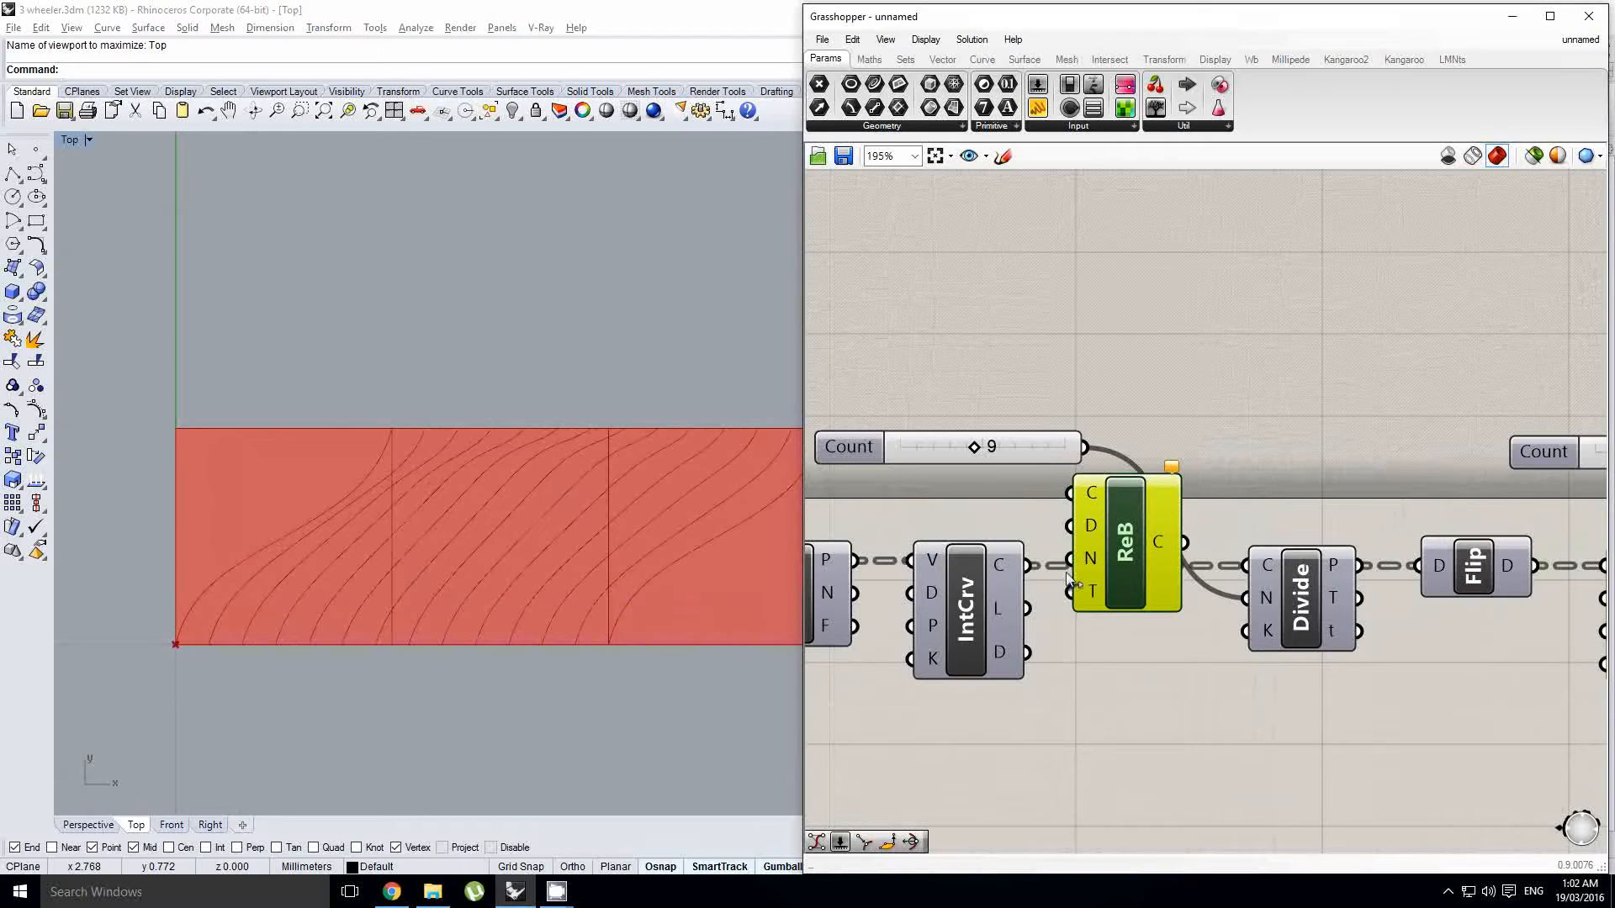
{"action": "left_click_drag", "start_coordinate": [1118, 516], "coordinate": [1245, 565]}
{"action": "scroll", "coordinate": [916, 599], "scroll_direction": "down", "scroll_amount": 2}
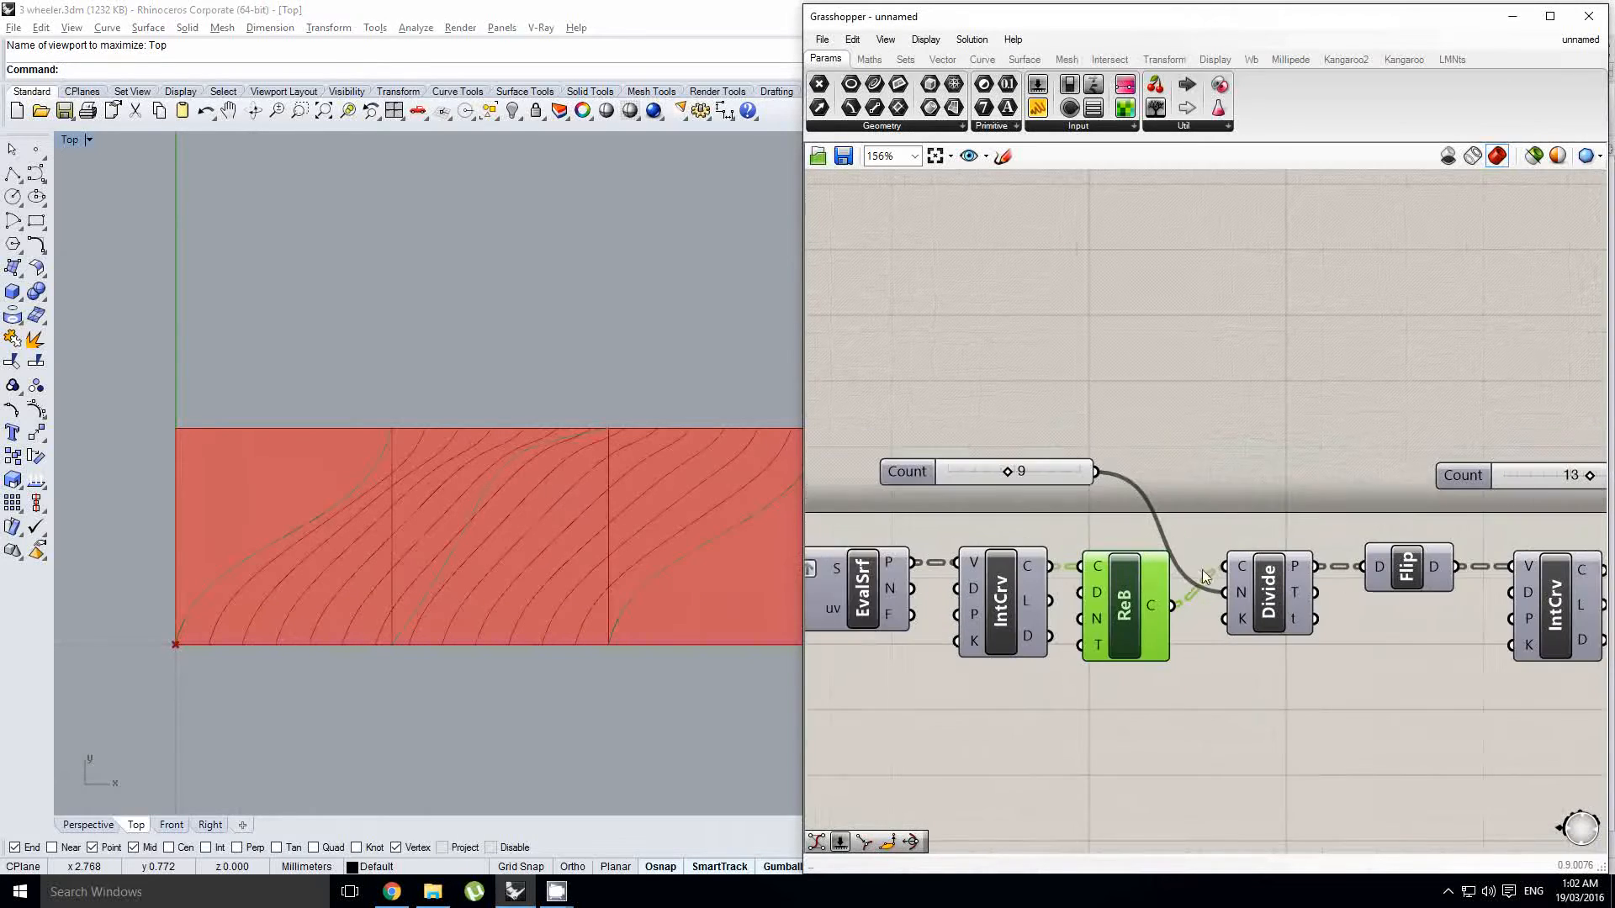
Step: Duplicate the first Count slider, wire the copy into Rebuild Curve's point count input and set it to 7
{"action": "right_click_drag", "start_coordinate": [524, 497], "coordinate": [500, 502]}
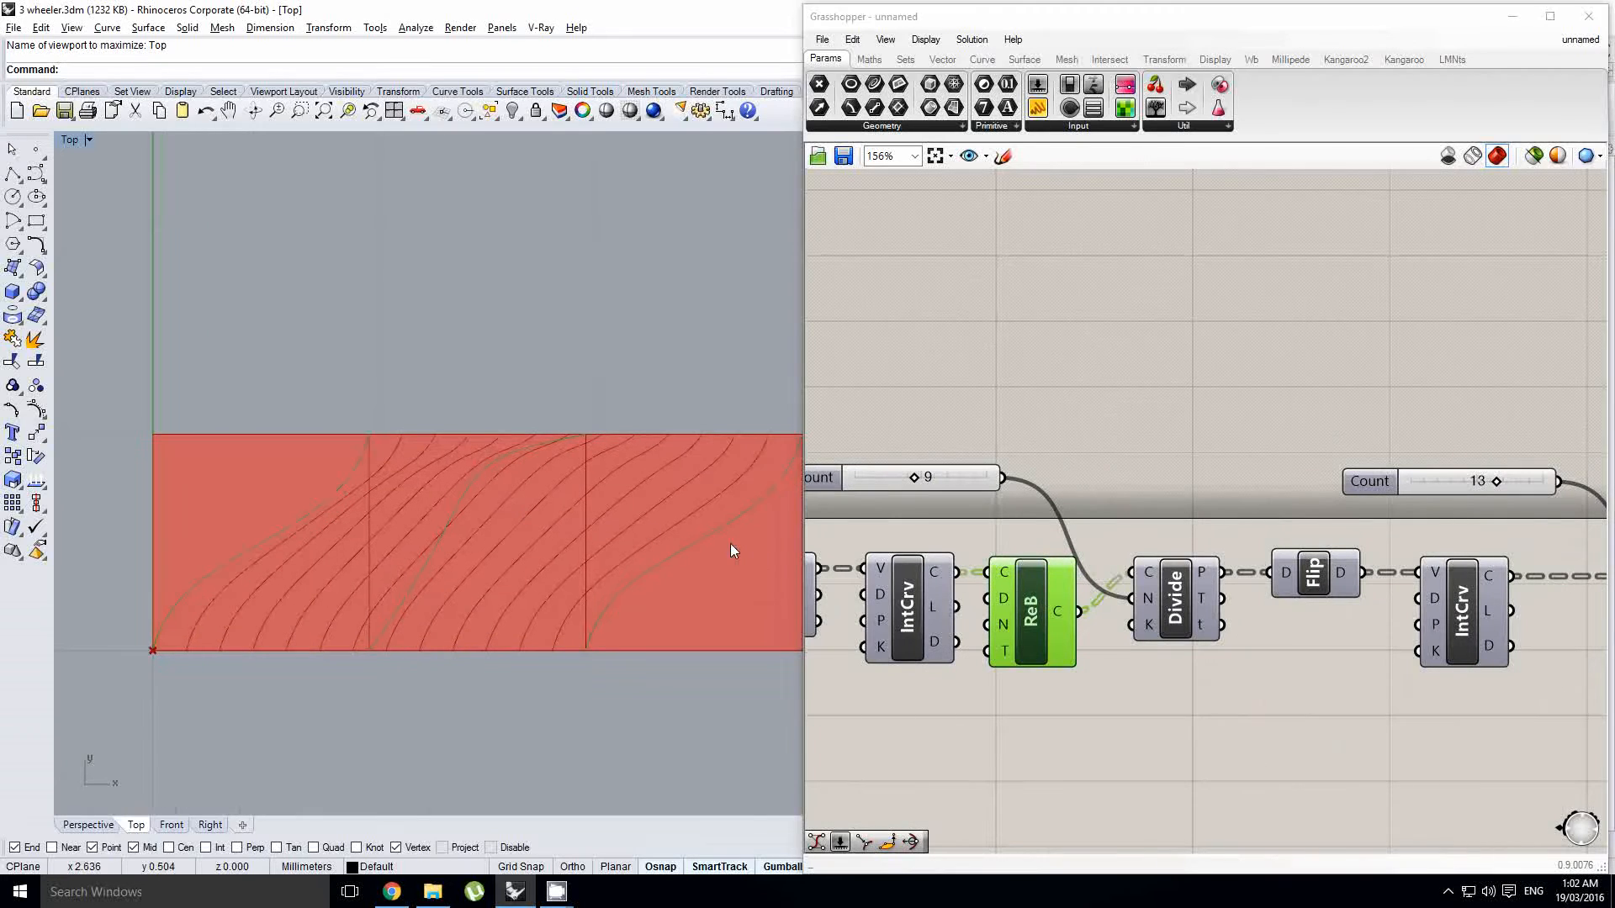
{"action": "right_click_drag", "start_coordinate": [996, 559], "coordinate": [1094, 559]}
{"action": "right_click", "coordinate": [1102, 589]}
{"action": "left_click", "coordinate": [1118, 613]}
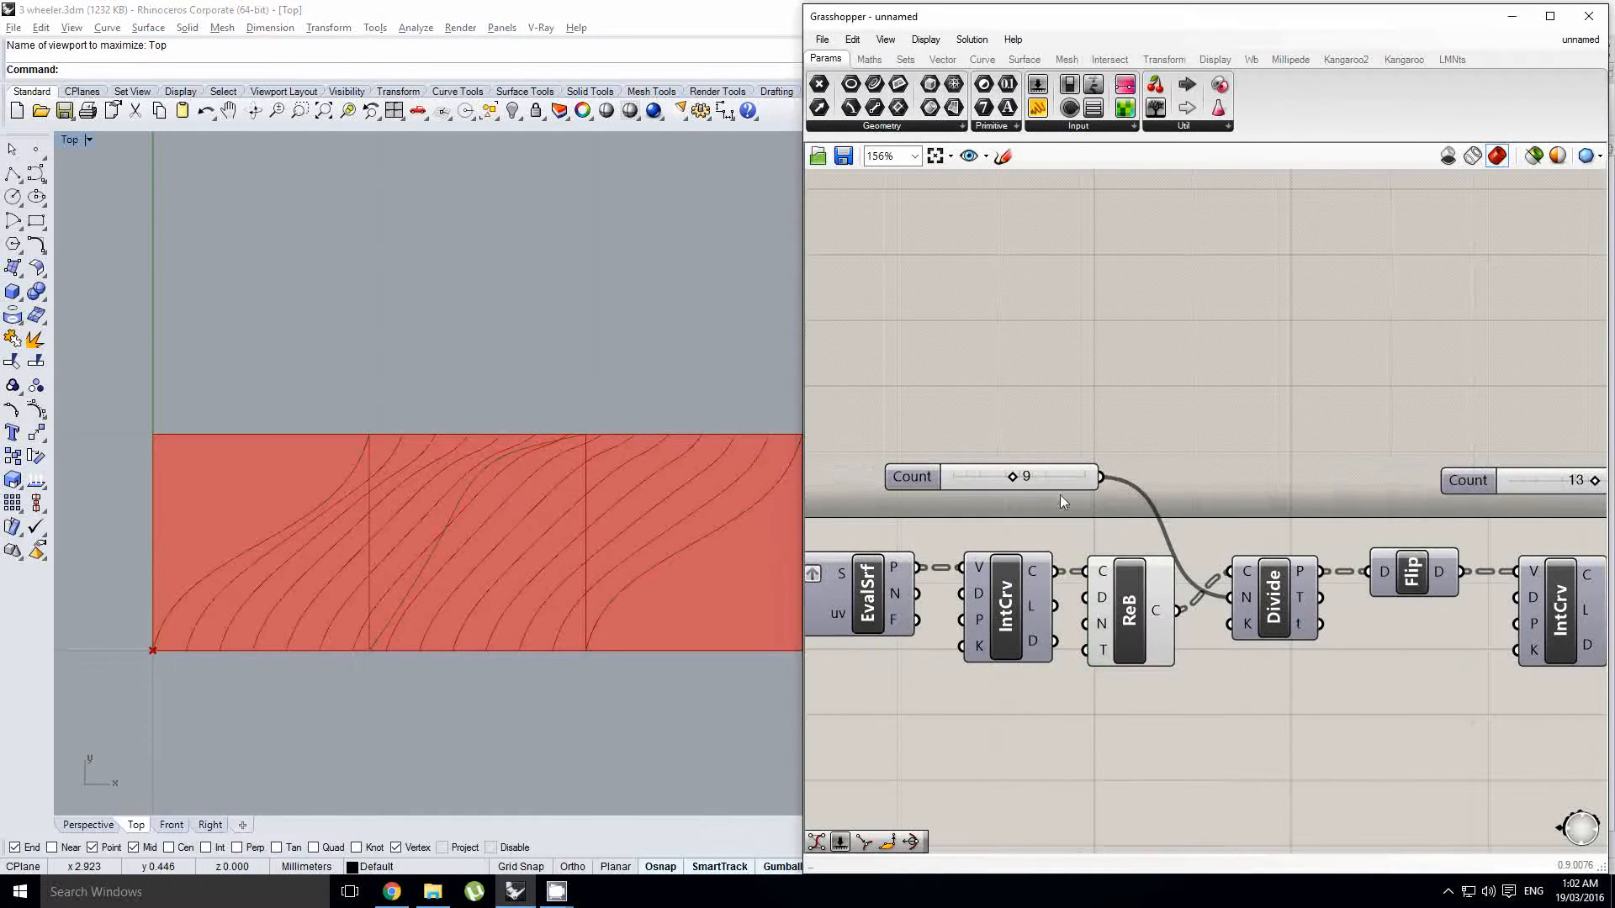
{"action": "left_click_drag", "start_coordinate": [1061, 473], "coordinate": [1099, 623]}
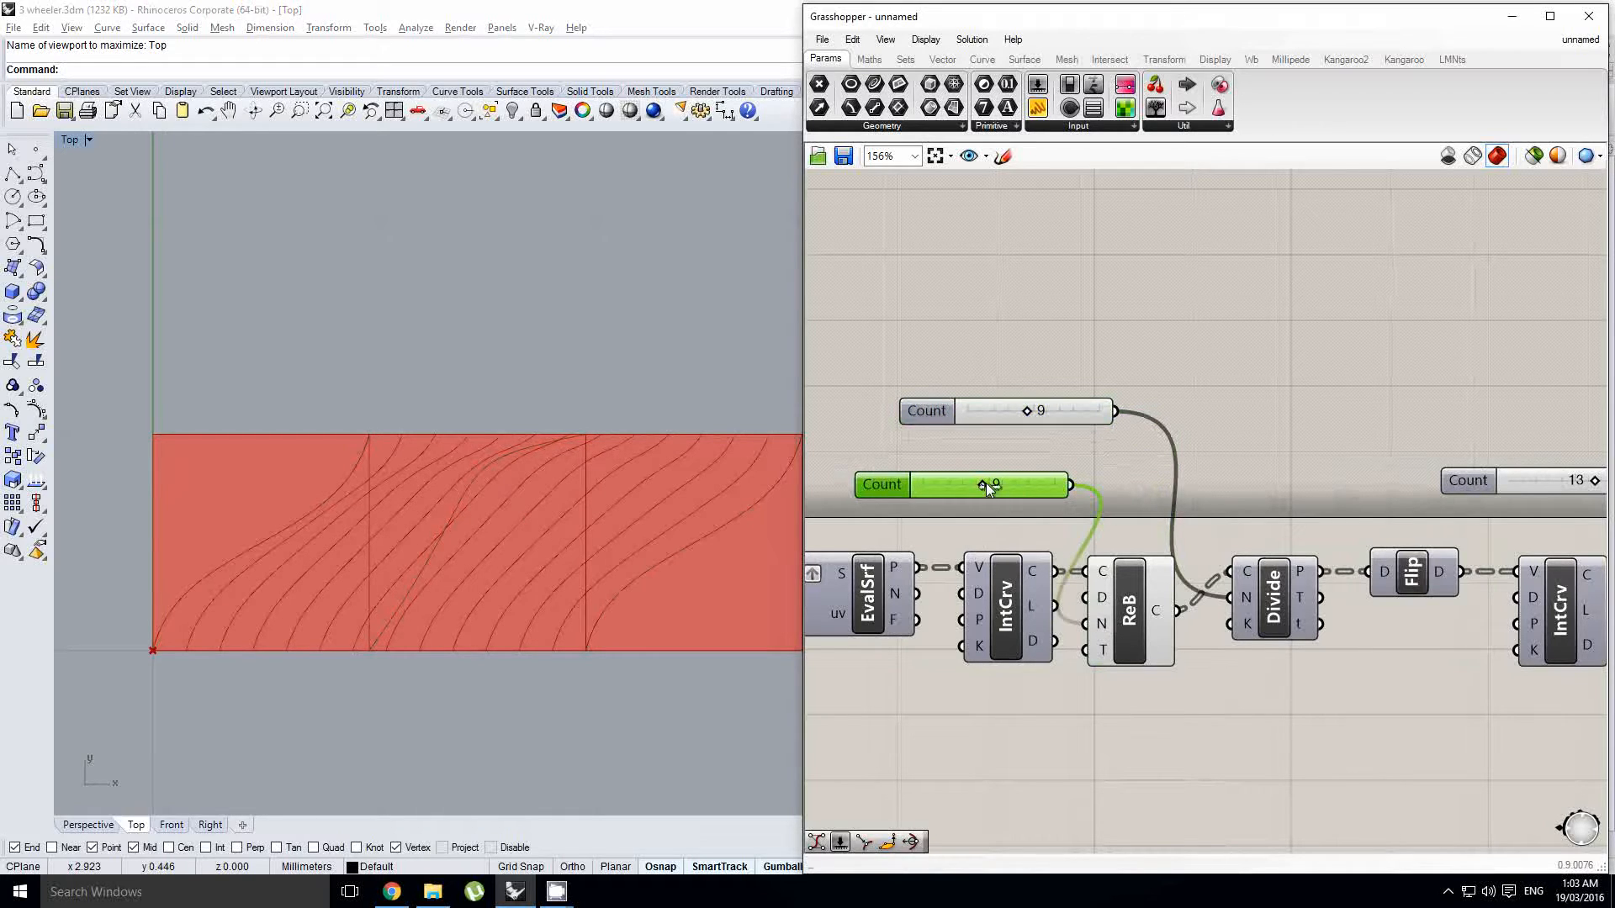
{"action": "mouse_move", "coordinate": [985, 483]}
{"action": "left_mouse_down"}
{"action": "mouse_move", "coordinate": [945, 489]}
{"action": "mouse_move", "coordinate": [968, 488]}
{"action": "left_mouse_up"}
{"action": "scroll", "coordinate": [1098, 481], "scroll_direction": "down", "scroll_amount": 2}
Step: Turn off the preview of the Rebuild Curve component
{"action": "left_click", "coordinate": [1087, 579]}
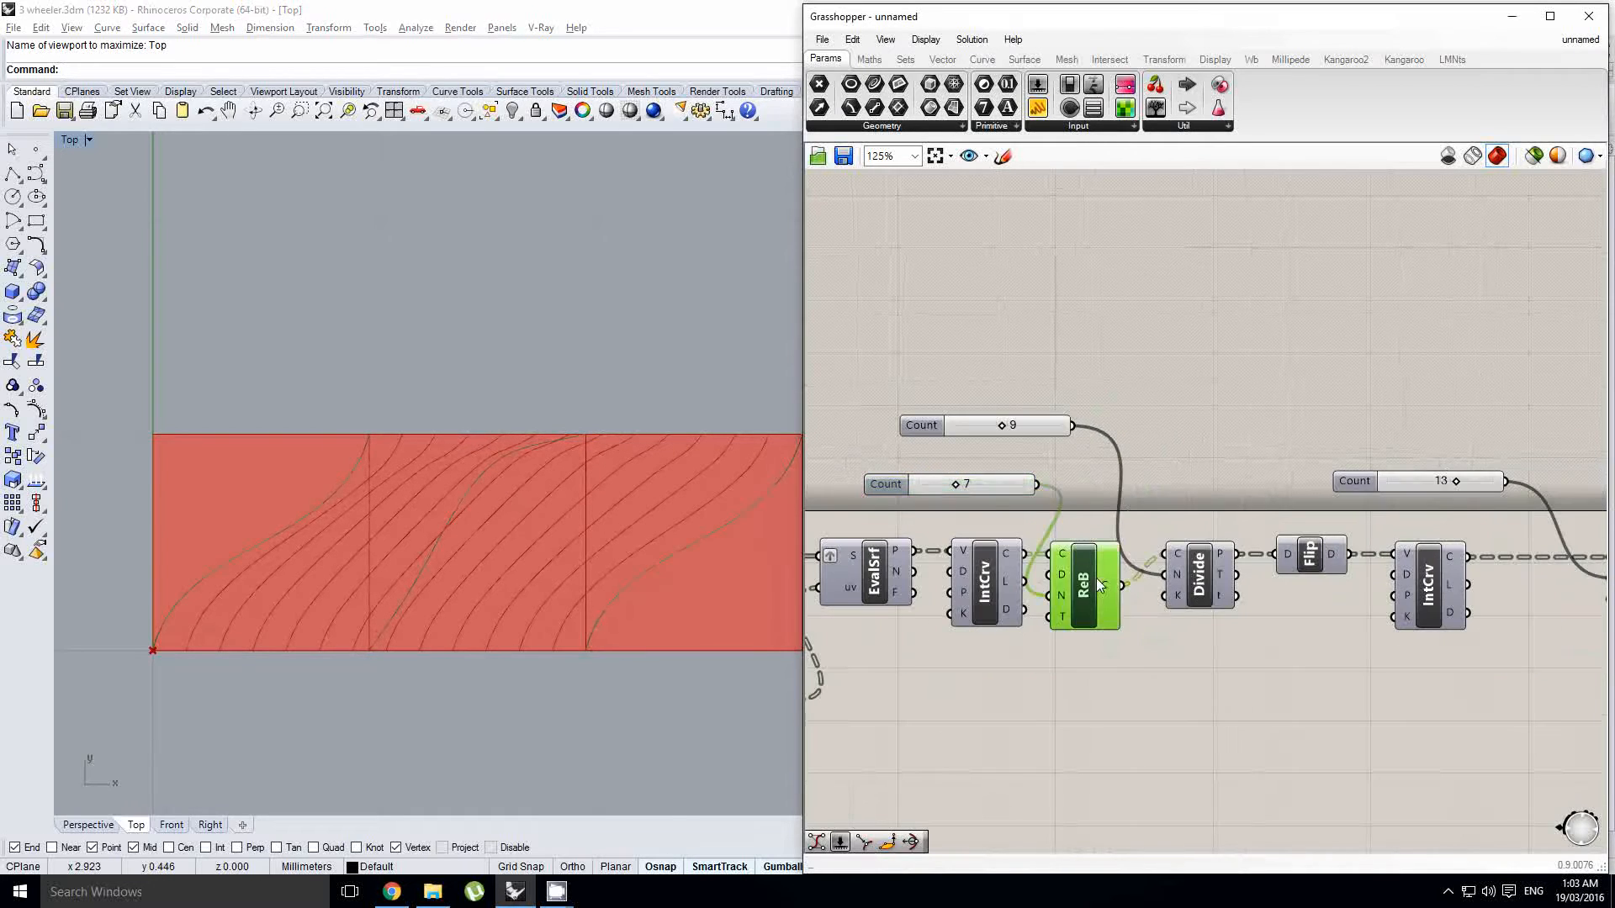
{"action": "middle_click", "coordinate": [1096, 579]}
{"action": "left_click", "coordinate": [1127, 531]}
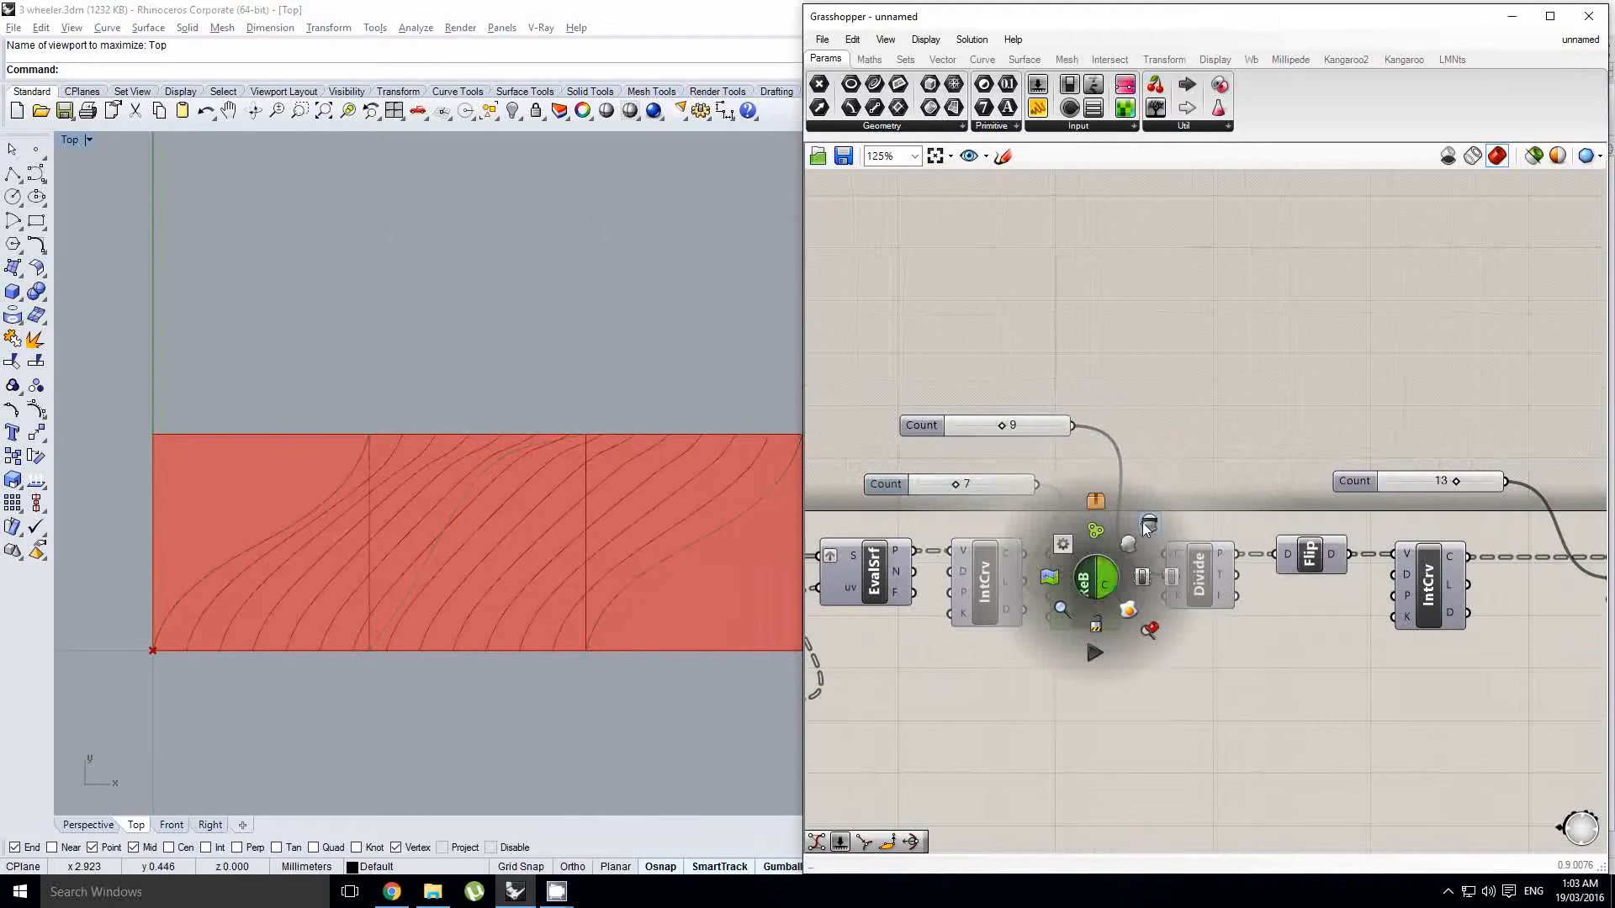
{"action": "scroll", "coordinate": [568, 444], "scroll_direction": "up", "scroll_amount": 2}
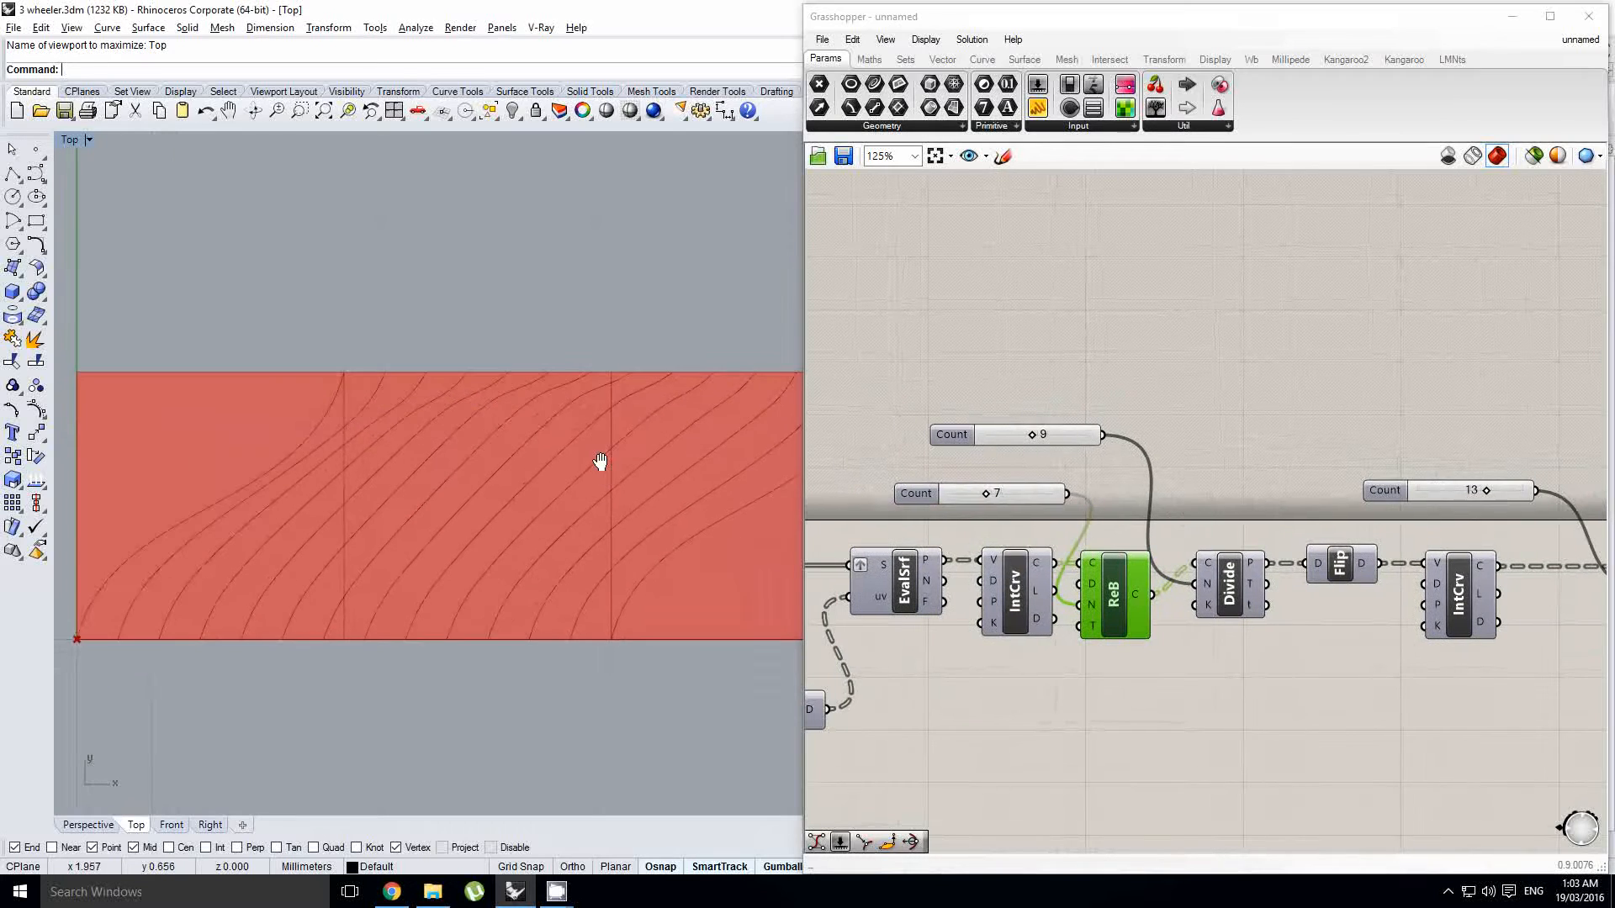
{"action": "scroll", "coordinate": [598, 462], "scroll_direction": "down", "scroll_amount": 2}
{"action": "scroll", "coordinate": [514, 479], "scroll_direction": "up", "scroll_amount": 1}
{"action": "scroll", "coordinate": [1123, 500], "scroll_direction": "down", "scroll_amount": 2}
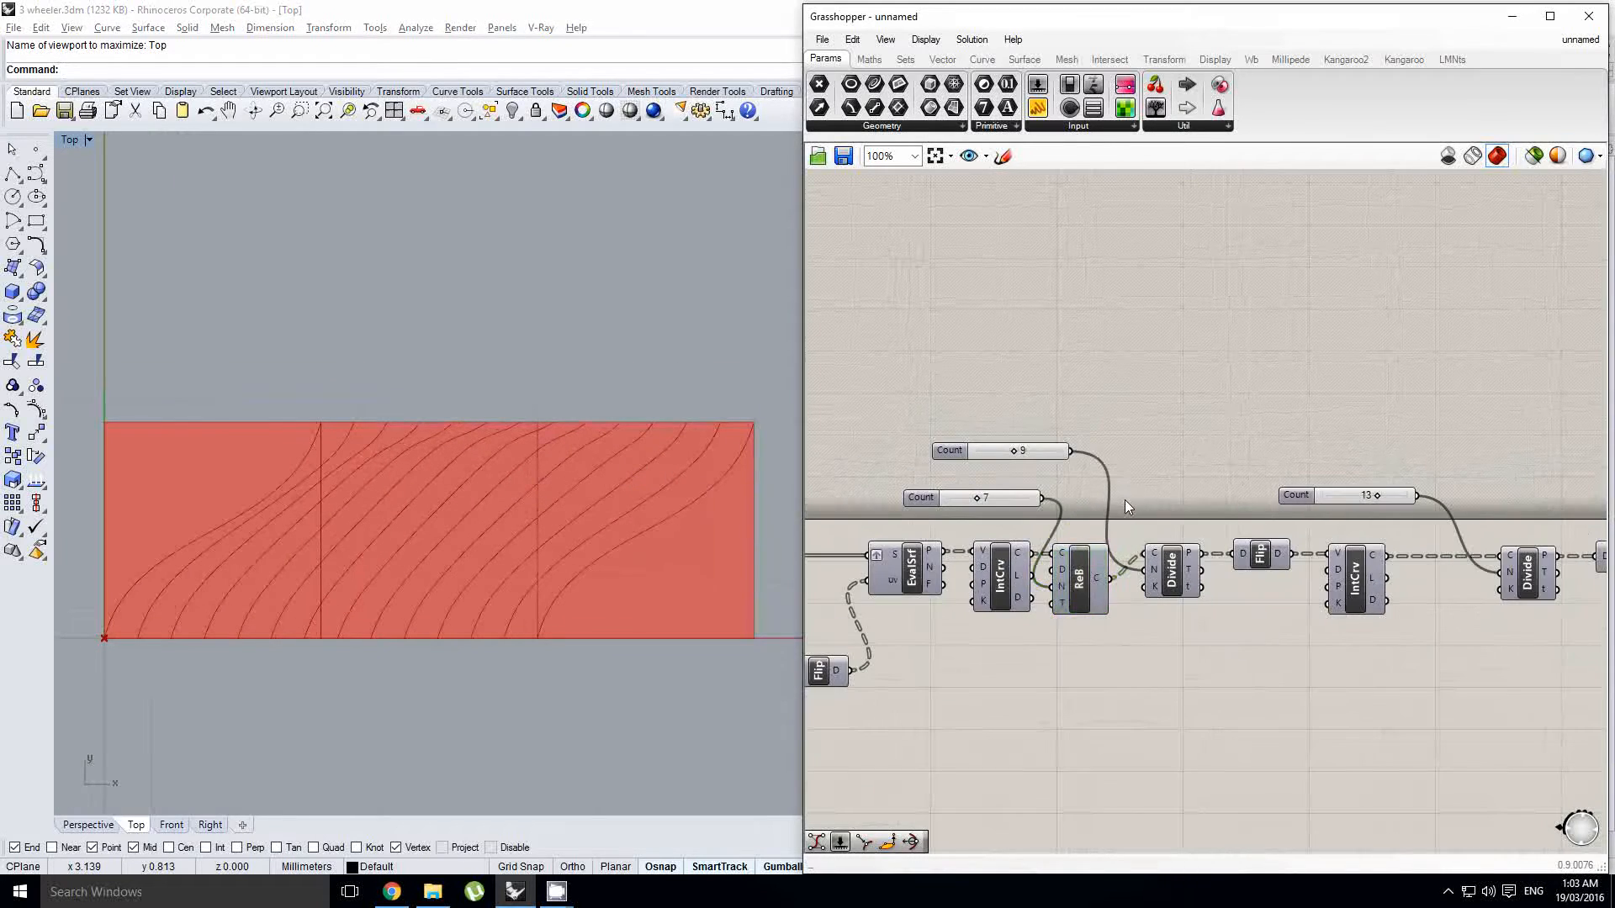
Step: Lower the second Divide Curve's Count slider so fewer final curves cross the surfaces
{"action": "scroll", "coordinate": [1151, 506], "scroll_direction": "up", "scroll_amount": 3}
{"action": "left_click_drag", "start_coordinate": [1125, 502], "coordinate": [1093, 505]}
{"action": "right_click", "coordinate": [1213, 494]}
{"action": "right_click_drag", "start_coordinate": [1201, 486], "coordinate": [1037, 496]}
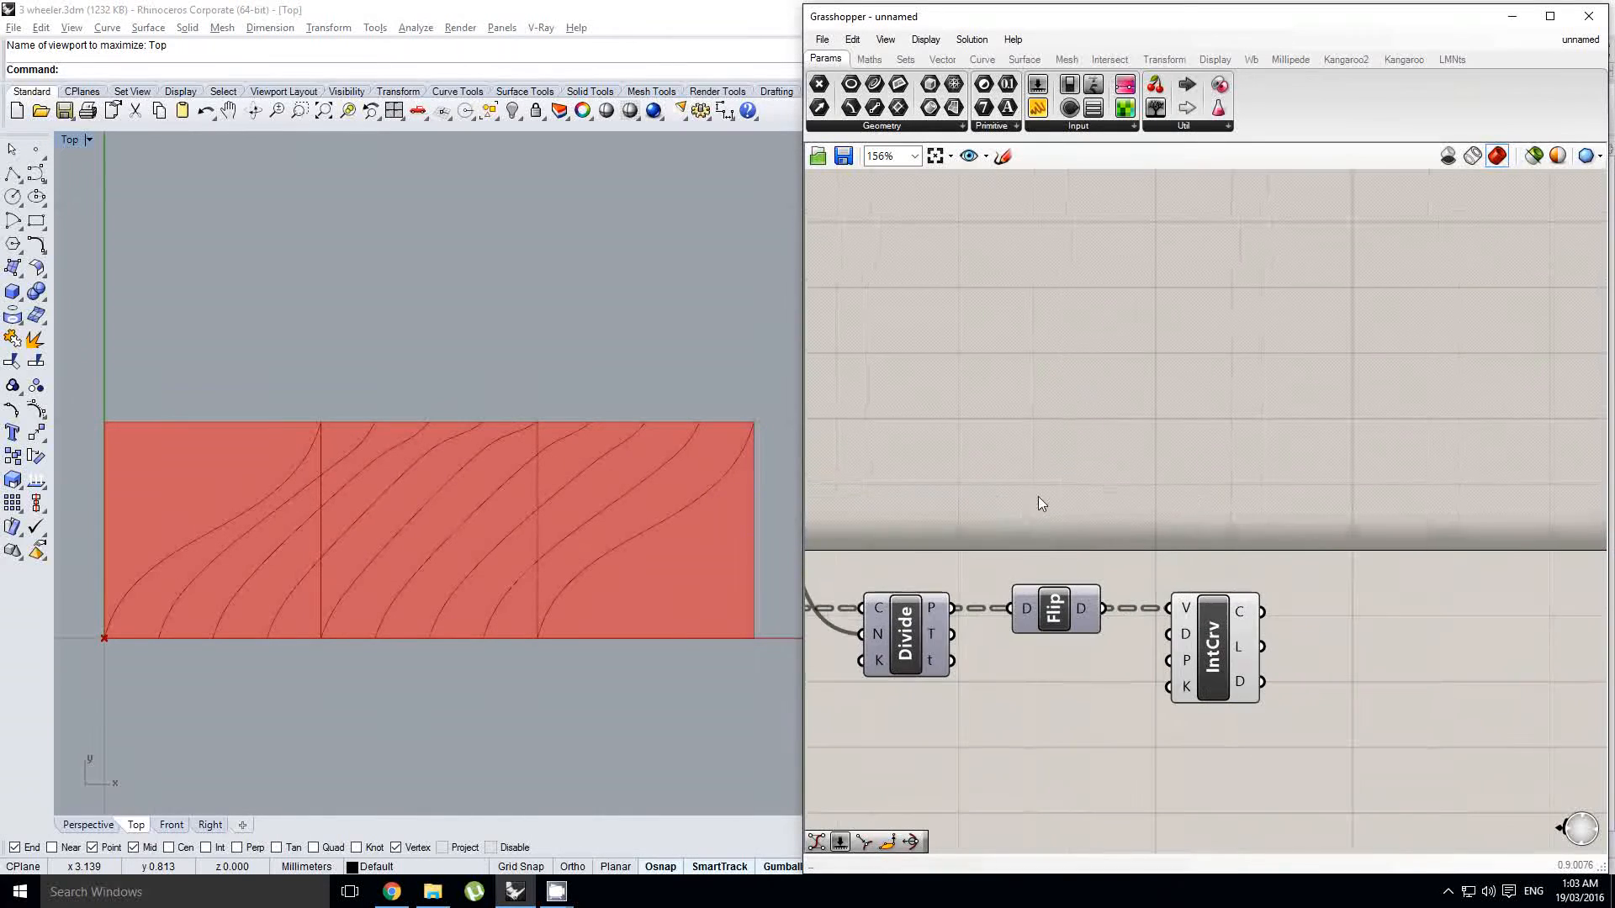
Step: Examine the spacing and flow of the final interpolated curves across the three surfaces in the Top viewport
{"action": "left_click", "coordinate": [1217, 641]}
{"action": "right_click_drag", "start_coordinate": [521, 516], "coordinate": [541, 507]}
{"action": "mouse_move", "coordinate": [1113, 560]}
{"action": "right_mouse_down"}
{"action": "mouse_move", "coordinate": [1077, 566]}
{"action": "mouse_move", "coordinate": [1112, 565]}
{"action": "right_mouse_up"}
{"action": "left_click", "coordinate": [1077, 565]}
{"action": "right_click_drag", "start_coordinate": [520, 514], "coordinate": [563, 531]}
{"action": "scroll", "coordinate": [547, 487], "scroll_direction": "down", "scroll_amount": 2}
{"action": "scroll", "coordinate": [607, 527], "scroll_direction": "up", "scroll_amount": 2}
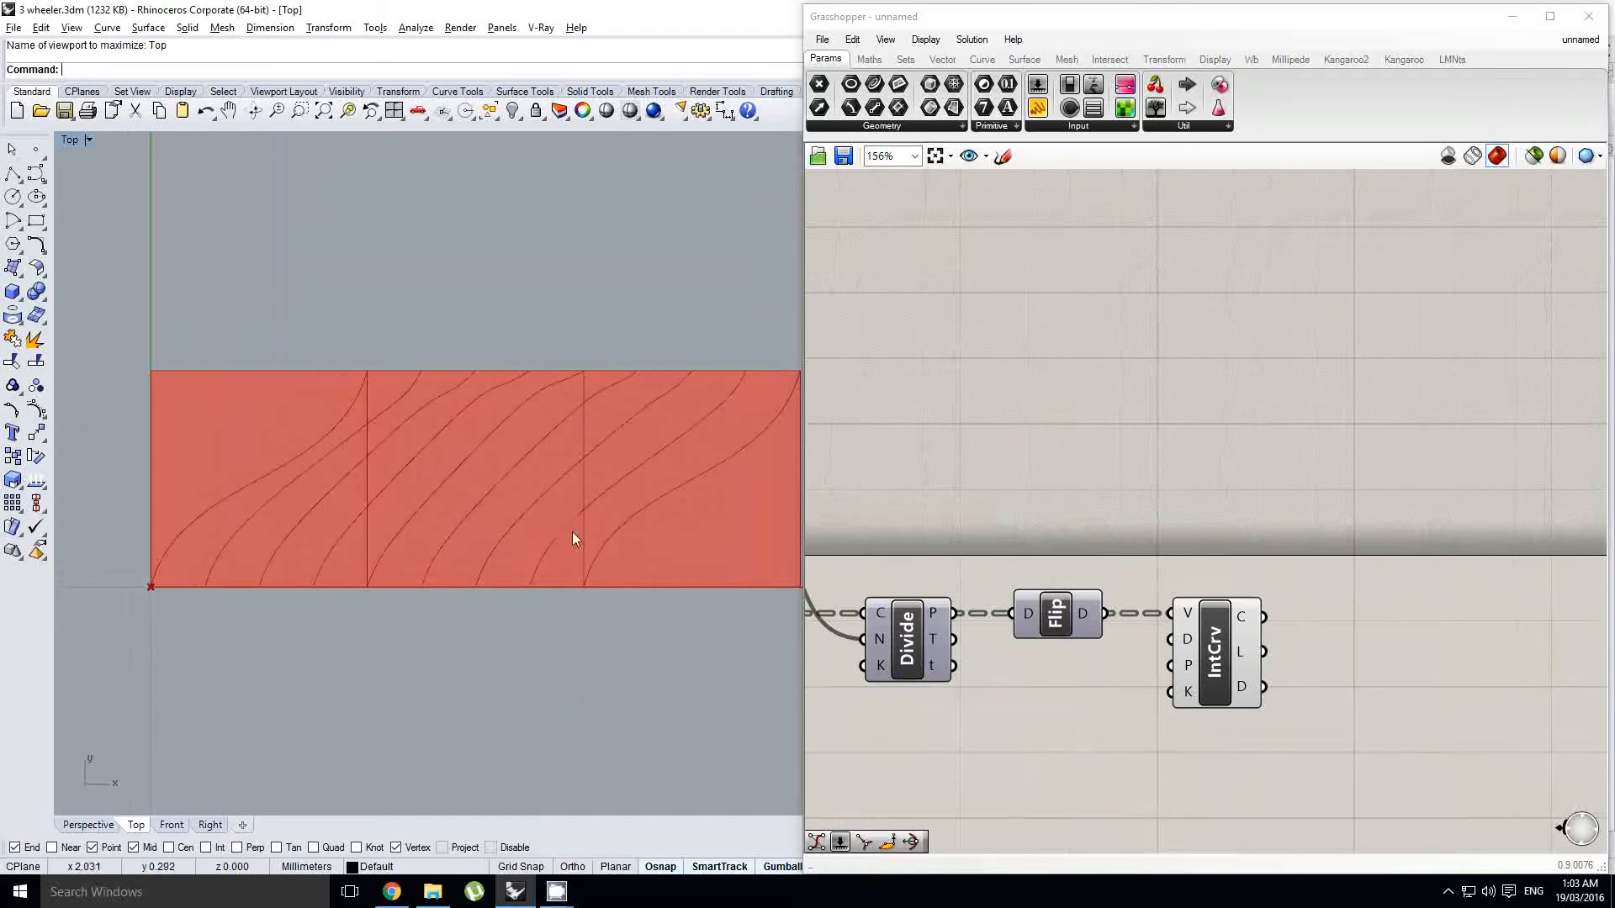
{"action": "mouse_move", "coordinate": [356, 488]}
{"action": "right_mouse_down"}
{"action": "mouse_move", "coordinate": [428, 491]}
{"action": "mouse_move", "coordinate": [361, 497]}
{"action": "right_mouse_up"}
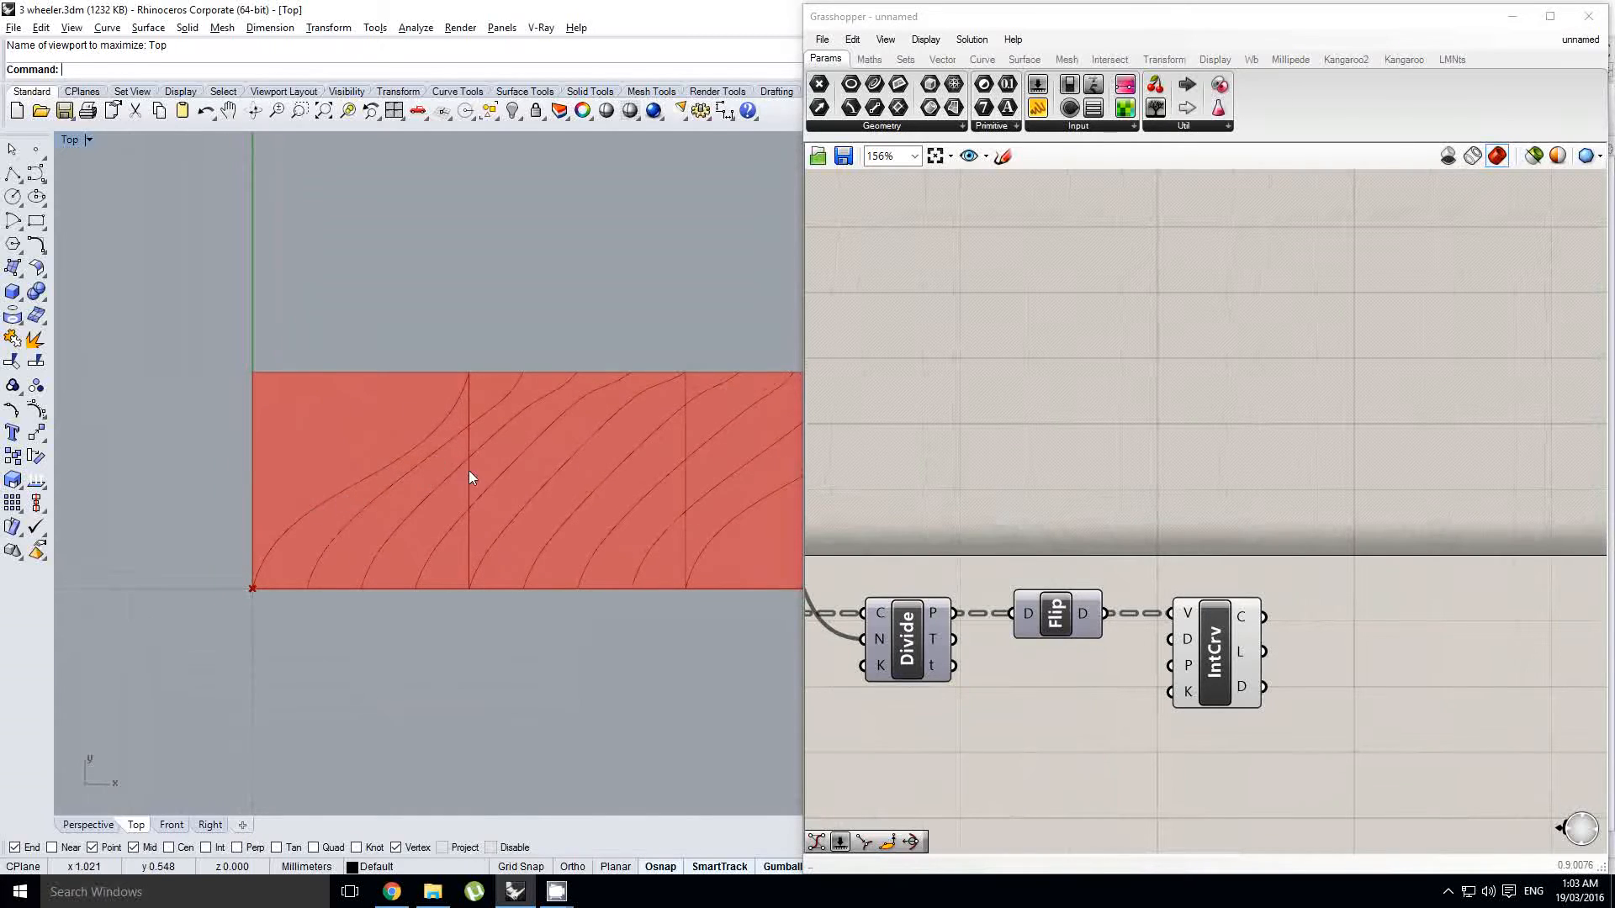
{"action": "right_click_drag", "start_coordinate": [469, 477], "coordinate": [379, 502]}
{"action": "right_click_drag", "start_coordinate": [583, 496], "coordinate": [540, 515]}
{"action": "scroll", "coordinate": [540, 515], "scroll_direction": "down", "scroll_amount": 2}
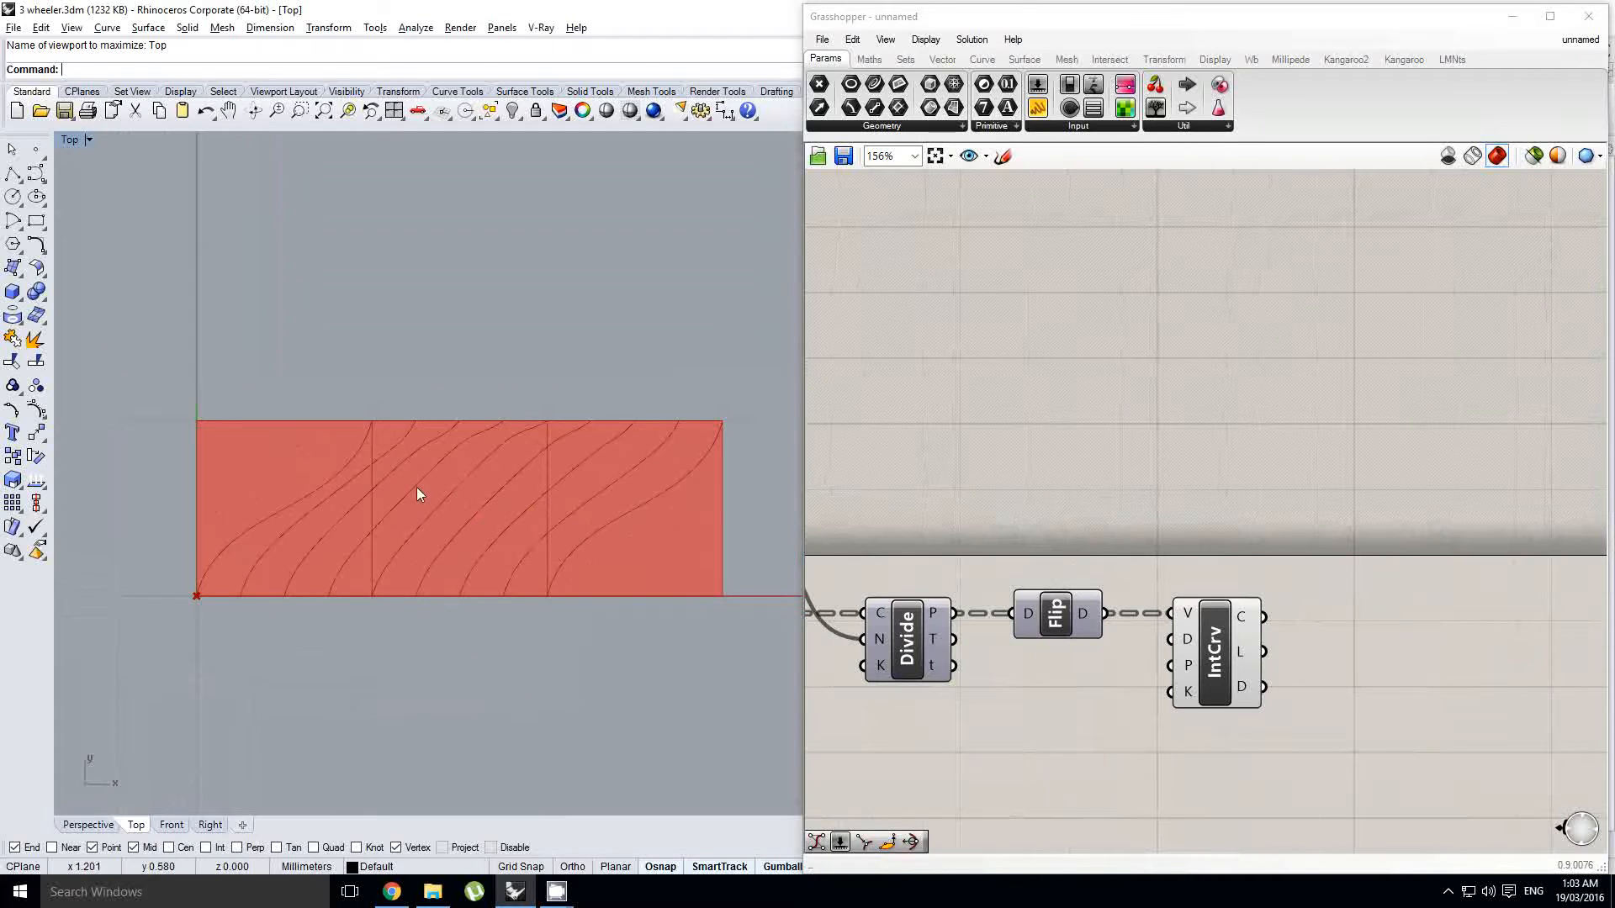
{"action": "scroll", "coordinate": [419, 544], "scroll_direction": "up", "scroll_amount": 2}
{"action": "right_click_drag", "start_coordinate": [378, 534], "coordinate": [443, 530]}
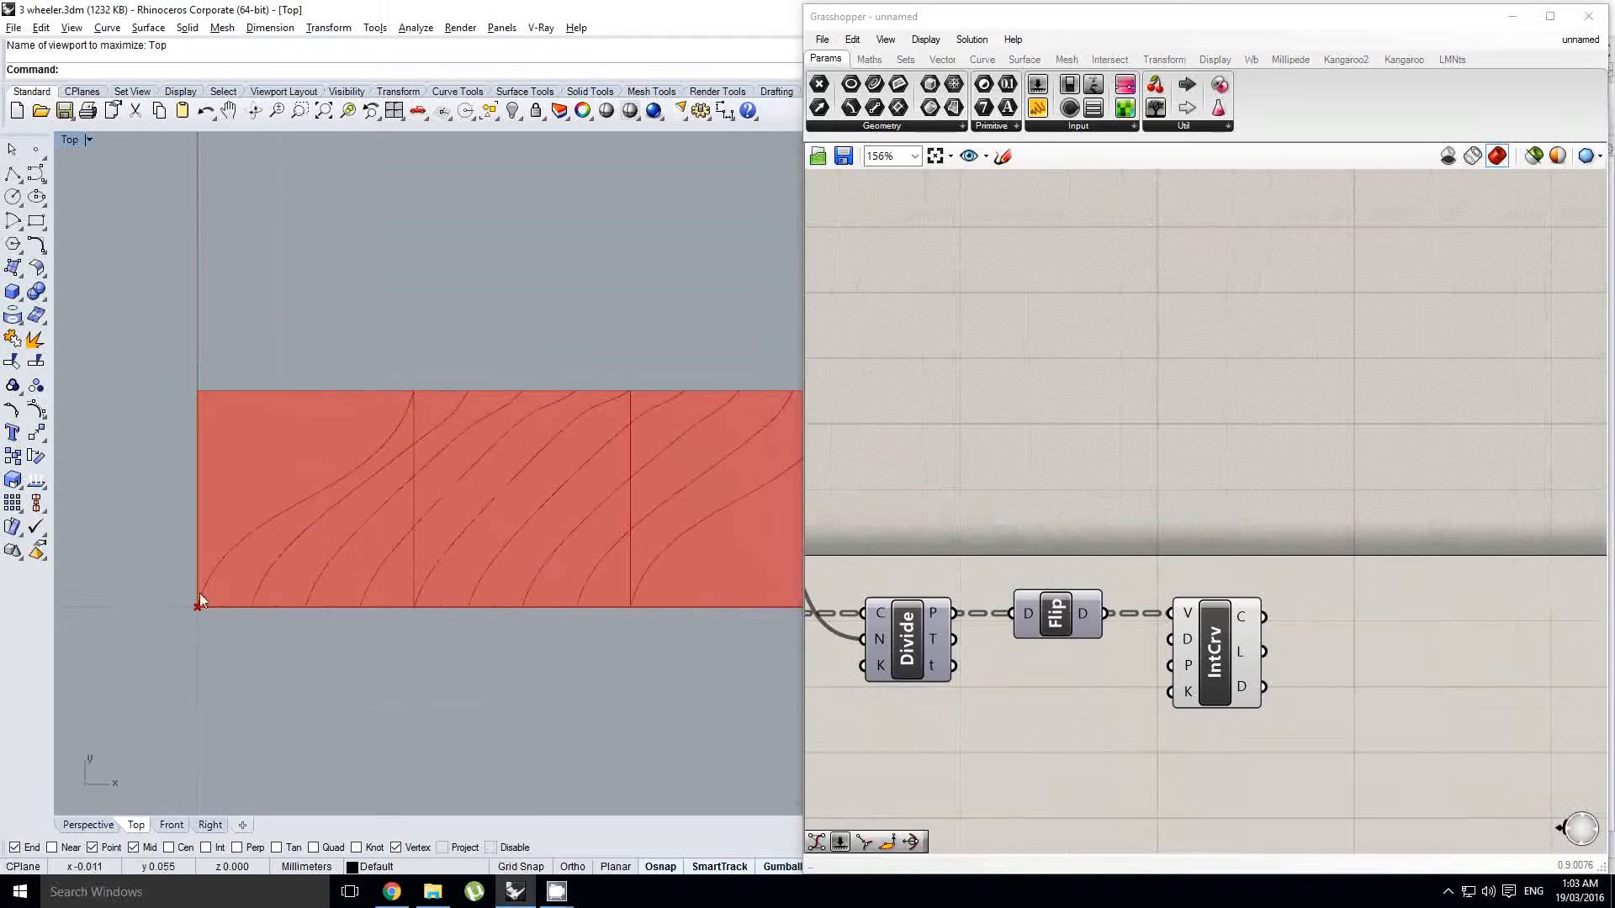
{"action": "scroll", "coordinate": [327, 446], "scroll_direction": "down", "scroll_amount": 1}
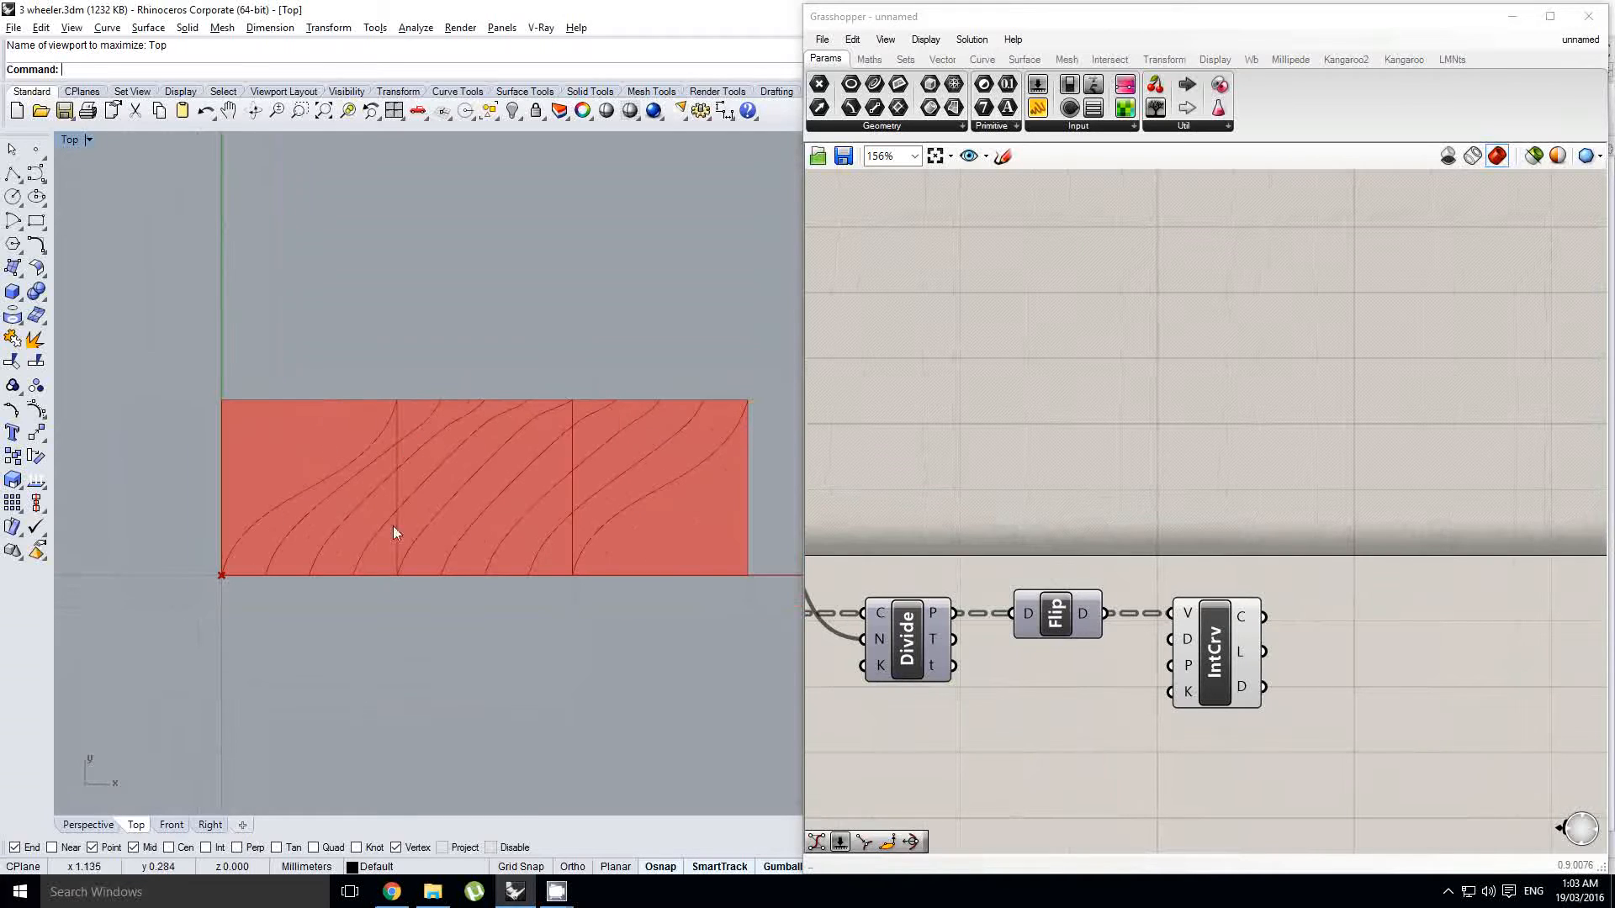
{"action": "right_click_drag", "start_coordinate": [308, 482], "coordinate": [331, 488]}
{"action": "scroll", "coordinate": [331, 486], "scroll_direction": "up", "scroll_amount": 2}
{"action": "scroll", "coordinate": [404, 426], "scroll_direction": "down", "scroll_amount": 2}
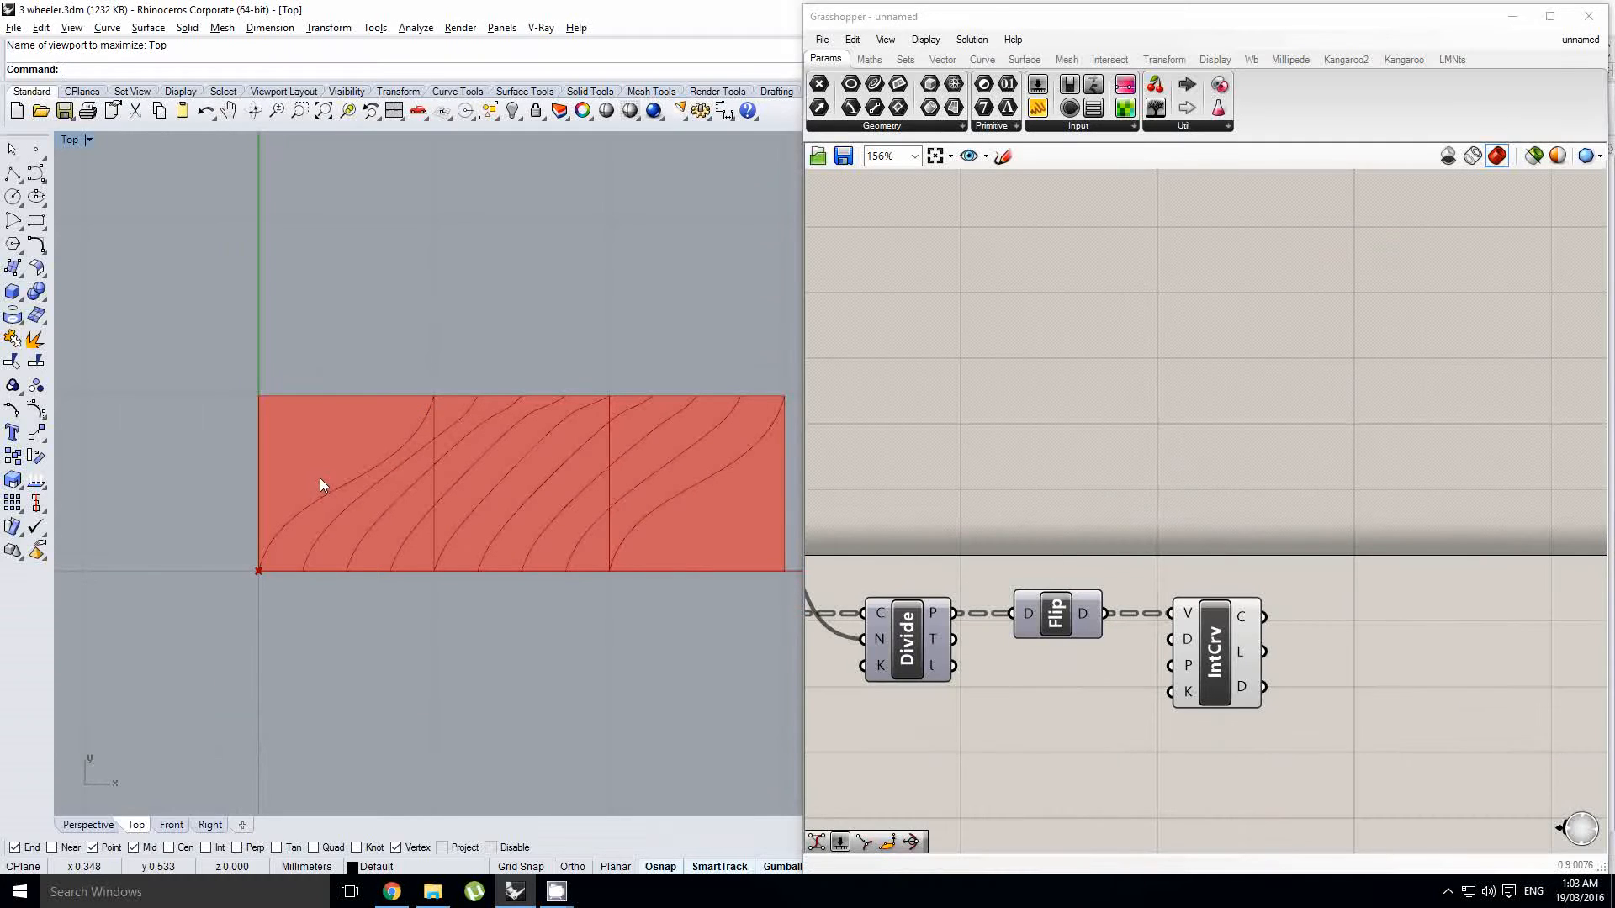
{"action": "right_click_drag", "start_coordinate": [1376, 619], "coordinate": [1238, 635]}
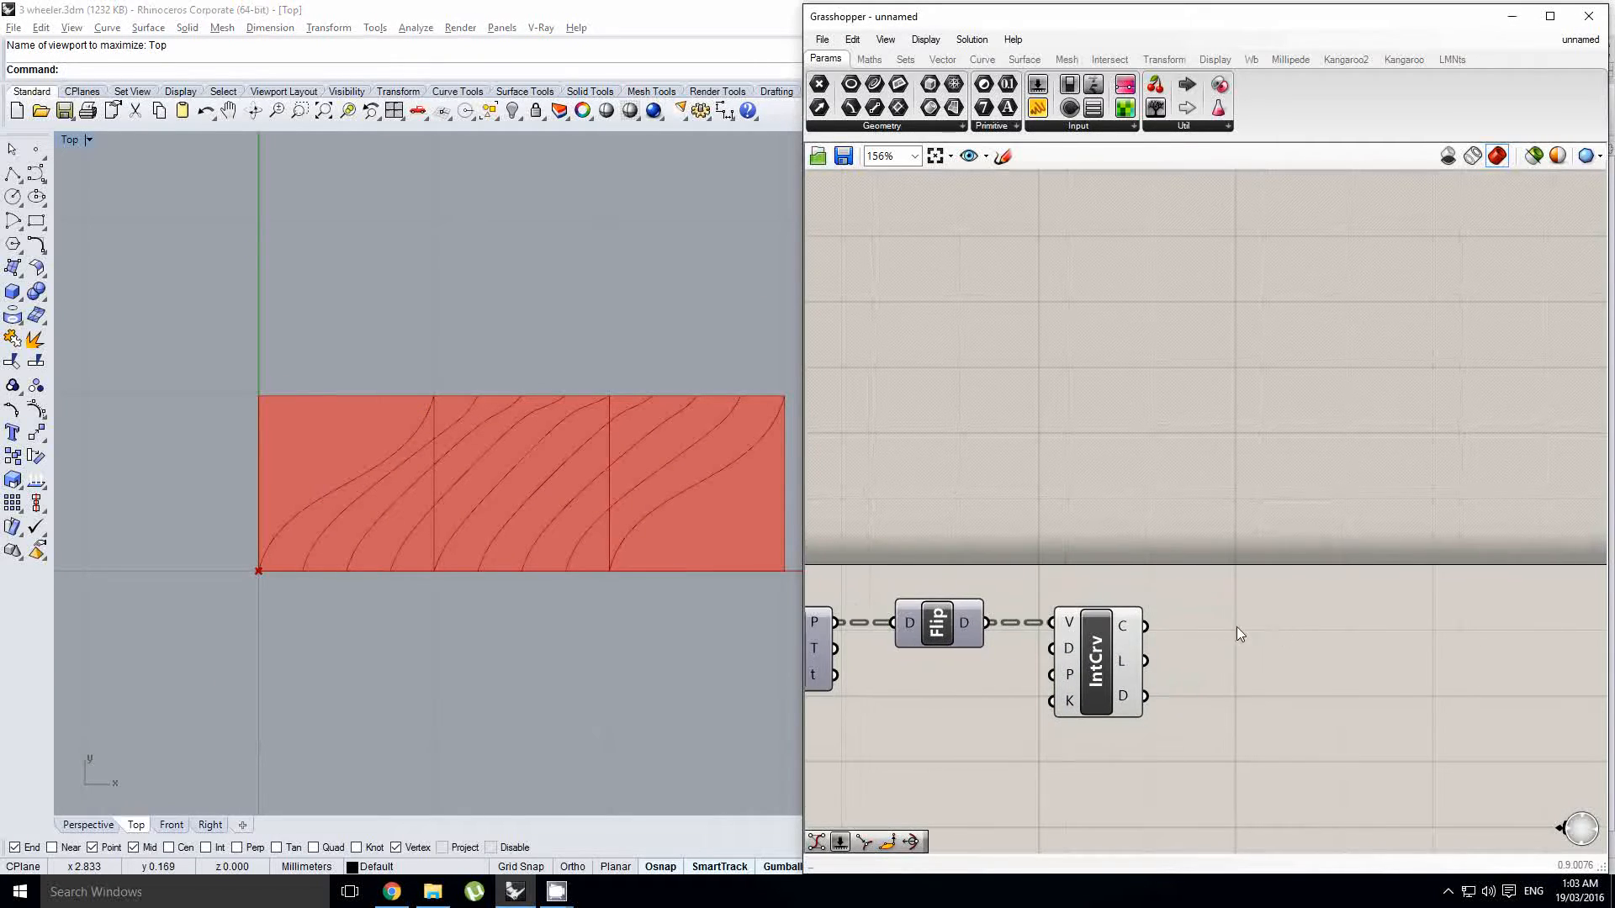
Step: Flatten the curve output of the final Interpolate component and wire it into the list input of a new Cull Index component
{"action": "right_click", "coordinate": [1127, 626]}
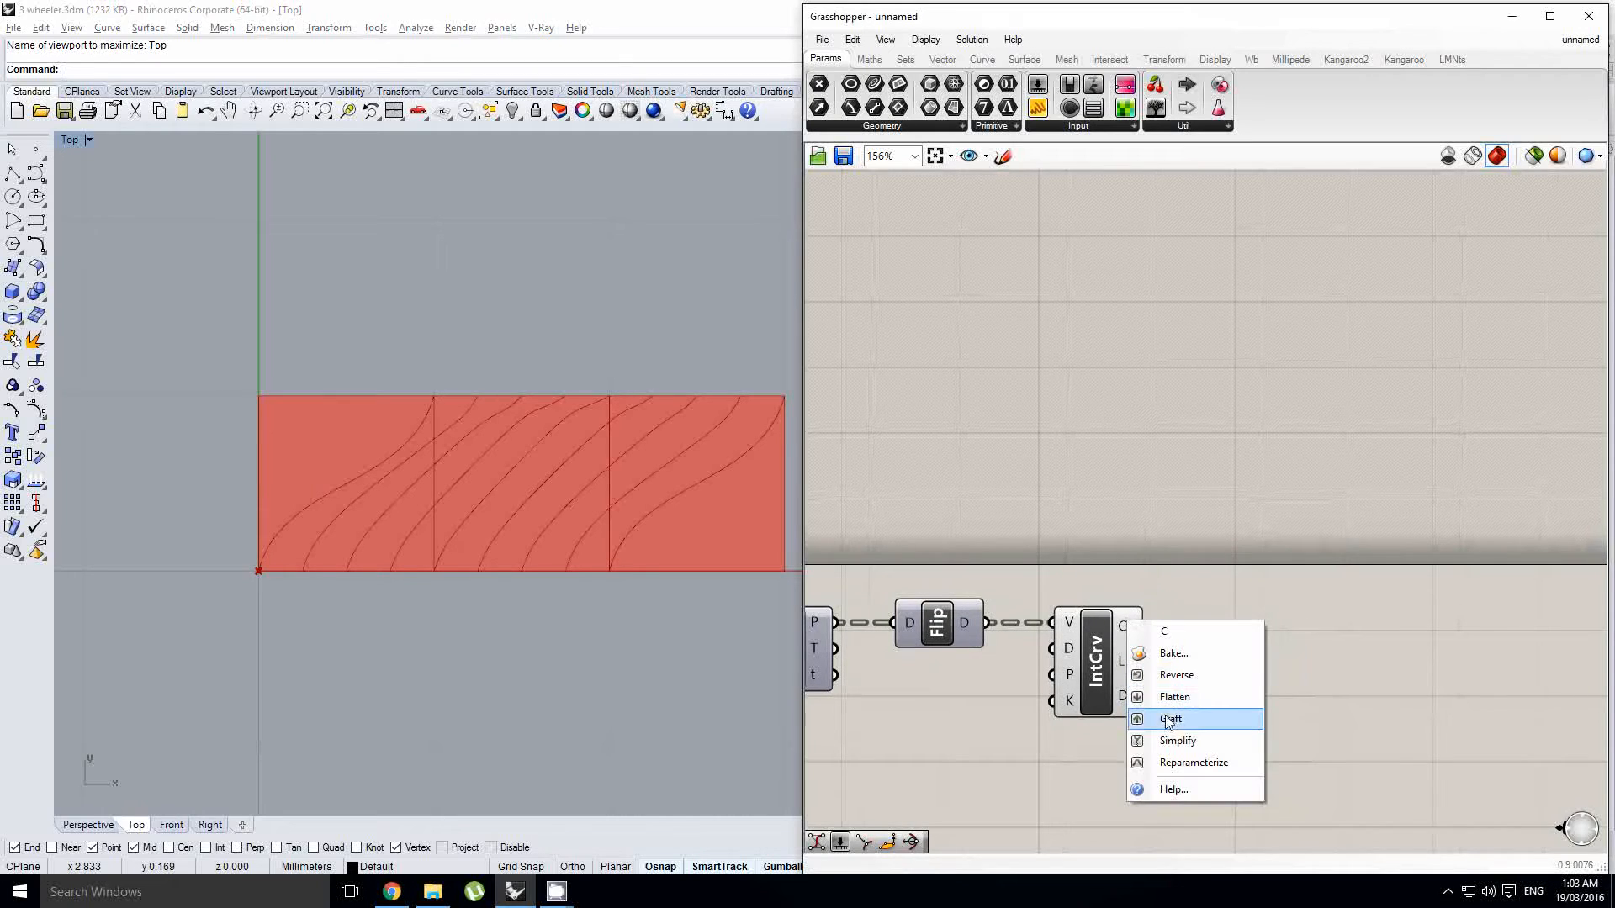
{"action": "left_click", "coordinate": [1172, 703]}
{"action": "double_click", "coordinate": [1452, 629]}
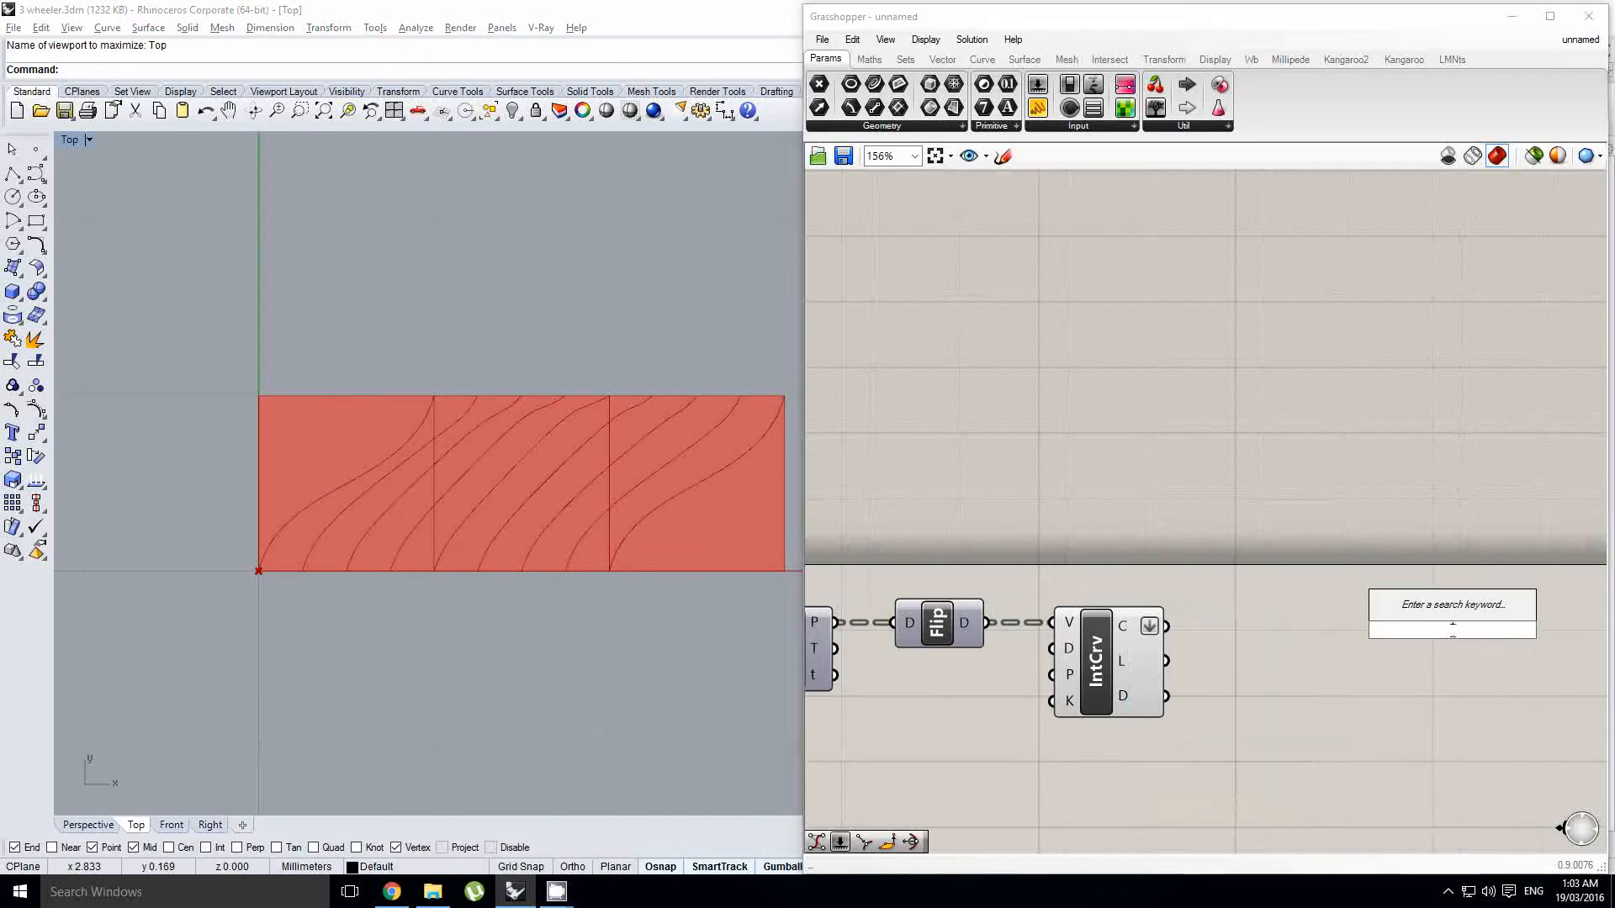
{"action": "type", "text": "cull"}
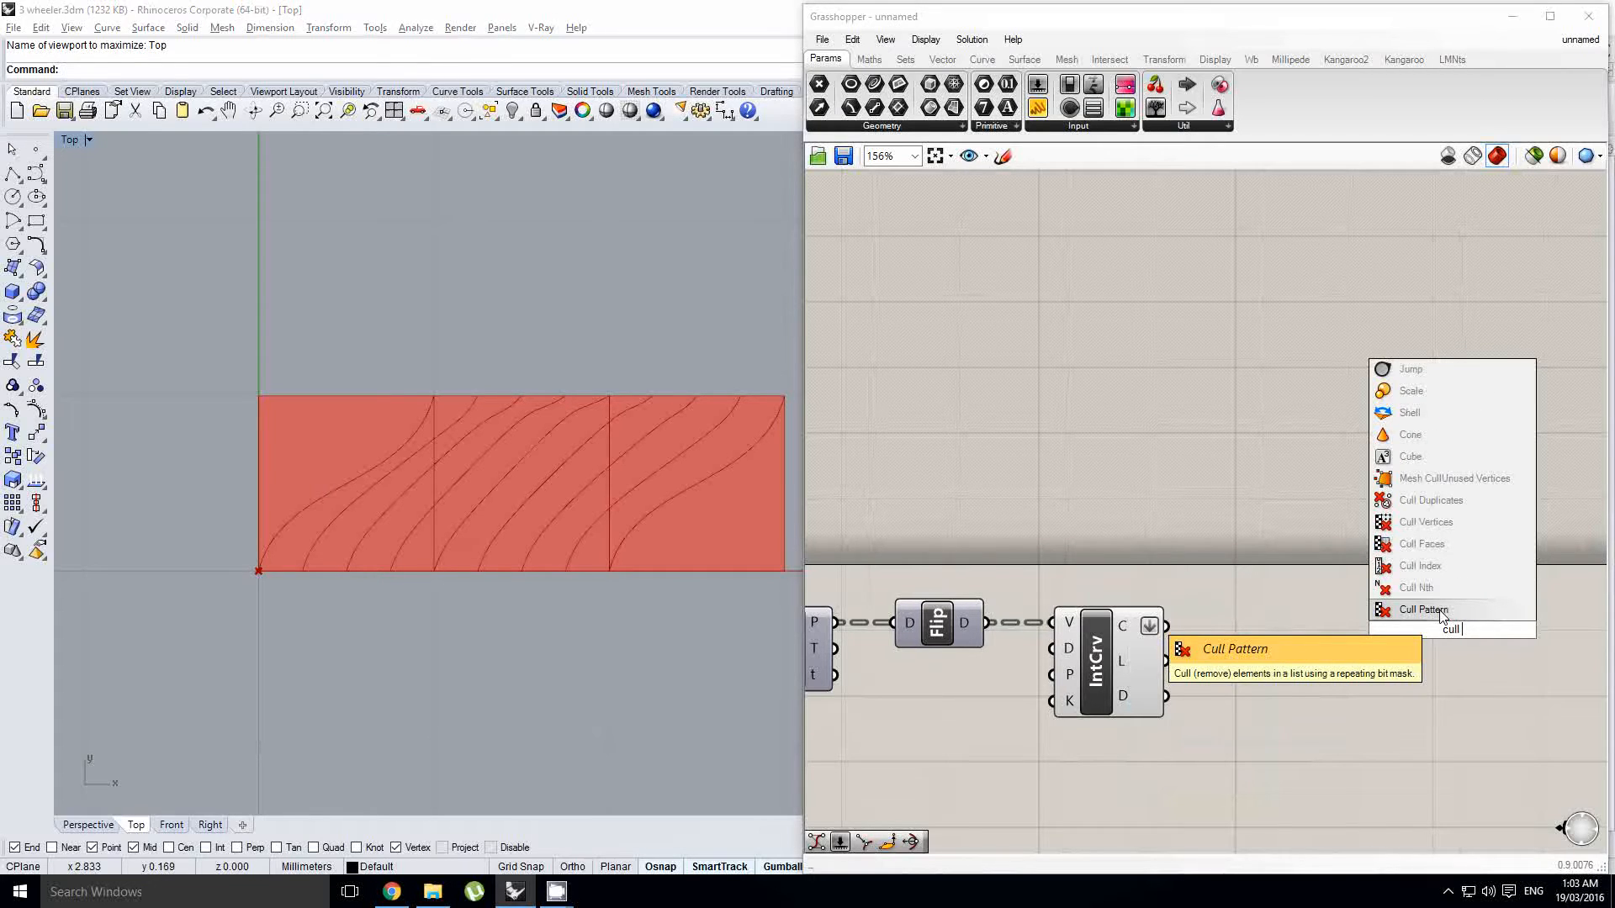
{"action": "left_click", "coordinate": [1455, 566]}
{"action": "left_click_drag", "start_coordinate": [1166, 626], "coordinate": [1340, 655]}
Step: Set an integer on the Cull Index component's index input so that it removes the first curve in the list
{"action": "right_click", "coordinate": [1343, 658]}
{"action": "mouse_move", "coordinate": [1400, 720]}
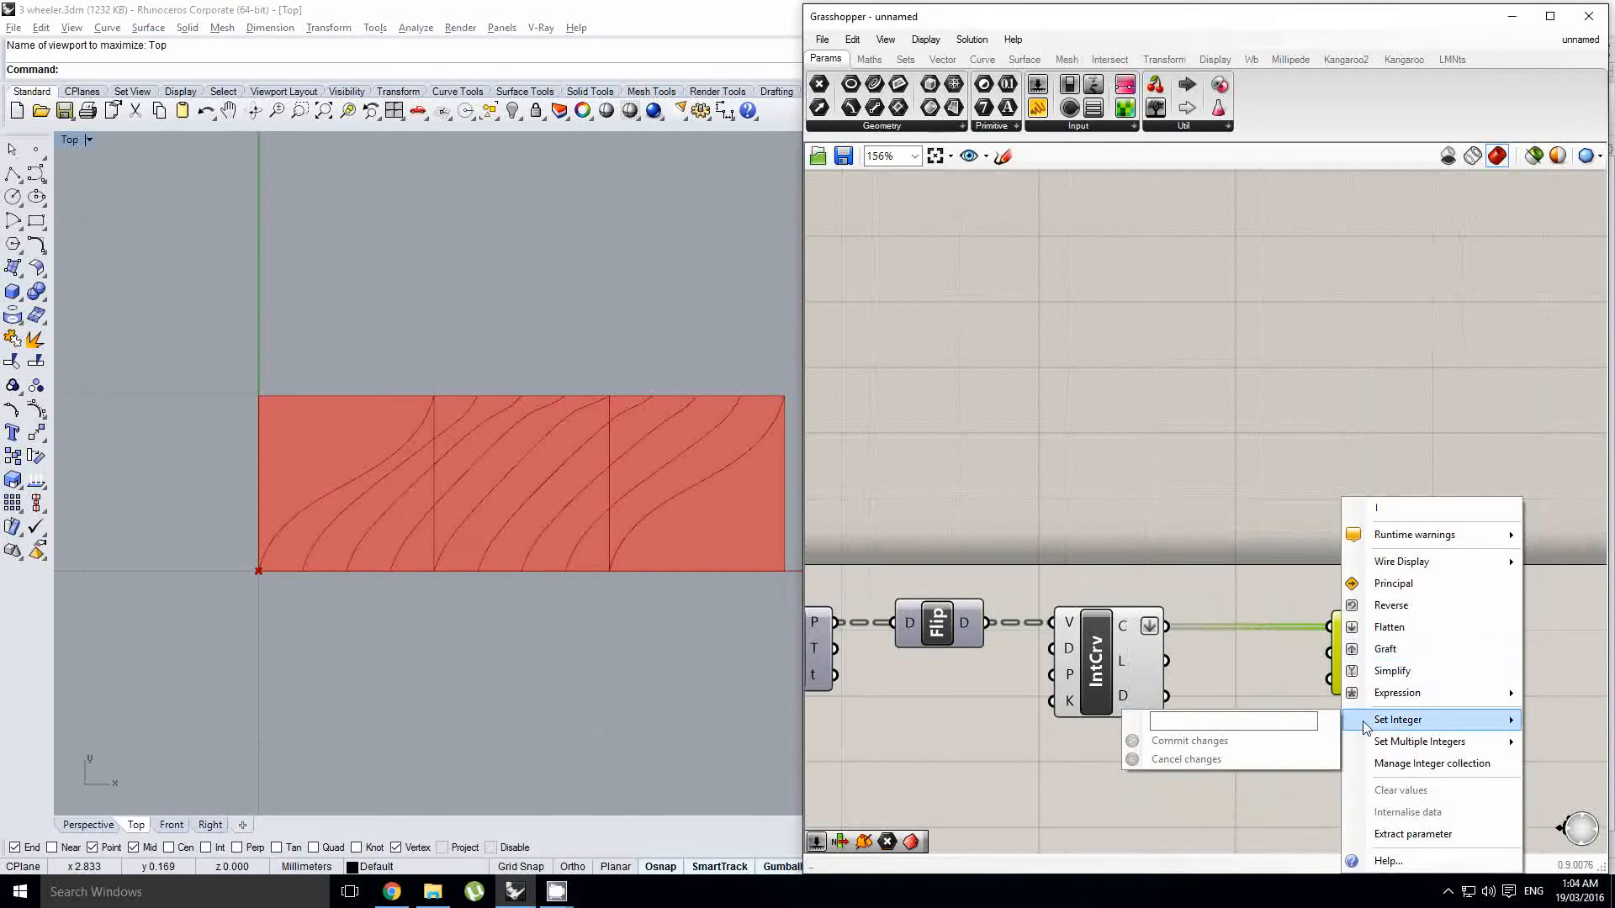
{"action": "left_click", "coordinate": [1249, 737]}
Step: Turn off the preview of the final Interpolate component that feeds Cull Index
{"action": "mouse_move", "coordinate": [1277, 645]}
{"action": "right_mouse_down"}
{"action": "mouse_move", "coordinate": [1164, 642]}
{"action": "mouse_move", "coordinate": [1258, 641]}
{"action": "right_mouse_up"}
{"action": "left_click", "coordinate": [1153, 664]}
{"action": "middle_click", "coordinate": [1178, 641]}
{"action": "left_click", "coordinate": [1213, 593]}
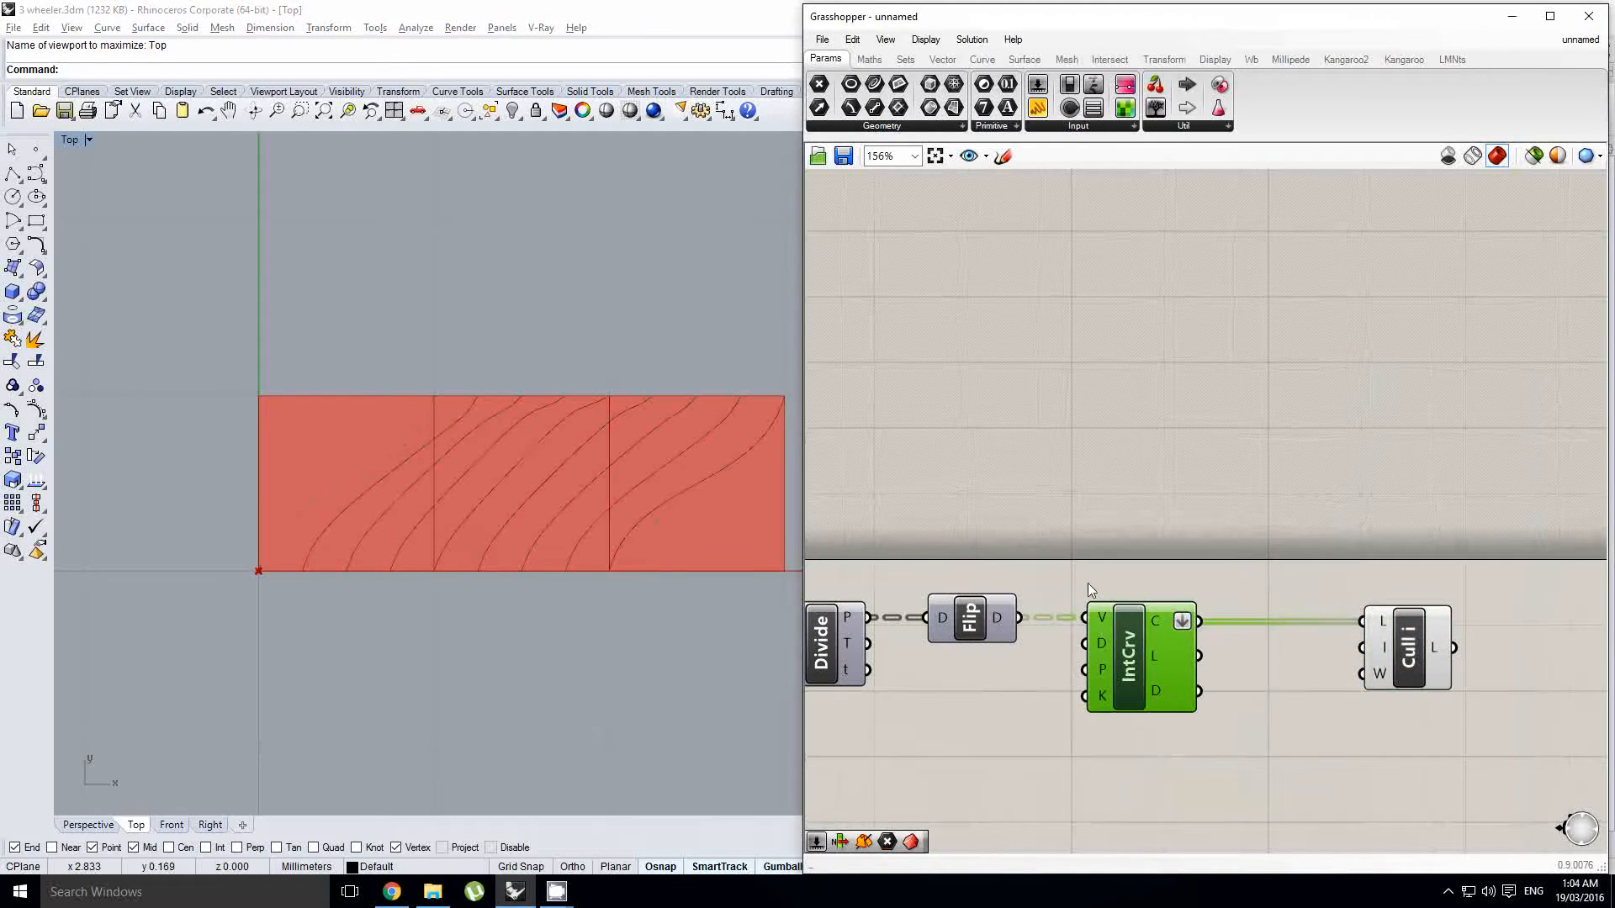
Step: Examine the curves left after culling across the three surfaces in the Top viewport
{"action": "right_click_drag", "start_coordinate": [520, 467], "coordinate": [503, 476]}
{"action": "right_click_drag", "start_coordinate": [1231, 554], "coordinate": [1152, 552]}
{"action": "right_click_drag", "start_coordinate": [1376, 576], "coordinate": [1340, 602]}
{"action": "left_click", "coordinate": [1264, 592]}
{"action": "right_click_drag", "start_coordinate": [430, 504], "coordinate": [463, 522]}
{"action": "scroll", "coordinate": [441, 494], "scroll_direction": "up", "scroll_amount": 2}
{"action": "scroll", "coordinate": [446, 511], "scroll_direction": "down", "scroll_amount": 2}
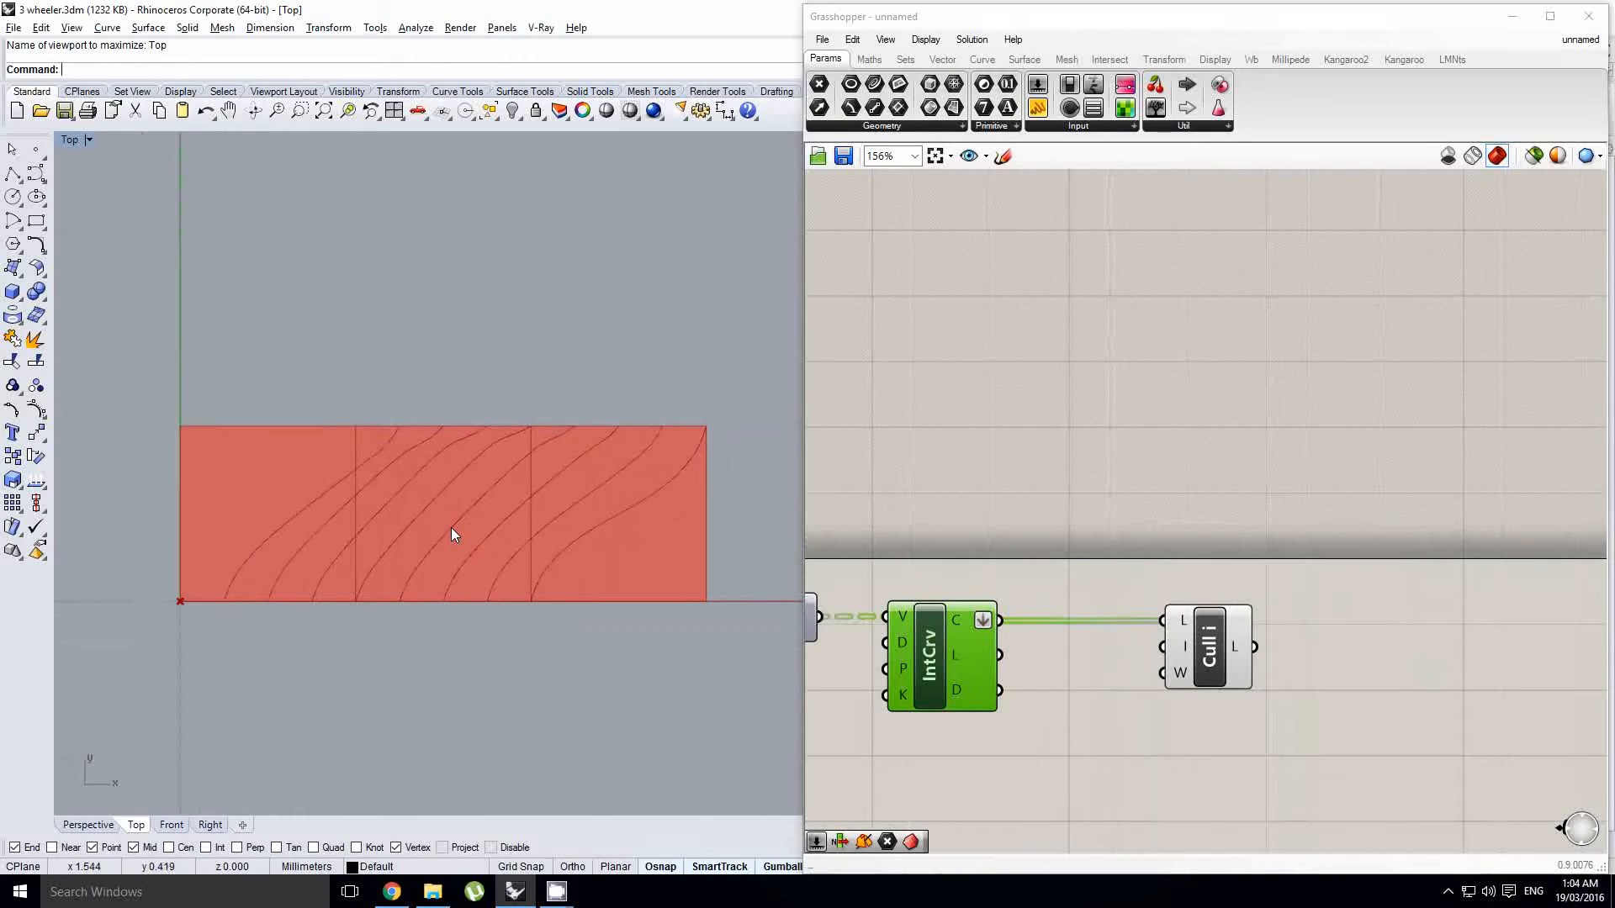
{"action": "scroll", "coordinate": [437, 501], "scroll_direction": "up", "scroll_amount": 2}
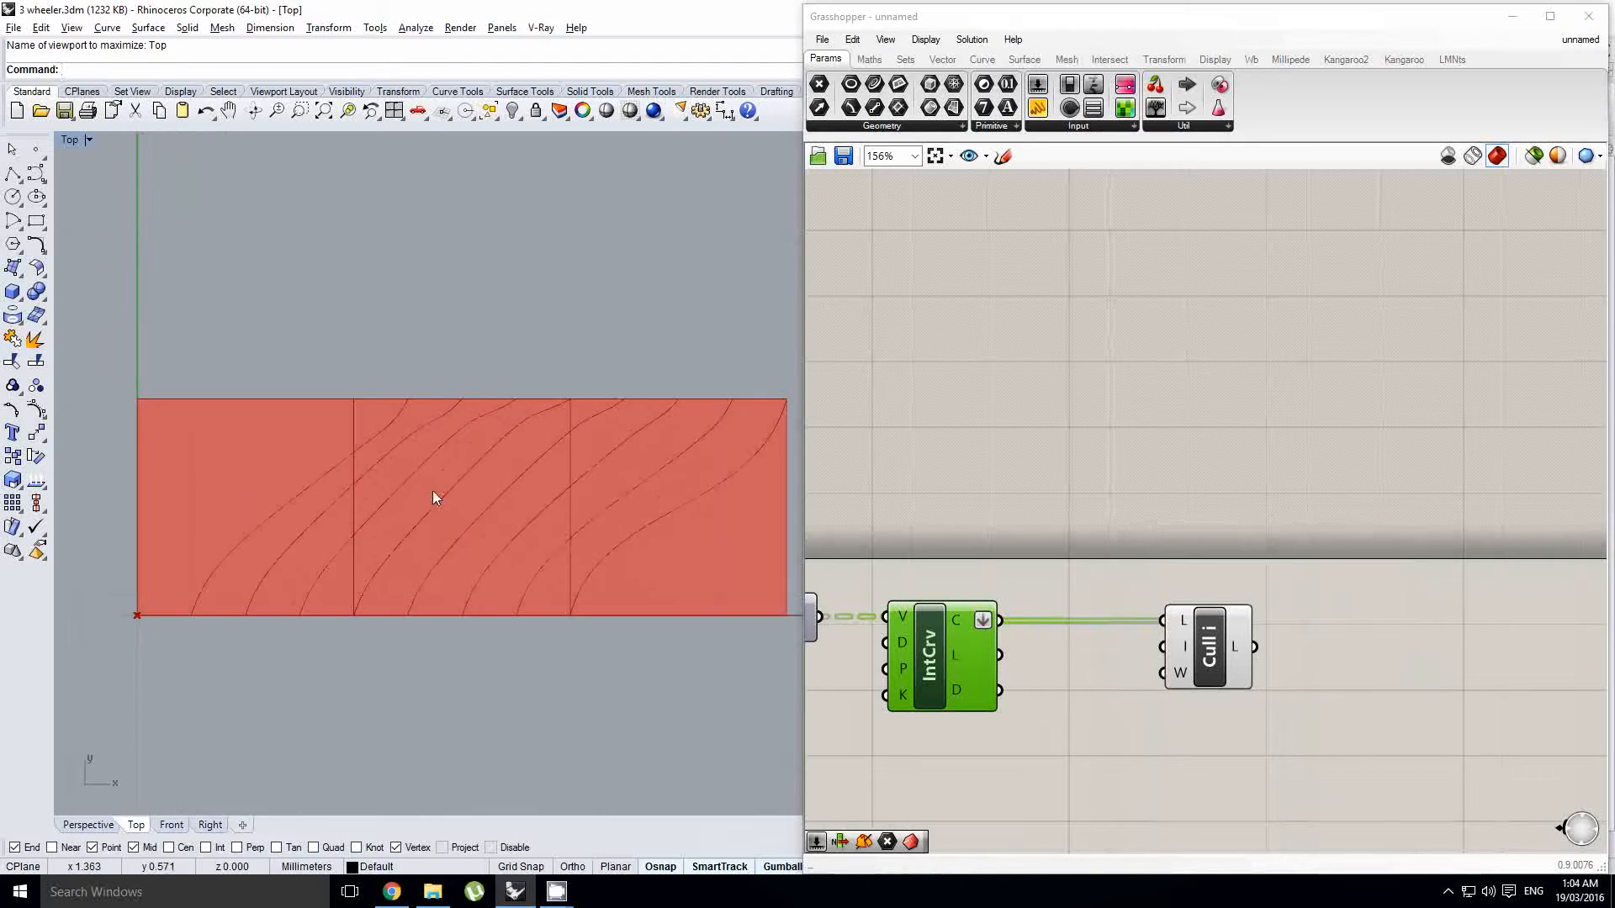
{"action": "right_click_drag", "start_coordinate": [437, 498], "coordinate": [426, 502]}
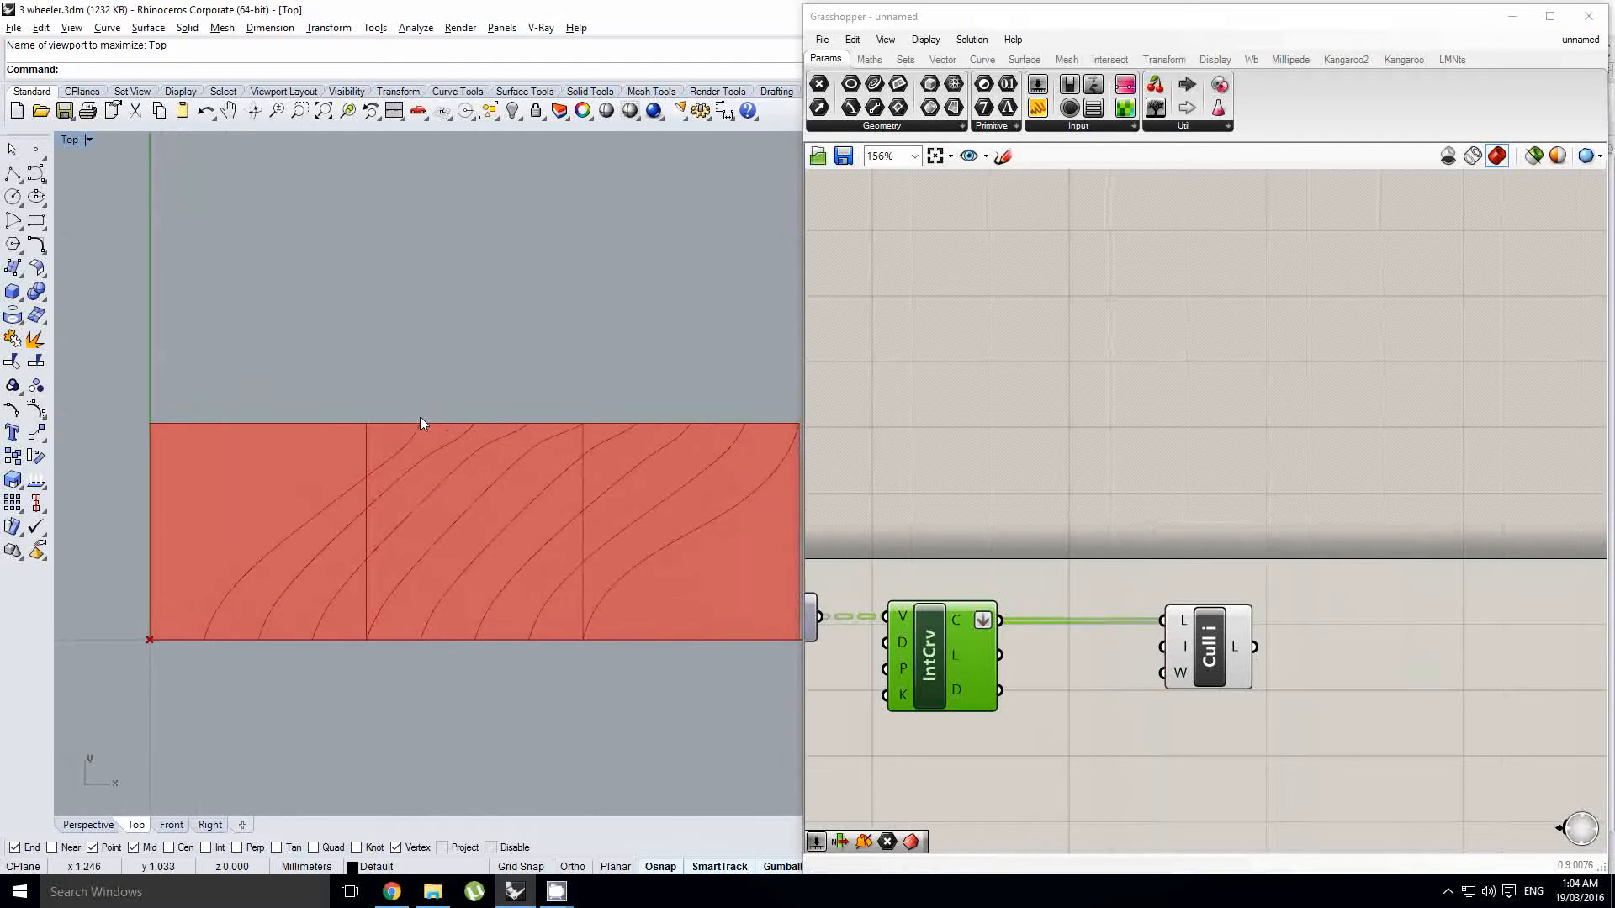
{"action": "right_click_drag", "start_coordinate": [542, 473], "coordinate": [488, 472]}
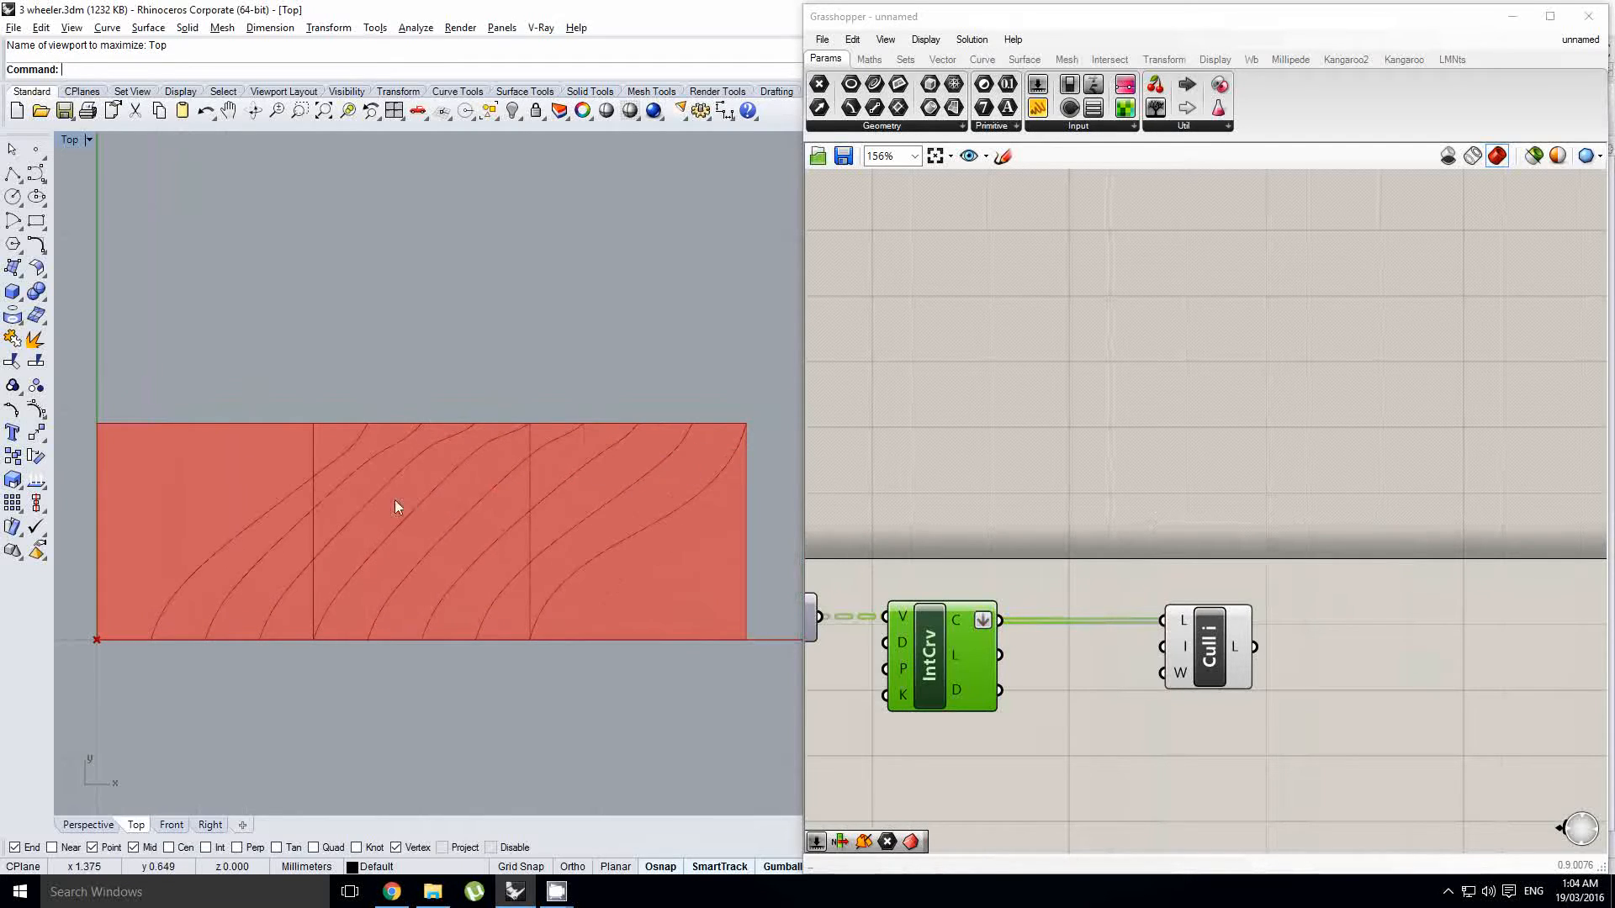
{"action": "mouse_move", "coordinate": [395, 504]}
{"action": "right_mouse_down"}
{"action": "mouse_move", "coordinate": [462, 487]}
{"action": "mouse_move", "coordinate": [391, 483]}
{"action": "right_mouse_up"}
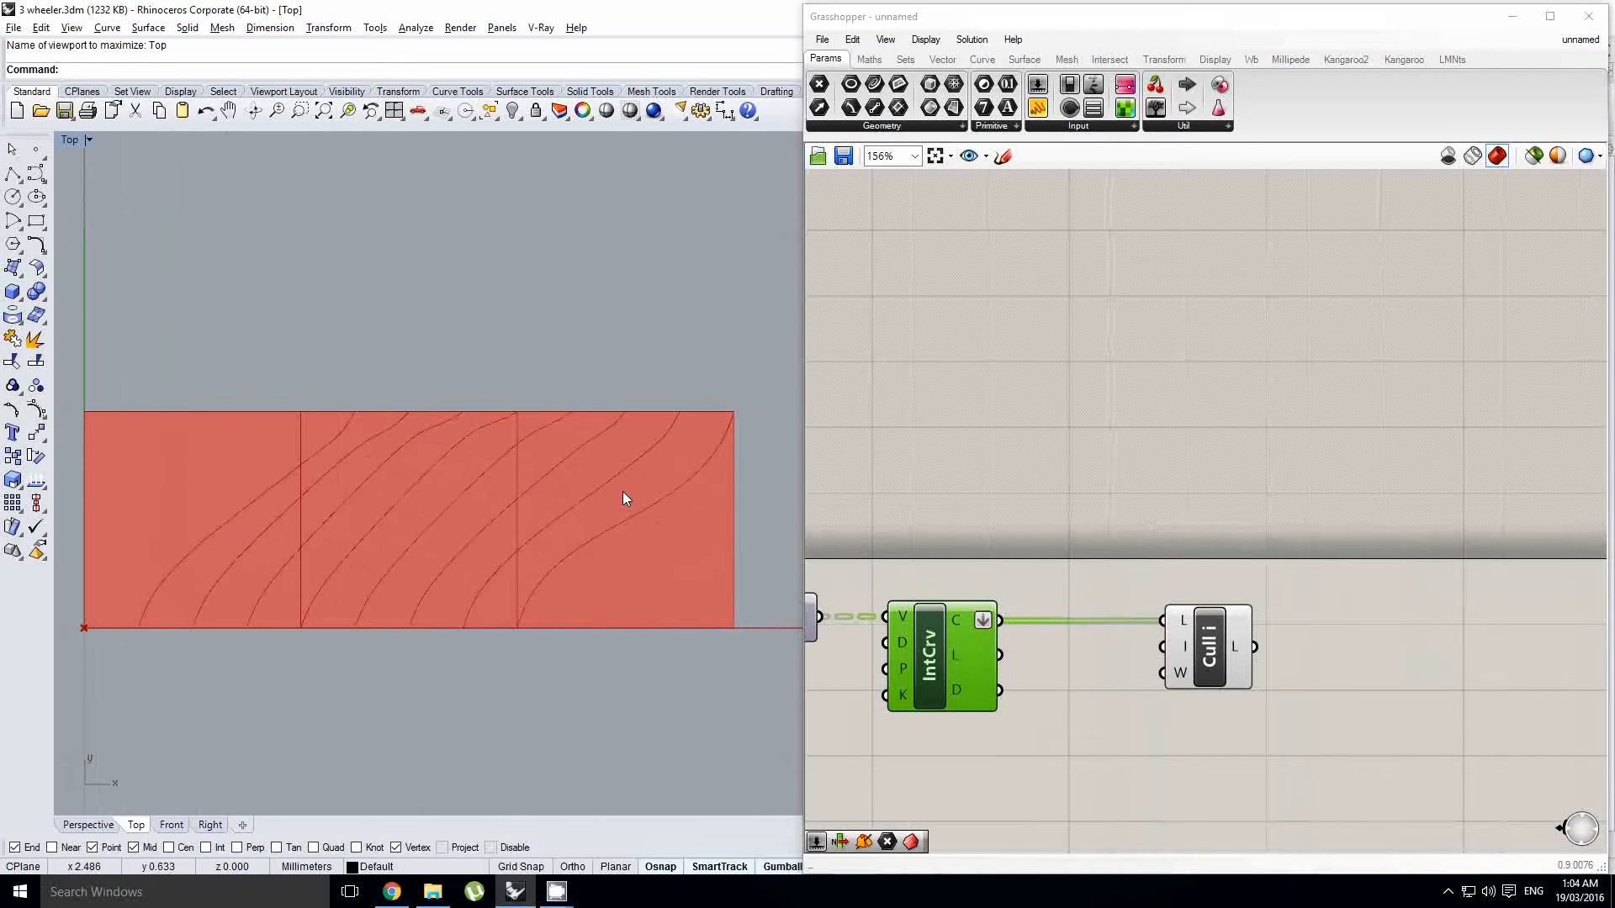
{"action": "right_click_drag", "start_coordinate": [1226, 586], "coordinate": [1168, 586]}
{"action": "right_click_drag", "start_coordinate": [1328, 602], "coordinate": [1233, 607]}
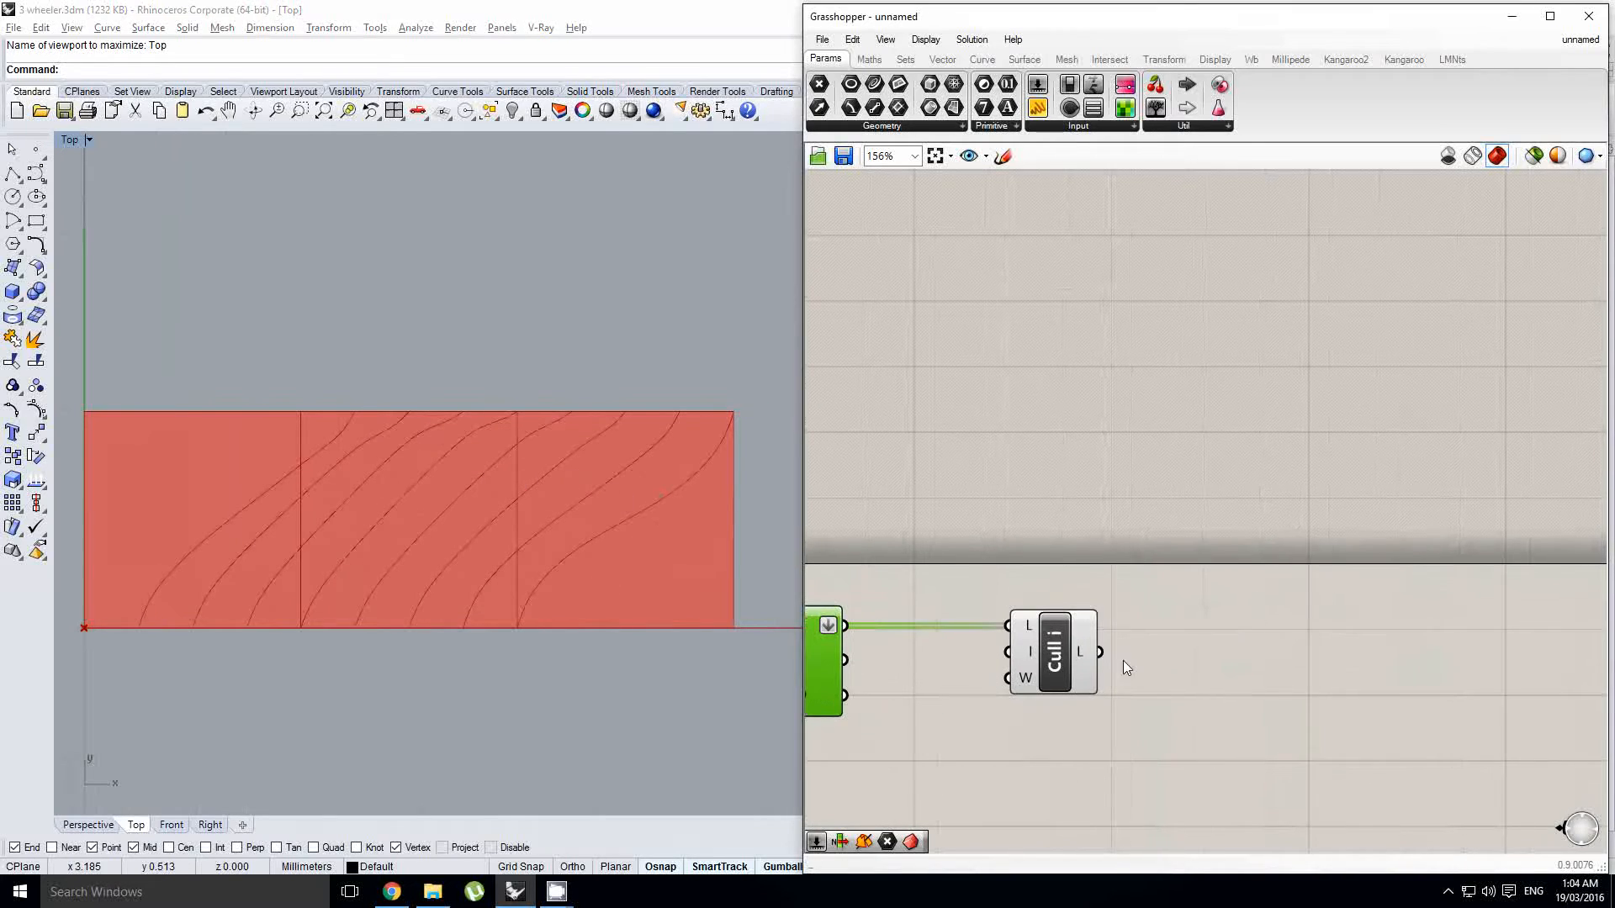
Step: Add a Param Viewer above Cull Index and wire the culled list output into it
{"action": "right_click", "coordinate": [1218, 632]}
{"action": "right_click_drag", "start_coordinate": [1359, 605], "coordinate": [1250, 620]}
{"action": "double_click", "coordinate": [1249, 616]}
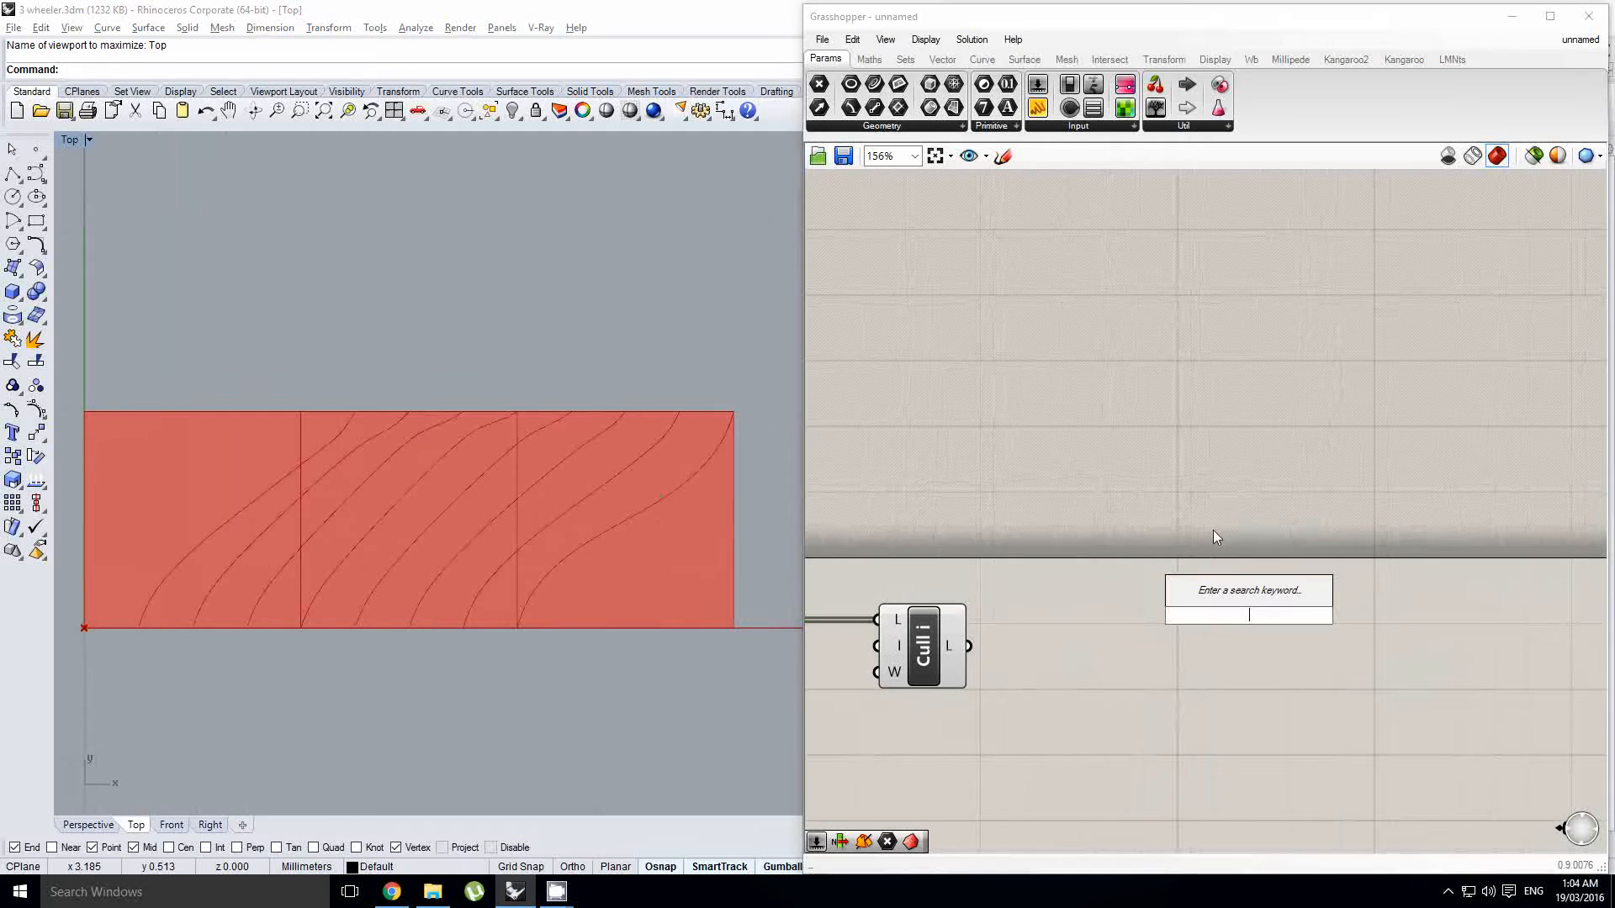
{"action": "left_click", "coordinate": [1155, 108]}
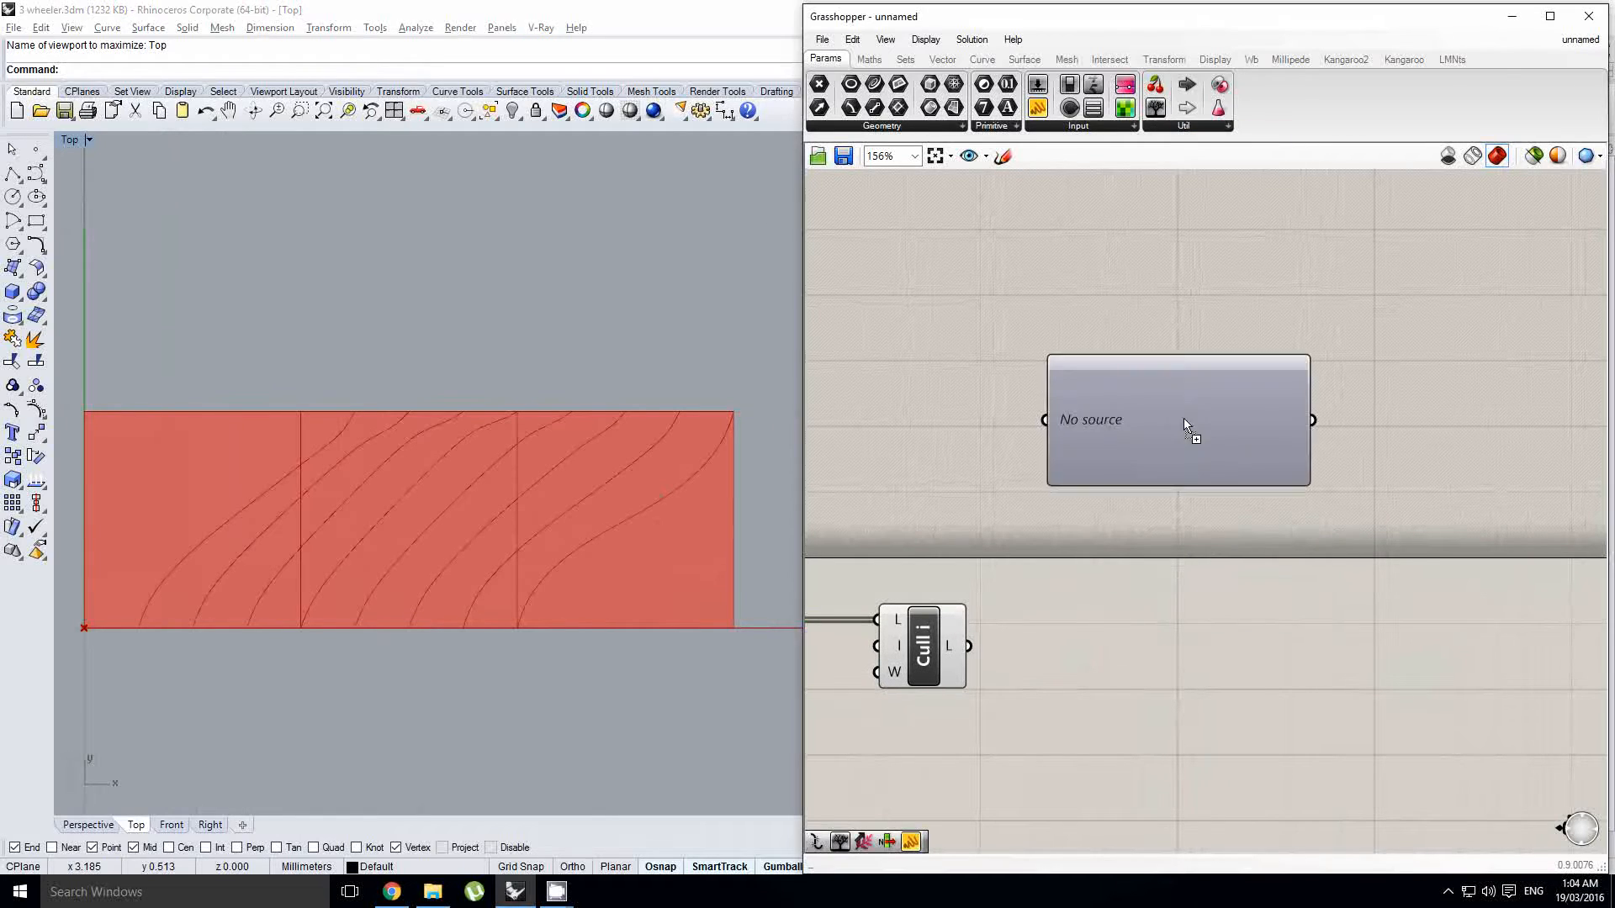
{"action": "left_click", "coordinate": [1238, 405]}
{"action": "left_click_drag", "start_coordinate": [970, 653], "coordinate": [1109, 412]}
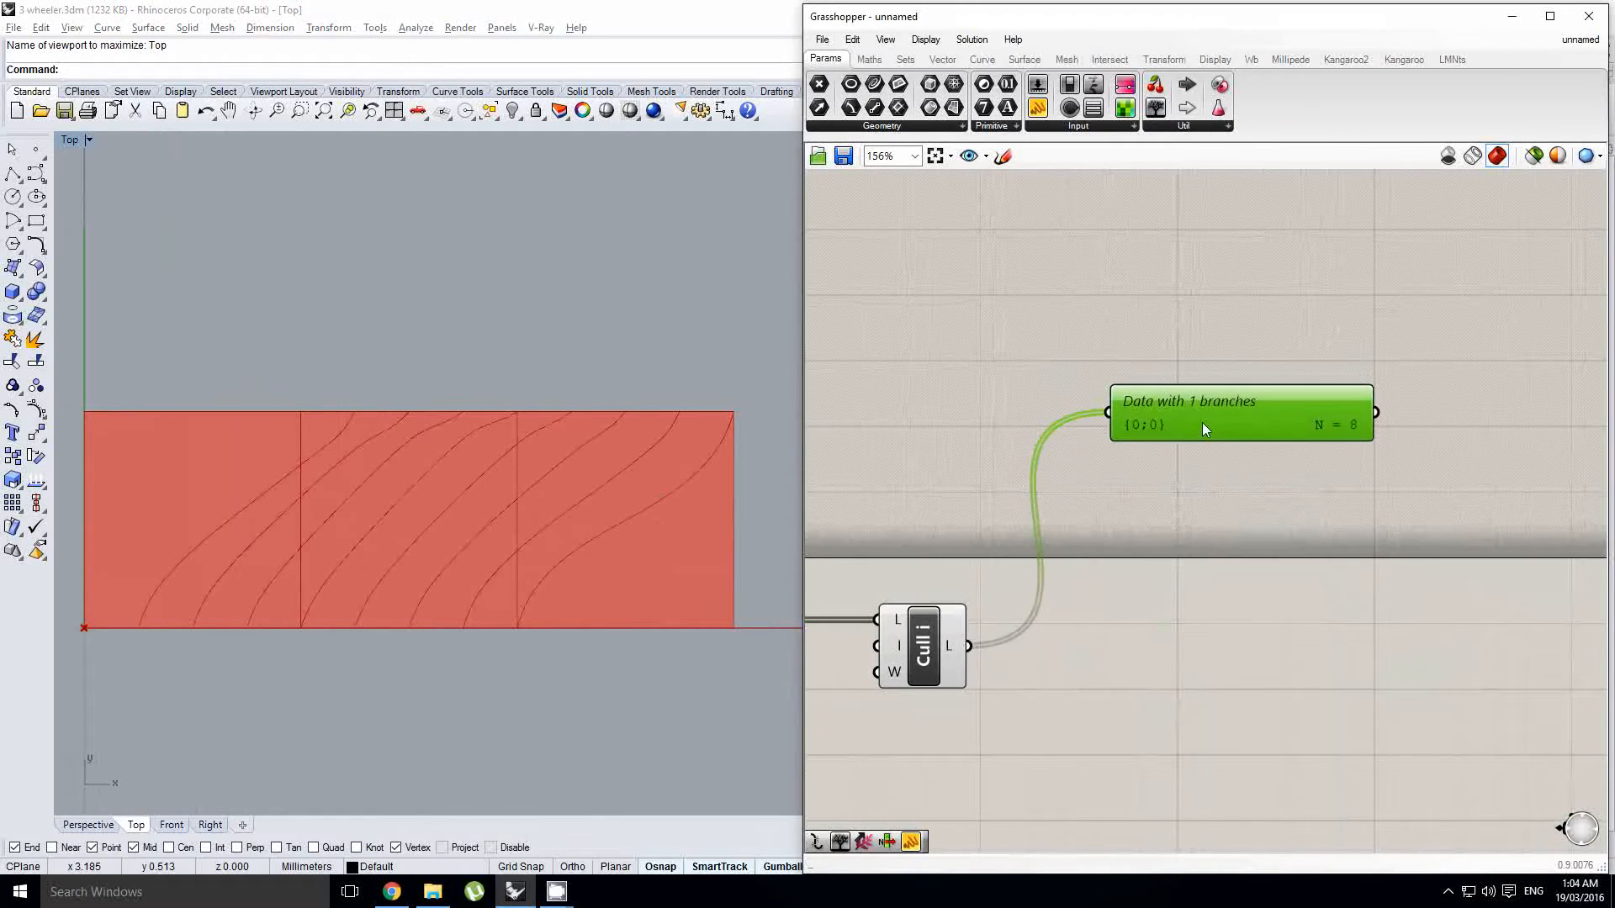
{"action": "right_click_drag", "start_coordinate": [1228, 431], "coordinate": [1337, 447]}
{"action": "left_click", "coordinate": [1181, 488]}
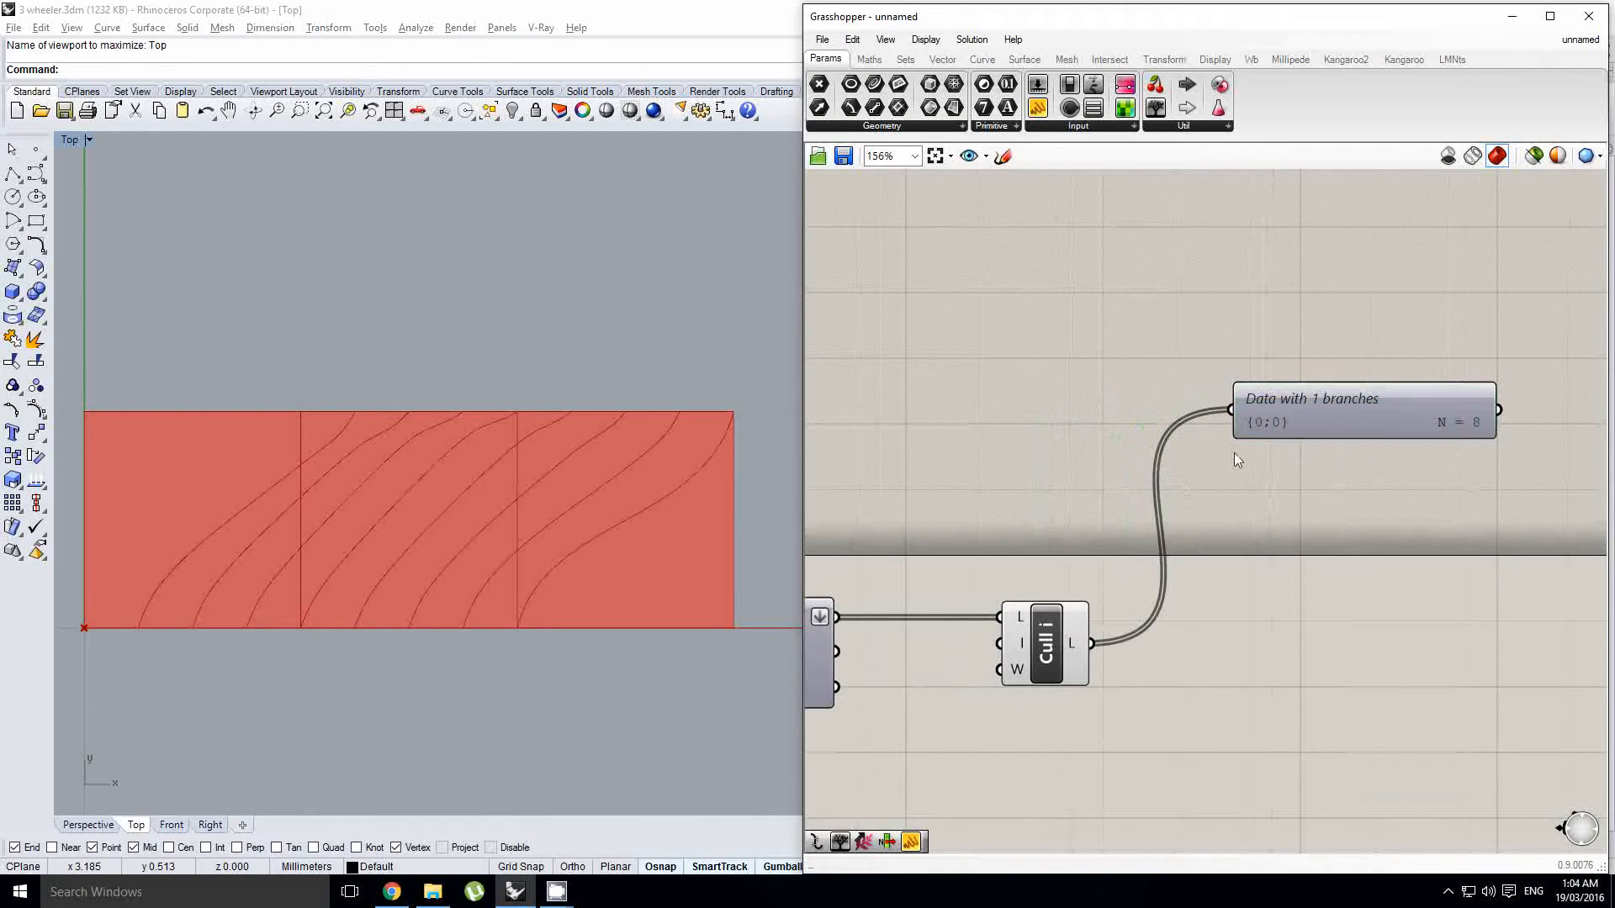
Step: Change the slider type of the second Divide Curve's Count slider to even numbers
{"action": "left_click", "coordinate": [1069, 631]}
{"action": "right_click_drag", "start_coordinate": [1288, 453], "coordinate": [1364, 454]}
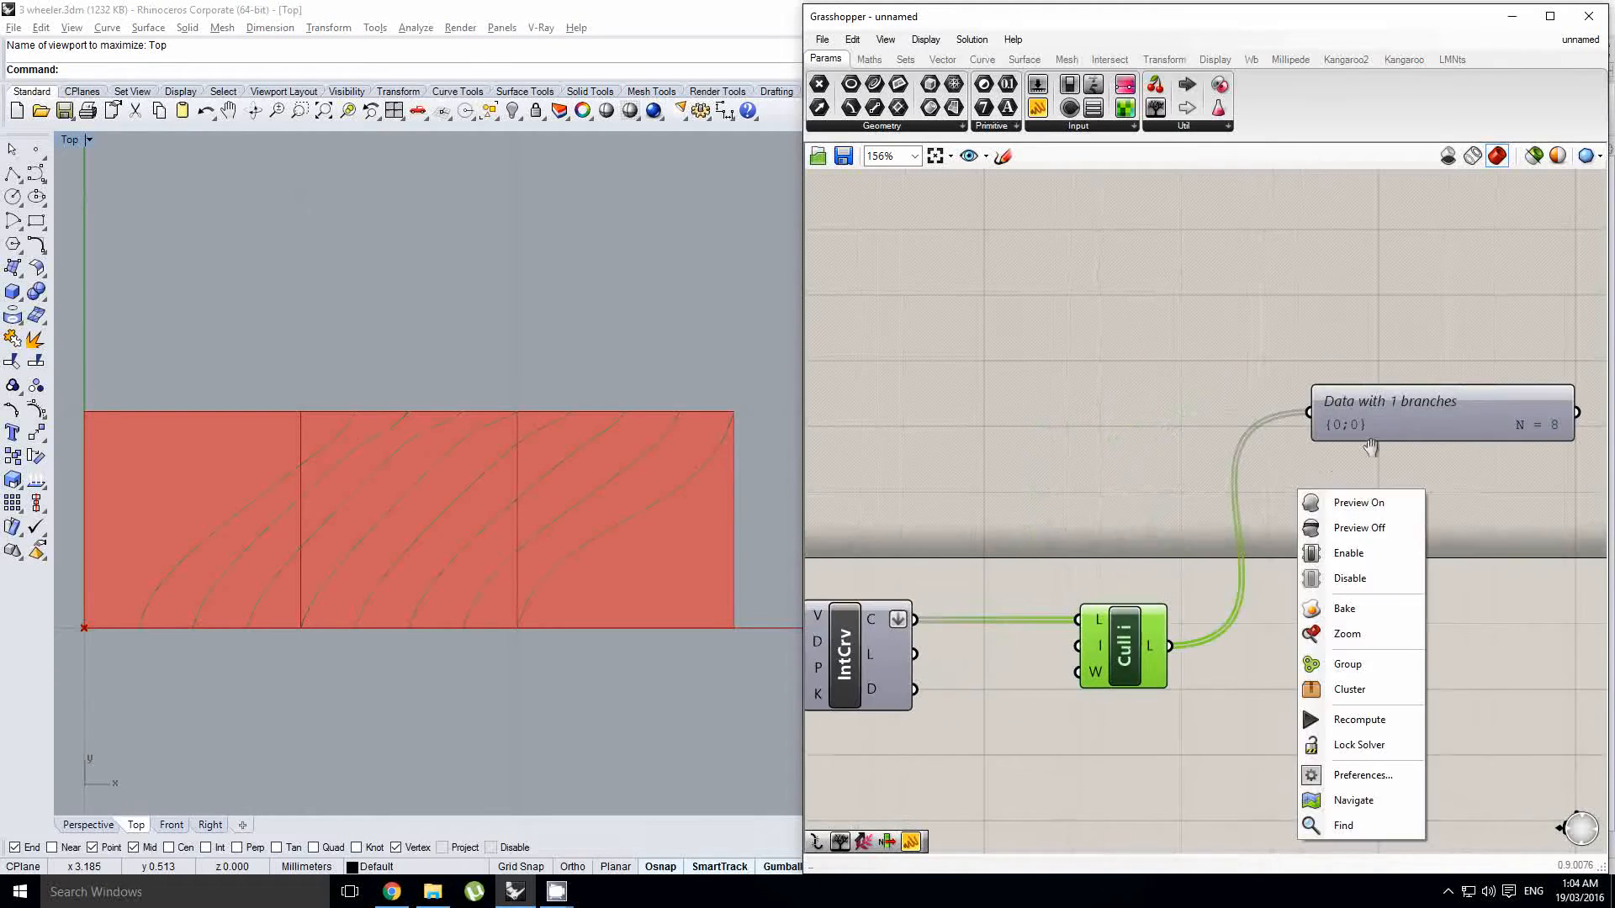
{"action": "left_click", "coordinate": [1283, 475]}
{"action": "right_click_drag", "start_coordinate": [1276, 495], "coordinate": [1368, 488]}
{"action": "scroll", "coordinate": [1368, 488], "scroll_direction": "down", "scroll_amount": 2}
{"action": "right_click_drag", "start_coordinate": [809, 495], "coordinate": [1142, 509]}
{"action": "scroll", "coordinate": [1042, 513], "scroll_direction": "up", "scroll_amount": 2}
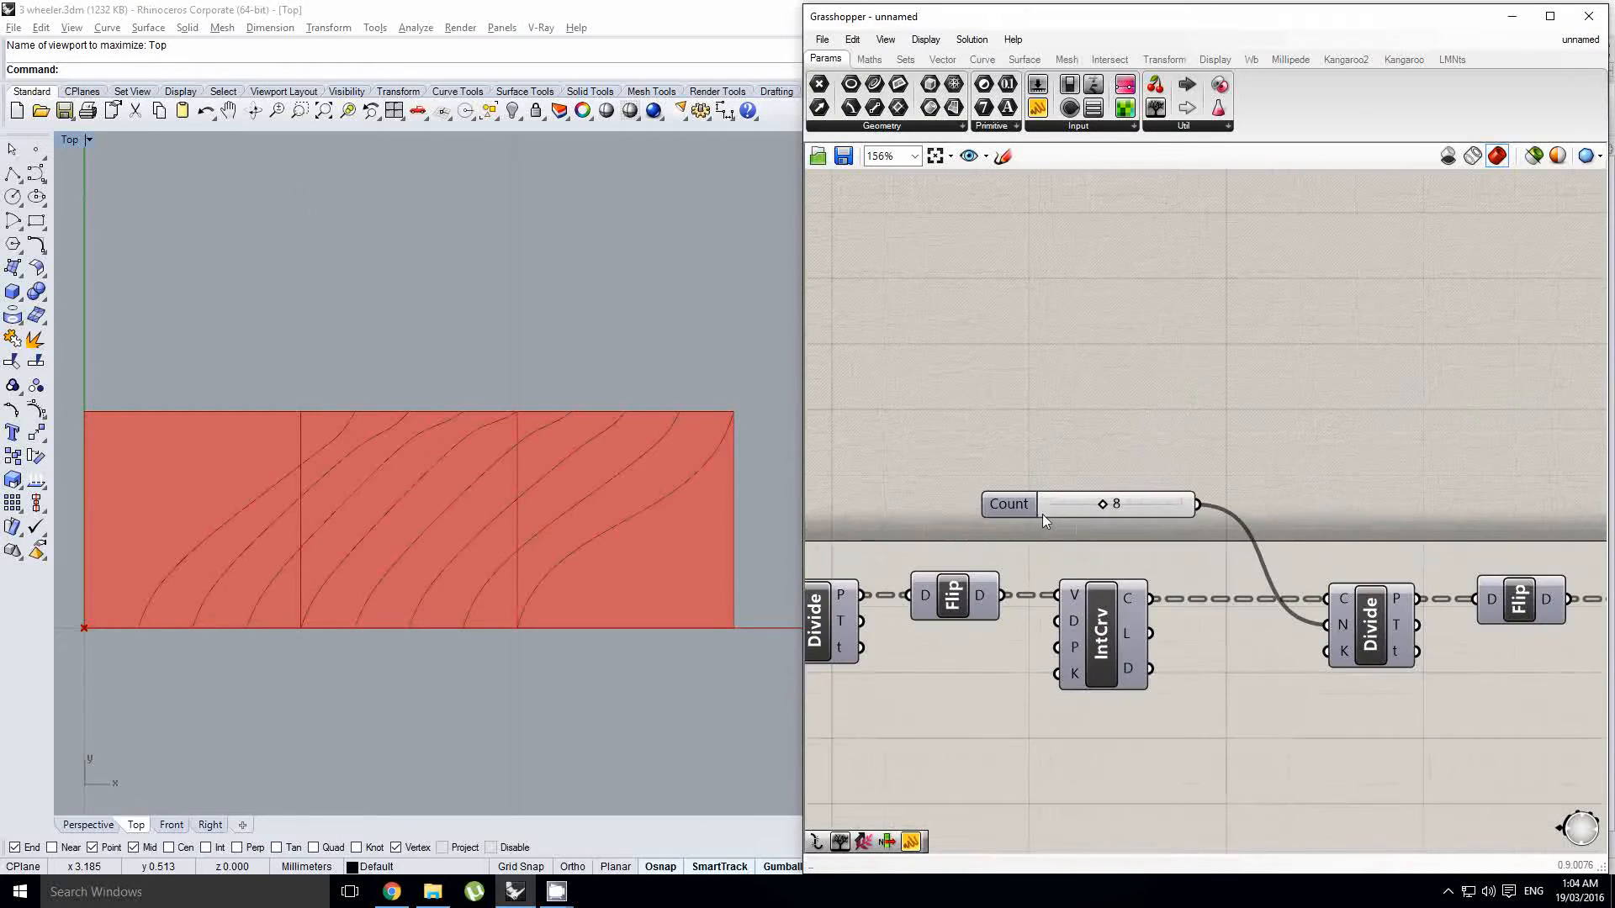
{"action": "left_click", "coordinate": [1029, 506]}
{"action": "right_click", "coordinate": [1030, 507]}
{"action": "left_click", "coordinate": [1010, 516]}
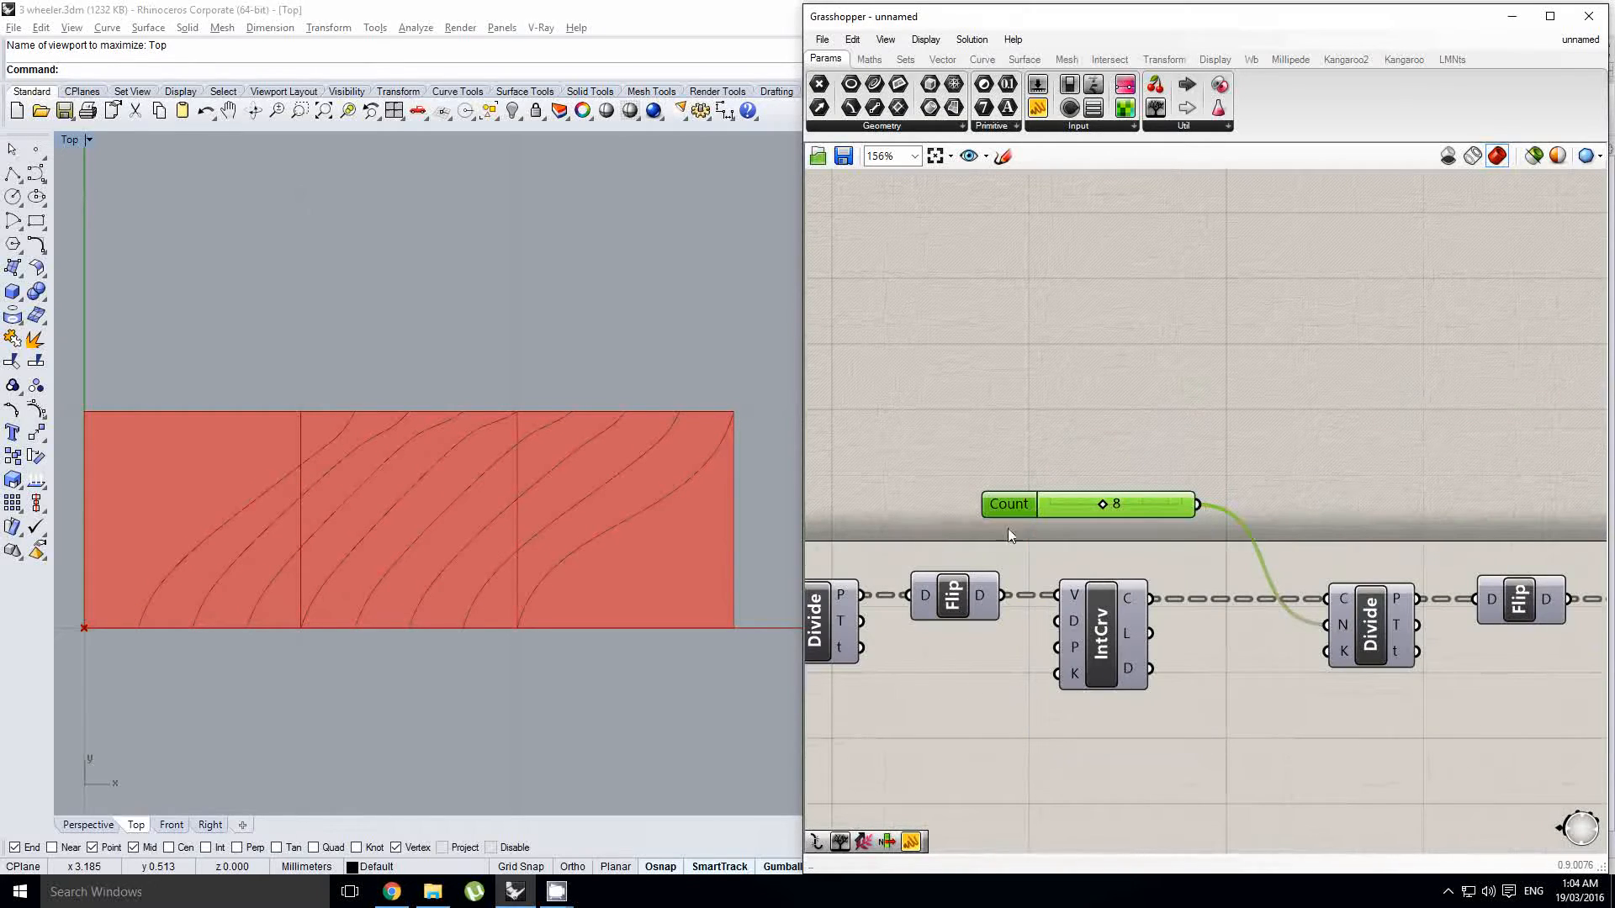
{"action": "right_click", "coordinate": [1014, 506]}
{"action": "mouse_move", "coordinate": [1122, 564]}
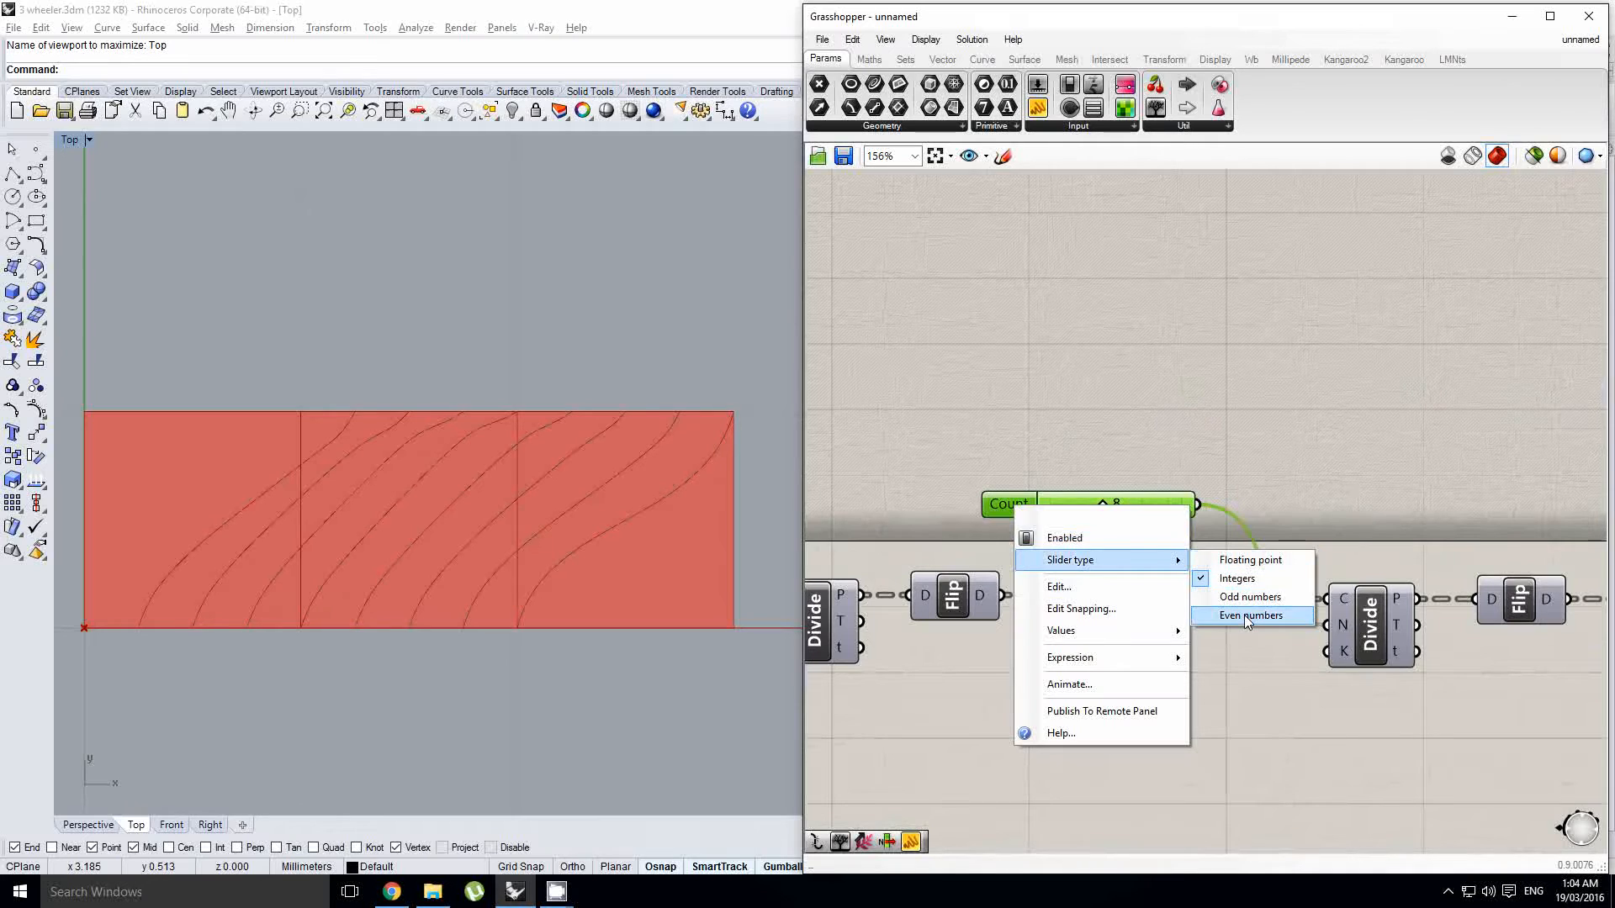
{"action": "left_click", "coordinate": [1278, 542]}
Step: Try the odd numbers type on the second Divide Curve's Count slider, and return the slider to 8
{"action": "scroll", "coordinate": [1286, 529], "scroll_direction": "down", "scroll_amount": 2}
{"action": "right_click_drag", "start_coordinate": [1295, 509], "coordinate": [1174, 525]}
{"action": "right_click_drag", "start_coordinate": [1380, 524], "coordinate": [1164, 531]}
{"action": "right_click_drag", "start_coordinate": [937, 538], "coordinate": [1069, 523]}
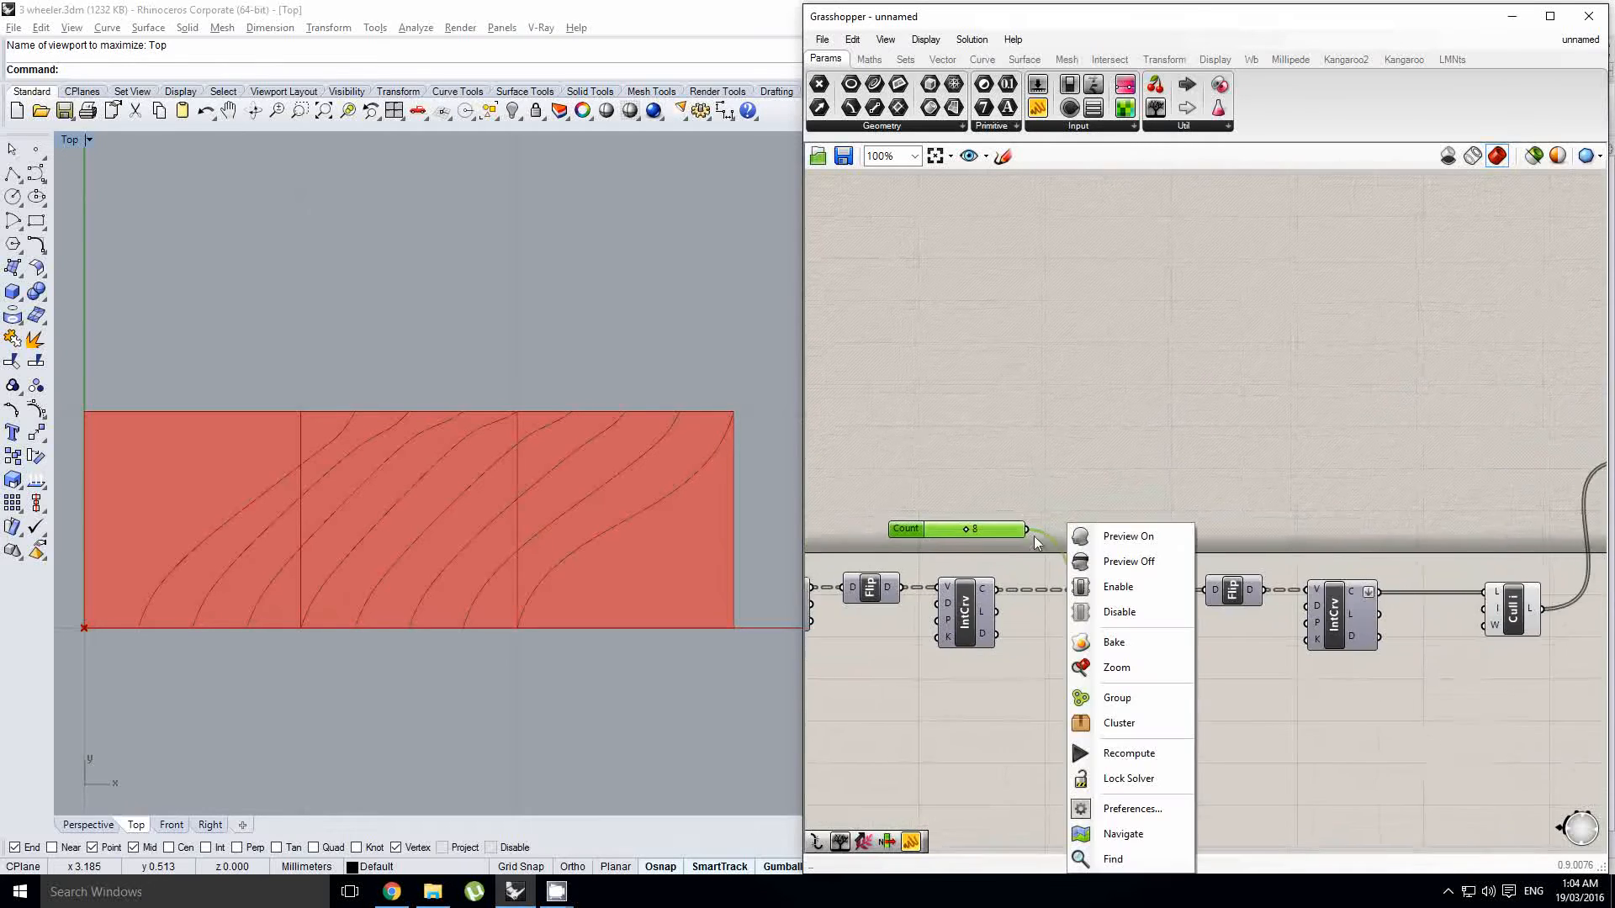
{"action": "scroll", "coordinate": [958, 540], "scroll_direction": "up", "scroll_amount": 2}
{"action": "right_click", "coordinate": [947, 523]}
{"action": "mouse_move", "coordinate": [1029, 580]}
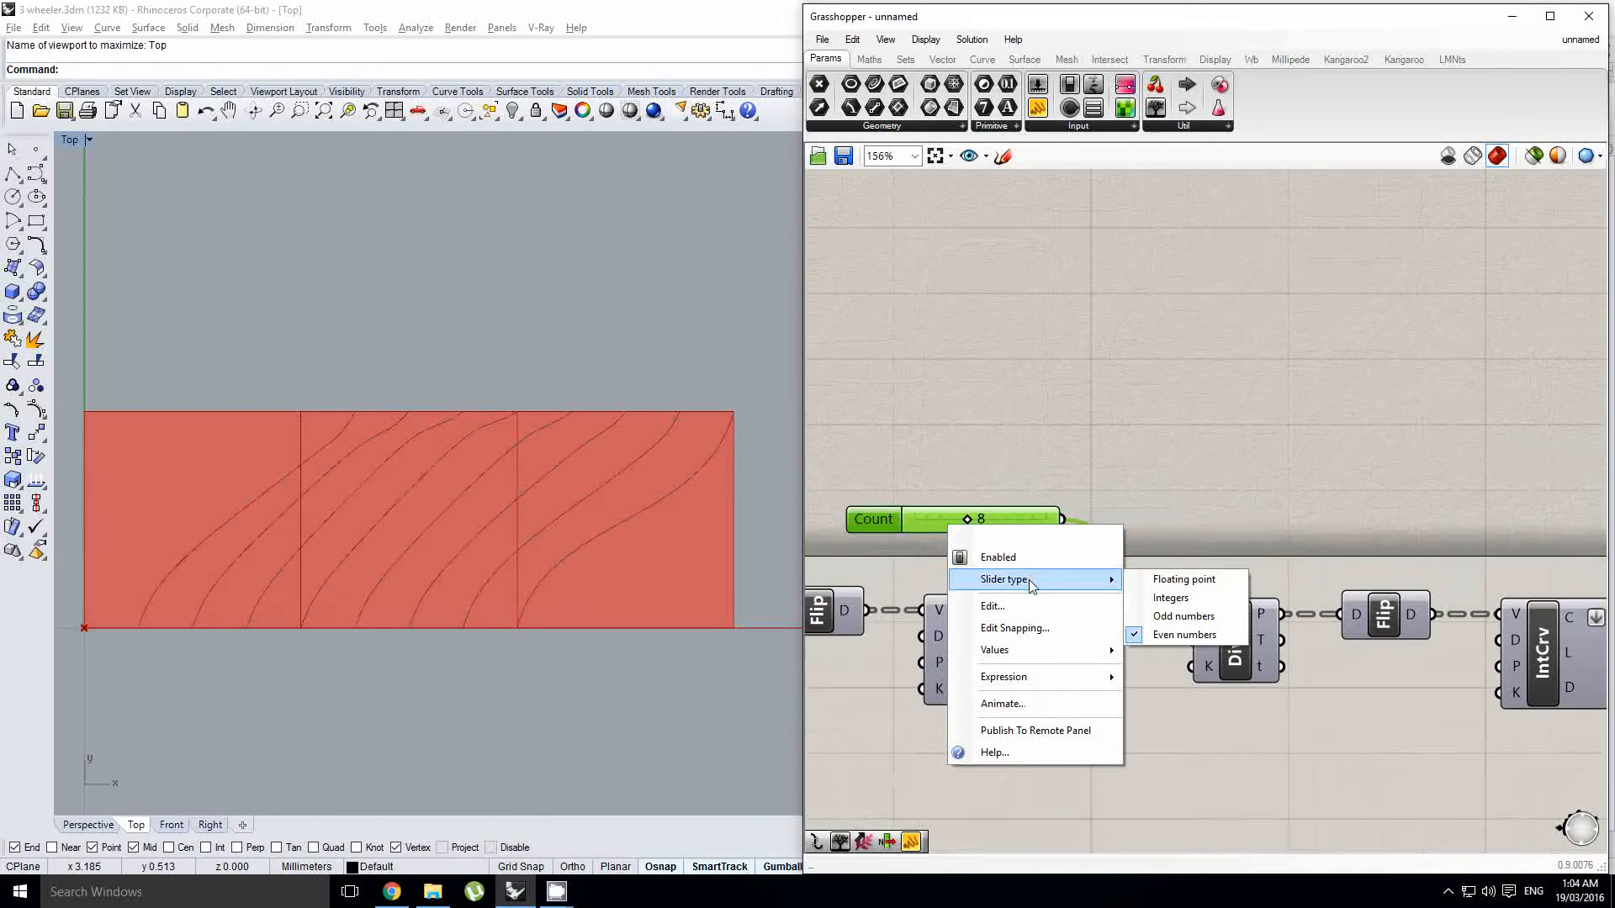
{"action": "left_click", "coordinate": [1169, 598]}
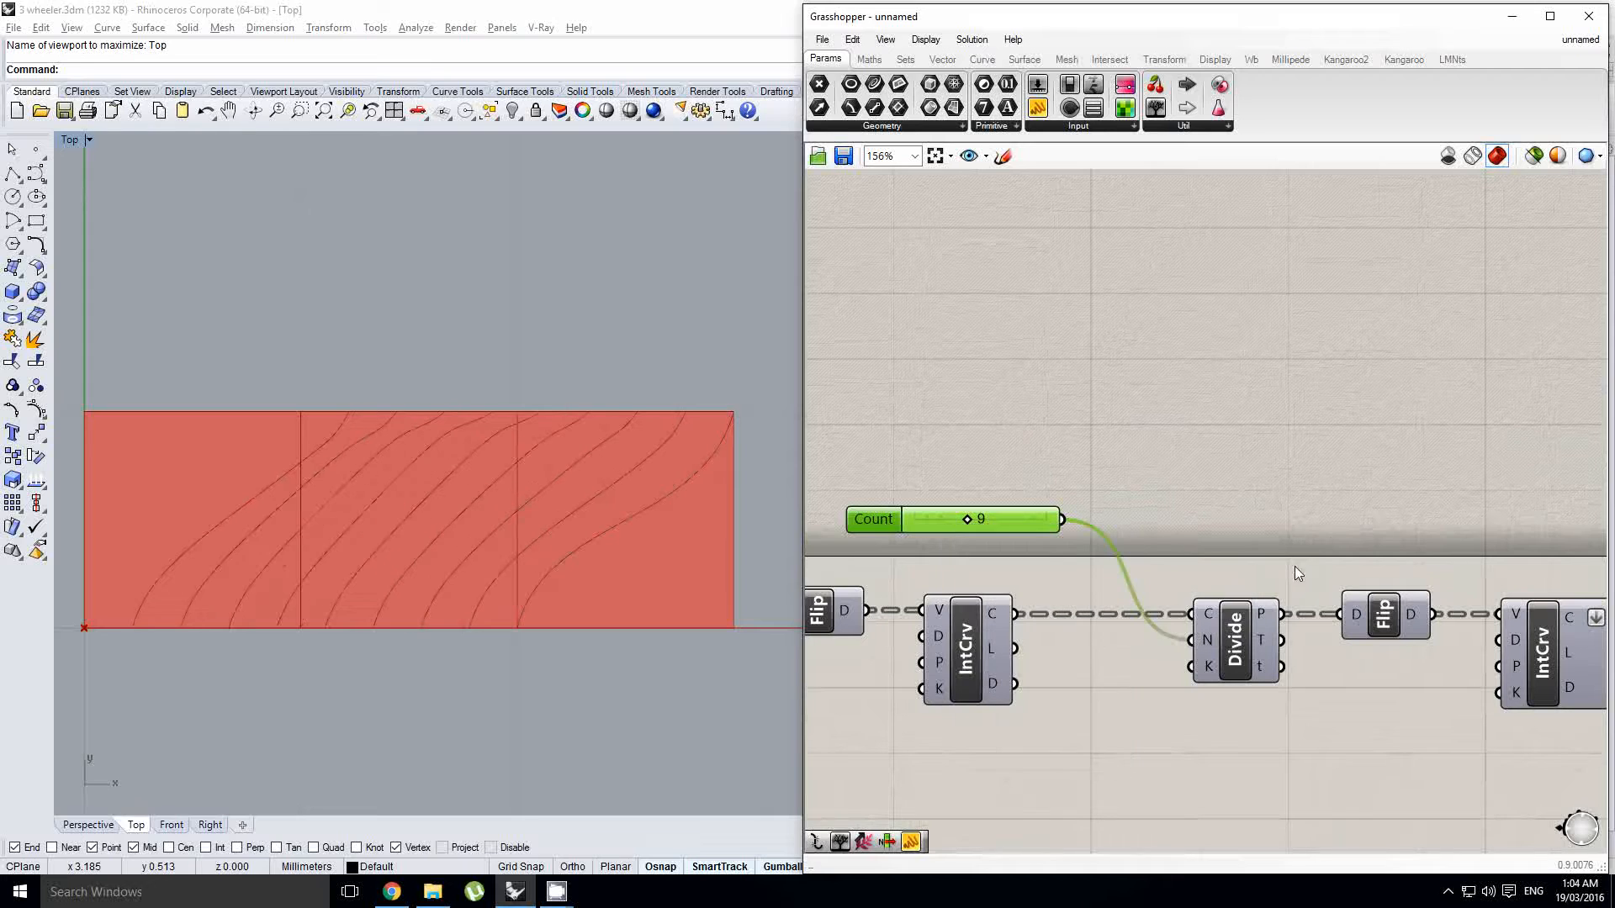
{"action": "right_click", "coordinate": [1022, 524]}
{"action": "mouse_move", "coordinate": [1083, 577]}
{"action": "left_click", "coordinate": [1240, 595]}
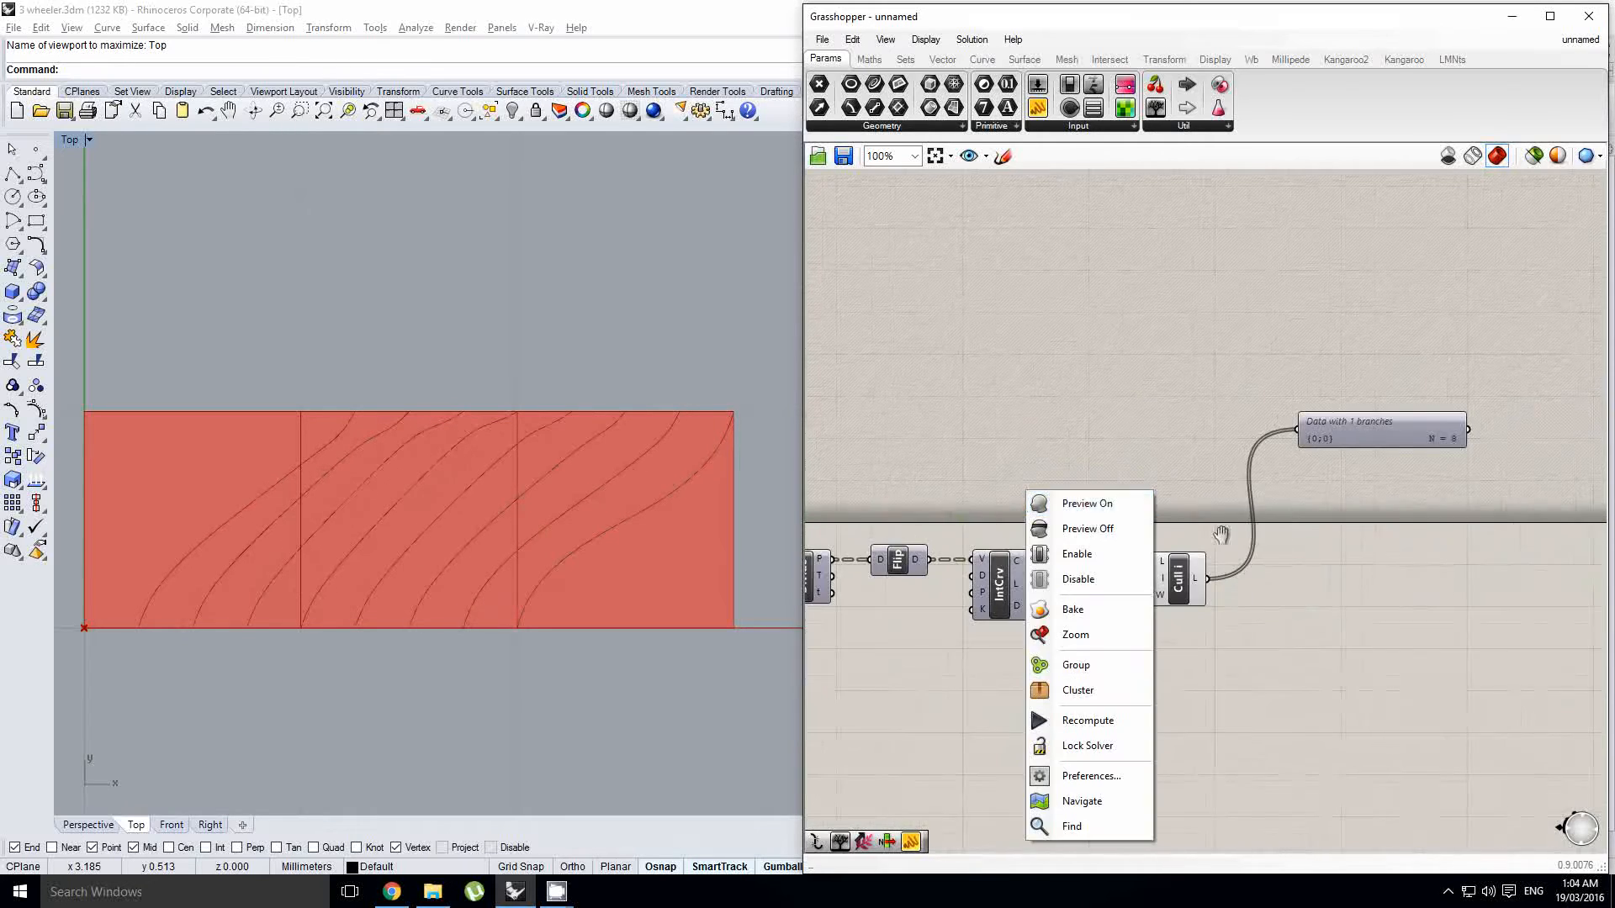
Step: Add a Path Mapper beside Cull Index and wire the simplified Cull Index output into it
{"action": "double_click", "coordinate": [1295, 603]}
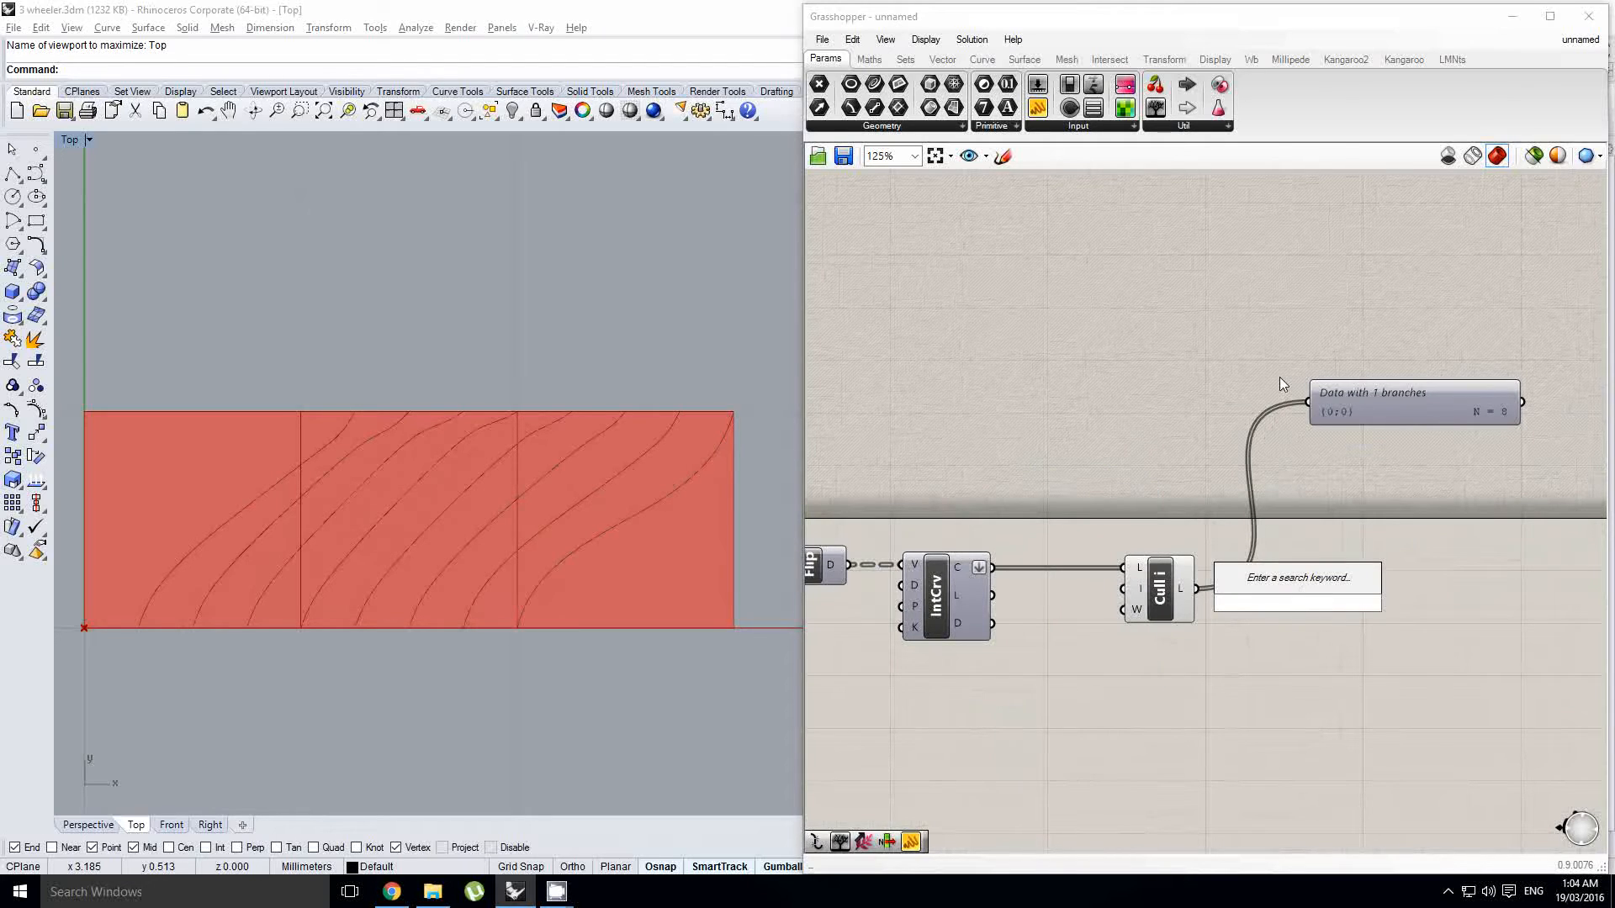
{"action": "type", "text": "path map"}
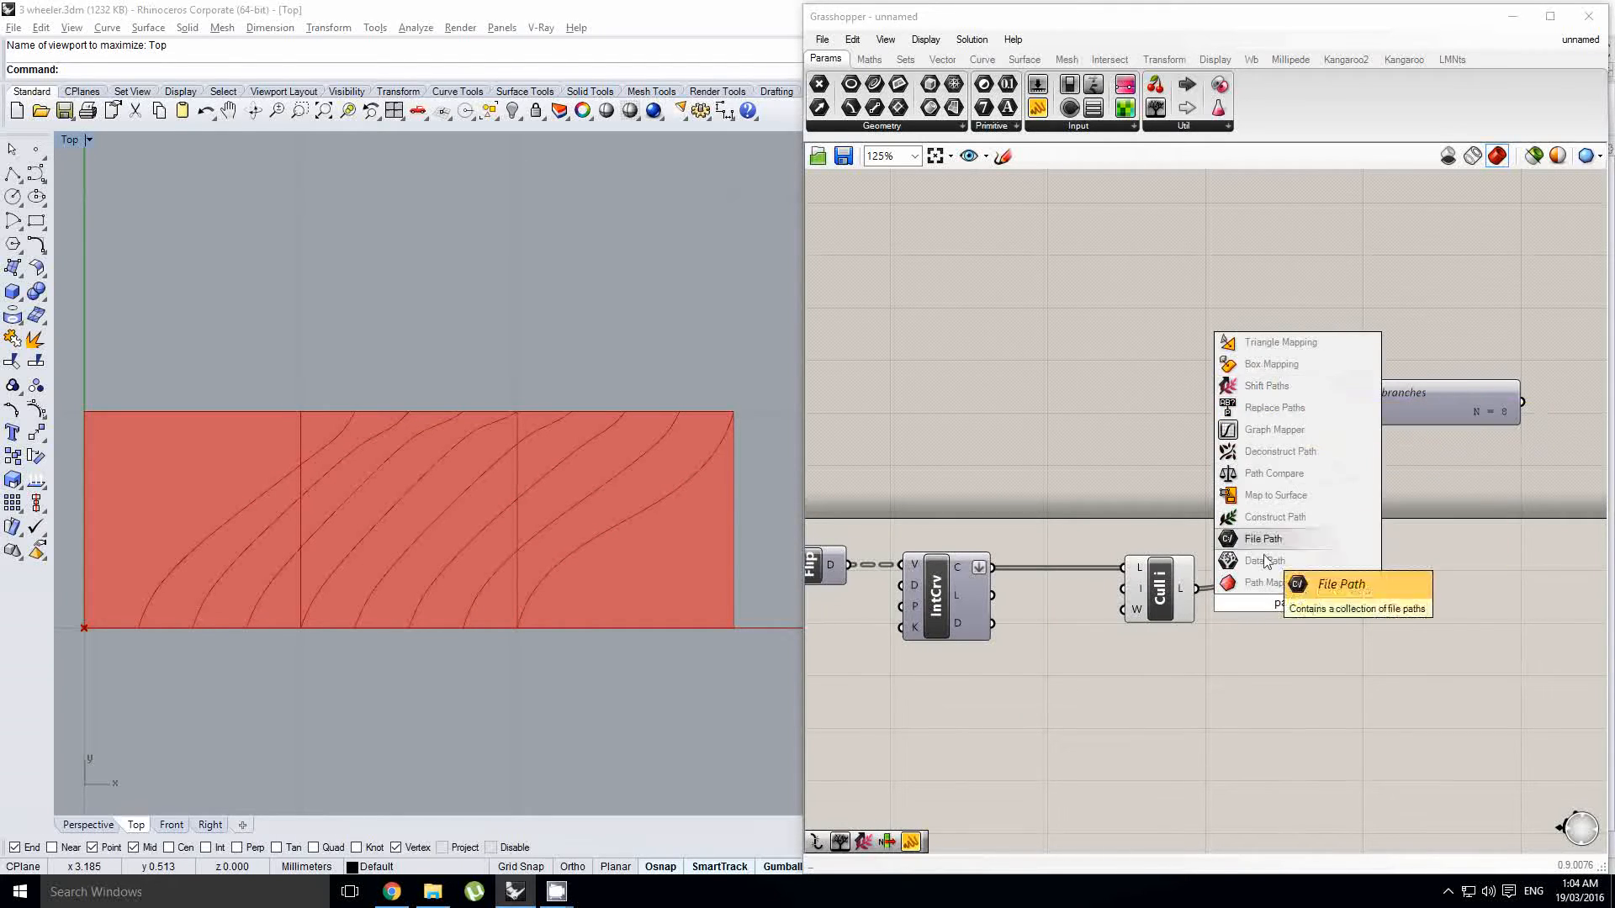
{"action": "left_click", "coordinate": [1269, 582]}
{"action": "scroll", "coordinate": [1102, 593], "scroll_direction": "up", "scroll_amount": 2}
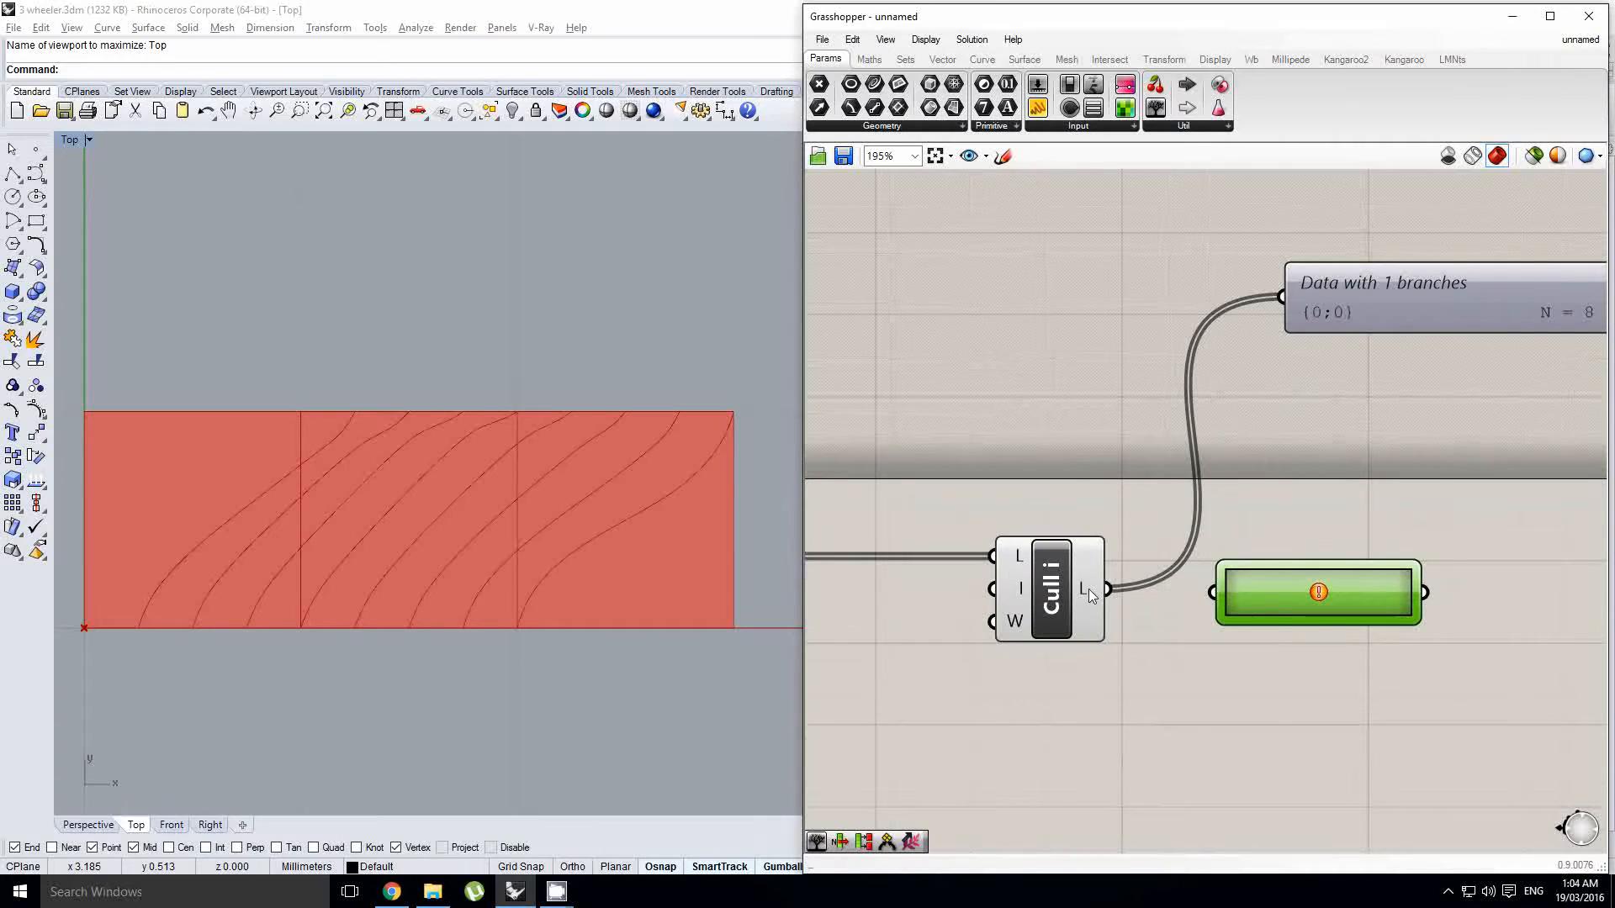
{"action": "right_click", "coordinate": [1088, 589]}
{"action": "left_click", "coordinate": [1118, 713]}
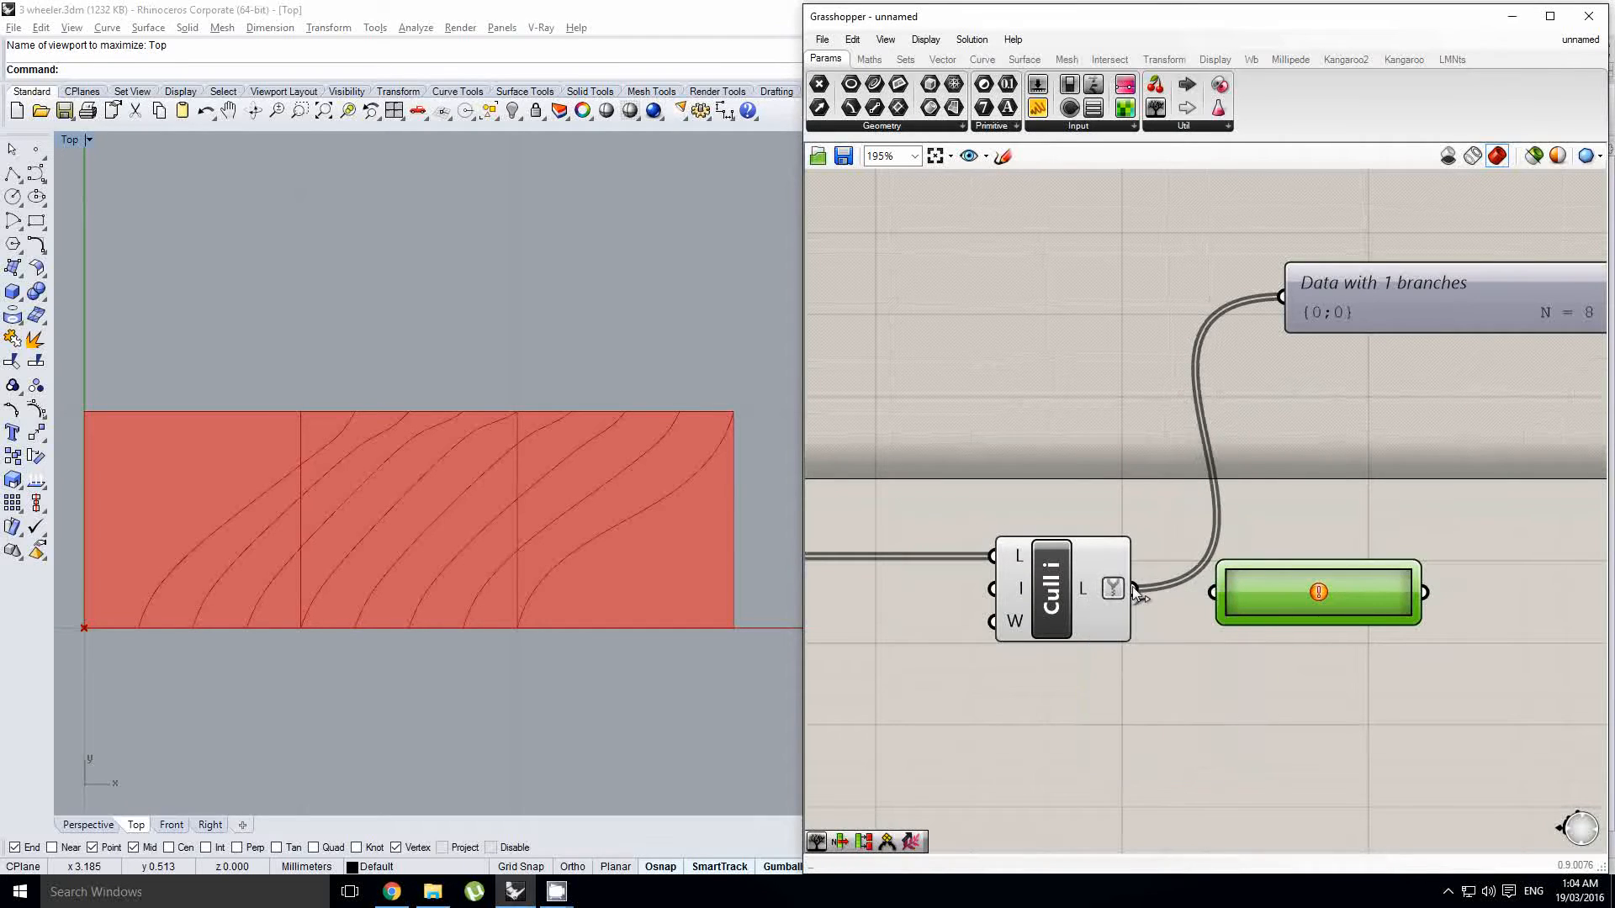
{"action": "right_click_drag", "start_coordinate": [1325, 590], "coordinate": [1275, 582]}
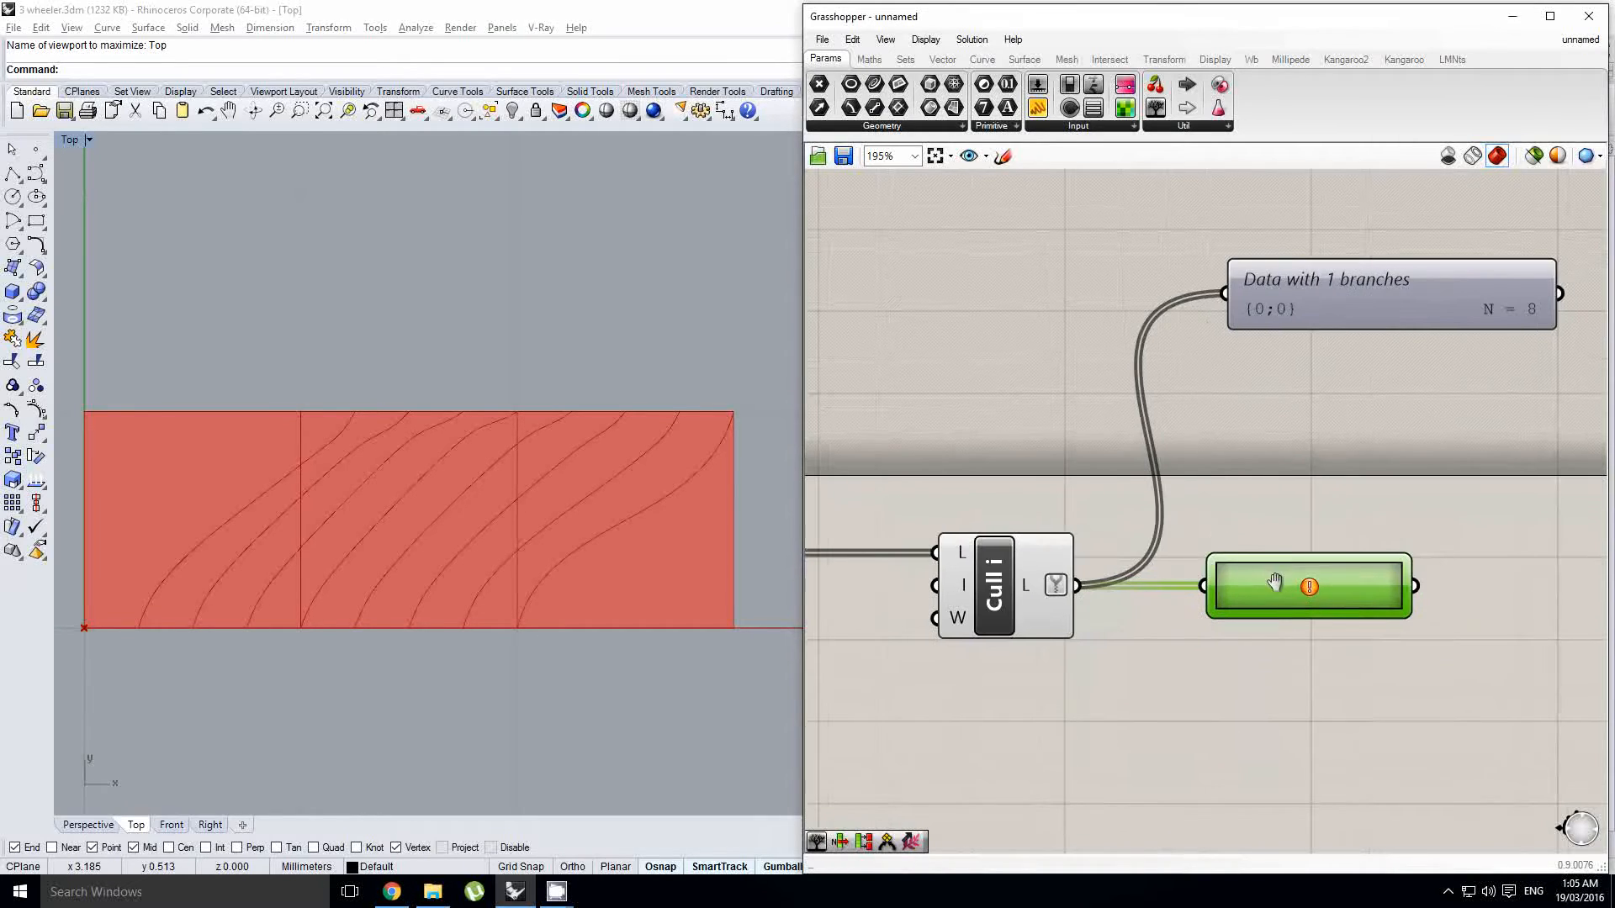
Step: Try grafting the Cull Index output, and remove the graft again
{"action": "right_click", "coordinate": [1026, 584]}
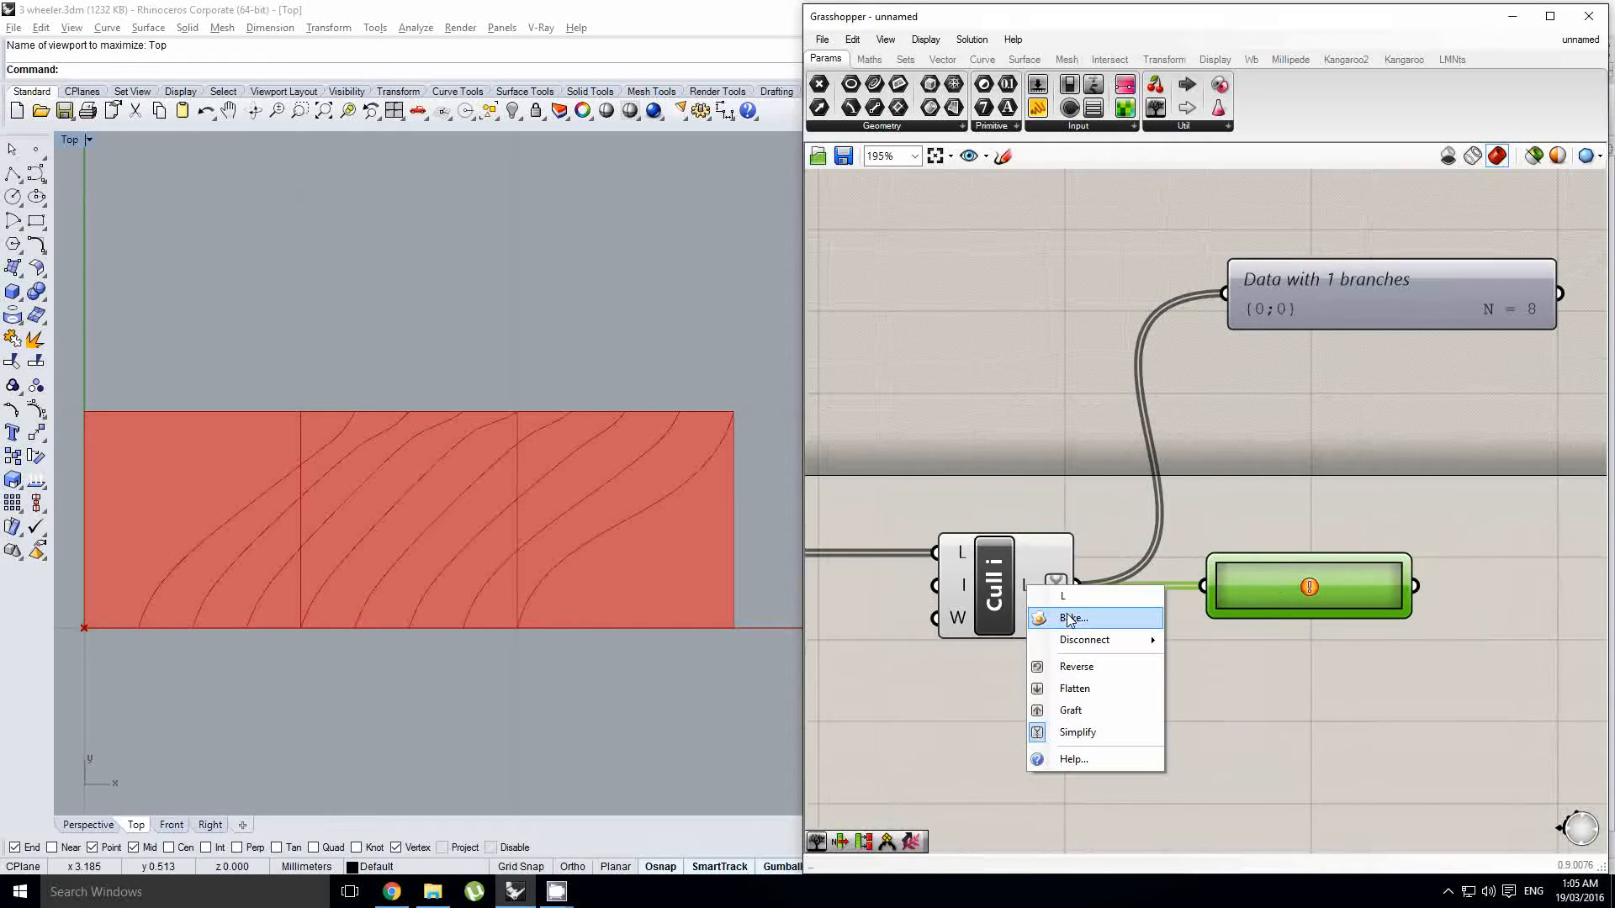
{"action": "left_click", "coordinate": [1083, 716]}
{"action": "right_click", "coordinate": [1107, 584]}
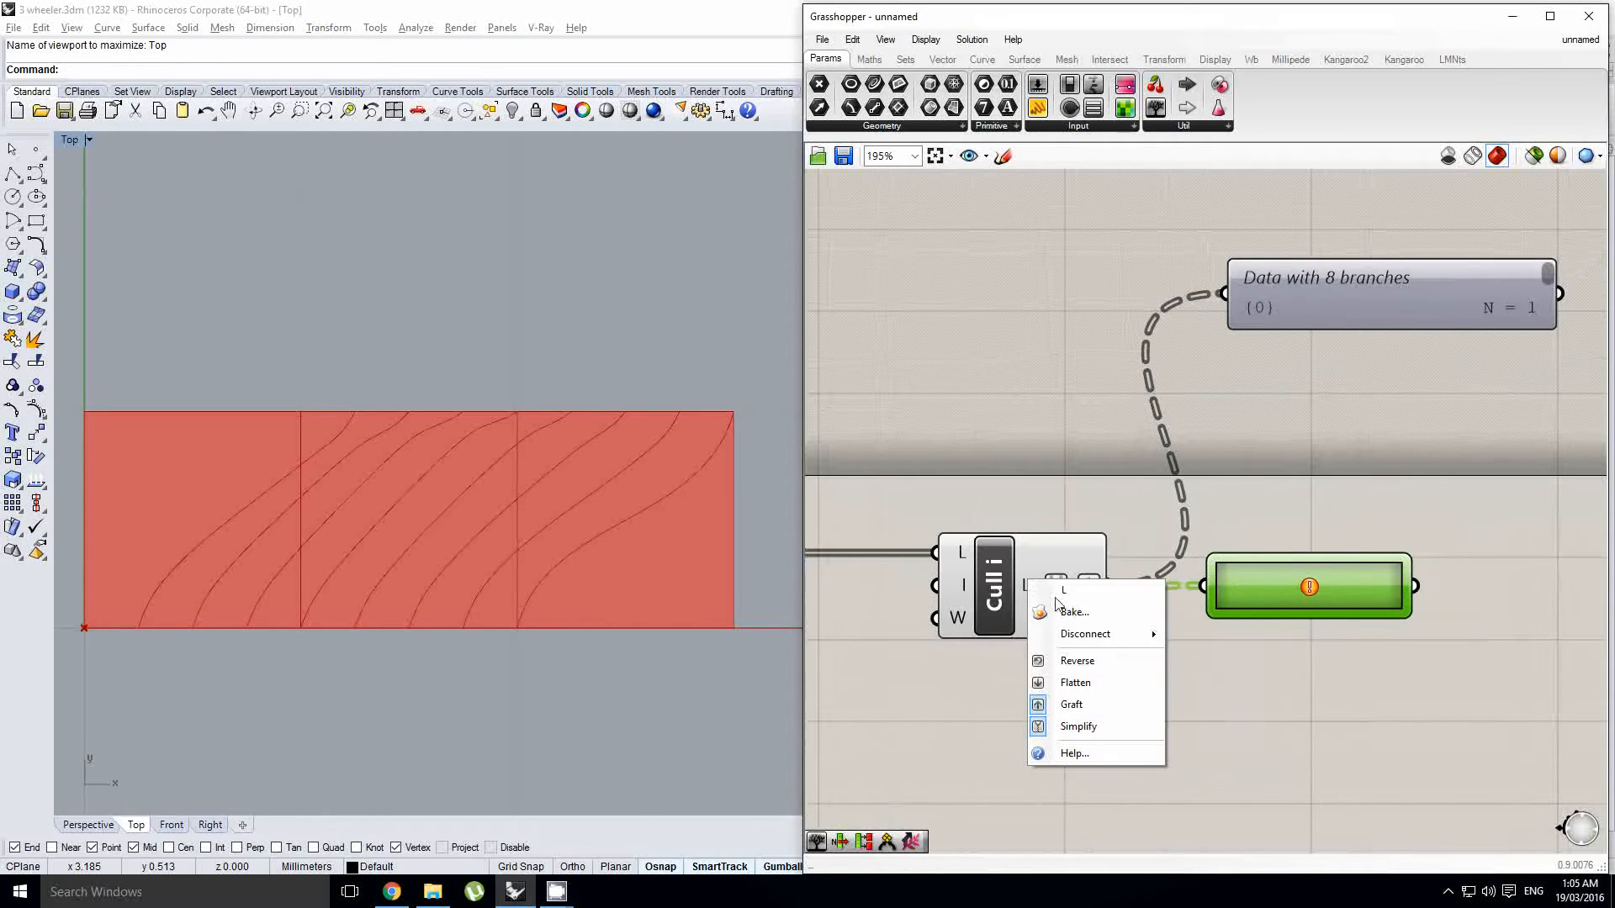
{"action": "left_click", "coordinate": [1088, 710]}
Step: Create a null mapping of {A;B} to {A;B} in the Path Mapper and inspect its mapping editor
{"action": "double_click", "coordinate": [1330, 578]}
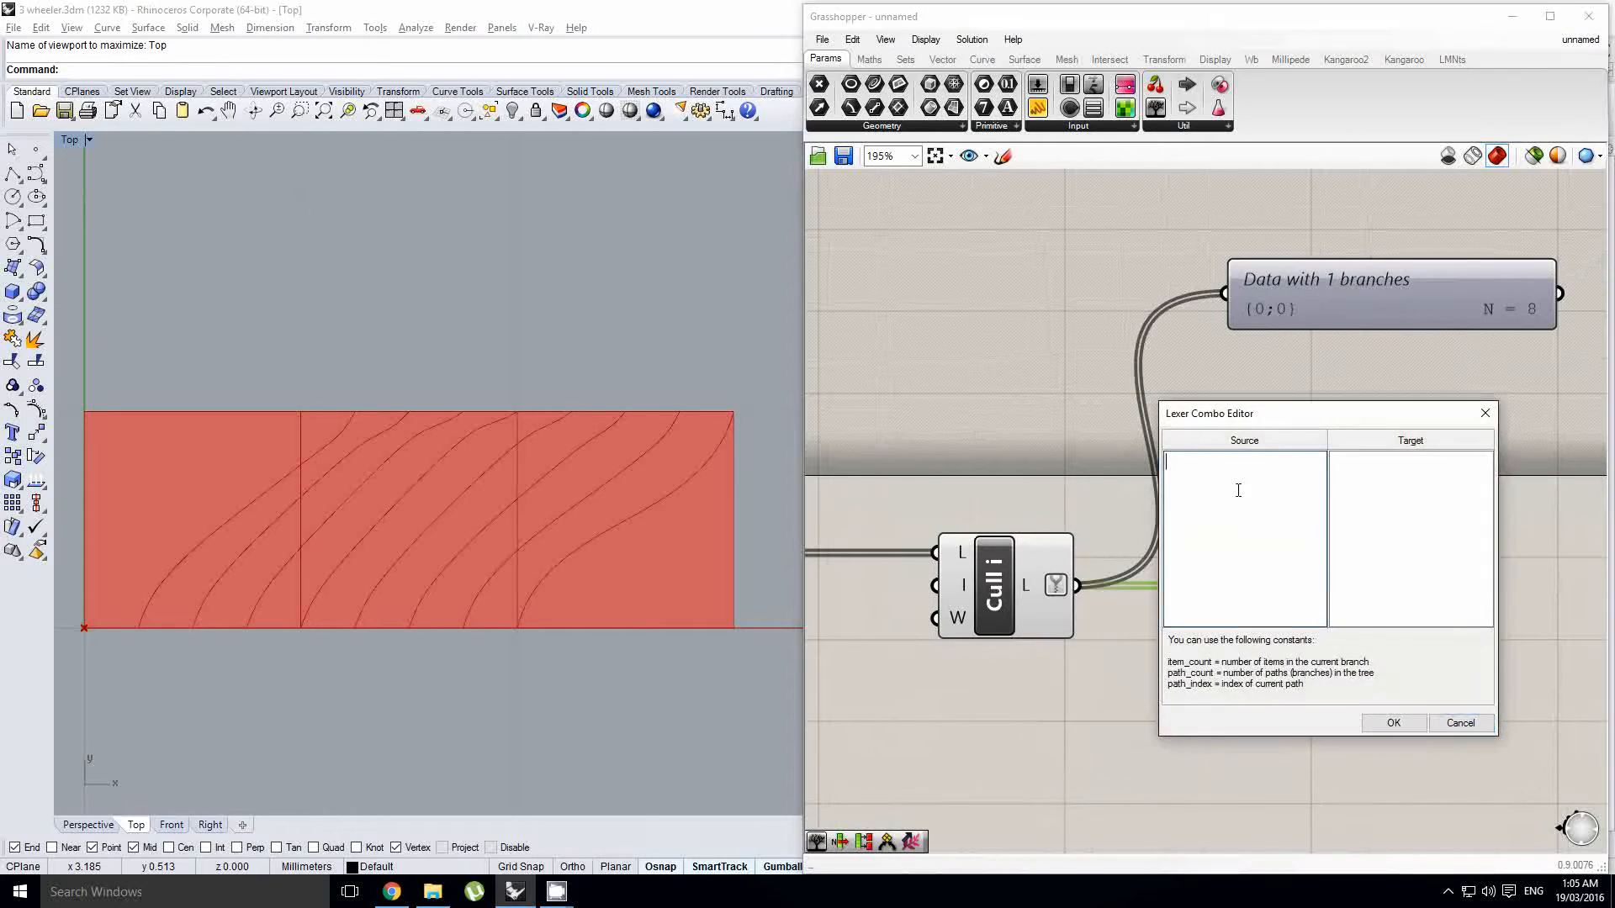
{"action": "left_click", "coordinate": [1461, 723]}
{"action": "right_click", "coordinate": [1332, 601]}
{"action": "left_click", "coordinate": [1354, 531]}
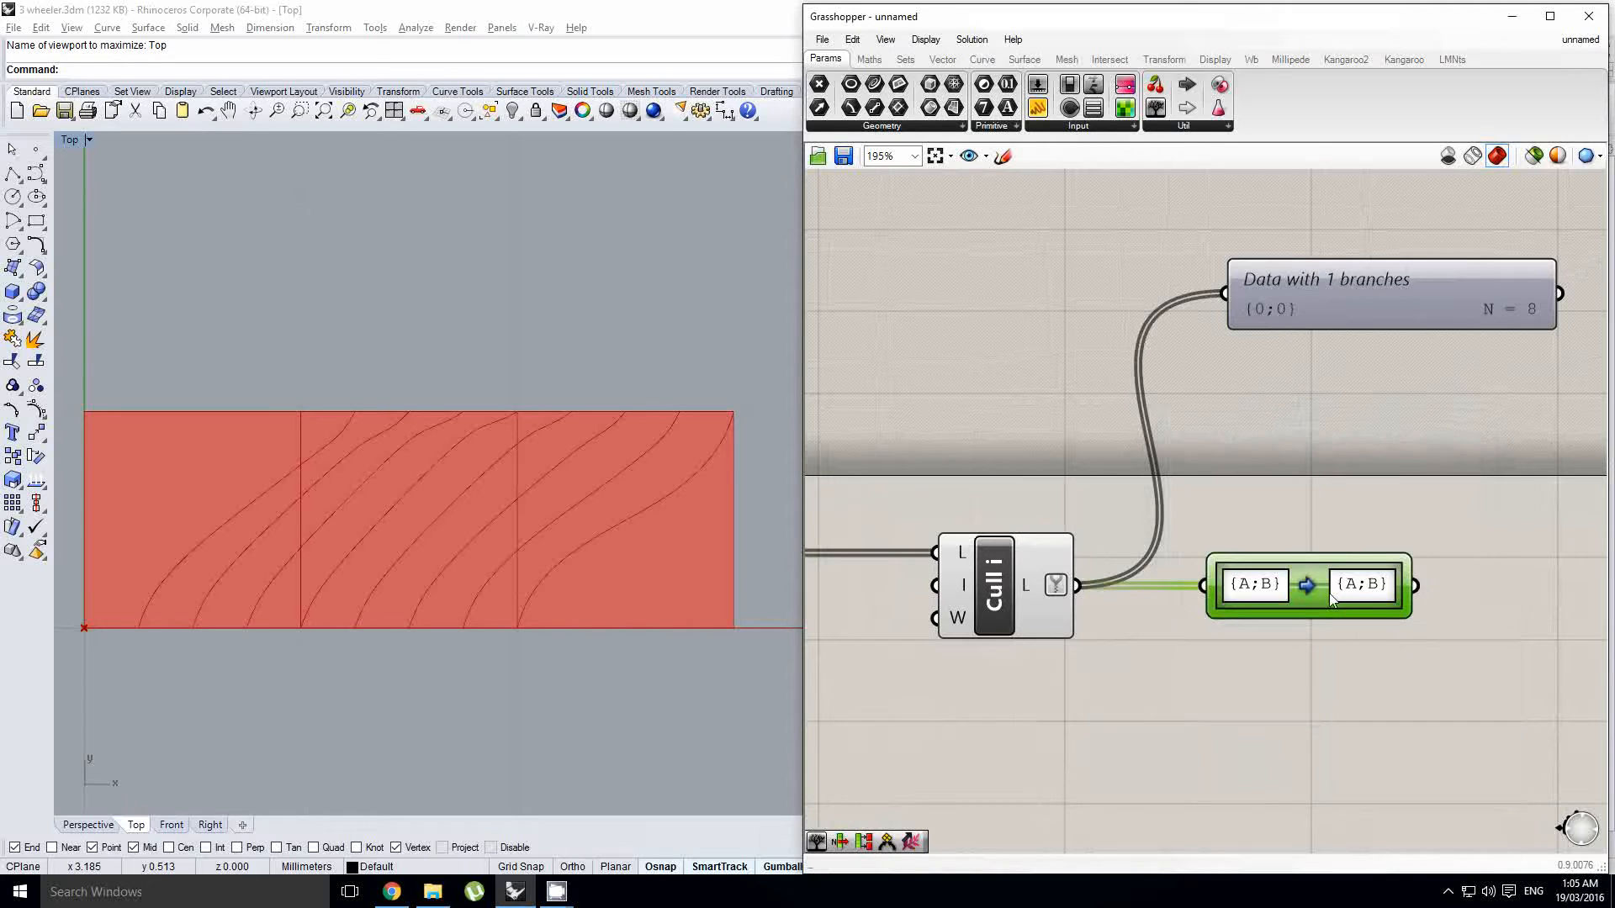
{"action": "double_click", "coordinate": [1312, 586]}
{"action": "left_click", "coordinate": [1442, 743]}
Step: Flatten the output of the Cull Index component
{"action": "right_click_drag", "start_coordinate": [1287, 601], "coordinate": [1261, 604]}
{"action": "right_click", "coordinate": [1006, 592]}
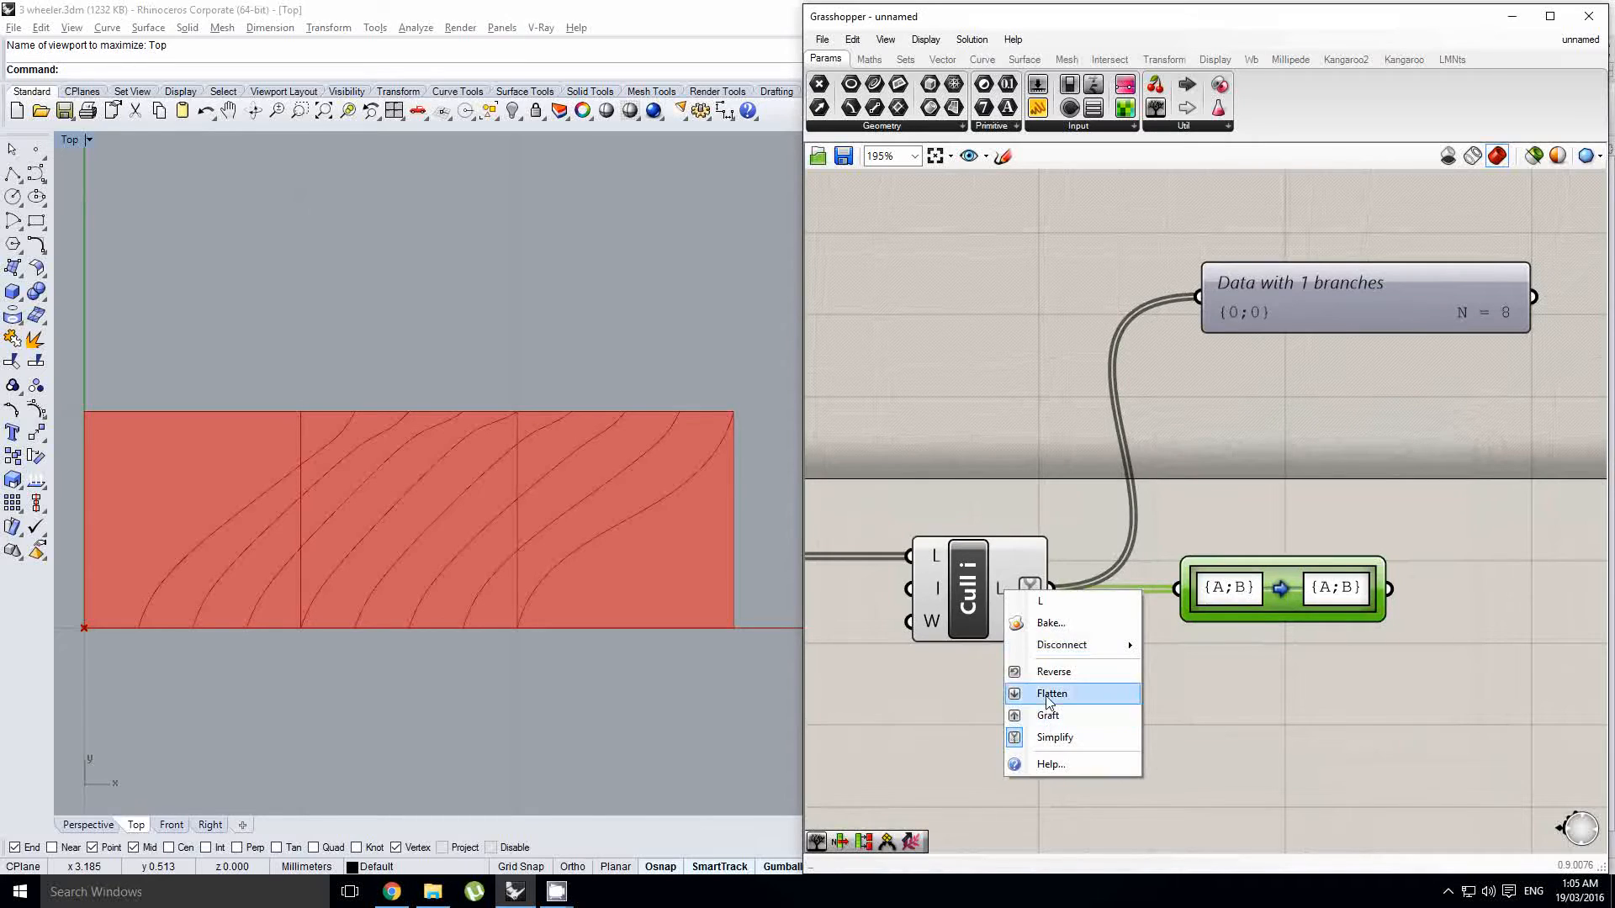
{"action": "left_click", "coordinate": [1052, 693]}
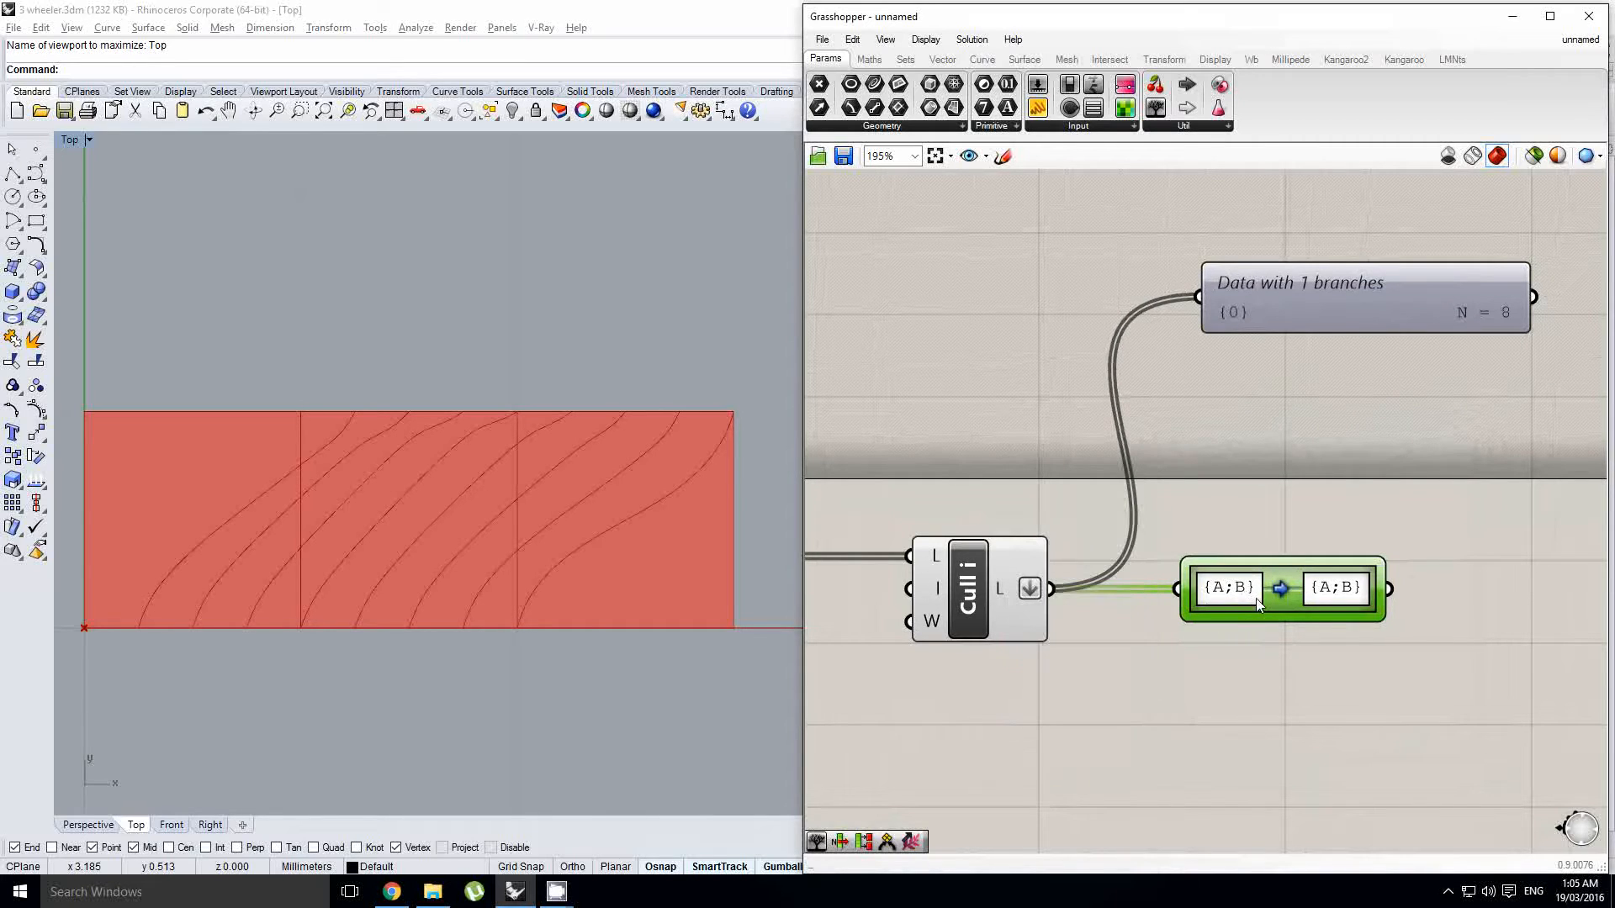
Step: Clear the Path Mapper's old {A;B} mapping and create a new mapping that matches the flattened data
{"action": "right_click", "coordinate": [1257, 598]}
{"action": "left_click", "coordinate": [1295, 655]}
{"action": "right_click", "coordinate": [1274, 602]}
{"action": "left_click", "coordinate": [1308, 637]}
Step: Edit the Path Mapper so that source {A}(i) maps to target {floor(i/2)}
{"action": "double_click", "coordinate": [1269, 597]}
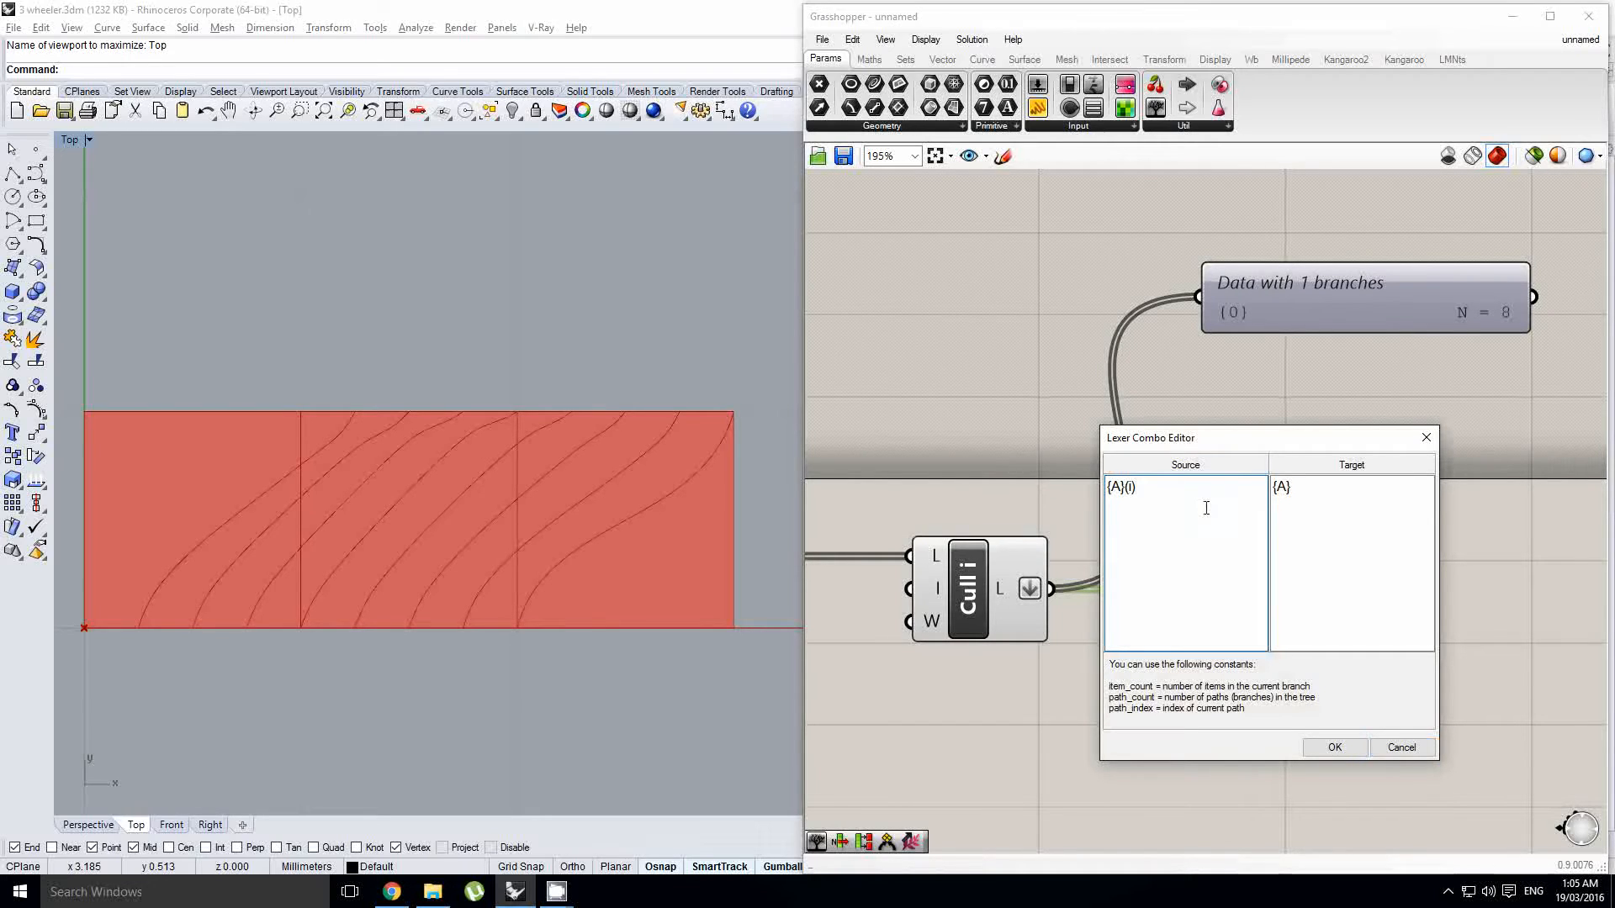
{"action": "left_click", "coordinate": [1285, 488]}
{"action": "key", "text": "BackSpace"}
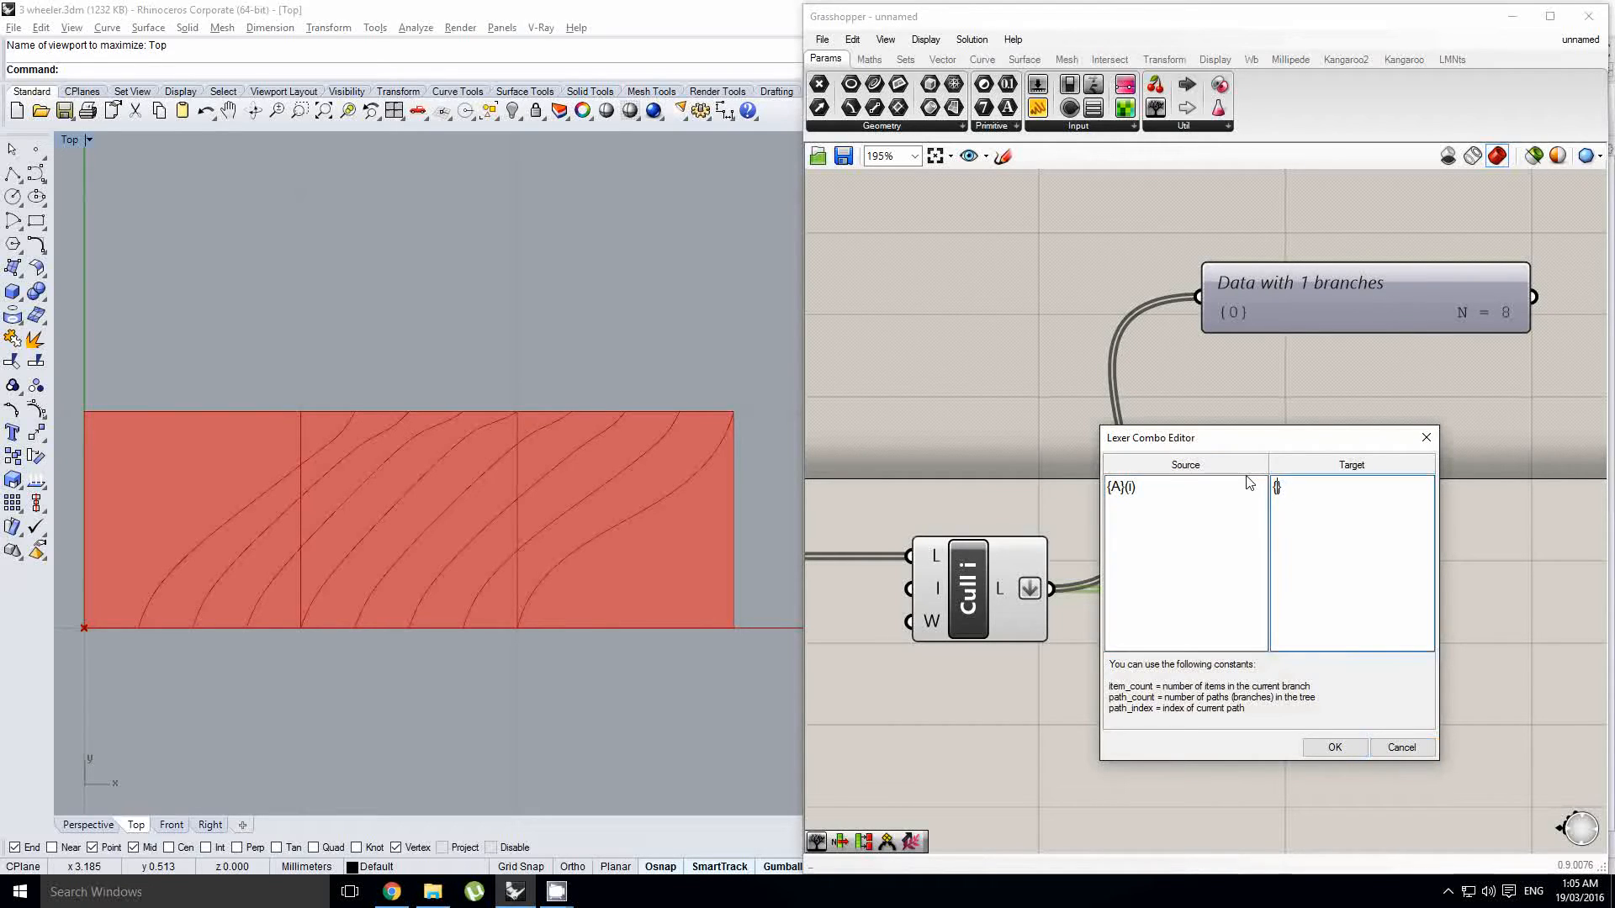
{"action": "type", "text": "i"}
{"action": "type", "text": "i"}
{"action": "type", "text": "/"}
{"action": "type", "text": "2)"}
{"action": "left_click", "coordinate": [1334, 746]}
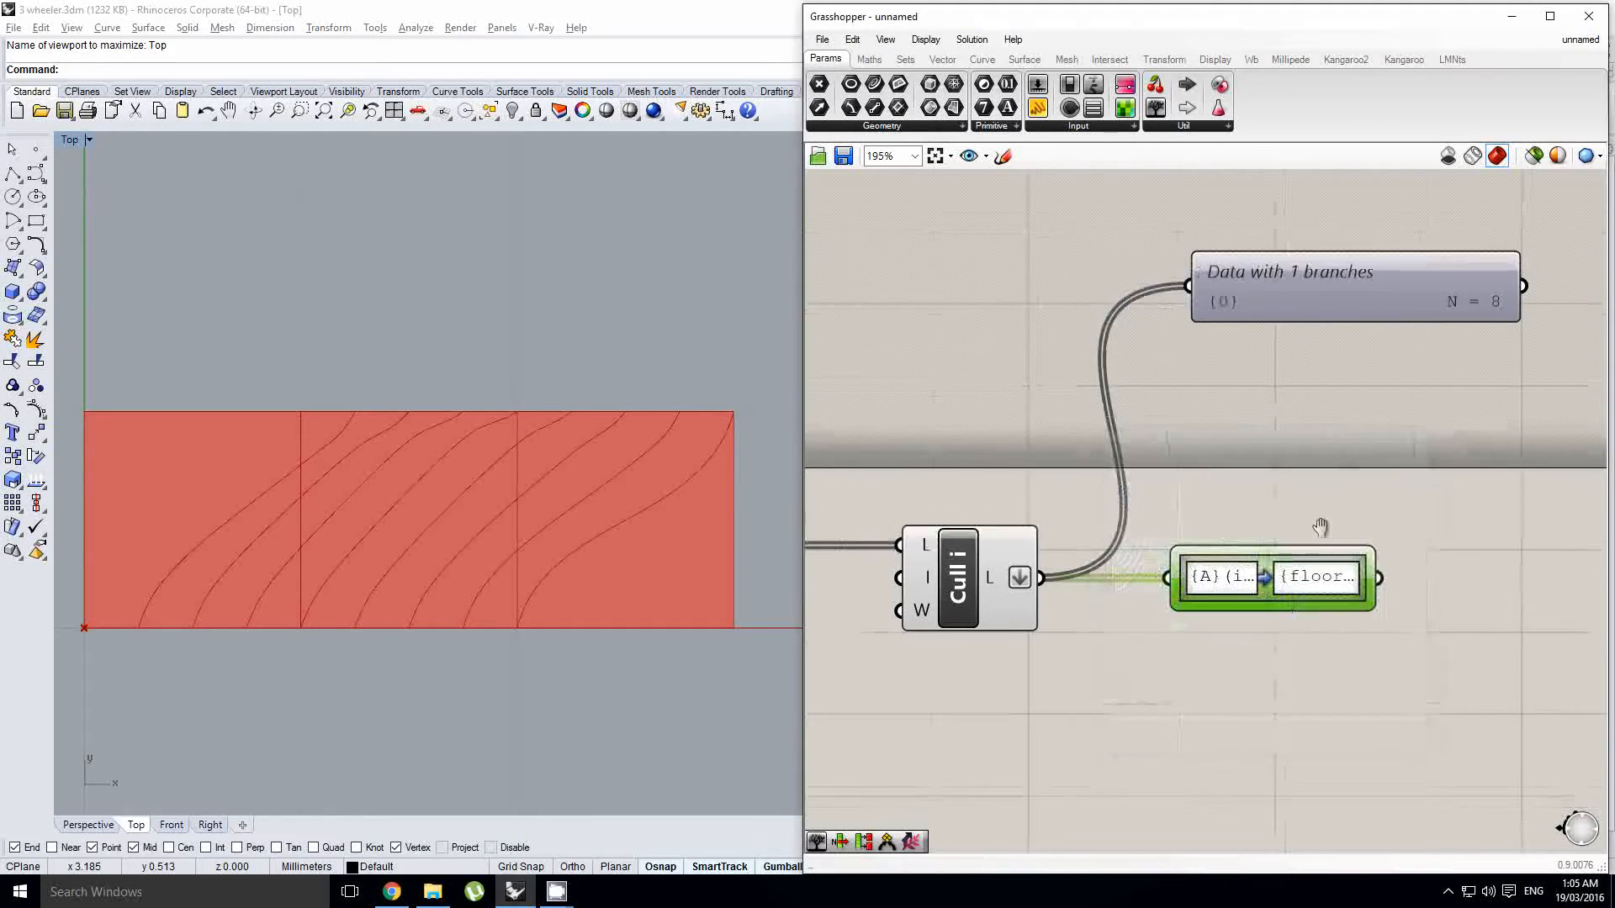
Step: Wire the Path Mapper output into the Param Viewer and place the viewer above and beyond the mapper
{"action": "right_click_drag", "start_coordinate": [1323, 526], "coordinate": [1177, 522]}
{"action": "left_click_drag", "start_coordinate": [1342, 584], "coordinate": [1048, 290]}
{"action": "scroll", "coordinate": [1113, 366], "scroll_direction": "down", "scroll_amount": 1}
{"action": "left_click_drag", "start_coordinate": [1113, 357], "coordinate": [1332, 393]}
{"action": "right_click_drag", "start_coordinate": [1169, 550], "coordinate": [1171, 513]}
{"action": "left_click", "coordinate": [1189, 509]}
Step: Duplicate the Path Mapper just below the original and change the copy's target to {(i/2)}, without floor
{"action": "left_click", "coordinate": [1169, 577]}
{"action": "left_click_drag", "start_coordinate": [1187, 574], "coordinate": [1193, 634], "text": "alt"}
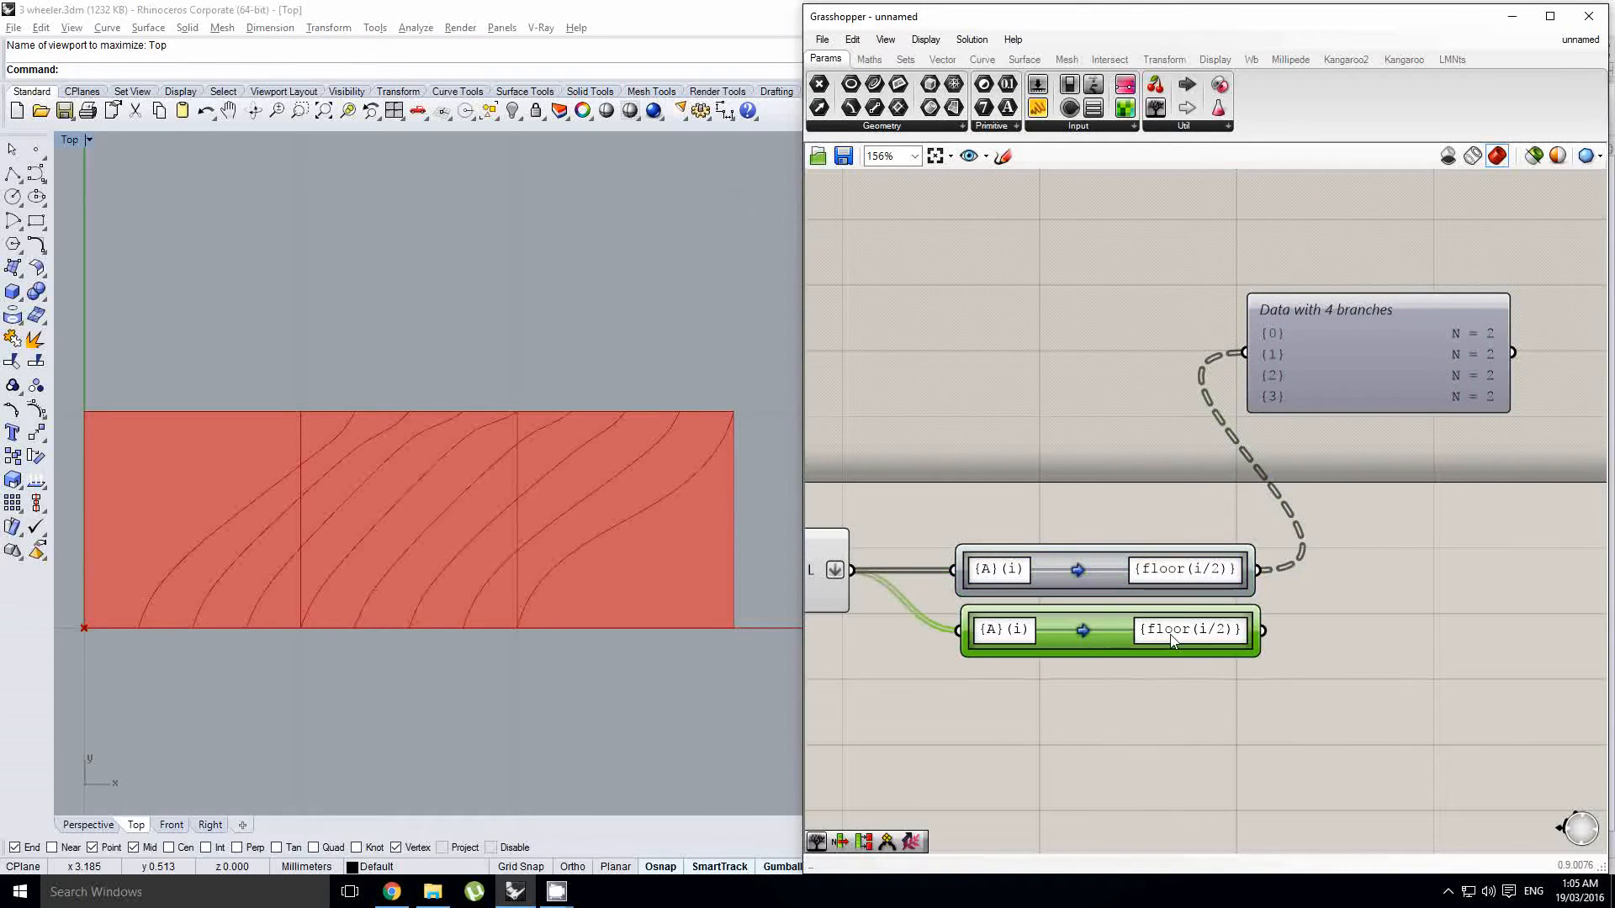
{"action": "double_click", "coordinate": [1165, 636]}
{"action": "left_click_drag", "start_coordinate": [1203, 526], "coordinate": [1175, 527]}
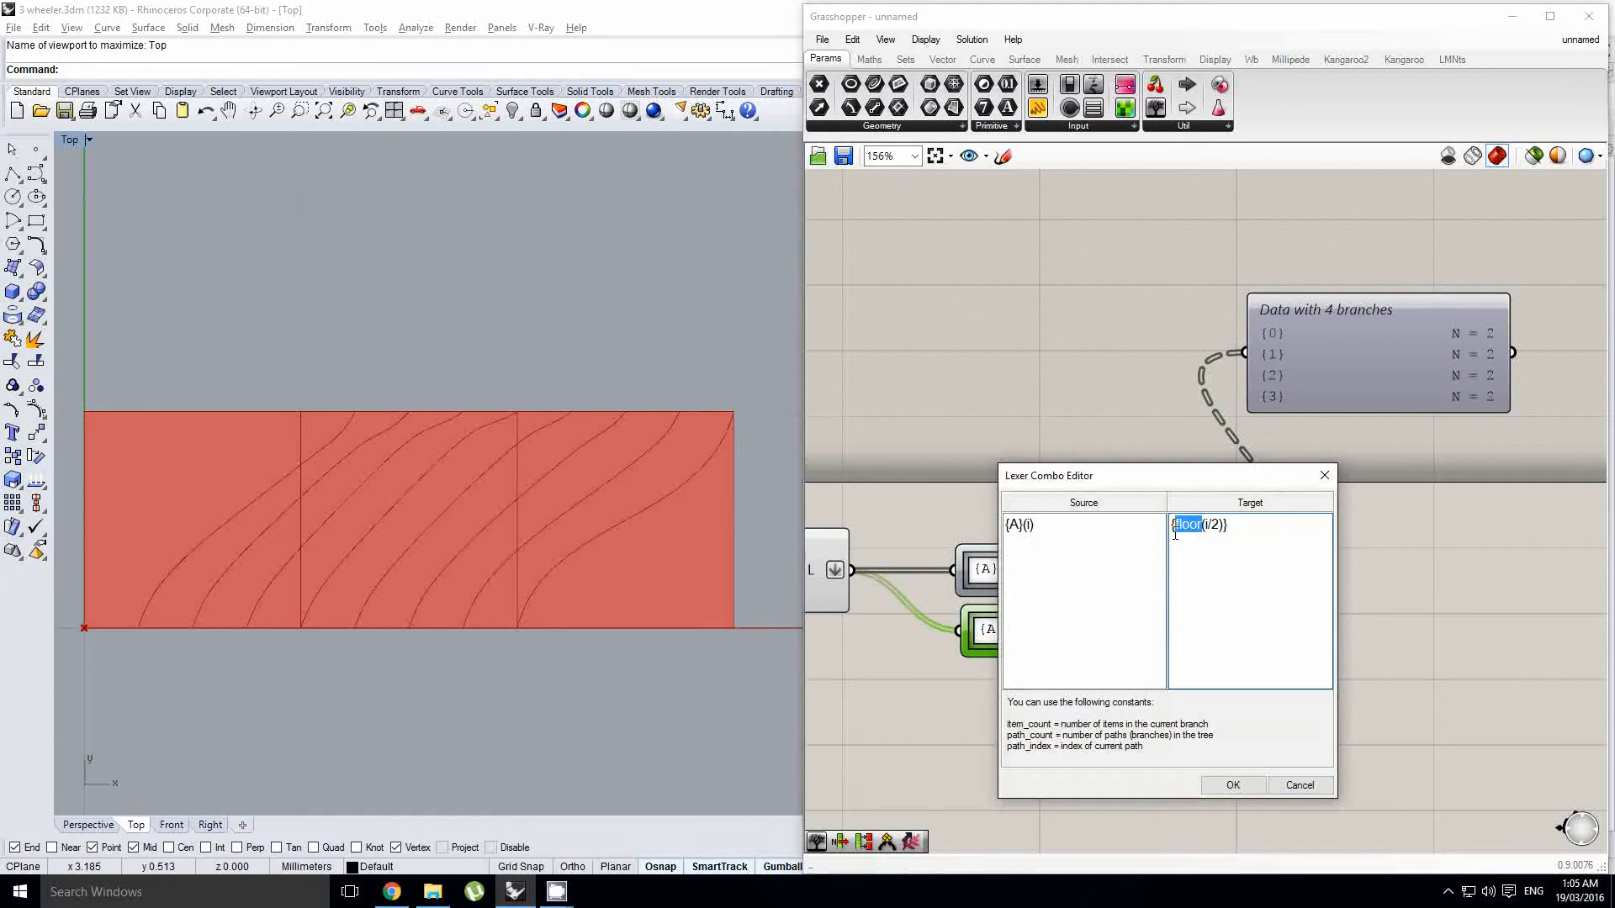
{"action": "key", "text": "BackSpace"}
{"action": "left_click", "coordinate": [1233, 784]}
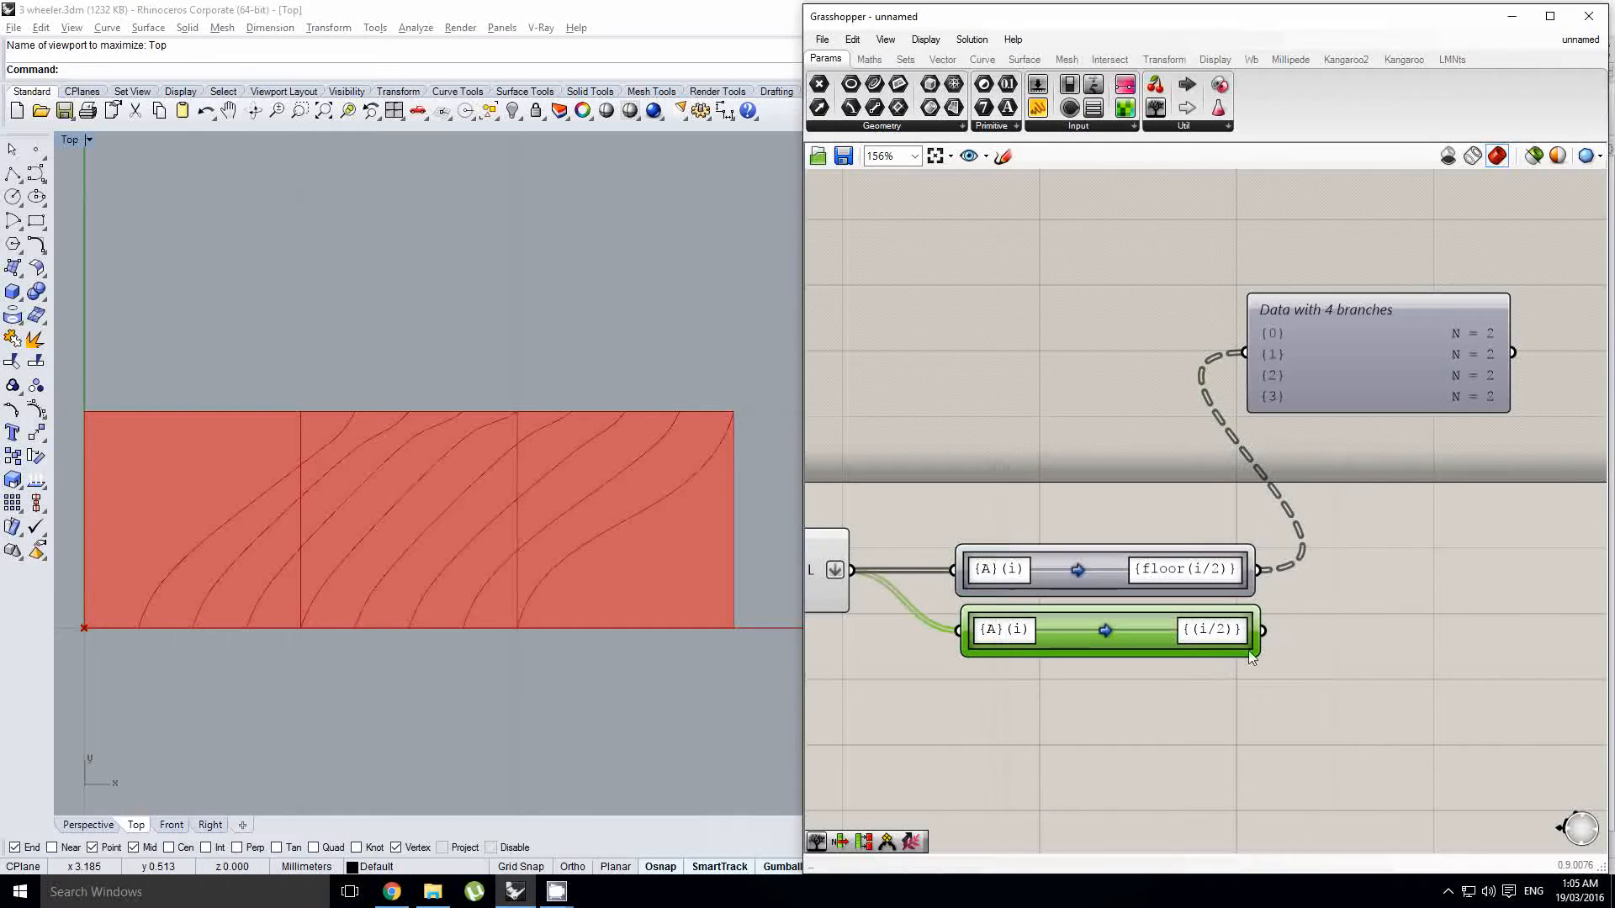
Step: Wire the {(i/2)} Path Mapper into the Param Viewer and examine how its items are split over the branches
{"action": "left_click_drag", "start_coordinate": [1263, 631], "coordinate": [1244, 353]}
{"action": "left_click", "coordinate": [1472, 388]}
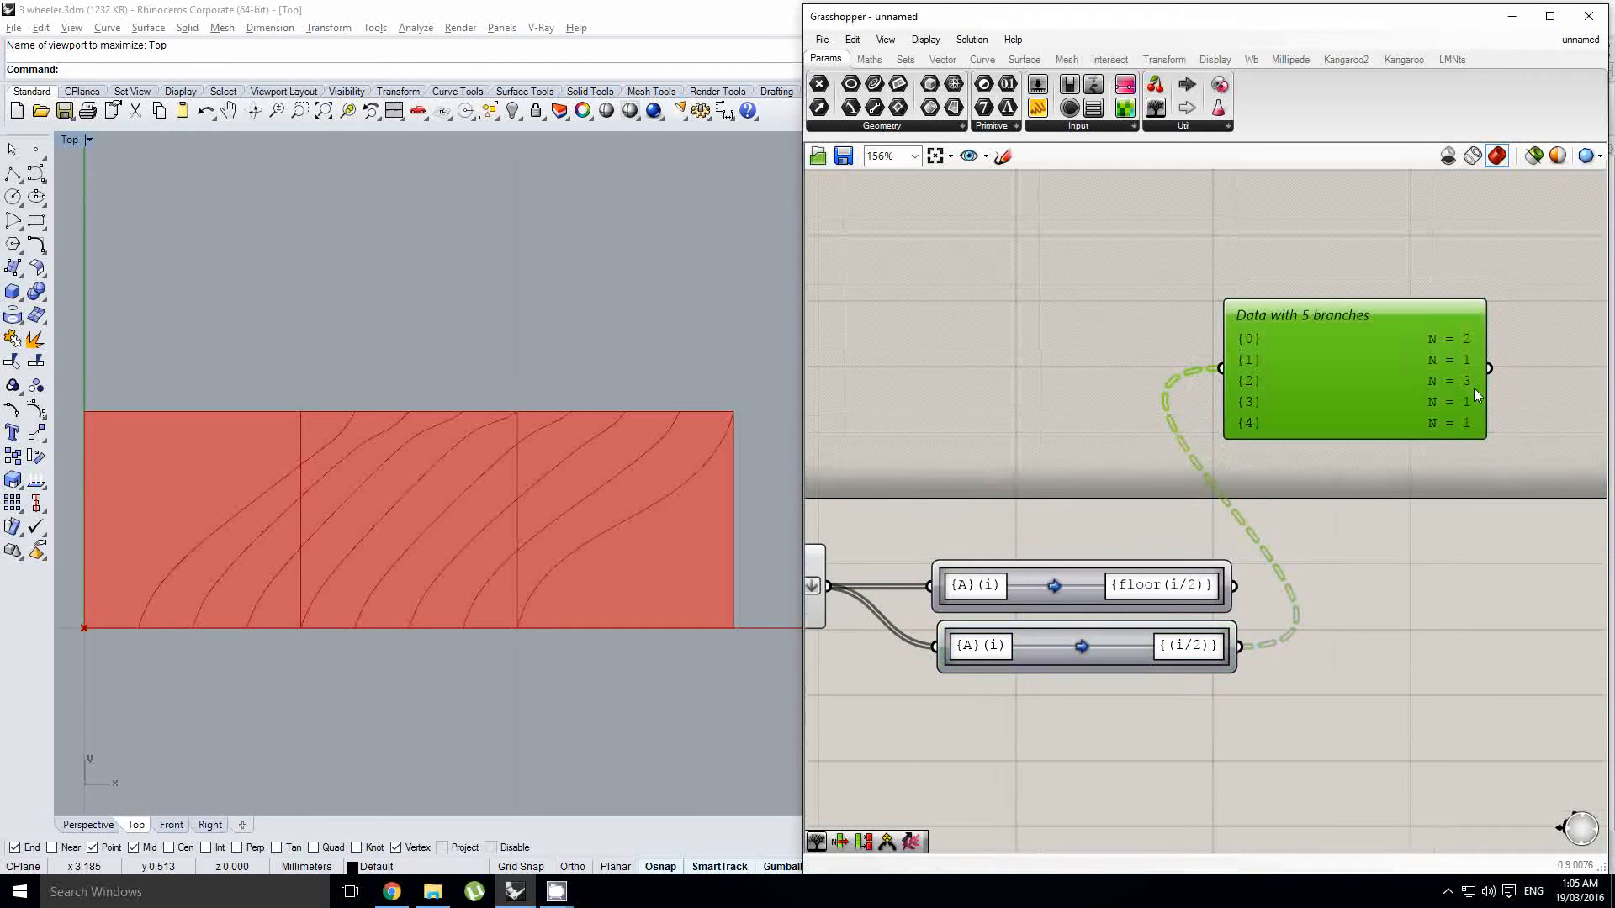
{"action": "scroll", "coordinate": [1469, 391], "scroll_direction": "up", "scroll_amount": 1}
{"action": "right_click_drag", "start_coordinate": [1503, 375], "coordinate": [1482, 390]}
{"action": "scroll", "coordinate": [1433, 368], "scroll_direction": "down", "scroll_amount": 1}
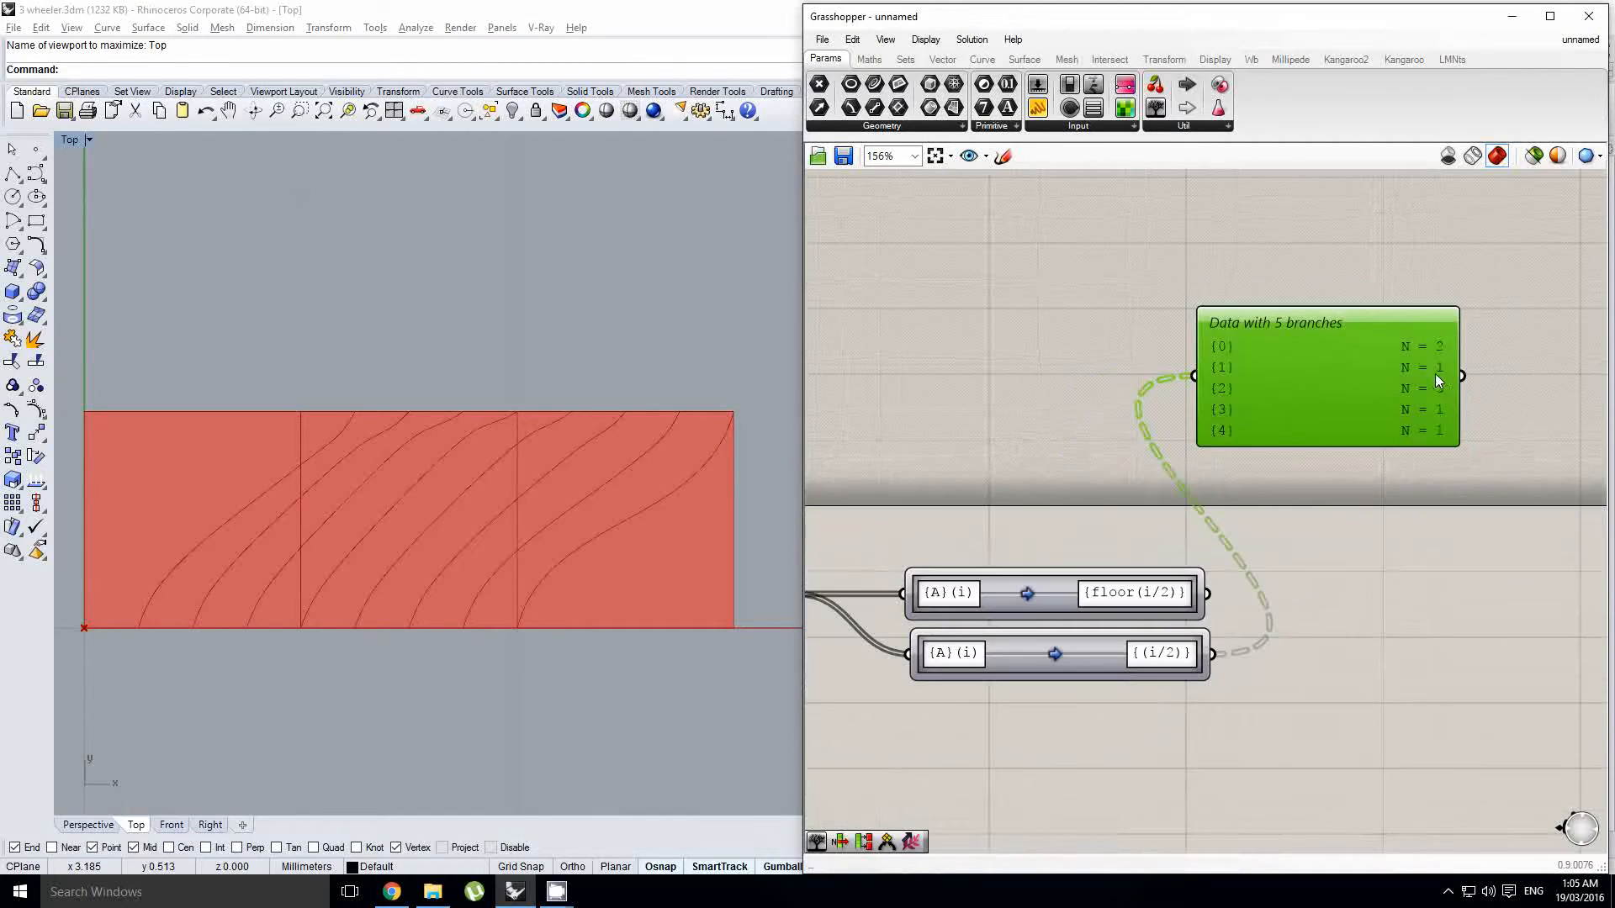
{"action": "scroll", "coordinate": [1441, 380], "scroll_direction": "up", "scroll_amount": 1}
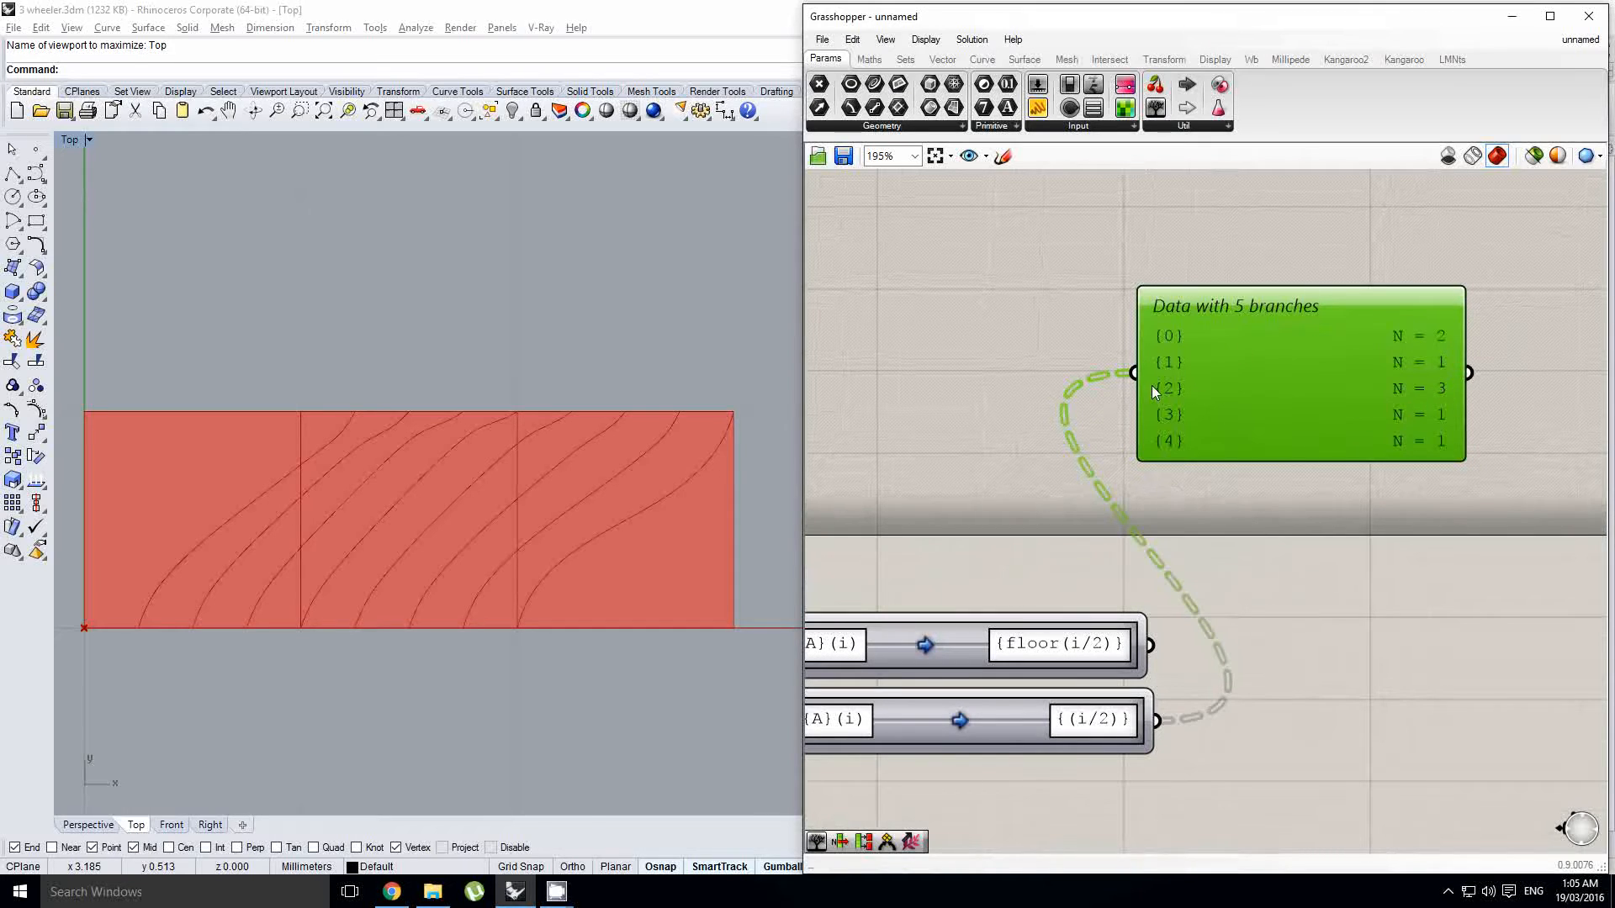
{"action": "right_click_drag", "start_coordinate": [1248, 515], "coordinate": [1279, 499]}
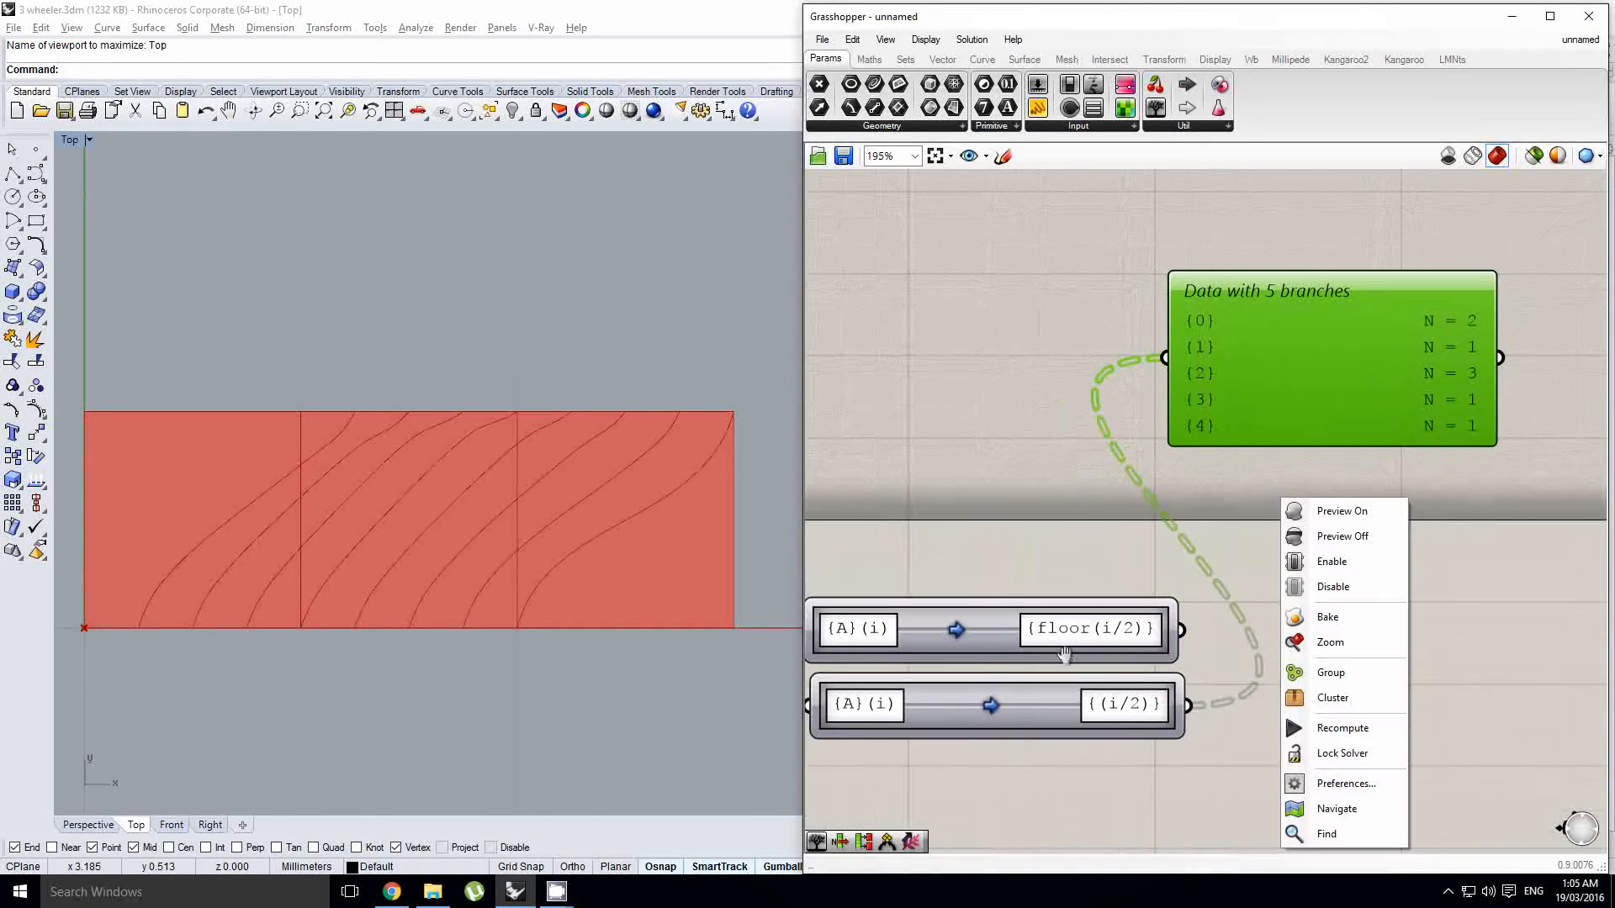
Step: Delete the duplicate {(i/2)} Path Mapper and the Param Viewer, keeping the {floor(i/2)} mapper
{"action": "left_click", "coordinate": [1093, 688]}
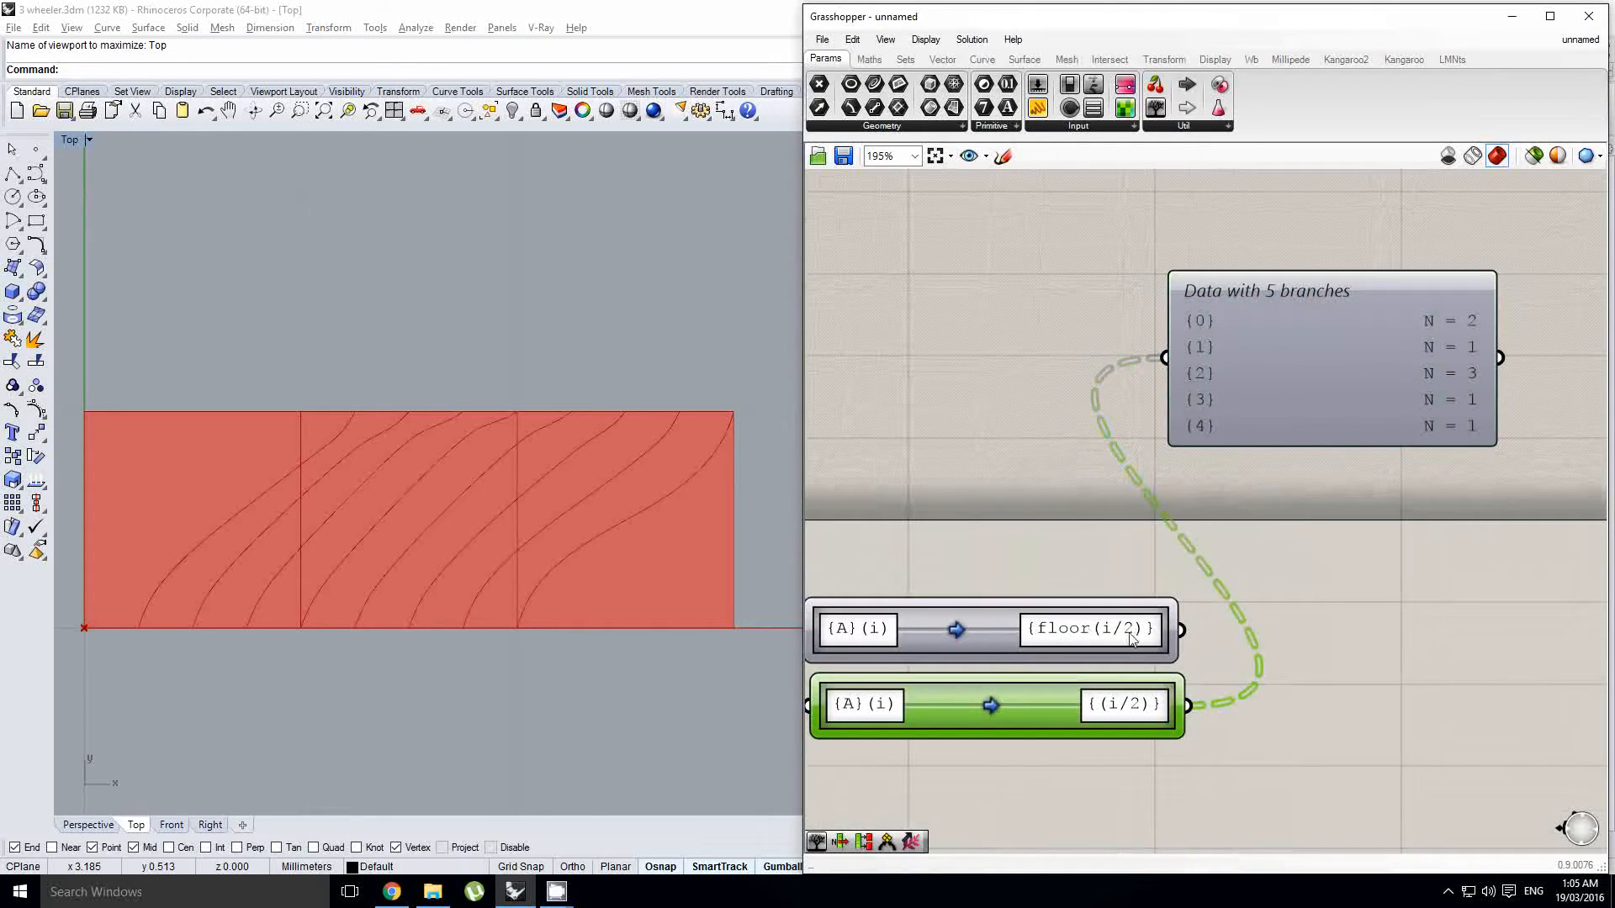
{"action": "right_click_drag", "start_coordinate": [1155, 589], "coordinate": [1208, 605]}
{"action": "left_click", "coordinate": [1174, 563]}
{"action": "left_click", "coordinate": [1194, 719]}
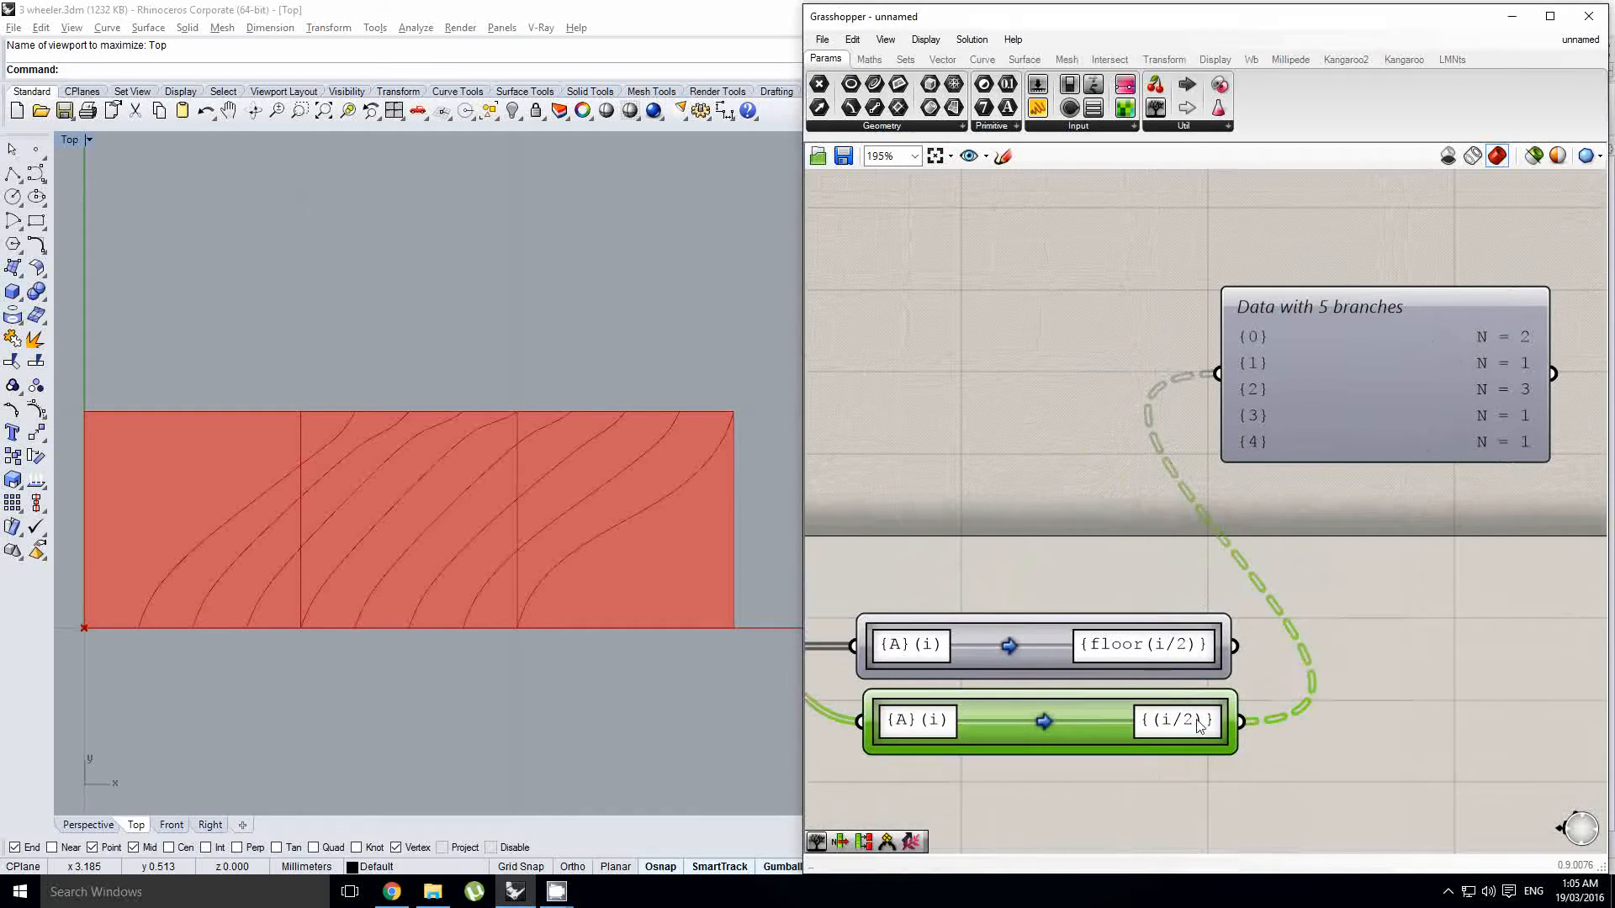
{"action": "key", "text": "Delete"}
{"action": "left_click", "coordinate": [1320, 392]}
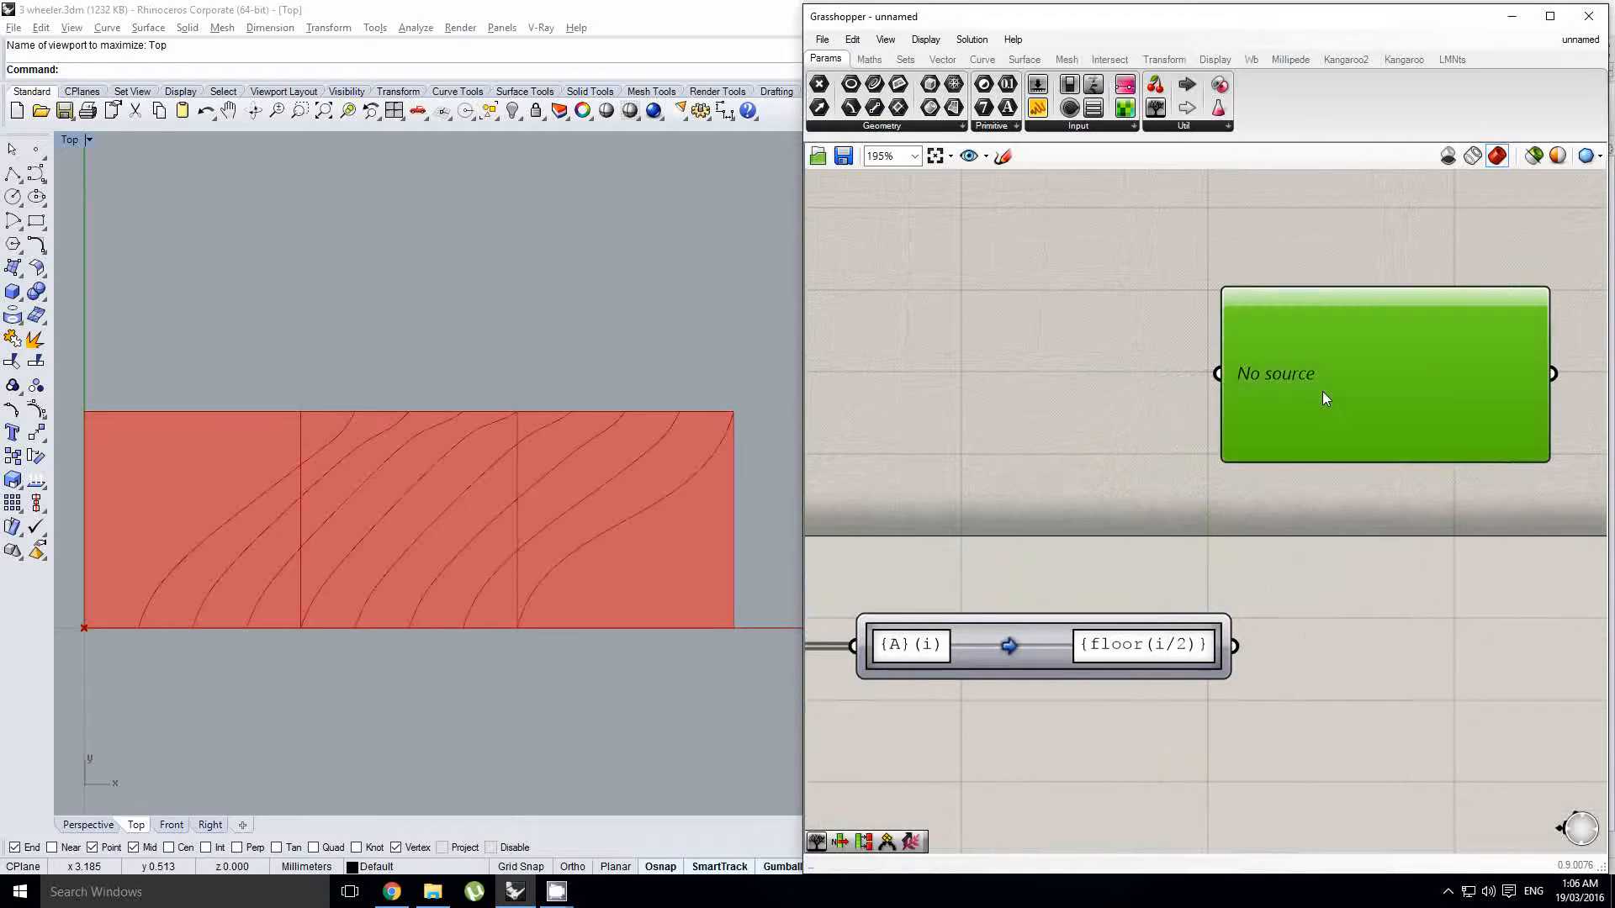
{"action": "key", "text": "Delete"}
{"action": "scroll", "coordinate": [1196, 592], "scroll_direction": "down", "scroll_amount": 1}
{"action": "right_click_drag", "start_coordinate": [1173, 624], "coordinate": [1148, 559]}
{"action": "left_click", "coordinate": [1202, 624]}
{"action": "right_click", "coordinate": [1150, 631]}
{"action": "left_click", "coordinate": [1157, 623]}
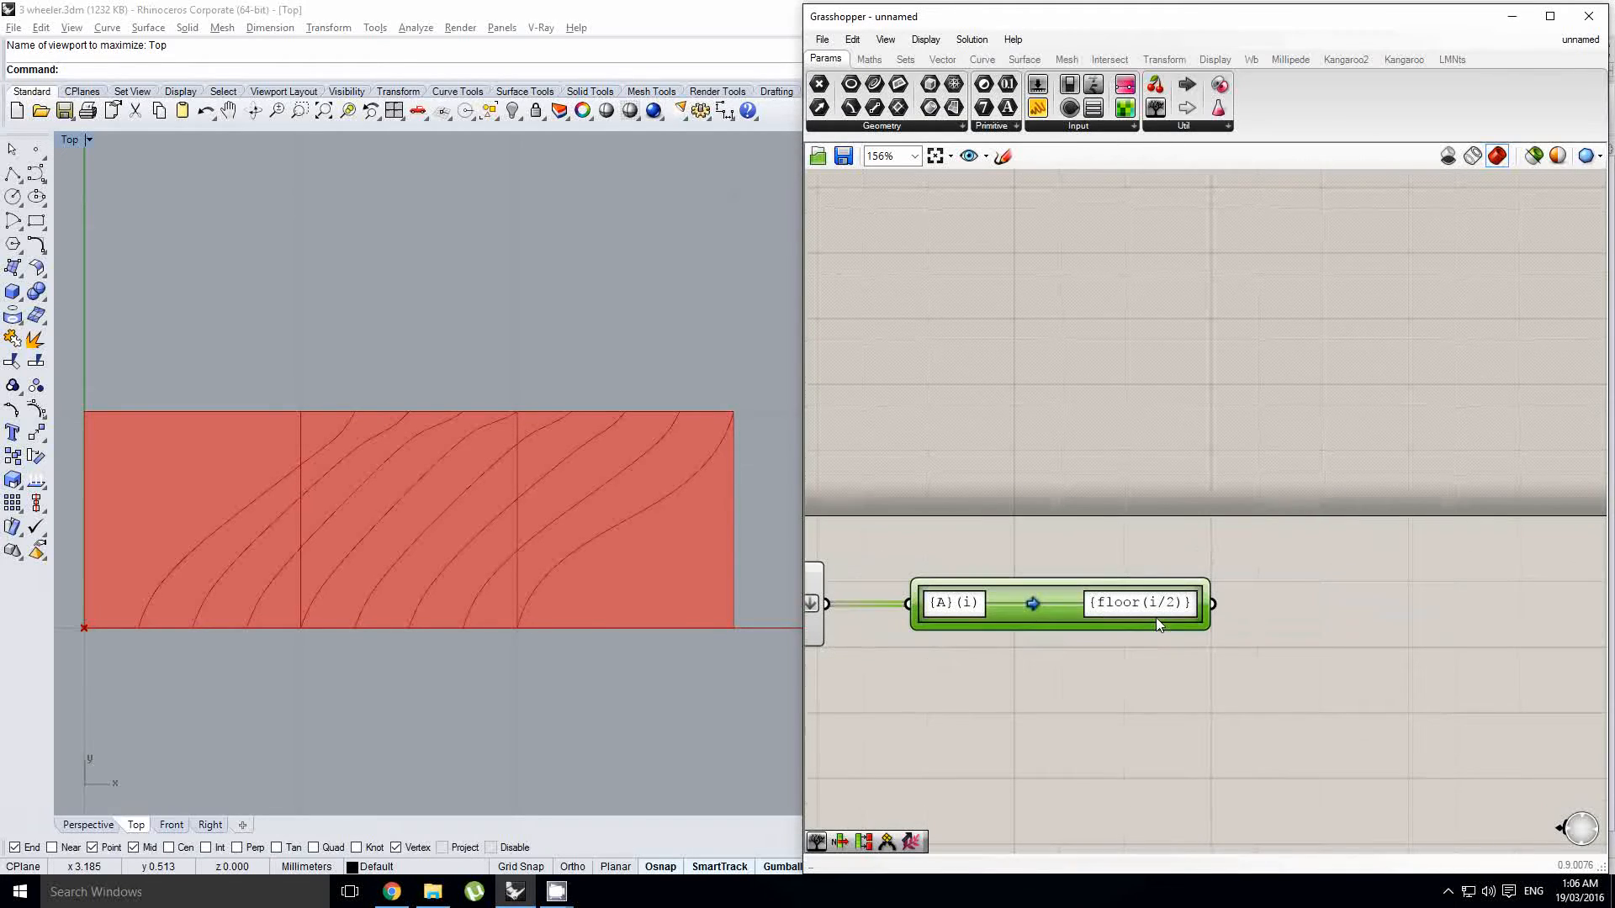
{"action": "right_click_drag", "start_coordinate": [418, 551], "coordinate": [443, 543]}
{"action": "right_click_drag", "start_coordinate": [1372, 599], "coordinate": [1310, 614]}
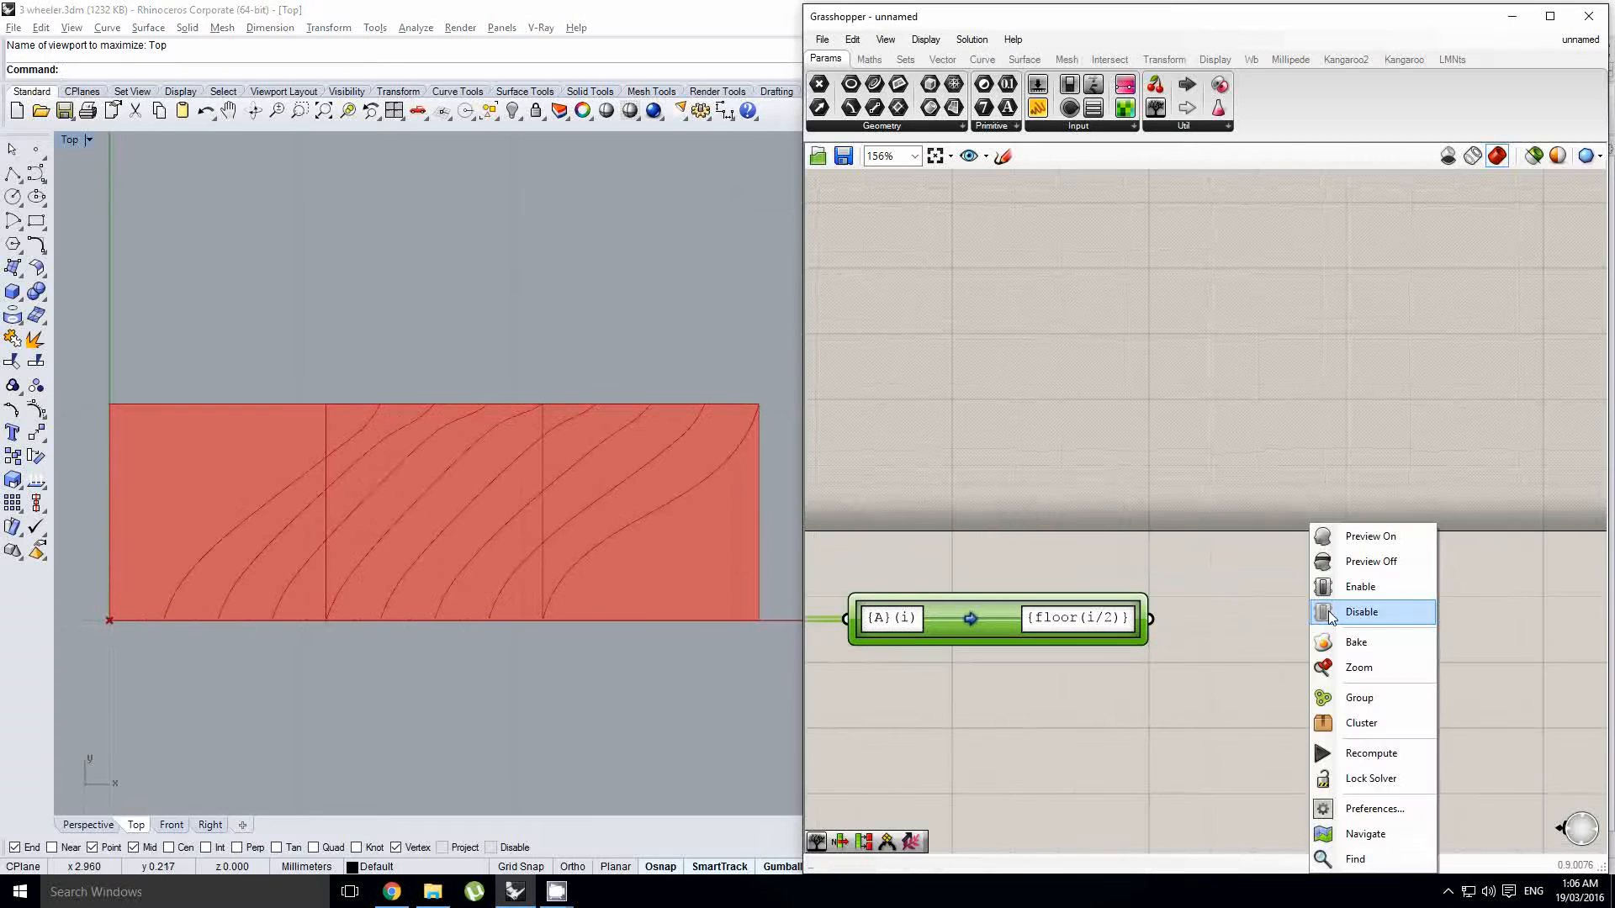
{"action": "left_click", "coordinate": [1295, 603]}
{"action": "double_click", "coordinate": [1294, 603]}
{"action": "left_click", "coordinate": [1083, 625]}
{"action": "middle_click", "coordinate": [1083, 624]}
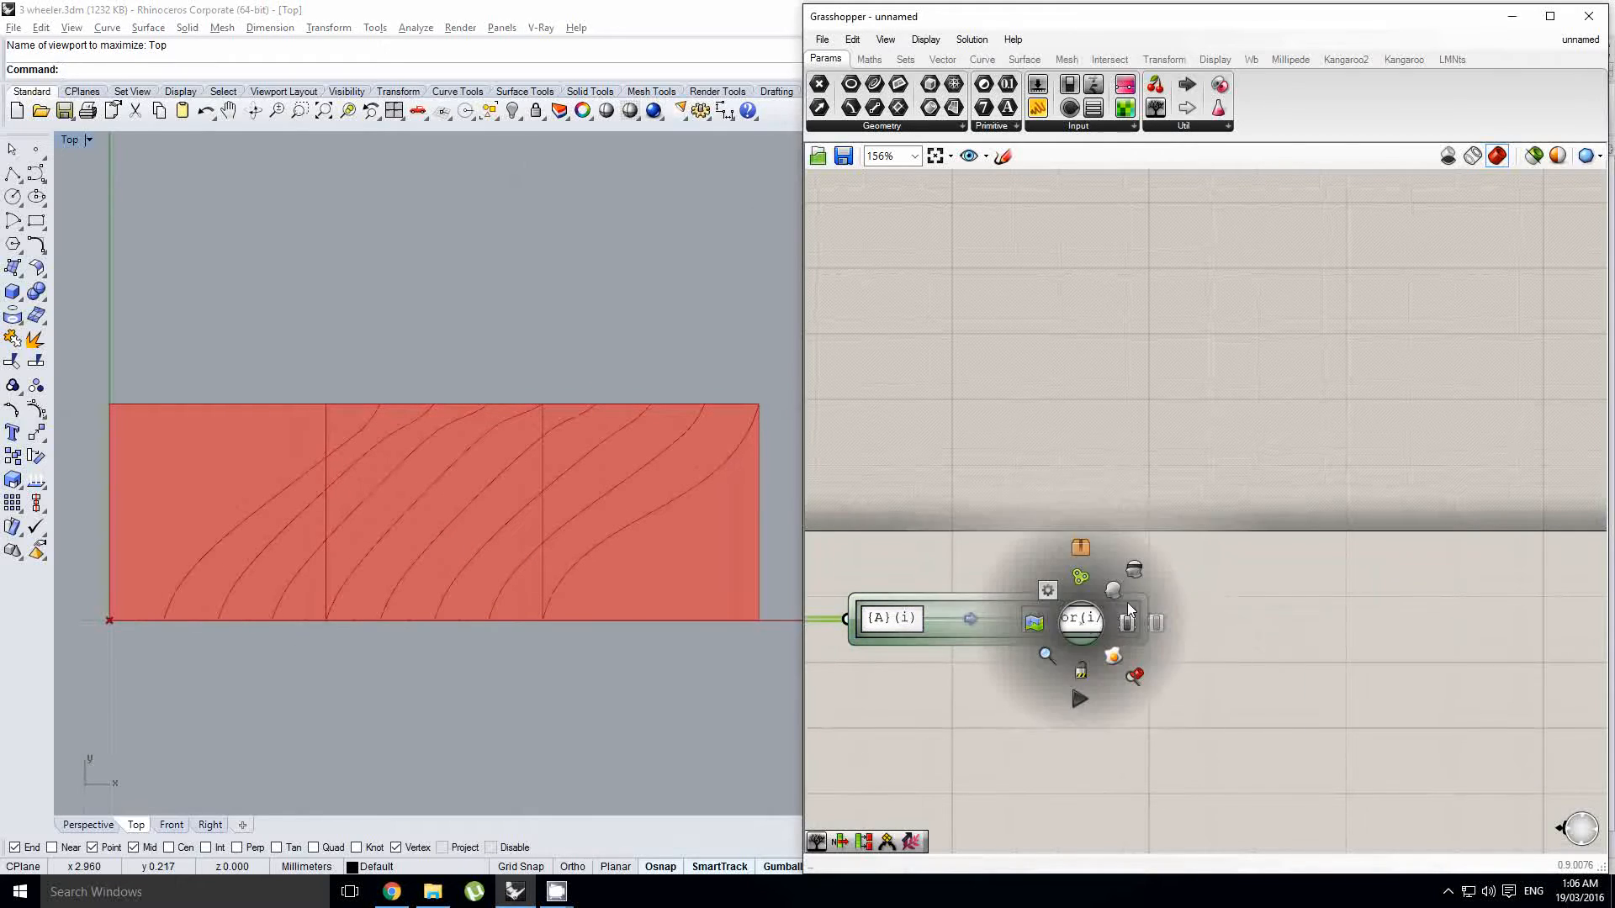
{"action": "left_click", "coordinate": [1128, 618]}
{"action": "right_click_drag", "start_coordinate": [1319, 602], "coordinate": [1362, 584]}
{"action": "right_click_drag", "start_coordinate": [577, 549], "coordinate": [578, 545]}
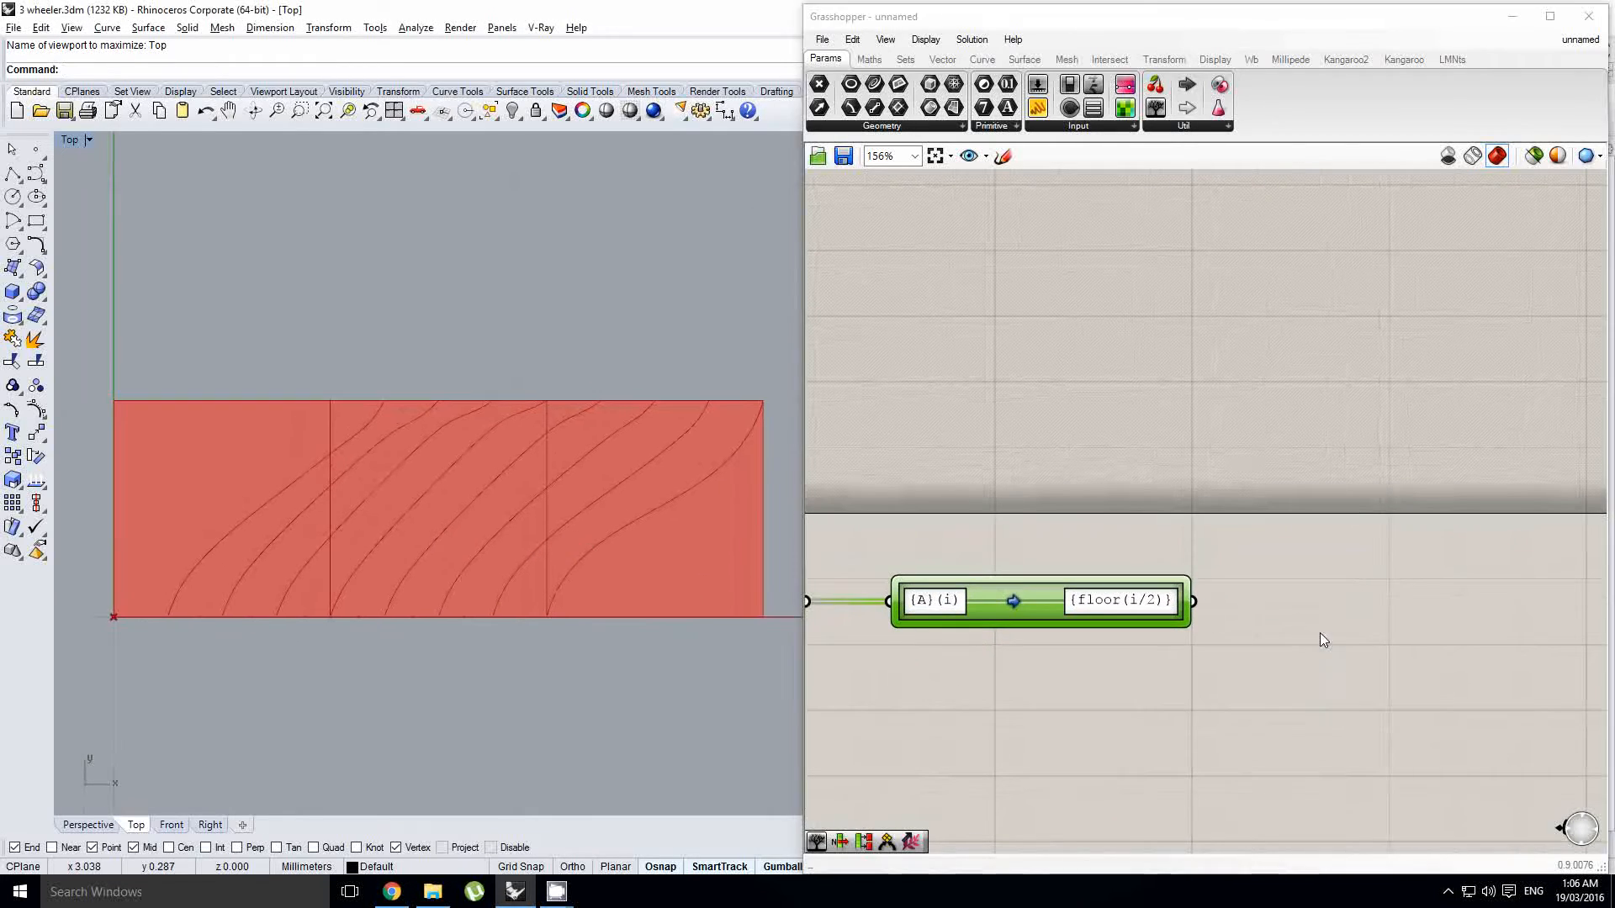
{"action": "right_click_drag", "start_coordinate": [1320, 633], "coordinate": [1284, 640]}
{"action": "right_click_drag", "start_coordinate": [537, 565], "coordinate": [575, 558]}
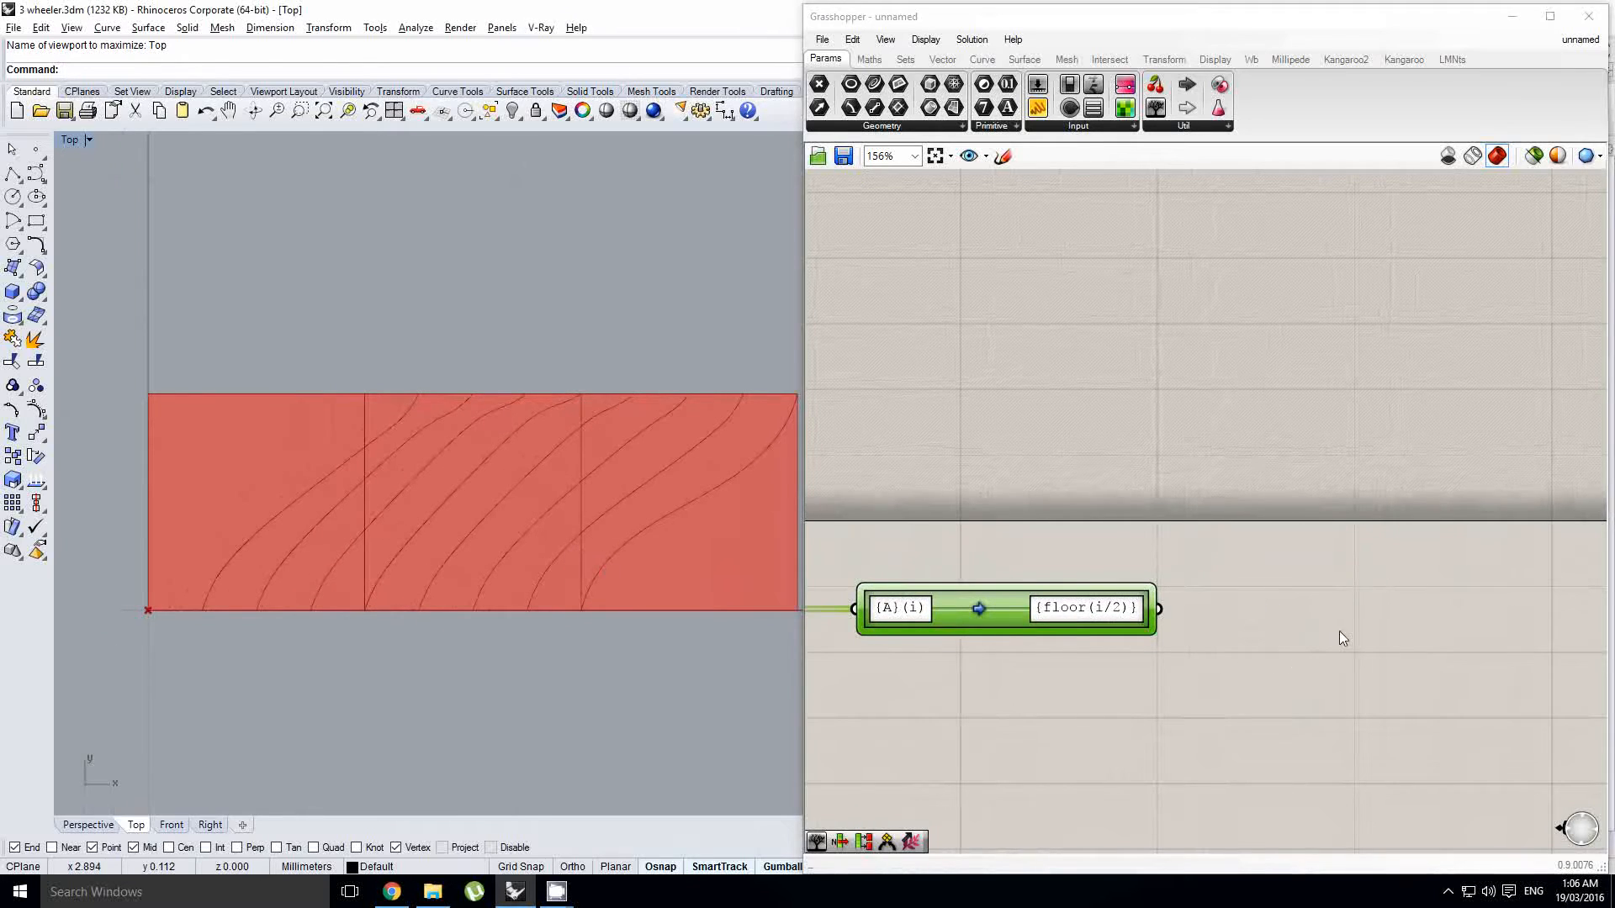
{"action": "right_click_drag", "start_coordinate": [1362, 580], "coordinate": [1263, 582]}
{"action": "right_click_drag", "start_coordinate": [999, 613], "coordinate": [1231, 605]}
{"action": "scroll", "coordinate": [1126, 607], "scroll_direction": "down", "scroll_amount": 1}
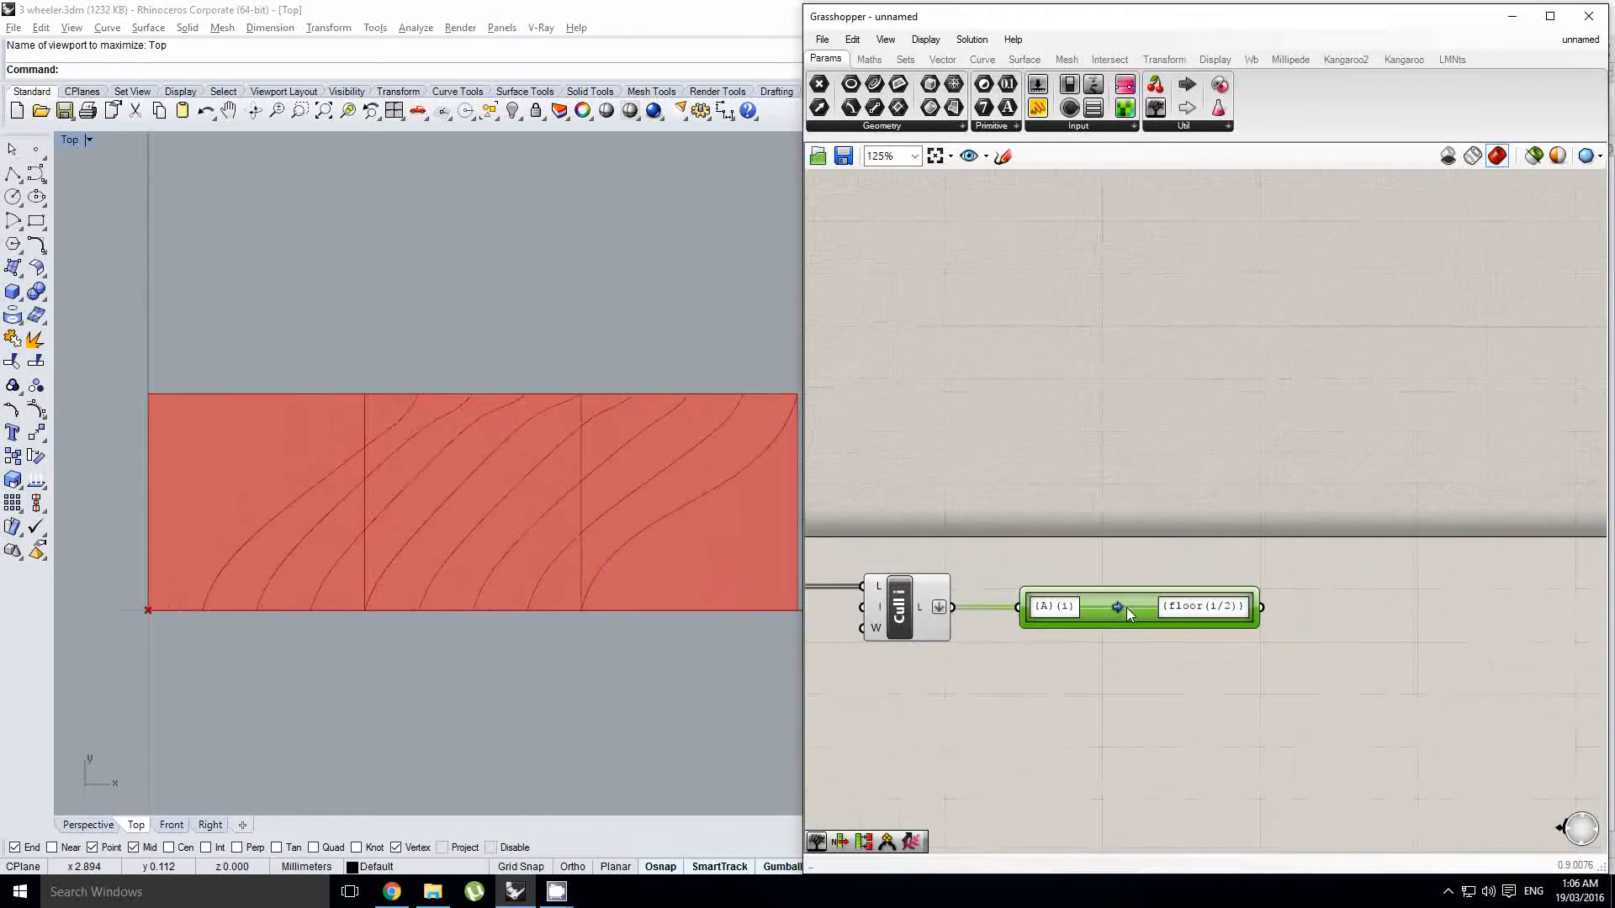
Step: Move the Path Mapper farther away from Cull Index to open up space between the two components
{"action": "left_click_drag", "start_coordinate": [1127, 607], "coordinate": [1394, 607]}
{"action": "right_click_drag", "start_coordinate": [1067, 595], "coordinate": [1145, 588]}
{"action": "left_click", "coordinate": [1268, 610]}
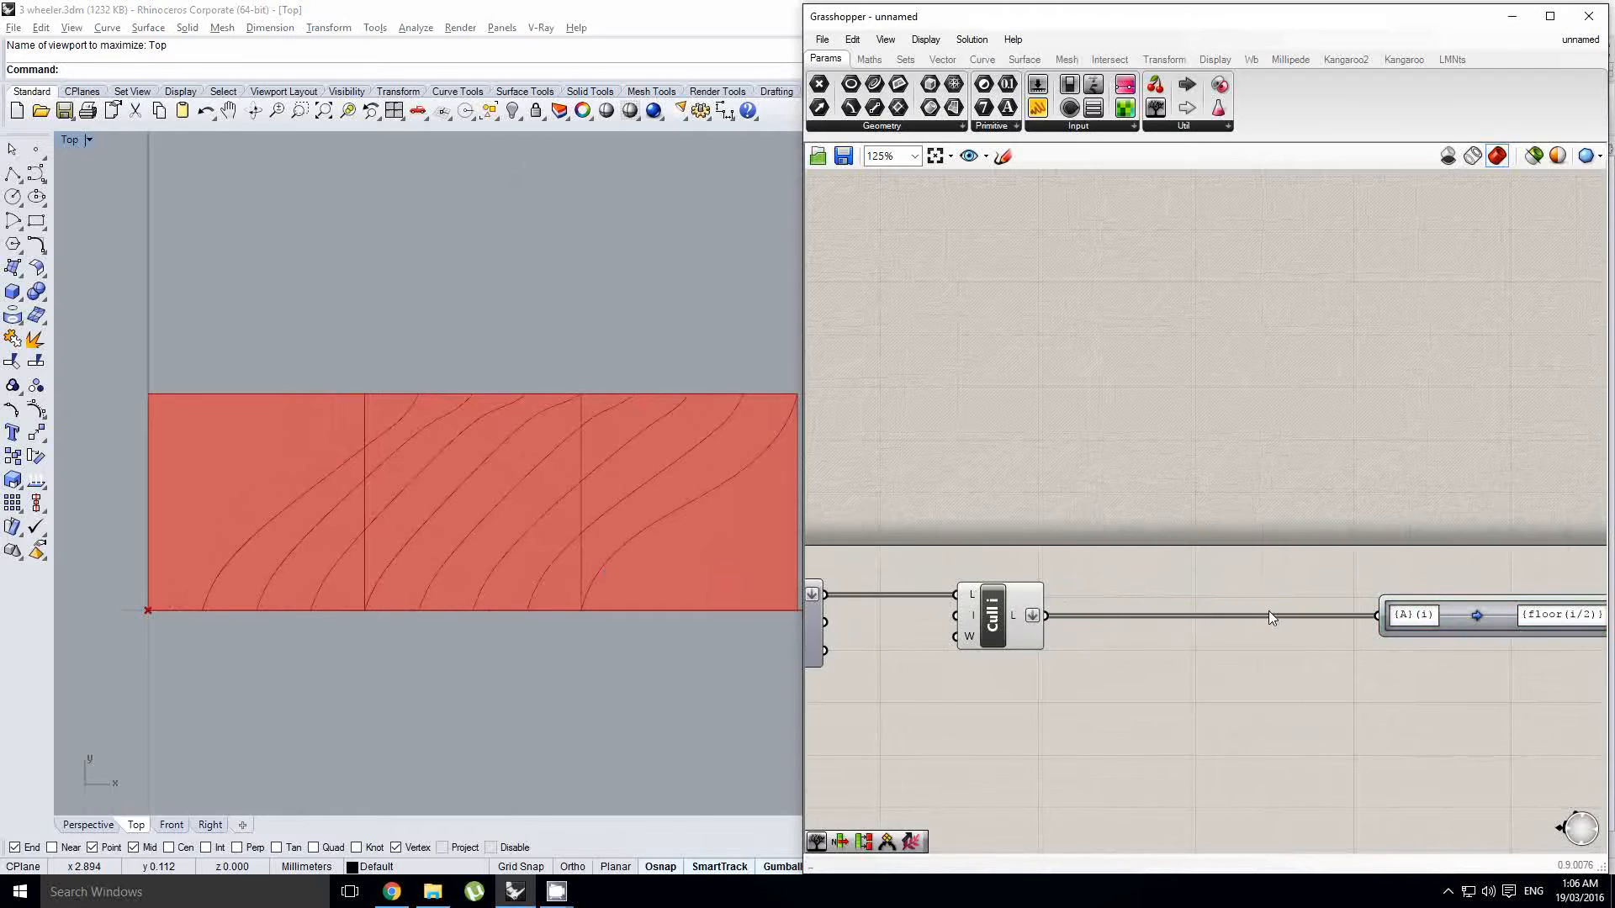
{"action": "right_click_drag", "start_coordinate": [1267, 611], "coordinate": [1187, 611]}
{"action": "left_click", "coordinate": [1391, 622]}
{"action": "left_click_drag", "start_coordinate": [1391, 622], "coordinate": [1457, 622]}
{"action": "right_click_drag", "start_coordinate": [1093, 578], "coordinate": [1158, 576]}
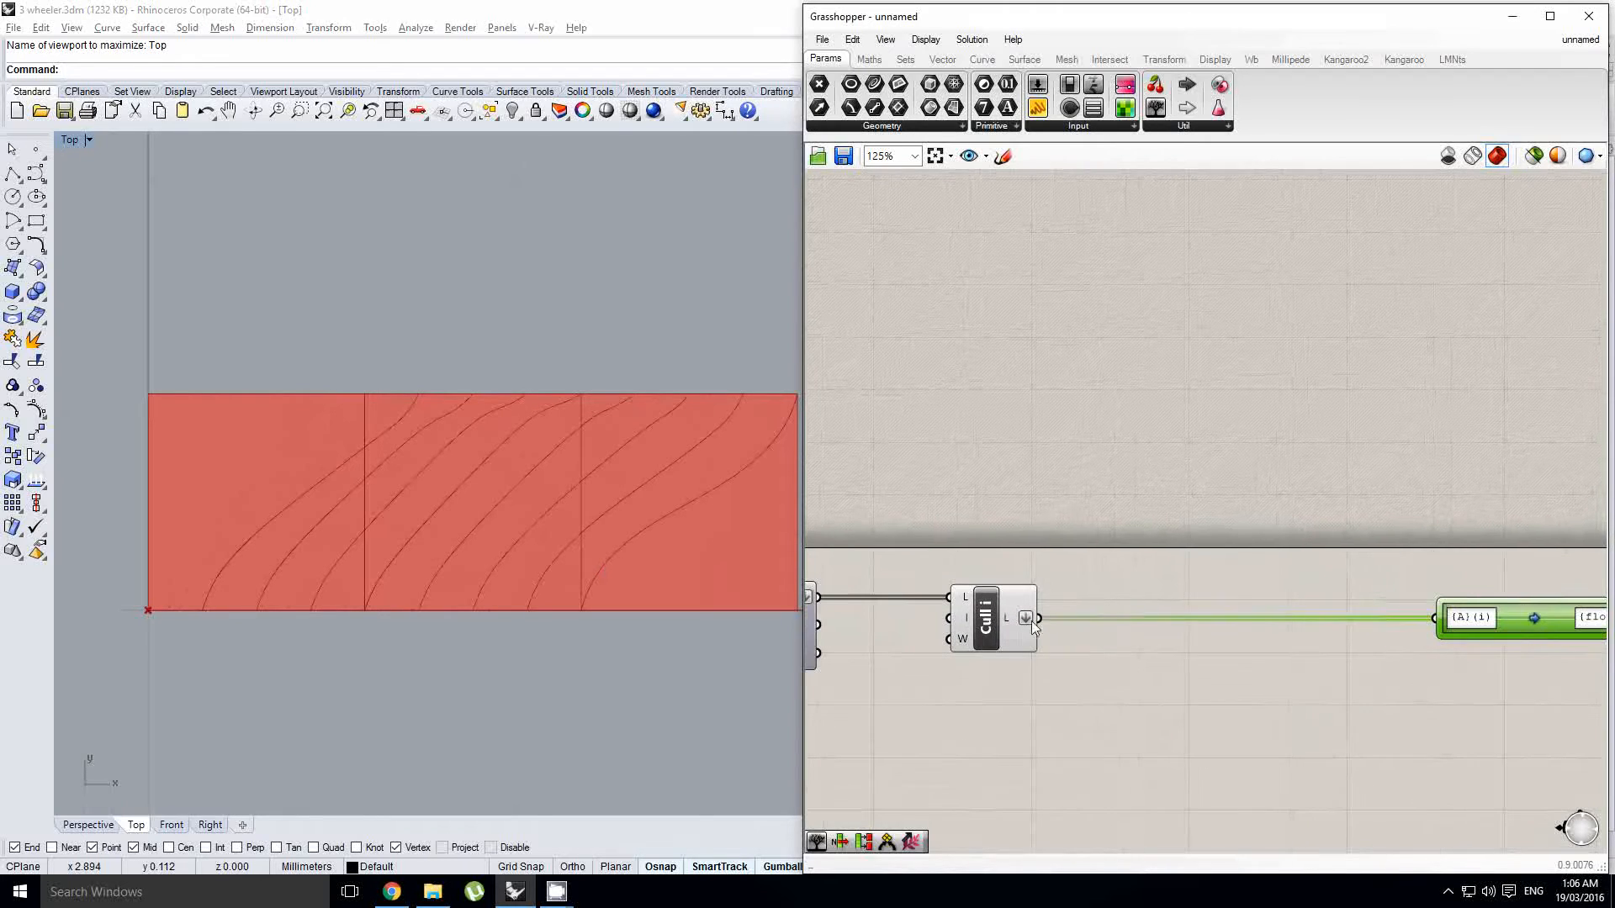
{"action": "mouse_move", "coordinate": [1019, 626]}
{"action": "right_click_drag", "start_coordinate": [391, 542], "coordinate": [414, 534]}
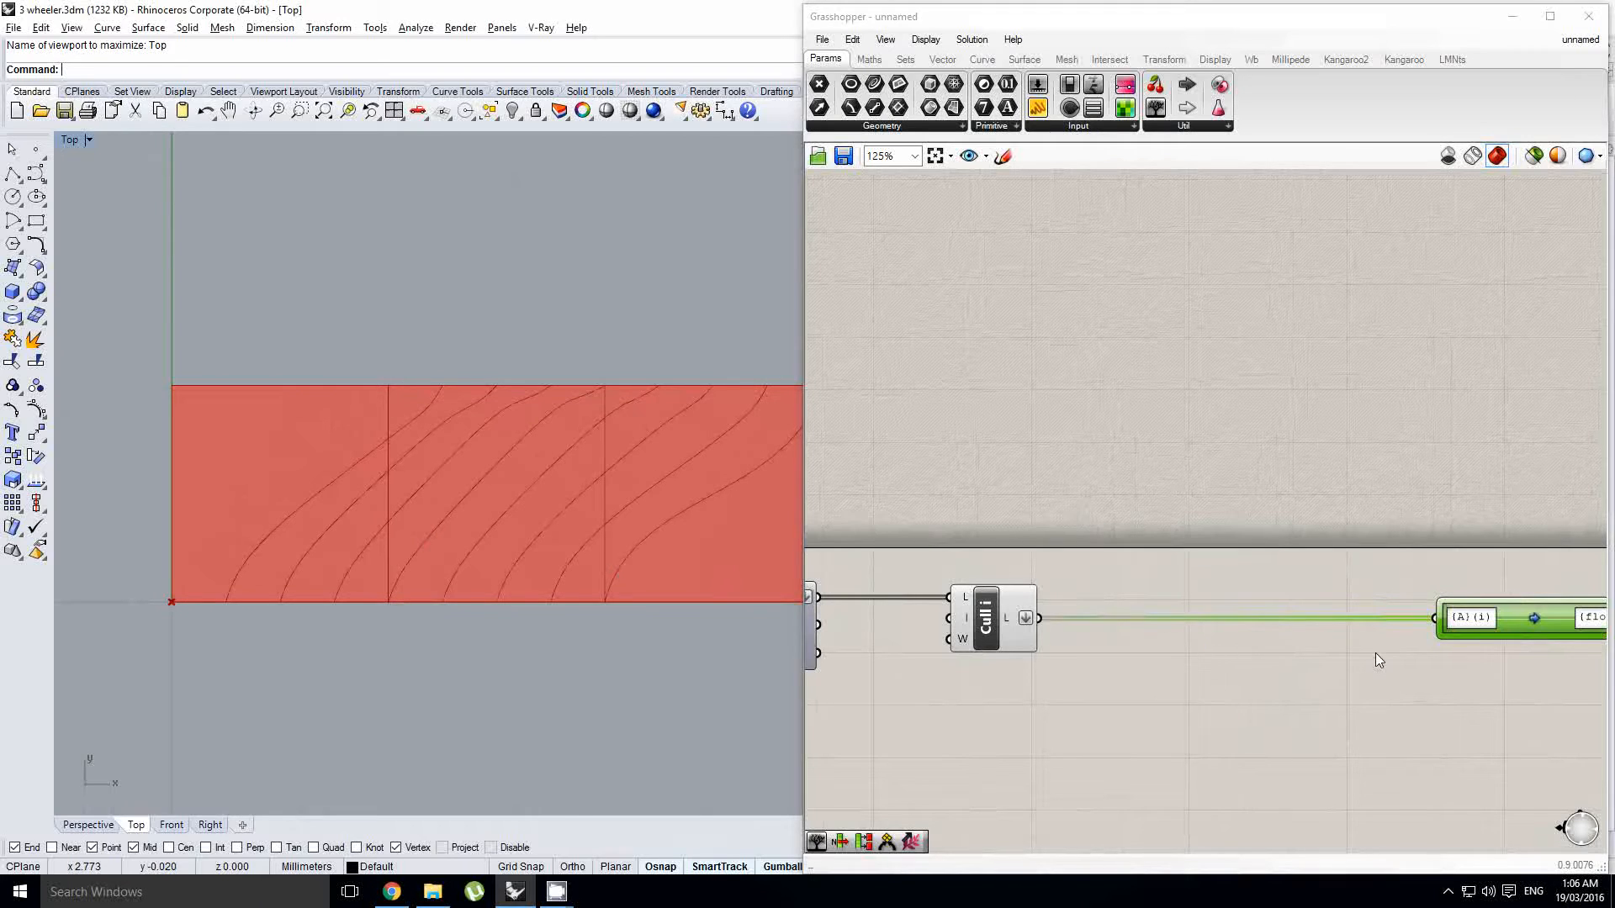
{"action": "right_click_drag", "start_coordinate": [1377, 659], "coordinate": [1247, 619]}
Step: Add an Iso Curve component near the upper rectangle's Surface parameter and wire that surface into its S input
{"action": "double_click", "coordinate": [1148, 573]}
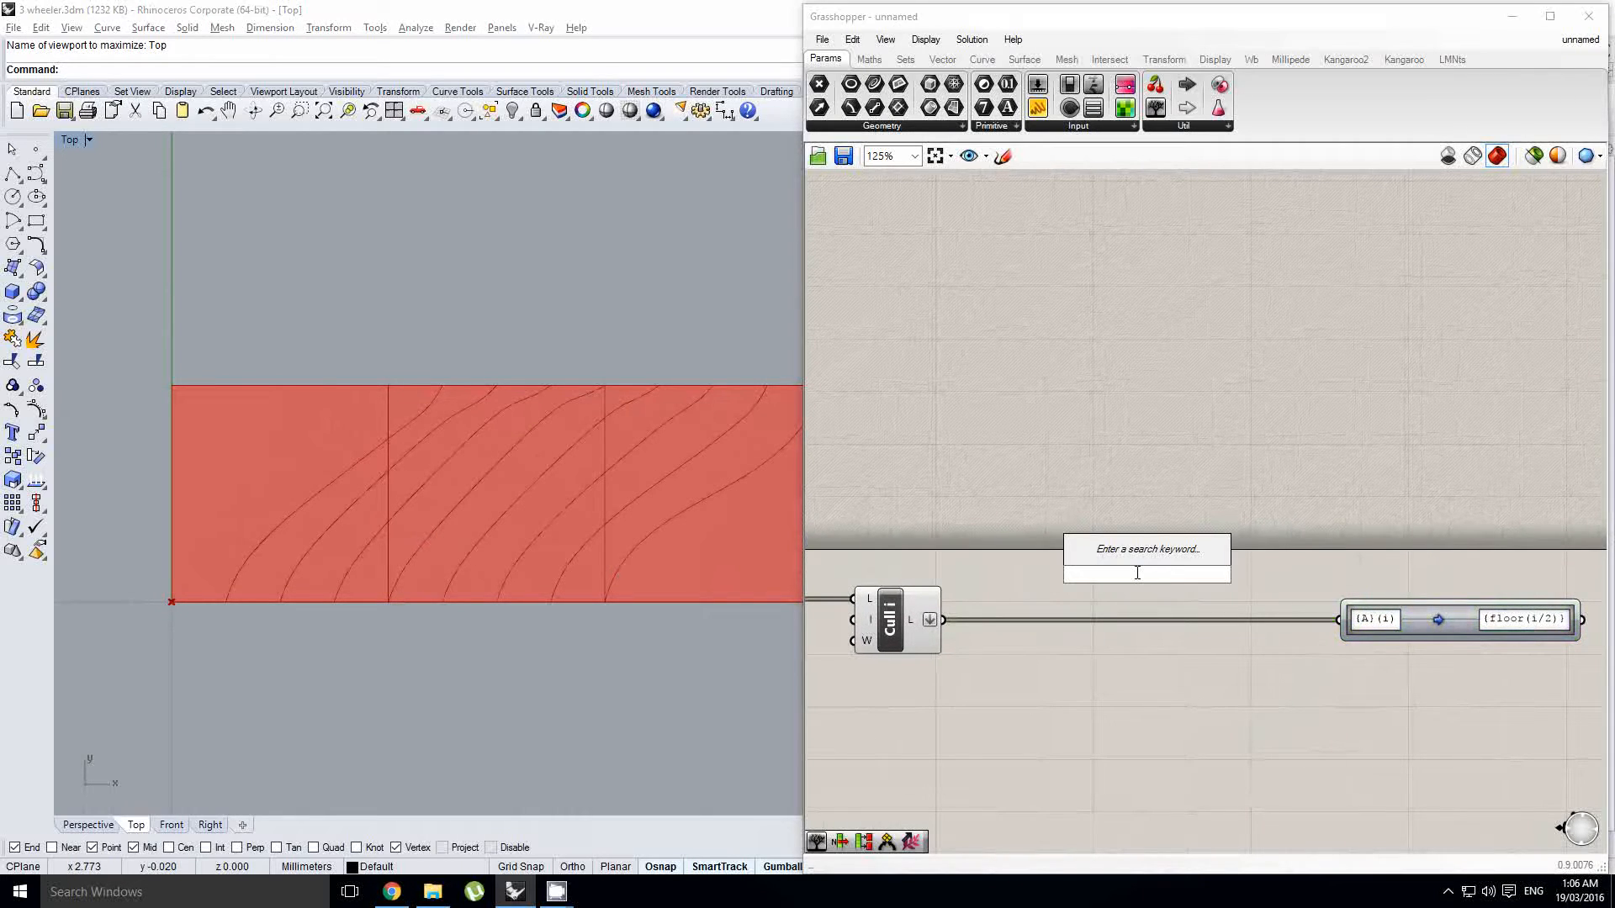
{"action": "right_click_drag", "start_coordinate": [1103, 526], "coordinate": [1295, 555]}
{"action": "scroll", "coordinate": [1295, 555], "scroll_direction": "down", "scroll_amount": 1}
{"action": "right_click_drag", "start_coordinate": [1165, 555], "coordinate": [1392, 565]}
{"action": "right_click_drag", "start_coordinate": [1144, 562], "coordinate": [1307, 556]}
{"action": "right_click_drag", "start_coordinate": [991, 515], "coordinate": [1250, 551]}
{"action": "right_click_drag", "start_coordinate": [967, 580], "coordinate": [1301, 579]}
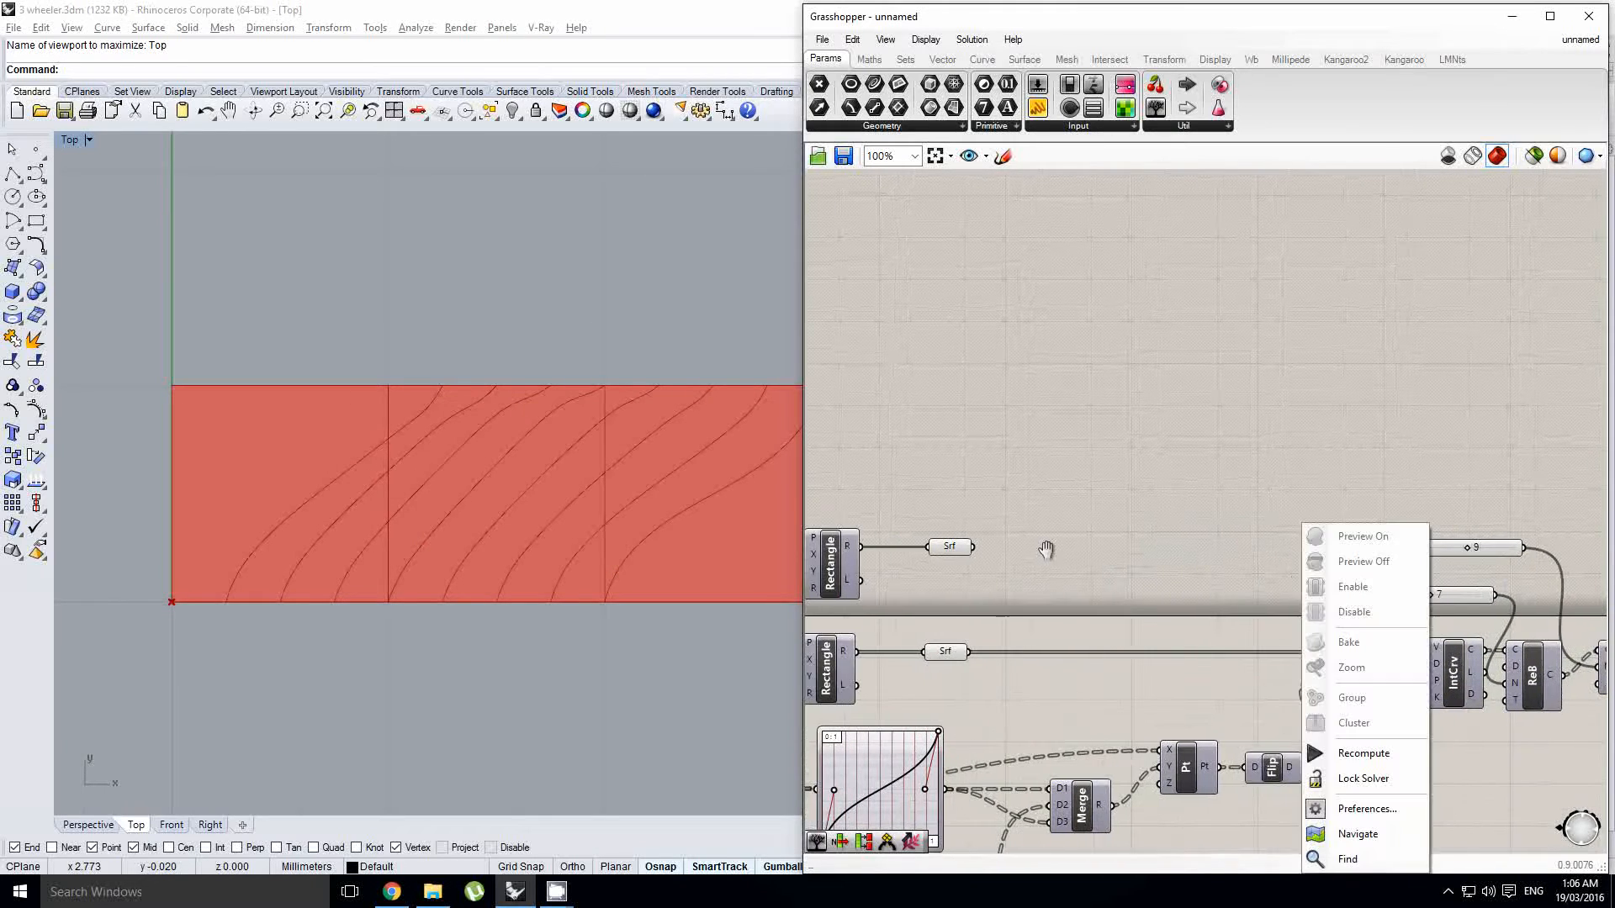
{"action": "left_click", "coordinate": [969, 547]}
{"action": "double_click", "coordinate": [1193, 497]}
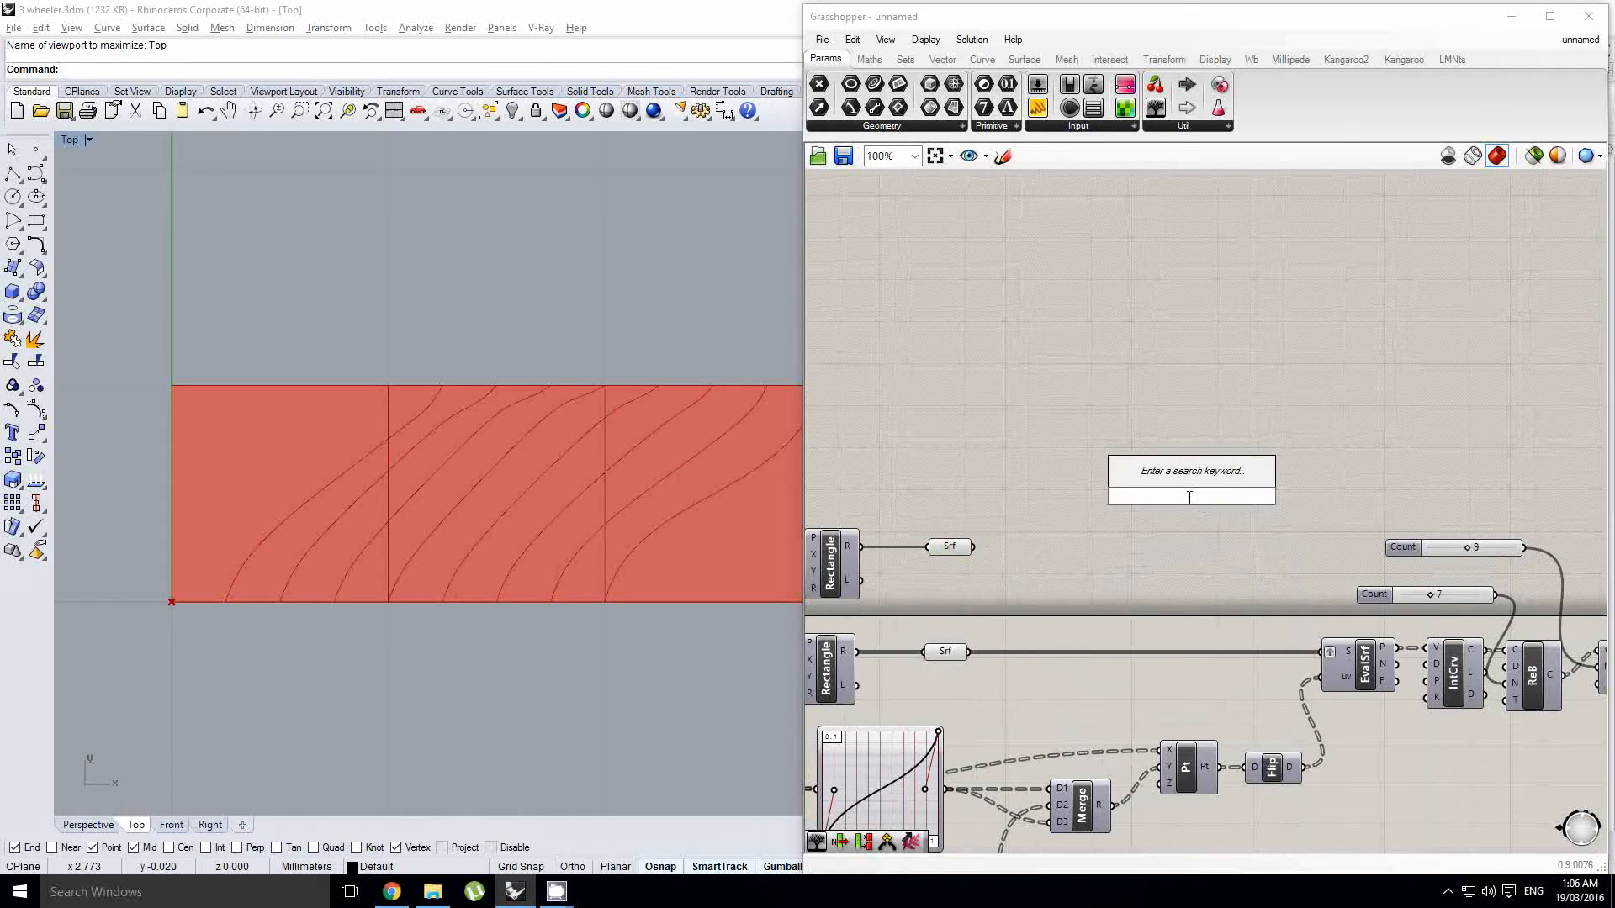
{"action": "type", "text": "iso"}
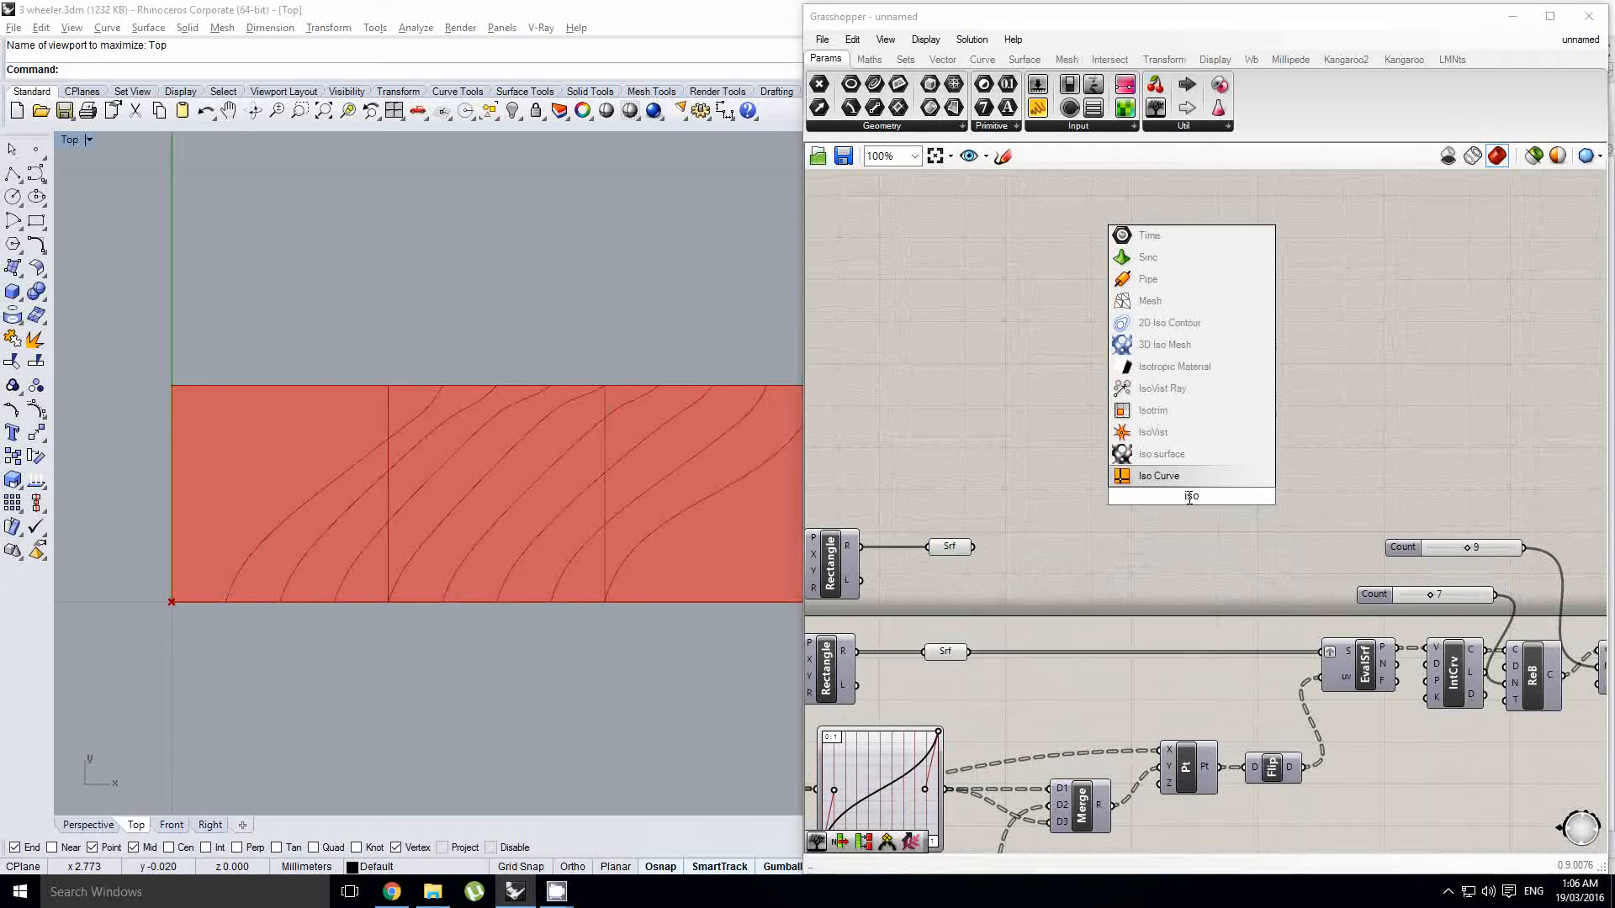
{"action": "key", "text": "Return"}
{"action": "left_click_drag", "start_coordinate": [1028, 523], "coordinate": [1265, 480]}
Step: Add a Construct Point component before Iso Curve and wire its point output into the uv input
{"action": "double_click", "coordinate": [1141, 475]}
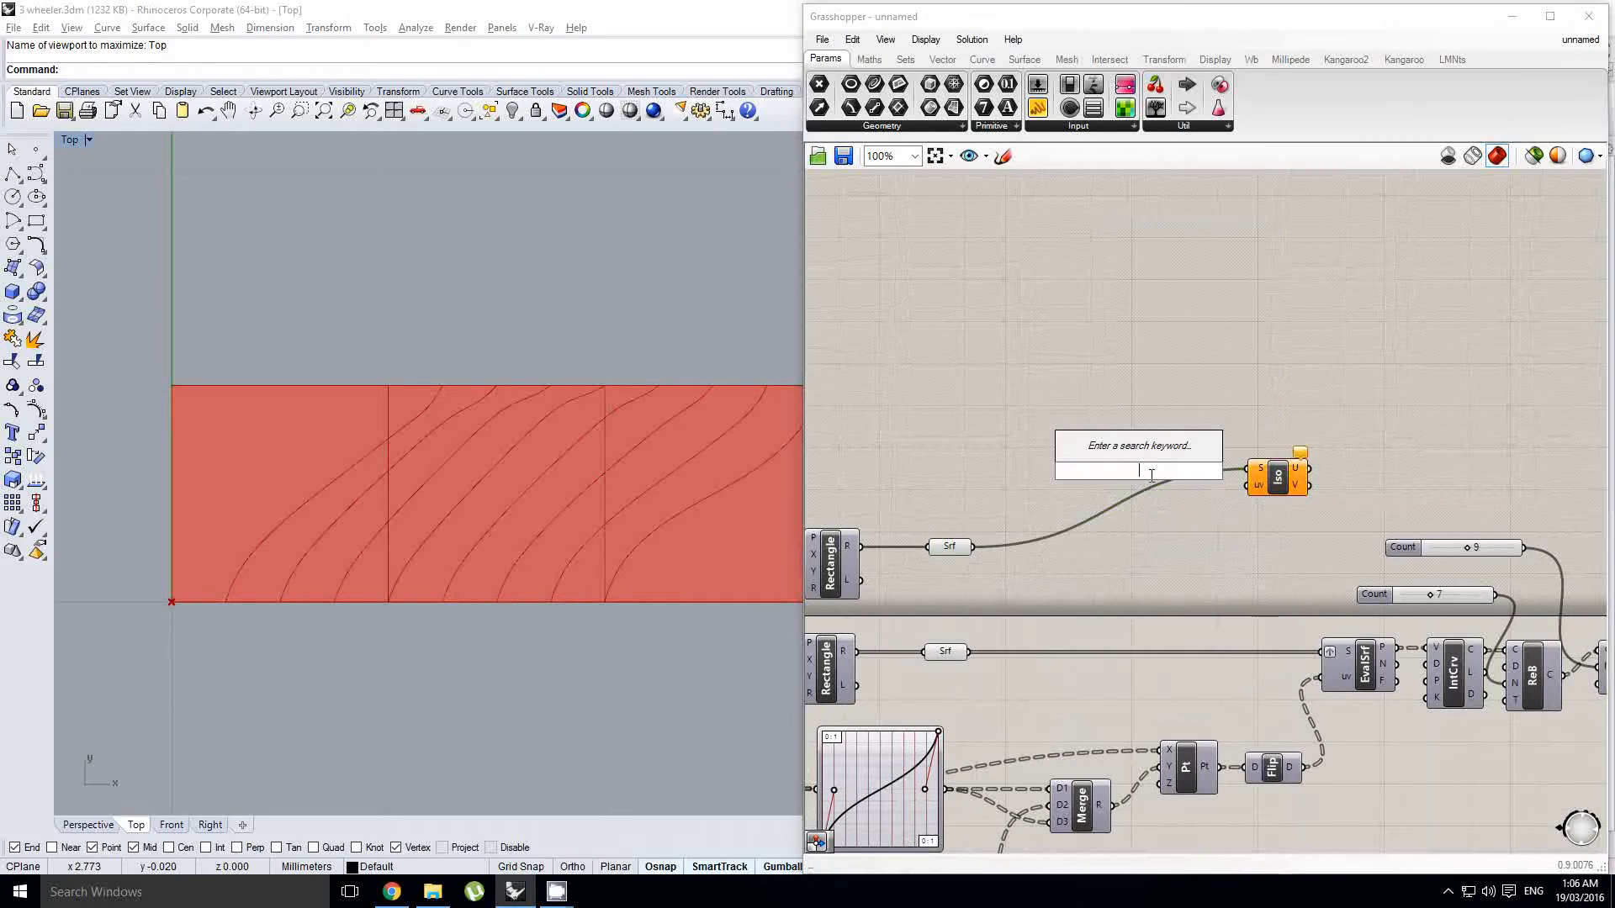
{"action": "type", "text": "point"}
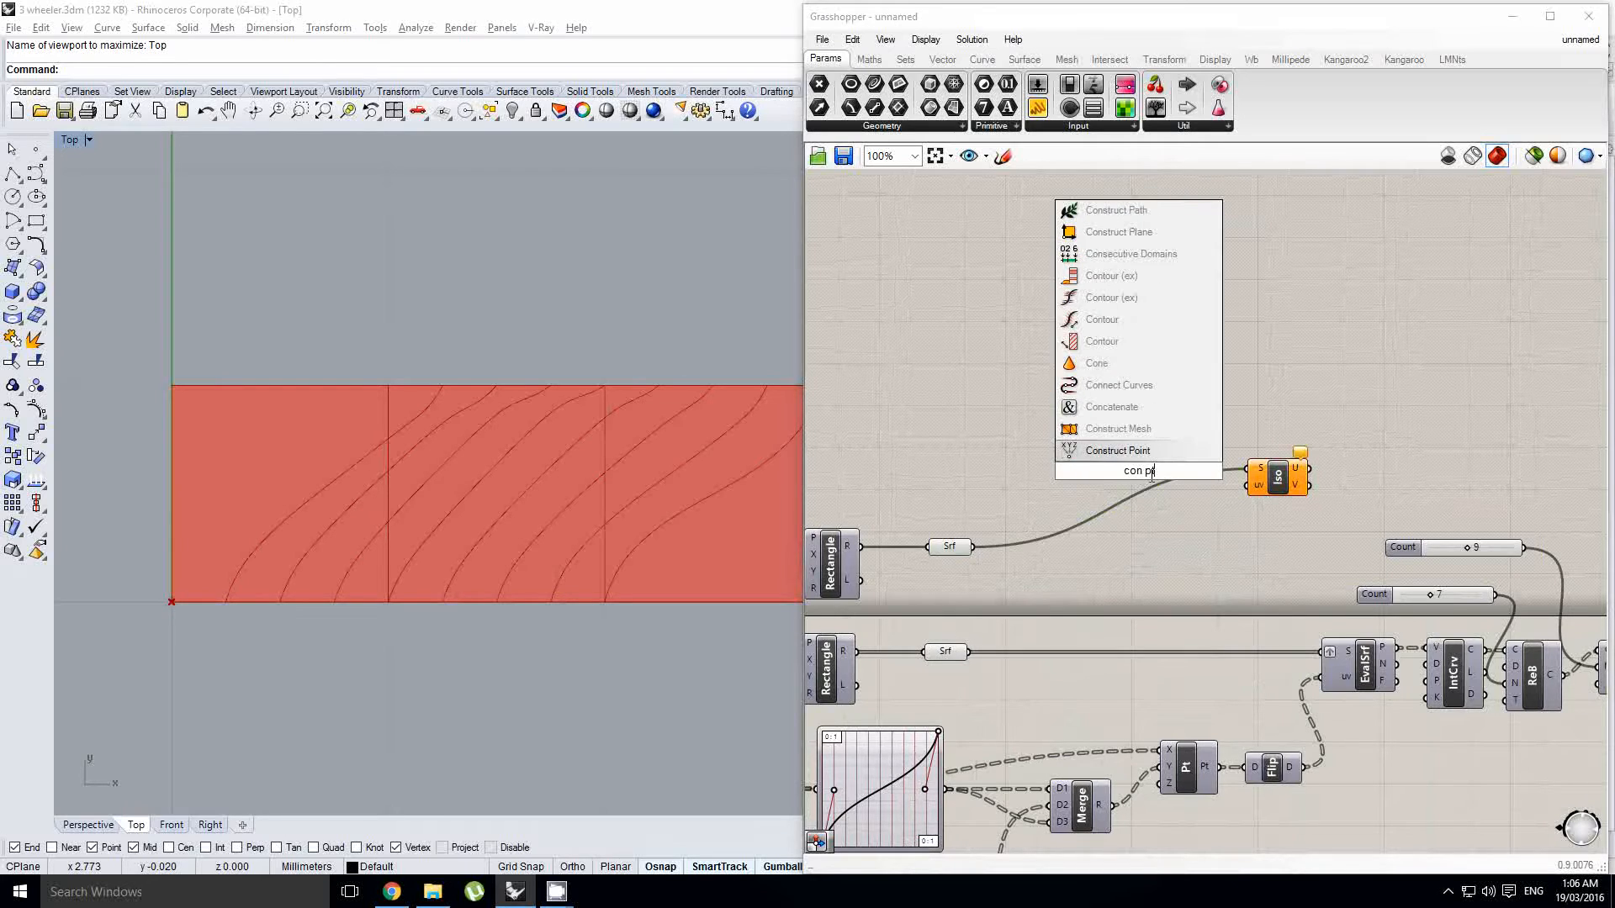
{"action": "key", "text": "Return"}
{"action": "mouse_move", "coordinate": [1173, 471]}
{"action": "left_mouse_down"}
{"action": "mouse_move", "coordinate": [1246, 485]}
{"action": "mouse_move", "coordinate": [1173, 495]}
{"action": "left_mouse_up"}
{"action": "left_click", "coordinate": [1258, 481]}
{"action": "scroll", "coordinate": [1148, 500], "scroll_direction": "up", "scroll_amount": 1}
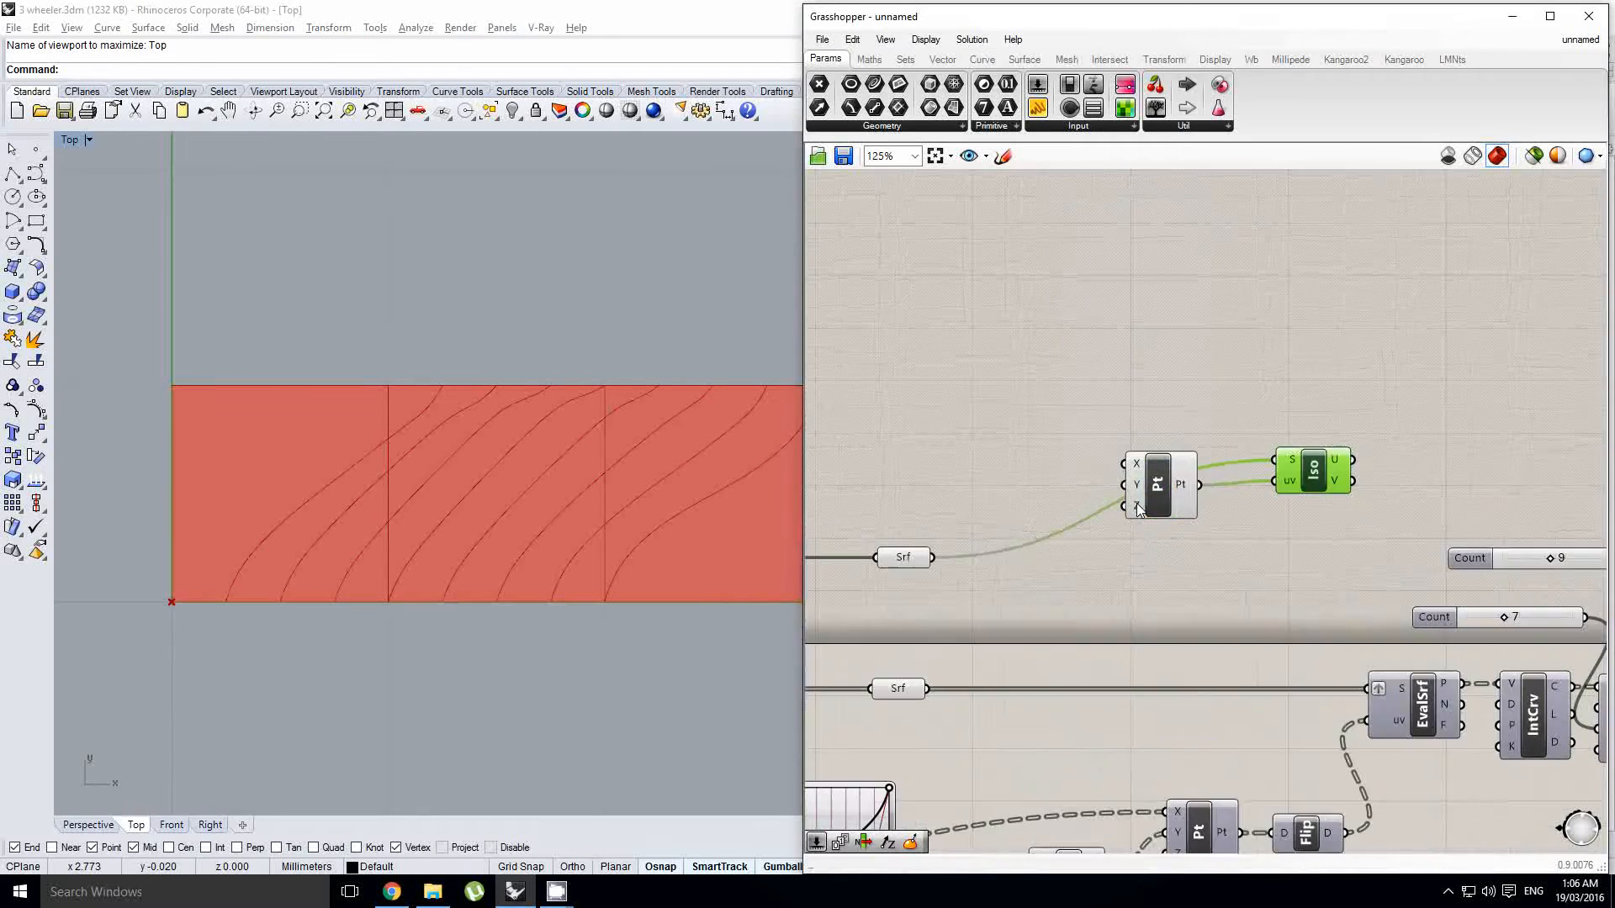
{"action": "left_click", "coordinate": [1152, 499]}
Step: Add two number sliders at 0.250 and wire both into the Y input of the new Construct Point
{"action": "right_click_drag", "start_coordinate": [963, 466], "coordinate": [1100, 465]}
{"action": "left_click", "coordinate": [1091, 362]}
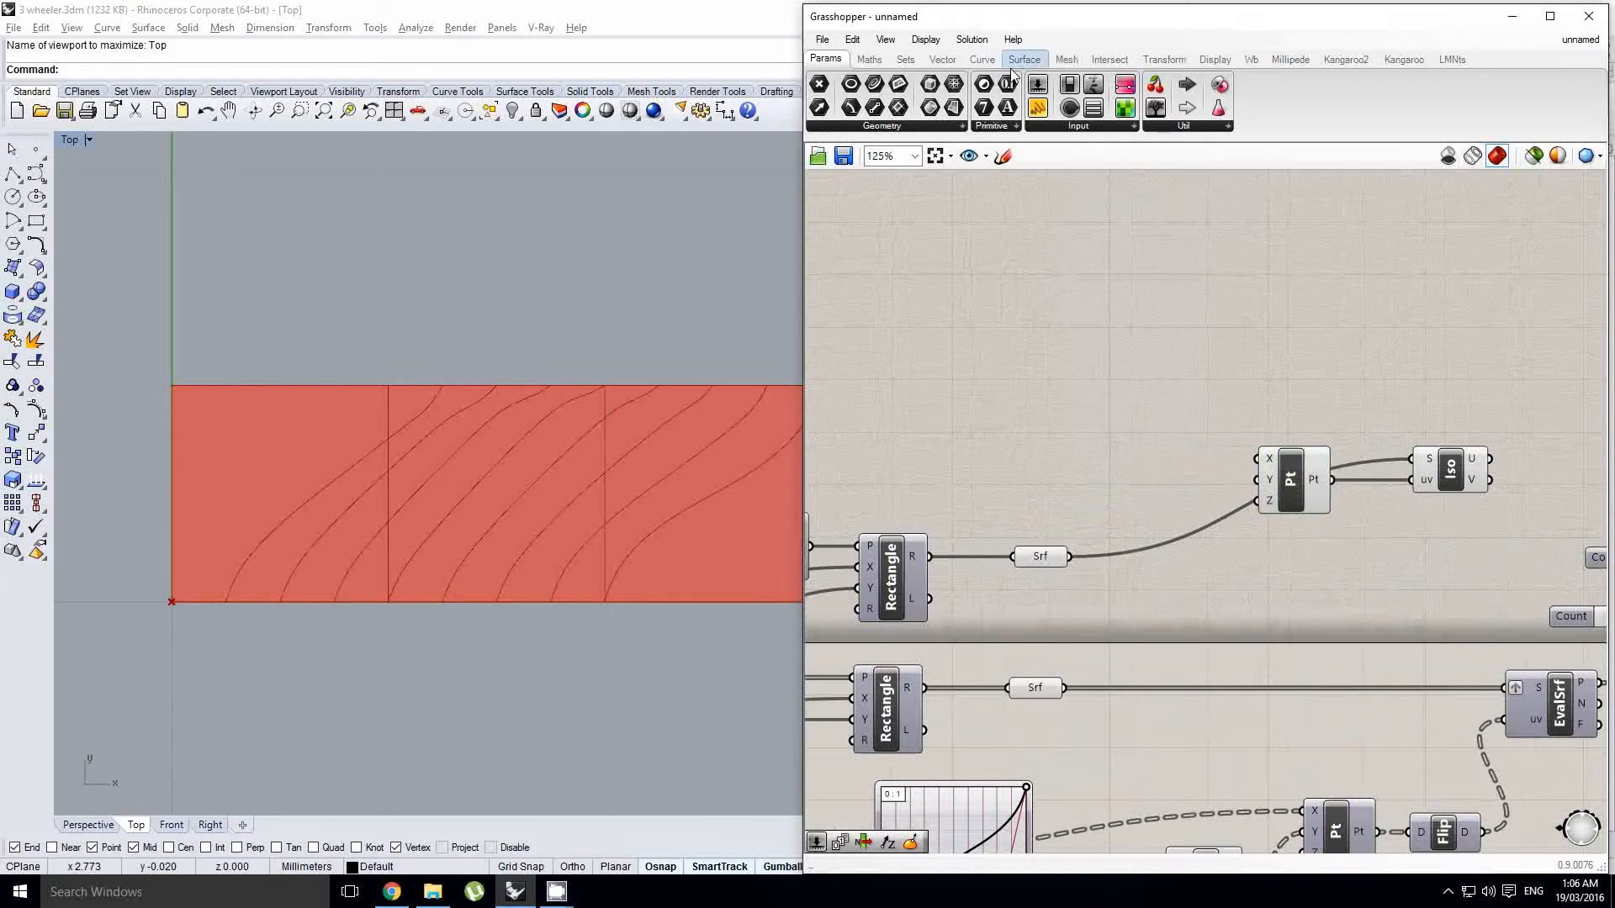
{"action": "left_click_drag", "start_coordinate": [1037, 85], "coordinate": [1017, 497]}
{"action": "scroll", "coordinate": [1118, 454], "scroll_direction": "up", "scroll_amount": 2}
{"action": "left_click_drag", "start_coordinate": [1239, 450], "coordinate": [1337, 499]}
{"action": "left_click_drag", "start_coordinate": [1237, 494], "coordinate": [1336, 498], "text": "shift"}
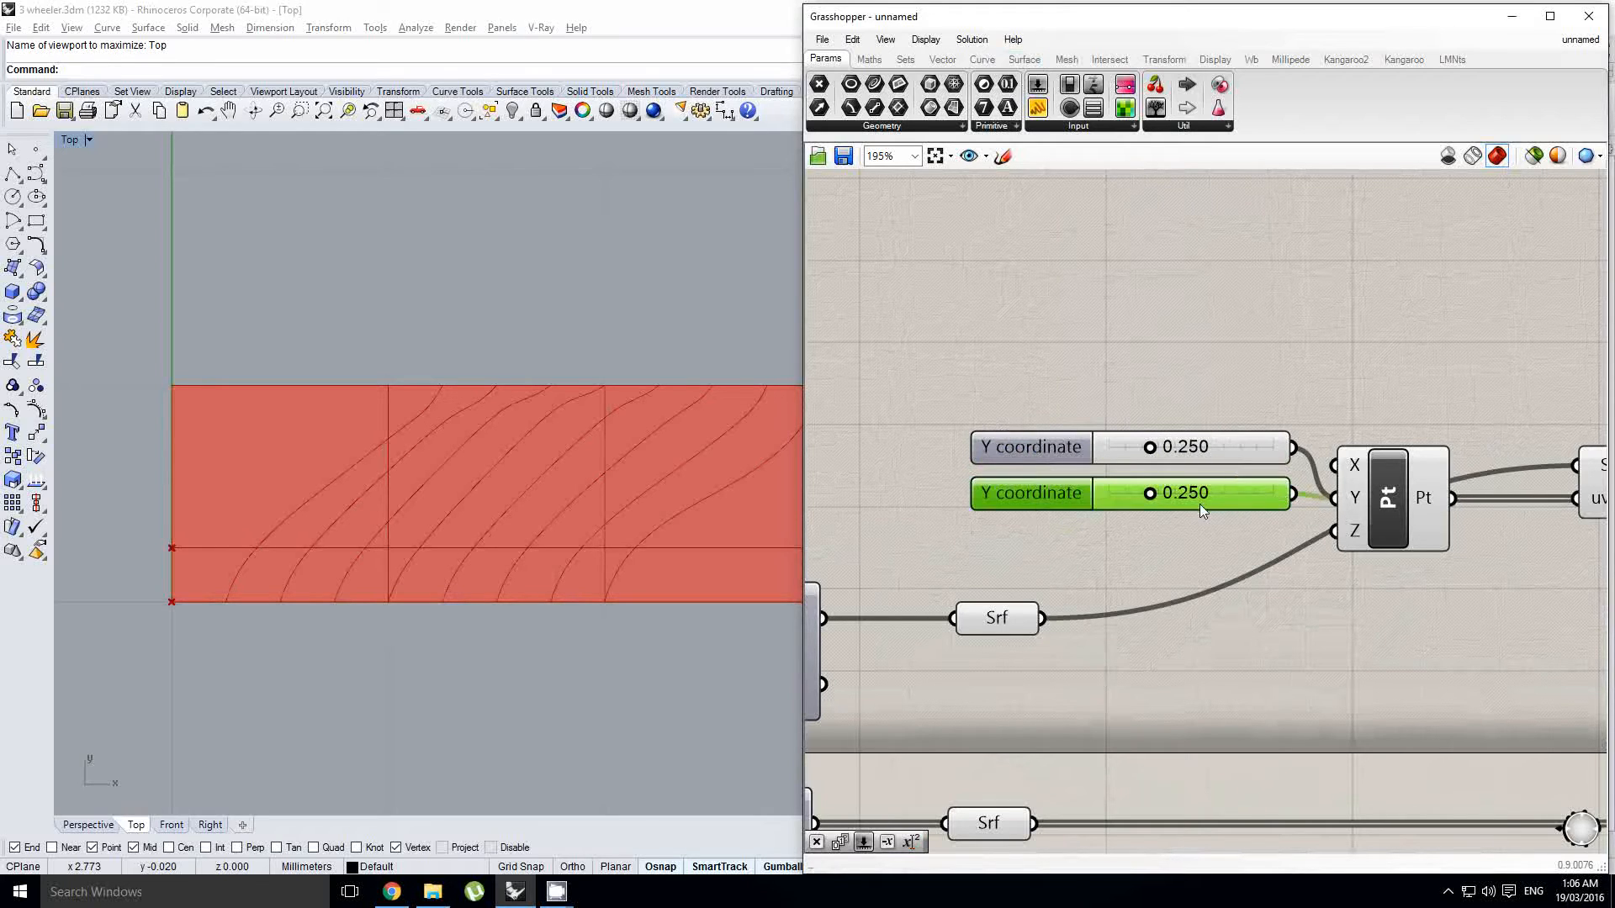
Step: Set the upper Y coordinate slider to 0.414 and check the isocurves on the surface
{"action": "left_click", "coordinate": [1218, 451]}
{"action": "left_click_drag", "start_coordinate": [1218, 451], "coordinate": [1160, 458]}
{"action": "right_click_drag", "start_coordinate": [555, 482], "coordinate": [431, 480]}
{"action": "scroll", "coordinate": [436, 482], "scroll_direction": "down", "scroll_amount": 4}
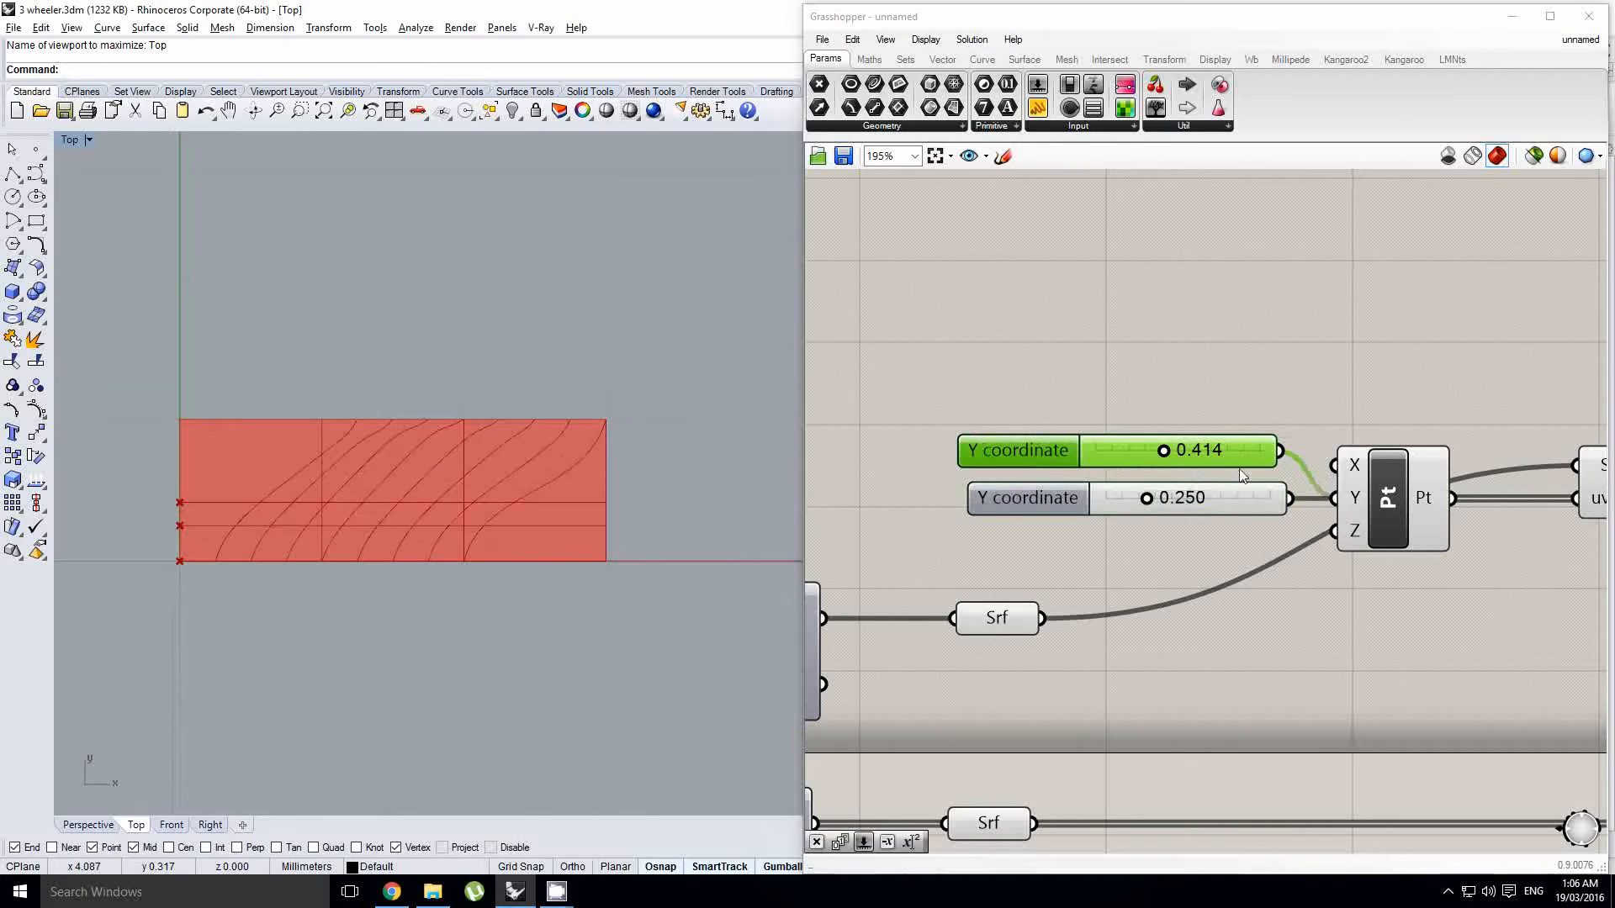
Step: Add a Curve parameter after the Iso Curve component and wire the U output into it
{"action": "right_click_drag", "start_coordinate": [1279, 469], "coordinate": [1070, 465]}
{"action": "scroll", "coordinate": [1069, 464], "scroll_direction": "down", "scroll_amount": 1}
{"action": "left_click", "coordinate": [1078, 468]}
{"action": "scroll", "coordinate": [471, 518], "scroll_direction": "up", "scroll_amount": 2}
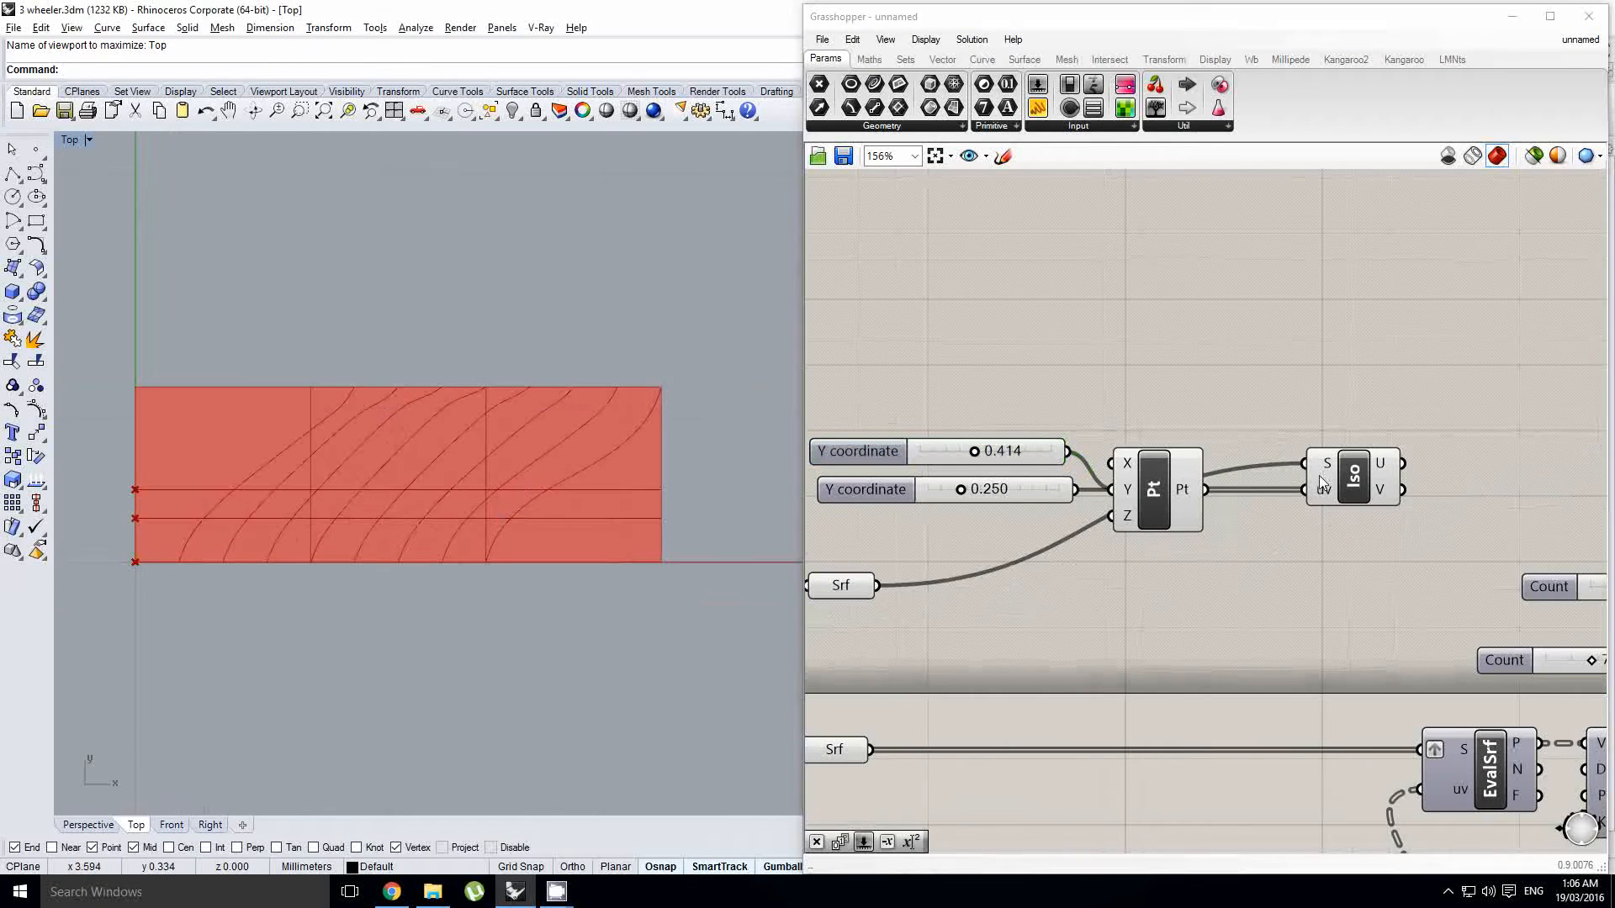
{"action": "scroll", "coordinate": [1319, 476], "scroll_direction": "up", "scroll_amount": 1}
{"action": "scroll", "coordinate": [1236, 494], "scroll_direction": "down", "scroll_amount": 3}
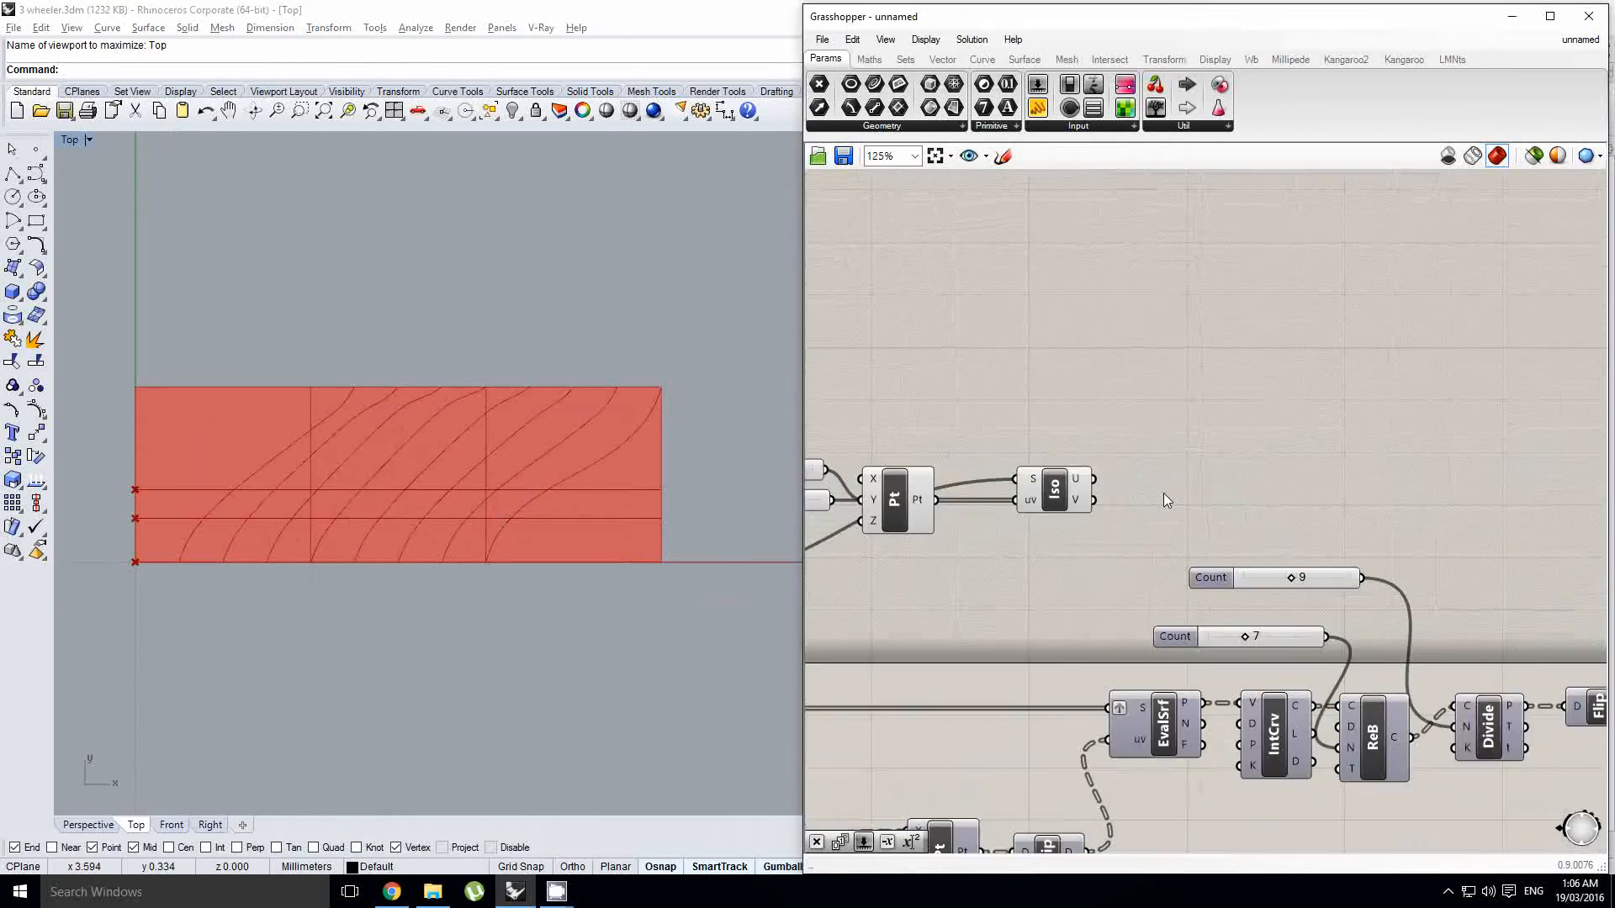
{"action": "double_click", "coordinate": [1206, 479]}
{"action": "type", "text": "crv"}
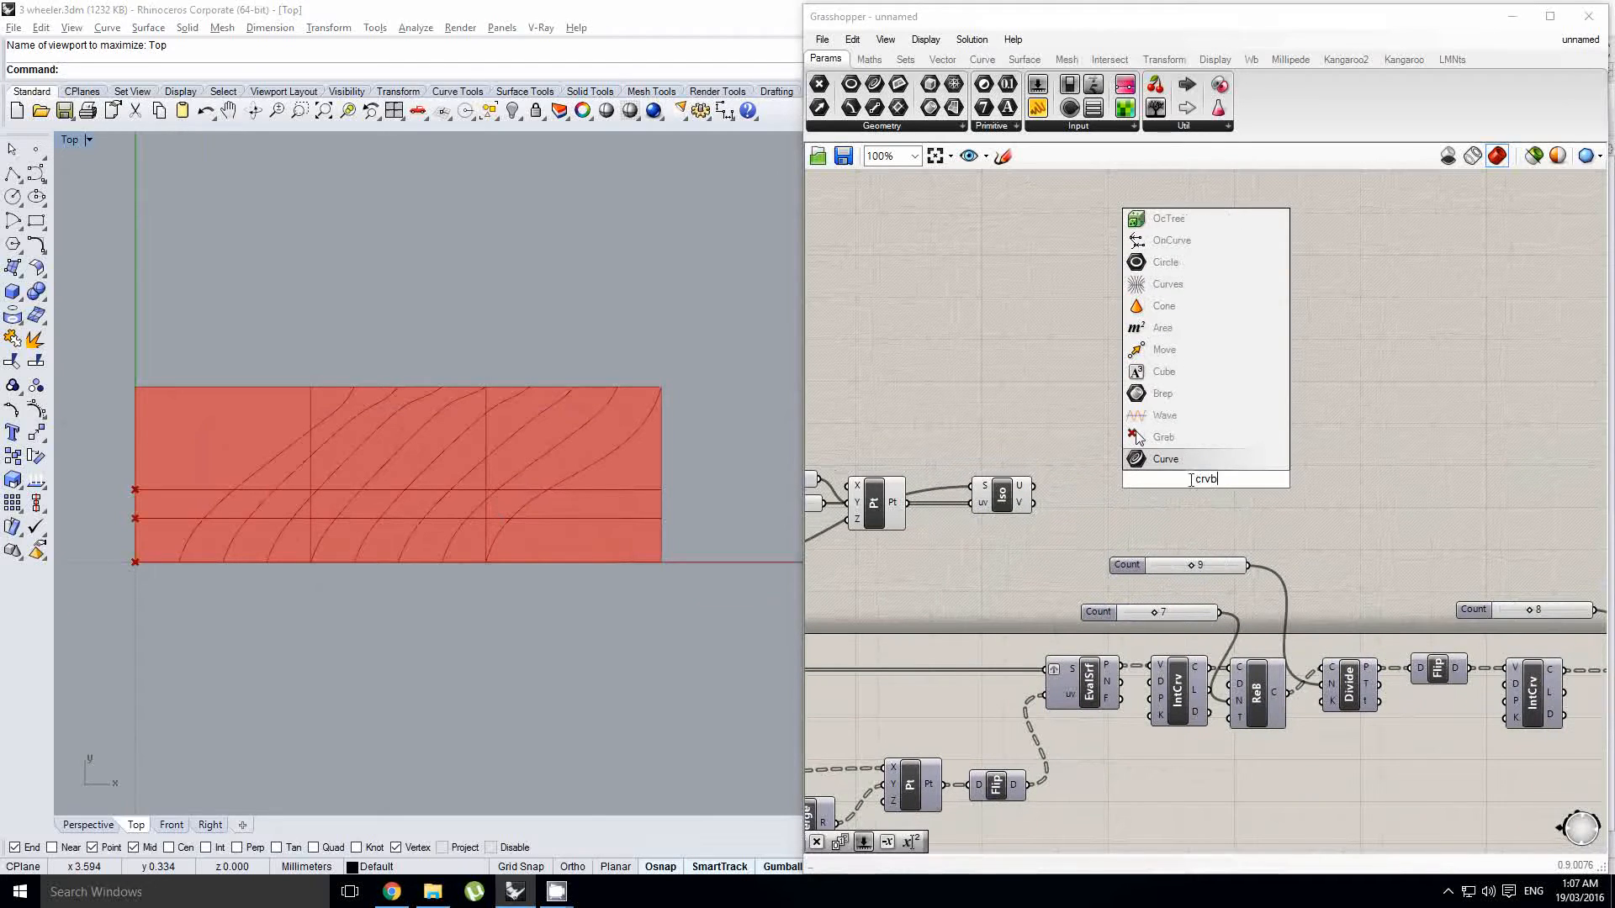
{"action": "key", "text": "Return"}
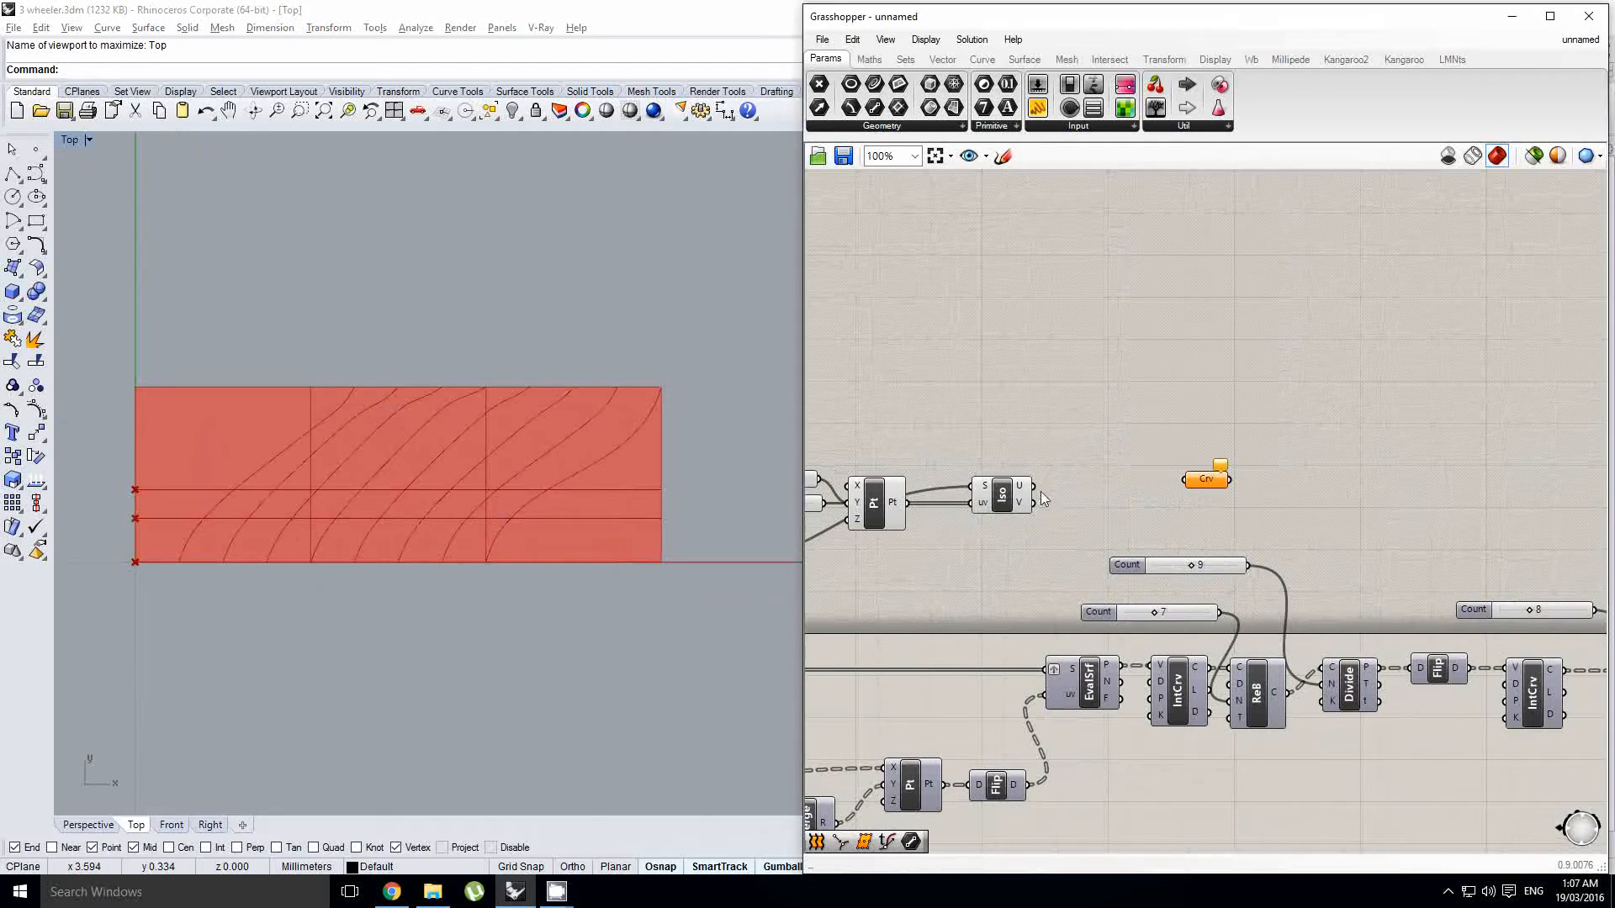
{"action": "left_click_drag", "start_coordinate": [1034, 485], "coordinate": [1141, 486]}
Step: Hide the viewport preview of the Iso Curve component and its Construct Point
{"action": "right_click_drag", "start_coordinate": [1131, 492], "coordinate": [1305, 481]}
{"action": "left_click_drag", "start_coordinate": [1226, 524], "coordinate": [1011, 439]}
{"action": "middle_click", "coordinate": [1004, 421]}
Step: Add a Curve | Curve (CCX) intersection, wiring the Cull Index list into A and the isocurve Curve parameter into B
{"action": "scroll", "coordinate": [1018, 423], "scroll_direction": "down", "scroll_amount": 2}
{"action": "right_click_drag", "start_coordinate": [1252, 551], "coordinate": [1022, 480]}
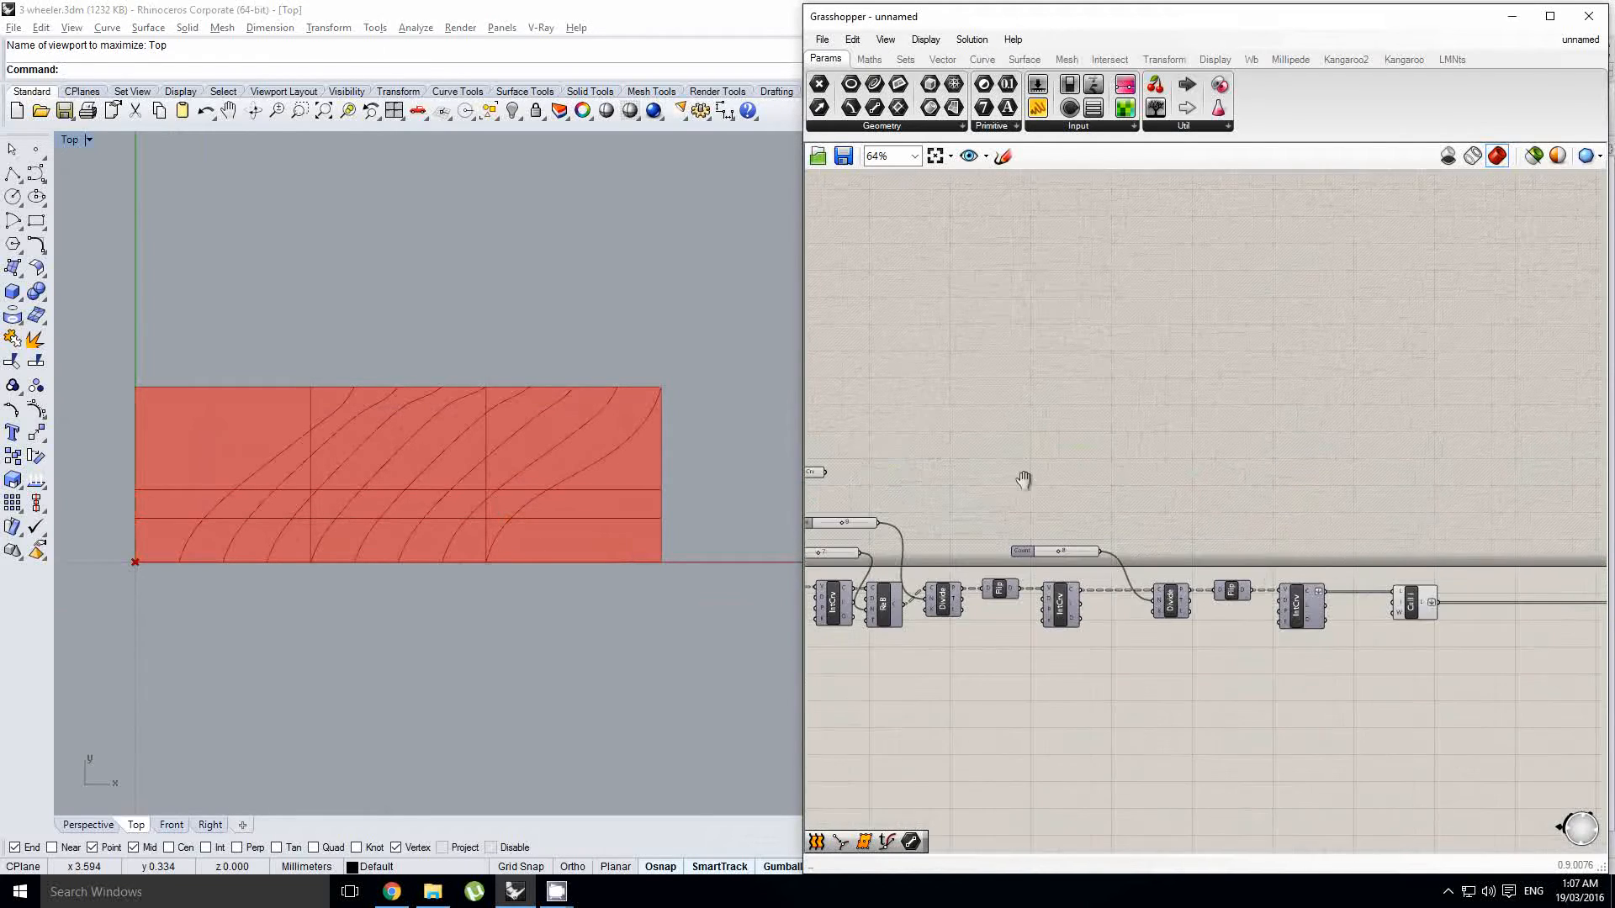
{"action": "scroll", "coordinate": [1445, 572], "scroll_direction": "up", "scroll_amount": 1}
{"action": "double_click", "coordinate": [1308, 560]}
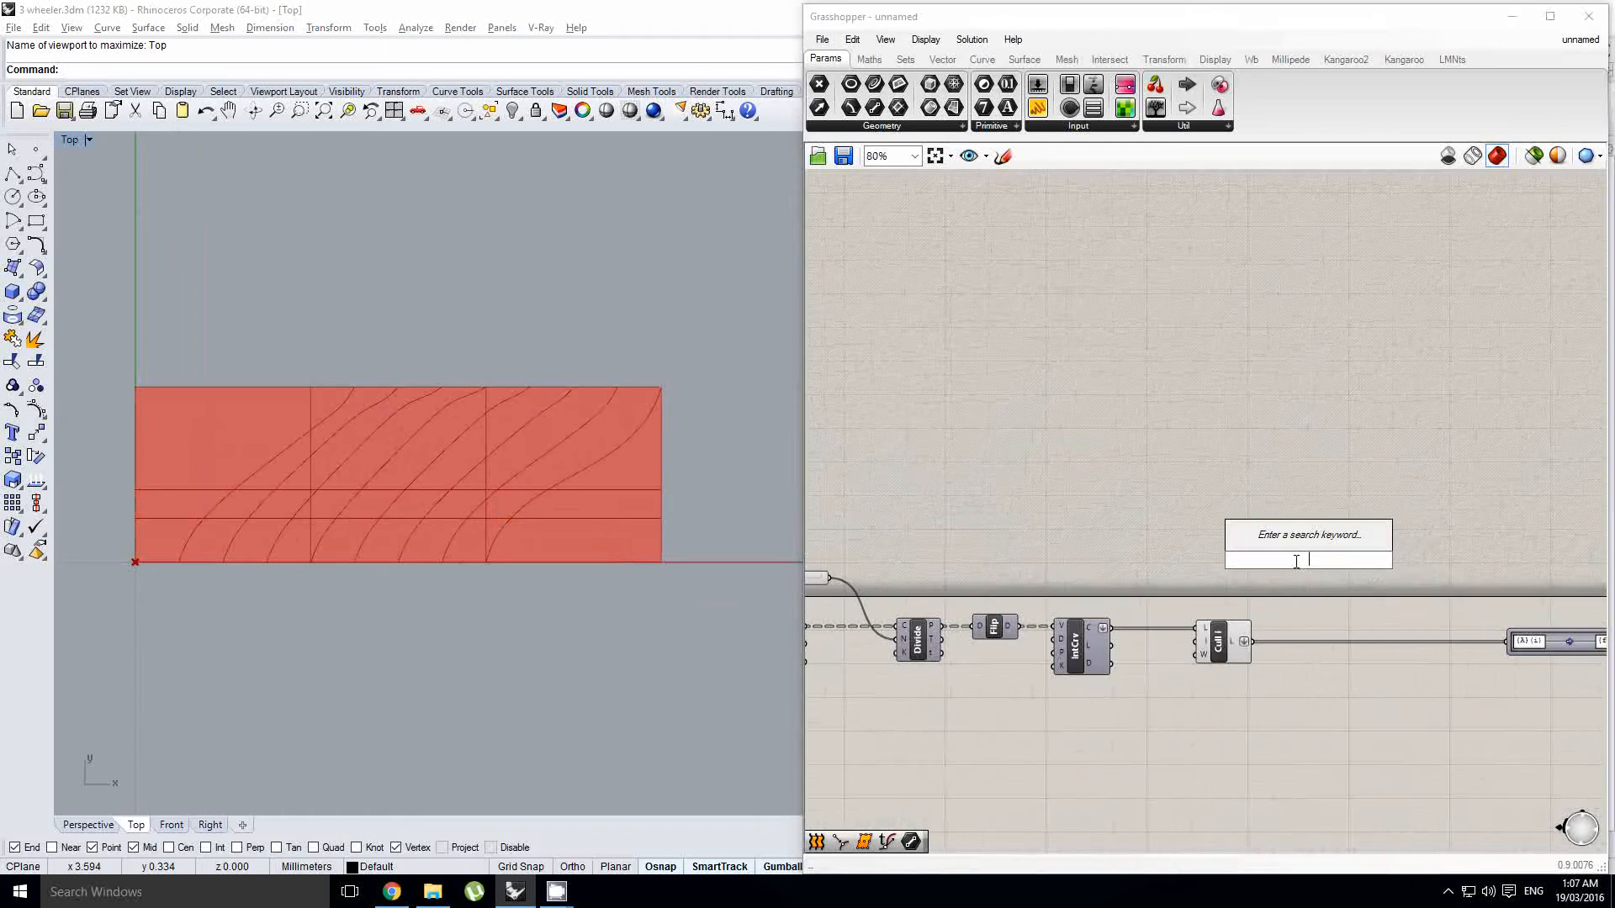
{"action": "type", "text": "ccx"}
{"action": "key", "text": "Return"}
{"action": "scroll", "coordinate": [1310, 578], "scroll_direction": "up", "scroll_amount": 1}
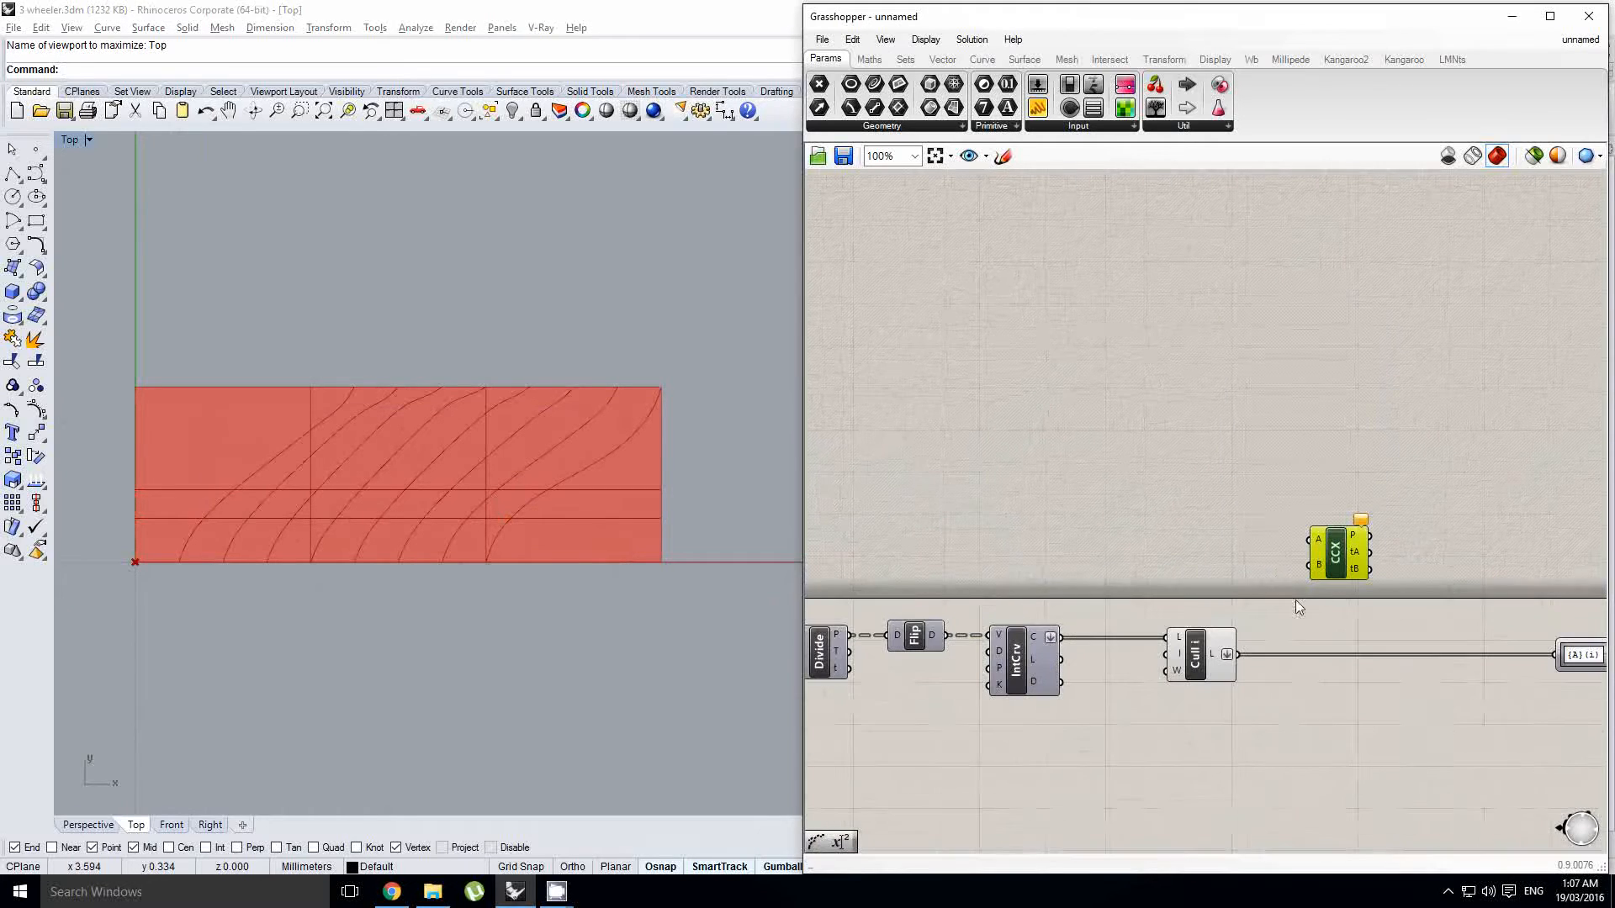
{"action": "left_click_drag", "start_coordinate": [1241, 655], "coordinate": [1314, 542]}
{"action": "scroll", "coordinate": [1175, 550], "scroll_direction": "down", "scroll_amount": 2}
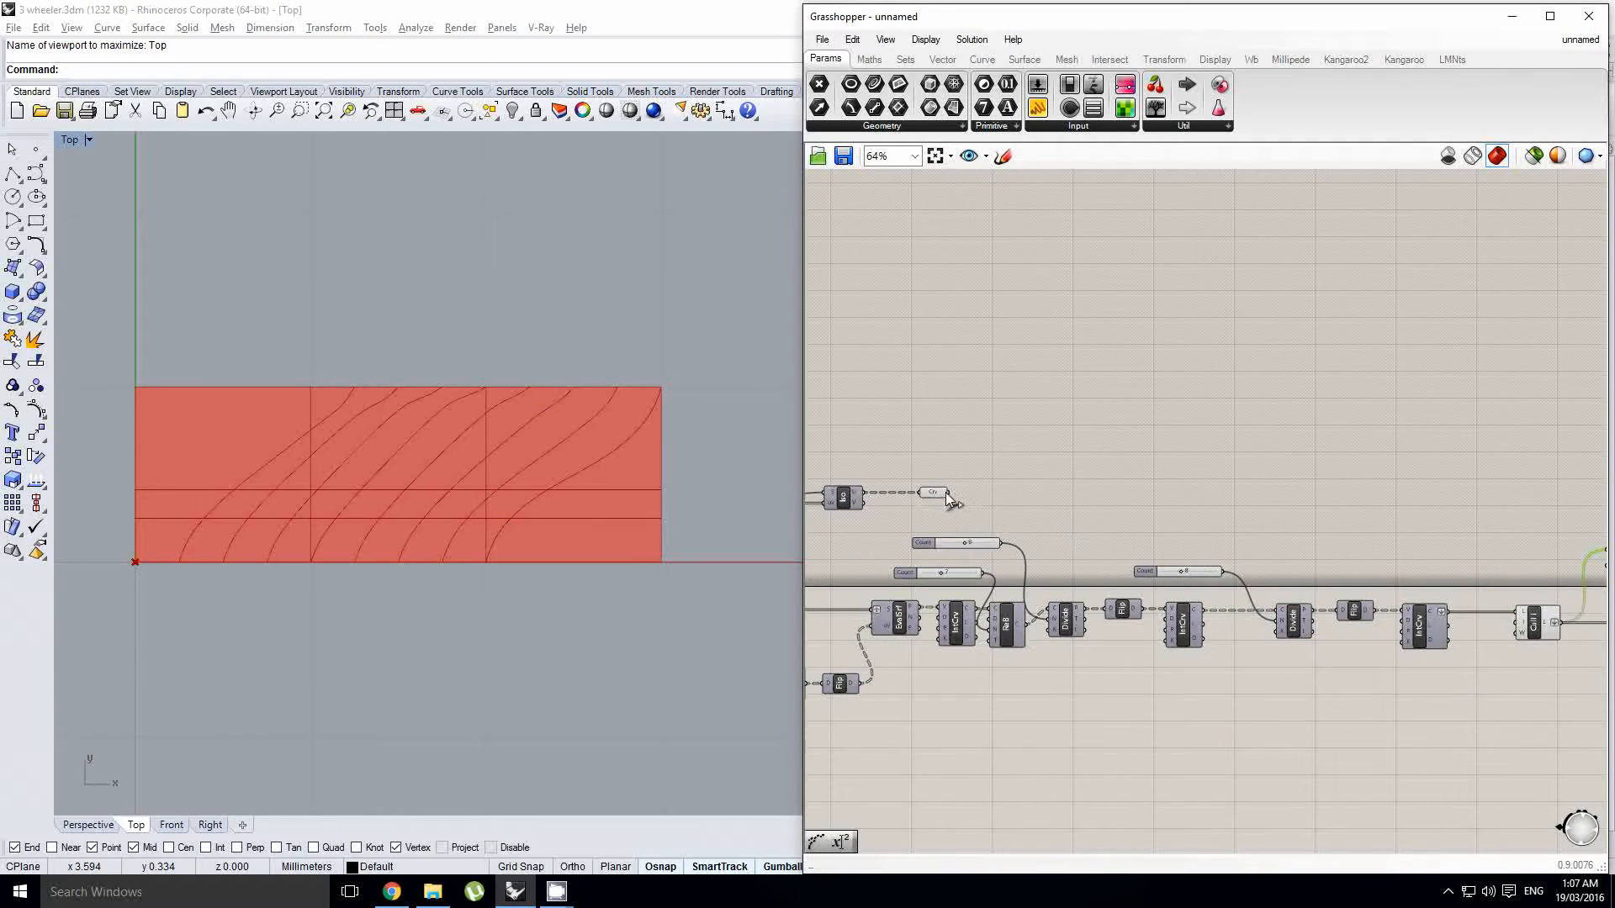
{"action": "left_click_drag", "start_coordinate": [947, 494], "coordinate": [1525, 556]}
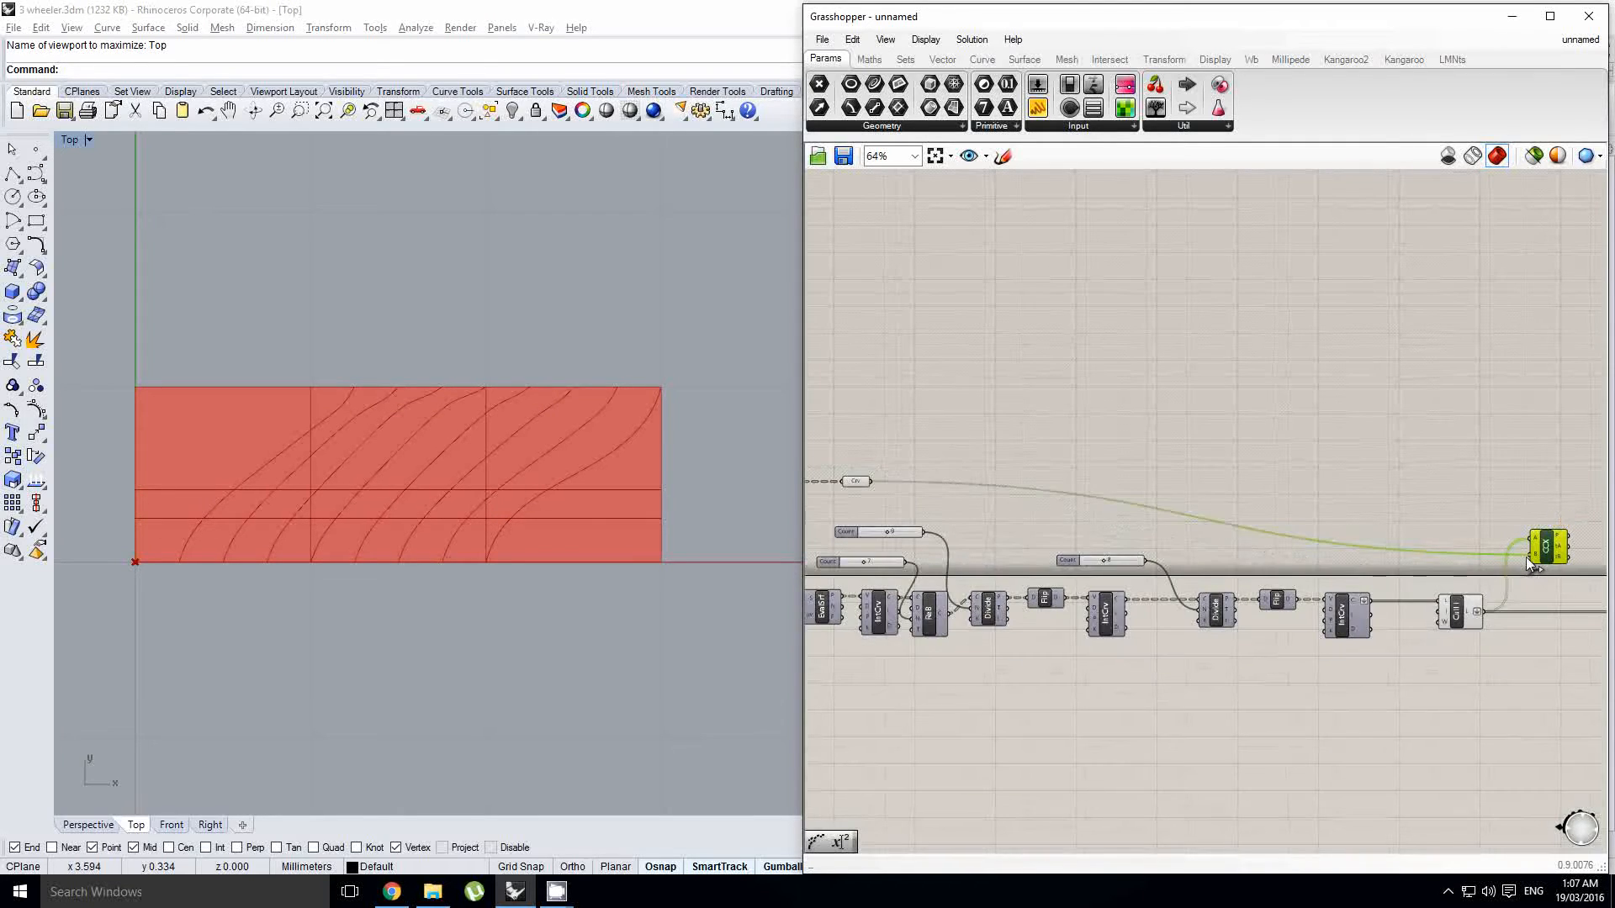
{"action": "scroll", "coordinate": [1210, 584], "scroll_direction": "up", "scroll_amount": 4}
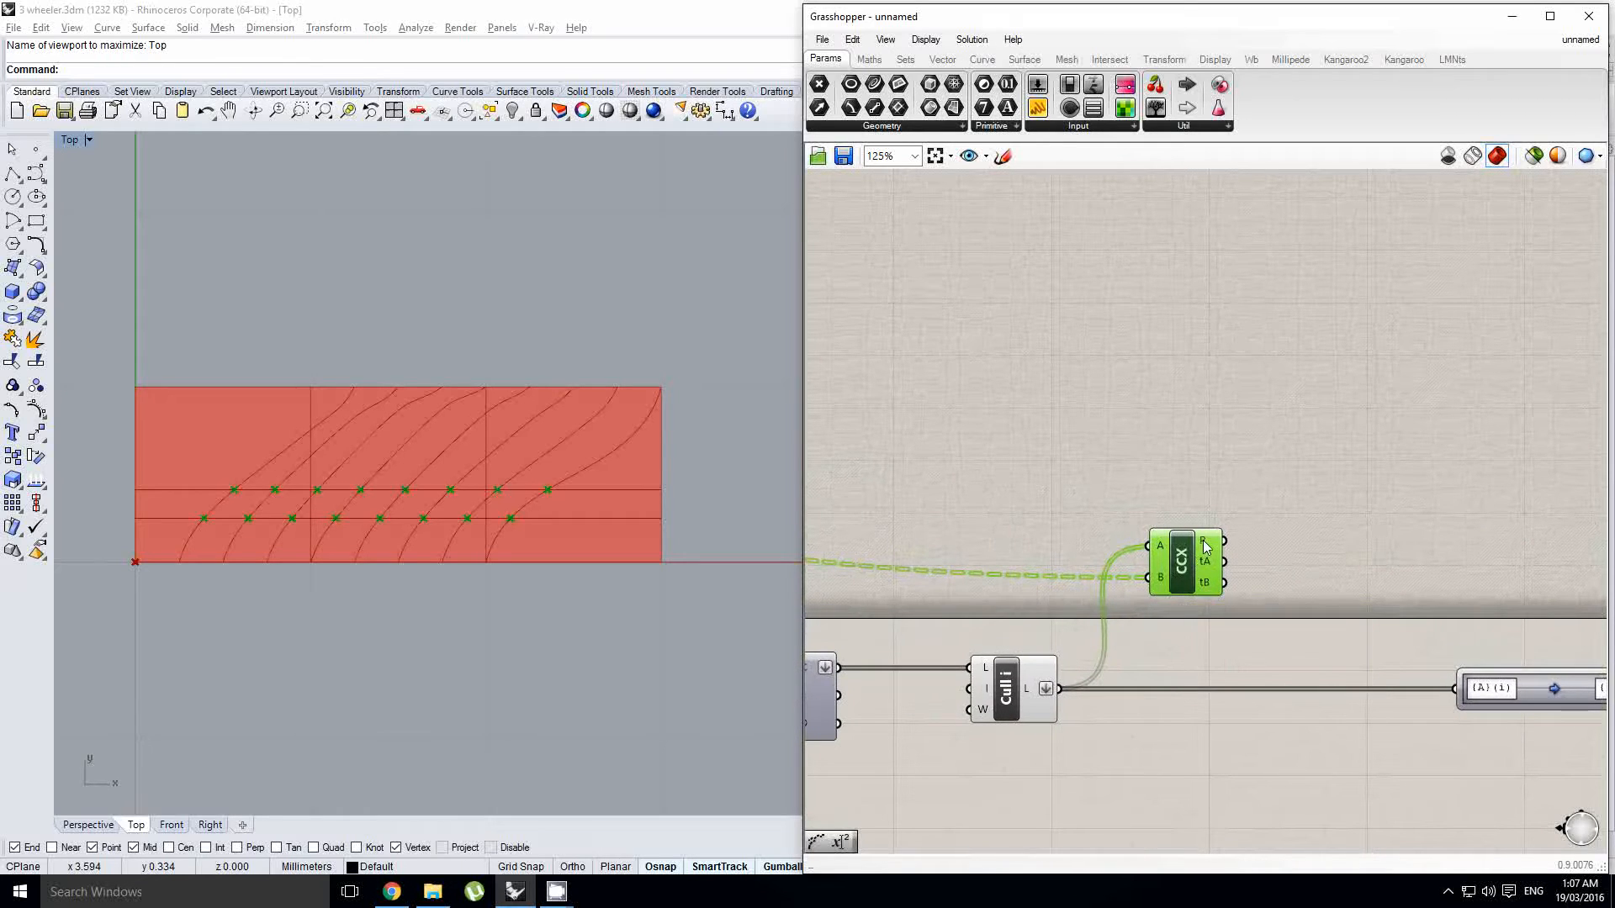
Step: Add a Shatter component beside CCX and wire the Cull Index list into its C input
{"action": "double_click", "coordinate": [1274, 557]}
{"action": "type", "text": "shatyt"}
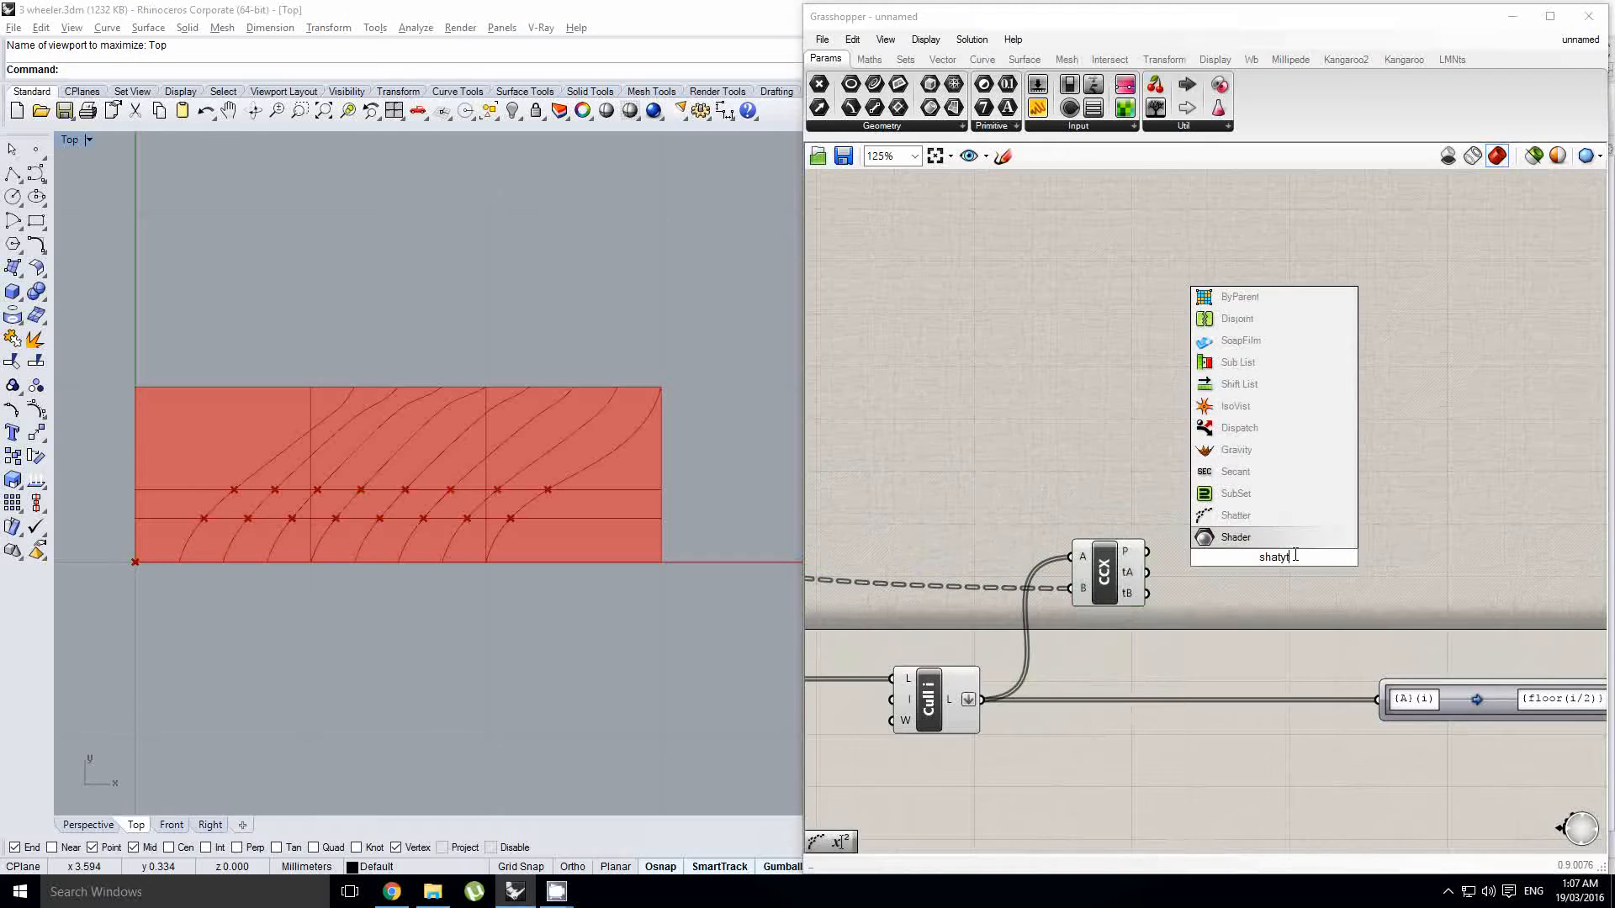
{"action": "key", "text": "BackSpace"}
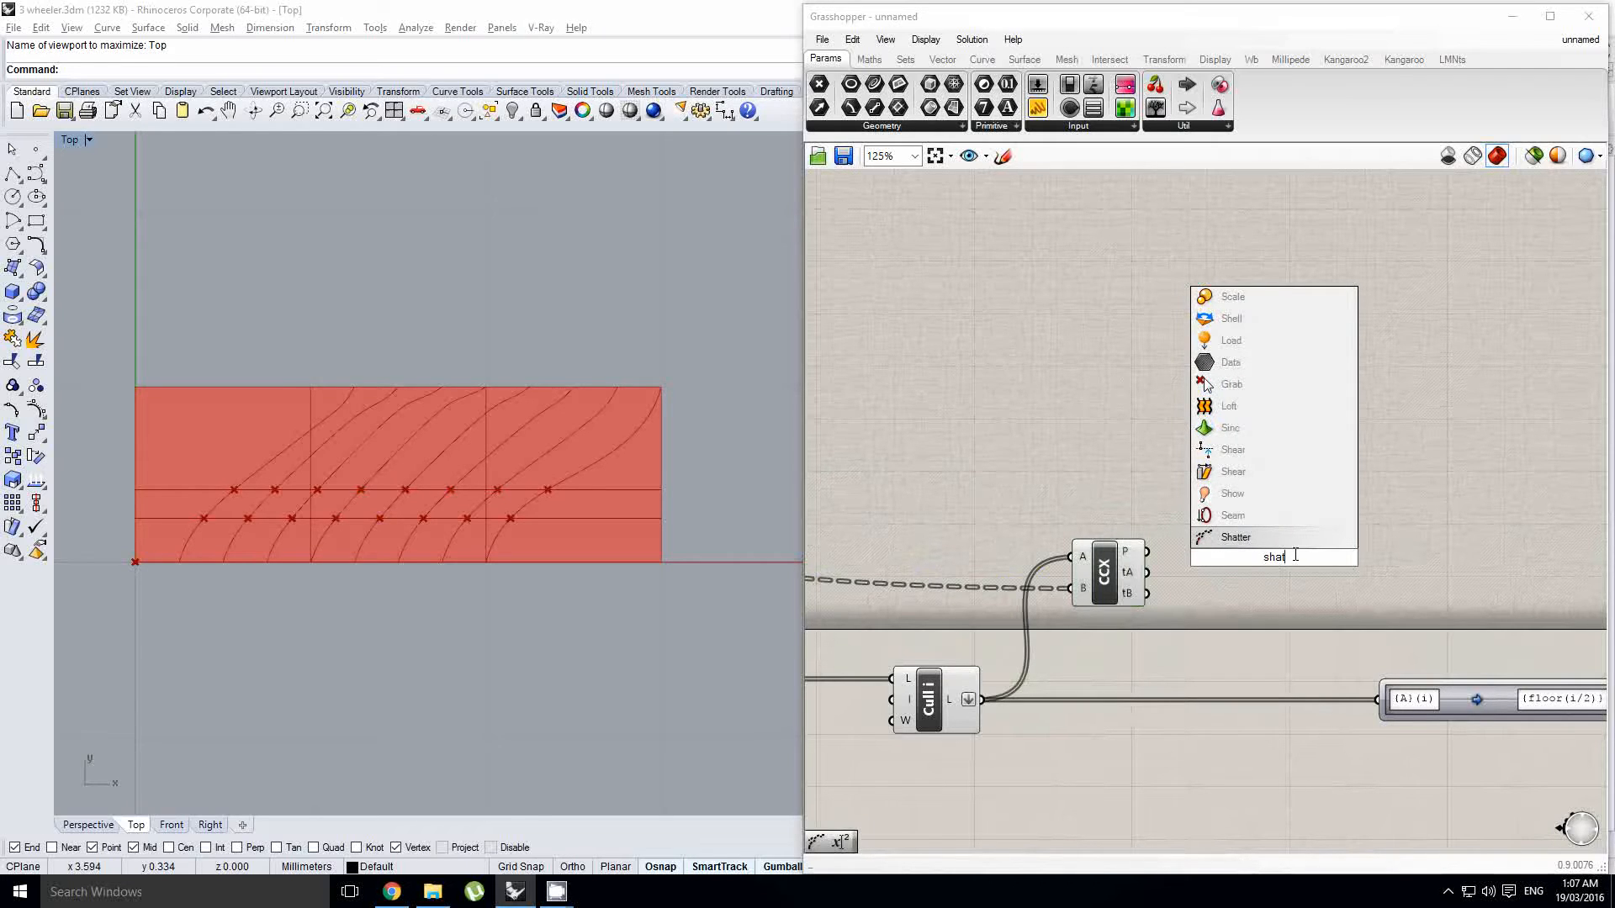
{"action": "left_click", "coordinate": [1249, 543]}
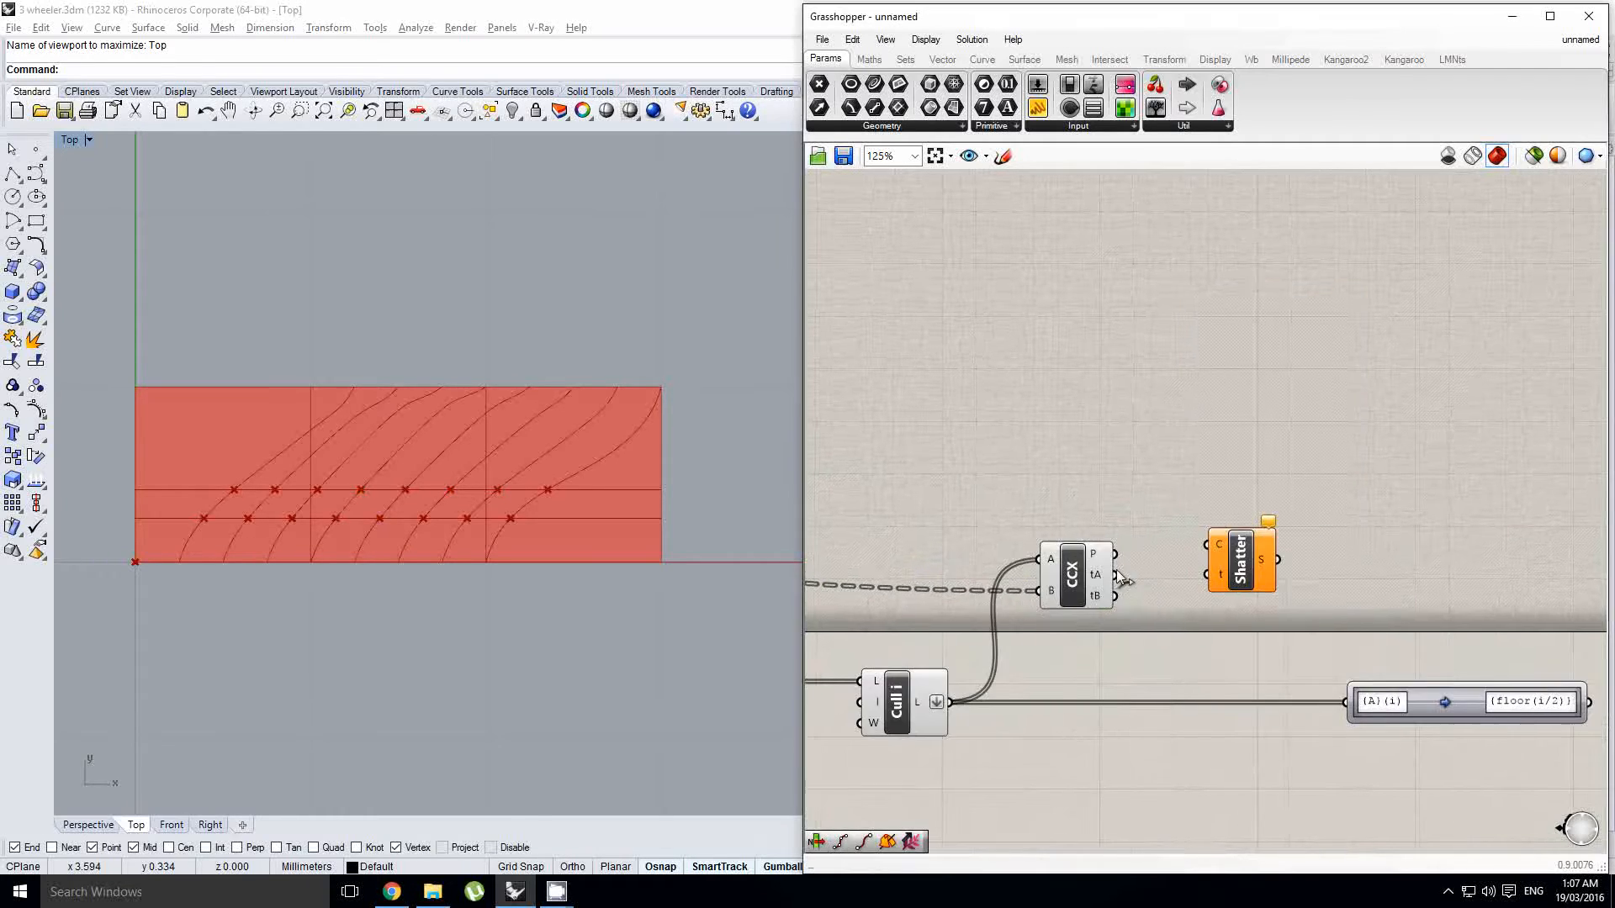
{"action": "scroll", "coordinate": [1121, 578], "scroll_direction": "down", "scroll_amount": 3}
{"action": "left_click_drag", "start_coordinate": [1116, 633], "coordinate": [1282, 528]}
{"action": "scroll", "coordinate": [1285, 531], "scroll_direction": "up", "scroll_amount": 1}
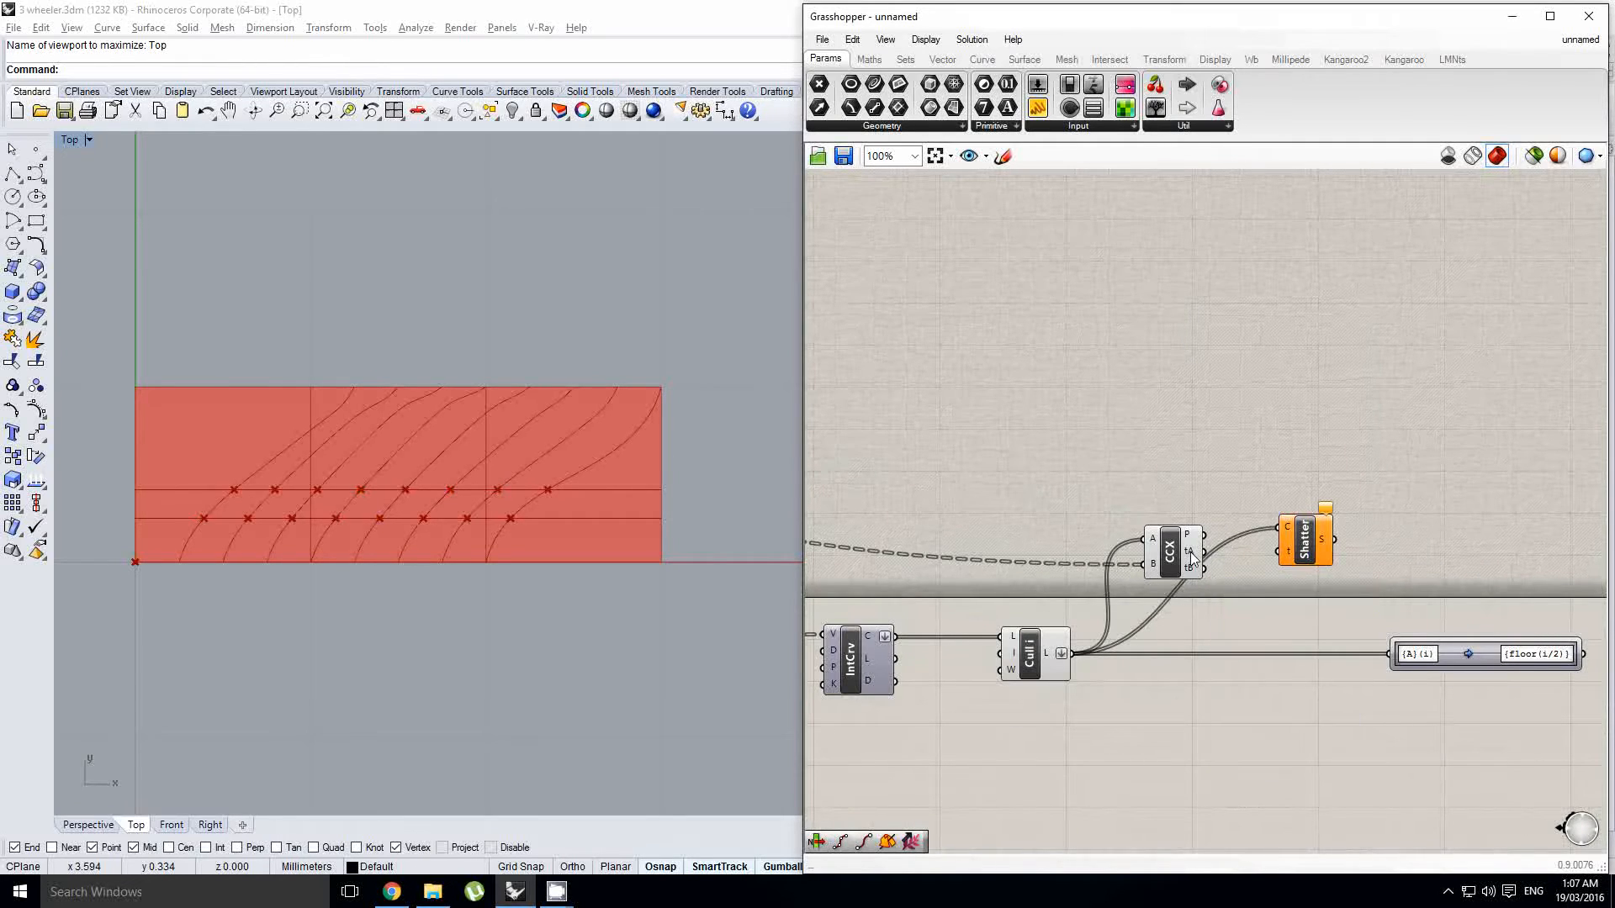
Step: Try the Principal option on the A input of CCX and remove it again
{"action": "scroll", "coordinate": [1189, 558], "scroll_direction": "up", "scroll_amount": 1}
{"action": "right_click", "coordinate": [1145, 545]}
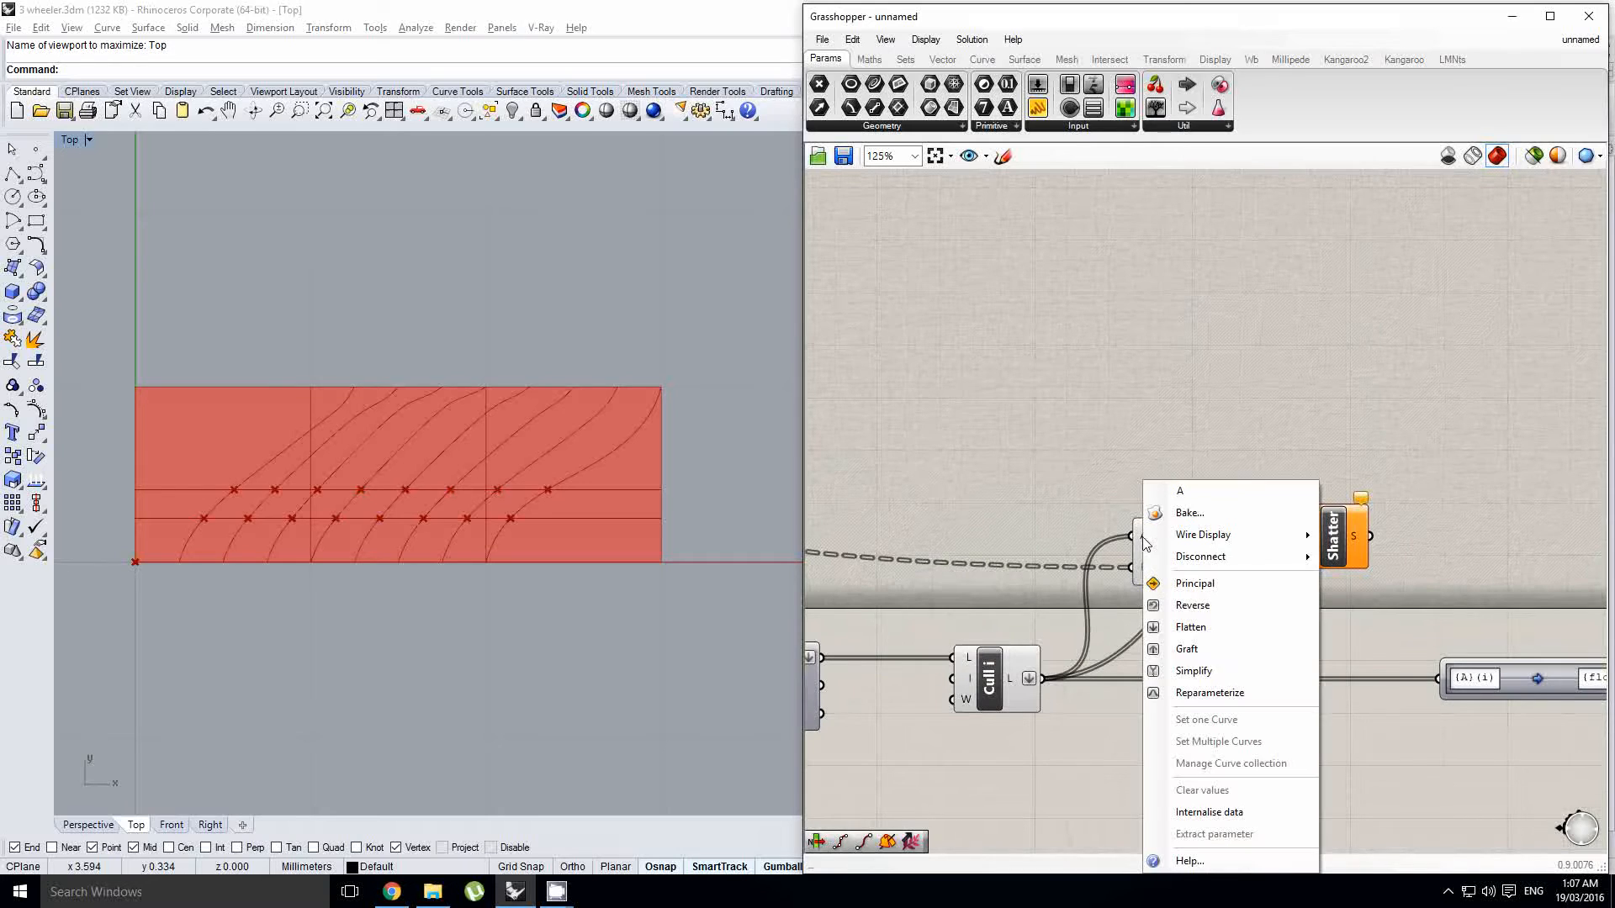
{"action": "left_click", "coordinate": [1185, 605]}
{"action": "mouse_move", "coordinate": [1195, 555]}
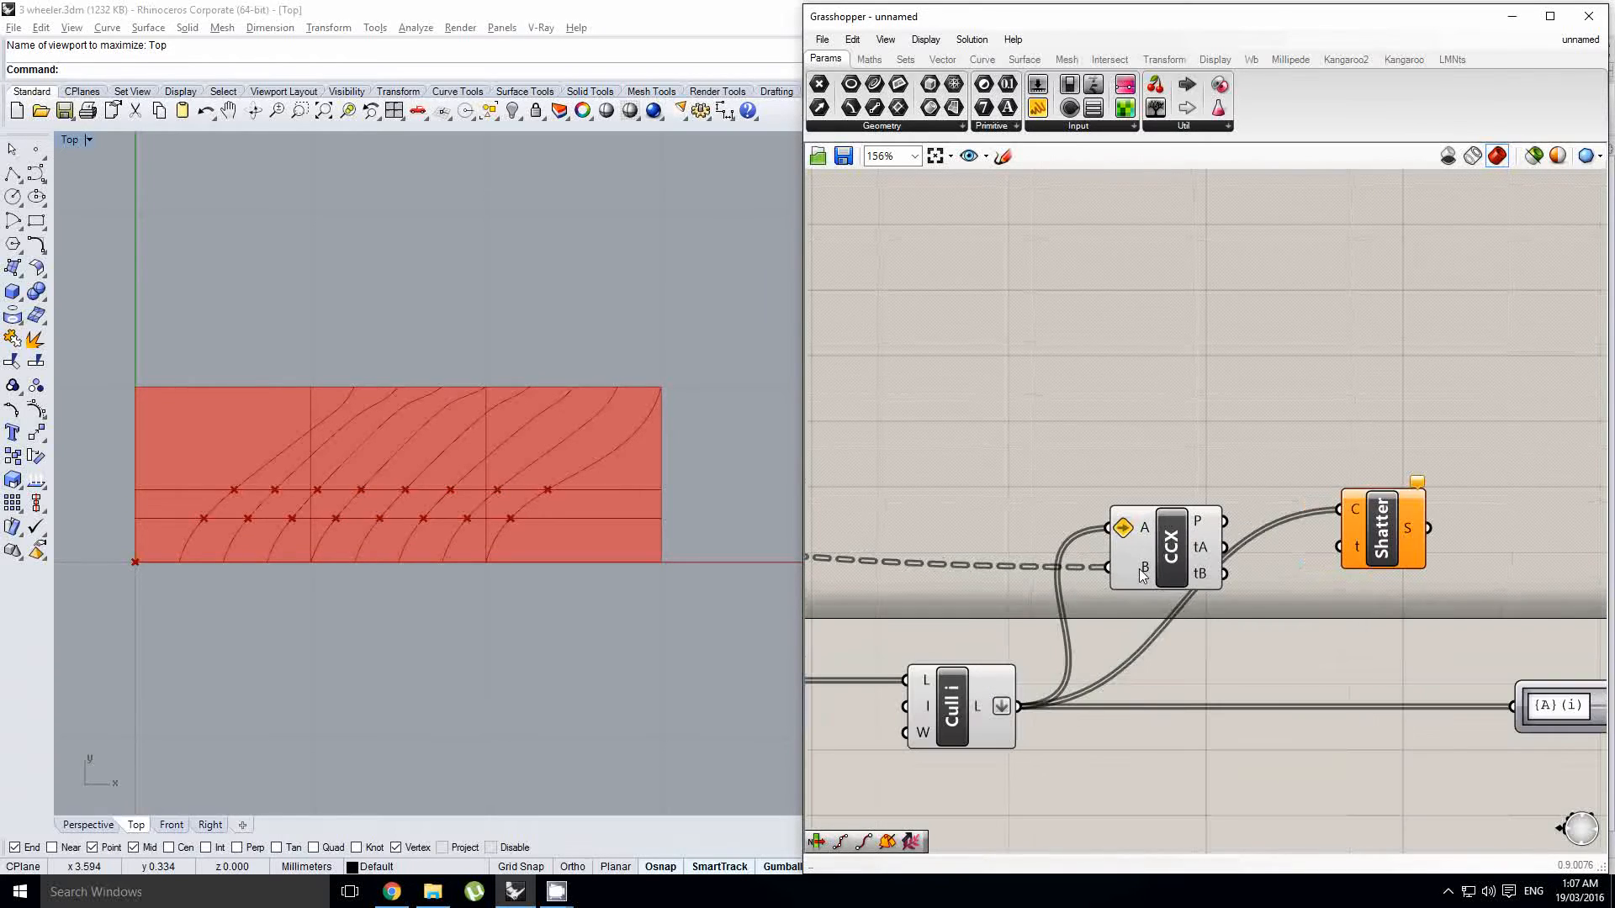
{"action": "scroll", "coordinate": [1137, 579], "scroll_direction": "up", "scroll_amount": 1}
{"action": "mouse_move", "coordinate": [1143, 574]}
{"action": "right_click", "coordinate": [1142, 535]}
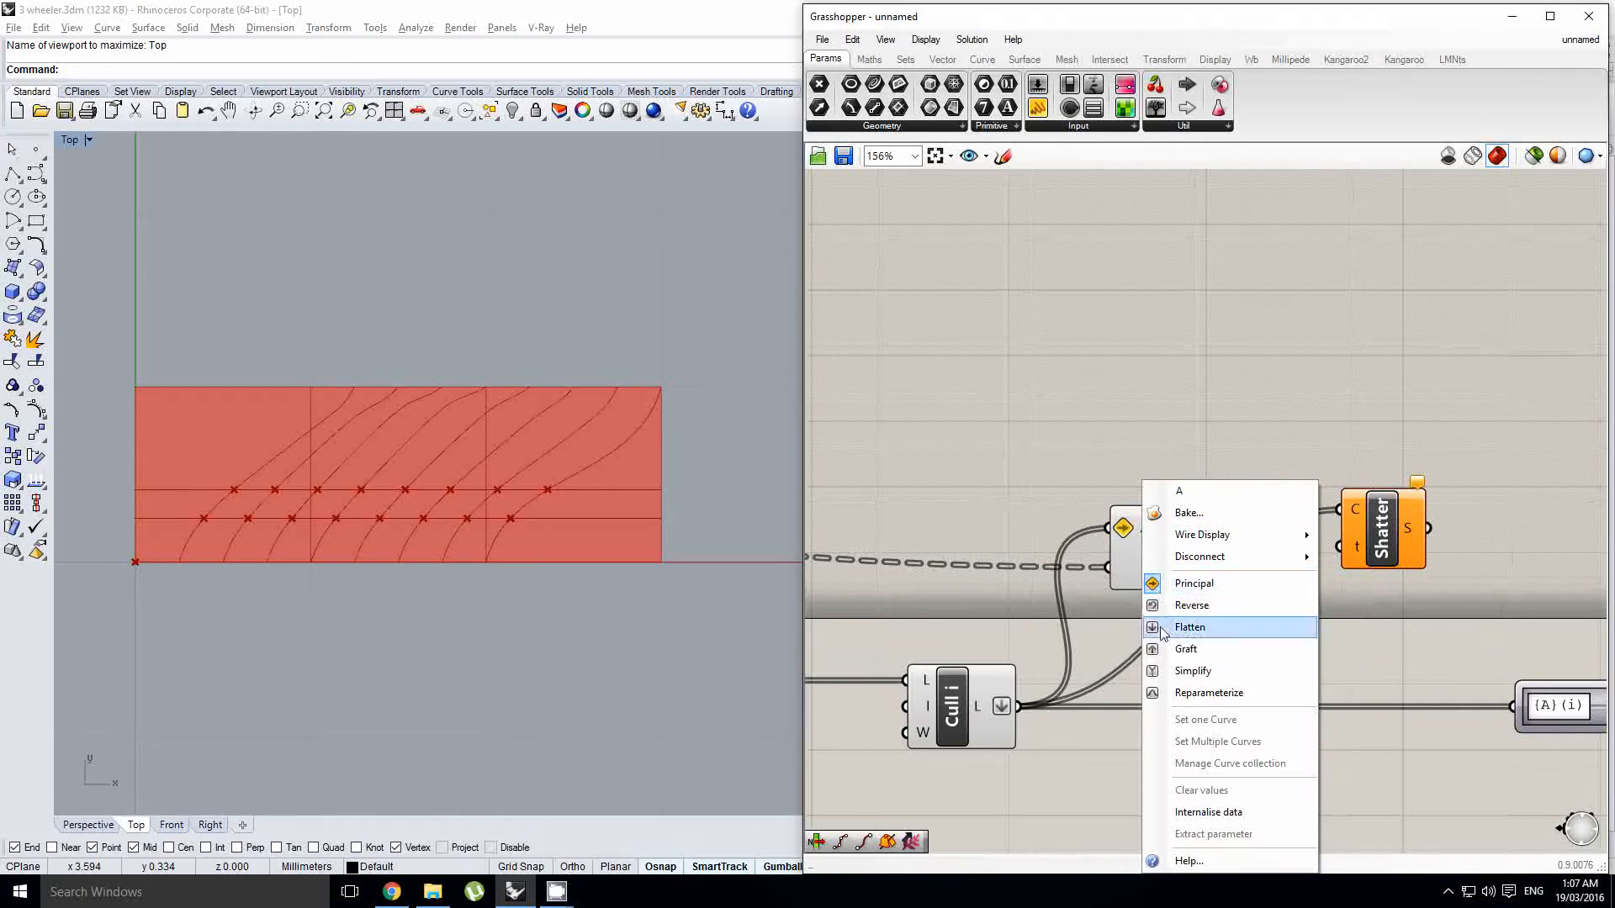
{"action": "left_click", "coordinate": [1188, 582]}
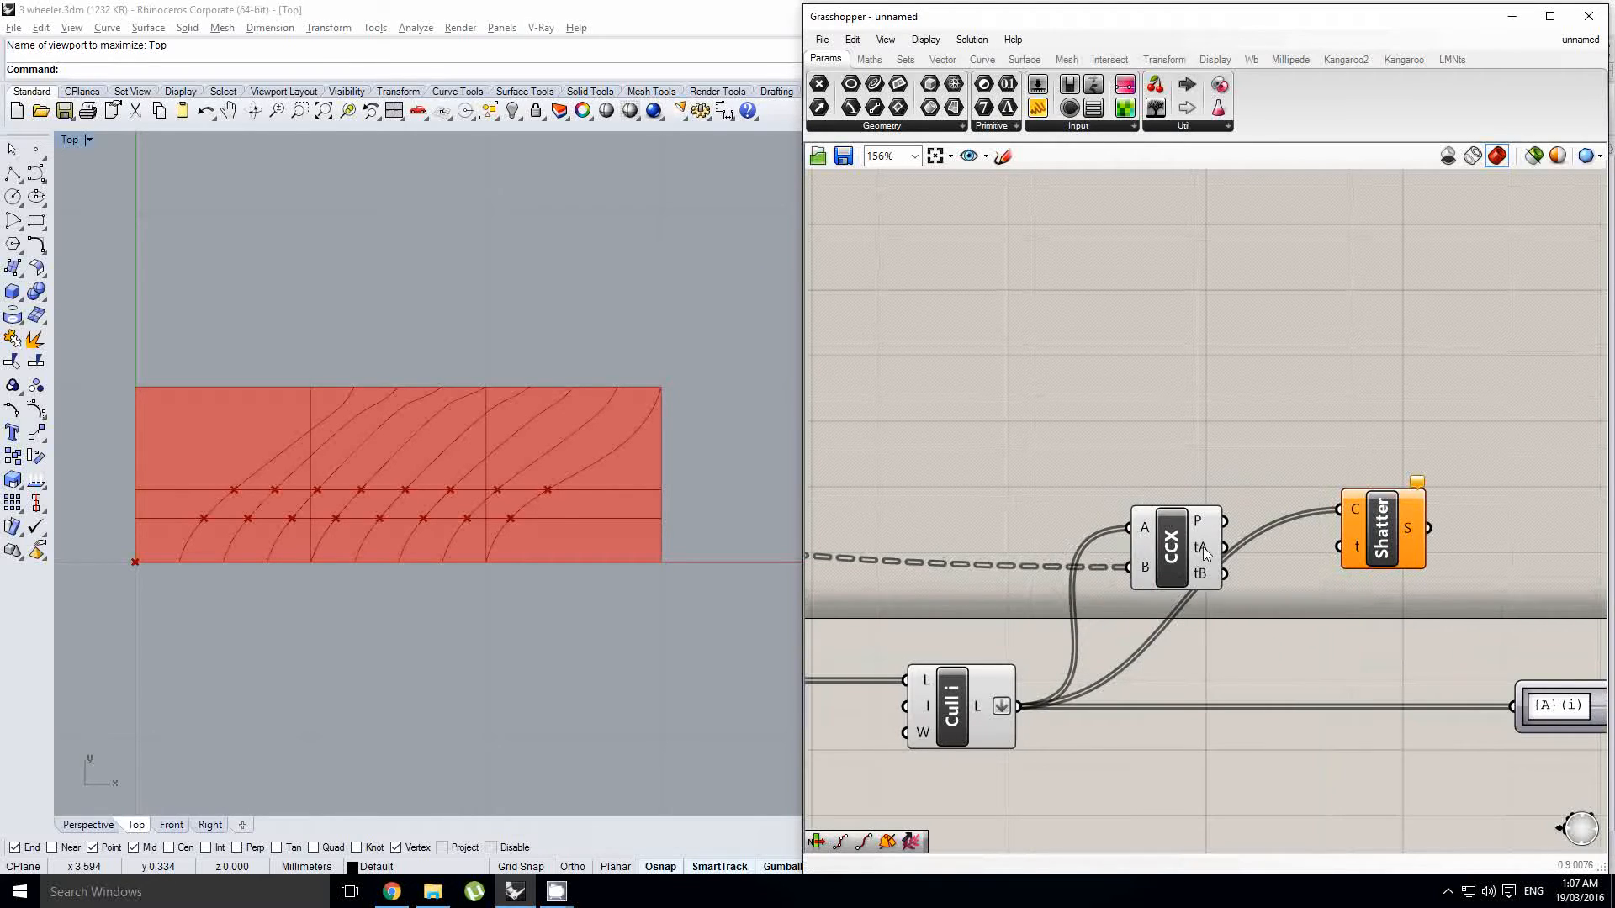
Step: Simplify the tA output of CCX and inspect its data paths
{"action": "right_click", "coordinate": [1205, 552]}
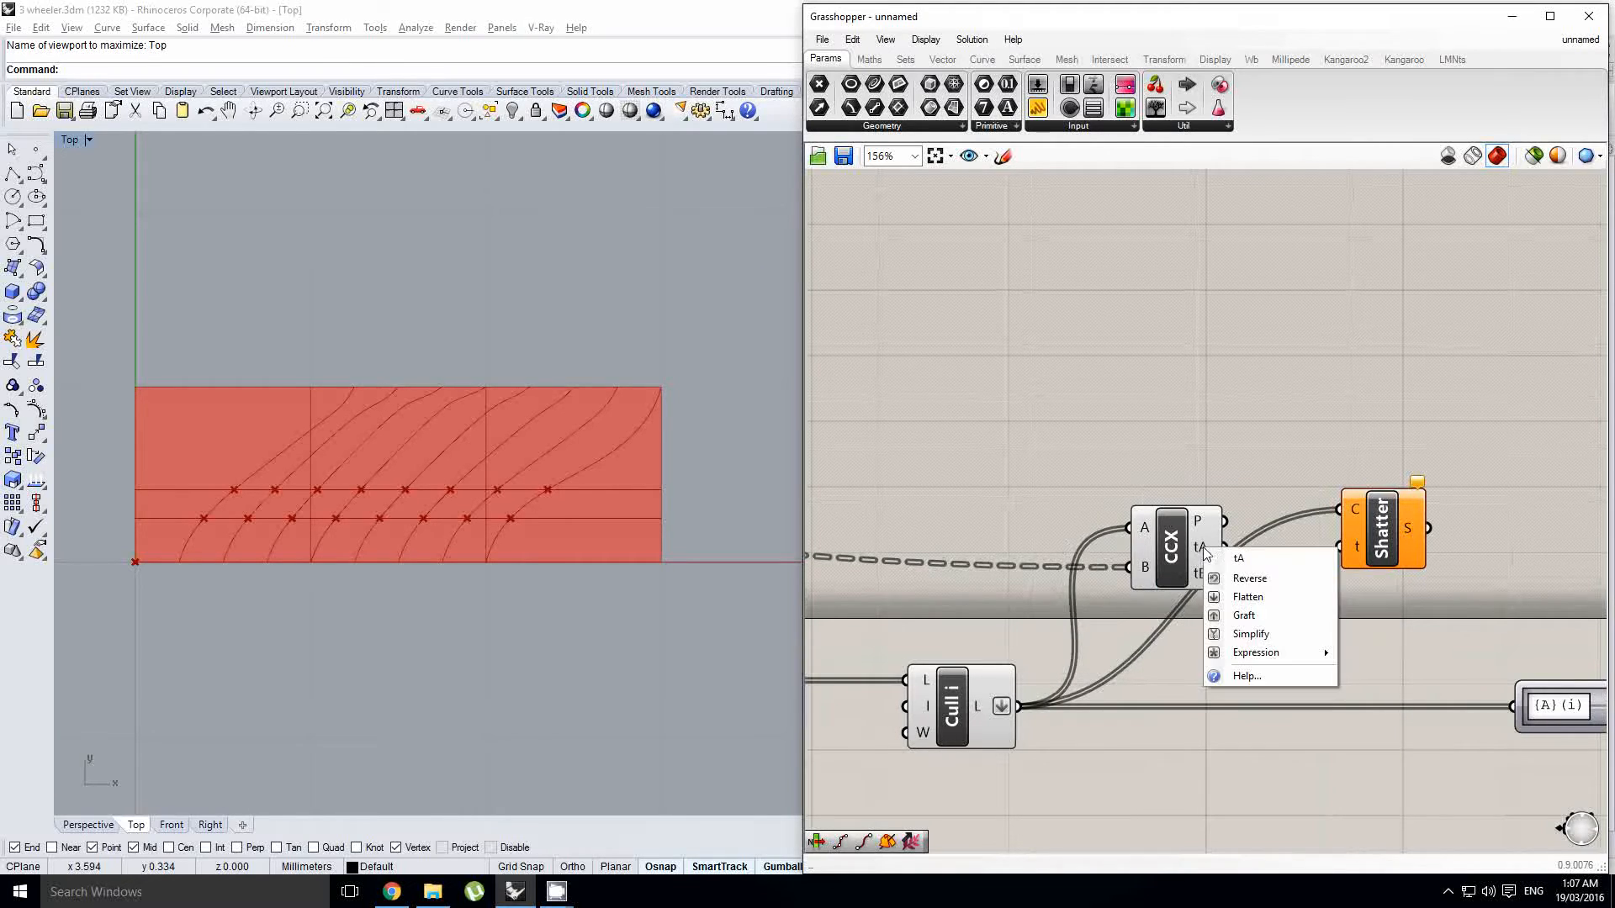
{"action": "left_click", "coordinate": [1249, 636]}
{"action": "mouse_move", "coordinate": [1209, 549]}
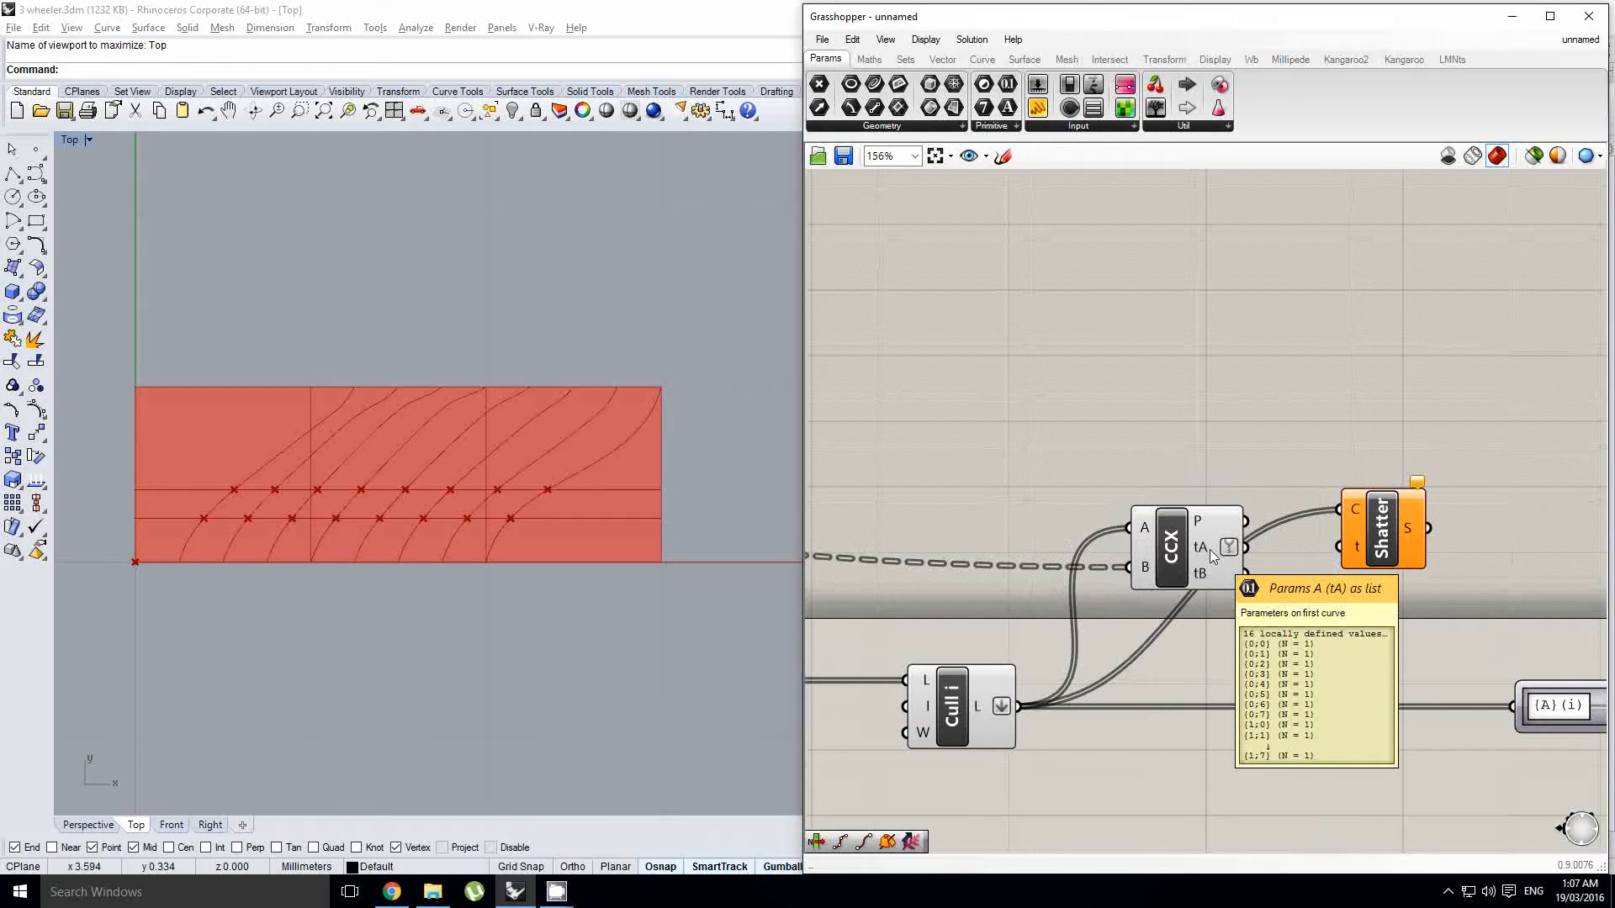
Step: Try marking the A input of CCX as principal again, inspect the tA paths, and clear the option
{"action": "right_click", "coordinate": [1153, 523]}
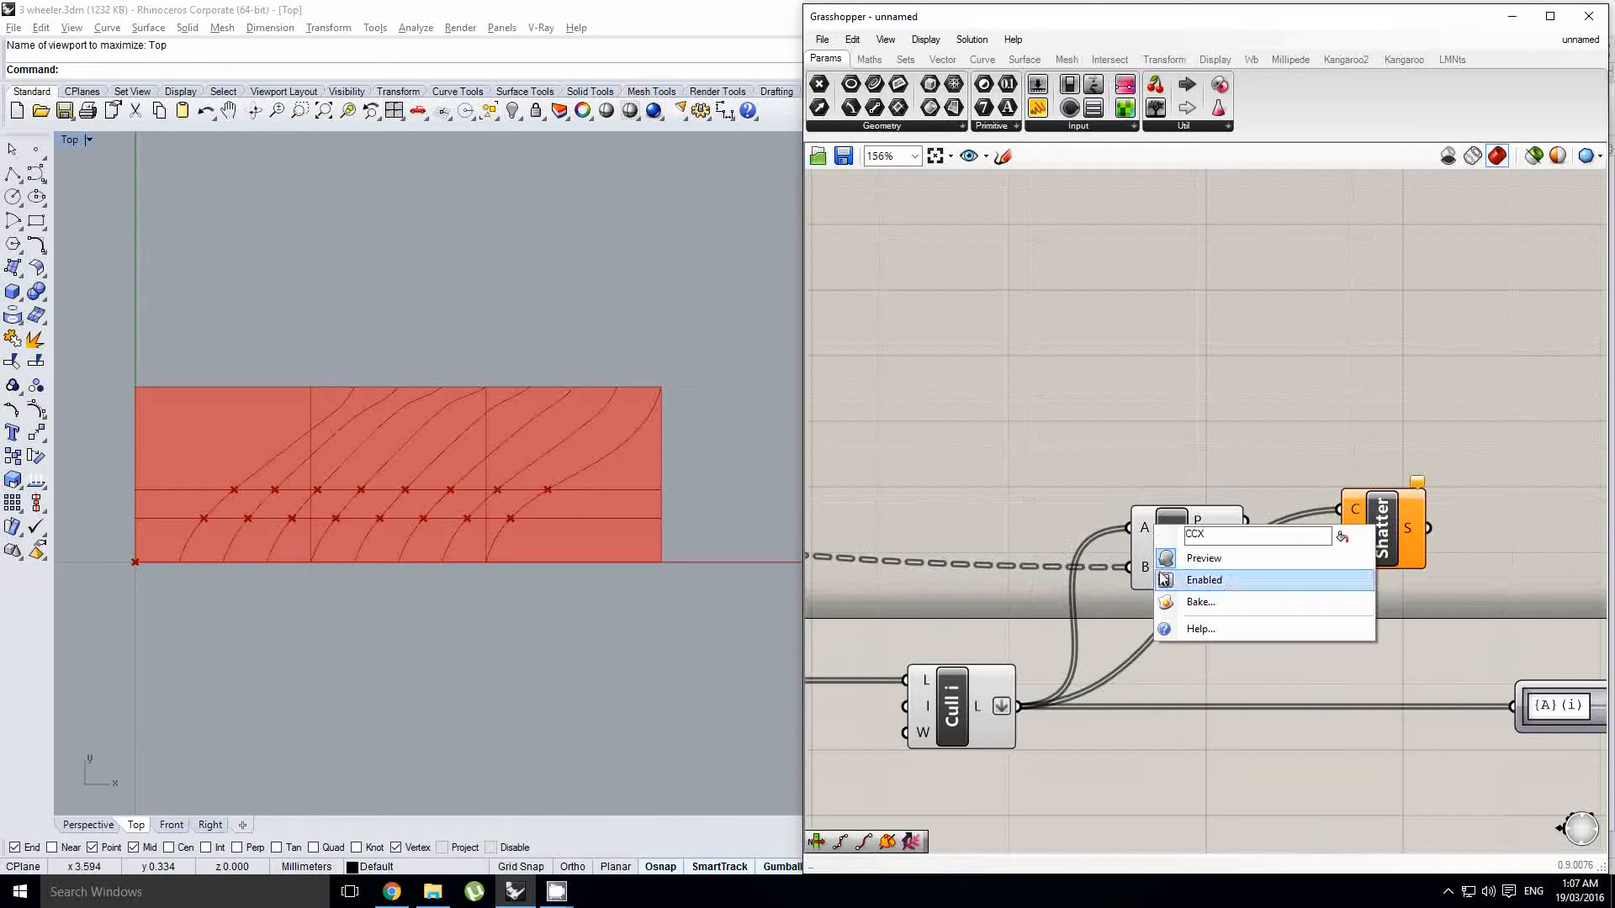
{"action": "right_click", "coordinate": [1142, 527]}
{"action": "left_click", "coordinate": [1194, 668]}
{"action": "scroll", "coordinate": [1211, 550], "scroll_direction": "up", "scroll_amount": 1}
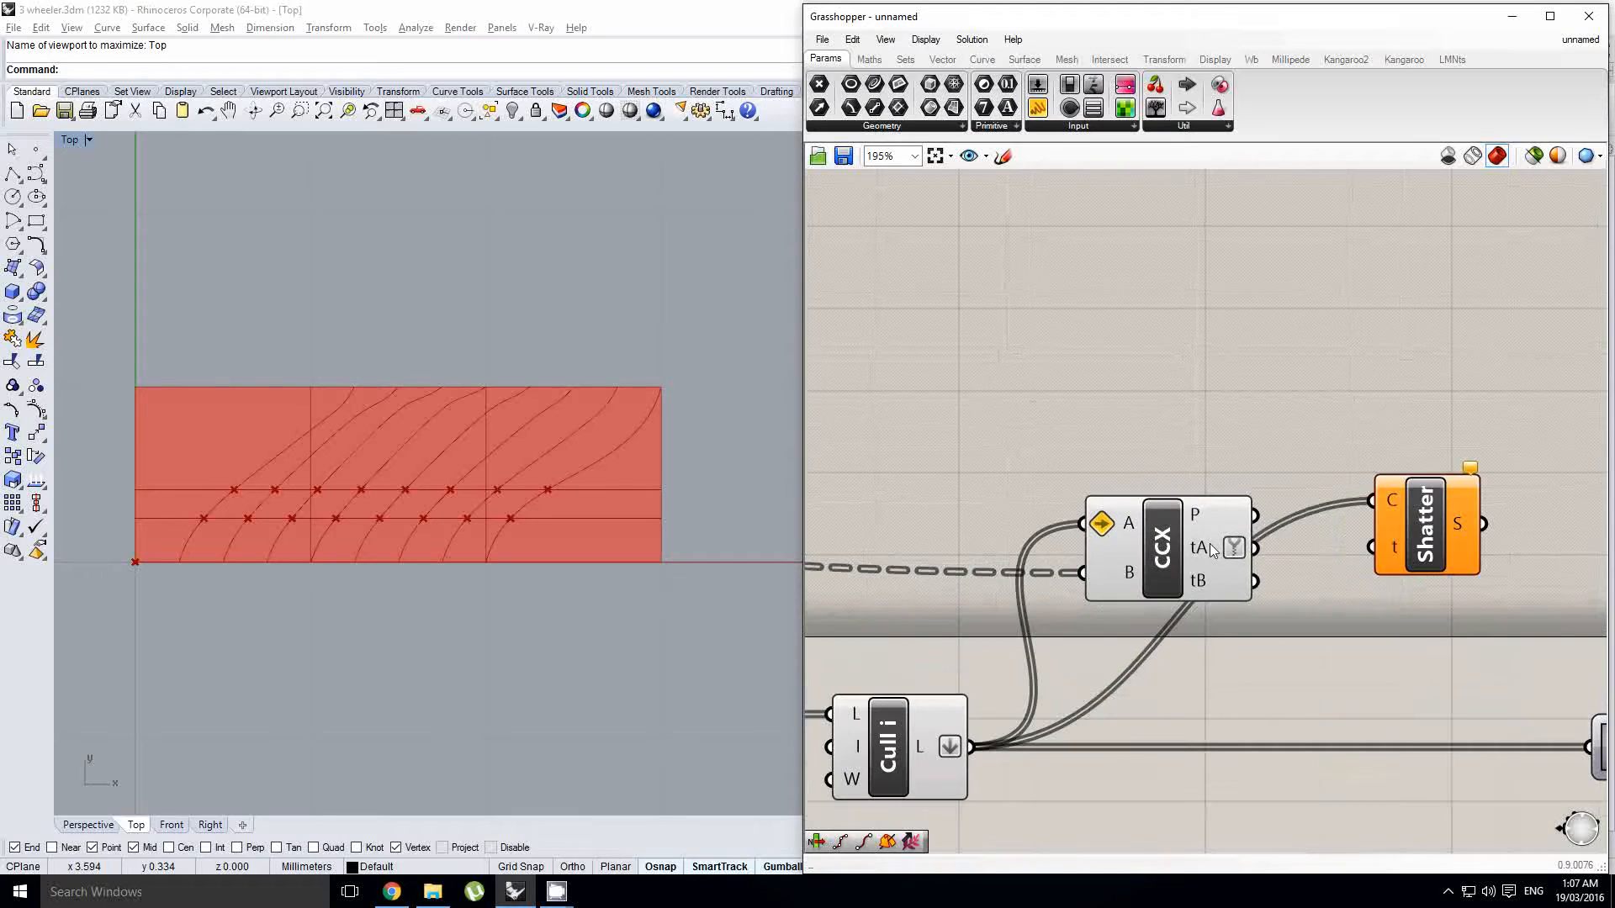
{"action": "mouse_move", "coordinate": [1211, 551]}
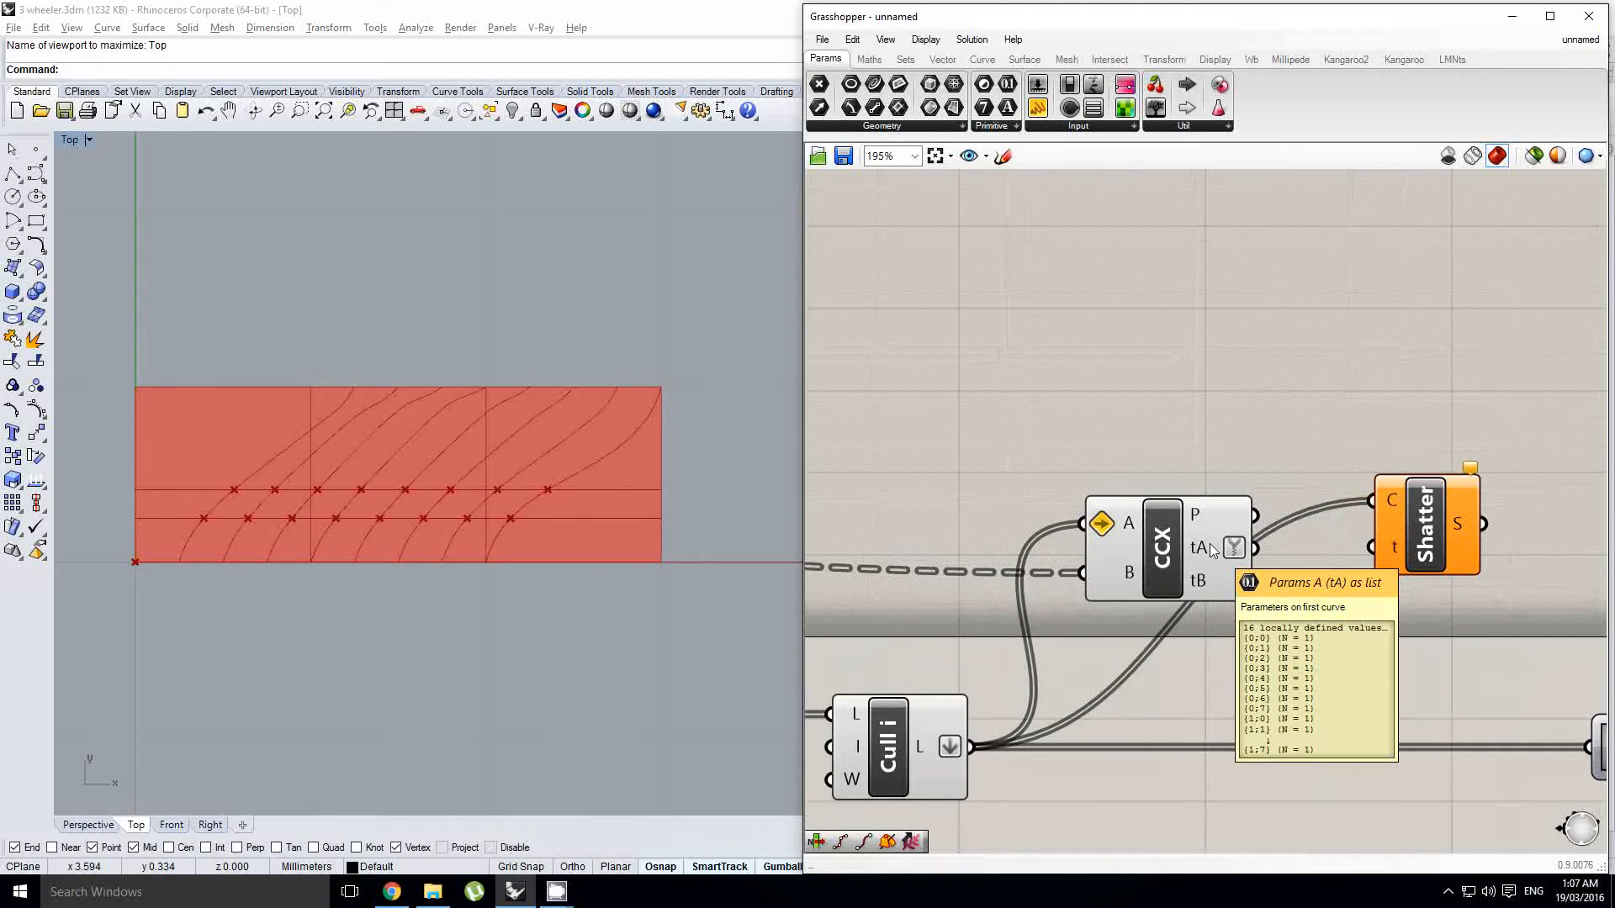
{"action": "right_click", "coordinate": [1131, 527]}
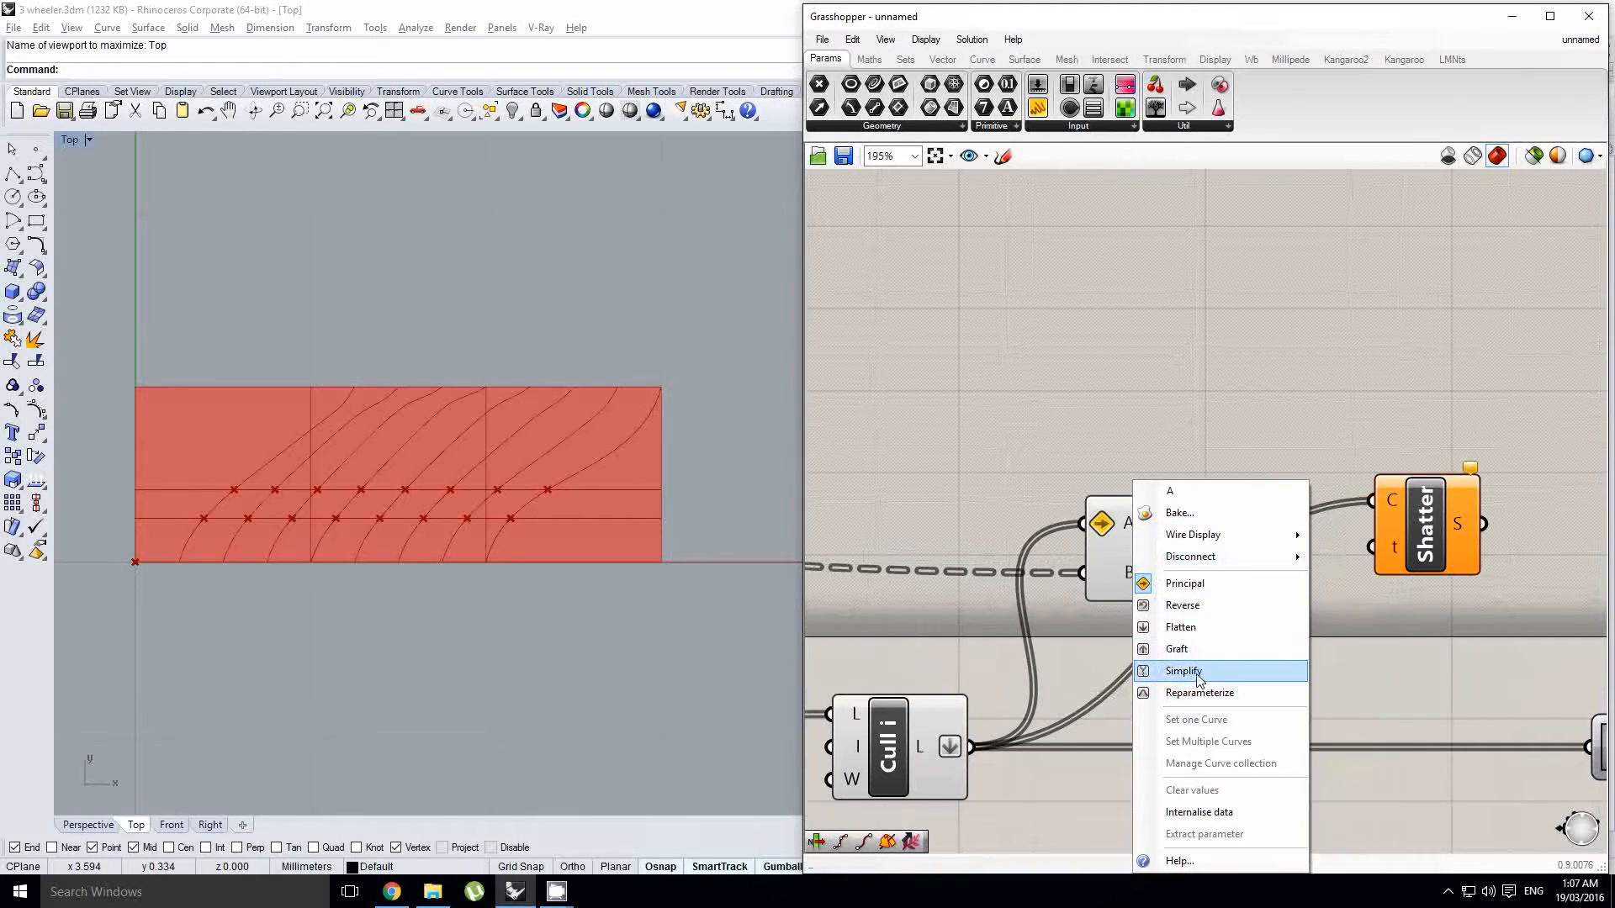
{"action": "left_click", "coordinate": [1173, 669]}
{"action": "right_click_drag", "start_coordinate": [1253, 587], "coordinate": [1110, 596]}
{"action": "right_click", "coordinate": [939, 535]}
{"action": "left_click", "coordinate": [988, 648]}
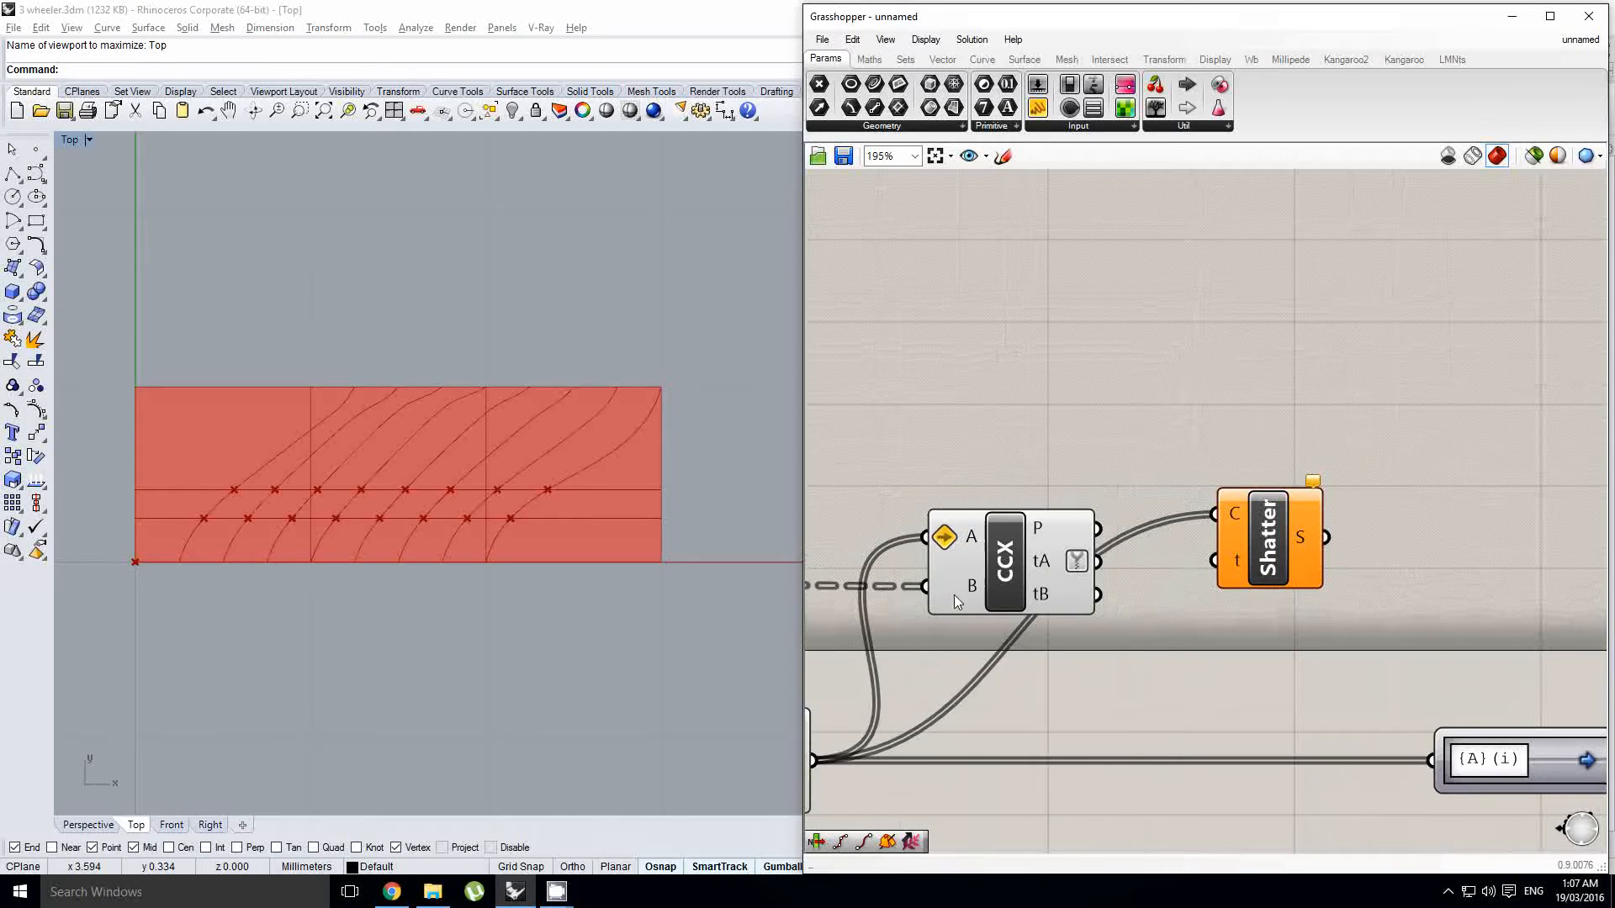
{"action": "right_click", "coordinate": [971, 542]}
{"action": "left_click", "coordinate": [1020, 671]}
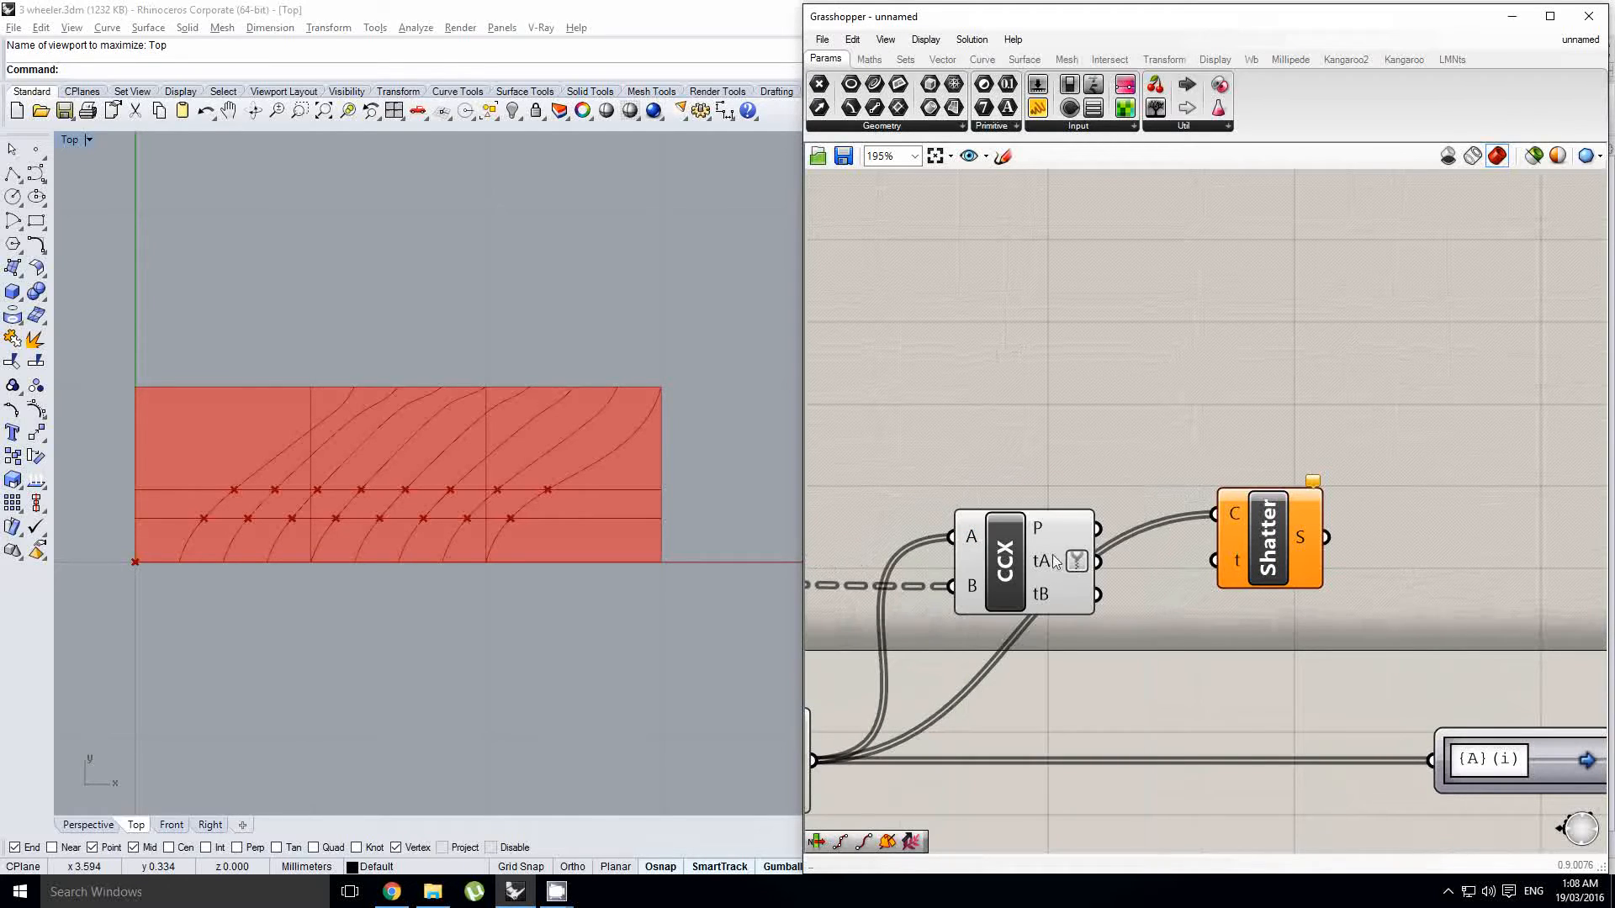
Step: Move Shatter farther away from CCX and graft its C input
{"action": "mouse_move", "coordinate": [1052, 563]}
{"action": "right_click_drag", "start_coordinate": [1116, 556], "coordinate": [1079, 561]}
{"action": "left_click", "coordinate": [1036, 565]}
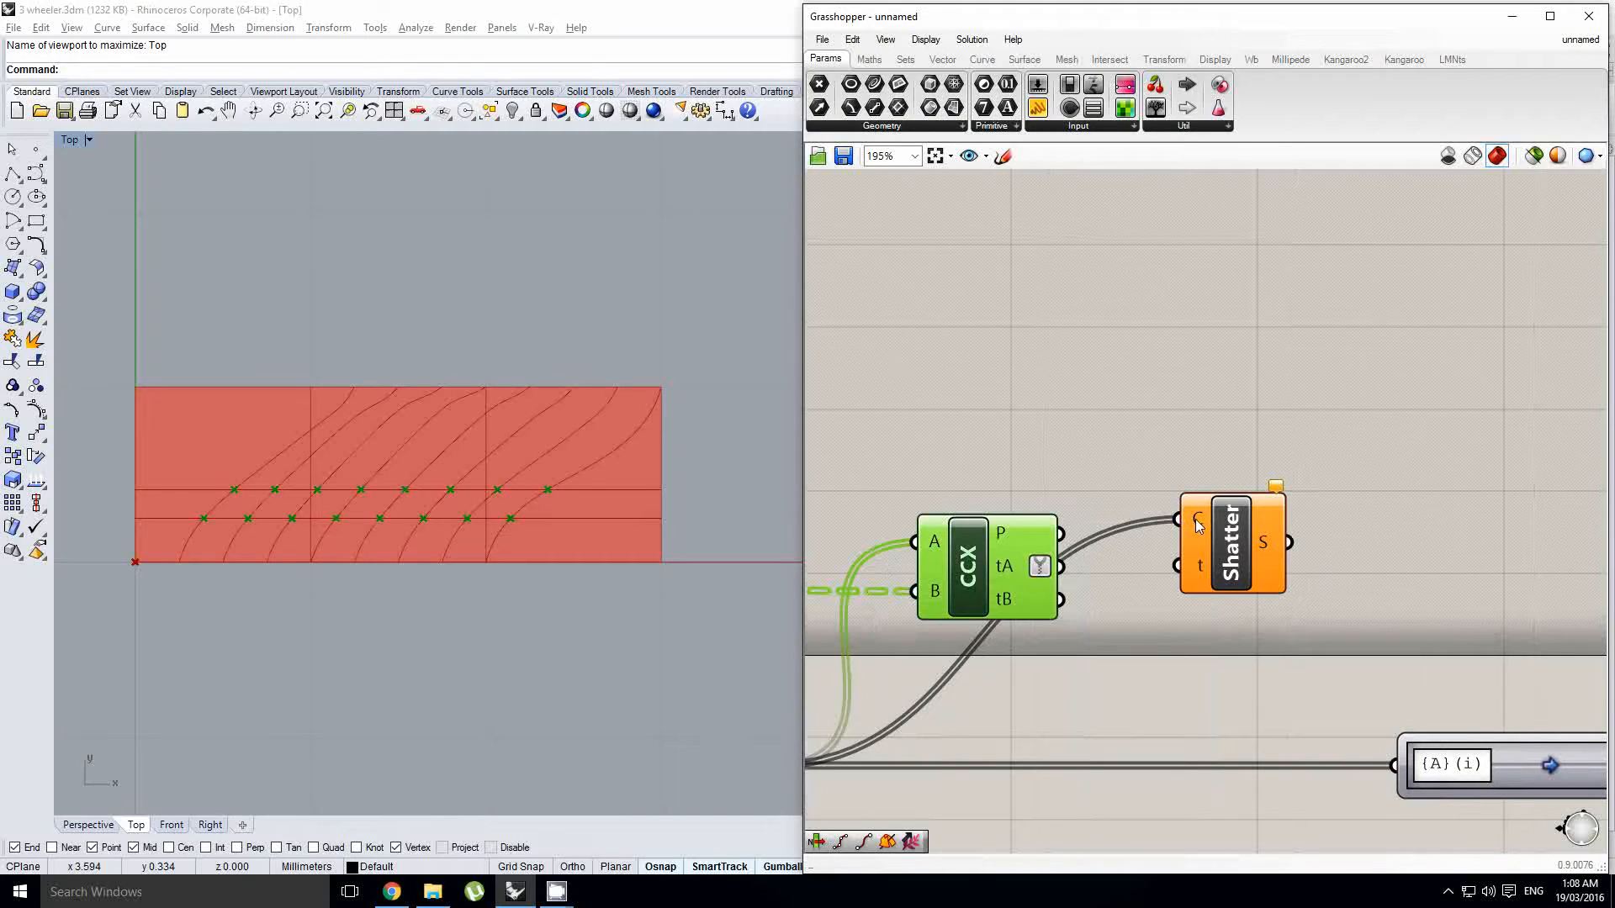
{"action": "left_click_drag", "start_coordinate": [1223, 568], "coordinate": [1329, 561]}
{"action": "scroll", "coordinate": [1329, 561], "scroll_direction": "down", "scroll_amount": 1}
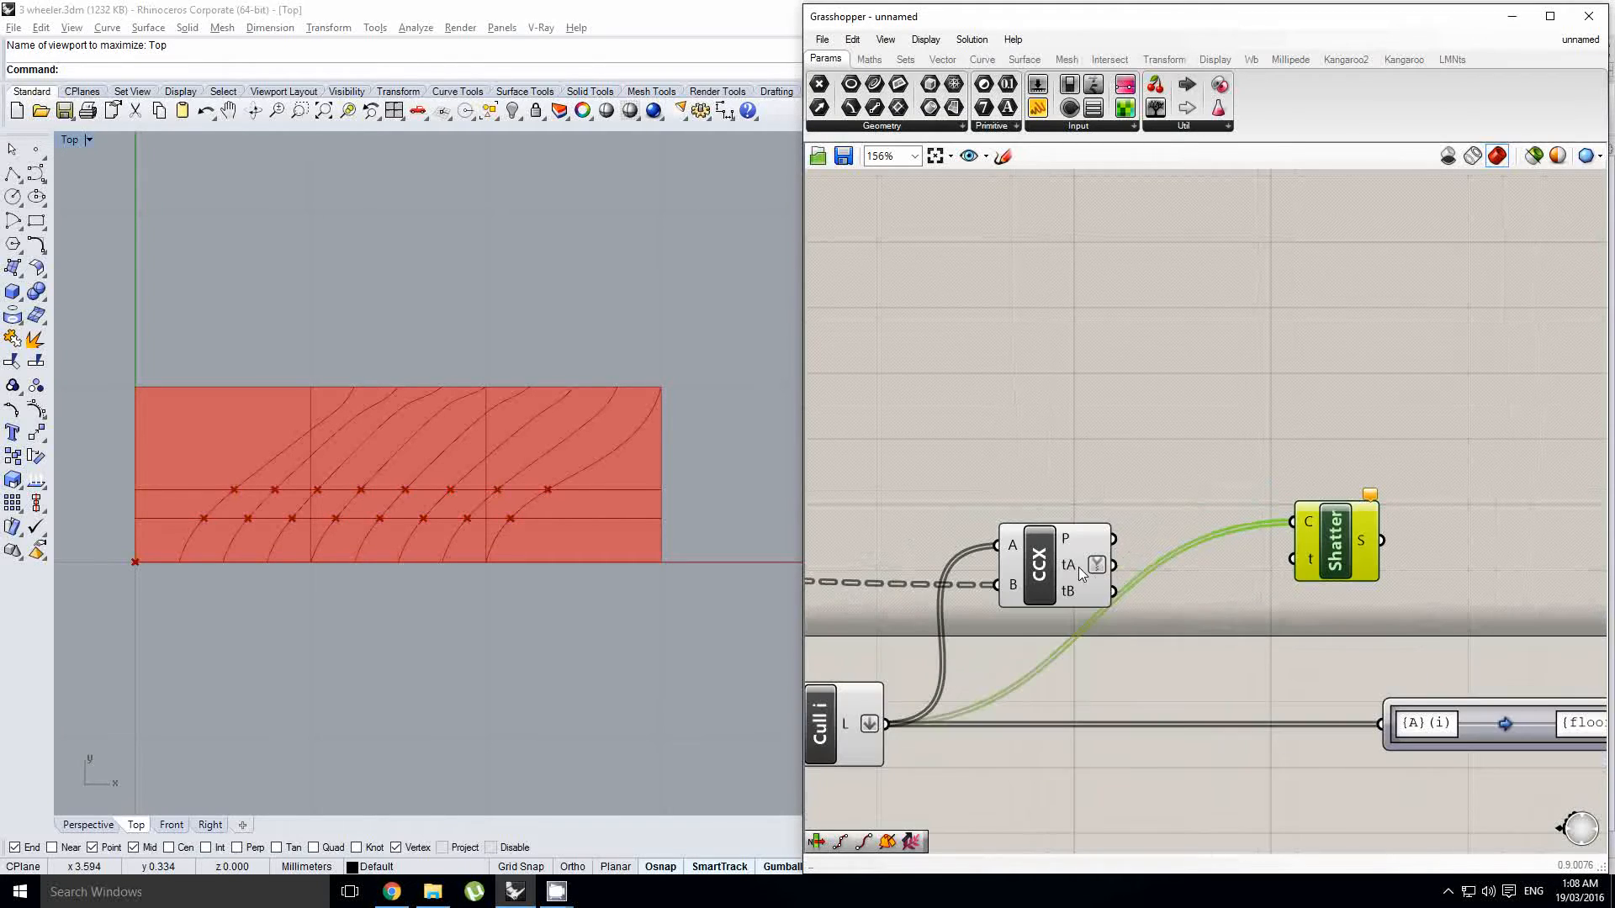
{"action": "scroll", "coordinate": [1139, 568], "scroll_direction": "up", "scroll_amount": 1}
{"action": "right_click", "coordinate": [1354, 526]}
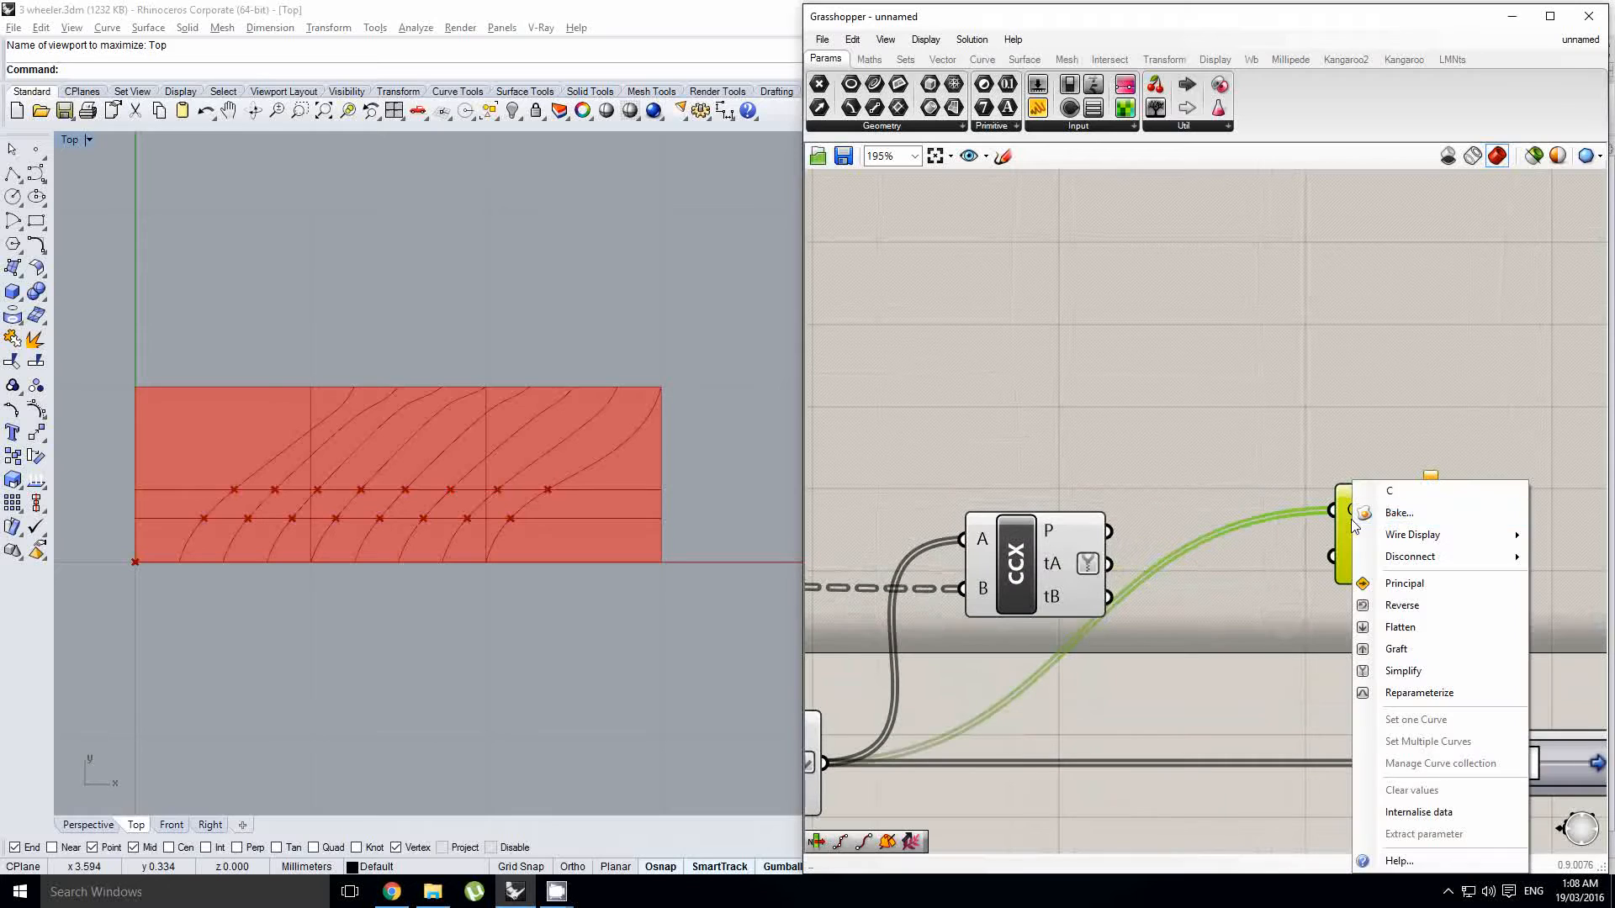
{"action": "left_click", "coordinate": [1406, 650]}
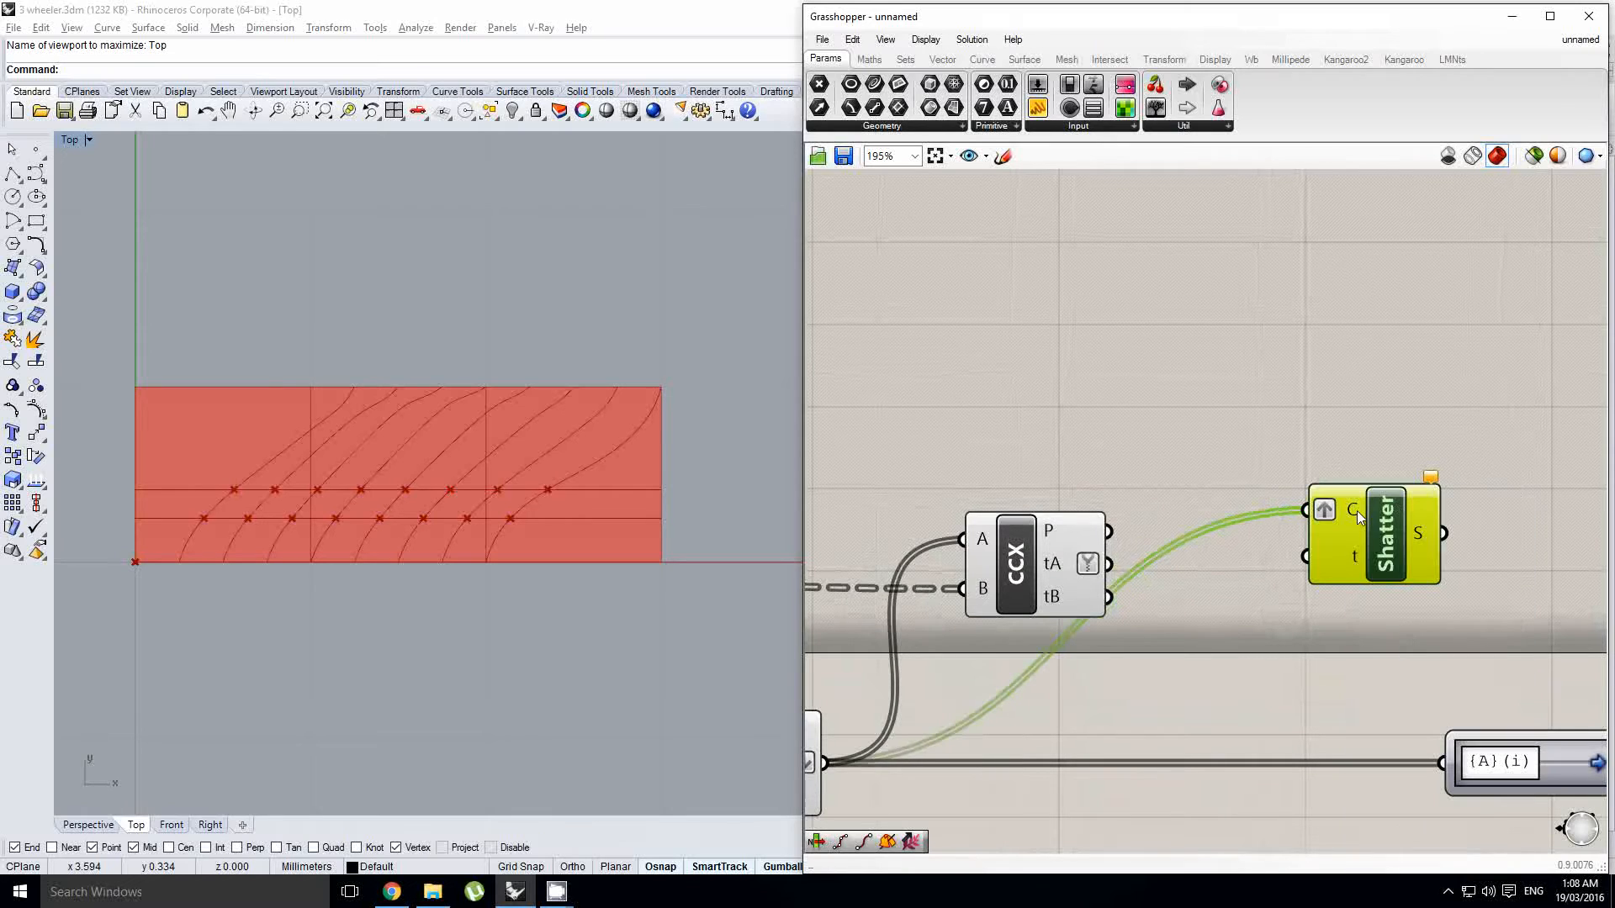
Step: Duplicate the Path Mapper above Shatter and wire the tA output of CCX into the copy
{"action": "right_click_drag", "start_coordinate": [1235, 551], "coordinate": [1214, 551]}
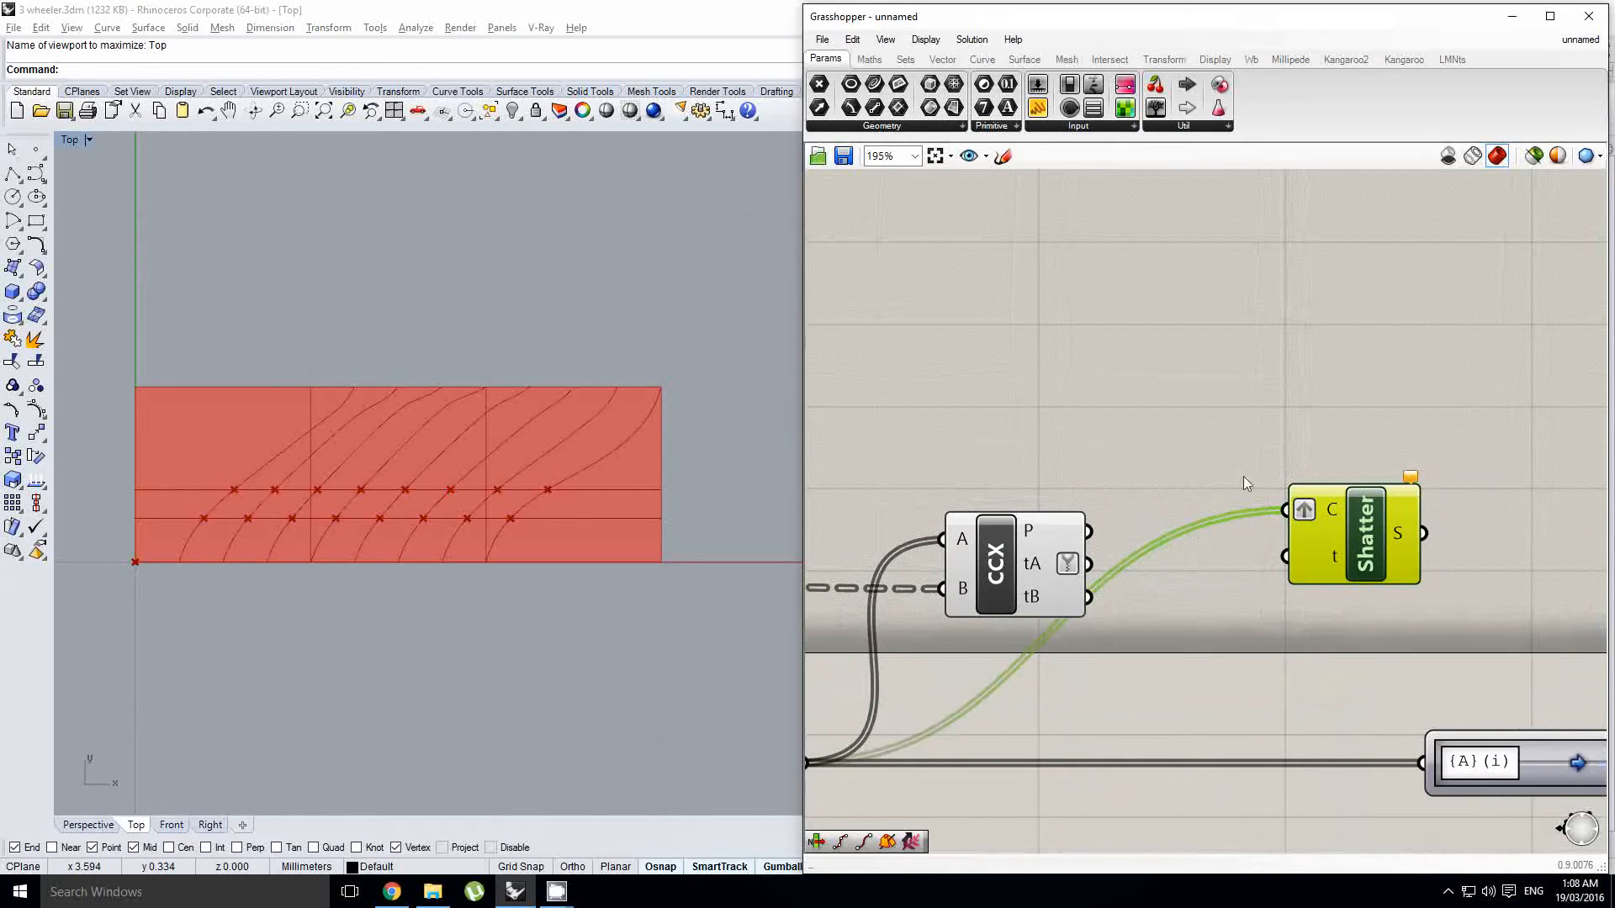
{"action": "double_click", "coordinate": [1224, 401]}
{"action": "left_click_drag", "start_coordinate": [1493, 752], "coordinate": [1226, 393], "text": "alt"}
{"action": "mouse_move", "coordinate": [1037, 569]}
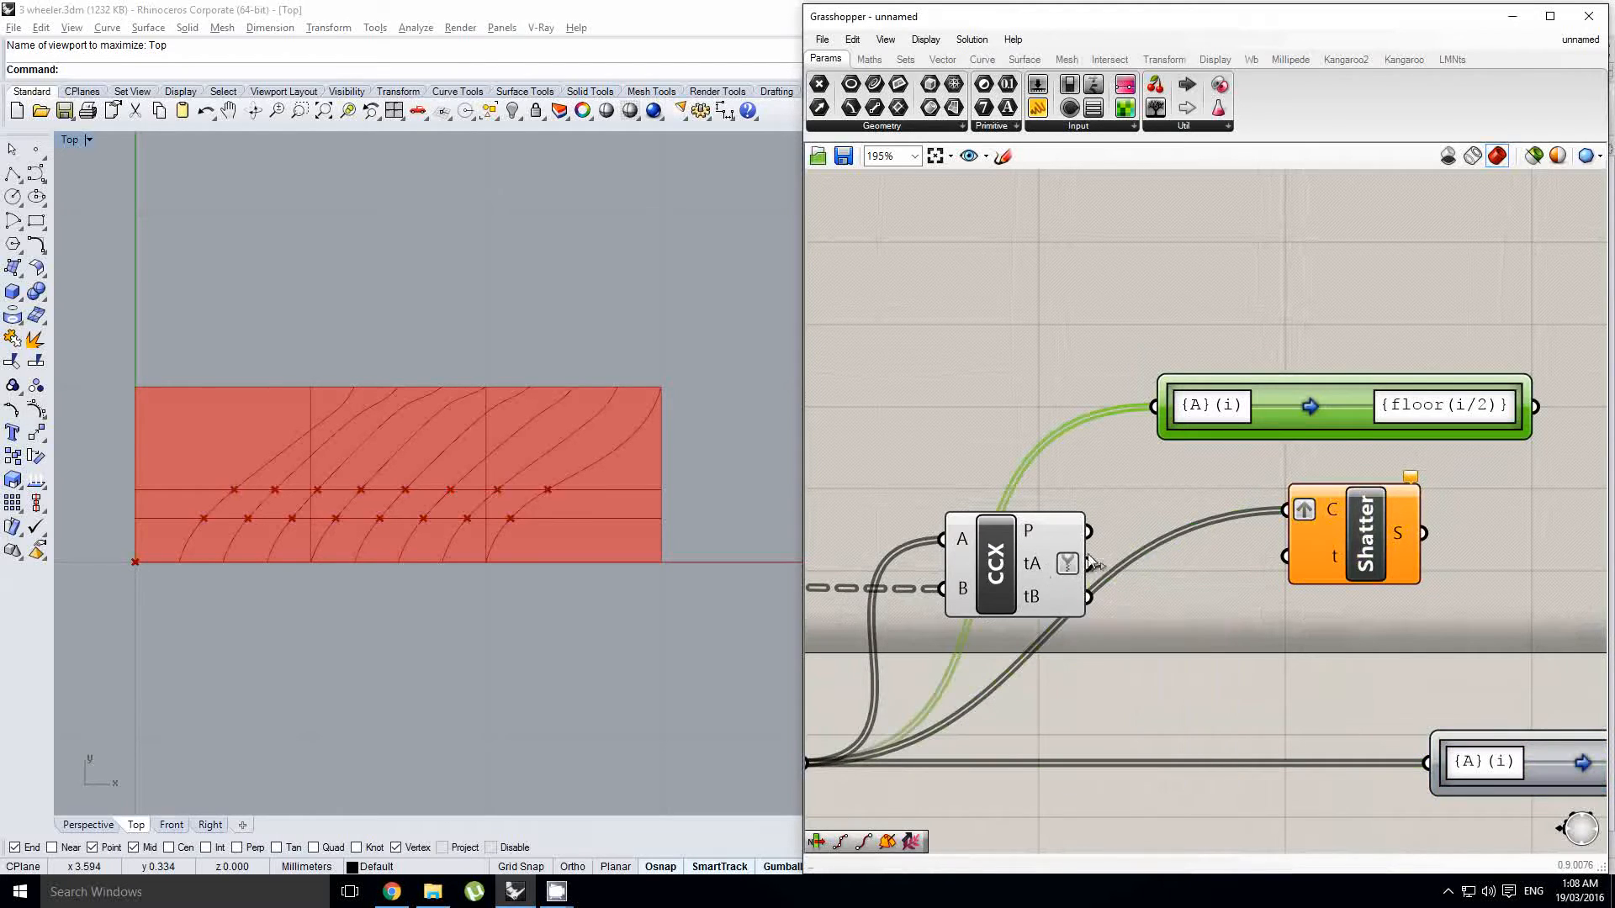
{"action": "left_click_drag", "start_coordinate": [1087, 564], "coordinate": [1153, 406]}
Step: Reset the copied Path Mapper to an unchanged mapping from {A;B} to {A;B}
{"action": "scroll", "coordinate": [1154, 412], "scroll_direction": "down", "scroll_amount": 1}
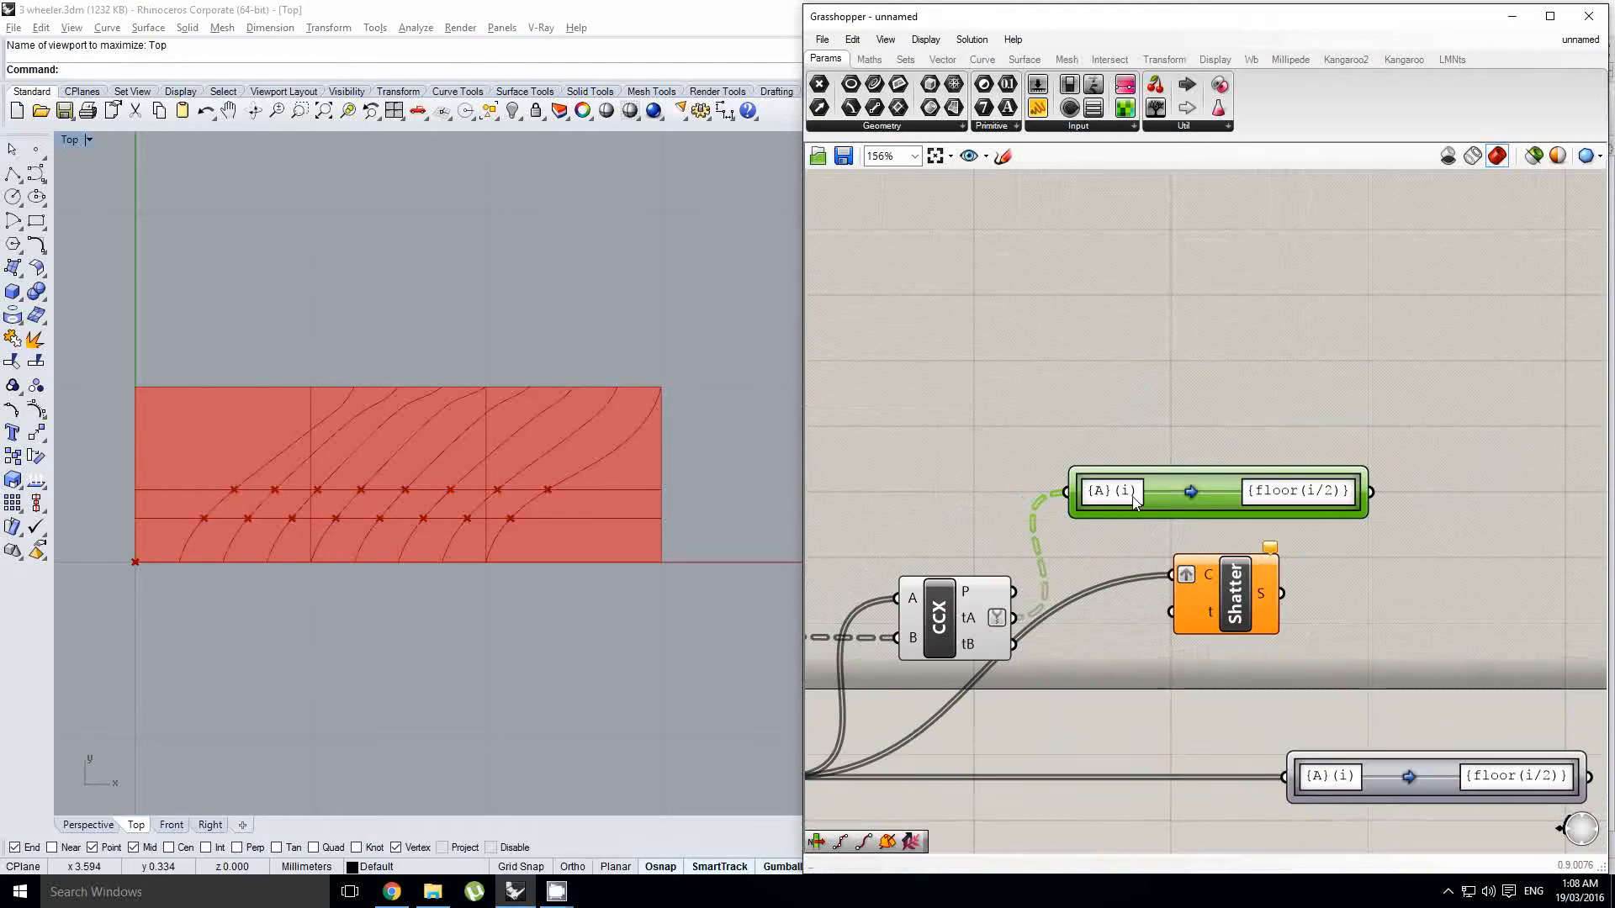
{"action": "right_click", "coordinate": [1147, 492]}
{"action": "left_click", "coordinate": [1160, 528]}
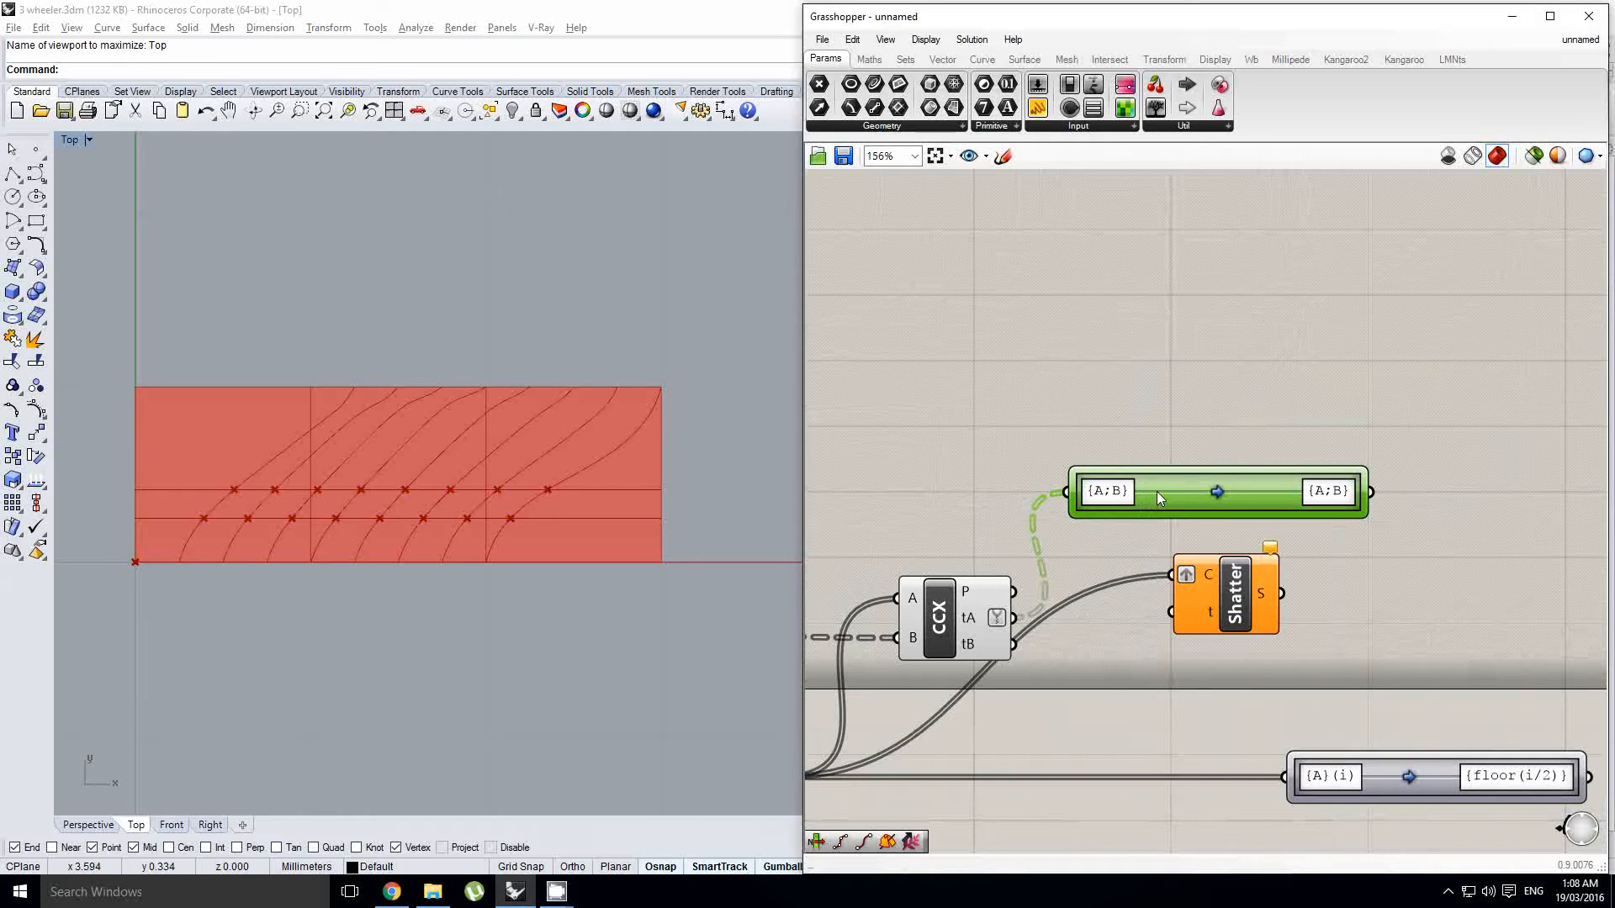
Step: Add a Param Viewer above the copied Path Mapper, wire the tA output of CCX into it, and move it clear of the mapper
{"action": "left_click_drag", "start_coordinate": [1157, 120], "coordinate": [1182, 265]}
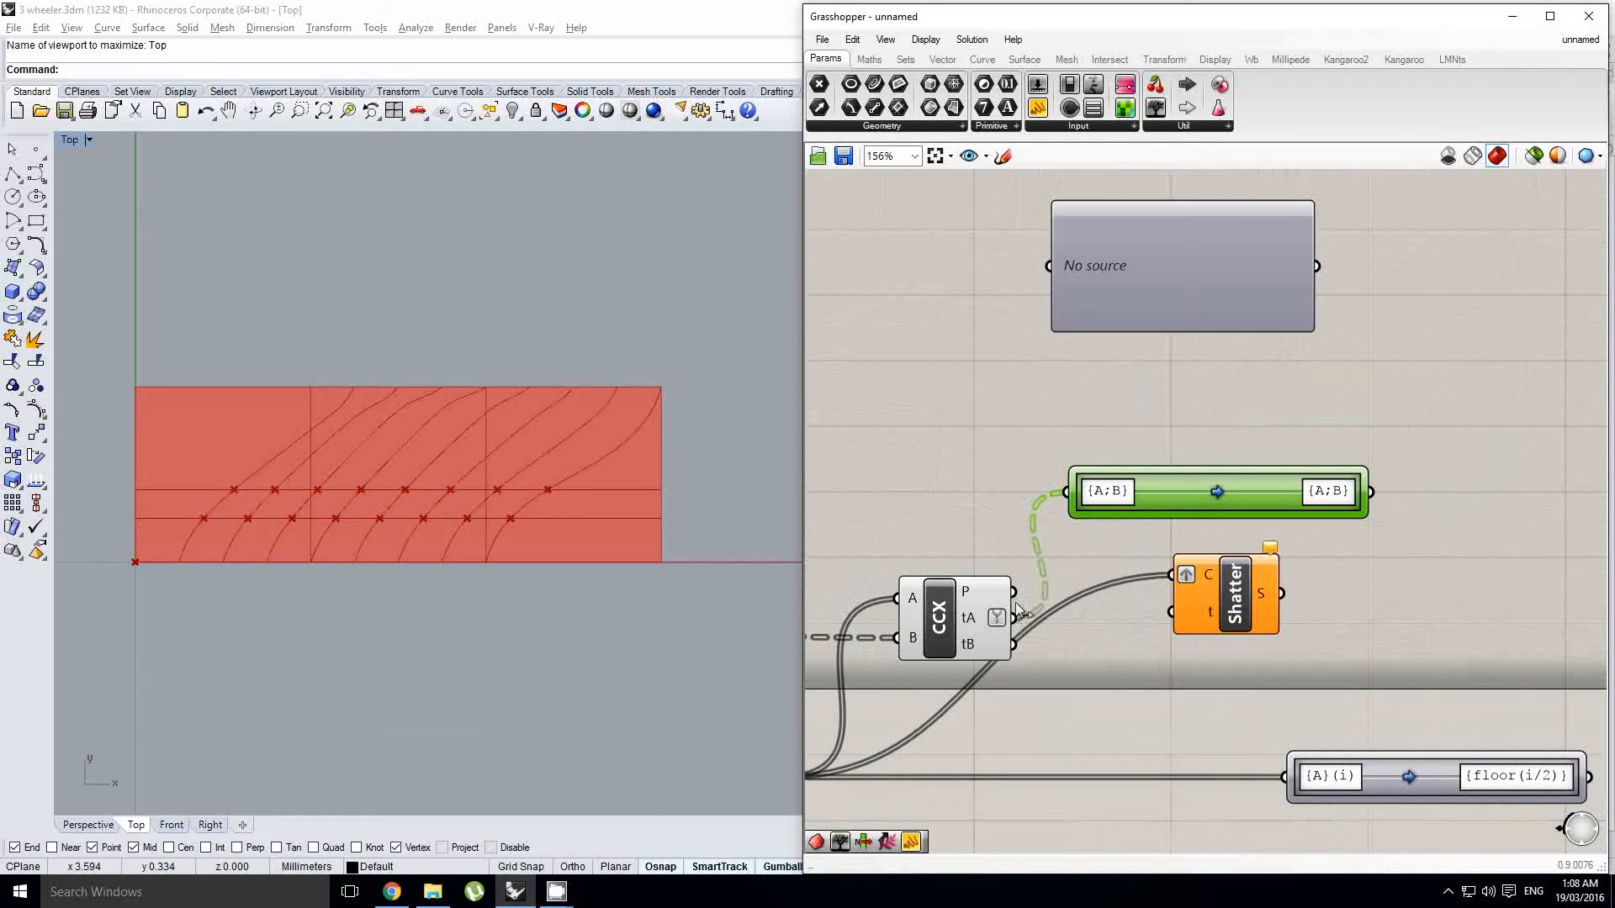
{"action": "left_click", "coordinate": [1071, 286]}
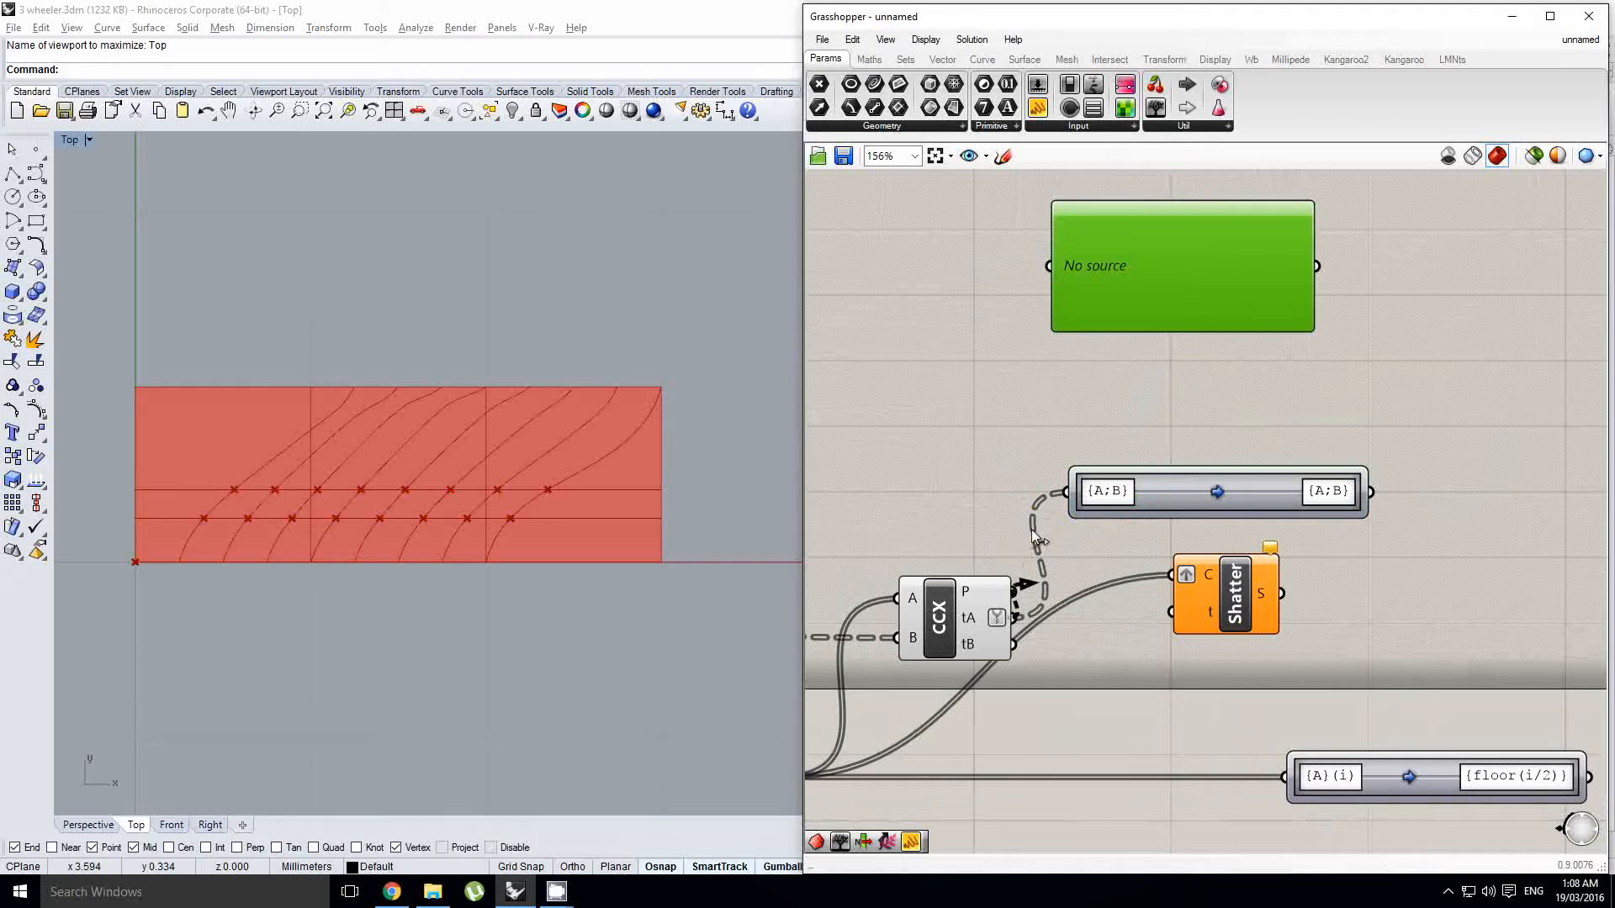
{"action": "left_click_drag", "start_coordinate": [1013, 617], "coordinate": [1048, 266]}
{"action": "scroll", "coordinate": [1057, 690], "scroll_direction": "down", "scroll_amount": 1}
{"action": "right_click", "coordinate": [1186, 386]}
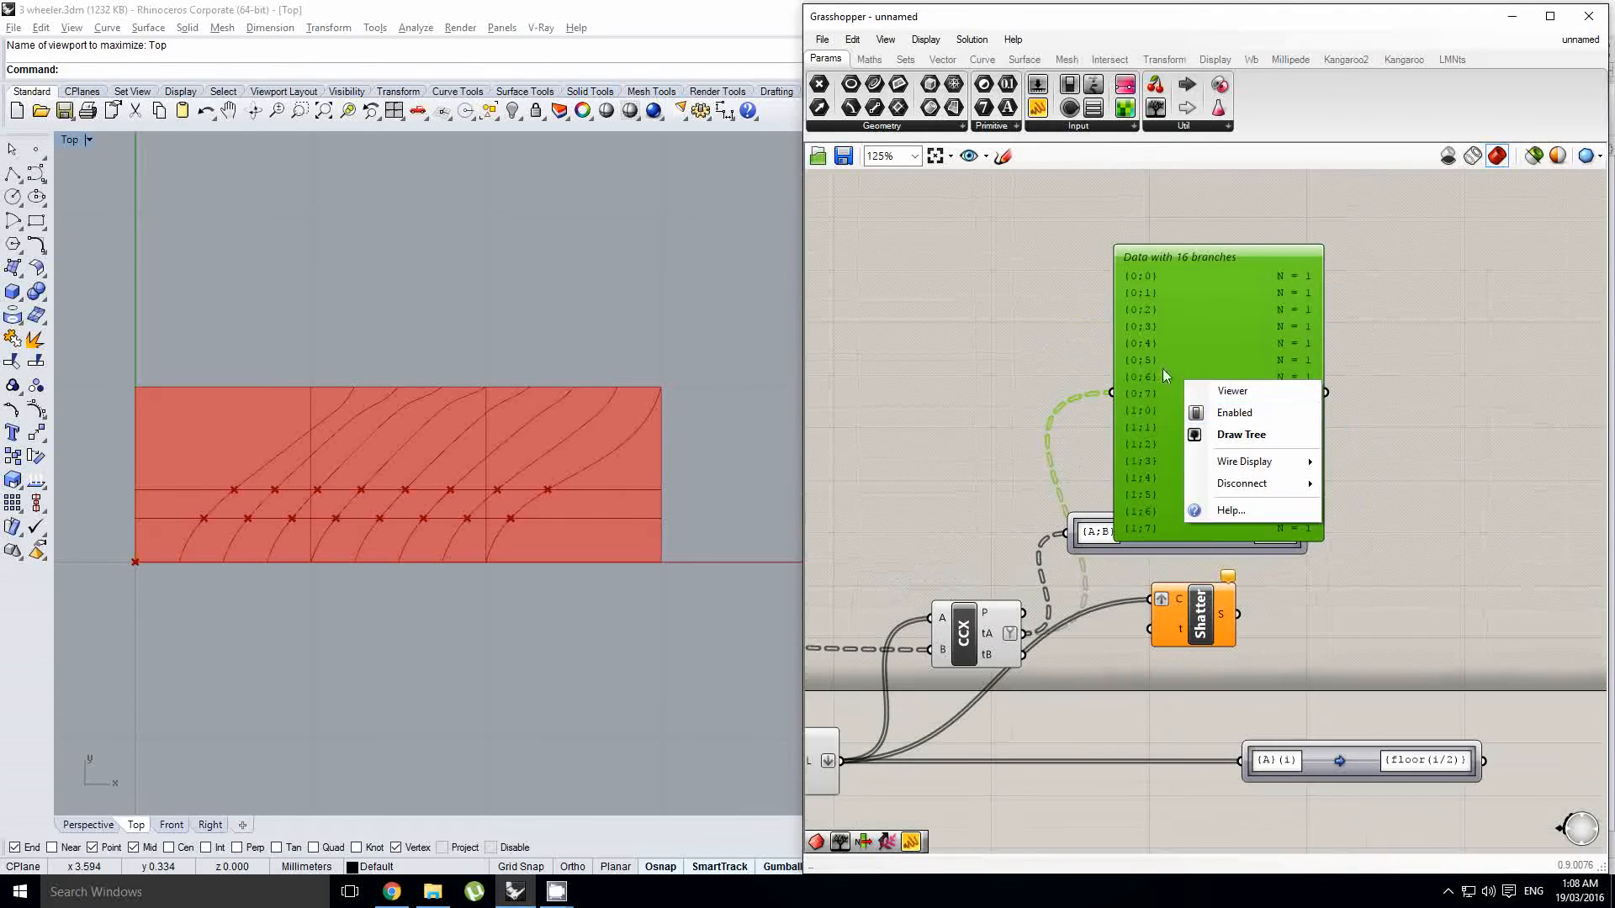
{"action": "left_click_drag", "start_coordinate": [1162, 375], "coordinate": [1147, 307]}
Step: Set the copied Path Mapper's source to {A;B}(i) and its target to {B}(A)
{"action": "double_click", "coordinate": [1154, 528]}
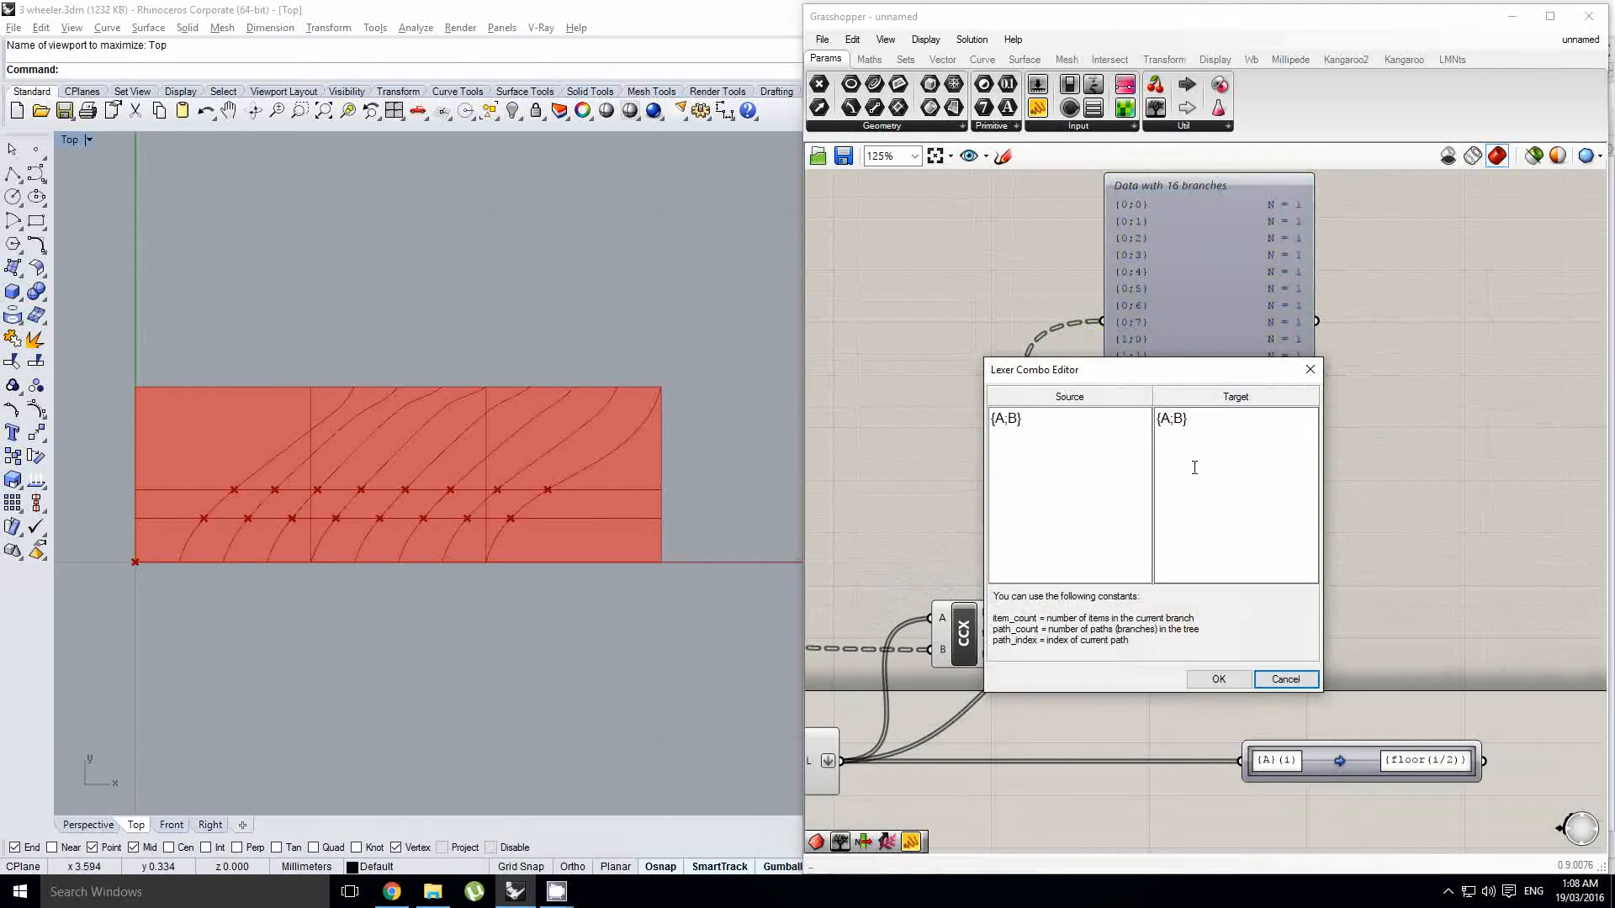
{"action": "left_click", "coordinate": [1194, 467]}
{"action": "left_click", "coordinate": [1173, 420]}
{"action": "left_click", "coordinate": [1053, 438]}
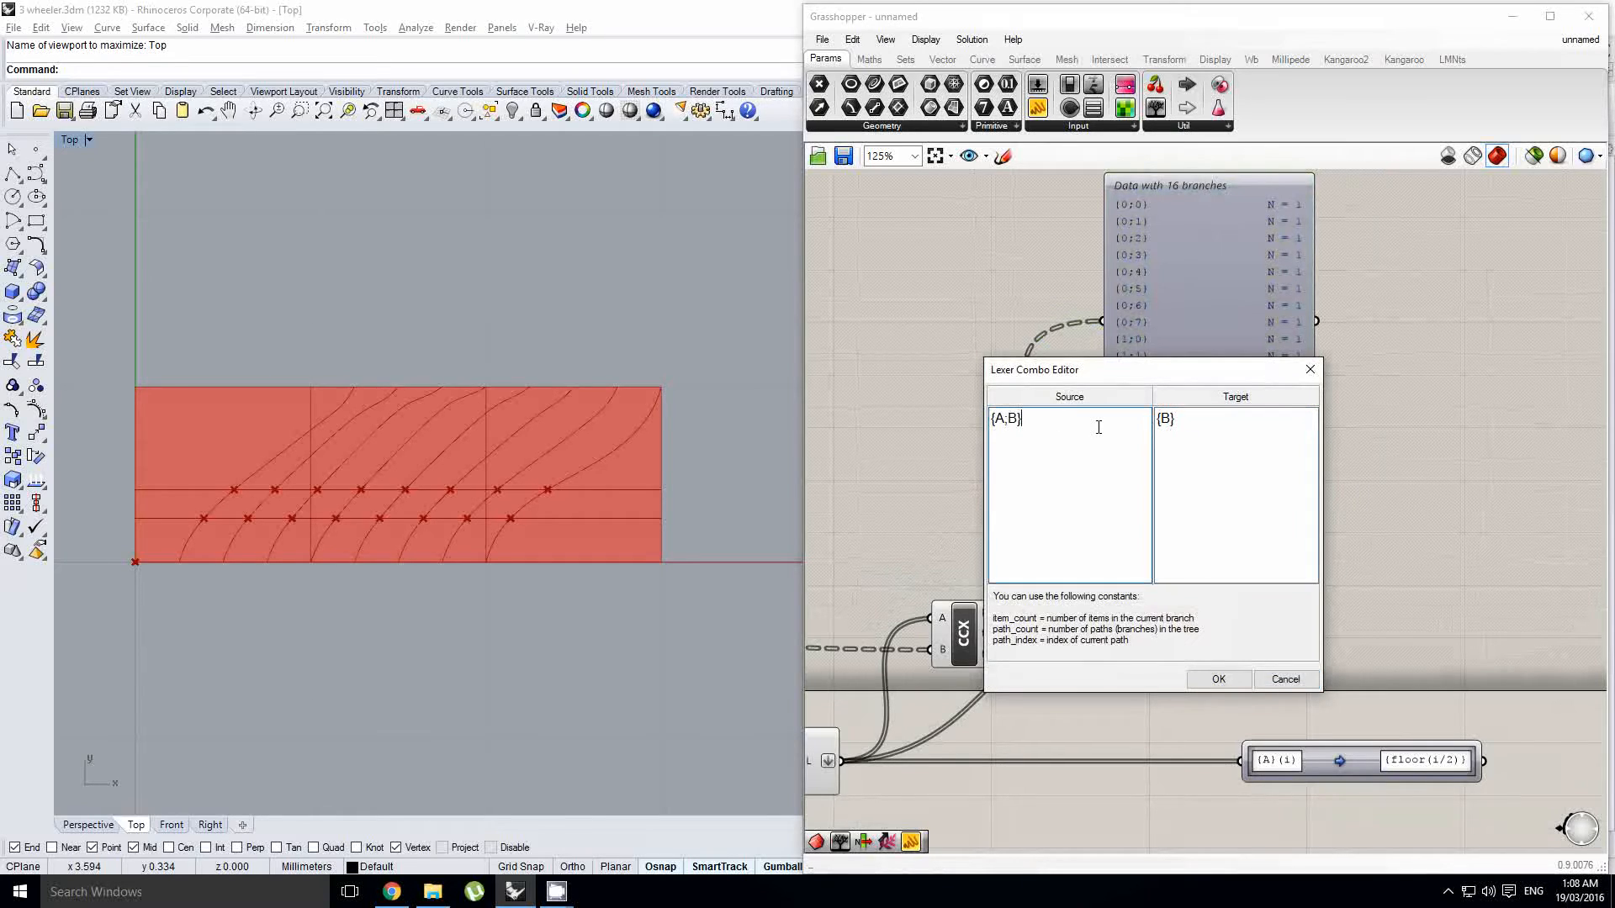
{"action": "left_click", "coordinate": [1169, 437]}
{"action": "type", "text": "(A"}
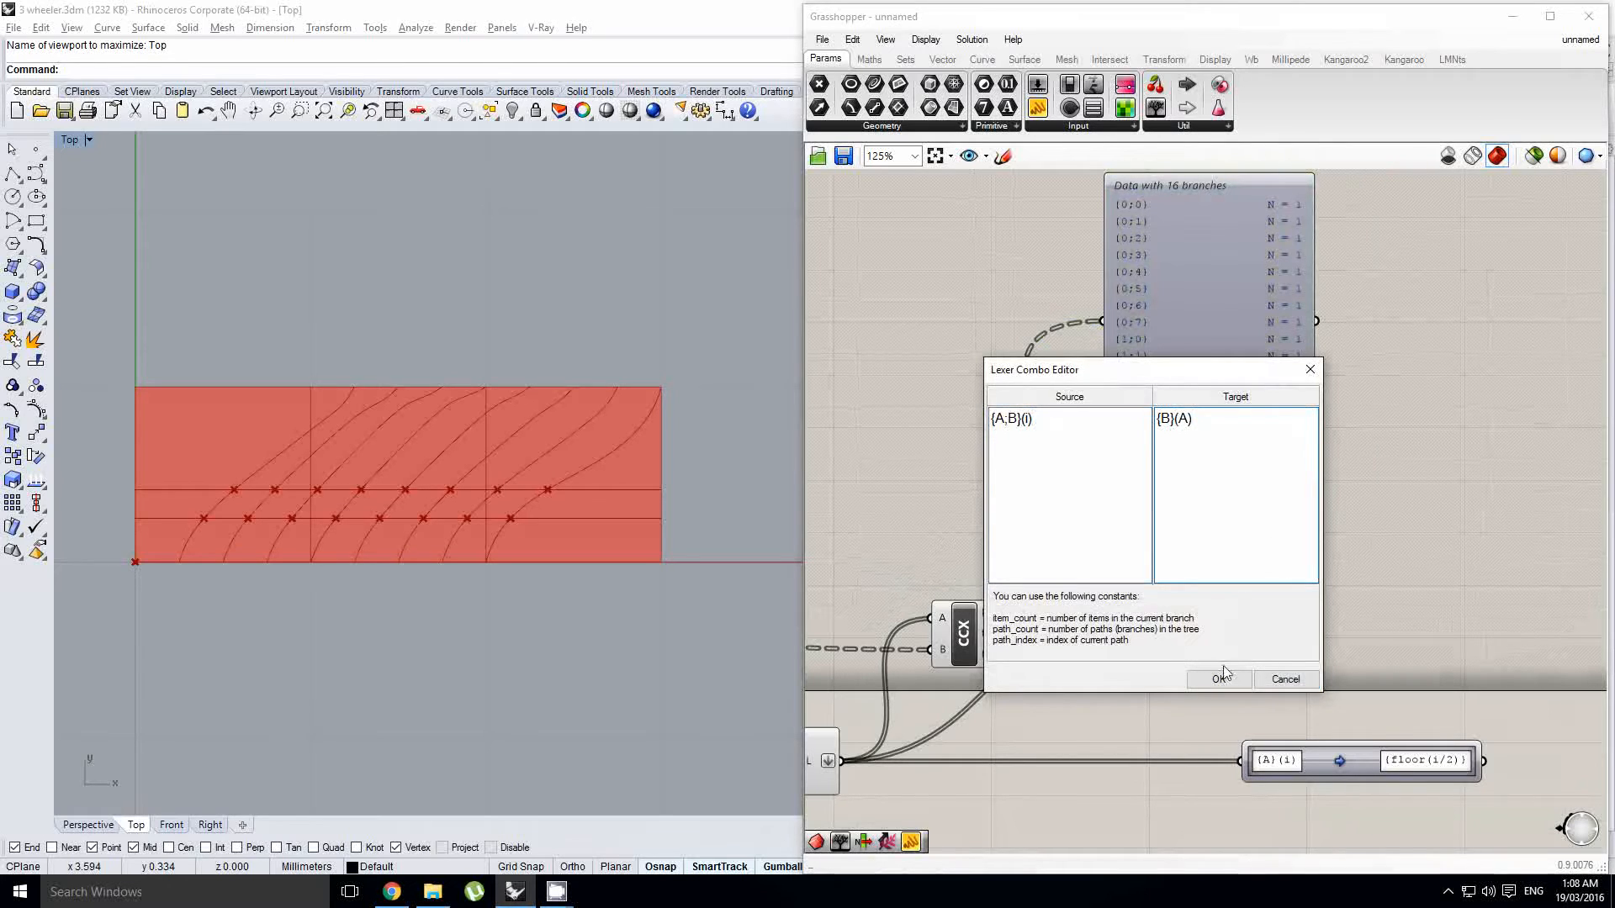
{"action": "left_click", "coordinate": [1220, 678]}
Step: Wire the output of the {A;B}(i) Path Mapper into the Param Viewer to check the remapped paths
{"action": "left_click_drag", "start_coordinate": [1279, 535], "coordinate": [1071, 327]}
{"action": "left_click", "coordinate": [1173, 357]}
{"action": "scroll", "coordinate": [958, 727], "scroll_direction": "up", "scroll_amount": 3}
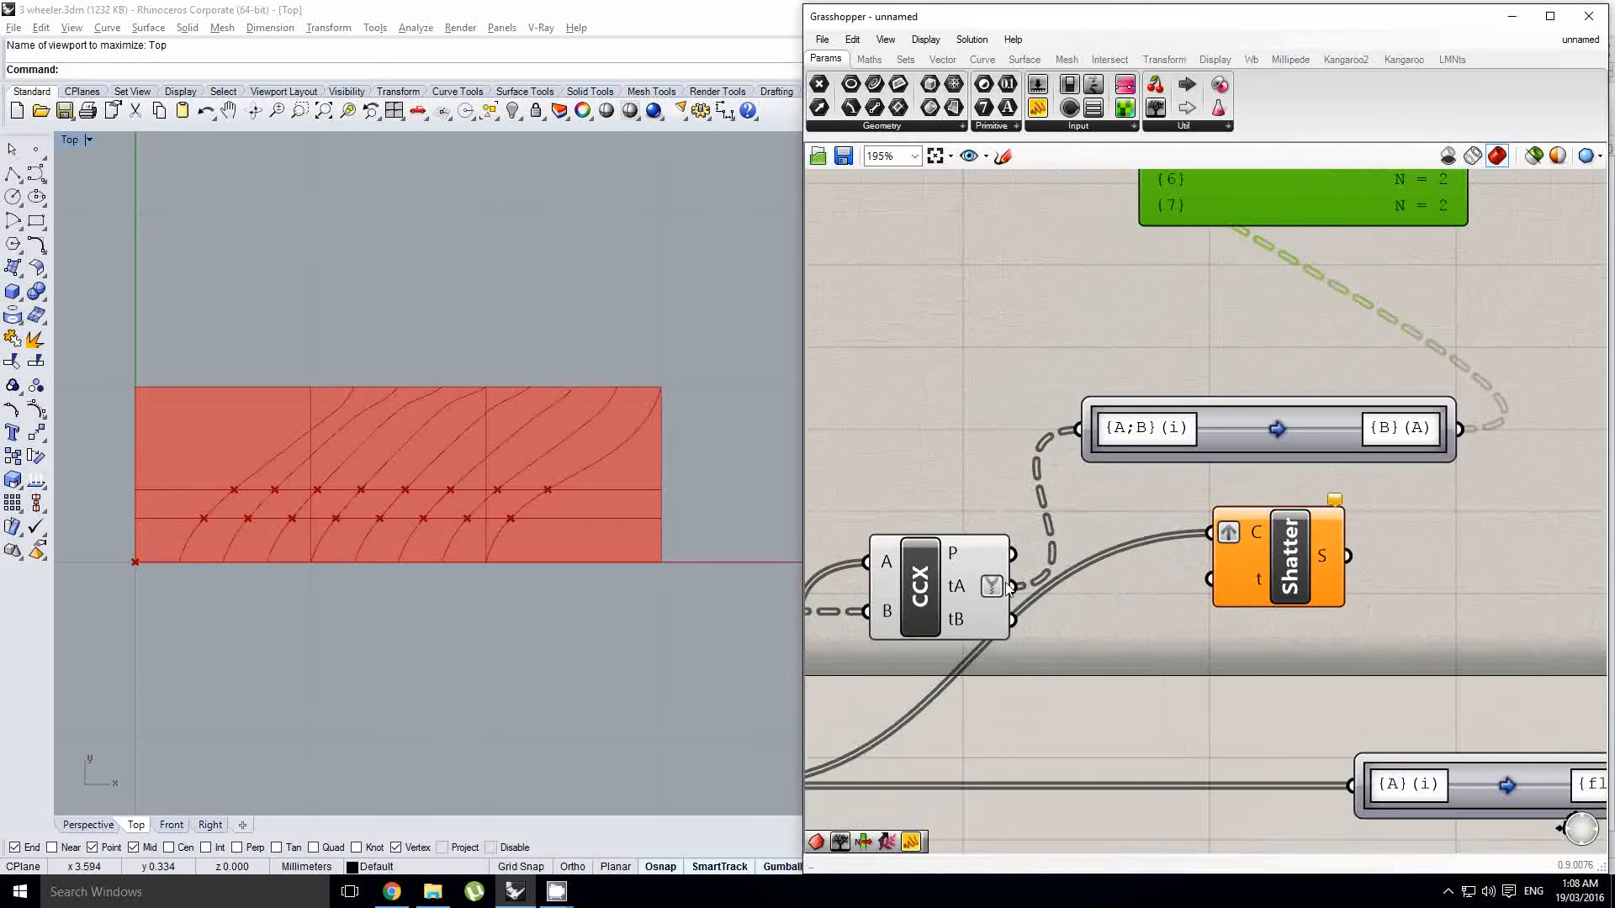
Step: Try wiring the tA output of CCX directly into the t input of Shatter and inspect its segments
{"action": "left_click_drag", "start_coordinate": [1009, 587], "coordinate": [1209, 579]}
{"action": "left_click", "coordinate": [1259, 580]}
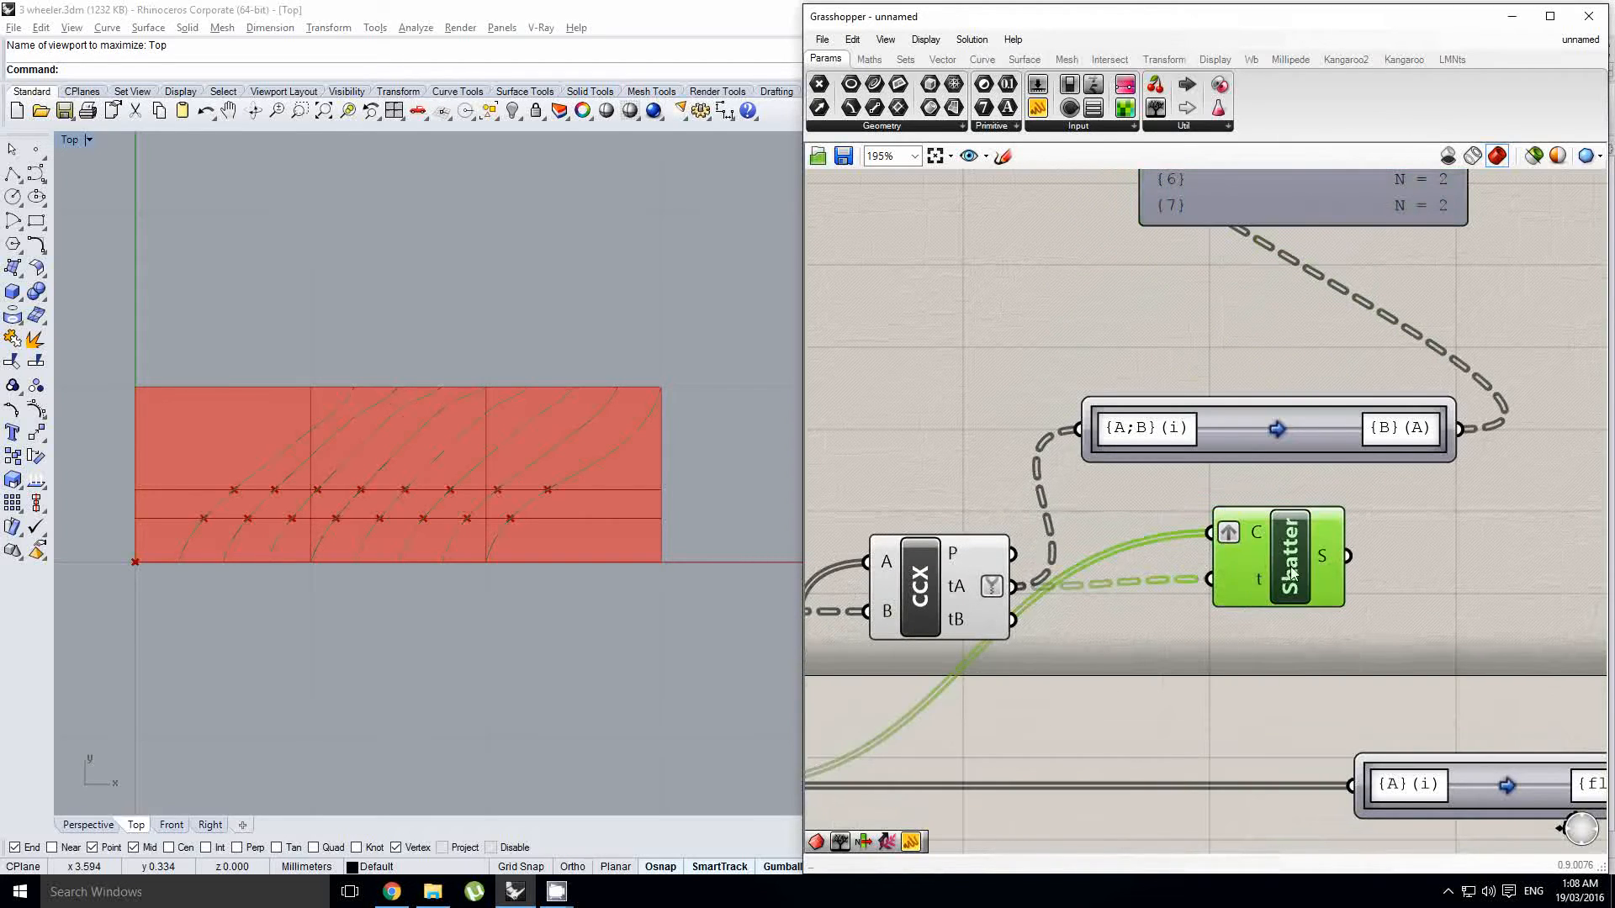
{"action": "right_click_drag", "start_coordinate": [1266, 578], "coordinate": [1246, 579]}
{"action": "left_click", "coordinate": [1347, 536]}
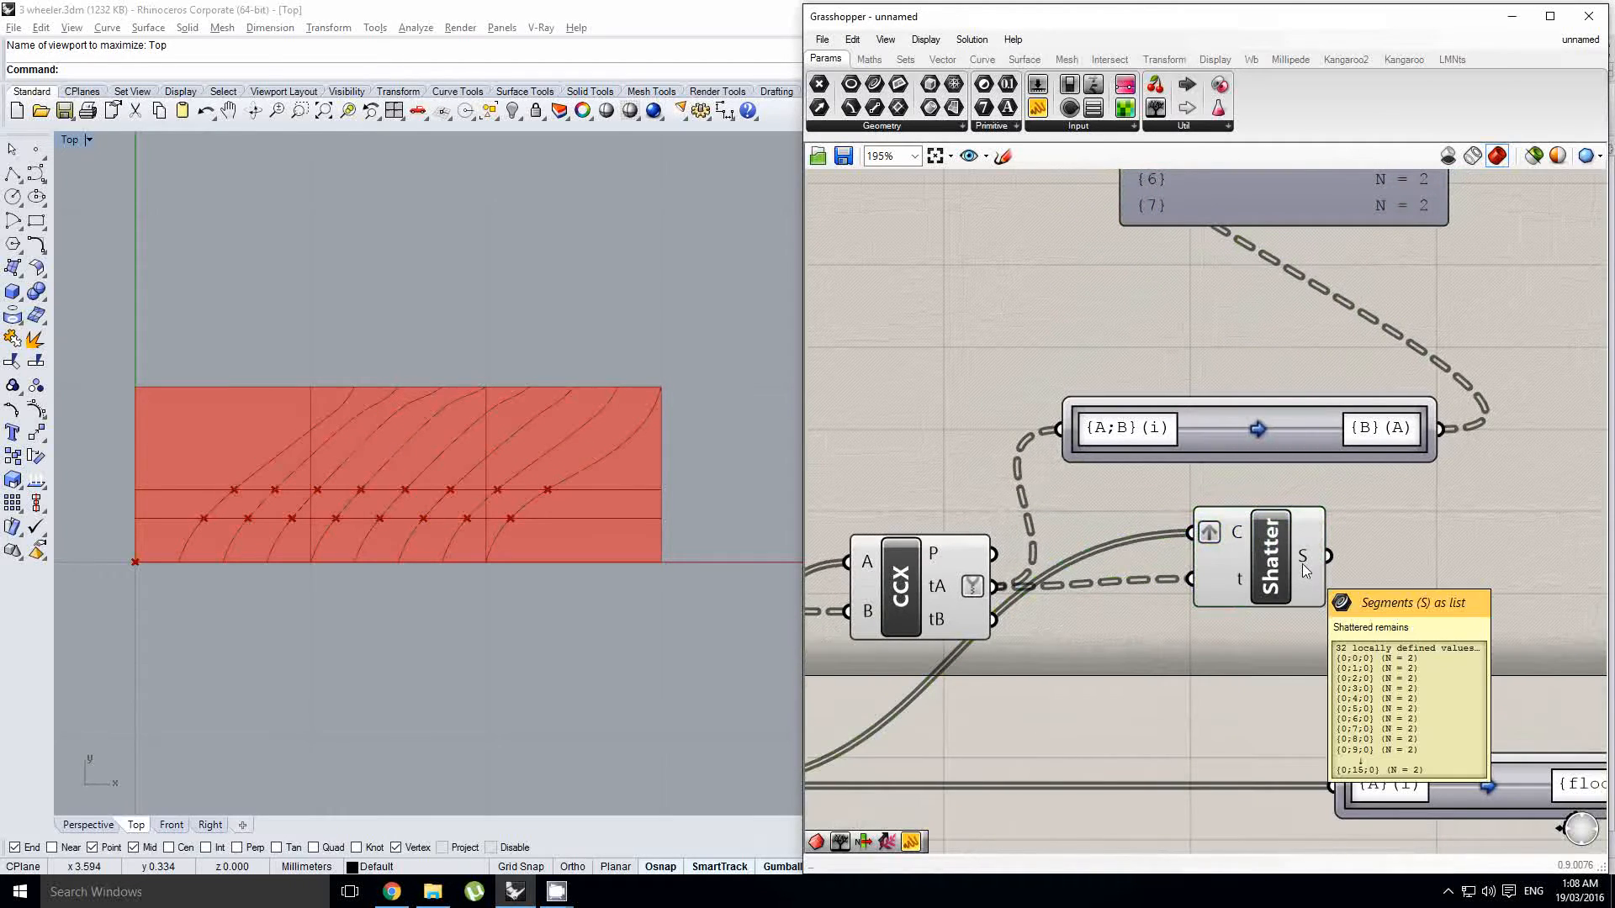
{"action": "scroll", "coordinate": [1349, 537], "scroll_direction": "down", "scroll_amount": 2}
{"action": "scroll", "coordinate": [630, 505], "scroll_direction": "up", "scroll_amount": 2}
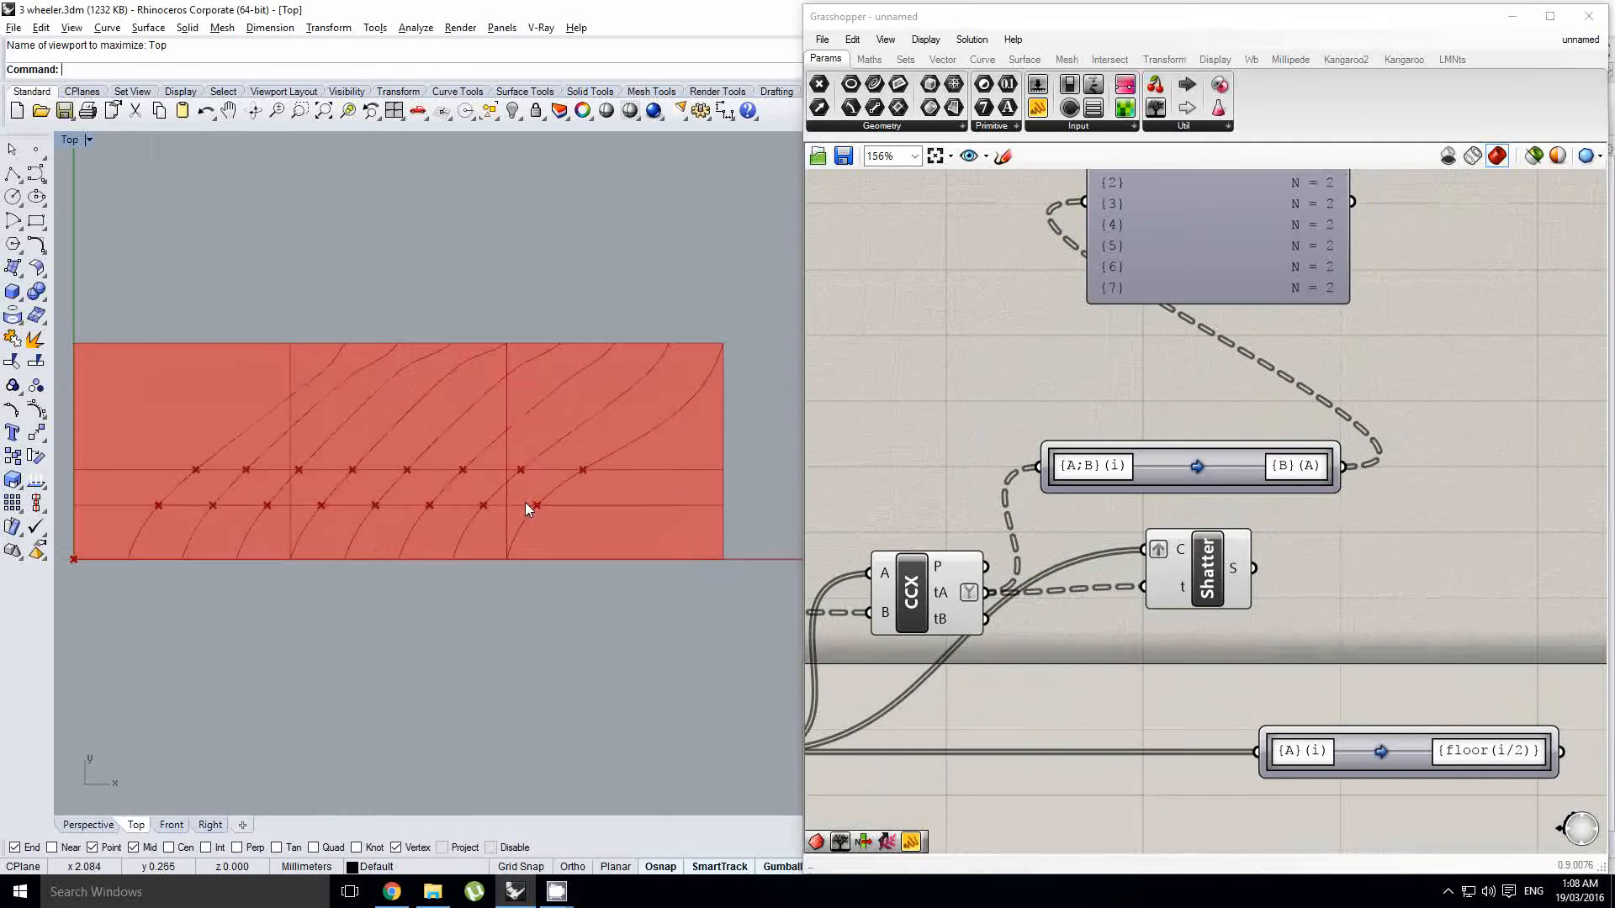
{"action": "right_click_drag", "start_coordinate": [1124, 528], "coordinate": [1074, 533]}
{"action": "left_click", "coordinate": [1236, 566]}
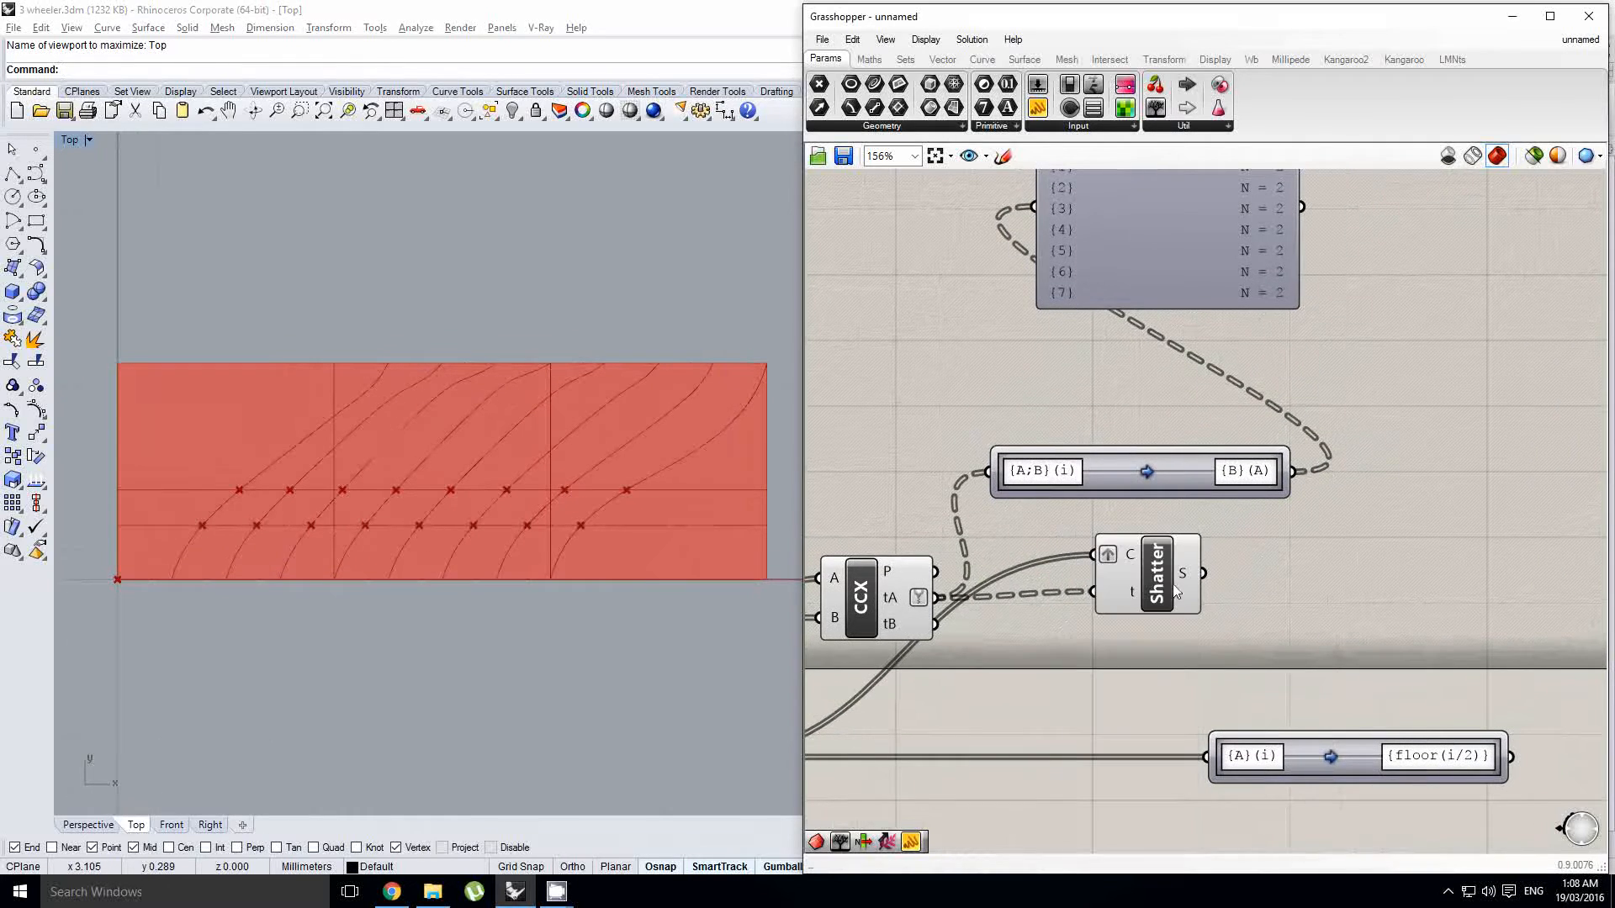
{"action": "left_click", "coordinate": [1174, 586]}
Step: Add a List Item component after Shatter and connect the S output to its L input
{"action": "right_click_drag", "start_coordinate": [1253, 581], "coordinate": [1187, 578]}
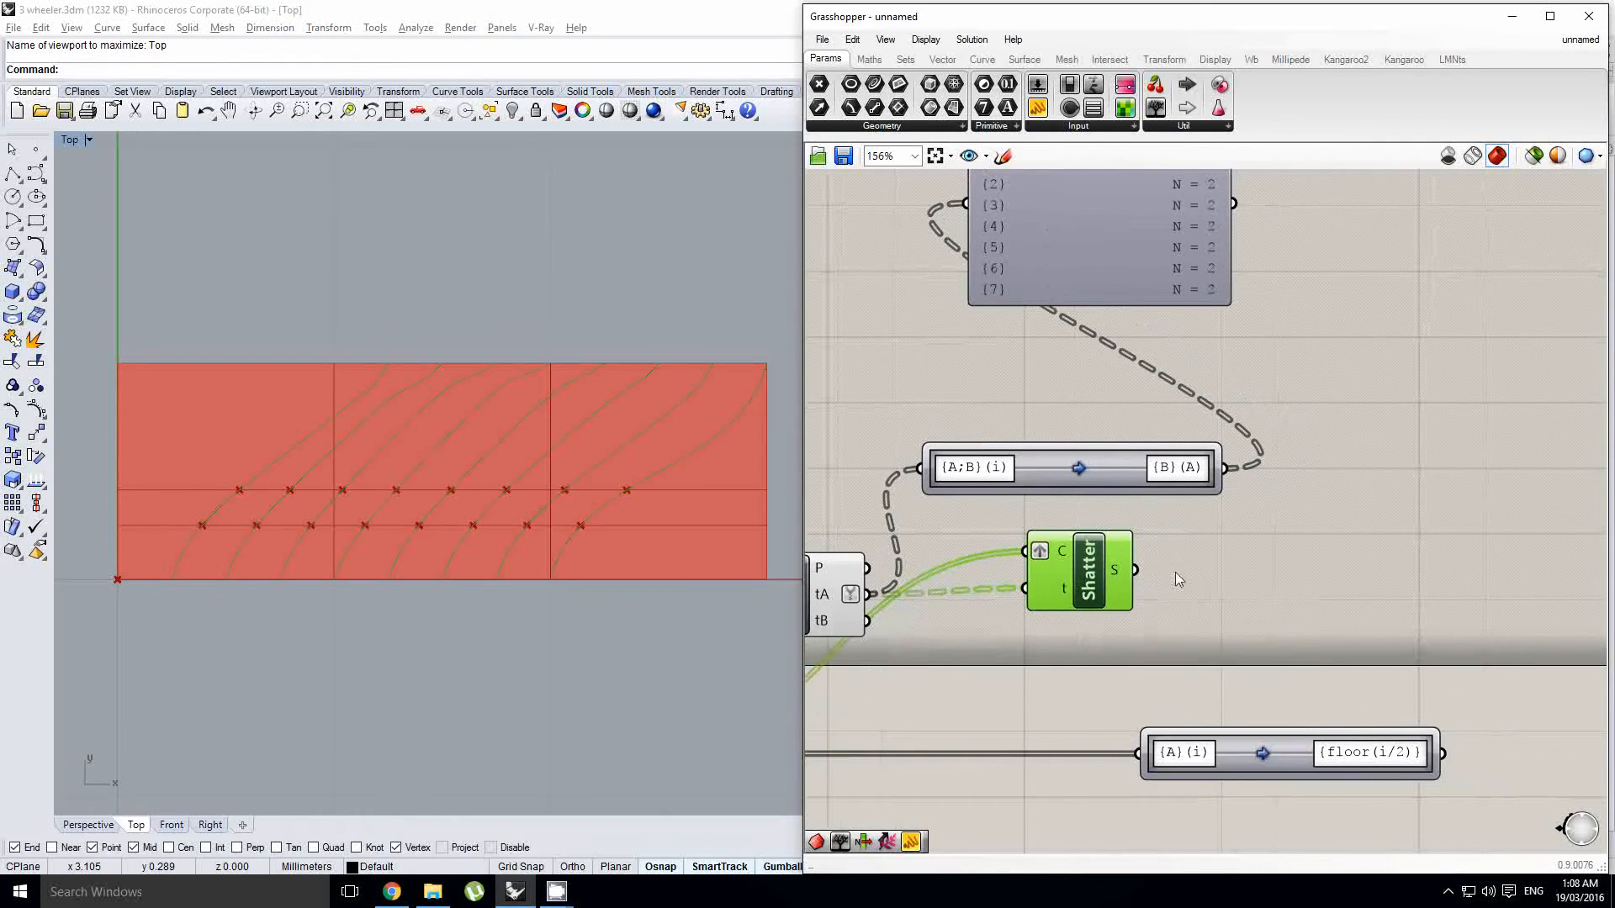
{"action": "double_click", "coordinate": [1250, 570]}
{"action": "type", "text": "list it"}
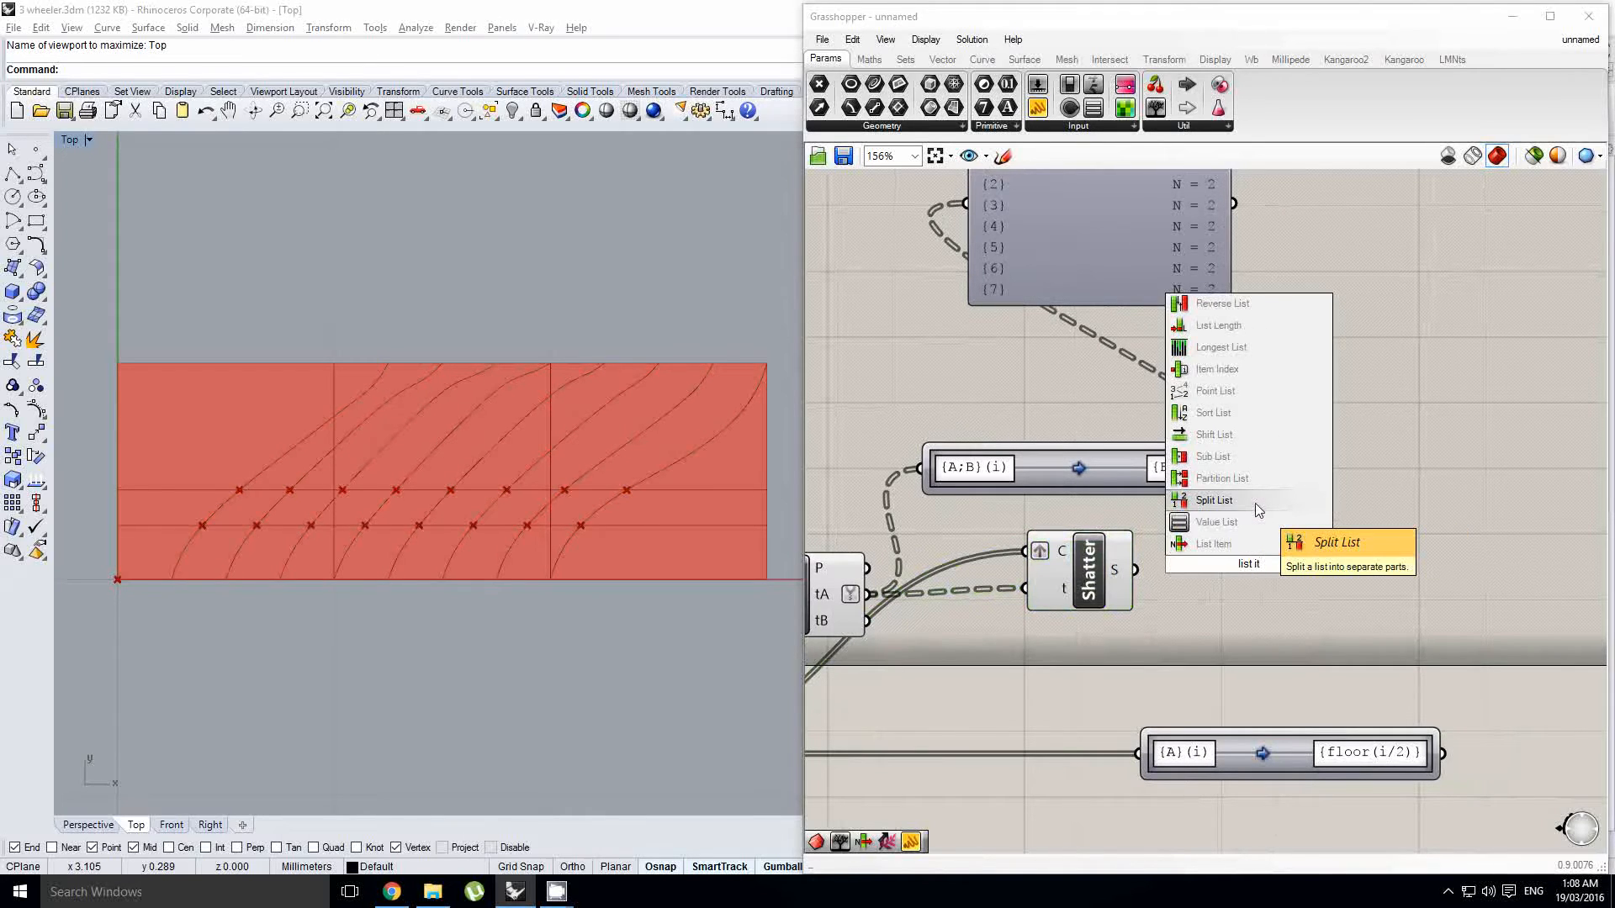
{"action": "left_click", "coordinate": [1213, 544]}
{"action": "left_click_drag", "start_coordinate": [1135, 569], "coordinate": [1219, 564]}
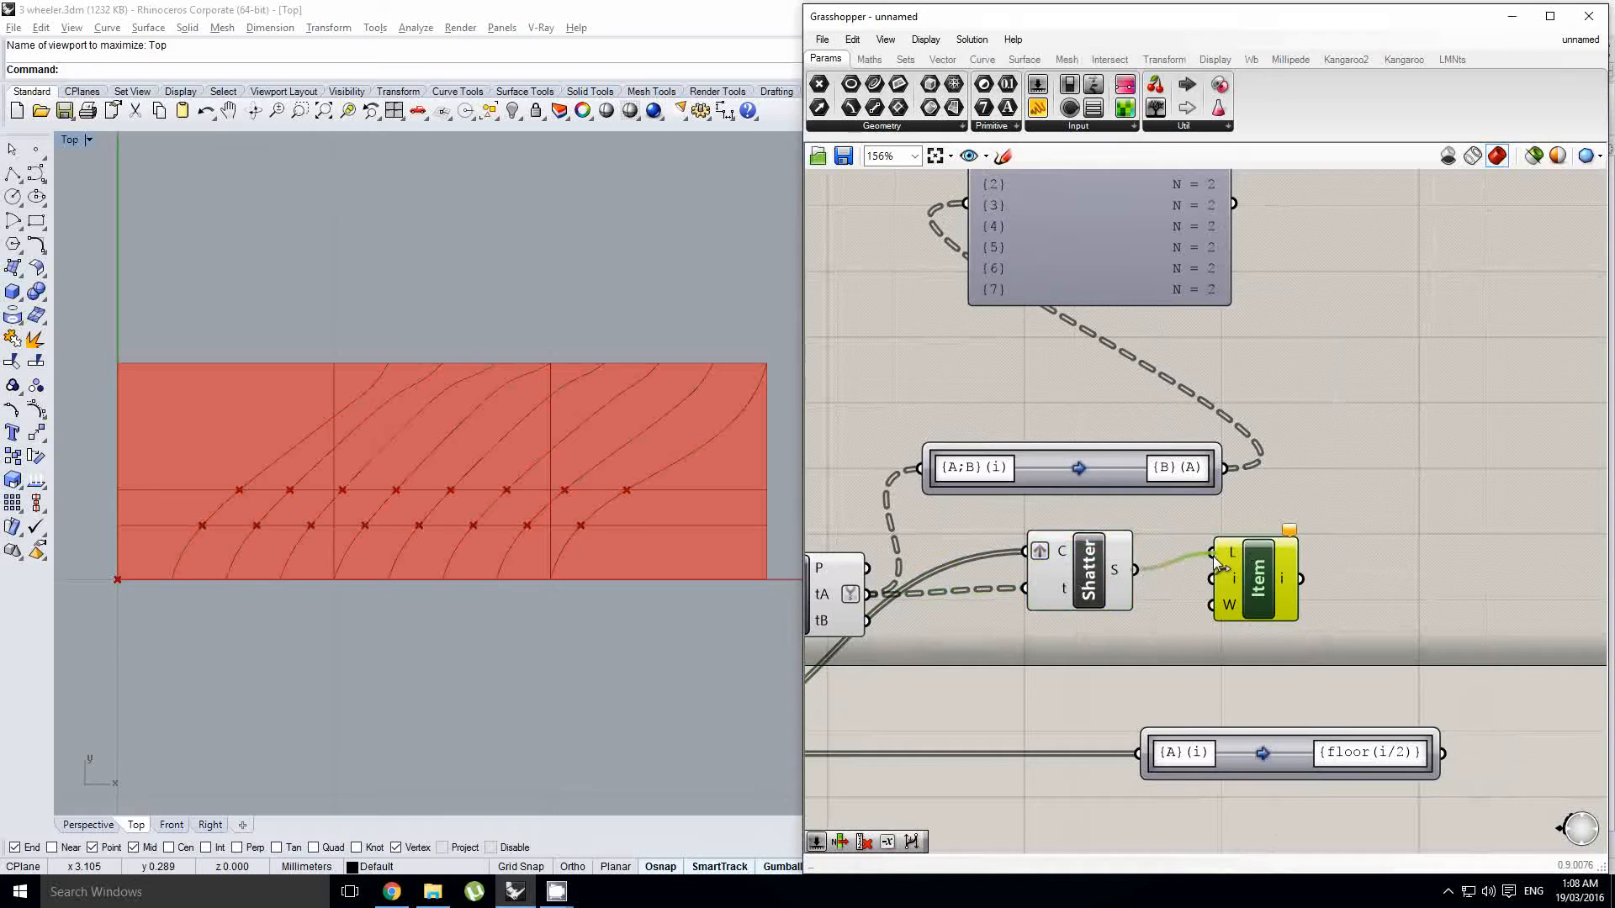
Step: Examine the selected curve segments in the viewport and compare the data paths of Shatter's S output and the tA output of CCX
{"action": "scroll", "coordinate": [1243, 582], "scroll_direction": "up", "scroll_amount": 4}
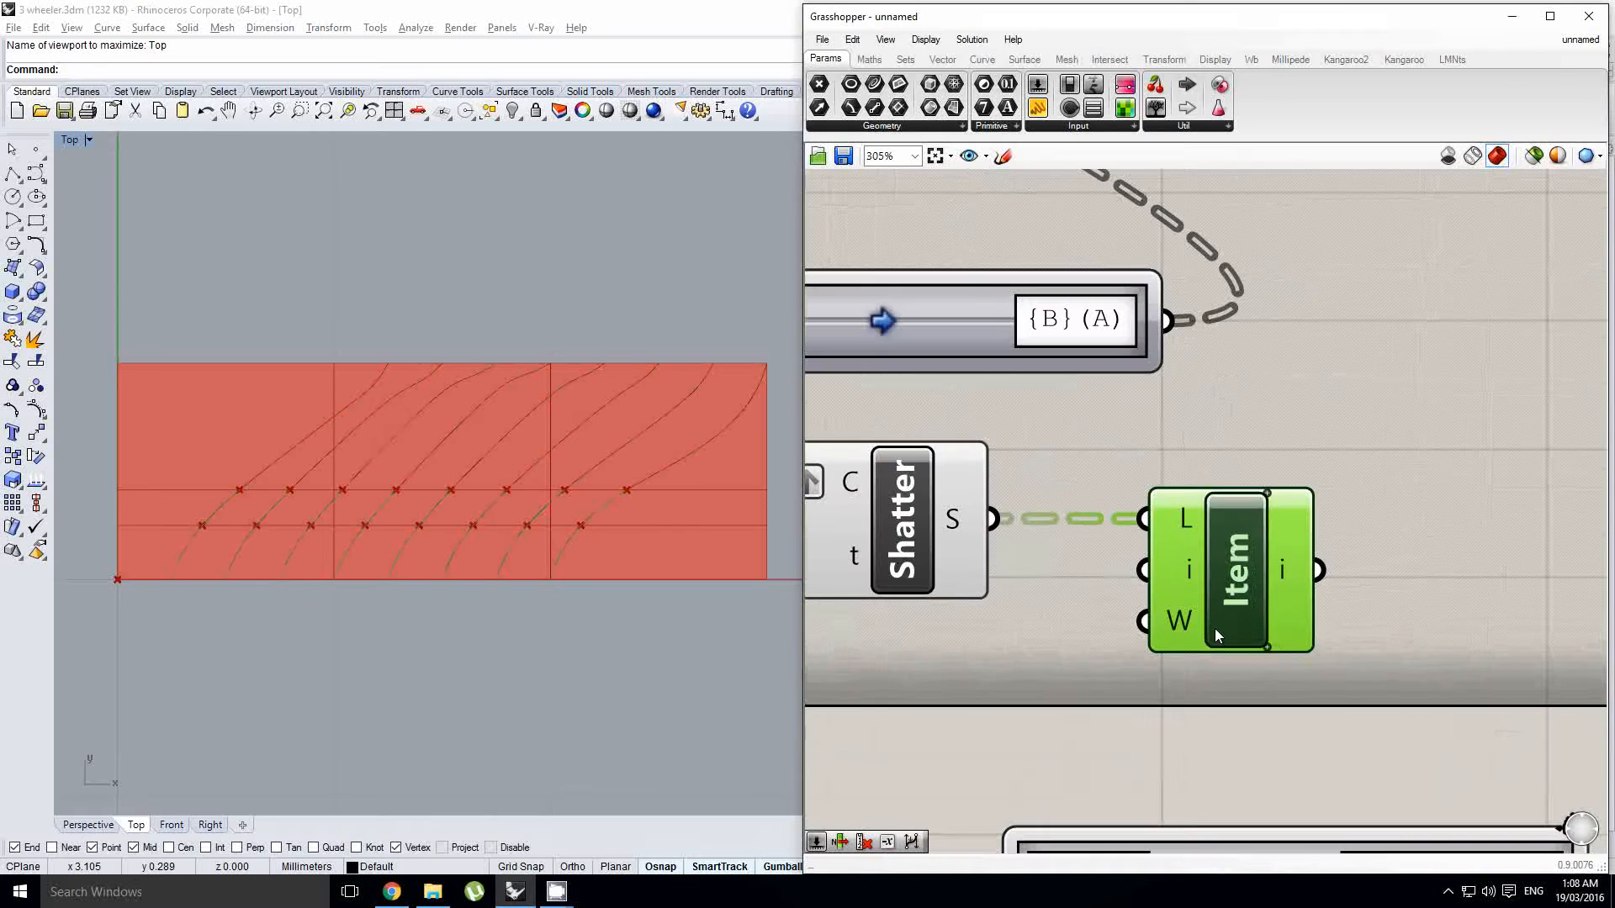
{"action": "scroll", "coordinate": [543, 505], "scroll_direction": "up", "scroll_amount": 3}
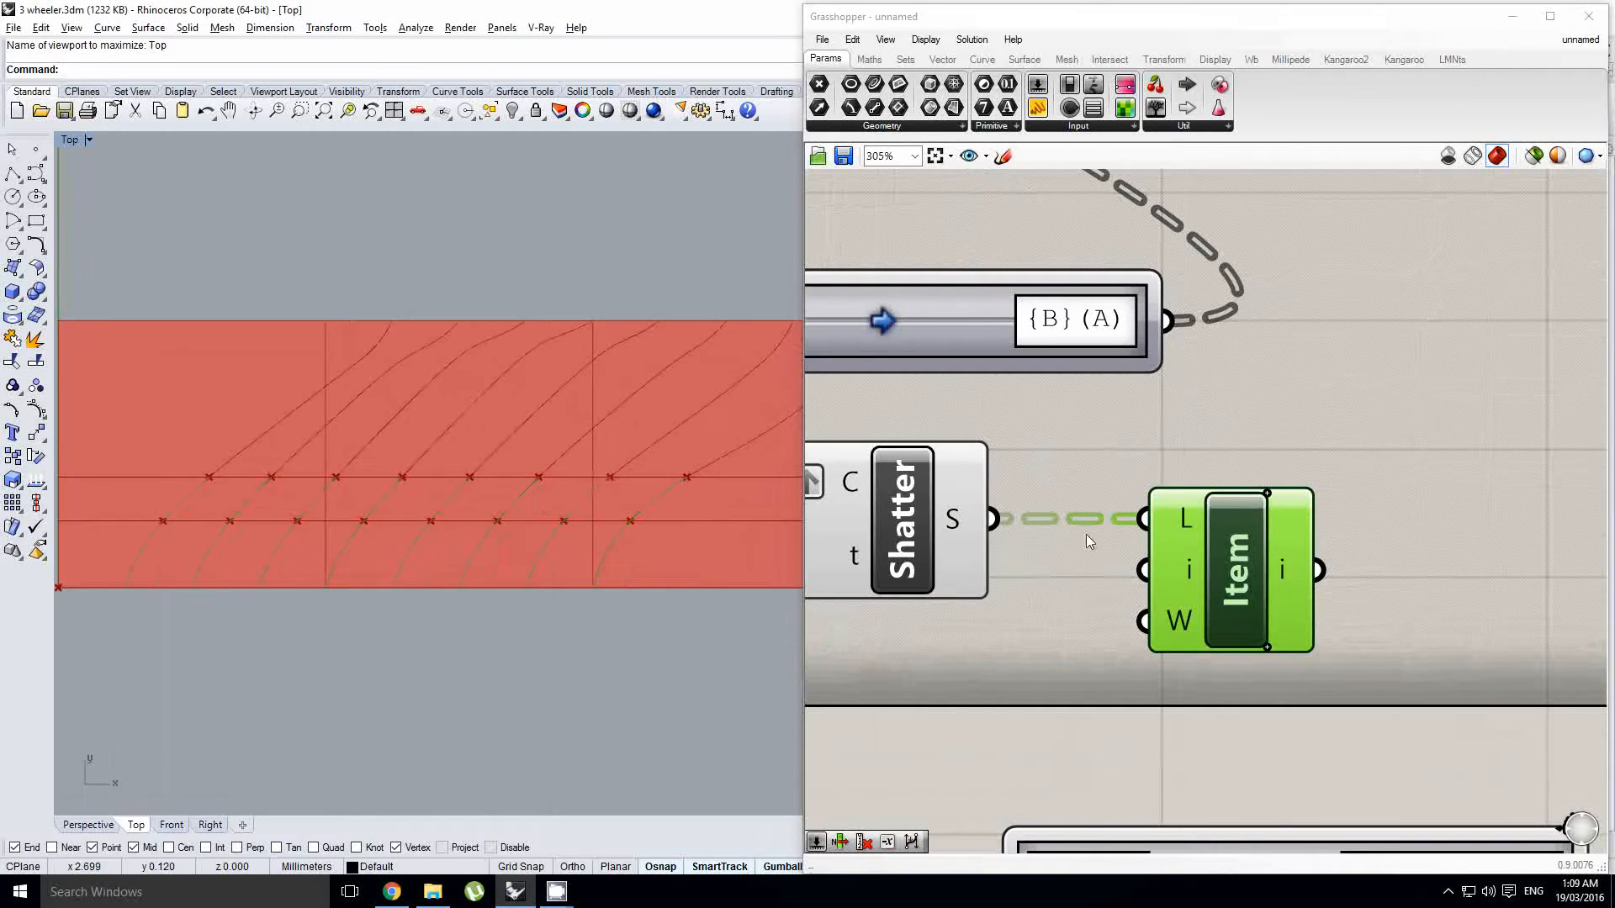
{"action": "scroll", "coordinate": [1198, 524], "scroll_direction": "down", "scroll_amount": 1}
{"action": "scroll", "coordinate": [1197, 523], "scroll_direction": "down", "scroll_amount": 1}
{"action": "right_click_drag", "start_coordinate": [433, 529], "coordinate": [412, 491]}
{"action": "scroll", "coordinate": [518, 520], "scroll_direction": "up", "scroll_amount": 2}
{"action": "mouse_move", "coordinate": [1118, 536]}
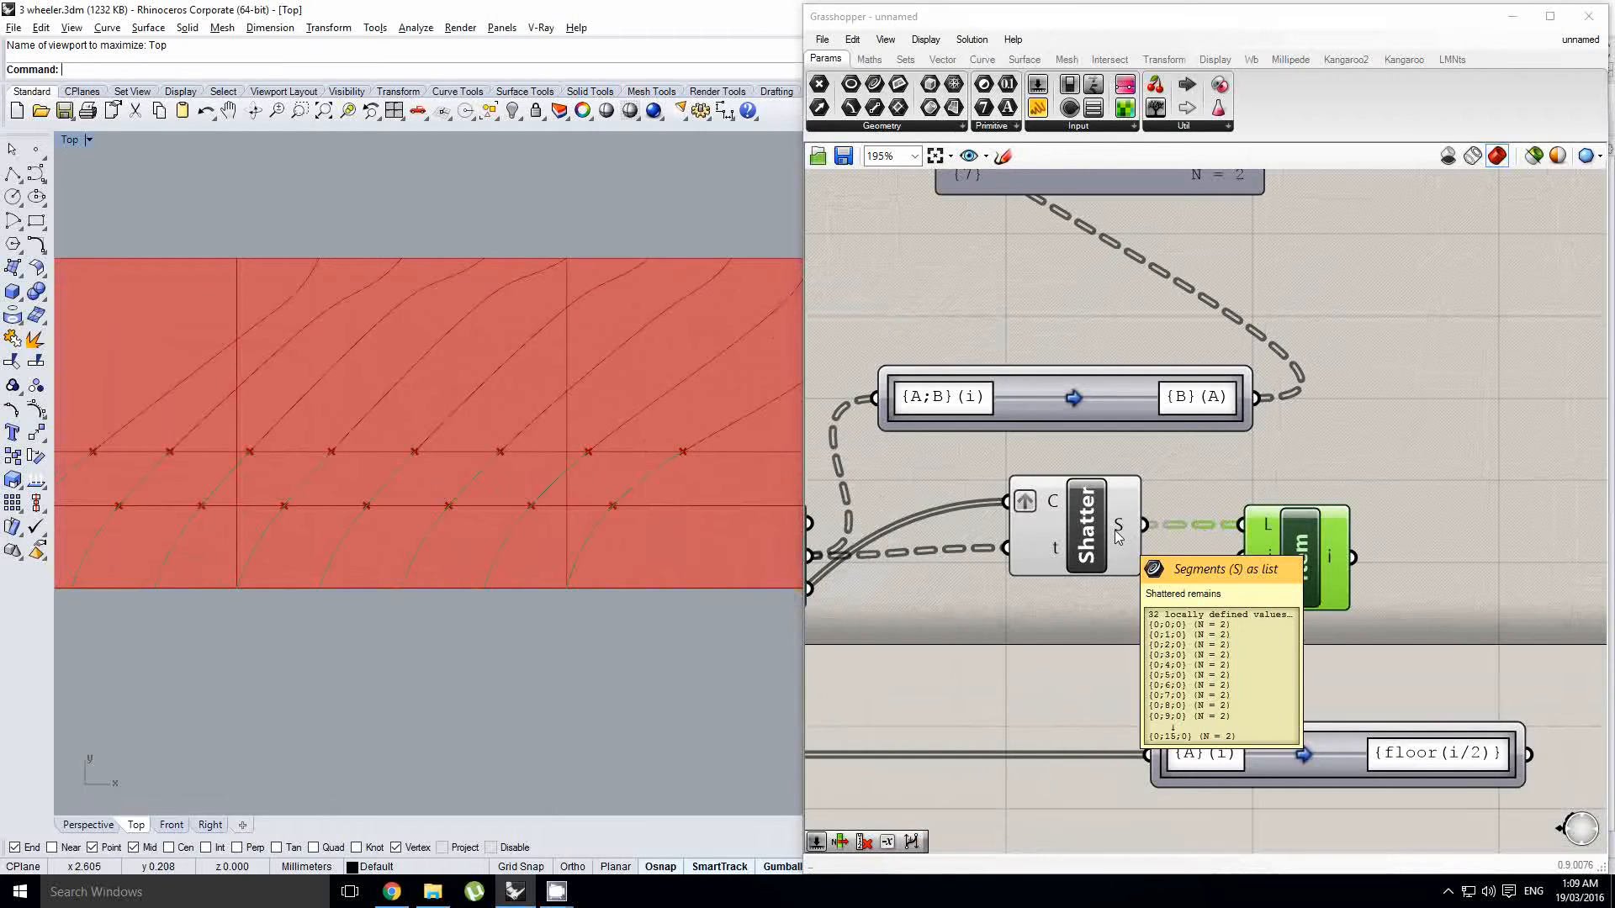
{"action": "right_click_drag", "start_coordinate": [1030, 513], "coordinate": [1184, 535]}
{"action": "scroll", "coordinate": [1170, 545], "scroll_direction": "down", "scroll_amount": 2}
{"action": "scroll", "coordinate": [1080, 576], "scroll_direction": "up", "scroll_amount": 1}
{"action": "mouse_move", "coordinate": [998, 571]}
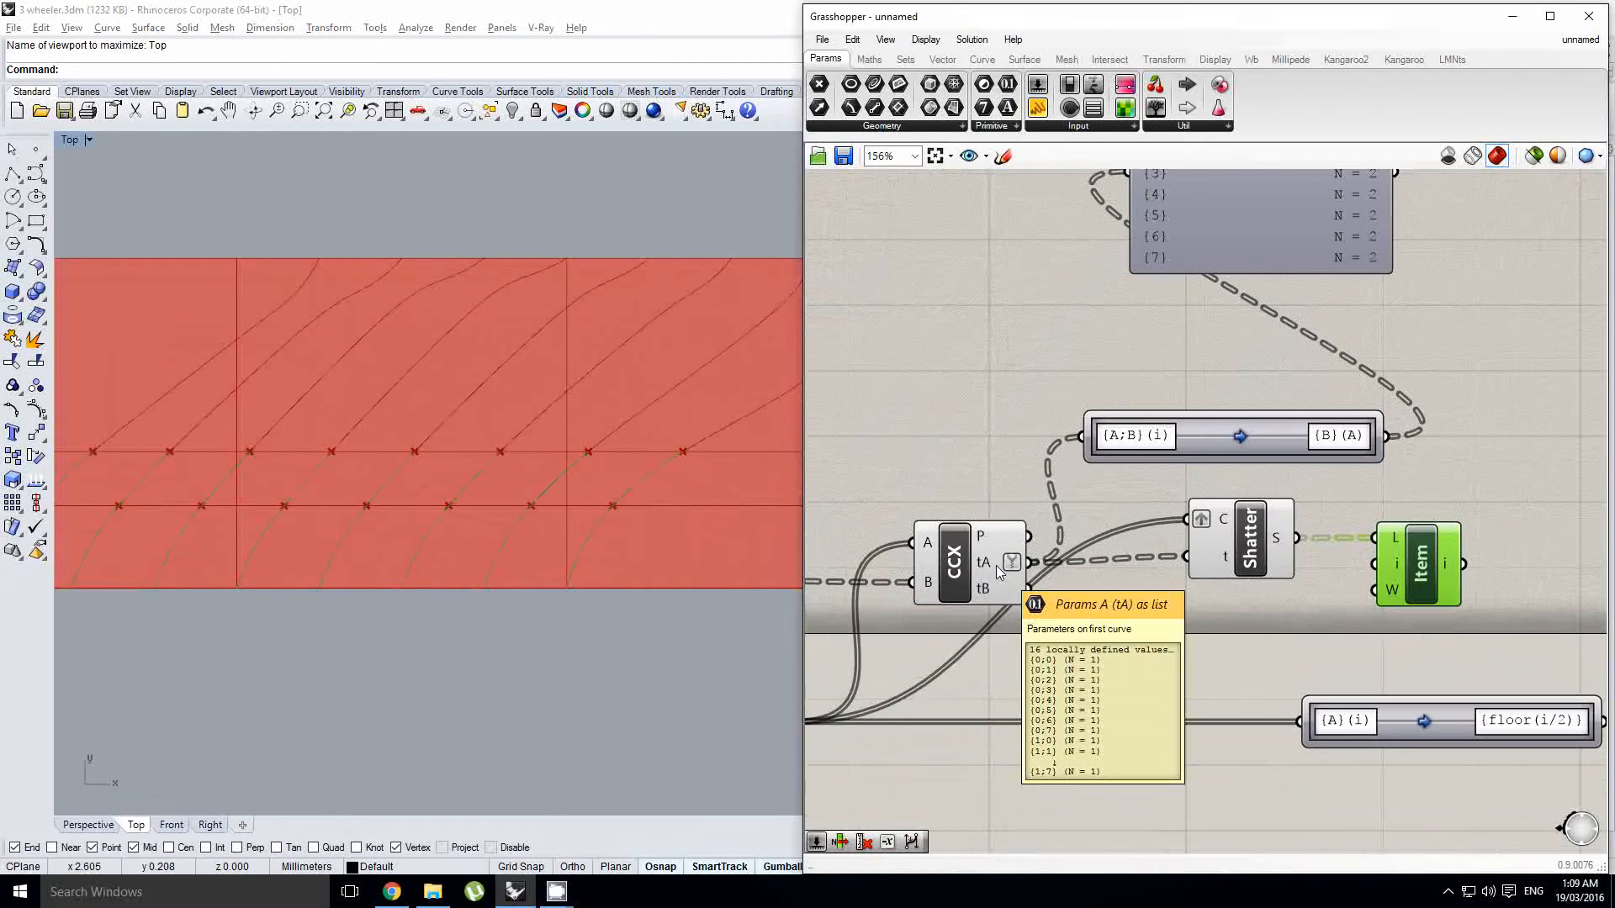
{"action": "right_click_drag", "start_coordinate": [998, 571], "coordinate": [1198, 555]}
{"action": "mouse_move", "coordinate": [1174, 560]}
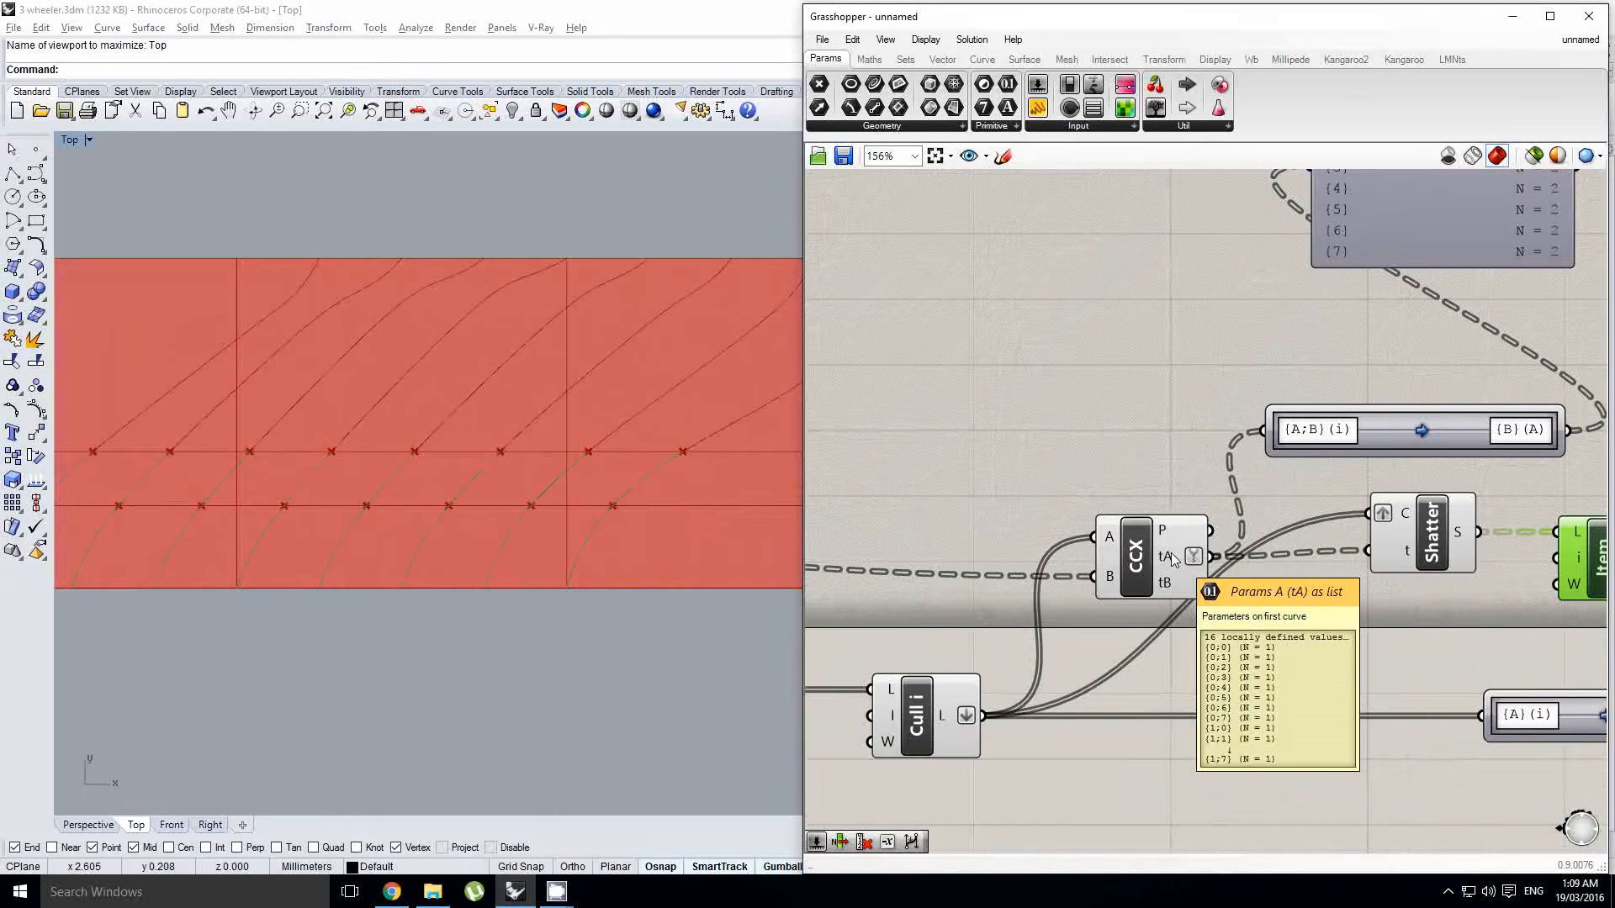
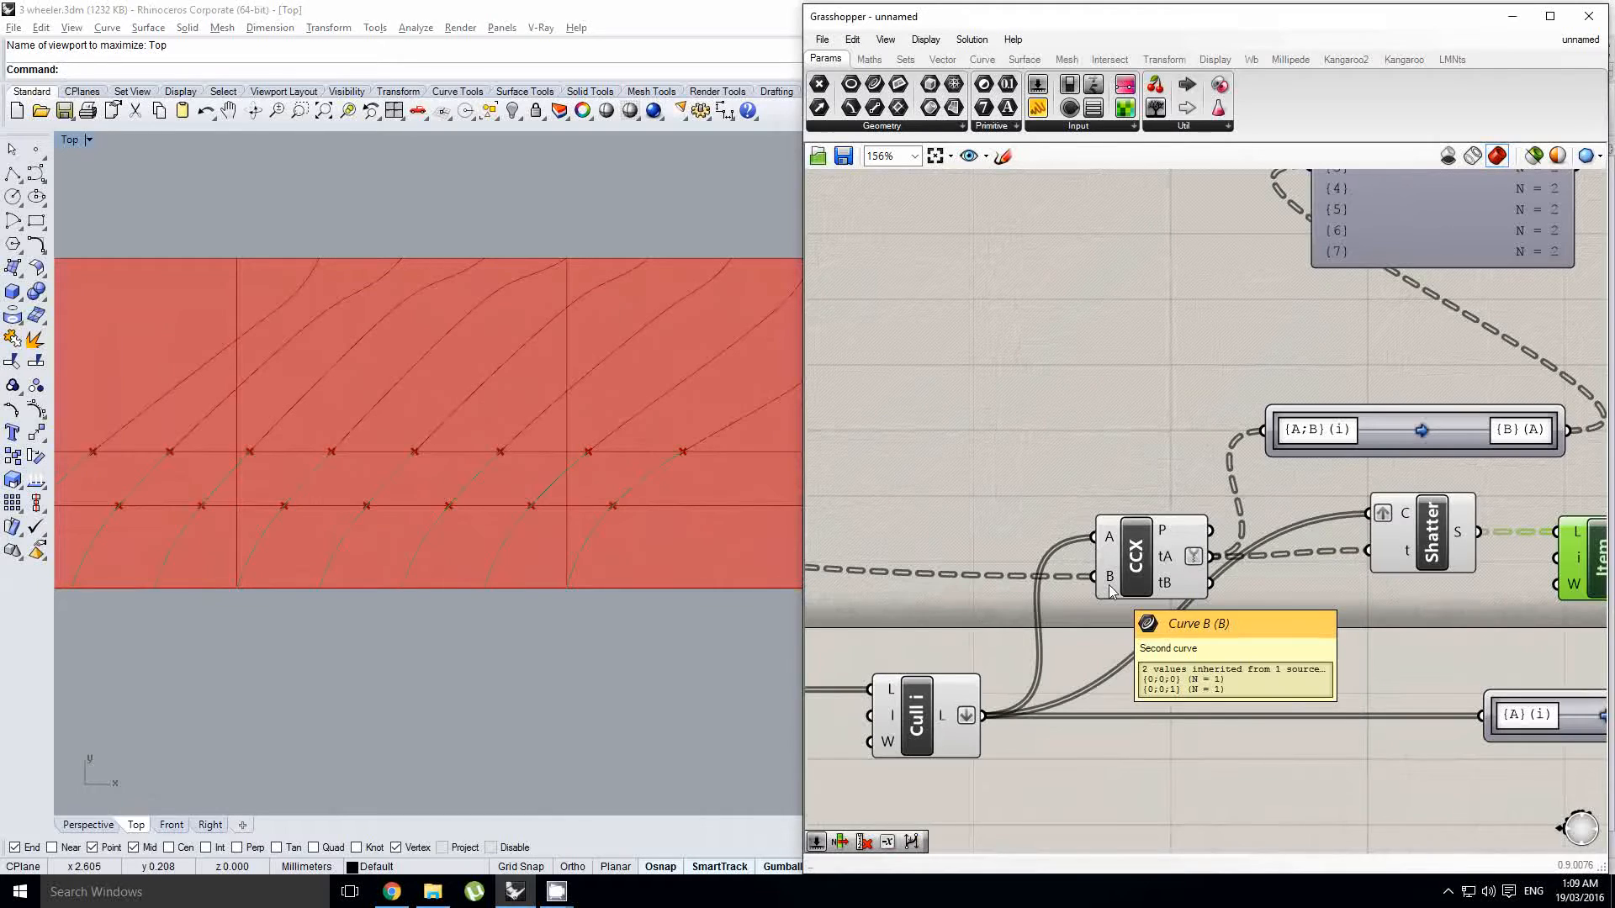
Step: Trace the B input of CCX back to its source Curve parameter and check the data structure feeding Shatter
{"action": "scroll", "coordinate": [1093, 589], "scroll_direction": "down", "scroll_amount": 1}
{"action": "right_click_drag", "start_coordinate": [1039, 580], "coordinate": [1364, 555]}
{"action": "scroll", "coordinate": [1364, 555], "scroll_direction": "down", "scroll_amount": 1}
{"action": "middle_click", "coordinate": [1364, 555]}
{"action": "right_click_drag", "start_coordinate": [1022, 559], "coordinate": [1182, 541]}
{"action": "scroll", "coordinate": [1355, 558], "scroll_direction": "down", "scroll_amount": 2}
{"action": "scroll", "coordinate": [1106, 523], "scroll_direction": "up", "scroll_amount": 2}
{"action": "left_click", "coordinate": [1107, 522]}
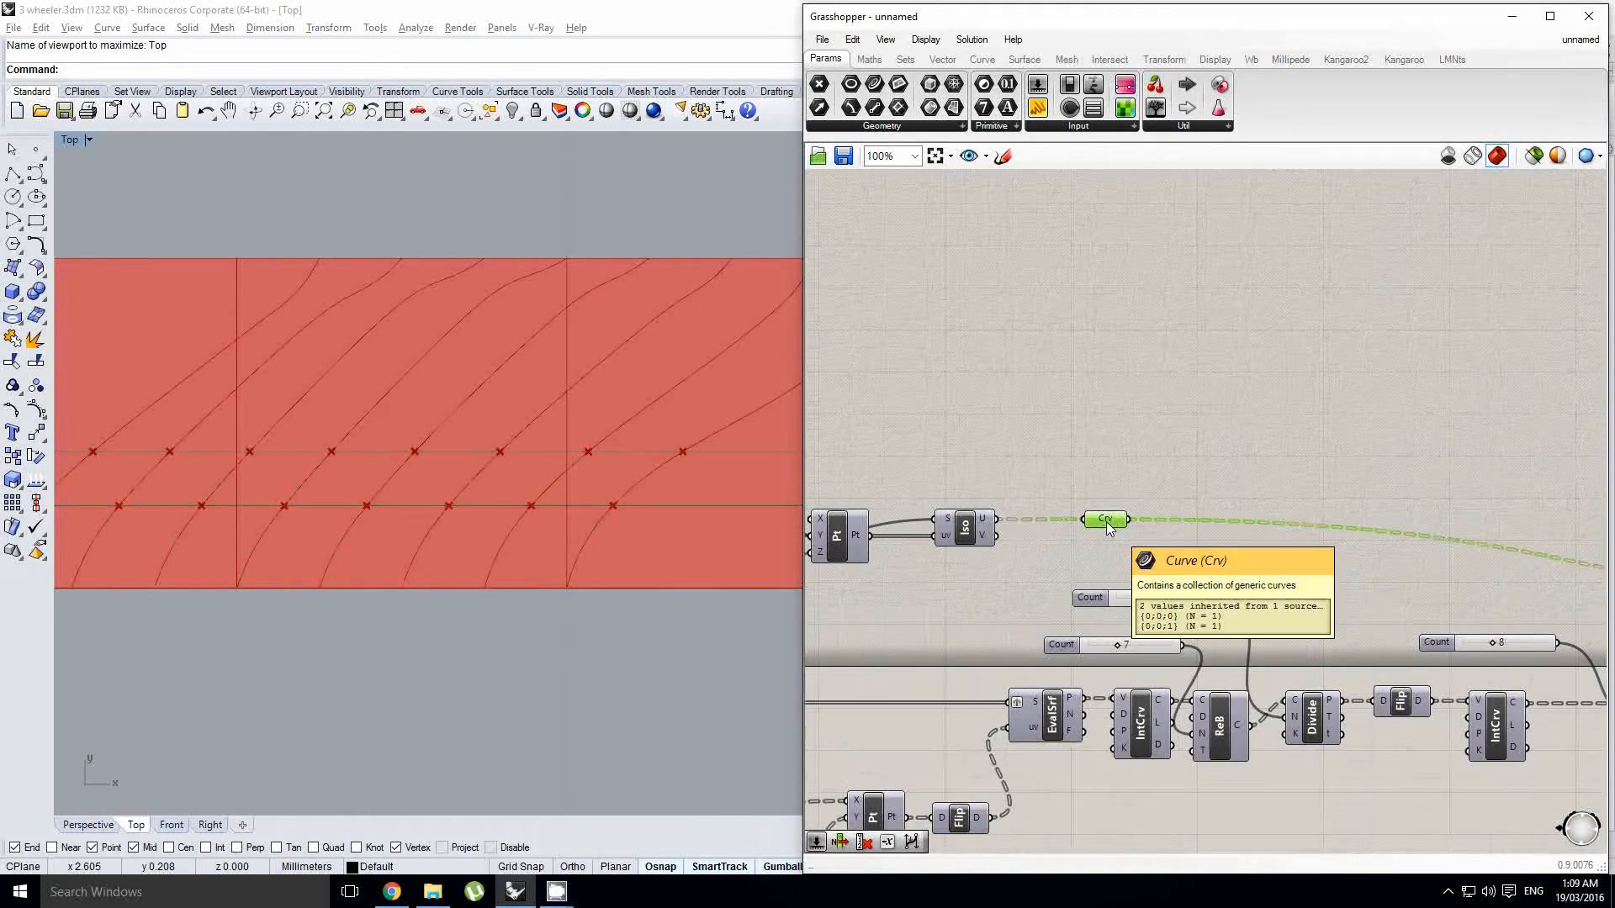
{"action": "scroll", "coordinate": [1349, 537], "scroll_direction": "down", "scroll_amount": 2}
{"action": "right_click_drag", "start_coordinate": [1396, 537], "coordinate": [1078, 522]}
{"action": "right_click_drag", "start_coordinate": [1448, 556], "coordinate": [1142, 530]}
{"action": "right_click", "coordinate": [1142, 531]}
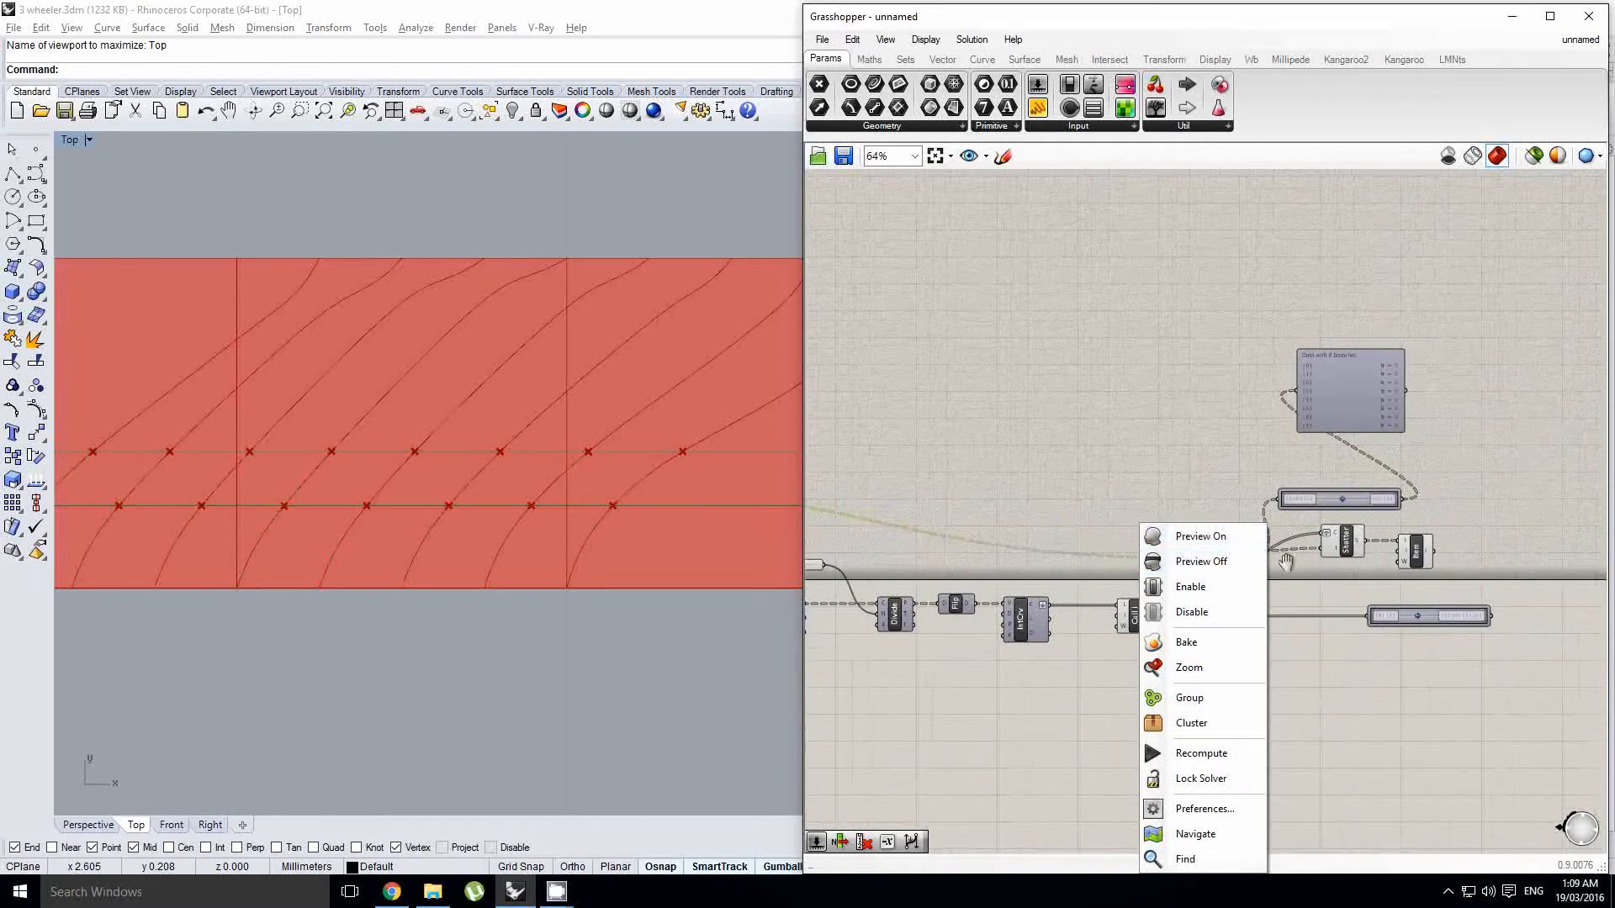
{"action": "scroll", "coordinate": [1284, 563], "scroll_direction": "up", "scroll_amount": 2}
{"action": "scroll", "coordinate": [1351, 539], "scroll_direction": "up", "scroll_amount": 3}
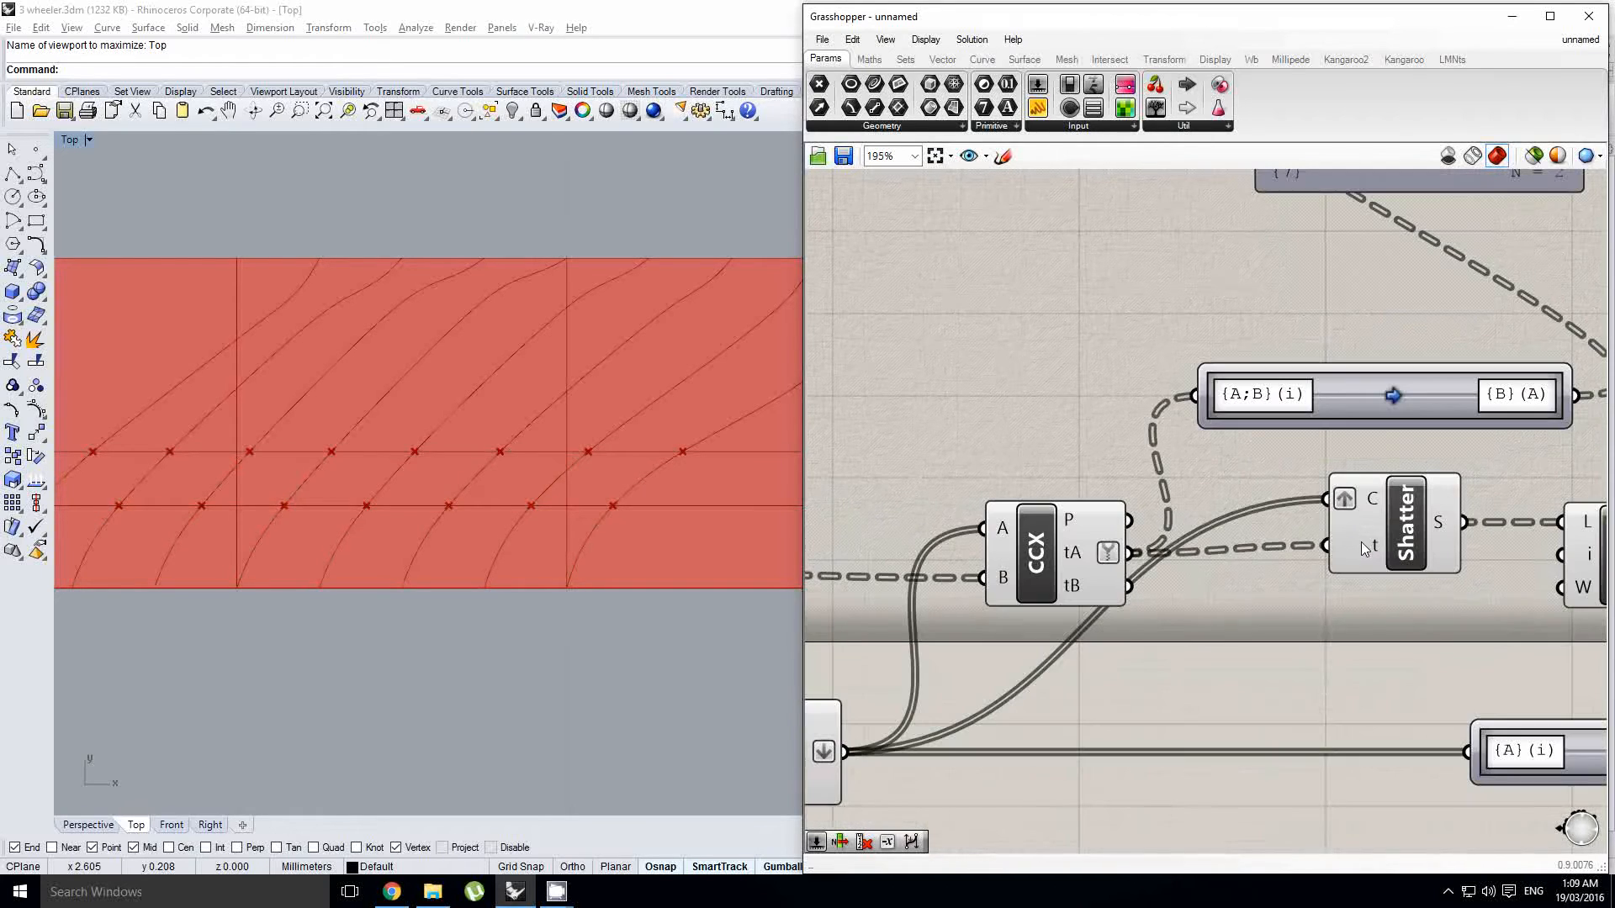
{"action": "mouse_move", "coordinate": [1366, 548]}
{"action": "scroll", "coordinate": [1270, 500], "scroll_direction": "down", "scroll_amount": 2}
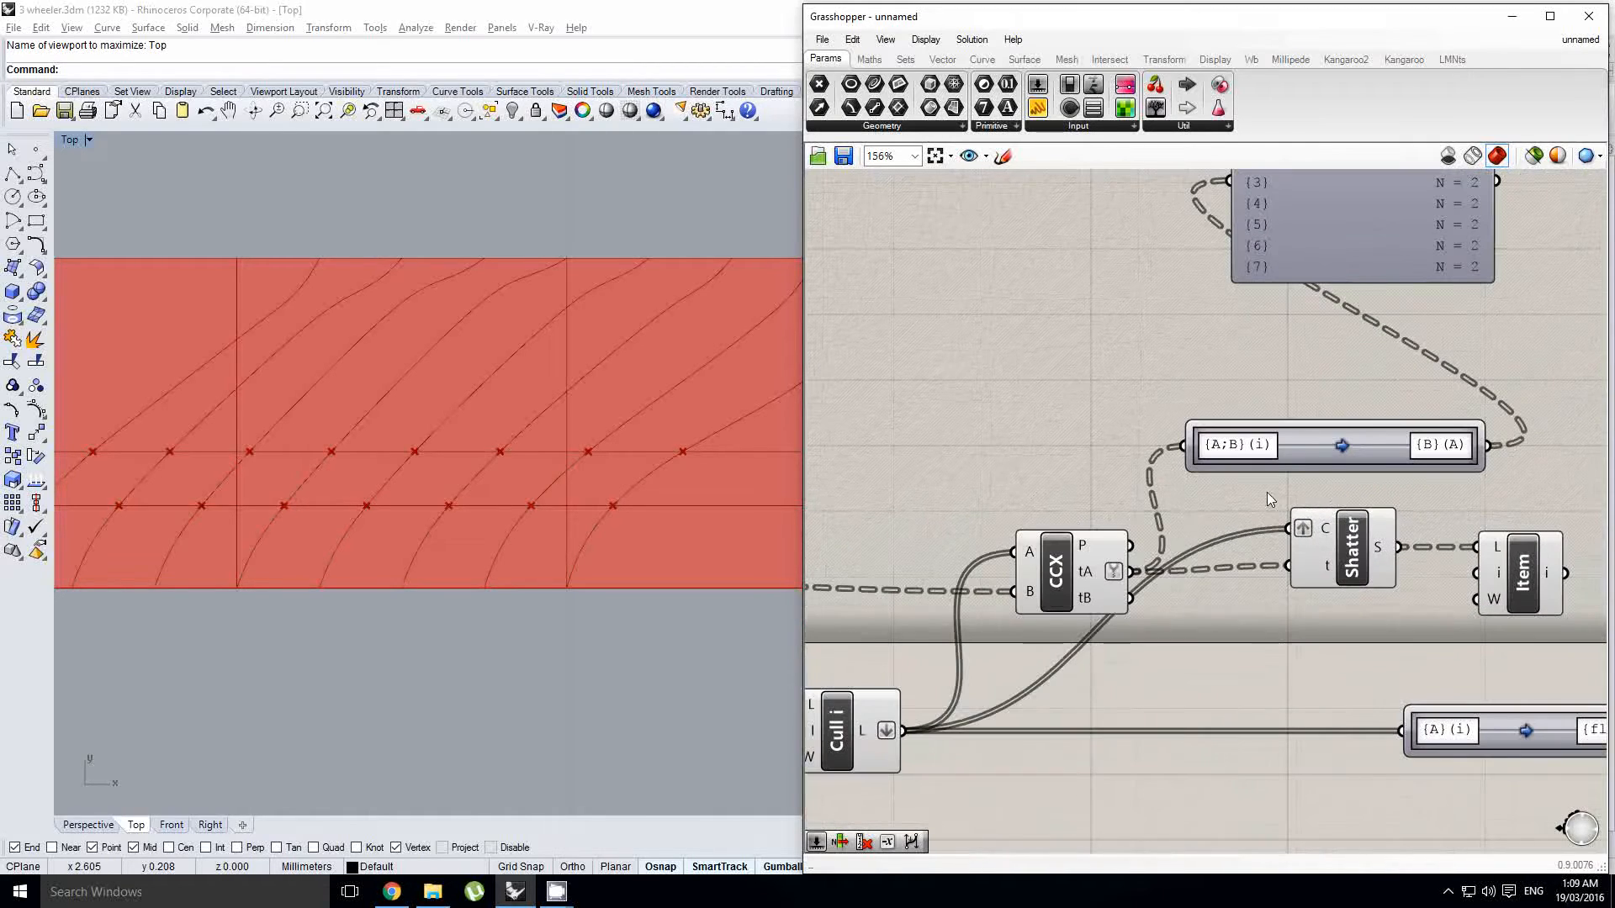
Step: Replace the t input of Shatter with the output of the {A;B}(i) Path Mapper and check the resulting first segments
{"action": "right_click_drag", "start_coordinate": [1184, 403], "coordinate": [1167, 437]}
{"action": "left_click", "coordinate": [1461, 481]}
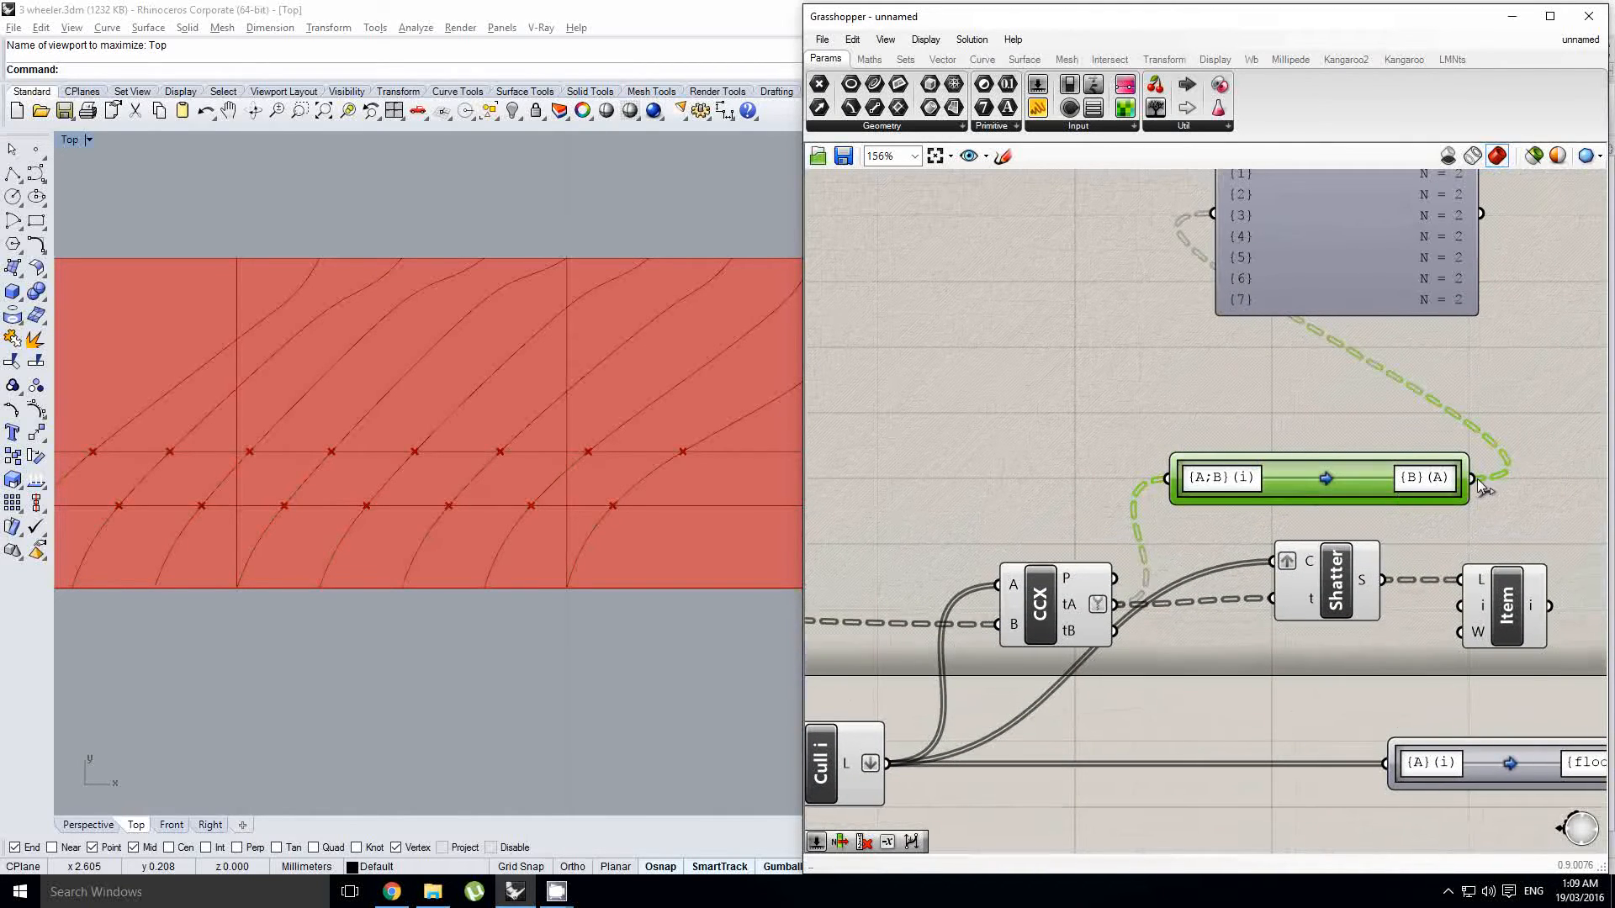
{"action": "left_click_drag", "start_coordinate": [1279, 592], "coordinate": [1278, 594]}
{"action": "right_click_drag", "start_coordinate": [1354, 562], "coordinate": [1089, 541]}
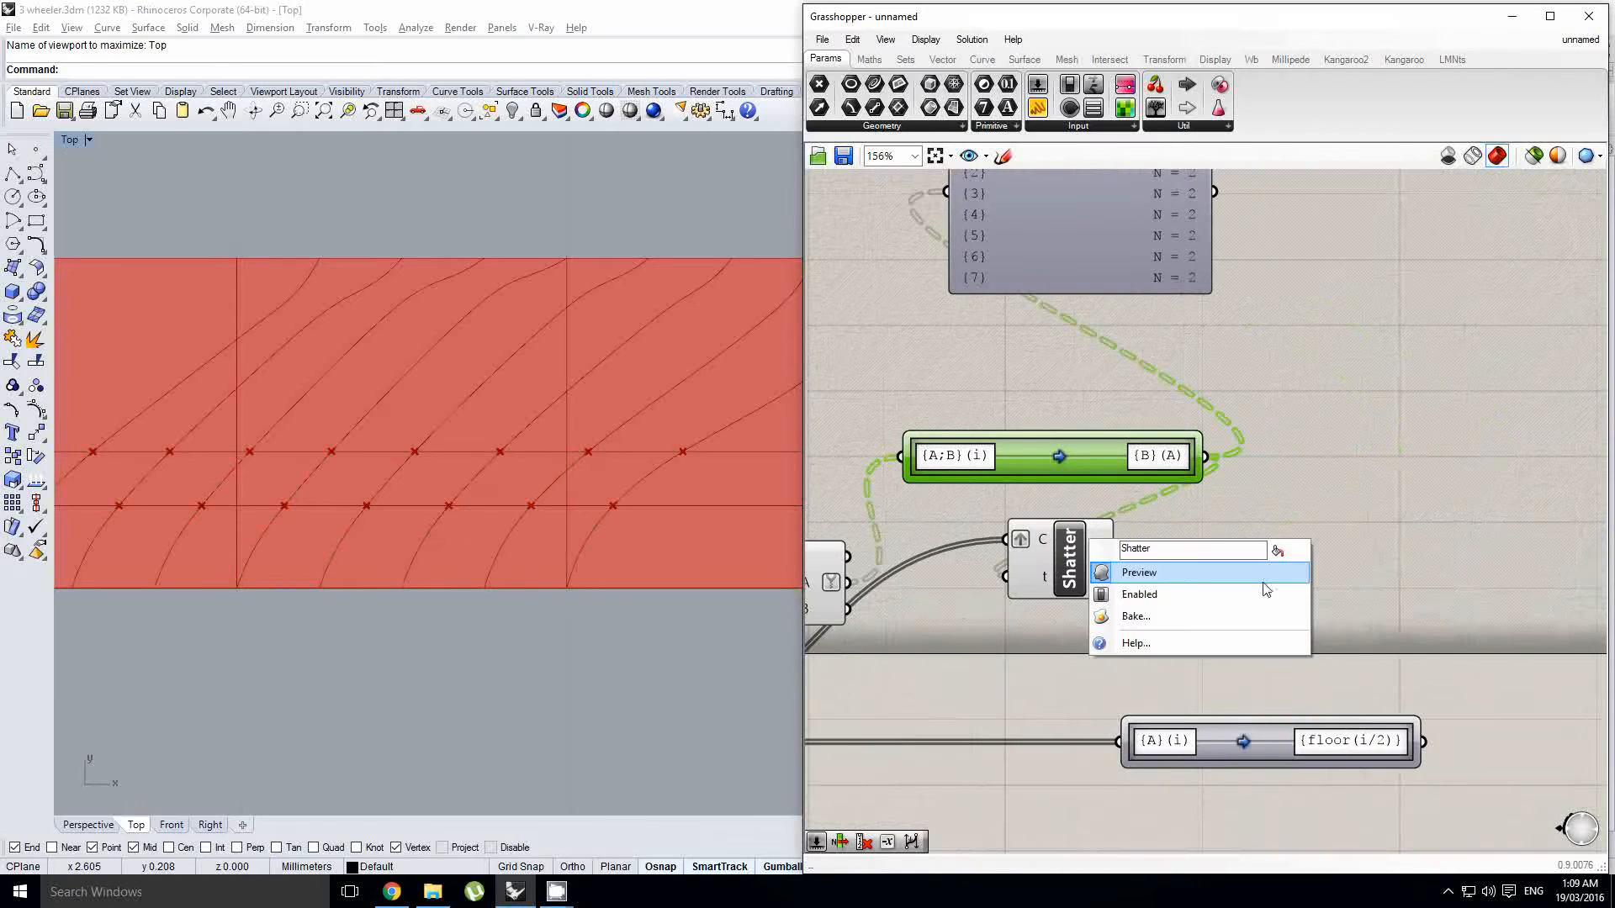
{"action": "left_click", "coordinate": [1316, 524]}
{"action": "left_click", "coordinate": [1259, 559]}
{"action": "scroll", "coordinate": [560, 513], "scroll_direction": "down", "scroll_amount": 3}
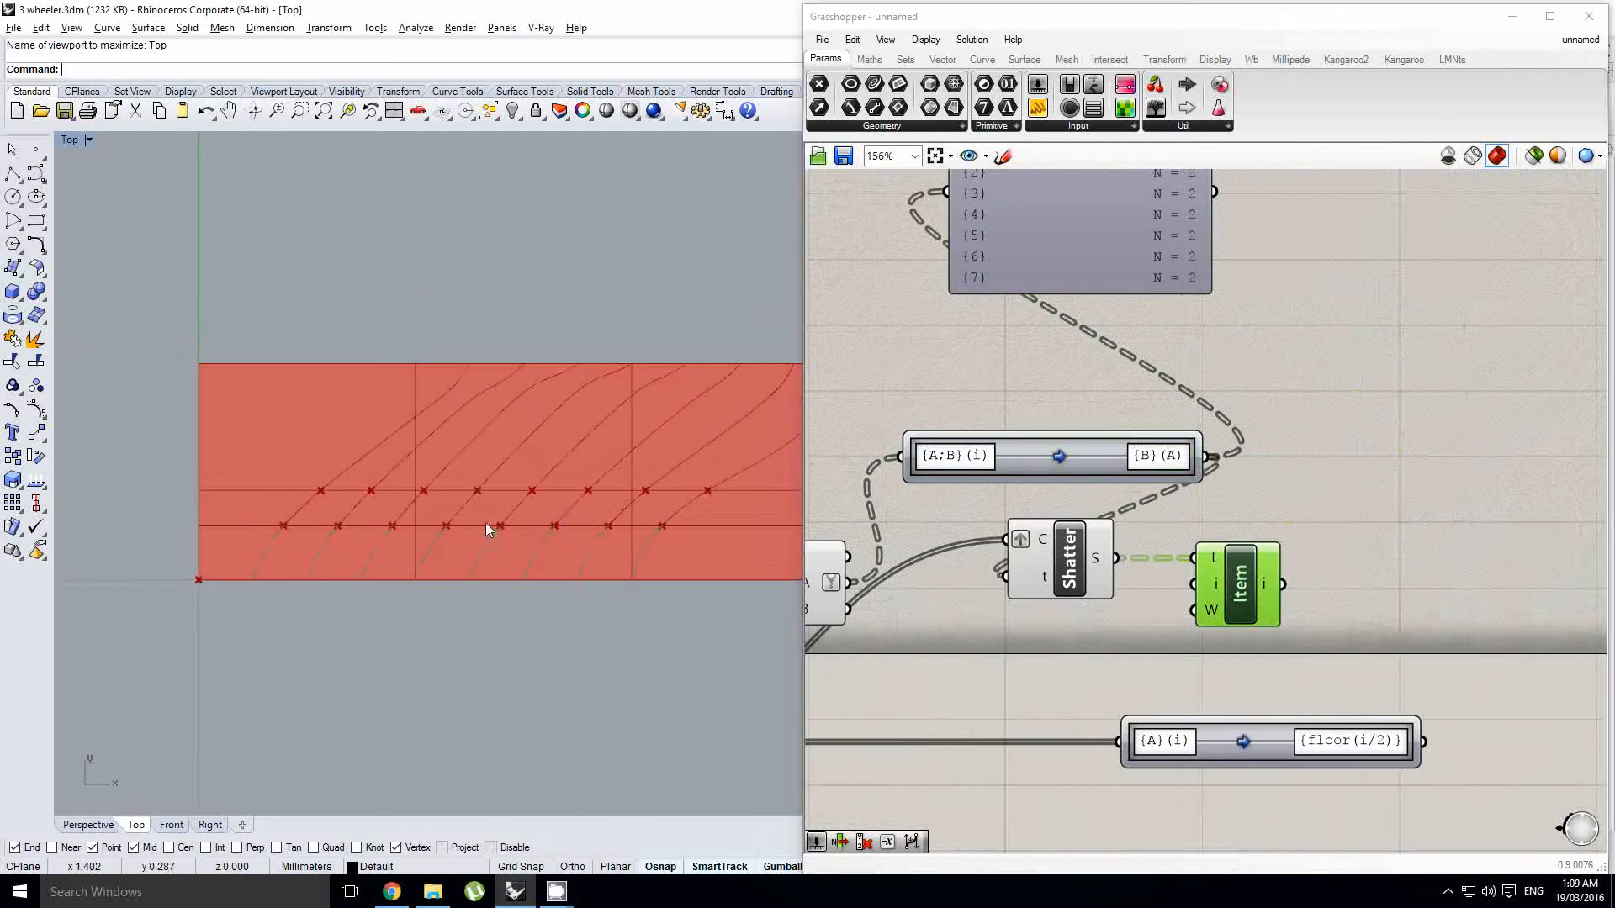
Step: Move Shatter and List Item together farther away from the {A;B}(i) Path Mapper
{"action": "scroll", "coordinate": [486, 523], "scroll_direction": "up", "scroll_amount": 1}
{"action": "right_click_drag", "start_coordinate": [1198, 510], "coordinate": [1163, 525]}
{"action": "scroll", "coordinate": [1163, 525], "scroll_direction": "down", "scroll_amount": 1}
{"action": "left_click_drag", "start_coordinate": [1345, 632], "coordinate": [1052, 559]}
{"action": "left_click_drag", "start_coordinate": [1081, 593], "coordinate": [1276, 594]}
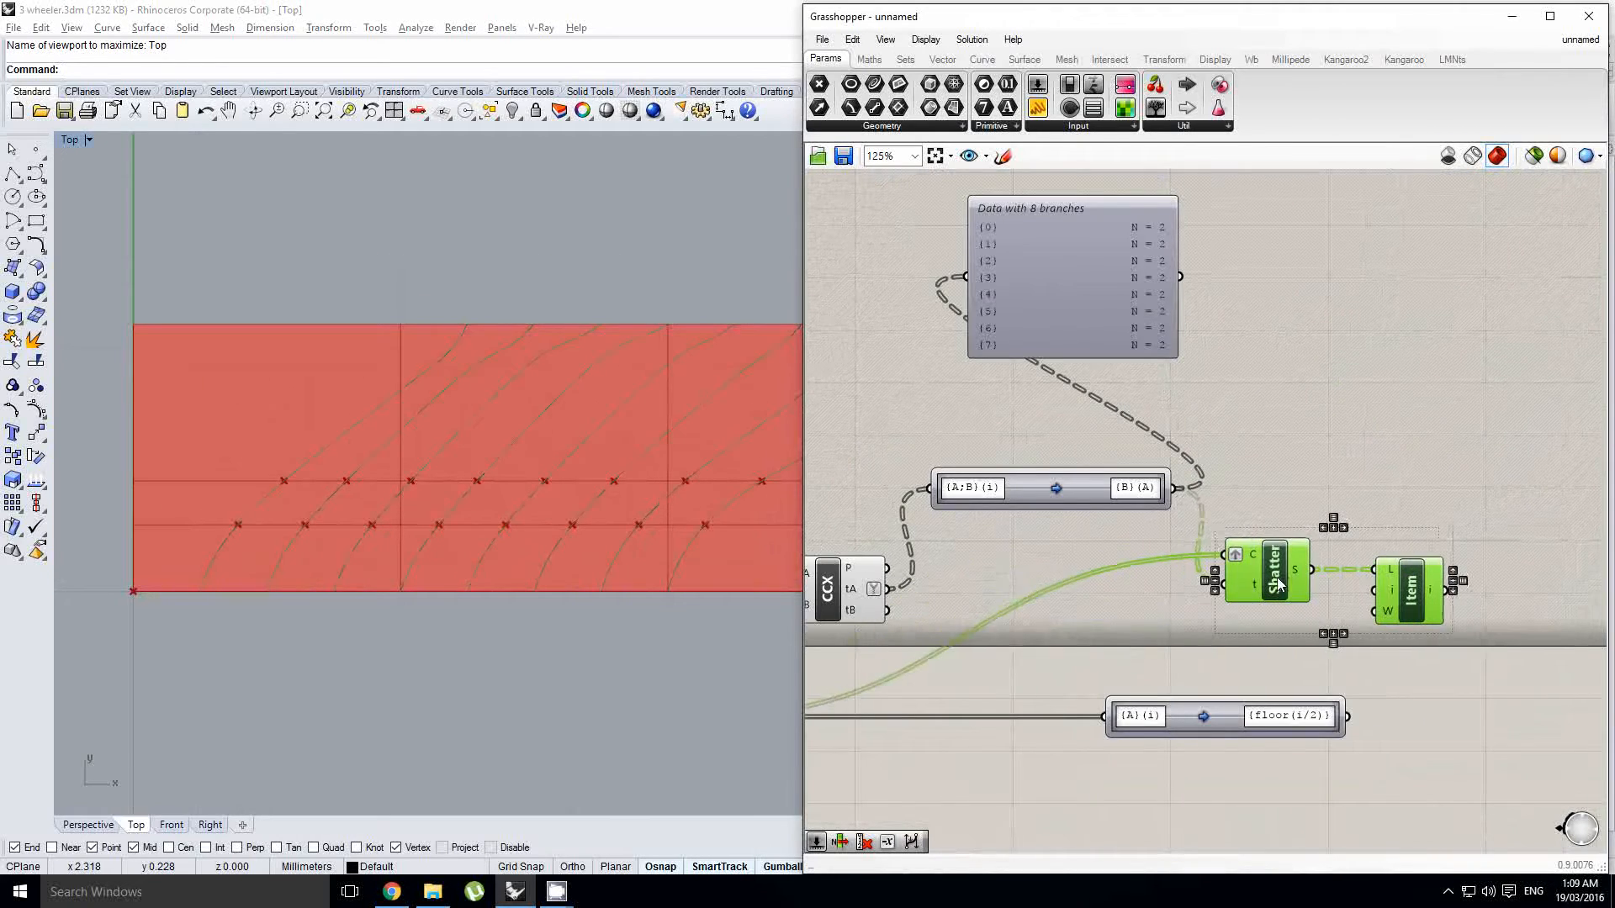
{"action": "right_click_drag", "start_coordinate": [1455, 512], "coordinate": [1204, 491]}
{"action": "scroll", "coordinate": [1248, 538], "scroll_direction": "up", "scroll_amount": 1}
Step: Add the +1 and +2 outputs to List Item
{"action": "left_click", "coordinate": [1283, 573]}
{"action": "scroll", "coordinate": [1157, 597], "scroll_direction": "up", "scroll_amount": 4}
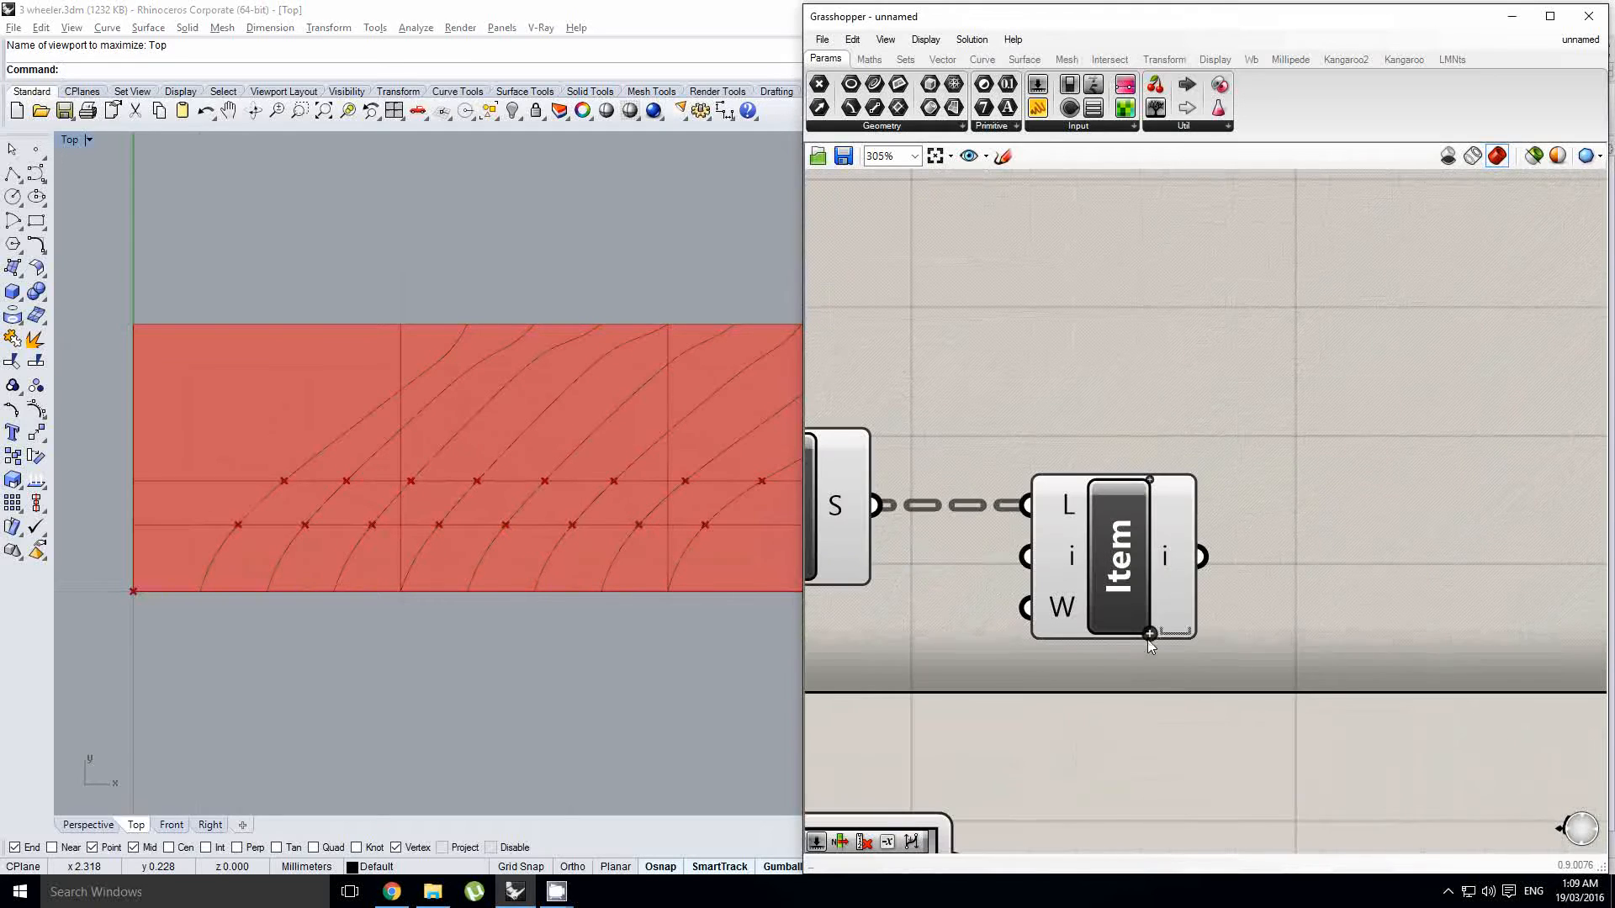
{"action": "left_click", "coordinate": [1151, 636]}
{"action": "left_click", "coordinate": [1149, 632]}
{"action": "scroll", "coordinate": [1150, 632], "scroll_direction": "down", "scroll_amount": 3}
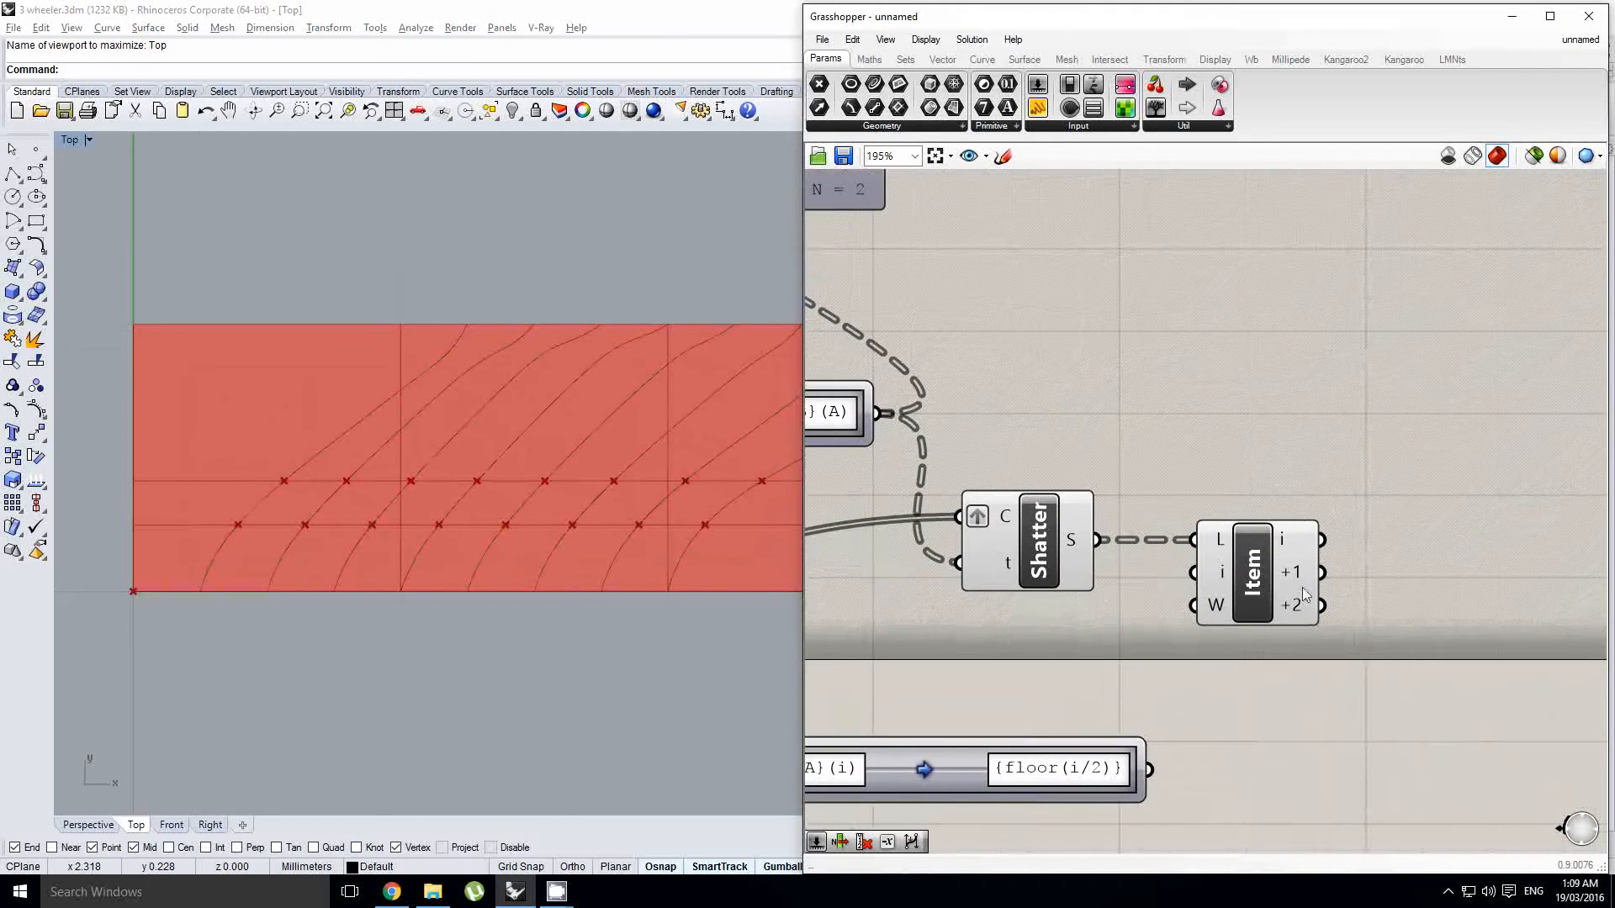
{"action": "left_click", "coordinate": [1301, 555]}
Step: Move the {floor(i/2)} Path Mapper along its row to beyond List Item
{"action": "right_click_drag", "start_coordinate": [1392, 590], "coordinate": [1211, 552]}
{"action": "scroll", "coordinate": [1211, 551], "scroll_direction": "down", "scroll_amount": 2}
{"action": "left_click_drag", "start_coordinate": [1013, 669], "coordinate": [1447, 669]}
{"action": "scroll", "coordinate": [1219, 538], "scroll_direction": "up", "scroll_amount": 1}
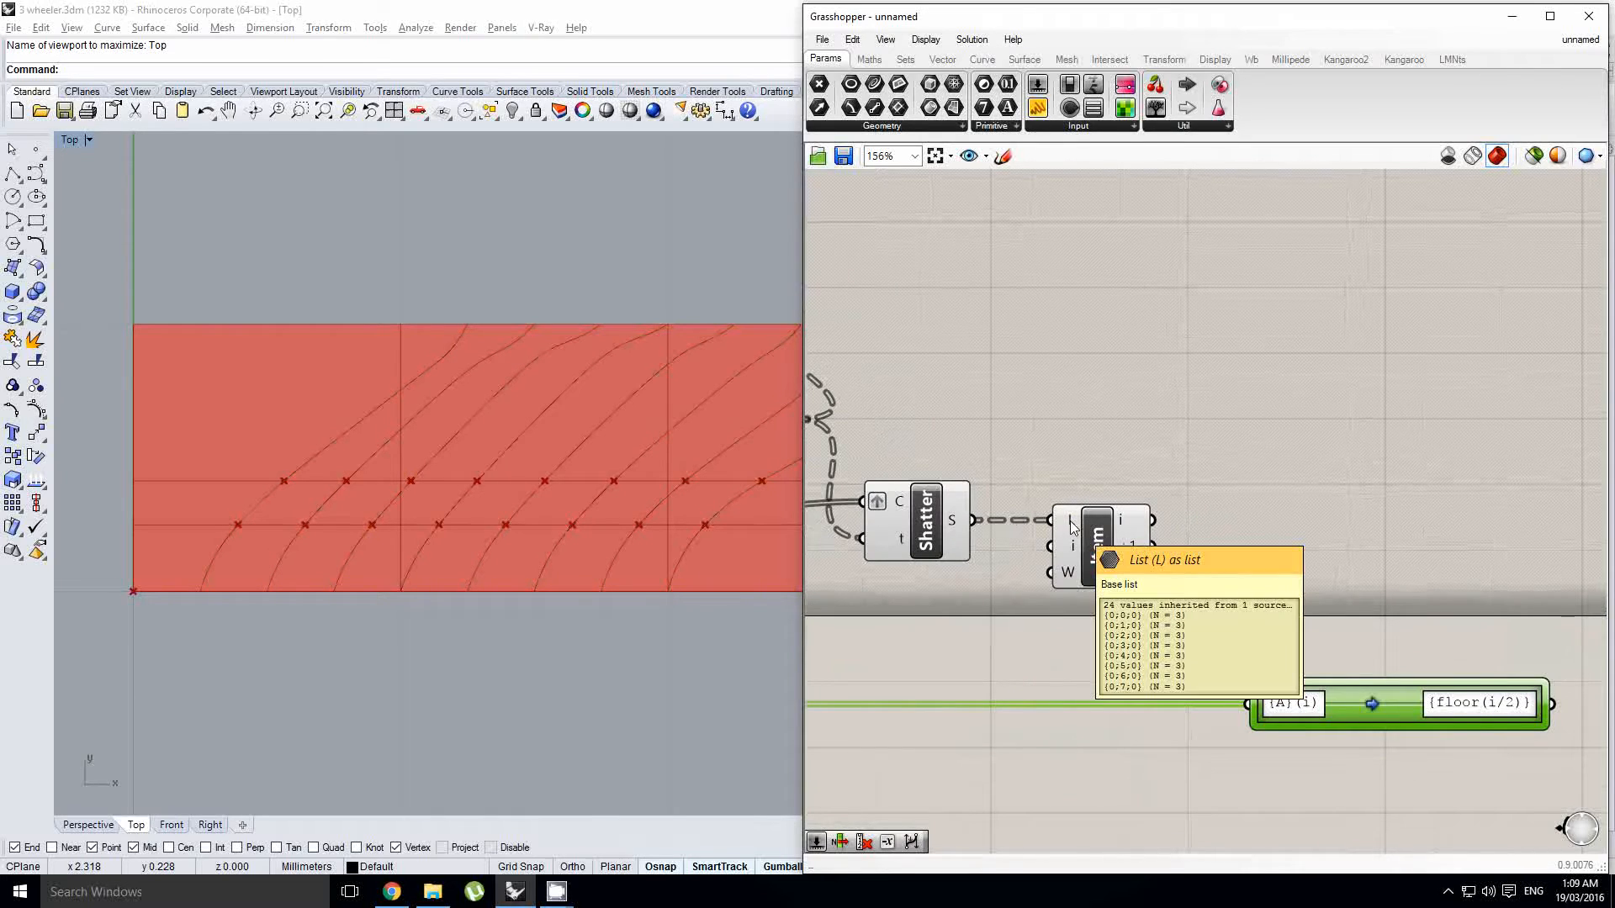
Step: Simplify the L input of List Item and flatten its i and +2 outputs
{"action": "right_click", "coordinate": [1073, 526]}
{"action": "left_click", "coordinate": [1132, 691]}
{"action": "scroll", "coordinate": [1125, 531], "scroll_direction": "up", "scroll_amount": 1}
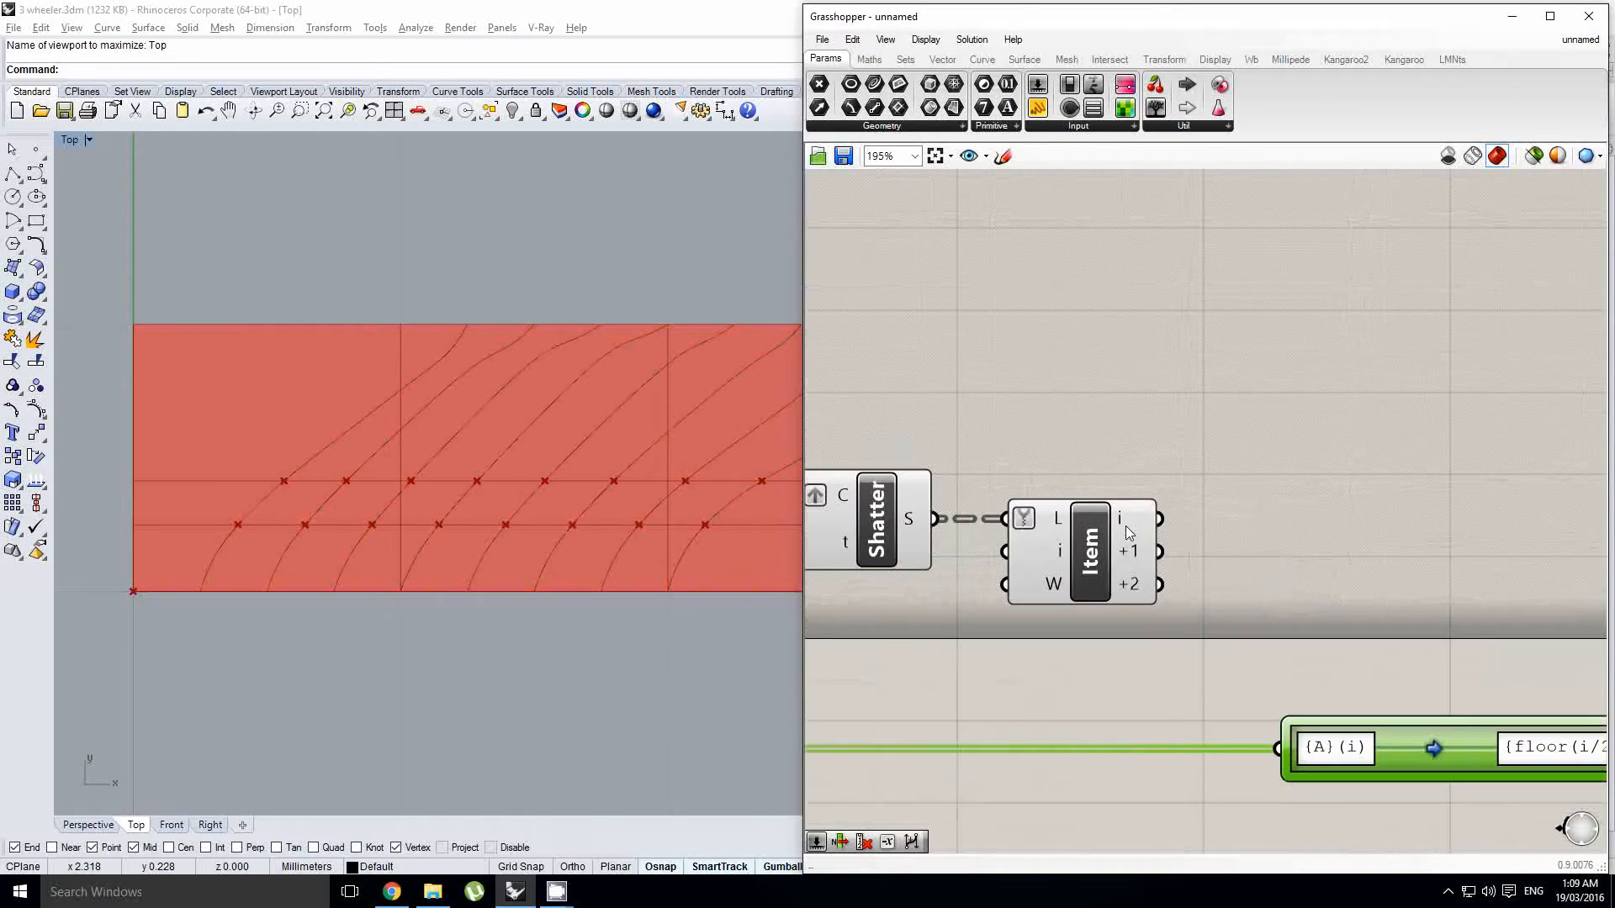
{"action": "right_click_drag", "start_coordinate": [1195, 528], "coordinate": [1117, 523]}
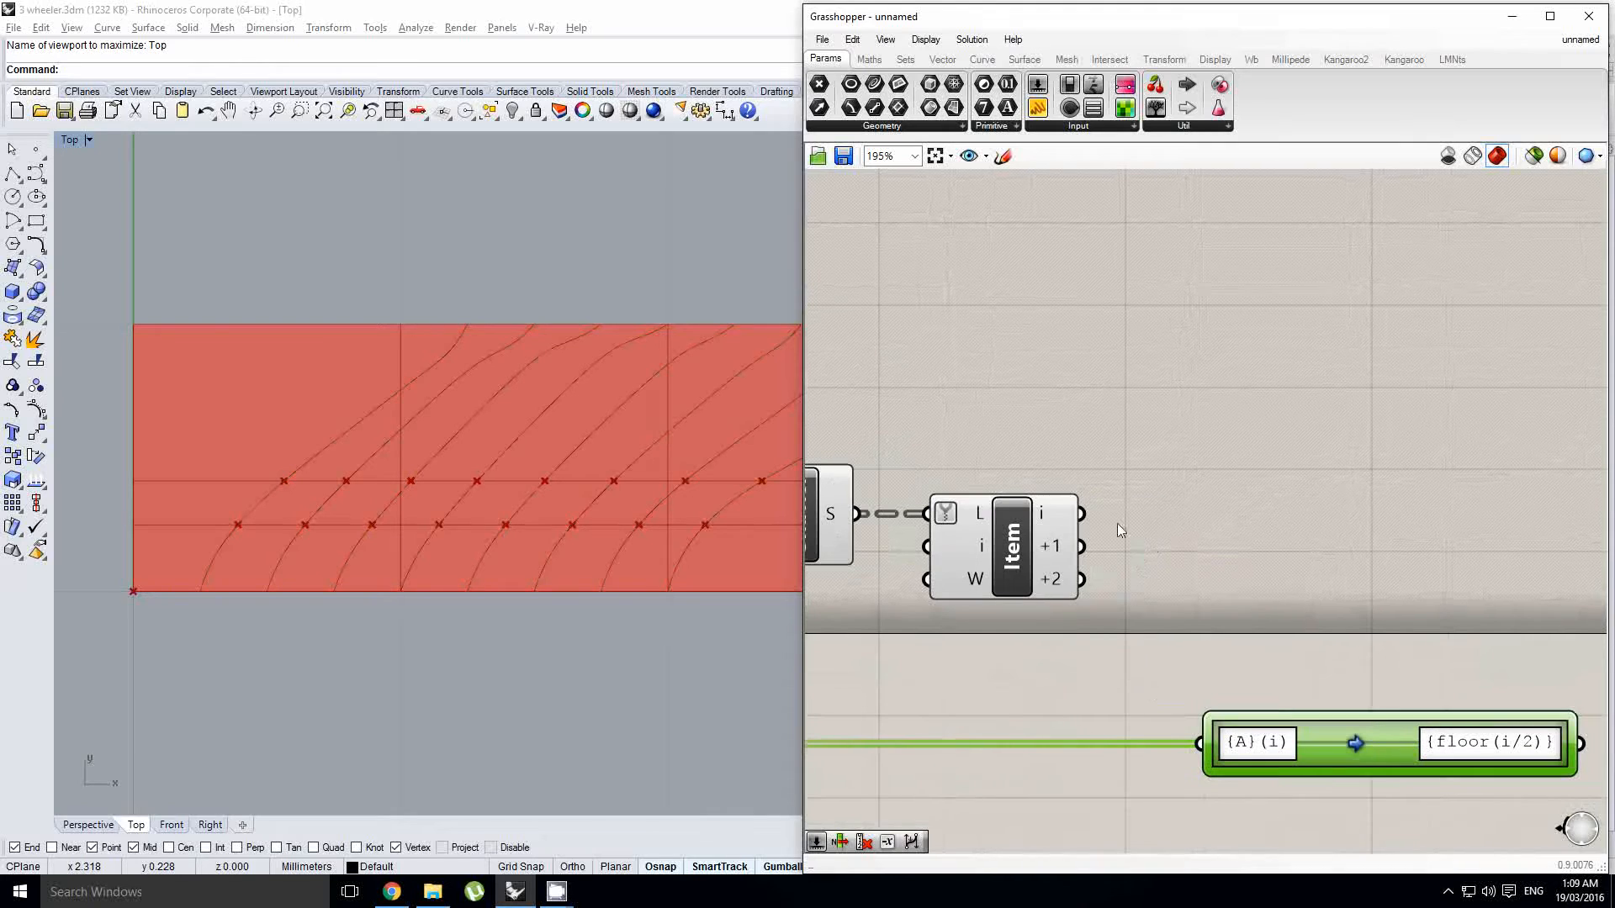
{"action": "right_click", "coordinate": [1061, 514]}
{"action": "left_click", "coordinate": [1097, 588]}
{"action": "right_click", "coordinate": [1051, 579]}
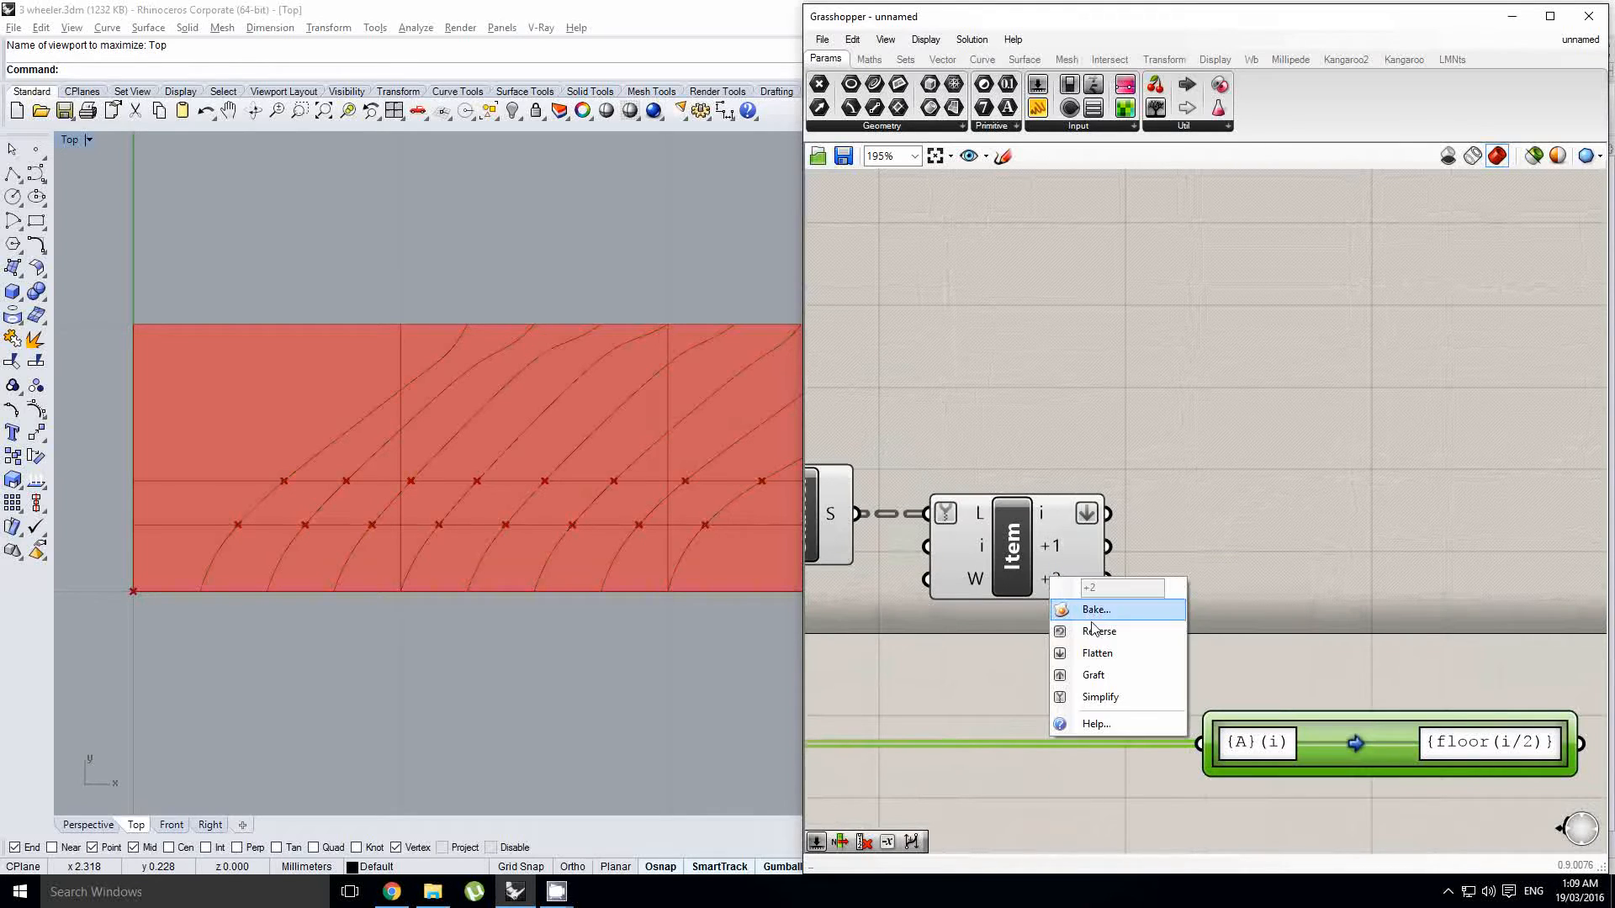
{"action": "left_click", "coordinate": [1096, 653]}
Step: Wire the i output of List Item into the {floor(i/2)} Path Mapper, replacing its source, and align the mapper beside List Item
{"action": "right_click_drag", "start_coordinate": [1208, 541], "coordinate": [1172, 533]}
{"action": "left_click_drag", "start_coordinate": [1071, 505], "coordinate": [1185, 734]}
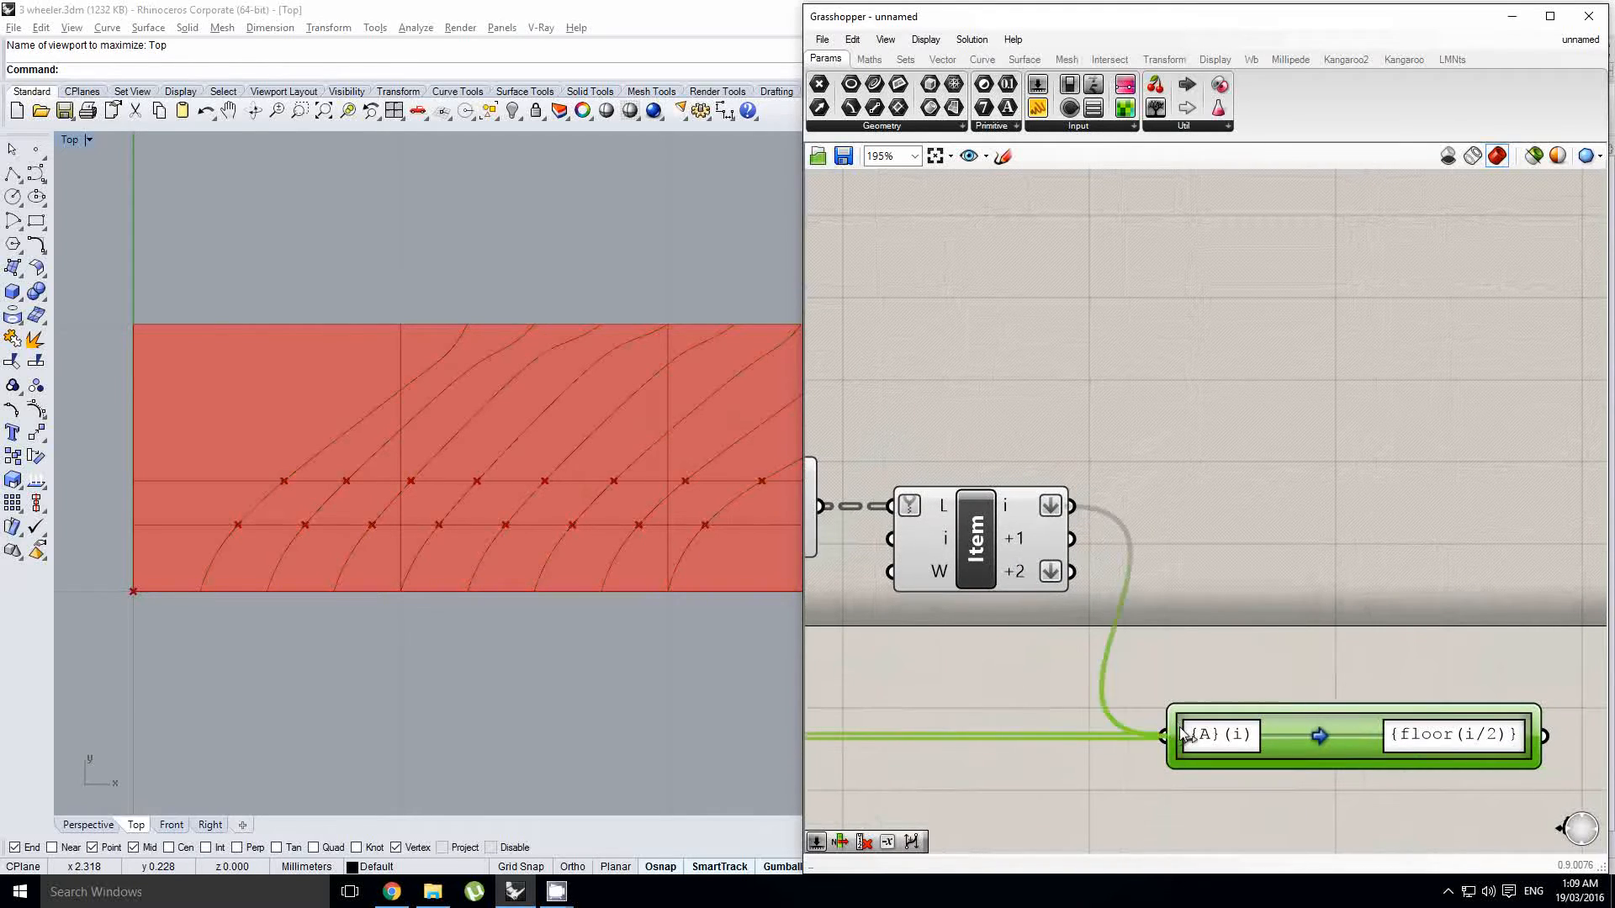
{"action": "scroll", "coordinate": [1185, 727], "scroll_direction": "down", "scroll_amount": 1}
{"action": "left_click_drag", "start_coordinate": [1282, 723], "coordinate": [1276, 540]}
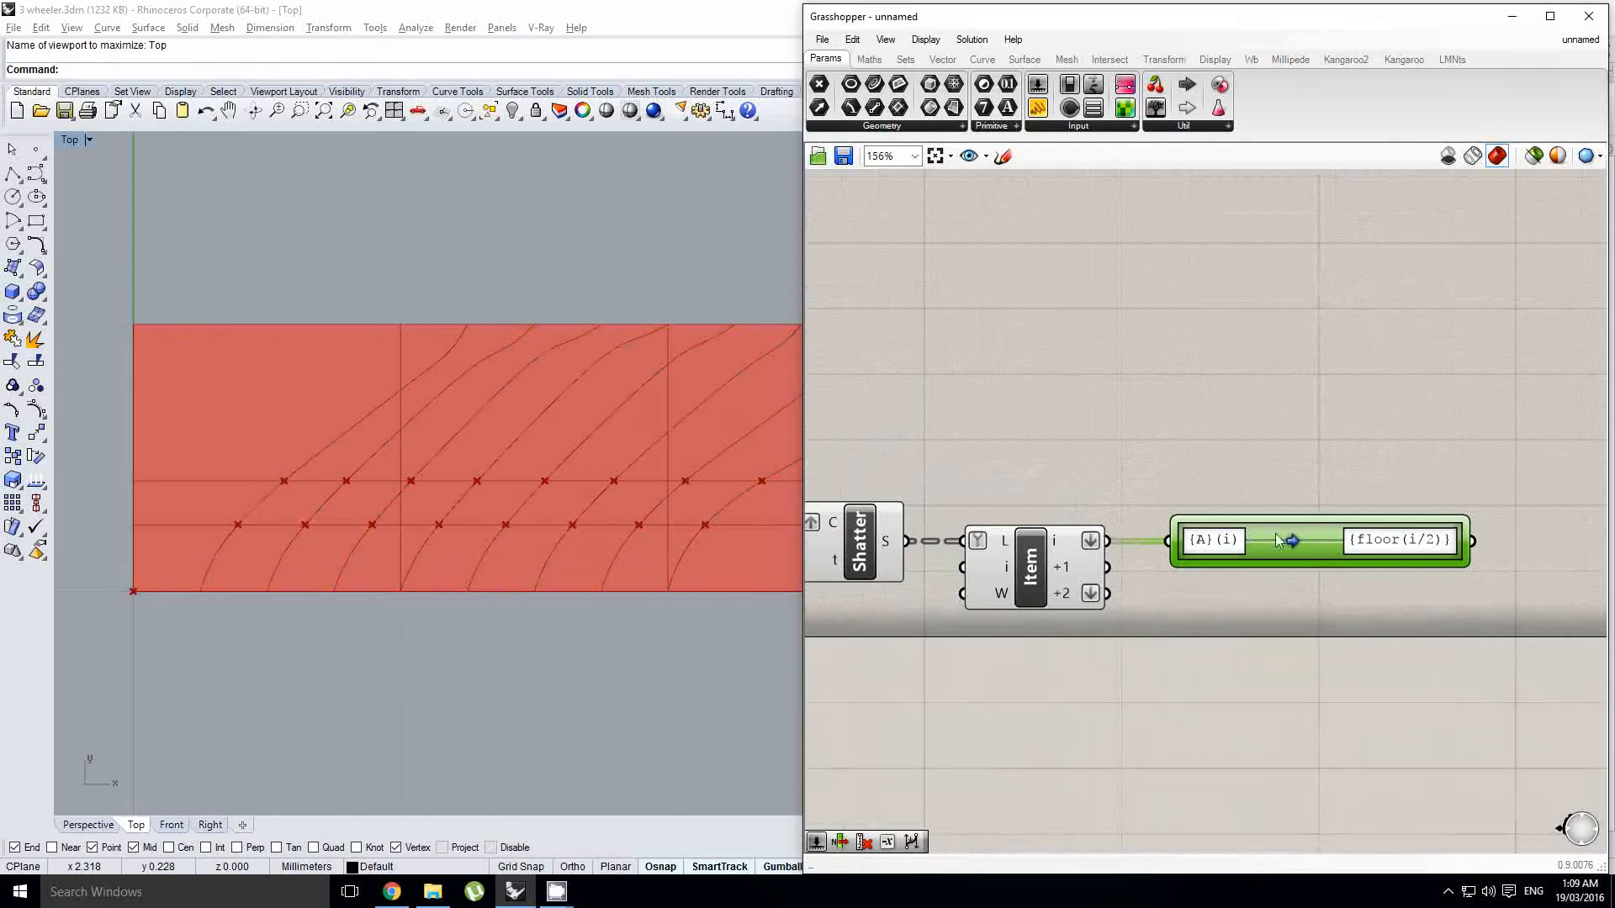
{"action": "scroll", "coordinate": [1277, 540], "scroll_direction": "down", "scroll_amount": 1}
{"action": "right_click_drag", "start_coordinate": [1184, 533], "coordinate": [1085, 518]}
{"action": "right_click_drag", "start_coordinate": [1383, 586], "coordinate": [1289, 589]}
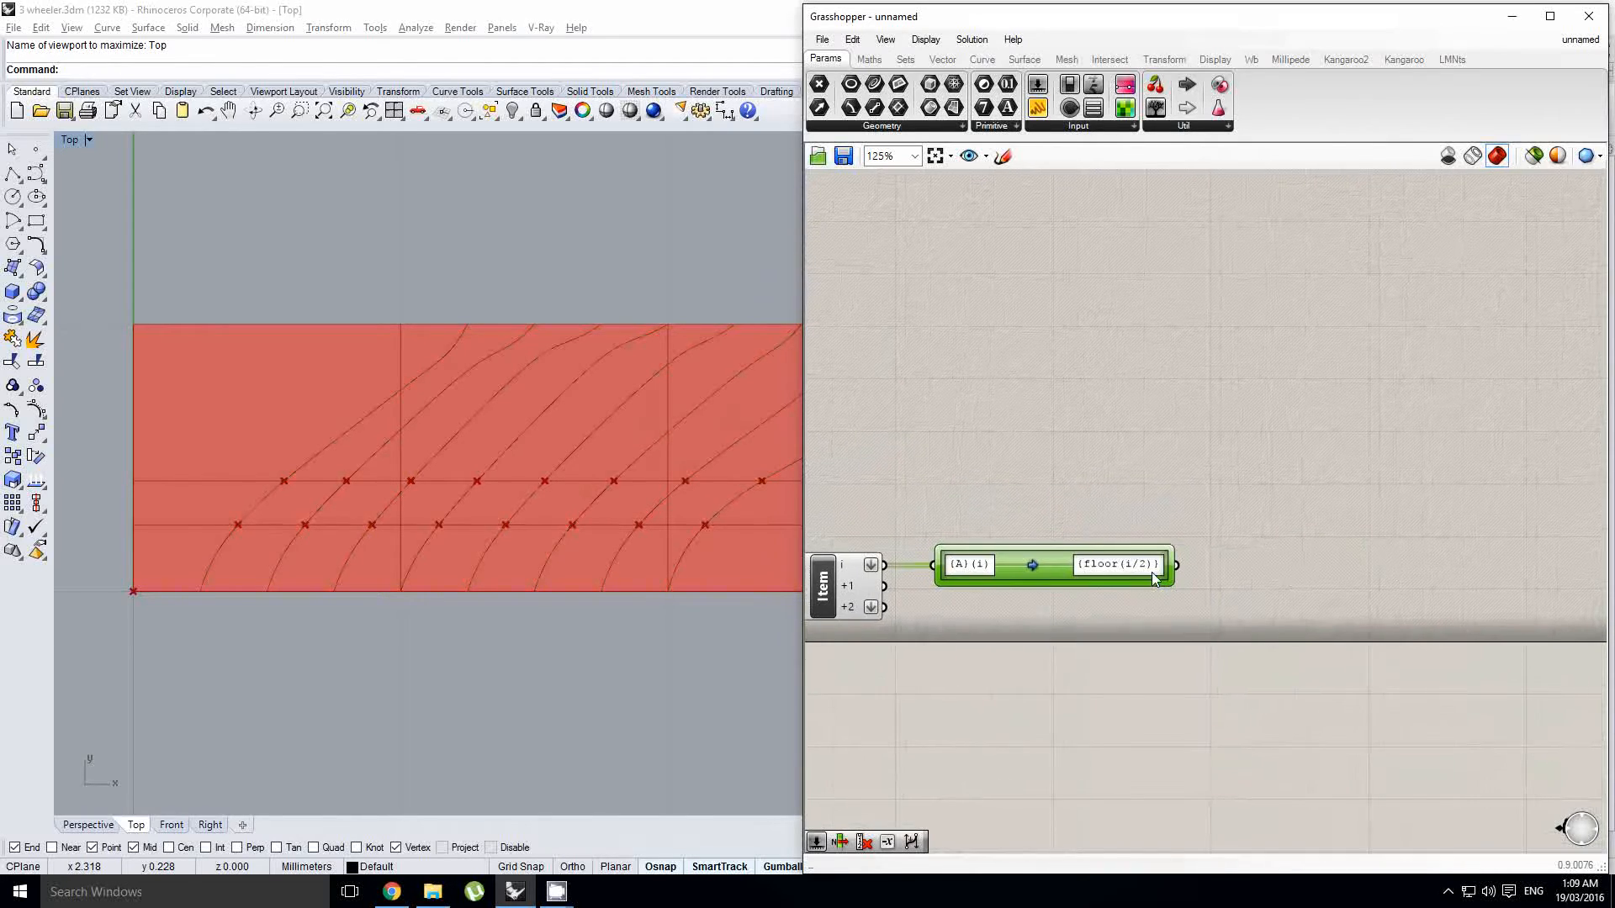
Step: Place a panel above the {floor(i/2)} Path Mapper and feed the mapper's output into it
{"action": "right_click_drag", "start_coordinate": [1212, 491], "coordinate": [1182, 491]}
{"action": "left_click", "coordinate": [1156, 107]}
{"action": "left_click", "coordinate": [1375, 339]}
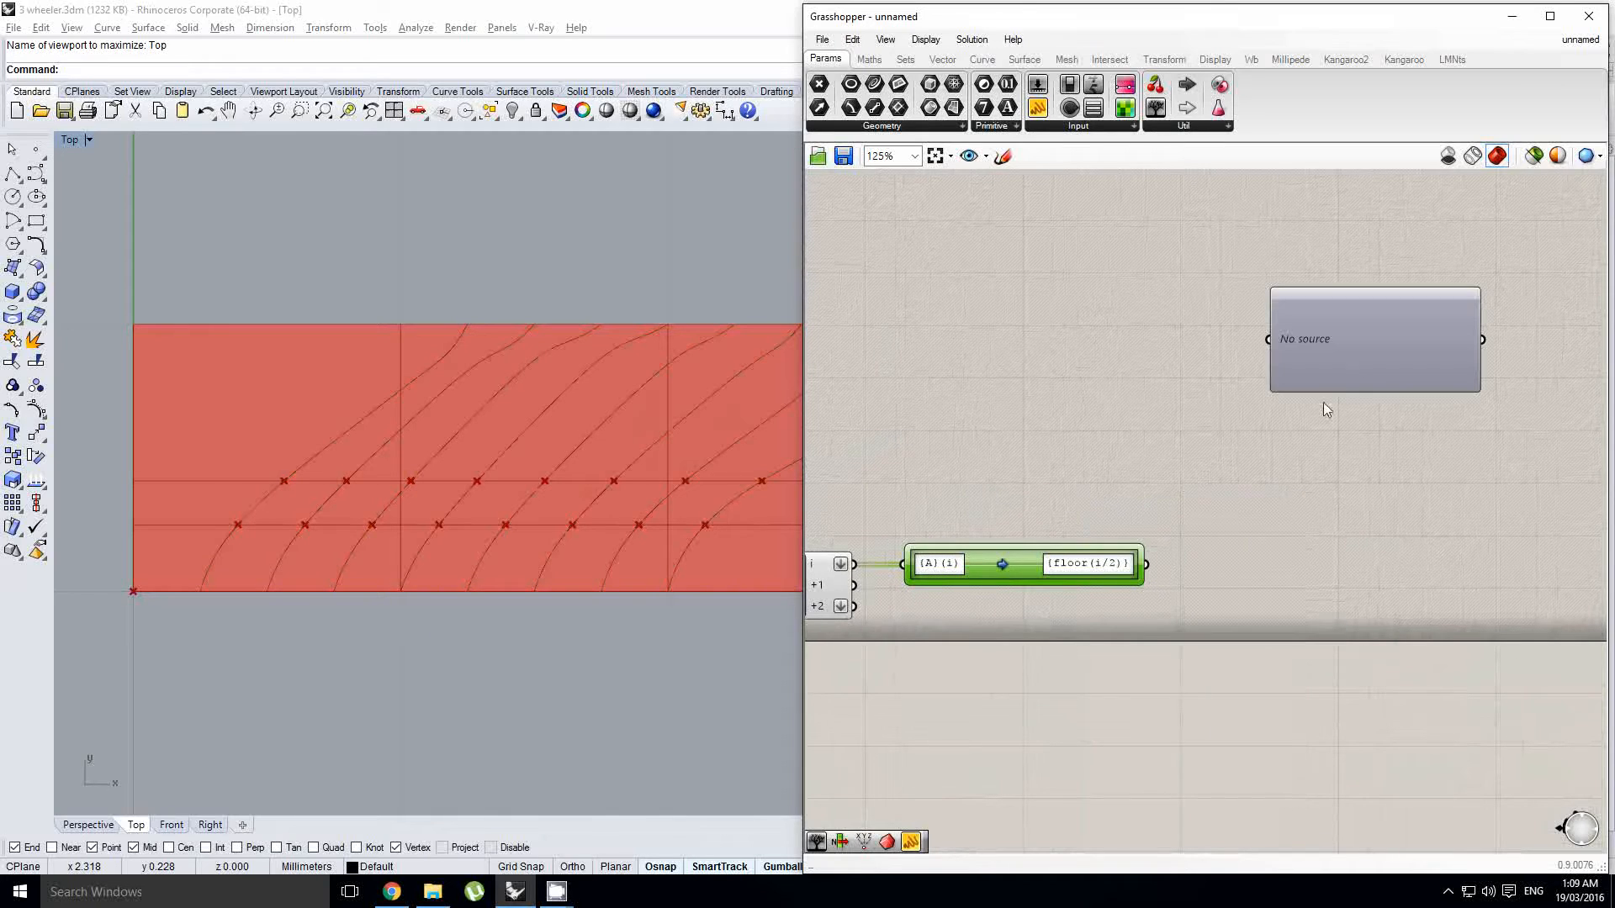
{"action": "left_click_drag", "start_coordinate": [1307, 311], "coordinate": [1352, 351]}
{"action": "scroll", "coordinate": [1350, 361], "scroll_direction": "up", "scroll_amount": 1}
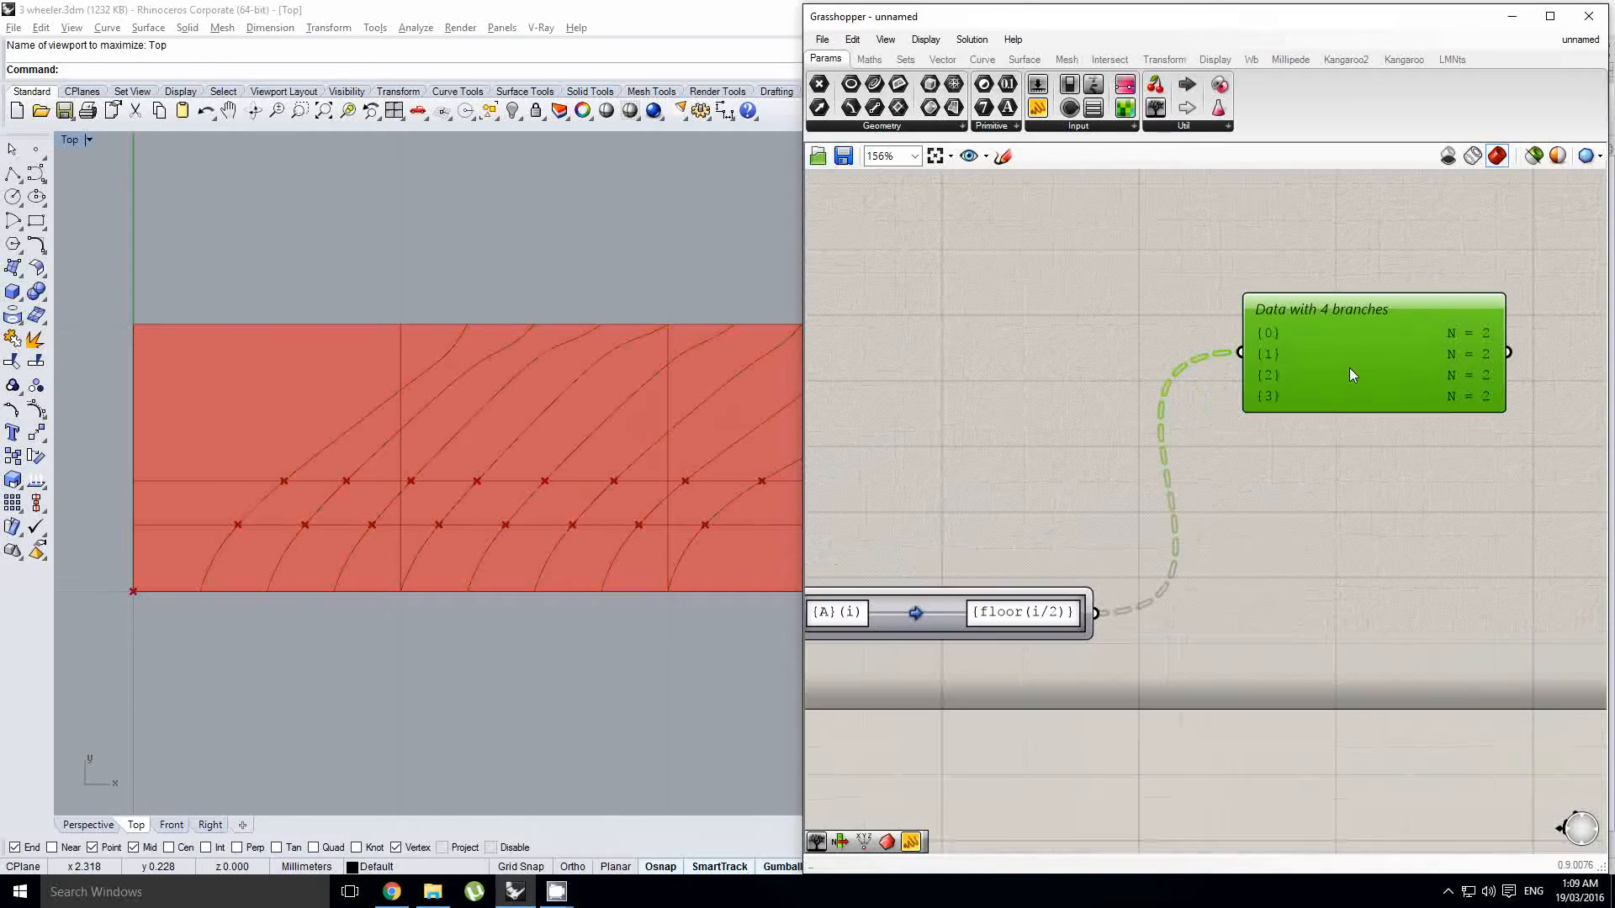
{"action": "double_click", "coordinate": [1264, 587]}
{"action": "type", "text": "ex"}
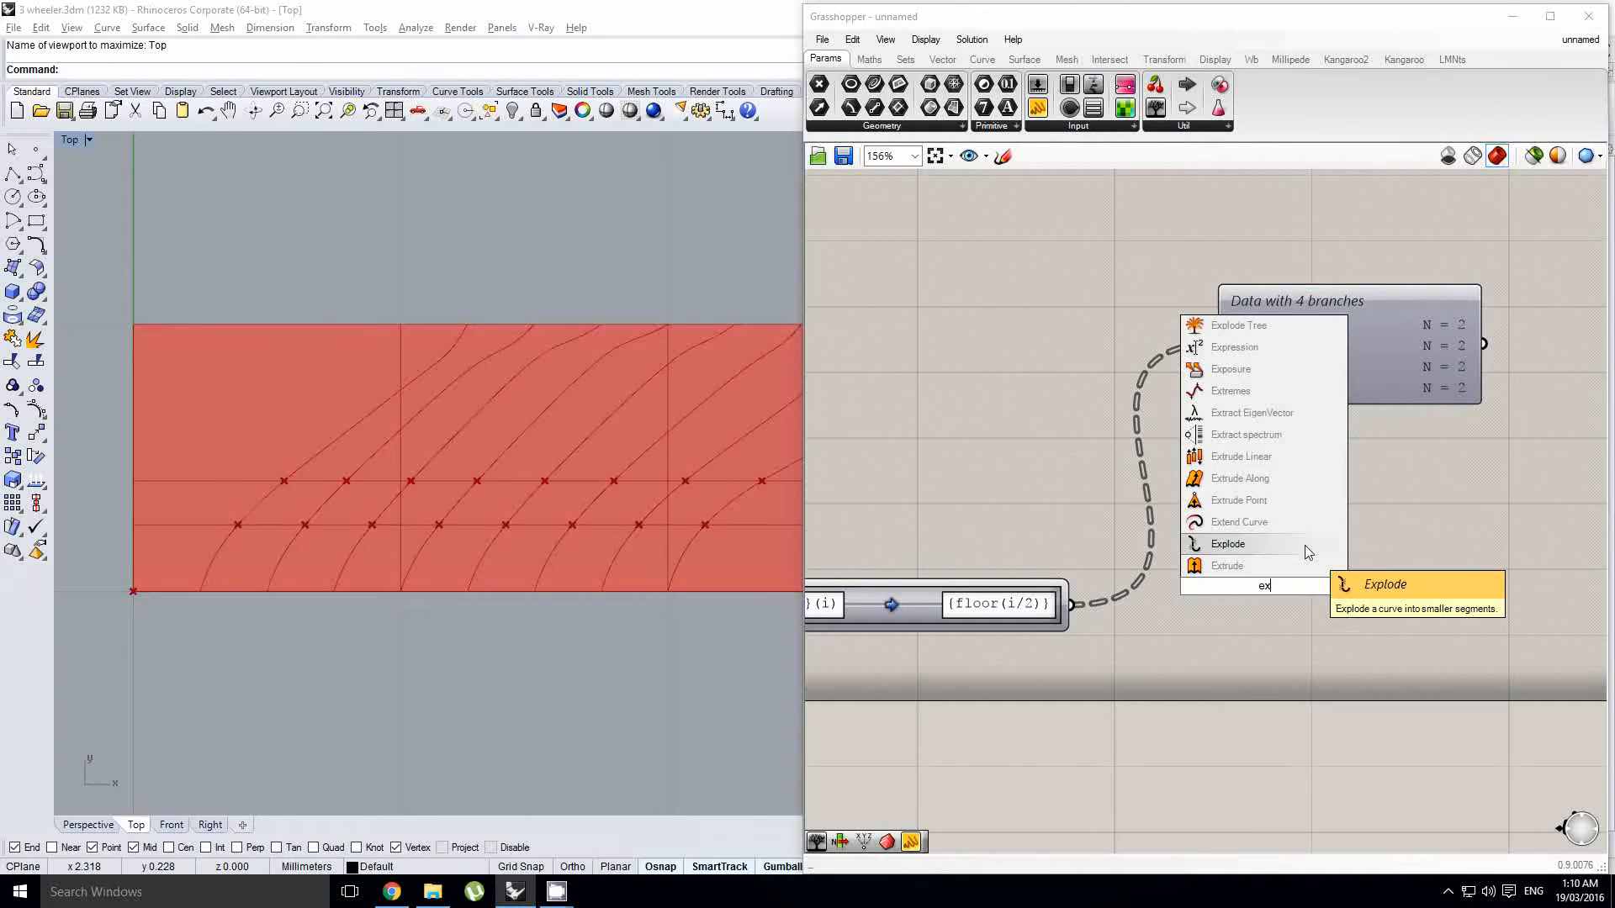
{"action": "key", "text": "Return"}
Step: Add an End Points component beyond the Path Mapper and feed its C input from the mapper's output
{"action": "double_click", "coordinate": [1259, 558]}
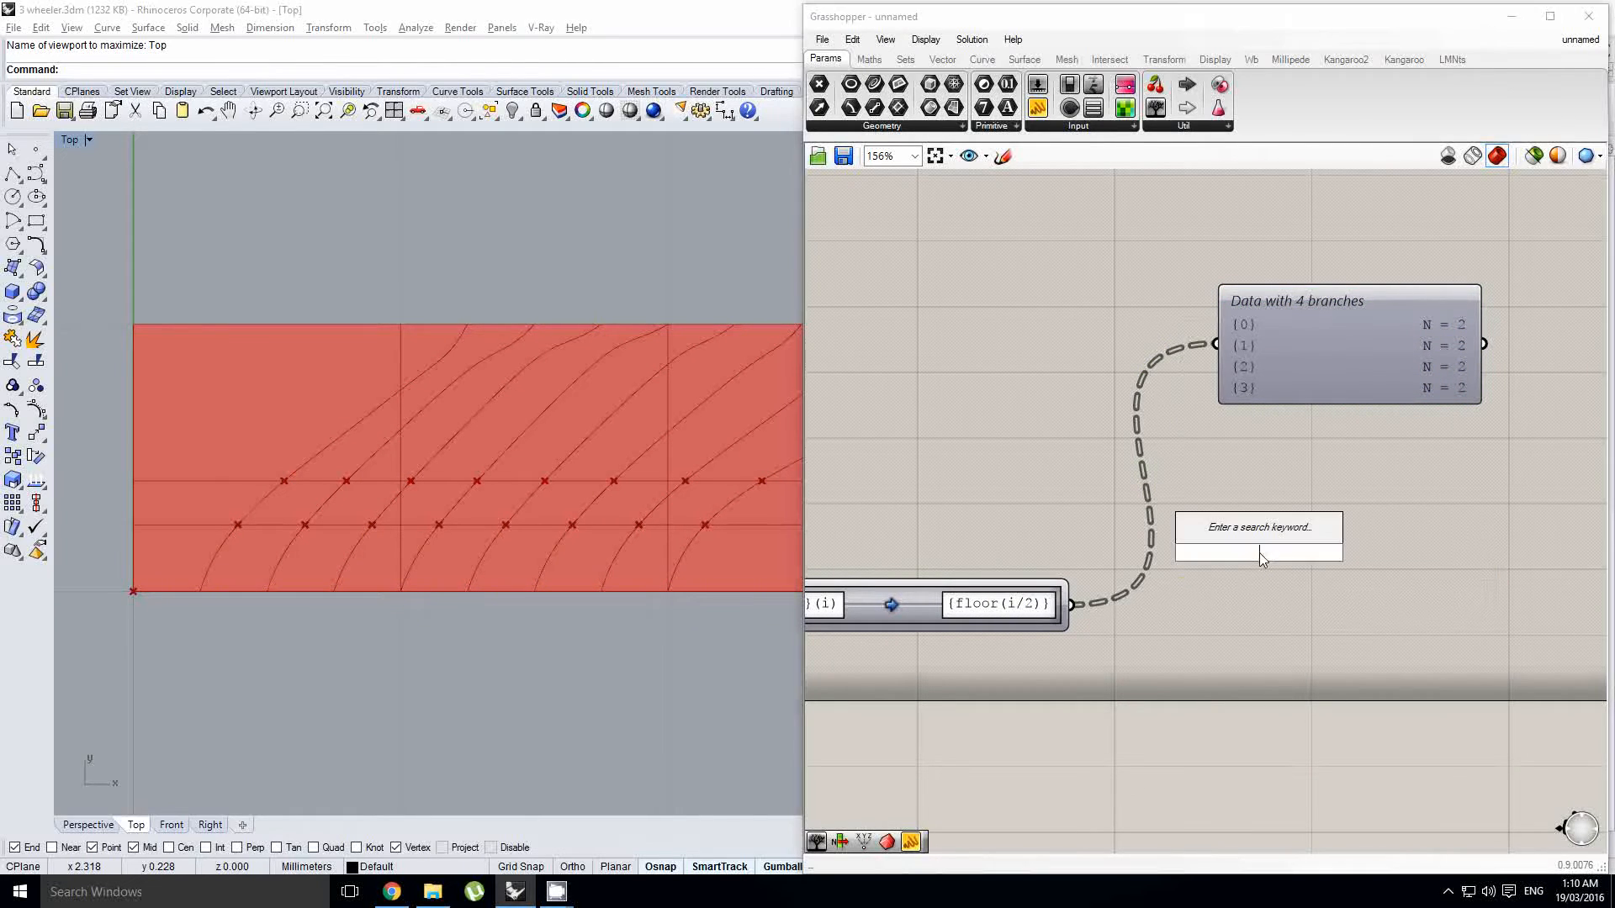
{"action": "type", "text": "end poin"}
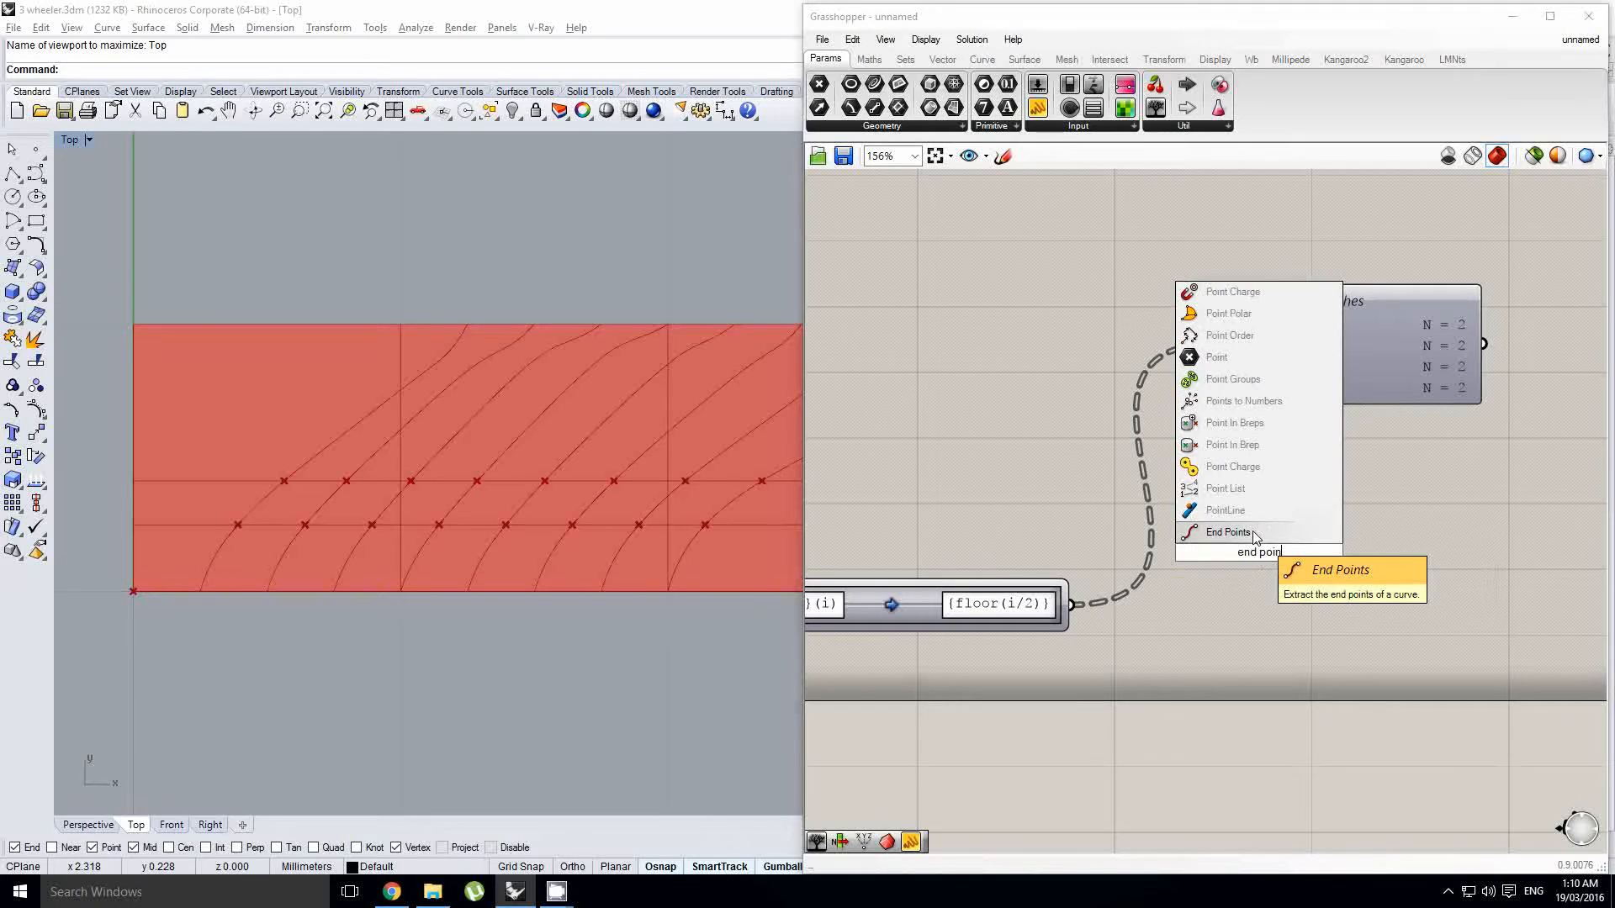
{"action": "left_click", "coordinate": [1253, 533]}
{"action": "left_click_drag", "start_coordinate": [1223, 563], "coordinate": [1218, 554]}
{"action": "left_click_drag", "start_coordinate": [1257, 565], "coordinate": [1209, 617]}
{"action": "right_click_drag", "start_coordinate": [1208, 616], "coordinate": [1125, 612]}
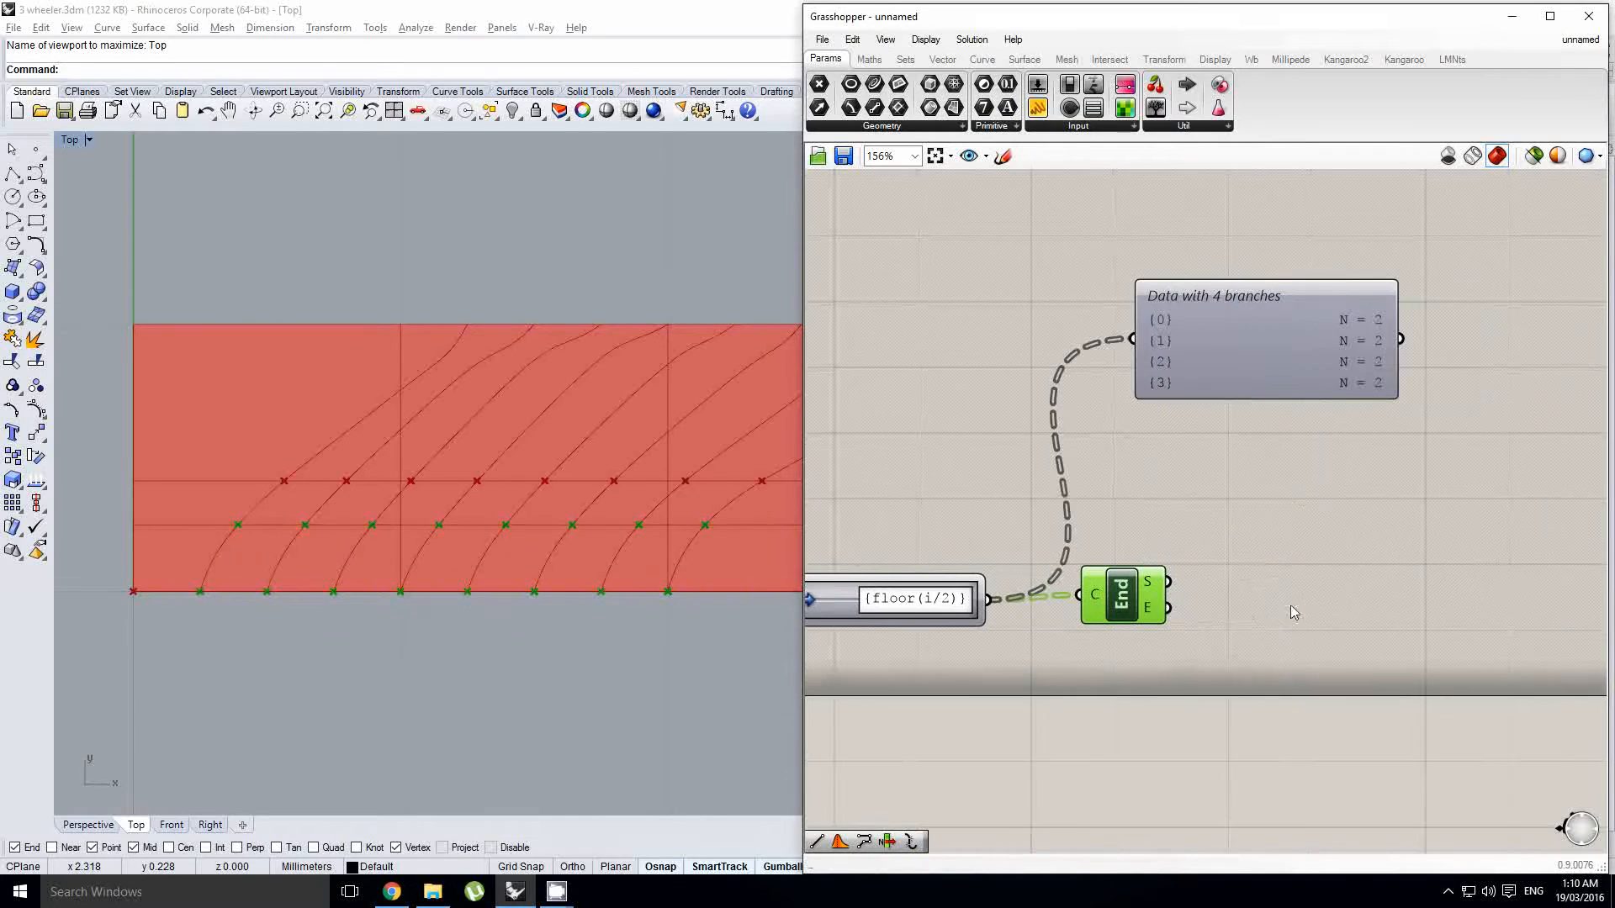
Step: Add a PolyLine through the S output of End Points and a copy of it through the E output
{"action": "double_click", "coordinate": [1262, 593]}
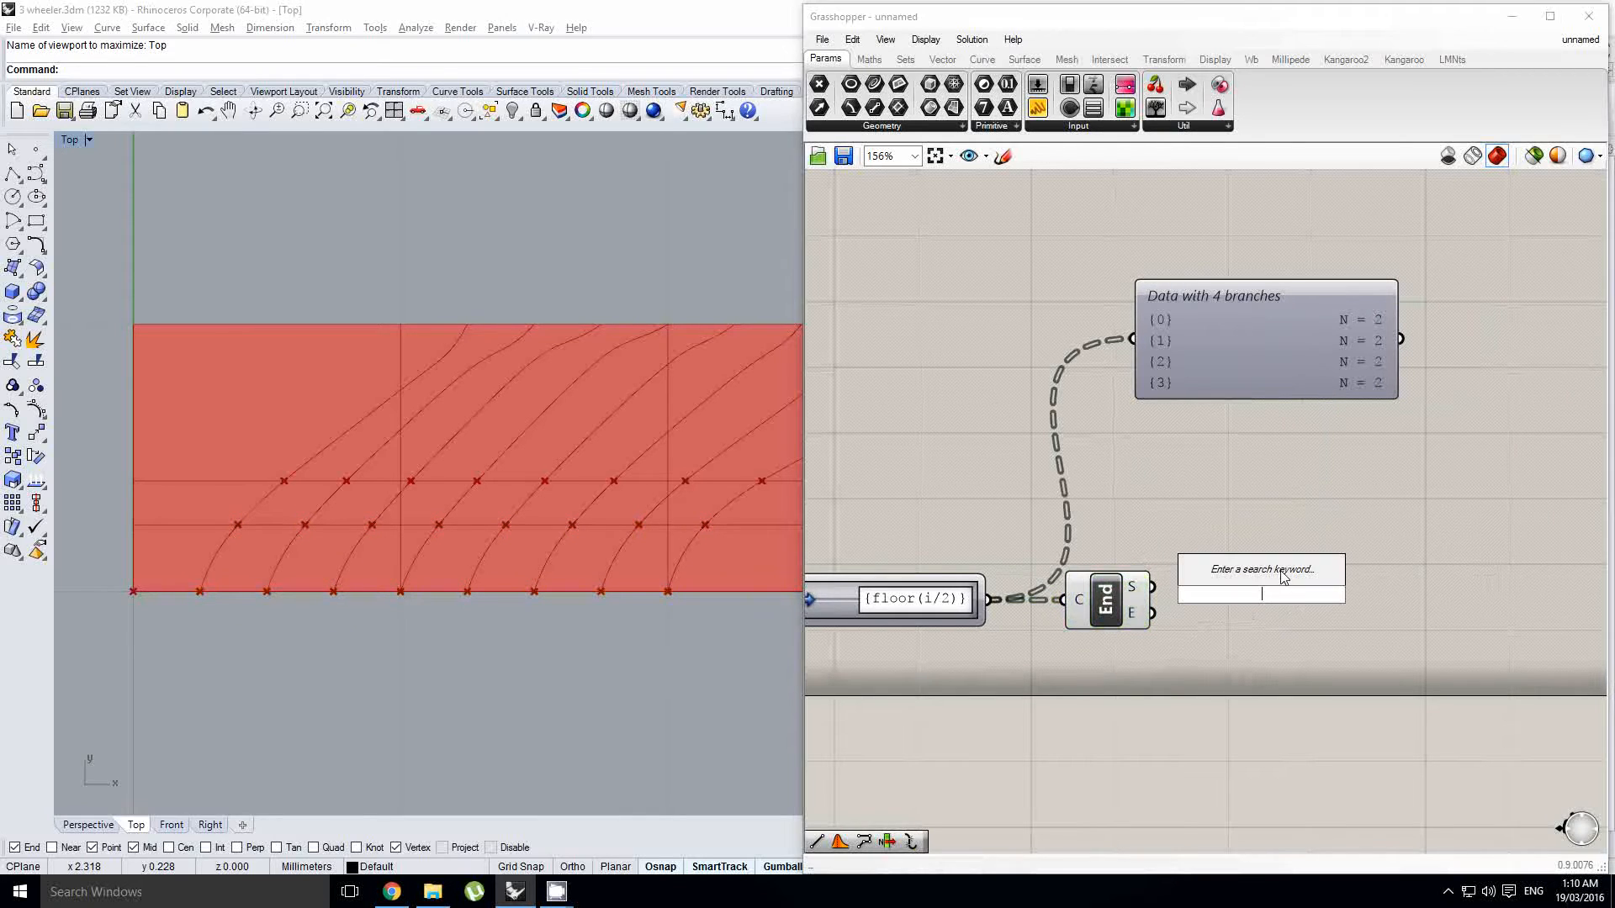
{"action": "type", "text": "polyline"}
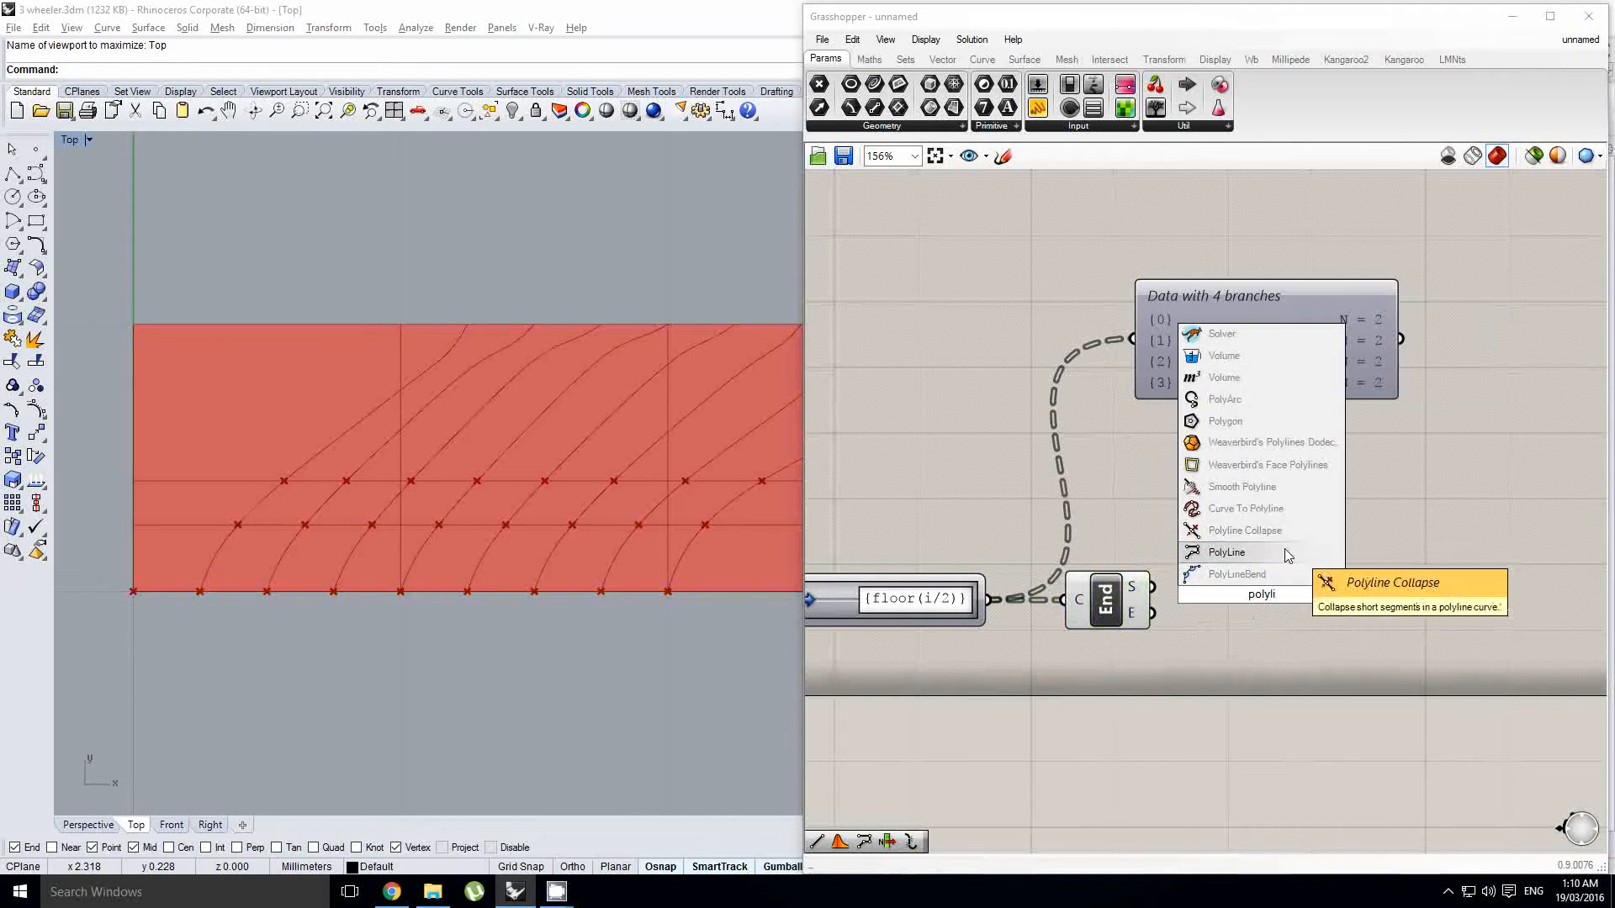
{"action": "key", "text": "Return"}
{"action": "left_click_drag", "start_coordinate": [1251, 586], "coordinate": [1325, 606]}
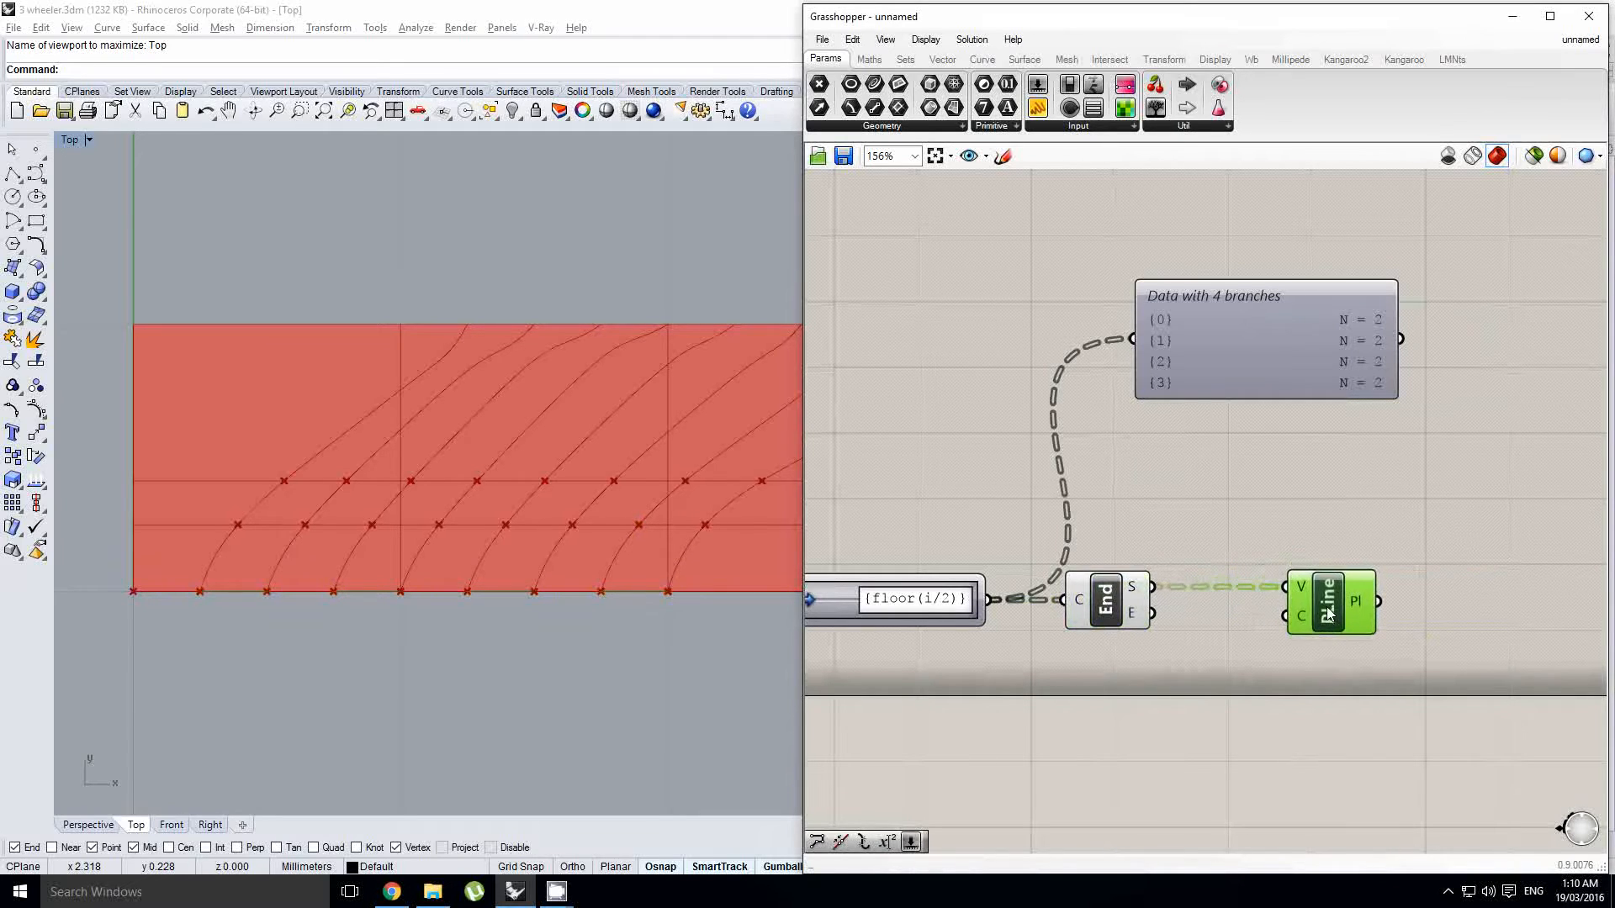
{"action": "left_click_drag", "start_coordinate": [1341, 682], "coordinate": [1325, 680], "text": "alt"}
Step: Hide the previews of the culled curves, CCX intersection, Shatter and List Item components
{"action": "scroll", "coordinate": [1276, 642], "scroll_direction": "down", "scroll_amount": 2}
{"action": "right_click_drag", "start_coordinate": [1012, 562], "coordinate": [1295, 549]}
{"action": "scroll", "coordinate": [1296, 549], "scroll_direction": "down", "scroll_amount": 2}
{"action": "right_click_drag", "start_coordinate": [1126, 600], "coordinate": [1240, 606]}
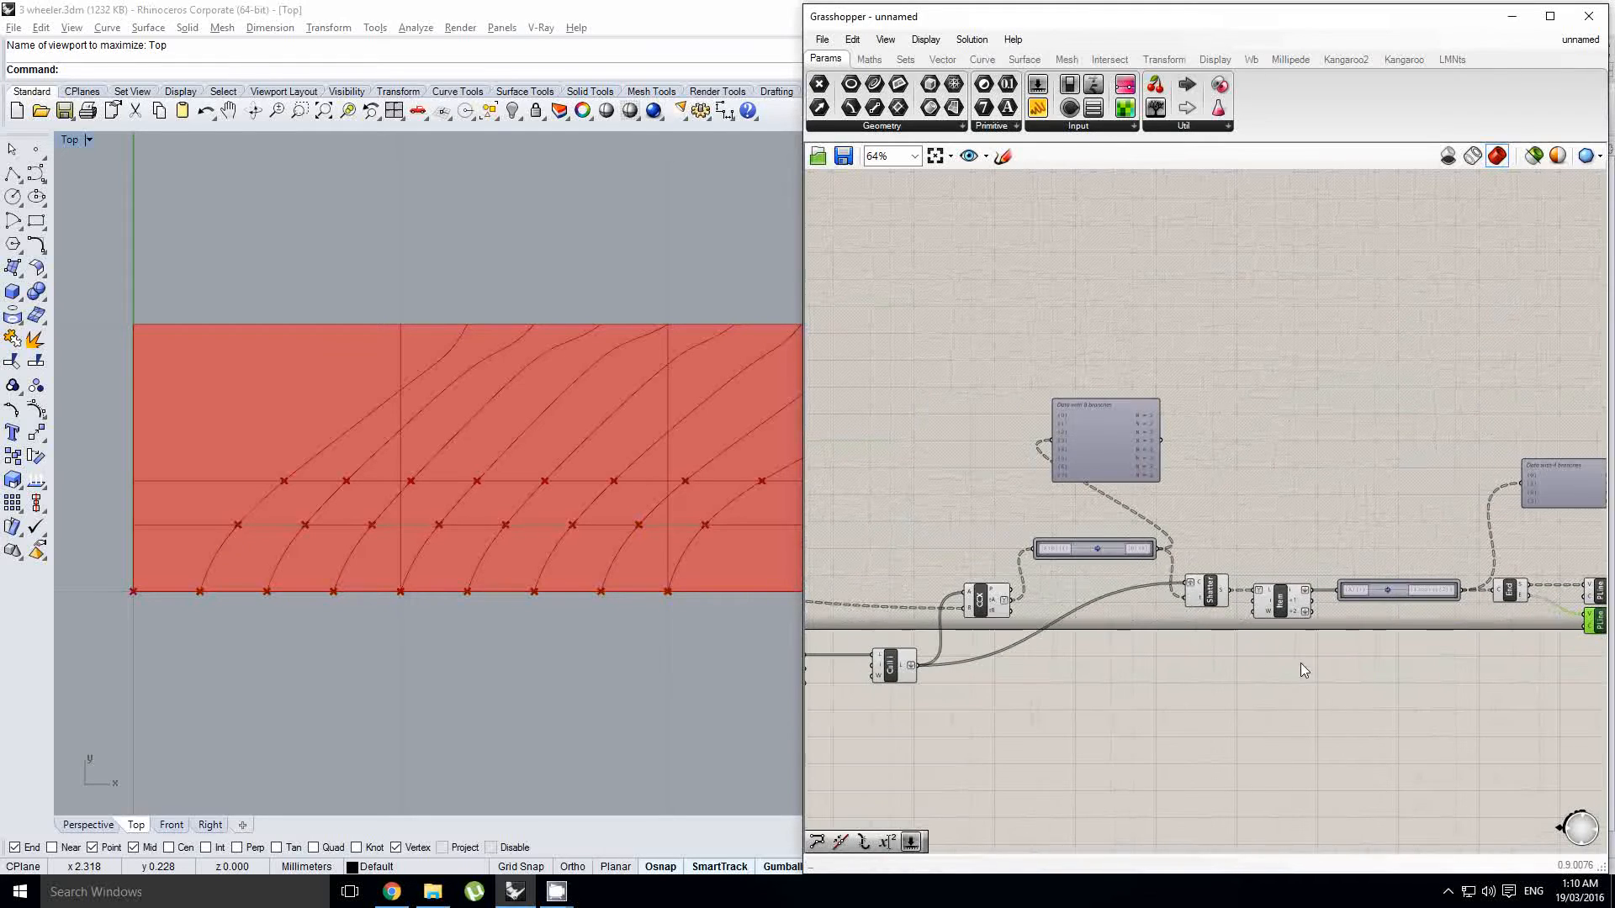
{"action": "right_click_drag", "start_coordinate": [1079, 678], "coordinate": [1268, 647]}
{"action": "left_click_drag", "start_coordinate": [1480, 693], "coordinate": [1081, 497]}
{"action": "scroll", "coordinate": [1081, 504], "scroll_direction": "down", "scroll_amount": 1}
{"action": "right_click_drag", "start_coordinate": [967, 538], "coordinate": [1080, 548]}
{"action": "scroll", "coordinate": [1063, 549], "scroll_direction": "up", "scroll_amount": 2}
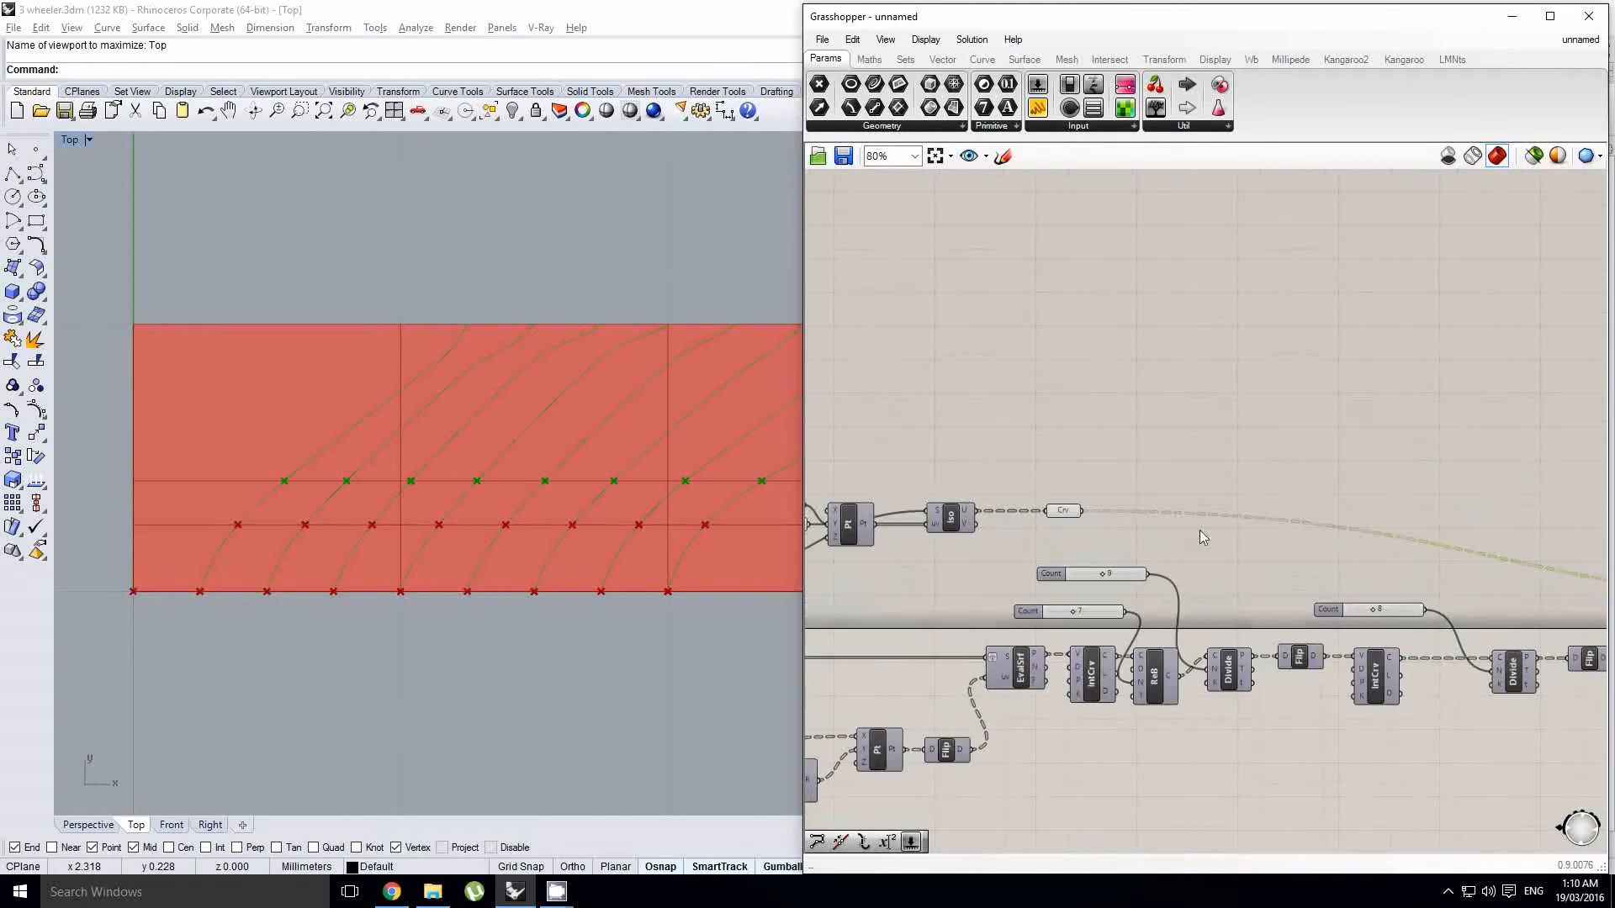
{"action": "scroll", "coordinate": [1253, 535], "scroll_direction": "down", "scroll_amount": 4}
{"action": "right_click_drag", "start_coordinate": [1345, 513], "coordinate": [1211, 515]}
{"action": "scroll", "coordinate": [1253, 520], "scroll_direction": "up", "scroll_amount": 2}
{"action": "middle_click", "coordinate": [1258, 589]}
{"action": "left_click", "coordinate": [1310, 542]}
Step: Hide the preview of the curve parameter that collects the Iso component's curves
{"action": "right_click_drag", "start_coordinate": [887, 535], "coordinate": [1081, 530]}
{"action": "scroll", "coordinate": [1068, 530], "scroll_direction": "up", "scroll_amount": 3}
{"action": "right_click", "coordinate": [1085, 523]}
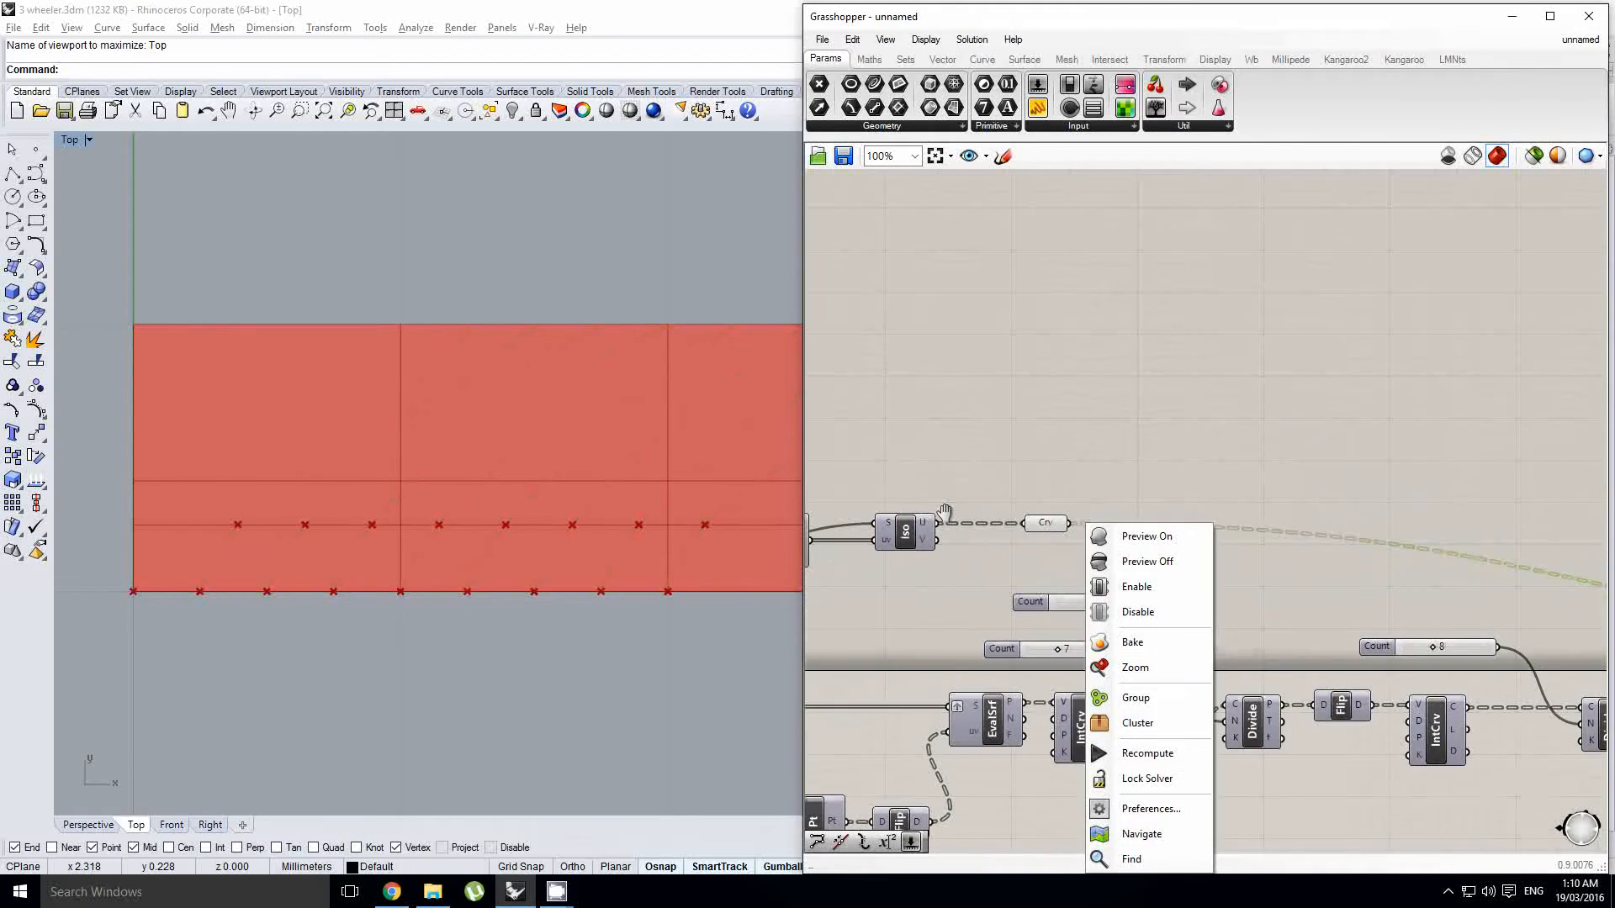
{"action": "left_click", "coordinate": [953, 515]}
{"action": "left_click", "coordinate": [1054, 528]}
{"action": "middle_click", "coordinate": [1054, 527]}
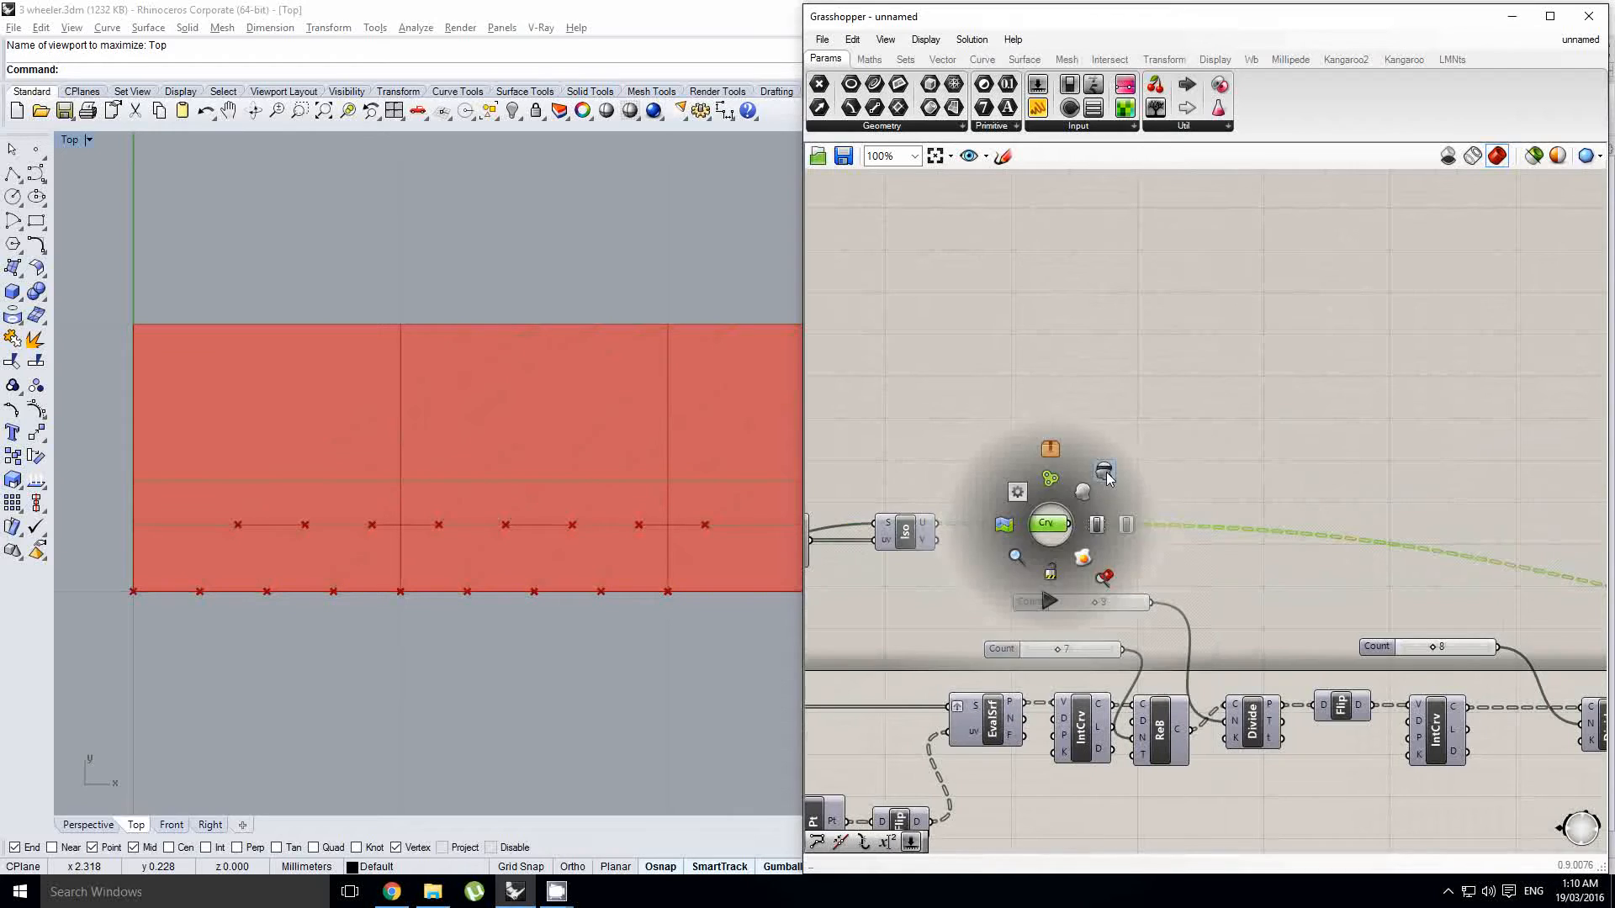
{"action": "left_click", "coordinate": [1103, 478]}
Step: Try to turn the preview of List Item back on
{"action": "right_click_drag", "start_coordinate": [1272, 504], "coordinate": [1113, 512]}
{"action": "scroll", "coordinate": [1094, 515], "scroll_direction": "down", "scroll_amount": 3}
{"action": "right_click_drag", "start_coordinate": [1333, 544], "coordinate": [1018, 541]}
{"action": "right_click_drag", "start_coordinate": [1432, 559], "coordinate": [1121, 552]}
{"action": "scroll", "coordinate": [1345, 543], "scroll_direction": "up", "scroll_amount": 2}
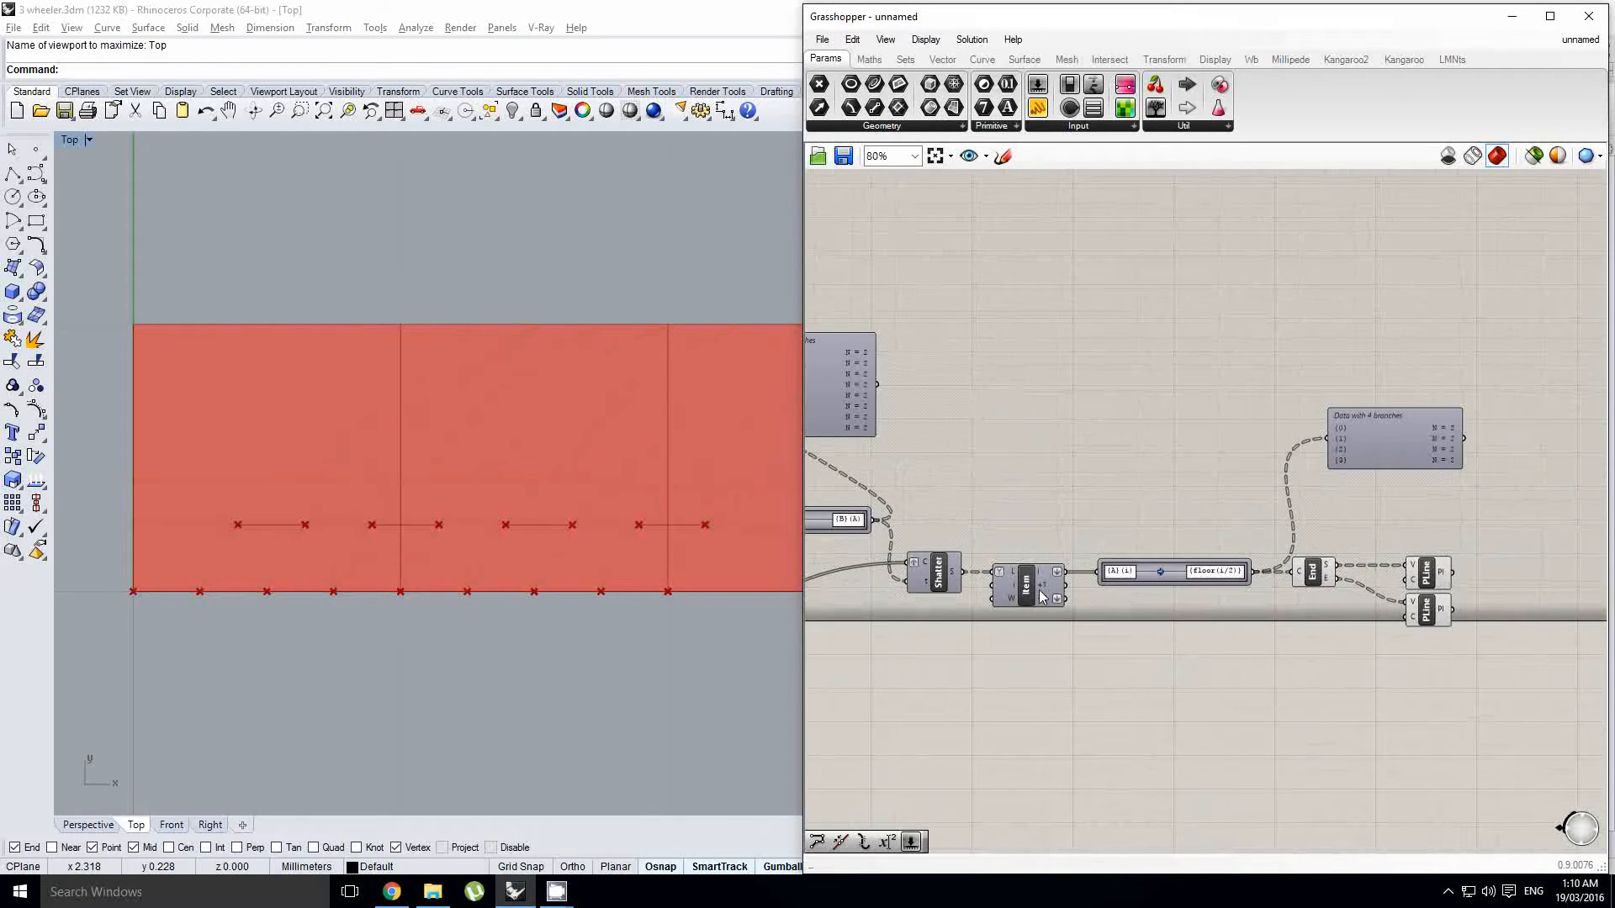
{"action": "left_click", "coordinate": [1040, 596]}
{"action": "middle_click", "coordinate": [1040, 595]}
{"action": "left_click", "coordinate": [1071, 561]}
{"action": "scroll", "coordinate": [1068, 589], "scroll_direction": "up", "scroll_amount": 2}
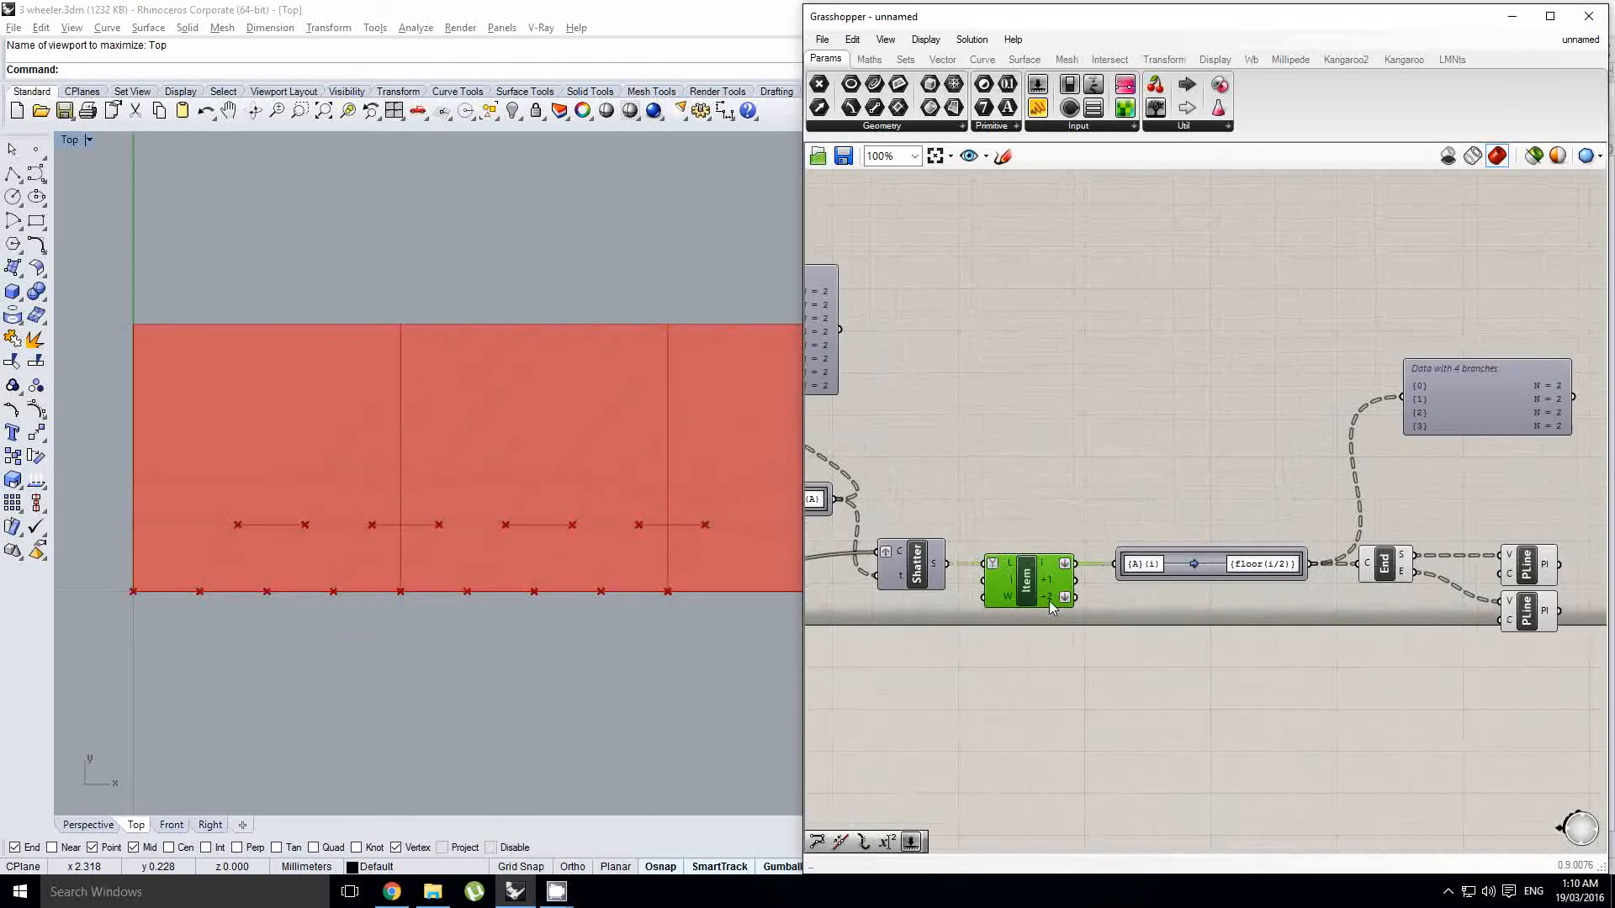
Step: Add a Join Curves component and feed its C input from the first PolyLine's output
{"action": "right_click_drag", "start_coordinate": [1439, 619], "coordinate": [967, 629]}
{"action": "double_click", "coordinate": [1253, 571]}
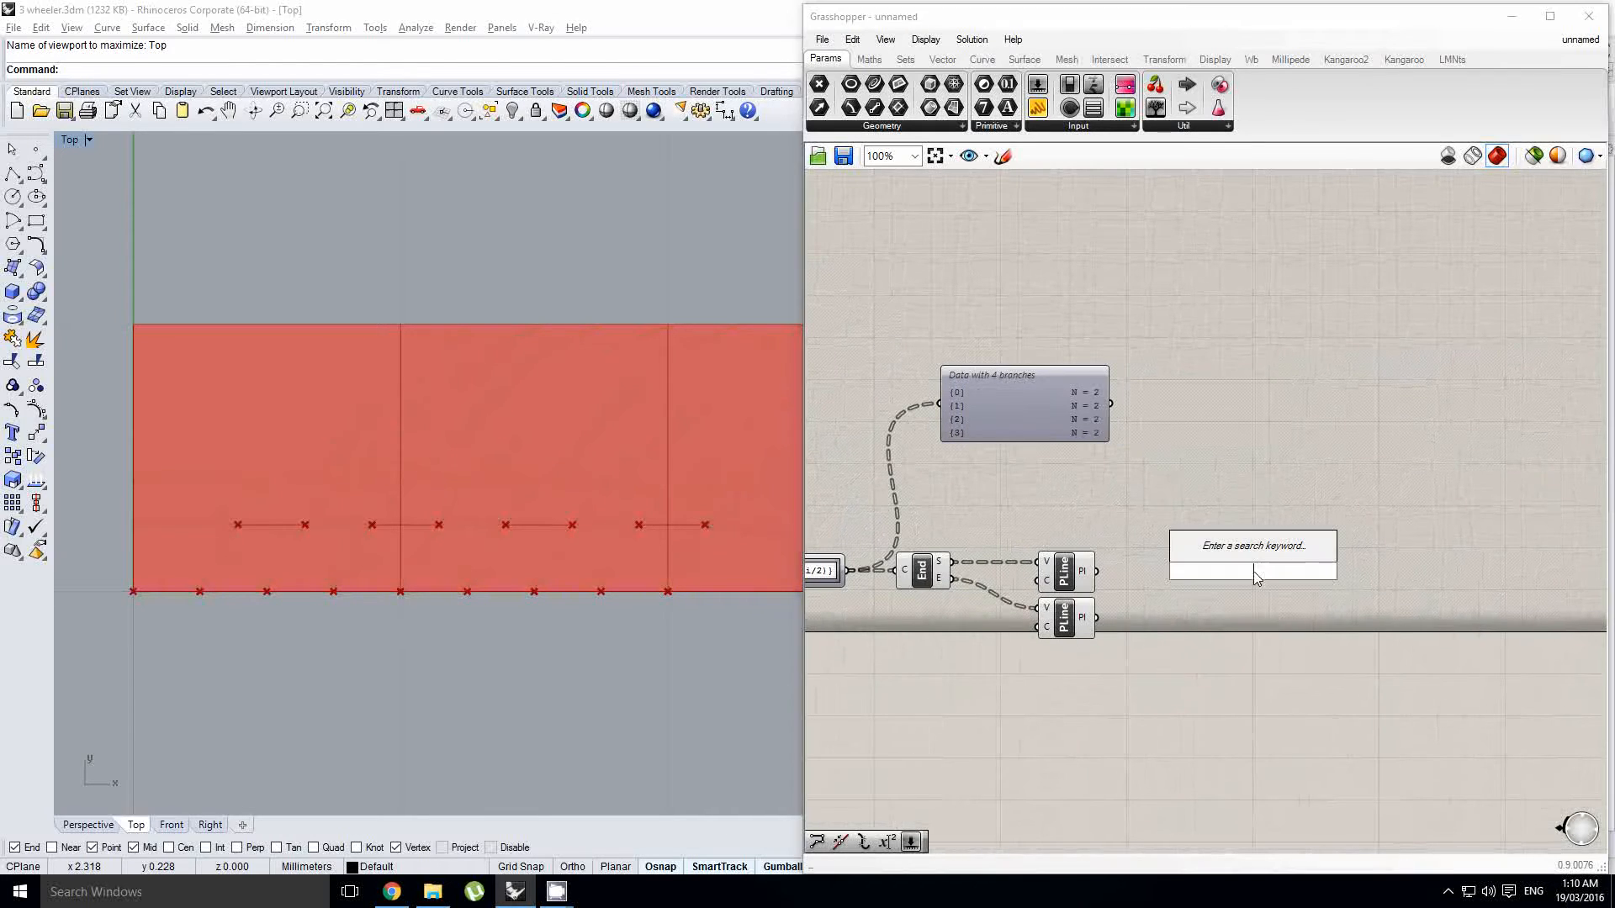
{"action": "type", "text": "join"}
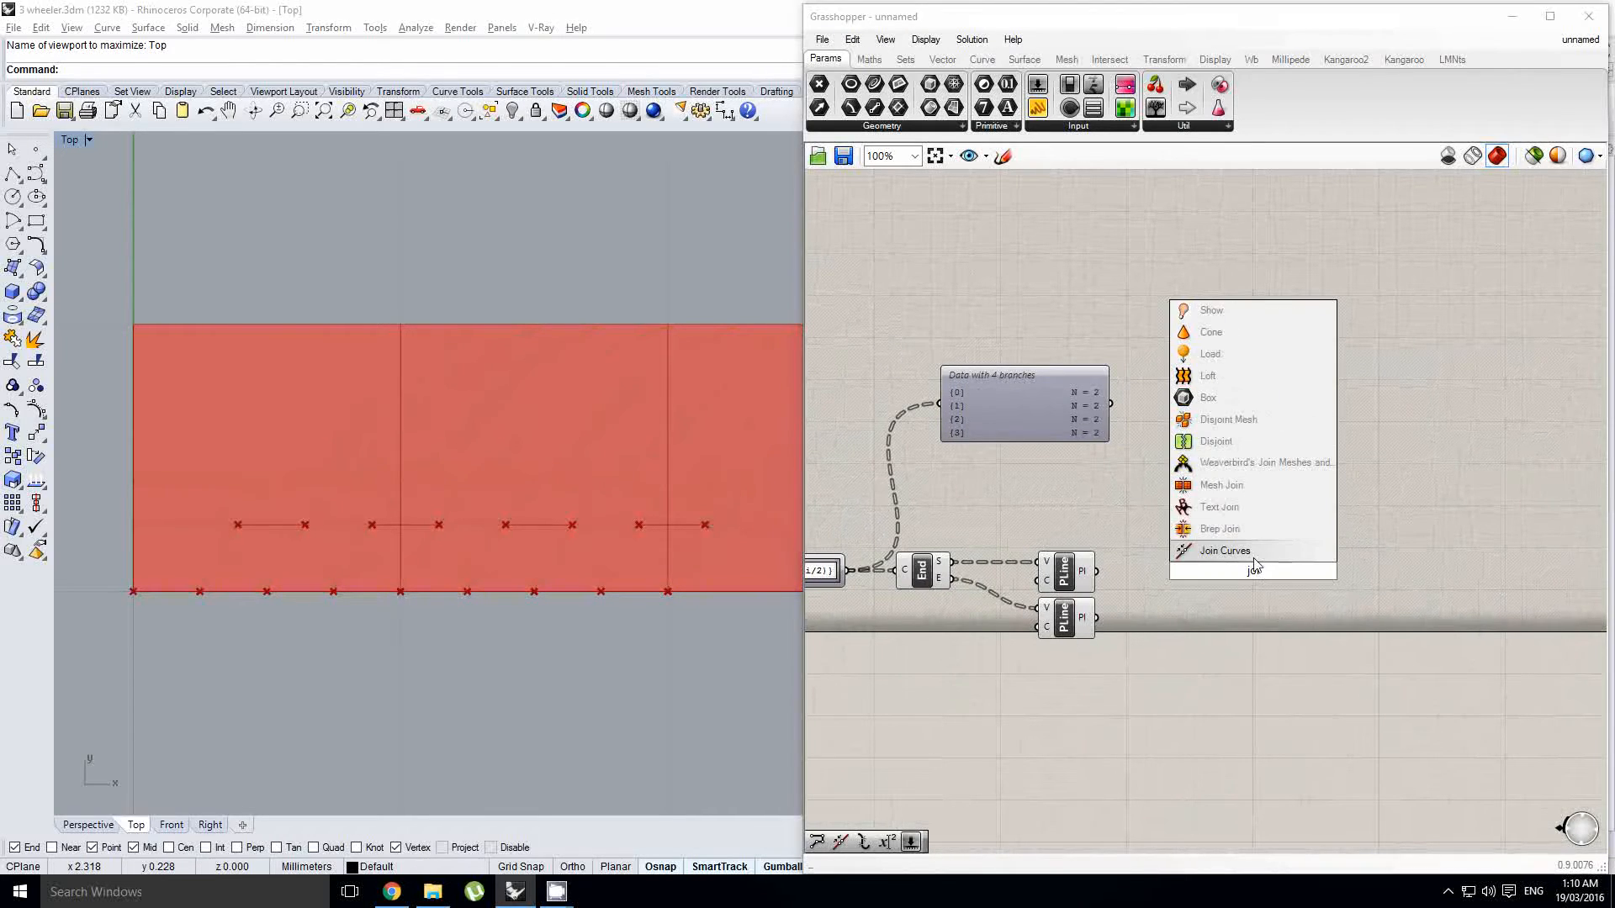
{"action": "key", "text": "Return"}
{"action": "scroll", "coordinate": [1195, 578], "scroll_direction": "up", "scroll_amount": 2}
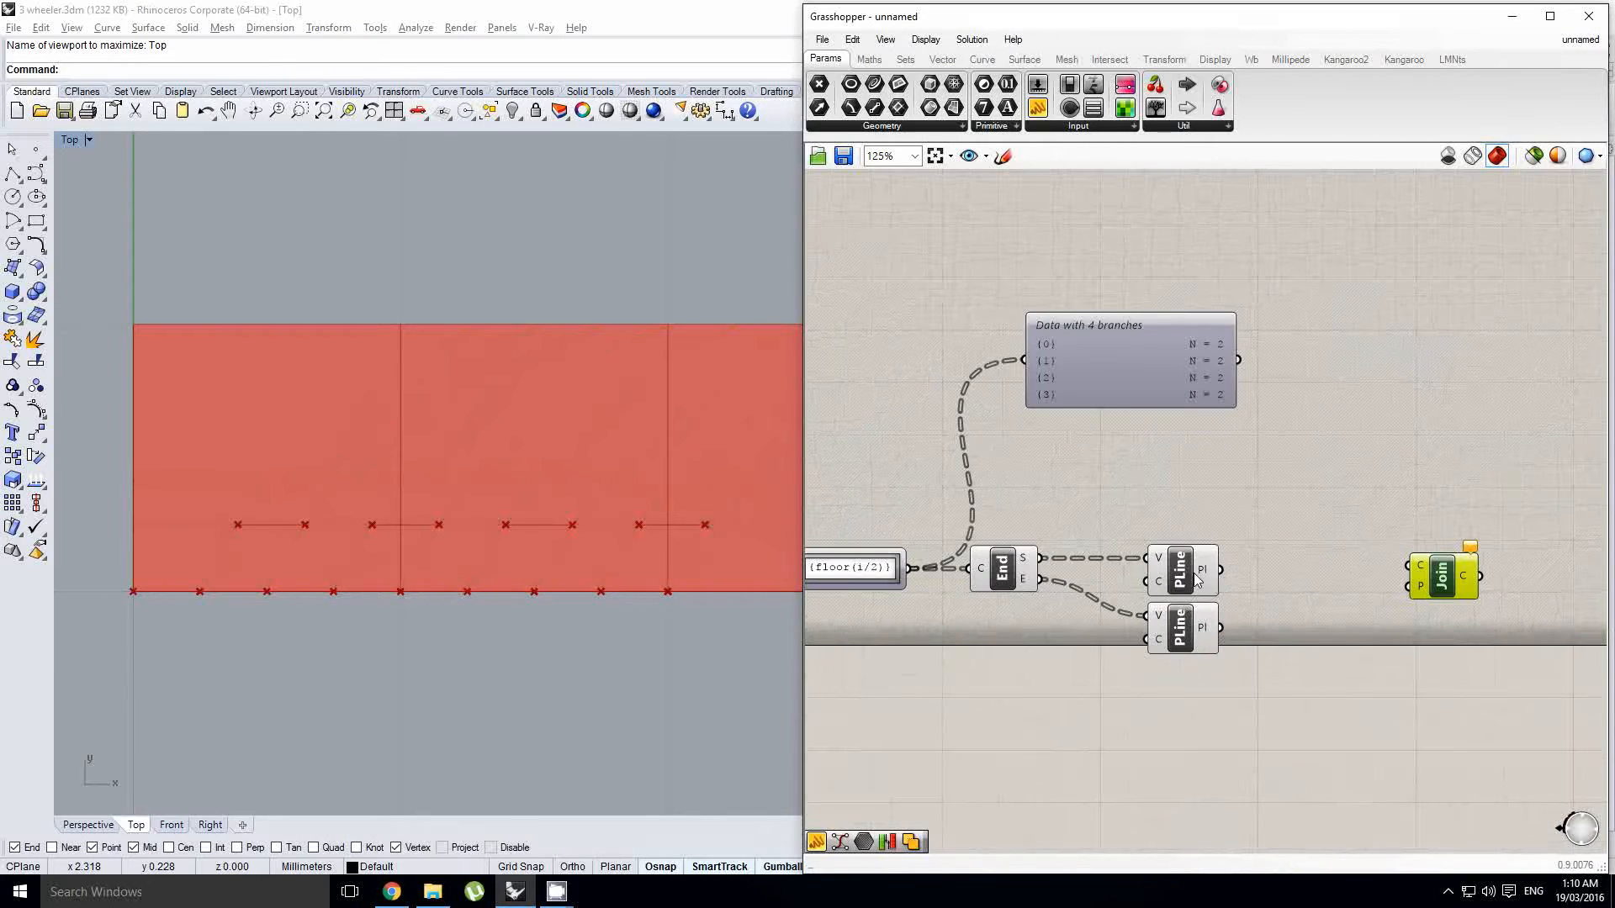
{"action": "left_click", "coordinate": [1196, 579]}
{"action": "left_click_drag", "start_coordinate": [1373, 561], "coordinate": [1450, 586]}
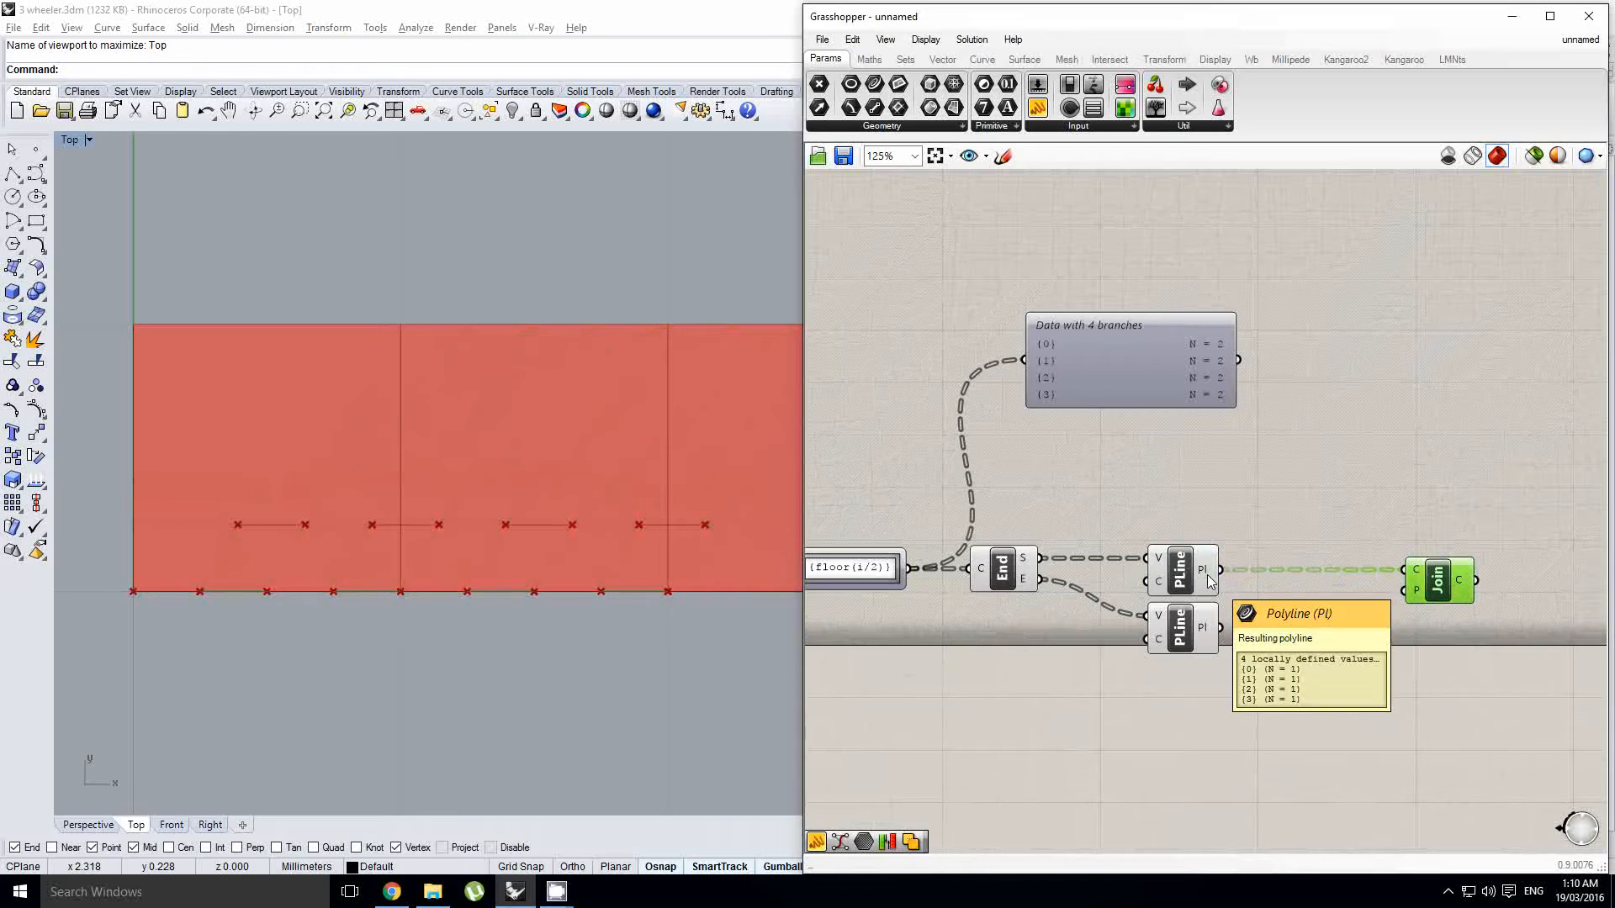
Step: Remove the flatten setting from the i output of List Item
{"action": "right_click_drag", "start_coordinate": [1038, 598], "coordinate": [1217, 586]}
{"action": "right_click_drag", "start_coordinate": [943, 587], "coordinate": [1166, 594]}
{"action": "left_click", "coordinate": [980, 566]}
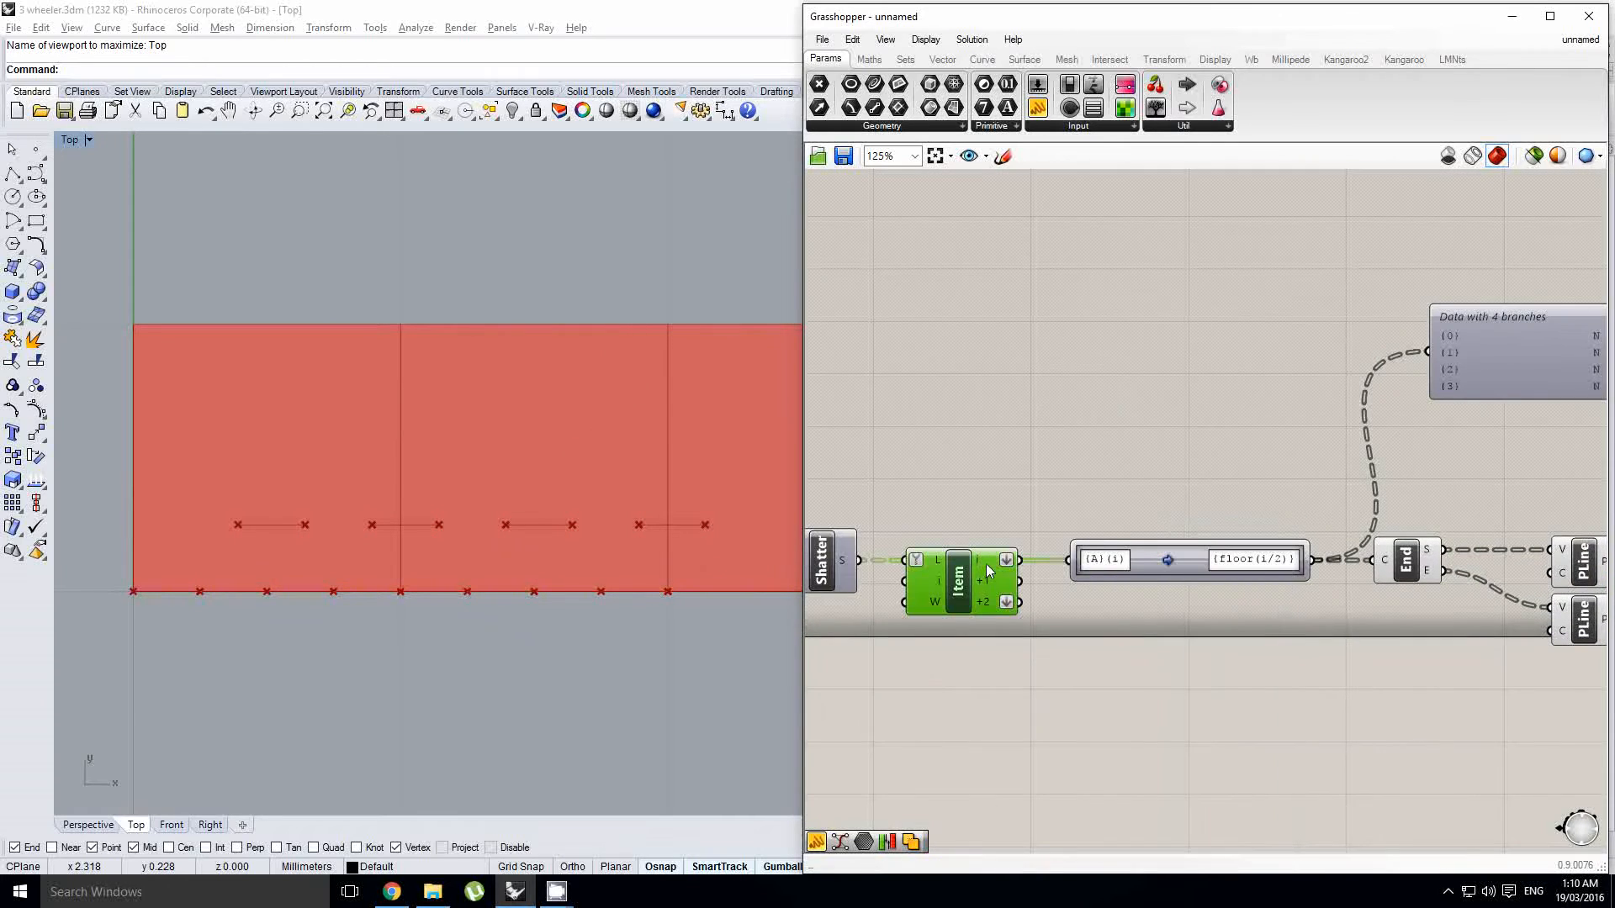
{"action": "right_click_drag", "start_coordinate": [1295, 624], "coordinate": [1203, 612]}
{"action": "right_click_drag", "start_coordinate": [1062, 611], "coordinate": [1167, 614]}
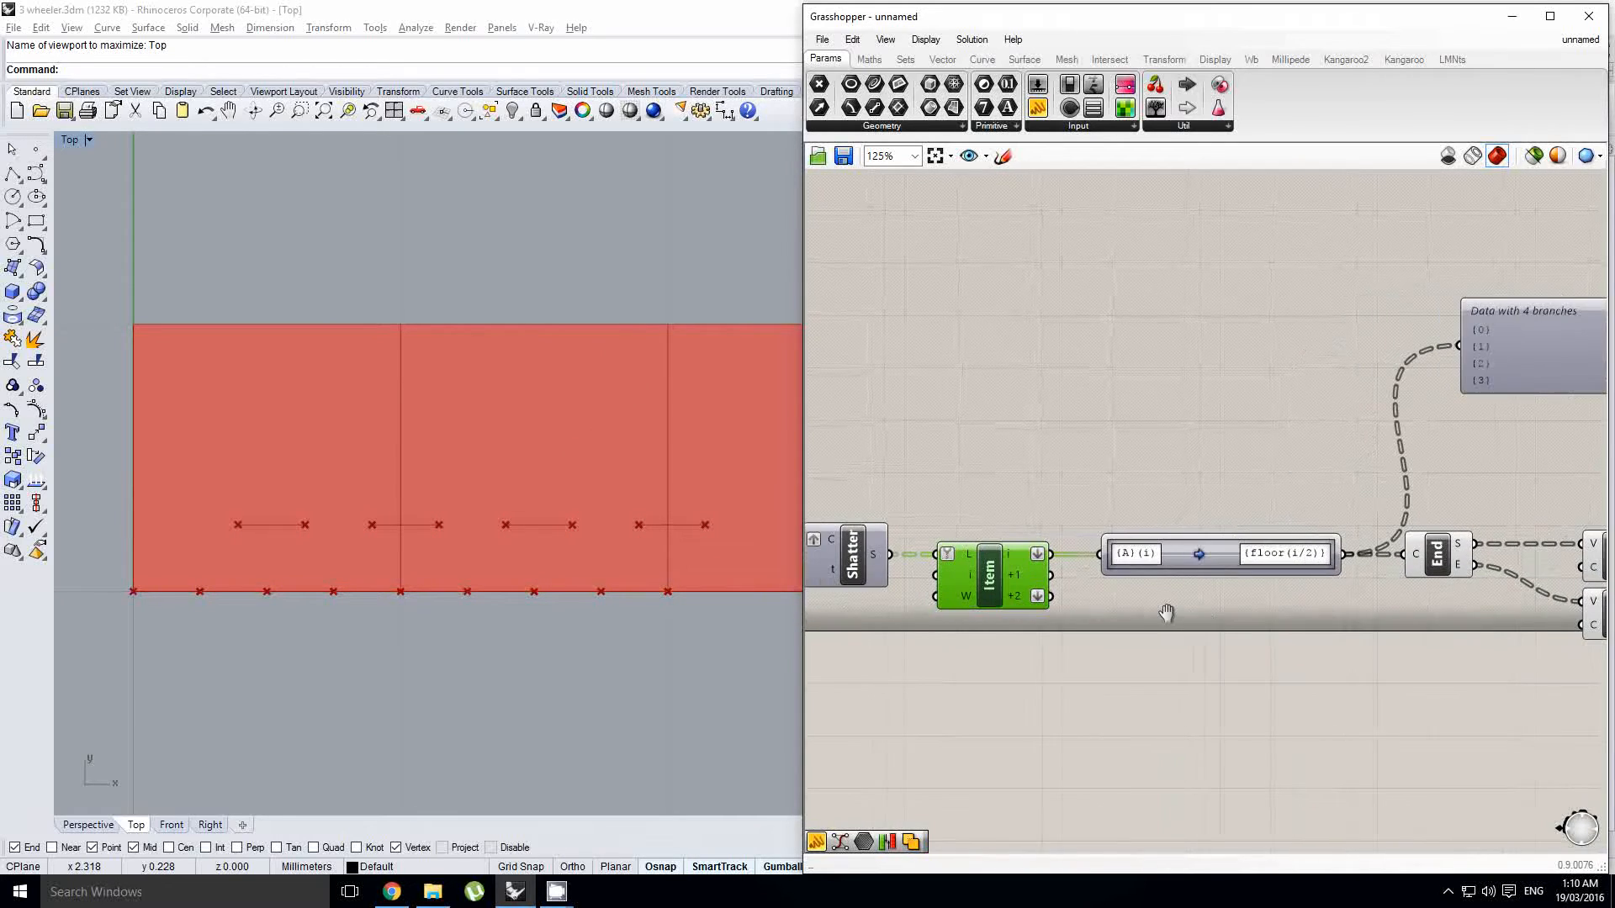
{"action": "right_click_drag", "start_coordinate": [1083, 585], "coordinate": [1110, 588]}
{"action": "scroll", "coordinate": [1136, 578], "scroll_direction": "up", "scroll_amount": 1}
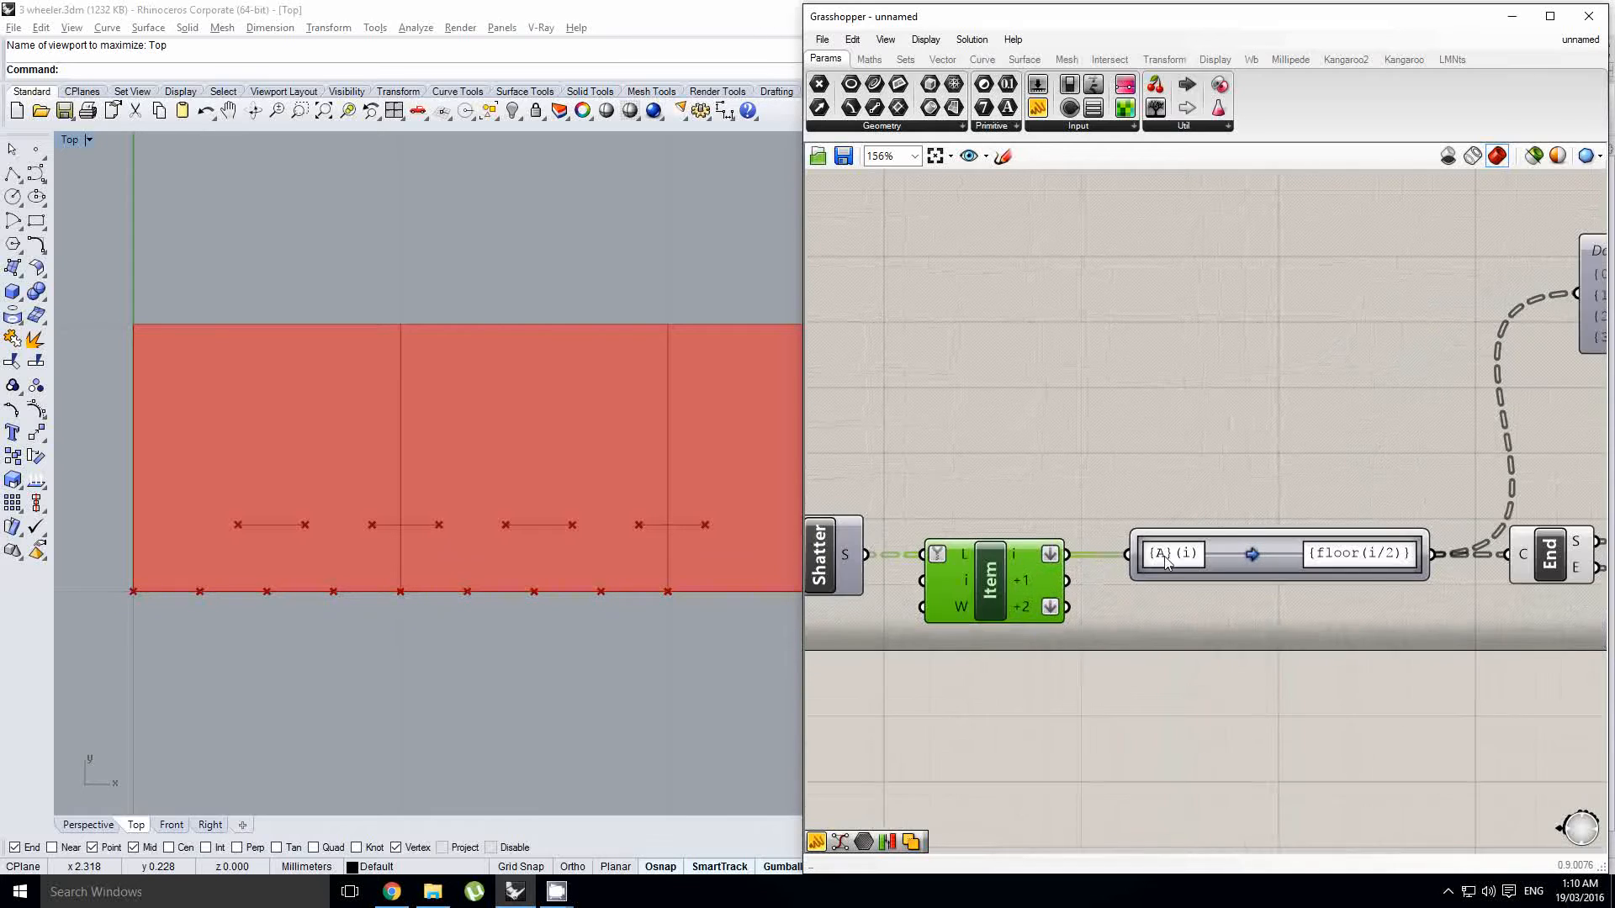
{"action": "scroll", "coordinate": [1166, 557], "scroll_direction": "down", "scroll_amount": 1}
{"action": "right_click_drag", "start_coordinate": [1205, 559], "coordinate": [1130, 557]}
{"action": "left_click", "coordinate": [1118, 519]}
{"action": "scroll", "coordinate": [988, 568], "scroll_direction": "up", "scroll_amount": 1}
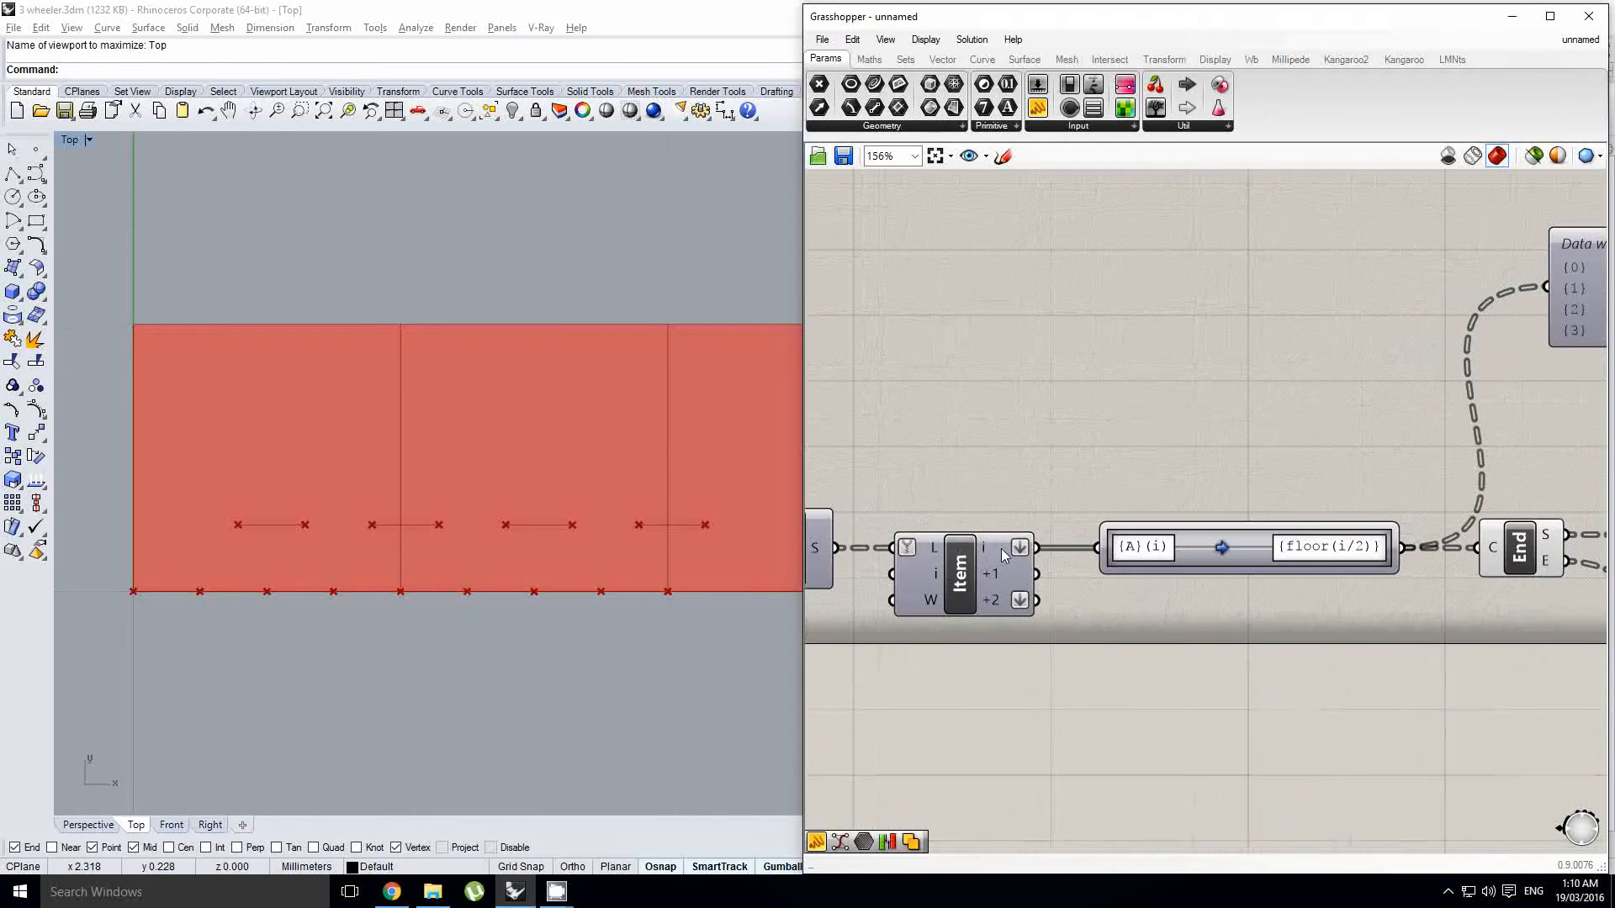
{"action": "right_click", "coordinate": [1002, 553]}
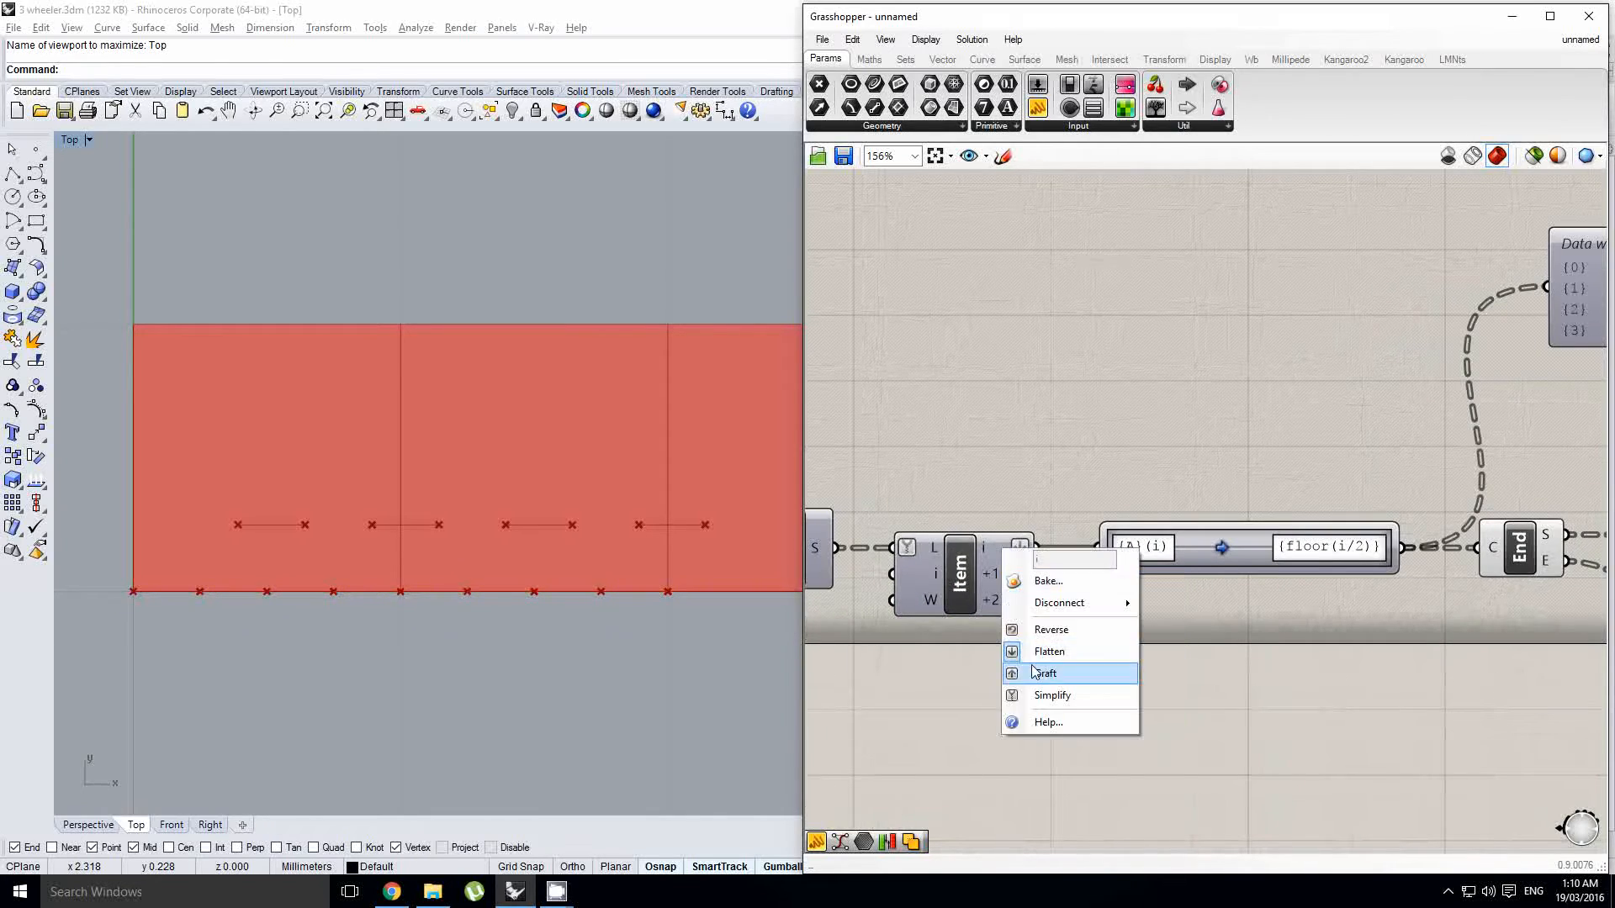
{"action": "left_click", "coordinate": [1047, 673]}
Step: Feed the i output of List Item into the panel in place of the Path Mapper to inspect its branch structure
{"action": "right_click_drag", "start_coordinate": [1181, 560], "coordinate": [1088, 555]}
{"action": "left_click", "coordinate": [1088, 551]}
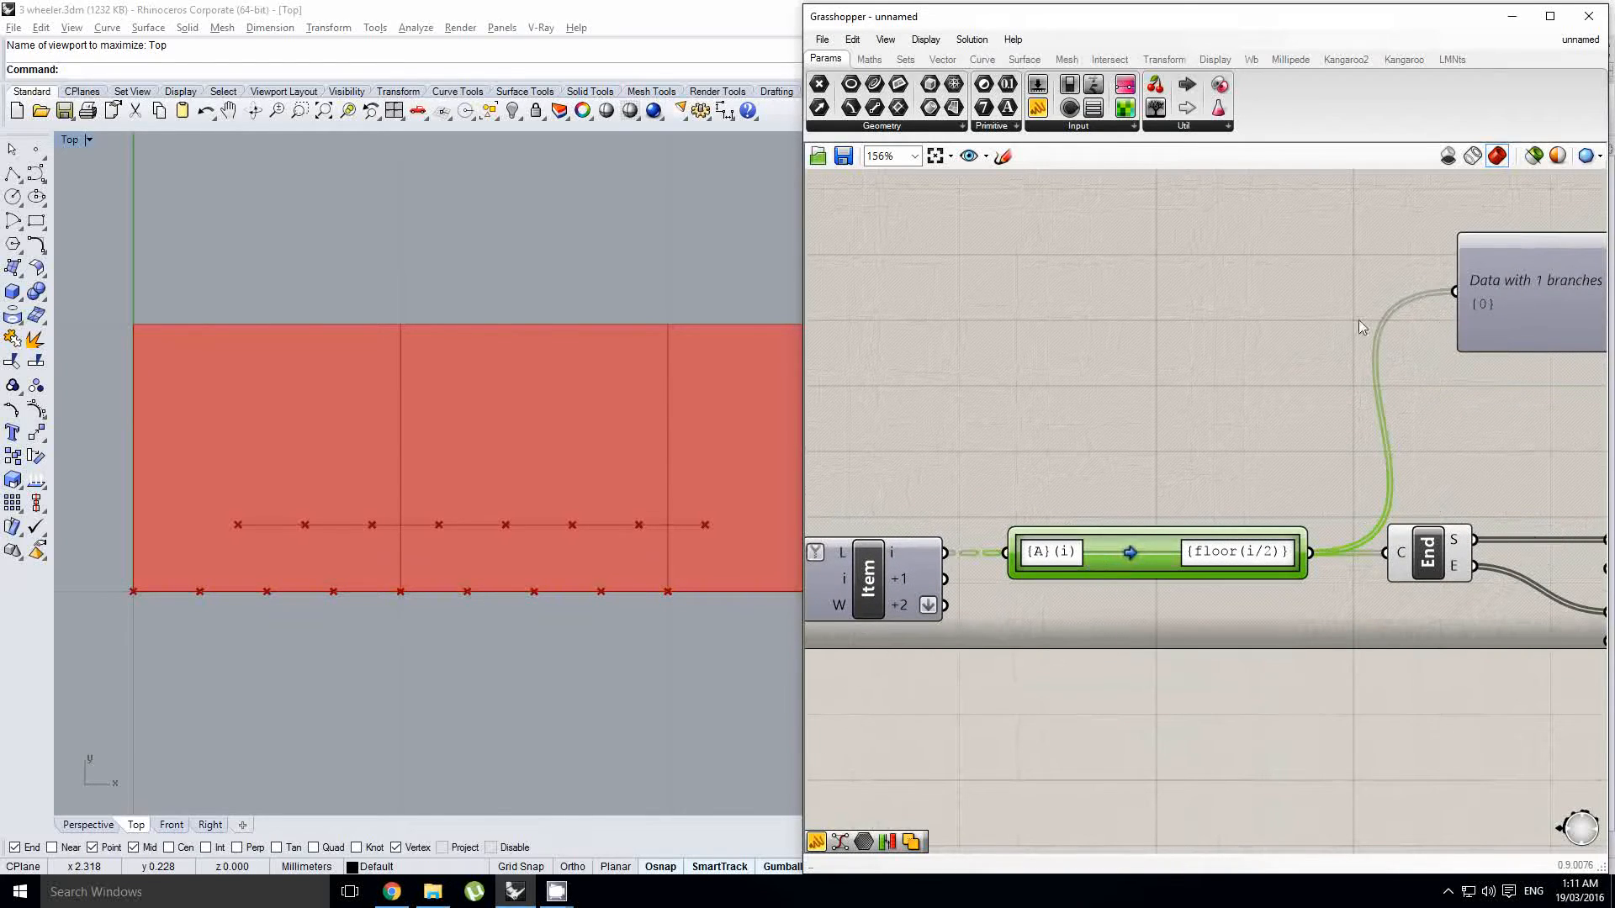
{"action": "scroll", "coordinate": [982, 519], "scroll_direction": "down", "scroll_amount": 1}
{"action": "left_click_drag", "start_coordinate": [950, 545], "coordinate": [1355, 336]}
{"action": "scroll", "coordinate": [1383, 340], "scroll_direction": "up", "scroll_amount": 1}
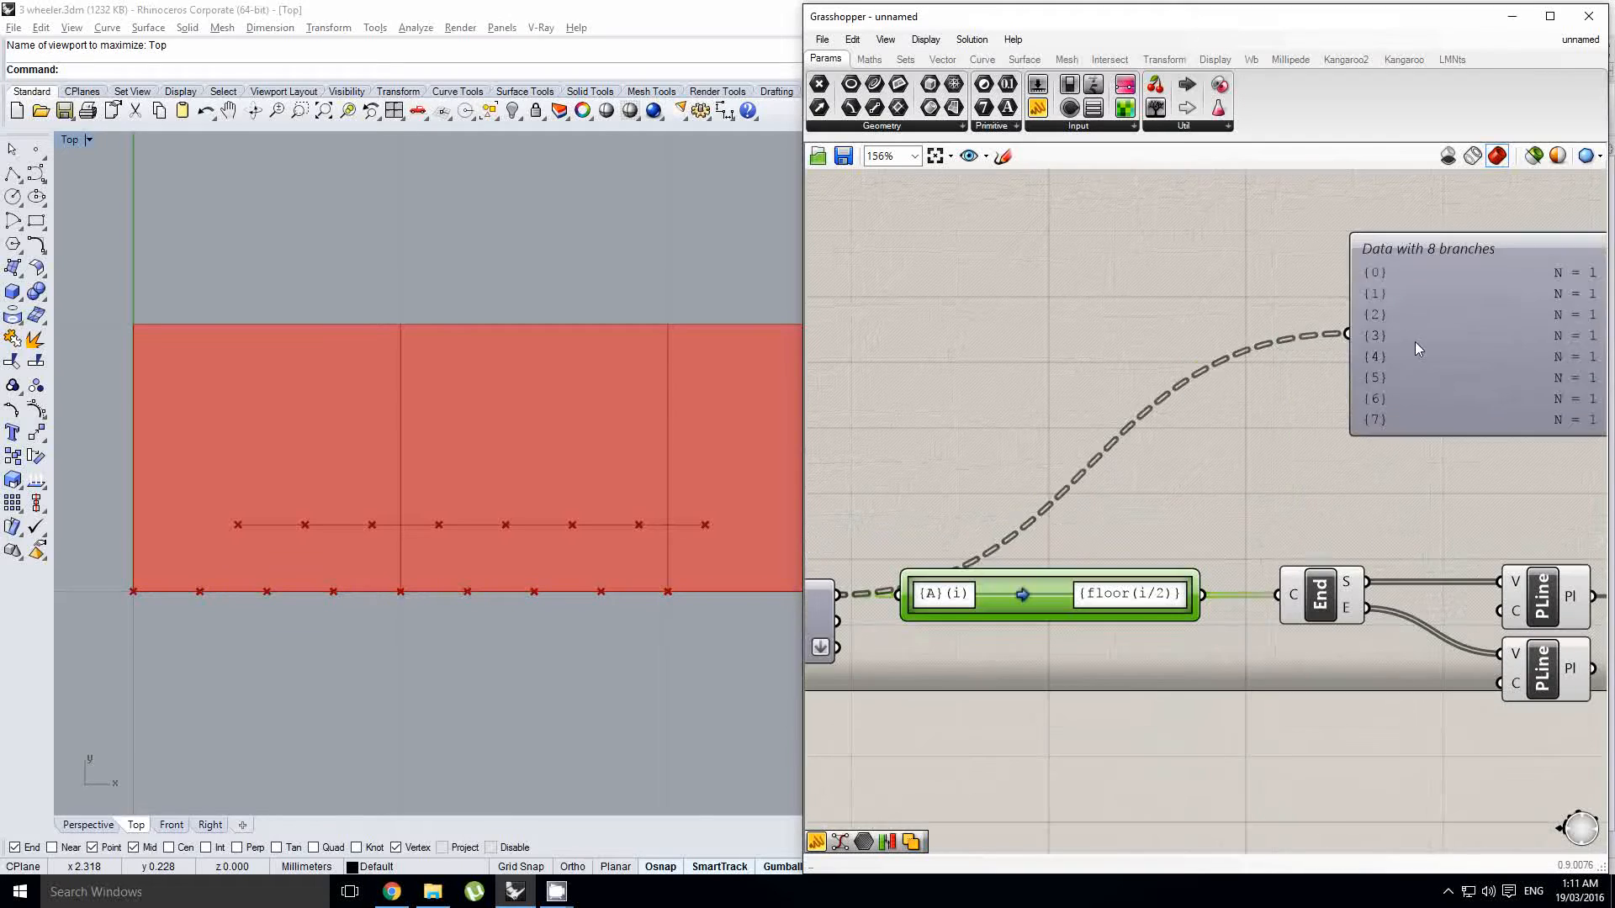
{"action": "left_click", "coordinate": [1414, 342]}
Step: Set the Path Mapper to map {A} to {floor(A/2)} and feed its output back into the panel
{"action": "double_click", "coordinate": [1042, 601]}
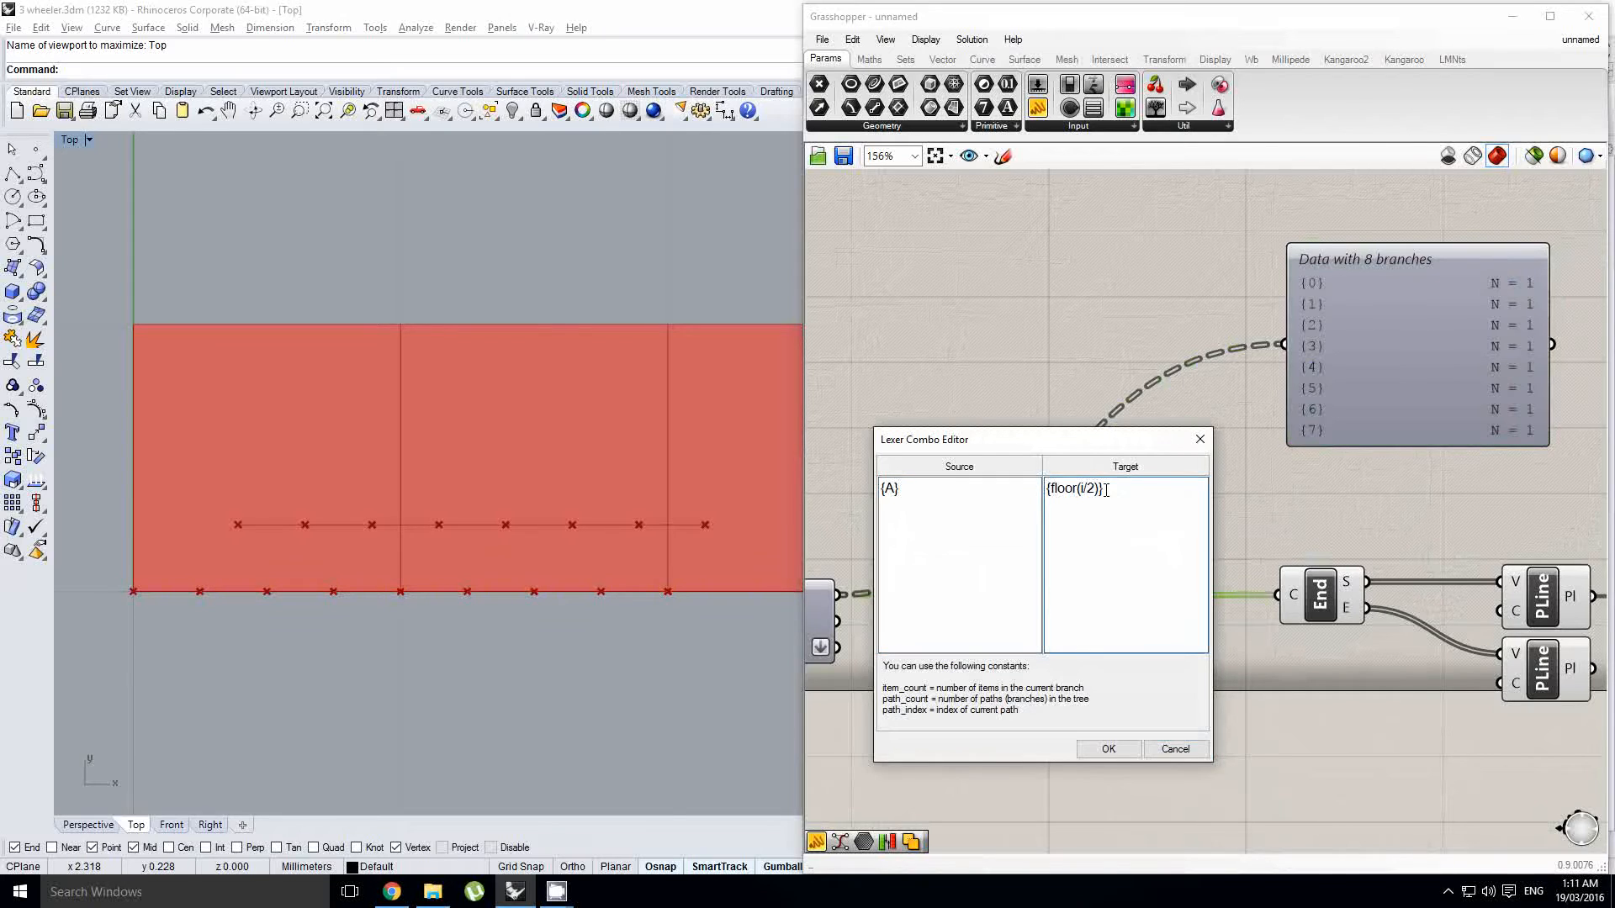
{"action": "left_click", "coordinate": [1108, 749]}
{"action": "left_click_drag", "start_coordinate": [1206, 600], "coordinate": [1292, 356]}
{"action": "right_click_drag", "start_coordinate": [1349, 370], "coordinate": [1301, 376]}
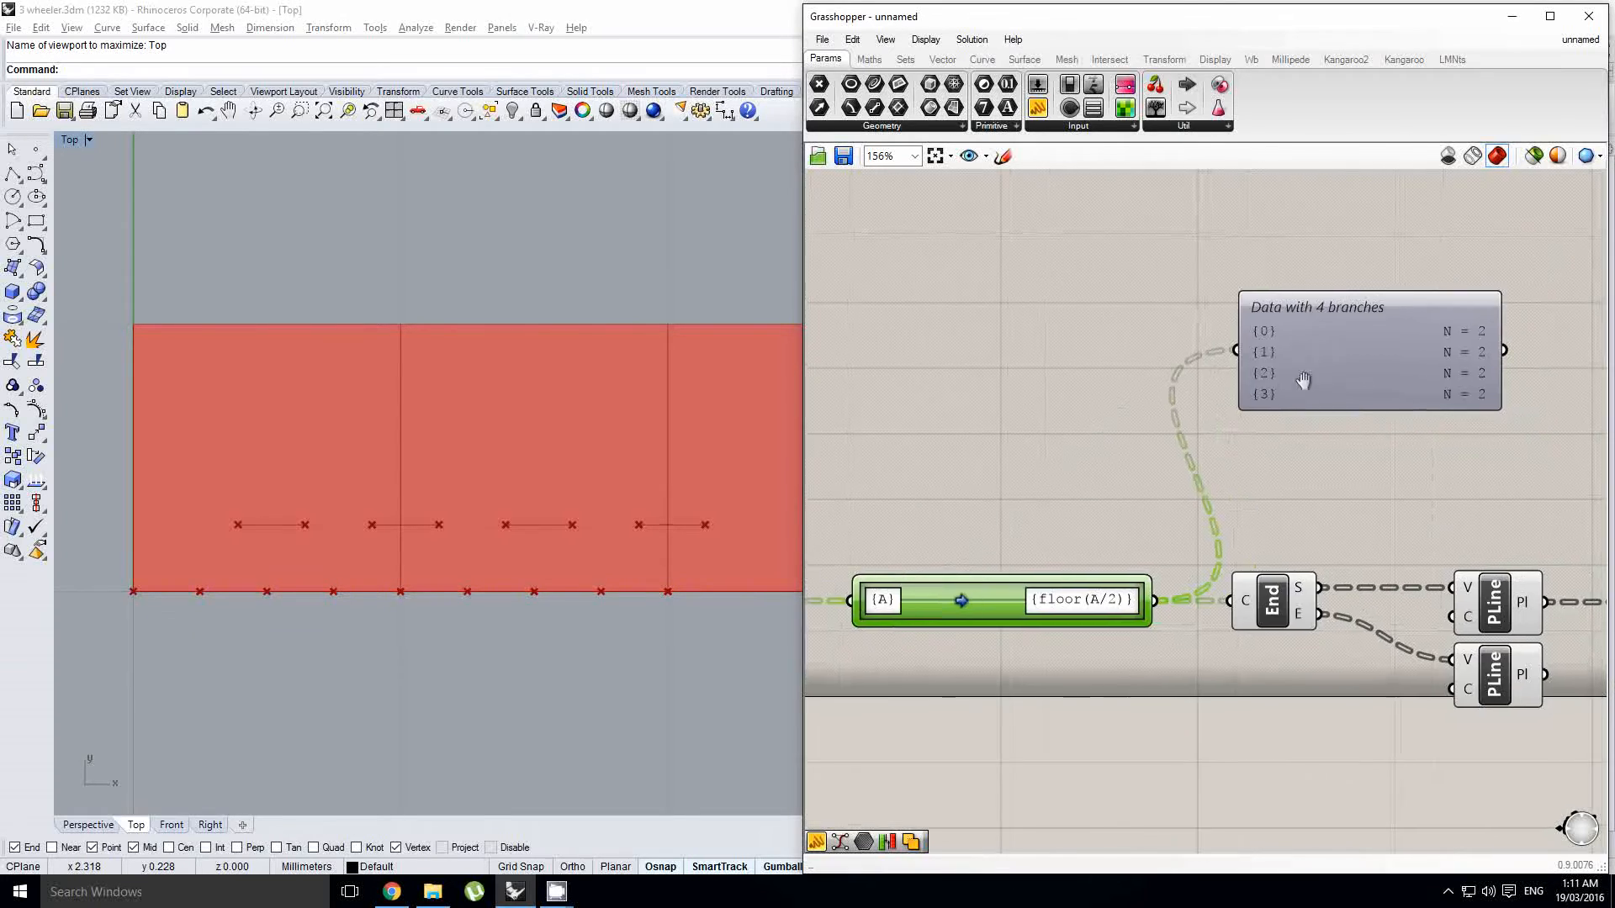
Step: Delete the panel above the Path Mapper
{"action": "left_click", "coordinate": [1319, 375]}
{"action": "key", "text": "Delete"}
{"action": "scroll", "coordinate": [1219, 509], "scroll_direction": "down", "scroll_amount": 1}
{"action": "right_click_drag", "start_coordinate": [1233, 533], "coordinate": [1123, 516]}
Step: Remove the flatten setting from the +2 output of List Item
{"action": "right_click_drag", "start_coordinate": [975, 545], "coordinate": [1149, 555]}
{"action": "right_click", "coordinate": [904, 606]}
{"action": "right_click", "coordinate": [898, 622]}
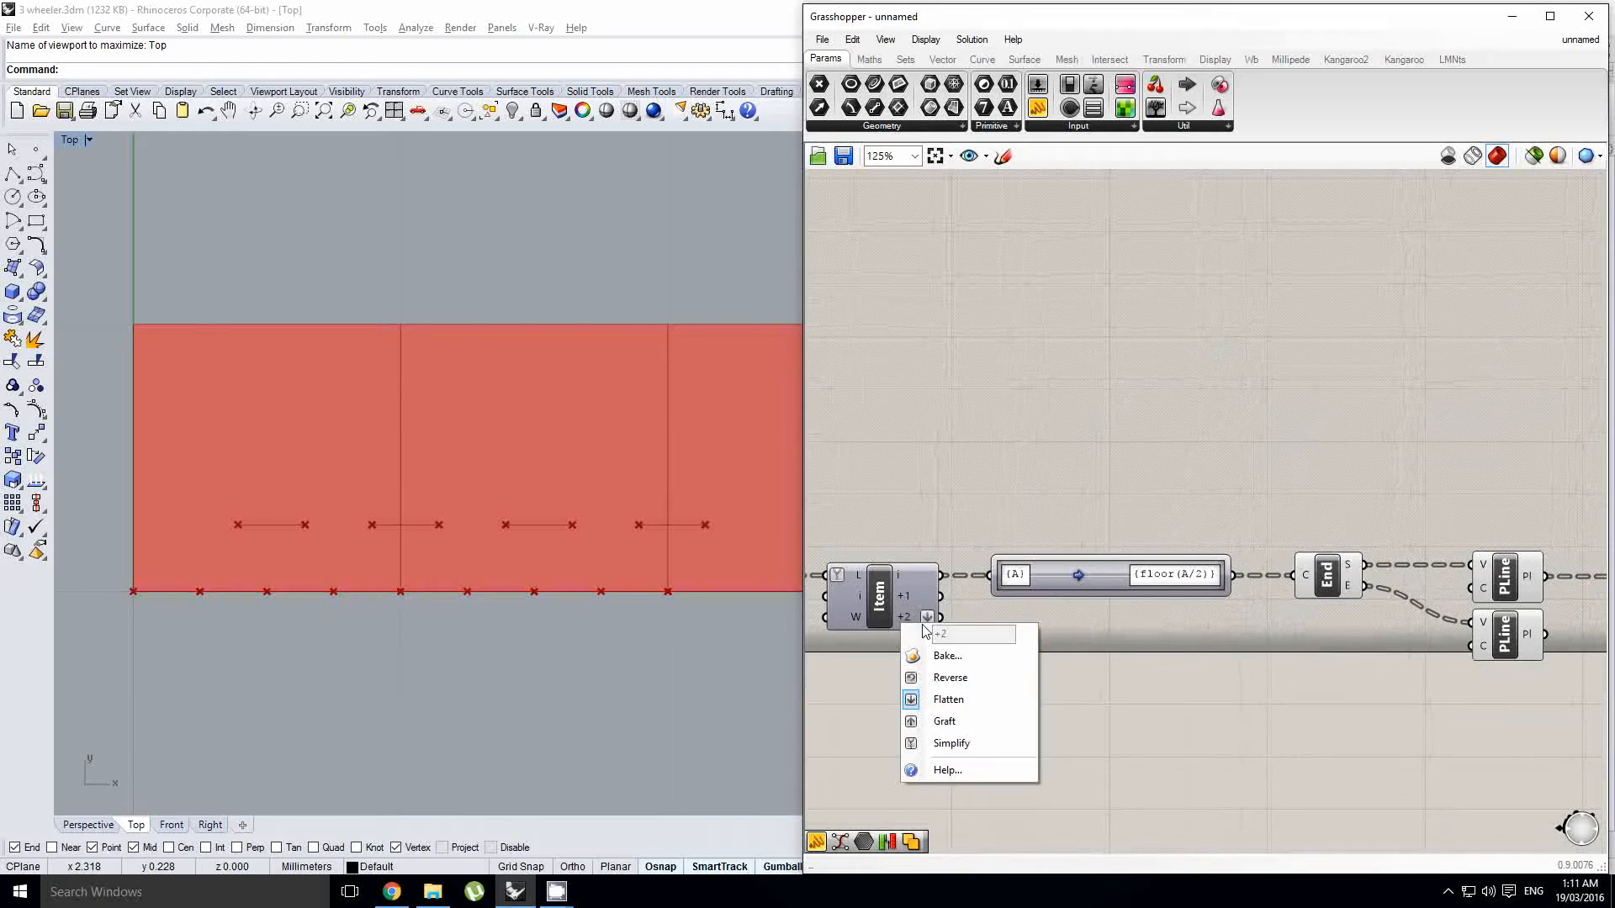
{"action": "left_click", "coordinate": [948, 704]}
Step: Add the Path Mapper's output as a second source for the C input of Join Curves
{"action": "scroll", "coordinate": [929, 584], "scroll_direction": "down", "scroll_amount": 2}
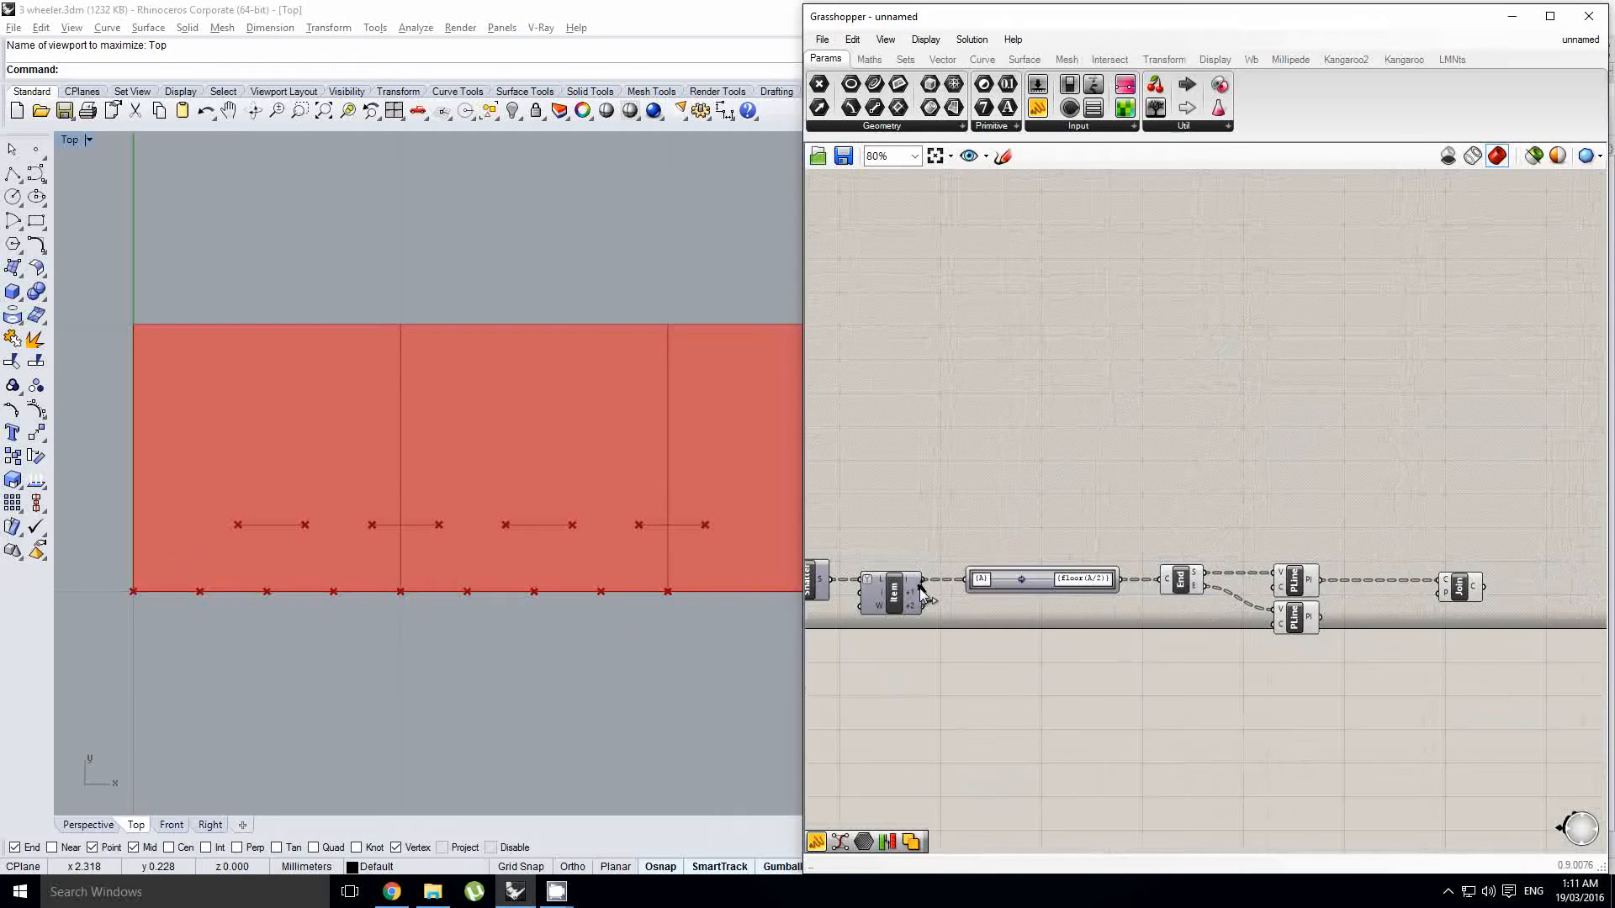
{"action": "scroll", "coordinate": [1450, 591], "scroll_direction": "up", "scroll_amount": 2}
{"action": "left_click", "coordinate": [1451, 589]}
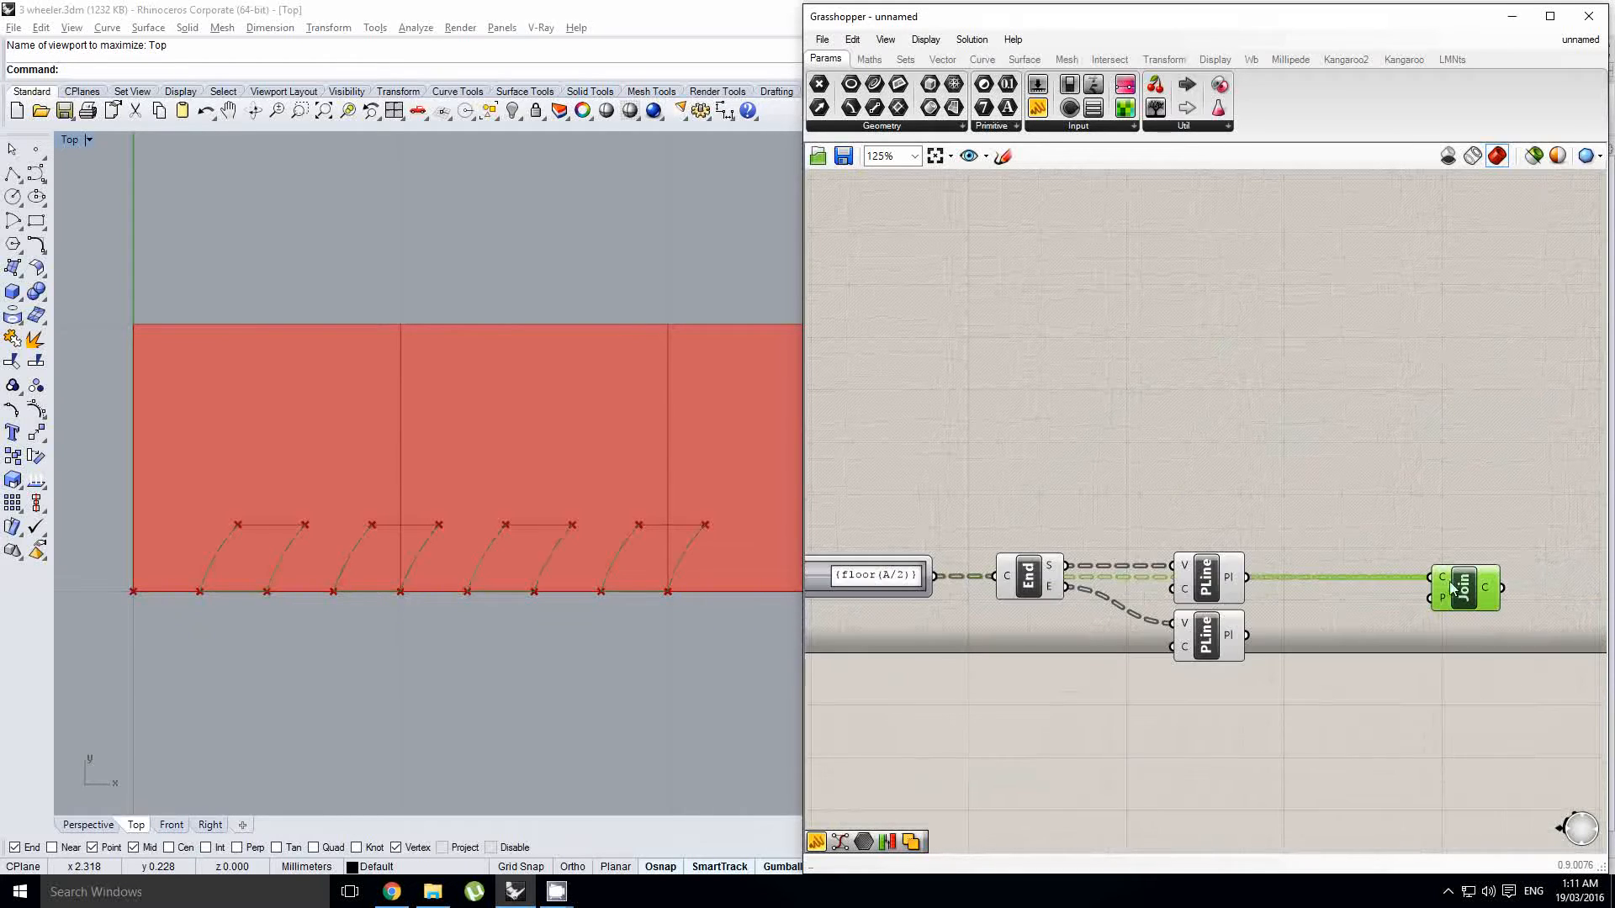
{"action": "right_click_drag", "start_coordinate": [1130, 580], "coordinate": [1253, 567]}
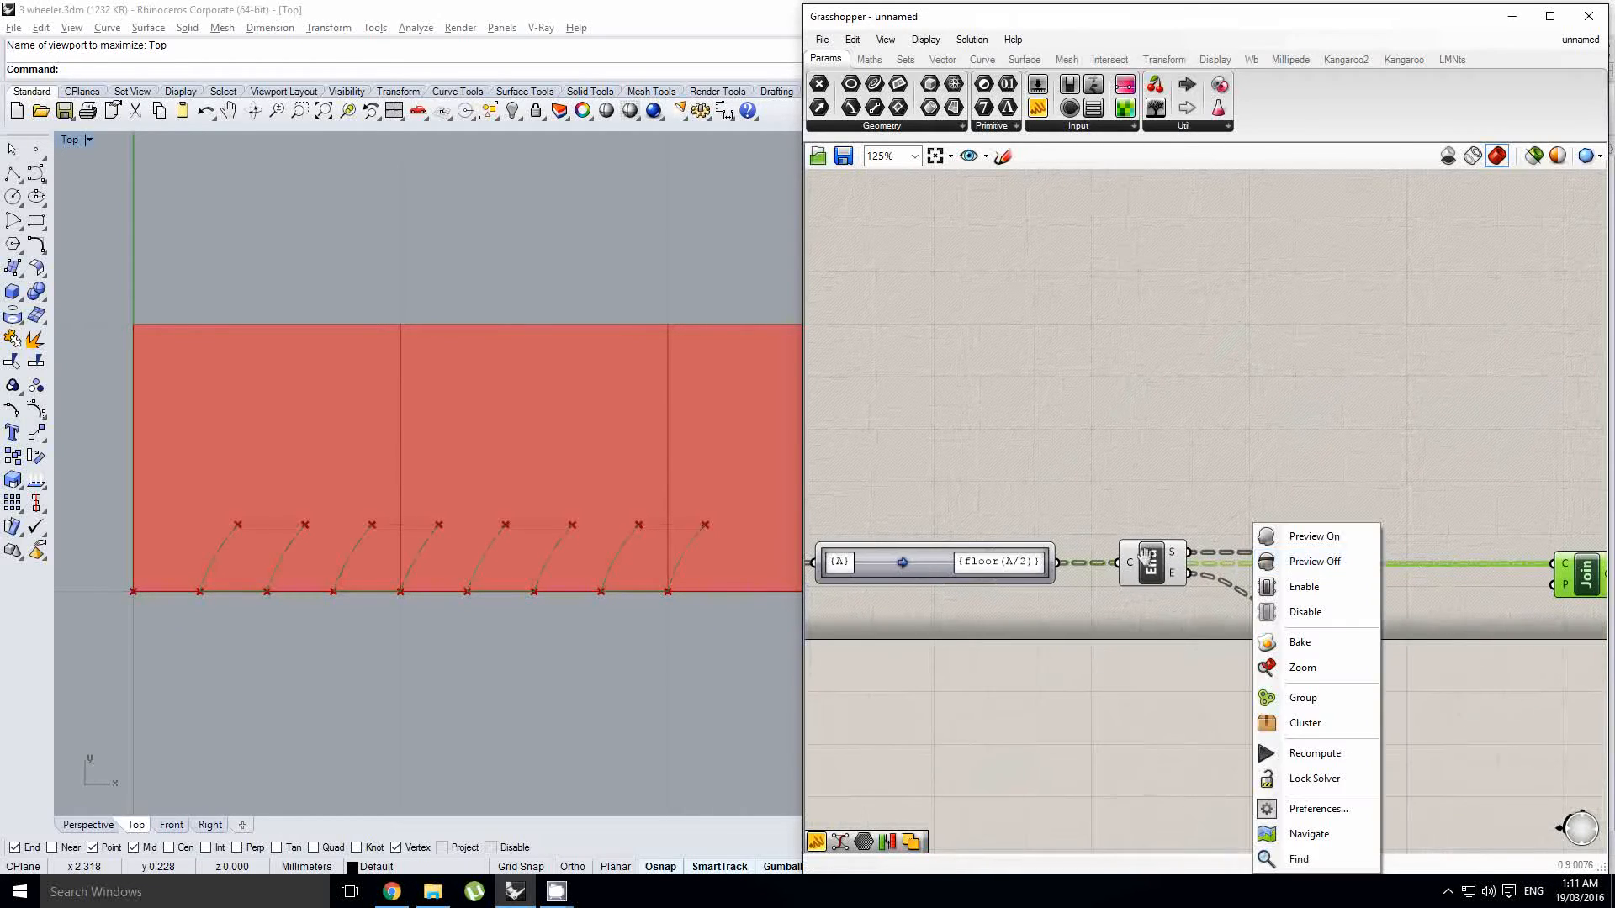
Step: Add the second polyline's output as another source for the C input of Join Curves and reposition the Join Curves component
{"action": "left_click", "coordinate": [1117, 526]}
{"action": "scroll", "coordinate": [1077, 572], "scroll_direction": "down", "scroll_amount": 2}
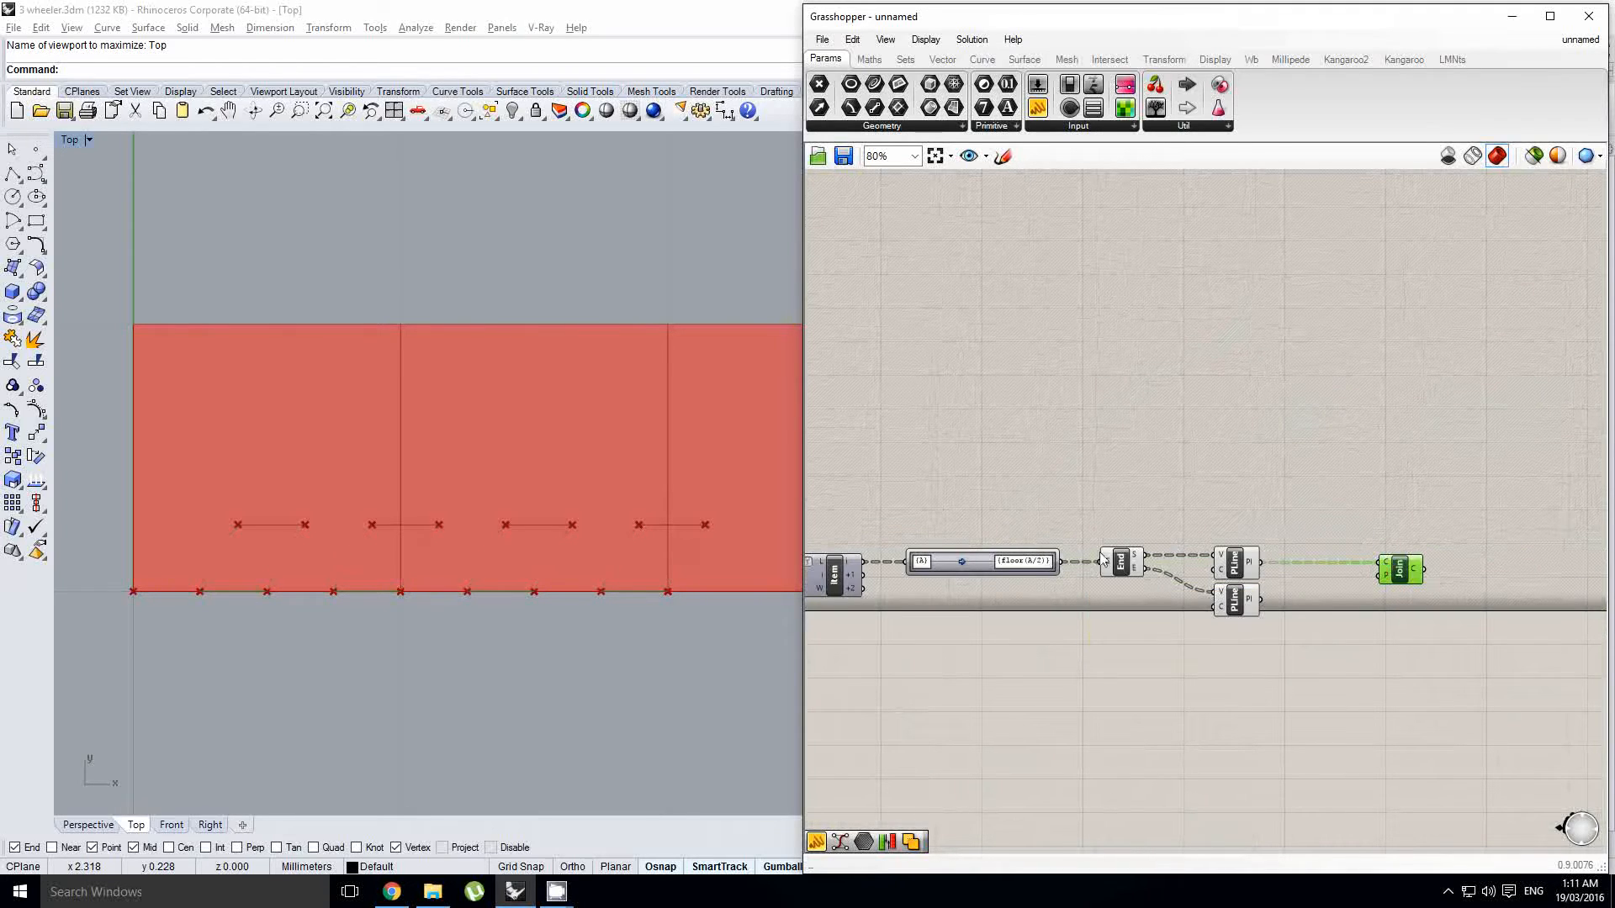
{"action": "scroll", "coordinate": [1362, 570], "scroll_direction": "up", "scroll_amount": 1}
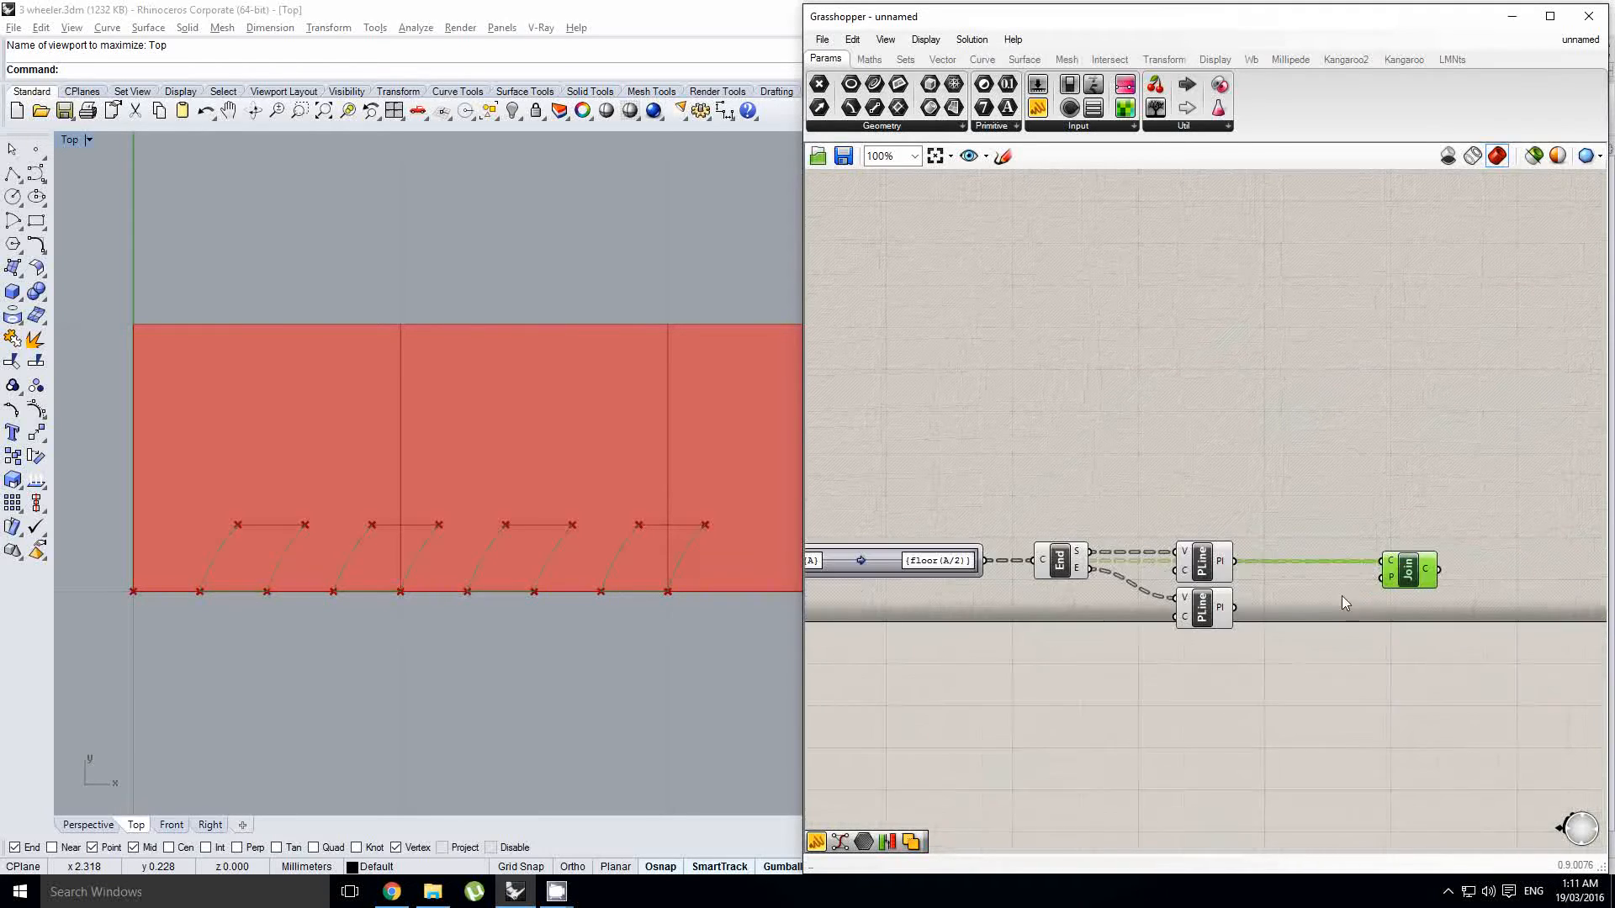
{"action": "left_click", "coordinate": [1345, 600]}
{"action": "right_click_drag", "start_coordinate": [1359, 586], "coordinate": [1313, 585]}
{"action": "left_click", "coordinate": [1280, 519]}
{"action": "scroll", "coordinate": [1371, 574], "scroll_direction": "up", "scroll_amount": 1}
{"action": "left_click", "coordinate": [1372, 578]}
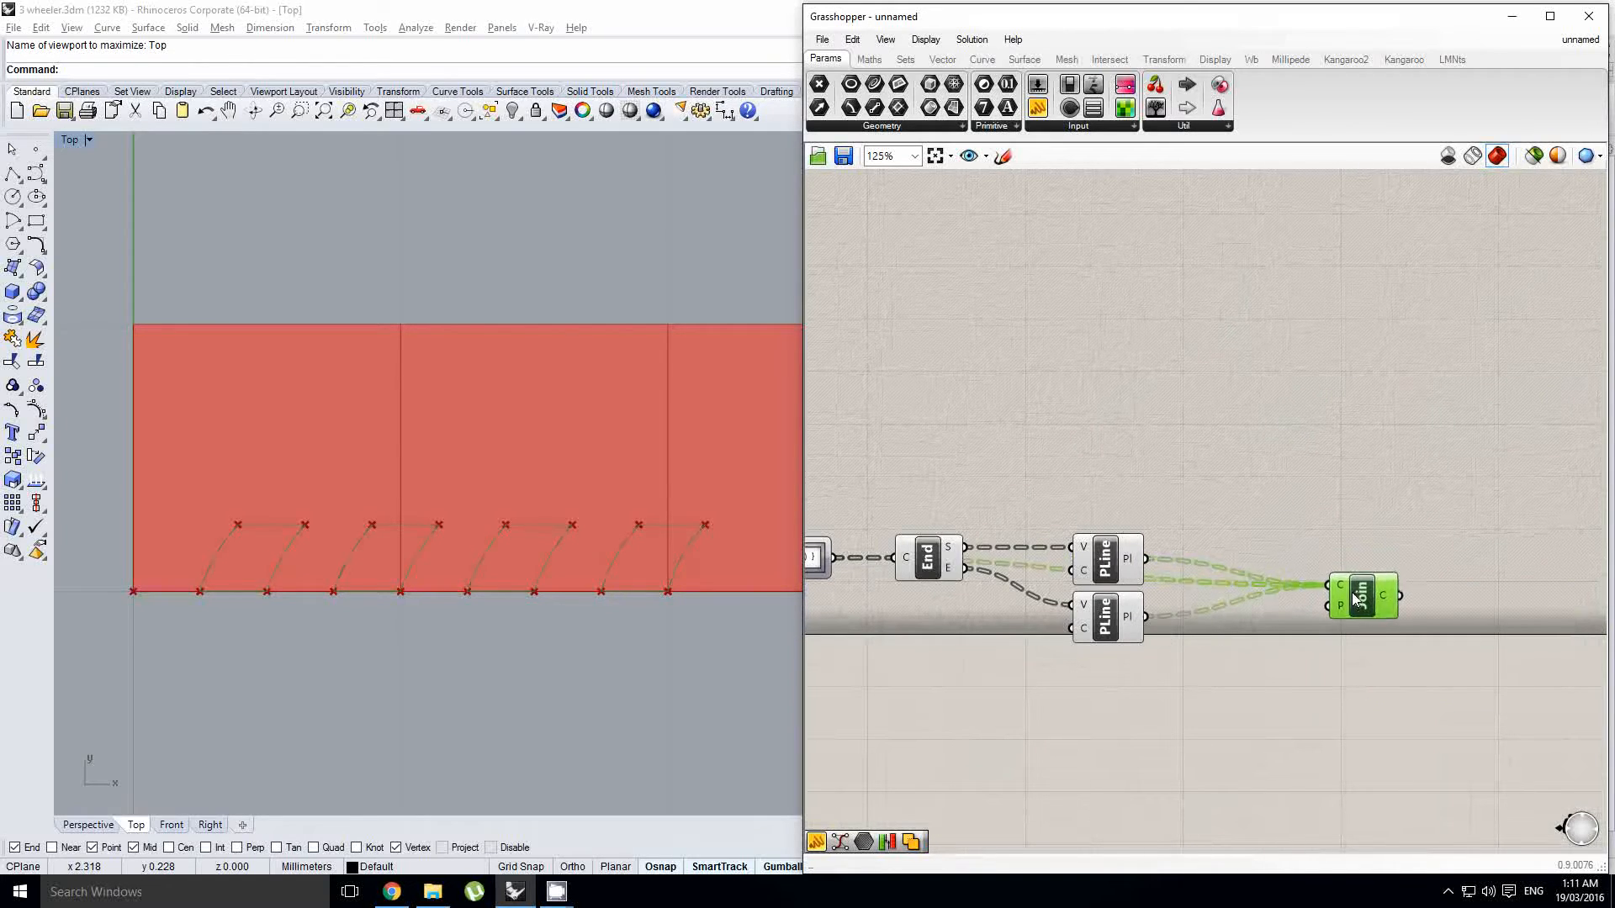
{"action": "scroll", "coordinate": [1358, 588], "scroll_direction": "up", "scroll_amount": 1}
{"action": "mouse_move", "coordinate": [1377, 609]}
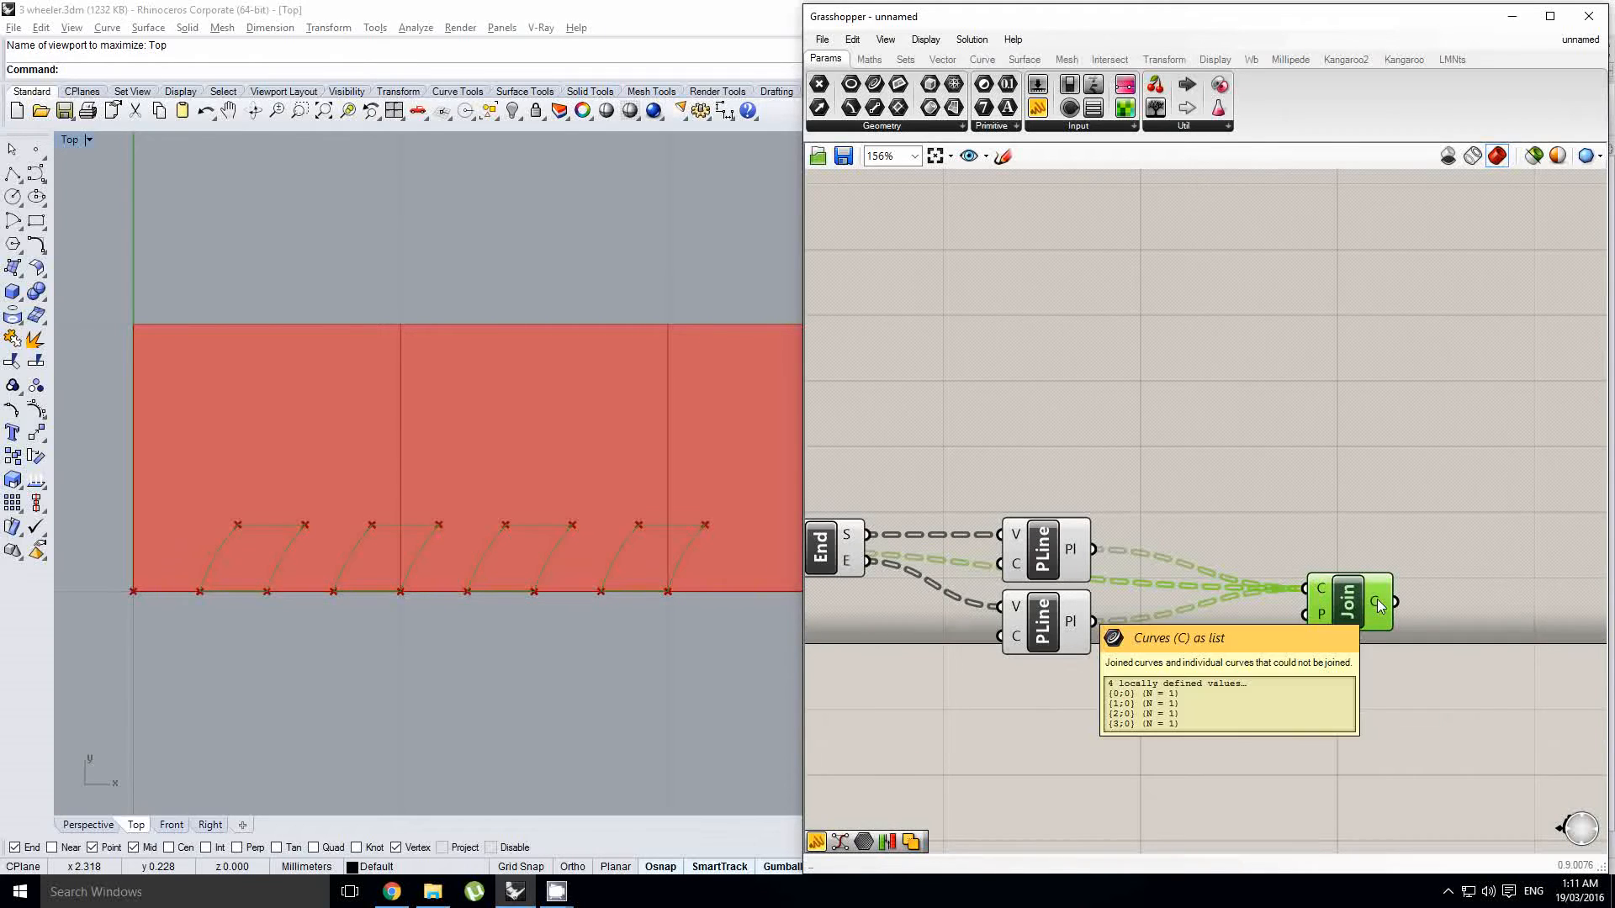
Step: Inspect the Join Curves output in a temporary panel and delete that panel
{"action": "right_click_drag", "start_coordinate": [1381, 597], "coordinate": [1104, 602]}
{"action": "left_click", "coordinate": [1082, 278]}
{"action": "left_click_drag", "start_coordinate": [1051, 111], "coordinate": [1354, 476]}
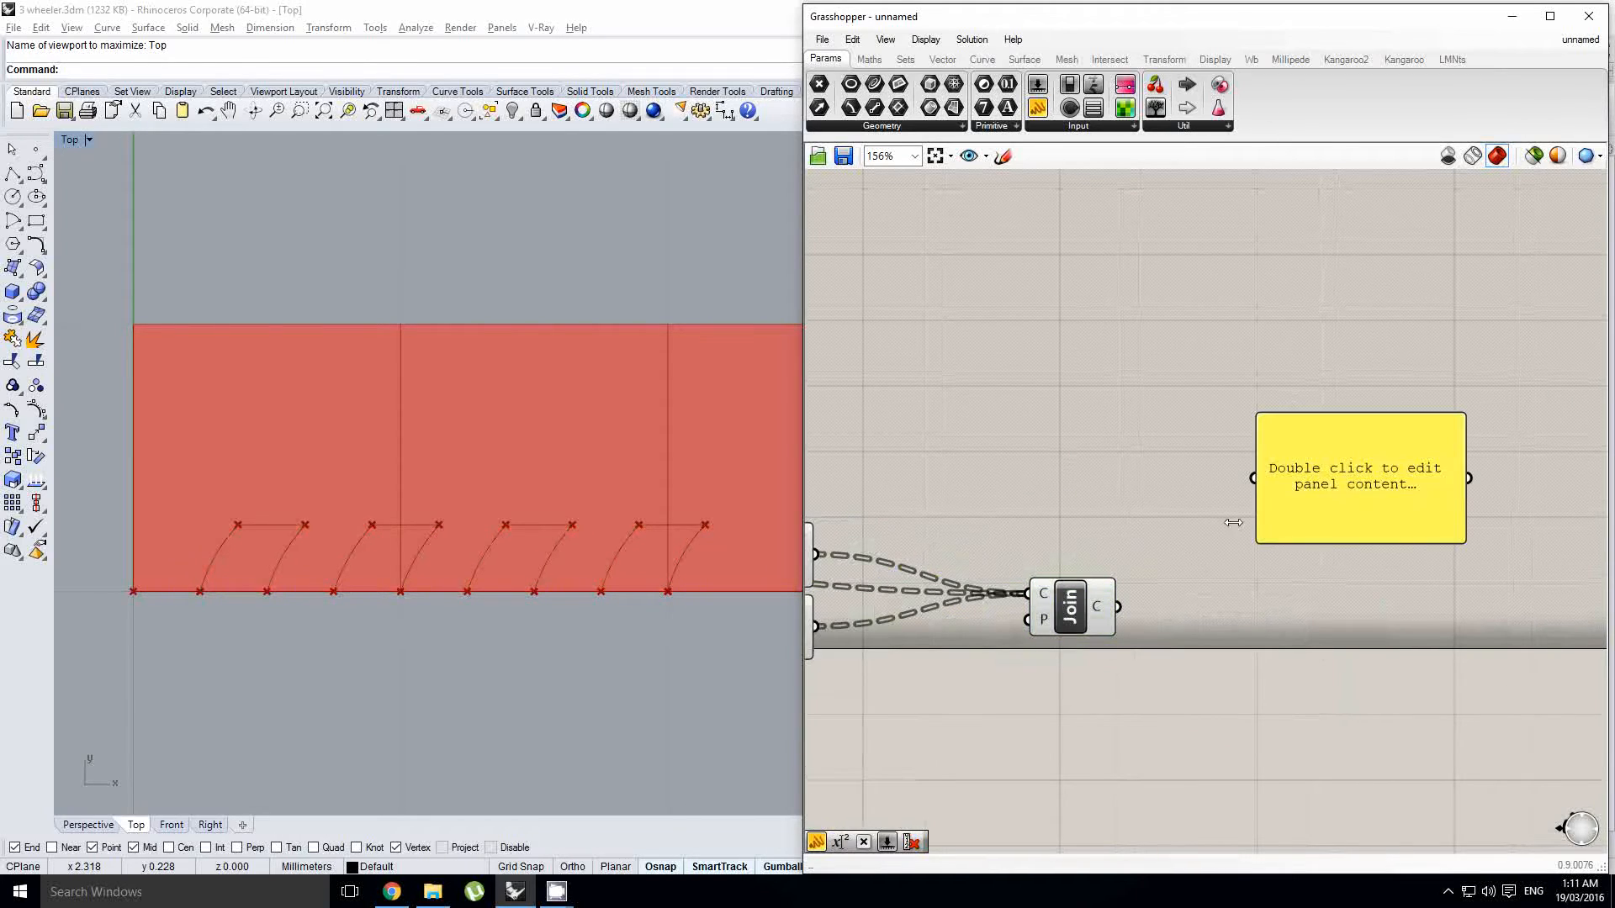
{"action": "left_click_drag", "start_coordinate": [1255, 486], "coordinate": [1254, 479]}
{"action": "left_click", "coordinate": [1344, 487]}
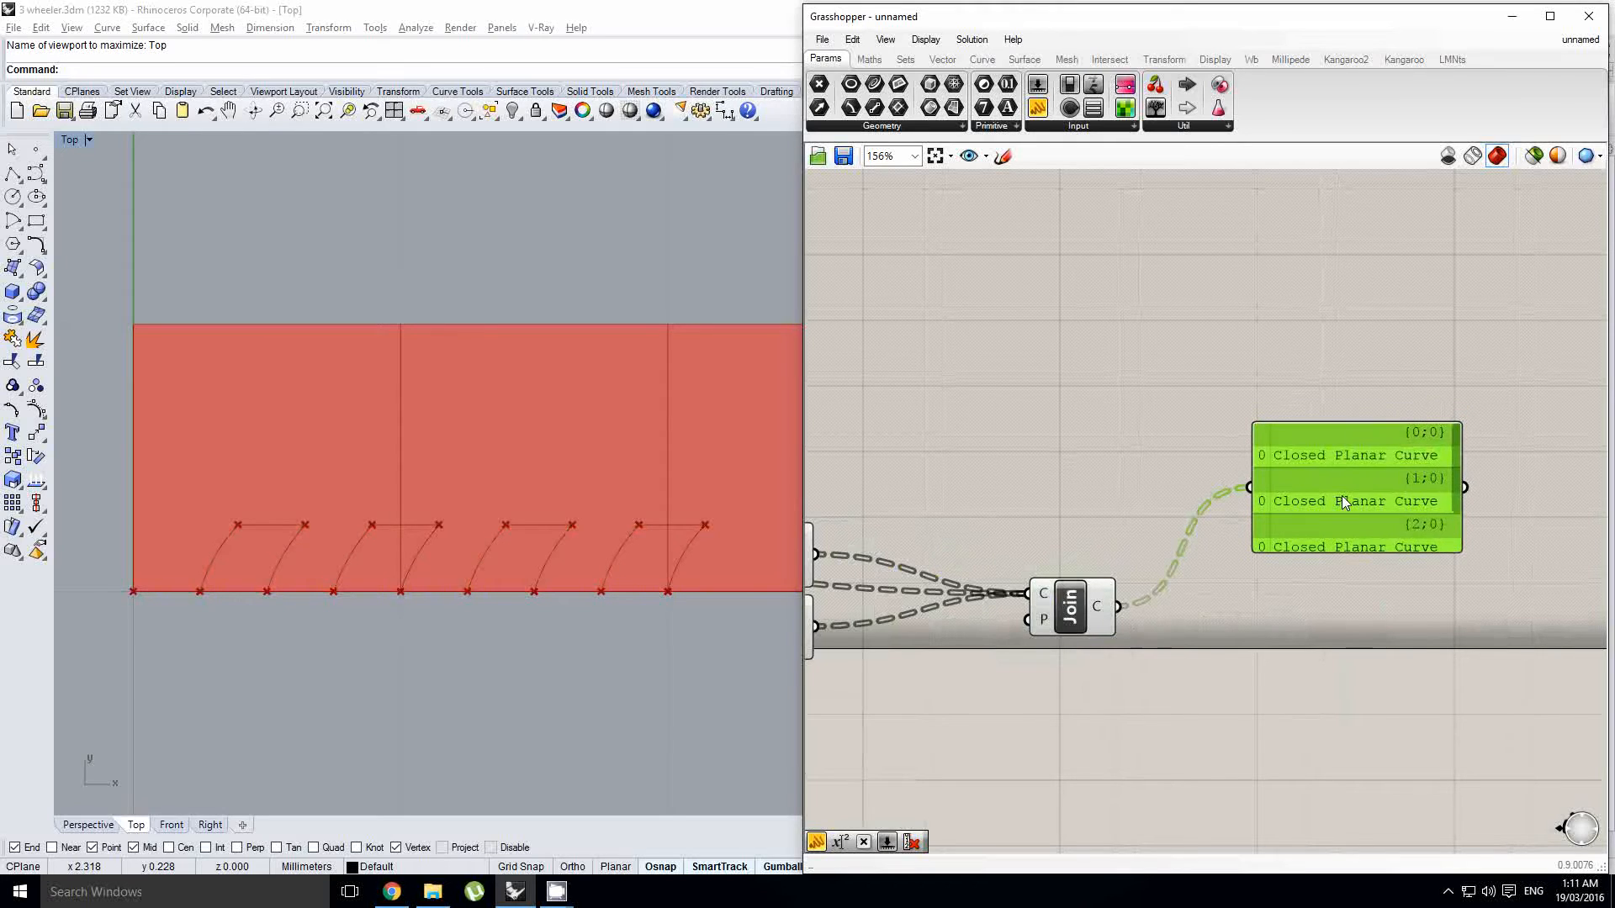
{"action": "key", "text": "Delete"}
Step: Duplicate the Path Mapper, End Points, both PolyLines and Join Curves below the originals, feeding the copy from List Item's +2 output
{"action": "right_click_drag", "start_coordinate": [1181, 573], "coordinate": [1284, 552]}
{"action": "left_click", "coordinate": [1176, 586]}
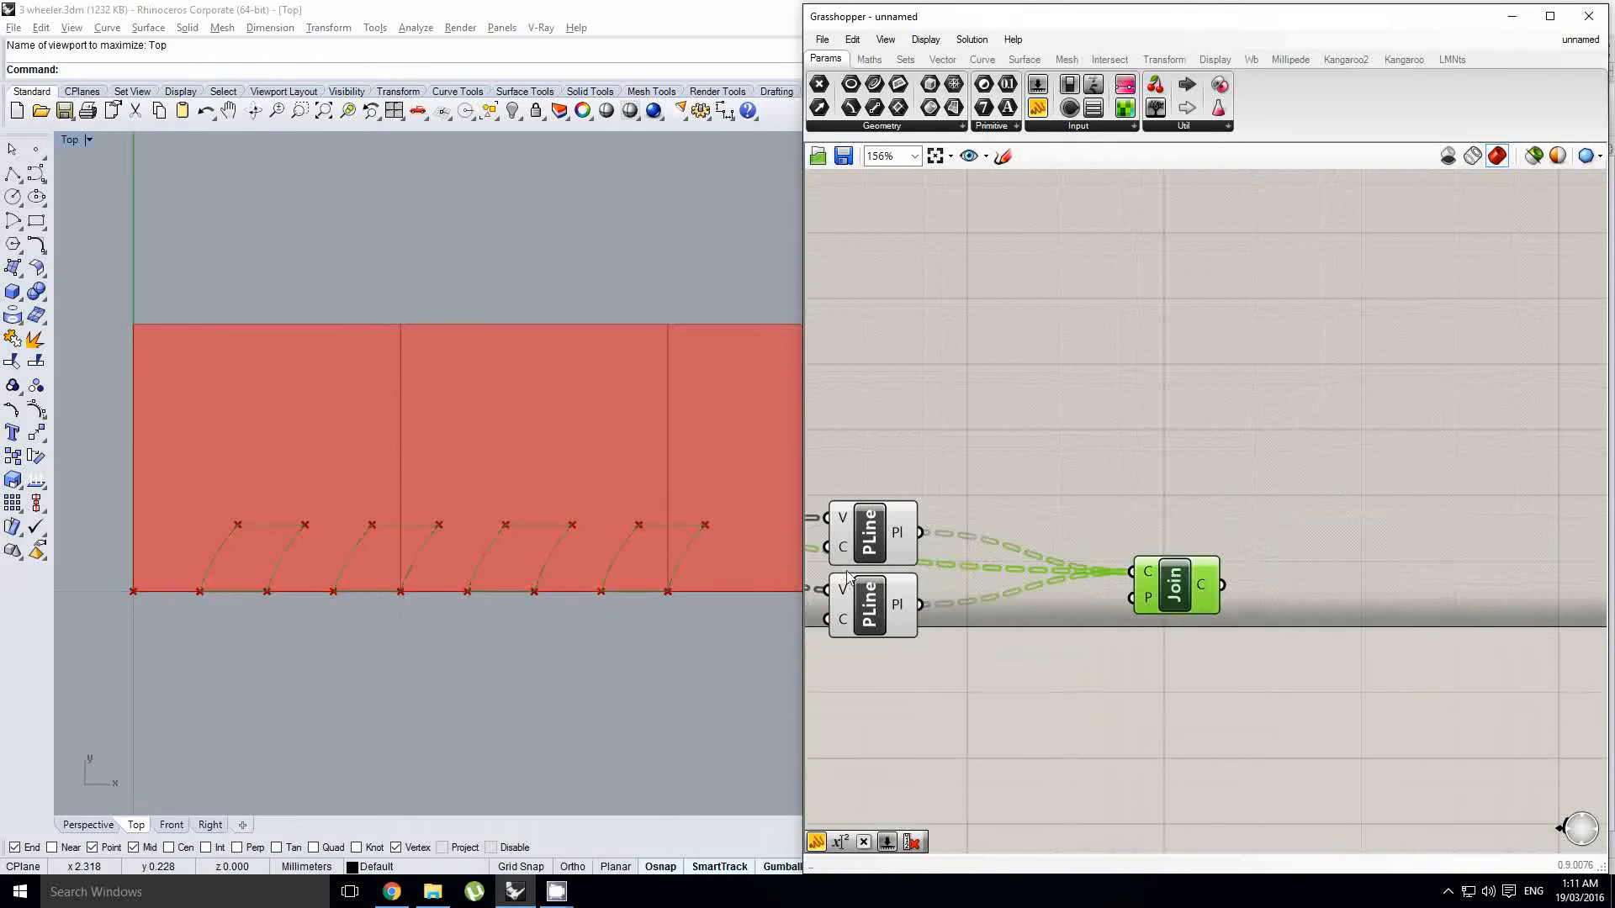
{"action": "right_click_drag", "start_coordinate": [473, 543], "coordinate": [543, 512]}
{"action": "scroll", "coordinate": [1174, 506], "scroll_direction": "down", "scroll_amount": 2}
{"action": "right_click_drag", "start_coordinate": [1043, 554], "coordinate": [1421, 553]}
{"action": "scroll", "coordinate": [1379, 555], "scroll_direction": "down", "scroll_amount": 2}
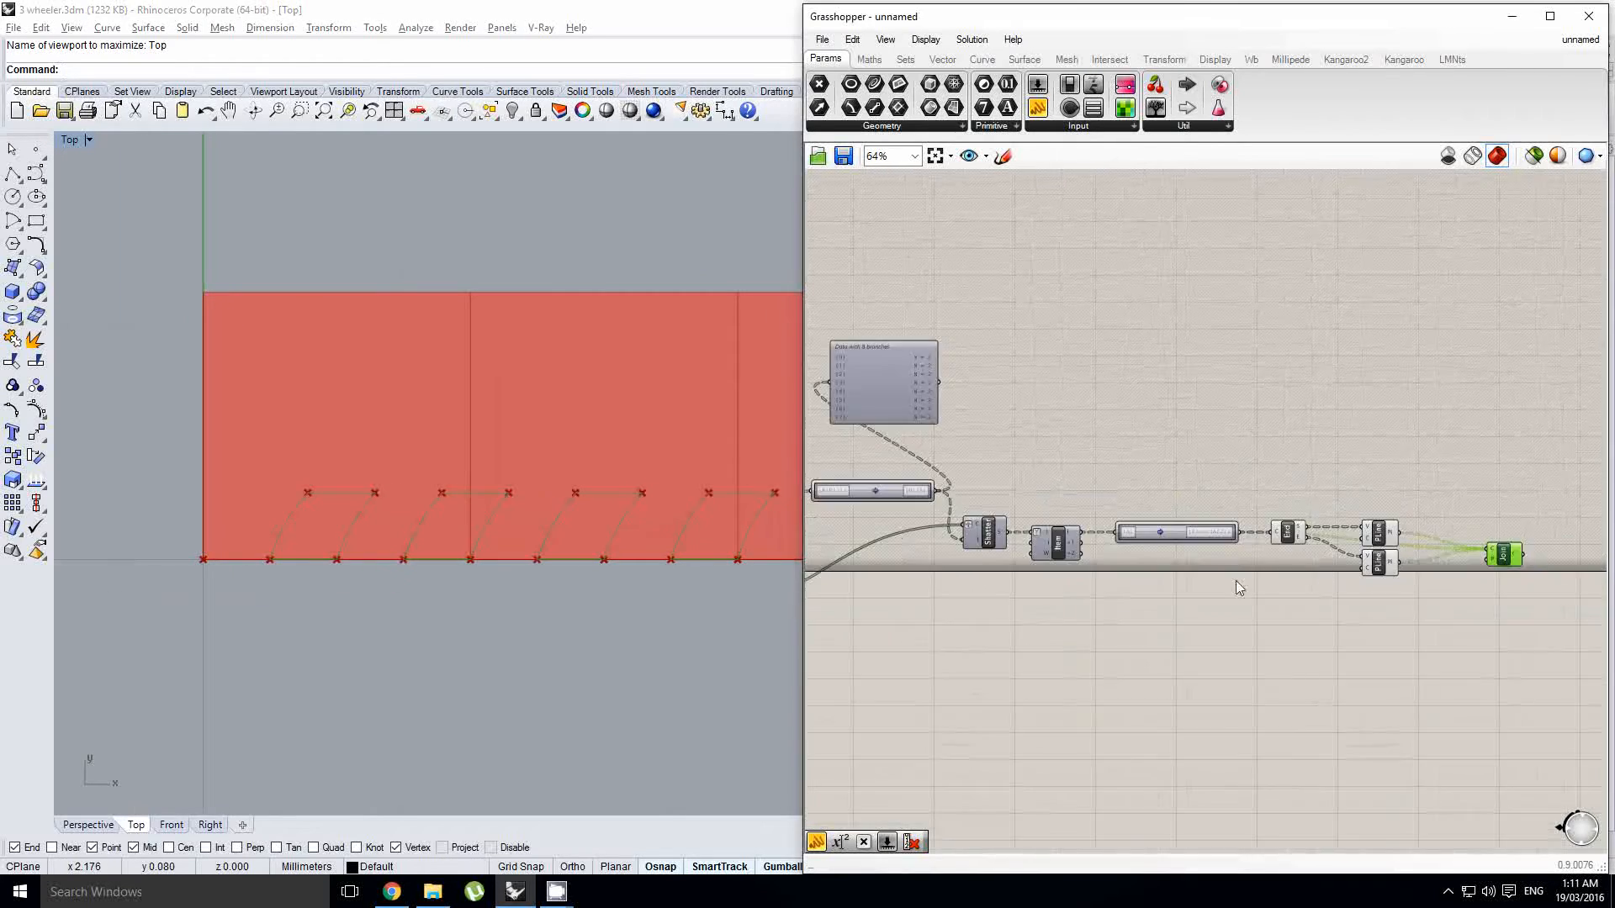
{"action": "scroll", "coordinate": [1179, 540], "scroll_direction": "up", "scroll_amount": 1}
{"action": "right_click_drag", "start_coordinate": [1087, 561], "coordinate": [1203, 562]}
{"action": "right_click_drag", "start_coordinate": [1405, 550], "coordinate": [1070, 547]}
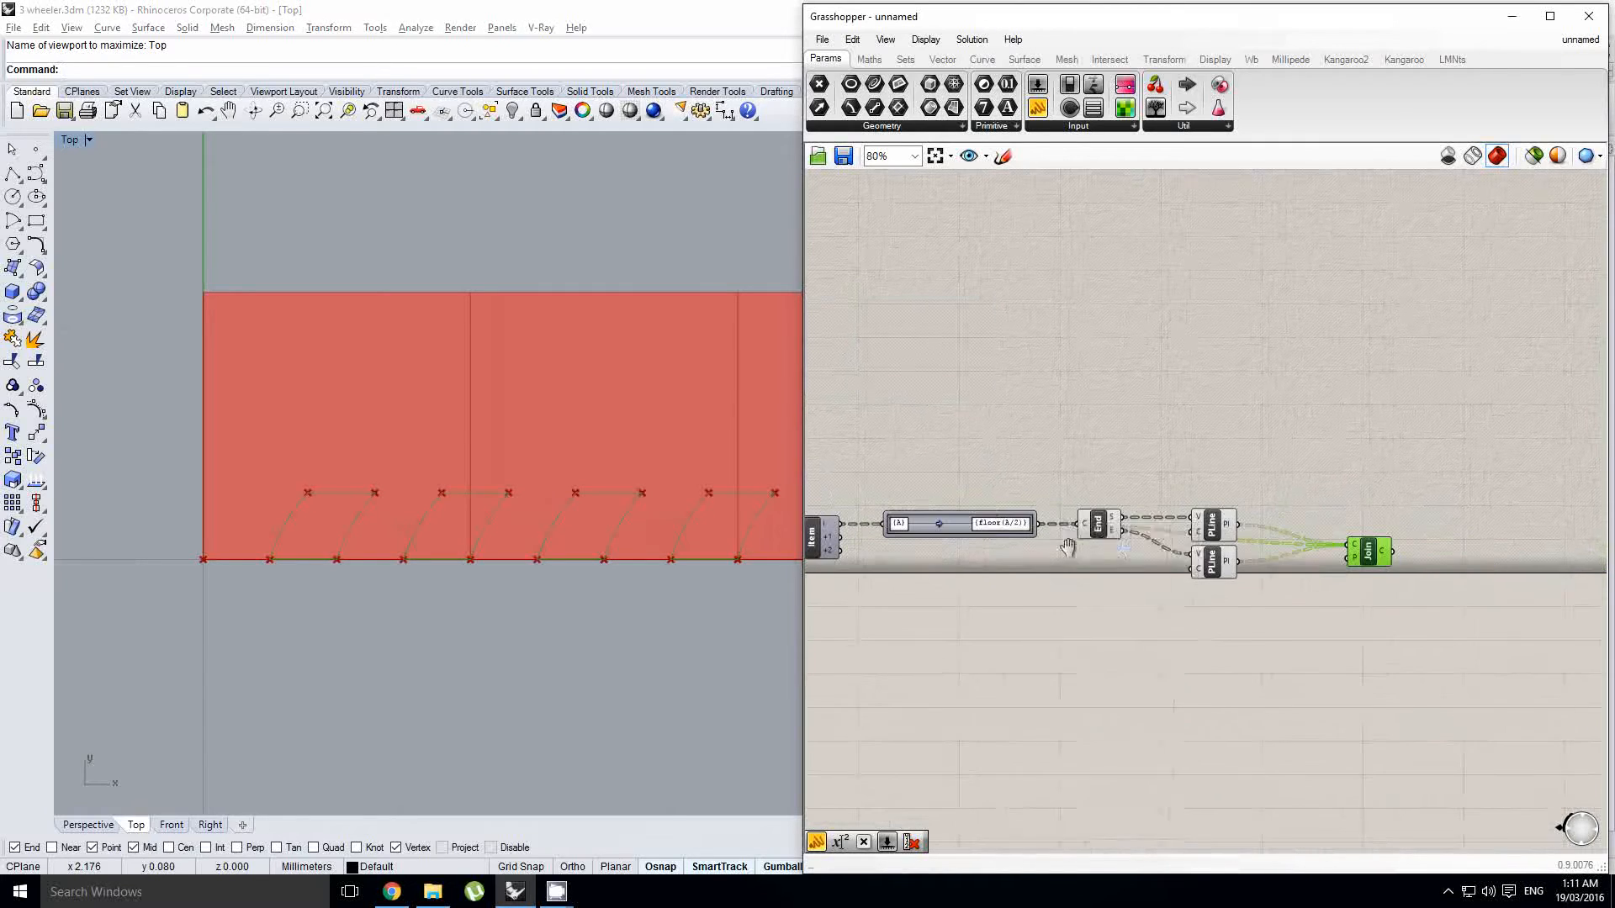
{"action": "left_click_drag", "start_coordinate": [1423, 622], "coordinate": [991, 617]}
{"action": "left_click_drag", "start_coordinate": [833, 551], "coordinate": [884, 608]}
{"action": "right_click_drag", "start_coordinate": [1015, 552], "coordinate": [982, 551]}
{"action": "left_click", "coordinate": [984, 552]}
{"action": "right_click_drag", "start_coordinate": [1186, 653], "coordinate": [1120, 650]}
{"action": "scroll", "coordinate": [1120, 650], "scroll_direction": "up", "scroll_amount": 1}
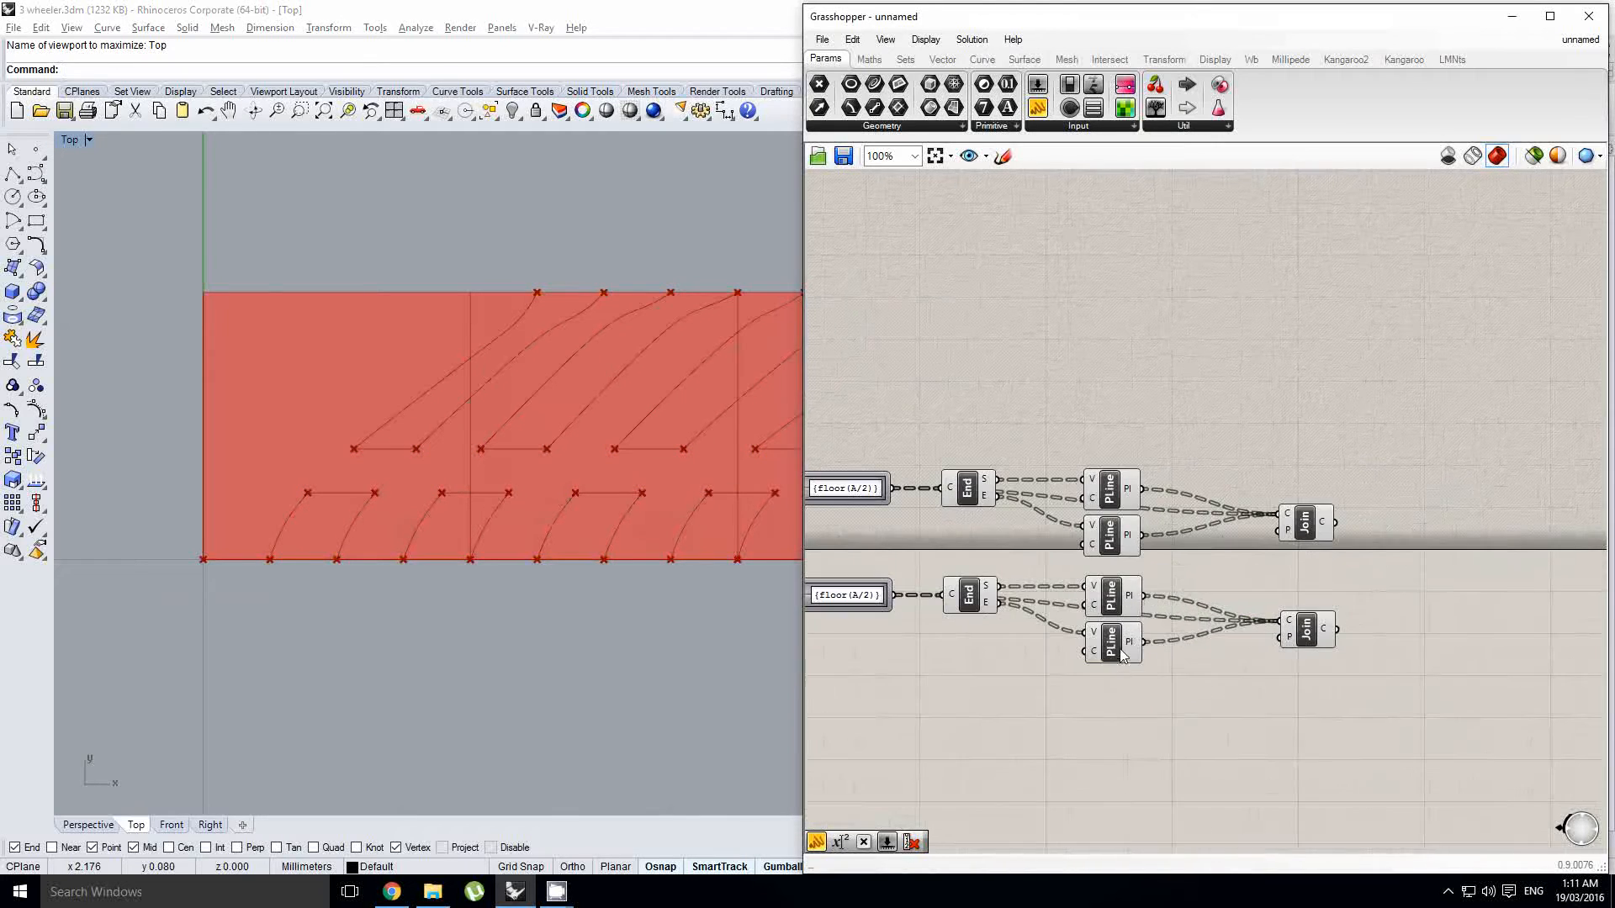
Step: Delete the second PolyLine from the duplicated chain, leaving its Join Curves fed by one polyline and the Path Mapper
{"action": "left_click", "coordinate": [1122, 651]}
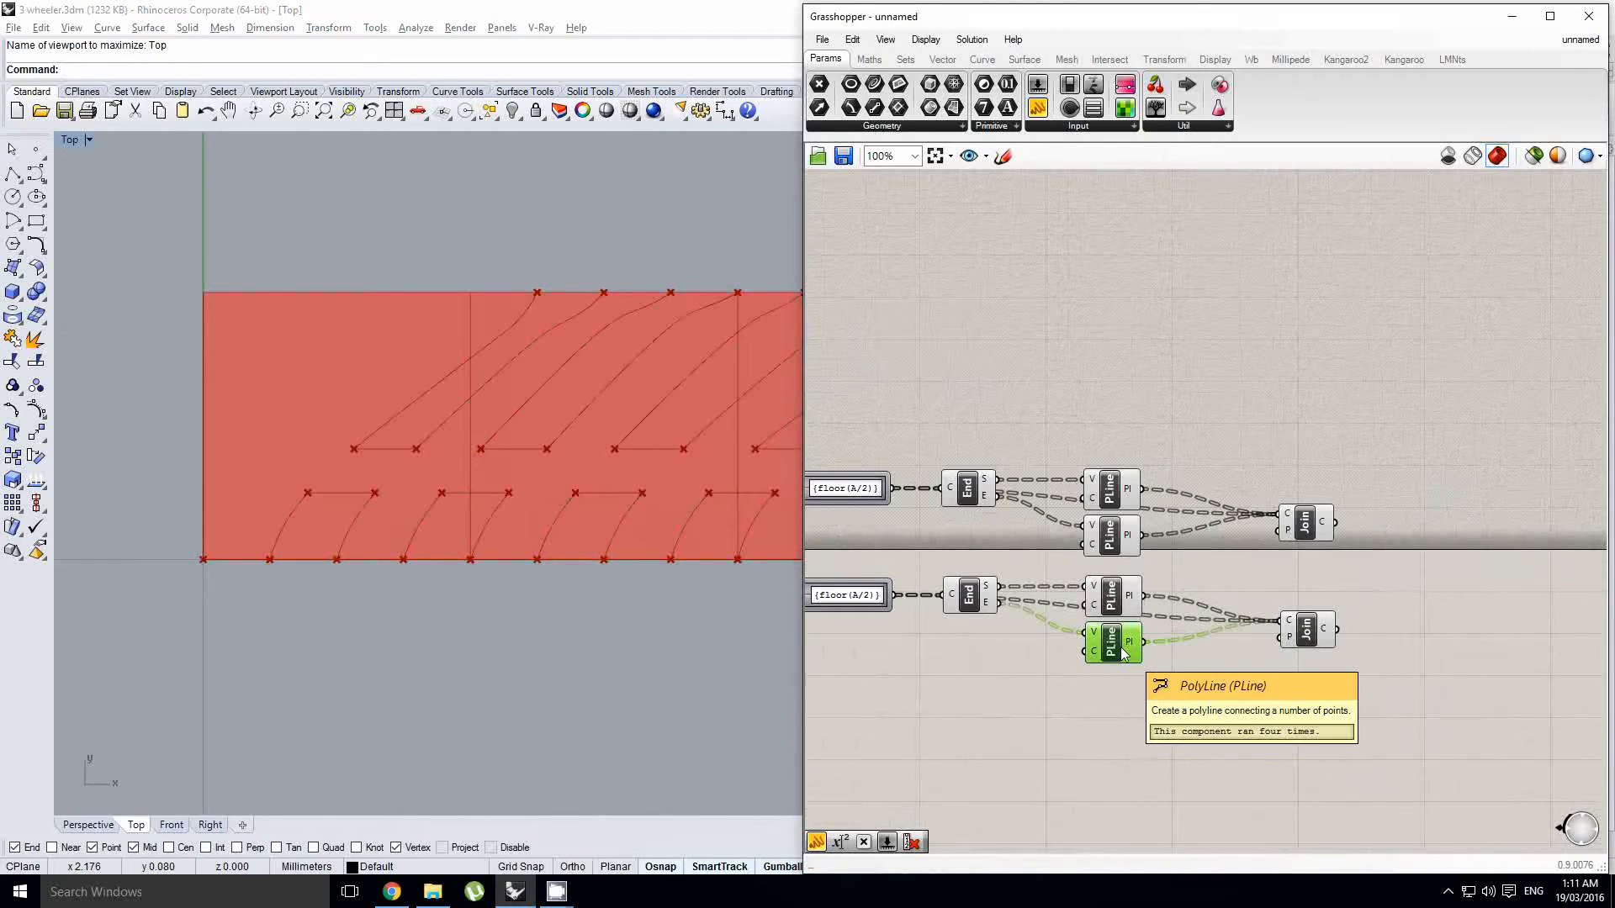
{"action": "key", "text": "Delete"}
{"action": "right_click_drag", "start_coordinate": [1218, 632], "coordinate": [1203, 632]}
{"action": "left_click", "coordinate": [1293, 629]}
{"action": "right_click_drag", "start_coordinate": [558, 486], "coordinate": [552, 486]}
{"action": "scroll", "coordinate": [552, 484], "scroll_direction": "down", "scroll_amount": 4}
{"action": "right_click_drag", "start_coordinate": [673, 409], "coordinate": [535, 471]}
{"action": "scroll", "coordinate": [496, 486], "scroll_direction": "up", "scroll_amount": 2}
{"action": "right_click_drag", "start_coordinate": [1042, 594], "coordinate": [1175, 588]}
{"action": "left_click", "coordinate": [1125, 554]}
{"action": "right_click_drag", "start_coordinate": [1101, 545], "coordinate": [1123, 552]}
{"action": "right_click_drag", "start_coordinate": [1396, 609], "coordinate": [1293, 605]}
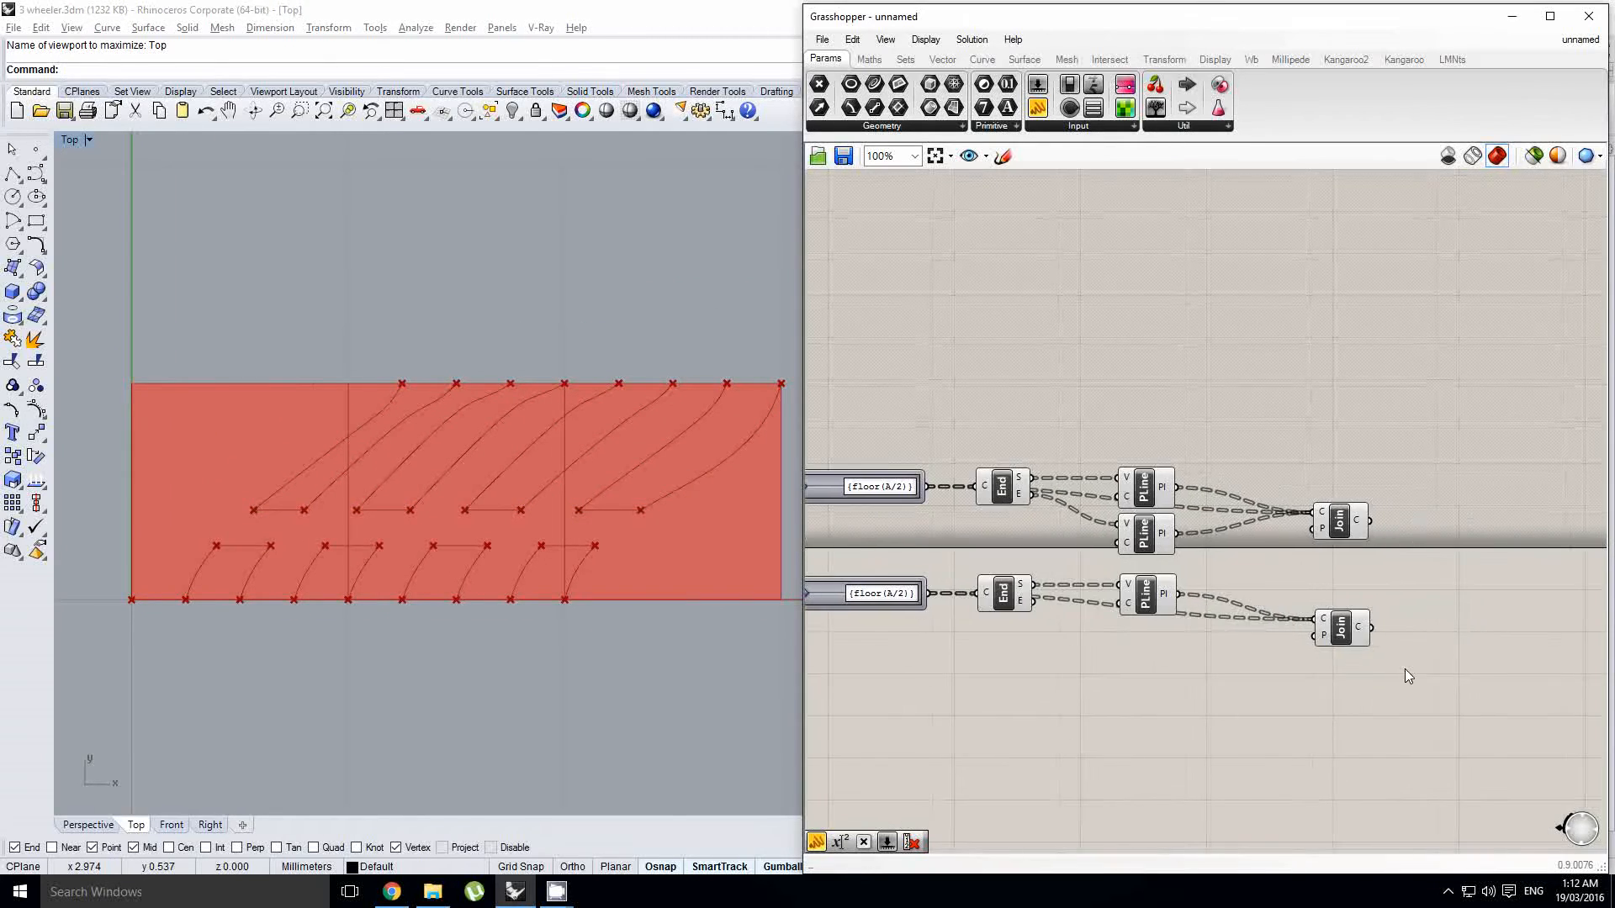
Step: Add a Curve parameter after the two chains and connect both Join Curves outputs to it
{"action": "right_click_drag", "start_coordinate": [1438, 579], "coordinate": [1227, 595]}
{"action": "right_click", "coordinate": [1232, 593]}
{"action": "left_click", "coordinate": [1200, 591]}
{"action": "double_click", "coordinate": [1202, 590]}
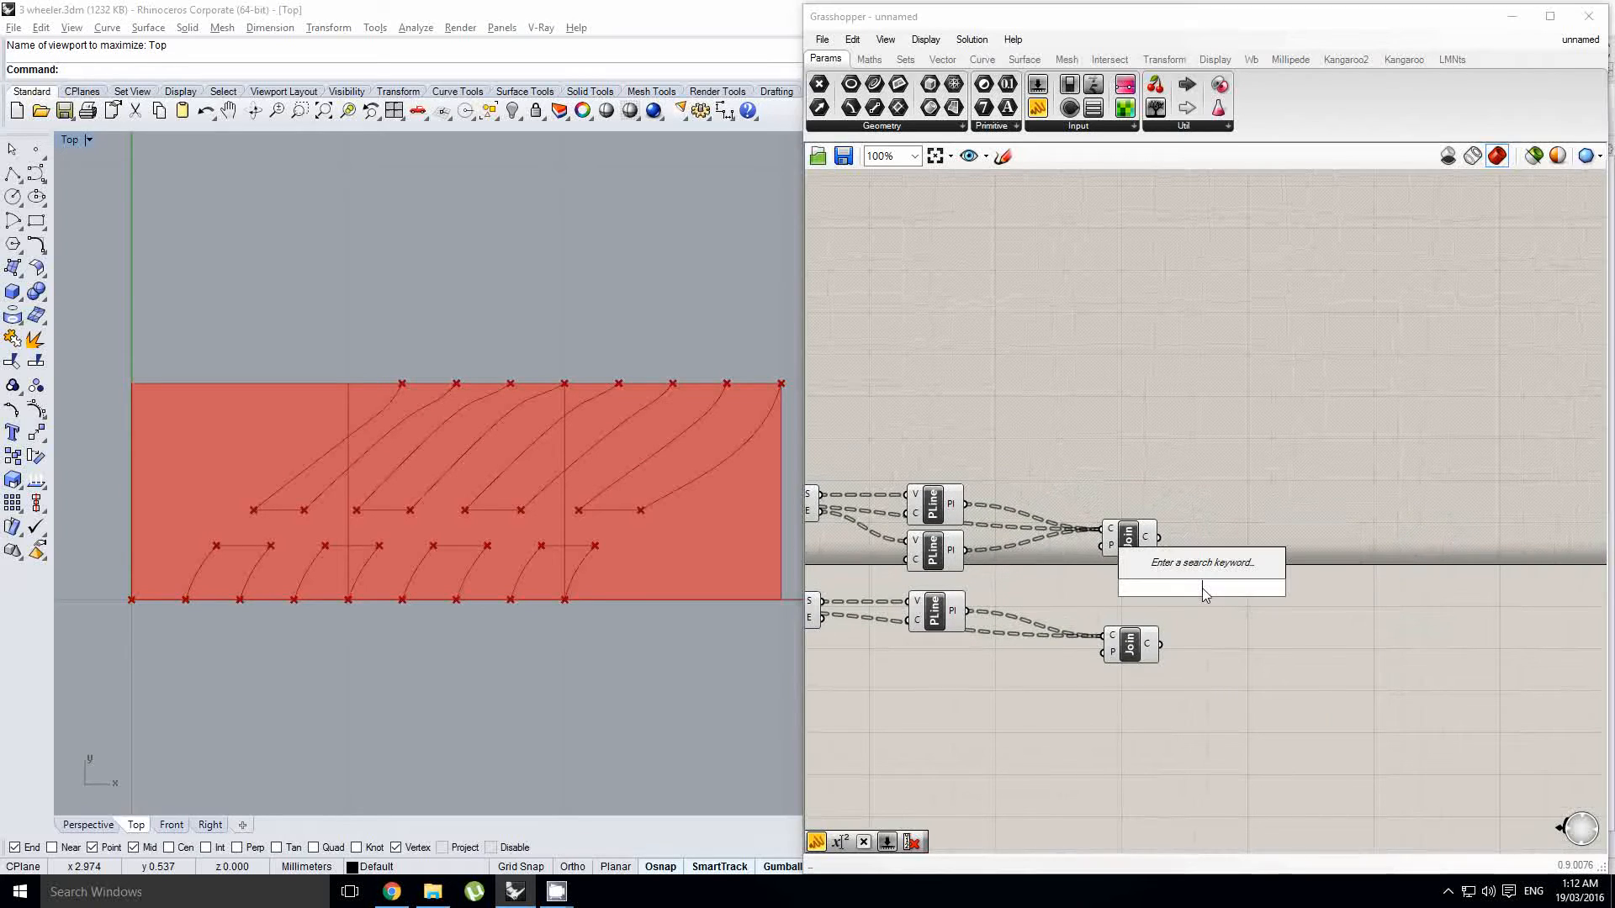
{"action": "type", "text": "crv"}
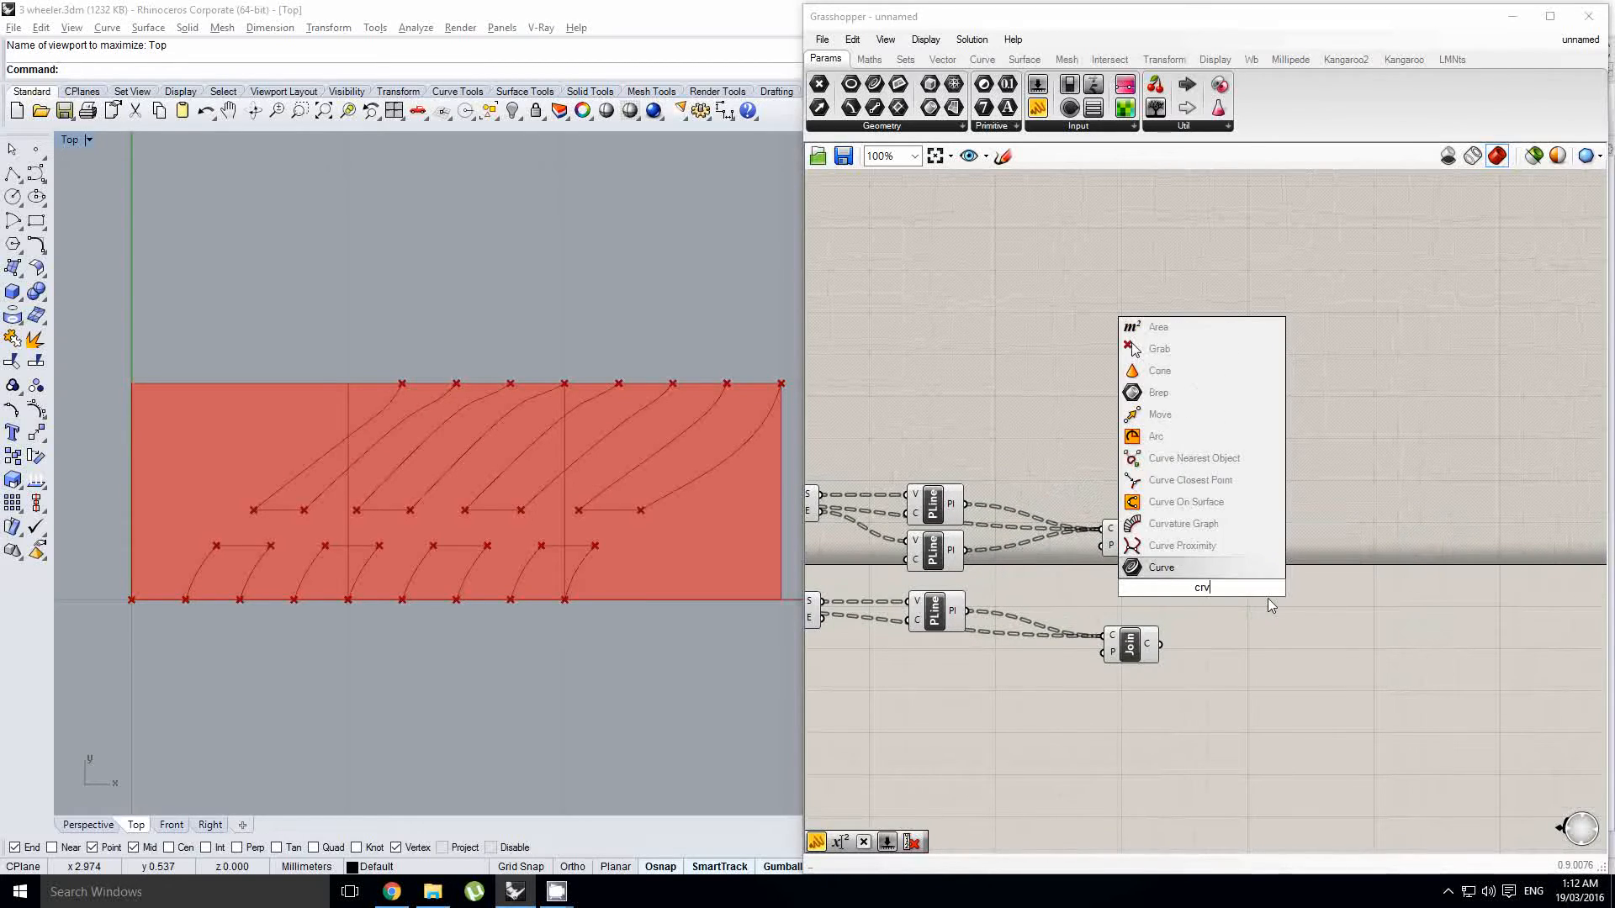
{"action": "key", "text": "Return"}
{"action": "scroll", "coordinate": [1173, 591], "scroll_direction": "up", "scroll_amount": 1}
{"action": "left_click_drag", "start_coordinate": [1194, 587], "coordinate": [1251, 610]}
{"action": "right_click_drag", "start_coordinate": [1207, 621], "coordinate": [1248, 619]}
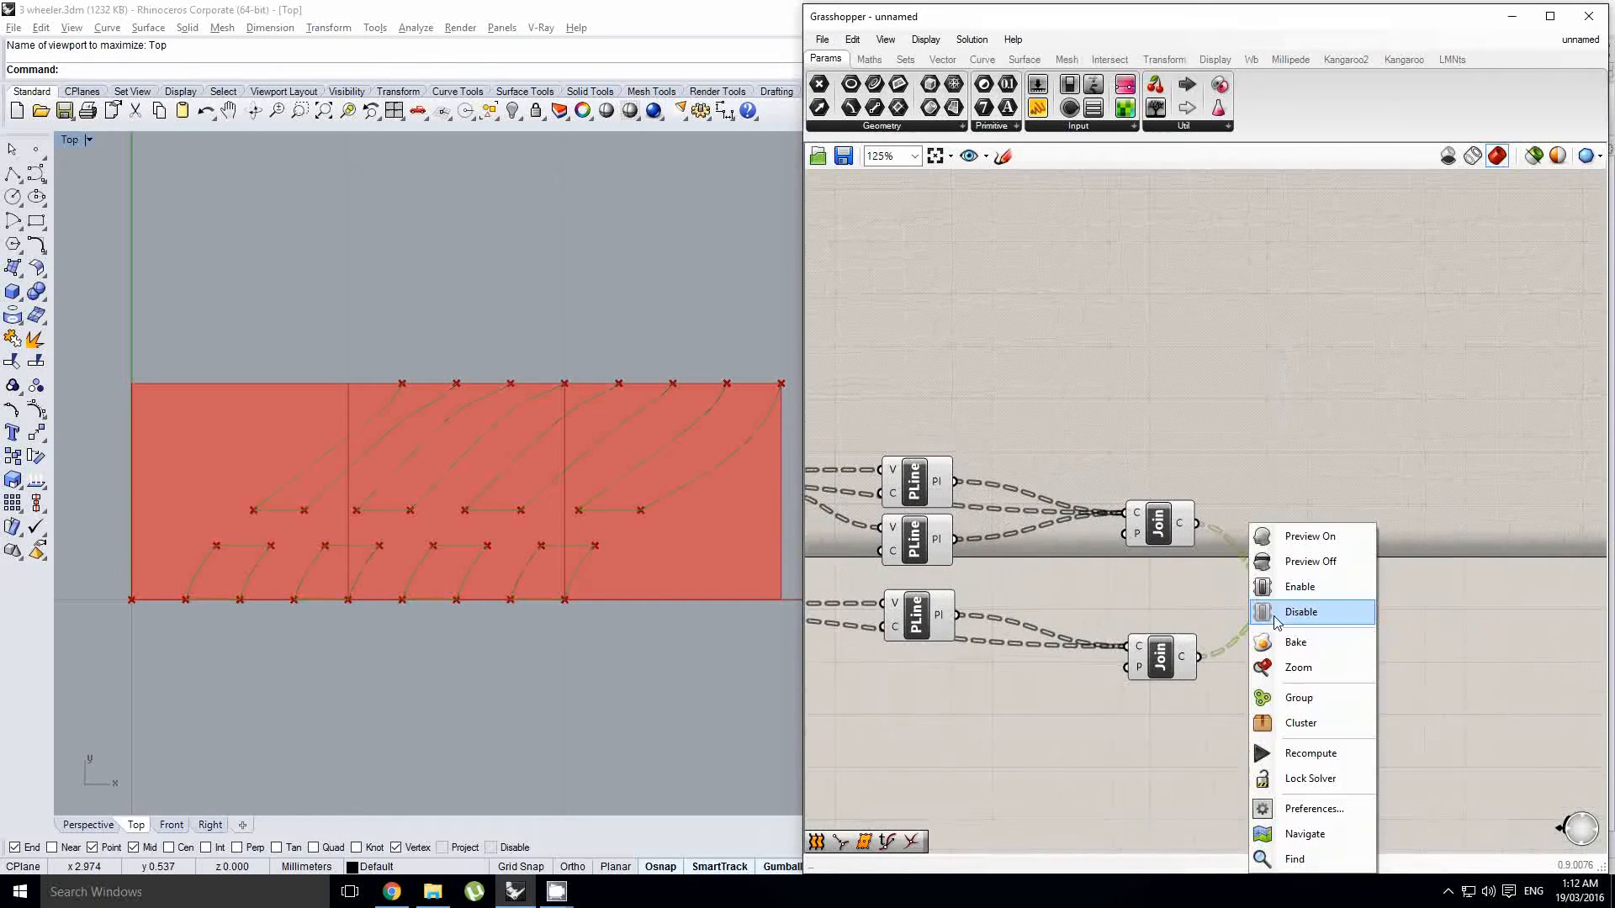
{"action": "left_click", "coordinate": [1212, 695]}
Step: Turn off the preview of the End Points, PolyLine and Join Curves components in both chains
{"action": "scroll", "coordinate": [1212, 695], "scroll_direction": "down", "scroll_amount": 1}
{"action": "right_click_drag", "start_coordinate": [1209, 694], "coordinate": [1290, 669]}
{"action": "left_click", "coordinate": [1266, 680]}
{"action": "left_click_drag", "start_coordinate": [1291, 693], "coordinate": [888, 464]}
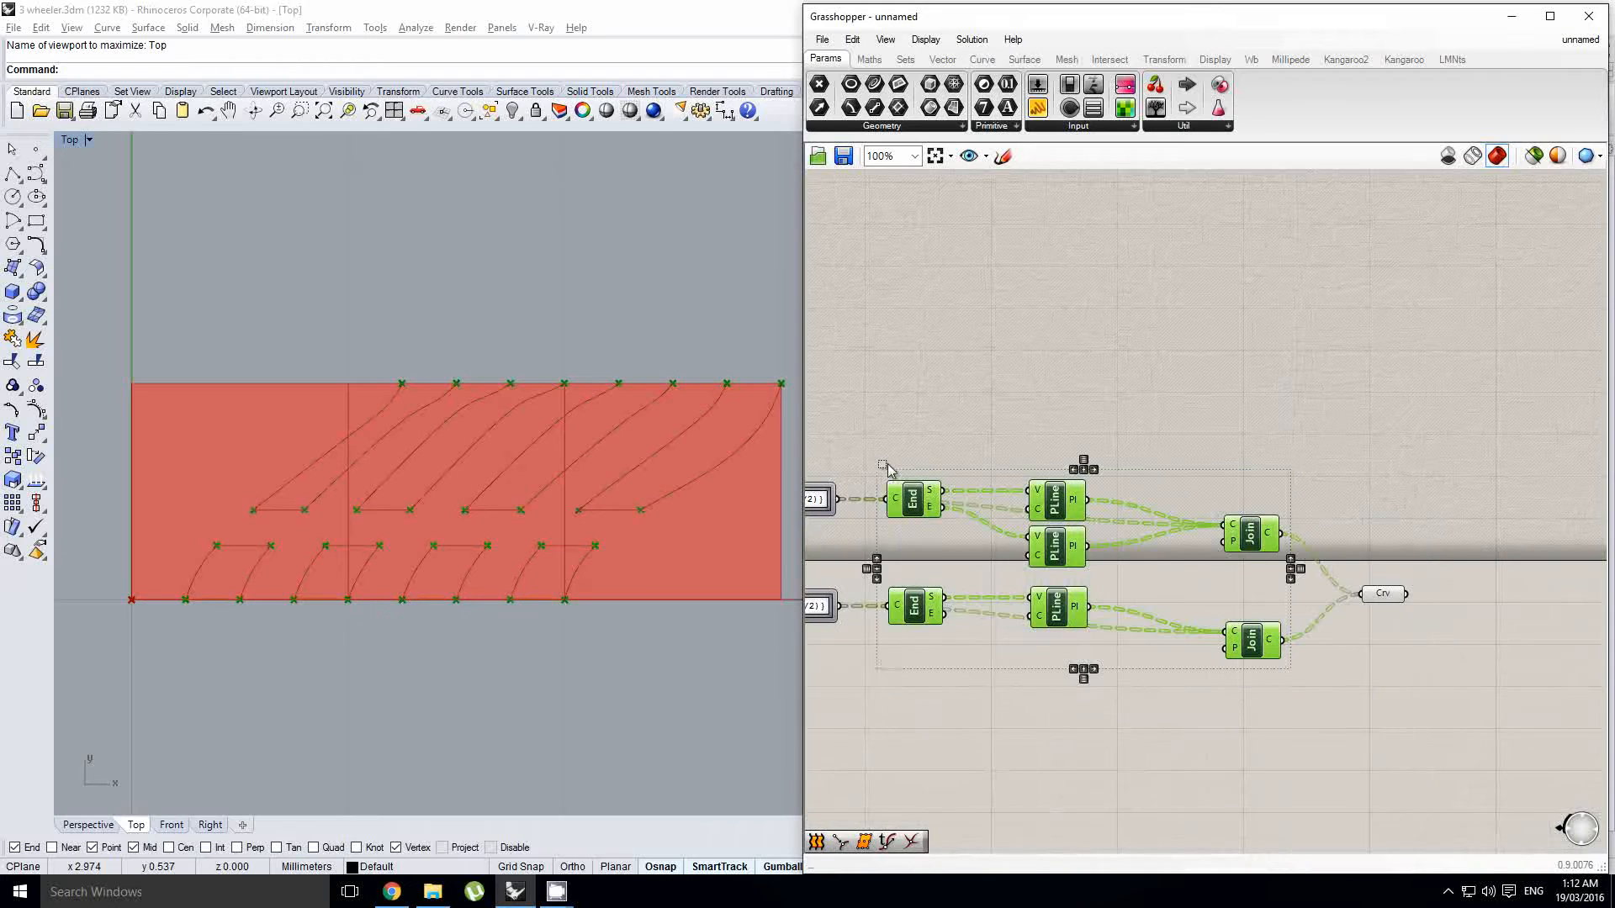
{"action": "middle_click", "coordinate": [890, 459]}
{"action": "left_click", "coordinate": [946, 410]}
Step: Examine the model in the Perspective view and review the definition from the intersections through to the Curve parameter
{"action": "mouse_move", "coordinate": [595, 455]}
{"action": "right_mouse_down"}
{"action": "mouse_move", "coordinate": [572, 469]}
{"action": "mouse_move", "coordinate": [531, 421]}
{"action": "mouse_move", "coordinate": [610, 442]}
{"action": "right_mouse_up"}
{"action": "key", "text": "ctrl+F4"}
{"action": "scroll", "coordinate": [531, 421], "scroll_direction": "down", "scroll_amount": 5}
{"action": "scroll", "coordinate": [611, 441], "scroll_direction": "up", "scroll_amount": 2}
{"action": "right_click_drag", "start_coordinate": [1027, 533], "coordinate": [1184, 508]}
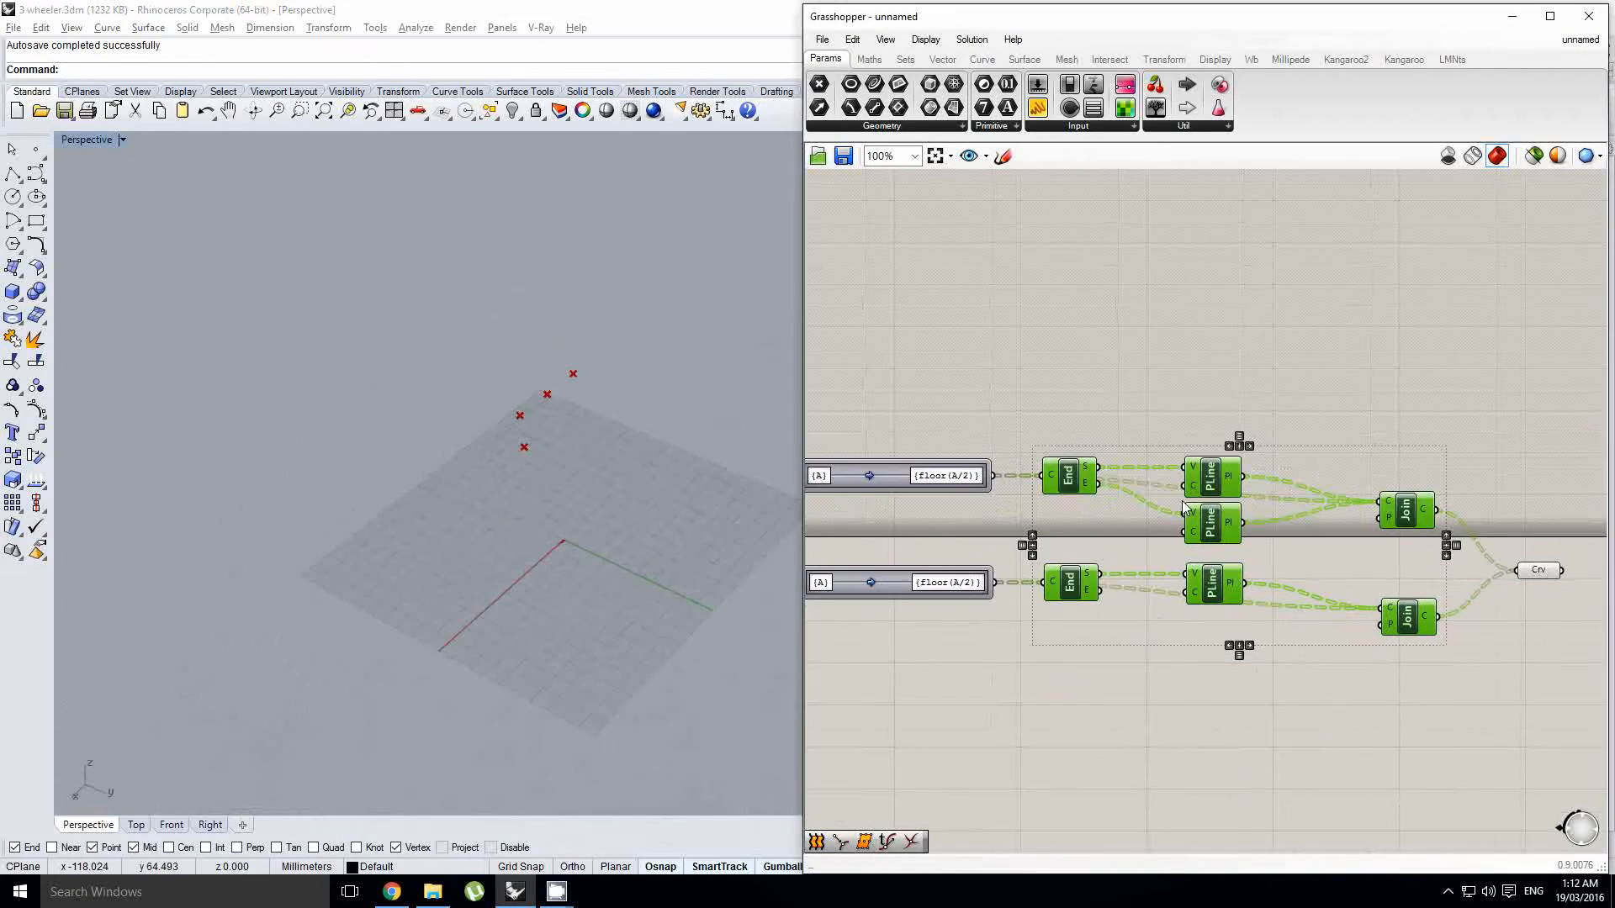
{"action": "left_click", "coordinate": [1172, 453]}
{"action": "right_click_drag", "start_coordinate": [1172, 453], "coordinate": [1278, 478]}
{"action": "scroll", "coordinate": [1324, 534], "scroll_direction": "down", "scroll_amount": 2}
{"action": "right_click_drag", "start_coordinate": [1095, 529], "coordinate": [1301, 502]}
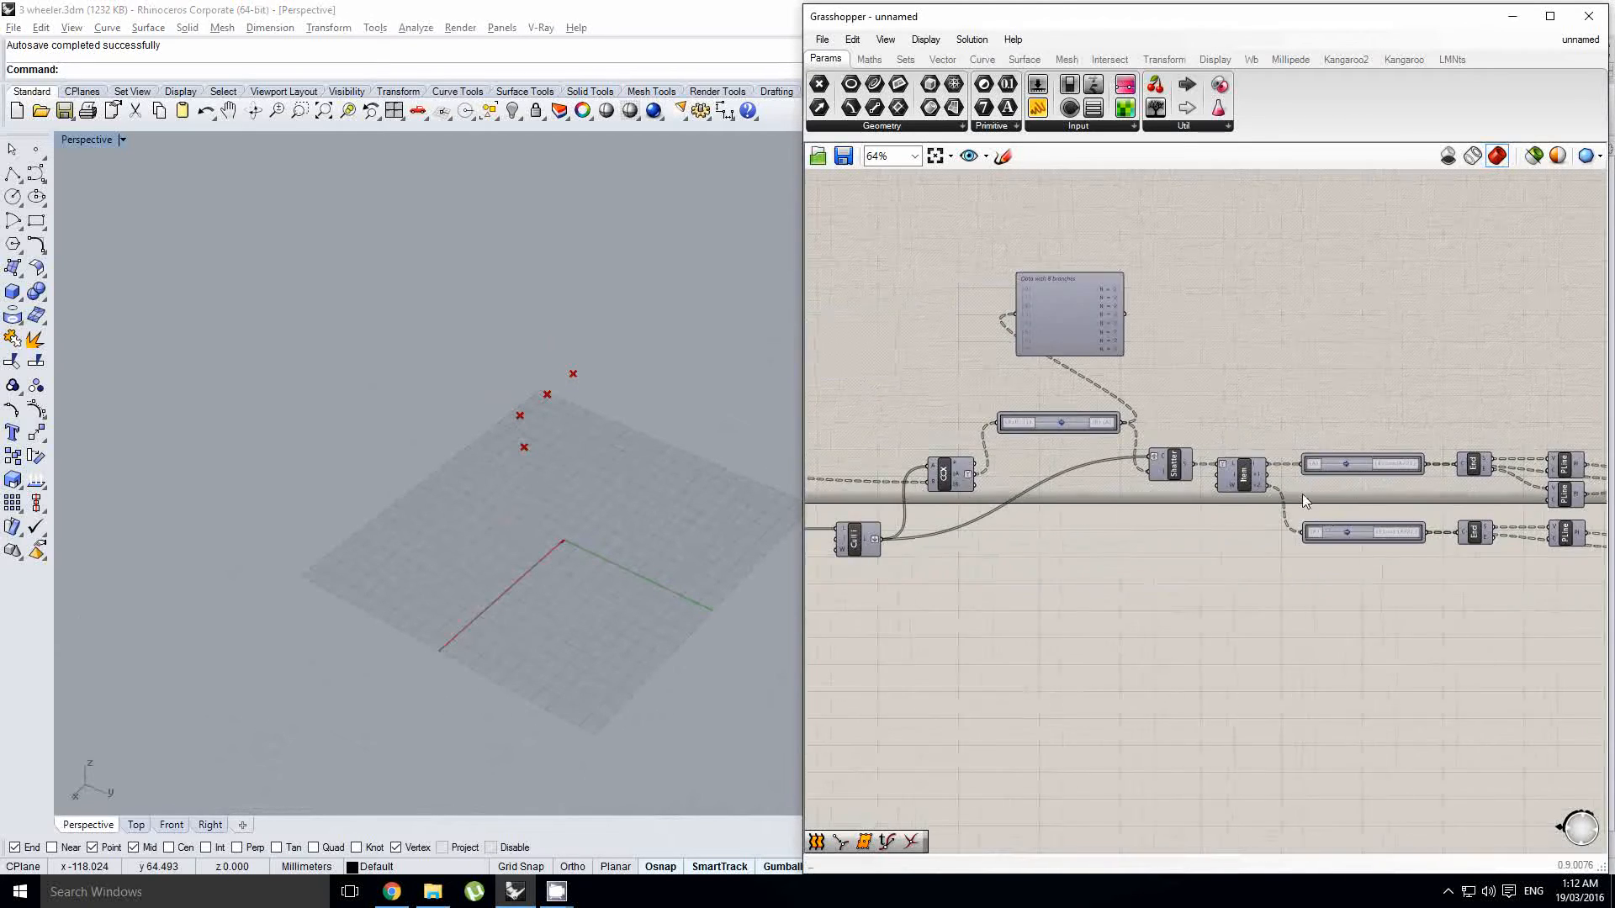
{"action": "scroll", "coordinate": [1301, 493], "scroll_direction": "down", "scroll_amount": 2}
{"action": "right_click_drag", "start_coordinate": [1556, 513], "coordinate": [1376, 528]}
{"action": "scroll", "coordinate": [1453, 532], "scroll_direction": "up", "scroll_amount": 2}
{"action": "scroll", "coordinate": [1411, 536], "scroll_direction": "up", "scroll_amount": 1}
{"action": "left_click", "coordinate": [1411, 537]}
Step: Add a Map to Surface component and connect the Curve parameter to its C input
{"action": "right_click_drag", "start_coordinate": [1543, 569], "coordinate": [1385, 593]}
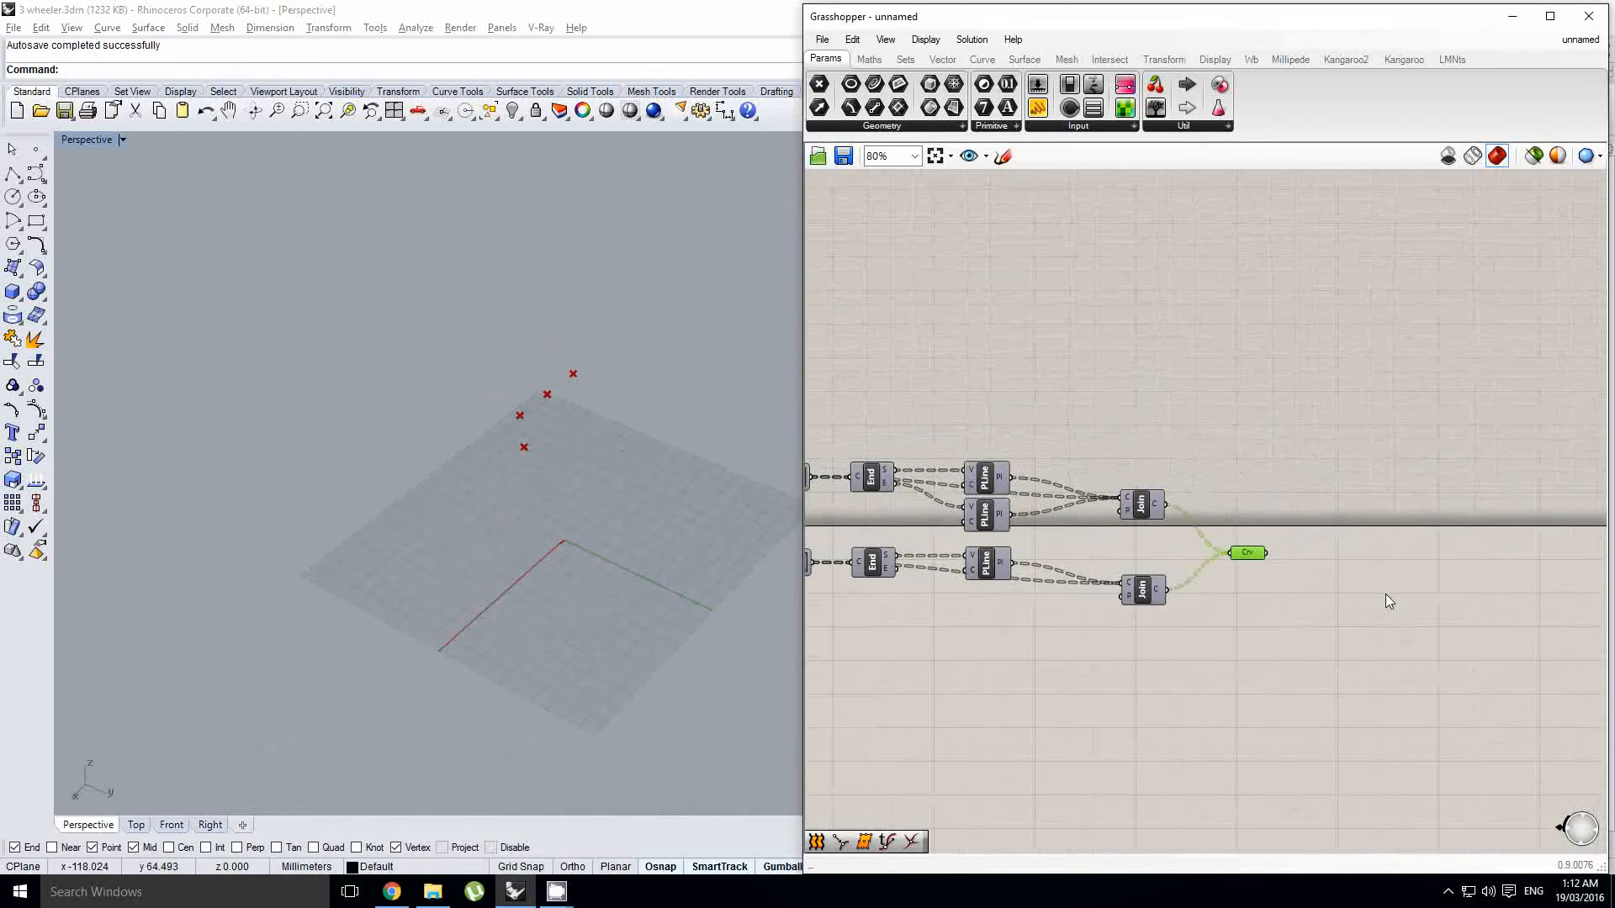
{"action": "double_click", "coordinate": [1386, 600]}
{"action": "type", "text": "map to"}
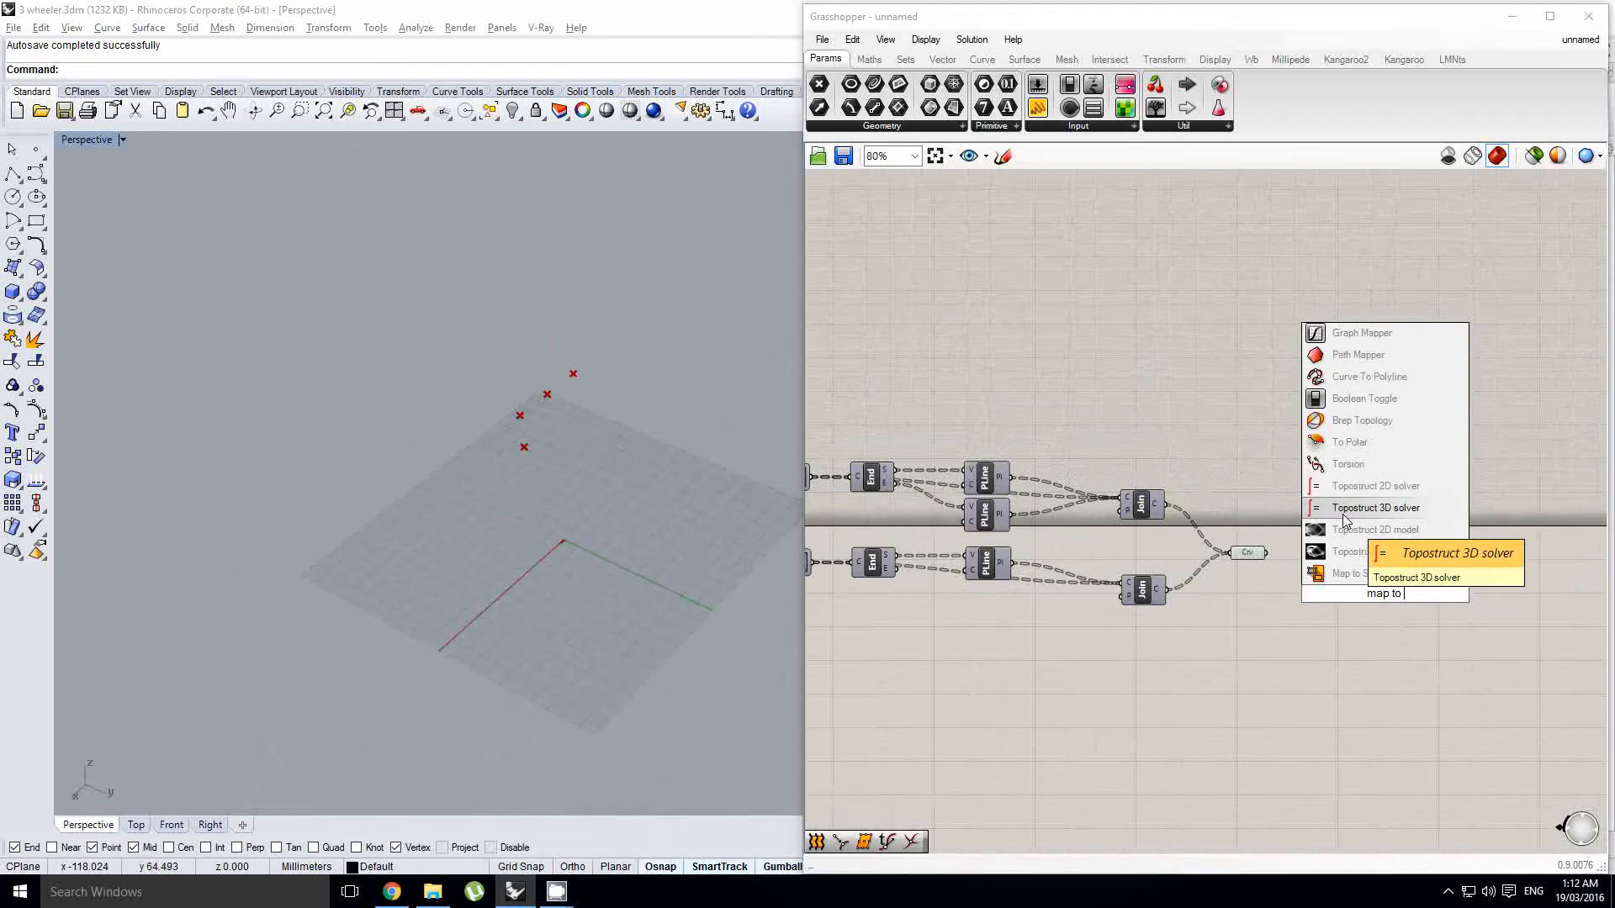
{"action": "left_click", "coordinate": [1352, 573]}
{"action": "scroll", "coordinate": [1356, 580], "scroll_direction": "up", "scroll_amount": 1}
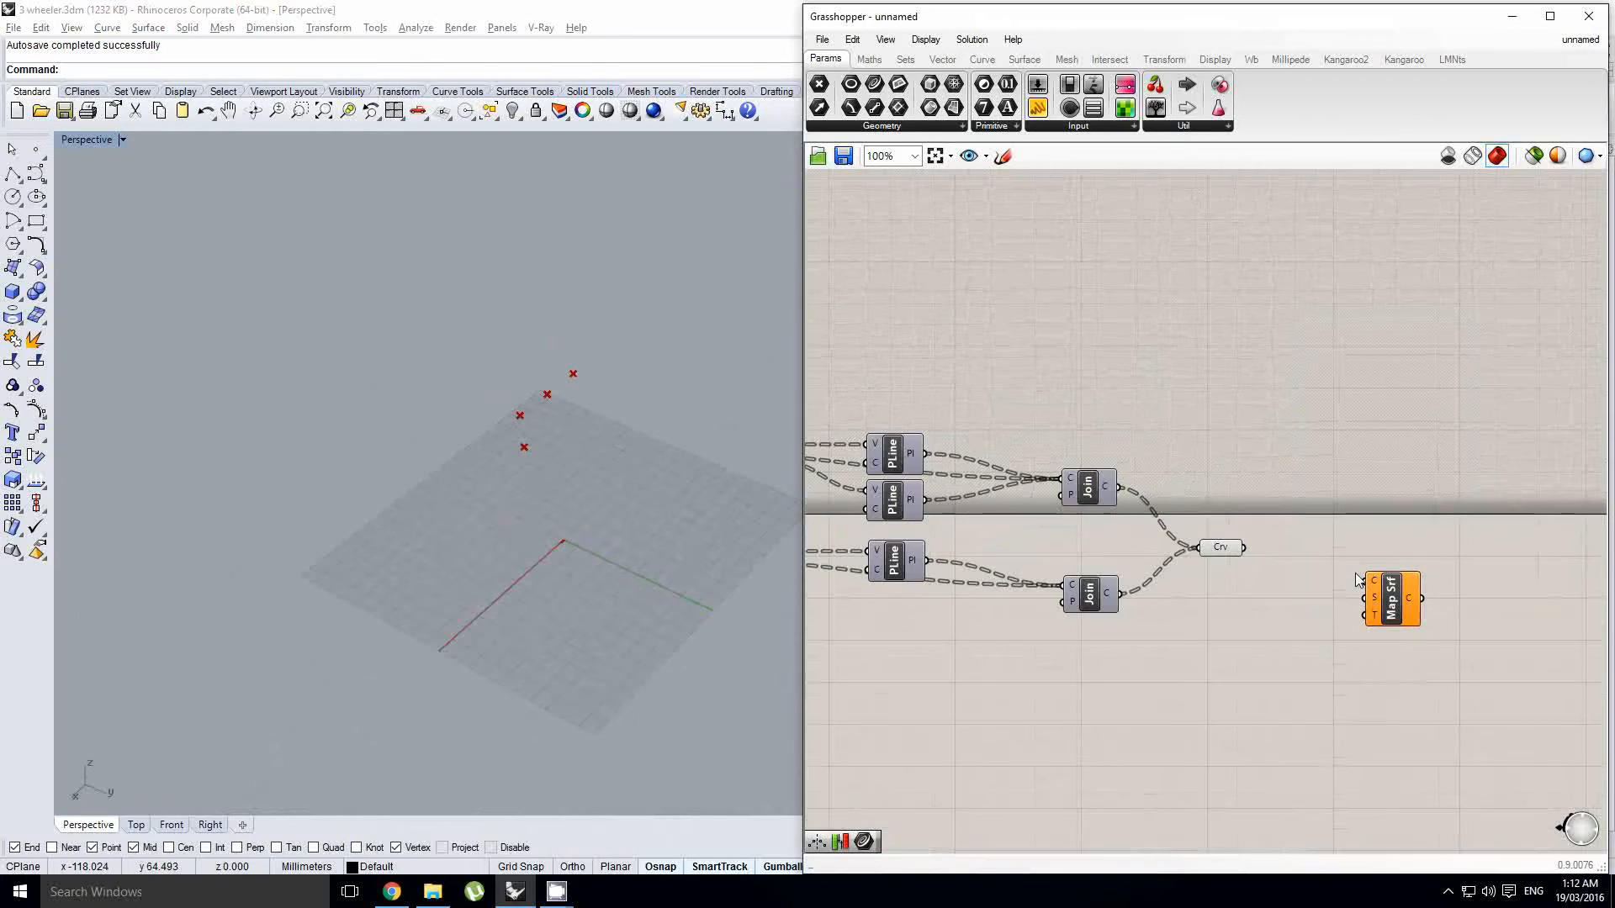
{"action": "left_click_drag", "start_coordinate": [1375, 584], "coordinate": [1374, 566]}
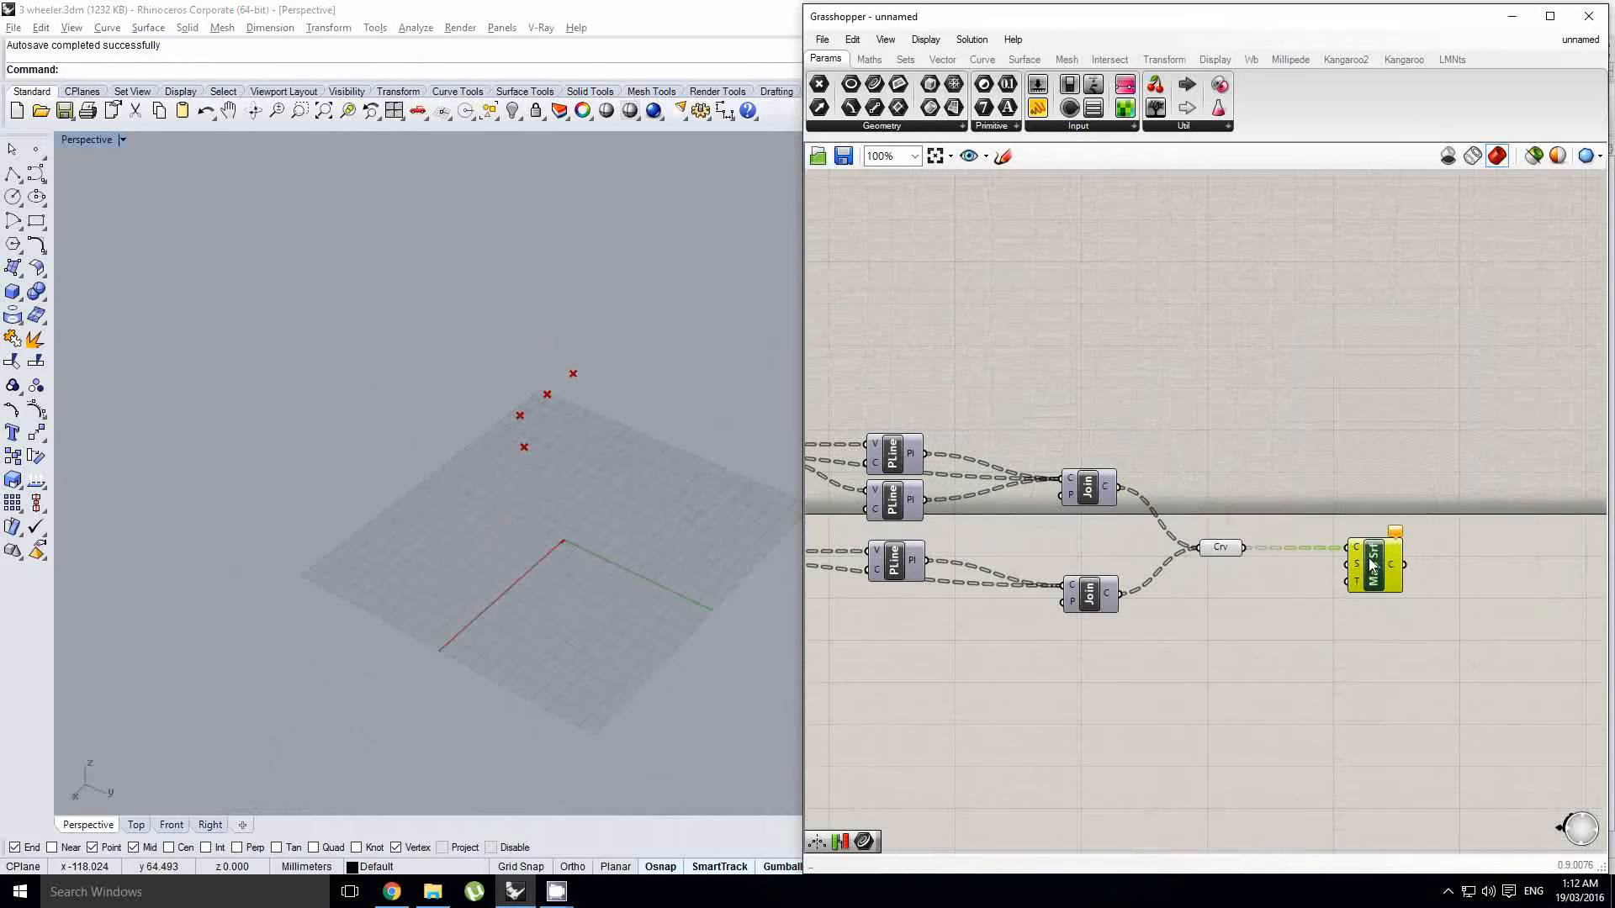
Step: Check the upper rectangle's Surface parameter in the Top view and connect it to the S input of Map to Surface
{"action": "scroll", "coordinate": [1316, 569], "scroll_direction": "down", "scroll_amount": 3}
{"action": "right_click_drag", "start_coordinate": [854, 556], "coordinate": [1351, 560]}
{"action": "right_click_drag", "start_coordinate": [1027, 517], "coordinate": [1301, 529]}
{"action": "right_click_drag", "start_coordinate": [938, 523], "coordinate": [1202, 521]}
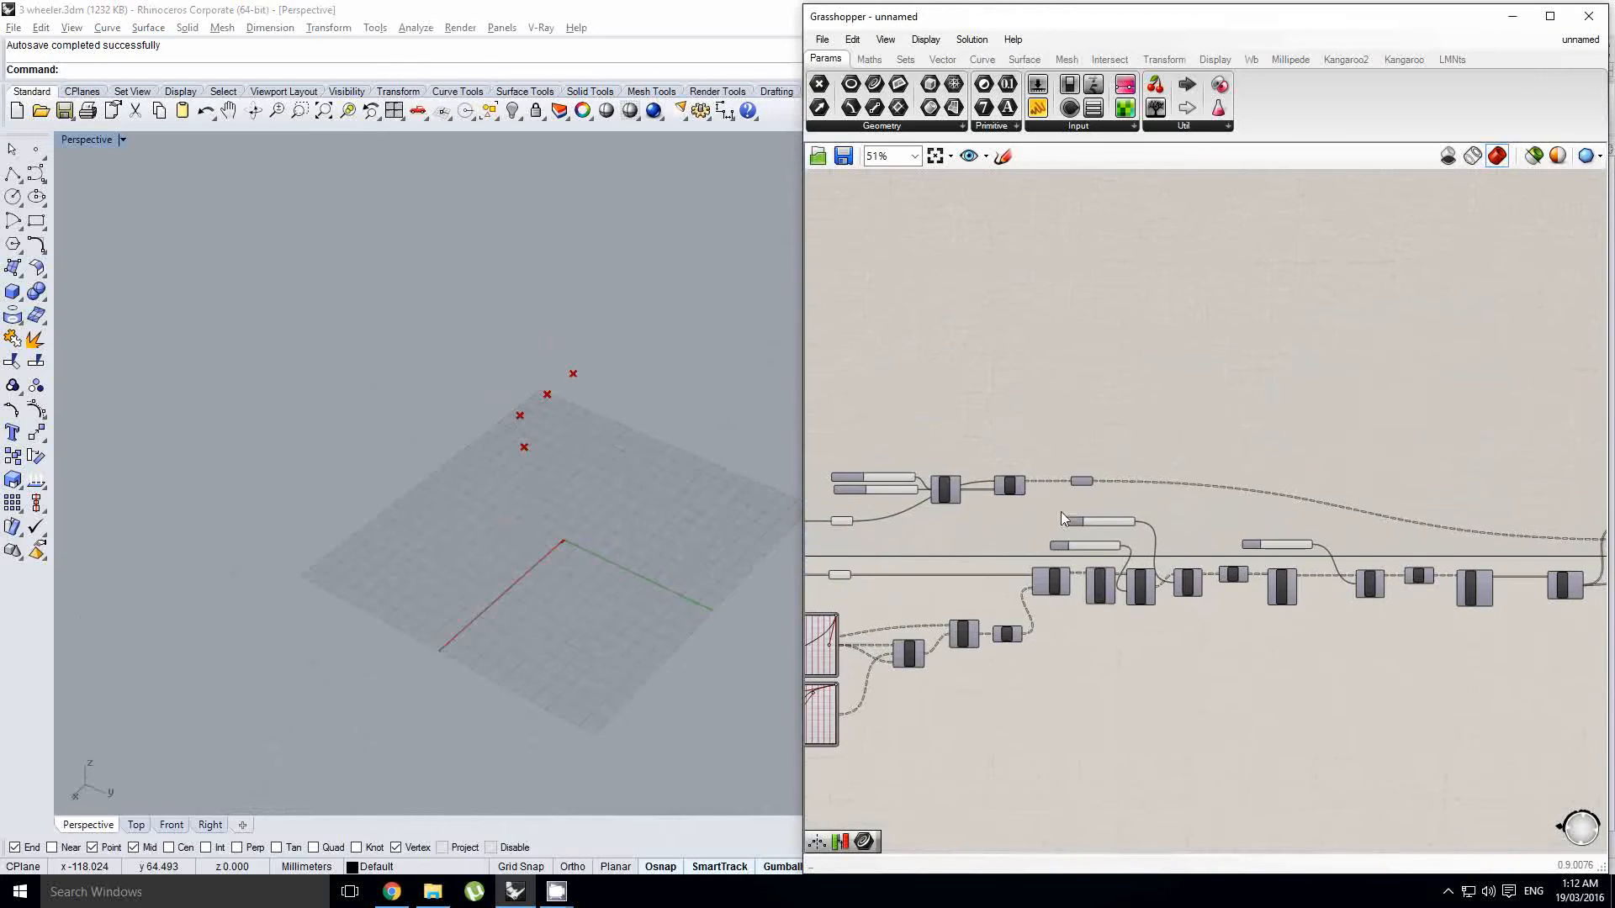
{"action": "scroll", "coordinate": [1061, 518], "scroll_direction": "up", "scroll_amount": 3}
{"action": "left_click", "coordinate": [1058, 547]}
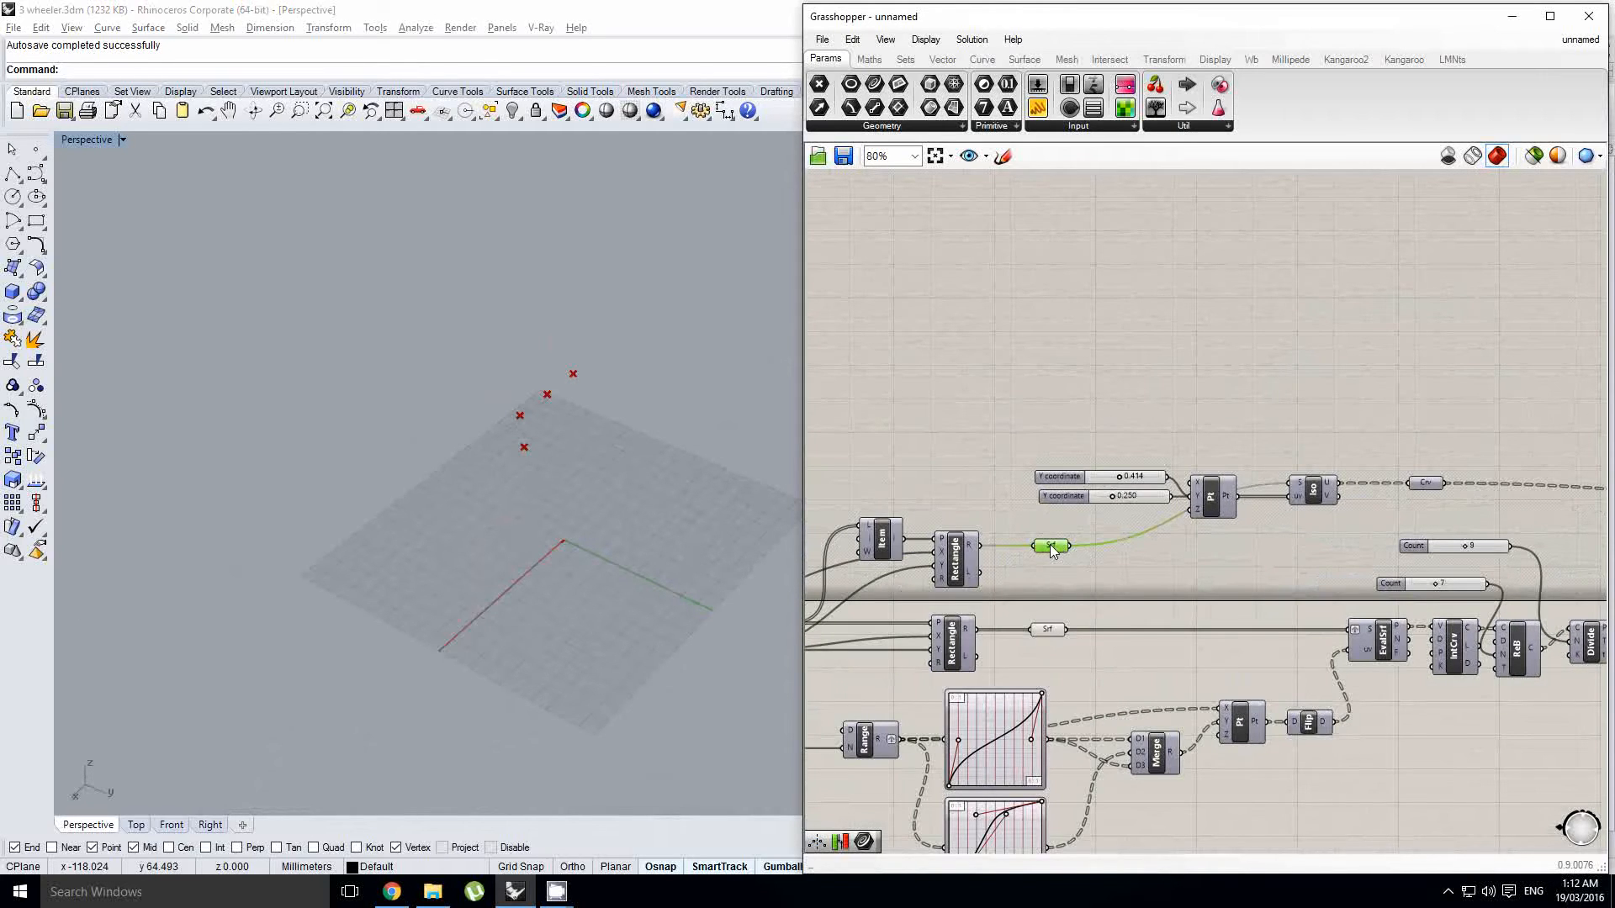
{"action": "middle_click", "coordinate": [1053, 551]}
{"action": "left_click", "coordinate": [501, 396]}
{"action": "key", "text": "ctrl+F1"}
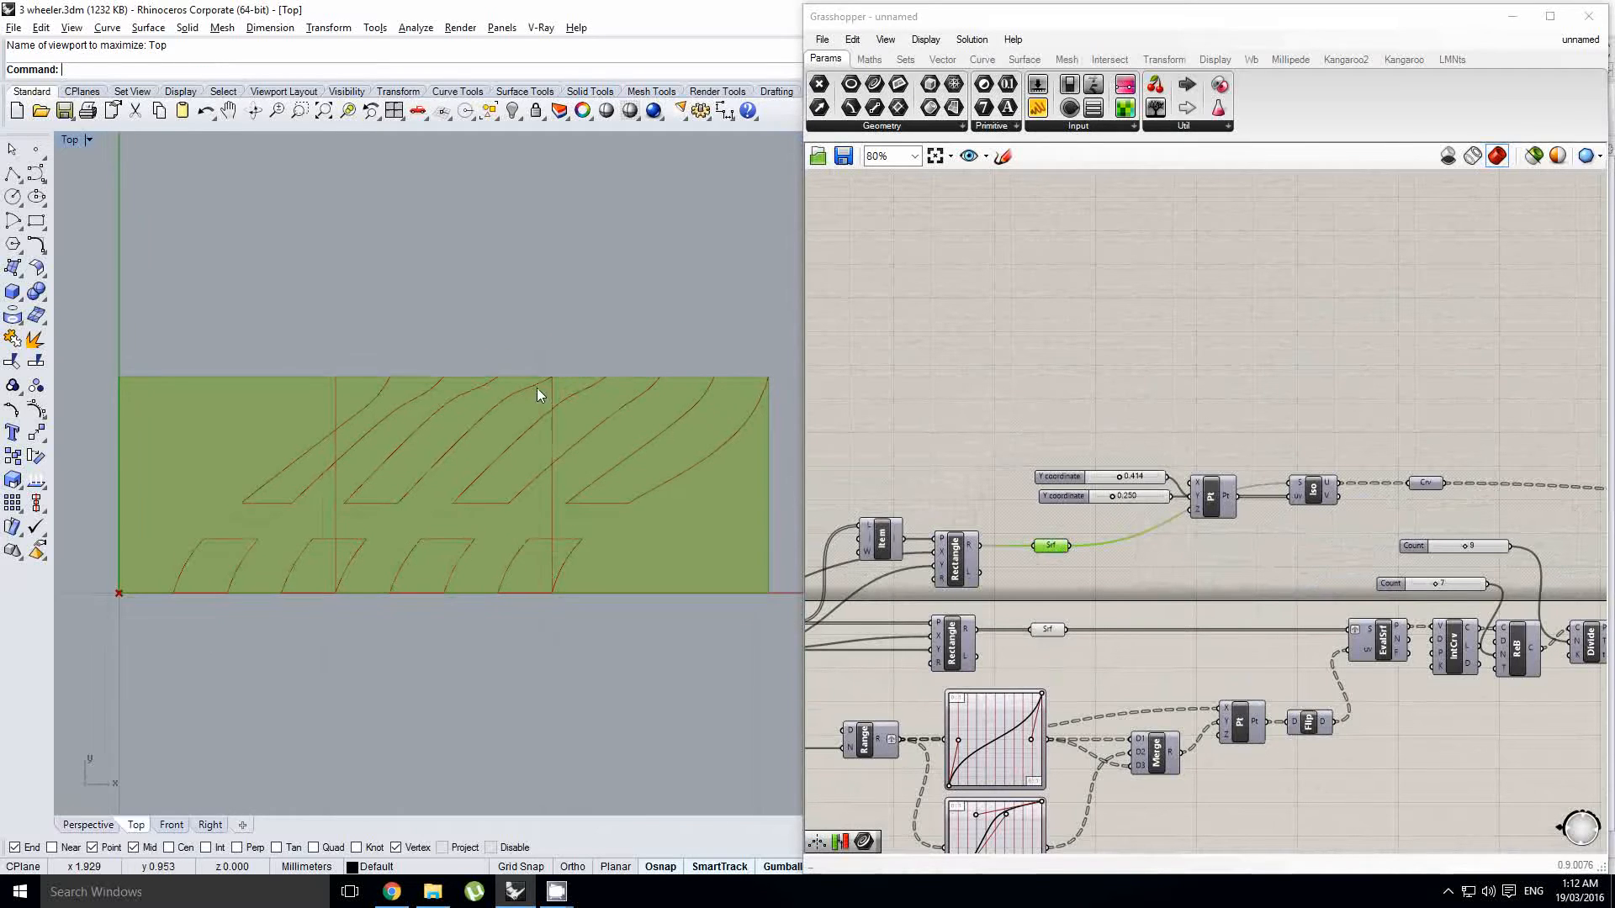
{"action": "scroll", "coordinate": [955, 523], "scroll_direction": "down", "scroll_amount": 4}
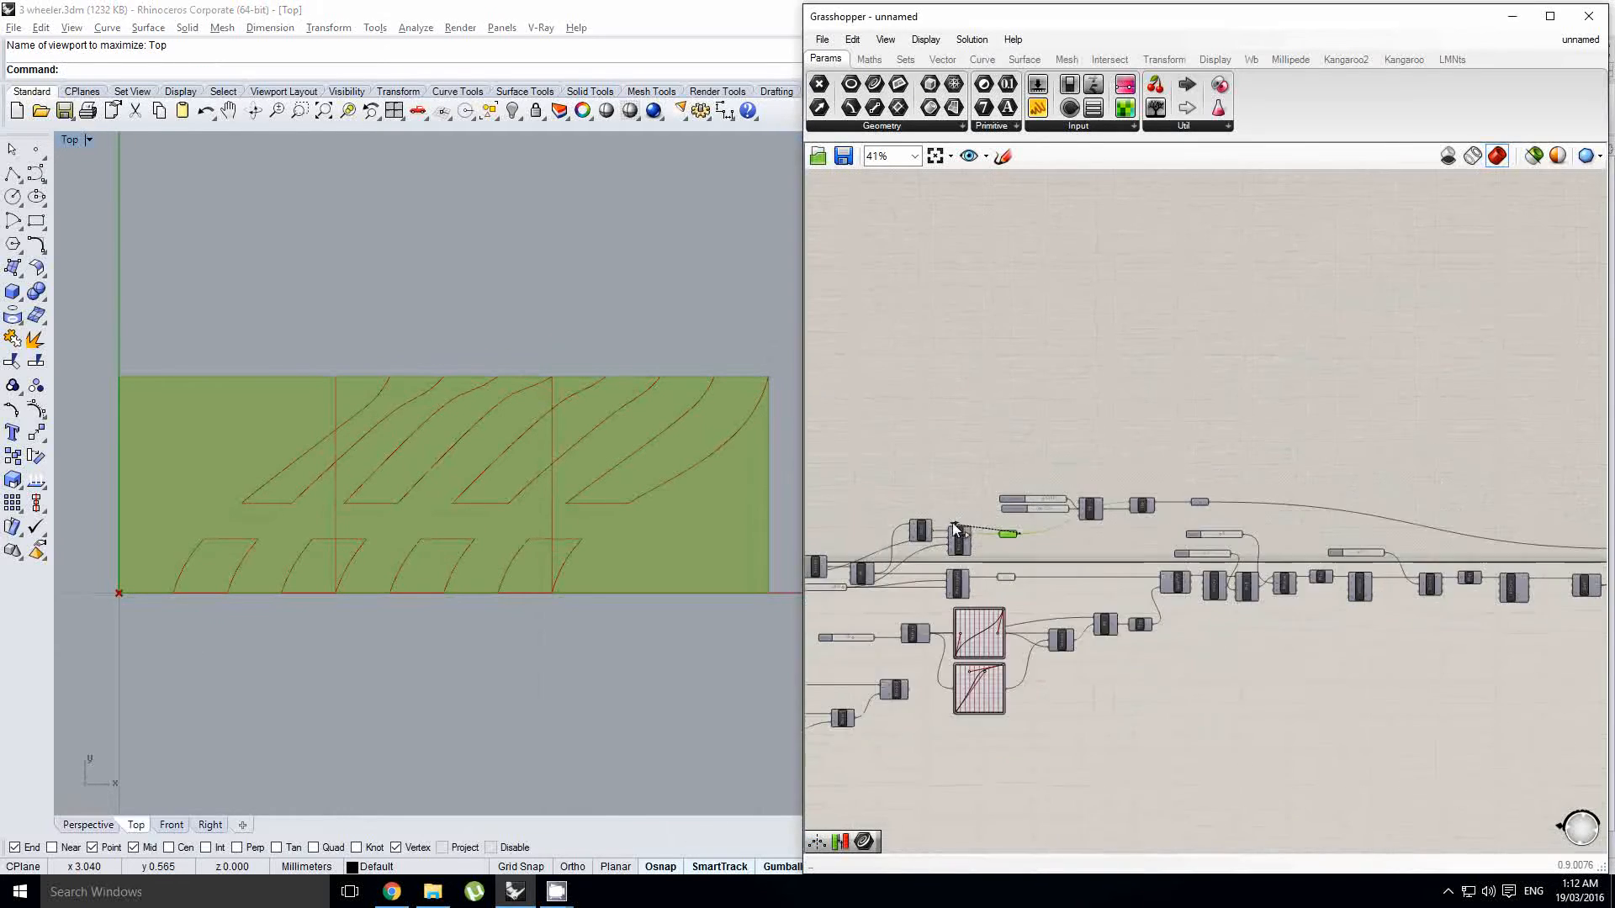
{"action": "scroll", "coordinate": [1463, 550], "scroll_direction": "up", "scroll_amount": 3}
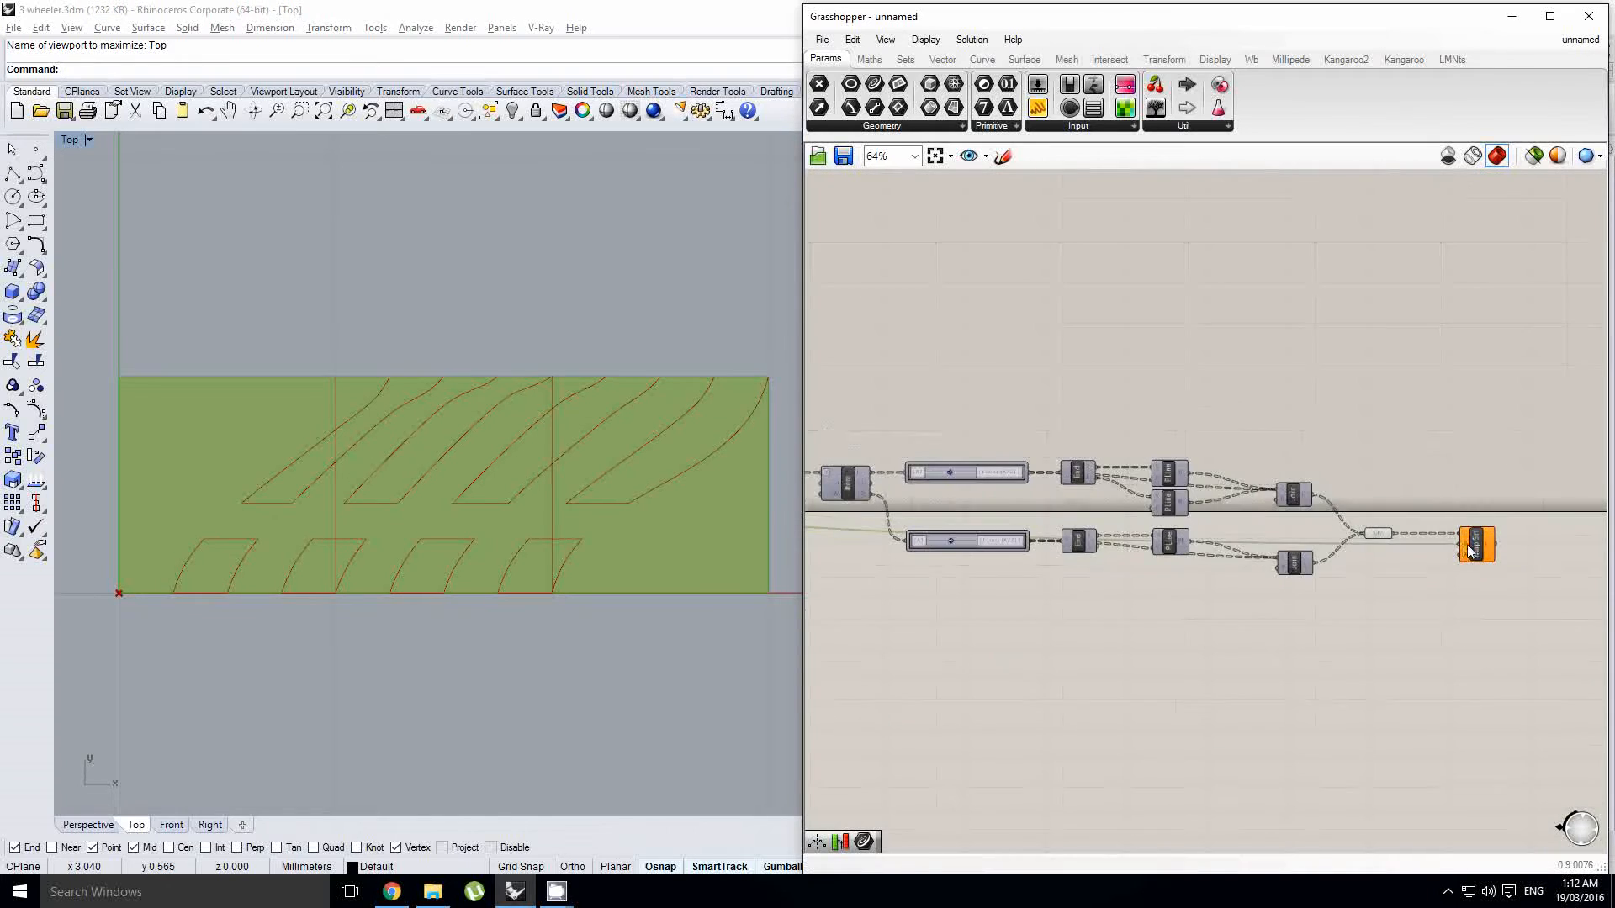
{"action": "scroll", "coordinate": [1468, 553], "scroll_direction": "down", "scroll_amount": 2}
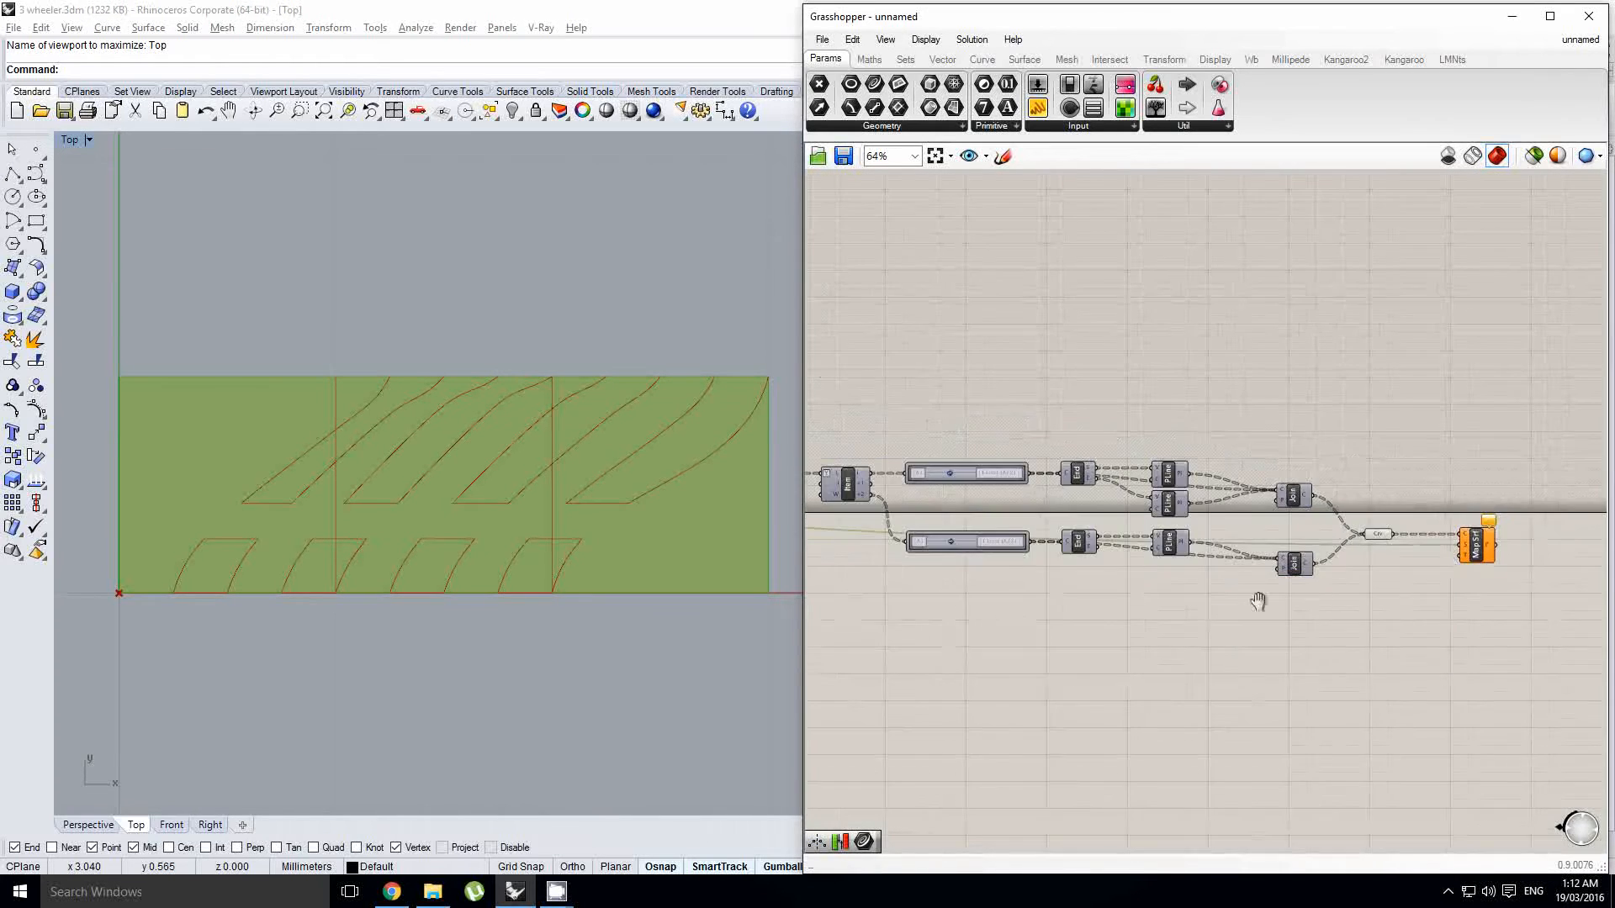
Step: Examine the revolved surface components and the SubSrf component with its domain inputs as the mapping target
{"action": "scroll", "coordinate": [1194, 610], "scroll_direction": "down", "scroll_amount": 5}
{"action": "right_click_drag", "start_coordinate": [1021, 630], "coordinate": [1359, 552]}
{"action": "right_click_drag", "start_coordinate": [1041, 618], "coordinate": [1183, 601]}
{"action": "scroll", "coordinate": [1020, 616], "scroll_direction": "up", "scroll_amount": 5}
{"action": "left_click", "coordinate": [1031, 607]}
{"action": "scroll", "coordinate": [1026, 588], "scroll_direction": "up", "scroll_amount": 1}
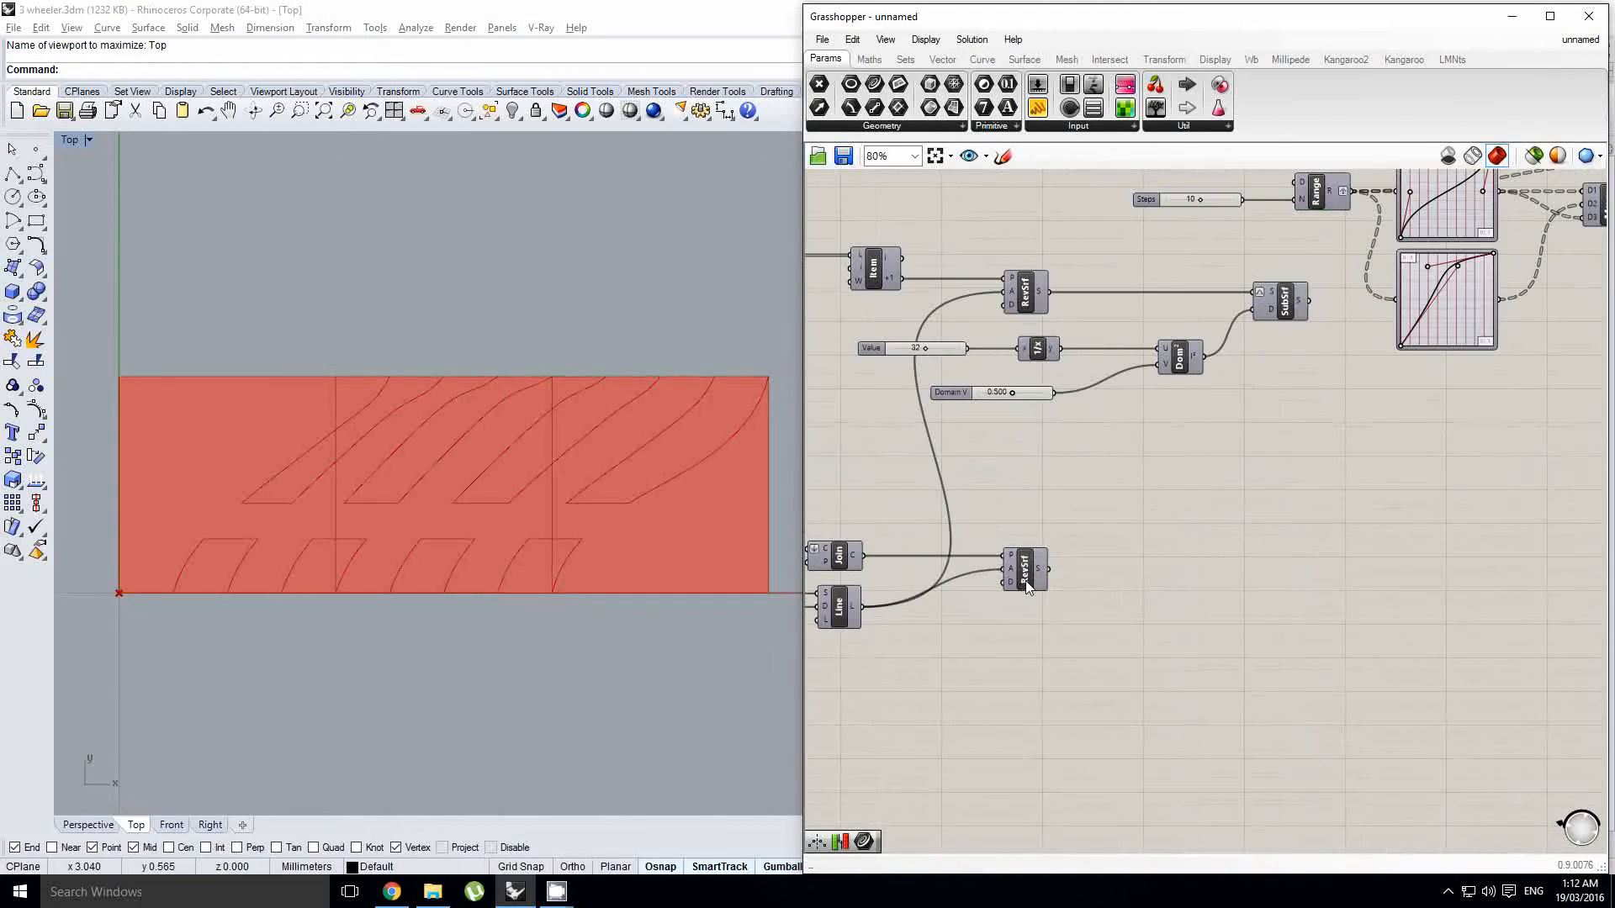
{"action": "right_click_drag", "start_coordinate": [1027, 495], "coordinate": [1031, 555]}
{"action": "right_click_drag", "start_coordinate": [1146, 496], "coordinate": [1038, 580]}
{"action": "left_click", "coordinate": [1163, 451]}
{"action": "right_click_drag", "start_coordinate": [1163, 451], "coordinate": [1157, 571]}
{"action": "right_click_drag", "start_coordinate": [1208, 356], "coordinate": [1090, 423]}
{"action": "right_click", "coordinate": [997, 477]}
{"action": "right_click_drag", "start_coordinate": [1409, 353], "coordinate": [1372, 412]}
Step: Add a Multiplication of the Count slider and the 1/x output, and connect its result to the U input of the two-dimensional domain
{"action": "scroll", "coordinate": [1379, 417], "scroll_direction": "down", "scroll_amount": 3}
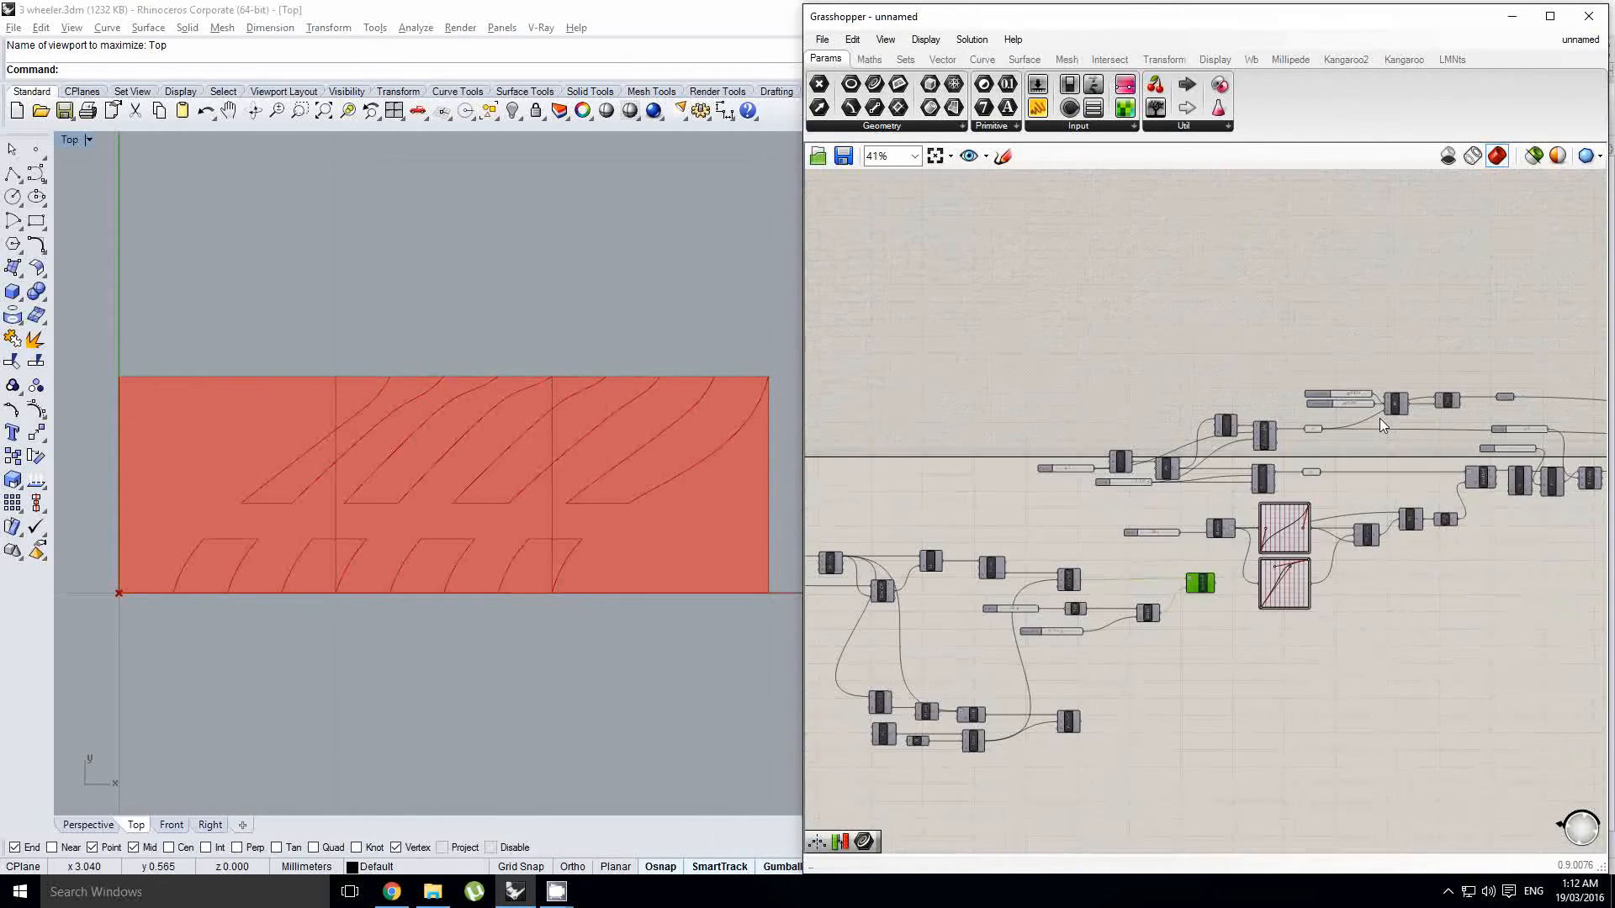
{"action": "scroll", "coordinate": [1068, 470], "scroll_direction": "up", "scroll_amount": 5}
{"action": "left_click", "coordinate": [1085, 471]}
{"action": "right_click_drag", "start_coordinate": [1177, 463], "coordinate": [1124, 321]}
{"action": "scroll", "coordinate": [1125, 321], "scroll_direction": "down", "scroll_amount": 2}
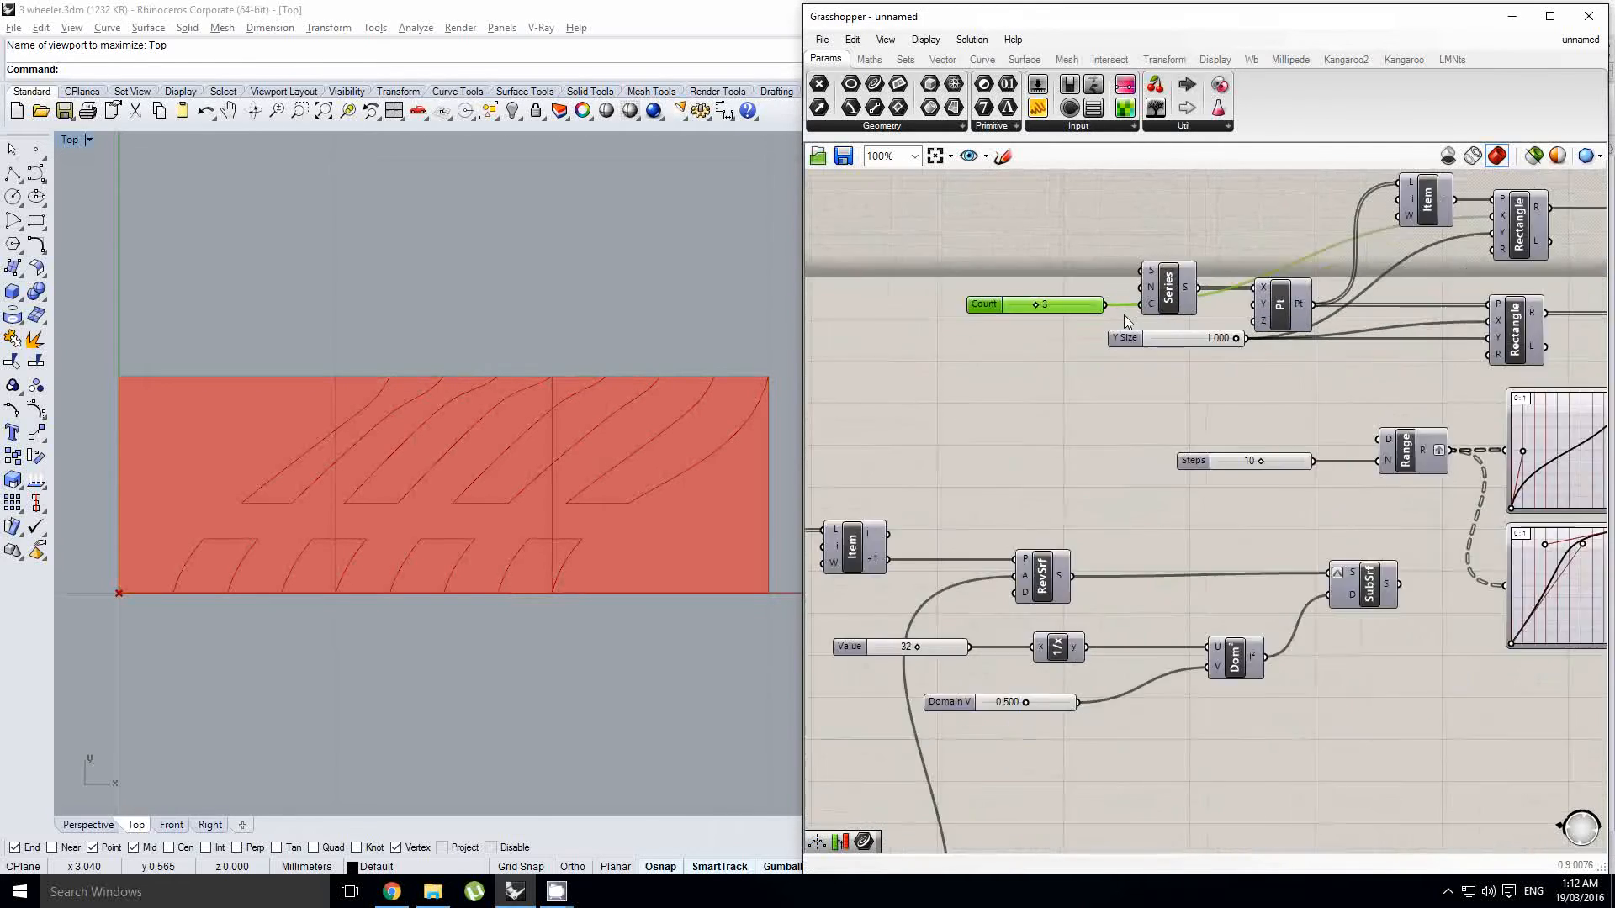
{"action": "scroll", "coordinate": [1097, 341], "scroll_direction": "up", "scroll_amount": 1}
{"action": "right_click_drag", "start_coordinate": [1191, 270], "coordinate": [1160, 315]}
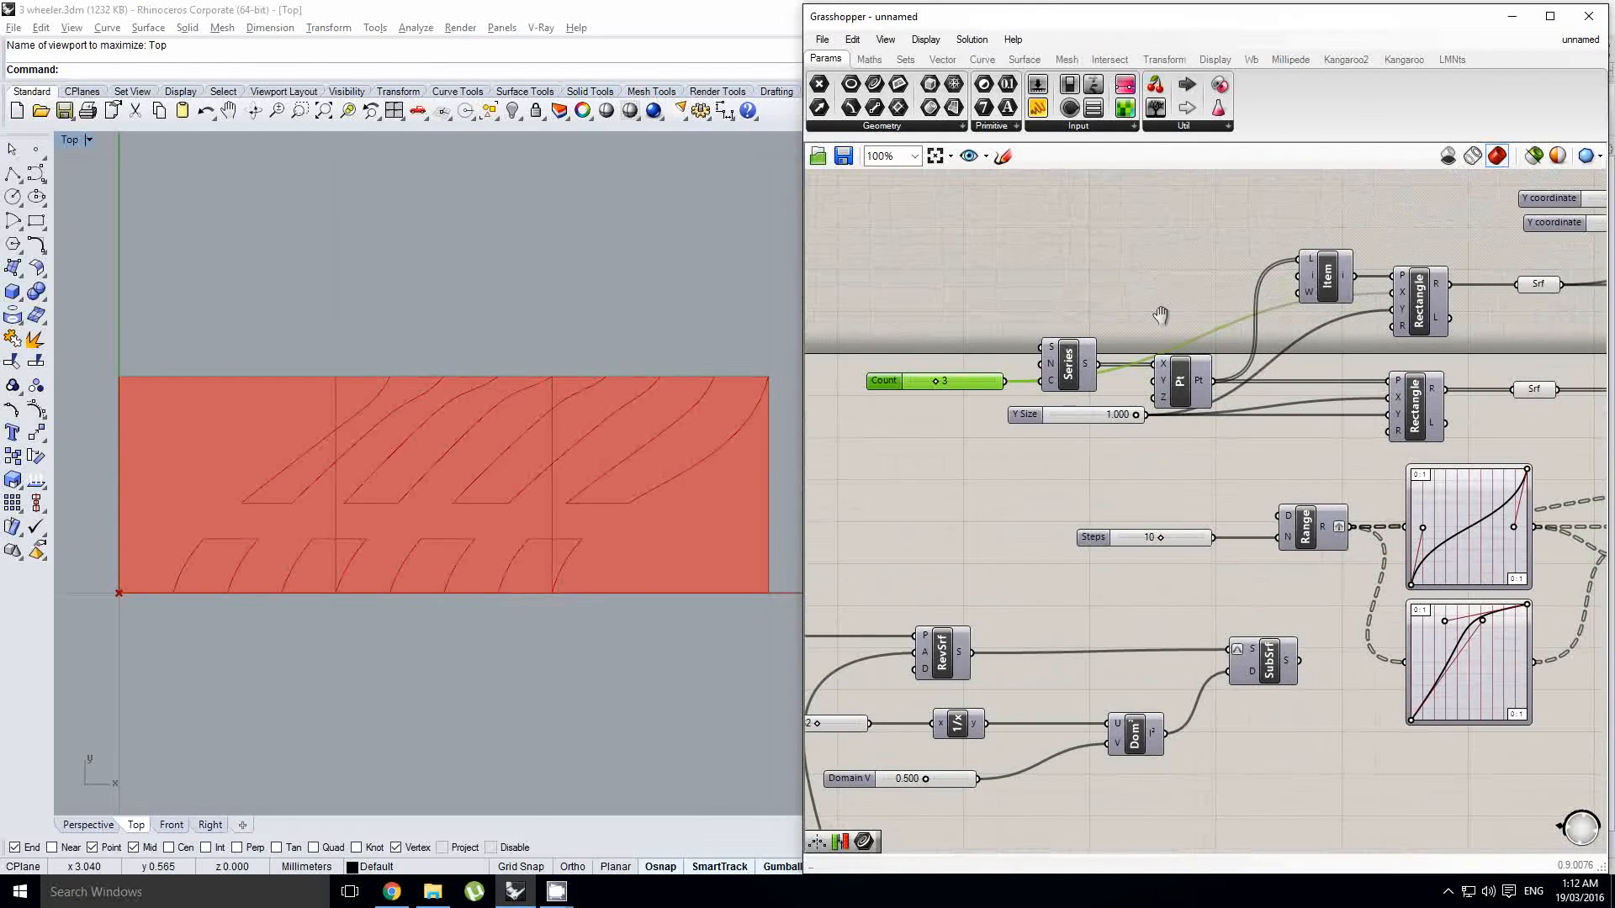
{"action": "left_click", "coordinate": [1538, 286]}
{"action": "right_click_drag", "start_coordinate": [927, 578], "coordinate": [1007, 565]}
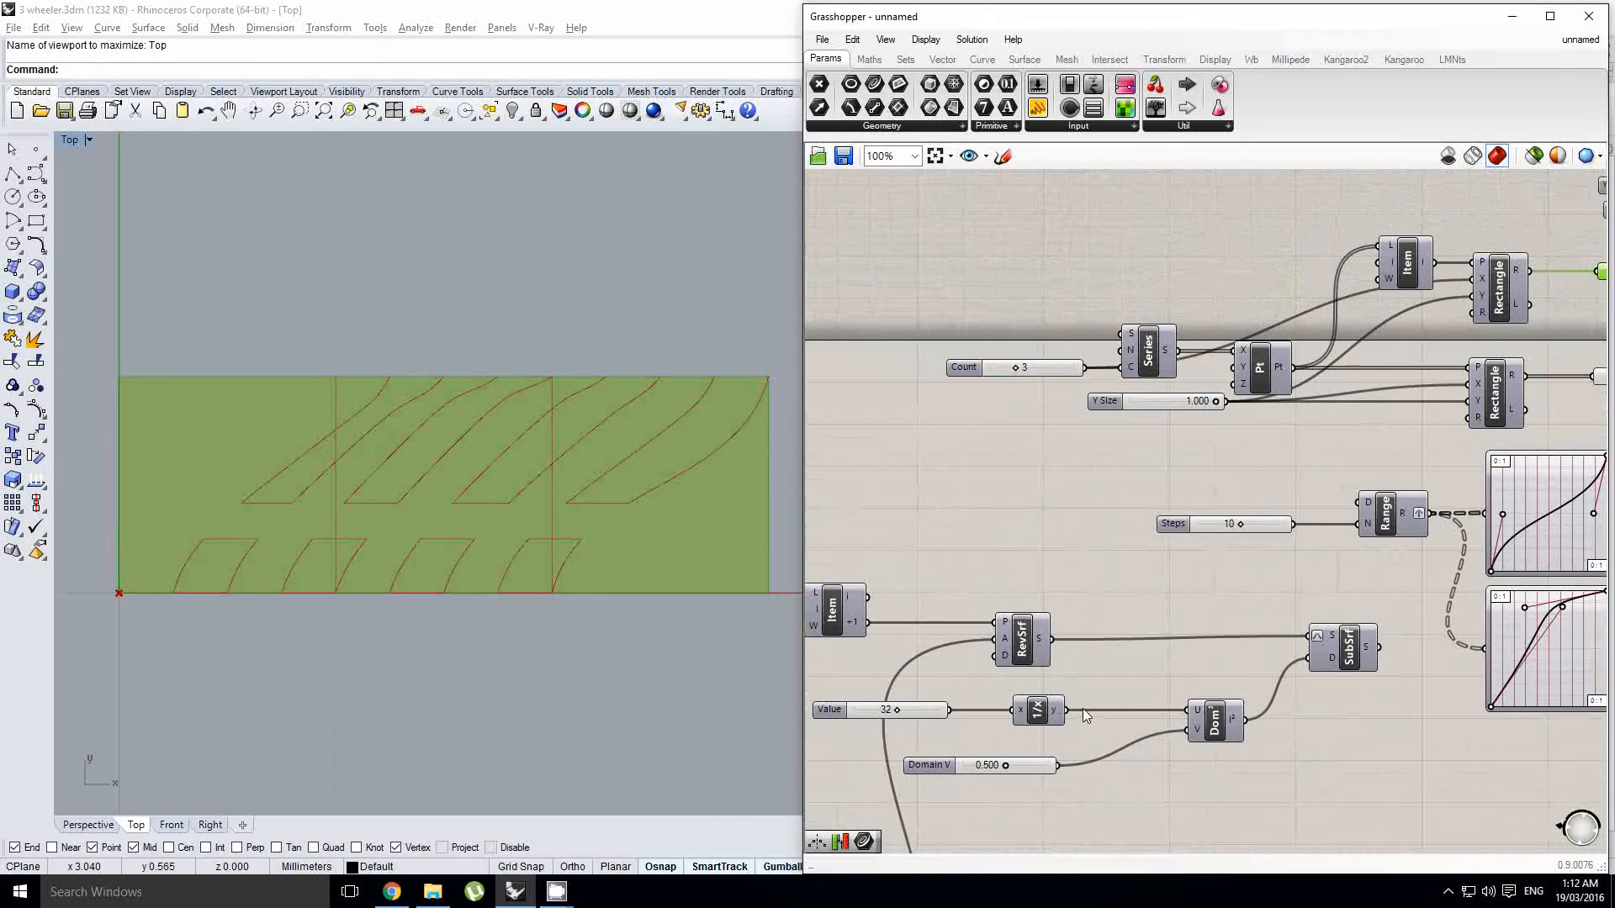
{"action": "left_click", "coordinate": [1049, 714]}
{"action": "scroll", "coordinate": [890, 72], "scroll_direction": "up", "scroll_amount": 1}
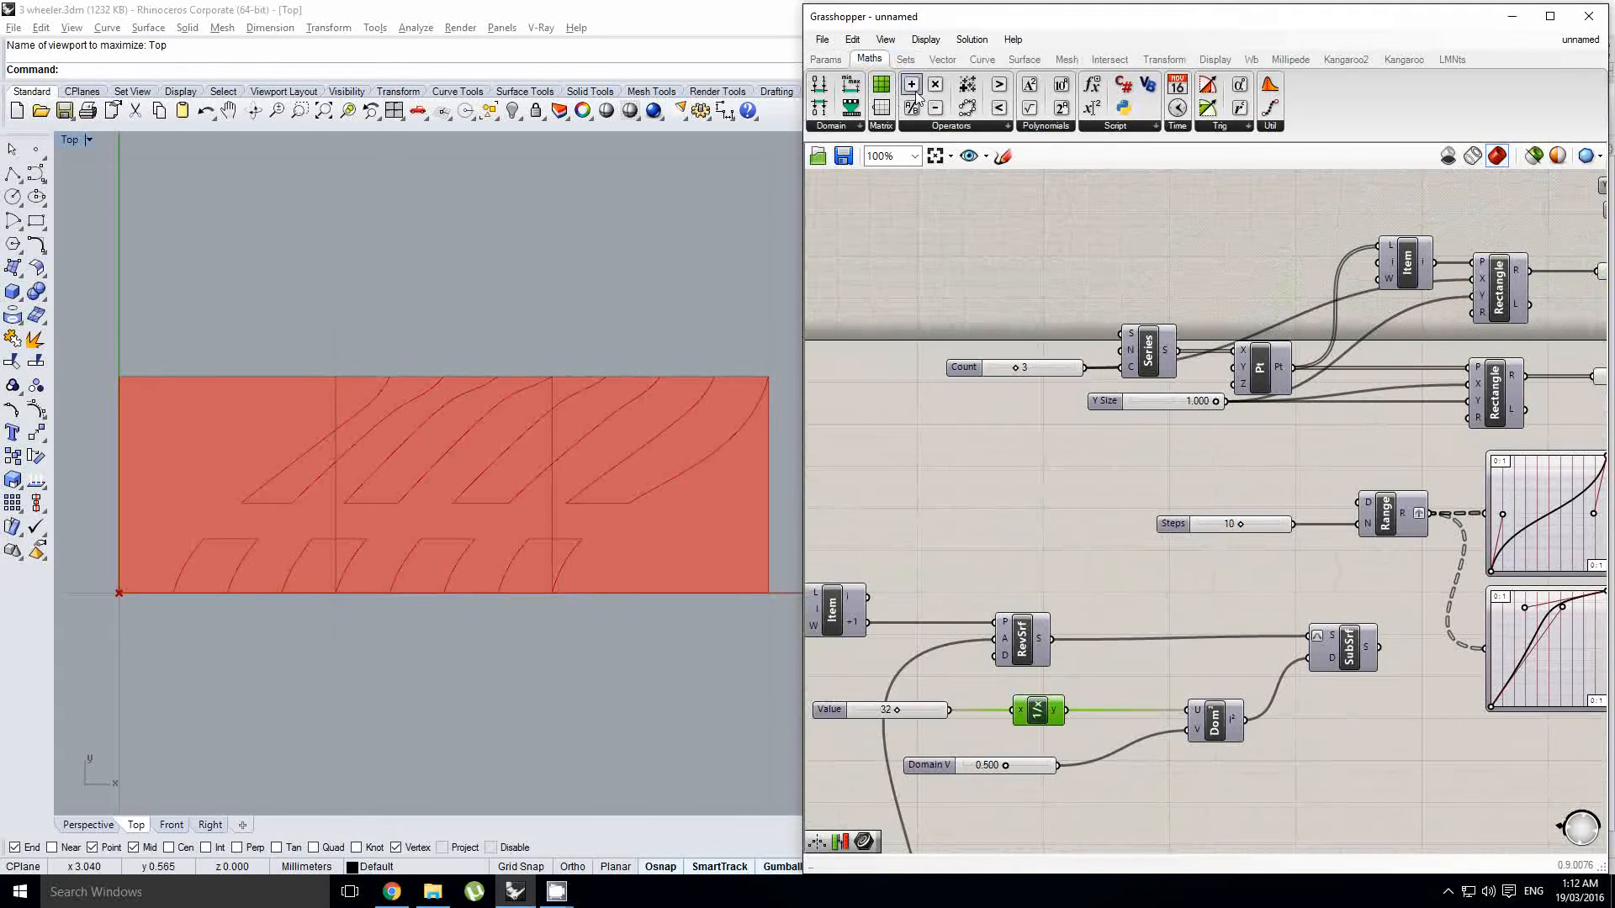
{"action": "scroll", "coordinate": [1100, 710], "scroll_direction": "up", "scroll_amount": 1}
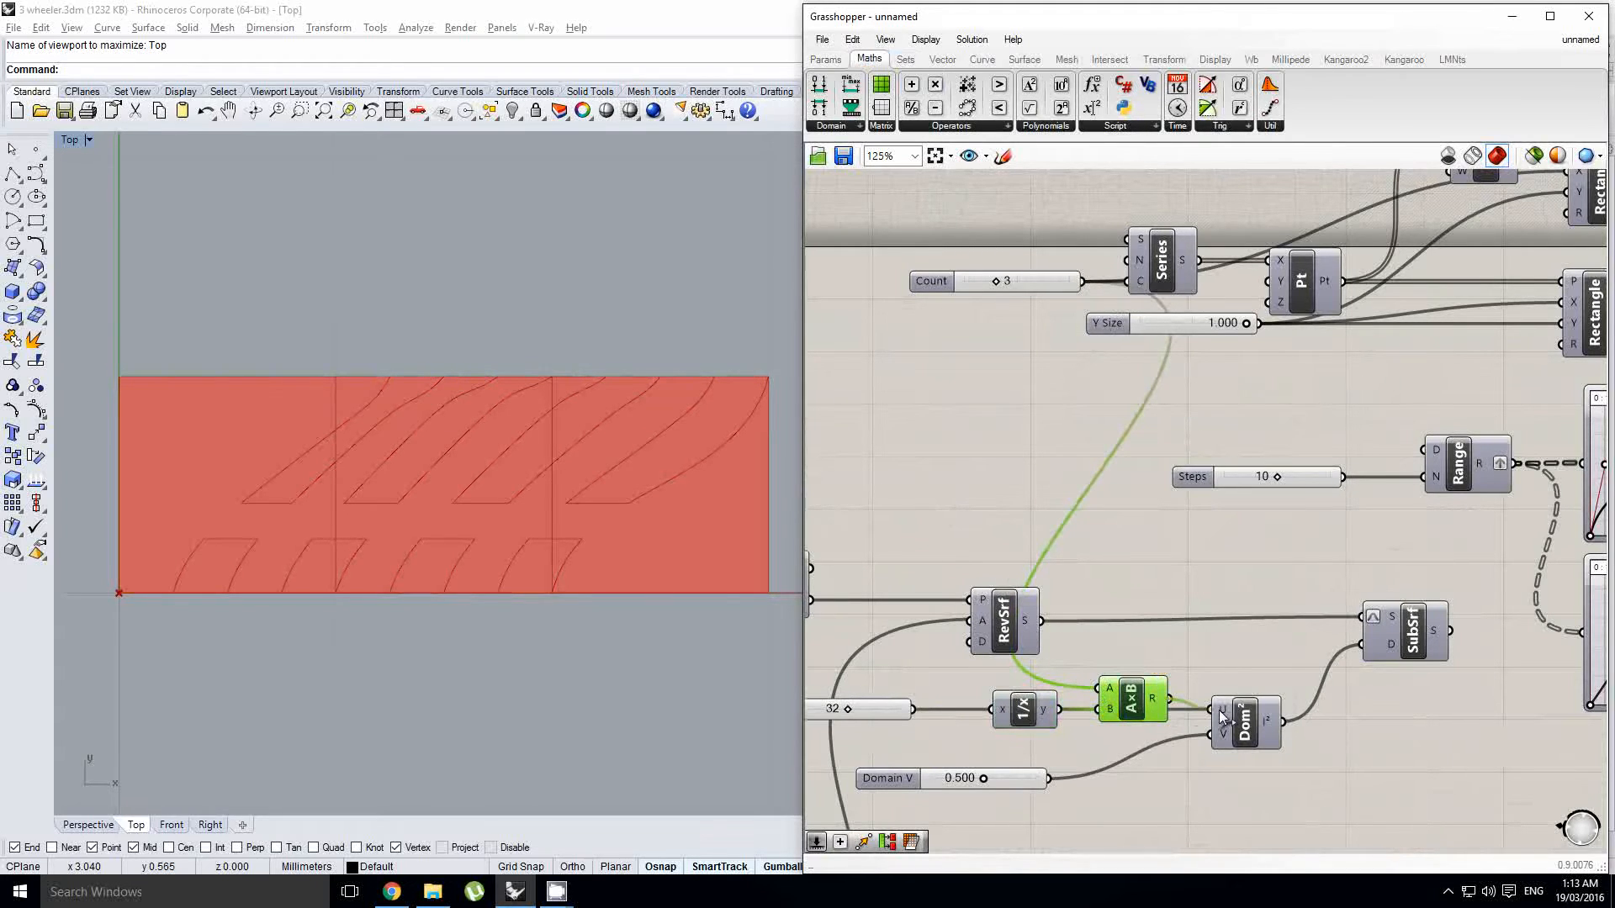
Step: Finish the Multiplication wire to the domain's U input and connect the SubSrf output to the T input of Map to Surface
{"action": "left_click_drag", "start_coordinate": [1219, 710], "coordinate": [1218, 710]}
{"action": "right_click_drag", "start_coordinate": [1266, 666], "coordinate": [1092, 649]}
{"action": "left_click", "coordinate": [1238, 621]}
{"action": "right_click_drag", "start_coordinate": [1156, 599], "coordinate": [929, 580]}
{"action": "scroll", "coordinate": [981, 632], "scroll_direction": "down", "scroll_amount": 5}
{"action": "left_click_drag", "start_coordinate": [981, 632], "coordinate": [1241, 532]}
{"action": "scroll", "coordinate": [1355, 618], "scroll_direction": "up", "scroll_amount": 5}
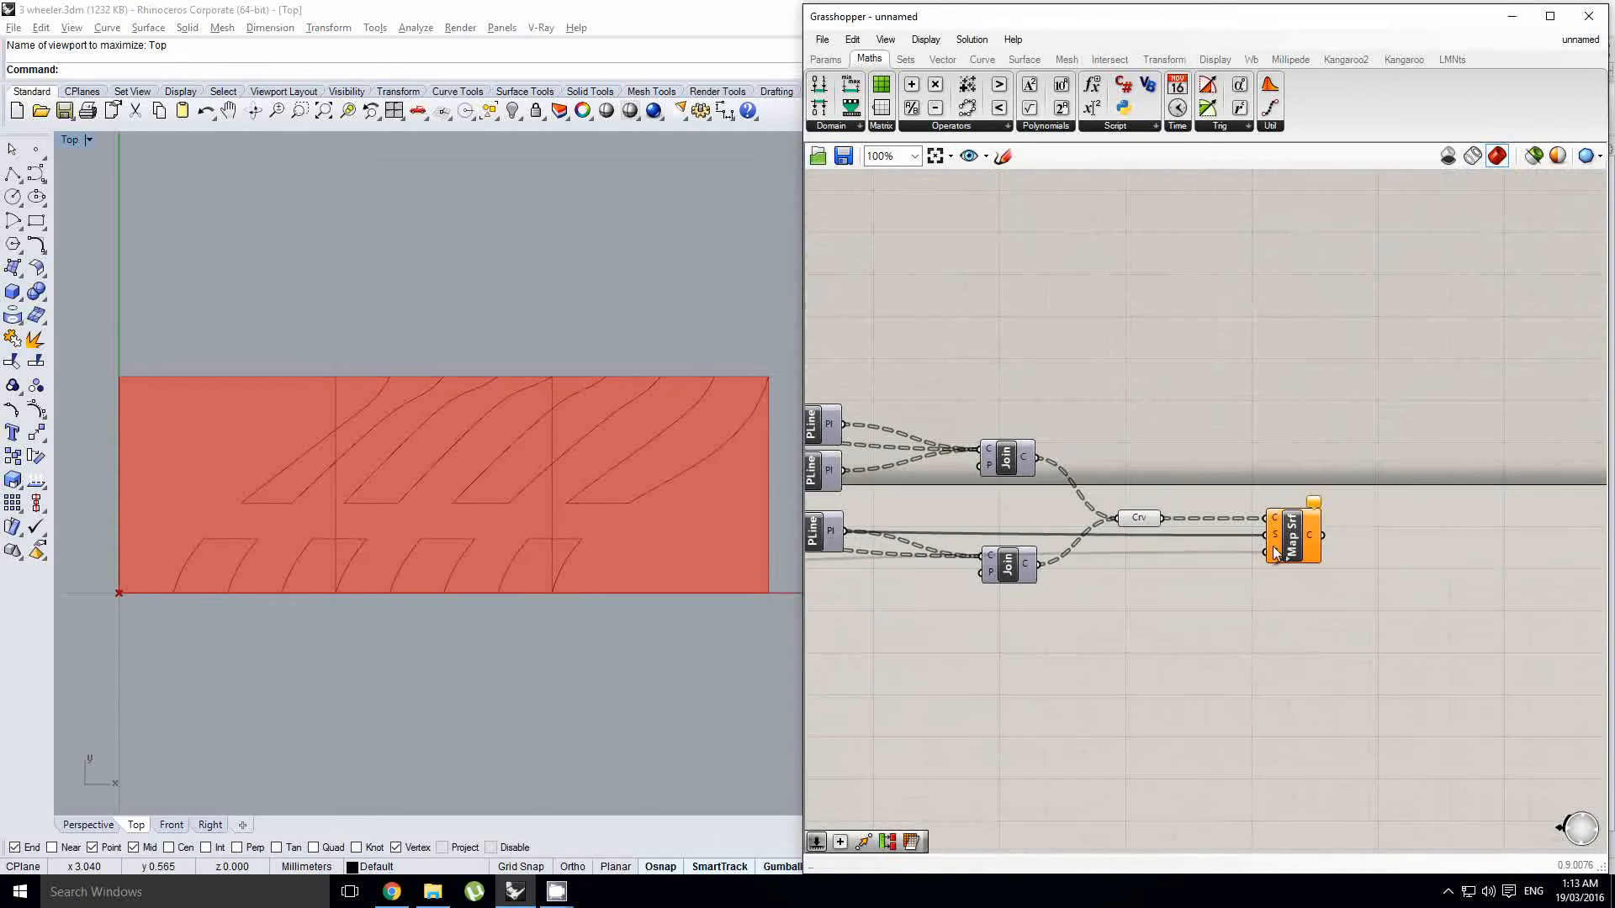
Step: Show the Perspective view maximized and turn on the SubSrf preview to check the mapped curves on the surface
{"action": "right_click_drag", "start_coordinate": [716, 465], "coordinate": [513, 496]}
{"action": "key", "text": "ctrl+F4"}
{"action": "scroll", "coordinate": [537, 343], "scroll_direction": "up", "scroll_amount": 5}
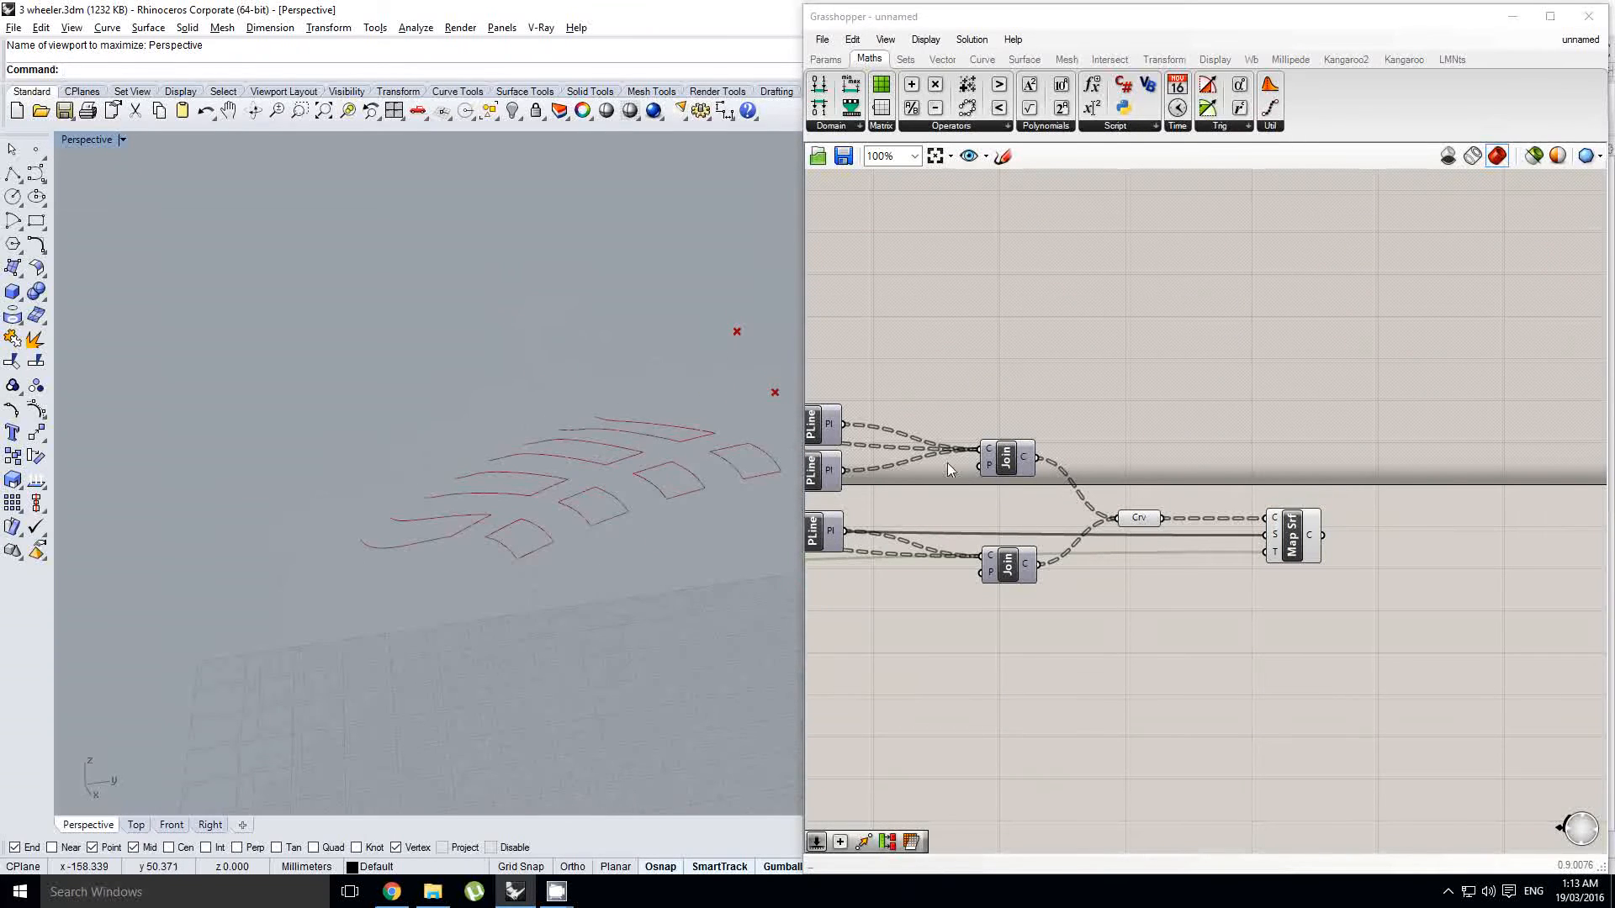
{"action": "scroll", "coordinate": [946, 463], "scroll_direction": "down", "scroll_amount": 4}
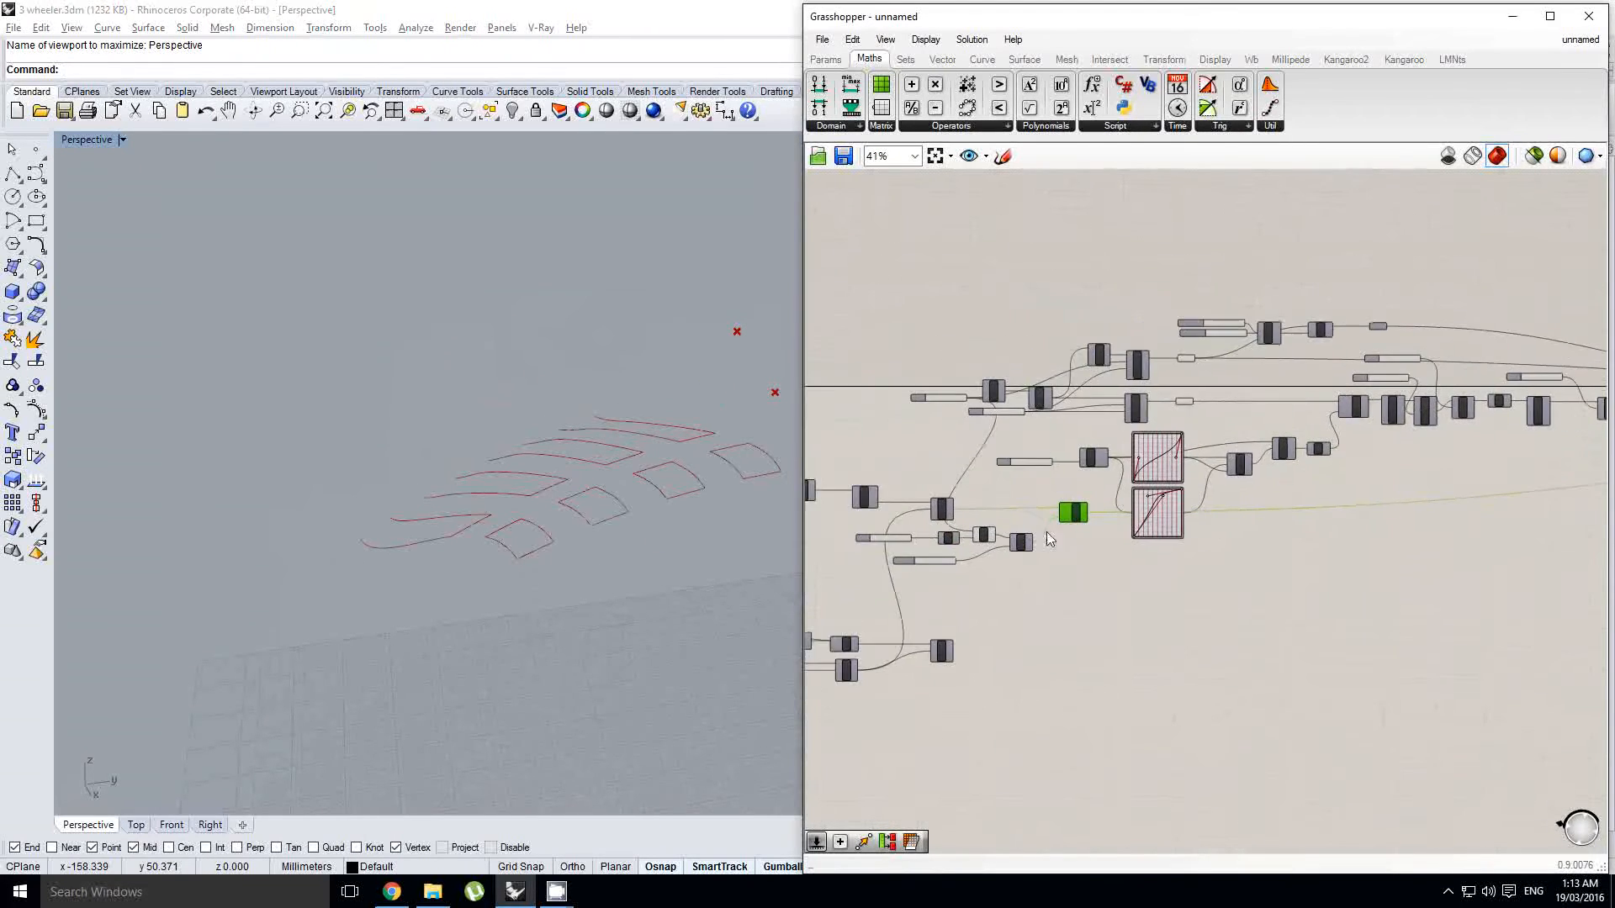
{"action": "scroll", "coordinate": [1081, 519], "scroll_direction": "up", "scroll_amount": 2}
{"action": "middle_click", "coordinate": [1067, 508]}
{"action": "left_click", "coordinate": [1089, 477]}
{"action": "right_click_drag", "start_coordinate": [603, 424], "coordinate": [588, 450], "text": "shift"}
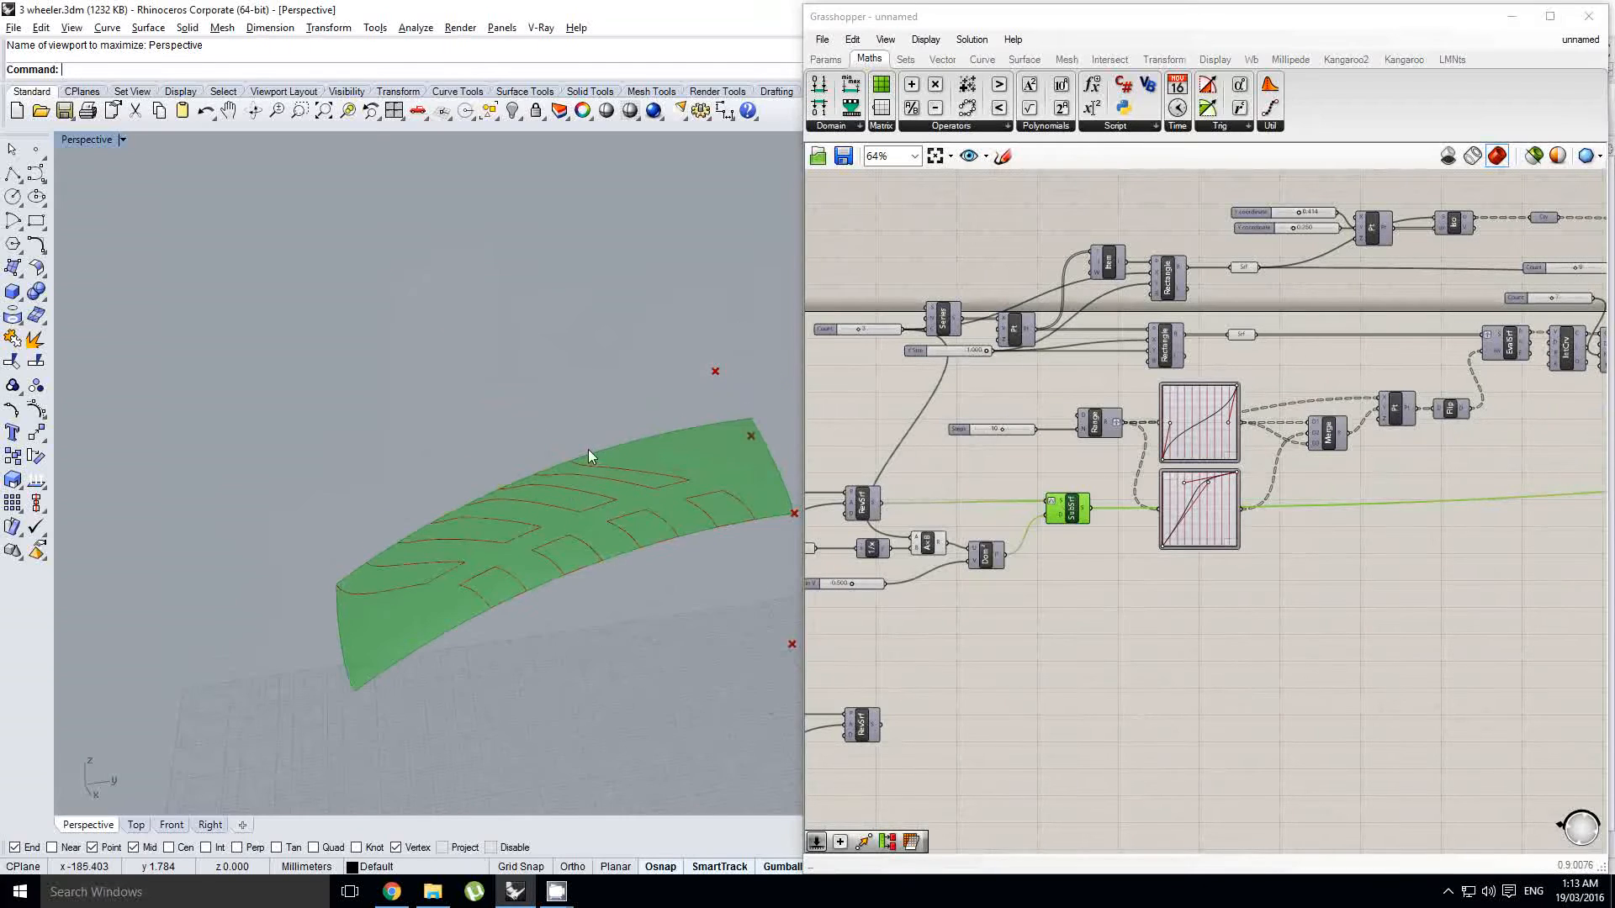
{"action": "scroll", "coordinate": [580, 454], "scroll_direction": "up", "scroll_amount": 4}
{"action": "scroll", "coordinate": [1354, 580], "scroll_direction": "down", "scroll_amount": 4}
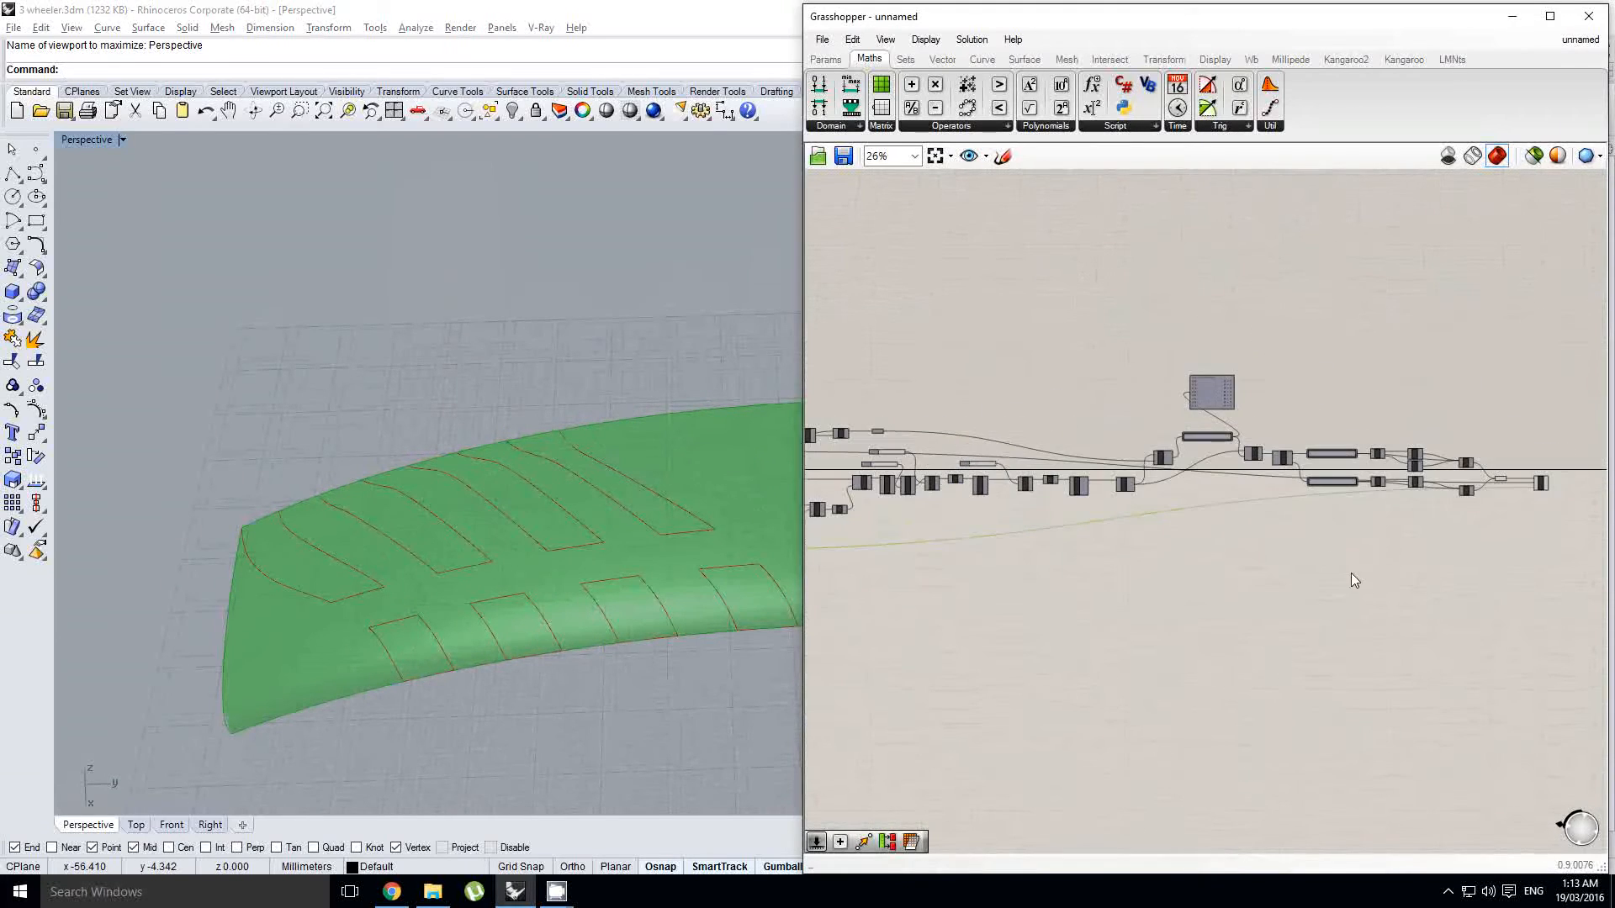
Step: Add a Mirror component and connect the mapped curves from Map to Surface to its G input
{"action": "scroll", "coordinate": [1194, 538], "scroll_direction": "up", "scroll_amount": 3}
{"action": "left_click", "coordinate": [1194, 505]}
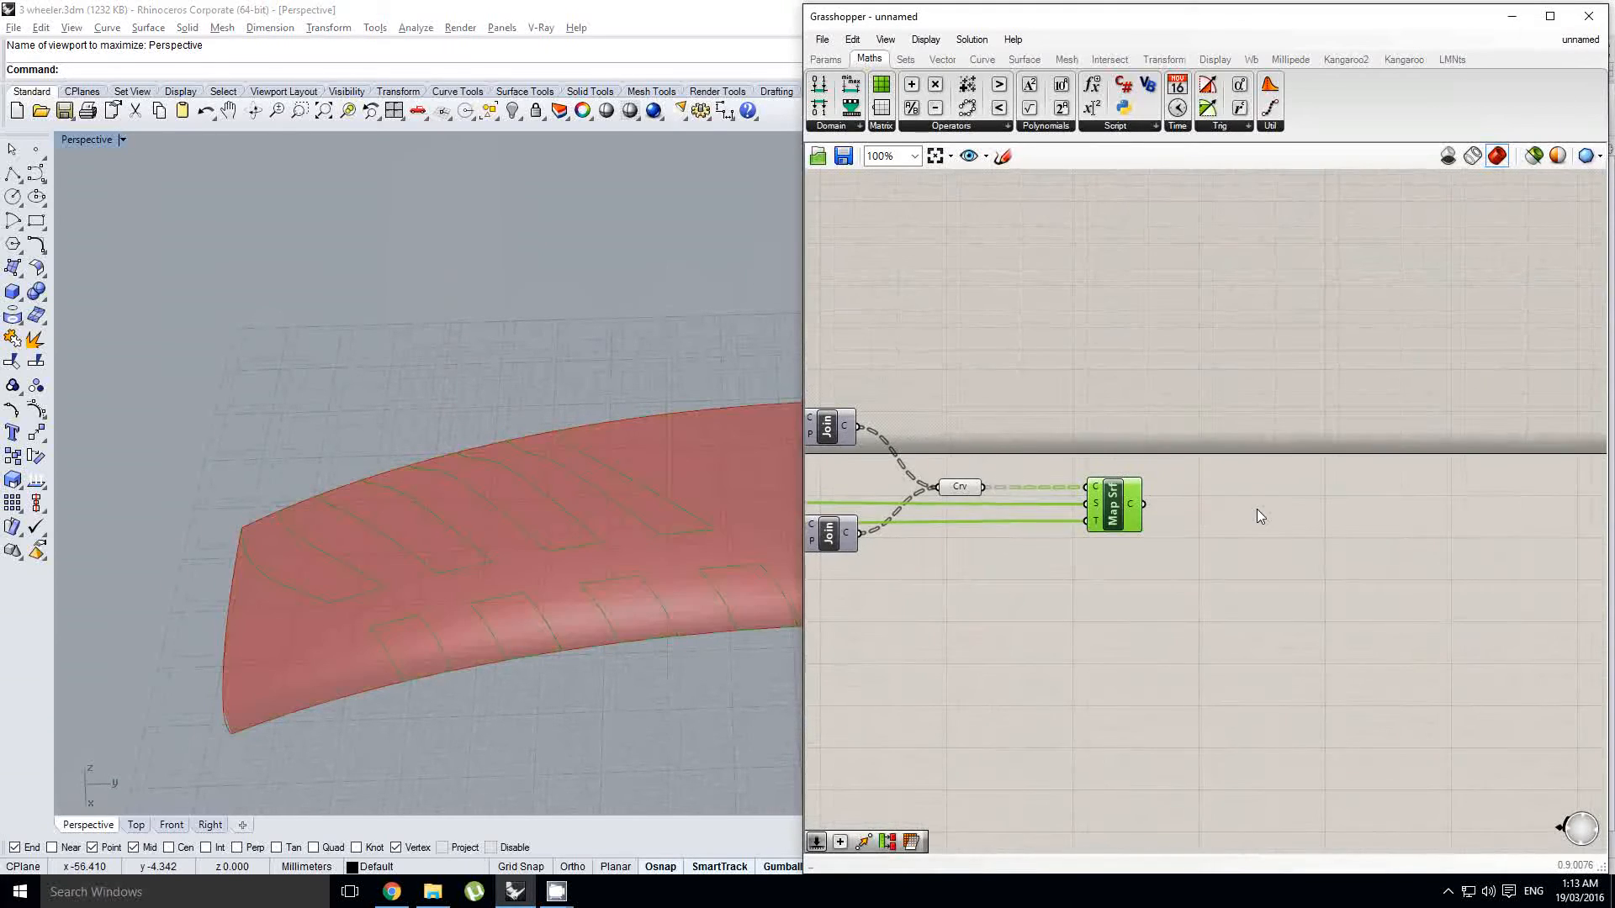
{"action": "double_click", "coordinate": [1256, 508]}
{"action": "type", "text": "mirror"}
{"action": "key", "text": "Return"}
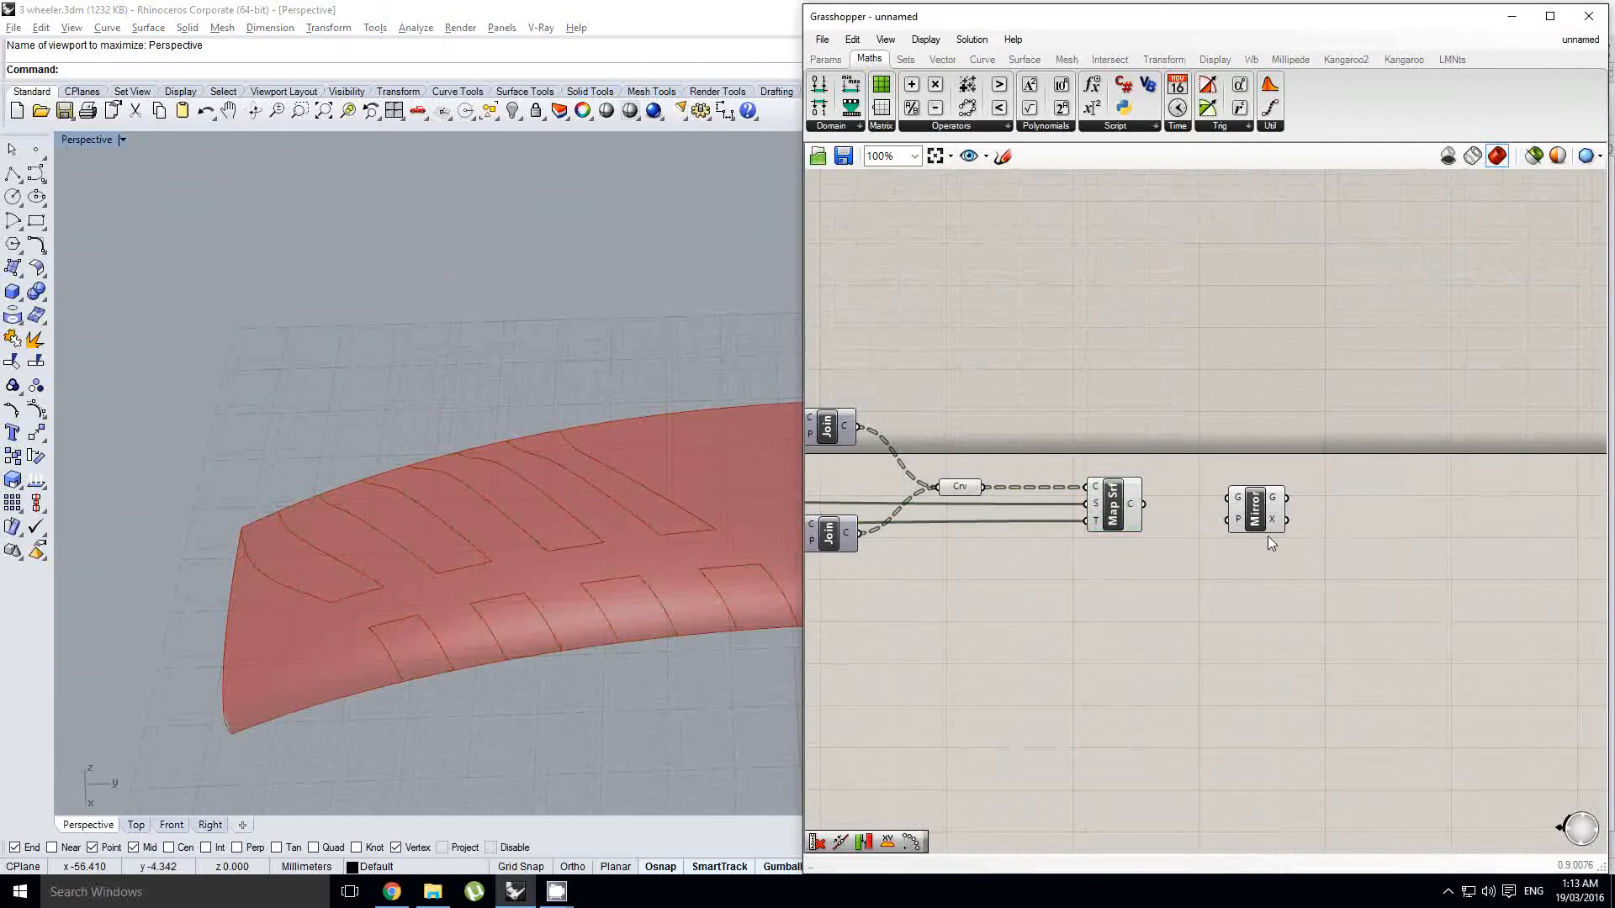
{"action": "scroll", "coordinate": [1268, 537], "scroll_direction": "up", "scroll_amount": 2}
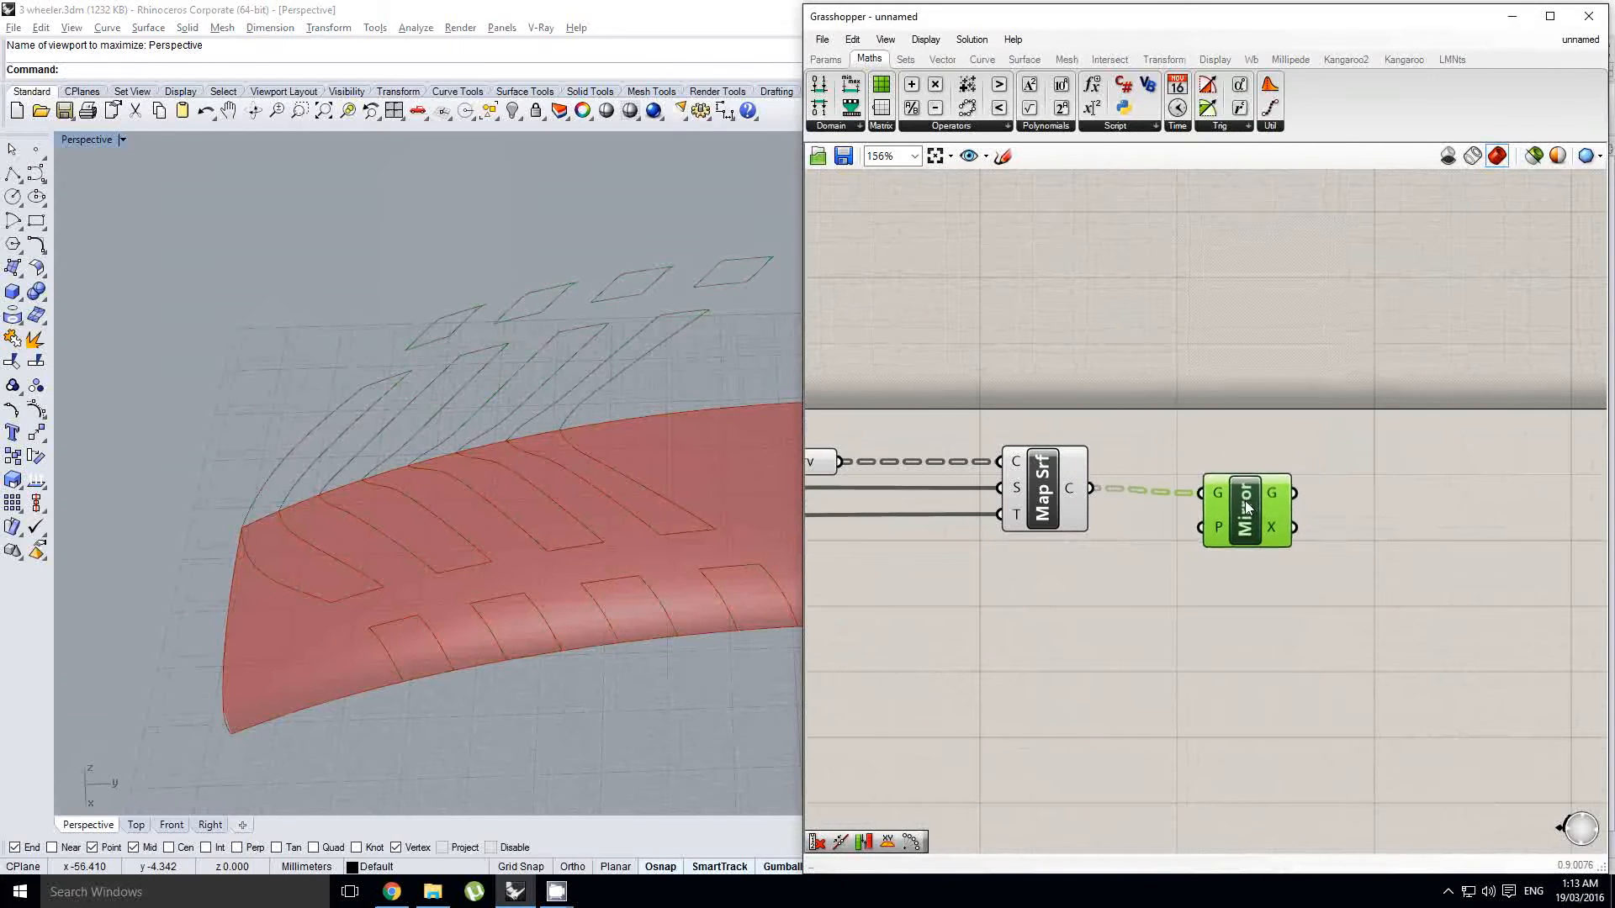
Step: Add a Join Curves component and connect both the Map to Surface curves and the mirrored geometry to its C input
{"action": "right_click_drag", "start_coordinate": [724, 422], "coordinate": [599, 437]}
{"action": "scroll", "coordinate": [664, 464], "scroll_direction": "up", "scroll_amount": 3}
{"action": "right_click_drag", "start_coordinate": [1259, 465], "coordinate": [1204, 487]}
{"action": "double_click", "coordinate": [1416, 486]}
{"action": "type", "text": "joi"}
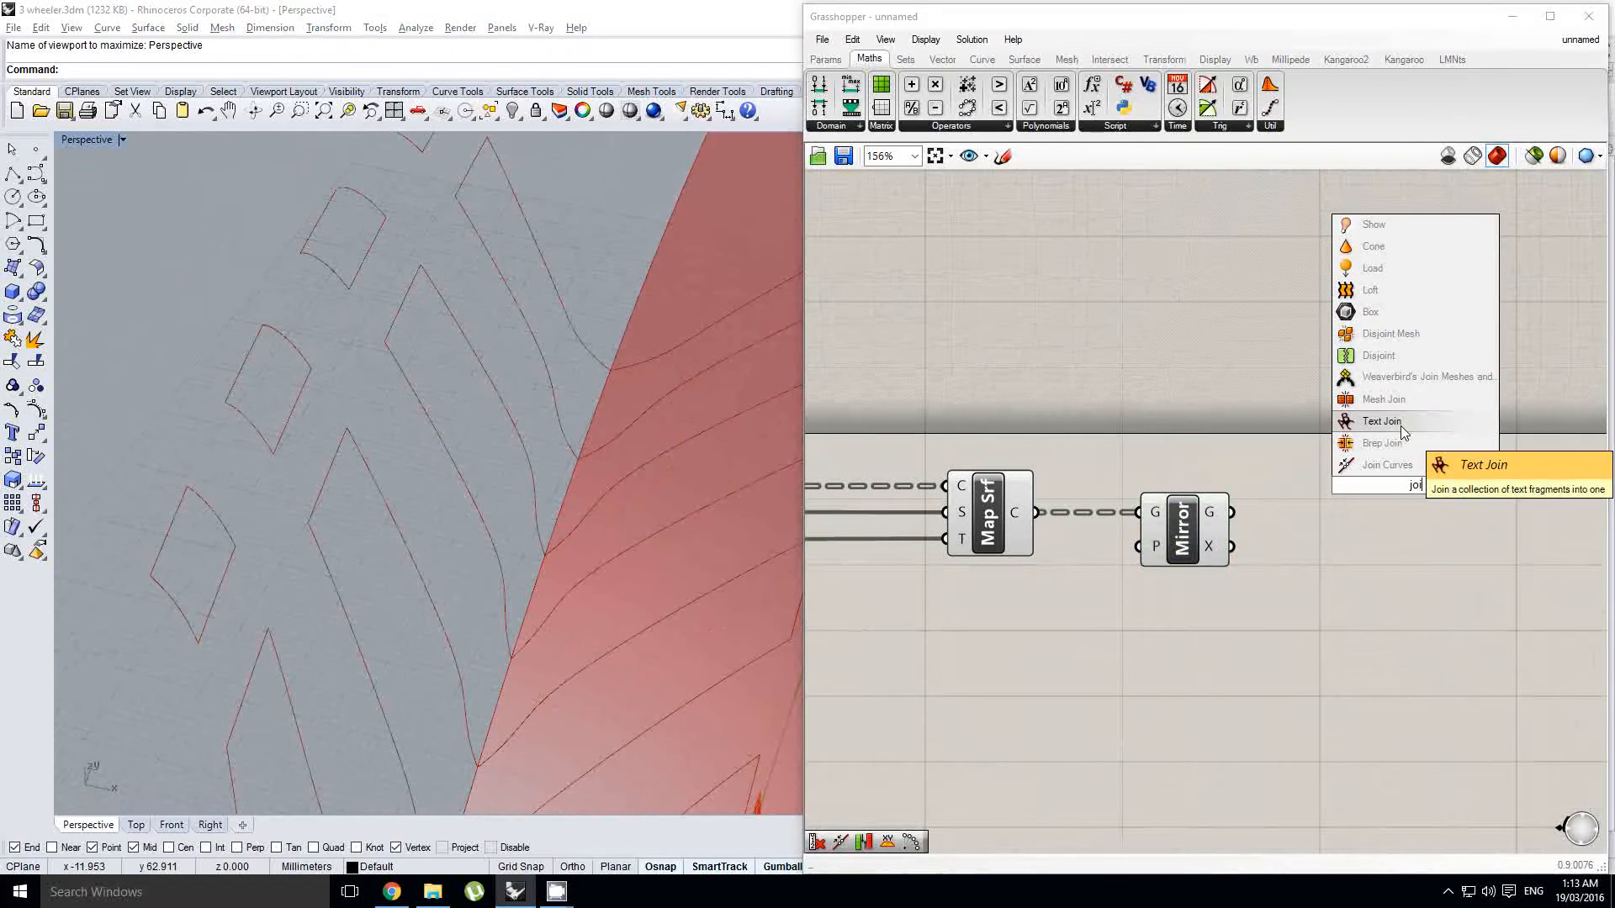
{"action": "key", "text": "Return"}
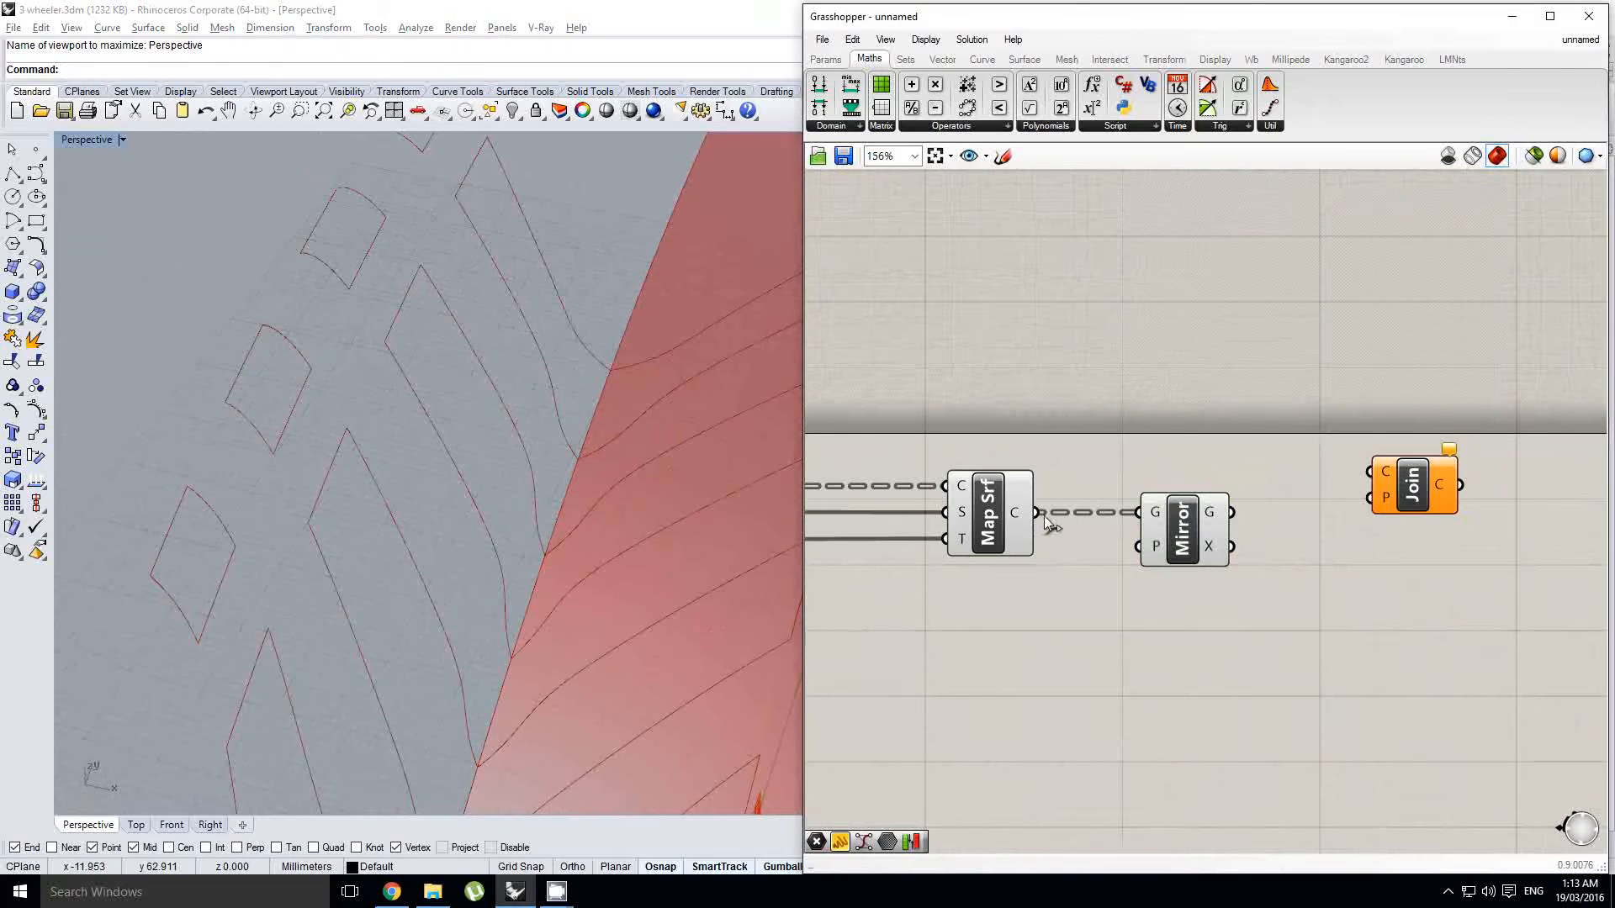
{"action": "left_click_drag", "start_coordinate": [1039, 515], "coordinate": [1369, 472]}
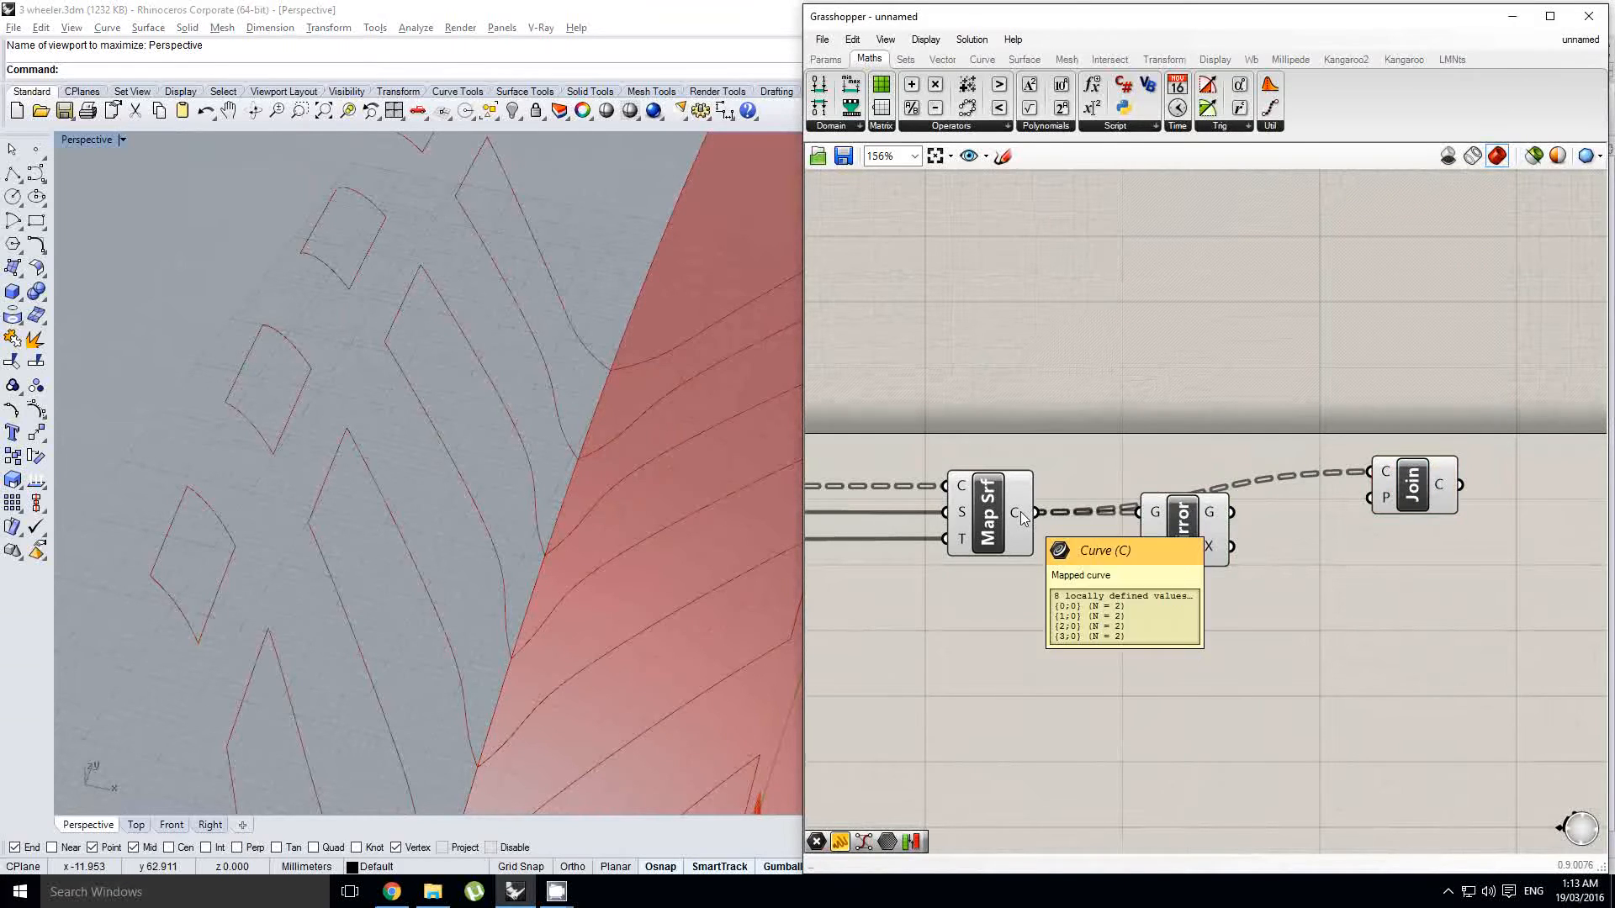
{"action": "scroll", "coordinate": [1440, 502], "scroll_direction": "up", "scroll_amount": 3}
{"action": "right_click", "coordinate": [1237, 531]}
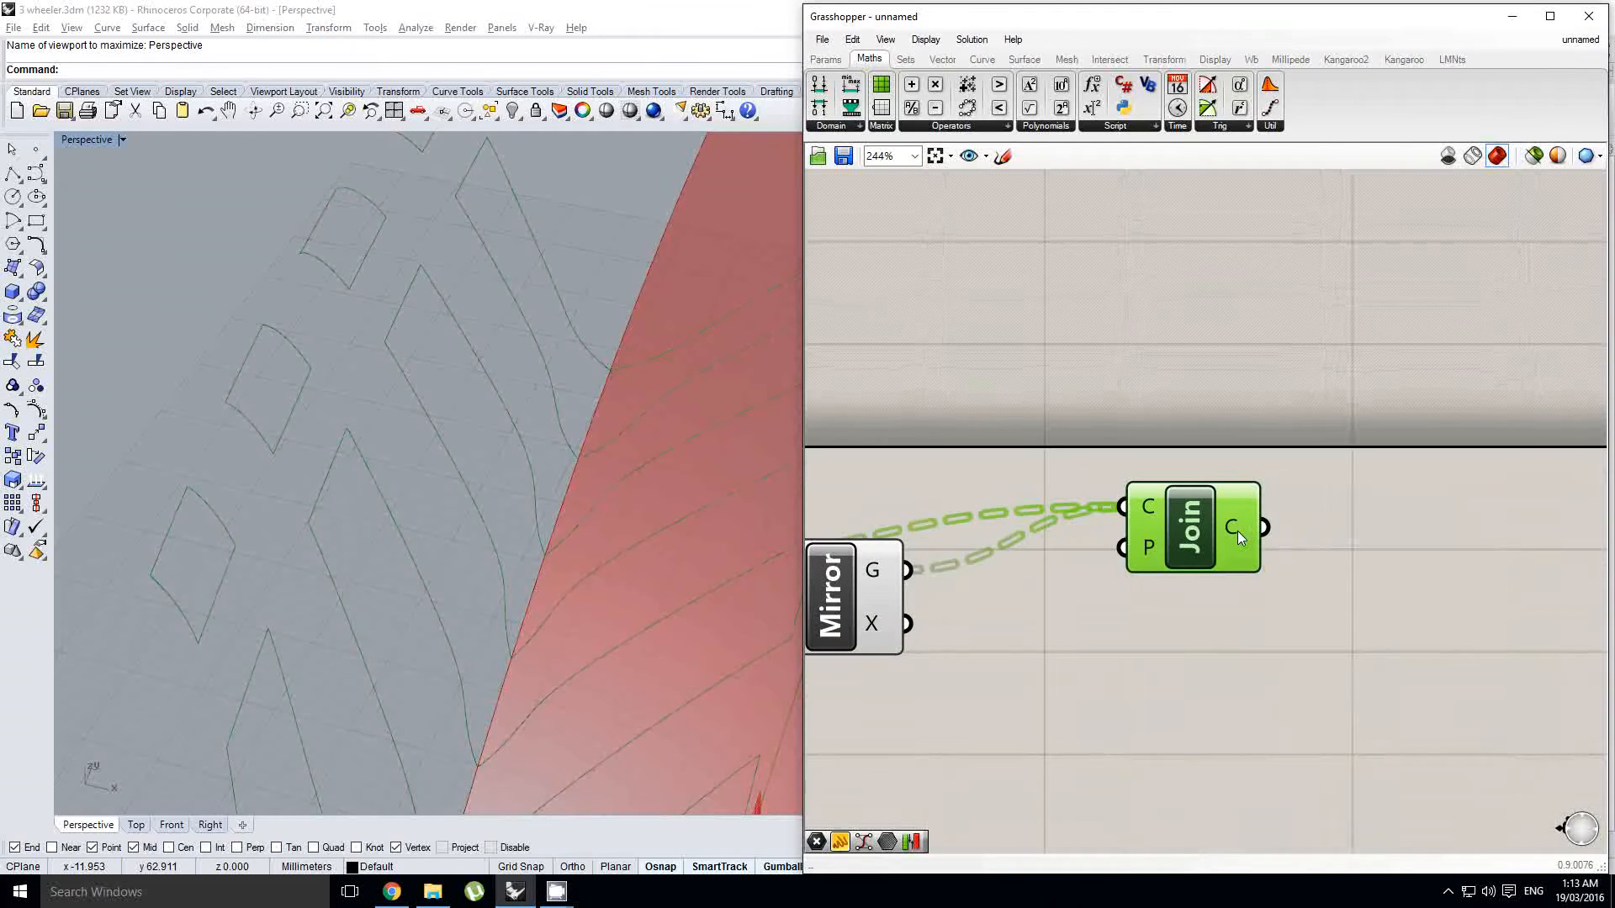
{"action": "scroll", "coordinate": [1238, 531], "scroll_direction": "down", "scroll_amount": 1}
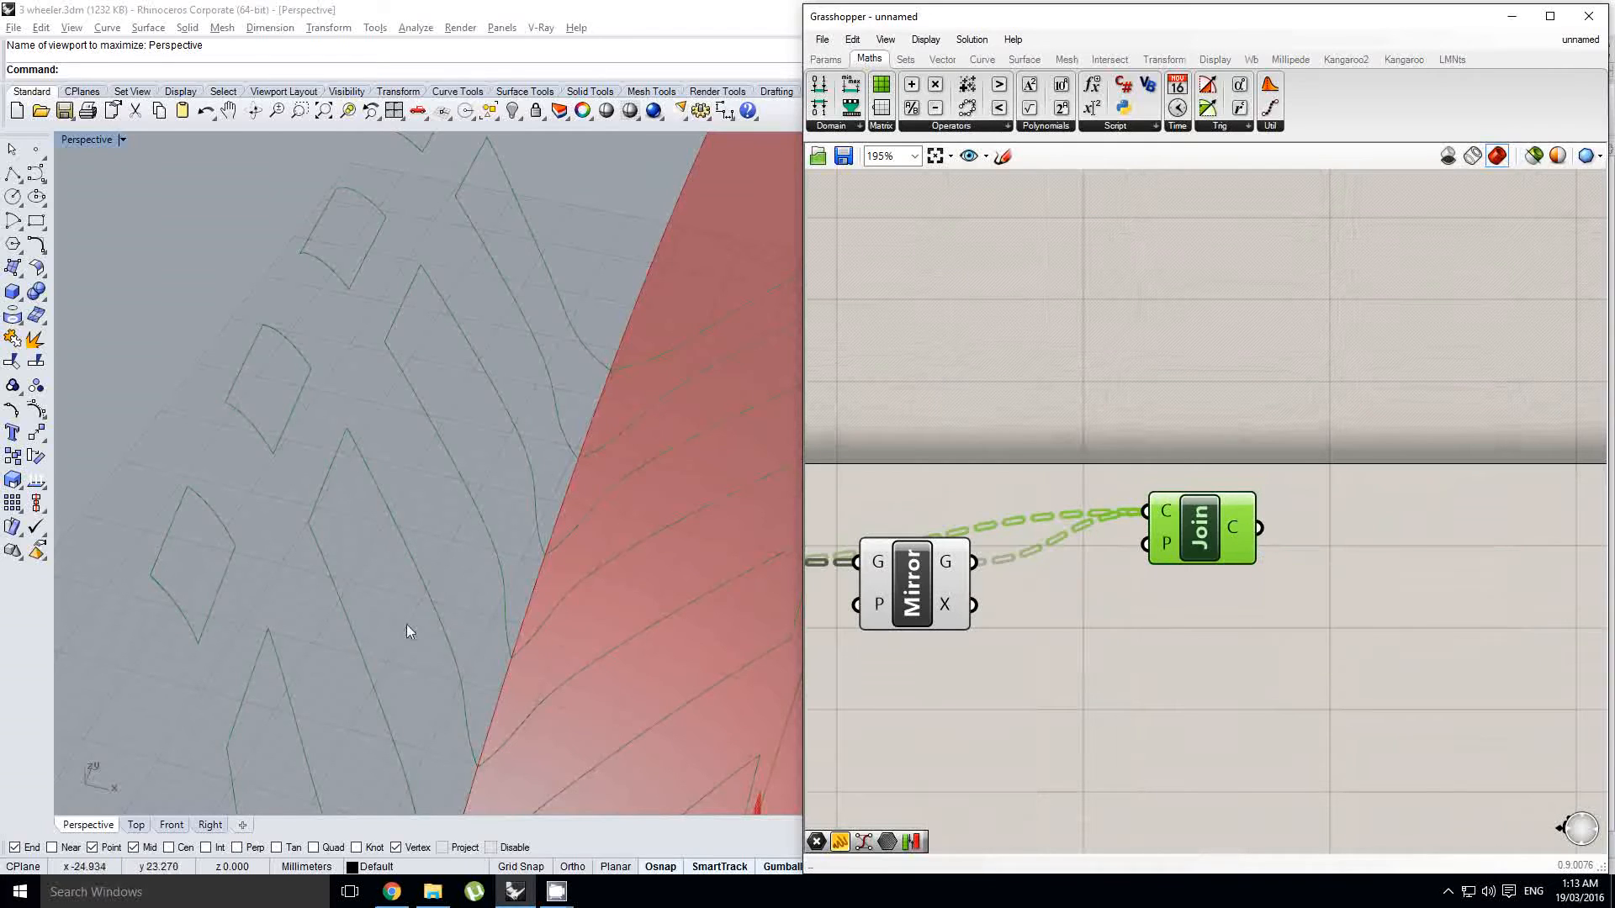
Step: Turn off the preview of the Map to Surface and Mirror components and of the Curve parameter feeding the mapping
{"action": "right_click_drag", "start_coordinate": [402, 469], "coordinate": [508, 451]}
{"action": "right_click_drag", "start_coordinate": [1039, 462], "coordinate": [1243, 468]}
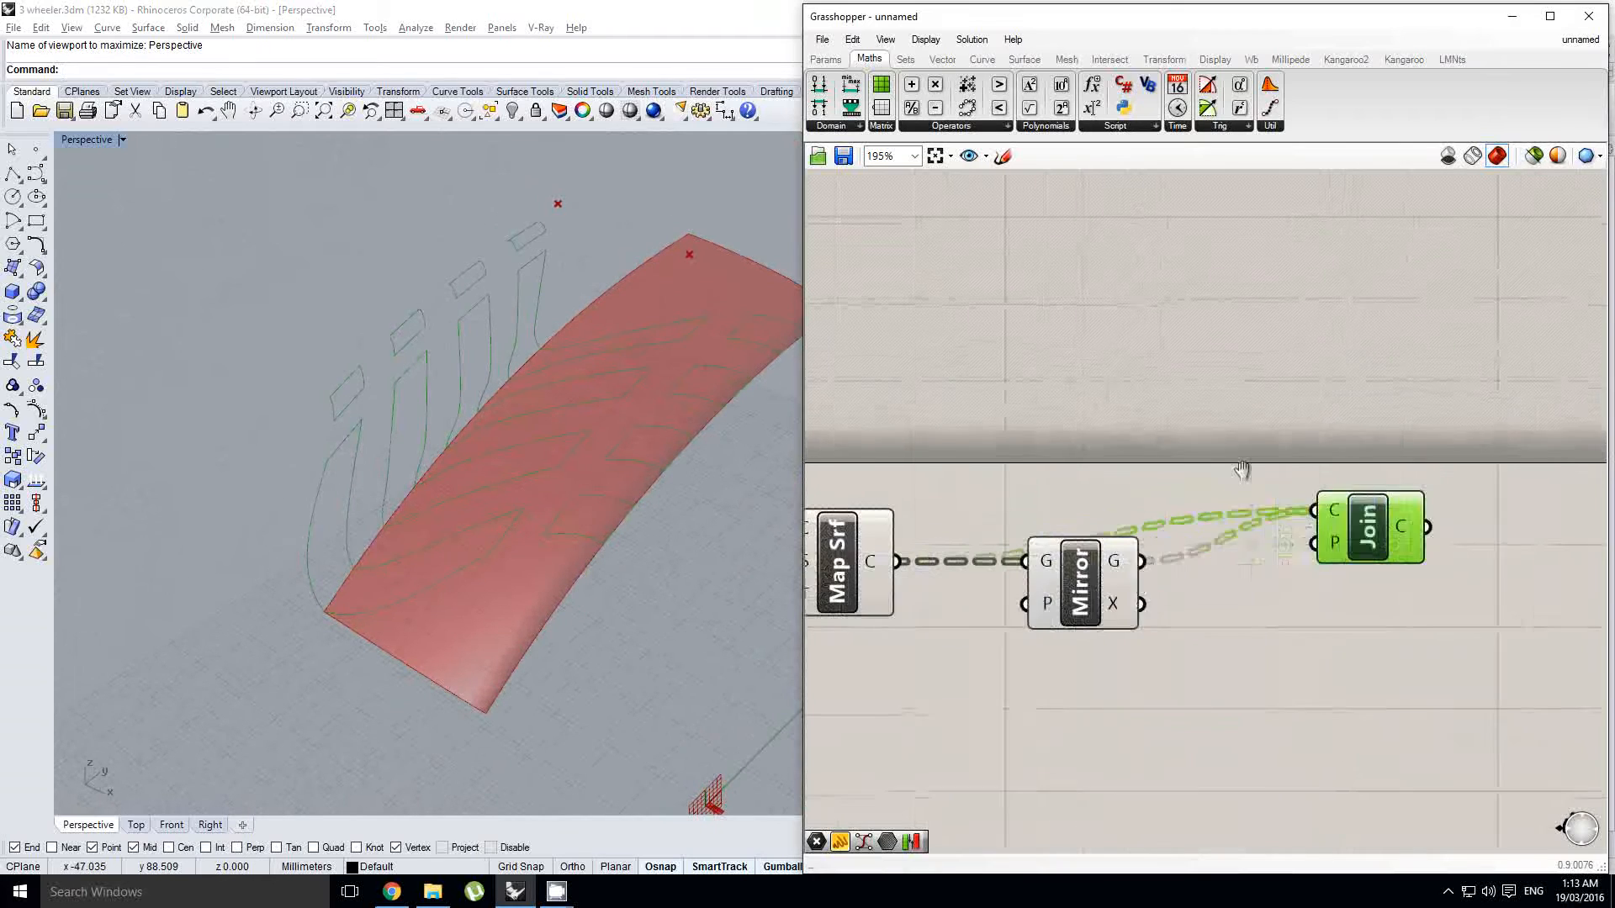
{"action": "left_click_drag", "start_coordinate": [1219, 669], "coordinate": [893, 484]}
{"action": "middle_click", "coordinate": [893, 481]}
{"action": "left_click", "coordinate": [945, 425]}
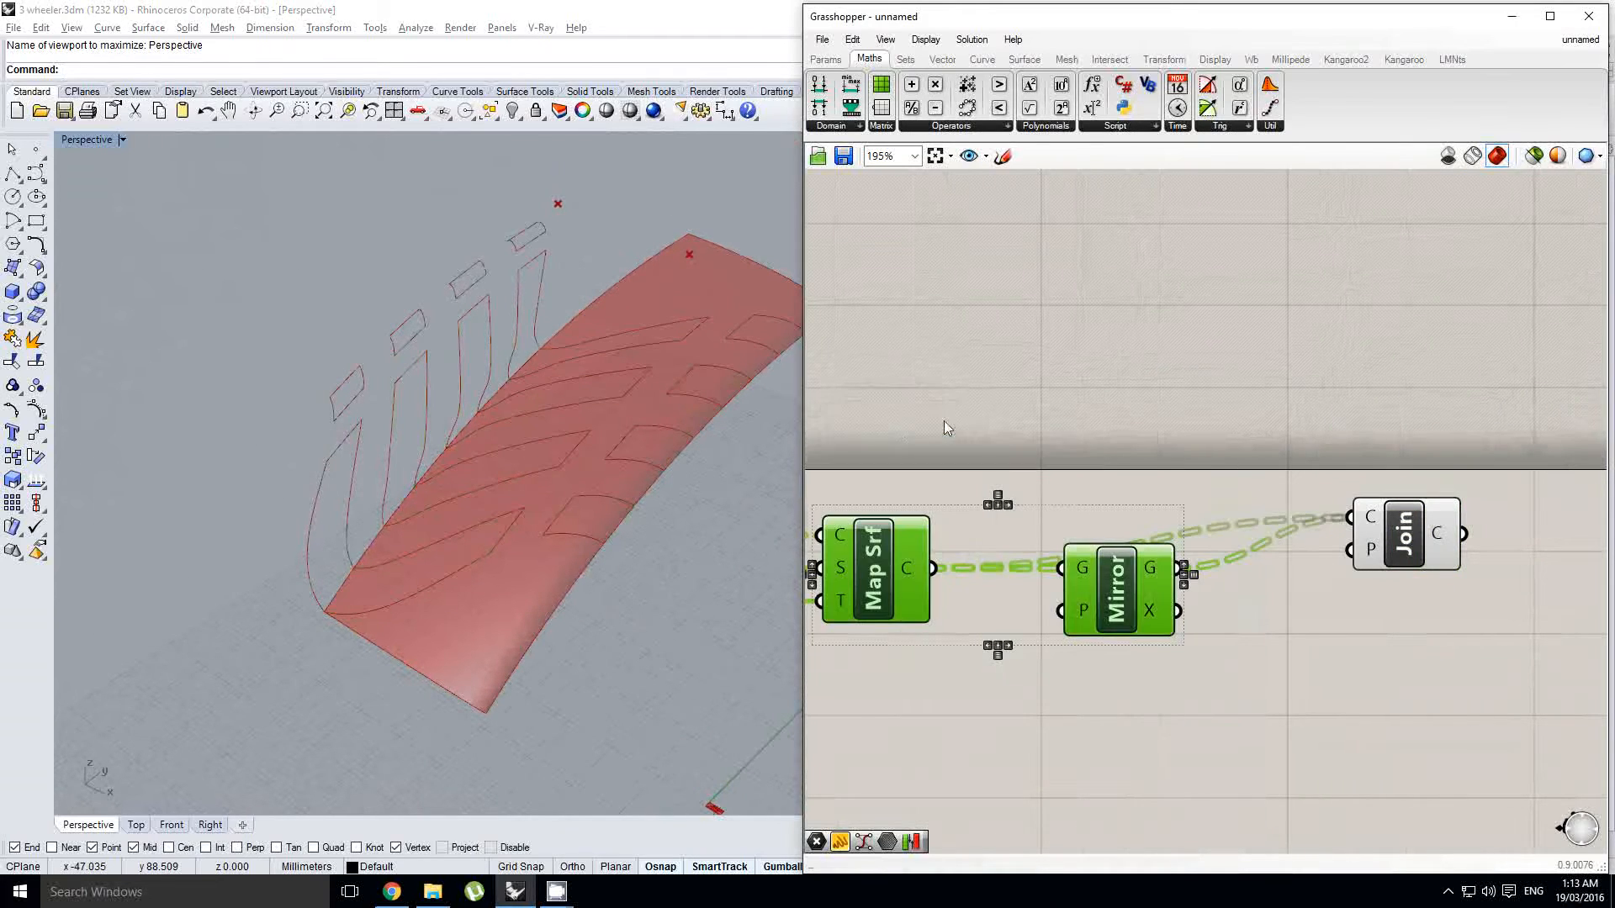
{"action": "right_click_drag", "start_coordinate": [962, 421], "coordinate": [1223, 411]}
{"action": "left_click", "coordinate": [1198, 417]}
{"action": "scroll", "coordinate": [1197, 418], "scroll_direction": "down", "scroll_amount": 1}
{"action": "right_click_drag", "start_coordinate": [919, 455], "coordinate": [1068, 467]}
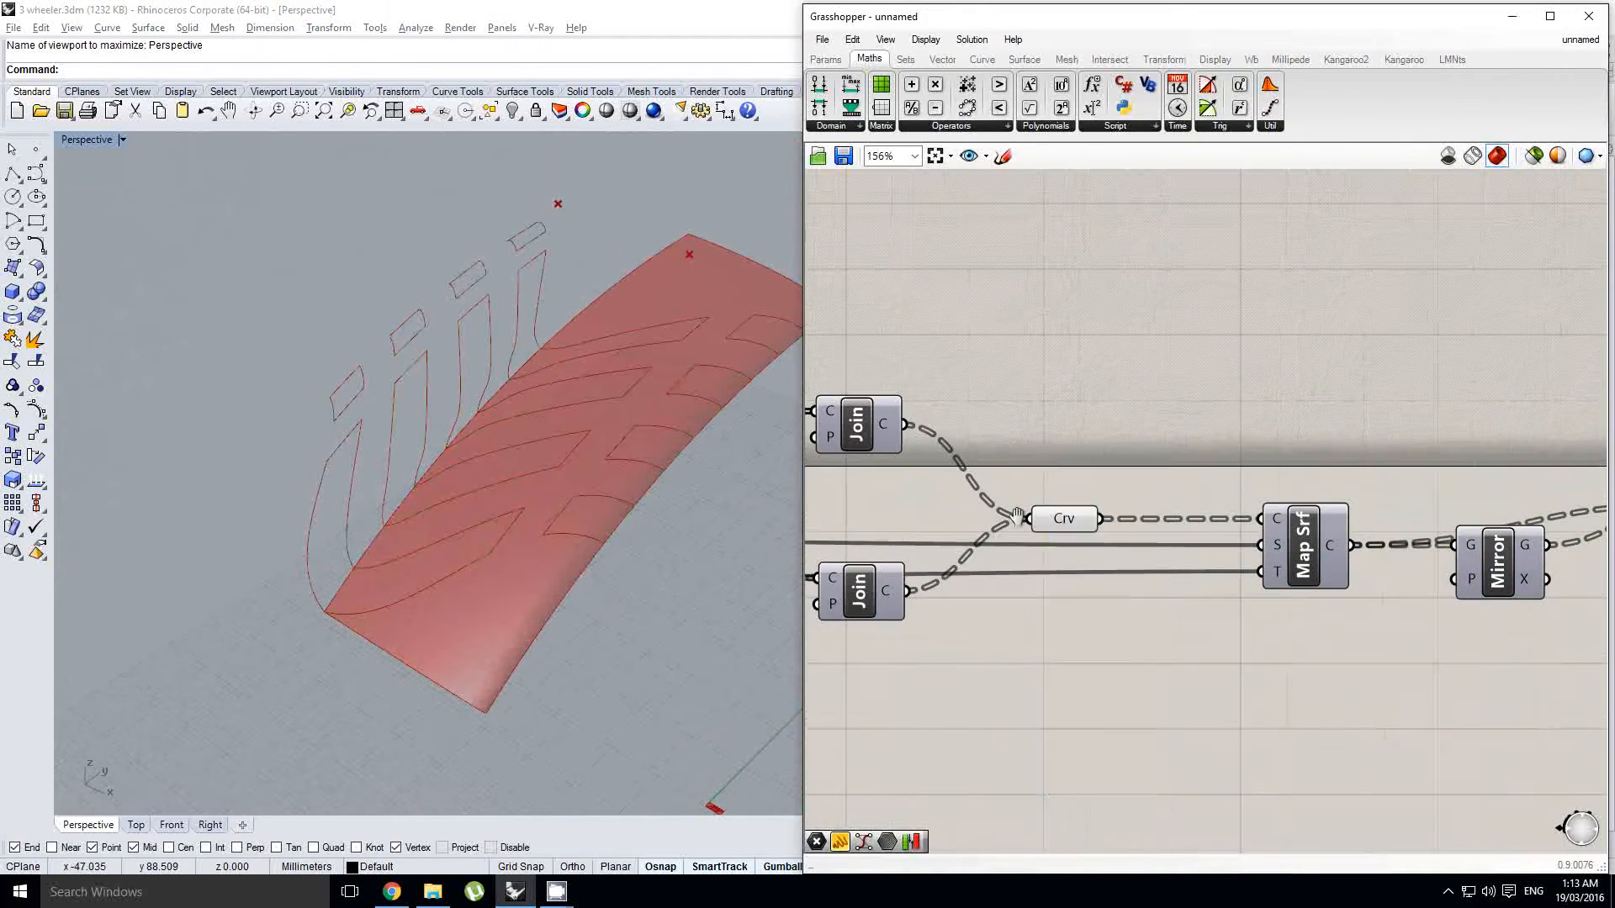
{"action": "middle_click", "coordinate": [1058, 519]}
{"action": "left_click", "coordinate": [1112, 462]}
Step: Set the two Y coordinate sliders feeding the Construct Point component to 0.447 and 0.352
{"action": "right_click_drag", "start_coordinate": [547, 417], "coordinate": [503, 454]}
{"action": "scroll", "coordinate": [578, 331], "scroll_direction": "up", "scroll_amount": 3}
{"action": "scroll", "coordinate": [502, 454], "scroll_direction": "down", "scroll_amount": 3}
{"action": "right_click_drag", "start_coordinate": [1195, 427], "coordinate": [1490, 442]}
{"action": "scroll", "coordinate": [1490, 443], "scroll_direction": "down", "scroll_amount": 2}
{"action": "left_click", "coordinate": [1142, 436]}
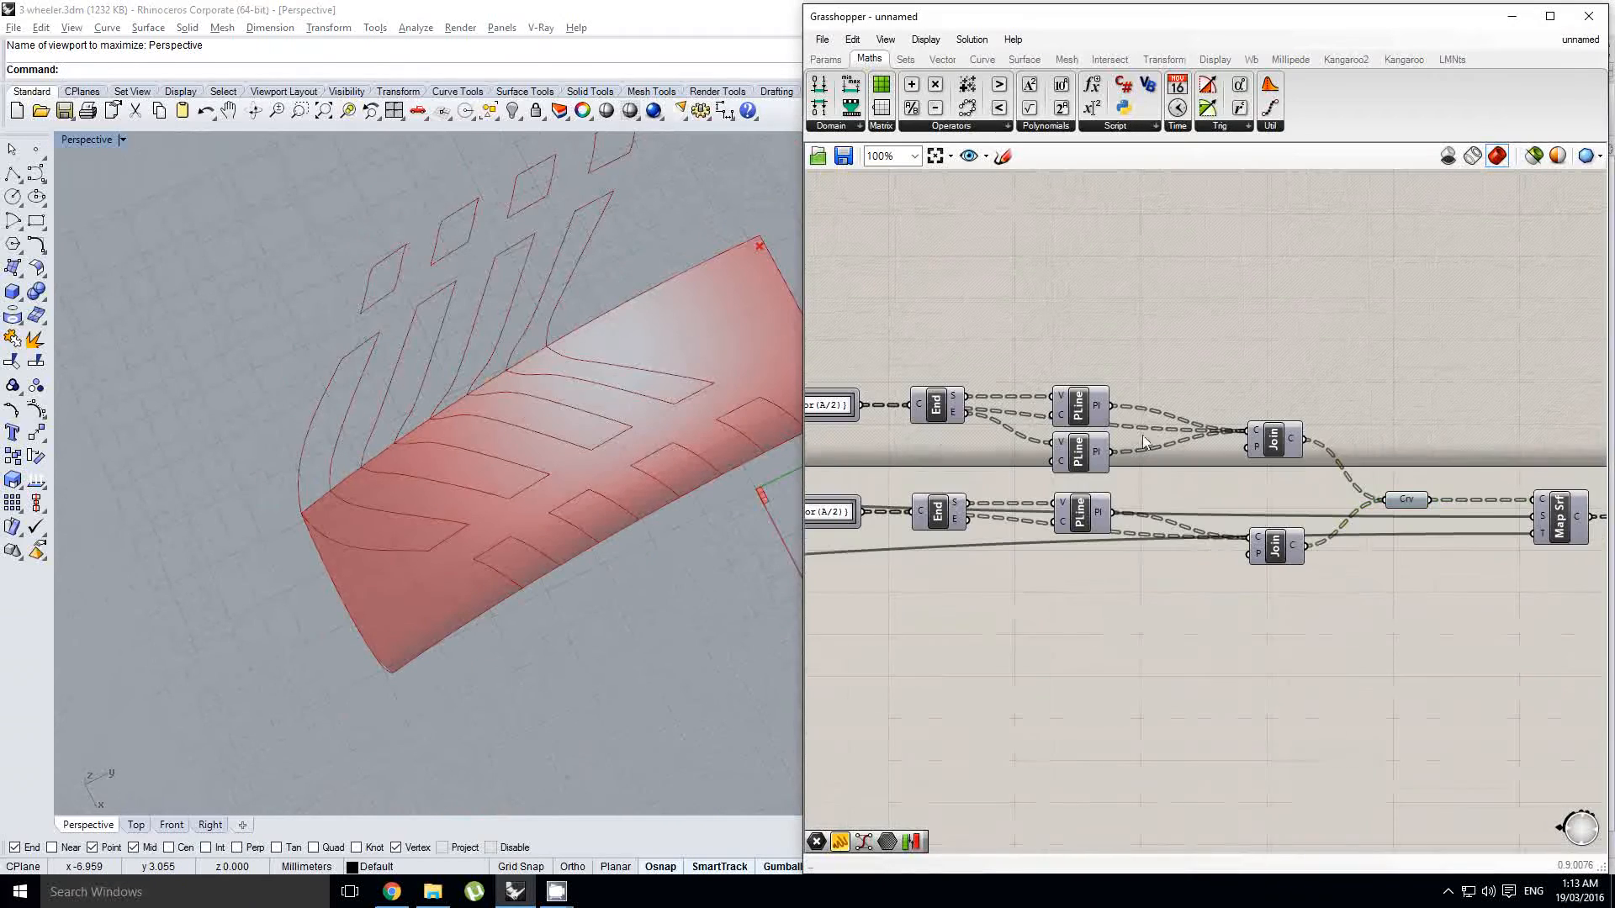
{"action": "right_click_drag", "start_coordinate": [908, 431], "coordinate": [1467, 443]}
{"action": "right_click_drag", "start_coordinate": [1038, 451], "coordinate": [1392, 497]}
{"action": "right_click_drag", "start_coordinate": [1001, 416], "coordinate": [1458, 455]}
{"action": "right_click_drag", "start_coordinate": [967, 475], "coordinate": [1438, 439]}
{"action": "scroll", "coordinate": [651, 455], "scroll_direction": "down", "scroll_amount": 4}
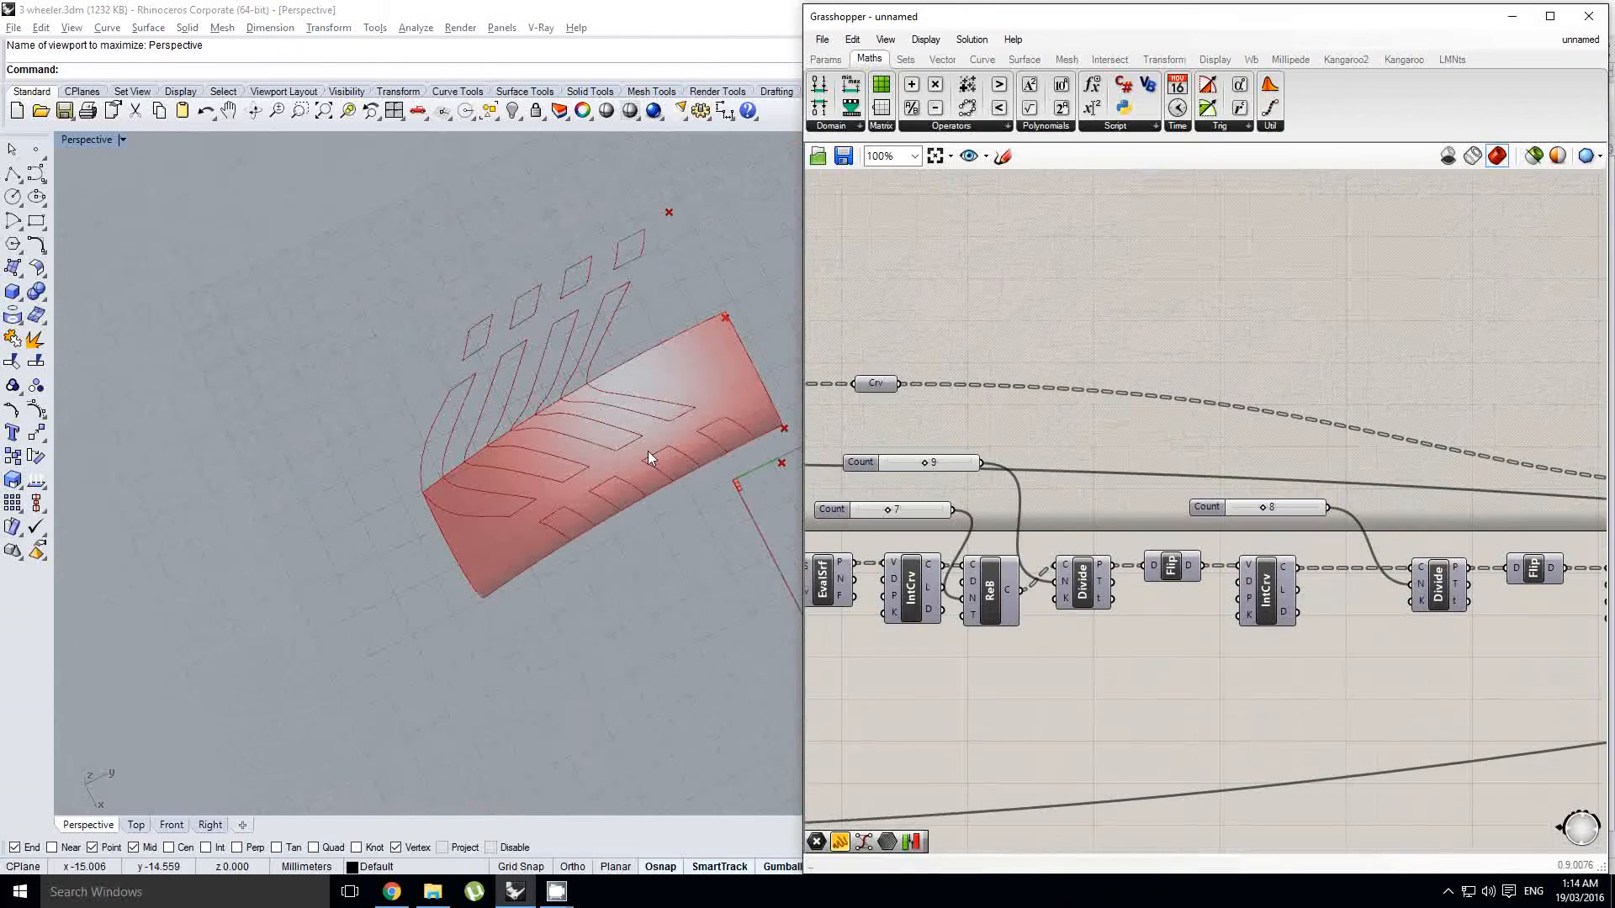
{"action": "right_click_drag", "start_coordinate": [1101, 413], "coordinate": [1451, 418]}
{"action": "right_click_drag", "start_coordinate": [1074, 426], "coordinate": [1398, 436]}
{"action": "right_click", "coordinate": [1398, 437]}
{"action": "scroll", "coordinate": [1144, 421], "scroll_direction": "up", "scroll_amount": 3}
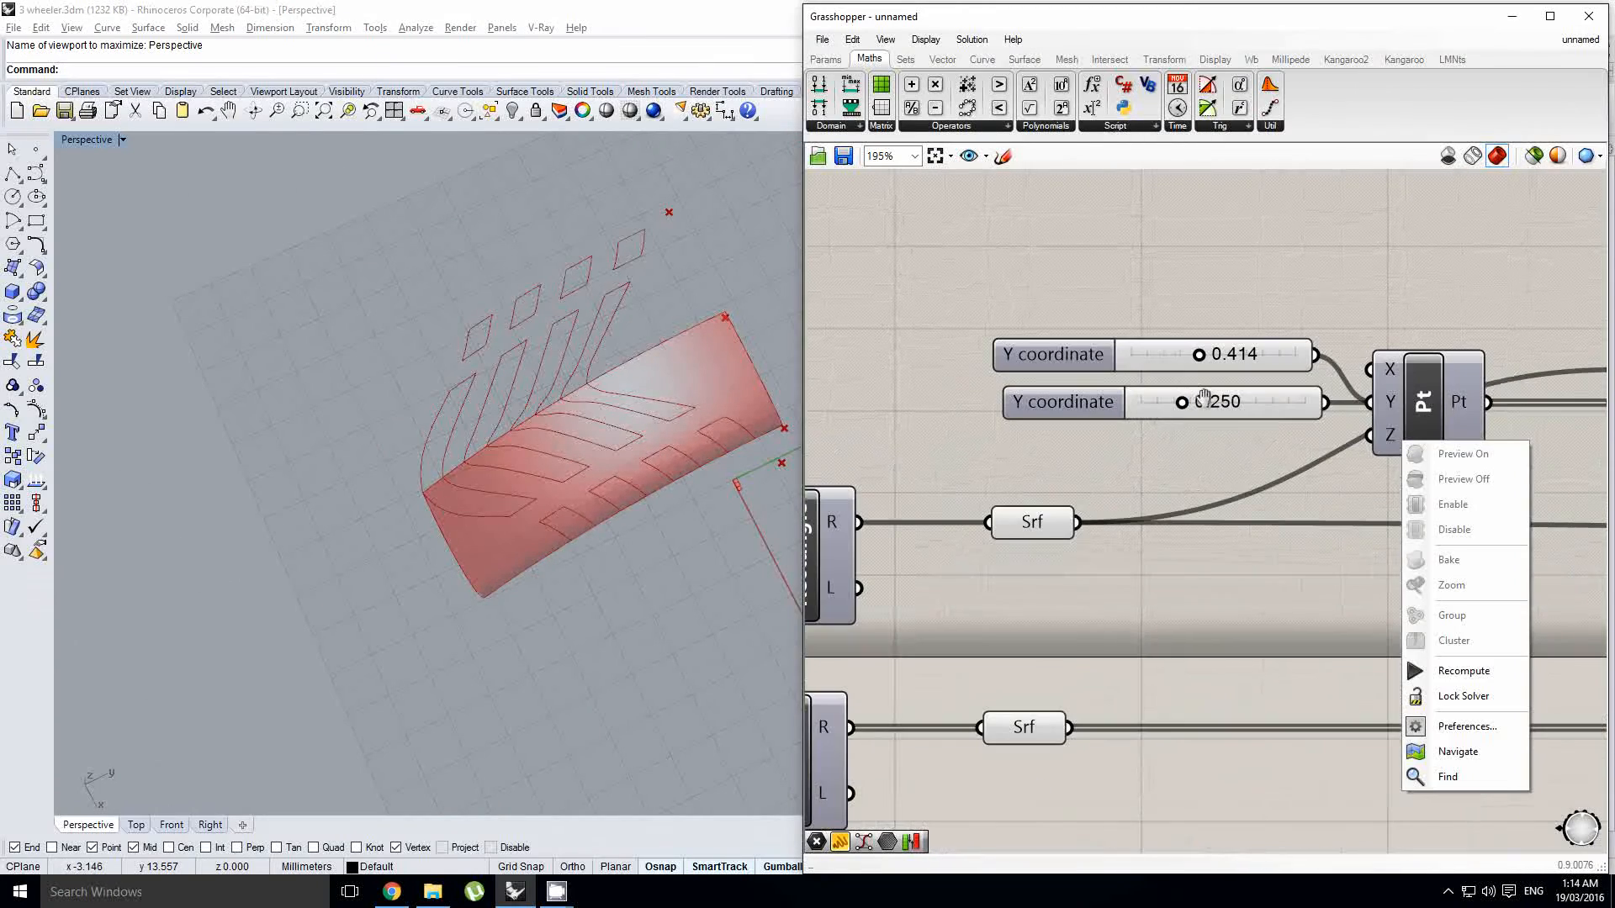
{"action": "left_click", "coordinate": [1162, 460]}
{"action": "scroll", "coordinate": [681, 457], "scroll_direction": "up", "scroll_amount": 5}
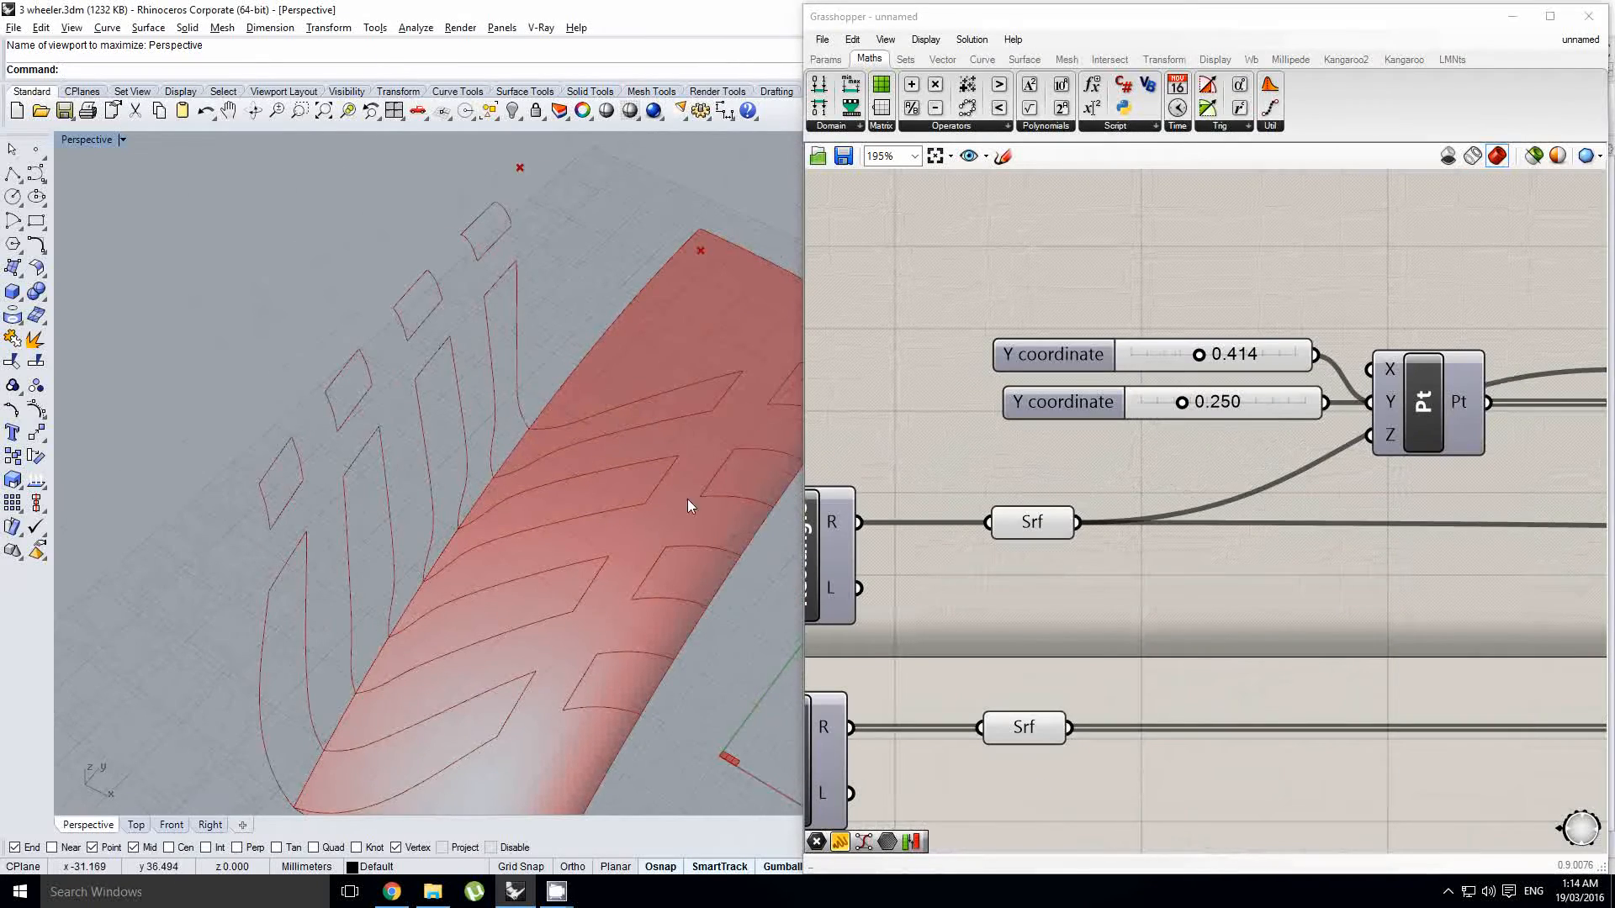
{"action": "scroll", "coordinate": [1207, 347], "scroll_direction": "up", "scroll_amount": 1}
{"action": "left_click_drag", "start_coordinate": [1191, 354], "coordinate": [1175, 360]}
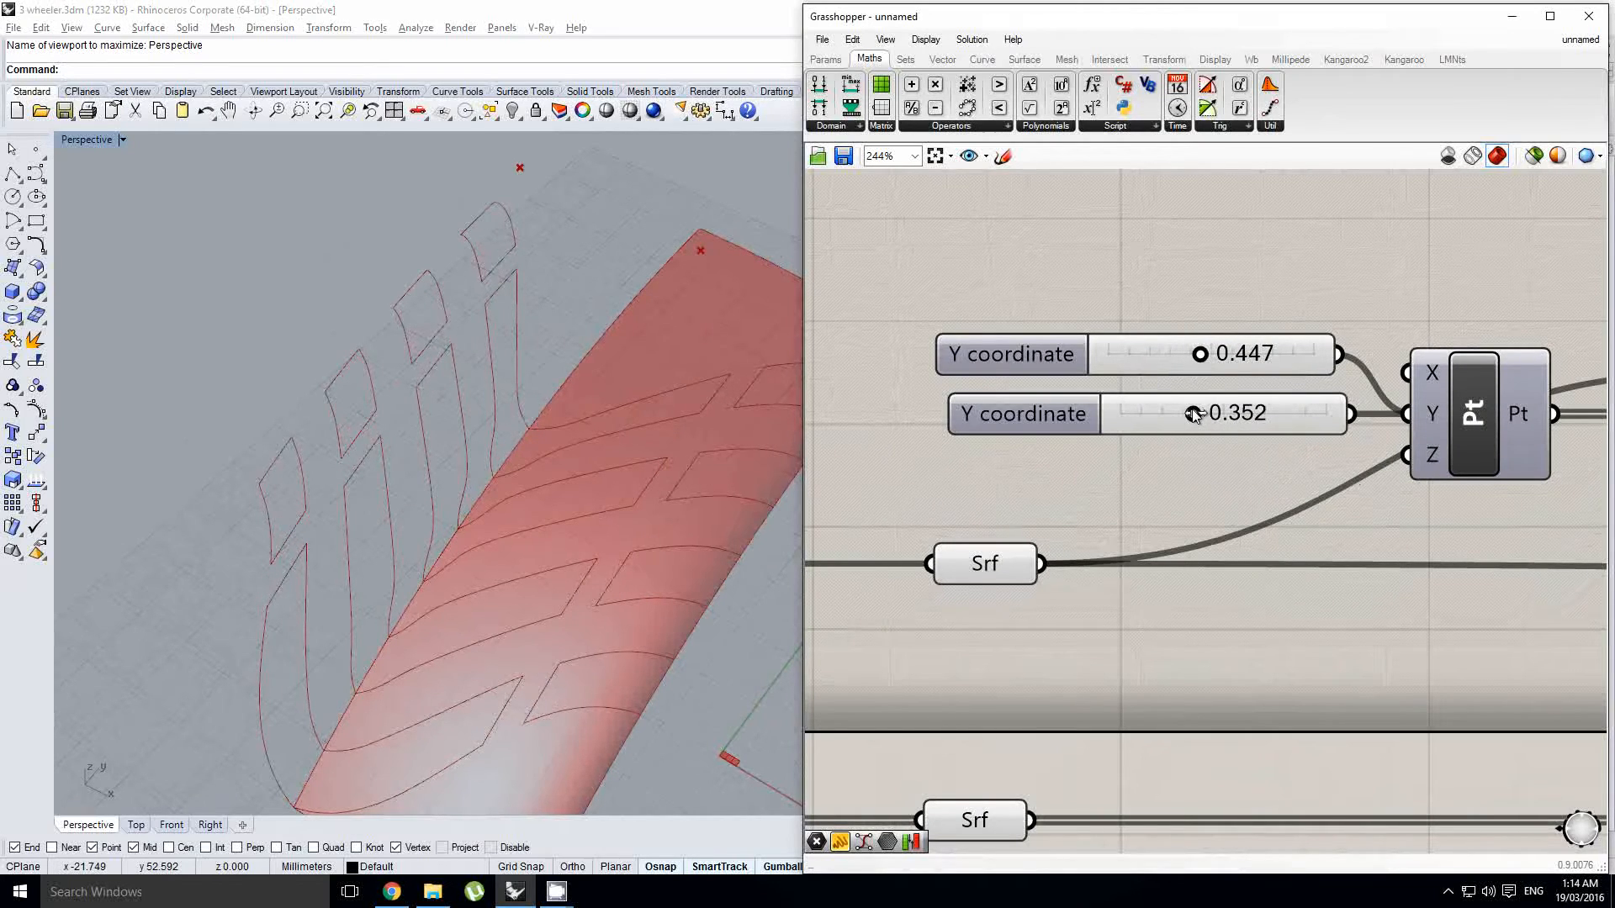
{"action": "right_click_drag", "start_coordinate": [665, 445], "coordinate": [706, 420]}
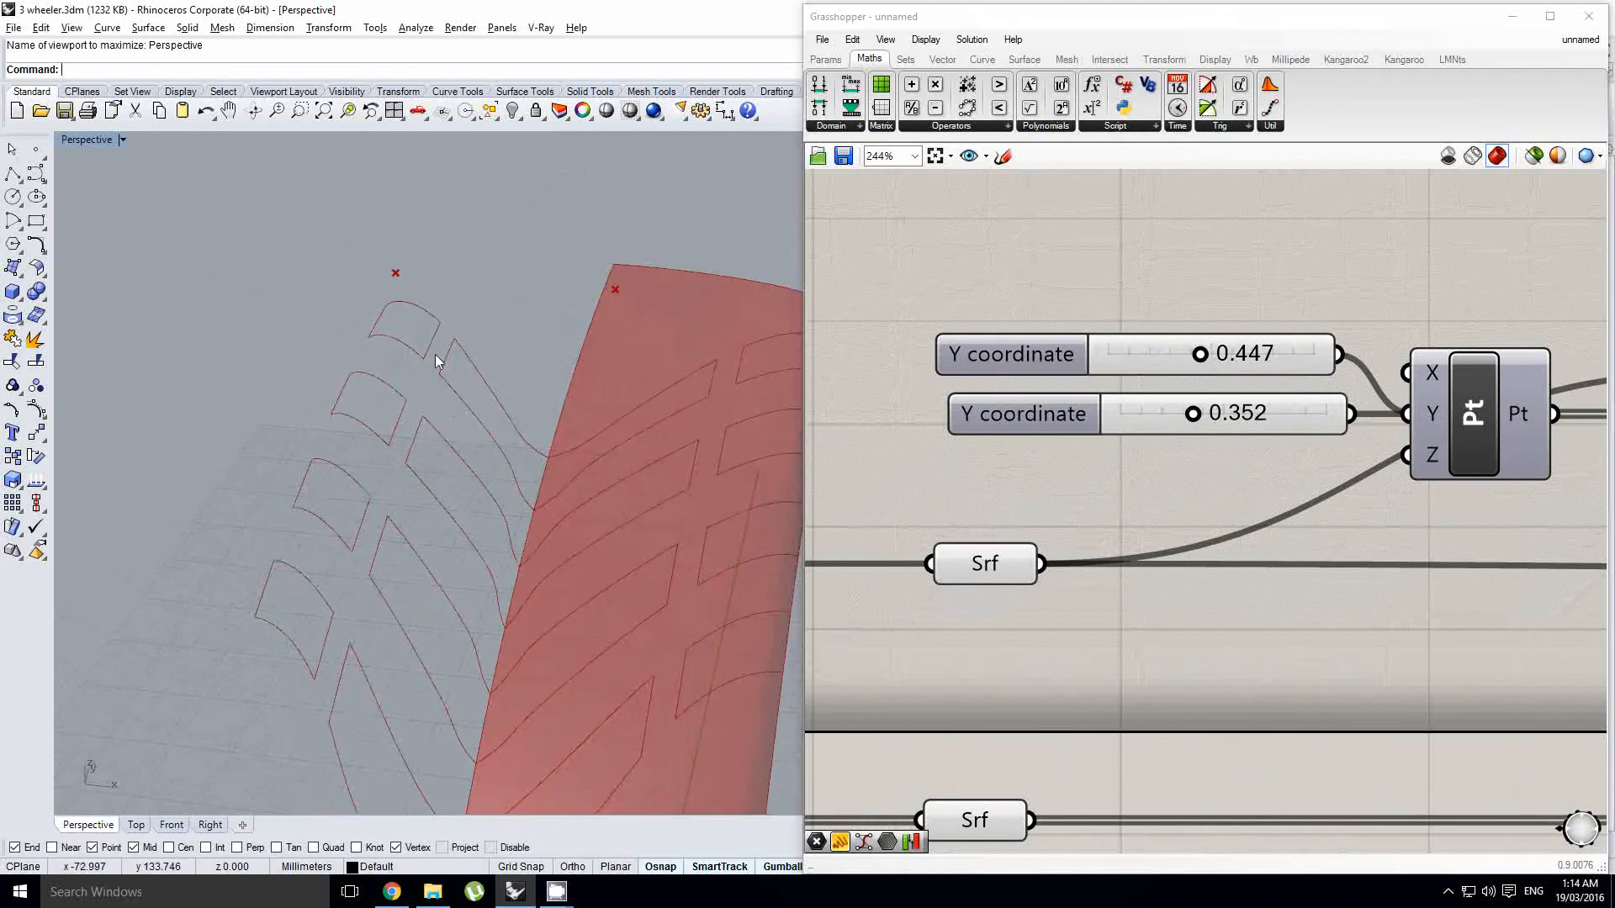
{"action": "right_click_drag", "start_coordinate": [435, 355], "coordinate": [538, 437]}
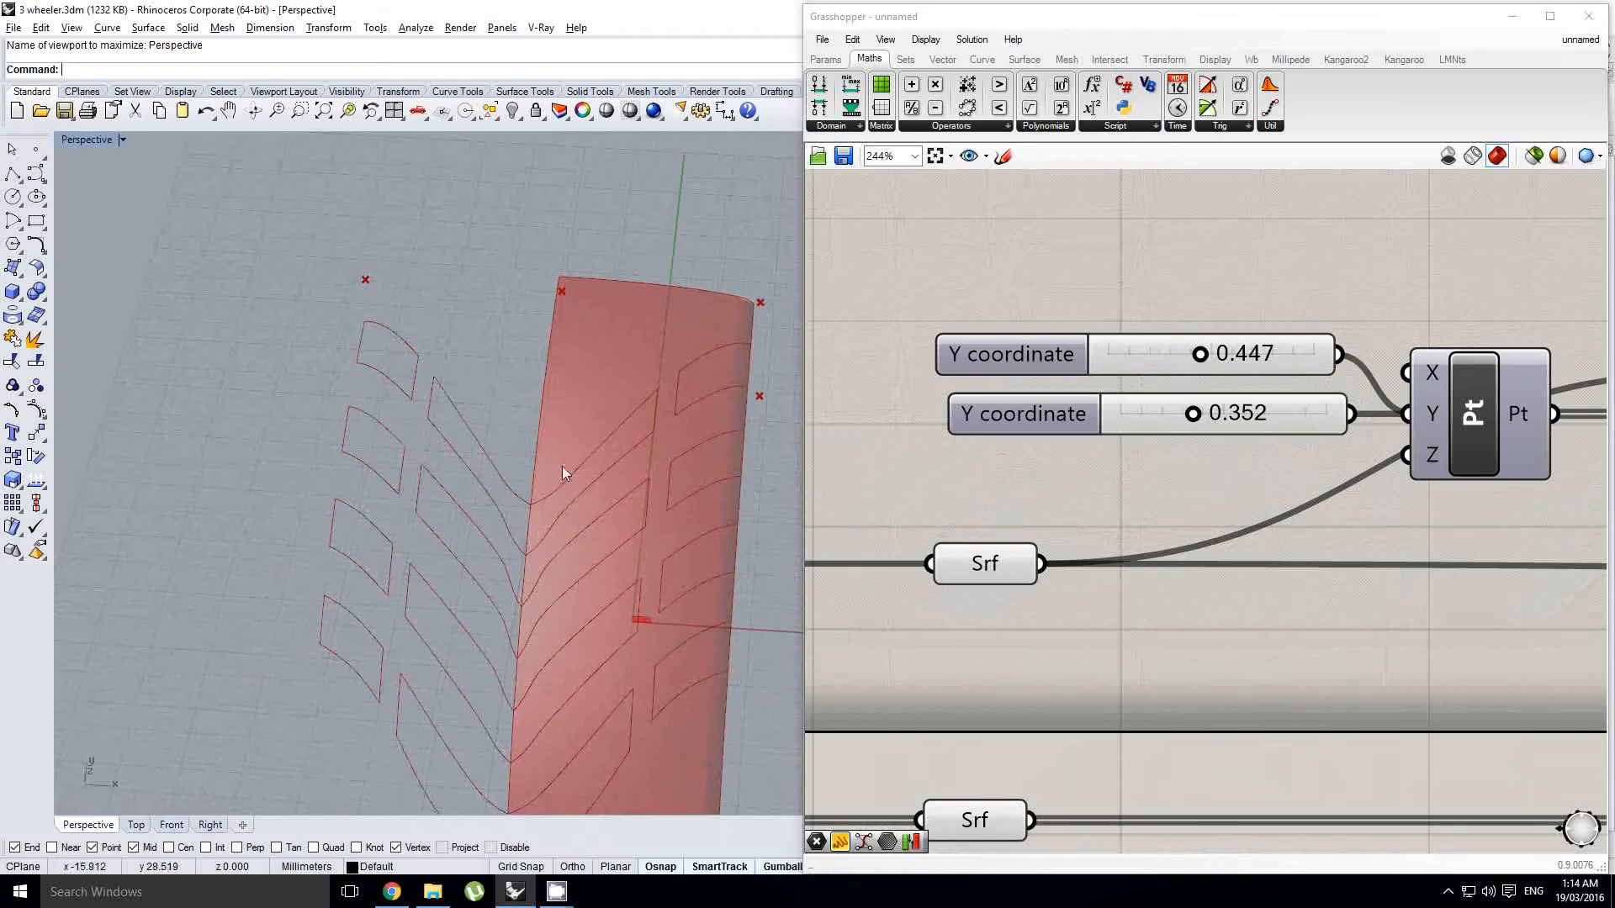
{"action": "scroll", "coordinate": [683, 410], "scroll_direction": "down", "scroll_amount": 3}
{"action": "scroll", "coordinate": [1183, 502], "scroll_direction": "down", "scroll_amount": 4}
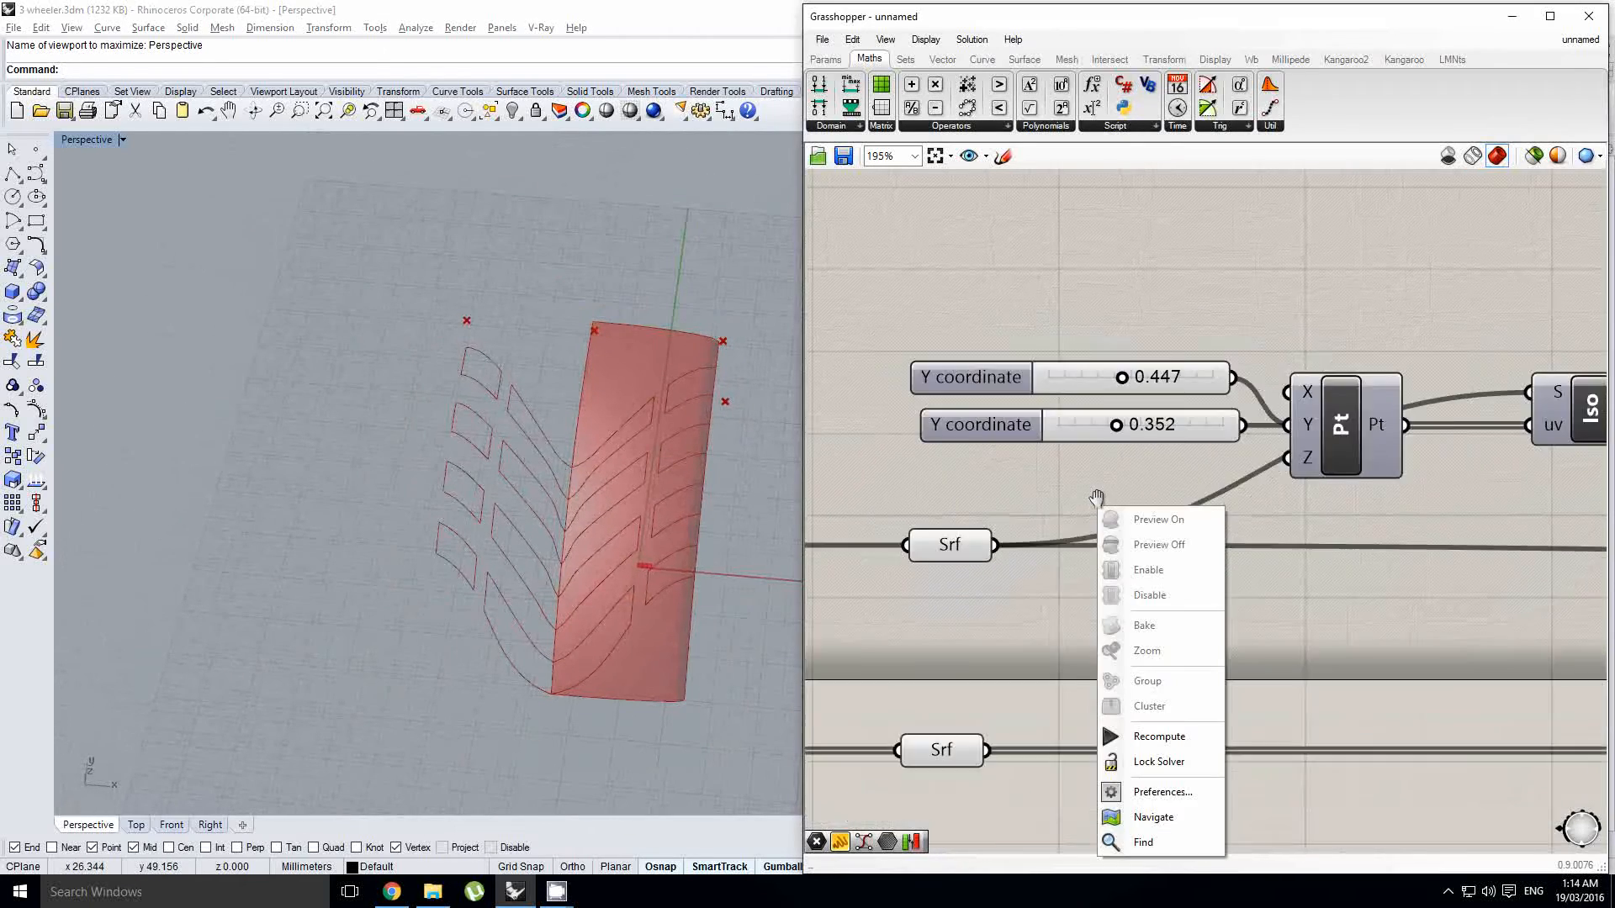
Step: Add a Polar Array component after the last Join and connect the joined curves to its G input
{"action": "scroll", "coordinate": [1237, 496], "scroll_direction": "down", "scroll_amount": 7}
{"action": "right_click_drag", "start_coordinate": [1238, 497], "coordinate": [892, 484]}
{"action": "right_click_drag", "start_coordinate": [1489, 500], "coordinate": [1017, 493]}
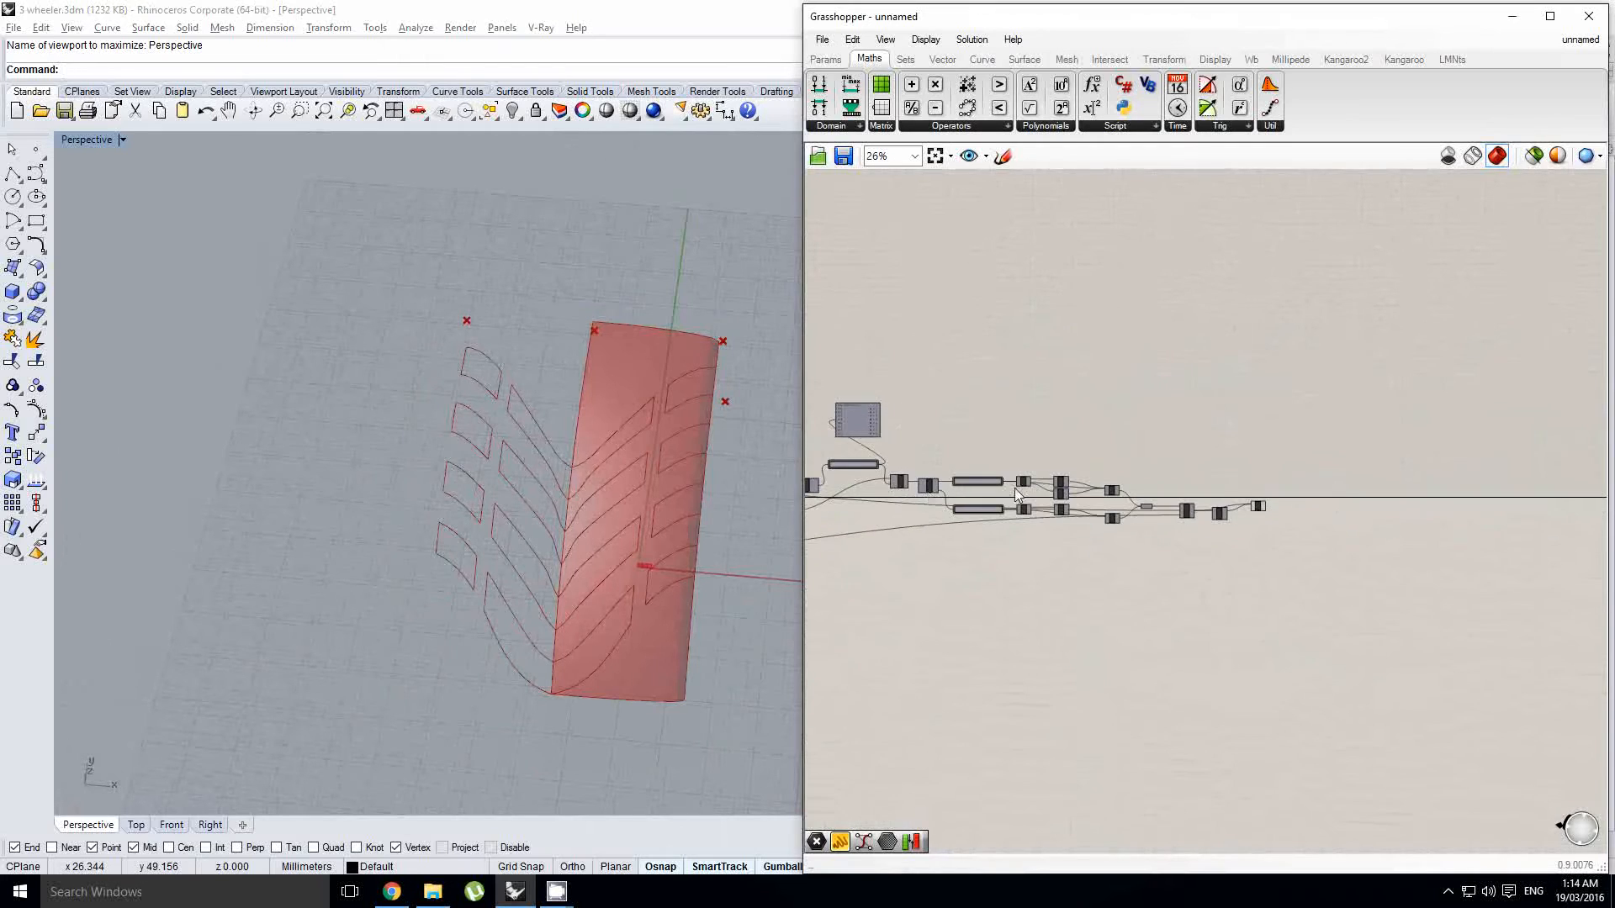
{"action": "scroll", "coordinate": [1287, 510], "scroll_direction": "up", "scroll_amount": 7}
{"action": "scroll", "coordinate": [1374, 521], "scroll_direction": "up", "scroll_amount": 1}
{"action": "right_click_drag", "start_coordinate": [784, 505], "coordinate": [511, 359]}
{"action": "right_click_drag", "start_coordinate": [1222, 473], "coordinate": [977, 476]}
{"action": "left_click", "coordinate": [1269, 534]}
{"action": "double_click", "coordinate": [1270, 540]}
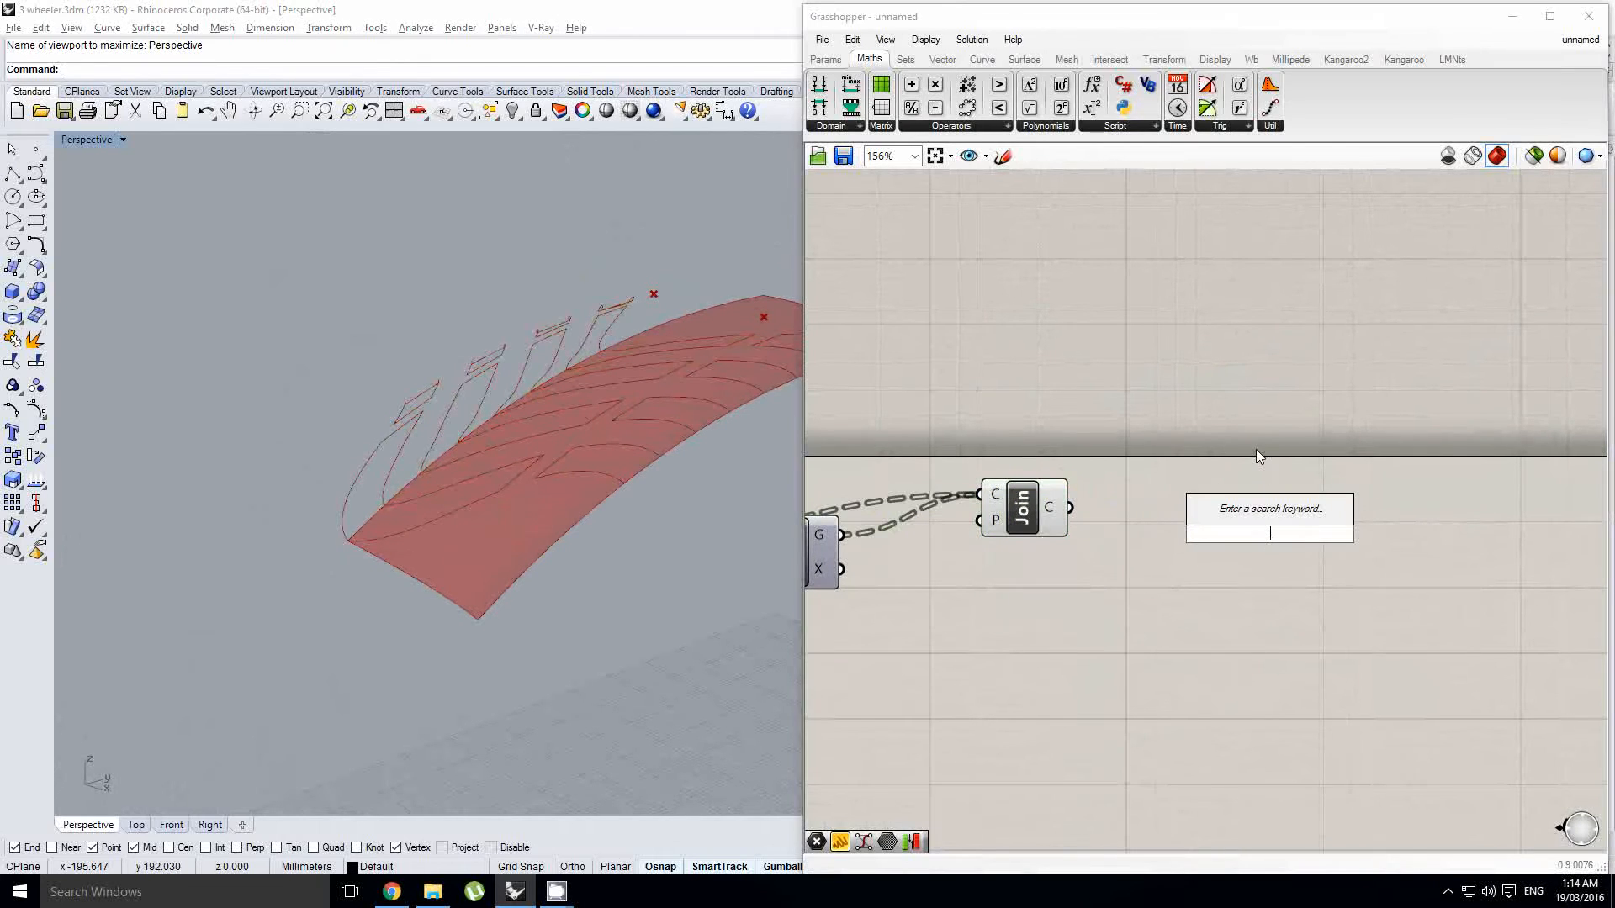
{"action": "type", "text": "polar arr"}
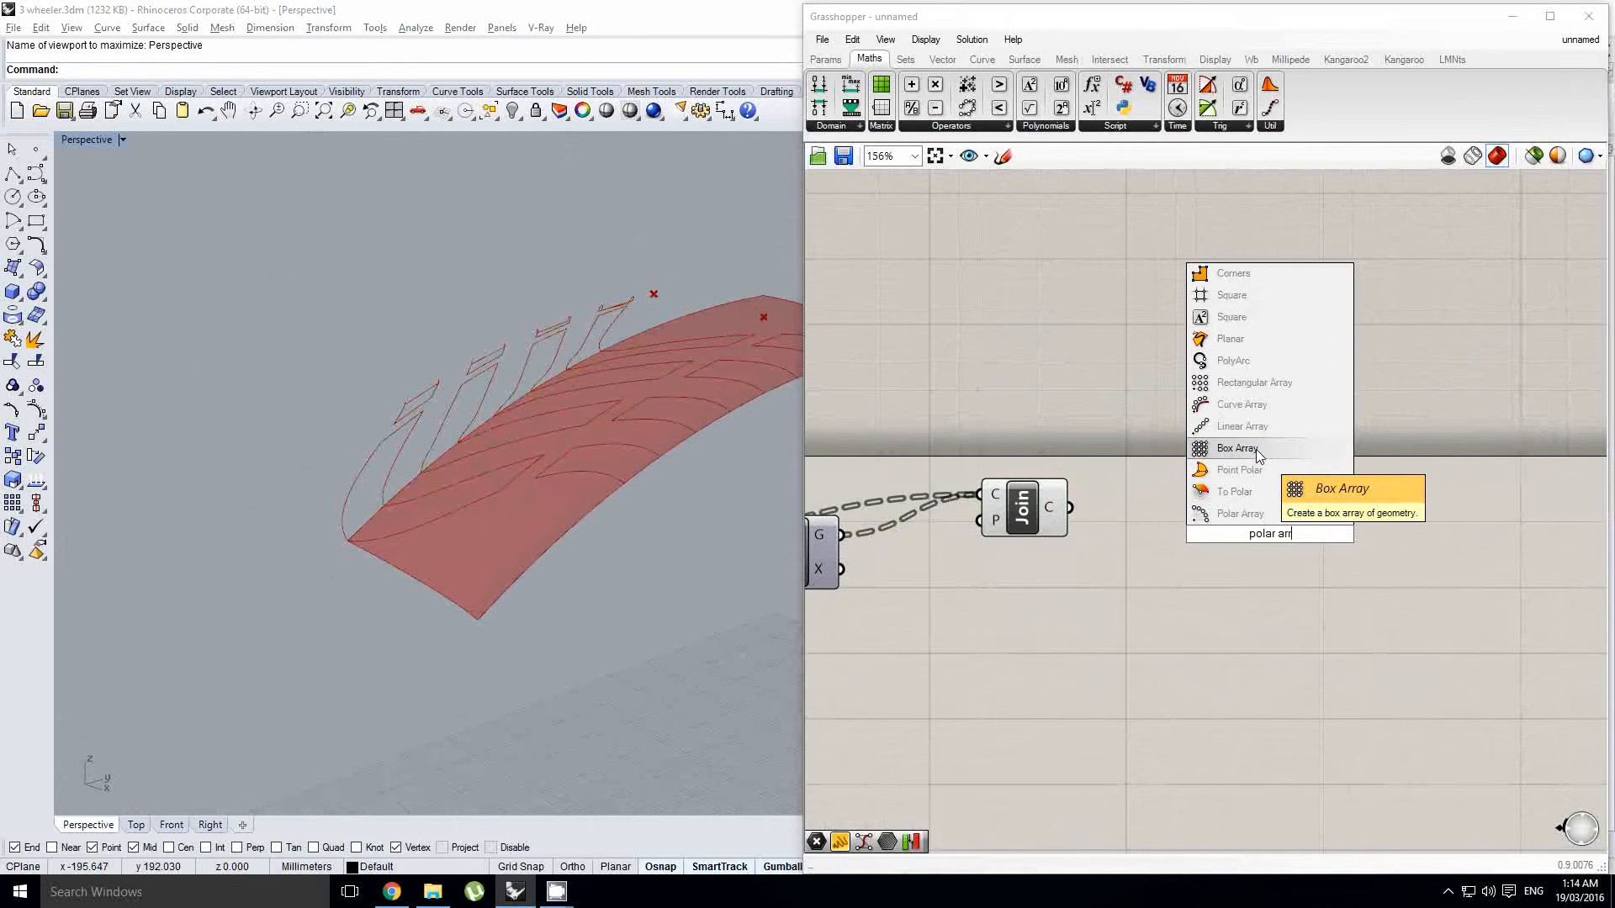
{"action": "left_click", "coordinate": [1256, 519]}
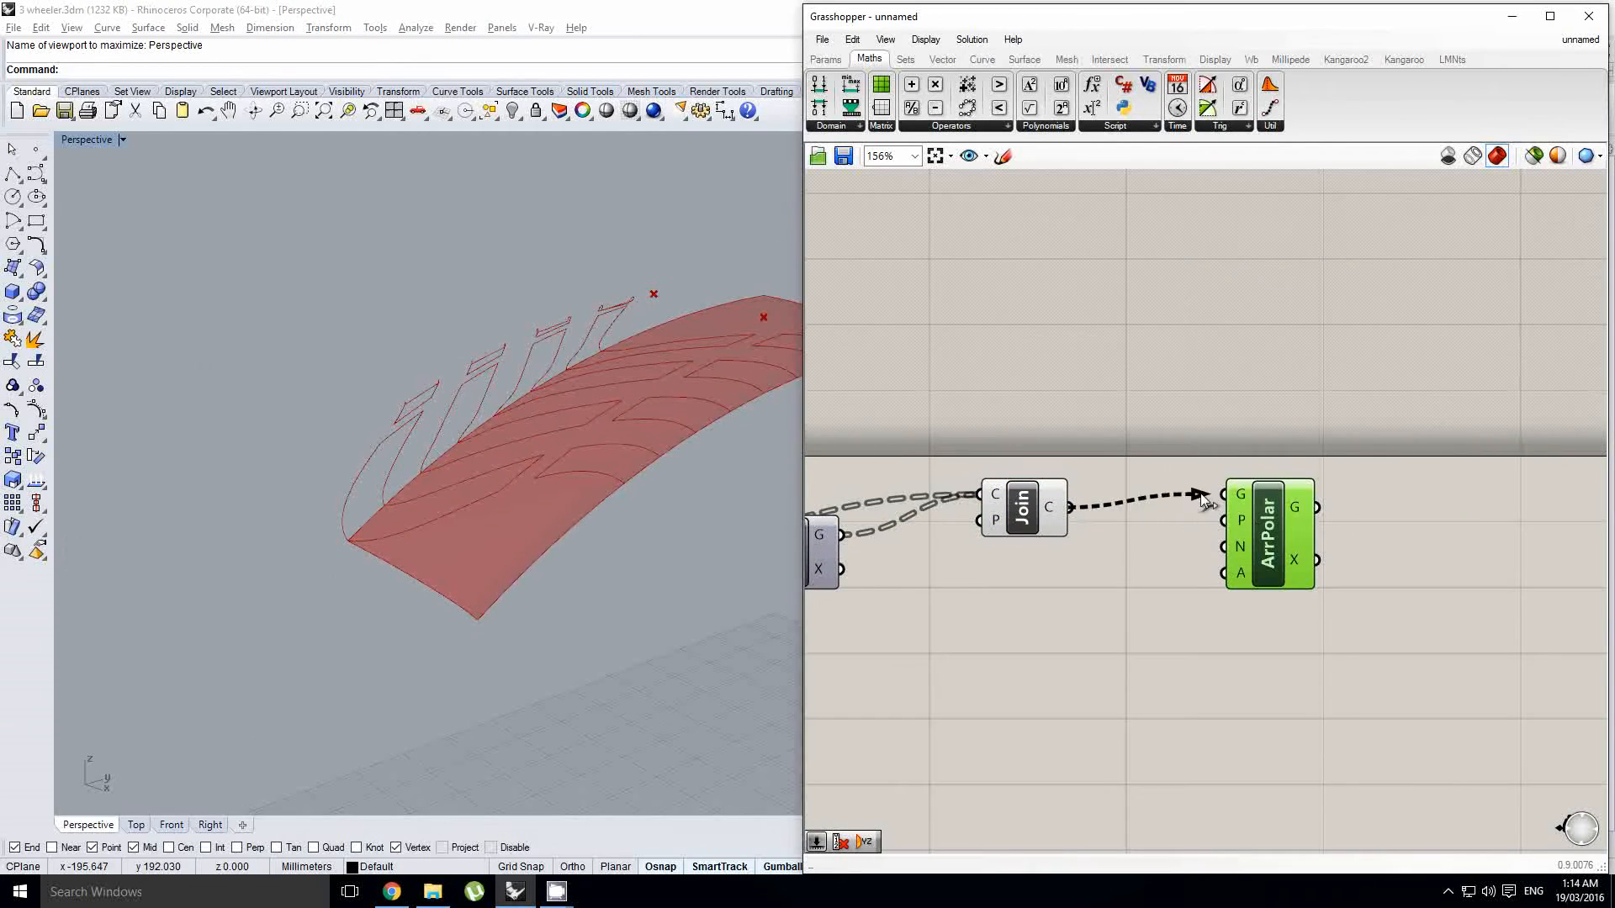
{"action": "left_click_drag", "start_coordinate": [1203, 498], "coordinate": [1224, 496]}
{"action": "left_click_drag", "start_coordinate": [1274, 517], "coordinate": [1284, 530]}
Step: Add a YZ Plane component and connect it to the P input of the Polar Array
{"action": "right_click_drag", "start_coordinate": [1140, 518], "coordinate": [1285, 508]}
{"action": "right_click_drag", "start_coordinate": [538, 391], "coordinate": [472, 463]}
{"action": "scroll", "coordinate": [486, 442], "scroll_direction": "down", "scroll_amount": 5}
{"action": "right_click_drag", "start_coordinate": [1206, 605], "coordinate": [1301, 575]}
{"action": "left_click", "coordinate": [1399, 513]}
{"action": "right_click_drag", "start_coordinate": [1400, 513], "coordinate": [1372, 516]}
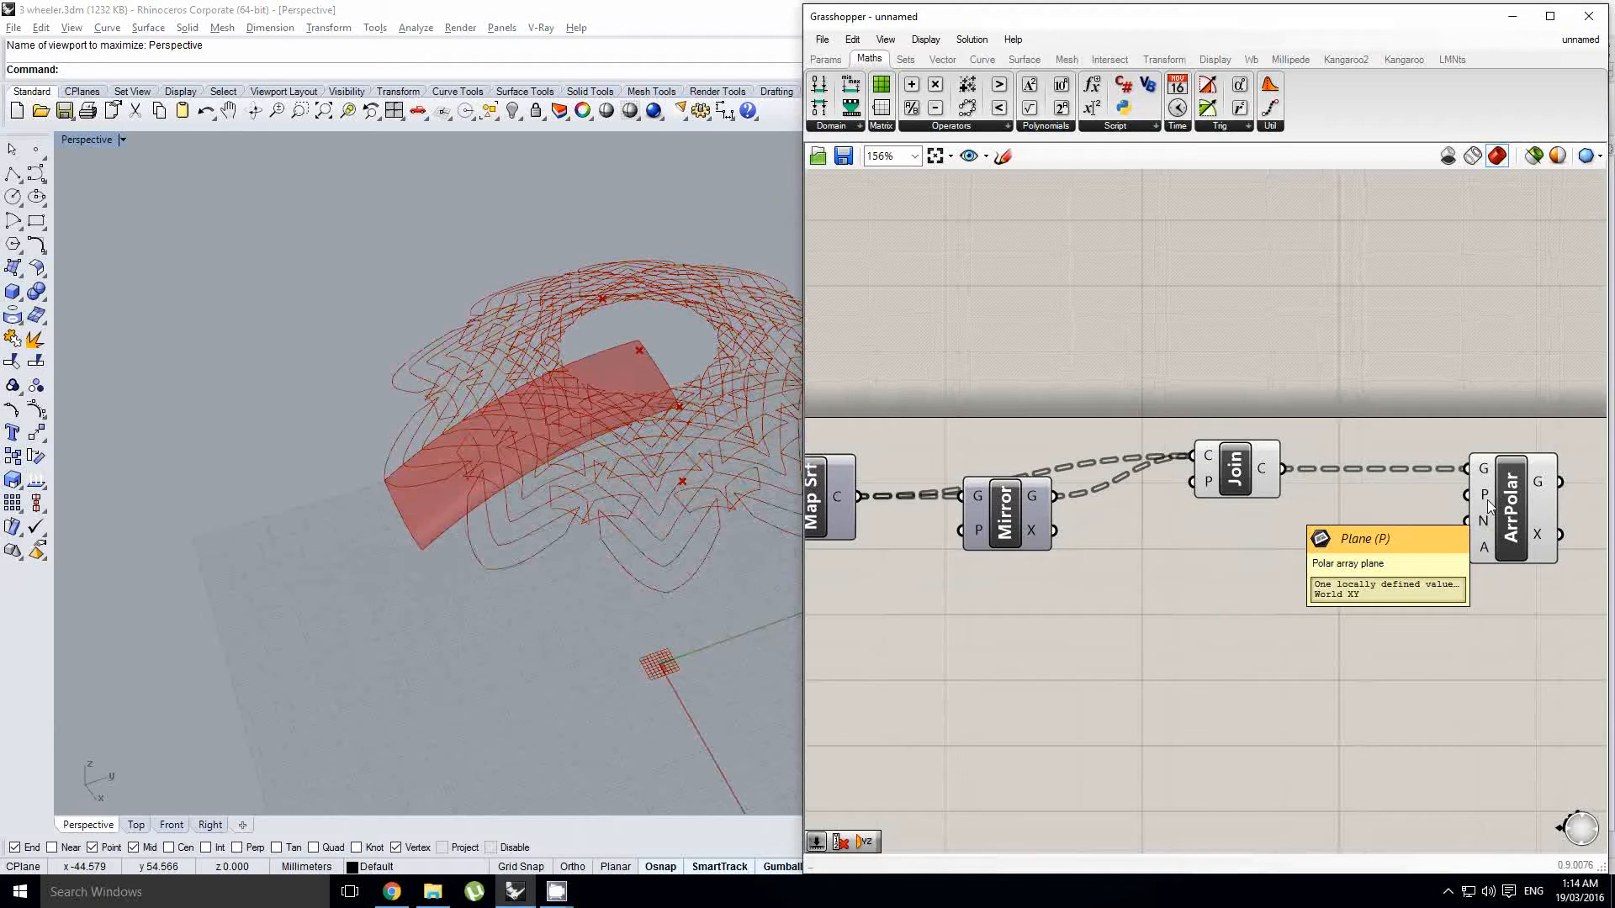
{"action": "double_click", "coordinate": [1196, 635]}
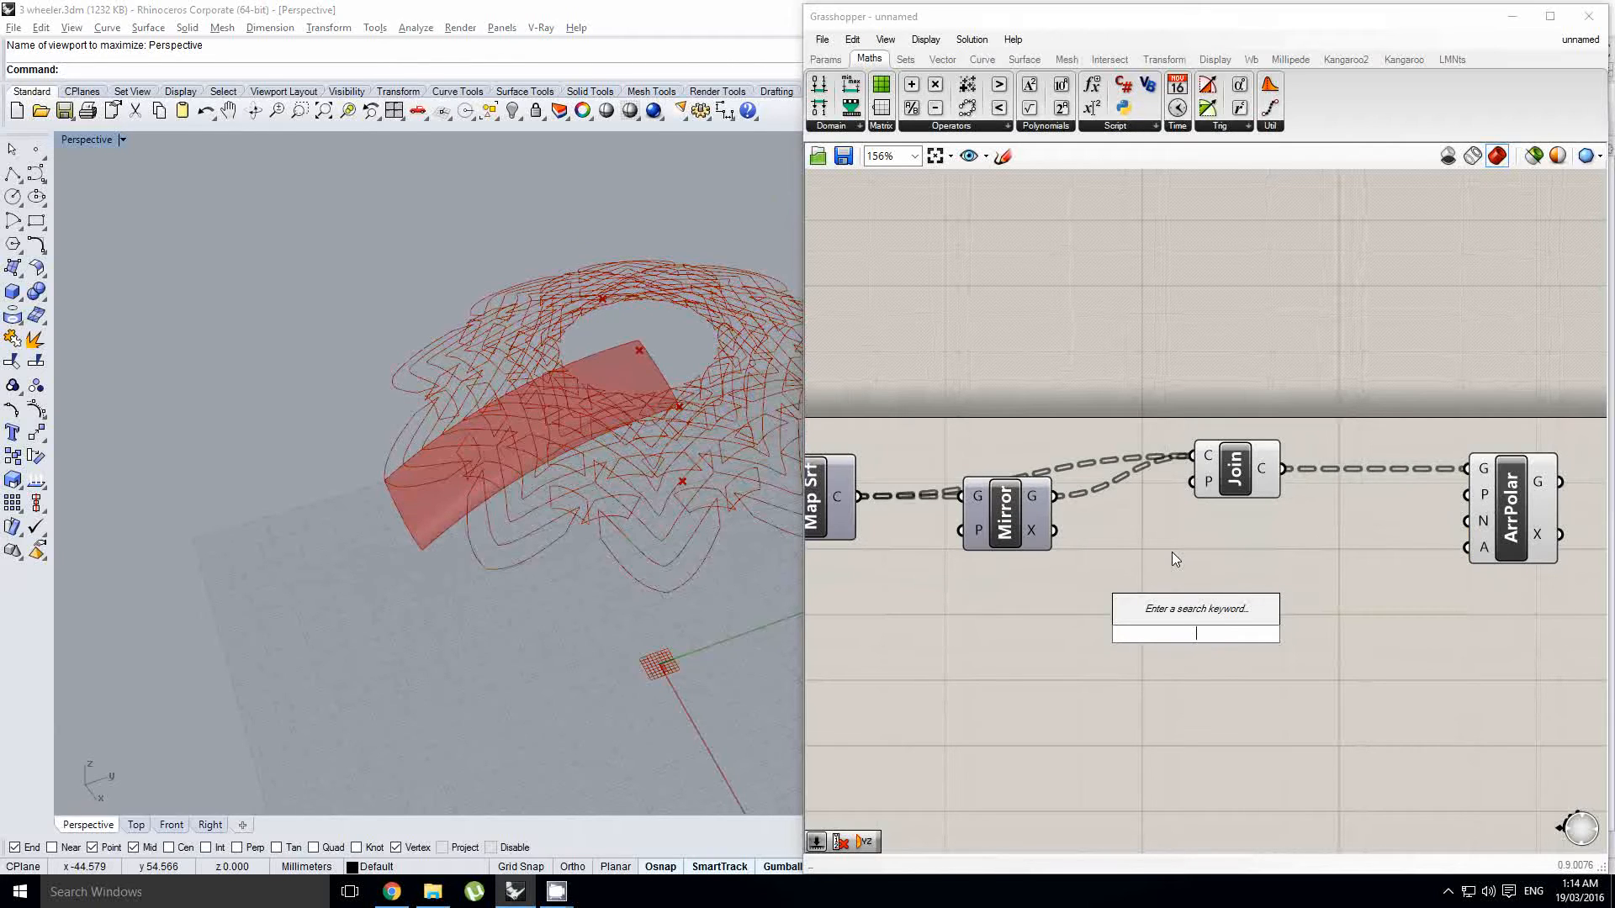
{"action": "right_click_drag", "start_coordinate": [185, 661], "coordinate": [169, 625]}
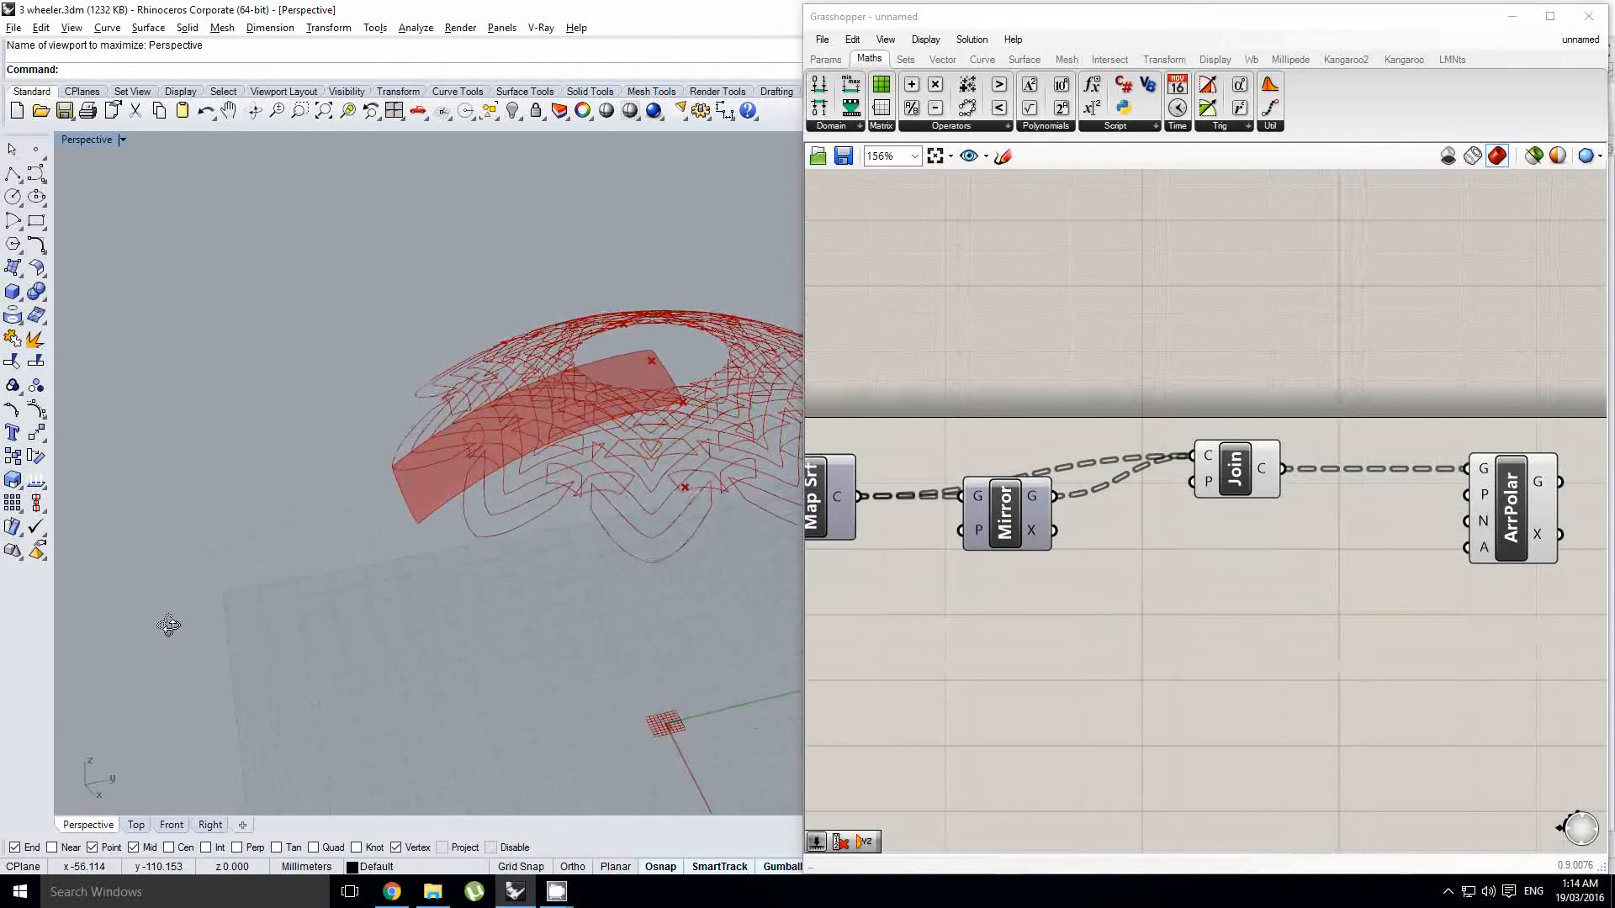
{"action": "double_click", "coordinate": [1174, 674]}
{"action": "type", "text": "yz"}
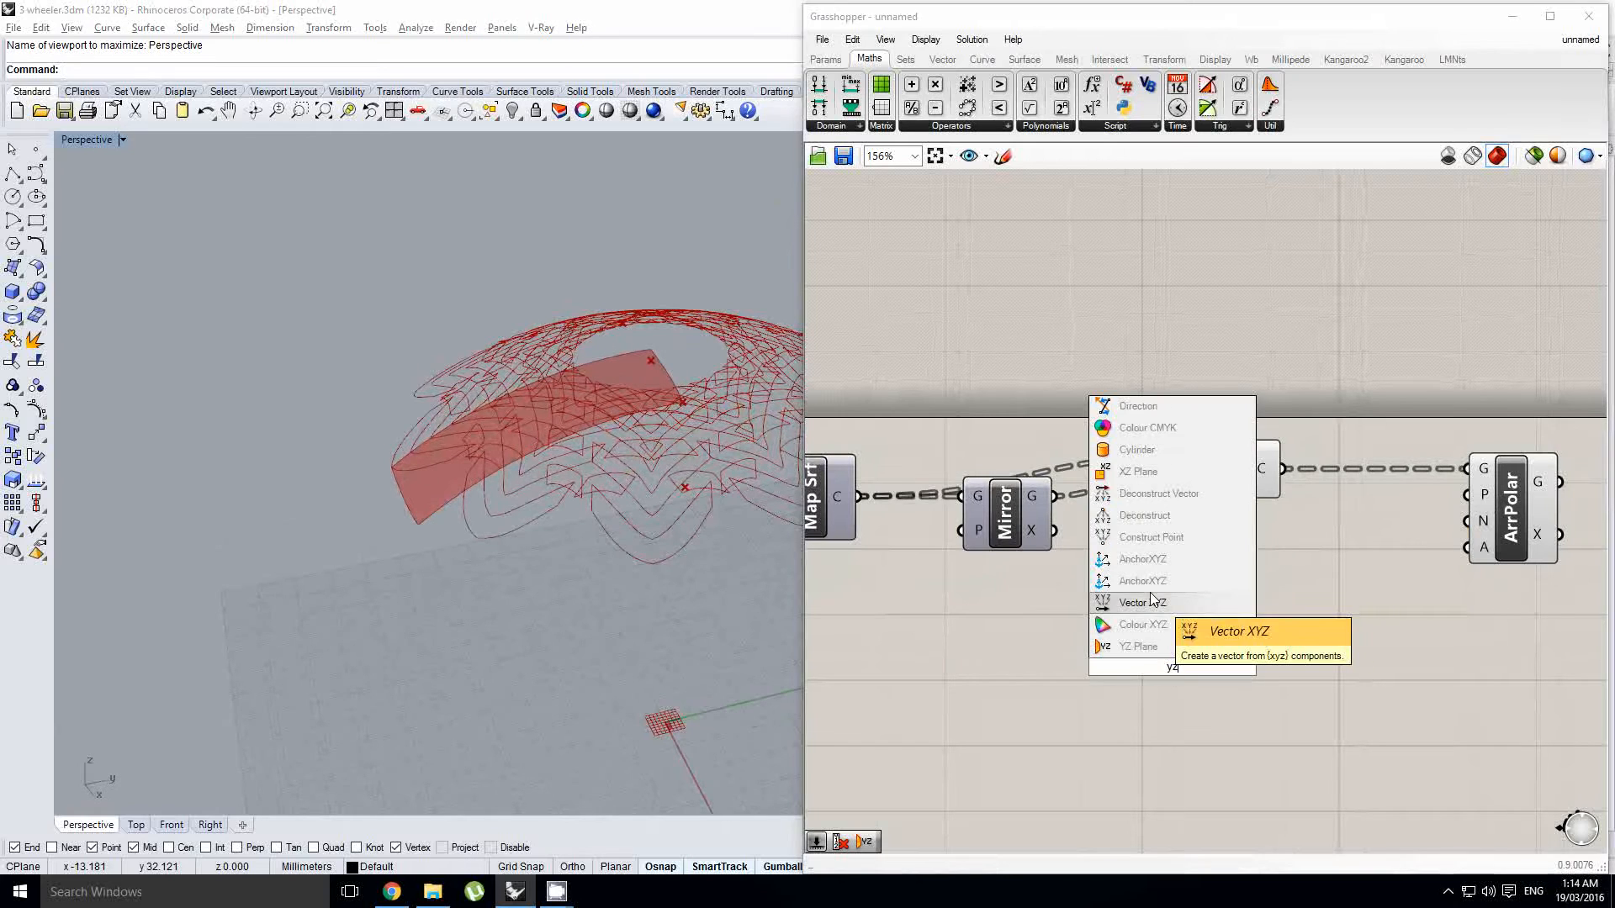
{"action": "left_click", "coordinate": [1190, 648]}
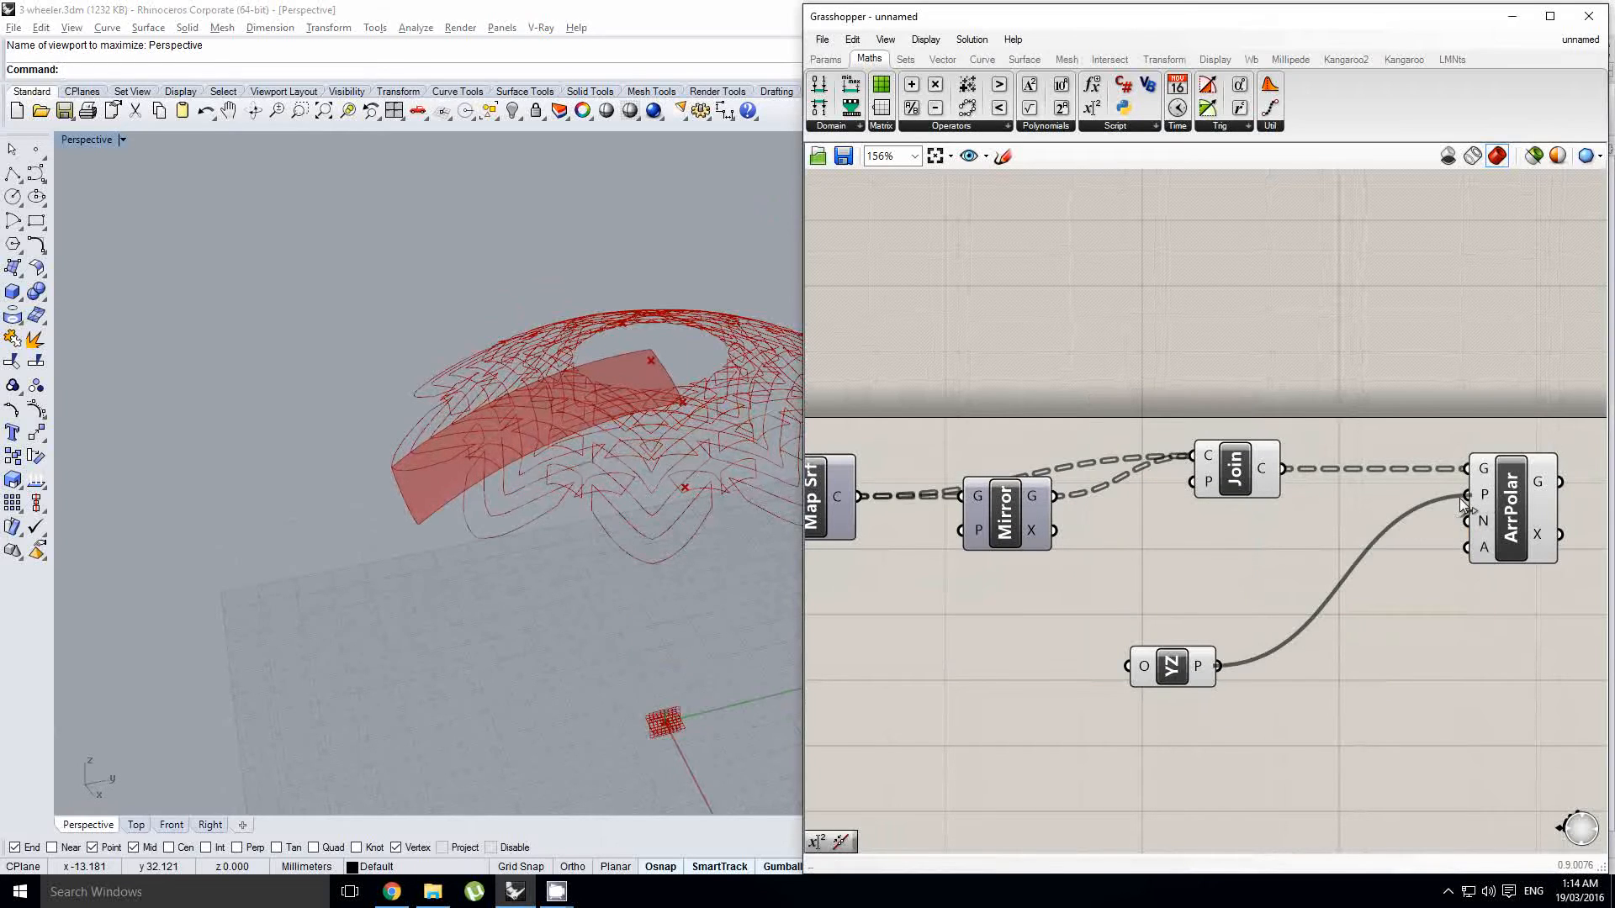
{"action": "left_click_drag", "start_coordinate": [1460, 499], "coordinate": [1461, 497]}
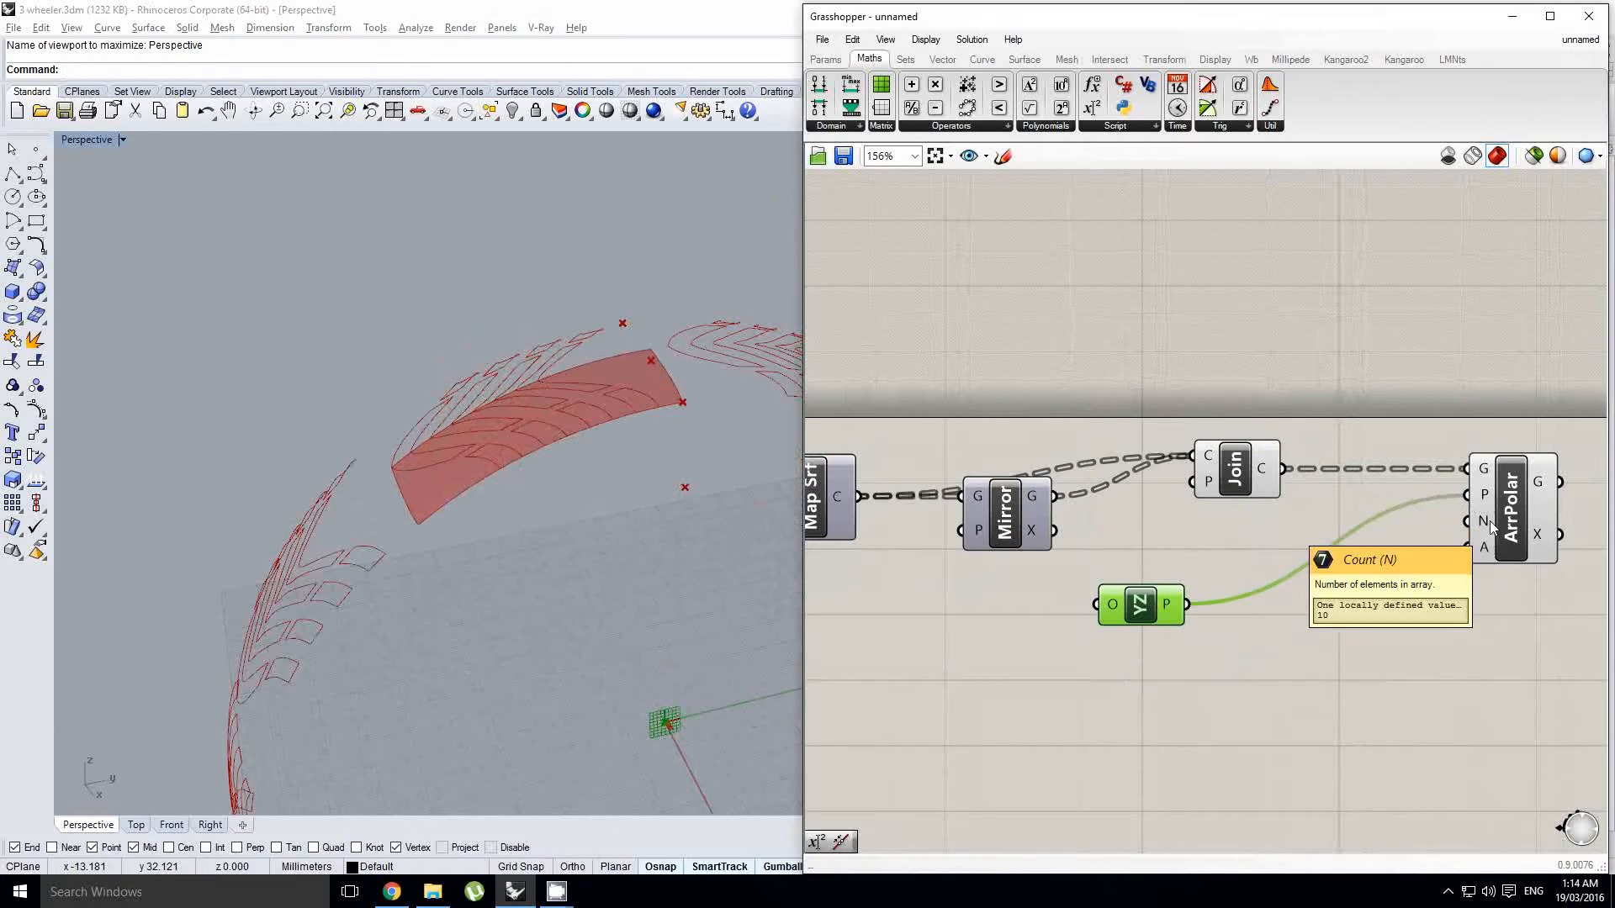
{"action": "scroll", "coordinate": [1490, 525], "scroll_direction": "down", "scroll_amount": 6}
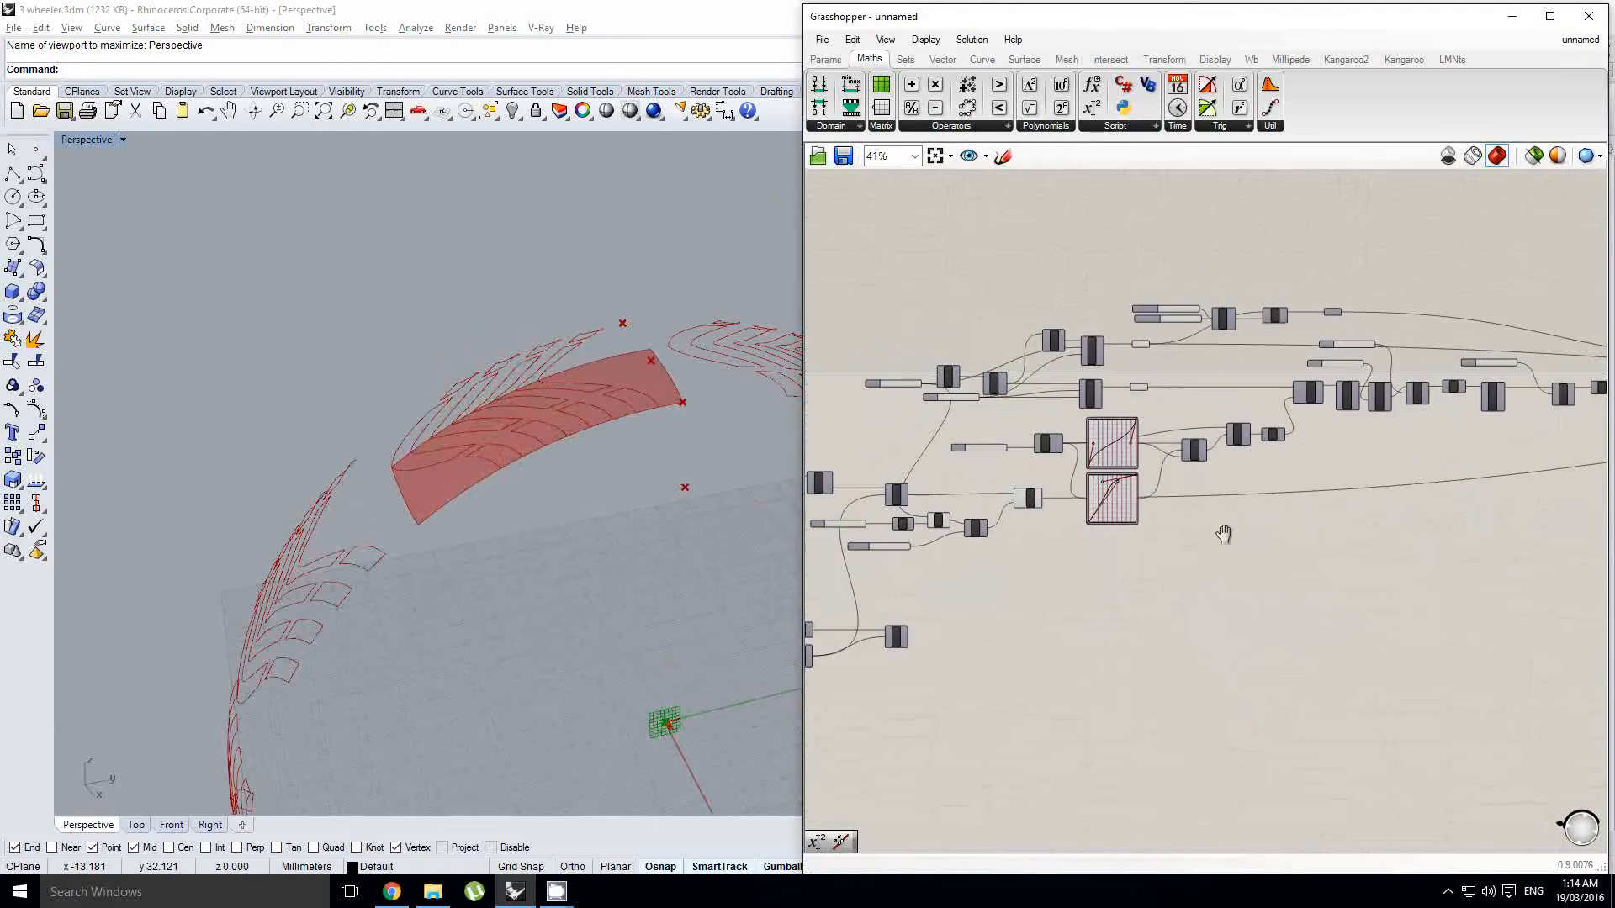
Step: Add an Expression component with its x input fed by the Value slider of the surface division, and set the expression to x/2
{"action": "scroll", "coordinate": [1176, 563], "scroll_direction": "up", "scroll_amount": 6}
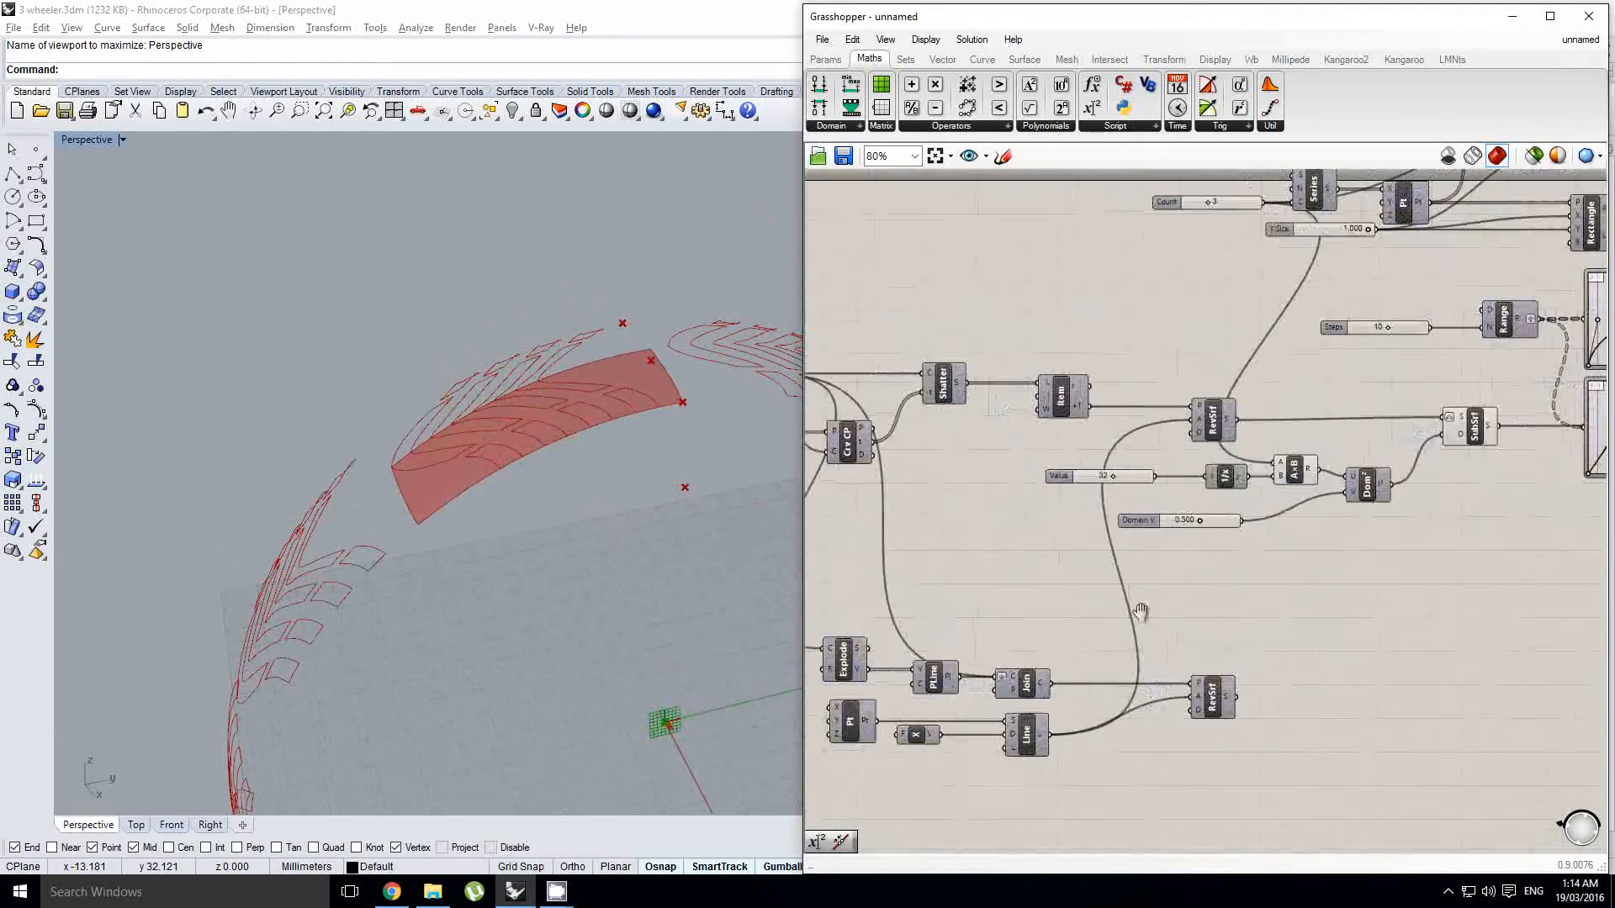
{"action": "scroll", "coordinate": [1082, 479], "scroll_direction": "up", "scroll_amount": 2}
{"action": "left_click", "coordinate": [1043, 477]}
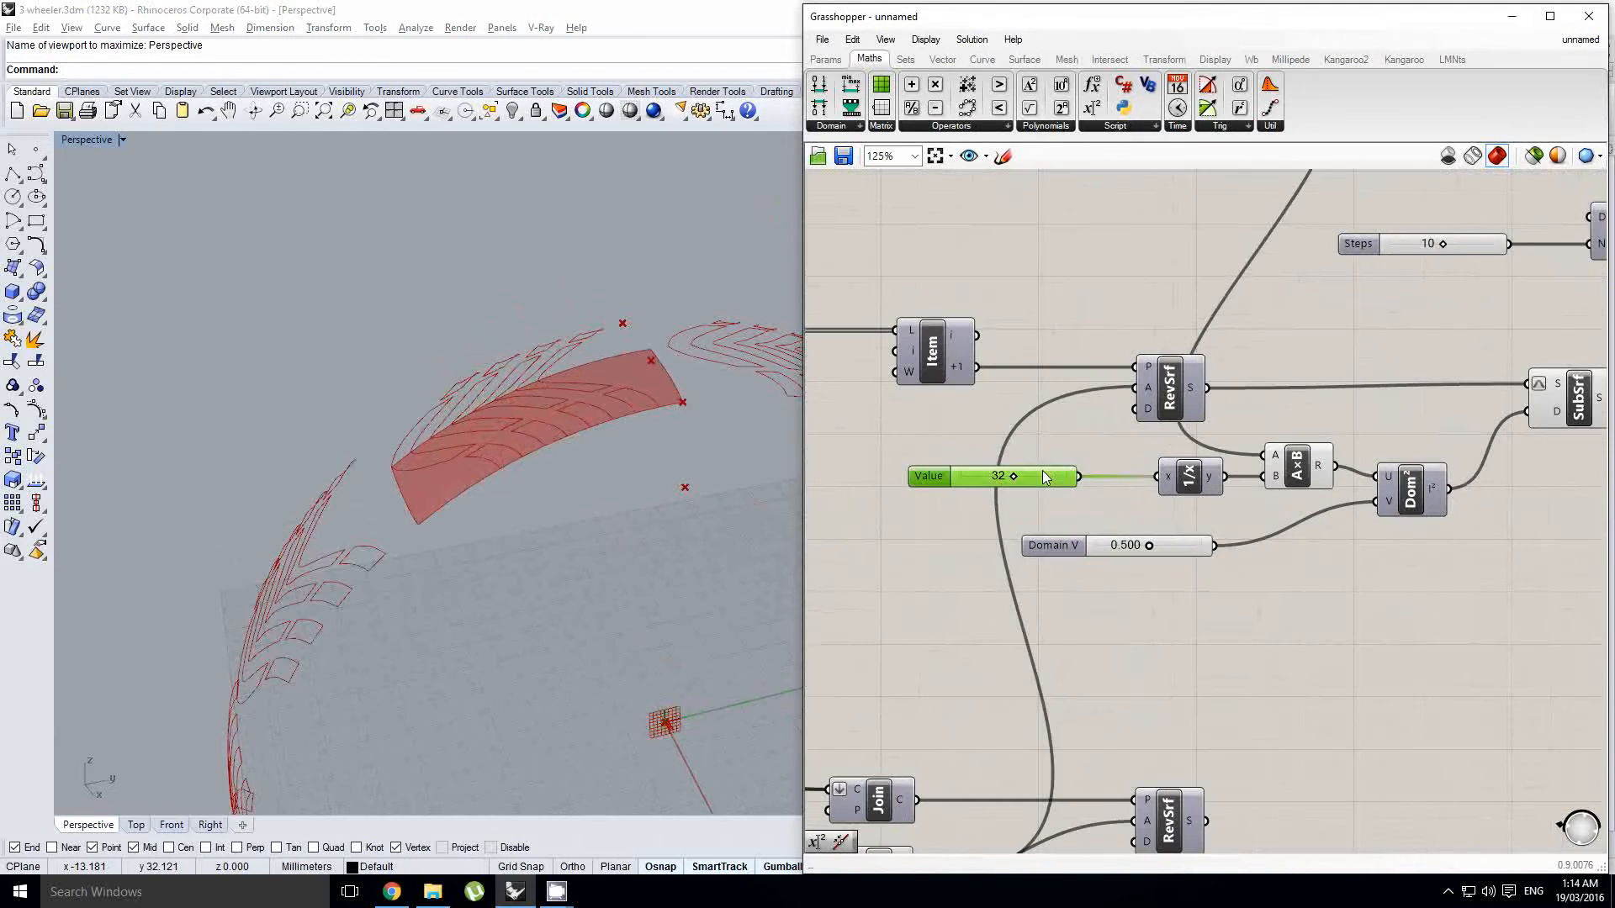
{"action": "left_click", "coordinate": [832, 62]}
{"action": "left_click", "coordinate": [868, 60]}
{"action": "left_click_drag", "start_coordinate": [1273, 571], "coordinate": [1320, 613]}
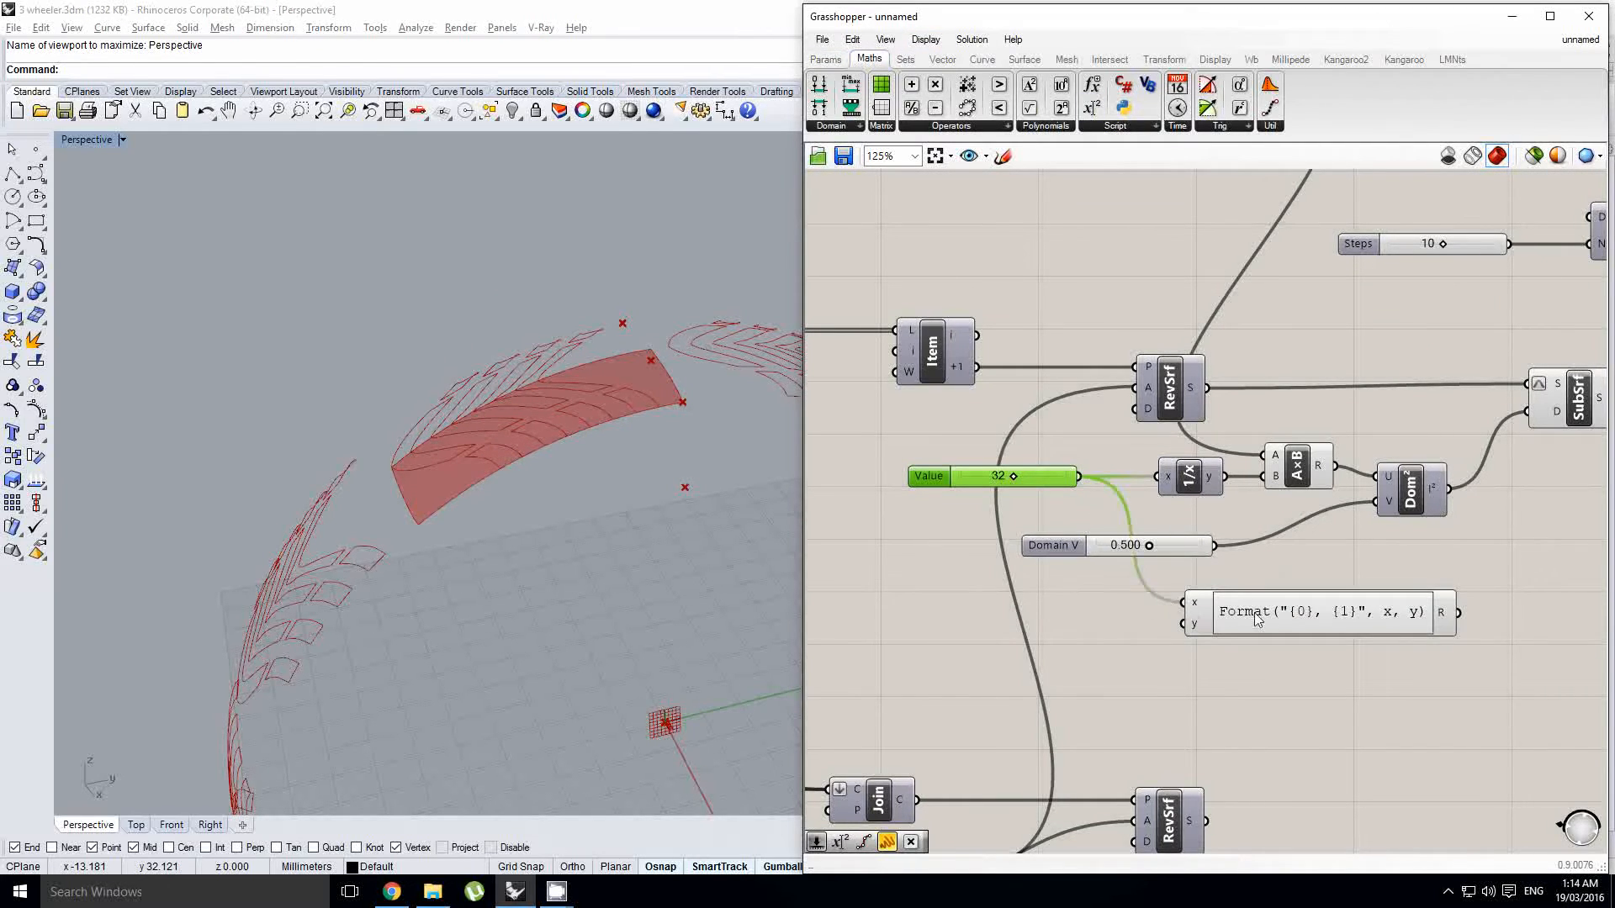
{"action": "double_click", "coordinate": [1256, 619]}
{"action": "type", "text": "x/2"}
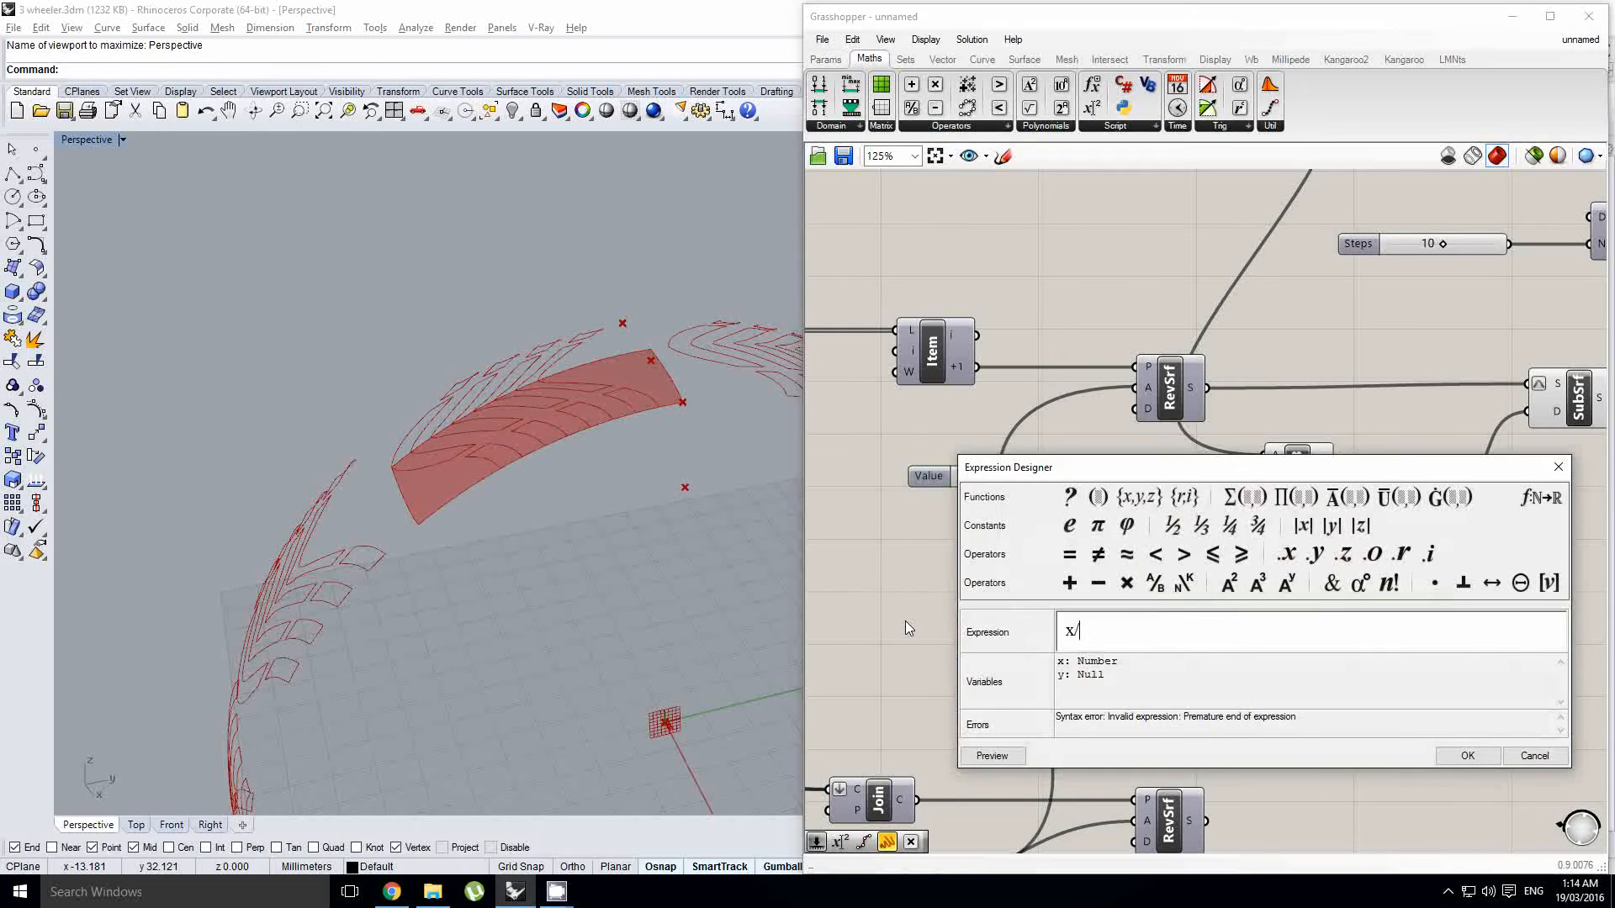
{"action": "left_click", "coordinate": [1467, 755]}
Step: Open the slider type options of the Value slider that feeds the x/2 expression
{"action": "scroll", "coordinate": [1041, 457], "scroll_direction": "up", "scroll_amount": 2}
{"action": "right_click", "coordinate": [885, 463]}
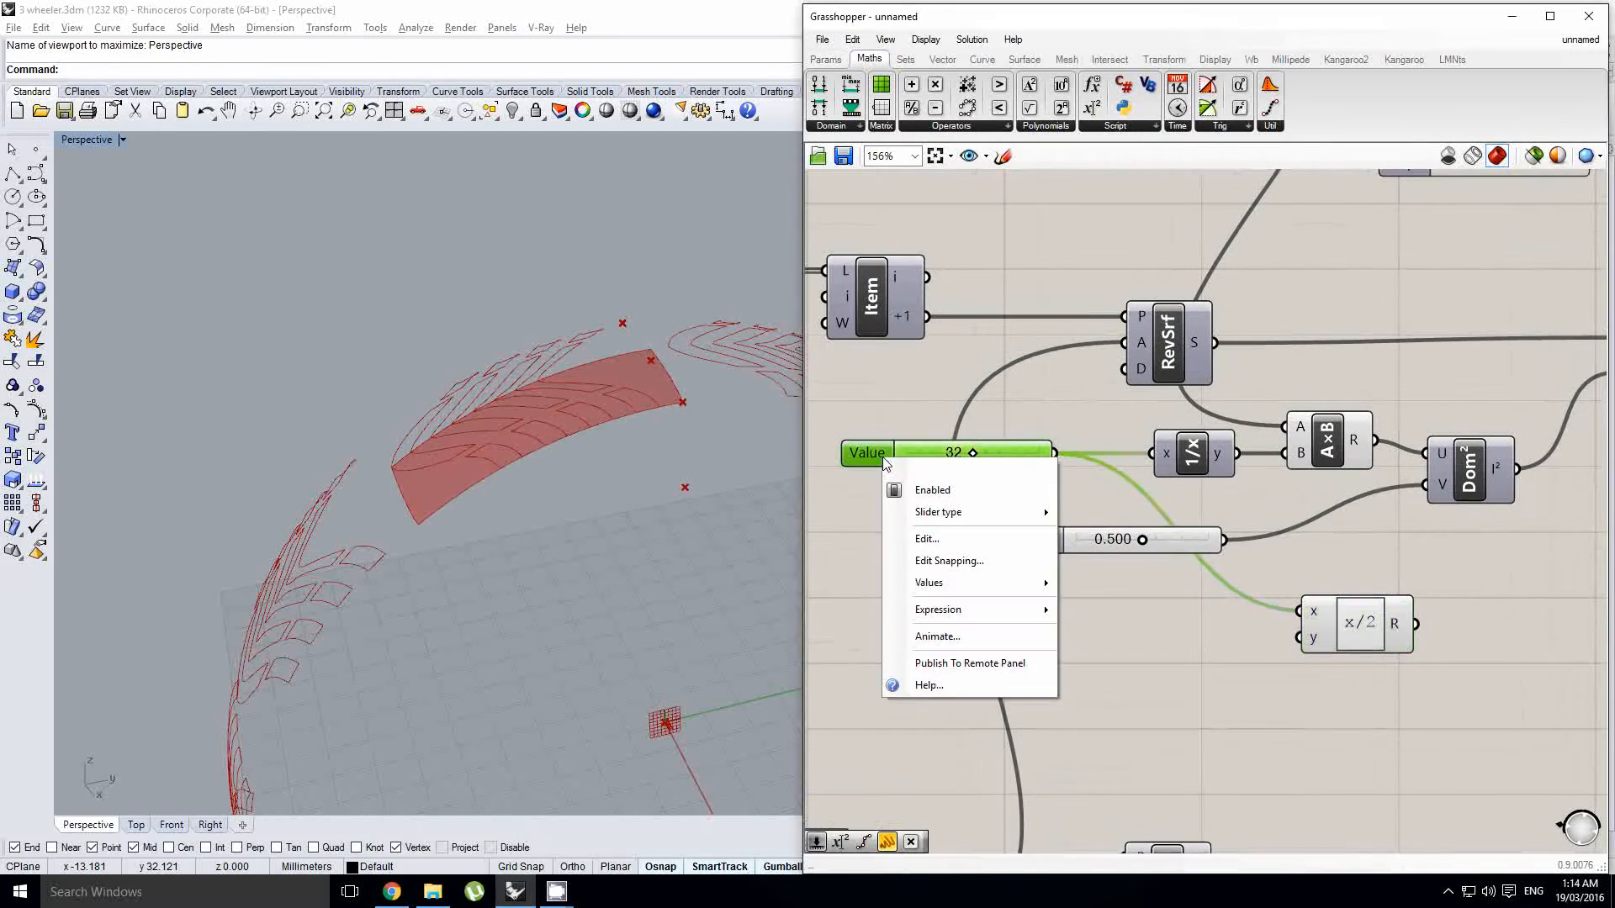
{"action": "mouse_move", "coordinate": [991, 523]}
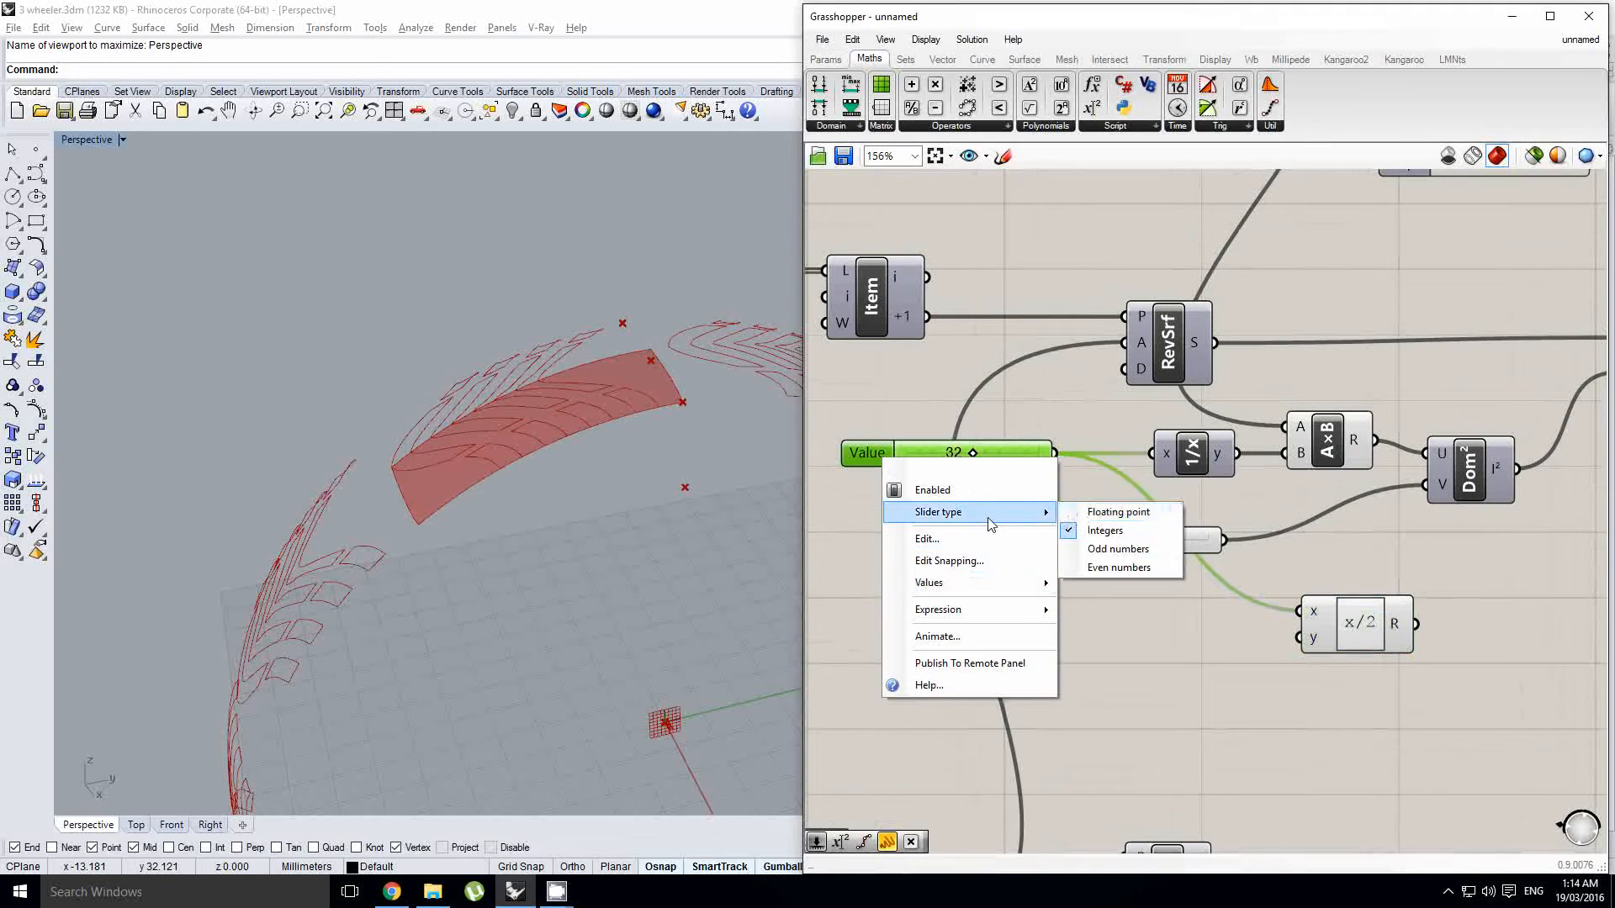
Step: Restrict the Value slider to even numbers and remove the unused y input from the x/2 expression component
{"action": "left_click", "coordinate": [1117, 571]}
{"action": "right_click_drag", "start_coordinate": [1392, 606], "coordinate": [1197, 613]}
{"action": "scroll", "coordinate": [1108, 631], "scroll_direction": "up", "scroll_amount": 3}
{"action": "left_click", "coordinate": [1147, 650]}
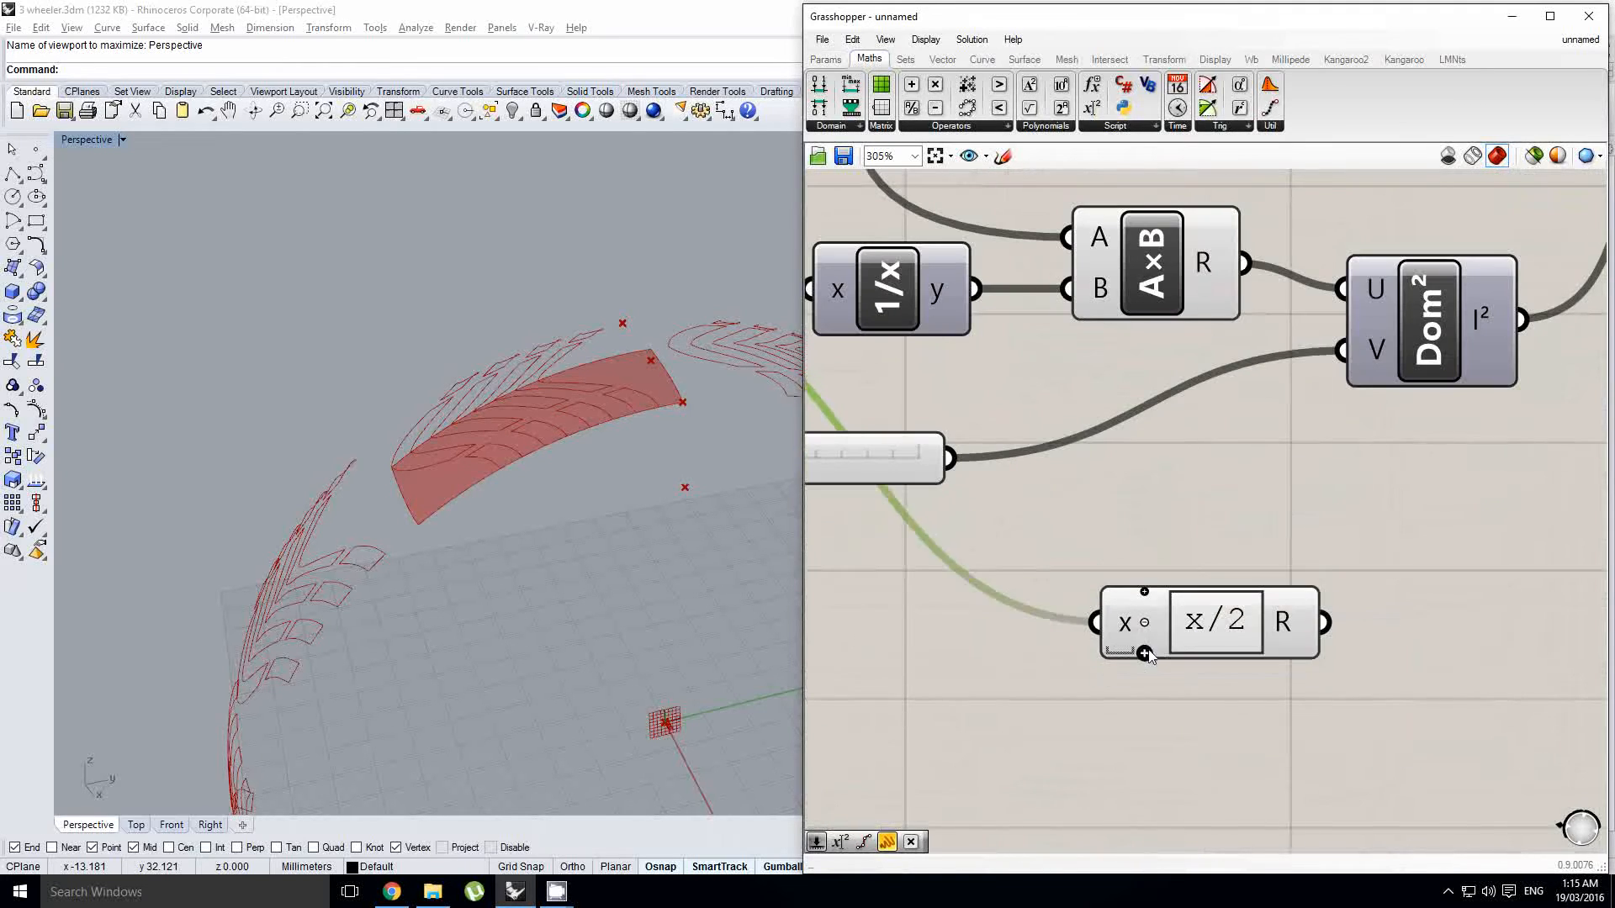
Step: Connect the result of the x/2 expression to the N input of the polar array
{"action": "scroll", "coordinate": [1152, 649], "scroll_direction": "down", "scroll_amount": 2}
{"action": "scroll", "coordinate": [895, 661], "scroll_direction": "down", "scroll_amount": 10}
{"action": "left_click_drag", "start_coordinate": [1016, 663], "coordinate": [1423, 505]}
{"action": "scroll", "coordinate": [1602, 607], "scroll_direction": "up", "scroll_amount": 10}
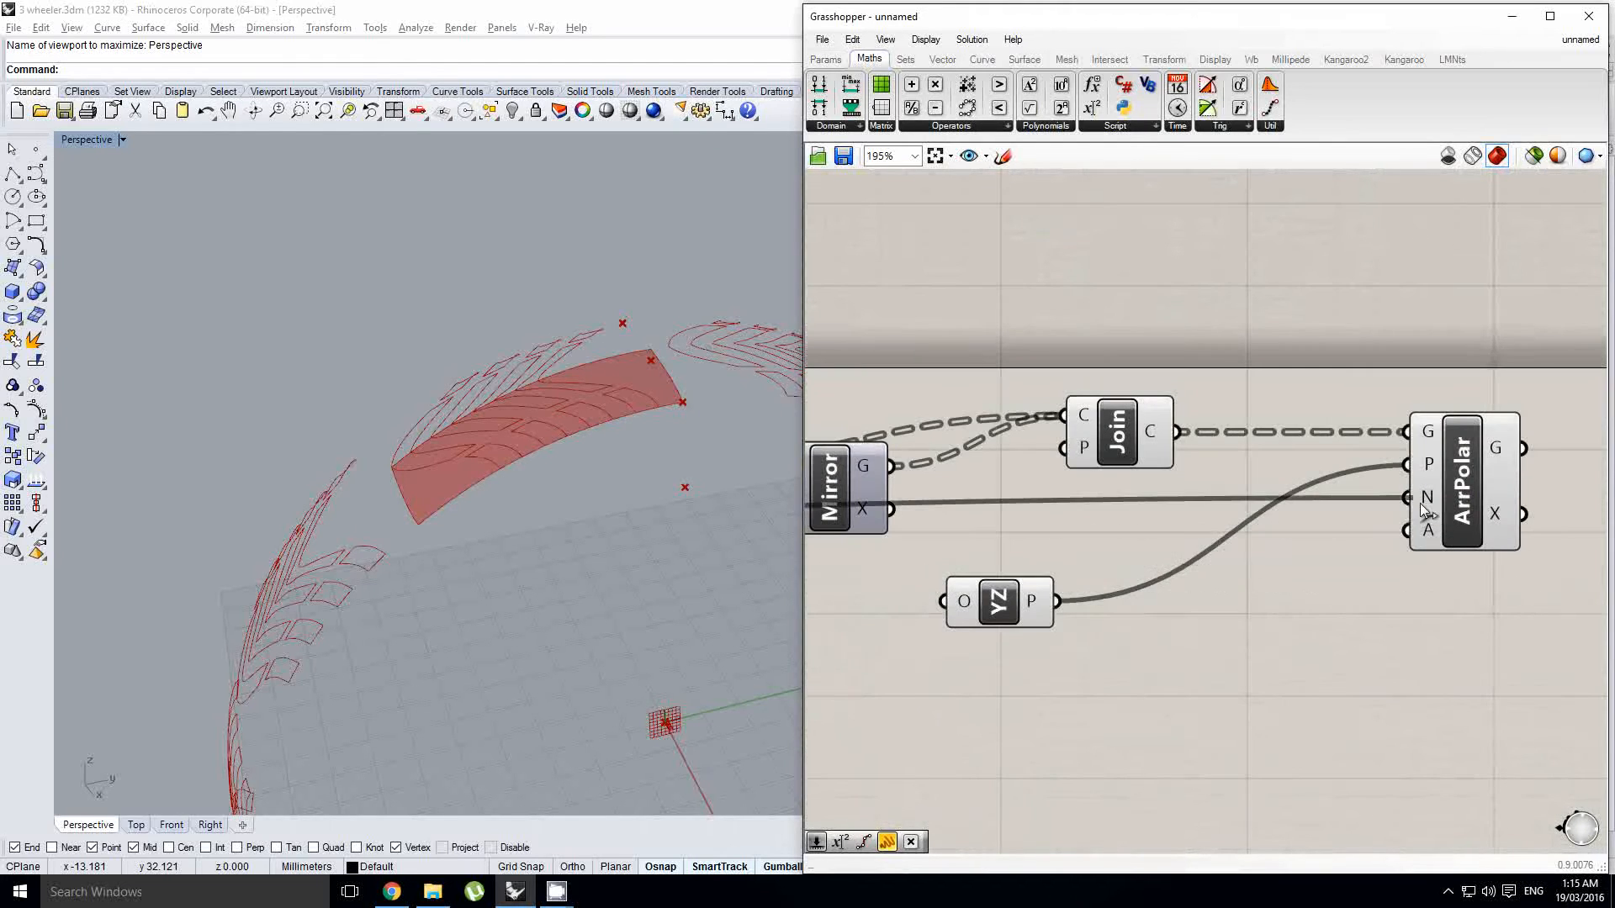
Step: Examine the polar-arrayed tread pattern around the wheel from several angles, highlighting the ArrPolar and Join geometry
{"action": "scroll", "coordinate": [501, 431], "scroll_direction": "up", "scroll_amount": 5}
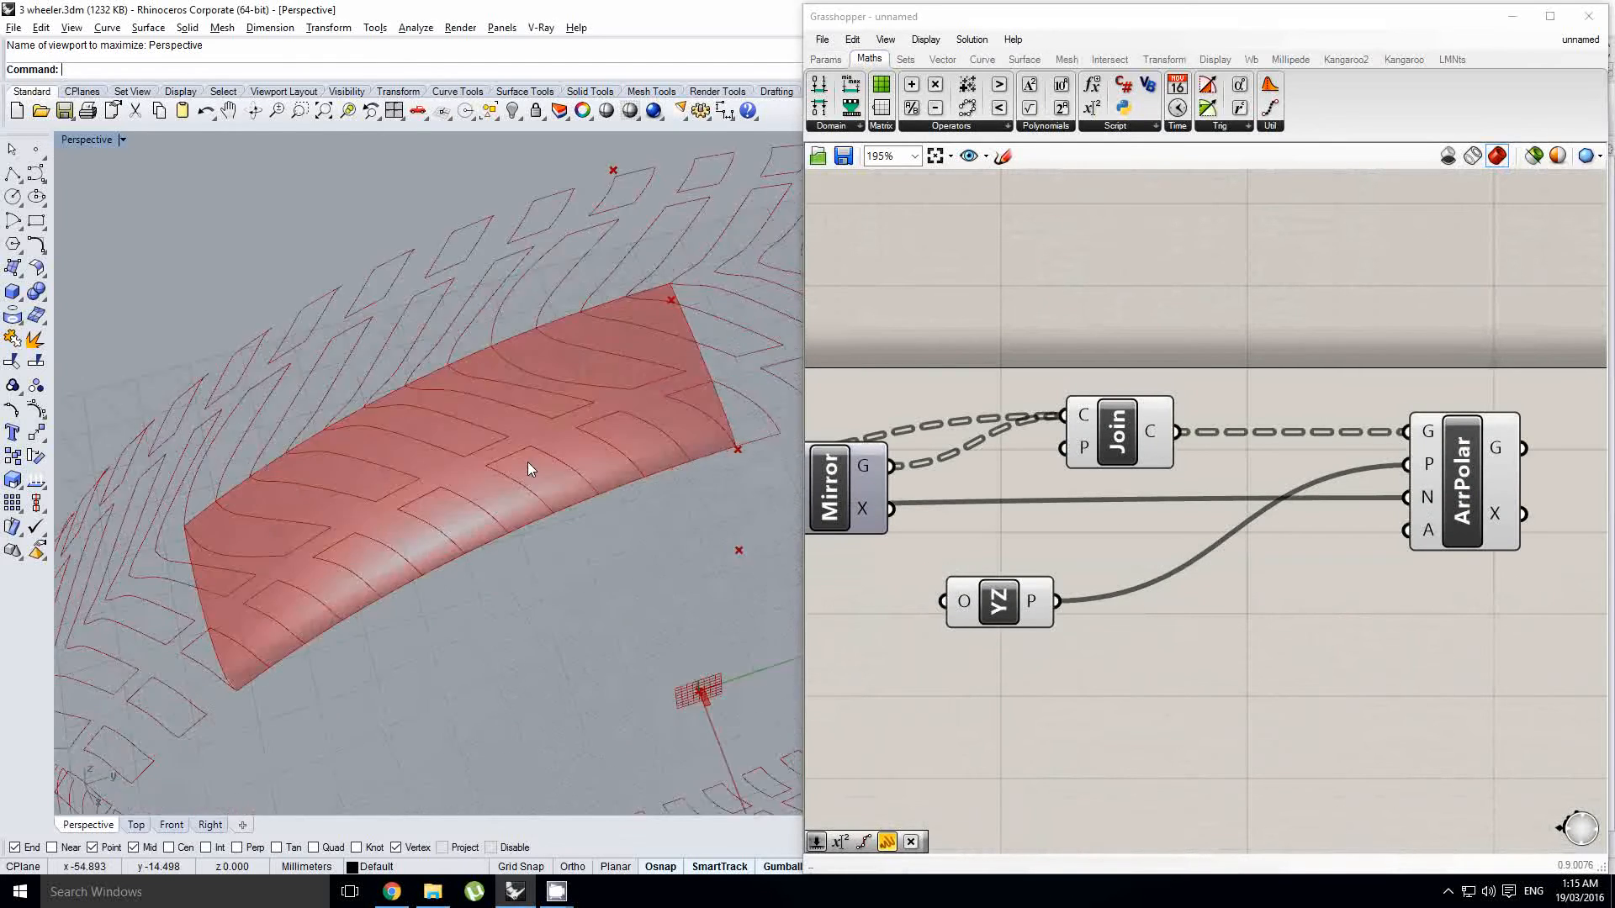
{"action": "scroll", "coordinate": [537, 470], "scroll_direction": "down", "scroll_amount": 5}
{"action": "right_click_drag", "start_coordinate": [538, 471], "coordinate": [614, 471]}
{"action": "scroll", "coordinate": [731, 437], "scroll_direction": "up", "scroll_amount": 4}
{"action": "right_click_drag", "start_coordinate": [1336, 548], "coordinate": [1148, 573]}
{"action": "left_click", "coordinate": [1314, 502]}
{"action": "right_click_drag", "start_coordinate": [375, 410], "coordinate": [401, 360]}
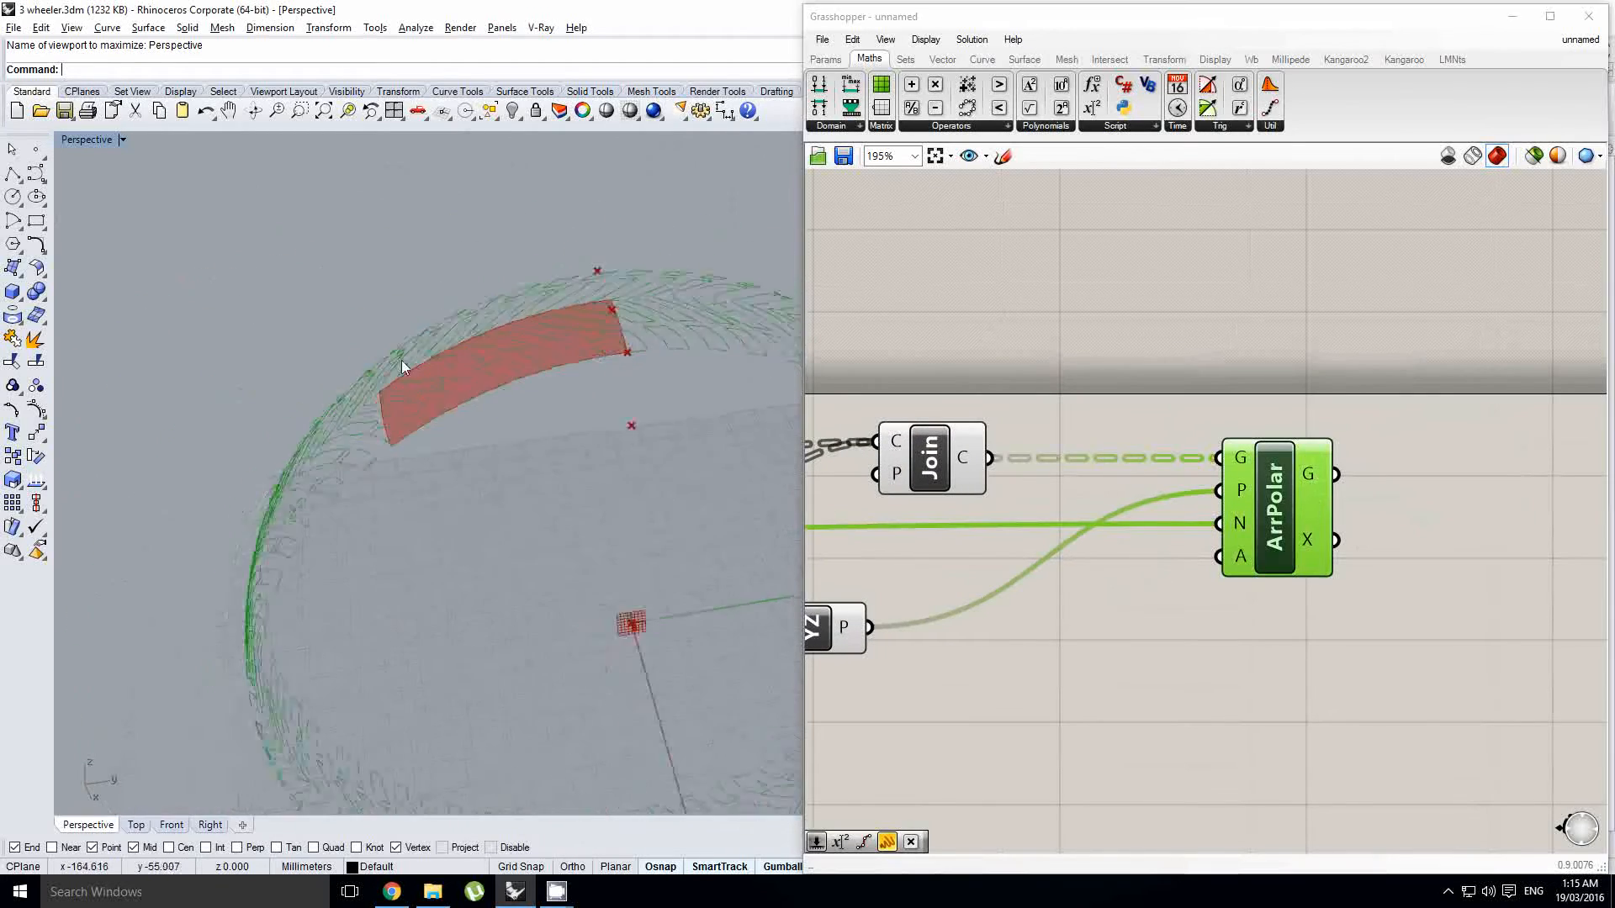
{"action": "scroll", "coordinate": [401, 360], "scroll_direction": "up", "scroll_amount": 4}
{"action": "right_click_drag", "start_coordinate": [1220, 430], "coordinate": [1261, 447]}
{"action": "scroll", "coordinate": [1261, 448], "scroll_direction": "down", "scroll_amount": 2}
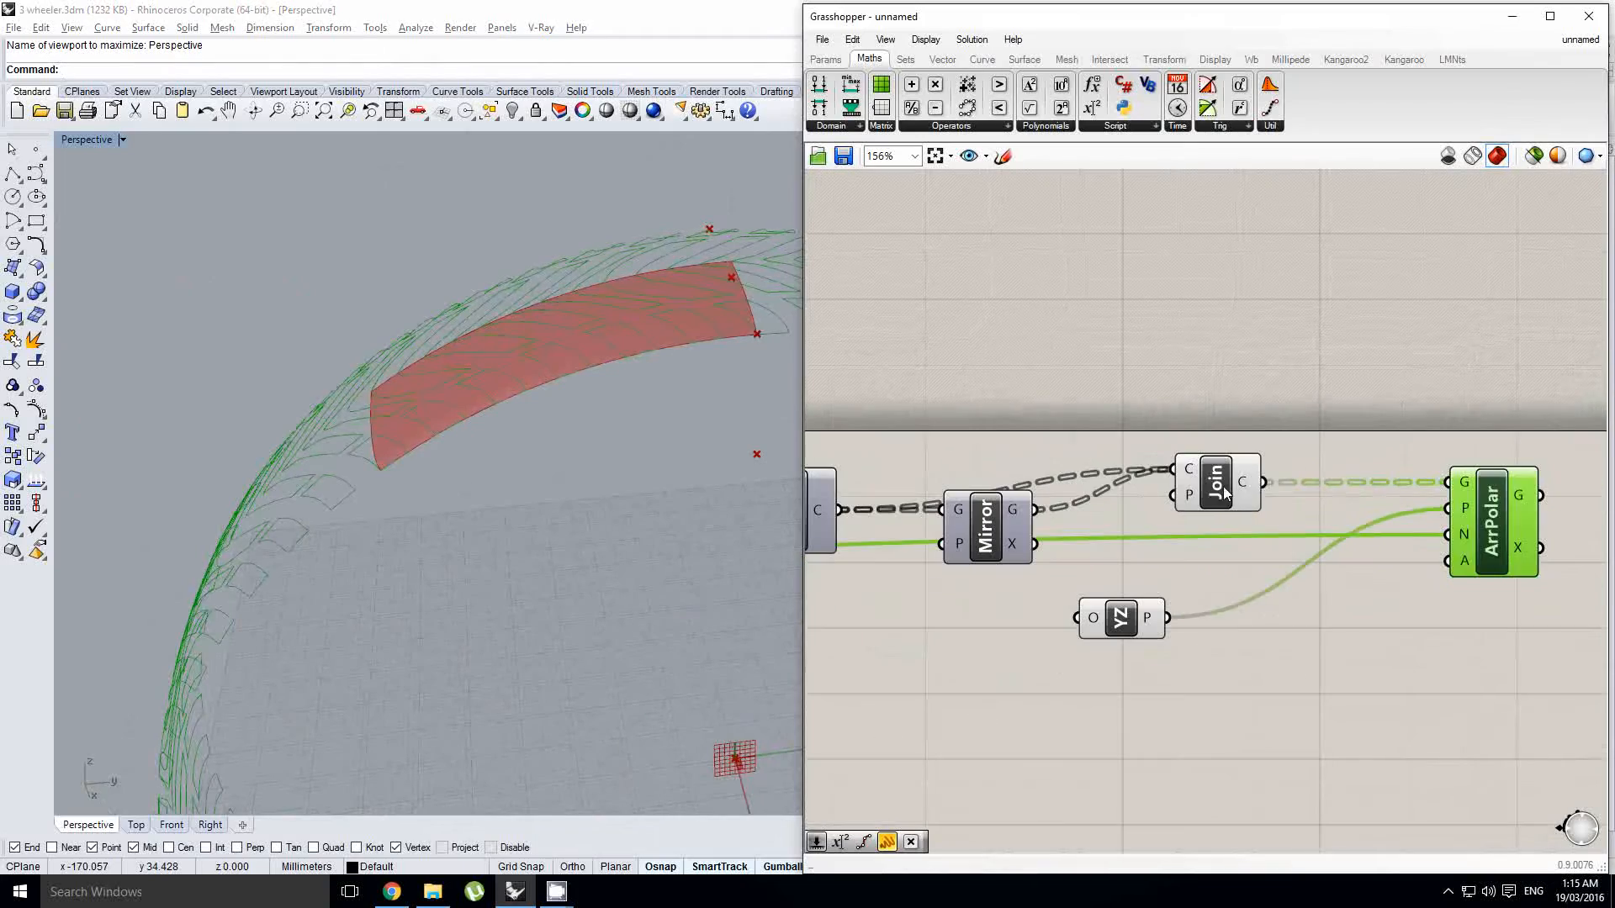
{"action": "left_click", "coordinate": [1215, 482]}
{"action": "right_click_drag", "start_coordinate": [178, 437], "coordinate": [523, 464]}
{"action": "scroll", "coordinate": [493, 328], "scroll_direction": "up", "scroll_amount": 4}
{"action": "right_click_drag", "start_coordinate": [1291, 476], "coordinate": [1202, 516]}
{"action": "scroll", "coordinate": [1247, 472], "scroll_direction": "down", "scroll_amount": 5}
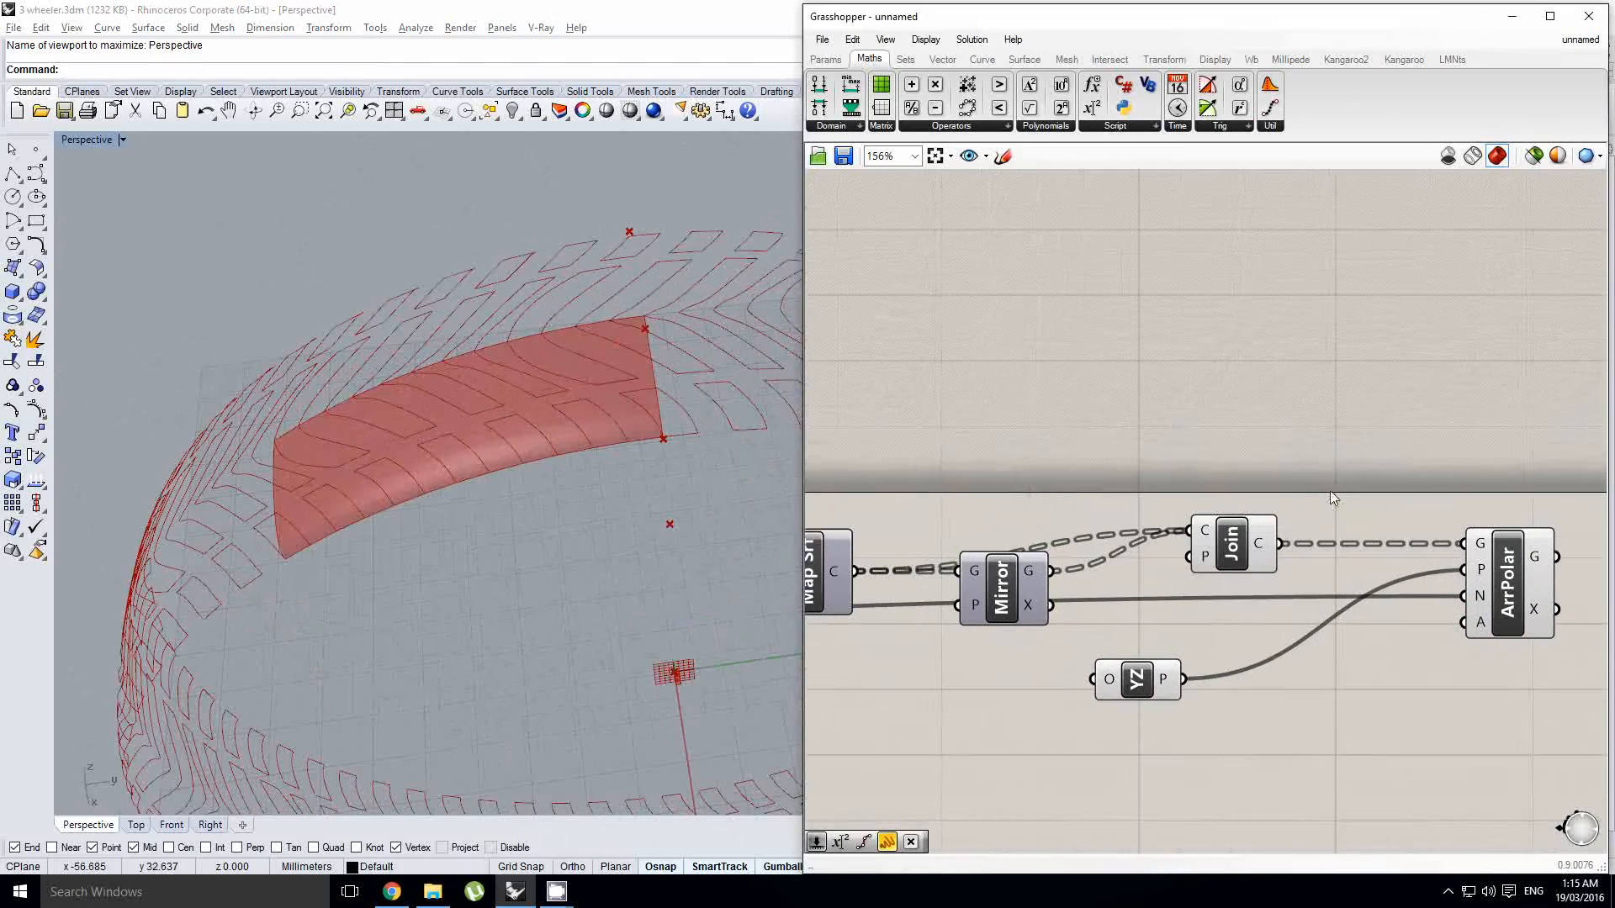
{"action": "right_click_drag", "start_coordinate": [589, 483], "coordinate": [818, 446]}
{"action": "scroll", "coordinate": [1181, 583], "scroll_direction": "up", "scroll_amount": 3}
{"action": "left_click", "coordinate": [1180, 583]}
{"action": "right_click_drag", "start_coordinate": [1241, 578], "coordinate": [1161, 578]}
{"action": "left_click", "coordinate": [1281, 580]}
{"action": "scroll", "coordinate": [1193, 594], "scroll_direction": "up", "scroll_amount": 1}
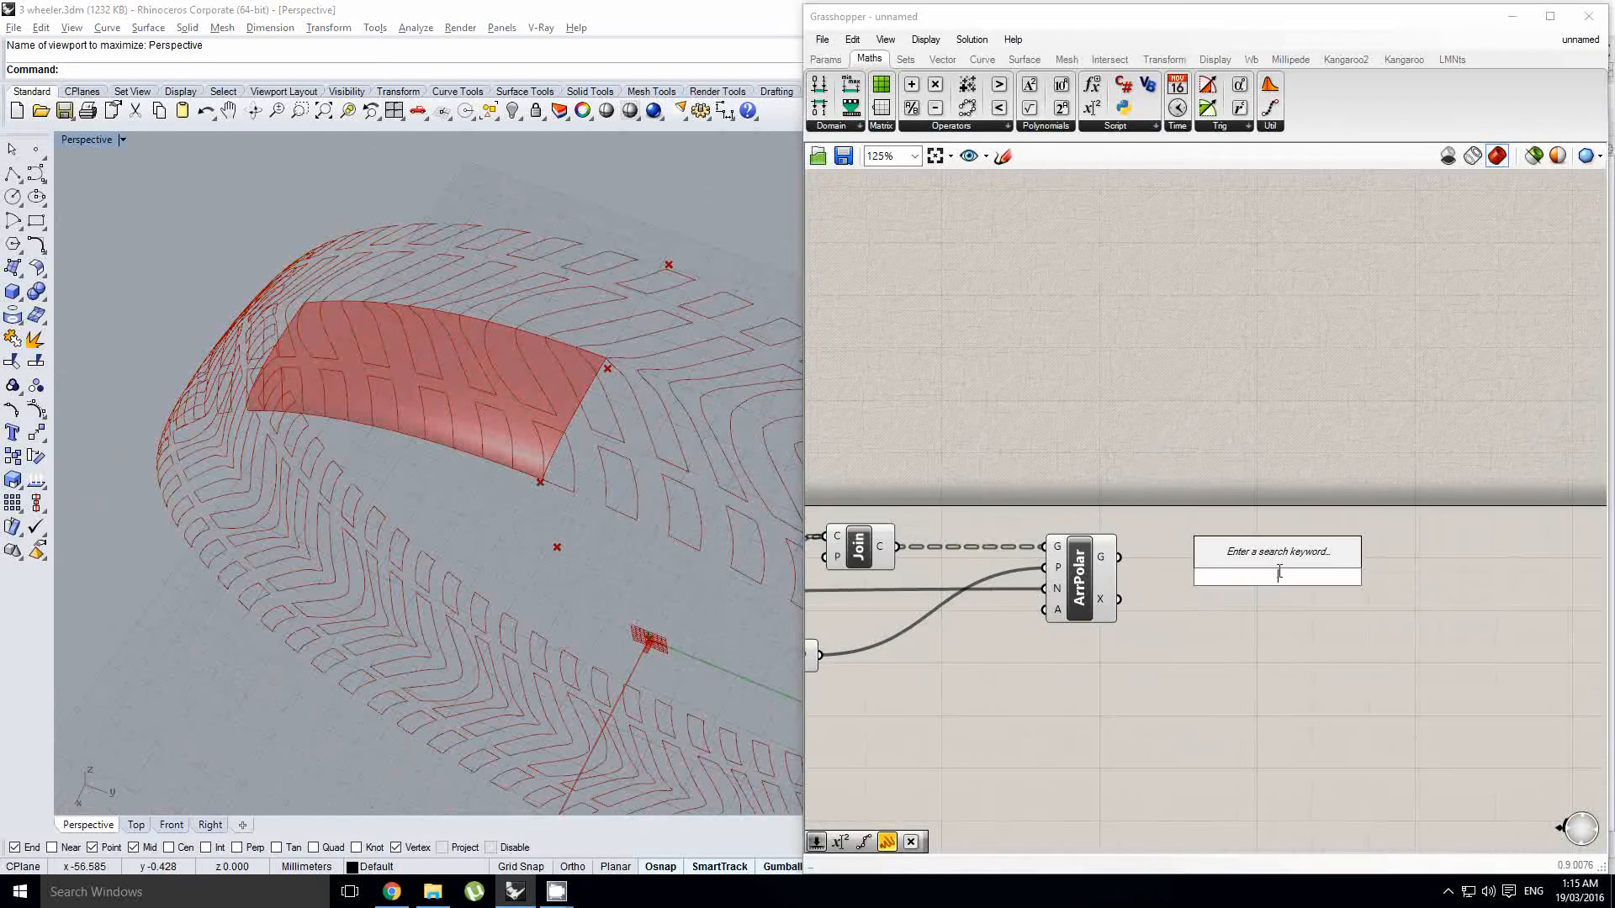
{"action": "right_click_drag", "start_coordinate": [1215, 591], "coordinate": [1327, 582]}
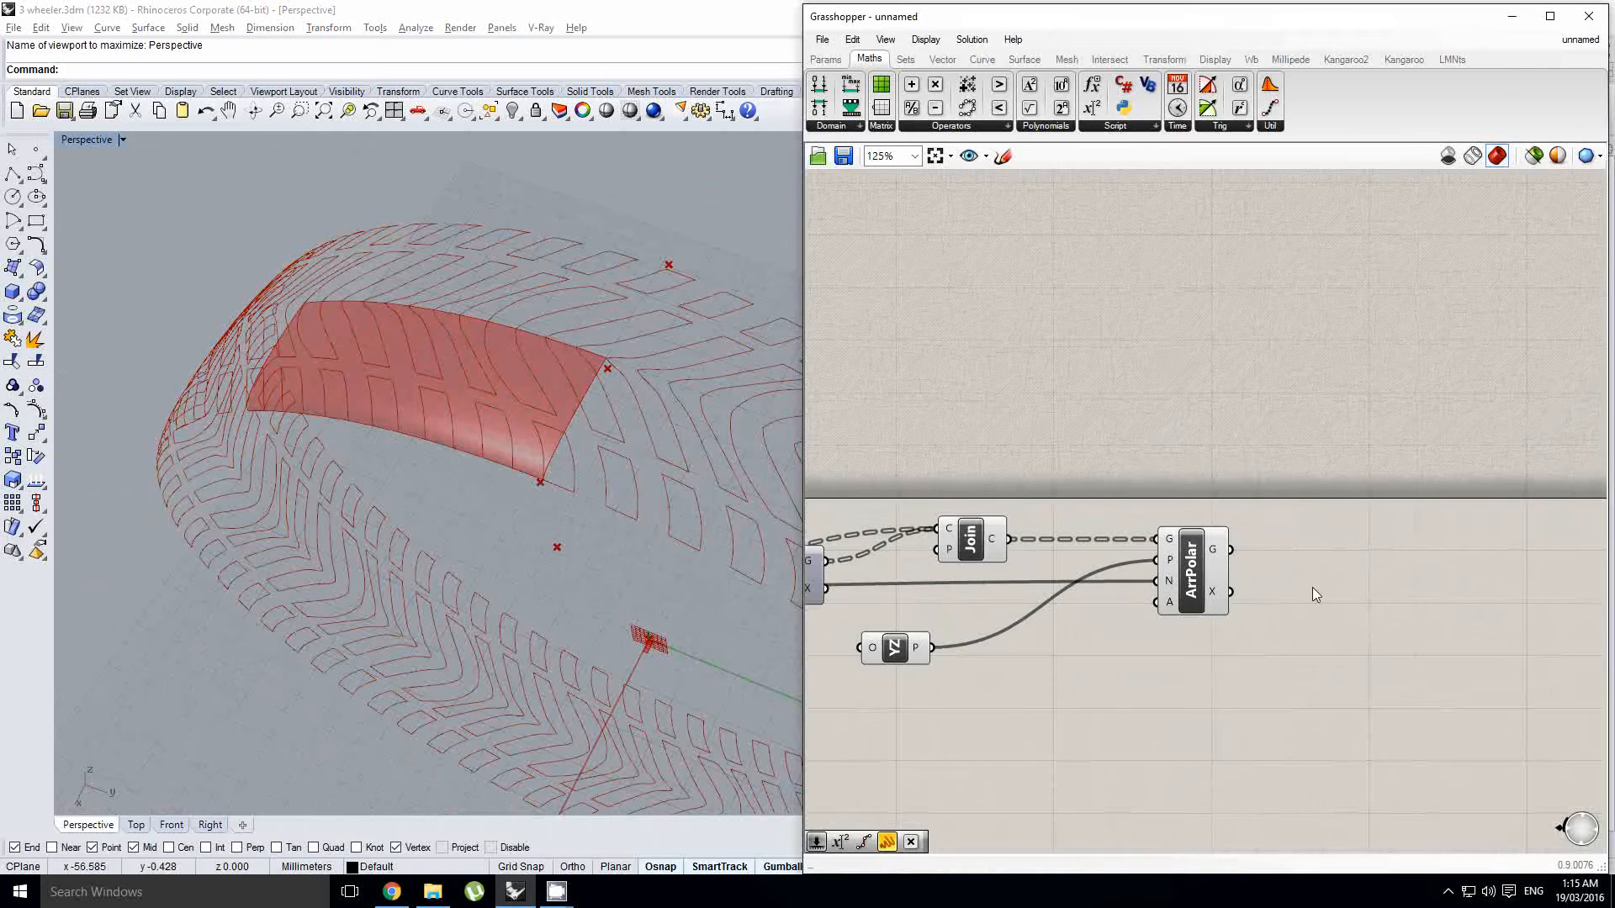
Step: Locate the SubSrf component upstream in the definition and highlight its segment of the revolved surface
{"action": "scroll", "coordinate": [1346, 580], "scroll_direction": "down", "scroll_amount": 5}
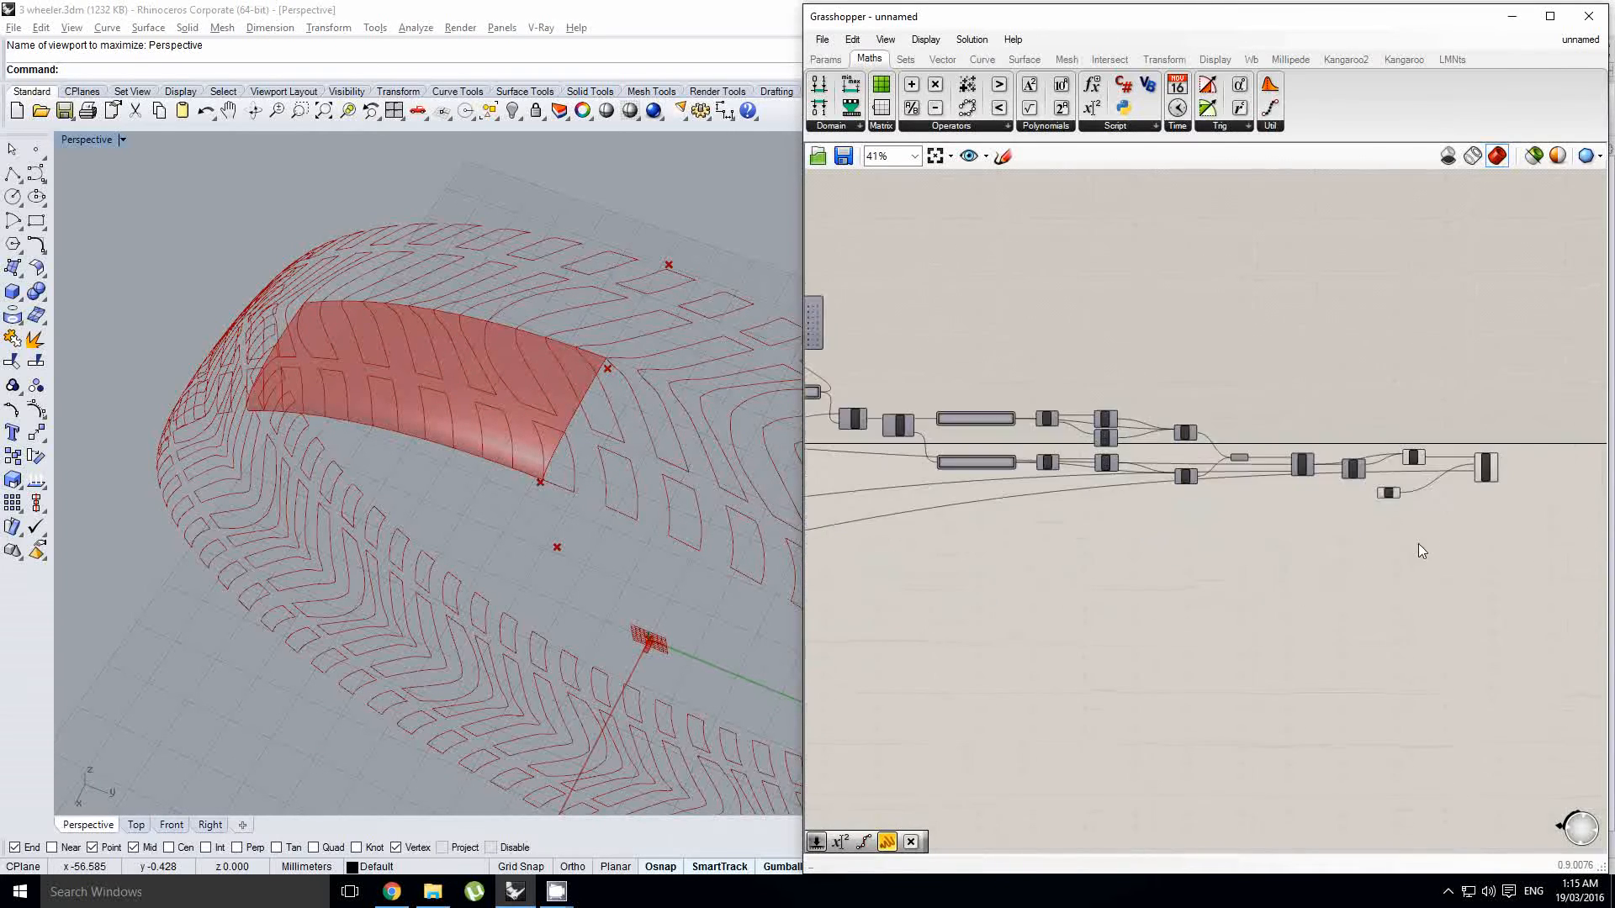
{"action": "scroll", "coordinate": [1418, 543], "scroll_direction": "down", "scroll_amount": 2}
{"action": "right_click_drag", "start_coordinate": [1220, 536], "coordinate": [1292, 522]}
{"action": "right_click_drag", "start_coordinate": [994, 595], "coordinate": [1047, 567]}
{"action": "scroll", "coordinate": [1048, 567], "scroll_direction": "up", "scroll_amount": 2}
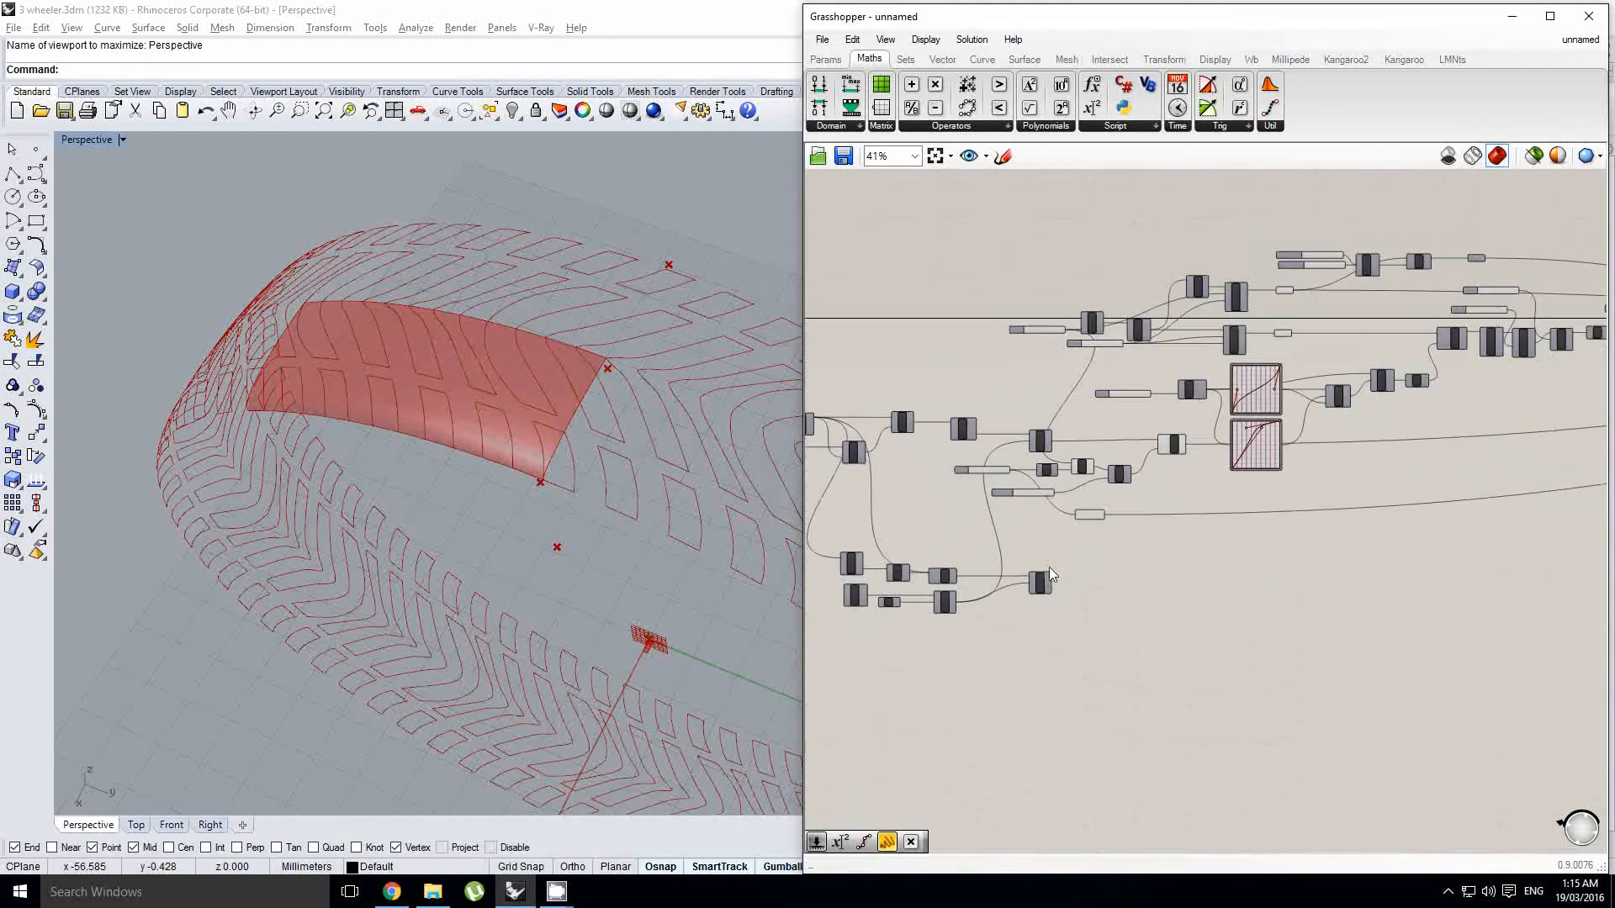
{"action": "scroll", "coordinate": [1043, 586], "scroll_direction": "up", "scroll_amount": 2}
{"action": "left_click", "coordinate": [1043, 588]}
{"action": "left_click", "coordinate": [1149, 502]}
{"action": "right_click_drag", "start_coordinate": [1149, 502], "coordinate": [1116, 527]}
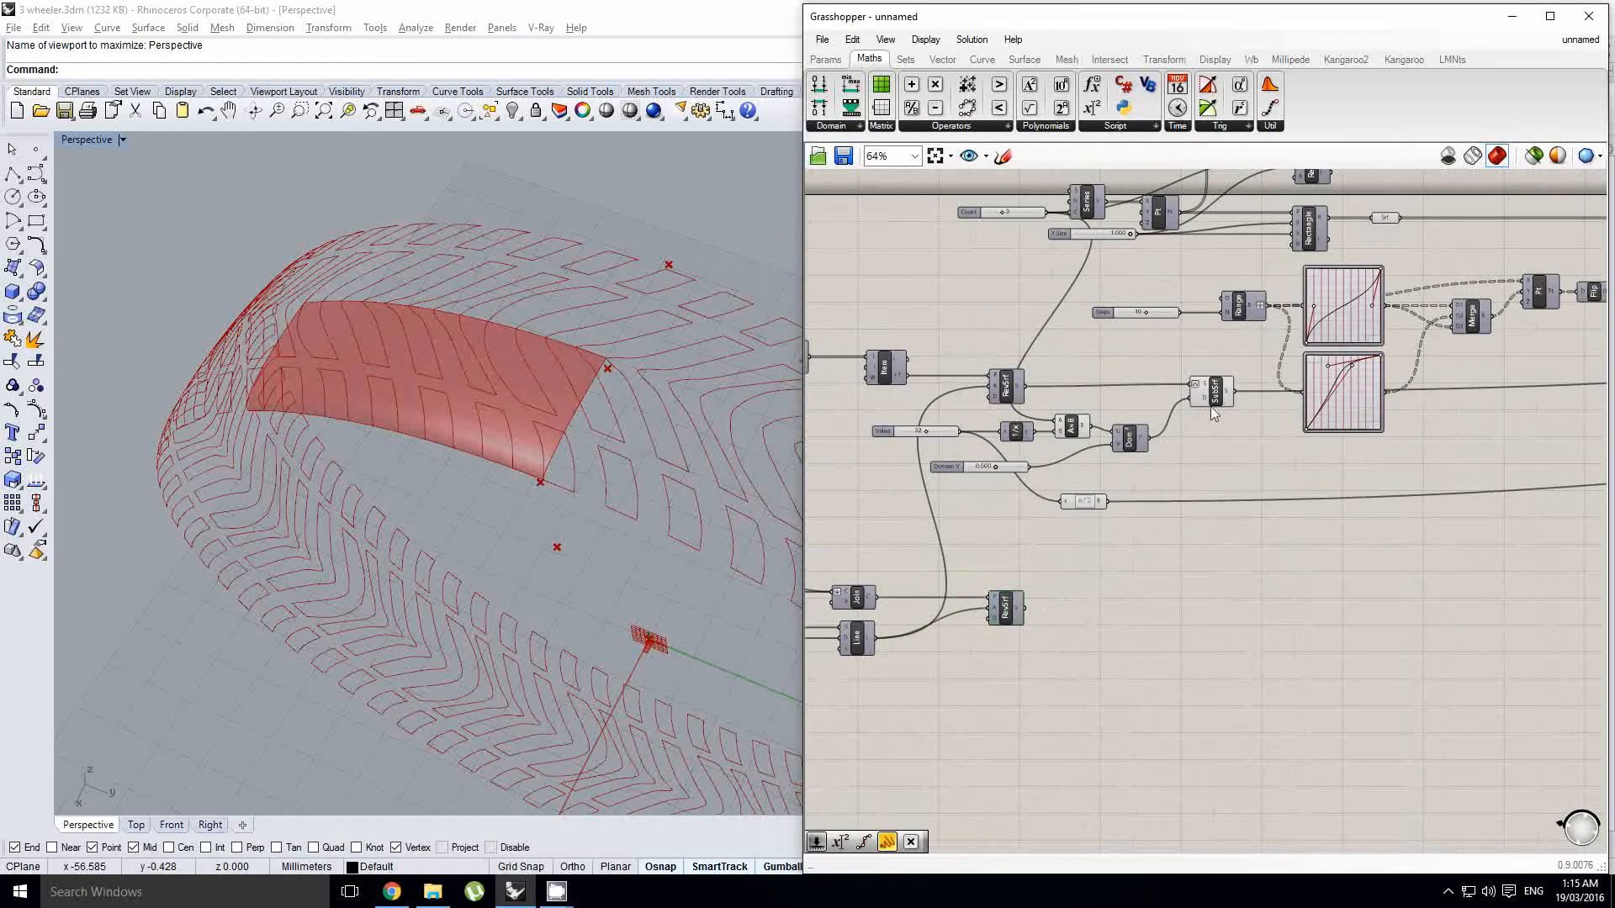
{"action": "left_click", "coordinate": [1217, 395]}
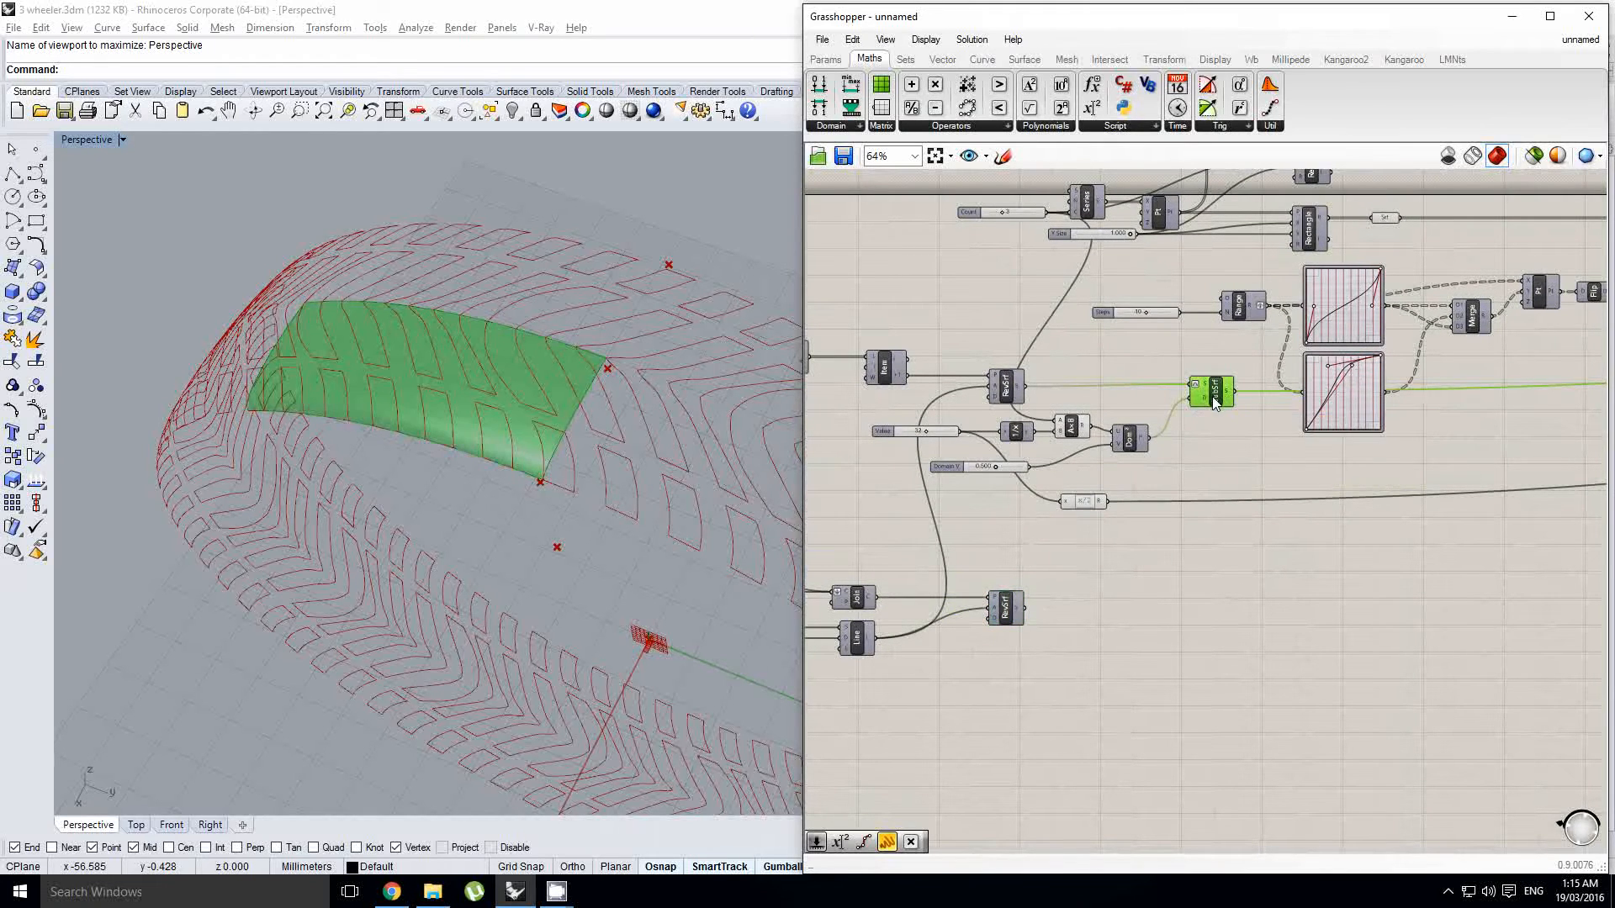
Step: Duplicate the Dom² and SubSrf components together, placing the copies below the originals
{"action": "scroll", "coordinate": [1141, 477], "scroll_direction": "up", "scroll_amount": 1}
{"action": "right_click", "coordinate": [1145, 487]}
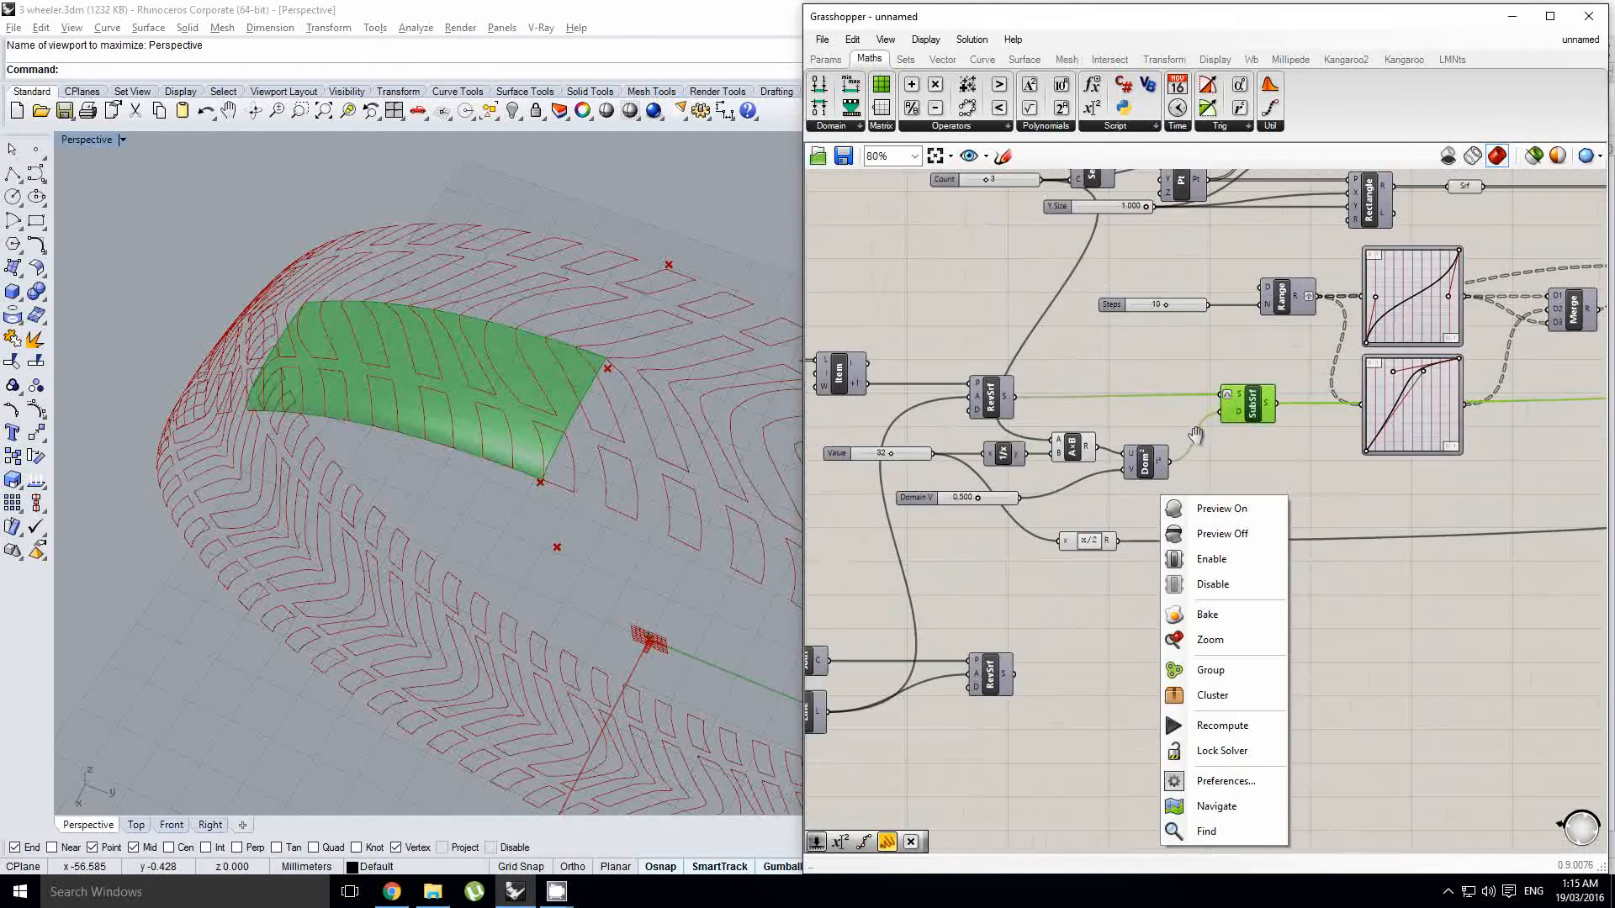
{"action": "left_click", "coordinate": [1227, 436]}
{"action": "left_click", "coordinate": [1238, 405]}
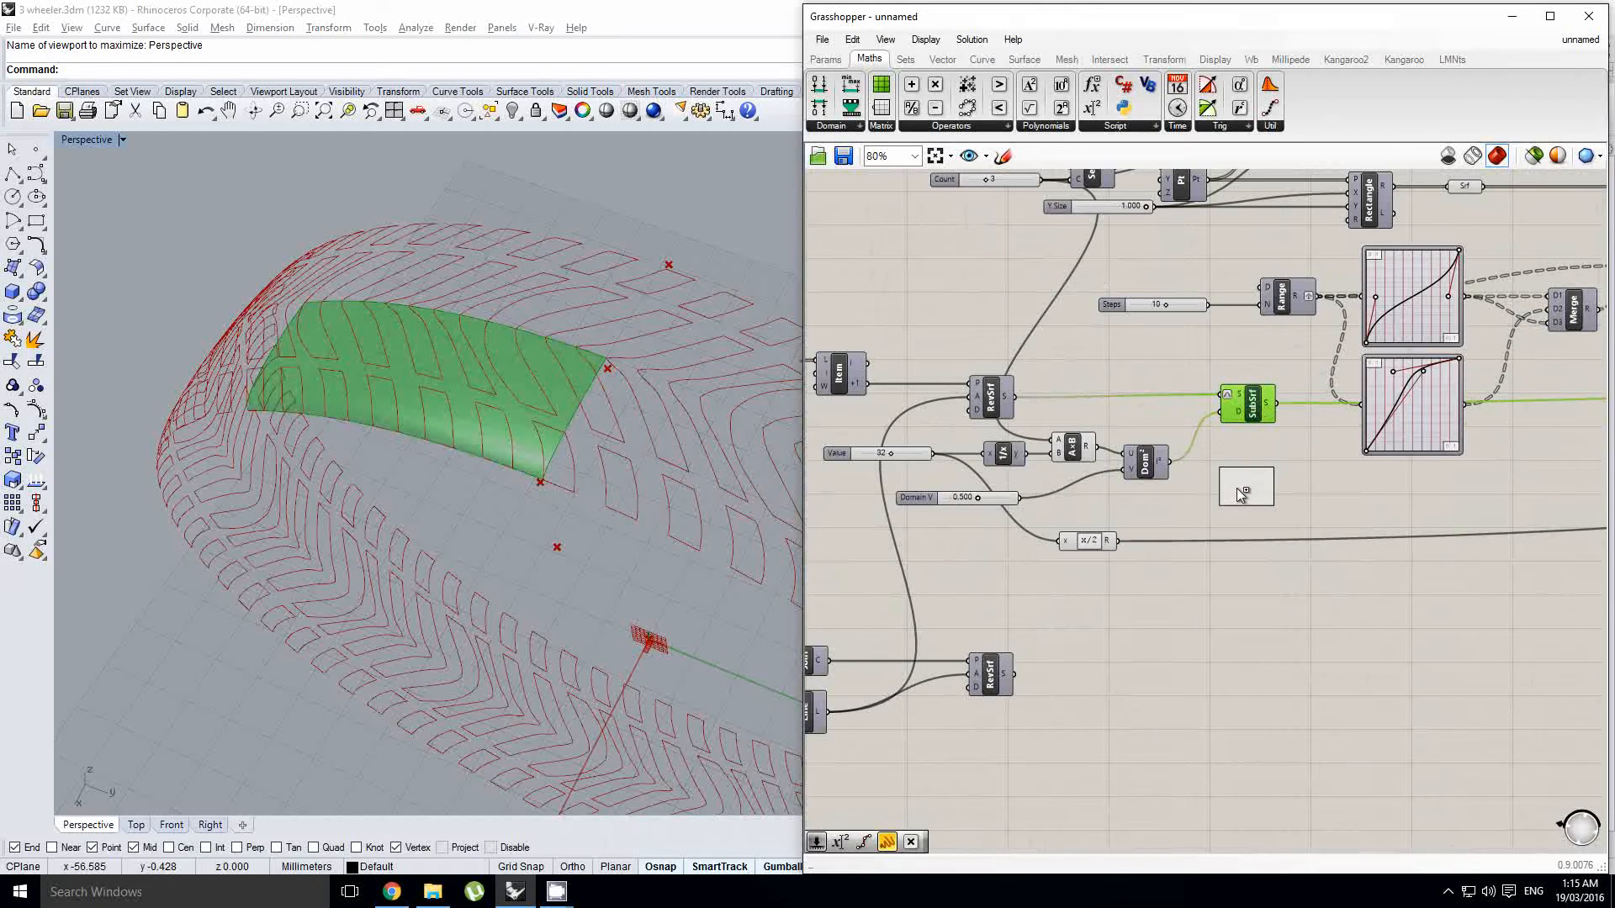
{"action": "left_click", "coordinate": [1236, 486]}
{"action": "left_click", "coordinate": [1147, 464]}
{"action": "left_click", "coordinate": [1240, 412], "text": "shift"}
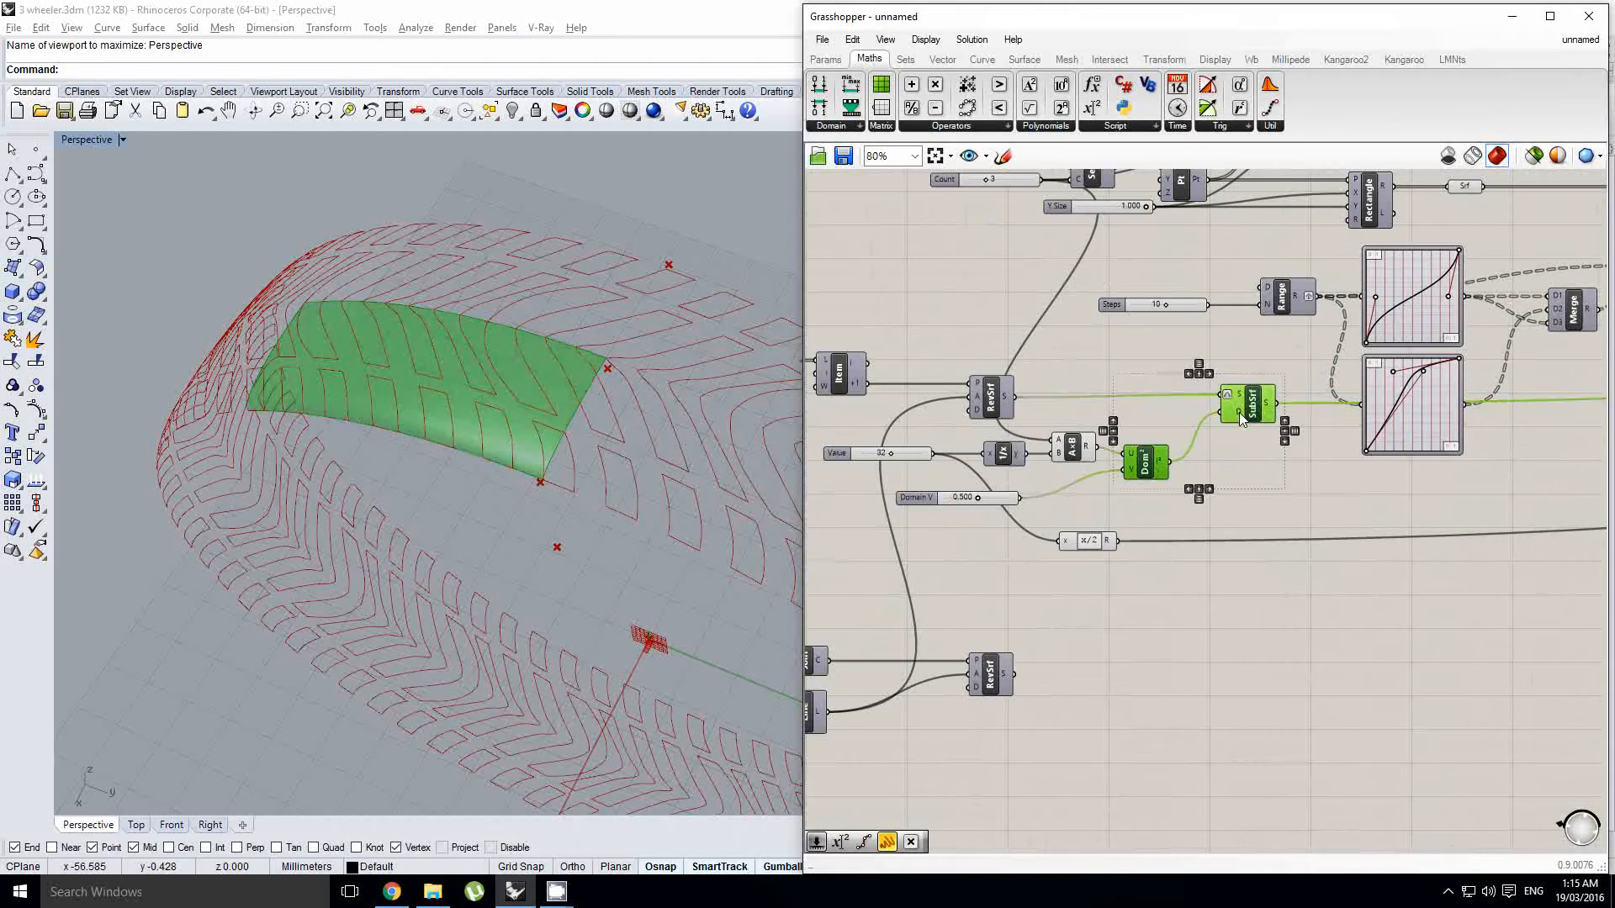
{"action": "left_click", "coordinate": [1253, 528]}
Step: Disconnect the Domain V slider from the copied Dom² component
{"action": "scroll", "coordinate": [1175, 592], "scroll_direction": "up", "scroll_amount": 1}
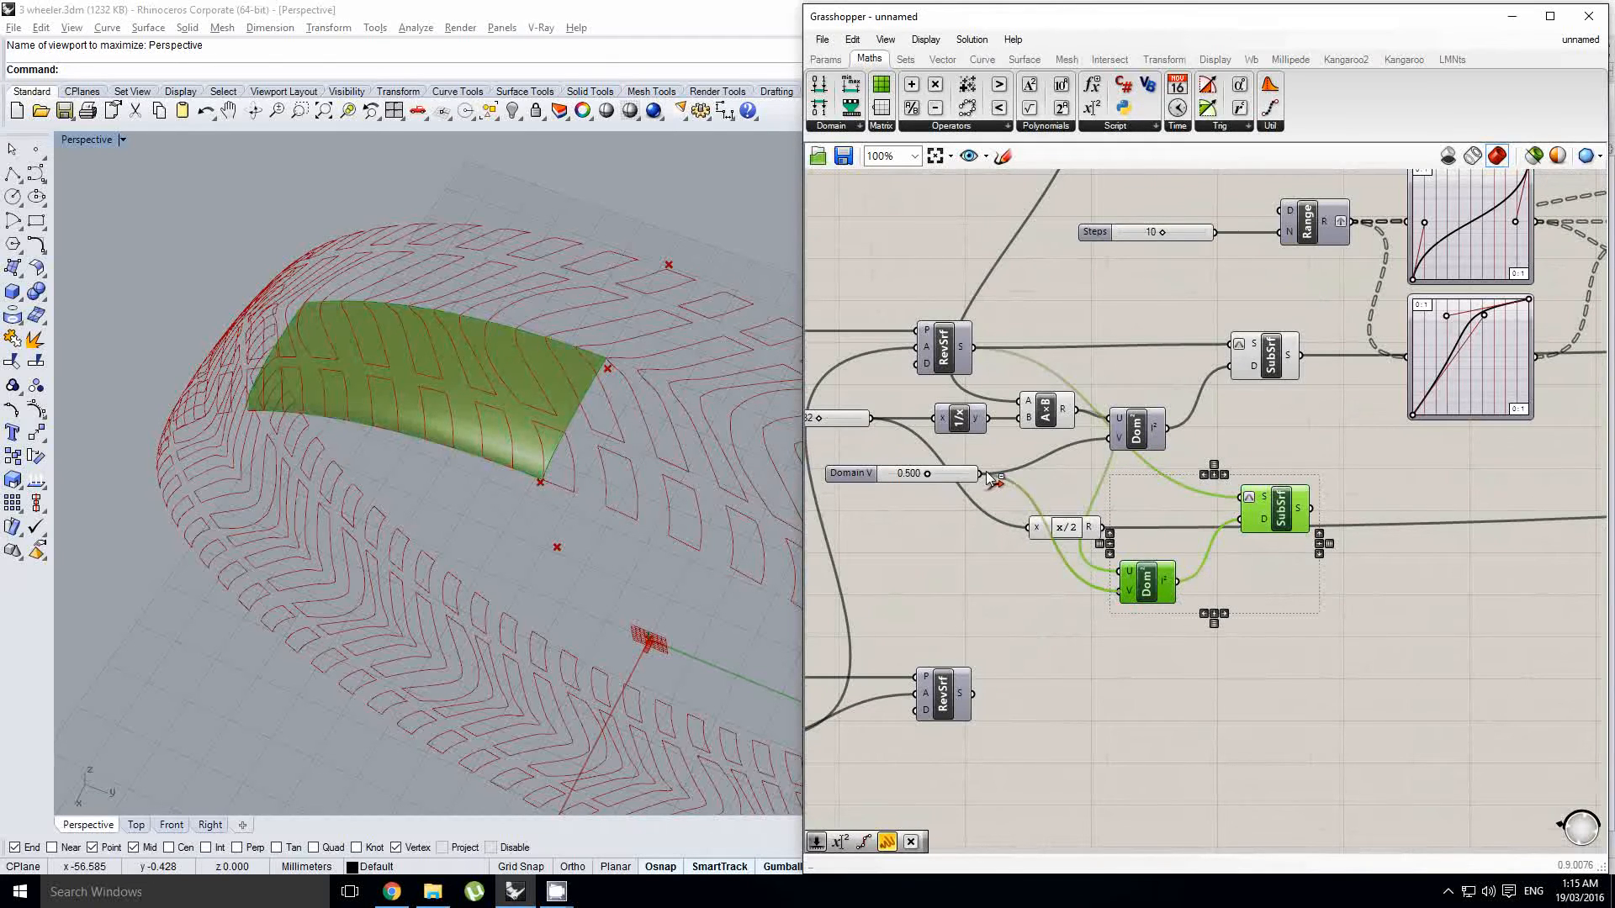
{"action": "left_click_drag", "start_coordinate": [988, 478], "coordinate": [987, 477], "text": "ctrl"}
{"action": "left_click", "coordinate": [1304, 599]}
Step: Examine the copied SubSrf's surface against the original segment in the viewport
{"action": "left_click", "coordinate": [1276, 517]}
{"action": "right_click_drag", "start_coordinate": [821, 474], "coordinate": [355, 356]}
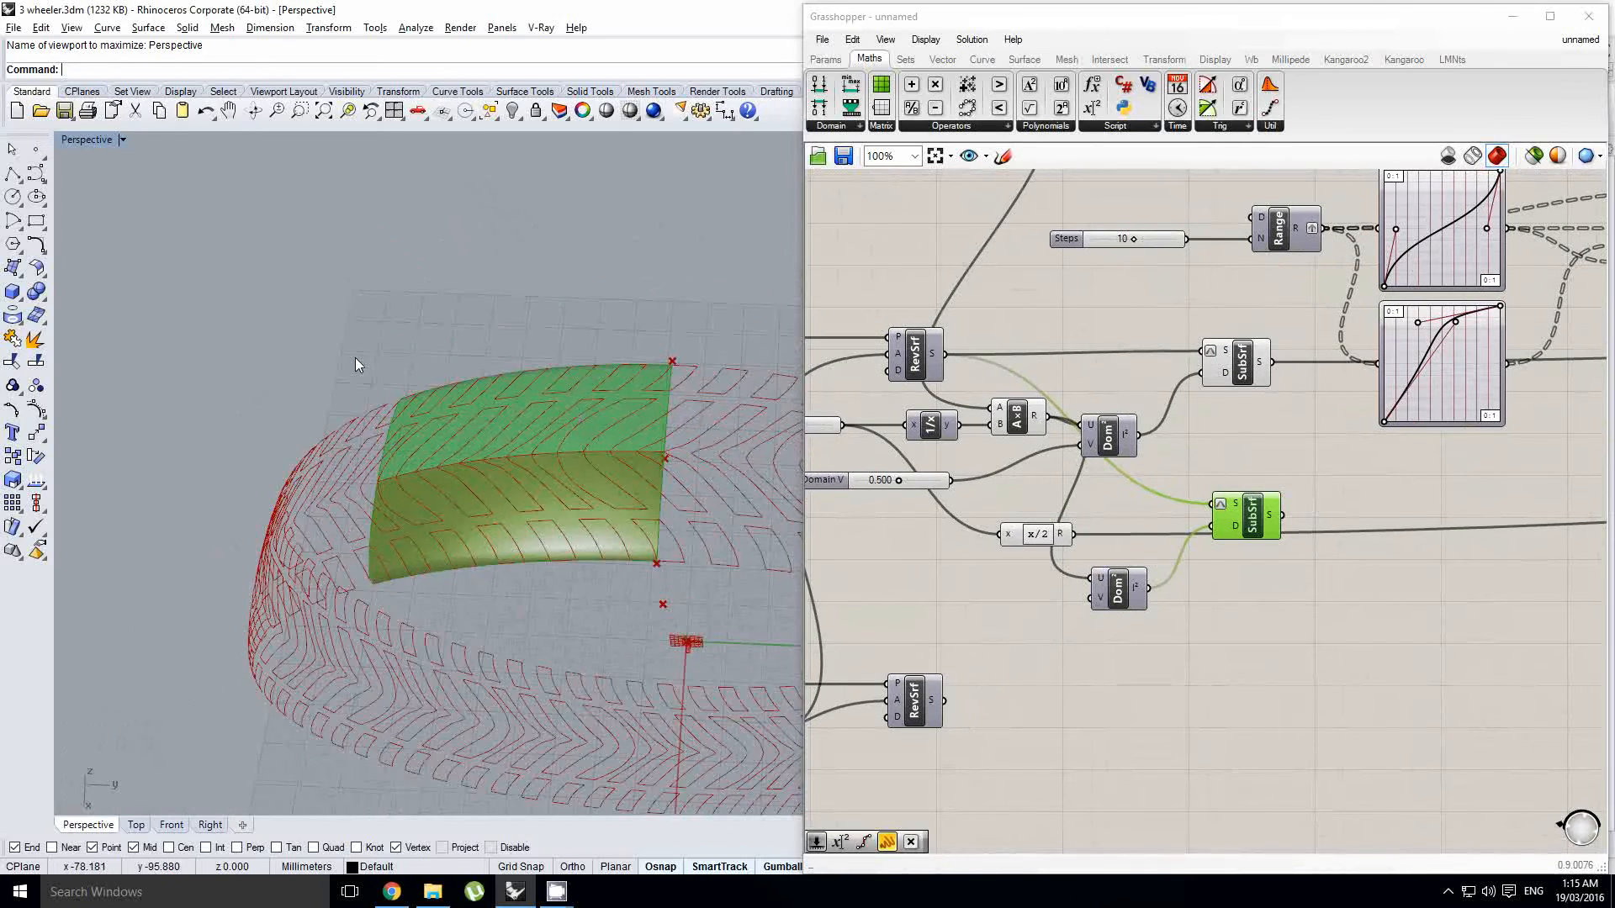
{"action": "right_click_drag", "start_coordinate": [666, 470], "coordinate": [643, 493]}
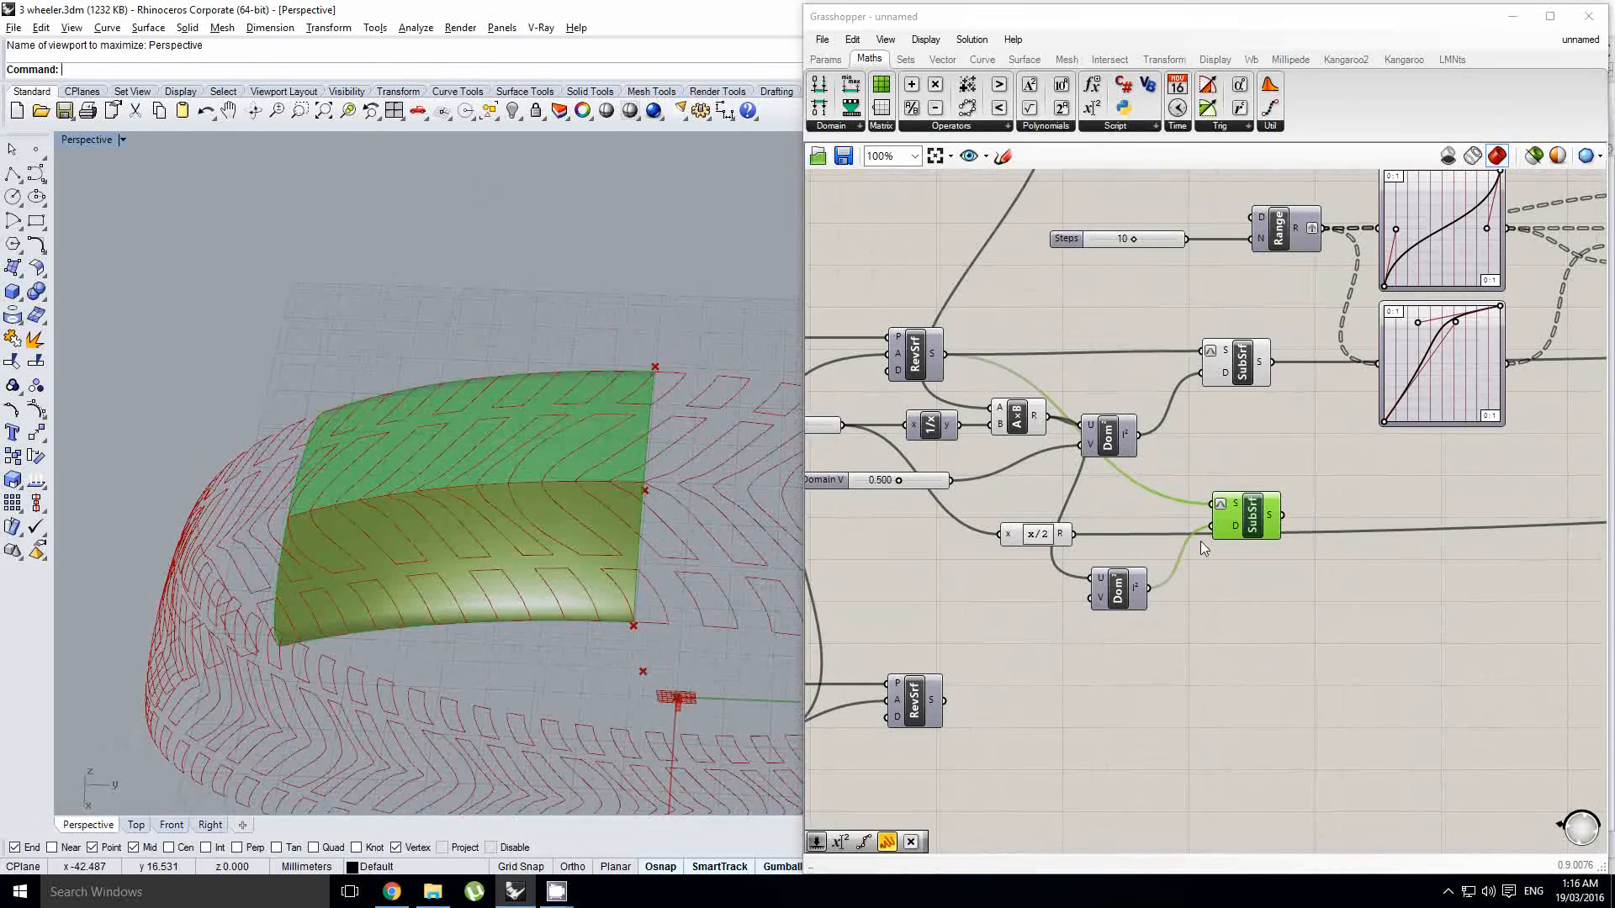
{"action": "right_click_drag", "start_coordinate": [439, 469], "coordinate": [513, 419]}
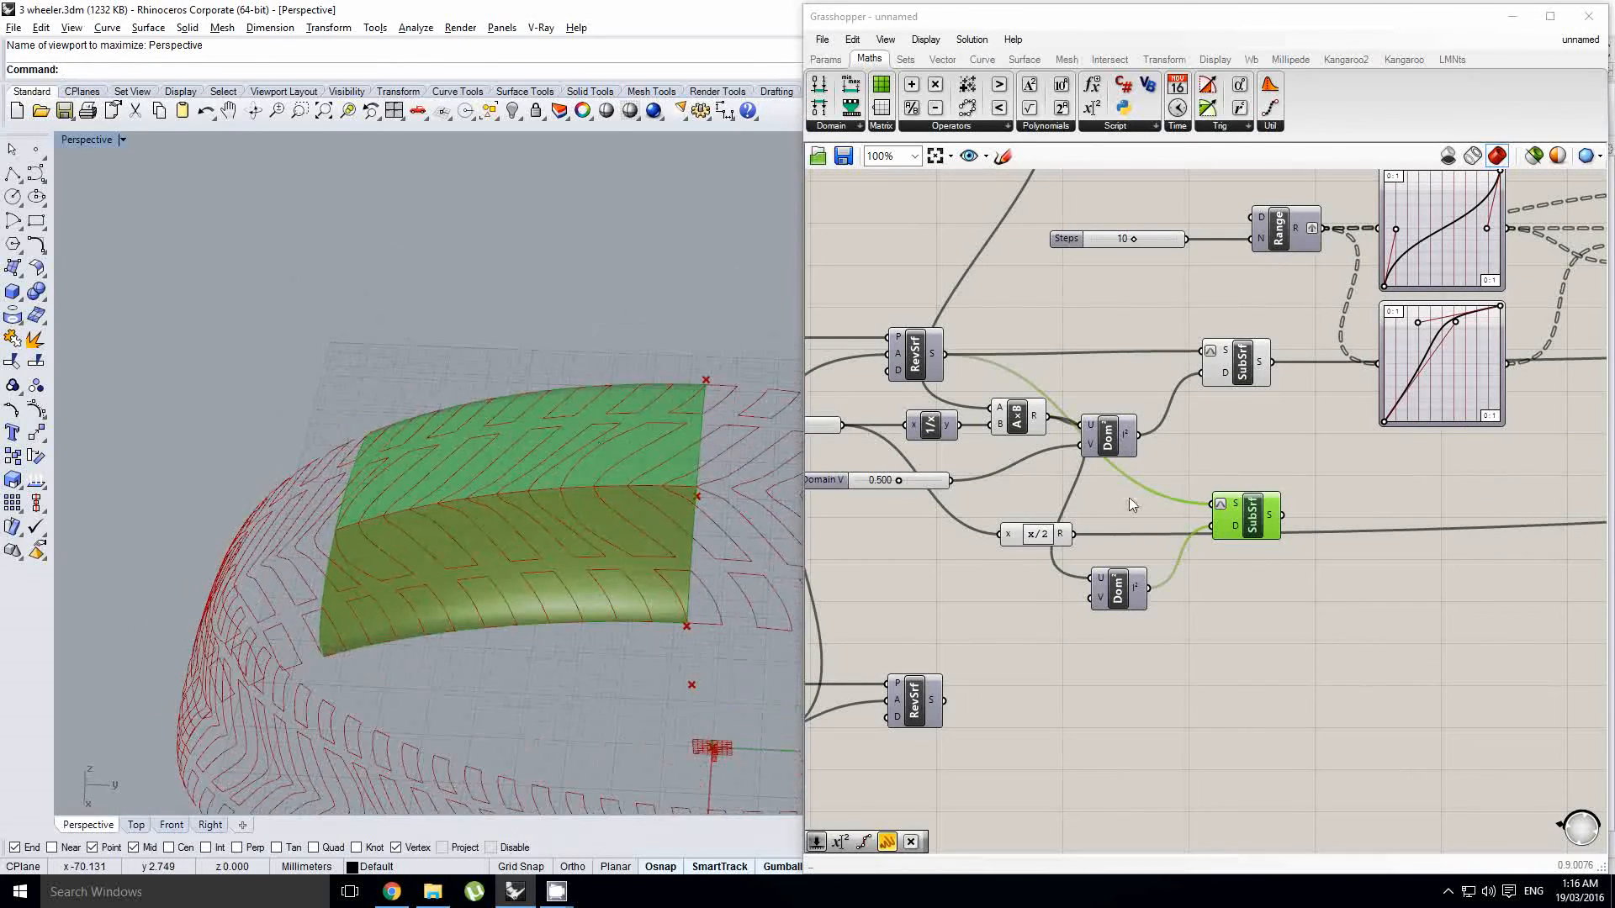
{"action": "right_click_drag", "start_coordinate": [1129, 503], "coordinate": [1039, 513]}
{"action": "left_click", "coordinate": [1222, 538]}
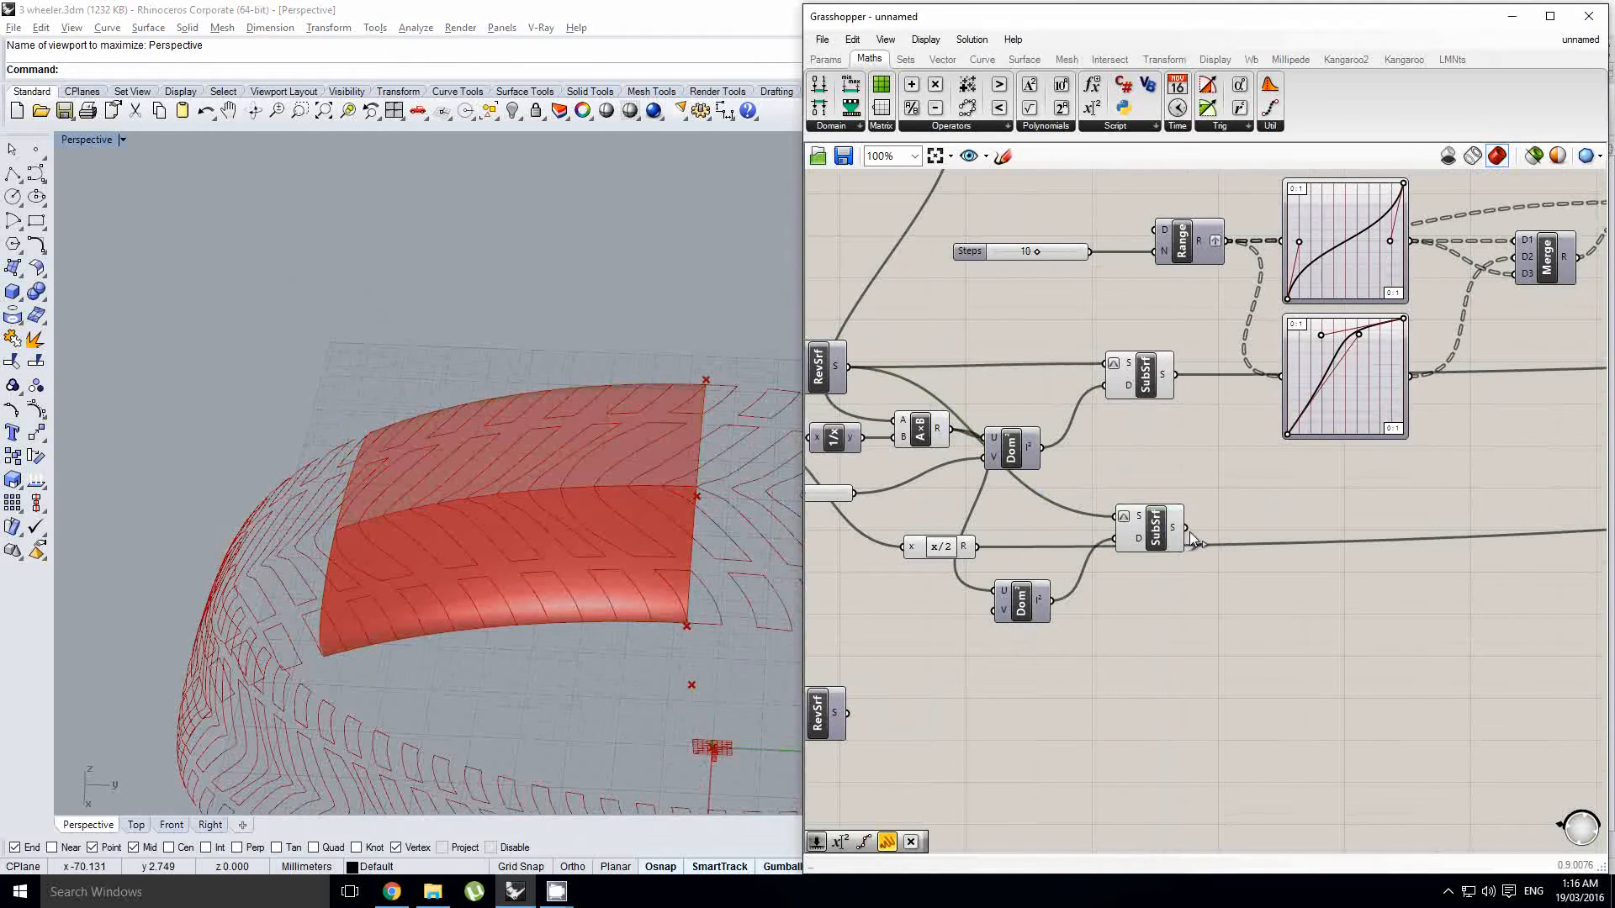
Step: Move the copied SubSrf component far downstream, away from the copied Dom² component
{"action": "scroll", "coordinate": [1244, 537], "scroll_direction": "down", "scroll_amount": 3}
{"action": "double_click", "coordinate": [1205, 521]}
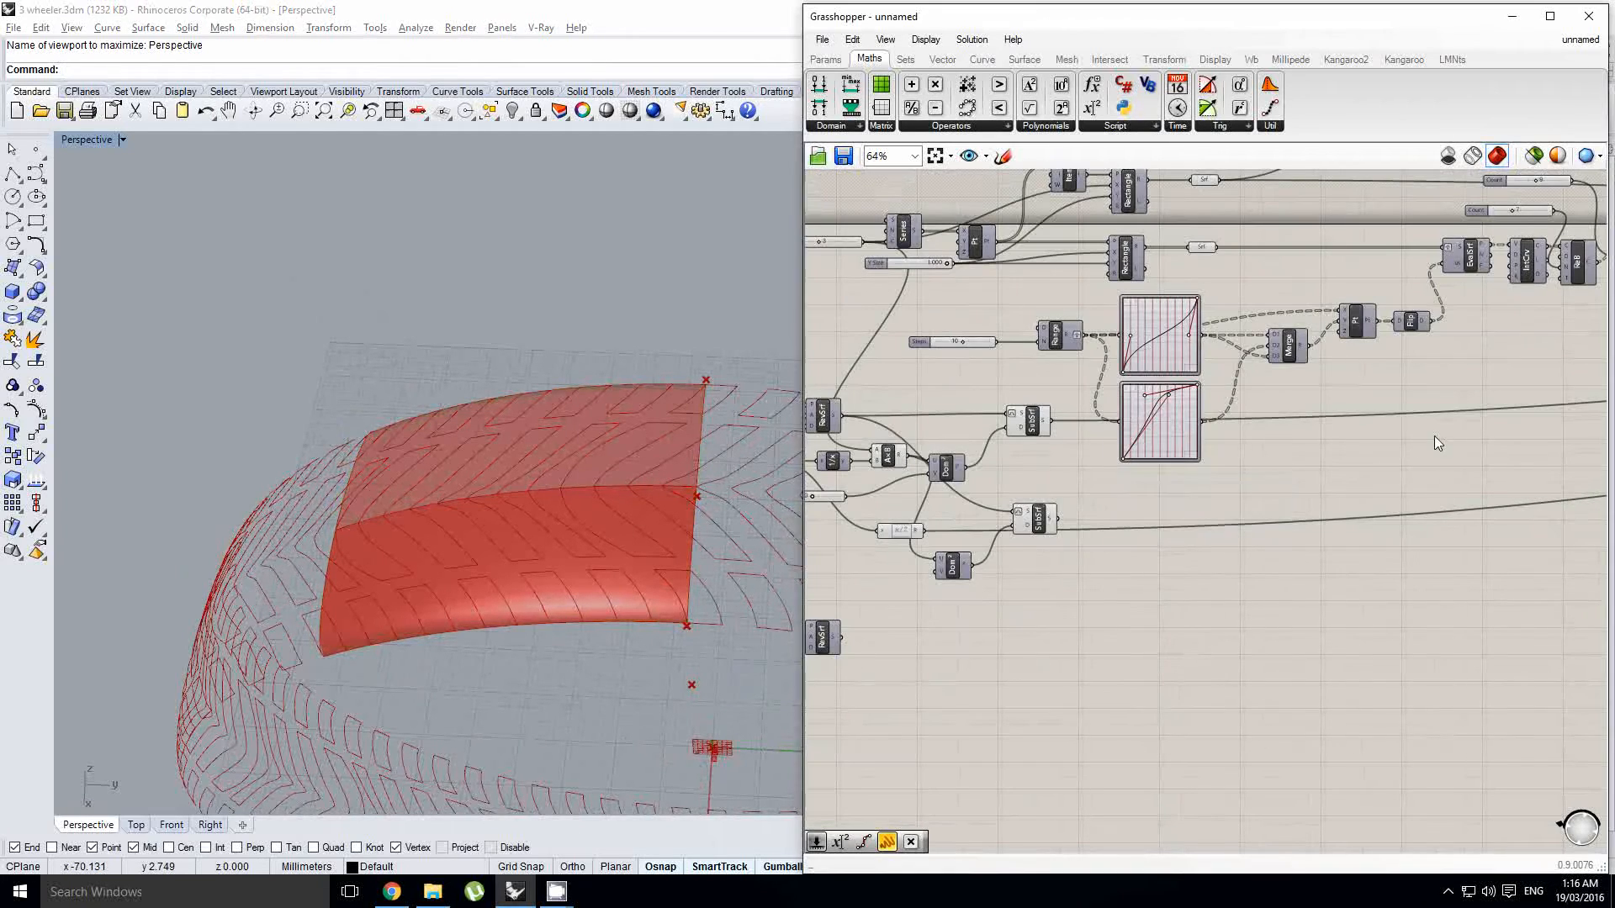
{"action": "right_click_drag", "start_coordinate": [1435, 437], "coordinate": [1120, 491]}
{"action": "scroll", "coordinate": [1120, 491], "scroll_direction": "down", "scroll_amount": 3}
{"action": "scroll", "coordinate": [938, 519], "scroll_direction": "up", "scroll_amount": 2}
{"action": "left_click_drag", "start_coordinate": [943, 526], "coordinate": [1359, 515]}
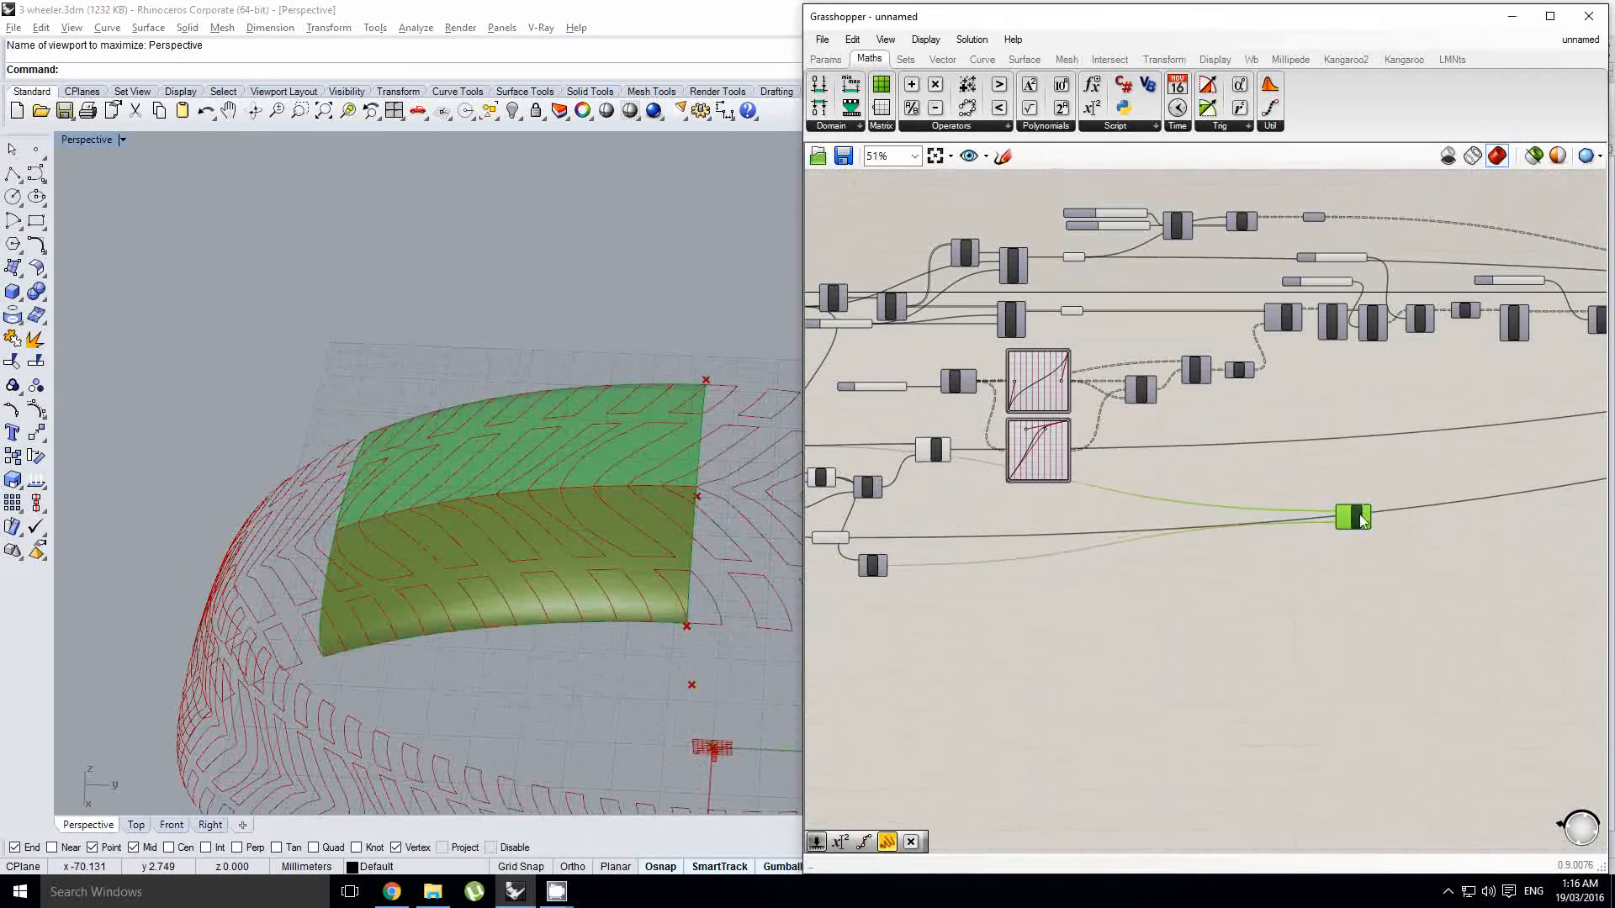
Step: Locate the polar array at the end of the definition and highlight its geometry
{"action": "scroll", "coordinate": [1360, 519], "scroll_direction": "down", "scroll_amount": 1}
{"action": "right_click_drag", "start_coordinate": [1361, 519], "coordinate": [1133, 527]}
{"action": "right_click_drag", "start_coordinate": [1301, 459], "coordinate": [841, 551]}
{"action": "scroll", "coordinate": [841, 551], "scroll_direction": "down", "scroll_amount": 2}
{"action": "right_click", "coordinate": [1106, 493]}
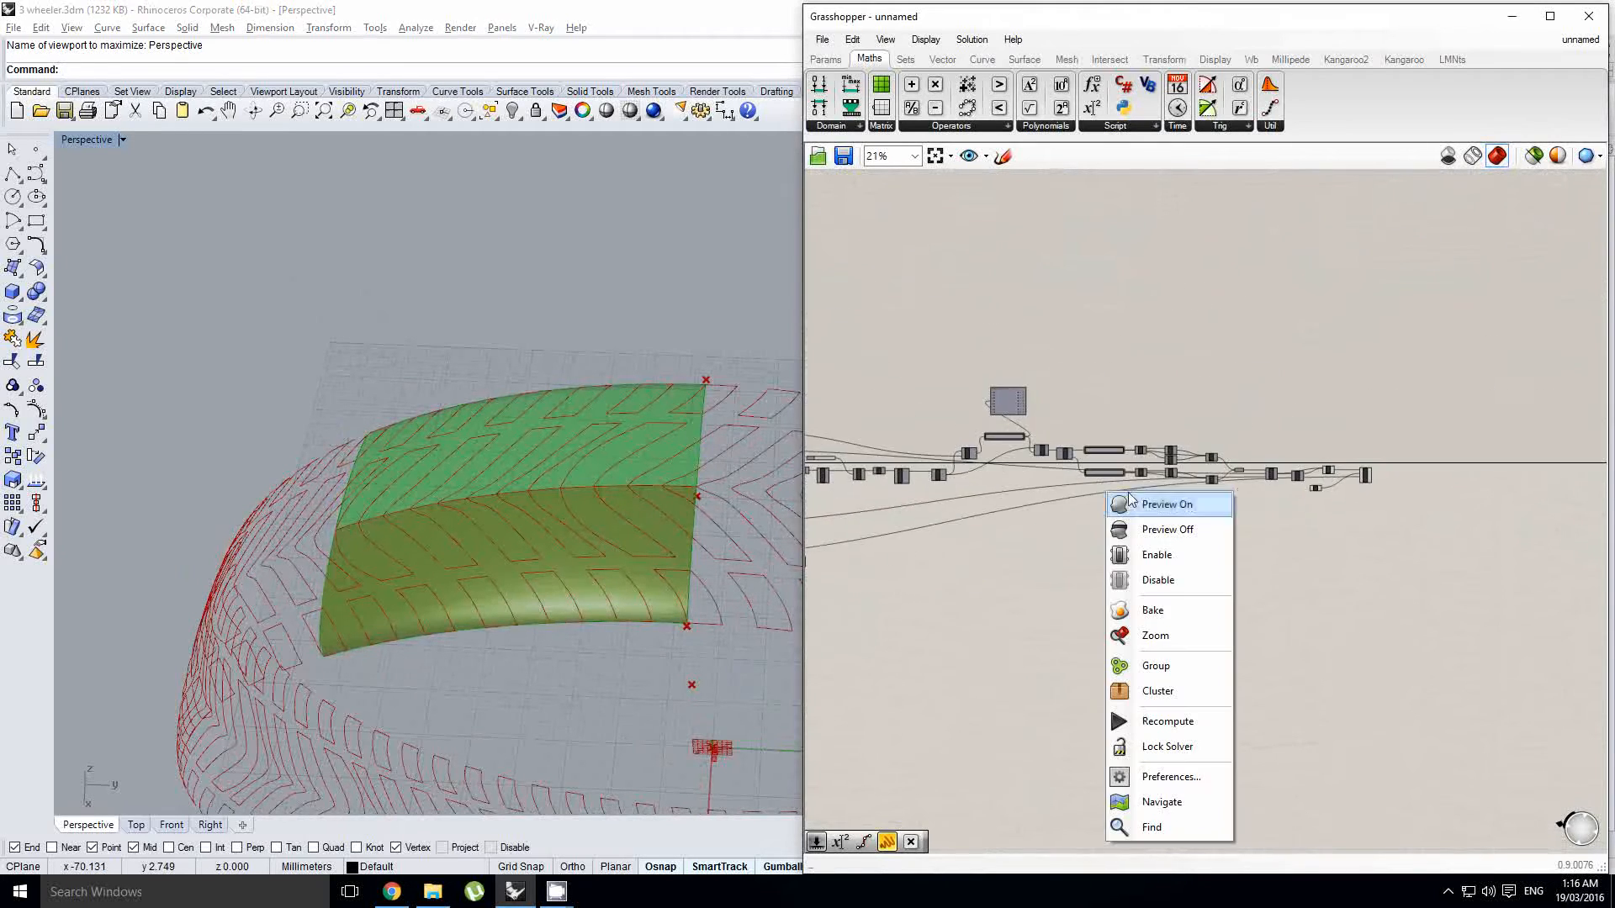
{"action": "left_click", "coordinate": [1358, 504]}
{"action": "scroll", "coordinate": [1358, 504], "scroll_direction": "up", "scroll_amount": 2}
{"action": "right_click_drag", "start_coordinate": [1361, 506], "coordinate": [1241, 510]}
{"action": "left_click", "coordinate": [1233, 471]}
{"action": "scroll", "coordinate": [1187, 522], "scroll_direction": "up", "scroll_amount": 2}
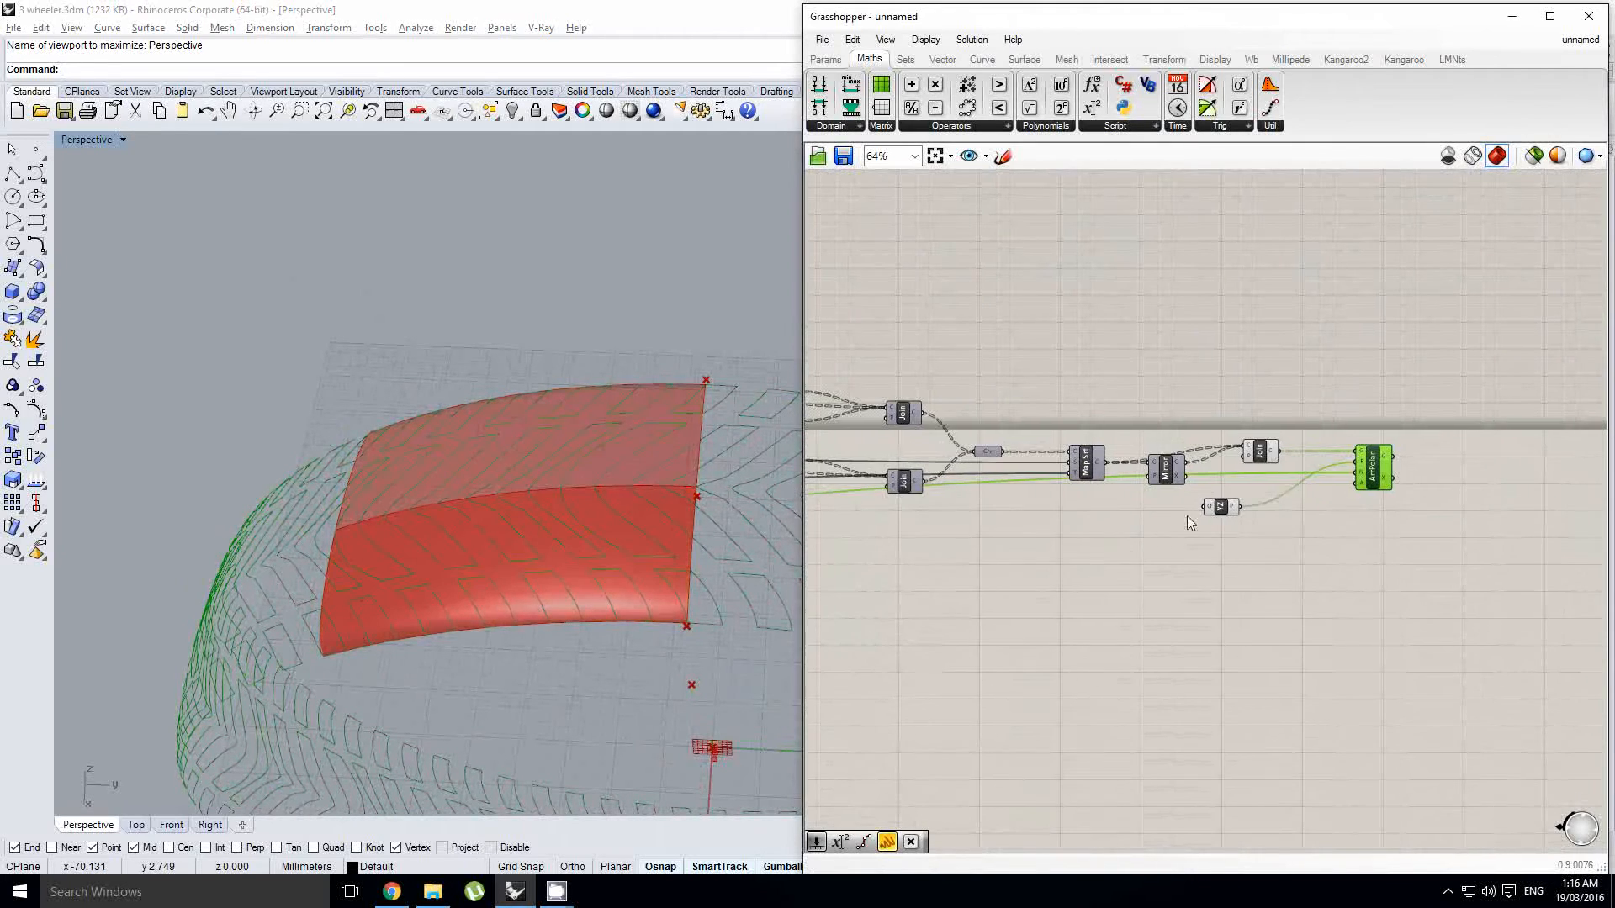
Step: Duplicate the lower branch's PLine component that takes the End component's E output, placing the copy below
{"action": "right_click_drag", "start_coordinate": [1021, 527], "coordinate": [1175, 517]}
{"action": "left_click", "coordinate": [1105, 495]}
{"action": "scroll", "coordinate": [1105, 495], "scroll_direction": "up", "scroll_amount": 1}
{"action": "left_click", "coordinate": [1104, 495]}
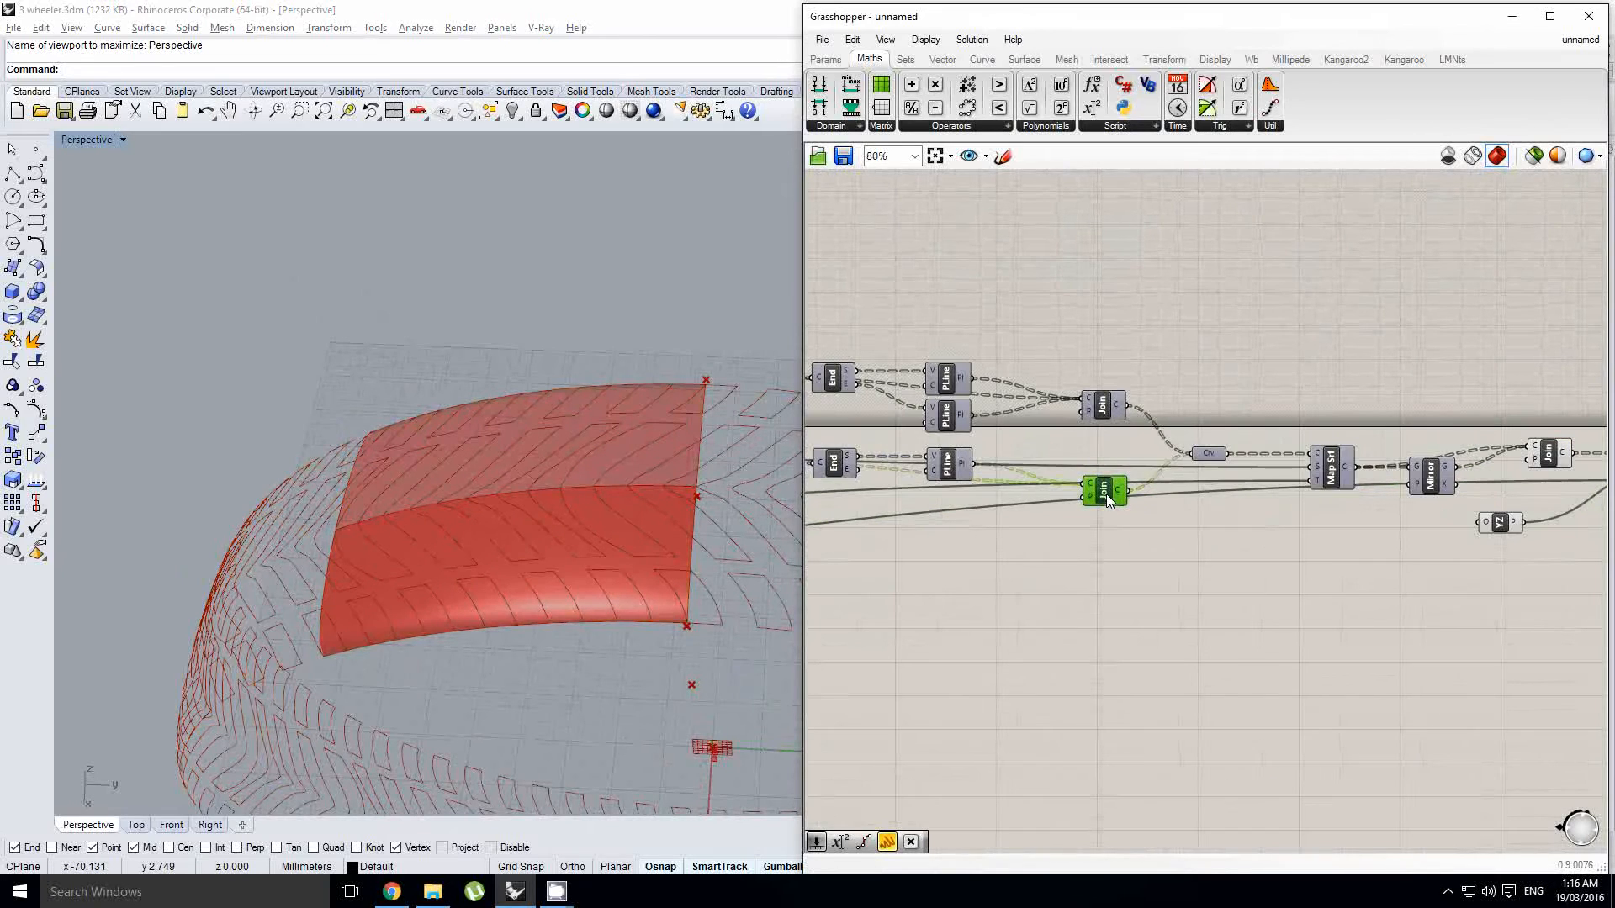
{"action": "right_click_drag", "start_coordinate": [1069, 502], "coordinate": [1143, 512]}
{"action": "left_click", "coordinate": [1144, 512]}
{"action": "scroll", "coordinate": [1143, 512], "scroll_direction": "up", "scroll_amount": 2}
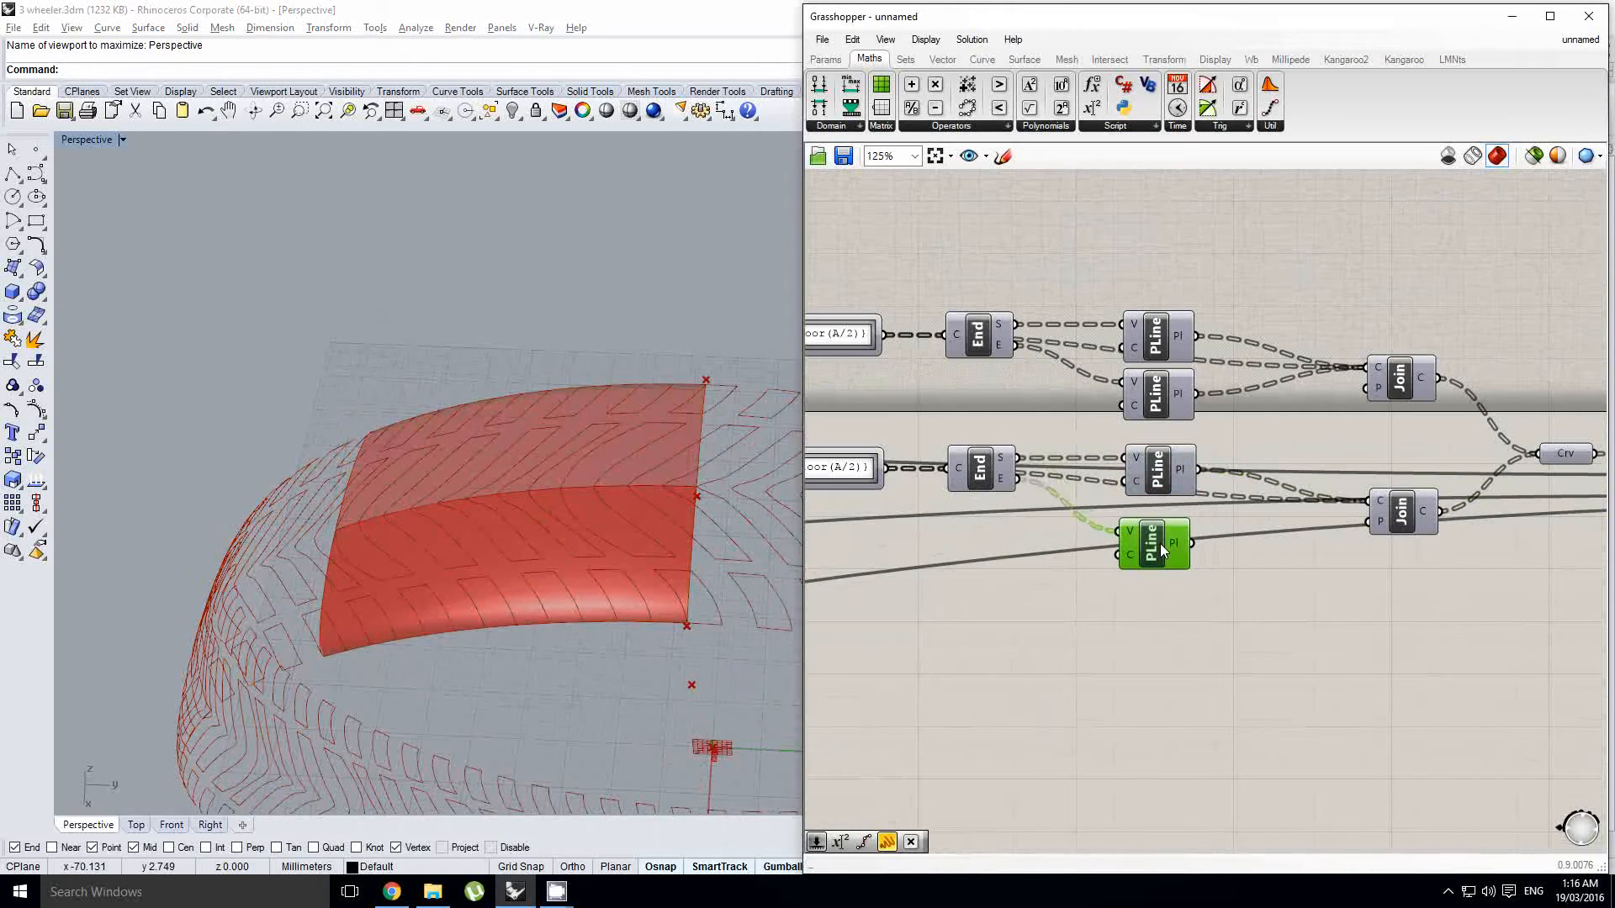
Step: Duplicate the Map Srf component below the original and feed the copied PLine's output into its C input
{"action": "right_click_drag", "start_coordinate": [1252, 552], "coordinate": [1125, 536]}
{"action": "scroll", "coordinate": [1125, 535], "scroll_direction": "down", "scroll_amount": 2}
{"action": "right_click_drag", "start_coordinate": [1295, 532], "coordinate": [1193, 537]}
{"action": "left_click_drag", "start_coordinate": [1345, 487], "coordinate": [1352, 554], "text": "alt"}
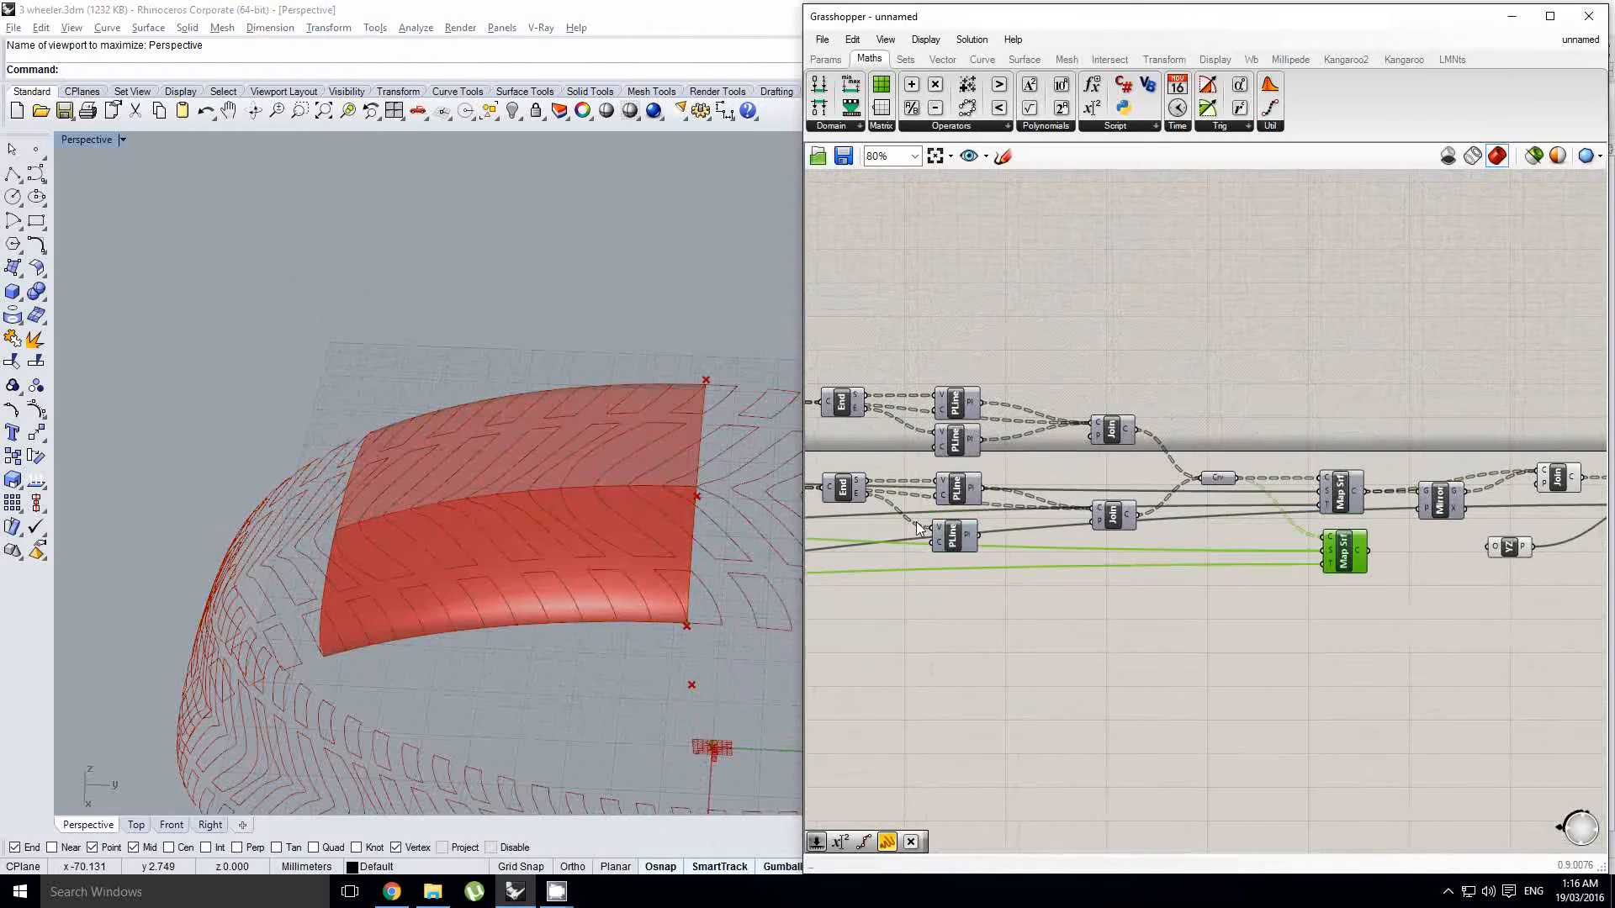
{"action": "left_click_drag", "start_coordinate": [1343, 562], "coordinate": [1341, 570]}
{"action": "middle_click", "coordinate": [1337, 567]}
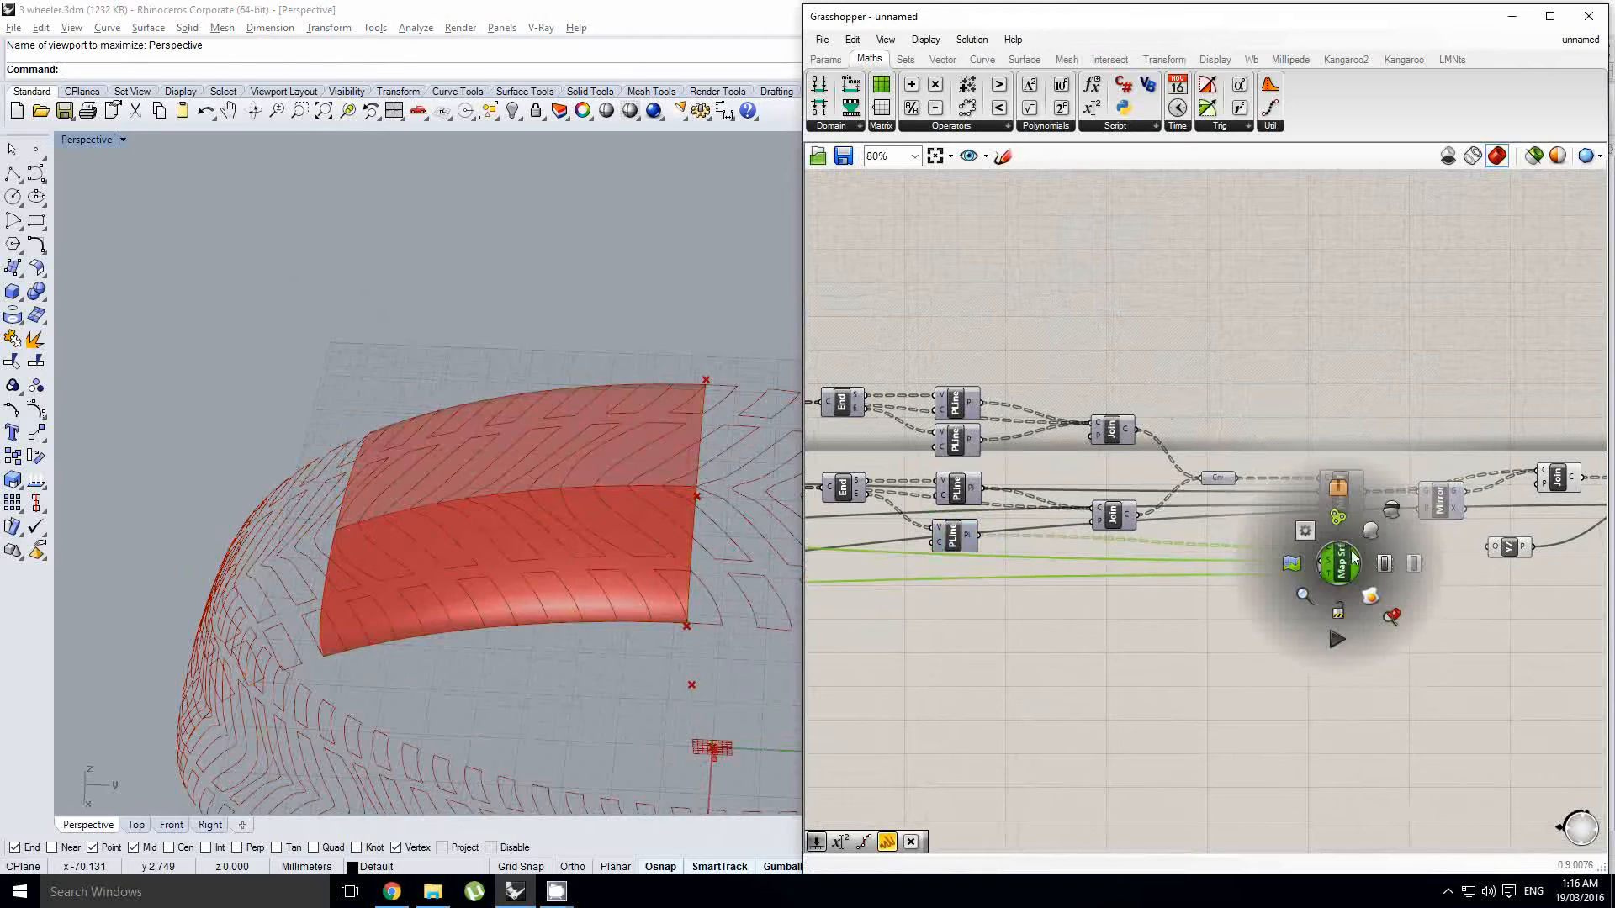
{"action": "scroll", "coordinate": [573, 438], "scroll_direction": "up", "scroll_amount": 4}
{"action": "scroll", "coordinate": [573, 438], "scroll_direction": "down", "scroll_amount": 3}
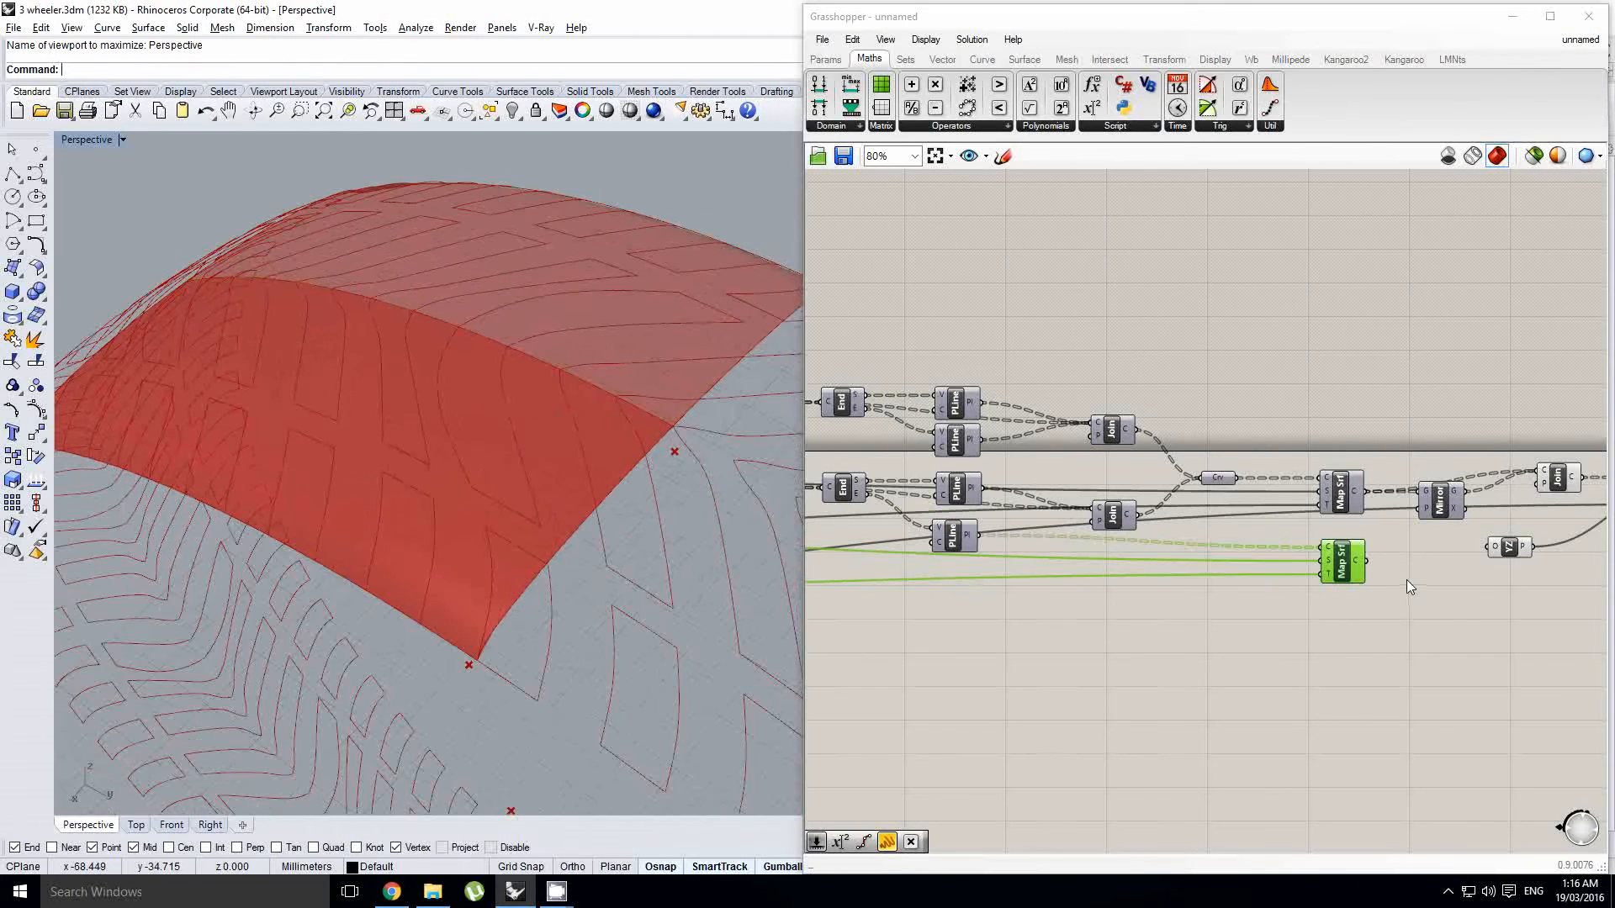
{"action": "scroll", "coordinate": [1368, 580], "scroll_direction": "up", "scroll_amount": 1}
{"action": "left_click_drag", "start_coordinate": [1333, 563], "coordinate": [1335, 551]}
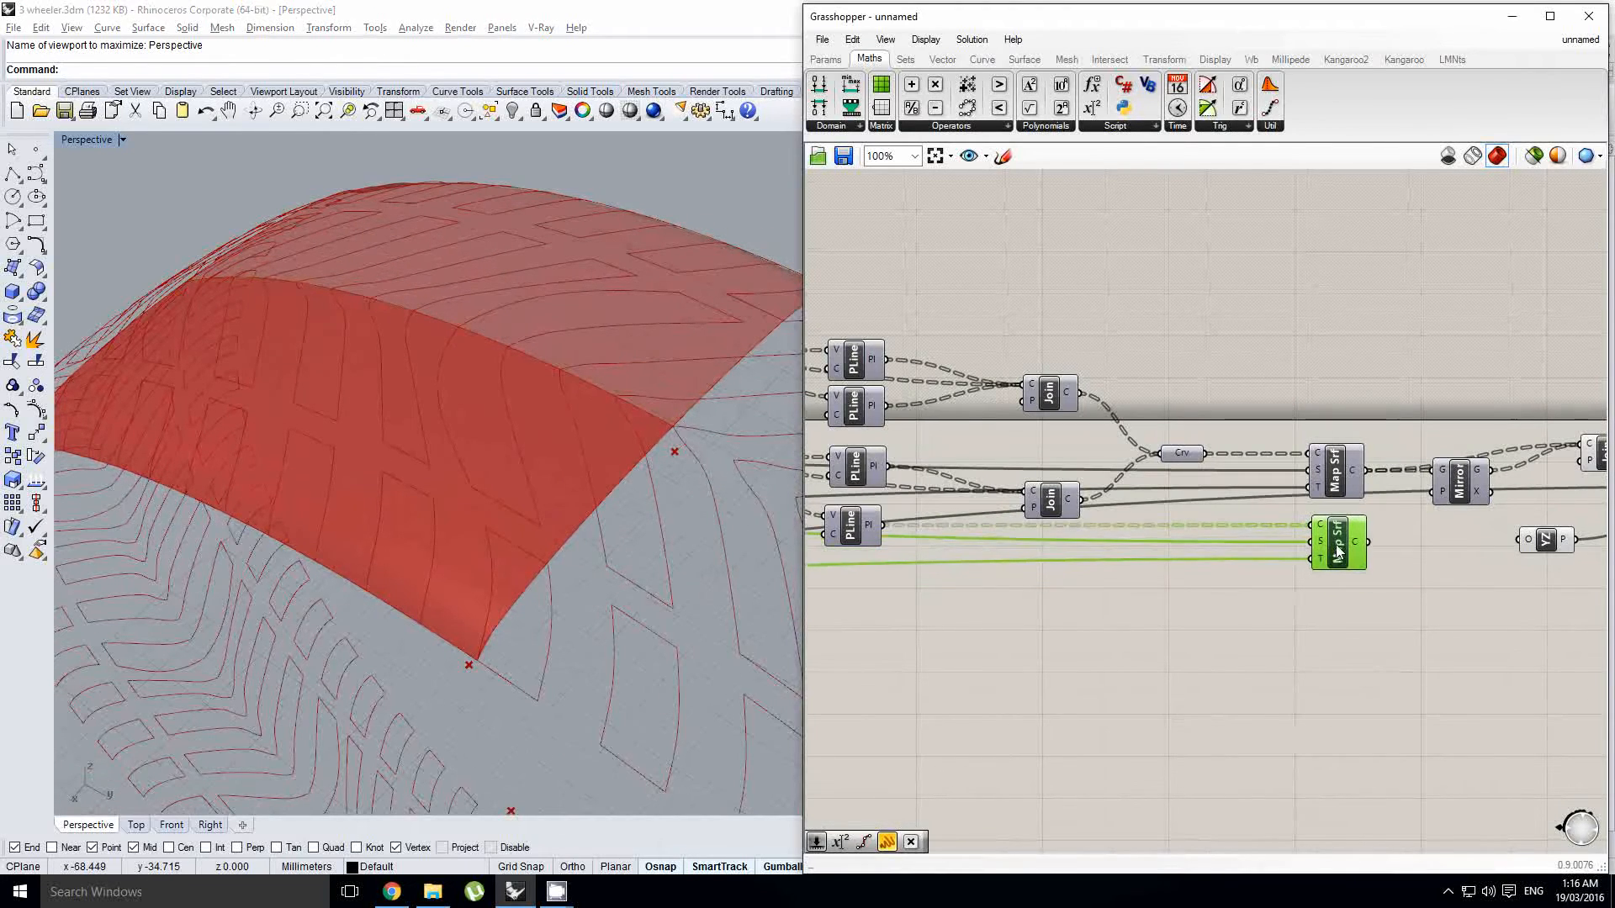
{"action": "scroll", "coordinate": [1354, 542], "scroll_direction": "up", "scroll_amount": 1}
Step: Examine the mapped curves along the seam between the two subsurfaces in the viewport
{"action": "scroll", "coordinate": [532, 467], "scroll_direction": "up", "scroll_amount": 5}
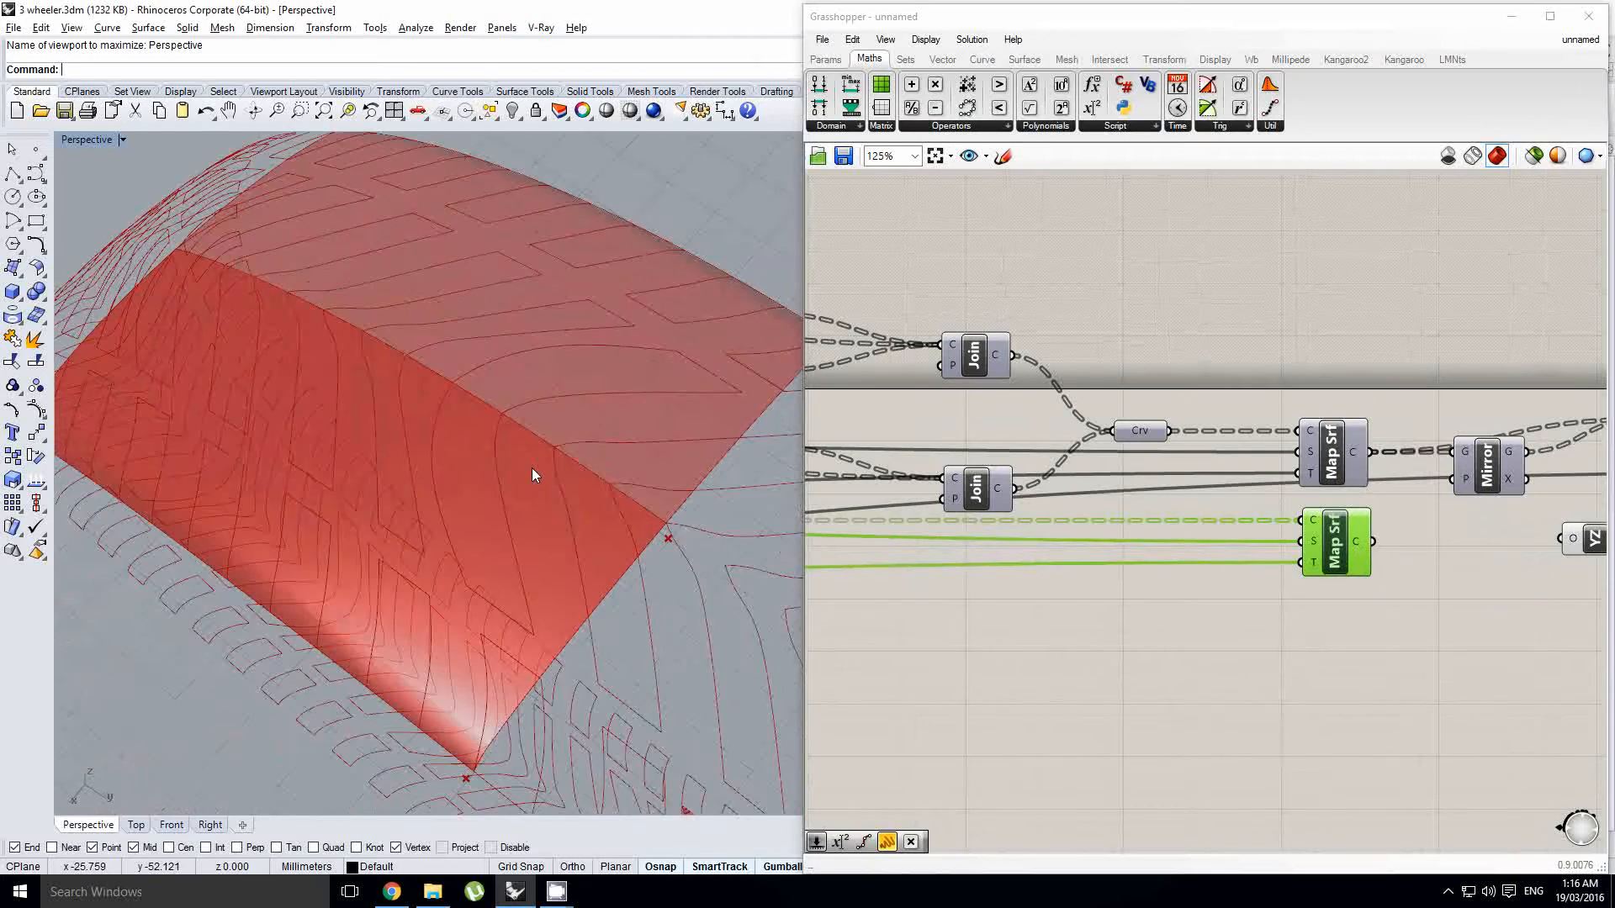
{"action": "right_click_drag", "start_coordinate": [1036, 551], "coordinate": [1079, 549]}
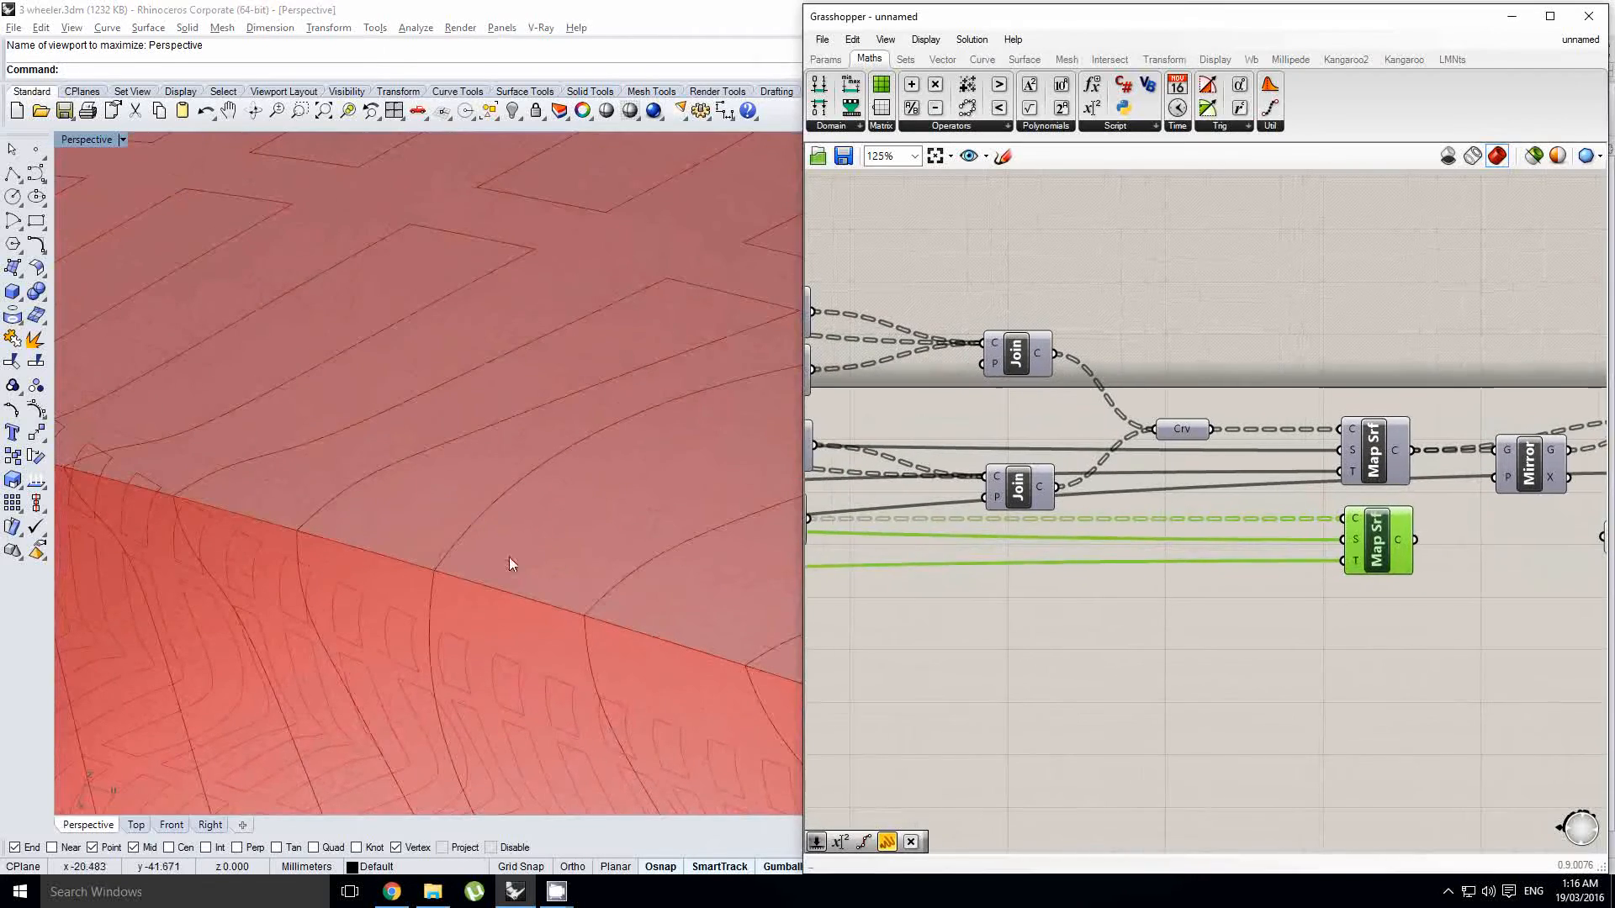
{"action": "right_click_drag", "start_coordinate": [511, 562], "coordinate": [580, 539]}
{"action": "right_click_drag", "start_coordinate": [1087, 532], "coordinate": [1156, 515]}
{"action": "scroll", "coordinate": [538, 600], "scroll_direction": "down", "scroll_amount": 5}
{"action": "scroll", "coordinate": [538, 601], "scroll_direction": "down", "scroll_amount": 3}
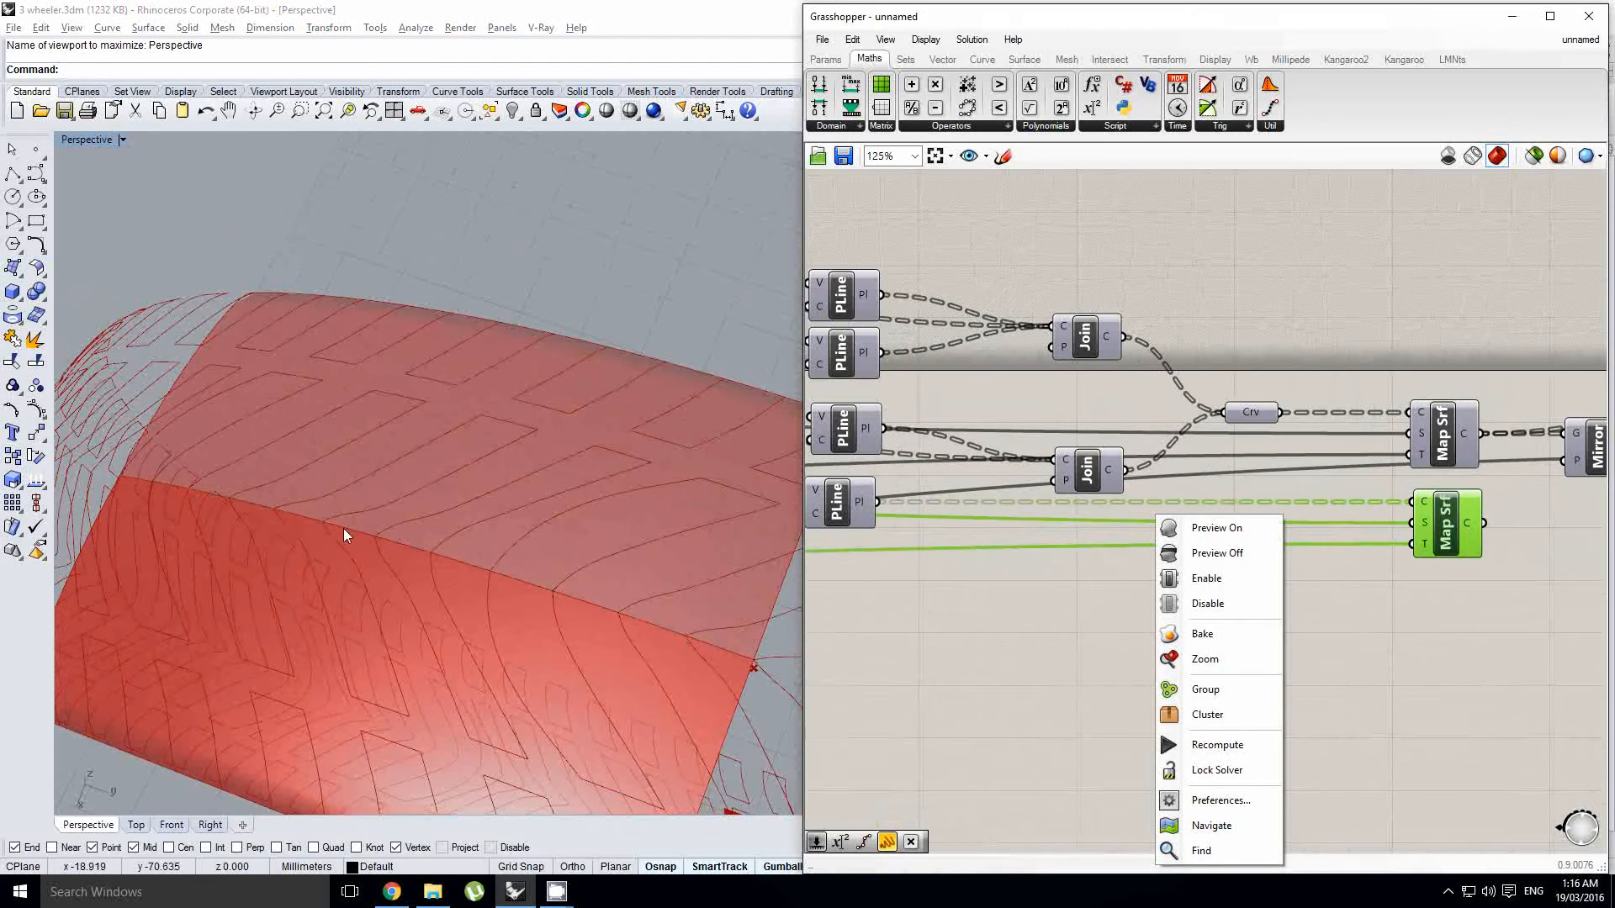
{"action": "left_click", "coordinate": [1296, 587]}
{"action": "right_click_drag", "start_coordinate": [1275, 585], "coordinate": [969, 598]}
{"action": "left_click", "coordinate": [1155, 558]}
{"action": "double_click", "coordinate": [1313, 644]}
{"action": "type", "text": "evlaua"}
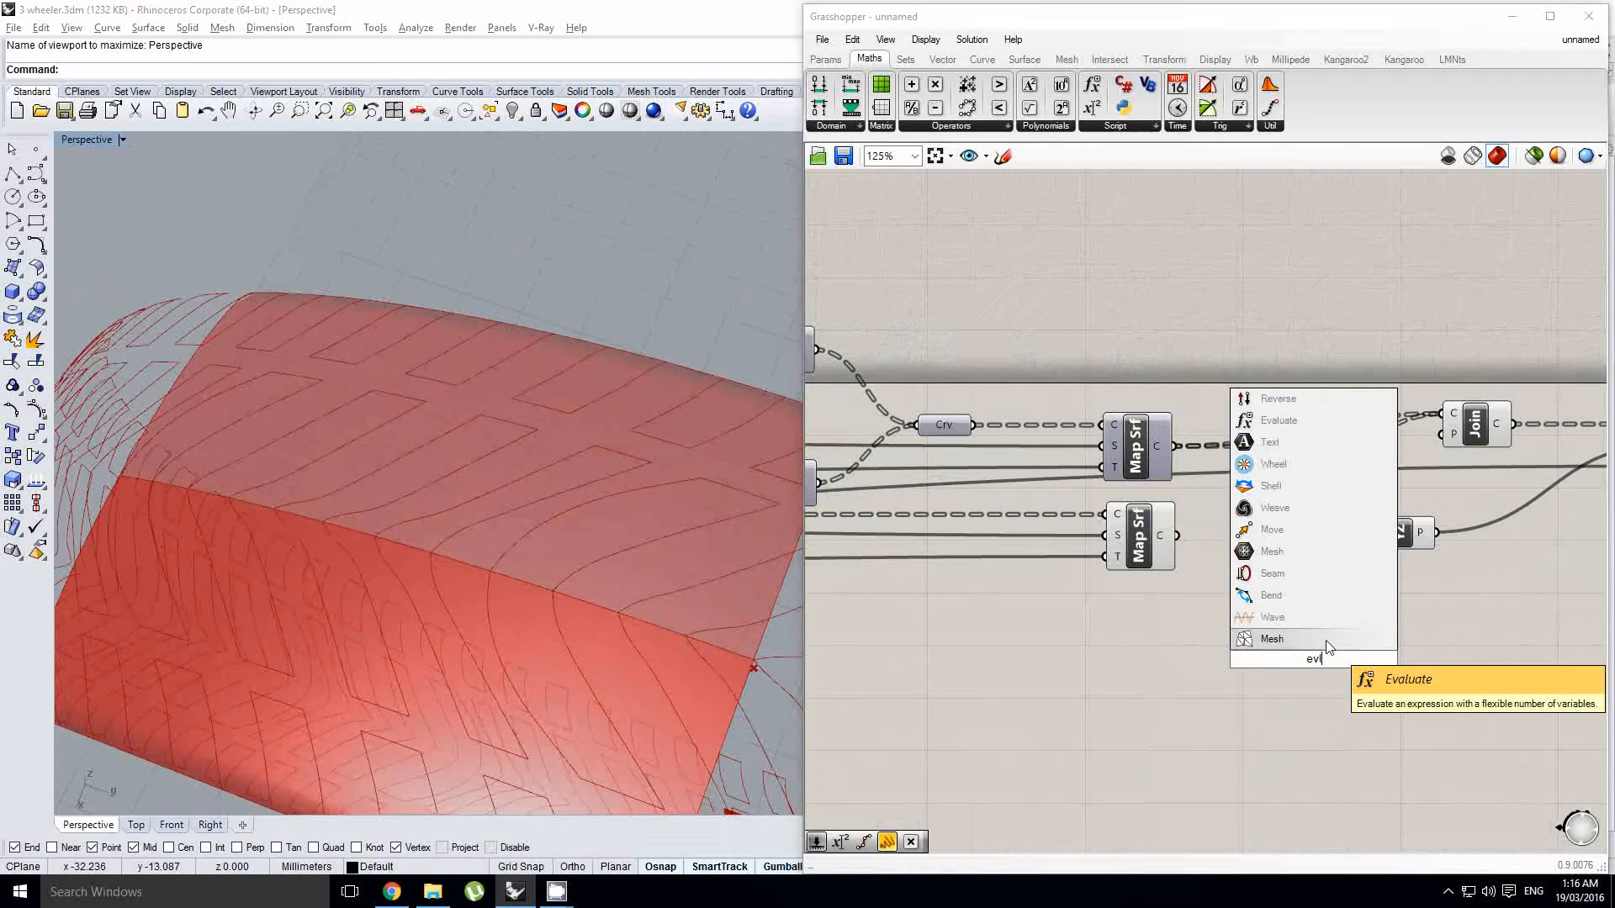
{"action": "key", "text": "BackSpace"}
{"action": "key", "text": "BackSpace"}
{"action": "key", "text": "BackSpace"}
{"action": "key", "text": "BackSpace"}
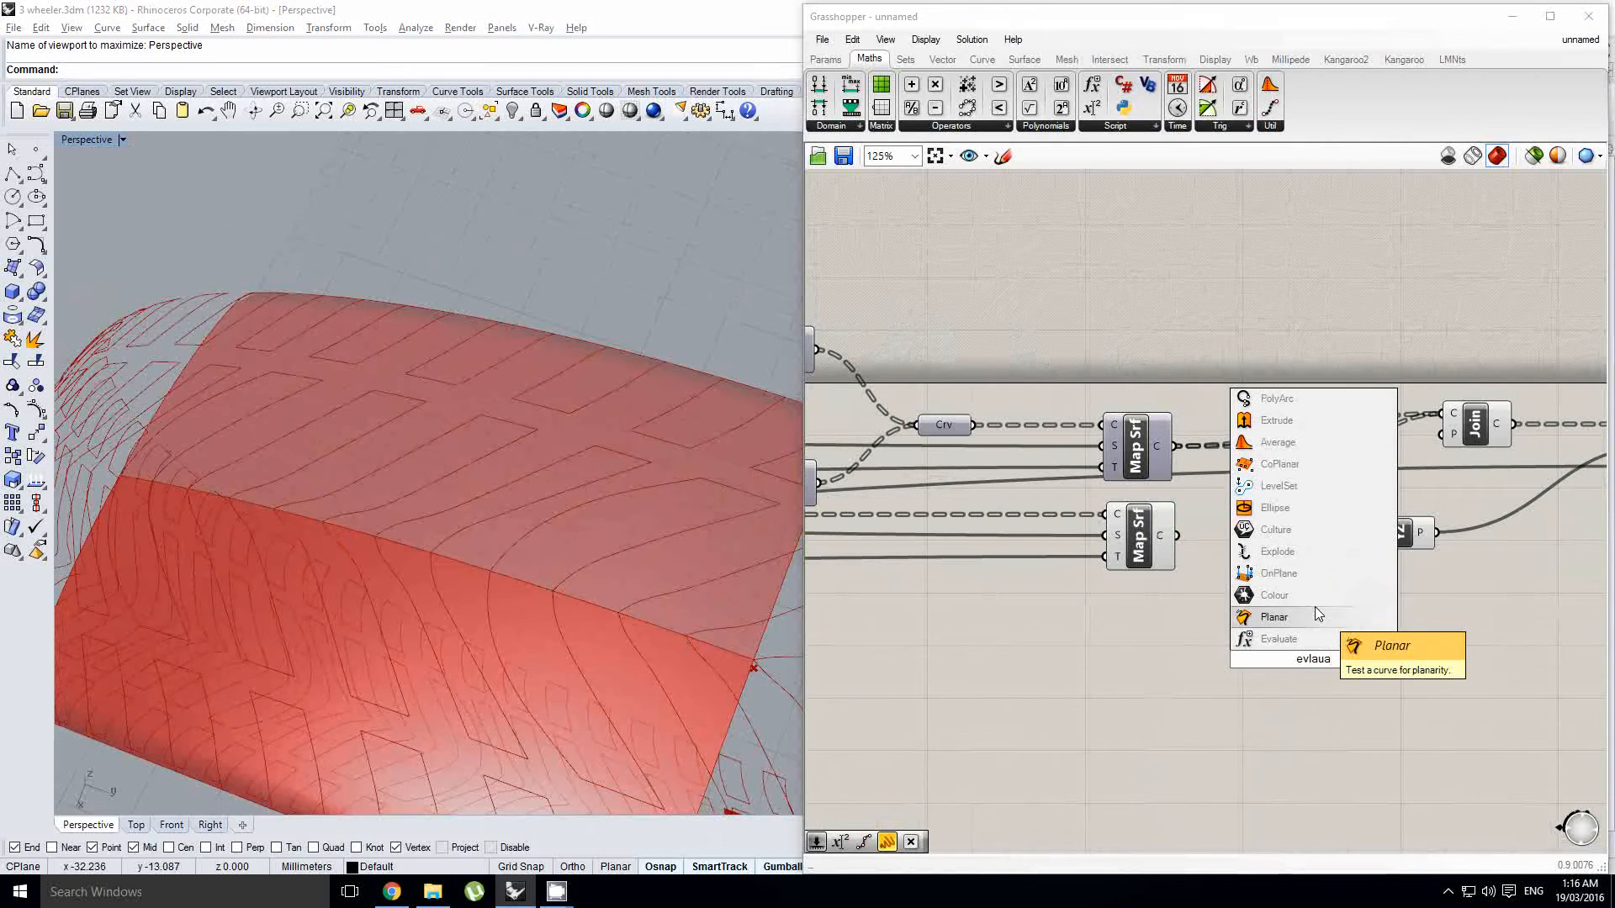
{"action": "type", "text": "aluat"}
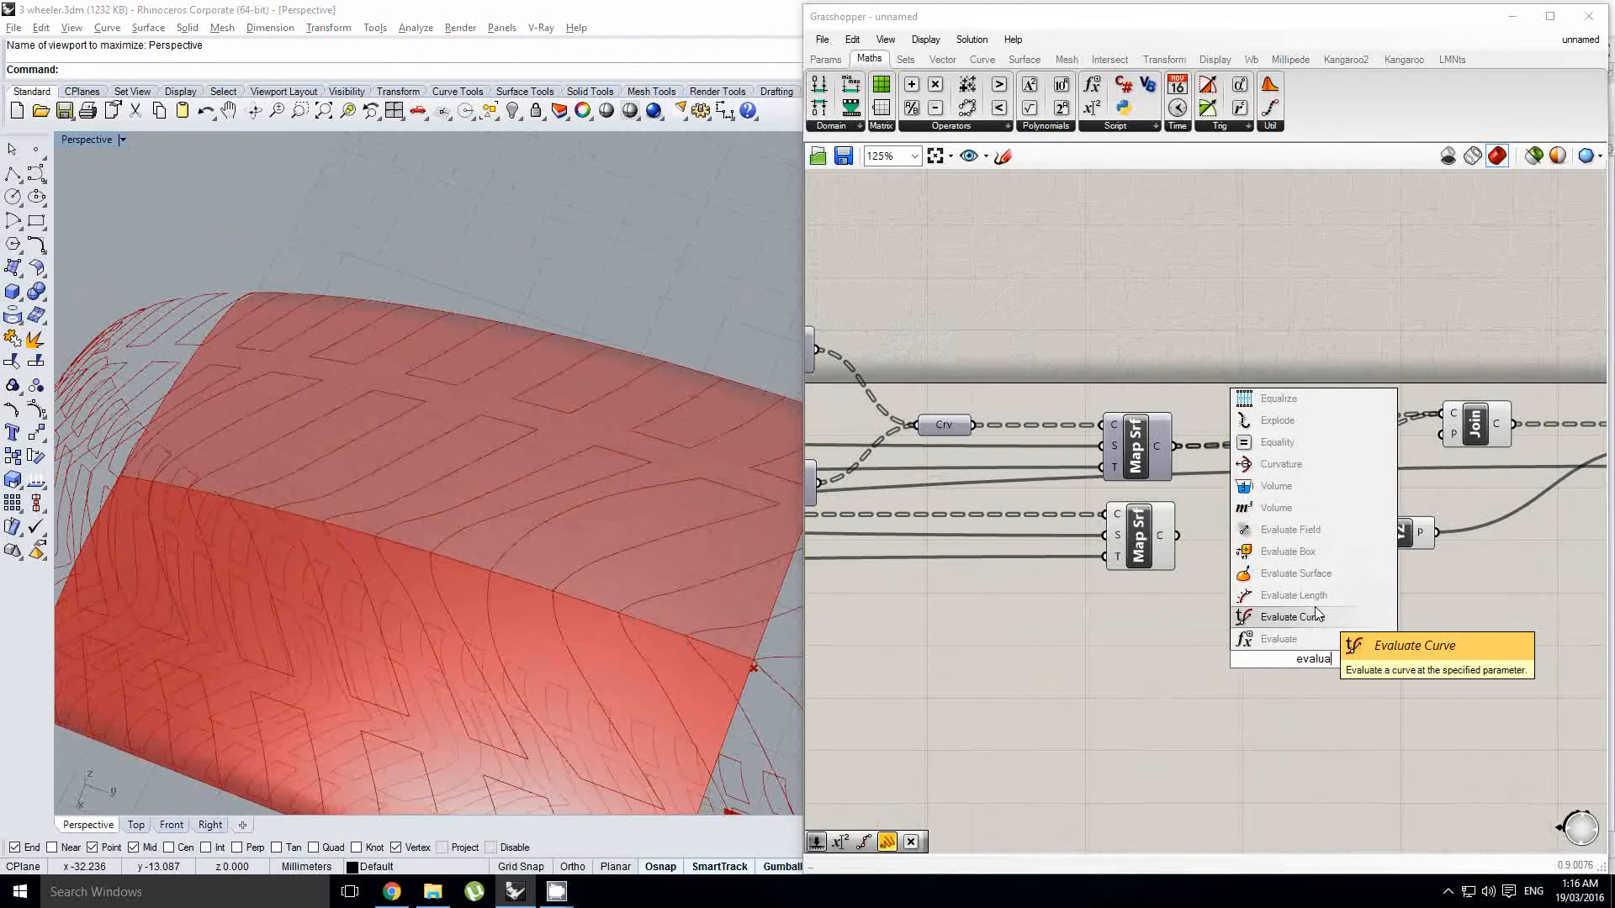
{"action": "left_click", "coordinate": [1328, 581]}
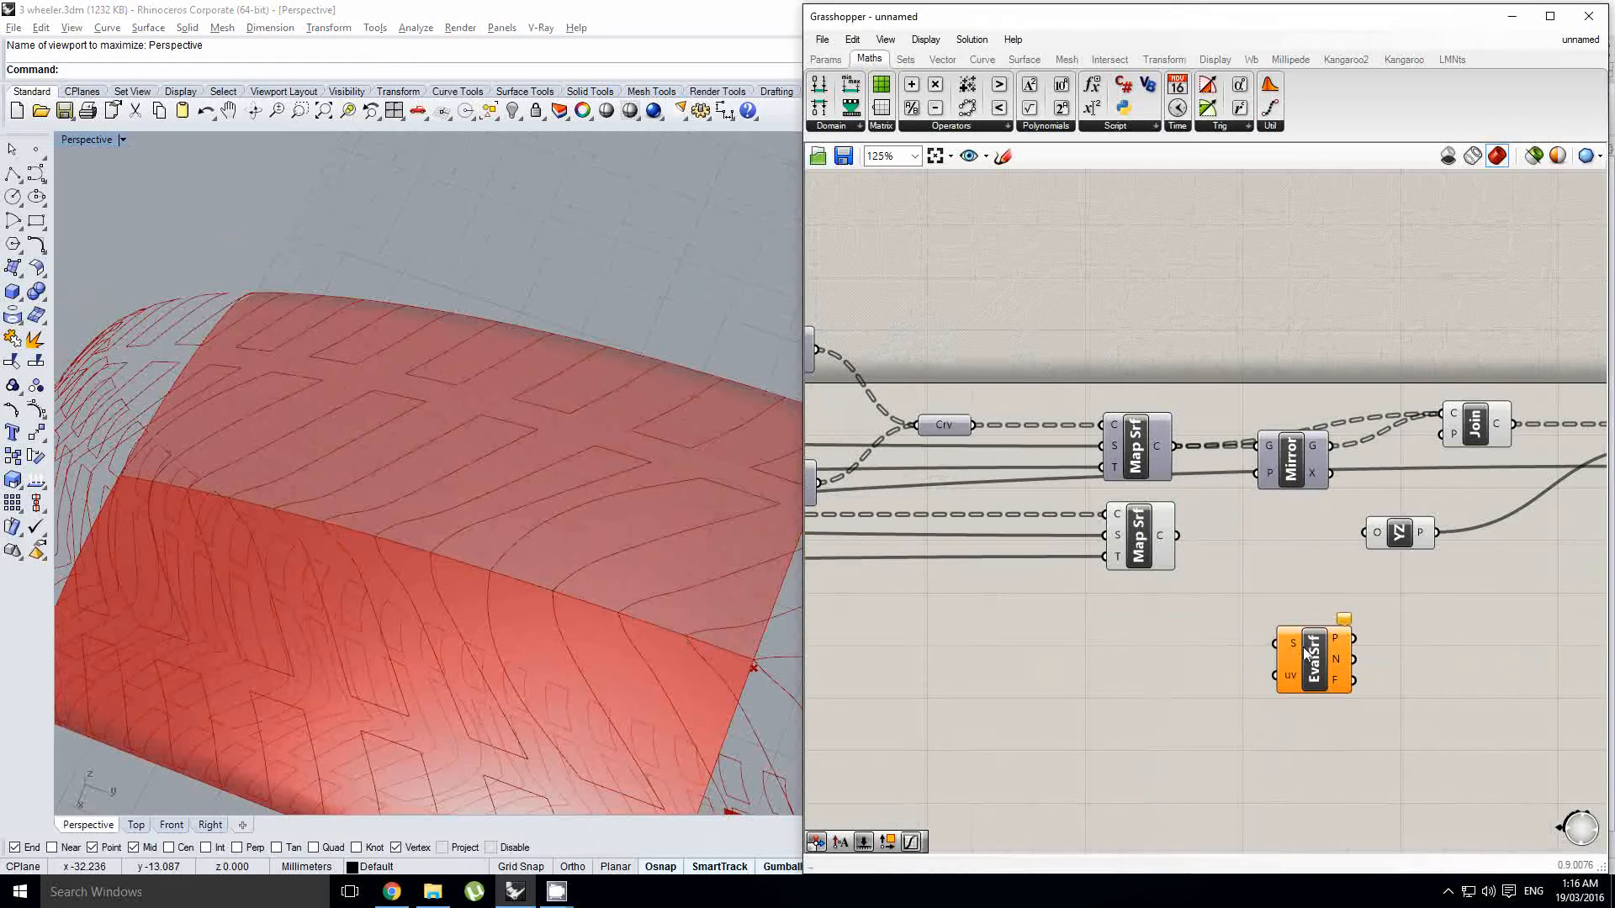
{"action": "key", "text": "Delete"}
Step: Add an Evaluate Curve component to the canvas, below the Mirror component
{"action": "double_click", "coordinate": [1300, 614]}
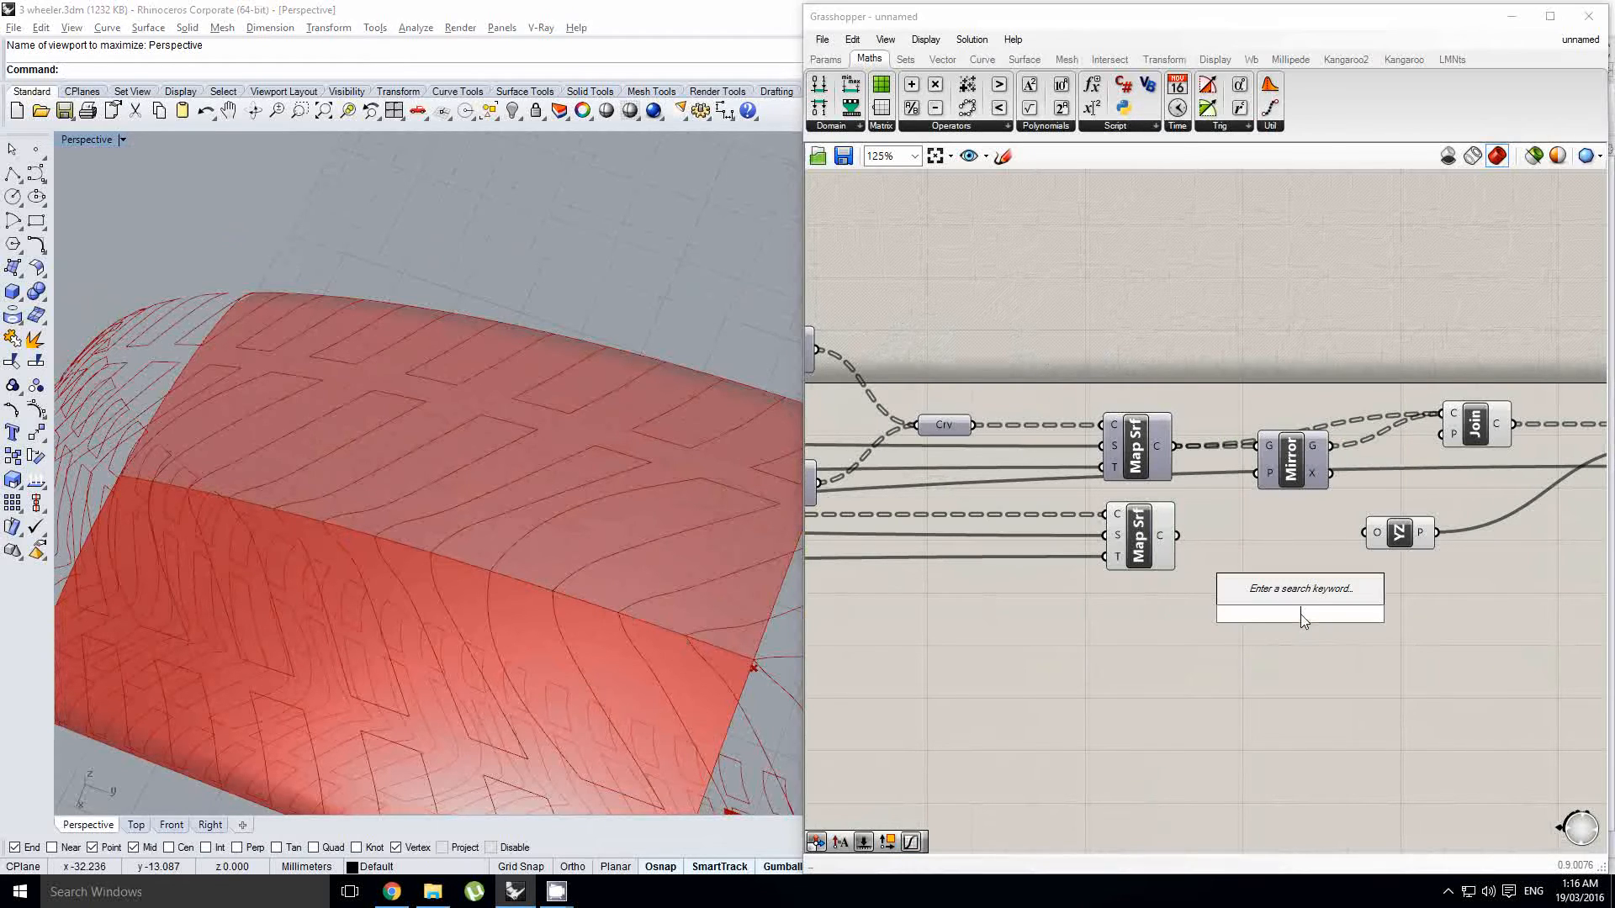
{"action": "type", "text": "eva"}
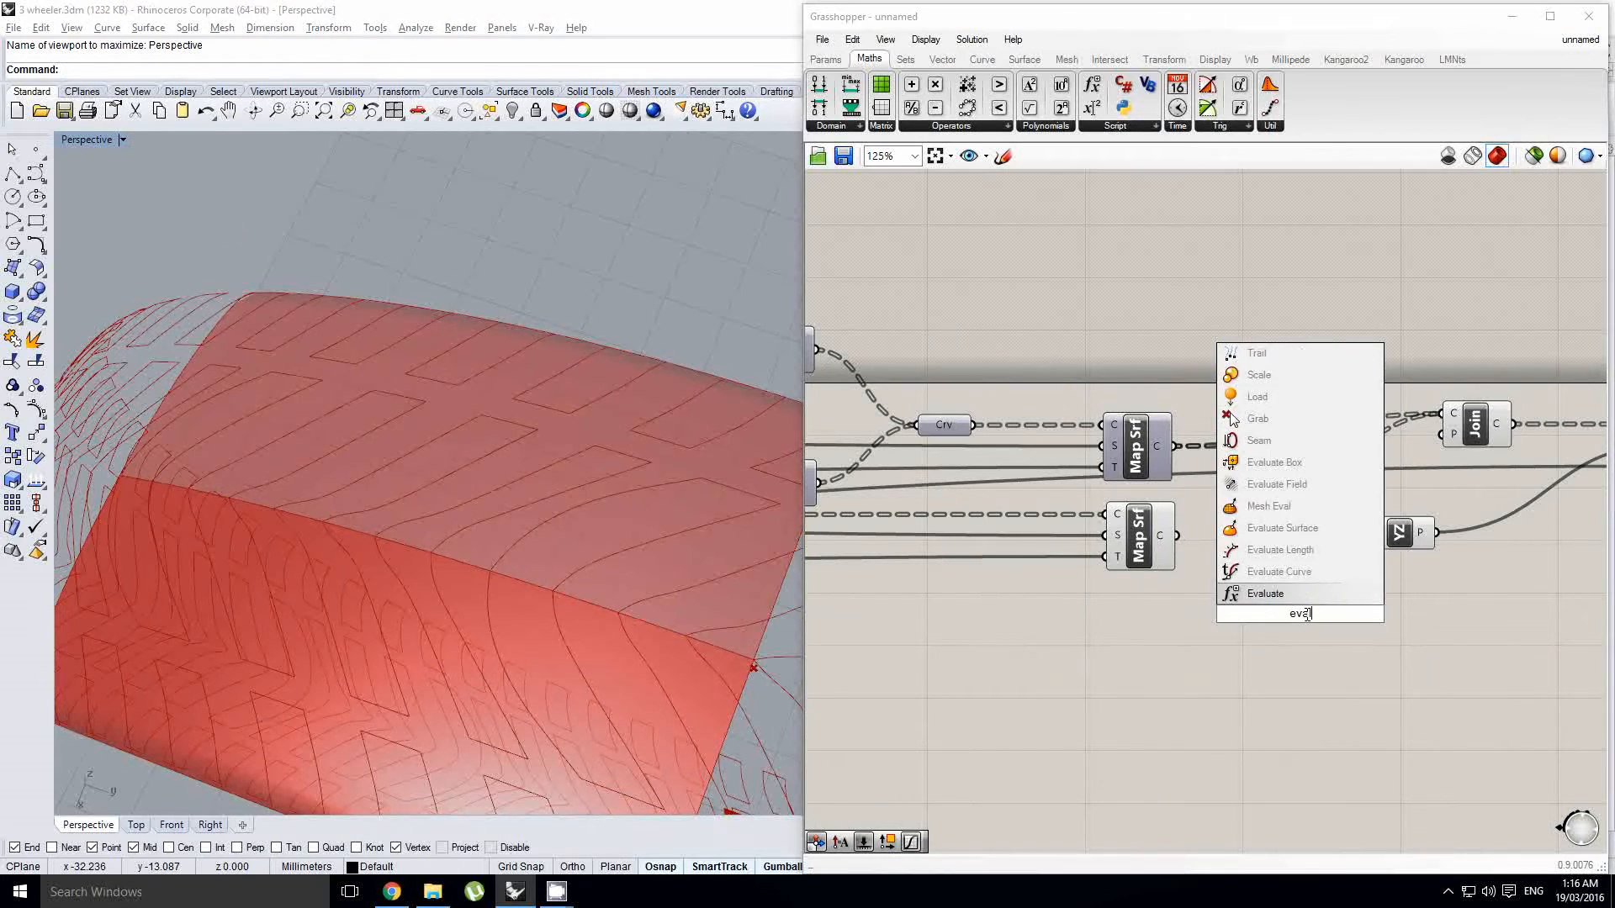
{"action": "type", "text": "lua"}
{"action": "key", "text": "Up"}
{"action": "key", "text": "Return"}
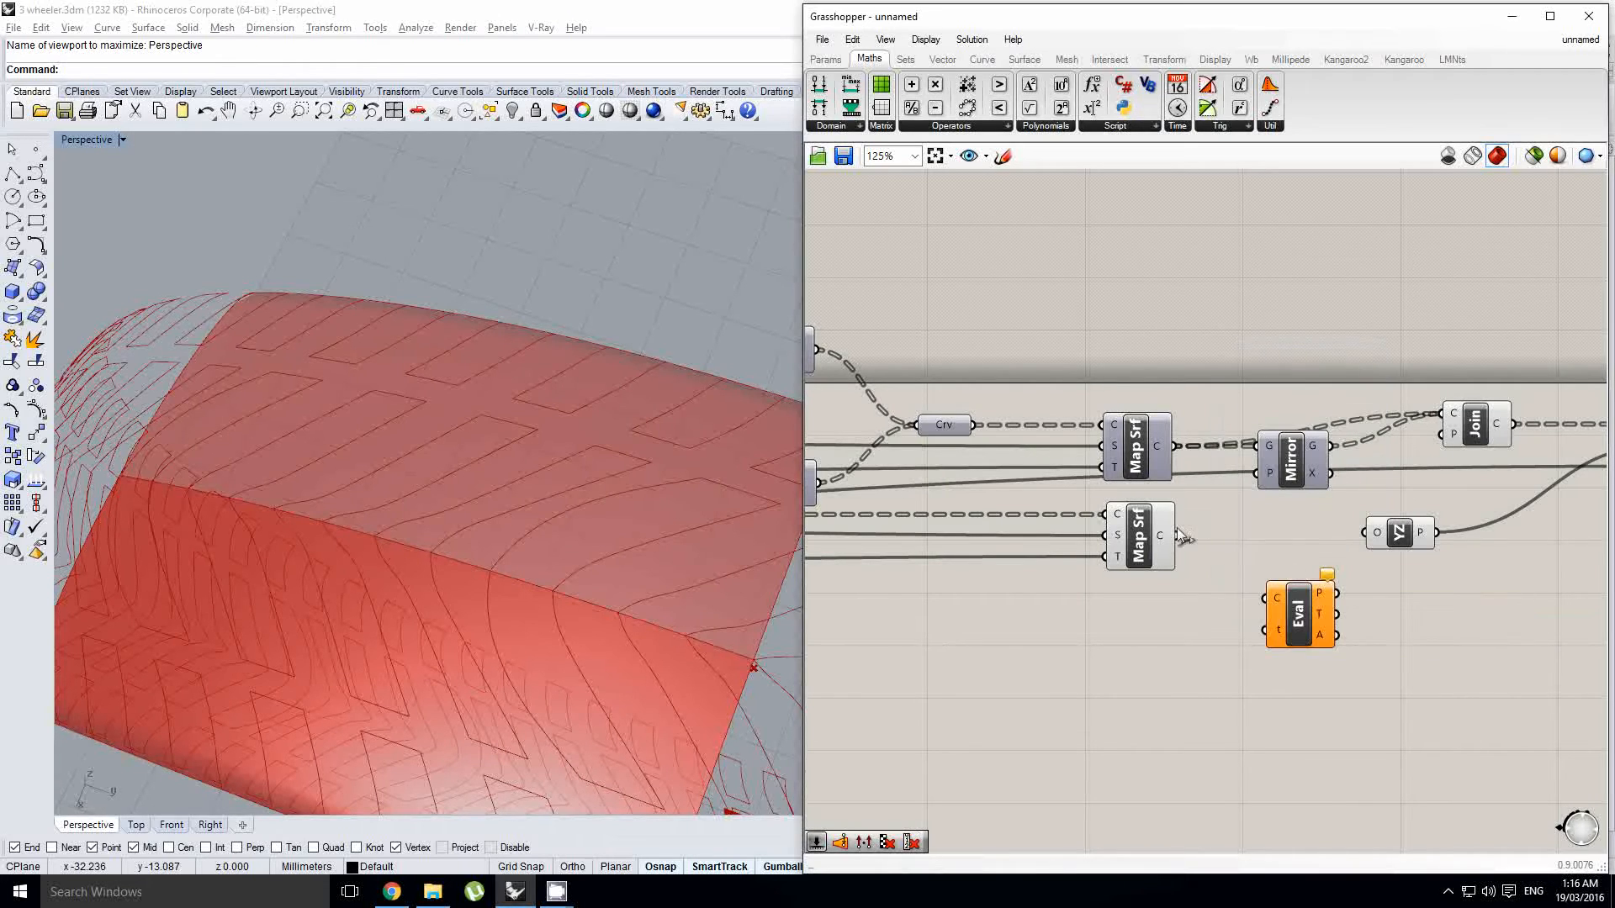
Step: Feed the copied Map Srf's curves into the Evaluate Curve component and set its t input to 0.5
{"action": "right_click", "coordinate": [1280, 638]}
{"action": "mouse_move", "coordinate": [1346, 720]}
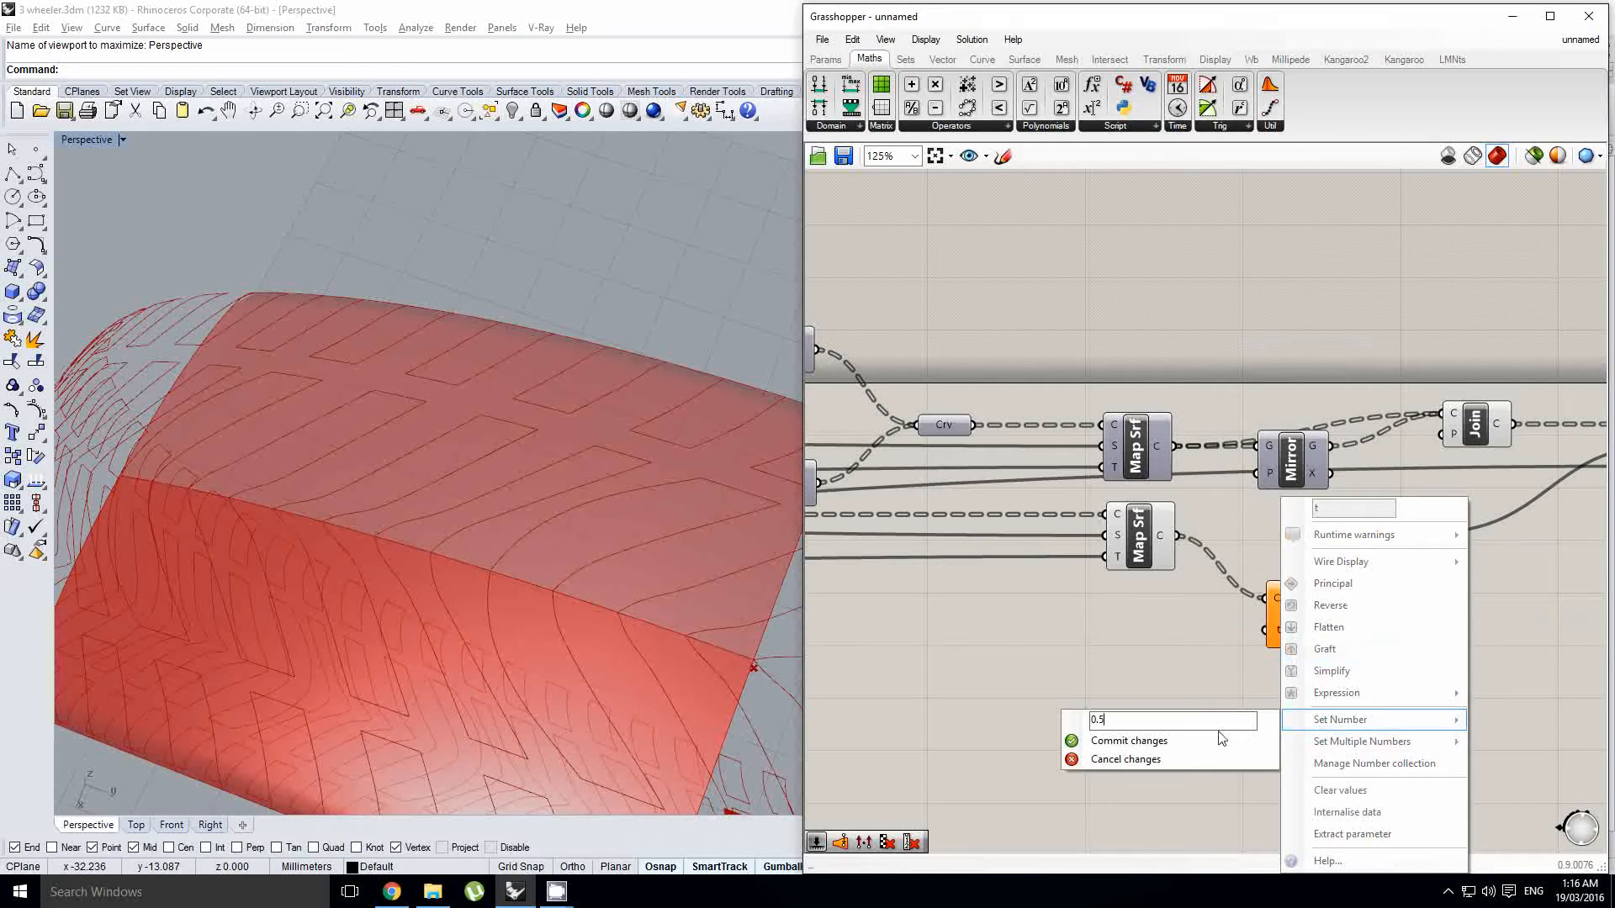
{"action": "type", "text": "0.5"}
{"action": "key", "text": "Return"}
Step: Add a Surface Closest Point component beside Eval and feed Eval's P output into its P input
{"action": "scroll", "coordinate": [427, 494], "scroll_direction": "up", "scroll_amount": 5}
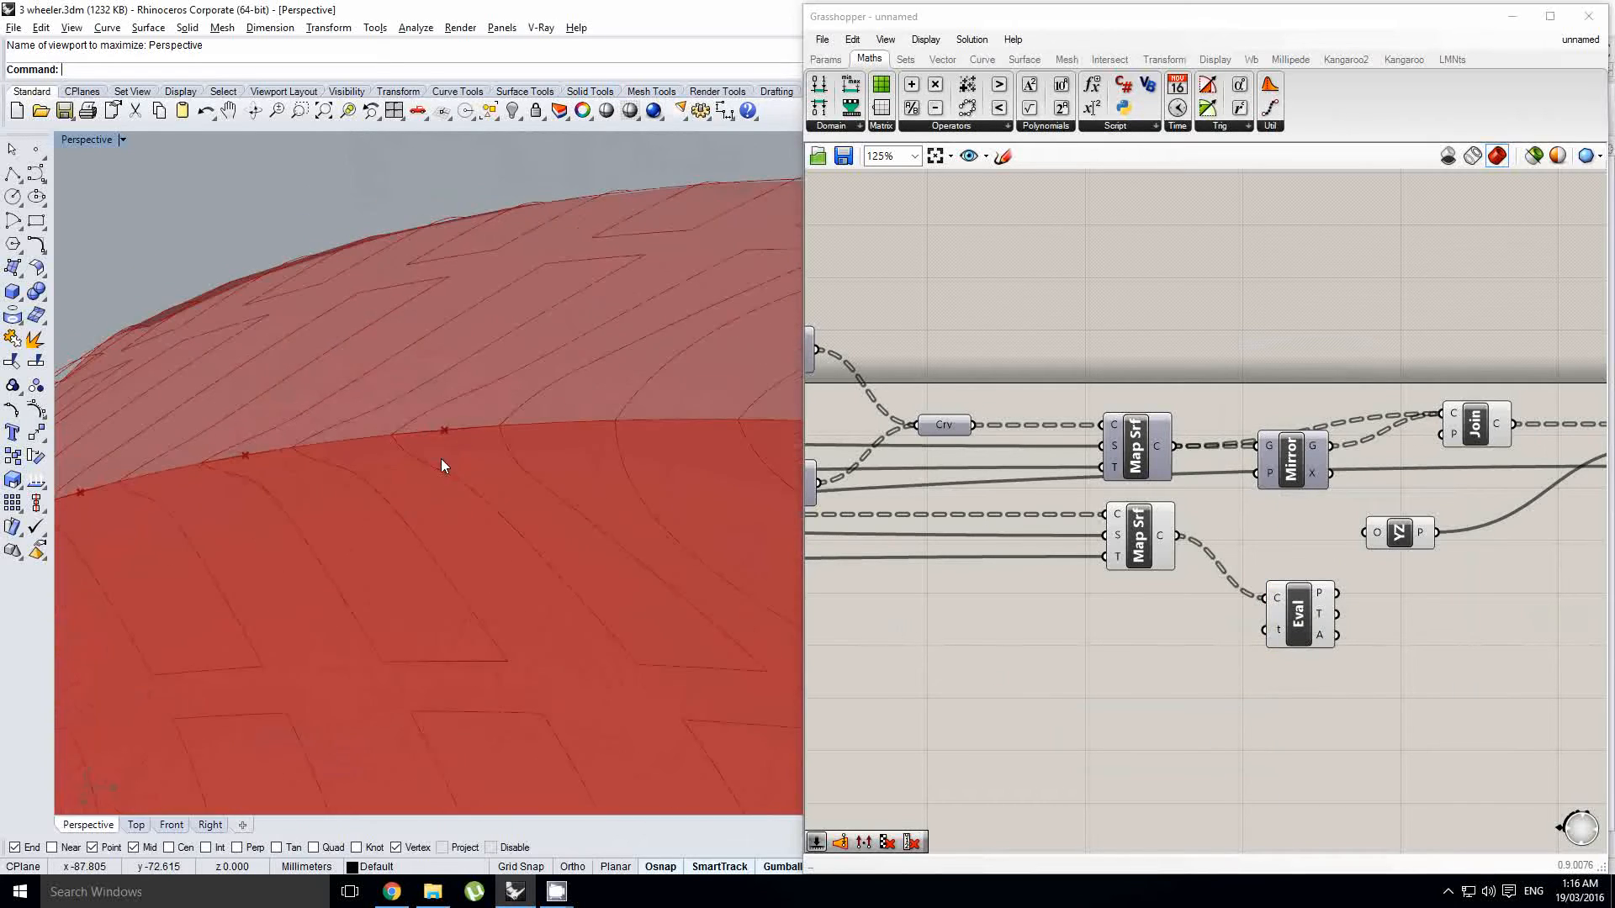
{"action": "right_click_drag", "start_coordinate": [1158, 636], "coordinate": [1208, 628]}
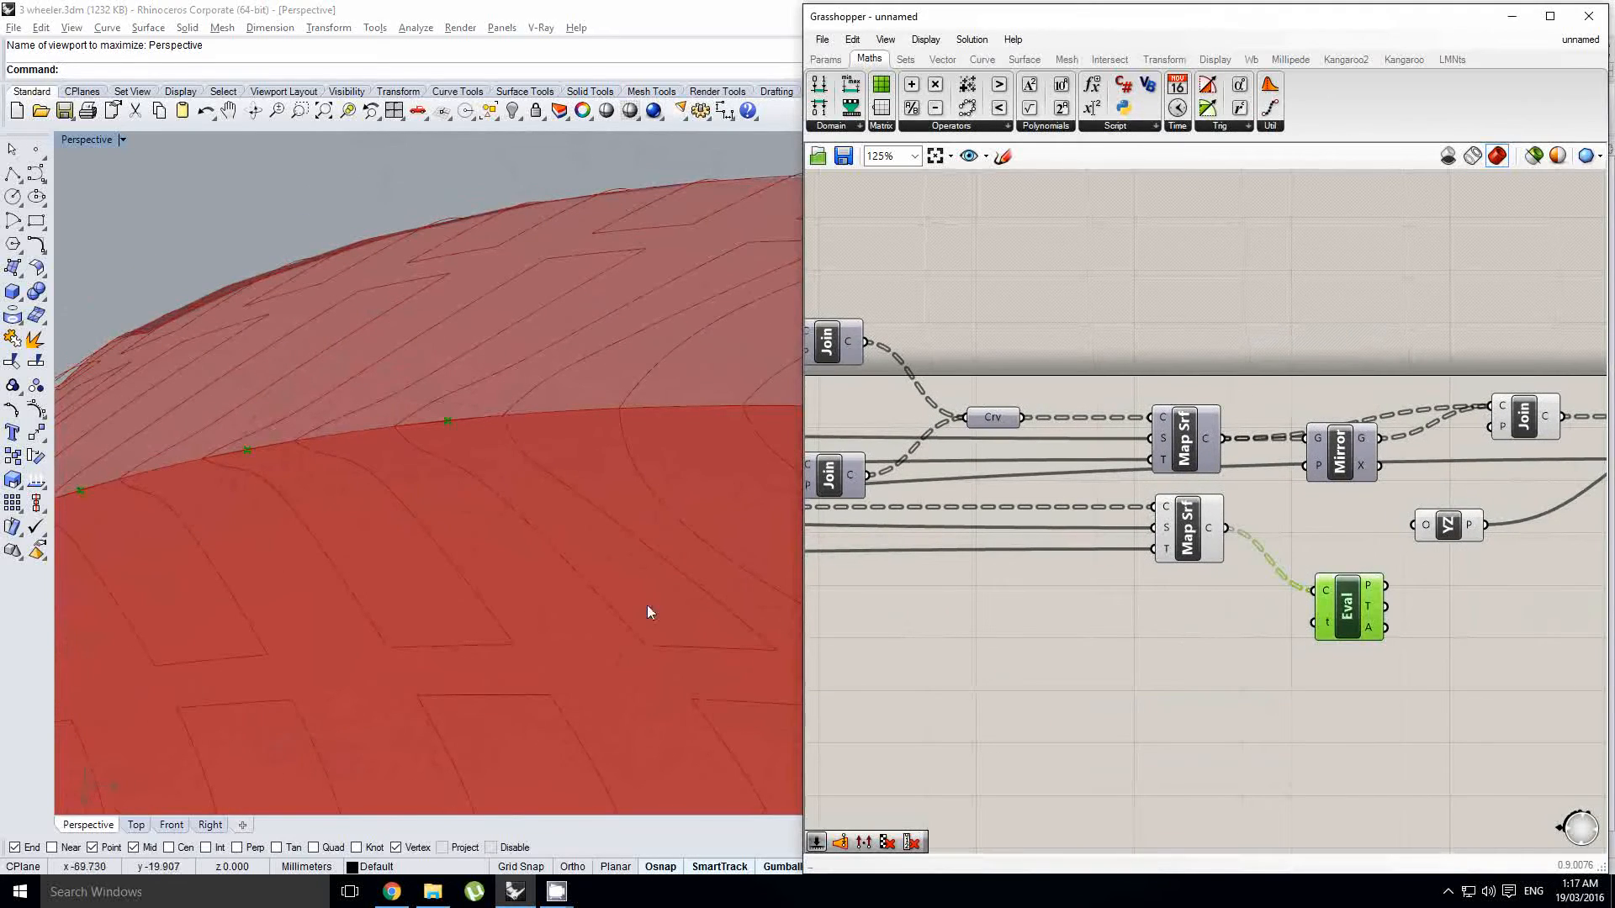
{"action": "right_click_drag", "start_coordinate": [461, 451], "coordinate": [447, 362]}
{"action": "right_click_drag", "start_coordinate": [1214, 572], "coordinate": [1180, 572]}
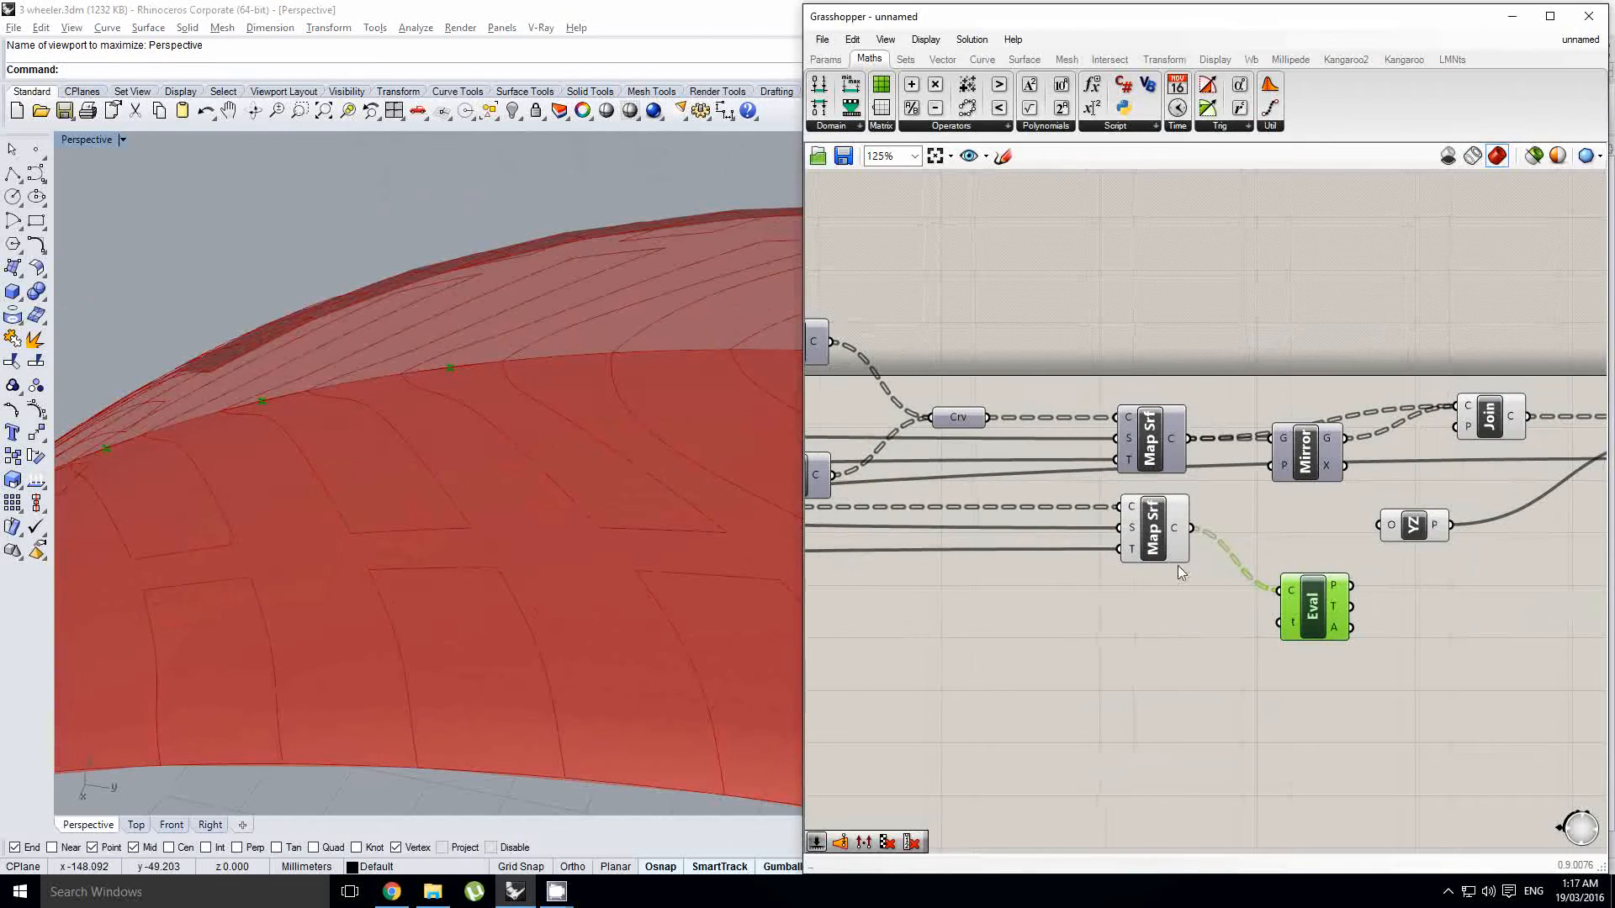
{"action": "right_click_drag", "start_coordinate": [1386, 656], "coordinate": [1280, 647]}
{"action": "double_click", "coordinate": [1342, 647]}
{"action": "type", "text": "s"}
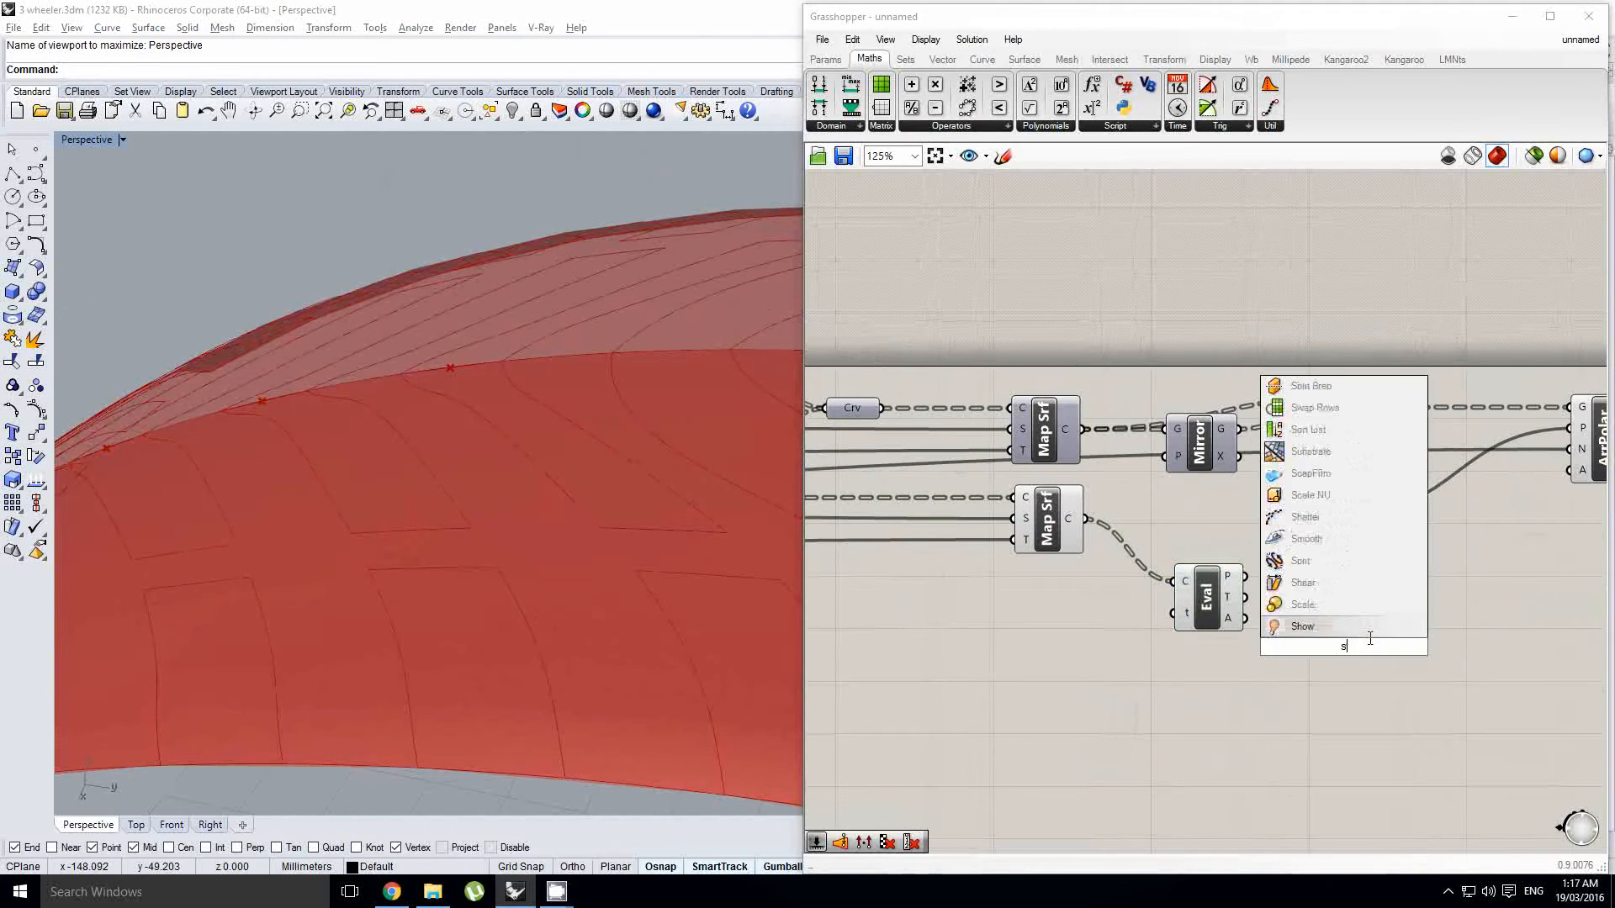
{"action": "type", "text": "rf cp"}
{"action": "key", "text": "Return"}
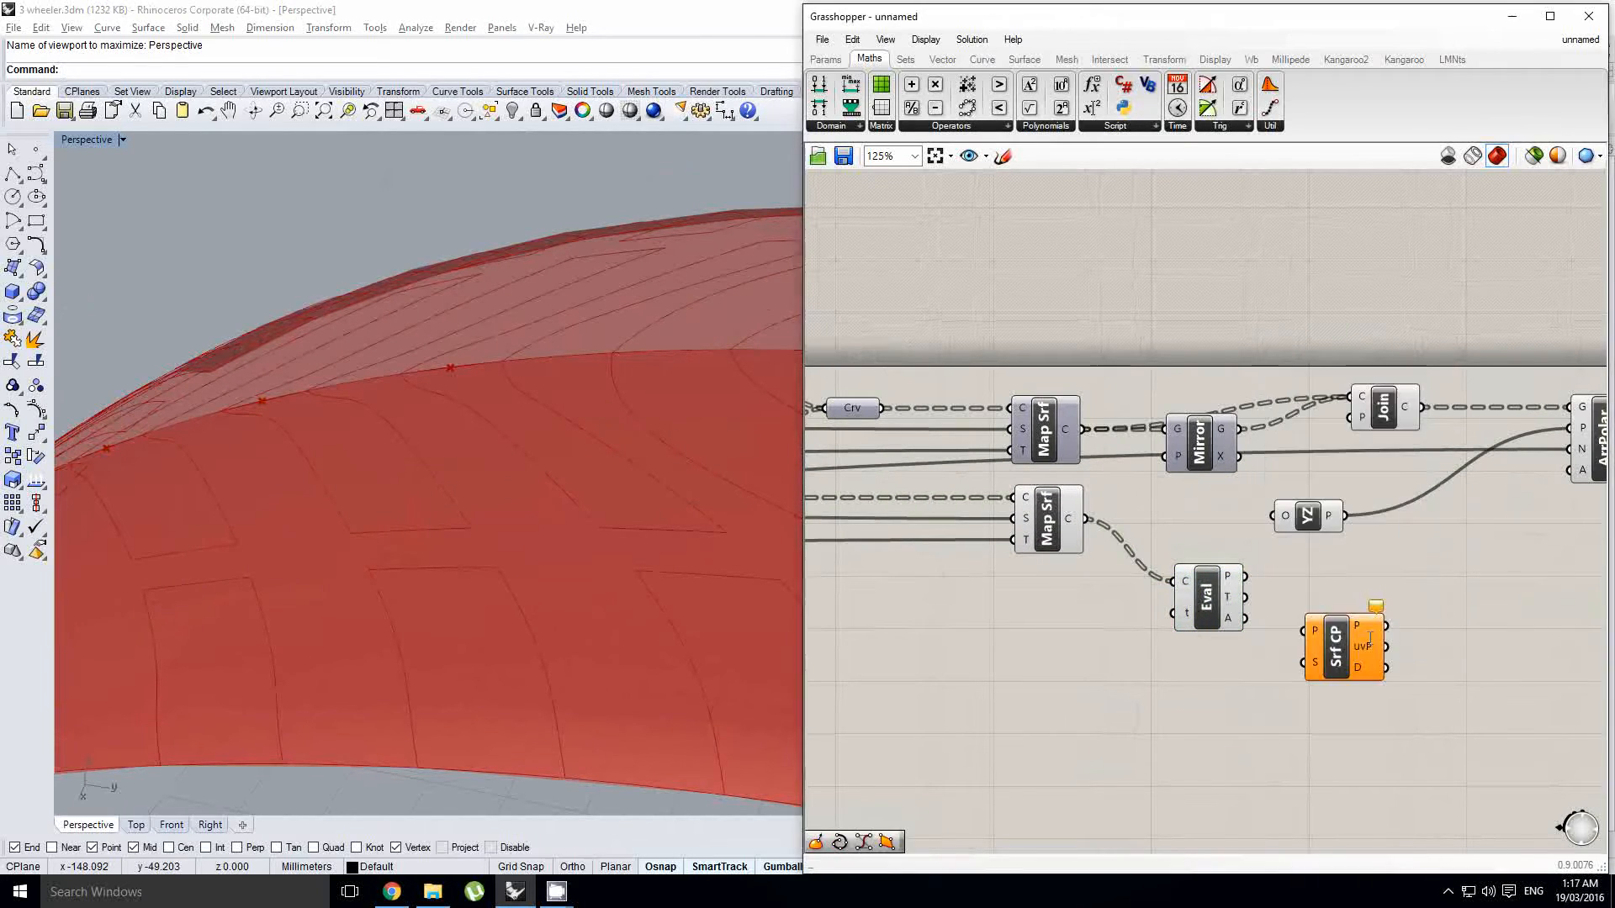
{"action": "scroll", "coordinate": [1362, 618], "scroll_direction": "up", "scroll_amount": 4}
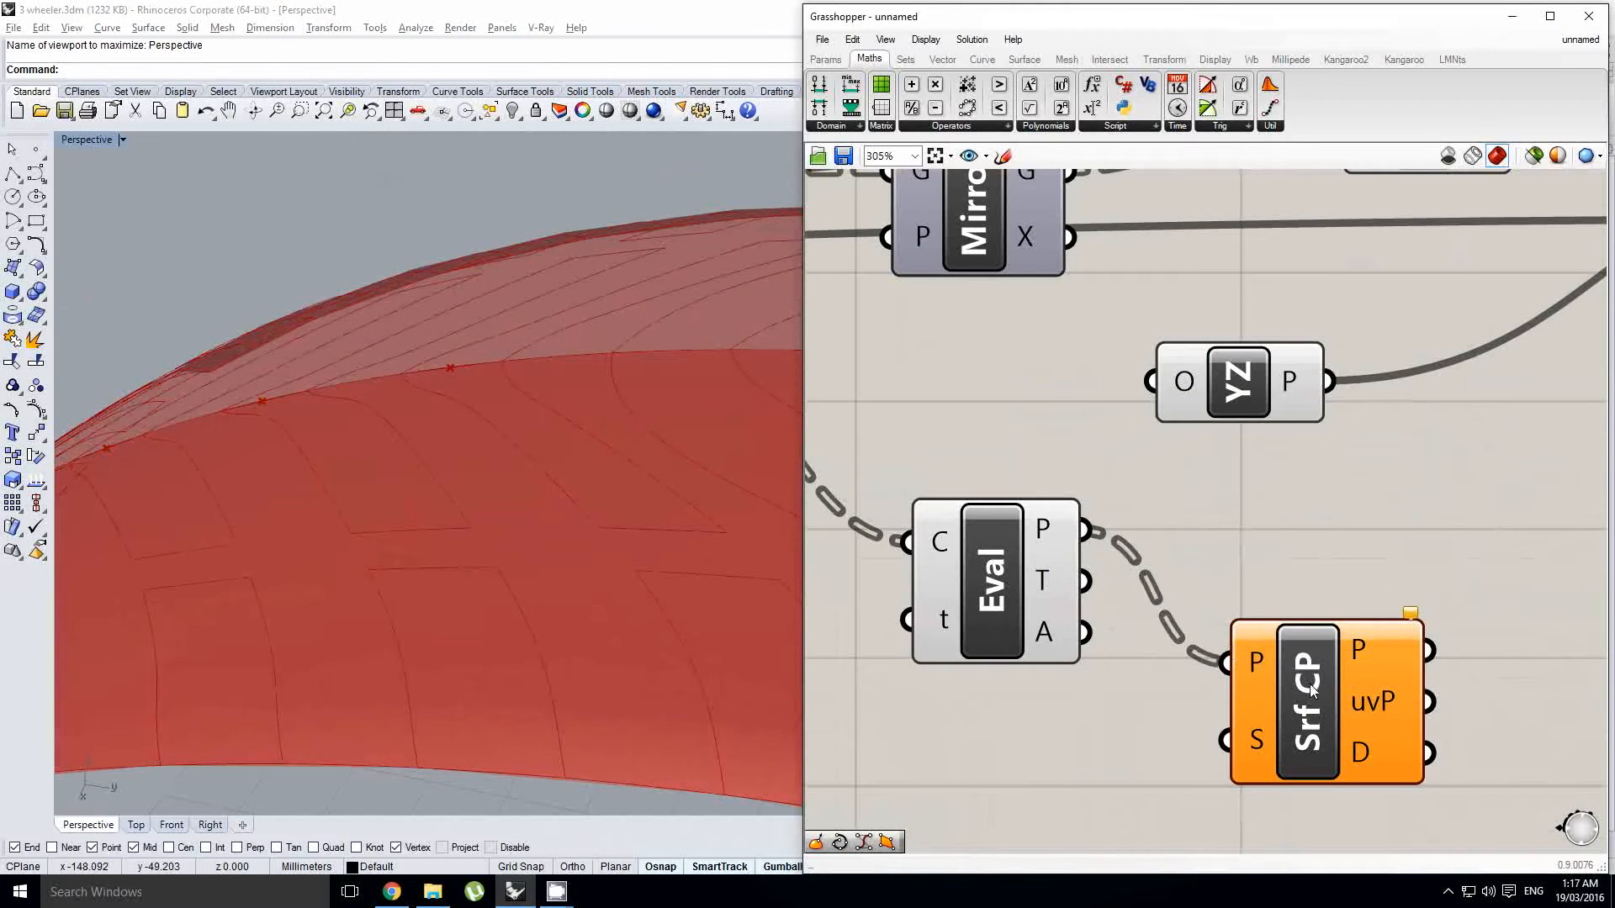
Step: Connect the isolated lower SubSrf component's surface output to the S input of Srf CP
{"action": "left_click", "coordinate": [1312, 690]}
{"action": "scroll", "coordinate": [1312, 681], "scroll_direction": "down", "scroll_amount": 10}
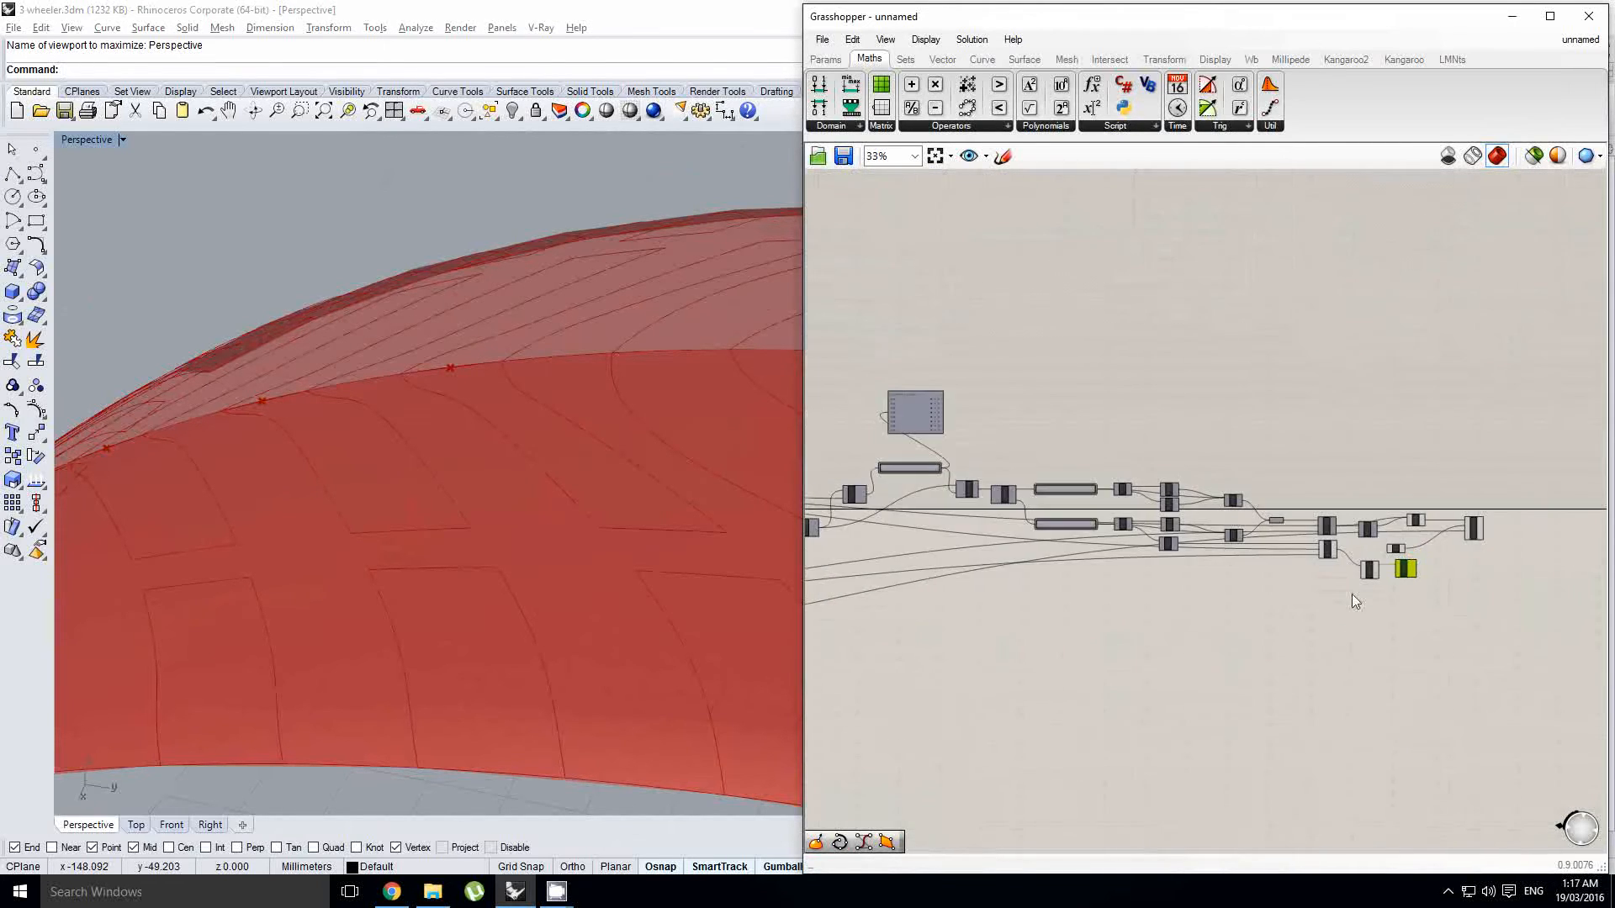
{"action": "scroll", "coordinate": [1139, 593], "scroll_direction": "up", "scroll_amount": 4}
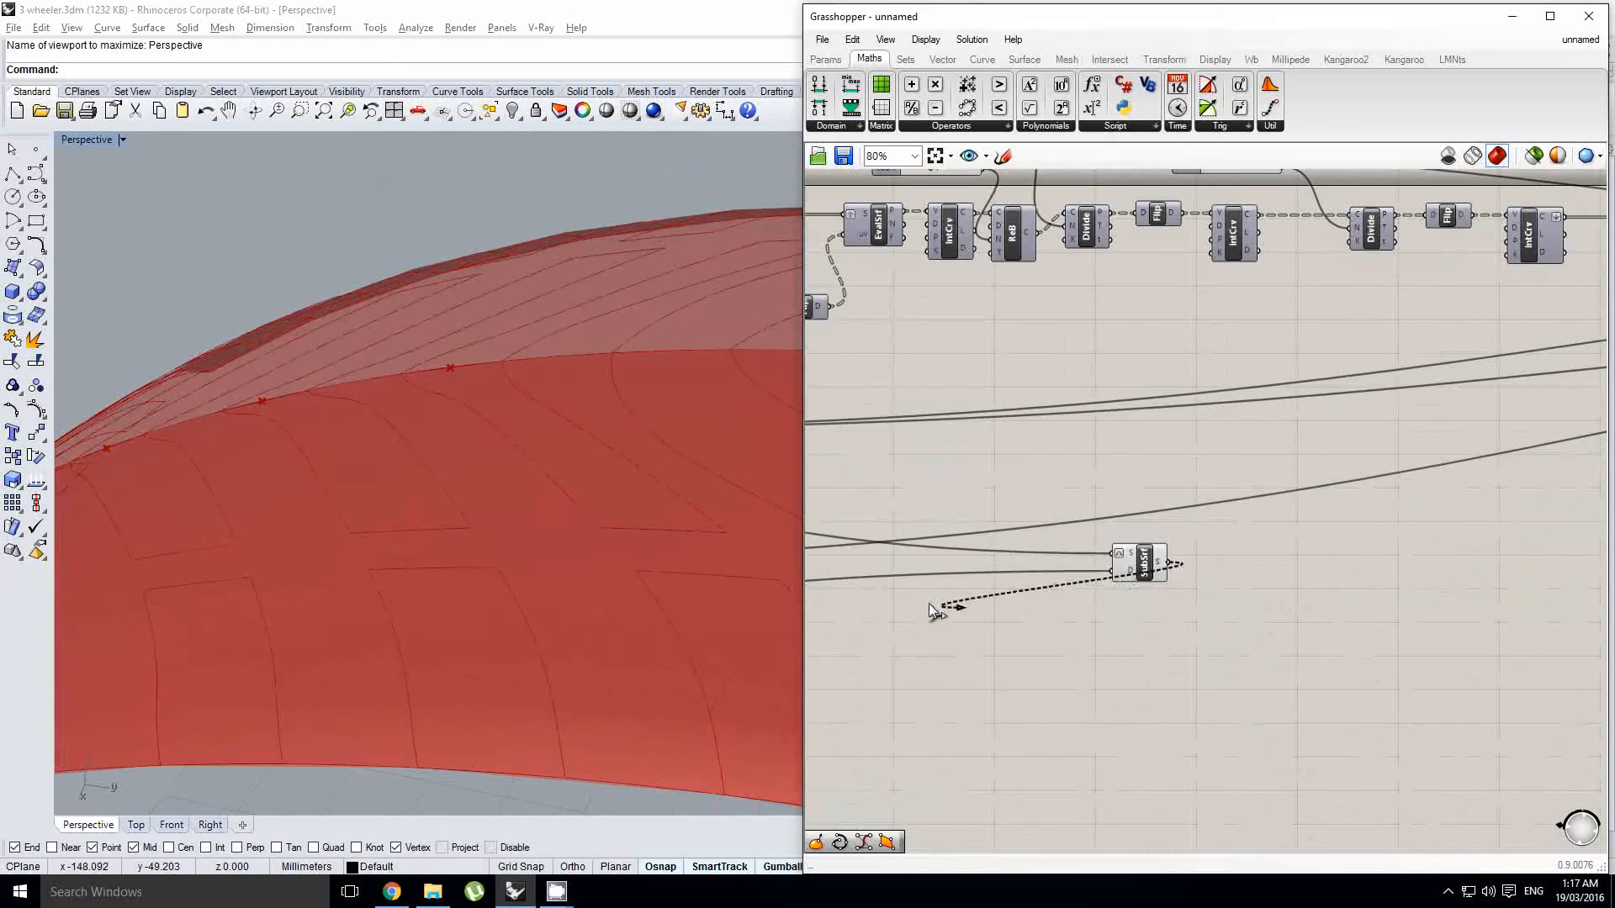
{"action": "scroll", "coordinate": [929, 604], "scroll_direction": "down", "scroll_amount": 4}
{"action": "left_click_drag", "start_coordinate": [930, 605], "coordinate": [1440, 519]}
{"action": "scroll", "coordinate": [1564, 519], "scroll_direction": "up", "scroll_amount": 5}
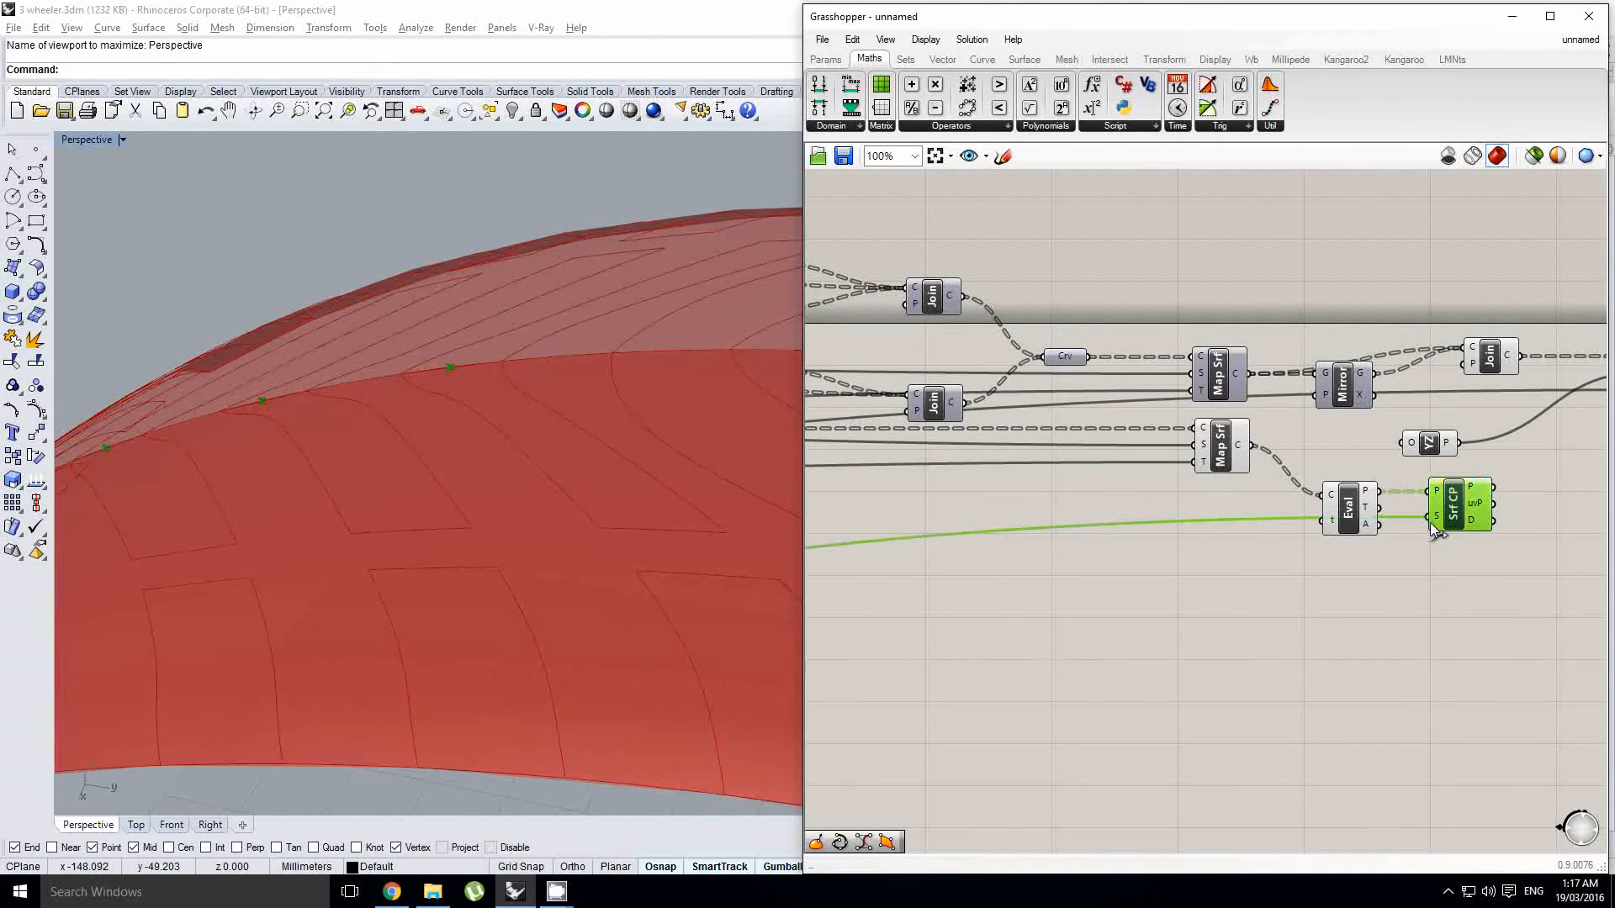
Step: Add an Evaluate Surface component after Srf CP
{"action": "right_click_drag", "start_coordinate": [1427, 543], "coordinate": [1175, 596]}
{"action": "left_click", "coordinate": [1381, 559]}
{"action": "scroll", "coordinate": [1304, 583], "scroll_direction": "up", "scroll_amount": 1}
{"action": "double_click", "coordinate": [1345, 586]}
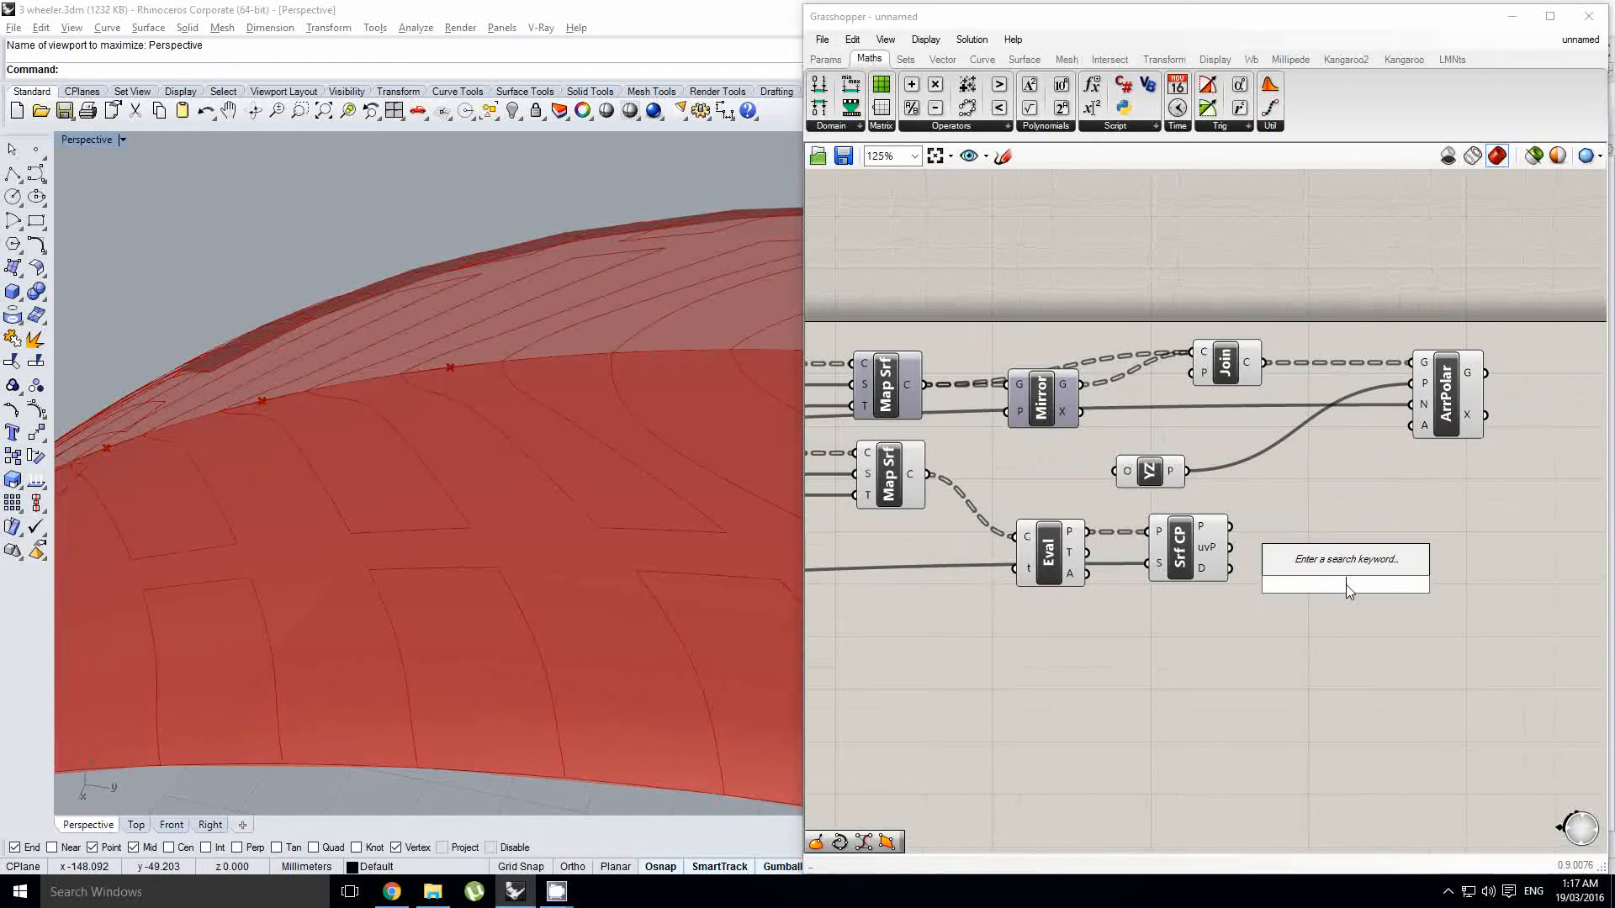
{"action": "type", "text": "evaluate"}
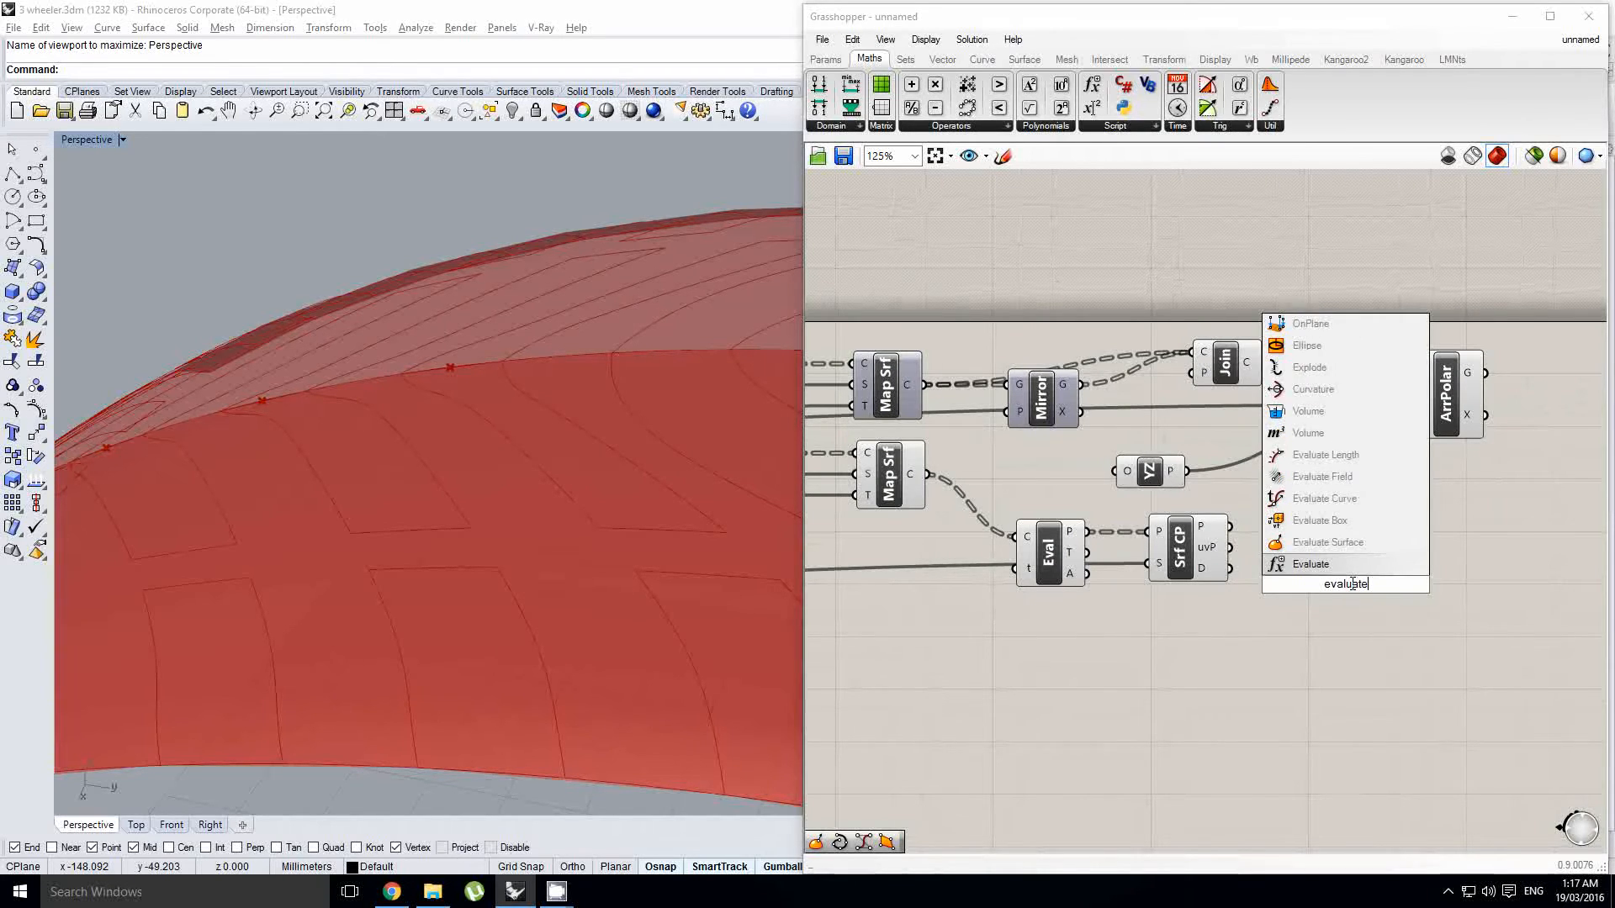
{"action": "left_click", "coordinate": [1299, 563]}
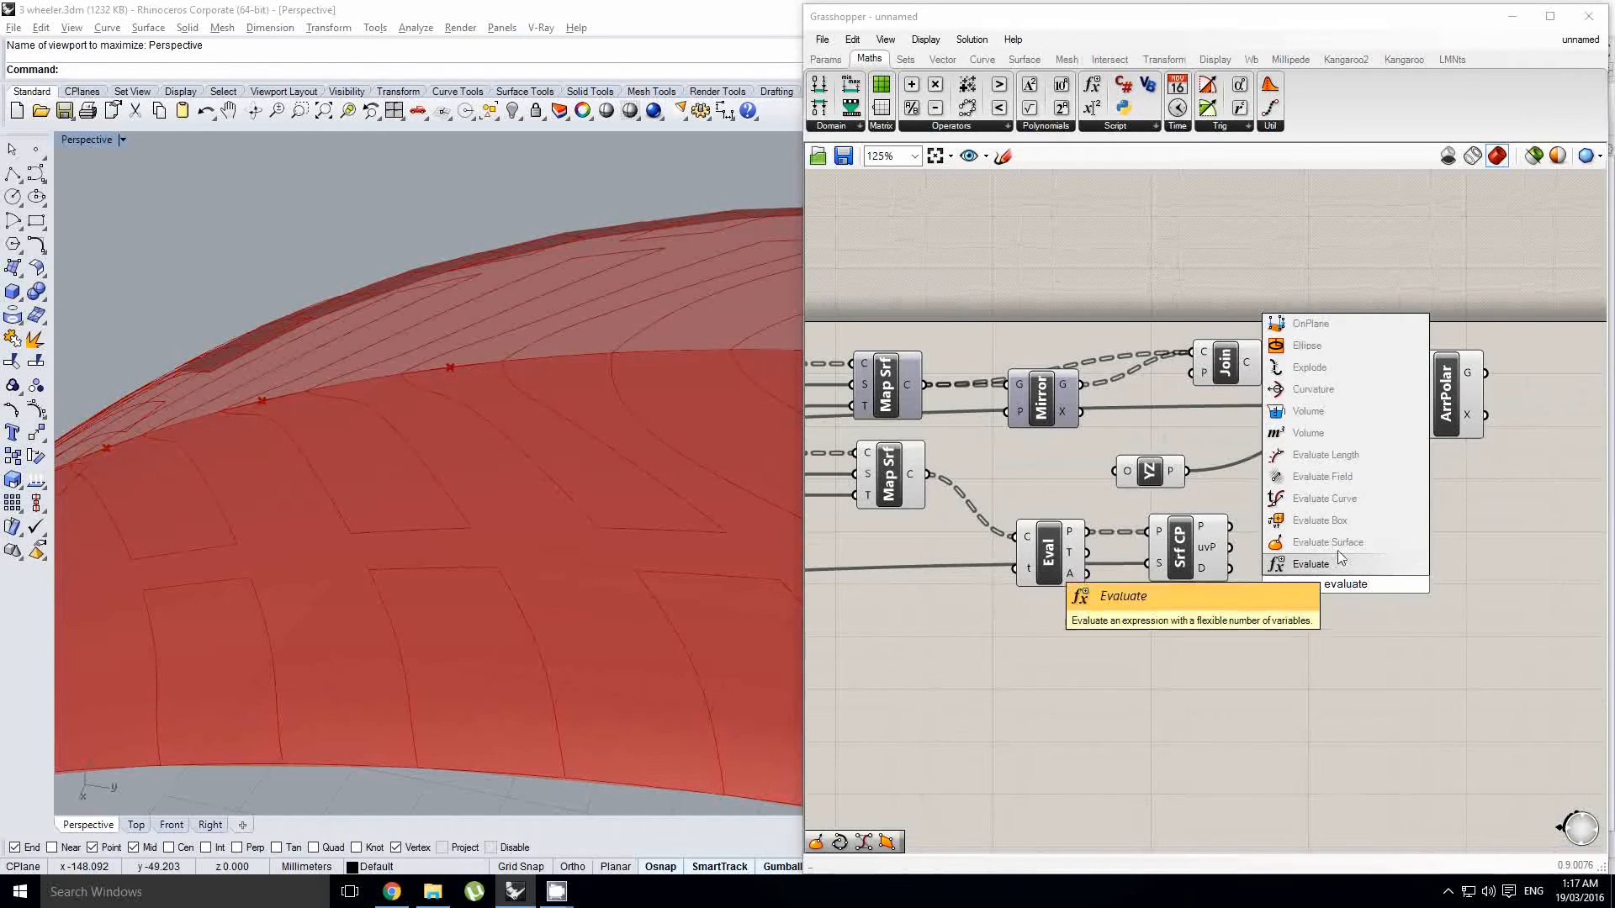
Step: Feed the lower SubSrf surface into EvalSrf's S input and Srf CP's uvP output into its uv input
{"action": "scroll", "coordinate": [1353, 522], "scroll_direction": "down", "scroll_amount": 10}
{"action": "scroll", "coordinate": [1025, 566], "scroll_direction": "up", "scroll_amount": 3}
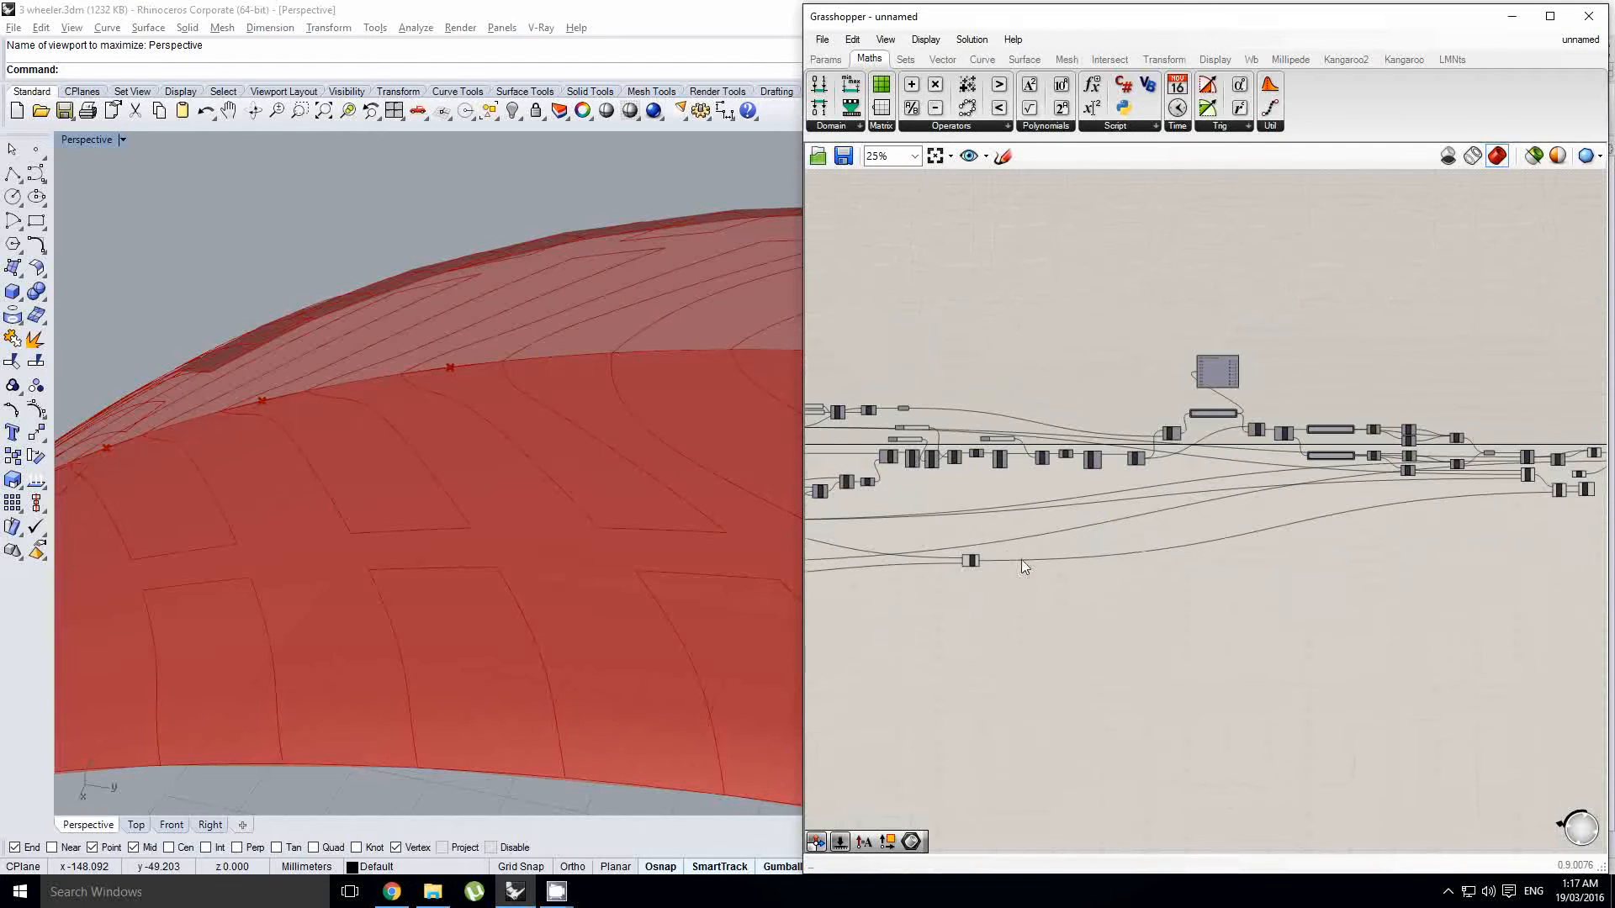
{"action": "scroll", "coordinate": [1022, 561], "scroll_direction": "up", "scroll_amount": 5}
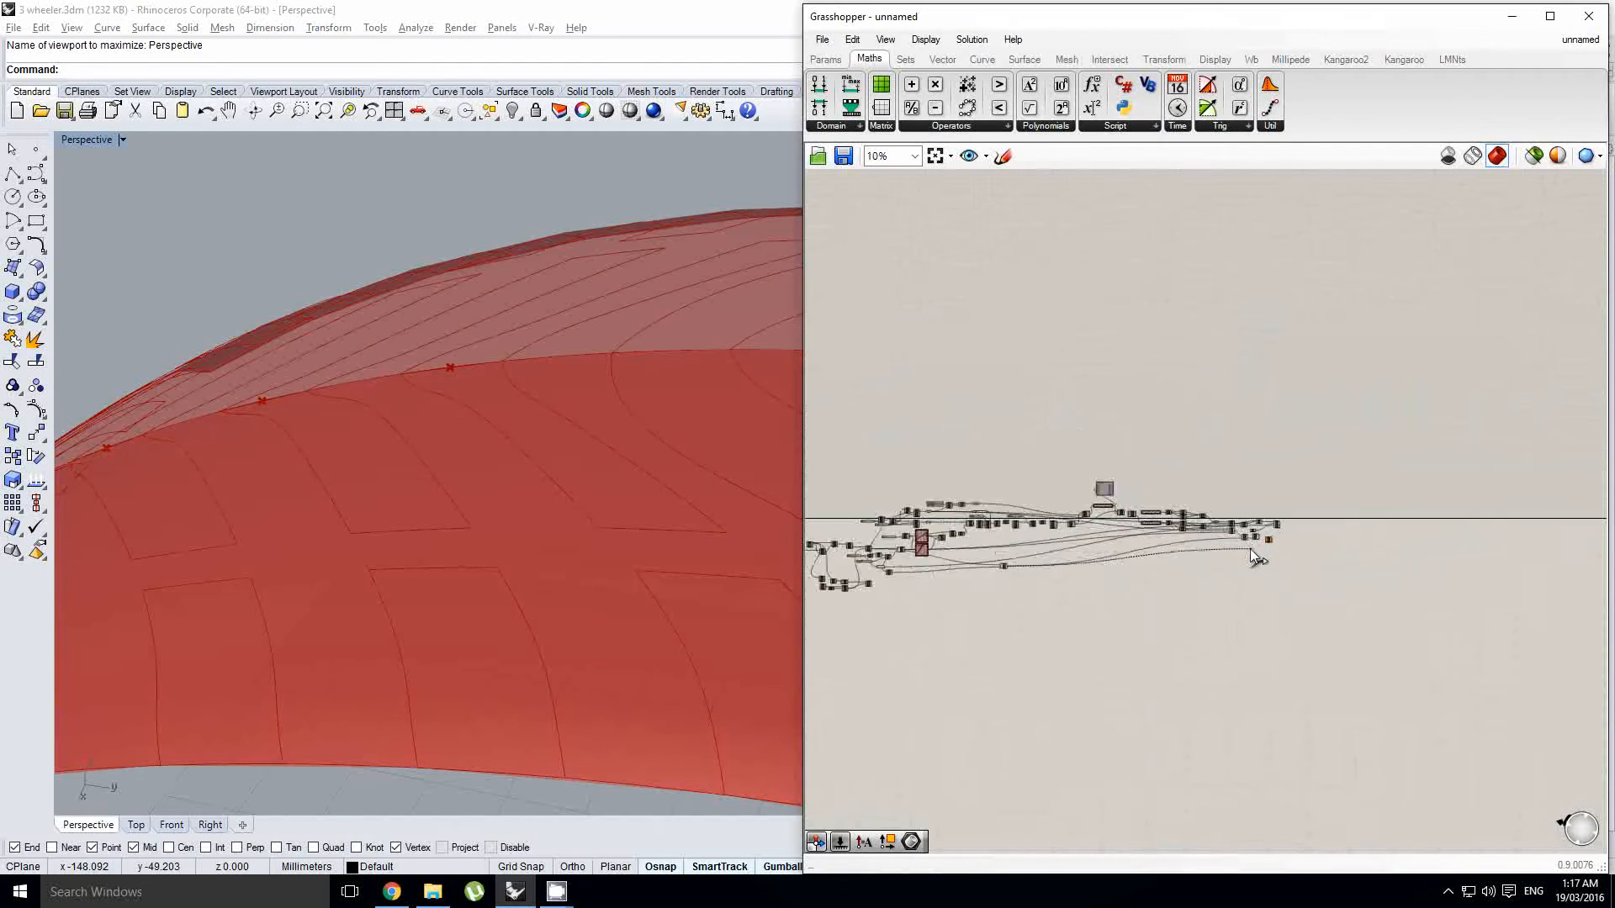
{"action": "scroll", "coordinate": [1148, 502], "scroll_direction": "up", "scroll_amount": 1}
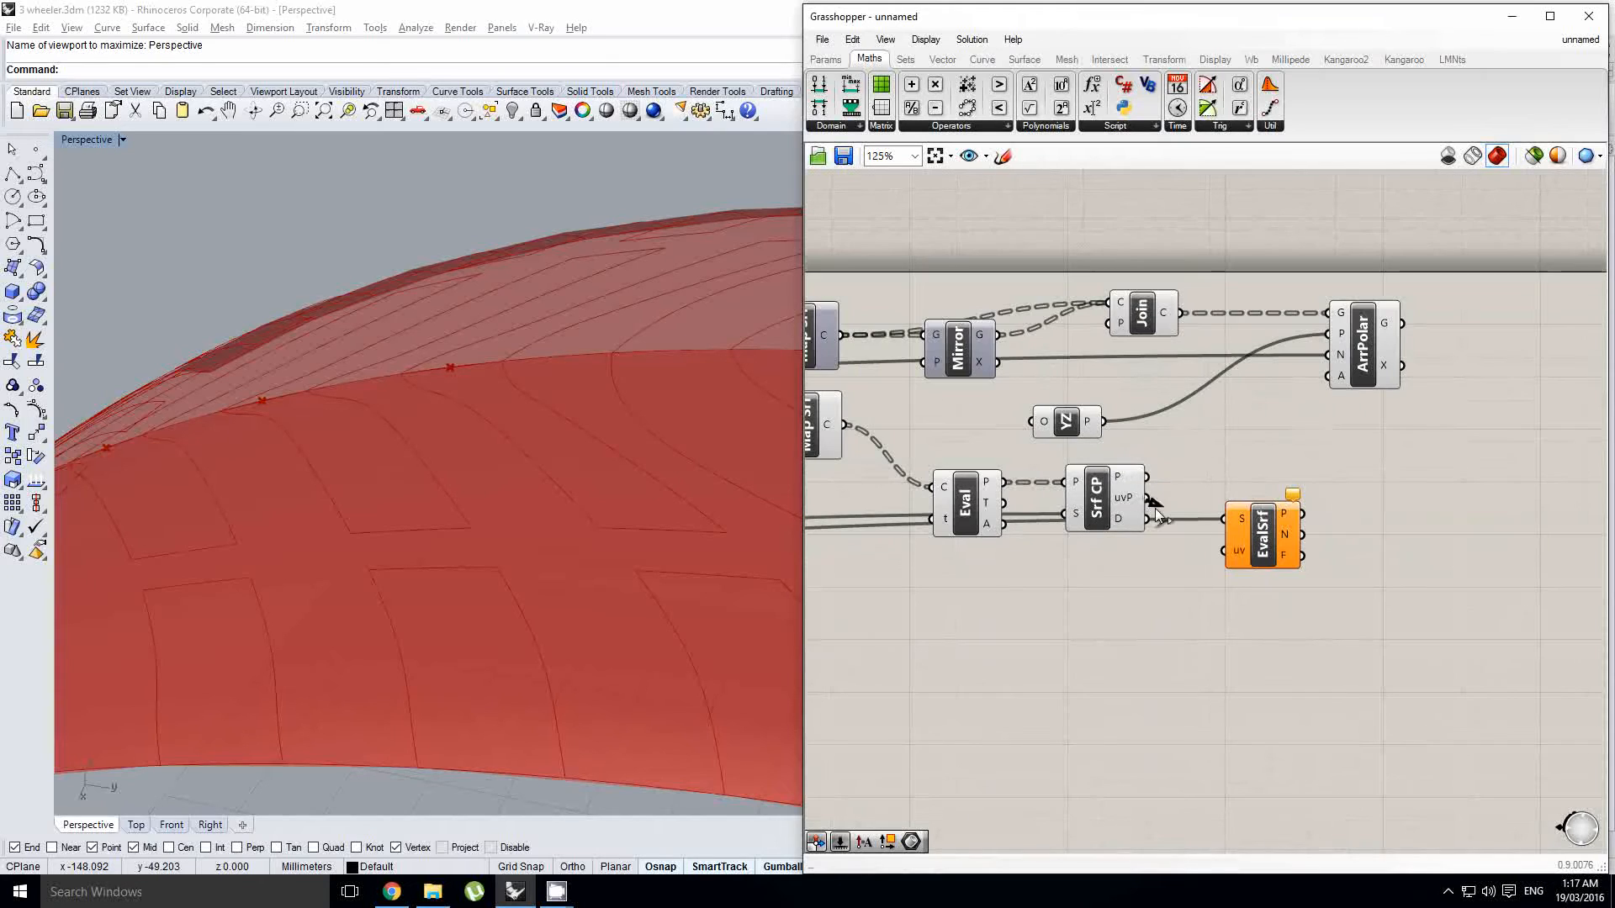
{"action": "left_click_drag", "start_coordinate": [1233, 553], "coordinate": [1228, 551]}
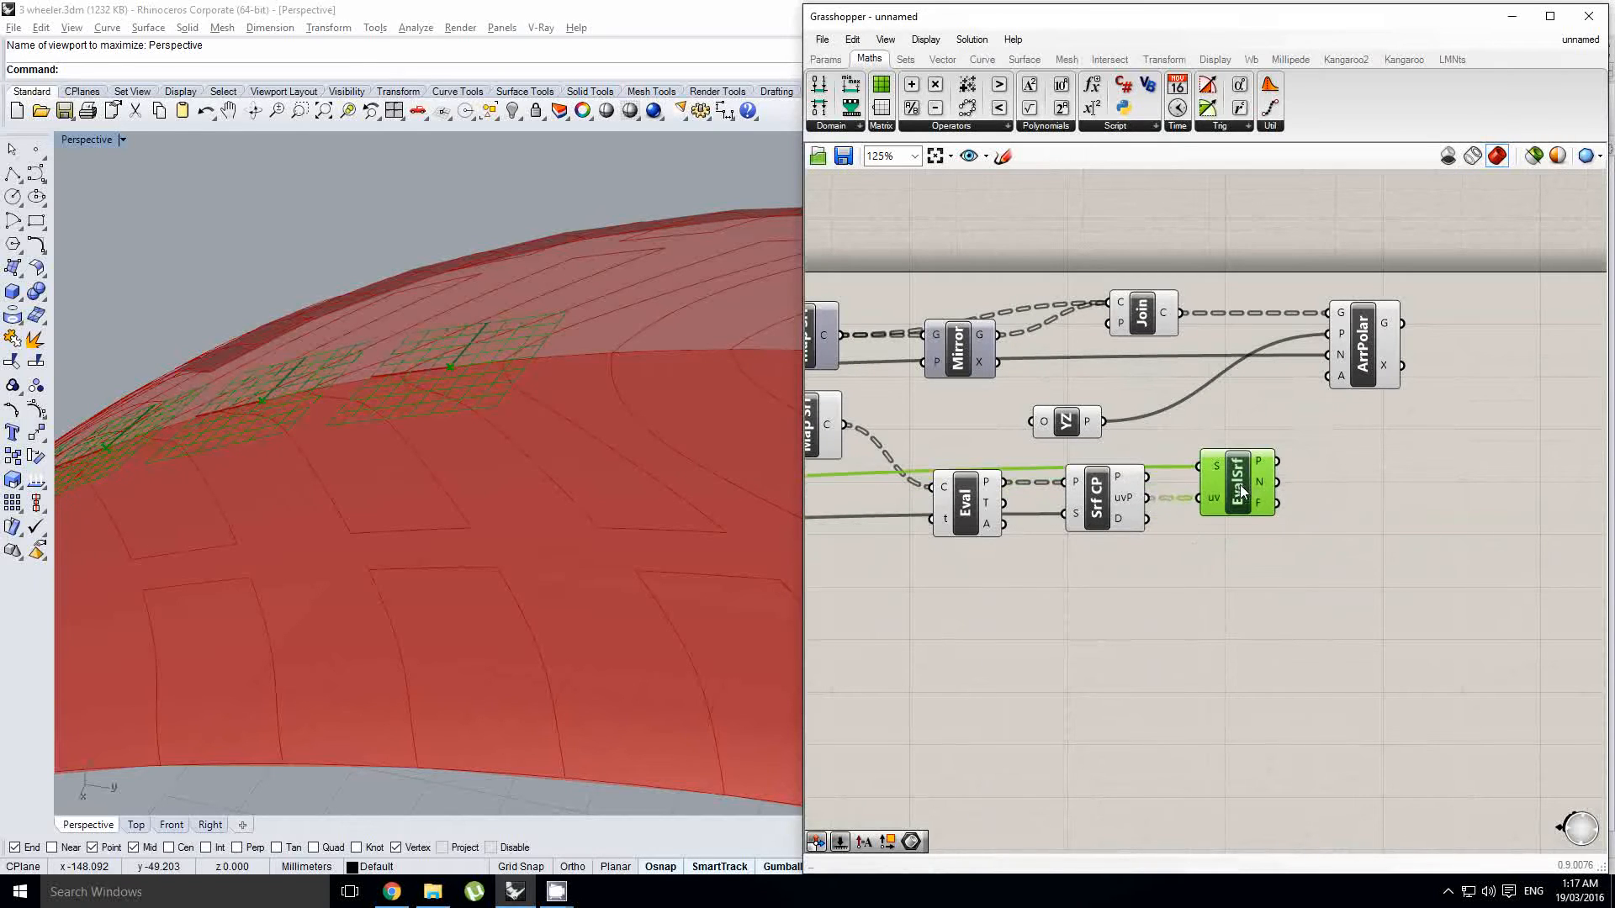
Step: Turn off the preview of the copied Map Srf, Eval and Srf CP components, leaving EvalSrf's frames displayed
{"action": "right_click_drag", "start_coordinate": [1131, 553], "coordinate": [1268, 584]}
{"action": "left_click_drag", "start_coordinate": [1277, 604], "coordinate": [945, 471]}
{"action": "middle_click", "coordinate": [945, 471]}
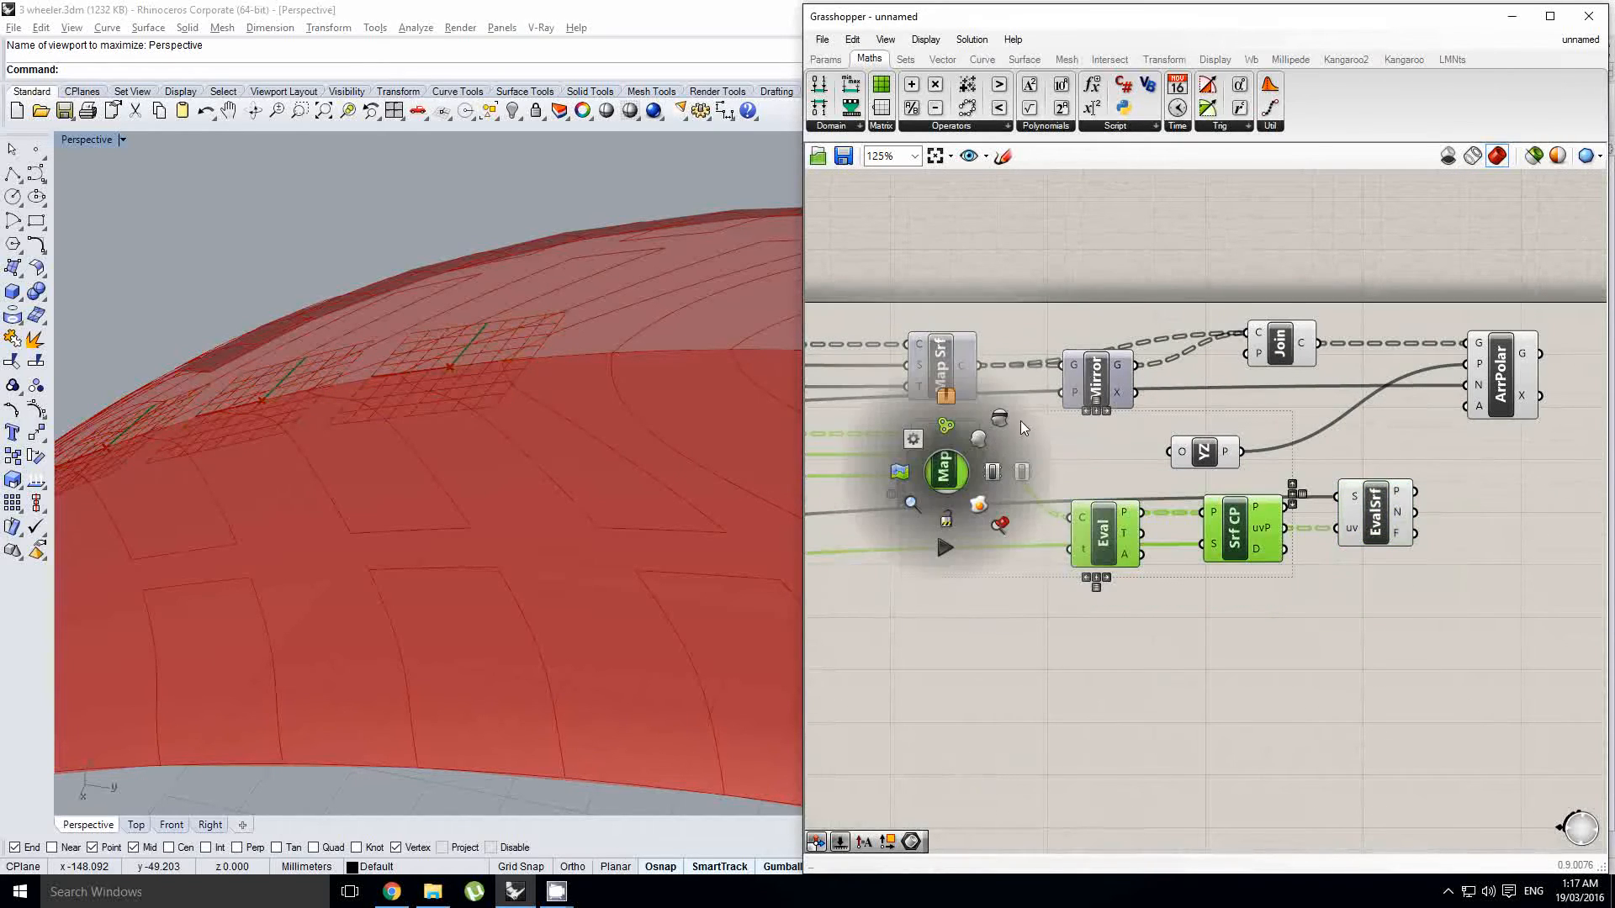
{"action": "left_click", "coordinate": [1006, 418]}
{"action": "scroll", "coordinate": [543, 379], "scroll_direction": "down", "scroll_amount": 4}
{"action": "right_click_drag", "start_coordinate": [543, 379], "coordinate": [618, 488]}
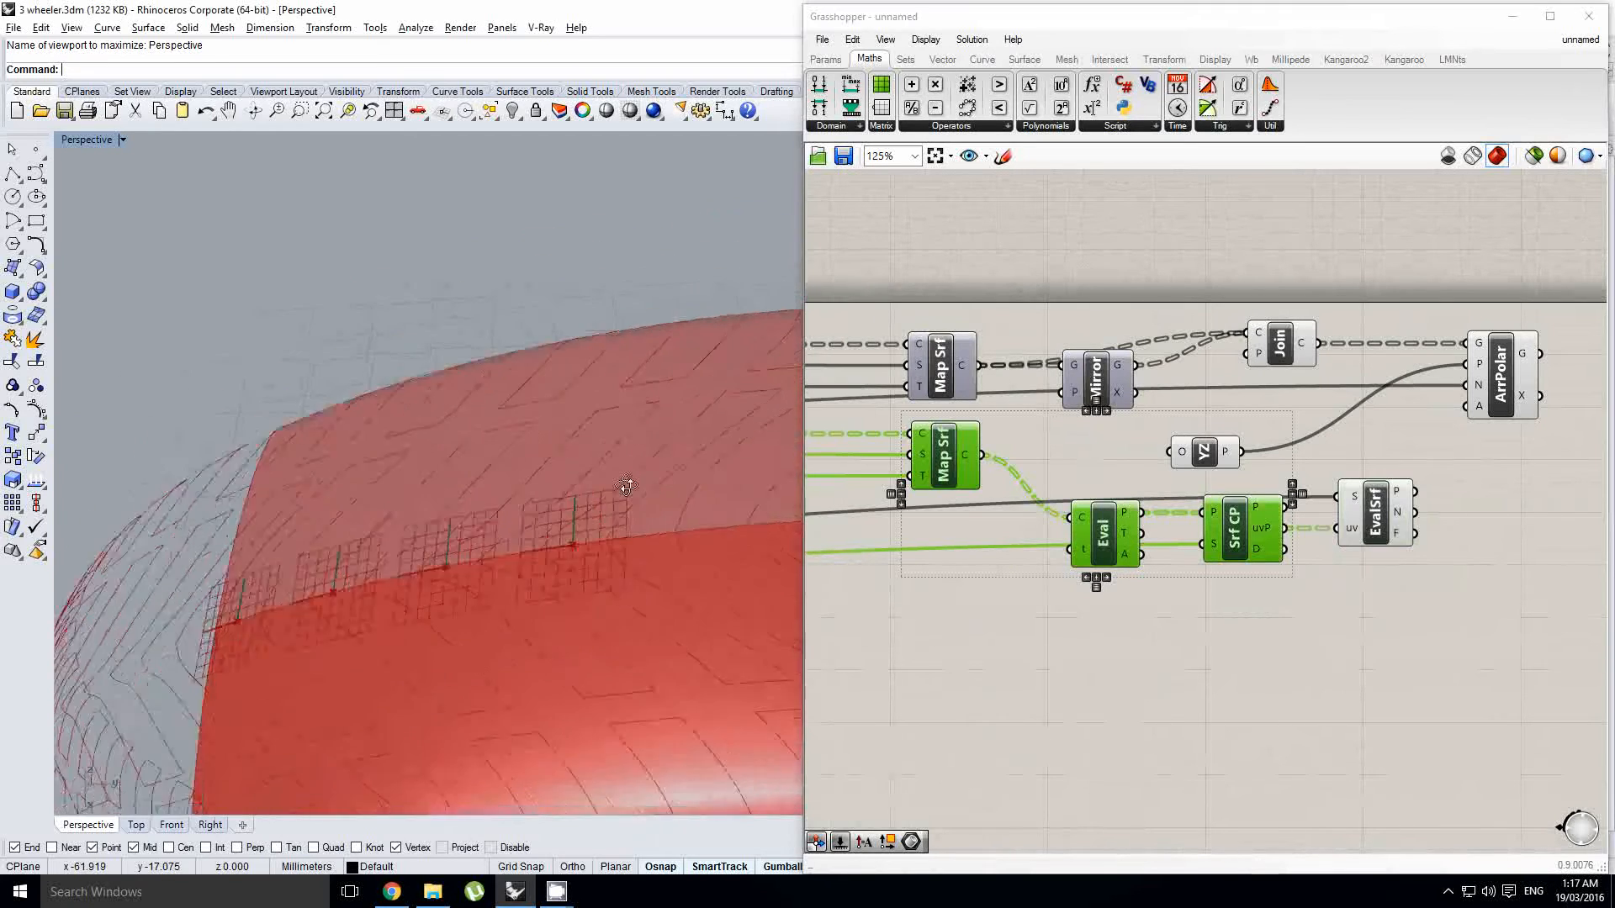
{"action": "scroll", "coordinate": [528, 482], "scroll_direction": "down", "scroll_amount": 4}
{"action": "right_click_drag", "start_coordinate": [1055, 477], "coordinate": [972, 491]}
{"action": "right_click_drag", "start_coordinate": [1395, 466], "coordinate": [1344, 481]}
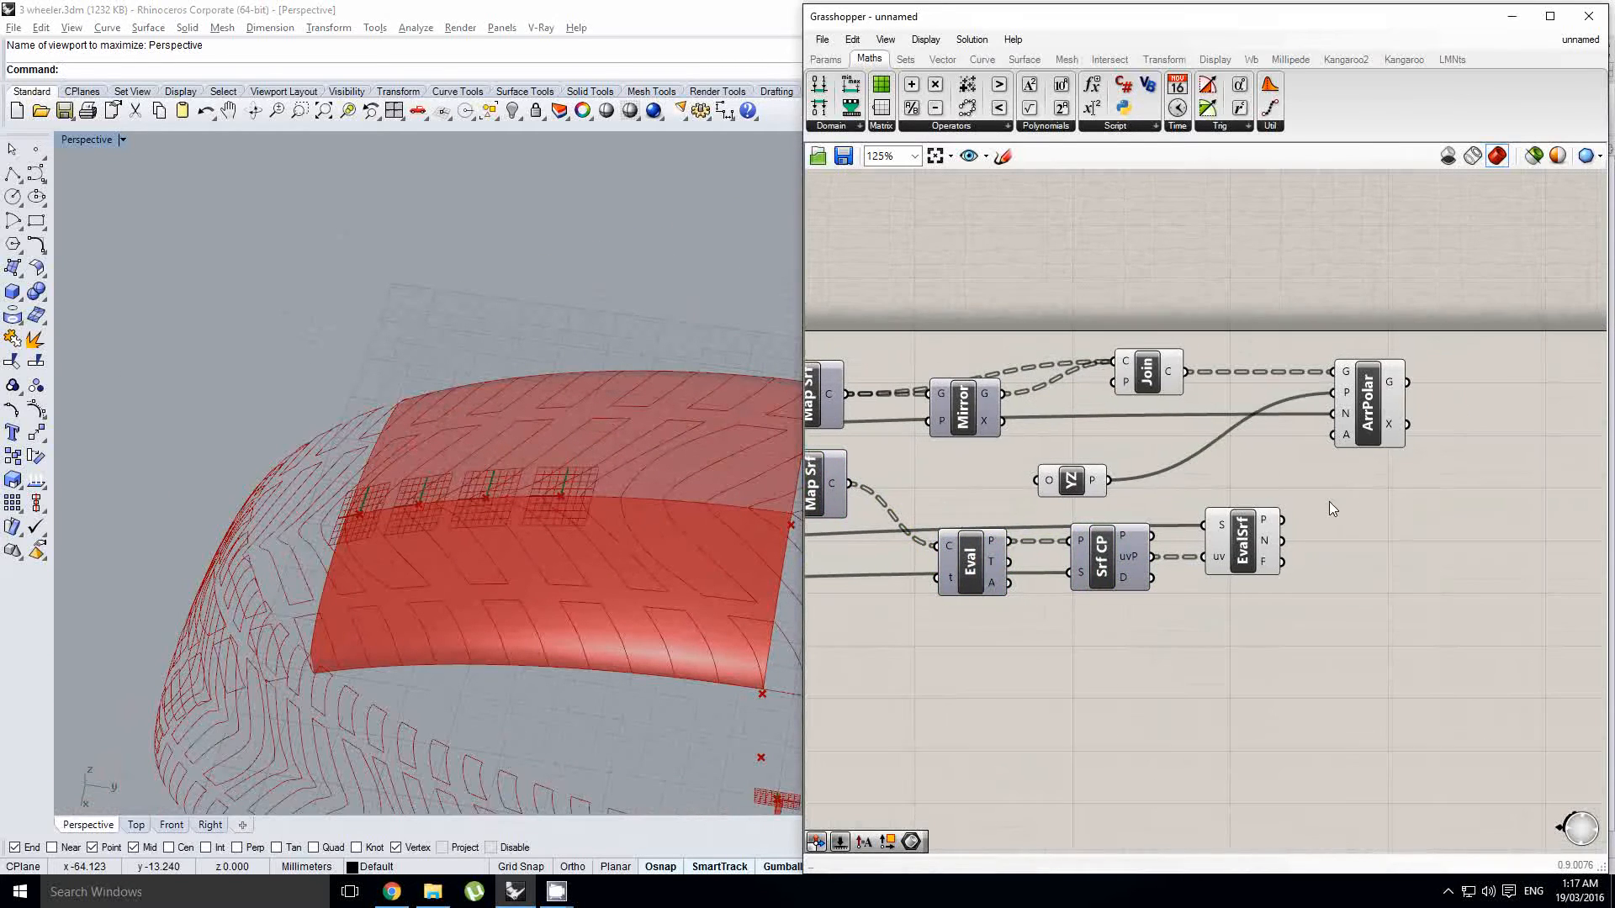
Step: Add a Move component after EvalSrf
{"action": "left_click", "coordinate": [1252, 545]}
{"action": "right_click_drag", "start_coordinate": [1365, 564], "coordinate": [1319, 568]}
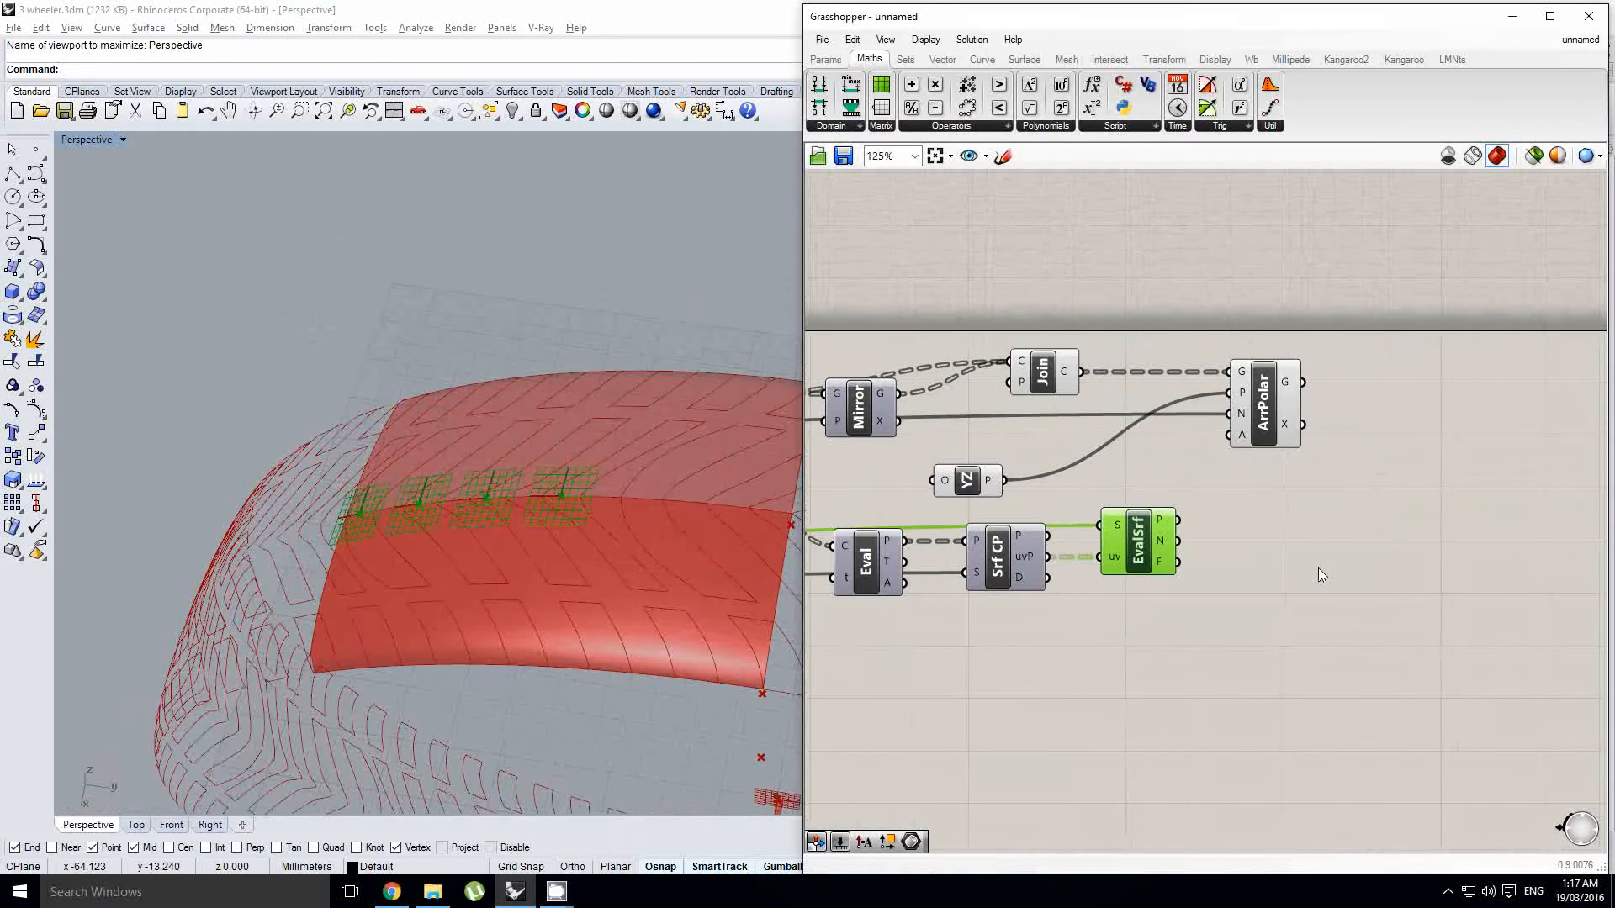
{"action": "double_click", "coordinate": [1318, 553]}
{"action": "type", "text": "move"}
{"action": "key", "text": "Return"}
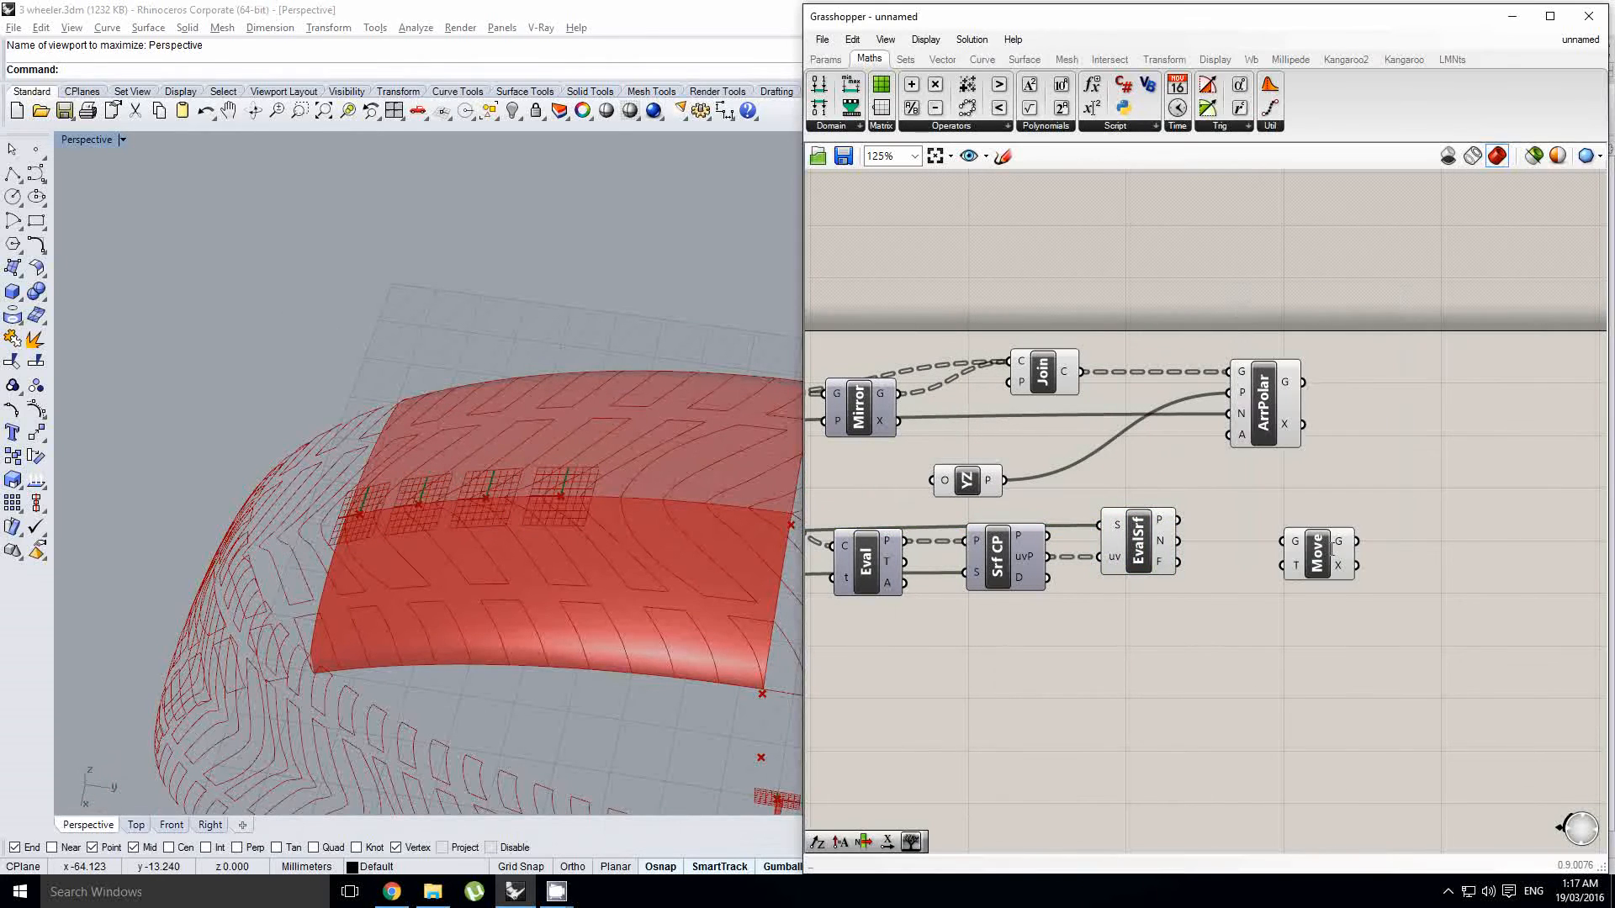
Step: Try feeding the polar array's G output into the Move component's G input
{"action": "right_click_drag", "start_coordinate": [1324, 492], "coordinate": [1238, 516]}
{"action": "left_click", "coordinate": [1218, 405]}
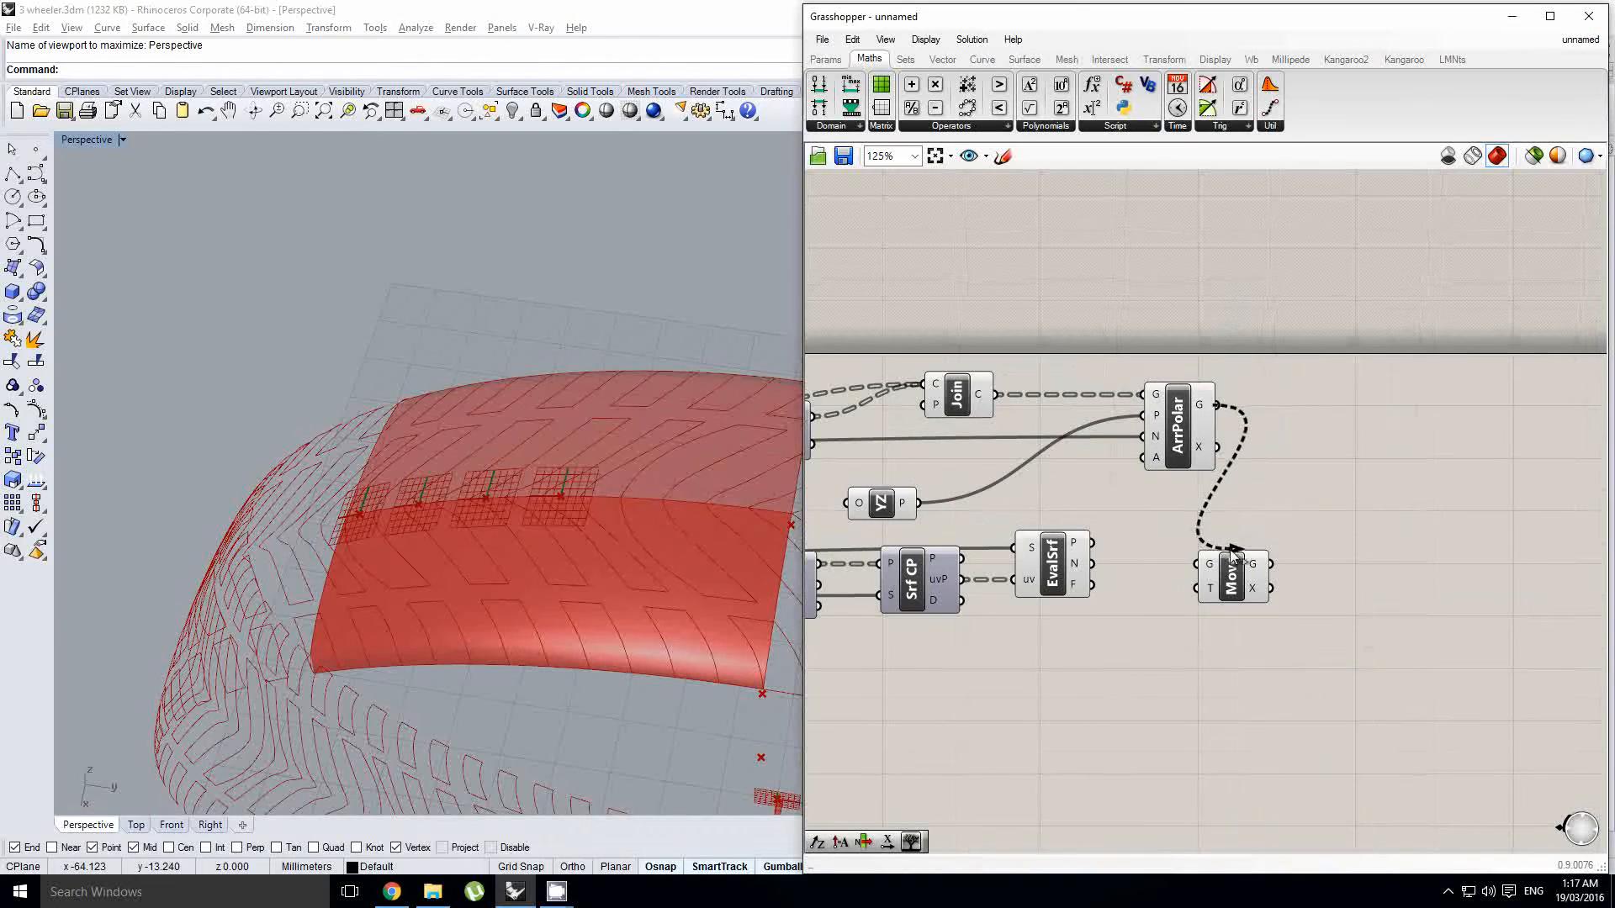
{"action": "left_click_drag", "start_coordinate": [1213, 565], "coordinate": [1286, 551]}
Step: Connect the Join component's C output to Move's G input in place of the polar array's geometry
{"action": "right_click_drag", "start_coordinate": [1132, 539], "coordinate": [1204, 553]}
{"action": "left_click", "coordinate": [1193, 503]}
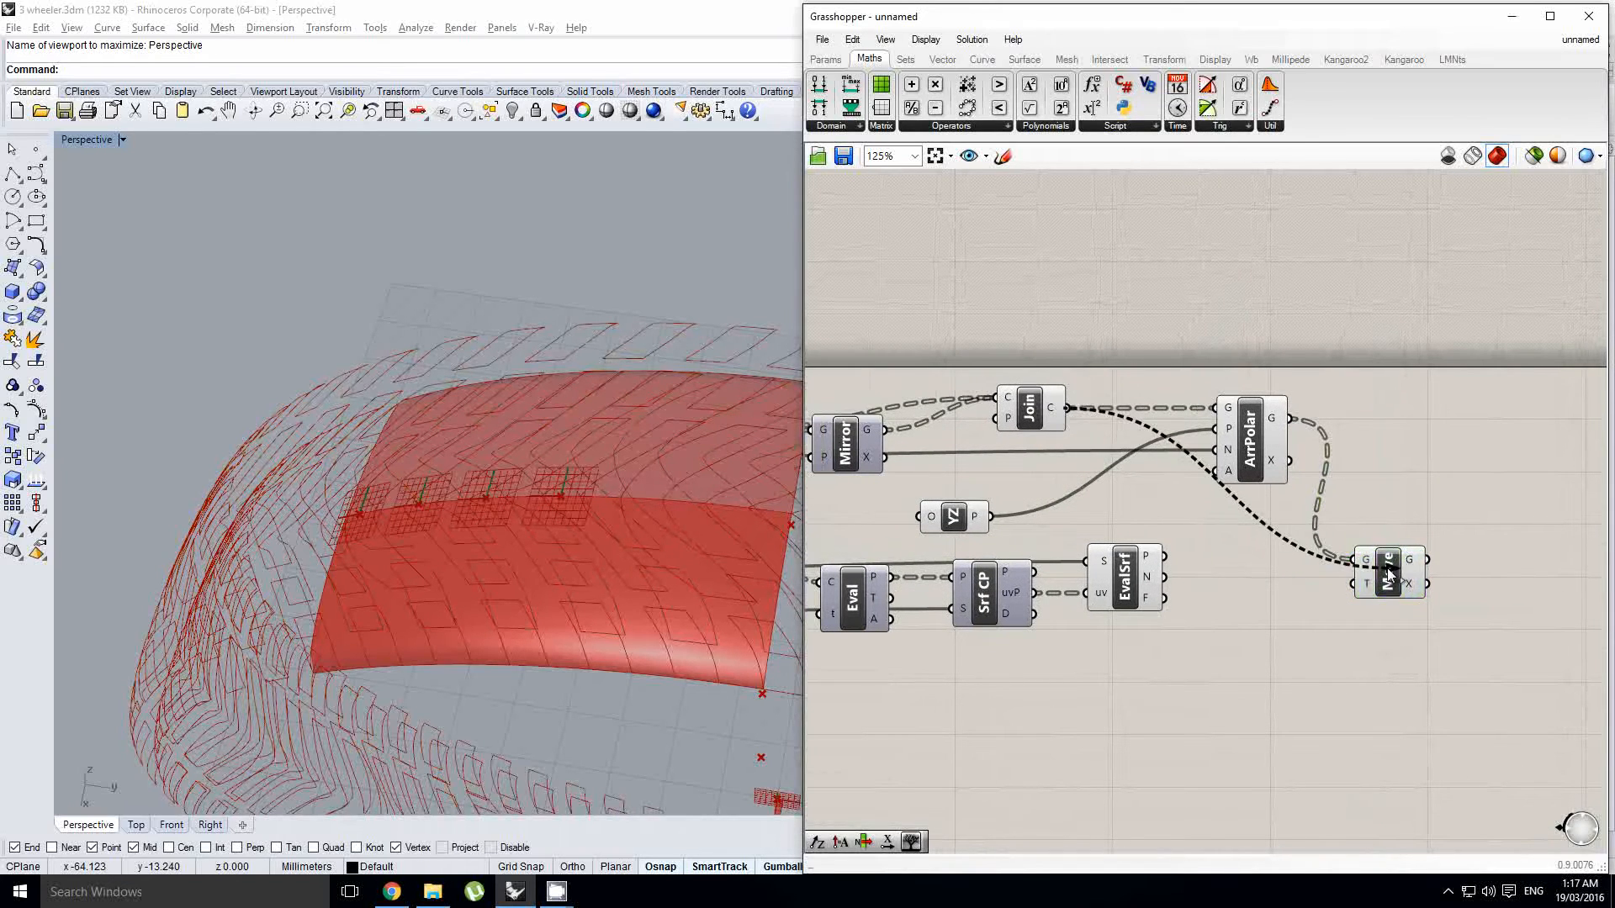
{"action": "left_click_drag", "start_coordinate": [1368, 566], "coordinate": [1362, 564]}
{"action": "right_click_drag", "start_coordinate": [1360, 563], "coordinate": [1323, 552]}
Step: Turn off the preview of the ArrPolar component
{"action": "left_click", "coordinate": [1223, 416]}
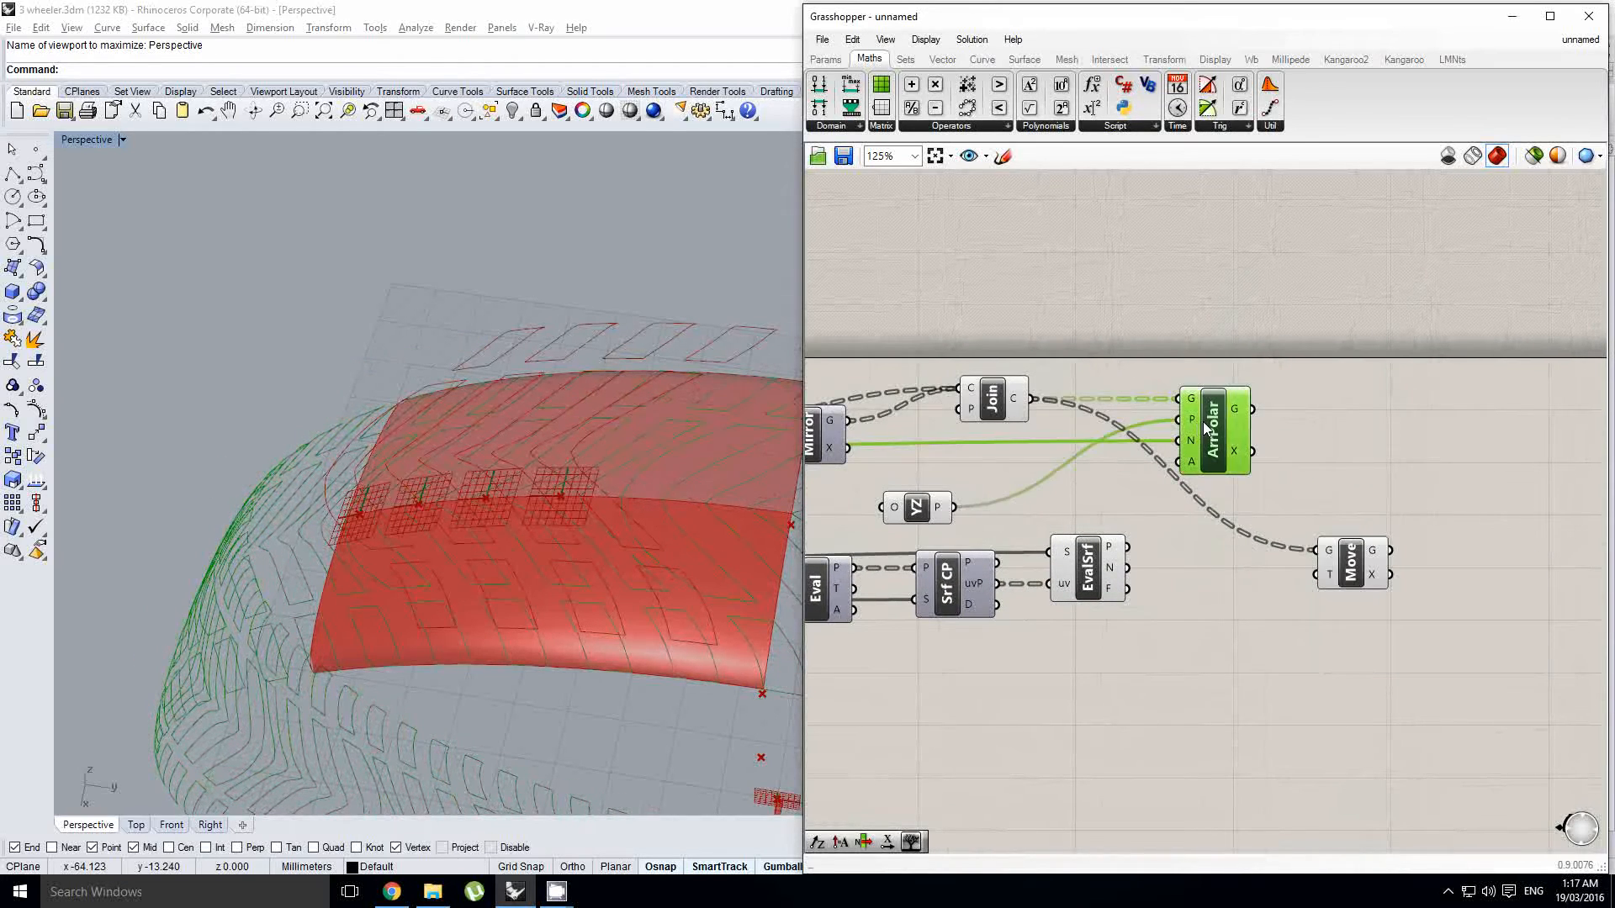
{"action": "middle_click", "coordinate": [1238, 408]}
{"action": "left_click", "coordinate": [1271, 372]}
Step: Connect EvalSrf's normal output N to the Move component's T input
{"action": "scroll", "coordinate": [1214, 567], "scroll_direction": "up", "scroll_amount": 1}
{"action": "right_click_drag", "start_coordinate": [1209, 567], "coordinate": [1200, 510]}
{"action": "left_click", "coordinate": [1190, 479]}
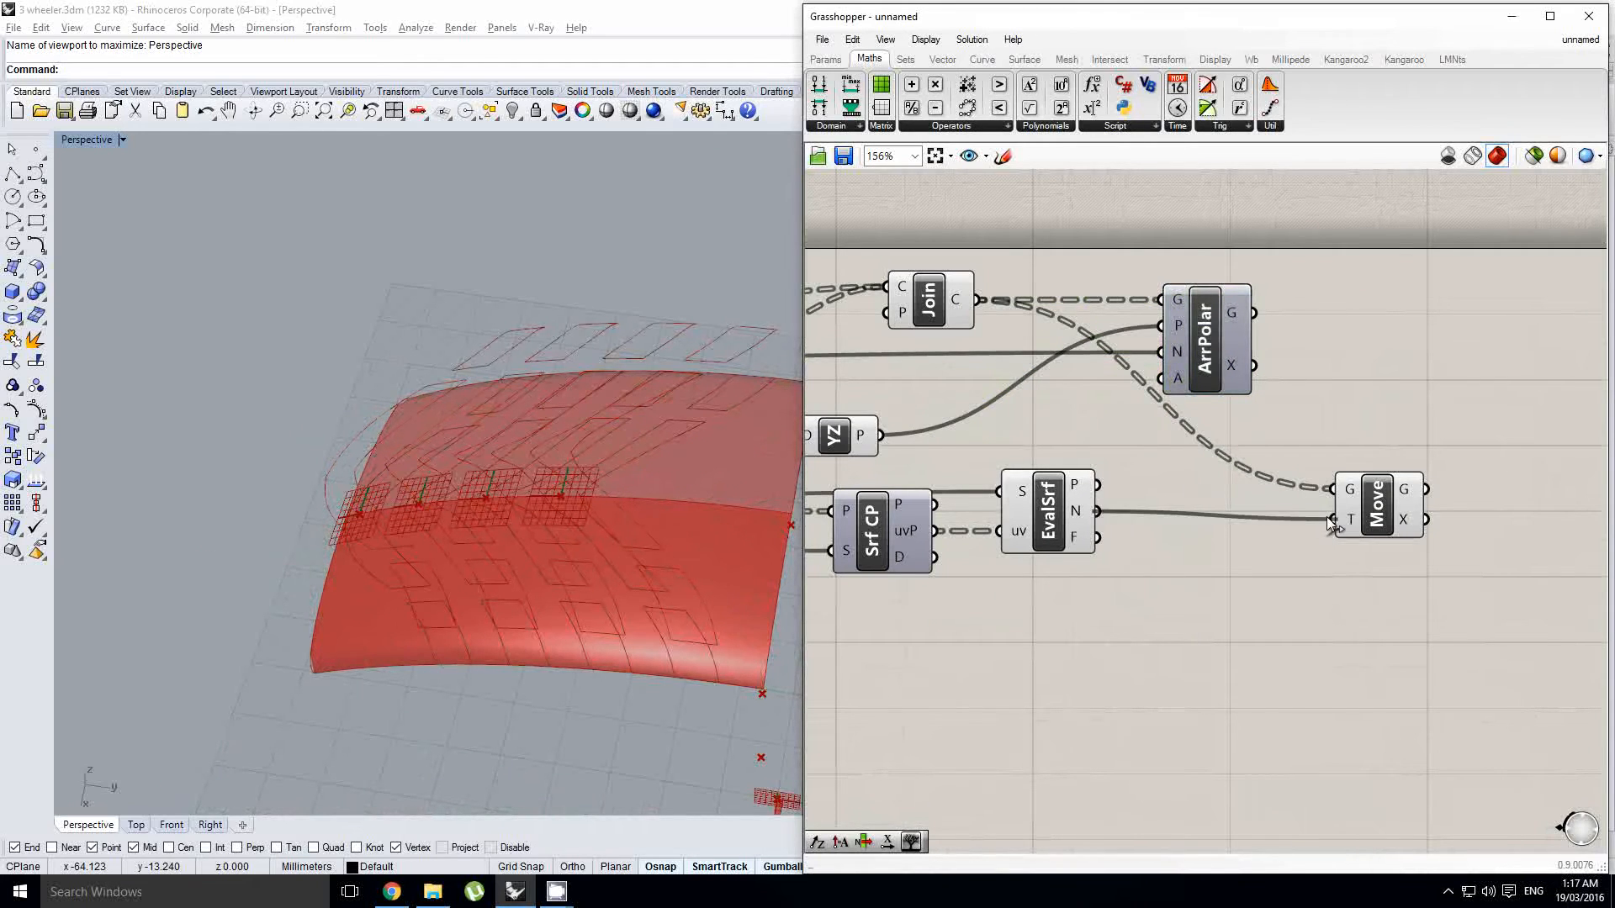
{"action": "left_click_drag", "start_coordinate": [1327, 517], "coordinate": [1330, 518]}
{"action": "left_click_drag", "start_coordinate": [1368, 513], "coordinate": [1347, 506]}
Step: Add an Extrude component and connect the Move component's G output to its B input
{"action": "right_click_drag", "start_coordinate": [644, 479], "coordinate": [570, 386]}
{"action": "scroll", "coordinate": [627, 401], "scroll_direction": "up", "scroll_amount": 4}
{"action": "right_click_drag", "start_coordinate": [1283, 612], "coordinate": [1243, 612]}
{"action": "left_click", "coordinate": [1243, 612]}
{"action": "double_click", "coordinate": [1255, 613]}
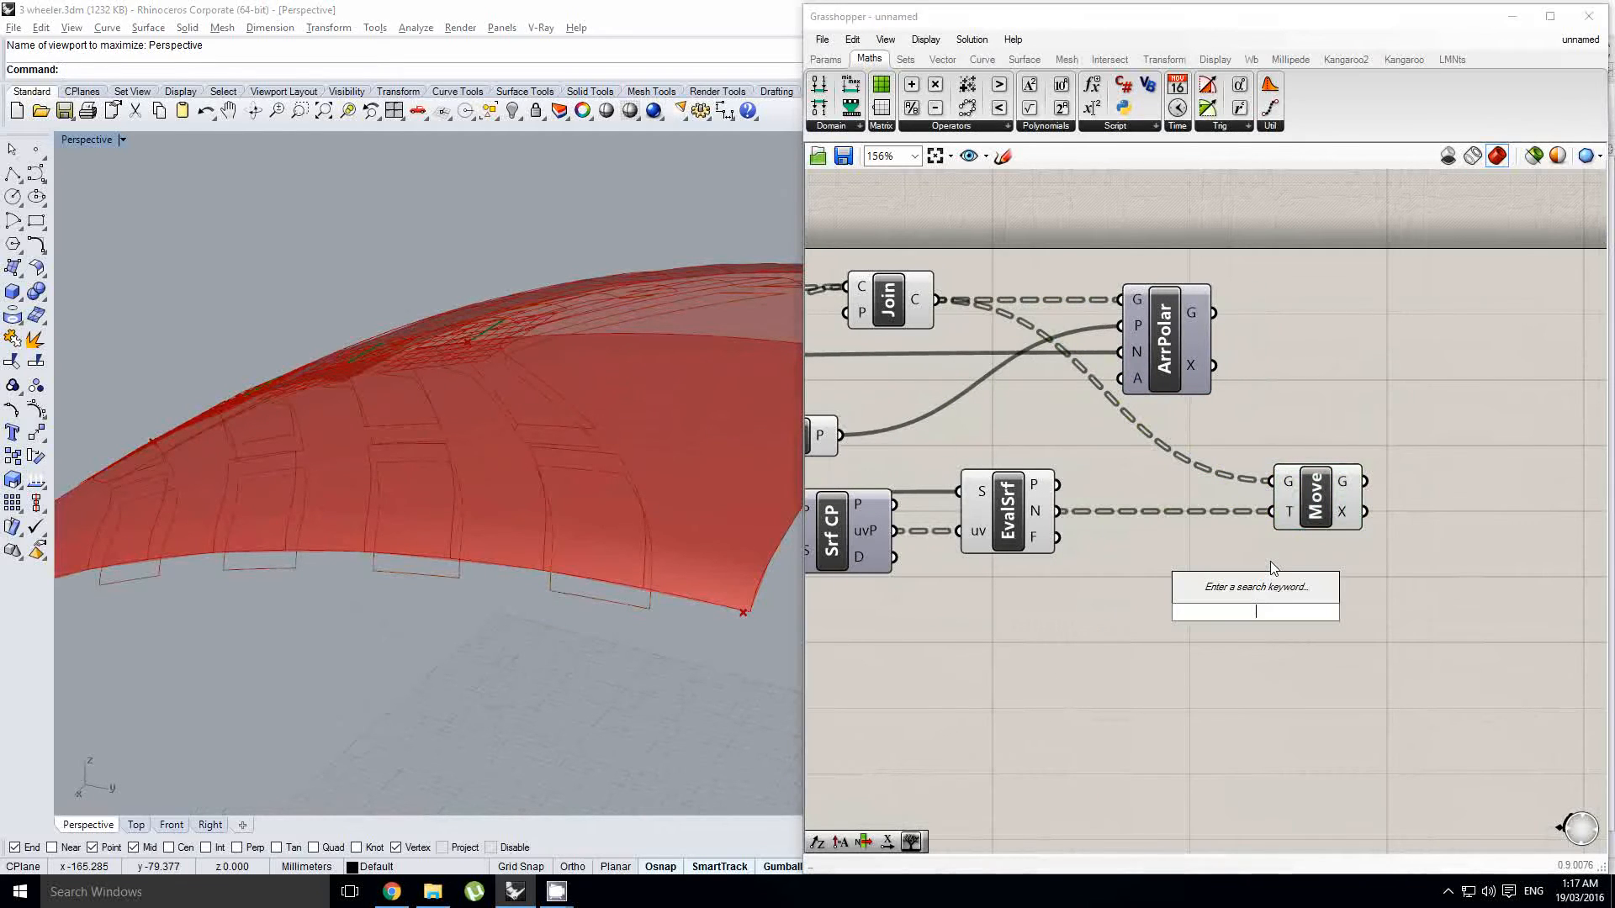
{"action": "type", "text": "extrud"}
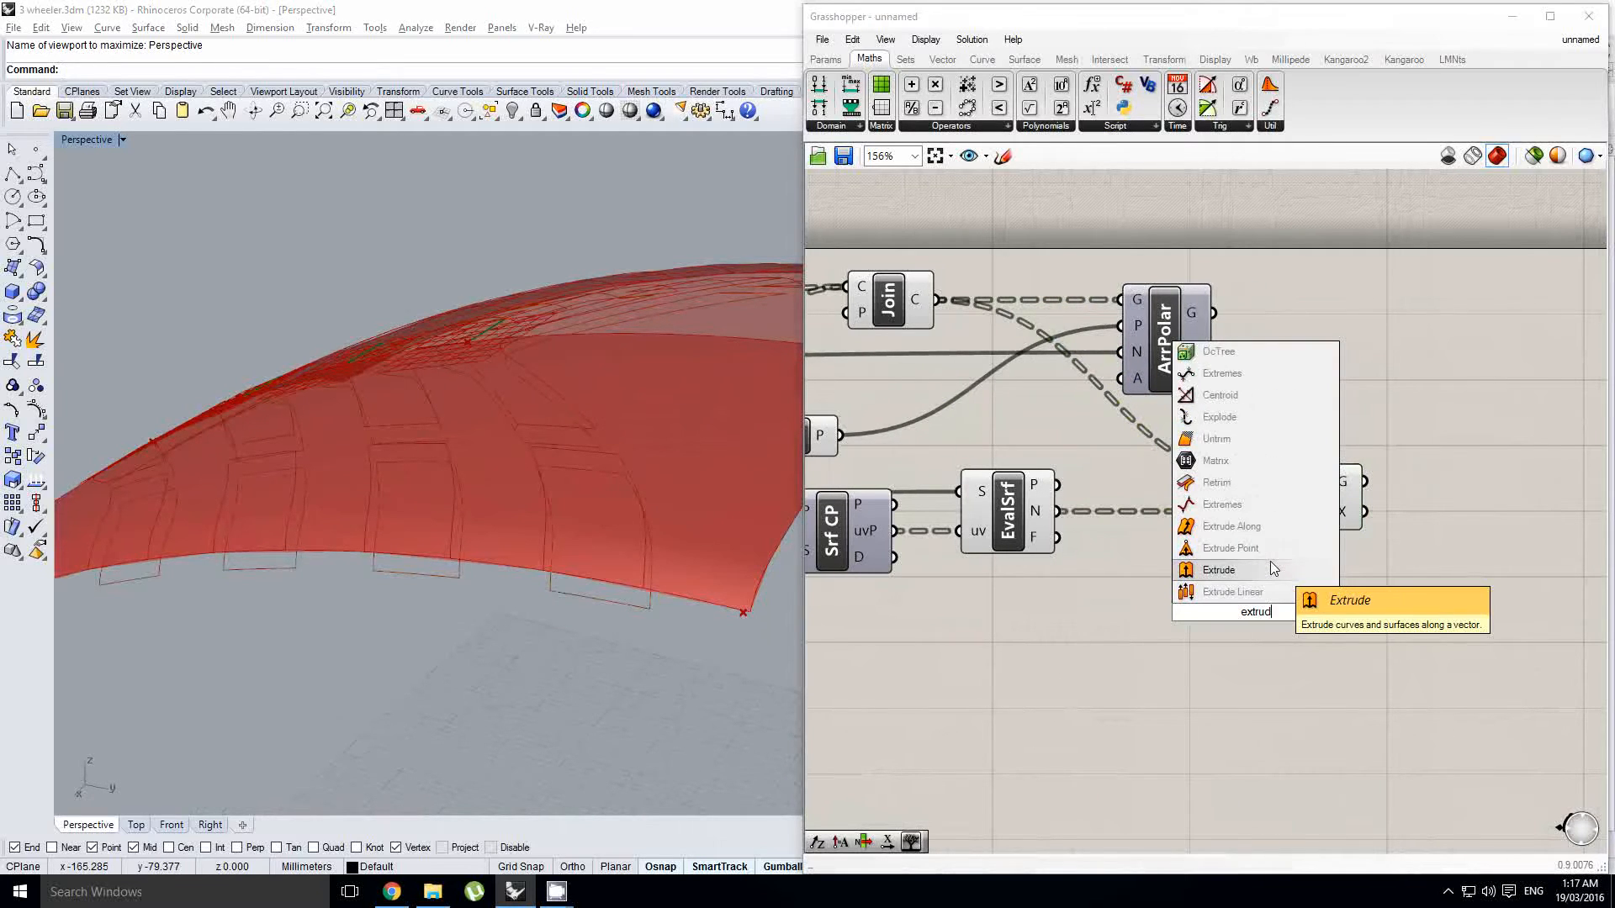
{"action": "left_click", "coordinate": [1225, 567]}
{"action": "left_click_drag", "start_coordinate": [1236, 594], "coordinate": [1544, 510]}
{"action": "right_click_drag", "start_coordinate": [1485, 492], "coordinate": [1309, 512]}
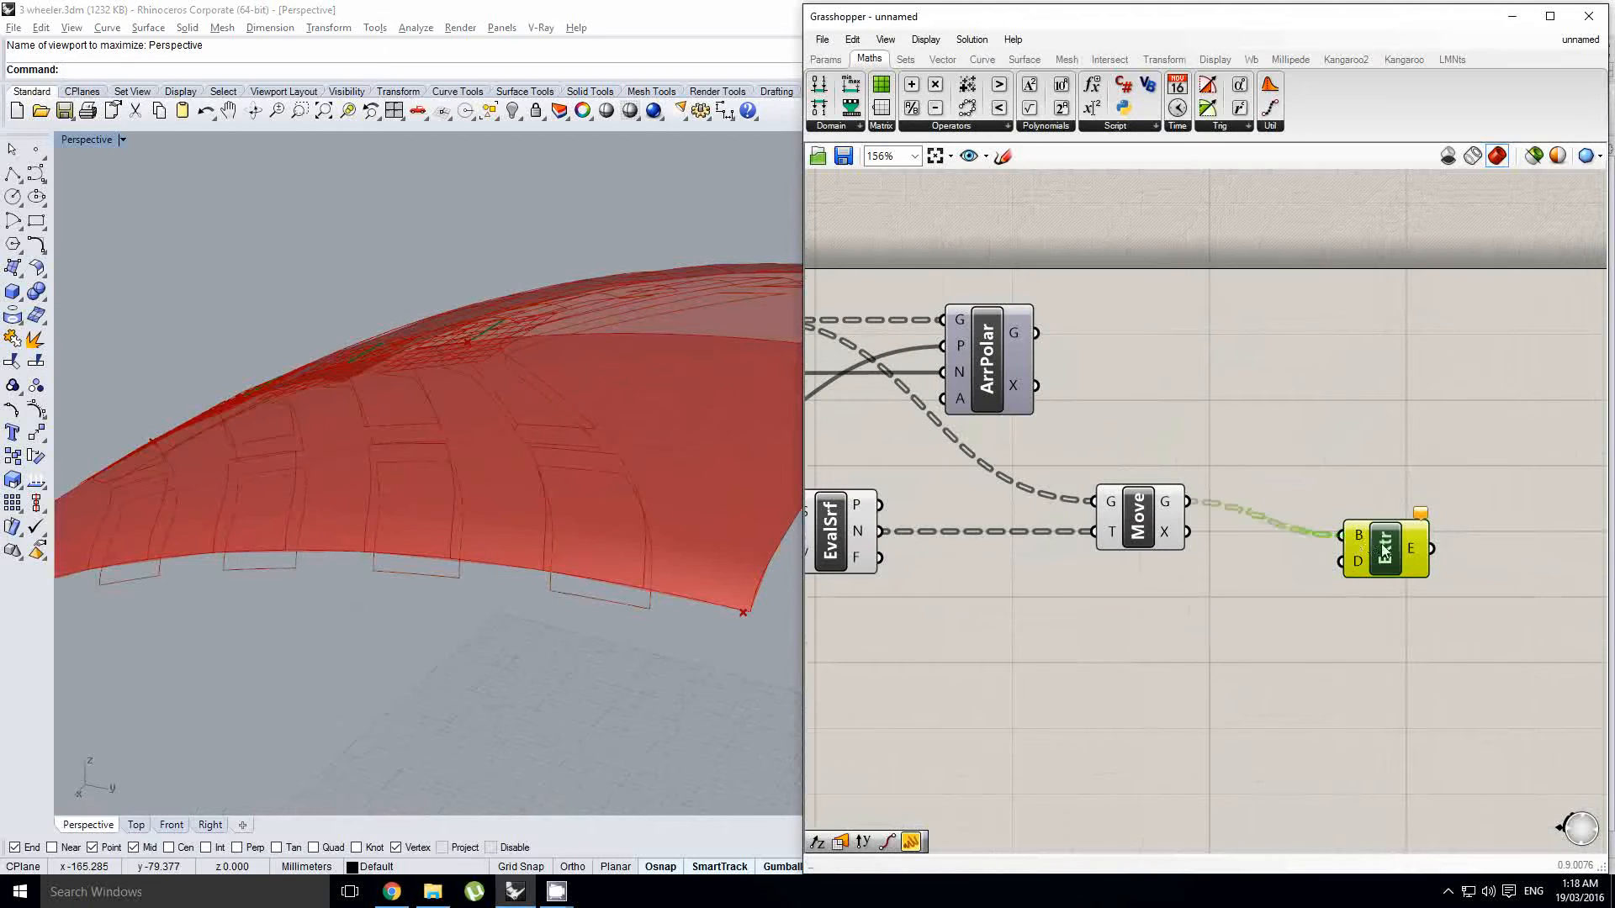
{"action": "left_click_drag", "start_coordinate": [1383, 550], "coordinate": [1383, 551]}
Step: Add an Expression component with the formula -2*x and connect EvalSrf's normal output N to its x input
{"action": "right_click_drag", "start_coordinate": [1067, 606], "coordinate": [1194, 597]}
{"action": "double_click", "coordinate": [1194, 597]}
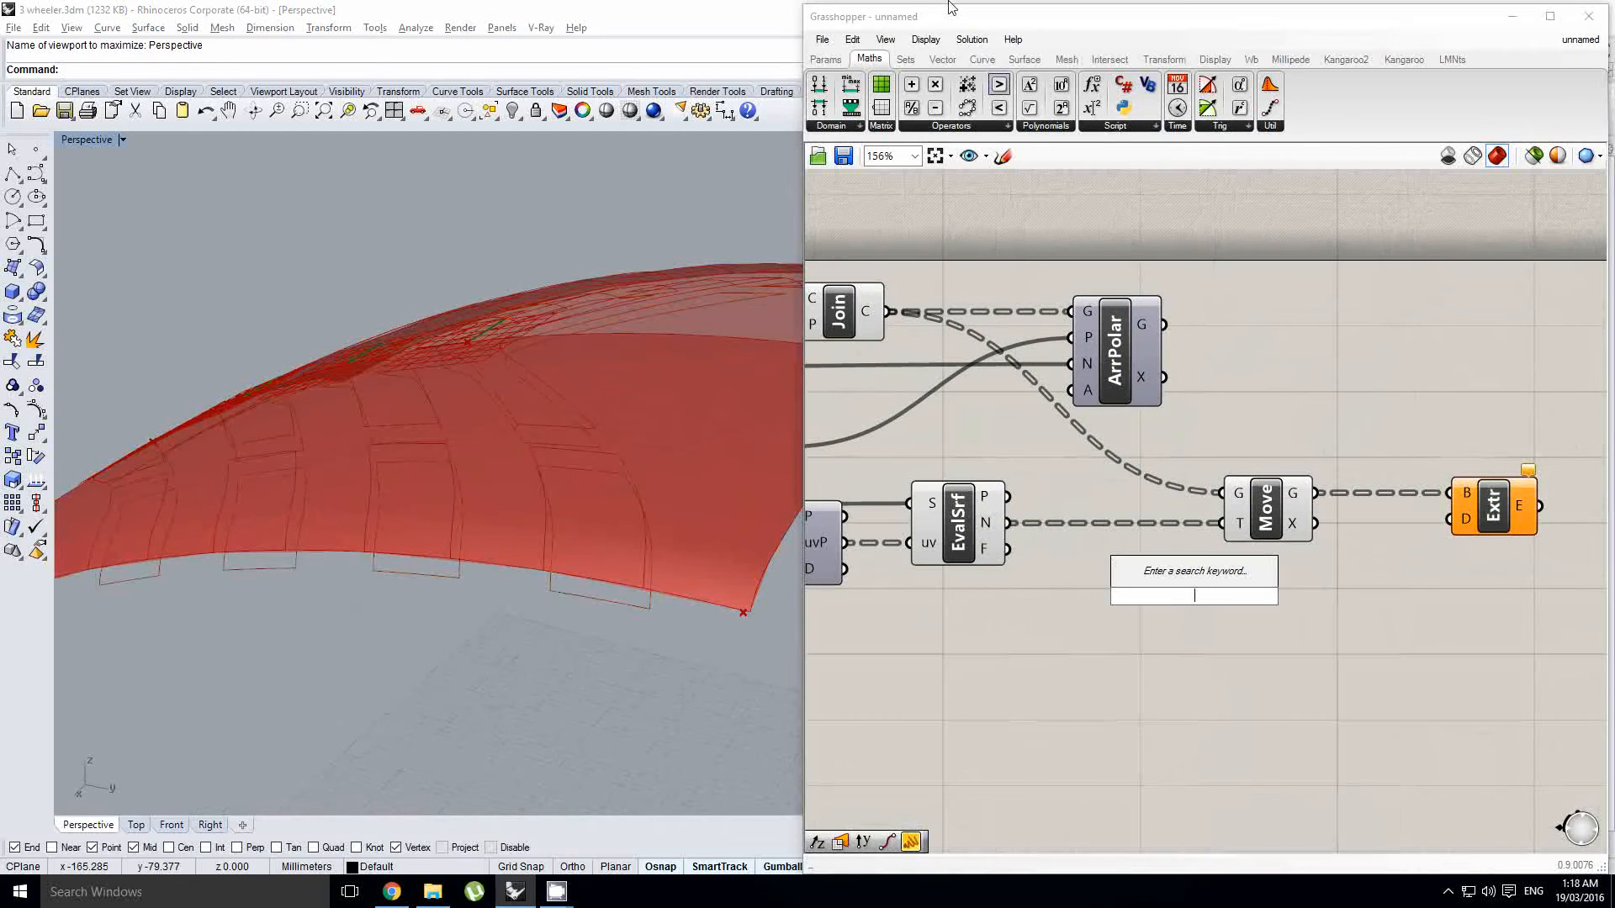
{"action": "left_click", "coordinate": [828, 59]}
{"action": "left_click", "coordinate": [879, 62]}
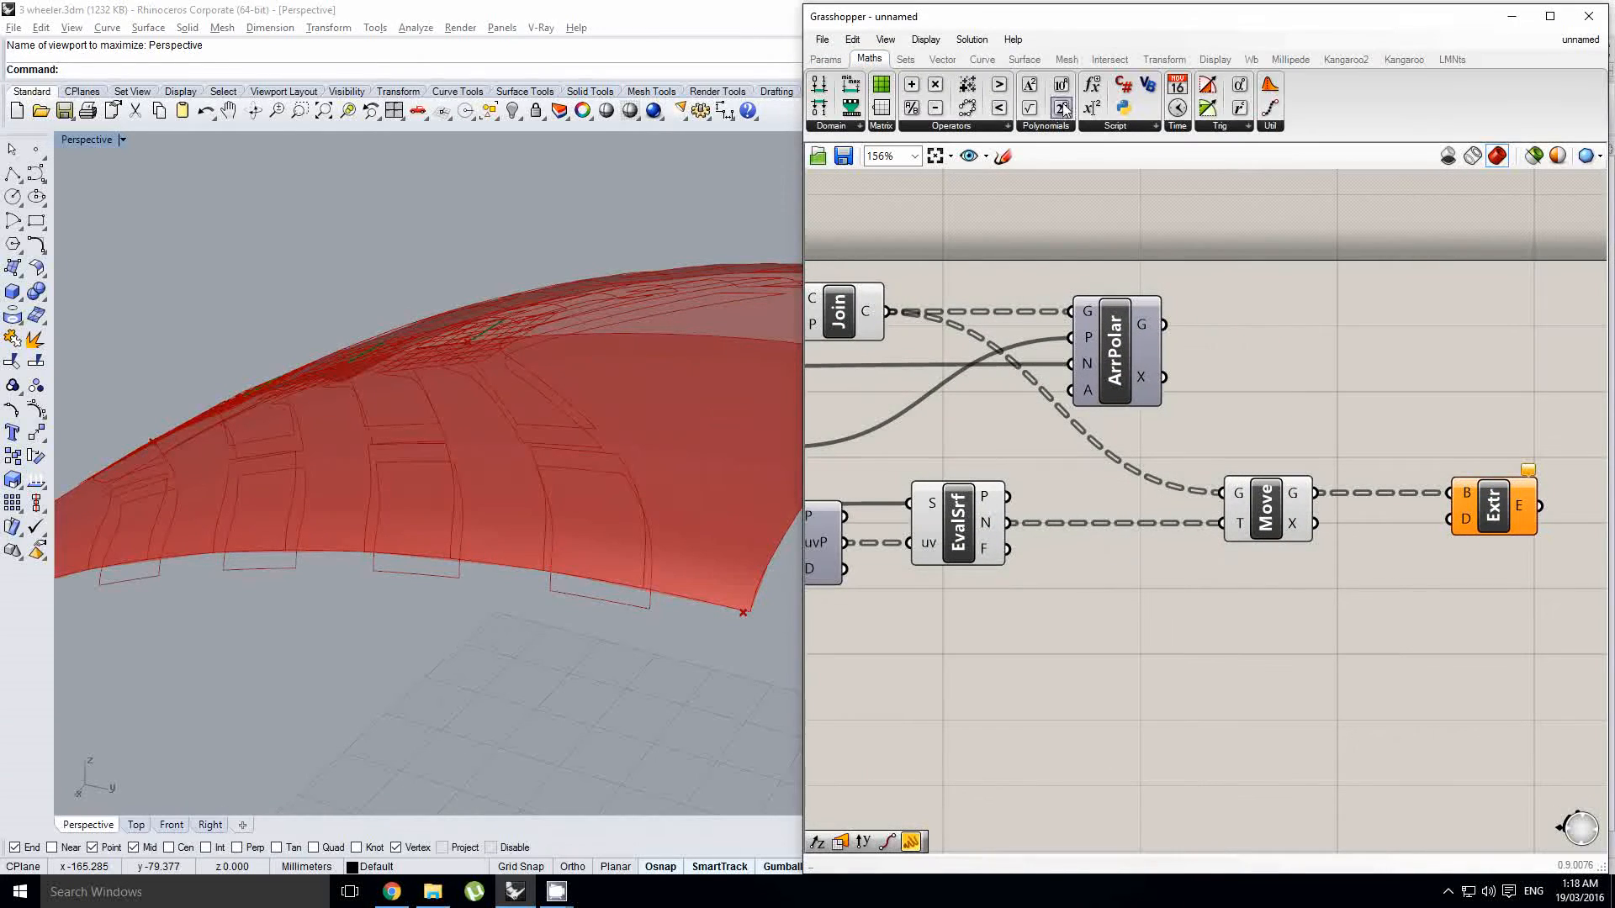
{"action": "left_click", "coordinate": [1226, 593]}
{"action": "double_click", "coordinate": [1226, 598]}
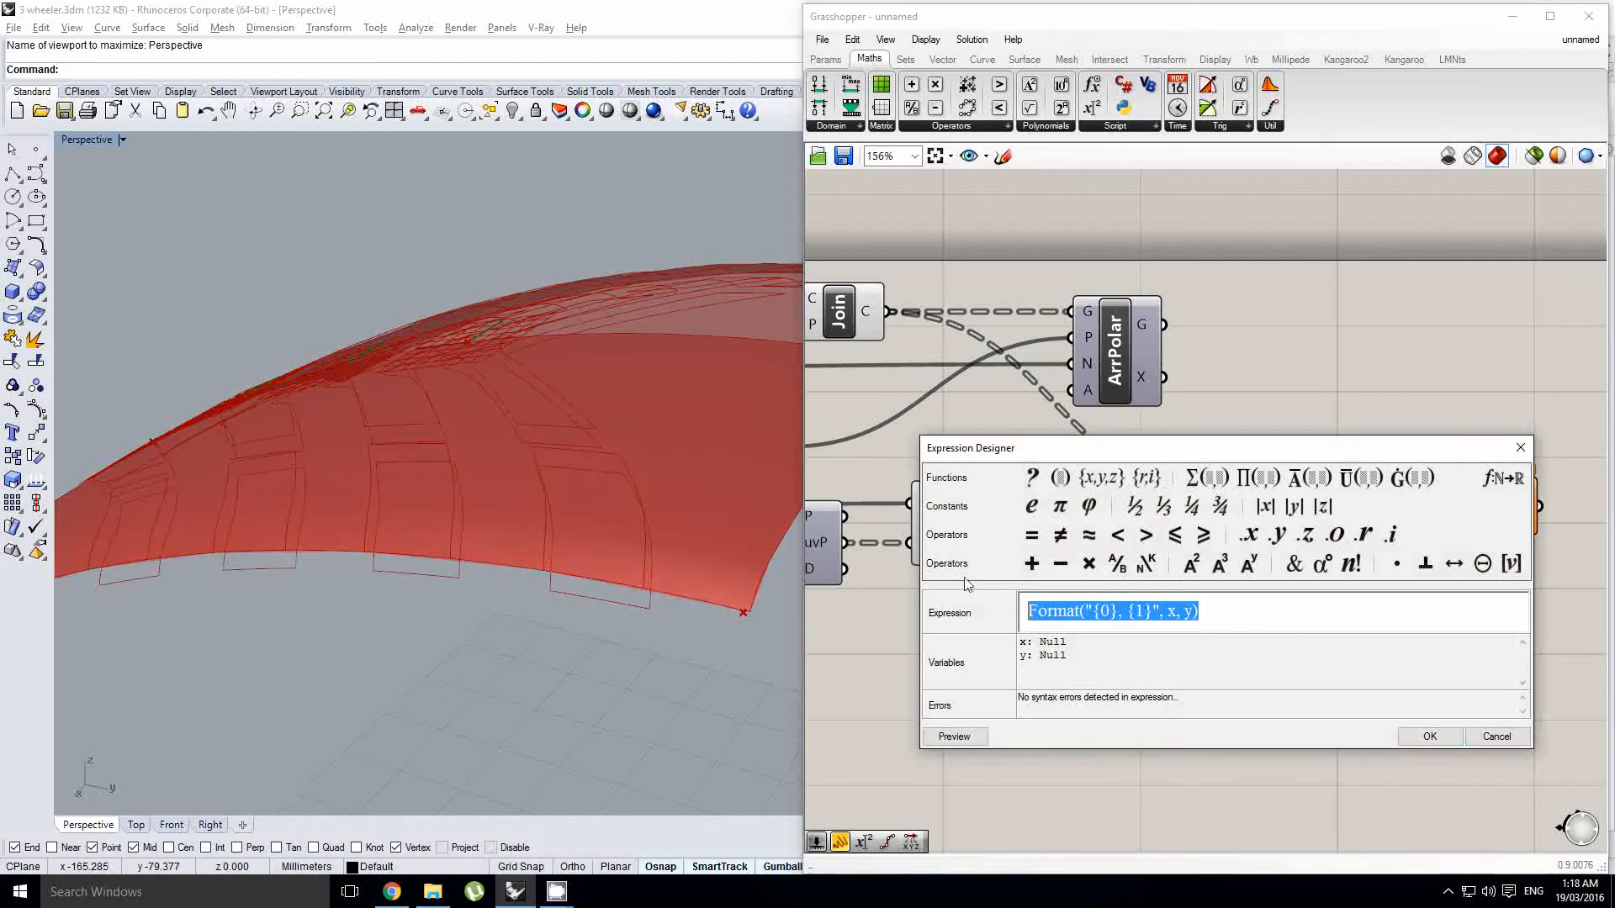
{"action": "type", "text": "-2*x"}
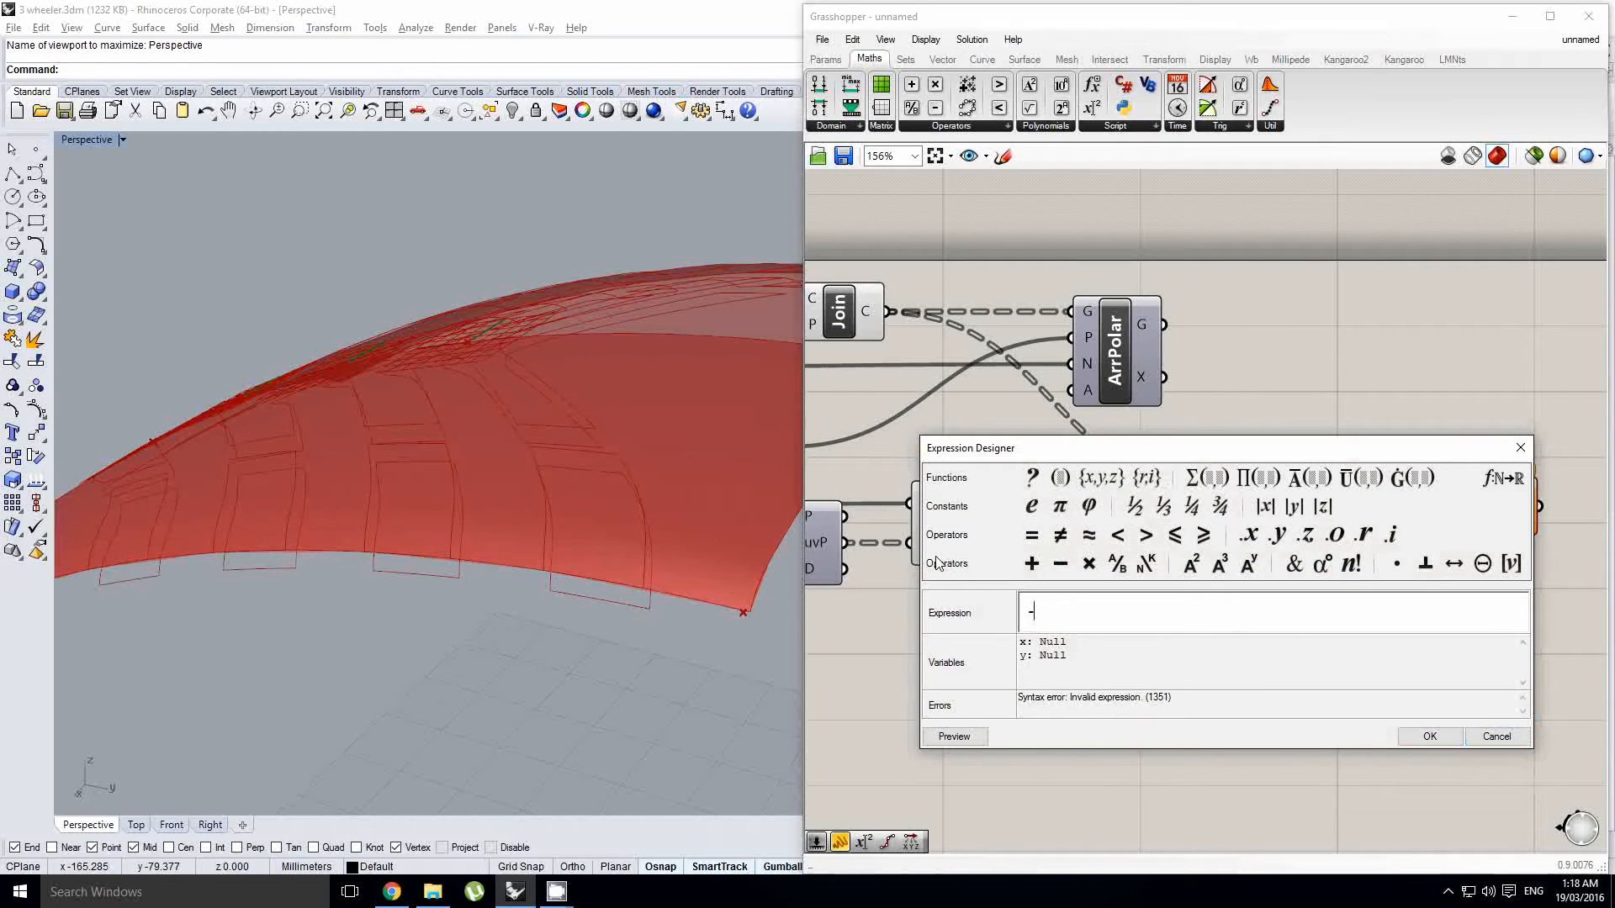
{"action": "left_click", "coordinate": [1445, 734]}
{"action": "left_click_drag", "start_coordinate": [1008, 522], "coordinate": [1164, 581]}
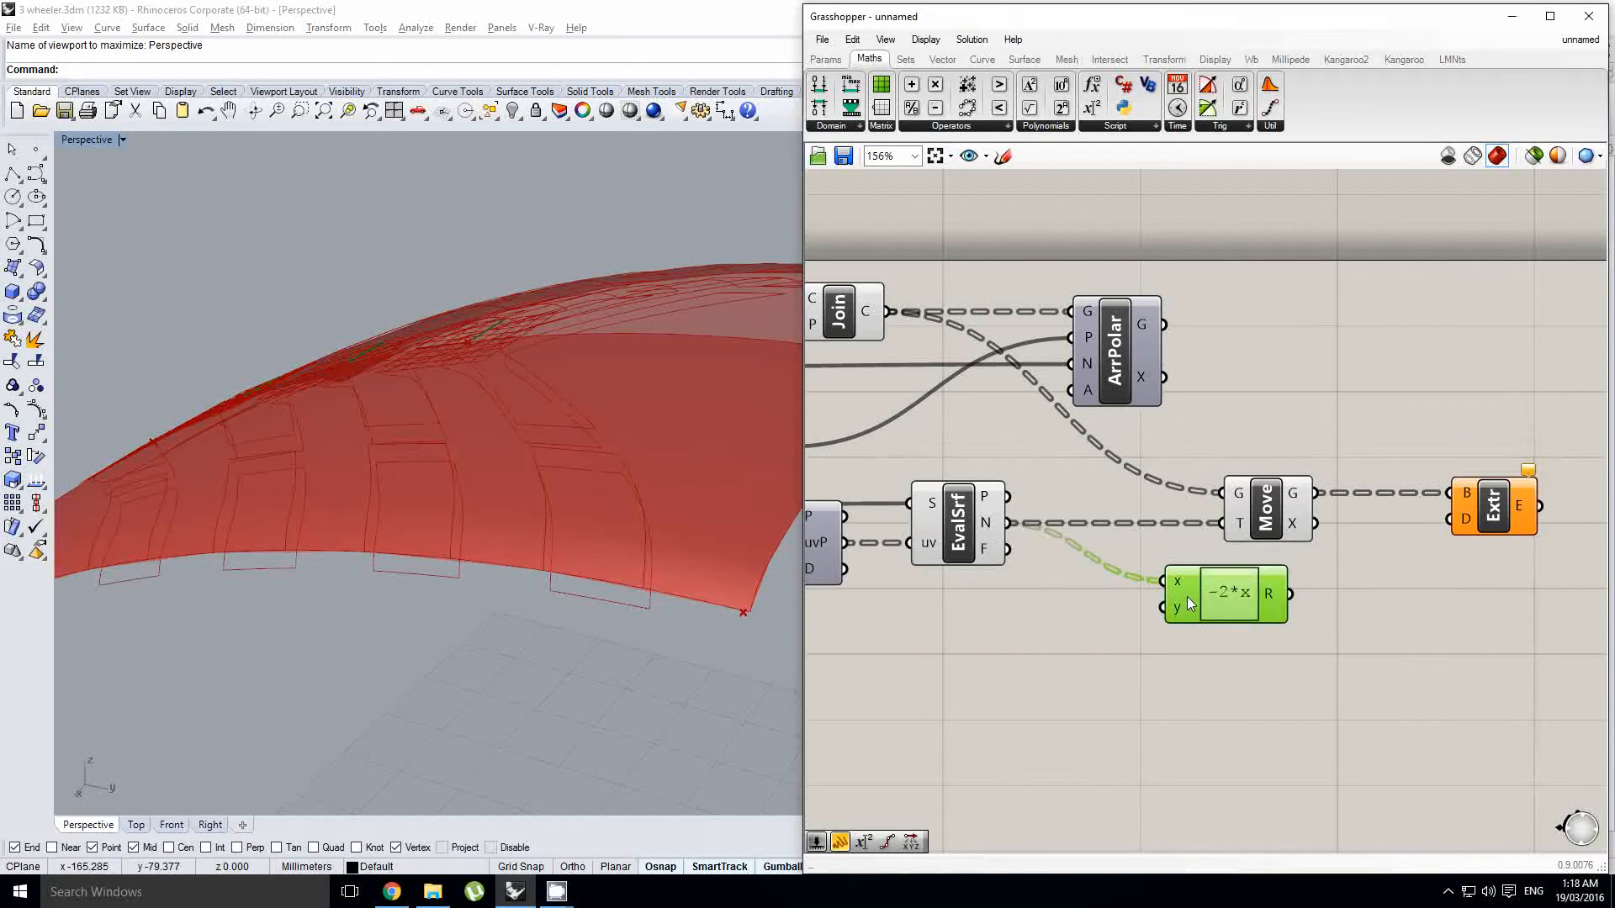
Step: Remove the expression's unused y input and connect its R output to the Extrude component's D input
{"action": "scroll", "coordinate": [1187, 597], "scroll_direction": "up", "scroll_amount": 3}
{"action": "left_click", "coordinate": [1190, 613]}
{"action": "right_click_drag", "start_coordinate": [1251, 613], "coordinate": [985, 596]}
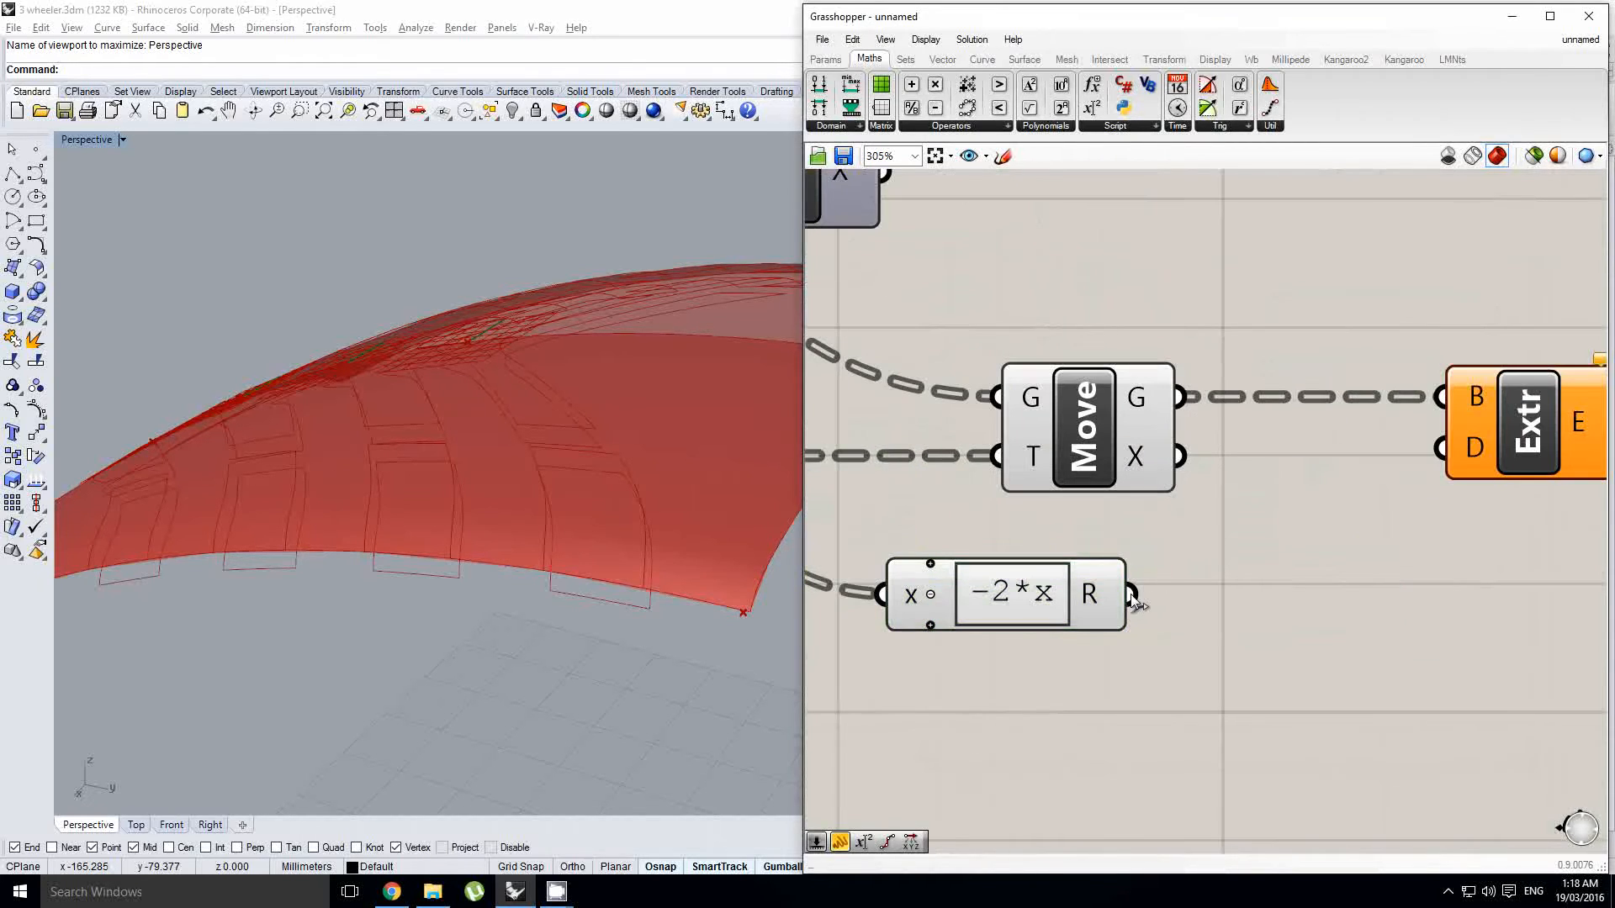
{"action": "left_click_drag", "start_coordinate": [1131, 594], "coordinate": [1463, 467]}
{"action": "left_click_drag", "start_coordinate": [1058, 587], "coordinate": [1120, 605]}
{"action": "scroll", "coordinate": [1120, 606], "scroll_direction": "down", "scroll_amount": 5}
{"action": "right_click_drag", "start_coordinate": [1147, 549], "coordinate": [1187, 547]}
{"action": "right_click_drag", "start_coordinate": [538, 496], "coordinate": [546, 539]}
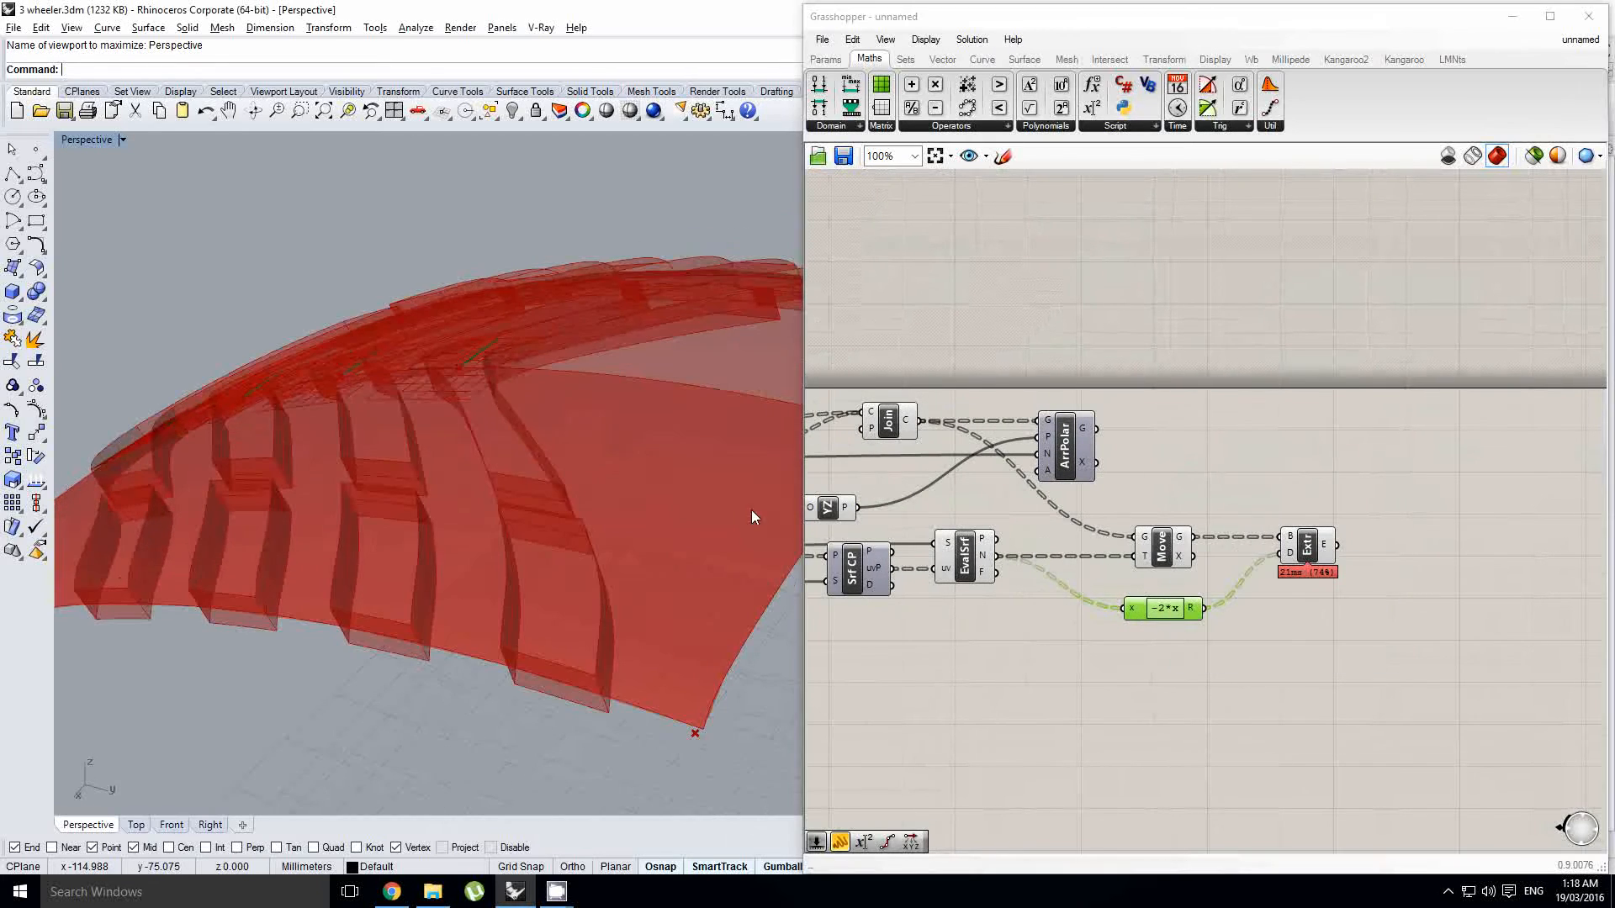
{"action": "right_click_drag", "start_coordinate": [1492, 568], "coordinate": [1352, 592]}
{"action": "double_click", "coordinate": [1353, 592]}
{"action": "type", "text": "trim"}
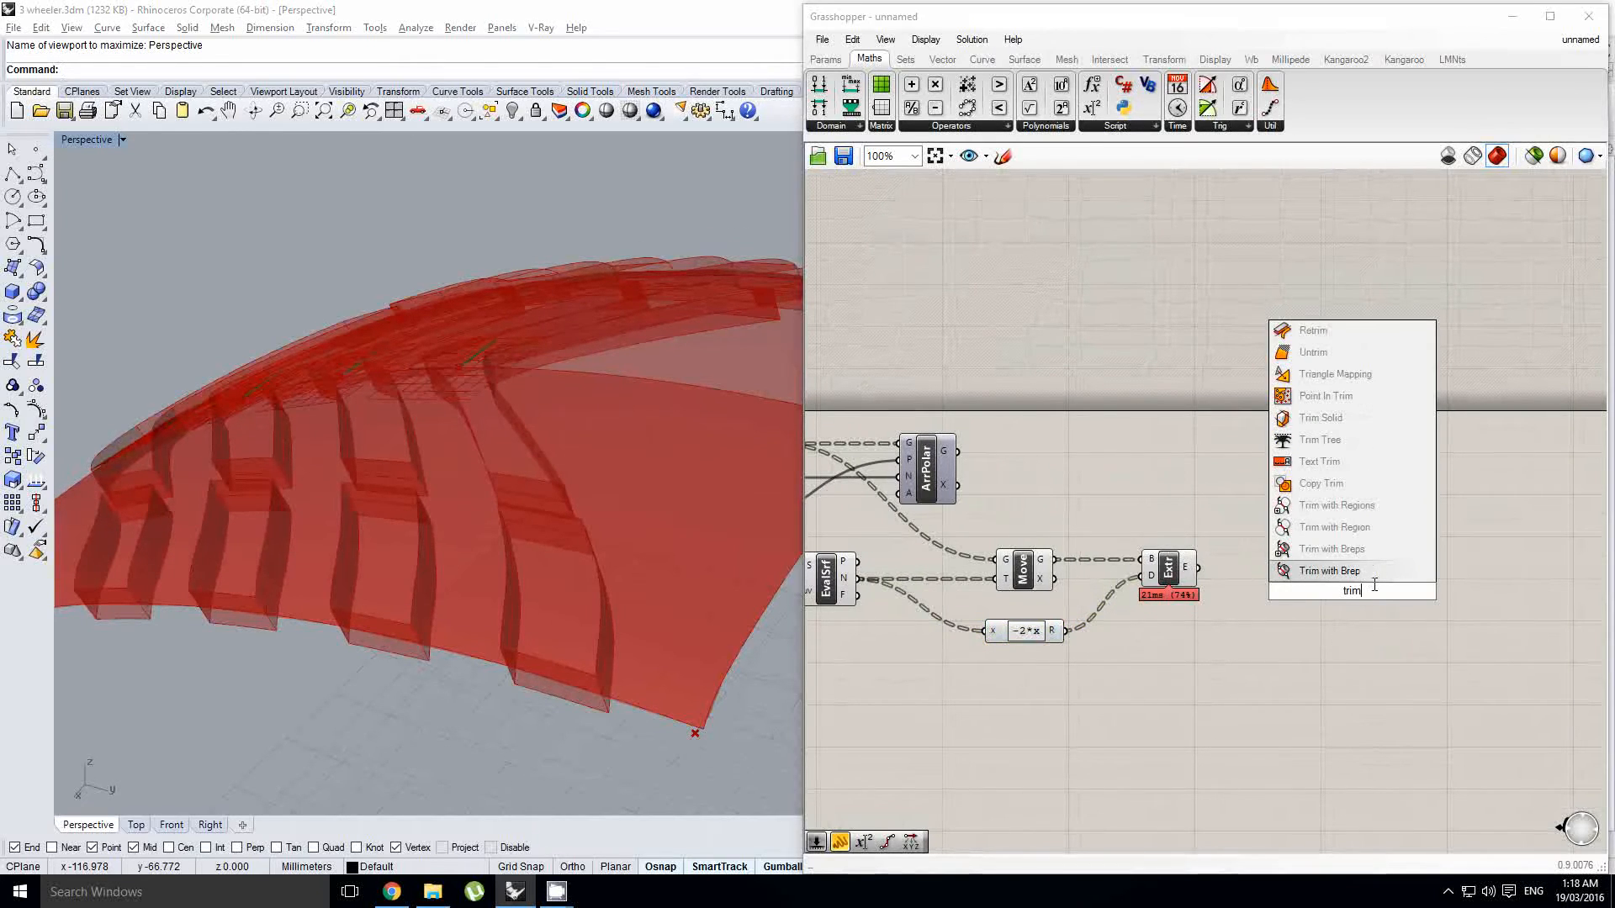
{"action": "right_click_drag", "start_coordinate": [1167, 574], "coordinate": [1195, 574]}
{"action": "left_click", "coordinate": [1195, 575]}
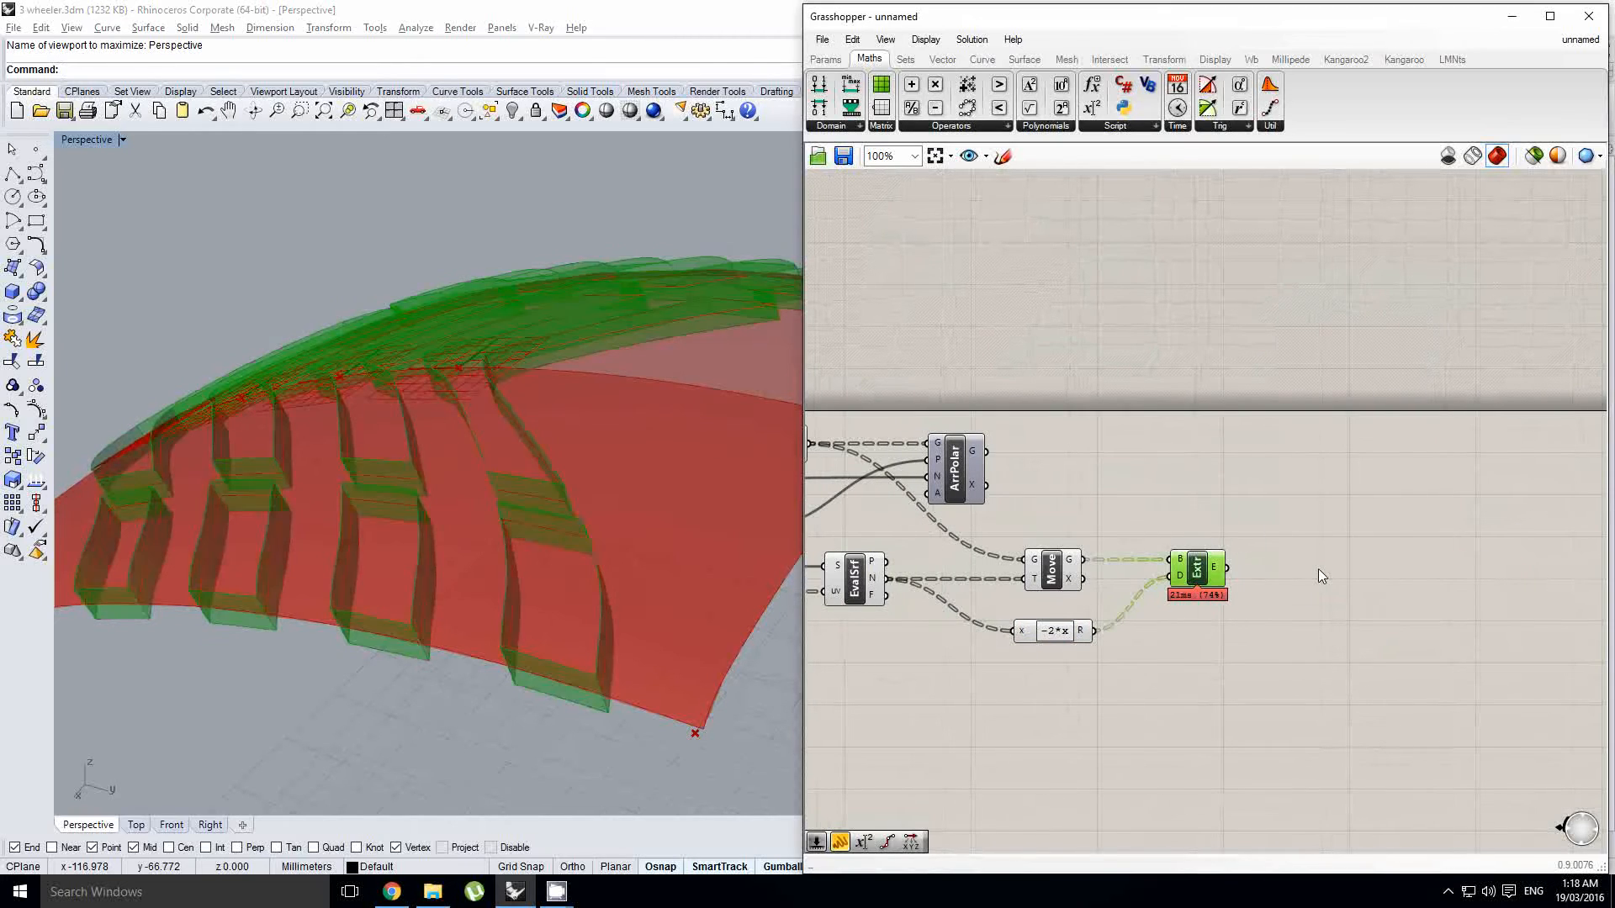
Step: Add a Split Brep component beside the Extrude component
{"action": "double_click", "coordinate": [1319, 568]}
{"action": "type", "text": "split"}
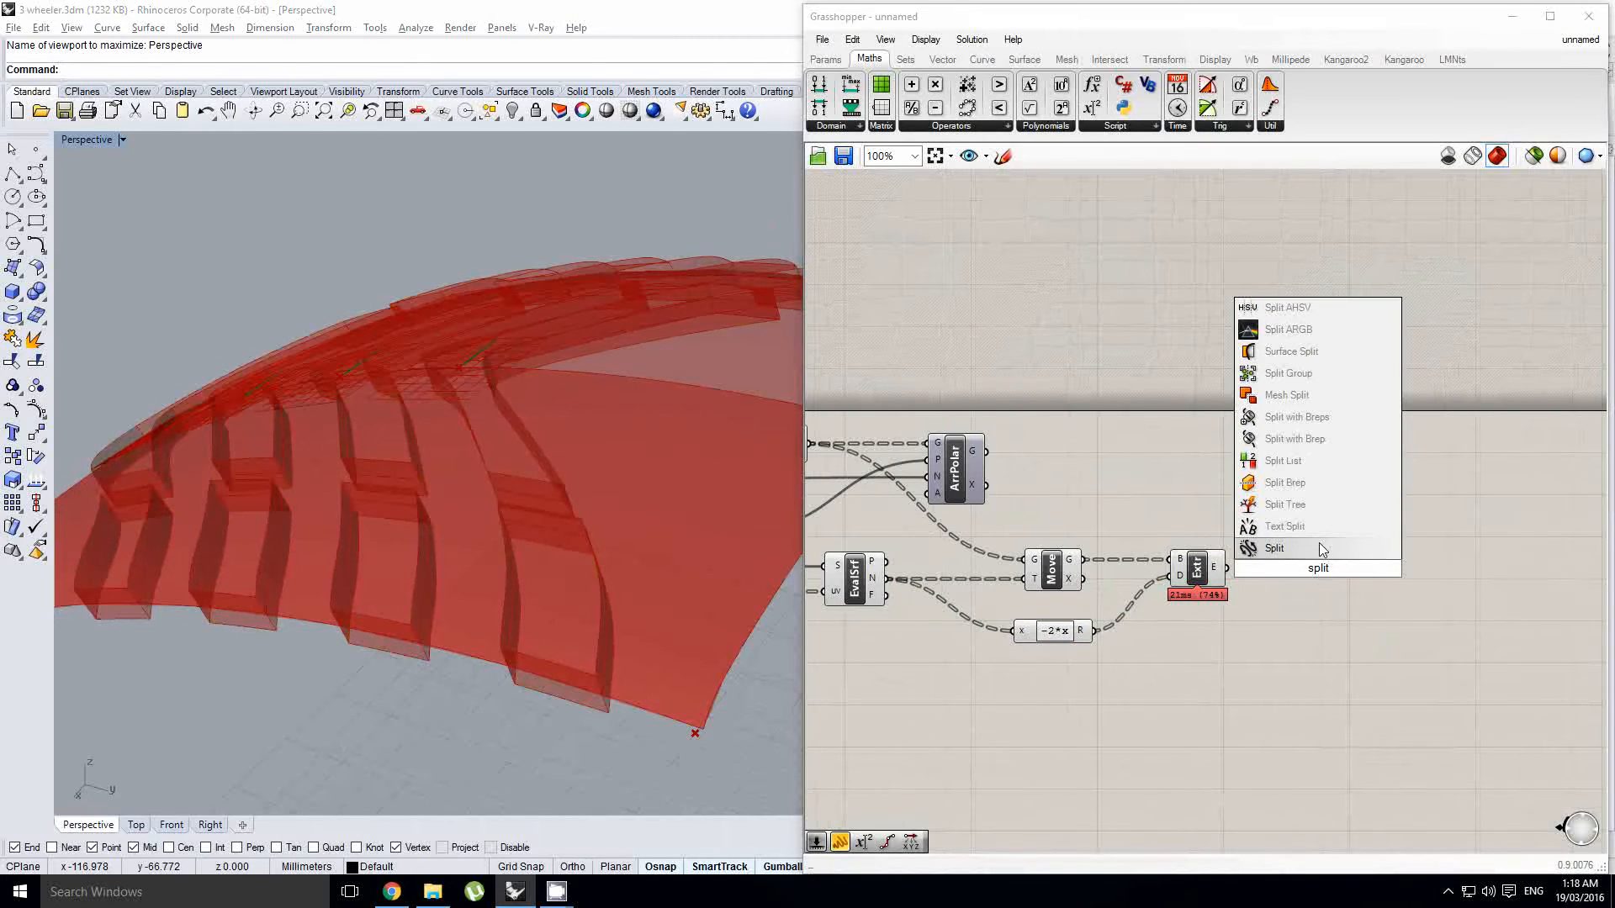
{"action": "left_click", "coordinate": [1342, 482]}
{"action": "scroll", "coordinate": [1323, 574], "scroll_direction": "up", "scroll_amount": 1}
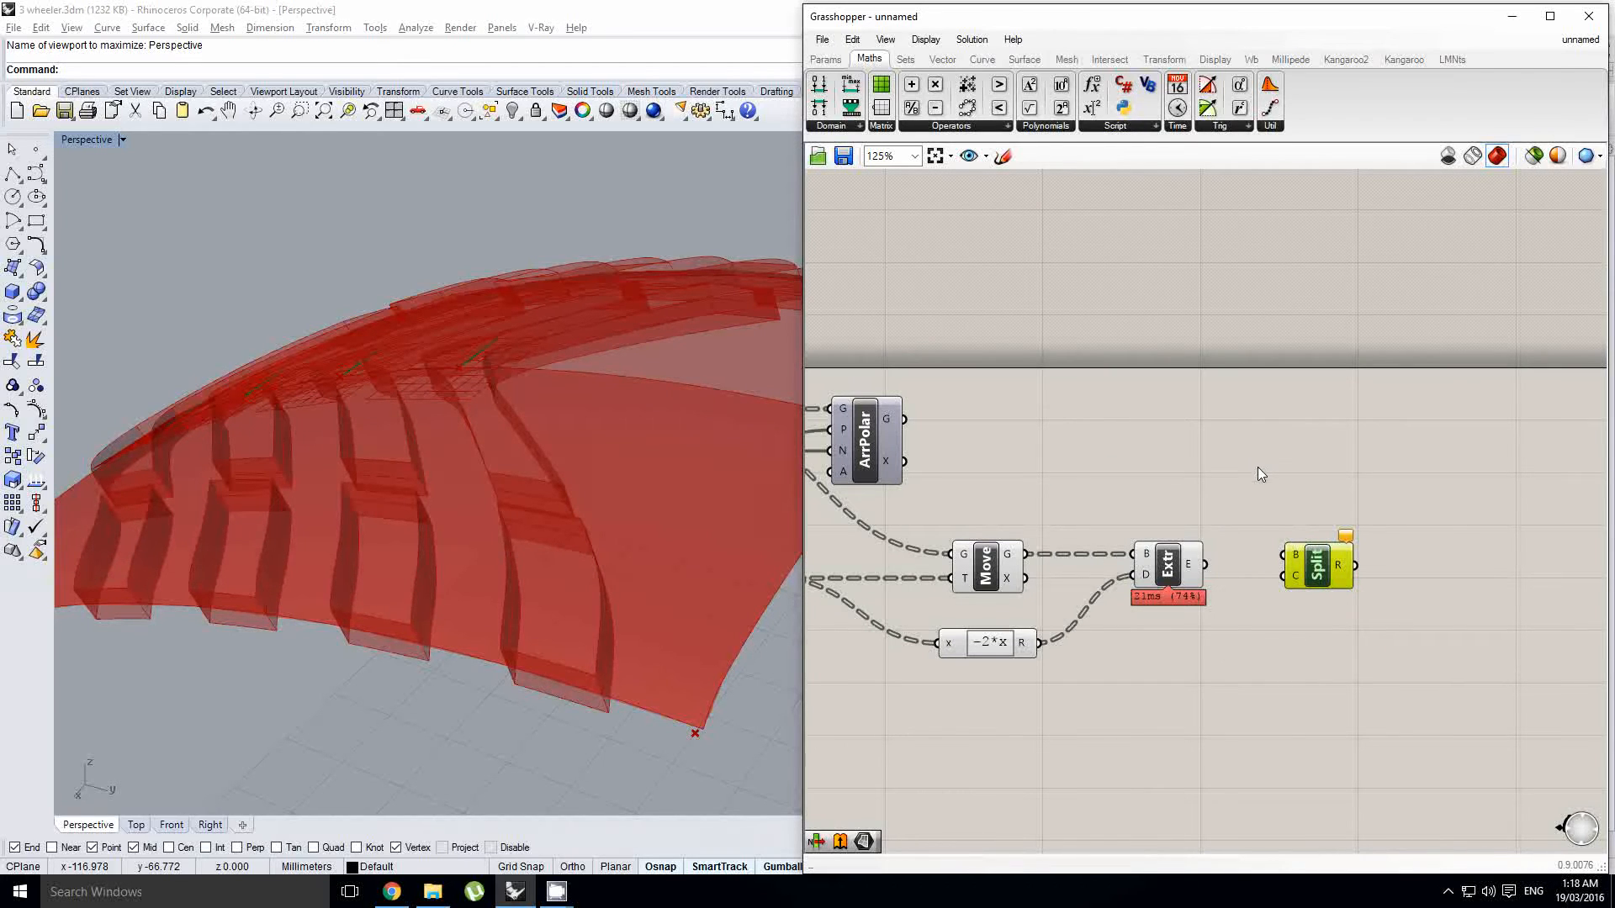
{"action": "scroll", "coordinate": [1325, 584], "scroll_direction": "up", "scroll_amount": 1}
{"action": "left_click_drag", "start_coordinate": [1295, 583], "coordinate": [1313, 592]}
Step: Examine how the extruded tread outlines pass through the tire surface from different angles
{"action": "right_click_drag", "start_coordinate": [475, 476], "coordinate": [616, 518]}
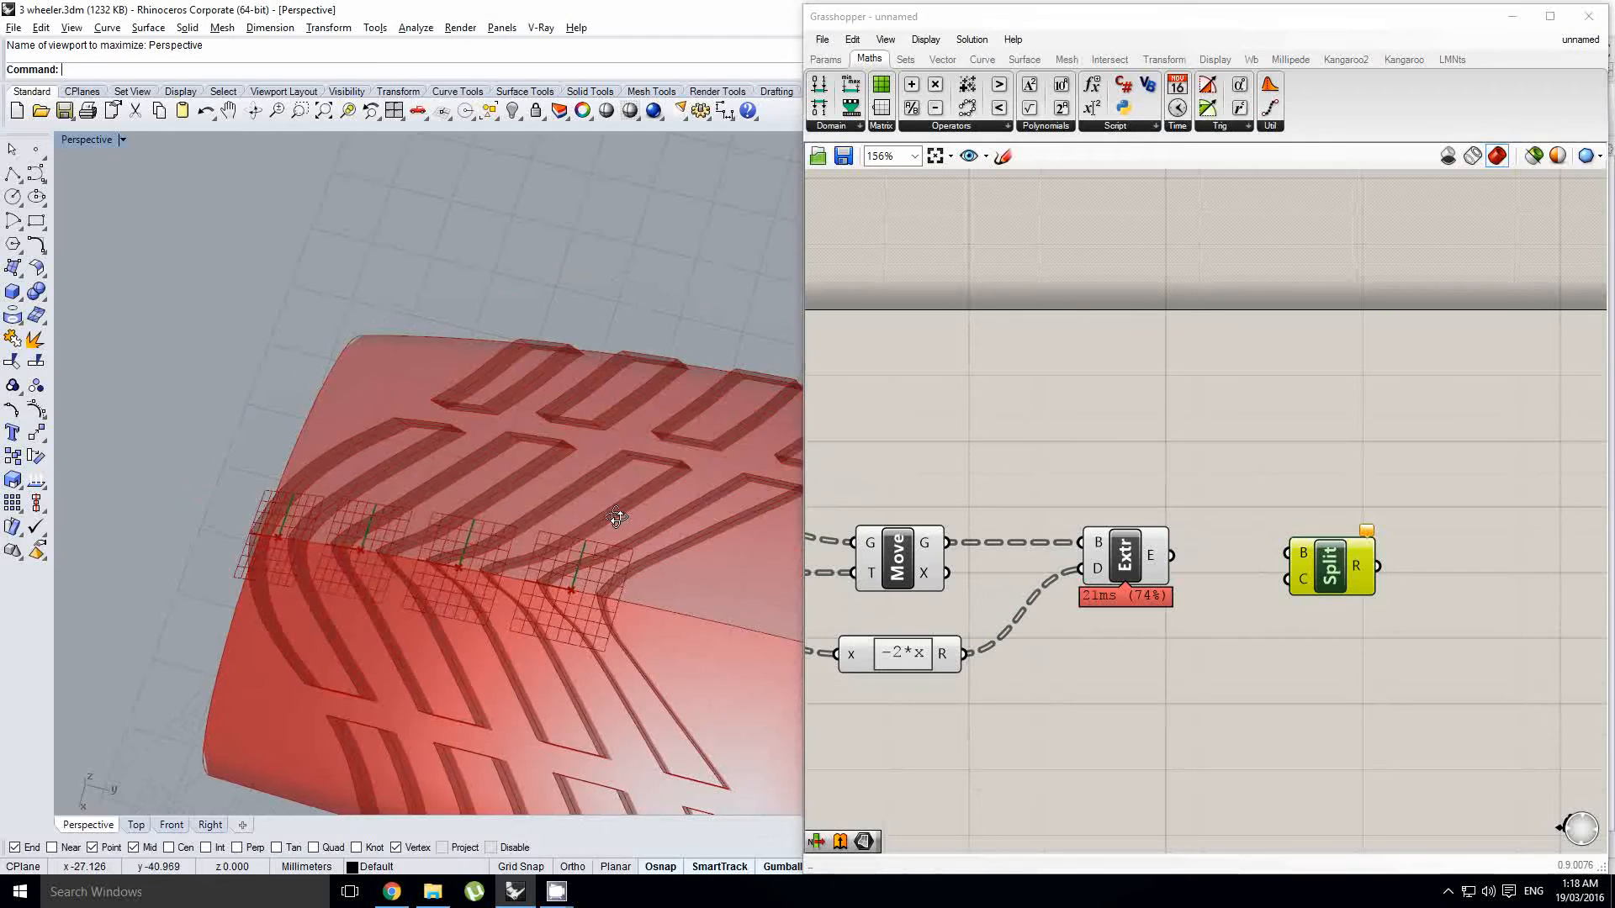
{"action": "right_click_drag", "start_coordinate": [1192, 622], "coordinate": [1300, 540]}
{"action": "left_click", "coordinate": [1180, 535]}
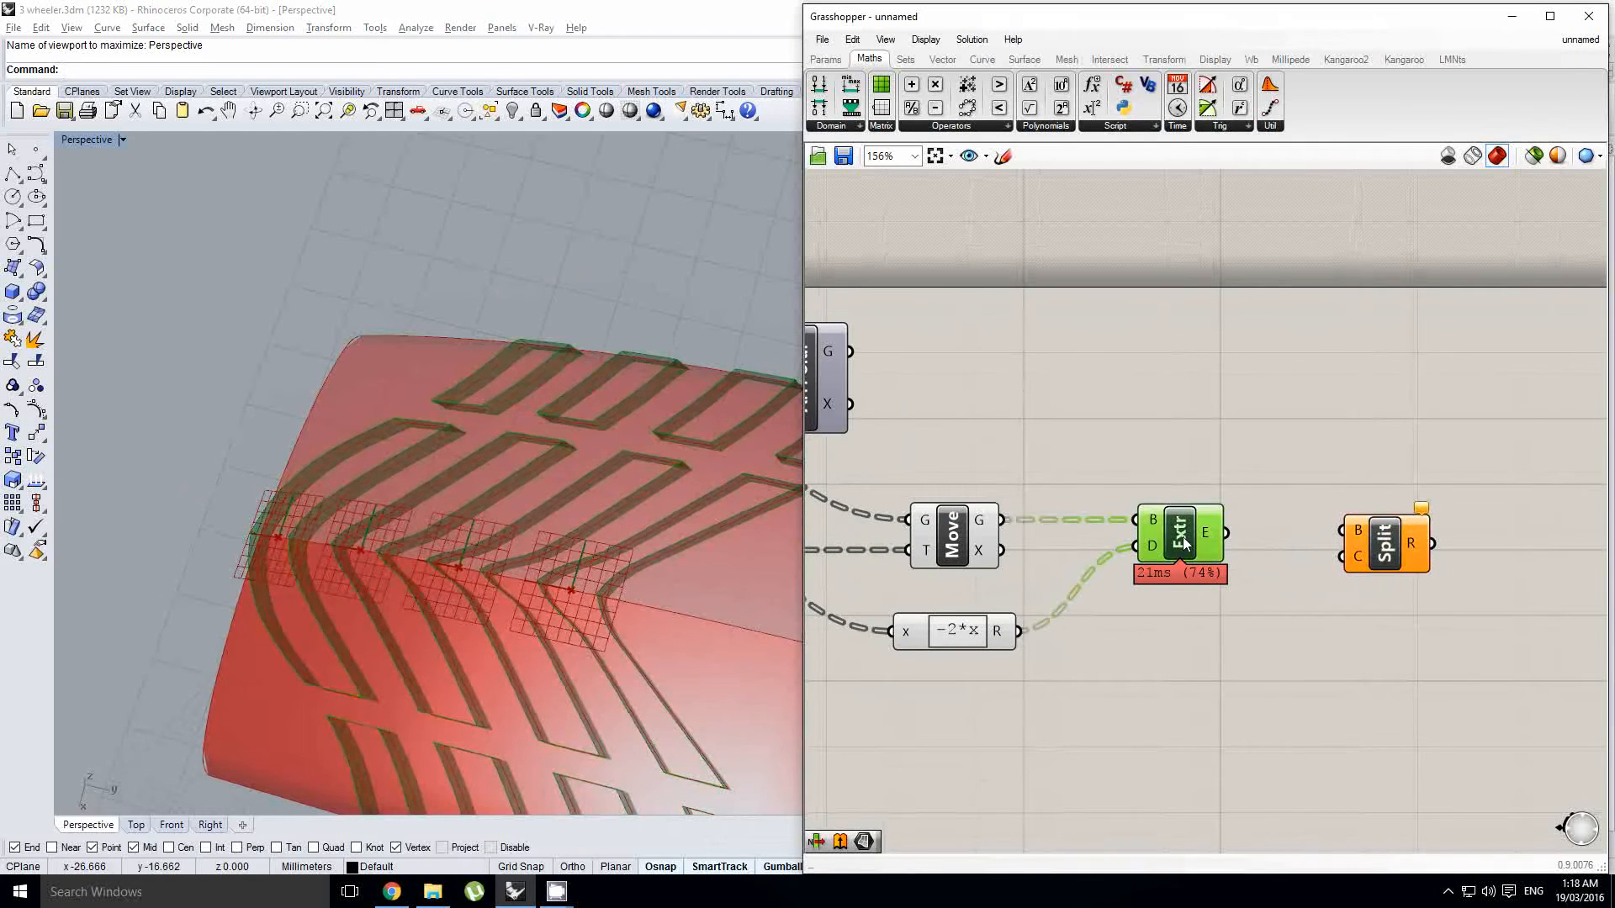
{"action": "mouse_move", "coordinate": [580, 521]}
{"action": "right_mouse_down"}
{"action": "mouse_move", "coordinate": [590, 437]}
{"action": "mouse_move", "coordinate": [585, 471]}
{"action": "mouse_move", "coordinate": [541, 392]}
{"action": "mouse_move", "coordinate": [615, 363]}
{"action": "mouse_move", "coordinate": [572, 396]}
{"action": "mouse_move", "coordinate": [593, 501]}
{"action": "right_mouse_up"}
{"action": "right_click_drag", "start_coordinate": [1253, 618], "coordinate": [1167, 593]}
{"action": "left_click", "coordinate": [1219, 517]}
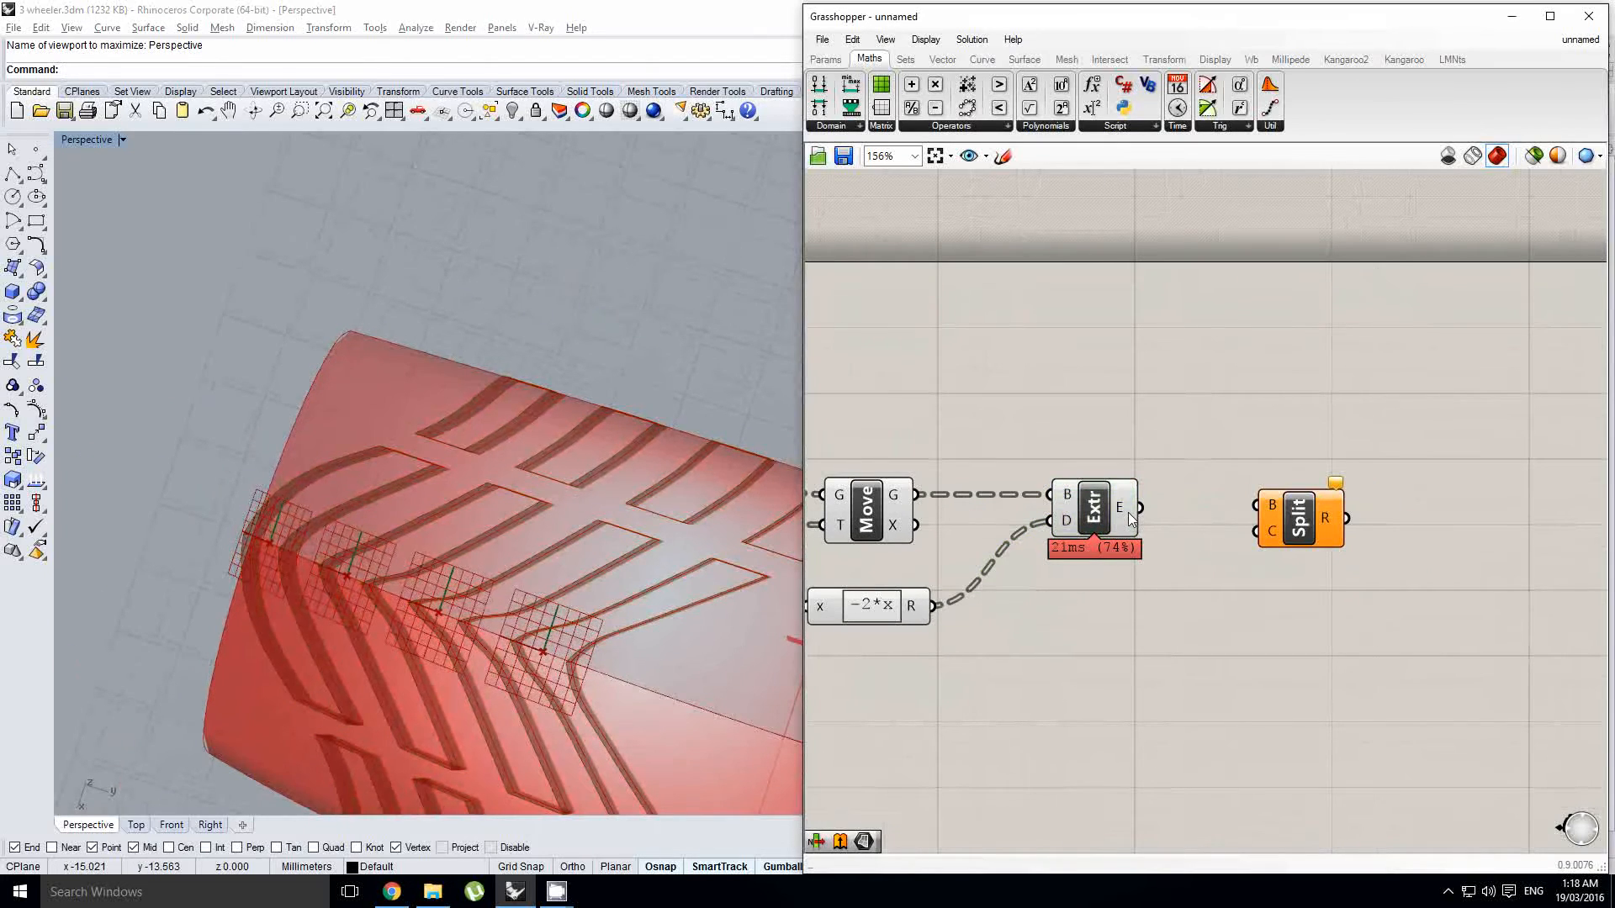
{"action": "right_click_drag", "start_coordinate": [1197, 328], "coordinate": [1200, 357]}
Step: Add a Surface Split component to the canvas above the Split component
{"action": "left_click", "coordinate": [1110, 58]}
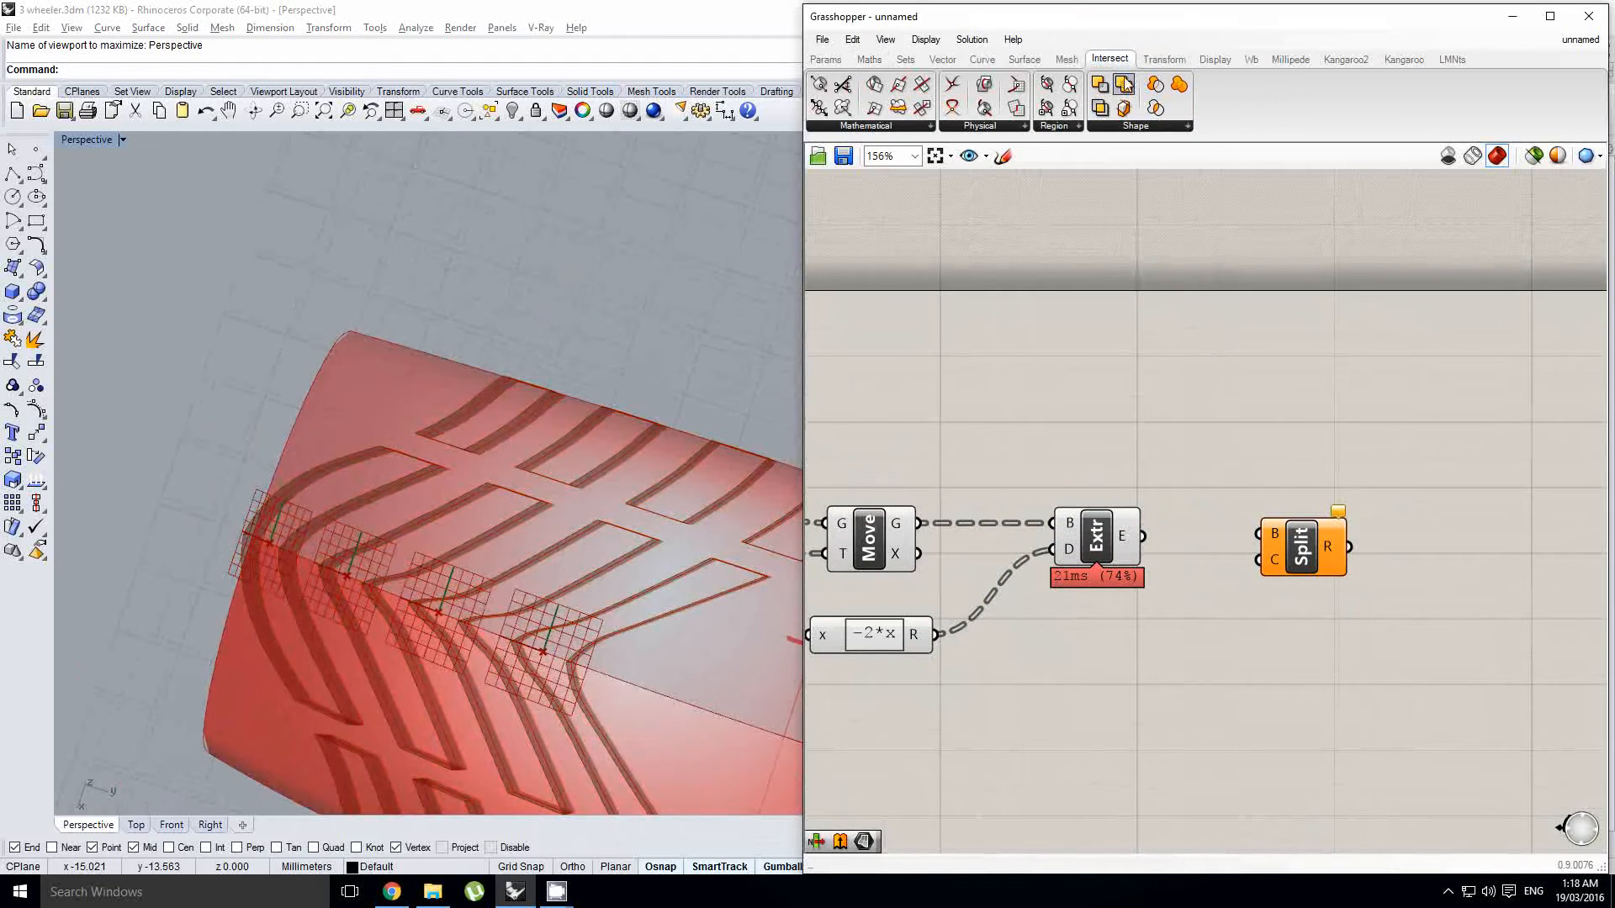
{"action": "left_click", "coordinate": [1062, 126]}
{"action": "left_click", "coordinate": [967, 127]}
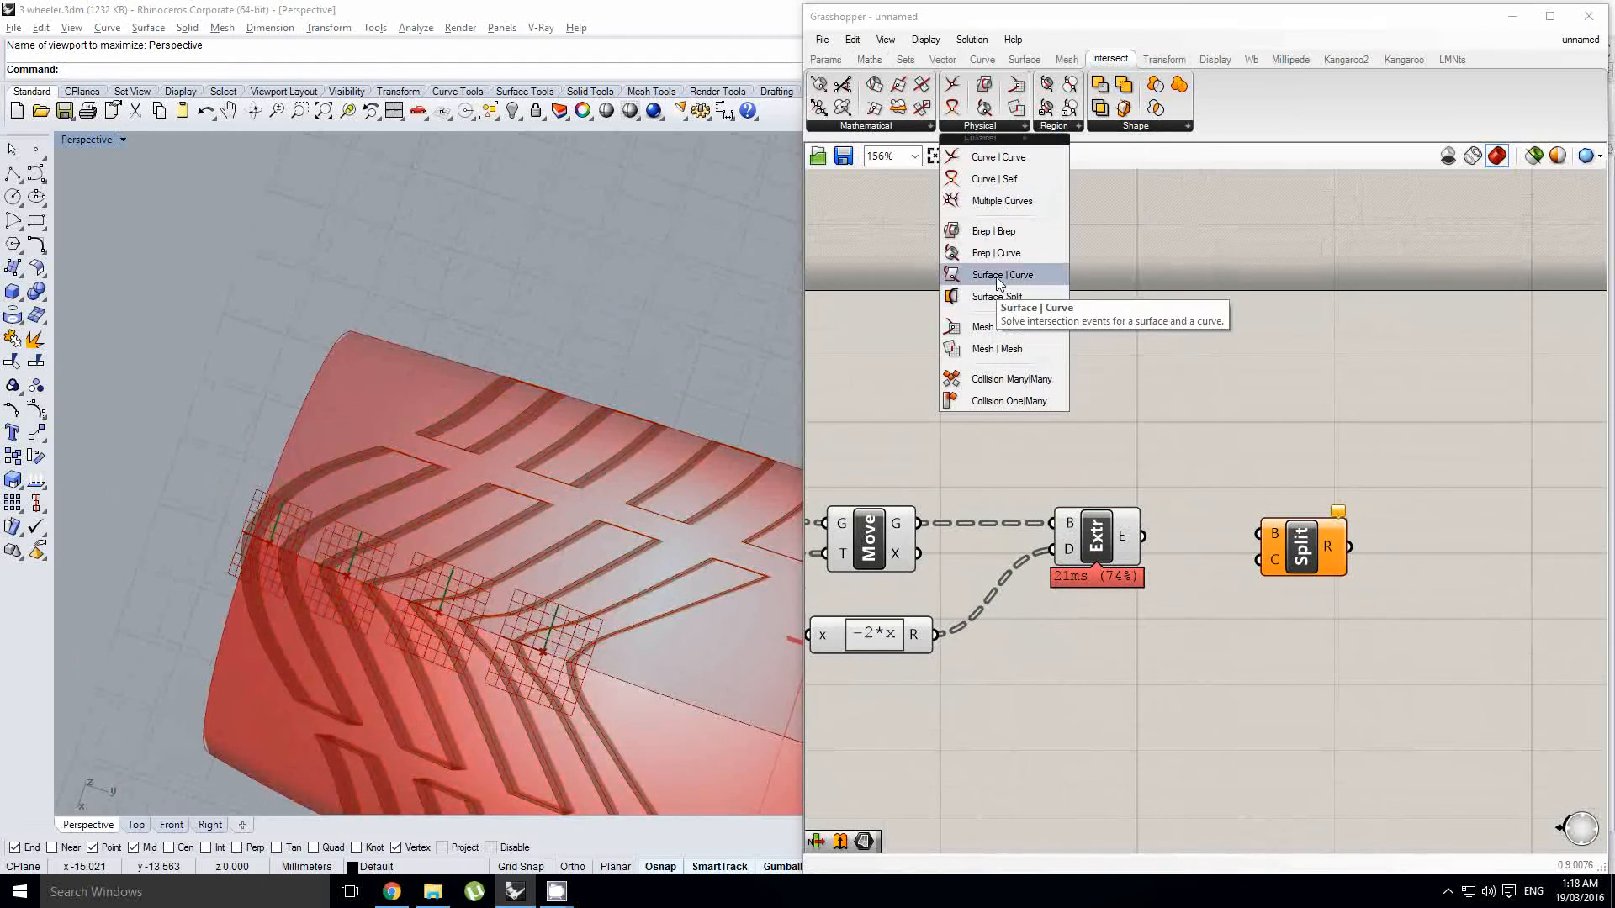
{"action": "left_click_drag", "start_coordinate": [997, 299], "coordinate": [1245, 424]}
{"action": "scroll", "coordinate": [1252, 424], "scroll_direction": "up", "scroll_amount": 2}
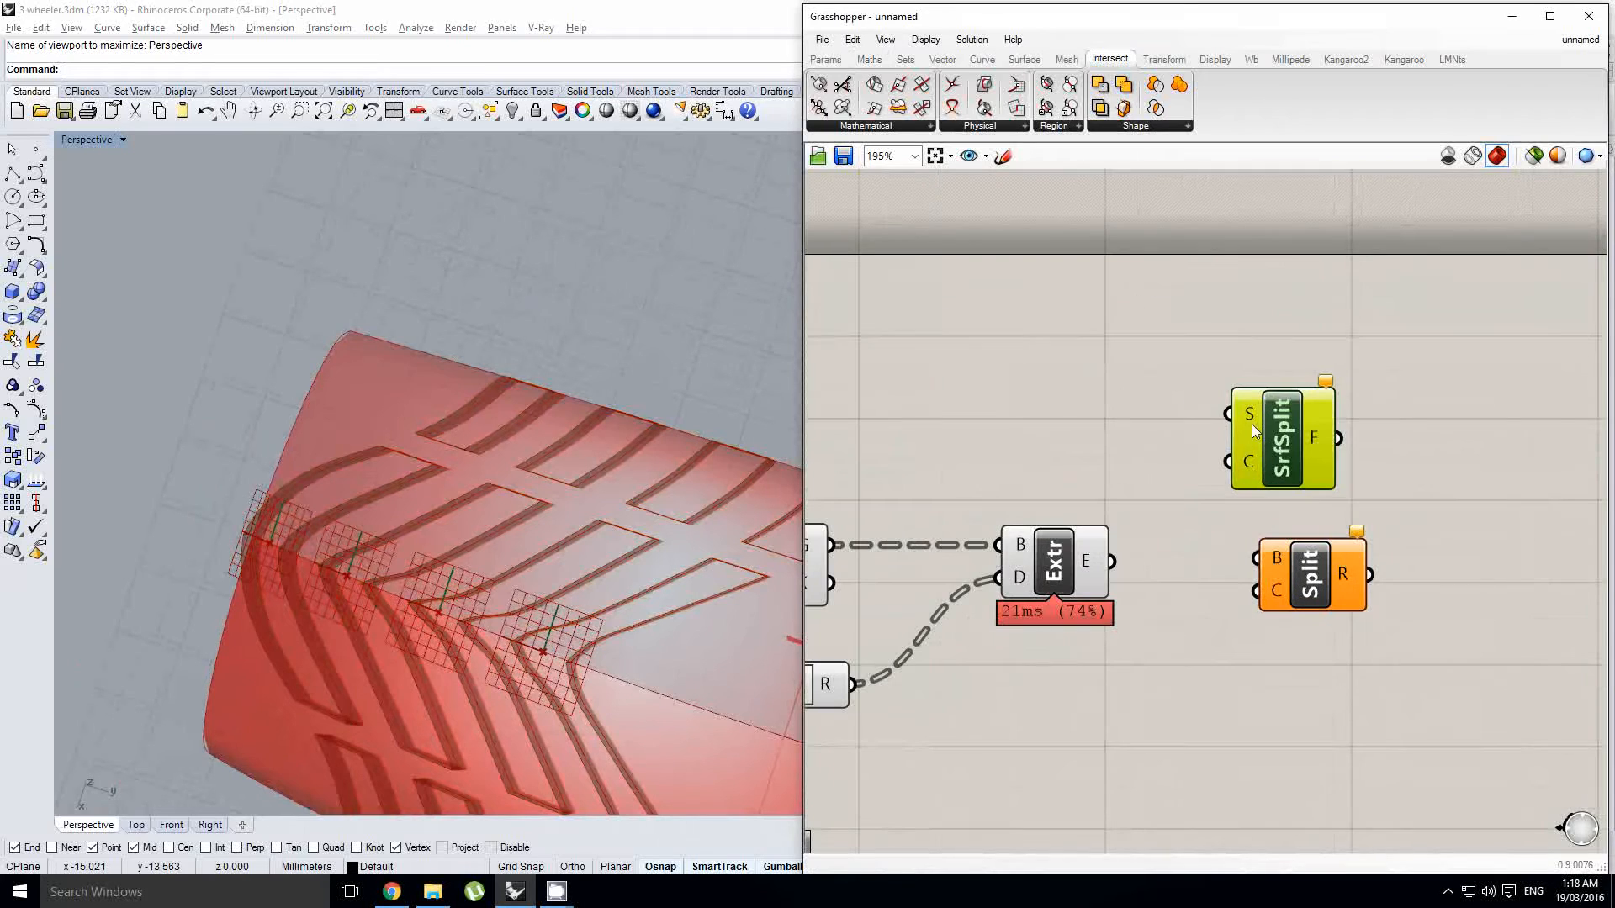
{"action": "scroll", "coordinate": [1250, 418], "scroll_direction": "down", "scroll_amount": 1}
{"action": "right_click_drag", "start_coordinate": [1250, 418], "coordinate": [1276, 410]}
{"action": "left_click_drag", "start_coordinate": [1280, 411], "coordinate": [1294, 415]}
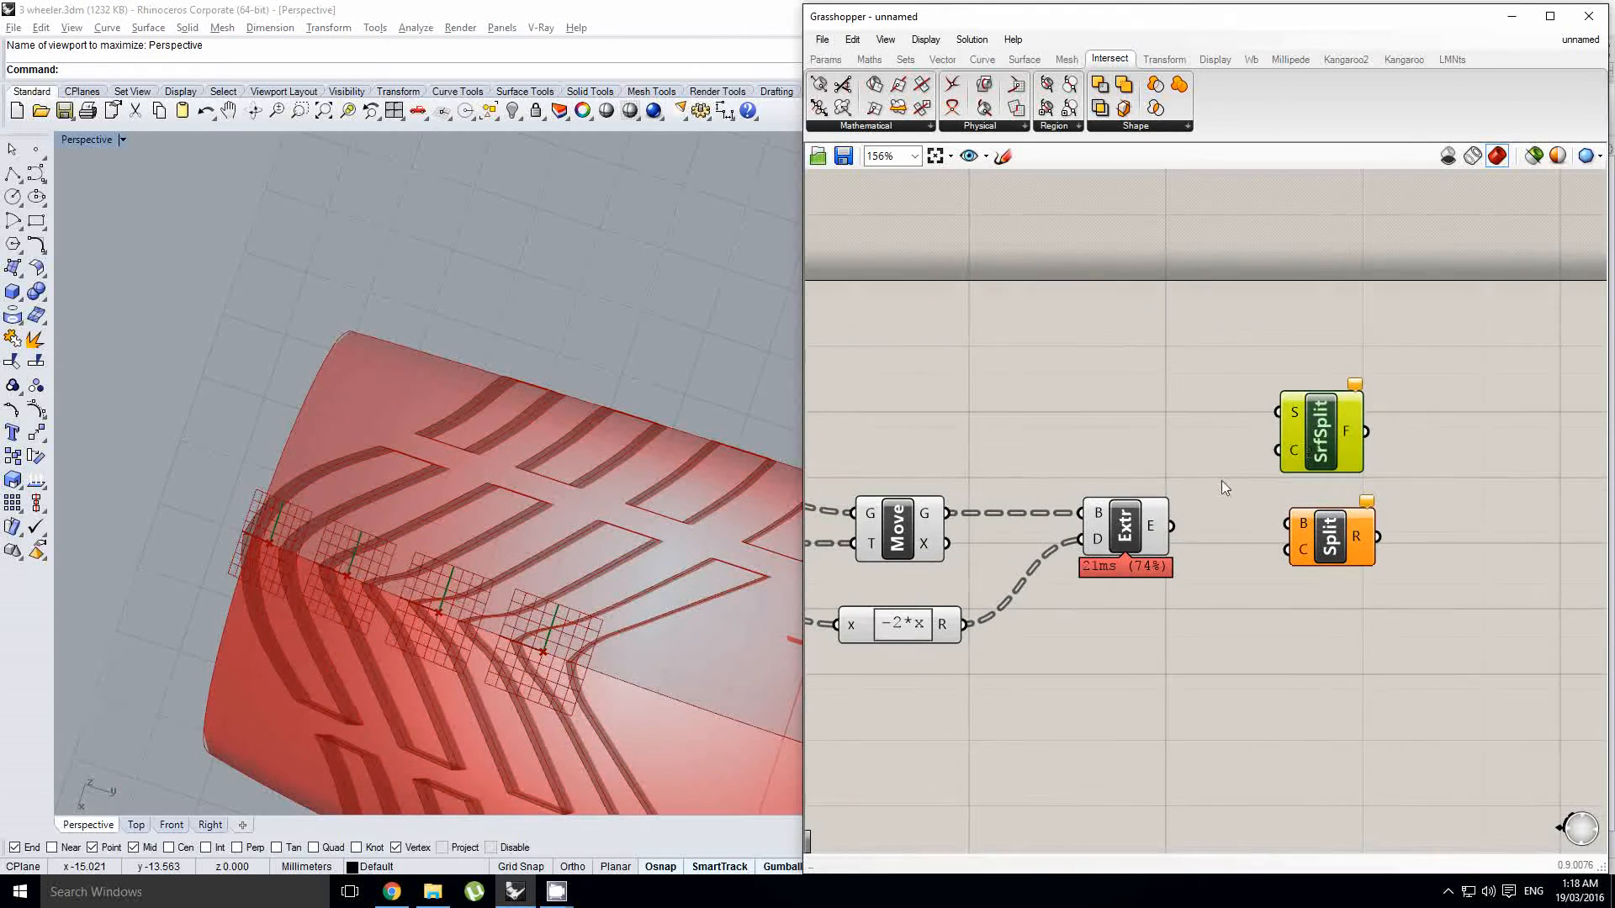
Step: Reposition the Surface Split component below the Split and Extrude components
{"action": "scroll", "coordinate": [1221, 481], "scroll_direction": "down", "scroll_amount": 1}
{"action": "right_click", "coordinate": [1164, 498]}
{"action": "right_click_drag", "start_coordinate": [1221, 481], "coordinate": [1258, 447]}
{"action": "left_click", "coordinate": [1258, 447]}
{"action": "scroll", "coordinate": [1258, 446], "scroll_direction": "down", "scroll_amount": 2}
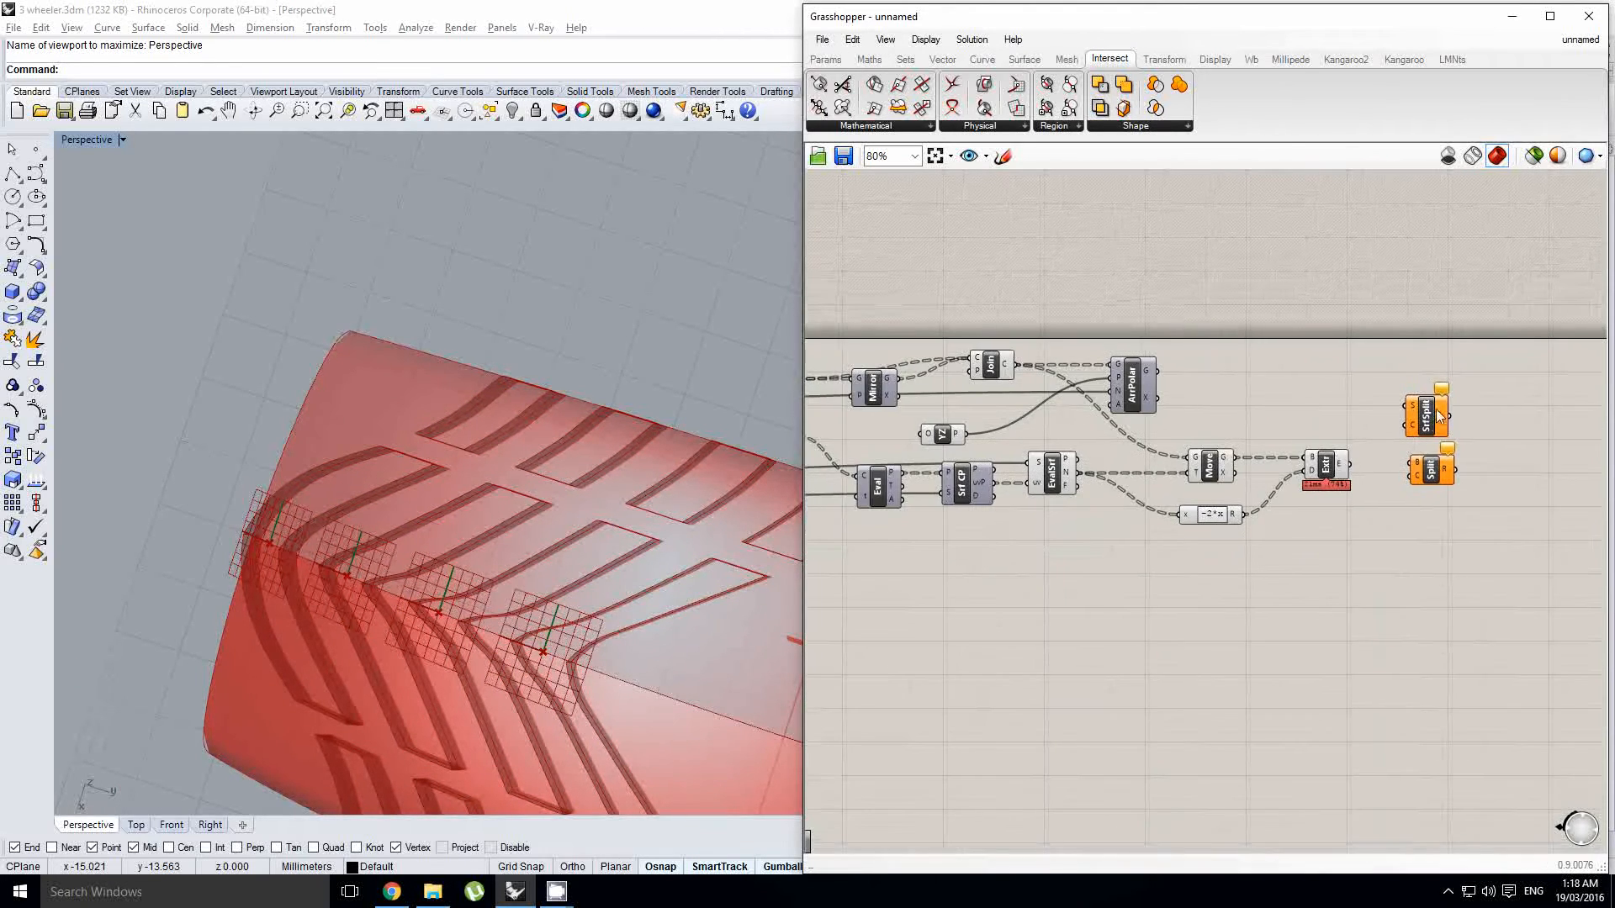
{"action": "left_click_drag", "start_coordinate": [1346, 577], "coordinate": [1337, 586]}
Step: Connect the output of the upstream tire surface component to the Surface Split component's S input
{"action": "scroll", "coordinate": [1248, 563], "scroll_direction": "up", "scroll_amount": 1}
{"action": "right_click_drag", "start_coordinate": [1248, 564], "coordinate": [1362, 555]}
{"action": "right_click_drag", "start_coordinate": [1042, 543], "coordinate": [1223, 516]}
{"action": "scroll", "coordinate": [1265, 532], "scroll_direction": "down", "scroll_amount": 5}
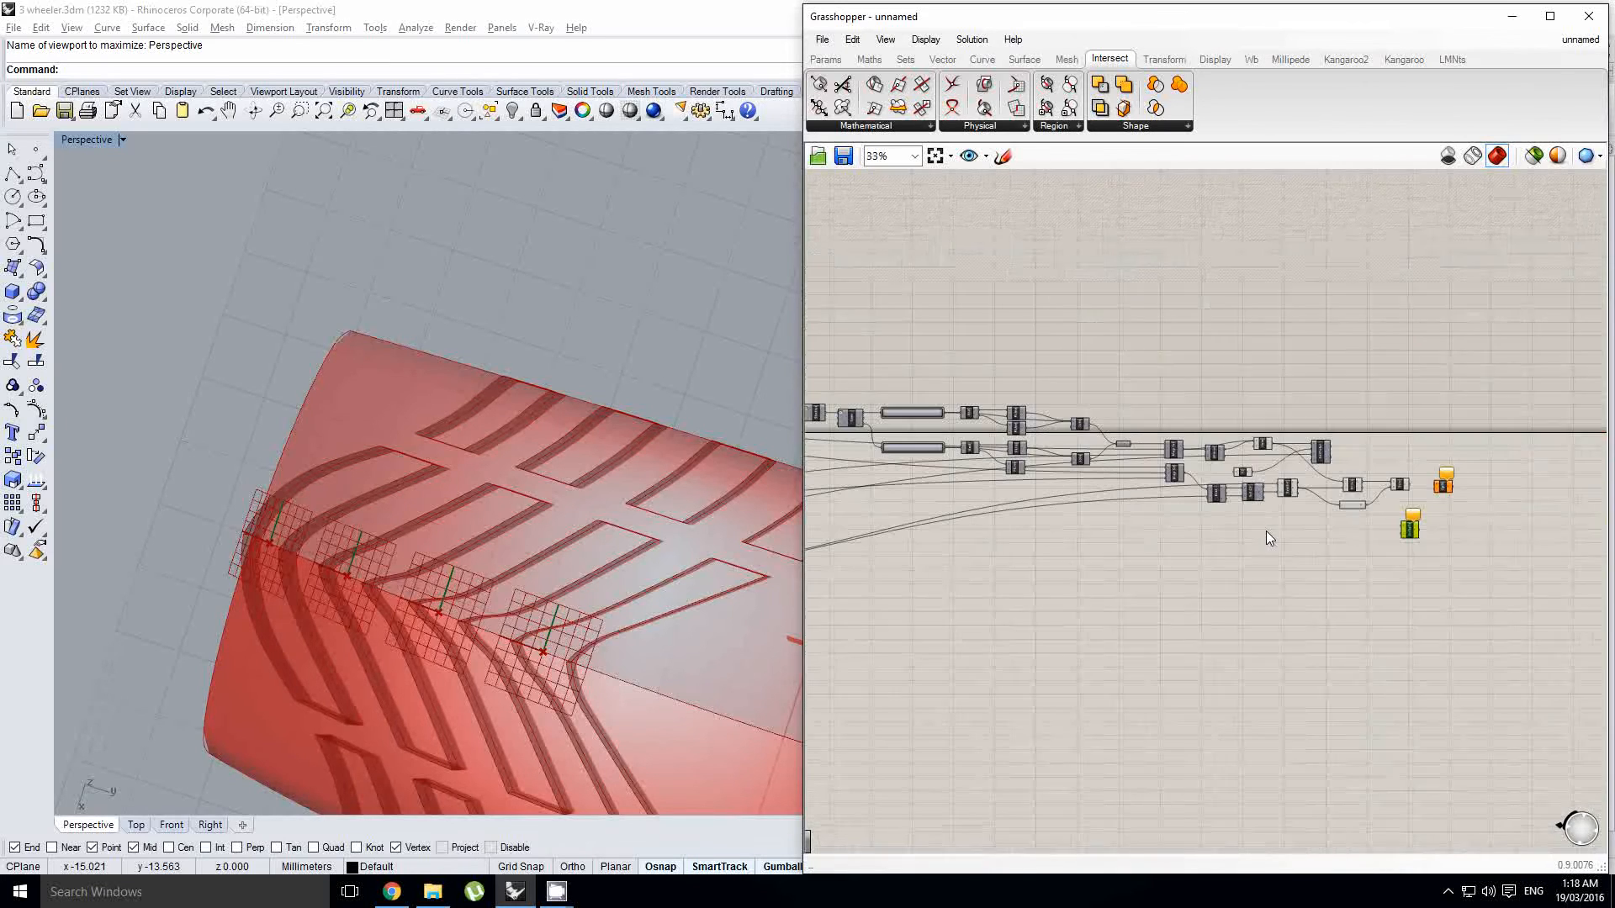
{"action": "right_click_drag", "start_coordinate": [1127, 538], "coordinate": [1243, 499]}
{"action": "right_click_drag", "start_coordinate": [1029, 539], "coordinate": [1480, 518]}
{"action": "scroll", "coordinate": [1027, 532], "scroll_direction": "up", "scroll_amount": 2}
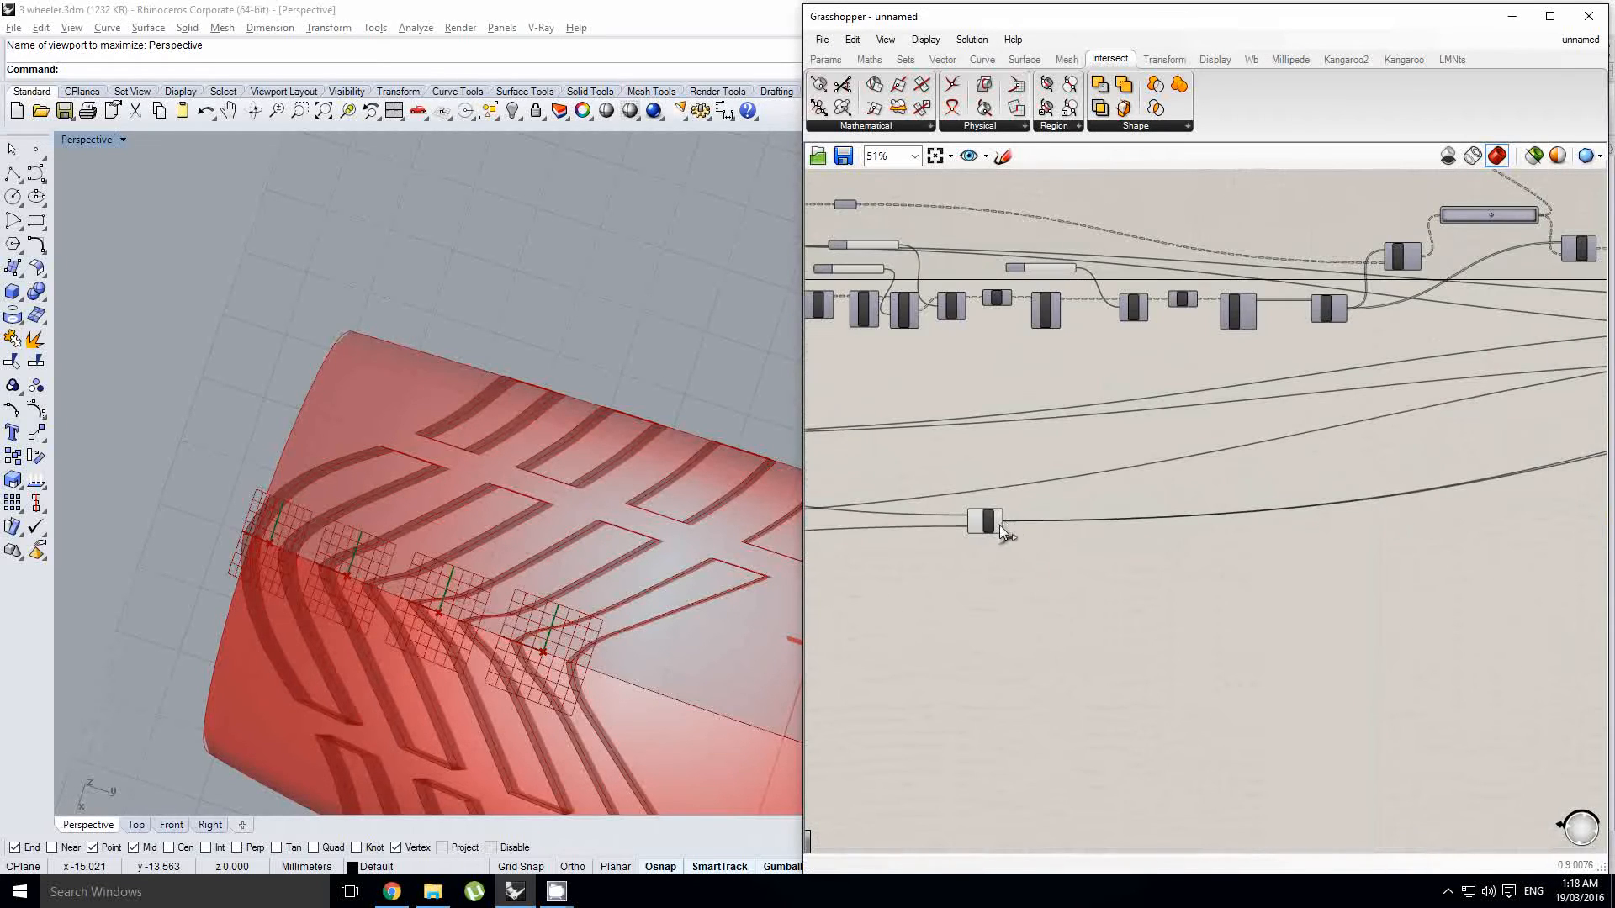
{"action": "scroll", "coordinate": [925, 540], "scroll_direction": "down", "scroll_amount": 3}
{"action": "scroll", "coordinate": [961, 463], "scroll_direction": "down", "scroll_amount": 4}
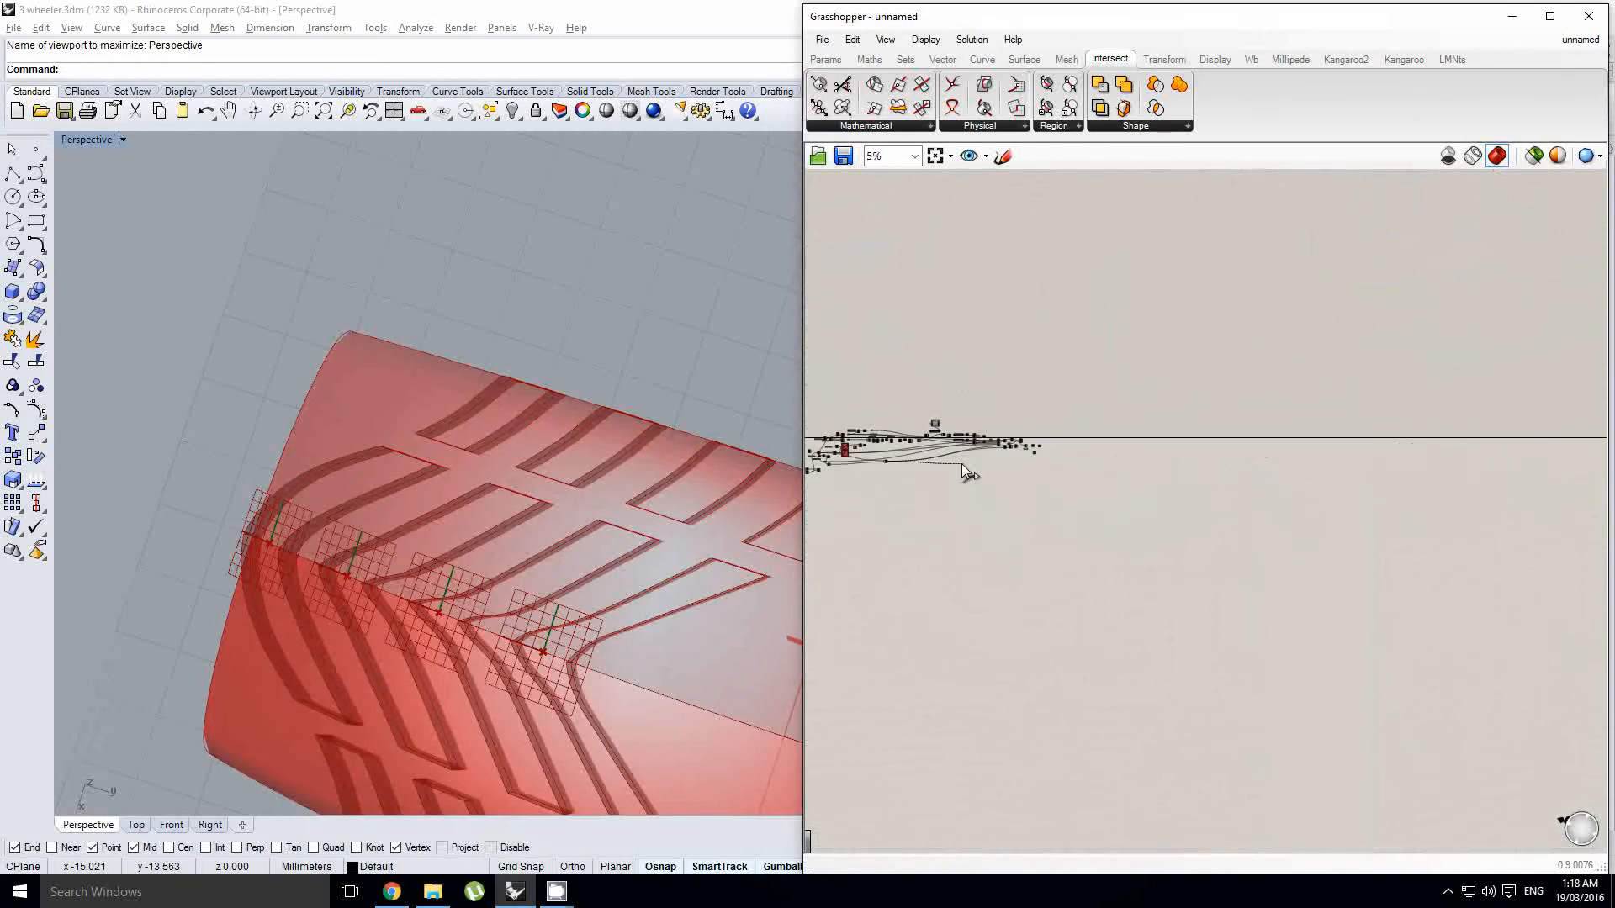
{"action": "scroll", "coordinate": [961, 462], "scroll_direction": "up", "scroll_amount": 9}
{"action": "left_click_drag", "start_coordinate": [961, 462], "coordinate": [1065, 472]}
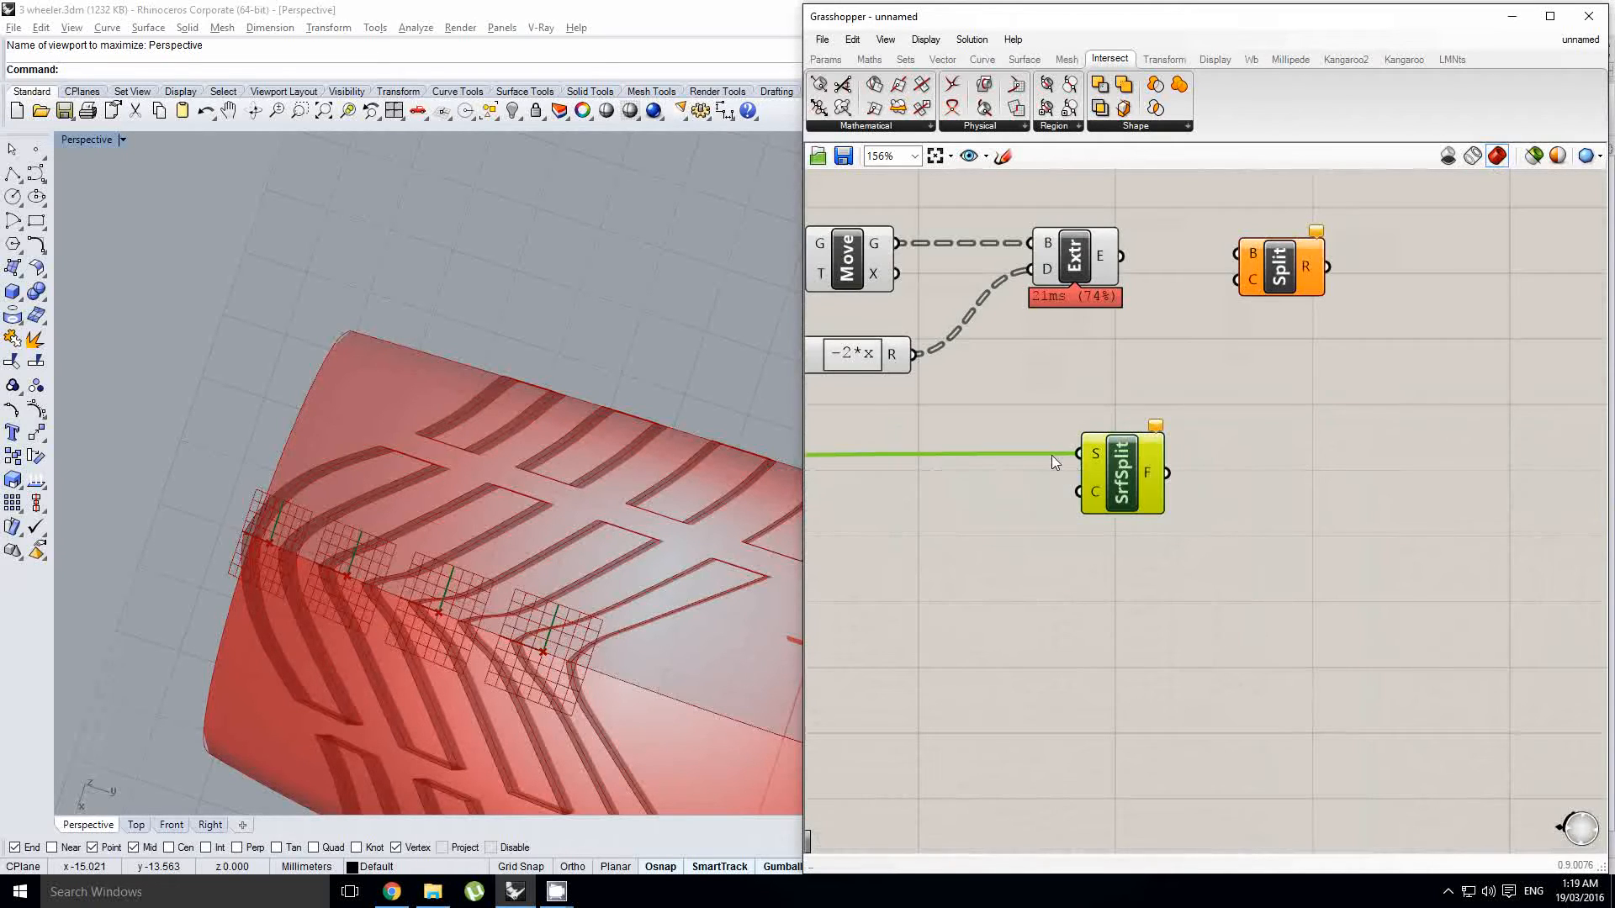
Step: Connect the Join component's C output to the Surface Split component's C input
{"action": "right_click_drag", "start_coordinate": [1051, 456], "coordinate": [1194, 512]}
{"action": "scroll", "coordinate": [1122, 362], "scroll_direction": "down", "scroll_amount": 1}
{"action": "right_click_drag", "start_coordinate": [1122, 362], "coordinate": [1326, 527]}
{"action": "right_click_drag", "start_coordinate": [1057, 407], "coordinate": [1162, 420]}
{"action": "scroll", "coordinate": [999, 343], "scroll_direction": "down", "scroll_amount": 2}
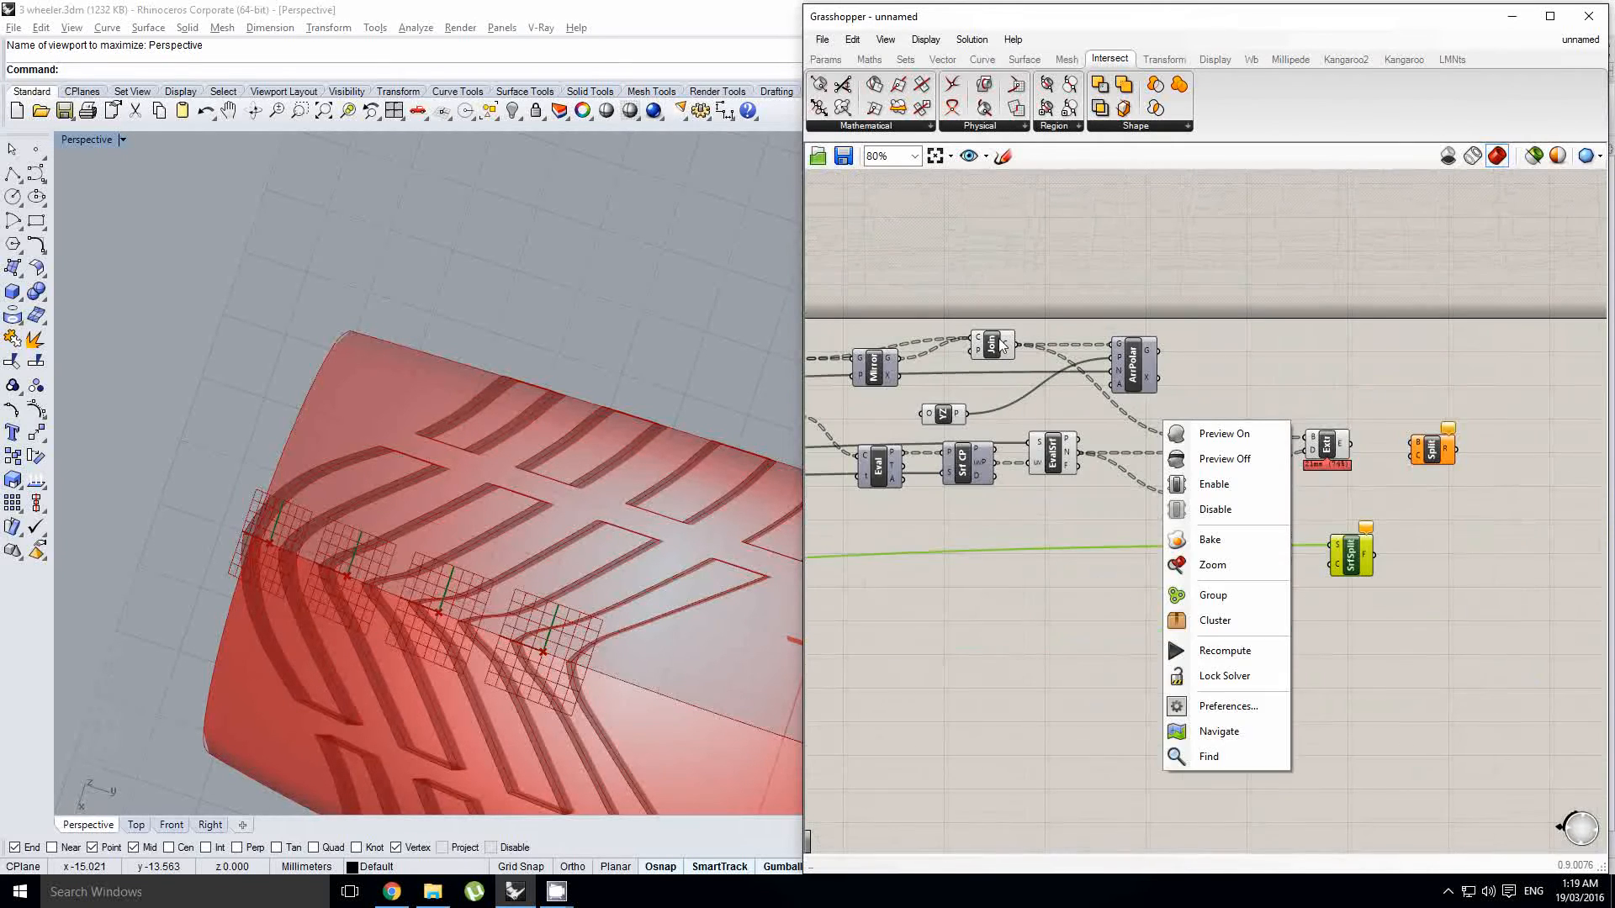
{"action": "left_click", "coordinate": [1001, 345]}
{"action": "left_click_drag", "start_coordinate": [1330, 568], "coordinate": [1332, 564]}
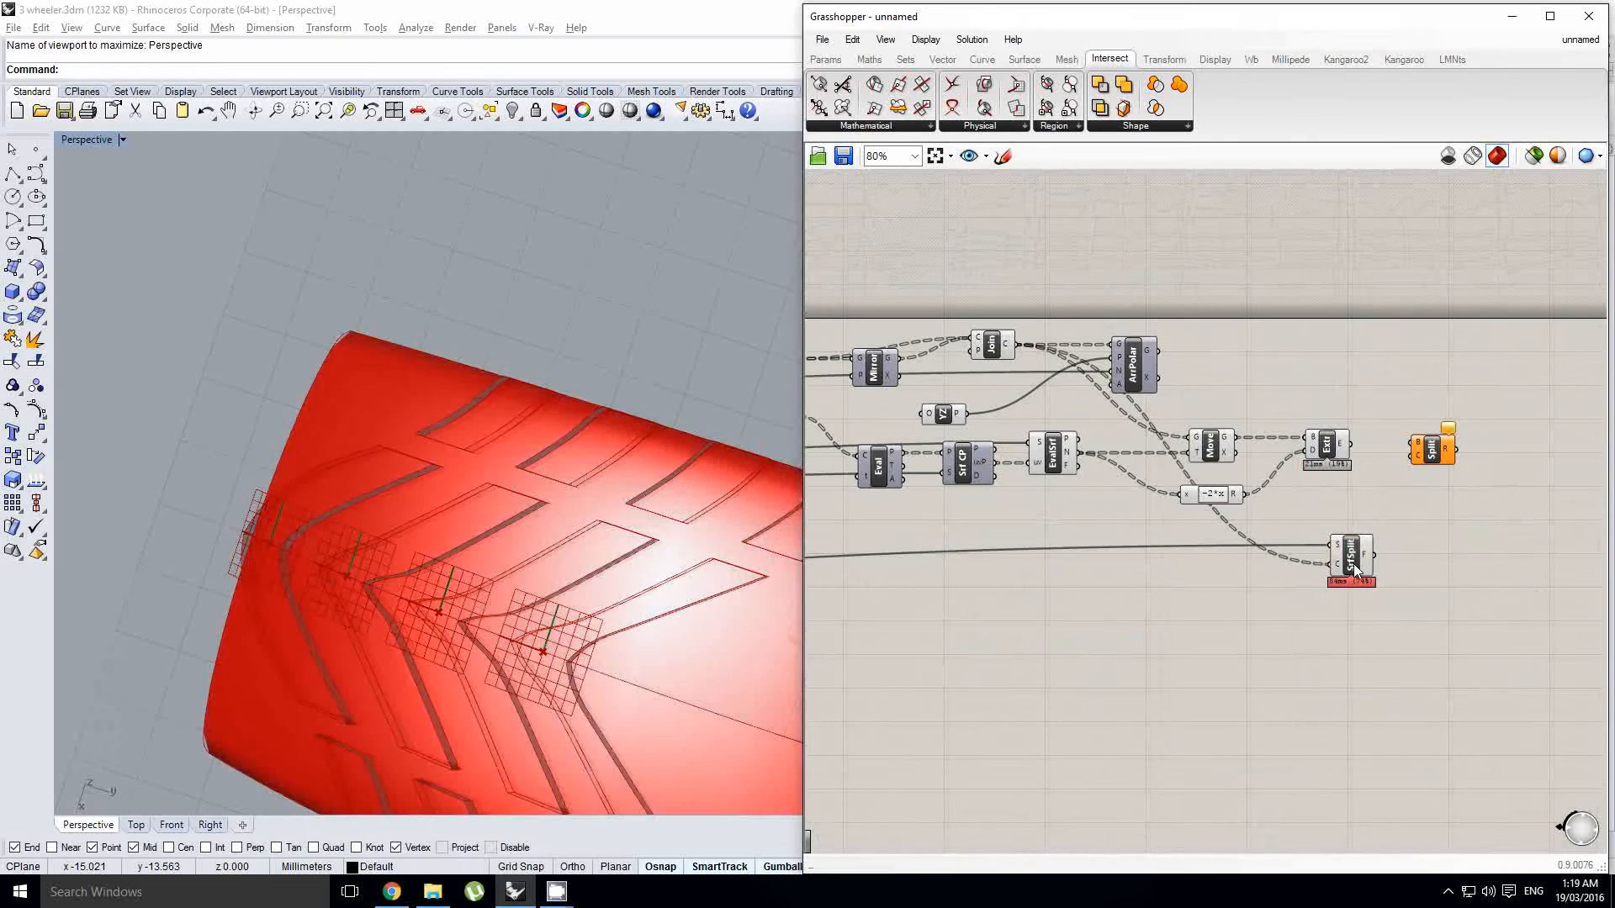
Step: Inspect the split tire surface and highlight the Surface Split component's result in the viewport
{"action": "right_click_drag", "start_coordinate": [543, 559], "coordinate": [573, 499]}
{"action": "scroll", "coordinate": [573, 499], "scroll_direction": "down", "scroll_amount": 3}
{"action": "scroll", "coordinate": [574, 500], "scroll_direction": "up", "scroll_amount": 4}
{"action": "right_click_drag", "start_coordinate": [1324, 542], "coordinate": [1219, 525]}
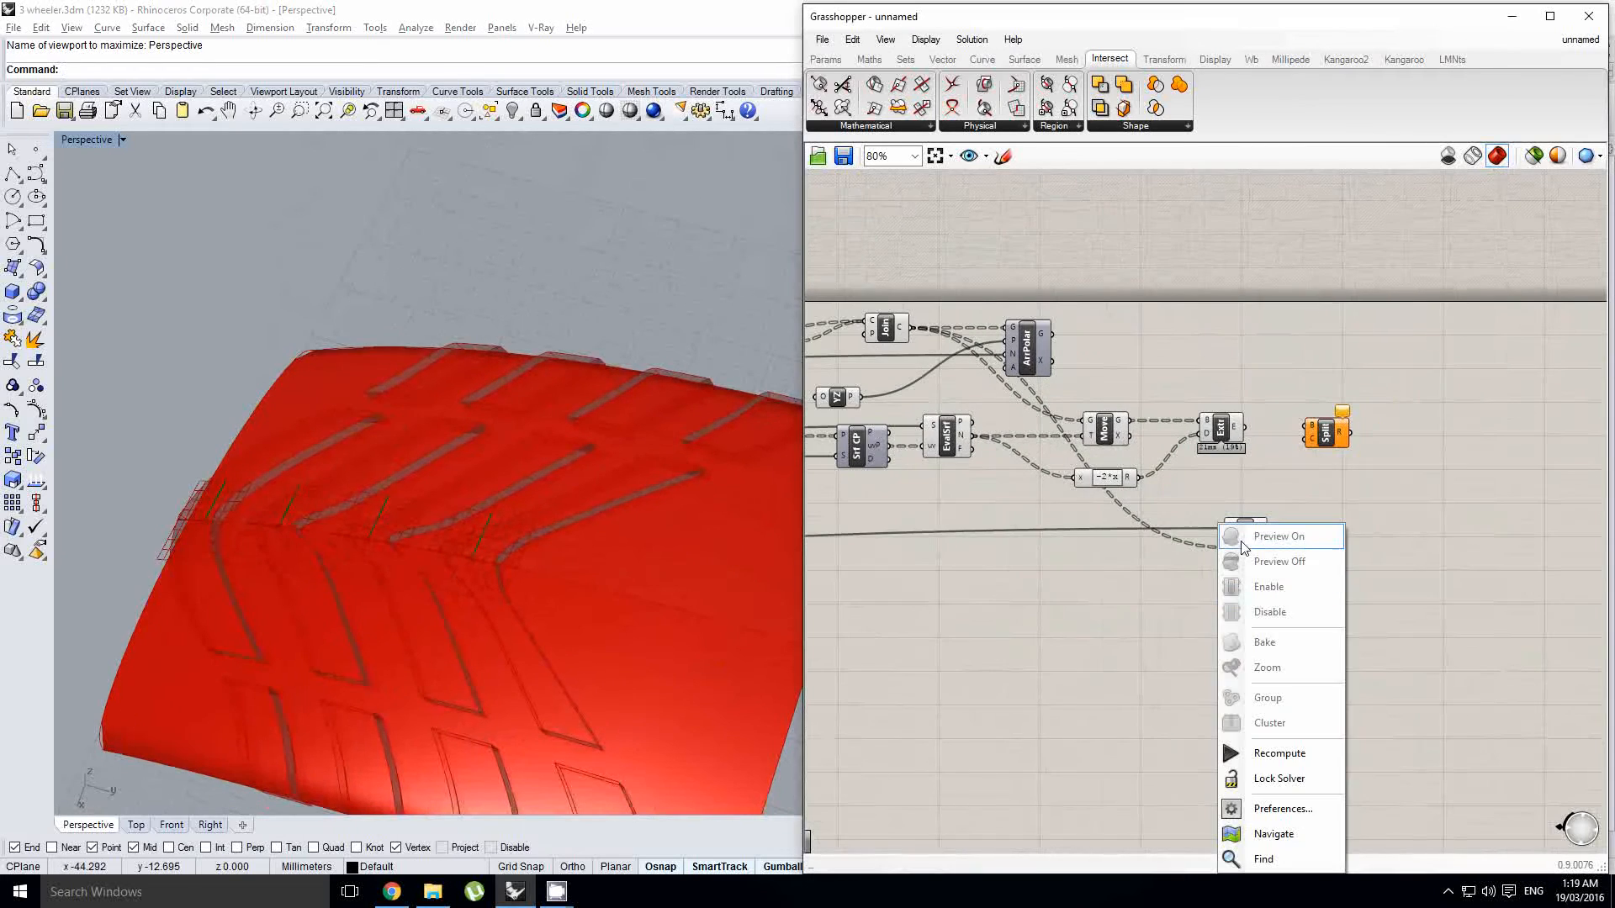
{"action": "left_click", "coordinate": [1219, 477]}
{"action": "scroll", "coordinate": [1254, 534], "scroll_direction": "up", "scroll_amount": 1}
{"action": "left_click", "coordinate": [1258, 539]}
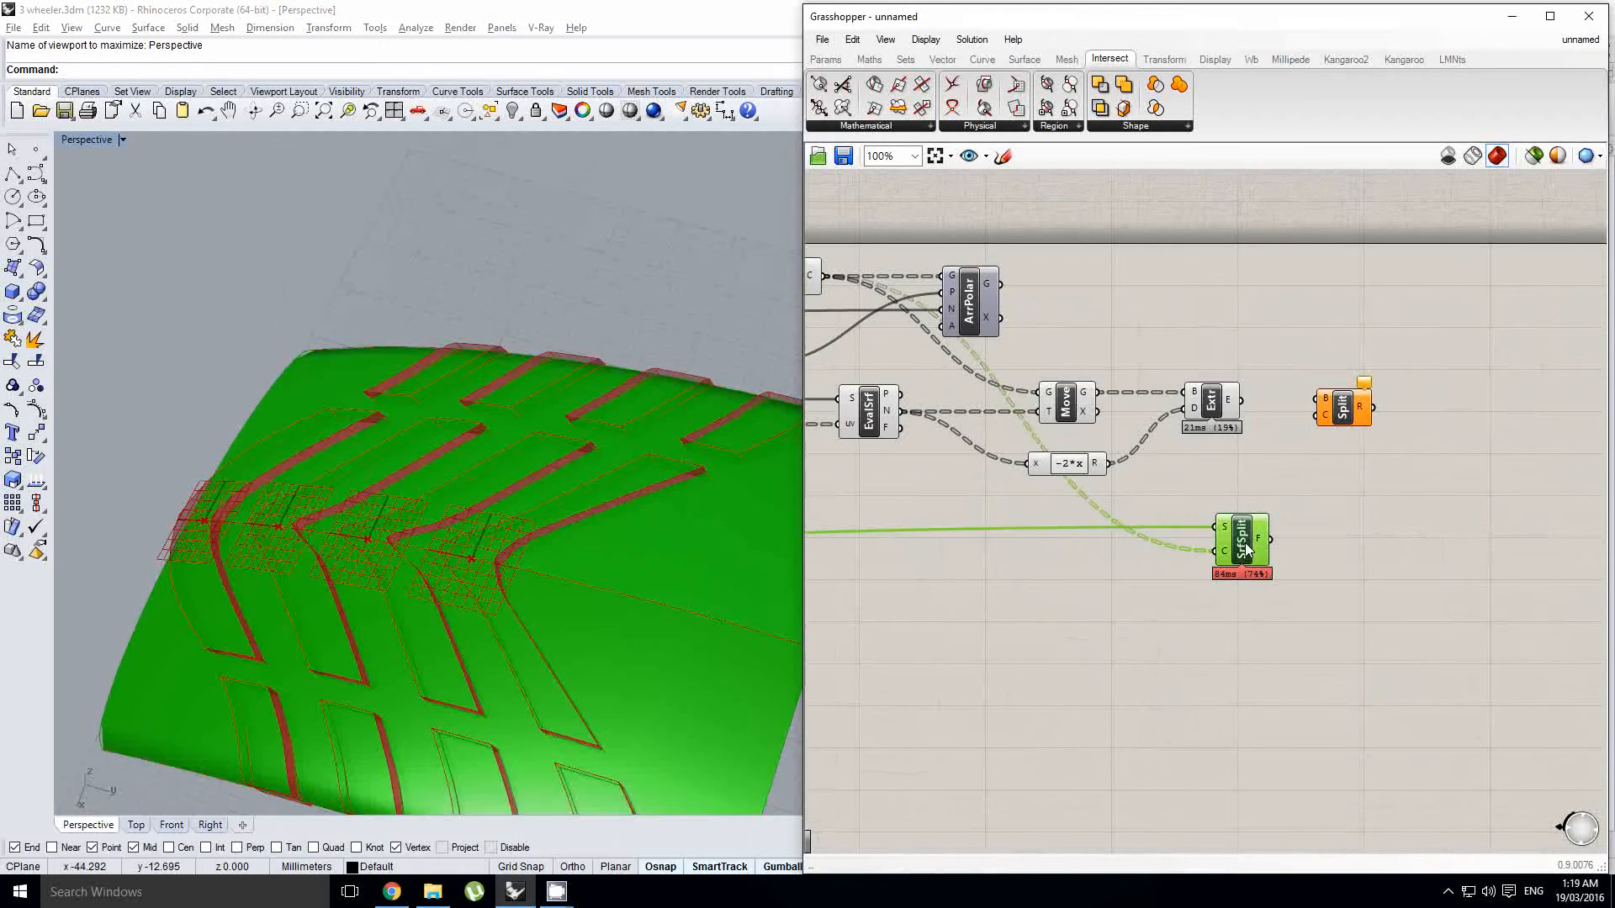
{"action": "right_click_drag", "start_coordinate": [1240, 436], "coordinate": [1243, 449]}
{"action": "left_click", "coordinate": [1359, 483]}
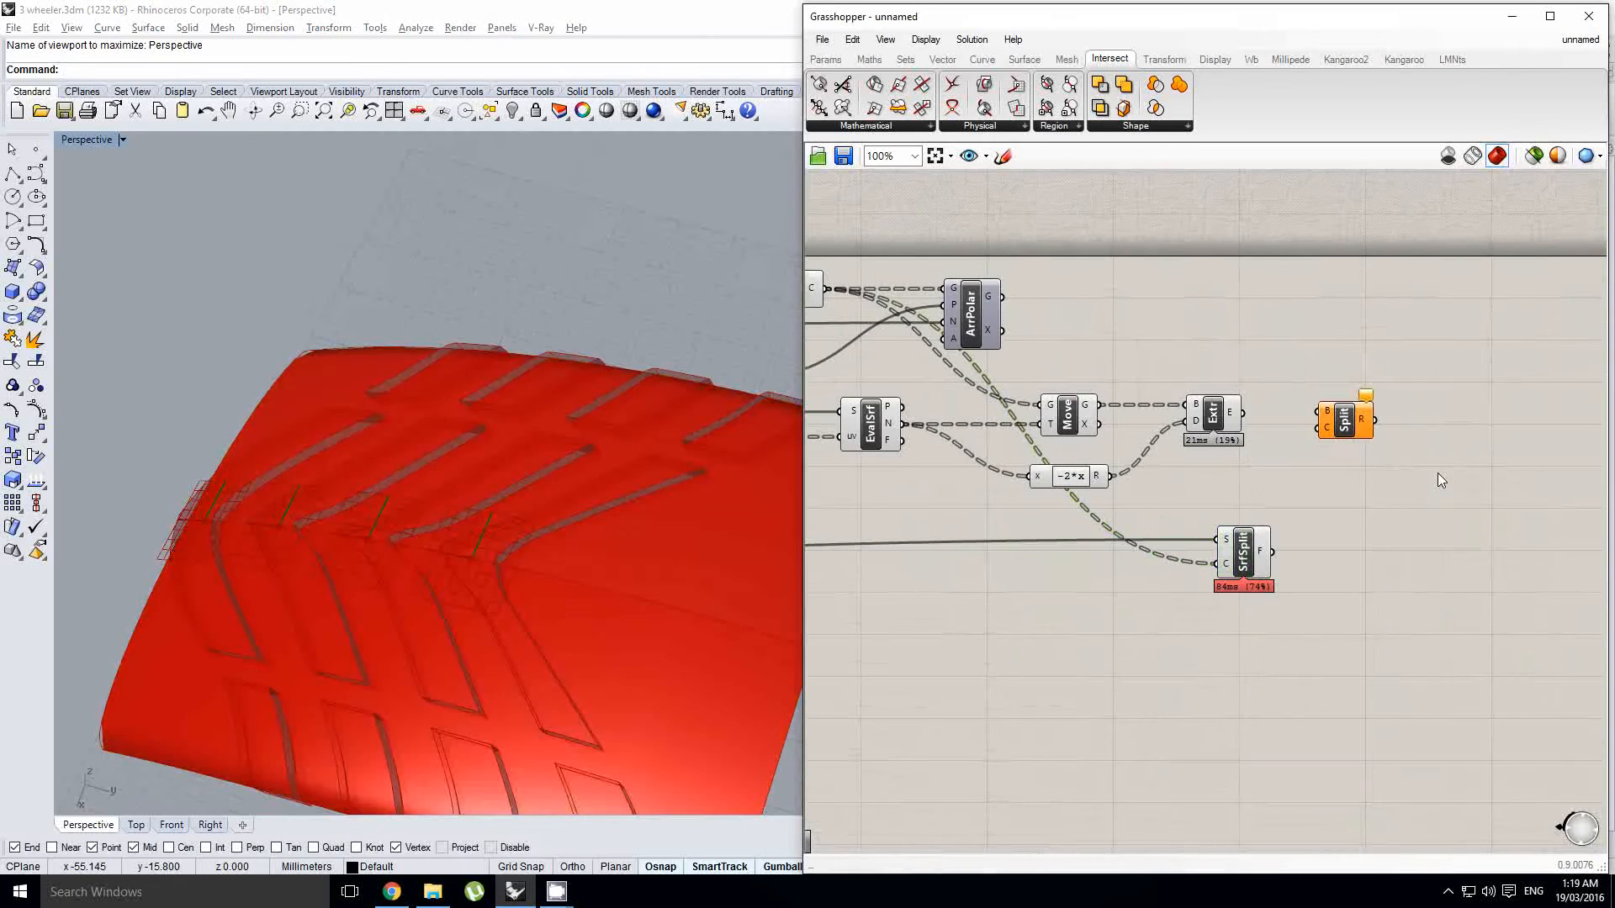
Step: Turn off the preview of the Move, -2*x expression, Extrude, Split and EvalSrf components
{"action": "left_click_drag", "start_coordinate": [1423, 496], "coordinate": [1047, 348]}
{"action": "middle_click", "coordinate": [1047, 348]}
{"action": "left_click", "coordinate": [1101, 296]}
{"action": "right_click_drag", "start_coordinate": [913, 414], "coordinate": [1027, 404]}
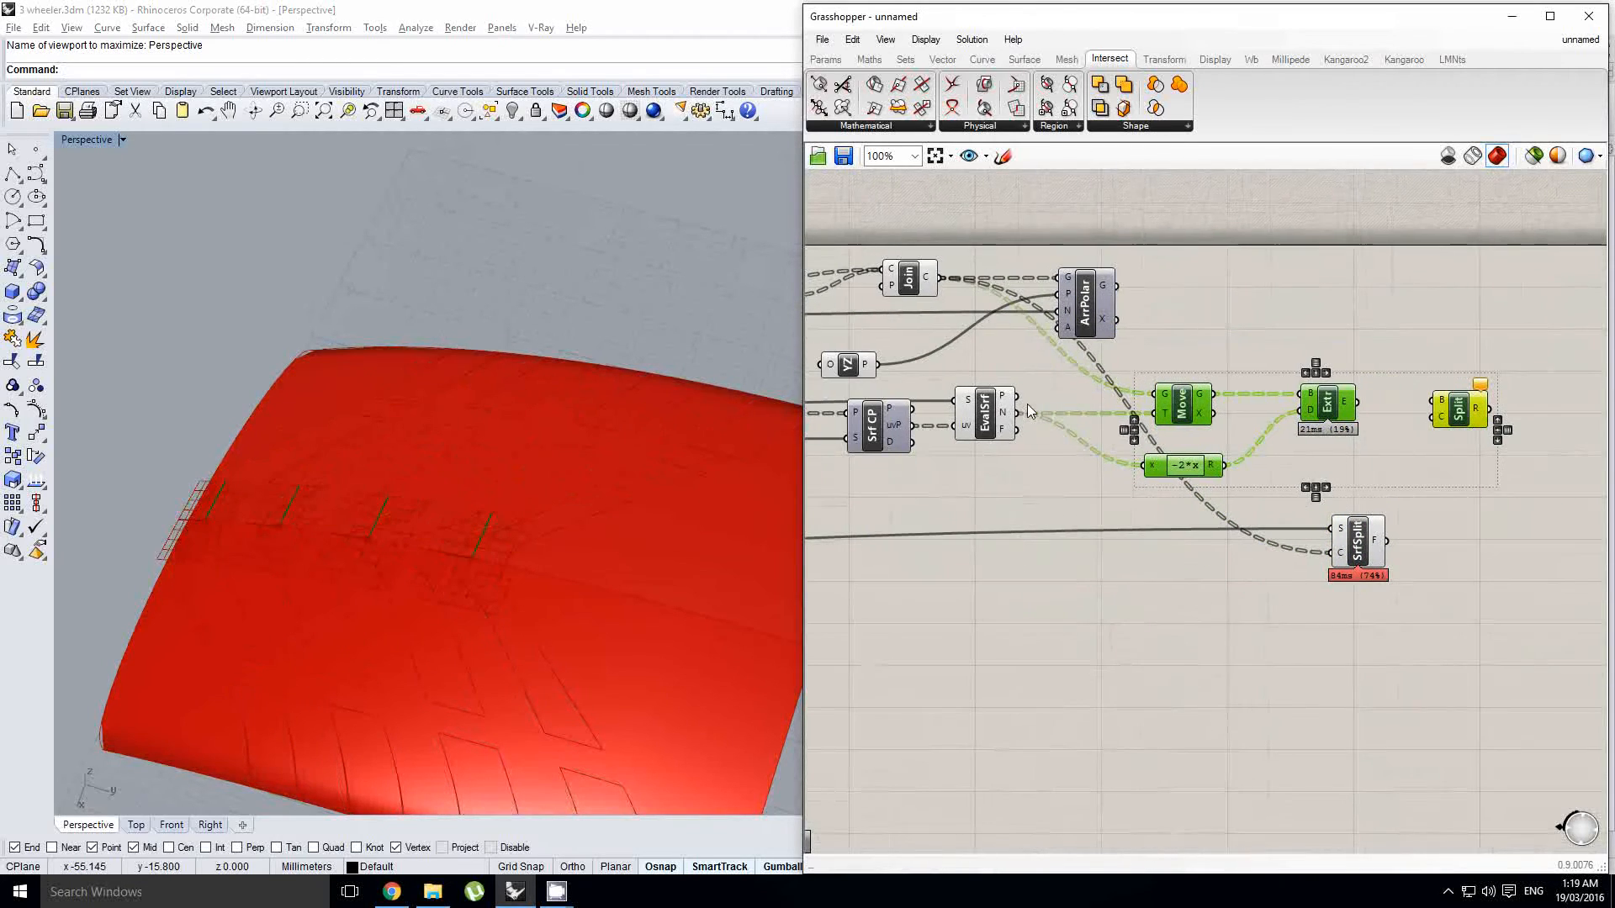
{"action": "left_click", "coordinate": [998, 406]}
{"action": "middle_click", "coordinate": [998, 405]}
{"action": "left_click", "coordinate": [1052, 352]}
{"action": "right_click_drag", "start_coordinate": [1224, 484], "coordinate": [1145, 464]}
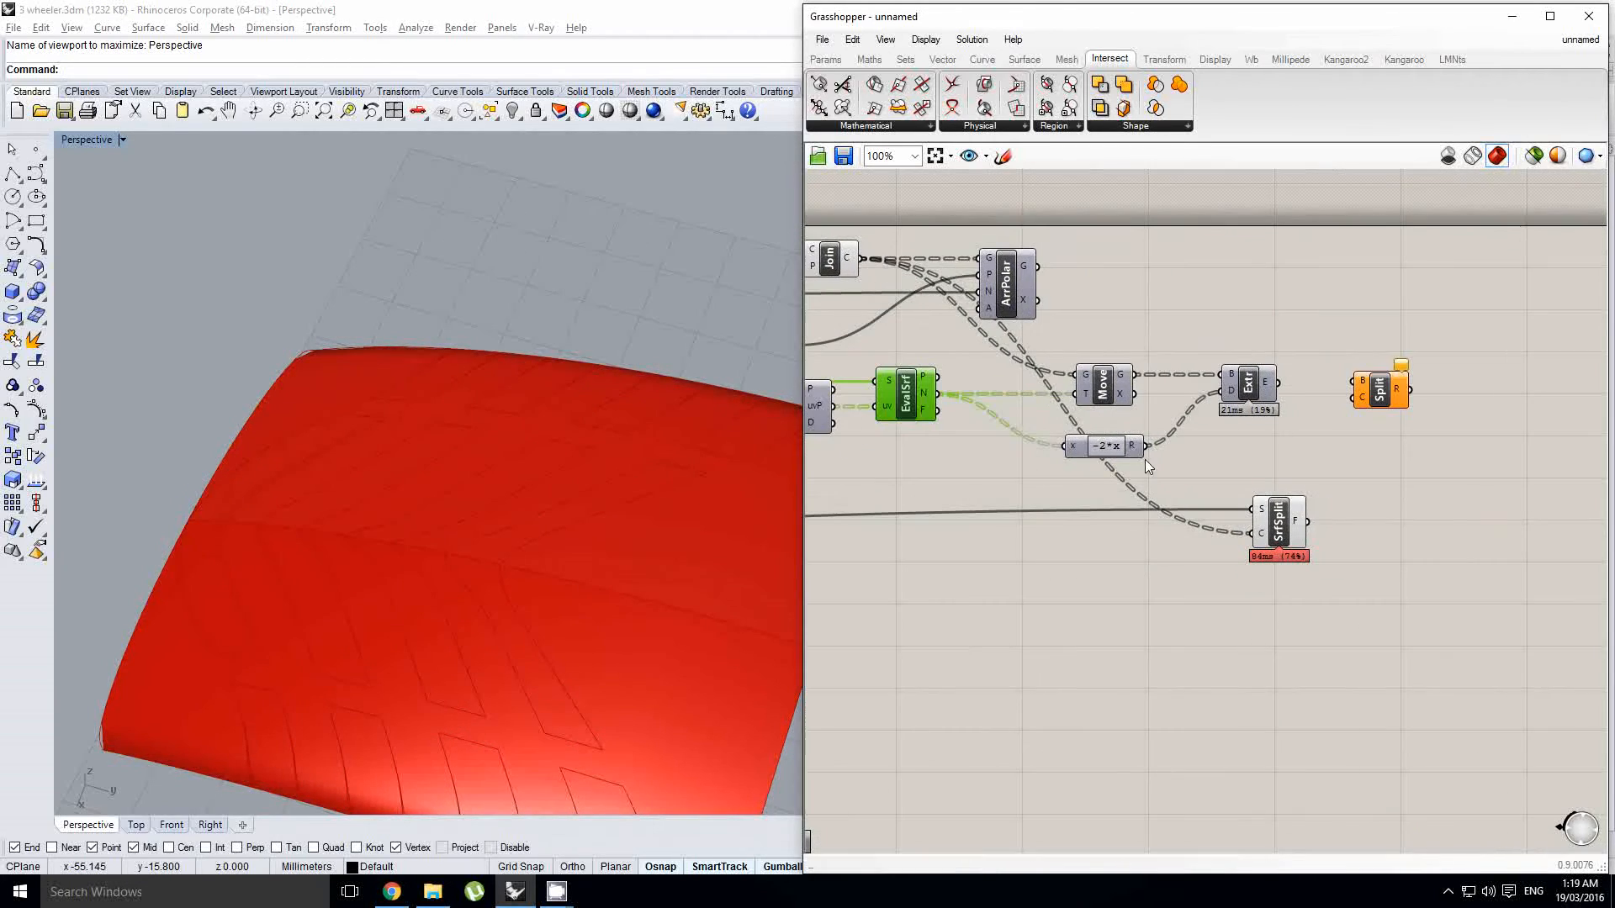
Step: Add a List Item component beside the Surface Split component's output
{"action": "left_click", "coordinate": [1294, 538]}
{"action": "double_click", "coordinate": [1335, 518]}
{"action": "type", "text": "list ite"}
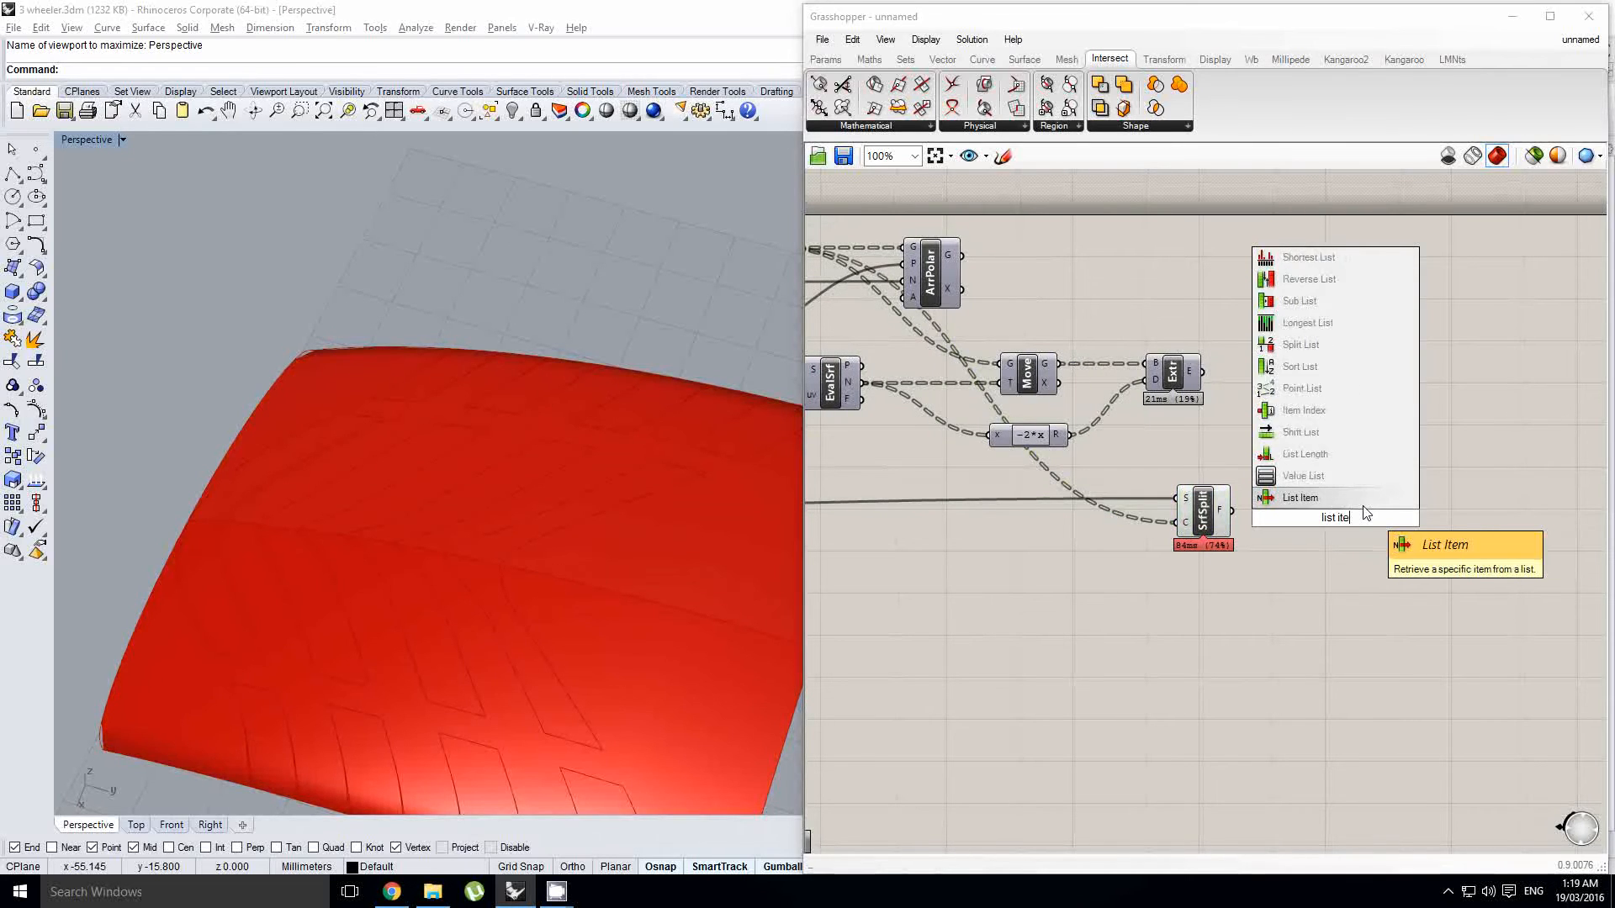
{"action": "left_click", "coordinate": [1364, 476]}
{"action": "scroll", "coordinate": [1269, 502], "scroll_direction": "up", "scroll_amount": 1}
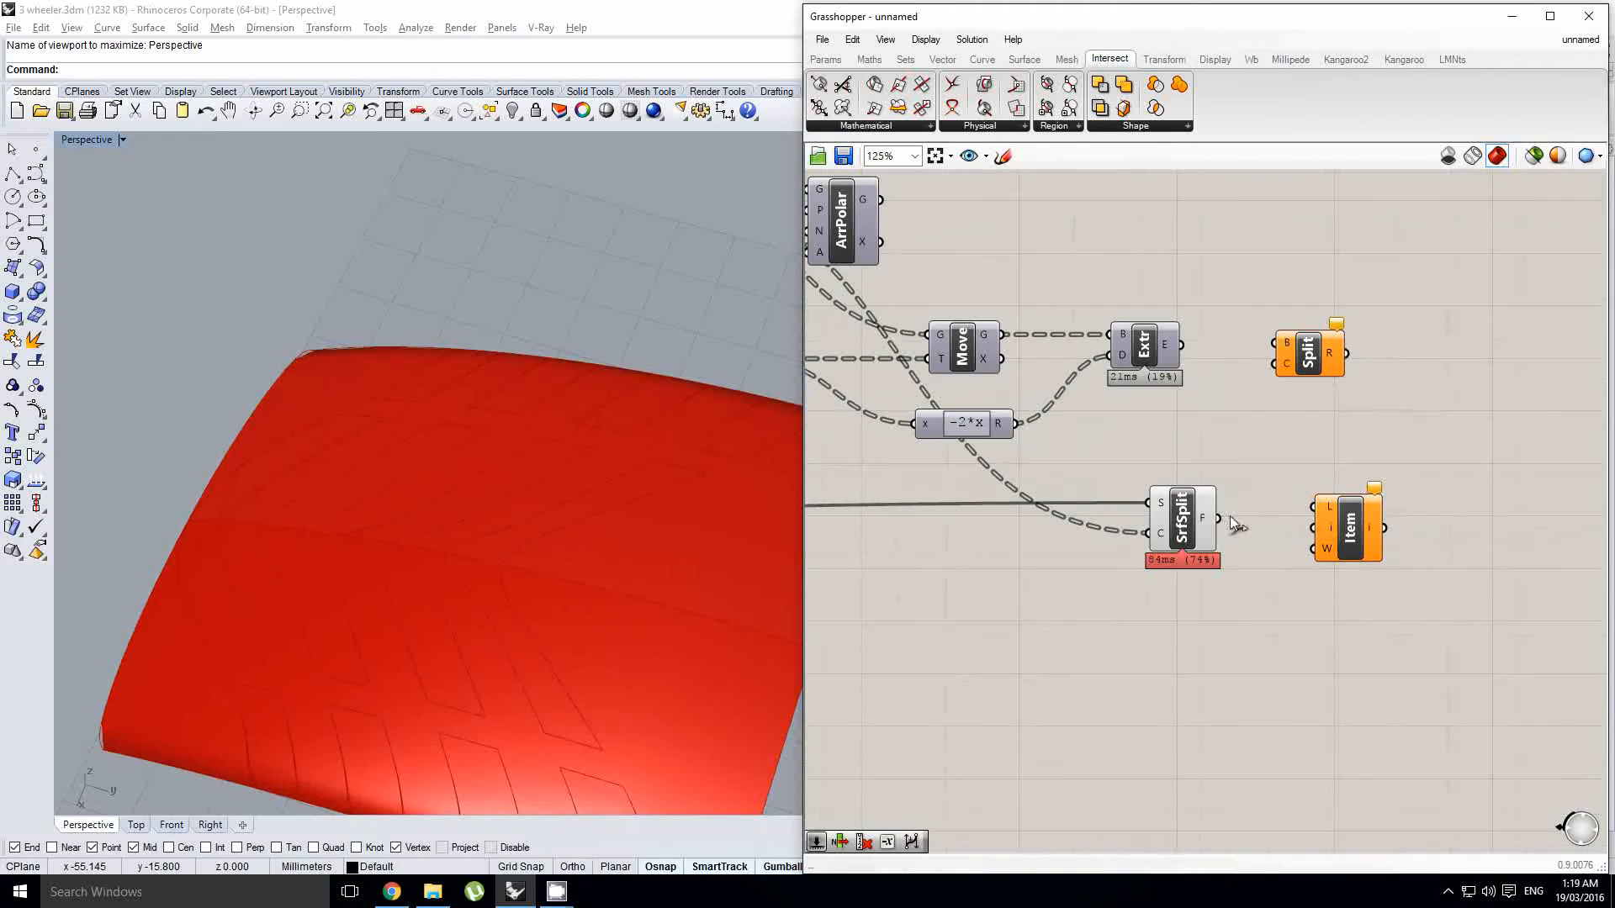
Step: Turn off the Surface Split component's preview and connect its F output to the List Item's L input
{"action": "left_click", "coordinate": [1184, 526]}
{"action": "middle_click", "coordinate": [1183, 523]}
{"action": "left_click", "coordinate": [1232, 474]}
{"action": "right_click_drag", "start_coordinate": [492, 526], "coordinate": [525, 465]}
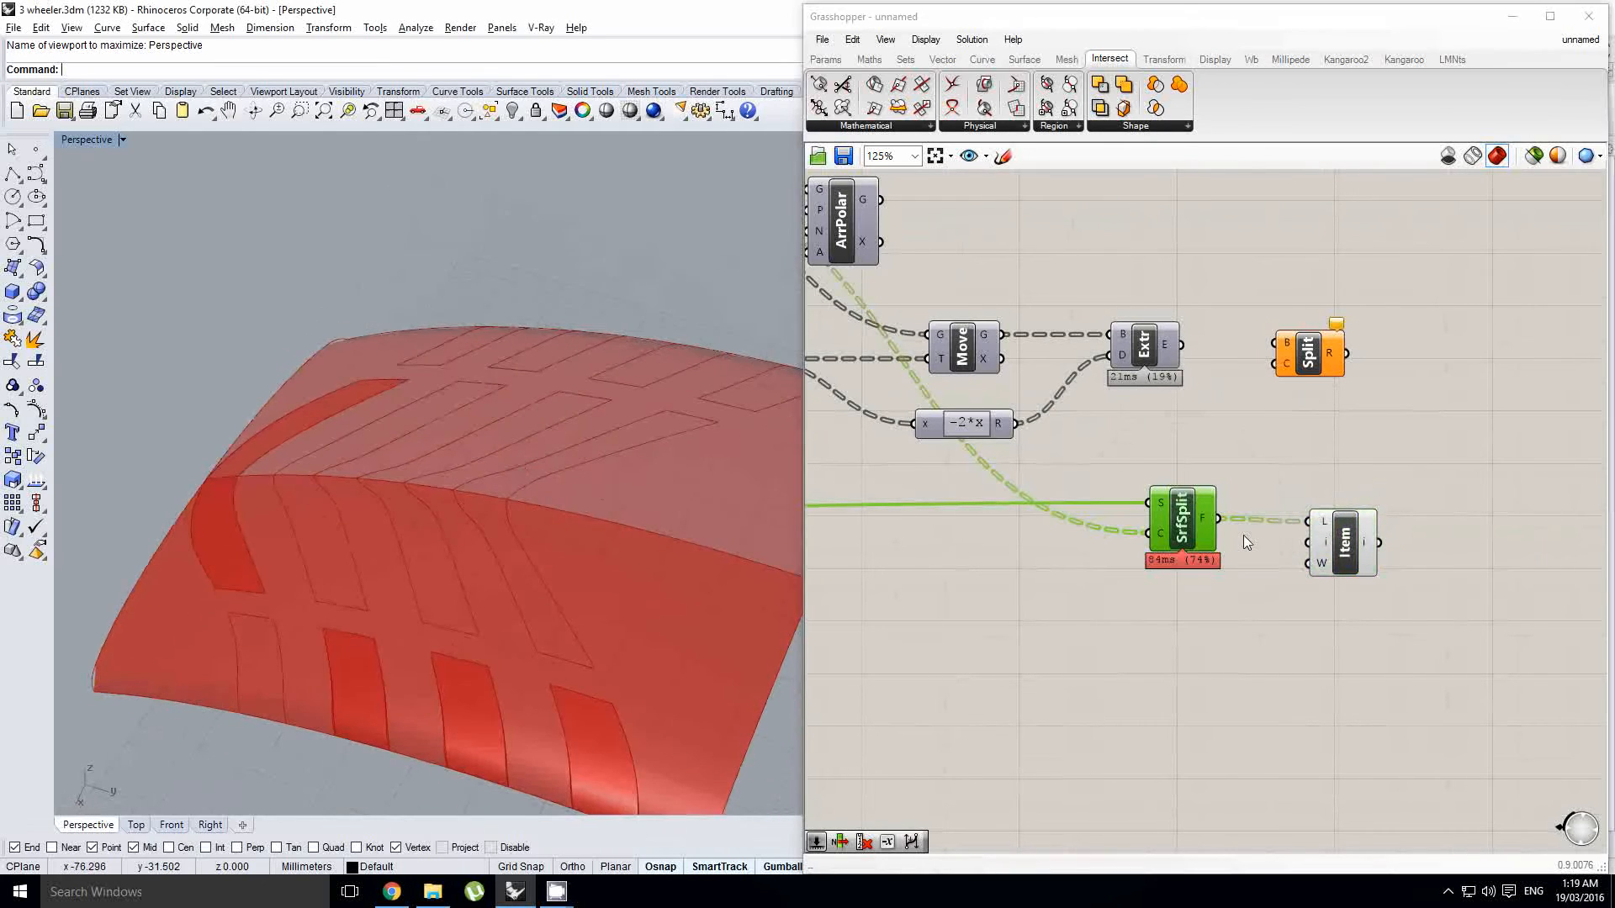
{"action": "right_click_drag", "start_coordinate": [1246, 542], "coordinate": [1187, 544]}
{"action": "left_click", "coordinate": [1286, 545]}
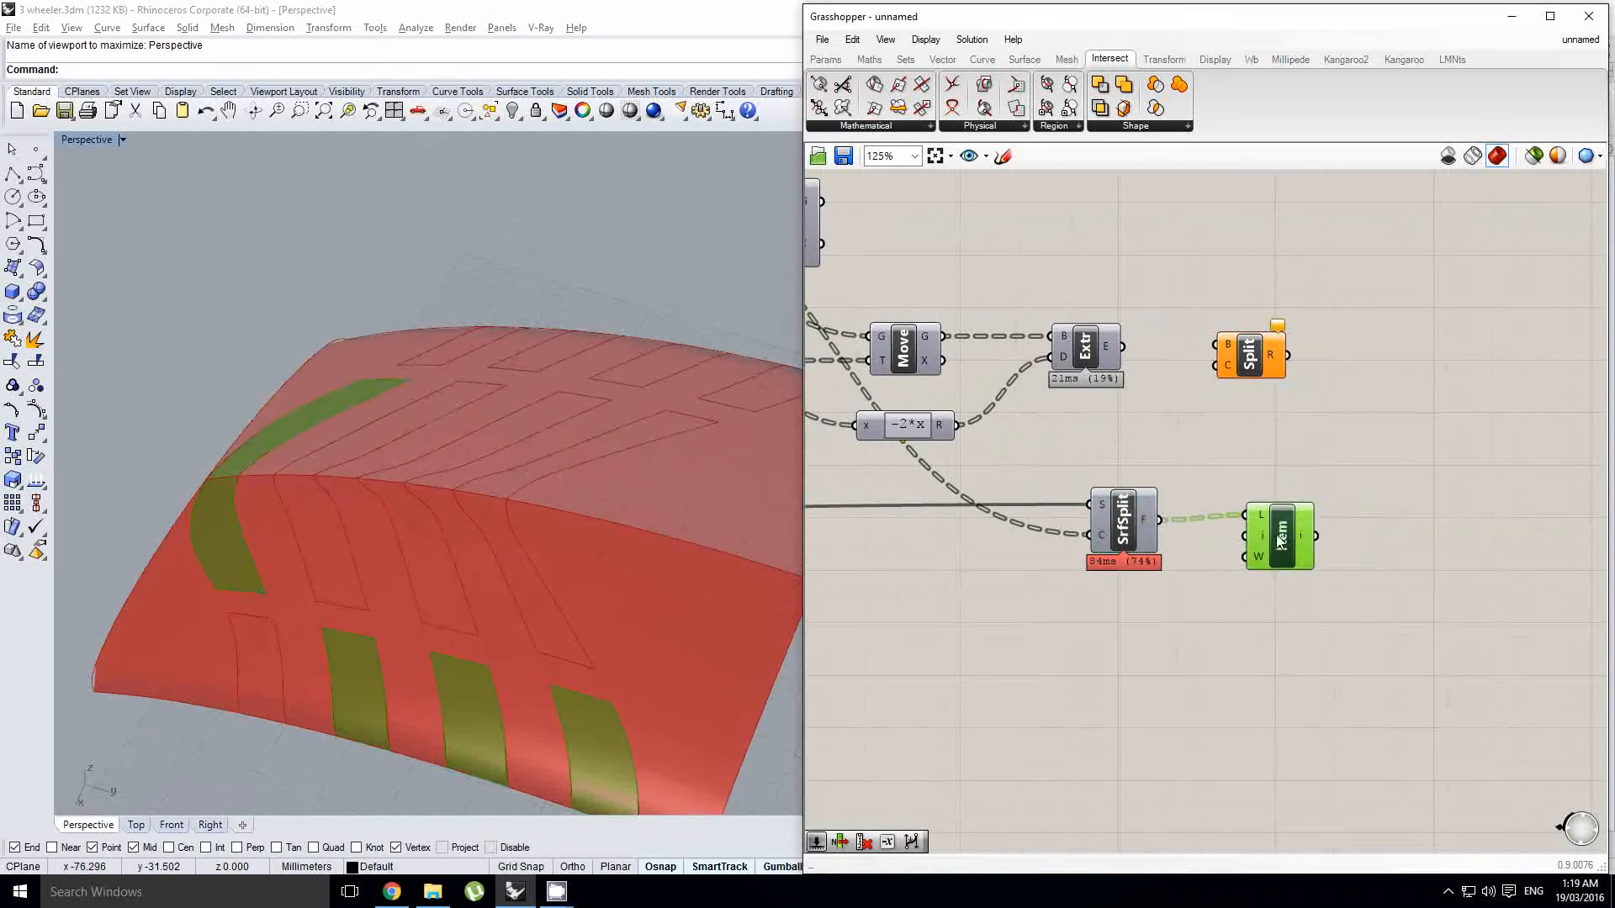
Step: Graft the Surface Split component's C input
{"action": "right_click", "coordinate": [1101, 536]}
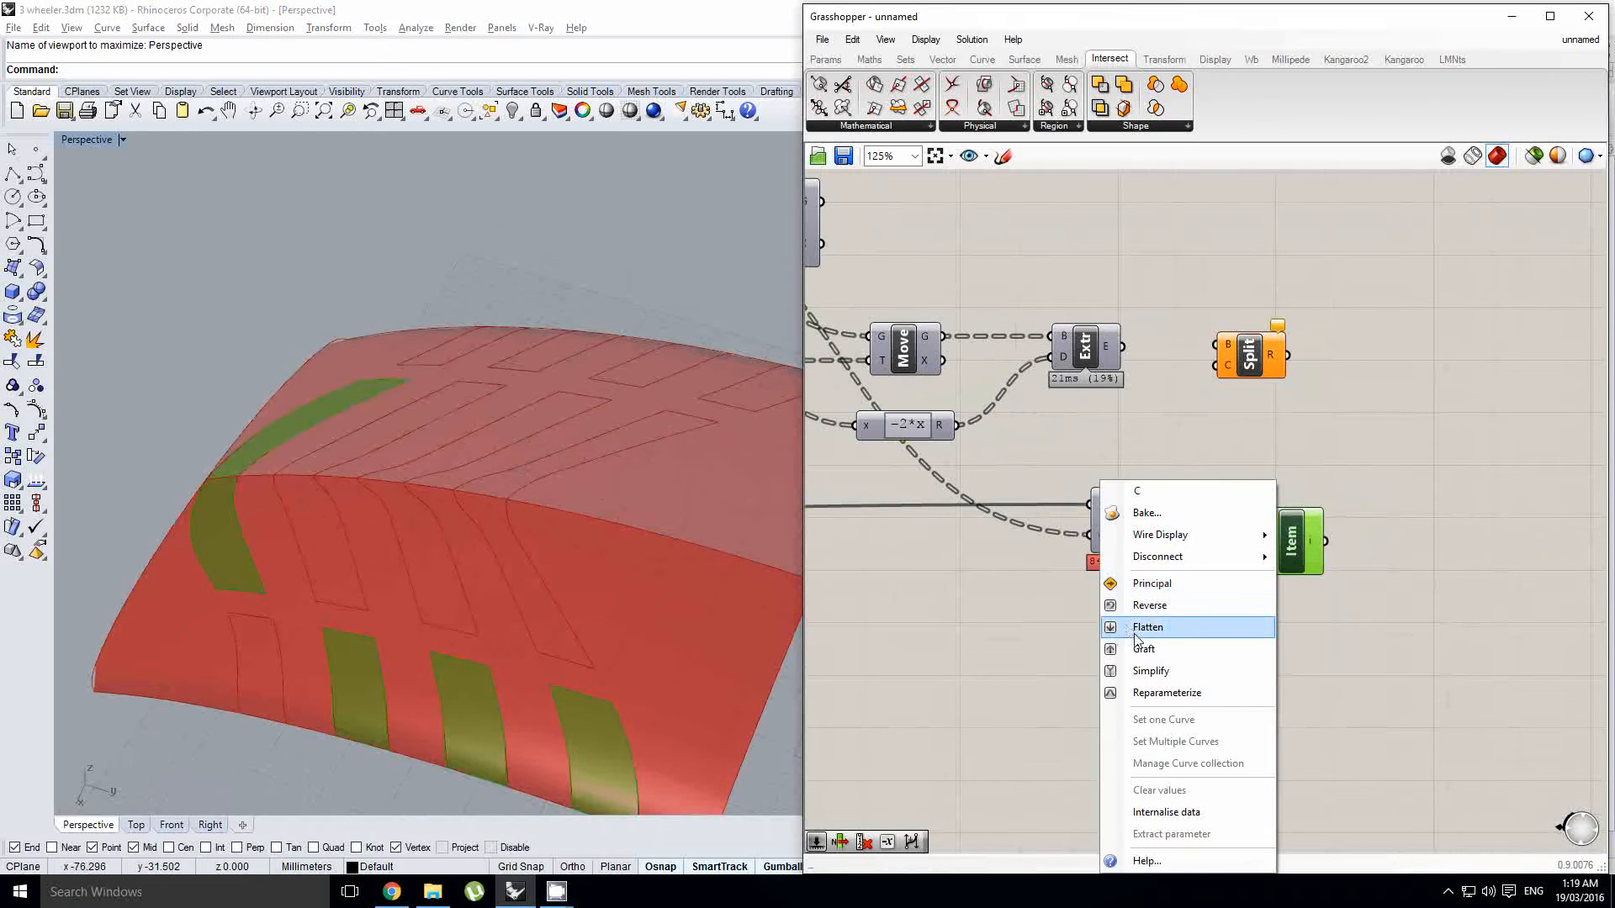
{"action": "left_click", "coordinate": [1139, 644]}
{"action": "mouse_move", "coordinate": [1183, 543]}
{"action": "right_mouse_down"}
{"action": "mouse_move", "coordinate": [1155, 541]}
{"action": "mouse_move", "coordinate": [1195, 525]}
{"action": "right_mouse_up"}
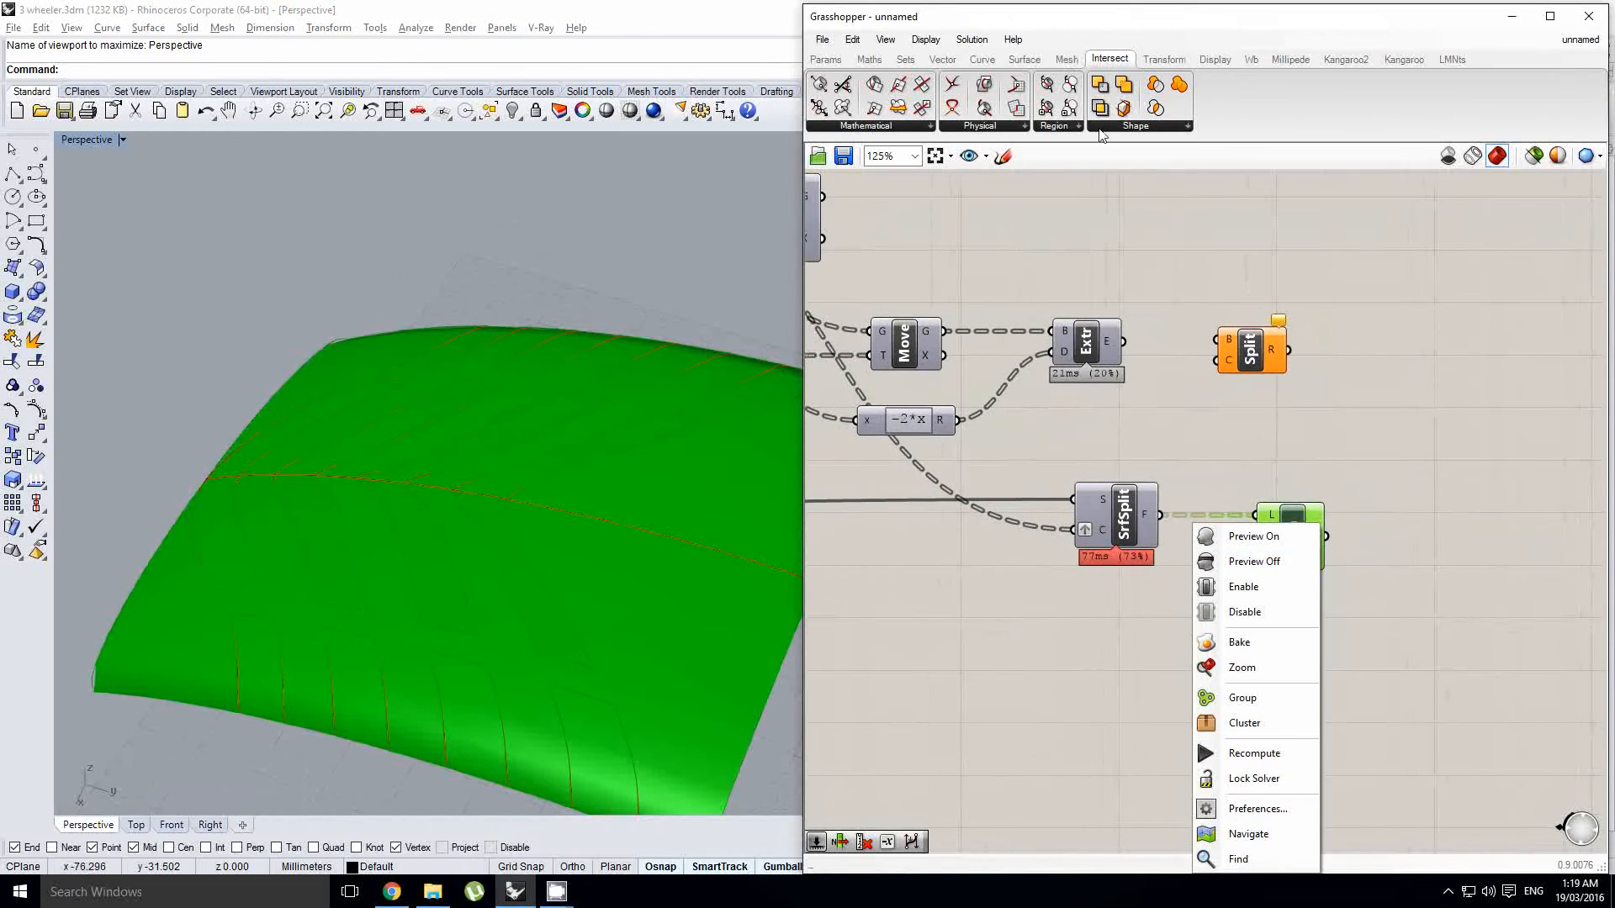
Step: Add a number slider below the Surface Split component and set its rounding to whole numbers
{"action": "left_click", "coordinate": [836, 60]}
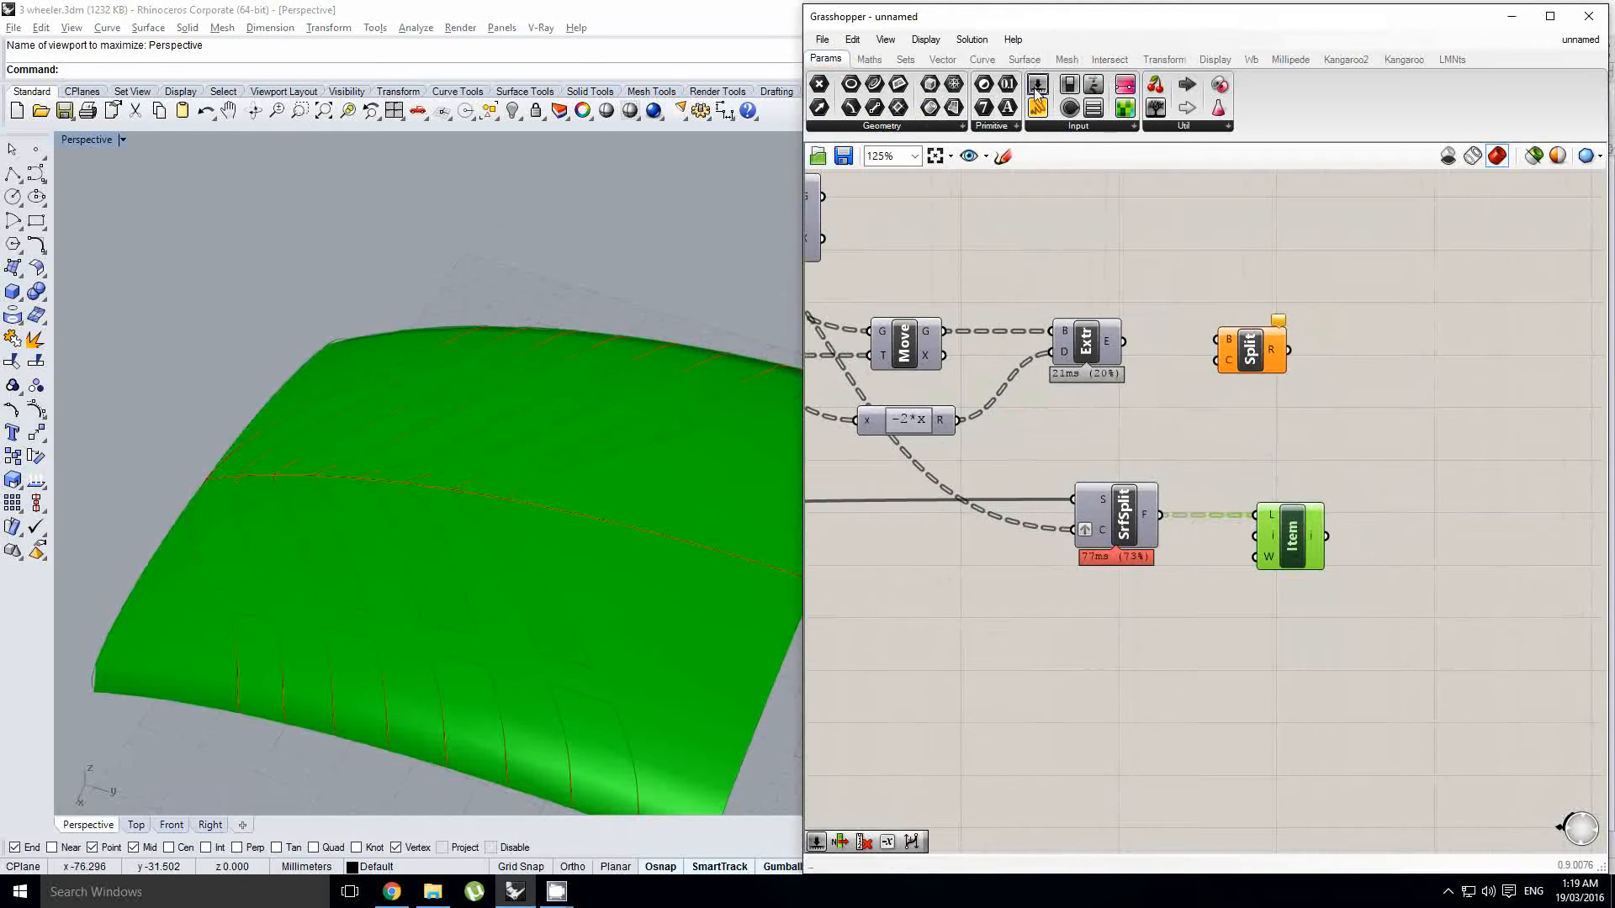
{"action": "left_click_drag", "start_coordinate": [1130, 650], "coordinate": [1129, 651]}
{"action": "mouse_move", "coordinate": [1148, 516]}
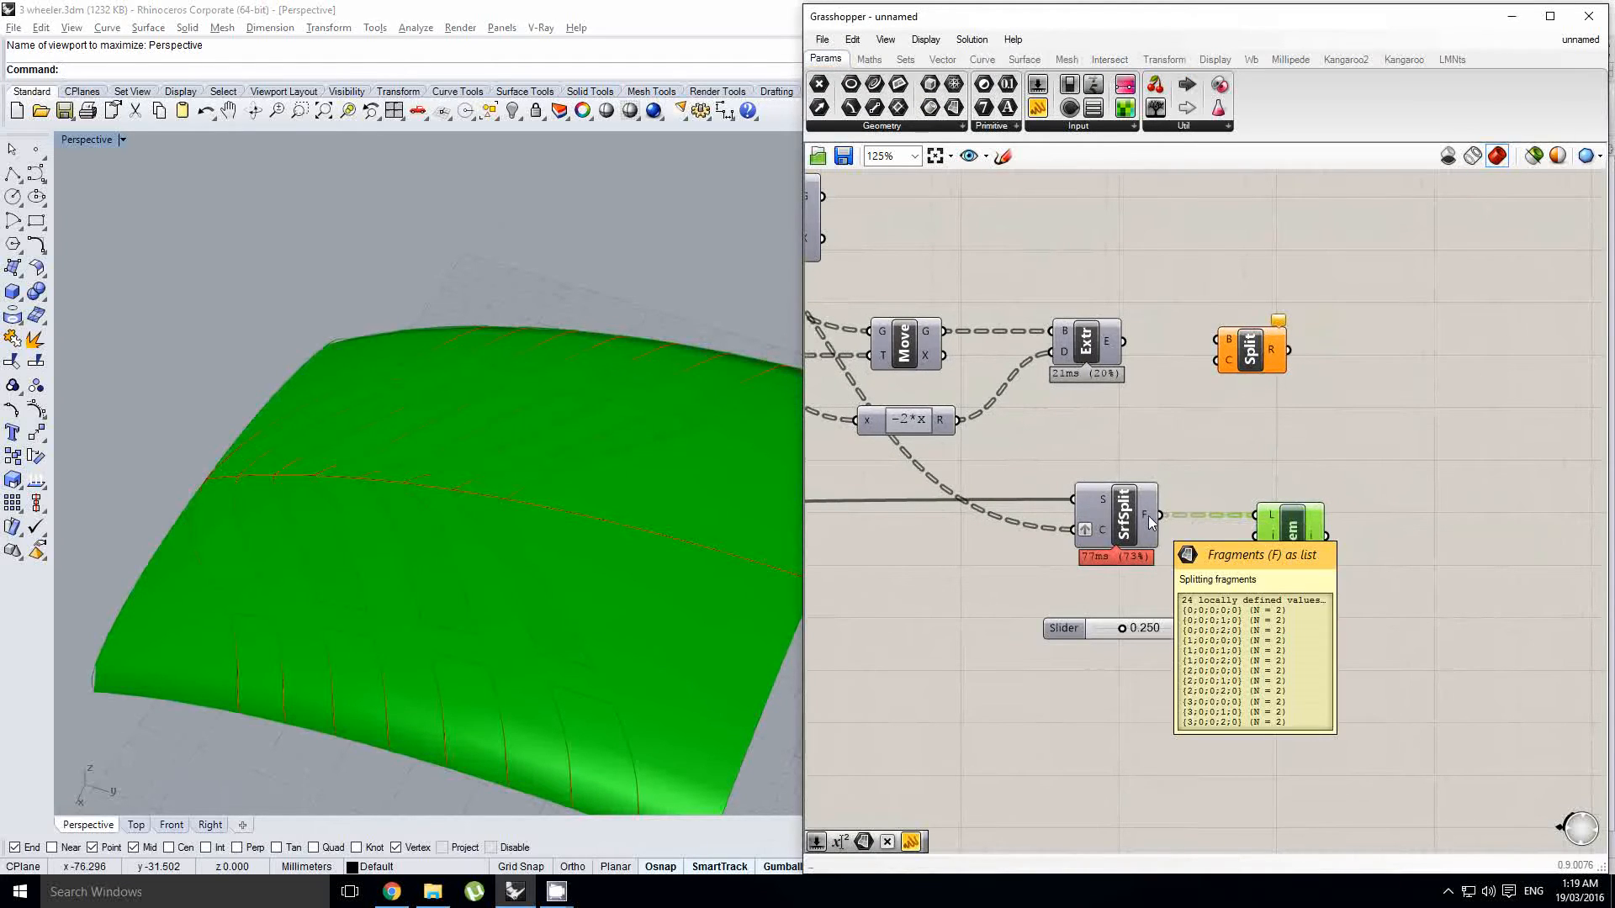
{"action": "double_click", "coordinate": [1072, 640]}
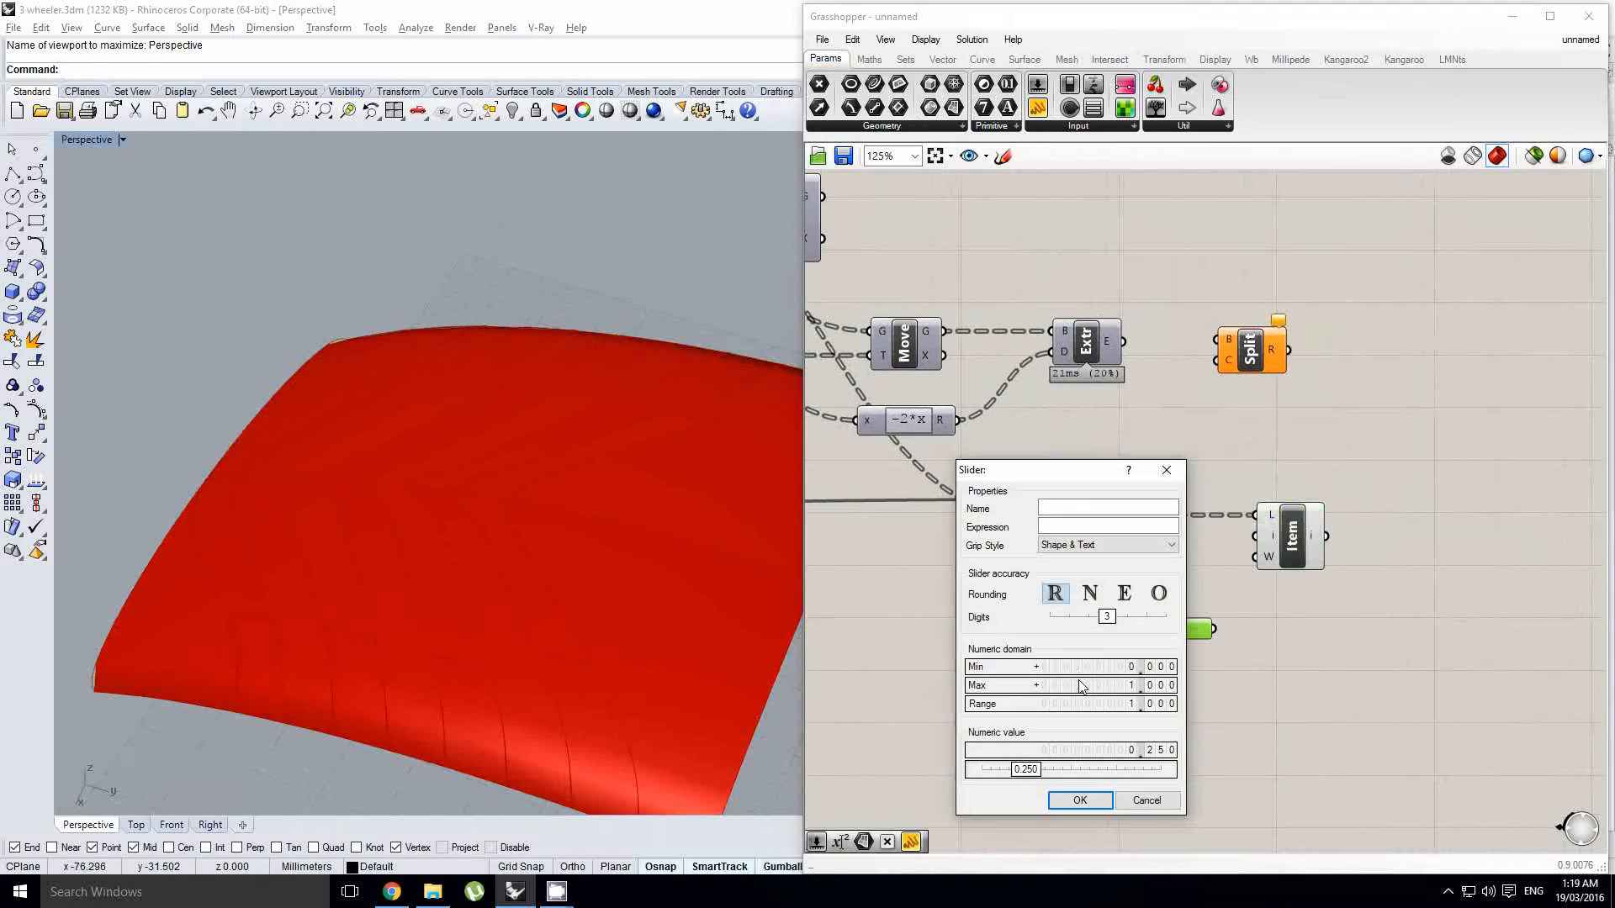
{"action": "left_click", "coordinate": [1083, 685]}
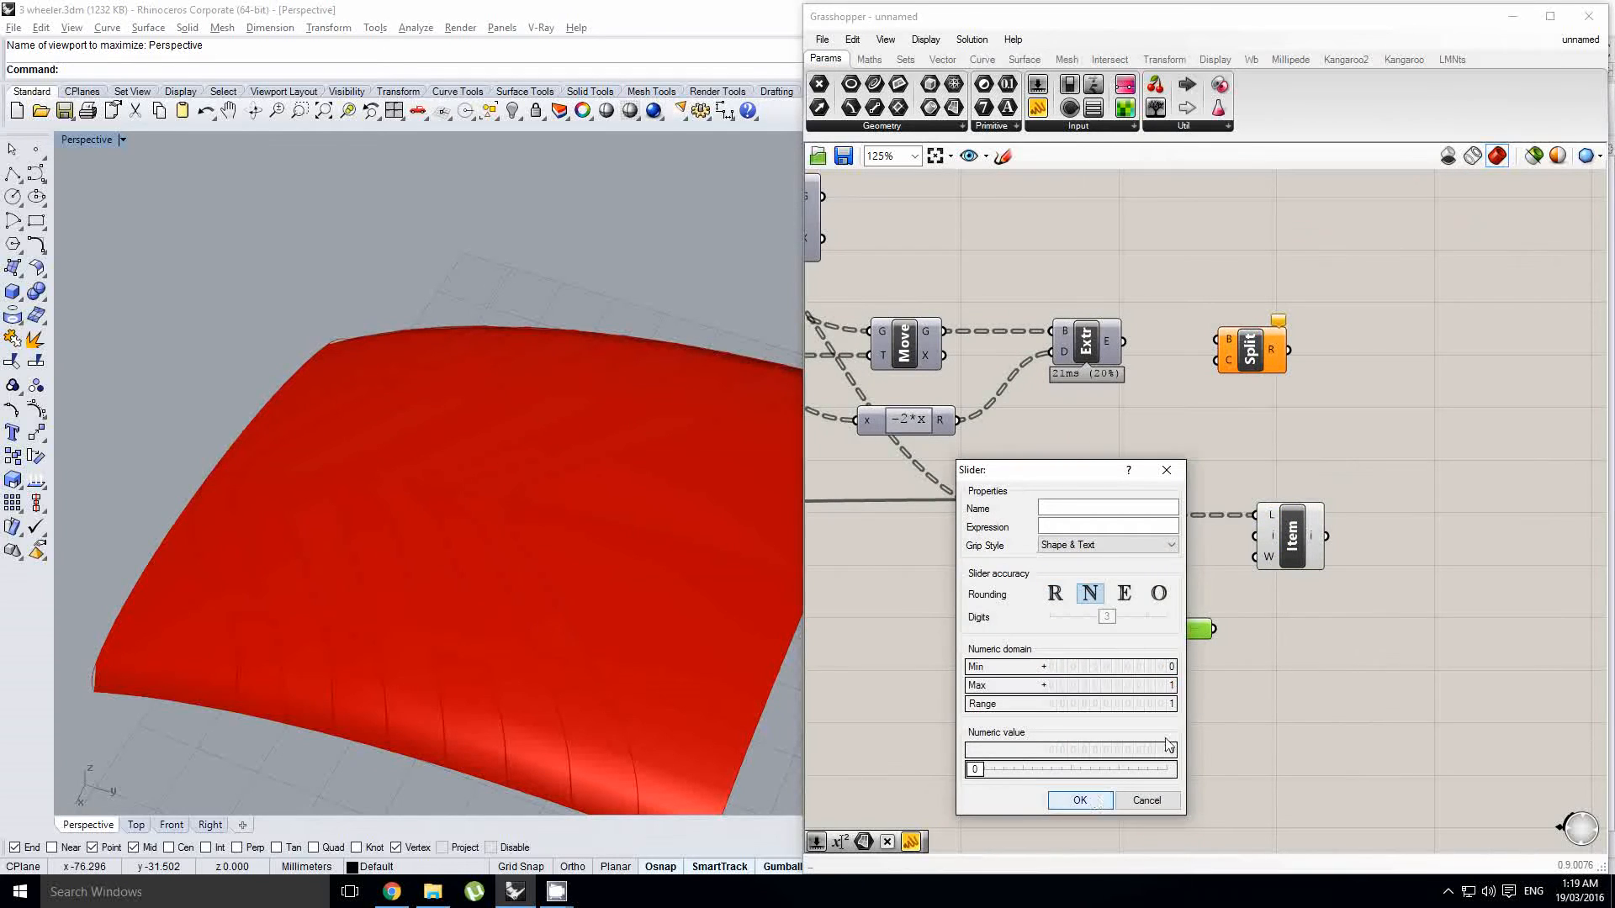
{"action": "left_click", "coordinate": [1094, 797]}
Step: Connect the integer slider to the List Item's i input and check the picked pieces
{"action": "left_click_drag", "start_coordinate": [1251, 542], "coordinate": [1254, 536]}
{"action": "left_click", "coordinate": [1280, 543]}
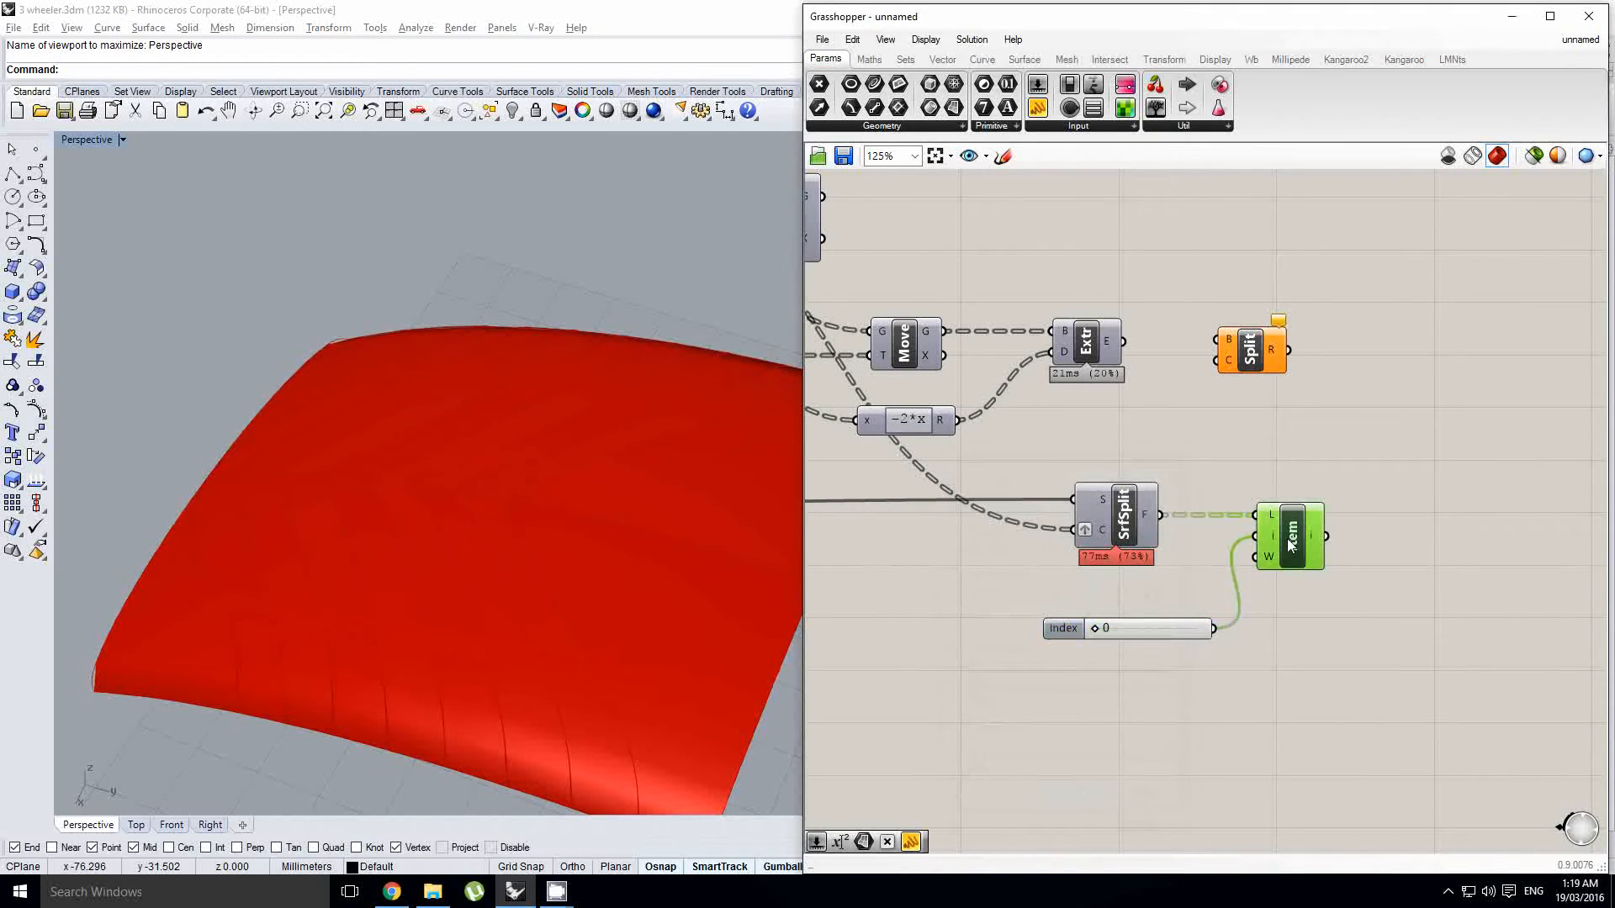
{"action": "scroll", "coordinate": [1283, 543], "scroll_direction": "up", "scroll_amount": 1}
{"action": "scroll", "coordinate": [1259, 551], "scroll_direction": "down", "scroll_amount": 1}
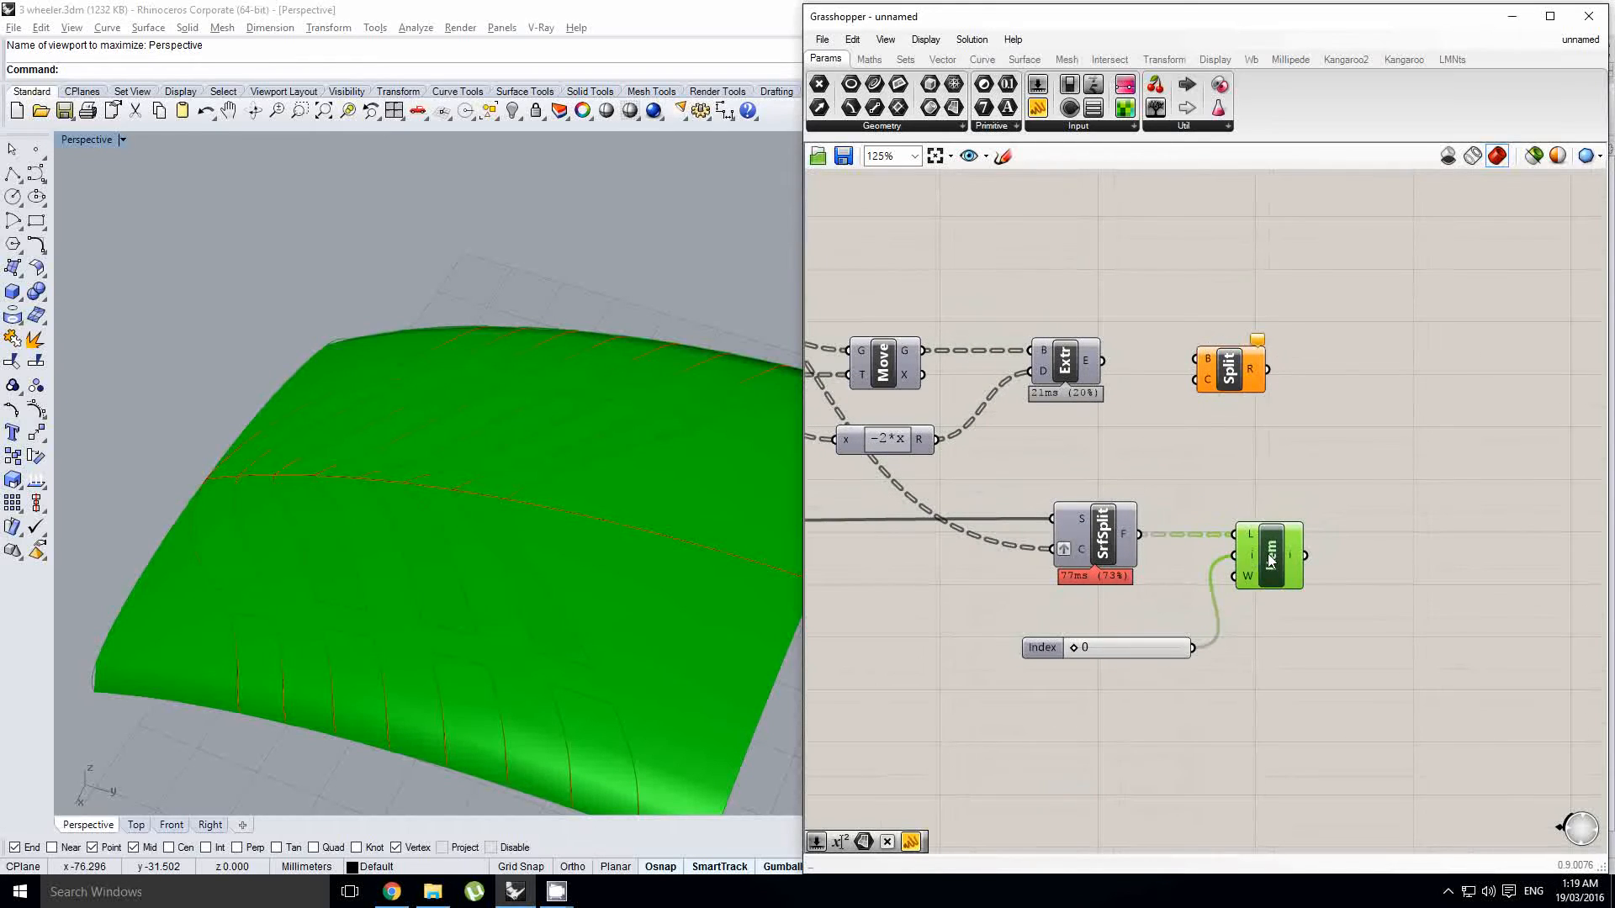
Step: Delete the List Item and add an Area component fed by the Surface Split component's F output
{"action": "key", "text": "Delete"}
{"action": "double_click", "coordinate": [1268, 553]}
{"action": "type", "text": "area"}
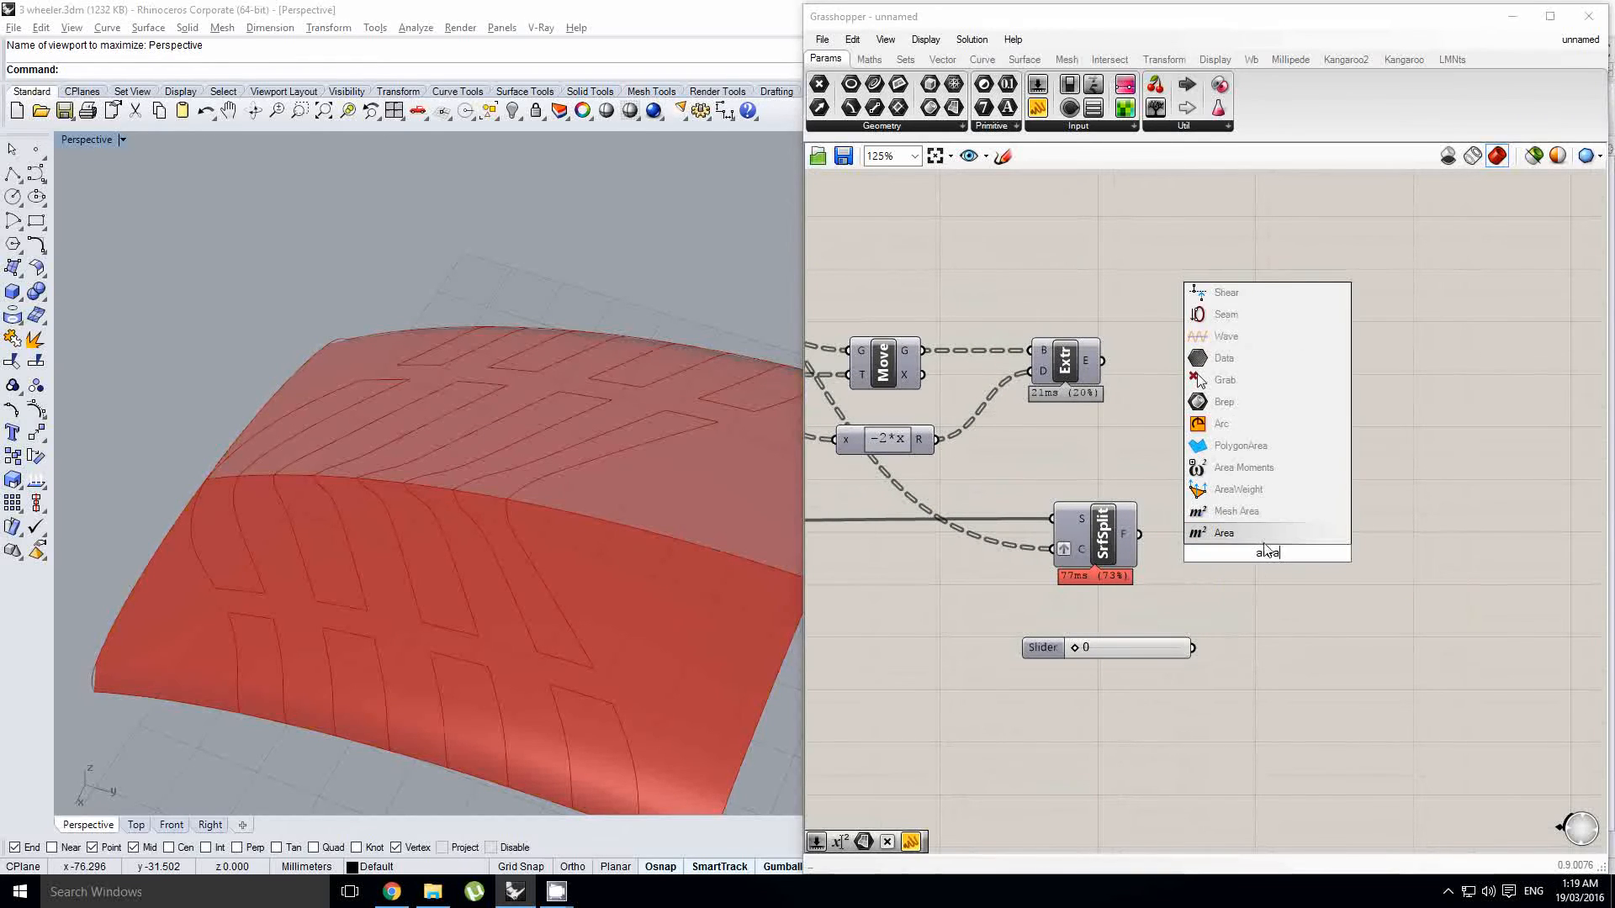
{"action": "key", "text": "Return"}
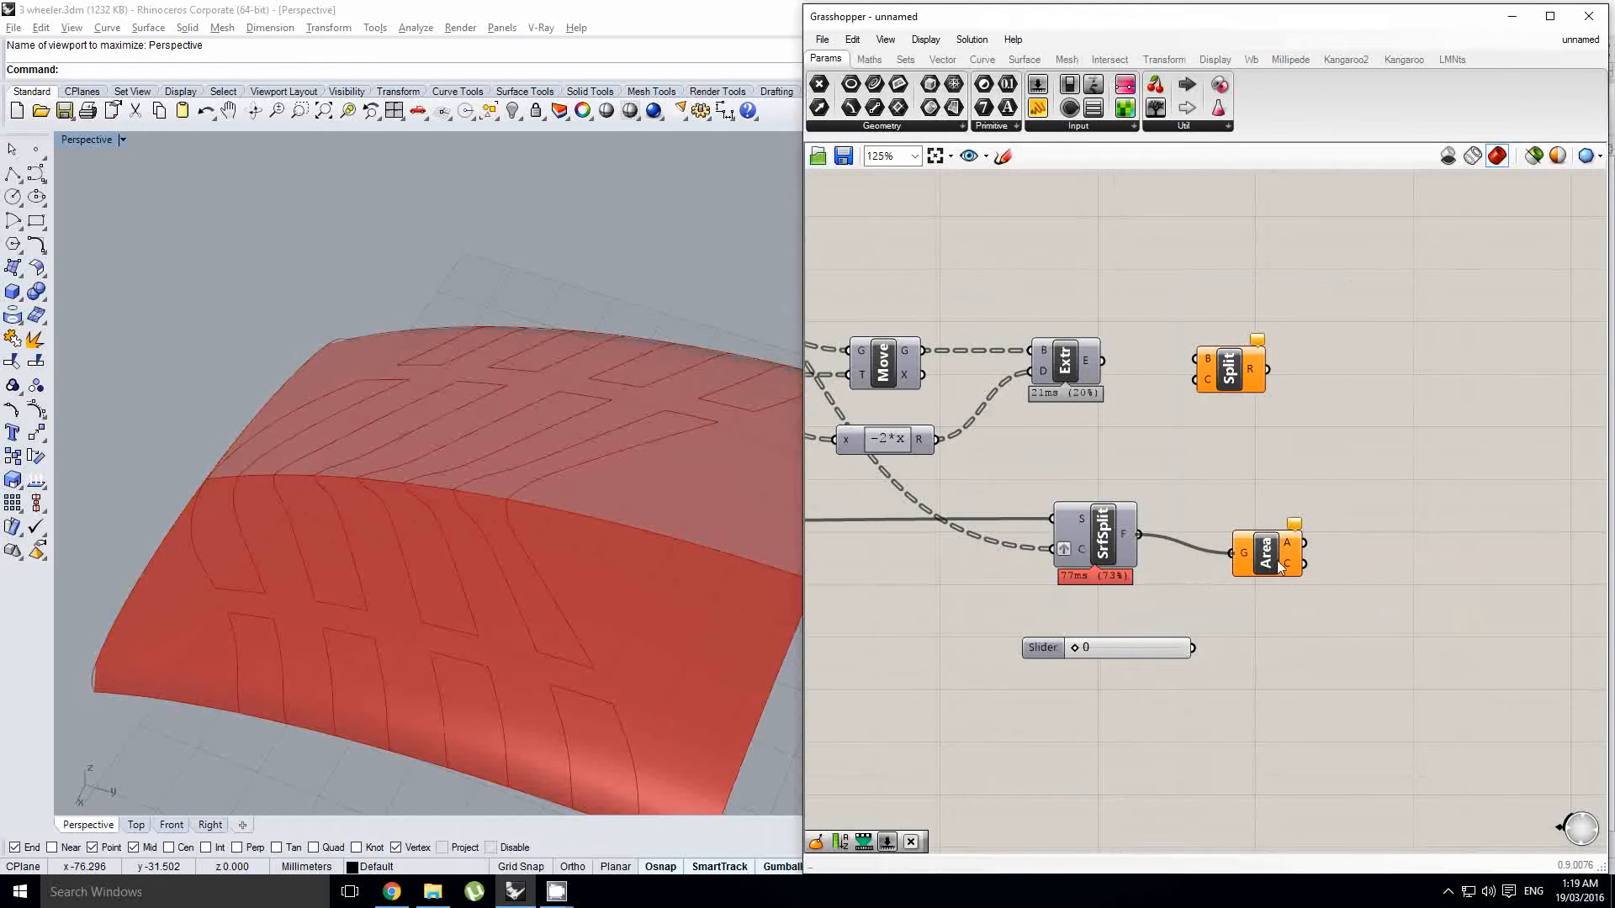
{"action": "left_click", "coordinate": [1265, 556]}
{"action": "right_click_drag", "start_coordinate": [1287, 555], "coordinate": [1242, 553]}
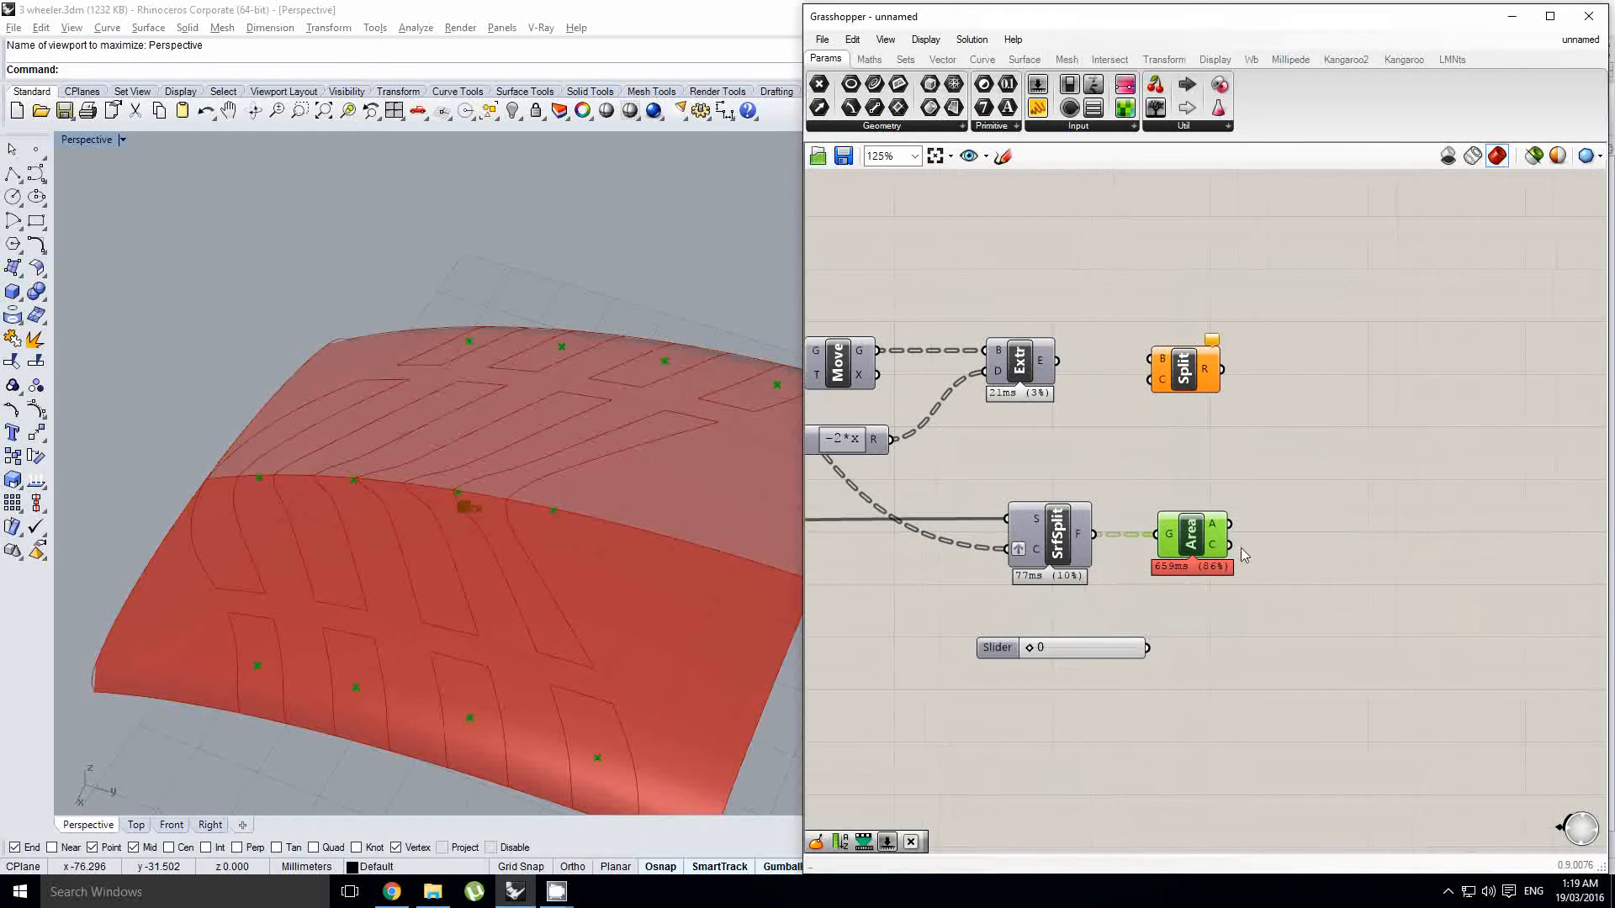
Step: Add a Sort List component beside the Area component's outputs
{"action": "left_click", "coordinate": [1339, 542]}
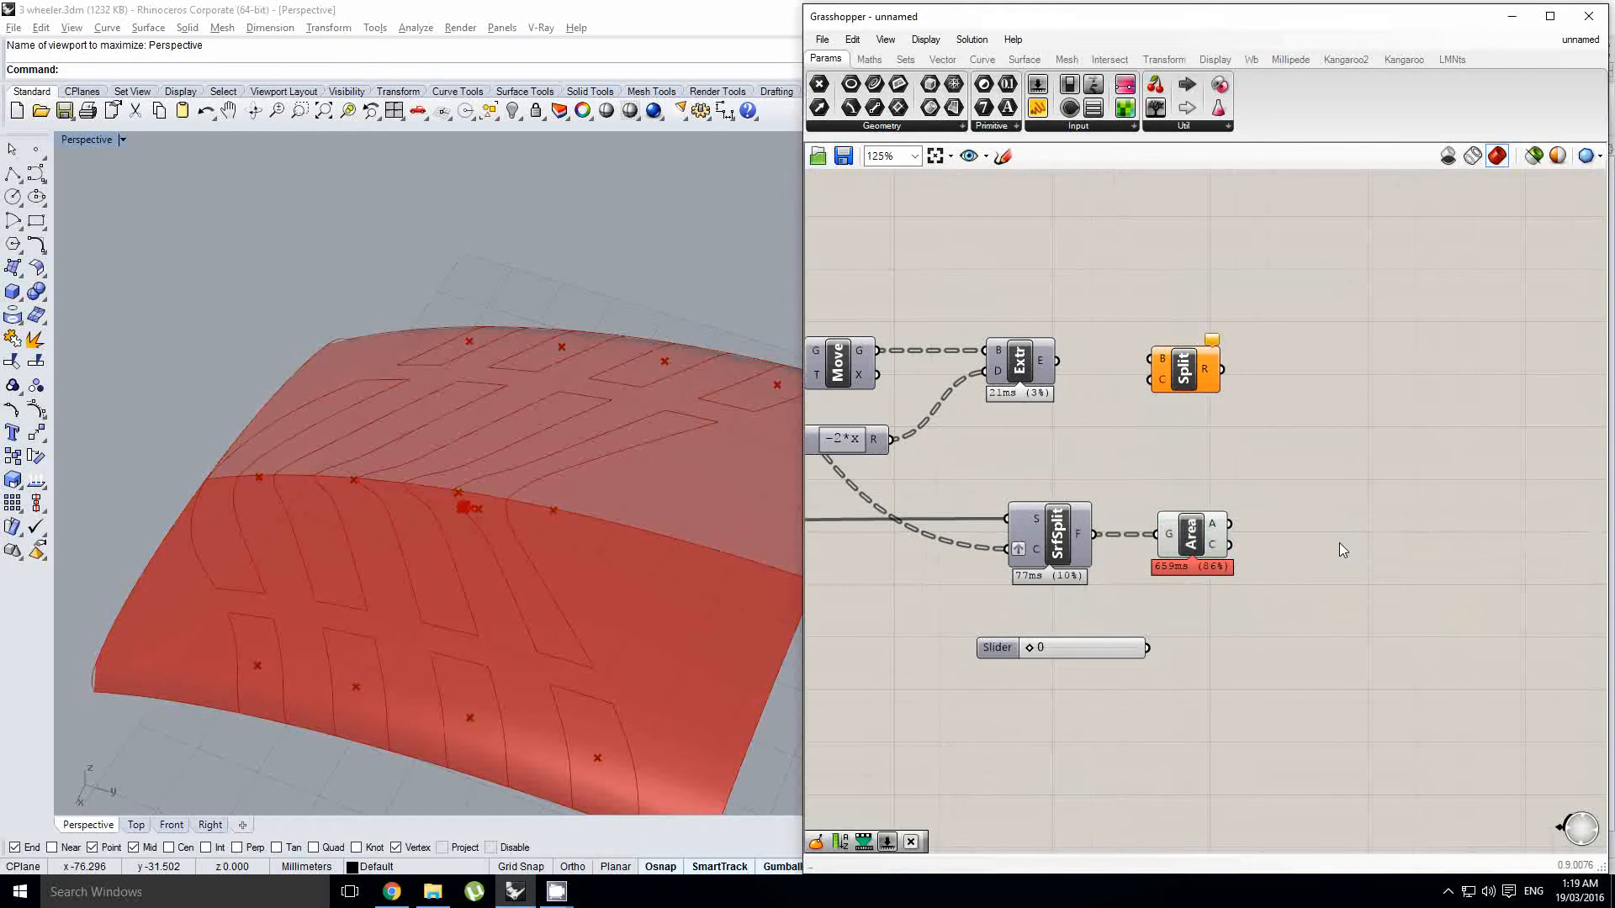
{"action": "double_click", "coordinate": [1385, 559]}
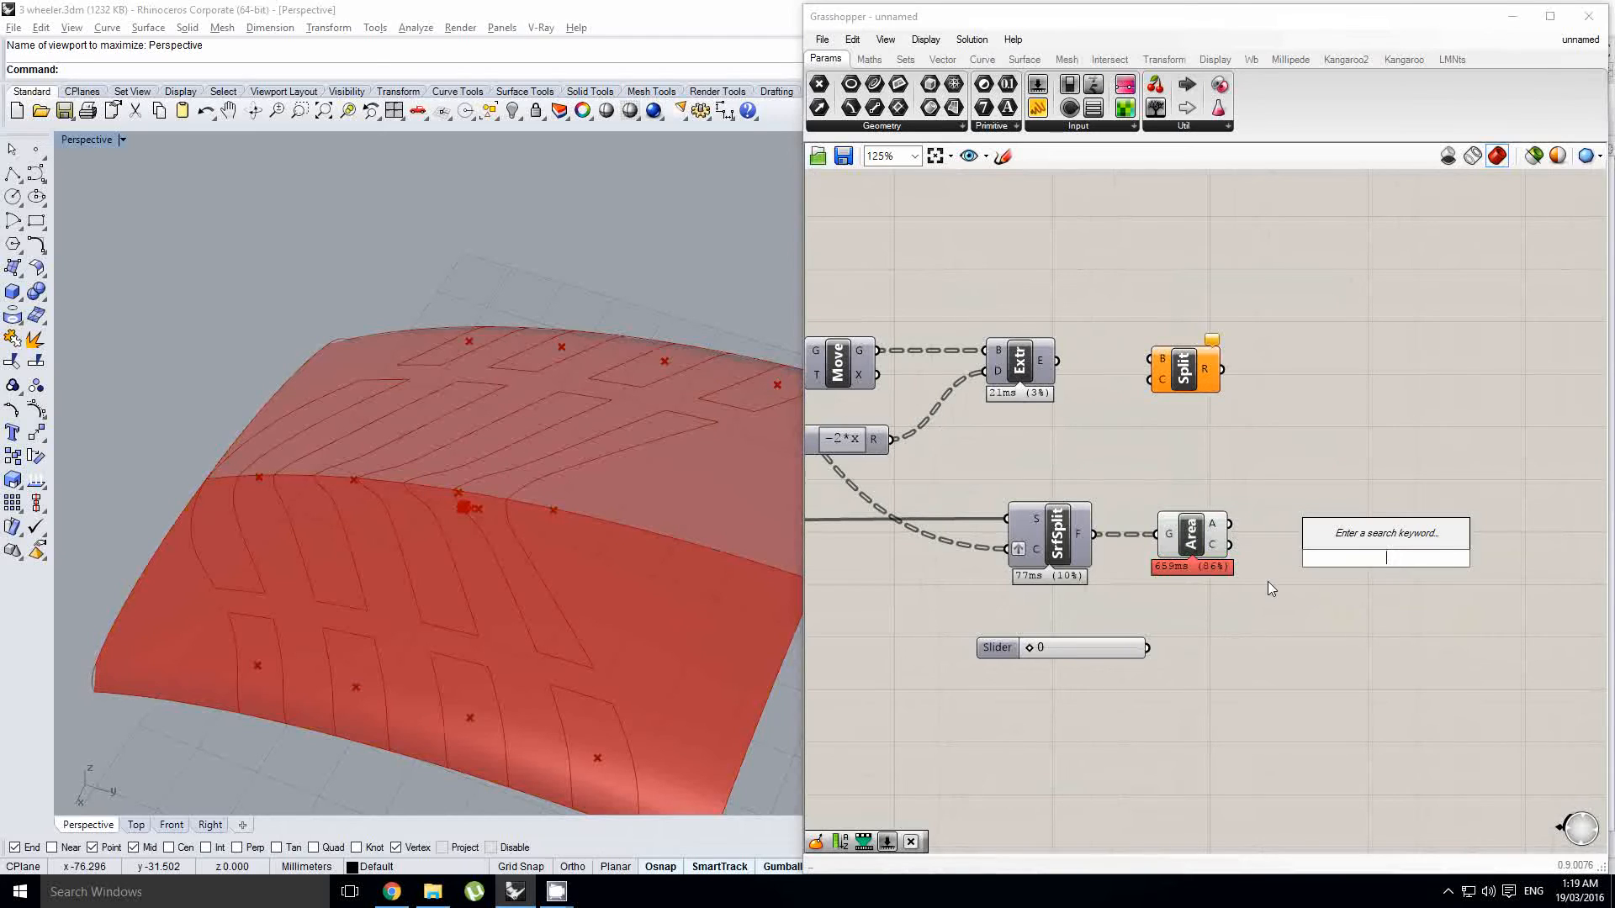
{"action": "right_click_drag", "start_coordinate": [1268, 582], "coordinate": [1224, 591]}
{"action": "right_click_drag", "start_coordinate": [193, 552], "coordinate": [504, 527]}
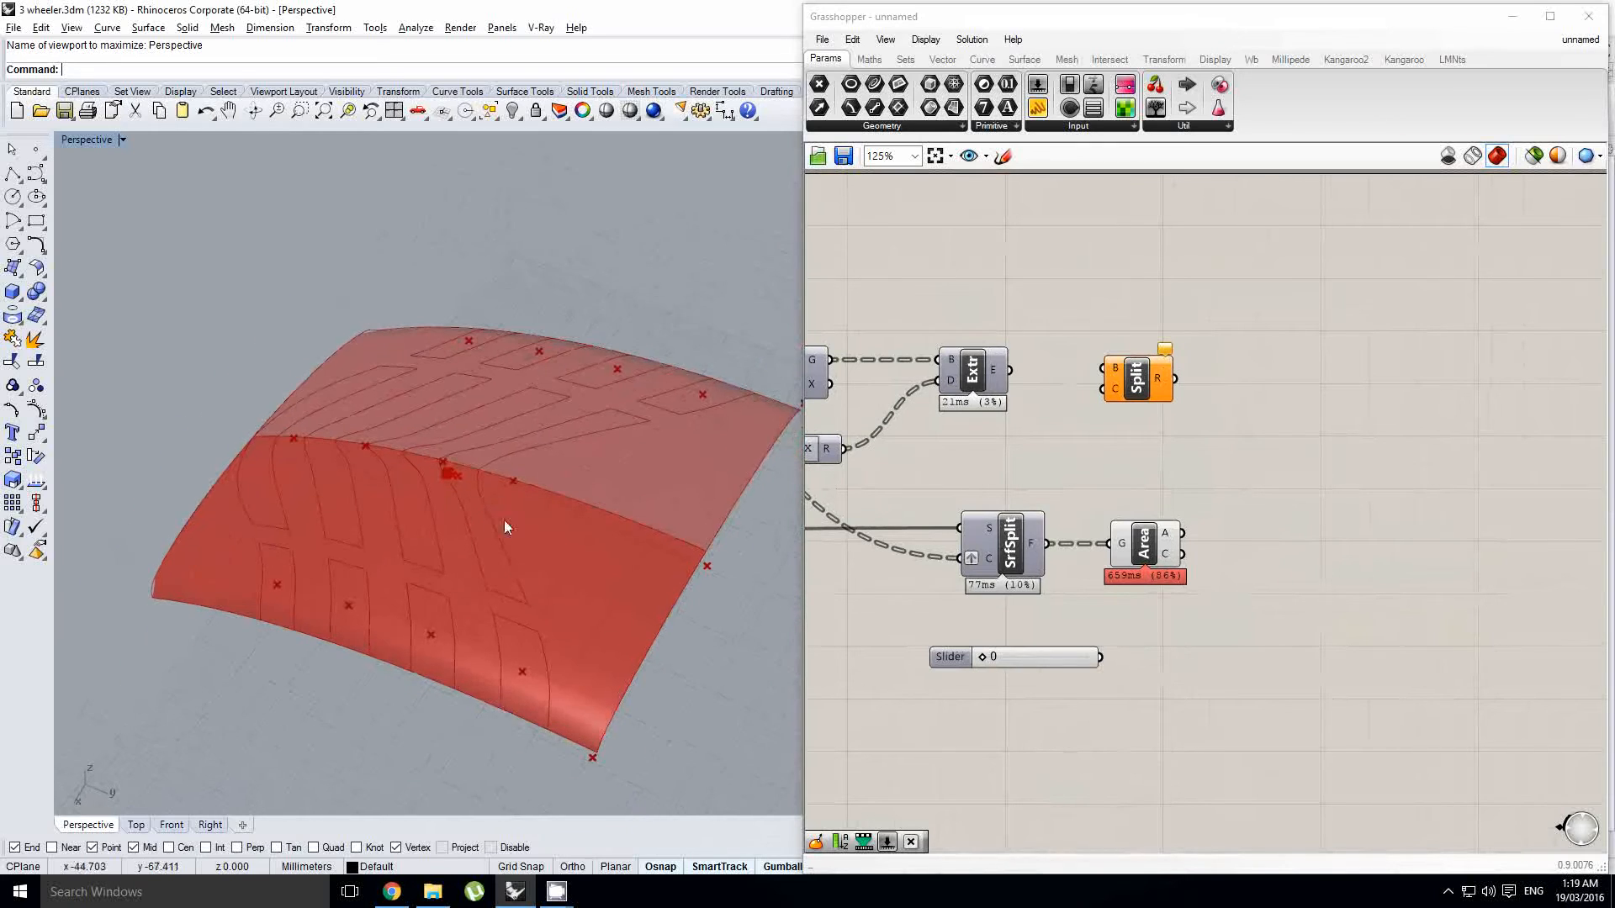
{"action": "right_click_drag", "start_coordinate": [551, 578], "coordinate": [467, 468]}
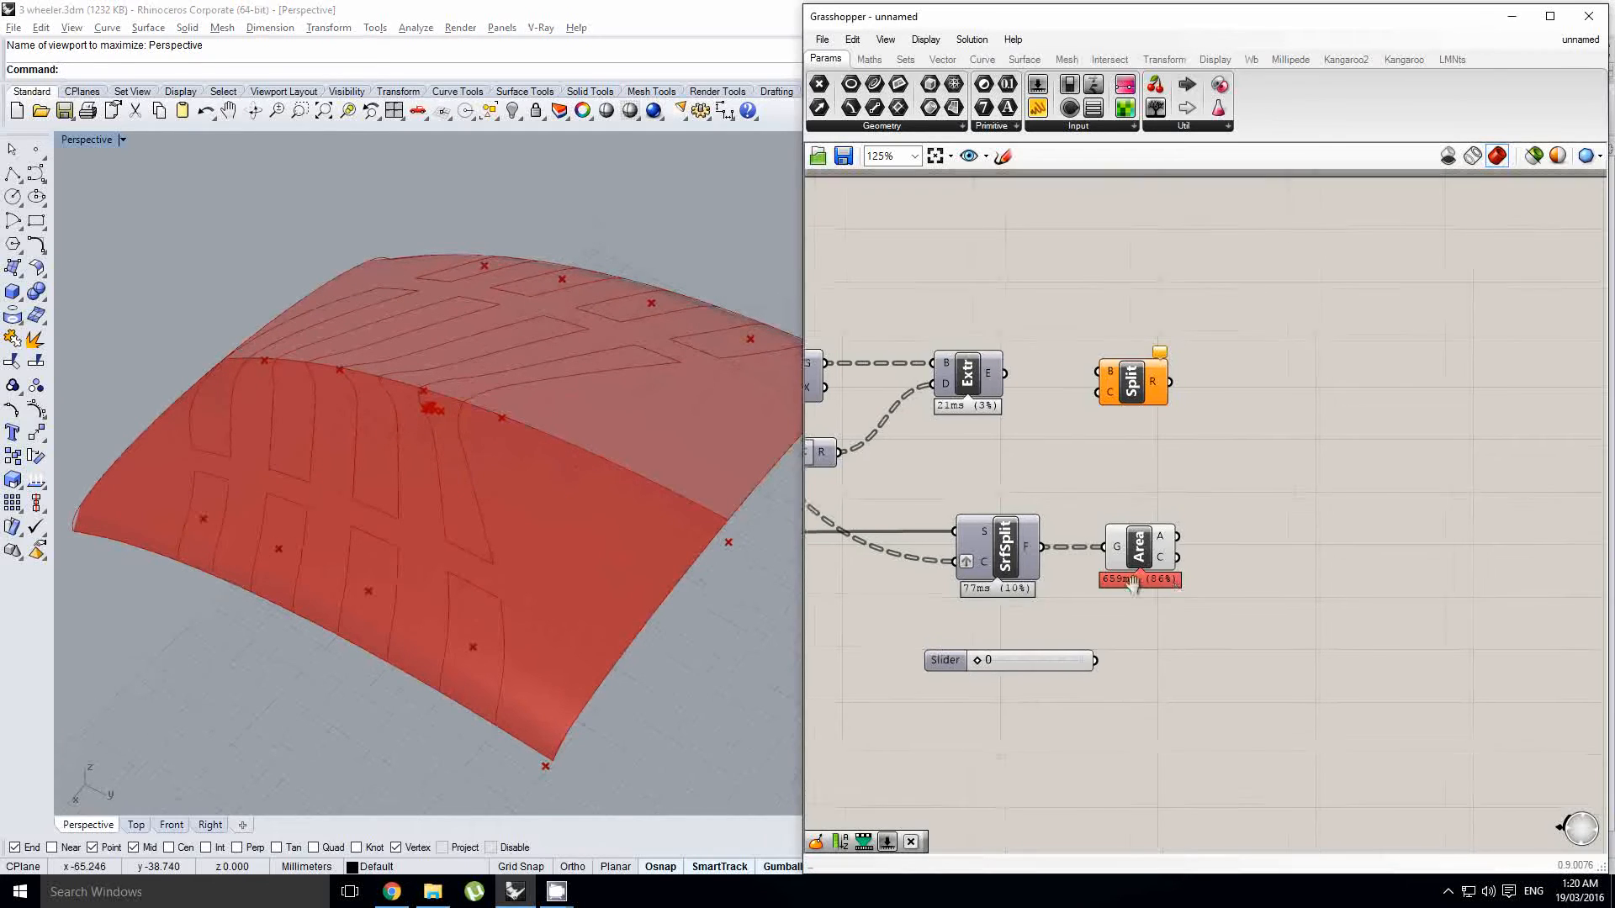
{"action": "right_click_drag", "start_coordinate": [1355, 536], "coordinate": [1322, 546]}
{"action": "double_click", "coordinate": [1323, 546]}
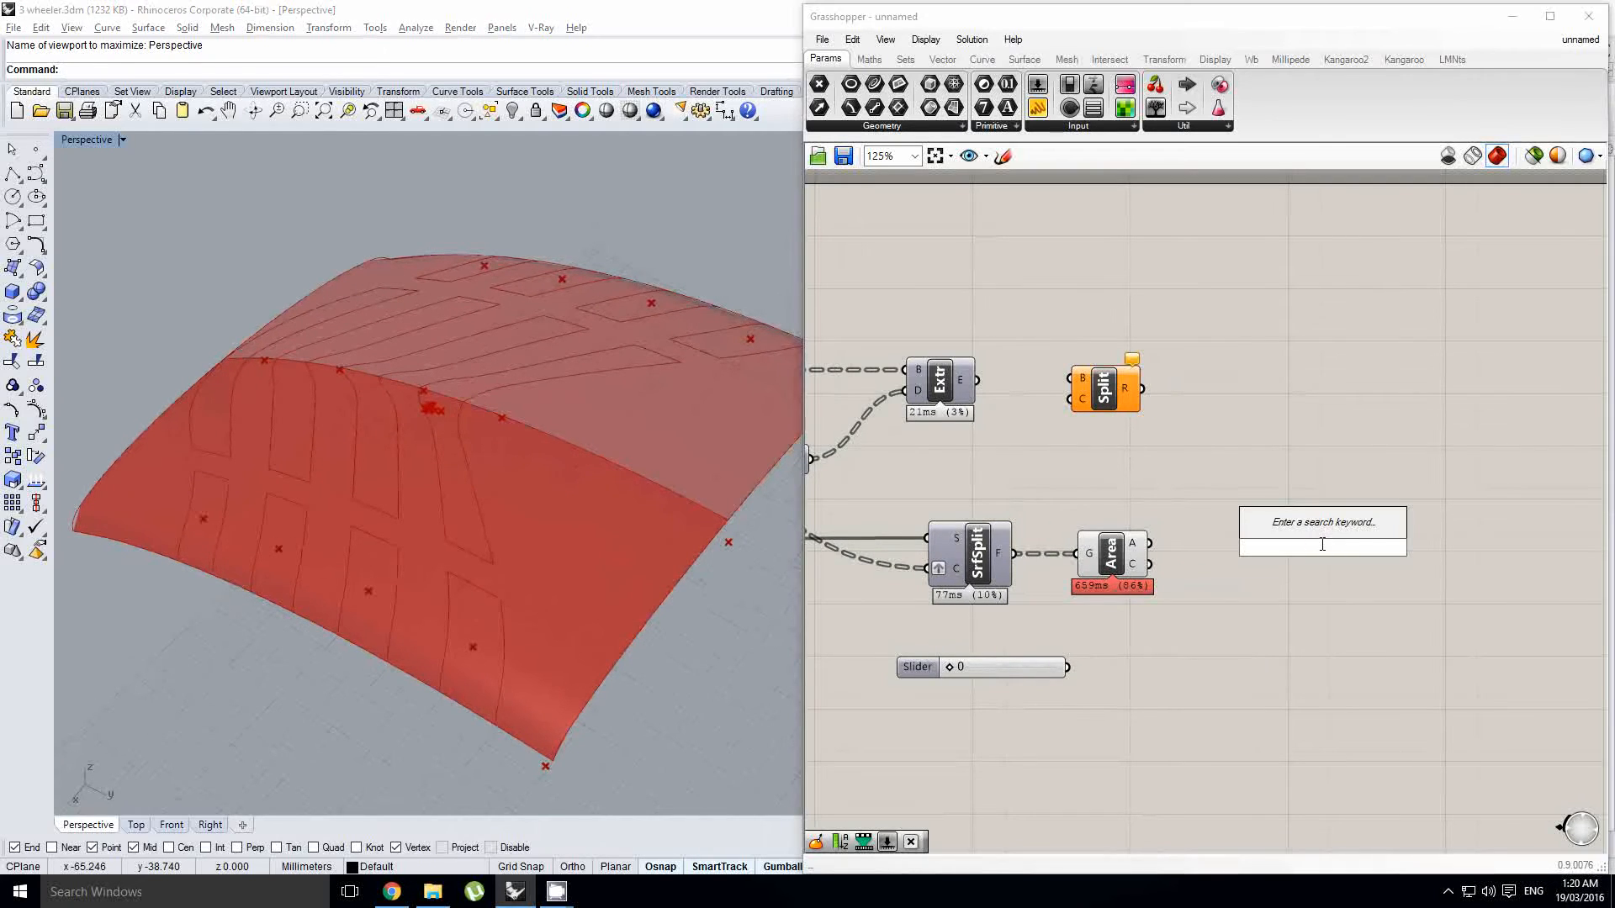
{"action": "type", "text": "sort"}
{"action": "key", "text": "Return"}
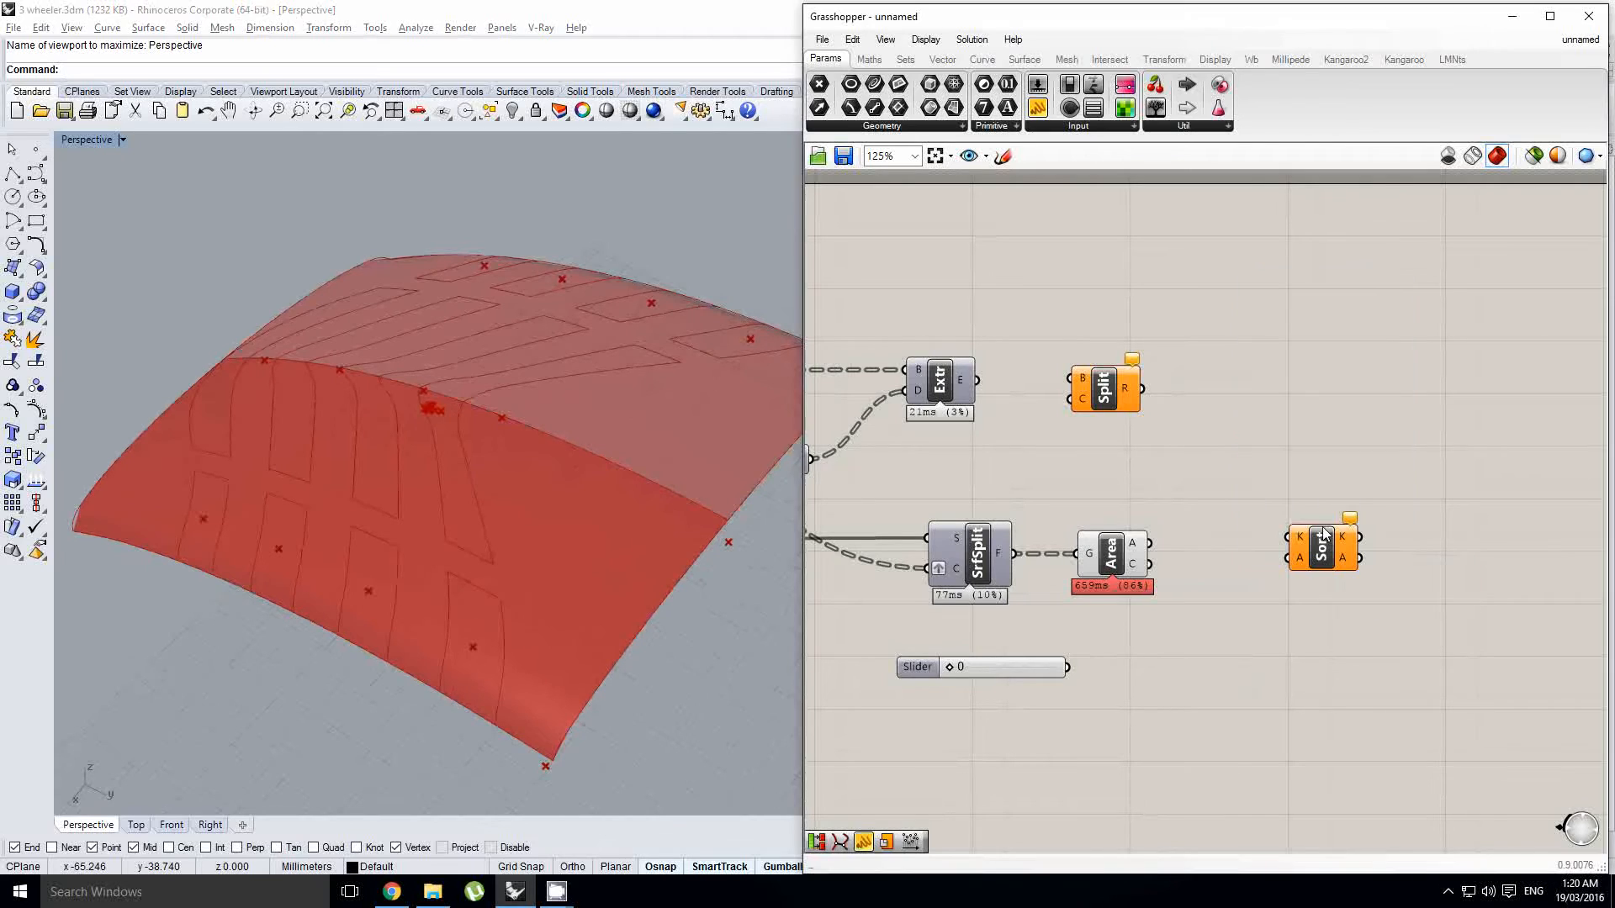
Step: Connect the Surface Split component's F output to Sort's K input and the Area component's A output to Sort's A input
{"action": "left_click_drag", "start_coordinate": [1293, 543], "coordinate": [1294, 565]}
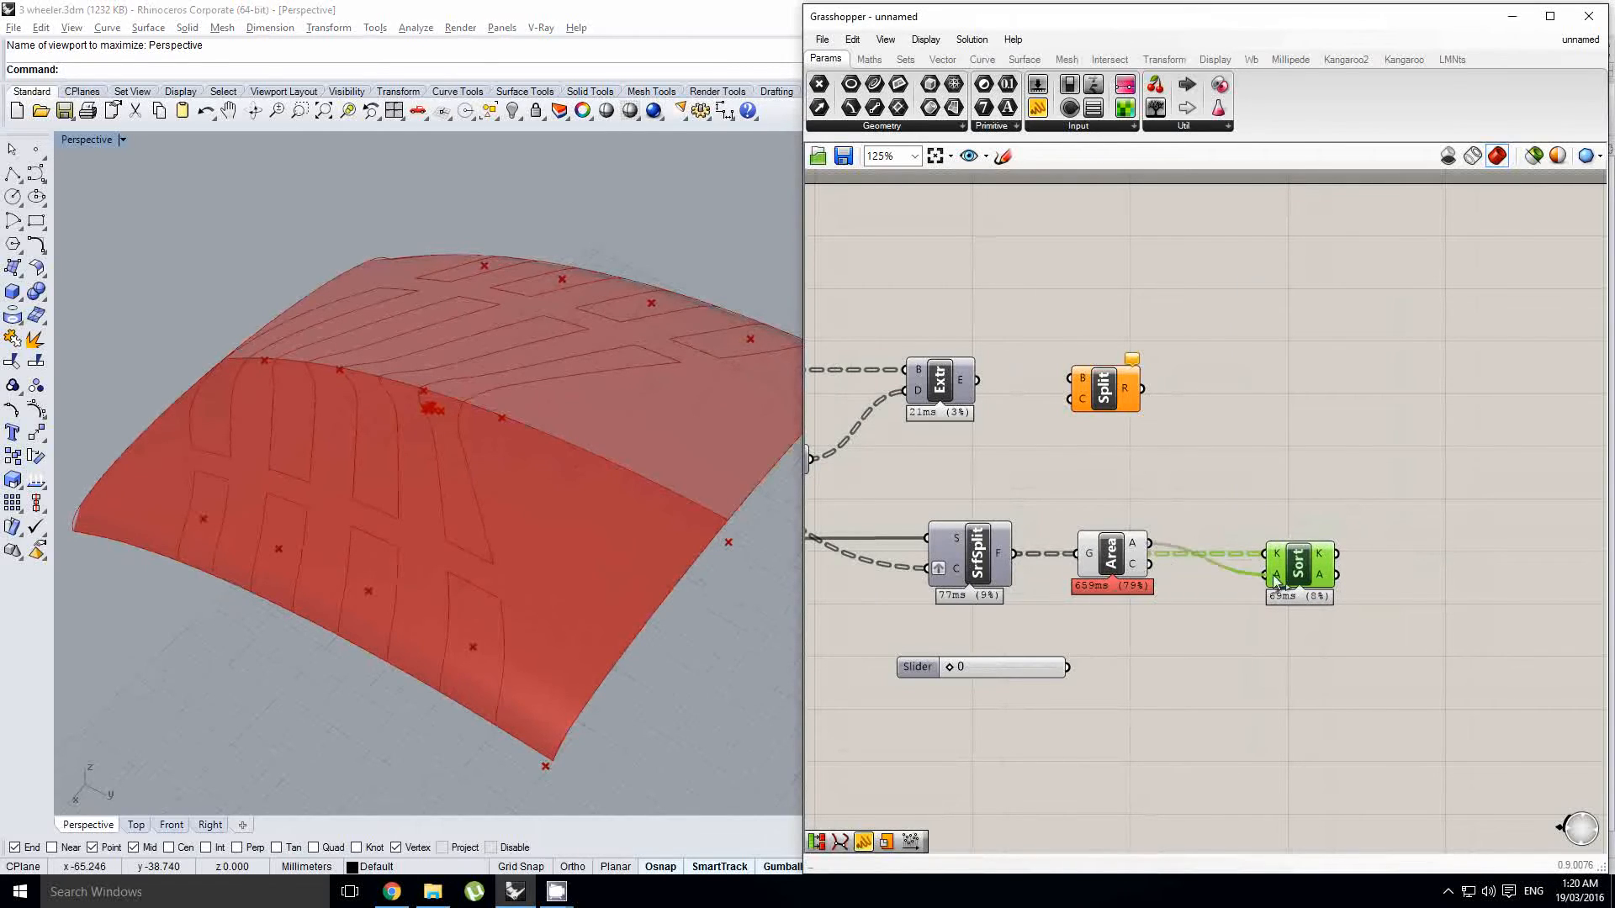
{"action": "left_click_drag", "start_coordinate": [1275, 574], "coordinate": [1298, 570]}
{"action": "right_click_drag", "start_coordinate": [1298, 569], "coordinate": [1222, 570]}
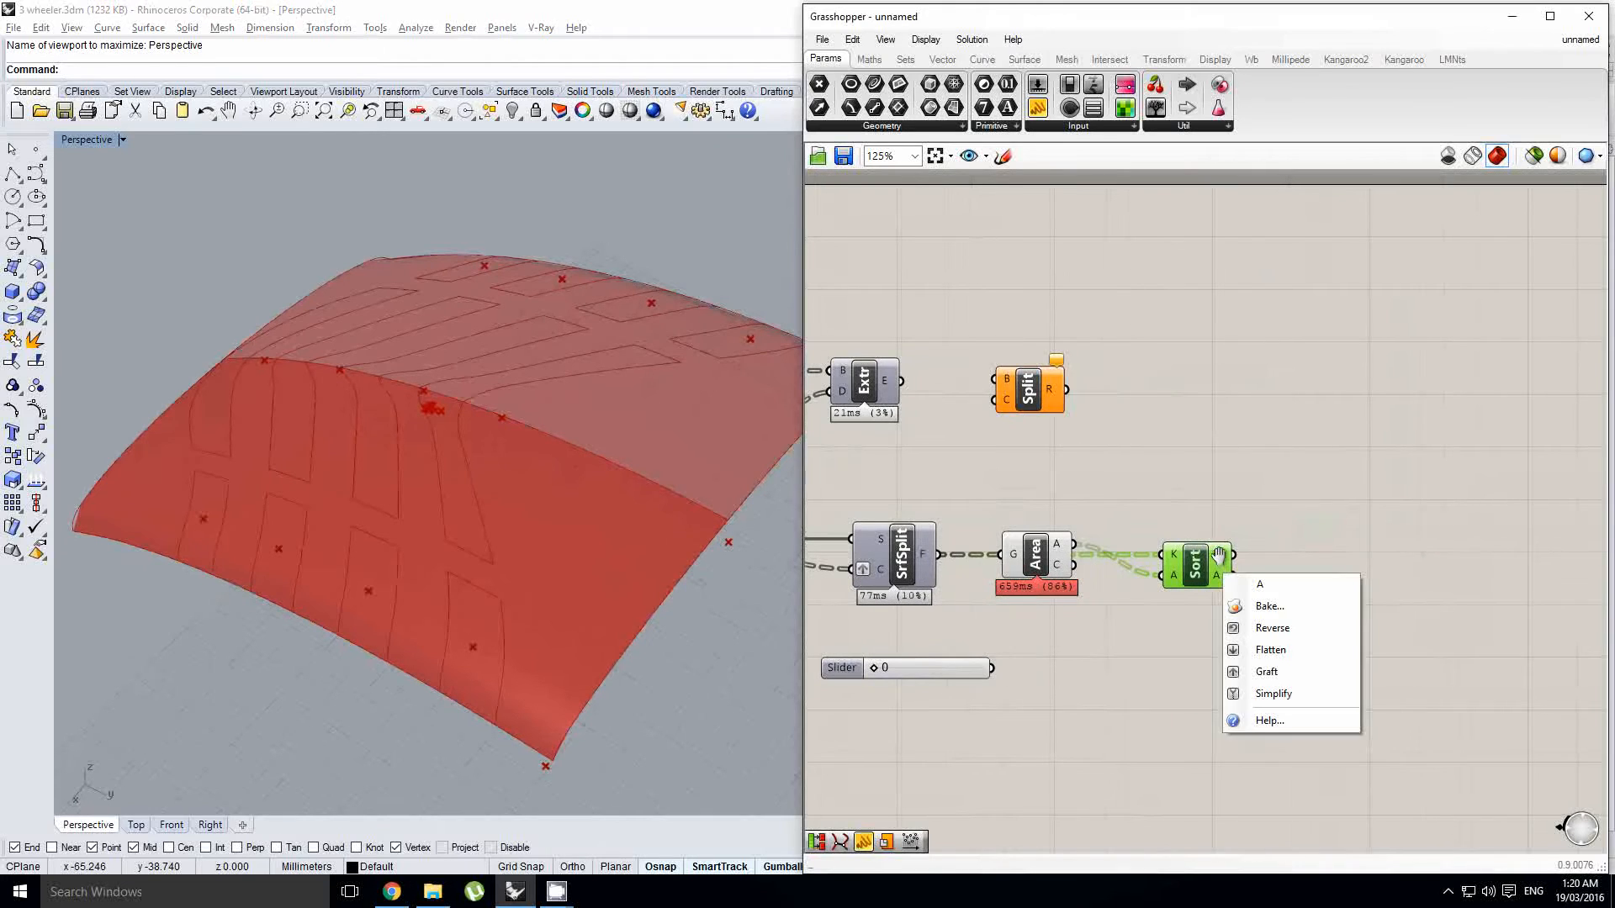
{"action": "left_click", "coordinate": [1216, 558]}
Step: Add a List Item component beside the Sort component's outputs
{"action": "double_click", "coordinate": [1376, 601]}
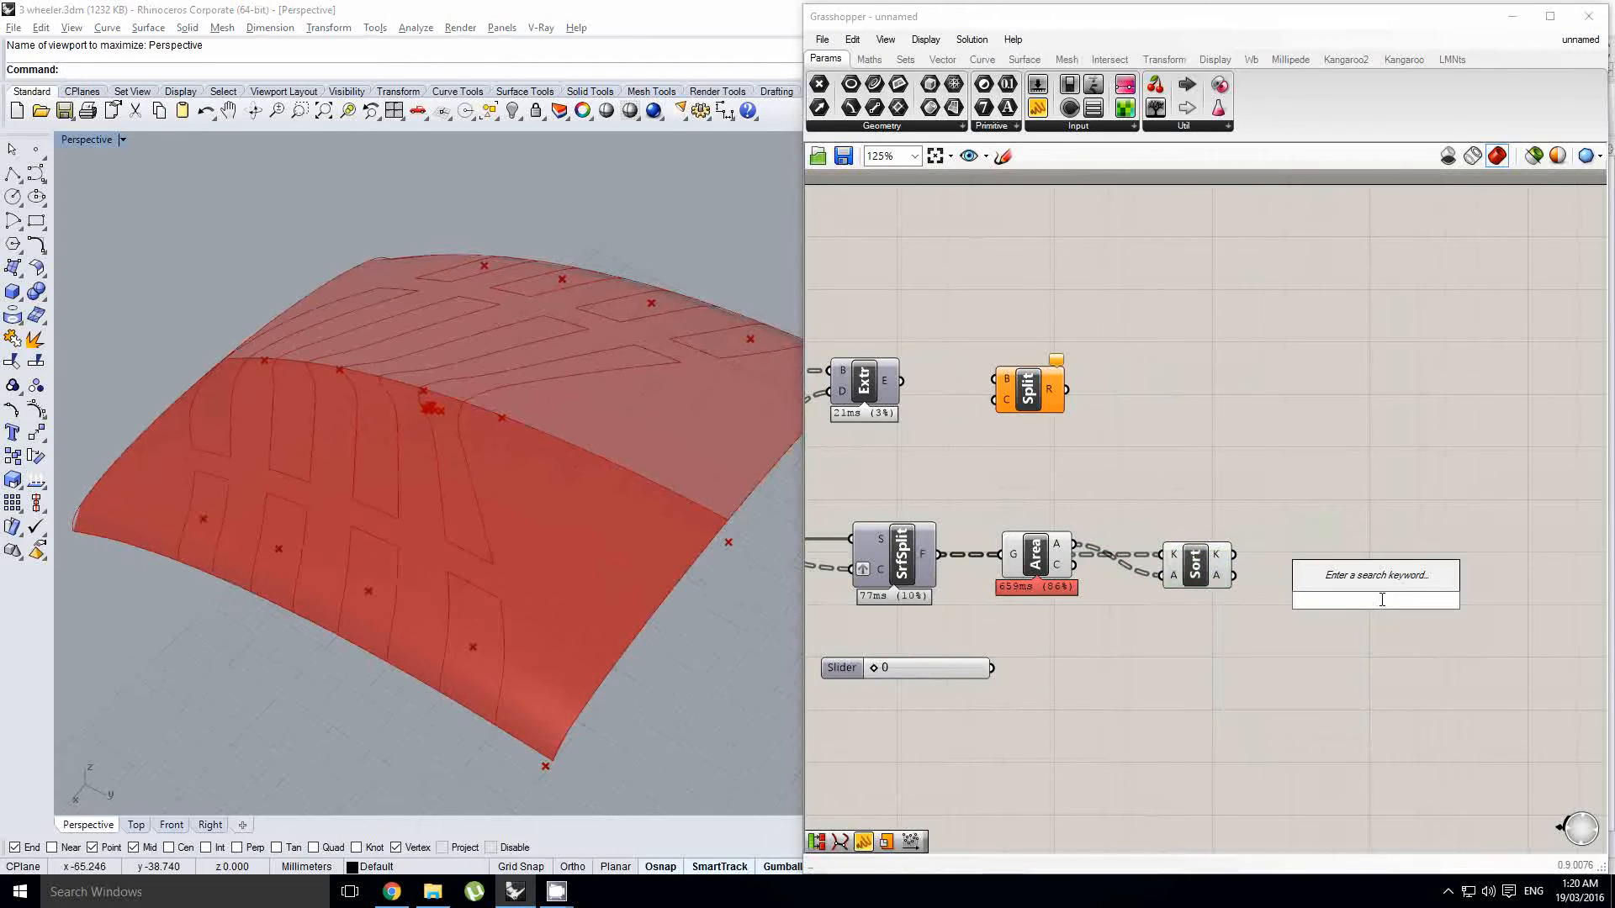
{"action": "type", "text": "list"}
{"action": "key", "text": "Return"}
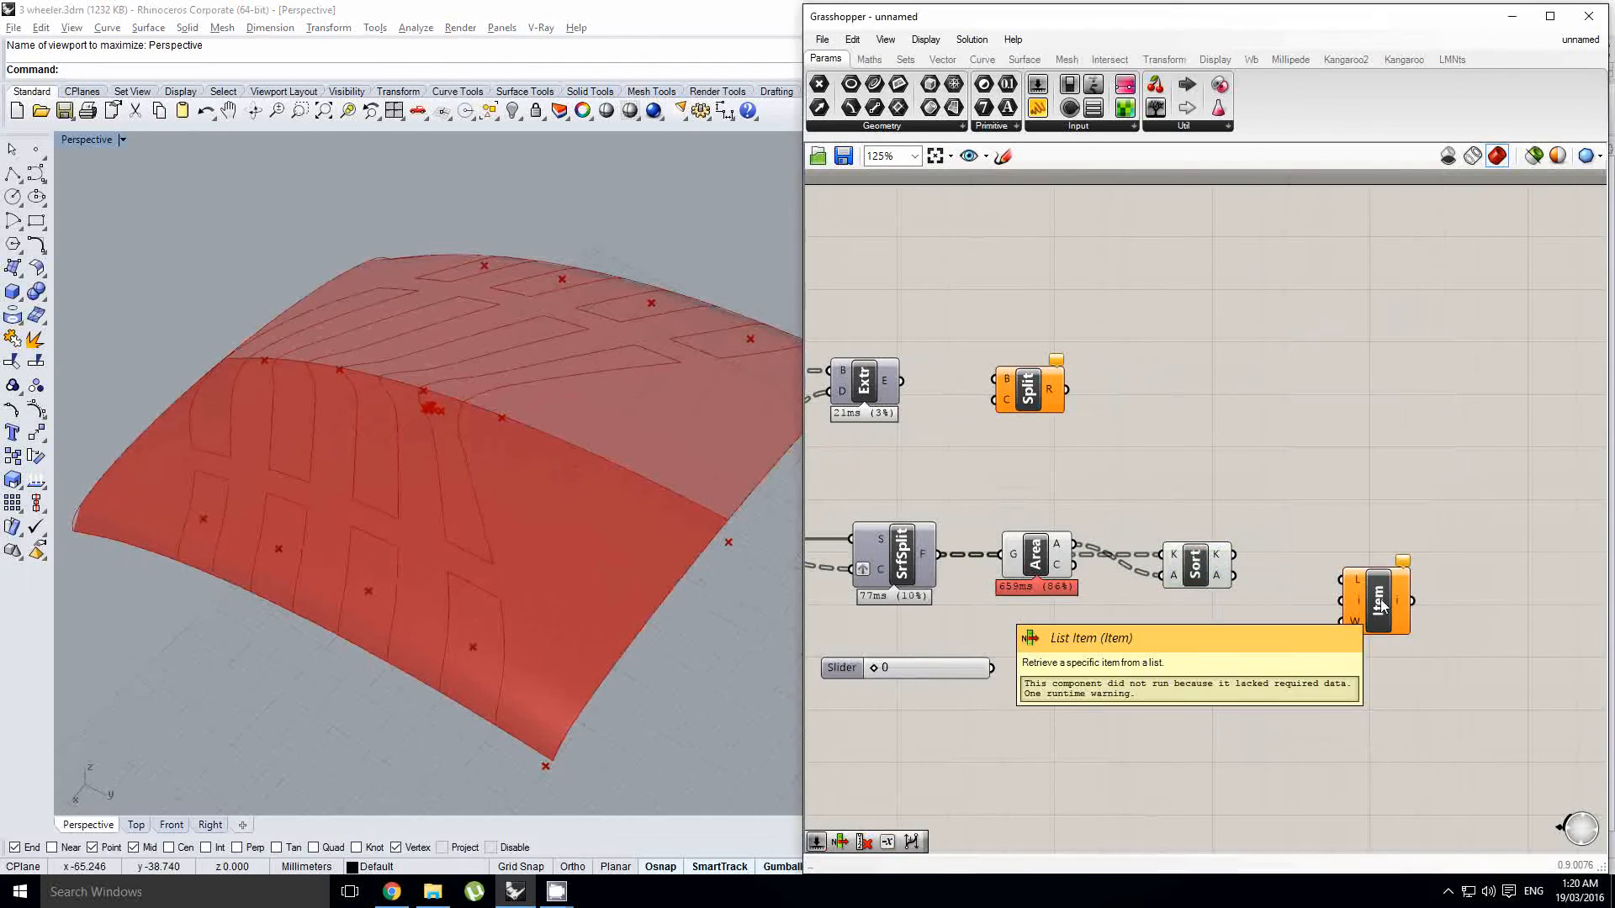
Step: Rewire the Sort component so Area's A output feeds its K input and Surface Split's F output feeds its A input
{"action": "scroll", "coordinate": [1167, 568], "scroll_direction": "up", "scroll_amount": 1}
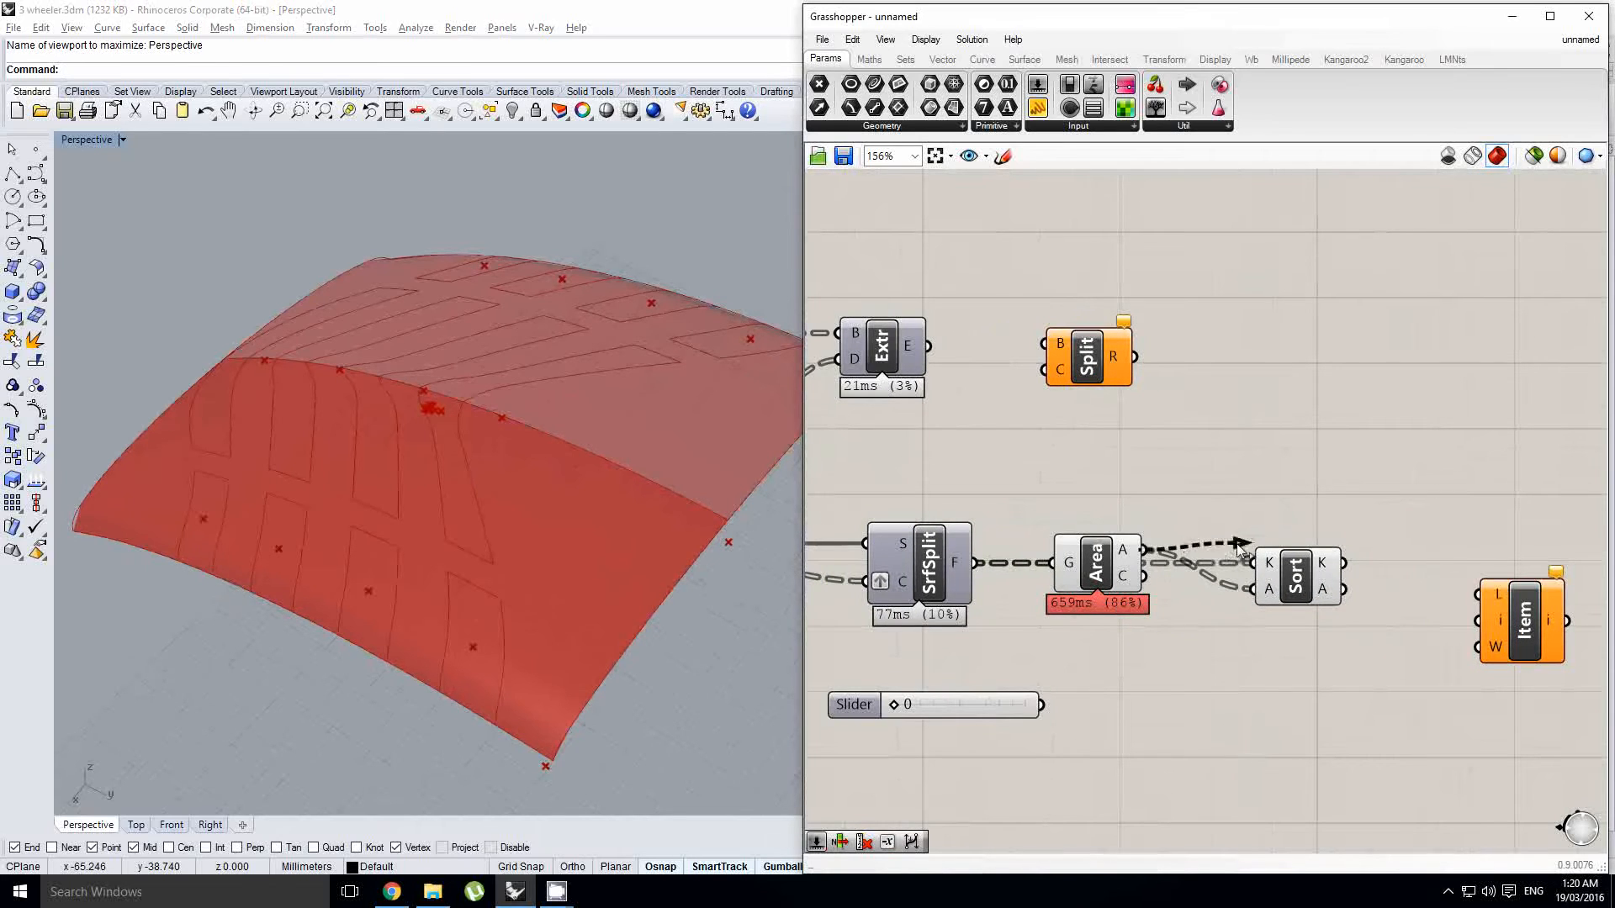
{"action": "left_click_drag", "start_coordinate": [1231, 546], "coordinate": [1256, 560]}
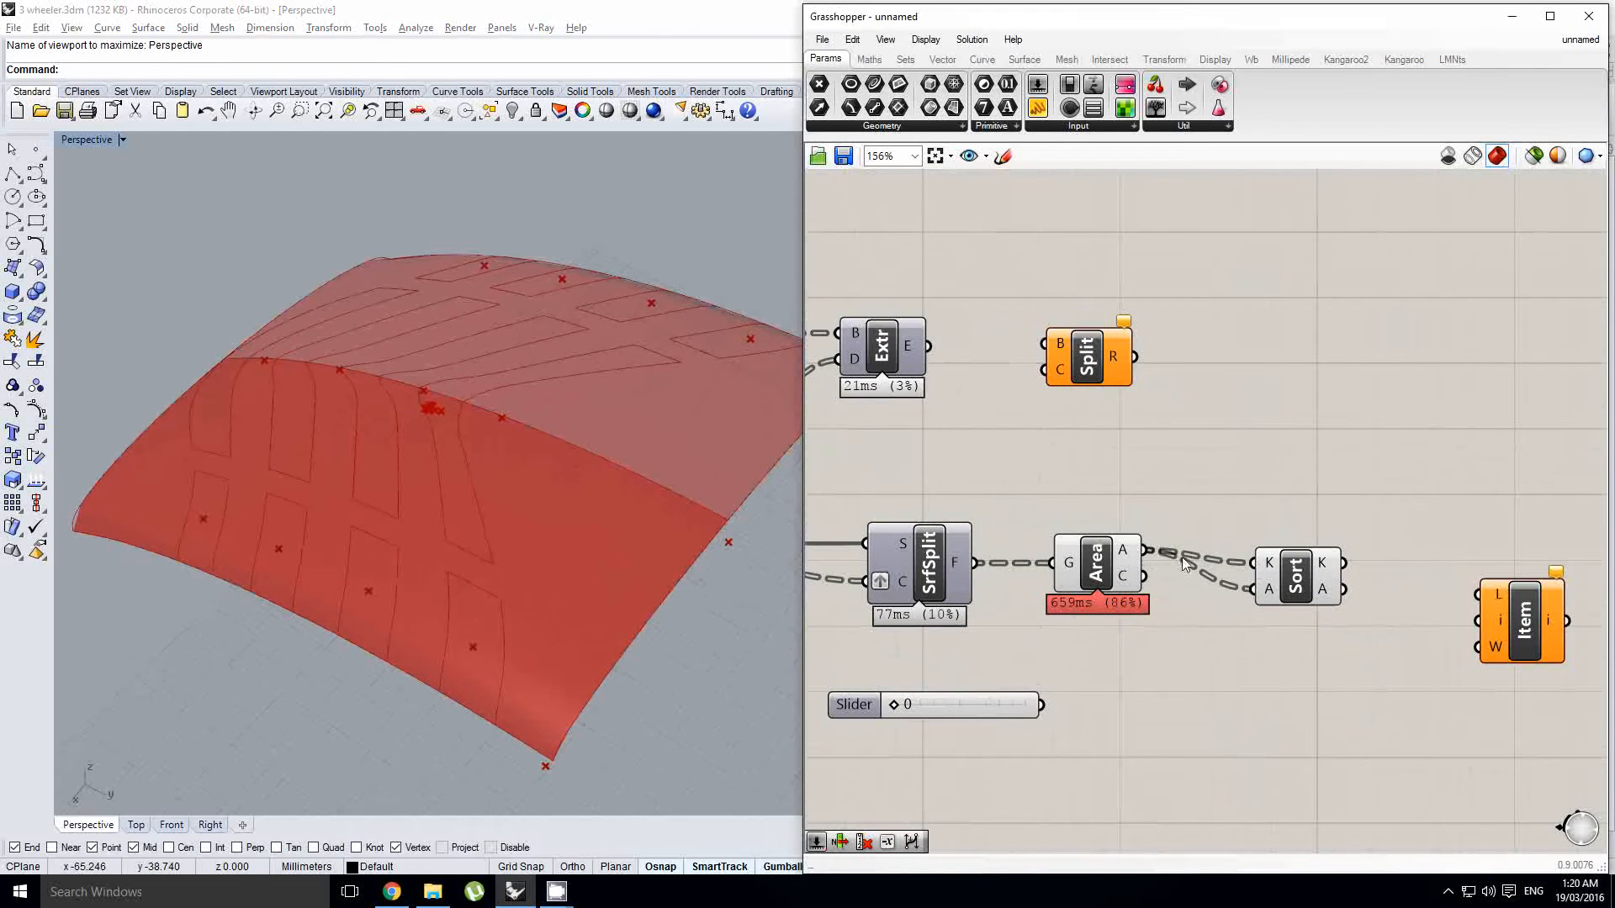
{"action": "left_click_drag", "start_coordinate": [979, 561], "coordinate": [1027, 515]}
{"action": "left_click", "coordinate": [1241, 589]}
Step: Turn off the preview of the Area and Sort components
{"action": "middle_click", "coordinate": [1027, 514]}
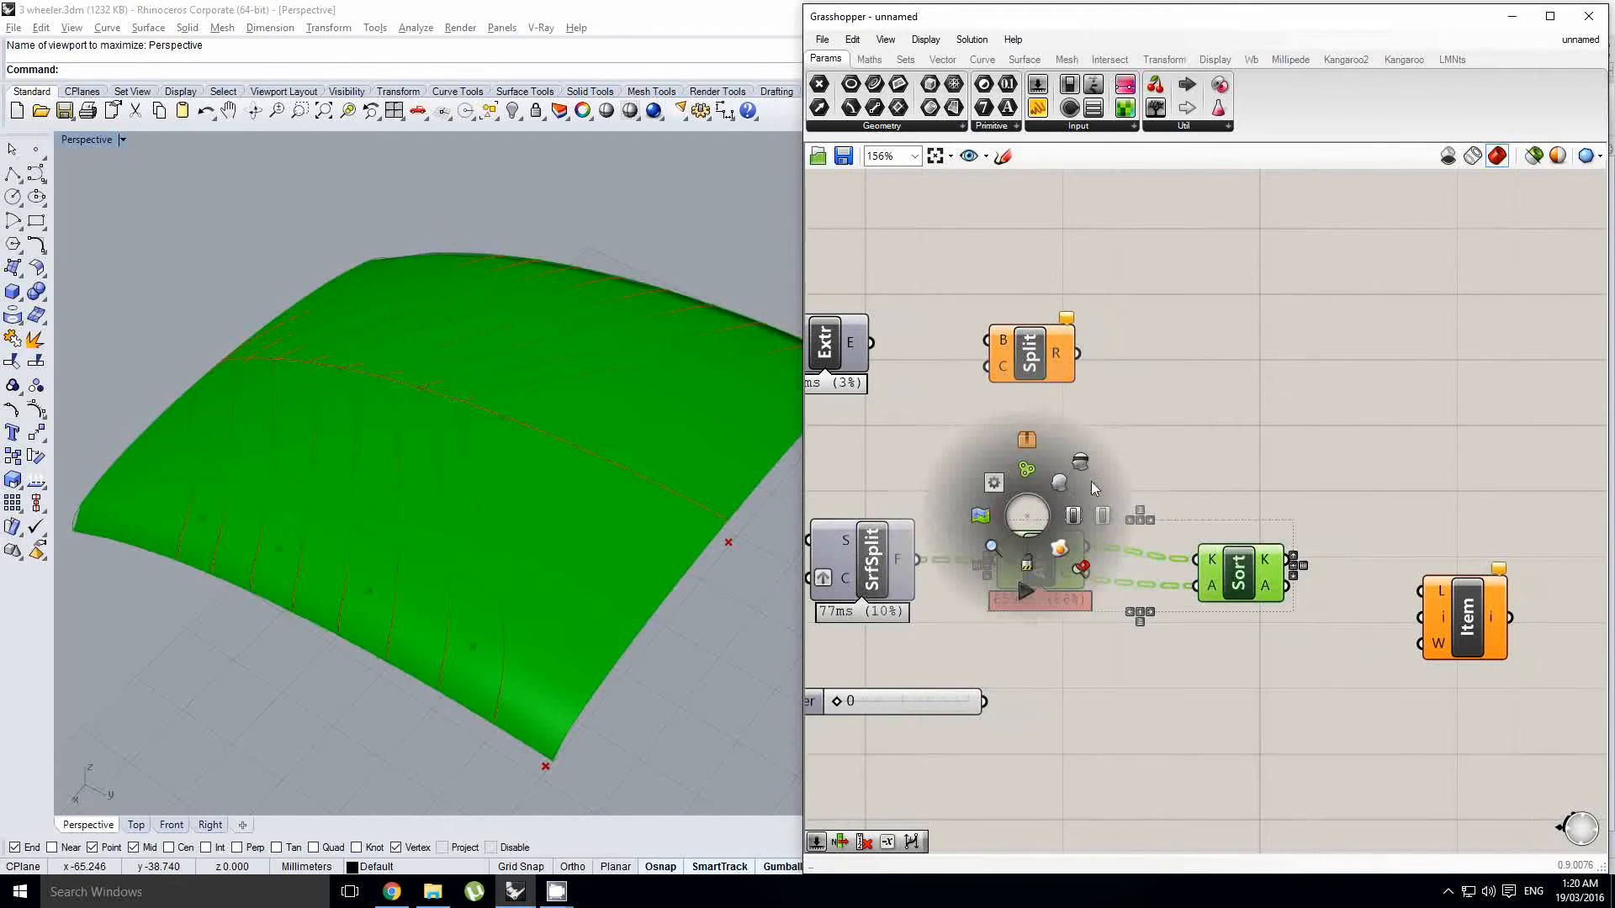
{"action": "left_click", "coordinate": [1092, 481]}
{"action": "left_click", "coordinate": [1308, 528]}
Step: Connect the Sort component's A output to the List Item's L input
{"action": "right_click_drag", "start_coordinate": [1308, 528], "coordinate": [1209, 522]}
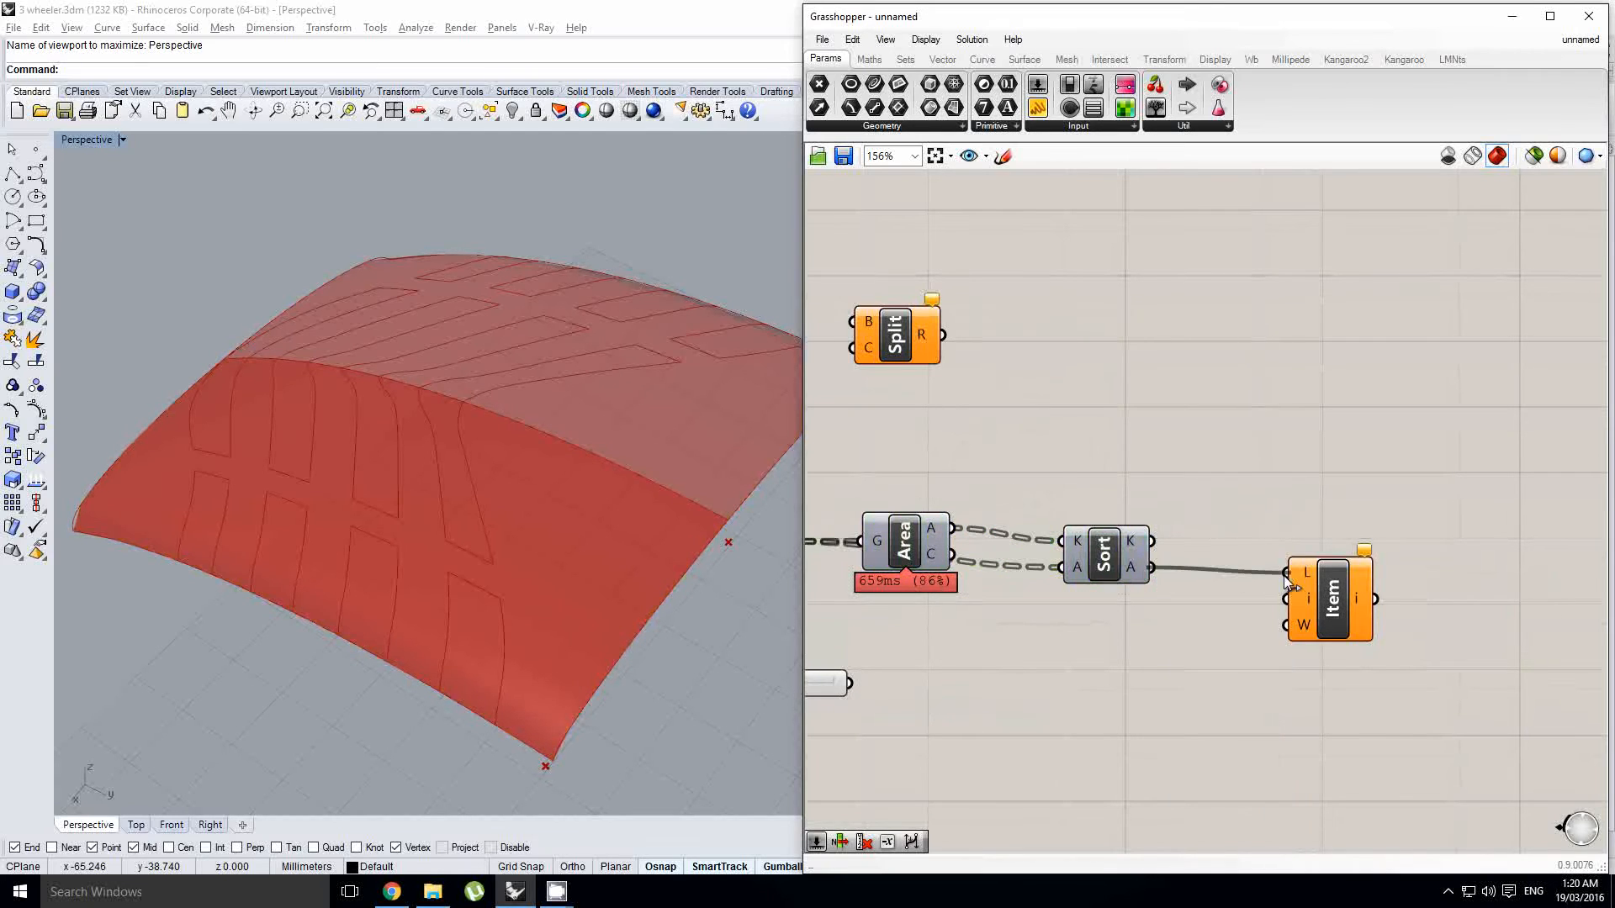
{"action": "left_click_drag", "start_coordinate": [1286, 580], "coordinate": [1287, 573]}
{"action": "left_click_drag", "start_coordinate": [1340, 608], "coordinate": [1311, 604]}
Step: Examine the tread pieces selected by the List Item on the tire surface
{"action": "right_click_drag", "start_coordinate": [894, 551], "coordinate": [1012, 545]}
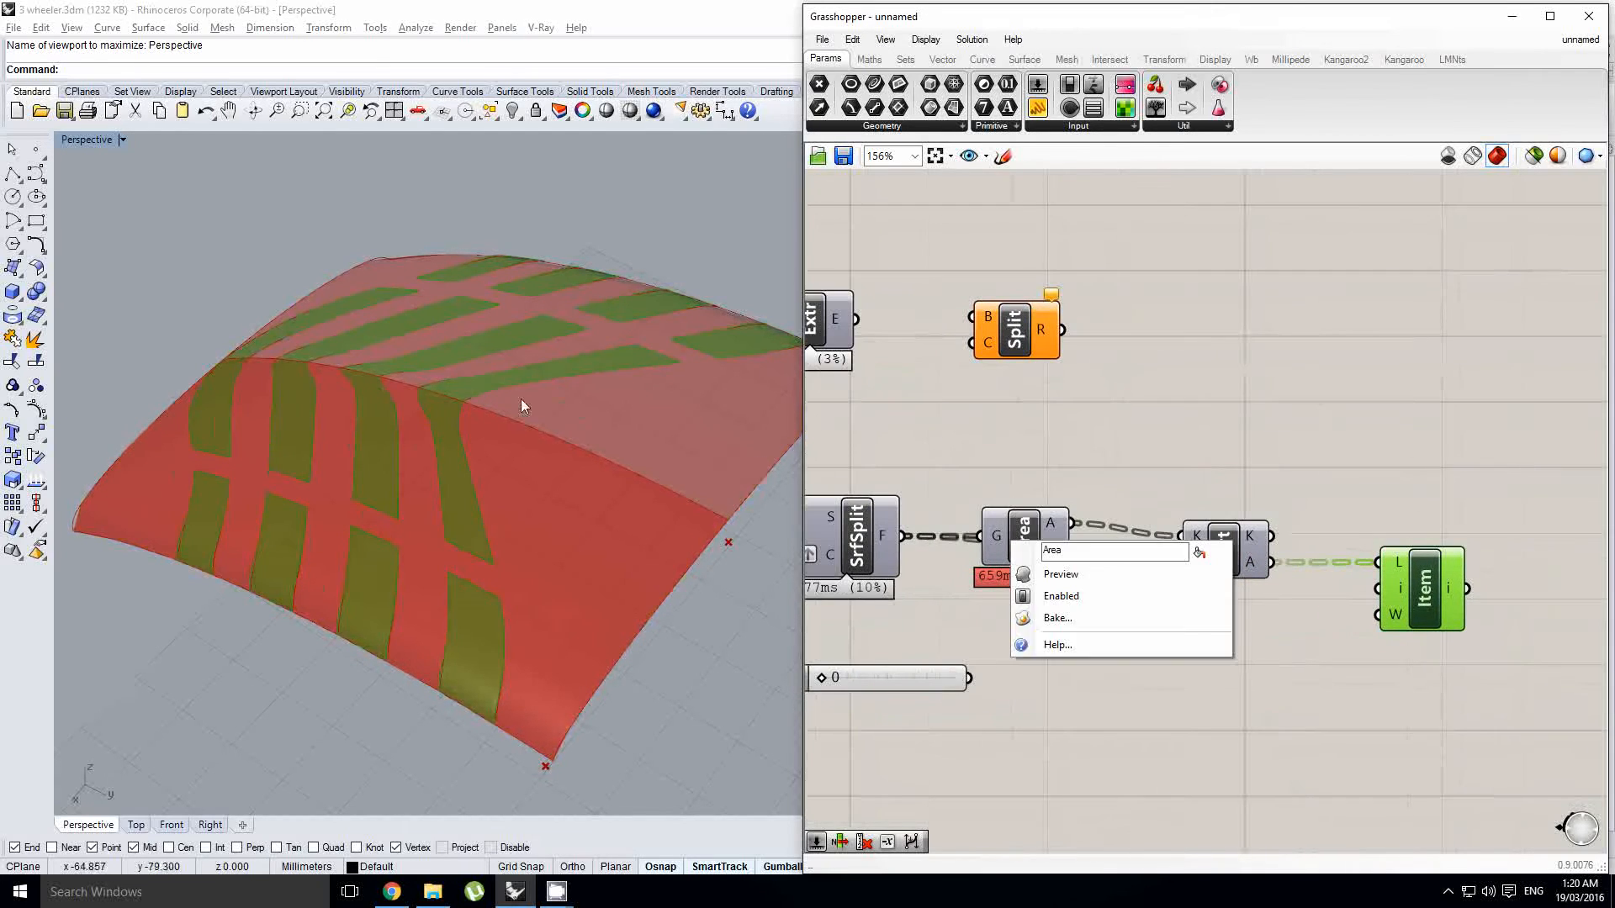
{"action": "scroll", "coordinate": [520, 453], "scroll_direction": "down", "scroll_amount": 2}
{"action": "mouse_move", "coordinate": [521, 402]}
{"action": "right_mouse_down"}
{"action": "mouse_move", "coordinate": [515, 442]}
{"action": "mouse_move", "coordinate": [558, 454]}
{"action": "mouse_move", "coordinate": [550, 467]}
{"action": "mouse_move", "coordinate": [524, 429]}
{"action": "right_mouse_up"}
{"action": "scroll", "coordinate": [520, 453], "scroll_direction": "up", "scroll_amount": 2}
{"action": "scroll", "coordinate": [516, 439], "scroll_direction": "up", "scroll_amount": 2}
{"action": "scroll", "coordinate": [567, 461], "scroll_direction": "down", "scroll_amount": 3}
{"action": "scroll", "coordinate": [550, 467], "scroll_direction": "up", "scroll_amount": 2}
{"action": "scroll", "coordinate": [550, 468], "scroll_direction": "down", "scroll_amount": 2}
{"action": "scroll", "coordinate": [524, 429], "scroll_direction": "up", "scroll_amount": 2}
{"action": "left_click", "coordinate": [1317, 495]}
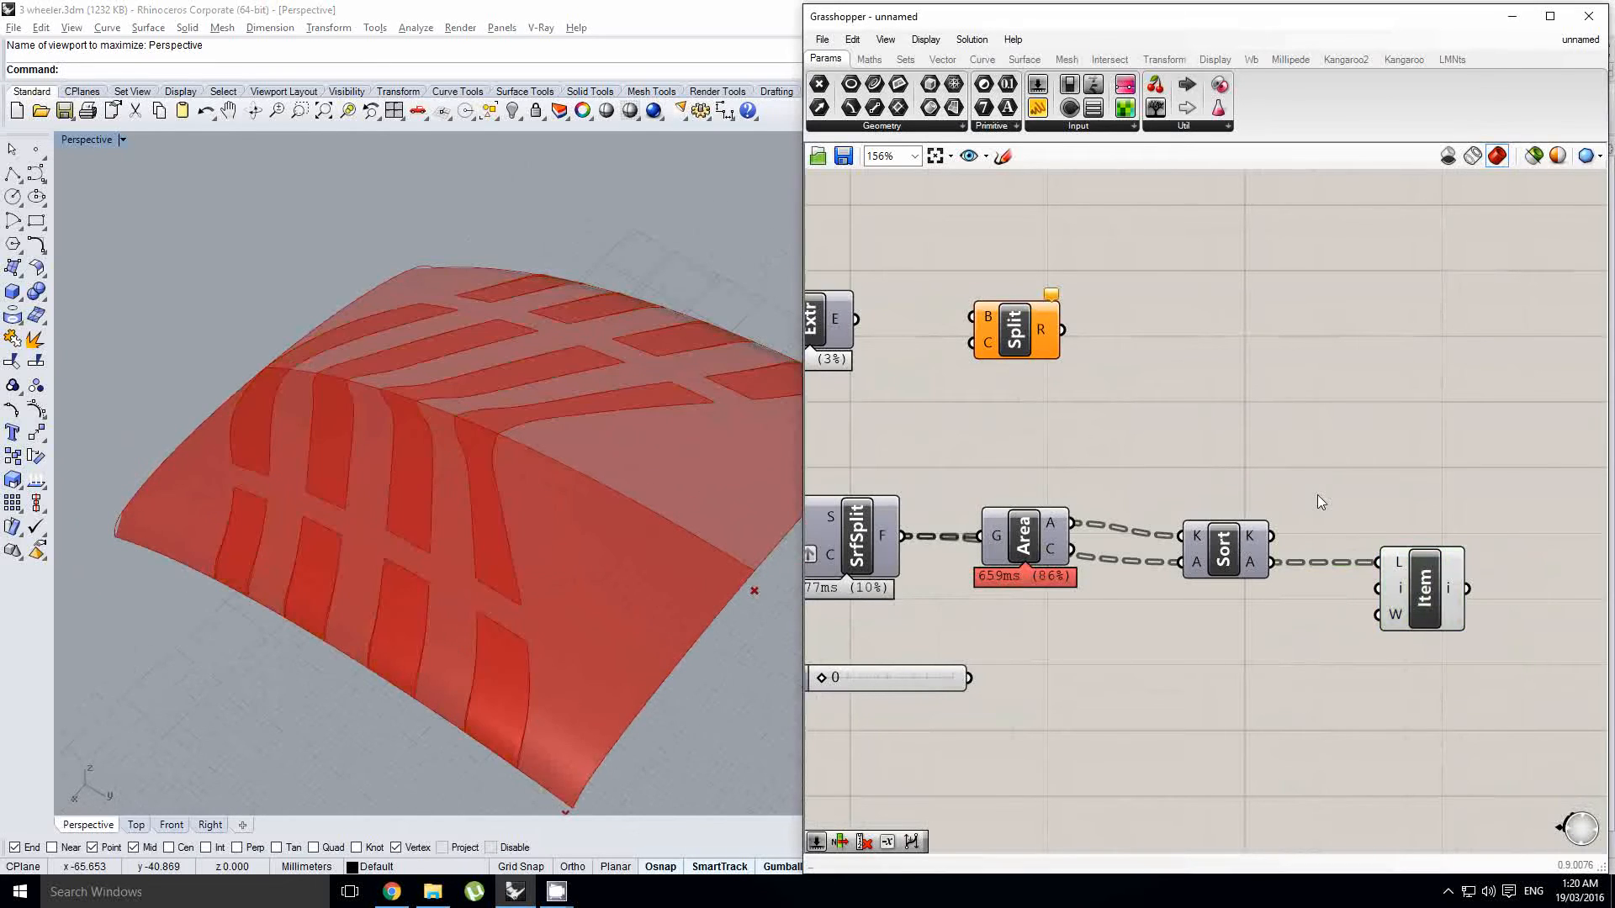
Step: Reposition the Move, -2*x expression, Extrude and Split components above and beyond the List Item
{"action": "right_click_drag", "start_coordinate": [1317, 494], "coordinate": [1144, 504]}
{"action": "scroll", "coordinate": [1301, 538], "scroll_direction": "down", "scroll_amount": 2}
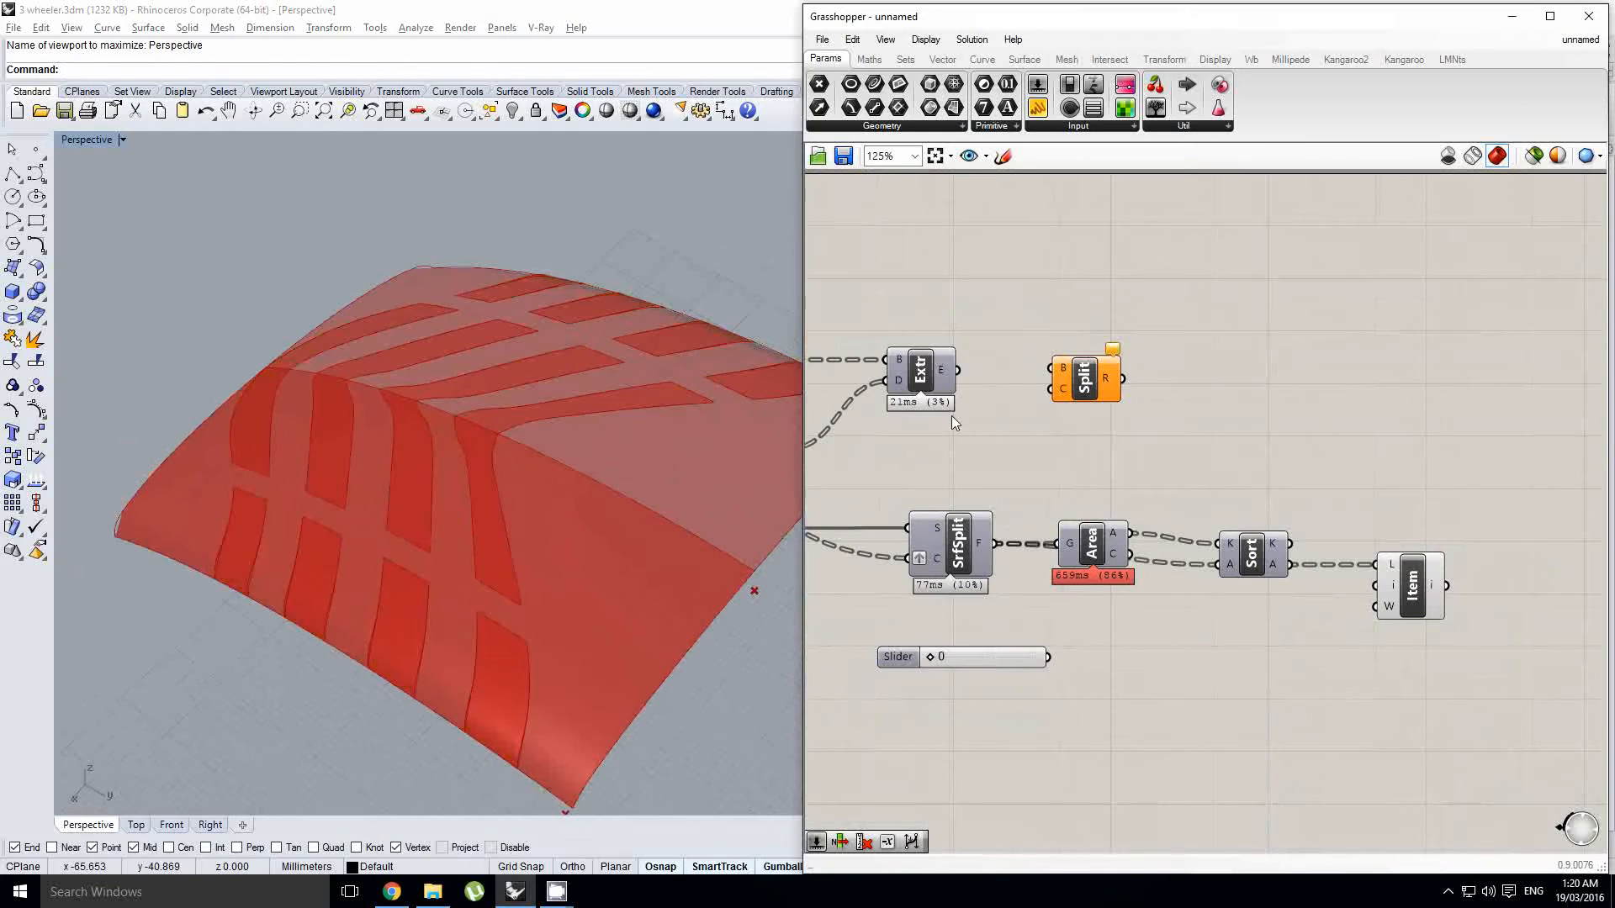
{"action": "scroll", "coordinate": [951, 415], "scroll_direction": "down", "scroll_amount": 1}
{"action": "right_click_drag", "start_coordinate": [957, 439], "coordinate": [1097, 457]}
{"action": "left_click_drag", "start_coordinate": [1316, 475], "coordinate": [835, 352]}
{"action": "left_click_drag", "start_coordinate": [935, 409], "coordinate": [1511, 433]}
{"action": "right_click_drag", "start_coordinate": [1438, 455], "coordinate": [1164, 480]}
{"action": "left_click", "coordinate": [1217, 467]}
Step: Connect the List Item's i output to the Move component's G input, replacing its previous source
{"action": "scroll", "coordinate": [1217, 468], "scroll_direction": "up", "scroll_amount": 1}
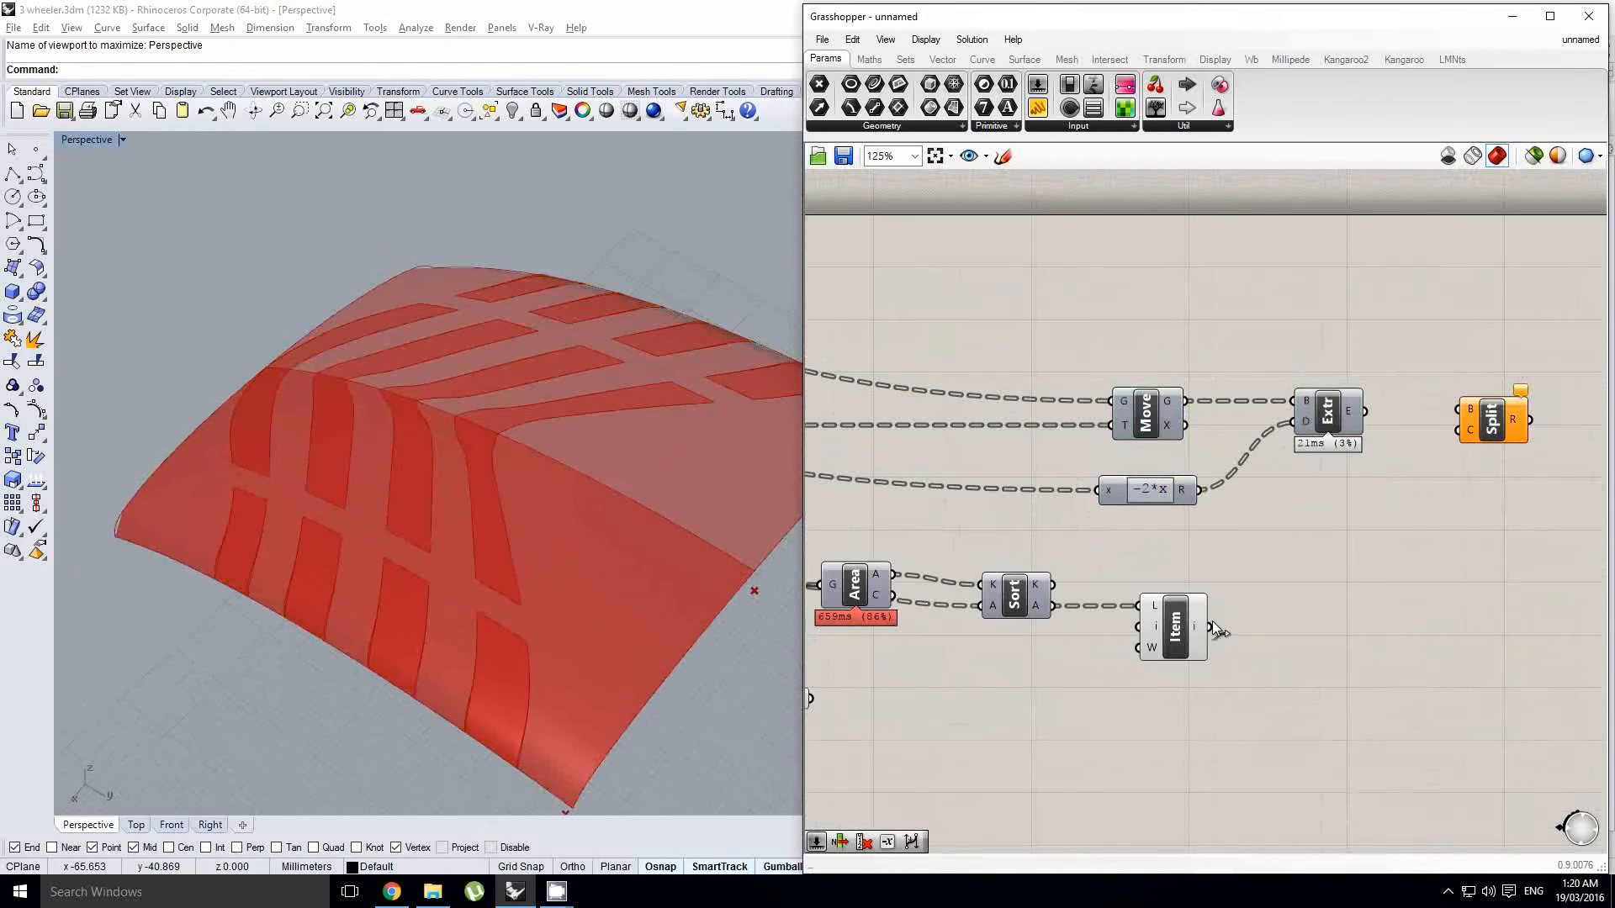
{"action": "left_click_drag", "start_coordinate": [1279, 580], "coordinate": [1114, 410]}
{"action": "right_click_drag", "start_coordinate": [1198, 428], "coordinate": [1093, 426]}
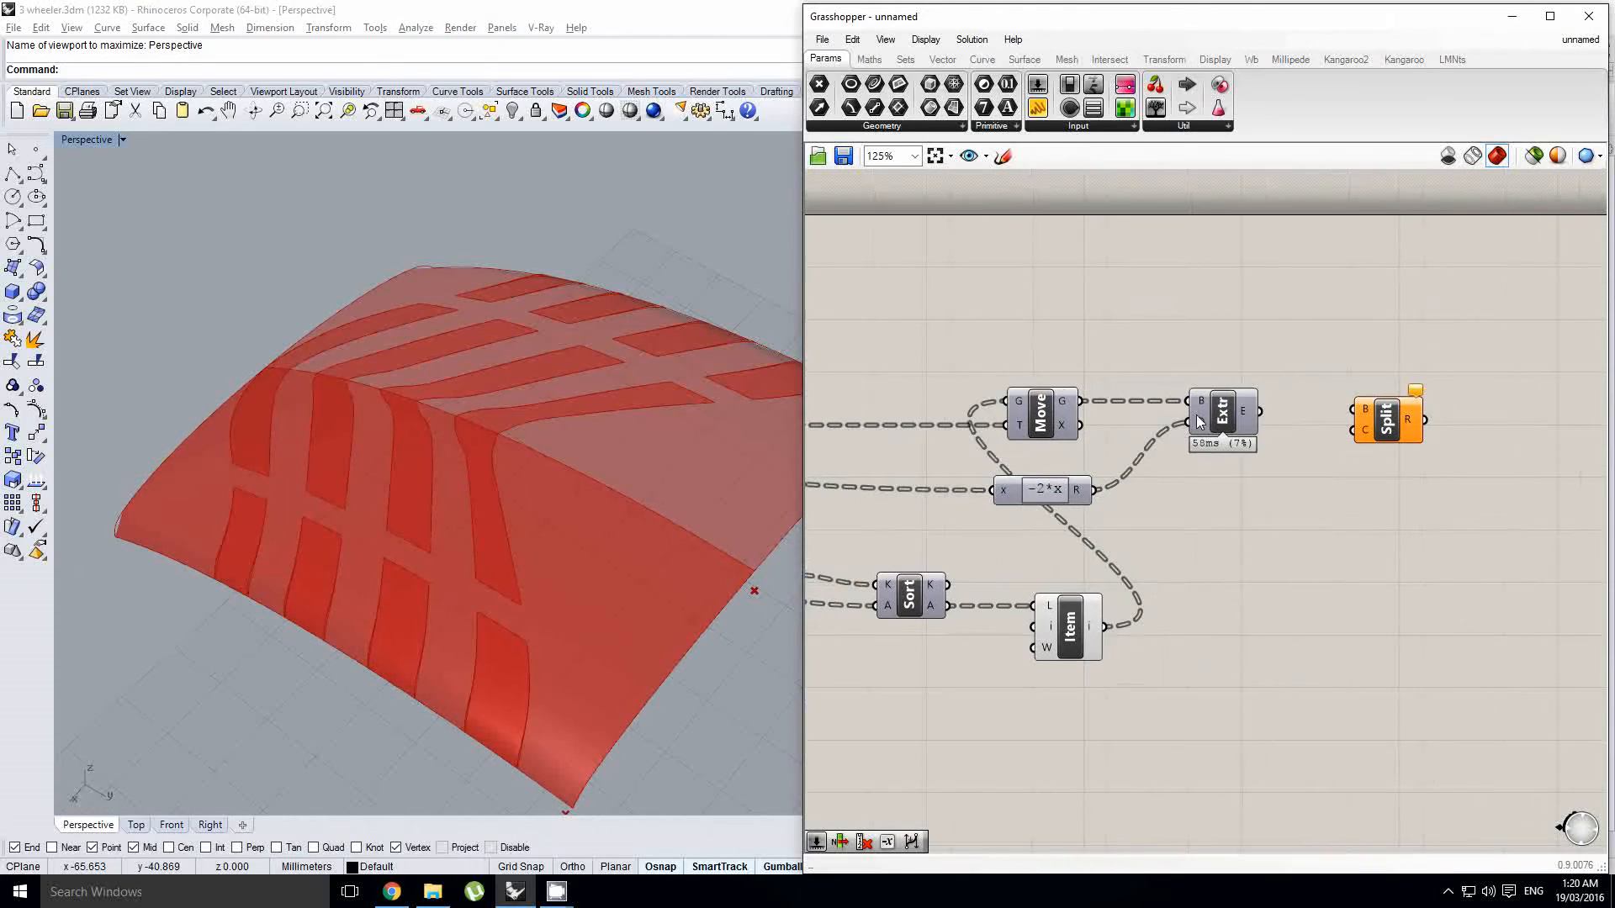
Step: Turn on the Extrude component's preview and inspect the extruded tread blocks from several angles
{"action": "middle_click", "coordinate": [1224, 416]}
{"action": "left_click", "coordinate": [1252, 385]}
{"action": "right_click_drag", "start_coordinate": [555, 403], "coordinate": [414, 428]}
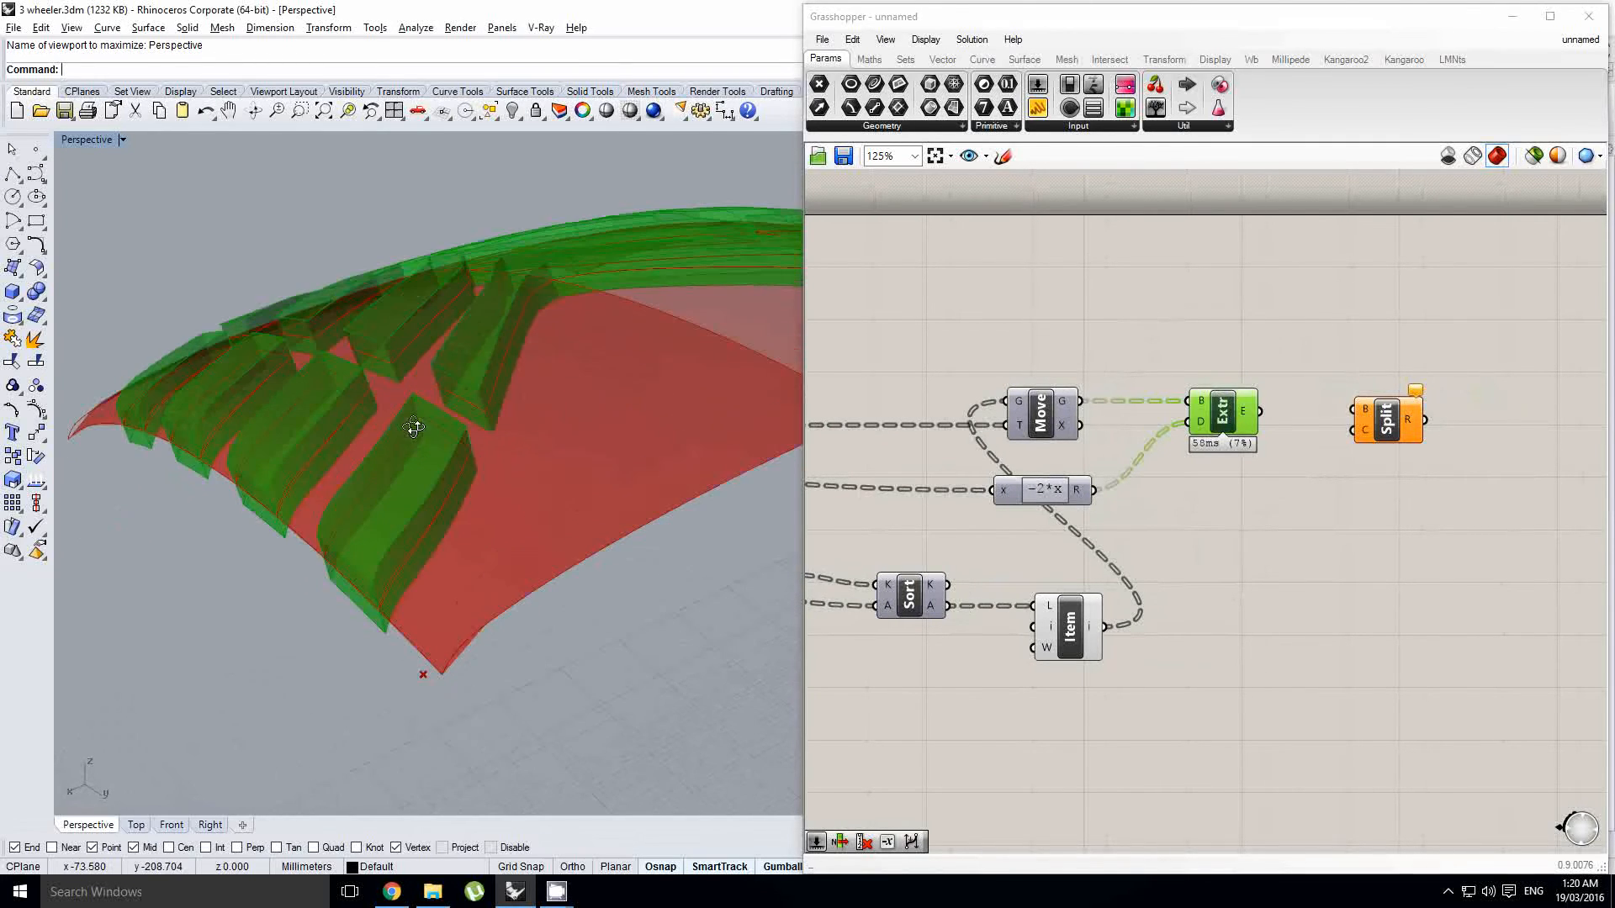
{"action": "left_click", "coordinate": [1052, 497]}
{"action": "right_click_drag", "start_coordinate": [1172, 526], "coordinate": [1184, 544]}
{"action": "left_click", "coordinate": [1184, 545]}
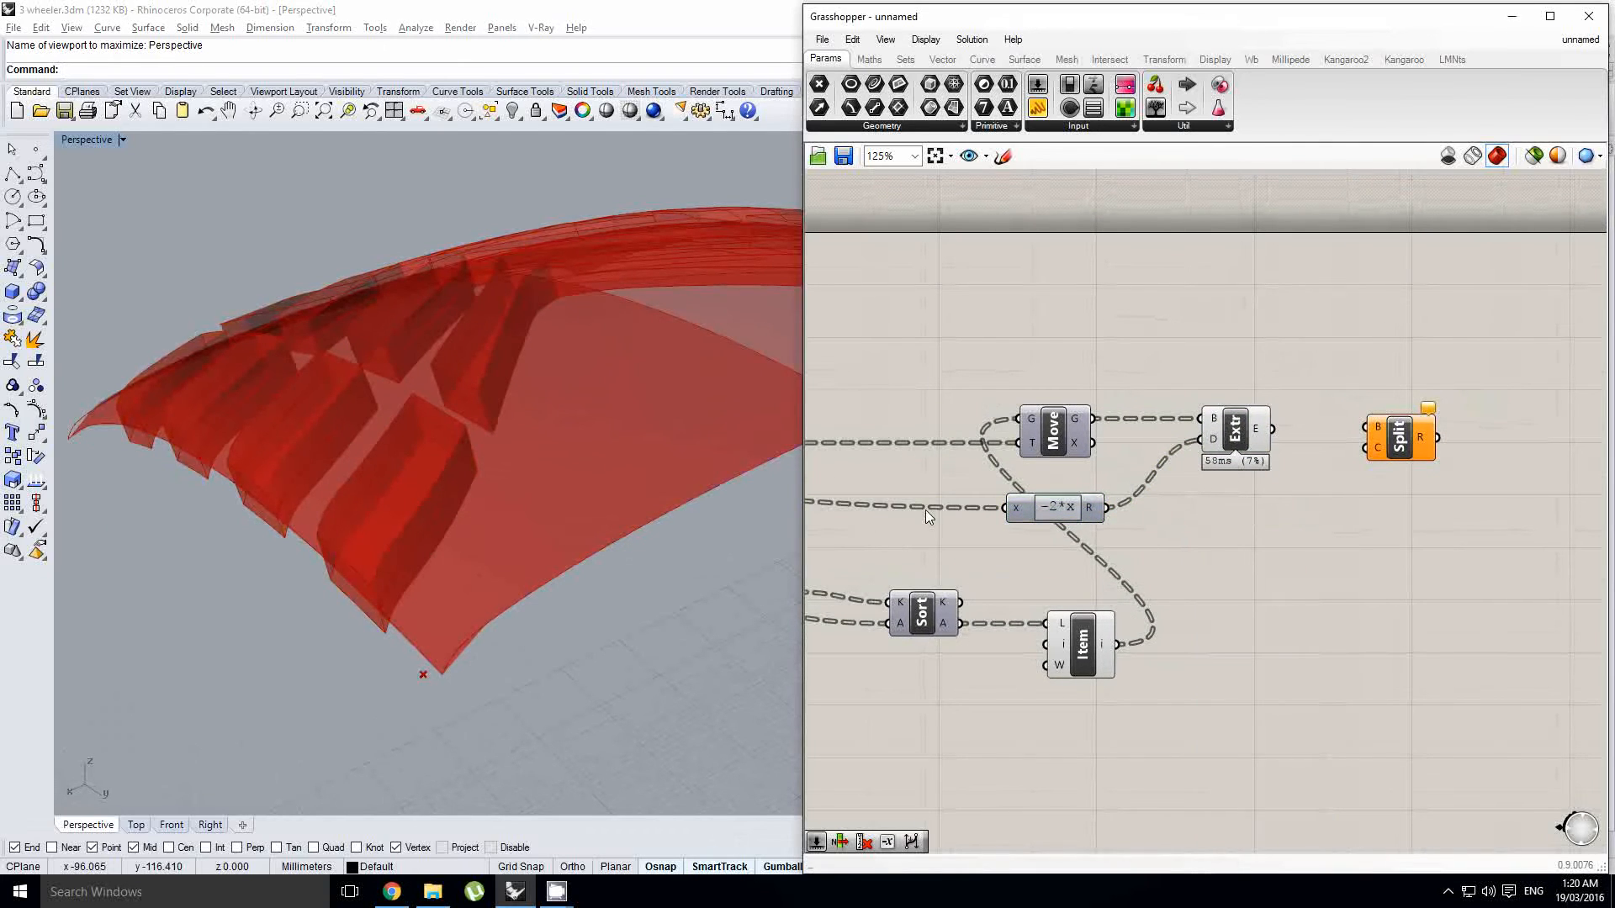
{"action": "right_click_drag", "start_coordinate": [538, 446], "coordinate": [785, 513]}
Step: Add a Trim Solid component on the canvas beside the List Item
{"action": "double_click", "coordinate": [1248, 602]}
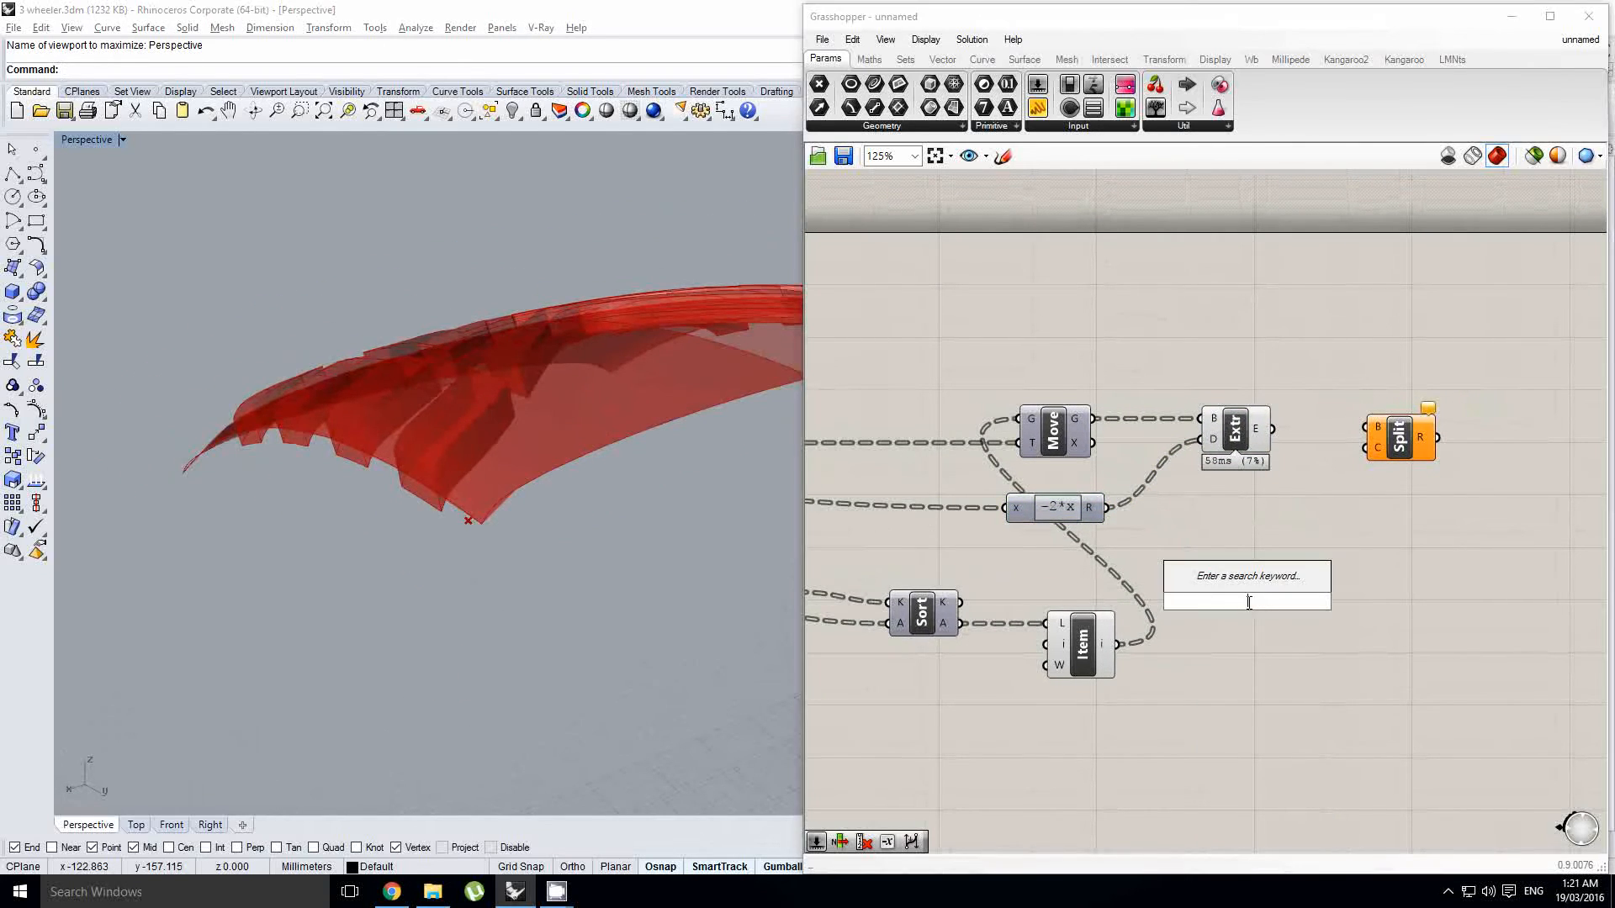
{"action": "type", "text": "trim"}
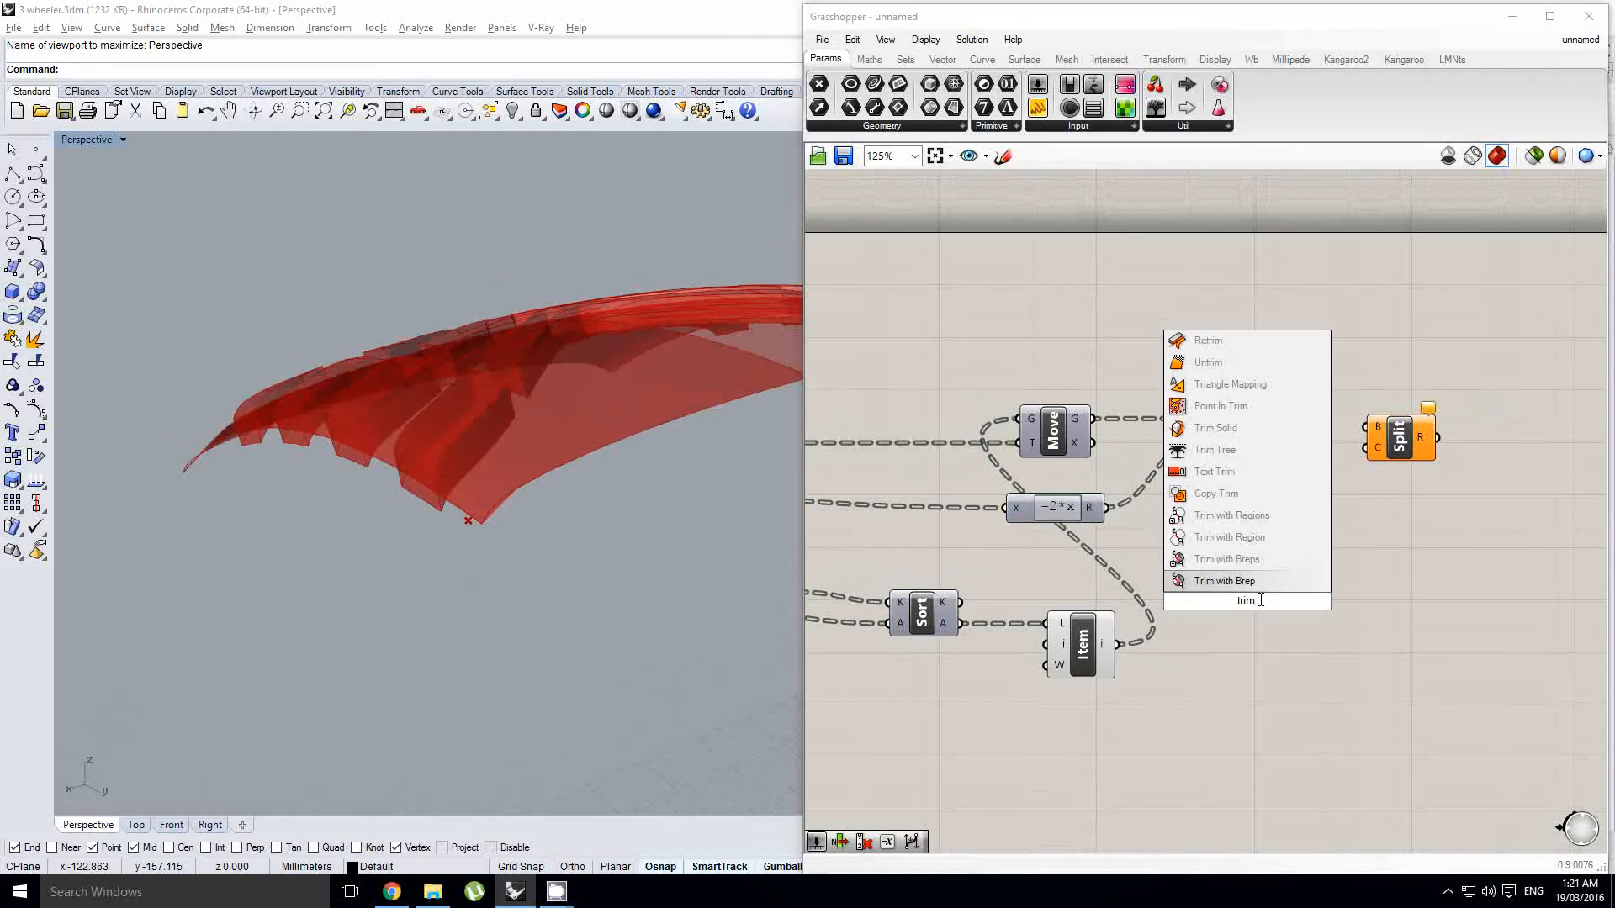
{"action": "type", "text": " sol"}
{"action": "key", "text": "Return"}
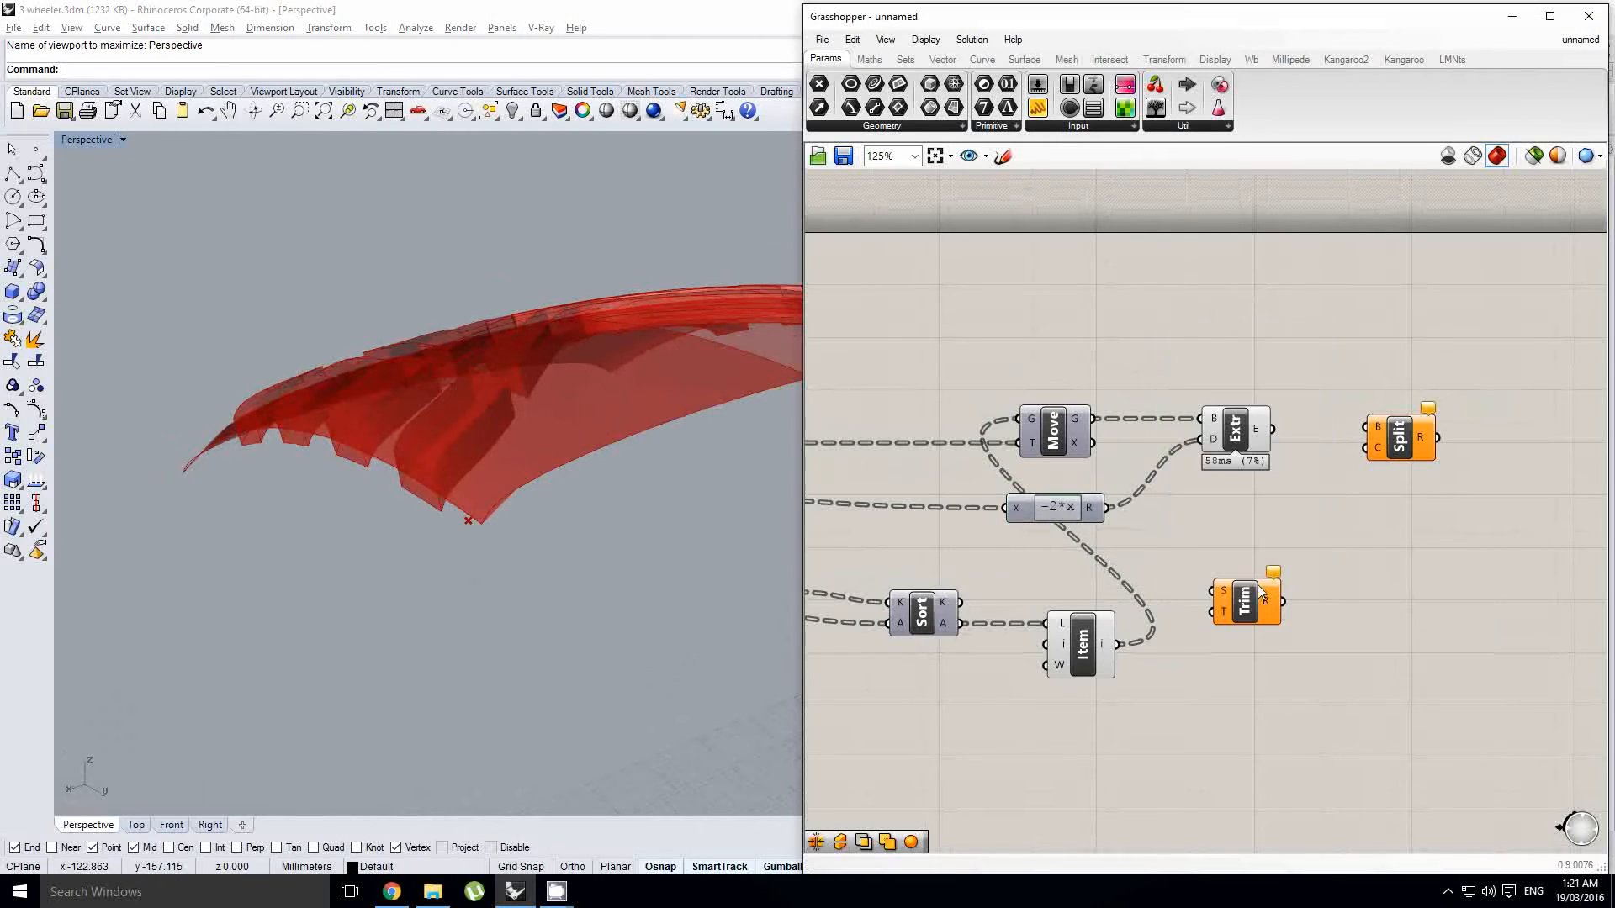
{"action": "left_click", "coordinate": [1253, 597]}
Step: Shift the Move, -2*x expression, Extrude and Split components farther along the canvas, clear of the List Item
{"action": "scroll", "coordinate": [1250, 539], "scroll_direction": "down", "scroll_amount": 1}
{"action": "left_click_drag", "start_coordinate": [1287, 540], "coordinate": [1104, 446]}
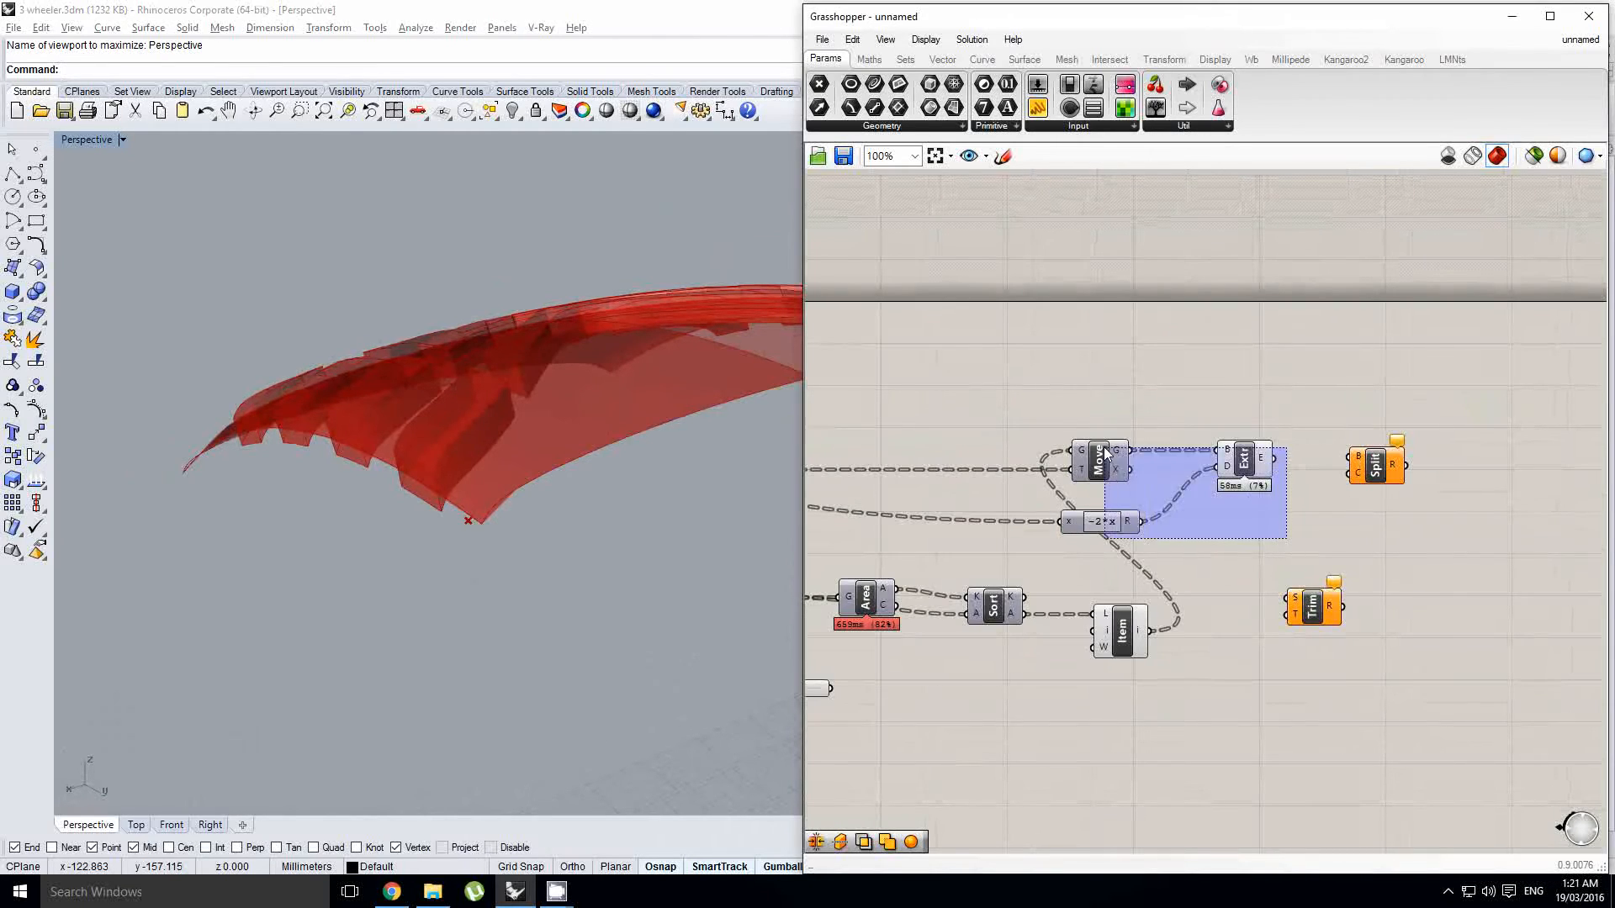
{"action": "left_click_drag", "start_coordinate": [1268, 460], "coordinate": [1480, 464]}
{"action": "left_click_drag", "start_coordinate": [1344, 548], "coordinate": [1156, 445]}
{"action": "left_click_drag", "start_coordinate": [1158, 462], "coordinate": [1277, 461]}
{"action": "right_click_drag", "start_coordinate": [1222, 575], "coordinate": [1096, 553]}
{"action": "left_click", "coordinate": [1226, 550]}
{"action": "scroll", "coordinate": [1097, 553], "scroll_direction": "up", "scroll_amount": 1}
Step: Inspect the extruded tread blocks from above and space the Split component farther away from Extrude
{"action": "left_click", "coordinate": [1239, 452]}
{"action": "right_click_drag", "start_coordinate": [1243, 454], "coordinate": [1213, 472]}
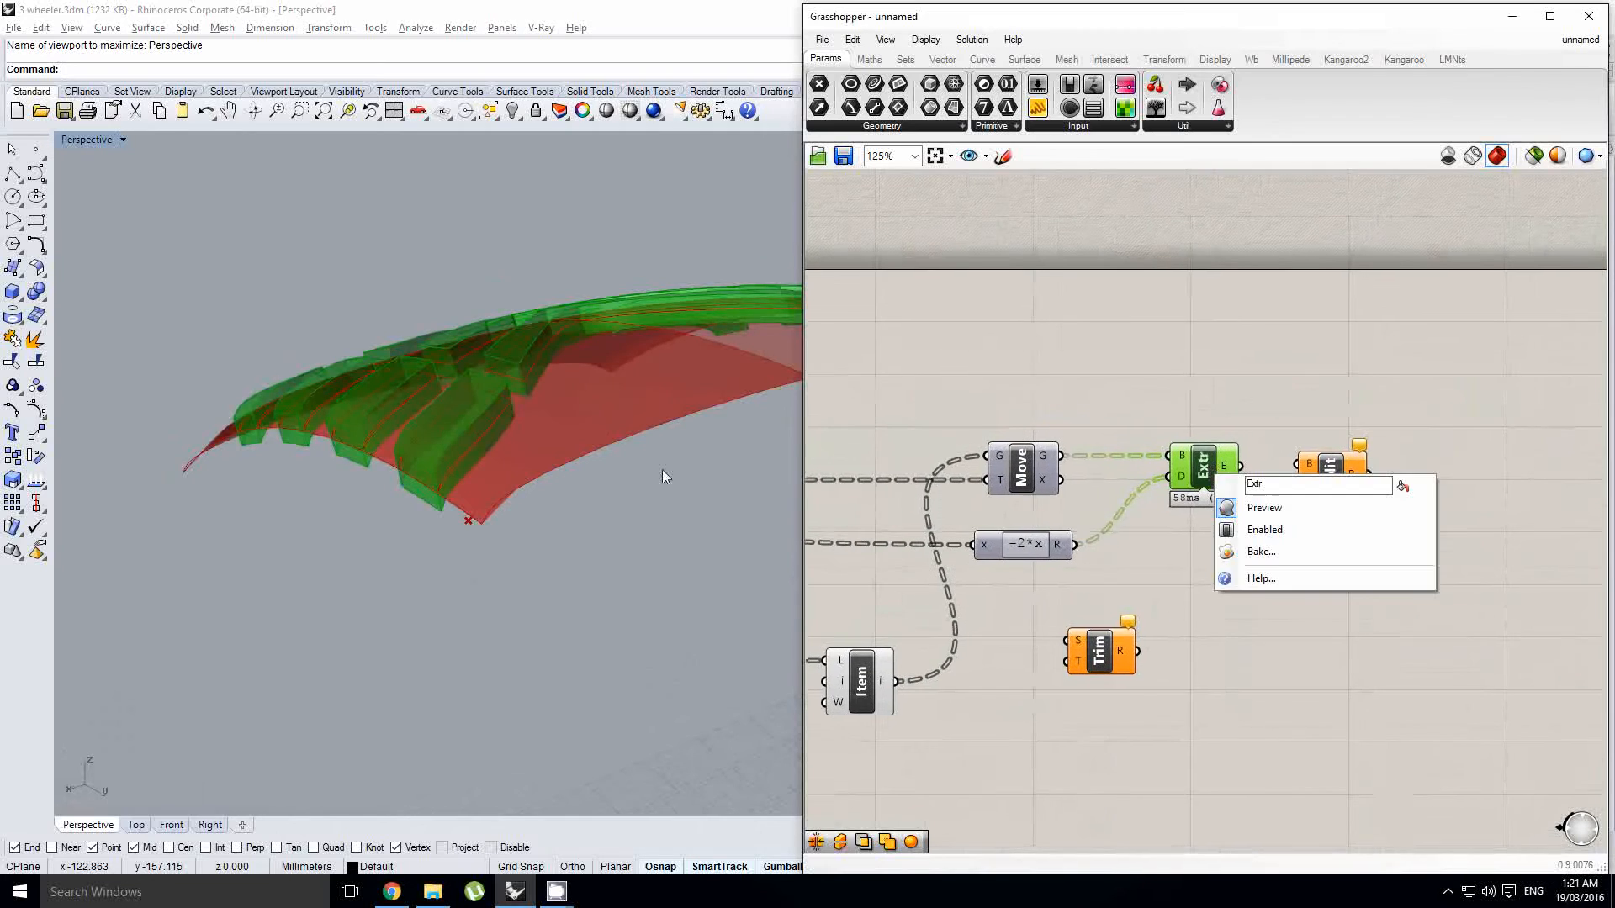
{"action": "right_click_drag", "start_coordinate": [581, 361], "coordinate": [479, 481]}
{"action": "right_click_drag", "start_coordinate": [1217, 485], "coordinate": [1092, 527]}
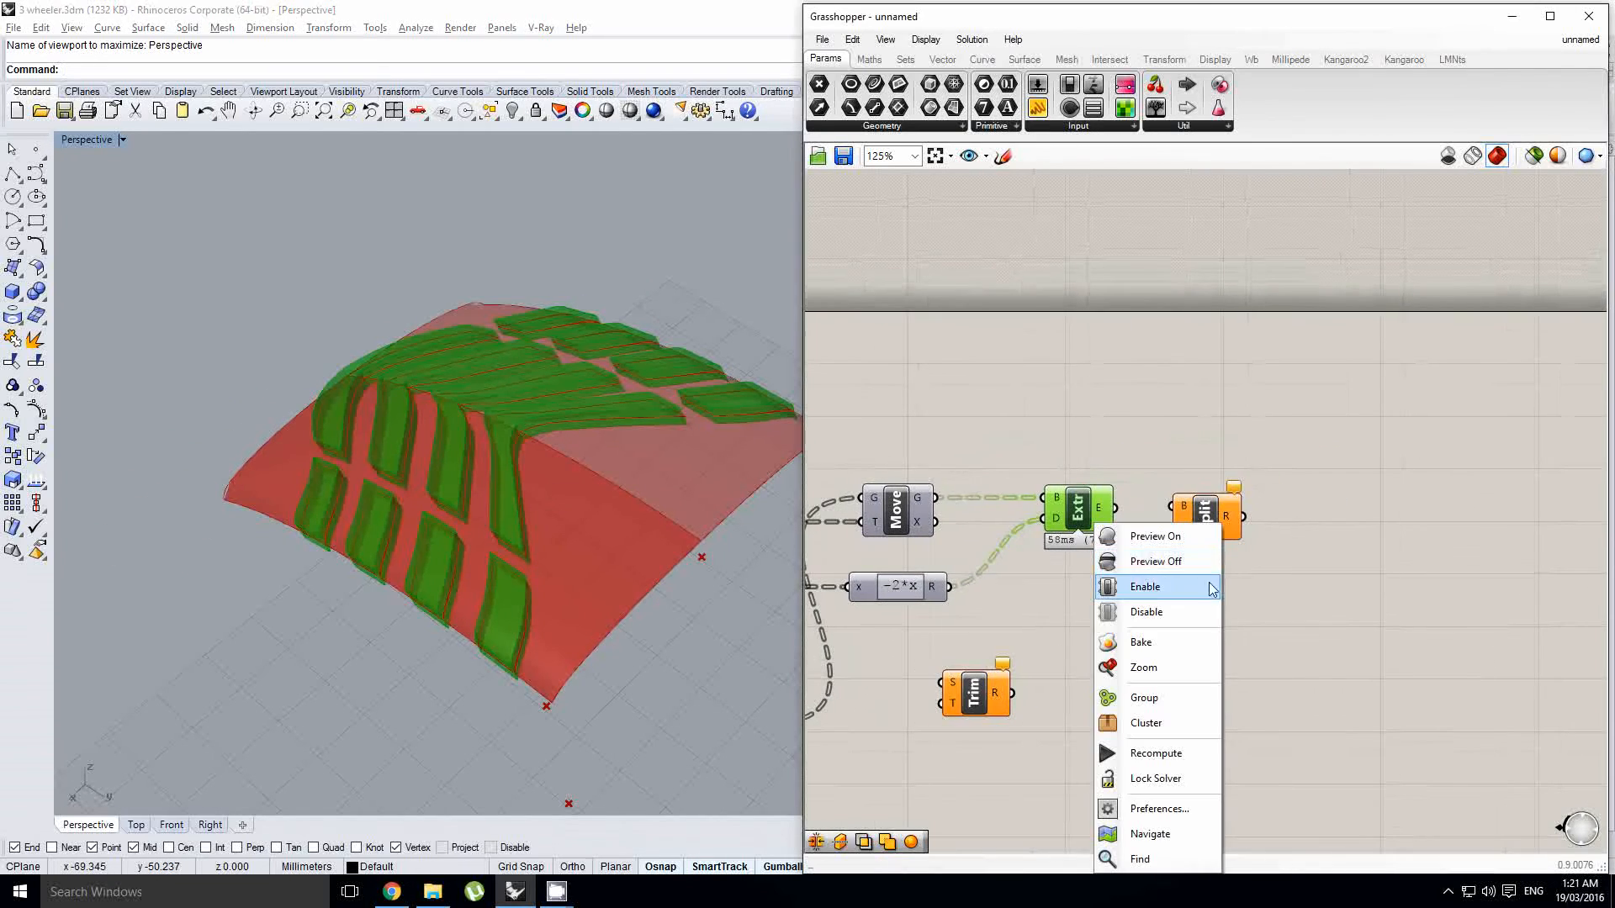
{"action": "left_click_drag", "start_coordinate": [1207, 504], "coordinate": [1388, 516]}
{"action": "double_click", "coordinate": [1256, 543]}
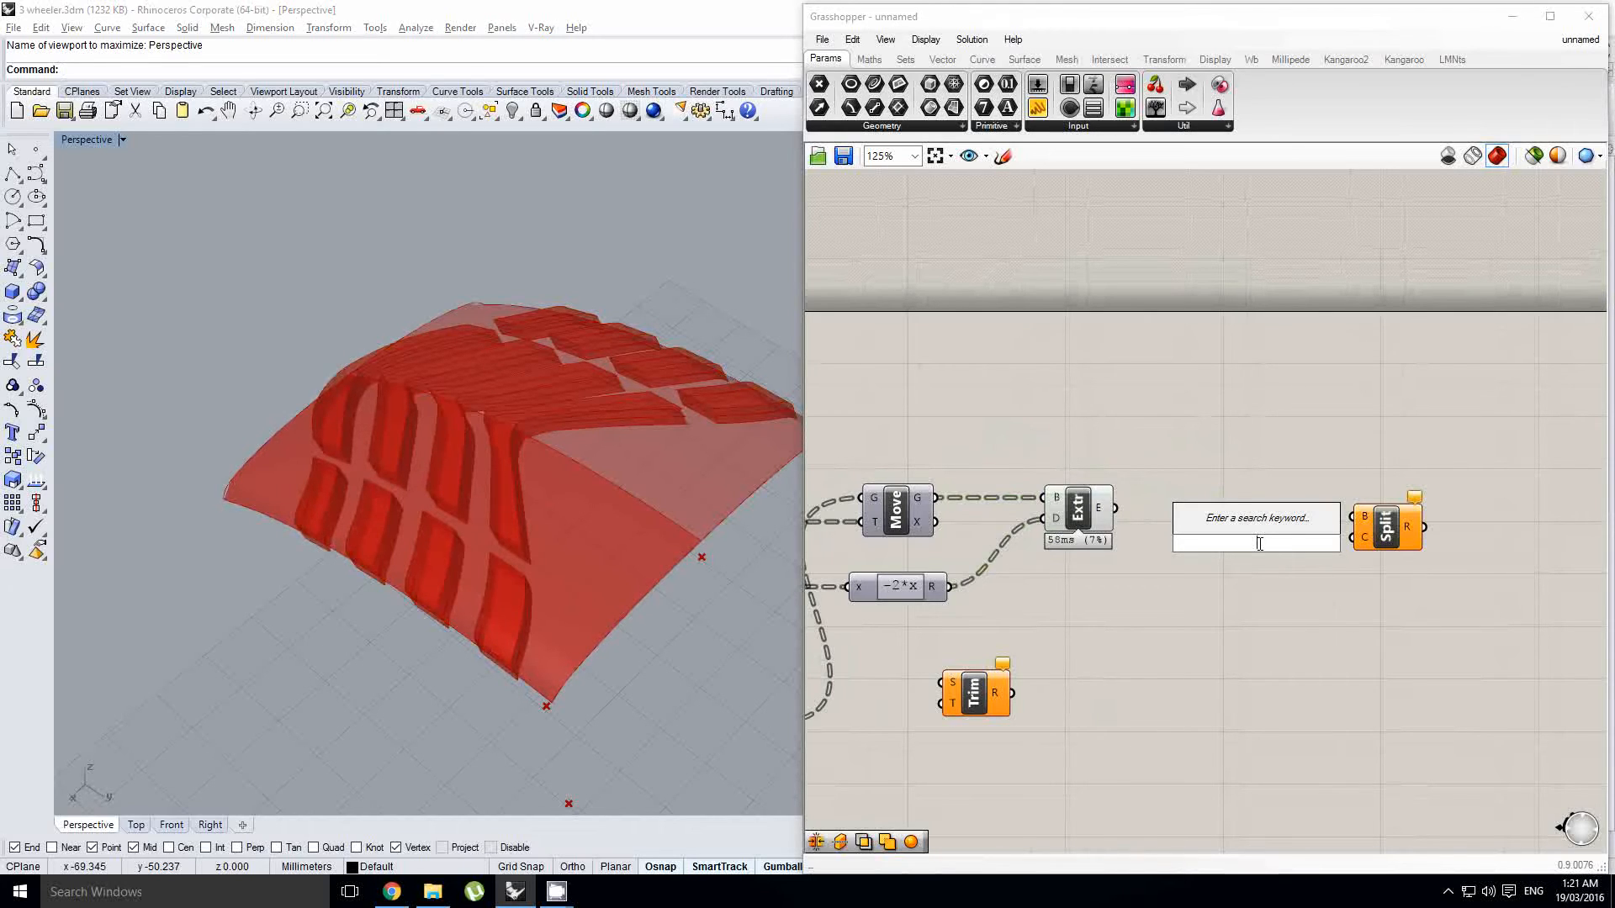
{"action": "key", "text": "Escape"}
Step: Reposition the Polar Array component beyond Extrude and connect Extrude's E output to its G input
{"action": "scroll", "coordinate": [1147, 310], "scroll_direction": "down", "scroll_amount": 5}
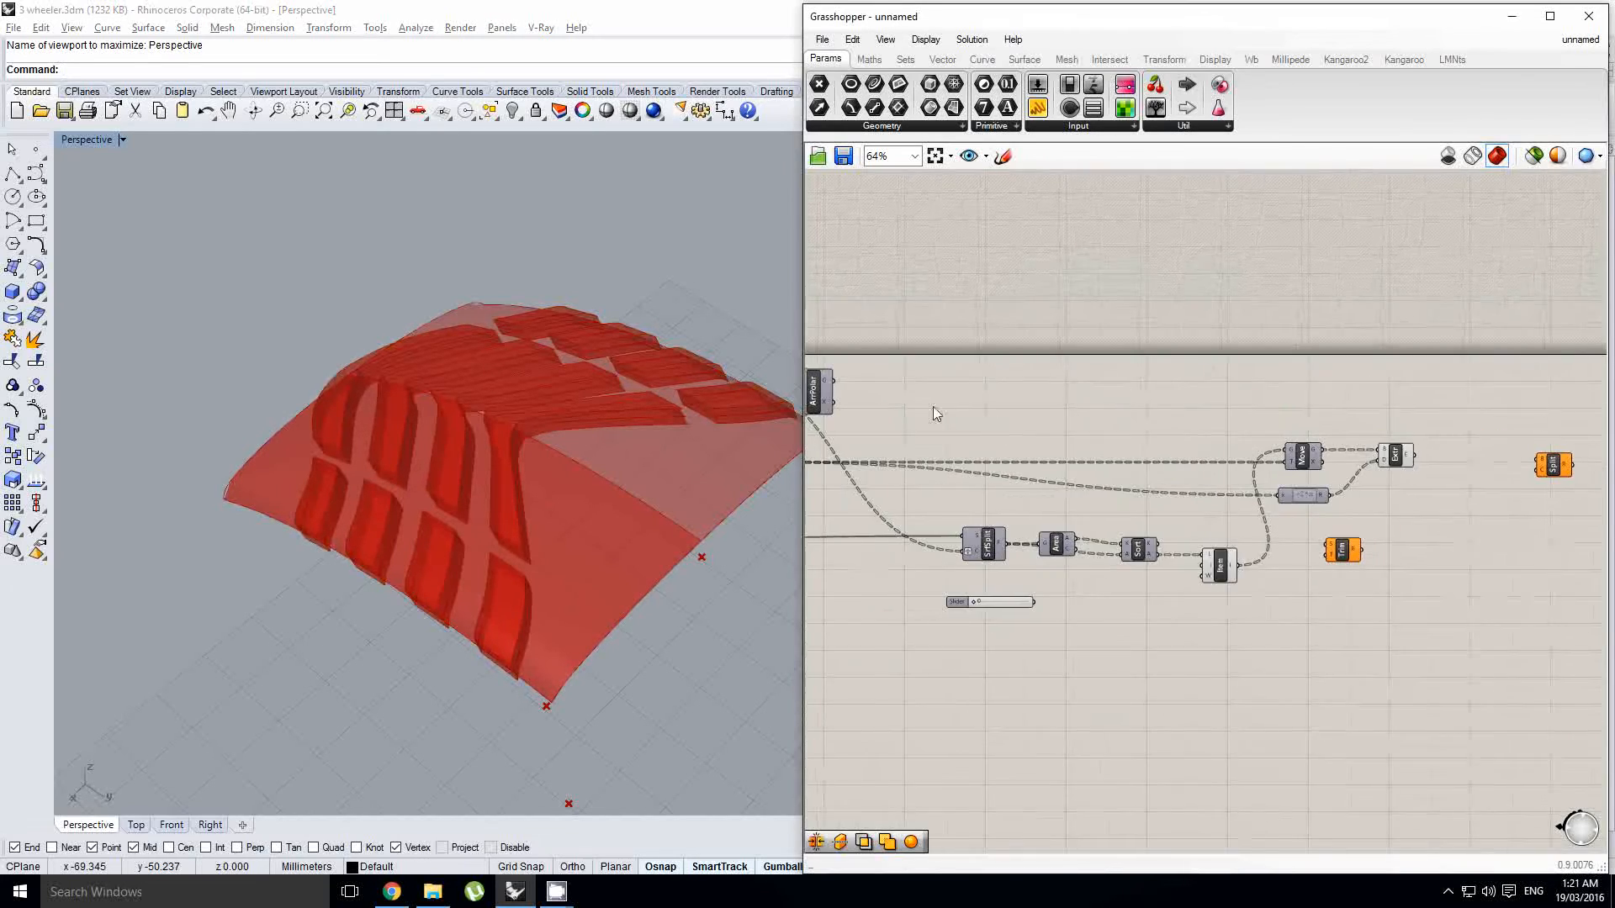
{"action": "right_click_drag", "start_coordinate": [934, 409], "coordinate": [1015, 413]}
{"action": "left_click_drag", "start_coordinate": [897, 402], "coordinate": [1518, 406]}
{"action": "right_click_drag", "start_coordinate": [1460, 435], "coordinate": [1149, 522]}
{"action": "scroll", "coordinate": [1156, 525], "scroll_direction": "up", "scroll_amount": 2}
{"action": "left_click", "coordinate": [1194, 543]}
{"action": "left_click_drag", "start_coordinate": [1177, 529], "coordinate": [1189, 540]}
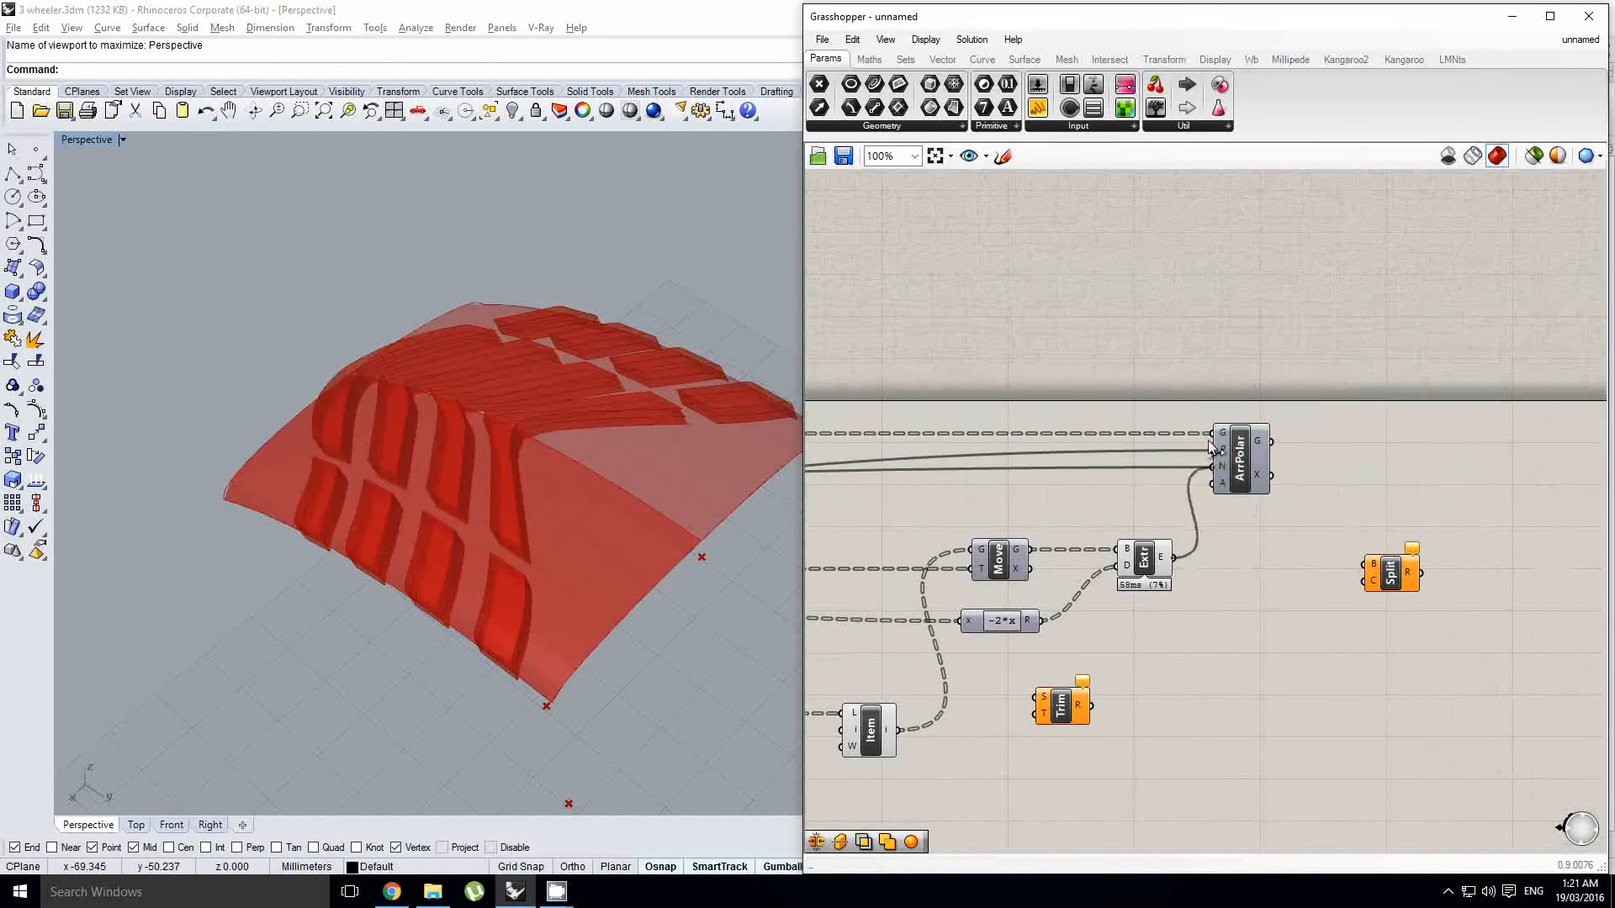
{"action": "left_click_drag", "start_coordinate": [1226, 448], "coordinate": [1226, 450]}
{"action": "scroll", "coordinate": [1232, 456], "scroll_direction": "up", "scroll_amount": 1}
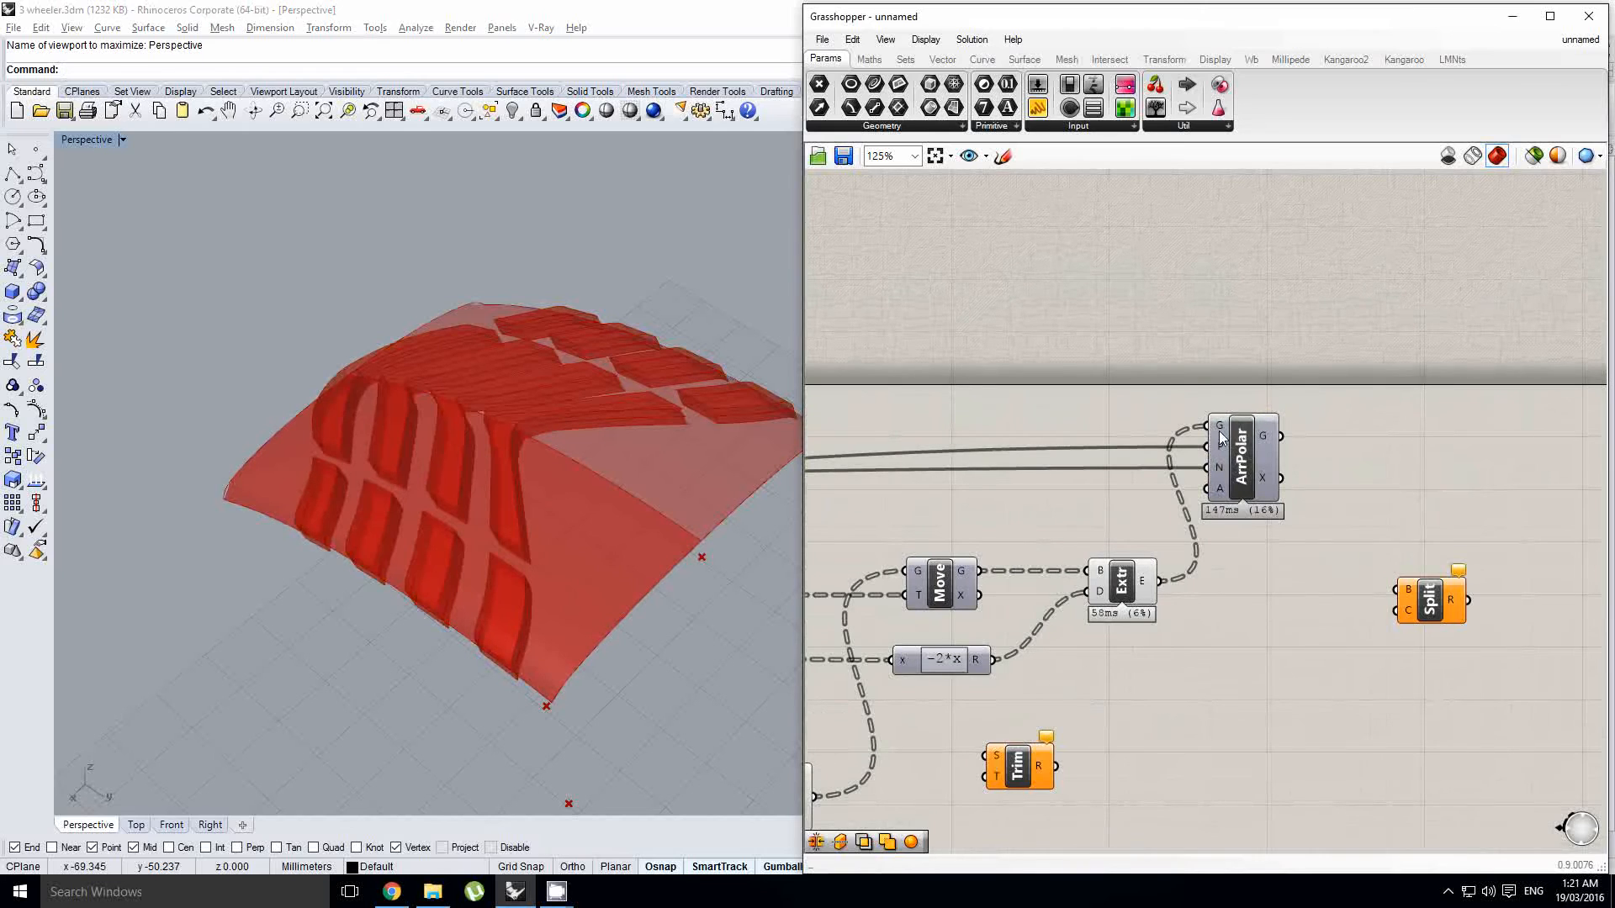
Step: Turn on the Polar Array component's preview and turn off the Extrude component's preview
{"action": "left_click", "coordinate": [1241, 455]}
{"action": "middle_click", "coordinate": [1242, 454]}
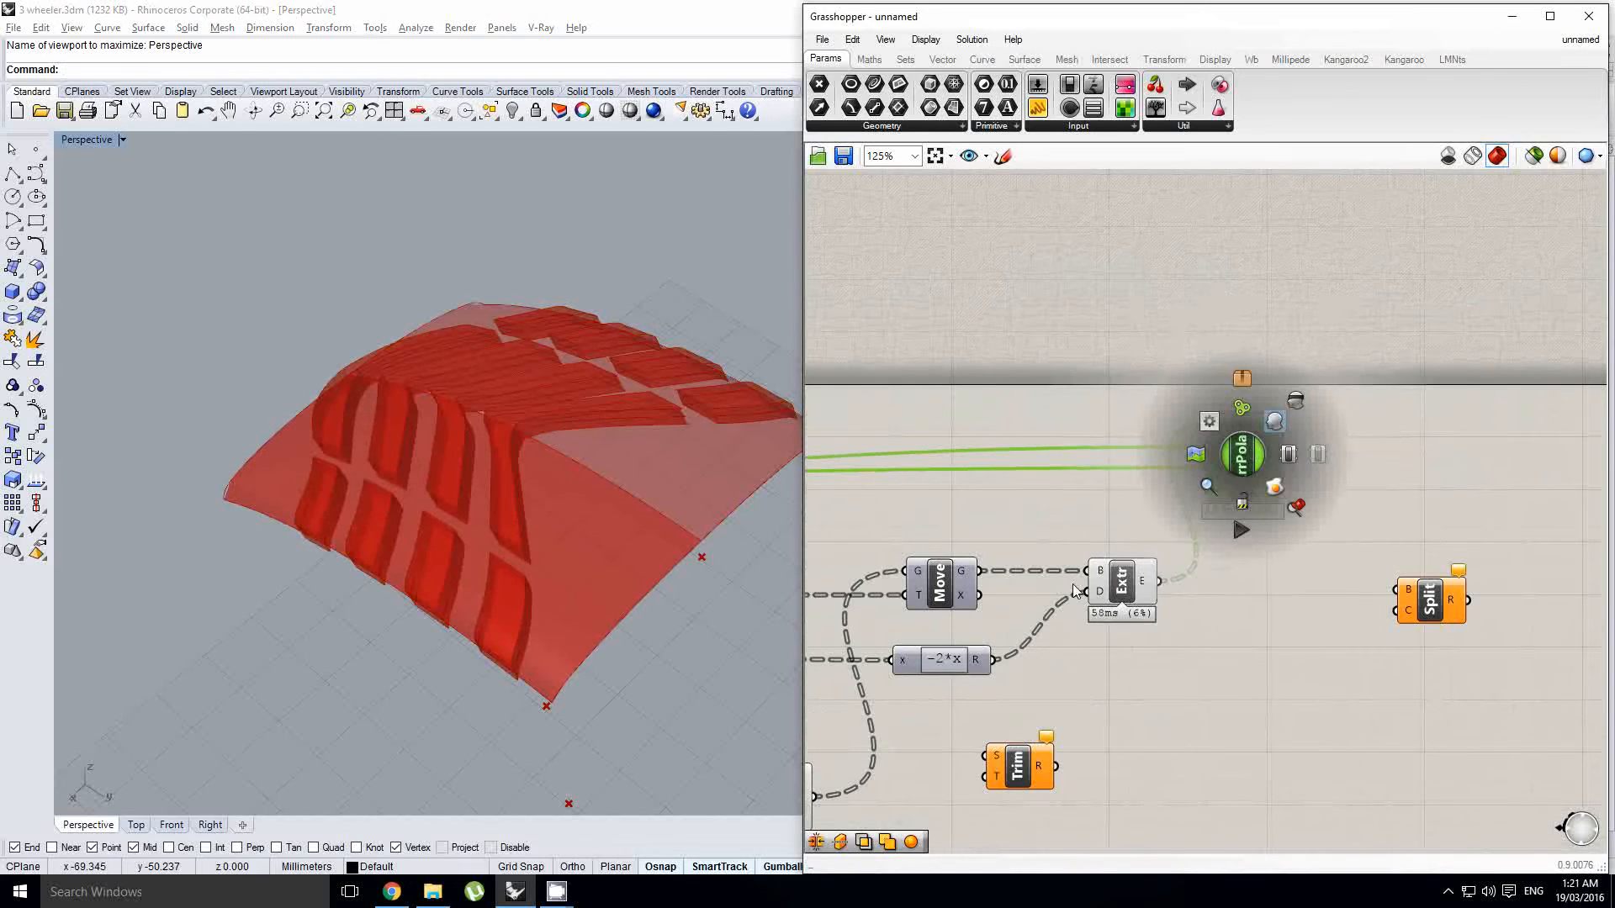
{"action": "left_click", "coordinate": [1125, 589]}
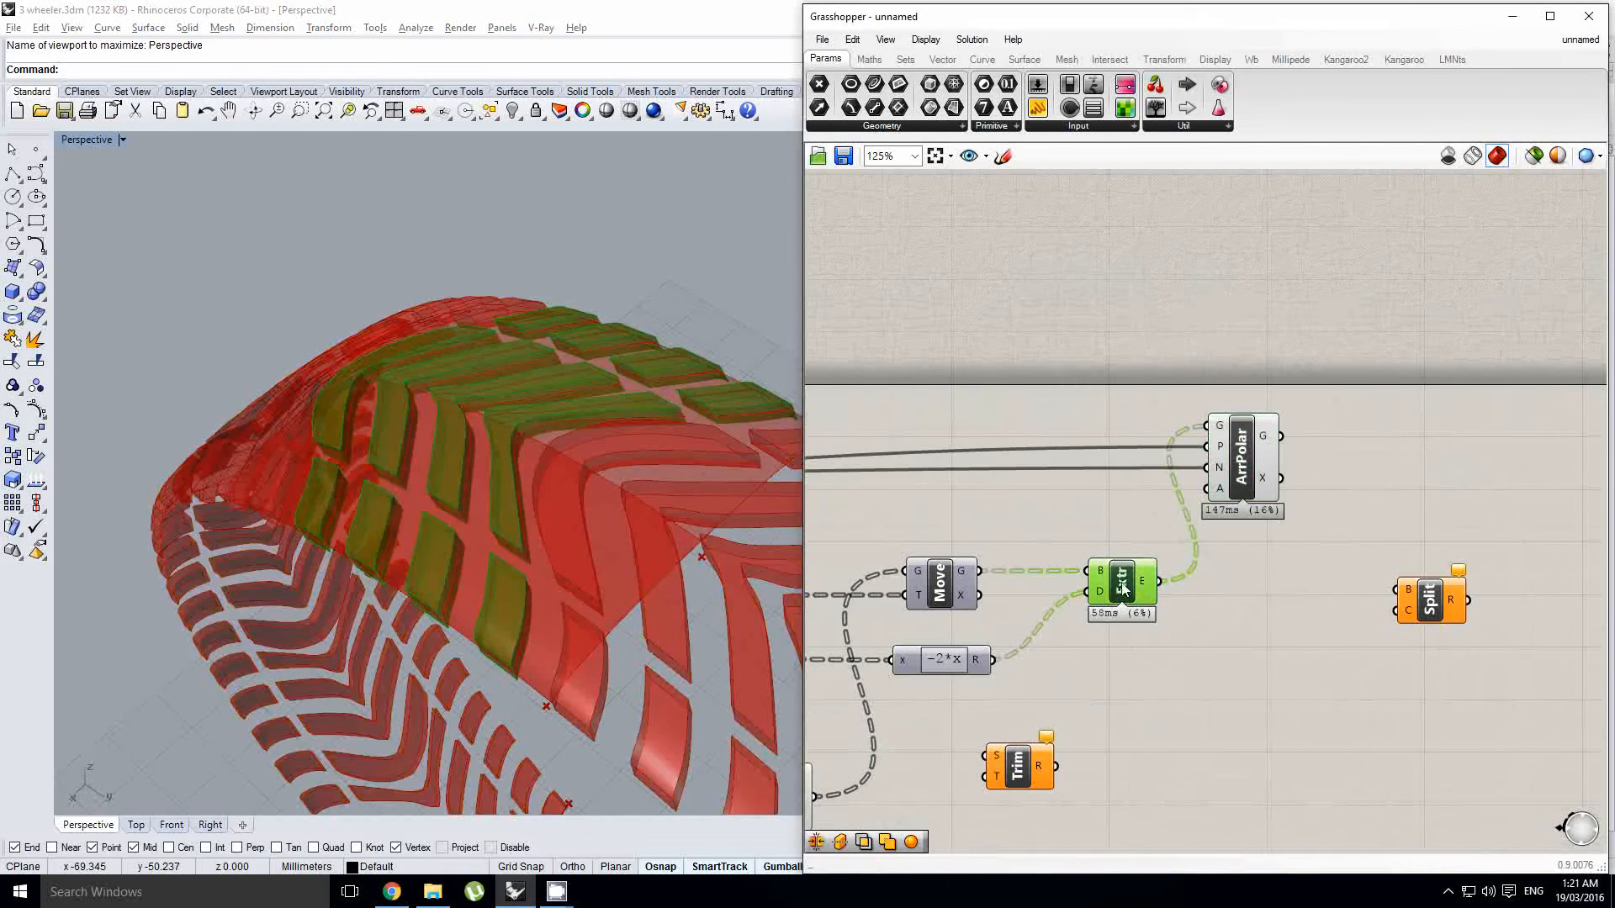
{"action": "middle_click", "coordinate": [1127, 574]}
{"action": "left_click", "coordinate": [1181, 521]}
{"action": "mouse_move", "coordinate": [511, 471]}
{"action": "right_mouse_down"}
{"action": "mouse_move", "coordinate": [558, 375]}
{"action": "mouse_move", "coordinate": [519, 458]}
{"action": "right_mouse_up"}
Step: Move the Polar Array component closer to Extrude and place the Trim Solid component below Split
{"action": "right_click_drag", "start_coordinate": [1174, 601], "coordinate": [1115, 588]}
{"action": "left_click_drag", "start_coordinate": [1180, 460], "coordinate": [1202, 523]}
{"action": "right_click_drag", "start_coordinate": [1230, 594], "coordinate": [1186, 558]}
{"action": "left_click_drag", "start_coordinate": [904, 731], "coordinate": [1249, 712]}
Step: Connect the SubSrf component's S output to the Trim Solid component's S input
{"action": "scroll", "coordinate": [1251, 706], "scroll_direction": "down", "scroll_amount": 3}
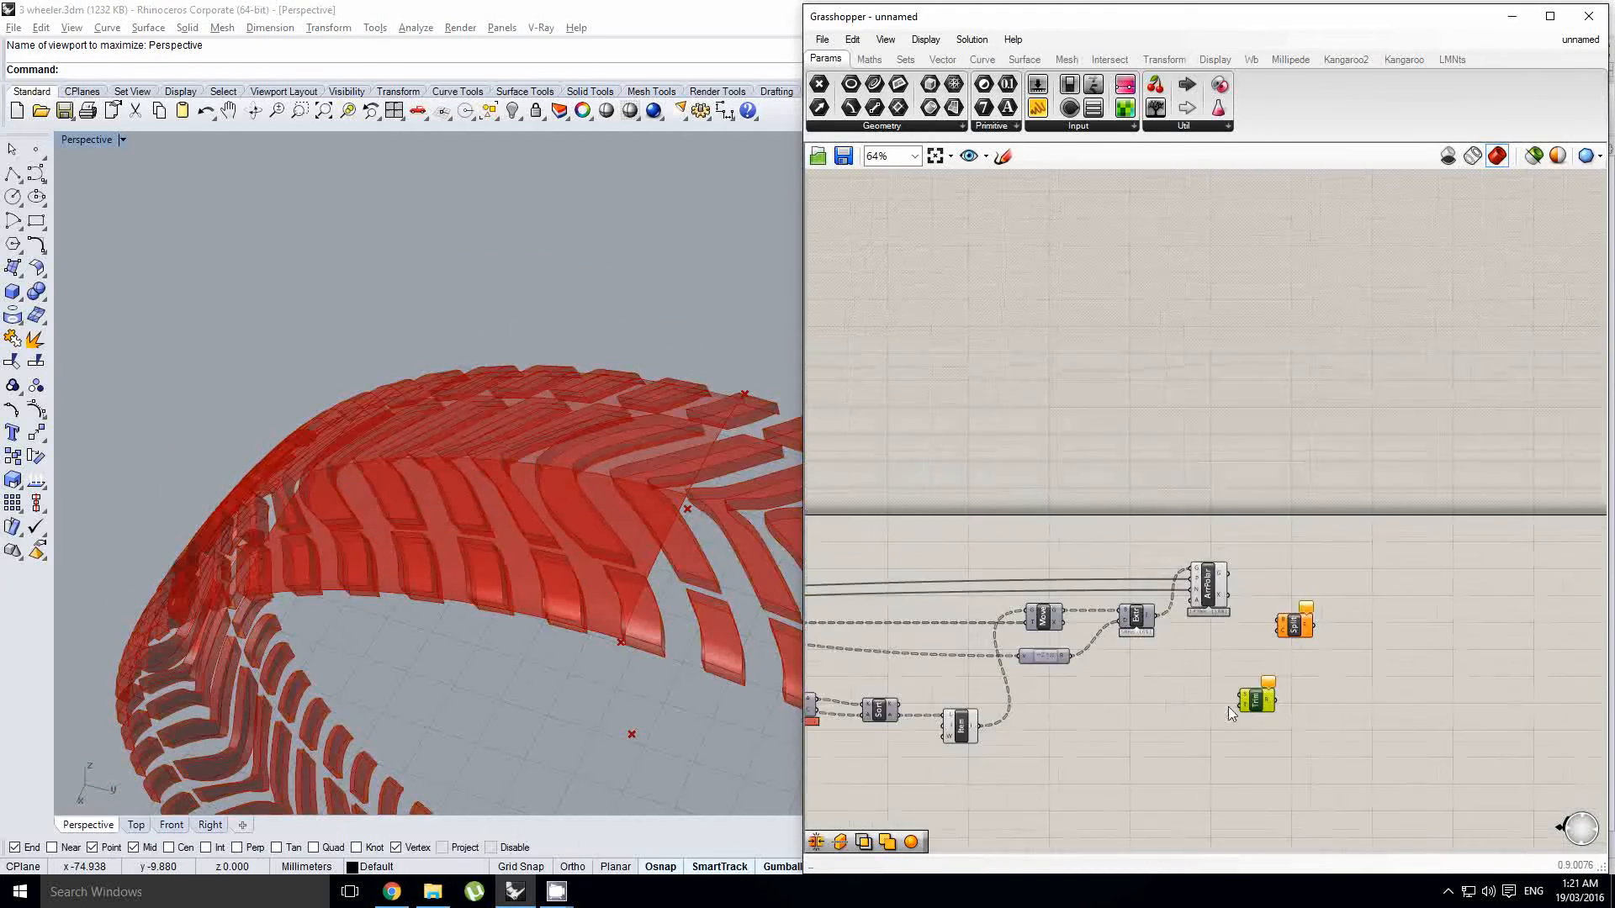
{"action": "right_click_drag", "start_coordinate": [1027, 727], "coordinate": [1557, 530]}
{"action": "scroll", "coordinate": [1188, 659], "scroll_direction": "down", "scroll_amount": 3}
{"action": "scroll", "coordinate": [1260, 594], "scroll_direction": "down", "scroll_amount": 1}
{"action": "right_click_drag", "start_coordinate": [1100, 619], "coordinate": [1424, 618]}
{"action": "scroll", "coordinate": [1093, 582], "scroll_direction": "up", "scroll_amount": 3}
{"action": "left_click", "coordinate": [1088, 577]}
{"action": "scroll", "coordinate": [1058, 577], "scroll_direction": "up", "scroll_amount": 6}
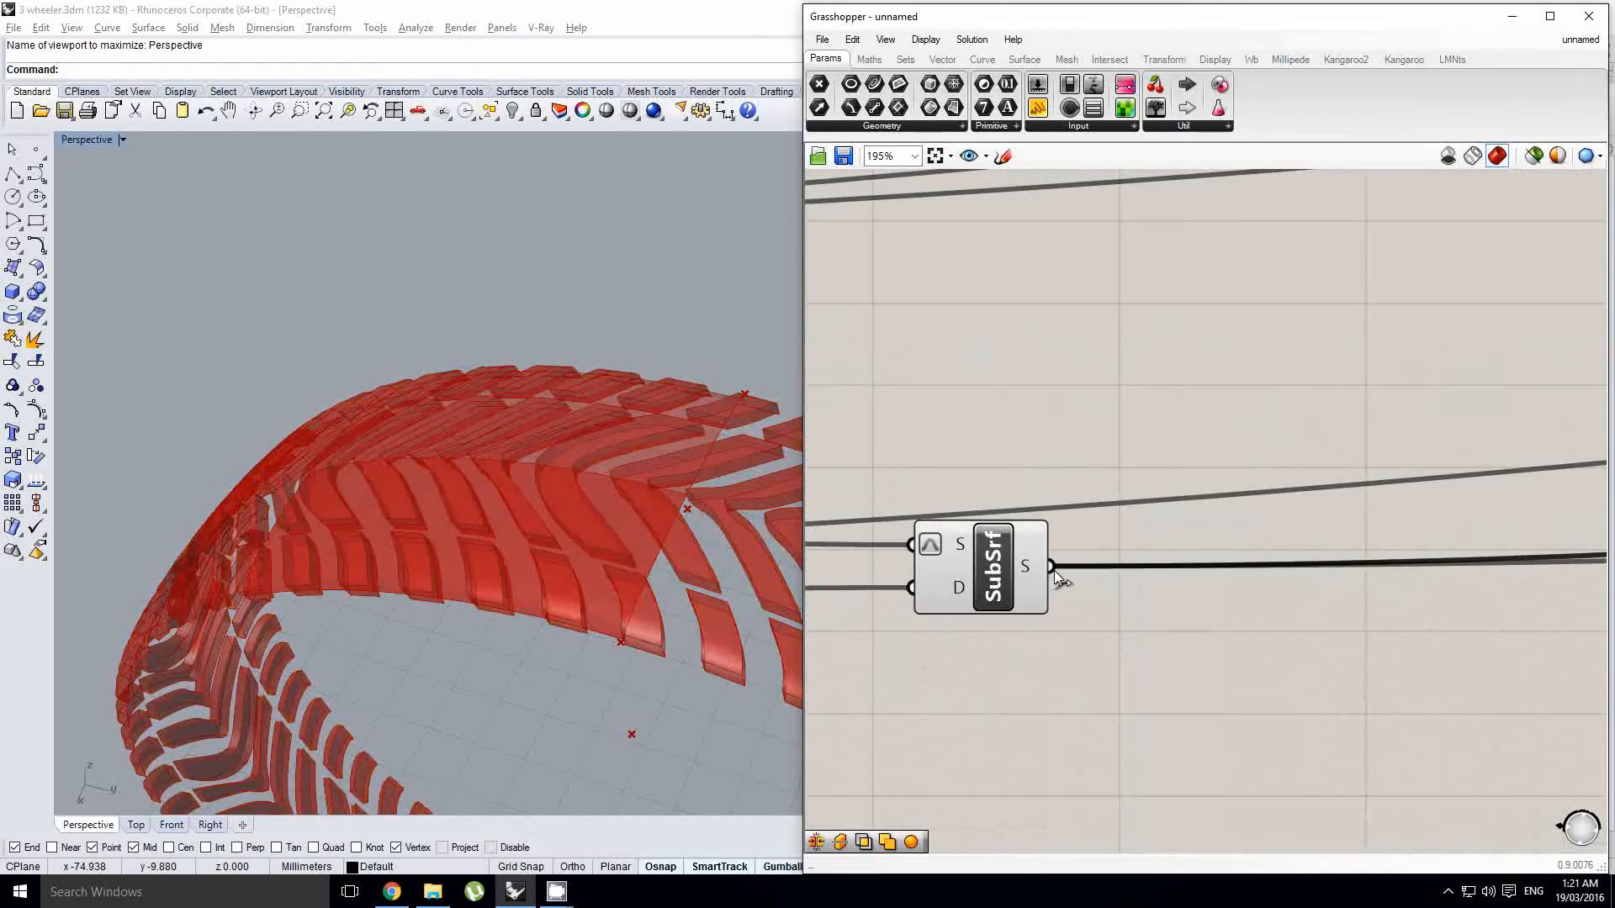
{"action": "scroll", "coordinate": [942, 594], "scroll_direction": "down", "scroll_amount": 7}
{"action": "left_click_drag", "start_coordinate": [1053, 568], "coordinate": [1437, 601]}
{"action": "scroll", "coordinate": [908, 597], "scroll_direction": "down", "scroll_amount": 2}
{"action": "scroll", "coordinate": [927, 611], "scroll_direction": "down", "scroll_amount": 3}
{"action": "scroll", "coordinate": [1421, 562], "scroll_direction": "up", "scroll_amount": 3}
{"action": "scroll", "coordinate": [1431, 567], "scroll_direction": "up", "scroll_amount": 6}
{"action": "right_click_drag", "start_coordinate": [1401, 596], "coordinate": [1230, 599]}
{"action": "scroll", "coordinate": [1318, 596], "scroll_direction": "up", "scroll_amount": 1}
{"action": "right_click", "coordinate": [1315, 598]}
{"action": "left_click", "coordinate": [1312, 599]}
{"action": "left_click_drag", "start_coordinate": [1230, 600], "coordinate": [1283, 597]}
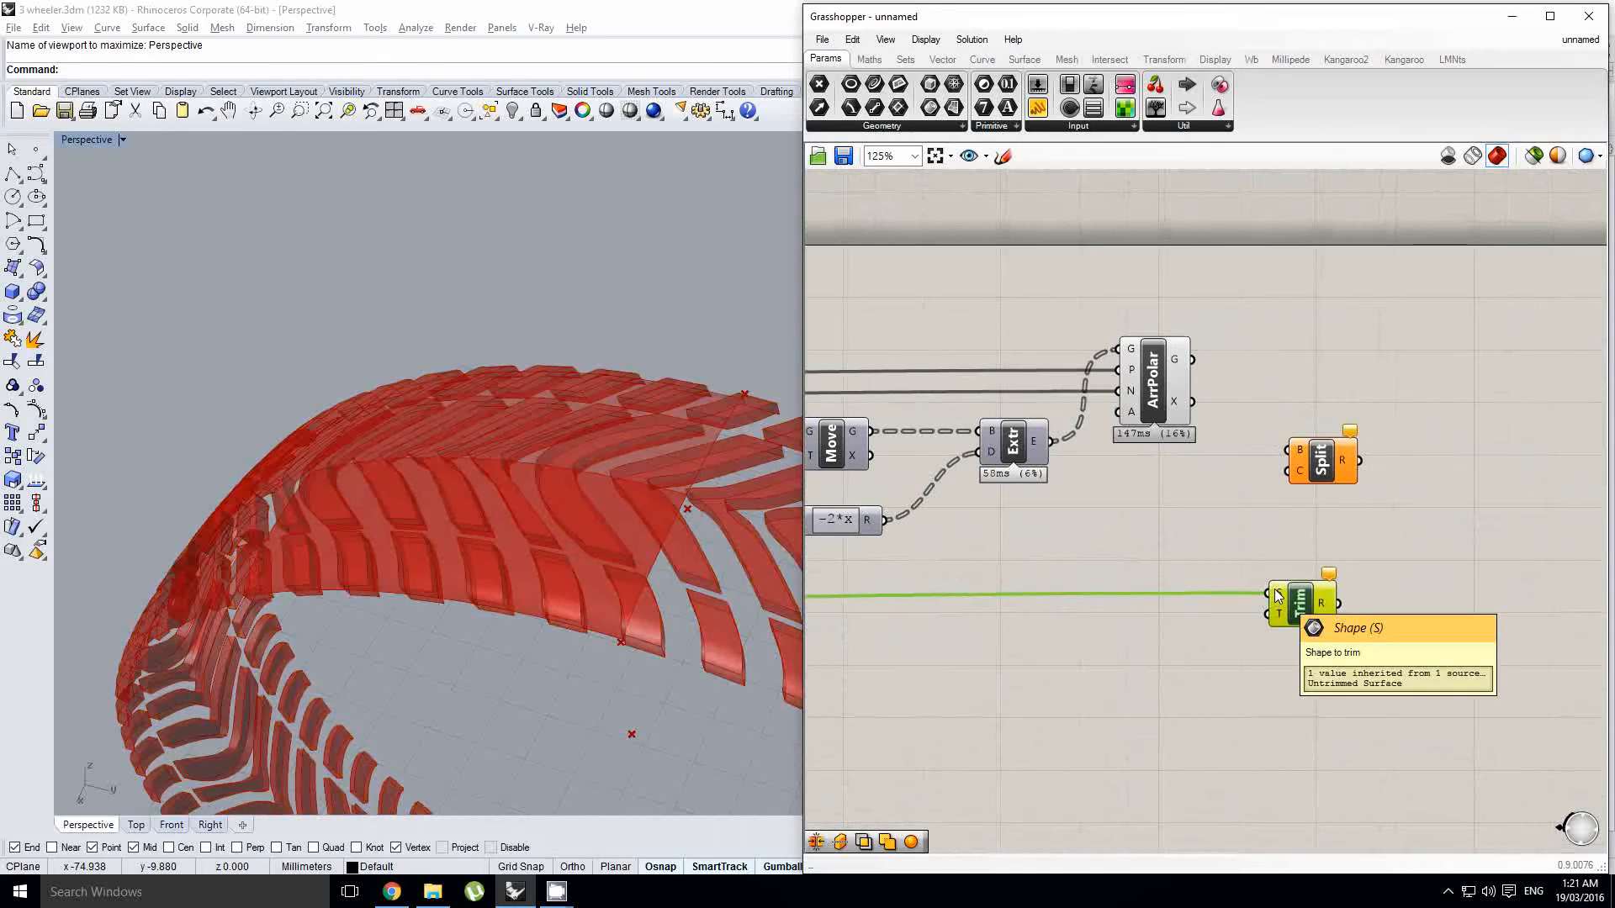
Step: Turn on the preview of the RevSrf component fed by Join and Line, and inspect the tire body
{"action": "scroll", "coordinate": [1266, 594], "scroll_direction": "down", "scroll_amount": 4}
{"action": "right_click_drag", "start_coordinate": [1256, 587], "coordinate": [1228, 586]}
{"action": "scroll", "coordinate": [1239, 563], "scroll_direction": "up", "scroll_amount": 2}
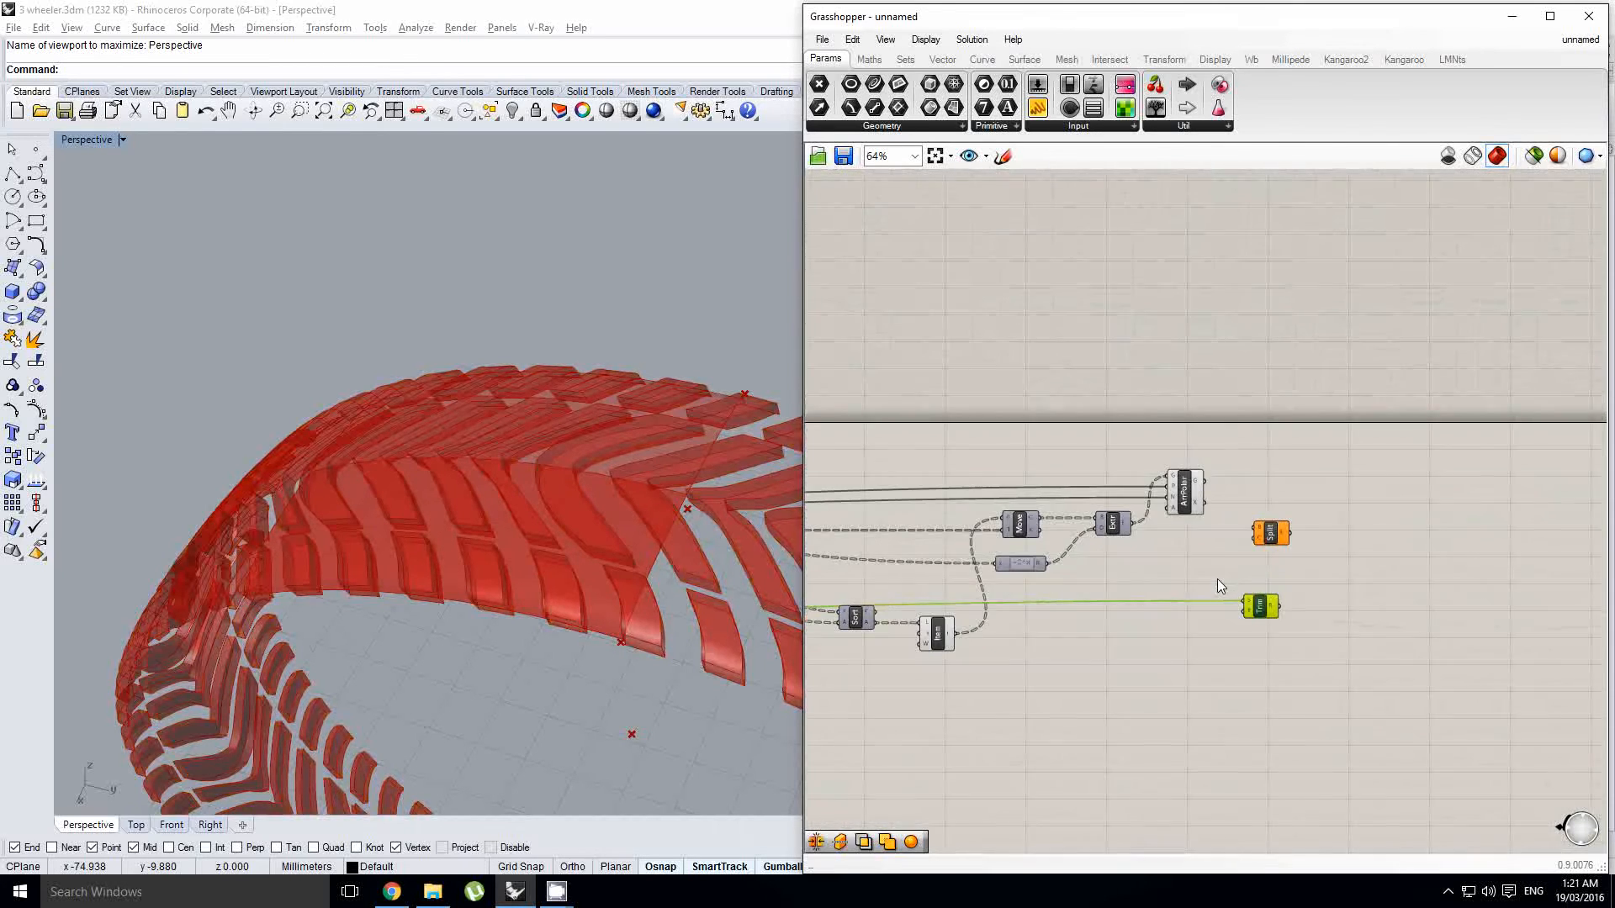
{"action": "scroll", "coordinate": [1217, 579], "scroll_direction": "down", "scroll_amount": 6}
{"action": "right_click_drag", "start_coordinate": [976, 590], "coordinate": [1192, 562]}
{"action": "right_click", "coordinate": [1172, 561]}
{"action": "right_click_drag", "start_coordinate": [870, 605], "coordinate": [1318, 562]}
{"action": "right_click", "coordinate": [1153, 561]}
{"action": "left_click", "coordinate": [1138, 558]}
{"action": "scroll", "coordinate": [1167, 555], "scroll_direction": "up", "scroll_amount": 6}
{"action": "left_click", "coordinate": [1318, 553]}
{"action": "scroll", "coordinate": [1300, 563], "scroll_direction": "down", "scroll_amount": 5}
{"action": "scroll", "coordinate": [1101, 594], "scroll_direction": "up", "scroll_amount": 5}
{"action": "right_click_drag", "start_coordinate": [976, 604], "coordinate": [1061, 586]}
{"action": "left_click", "coordinate": [1003, 614]}
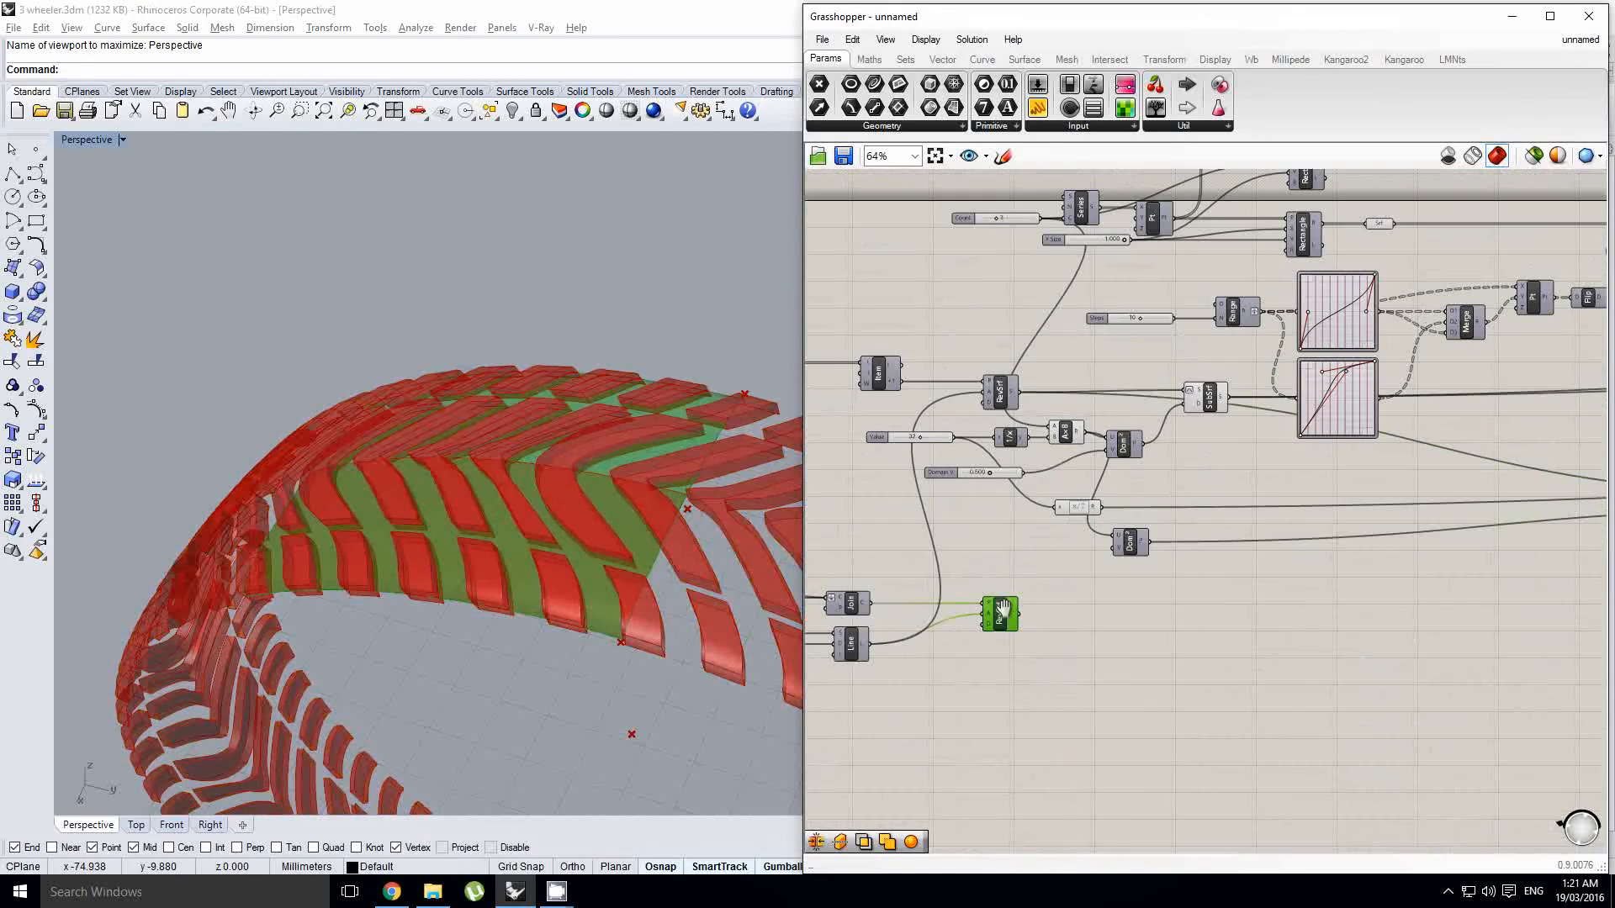
{"action": "middle_click", "coordinate": [1017, 597]}
{"action": "left_click", "coordinate": [1049, 563]}
{"action": "right_click_drag", "start_coordinate": [629, 551], "coordinate": [580, 454]}
{"action": "scroll", "coordinate": [1025, 622], "scroll_direction": "up", "scroll_amount": 1}
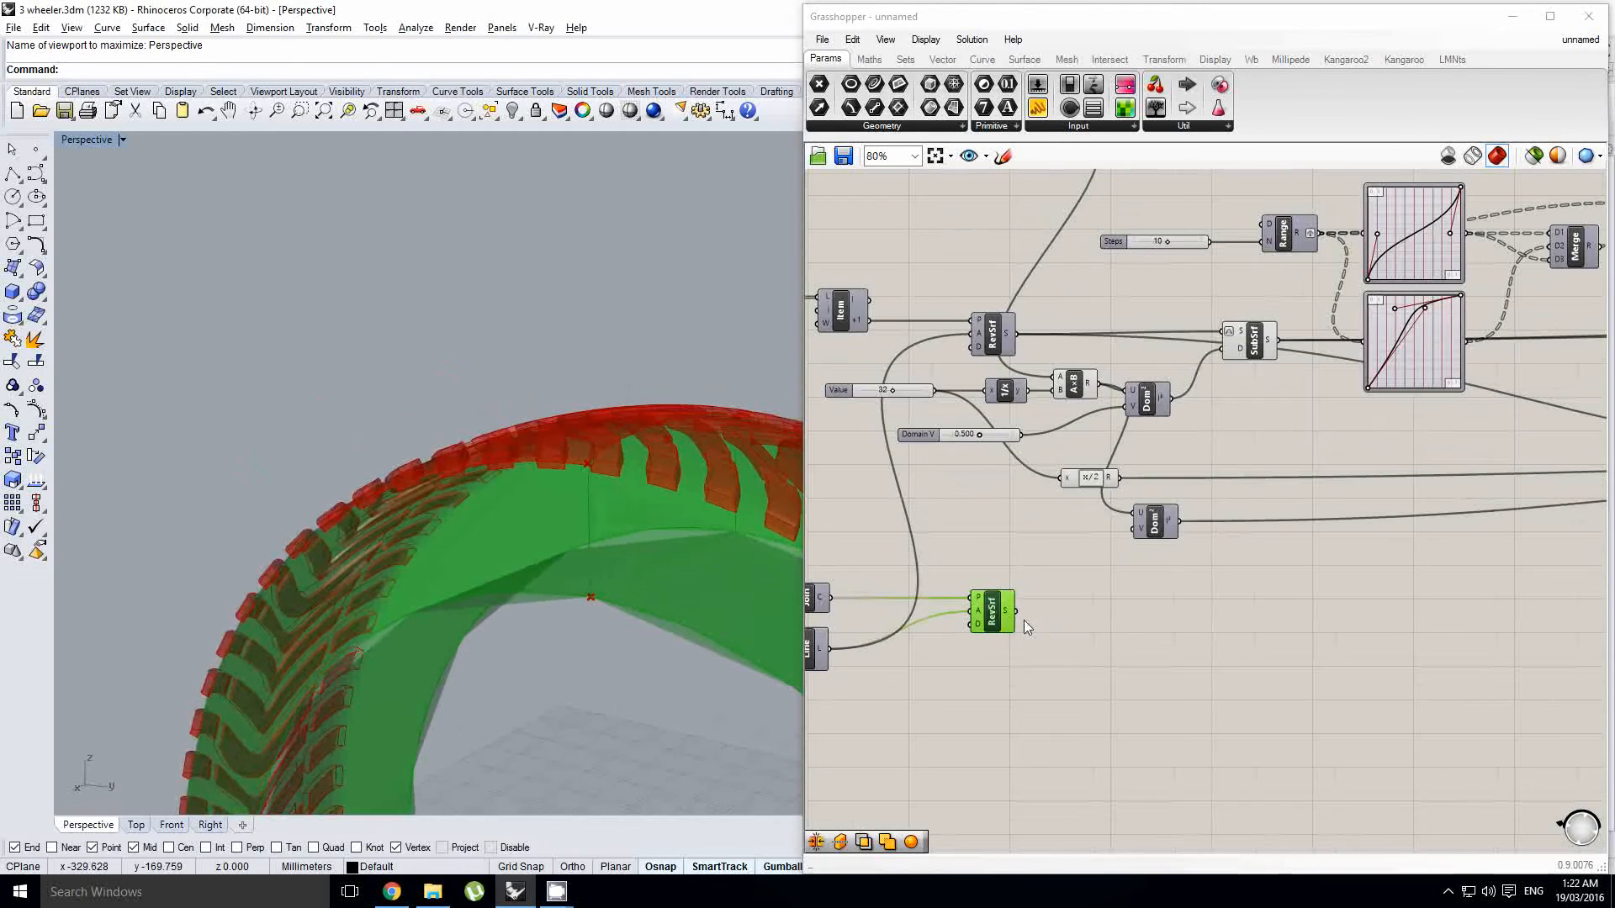
Step: Connect the Join-and-Line RevSrf component's S output to the Trim Solid component's S input, replacing its previous source
{"action": "scroll", "coordinate": [1020, 620], "scroll_direction": "down", "scroll_amount": 10}
{"action": "left_click_drag", "start_coordinate": [1024, 614], "coordinate": [1337, 572]}
{"action": "scroll", "coordinate": [1564, 580], "scroll_direction": "up", "scroll_amount": 12}
{"action": "left_click", "coordinate": [1308, 512]}
{"action": "mouse_move", "coordinate": [1250, 431]}
{"action": "right_mouse_down"}
{"action": "mouse_move", "coordinate": [1304, 455]}
{"action": "mouse_move", "coordinate": [1248, 438]}
{"action": "right_mouse_up"}
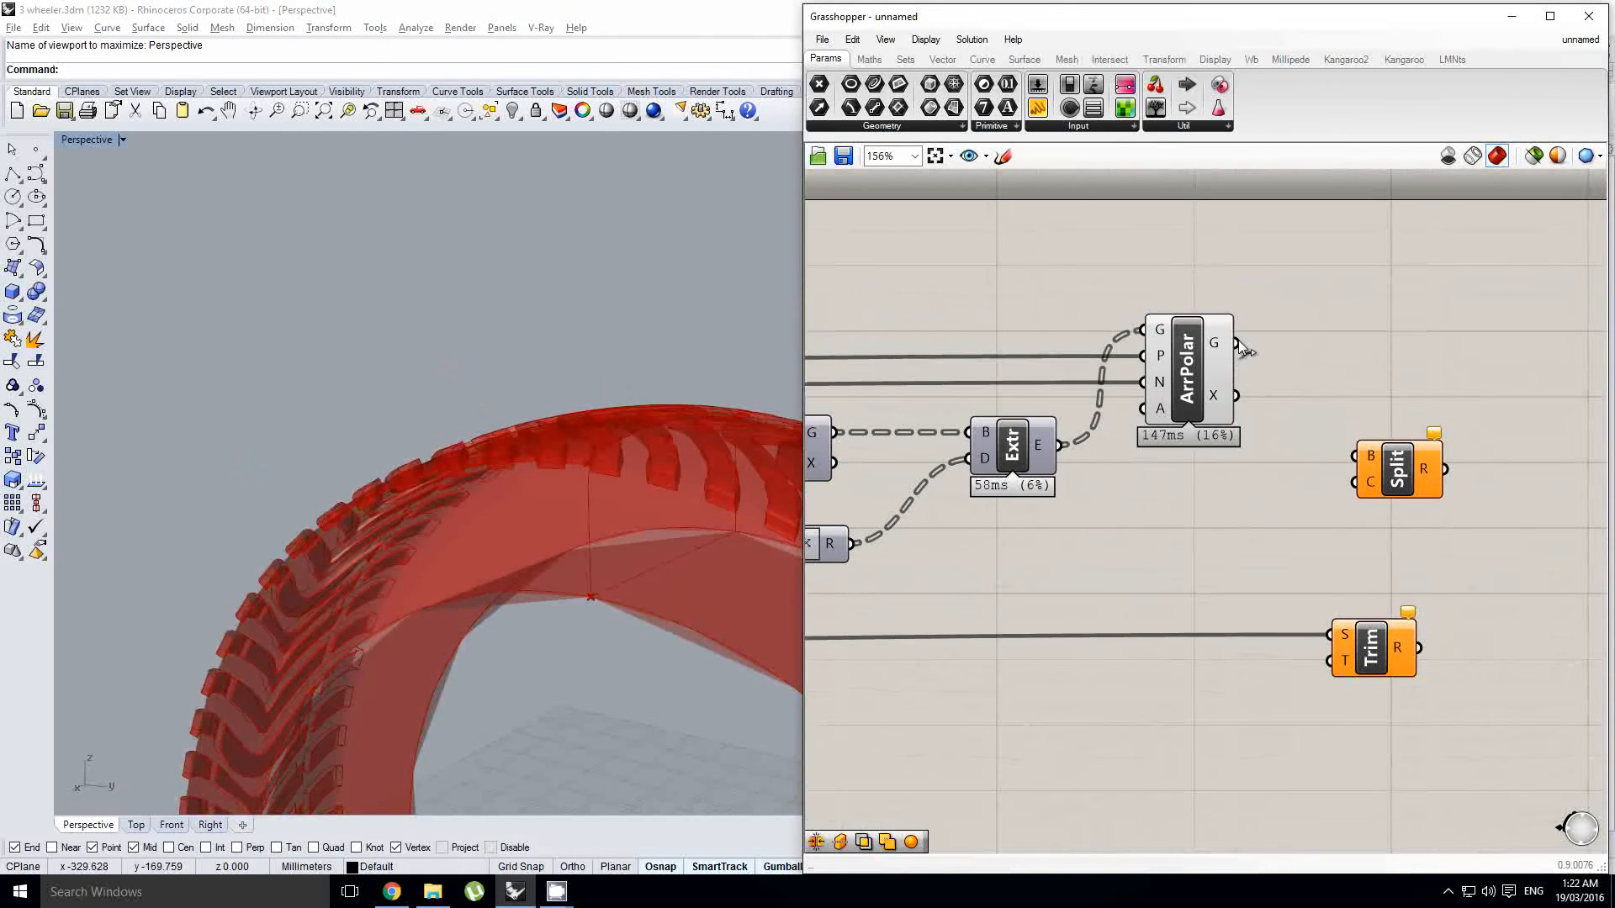
Step: Flatten the Trim Solid component's T input and connect the Polar Array's G output to it
{"action": "left_click_drag", "start_coordinate": [1236, 343], "coordinate": [1280, 627]}
{"action": "right_click", "coordinate": [1343, 661]}
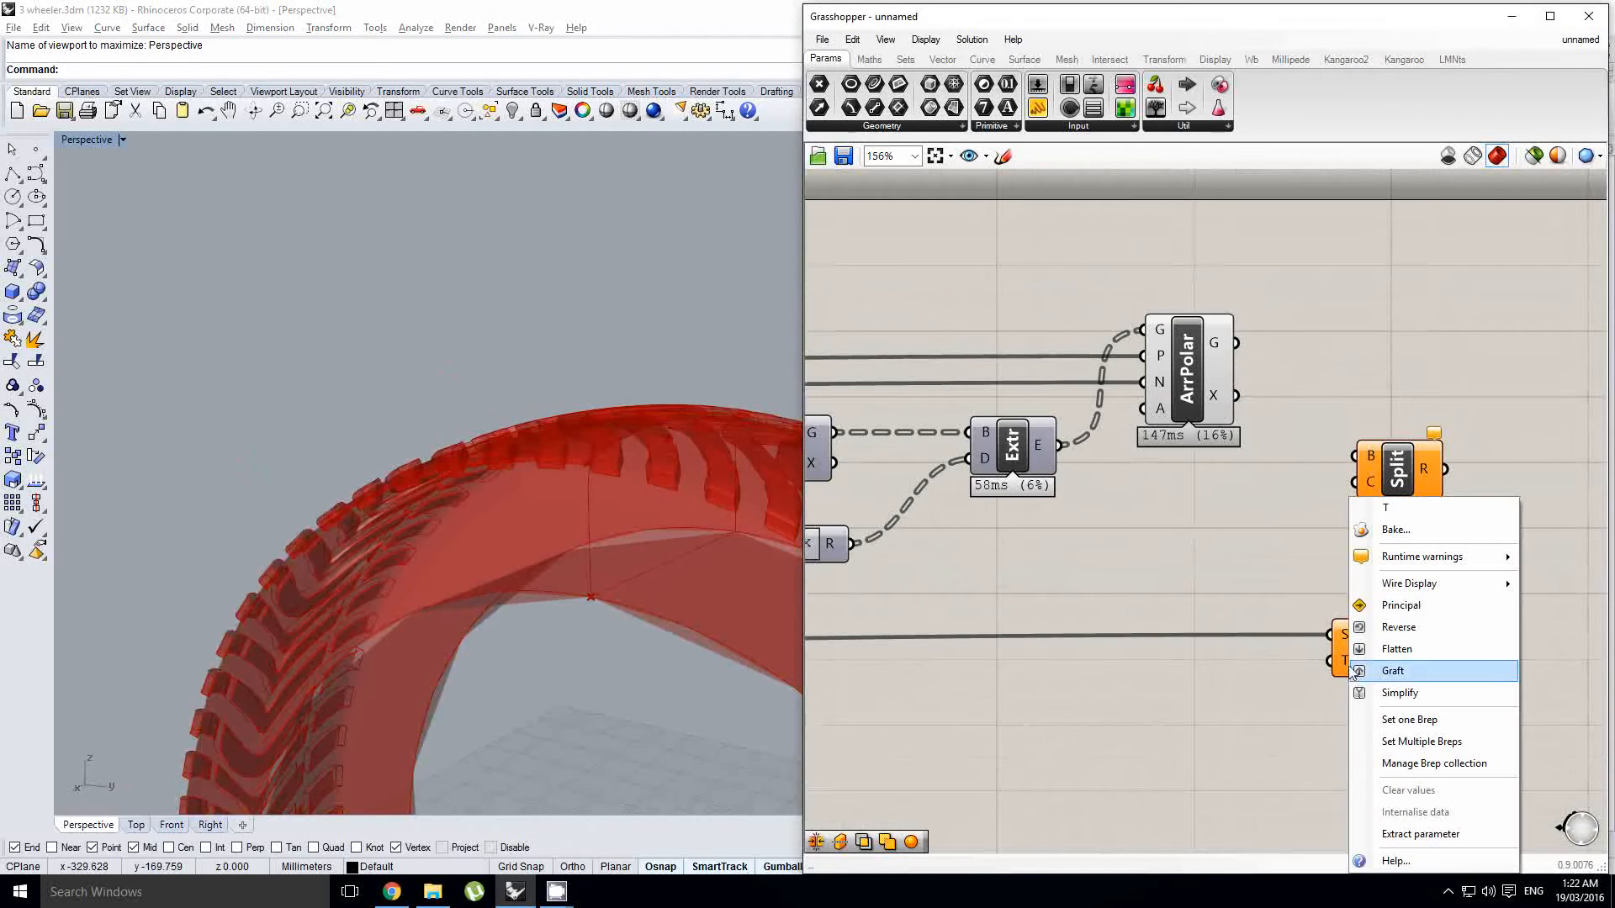
{"action": "left_click", "coordinate": [1396, 649]}
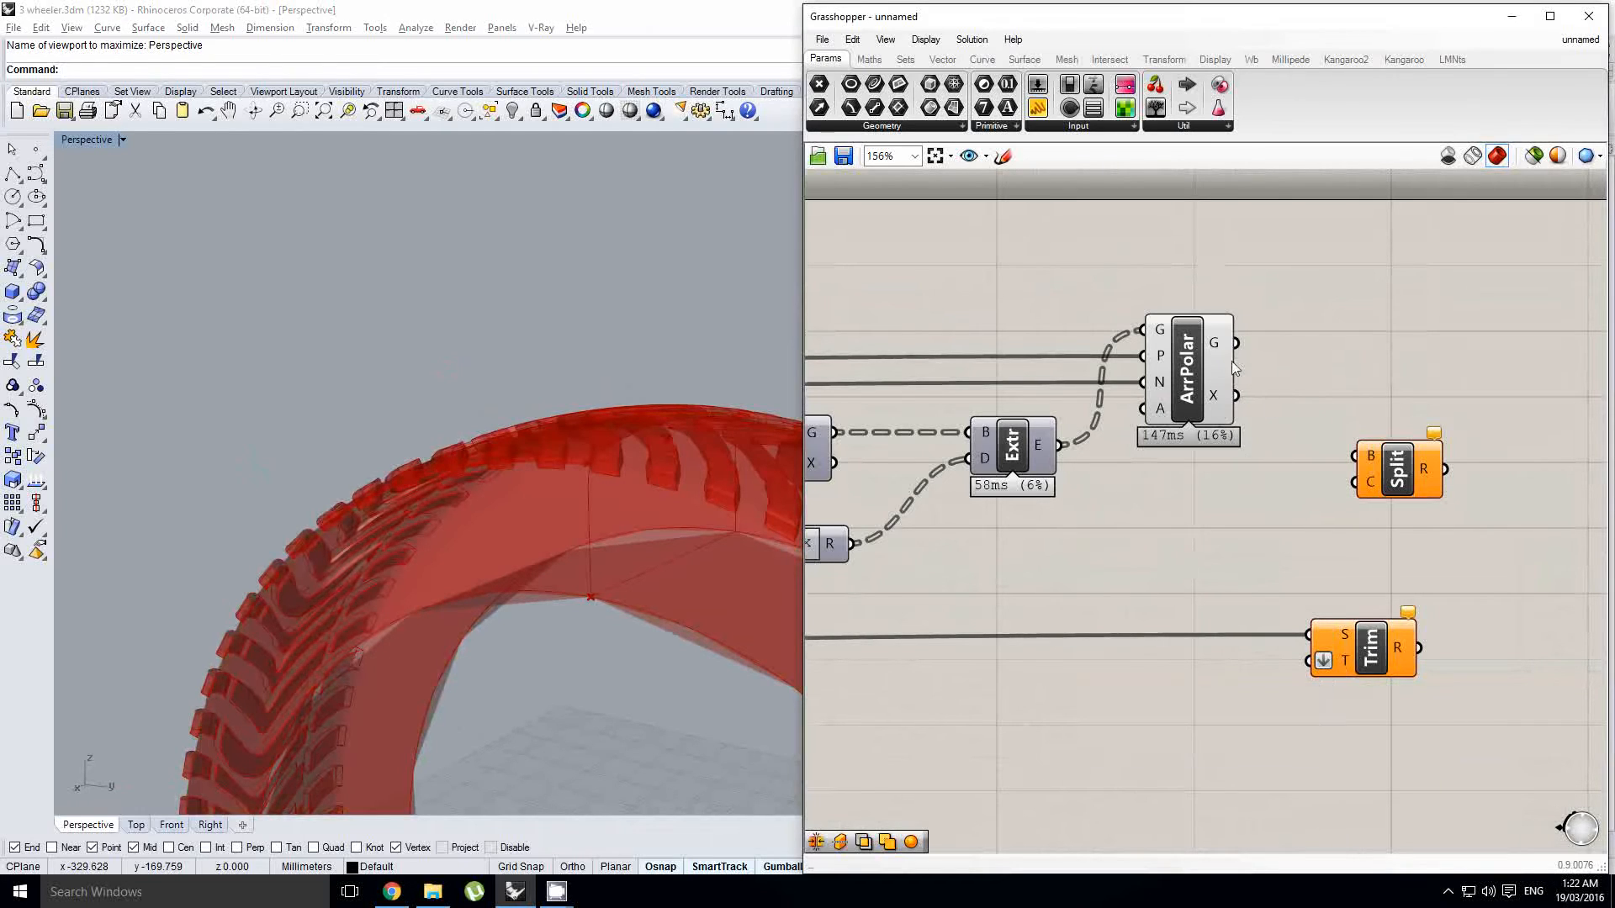
{"action": "left_click_drag", "start_coordinate": [1291, 555], "coordinate": [1308, 659]}
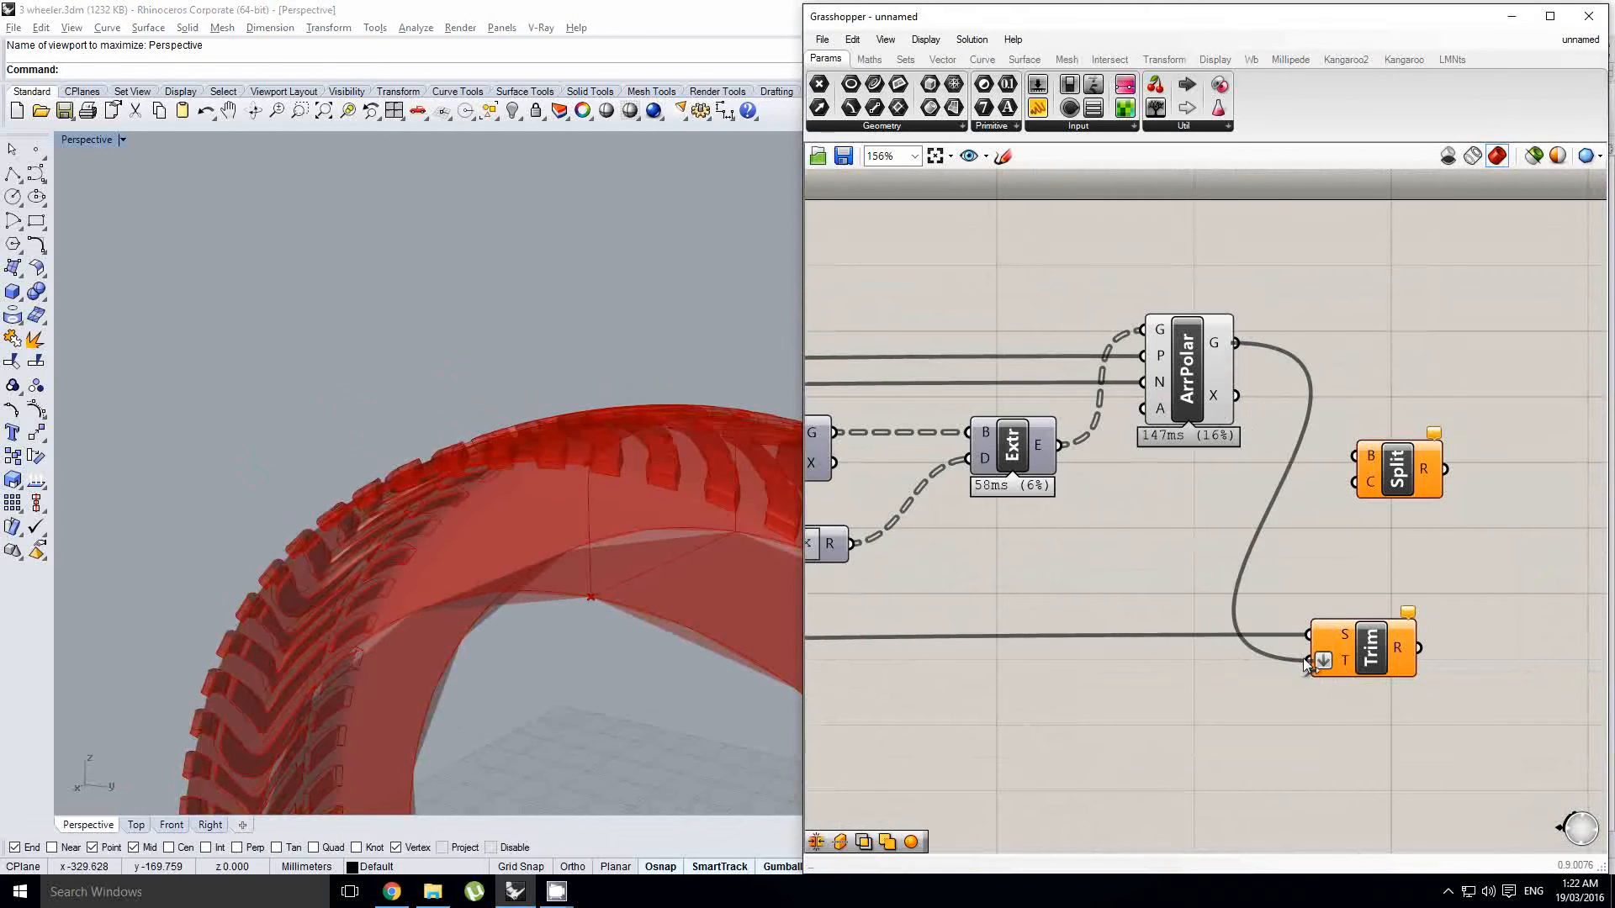
{"action": "key", "text": "alt+Tab"}
{"action": "key", "text": "alt+Tab"}
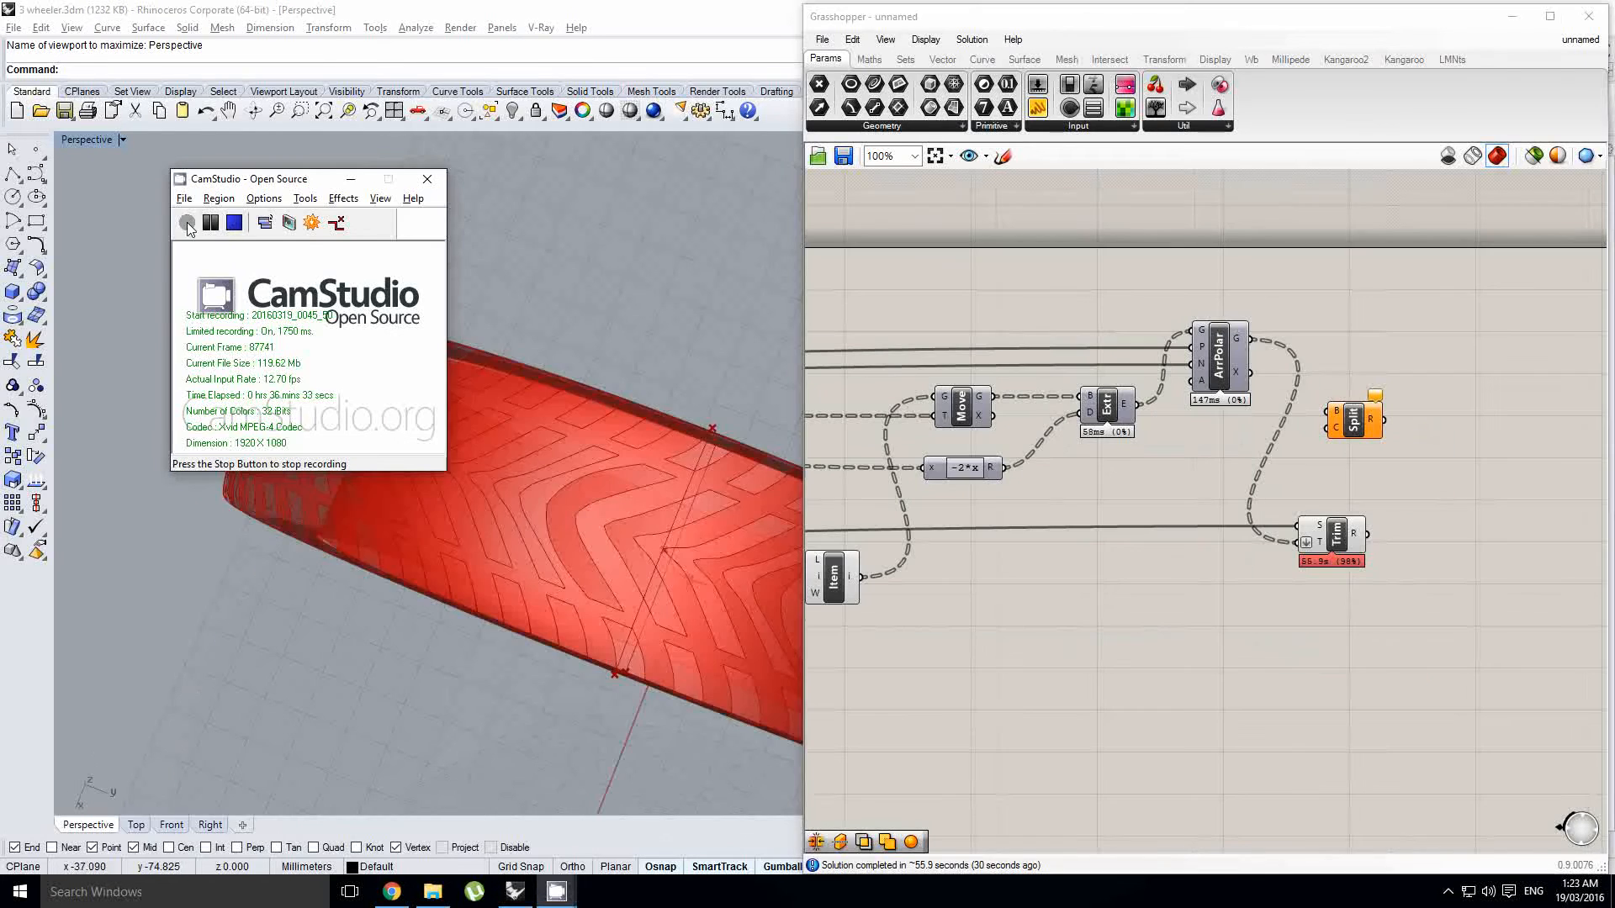
Step: Highlight the Trim Solid component and examine its trimmed tire surface from several angles
{"action": "right_click_drag", "start_coordinate": [673, 497], "coordinate": [501, 416]}
{"action": "right_click_drag", "start_coordinate": [1230, 520], "coordinate": [1212, 532]}
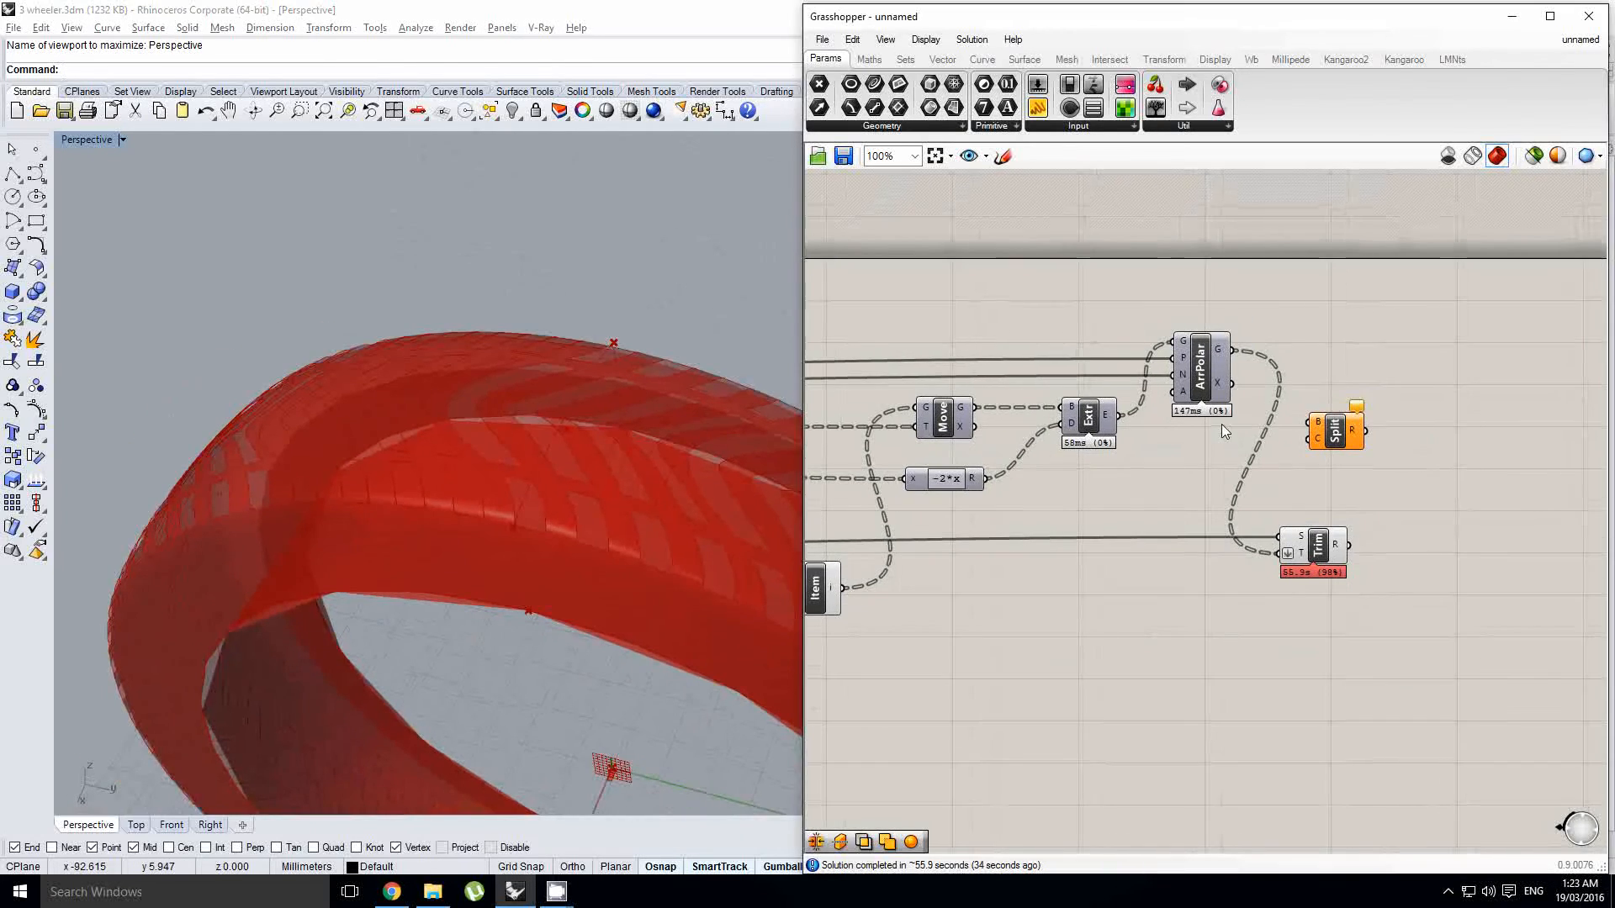
{"action": "left_click", "coordinate": [1319, 547]}
{"action": "right_click_drag", "start_coordinate": [572, 420], "coordinate": [532, 397]}
{"action": "scroll", "coordinate": [532, 397], "scroll_direction": "down", "scroll_amount": 2}
{"action": "scroll", "coordinate": [1286, 580], "scroll_direction": "up", "scroll_amount": 1}
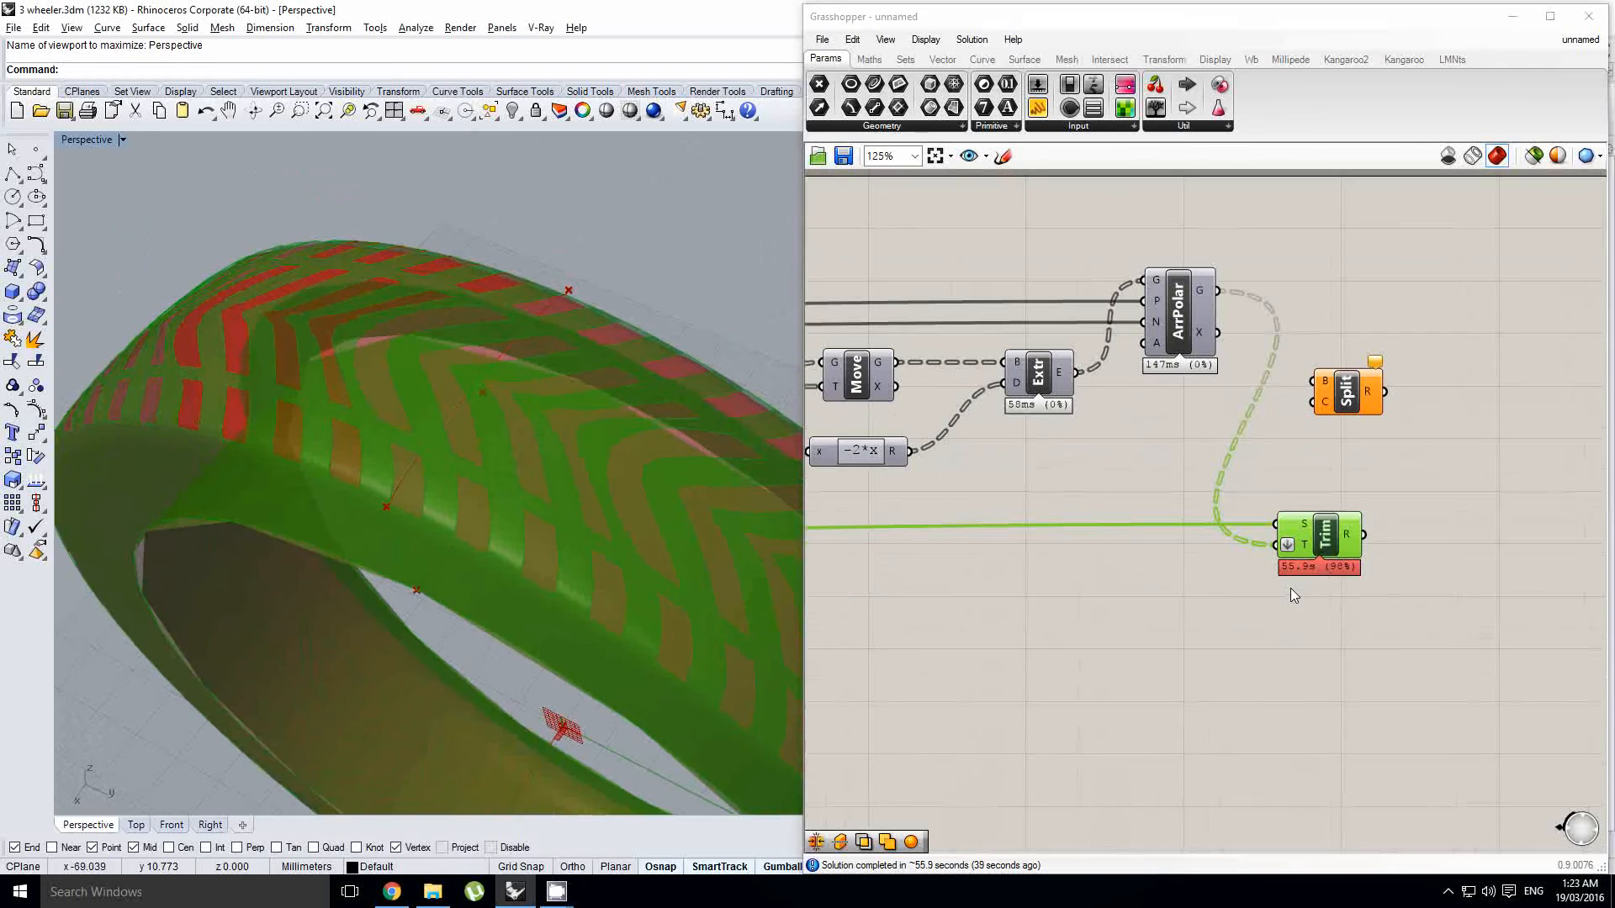
{"action": "right_click", "coordinate": [1261, 590]}
{"action": "left_click", "coordinate": [1262, 590]}
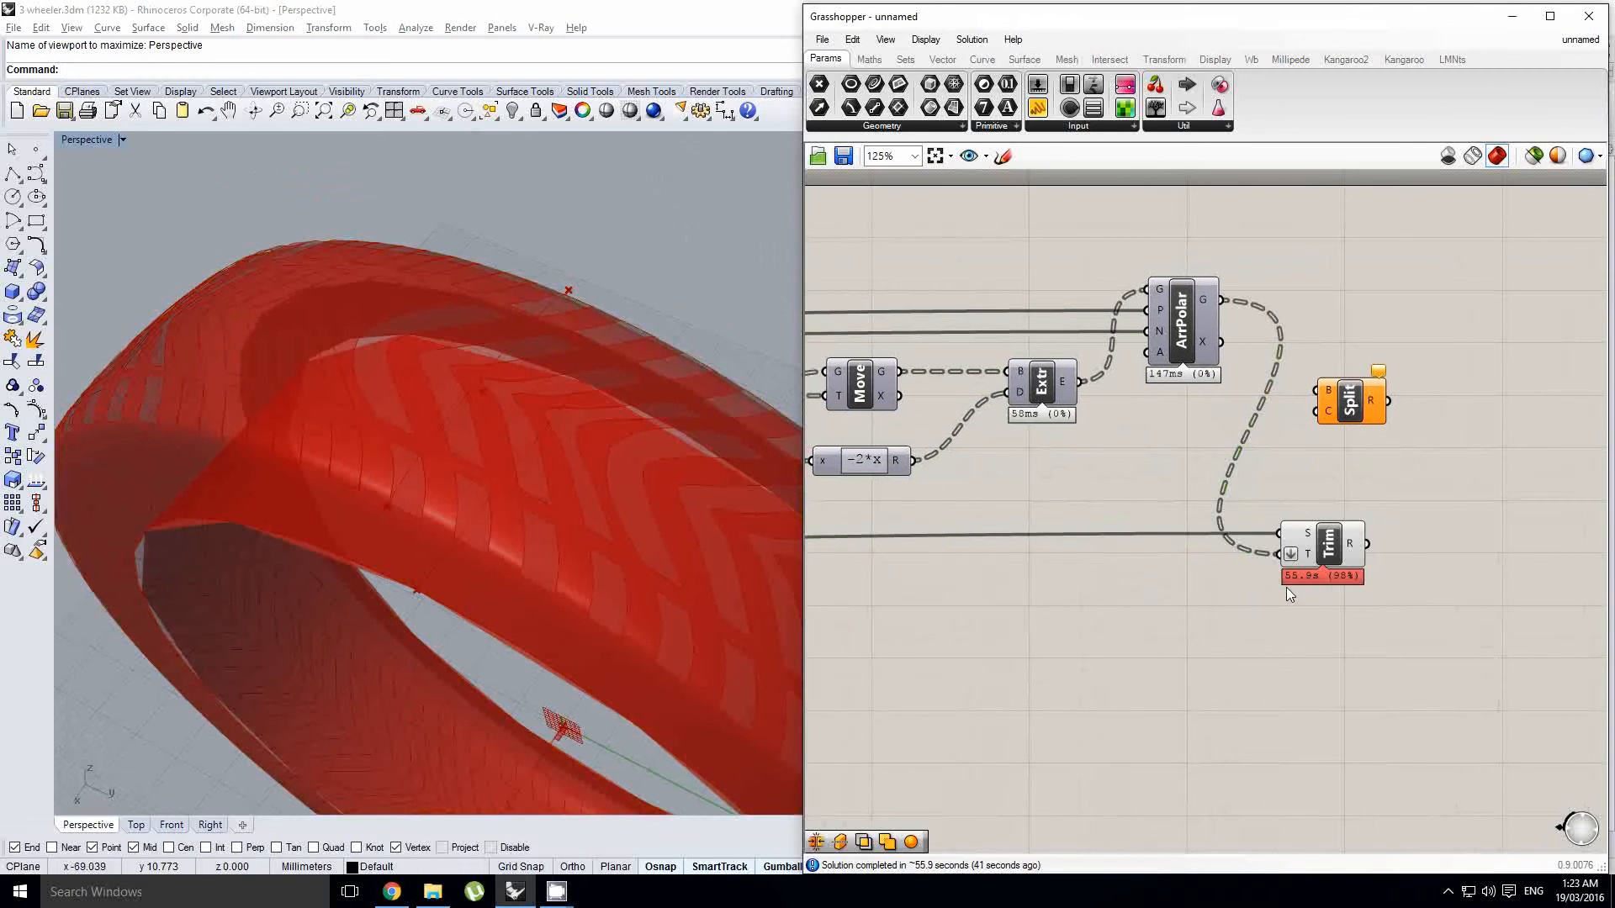
{"action": "left_click_drag", "start_coordinate": [1273, 591], "coordinate": [1375, 563]}
{"action": "left_click", "coordinate": [1338, 558]}
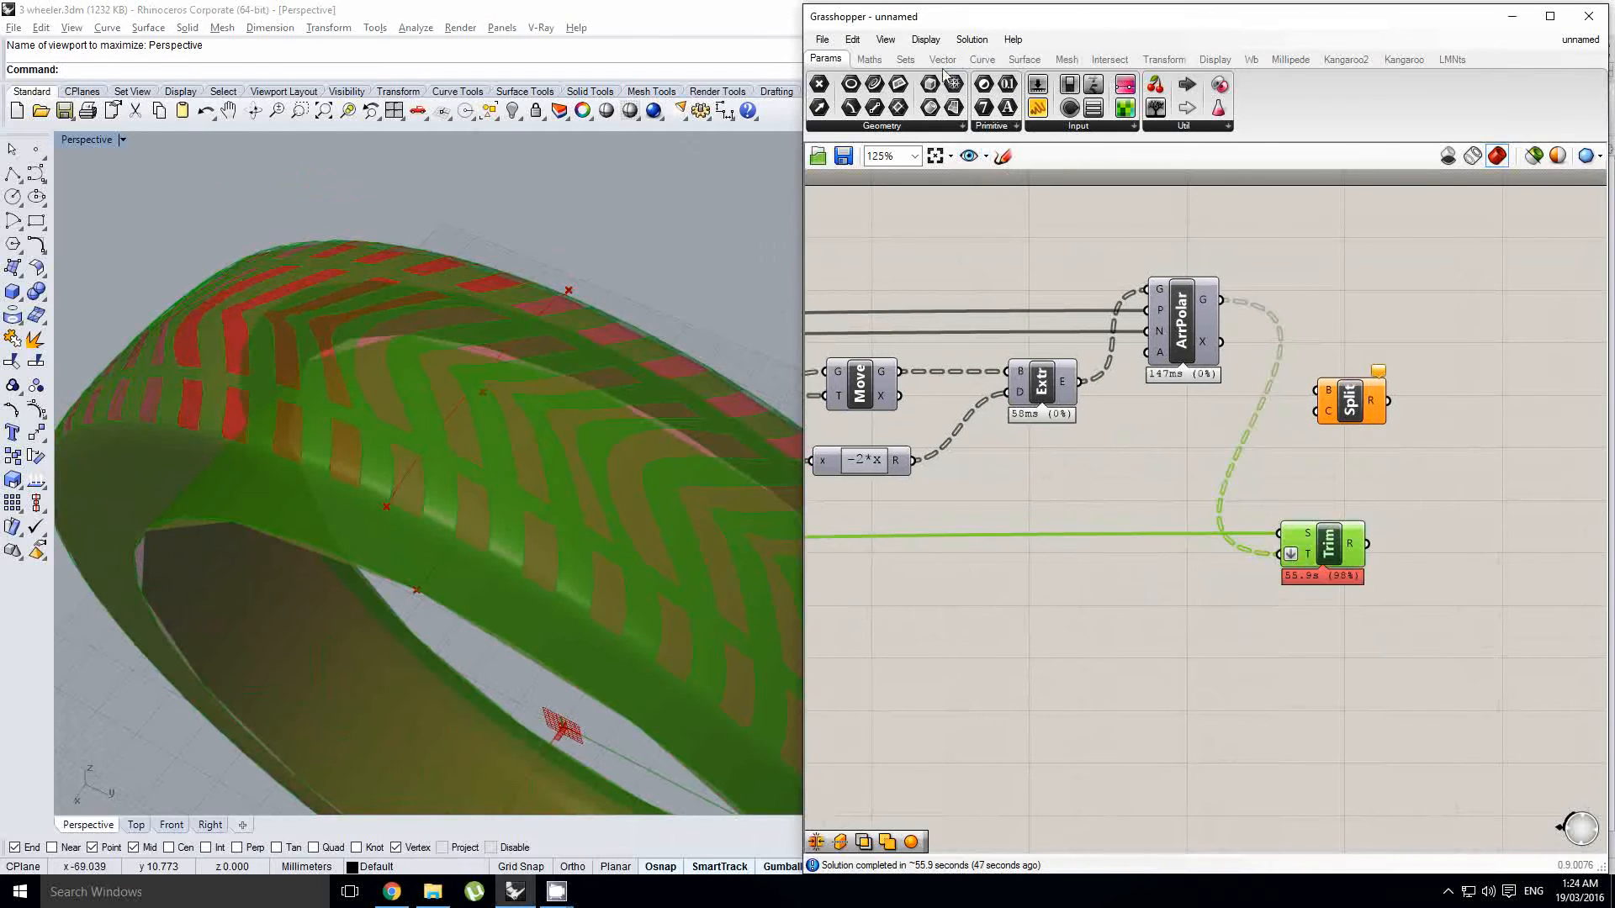
Step: Look up the Profiler option among the canvas widgets
{"action": "left_click", "coordinate": [925, 40]}
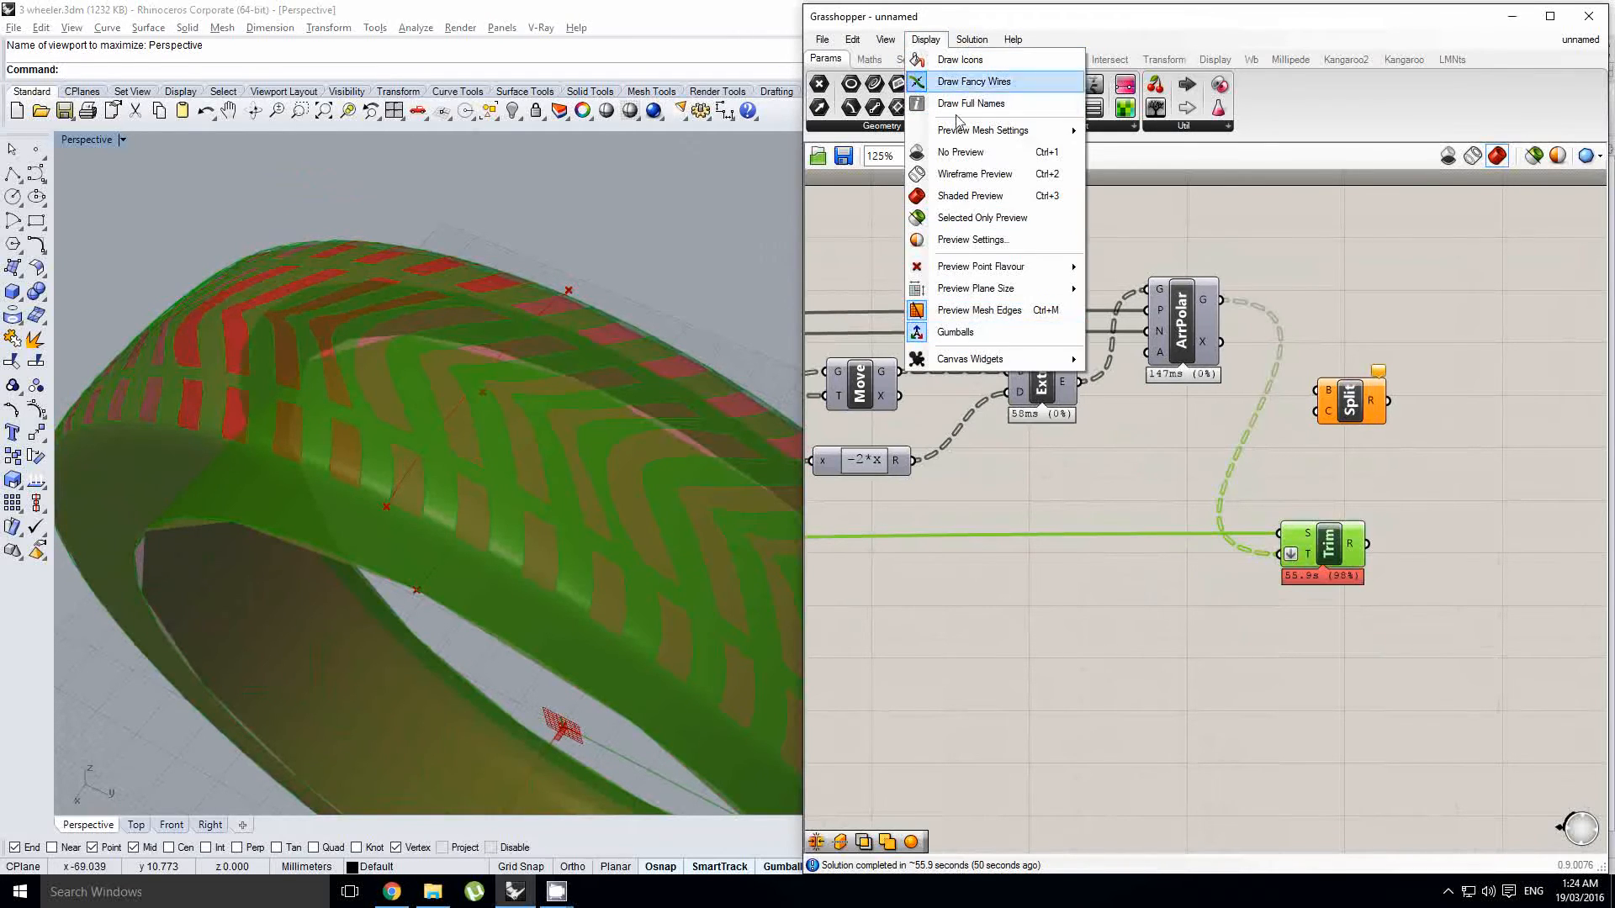
{"action": "mouse_move", "coordinate": [1021, 360]}
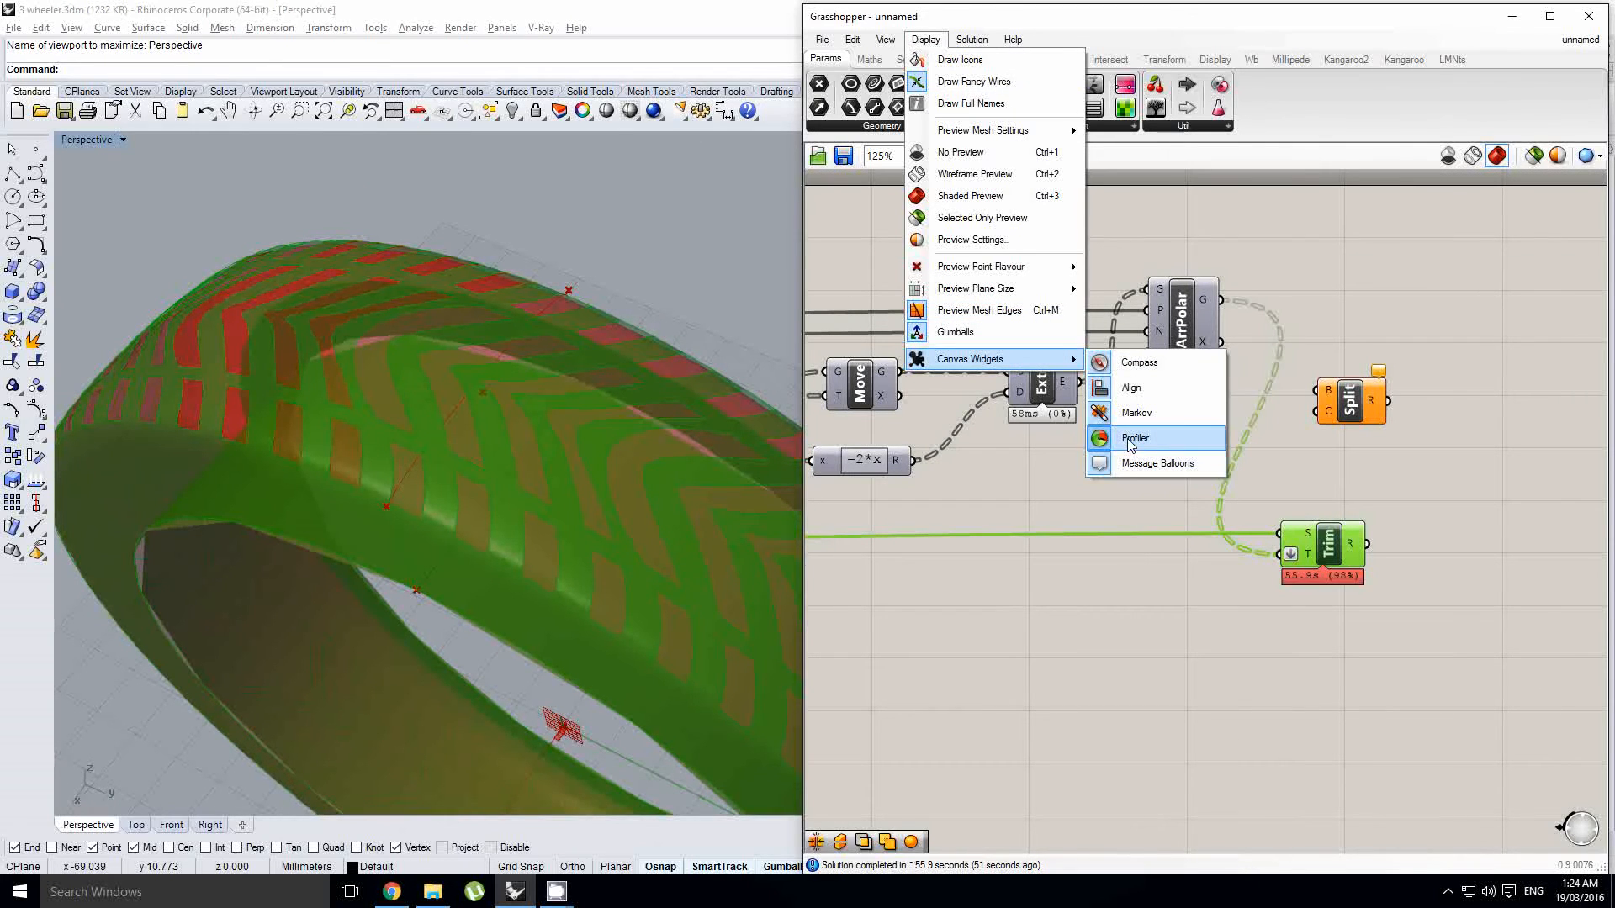
{"action": "left_click", "coordinate": [1087, 498]}
Step: Compare the List Item's selected tread pieces with the Trim Solid result on the tire
{"action": "right_click_drag", "start_coordinate": [724, 446], "coordinate": [446, 379]}
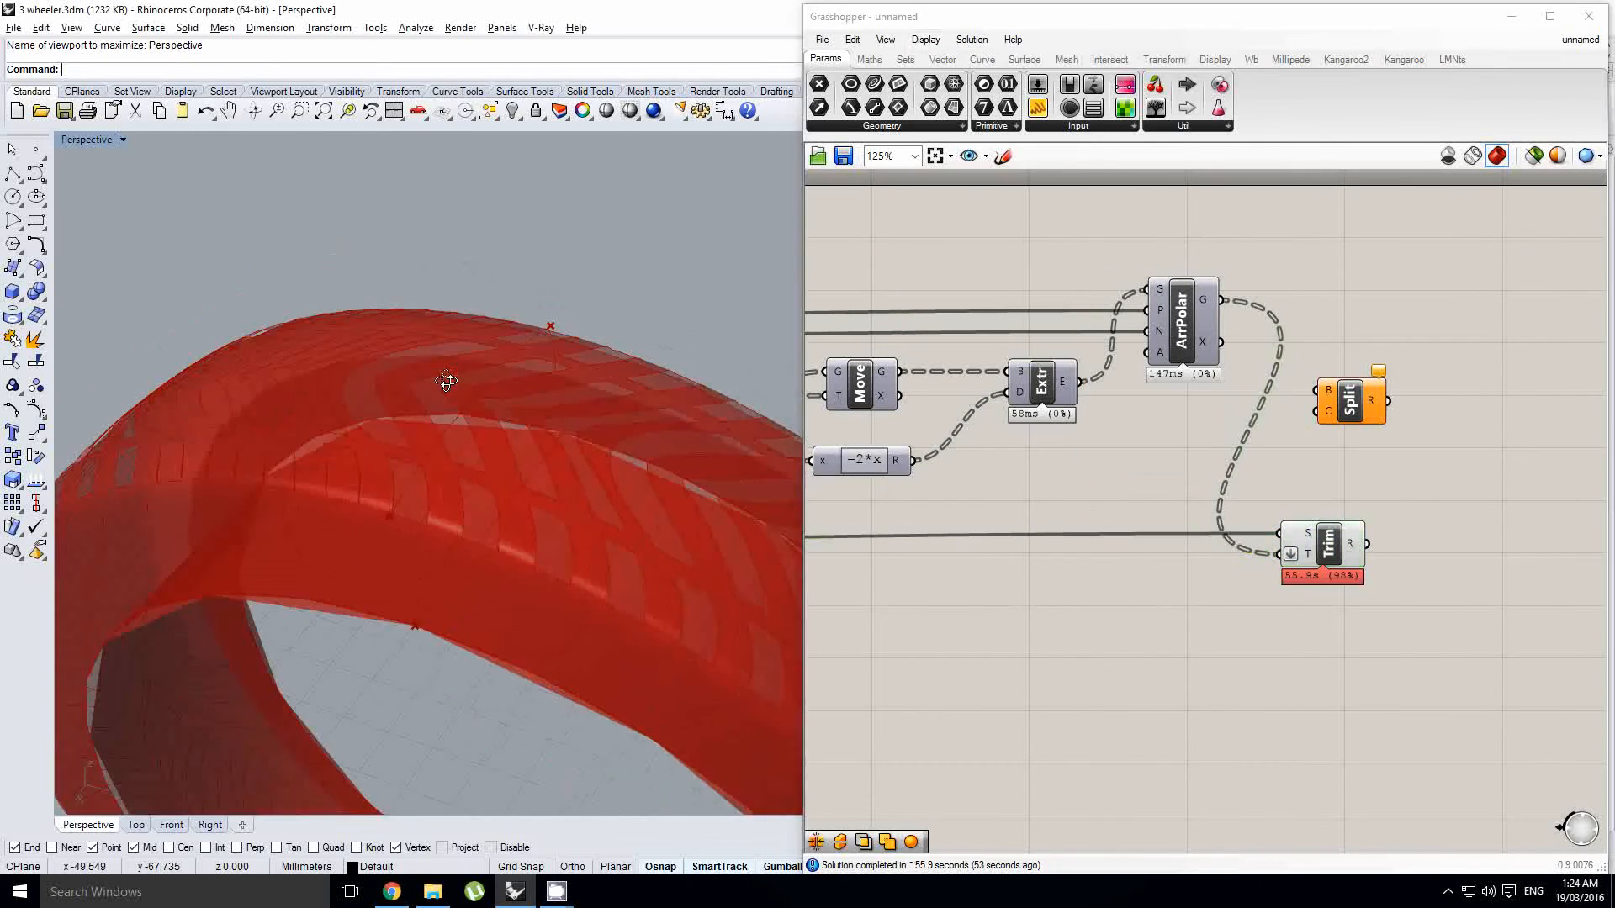
{"action": "right_click_drag", "start_coordinate": [1061, 493], "coordinate": [1274, 484]}
{"action": "right_click_drag", "start_coordinate": [950, 527], "coordinate": [1018, 531]}
{"action": "left_click", "coordinate": [1019, 568]}
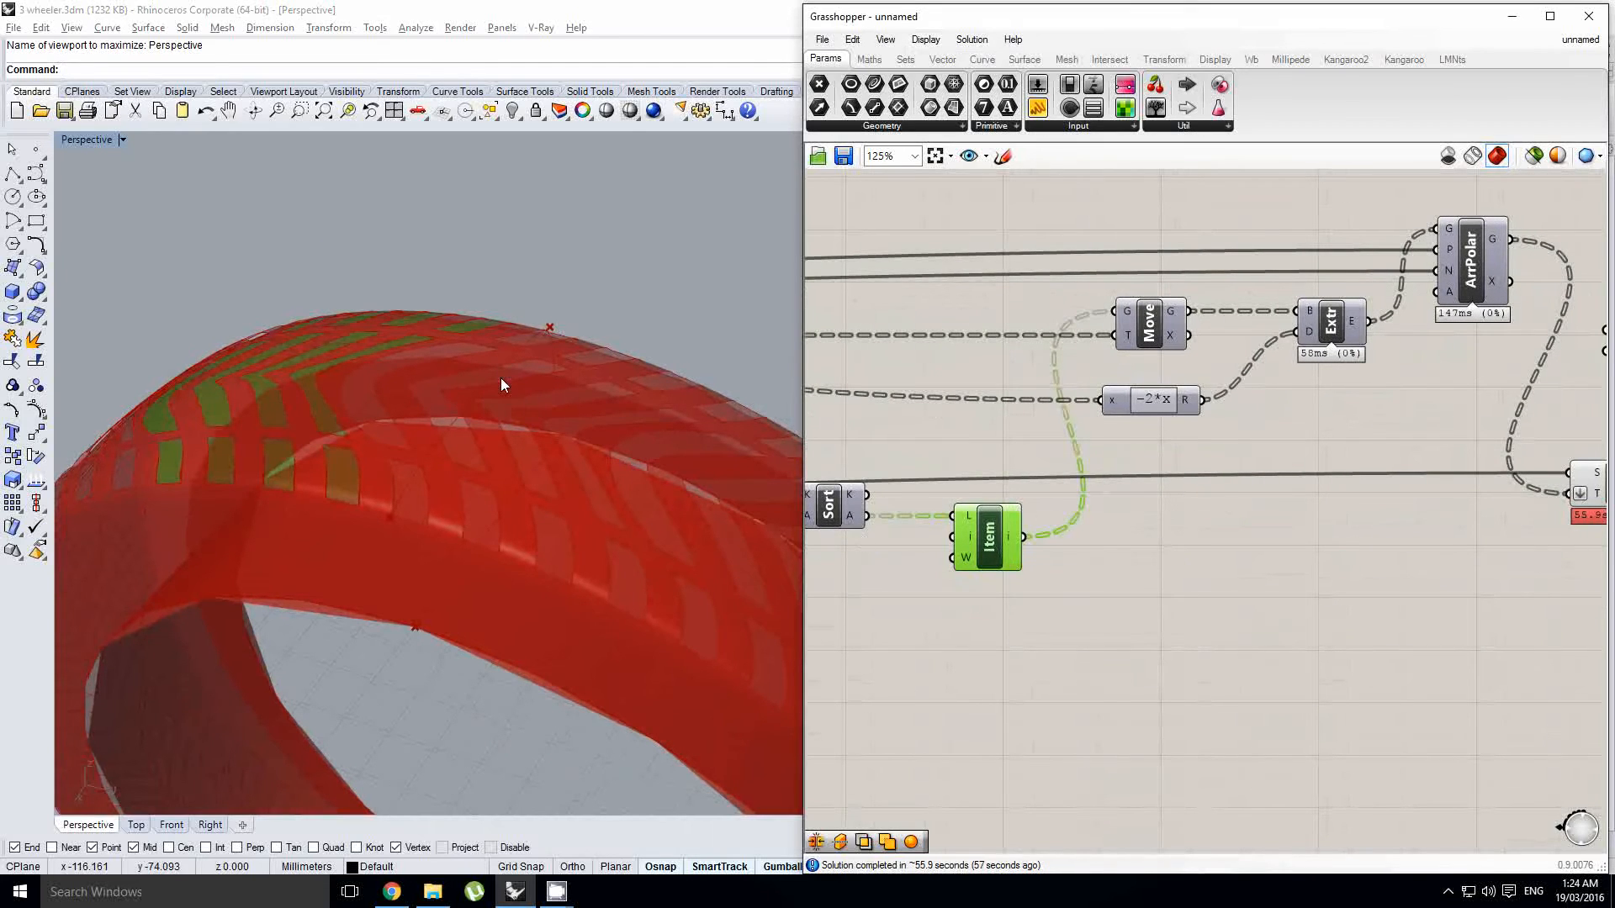
{"action": "right_click_drag", "start_coordinate": [501, 377], "coordinate": [513, 403]}
{"action": "right_click_drag", "start_coordinate": [1370, 571], "coordinate": [1260, 568]}
{"action": "left_click", "coordinate": [1518, 482]}
{"action": "right_click_drag", "start_coordinate": [1520, 499], "coordinate": [1441, 501]}
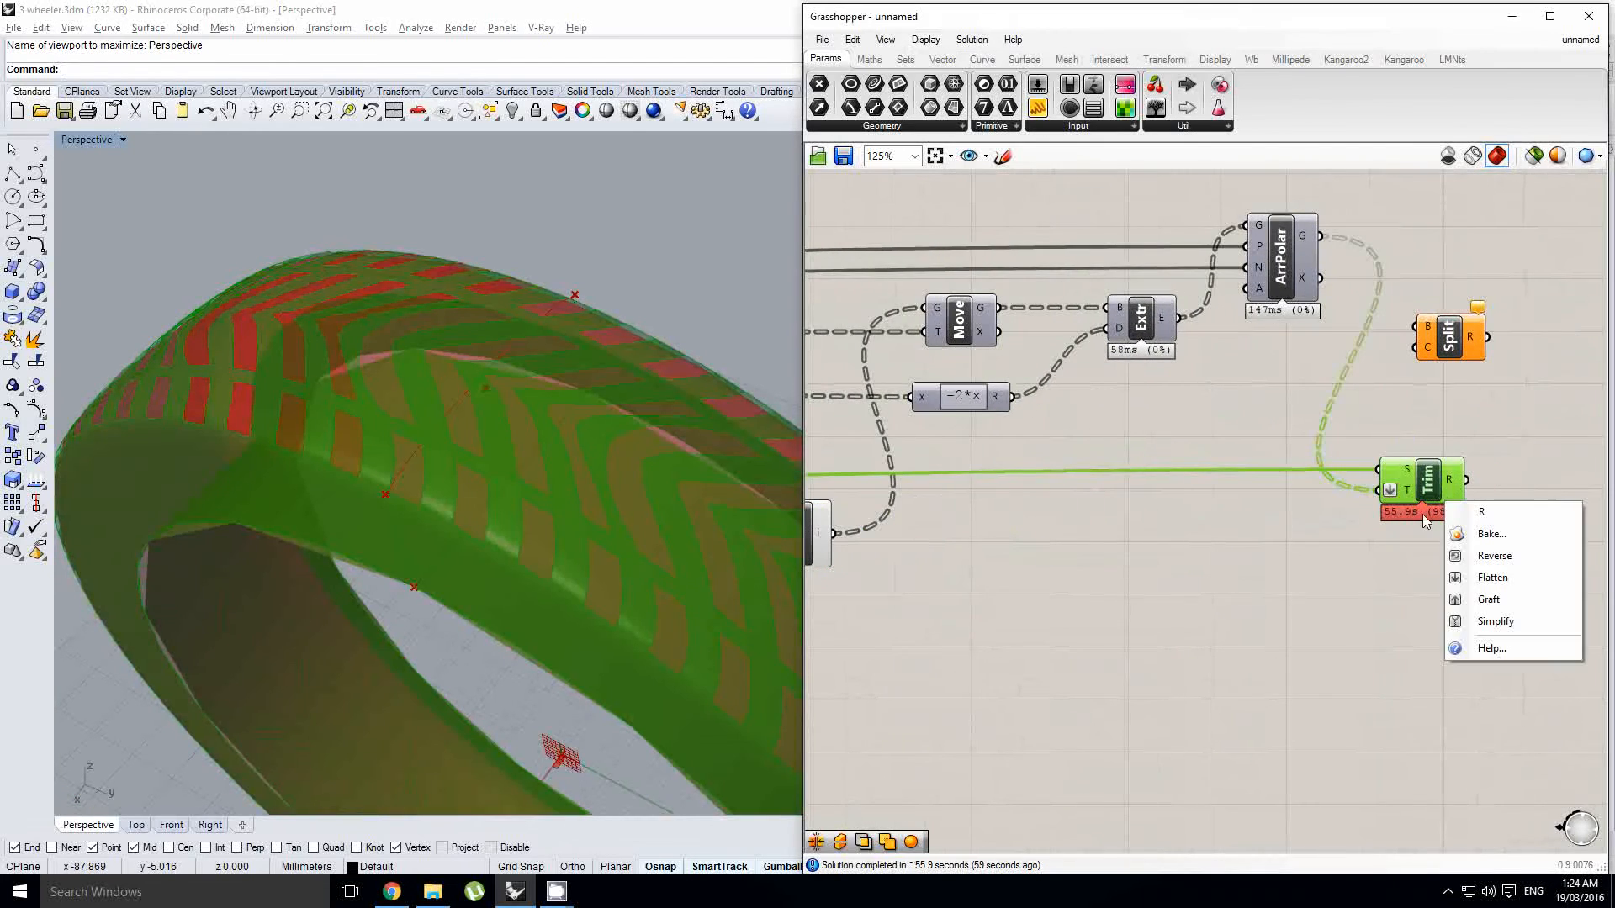
Step: Add another Extrude component on the canvas between the List Item and Trim Solid
{"action": "left_click", "coordinate": [1322, 575]}
{"action": "scroll", "coordinate": [1324, 576], "scroll_direction": "down", "scroll_amount": 3}
{"action": "right_click", "coordinate": [1295, 532]}
{"action": "key", "text": "Escape"}
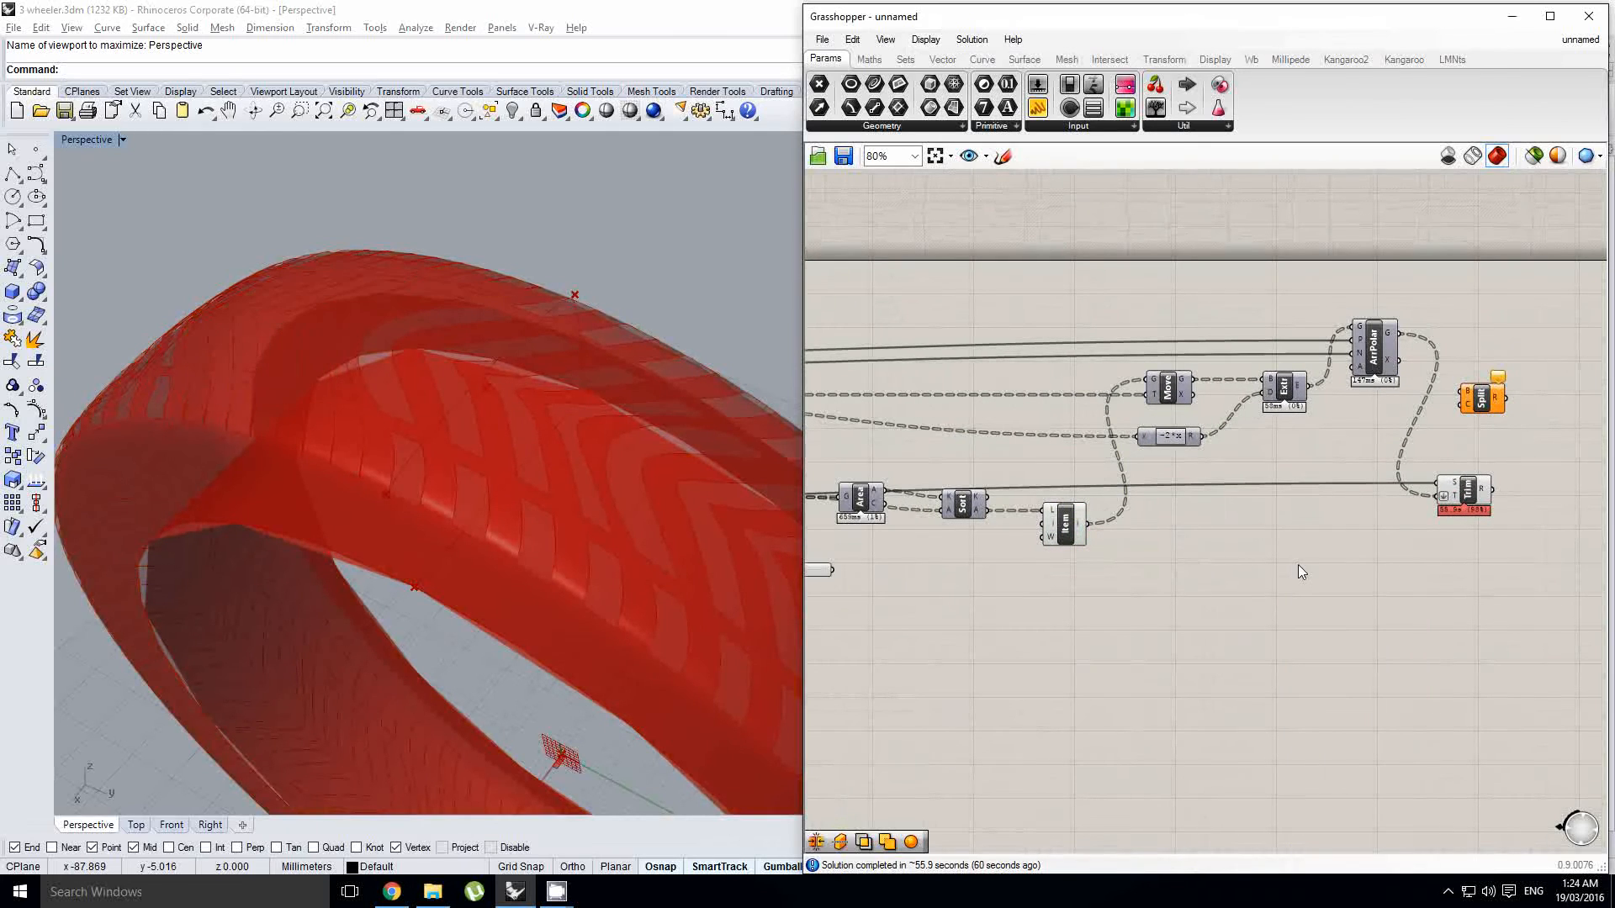
{"action": "double_click", "coordinate": [1299, 563]}
{"action": "type", "text": "extrud"}
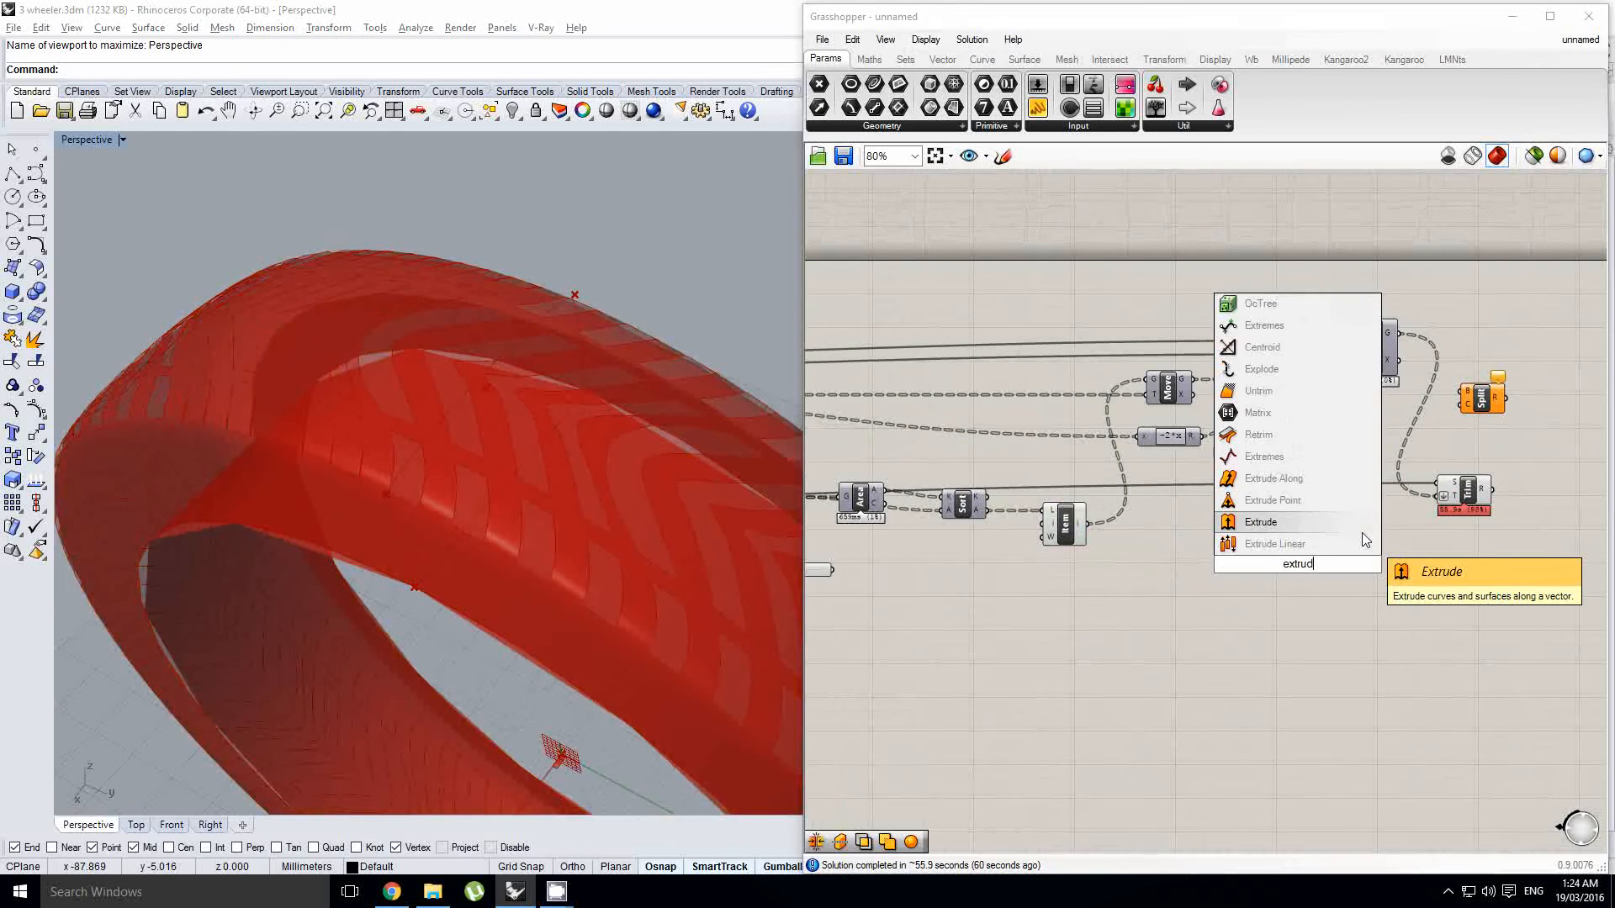
{"action": "left_click", "coordinate": [1331, 534]}
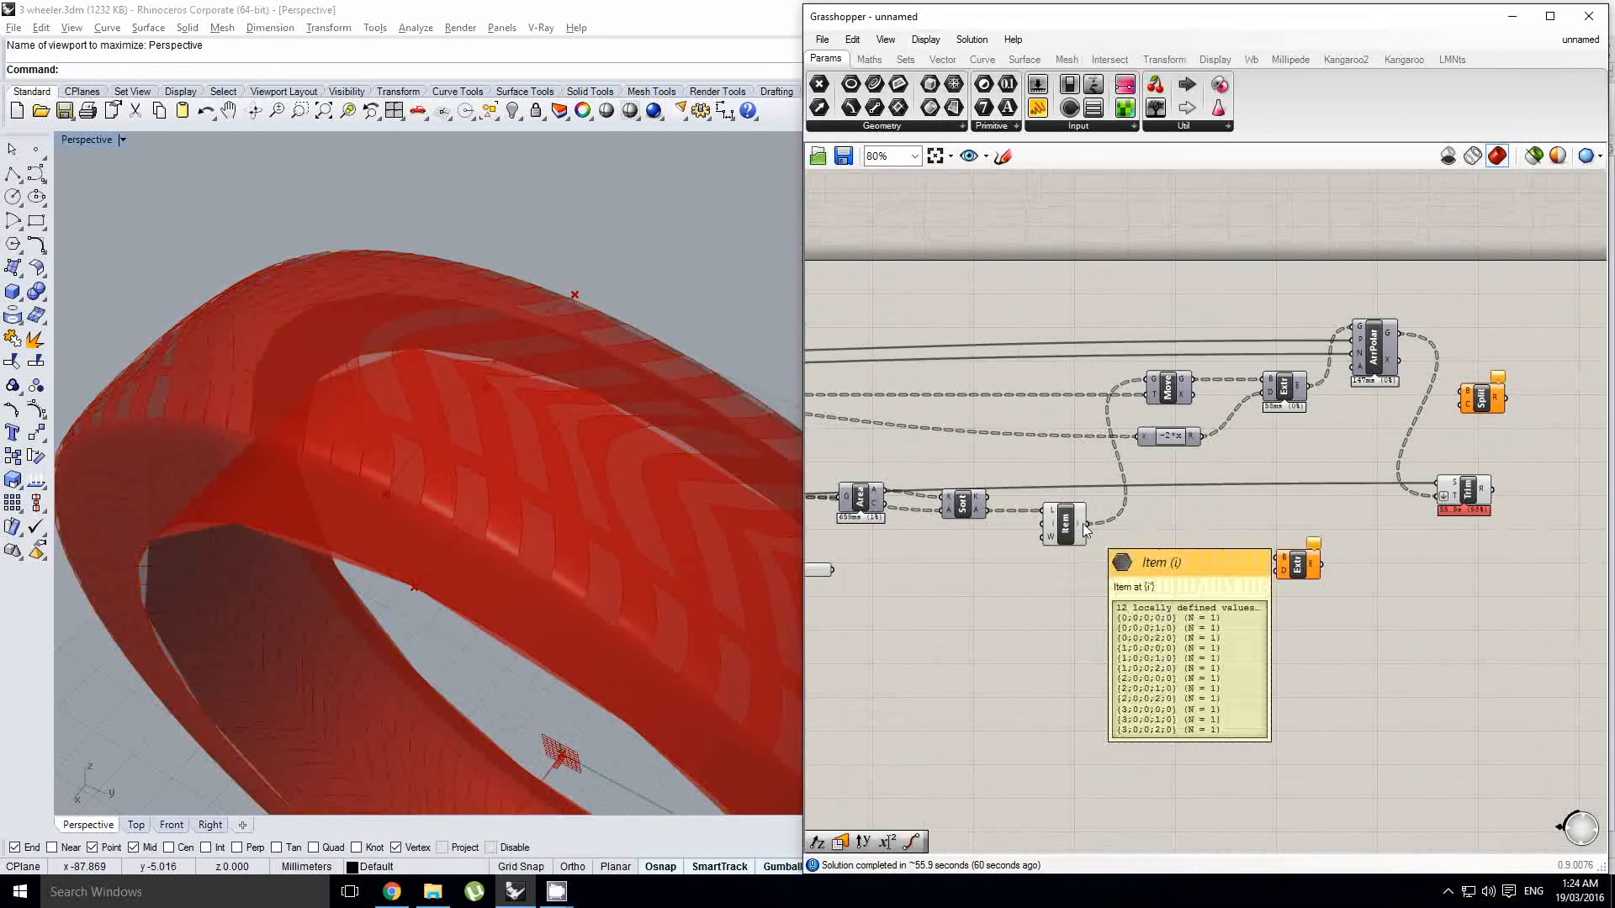
Step: Connect the List Item's selected pieces to the new Extrude's base input and place the Extrude closer to the List Item
{"action": "left_click_drag", "start_coordinate": [1087, 523], "coordinate": [1236, 529]}
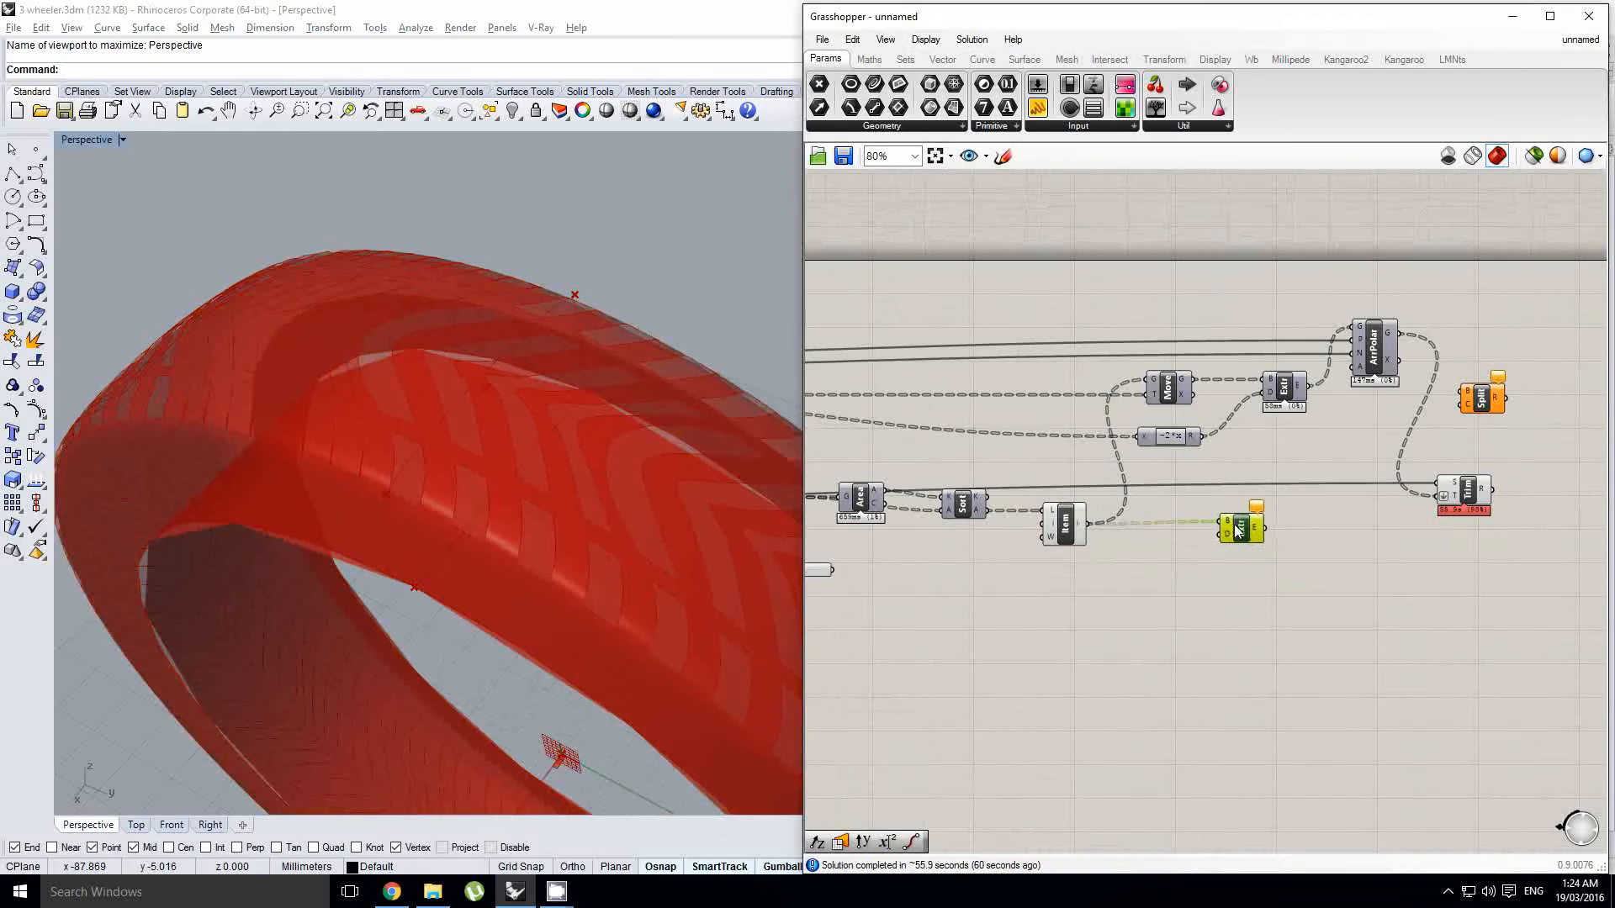
{"action": "right_click_drag", "start_coordinate": [1036, 502], "coordinate": [1196, 498]}
{"action": "left_click", "coordinate": [1226, 452]}
{"action": "right_click_drag", "start_coordinate": [1242, 419], "coordinate": [1179, 433]}
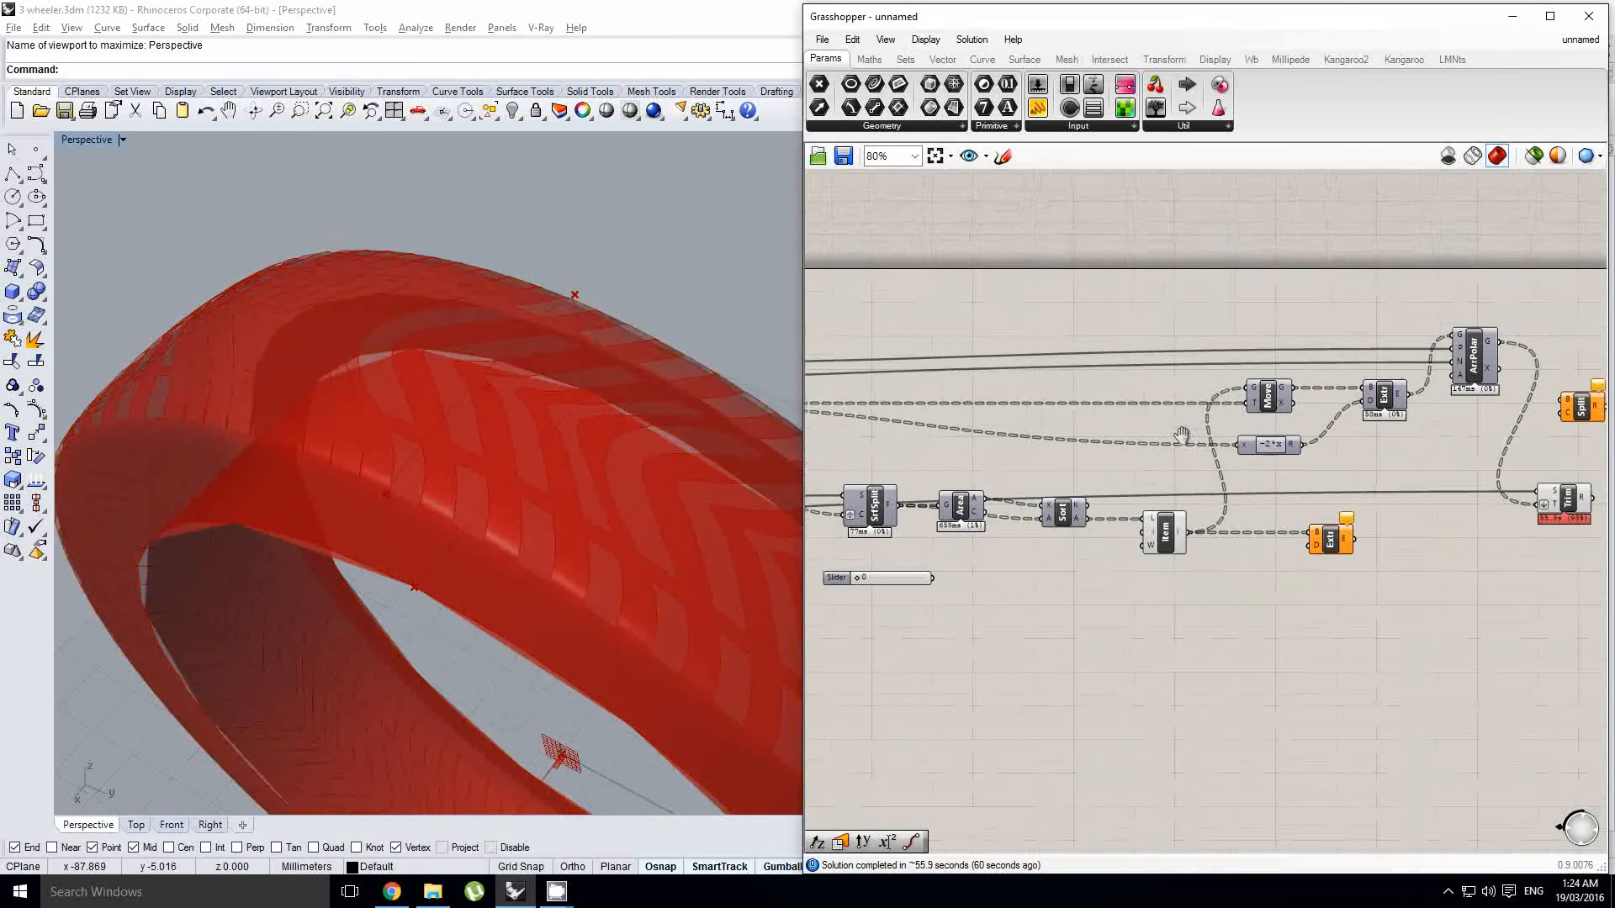
{"action": "right_click_drag", "start_coordinate": [964, 505], "coordinate": [1211, 479]}
{"action": "right_click_drag", "start_coordinate": [1013, 534], "coordinate": [681, 572]}
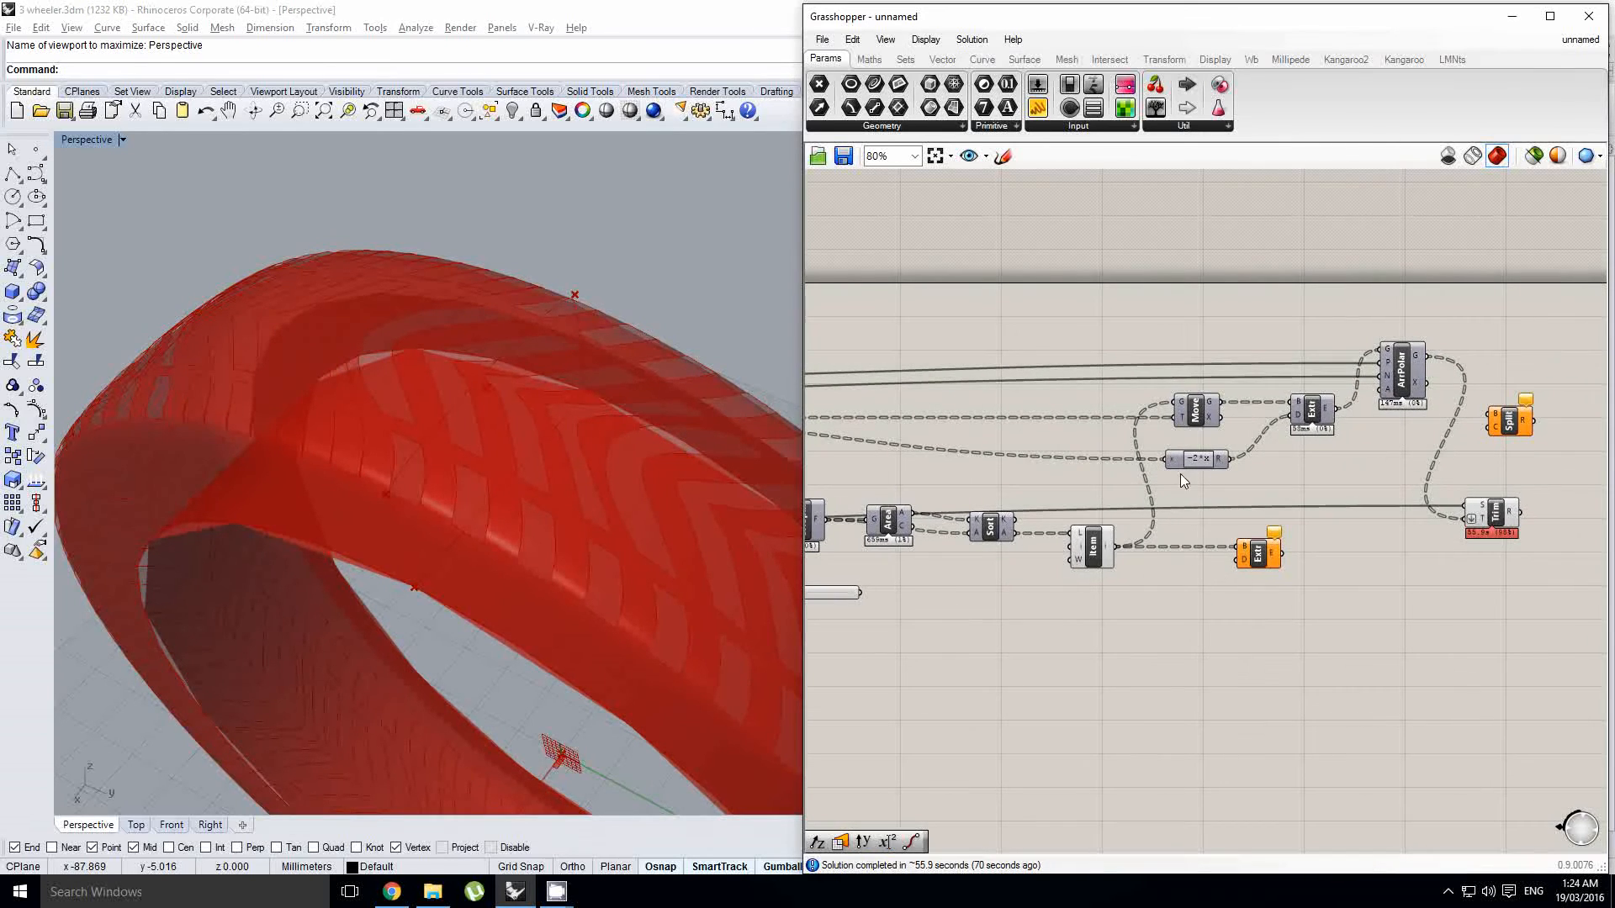
Step: Add a 0.250 number slider and a Multiplication component below the Evaluate Surface component
{"action": "right_click_drag", "start_coordinate": [1283, 422], "coordinate": [1313, 439]}
{"action": "right_click_drag", "start_coordinate": [840, 442], "coordinate": [1287, 447]}
{"action": "right_click_drag", "start_coordinate": [957, 459], "coordinate": [1084, 456]}
{"action": "left_click", "coordinate": [1174, 458]}
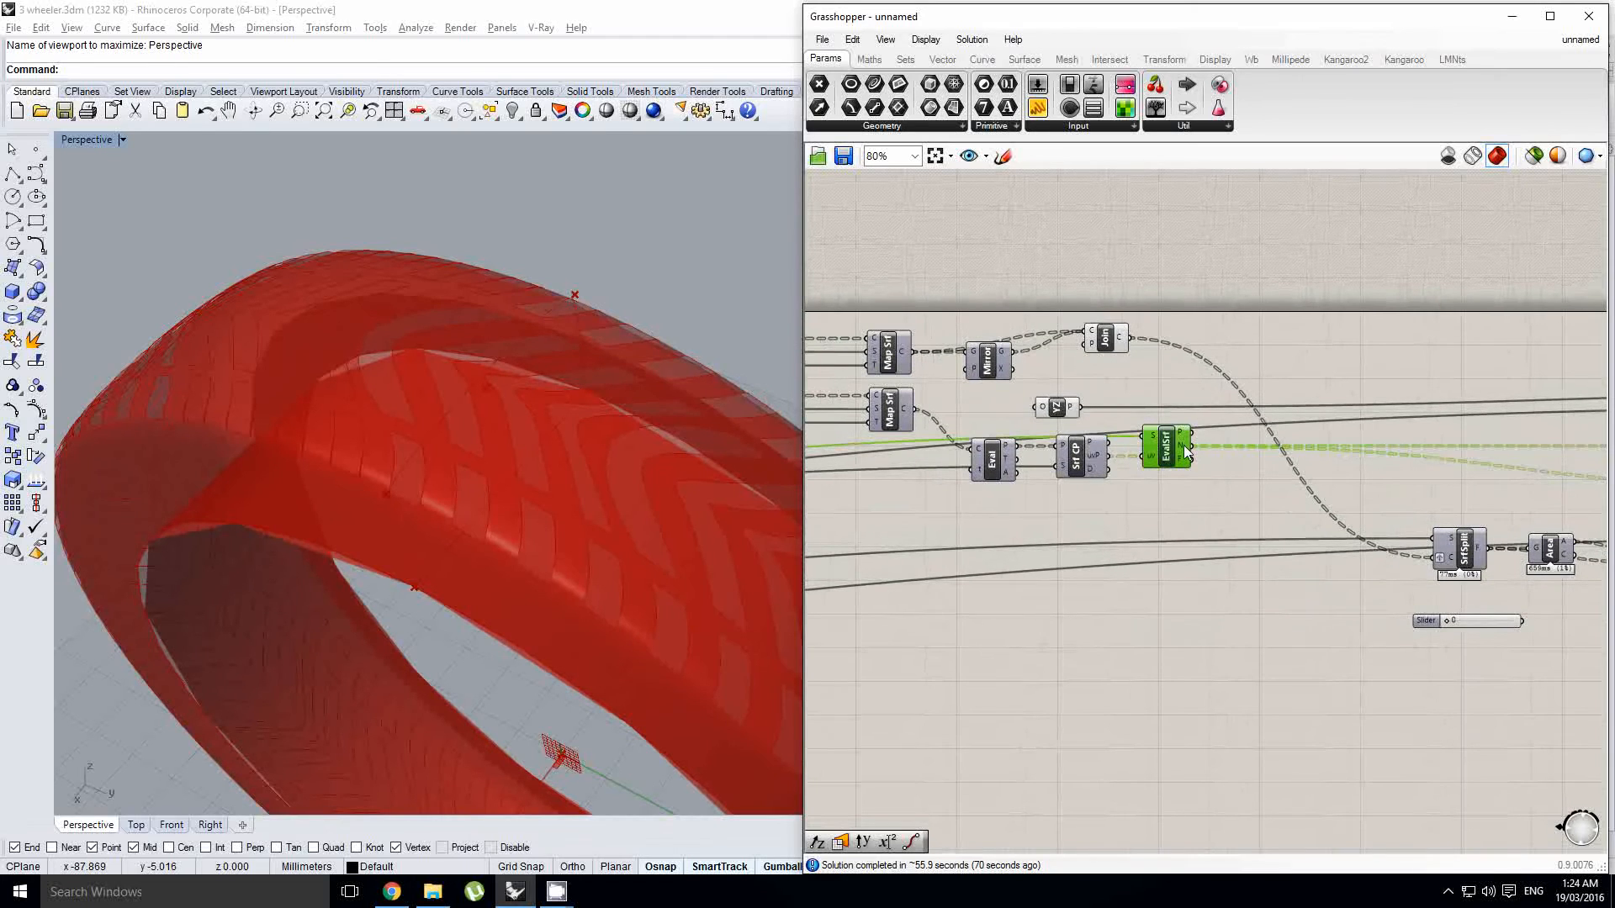
{"action": "right_click_drag", "start_coordinate": [1258, 456], "coordinate": [1124, 471]}
{"action": "double_click", "coordinate": [1132, 531]}
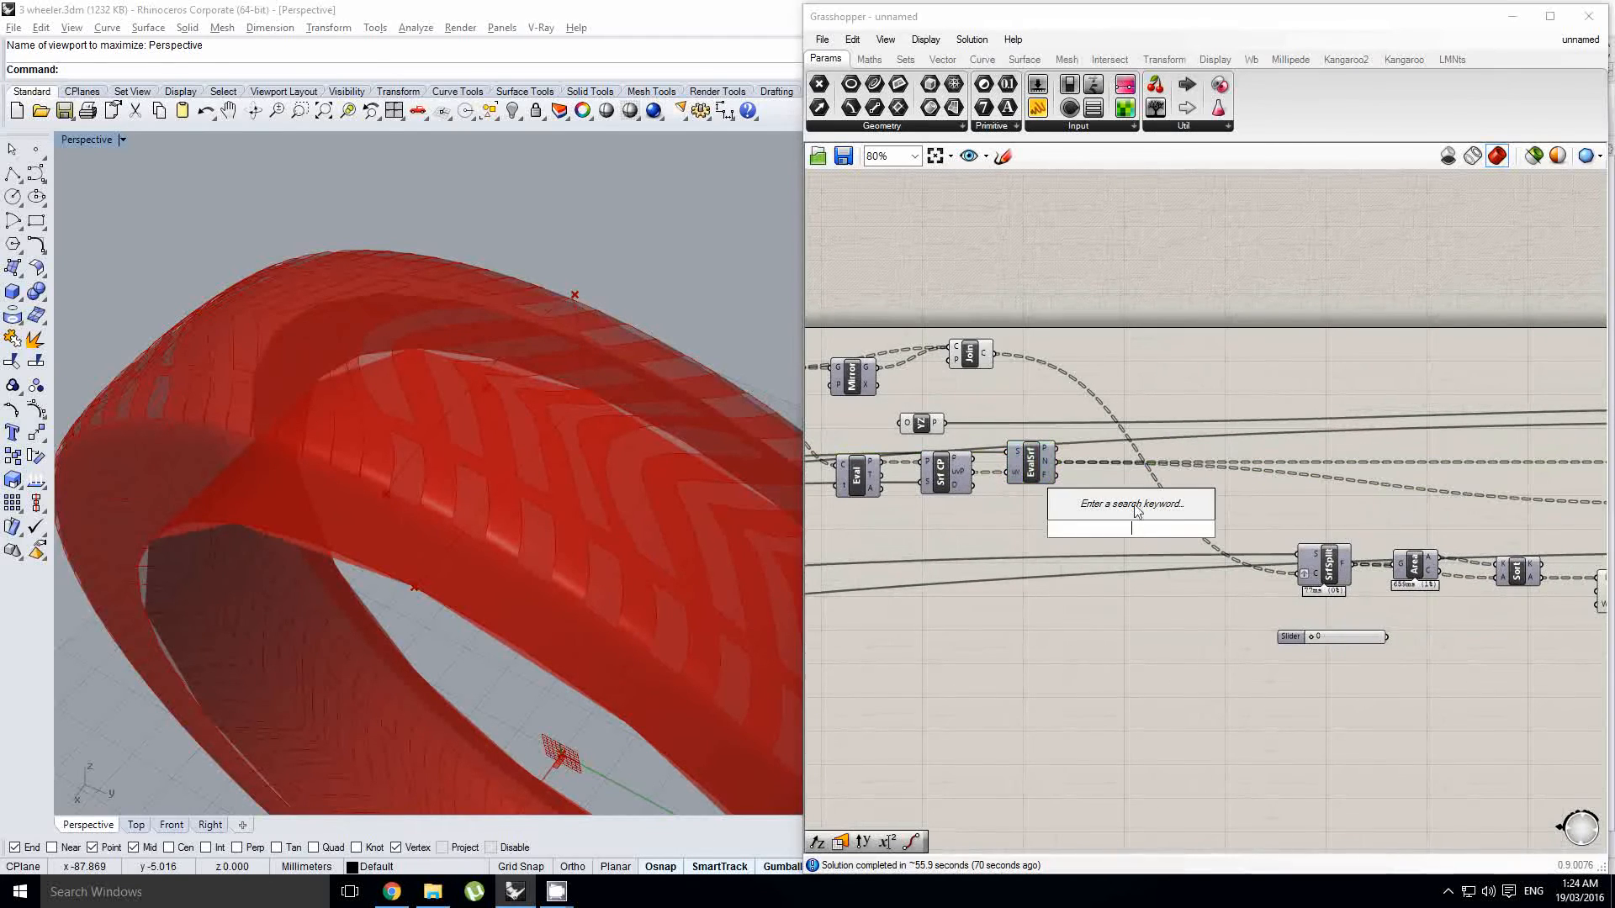
{"action": "type", "text": "ampl"}
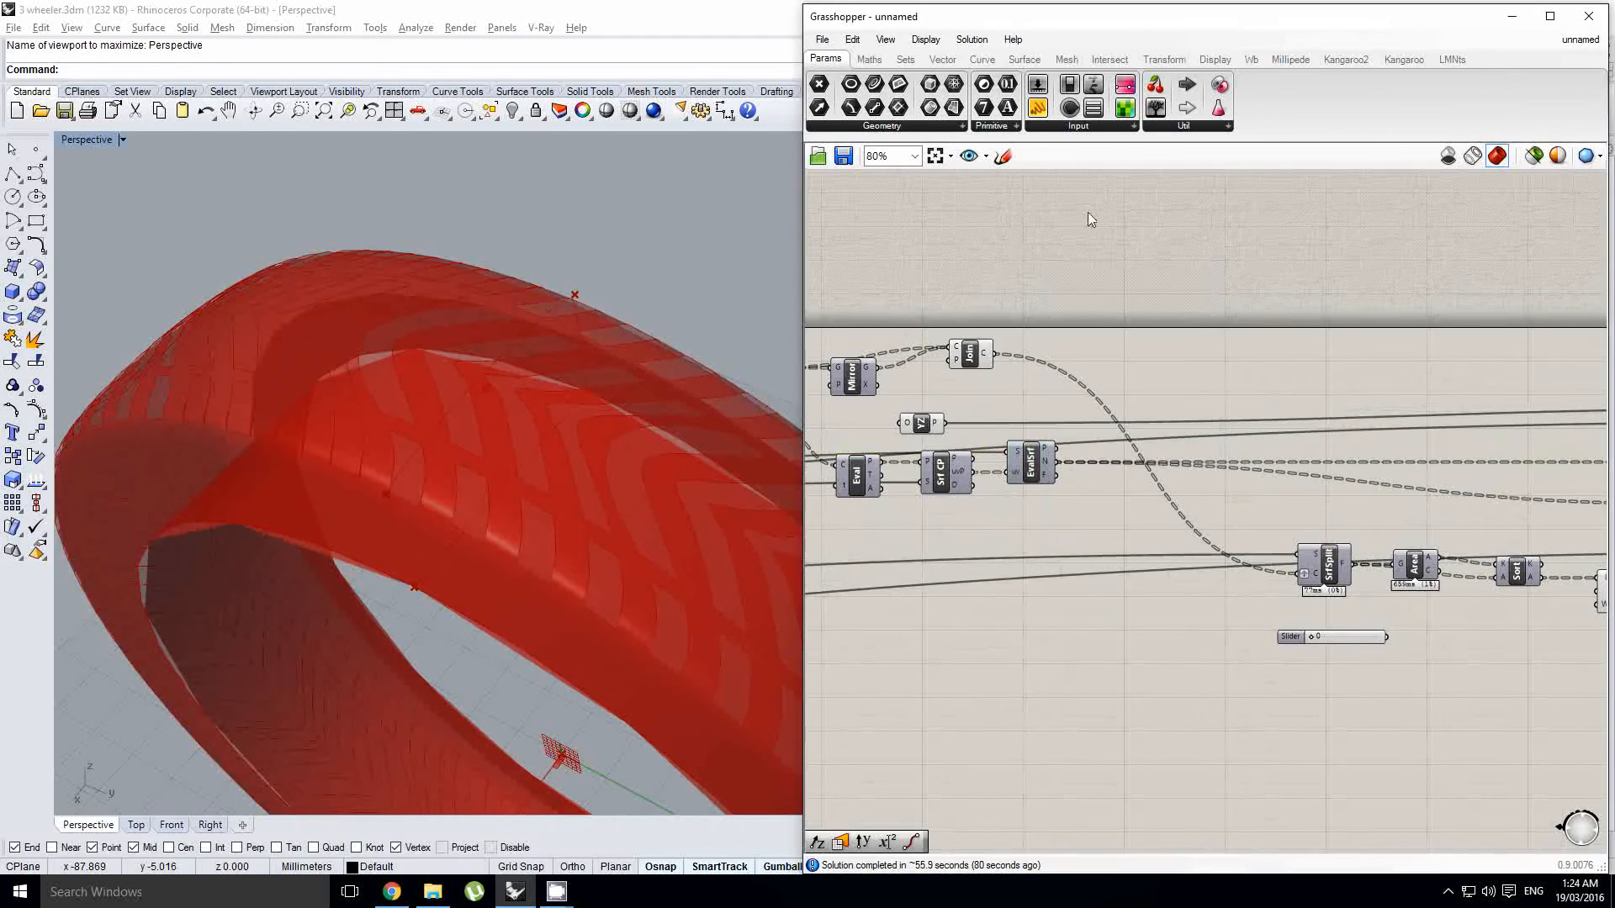
{"action": "left_click_drag", "start_coordinate": [999, 517], "coordinate": [994, 551]}
{"action": "double_click", "coordinate": [1125, 516]}
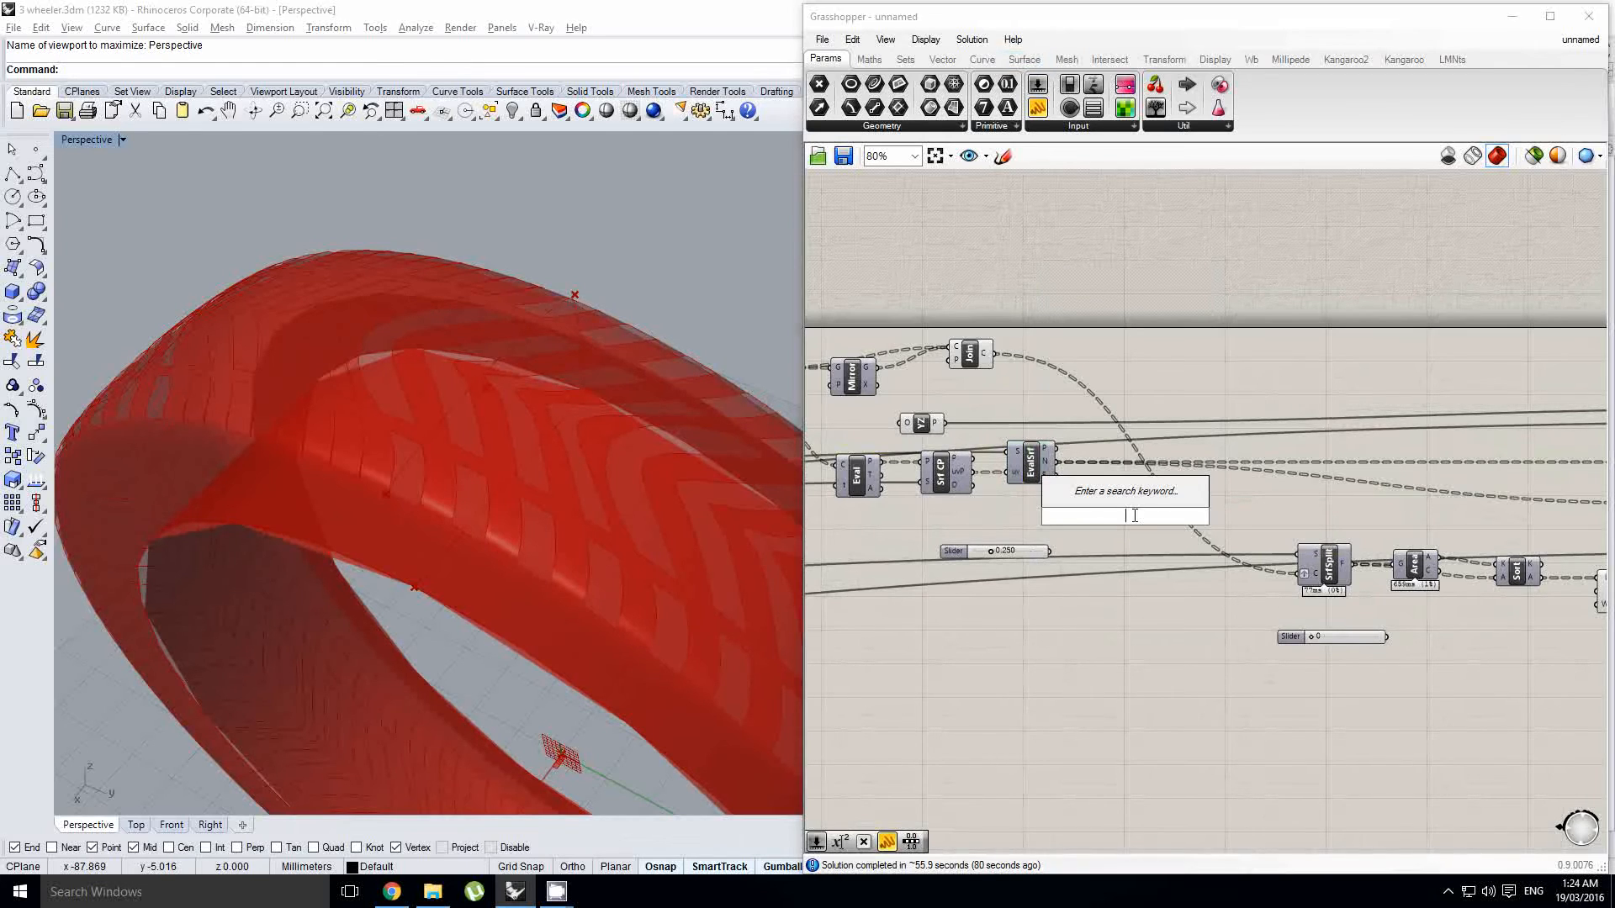
{"action": "type", "text": "*"}
{"action": "key", "text": "Return"}
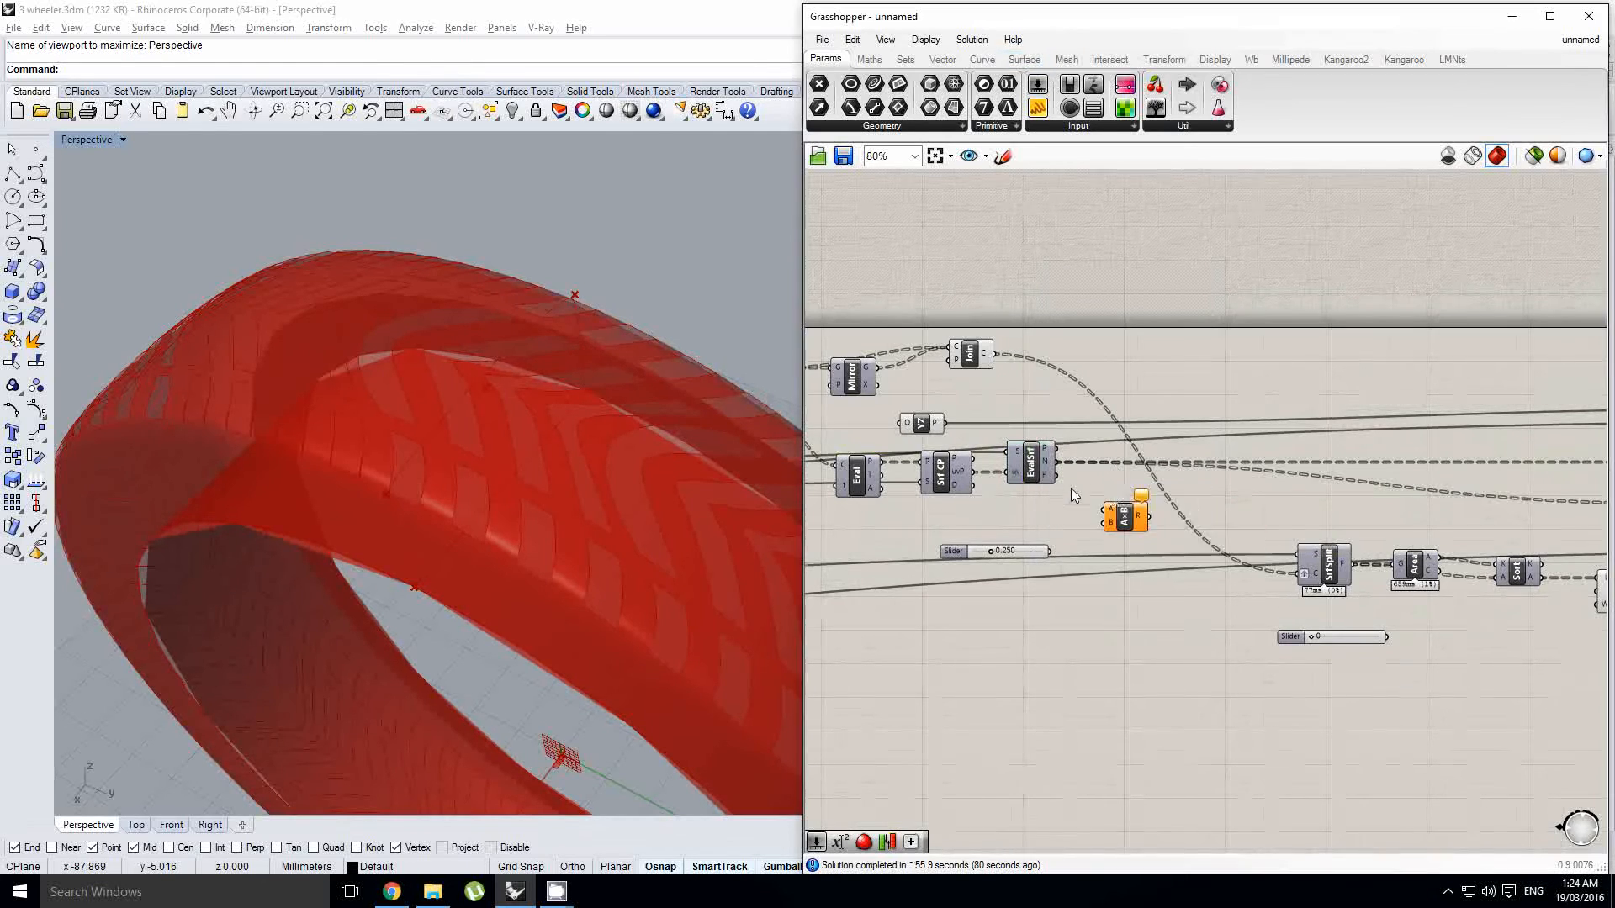
Step: Feed the Evaluate Surface normal and the slider into the Multiplication, and raise the slider's upper limit
{"action": "scroll", "coordinate": [1069, 485], "scroll_direction": "up", "scroll_amount": 3}
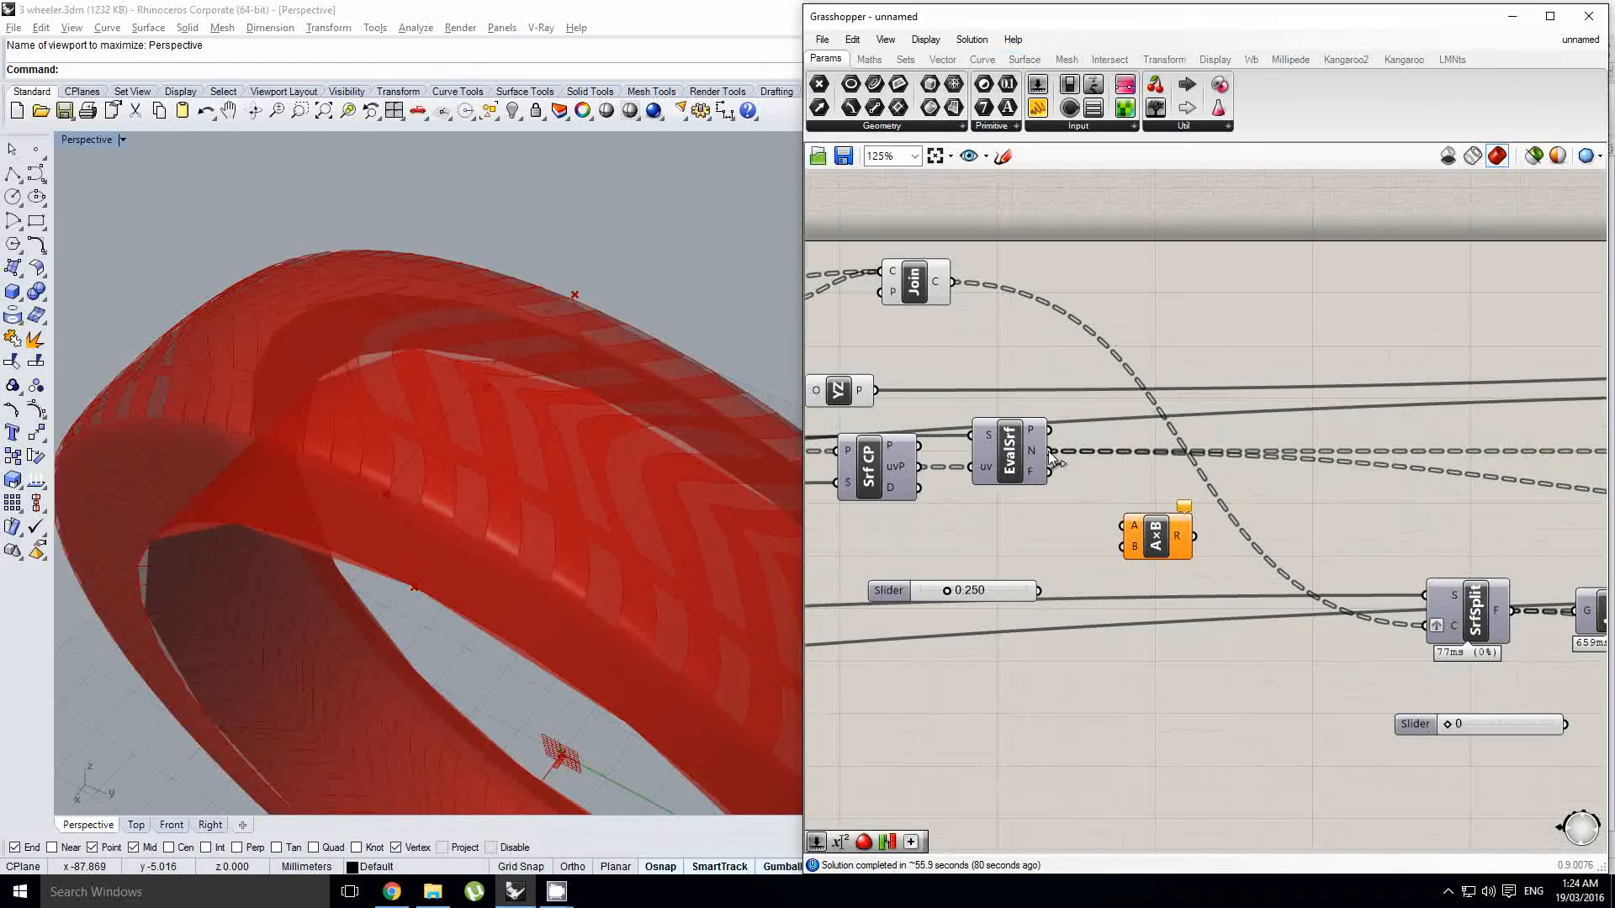
{"action": "double_click", "coordinate": [886, 589]}
{"action": "double_click", "coordinate": [881, 639]}
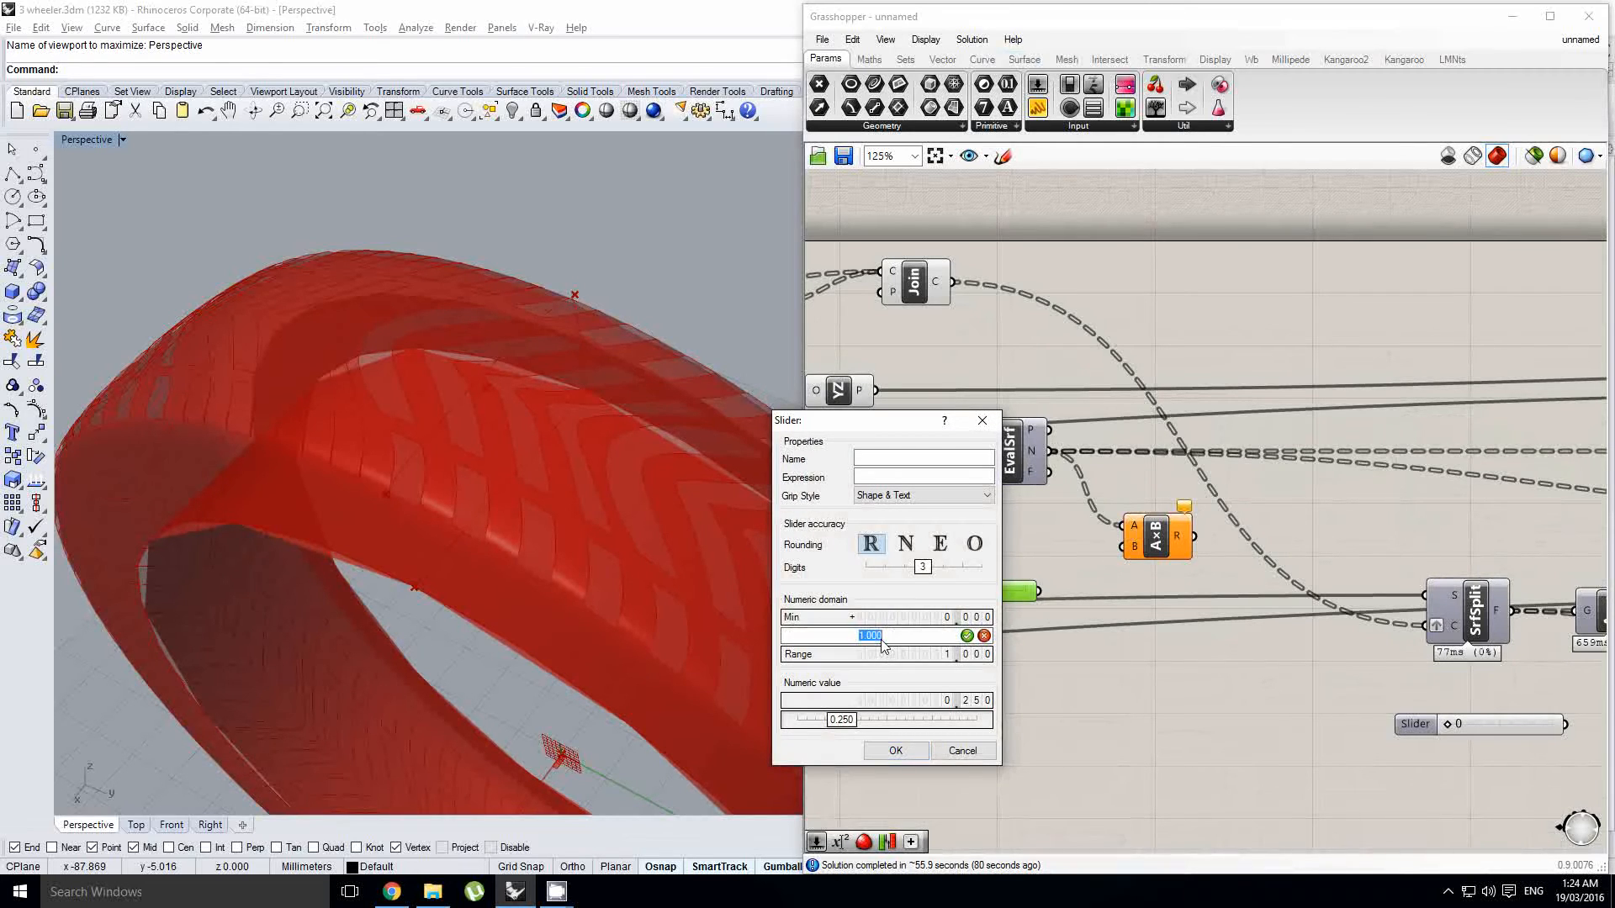
{"action": "left_click", "coordinate": [894, 750]}
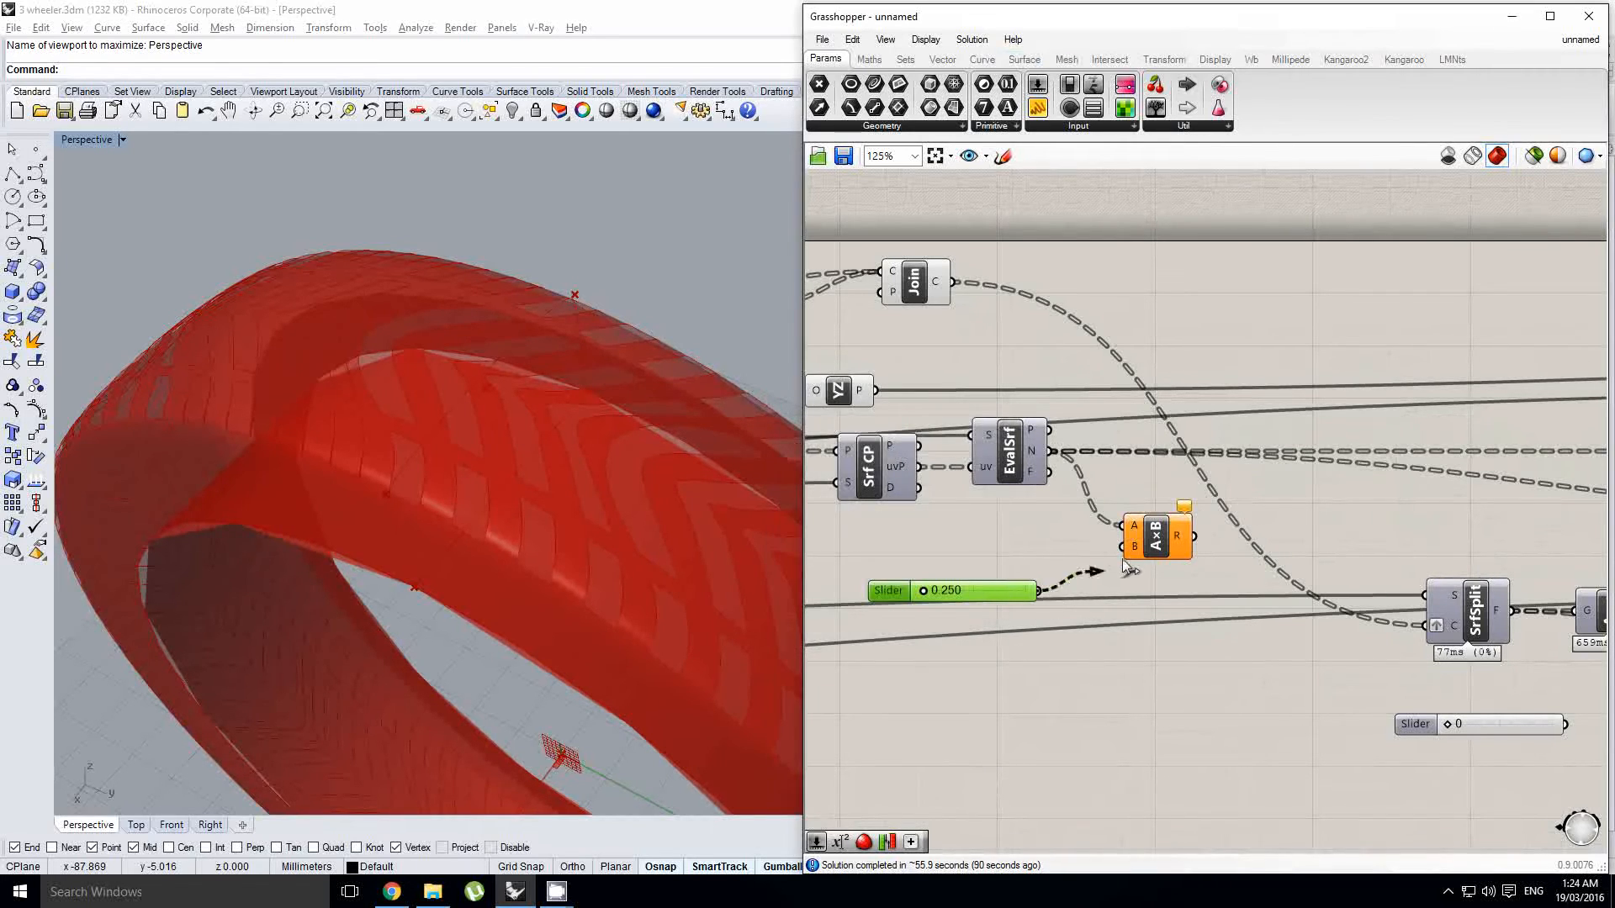
{"action": "left_click_drag", "start_coordinate": [1126, 568], "coordinate": [1123, 547]}
Step: Relocate the slider and Multiplication below the List Item and connect the product to the new Extrude's direction input
{"action": "scroll", "coordinate": [1131, 564], "scroll_direction": "down", "scroll_amount": 1}
{"action": "left_click_drag", "start_coordinate": [1183, 629], "coordinate": [980, 534]}
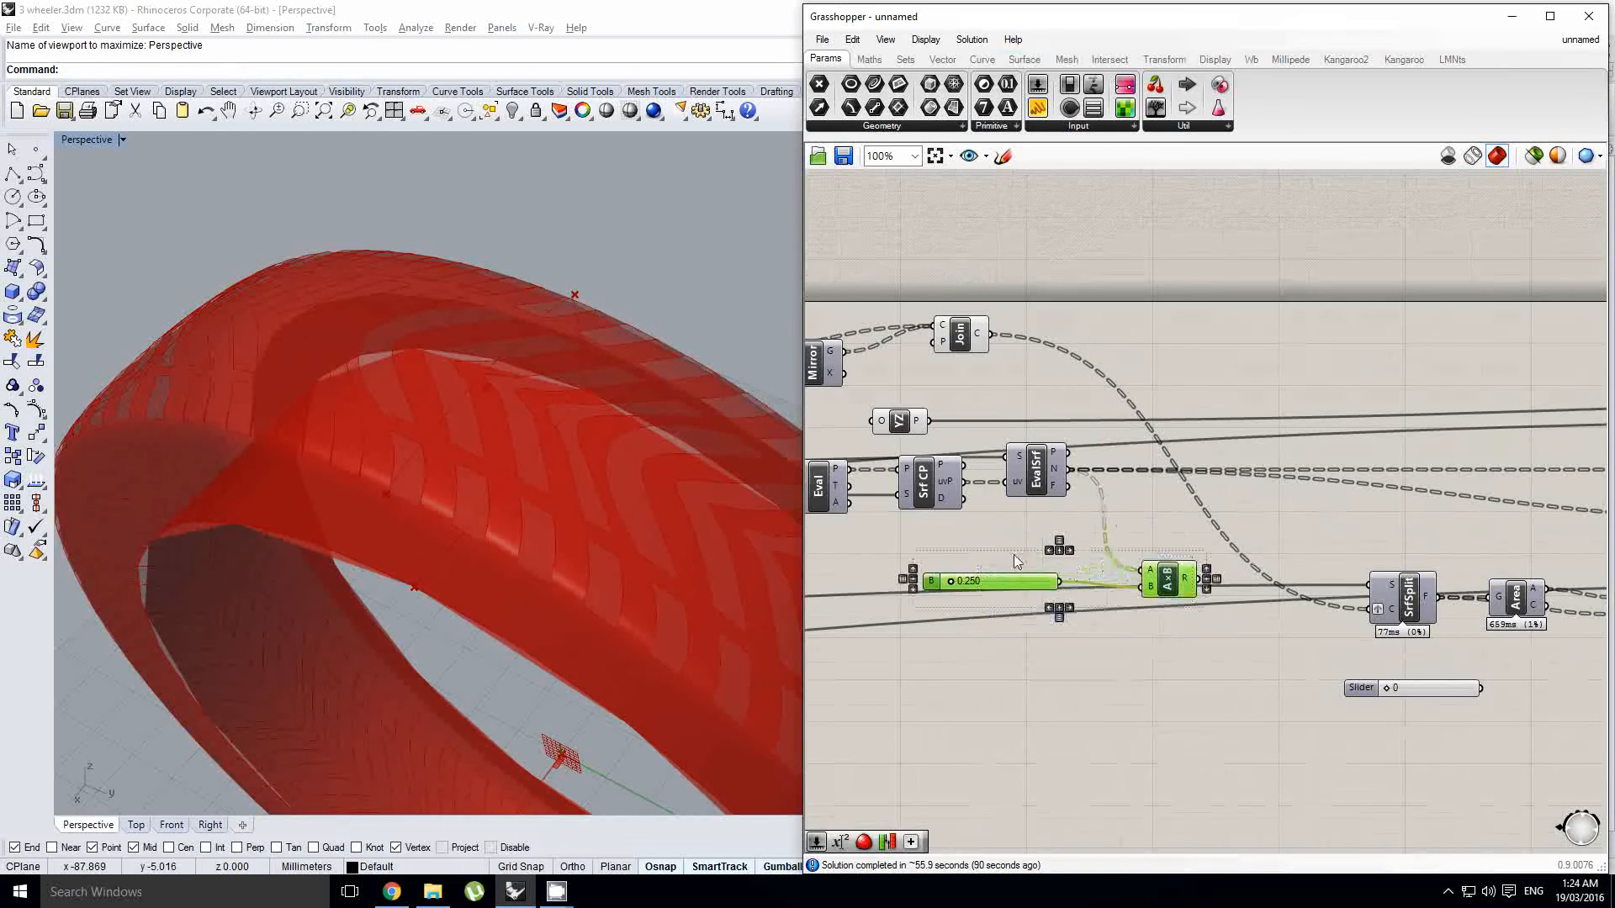
{"action": "scroll", "coordinate": [1034, 551], "scroll_direction": "down", "scroll_amount": 3}
{"action": "left_click_drag", "start_coordinate": [1118, 570], "coordinate": [1410, 646]}
{"action": "scroll", "coordinate": [1411, 646], "scroll_direction": "up", "scroll_amount": 6}
{"action": "right_click", "coordinate": [1244, 523]}
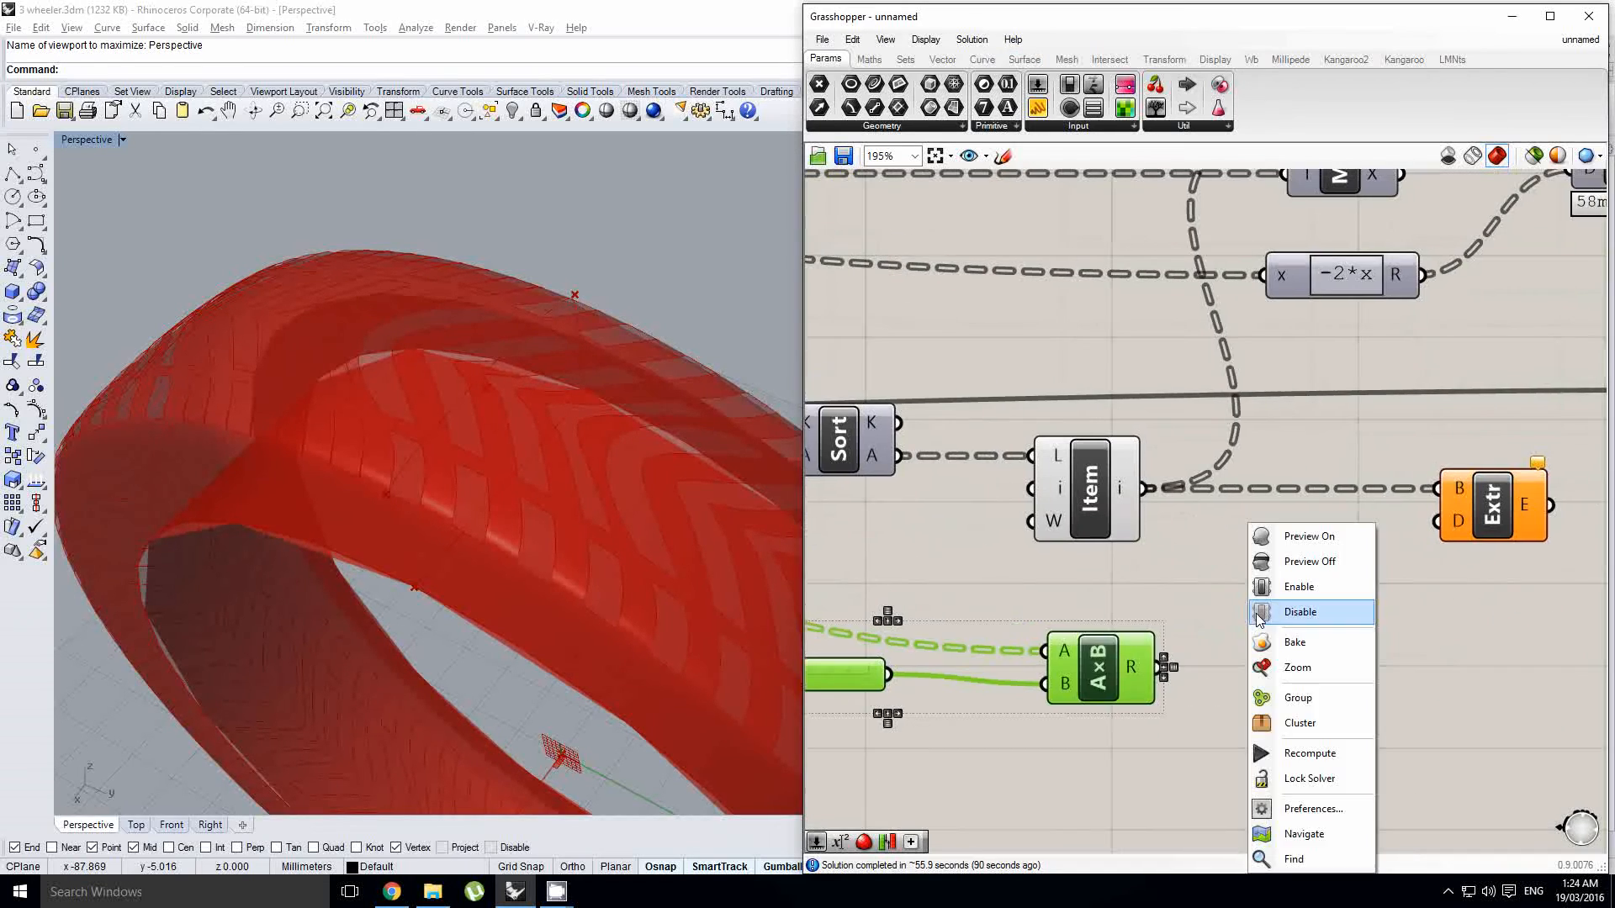
{"action": "right_click_drag", "start_coordinate": [1238, 606], "coordinate": [1190, 616]}
{"action": "middle_click", "coordinate": [1149, 646]}
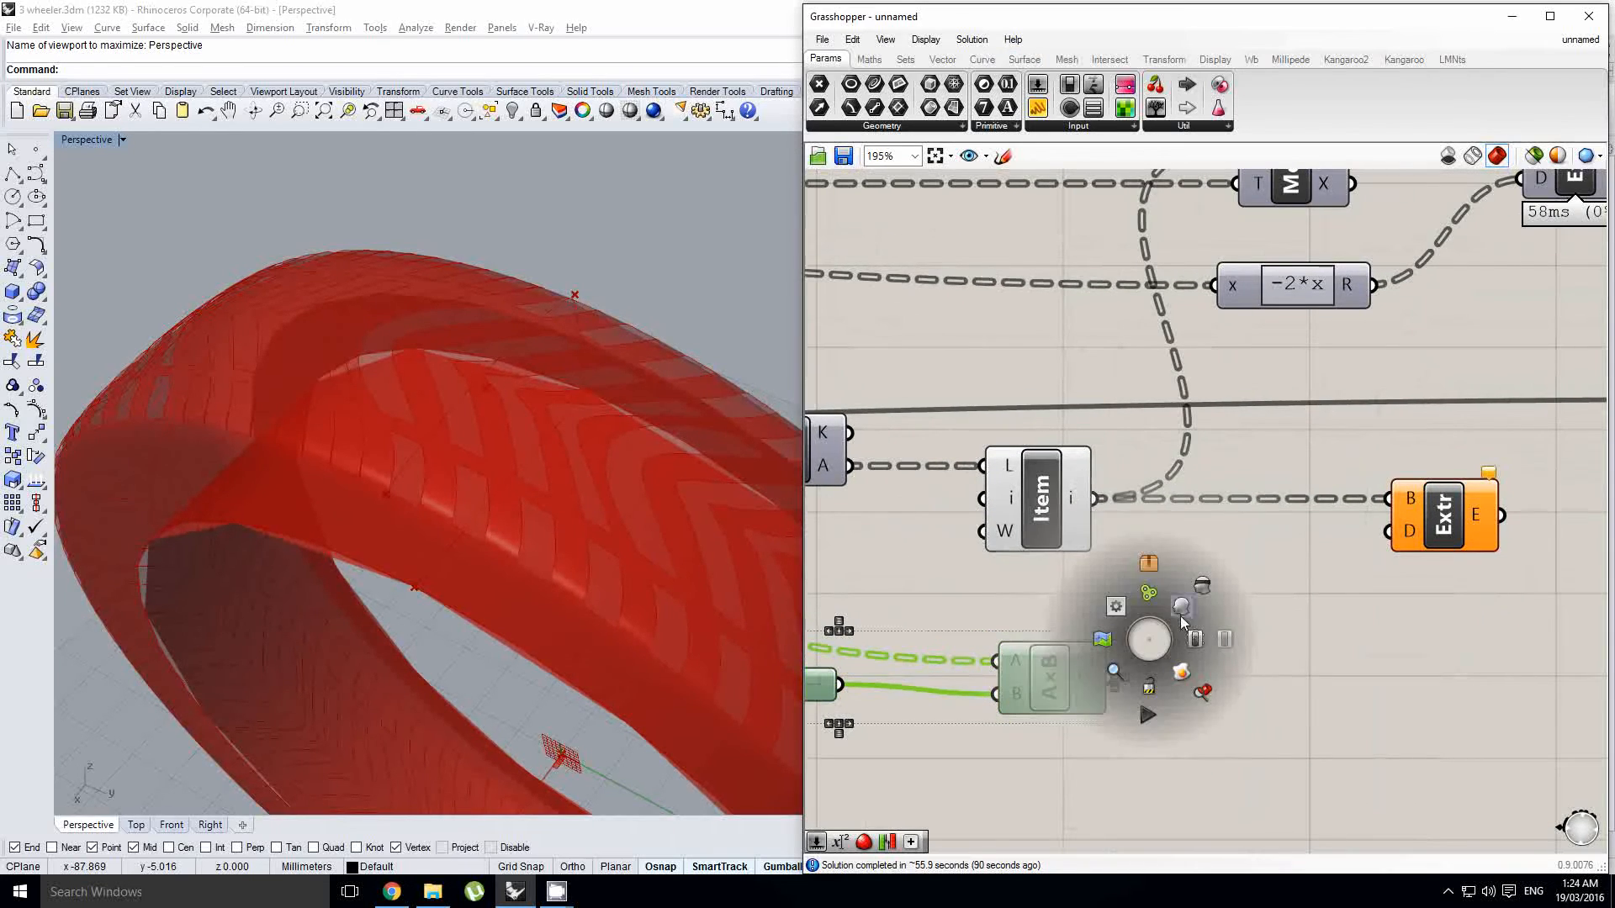
{"action": "left_click", "coordinate": [1229, 572]}
{"action": "left_click_drag", "start_coordinate": [1108, 677], "coordinate": [1388, 532]}
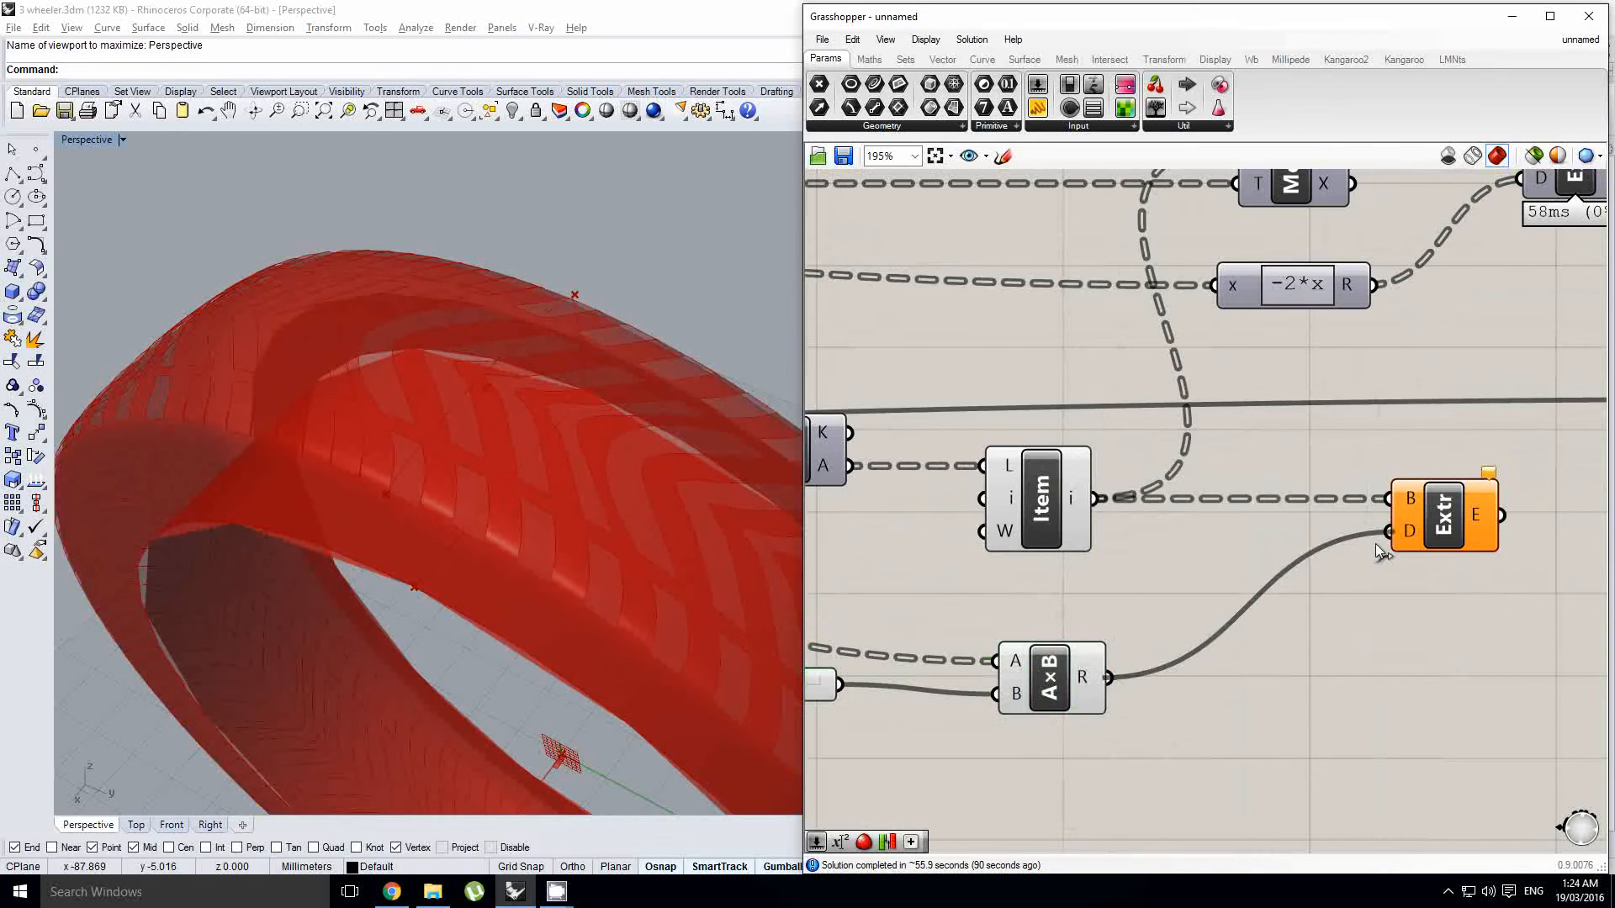
Step: Set the slider that scales the extrusion direction to 1.658
{"action": "right_click_drag", "start_coordinate": [820, 660], "coordinate": [1118, 577]}
{"action": "right_click", "coordinate": [1118, 577]}
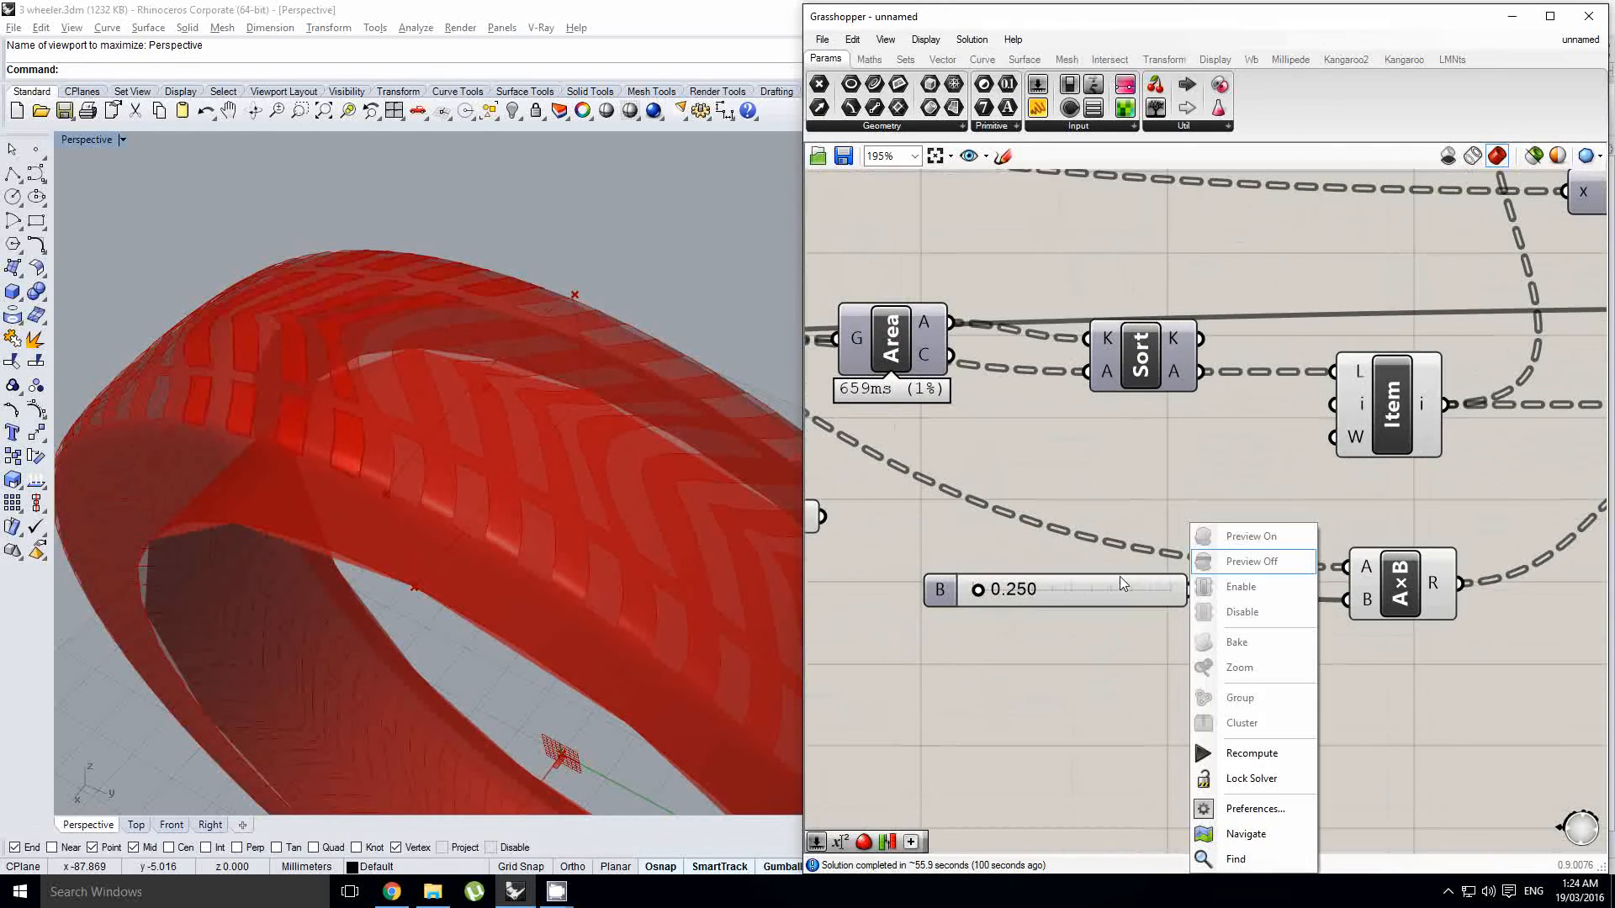
{"action": "left_click_drag", "start_coordinate": [1121, 583], "coordinate": [1118, 595]}
{"action": "left_click_drag", "start_coordinate": [982, 604], "coordinate": [1009, 607]}
Step: Insert a Negative component between the slider and the Multiplication's B input to reverse the extrusion direction
{"action": "double_click", "coordinate": [1268, 530]}
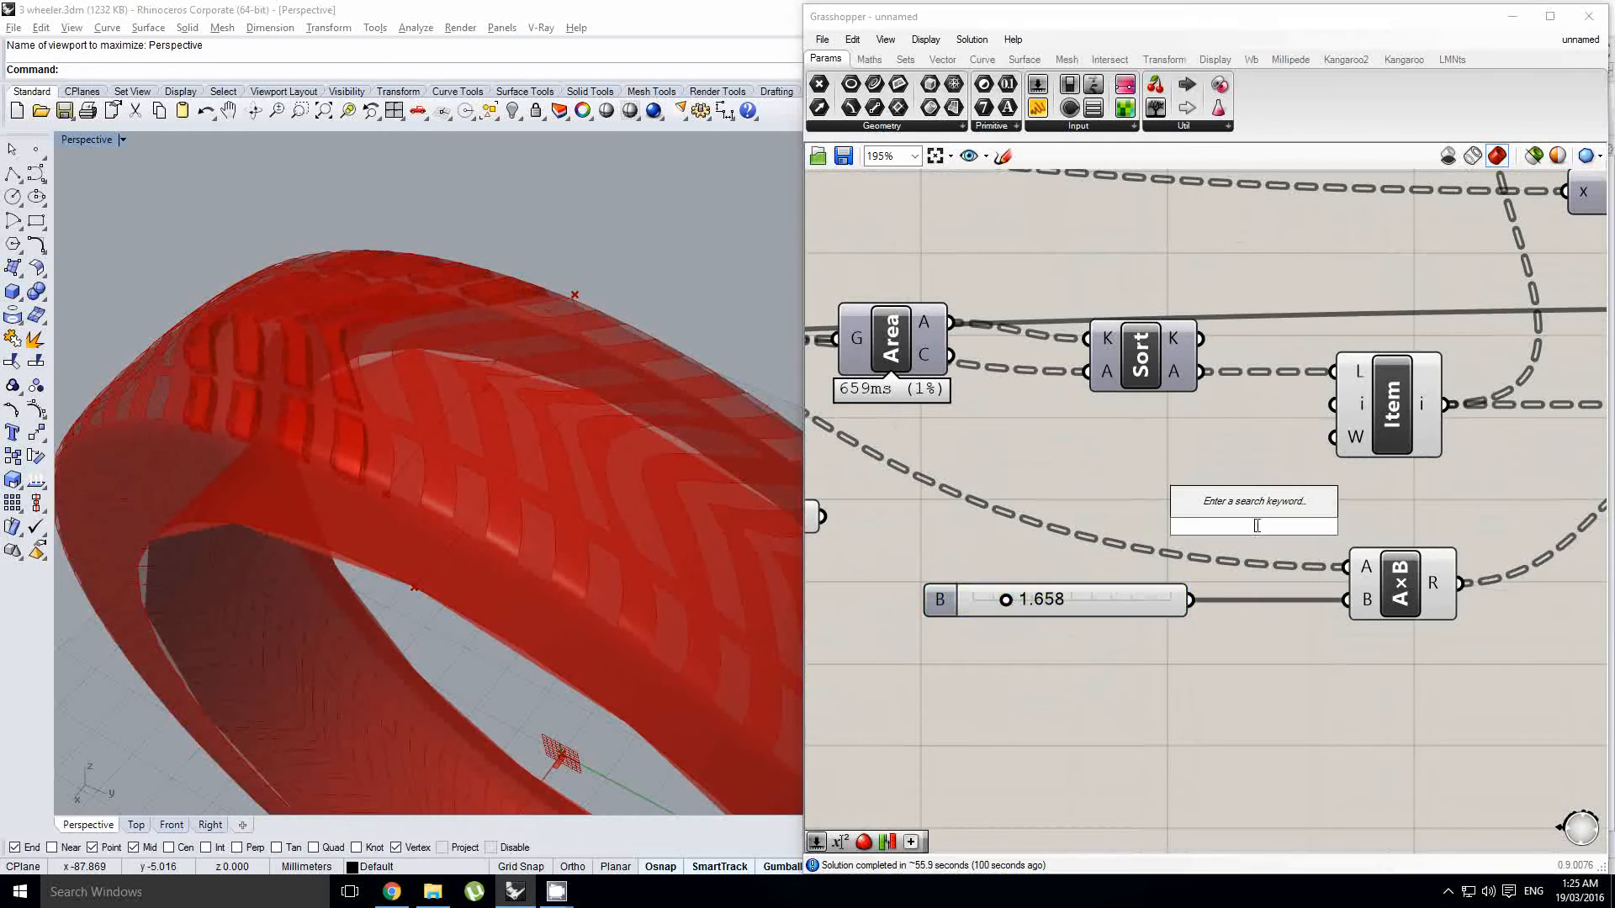
{"action": "type", "text": "neg"}
{"action": "key", "text": "Return"}
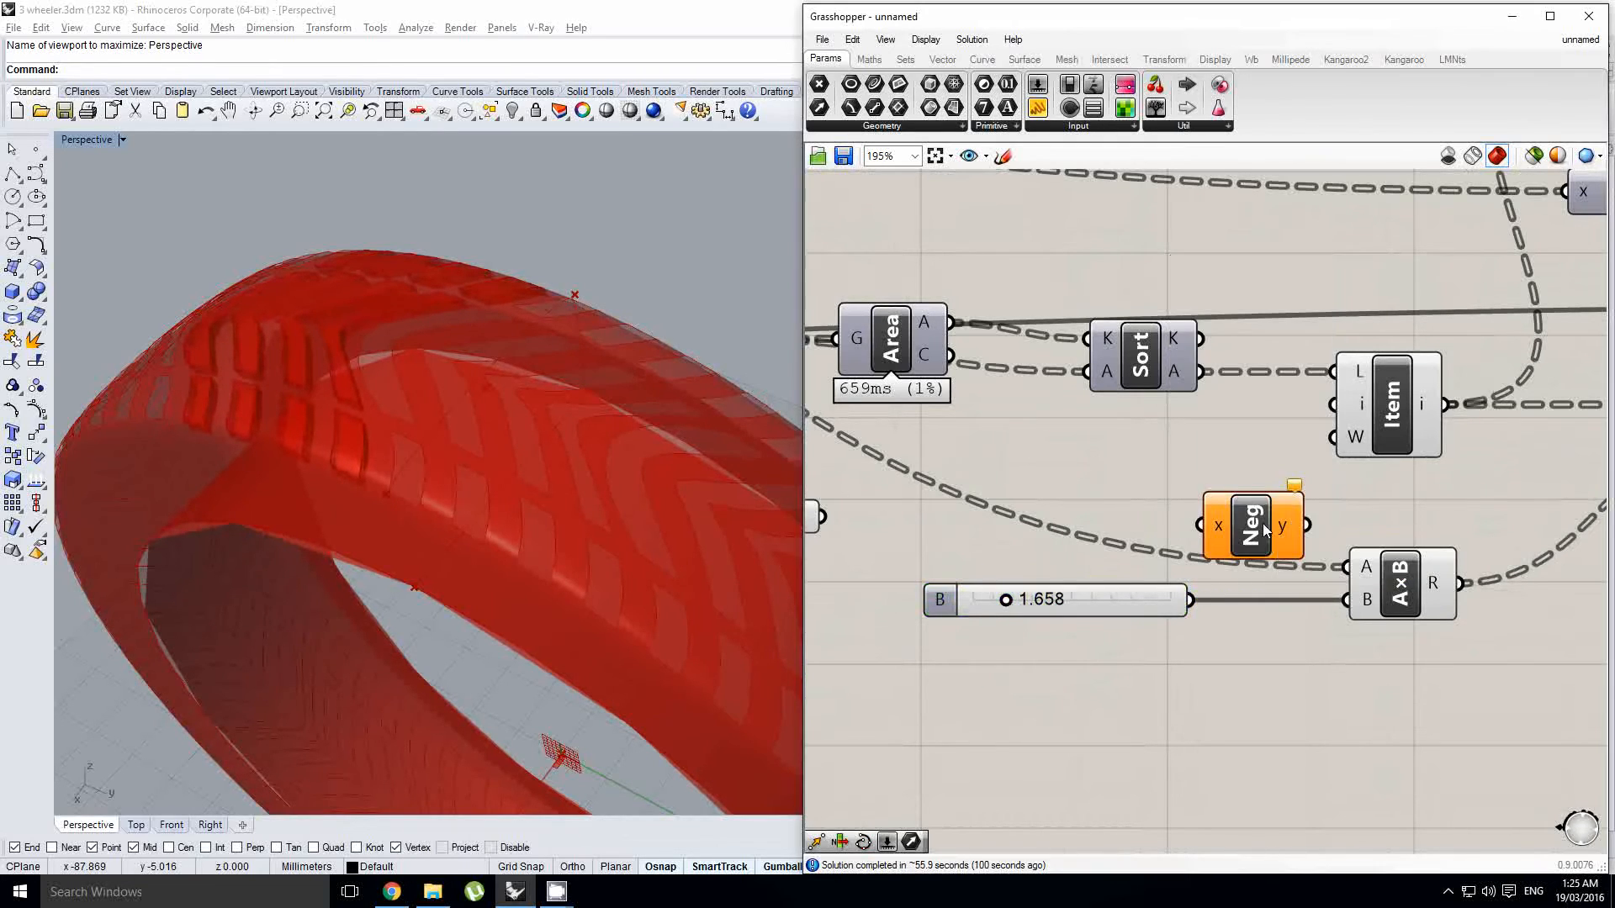
{"action": "left_click_drag", "start_coordinate": [1169, 602], "coordinate": [1031, 602]}
{"action": "left_click_drag", "start_coordinate": [1244, 546], "coordinate": [1163, 563]}
{"action": "left_click_drag", "start_coordinate": [1243, 576], "coordinate": [1223, 614]}
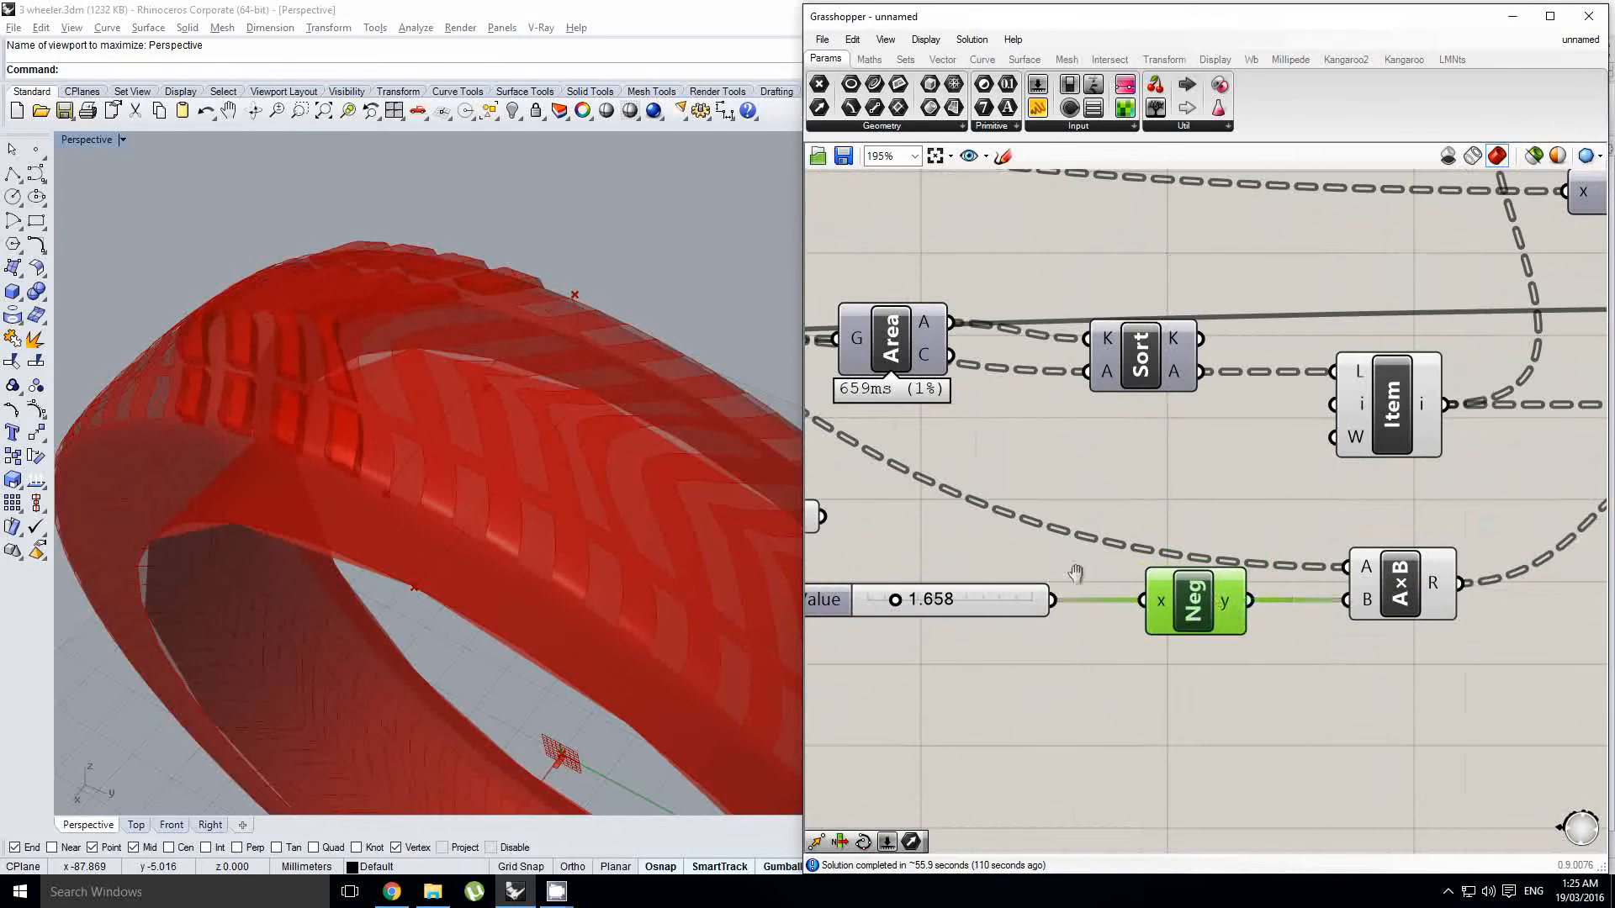
Step: Set the extrusion slider to 2.068 and check the raised tread blocks in the side profile of the tire
{"action": "scroll", "coordinate": [1052, 587], "scroll_direction": "up", "scroll_amount": 2}
{"action": "left_click_drag", "start_coordinate": [1058, 591], "coordinate": [1068, 593]}
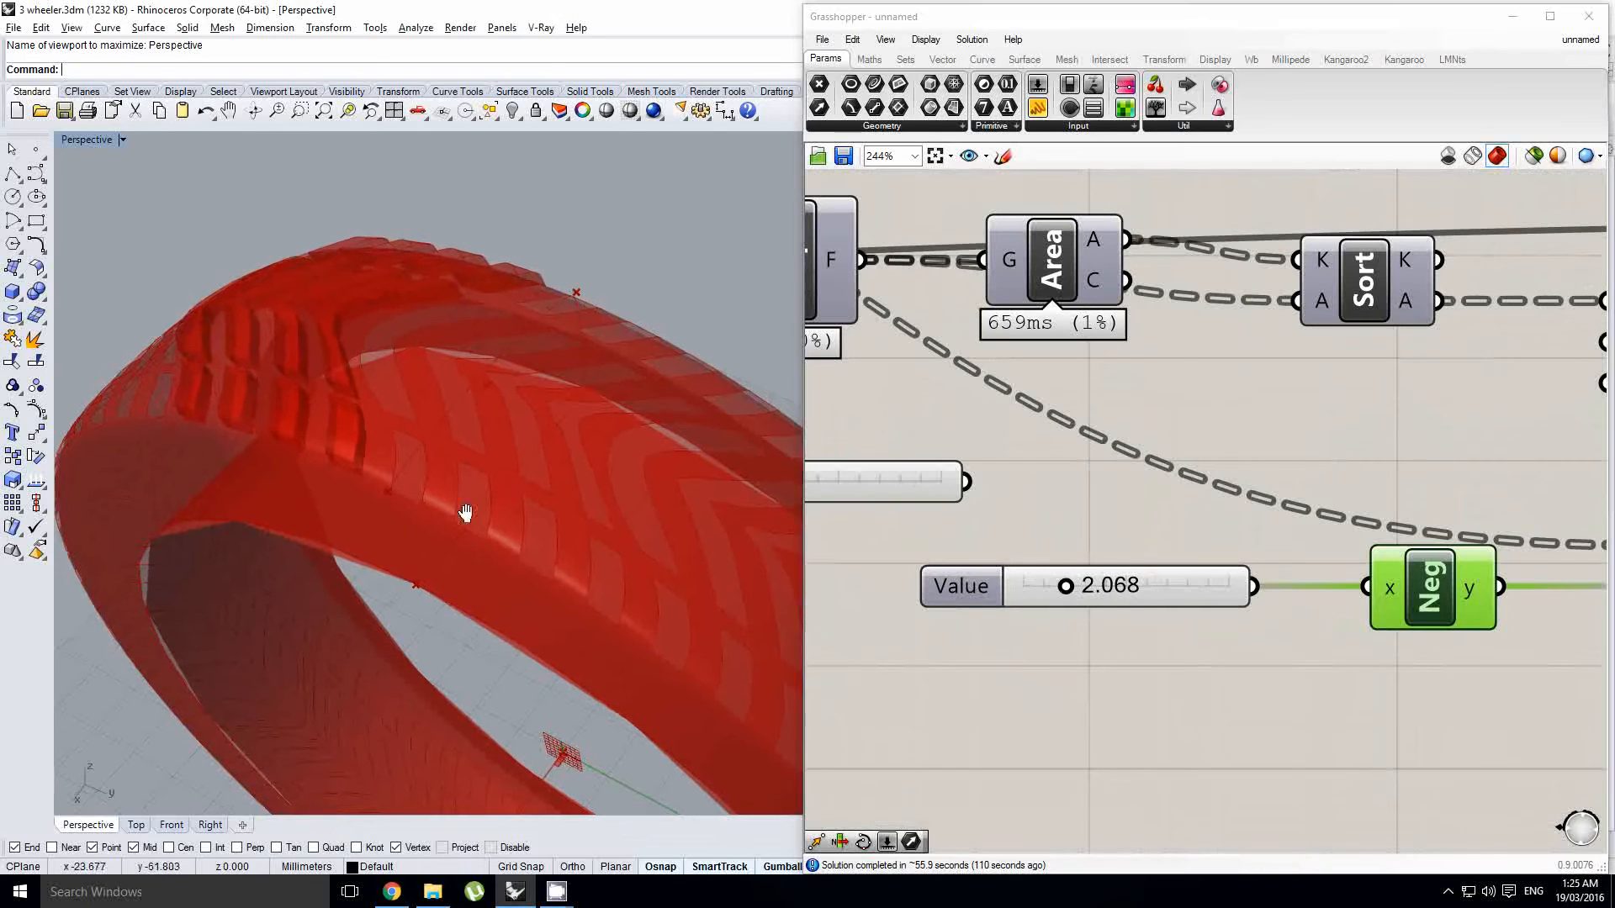
{"action": "right_click_drag", "start_coordinate": [469, 508], "coordinate": [476, 357]}
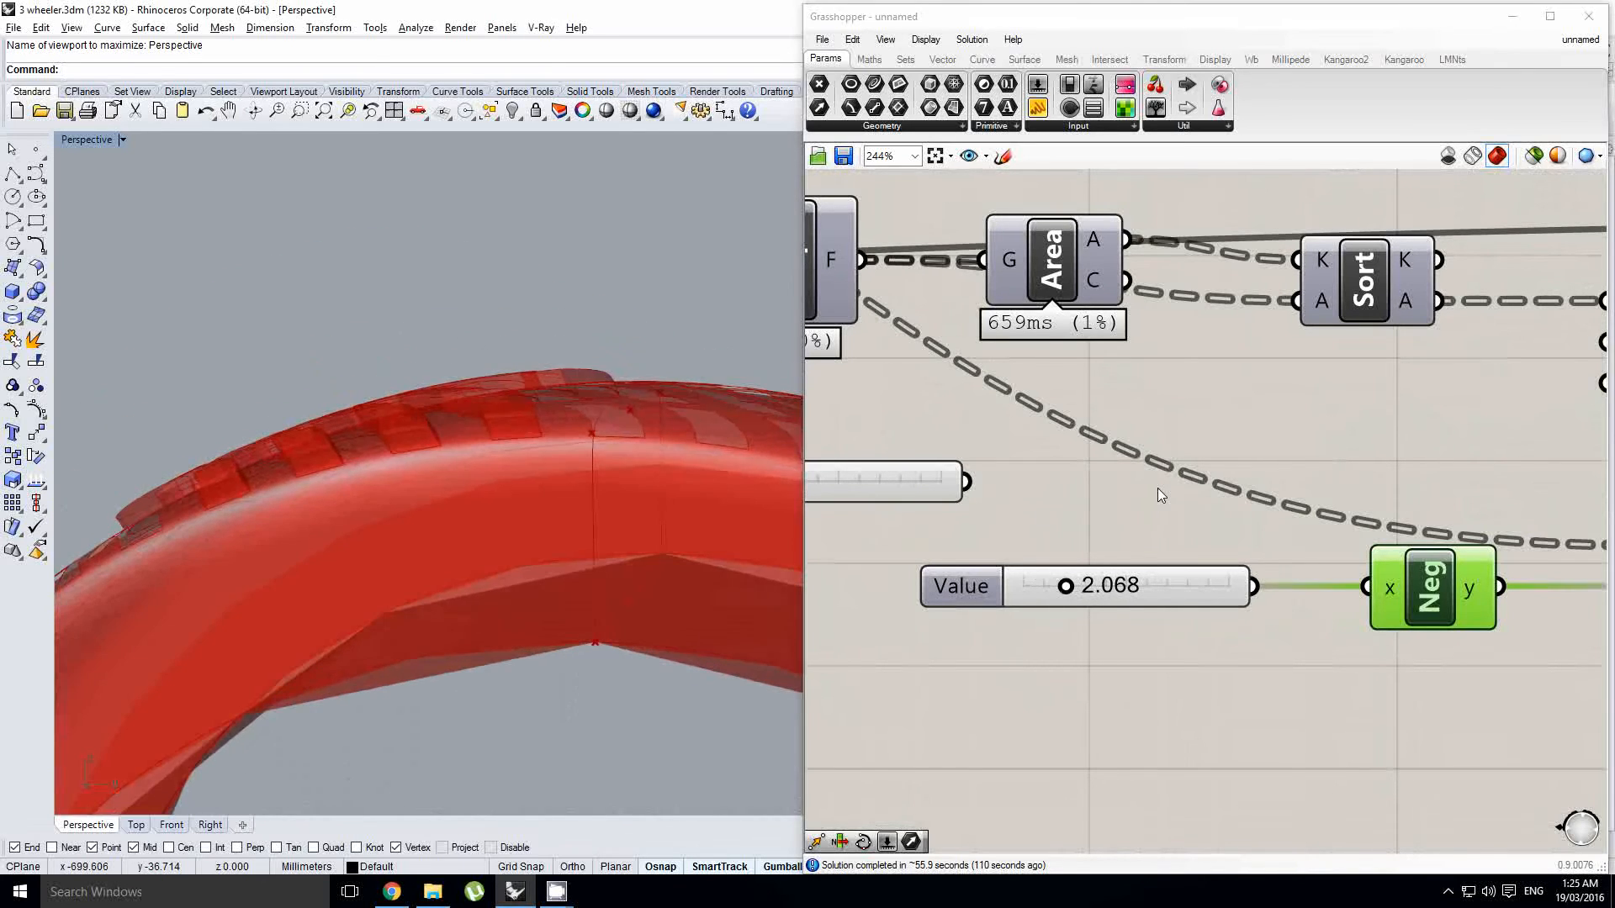
Step: Inspect the new Extrude's output data and its highlighted tread blocks on the tire
{"action": "scroll", "coordinate": [1214, 478], "scroll_direction": "down", "scroll_amount": 5}
{"action": "right_click_drag", "start_coordinate": [1213, 506], "coordinate": [1109, 520]}
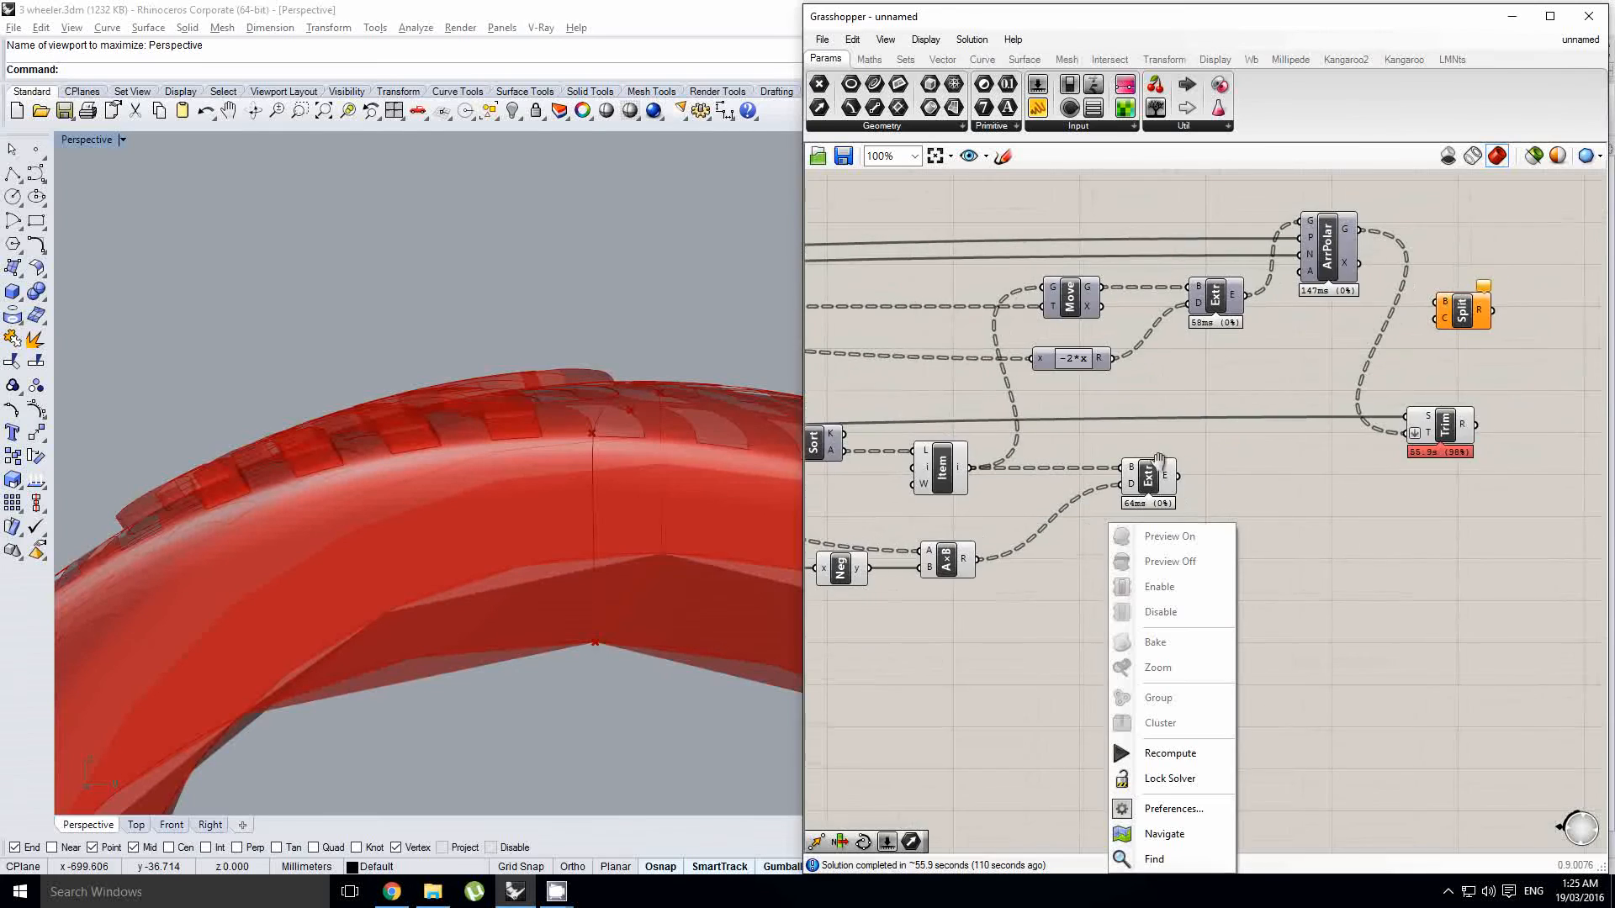
{"action": "scroll", "coordinate": [1158, 467], "scroll_direction": "up", "scroll_amount": 2}
{"action": "mouse_move", "coordinate": [1167, 488]}
{"action": "right_click_drag", "start_coordinate": [1252, 460], "coordinate": [1174, 514]}
{"action": "scroll", "coordinate": [1164, 481], "scroll_direction": "down", "scroll_amount": 1}
{"action": "scroll", "coordinate": [1049, 534], "scroll_direction": "up", "scroll_amount": 1}
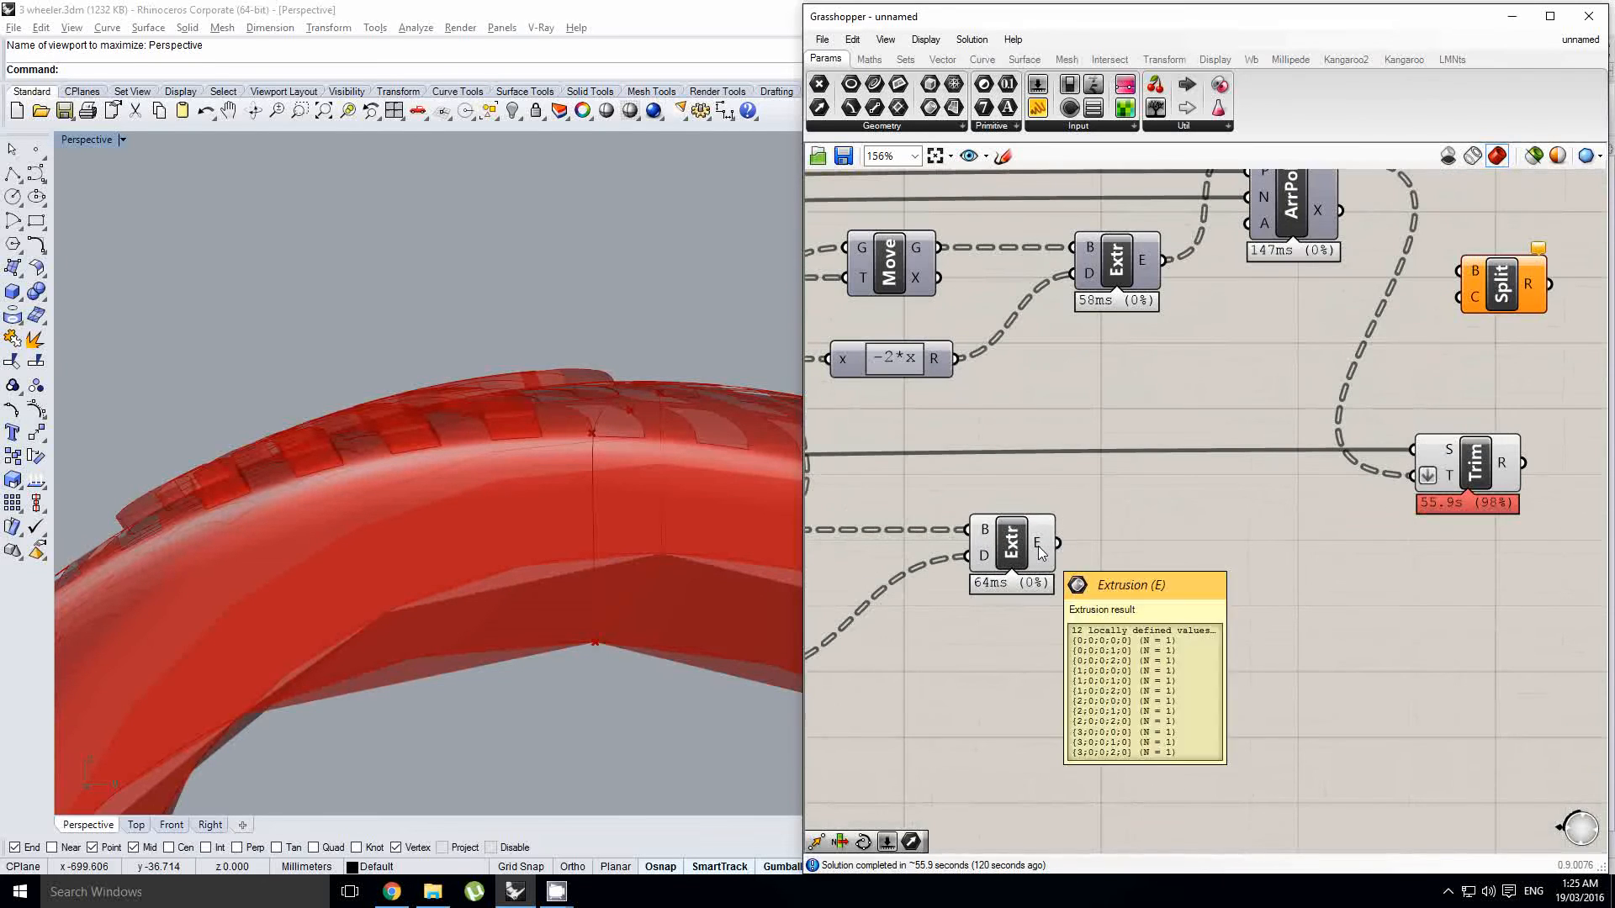
{"action": "left_click", "coordinate": [1011, 545]}
{"action": "right_click_drag", "start_coordinate": [632, 417], "coordinate": [522, 397]}
{"action": "scroll", "coordinate": [519, 395], "scroll_direction": "down", "scroll_amount": 3}
{"action": "right_click_drag", "start_coordinate": [421, 363], "coordinate": [460, 411]}
{"action": "scroll", "coordinate": [463, 412], "scroll_direction": "up", "scroll_amount": 3}
Step: Turn off the preview of the Sort, List Item, Negative and Multiplication components
{"action": "right_click_drag", "start_coordinate": [1125, 490], "coordinate": [1262, 492]}
{"action": "scroll", "coordinate": [1233, 486], "scroll_direction": "down", "scroll_amount": 2}
{"action": "right_click_drag", "start_coordinate": [1031, 503], "coordinate": [1076, 500]}
{"action": "right_click", "coordinate": [1096, 509]}
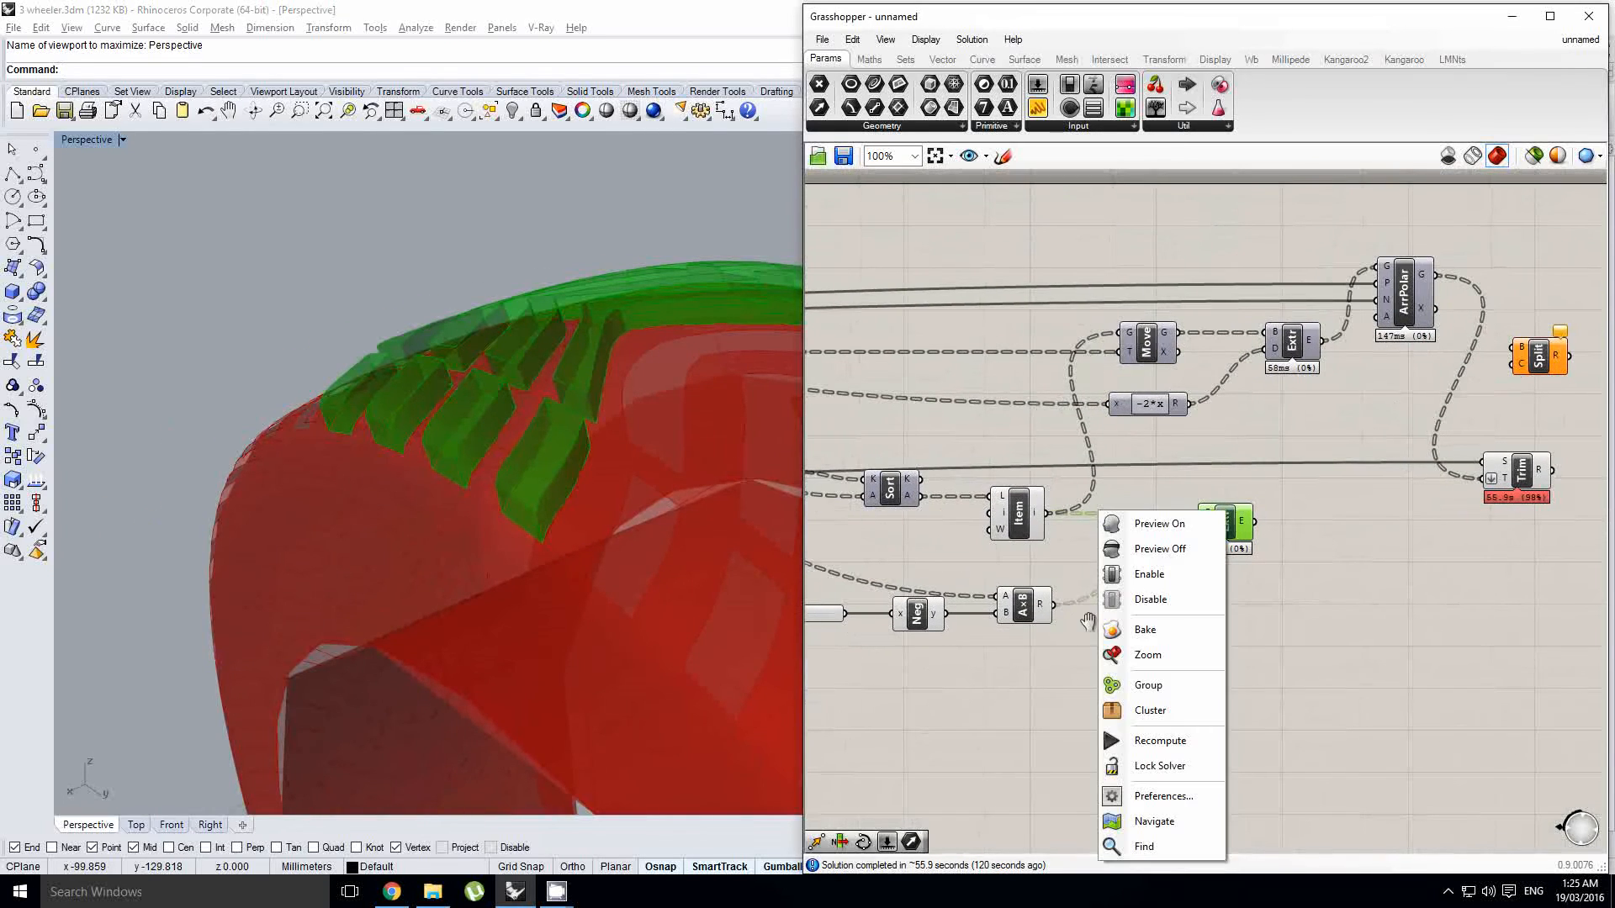
{"action": "left_click", "coordinate": [1041, 632]}
{"action": "left_click_drag", "start_coordinate": [1065, 651], "coordinate": [861, 427]}
{"action": "middle_click", "coordinate": [918, 430]}
{"action": "left_click", "coordinate": [968, 383]}
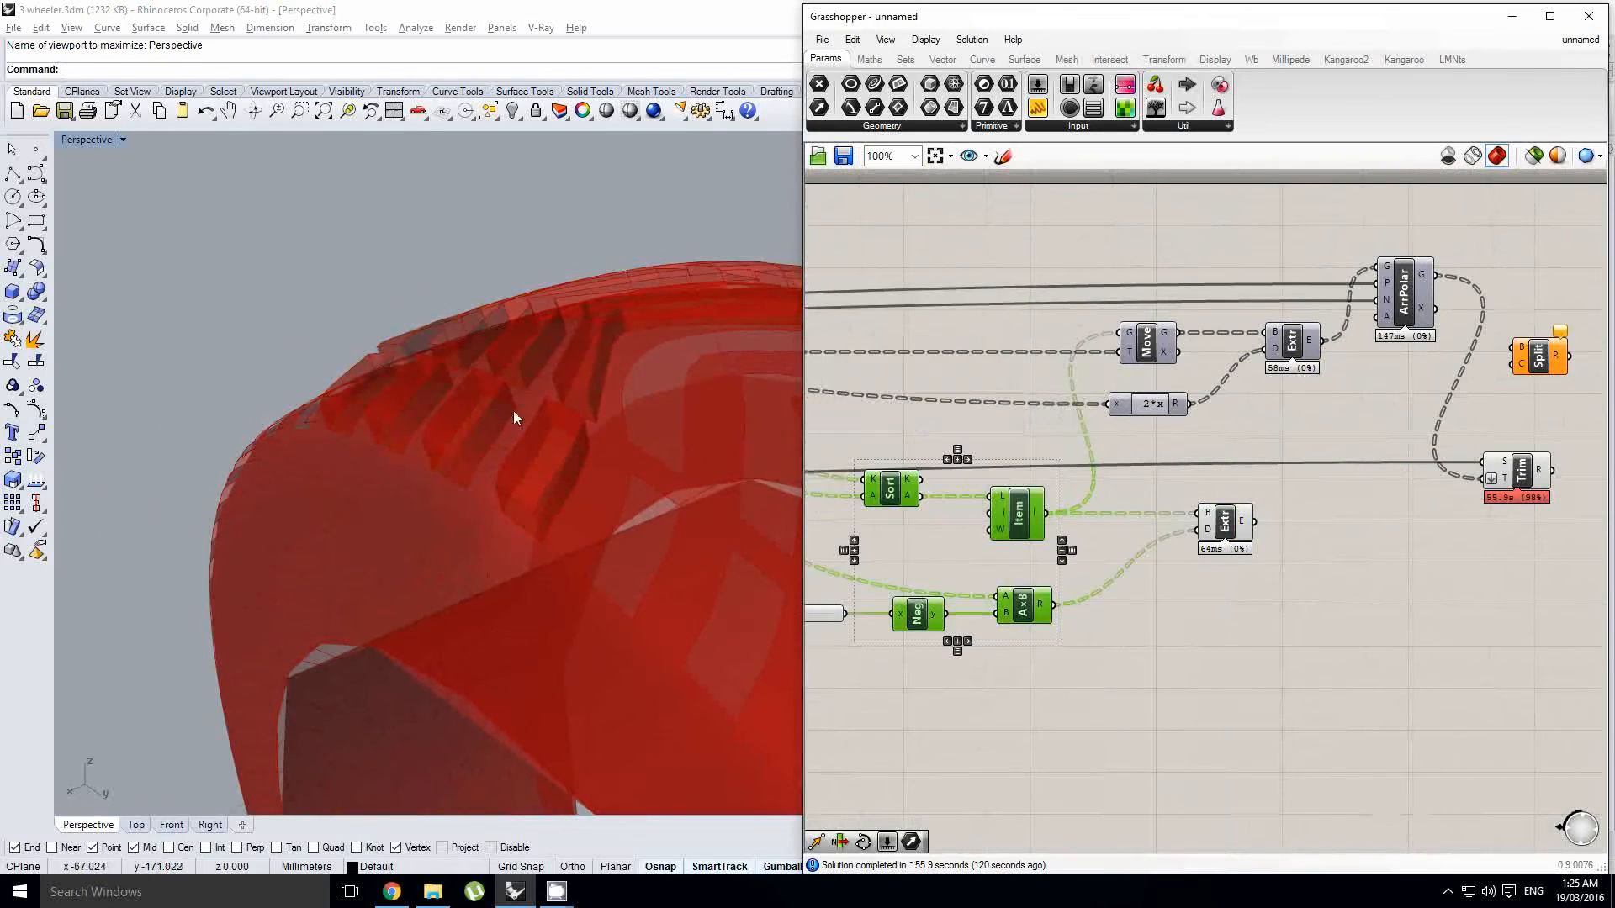
Step: Examine how the extruded tread blocks sit on the tire surface from several angles, with the Extrude highlighted
{"action": "right_click_drag", "start_coordinate": [513, 410], "coordinate": [634, 452]}
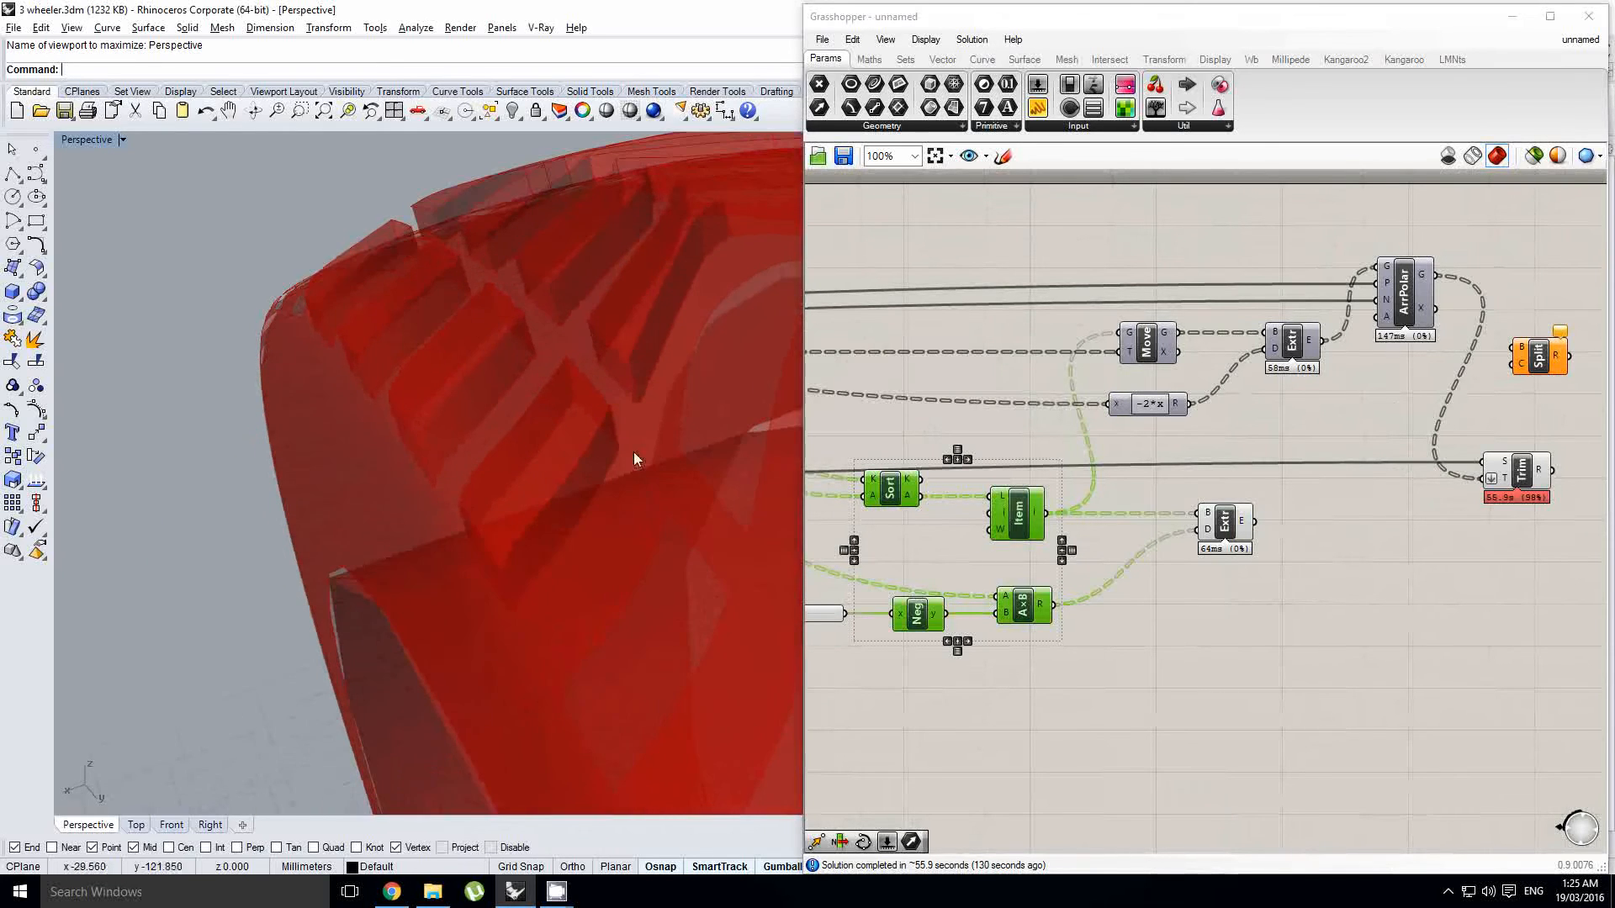
{"action": "right_click_drag", "start_coordinate": [1285, 538], "coordinate": [1184, 538]}
{"action": "double_click", "coordinate": [1258, 545]}
{"action": "right_click_drag", "start_coordinate": [543, 421], "coordinate": [479, 412]}
{"action": "scroll", "coordinate": [508, 216], "scroll_direction": "up", "scroll_amount": 7}
{"action": "right_click_drag", "start_coordinate": [1137, 530], "coordinate": [1100, 535]}
{"action": "left_click", "coordinate": [1099, 533]}
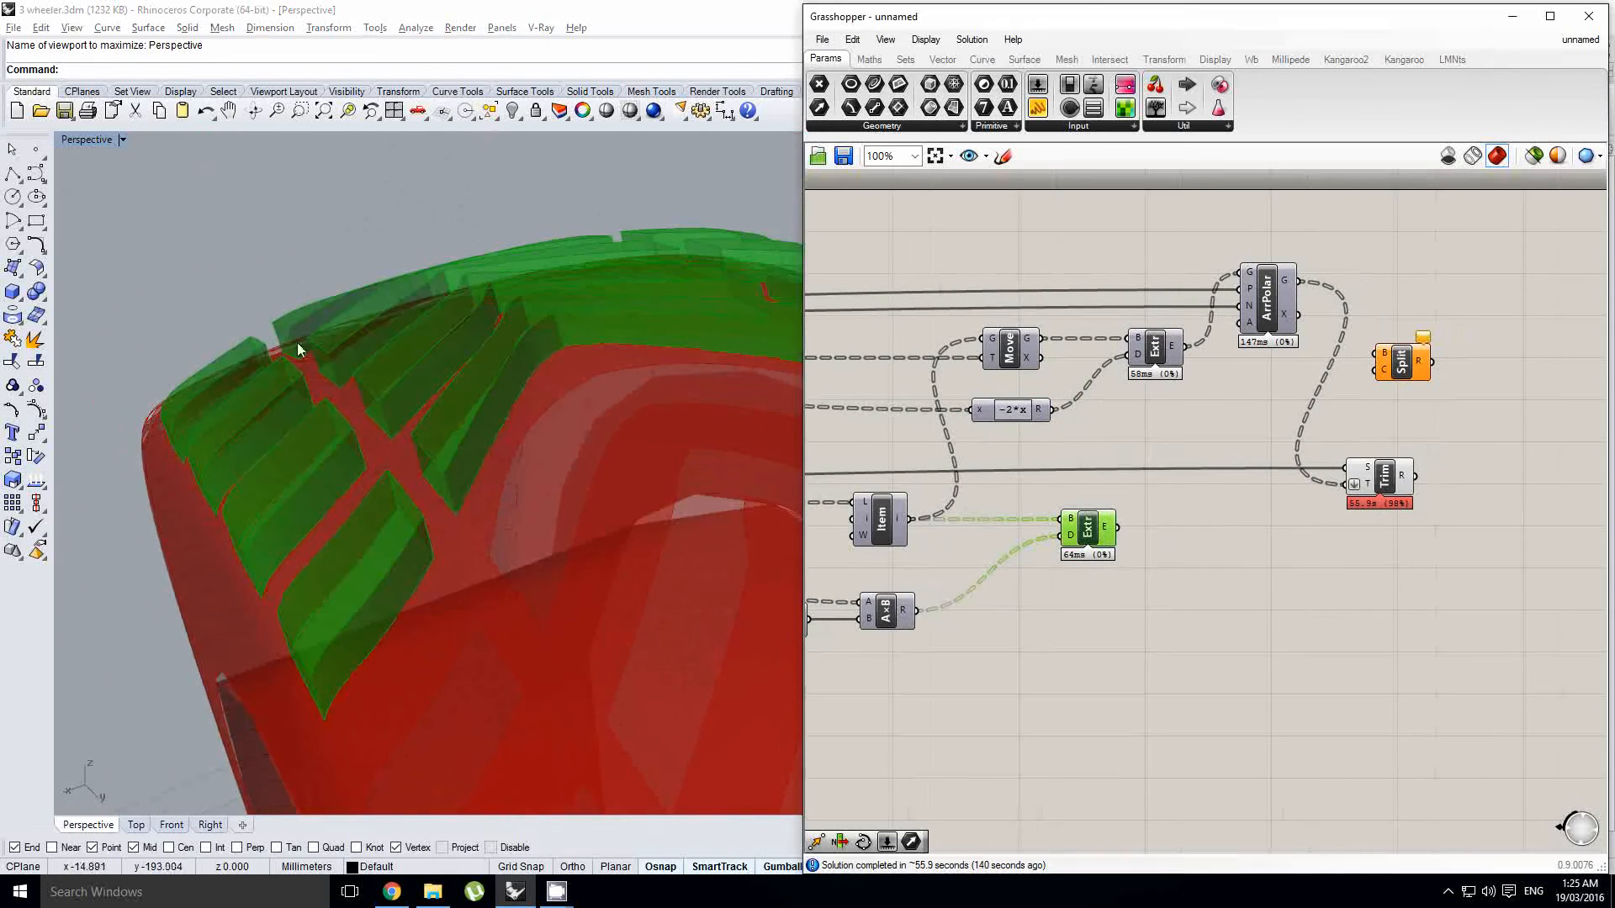
{"action": "right_click_drag", "start_coordinate": [437, 404], "coordinate": [653, 387]}
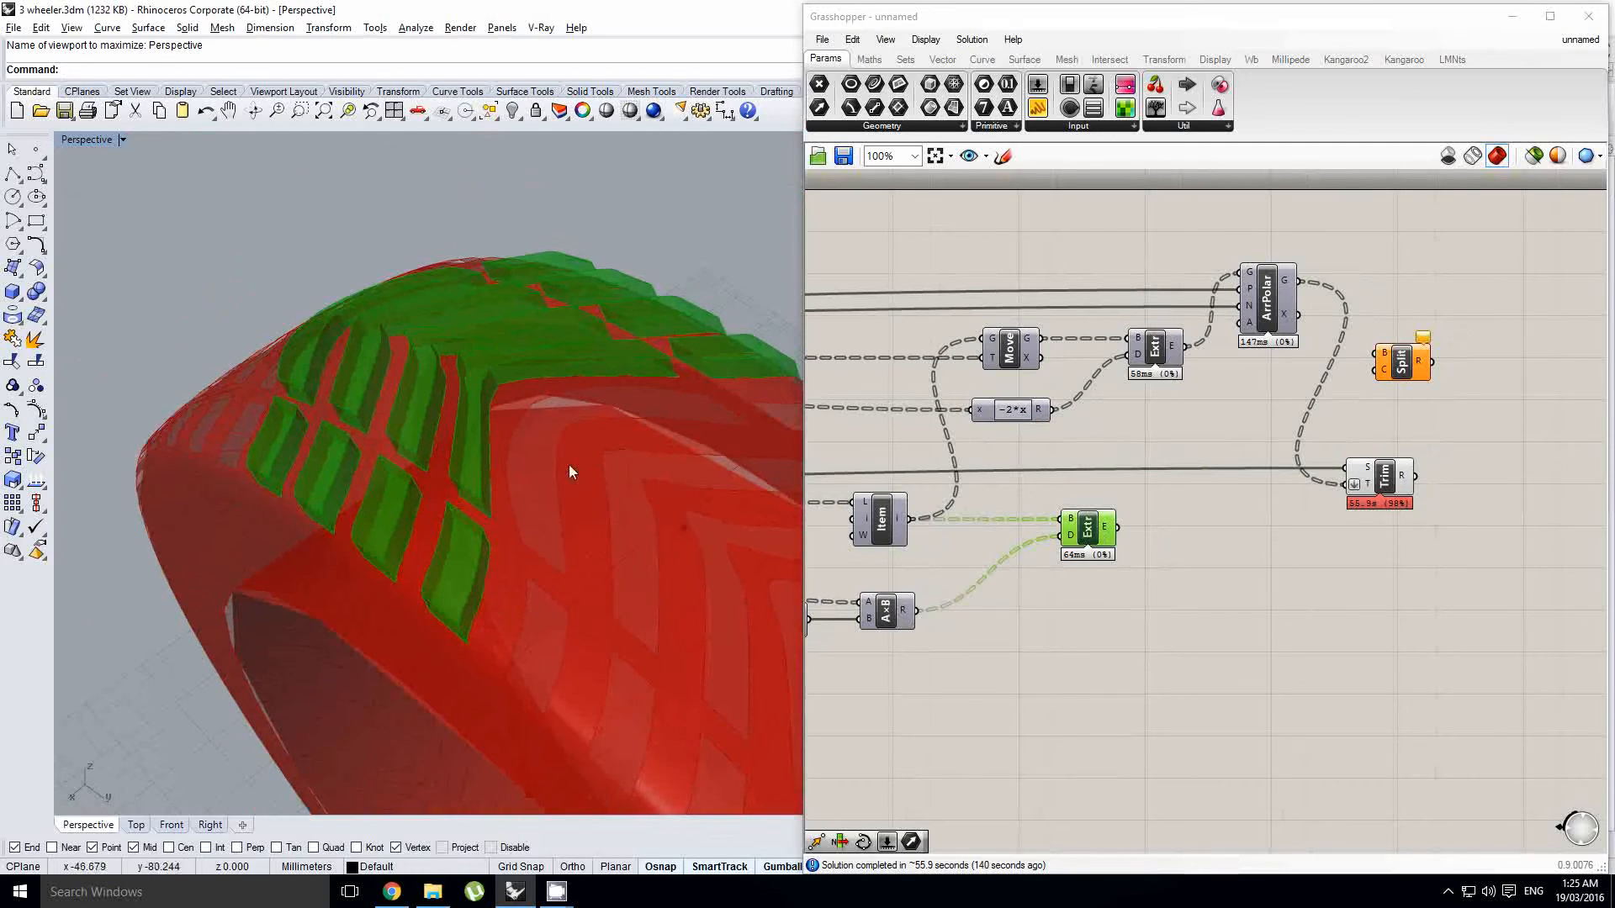
{"action": "right_click_drag", "start_coordinate": [568, 471], "coordinate": [505, 404]}
Step: Add a Cull Index component beyond the new Extrude, below Trim Solid
{"action": "double_click", "coordinate": [1178, 552]}
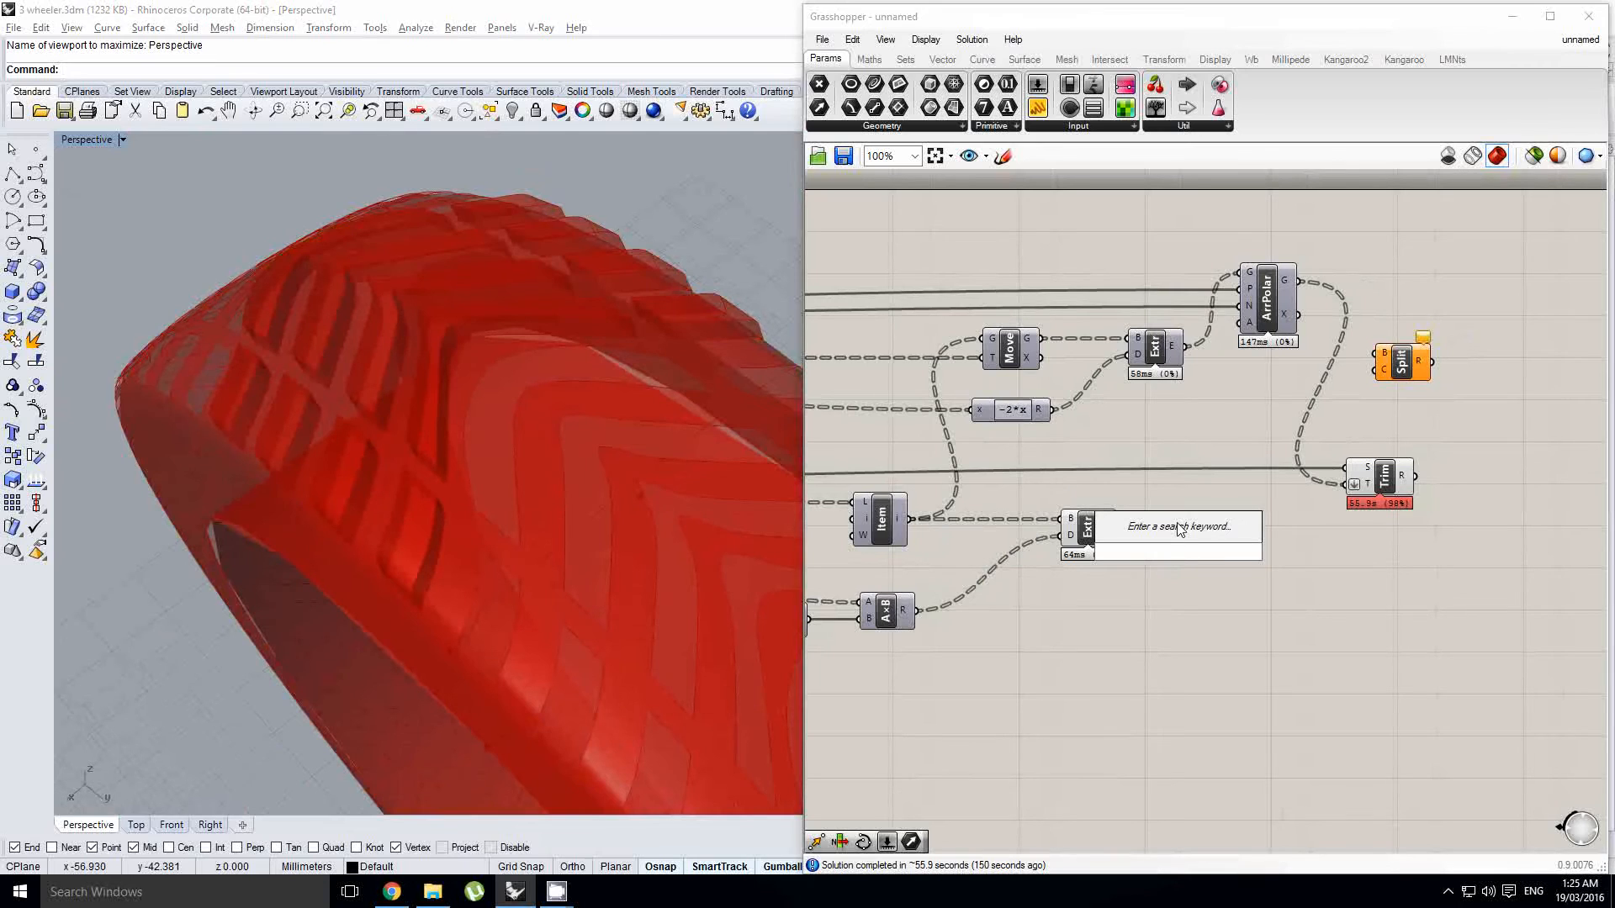
{"action": "type", "text": "cull in"}
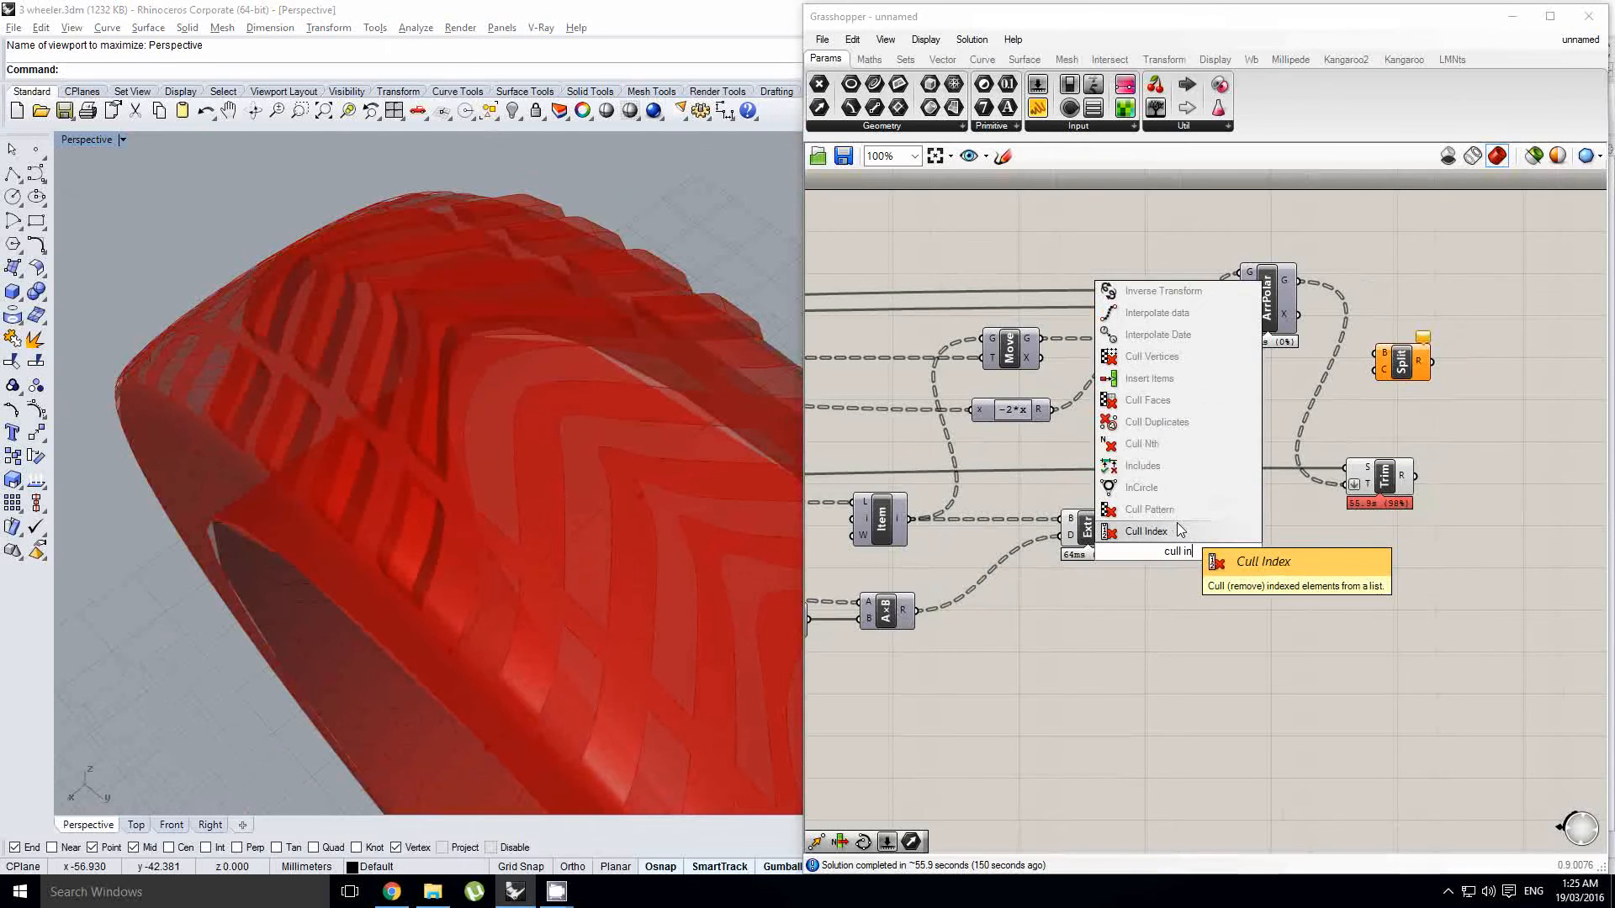
{"action": "left_click", "coordinate": [1178, 525]}
{"action": "scroll", "coordinate": [1186, 538], "scroll_direction": "up", "scroll_amount": 2}
Step: Add a Deconstruct Brep component between the new Extrude and the Cull Index component
{"action": "double_click", "coordinate": [1198, 536]}
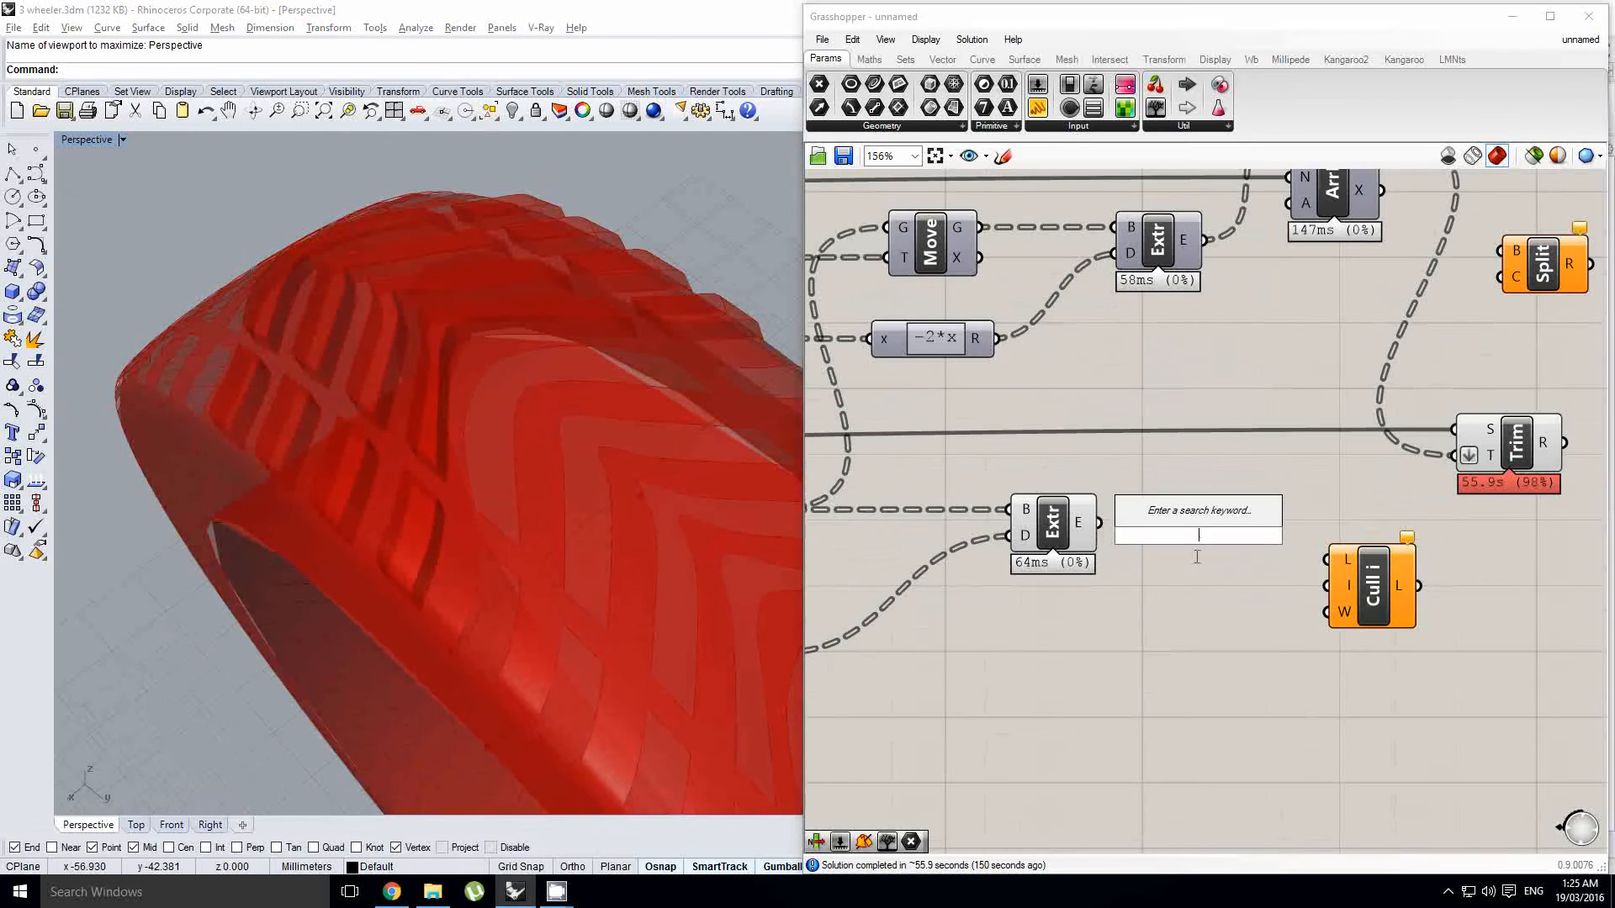
{"action": "type", "text": "decon"}
{"action": "scroll", "coordinate": [1151, 493], "scroll_direction": "down", "scroll_amount": 1}
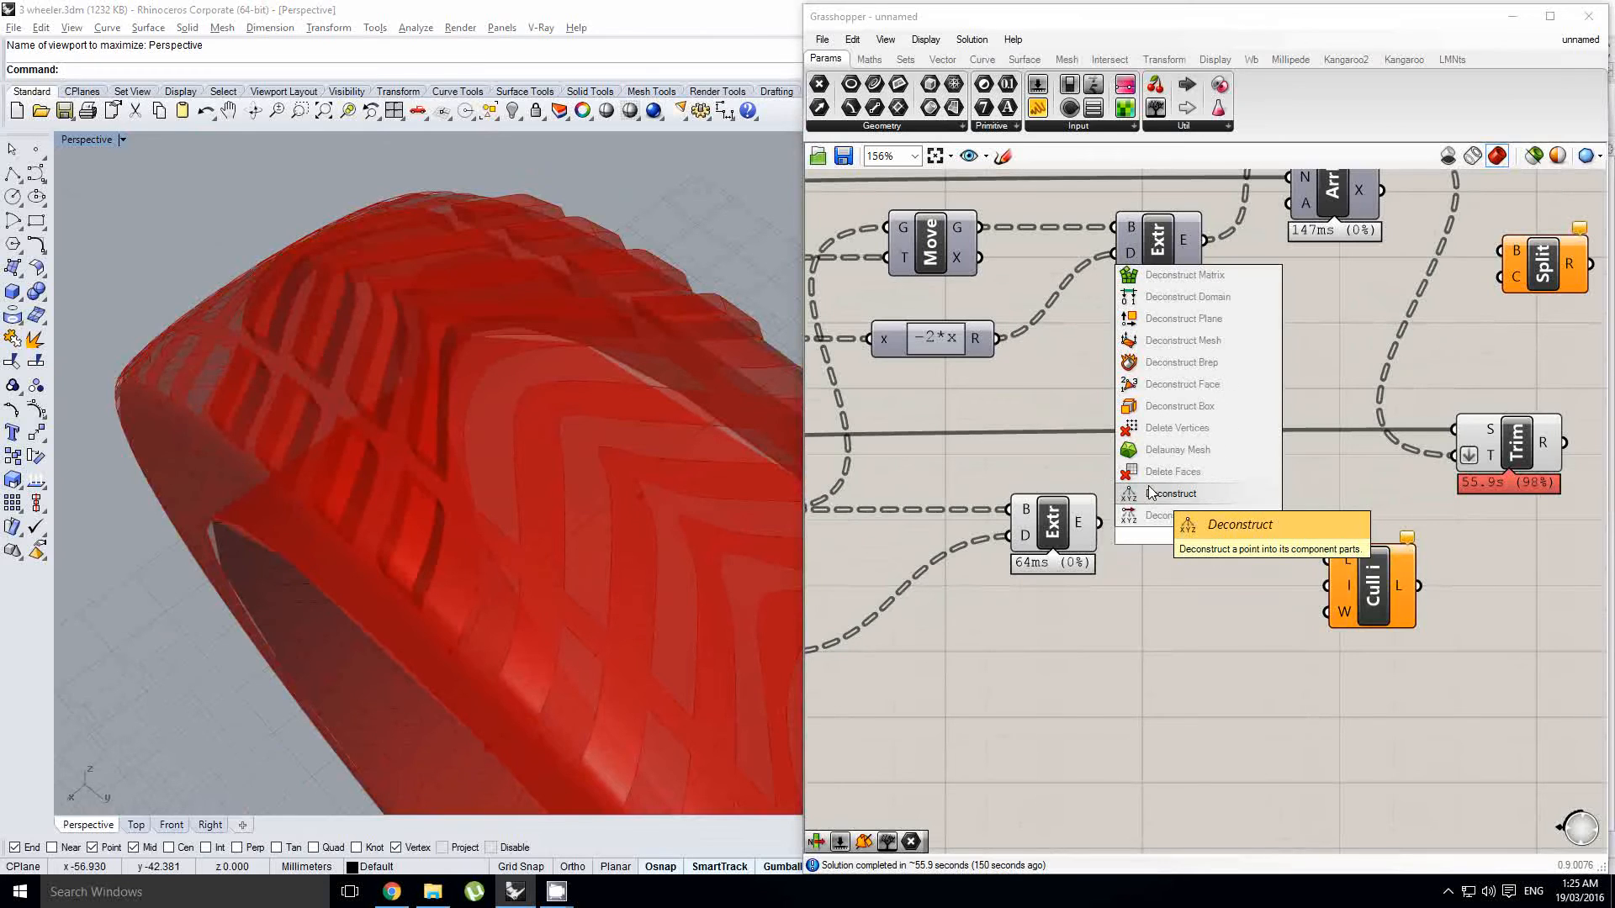
{"action": "key", "text": "BackSpace"}
{"action": "key", "text": "BackSpace"}
{"action": "key", "text": "BackSpace"}
{"action": "key", "text": "BackSpace"}
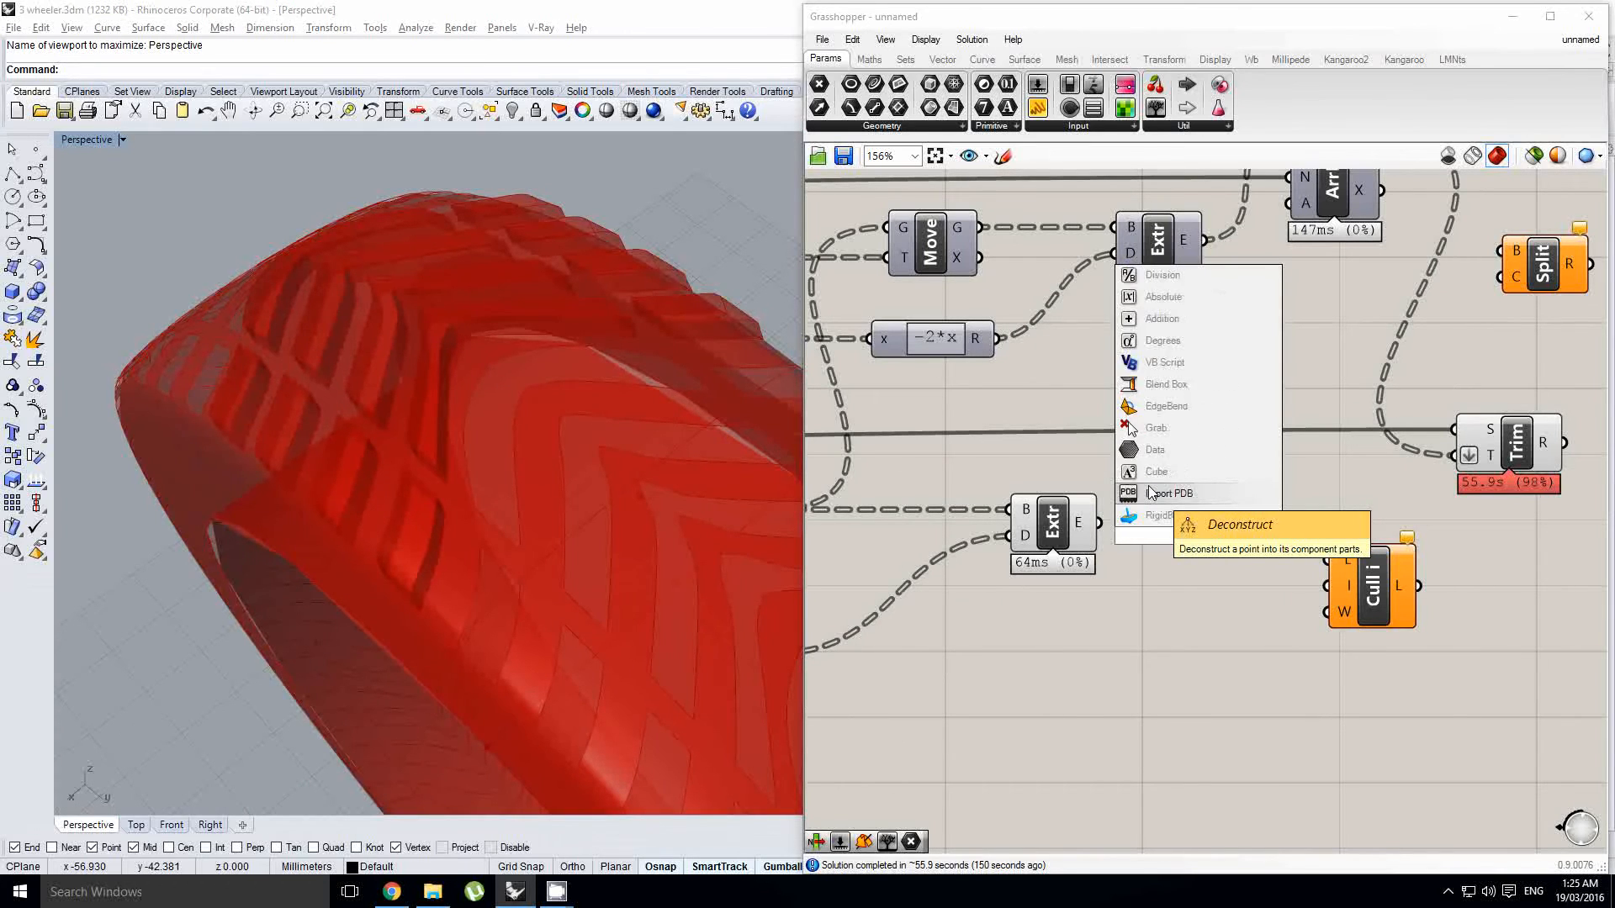
{"action": "type", "text": "bre"}
{"action": "key", "text": "BackSpace"}
{"action": "key", "text": "BackSpace"}
{"action": "key", "text": "BackSpace"}
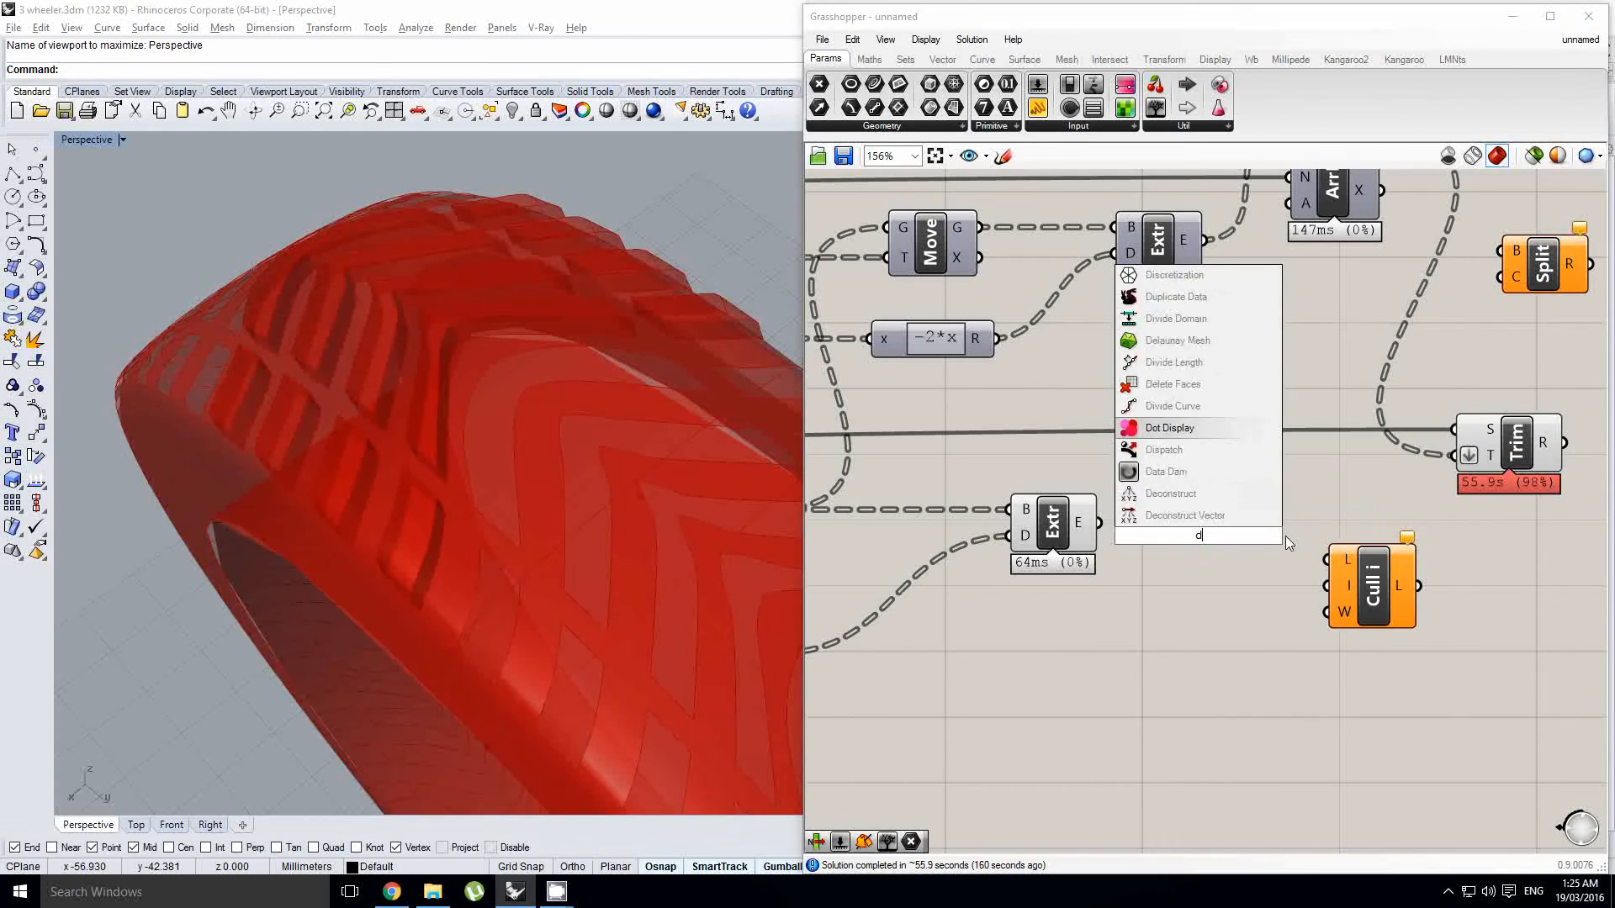
{"action": "type", "text": "ebre"}
{"action": "left_click", "coordinate": [1268, 523]}
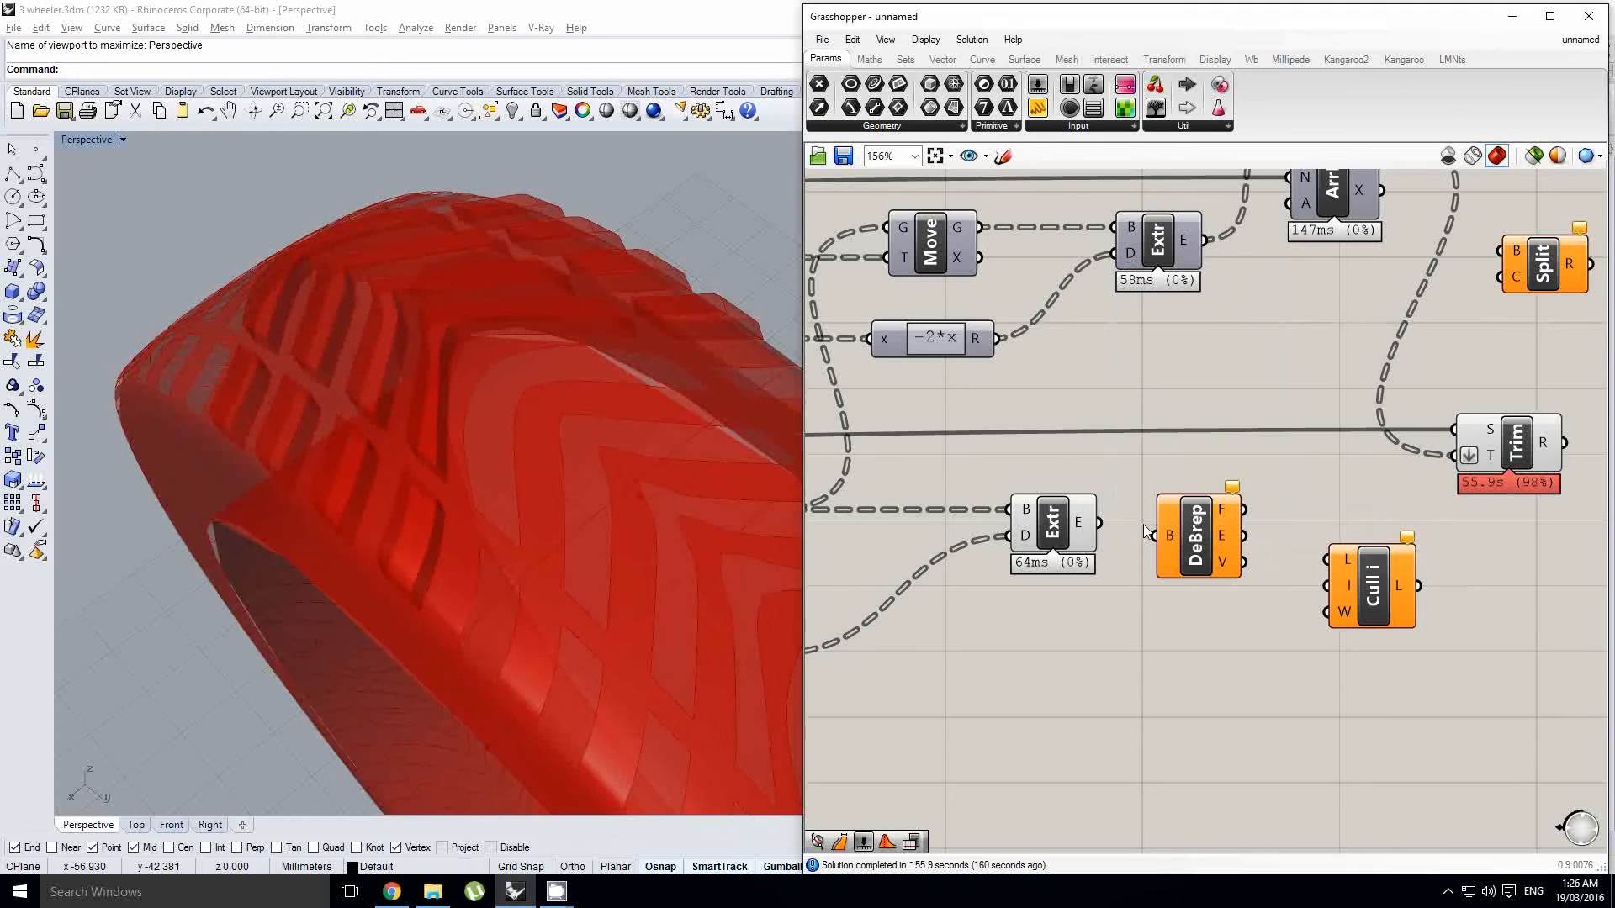
Step: Wire the new Extrude into Deconstruct Brep and its faces into the Cull Index list input, aligning the components in a row
{"action": "left_click_drag", "start_coordinate": [1099, 522], "coordinate": [1153, 535]}
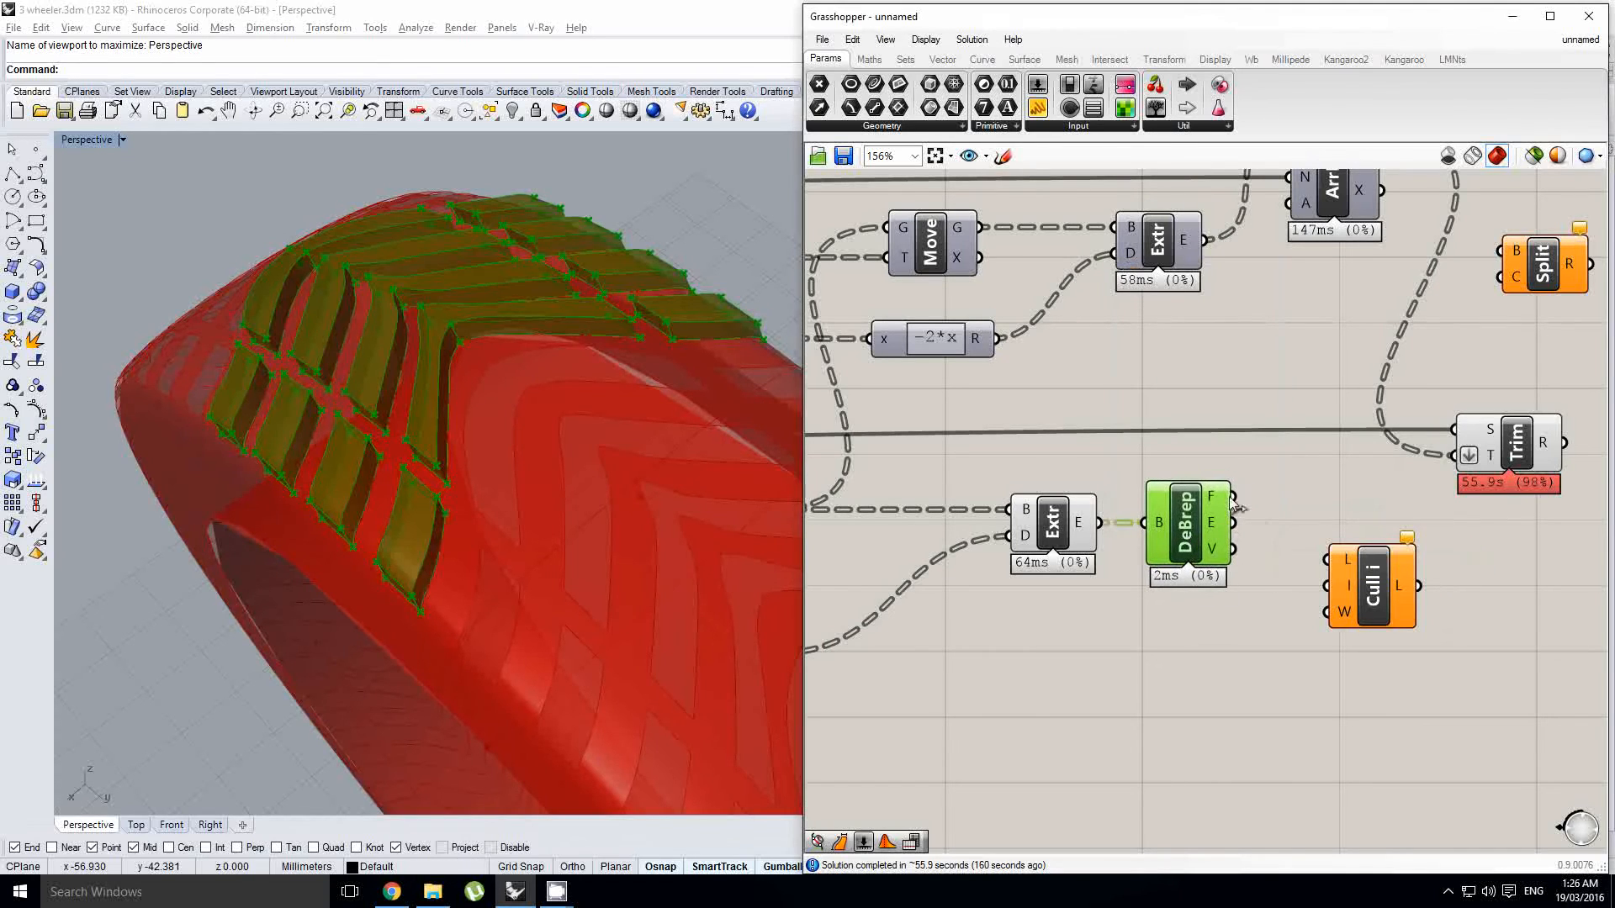
{"action": "left_click_drag", "start_coordinate": [1315, 559], "coordinate": [1327, 559]}
{"action": "right_click", "coordinate": [1347, 585]}
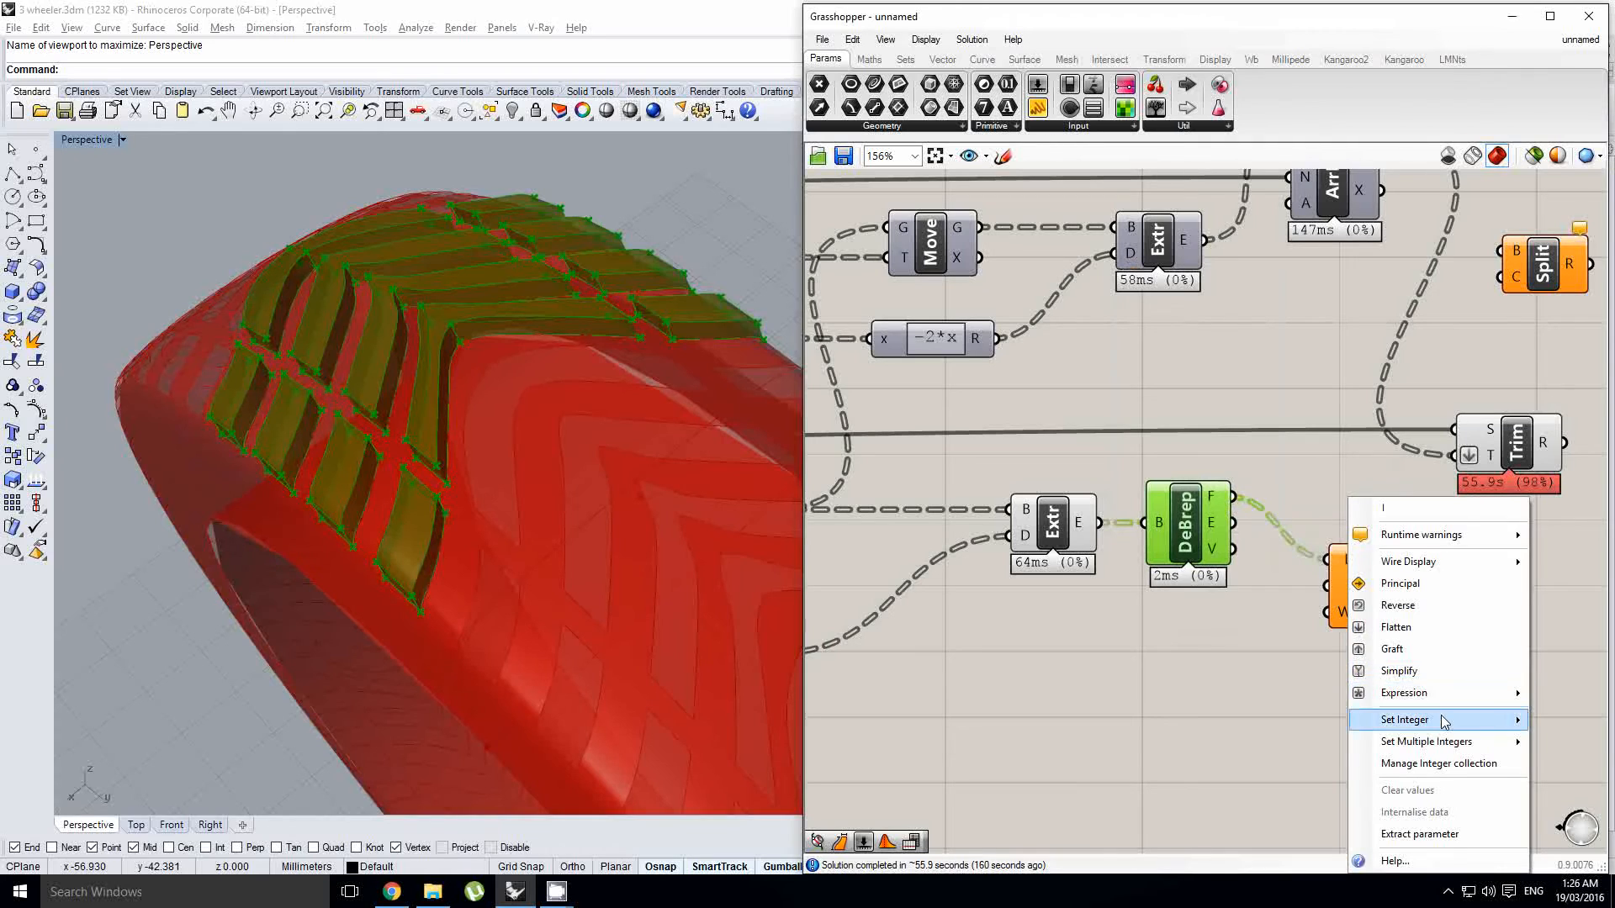
{"action": "mouse_move", "coordinate": [1440, 719]}
{"action": "left_click", "coordinate": [1240, 724]}
{"action": "left_click", "coordinate": [1218, 743]}
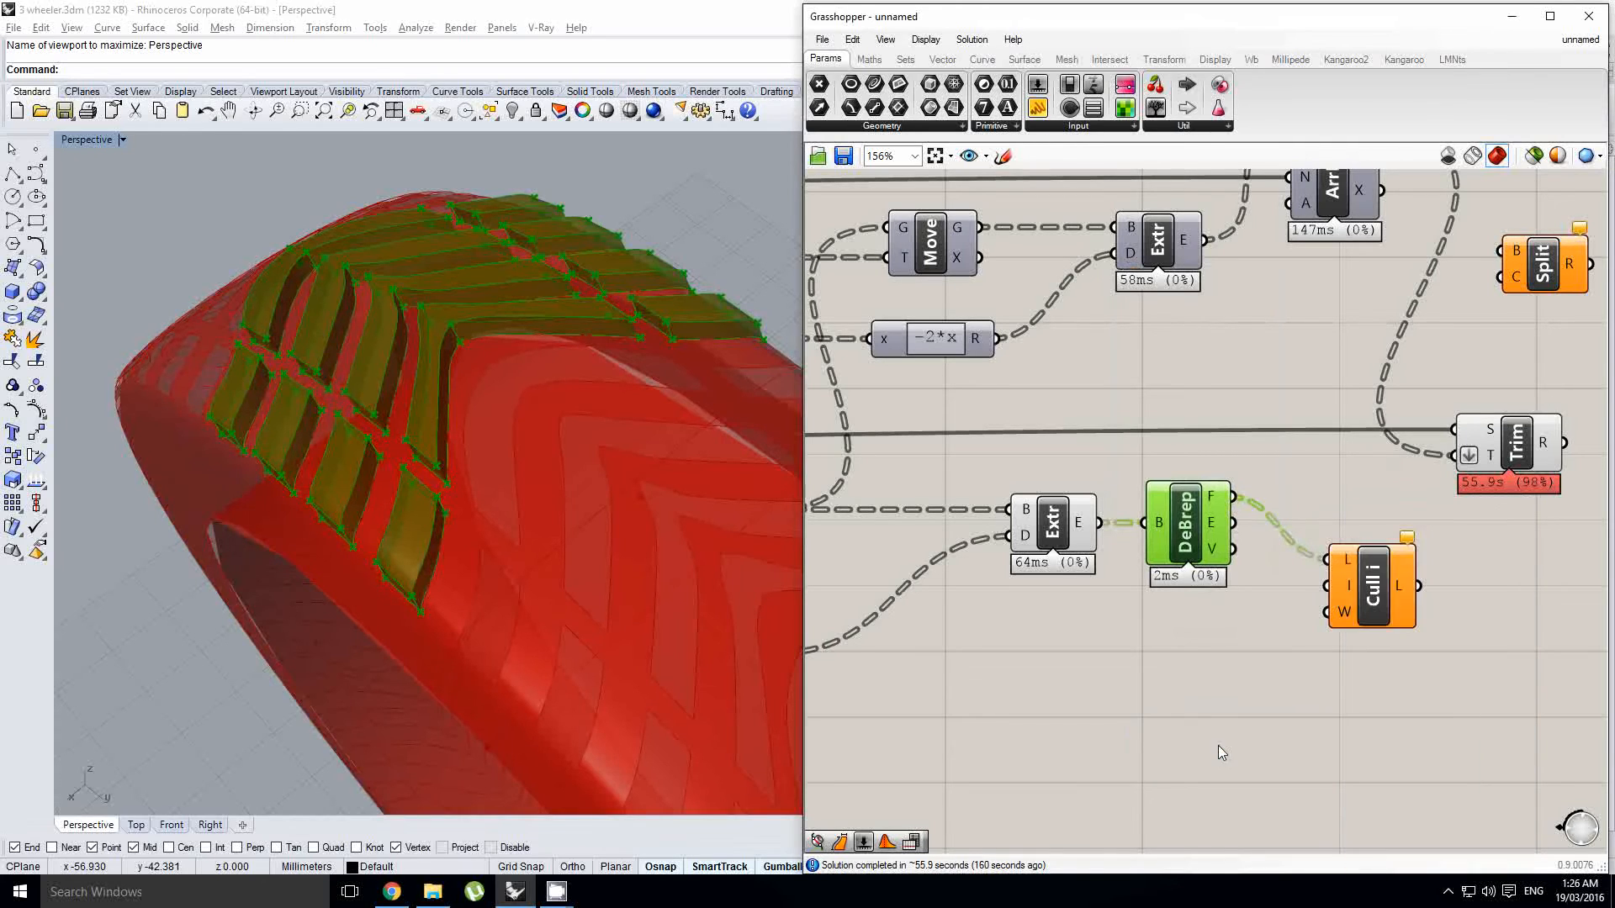
{"action": "left_click_drag", "start_coordinate": [1403, 605], "coordinate": [1382, 542]}
Step: Turn off the preview of the new Extrude and the Deconstruct Brep component
{"action": "left_click_drag", "start_coordinate": [1265, 642], "coordinate": [1002, 449]}
{"action": "middle_click", "coordinate": [1000, 449]}
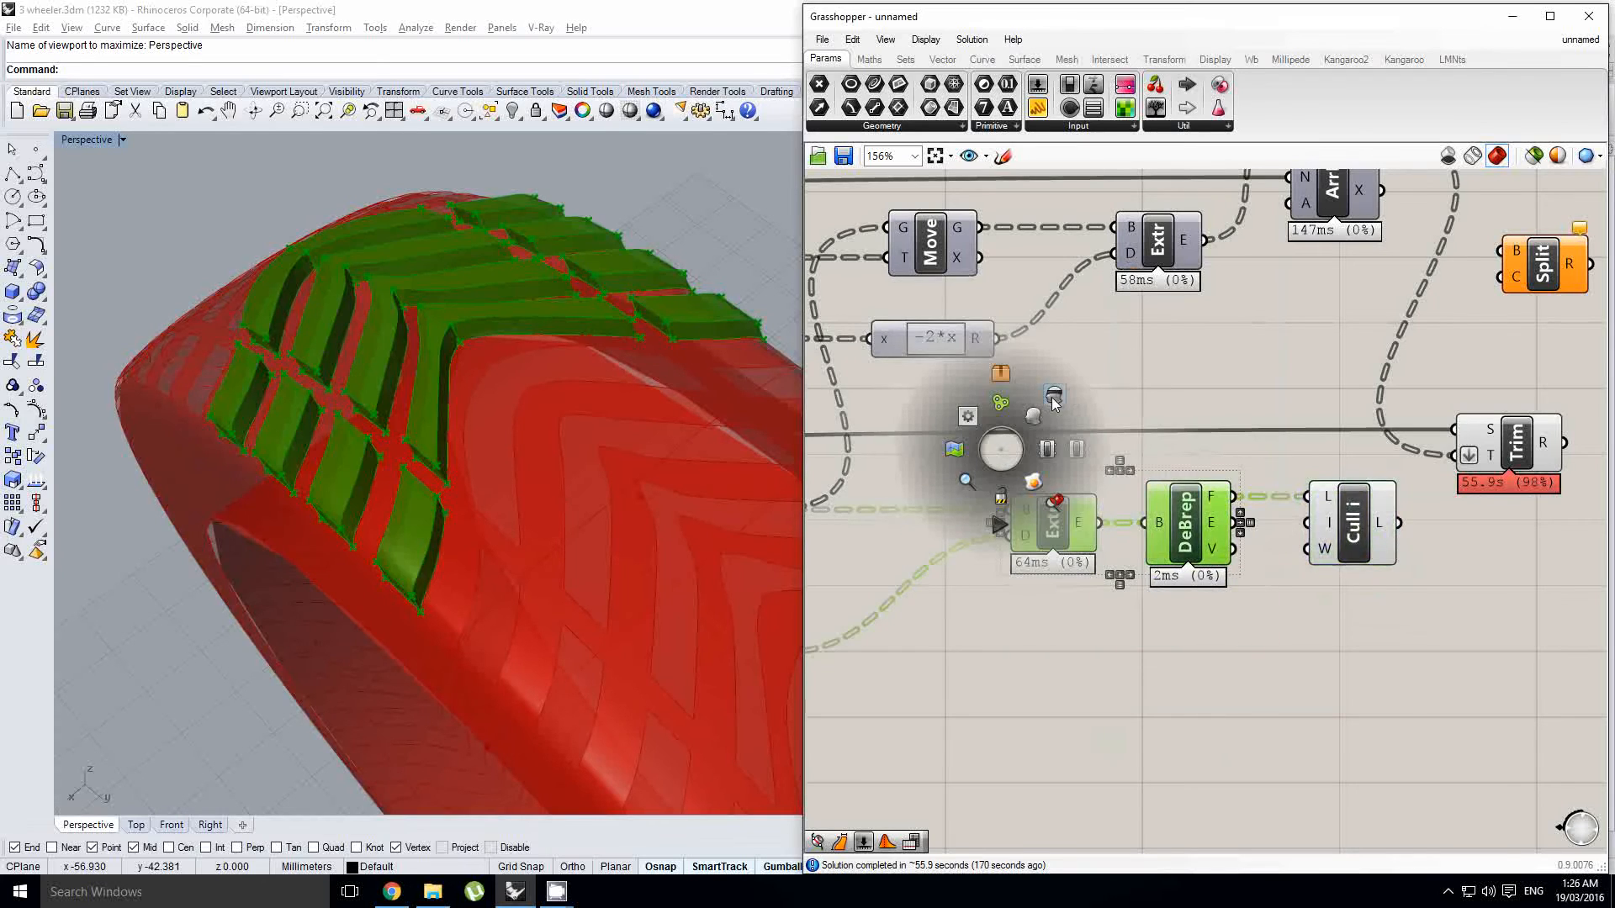
{"action": "left_click", "coordinate": [1053, 402]}
Step: Check the Cull Index output list and toggle the component's preview to inspect the remaining tread faces
{"action": "right_click_drag", "start_coordinate": [1194, 415], "coordinate": [1145, 422]}
{"action": "left_click", "coordinate": [1328, 550]}
{"action": "right_click_drag", "start_coordinate": [1328, 550], "coordinate": [1238, 544]}
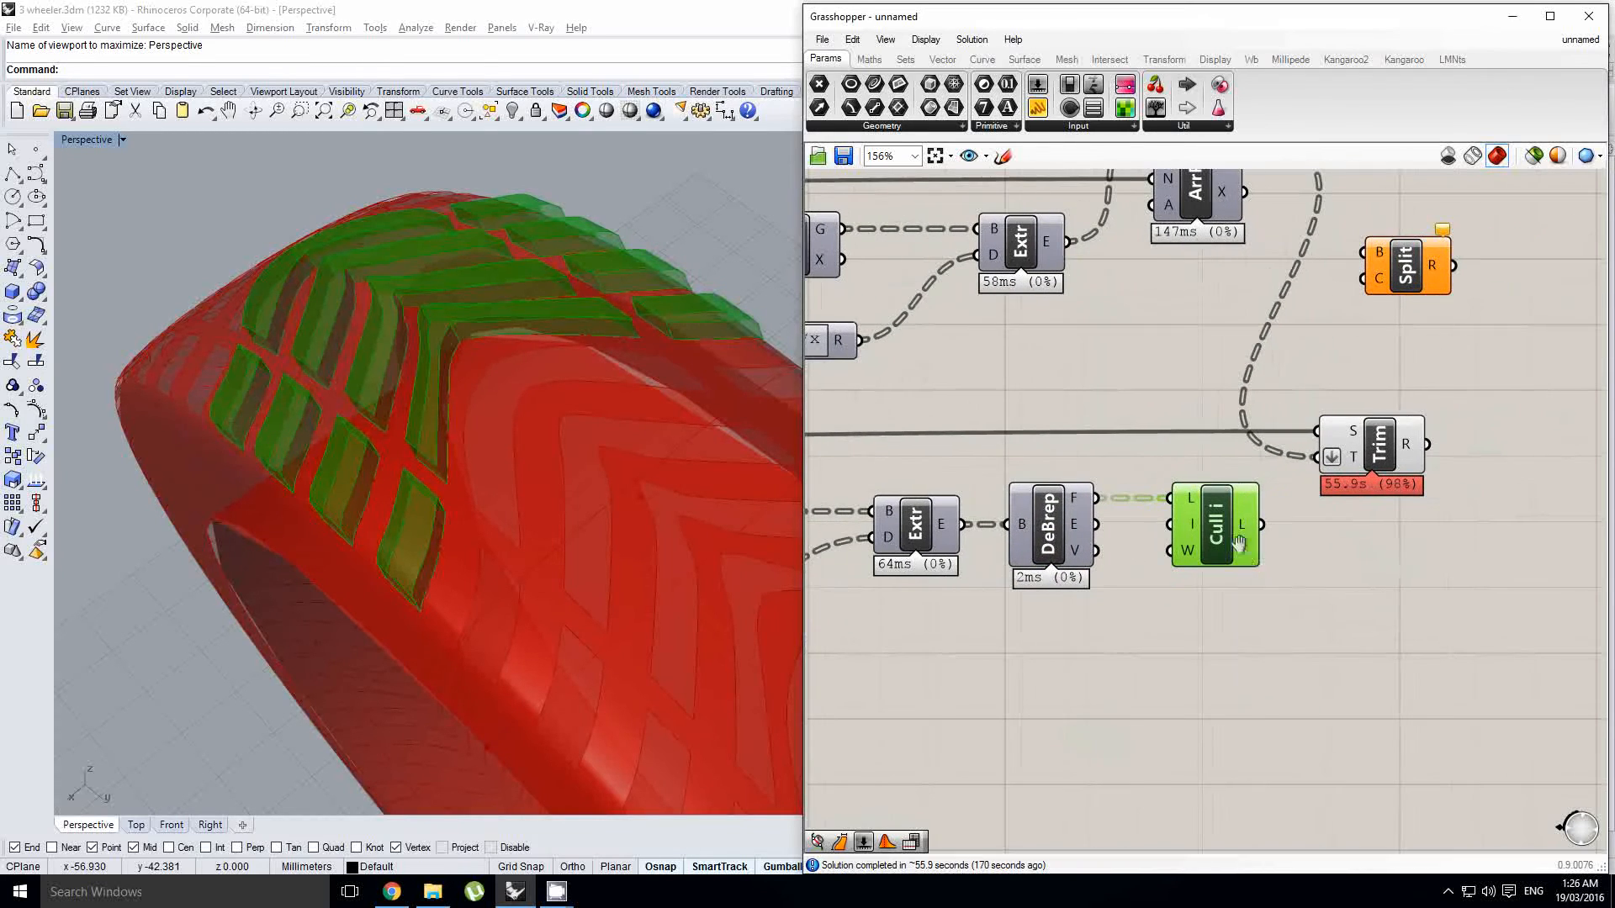
{"action": "mouse_move", "coordinate": [1243, 523]}
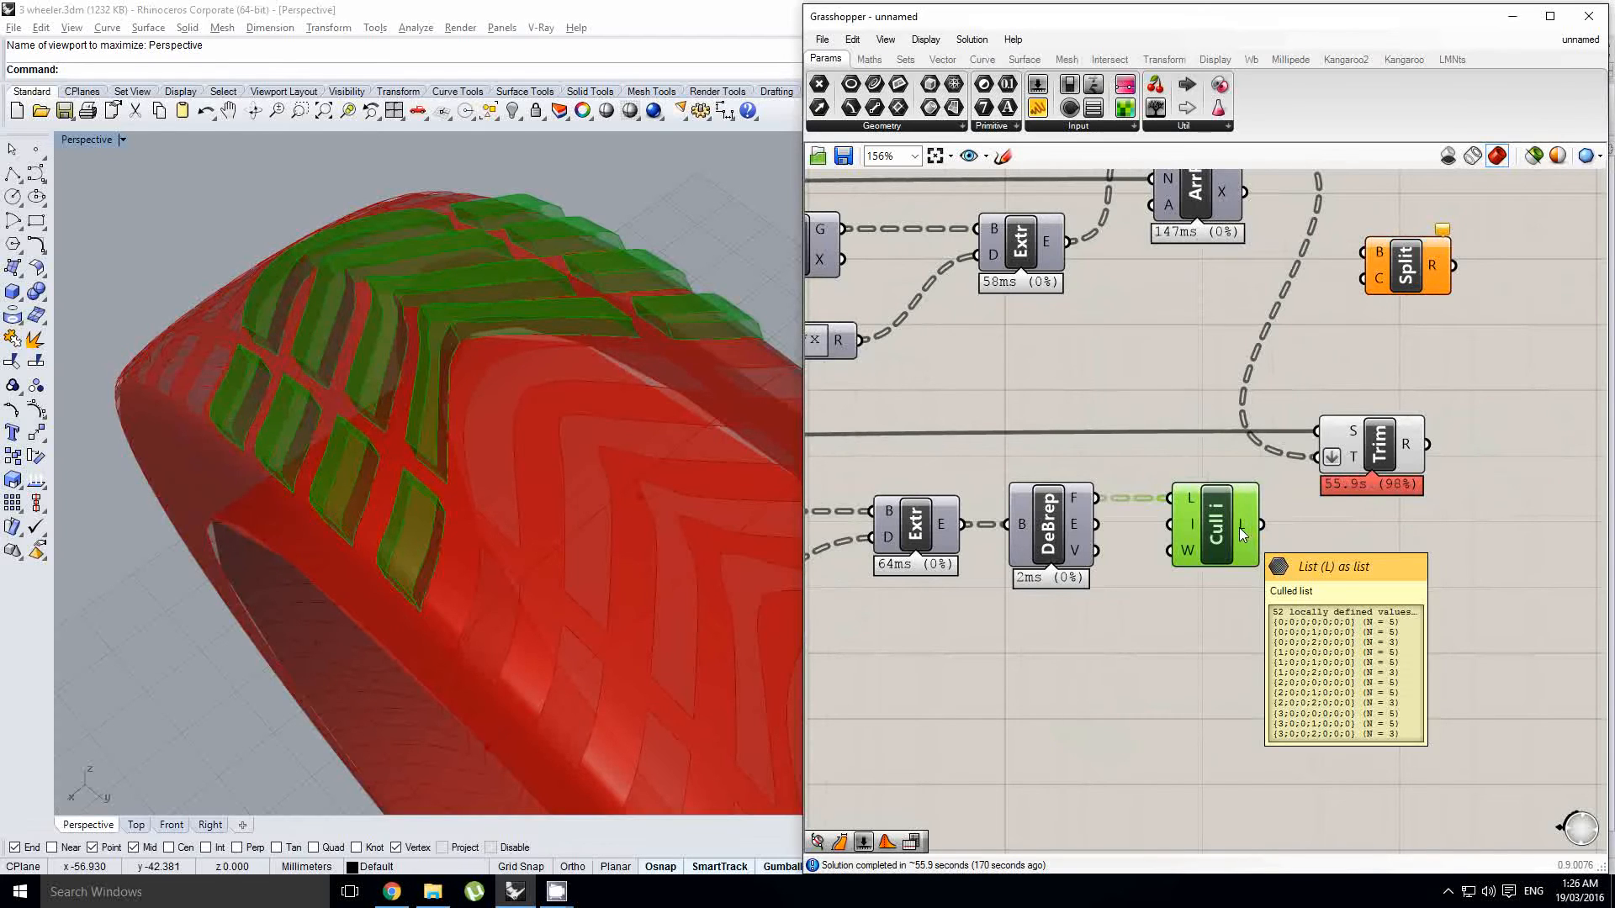
{"action": "right_click_drag", "start_coordinate": [1239, 528], "coordinate": [1255, 535]}
{"action": "left_click", "coordinate": [1262, 599]}
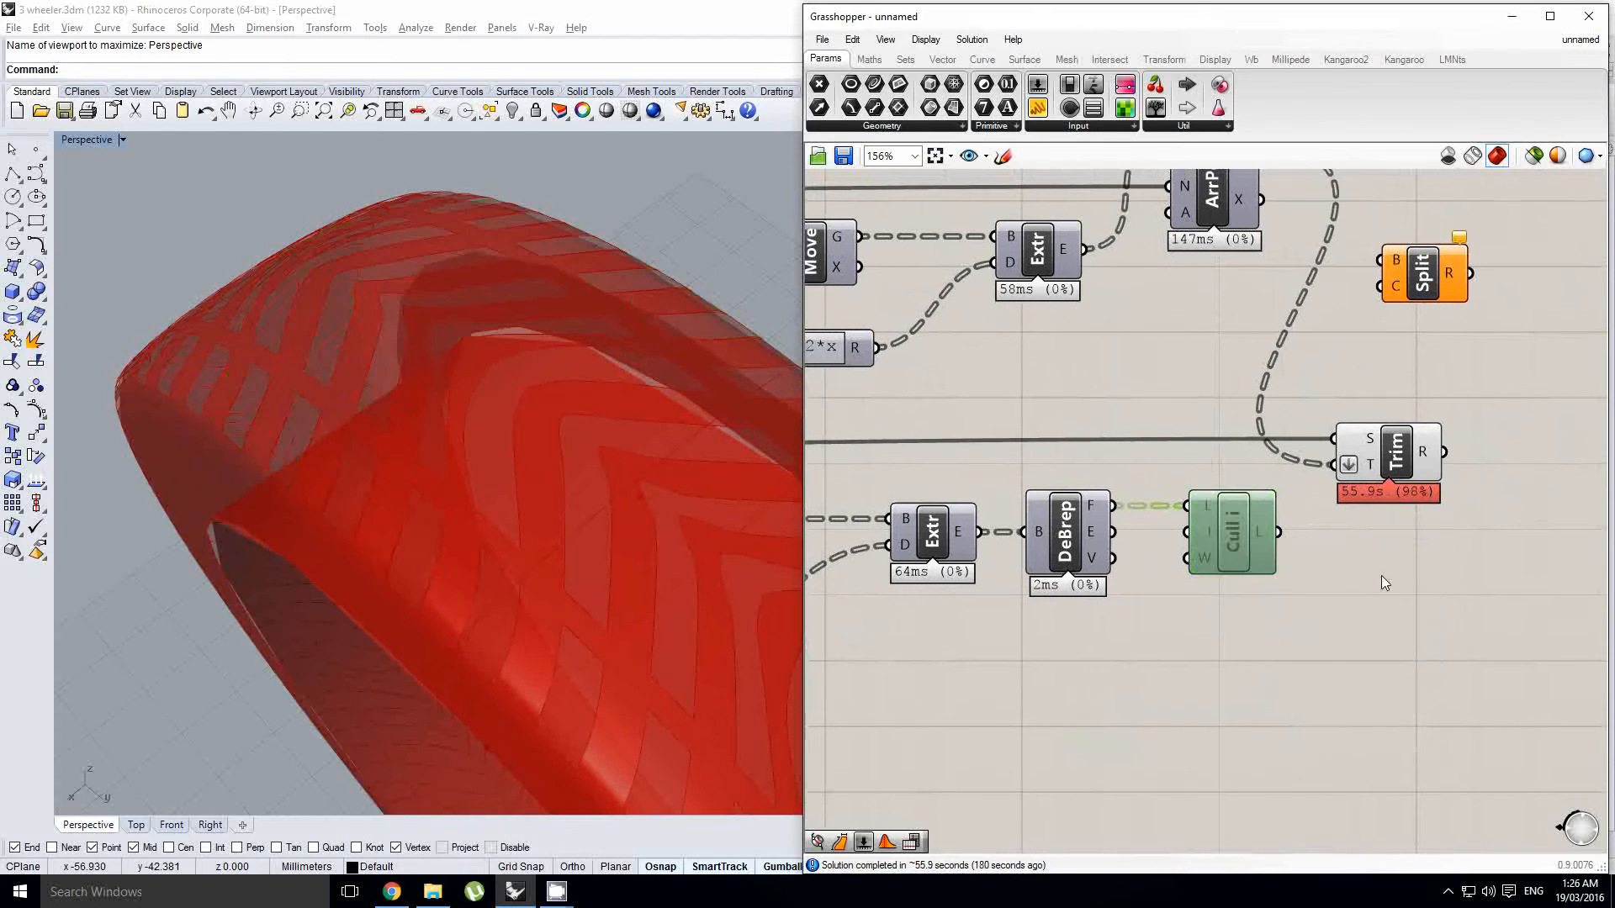
{"action": "middle_click", "coordinate": [1251, 524]}
{"action": "left_click", "coordinate": [1261, 497]}
Step: Add a Brep Join component beyond Cull Index and feed it the culled faces
{"action": "double_click", "coordinate": [1438, 609]}
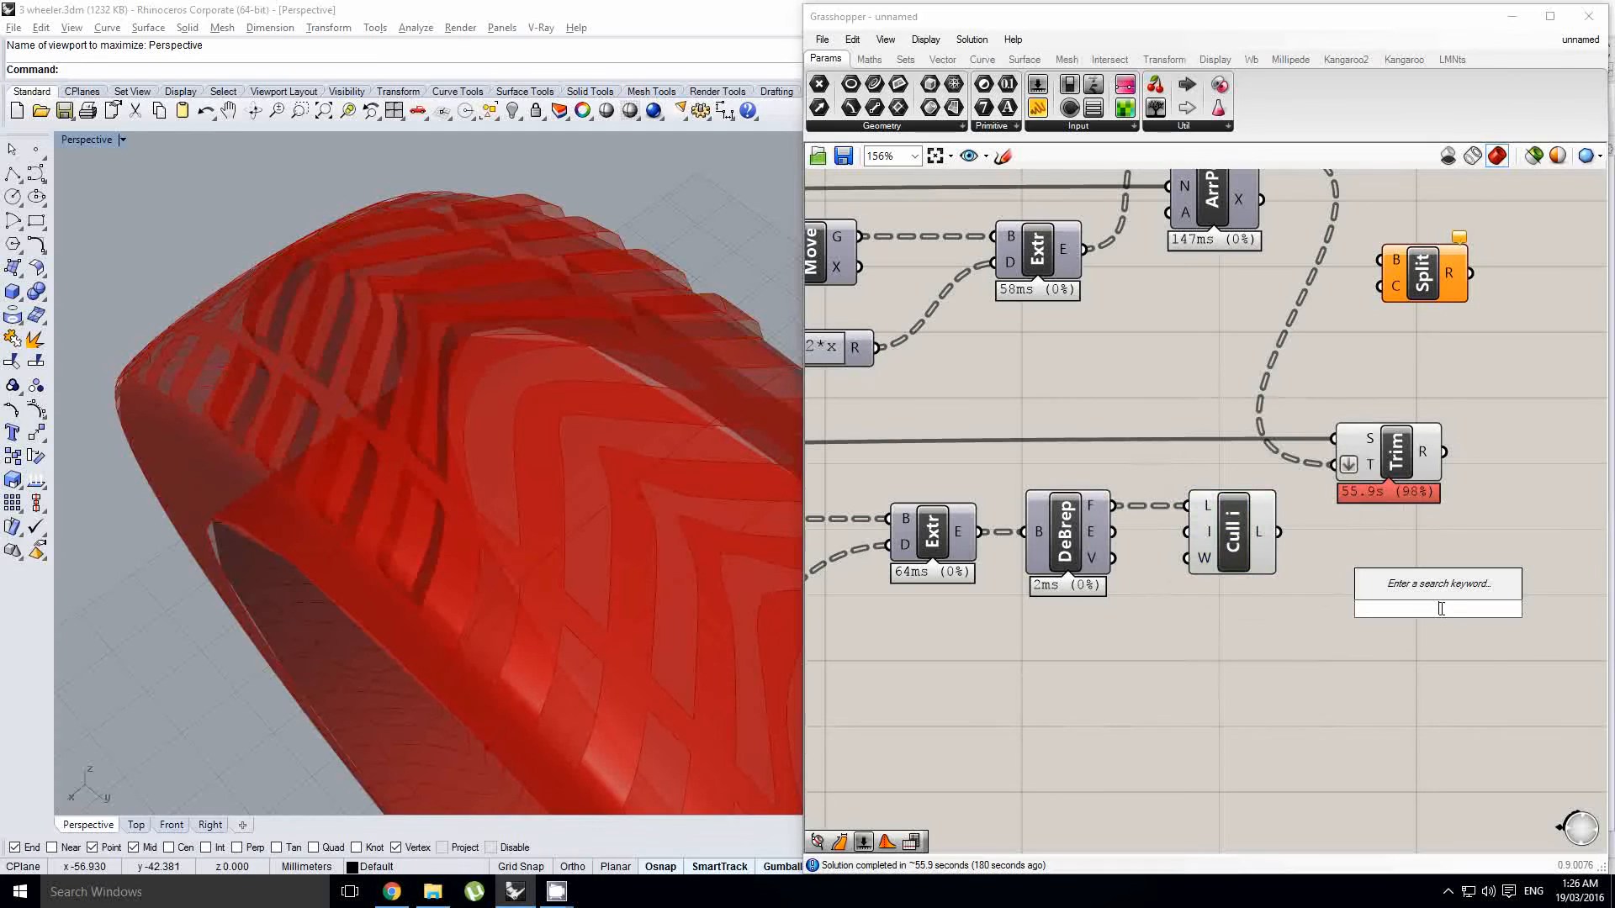
{"action": "type", "text": "brep"}
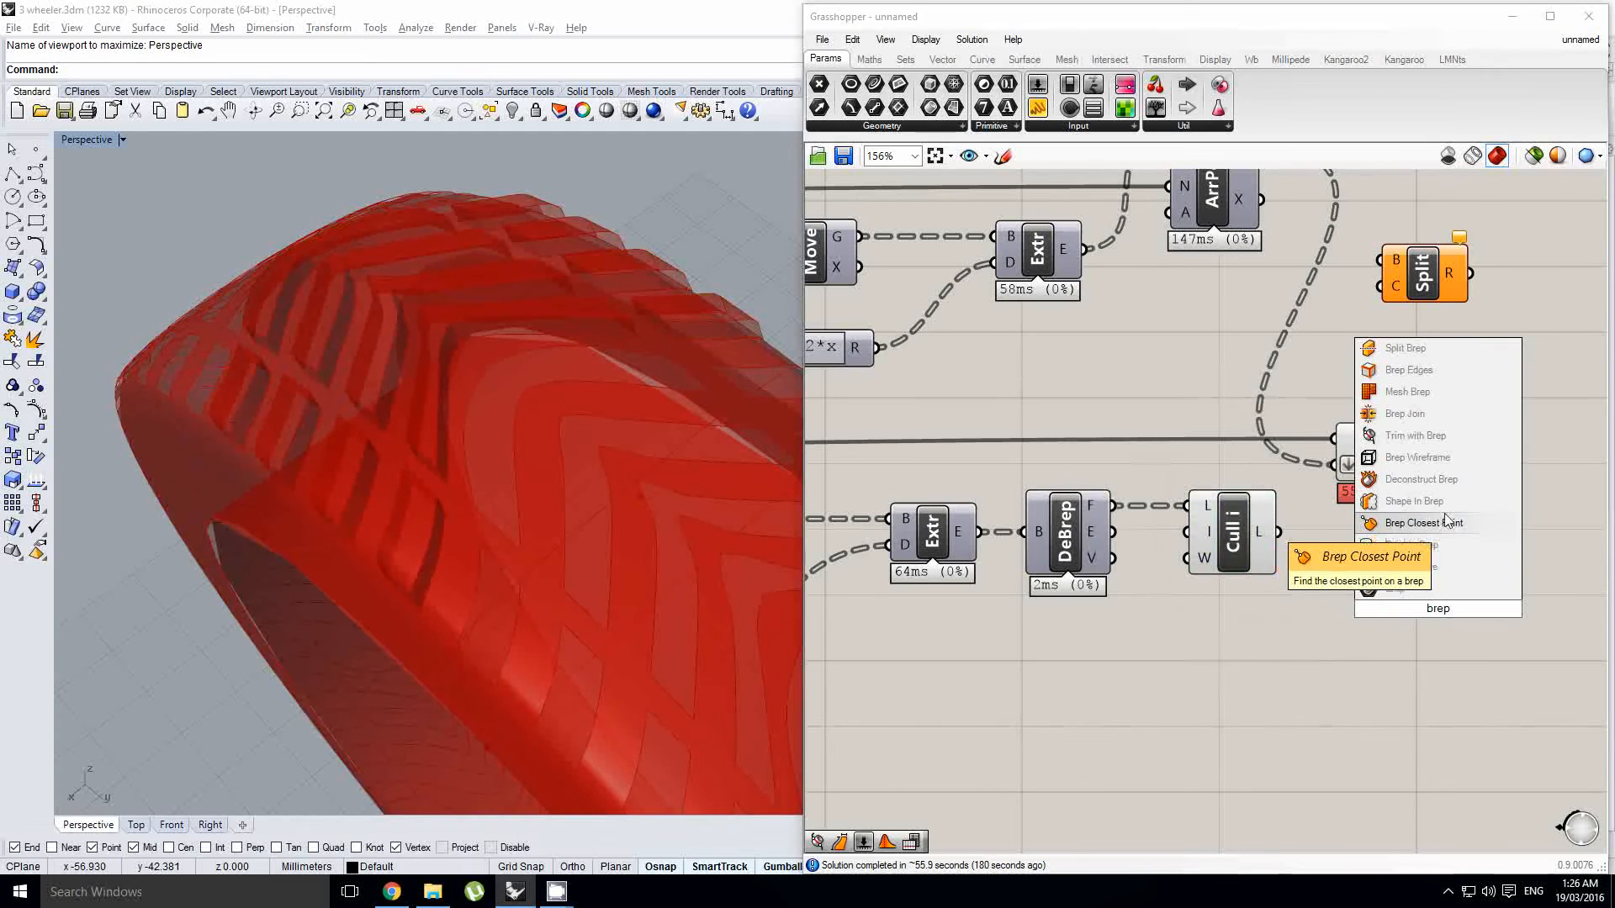
{"action": "left_click", "coordinate": [1406, 414]}
{"action": "scroll", "coordinate": [1299, 525], "scroll_direction": "up", "scroll_amount": 1}
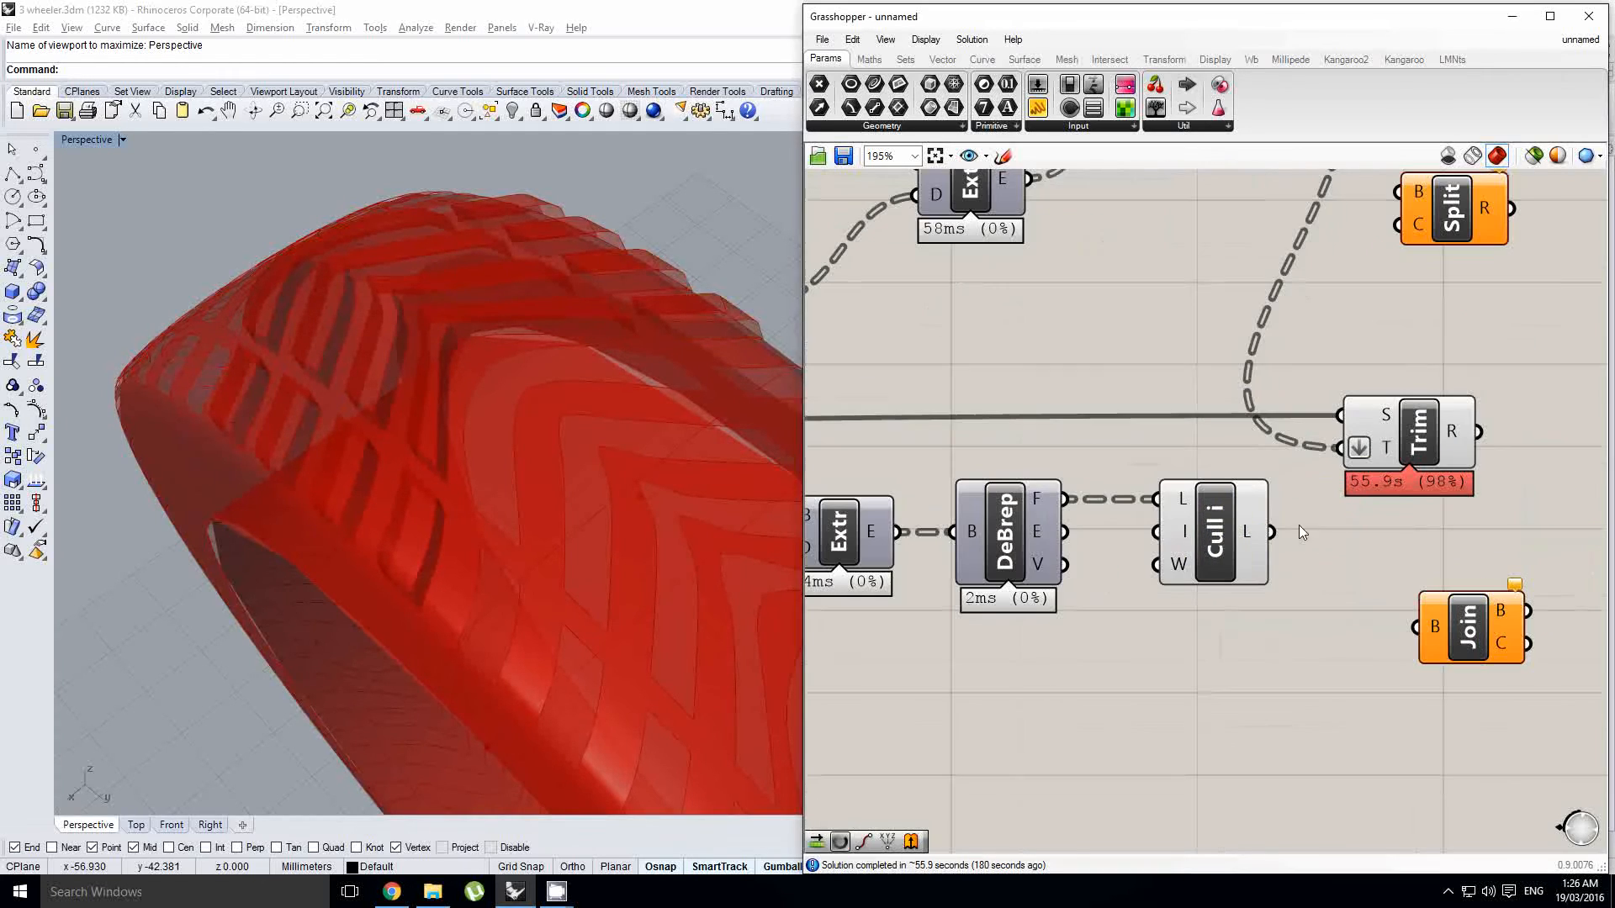
{"action": "left_click_drag", "start_coordinate": [1417, 600], "coordinate": [1420, 614]}
{"action": "left_click_drag", "start_coordinate": [1465, 624], "coordinate": [1432, 584]}
Step: Move the Trim component farther along the canvas and line up Brep Join with Cull Index
{"action": "scroll", "coordinate": [1413, 564], "scroll_direction": "down", "scroll_amount": 1}
{"action": "right_click_drag", "start_coordinate": [1435, 521], "coordinate": [1348, 566]}
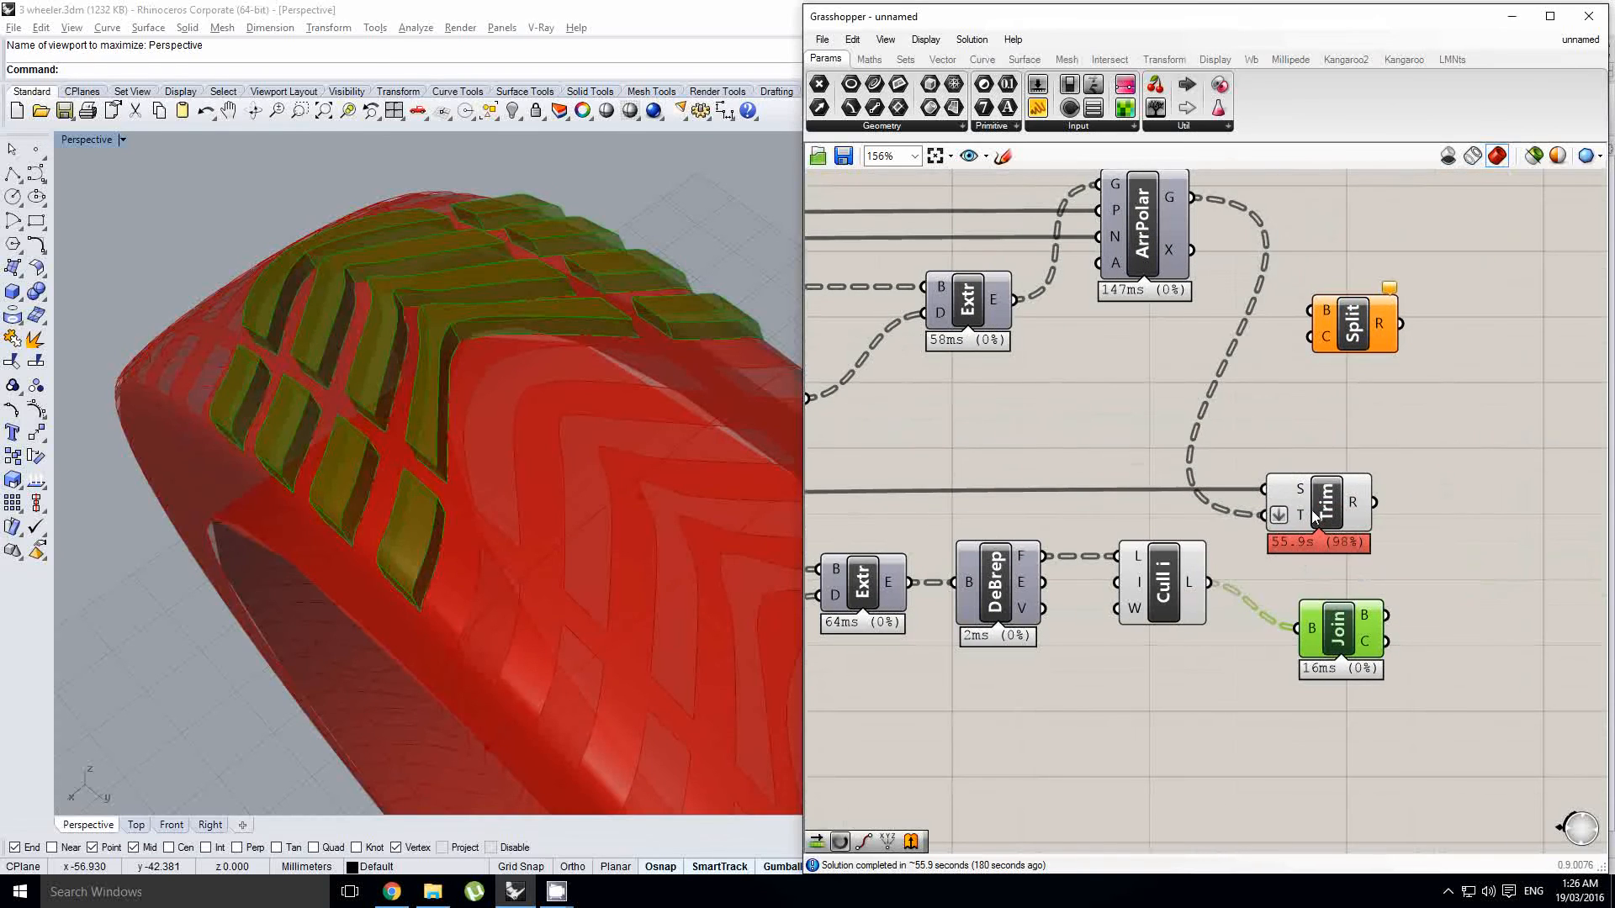
{"action": "left_click_drag", "start_coordinate": [1320, 504], "coordinate": [1438, 469]}
{"action": "left_click_drag", "start_coordinate": [1350, 626], "coordinate": [1326, 582]}
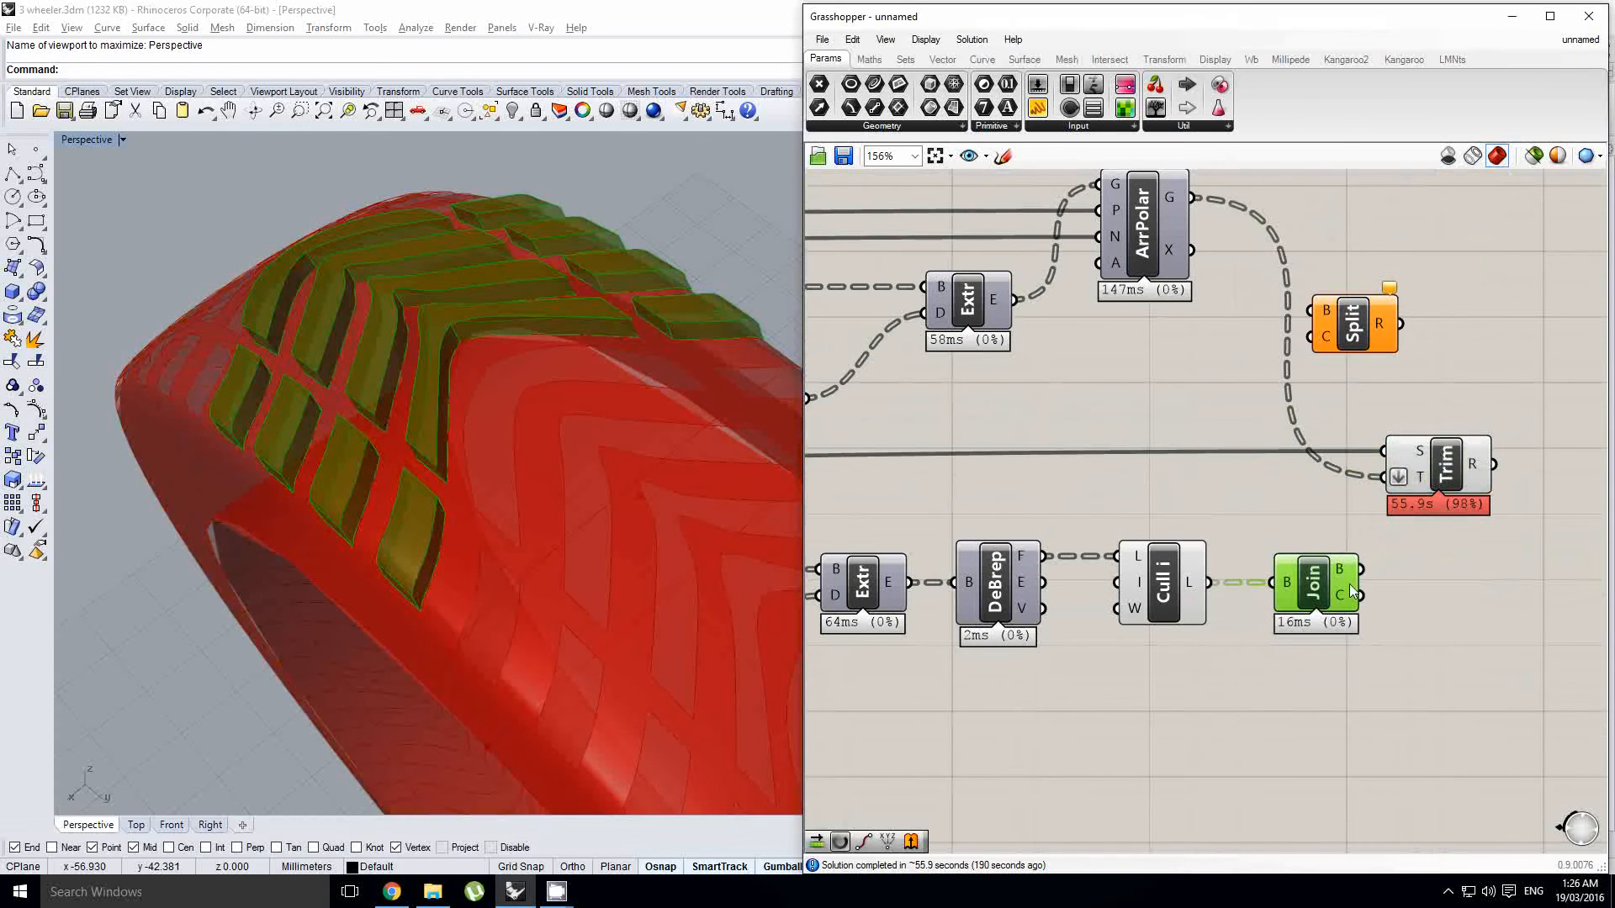
Step: Duplicate the Polar Array beyond Brep Join and feed the joined breps into the copy's geometry input
{"action": "scroll", "coordinate": [1254, 567], "scroll_direction": "down", "scroll_amount": 2}
{"action": "left_click", "coordinate": [1184, 518]}
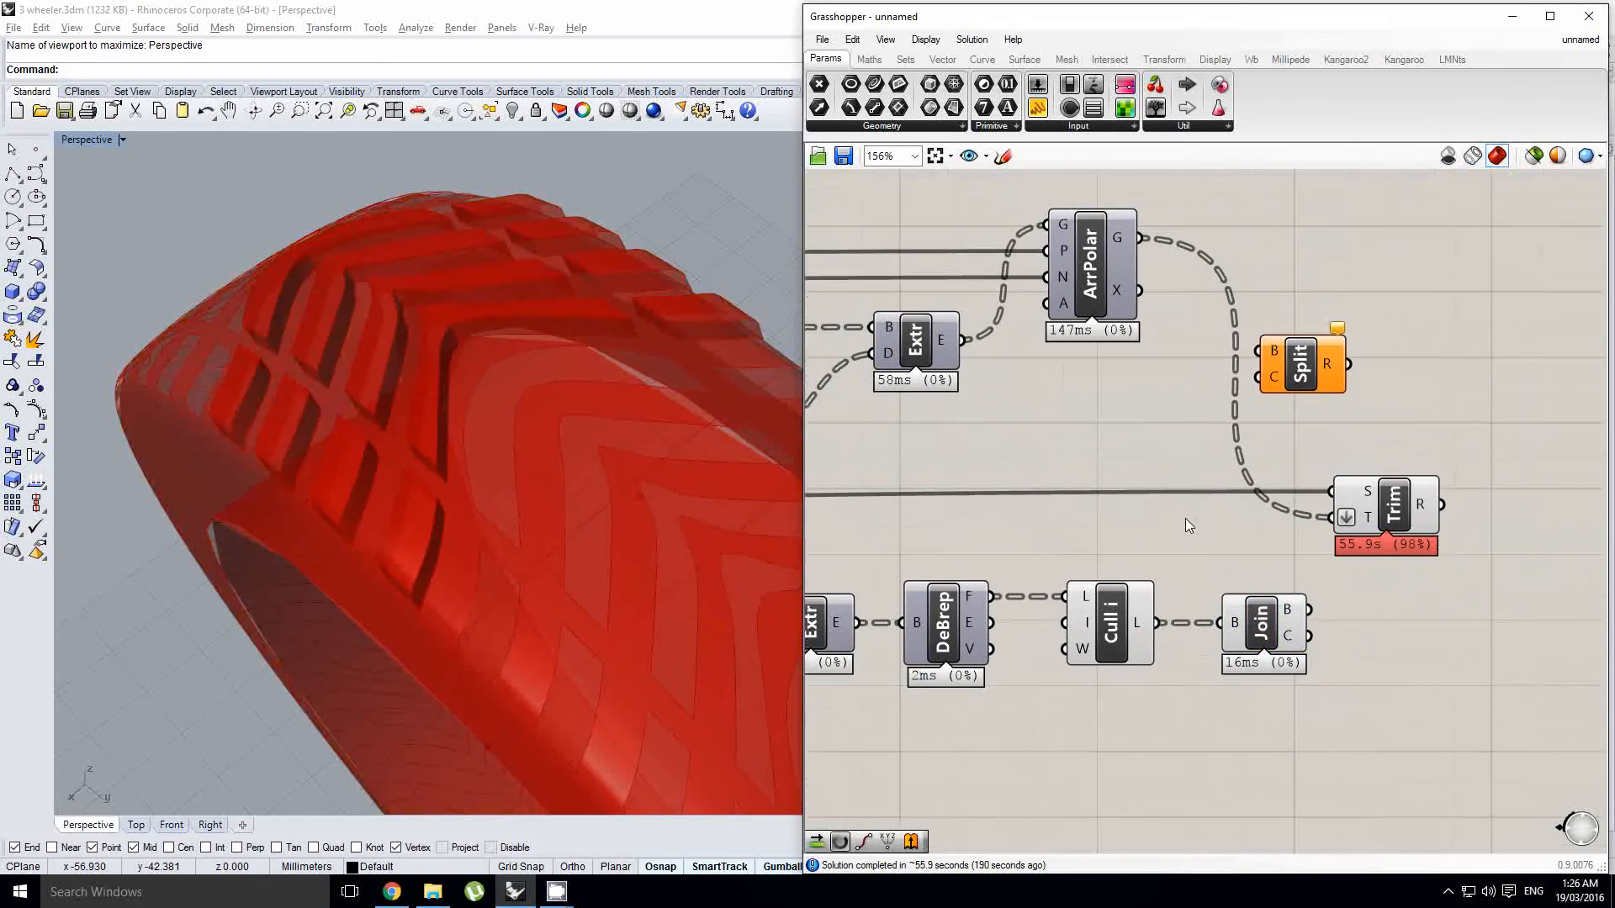
{"action": "left_click_drag", "start_coordinate": [1117, 336], "coordinate": [1411, 642], "text": "alt"}
{"action": "left_click_drag", "start_coordinate": [1329, 594], "coordinate": [1395, 613]}
Step: Turn off the preview of the Cull Index and Brep Join components
{"action": "left_click_drag", "start_coordinate": [1285, 700], "coordinate": [1052, 562]}
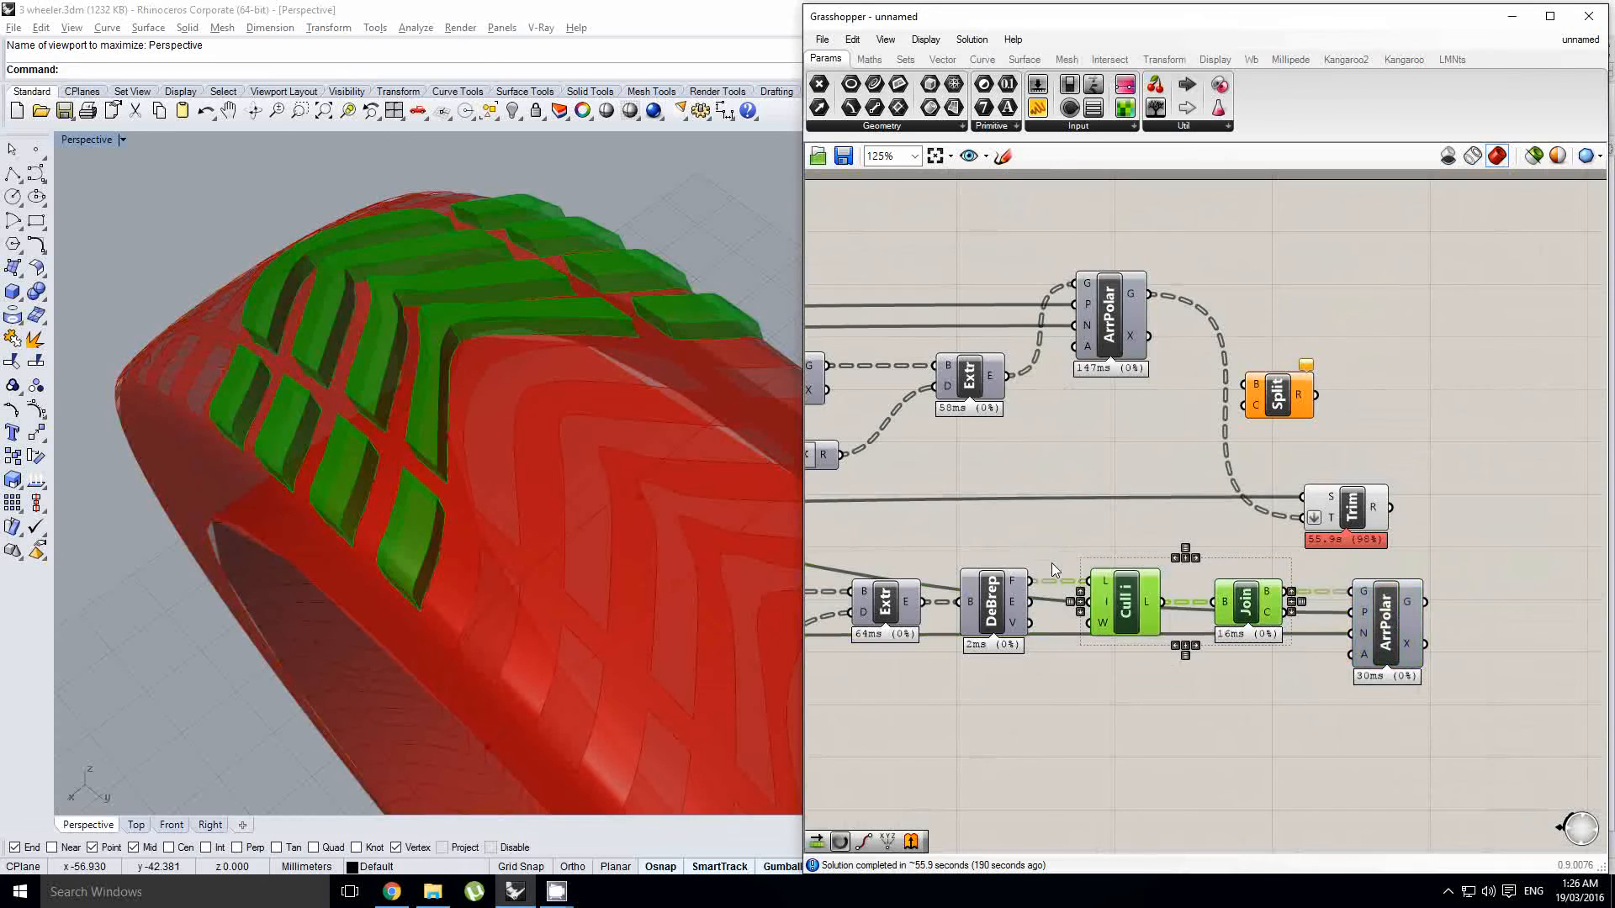
{"action": "middle_click", "coordinate": [1051, 562]}
{"action": "left_click", "coordinate": [1102, 518]}
{"action": "right_click_drag", "start_coordinate": [1202, 514], "coordinate": [1115, 512]}
{"action": "right_click_drag", "start_coordinate": [1398, 557], "coordinate": [1266, 555]}
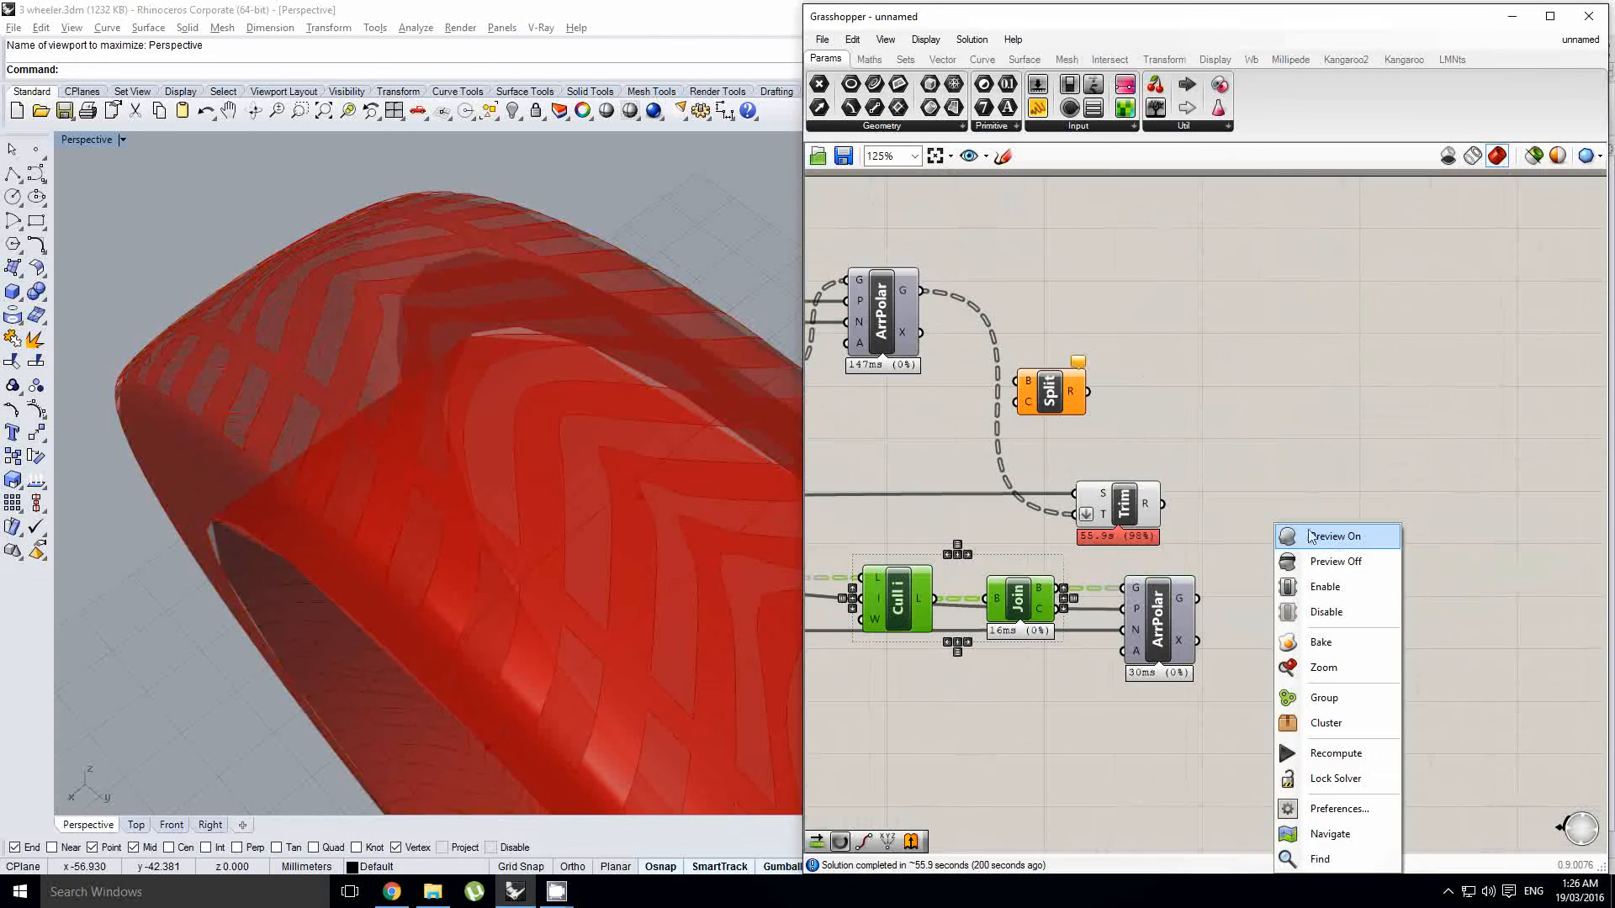
{"action": "left_click", "coordinate": [1263, 511]}
Step: Duplicate the Brep Join component and place the copy beyond Trim and the second Polar Array
{"action": "double_click", "coordinate": [1325, 537]}
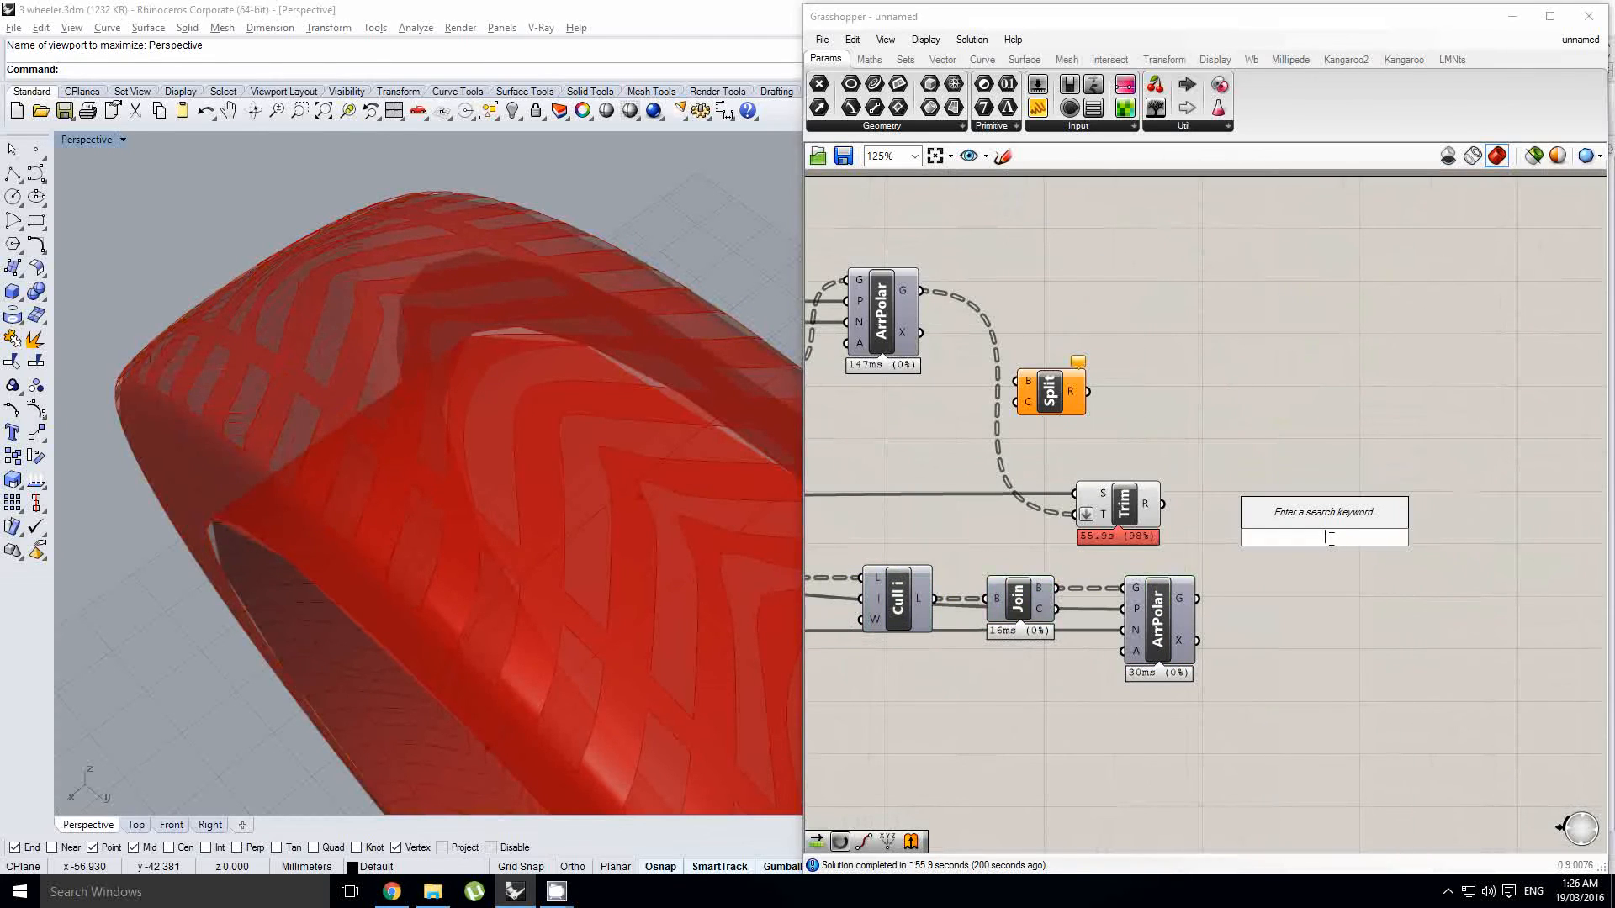
{"action": "key", "text": "Escape"}
{"action": "left_click_drag", "start_coordinate": [1038, 598], "coordinate": [1329, 550], "text": "alt"}
{"action": "scroll", "coordinate": [1239, 580], "scroll_direction": "up", "scroll_amount": 1}
{"action": "right_click_drag", "start_coordinate": [1240, 580], "coordinate": [1242, 577]}
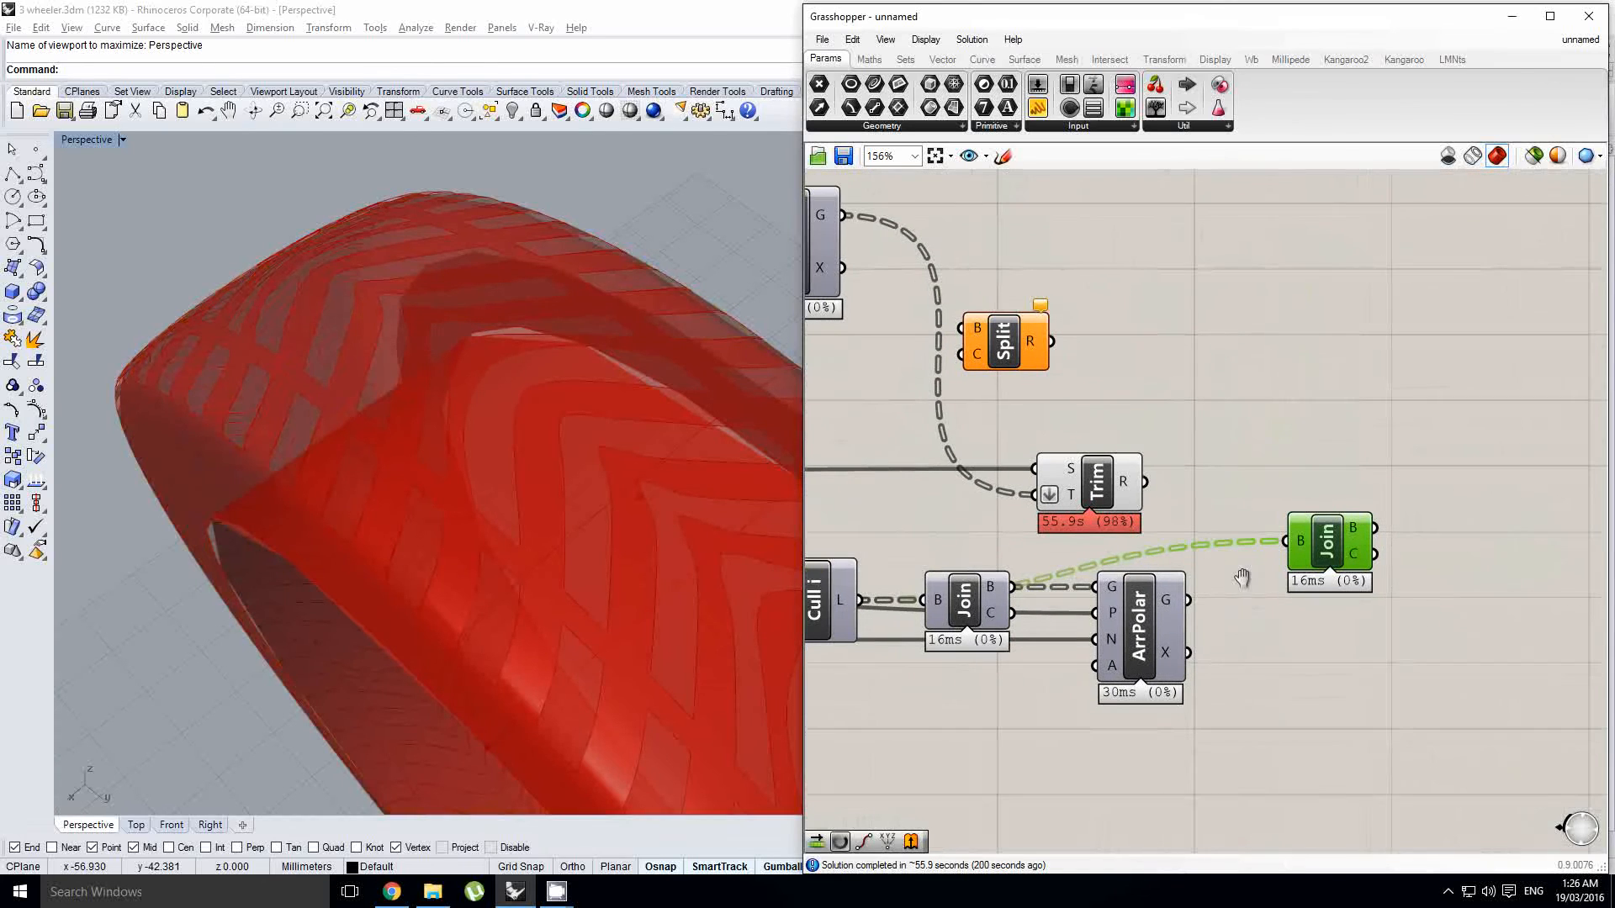
{"action": "right_click", "coordinate": [1167, 600]}
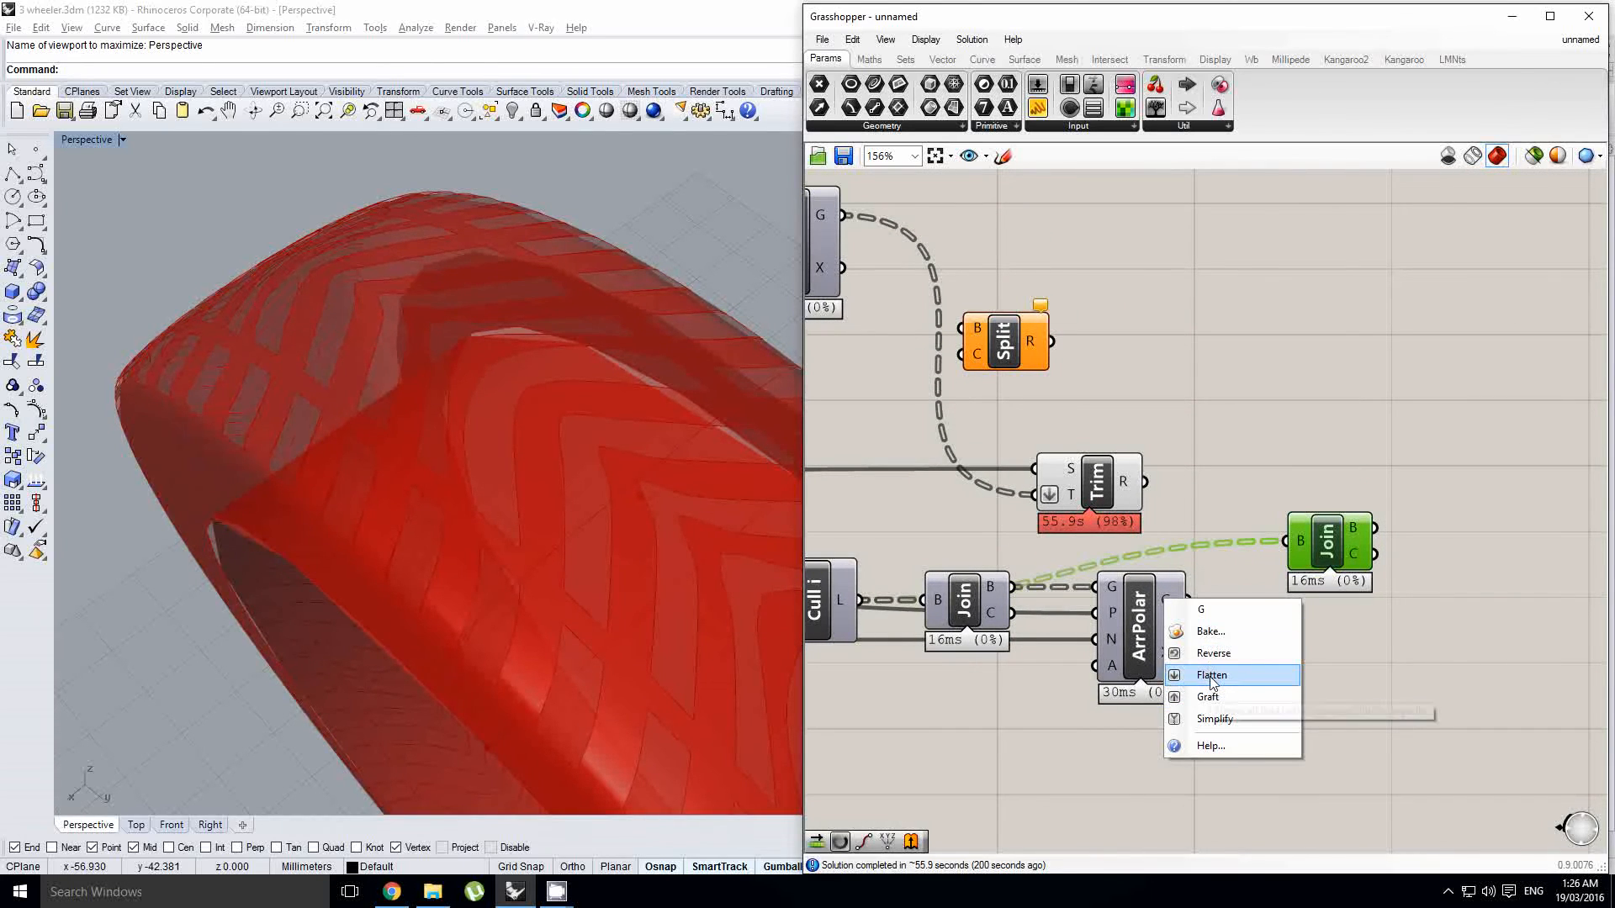
{"action": "left_click", "coordinate": [1223, 578]}
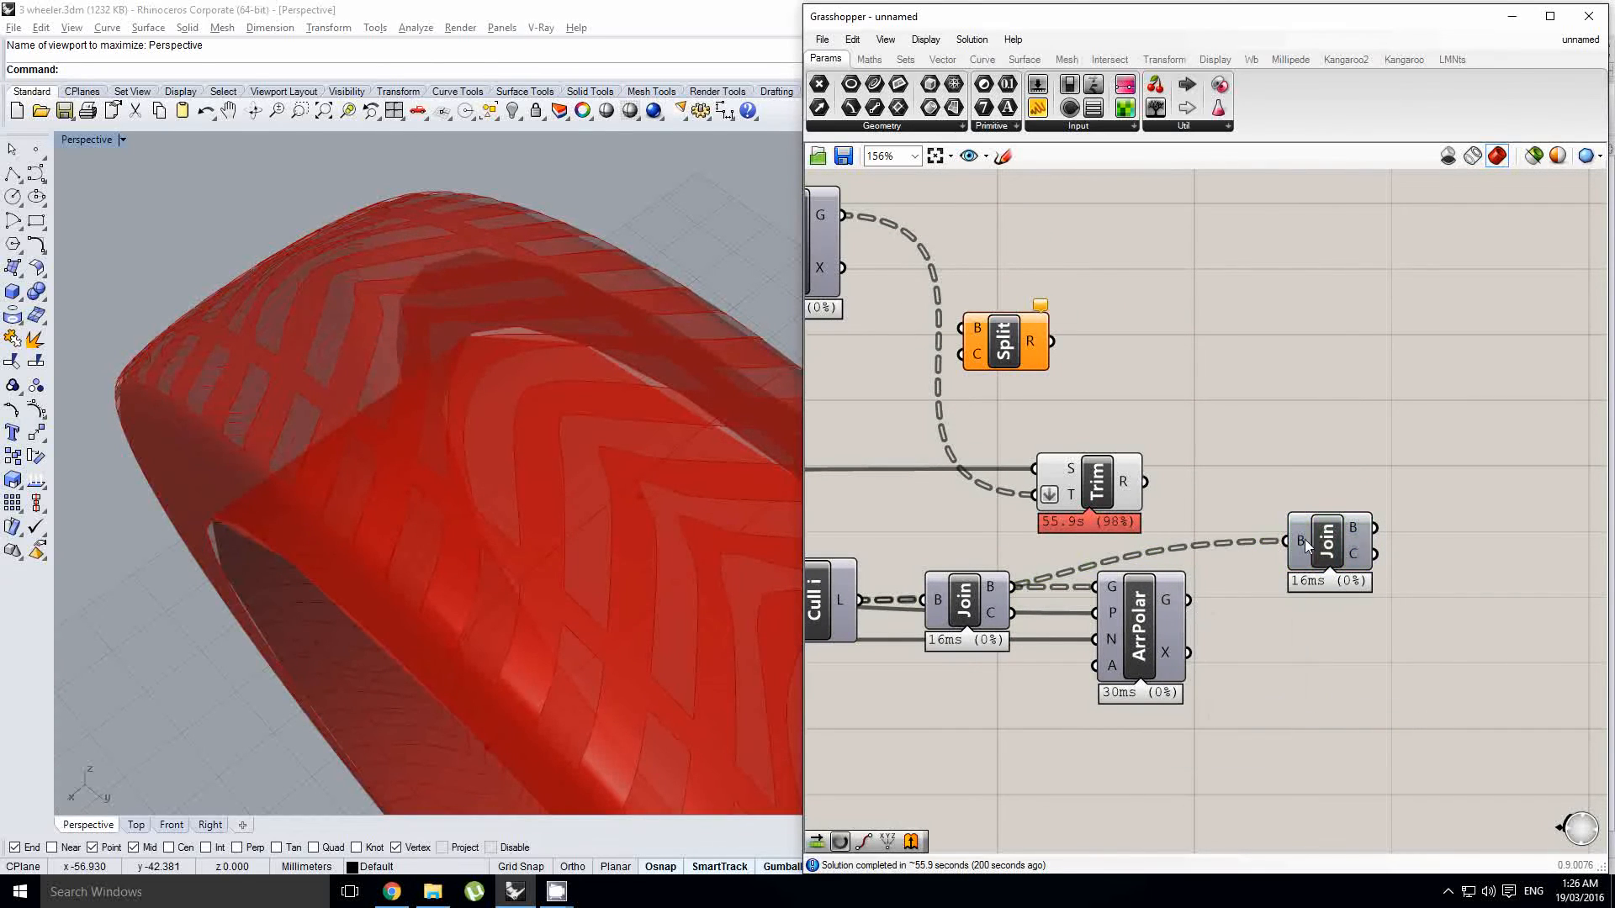
{"action": "left_click_drag", "start_coordinate": [1304, 538], "coordinate": [1355, 527]}
Step: Lock the solver before rewiring the duplicated Brep Join
{"action": "right_click", "coordinate": [1349, 531]}
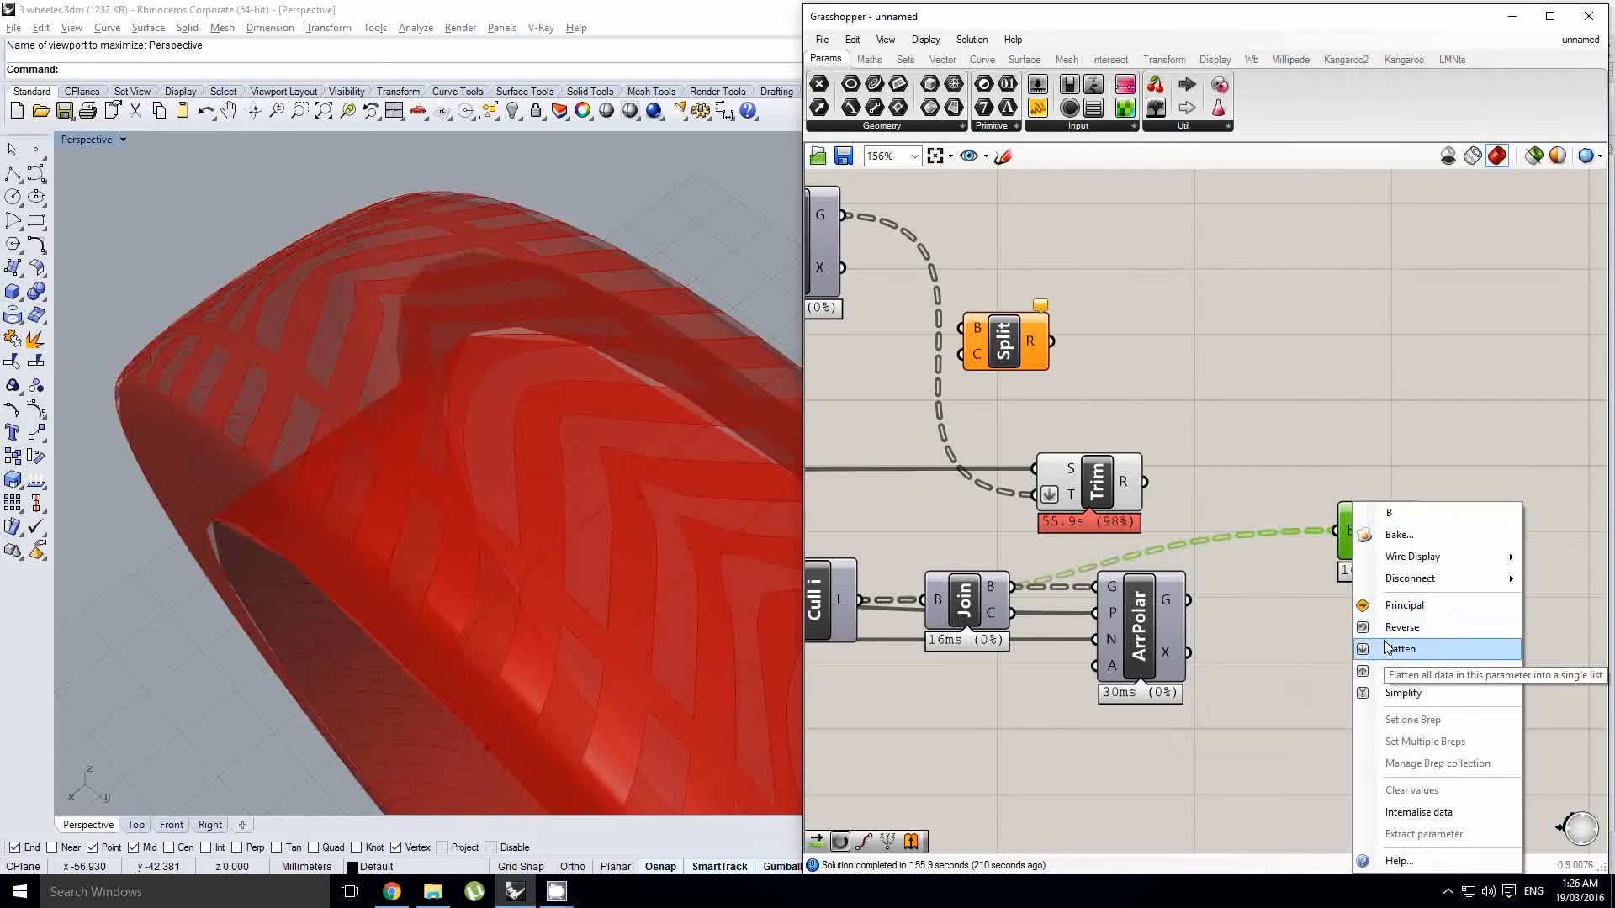
{"action": "left_click", "coordinate": [1314, 497]}
{"action": "middle_click", "coordinate": [1313, 498]}
{"action": "left_click", "coordinate": [1316, 543]}
Step: Flatten the duplicated Join's B input and connect it to the second Polar Array's geometry and the Trim result
{"action": "right_click", "coordinate": [1351, 533]}
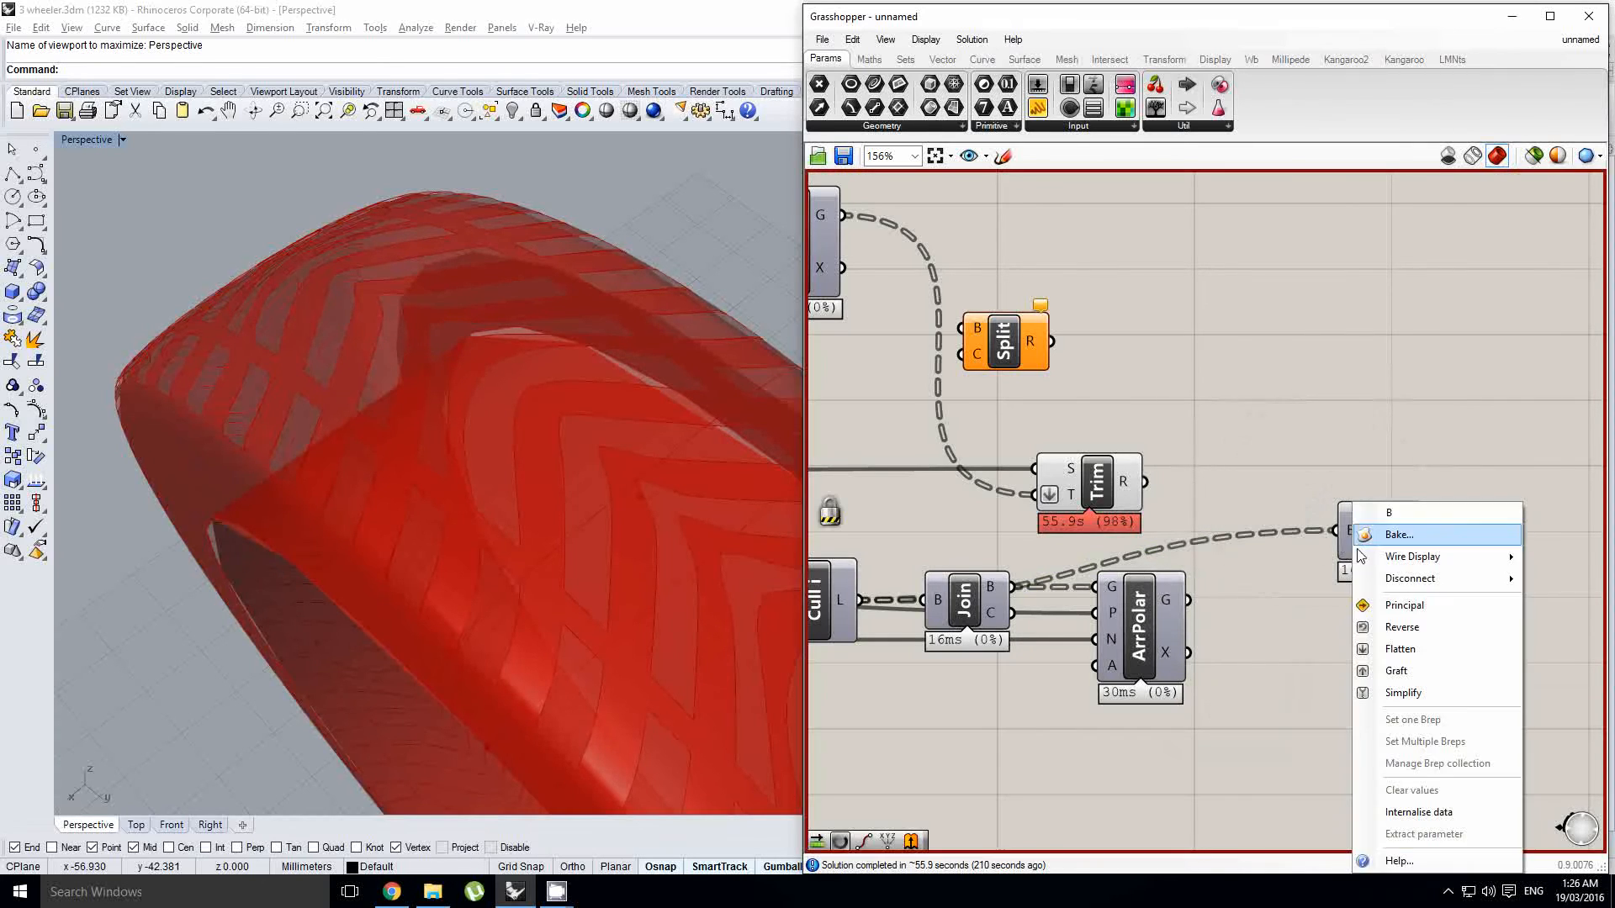
{"action": "left_click", "coordinate": [1399, 648]}
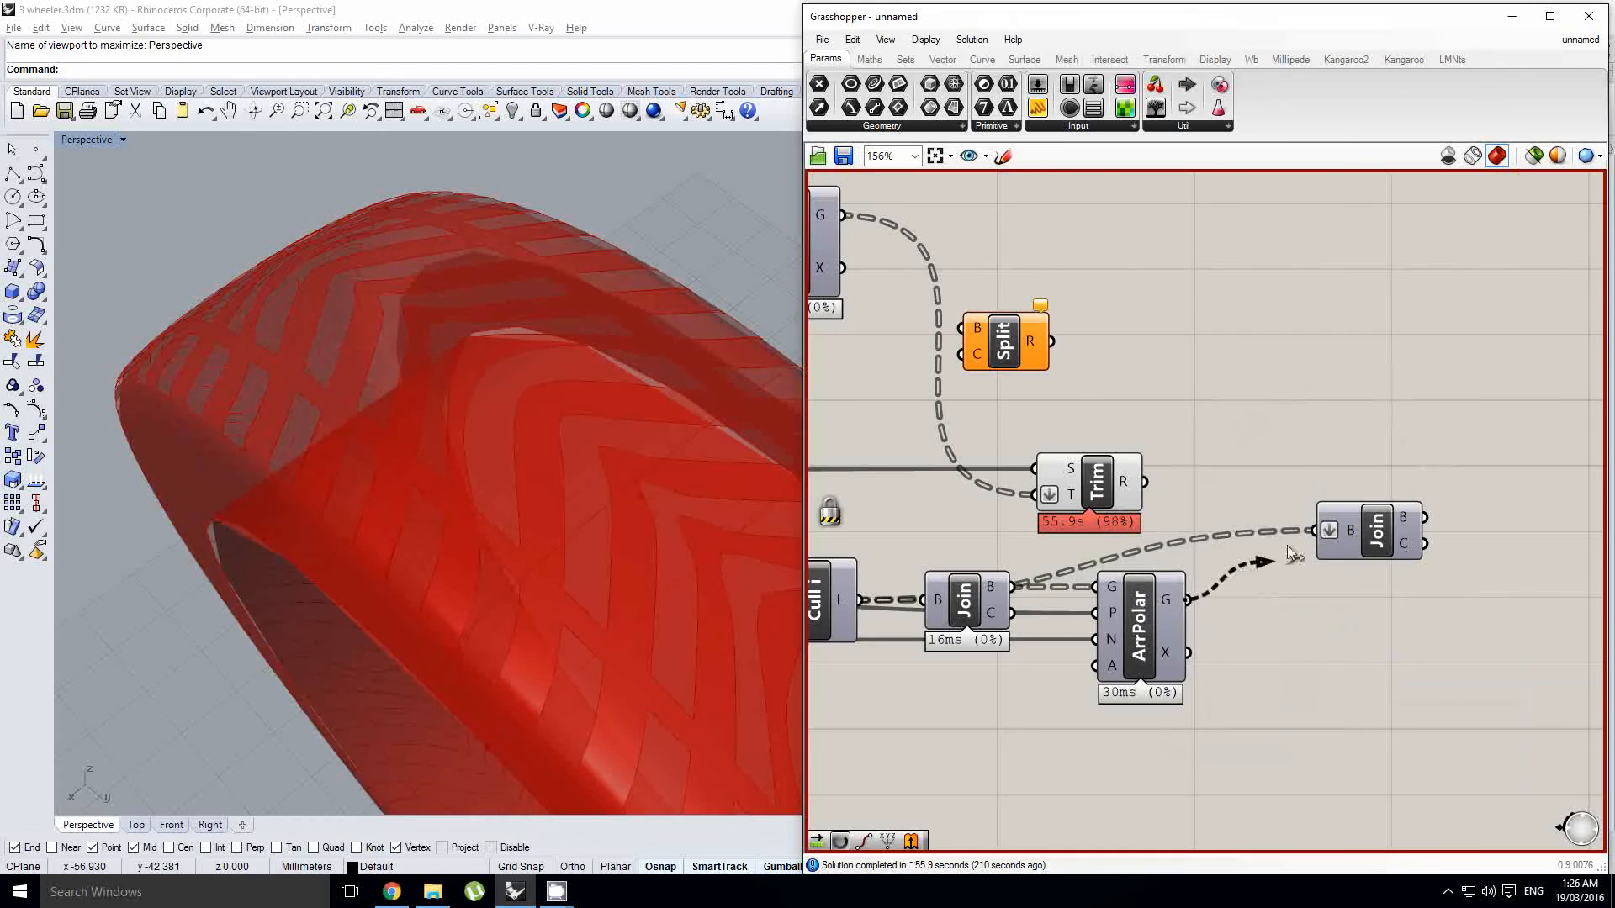
{"action": "left_click_drag", "start_coordinate": [1316, 536], "coordinate": [1315, 531]}
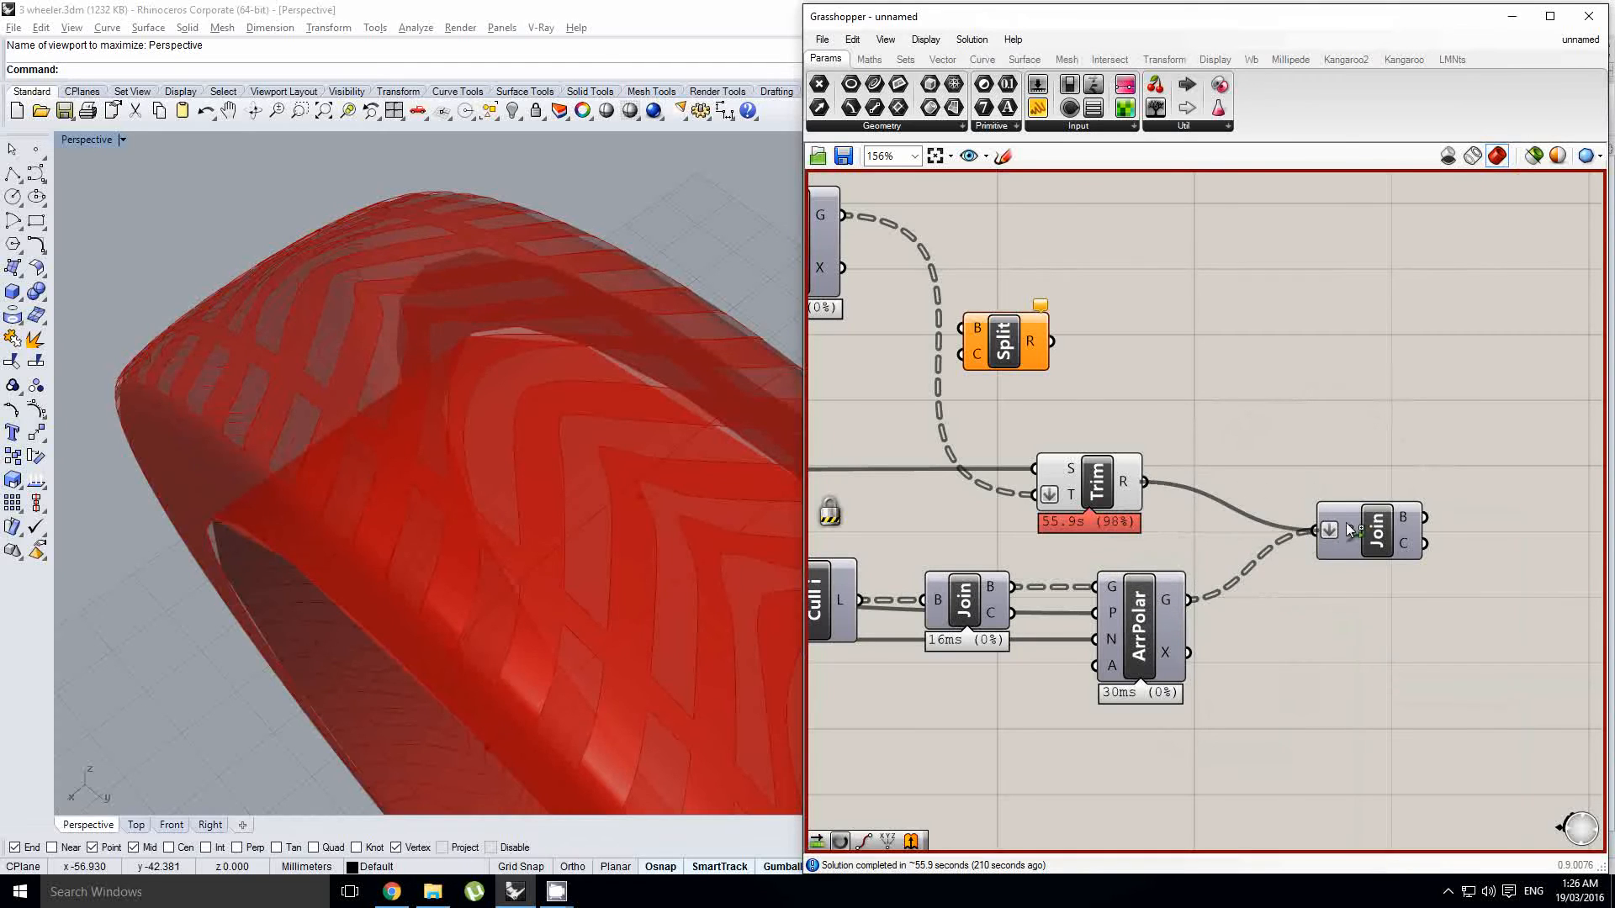
{"action": "right_click_drag", "start_coordinate": [1314, 523], "coordinate": [1377, 534]}
Step: Turn off the preview of the Trim component
{"action": "left_click", "coordinate": [1165, 496]}
{"action": "middle_click", "coordinate": [1166, 498]}
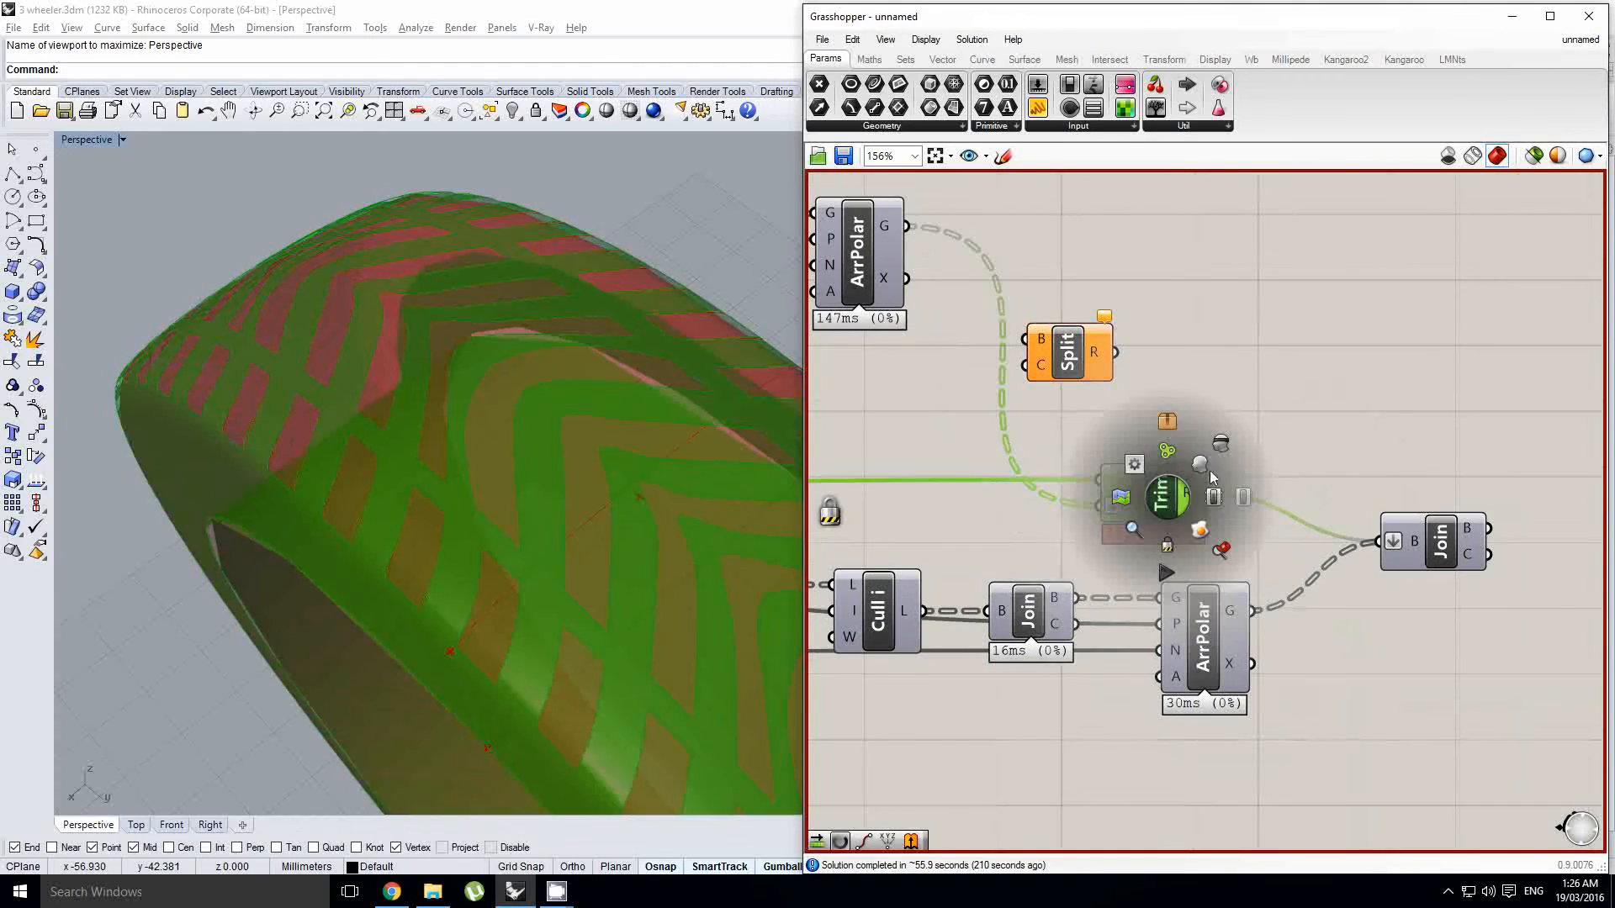
{"action": "left_click", "coordinate": [1224, 452]}
Step: Delete the unused Split component
{"action": "right_click_drag", "start_coordinate": [1132, 406], "coordinate": [1208, 445]}
{"action": "left_click", "coordinate": [1145, 394]}
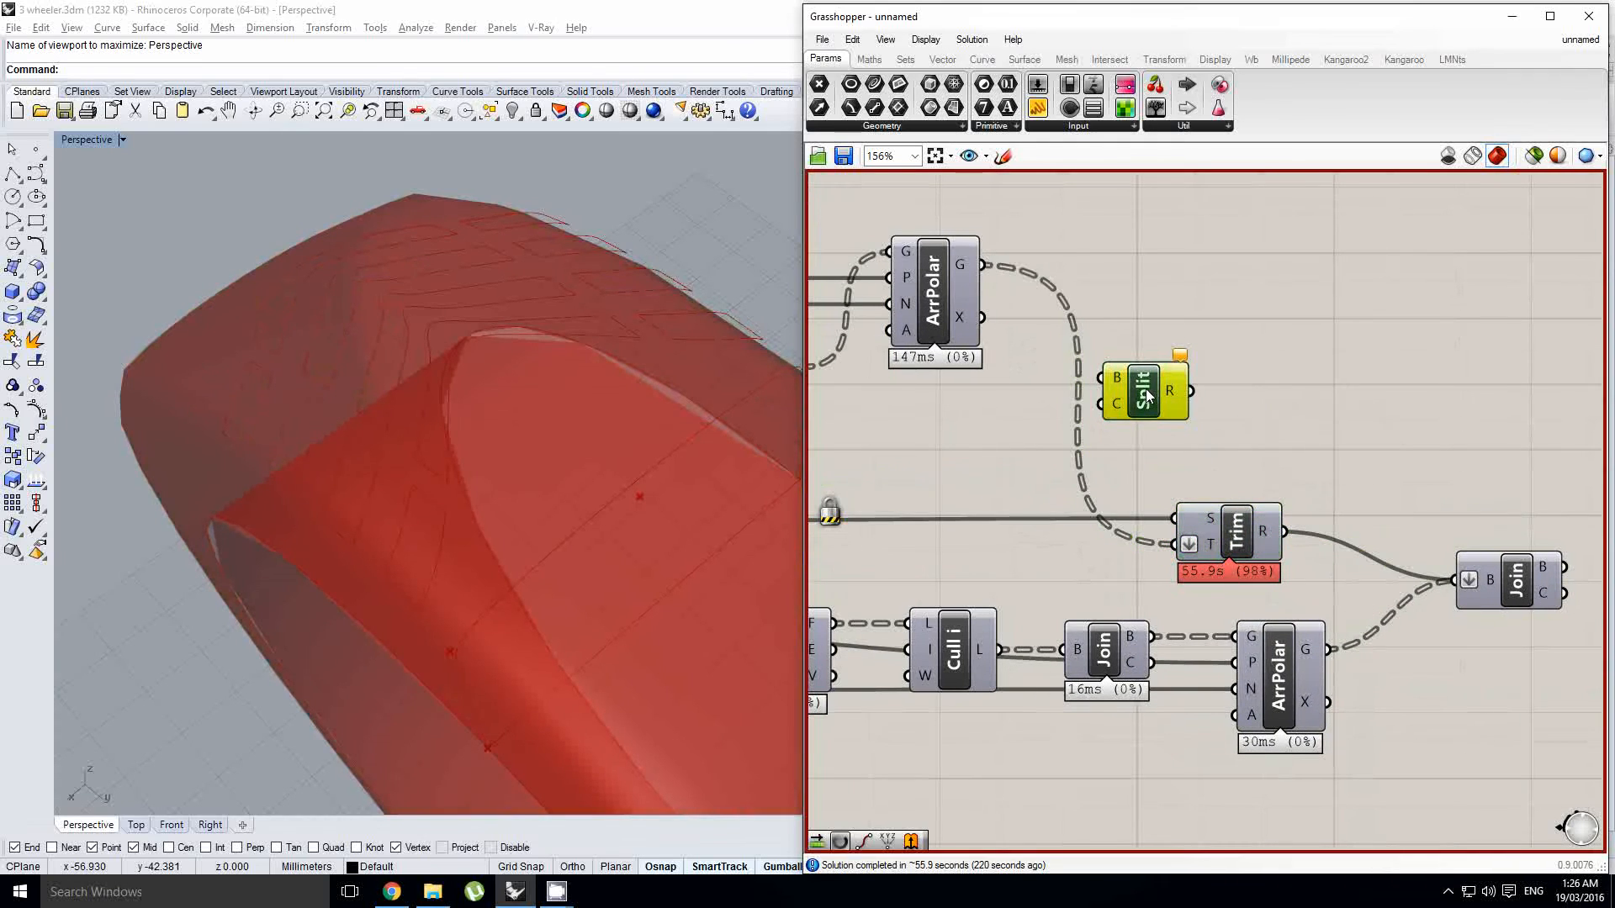
{"action": "key", "text": "Delete"}
Step: Unlock the solver so the final Brep Join is computed
{"action": "right_click_drag", "start_coordinate": [1472, 537], "coordinate": [1331, 538]}
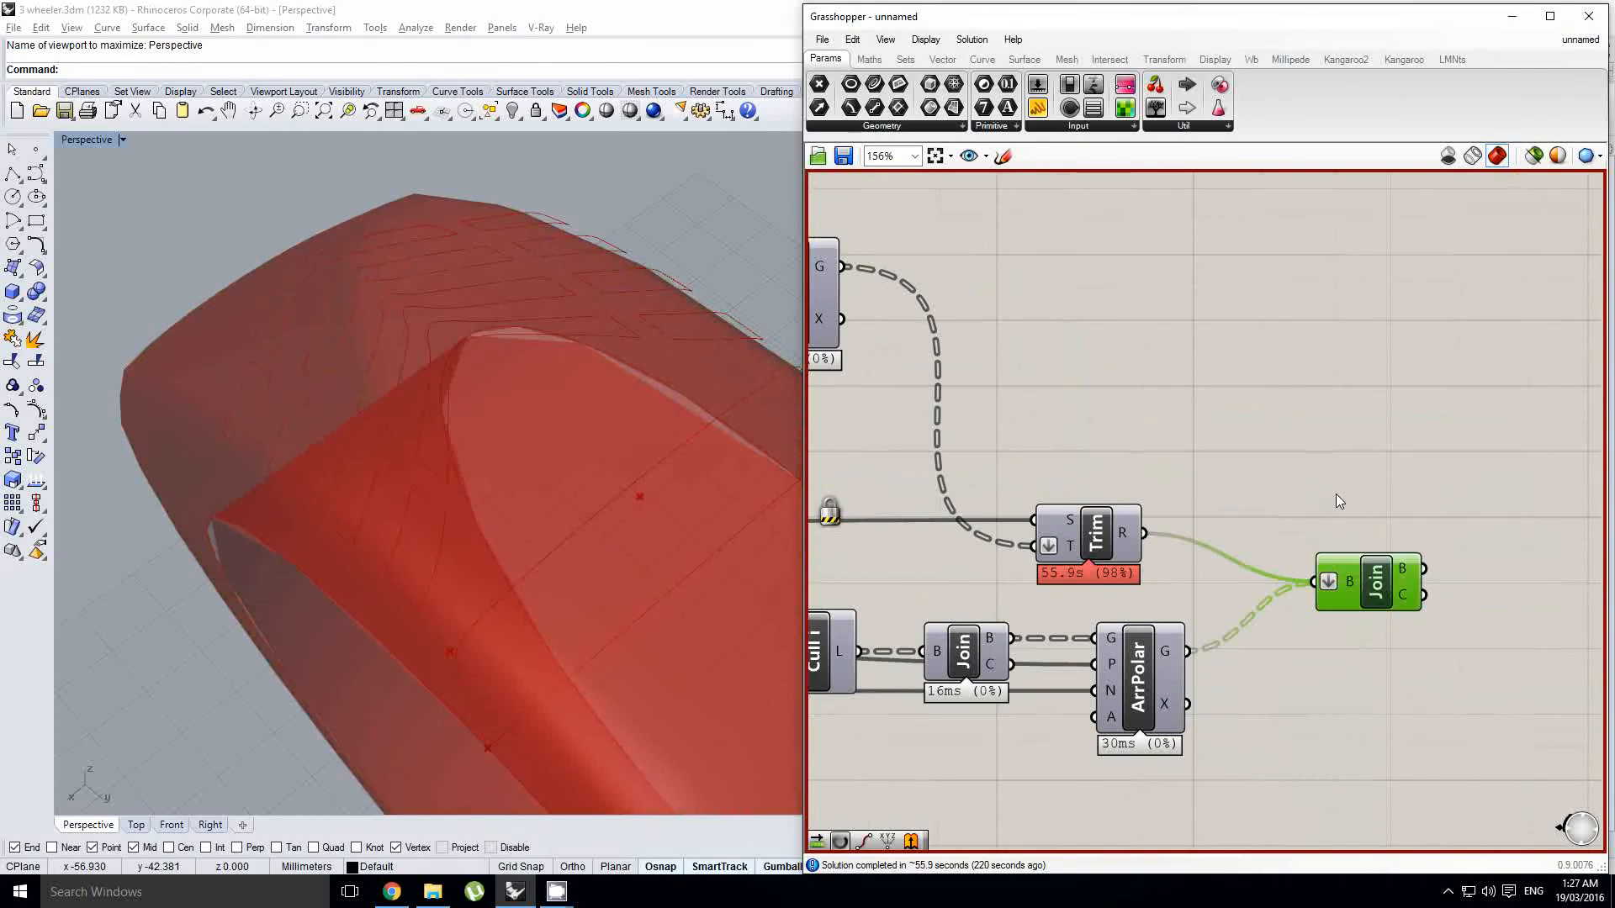
{"action": "middle_click", "coordinate": [1337, 498]}
{"action": "left_click", "coordinate": [1385, 493]}
{"action": "middle_click", "coordinate": [1359, 587]}
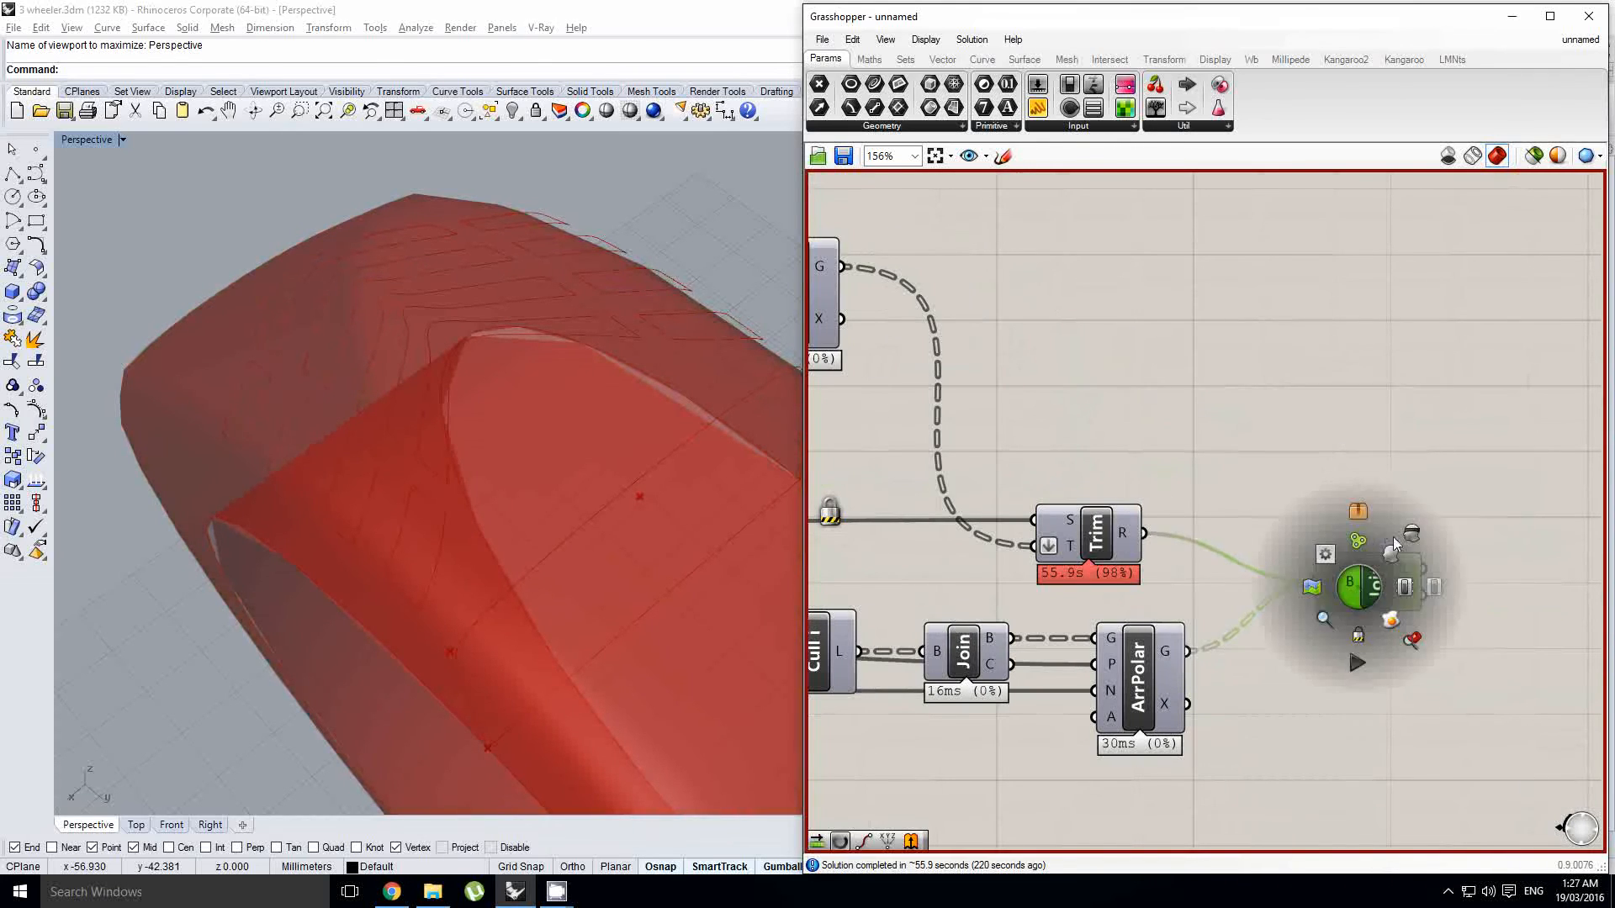
{"action": "middle_click", "coordinate": [1354, 421]}
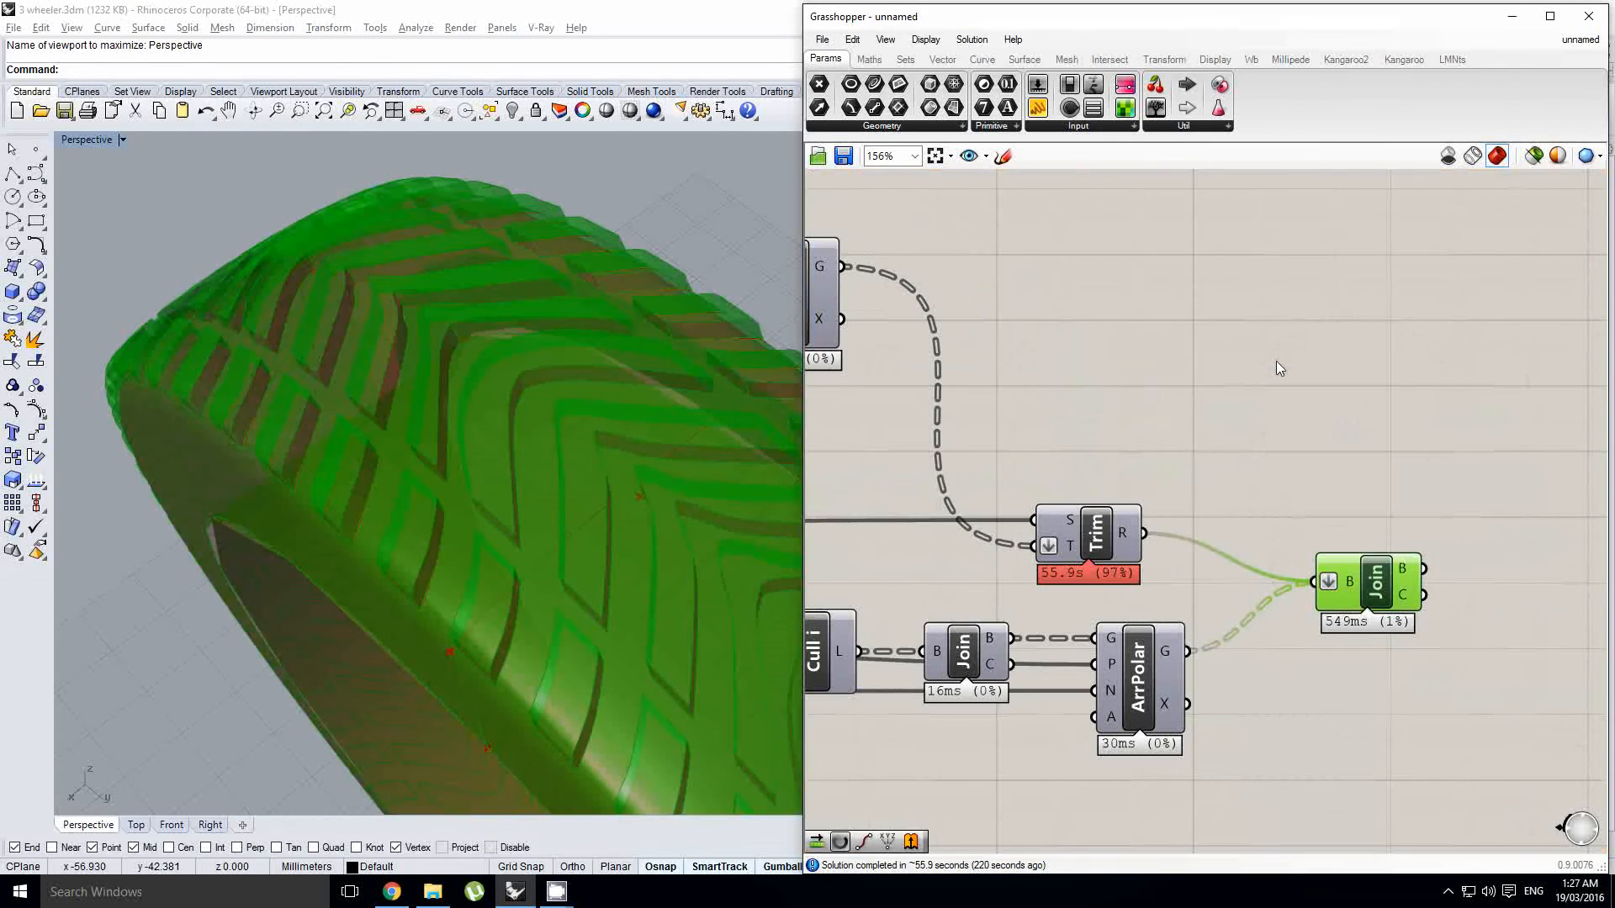
Step: Inspect the joined tire tread in the viewport and read the final Join's brep output
{"action": "right_click_drag", "start_coordinate": [246, 349], "coordinate": [471, 379]}
{"action": "right_click_drag", "start_coordinate": [1434, 570], "coordinate": [1278, 539]}
{"action": "scroll", "coordinate": [1278, 540], "scroll_direction": "up", "scroll_amount": 1}
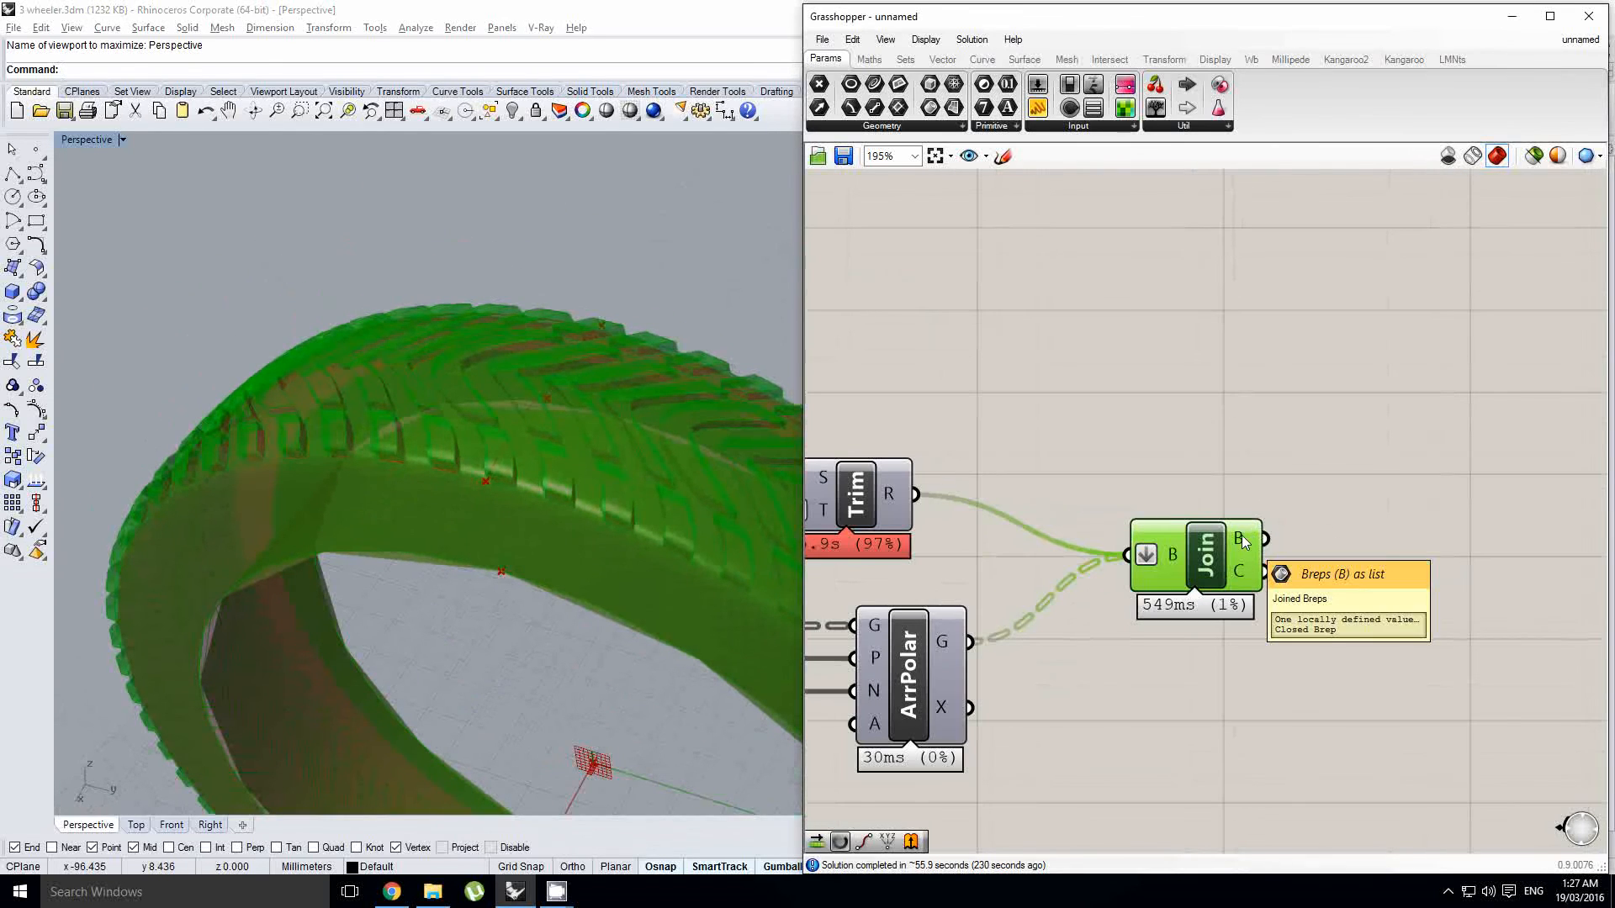
Step: Bake the joined tire into Rhino and turn off the final Join's preview
{"action": "right_click_drag", "start_coordinate": [751, 472], "coordinate": [587, 411]}
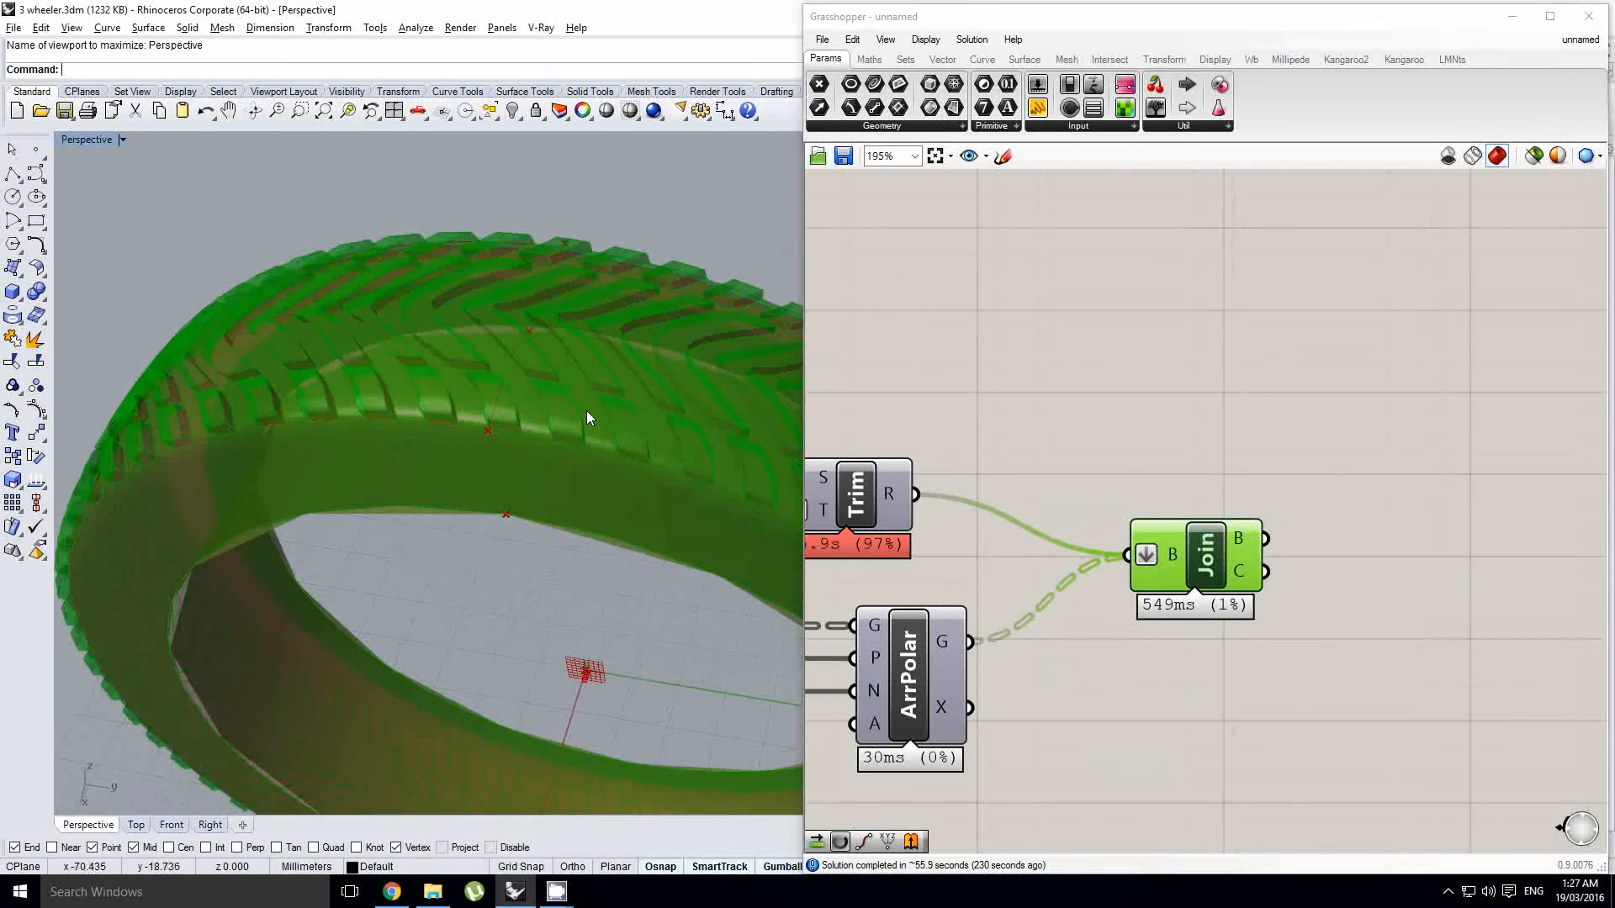
{"action": "middle_click", "coordinate": [1212, 534]}
{"action": "left_click", "coordinate": [1245, 564]}
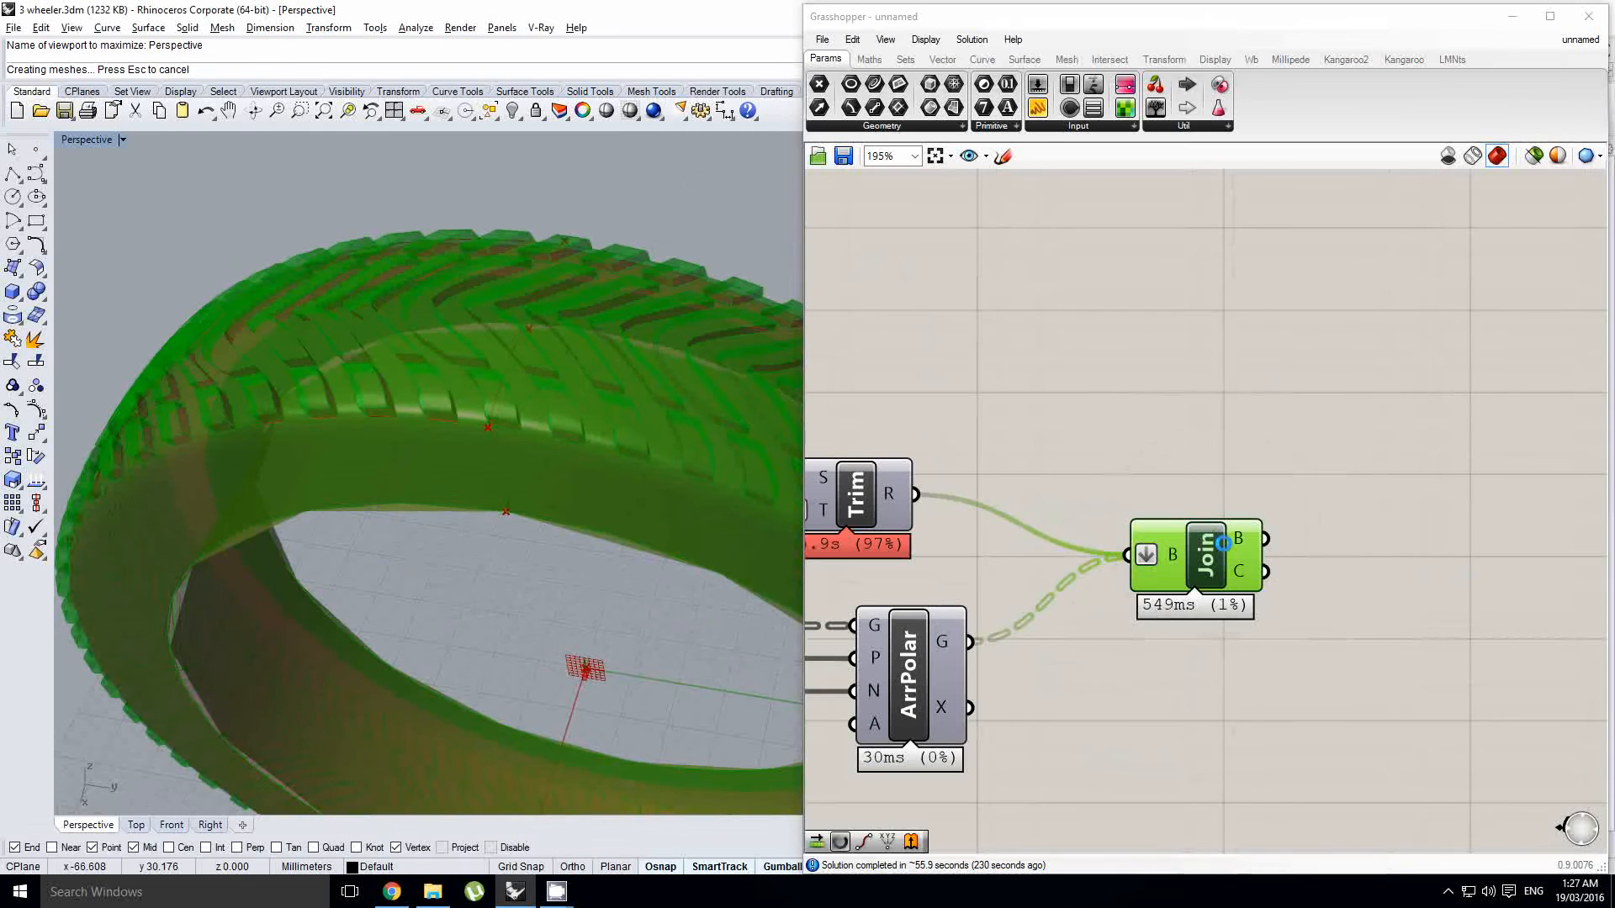
{"action": "middle_click", "coordinate": [1220, 523]}
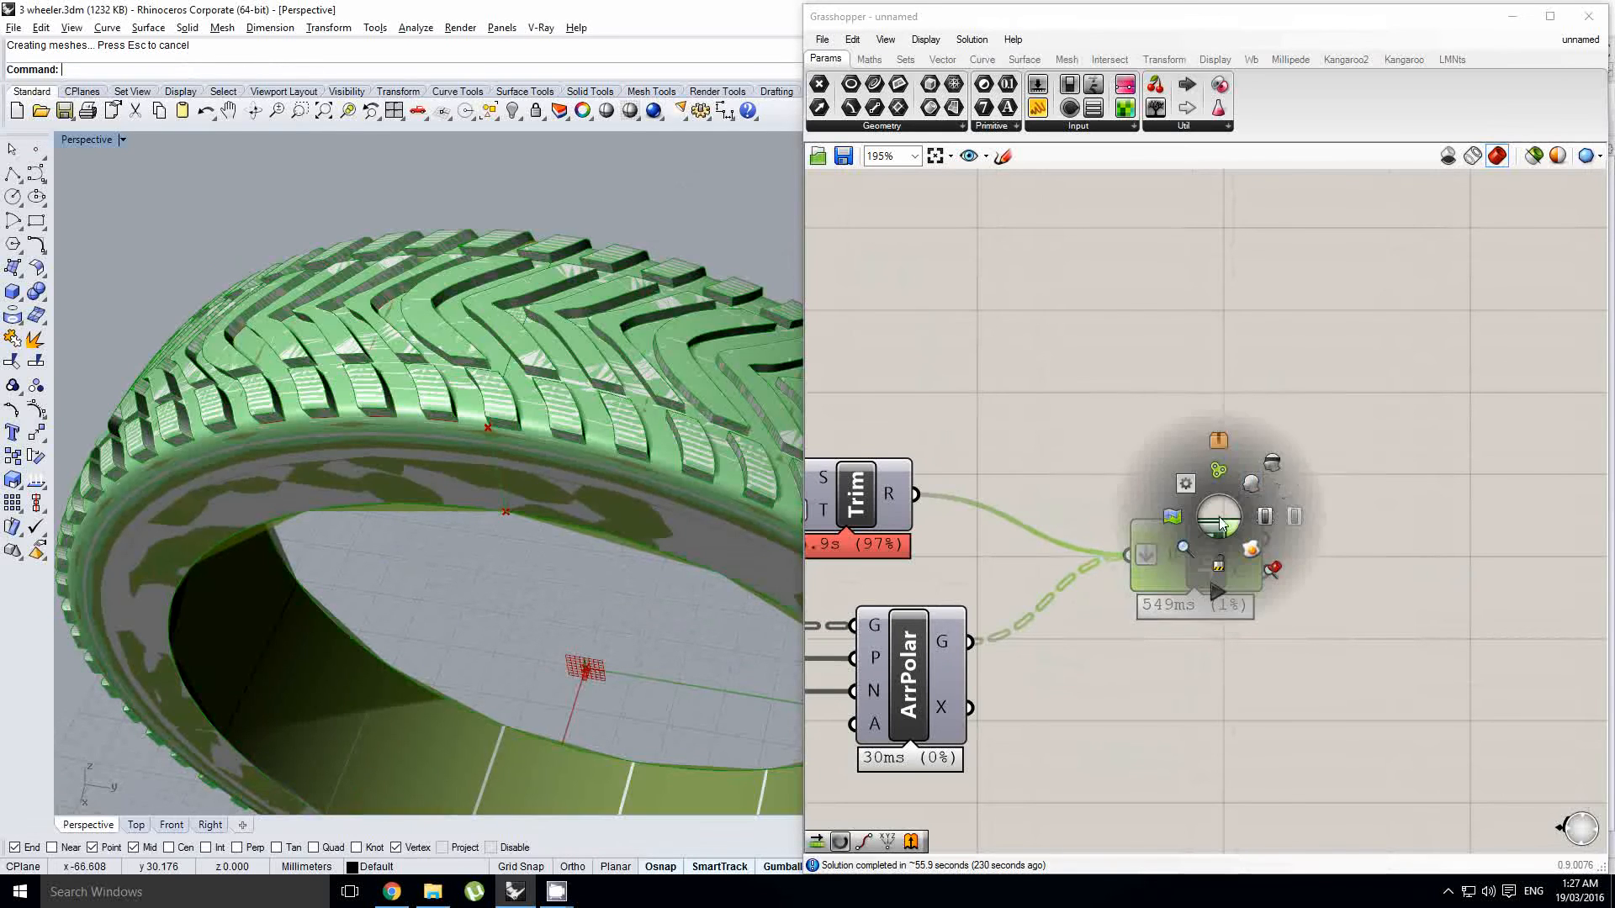
{"action": "left_click", "coordinate": [1277, 466]}
Step: Inspect the baked tire from several angles, and delete the baked polysurface from the Rhino model
{"action": "right_click_drag", "start_coordinate": [504, 408], "coordinate": [653, 286]}
{"action": "right_click_drag", "start_coordinate": [699, 282], "coordinate": [598, 421]}
{"action": "scroll", "coordinate": [573, 434], "scroll_direction": "down", "scroll_amount": 2}
{"action": "left_click", "coordinate": [576, 432]}
{"action": "scroll", "coordinate": [577, 431], "scroll_direction": "up", "scroll_amount": 3}
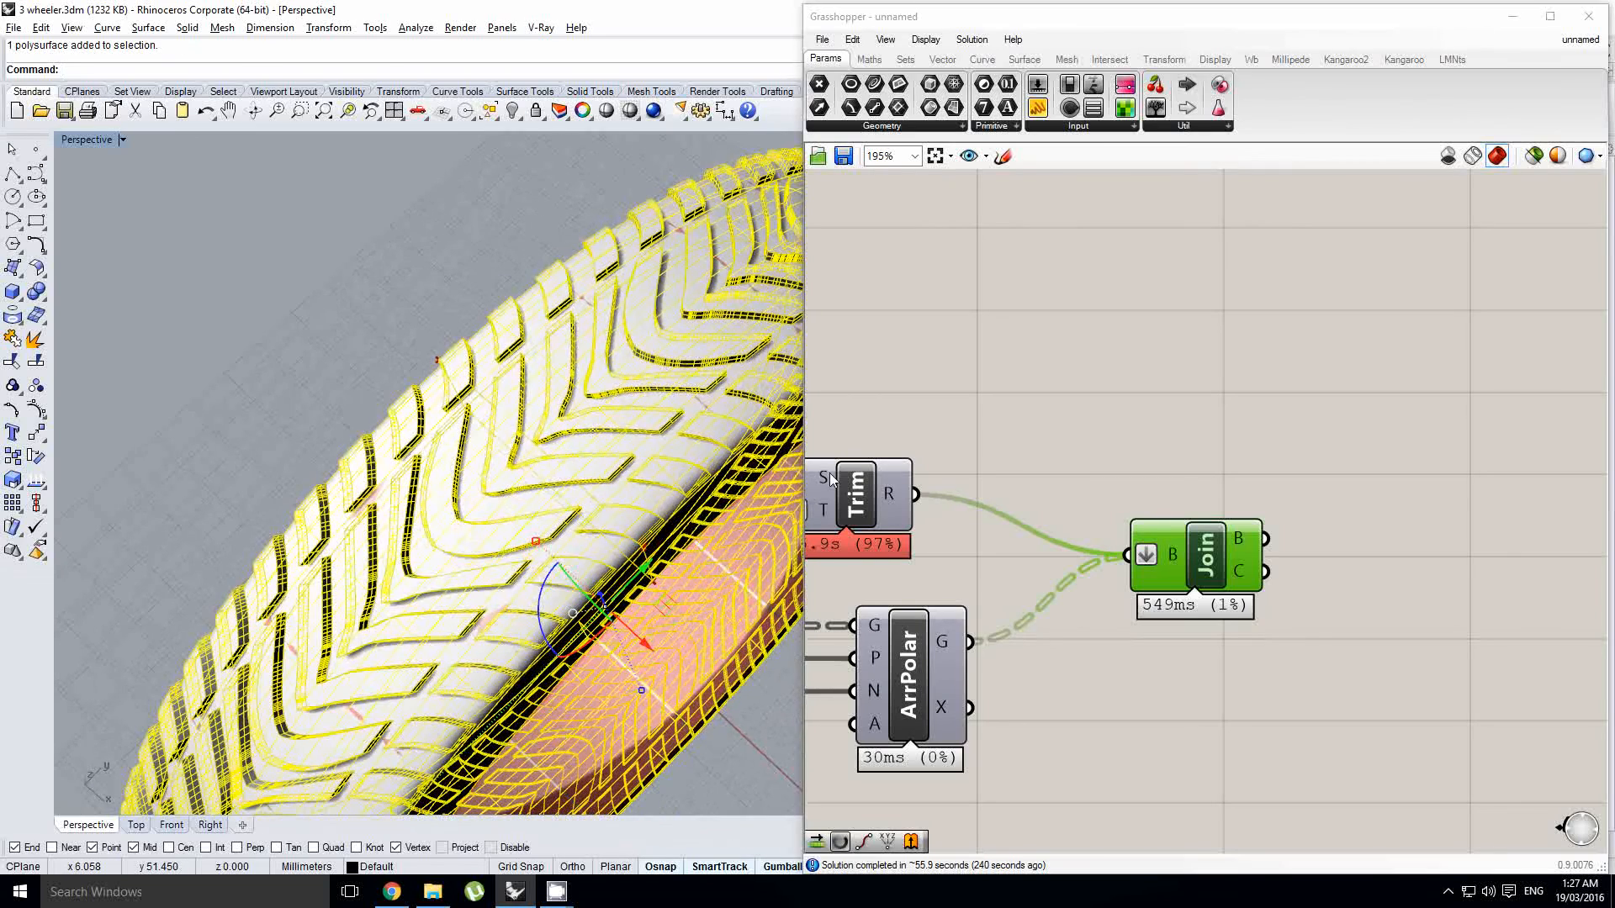
{"action": "key", "text": "Delete"}
{"action": "scroll", "coordinate": [1221, 487], "scroll_direction": "down", "scroll_amount": 3}
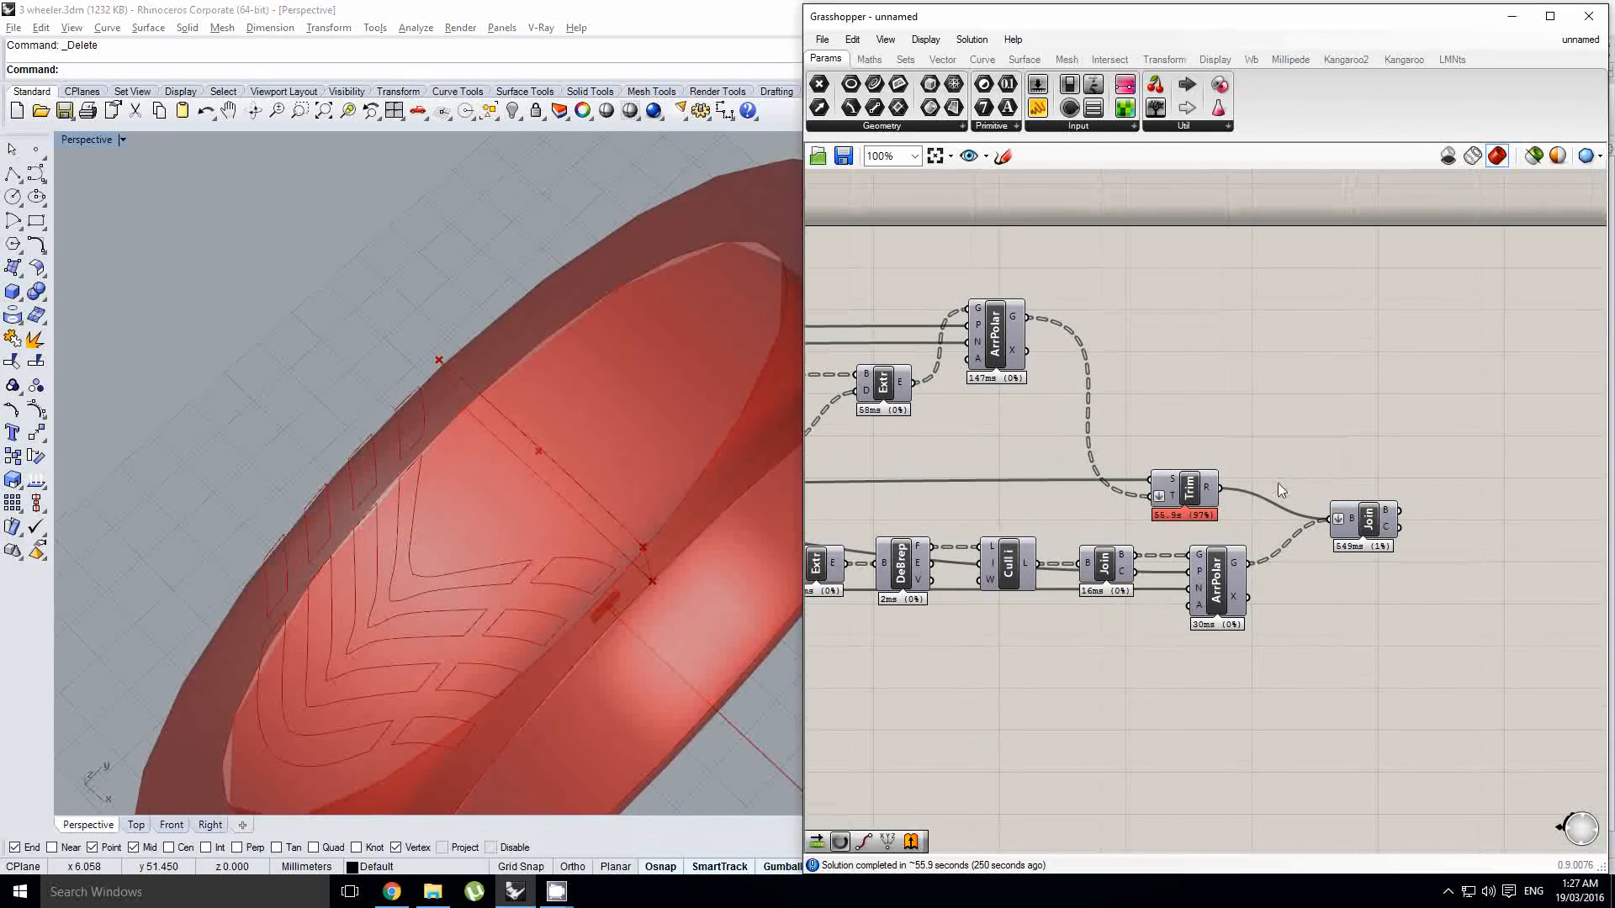
{"action": "right_click", "coordinate": [1333, 475]}
{"action": "left_click", "coordinate": [1329, 462]}
{"action": "scroll", "coordinate": [1316, 441], "scroll_direction": "up", "scroll_amount": 1}
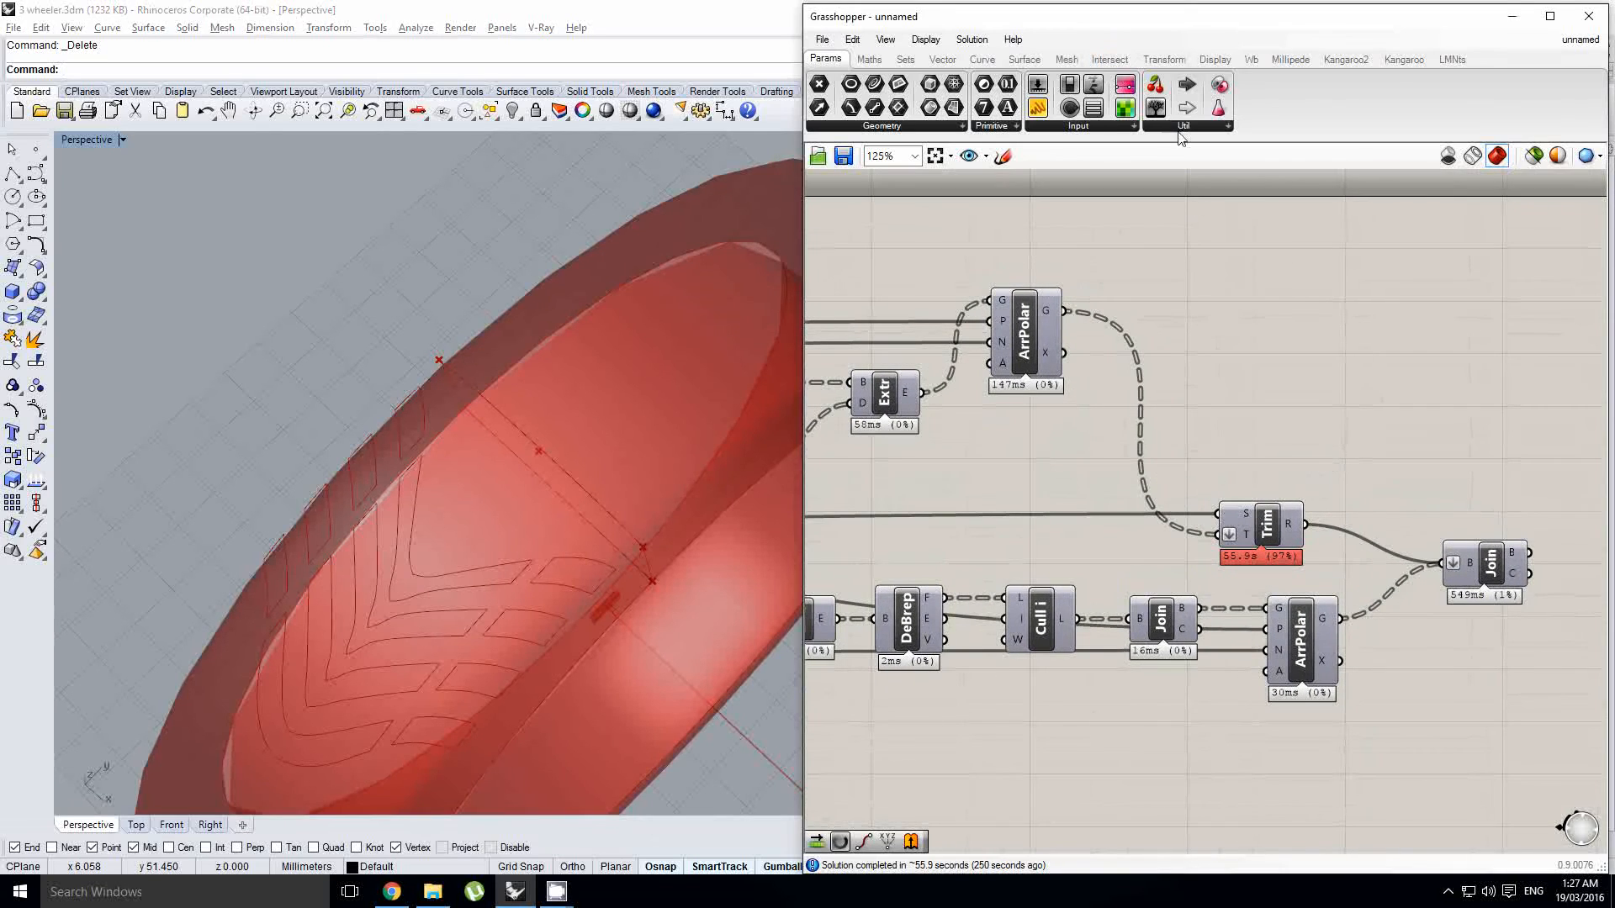
Step: Examine the Trim, polar array and final Join chain in the definition and the available solid Shape components
{"action": "right_click_drag", "start_coordinate": [1272, 536], "coordinate": [1323, 513]}
{"action": "left_click", "coordinate": [1324, 508]}
{"action": "scroll", "coordinate": [1326, 491], "scroll_direction": "up", "scroll_amount": 1}
{"action": "scroll", "coordinate": [1319, 449], "scroll_direction": "down", "scroll_amount": 1}
{"action": "right_click_drag", "start_coordinate": [1315, 447], "coordinate": [1328, 460]}
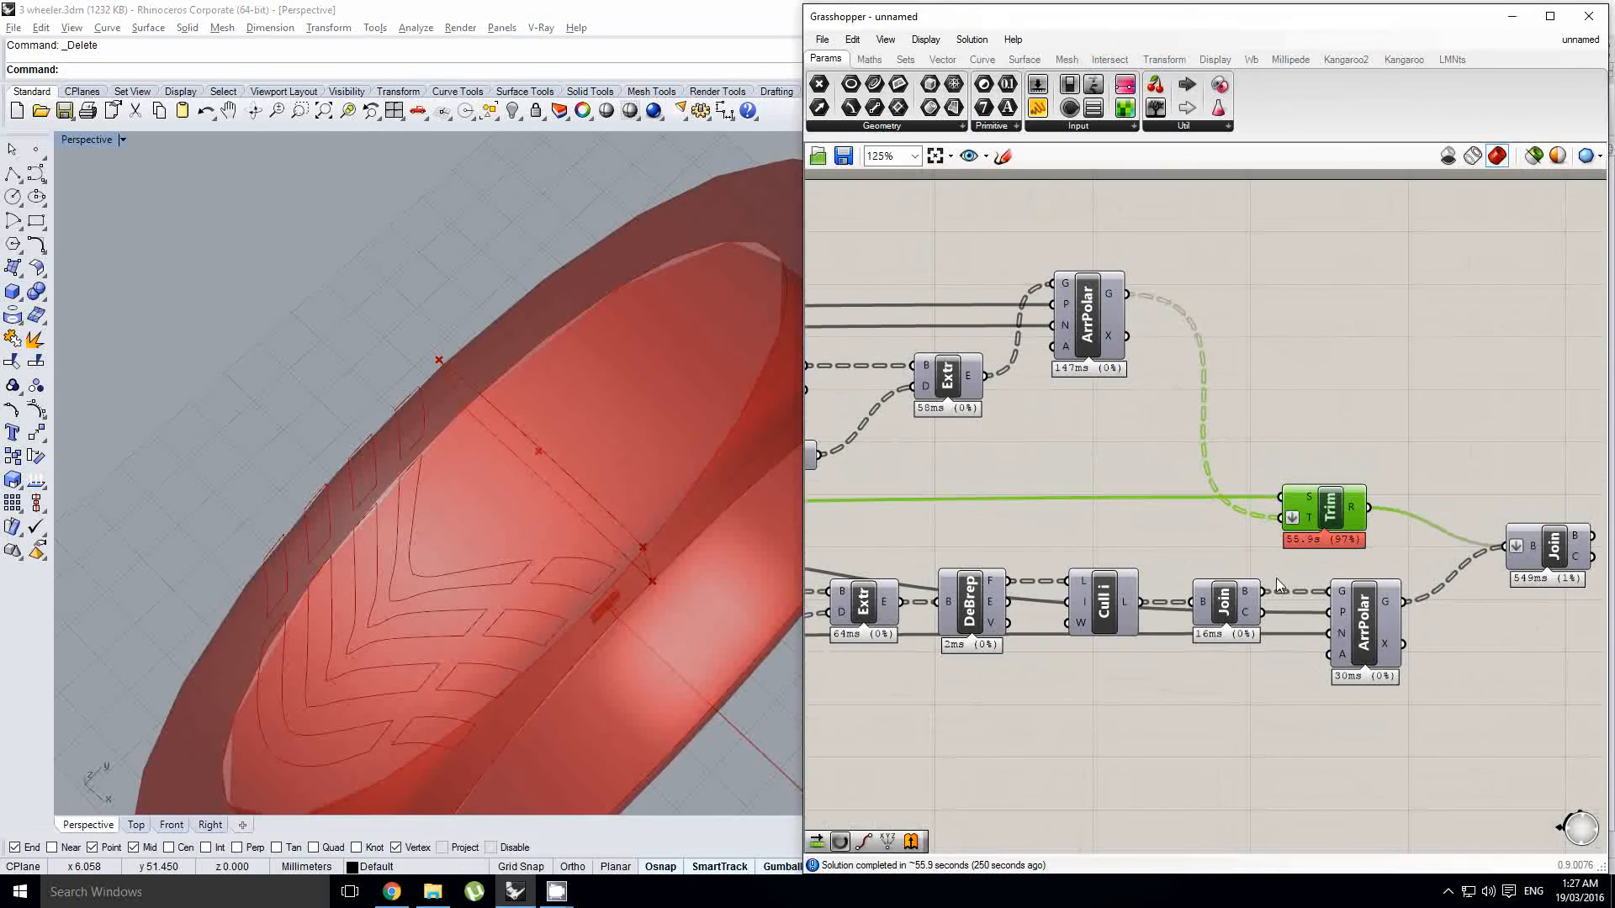
{"action": "left_click", "coordinate": [1223, 546]}
{"action": "scroll", "coordinate": [1329, 530], "scroll_direction": "down", "scroll_amount": 2}
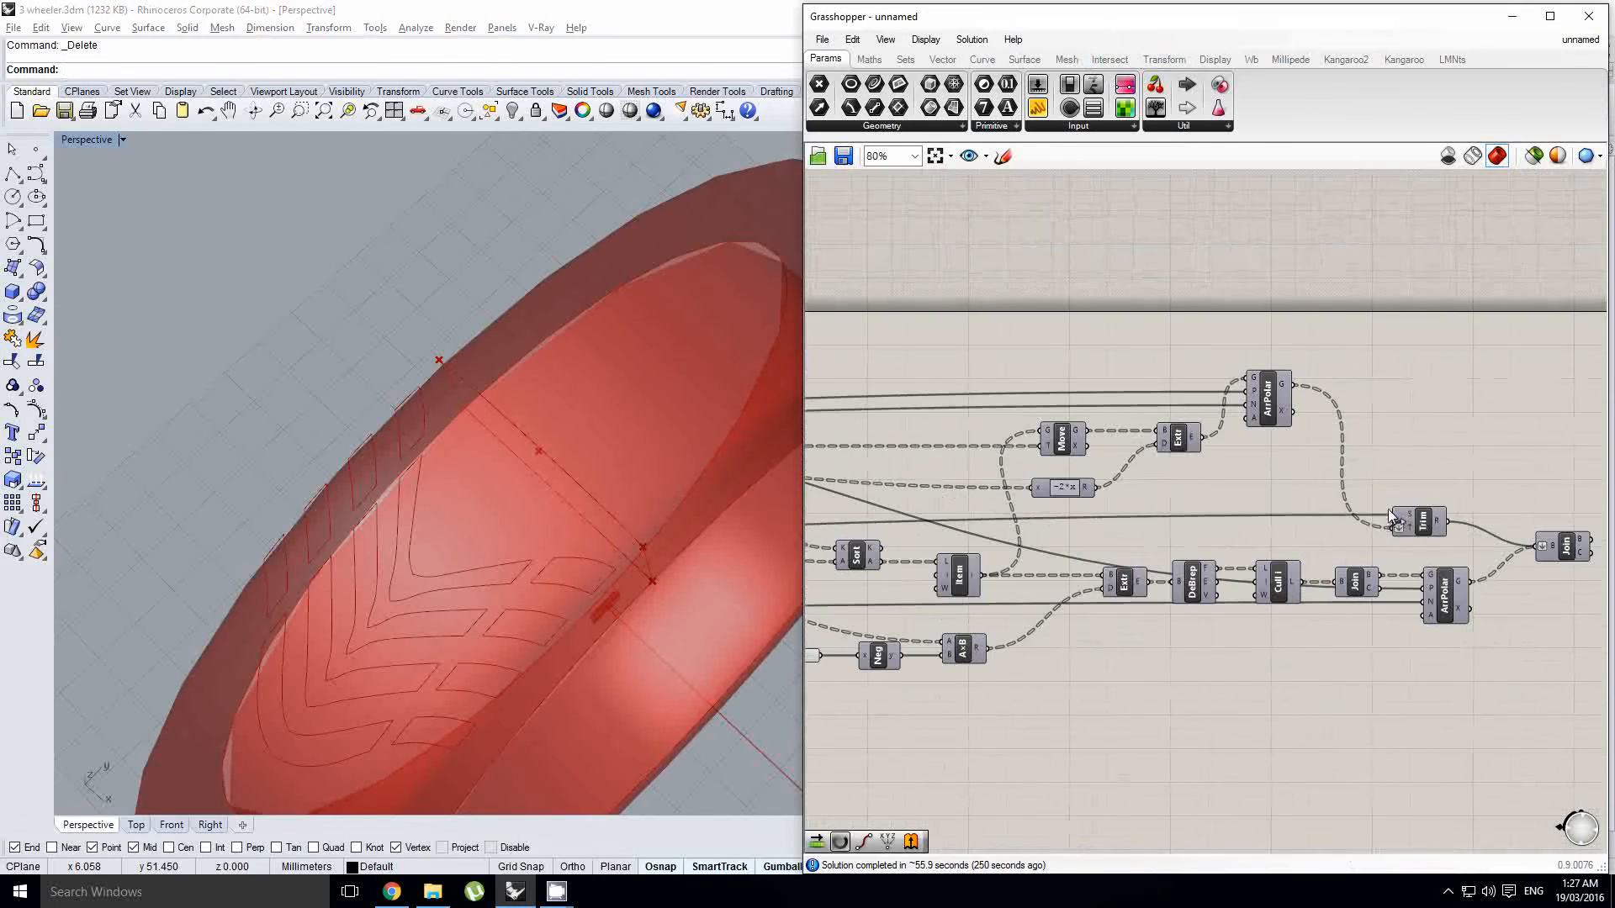
{"action": "right_click_drag", "start_coordinate": [1390, 515], "coordinate": [1280, 514]}
{"action": "left_click", "coordinate": [1239, 224]}
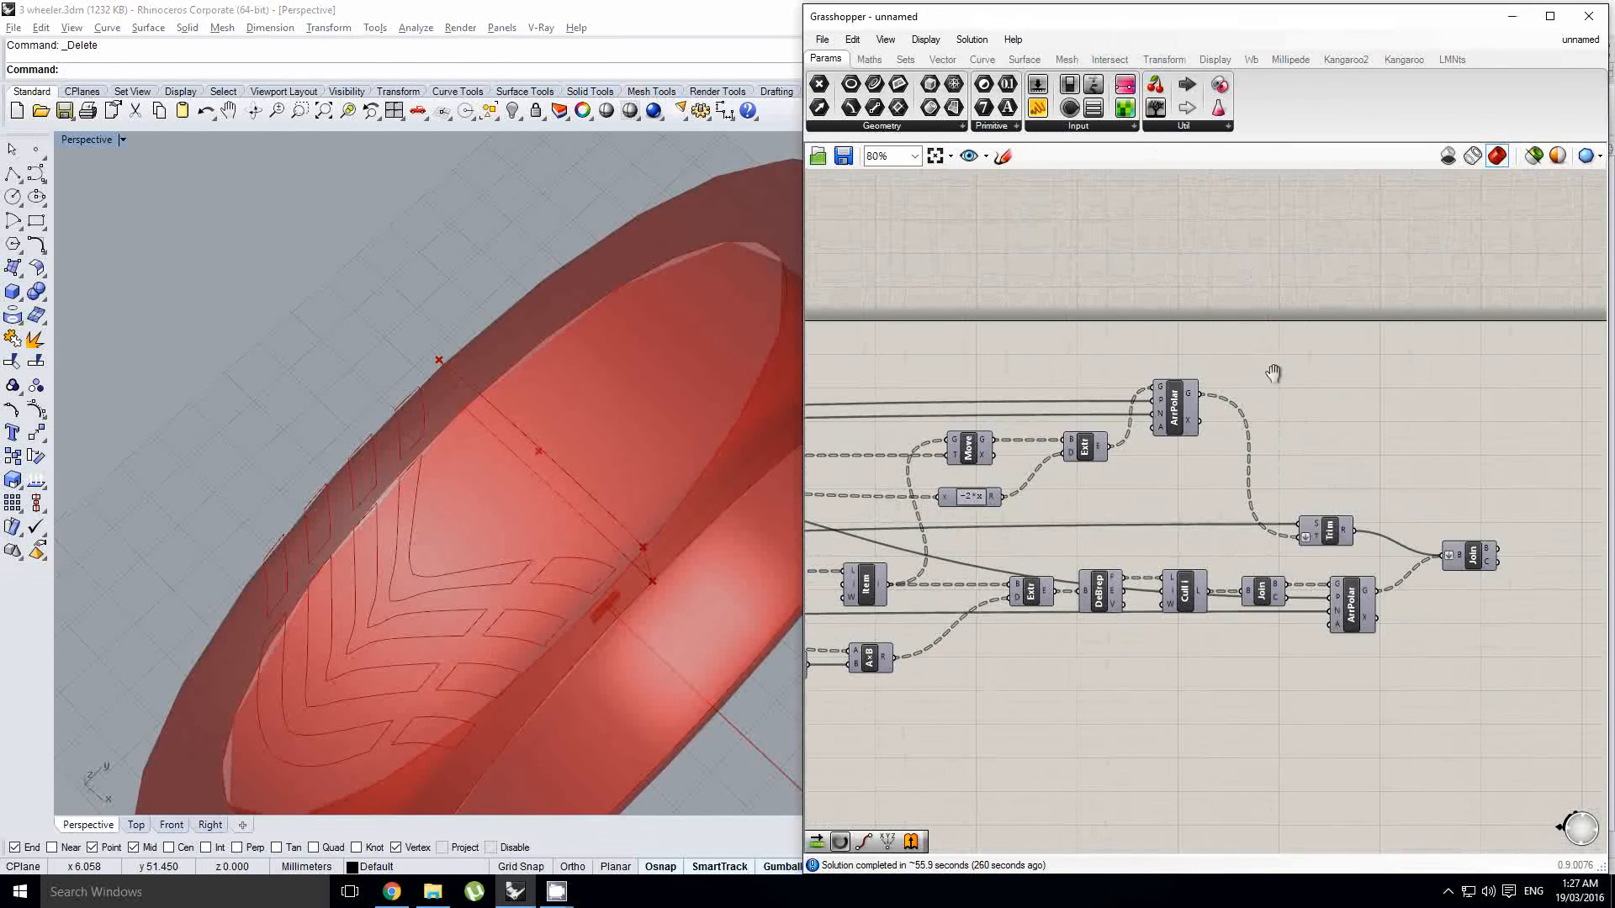
{"action": "scroll", "coordinate": [1238, 426], "scroll_direction": "up", "scroll_amount": 1}
{"action": "left_click", "coordinate": [1166, 59]}
{"action": "scroll", "coordinate": [1168, 62], "scroll_direction": "up", "scroll_amount": 1}
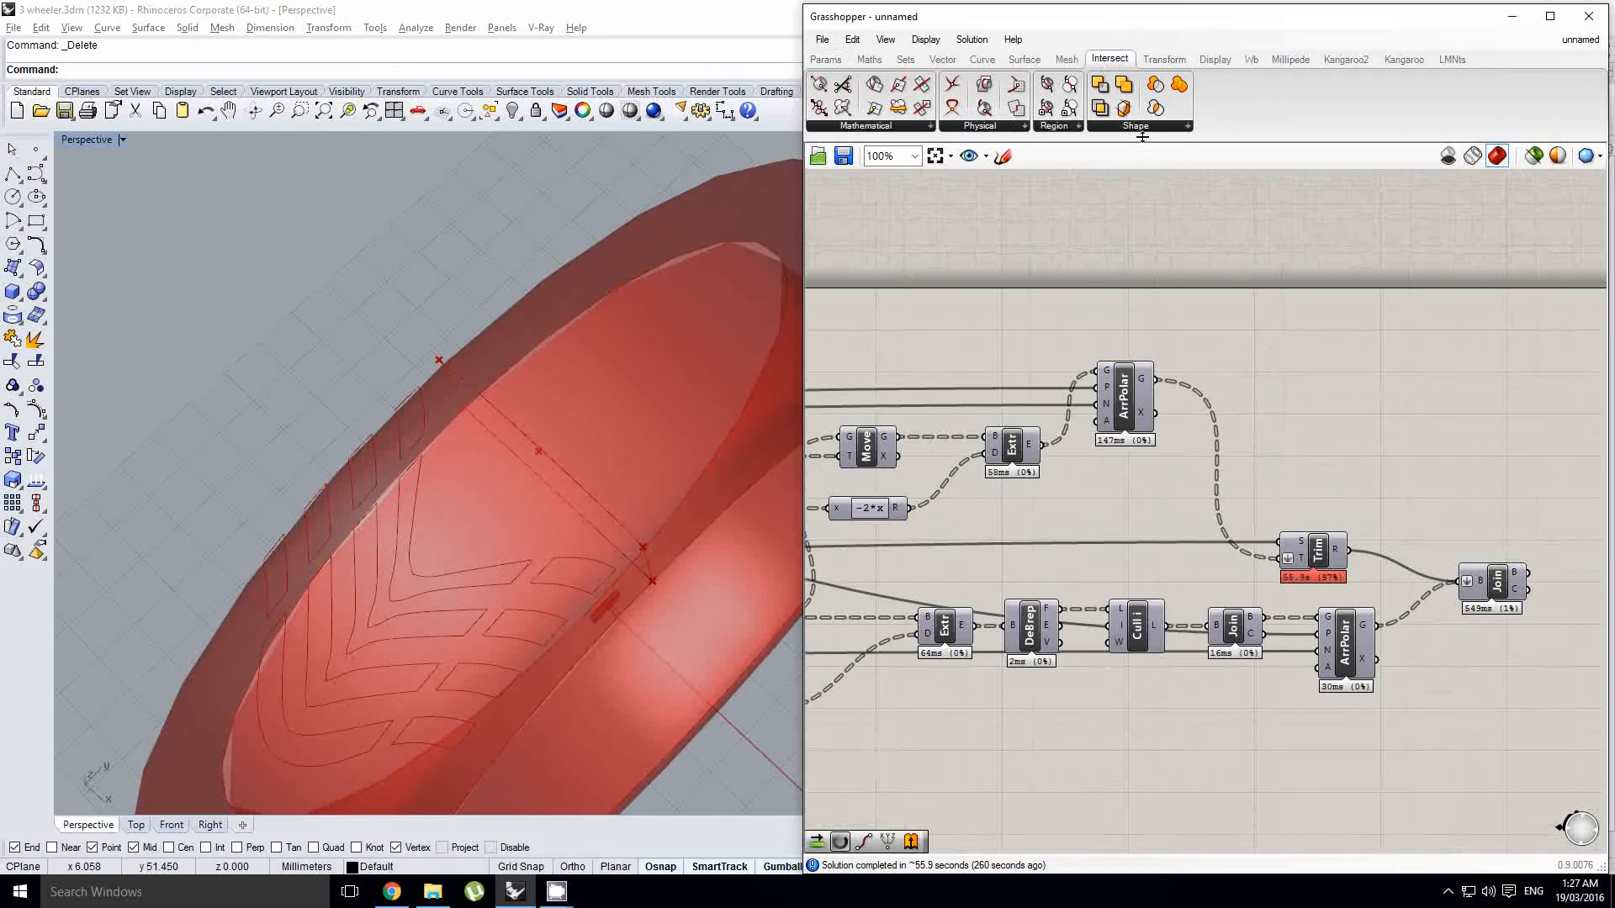
{"action": "left_click", "coordinate": [1140, 126]}
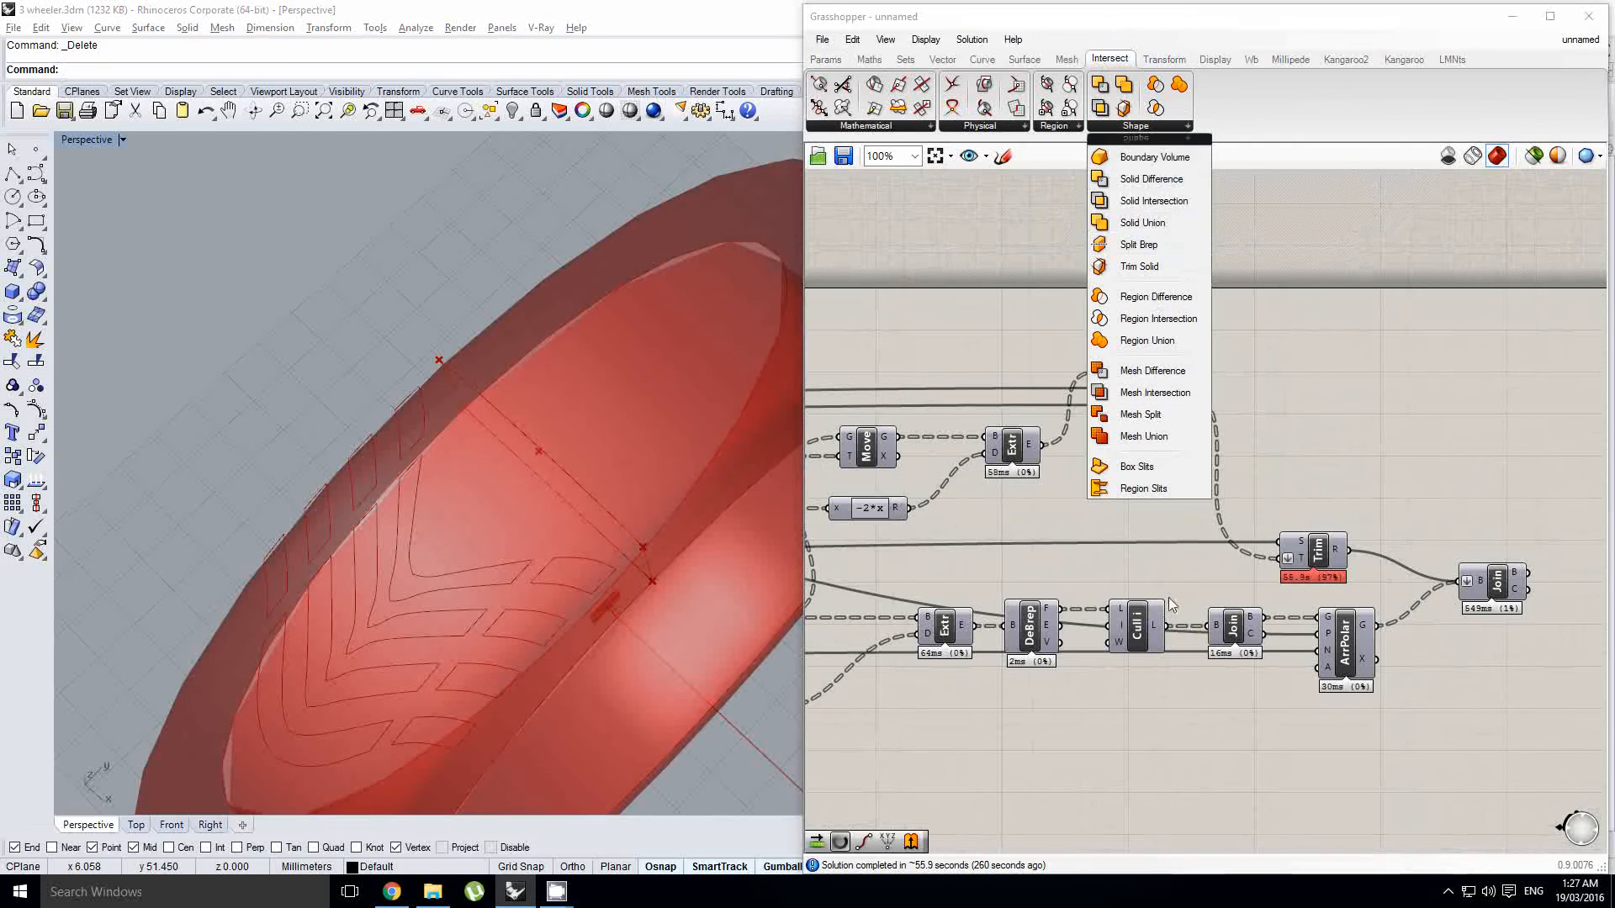
{"action": "scroll", "coordinate": [1171, 604], "scroll_direction": "down", "scroll_amount": 6}
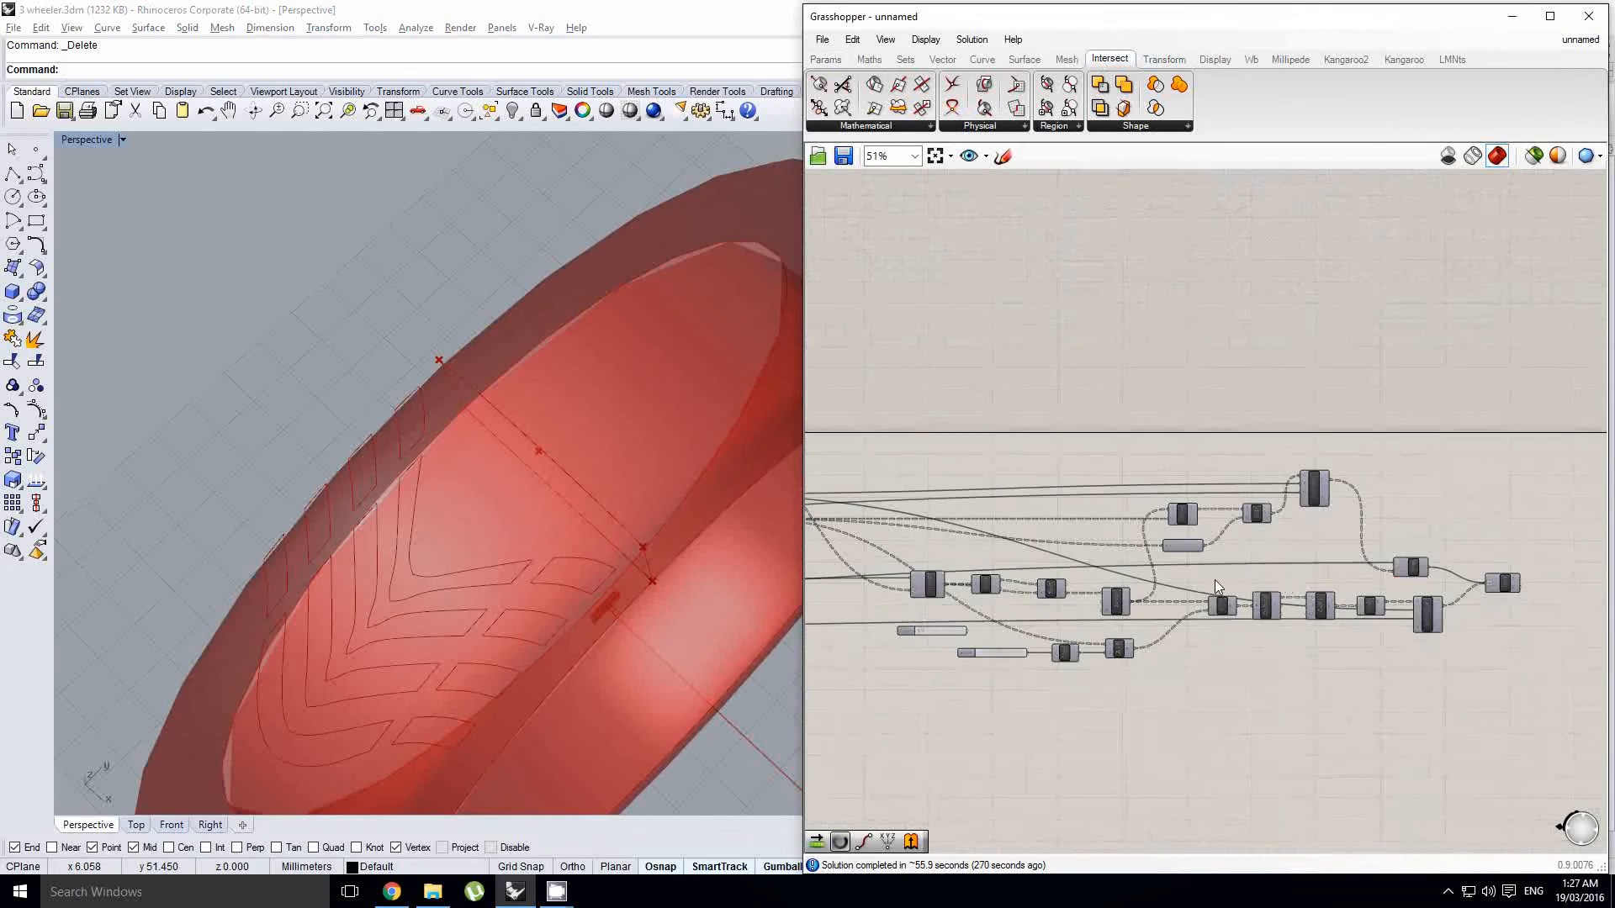
{"action": "scroll", "coordinate": [1214, 579], "scroll_direction": "up", "scroll_amount": 6}
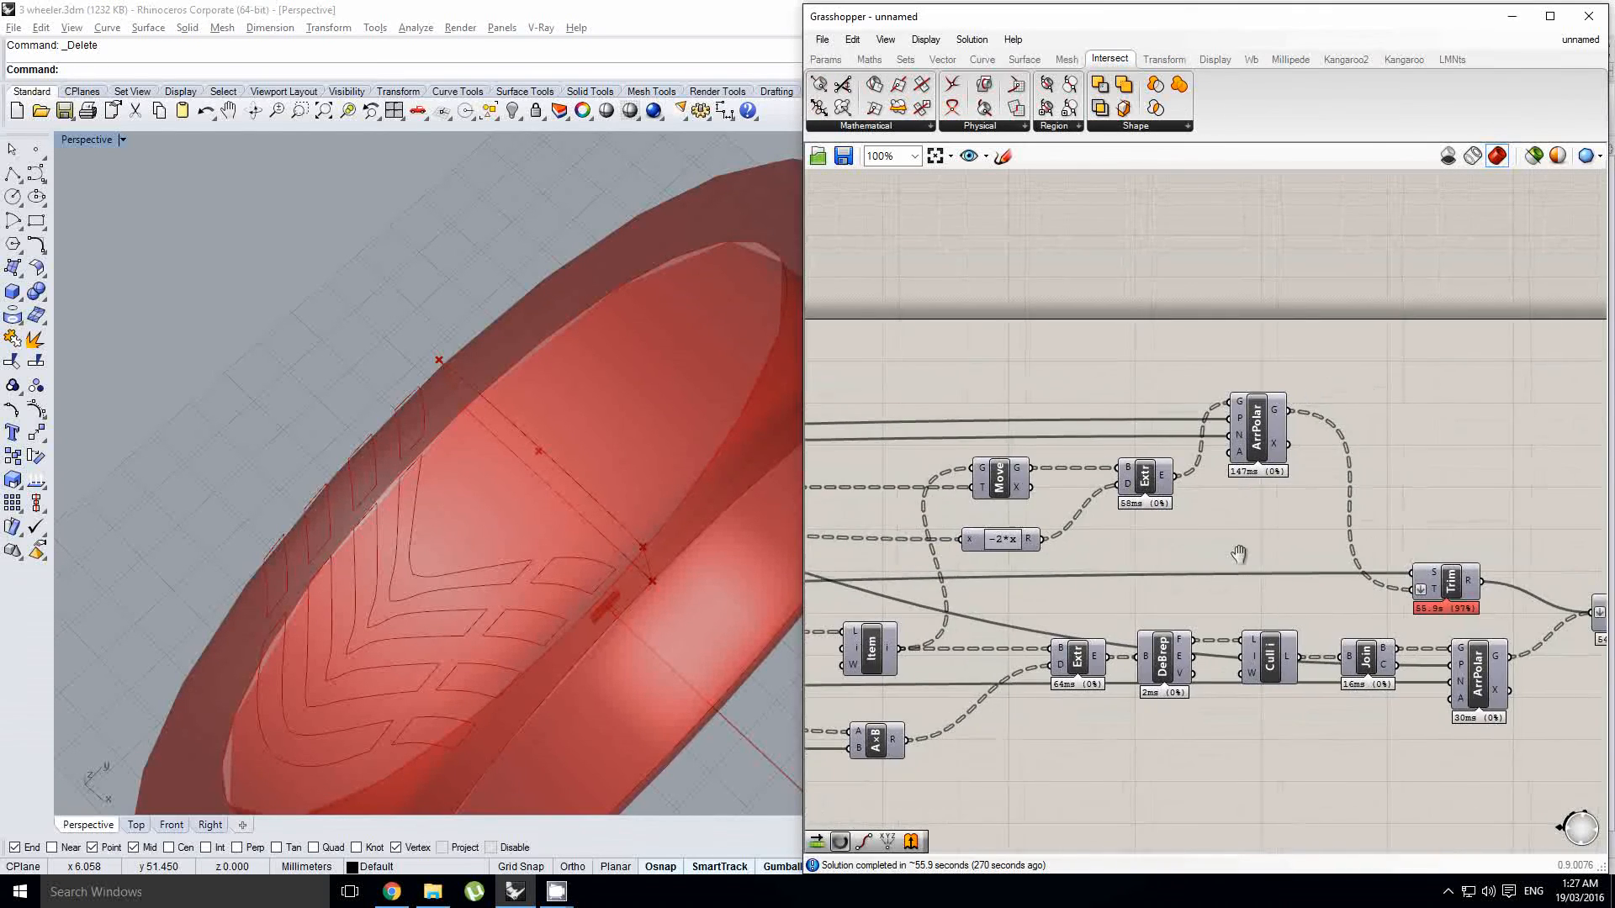
{"action": "scroll", "coordinate": [1238, 542], "scroll_direction": "up", "scroll_amount": 2}
{"action": "right_click_drag", "start_coordinate": [1237, 542], "coordinate": [1159, 545]}
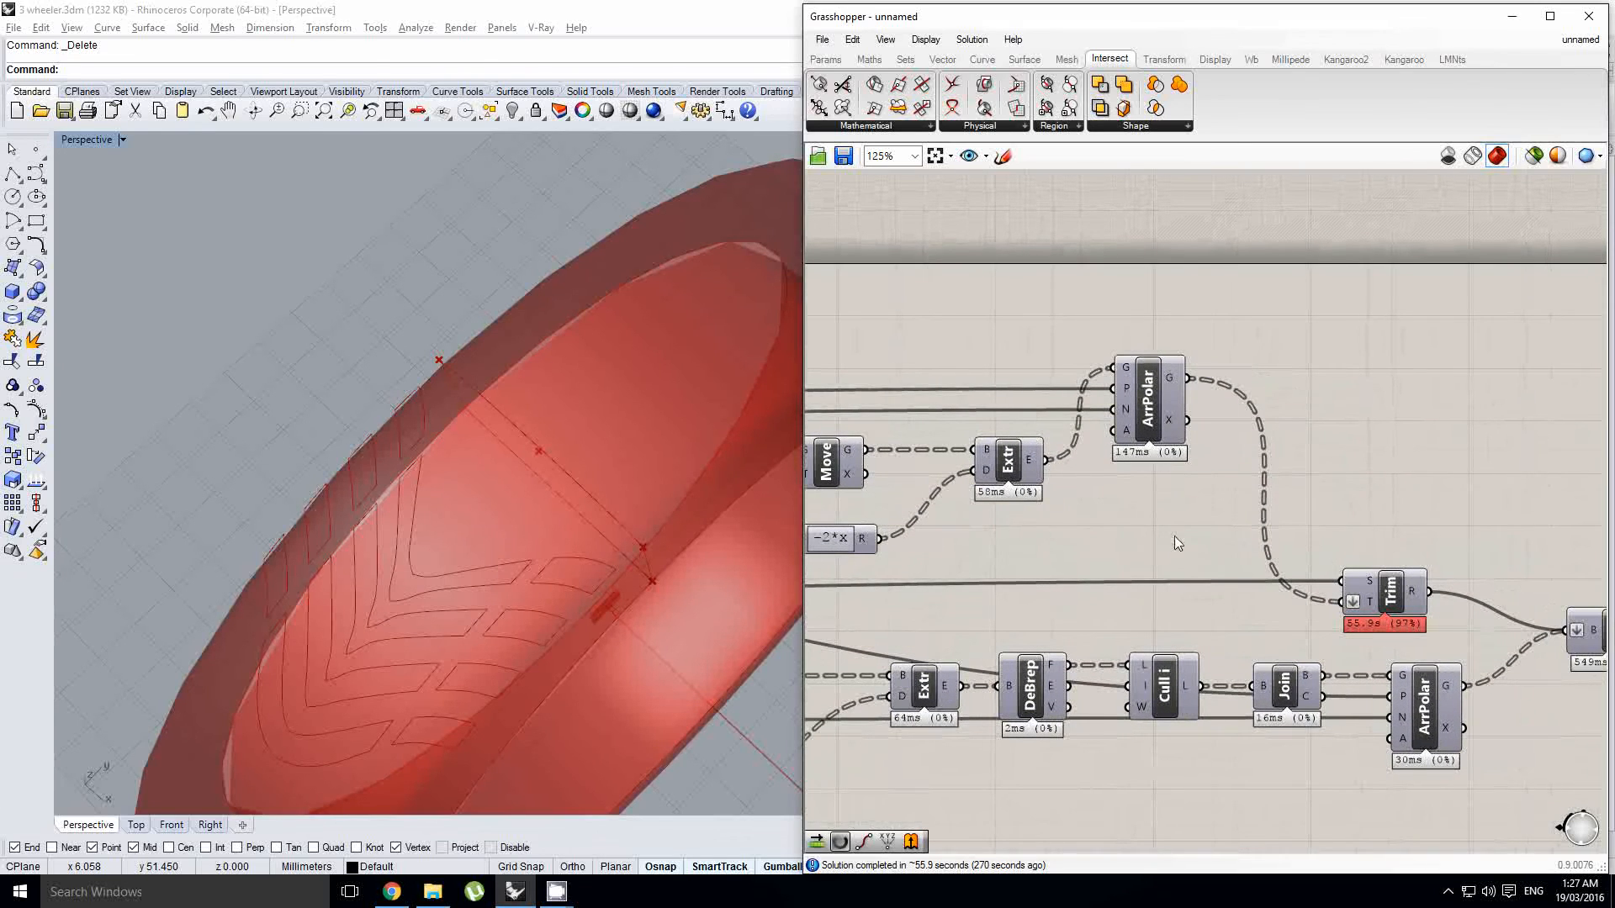
{"action": "left_click", "coordinate": [1118, 127]}
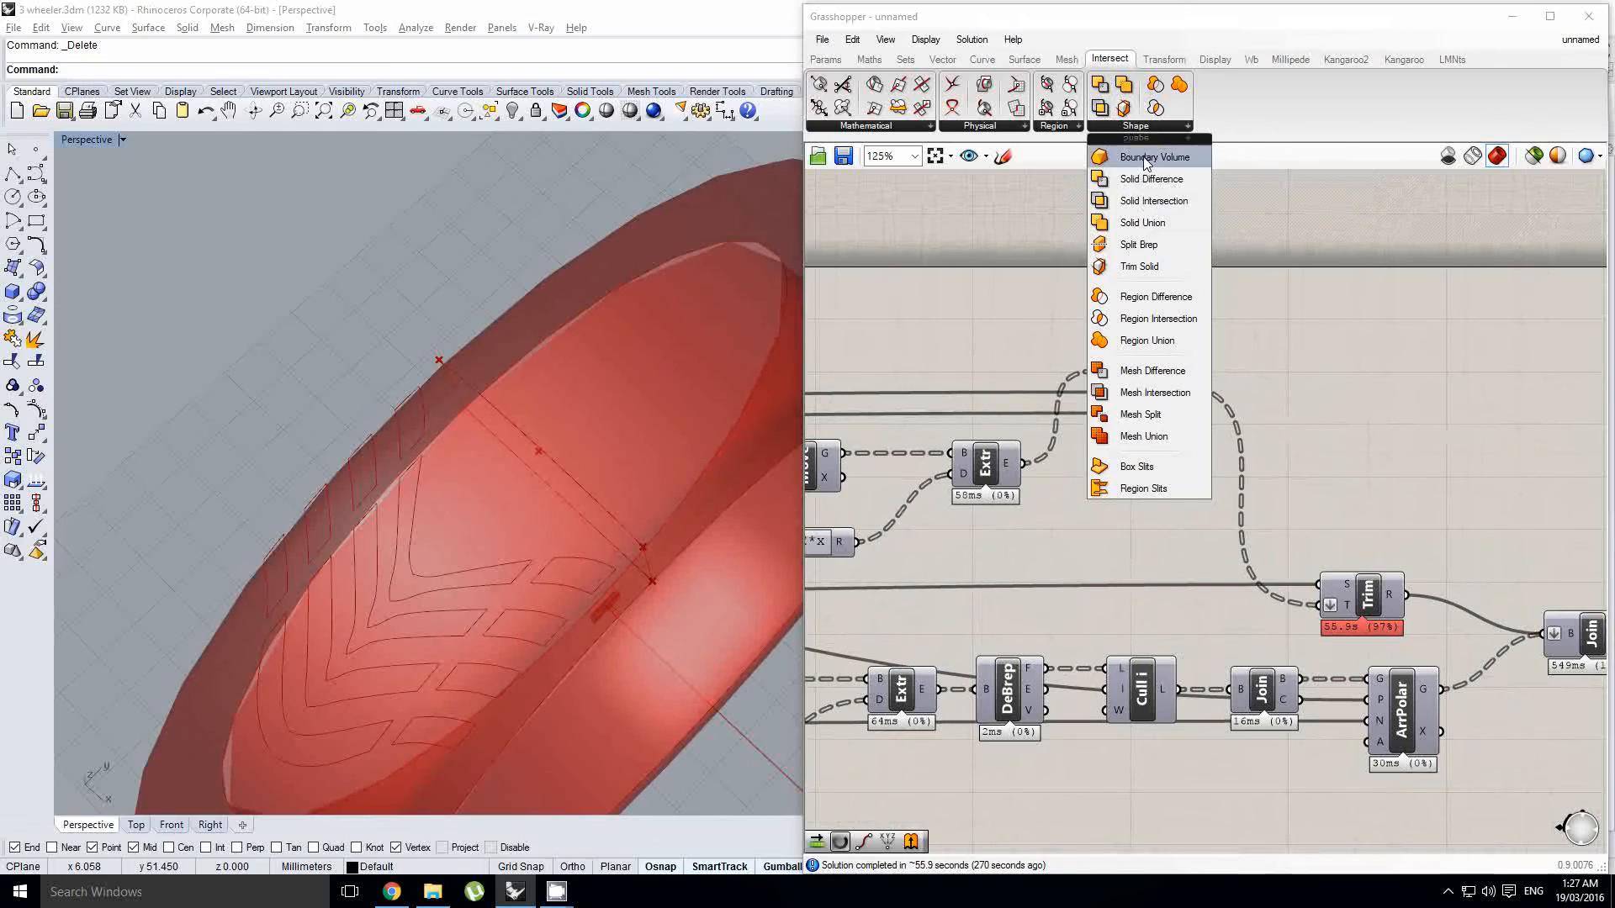
{"action": "left_click_drag", "start_coordinate": [1131, 157], "coordinate": [1268, 423]}
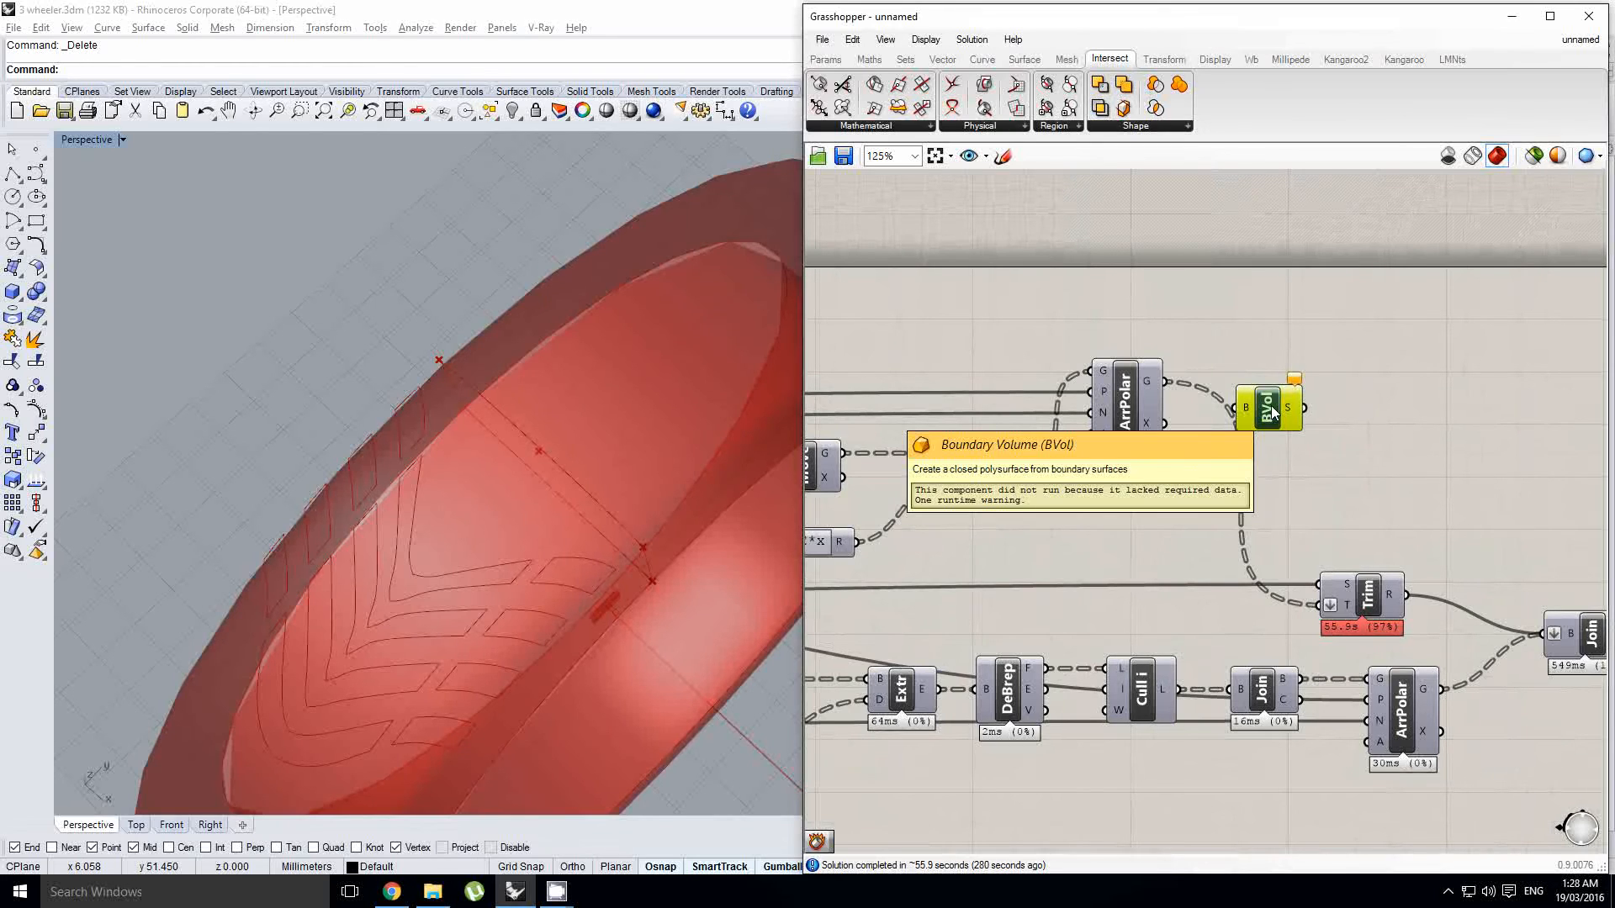
{"action": "key", "text": "Delete"}
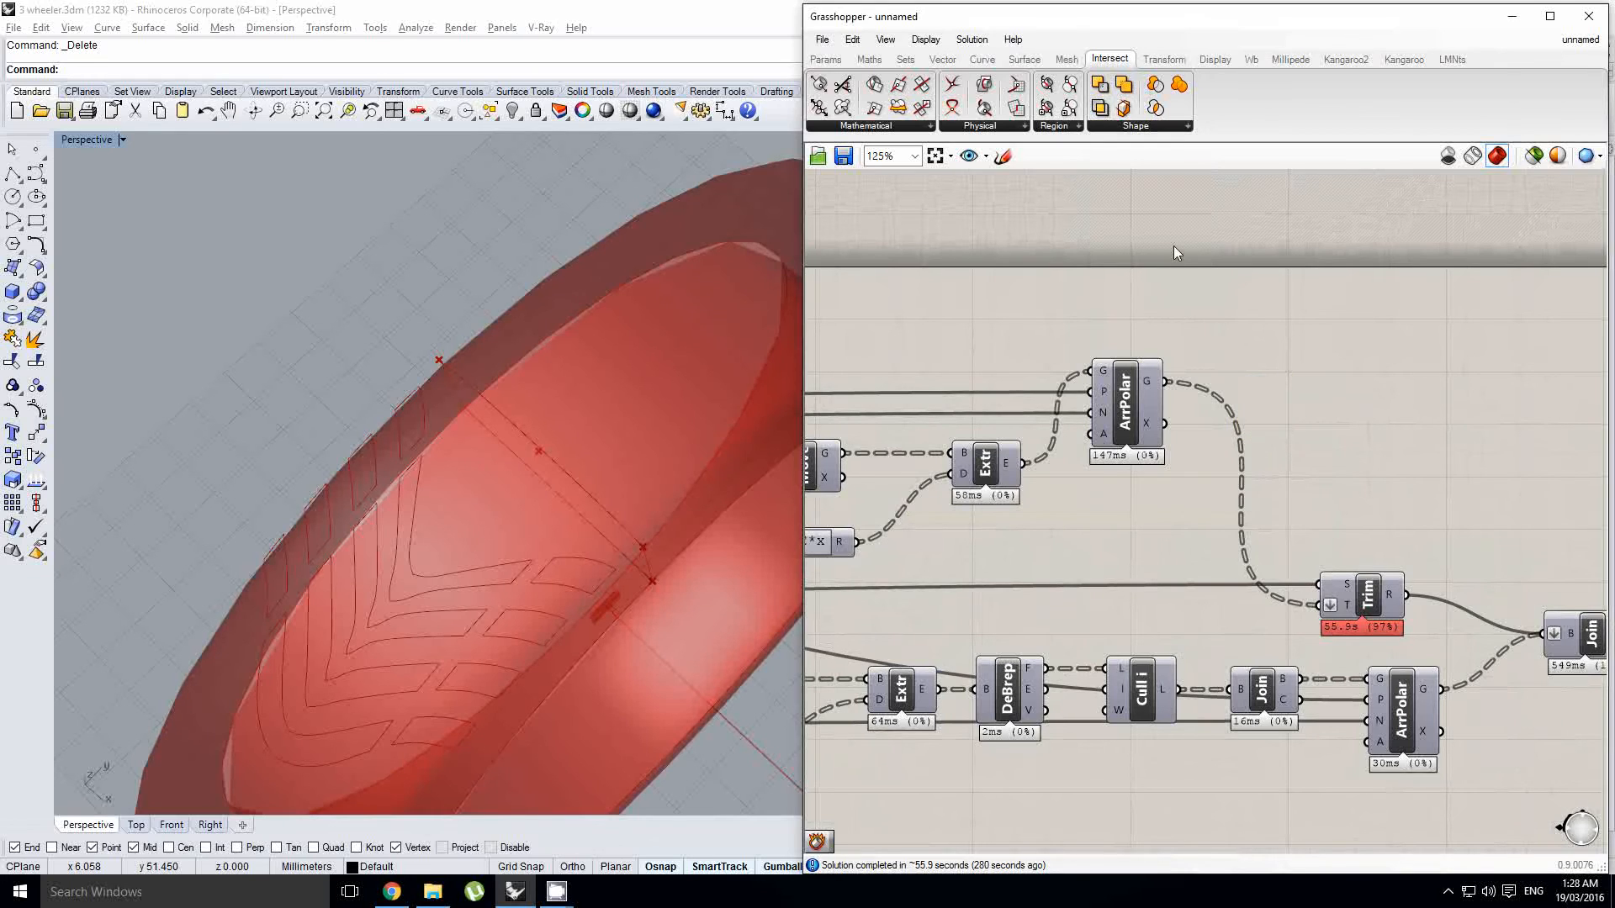
{"action": "left_click", "coordinate": [1140, 127]}
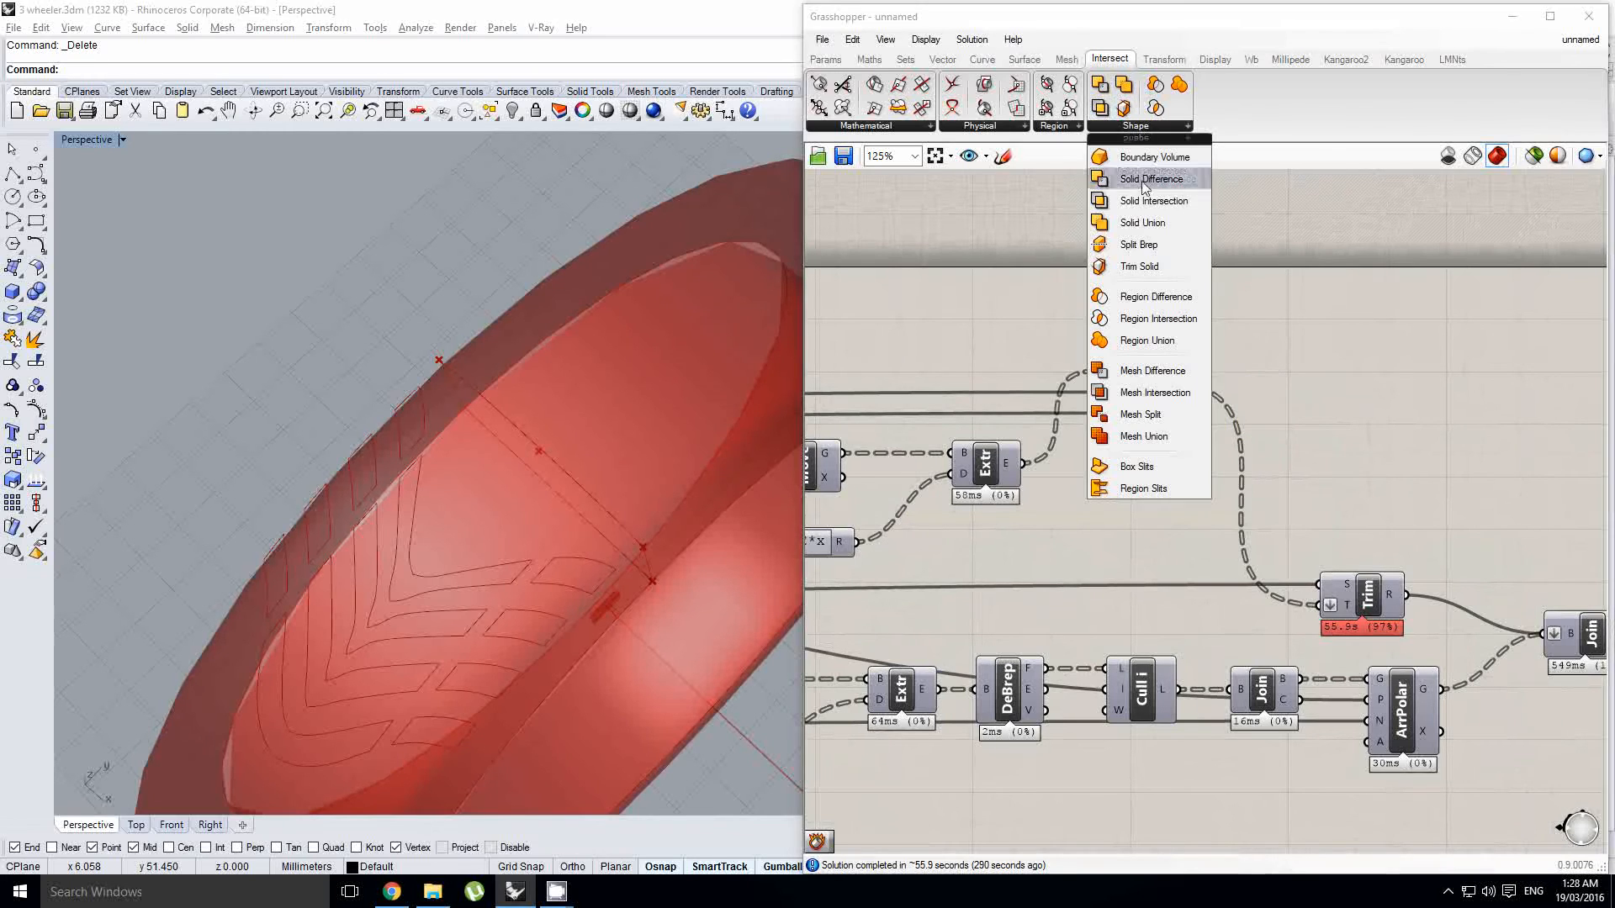
{"action": "left_click", "coordinate": [1164, 224]}
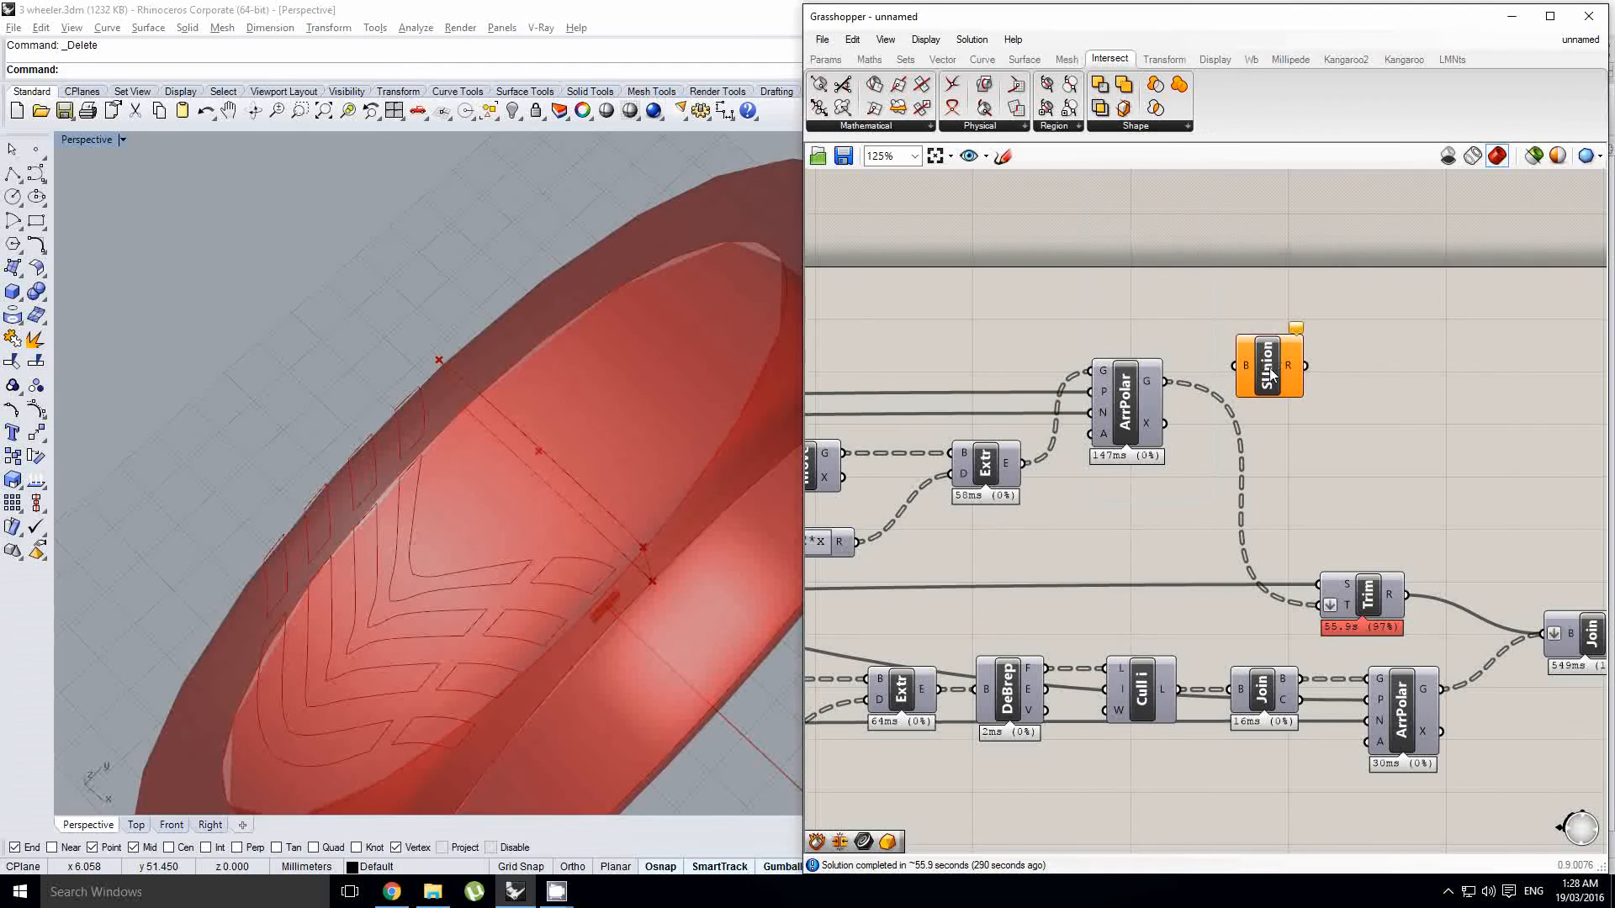
{"action": "left_click", "coordinate": [1272, 386]}
{"action": "key", "text": "Delete"}
Step: Turn on the preview of the final Join component
{"action": "right_click_drag", "start_coordinate": [1332, 502], "coordinate": [1238, 484]}
{"action": "right_click_drag", "start_coordinate": [1439, 578], "coordinate": [1234, 545]}
{"action": "left_click", "coordinate": [1375, 502]}
{"action": "scroll", "coordinate": [1279, 595], "scroll_direction": "up", "scroll_amount": 1}
{"action": "left_click", "coordinate": [1282, 591]}
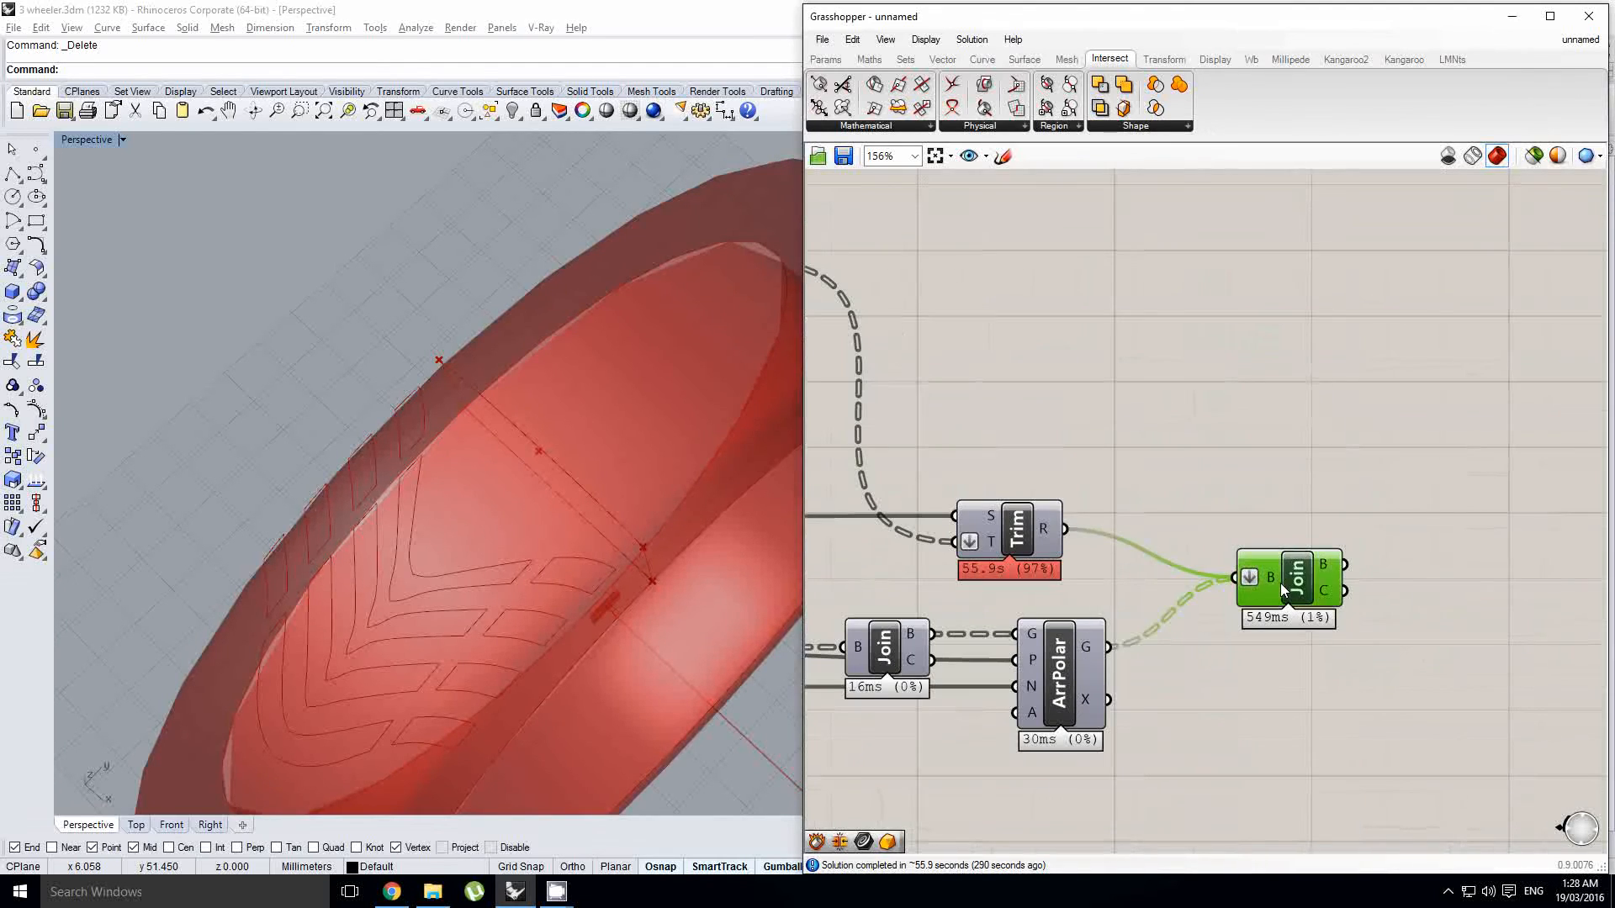
{"action": "middle_click", "coordinate": [1280, 583]}
{"action": "left_click", "coordinate": [1279, 548]}
Step: Inspect the joined tire tread up close and as a whole, and turn off the final Join's preview
{"action": "scroll", "coordinate": [552, 437], "scroll_direction": "up", "scroll_amount": 5}
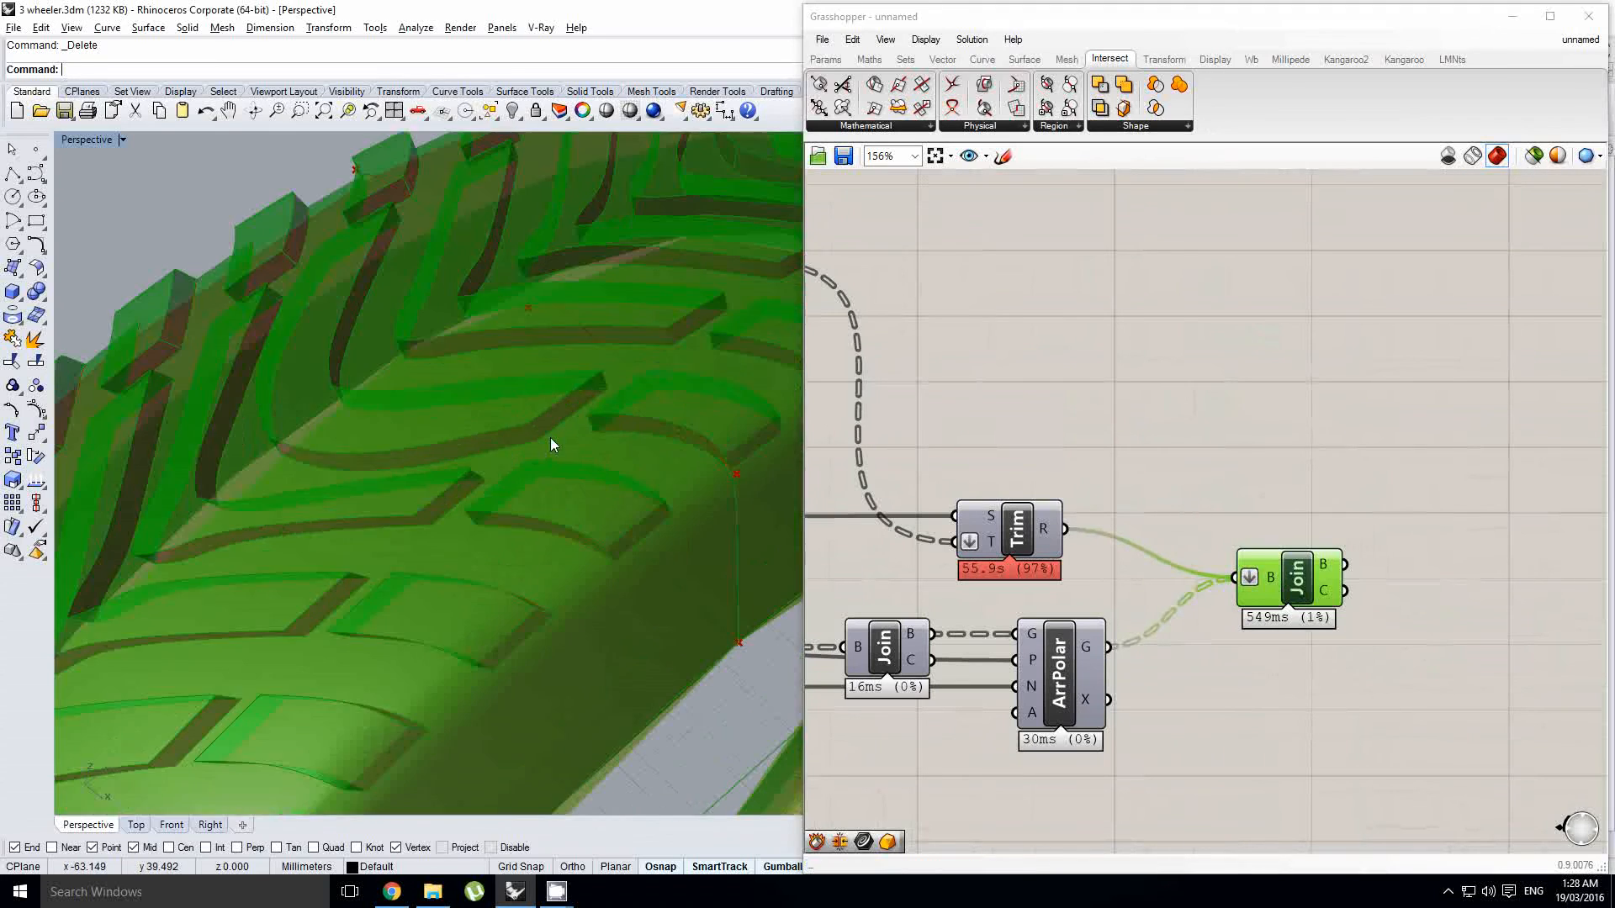
{"action": "scroll", "coordinate": [550, 438], "scroll_direction": "down", "scroll_amount": 8}
{"action": "right_click_drag", "start_coordinate": [550, 437], "coordinate": [476, 331]}
{"action": "scroll", "coordinate": [579, 325], "scroll_direction": "up", "scroll_amount": 6}
{"action": "right_click_drag", "start_coordinate": [578, 325], "coordinate": [502, 411]}
{"action": "scroll", "coordinate": [604, 332], "scroll_direction": "down", "scroll_amount": 6}
{"action": "scroll", "coordinate": [598, 378], "scroll_direction": "down", "scroll_amount": 4}
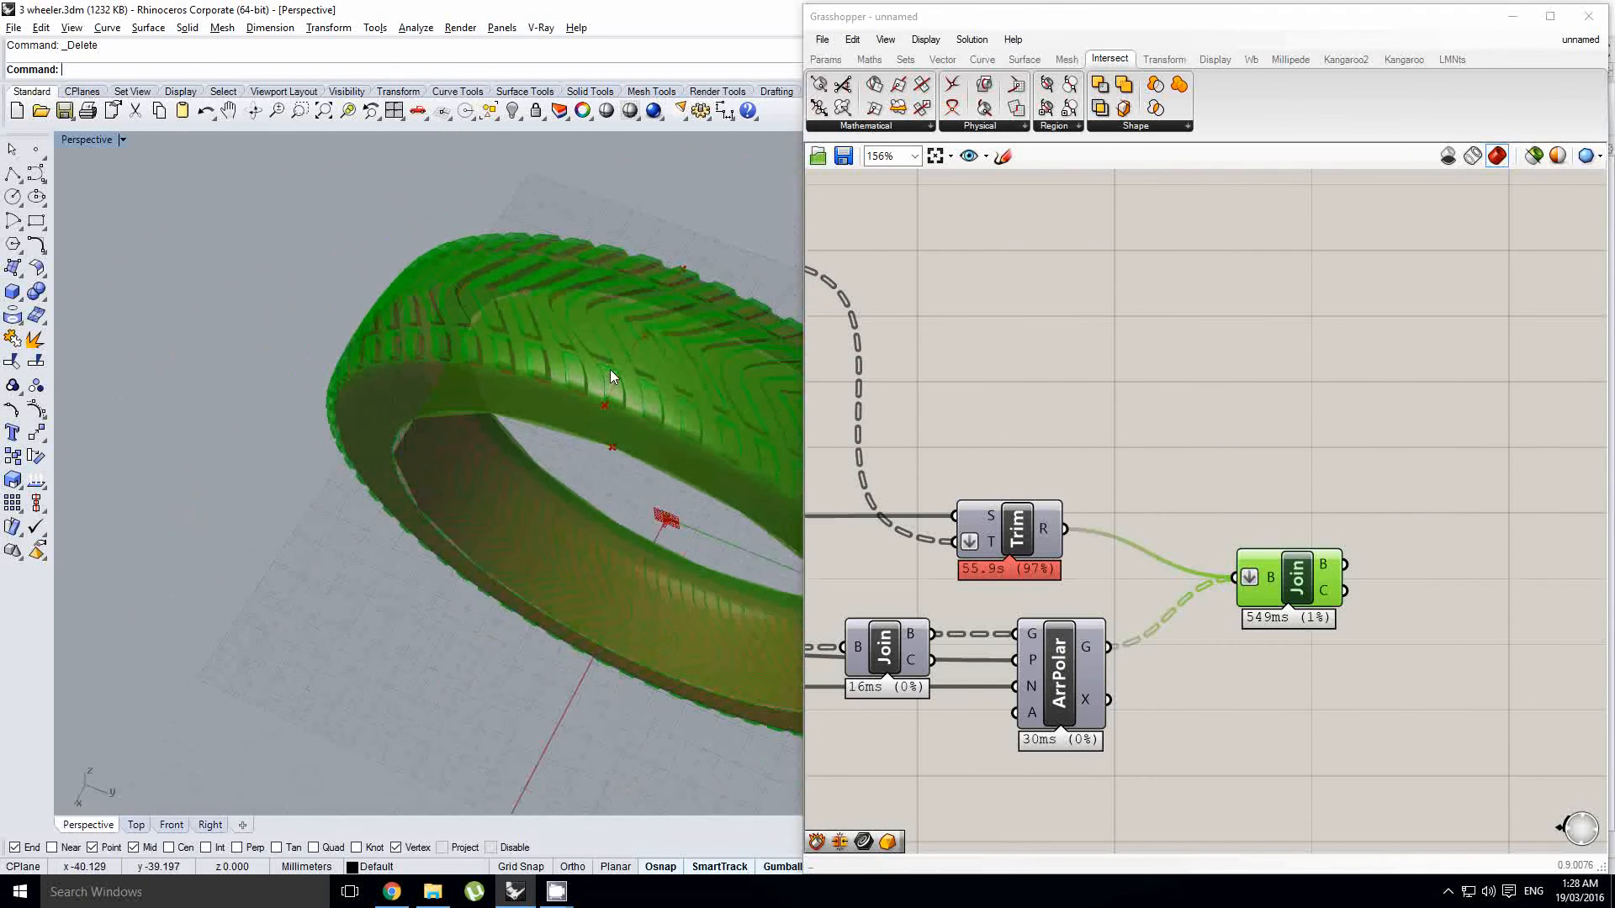
{"action": "middle_click", "coordinate": [1259, 561]}
{"action": "left_click", "coordinate": [1317, 516]}
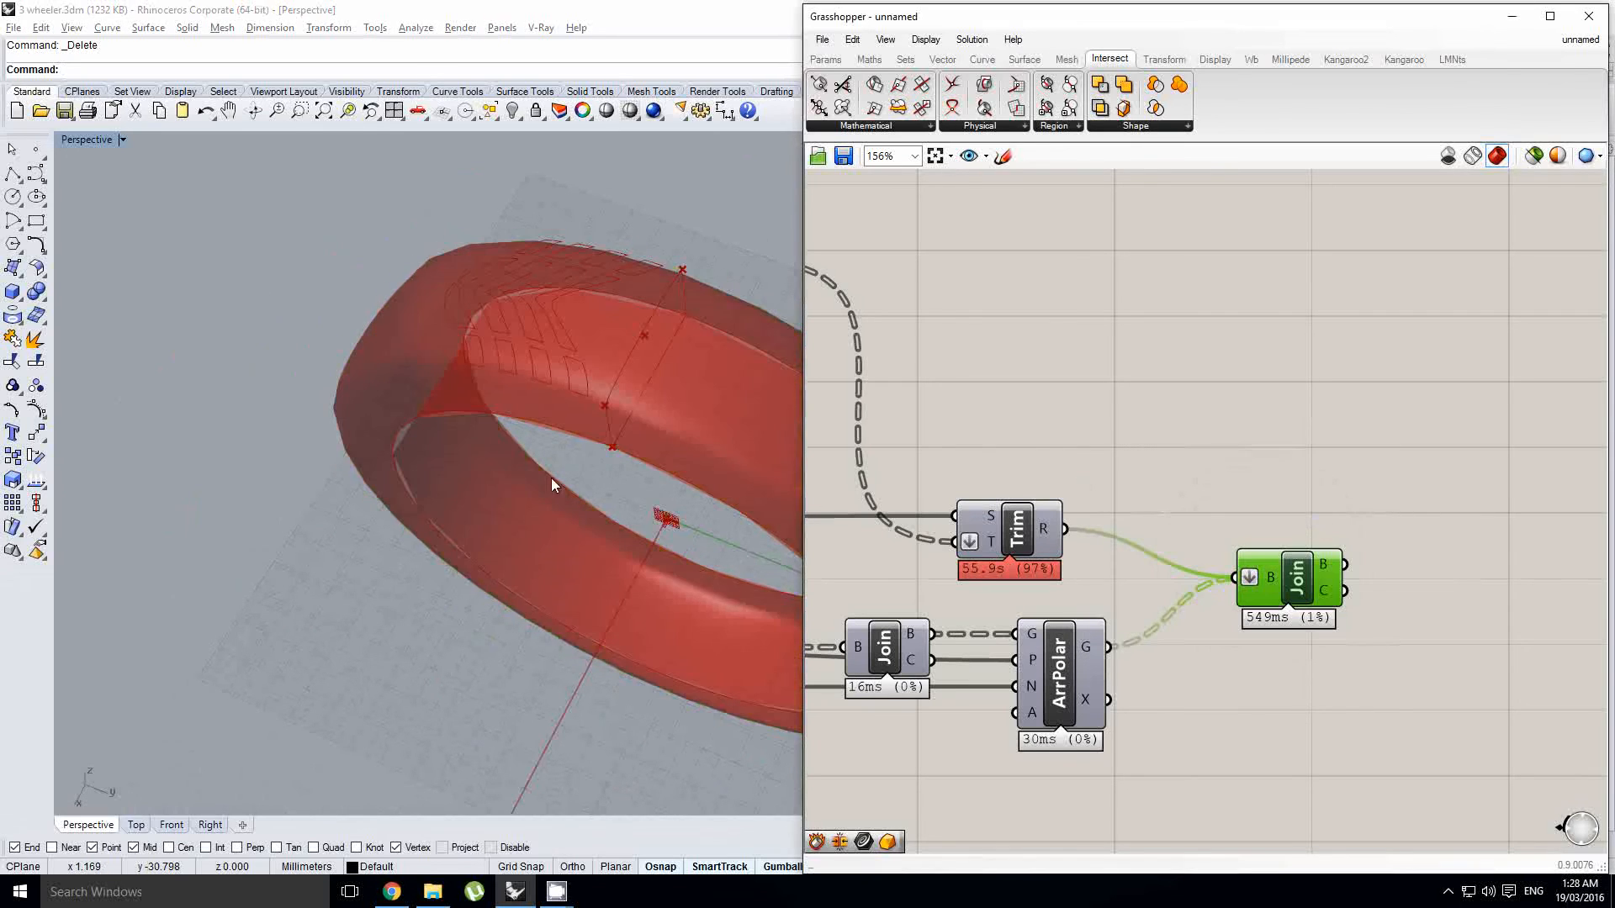
Step: Turn off the preview of the revolved tire surface (RevSrf) so only the tread curves are drawn
{"action": "right_click_drag", "start_coordinate": [552, 478], "coordinate": [571, 379]}
{"action": "scroll", "coordinate": [592, 316], "scroll_direction": "up", "scroll_amount": 3}
{"action": "right_click_drag", "start_coordinate": [1206, 508], "coordinate": [1363, 494]}
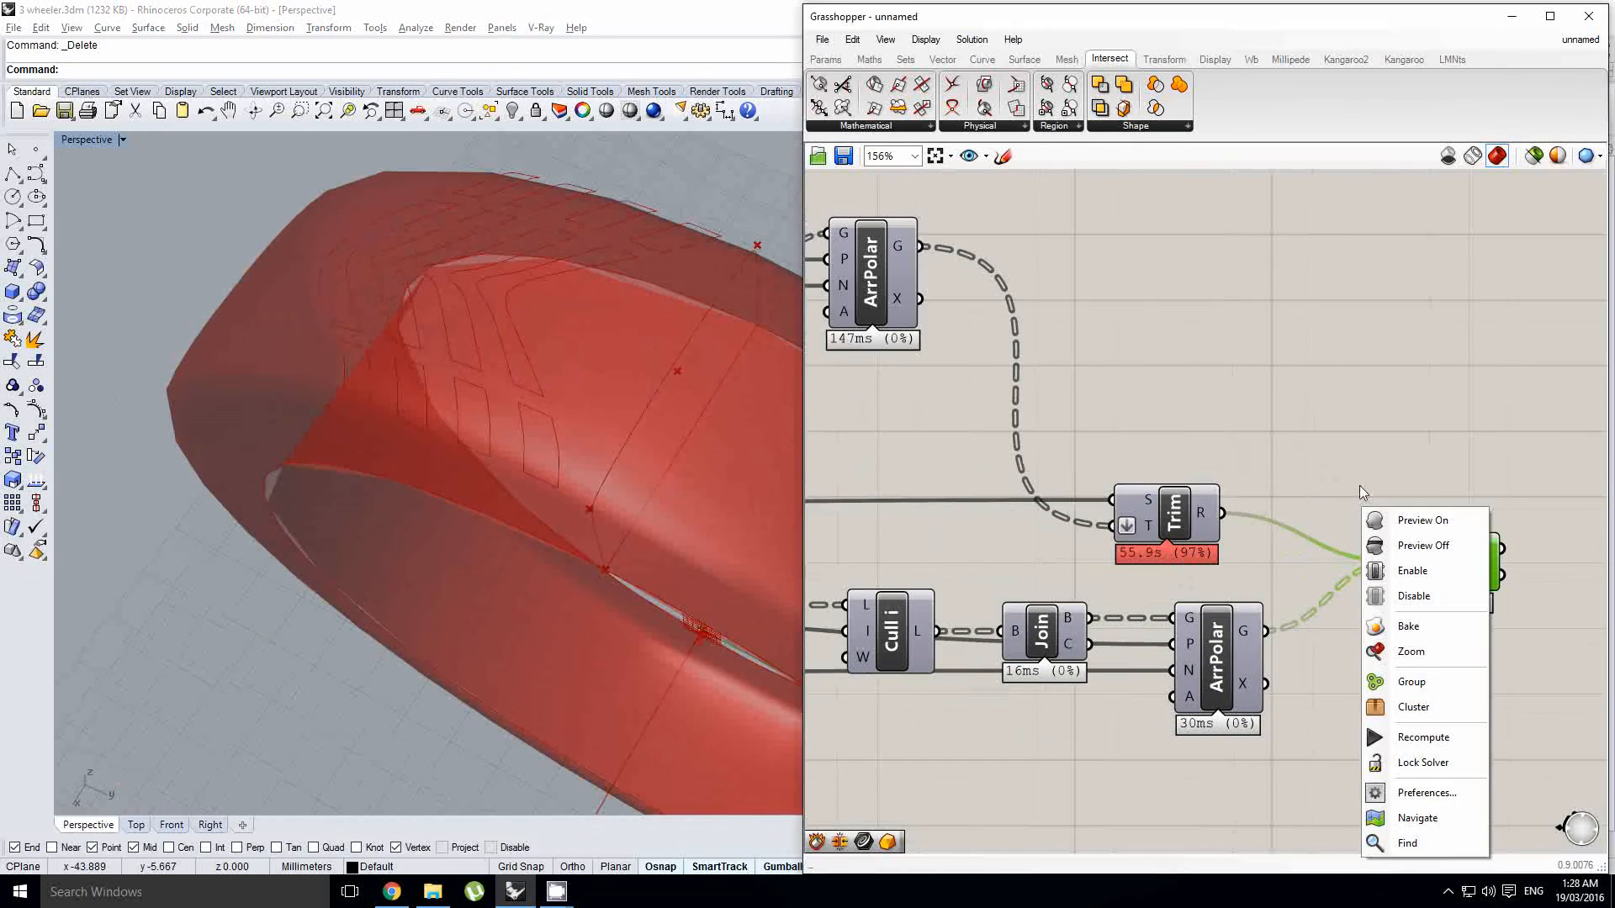
{"action": "left_click", "coordinate": [1497, 434]}
{"action": "scroll", "coordinate": [1495, 435], "scroll_direction": "down", "scroll_amount": 14}
{"action": "right_click_drag", "start_coordinate": [1110, 475], "coordinate": [1202, 478]}
{"action": "scroll", "coordinate": [1202, 477], "scroll_direction": "up", "scroll_amount": 14}
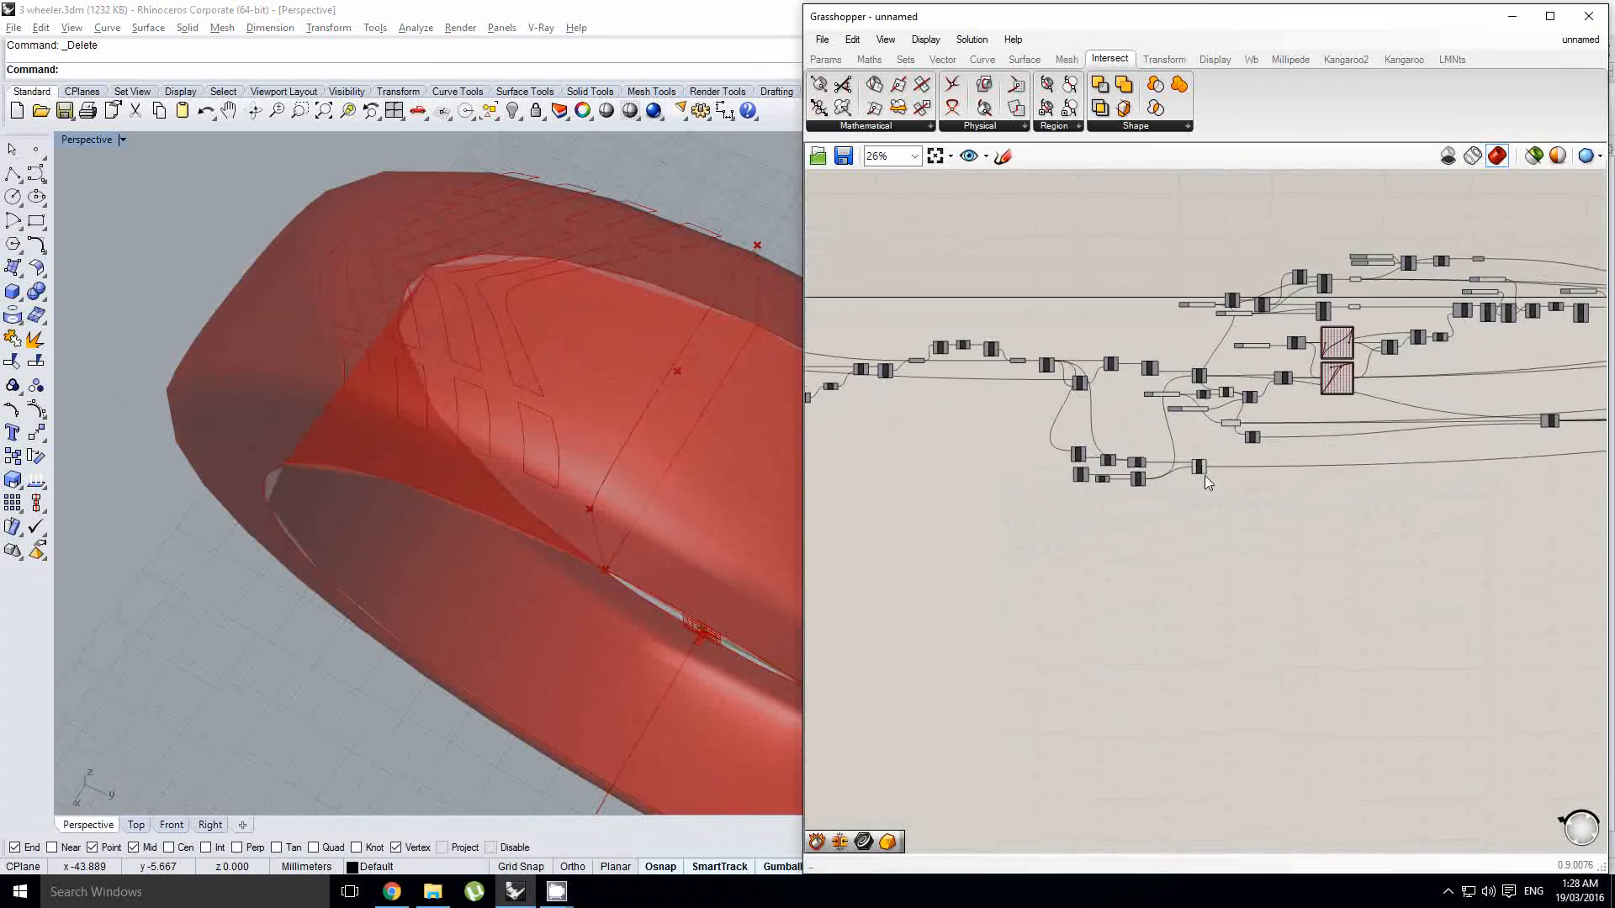
{"action": "left_click", "coordinate": [1197, 470]}
{"action": "middle_click", "coordinate": [1197, 471]}
{"action": "left_click", "coordinate": [1250, 412]}
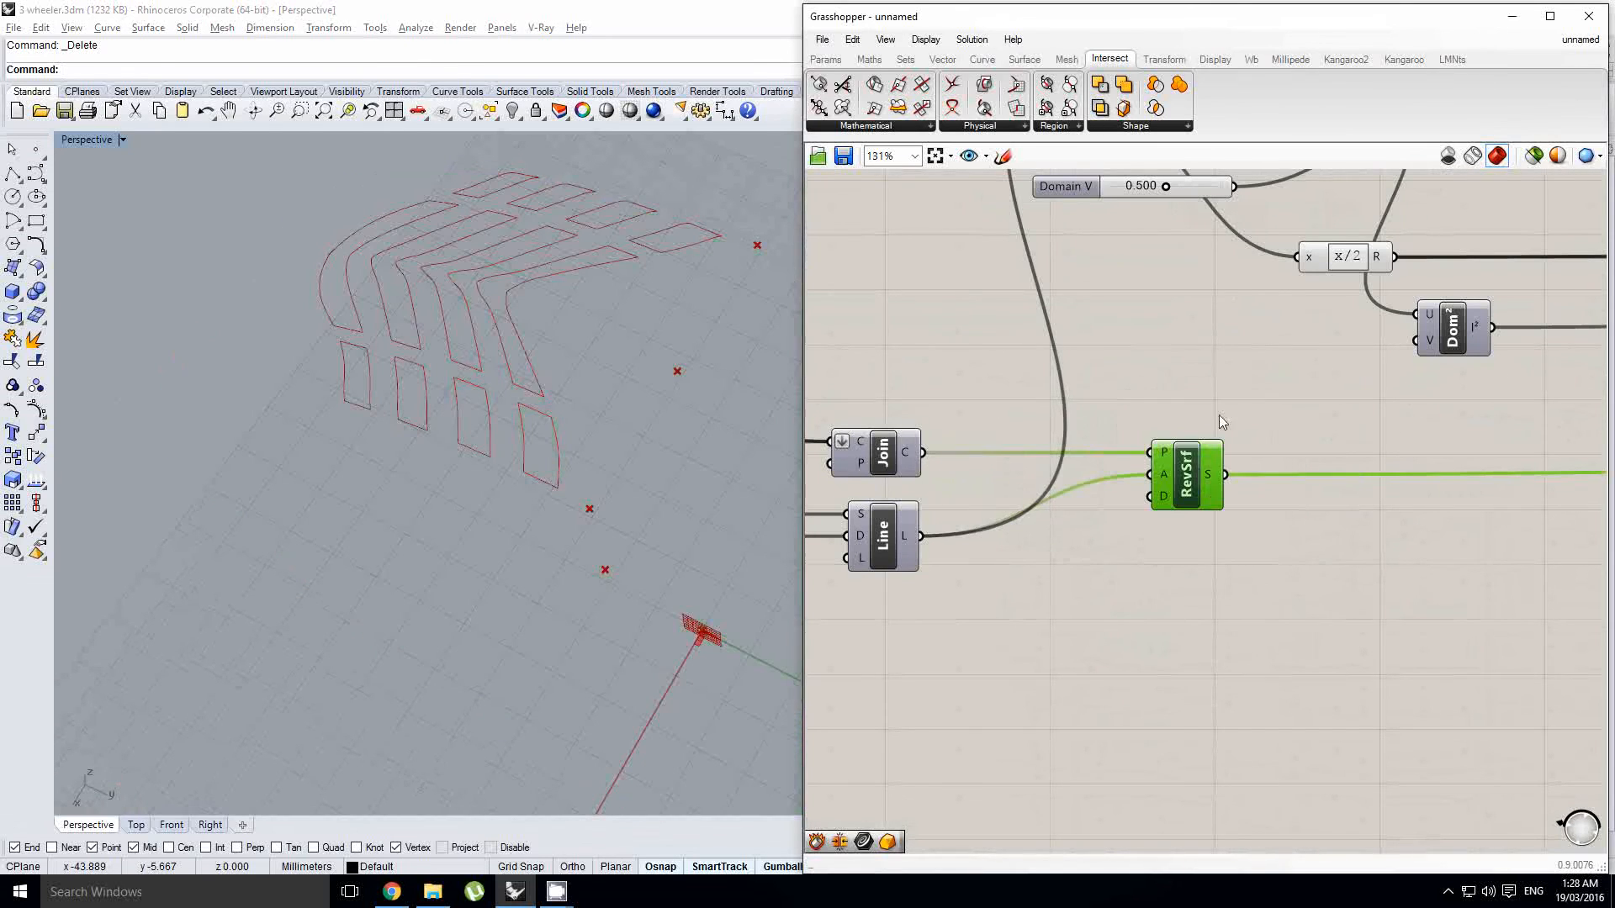
Step: Examine the tread outline curves in the viewport and follow the definition to the curve Join ahead of the surface split
{"action": "scroll", "coordinate": [1218, 416], "scroll_direction": "down", "scroll_amount": 10}
{"action": "scroll", "coordinate": [1394, 442], "scroll_direction": "up", "scroll_amount": 3}
{"action": "right_click_drag", "start_coordinate": [1394, 442], "coordinate": [1027, 508]}
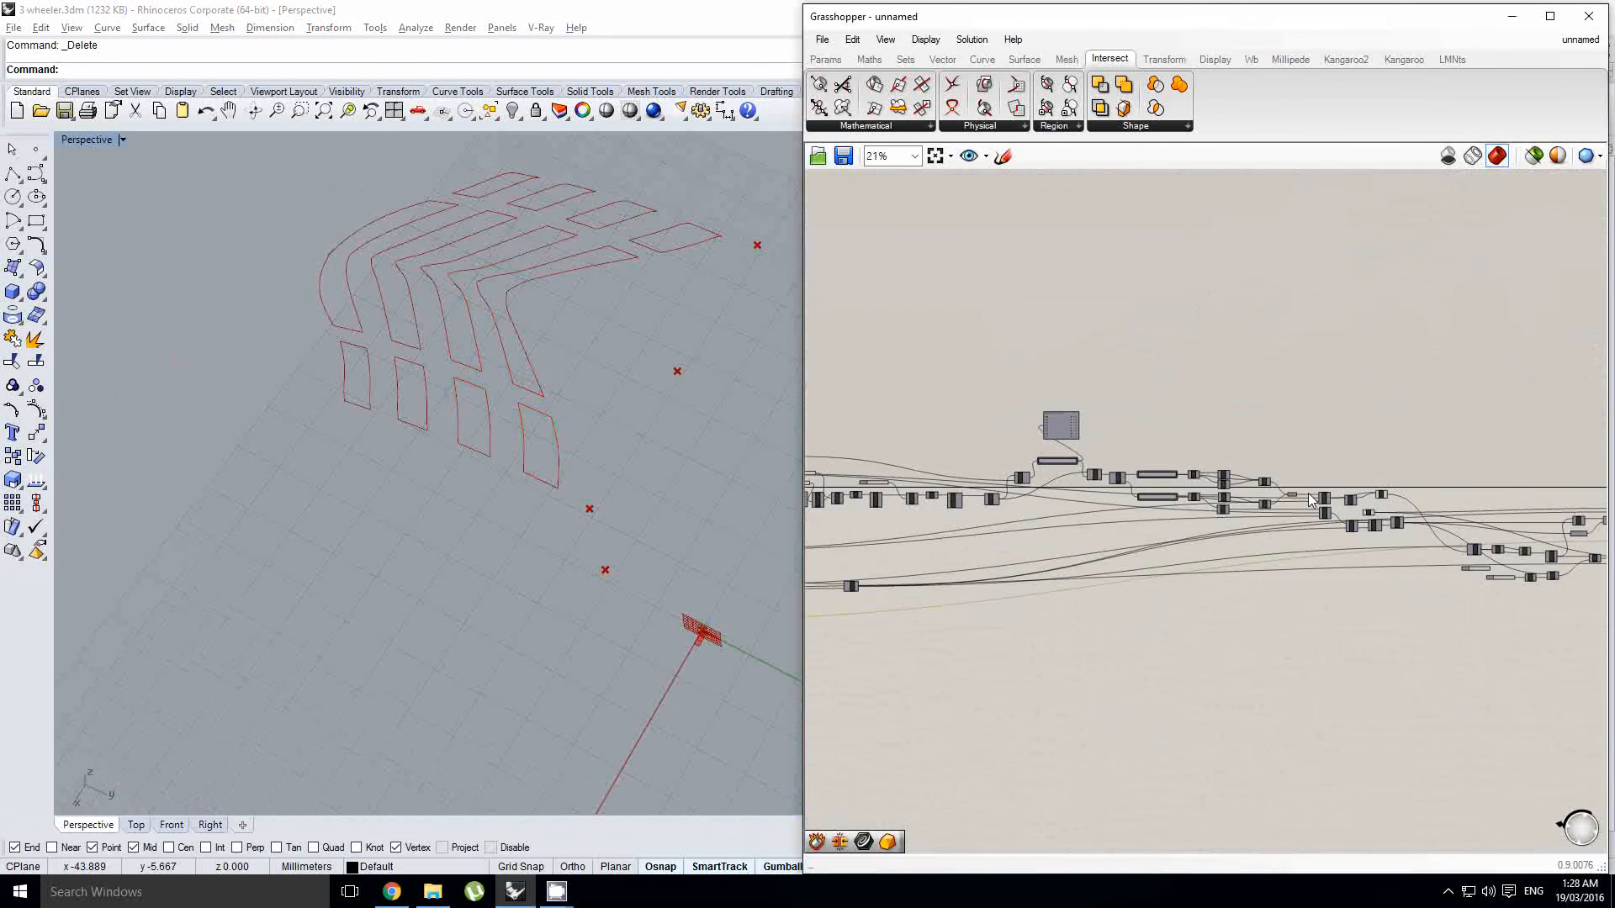
{"action": "scroll", "coordinate": [1298, 512], "scroll_direction": "up", "scroll_amount": 7}
{"action": "right_click_drag", "start_coordinate": [1298, 511], "coordinate": [1085, 486]}
{"action": "scroll", "coordinate": [1129, 534], "scroll_direction": "up", "scroll_amount": 1}
{"action": "right_click_drag", "start_coordinate": [1216, 541], "coordinate": [1260, 547]}
{"action": "scroll", "coordinate": [1140, 526], "scroll_direction": "down", "scroll_amount": 2}
{"action": "scroll", "coordinate": [1236, 548], "scroll_direction": "up", "scroll_amount": 1}
{"action": "right_click_drag", "start_coordinate": [1068, 516], "coordinate": [1138, 479]}
{"action": "scroll", "coordinate": [491, 375], "scroll_direction": "down", "scroll_amount": 4}
{"action": "right_click_drag", "start_coordinate": [540, 419], "coordinate": [644, 423]}
{"action": "scroll", "coordinate": [491, 375], "scroll_direction": "up", "scroll_amount": 4}
{"action": "scroll", "coordinate": [472, 350], "scroll_direction": "up", "scroll_amount": 2}
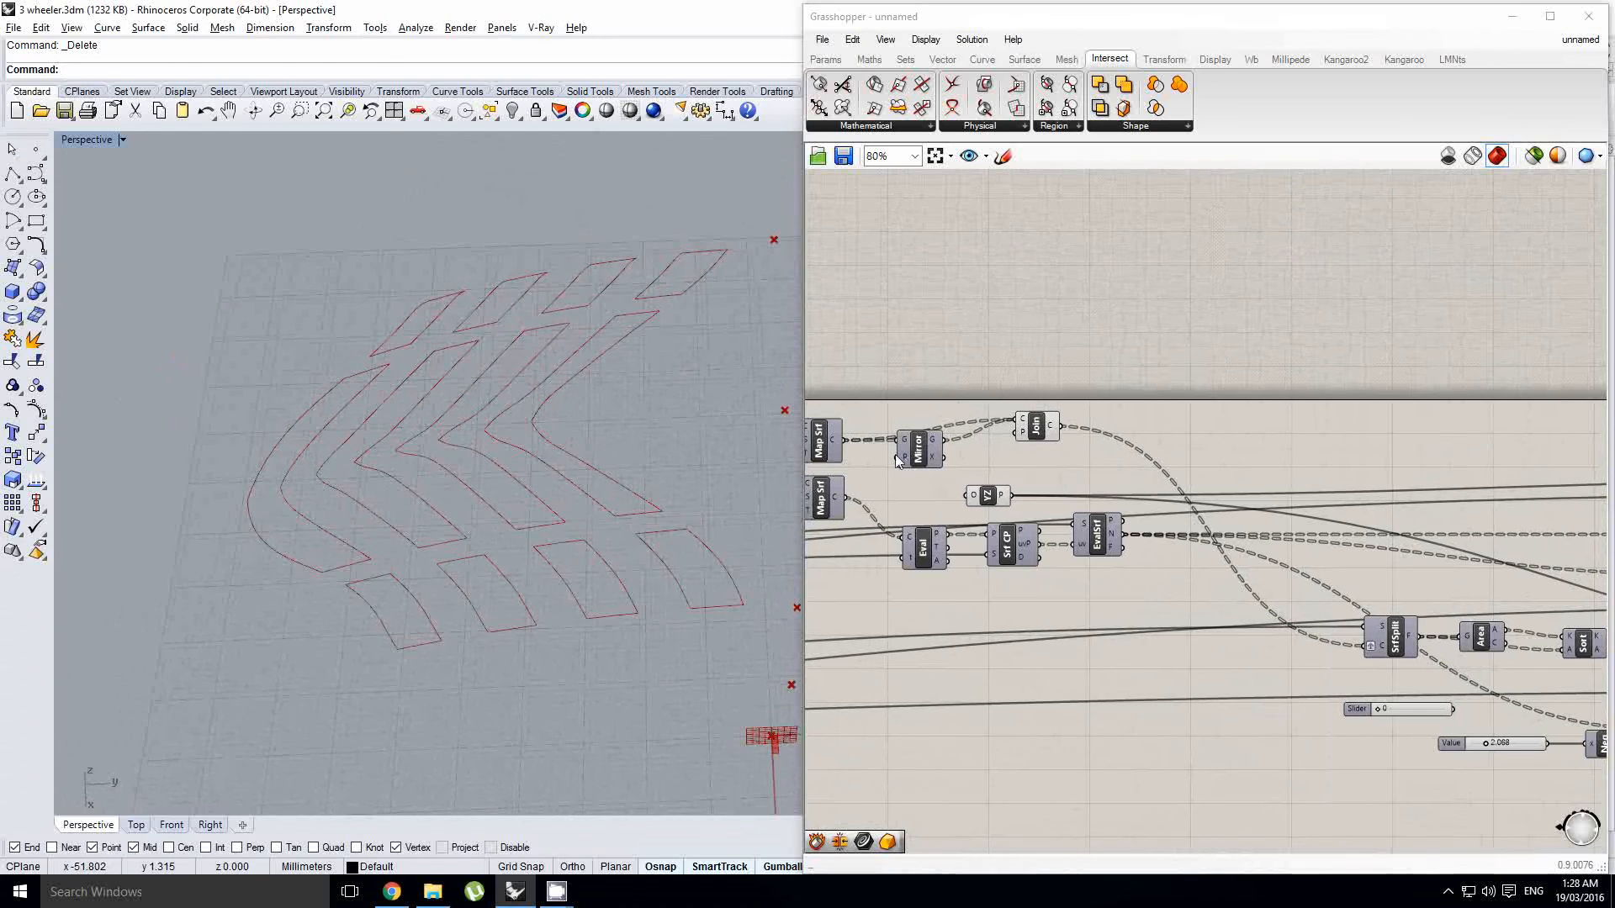
Step: Add a Data Dam component between the curve Join and the surface split
{"action": "right_click_drag", "start_coordinate": [1203, 496], "coordinate": [1179, 524]}
{"action": "scroll", "coordinate": [1142, 504], "scroll_direction": "up", "scroll_amount": 1}
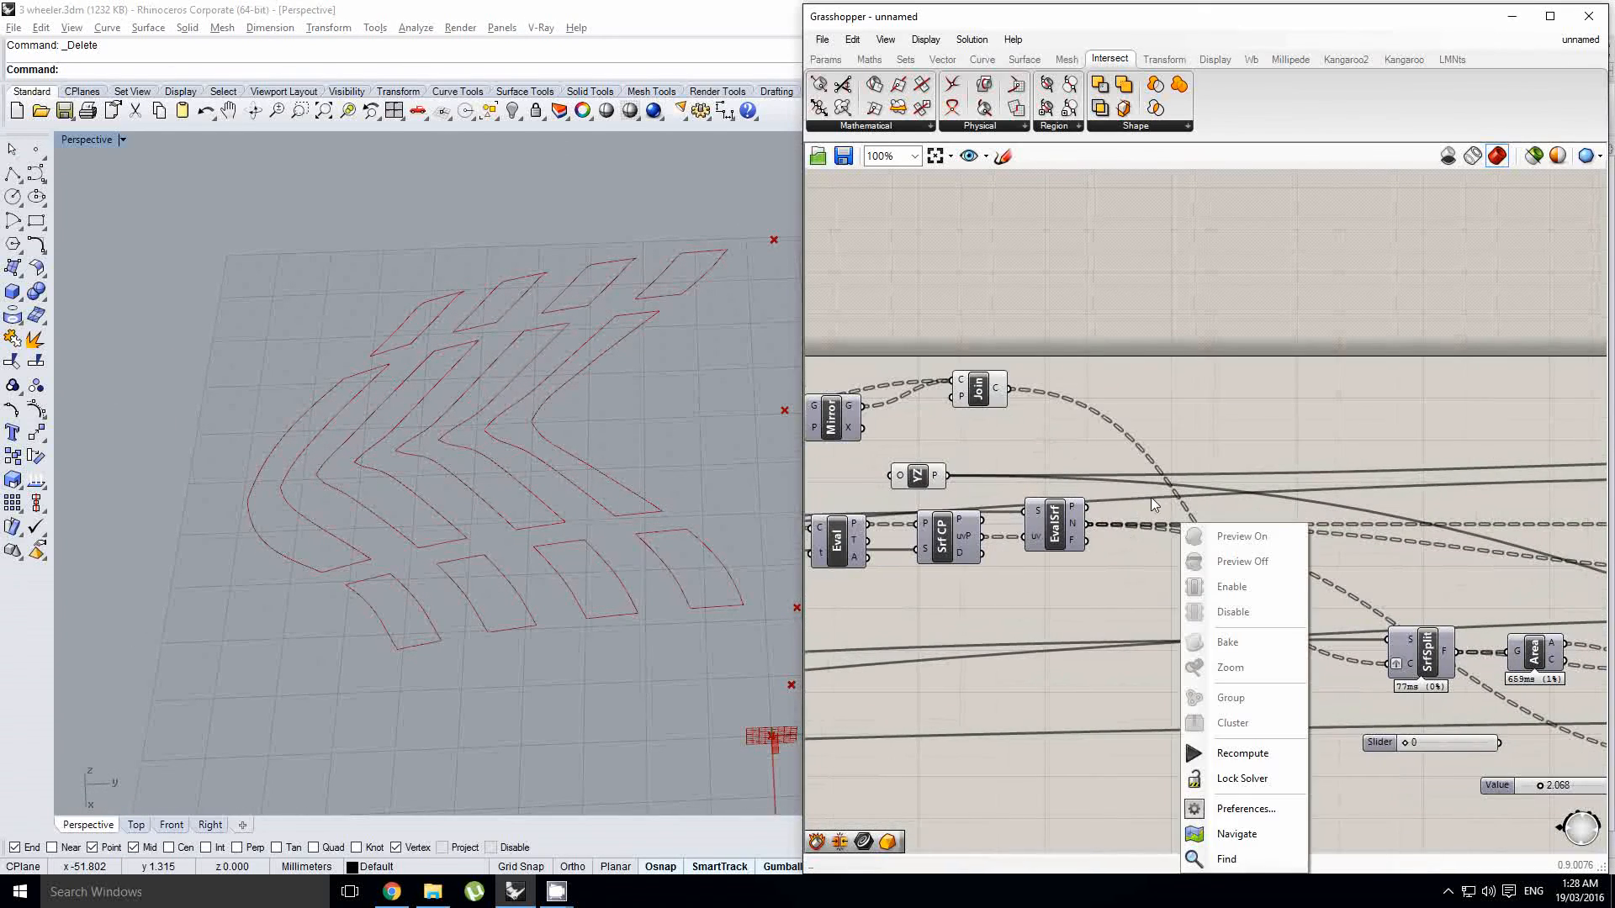
{"action": "double_click", "coordinate": [1221, 461]}
{"action": "type", "text": "da"}
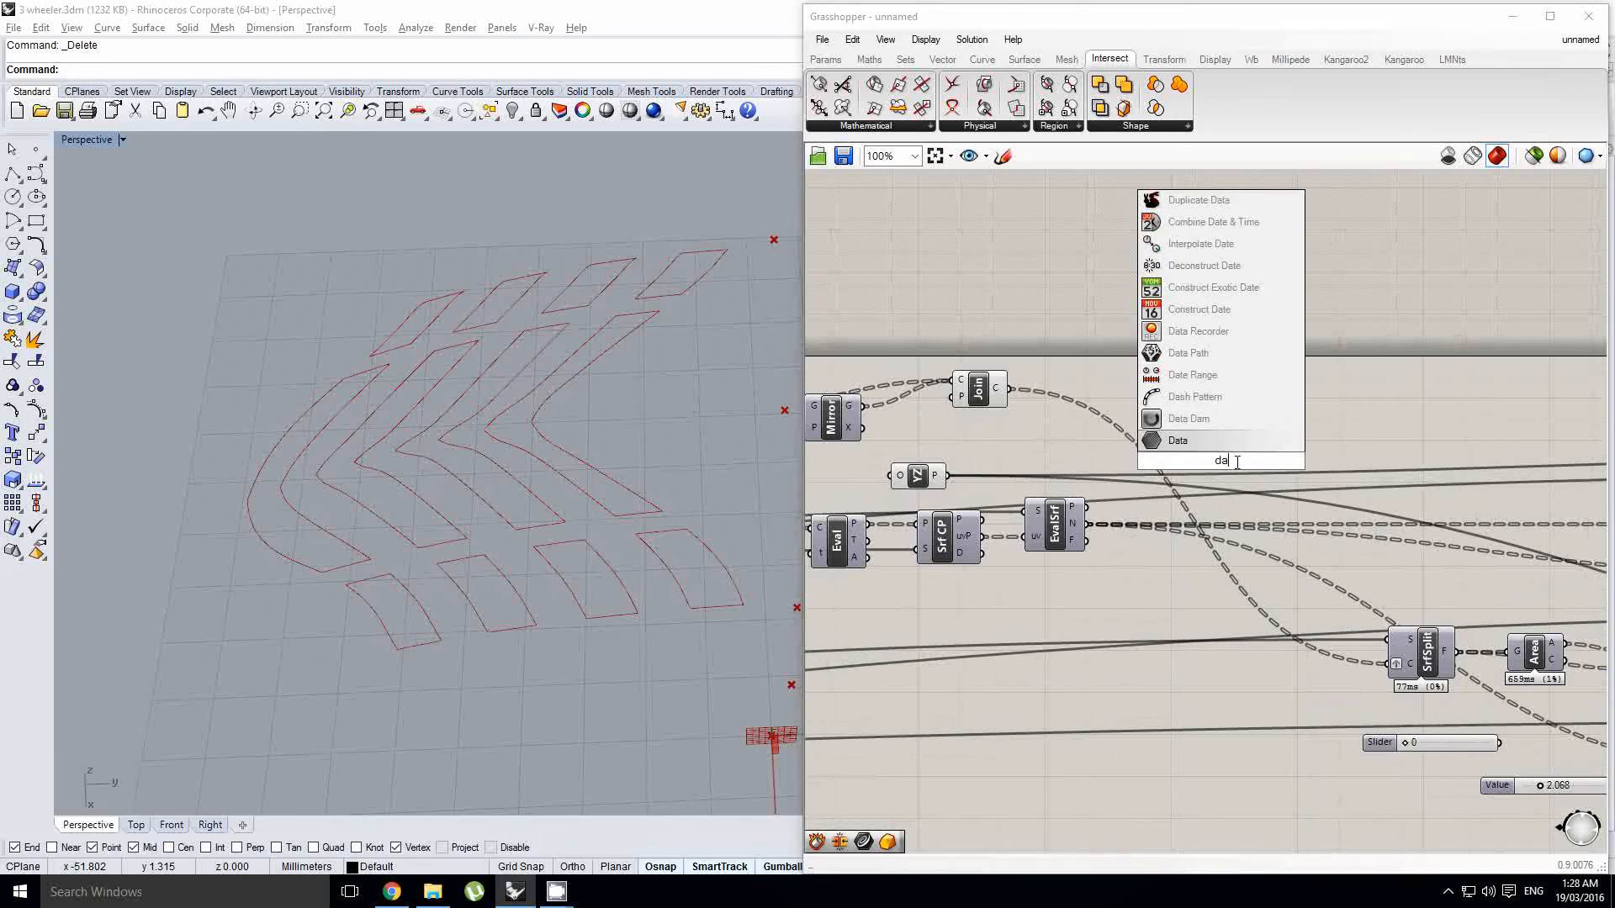
{"action": "type", "text": "ta"}
{"action": "left_click", "coordinate": [1190, 398]}
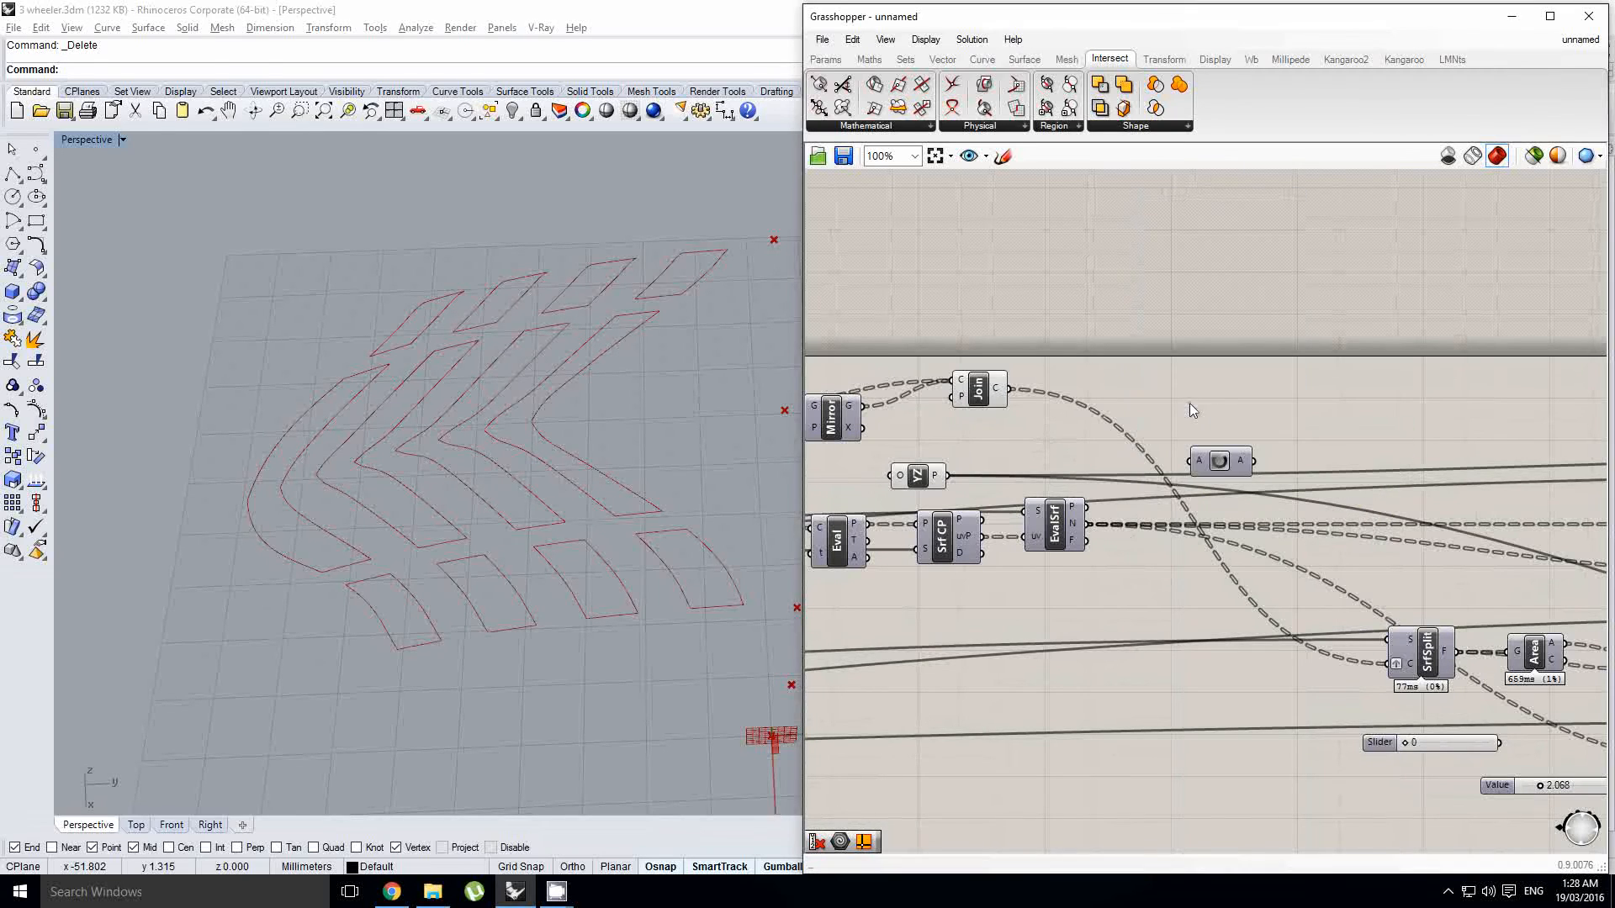
Step: Connect the curve Join's output to the Data Dam's input and place the dam next to the Join component
{"action": "scroll", "coordinate": [1213, 468], "scroll_direction": "up", "scroll_amount": 1}
{"action": "scroll", "coordinate": [1077, 436], "scroll_direction": "down", "scroll_amount": 1}
{"action": "right_click_drag", "start_coordinate": [1088, 434], "coordinate": [1112, 436]}
{"action": "left_click", "coordinate": [1094, 429]}
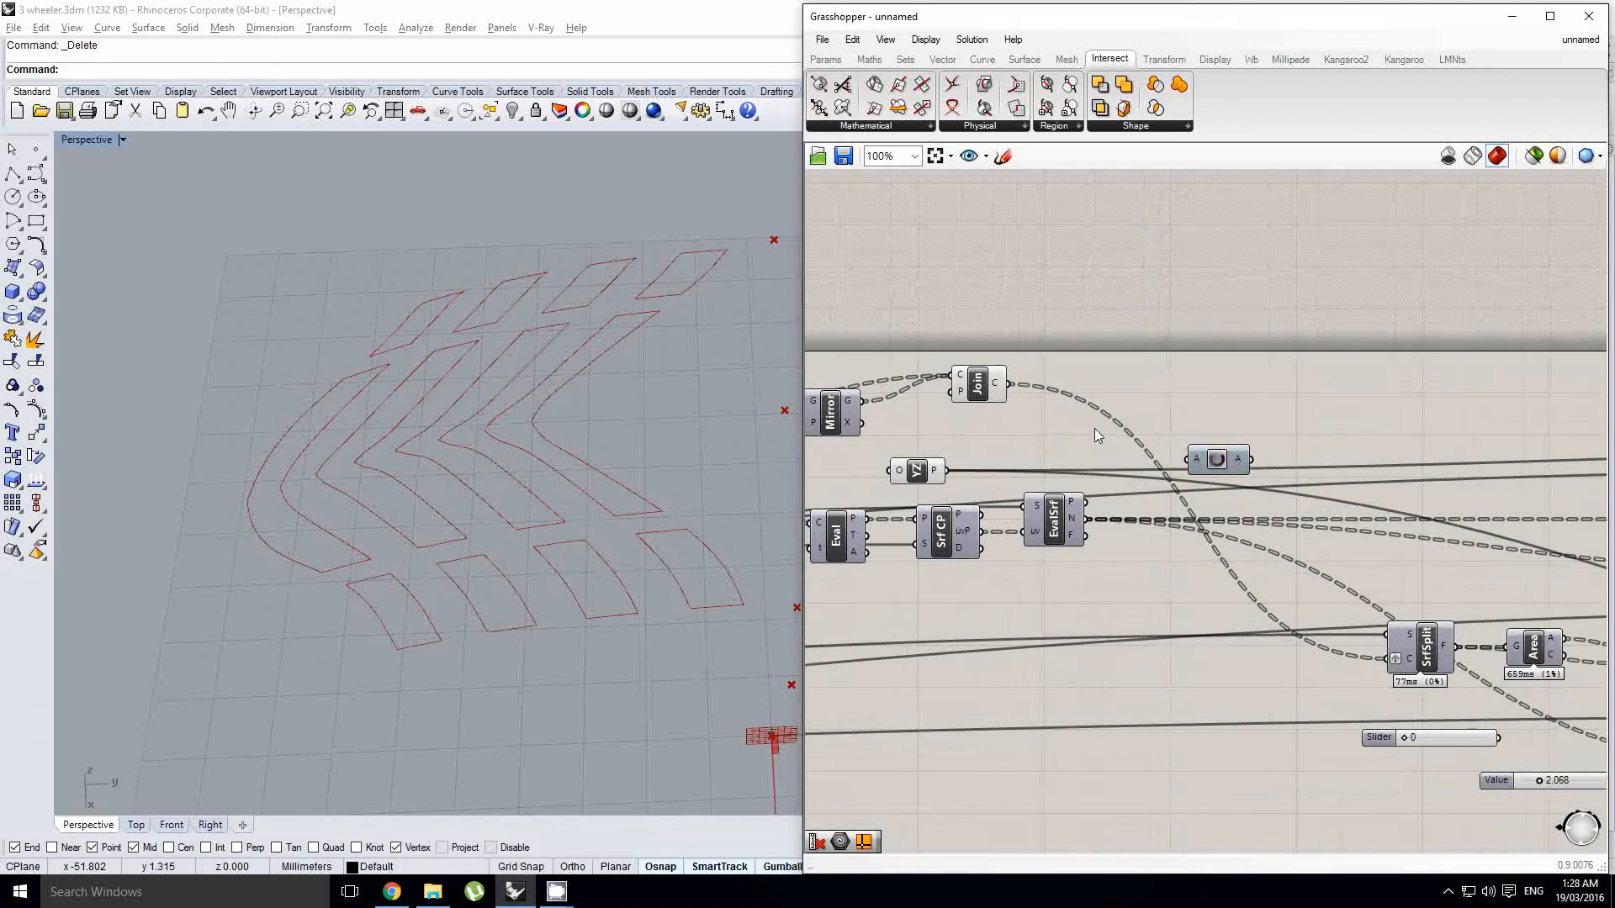
{"action": "left_click_drag", "start_coordinate": [1216, 460], "coordinate": [1185, 427]}
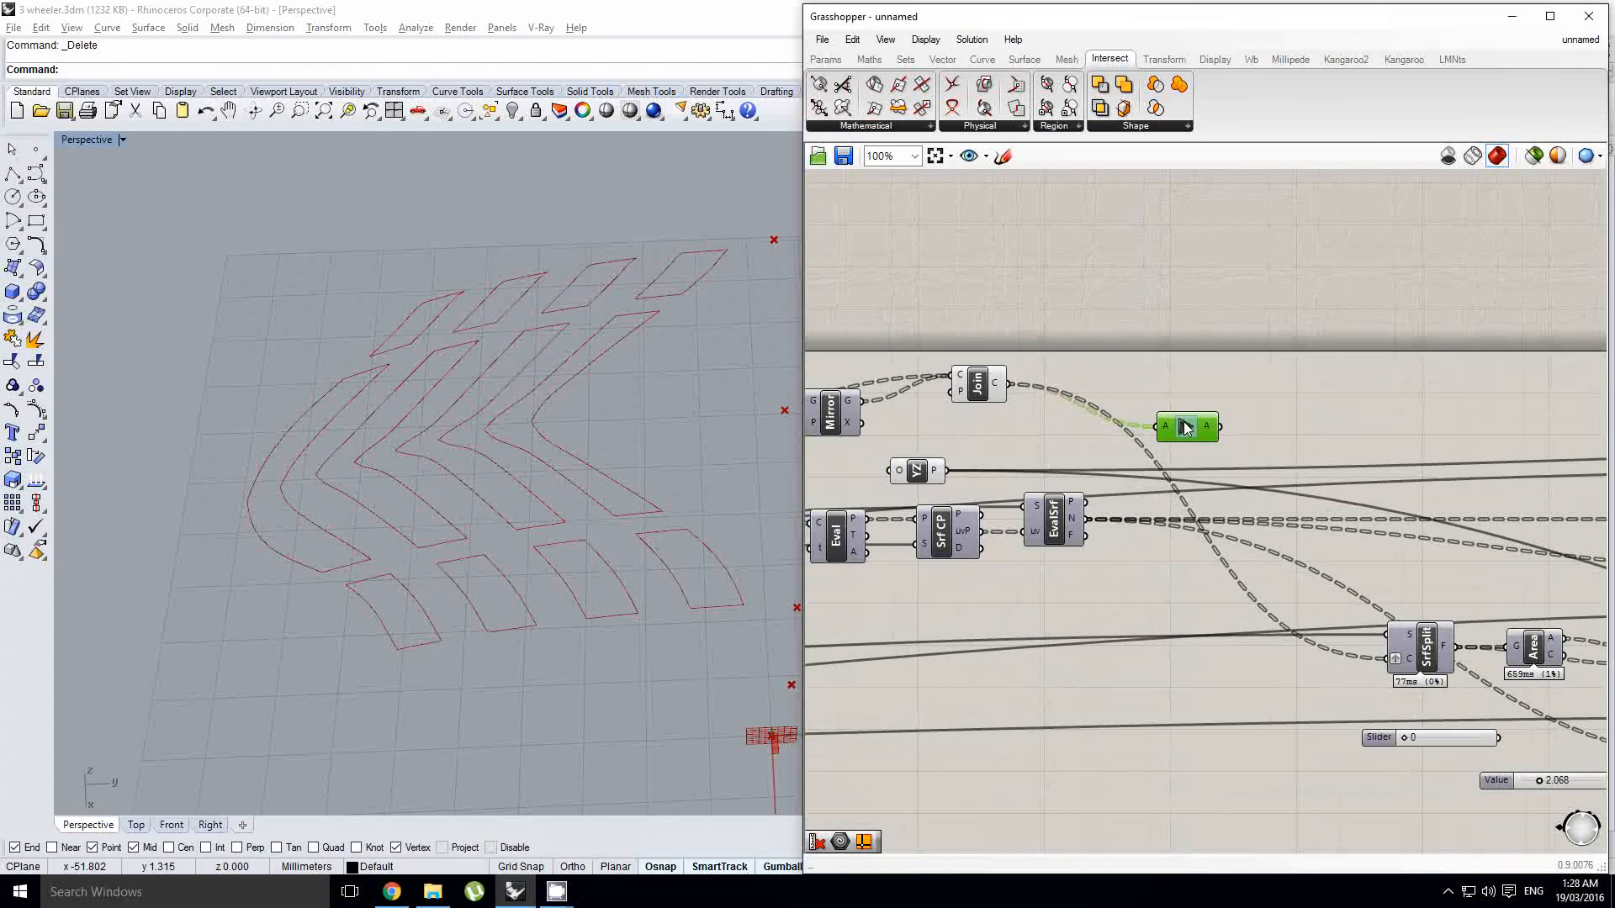
Step: Check the wires from the curve Join and Evaluate Surface, and add a second input, B, to the Data Dam
{"action": "scroll", "coordinate": [1187, 385], "scroll_direction": "up", "scroll_amount": 3}
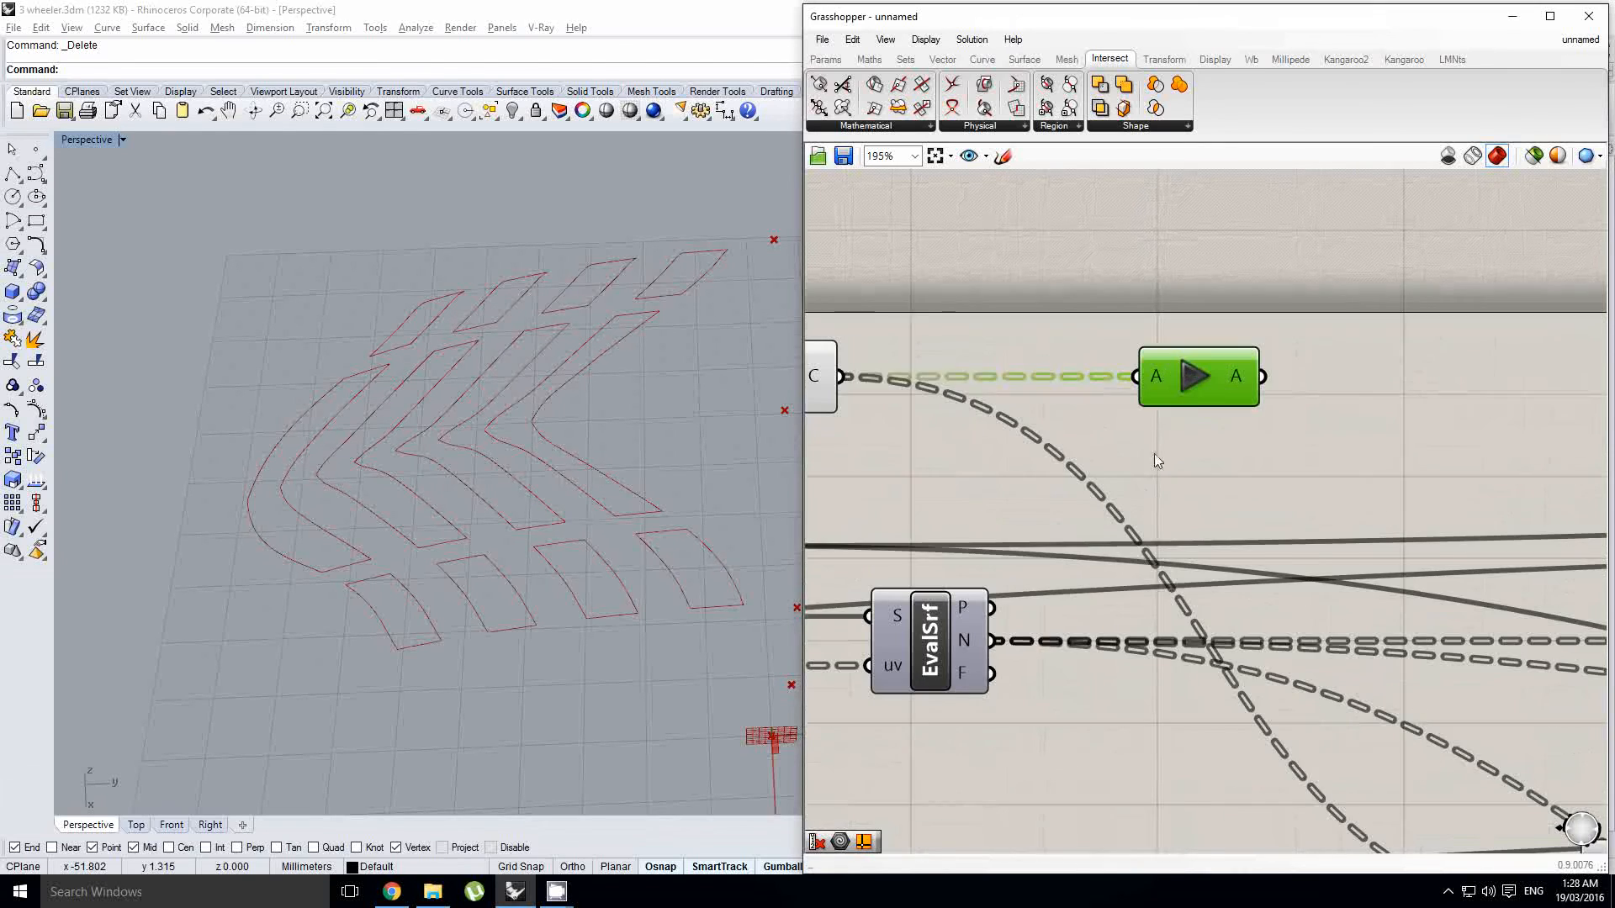
{"action": "scroll", "coordinate": [1153, 453], "scroll_direction": "down", "scroll_amount": 2}
{"action": "right_click_drag", "start_coordinate": [1303, 516], "coordinate": [1174, 461]}
{"action": "scroll", "coordinate": [1174, 461], "scroll_direction": "down", "scroll_amount": 2}
{"action": "scroll", "coordinate": [1271, 619], "scroll_direction": "up", "scroll_amount": 1}
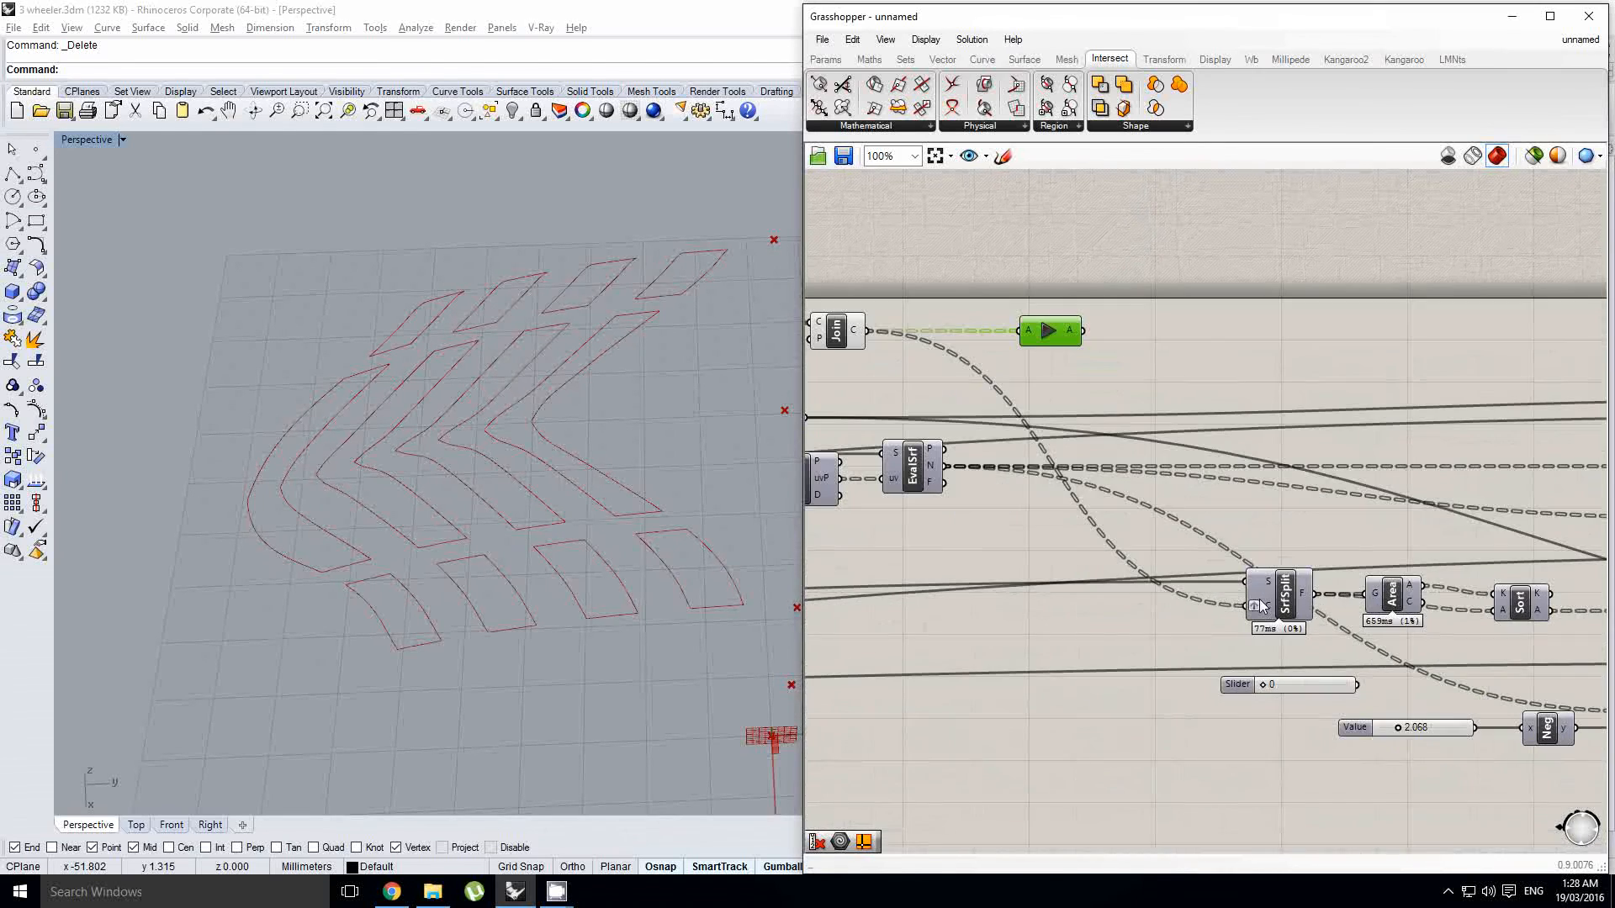
{"action": "scroll", "coordinate": [1264, 585], "scroll_direction": "down", "scroll_amount": 1}
{"action": "mouse_move", "coordinate": [1241, 547]}
{"action": "right_mouse_down"}
{"action": "mouse_move", "coordinate": [1113, 537]}
{"action": "mouse_move", "coordinate": [1249, 558]}
{"action": "right_mouse_up"}
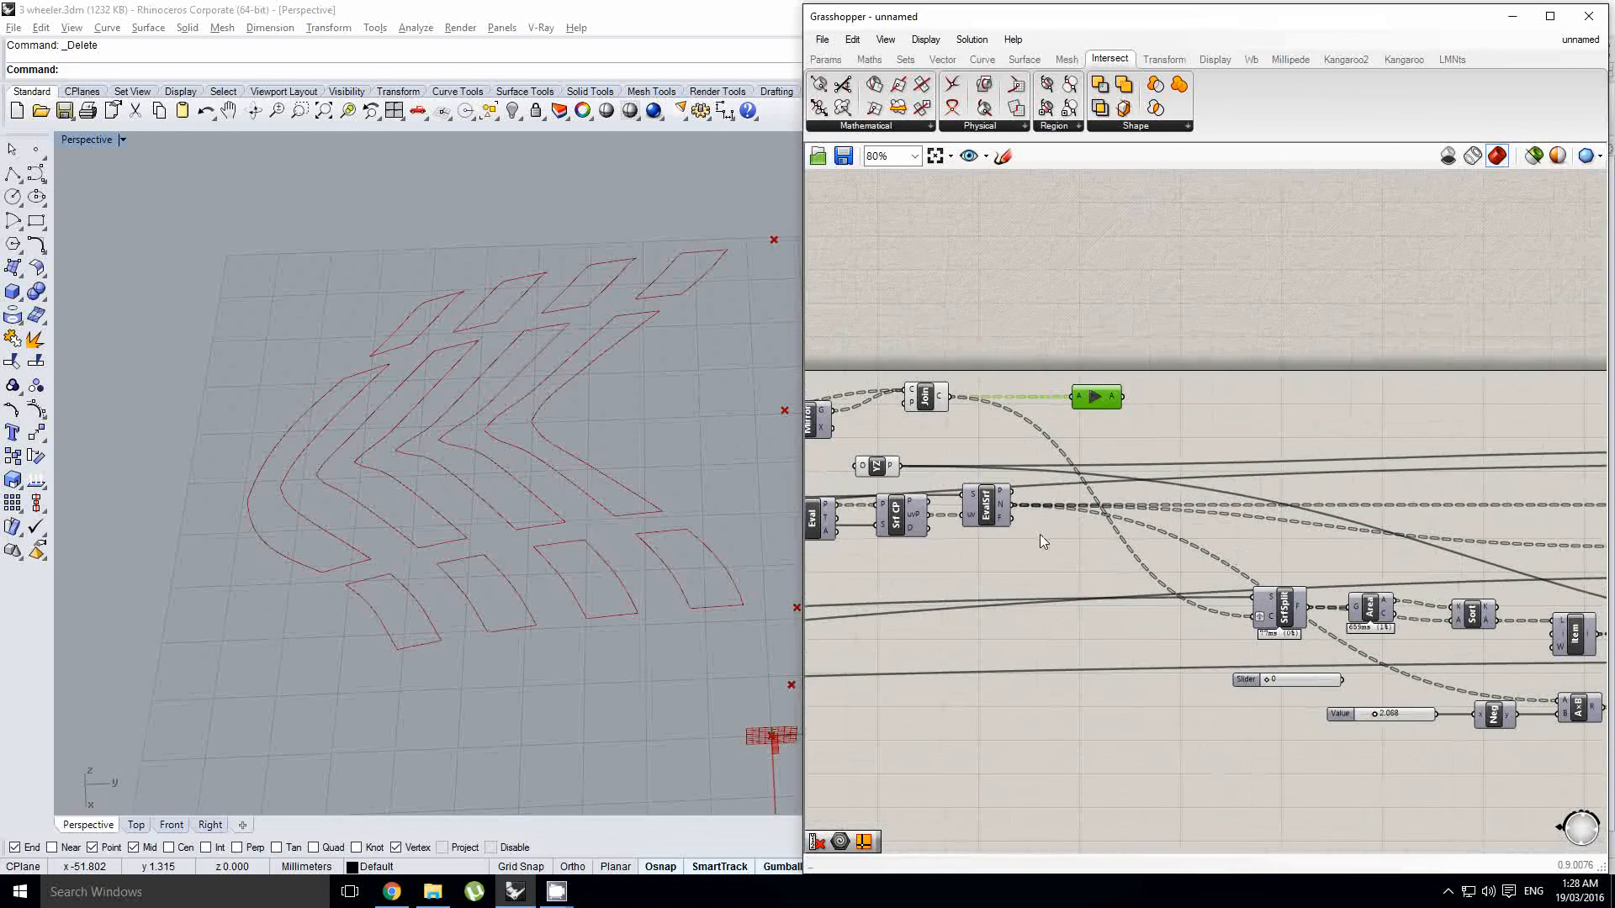
{"action": "left_click", "coordinate": [989, 510]}
{"action": "mouse_move", "coordinate": [1125, 517]}
{"action": "right_mouse_down"}
{"action": "mouse_move", "coordinate": [1194, 522]}
{"action": "mouse_move", "coordinate": [973, 522]}
{"action": "mouse_move", "coordinate": [1115, 542]}
{"action": "mouse_move", "coordinate": [1094, 554]}
{"action": "mouse_move", "coordinate": [1122, 508]}
{"action": "right_mouse_up"}
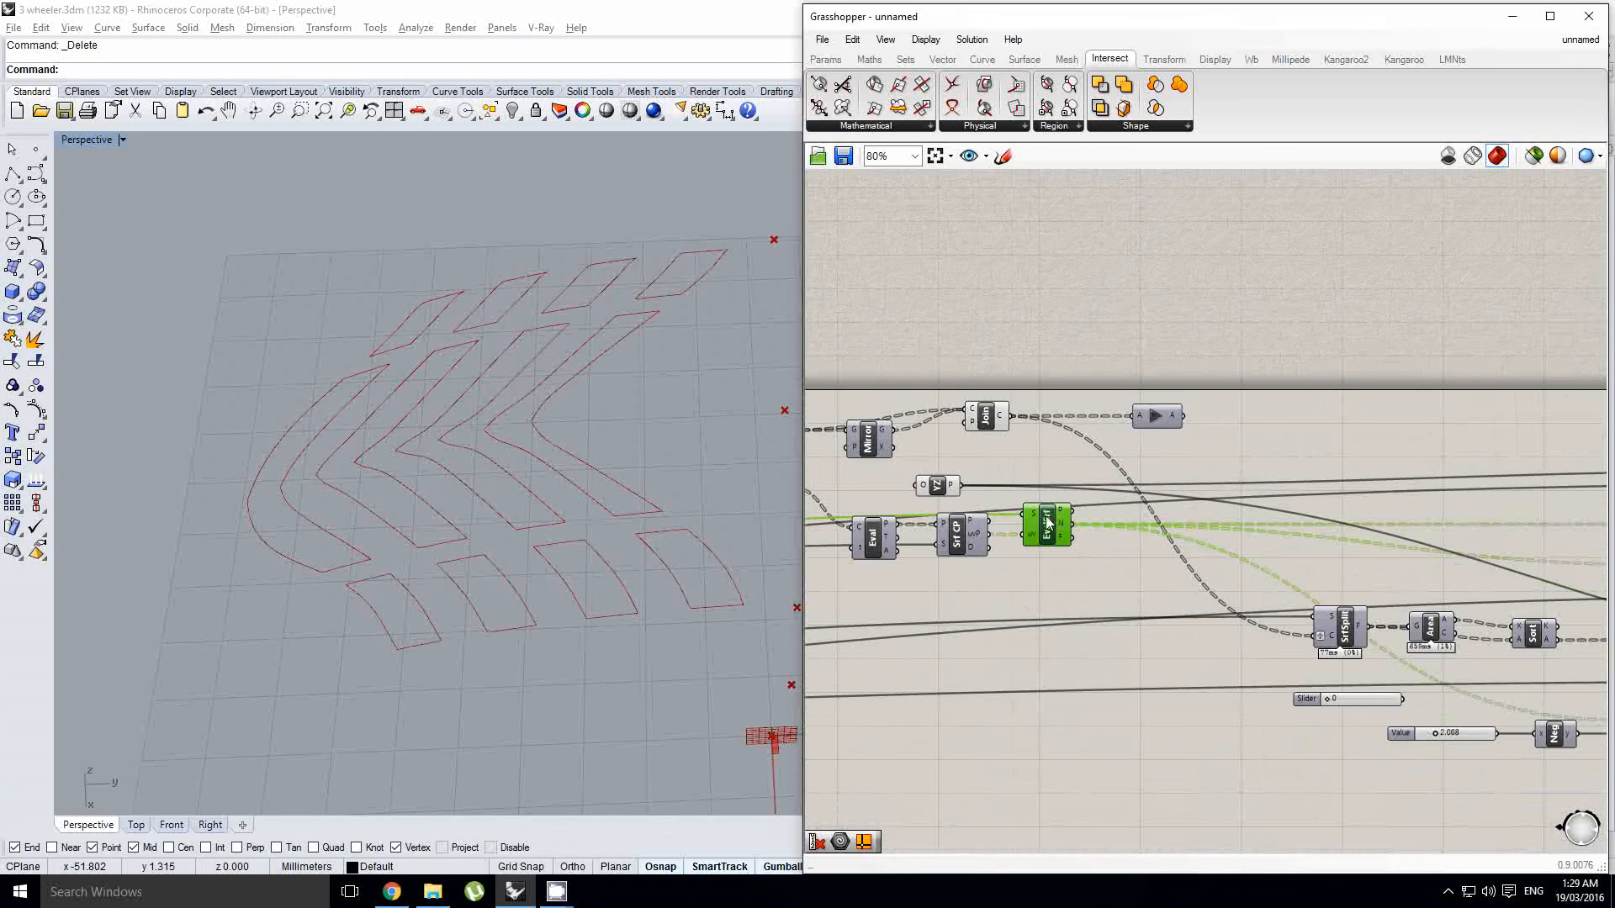
{"action": "scroll", "coordinate": [1137, 425], "scroll_direction": "up", "scroll_amount": 5}
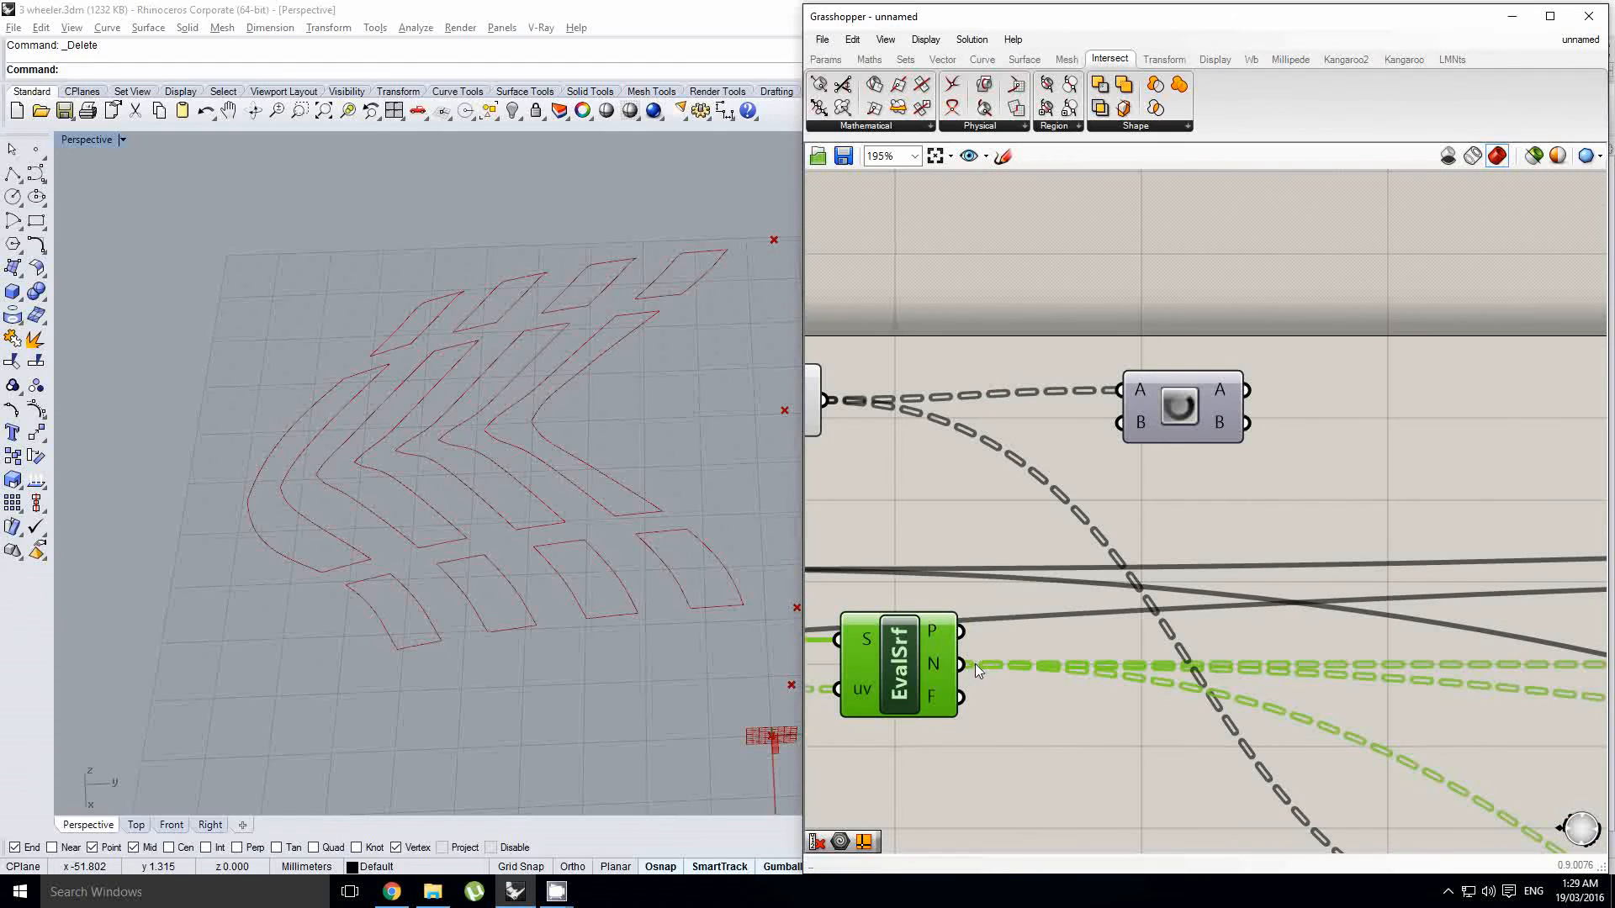
Step: Lock the solver and move the curve Join's outgoing wires to the Data Dam's A output, feeding the surface split
{"action": "scroll", "coordinate": [1068, 522], "scroll_direction": "down", "scroll_amount": 3}
{"action": "middle_click", "coordinate": [1094, 528]}
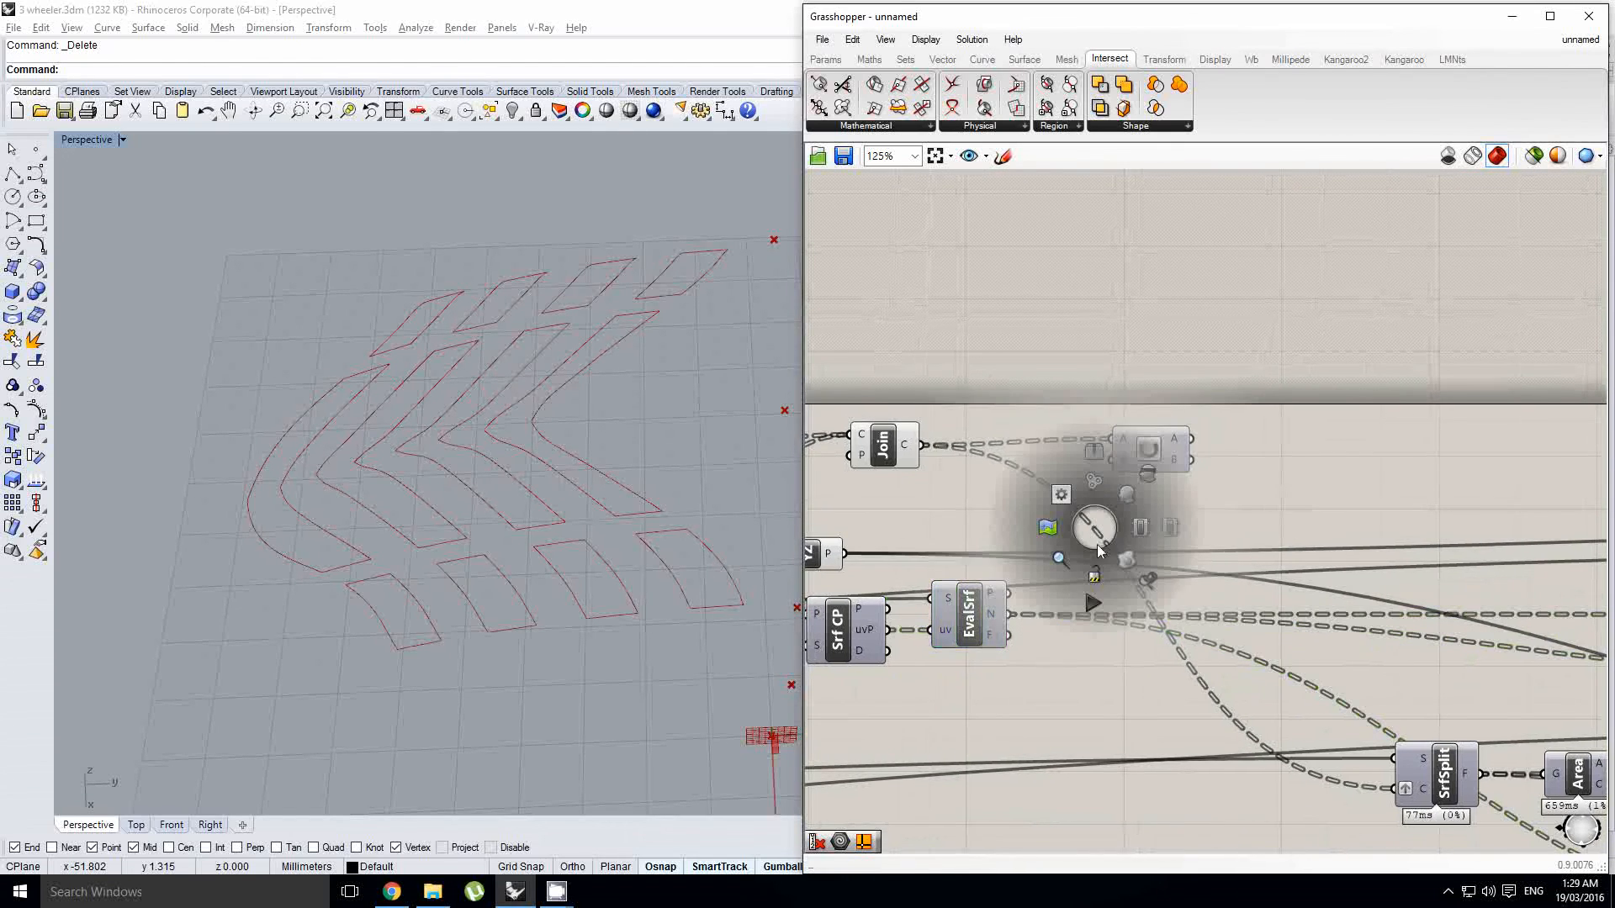
{"action": "left_click", "coordinate": [1093, 578]}
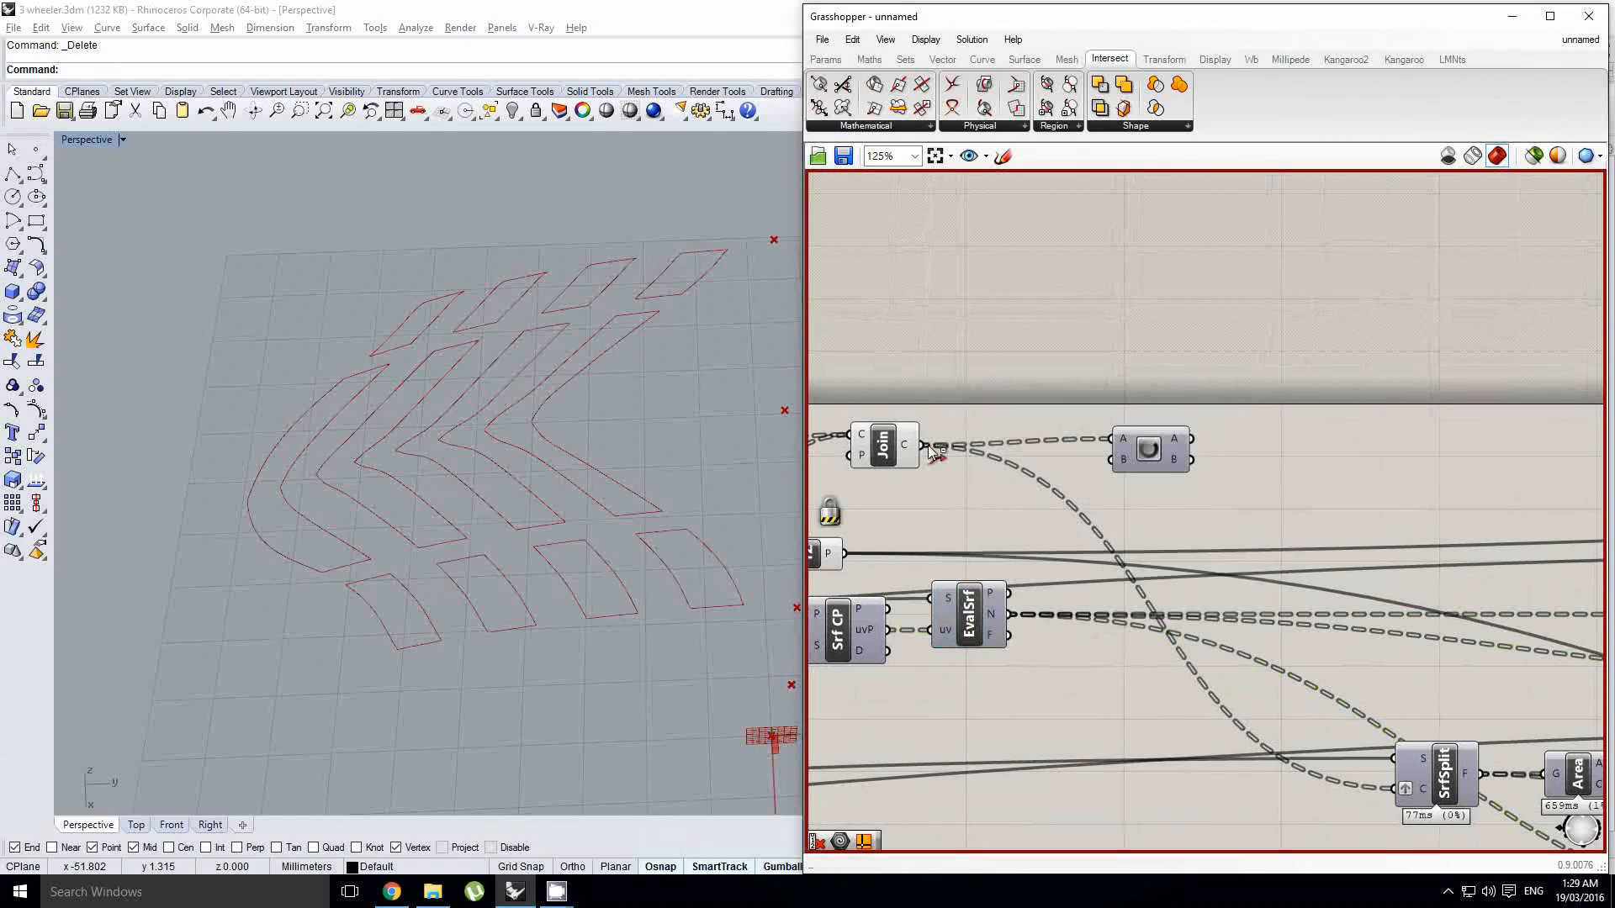
{"action": "left_click_drag", "start_coordinate": [933, 445], "coordinate": [1191, 438], "text": "ctrl+shift"}
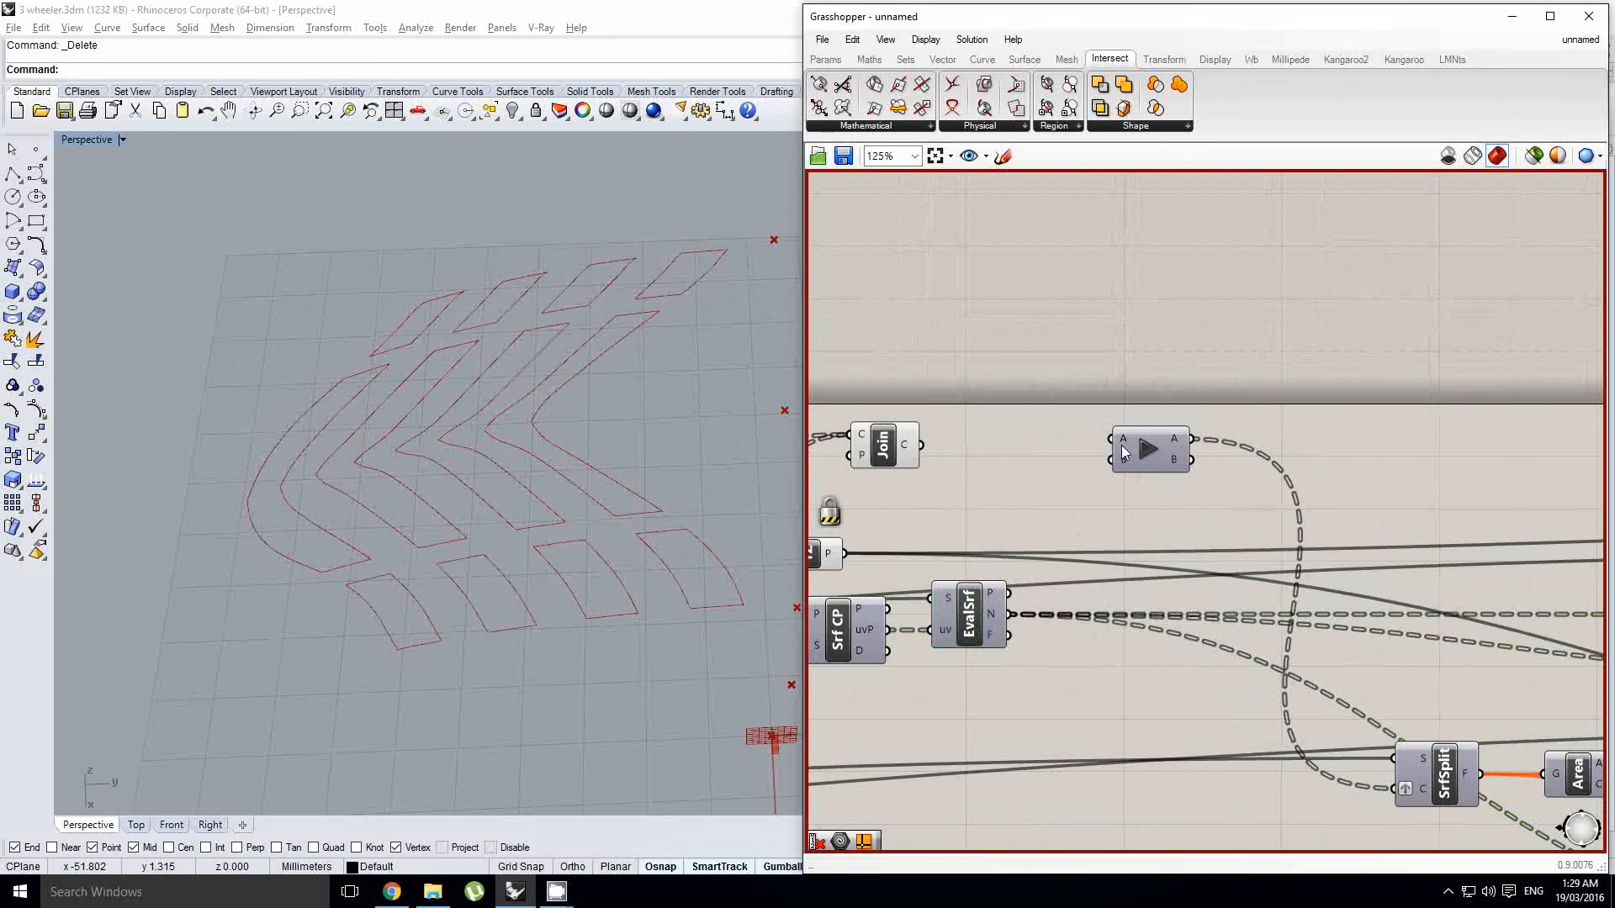
Step: Move the Evaluate Surface normal wires to the Data Dam's B output and unlock the solver
{"action": "left_click_drag", "start_coordinate": [1017, 615], "coordinate": [1192, 464], "text": "ctrl+shift"}
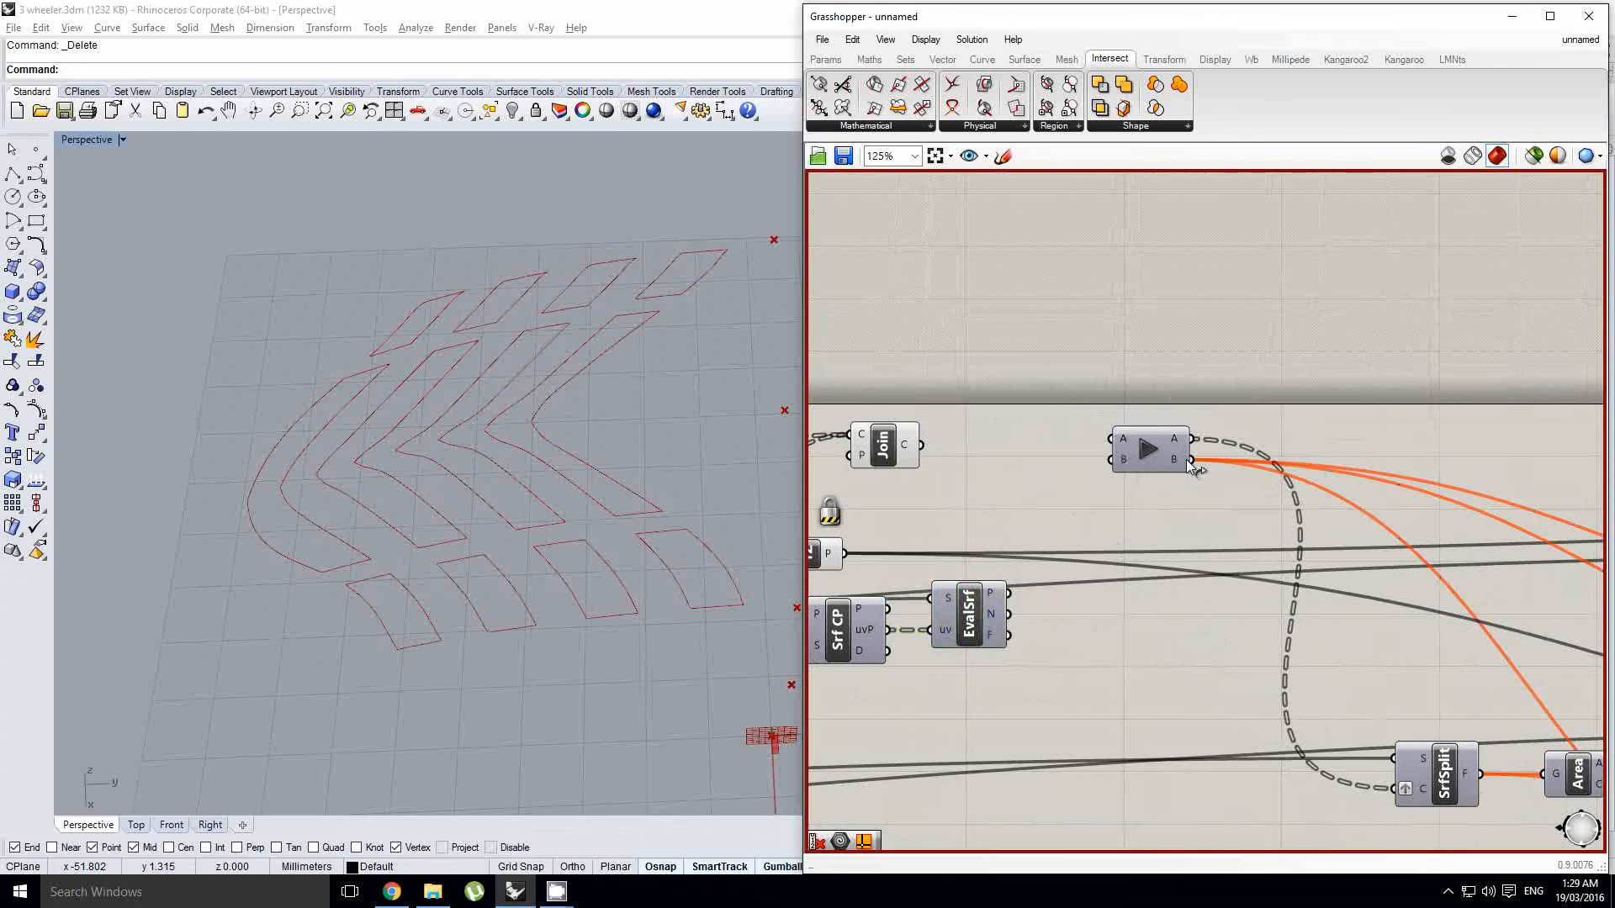
{"action": "middle_click", "coordinate": [1054, 511]}
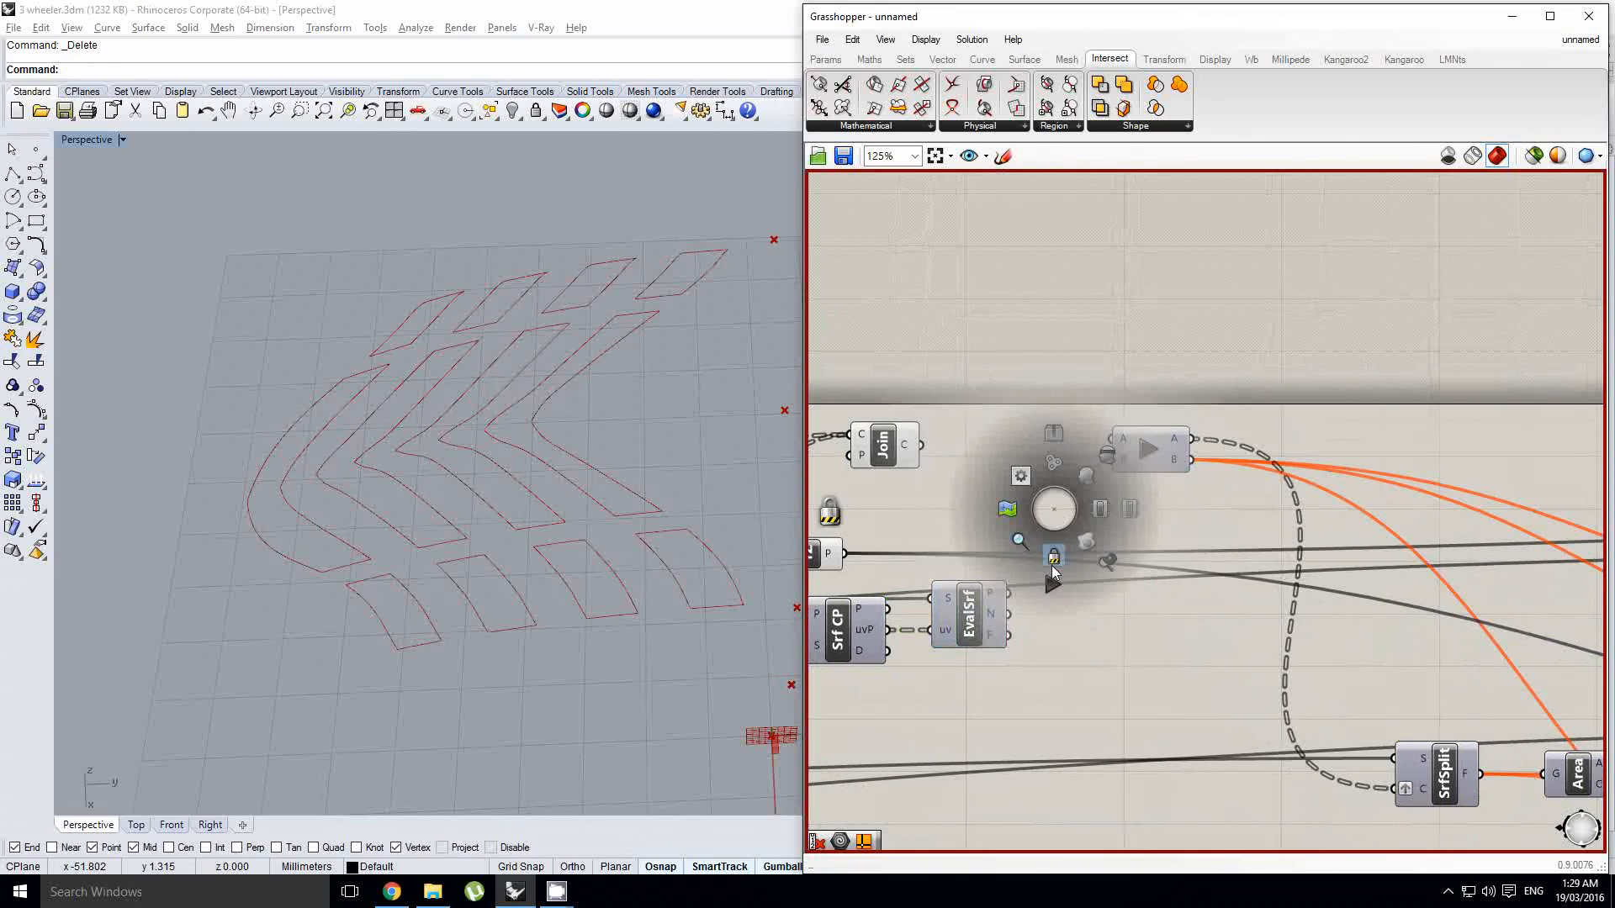
{"action": "left_click", "coordinate": [1052, 564]}
Step: Examine the definition around the Data Dam, the surface split and the upstream components
{"action": "scroll", "coordinate": [1093, 517], "scroll_direction": "down", "scroll_amount": 6}
{"action": "right_click_drag", "start_coordinate": [1194, 543], "coordinate": [1138, 533]}
{"action": "scroll", "coordinate": [1178, 521], "scroll_direction": "up", "scroll_amount": 1}
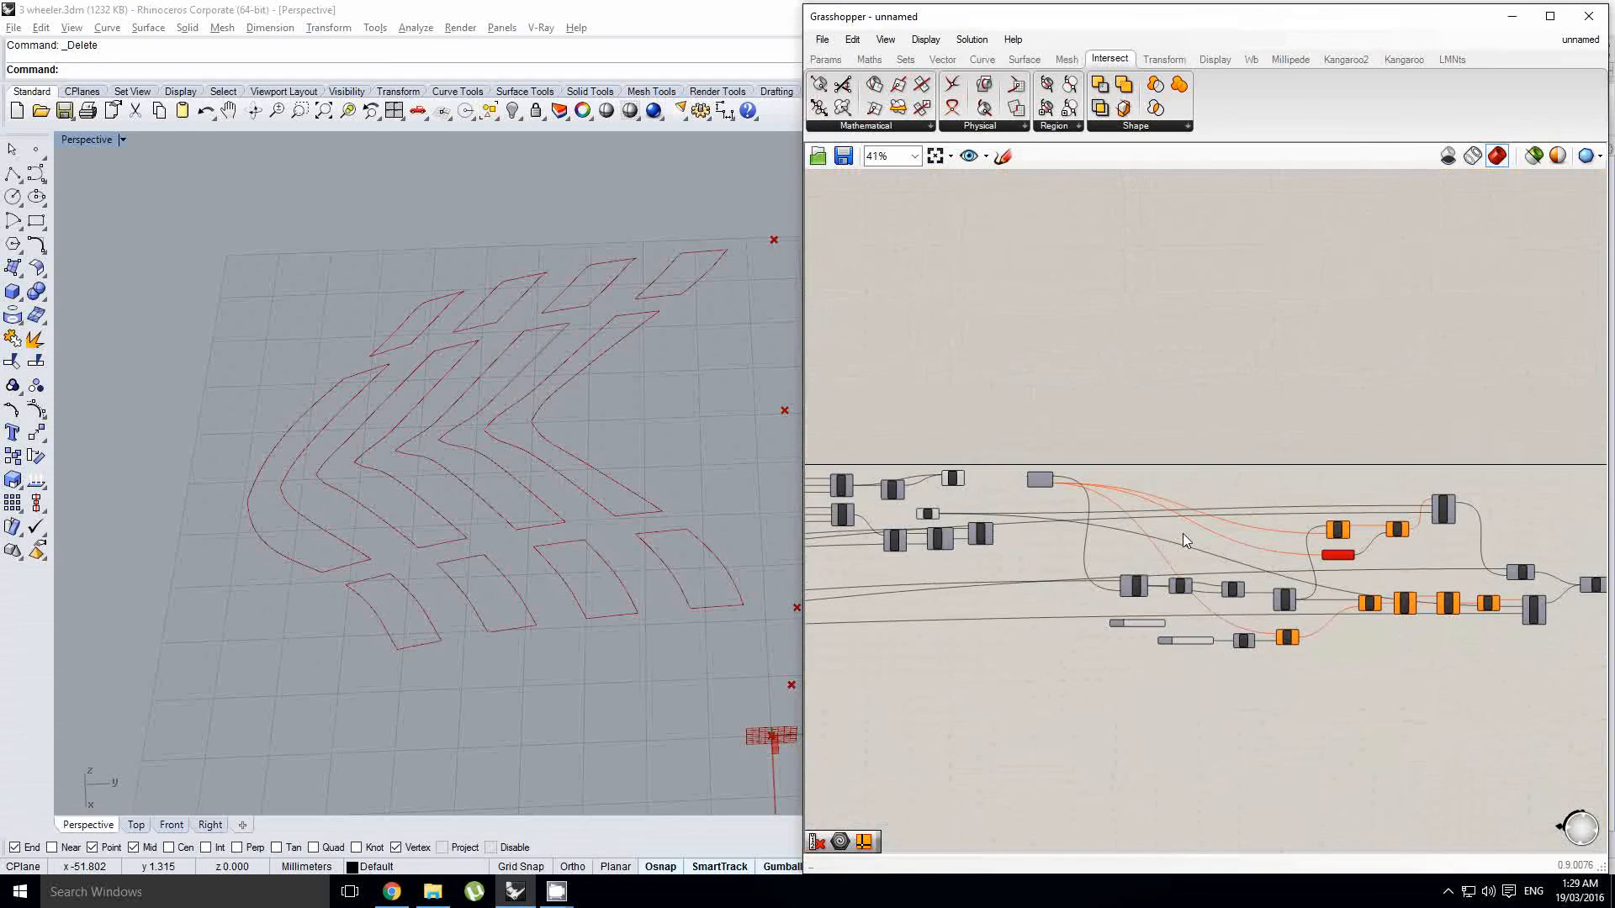
{"action": "scroll", "coordinate": [1182, 539], "scroll_direction": "up", "scroll_amount": 2}
{"action": "right_click_drag", "start_coordinate": [1019, 510], "coordinate": [1297, 497]}
{"action": "left_click", "coordinate": [1020, 573]}
{"action": "scroll", "coordinate": [1078, 592], "scroll_direction": "up", "scroll_amount": 1}
{"action": "left_click", "coordinate": [1117, 616]}
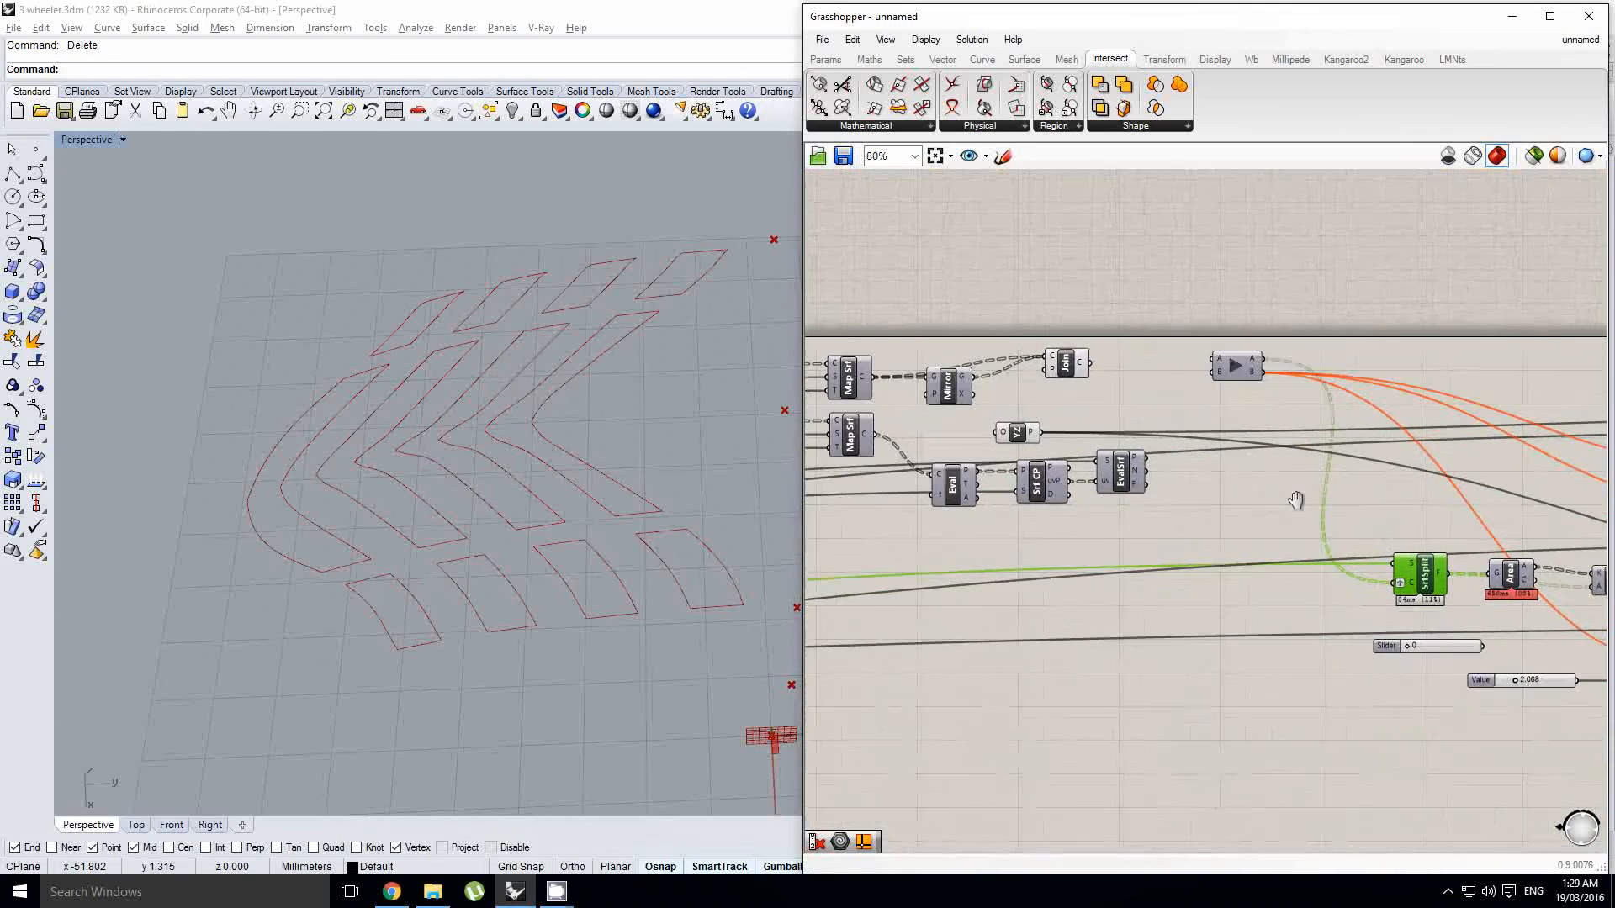
{"action": "scroll", "coordinate": [1291, 502], "scroll_direction": "down", "scroll_amount": 3}
{"action": "scroll", "coordinate": [1098, 507], "scroll_direction": "down", "scroll_amount": 2}
{"action": "mouse_move", "coordinate": [1061, 529]}
{"action": "right_mouse_down"}
{"action": "mouse_move", "coordinate": [1291, 542]}
{"action": "mouse_move", "coordinate": [1250, 527]}
{"action": "right_mouse_up"}
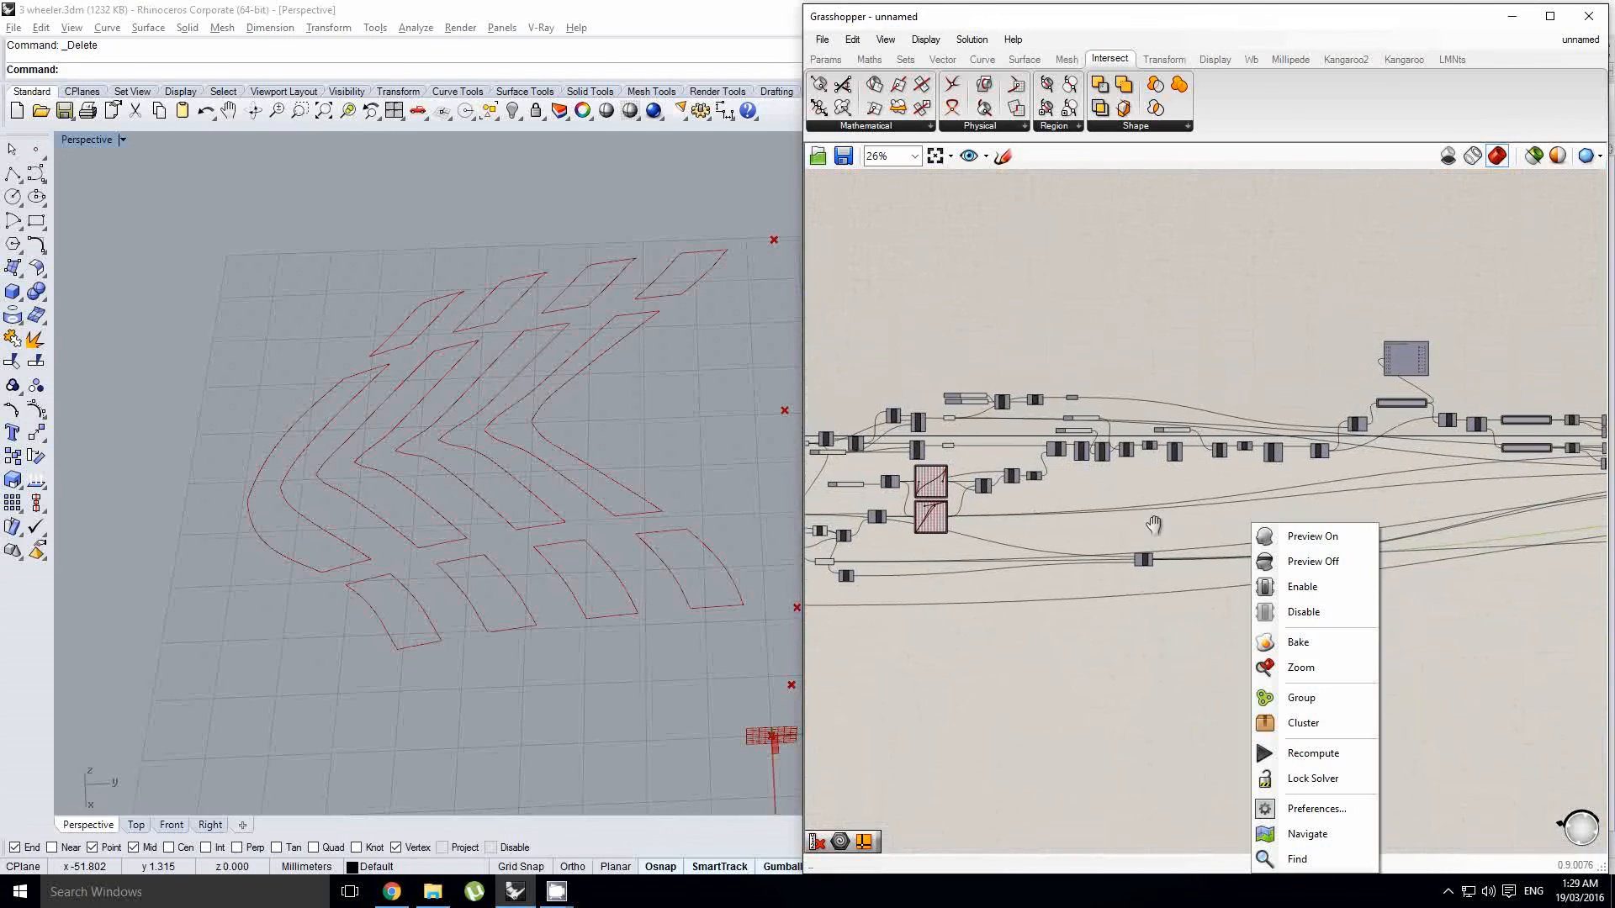
{"action": "scroll", "coordinate": [1150, 523], "scroll_direction": "up", "scroll_amount": 3}
{"action": "right_click_drag", "start_coordinate": [1023, 493], "coordinate": [1286, 501]}
{"action": "scroll", "coordinate": [1093, 510], "scroll_direction": "down", "scroll_amount": 7}
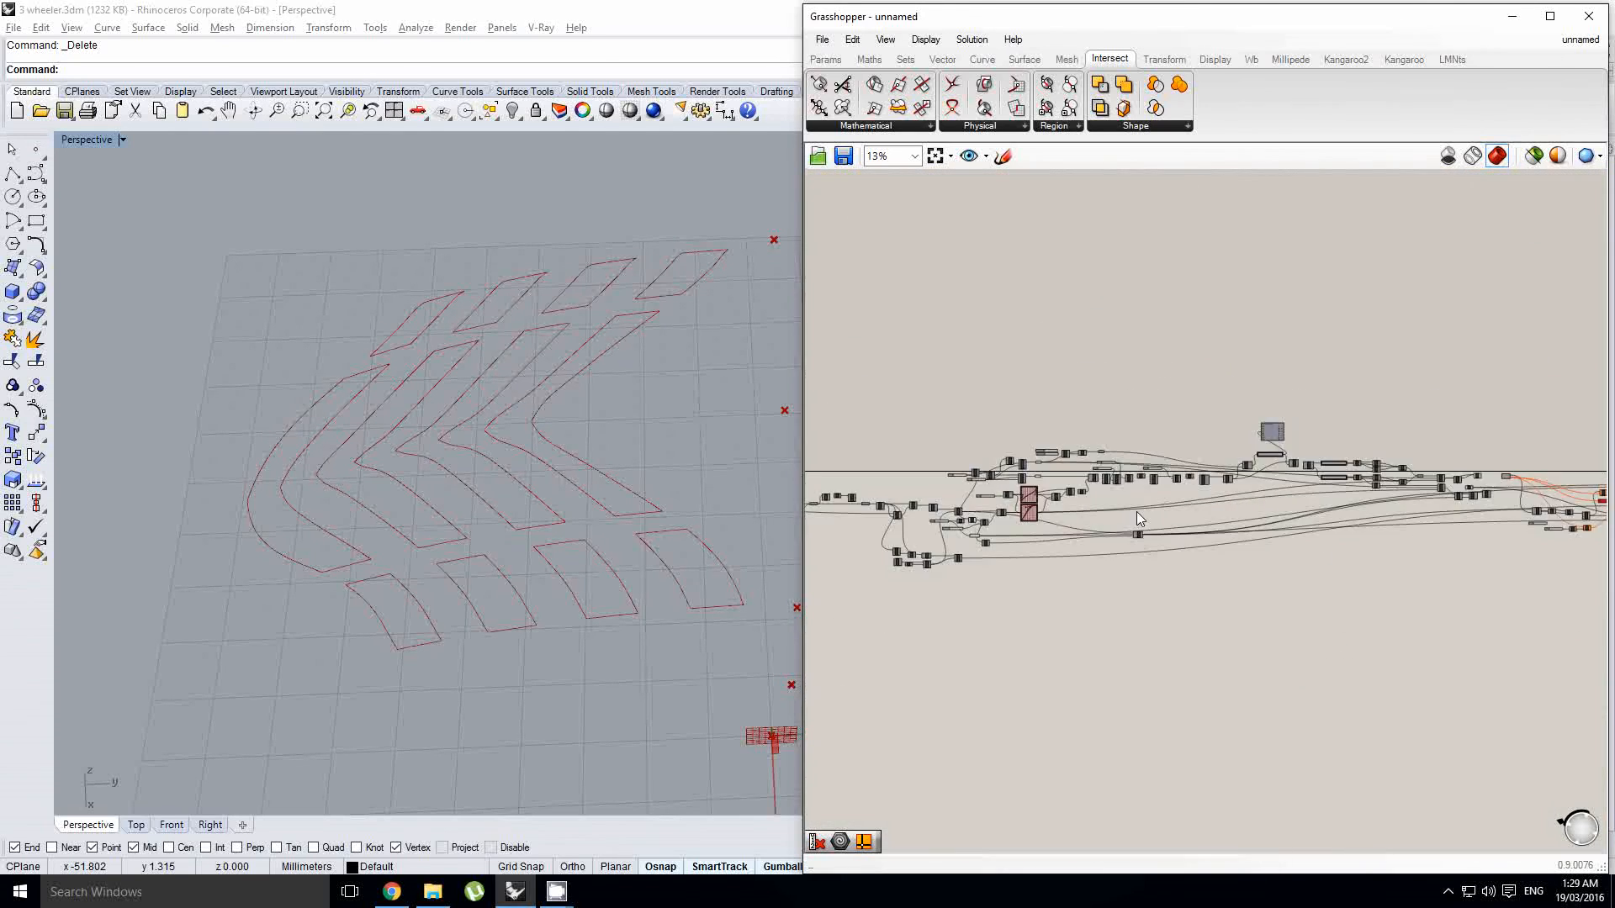
{"action": "right_click_drag", "start_coordinate": [1437, 519], "coordinate": [1166, 550]}
{"action": "scroll", "coordinate": [1167, 547], "scroll_direction": "up", "scroll_amount": 6}
{"action": "scroll", "coordinate": [1105, 474], "scroll_direction": "up", "scroll_amount": 2}
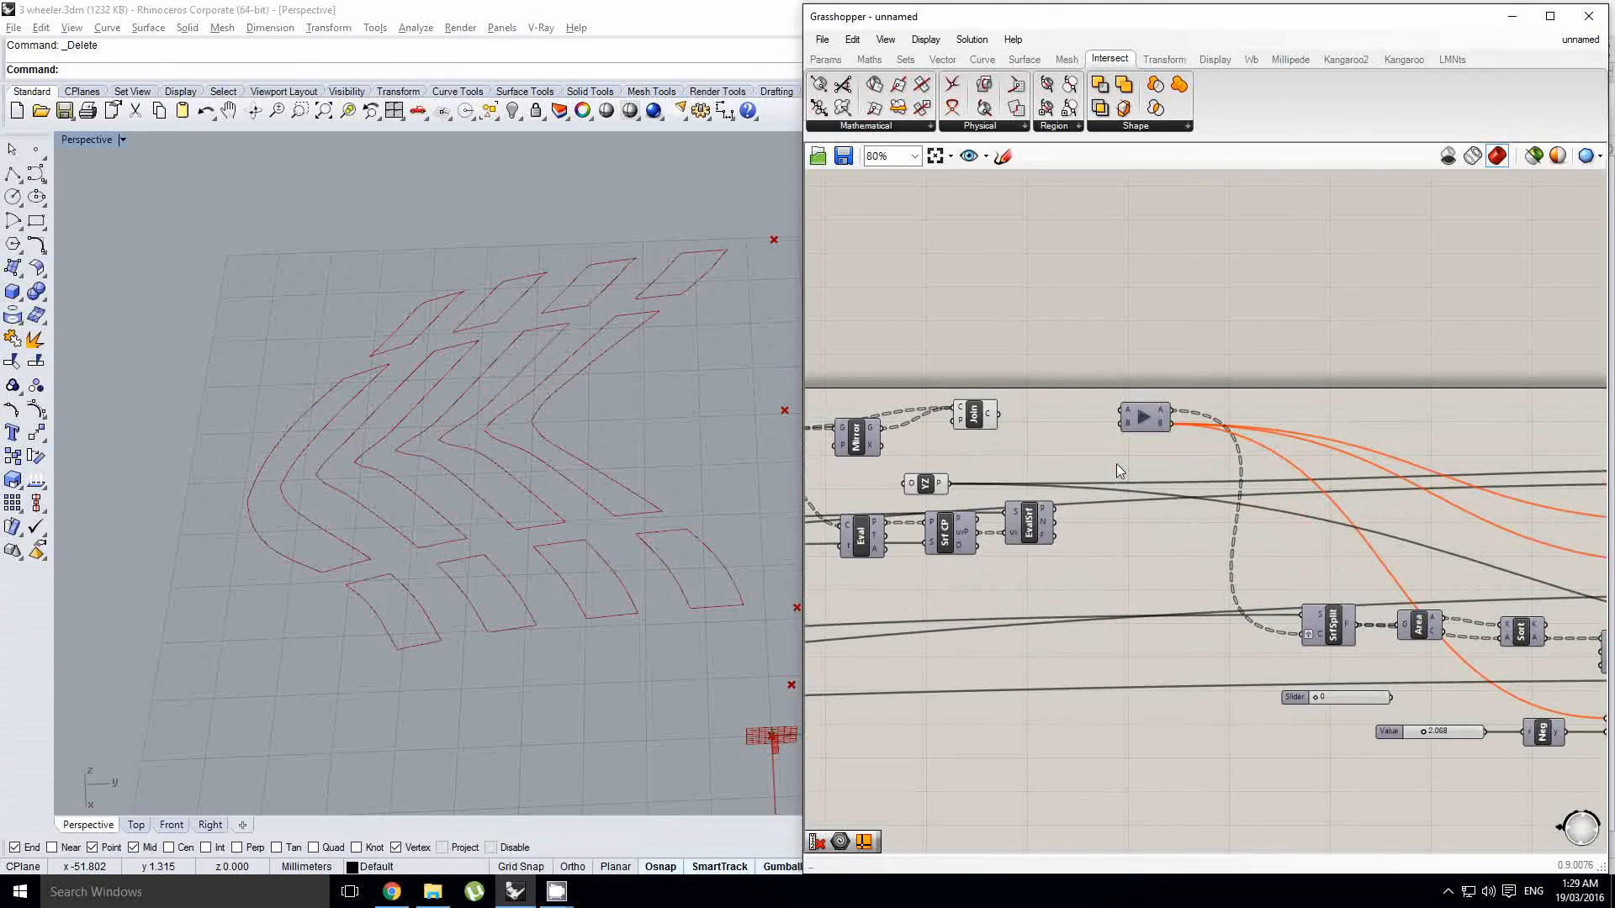
Step: Connect the curve Join's output to the Data Dam's A input and the Evaluate Surface normals to its B input
{"action": "right_click_drag", "start_coordinate": [1117, 463], "coordinate": [1102, 473]}
{"action": "left_click", "coordinate": [1040, 472]}
{"action": "scroll", "coordinate": [1039, 473], "scroll_direction": "up", "scroll_amount": 1}
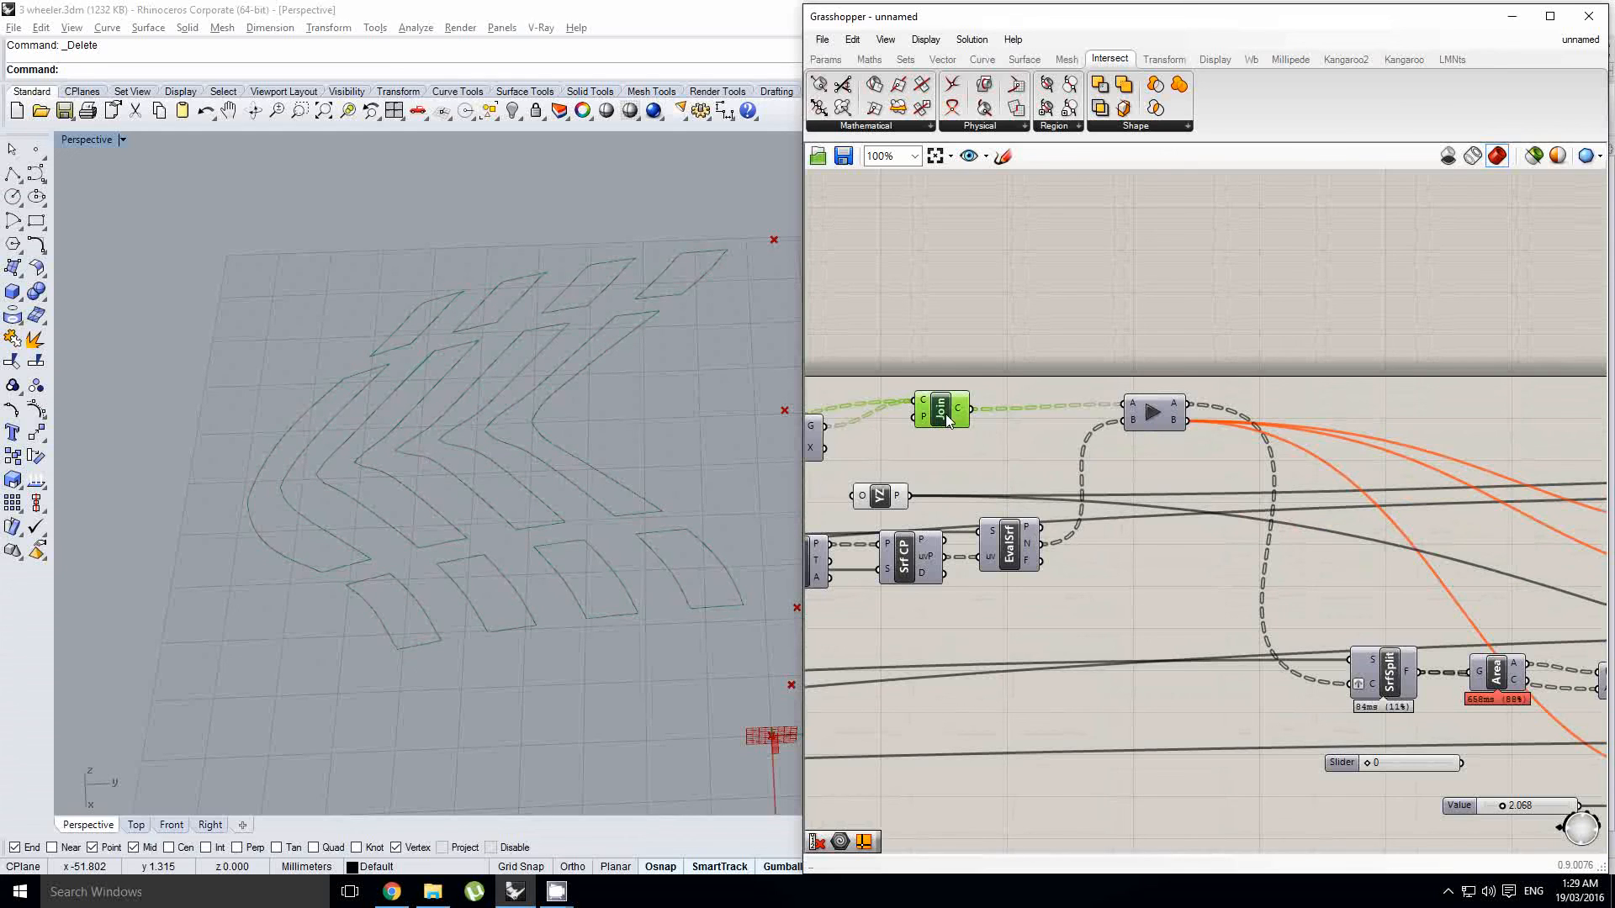
Step: Place a copy of the polar array above the Data Dam, feed it the joined curves, and turn its preview on
{"action": "right_click_drag", "start_coordinate": [1007, 393], "coordinate": [1032, 436]}
{"action": "double_click", "coordinate": [1091, 387]}
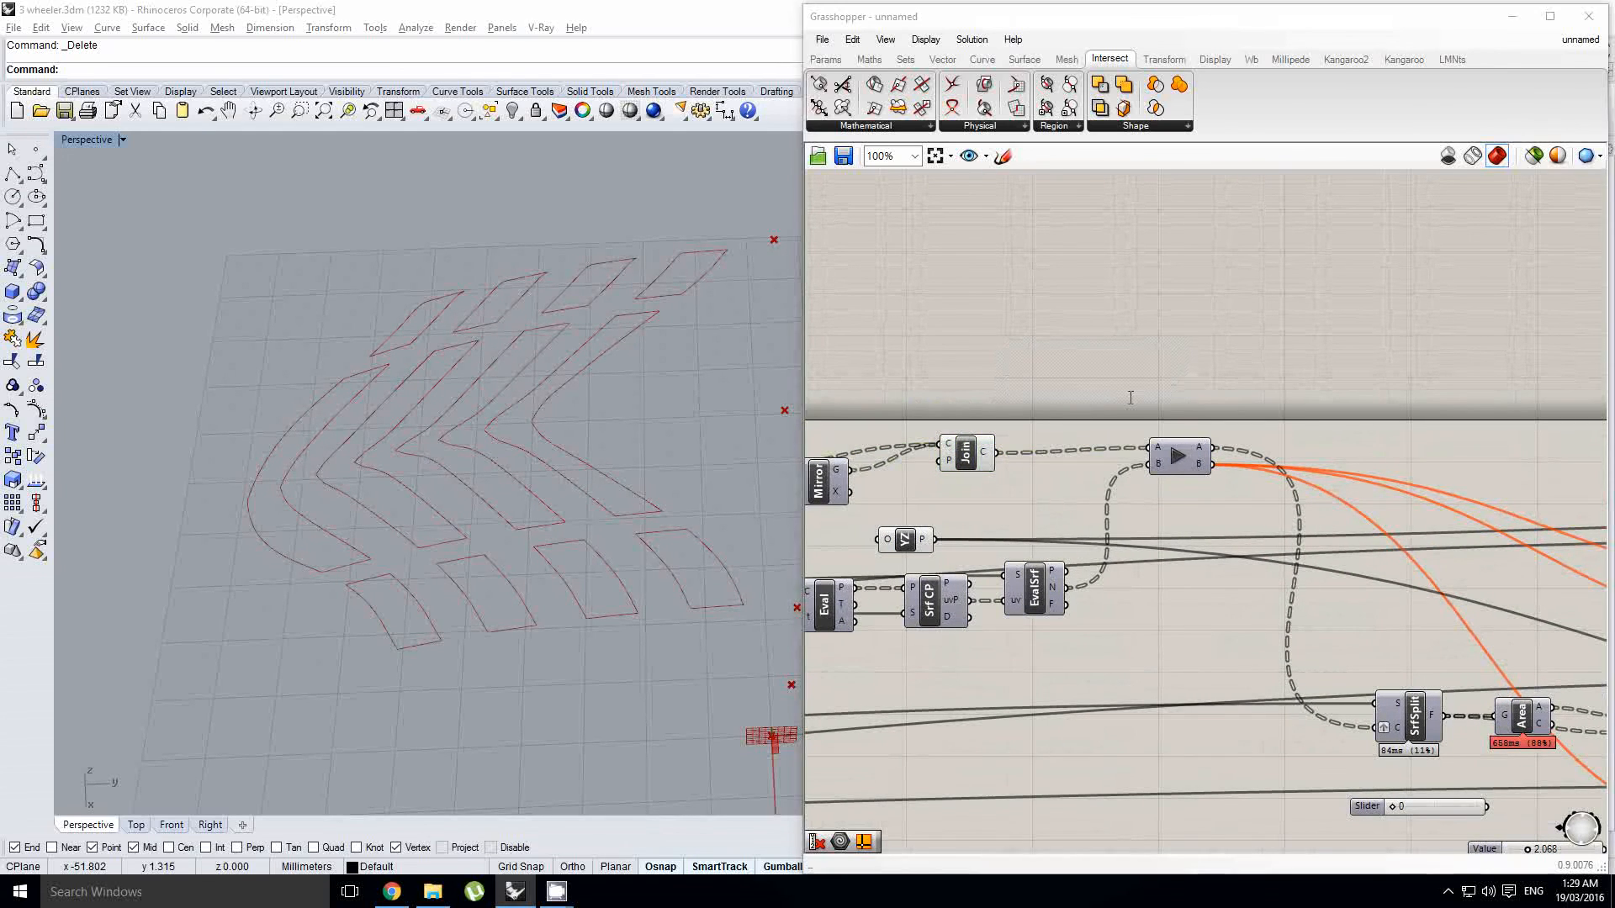
{"action": "scroll", "coordinate": [1130, 397], "scroll_direction": "down", "scroll_amount": 4}
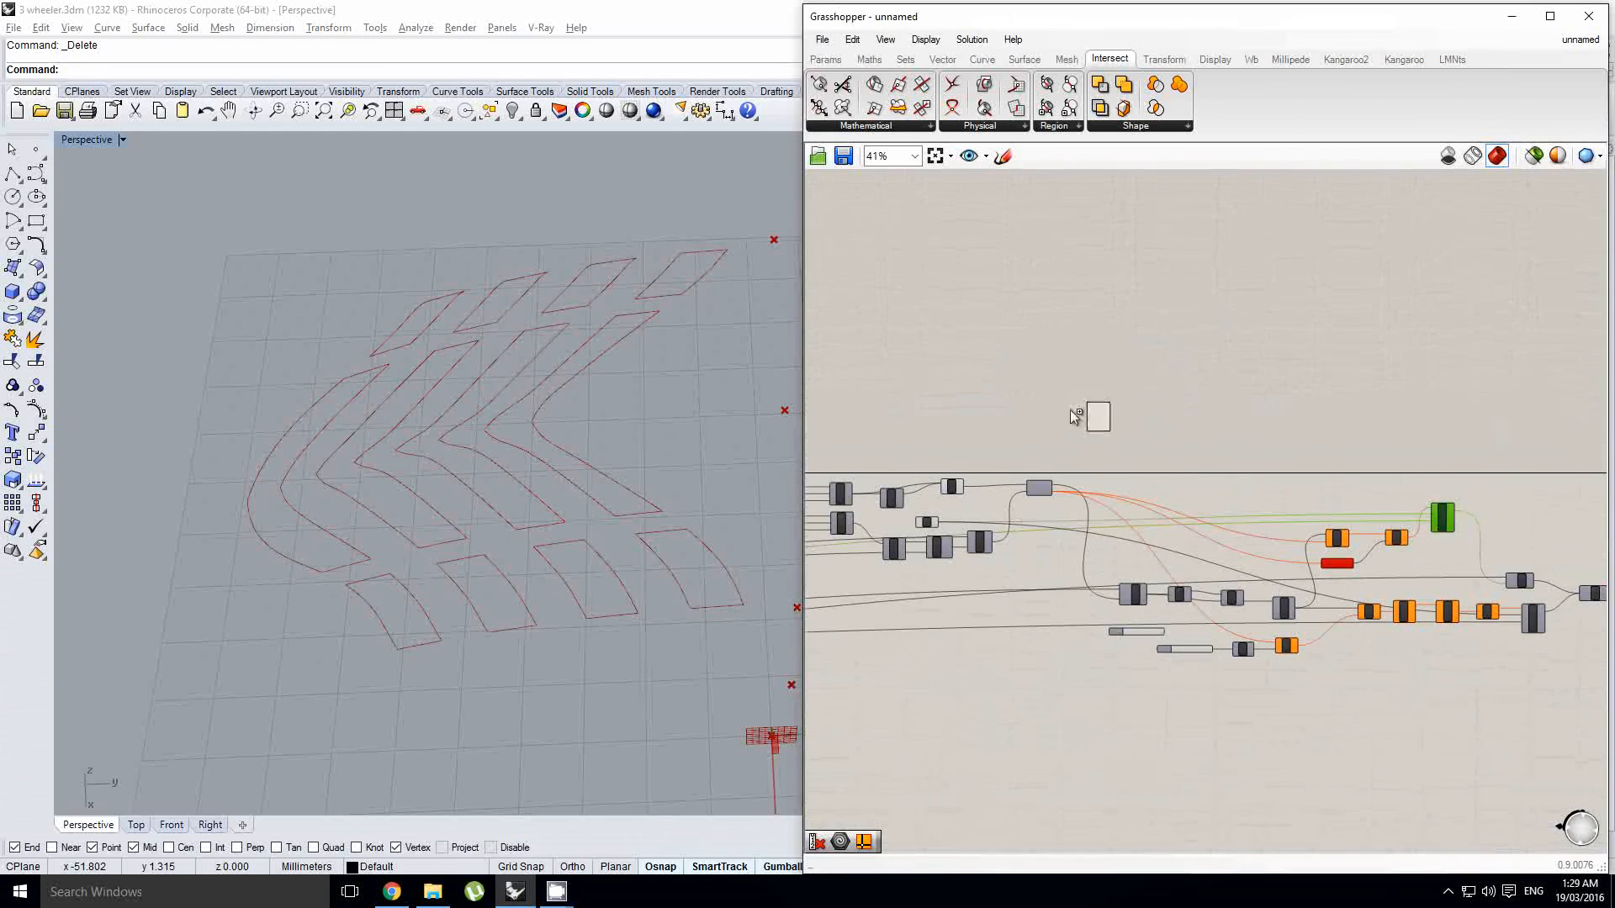
{"action": "scroll", "coordinate": [1028, 451], "scroll_direction": "up", "scroll_amount": 4}
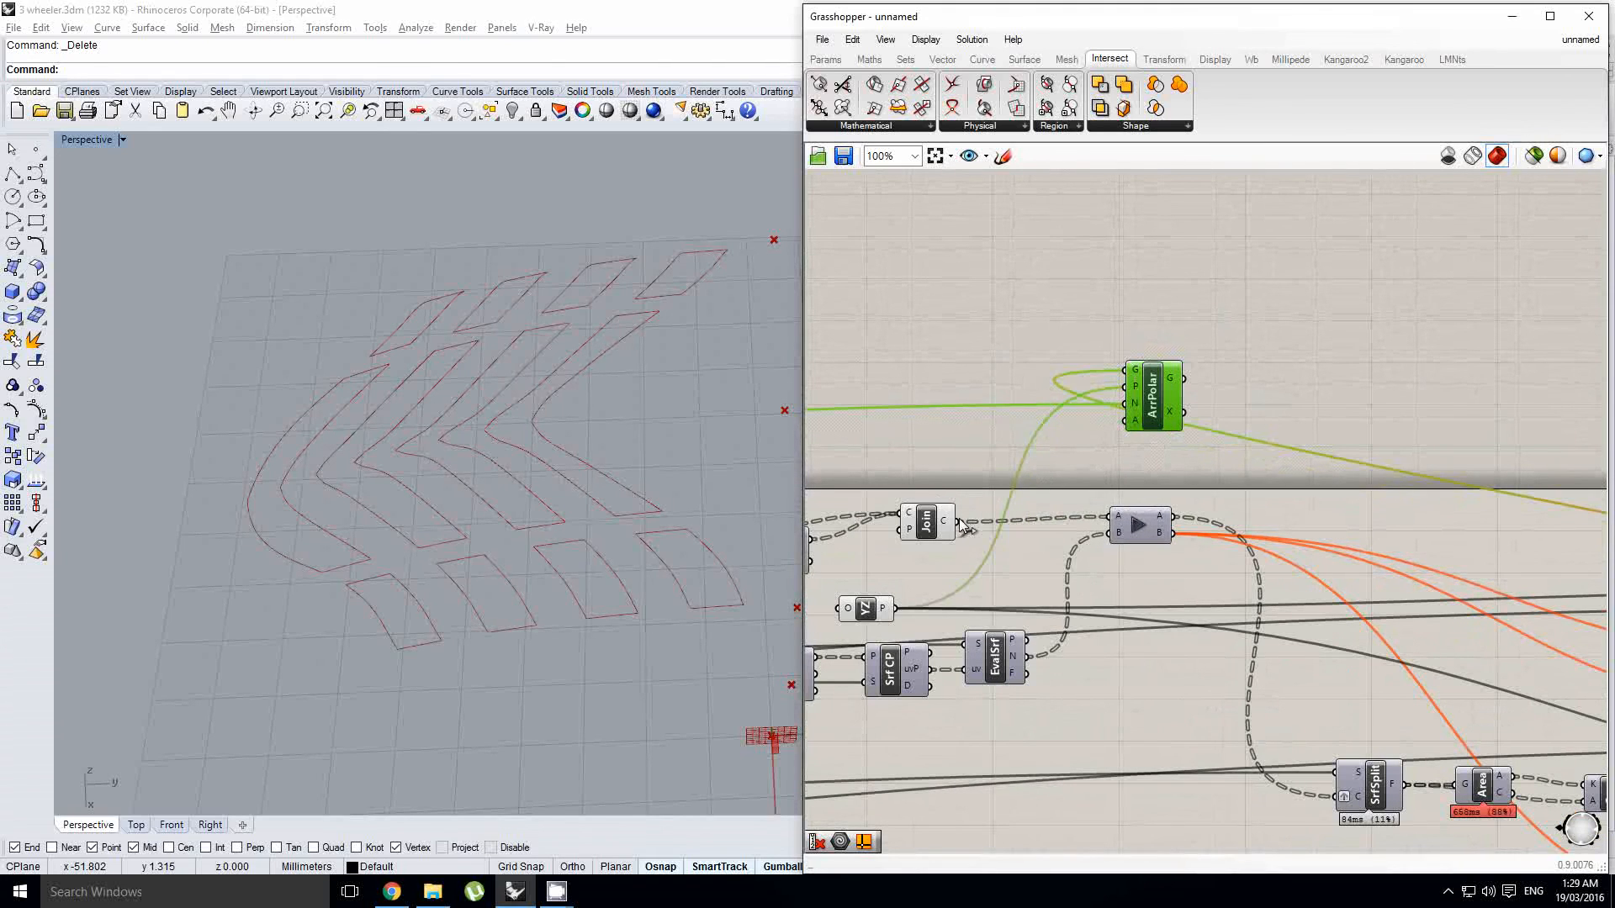
{"action": "left_click_drag", "start_coordinate": [1145, 402], "coordinate": [1131, 441]}
{"action": "middle_click", "coordinate": [1131, 439]}
{"action": "left_click", "coordinate": [1161, 394]}
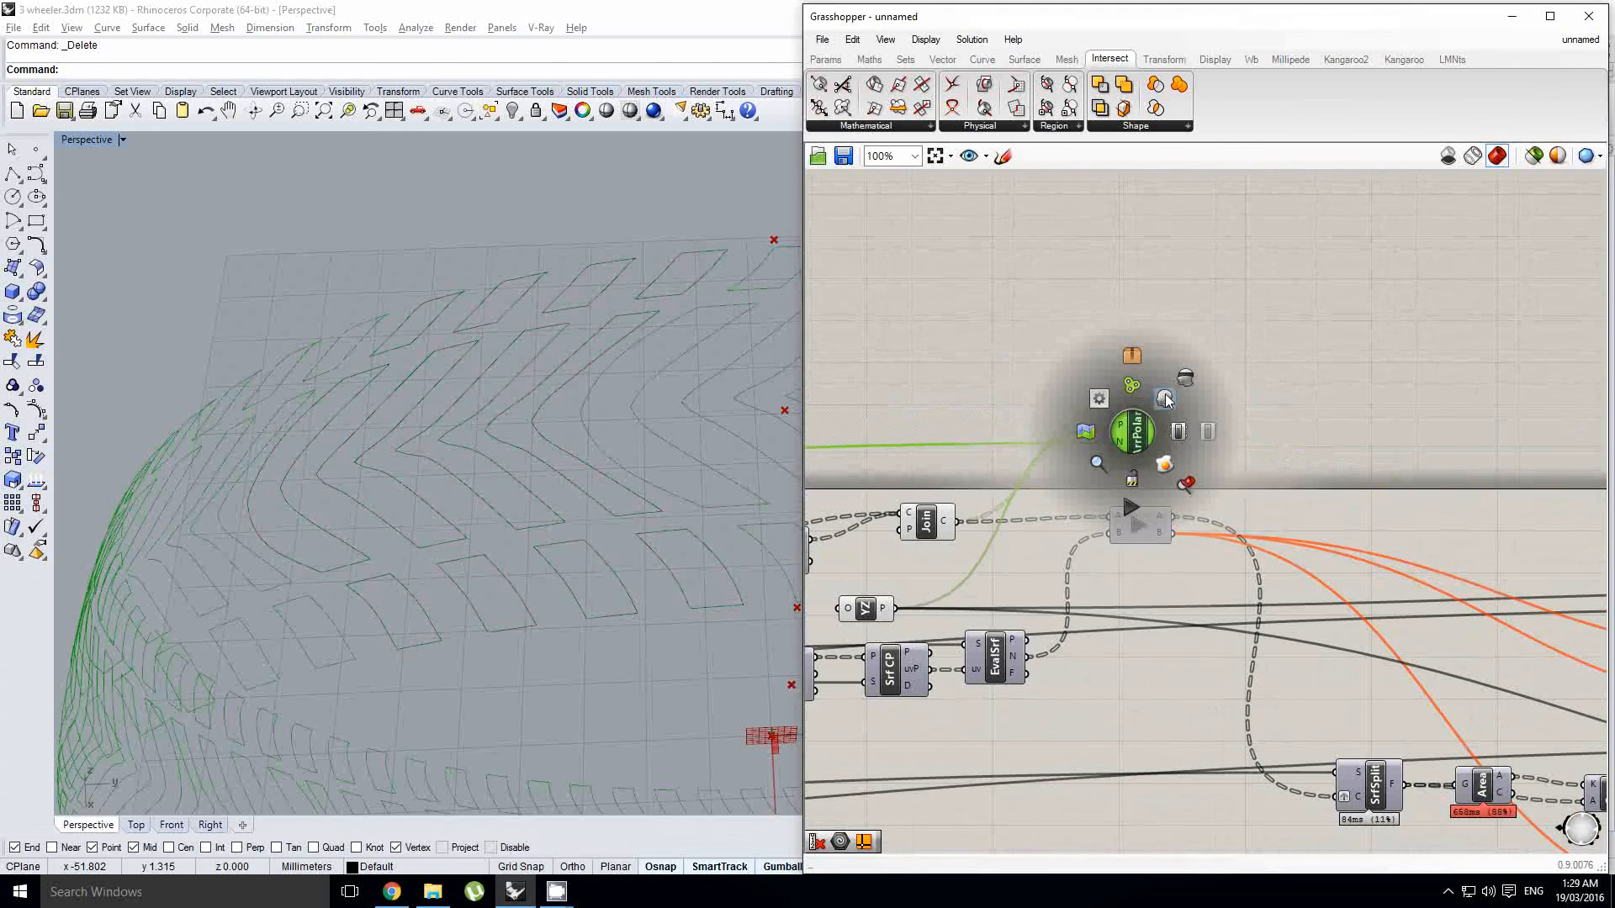
Step: Turn off the preview of the curve Join feeding the new polar array
{"action": "scroll", "coordinate": [586, 381], "scroll_direction": "down", "scroll_amount": 6}
{"action": "right_click", "coordinate": [773, 452]}
{"action": "right_click_drag", "start_coordinate": [995, 455], "coordinate": [1168, 436]}
{"action": "left_click", "coordinate": [1081, 464]}
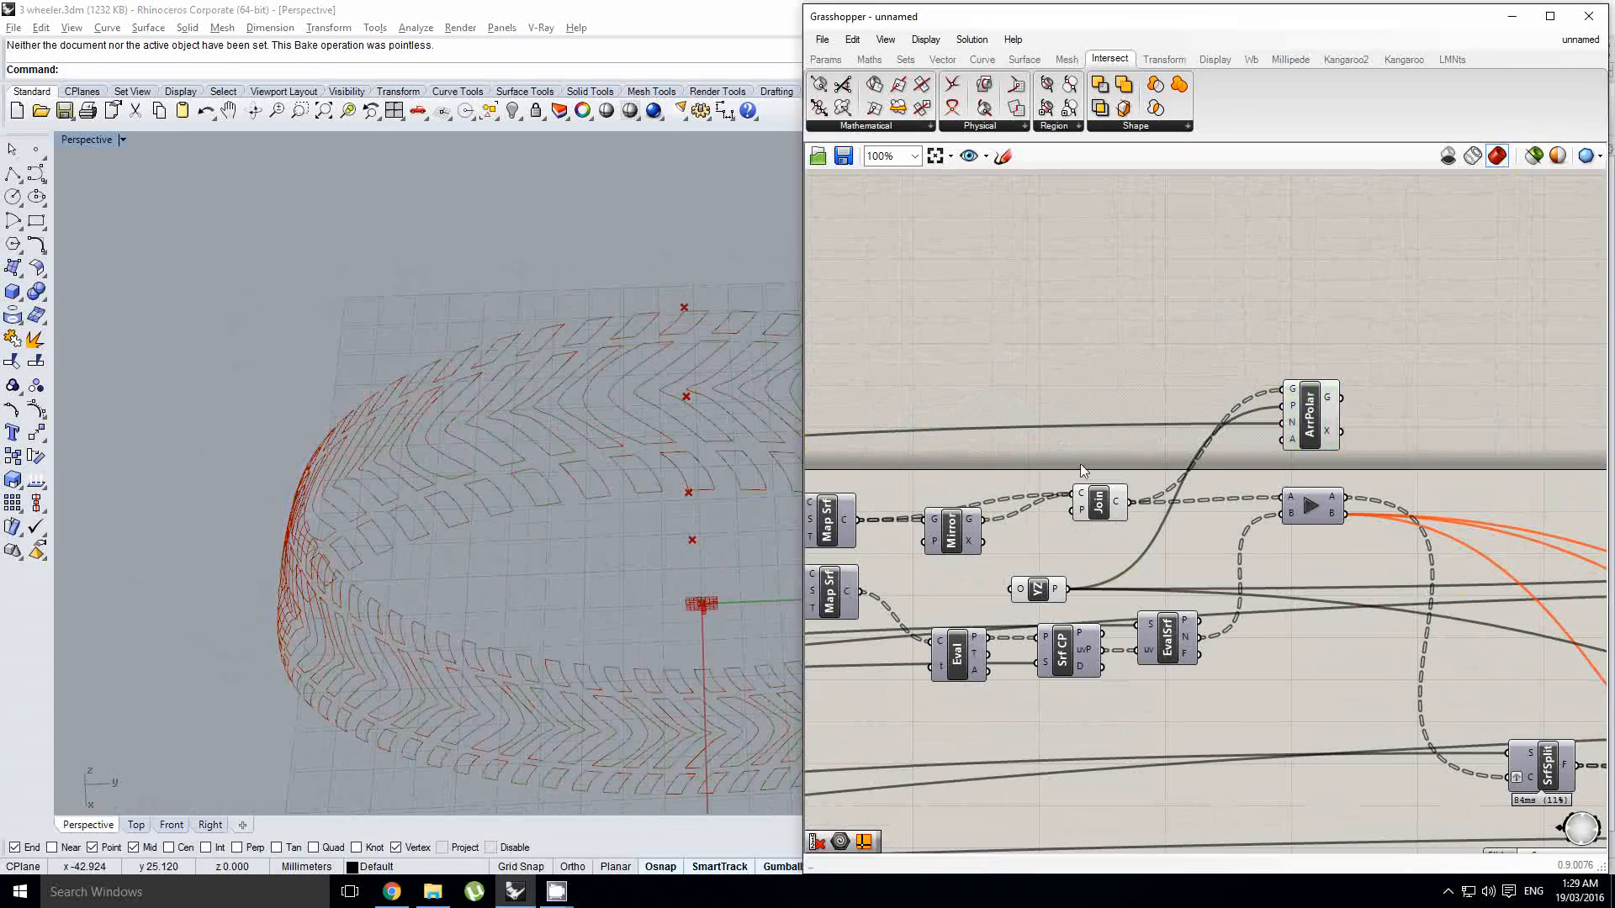
{"action": "middle_click", "coordinate": [1101, 507]}
{"action": "left_click", "coordinate": [1145, 452]}
{"action": "right_click_drag", "start_coordinate": [652, 407], "coordinate": [652, 429]}
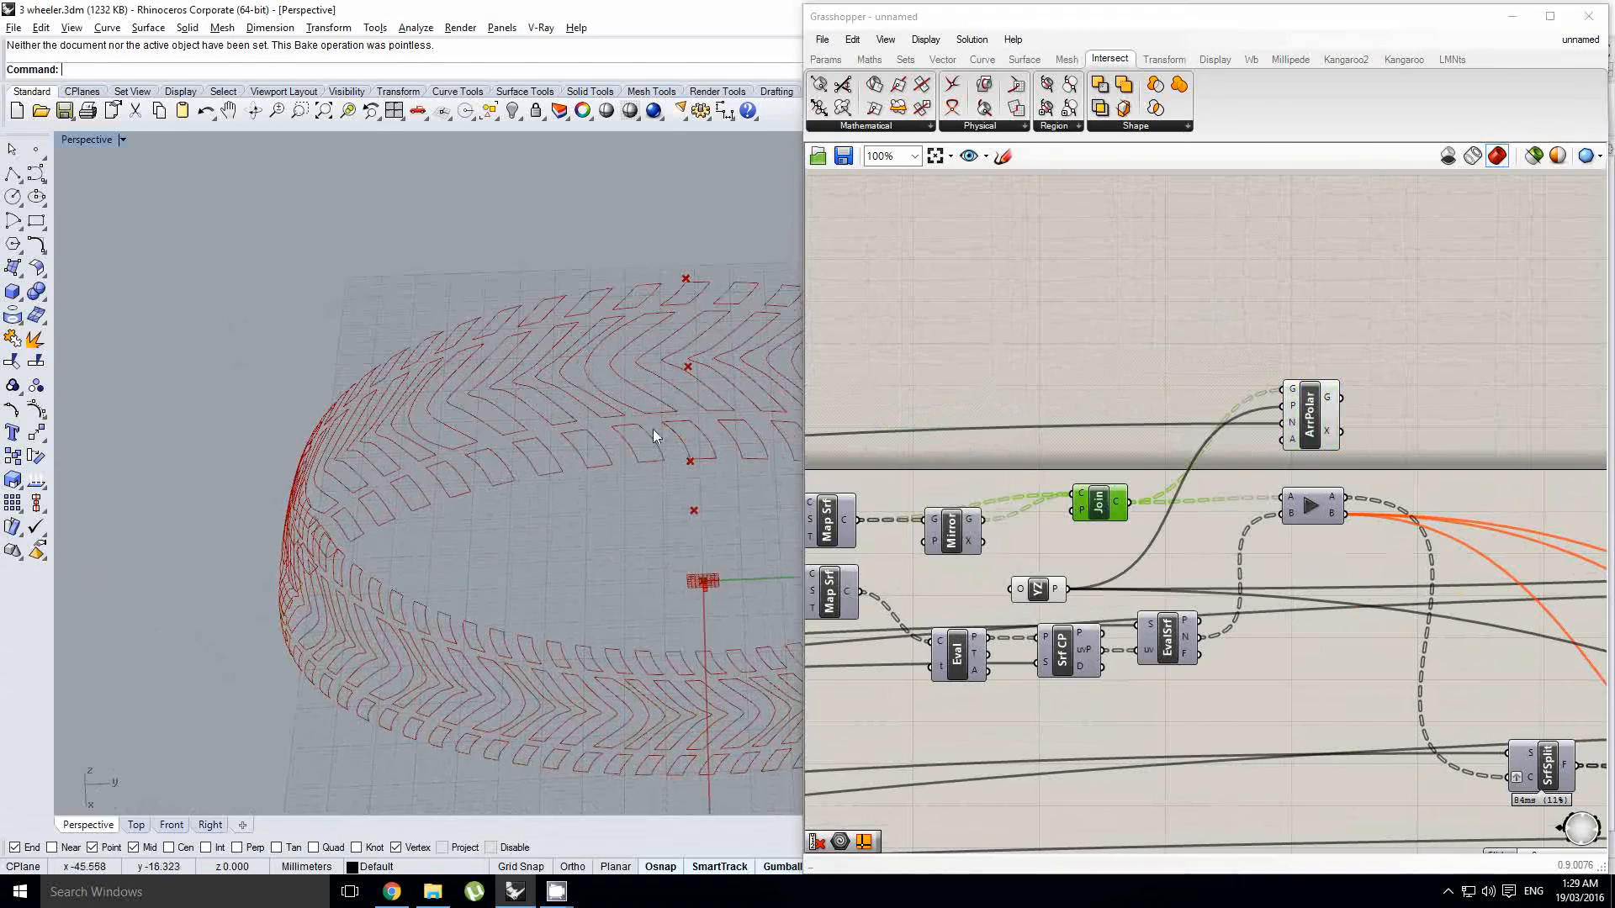
Step: Reshape the upper Bezier graph mapper into a steep rise that eases off by moving both of its handles
{"action": "right_click_drag", "start_coordinate": [996, 435], "coordinate": [1397, 432]}
{"action": "left_click", "coordinate": [1199, 433]}
{"action": "scroll", "coordinate": [1188, 433], "scroll_direction": "down", "scroll_amount": 1}
{"action": "right_click_drag", "start_coordinate": [1166, 426], "coordinate": [1489, 462]}
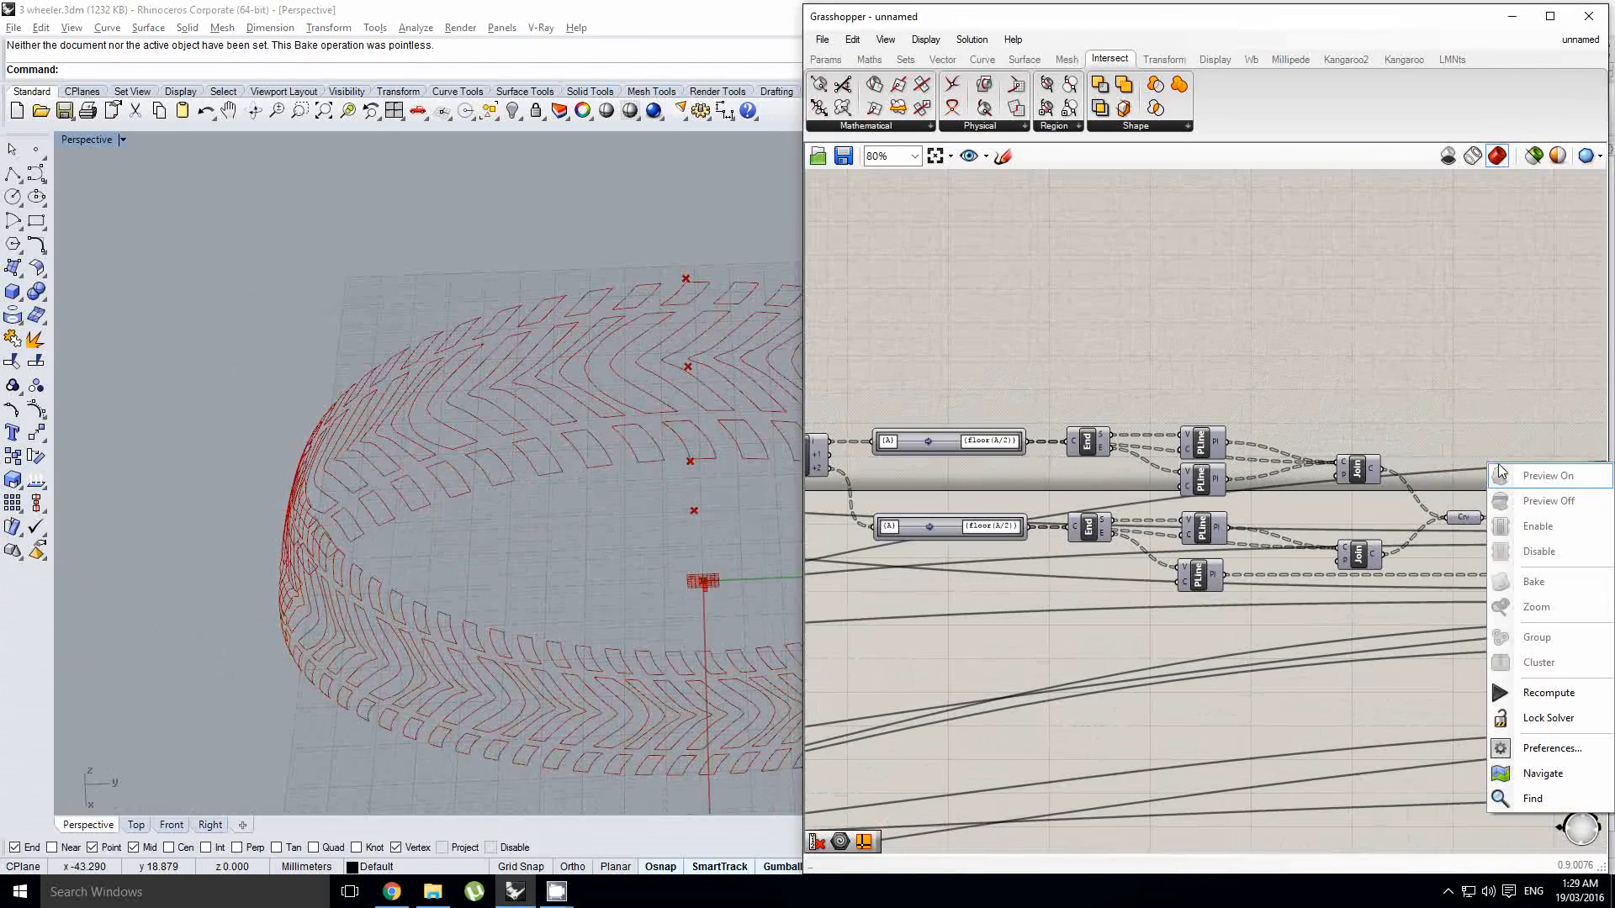
{"action": "left_click", "coordinate": [1516, 436]}
{"action": "scroll", "coordinate": [1521, 435], "scroll_direction": "down", "scroll_amount": 4}
{"action": "right_click_drag", "start_coordinate": [1052, 460], "coordinate": [1435, 456]}
{"action": "right_click_drag", "start_coordinate": [1047, 497], "coordinate": [1198, 457]}
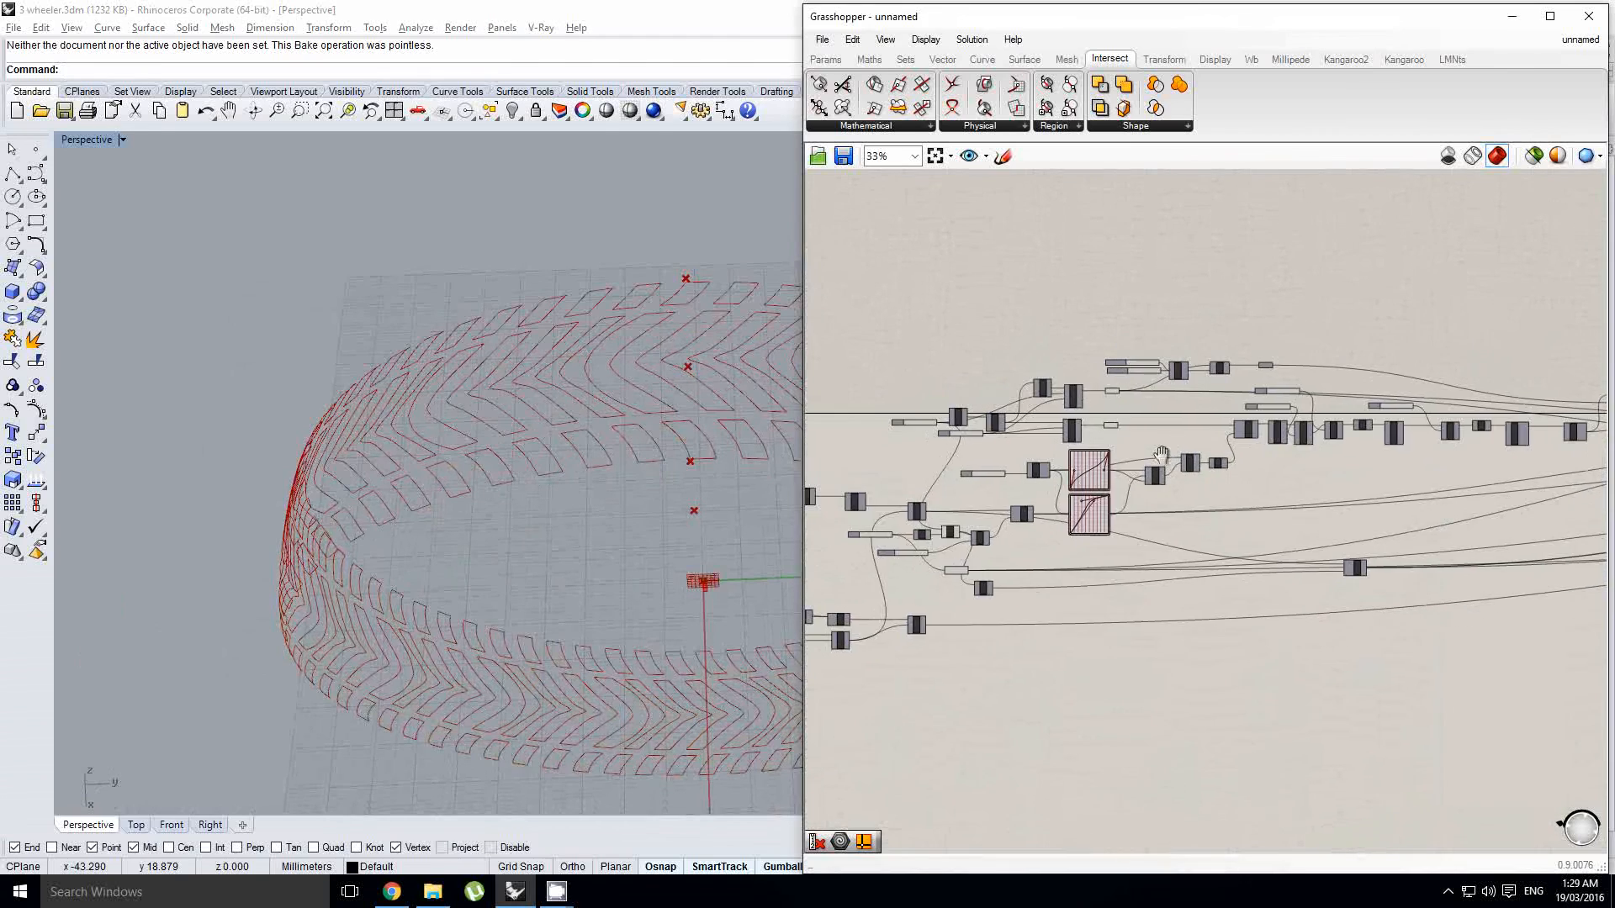
{"action": "scroll", "coordinate": [1086, 486], "scroll_direction": "up", "scroll_amount": 8}
{"action": "mouse_move", "coordinate": [1018, 395]}
{"action": "left_mouse_down"}
{"action": "mouse_move", "coordinate": [1053, 358]}
{"action": "mouse_move", "coordinate": [1017, 407]}
{"action": "left_mouse_up"}
{"action": "left_click_drag", "start_coordinate": [1184, 400], "coordinate": [1065, 345]}
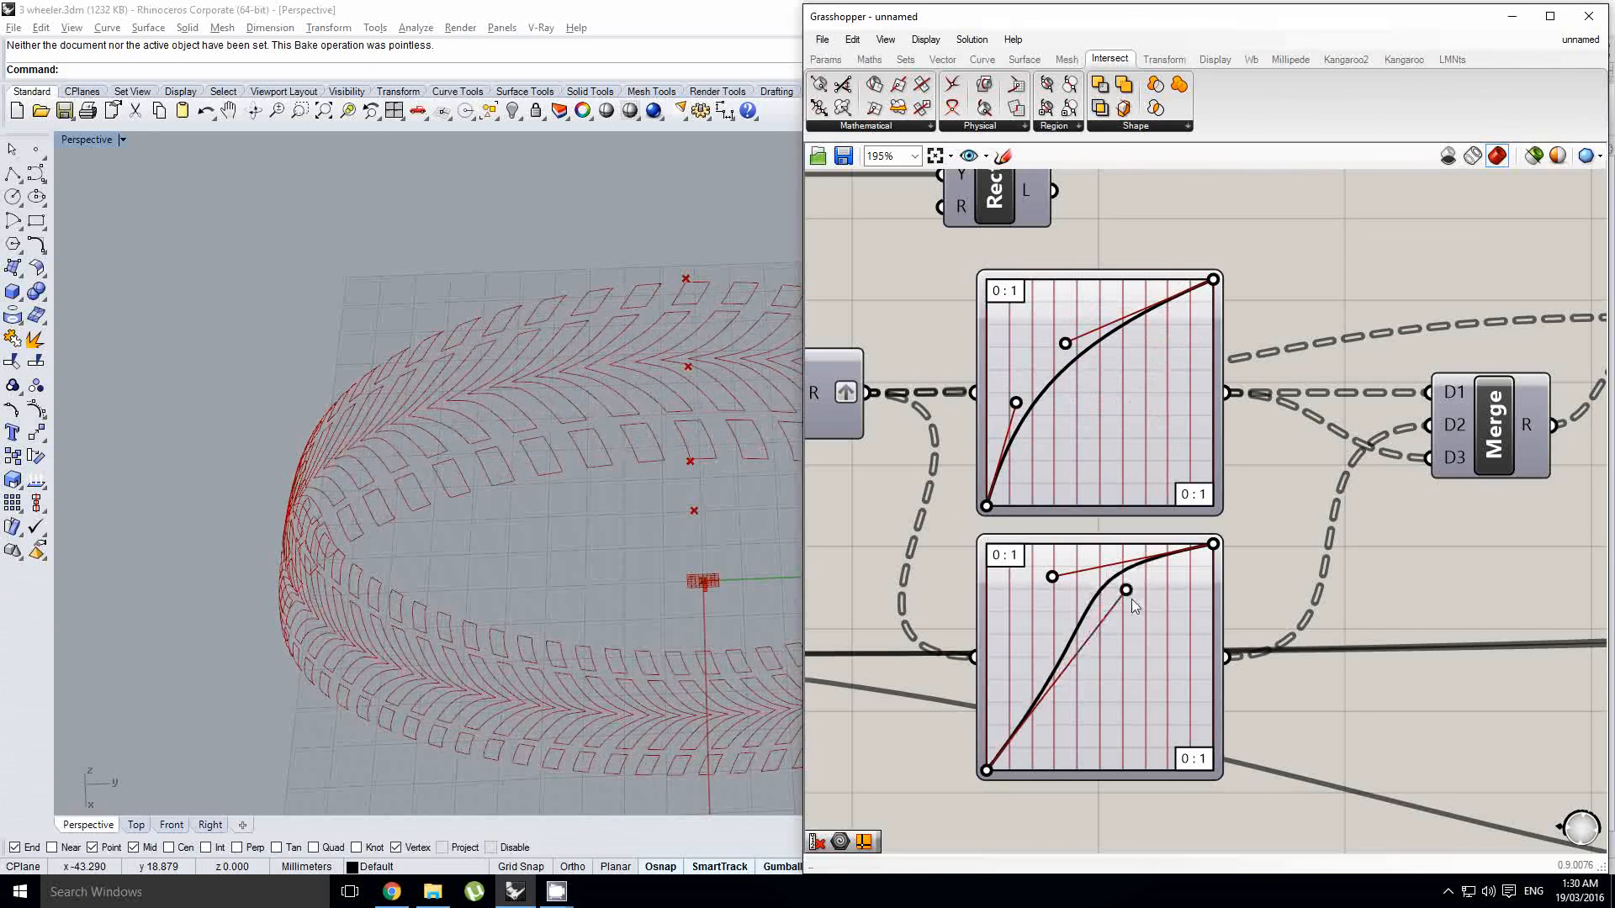
Step: Reshape the lower Bezier graph mapper into a slow start with a steep finish and check the tread curves
{"action": "left_click_drag", "start_coordinate": [1127, 591], "coordinate": [1168, 744]}
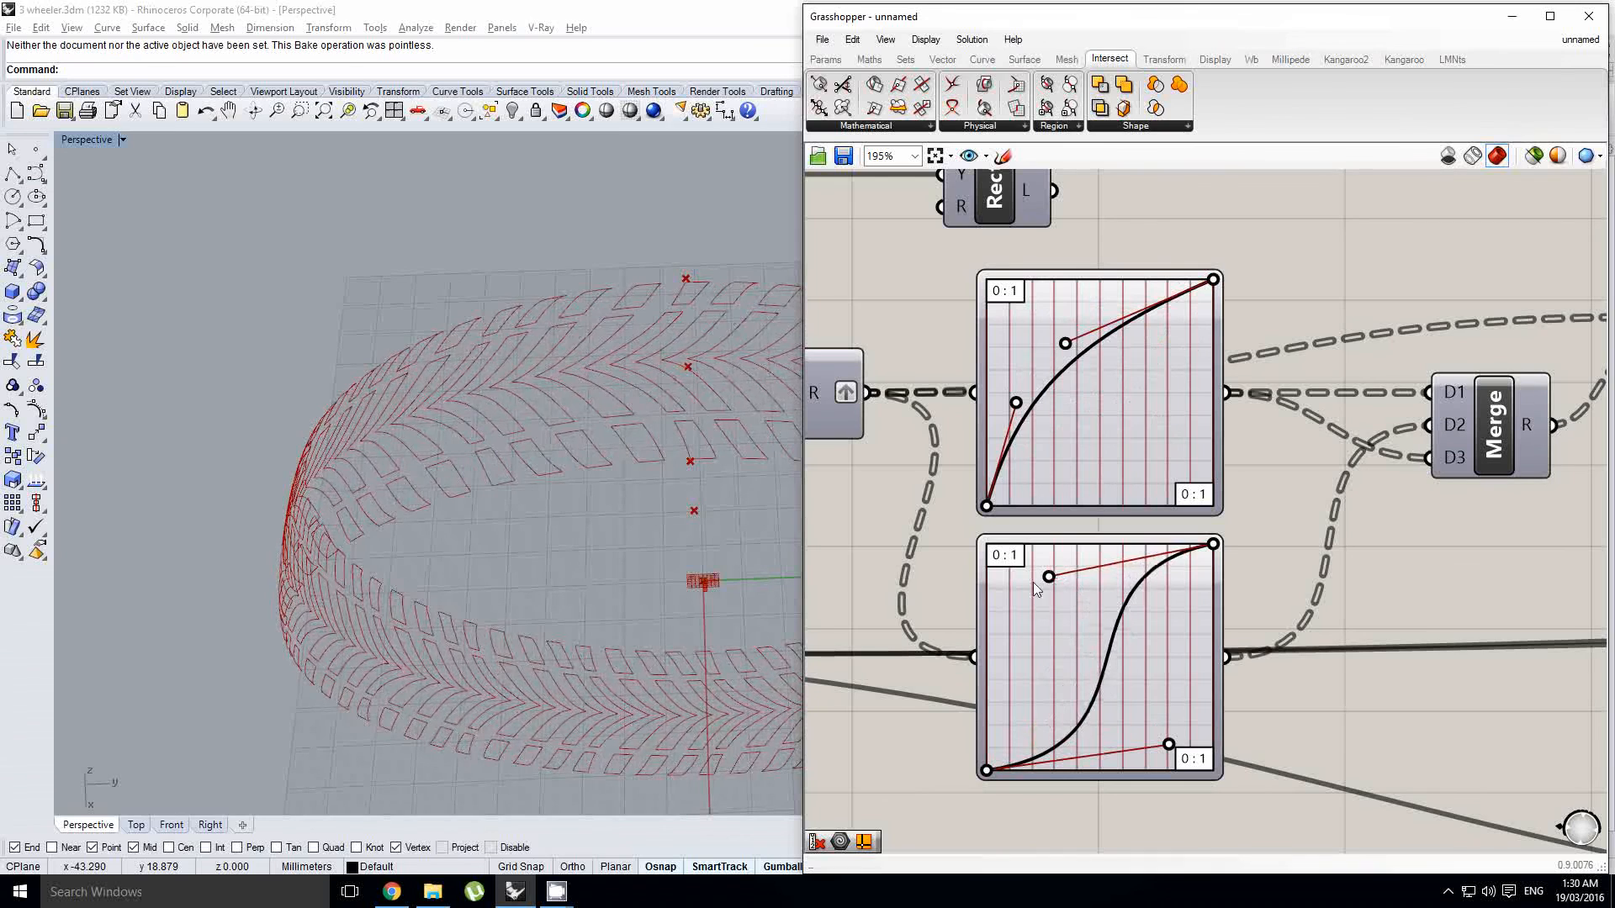
{"action": "mouse_move", "coordinate": [1033, 582]}
{"action": "left_mouse_down"}
{"action": "mouse_move", "coordinate": [1003, 553]}
{"action": "mouse_move", "coordinate": [1045, 552]}
{"action": "mouse_move", "coordinate": [1047, 570]}
{"action": "left_mouse_up"}
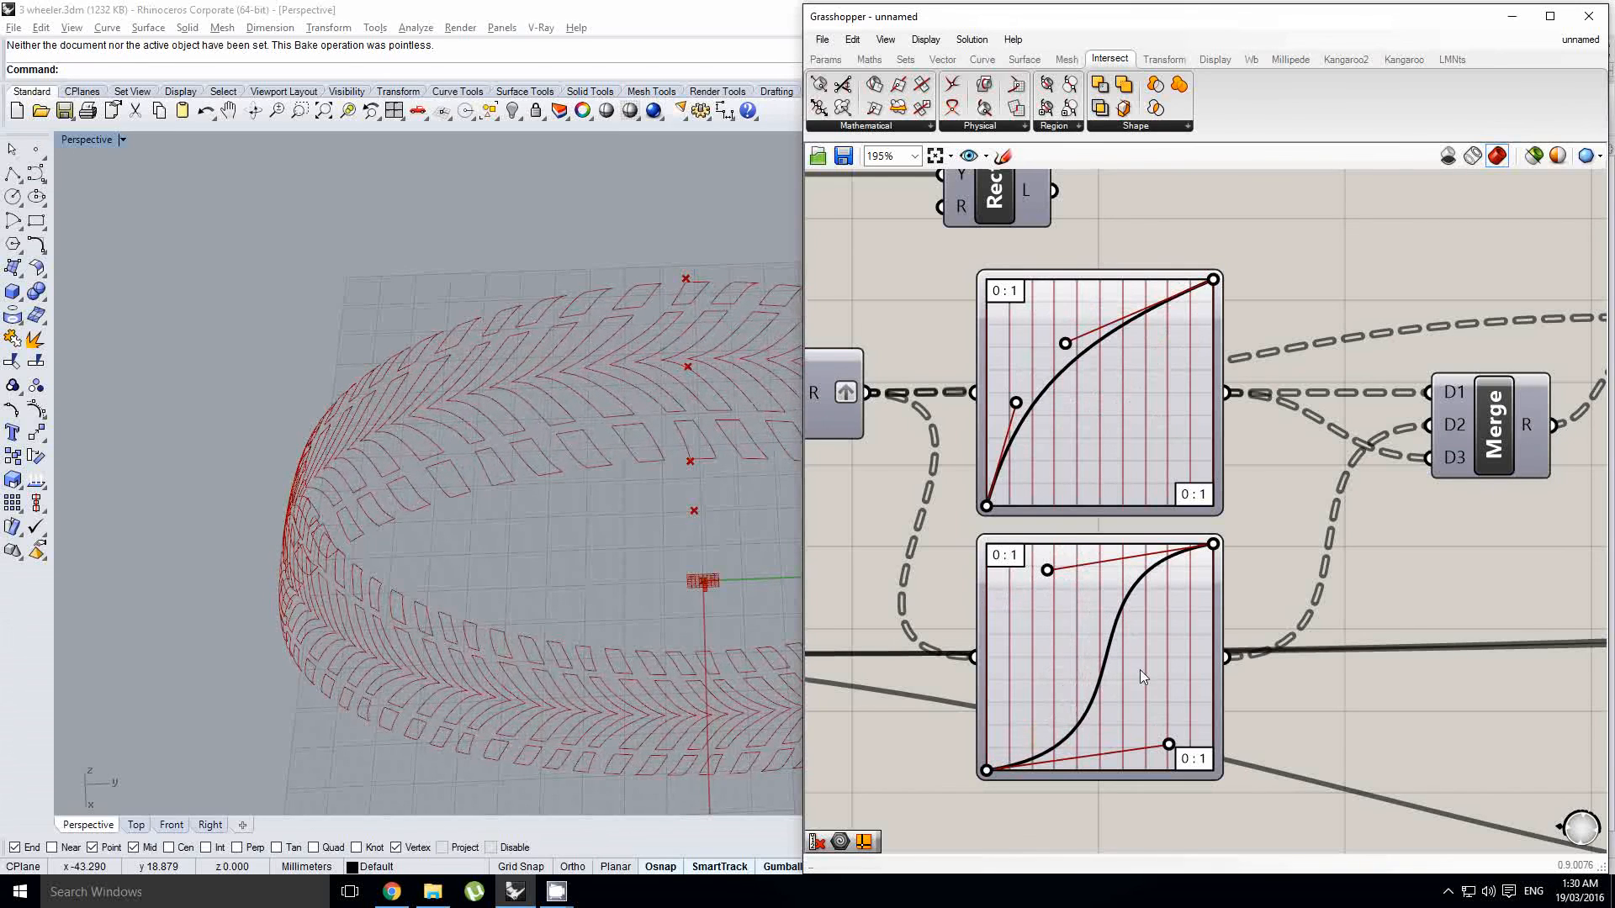
{"action": "mouse_move", "coordinate": [1168, 745]}
{"action": "left_mouse_down"}
{"action": "mouse_move", "coordinate": [1182, 663]}
{"action": "mouse_move", "coordinate": [1026, 613]}
{"action": "mouse_move", "coordinate": [1181, 713]}
{"action": "mouse_move", "coordinate": [1186, 762]}
{"action": "mouse_move", "coordinate": [1173, 752]}
{"action": "left_mouse_up"}
{"action": "left_click_drag", "start_coordinate": [1031, 565], "coordinate": [1088, 715]}
{"action": "right_click_drag", "start_coordinate": [620, 500], "coordinate": [531, 471]}
{"action": "scroll", "coordinate": [653, 427], "scroll_direction": "up", "scroll_amount": 5}
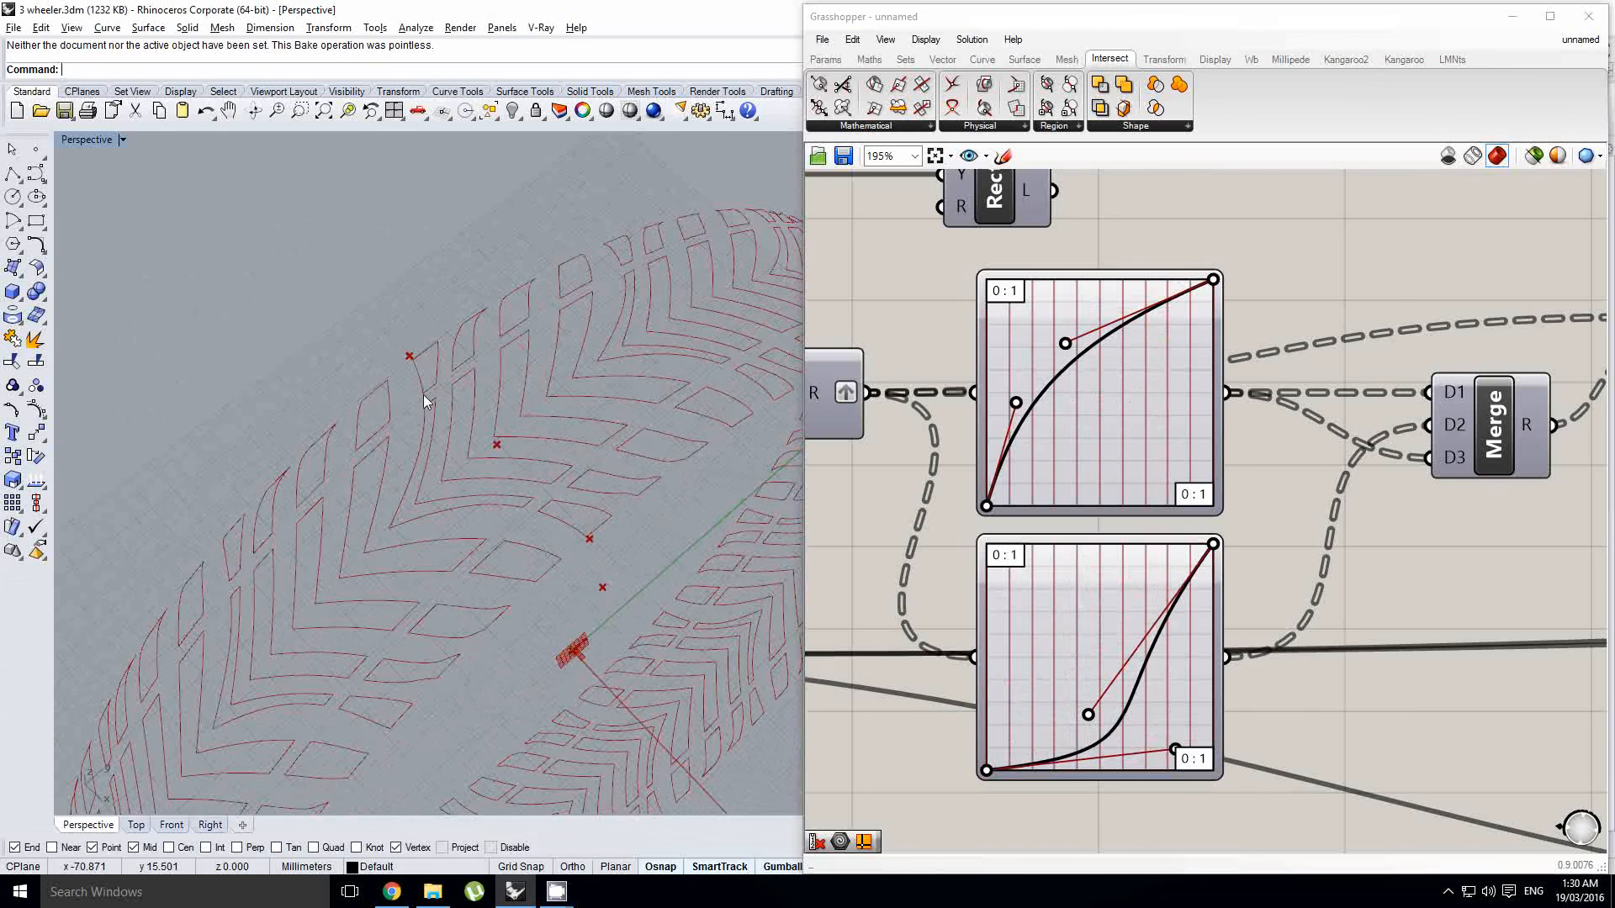
{"action": "right_click_drag", "start_coordinate": [553, 452], "coordinate": [532, 311]}
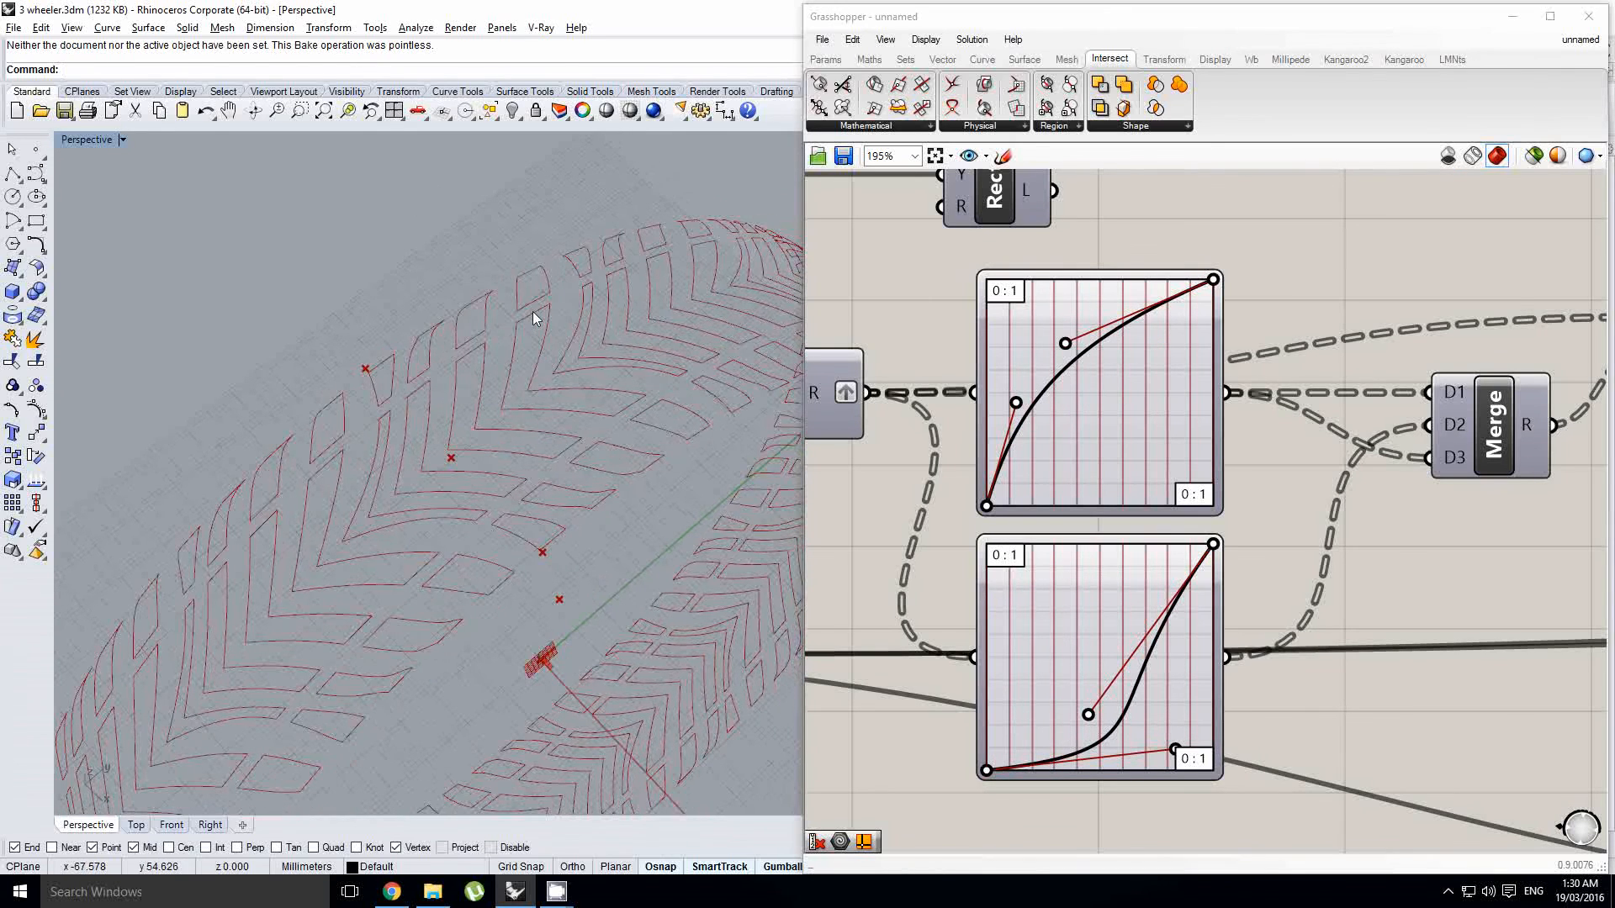
{"action": "right_click_drag", "start_coordinate": [663, 417], "coordinate": [580, 359]}
Step: Set the two Y coordinate sliders to 0.580 and 0.475 to shift the tread's dividing lines
{"action": "right_click_drag", "start_coordinate": [957, 309], "coordinate": [1112, 433]}
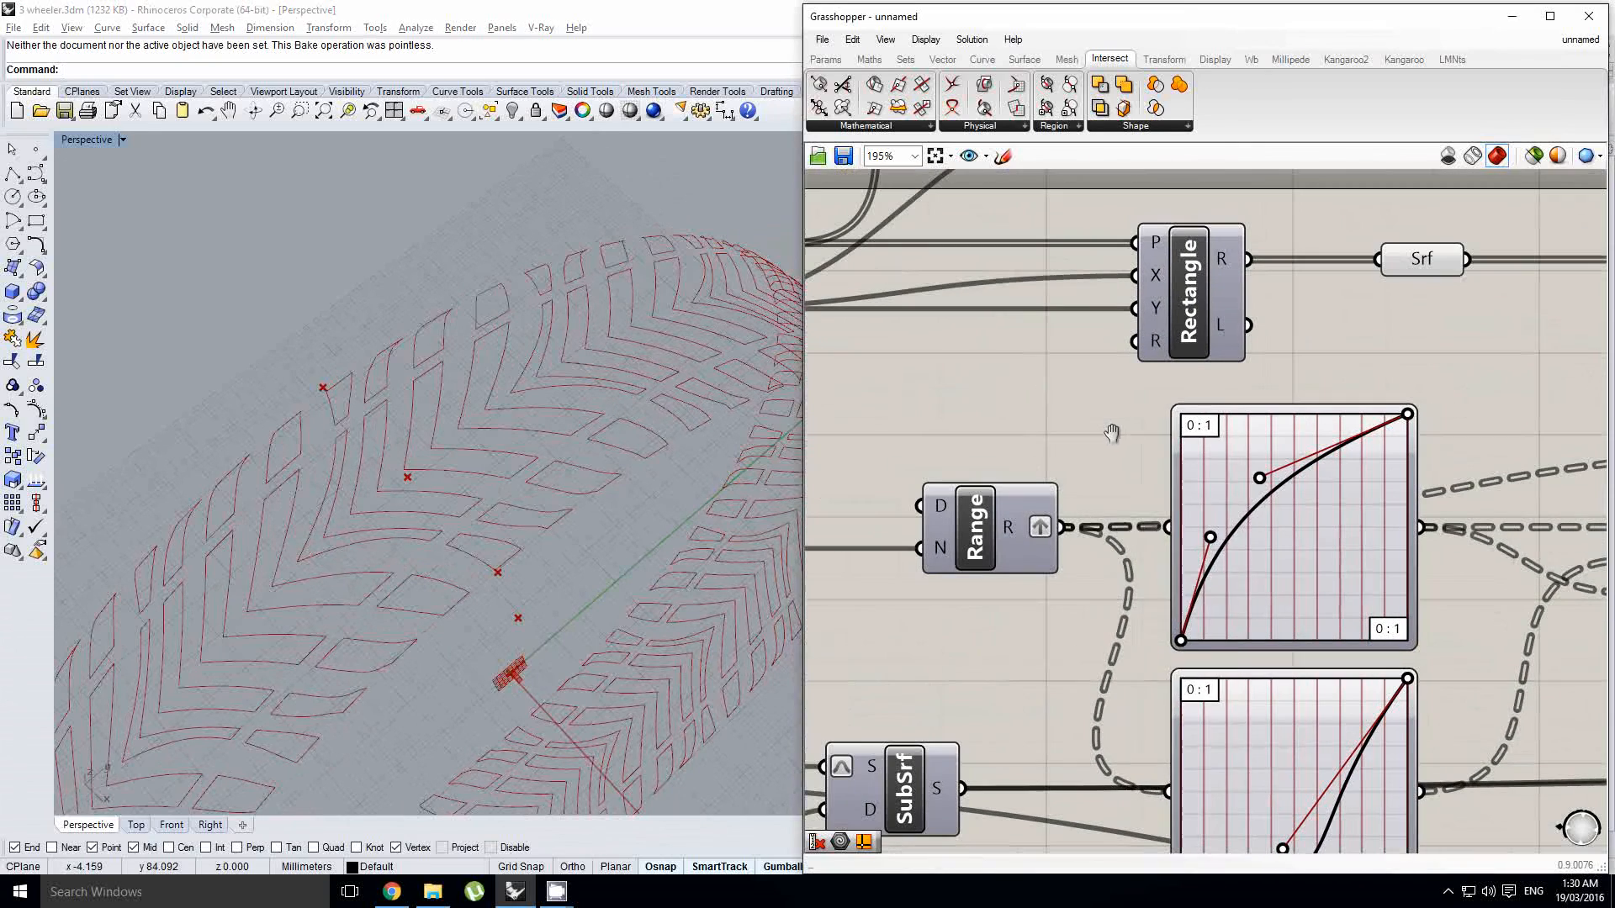
{"action": "right_click", "coordinate": [1112, 433]}
{"action": "scroll", "coordinate": [1037, 403], "scroll_direction": "down", "scroll_amount": 5}
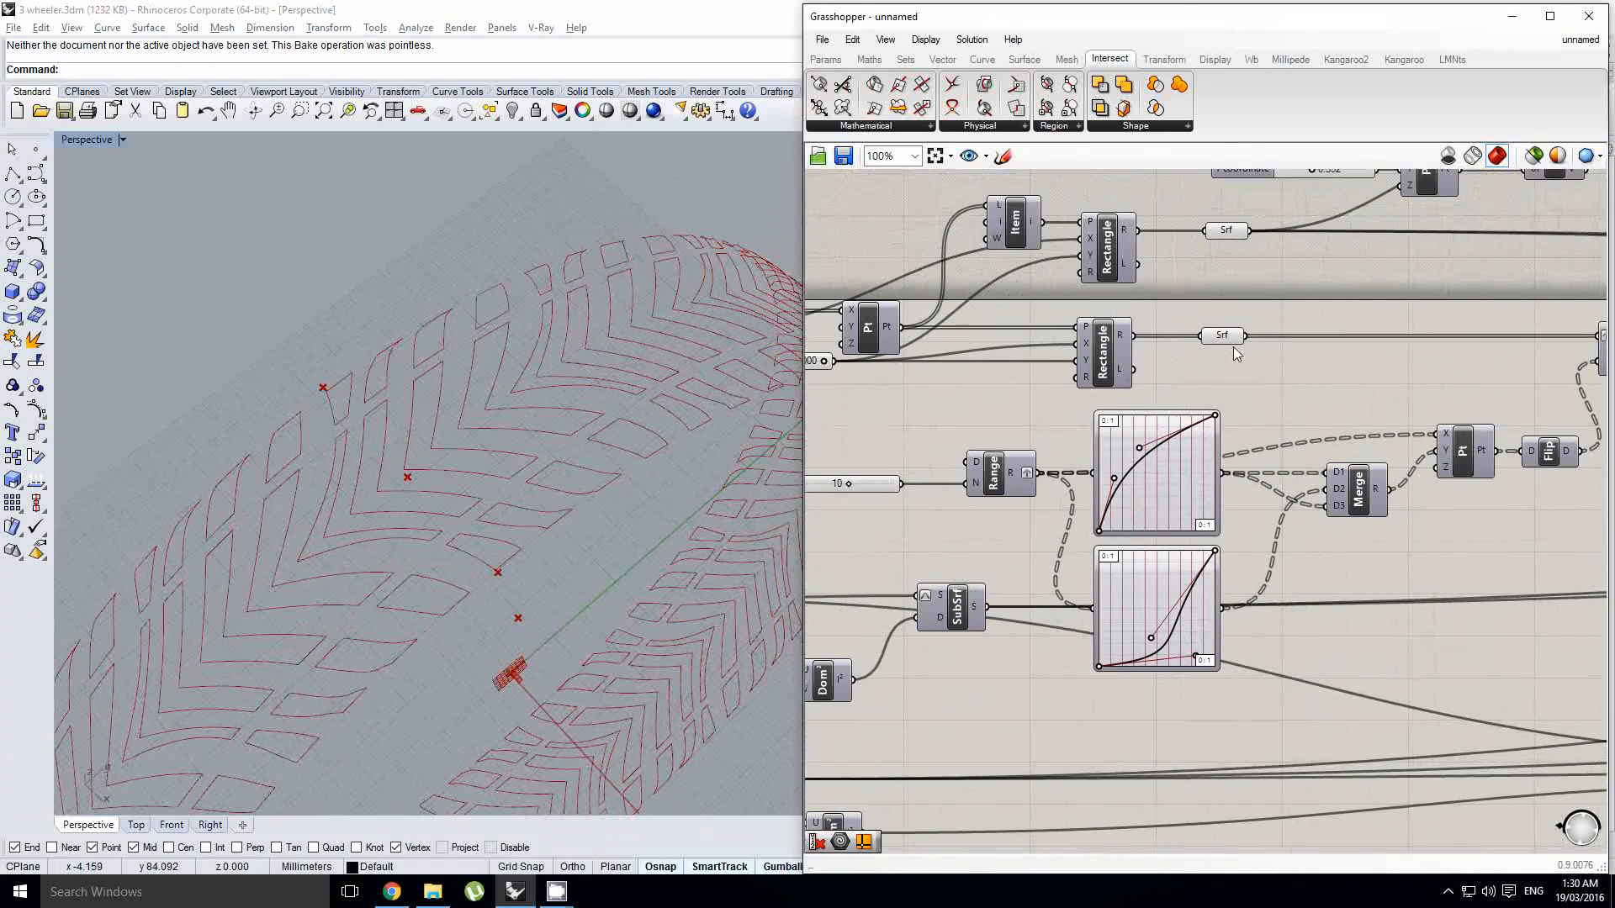
{"action": "right_click_drag", "start_coordinate": [1234, 348], "coordinate": [1305, 419]}
{"action": "scroll", "coordinate": [1376, 302], "scroll_direction": "up", "scroll_amount": 3}
{"action": "right_click_drag", "start_coordinate": [1376, 302], "coordinate": [1110, 481]}
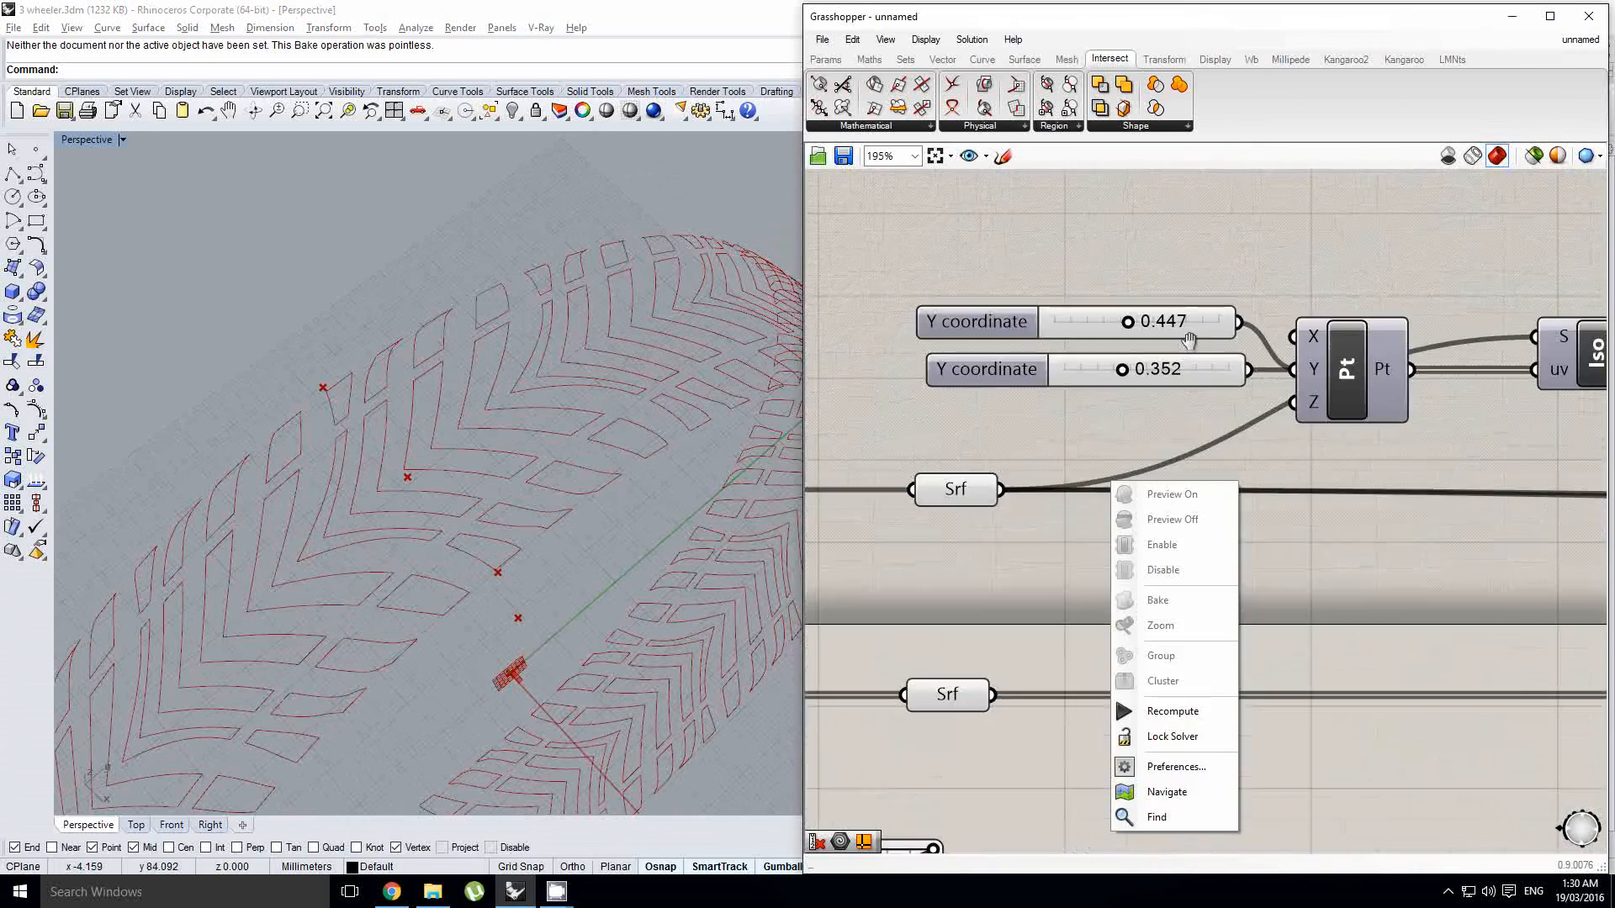
{"action": "left_click", "coordinate": [1144, 412]}
{"action": "left_click_drag", "start_coordinate": [1121, 369], "coordinate": [1142, 326]}
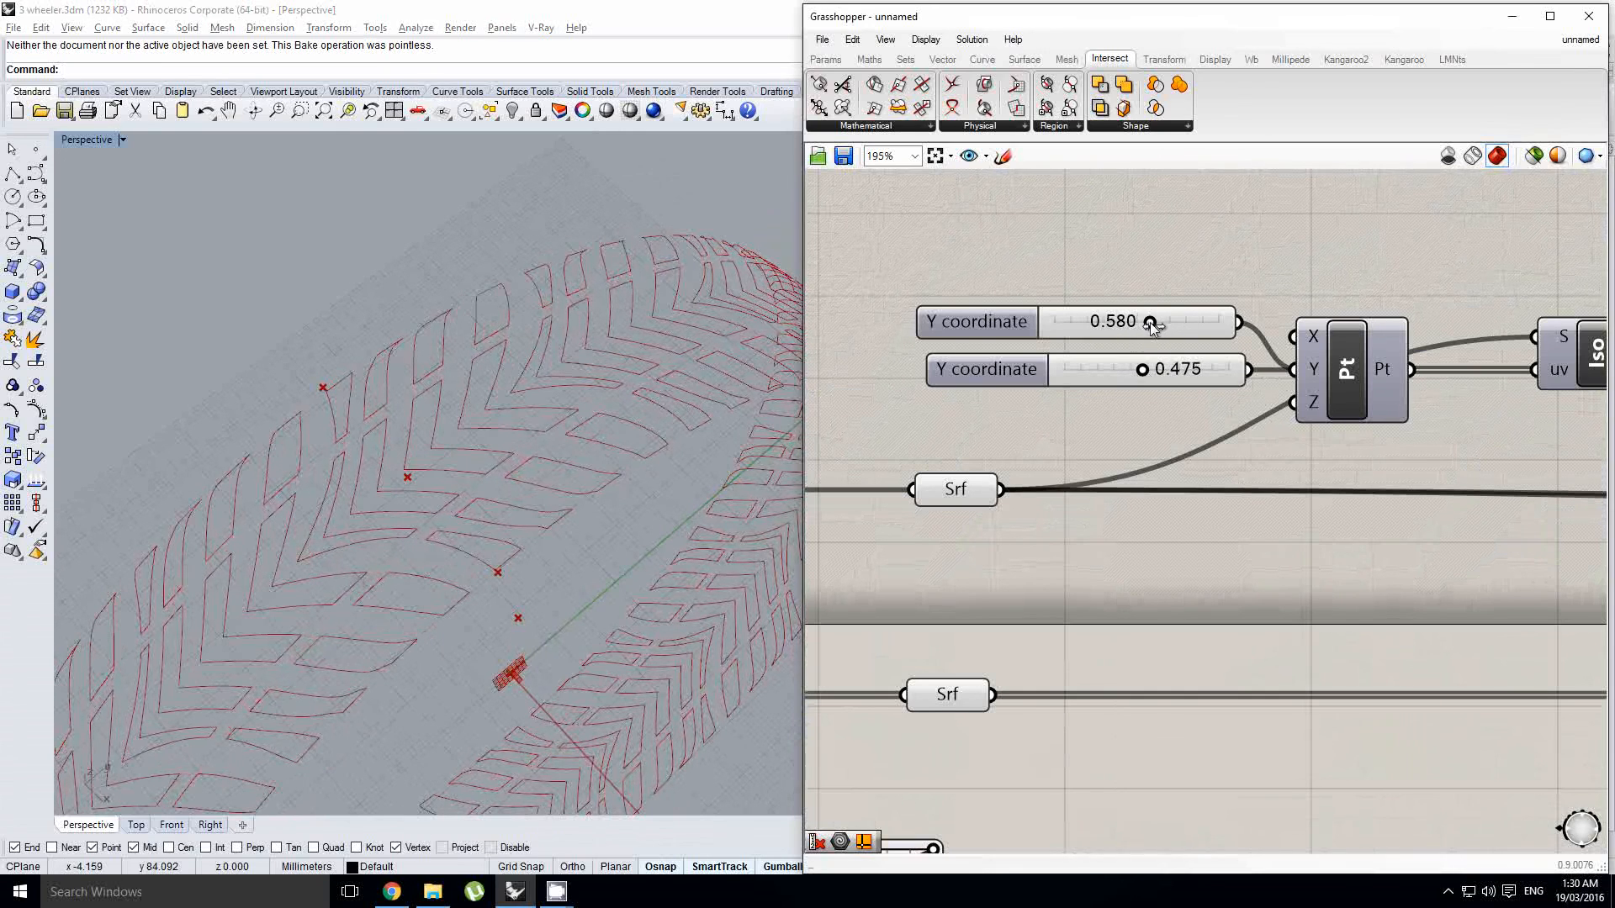
{"action": "right_click_drag", "start_coordinate": [688, 399], "coordinate": [617, 491]}
Step: Align the 0.475 Y coordinate slider beneath the other Y coordinate slider
{"action": "right_click_drag", "start_coordinate": [1093, 435], "coordinate": [1063, 436]}
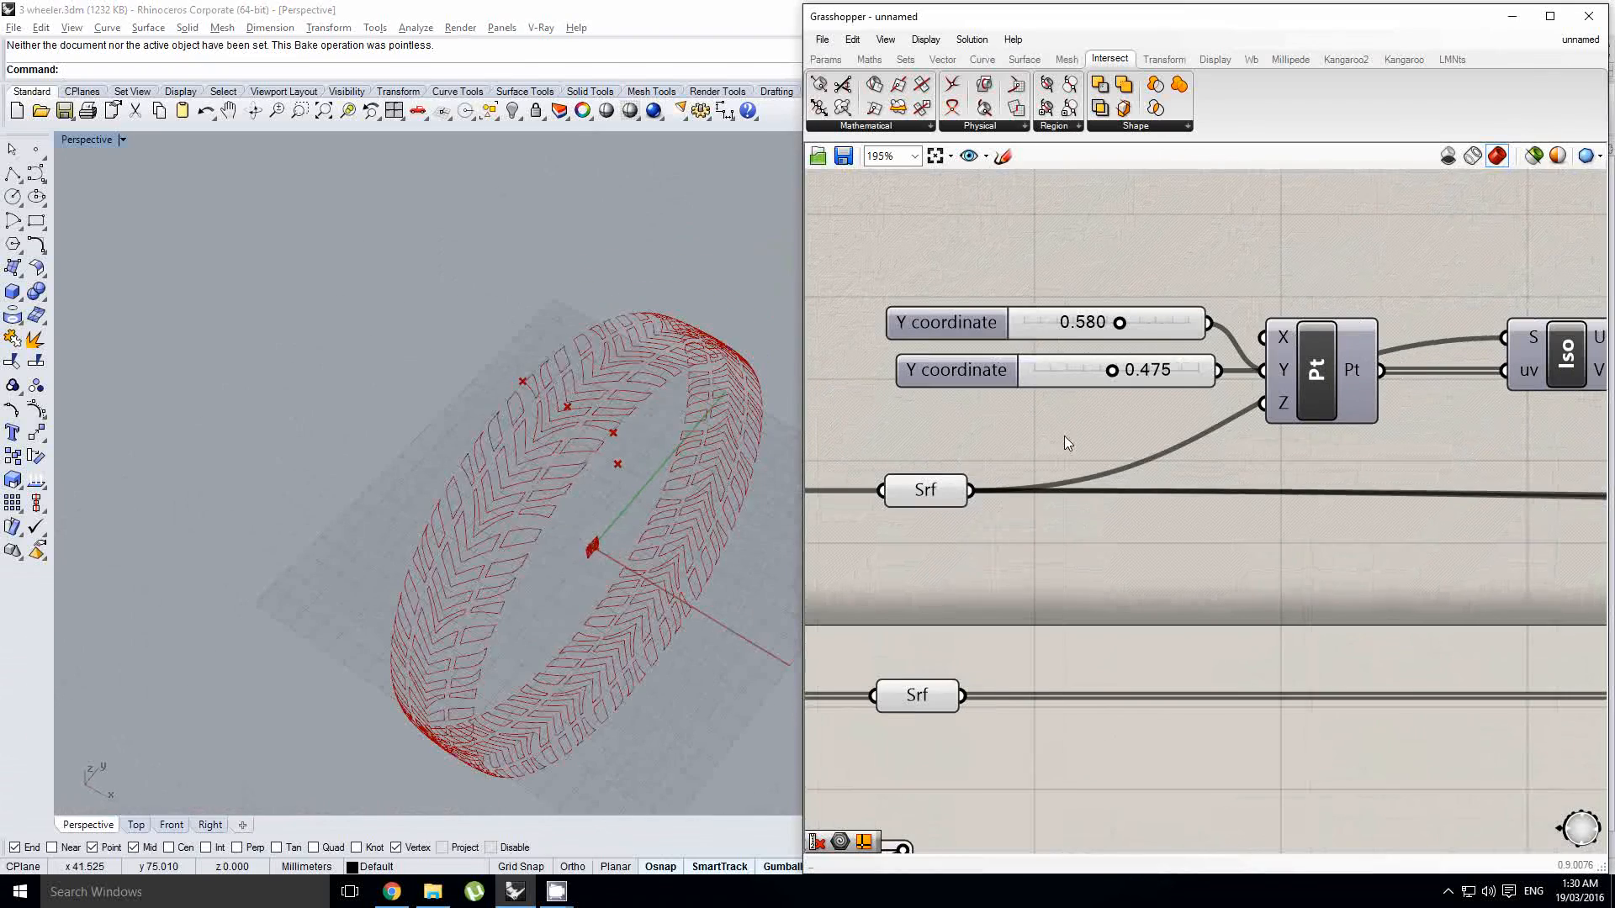
{"action": "scroll", "coordinate": [1113, 422], "scroll_direction": "down", "scroll_amount": 1}
{"action": "left_click_drag", "start_coordinate": [997, 381], "coordinate": [983, 380]}
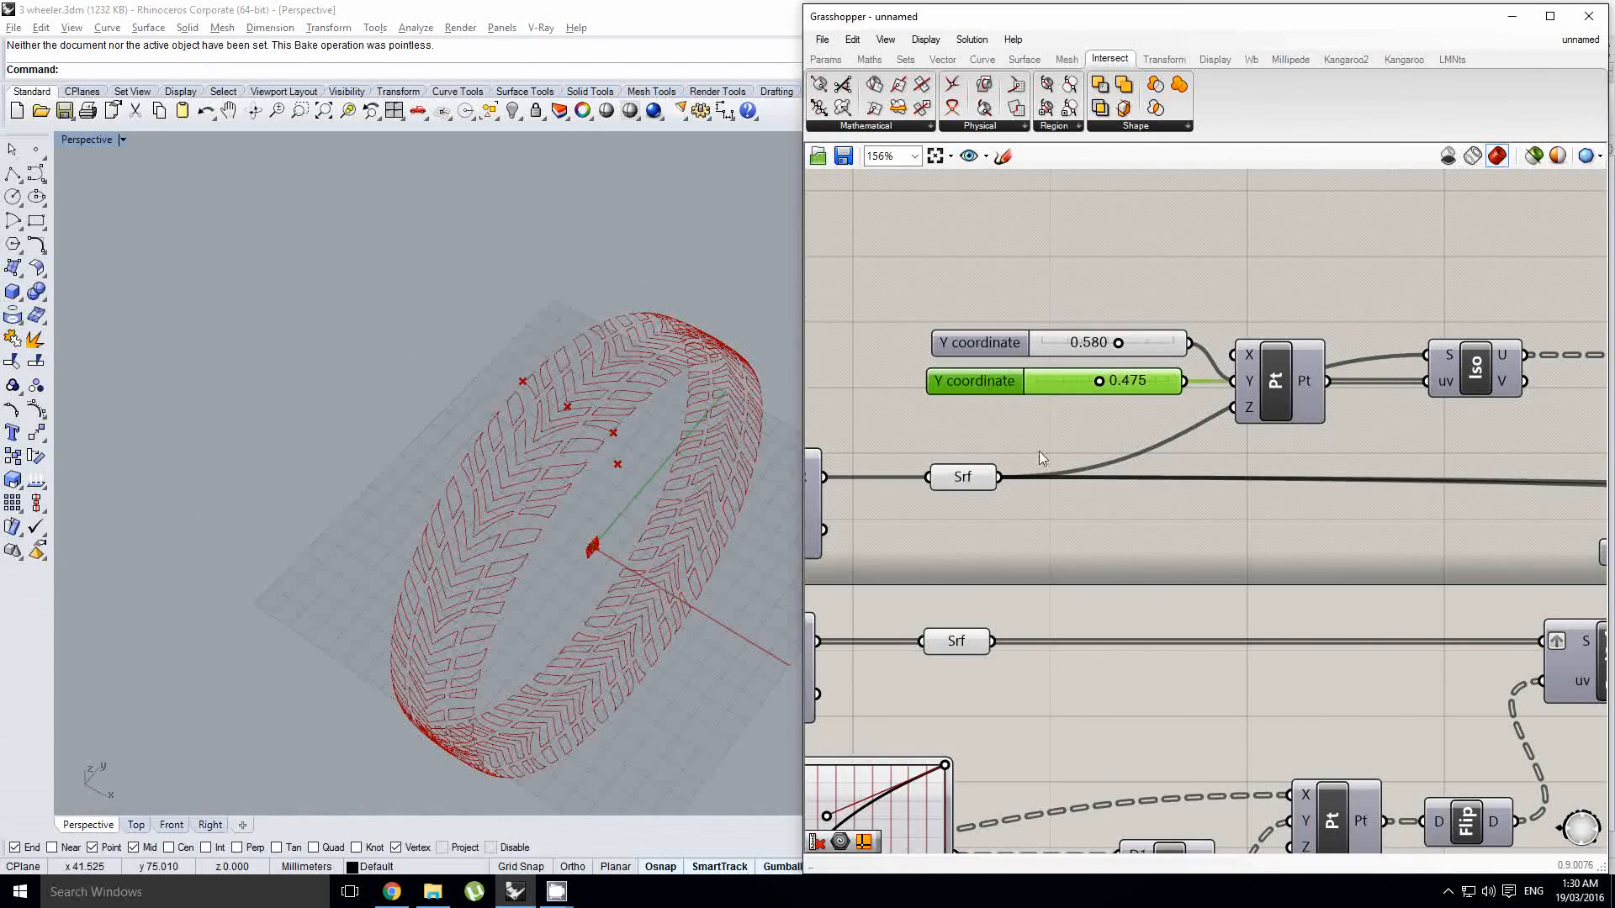
Step: Examine the arrayed tread pattern from several angles and follow the definition downstream
{"action": "scroll", "coordinate": [1037, 454], "scroll_direction": "down", "scroll_amount": 1}
{"action": "left_click", "coordinate": [1056, 457]}
{"action": "scroll", "coordinate": [1056, 457], "scroll_direction": "down", "scroll_amount": 2}
{"action": "right_click_drag", "start_coordinate": [1092, 519], "coordinate": [977, 429]}
{"action": "scroll", "coordinate": [572, 392], "scroll_direction": "up", "scroll_amount": 3}
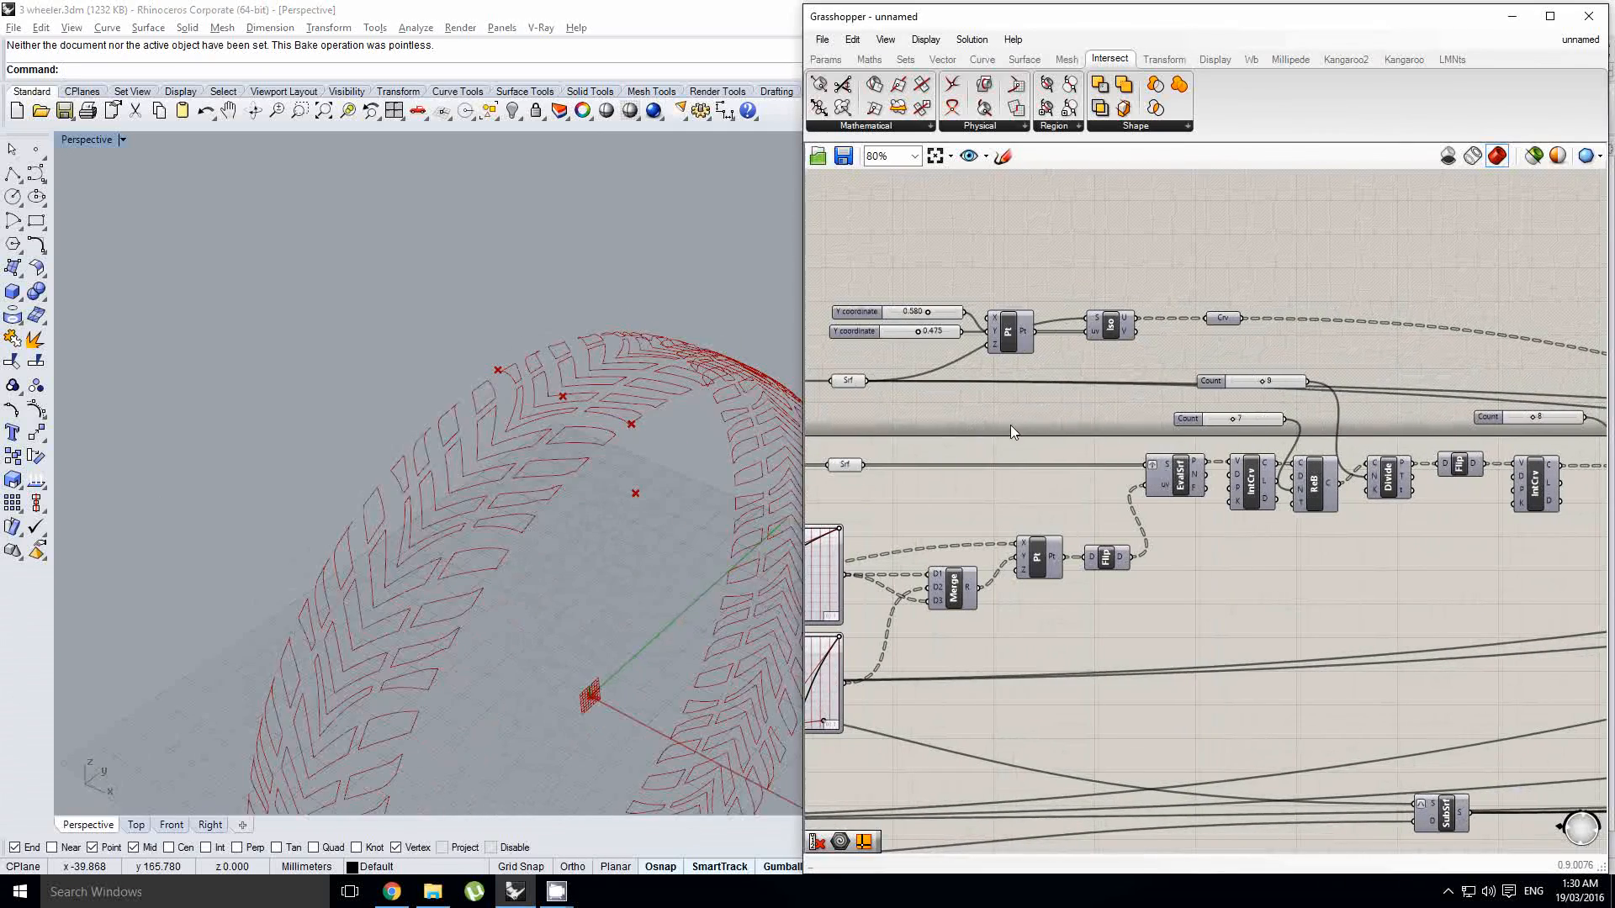
{"action": "scroll", "coordinate": [1010, 425], "scroll_direction": "down", "scroll_amount": 4}
{"action": "right_click_drag", "start_coordinate": [1387, 444], "coordinate": [1131, 480]}
{"action": "right_click_drag", "start_coordinate": [550, 456], "coordinate": [458, 463]}
{"action": "scroll", "coordinate": [518, 450], "scroll_direction": "up", "scroll_amount": 4}
{"action": "scroll", "coordinate": [450, 430], "scroll_direction": "down", "scroll_amount": 6}
{"action": "scroll", "coordinate": [505, 458], "scroll_direction": "up", "scroll_amount": 2}
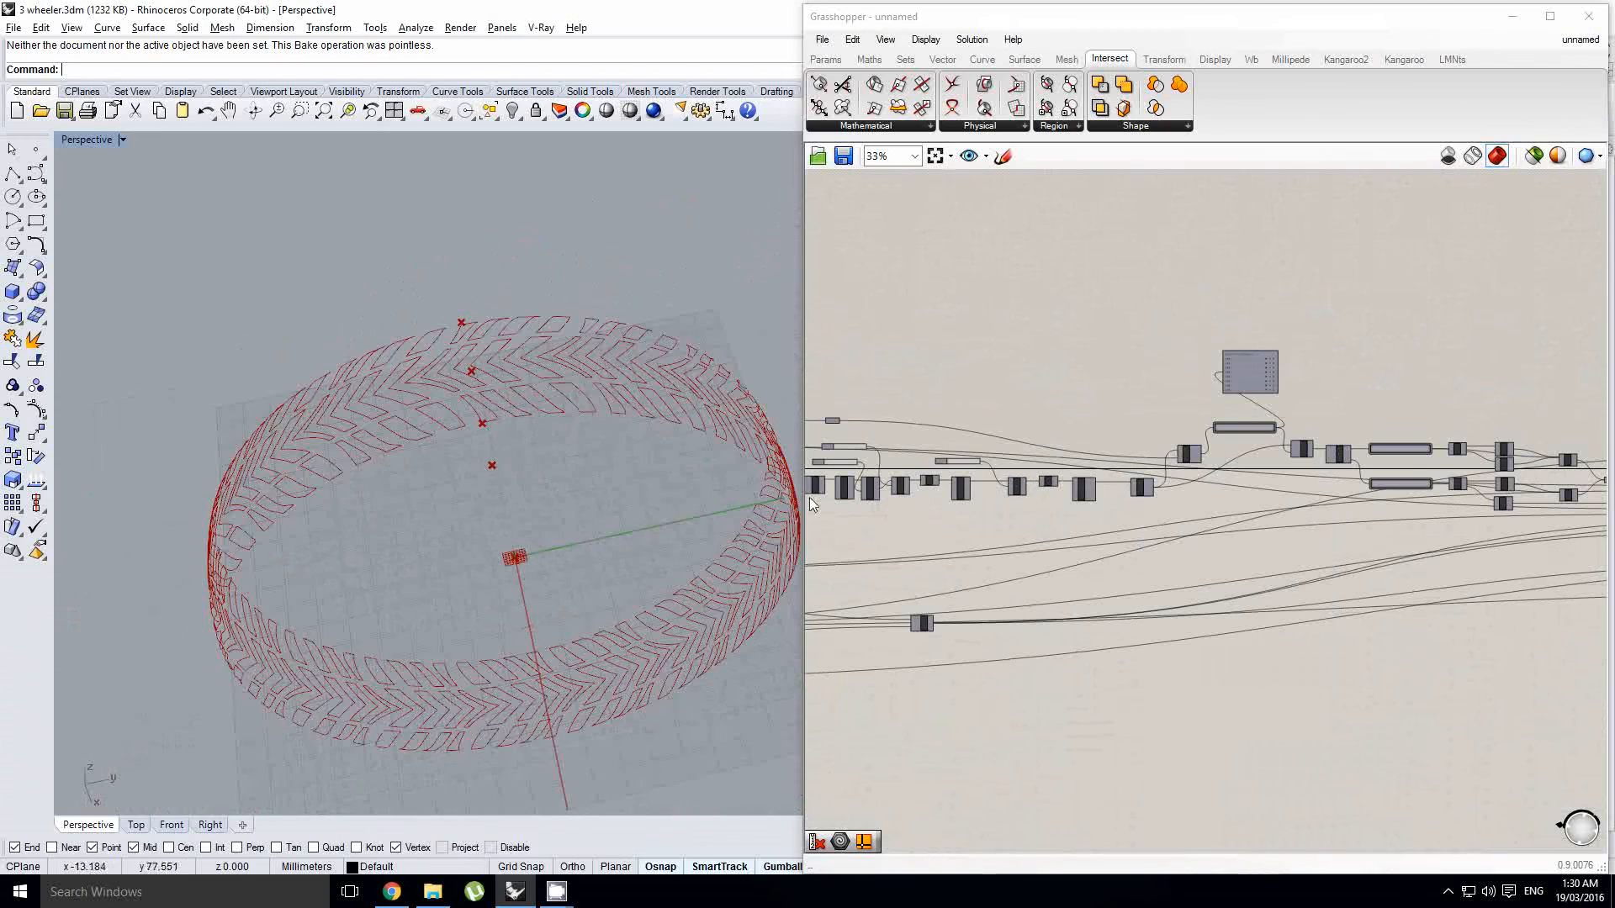
{"action": "scroll", "coordinate": [1261, 509], "scroll_direction": "down", "scroll_amount": 1}
{"action": "right_click_drag", "start_coordinate": [1264, 510], "coordinate": [1101, 535]}
{"action": "right_click_drag", "start_coordinate": [1396, 526], "coordinate": [1031, 511]}
Step: Release the Data Dam so the updated curves and normals pass to the downstream components
{"action": "scroll", "coordinate": [1185, 475], "scroll_direction": "up", "scroll_amount": 4}
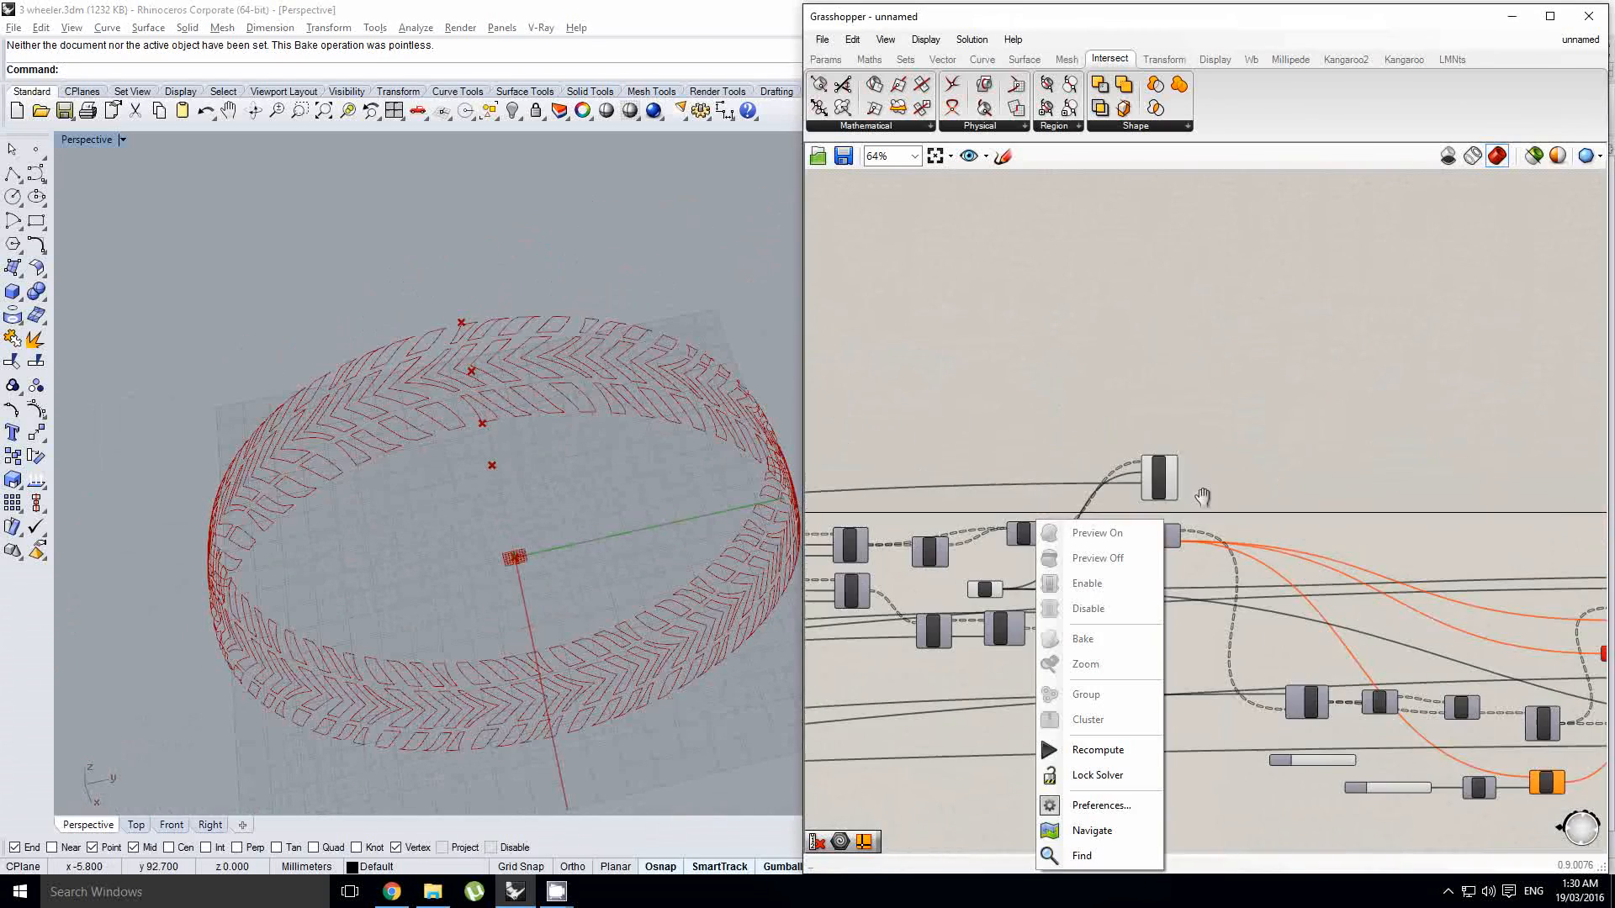
{"action": "left_click", "coordinate": [1201, 497]}
{"action": "scroll", "coordinate": [1199, 508], "scroll_direction": "up", "scroll_amount": 1}
{"action": "left_click", "coordinate": [1147, 487]}
{"action": "scroll", "coordinate": [1150, 543], "scroll_direction": "up", "scroll_amount": 3}
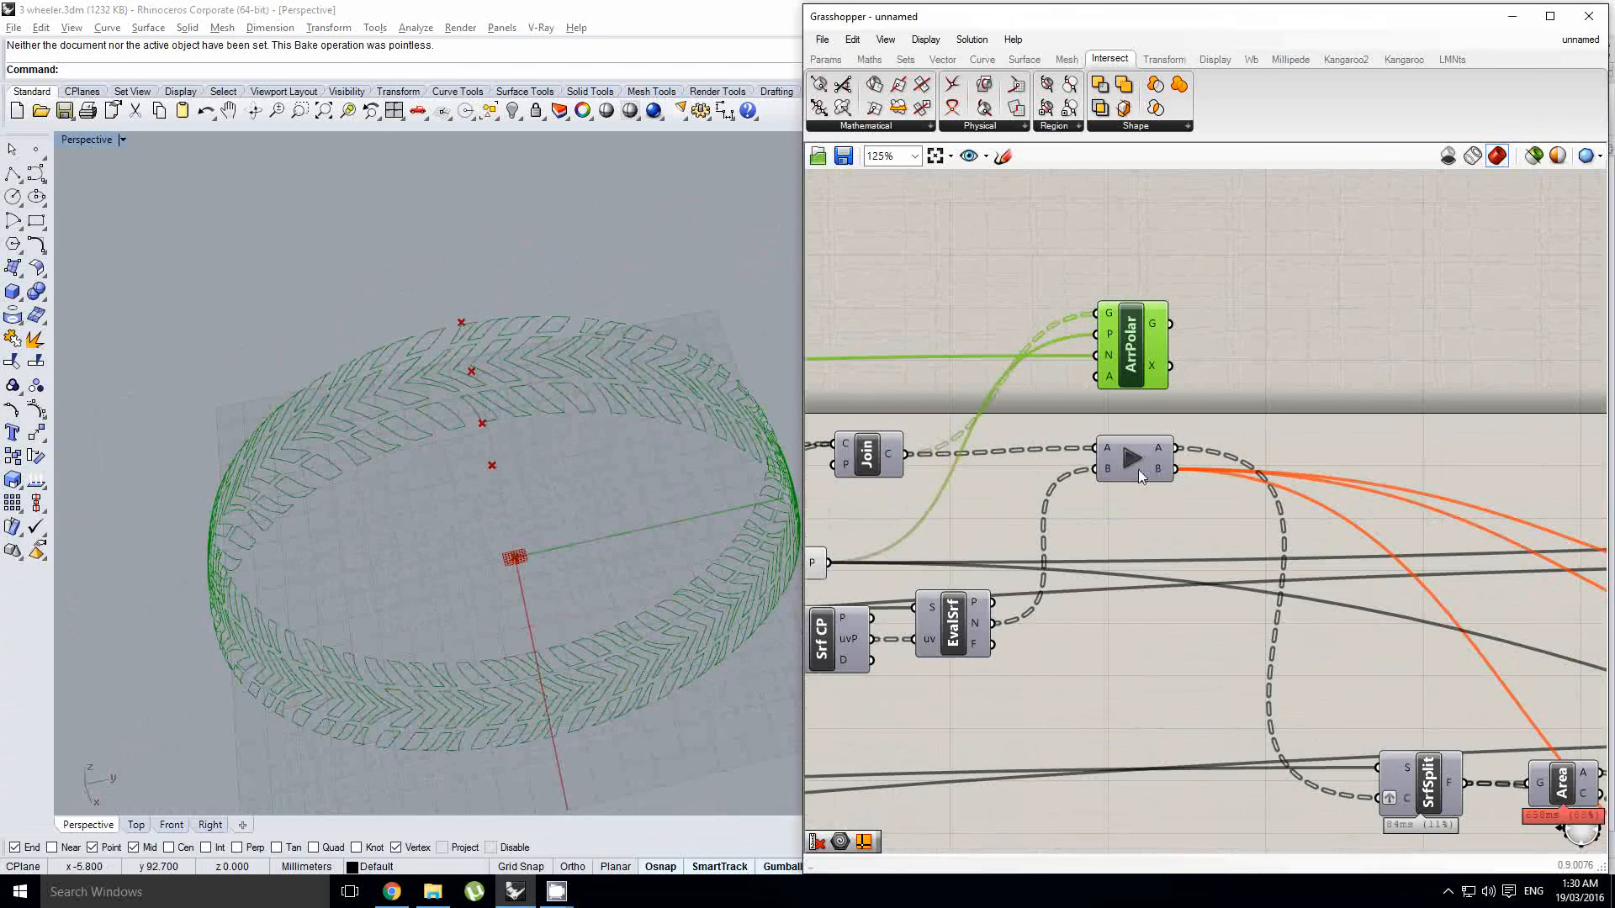
{"action": "left_click", "coordinate": [1132, 464]}
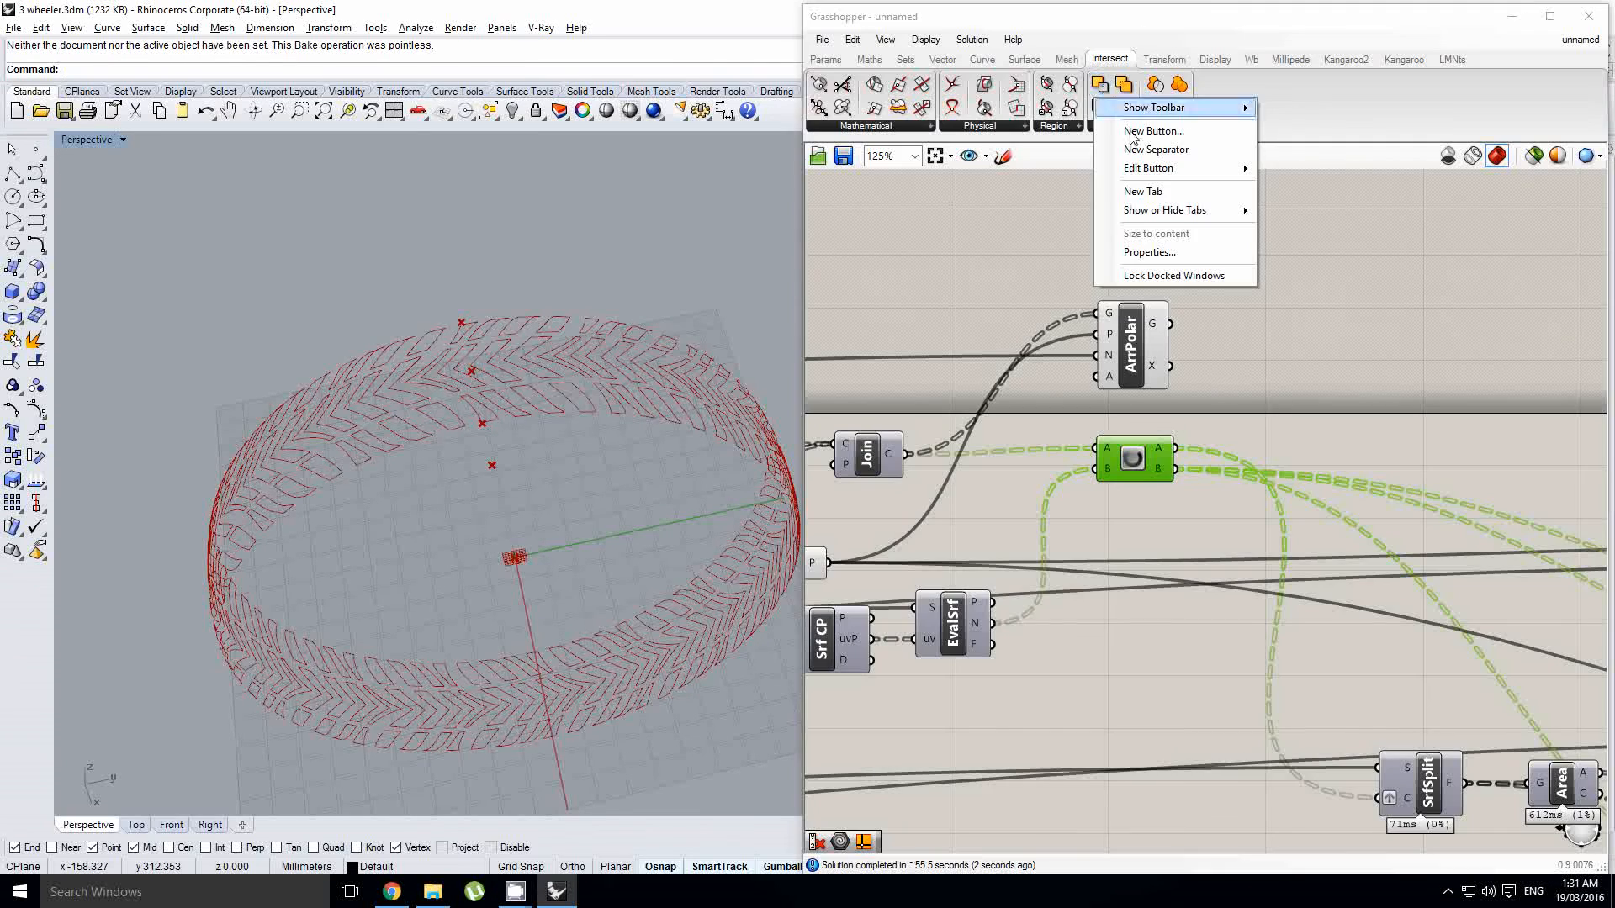
Step: Review the recomputed downstream components through the final Join and the tread preview in the viewport
{"action": "right_click", "coordinate": [1159, 374]}
{"action": "scroll", "coordinate": [1154, 347], "scroll_direction": "down", "scroll_amount": 6}
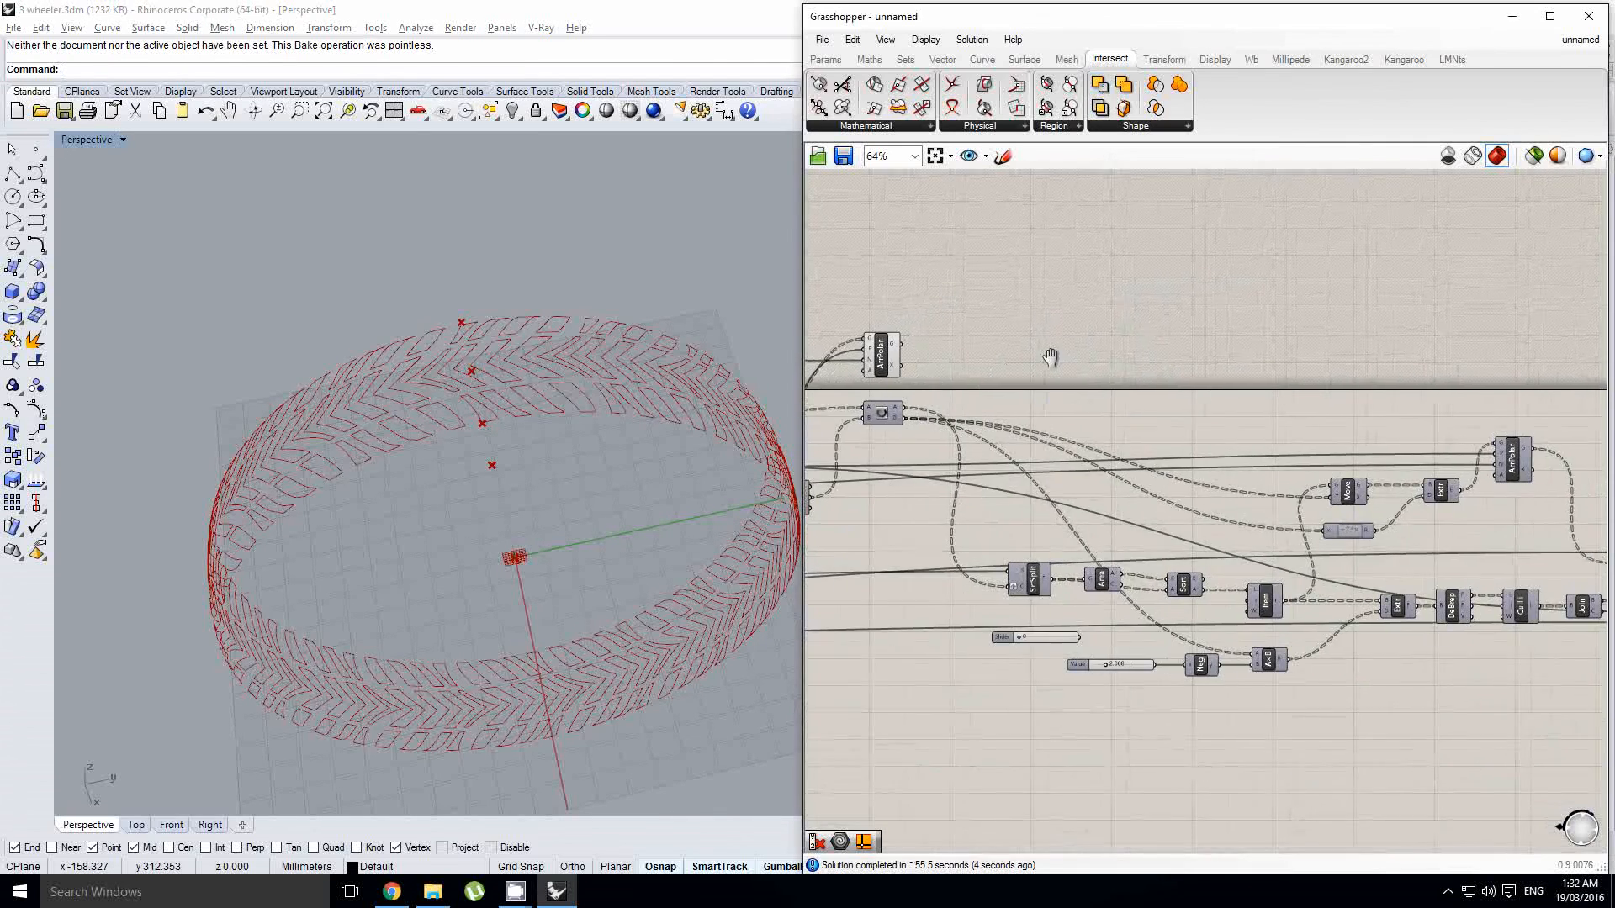
{"action": "right_click", "coordinate": [1150, 393]}
{"action": "scroll", "coordinate": [1270, 461], "scroll_direction": "up", "scroll_amount": 6}
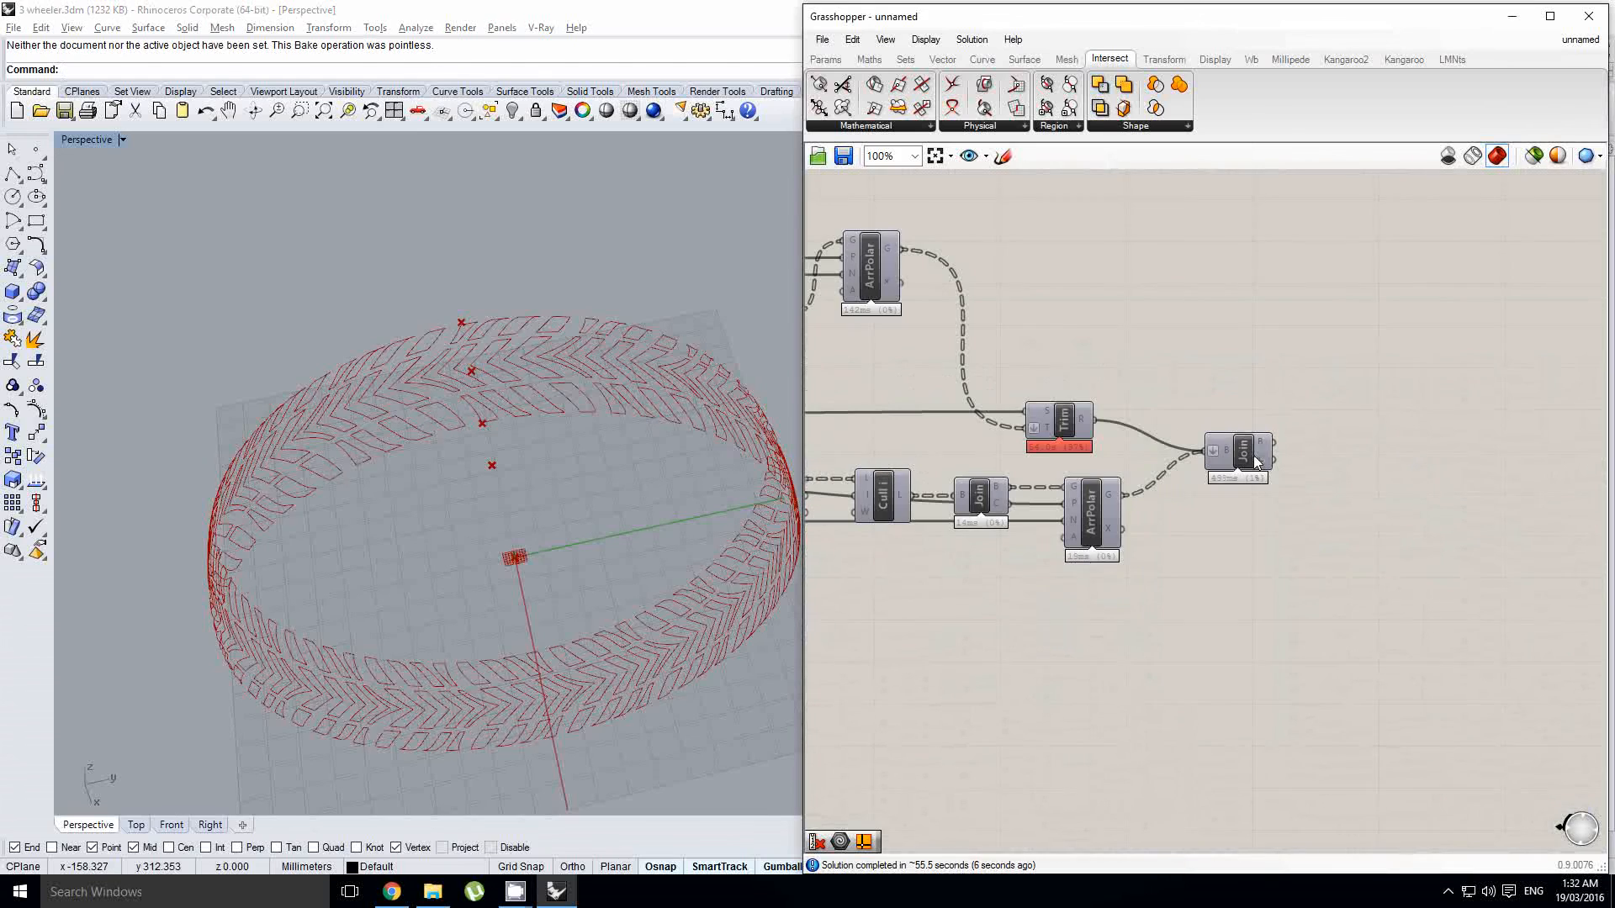
{"action": "left_click", "coordinate": [1277, 454]}
{"action": "right_click_drag", "start_coordinate": [547, 437], "coordinate": [582, 467]}
{"action": "scroll", "coordinate": [582, 467], "scroll_direction": "down", "scroll_amount": 4}
{"action": "scroll", "coordinate": [601, 504], "scroll_direction": "up", "scroll_amount": 4}
{"action": "right_click_drag", "start_coordinate": [622, 528], "coordinate": [627, 492]}
{"action": "right_click_drag", "start_coordinate": [1090, 351], "coordinate": [1287, 438]}
{"action": "left_click", "coordinate": [1489, 428]}
{"action": "scroll", "coordinate": [1490, 426], "scroll_direction": "down", "scroll_amount": 4}
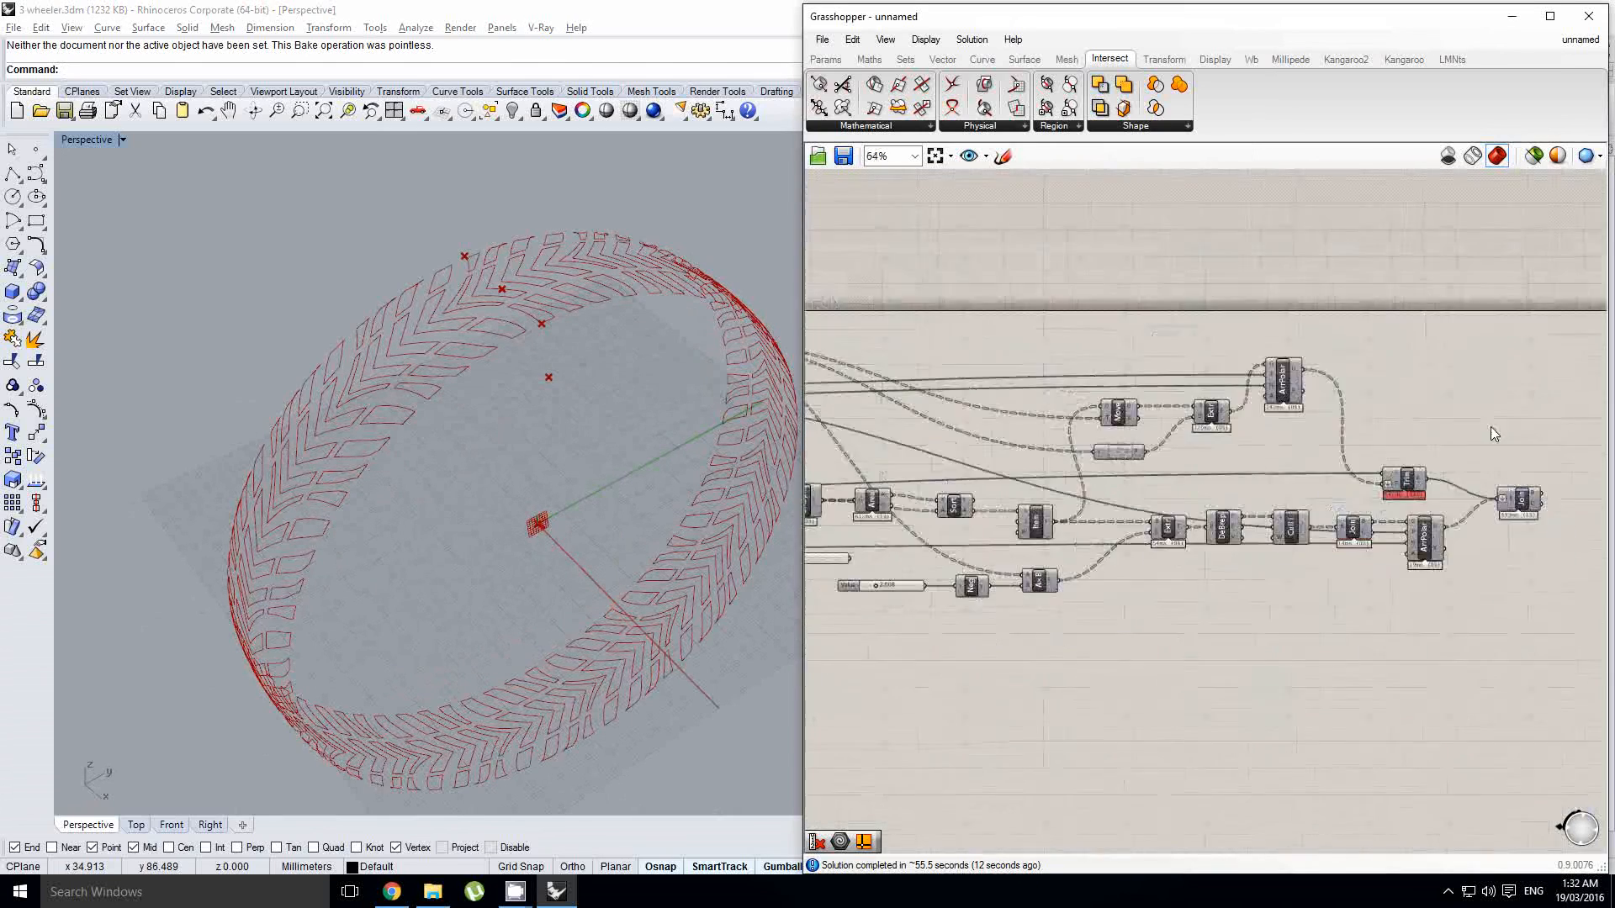
Step: Turn off the preview of the polar array above the Data Dam
{"action": "right_click_drag", "start_coordinate": [1012, 376], "coordinate": [1202, 396]}
{"action": "scroll", "coordinate": [992, 327], "scroll_direction": "up", "scroll_amount": 2}
{"action": "left_click", "coordinate": [1026, 336]}
{"action": "middle_click", "coordinate": [1028, 336]}
{"action": "left_click", "coordinate": [1078, 274]}
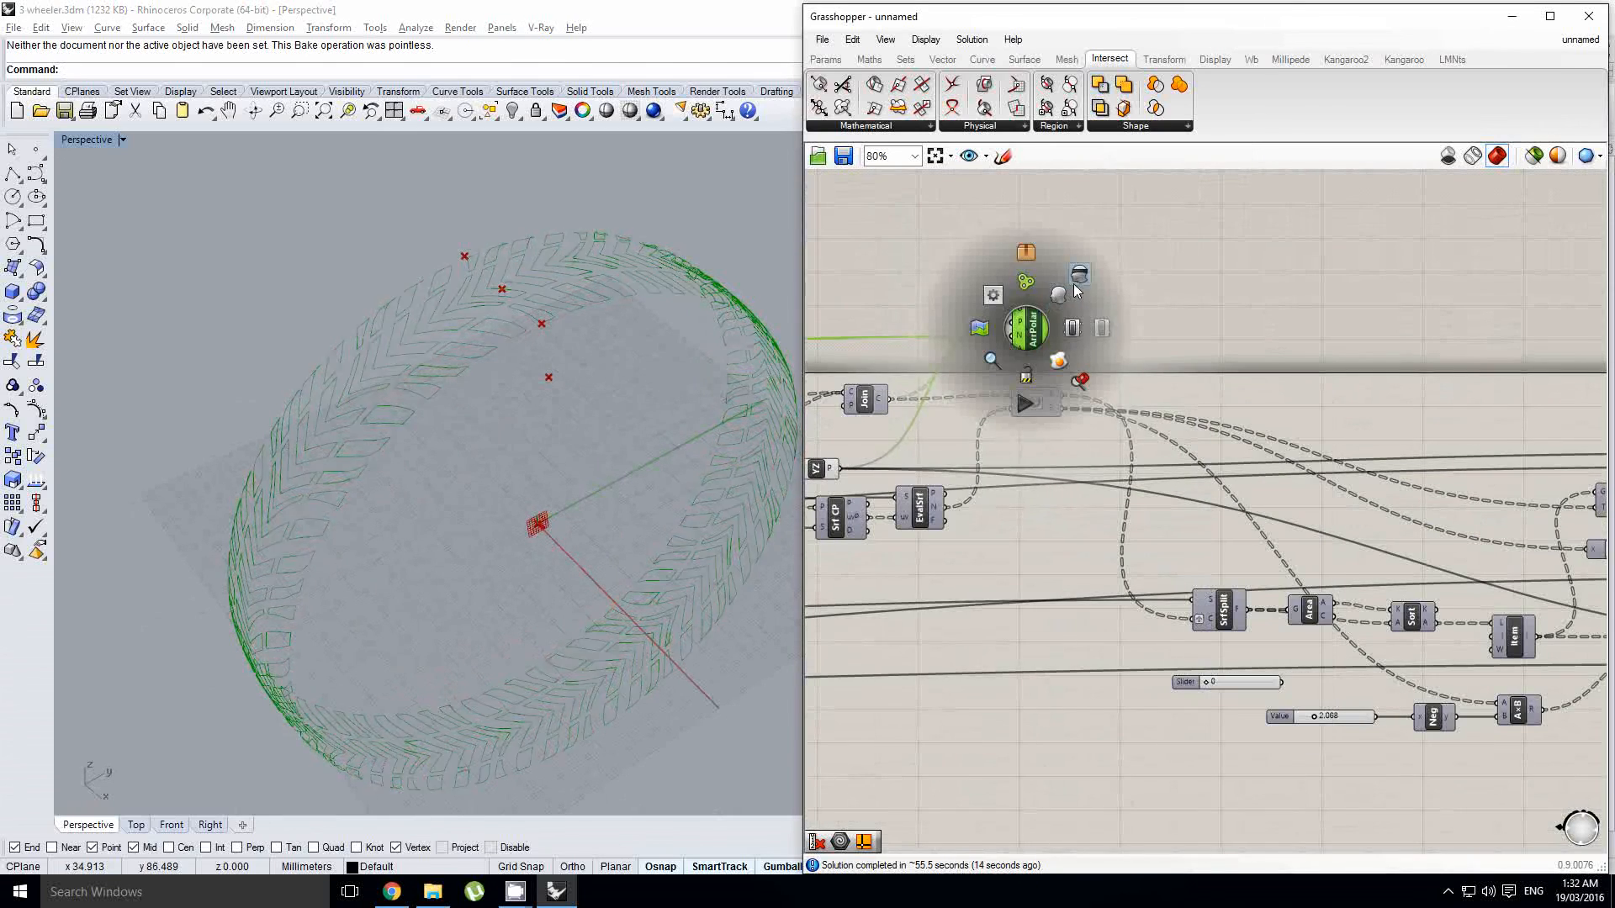
Step: Bake the final Join of the trimmed tire body and arrayed treads into the Rhino document
{"action": "right_click_drag", "start_coordinate": [1340, 400], "coordinate": [916, 375]}
{"action": "scroll", "coordinate": [1128, 405], "scroll_direction": "down", "scroll_amount": 2}
{"action": "scroll", "coordinate": [1211, 486], "scroll_direction": "up", "scroll_amount": 5}
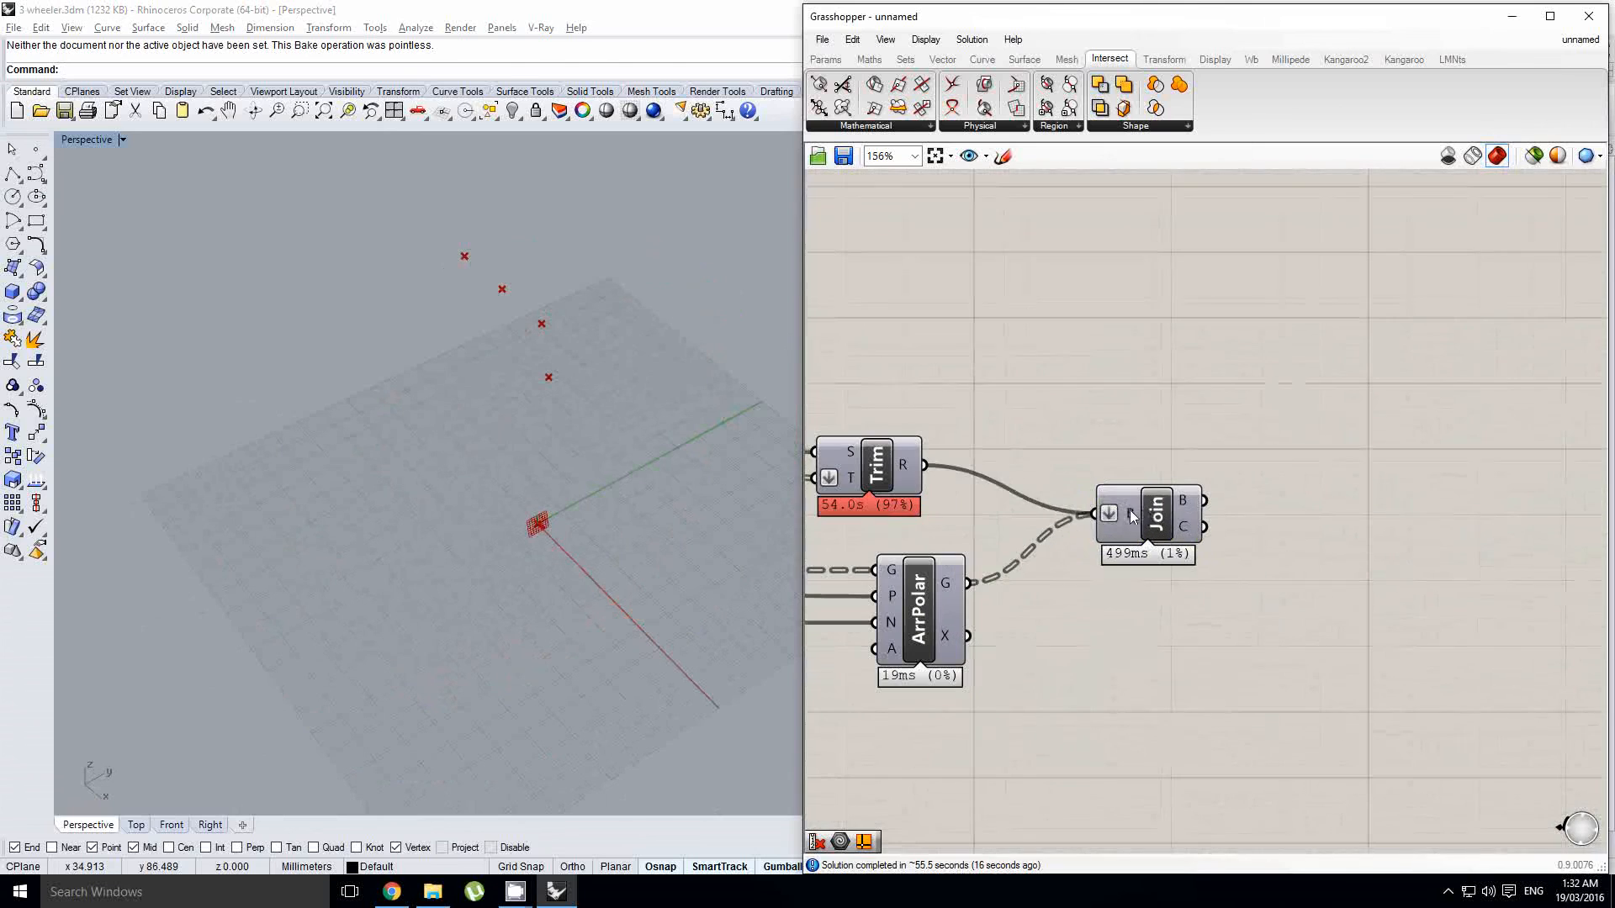
{"action": "left_click", "coordinate": [1164, 513]}
{"action": "middle_click", "coordinate": [1164, 513]}
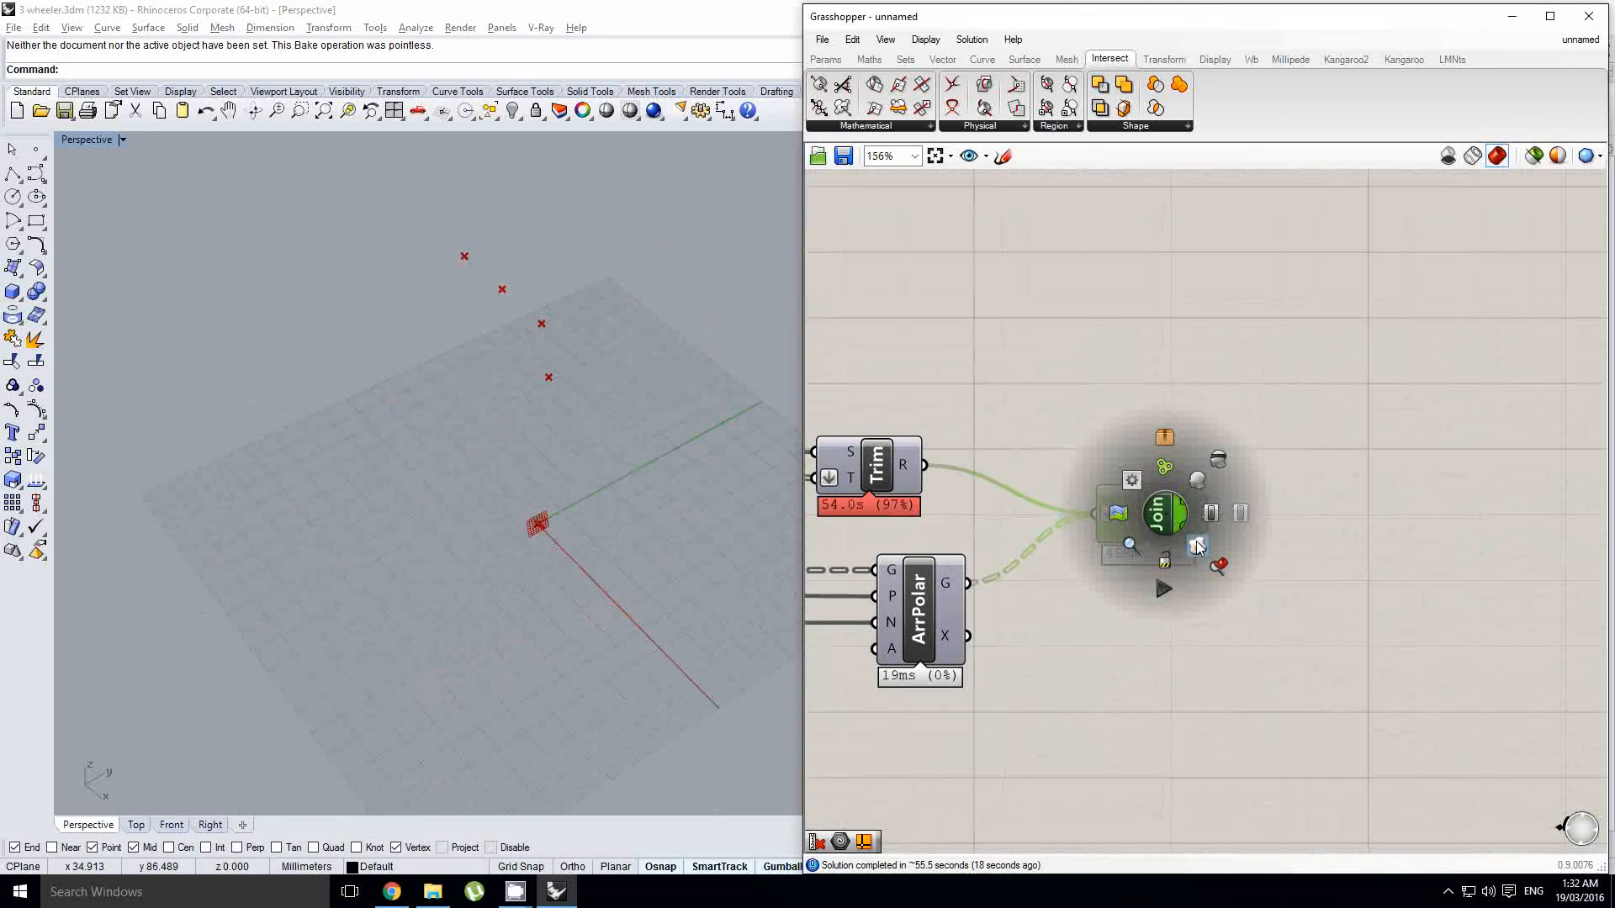
{"action": "left_click", "coordinate": [1199, 547]}
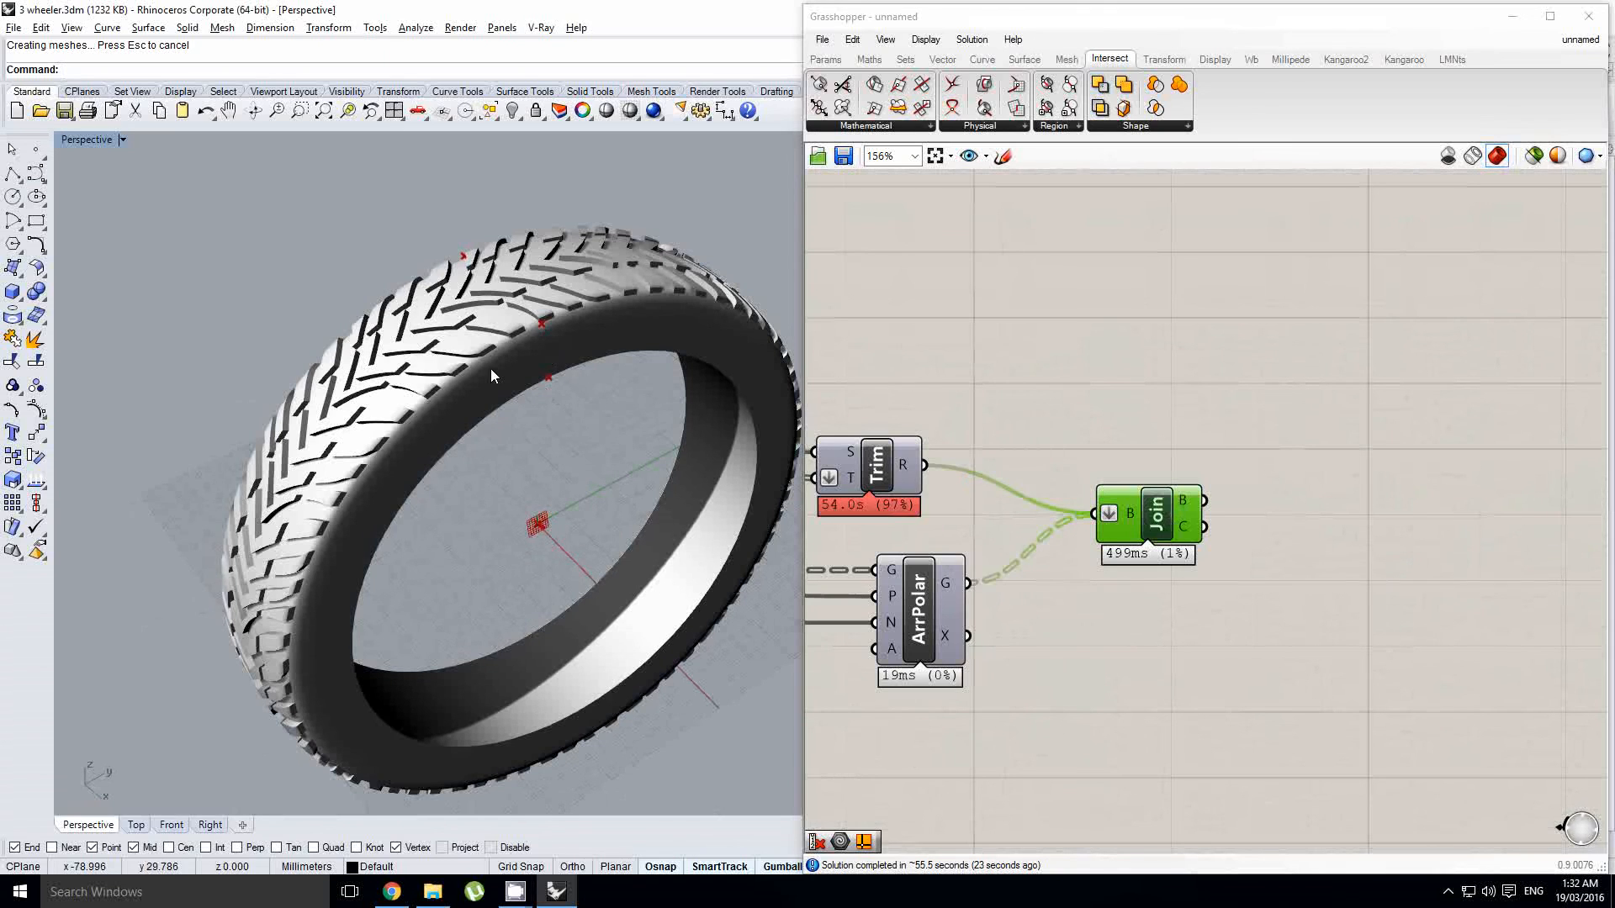
Step: Inspect the baked tire's tread and sidewall up close in the perspective view
{"action": "right_click_drag", "start_coordinate": [477, 380], "coordinate": [592, 446]}
{"action": "scroll", "coordinate": [553, 420], "scroll_direction": "up", "scroll_amount": 2}
{"action": "scroll", "coordinate": [607, 378], "scroll_direction": "up", "scroll_amount": 3}
{"action": "right_click_drag", "start_coordinate": [611, 371], "coordinate": [533, 377], "text": "shift"}
{"action": "scroll", "coordinate": [575, 389], "scroll_direction": "down", "scroll_amount": 3}
{"action": "key", "text": "alt+Tab"}
{"action": "key", "text": "alt+Tab"}
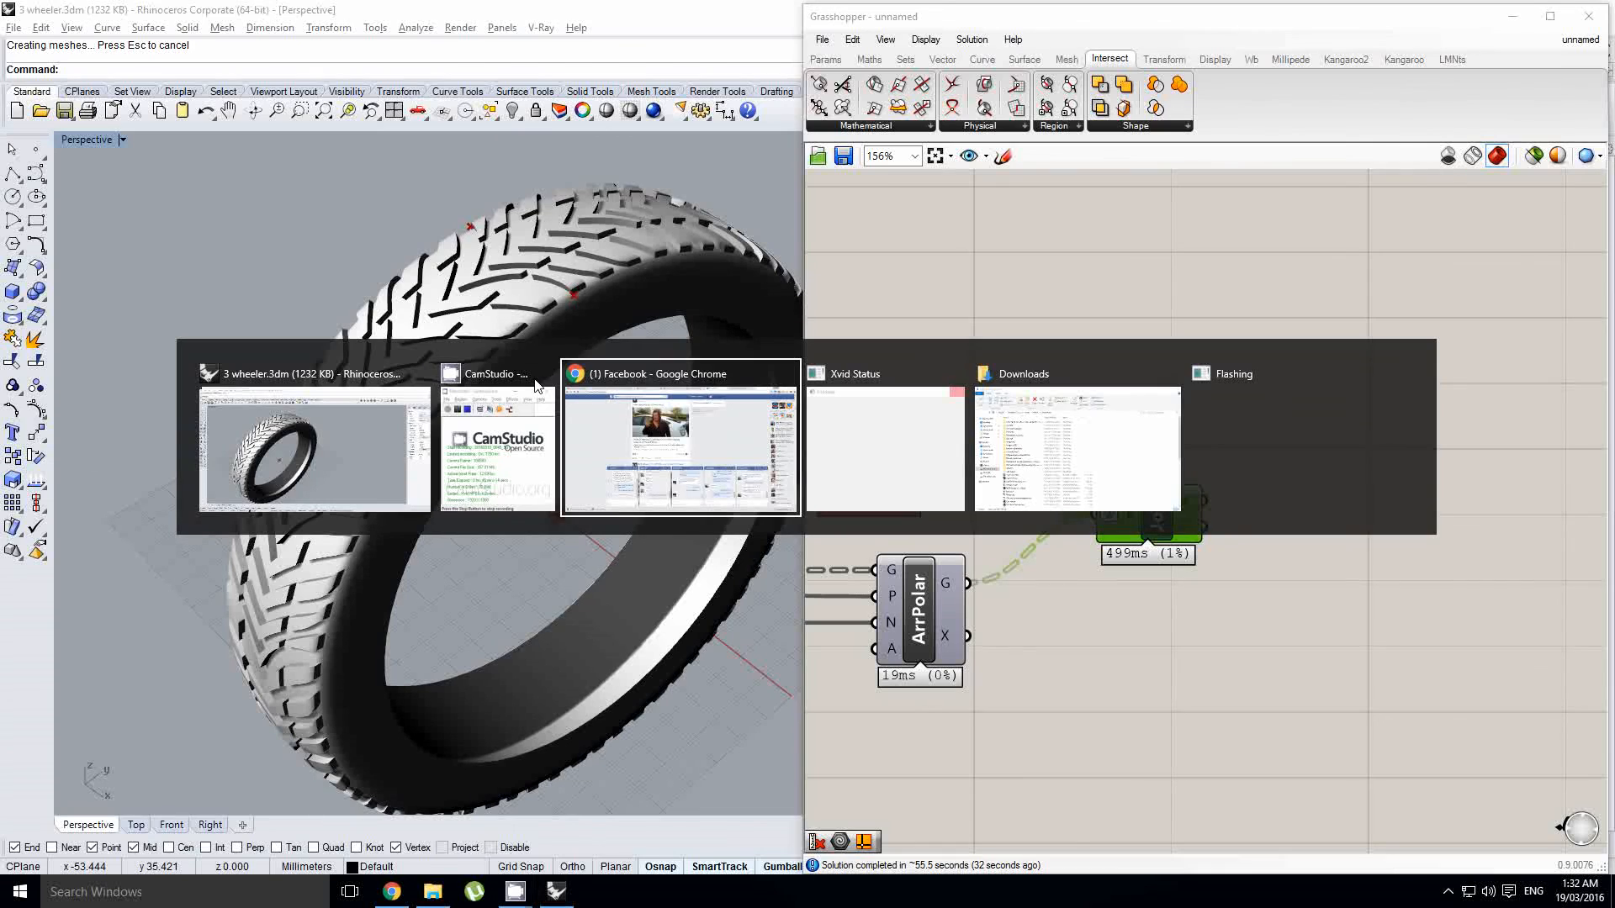